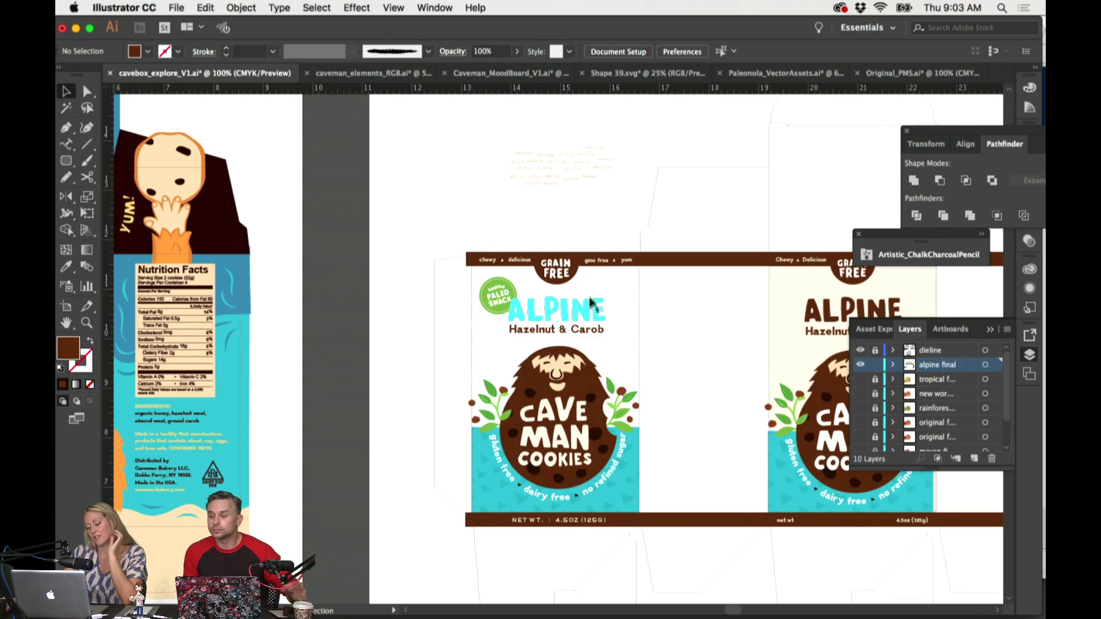
# Step: Examine the original Alpine box artwork, the redesigned Alpine panels and the seated caveman illustration beside them
pyautogui.hscroll(-5, 440, 376)
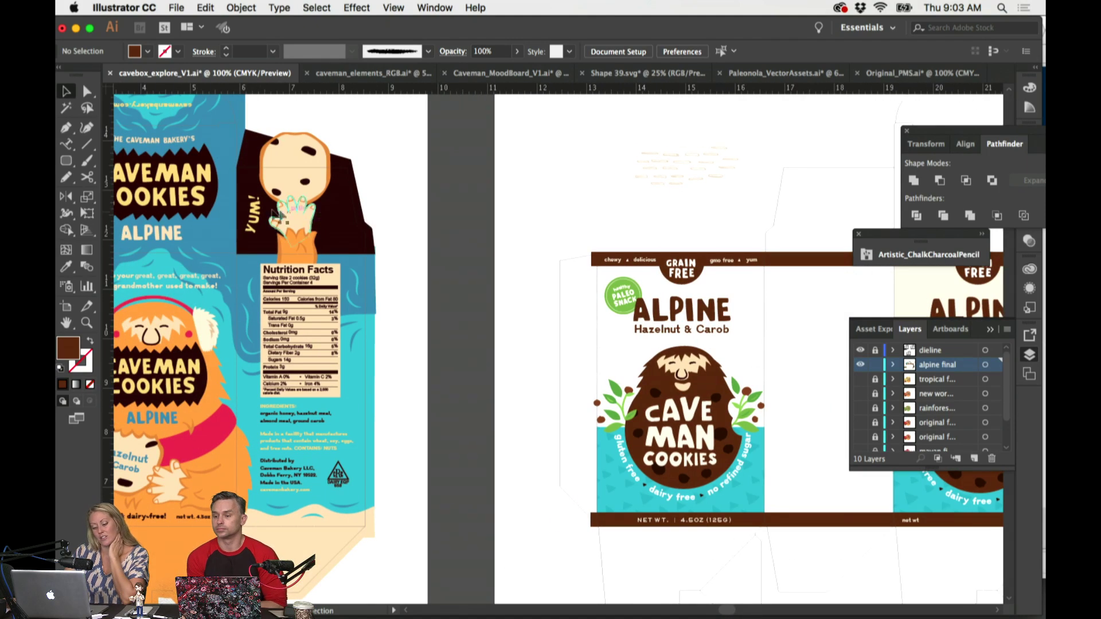
pyautogui.hscroll(-6, 262, 366)
pyautogui.hscroll(15, 262, 366)
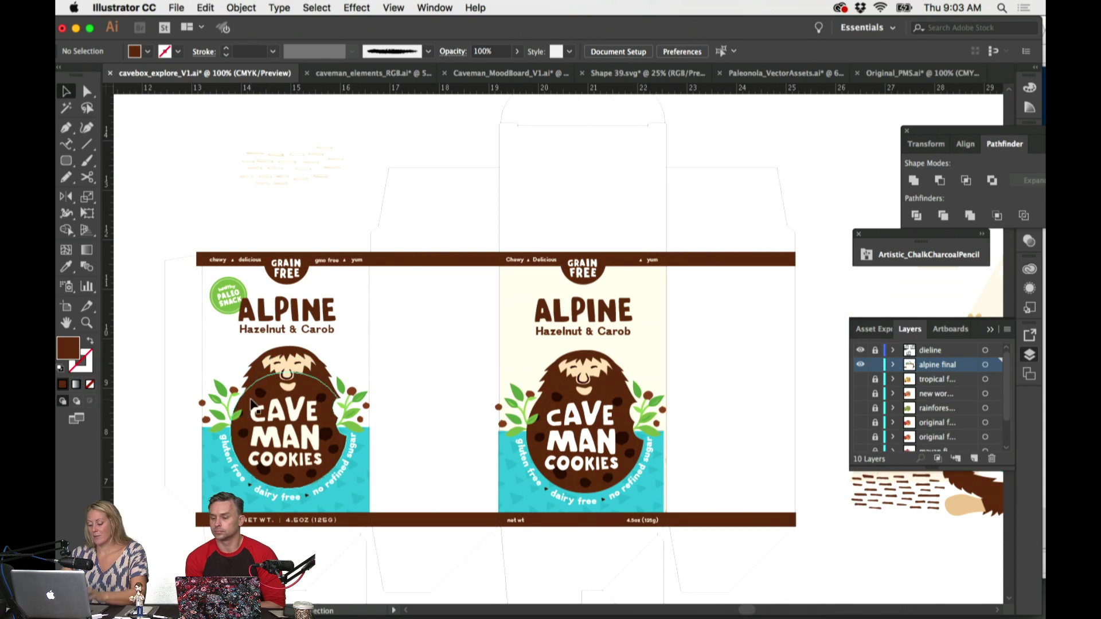
pyautogui.press('super+minus')
pyautogui.hscroll(8, 423, 345)
pyautogui.hscroll(5, 364, 336)
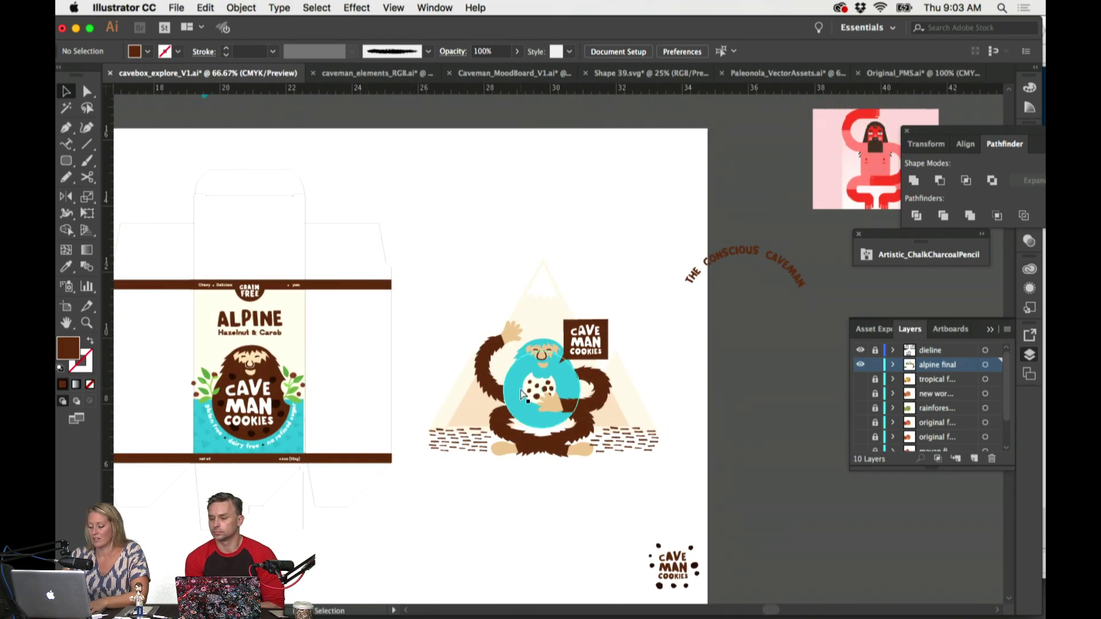
pyautogui.press('super+plus')
pyautogui.scroll(-3, 574, 379)
pyautogui.hscroll(2, 574, 378)
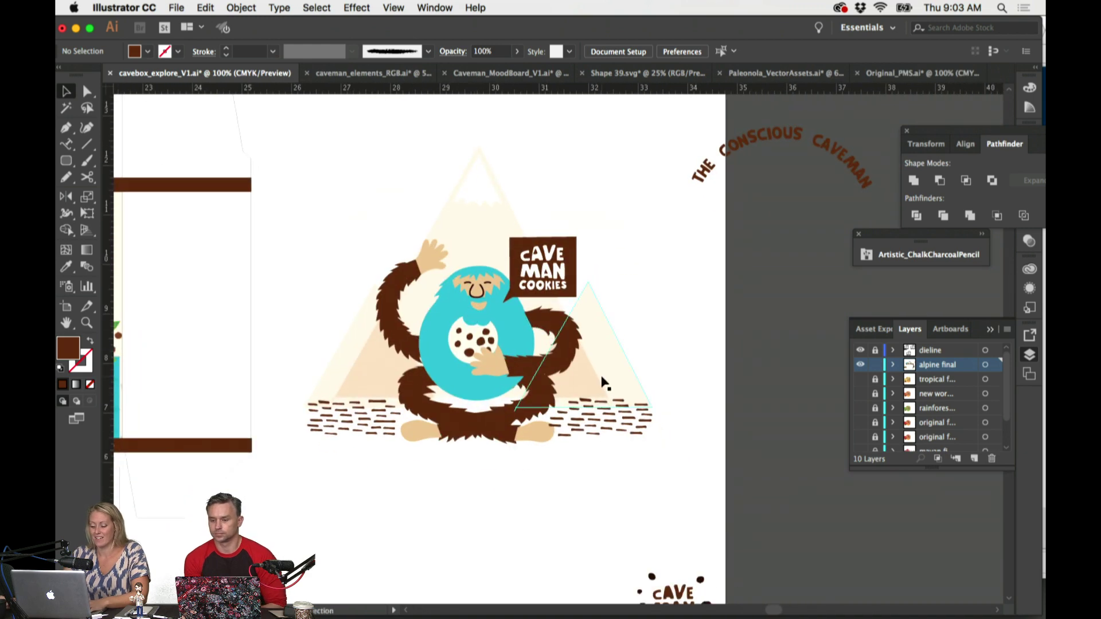
# Step: Move the pink and red long-armed character reference image onto the artboard, above the seated caveman illustration
pyautogui.scroll(6, 608, 379)
pyautogui.hscroll(2, 608, 378)
pyautogui.moveTo(854, 186); pyautogui.dragTo(436, 208)
pyautogui.scroll(-5, 523, 206)
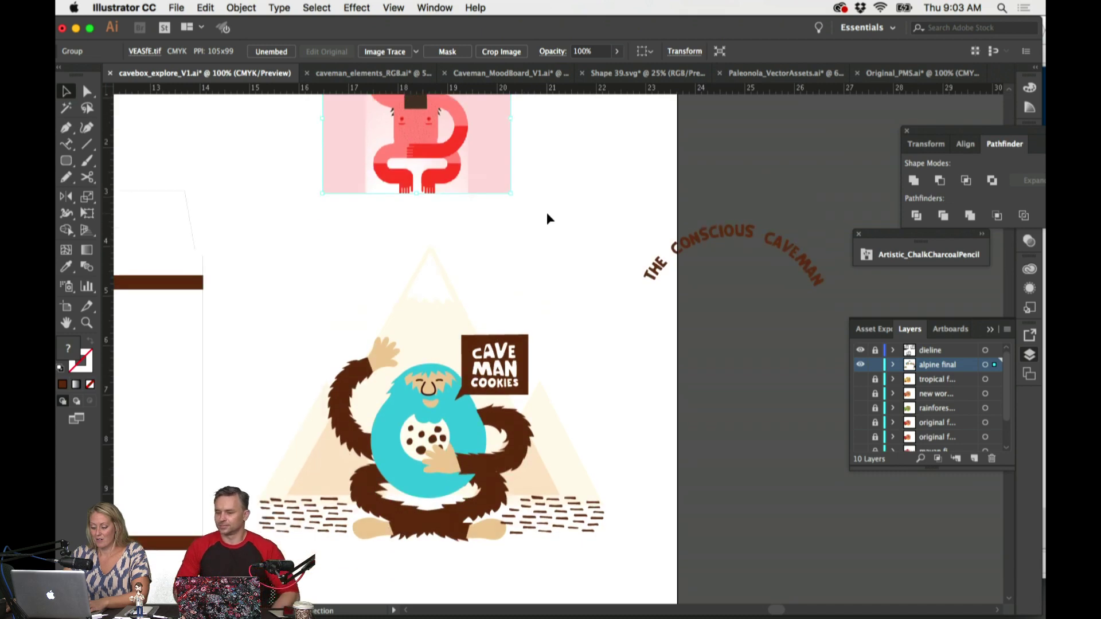
# Step: Place the arched "THE CONSCIOUS CAVEMAN" text over the mountain peak above the seated caveman
pyautogui.moveTo(726, 235); pyautogui.dragTo(416, 257)
pyautogui.click(561, 248)
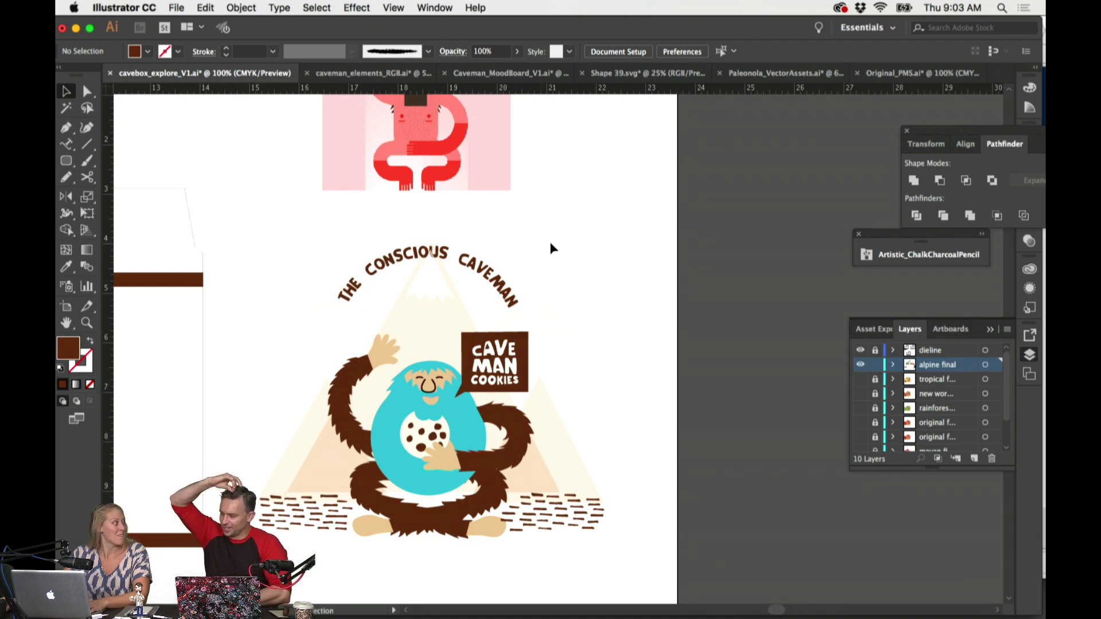
pyautogui.hscroll(2, 552, 256)
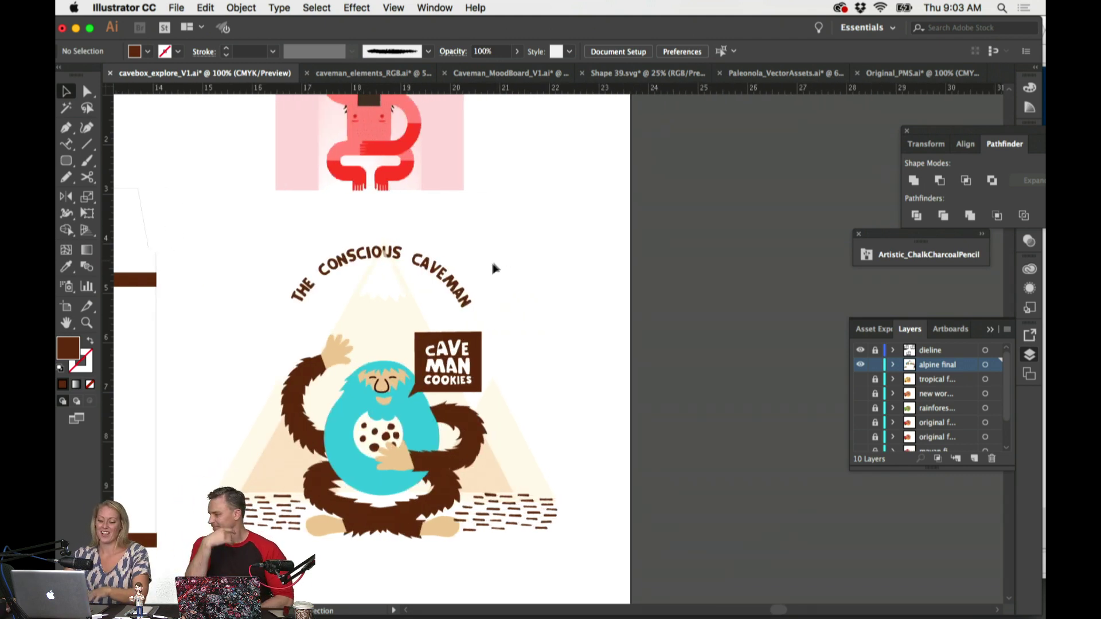
# Step: Move the arched "THE CONSCIOUS CAVEMAN" text off the illustration and back over the mountain peak
pyautogui.moveTo(462, 281); pyautogui.dragTo(468, 278)
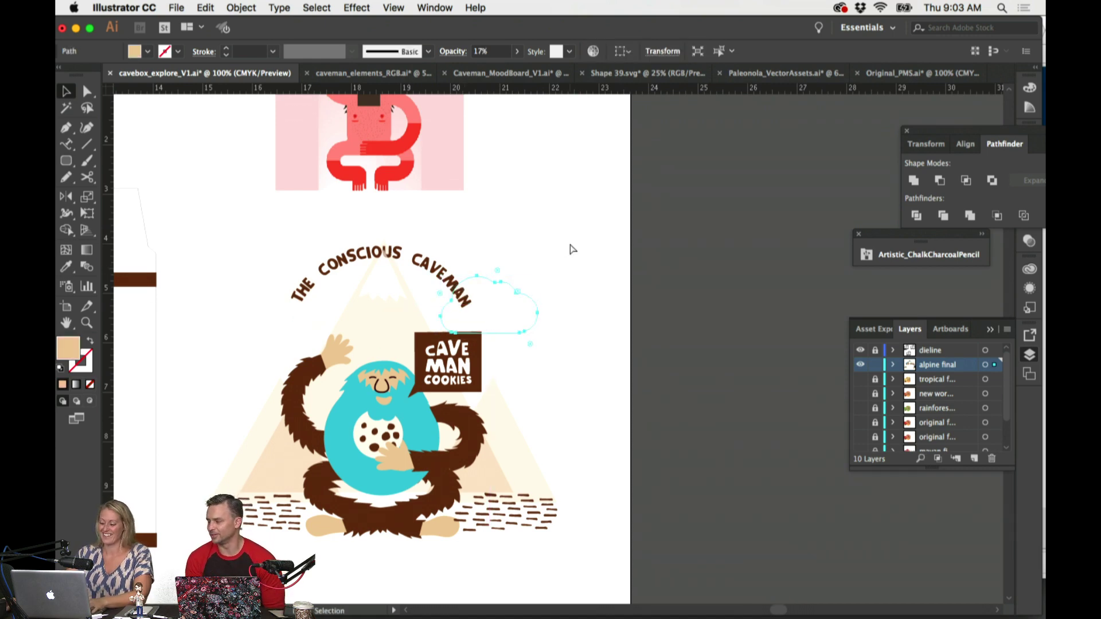
pyautogui.click(570, 244)
pyautogui.press('super+equal')
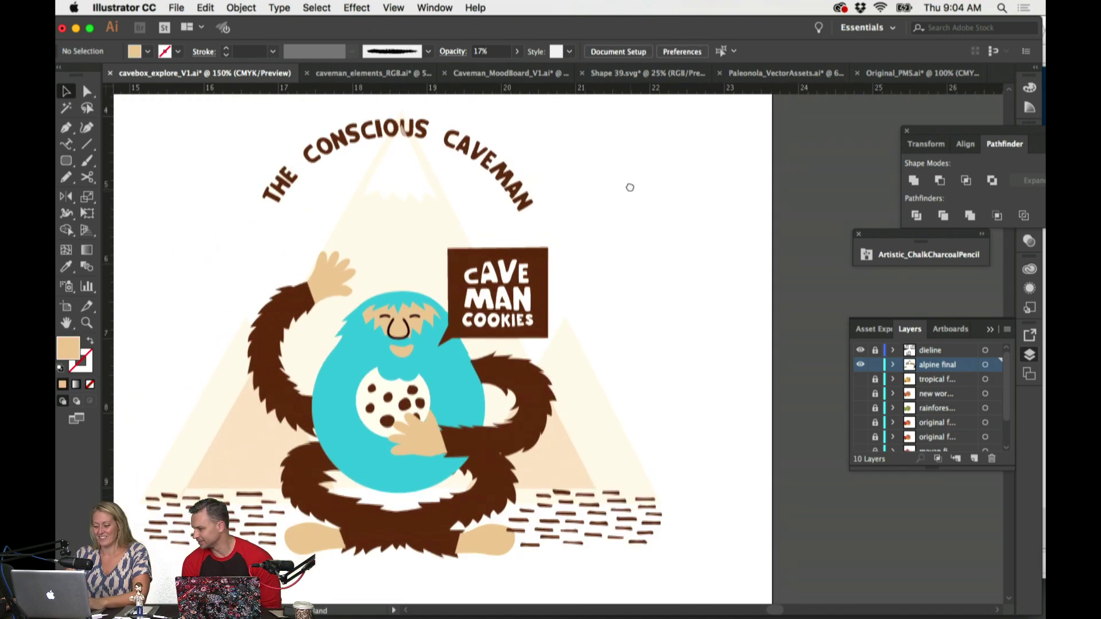
pyautogui.moveTo(480, 138); pyautogui.dragTo(837, 141)
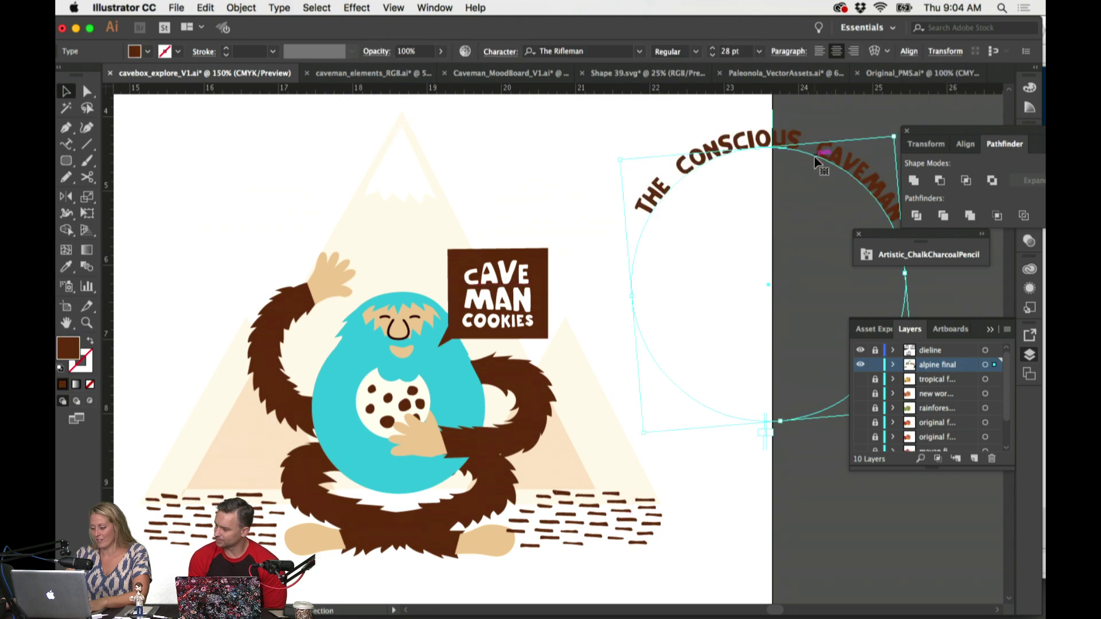
pyautogui.hscroll(3, 815, 157)
pyautogui.hscroll(-2, 815, 157)
pyautogui.press('super+minus')
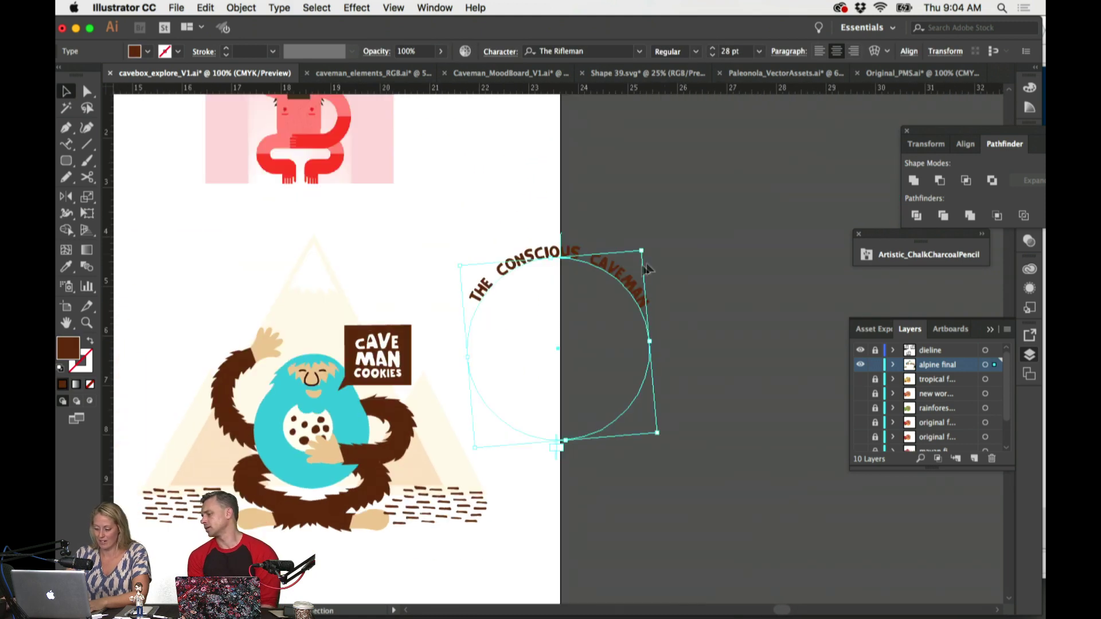
pyautogui.moveTo(614, 279); pyautogui.dragTo(367, 278)
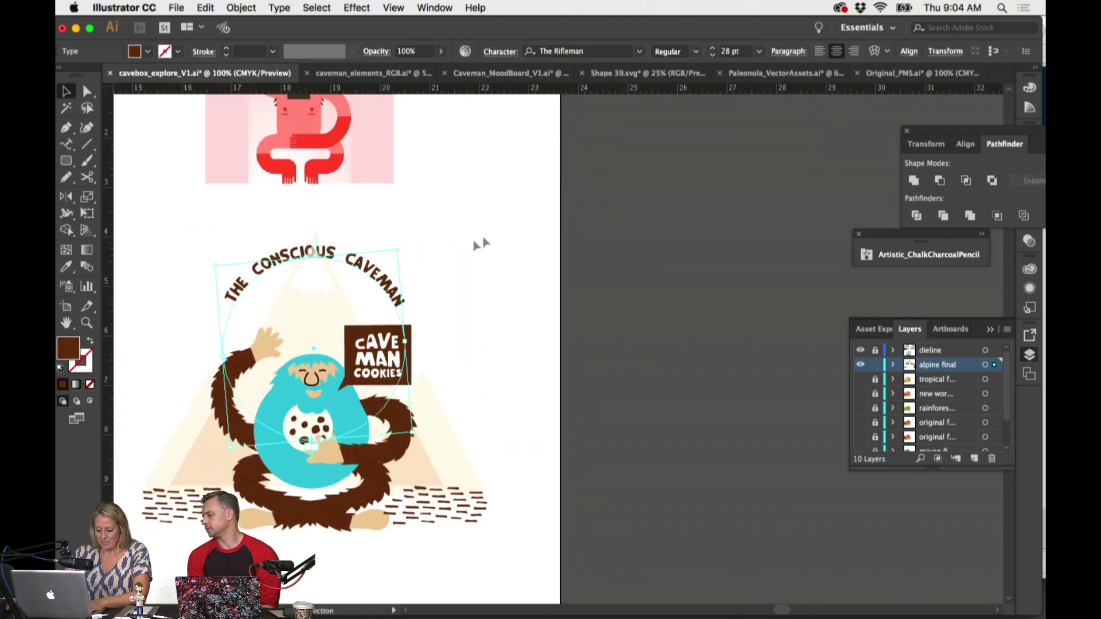
pyautogui.click(513, 229)
# Step: Review the caveman illustration beside the box and look through the Paleonola_VectorAssets, Shape 39 and Caveman_MoodBoard_V1 documents
pyautogui.hscroll(-3, 316, 254)
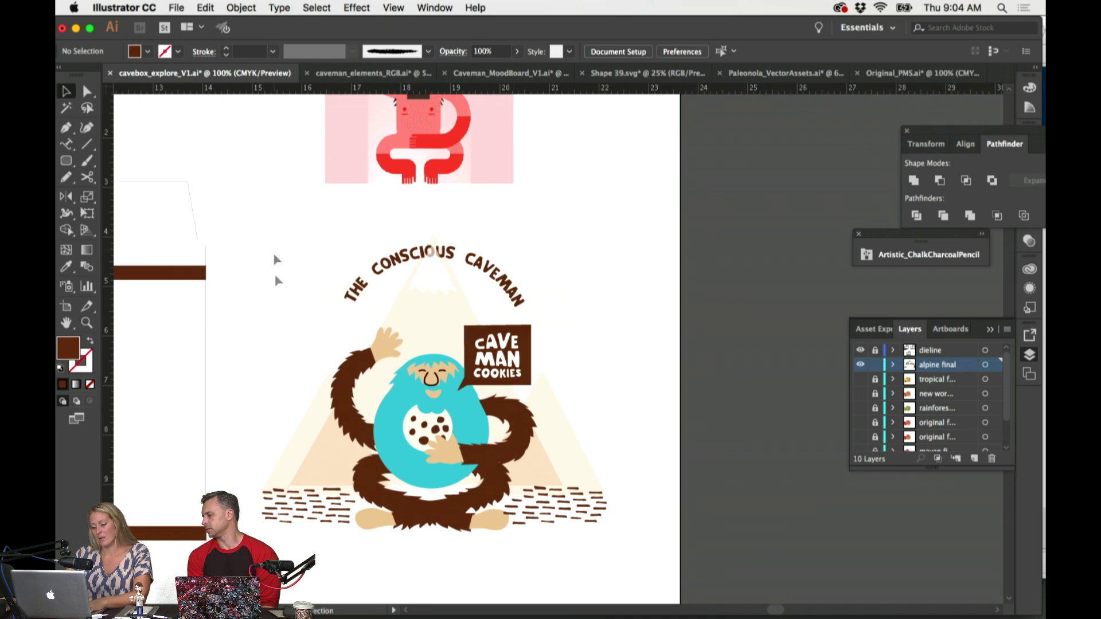
pyautogui.press('super+minus')
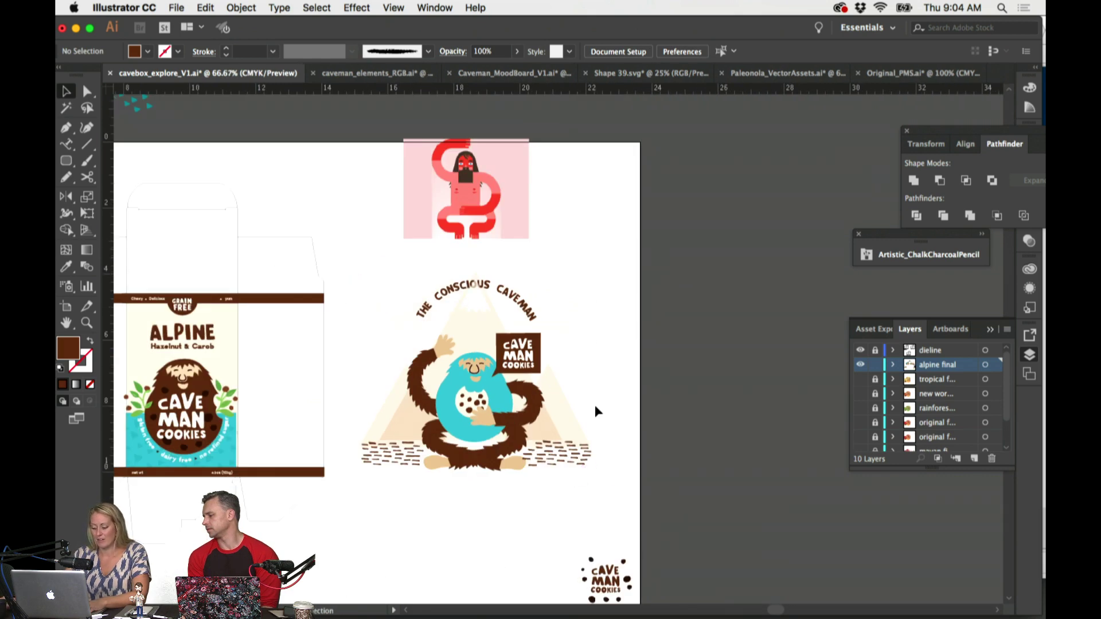
pyautogui.scroll(-2, 644, 378)
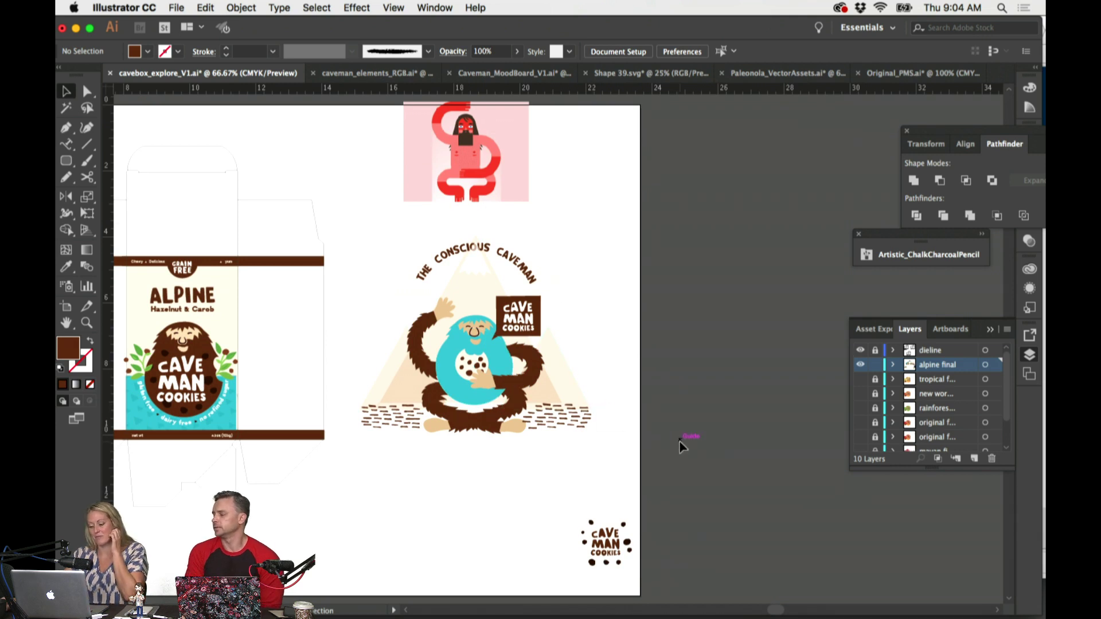
pyautogui.press('super+equal')
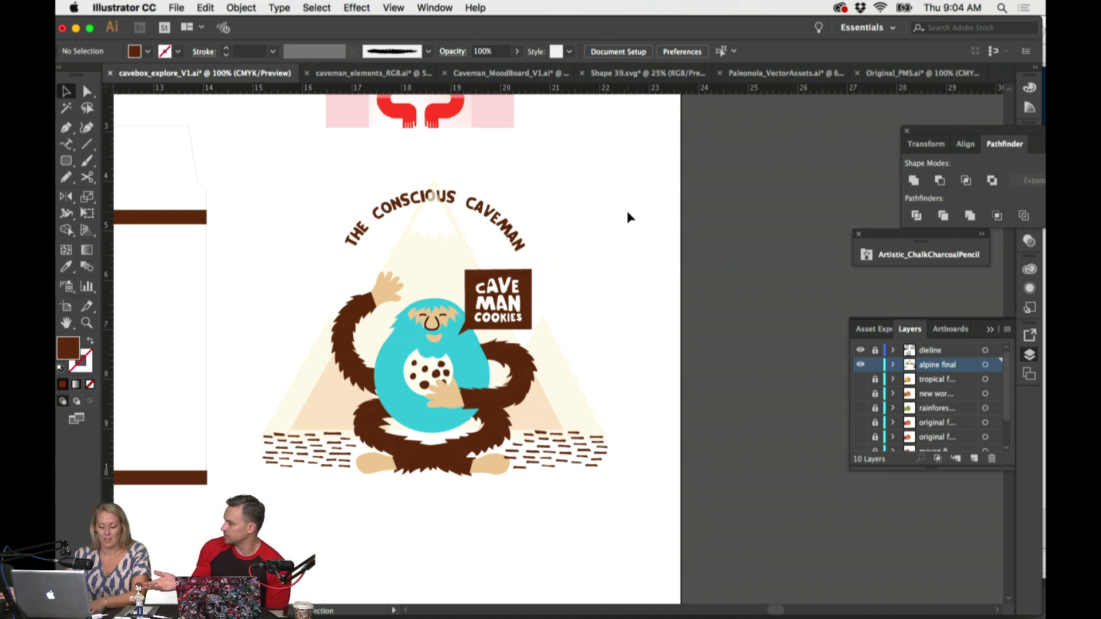
pyautogui.hscroll(-3, 624, 208)
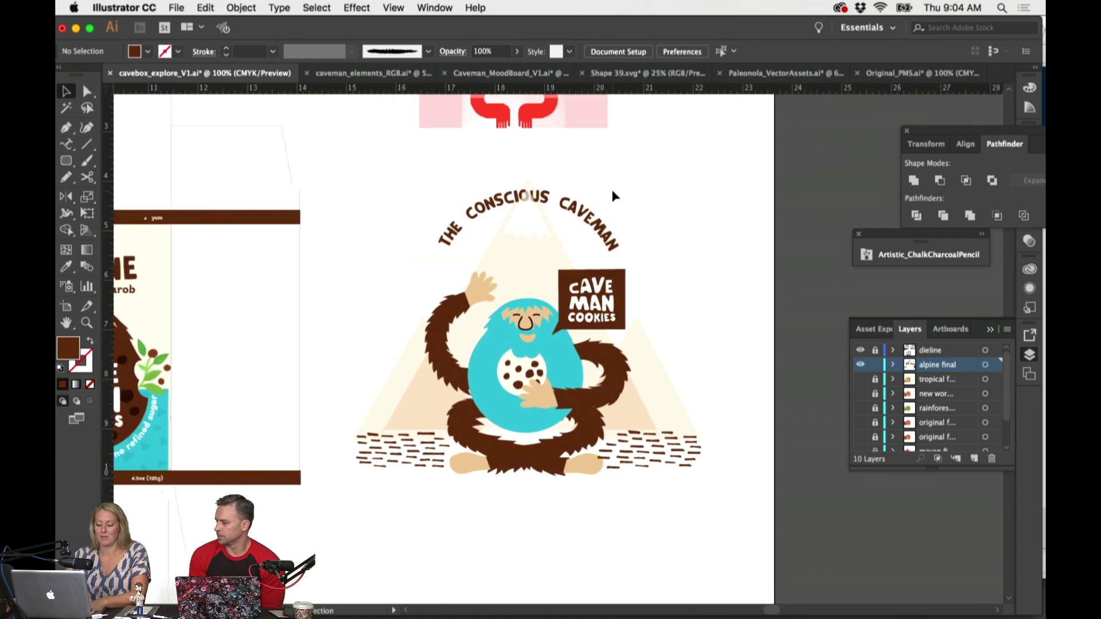
pyautogui.press('super+minus')
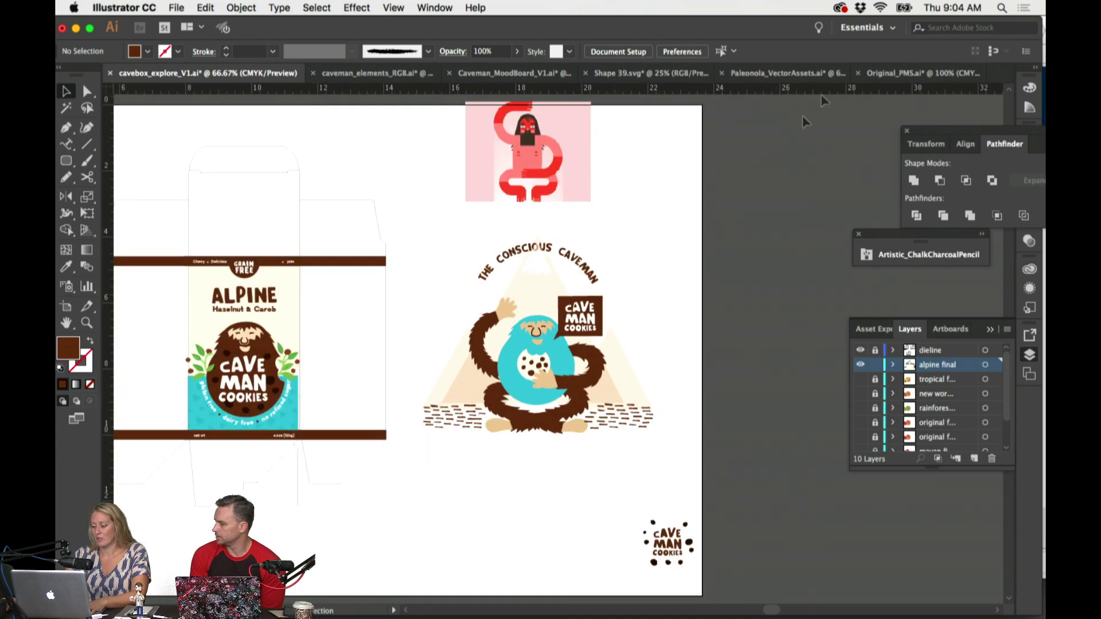
pyautogui.click(794, 71)
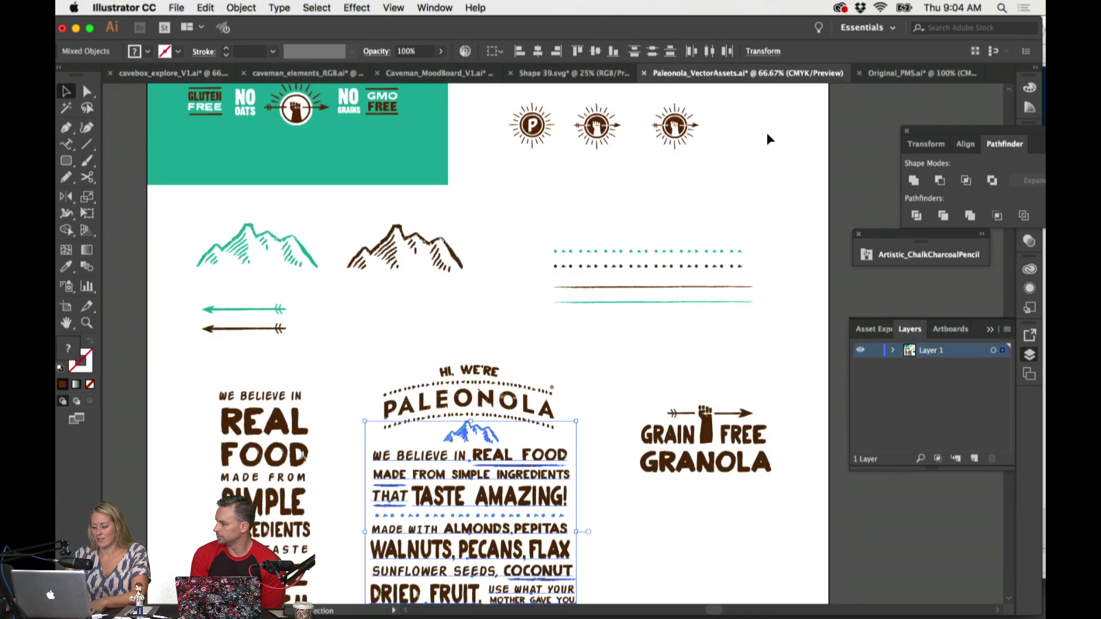
pyautogui.scroll(-5, 531, 169)
pyautogui.scroll(8, 532, 170)
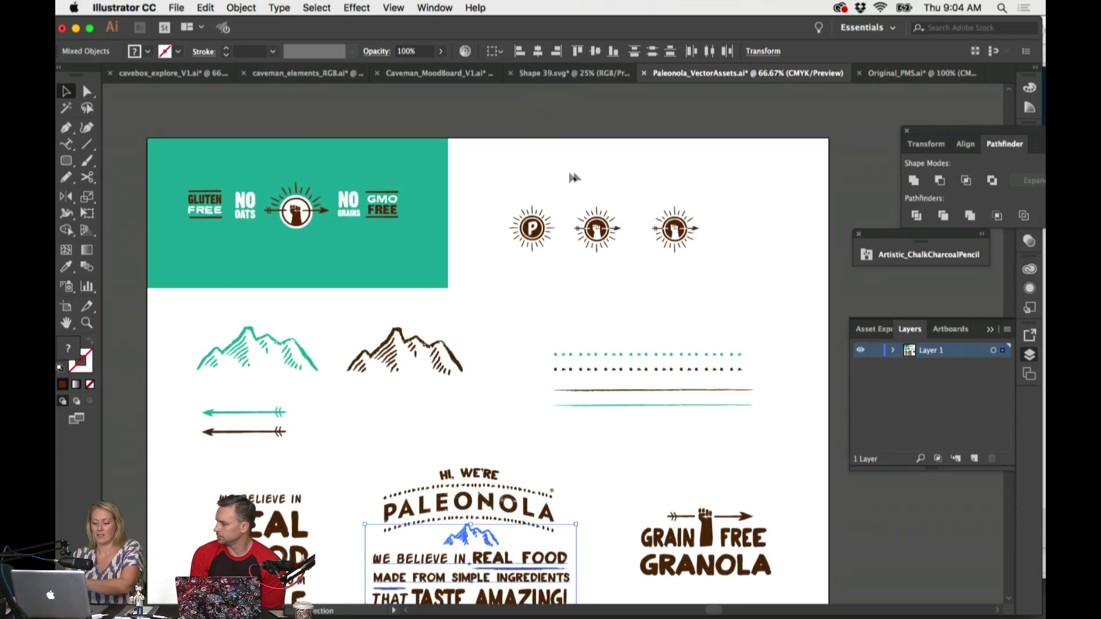
pyautogui.click(574, 73)
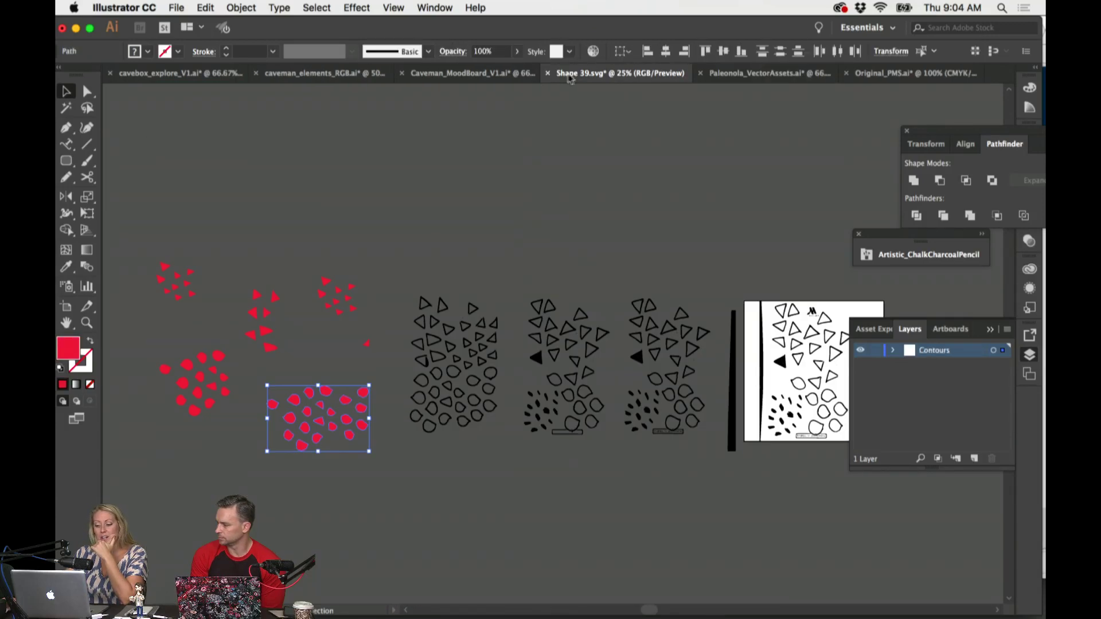
pyautogui.click(480, 76)
pyautogui.click(299, 77)
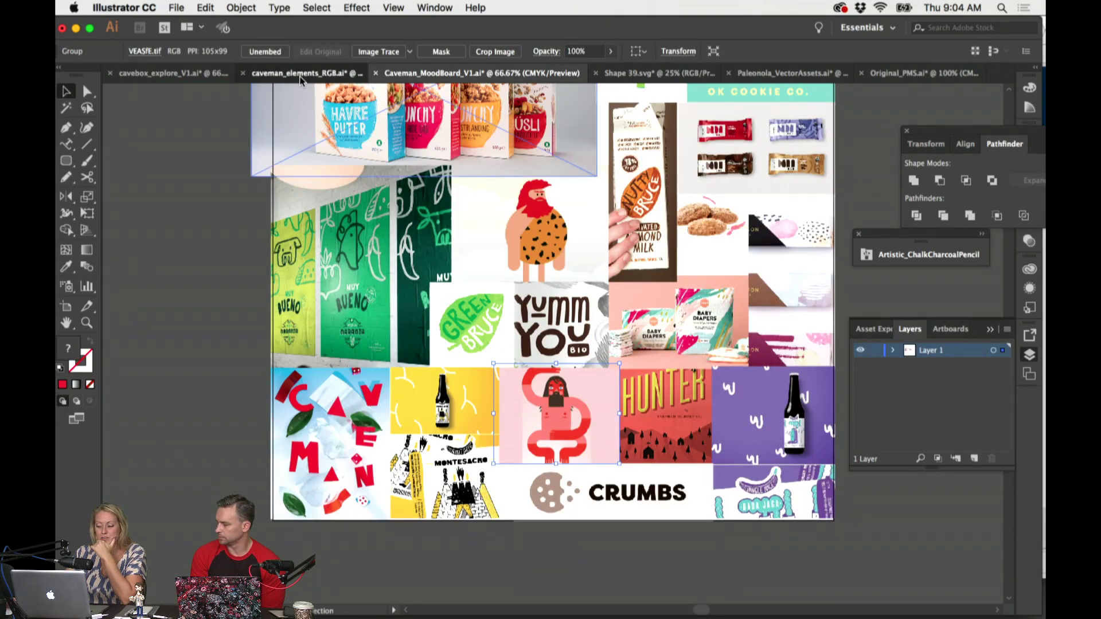
pyautogui.click(172, 73)
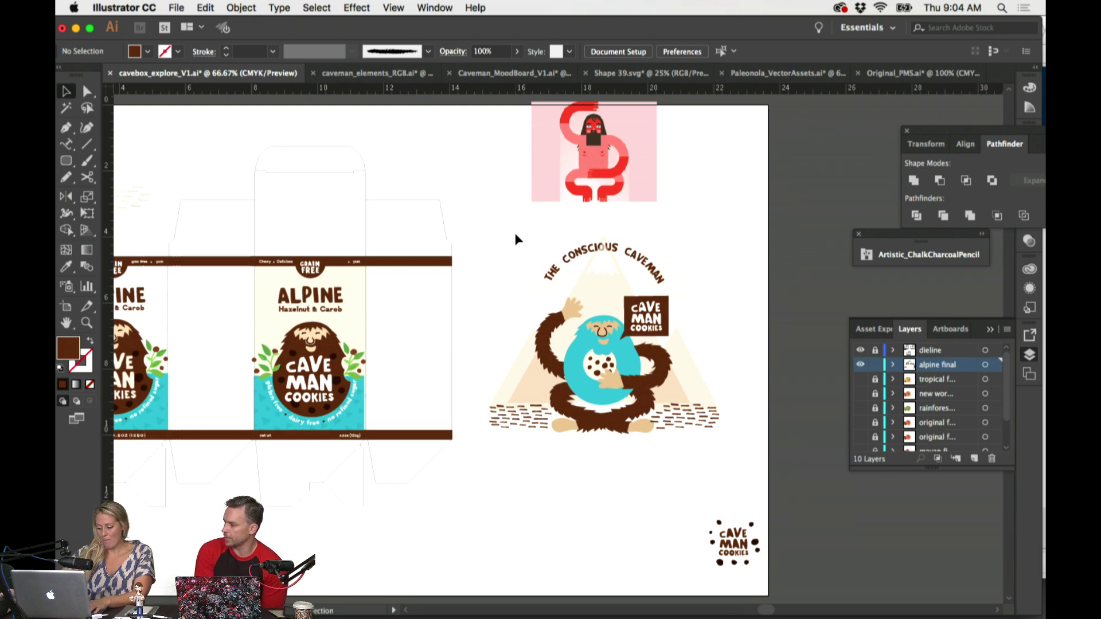
# Step: Compare the original Caveman Cookies box artwork with the redesigned Alpine panels and the empty dieline artboard below them
pyautogui.hscroll(-10, 393, 315)
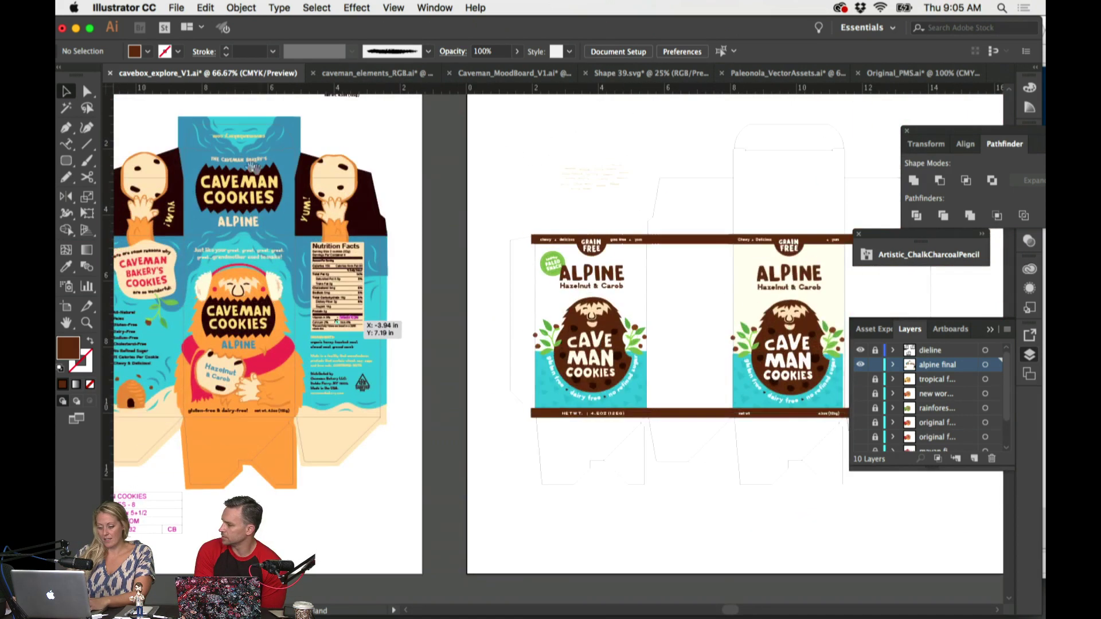
pyautogui.hscroll(-4, 284, 271)
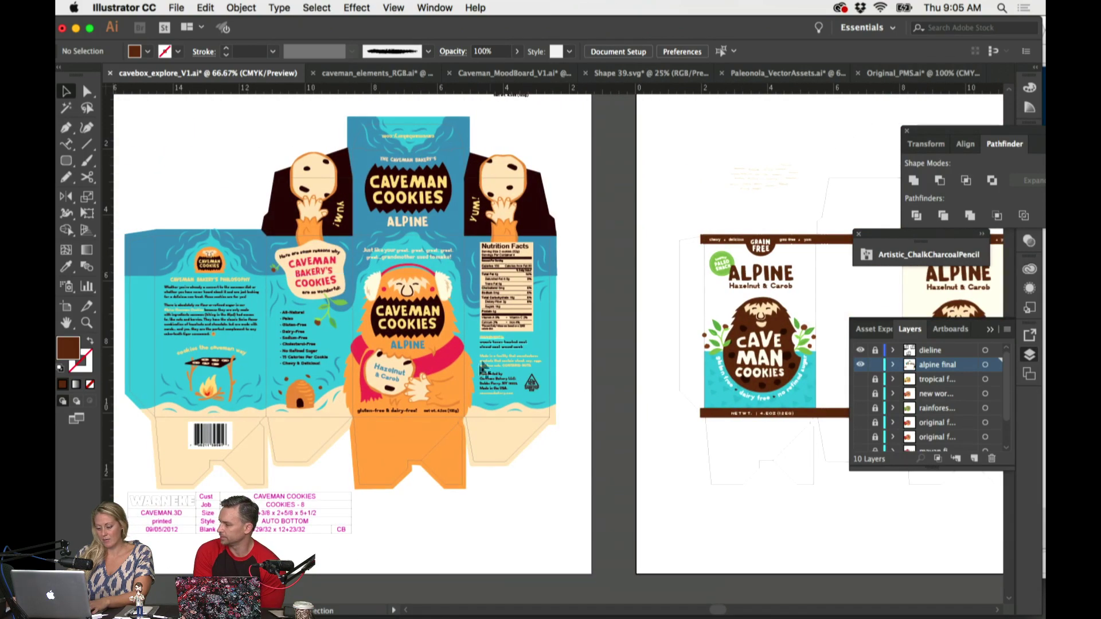
pyautogui.press('super+minus')
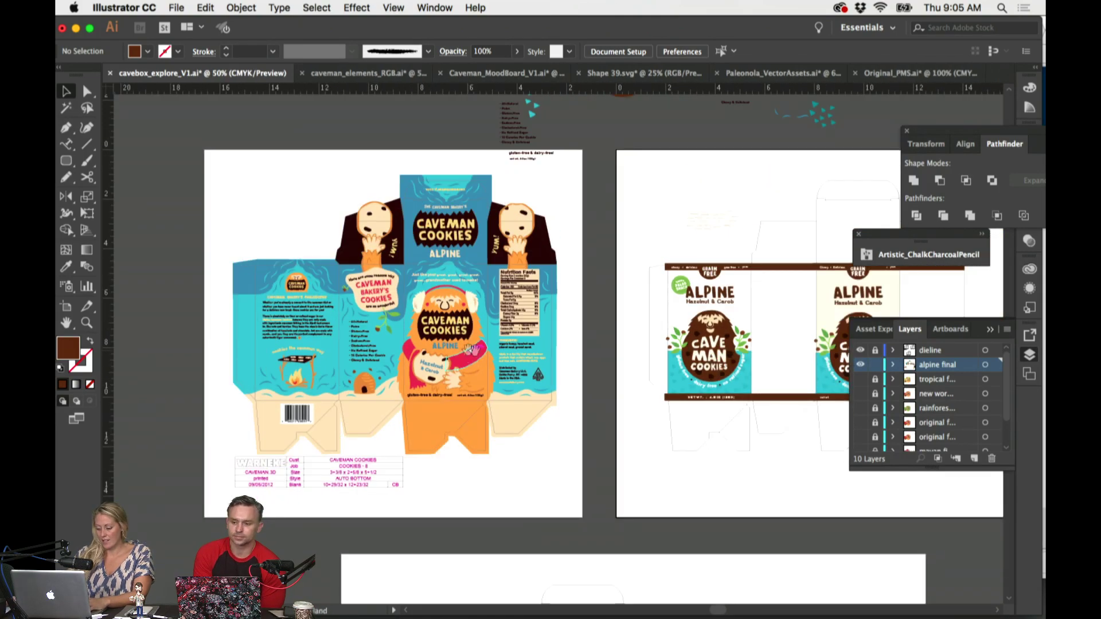
pyautogui.scroll(-5, 441, 191)
pyautogui.scroll(3, 556, 463)
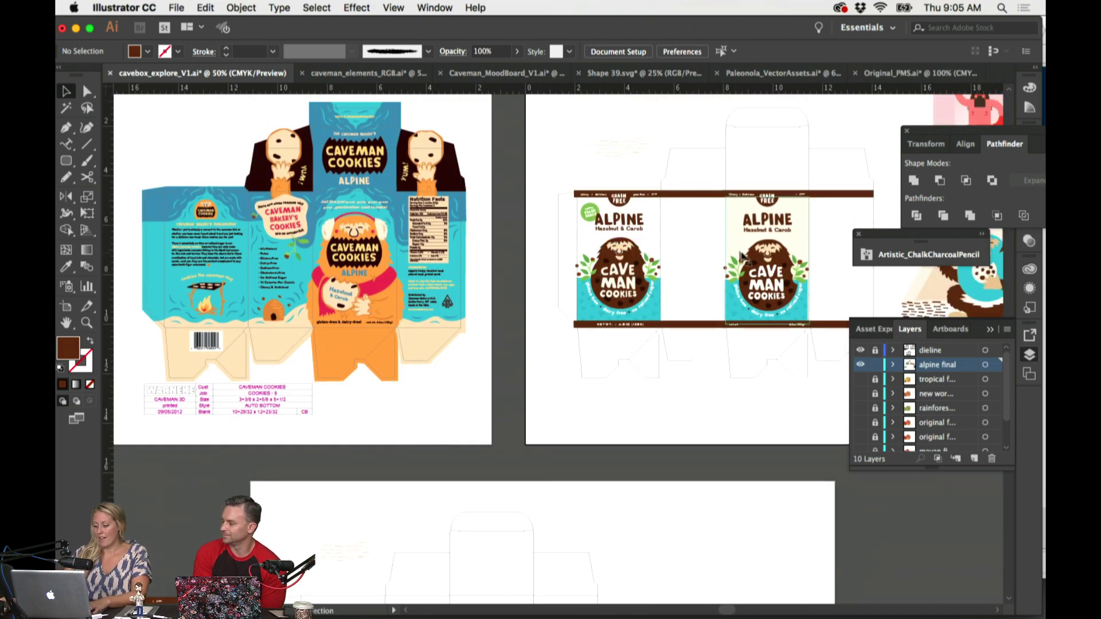
pyautogui.press('super+equal')
pyautogui.press('super+equal')
pyautogui.hscroll(5, 654, 280)
pyautogui.scroll(4, 654, 280)
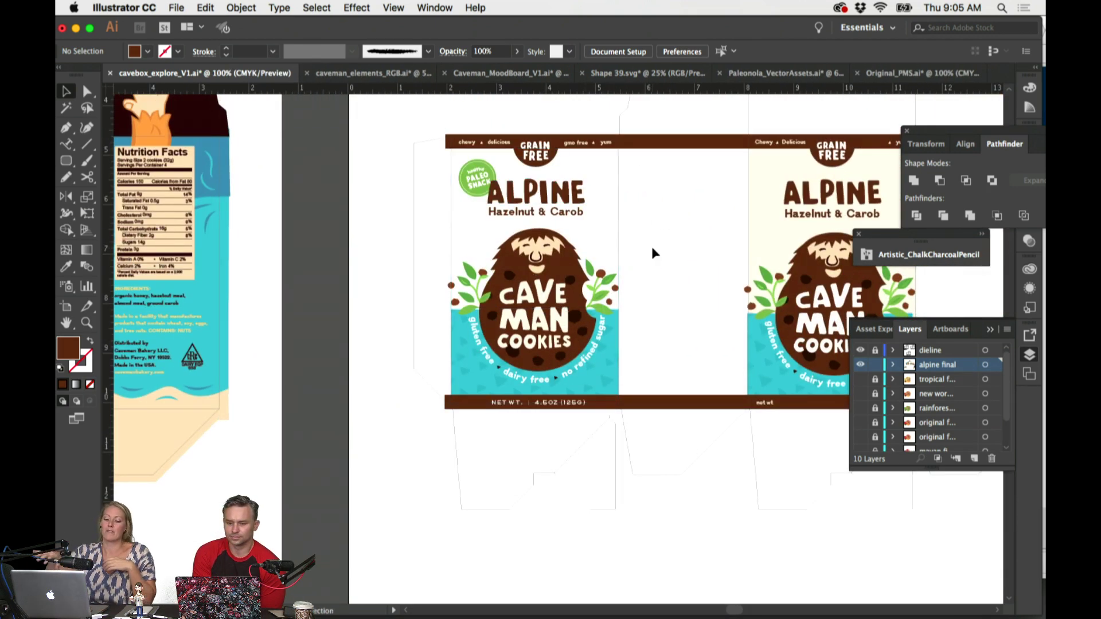
pyautogui.hscroll(-3, 652, 246)
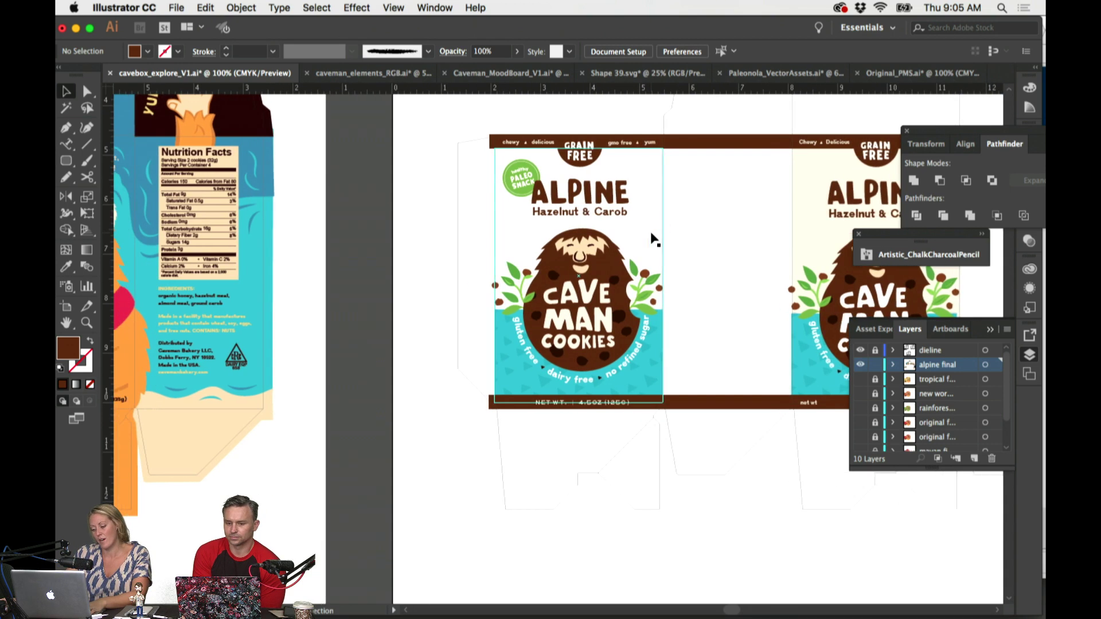
pyautogui.hscroll(-3, 654, 240)
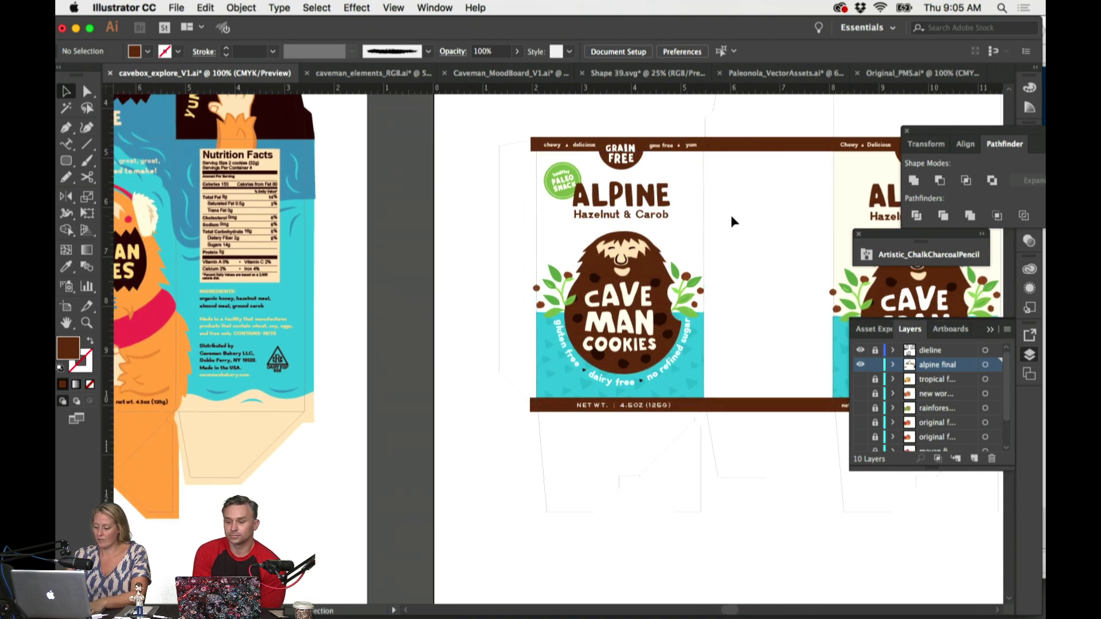
pyautogui.hscroll(-1, 790, 206)
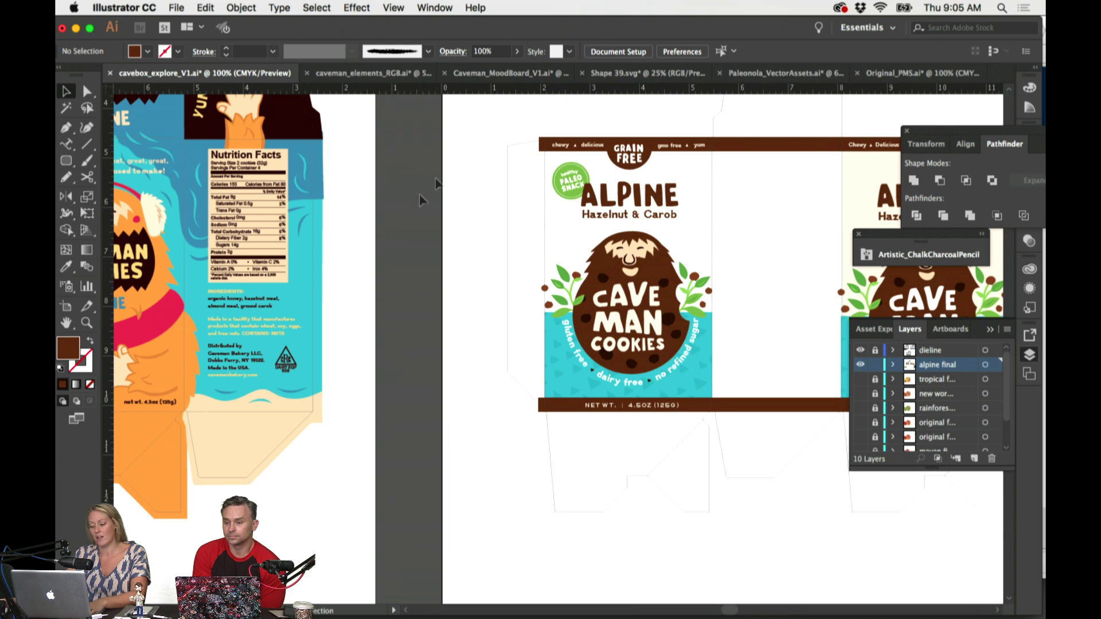
pyautogui.press('super+minus')
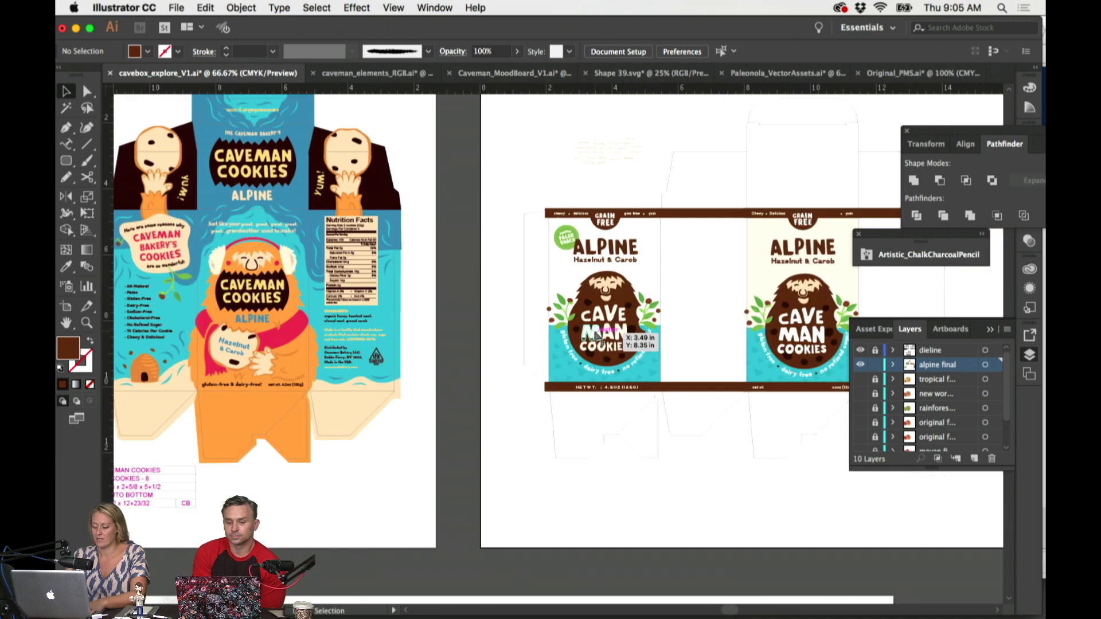
pyautogui.scroll(-10, 596, 338)
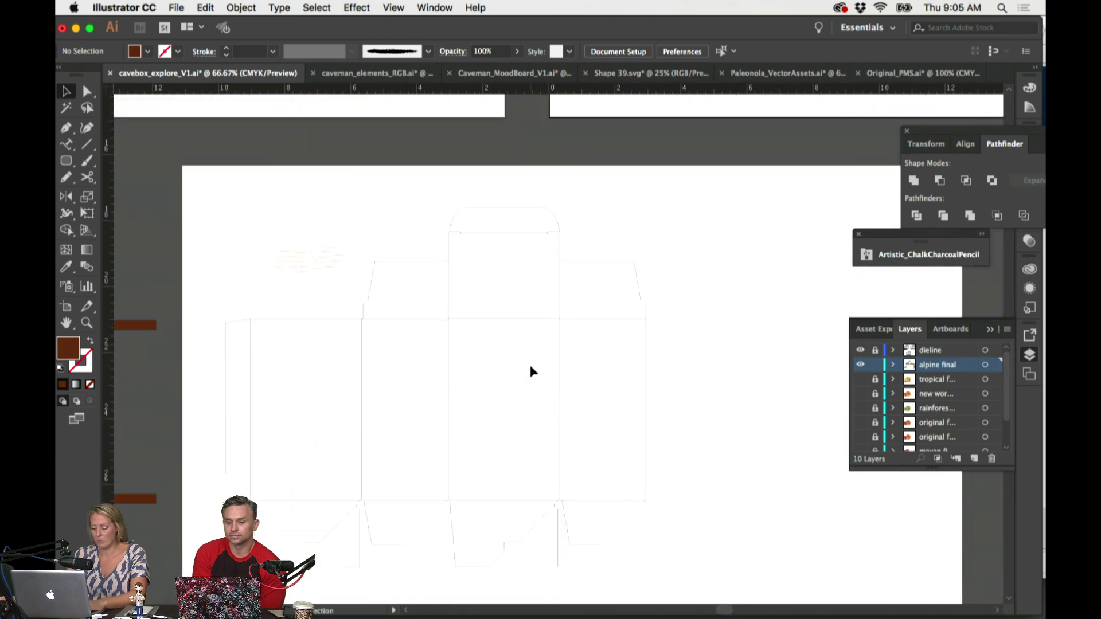
pyautogui.scroll(5, 389, 329)
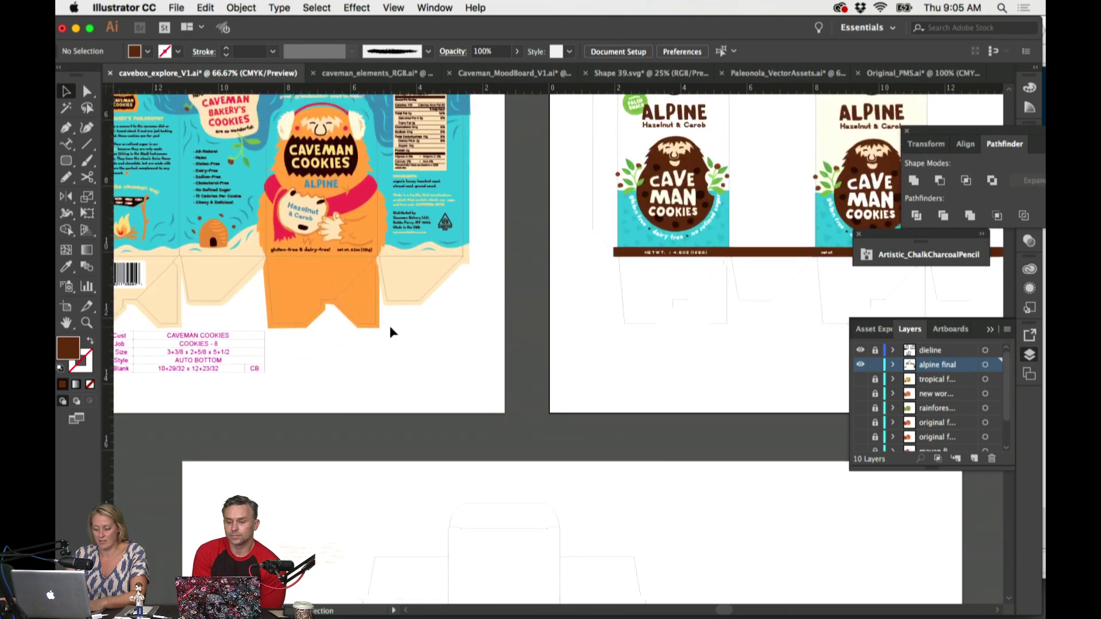
pyautogui.scroll(-2, 397, 326)
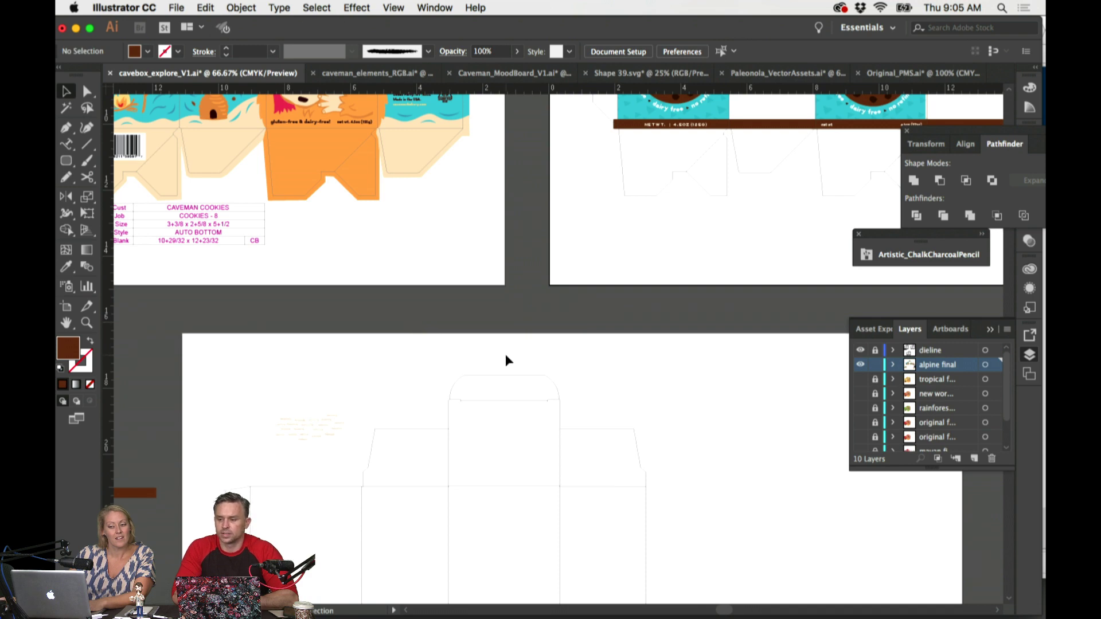
# Step: Examine the seated caveman illustration up close in outline and preview views, comparing it with the adjacent Alpine box panel
pyautogui.scroll(-10, 506, 353)
pyautogui.hscroll(4, 506, 353)
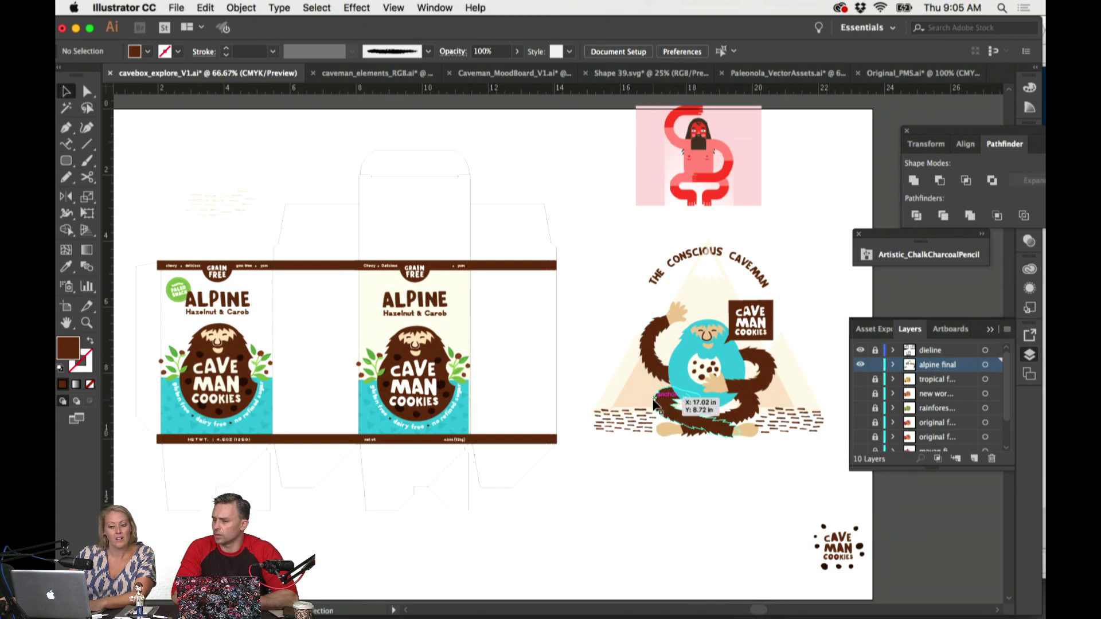
pyautogui.scroll(3, 654, 404)
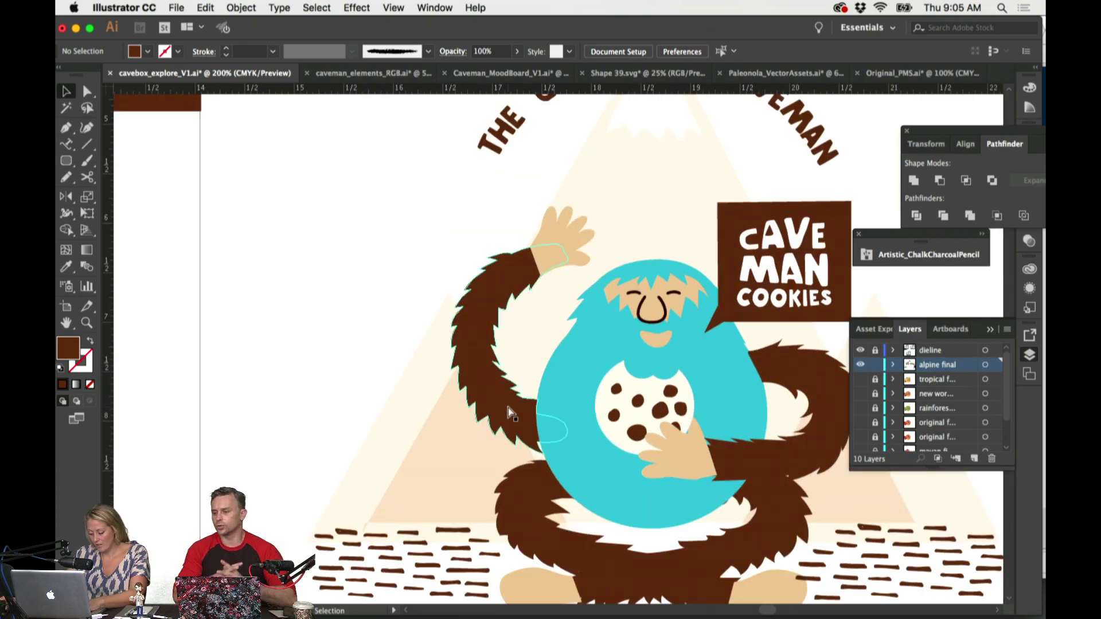
pyautogui.press('super+y')
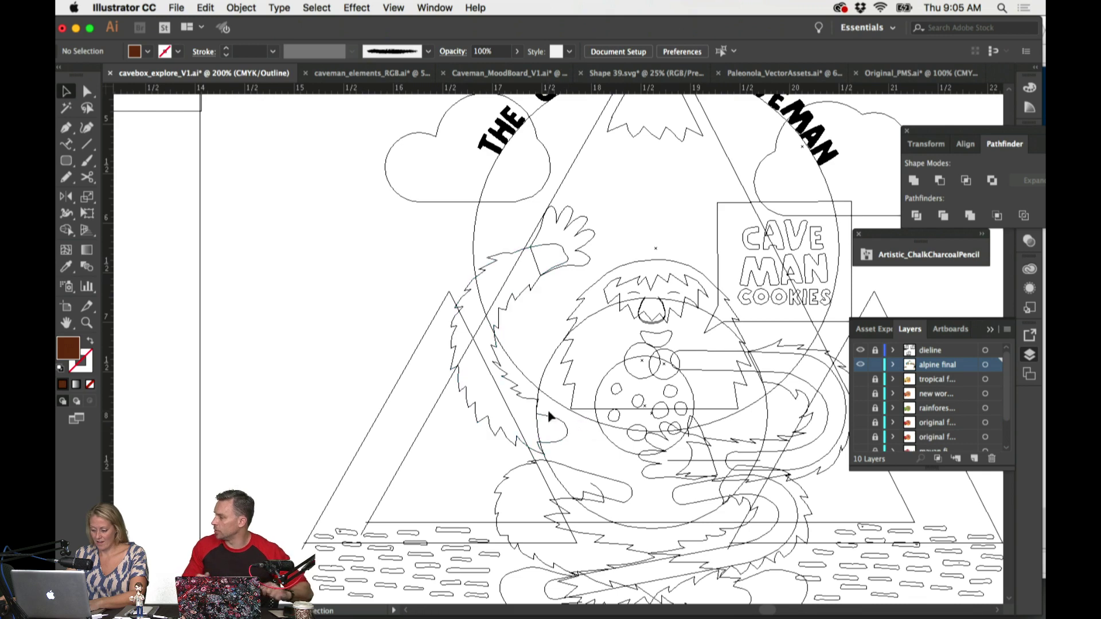
pyautogui.scroll(-2, 717, 499)
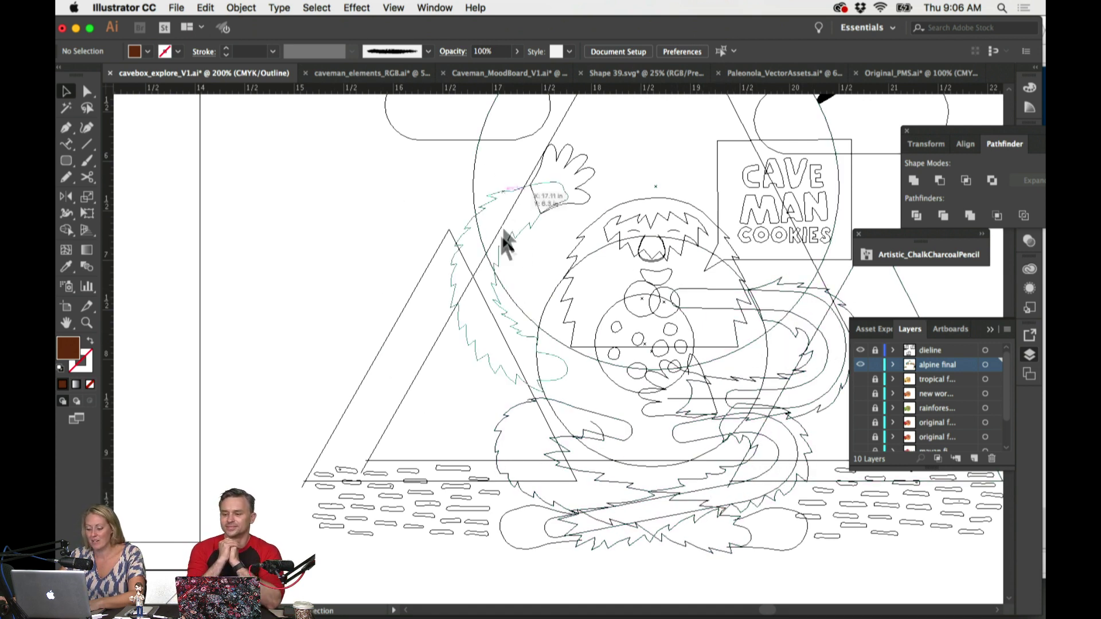
pyautogui.hotkey('ctrl', 'y')
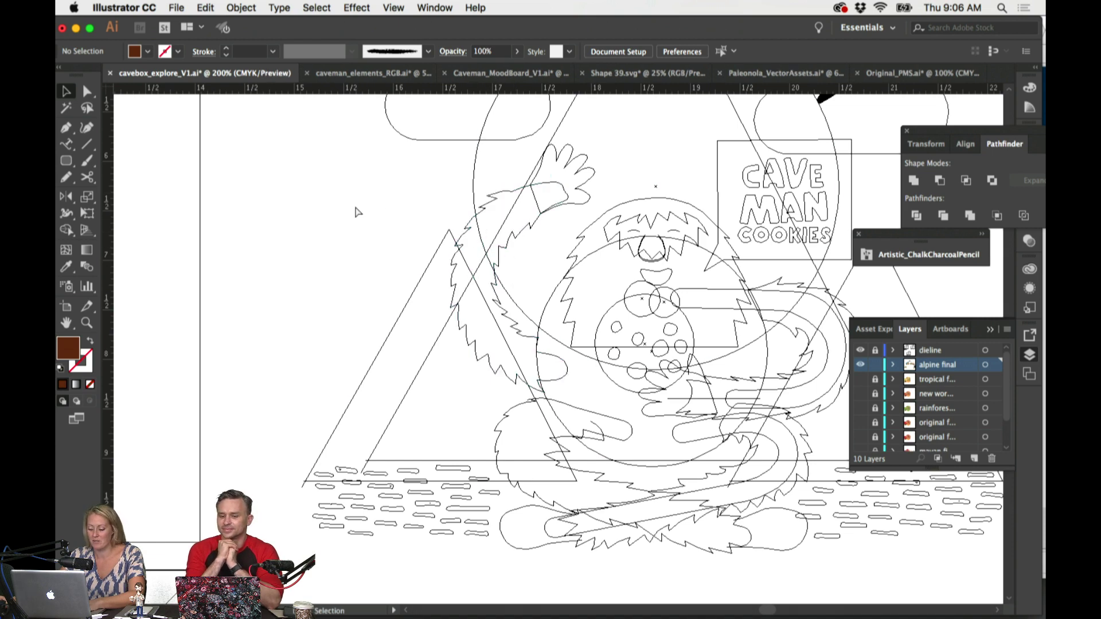
pyautogui.hotkey('ctrl', '1')
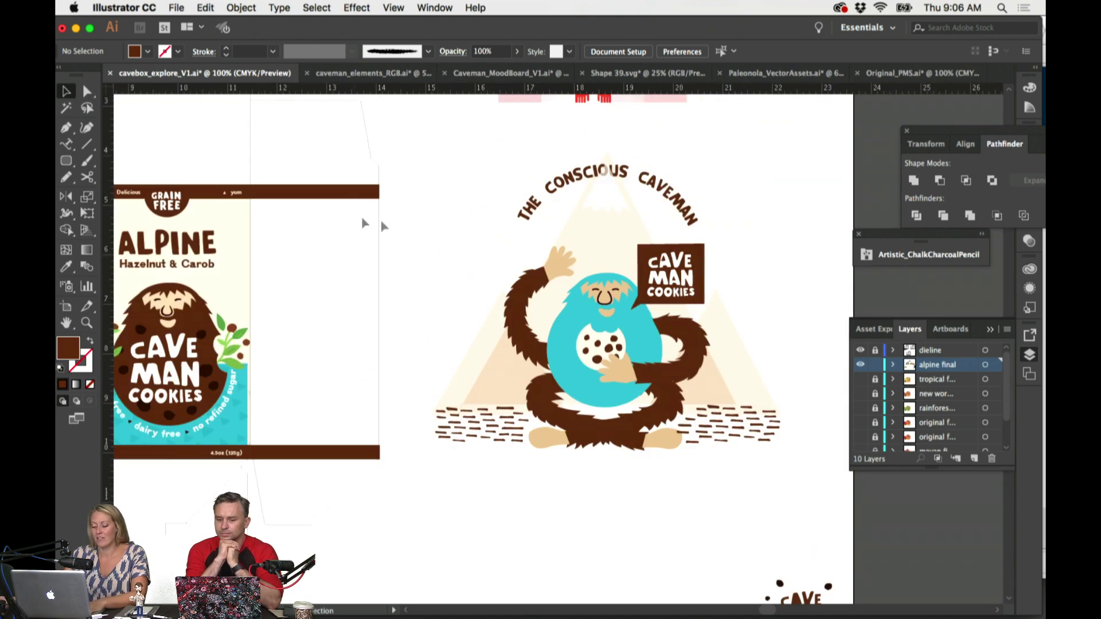
pyautogui.hscroll(-1, 565, 258)
pyautogui.hscroll(-2, 565, 258)
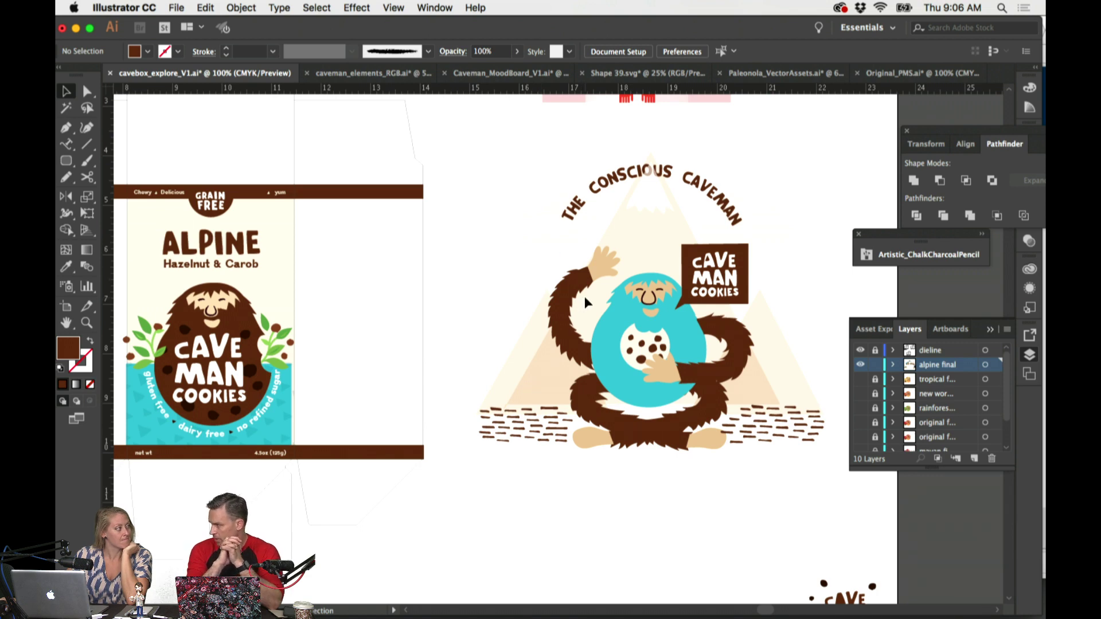
pyautogui.hscroll(-3, 505, 282)
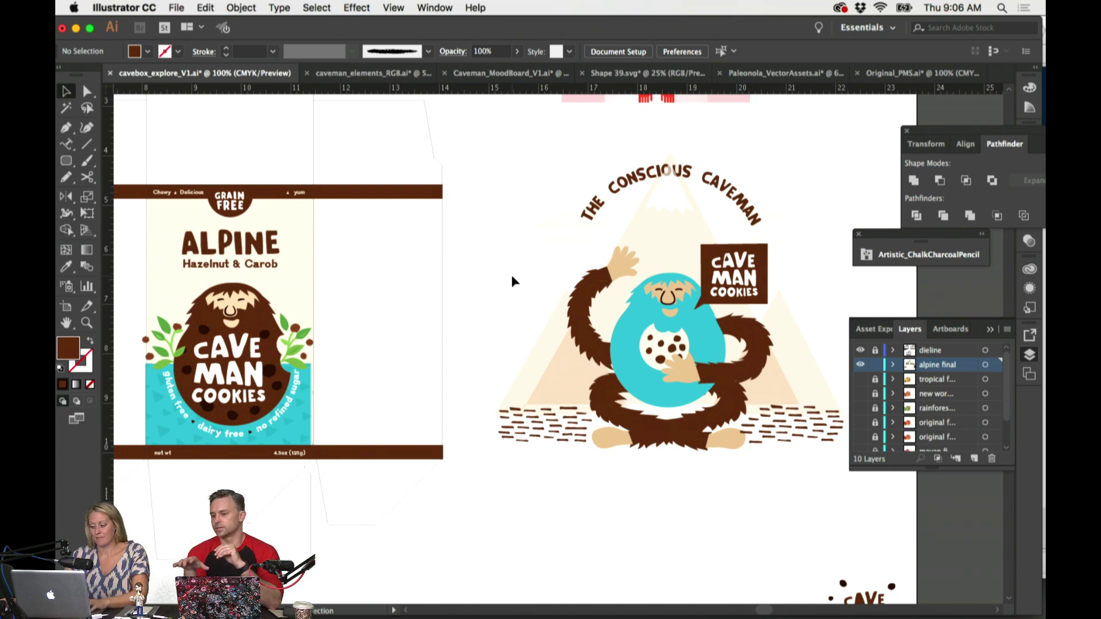
pyautogui.hscroll(3, 511, 275)
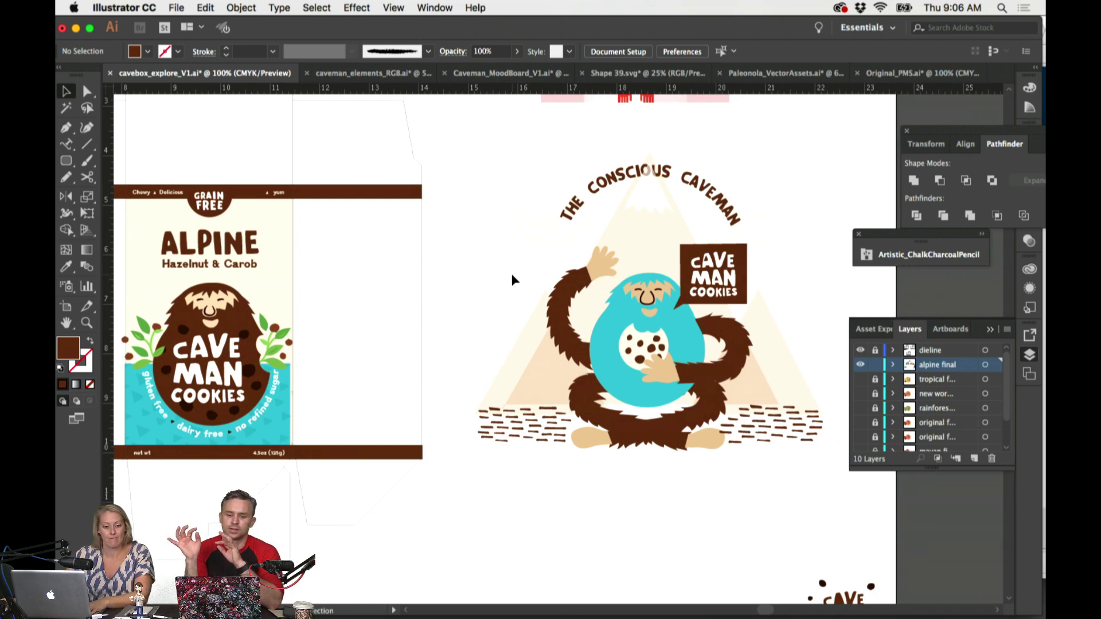
pyautogui.hscroll(8, 512, 275)
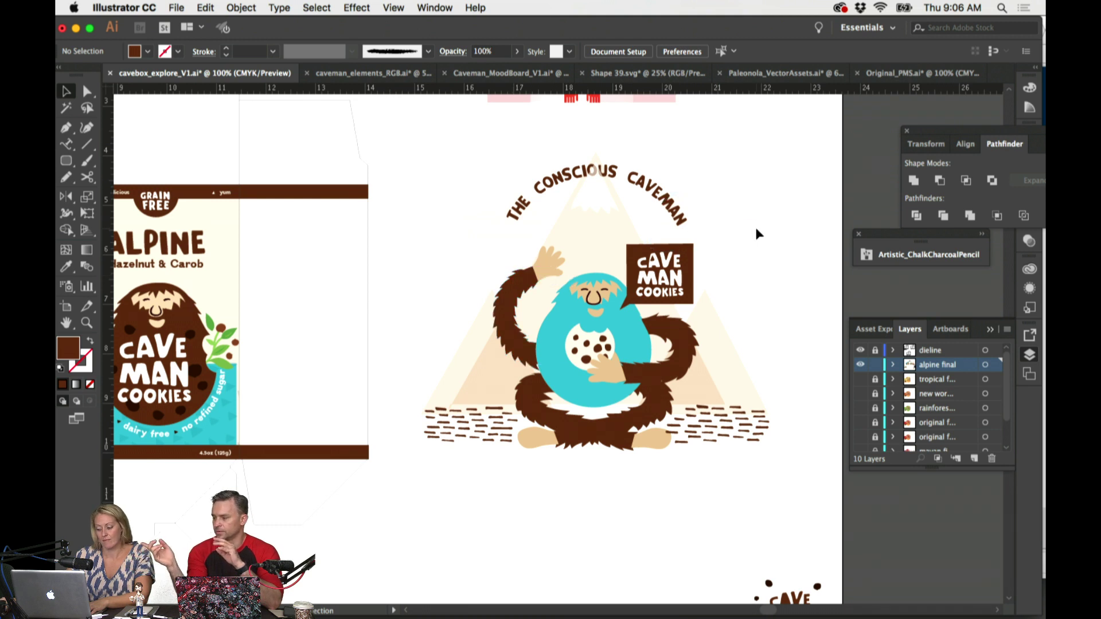
# Step: Bring the arched "THE CONSCIOUS CAVEMAN" text to the front so it sits above the mountain peak
pyautogui.click(650, 186)
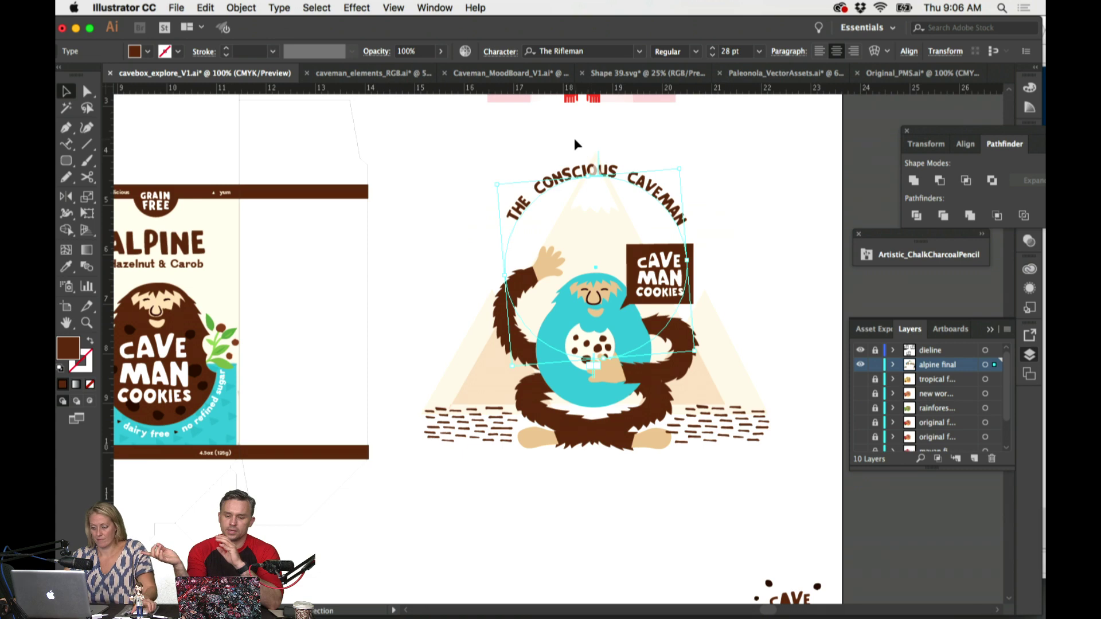
pyautogui.click(241, 8)
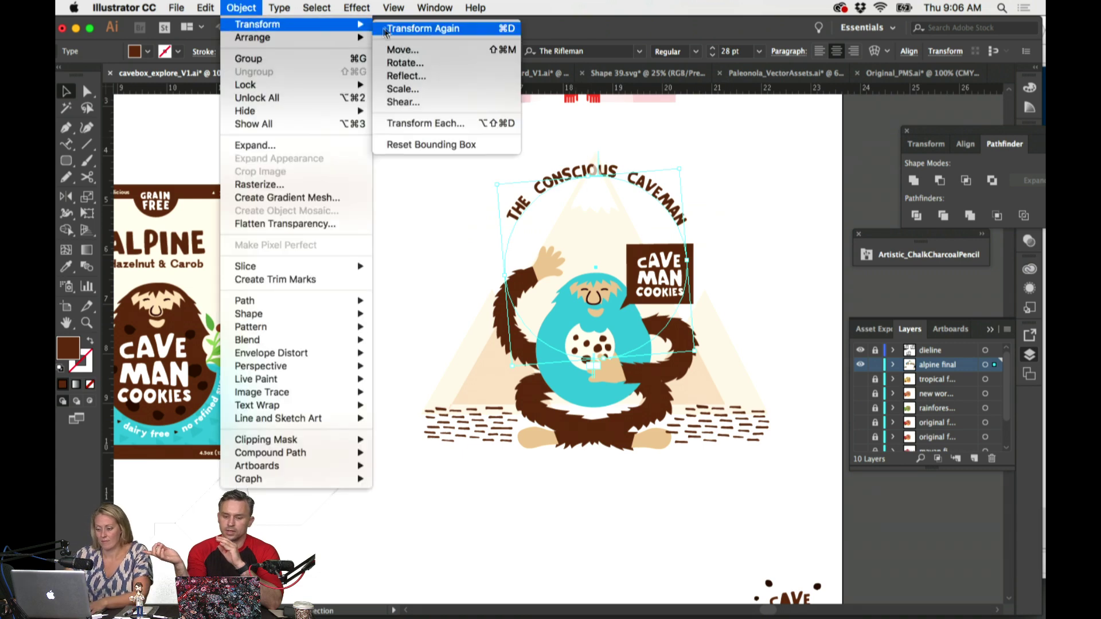
pyautogui.click(413, 37)
pyautogui.click(429, 168)
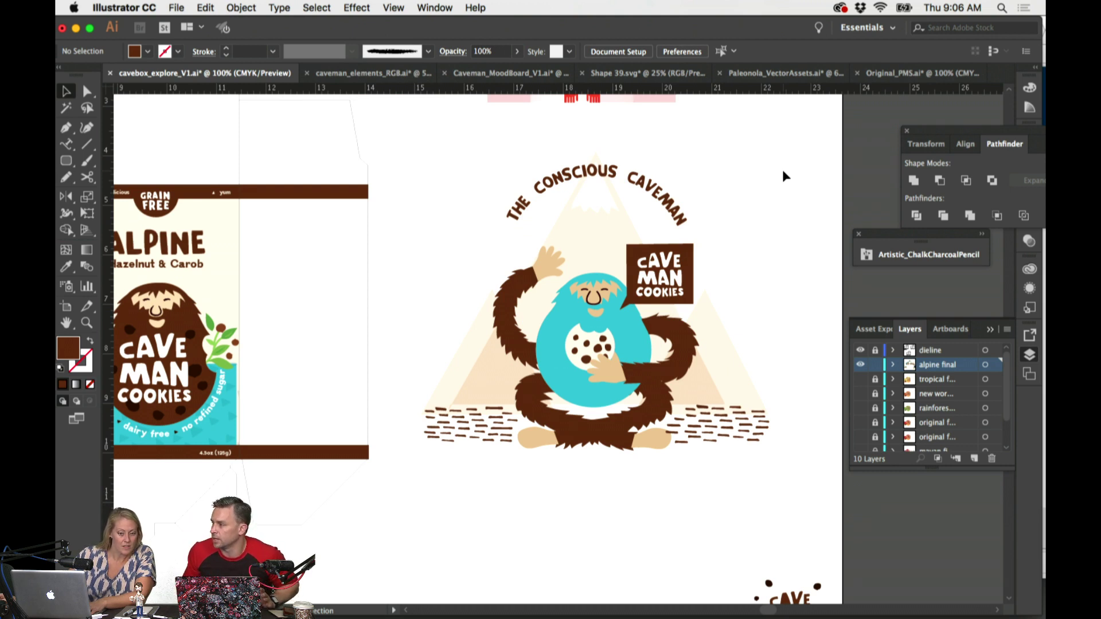
# Step: Try recolouring the seated caveman's turquoise body with the brown sampled from his arm, and undo the change
pyautogui.click(590, 306)
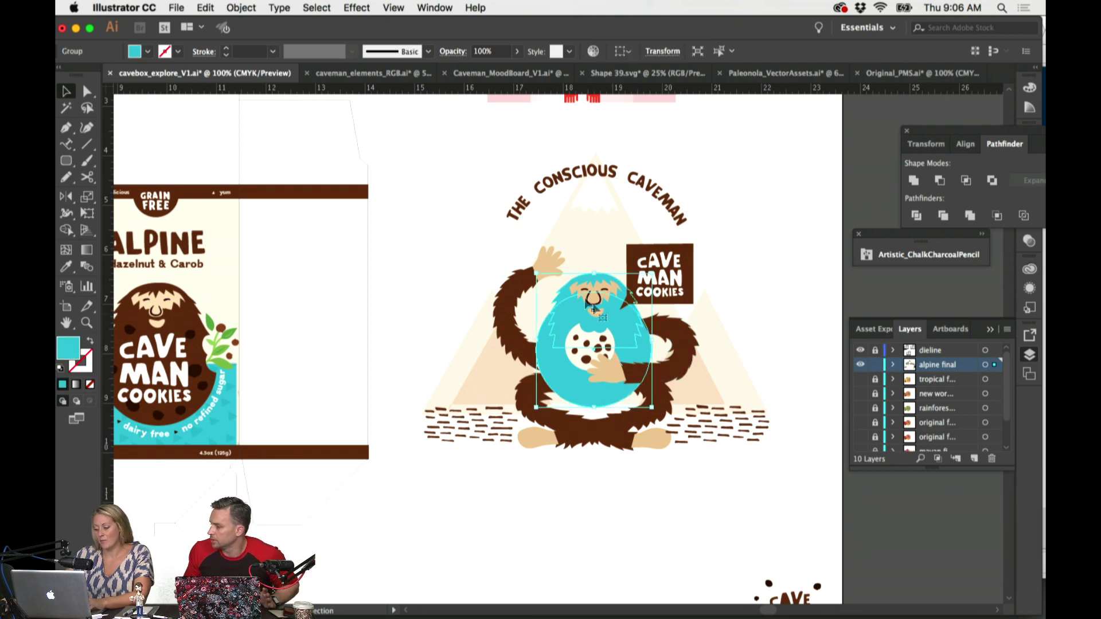
pyautogui.press('i')
pyautogui.click(680, 327)
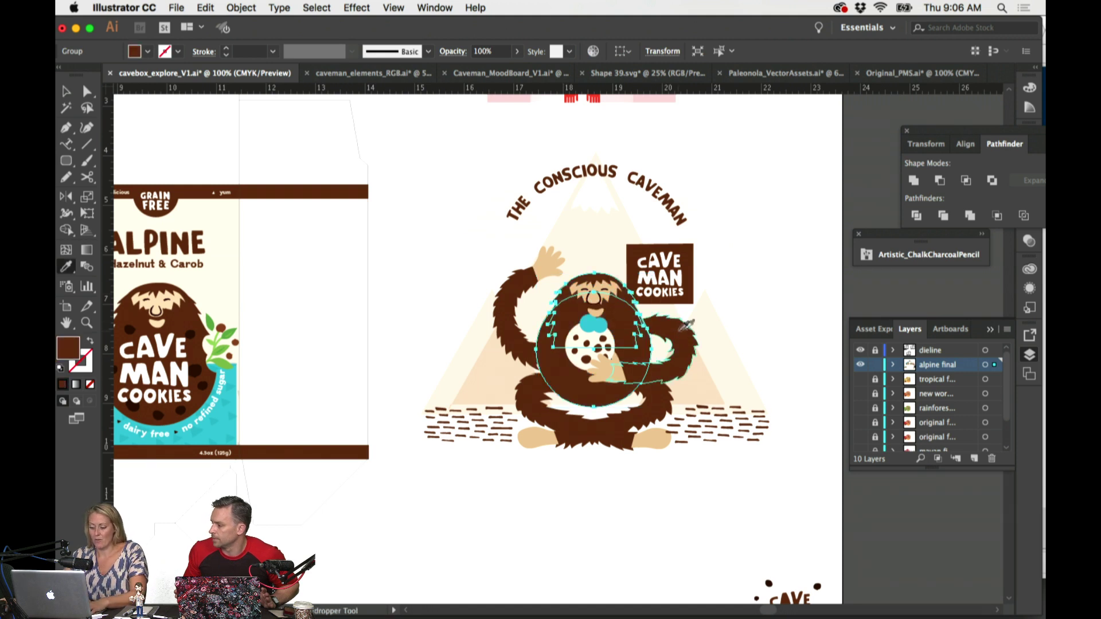
pyautogui.press('super+shift+a')
pyautogui.keyDown('super'); pyautogui.click(591, 344); pyautogui.keyUp('super')
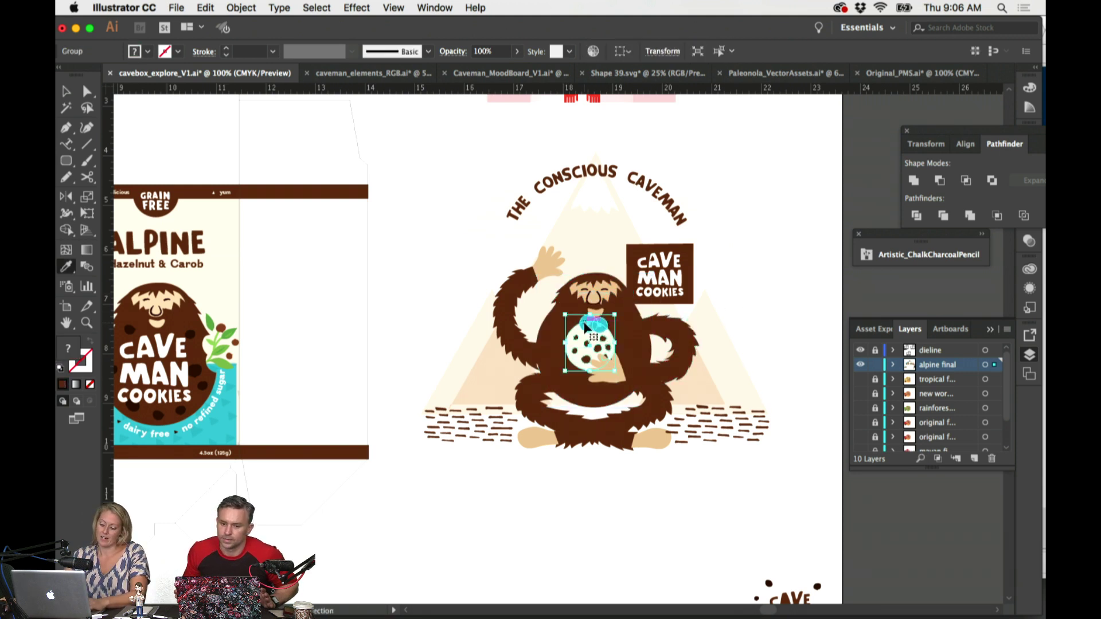
pyautogui.press('super+z')
pyautogui.press('super+z')
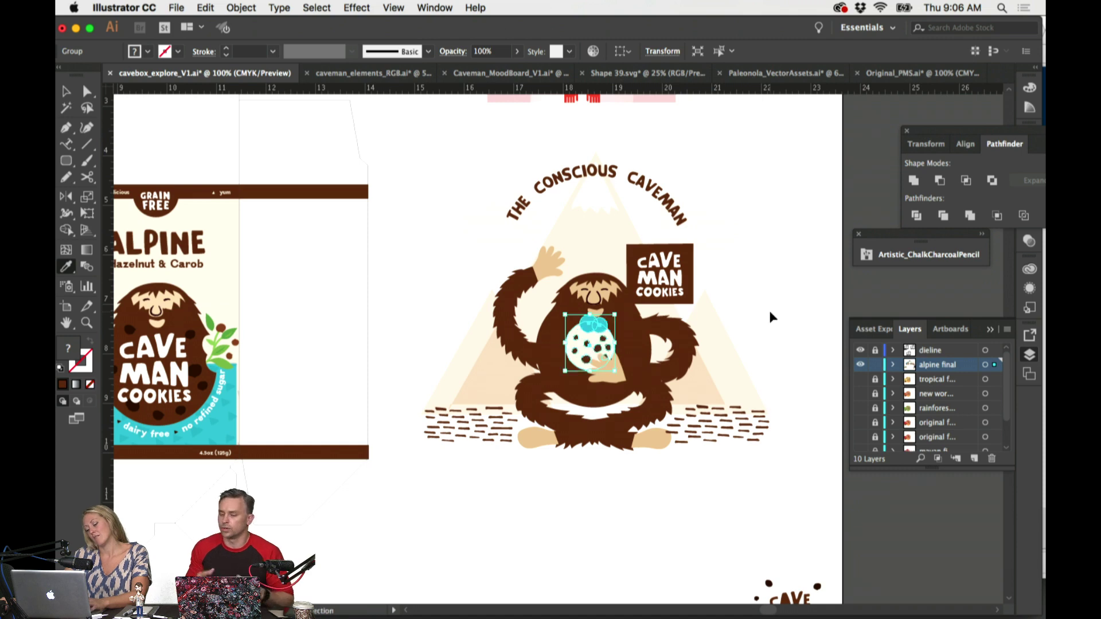
# Step: Compare the turquoise-bodied caveman with the Alpine panel and check the illustration's construction in outline view
pyautogui.hscroll(-5, 776, 307)
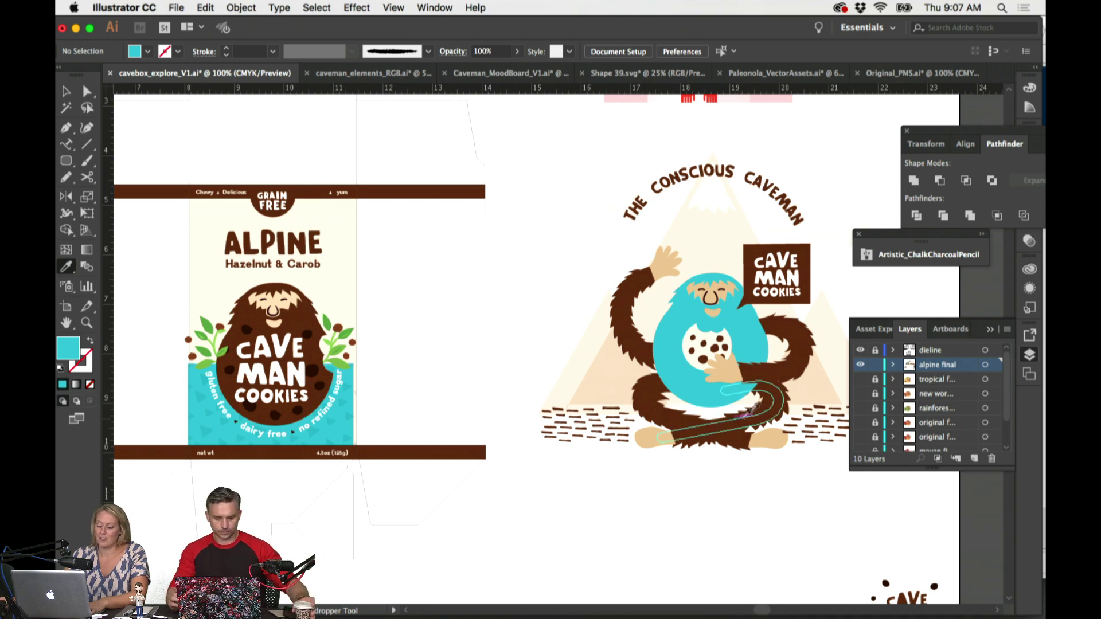
pyautogui.hscroll(4, 786, 410)
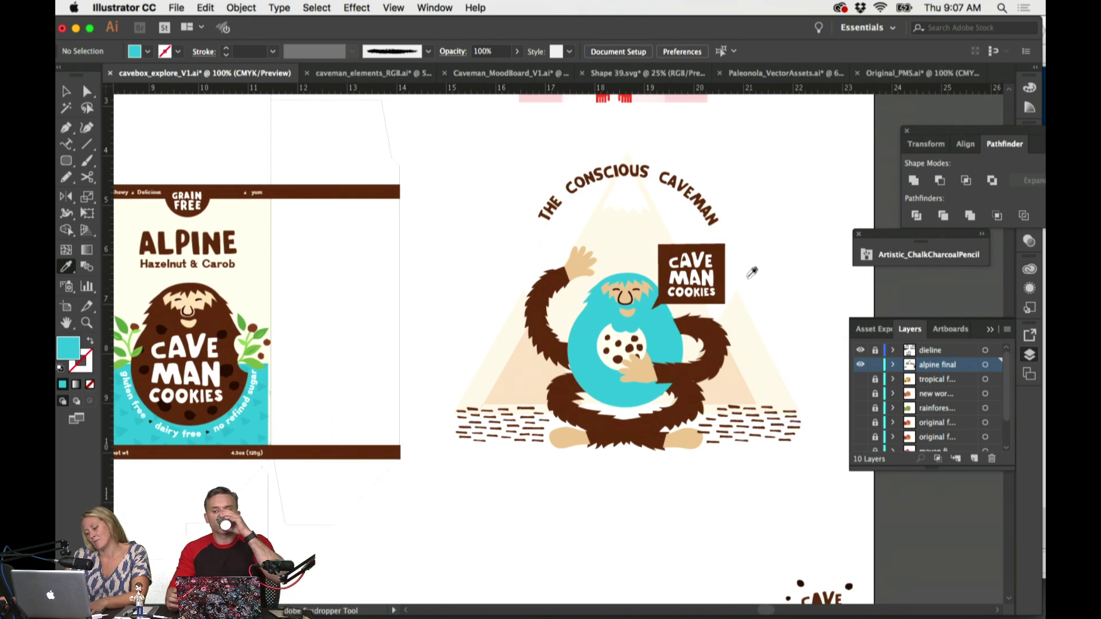
pyautogui.hscroll(-10, 618, 267)
pyautogui.hscroll(11, 618, 266)
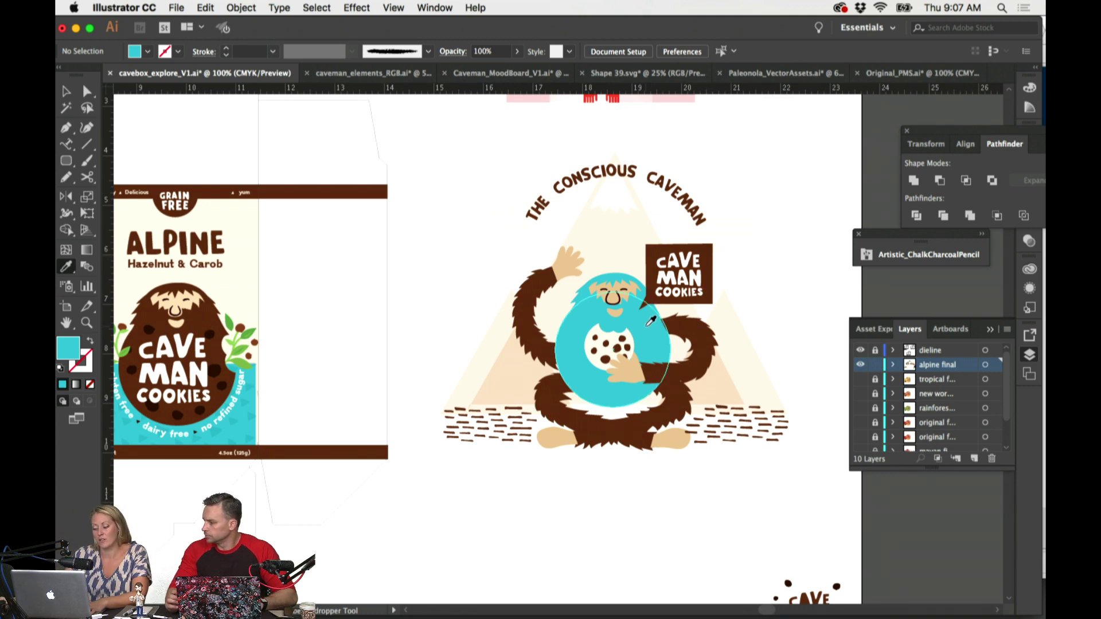
pyautogui.hscroll(2, 696, 306)
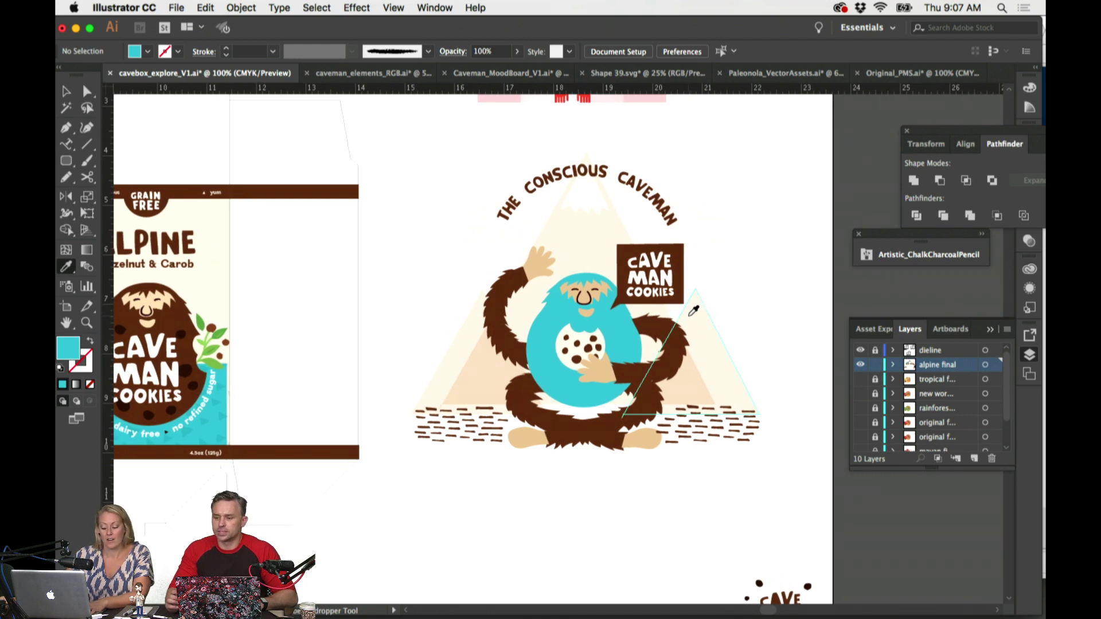
pyautogui.press('super+y')
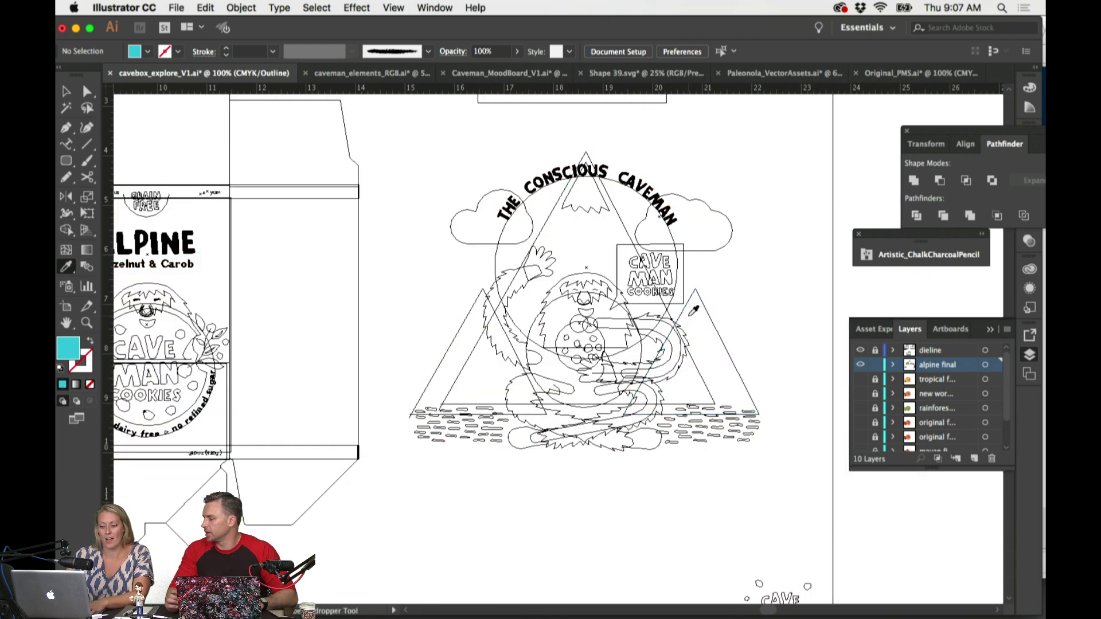
pyautogui.press('super+y')
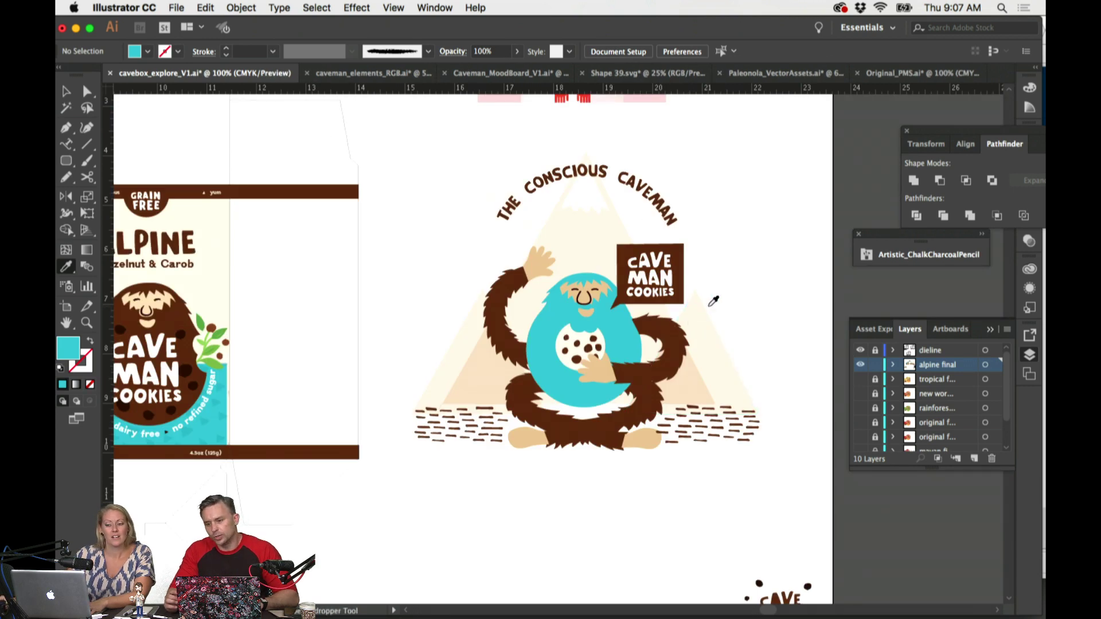
pyautogui.hscroll(3, 699, 304)
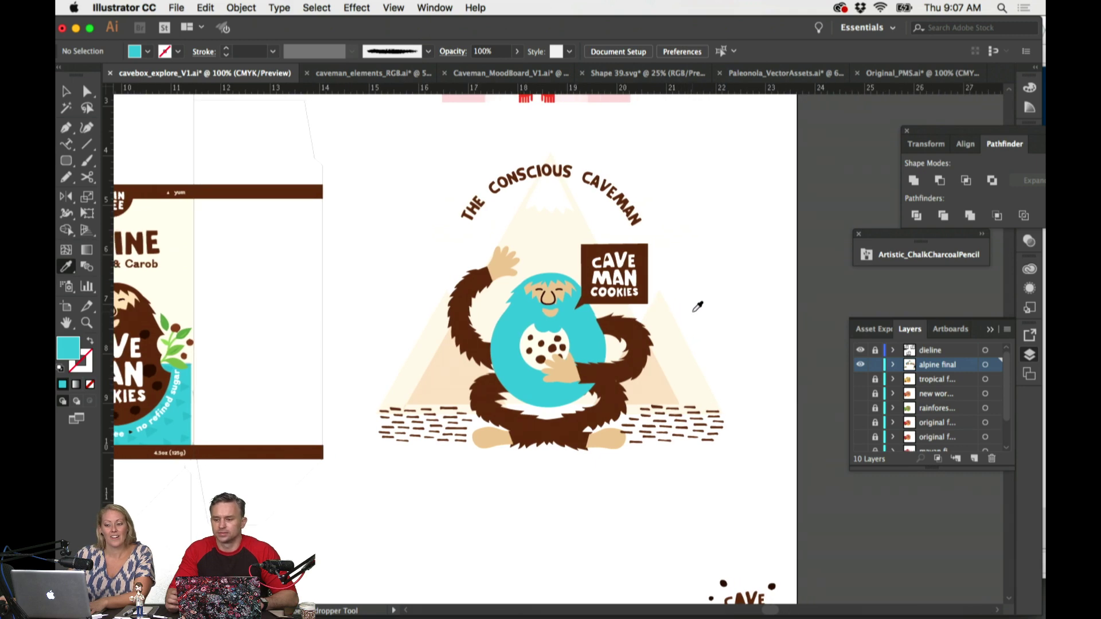
# Step: Copy the orange Caveman Cookies head from beside the artboards onto the front panel of the empty dieline
pyautogui.scroll(-5, 698, 304)
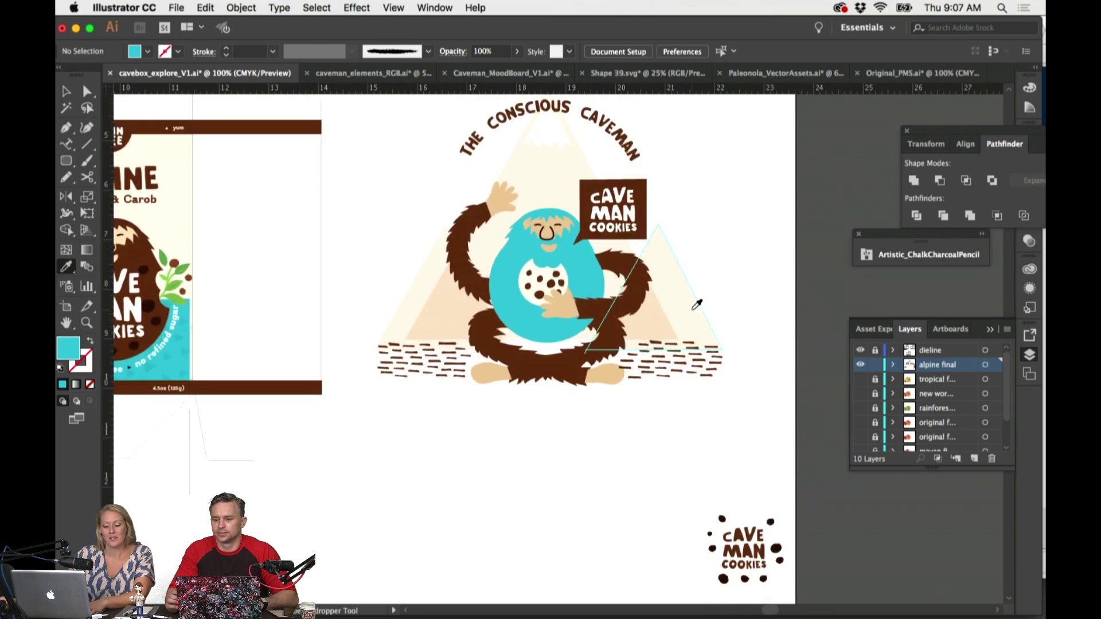
pyautogui.scroll(-3, 691, 313)
pyautogui.scroll(-5, 692, 313)
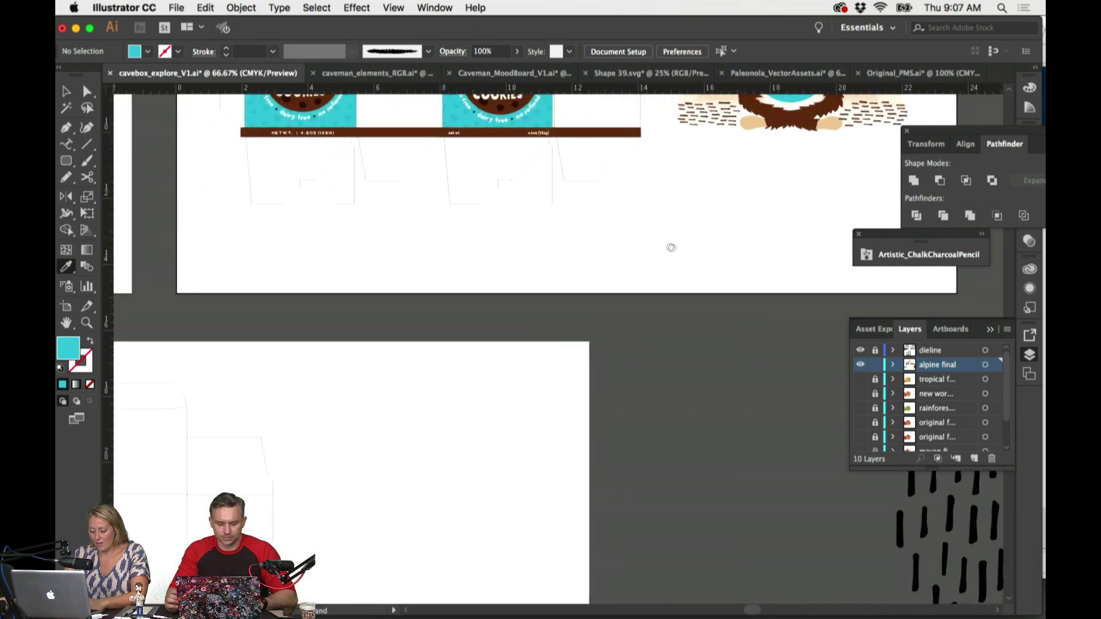
pyautogui.scroll(3, 692, 314)
pyautogui.scroll(1, 692, 309)
pyautogui.hscroll(-5, 538, 399)
pyautogui.scroll(1, 538, 399)
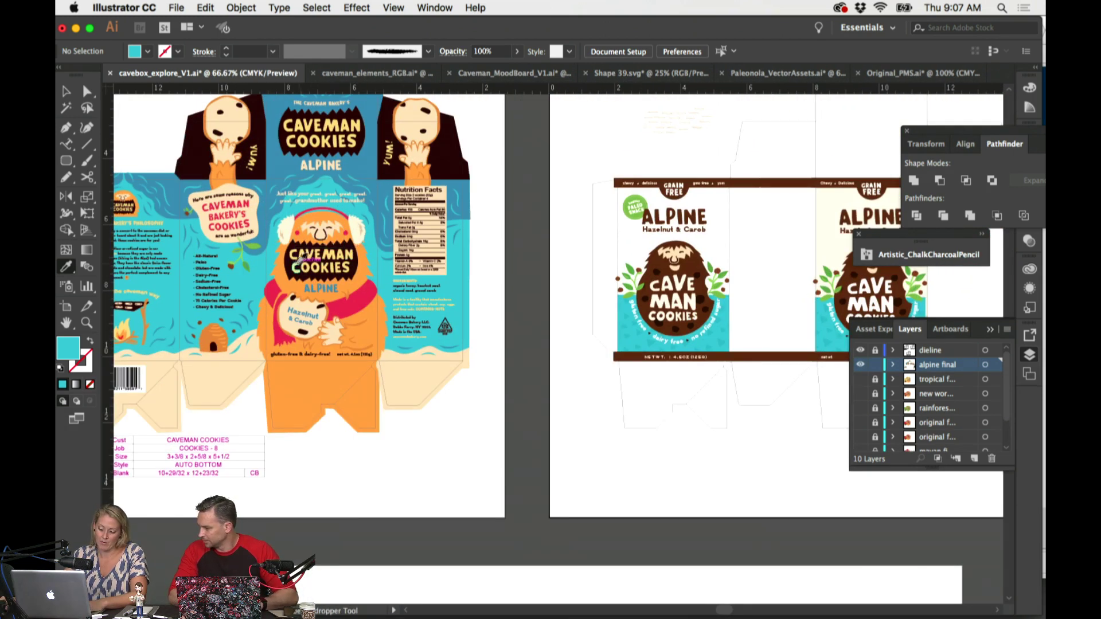
pyautogui.scroll(-8, 520, 355)
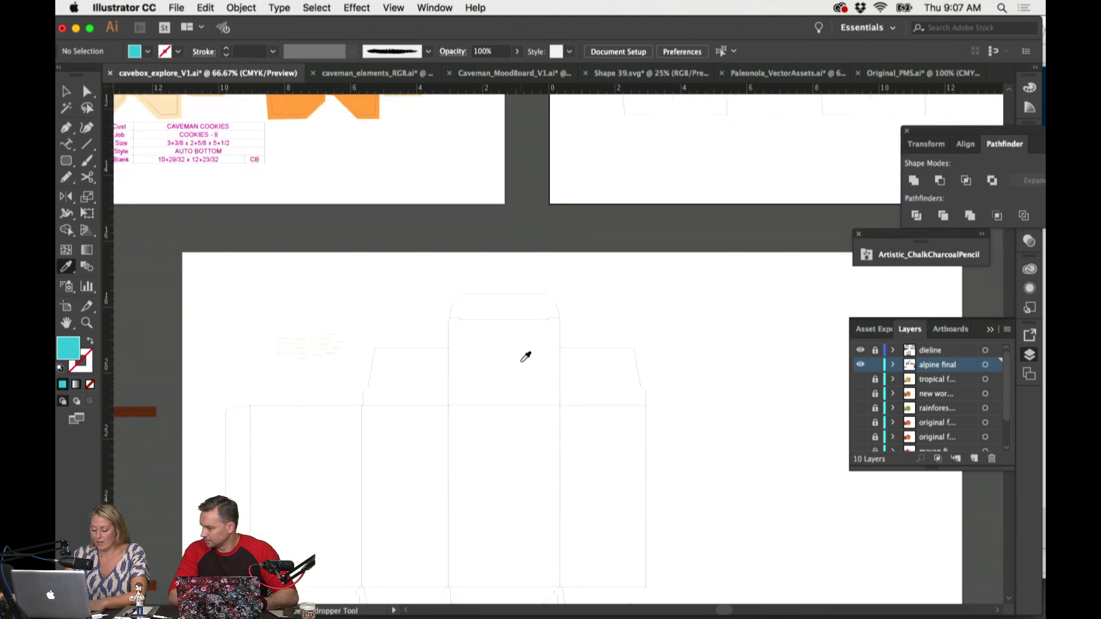
pyautogui.scroll(-2, 521, 361)
pyautogui.press('v')
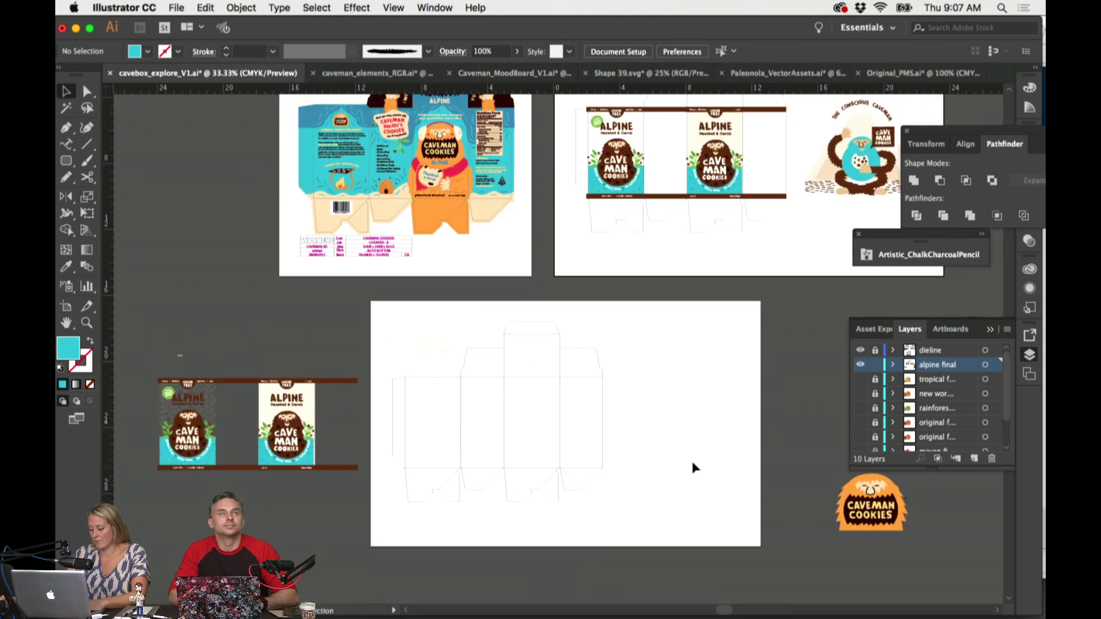
pyautogui.click(711, 470)
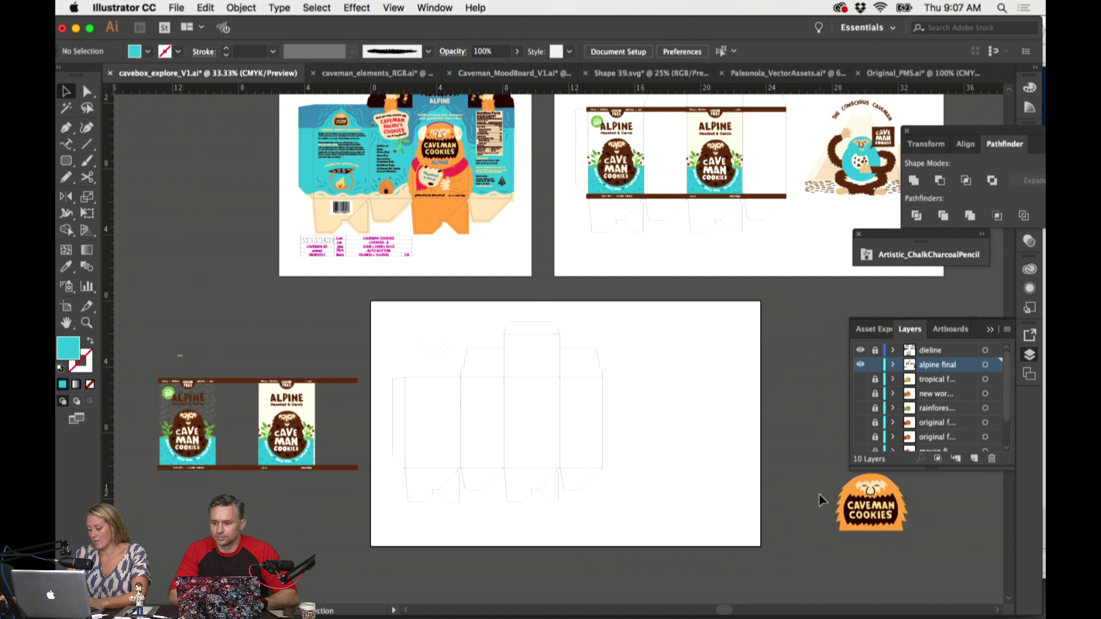
pyautogui.hscroll(5, 820, 501)
pyautogui.moveTo(728, 516); pyautogui.dragTo(395, 437)
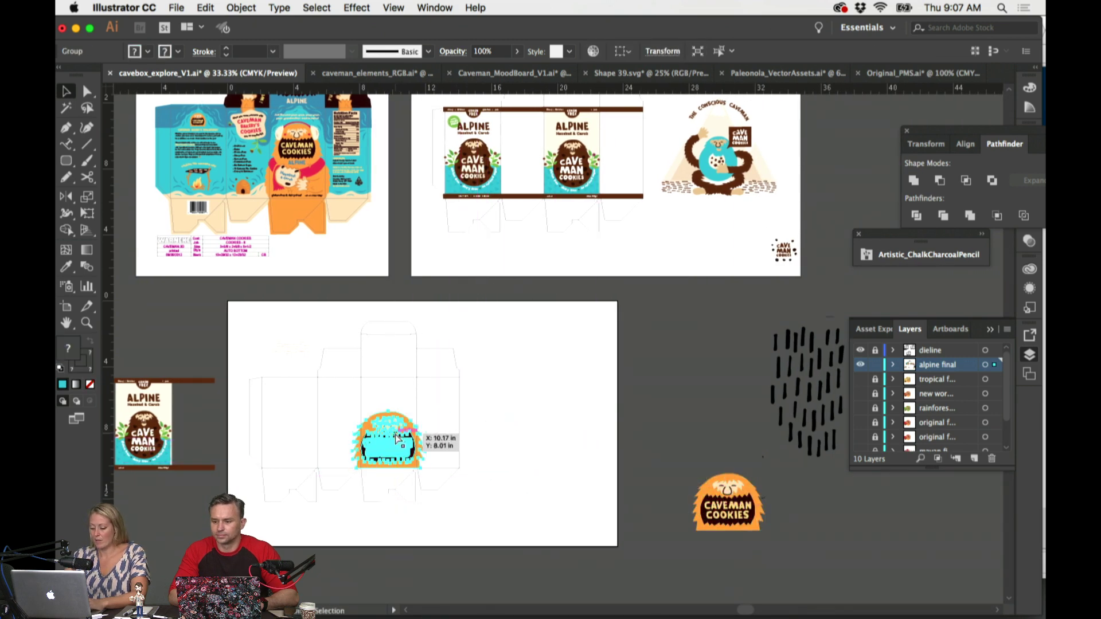
# Step: Scale the copied orange head down towards the front panel's width and rest its base on the panel's bottom edge
pyautogui.press('super+1')
pyautogui.press('super+h')
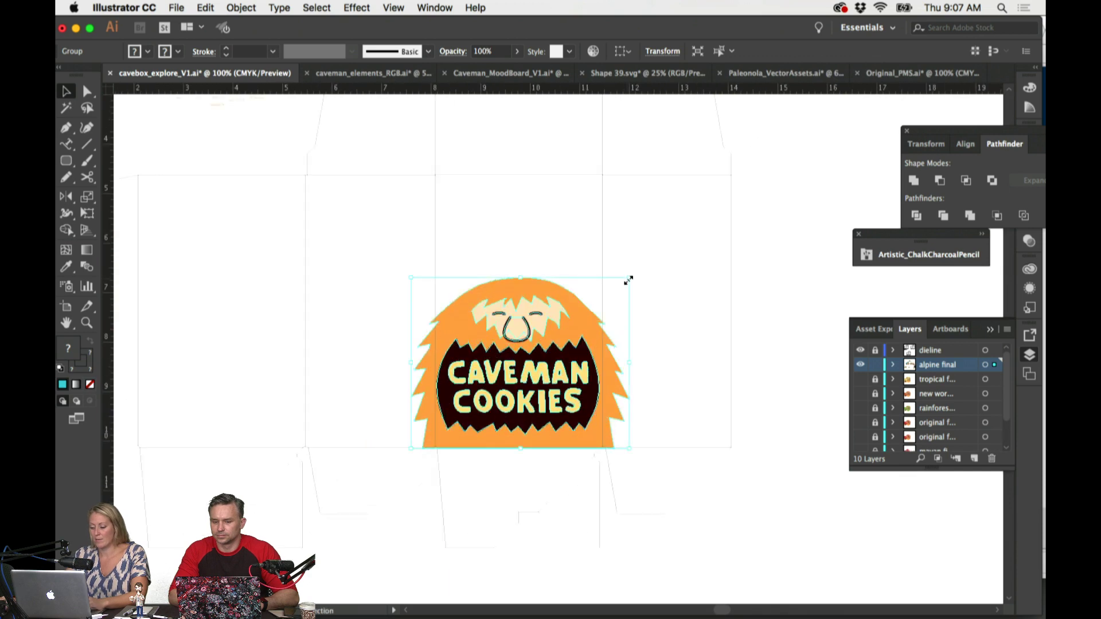
pyautogui.moveTo(627, 278); pyautogui.dragTo(622, 283)
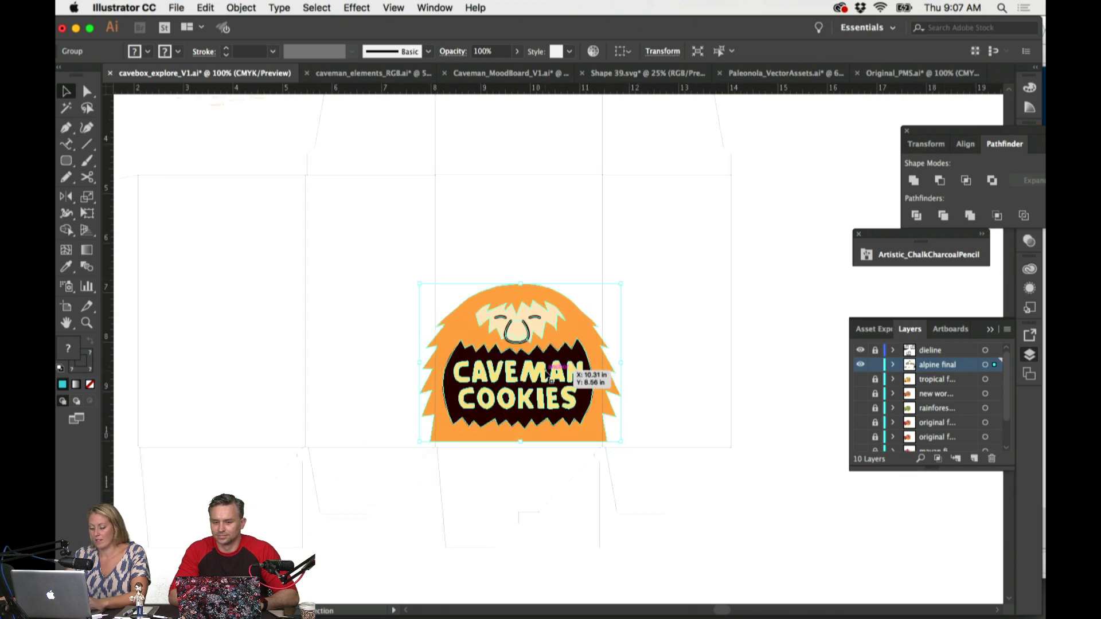
pyautogui.click(670, 365)
pyautogui.click(516, 308)
pyautogui.moveTo(489, 297); pyautogui.dragTo(488, 304)
# Step: Isolate the copied orange head group, delete the "CAVEMAN COOKIES" lettering from its mouth, and exit isolation
pyautogui.doubleClick(543, 385)
pyautogui.moveTo(543, 385); pyautogui.dragTo(614, 419)
pyautogui.hotkey('ctrl', 'z')
pyautogui.hotkey('ctrl', 'shift', 'a')
pyautogui.press('Delete')
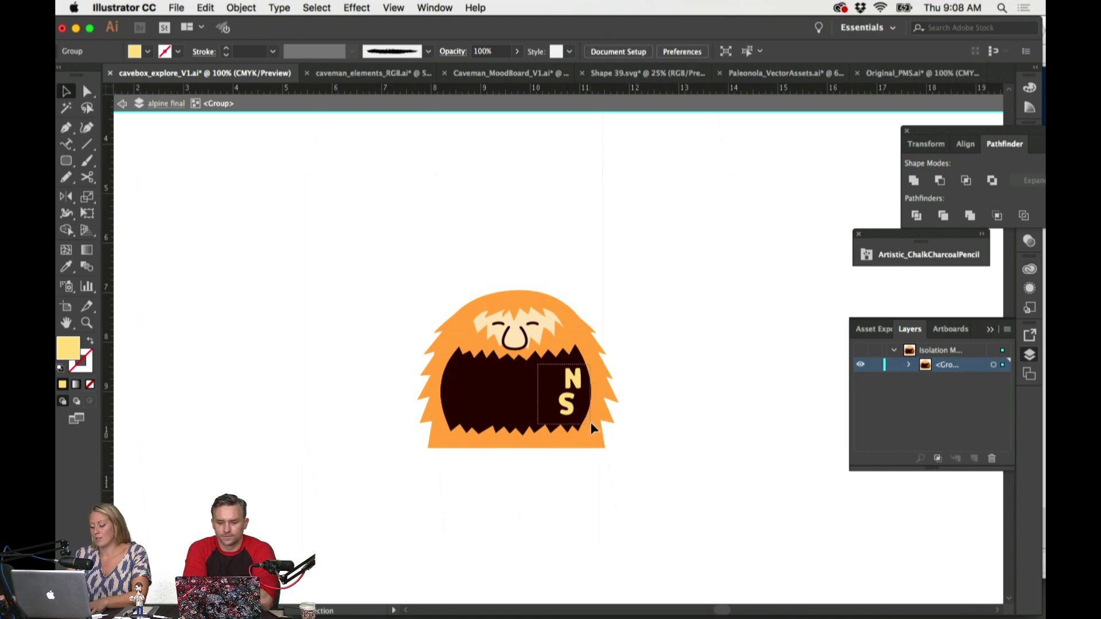
pyautogui.press('Delete')
pyautogui.scroll(2, 599, 372)
pyautogui.doubleClick(625, 320)
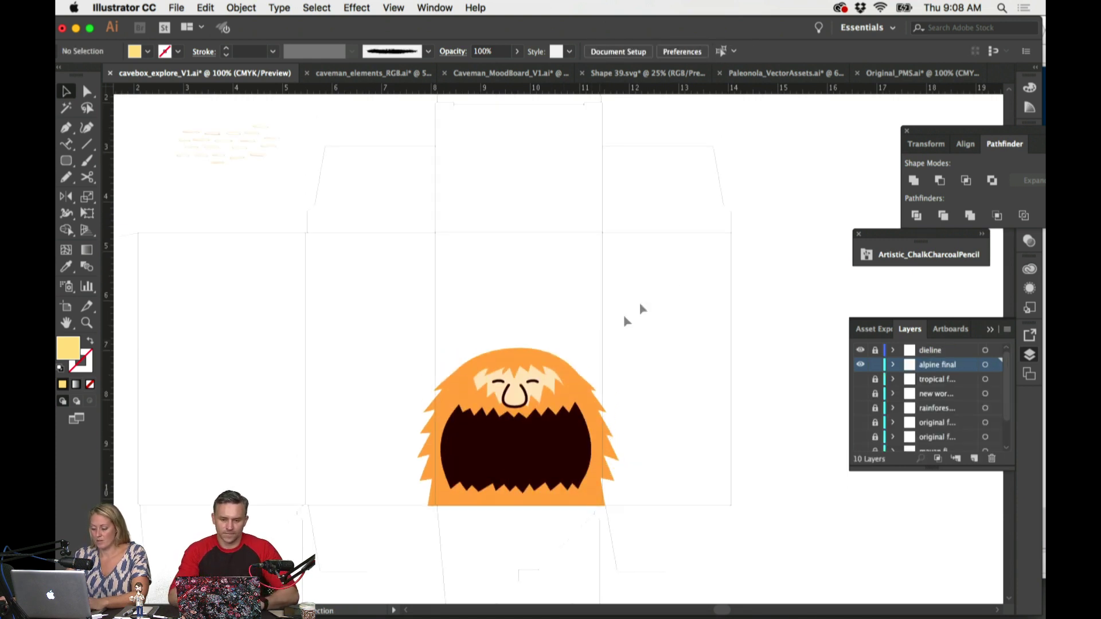
# Step: Copy the ALPINE title from the existing Alpine panel to beside the orange head and colour it white
pyautogui.scroll(12, 641, 305)
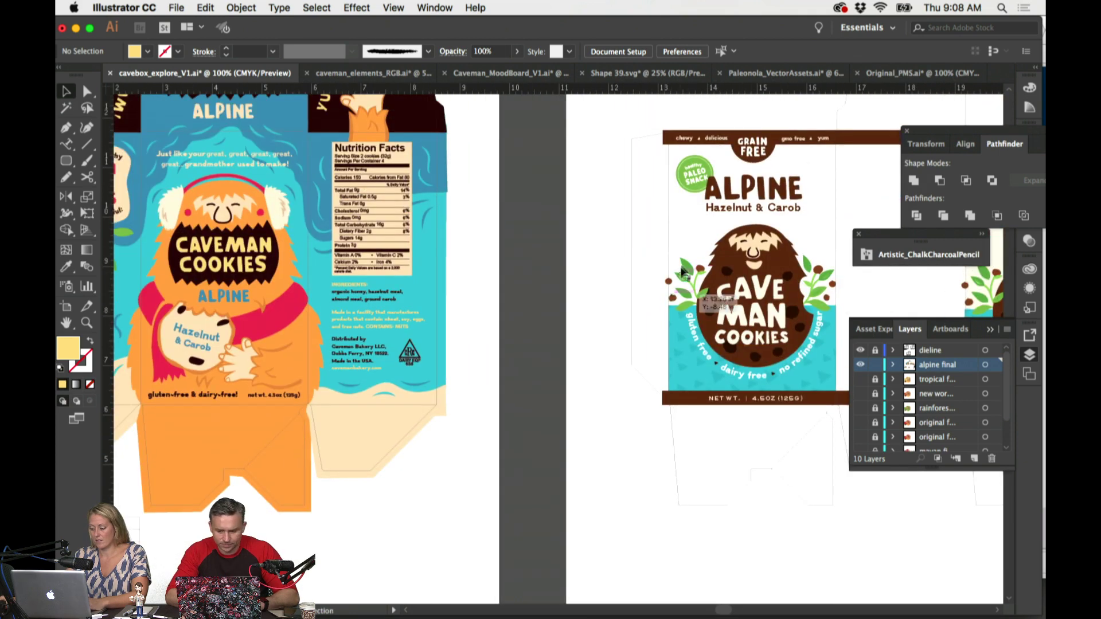
pyautogui.click(754, 210)
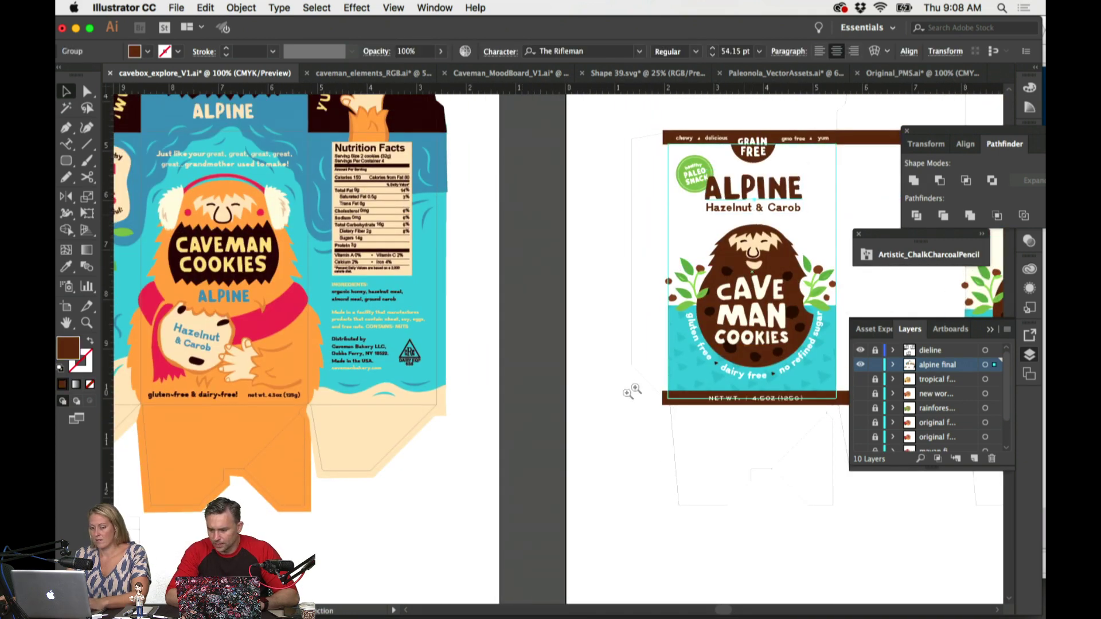
pyautogui.scroll(-15, 633, 386)
pyautogui.hscroll(3, 514, 321)
pyautogui.press('super+v')
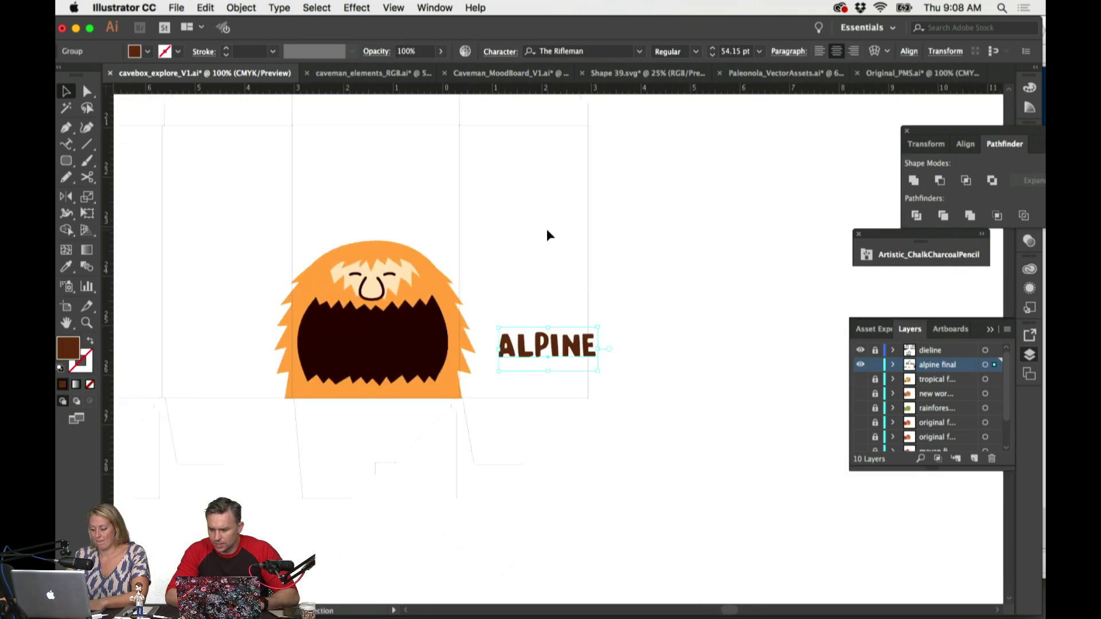
pyautogui.click(649, 310)
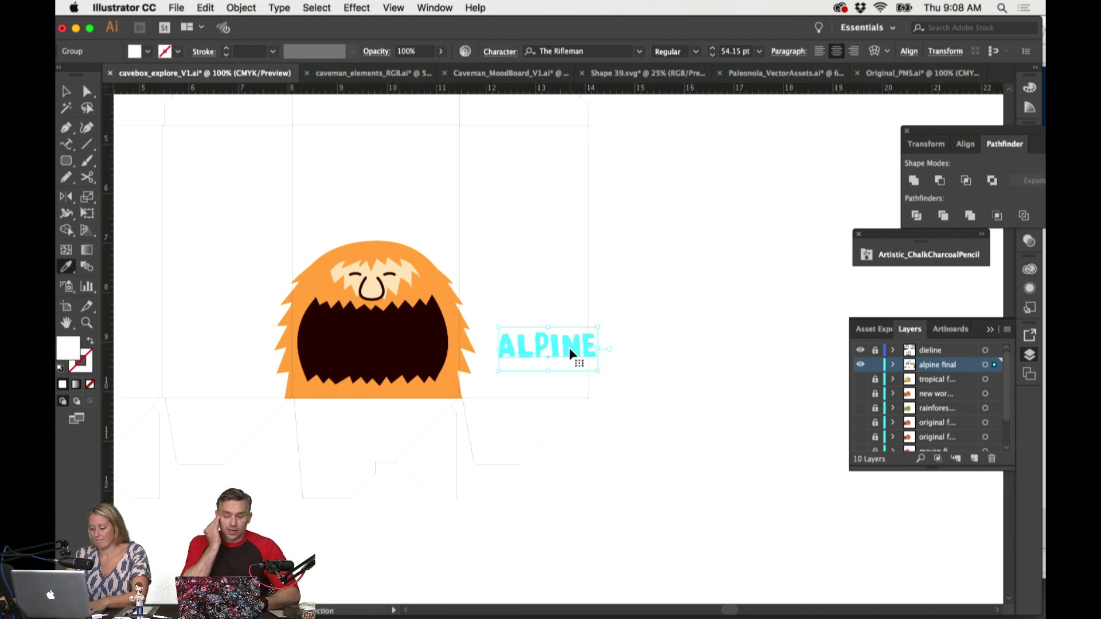
# Step: Bring the white ALPINE title to the front inside the head's dark mouth and enlarge it to about 57.5 pt
pyautogui.moveTo(569, 348); pyautogui.dragTo(397, 338)
pyautogui.click(241, 7)
pyautogui.moveTo(255, 40)
pyautogui.click(417, 37)
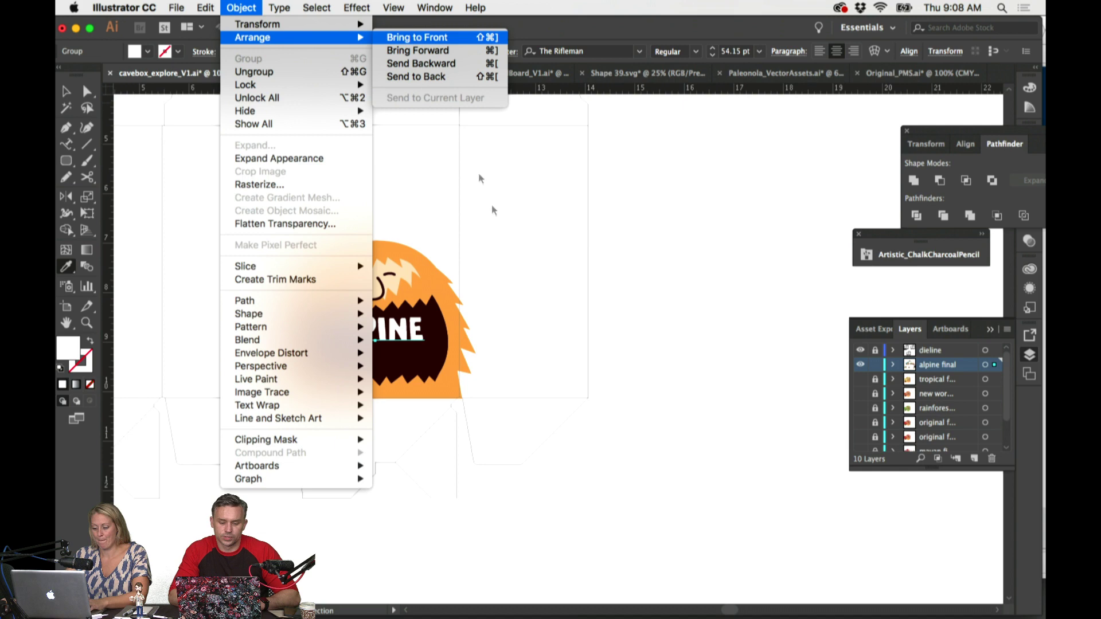
pyautogui.click(551, 322)
pyautogui.click(428, 319)
pyautogui.moveTo(428, 320); pyautogui.dragTo(445, 315)
pyautogui.click(481, 314)
# Step: Select the ALPINE title on the existing Alpine front panel and unlock all locked artwork
pyautogui.scroll(15, 484, 308)
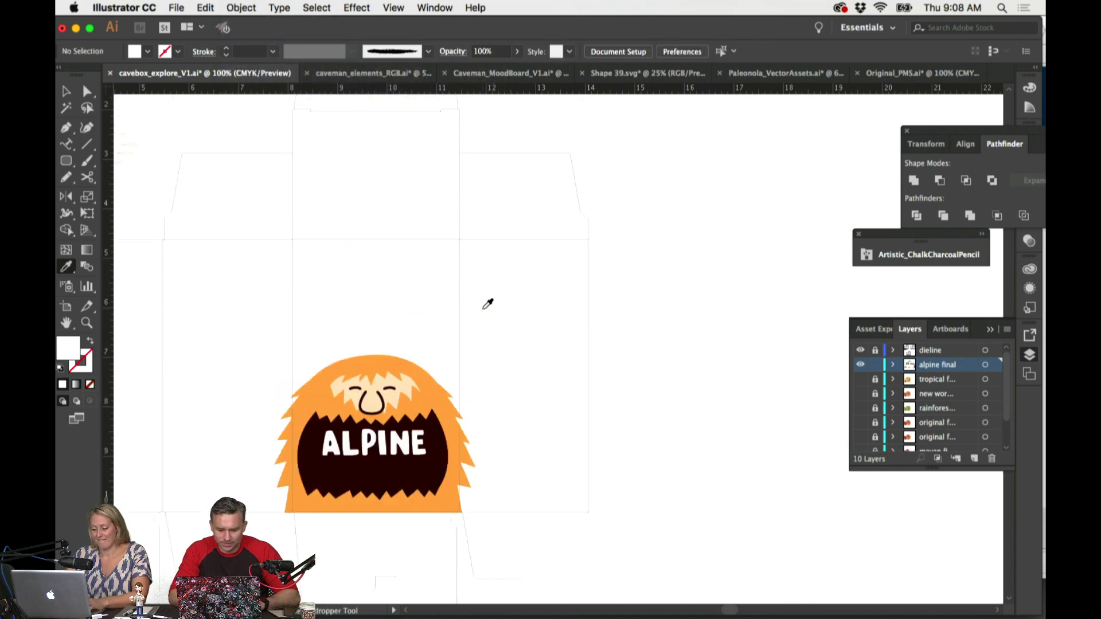
pyautogui.scroll(5, 488, 305)
pyautogui.hscroll(4, 490, 304)
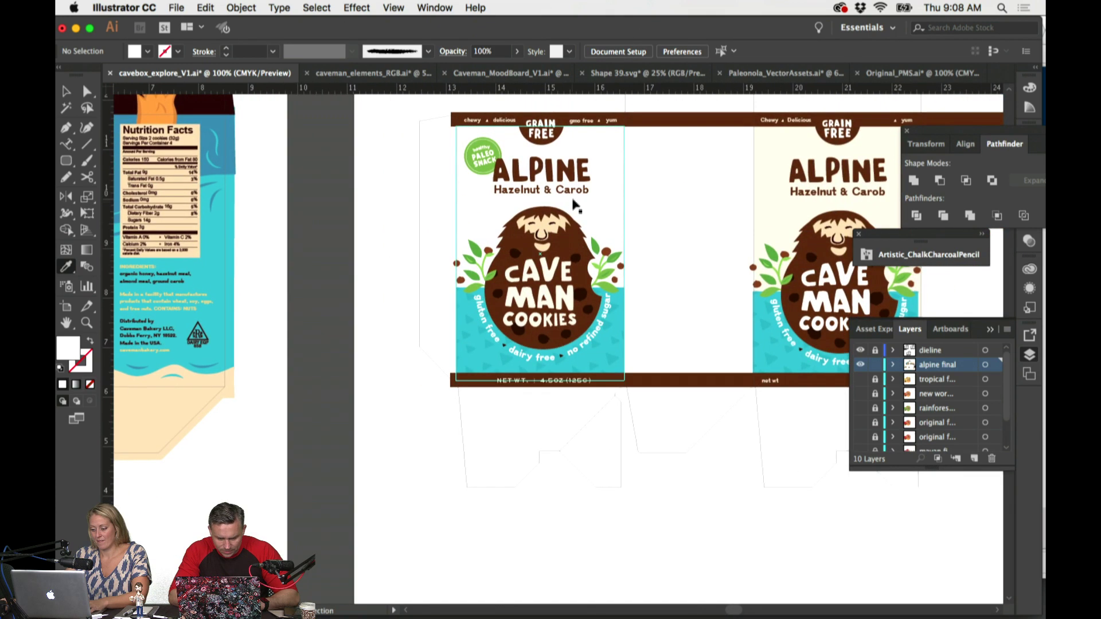
pyautogui.keyDown('super'); pyautogui.click(576, 185); pyautogui.keyUp('super')
pyautogui.keyDown('super'); pyautogui.click(622, 215); pyautogui.keyUp('super')
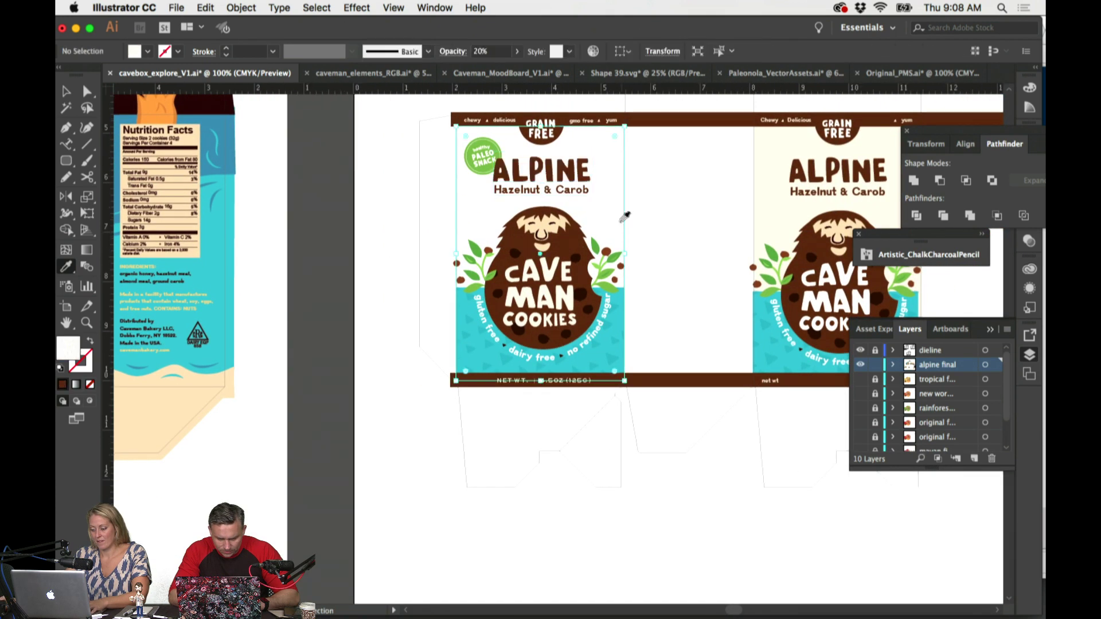
pyautogui.keyDown('super'); pyautogui.click(542, 170); pyautogui.keyUp('super')
pyautogui.click(241, 7)
pyautogui.click(270, 86)
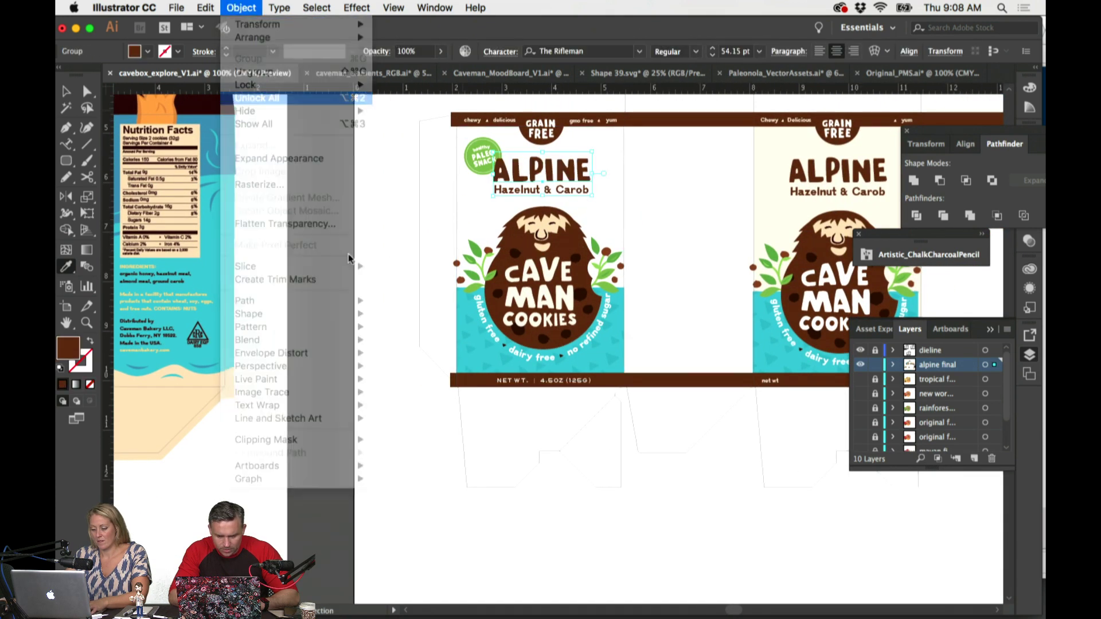
# Step: Pick out the "Hazelnut & Carob" line beneath the ALPINE title on the existing Alpine front panel
pyautogui.keyDown('super'); pyautogui.click(580, 175); pyautogui.keyUp('super')
pyautogui.press('super+equal')
pyautogui.press('super+equal')
pyautogui.press('super+equal')
pyautogui.press('super+equal')
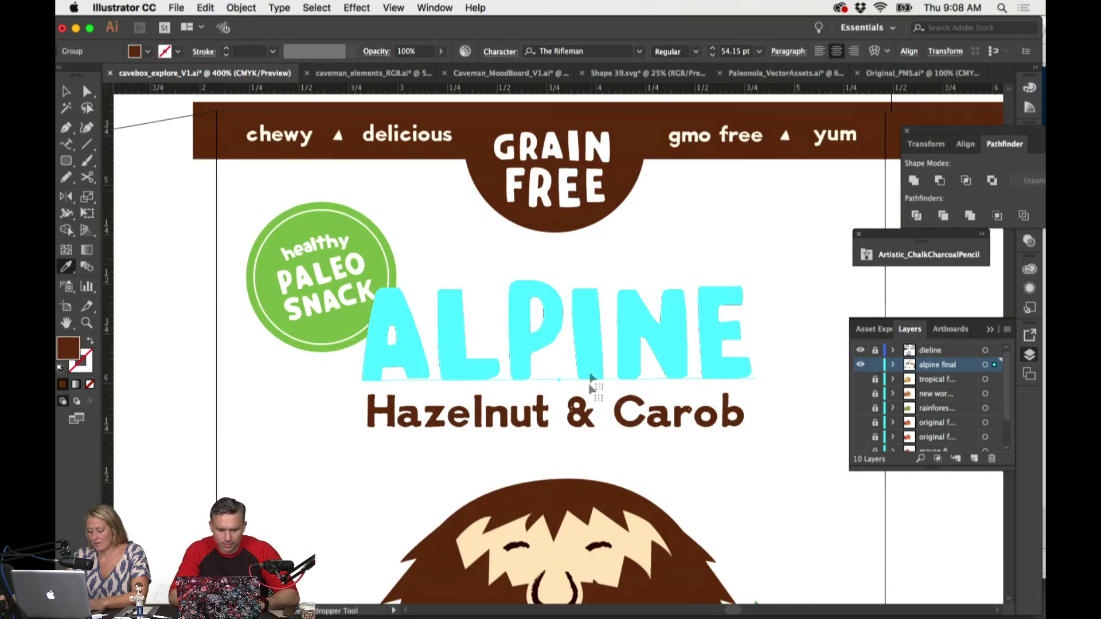
pyautogui.keyDown('super'); pyautogui.click(487, 429); pyautogui.keyUp('super')
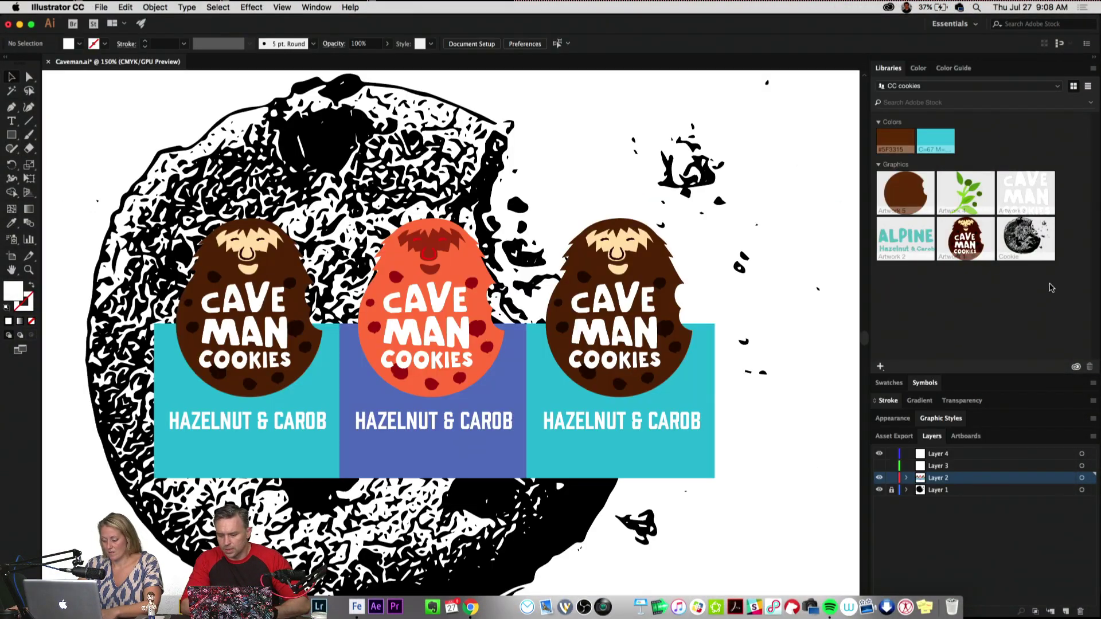
pyautogui.moveTo(1029, 176)
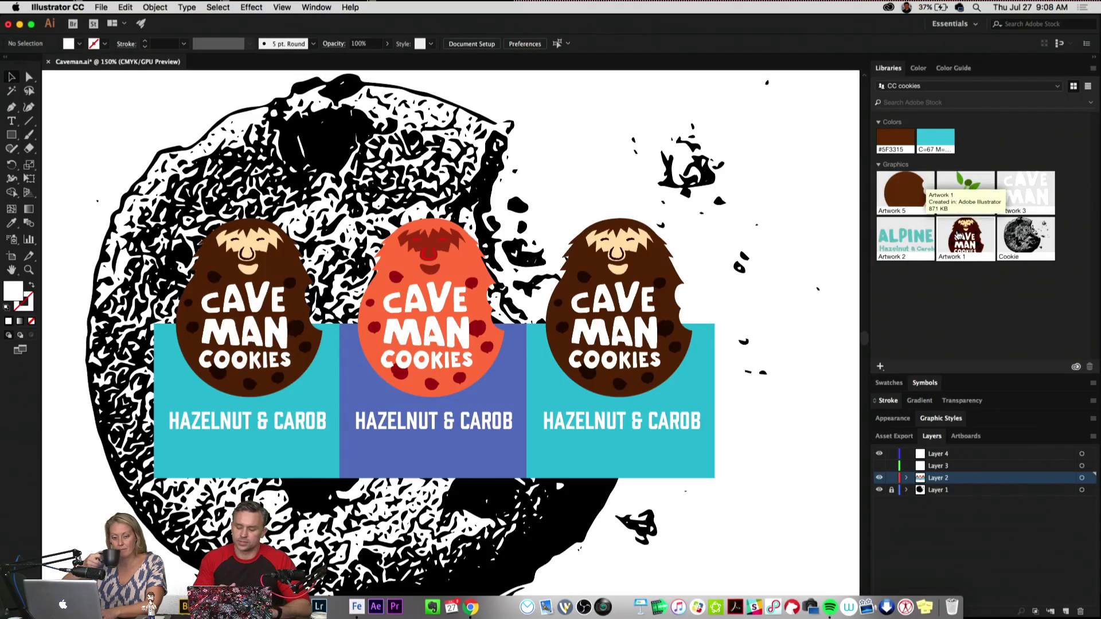
pyautogui.click(473, 609)
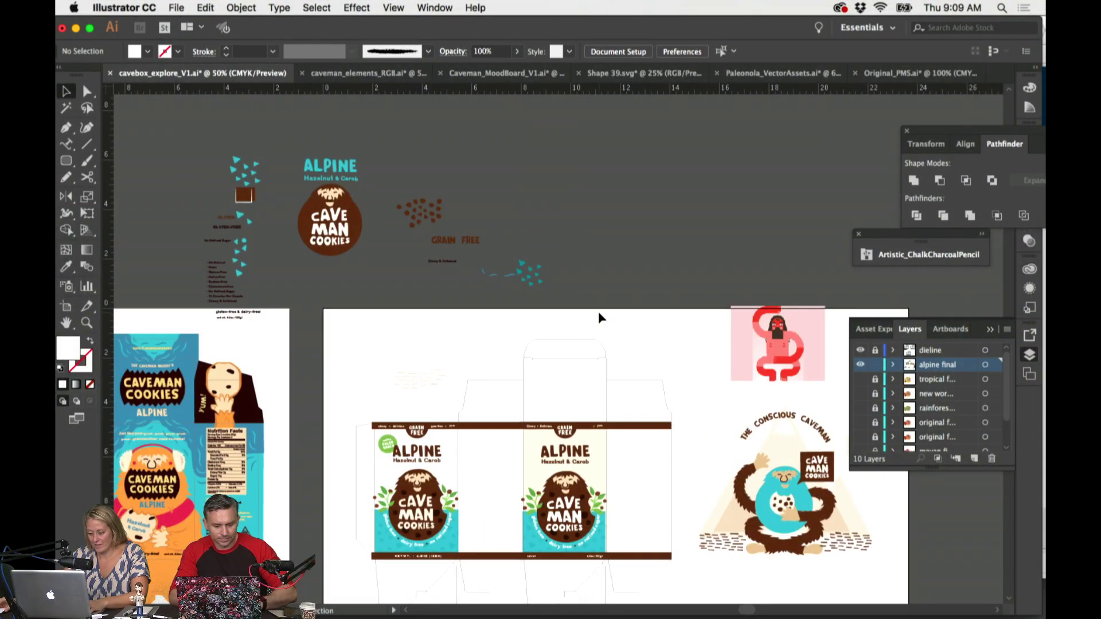
# Step: In caveman_elements_RGB.ai, copy the white CAVE MAN COOKIES lettering off the bearded brown cookie figure and return to cavebox_explore_V1.ai
pyautogui.click(377, 74)
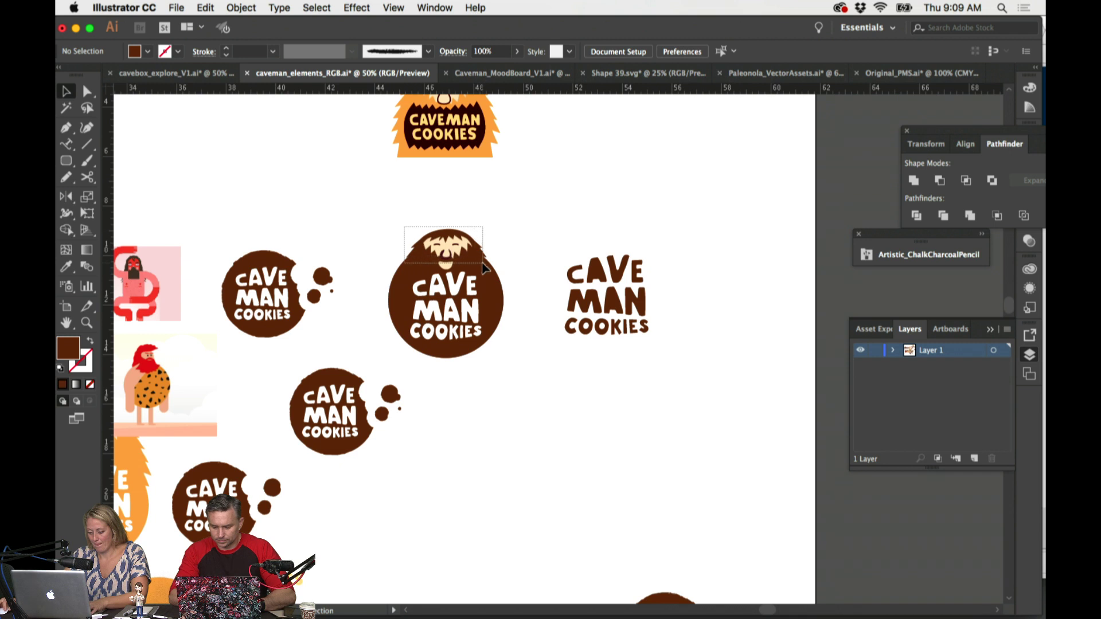
pyautogui.moveTo(467, 309); pyautogui.dragTo(548, 423)
pyautogui.press('a')
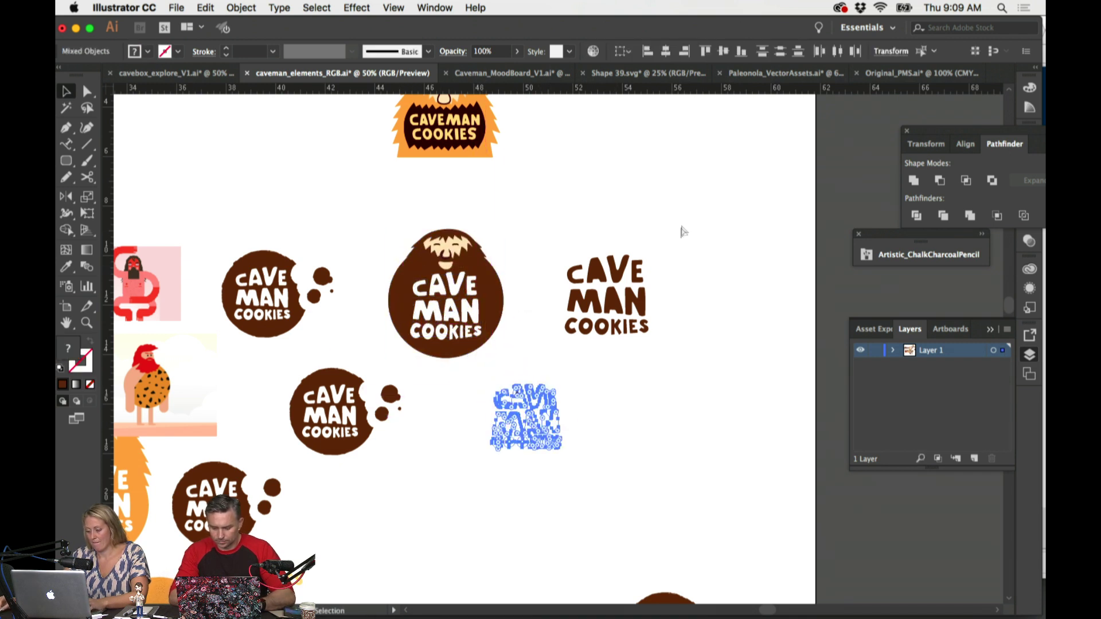
pyautogui.click(704, 176)
pyautogui.click(198, 73)
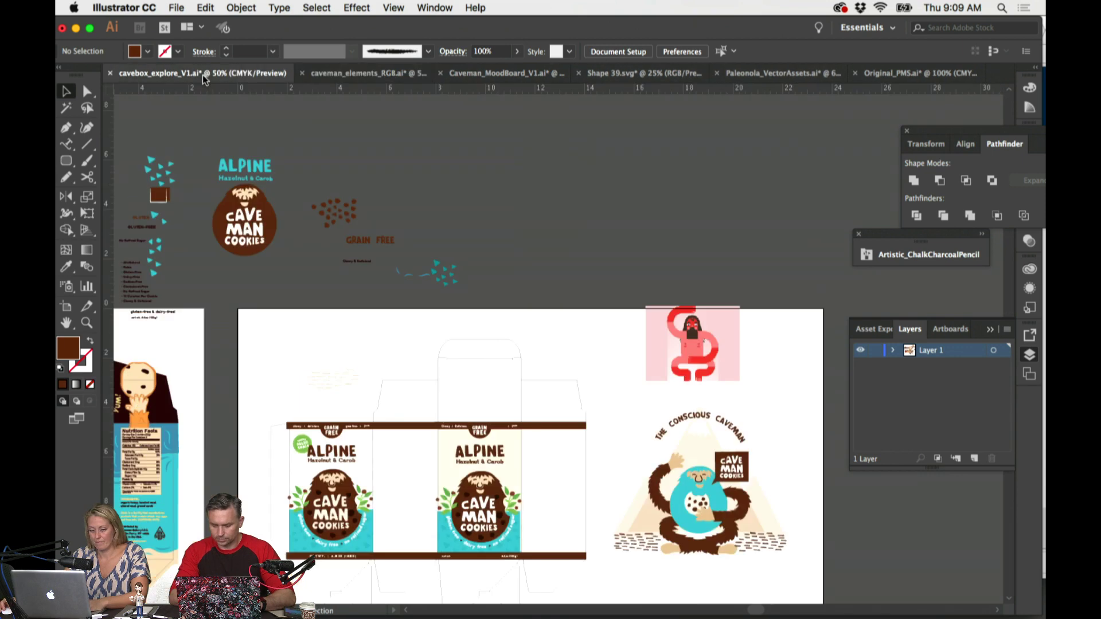
# Step: Paste the CAVE MAN COOKIES lettering and place it, scaled down, above the orange head on the front panel
pyautogui.scroll(-15, 541, 222)
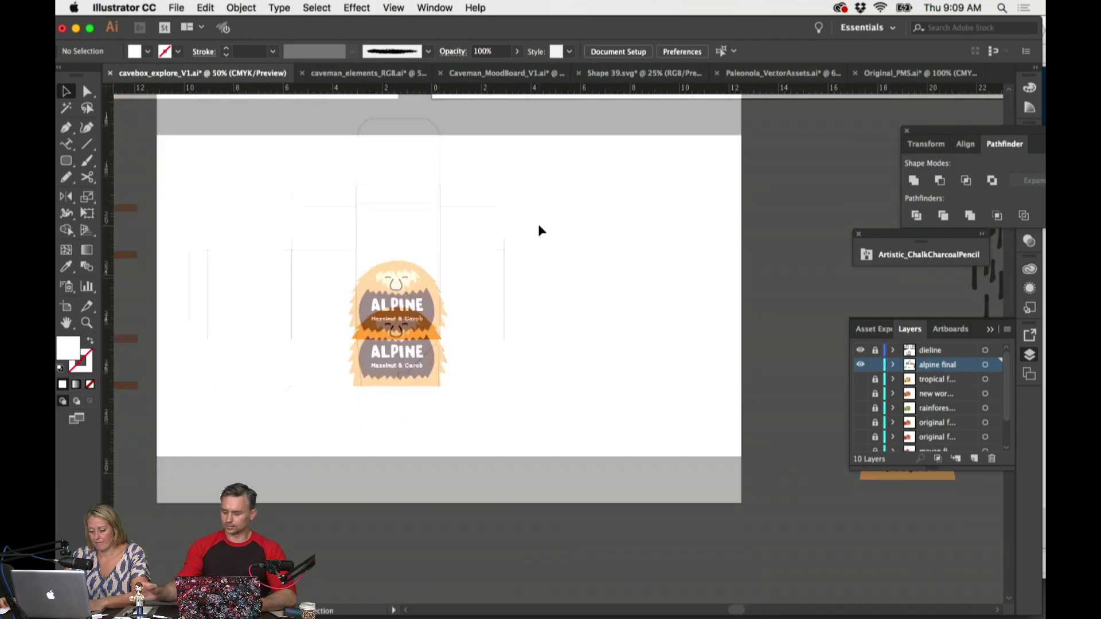
pyautogui.press('super+v')
pyautogui.press('super+equal')
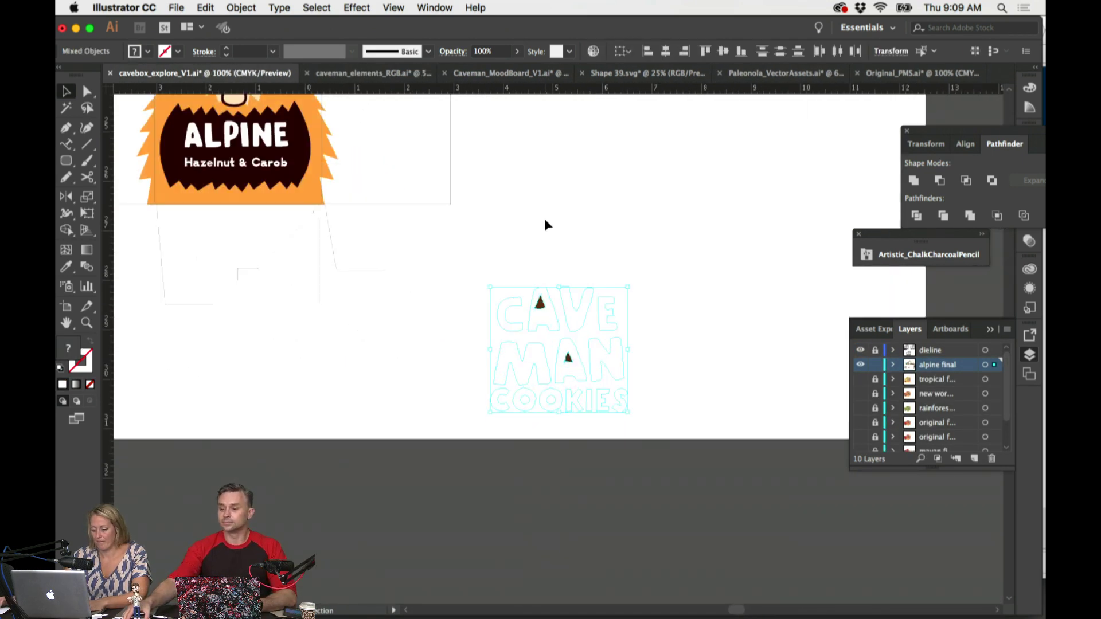
pyautogui.scroll(5, 605, 405)
pyautogui.hscroll(-5, 605, 406)
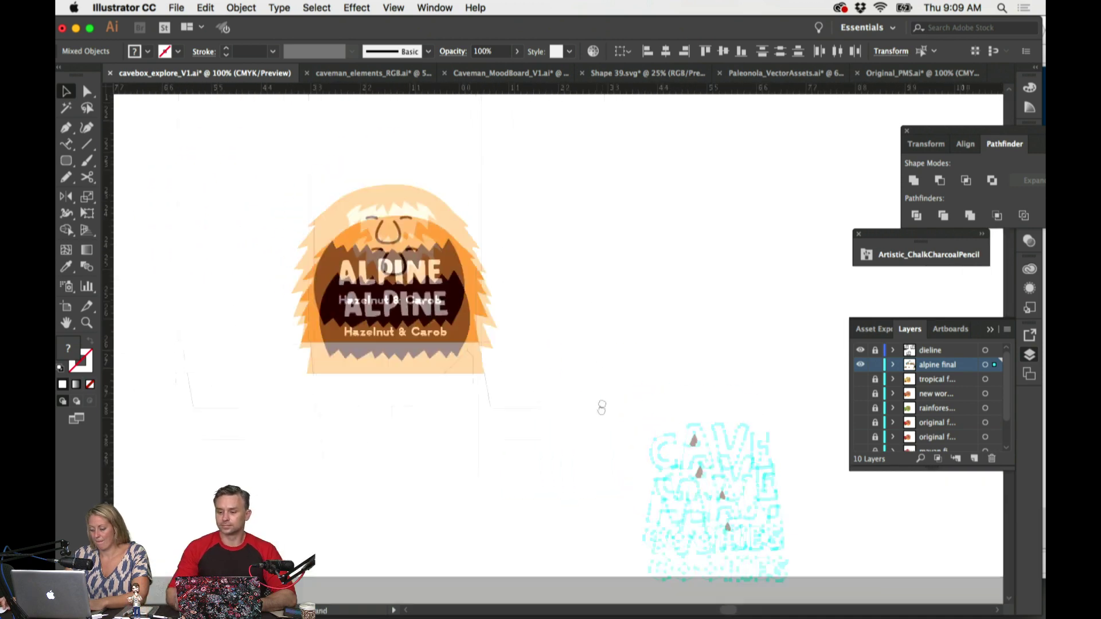
pyautogui.moveTo(767, 520); pyautogui.dragTo(446, 163)
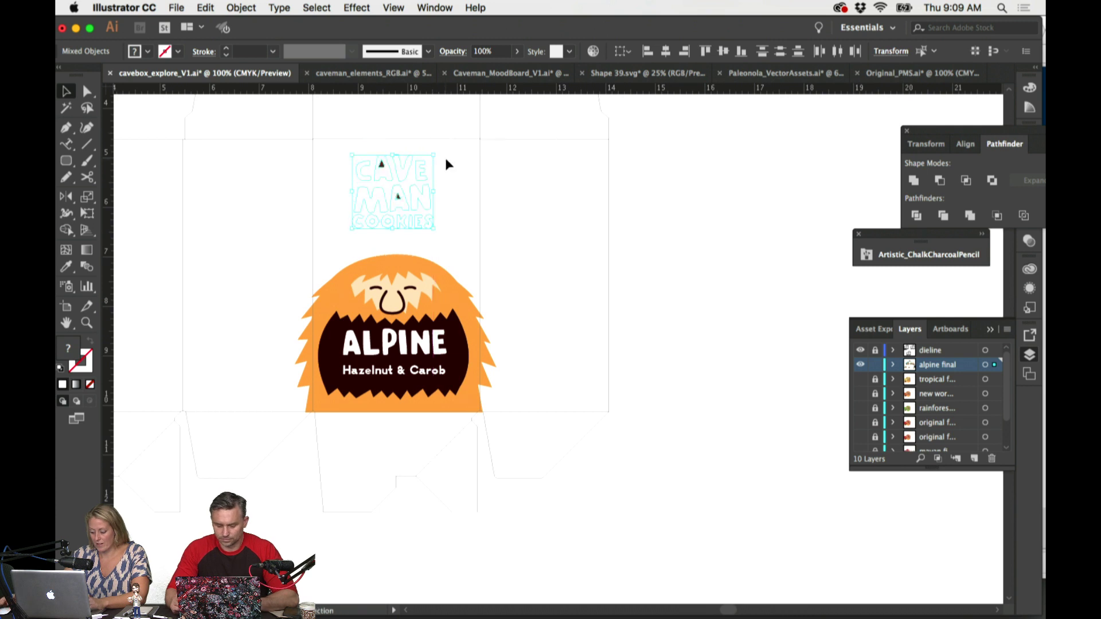
# Step: Recolour the white CAVE MAN lettering with the dark brown sampled from the triangle inside the letter A
pyautogui.press('super+equal')
pyautogui.moveTo(567, 298); pyautogui.dragTo(647, 302)
pyautogui.click(647, 301)
pyautogui.click(609, 321)
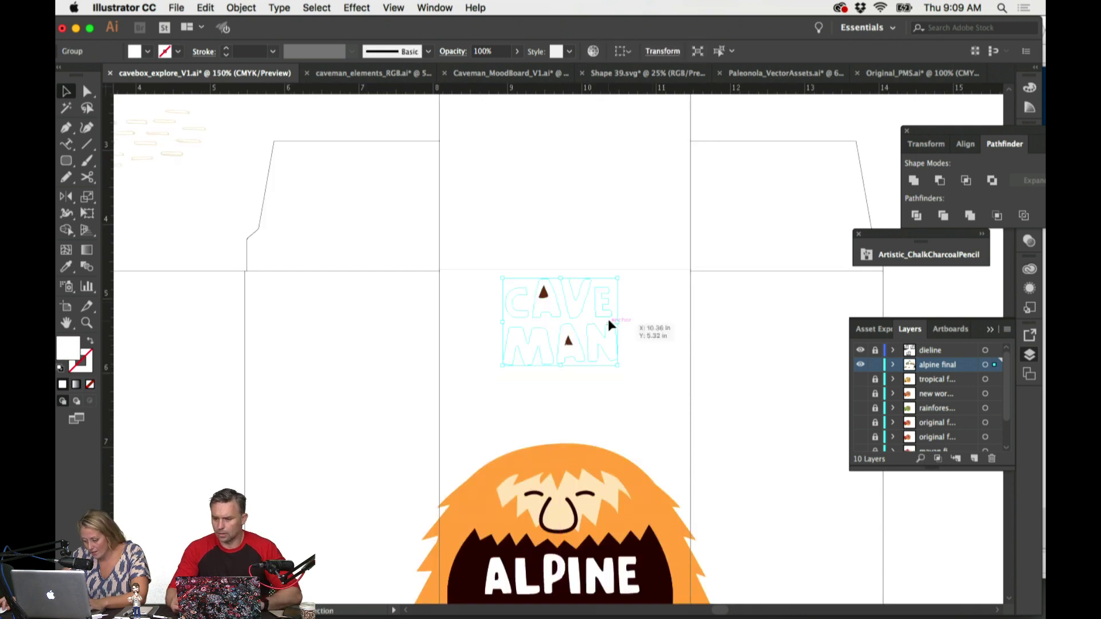
pyautogui.press('i')
pyautogui.click(543, 294)
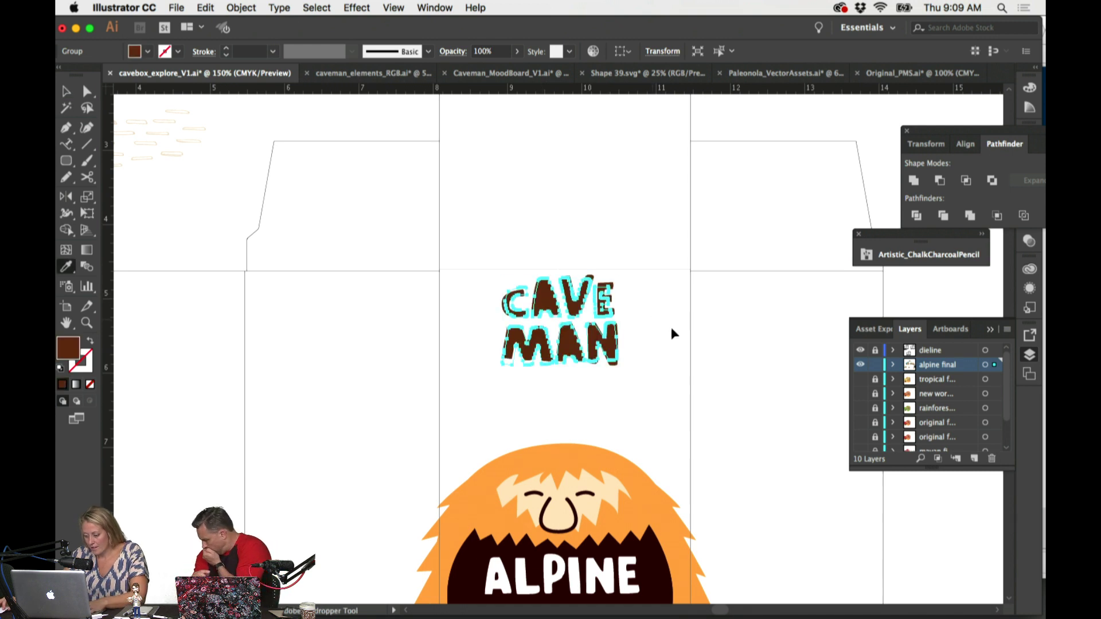
# Step: Fill the triangular counters of both A letters with white and colour the COOKIES lettering the same brown as CAVE MAN
pyautogui.press('super+shift+a')
pyautogui.keyDown('super'); pyautogui.click(577, 347); pyautogui.keyUp('super')
pyautogui.keyDown('shift'); pyautogui.keyDown('super'); pyautogui.click(544, 293); pyautogui.keyUp('super'); pyautogui.keyUp('shift')
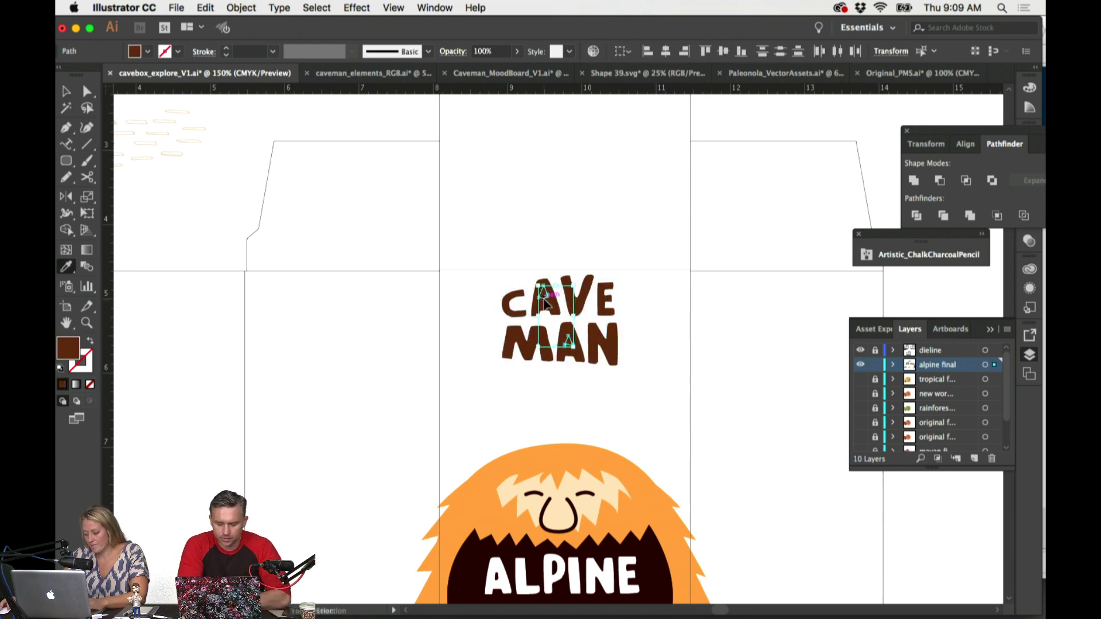
pyautogui.click(602, 372)
pyautogui.moveTo(466, 370); pyautogui.dragTo(642, 412)
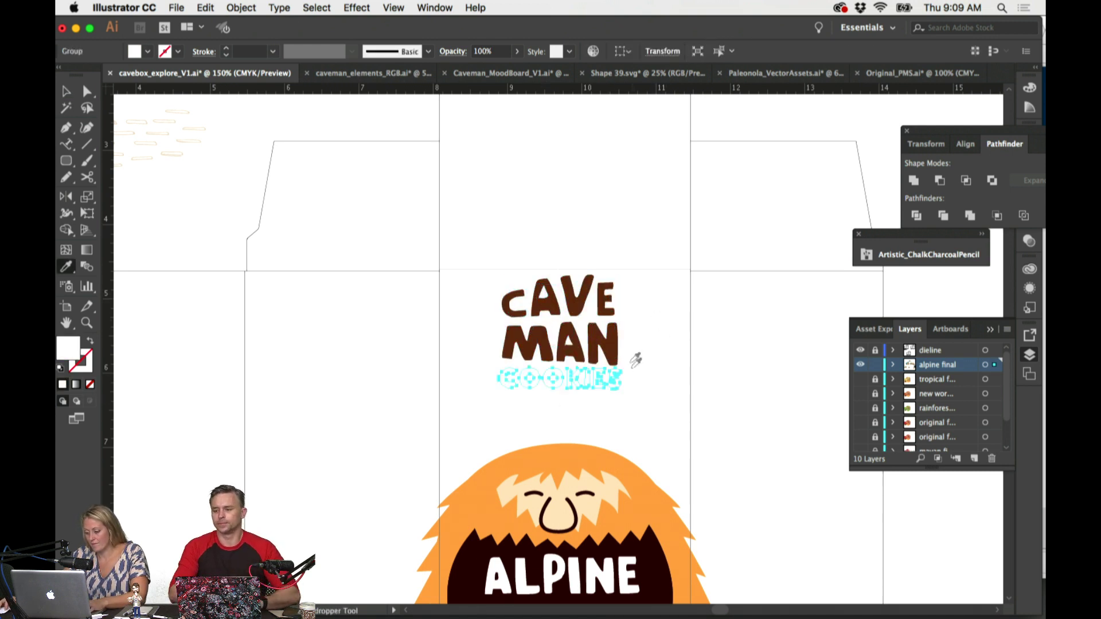
pyautogui.click(617, 336)
pyautogui.press('super+shift+a')
pyautogui.scroll(-3, 662, 342)
pyautogui.hscroll(1, 661, 341)
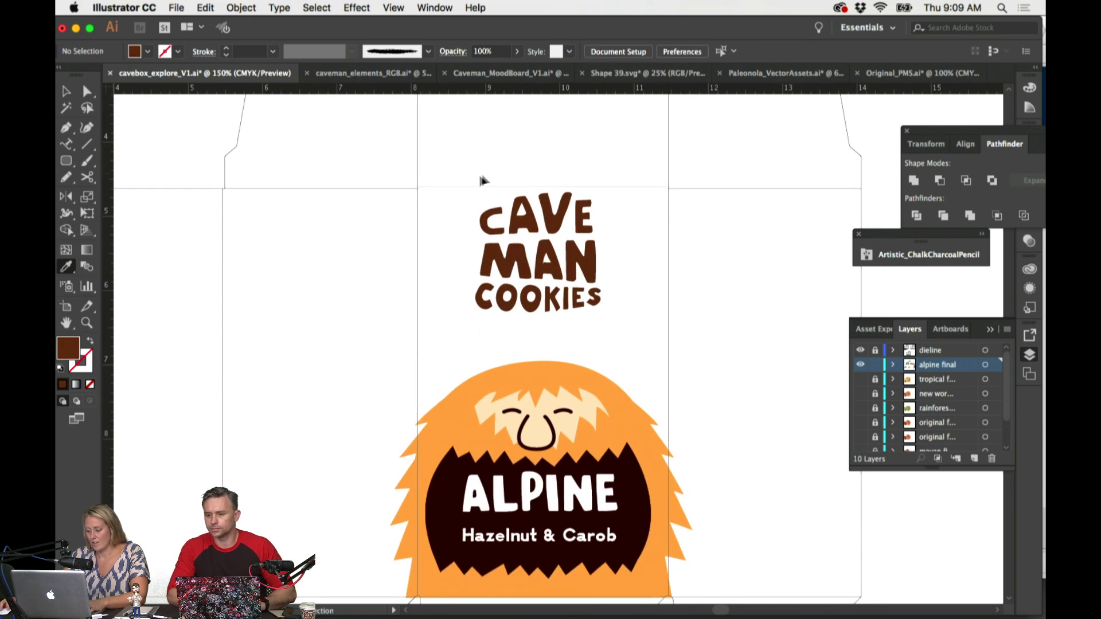
# Step: Scale the complete CAVE MAN COOKIES lettering down and centre it near the top of the front panel
pyautogui.moveTo(587, 299); pyautogui.dragTo(612, 240)
pyautogui.moveTo(598, 196); pyautogui.dragTo(548, 220)
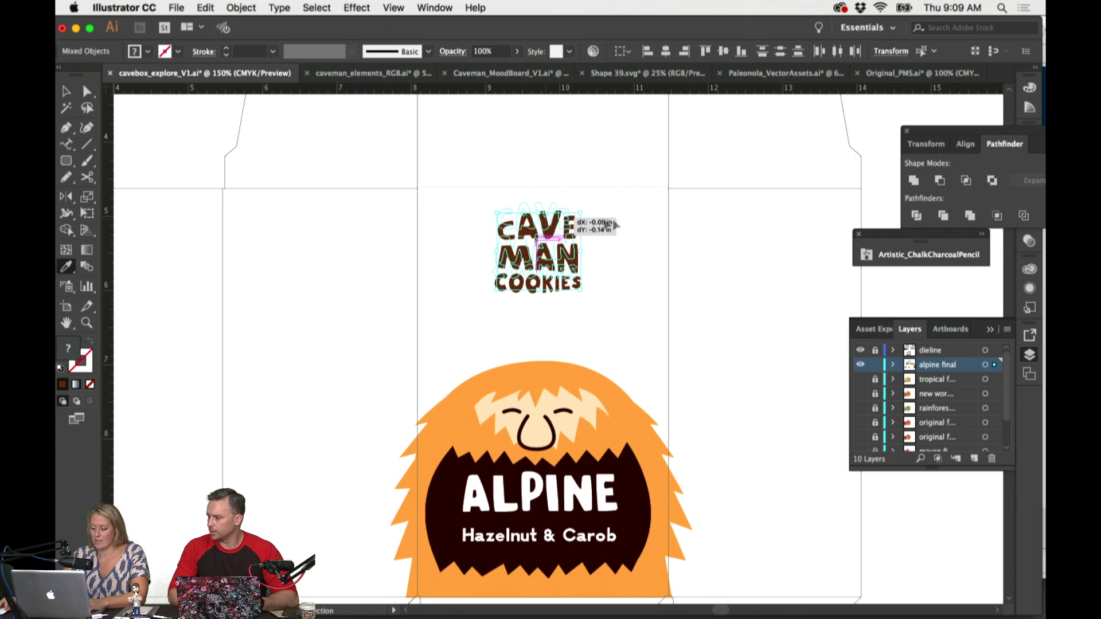
pyautogui.press('super+shift+a')
# Step: Move the ALPINE title in the mouth down about 0.11 in, closer to the "Hazelnut & Carob" line
pyautogui.scroll(-3, 608, 278)
pyautogui.hscroll(1, 608, 277)
pyautogui.moveTo(589, 410); pyautogui.dragTo(589, 417)
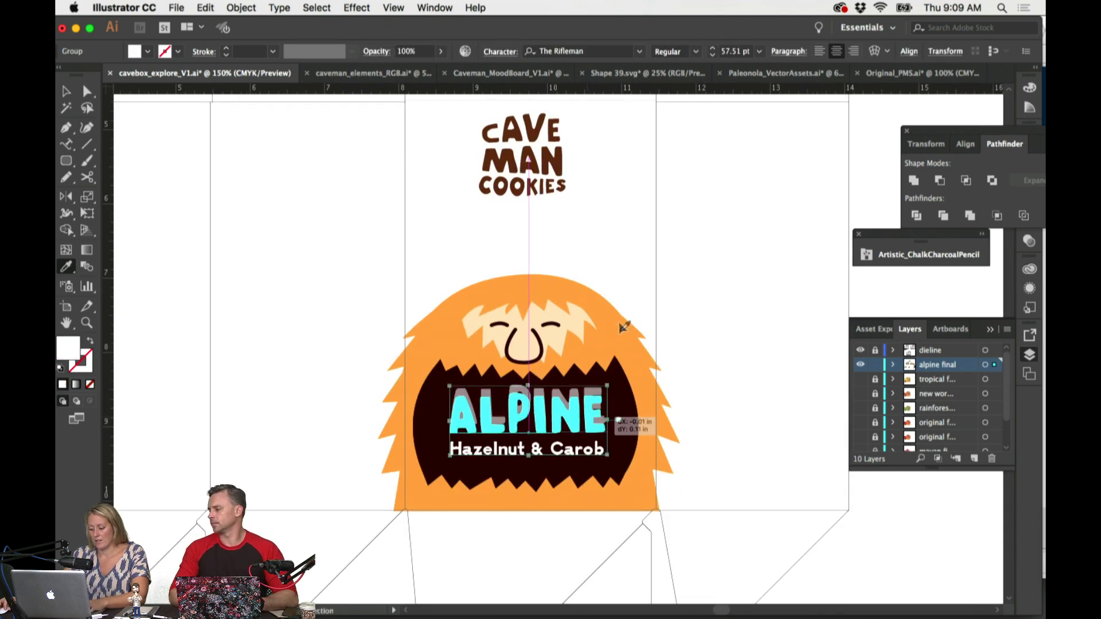
pyautogui.keyDown('super'); pyautogui.click(619, 321); pyautogui.keyUp('super')
pyautogui.scroll(3, 622, 320)
pyautogui.hscroll(2, 623, 320)
pyautogui.click(623, 323)
pyautogui.press('super+z')
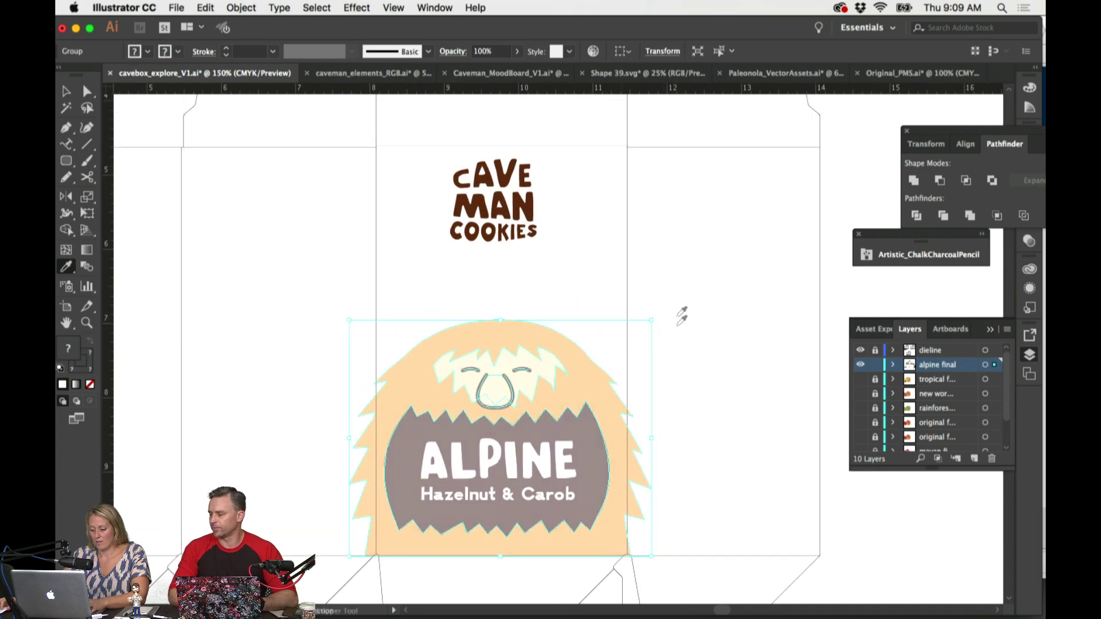
# Step: Review the new front panel layout on the whole dieline and check the ALPINE text in the mouth
pyautogui.press('super+shift+a')
pyautogui.press('super+minus')
pyautogui.press('super+minus')
pyautogui.hscroll(2, 579, 307)
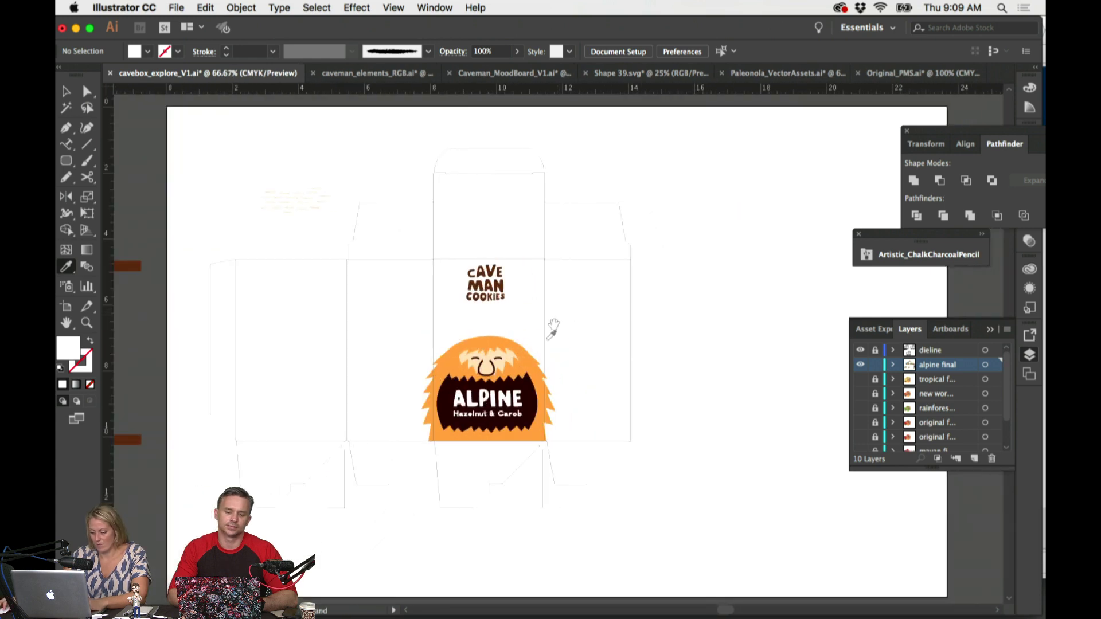
pyautogui.click(532, 434)
pyautogui.keyDown('super'); pyautogui.click(517, 402); pyautogui.keyUp('super')
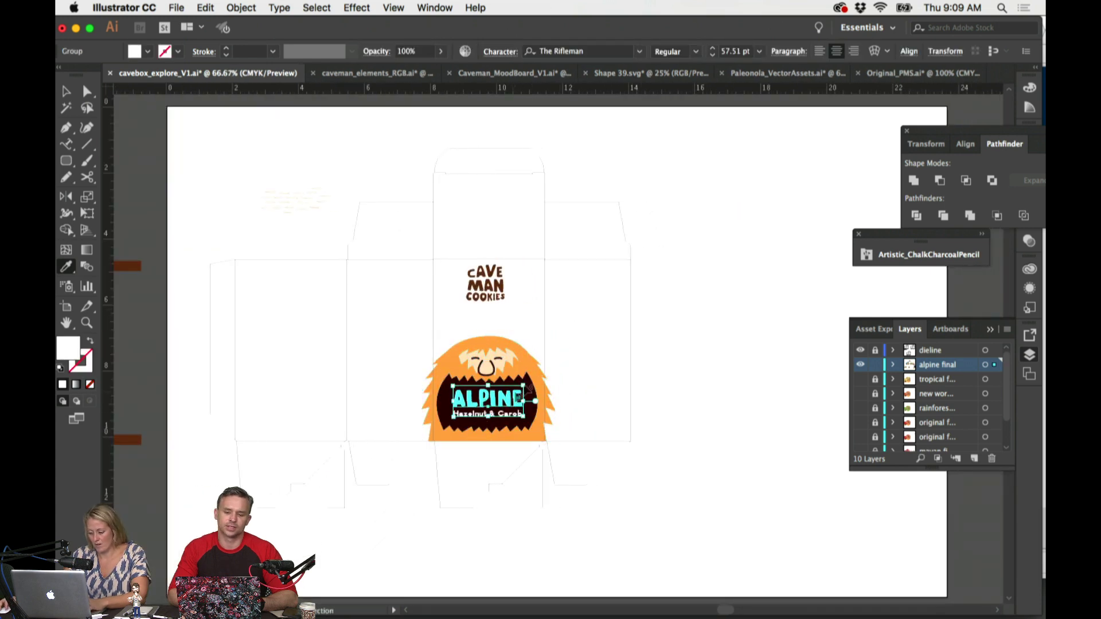
pyautogui.click(570, 356)
pyautogui.press('super+shift+a')
# Step: Copy the cream background rectangle from the second Alpine panel and place it beside the new front panel's orange head
pyautogui.scroll(5, 576, 351)
pyautogui.scroll(8, 576, 352)
pyautogui.hscroll(6, 577, 352)
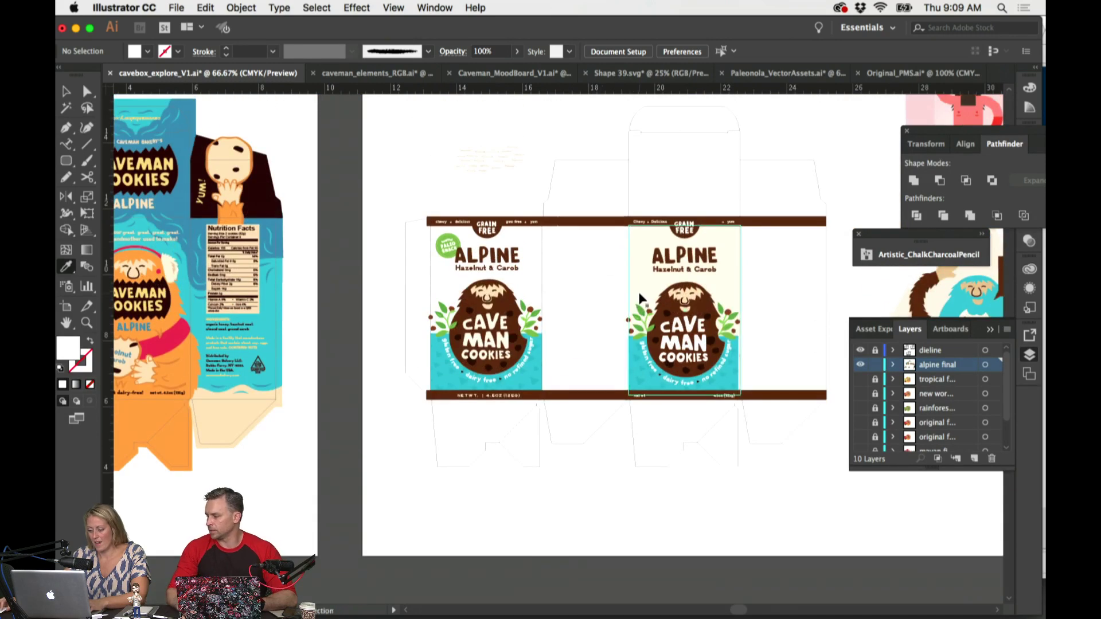
pyautogui.keyDown('super'); pyautogui.click(717, 303); pyautogui.keyUp('super')
pyautogui.scroll(-10, 554, 453)
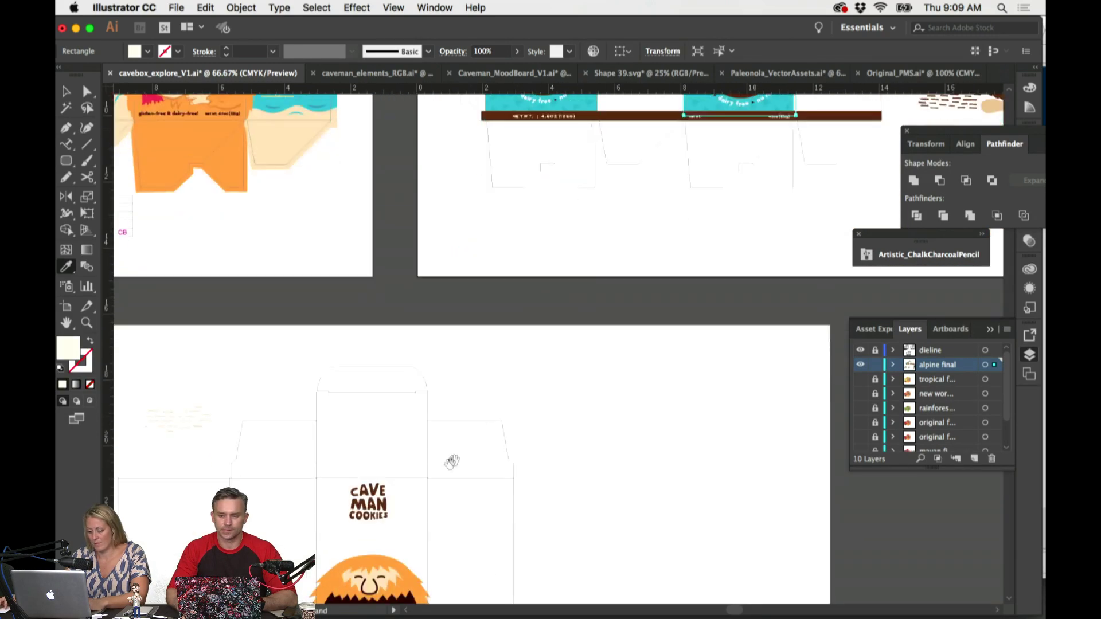
pyautogui.press('super+v')
pyautogui.moveTo(562, 339); pyautogui.dragTo(534, 385)
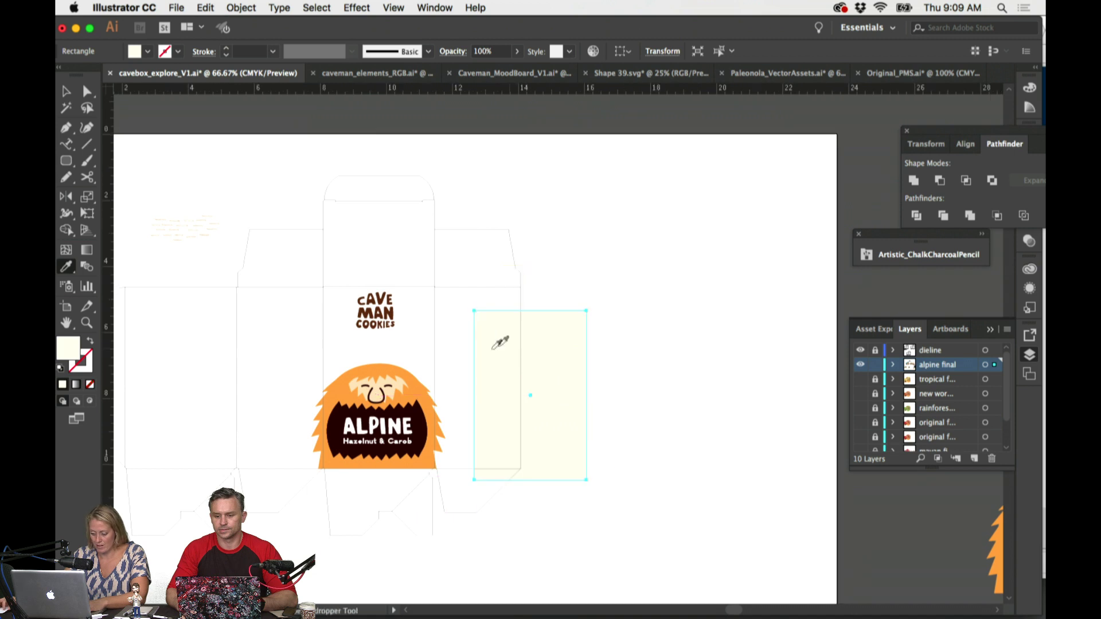
pyautogui.press('super+1')
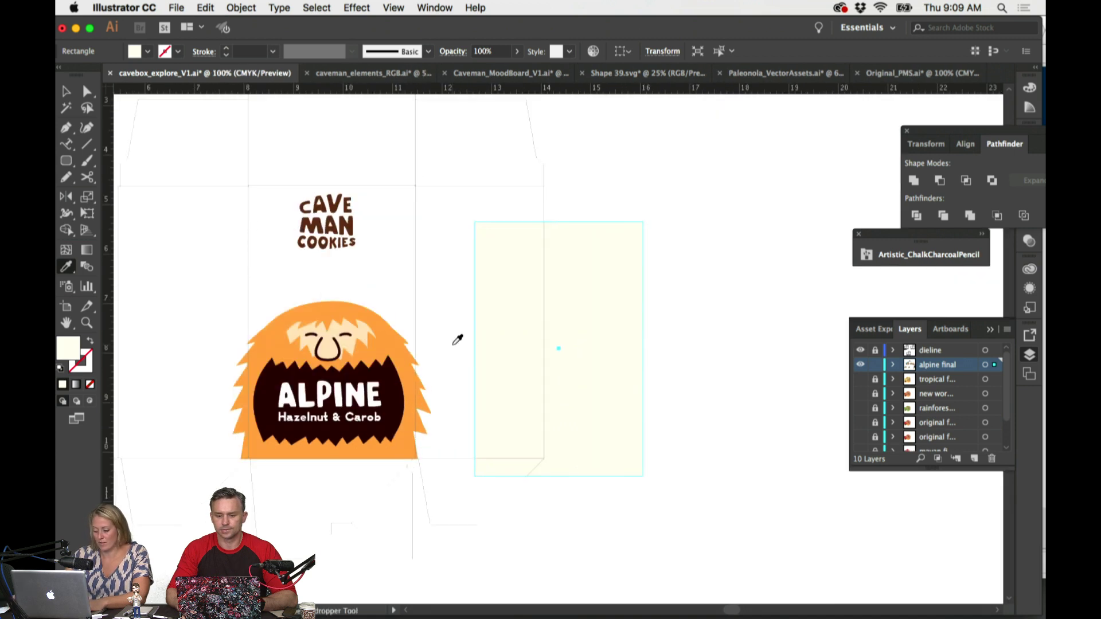
# Step: Duplicate the orange head with its empty mouth and place the copy beyond the cream rectangle
pyautogui.hscroll(-2, 453, 342)
pyautogui.keyDown('super'); pyautogui.click(424, 387); pyautogui.keyUp('super')
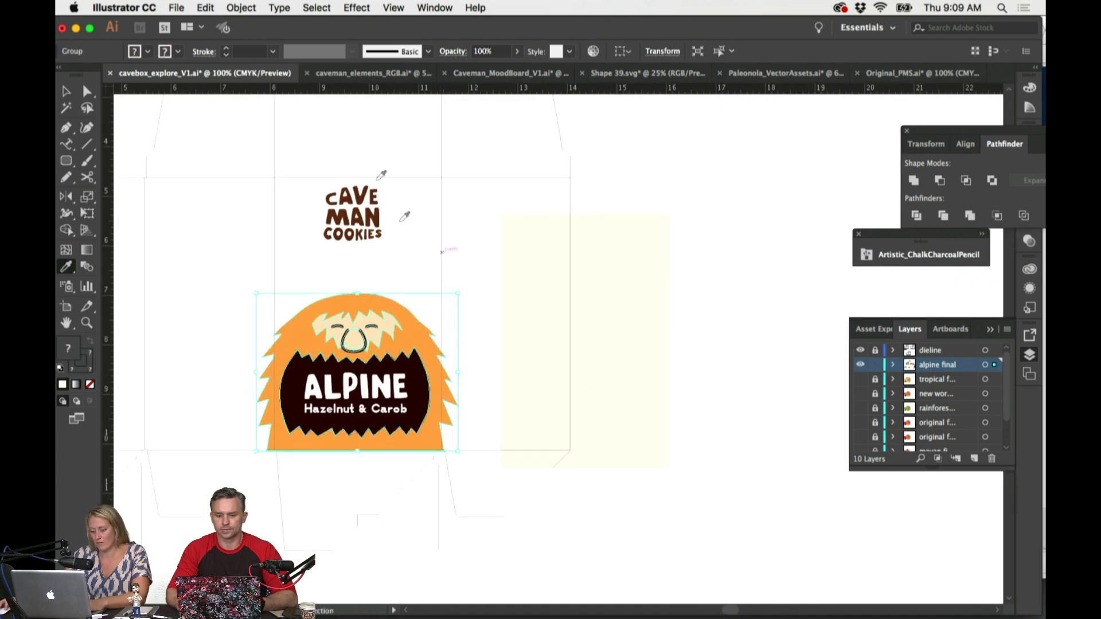
pyautogui.click(241, 7)
pyautogui.click(391, 354)
pyautogui.moveTo(392, 354); pyautogui.dragTo(784, 344)
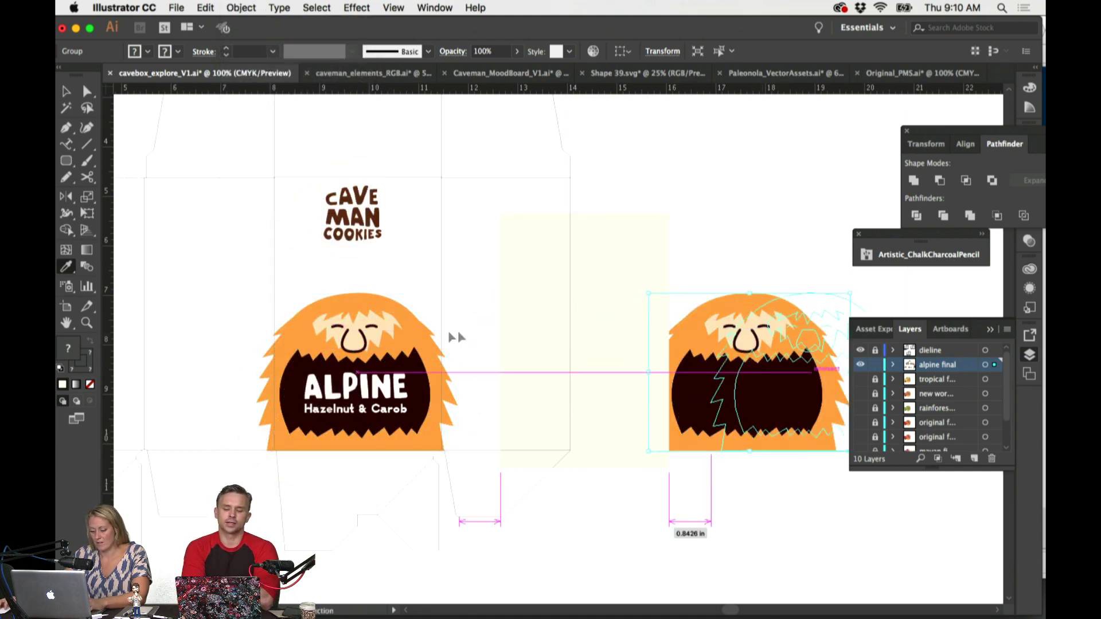
# Step: Ungroup the original orange head on the front panel and clear the selection
pyautogui.click(423, 330)
pyautogui.press('i')
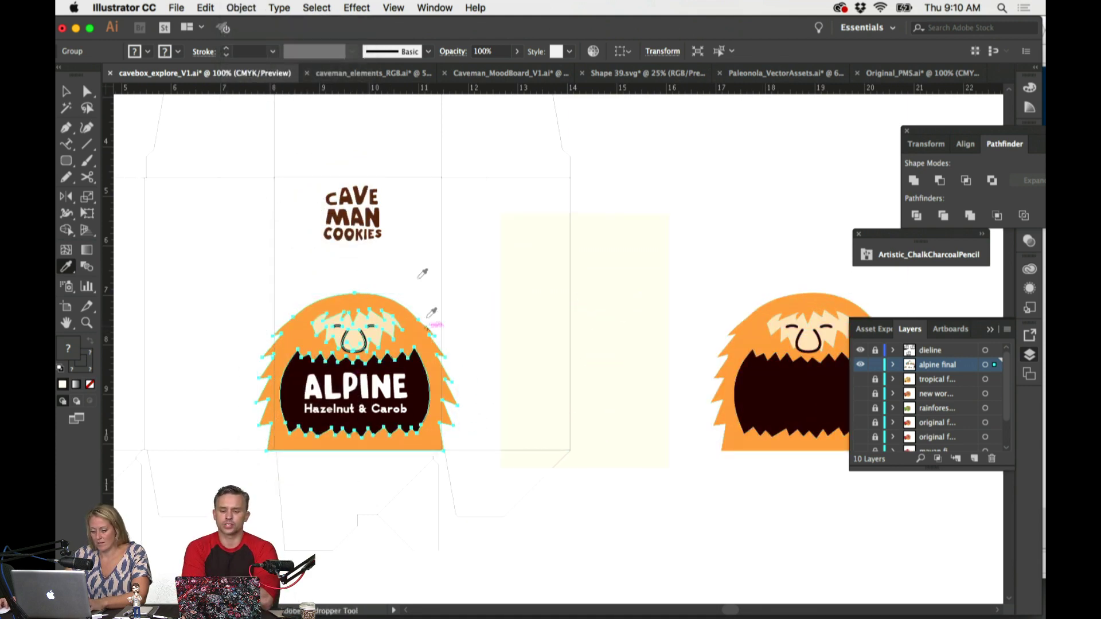
pyautogui.click(241, 8)
pyautogui.click(243, 71)
pyautogui.press('super+shift+a')
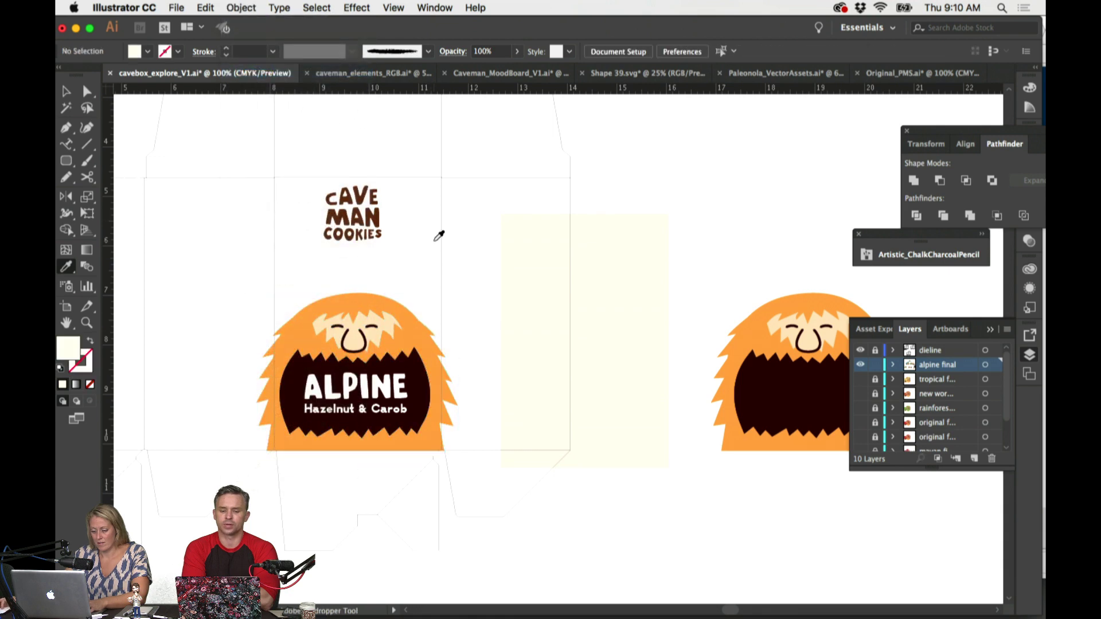
# Step: Copy the turquoise rectangle from the first Alpine panel and place it between the original head and its duplicate, overlapping the cream rectangle
pyautogui.press('super+equal')
pyautogui.scroll(-1, 467, 298)
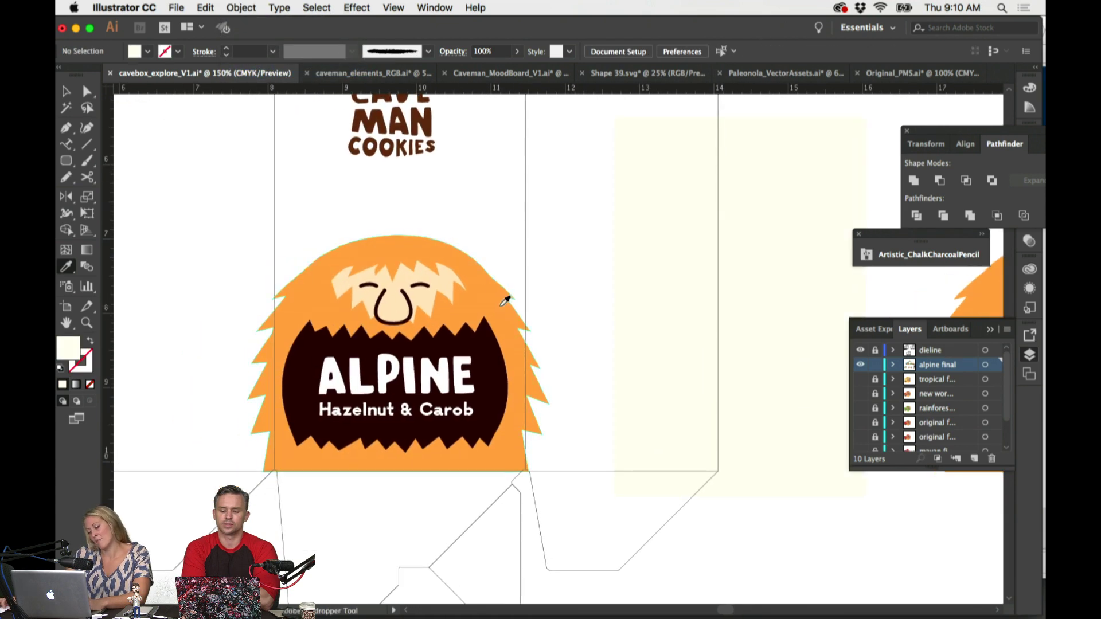
pyautogui.scroll(5, 499, 307)
pyautogui.press('super+minus')
pyautogui.moveTo(503, 276); pyautogui.dragTo(551, 519)
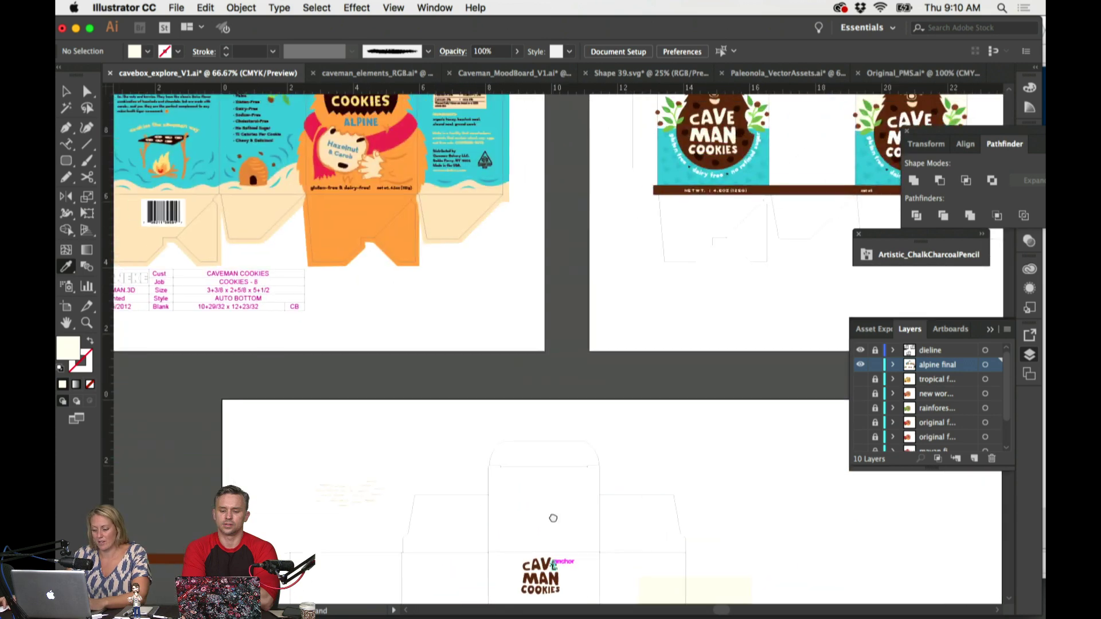
pyautogui.scroll(5, 386, 192)
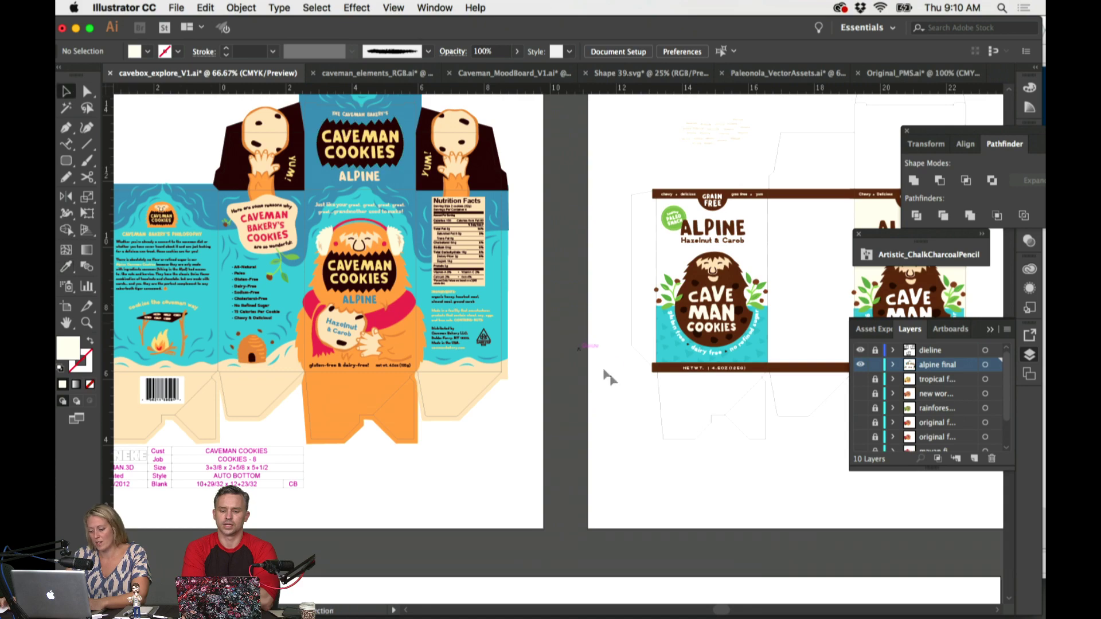
pyautogui.hscroll(10, 609, 377)
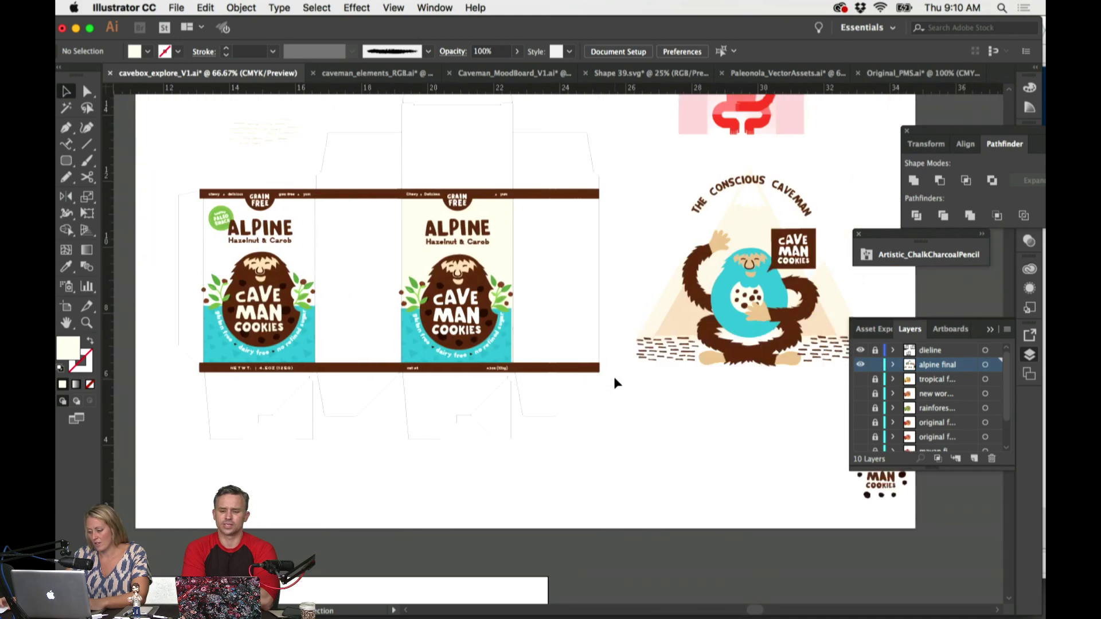
pyautogui.scroll(3, 614, 381)
pyautogui.hscroll(-4, 614, 381)
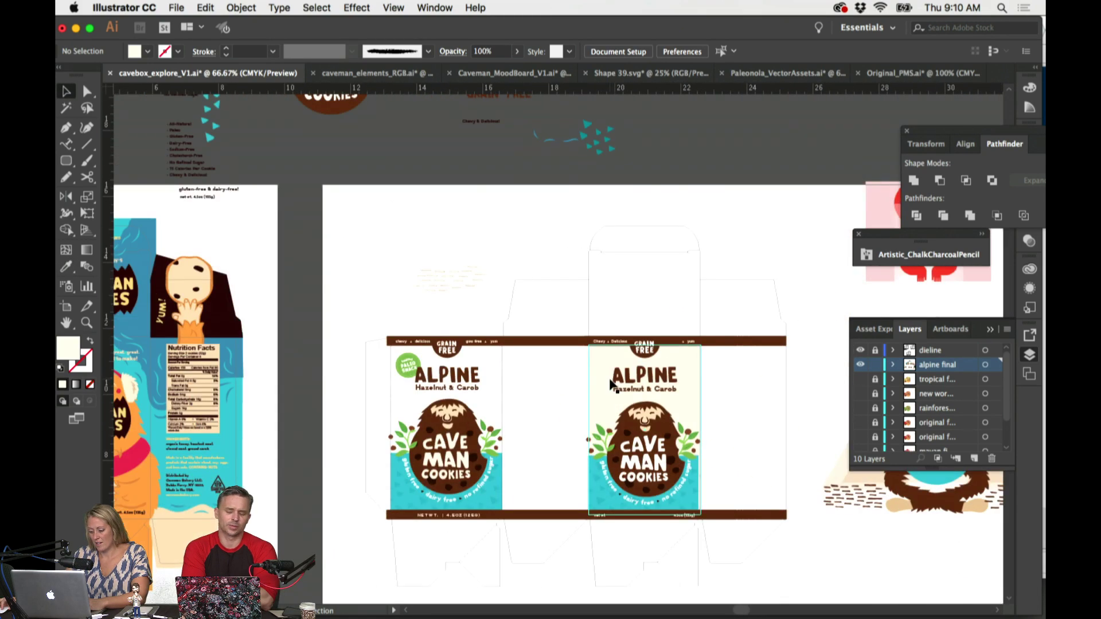
pyautogui.scroll(-2, 614, 381)
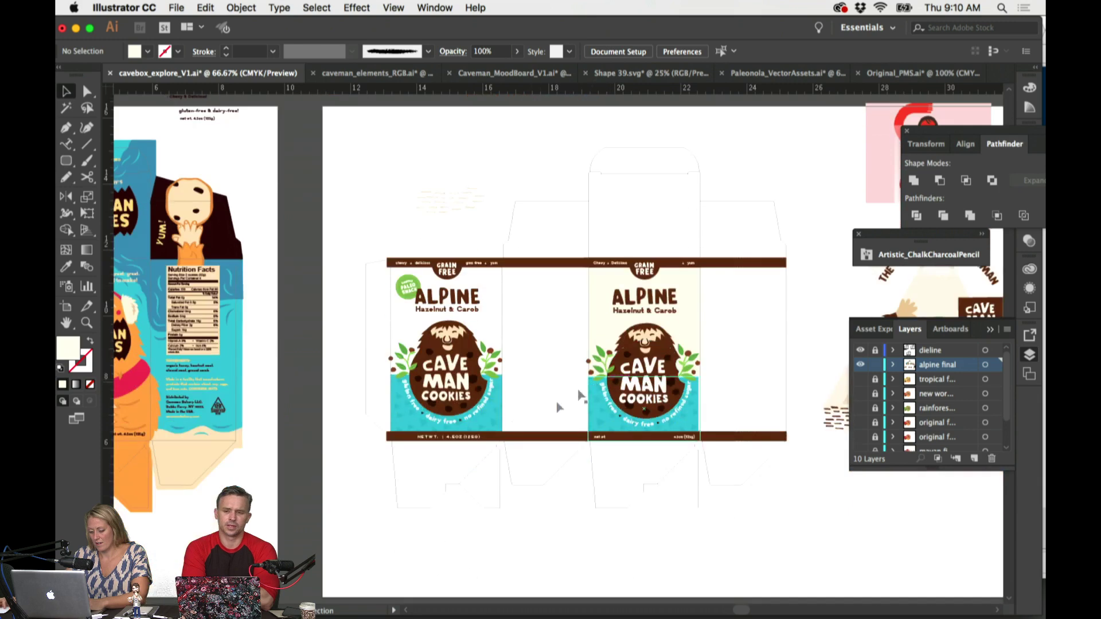
pyautogui.click(499, 425)
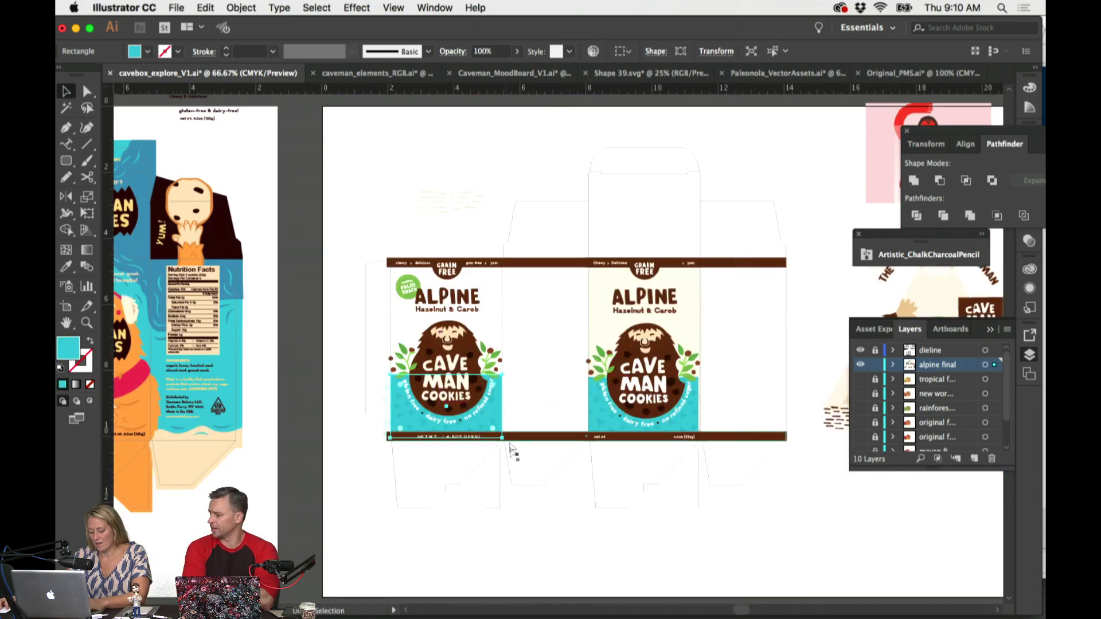
pyautogui.scroll(-12, 516, 321)
pyautogui.click(528, 215)
pyautogui.press('super+v')
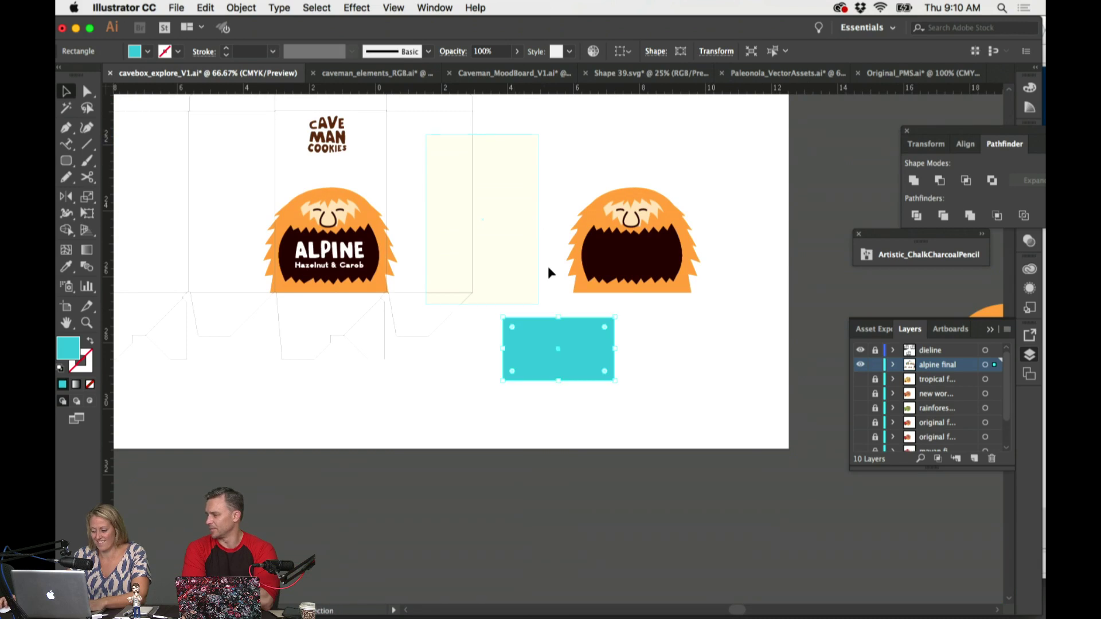
pyautogui.moveTo(548, 339); pyautogui.dragTo(514, 249)
# Step: Fill the original head with the mouth's dark brown and the mouth with the turquoise of the copied rectangle
pyautogui.hscroll(-3, 429, 222)
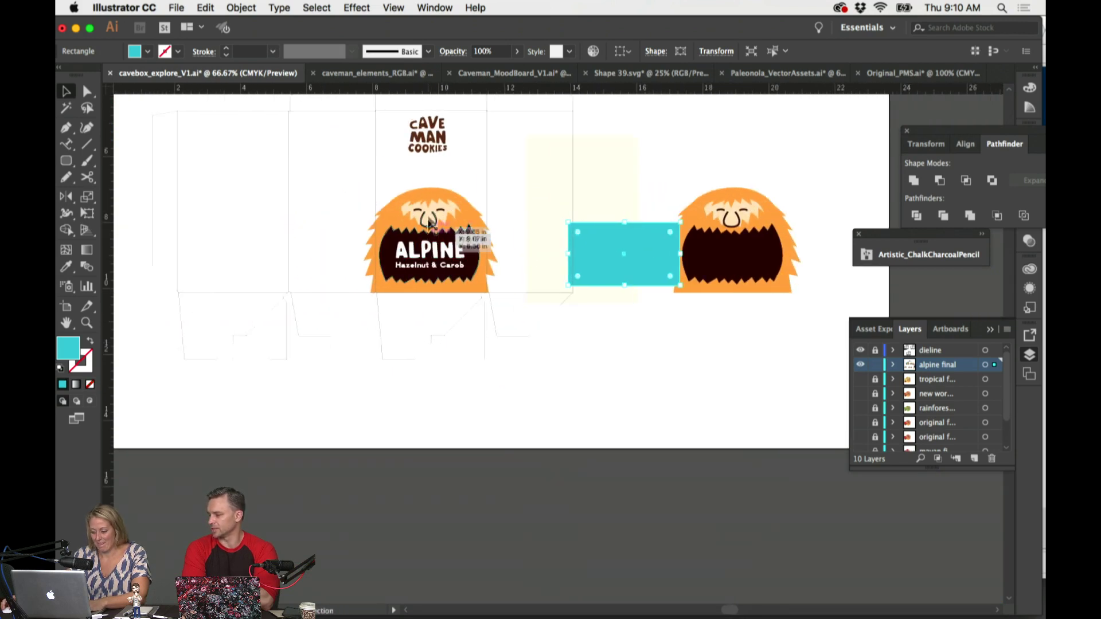
pyautogui.click(471, 209)
pyautogui.press('i')
pyautogui.click(472, 229)
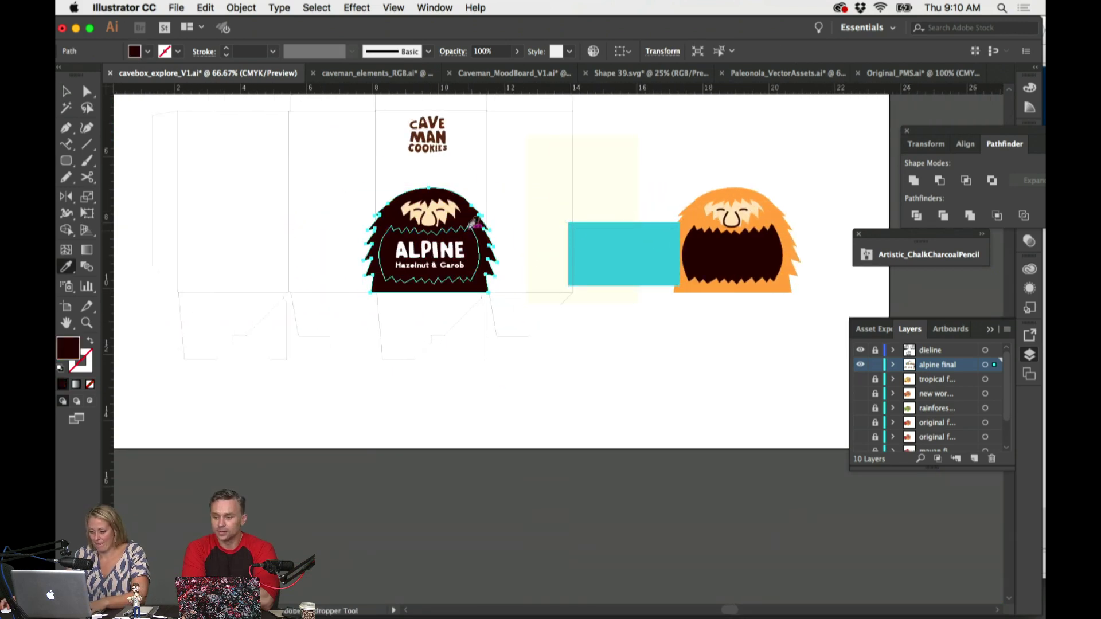
pyautogui.keyDown('super'); pyautogui.click(480, 167); pyautogui.keyUp('super')
pyautogui.keyDown('super'); pyautogui.click(476, 248); pyautogui.keyUp('super')
pyautogui.click(620, 235)
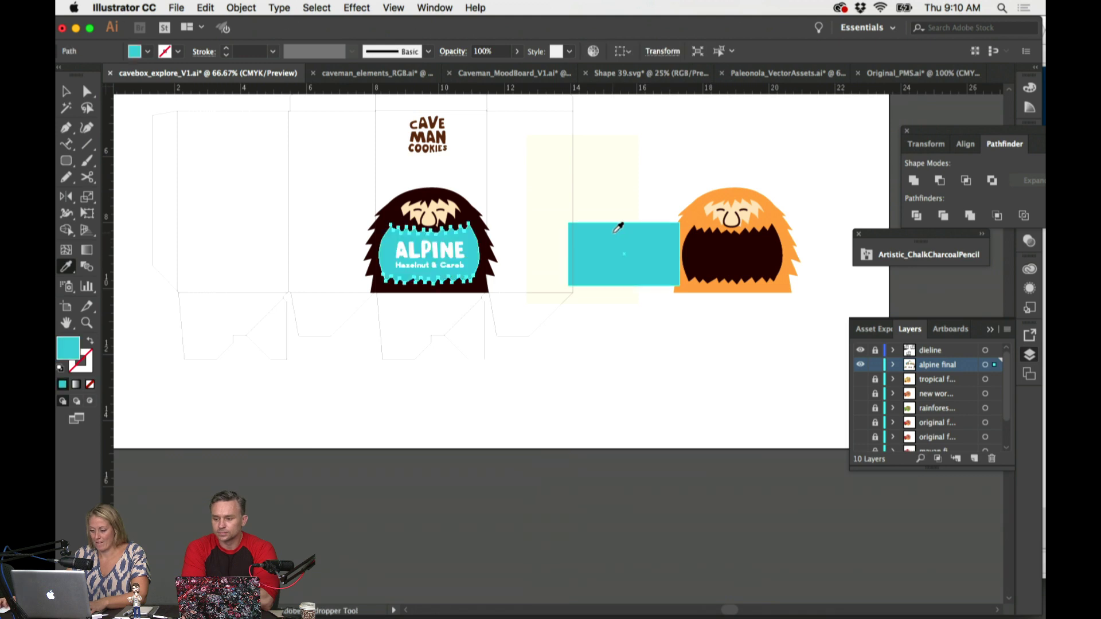
# Step: Fill the turquoise mouth with the head's dark brown
pyautogui.scroll(2, 529, 209)
pyautogui.keyDown('super'); pyautogui.click(531, 196); pyautogui.keyUp('super')
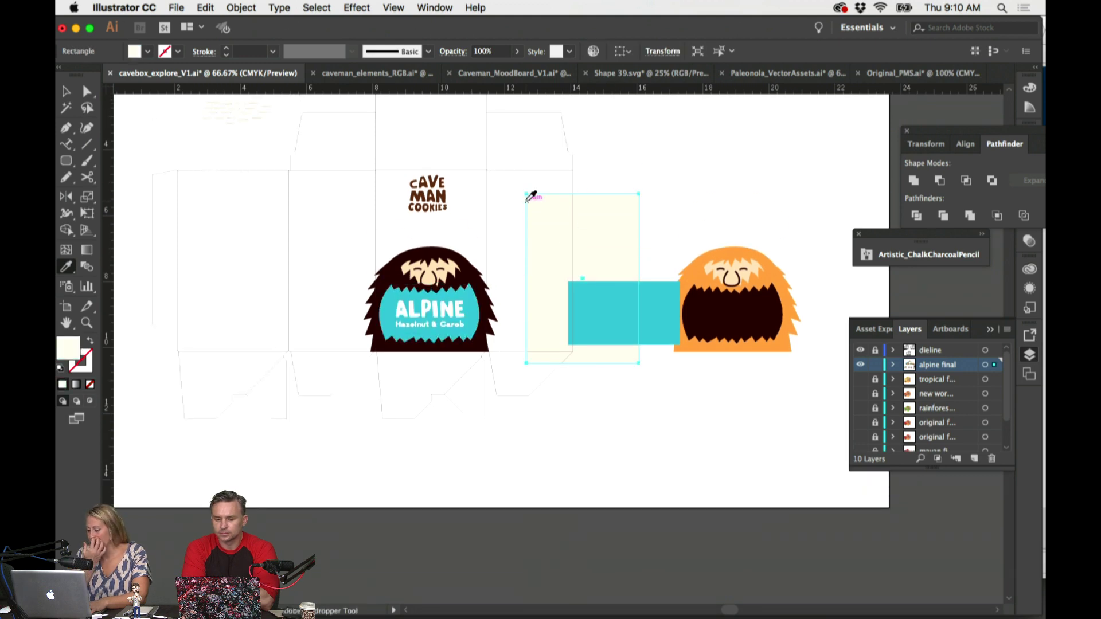
pyautogui.press('super+equal')
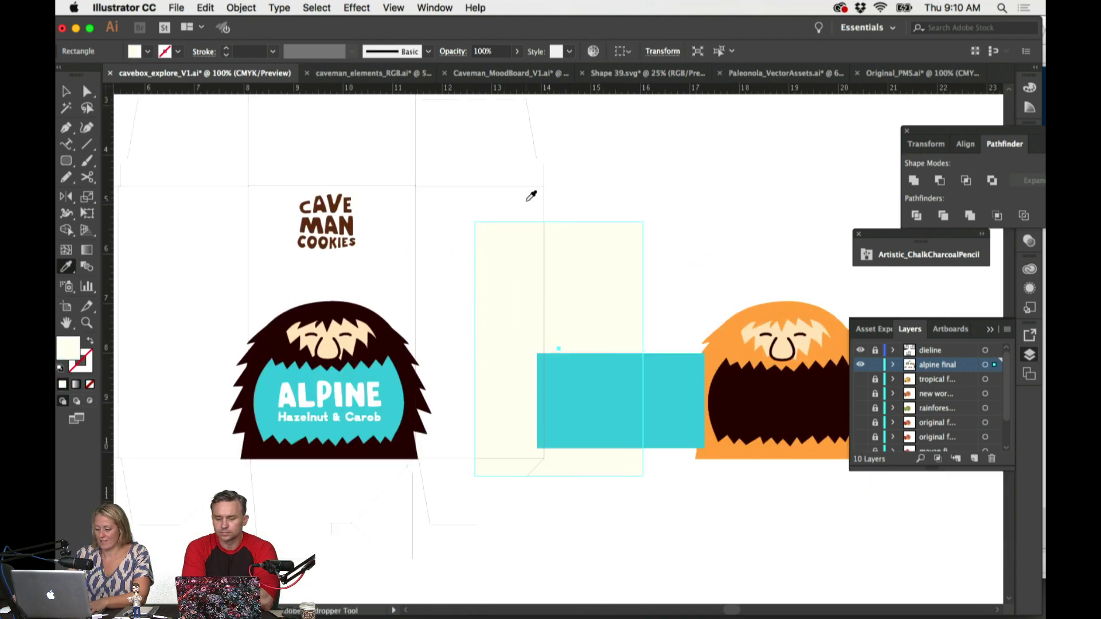
pyautogui.hscroll(-2, 511, 234)
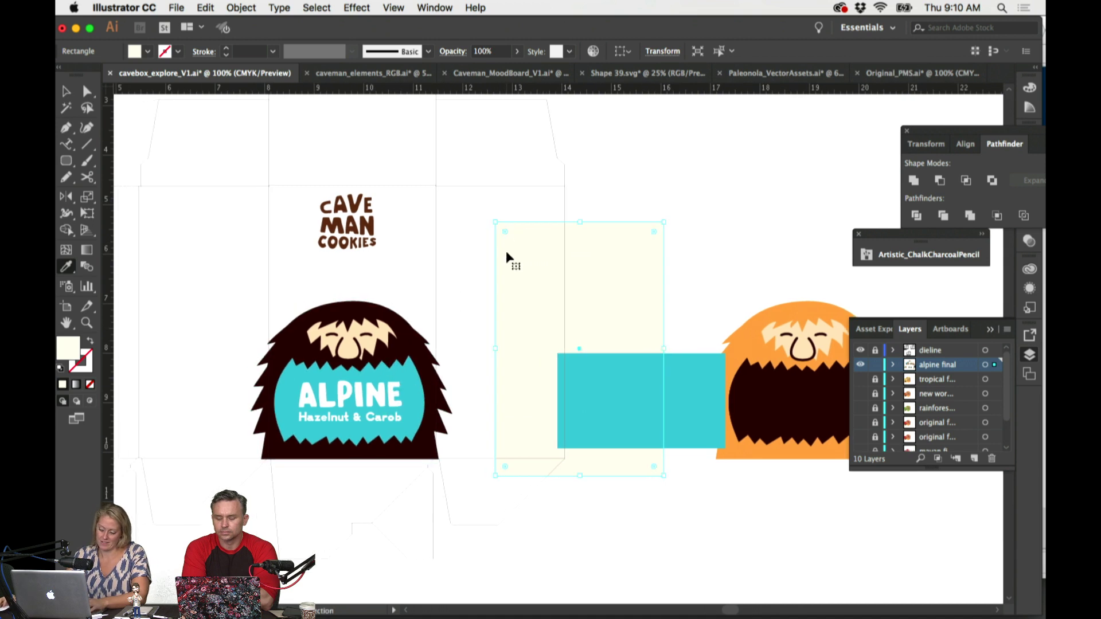
pyautogui.press('super')
pyautogui.keyDown('super'); pyautogui.click(422, 373); pyautogui.keyUp('super')
pyautogui.click(433, 366)
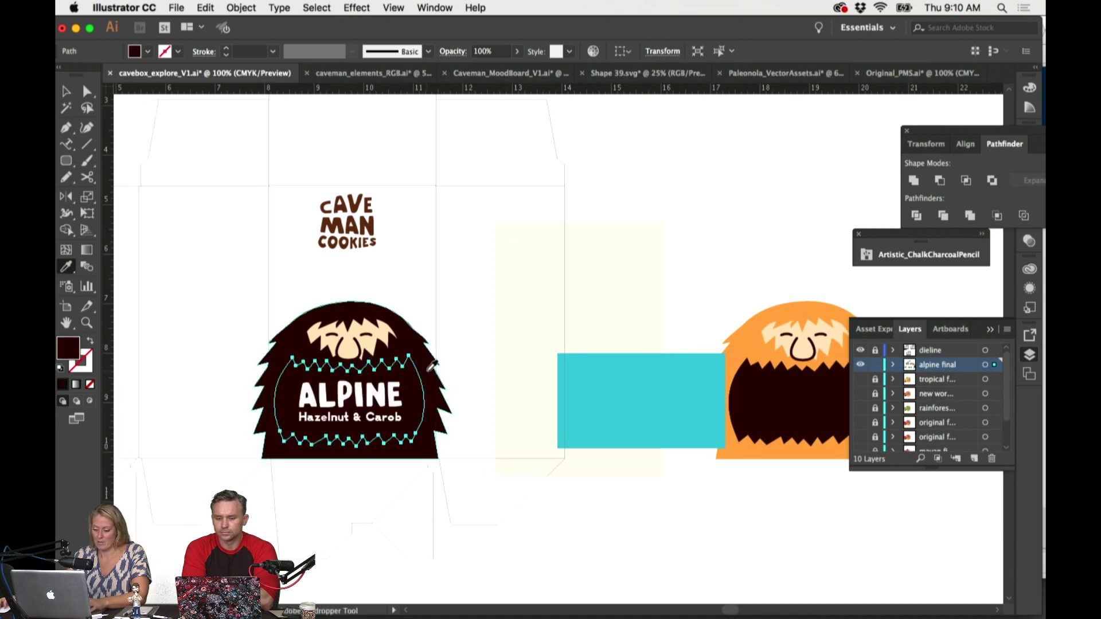
# Step: Delete the jagged mouth shape and move the ALPINE and "Hazelnut & Carob" text below the head
pyautogui.press('super+shift+a')
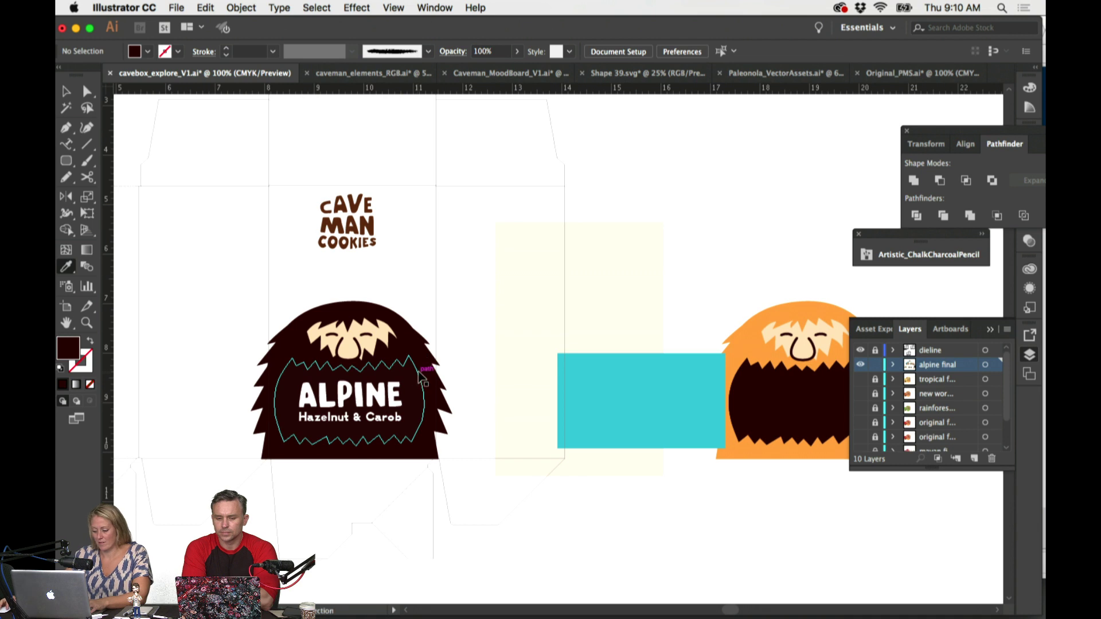
pyautogui.keyDown('super'); pyautogui.click(419, 374); pyautogui.keyUp('super')
pyautogui.press('super+shift+a')
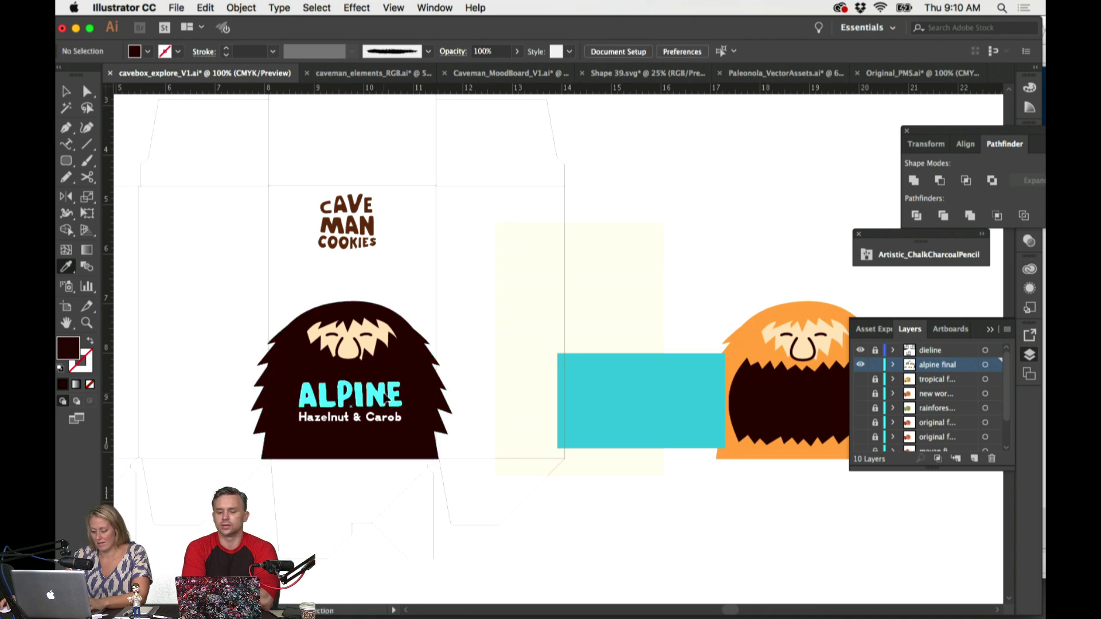
pyautogui.keyDown('super'); pyautogui.click(392, 405); pyautogui.keyUp('super')
pyautogui.moveTo(392, 405); pyautogui.dragTo(383, 504)
pyautogui.click(453, 307)
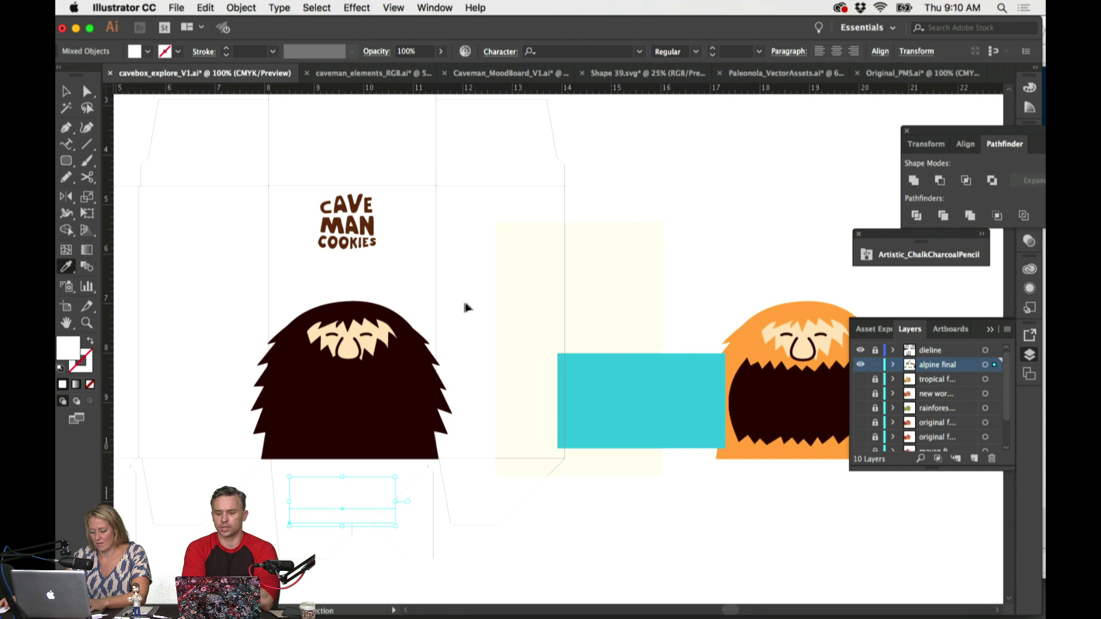
# Step: Fill the head with the brown of the CAVE MAN COOKIES lettering
pyautogui.keyDown('super'); pyautogui.click(413, 387); pyautogui.keyUp('super')
pyautogui.click(379, 226)
pyautogui.keyDown('super'); pyautogui.click(435, 243); pyautogui.keyUp('super')
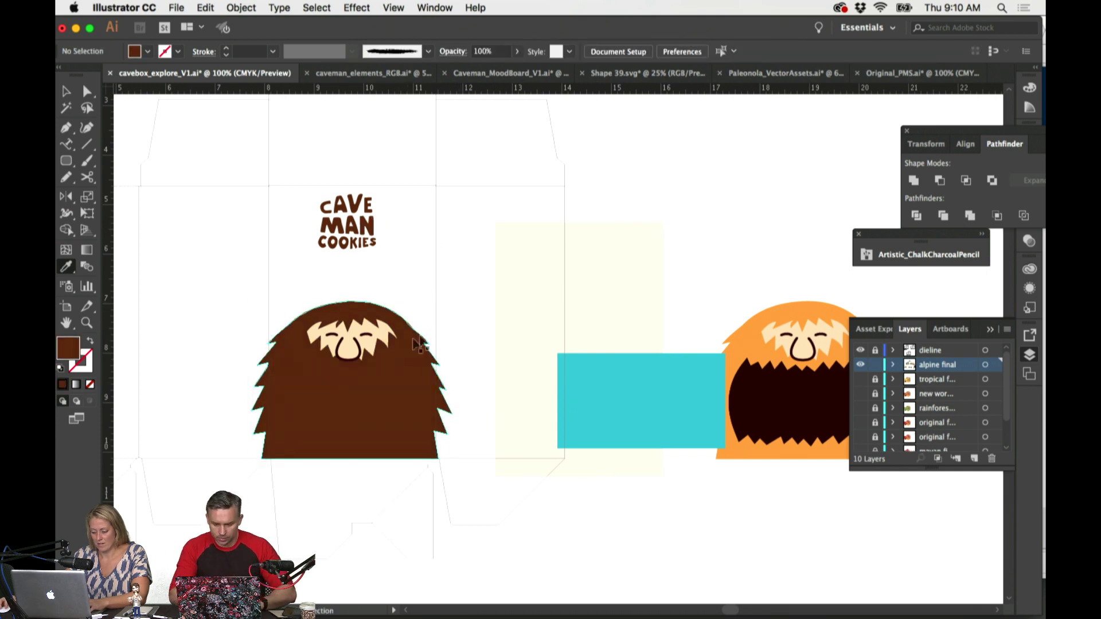
# Step: Draw a curved smiling mouth about 1.65 in wide below the nose with the Pen tool, filled with the face's skin colour
pyautogui.press('p')
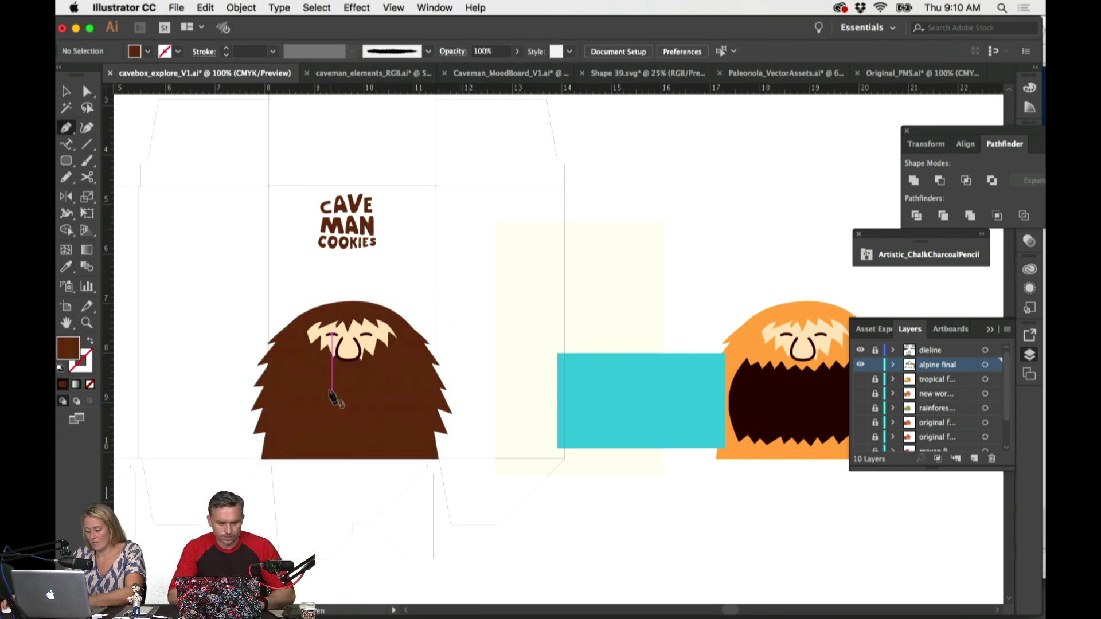
pyautogui.click(307, 372)
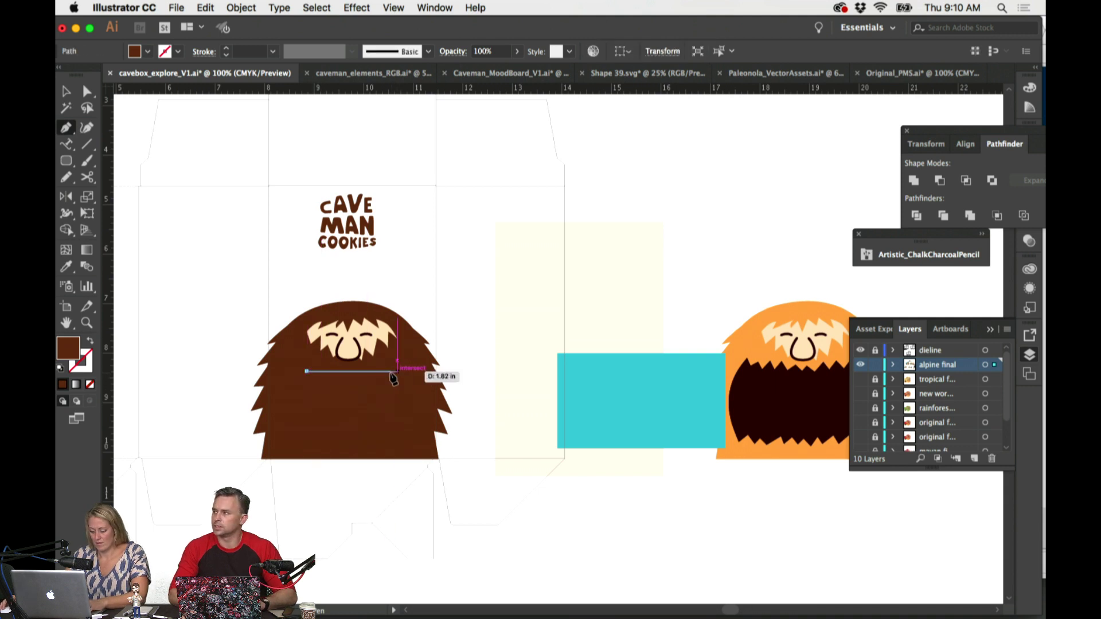
pyautogui.moveTo(390, 372); pyautogui.dragTo(437, 348)
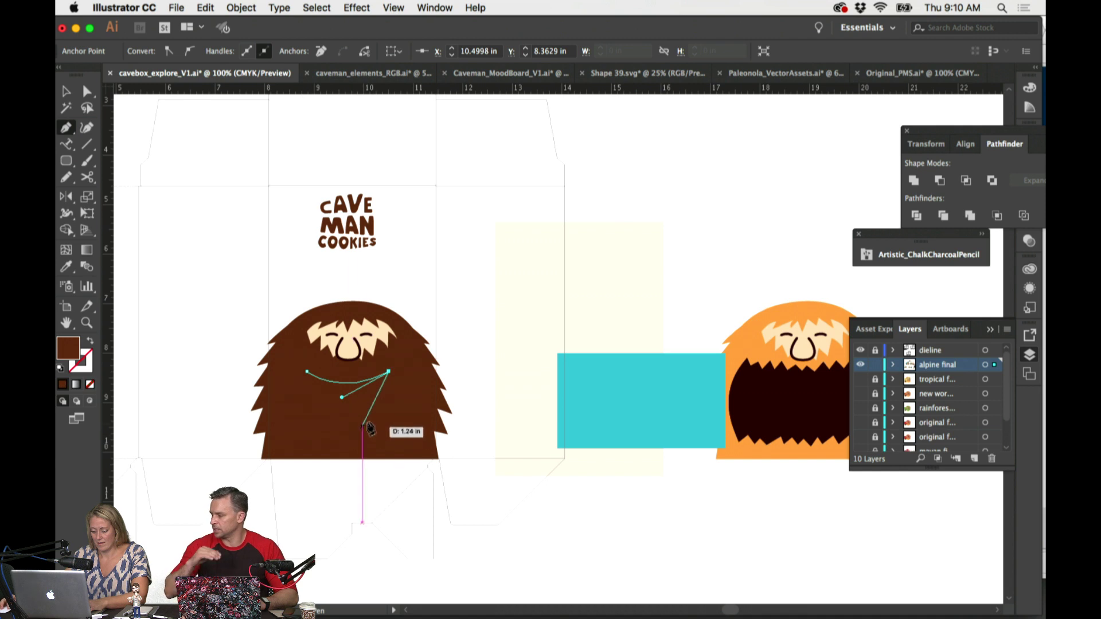
pyautogui.moveTo(377, 416); pyautogui.dragTo(308, 374)
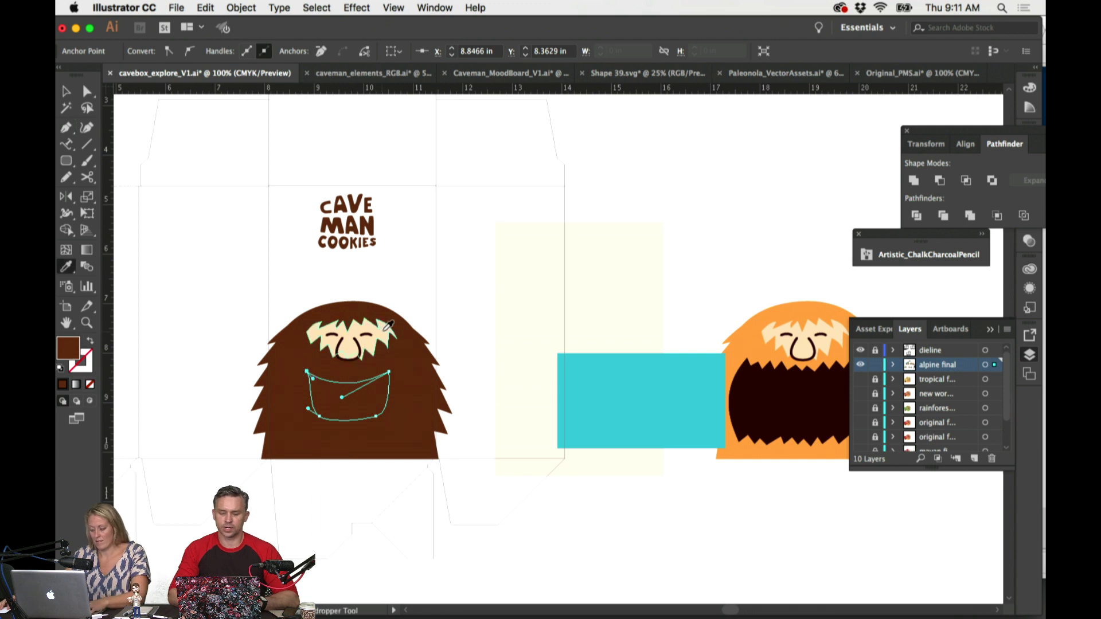
pyautogui.click(345, 355)
pyautogui.press('v')
pyautogui.click(433, 280)
pyautogui.click(379, 407)
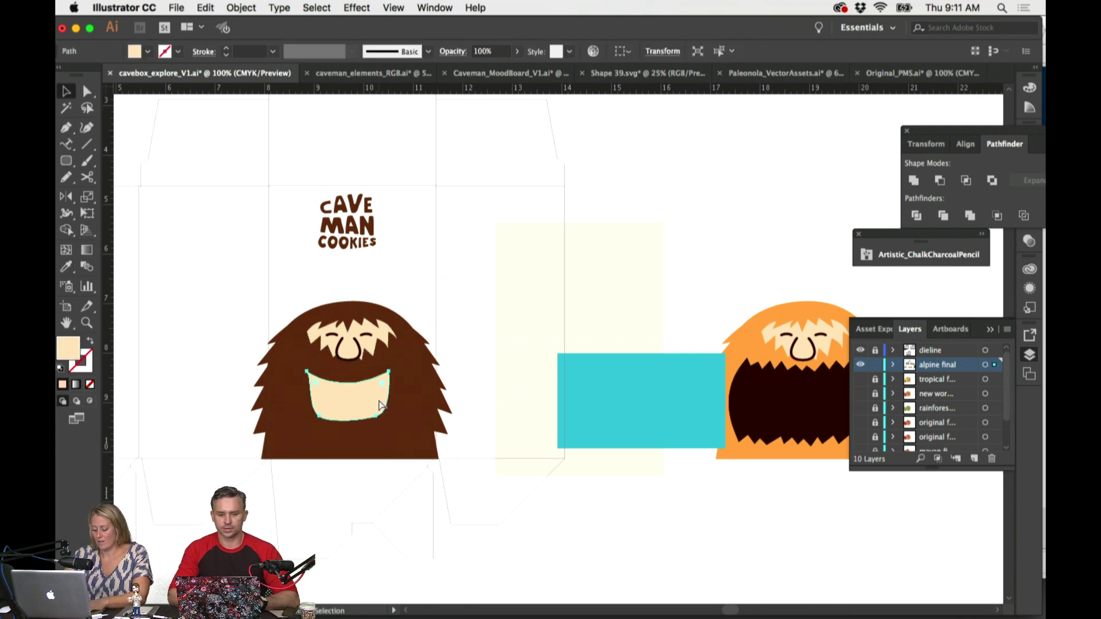
# Step: Redraw the mouth's sides and lower edge with the Pencil tool for a rounder outline, and enlarge the mouth from its centre
pyautogui.press('super+equal')
pyautogui.press('n')
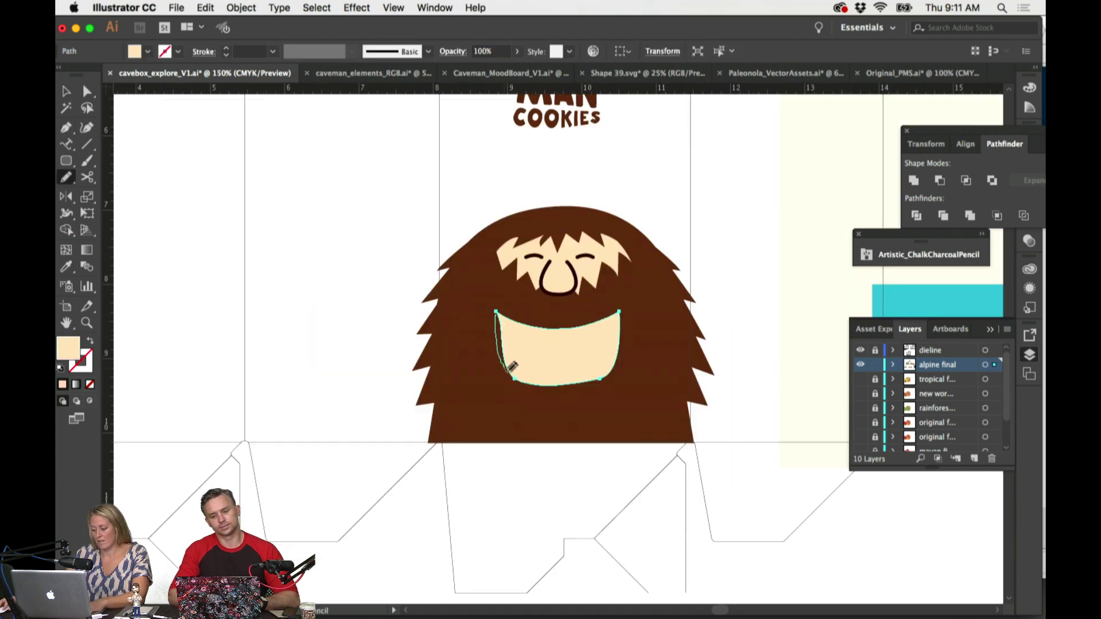
pyautogui.moveTo(525, 374)
pyautogui.mouseDown()
pyautogui.moveTo(554, 391)
pyautogui.moveTo(599, 381)
pyautogui.mouseUp()
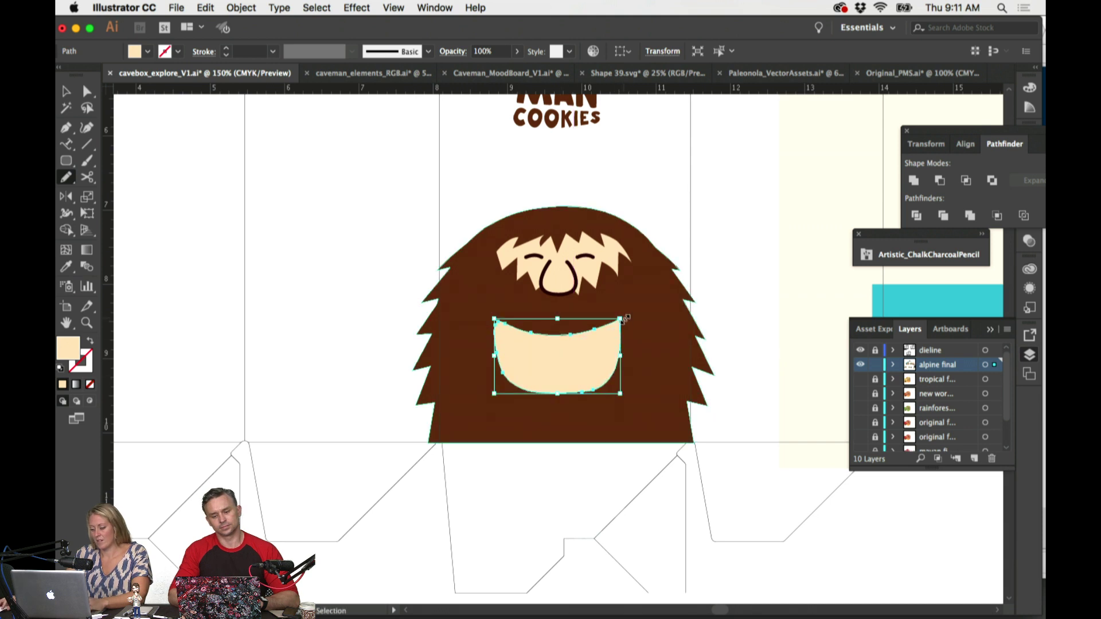
pyautogui.moveTo(619, 317); pyautogui.dragTo(658, 313)
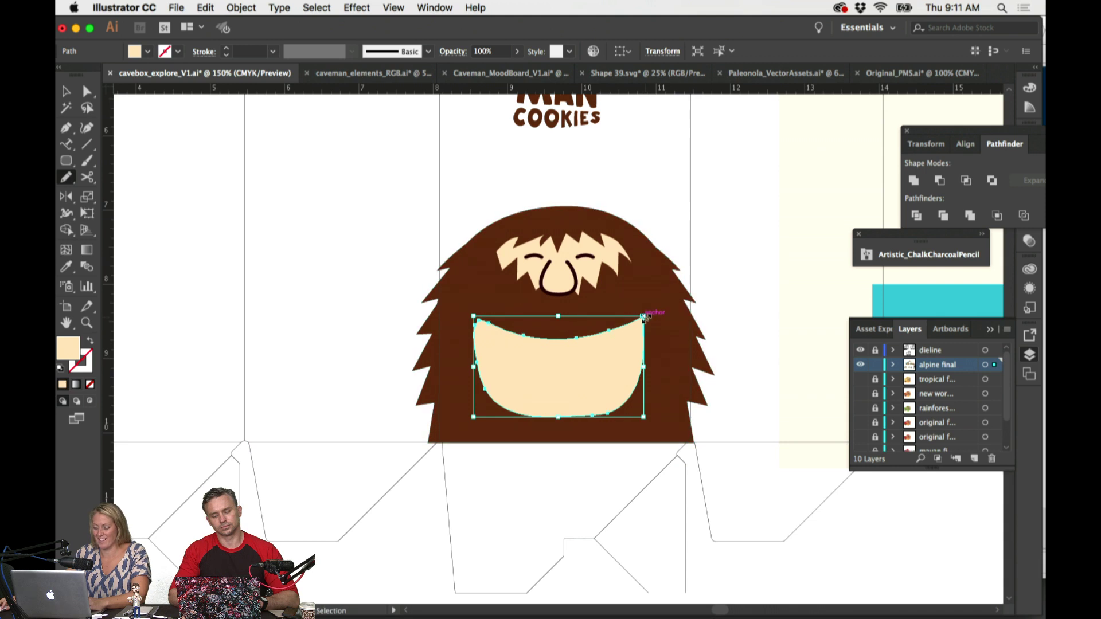
# Step: Fill the white ALPINE and "Hazelnut & Carob" text below the head with the head's brown
pyautogui.press('super+minus')
pyautogui.press('super+f')
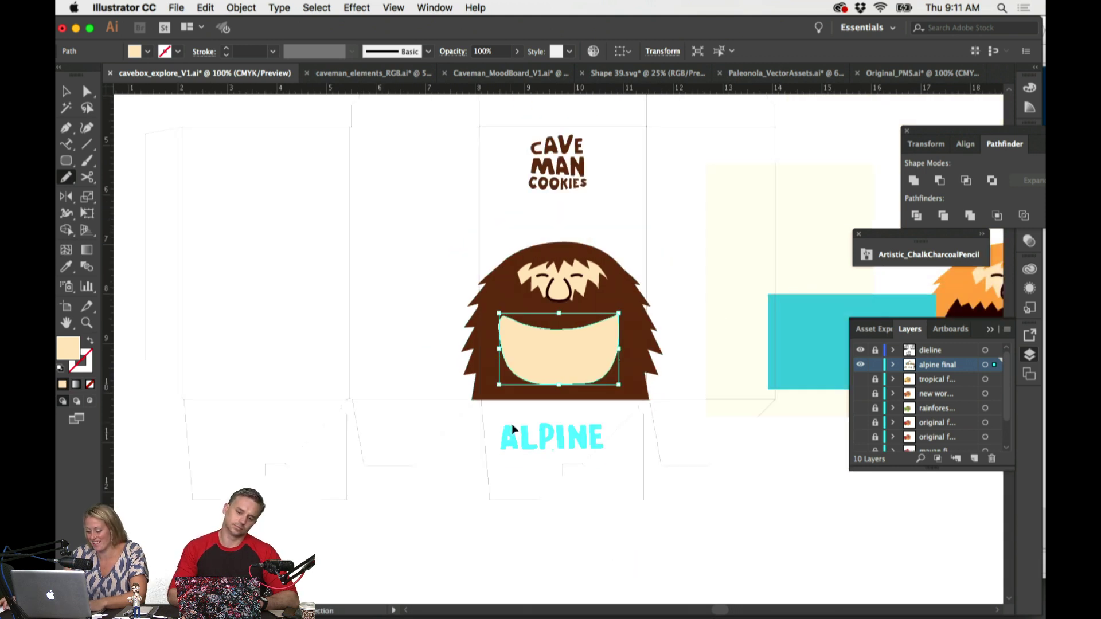
pyautogui.moveTo(508, 432); pyautogui.dragTo(587, 482)
pyautogui.press('super+y')
pyautogui.press('super+z')
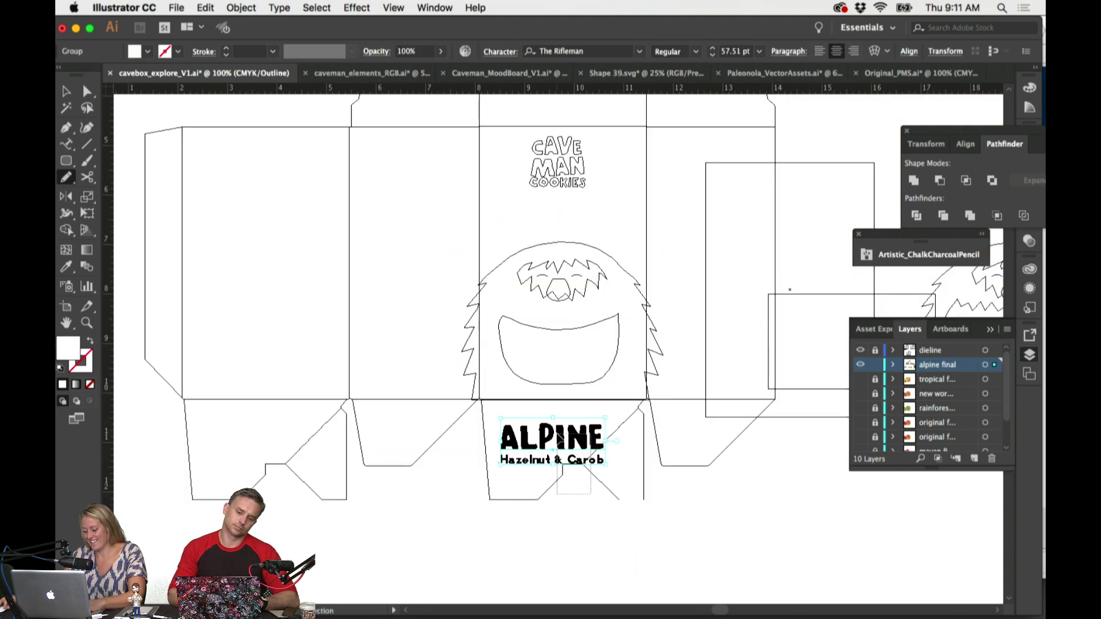
pyautogui.click(559, 438)
pyautogui.press('super+y')
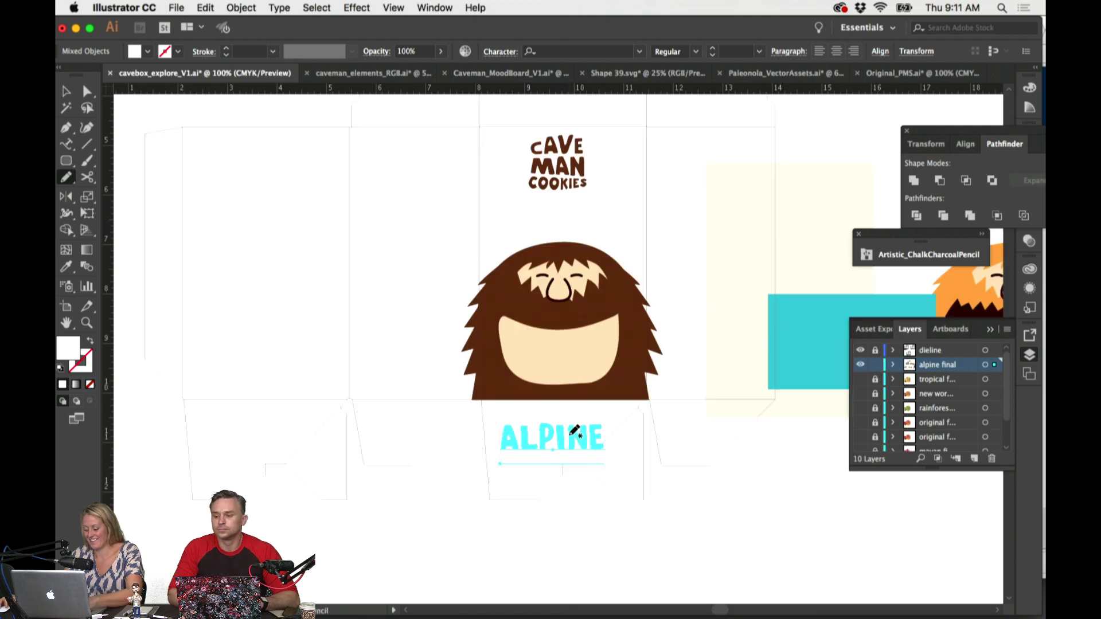
pyautogui.press('i')
pyautogui.click(606, 365)
# Step: Move the ALPINE and "Hazelnut & Carob" text into the smiling mouth and bring it to the front
pyautogui.moveTo(582, 437); pyautogui.dragTo(597, 342)
pyautogui.click(241, 7)
pyautogui.moveTo(254, 39)
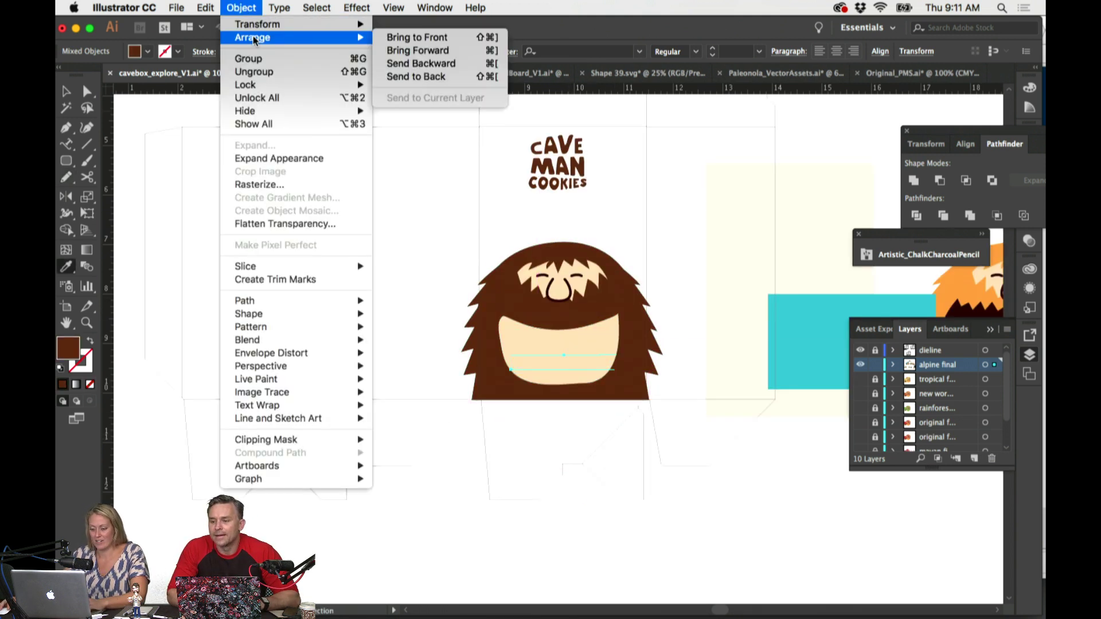
pyautogui.click(417, 37)
# Step: Try the turquoise of the large rectangle as the text fill, and switch the text back to the head's brown
pyautogui.click(771, 306)
pyautogui.hscroll(3, 717, 305)
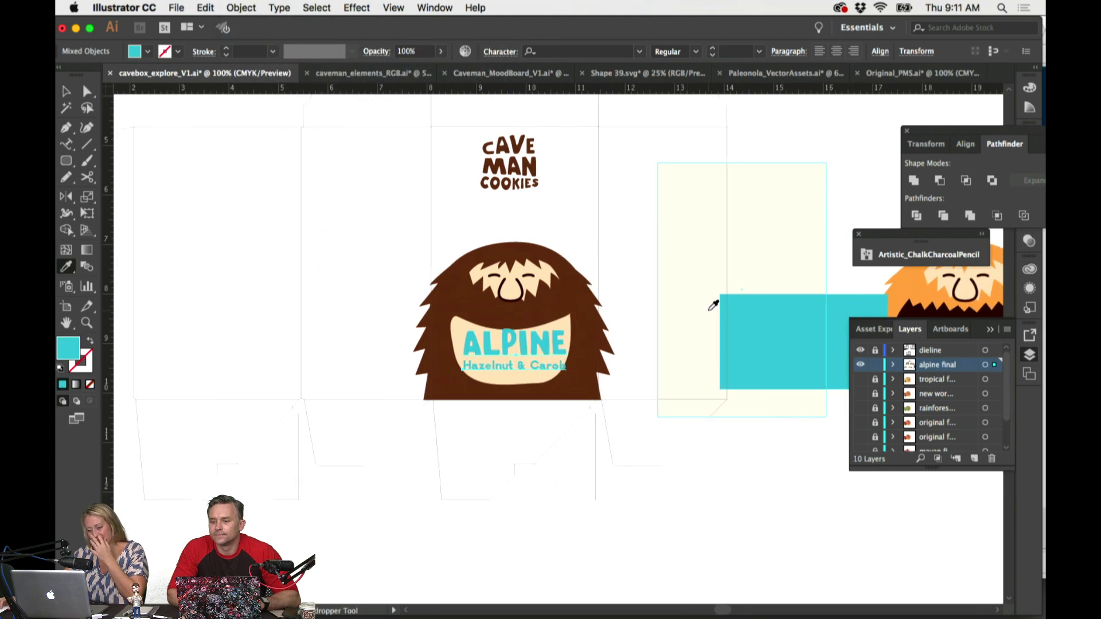
pyautogui.keyDown('super'); pyautogui.click(570, 323); pyautogui.keyUp('super')
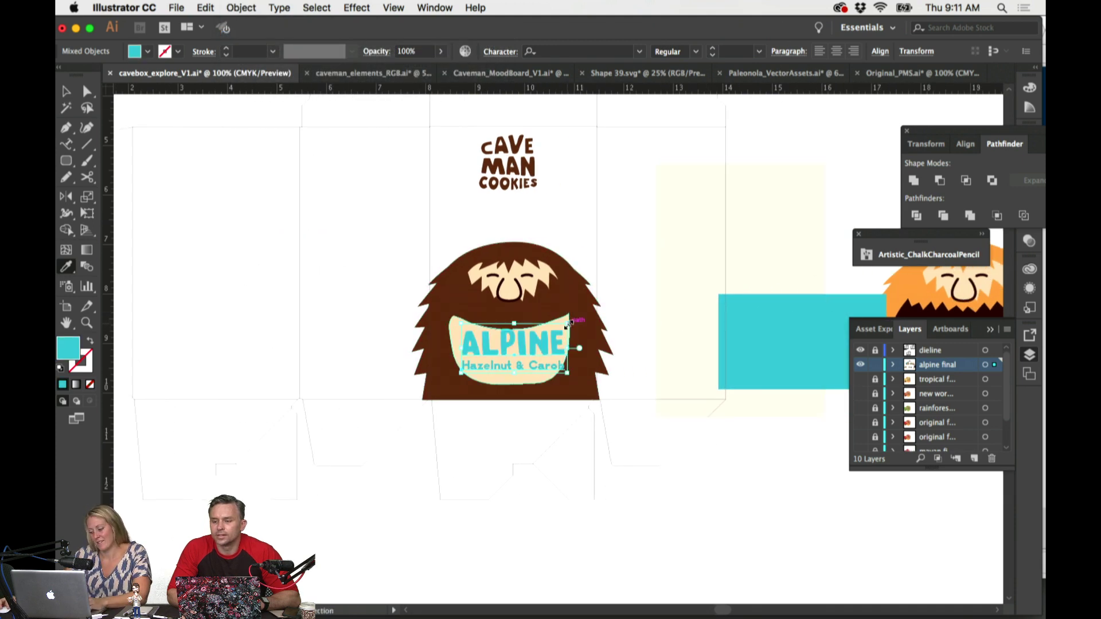
pyautogui.click(573, 282)
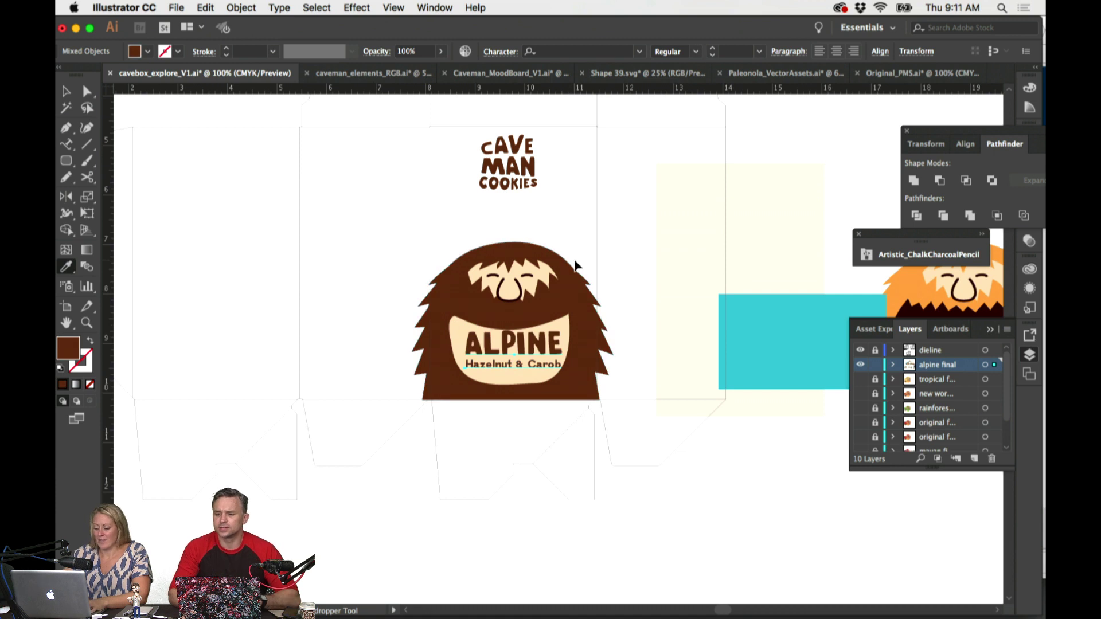
# Step: Position the brown ALPINE and "Hazelnut & Carob" text within the mouth and scale it down slightly
pyautogui.press('super+equal')
pyautogui.press('super+z')
pyautogui.moveTo(602, 356); pyautogui.dragTo(600, 370)
pyautogui.moveTo(653, 316); pyautogui.dragTo(647, 322)
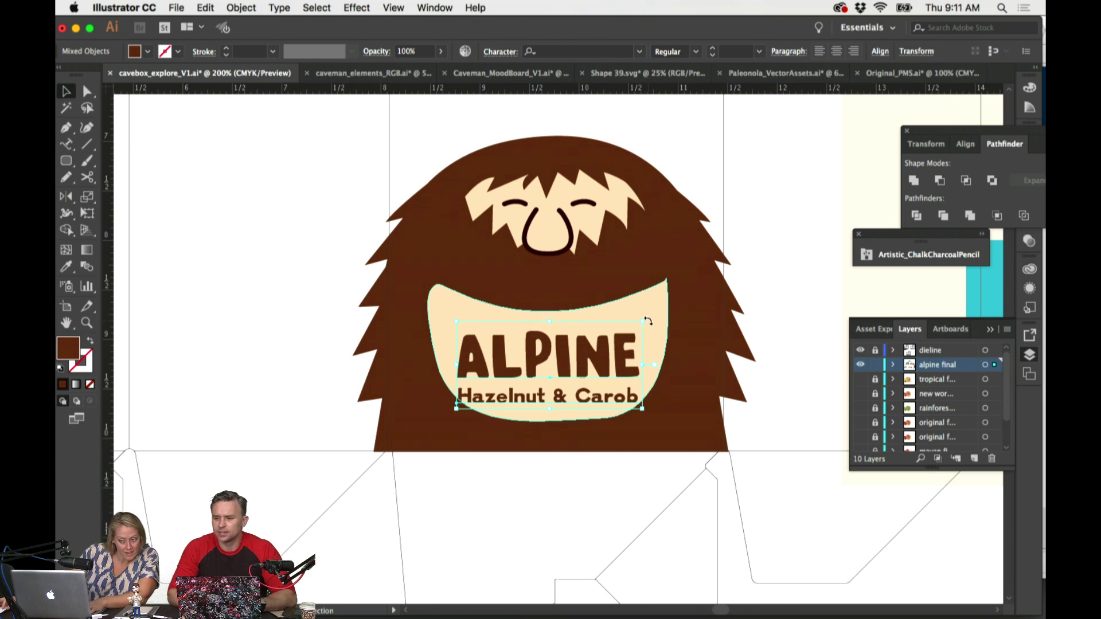
pyautogui.hscroll(6, 647, 321)
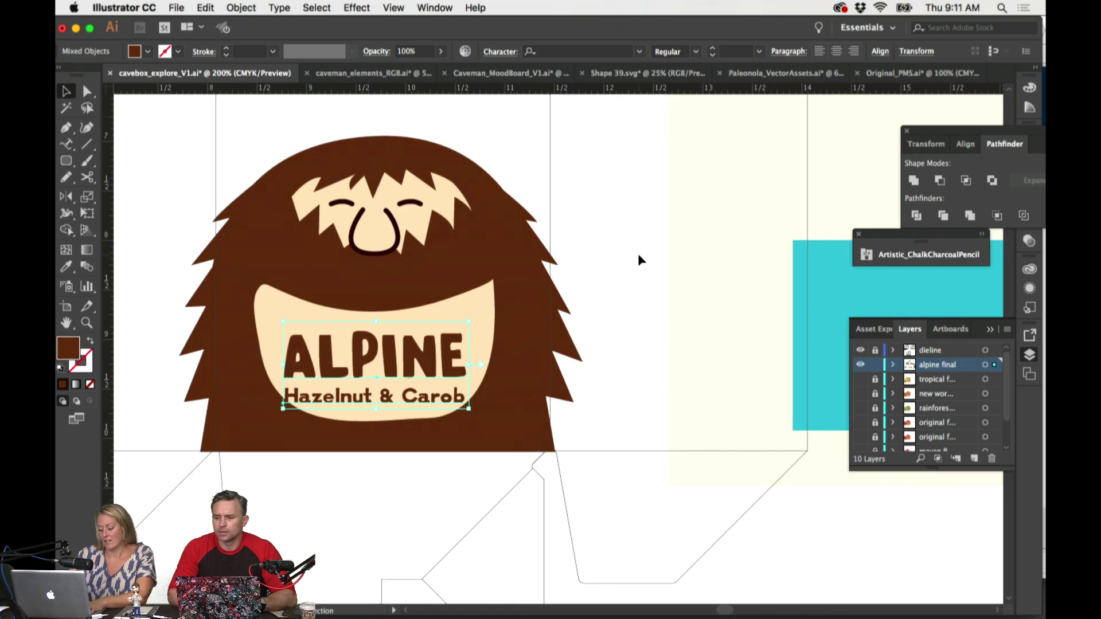
# Step: Fill the smiling mouth with the turquoise of the large rectangle
pyautogui.press('super+minus')
pyautogui.click(641, 313)
pyautogui.hscroll(7, 641, 313)
pyautogui.scroll(3, 641, 312)
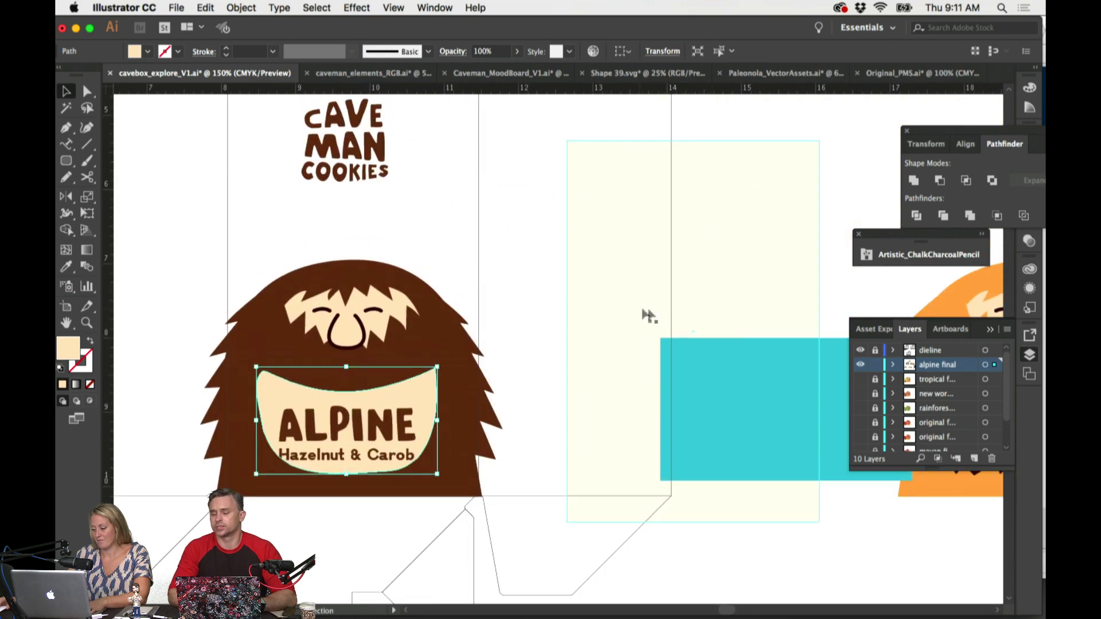
pyautogui.press('i')
pyautogui.click(740, 374)
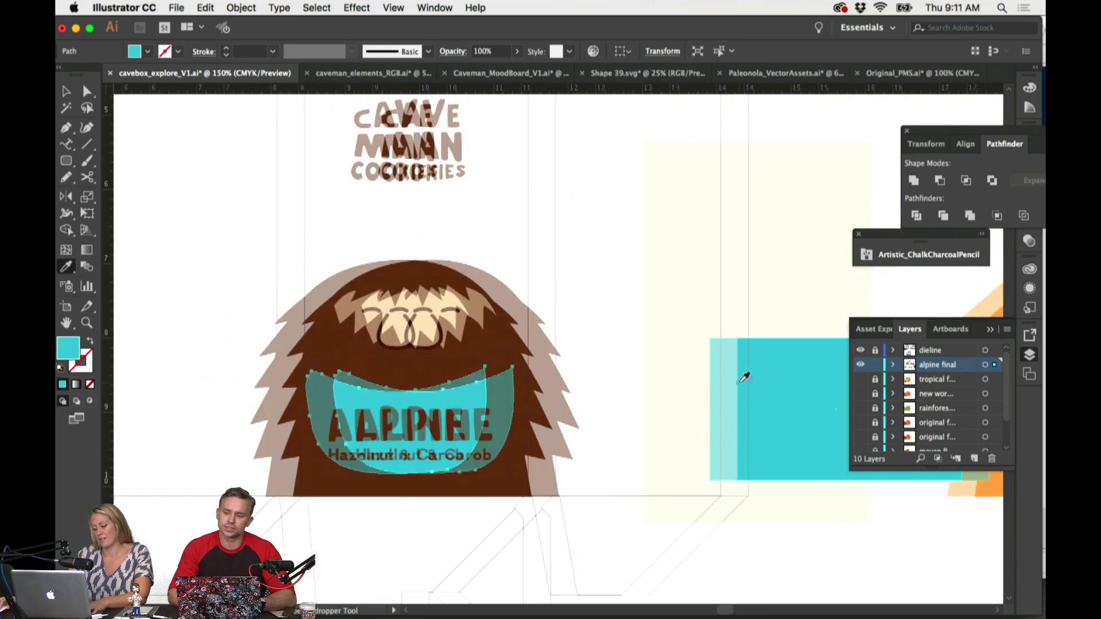
pyautogui.hscroll(-3, 742, 373)
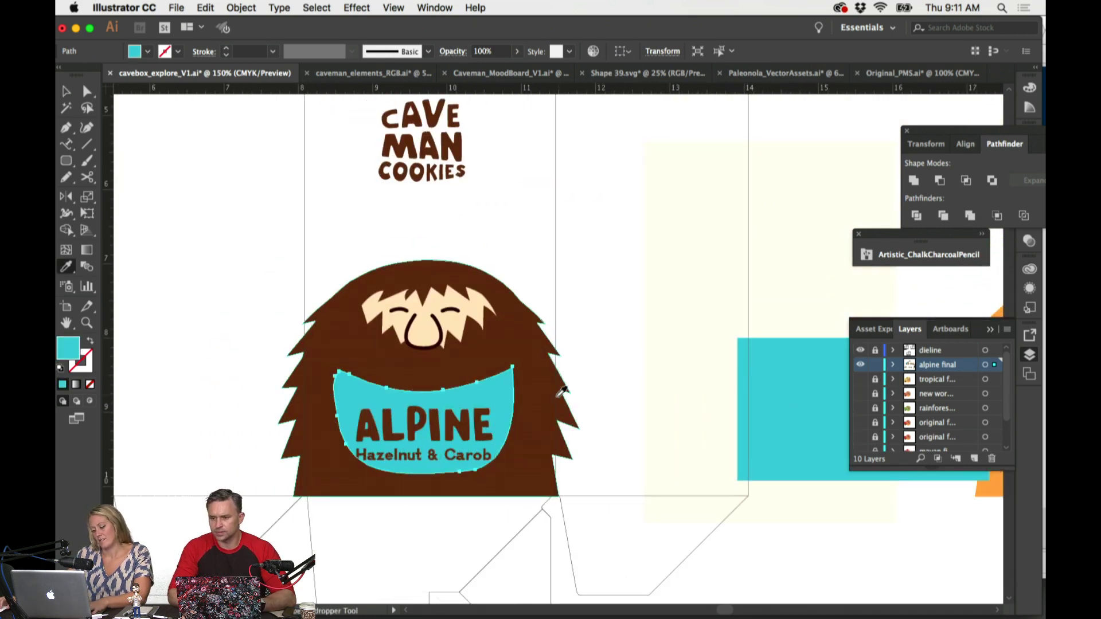
# Step: Move the ALPINE and "Hazelnut & Carob" text onto the side panel beside the head and delete the smiling mouth
pyautogui.keyDown('super'); pyautogui.click(477, 434); pyautogui.keyUp('super')
pyautogui.keyDown('shift'); pyautogui.keyDown('super'); pyautogui.click(480, 460); pyautogui.keyUp('super'); pyautogui.keyUp('shift')
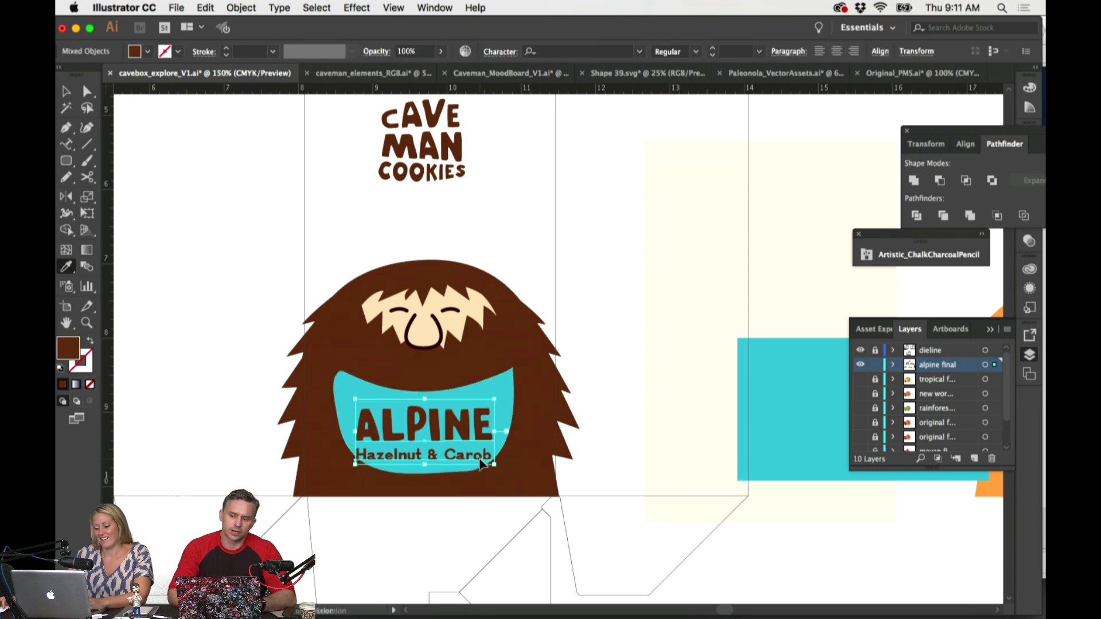
pyautogui.scroll(1, 496, 450)
pyautogui.hscroll(-3, 499, 447)
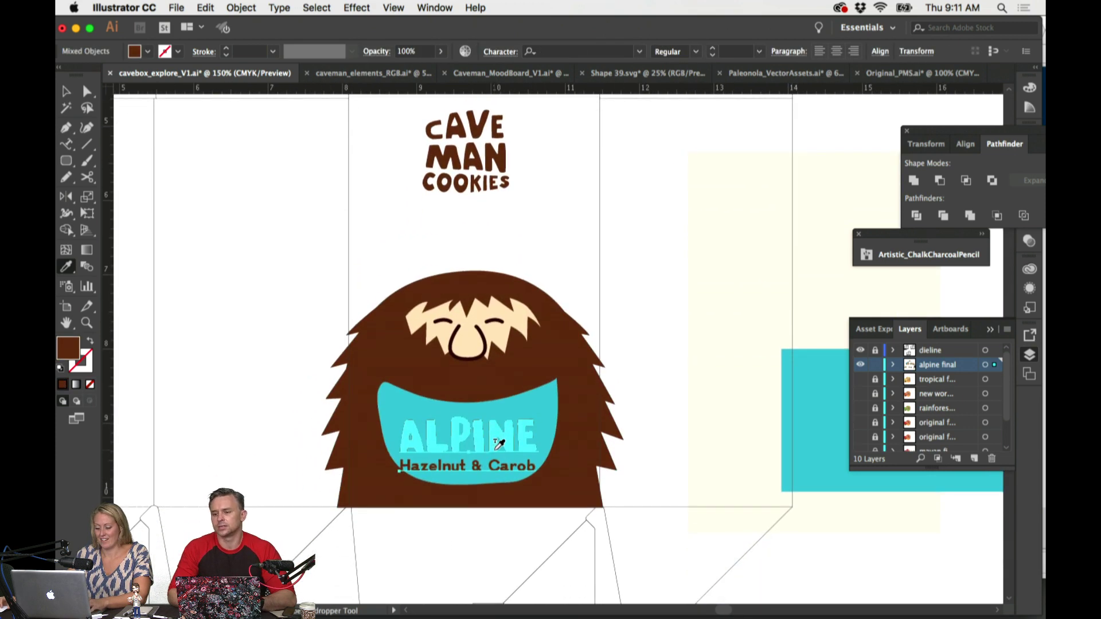
pyautogui.press('v')
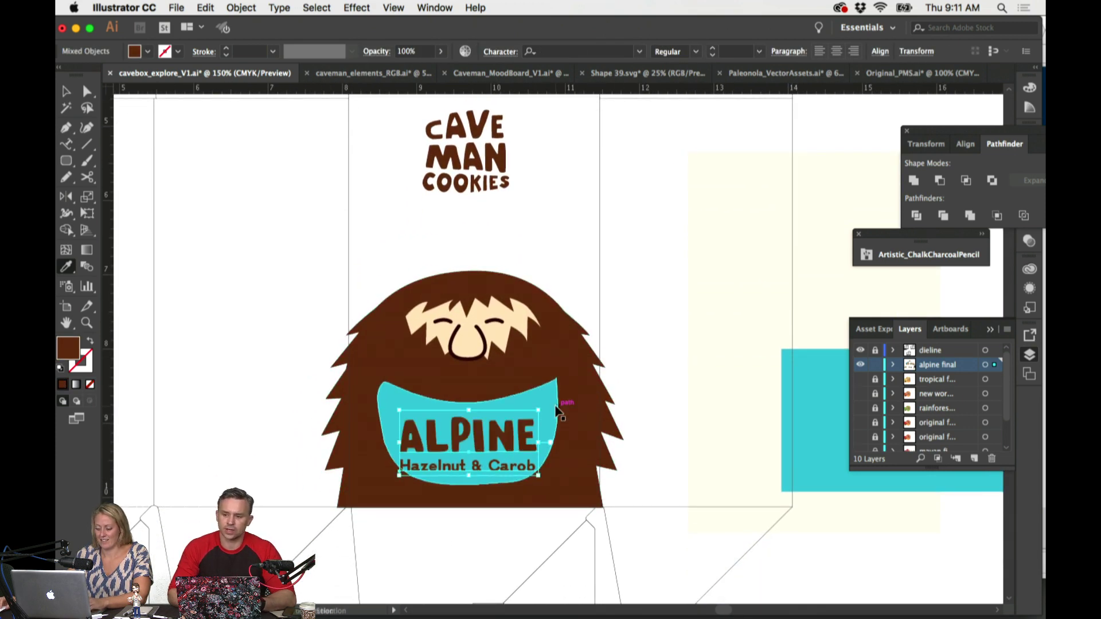
pyautogui.moveTo(528, 443); pyautogui.dragTo(285, 308)
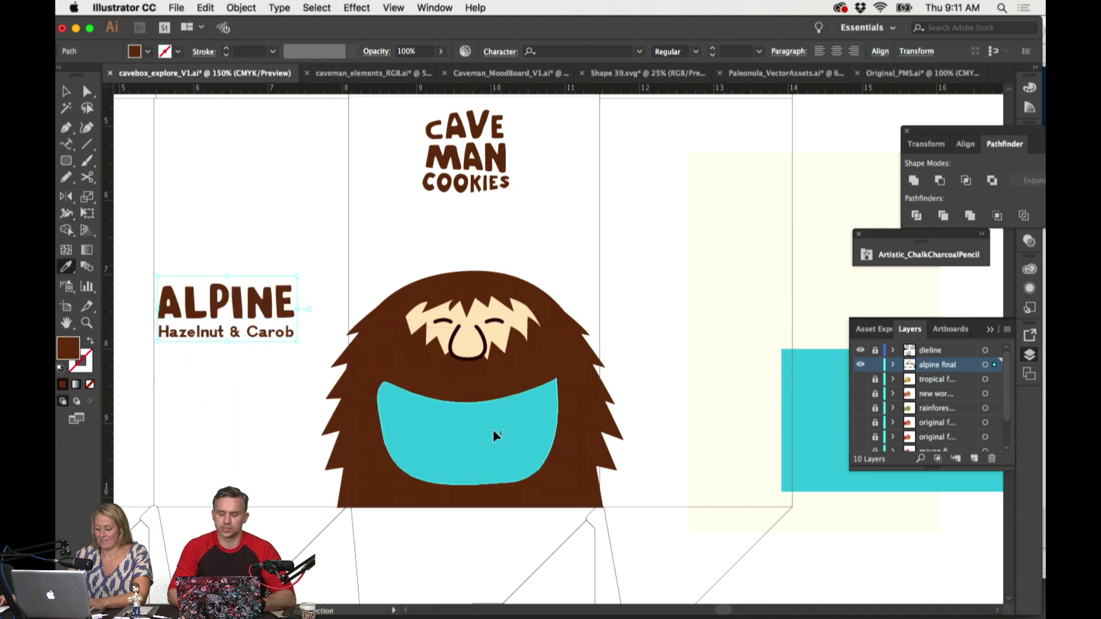
pyautogui.click(494, 431)
pyautogui.press('Delete')
# Step: Copy the jagged open mouth from the orange caveman and place it on the brown head below the nose
pyautogui.hotkey('ctrl', '-')
pyautogui.hscroll(3, 493, 428)
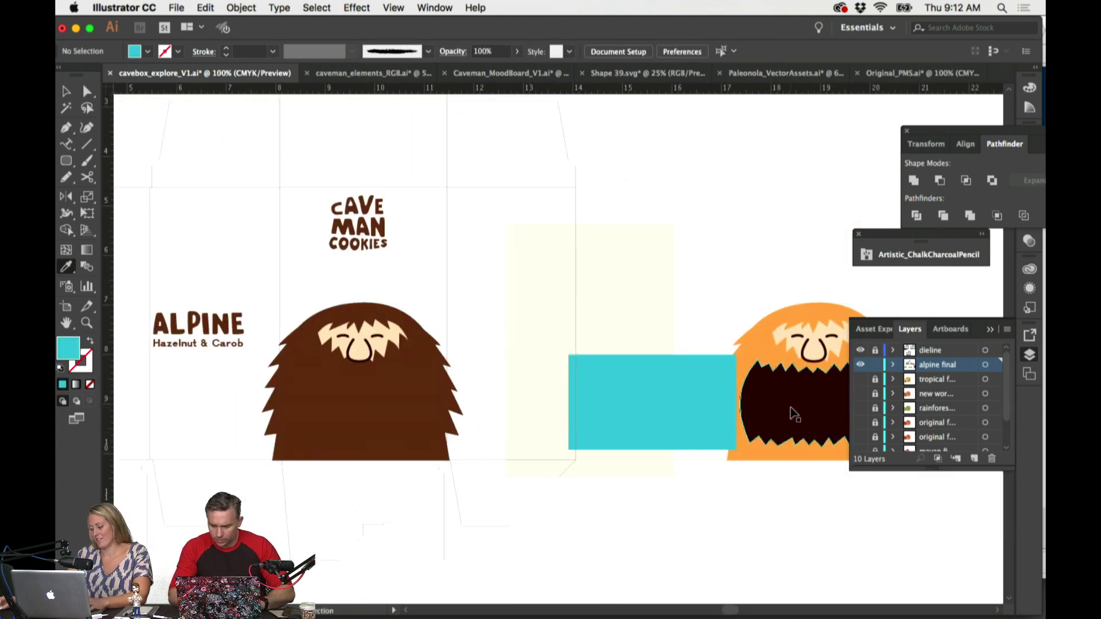
pyautogui.moveTo(794, 413)
pyautogui.mouseDown()
pyautogui.moveTo(327, 424)
pyautogui.moveTo(340, 435)
pyautogui.moveTo(521, 373)
pyautogui.moveTo(803, 410)
pyautogui.mouseUp()
pyautogui.press('v')
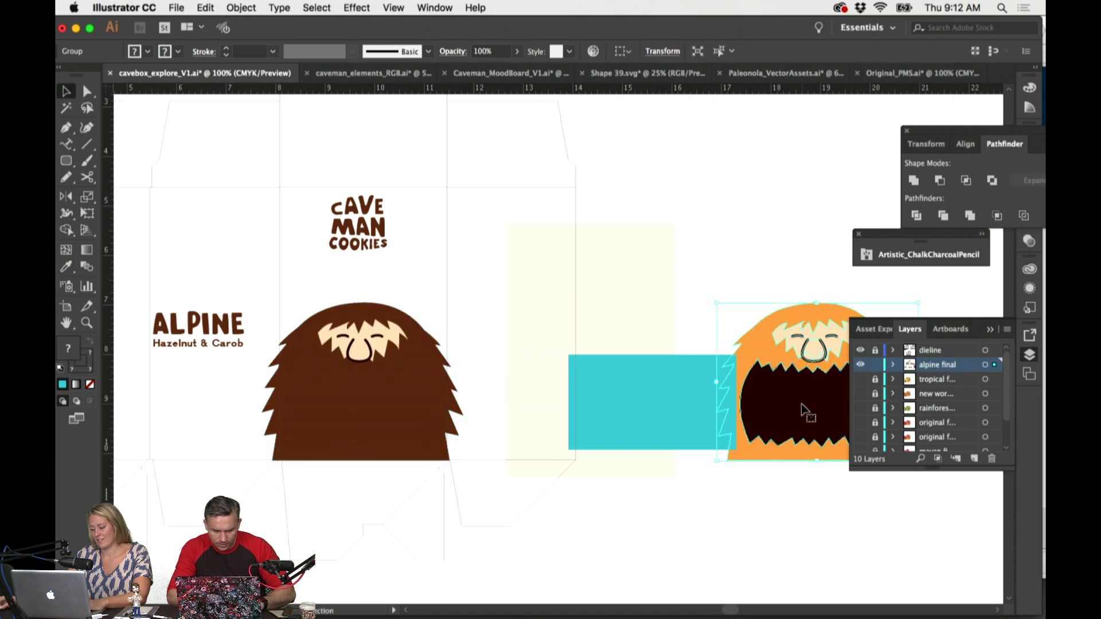
pyautogui.click(697, 344)
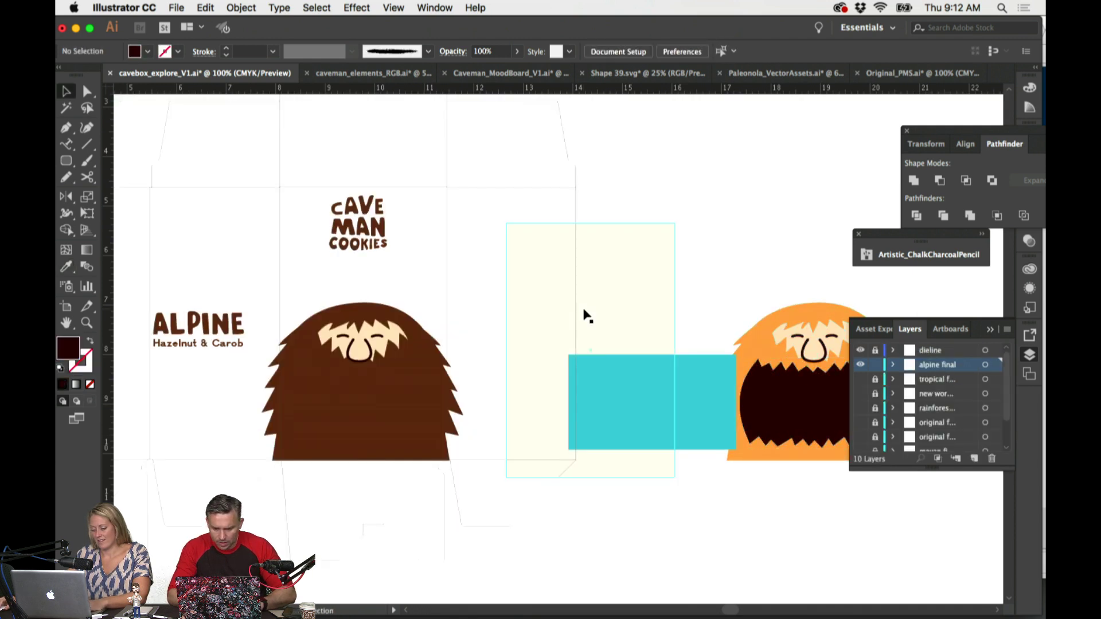
pyautogui.press('super+v')
pyautogui.moveTo(585, 347); pyautogui.dragTo(392, 420)
# Step: Fill the jagged mouth with white and scale it down slightly to fit inside the head
pyautogui.press('i')
pyautogui.click(432, 310)
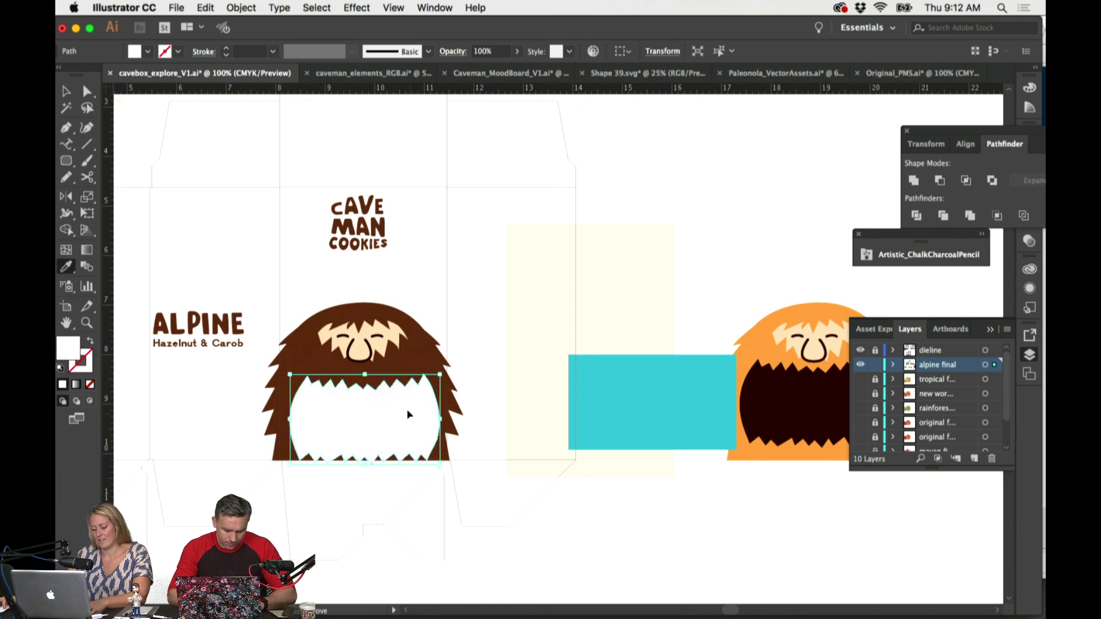
pyautogui.press('v')
pyautogui.moveTo(440, 375)
pyautogui.mouseDown()
pyautogui.moveTo(415, 333)
pyautogui.moveTo(432, 361)
pyautogui.mouseUp()
# Step: Fill the caveman head with the turquoise of the large rectangle
pyautogui.hscroll(-3, 463, 327)
pyautogui.click(467, 344)
pyautogui.press('i')
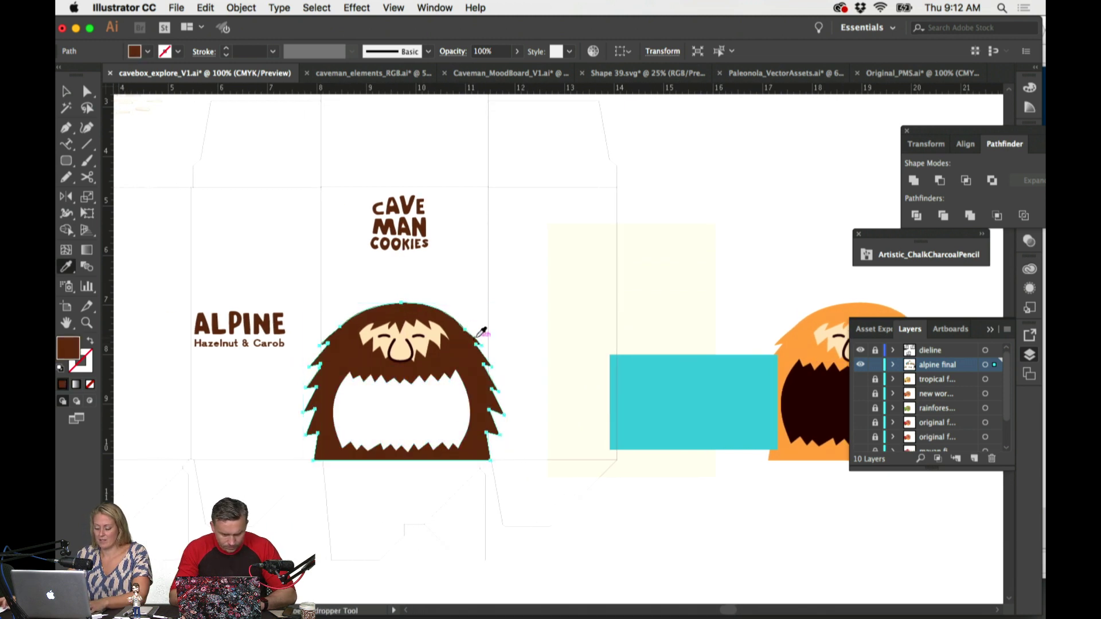
pyautogui.hscroll(4, 523, 349)
pyautogui.click(583, 363)
# Step: Fill the jagged mouth with the brown of the ALPINE lettering
pyautogui.press('v')
pyautogui.click(357, 421)
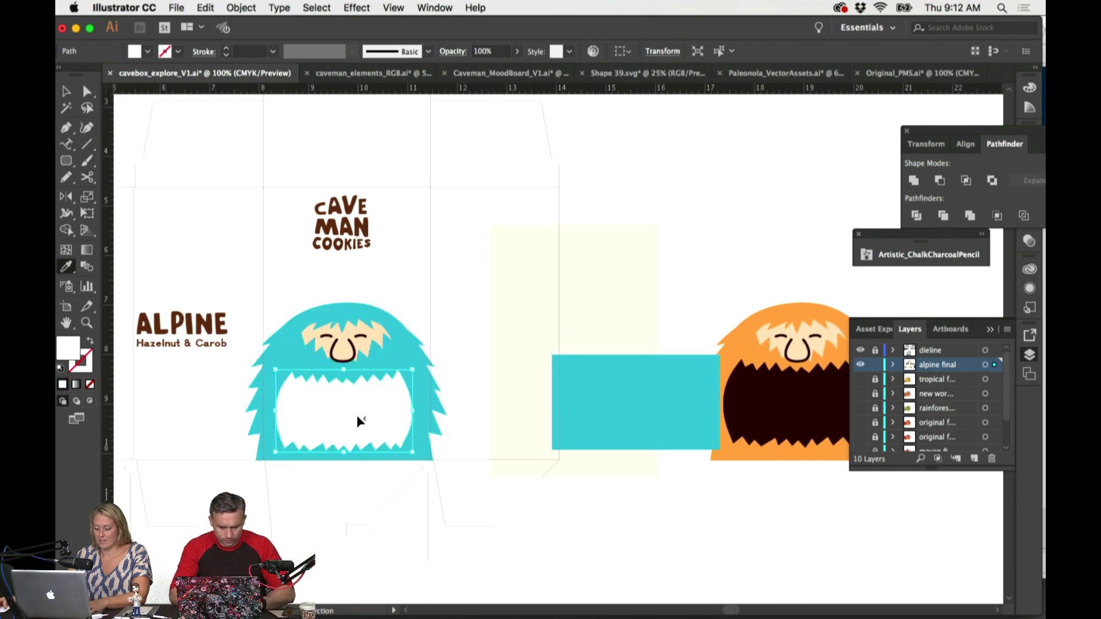
pyautogui.press('i')
pyautogui.click(183, 324)
pyautogui.press('super+shift+a')
pyautogui.hscroll(-2, 220, 262)
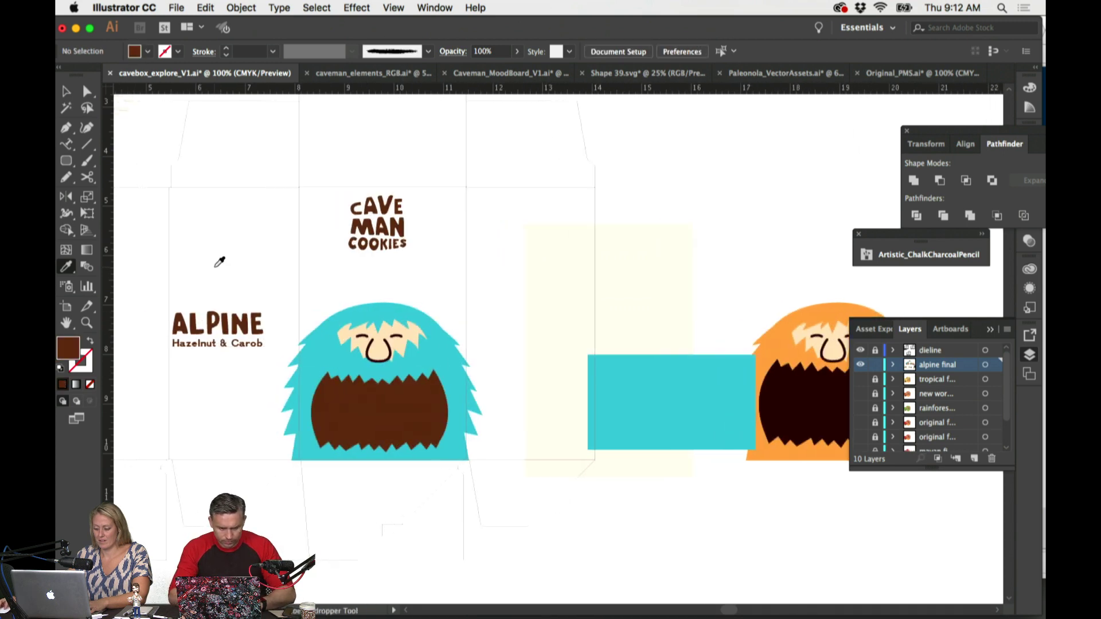
# Step: Move the ALPINE and "Hazelnut & Carob" text into the jagged mouth and fill it with white
pyautogui.hscroll(-5, 219, 263)
pyautogui.press('super+equal')
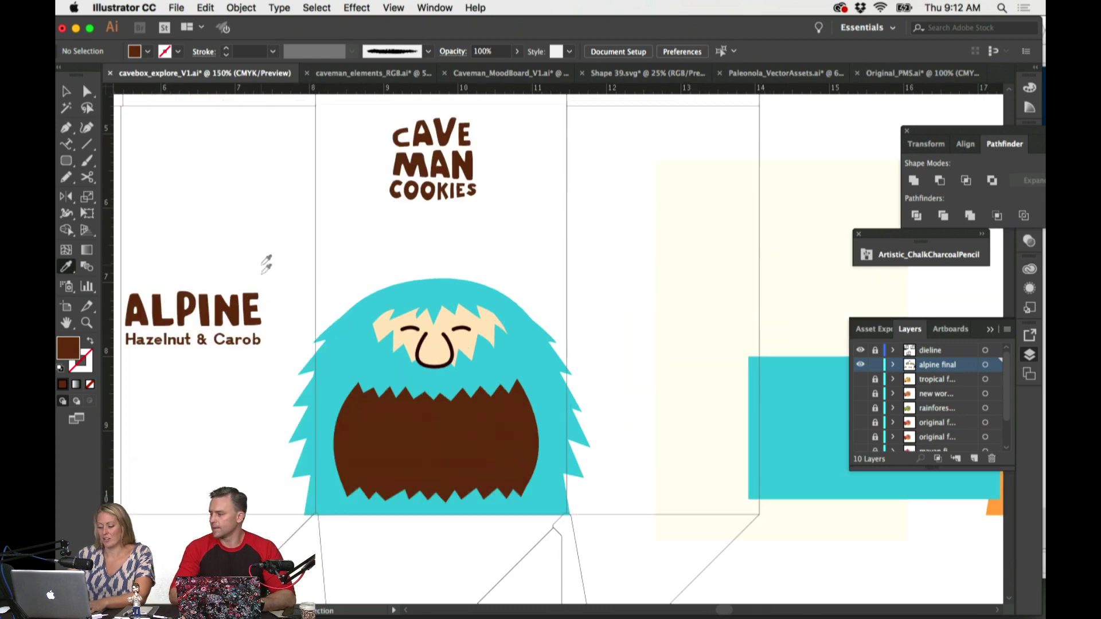
pyautogui.press('v')
pyautogui.hscroll(-6, 288, 256)
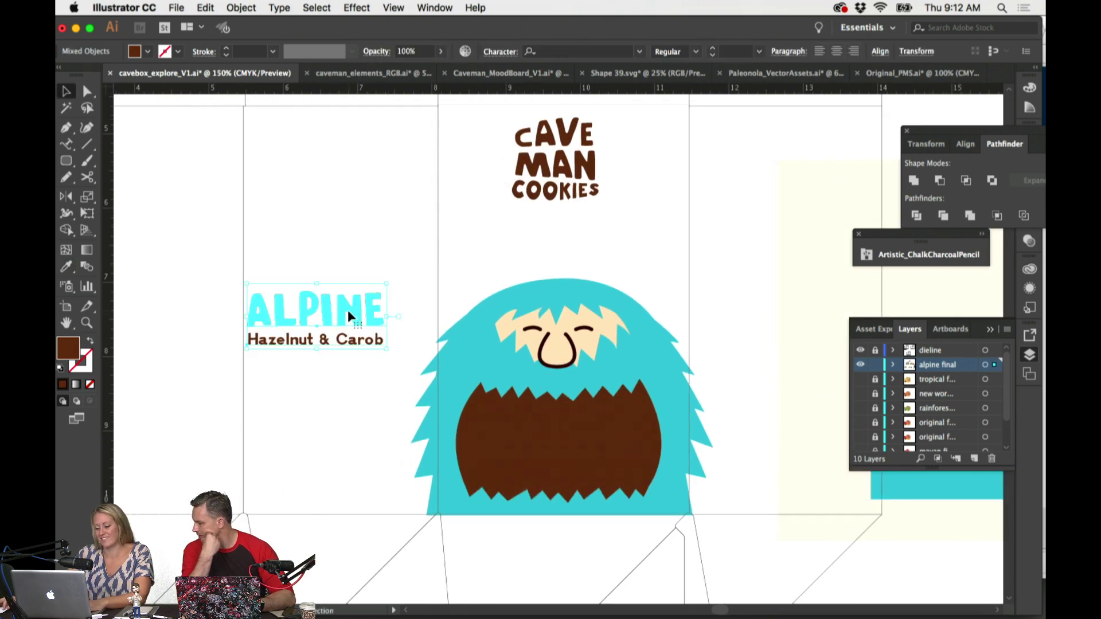
pyautogui.moveTo(347, 310); pyautogui.dragTo(596, 442)
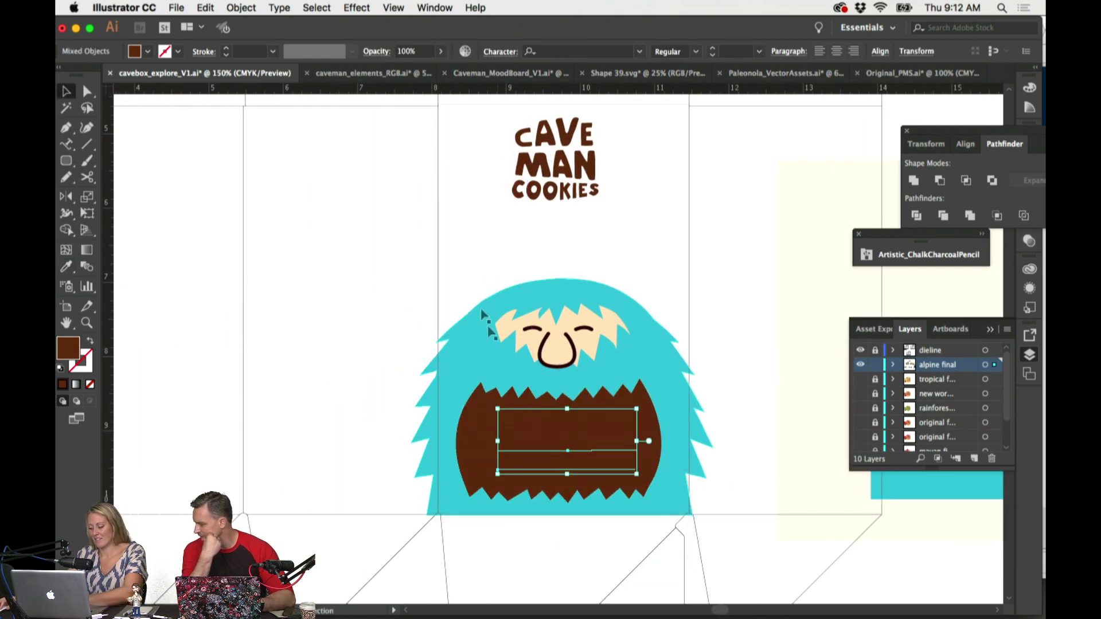
pyautogui.press('i')
pyautogui.click(470, 259)
# Step: Bring the white text to the front and adjust its position inside the brown mouth
pyautogui.click(239, 8)
pyautogui.moveTo(248, 37)
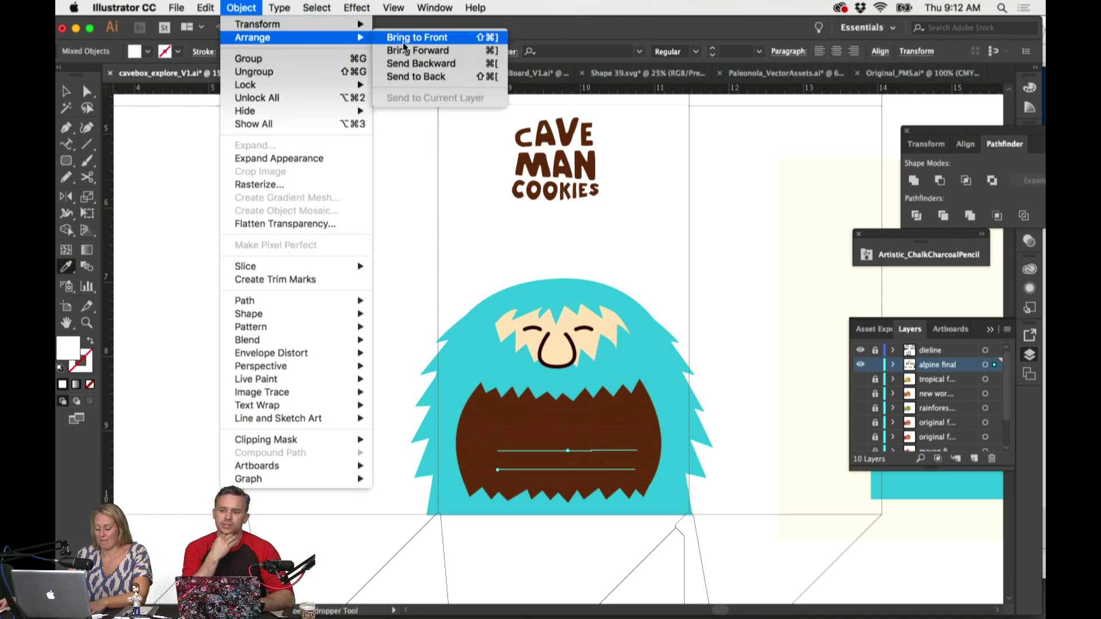
pyautogui.click(404, 37)
pyautogui.moveTo(615, 440); pyautogui.dragTo(638, 409)
pyautogui.click(309, 417)
# Step: Try drawing a white square tooth about 0.26 in wide with the Pen tool at the mouth's upper edge
pyautogui.press('i')
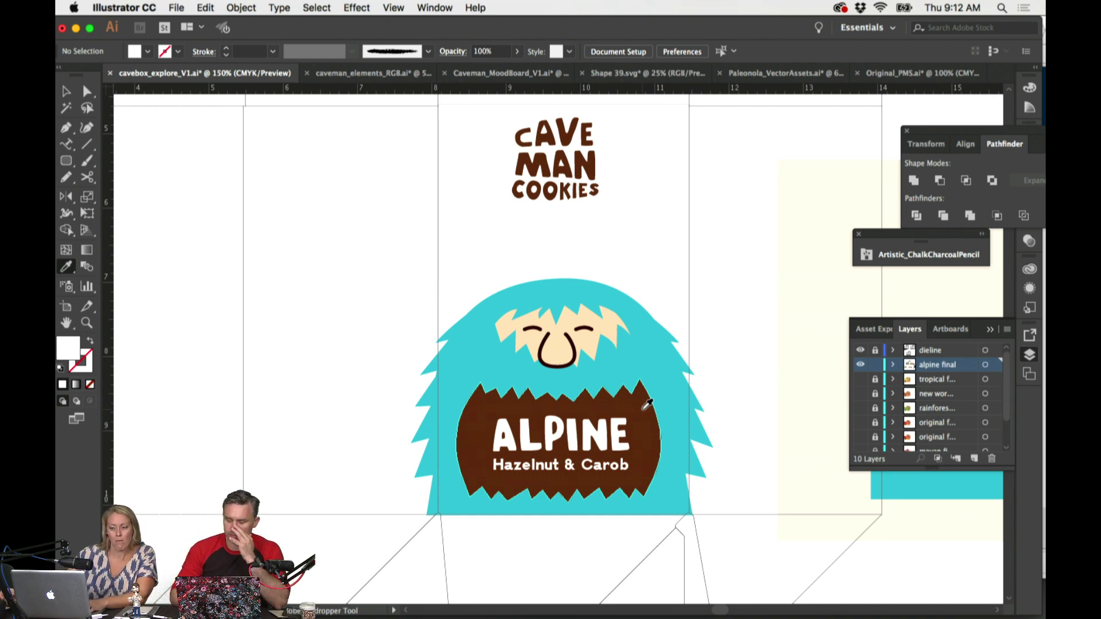
pyautogui.hscroll(3, 627, 370)
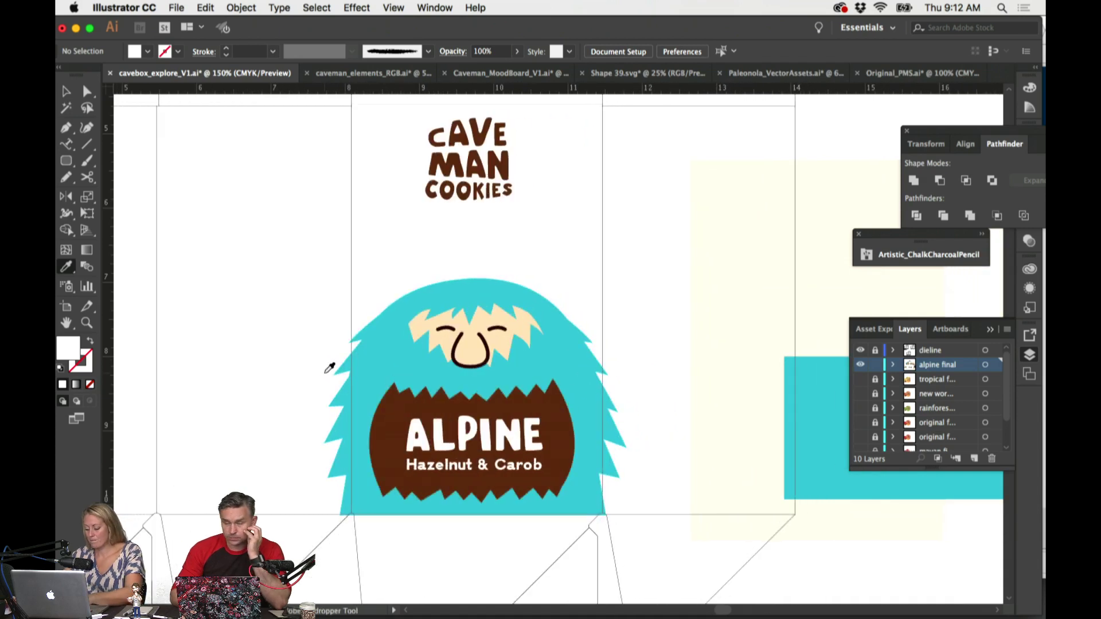
pyautogui.press('p')
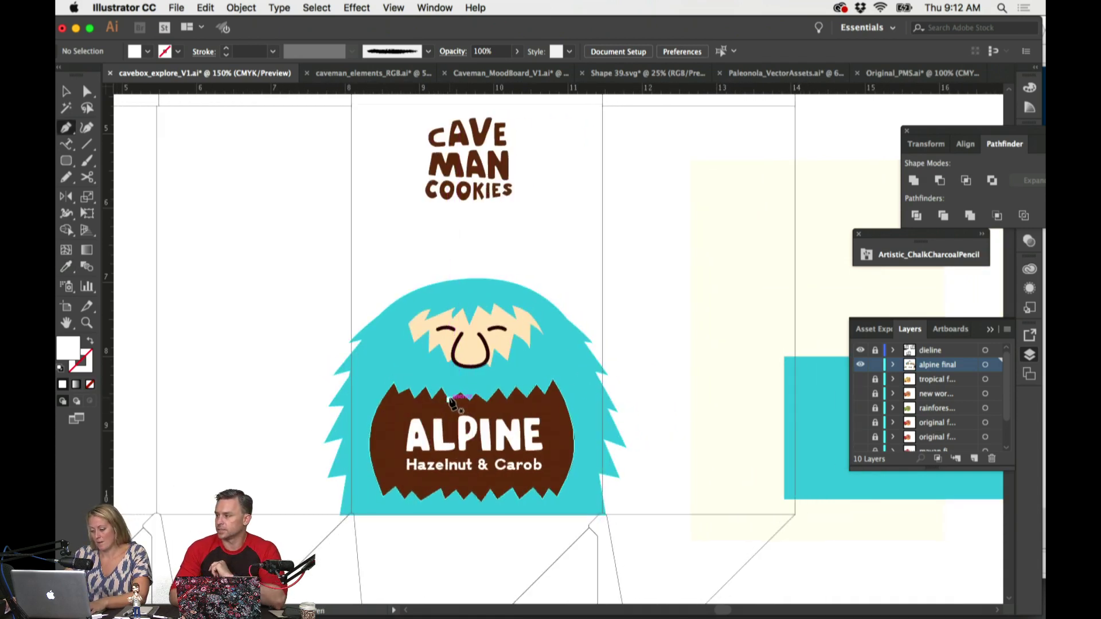
pyautogui.moveTo(450, 398); pyautogui.dragTo(452, 417)
pyautogui.click(450, 413)
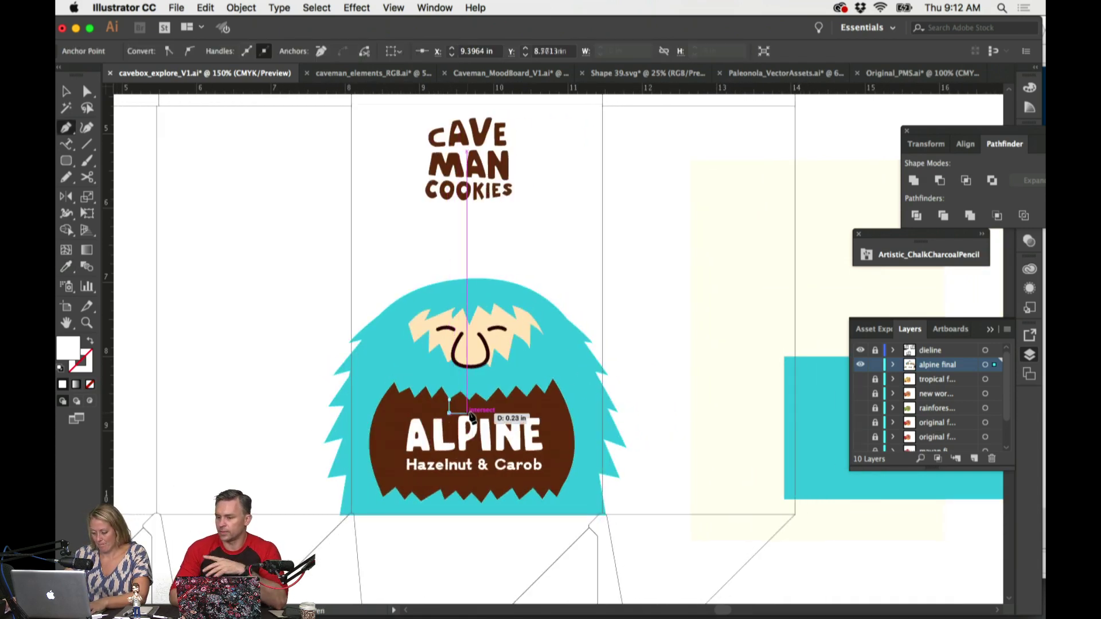
pyautogui.click(470, 414)
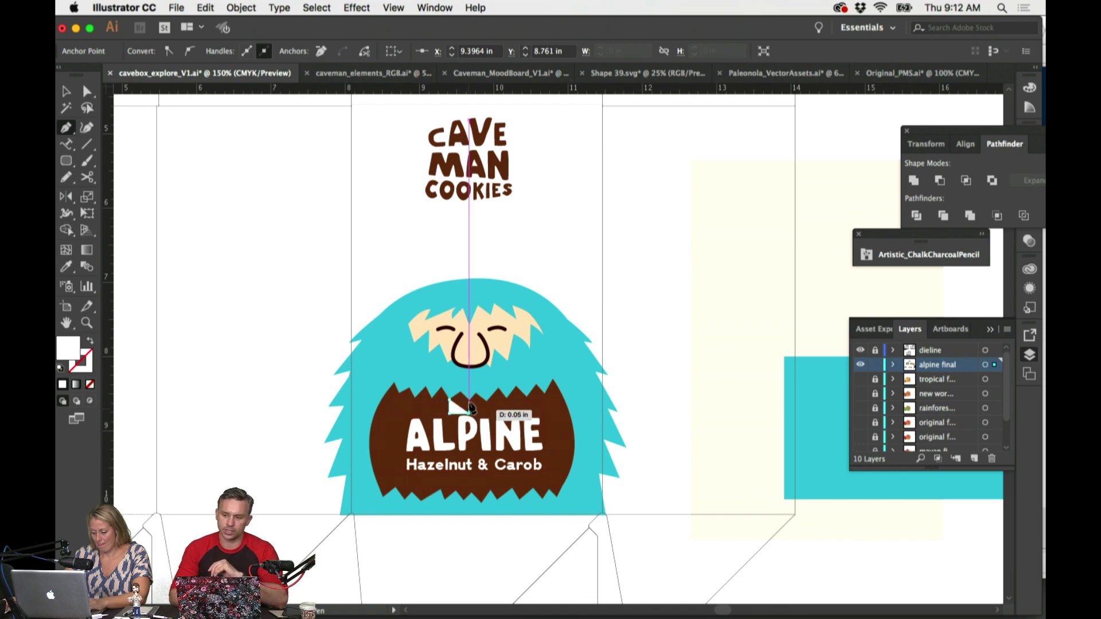
pyautogui.press('super+equal')
pyautogui.press('super+equal')
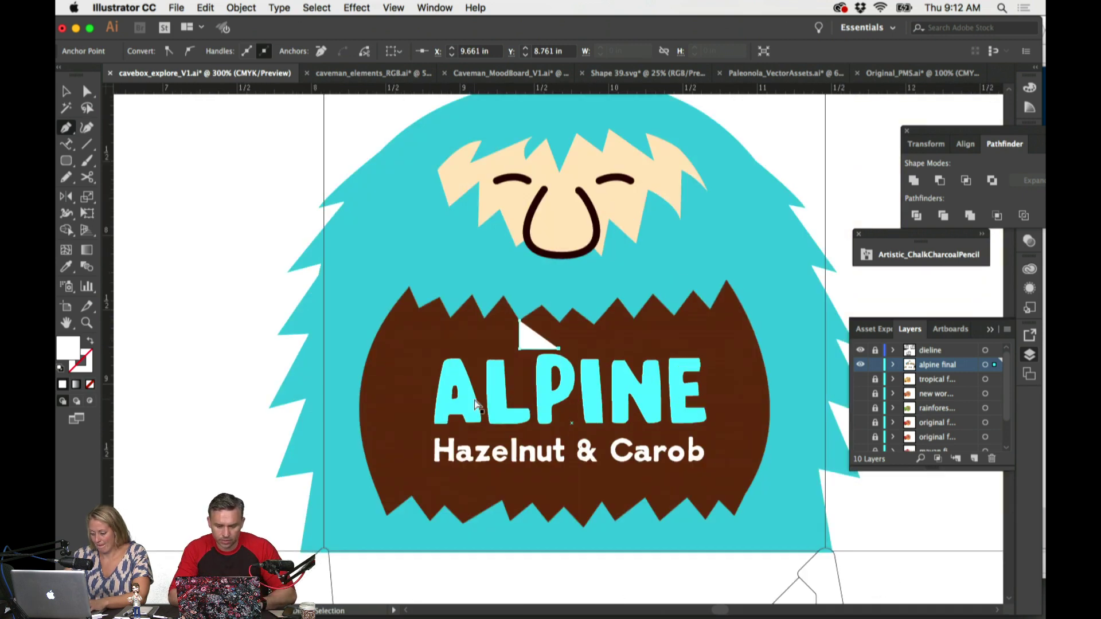
pyautogui.click(559, 316)
# Step: Delete the white tooth shape above the ALPINE lettering
pyautogui.press('v')
pyautogui.click(577, 324)
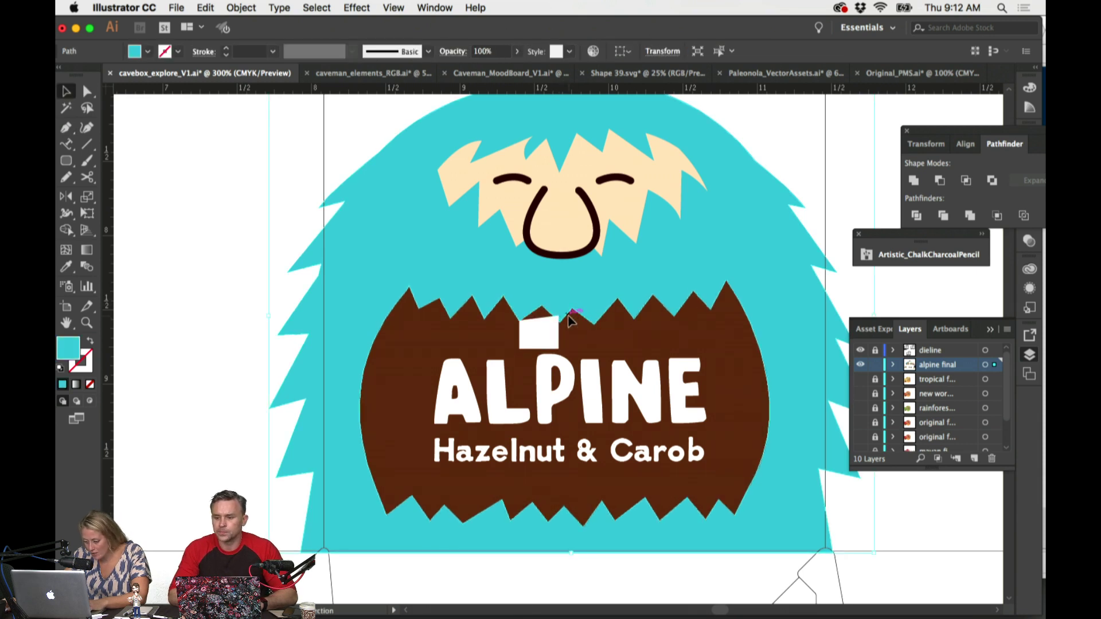
pyautogui.click(570, 322)
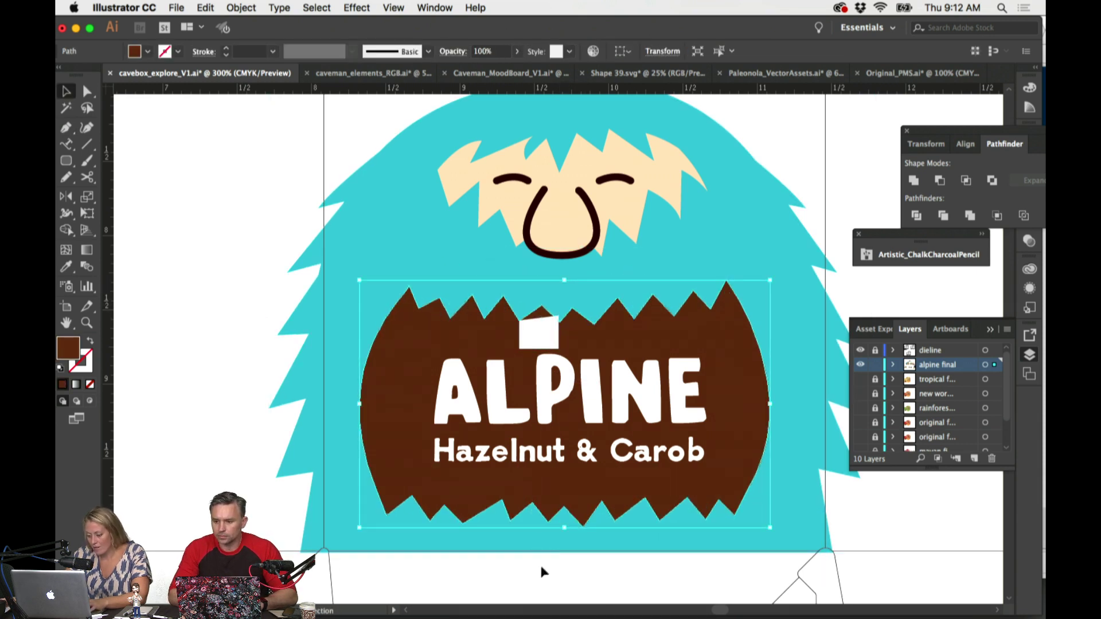
pyautogui.click(545, 343)
pyautogui.press('Delete')
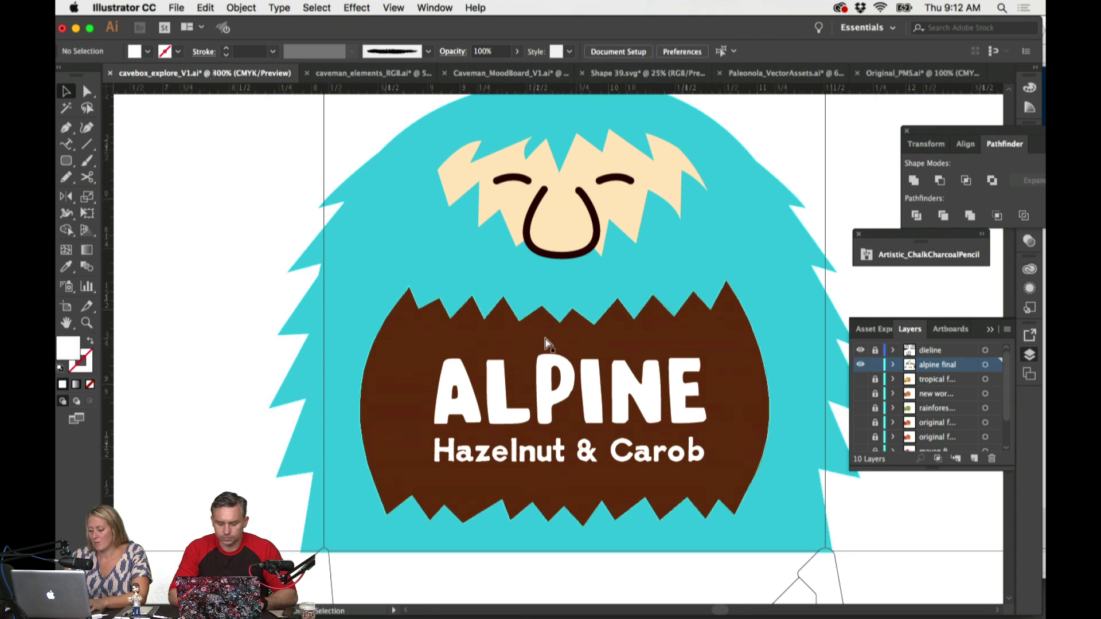
pyautogui.press('super+equal')
pyautogui.press('super+equal')
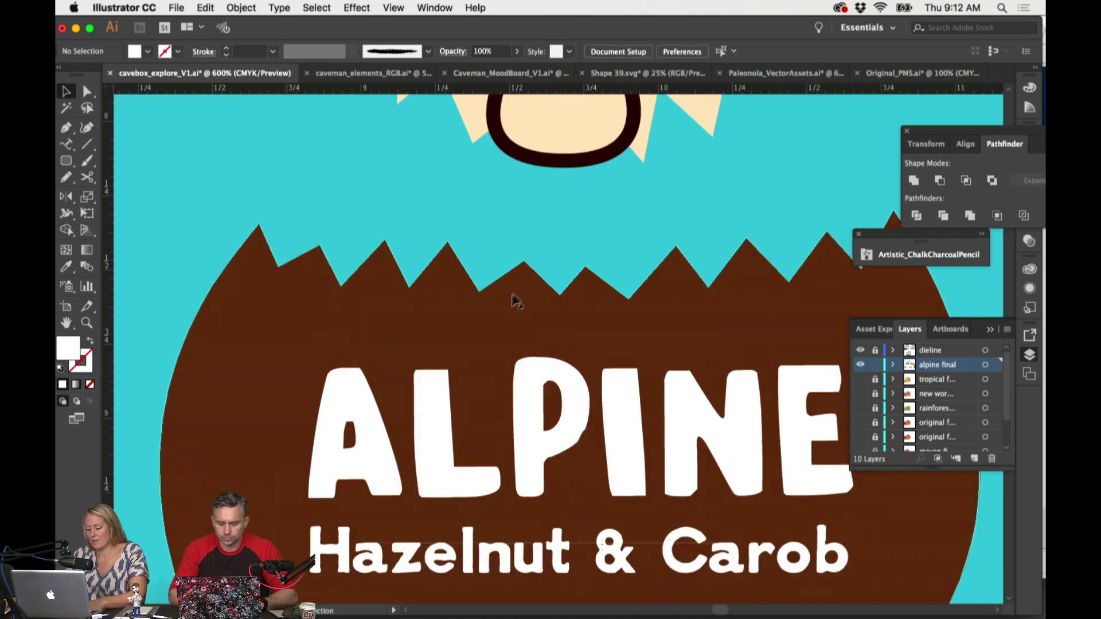
pyautogui.click(567, 246)
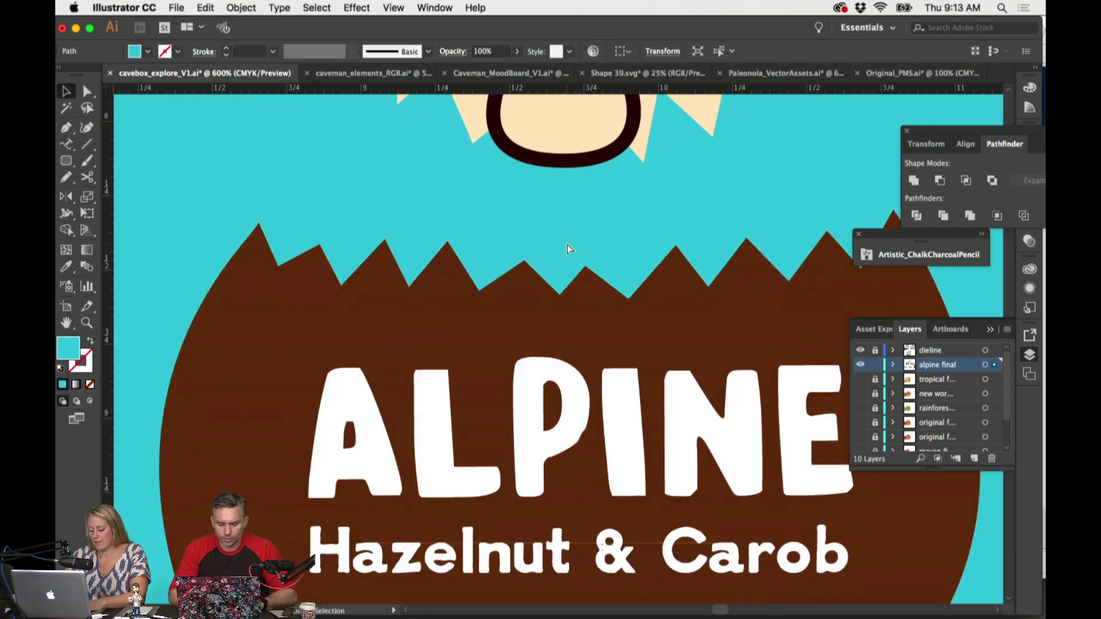
pyautogui.press('super+minus')
pyautogui.press('super+minus')
pyautogui.moveTo(615, 314); pyautogui.dragTo(547, 311)
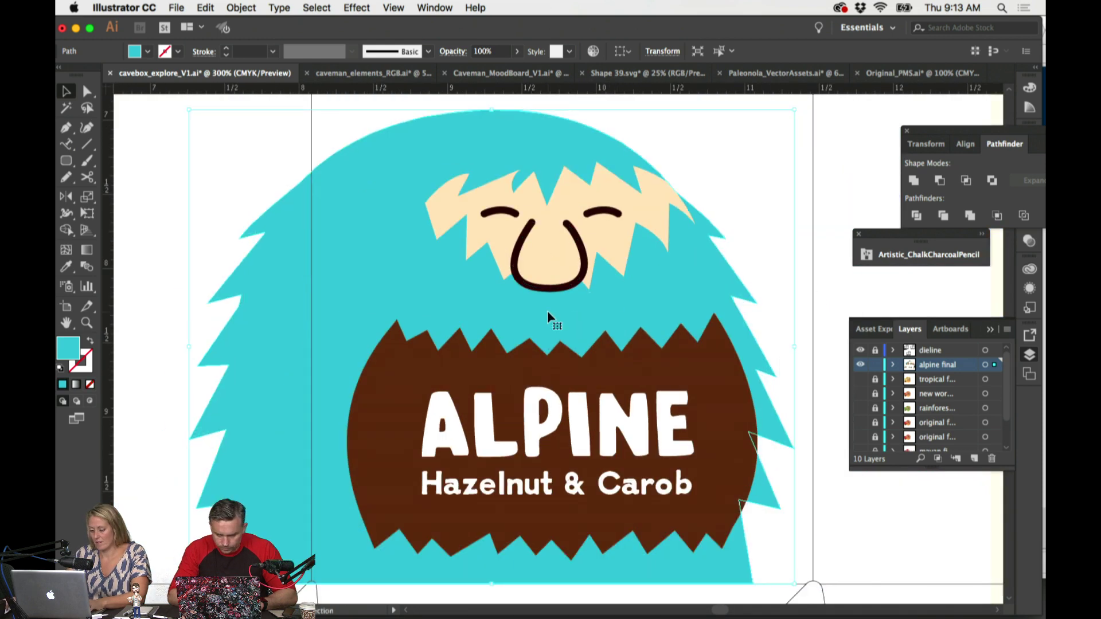
pyautogui.press('super+z')
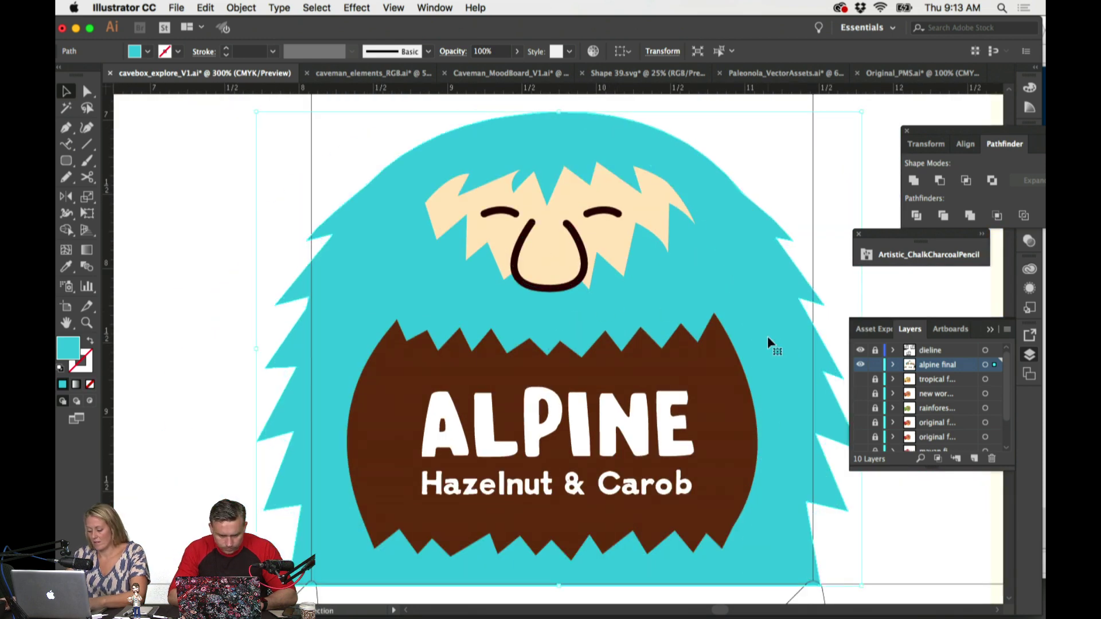
# Step: Draw a tooth with a pointed top, about 0.29 in wide, in the mouth's upper jagged edge and fill it with the ALPINE text's white
pyautogui.press('p')
pyautogui.moveTo(508, 353); pyautogui.dragTo(546, 379)
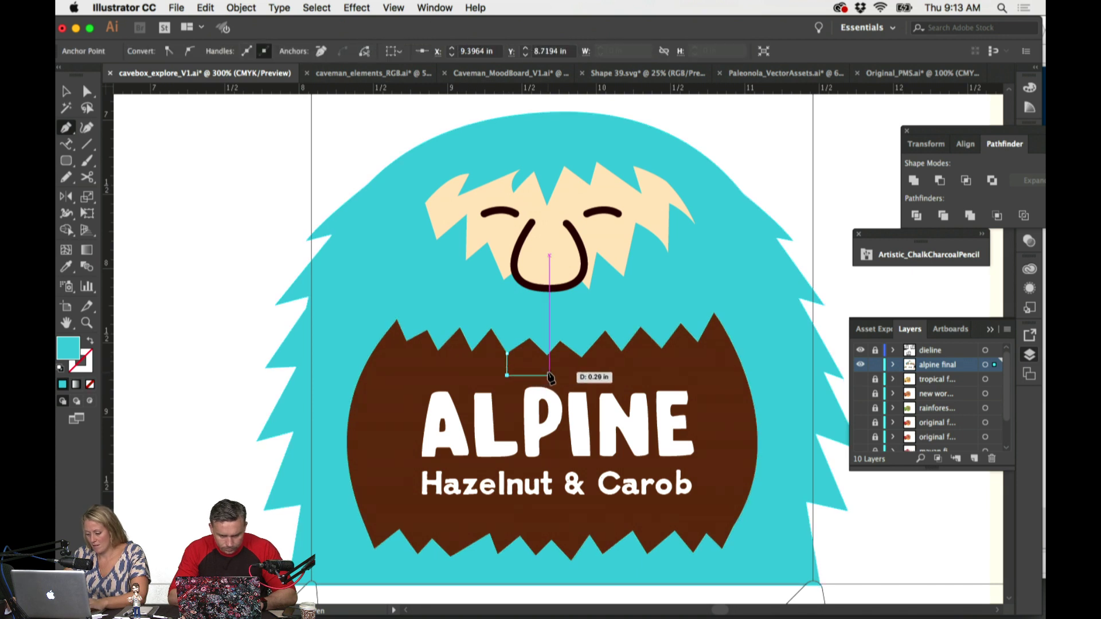
pyautogui.click(549, 376)
pyautogui.click(549, 355)
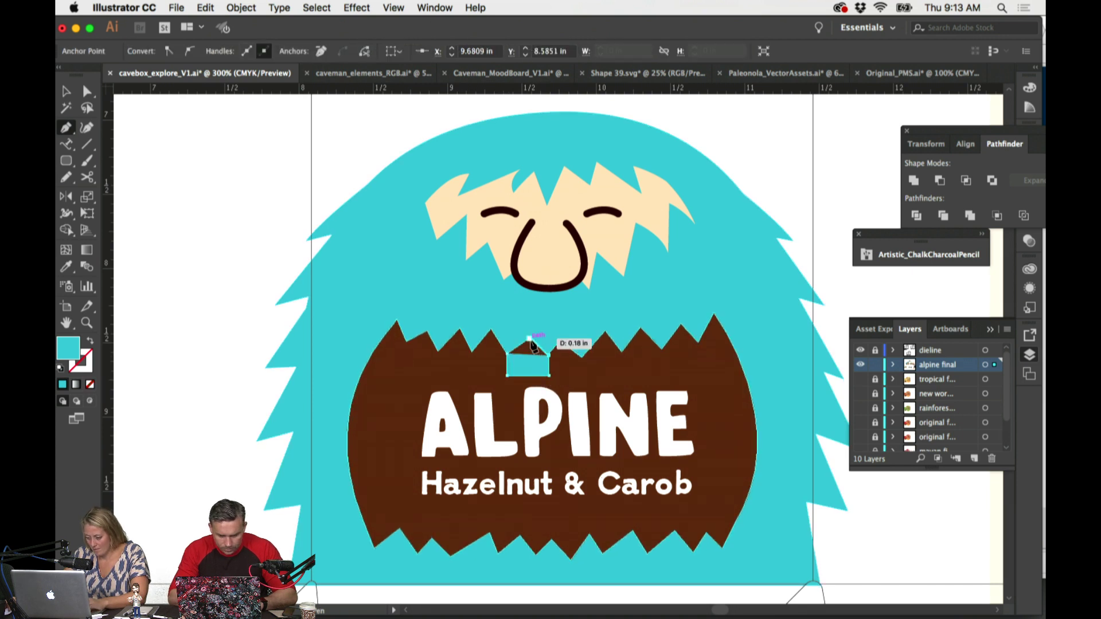
pyautogui.click(529, 339)
pyautogui.click(507, 354)
pyautogui.press('i')
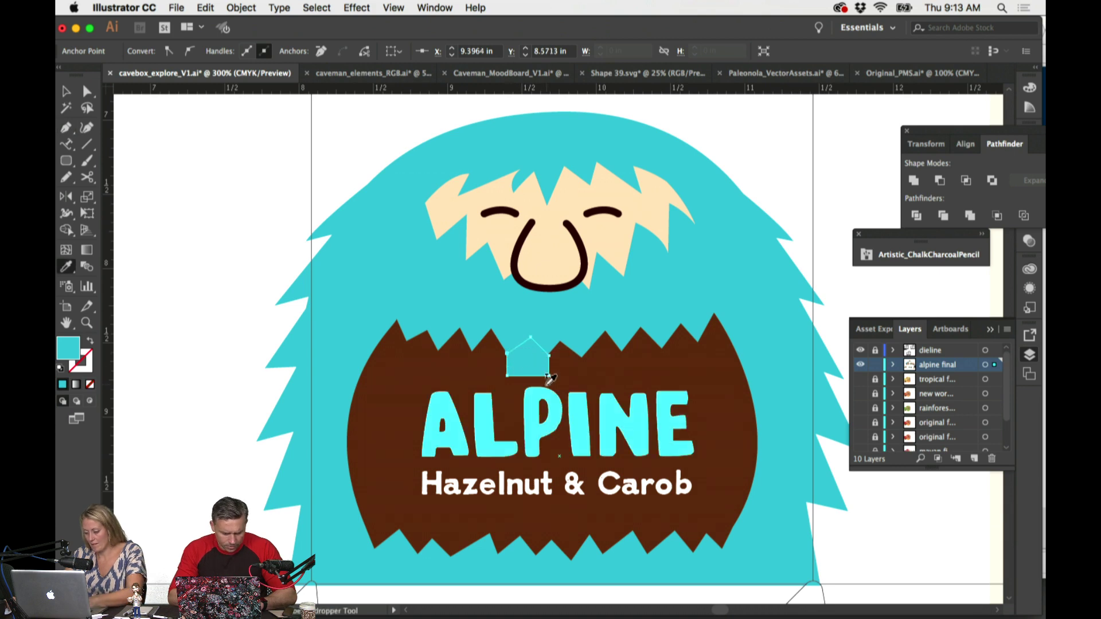
pyautogui.click(528, 393)
# Step: Try placing an upside-down copy of the white tooth at the mouth's lower edge, below "Carob"
pyautogui.keyDown('super'); pyautogui.click(295, 326); pyautogui.keyUp('super')
pyautogui.scroll(-2, 302, 312)
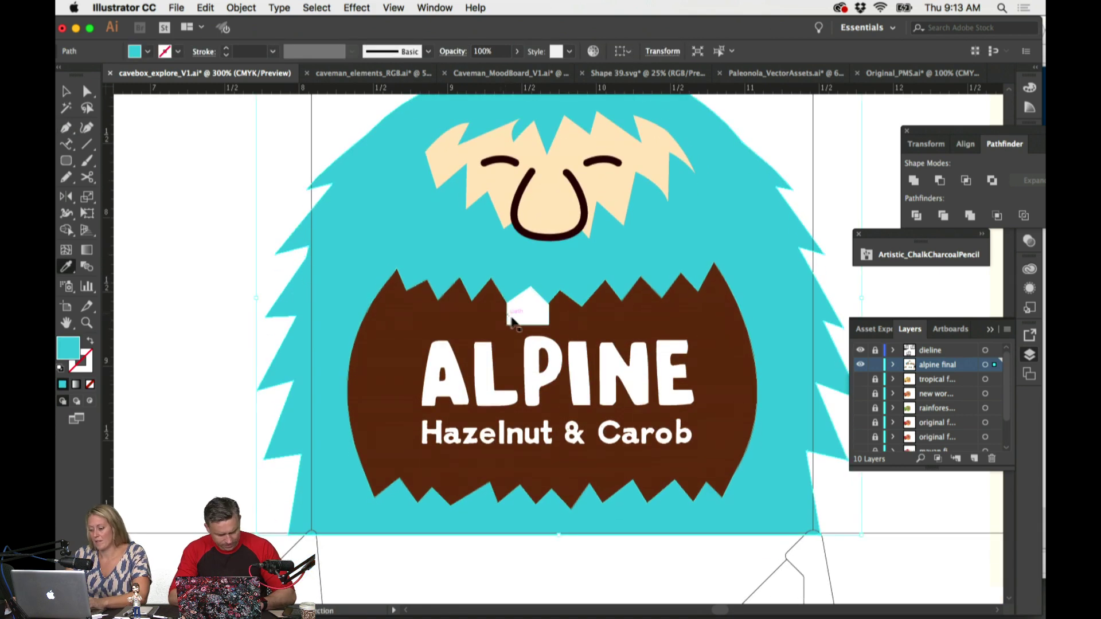
pyautogui.press('super+v')
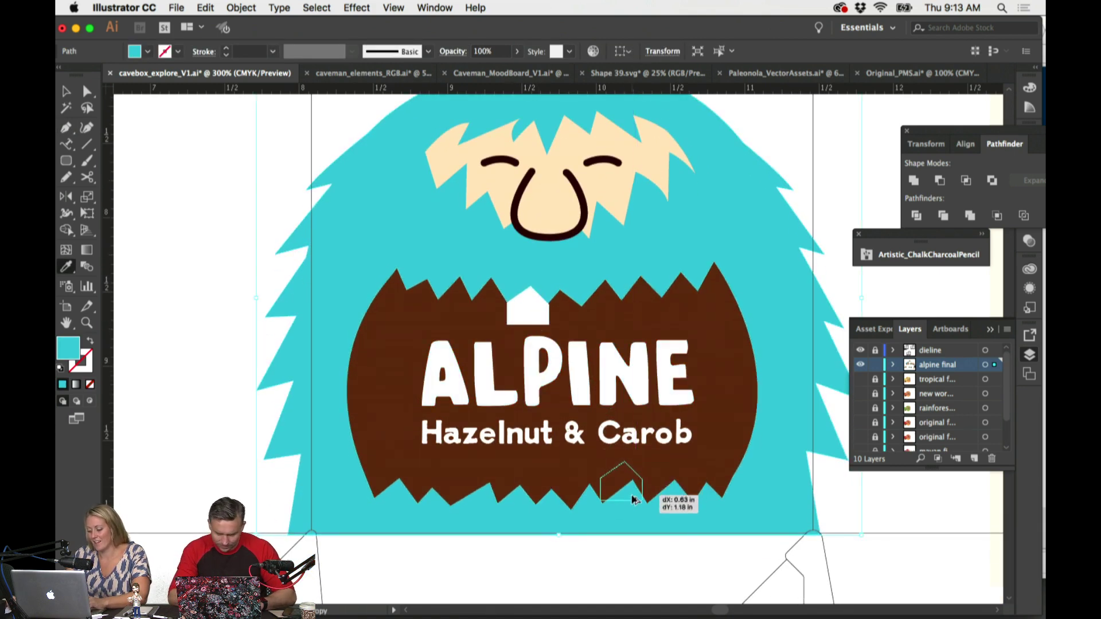
pyautogui.moveTo(646, 457); pyautogui.dragTo(614, 487)
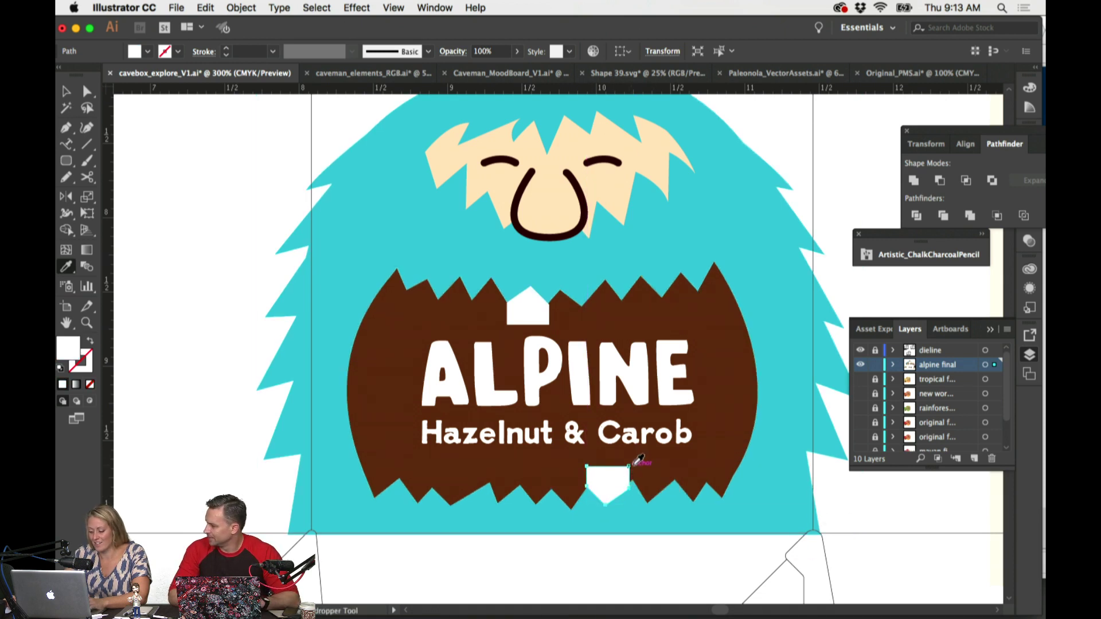
# Step: Try fitting the copied tooth's corner points to the peaks and valley of the mouth's lower jagged edge
pyautogui.press('super+equal')
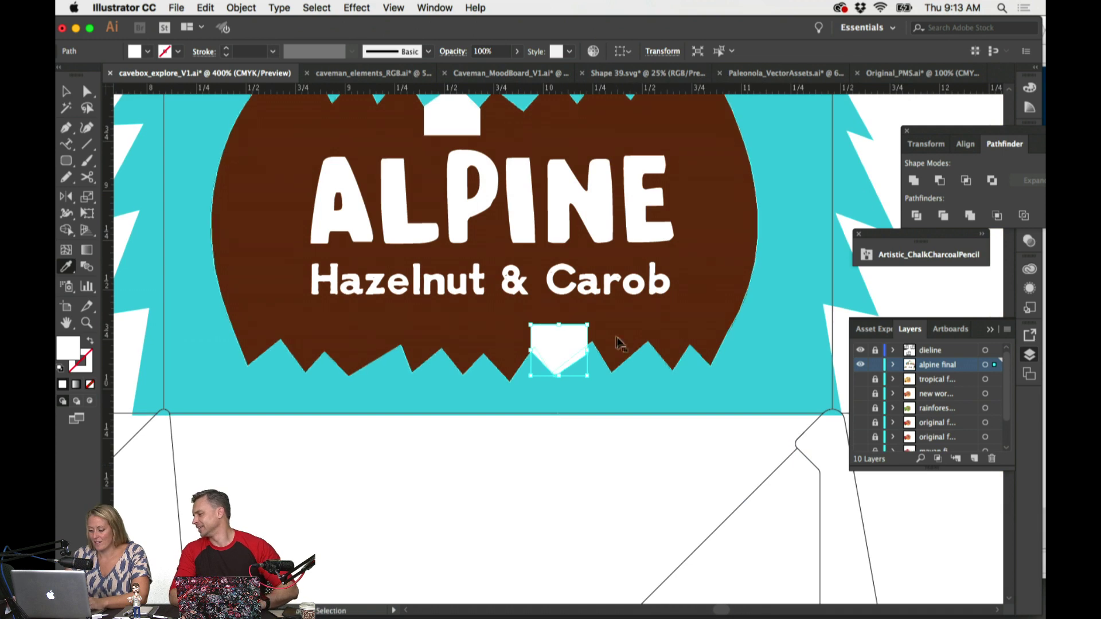
pyautogui.moveTo(588, 324); pyautogui.dragTo(594, 343)
pyautogui.press('a')
pyautogui.press('super+equal')
pyautogui.press('super+equal')
pyautogui.press('super+equal')
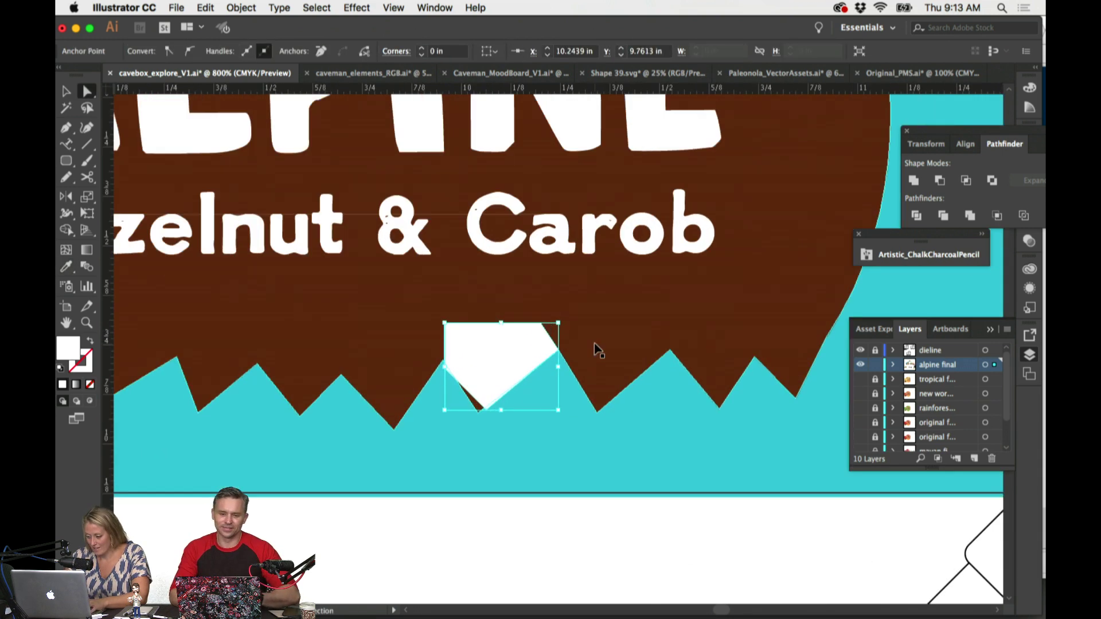
pyautogui.moveTo(448, 437); pyautogui.dragTo(438, 442)
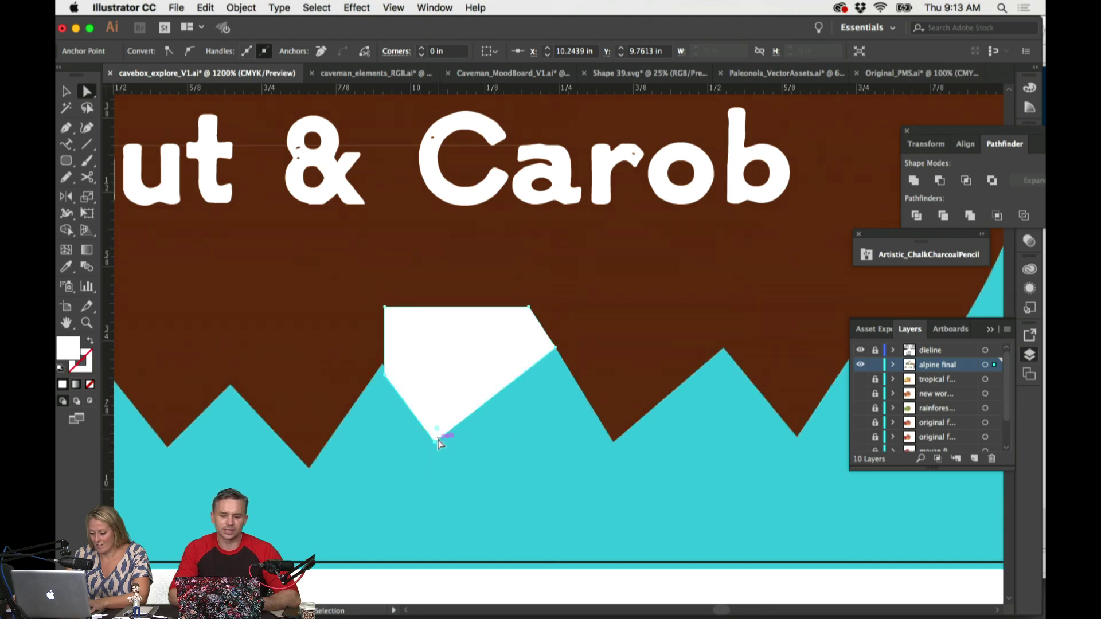
pyautogui.moveTo(384, 378); pyautogui.dragTo(384, 371)
pyautogui.moveTo(384, 367); pyautogui.dragTo(383, 363)
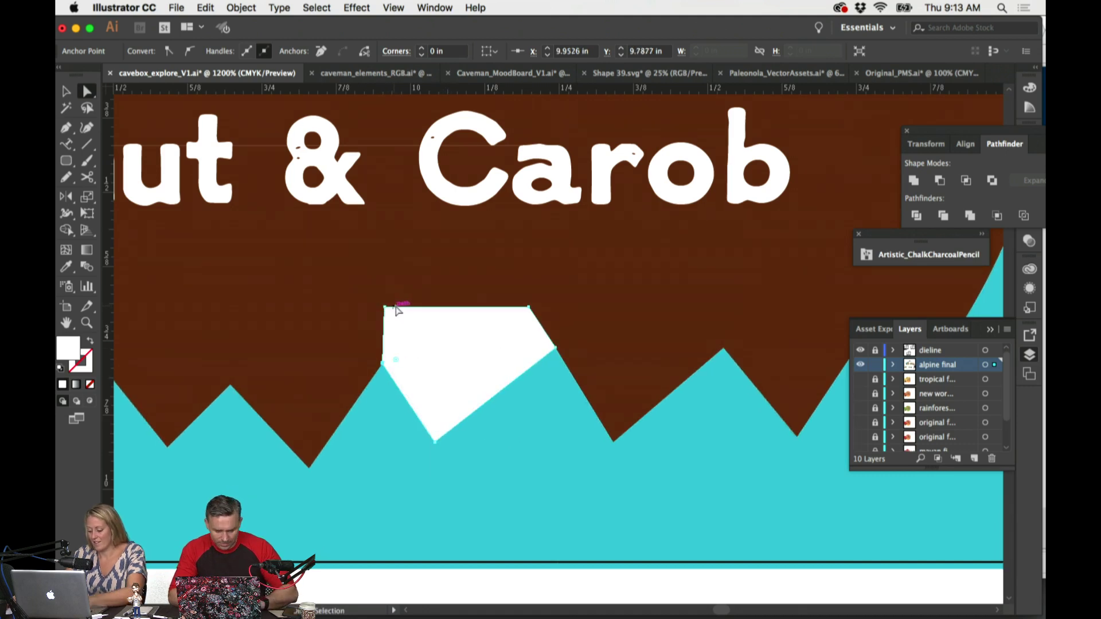
# Step: Try adding a middle anchor point to the lower tooth's top edge and pulling it up into a peak
pyautogui.press('p')
pyautogui.click(457, 308)
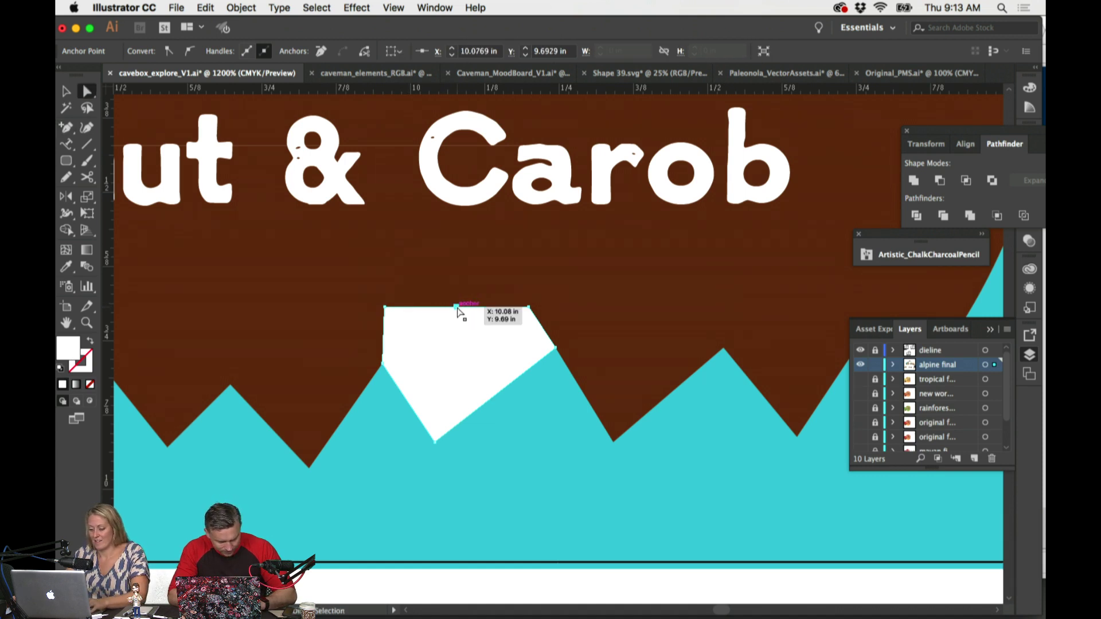
pyautogui.moveTo(459, 308); pyautogui.dragTo(463, 251)
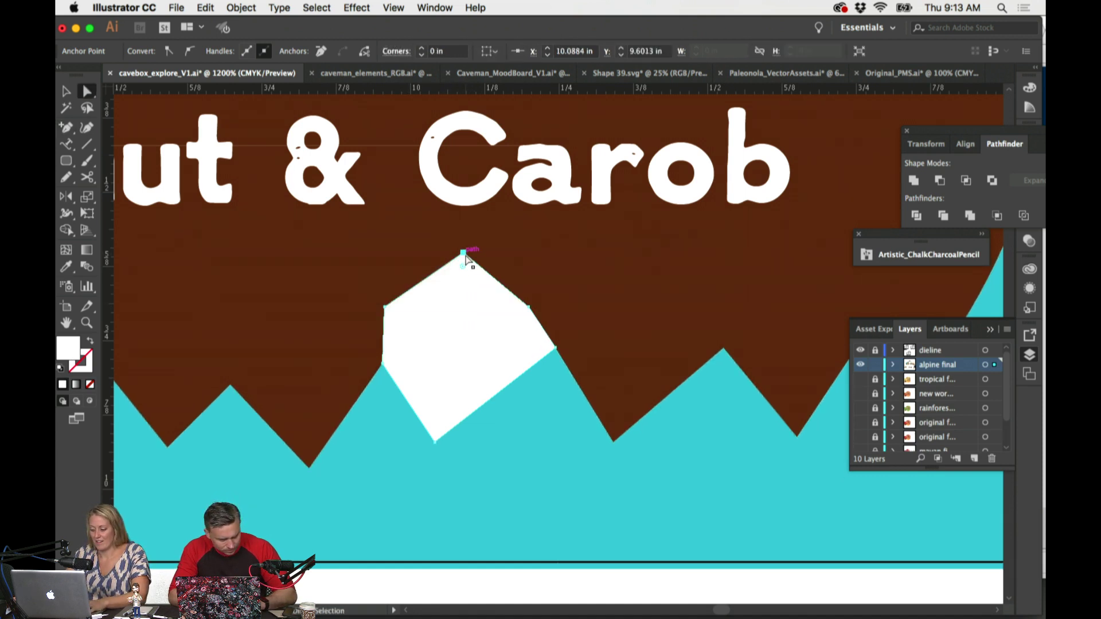
pyautogui.press('super+z')
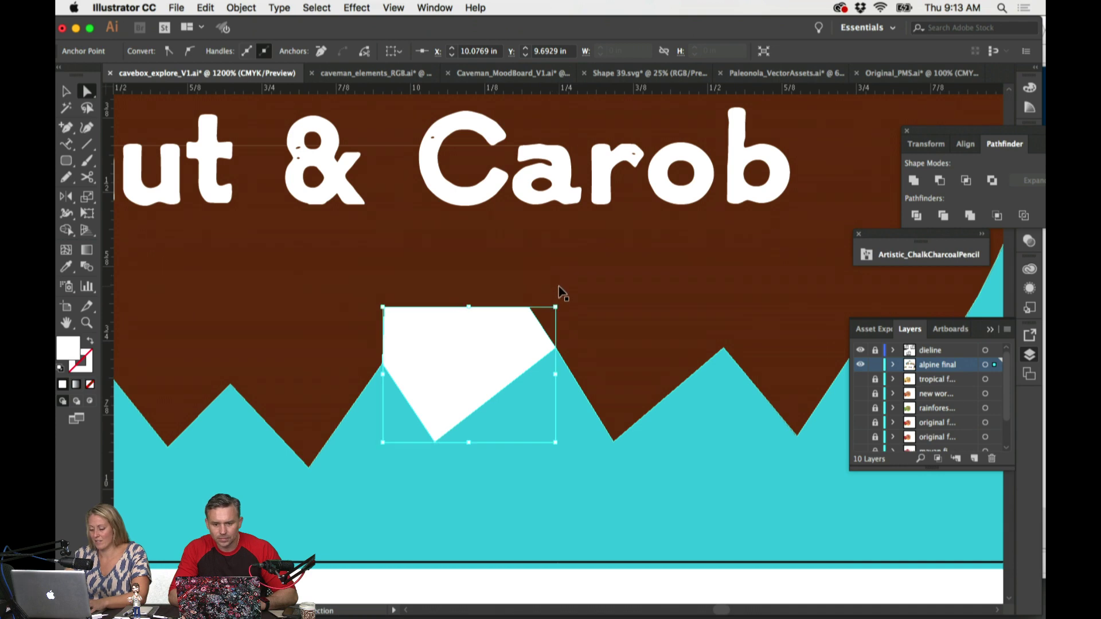
# Step: Try raising the lower tooth's two top corners, and delete the tooth
pyautogui.scroll(-2, 659, 389)
pyautogui.keyDown('shift'); pyautogui.click(521, 349); pyautogui.keyUp('shift')
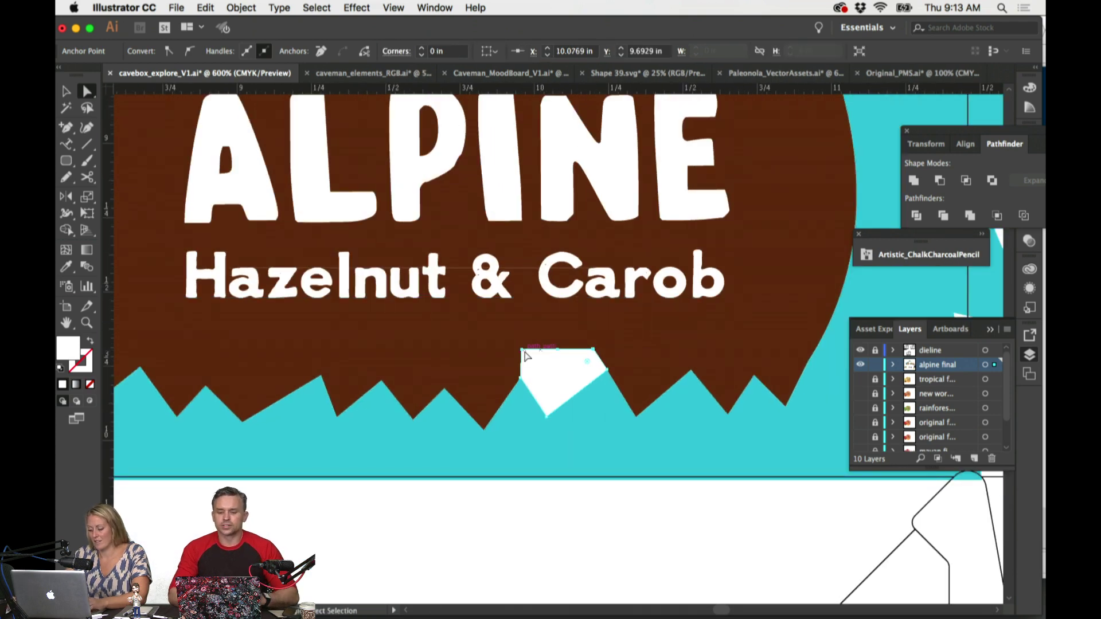
pyautogui.moveTo(521, 349); pyautogui.dragTo(528, 330)
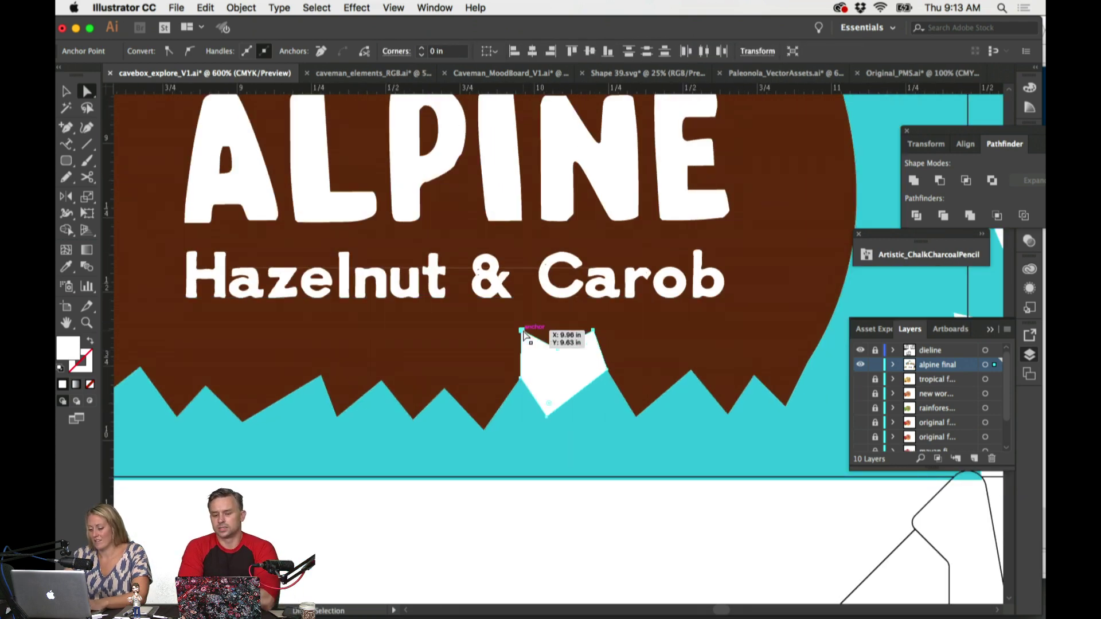
pyautogui.click(524, 337)
# Step: Draw a white rectangle about 0.32 in wide and 0.3 in tall over the mouth's lower jagged edge, below "Carob"
pyautogui.click(69, 161)
pyautogui.click(69, 161)
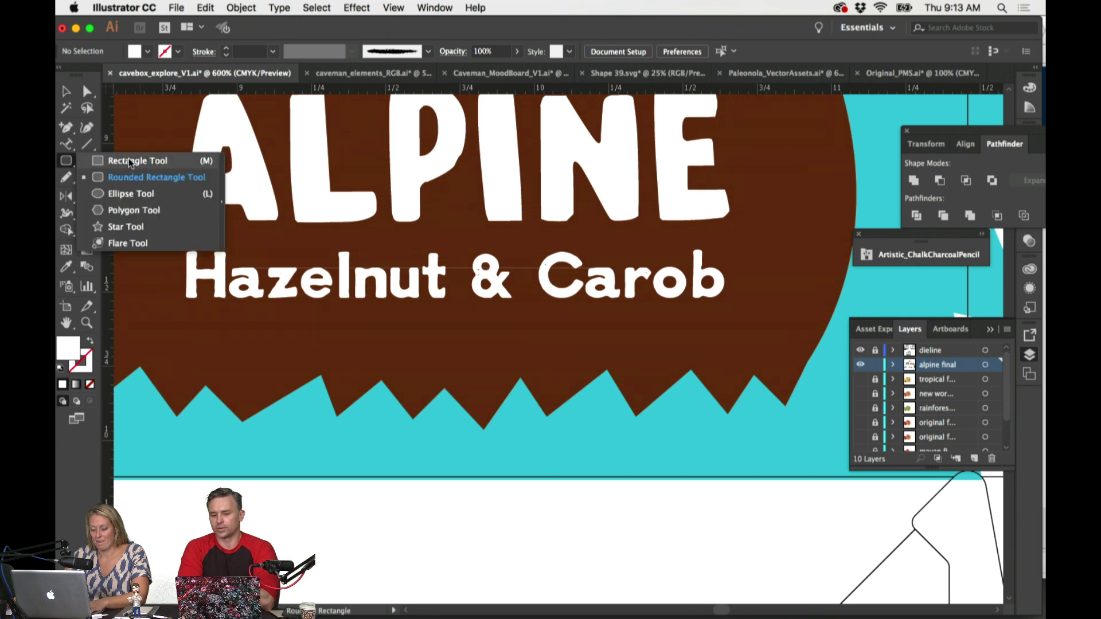
pyautogui.moveTo(518, 336)
pyautogui.mouseDown()
pyautogui.moveTo(536, 368)
pyautogui.moveTo(612, 424)
pyautogui.mouseUp()
pyautogui.keyDown('super'); pyautogui.click(583, 500); pyautogui.keyUp('super')
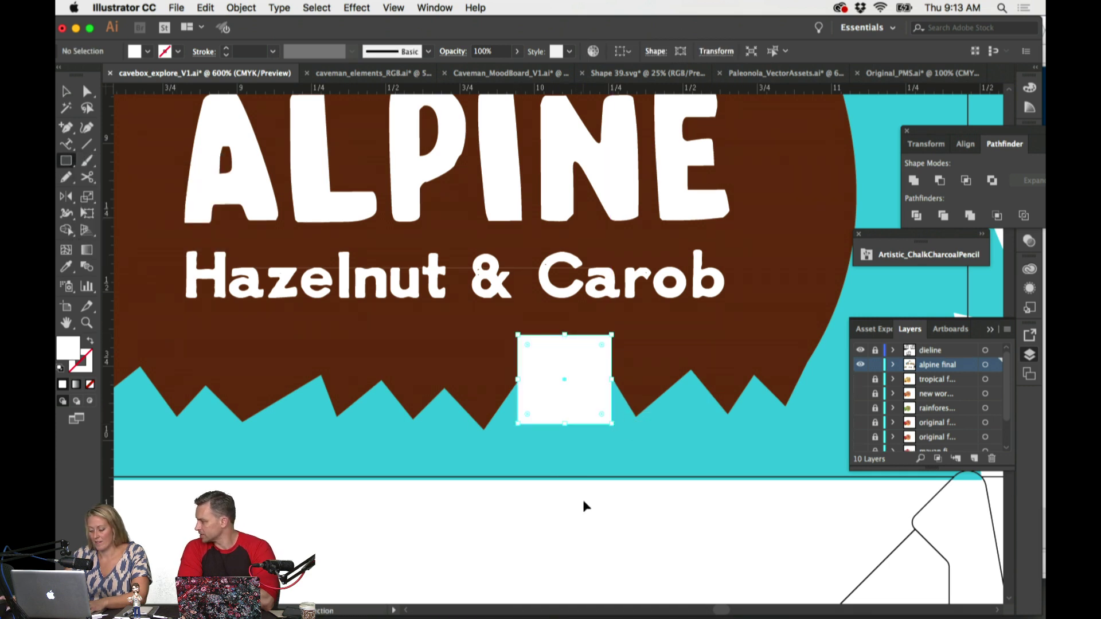
pyautogui.press('super+equal')
pyautogui.press('super+equal')
pyautogui.keyDown('super'); pyautogui.click(577, 457); pyautogui.keyUp('super')
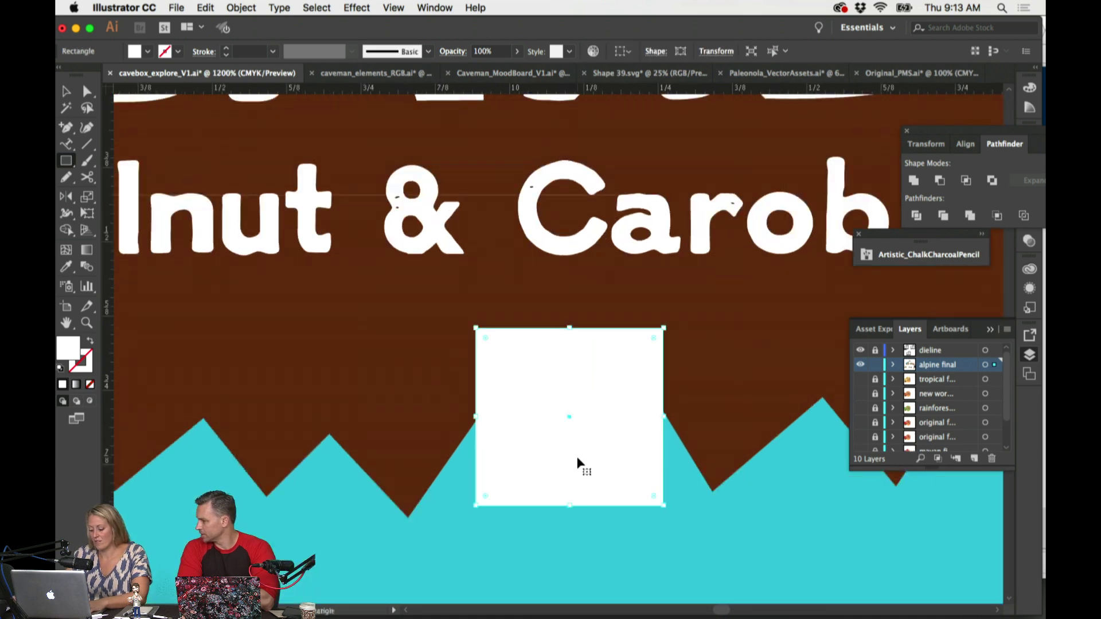
# Step: In outline view, add an anchor where the rectangle's right side crosses the jagged edge and snap its bottom corners to the adjacent peak and valley
pyautogui.press('super+minus')
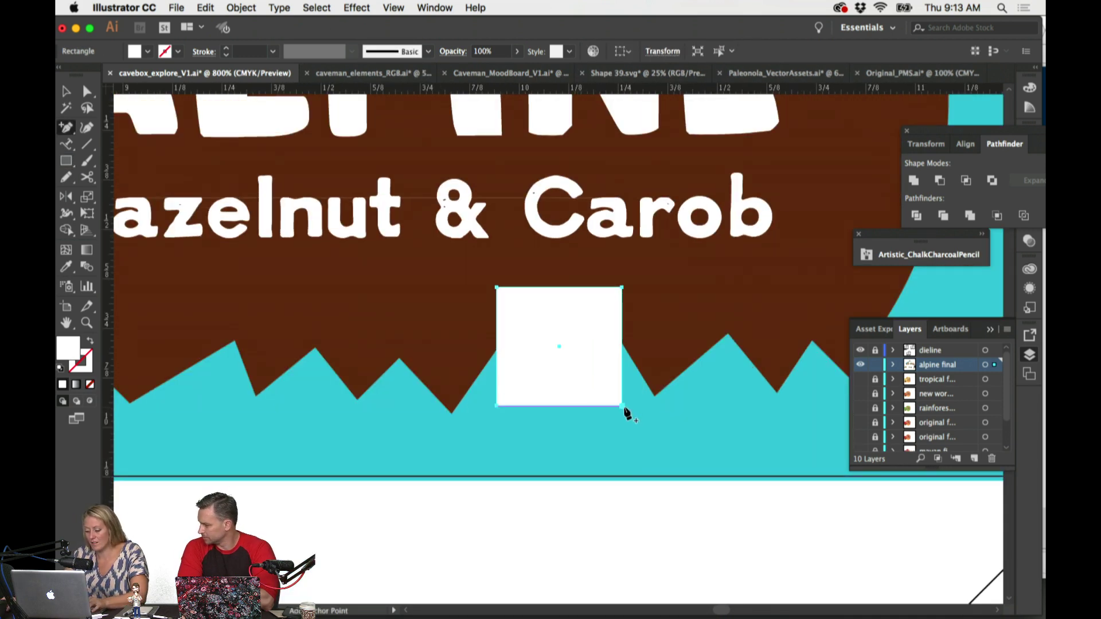
pyautogui.press('a')
pyautogui.press('super+y')
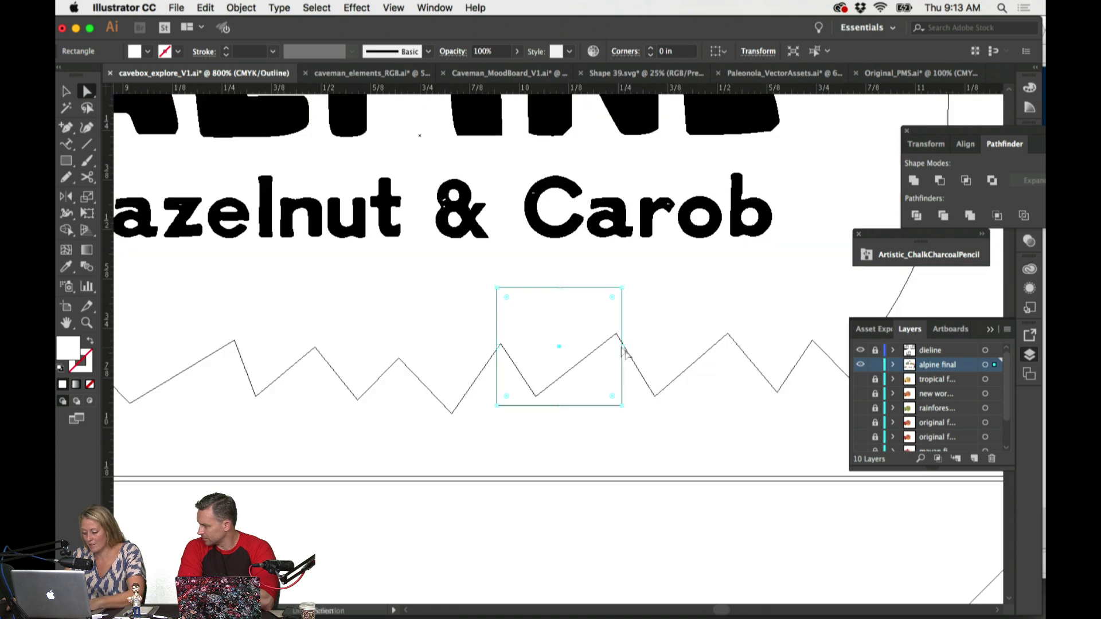
pyautogui.press('+')
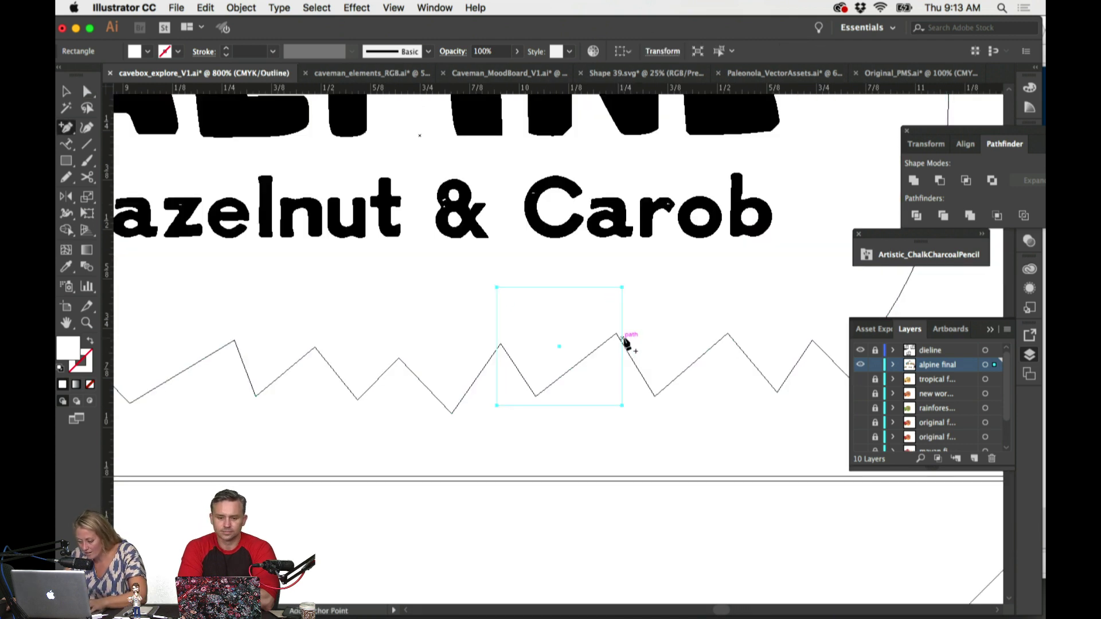
pyautogui.click(623, 342)
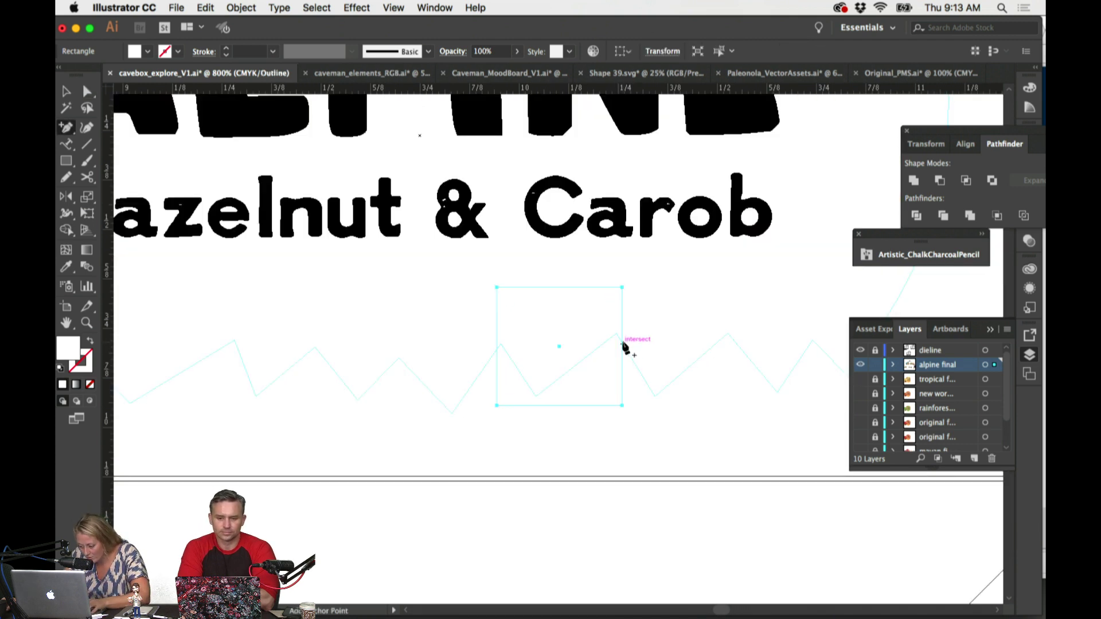
pyautogui.click(624, 343)
pyautogui.press('a')
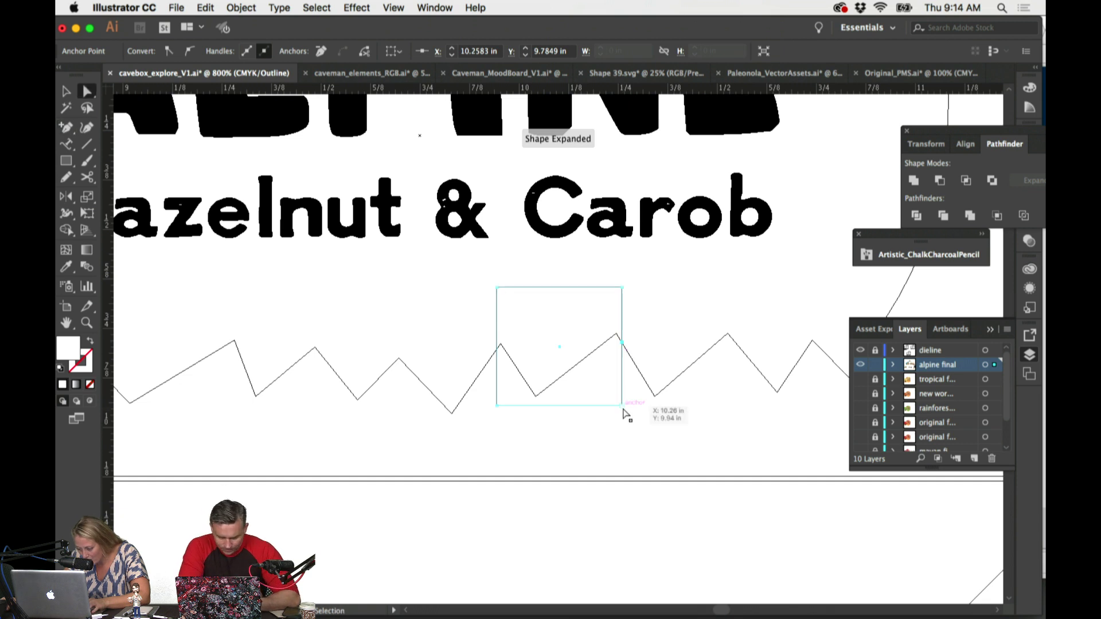
pyautogui.moveTo(624, 405); pyautogui.dragTo(619, 334)
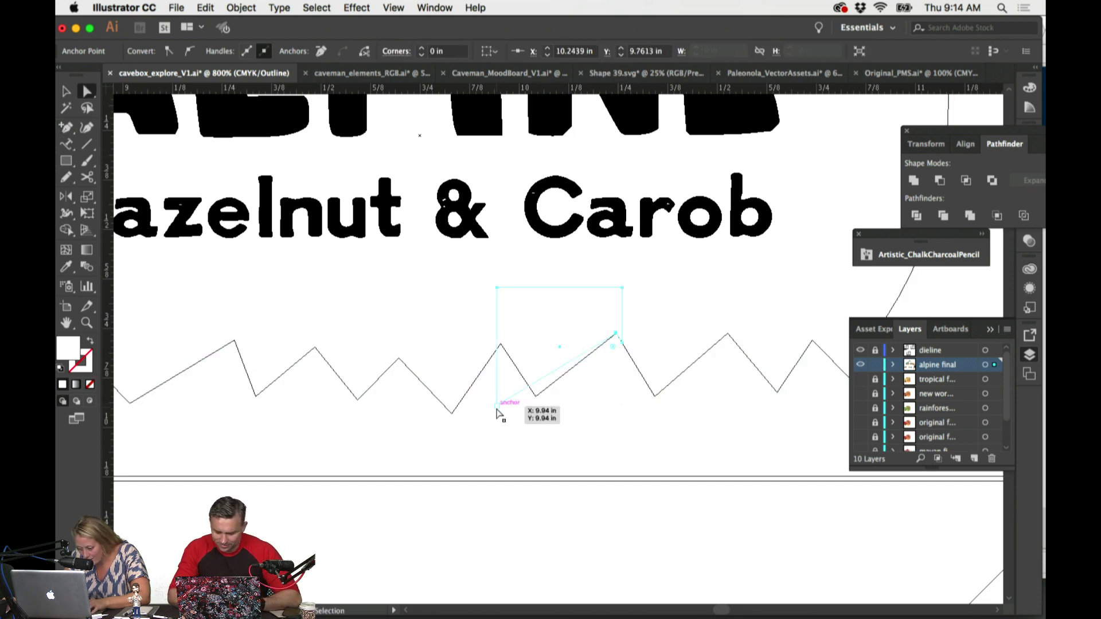
pyautogui.moveTo(497, 411); pyautogui.dragTo(538, 402)
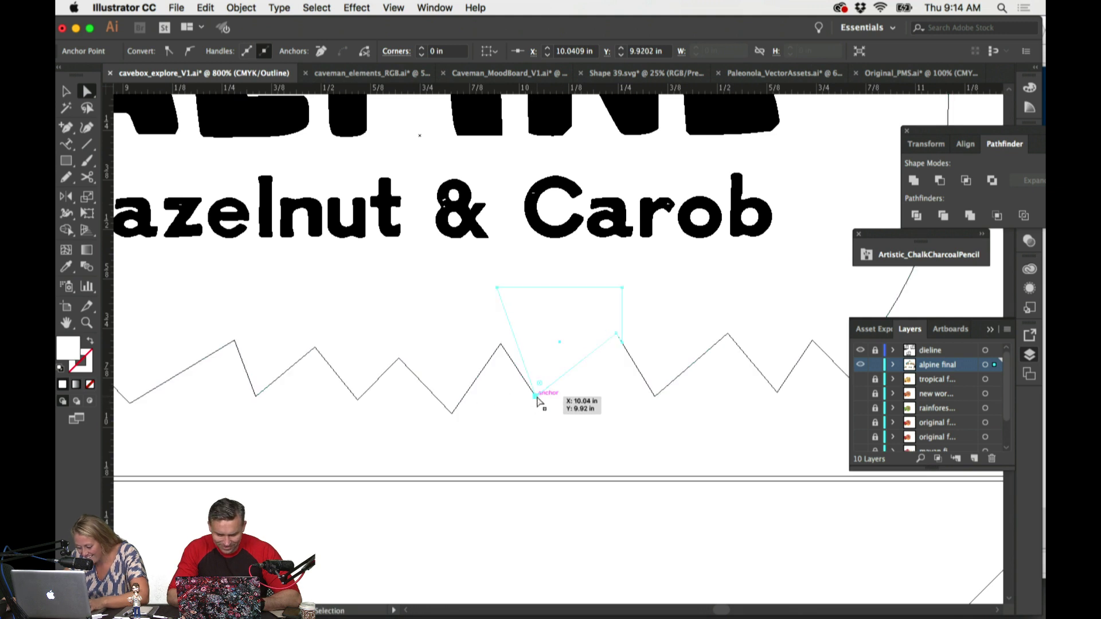
# Step: Add an anchor point on the lower tooth's left side, snap it to the left jagged peak, and return to preview view
pyautogui.press('p')
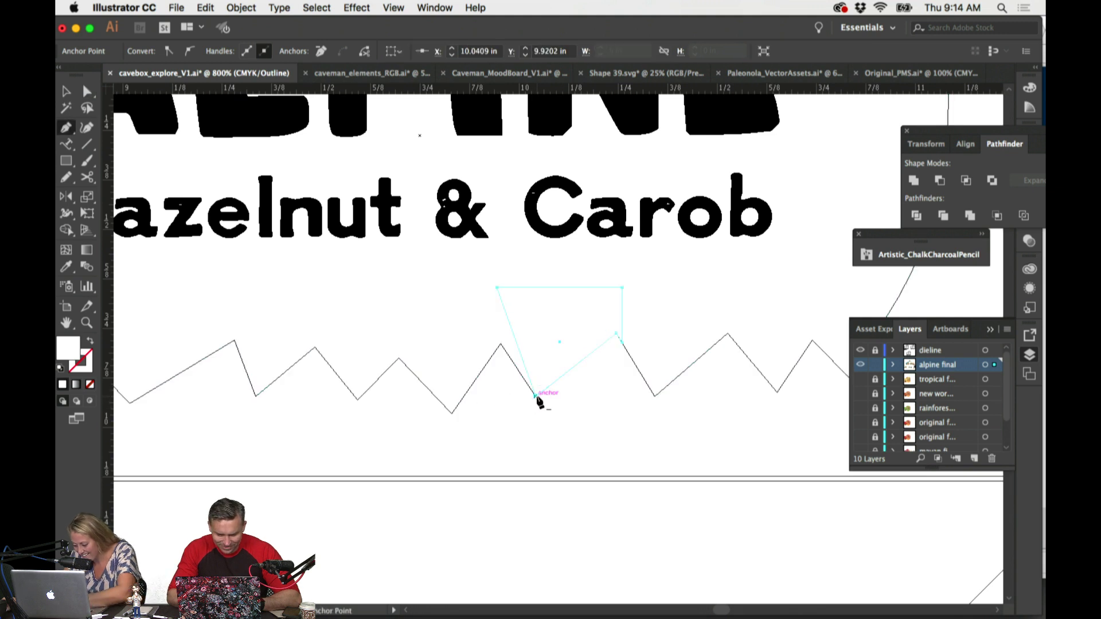
pyautogui.click(520, 353)
pyautogui.moveTo(520, 354); pyautogui.dragTo(504, 352)
pyautogui.hotkey('ctrl', 'y')
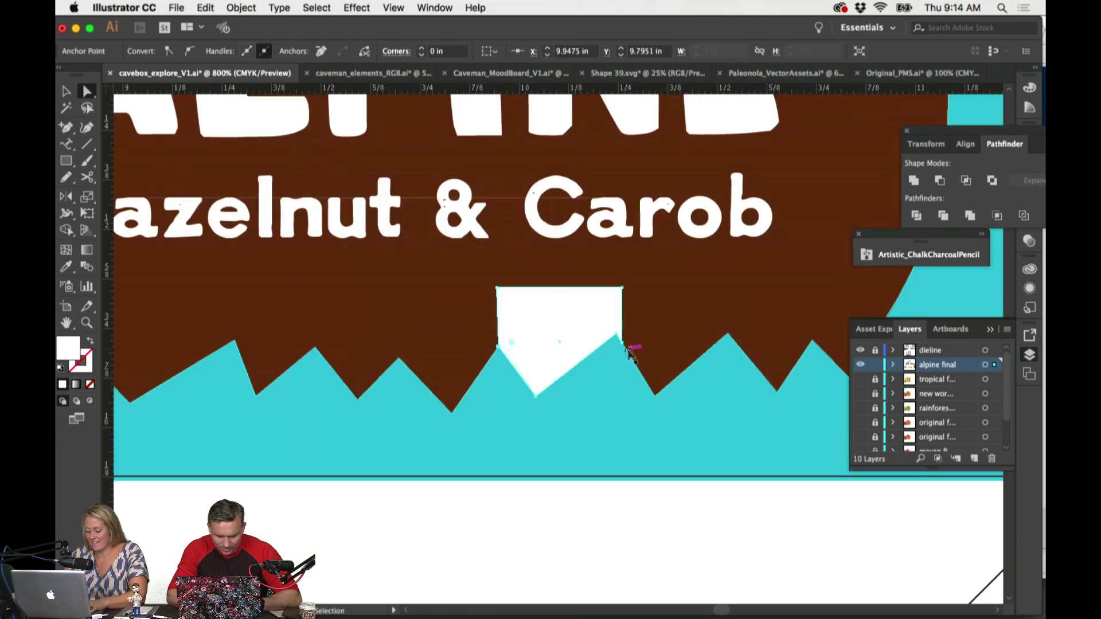
# Step: Shift the lower tooth's right side inward so that it lines up with the jagged peak, and select the brown mouth
pyautogui.hotkey('ctrl', '=')
pyautogui.click(748, 346)
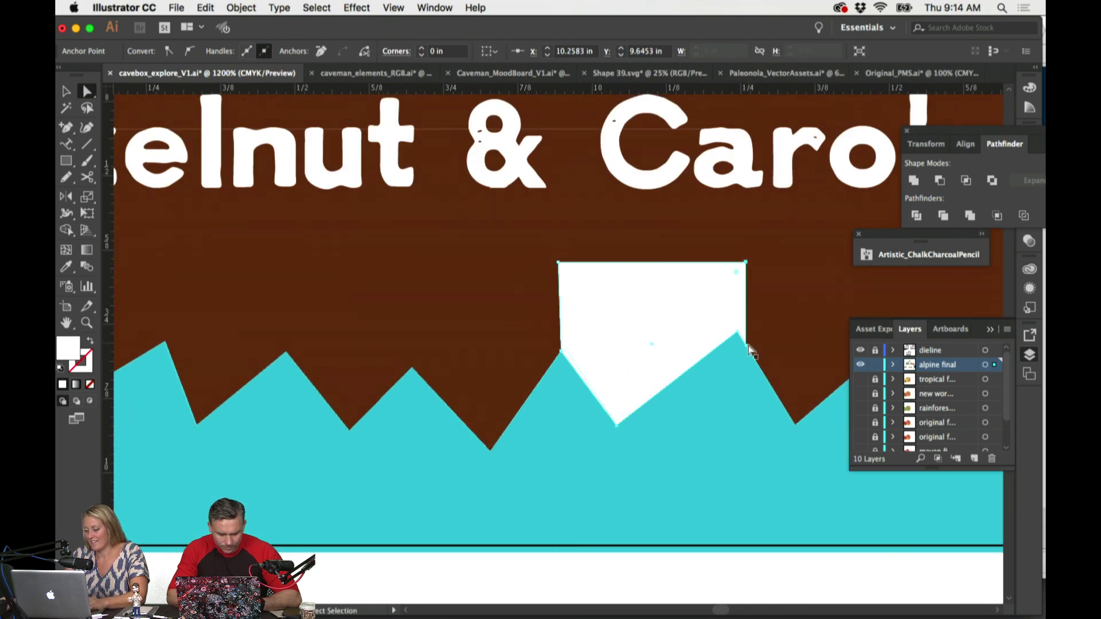
pyautogui.moveTo(749, 347); pyautogui.dragTo(739, 346)
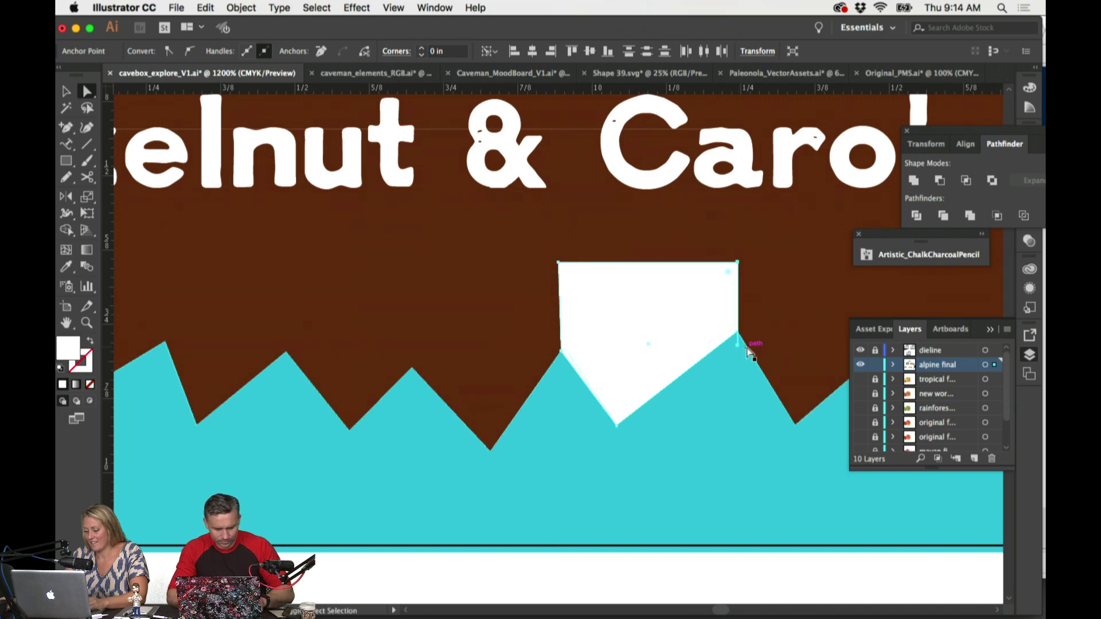
pyautogui.click(764, 345)
pyautogui.hscroll(2, 763, 342)
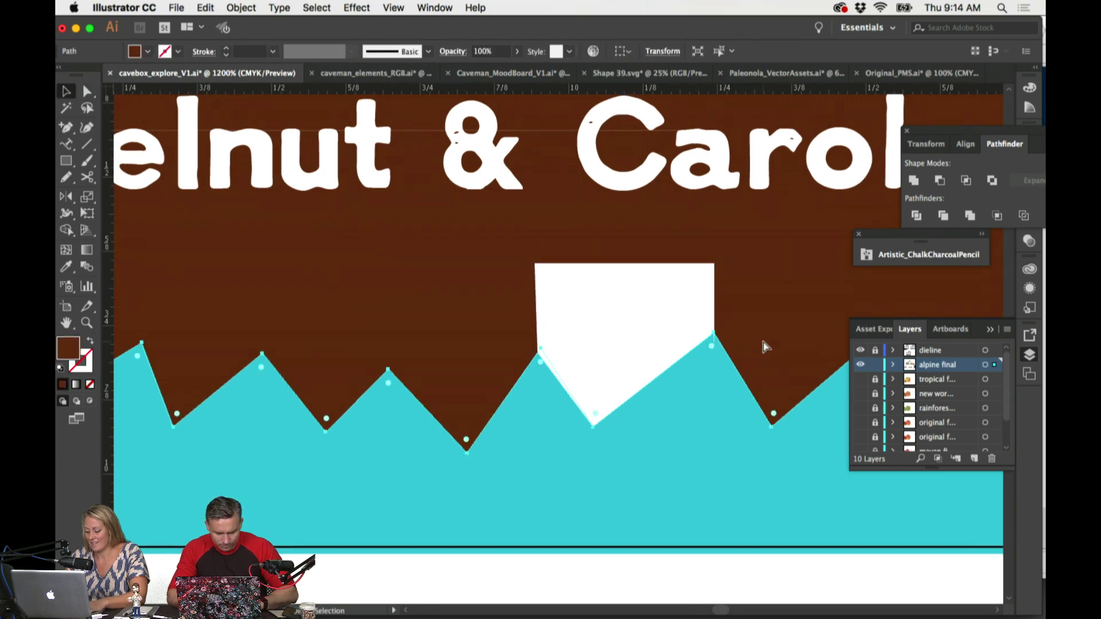
pyautogui.hotkey('ctrl', '-')
pyautogui.hotkey('ctrl', '-')
pyautogui.hotkey('ctrl', '-')
pyautogui.hotkey('ctrl', '-')
pyautogui.hotkey('ctrl', '-')
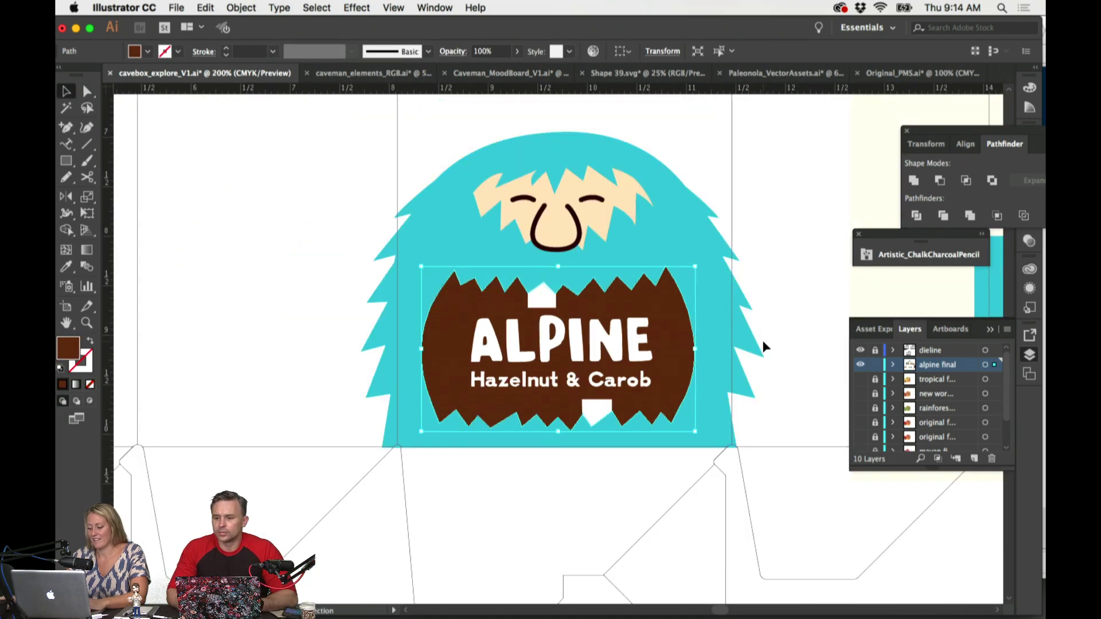
# Step: Shorten the upper white tooth slightly by raising its two bottom corners
pyautogui.click(763, 408)
pyautogui.hotkey('ctrl', '-')
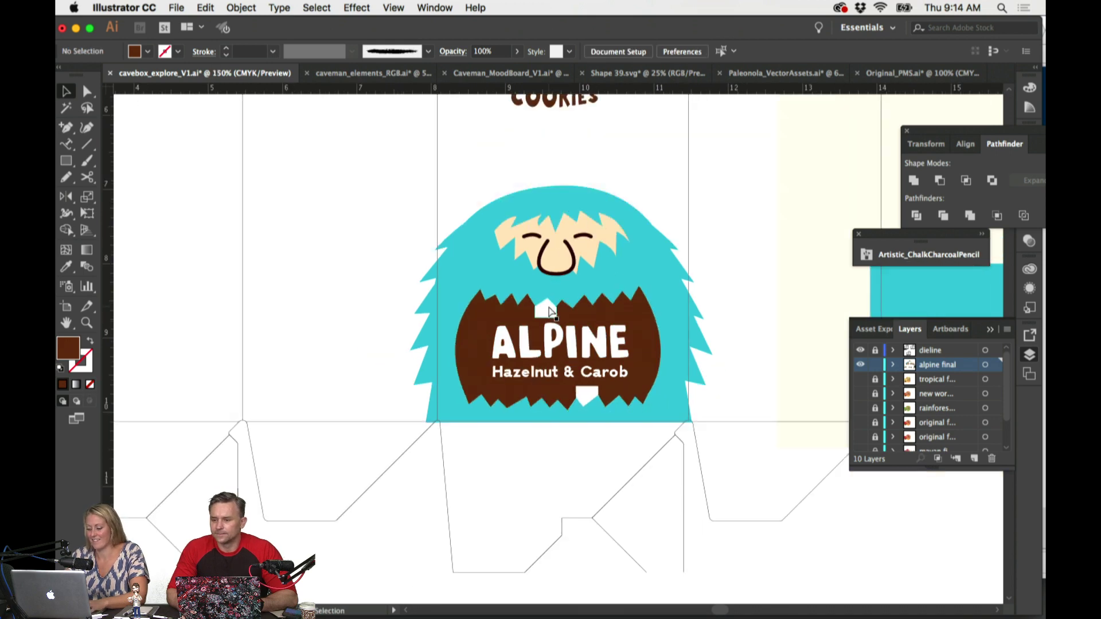
pyautogui.hotkey('ctrl', '+')
pyautogui.hotkey('ctrl', '+')
pyautogui.hotkey('ctrl', '+')
pyautogui.press('a')
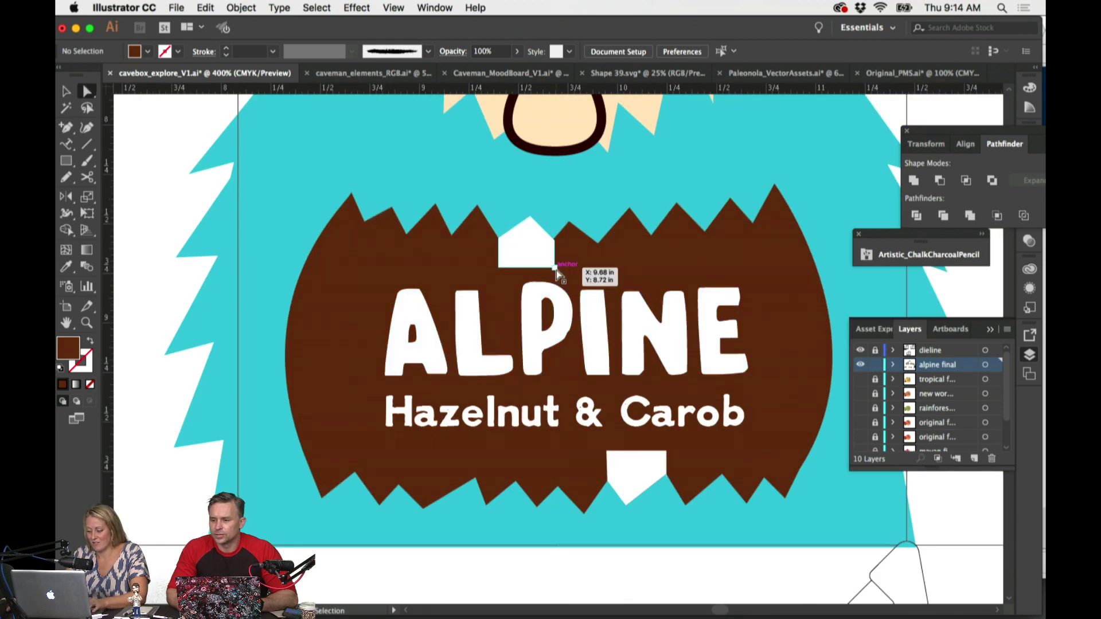
pyautogui.moveTo(556, 270); pyautogui.dragTo(501, 270)
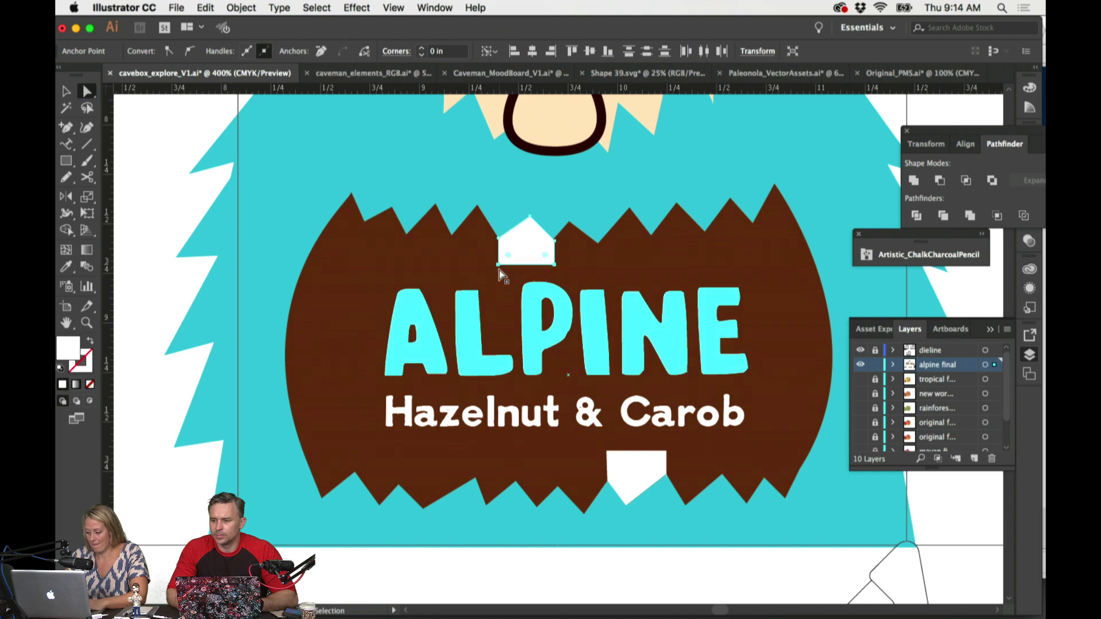
# Step: Shorten the lower white tooth slightly by lowering its two top corners, and clear the selection
pyautogui.moveTo(633, 470); pyautogui.dragTo(675, 457)
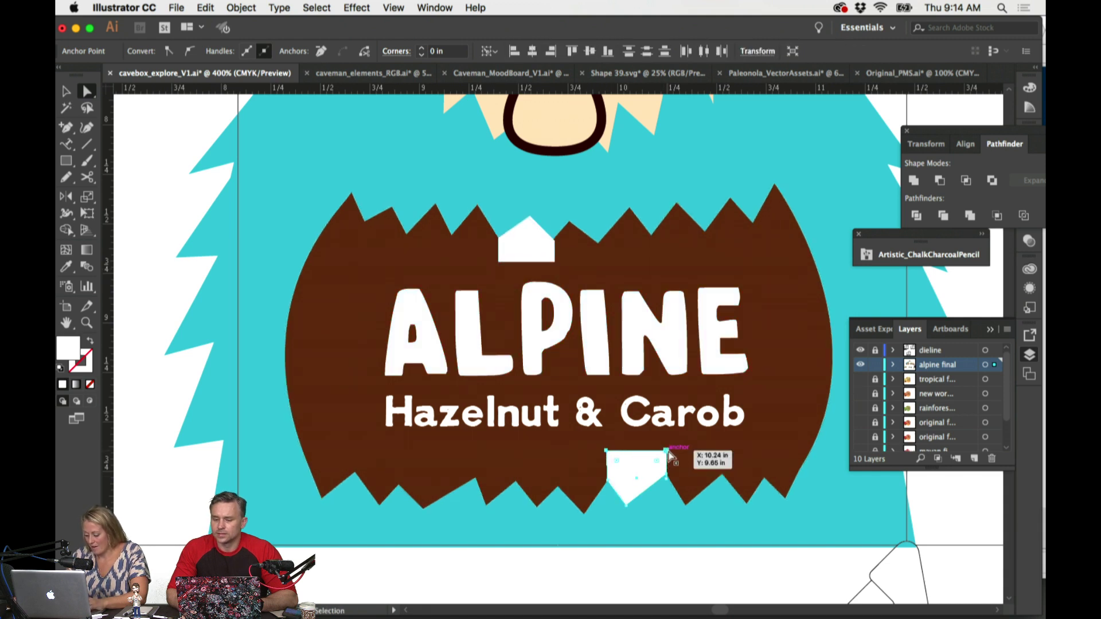
pyautogui.click(588, 580)
pyautogui.press('super+minus')
pyautogui.press('super+minus')
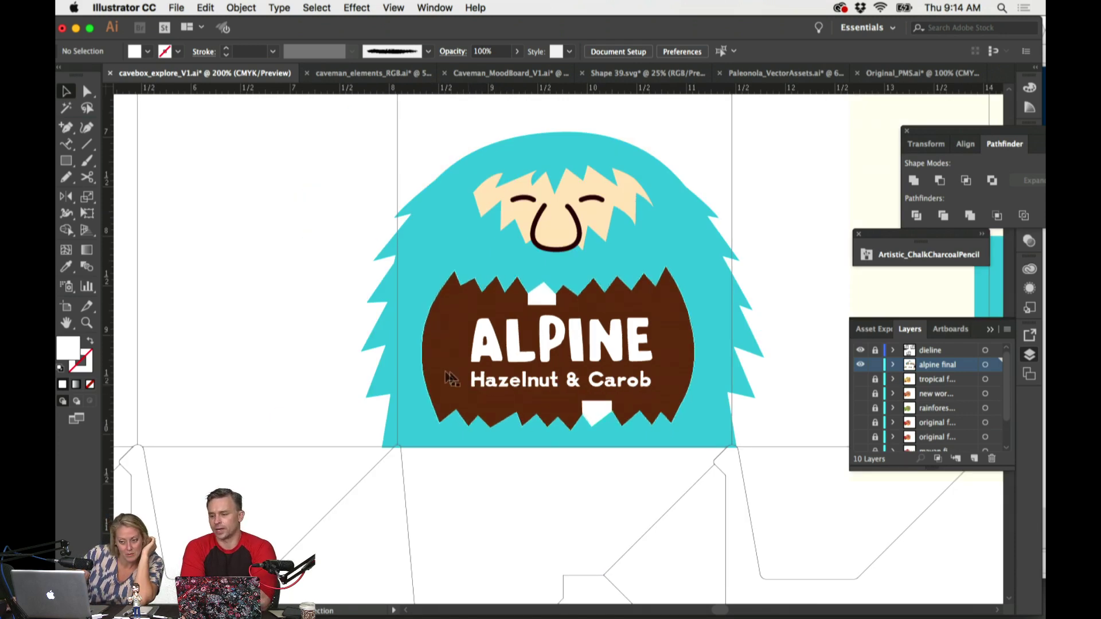
# Step: Examine the caveman head with its mouth, teeth and lettering on the box's front panel
pyautogui.hscroll(2, 407, 404)
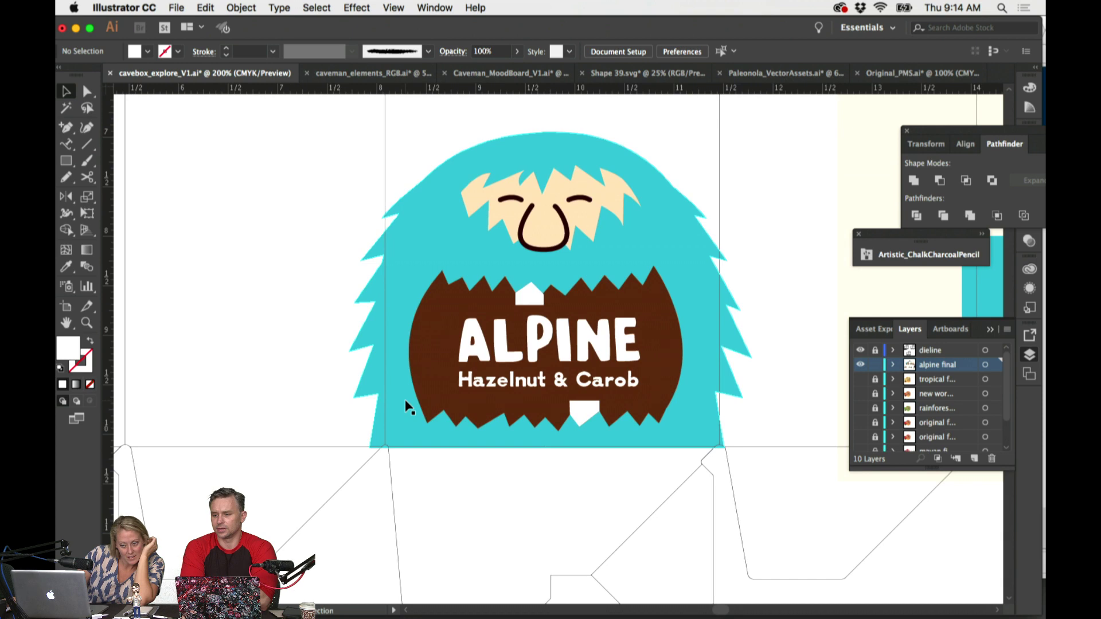
pyautogui.hscroll(4, 408, 404)
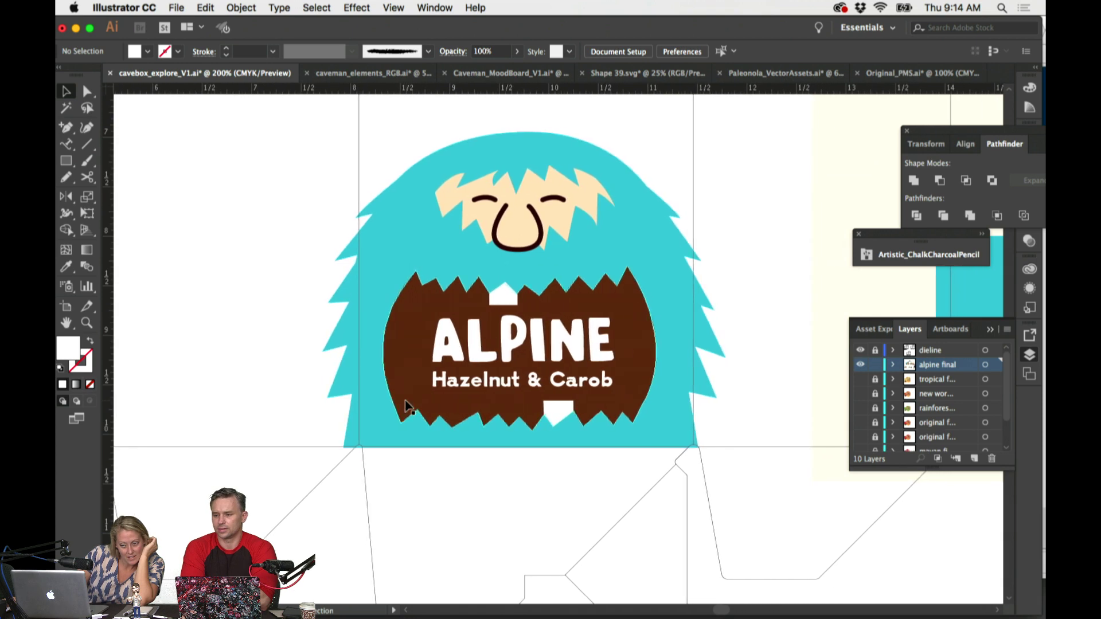
pyautogui.hscroll(14, 408, 404)
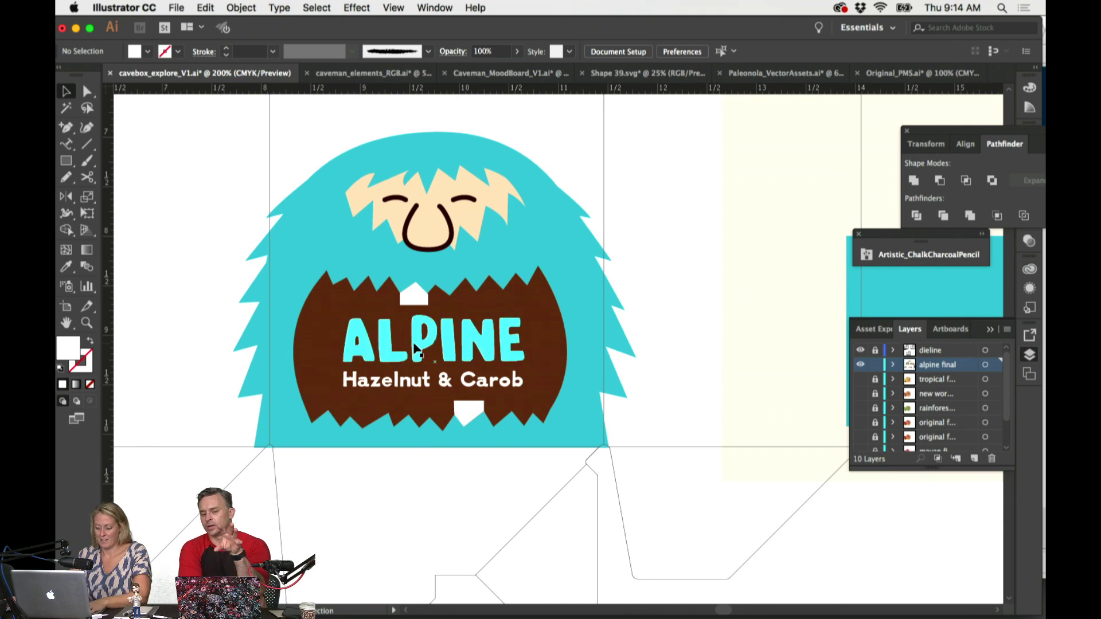
pyautogui.scroll(4, 506, 347)
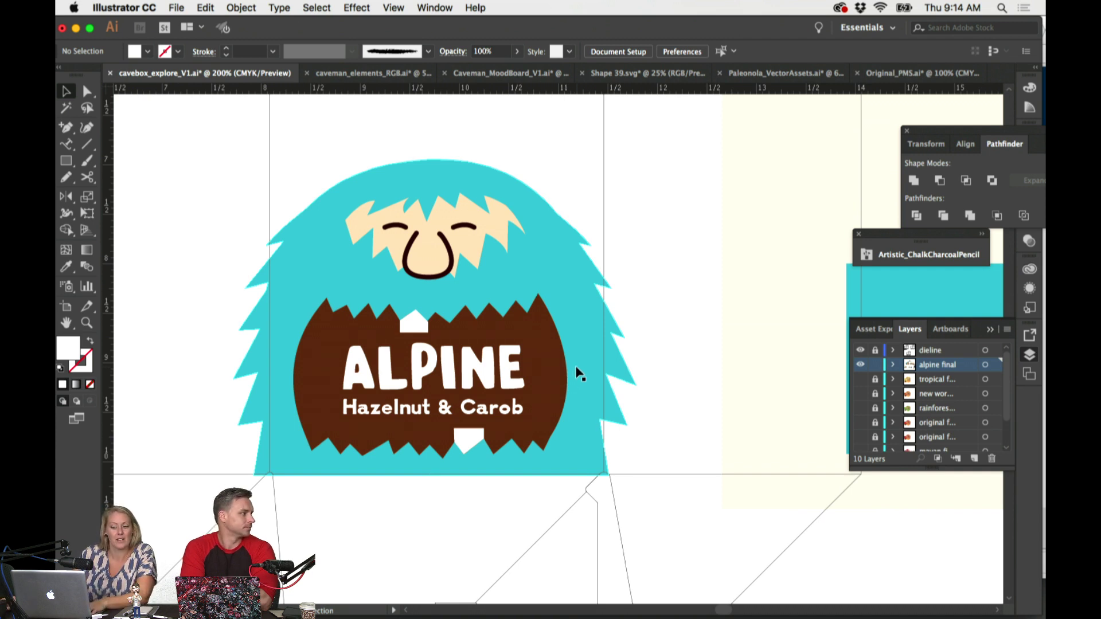
pyautogui.click(522, 410)
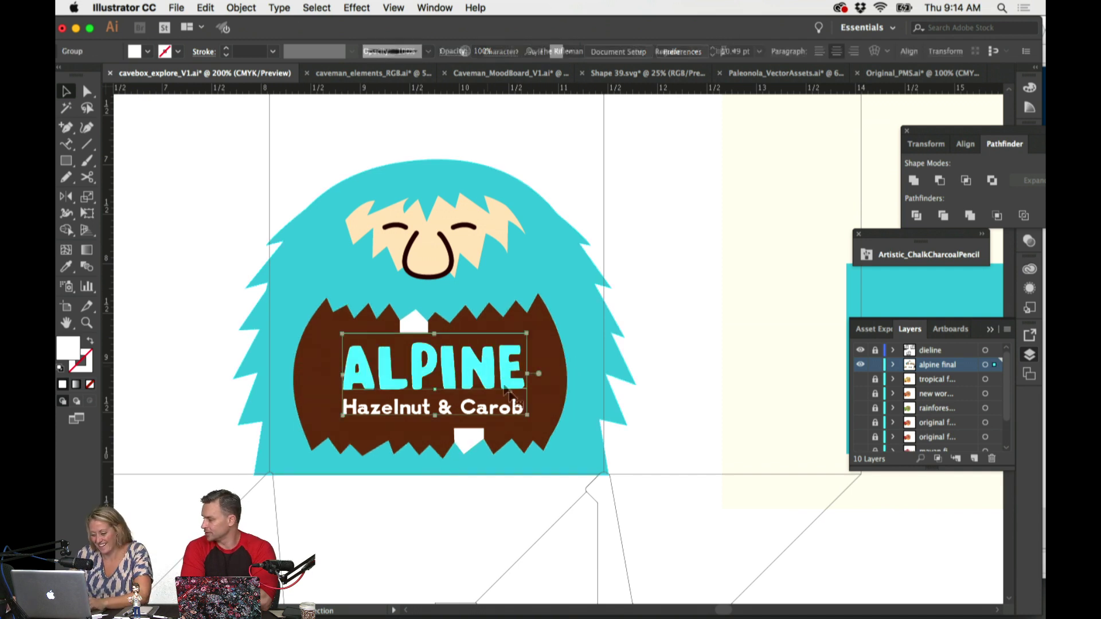
pyautogui.click(501, 483)
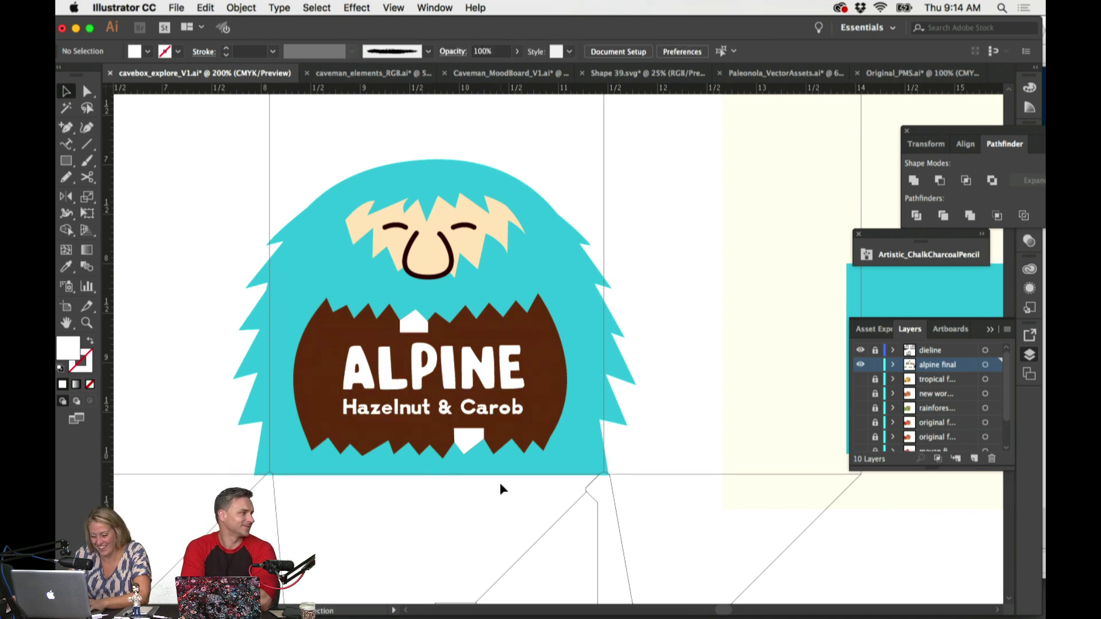
pyautogui.press('super+1')
pyautogui.scroll(-2, 510, 490)
pyautogui.scroll(5, 511, 491)
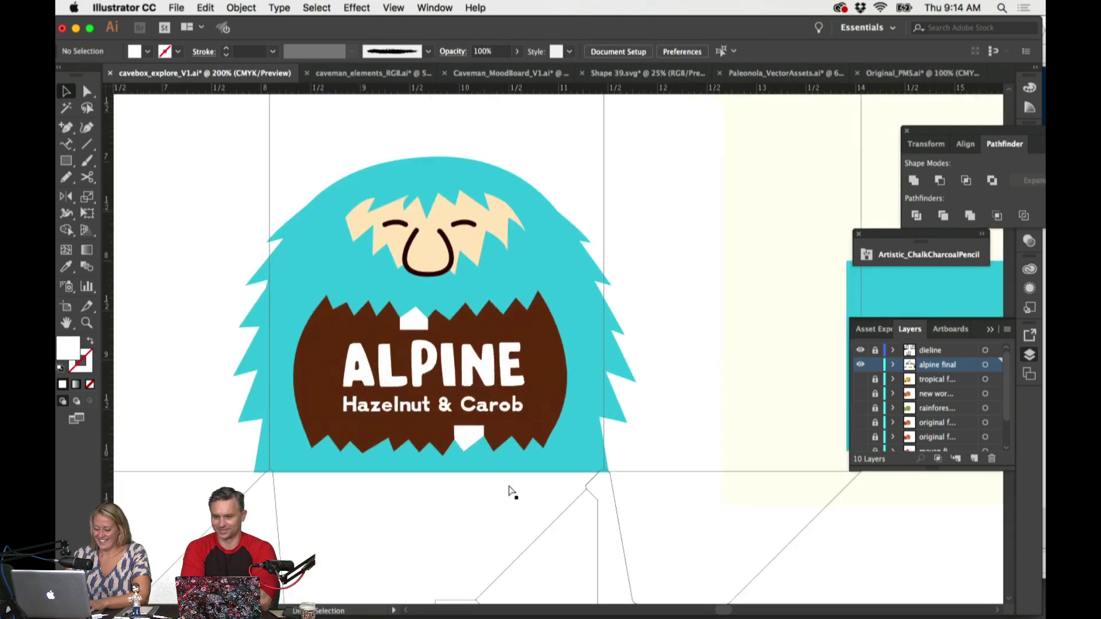
# Step: Try filling both teeth with the peach colour sampled from the caveman's face
pyautogui.click(347, 315)
pyautogui.keyDown('shift'); pyautogui.click(432, 482); pyautogui.keyUp('shift')
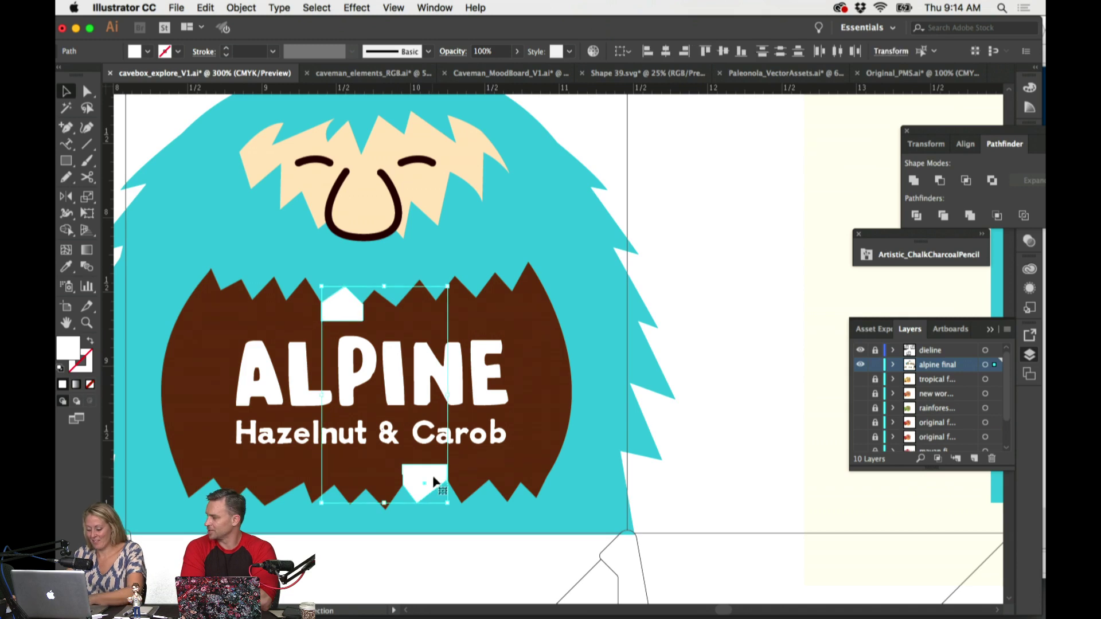
pyautogui.press('i')
pyautogui.click(461, 138)
pyautogui.press('super+shift+a')
pyautogui.scroll(2, 739, 218)
pyautogui.hscroll(-2, 738, 218)
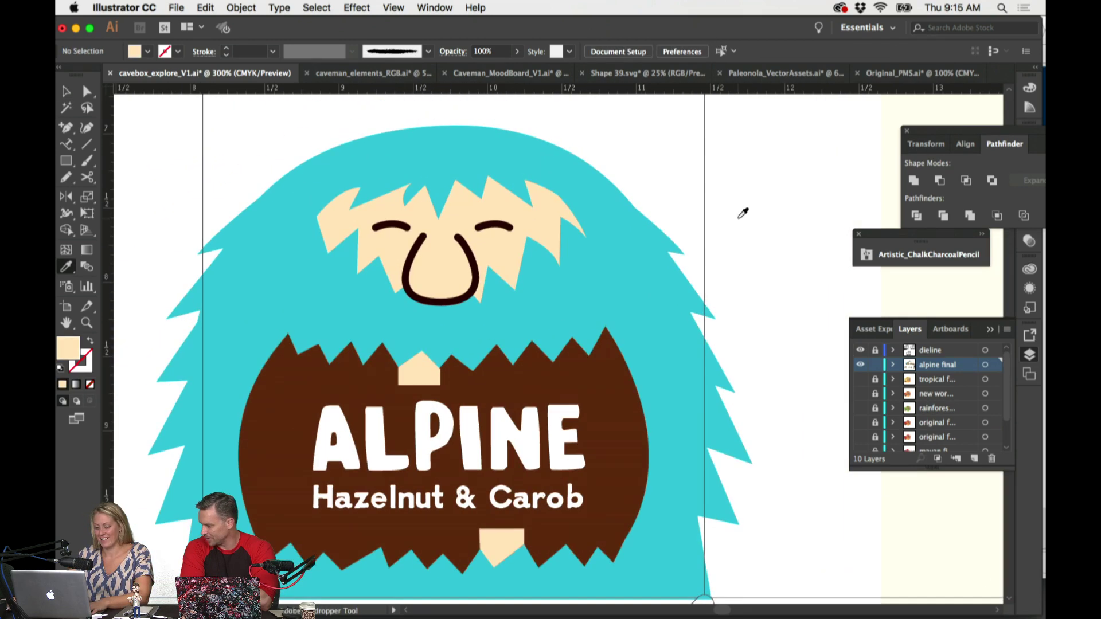
pyautogui.press('v')
pyautogui.press('super+z')
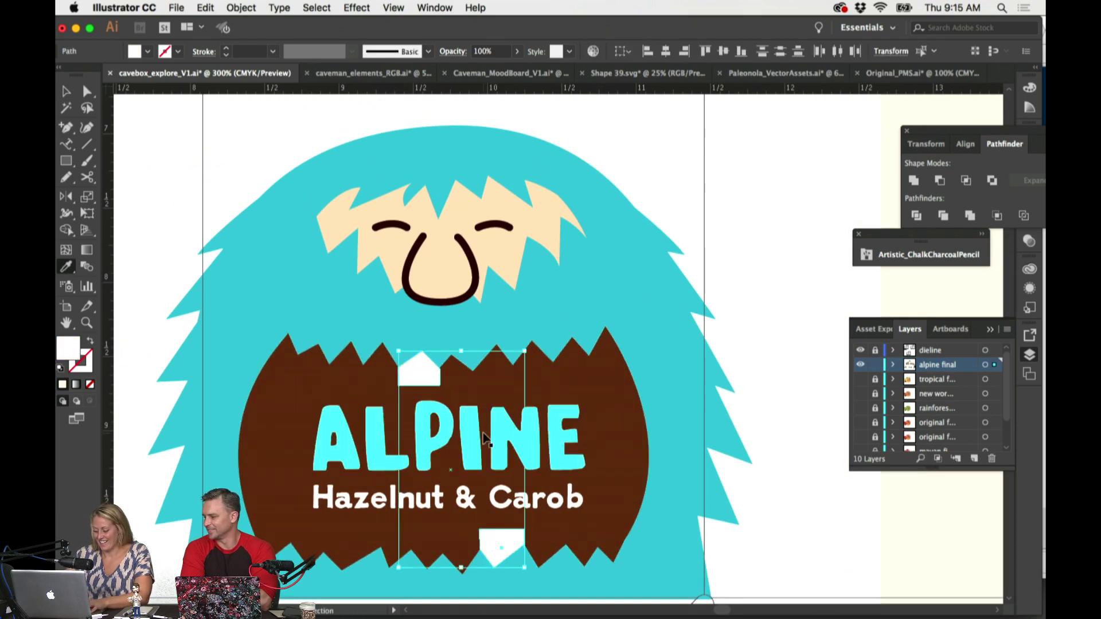
# Step: Enlarge the ALPINE lettering very slightly and fill it with the peach colour sampled from the caveman's face
pyautogui.press('super+minus')
pyautogui.press('super+minus')
pyautogui.click(518, 432)
pyautogui.press('i')
pyautogui.scroll(4, 518, 425)
pyautogui.hscroll(2, 518, 425)
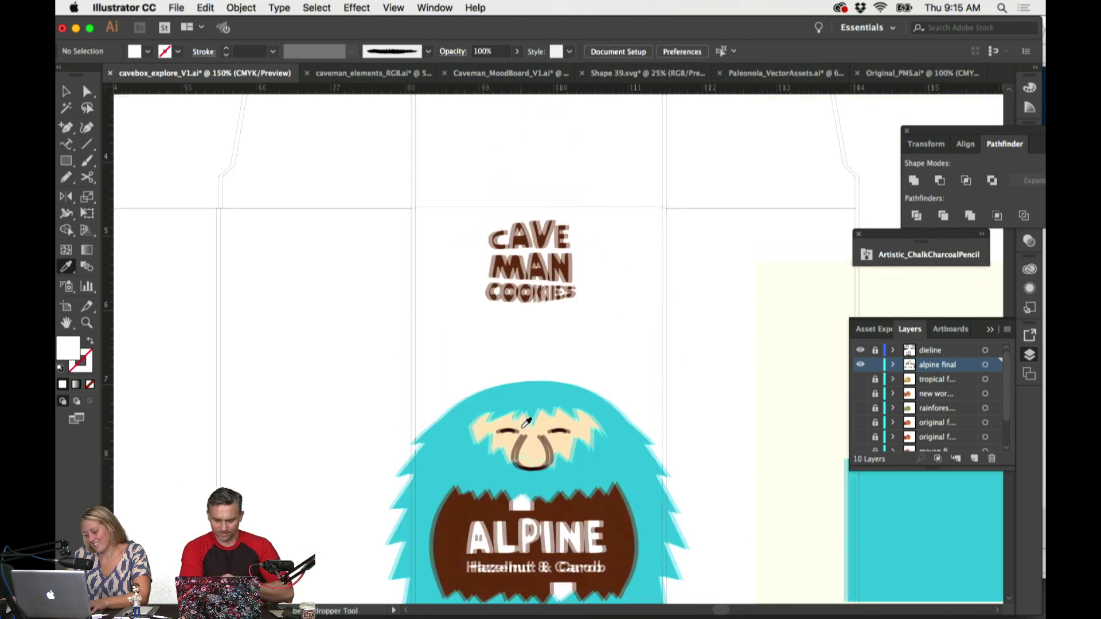
pyautogui.keyDown('super'); pyautogui.click(489, 421); pyautogui.keyUp('super')
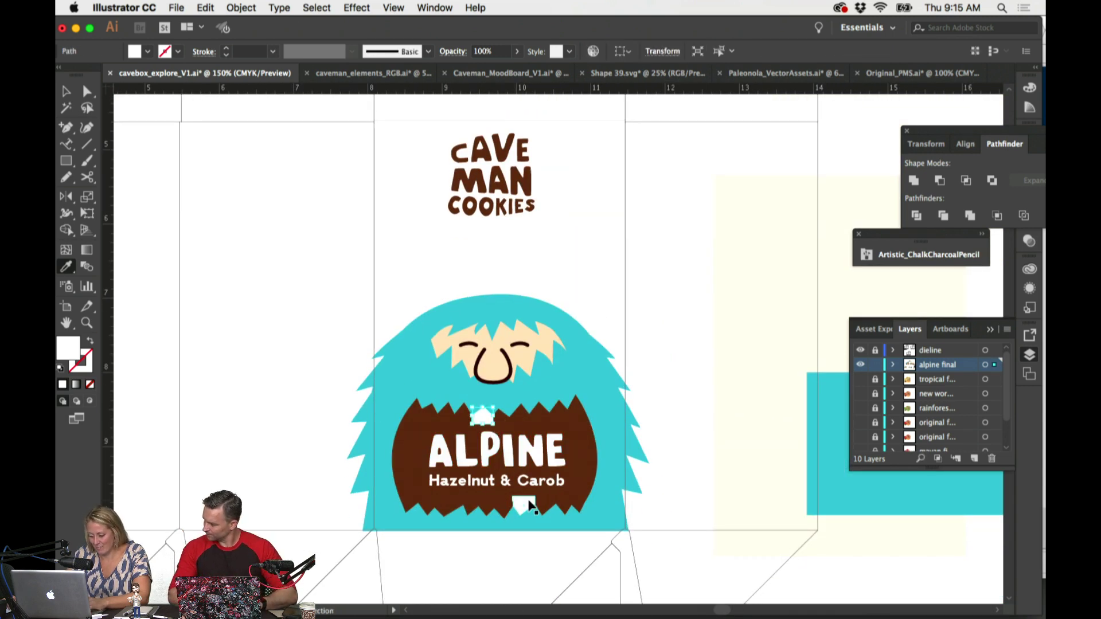
pyautogui.keyDown('super'); pyautogui.click(693, 424); pyautogui.keyUp('super')
pyautogui.keyDown('super'); pyautogui.click(557, 483); pyautogui.keyUp('super')
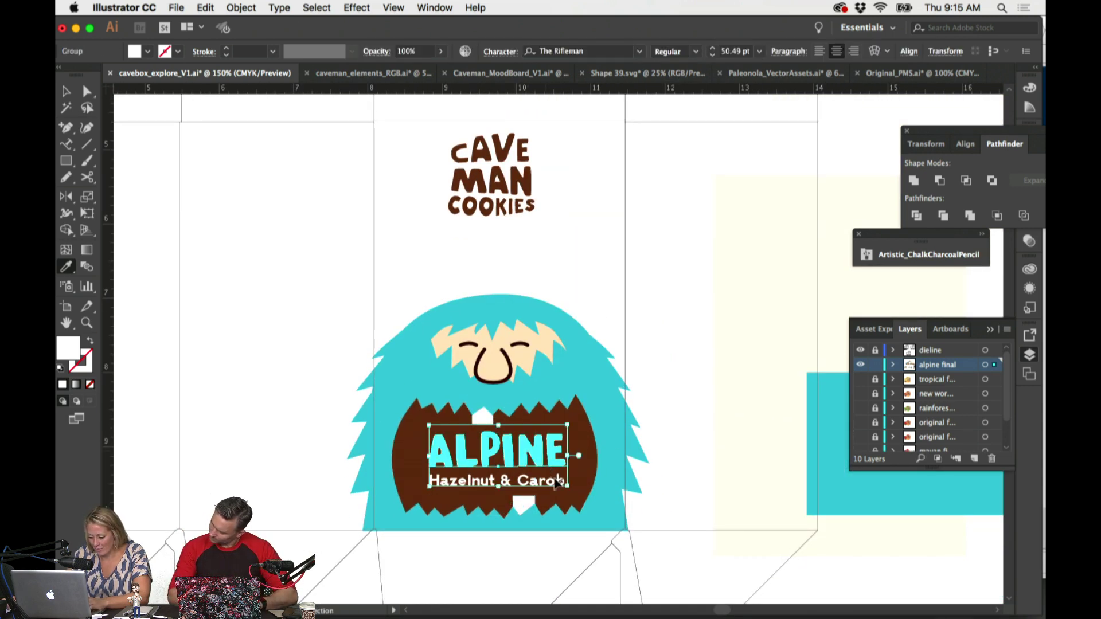
pyautogui.moveTo(568, 425); pyautogui.dragTo(573, 423)
pyautogui.click(527, 356)
pyautogui.keyDown('super'); pyautogui.click(664, 337); pyautogui.keyUp('super')
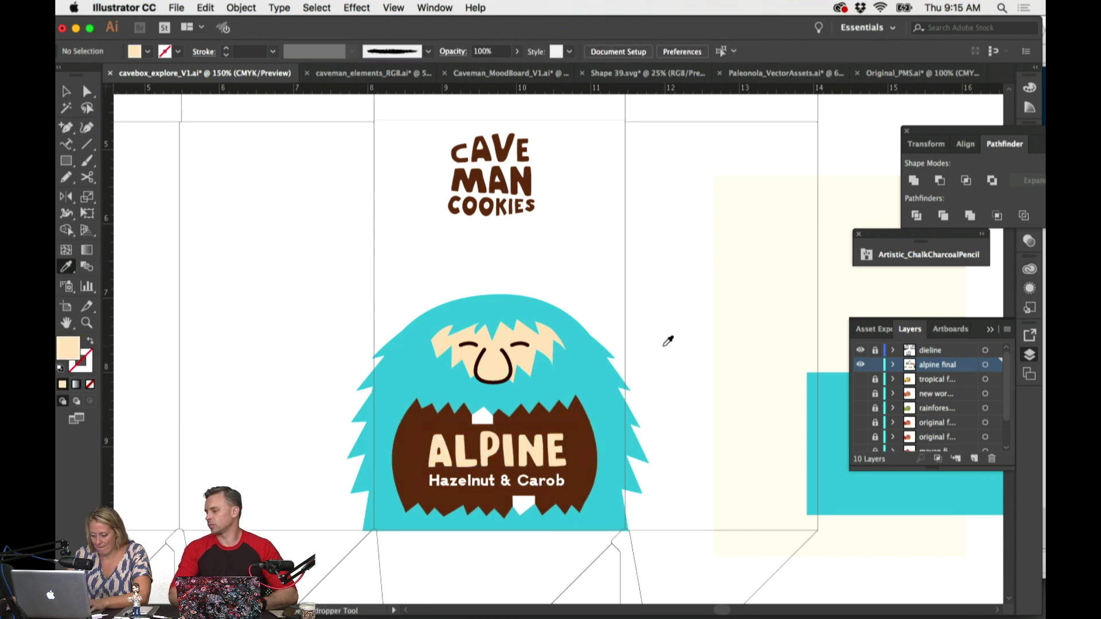
pyautogui.scroll(-3, 668, 341)
pyautogui.keyDown('super'); pyautogui.click(512, 444); pyautogui.keyUp('super')
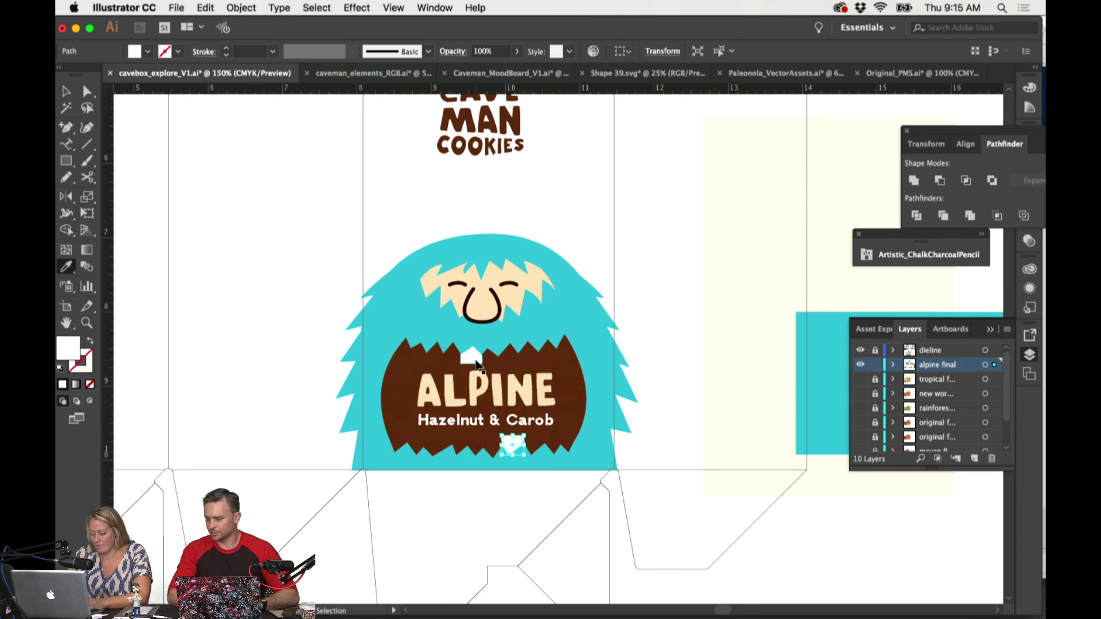
pyautogui.keyDown('super'); pyautogui.click(548, 403); pyautogui.keyUp('super')
pyautogui.press('super+z')
pyautogui.press('super+equal')
pyautogui.press('super+equal')
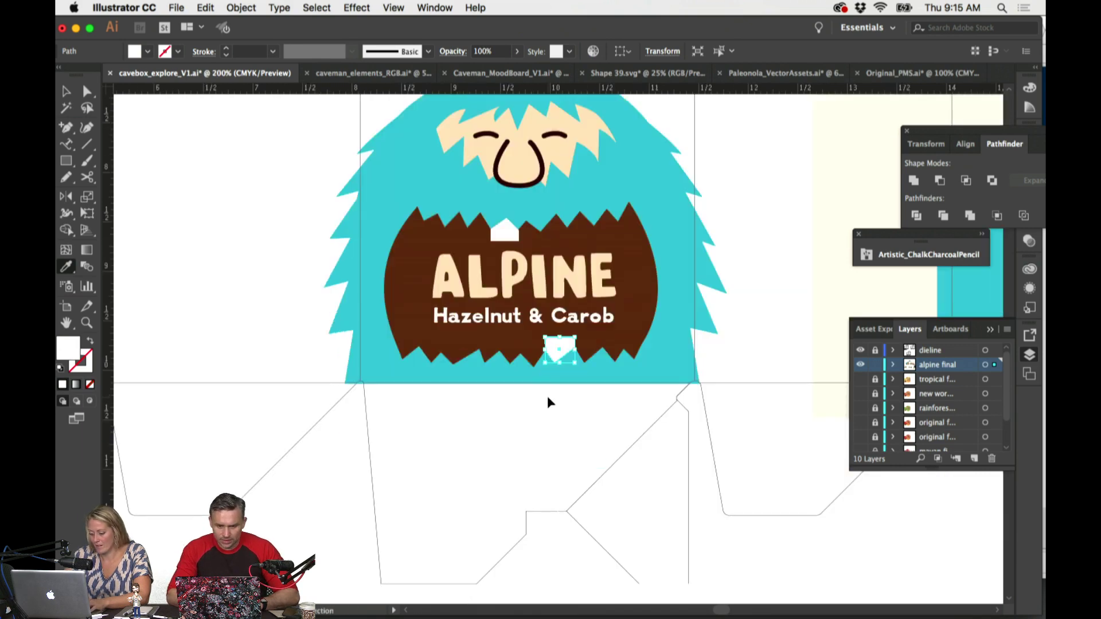
pyautogui.keyDown('super'); pyautogui.click(559, 450); pyautogui.keyUp('super')
pyautogui.scroll(5, 568, 448)
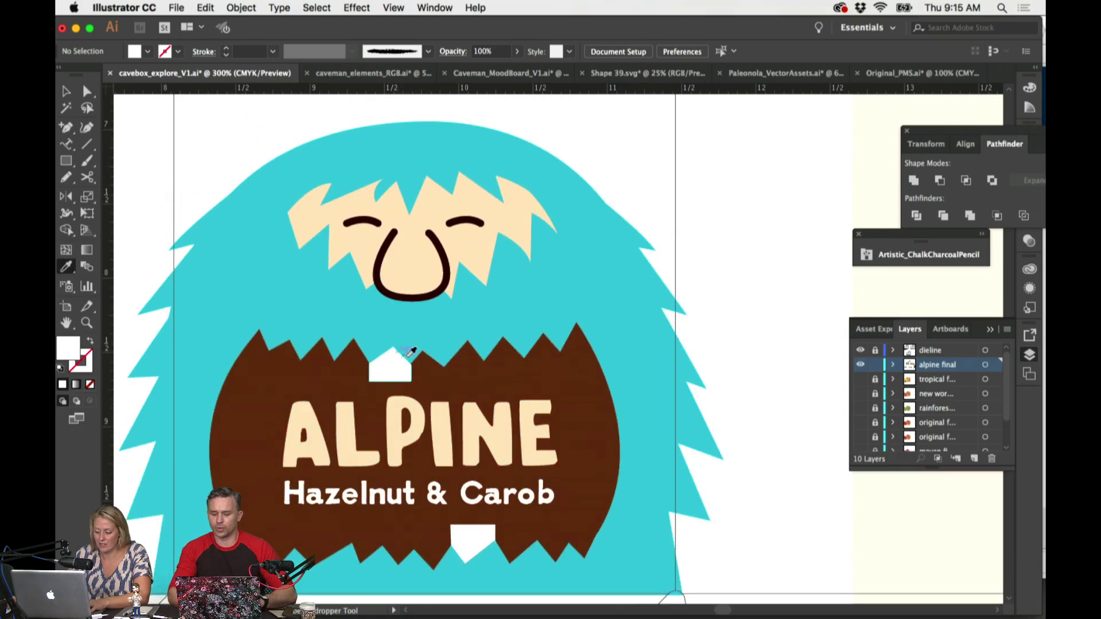
# Step: Try lowering the upper tooth's pointed tip together with the edge of the brown mouth around it
pyautogui.keyDown('super'); pyautogui.click(413, 352); pyautogui.keyUp('super')
pyautogui.hscroll(2, 528, 330)
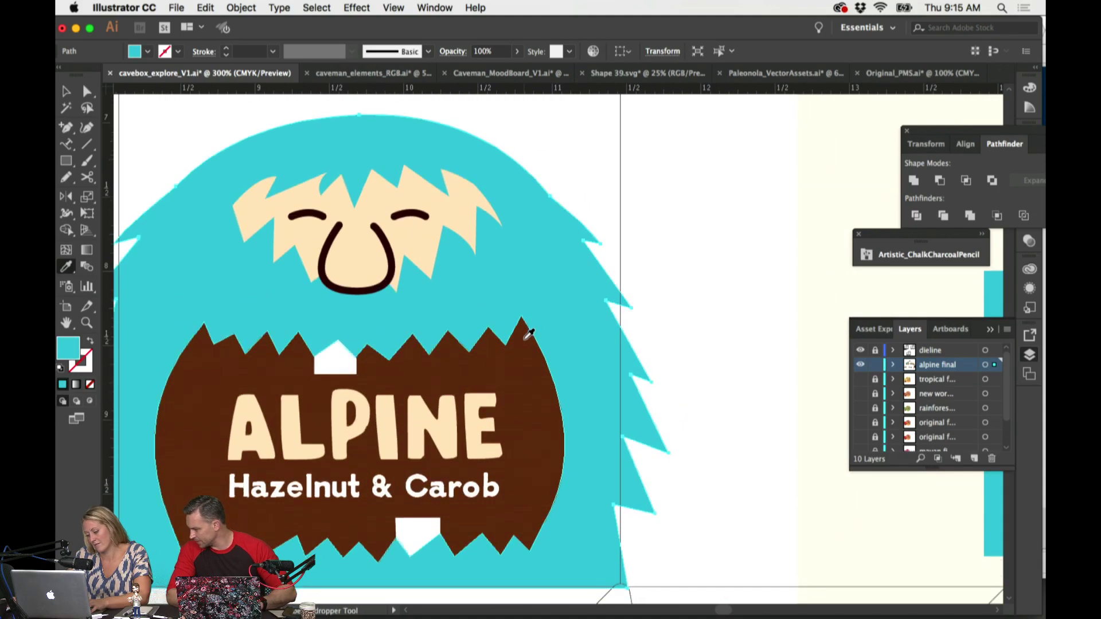
pyautogui.scroll(-2, 342, 320)
pyautogui.scroll(-4, 362, 310)
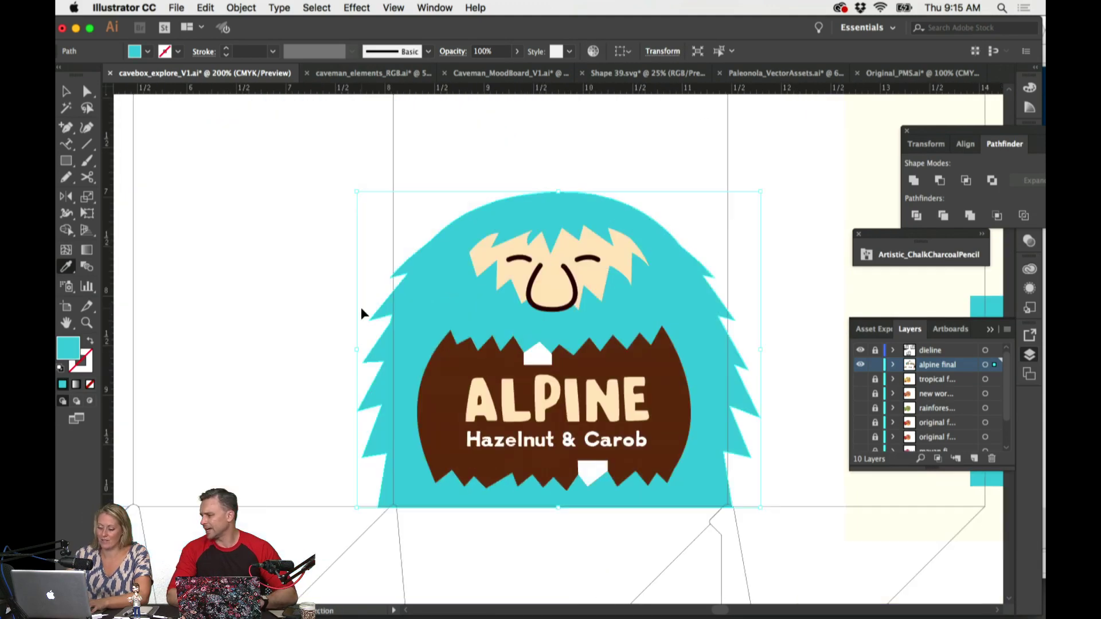
pyautogui.scroll(6, 361, 310)
pyautogui.press('a')
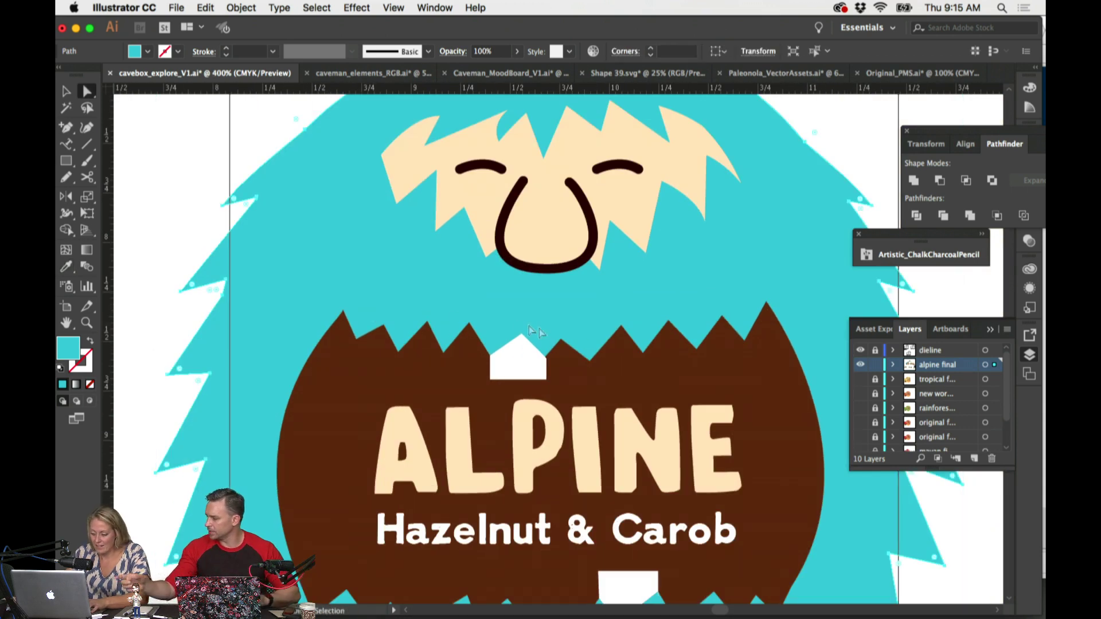
pyautogui.moveTo(519, 336)
pyautogui.mouseDown()
pyautogui.moveTo(518, 351)
pyautogui.moveTo(569, 329)
pyautogui.moveTo(521, 356)
pyautogui.mouseUp()
pyautogui.scroll(-3, 580, 319)
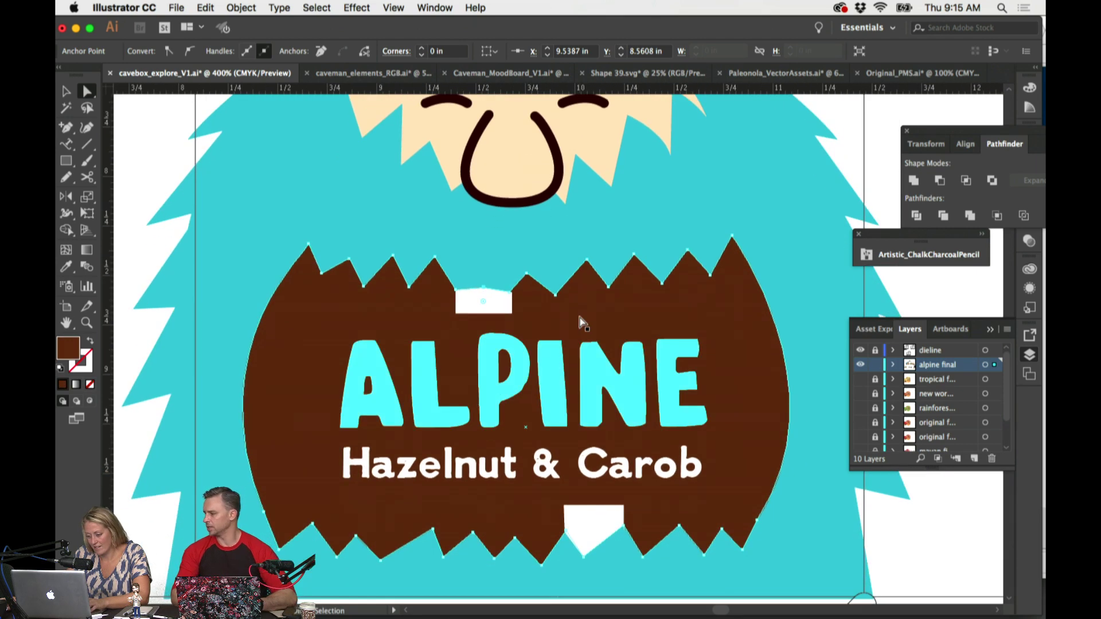
pyautogui.press('super+z')
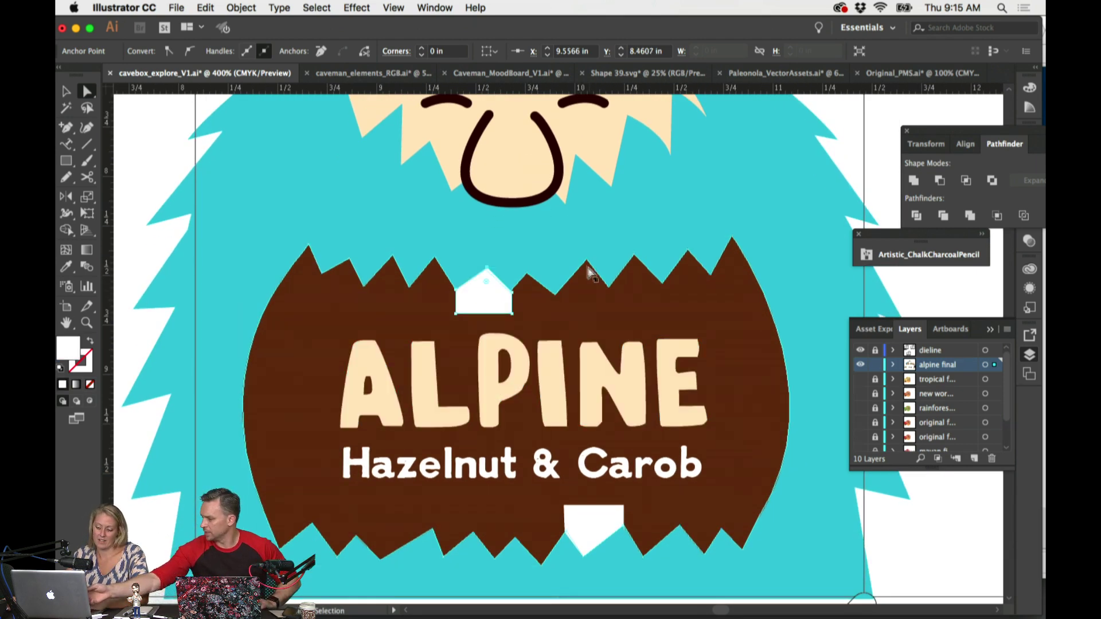
# Step: Examine the caveman head with its peach ALPINE lettering, white flavour text and white teeth
pyautogui.press('v')
pyautogui.click(585, 233)
pyautogui.hscroll(1, 585, 233)
pyautogui.hscroll(2, 585, 233)
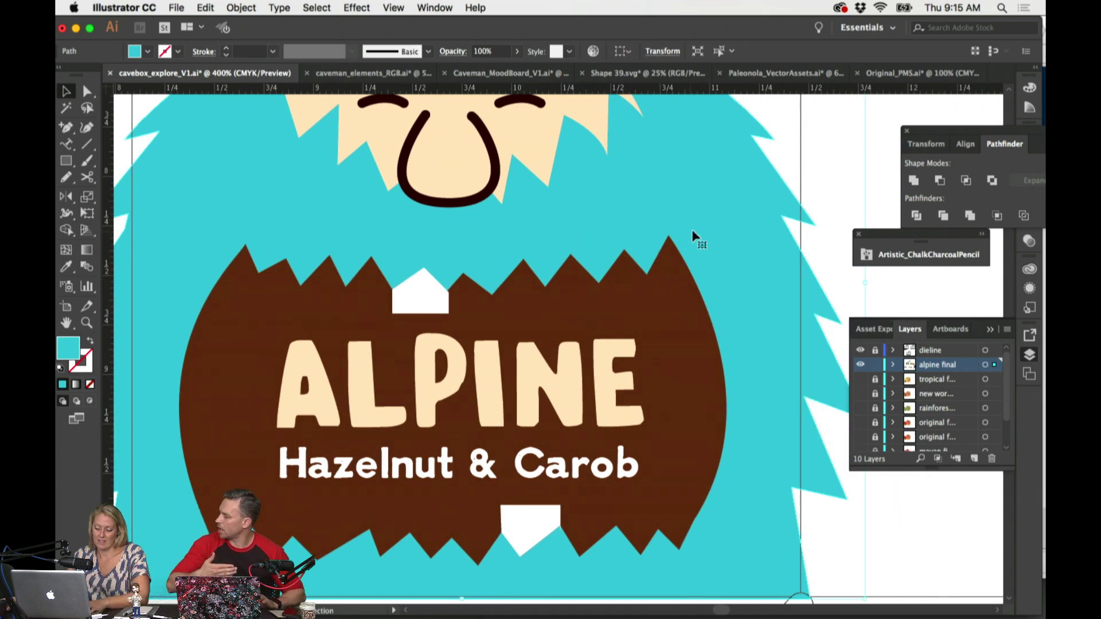
pyautogui.press('super+minus')
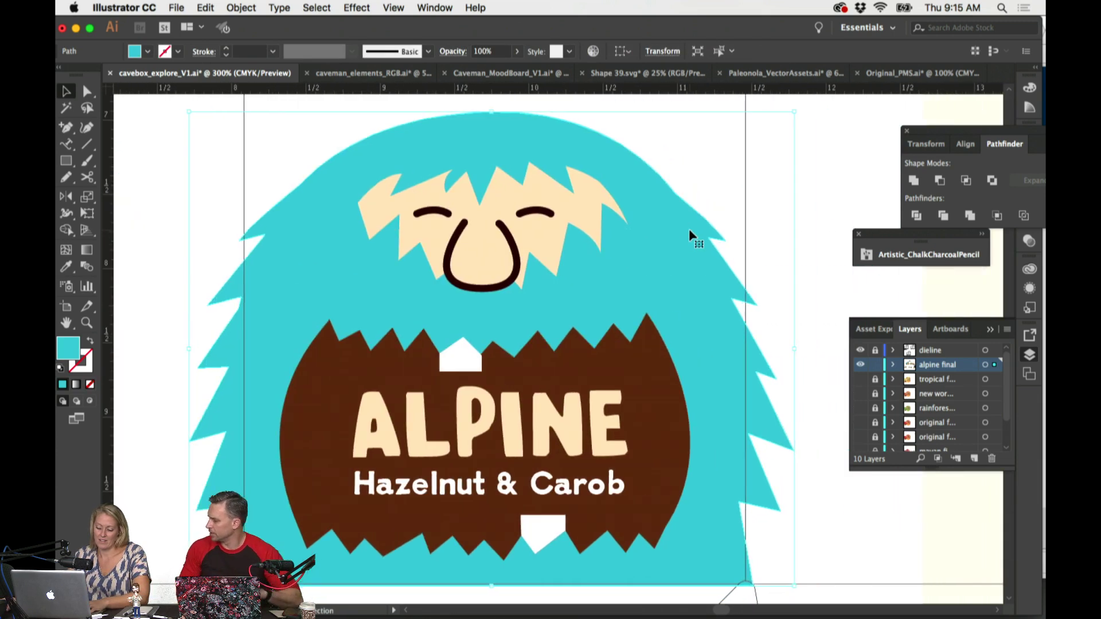
pyautogui.click(737, 207)
pyautogui.press('super+minus')
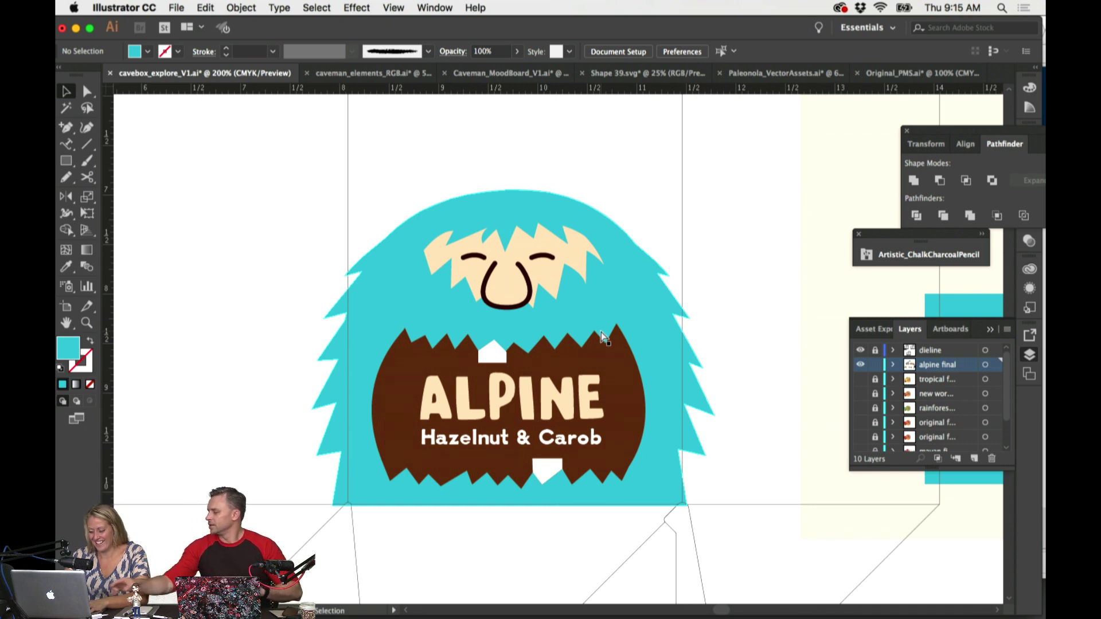
pyautogui.press('super+equal')
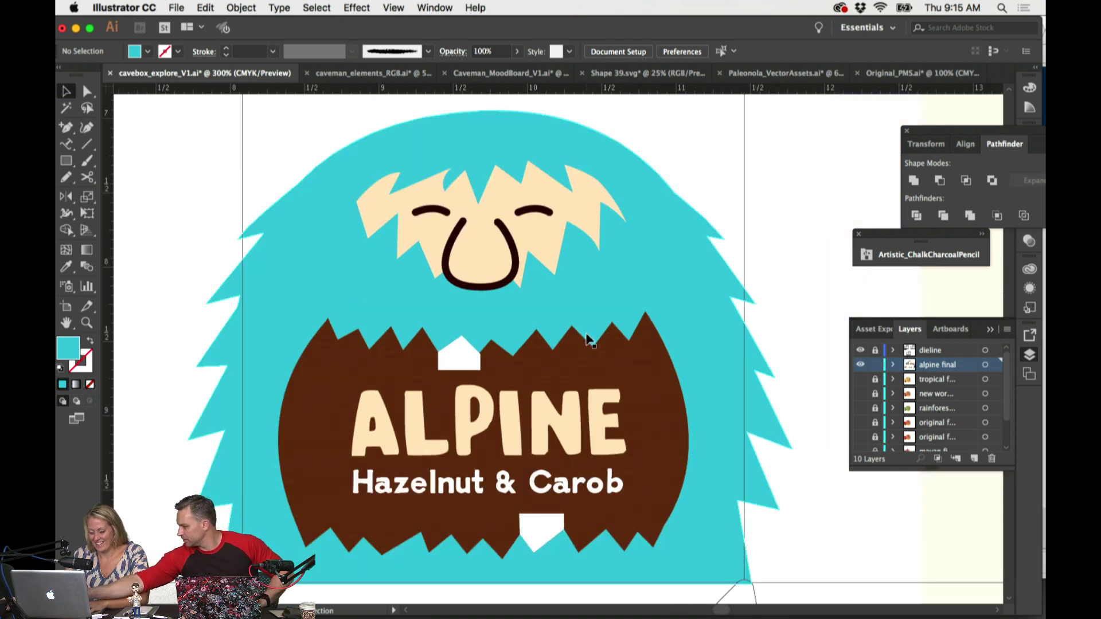
# Step: Examine the Alpine box front at a reduced scale, from the turquoise caveman head up to the brown CAVE MAN COOKIES logo
pyautogui.press('p')
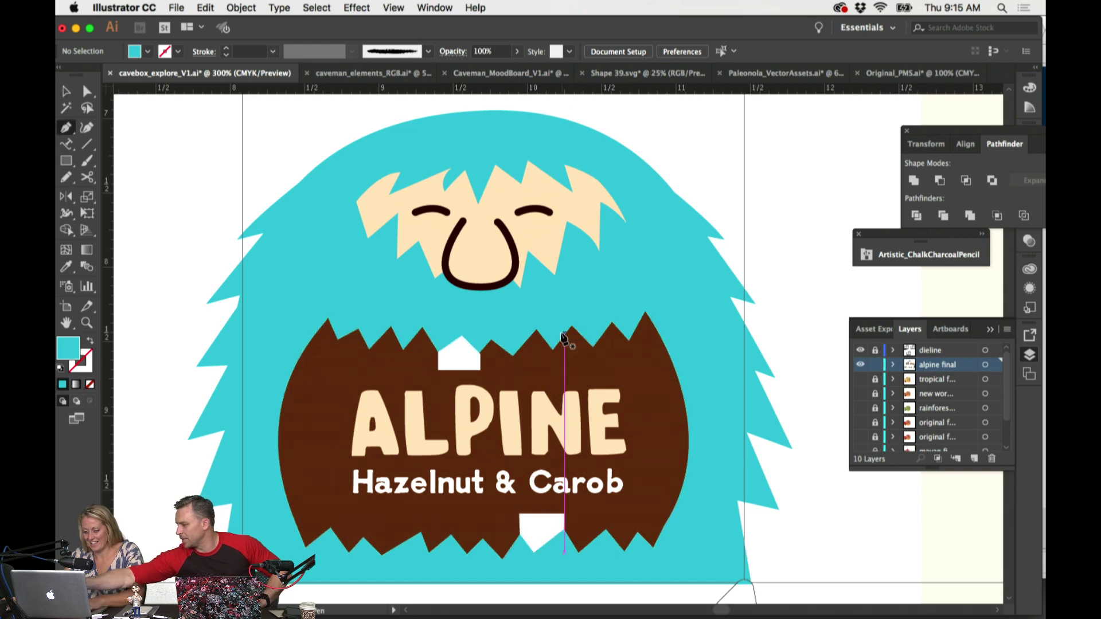
pyautogui.press('a')
pyautogui.click(670, 226)
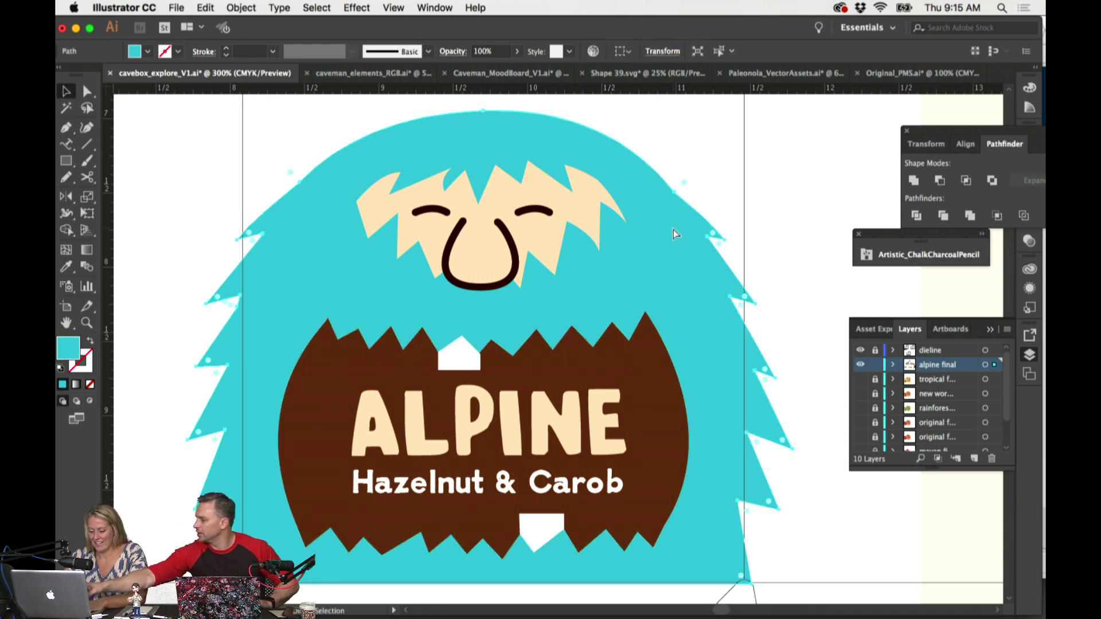
pyautogui.click(740, 179)
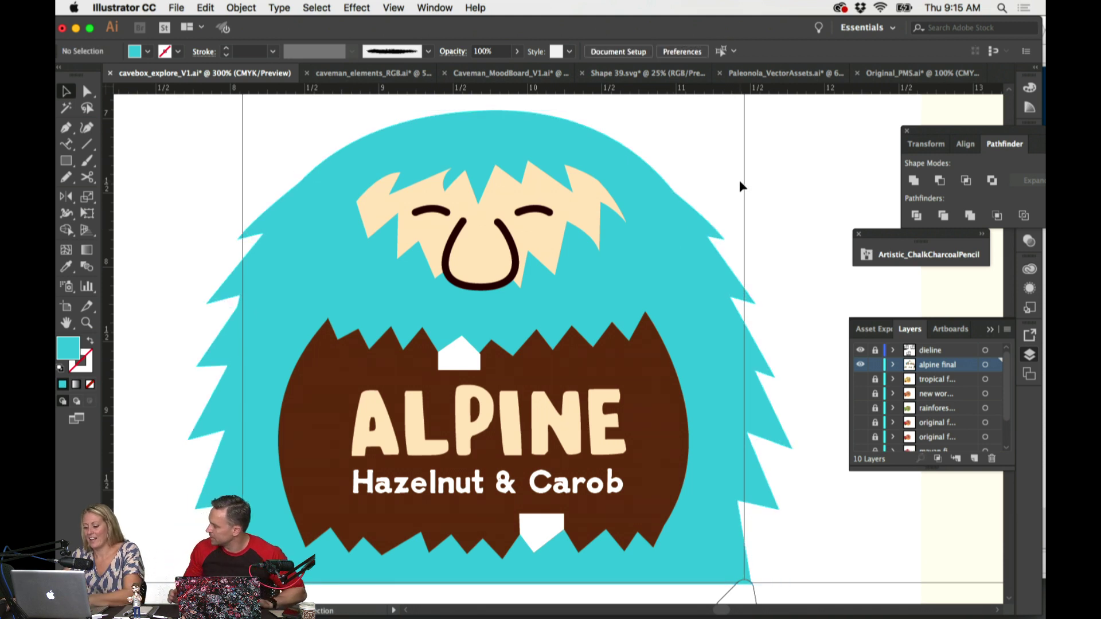
pyautogui.click(638, 259)
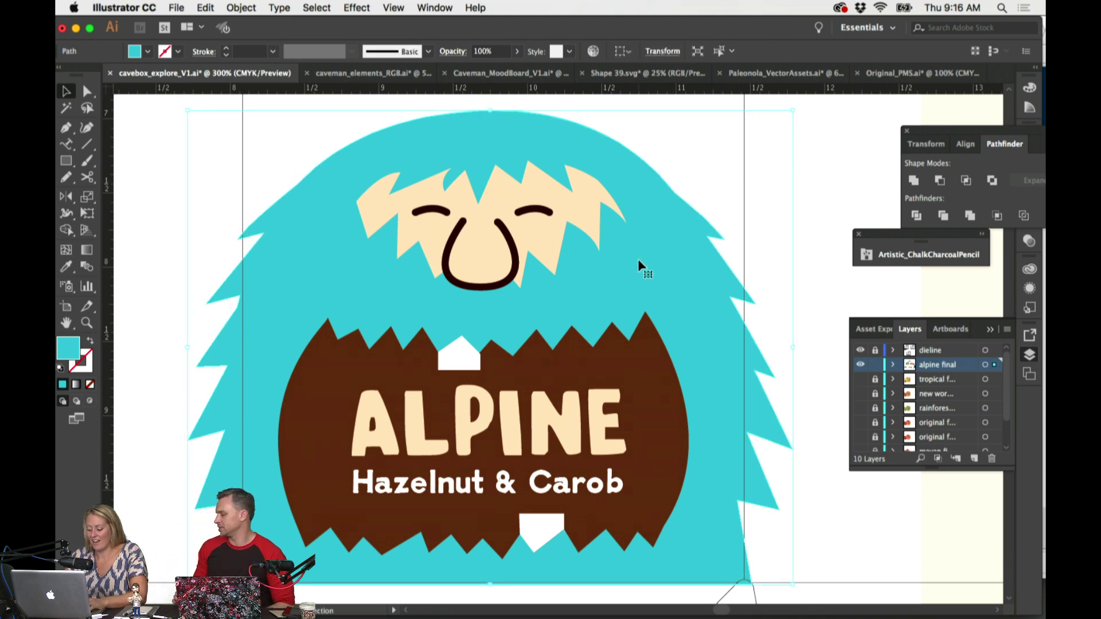
pyautogui.press('super+minus')
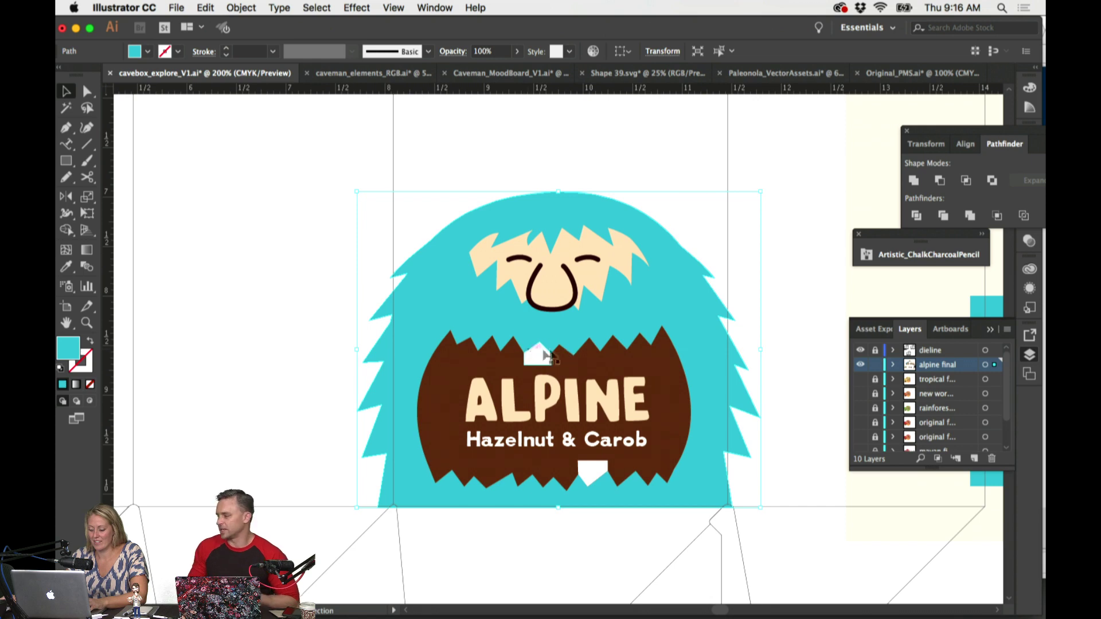
pyautogui.click(744, 167)
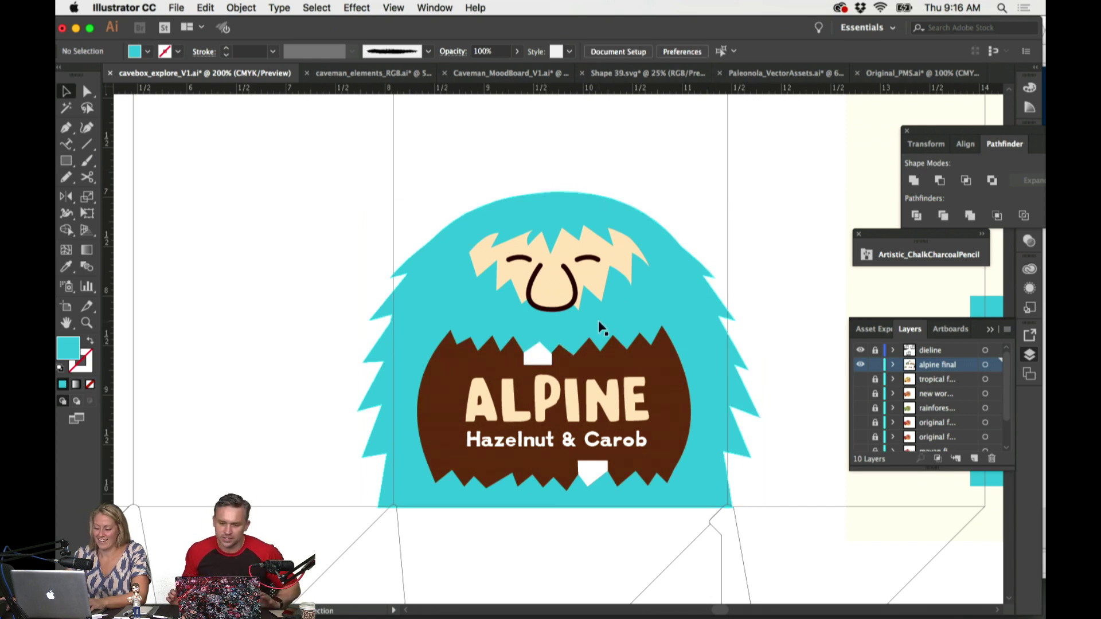
pyautogui.hscroll(3, 601, 328)
pyautogui.scroll(3, 615, 318)
pyautogui.press('super+minus')
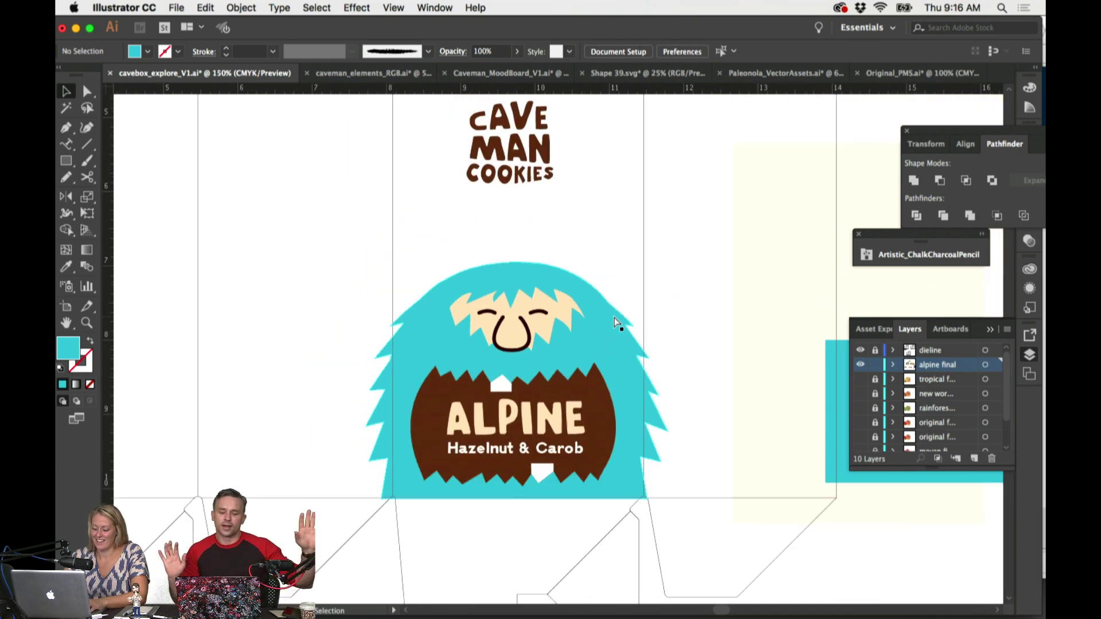
pyautogui.scroll(1, 615, 320)
pyautogui.scroll(3, 609, 319)
pyautogui.scroll(-2, 609, 320)
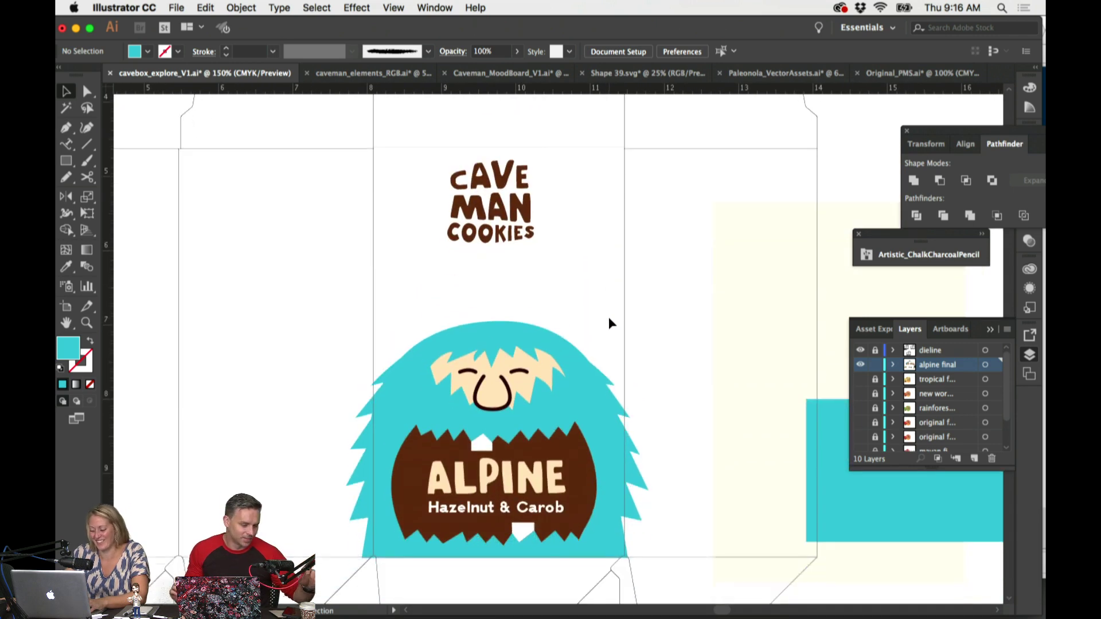
# Step: Fill the Hazelnut & Carob text with the peach colour sampled from the ALPINE artwork
pyautogui.click(537, 508)
pyautogui.press('i')
pyautogui.click(536, 379)
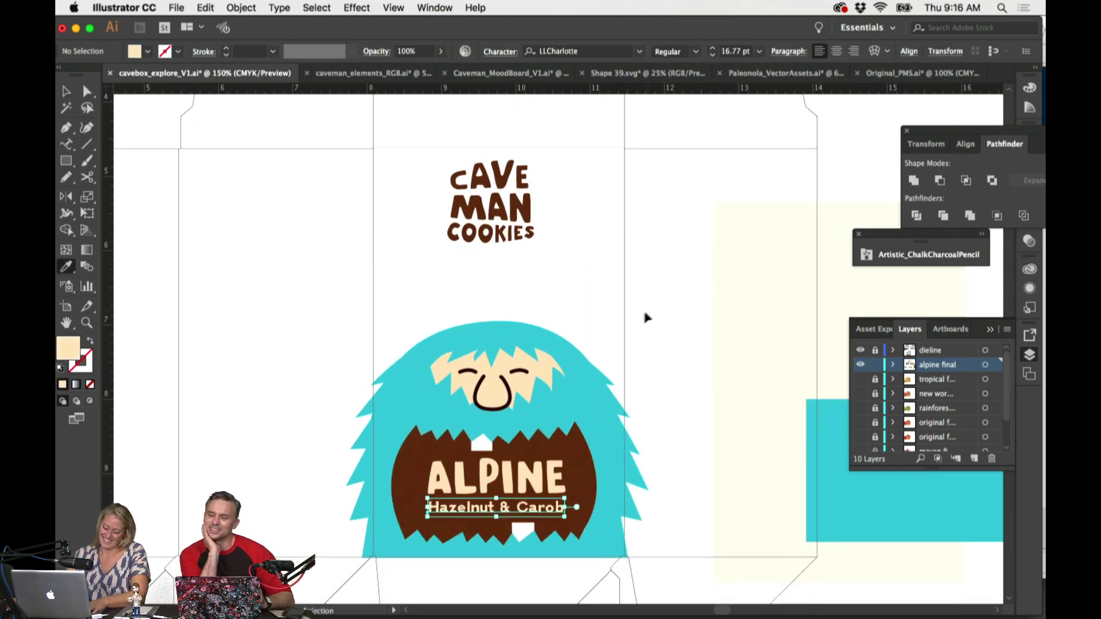
pyautogui.press('super+shift+a')
# Step: Draw a circle about 1.96 in across over the CAVE MAN COOKIES logo above the caveman head
pyautogui.scroll(-2, 649, 308)
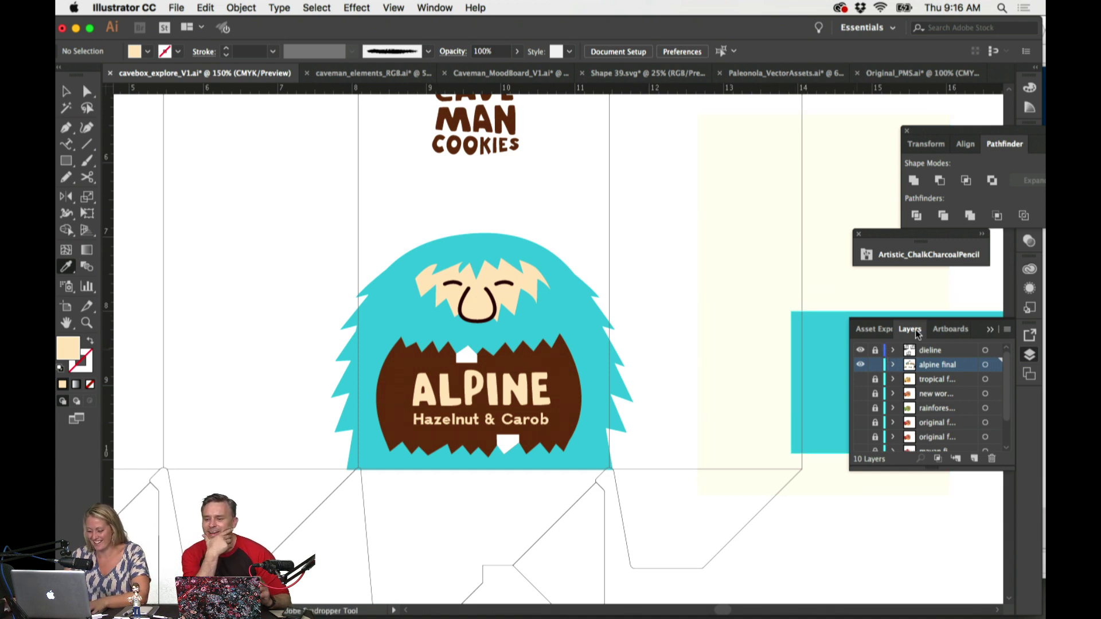
pyautogui.scroll(5, 596, 290)
pyautogui.hscroll(2, 620, 303)
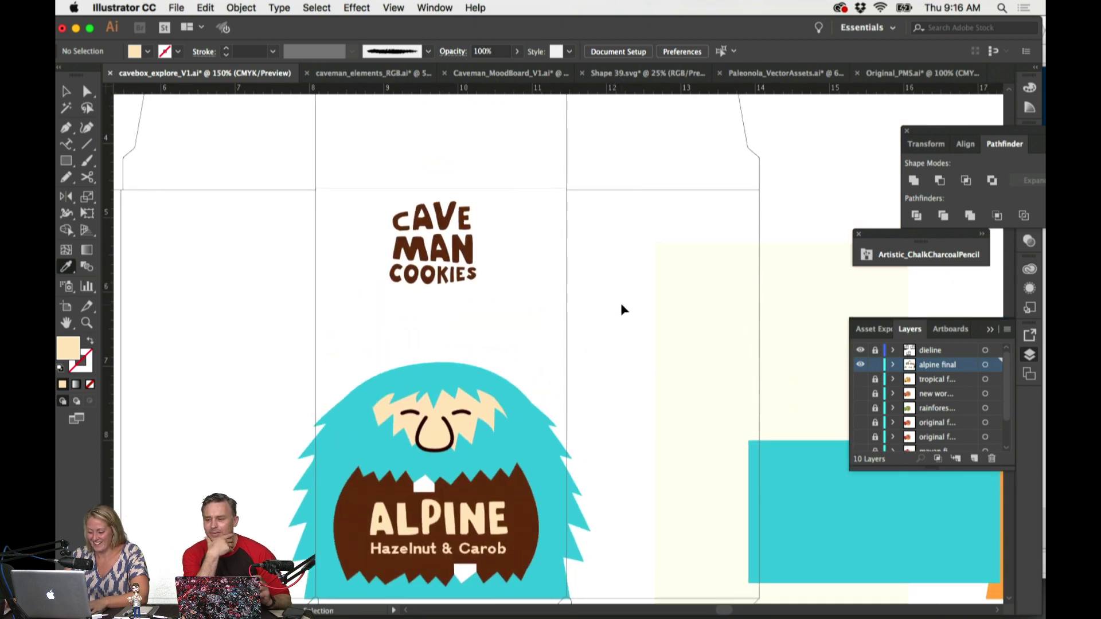
pyautogui.moveTo(67, 161); pyautogui.dragTo(115, 192)
pyautogui.moveTo(435, 247); pyautogui.dragTo(505, 292)
pyautogui.scroll(-2, 510, 292)
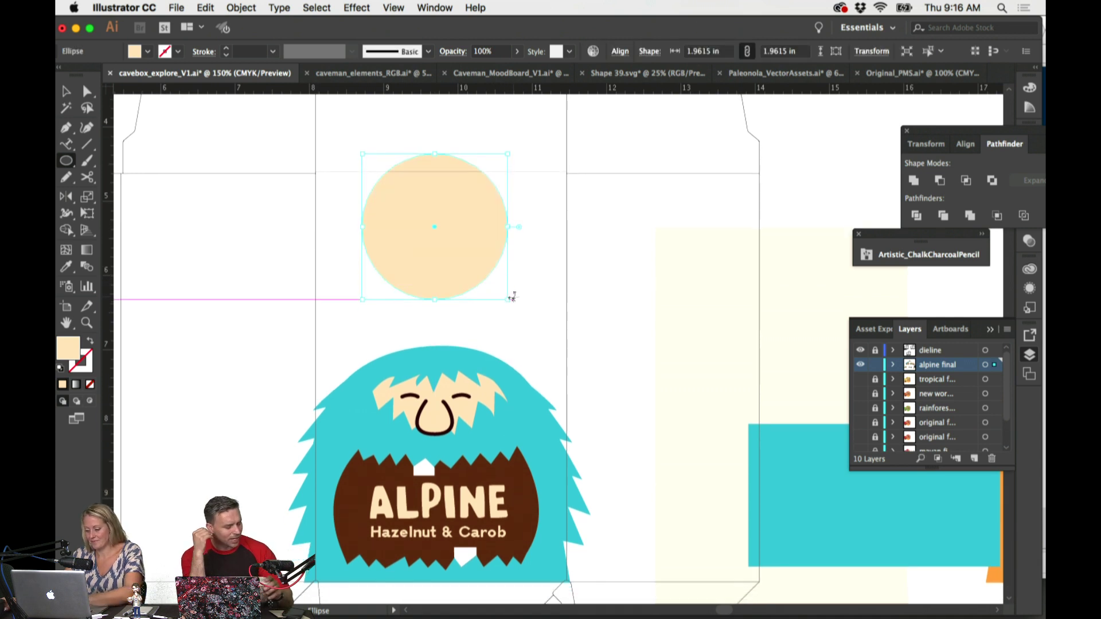
# Step: Fill the circle with the brown sampled from the caveman's mouth and send it behind the logo lettering
pyautogui.press('i')
pyautogui.click(521, 452)
pyautogui.click(241, 7)
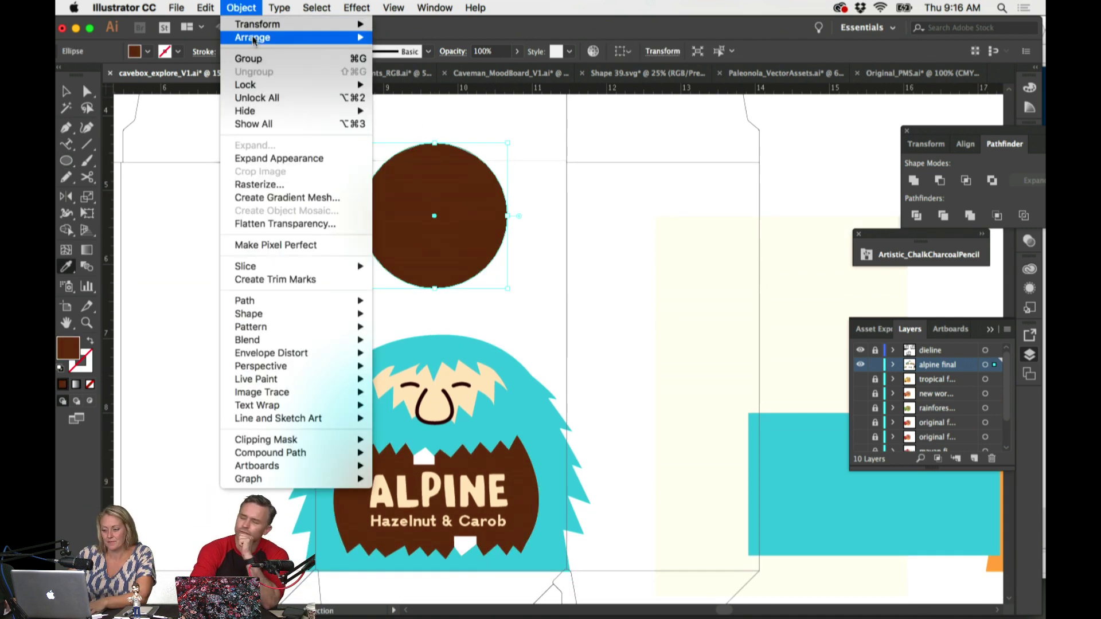
pyautogui.moveTo(255, 37)
pyautogui.click(414, 77)
pyautogui.press('super+shift+a')
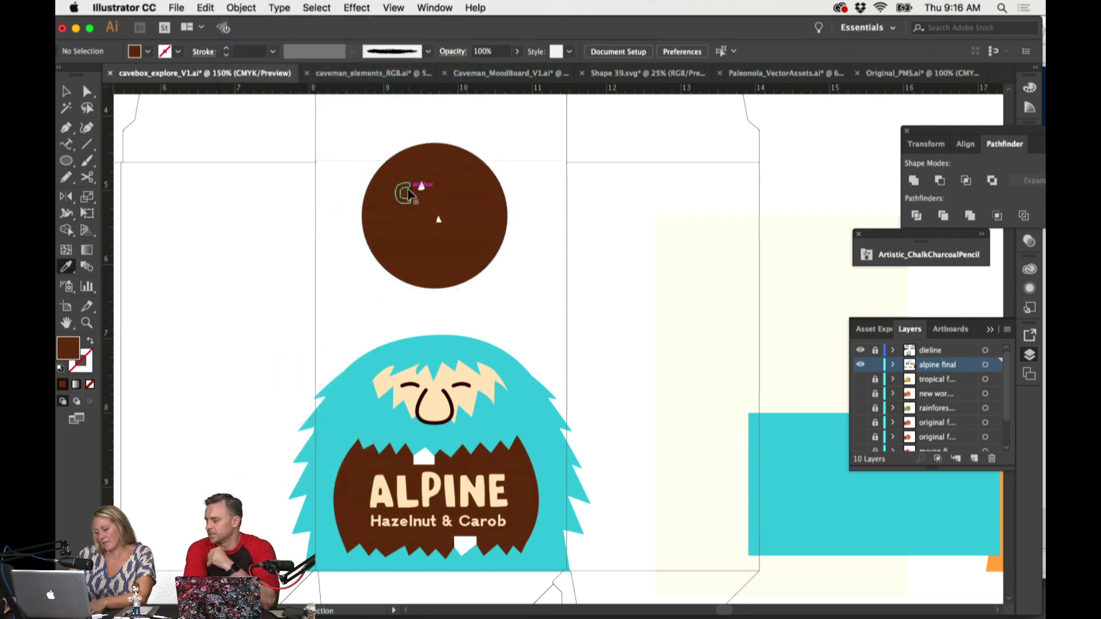
# Step: Fill the CAVE MAN lettering with the pale cream sampled from the neighbouring panel and the openings in its A's with the circle's brown
pyautogui.keyDown('super'); pyautogui.click(403, 196); pyautogui.keyUp('super')
pyautogui.click(701, 247)
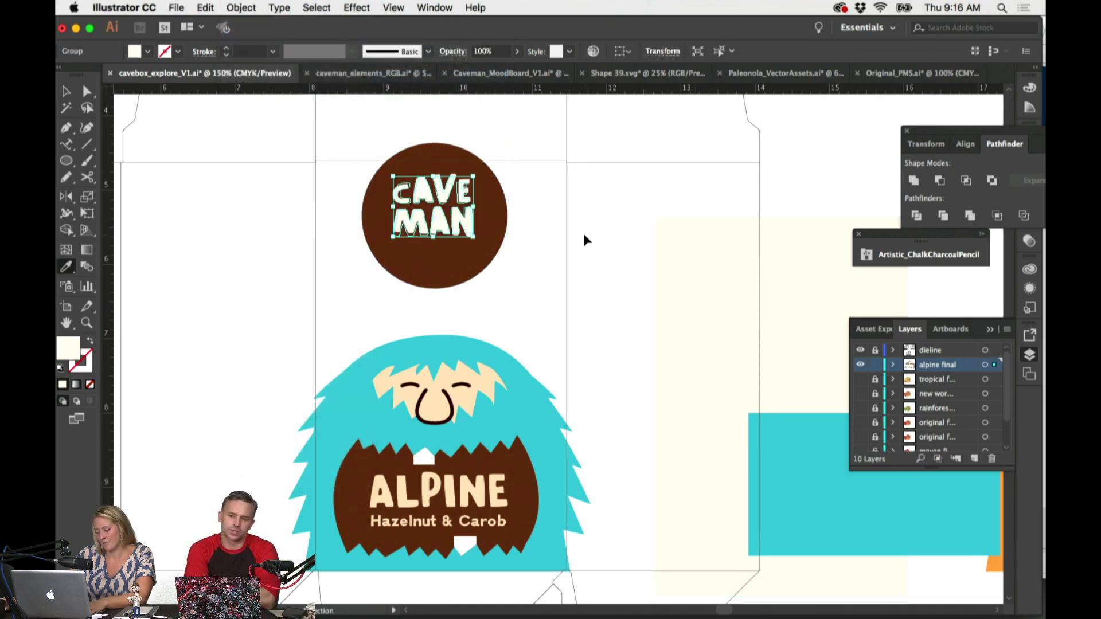
pyautogui.press('super+shift+a')
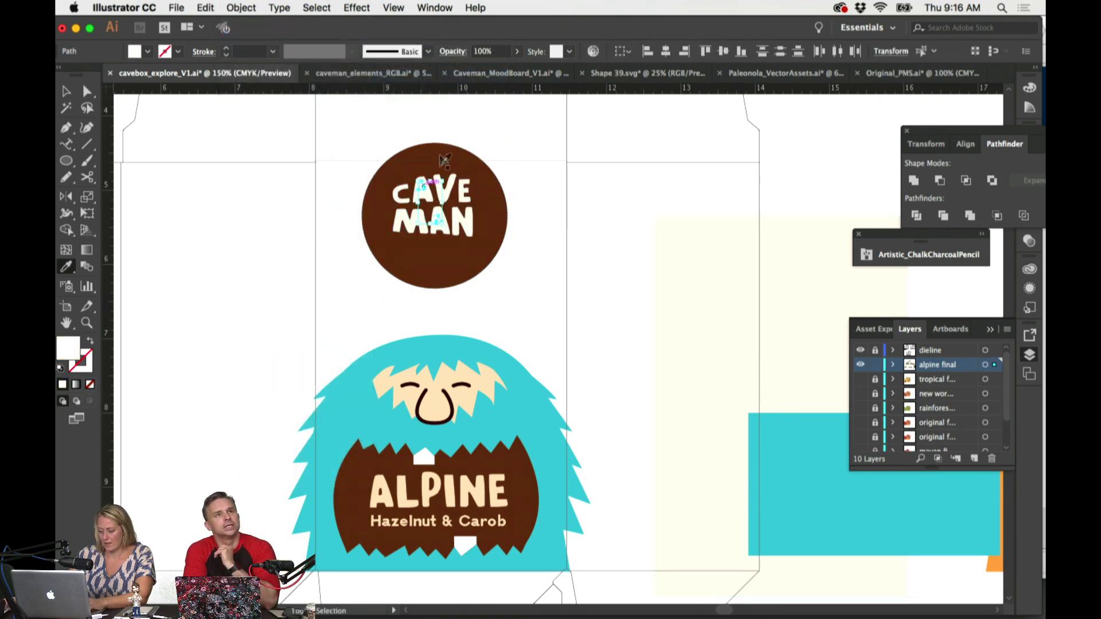
pyautogui.click(440, 169)
pyautogui.scroll(-3, 539, 152)
pyautogui.scroll(3, 539, 152)
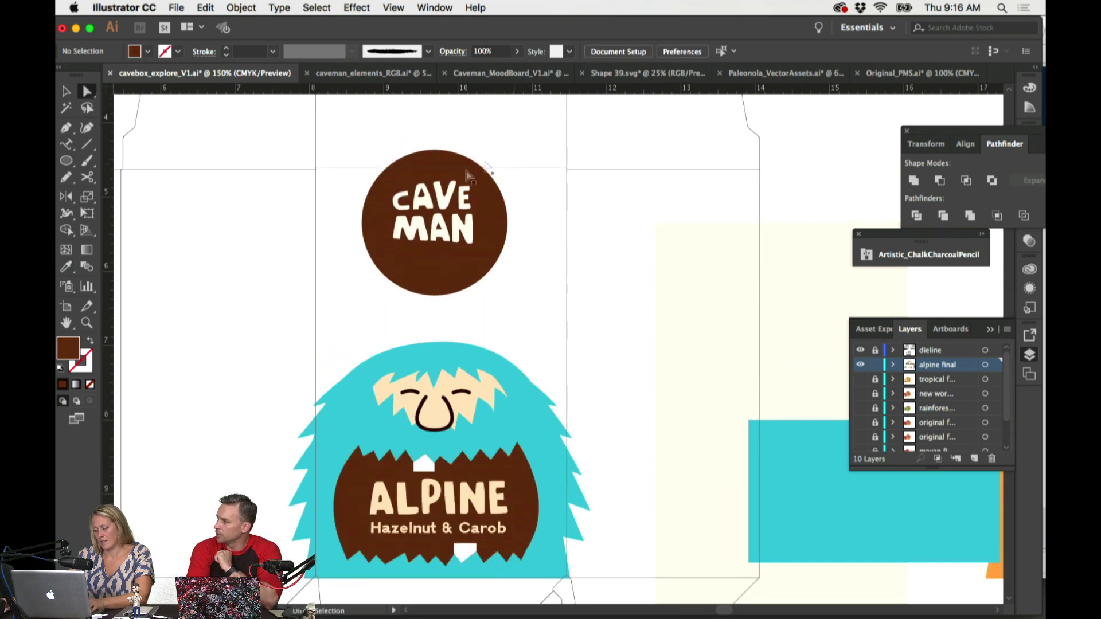
# Step: Try cutting off the upper half of the brown circle and widening the remaining half behind the logo lettering
pyautogui.press('a')
pyautogui.click(436, 151)
pyautogui.moveTo(436, 151); pyautogui.dragTo(489, 213)
pyautogui.moveTo(500, 192); pyautogui.dragTo(571, 196)
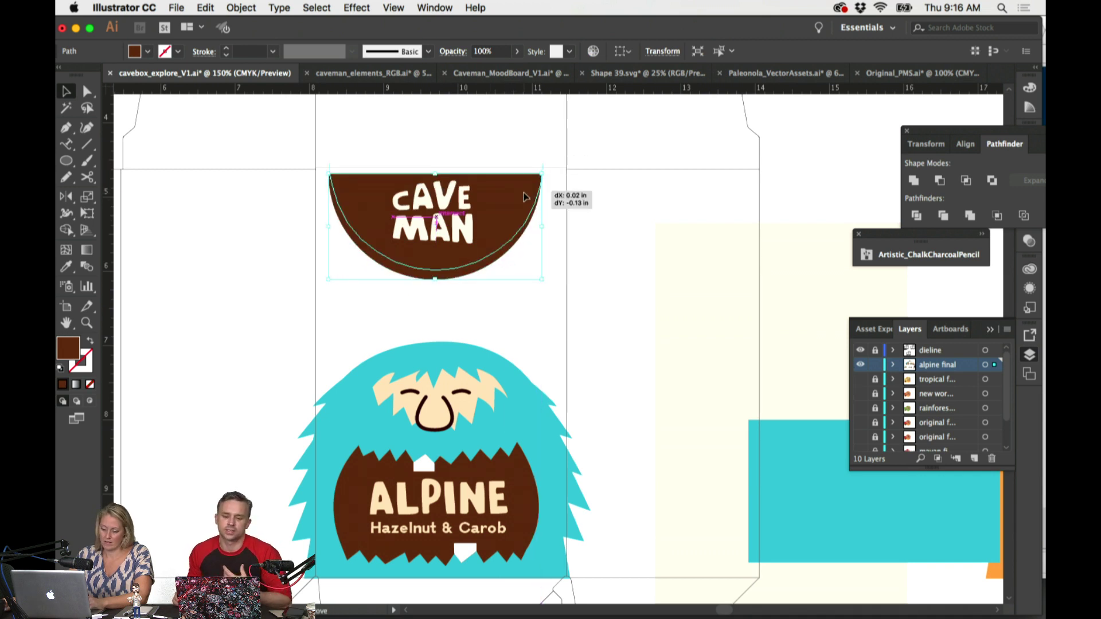
pyautogui.press('super+z')
pyautogui.press('super+z')
pyautogui.press('super+z')
pyautogui.press('super+z')
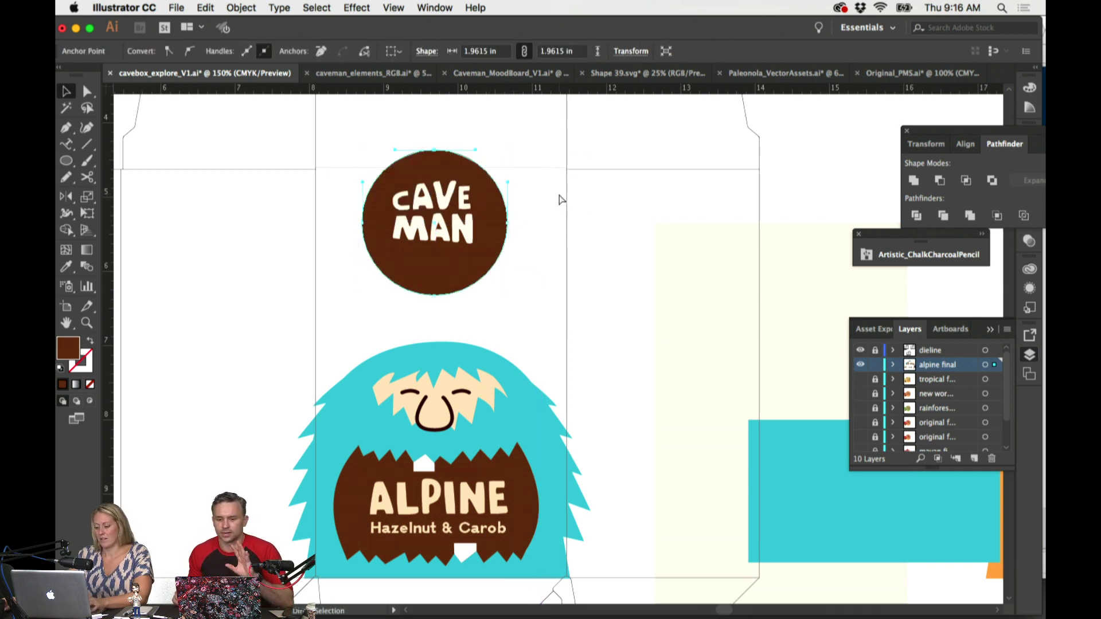
pyautogui.click(531, 236)
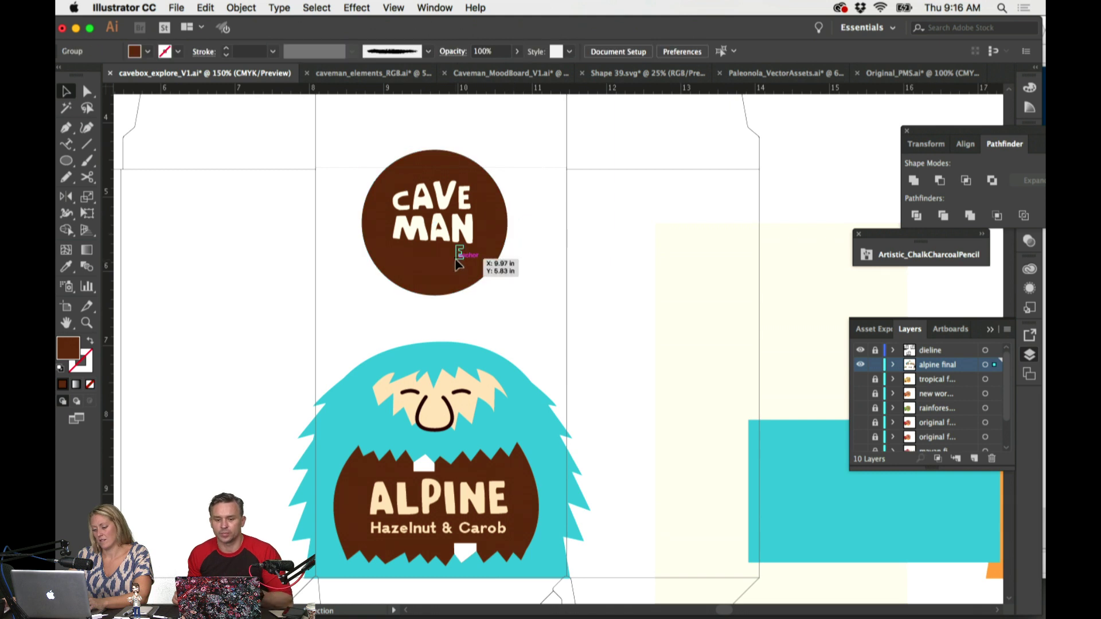
# Step: Fill the COOKIES lettering on the brown circle with the pale cream sampled from the neighbouring panel
pyautogui.click(457, 264)
pyautogui.press('i')
pyautogui.click(677, 236)
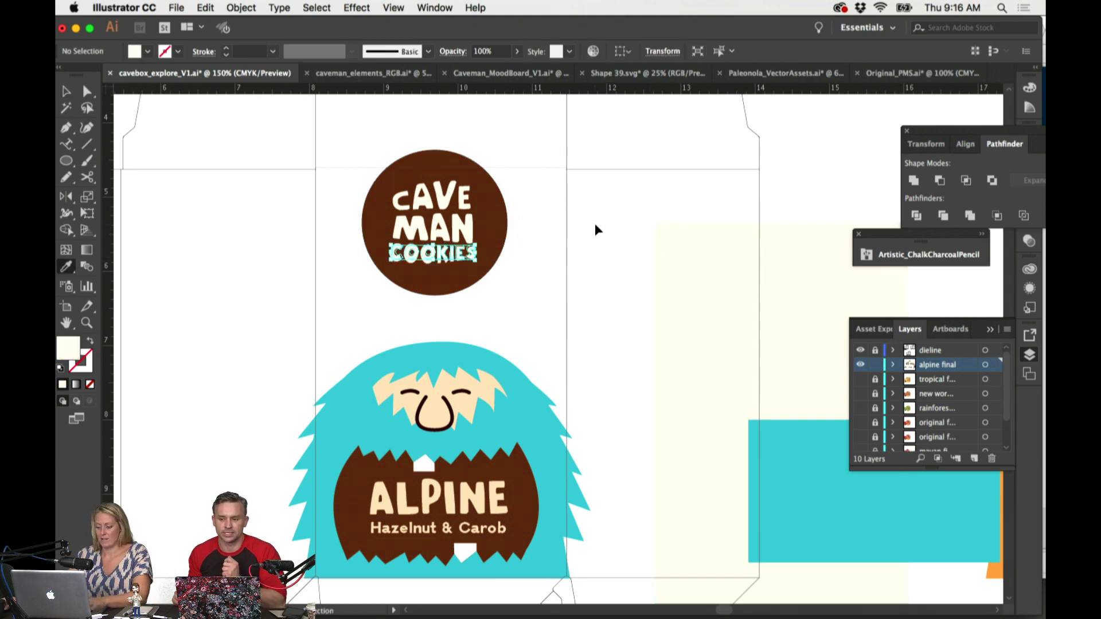
pyautogui.press('super+shift+a')
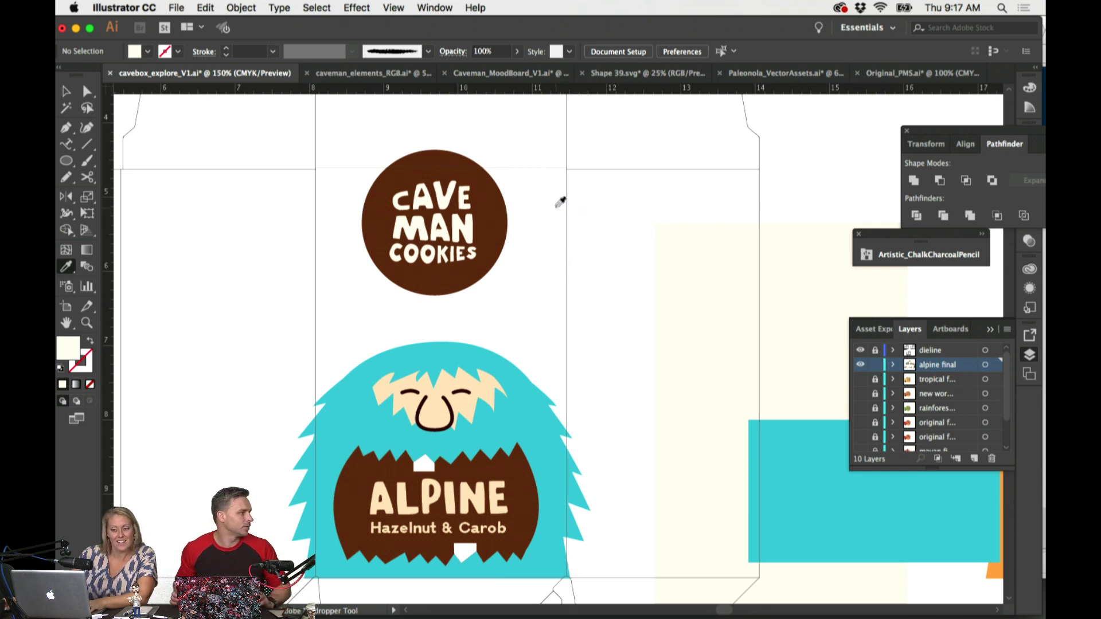
# Step: Add a slightly smaller concentric copy of the brown circle with no fill and a white (ffffff) outline
pyautogui.keyDown('super'); pyautogui.click(499, 195); pyautogui.keyUp('super')
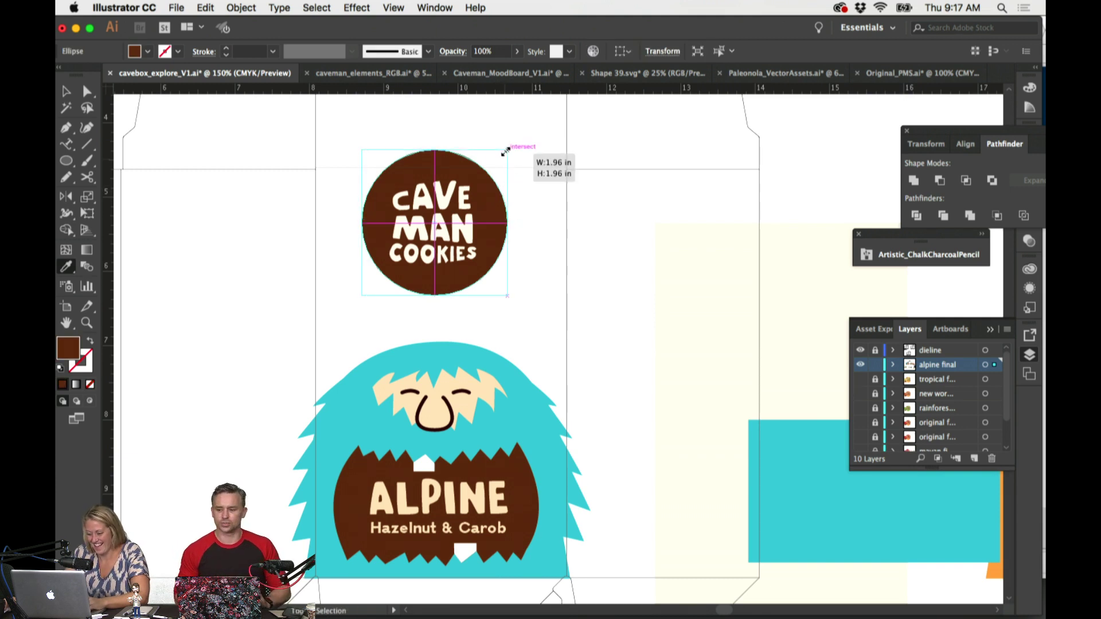
pyautogui.moveTo(505, 151); pyautogui.dragTo(503, 153)
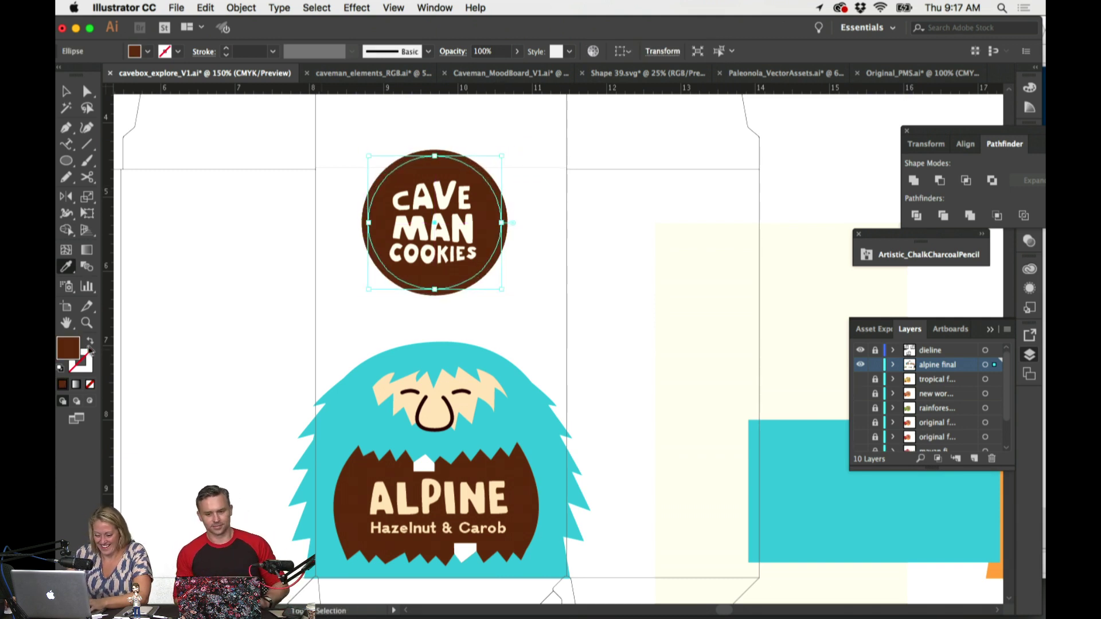
pyautogui.doubleClick(87, 368)
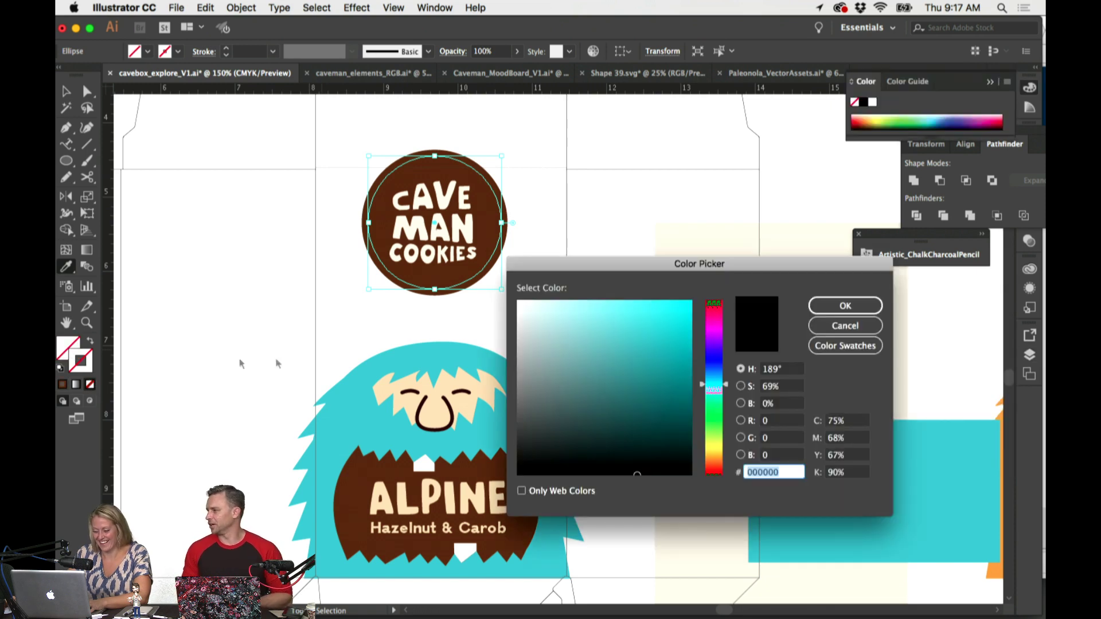
pyautogui.write('ffffff')
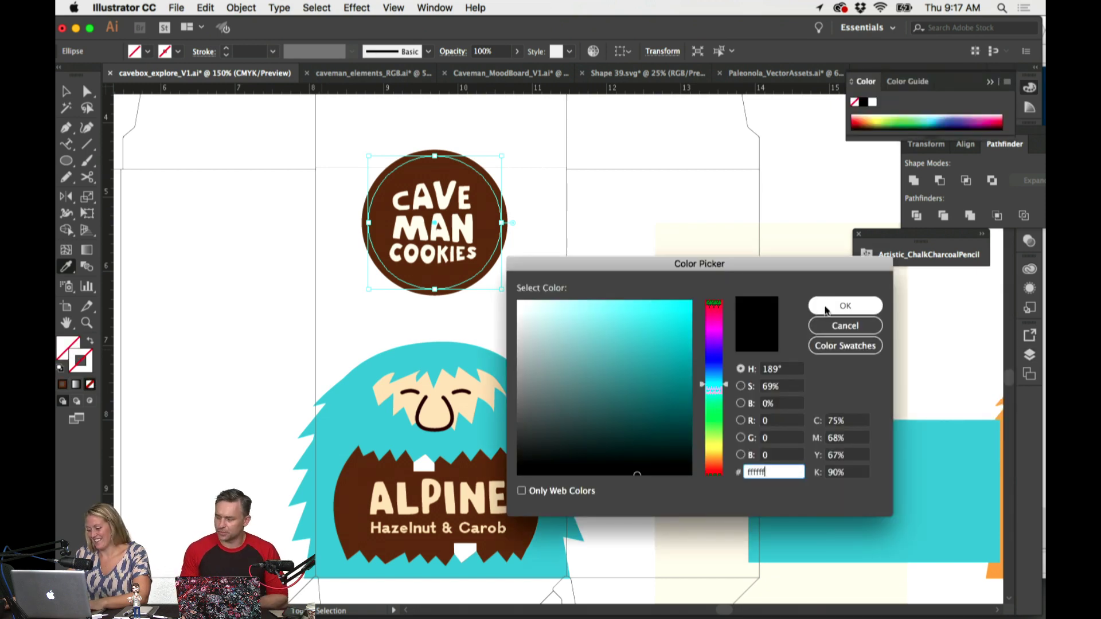
pyautogui.click(844, 306)
pyautogui.press('super+shift+a')
# Step: Shrink the whole round CAVE MAN COOKIES badge slightly and center it on the front panel, a little closer to the caveman head
pyautogui.scroll(1, 592, 264)
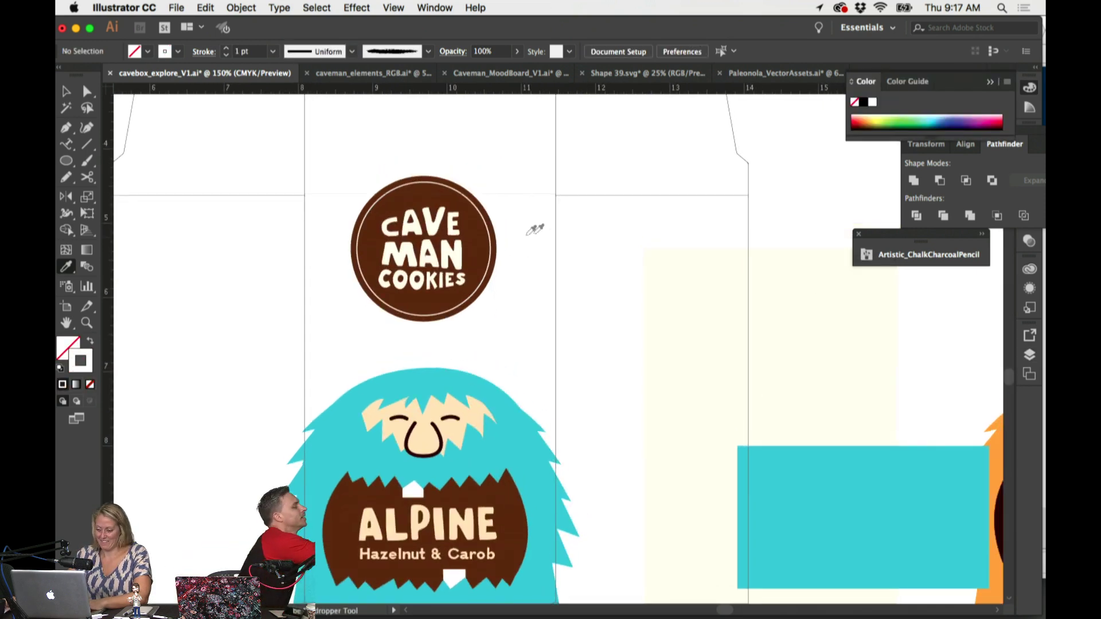
pyautogui.click(483, 318)
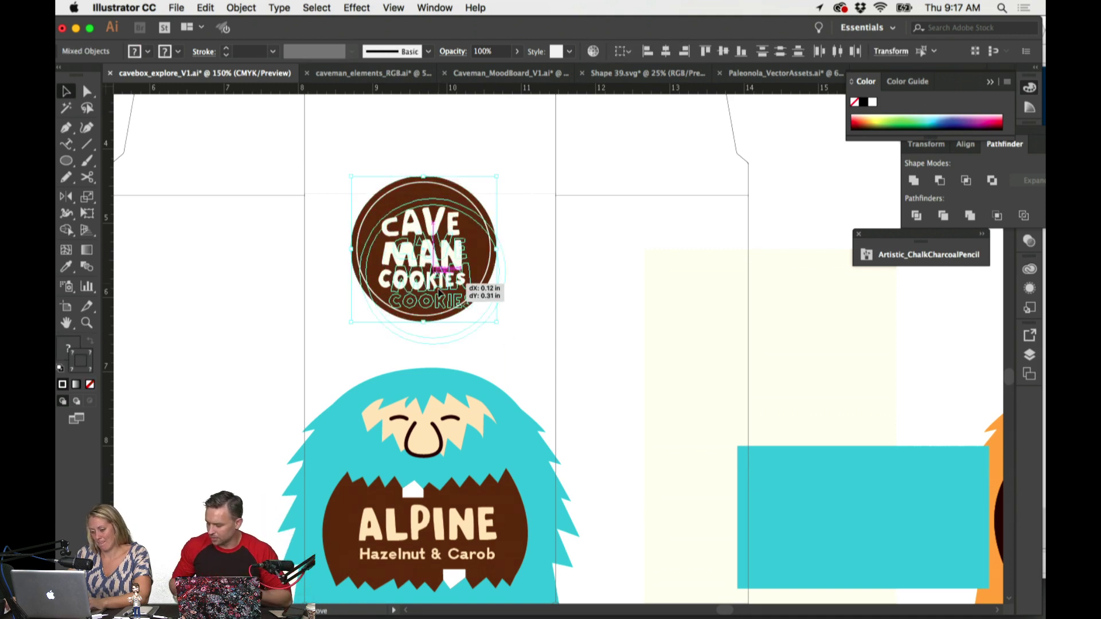
pyautogui.moveTo(478, 197); pyautogui.dragTo(519, 228)
pyautogui.click(533, 285)
pyautogui.scroll(-3, 535, 282)
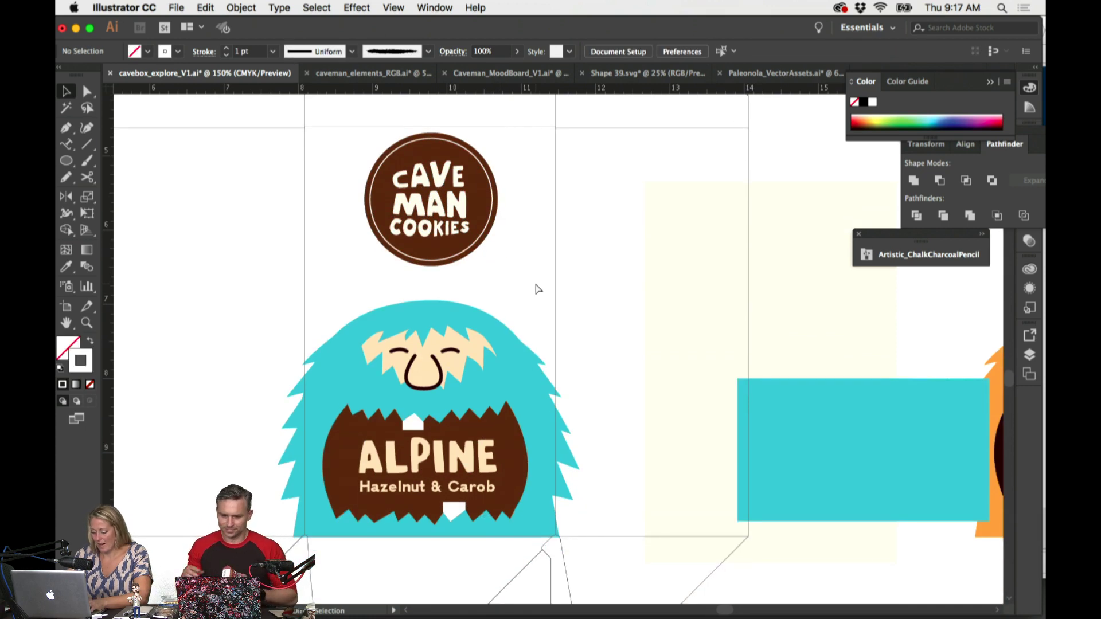
pyautogui.press('super+minus')
pyautogui.press('super+equal')
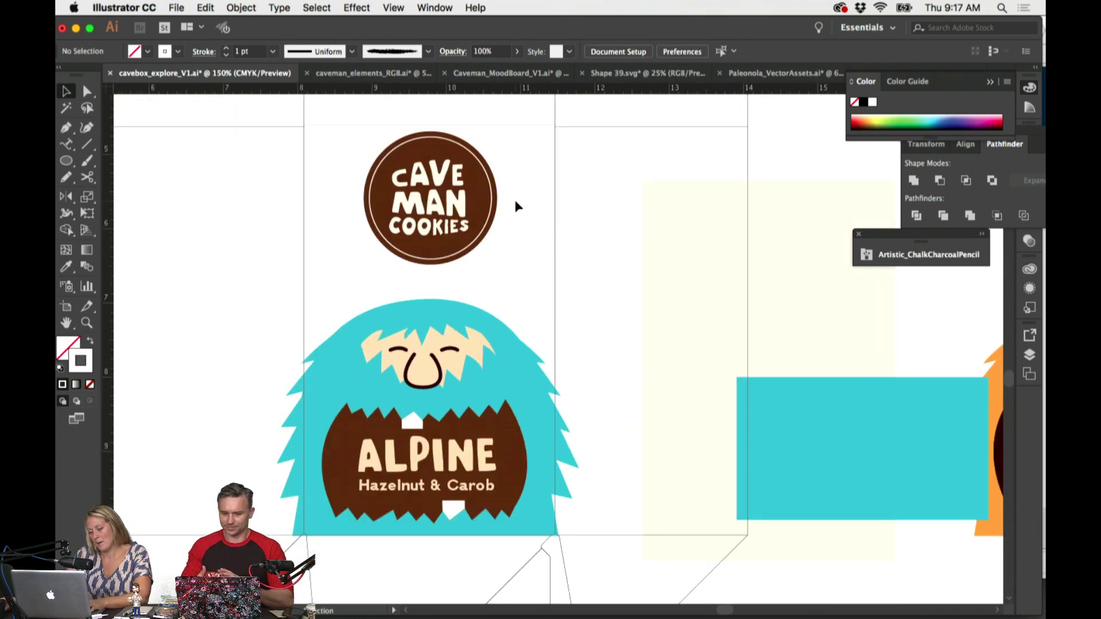
# Step: Look through the logo variants in the caveman_elements_RGB file and add the arched CAVEMAN COOKIES lettering to the selection
pyautogui.click(346, 72)
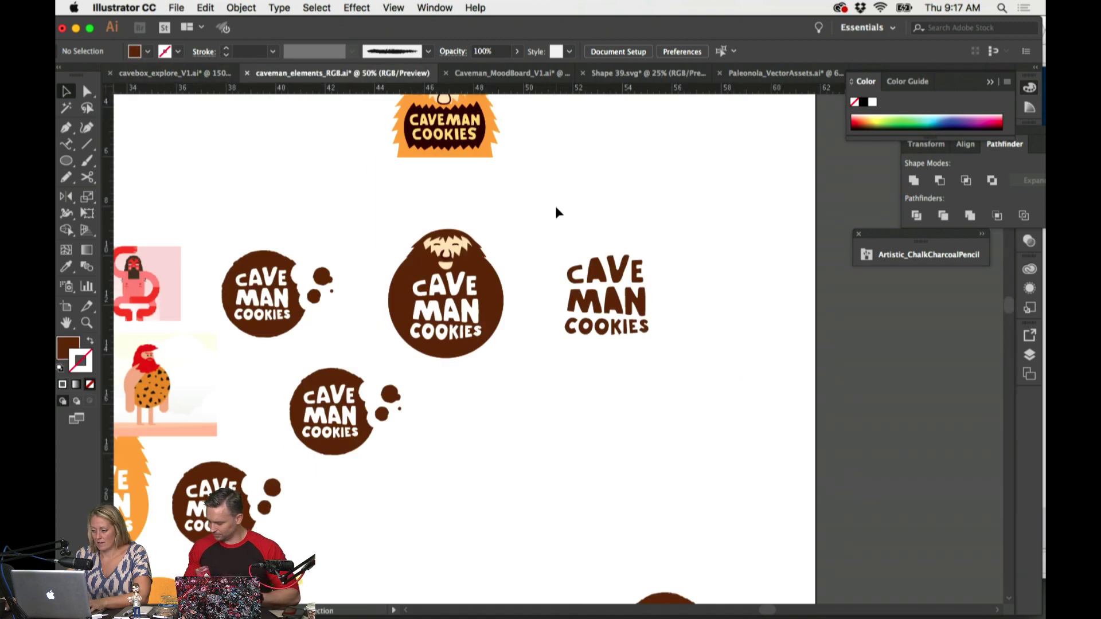
pyautogui.hscroll(-2, 560, 205)
pyautogui.hscroll(-10, 611, 233)
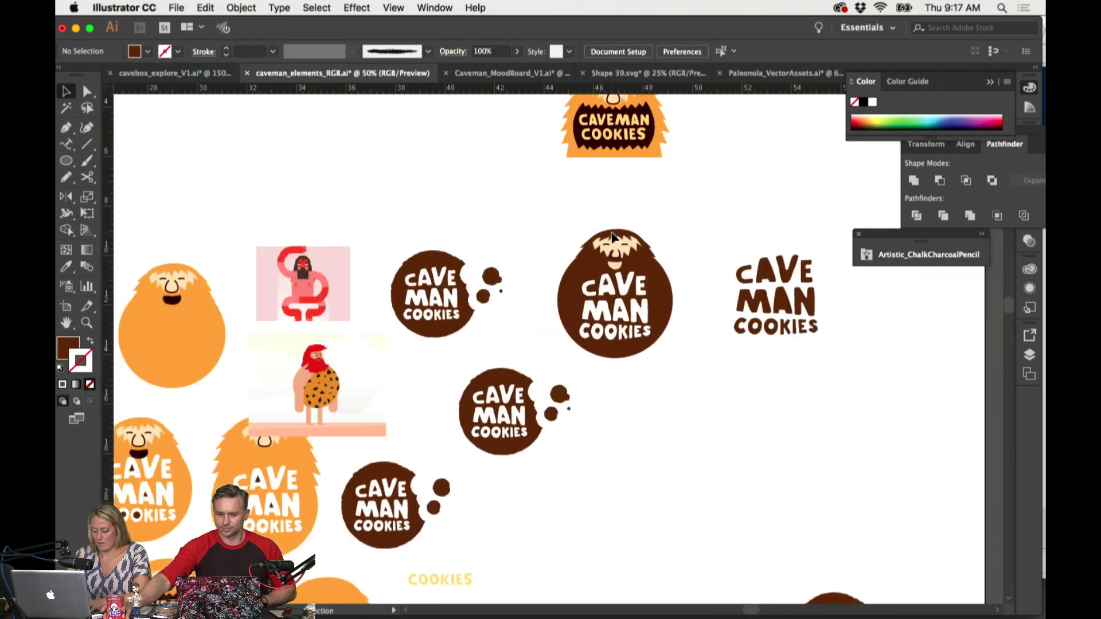
pyautogui.click(649, 129)
pyautogui.scroll(-15, 621, 182)
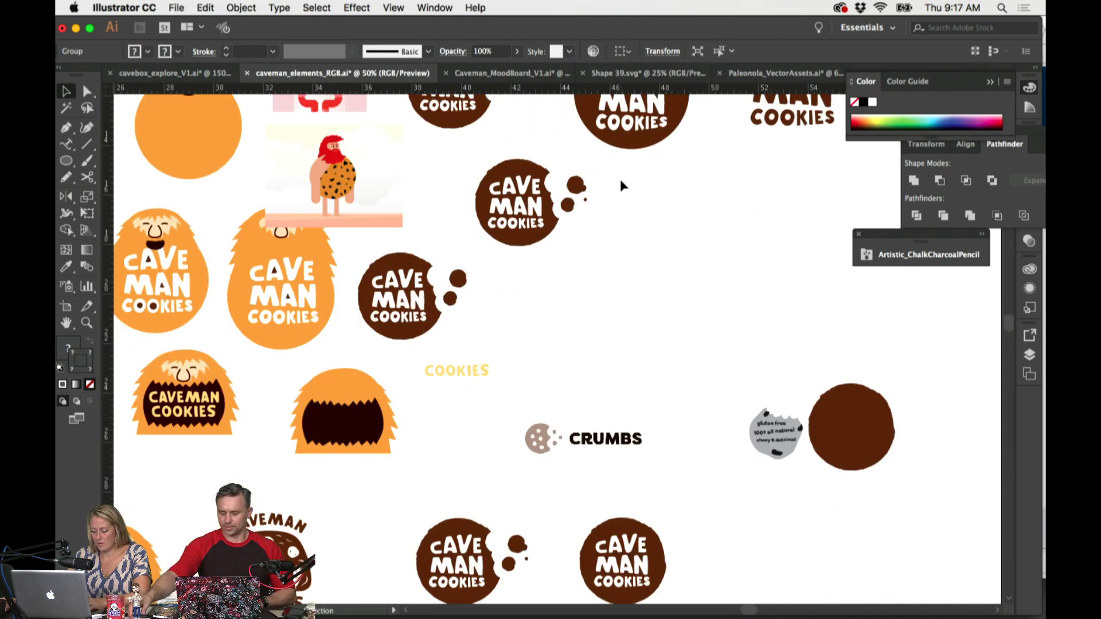
pyautogui.scroll(-8, 622, 186)
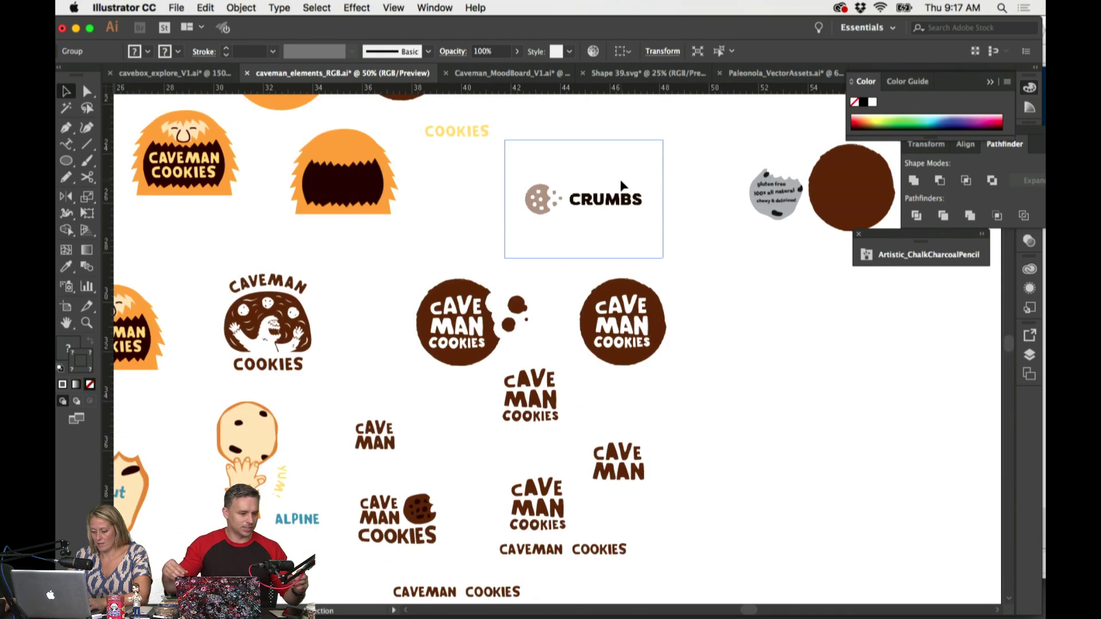
pyautogui.scroll(-2, 588, 460)
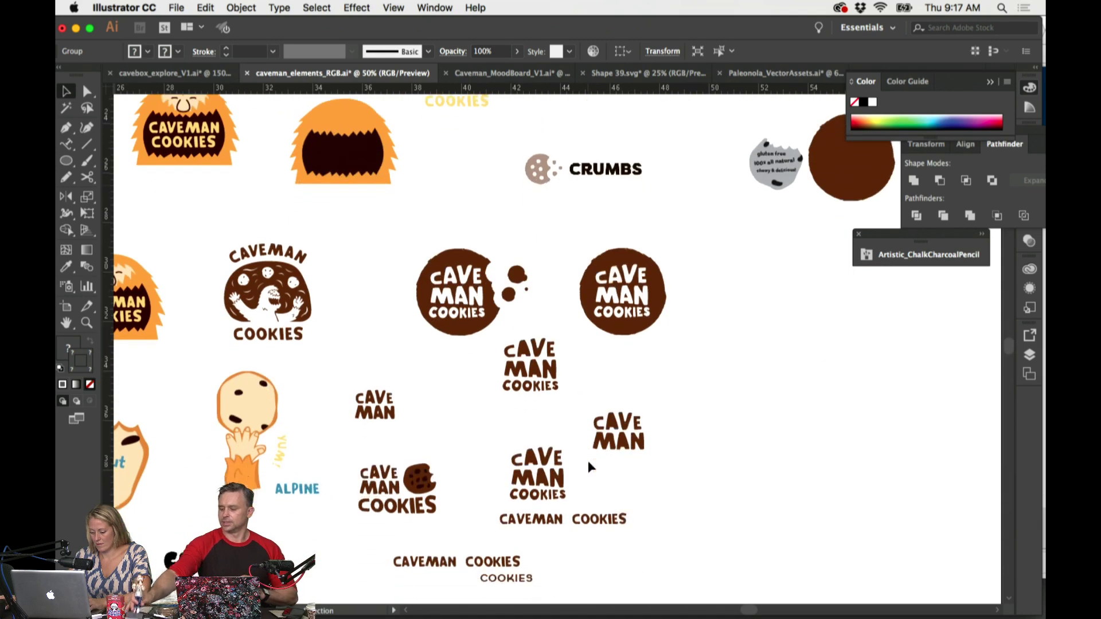
pyautogui.scroll(-3, 589, 465)
pyautogui.click(511, 525)
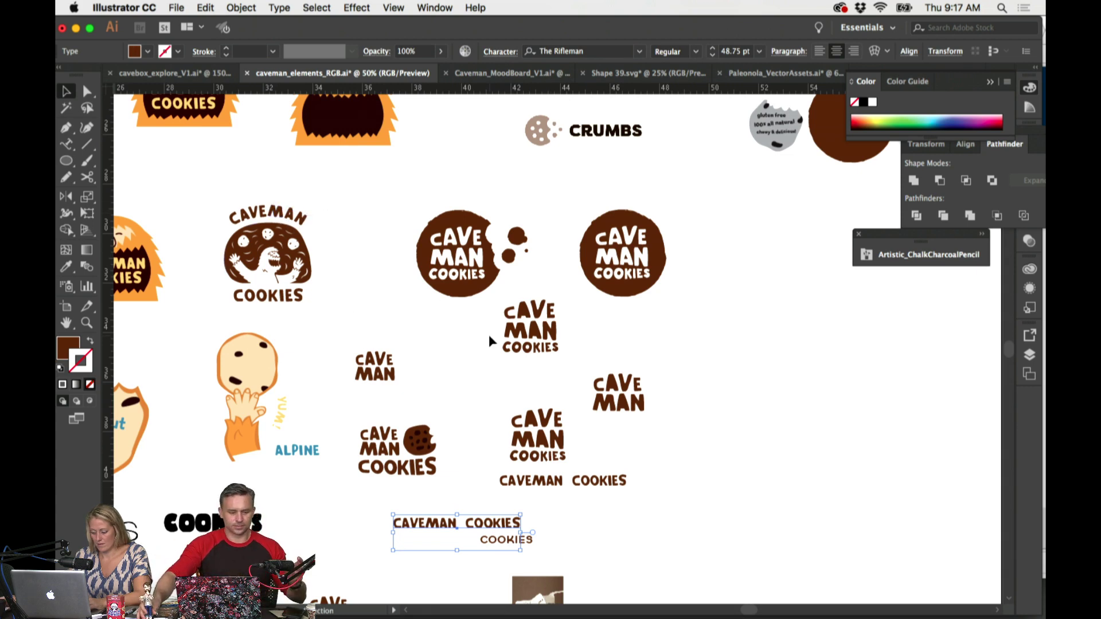
pyautogui.scroll(-8, 467, 359)
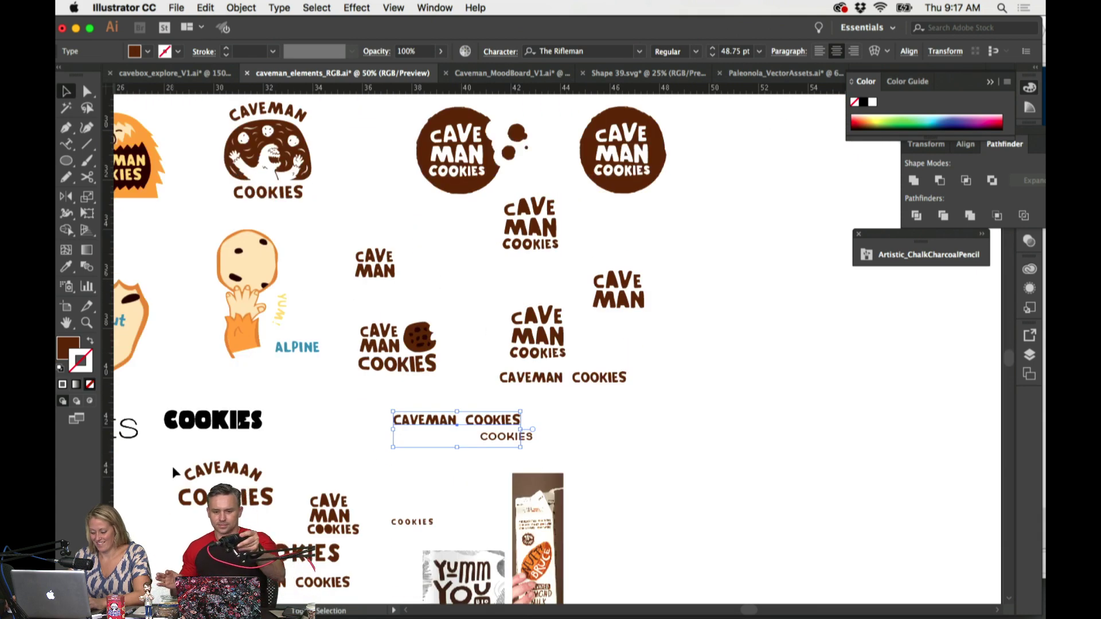
pyautogui.keyDown('shift'); pyautogui.click(220, 475); pyautogui.keyUp('shift')
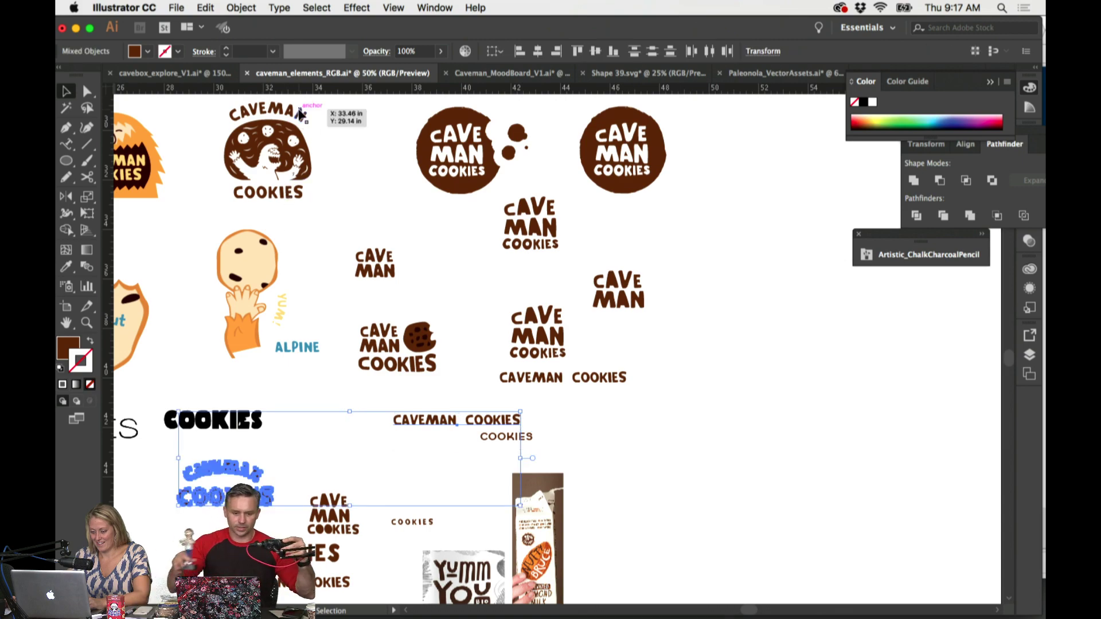
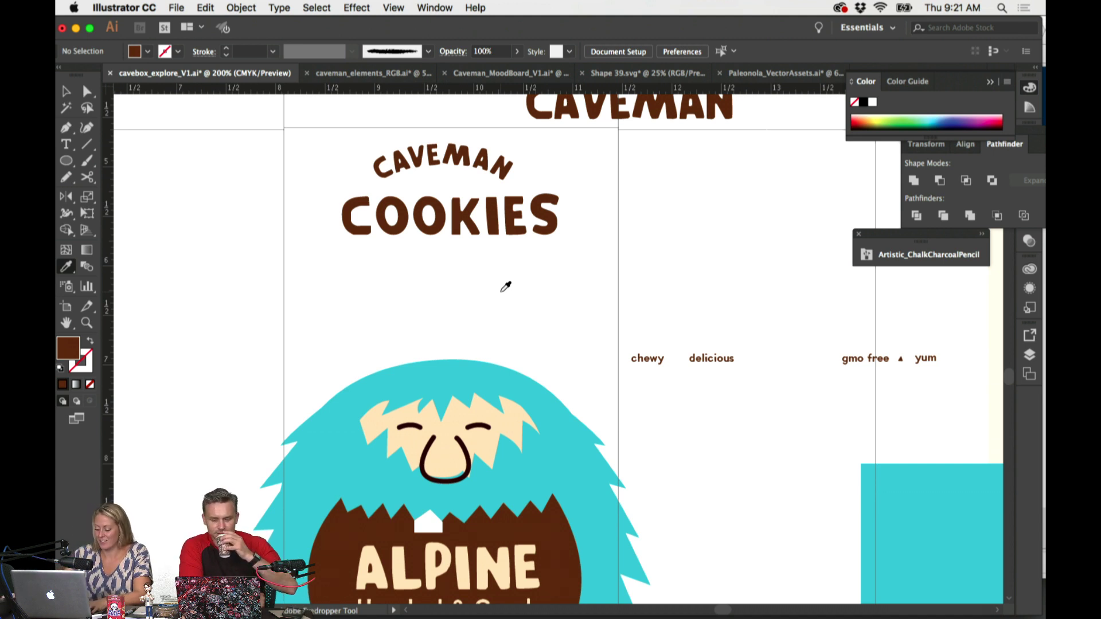
# Step: Place a separate copy of the small "gmo free" text under the COOKIES lettering and enlarge it to 12.66 pt
pyautogui.press('super+minus')
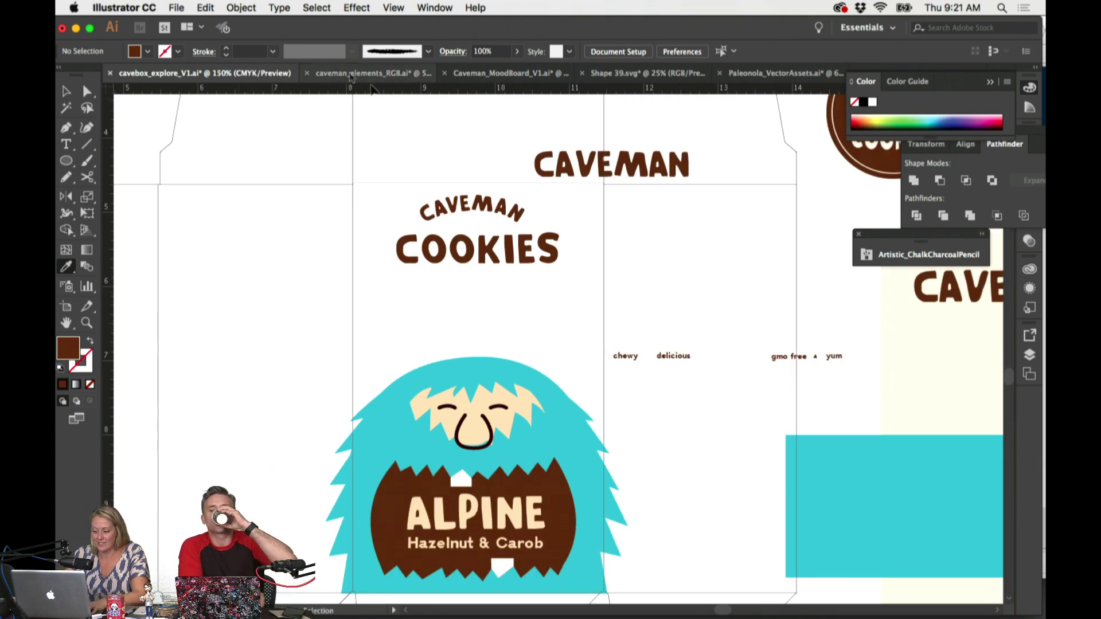
pyautogui.hscroll(2, 706, 353)
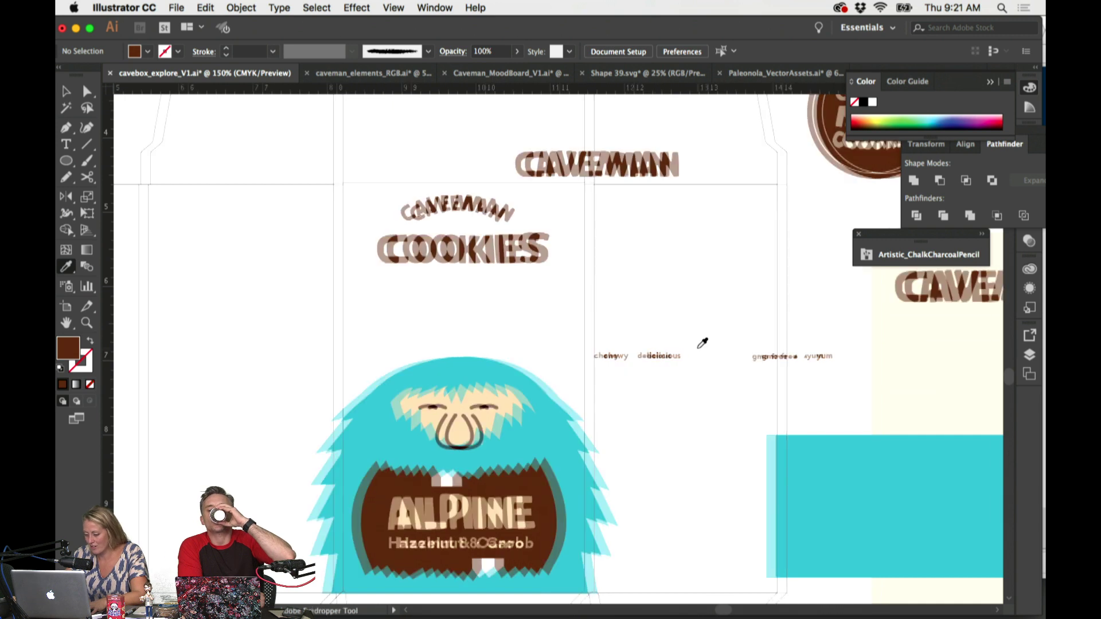
pyautogui.press('t')
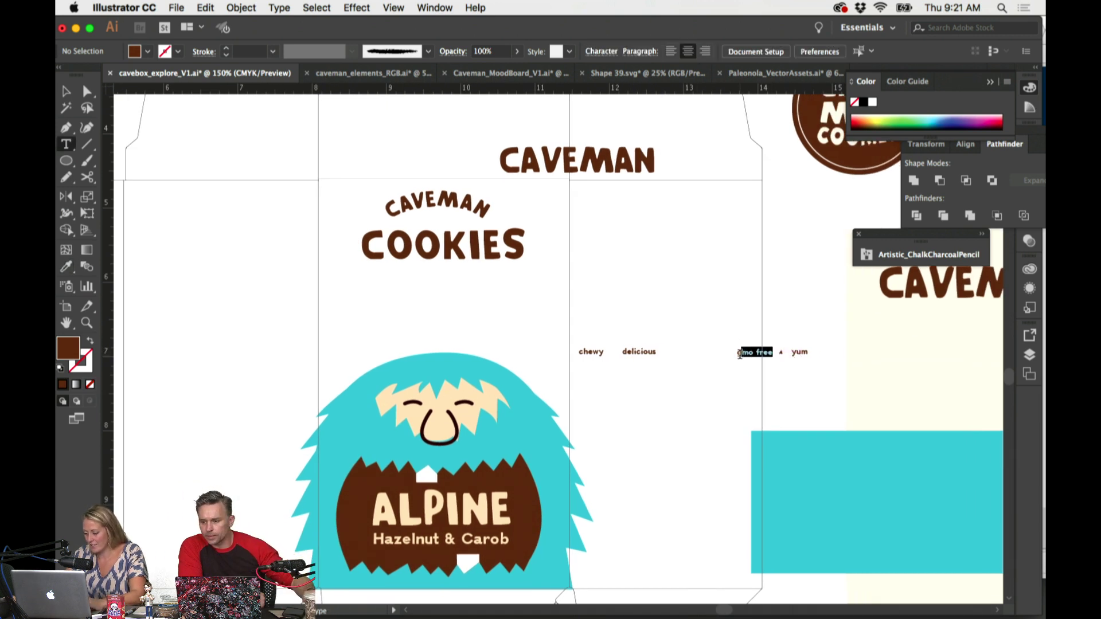
pyautogui.keyDown('super'); pyautogui.click(719, 349); pyautogui.keyUp('super')
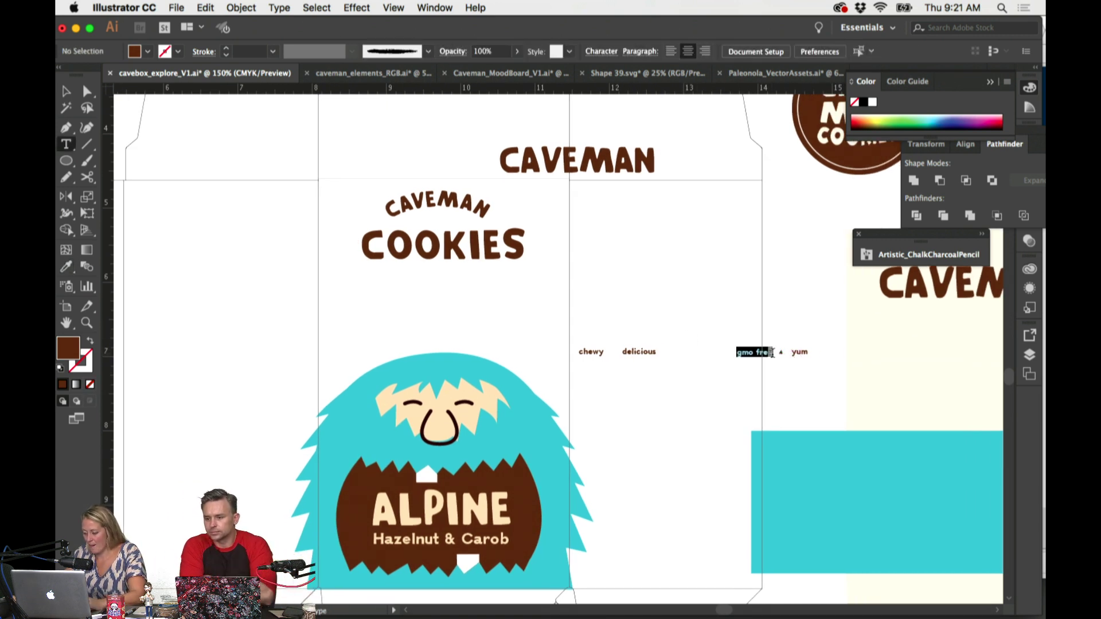
pyautogui.write('gmo free')
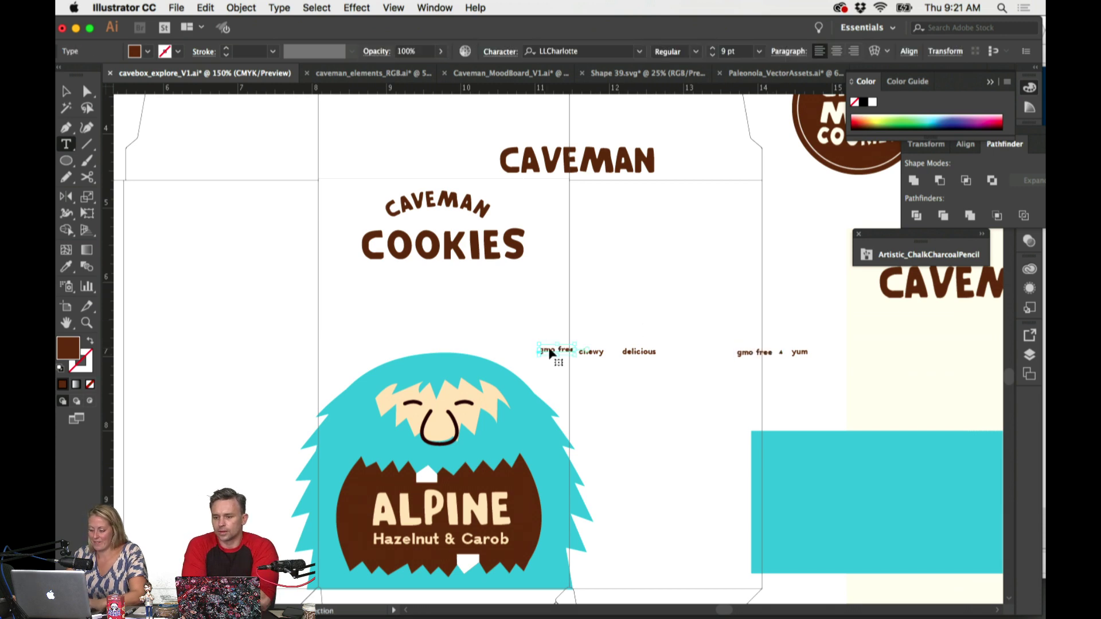
pyautogui.moveTo(550, 354); pyautogui.dragTo(369, 298)
pyautogui.press('super+=')
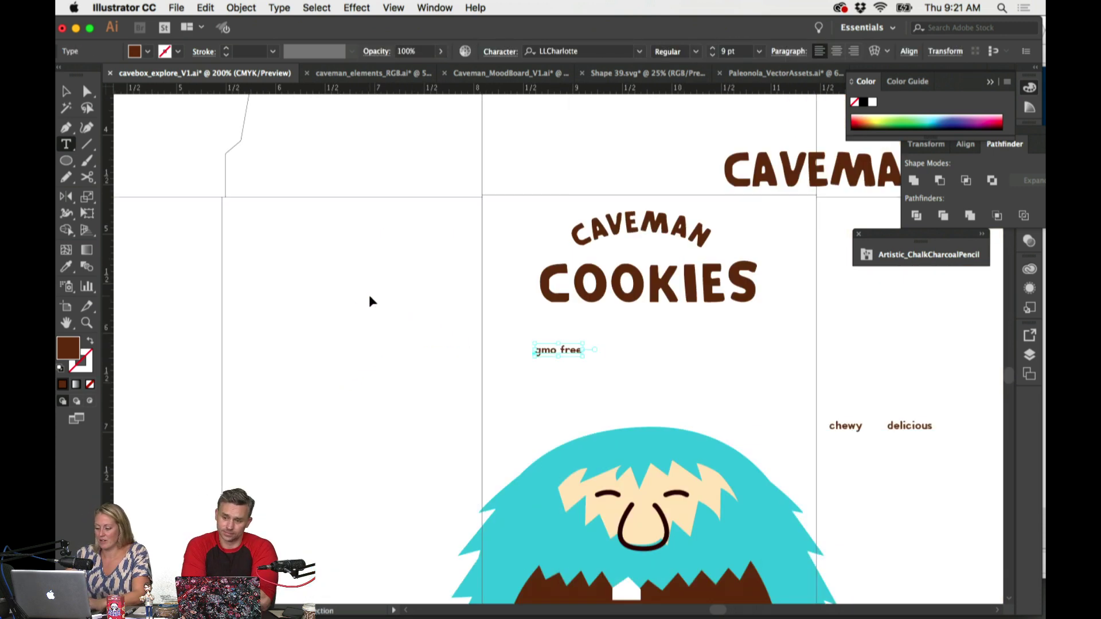
pyautogui.press('super+=')
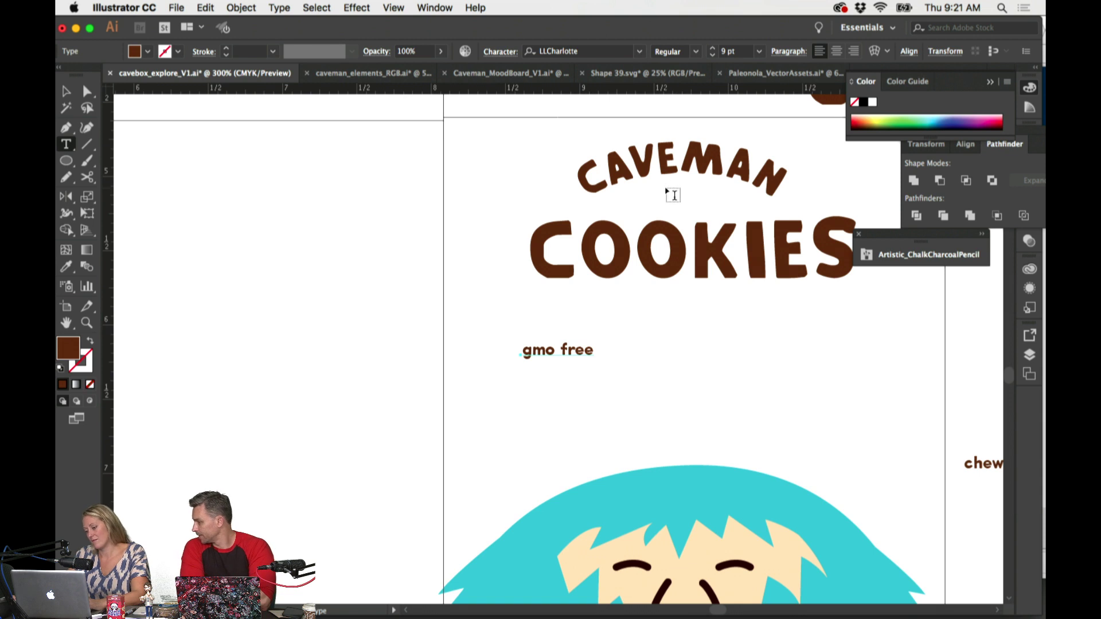
pyautogui.hscroll(2, 673, 195)
pyautogui.moveTo(571, 339); pyautogui.dragTo(583, 333)
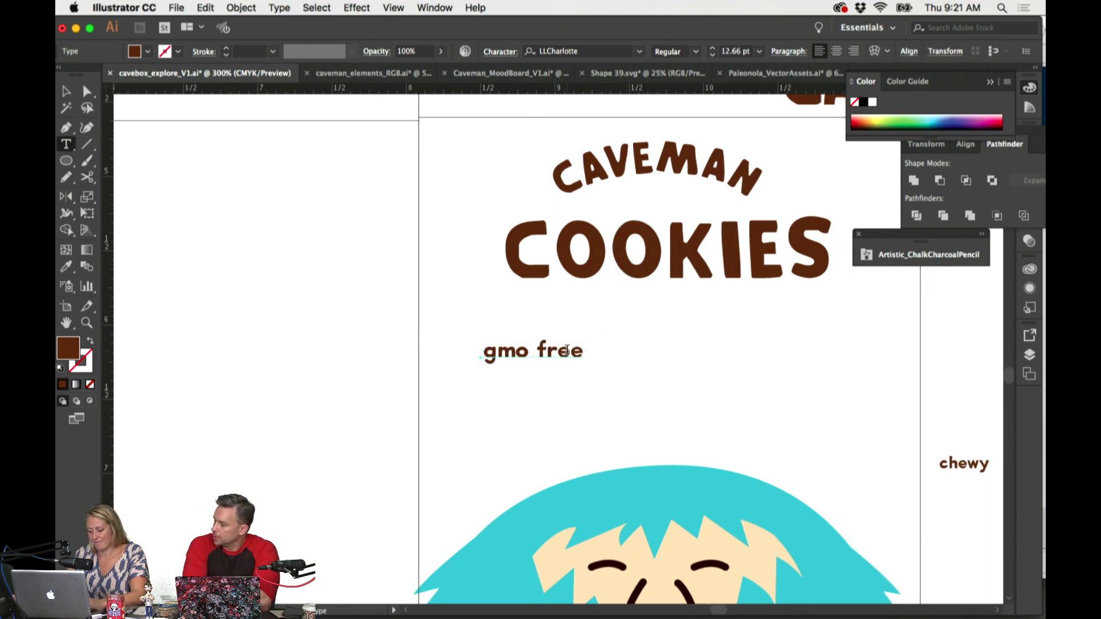
# Step: Copy the word "gmo" as its own text beside the "gmo free" line, convert it to uppercase and enlarge it to 16.5 pt
pyautogui.doubleClick(529, 357)
pyautogui.click(457, 305)
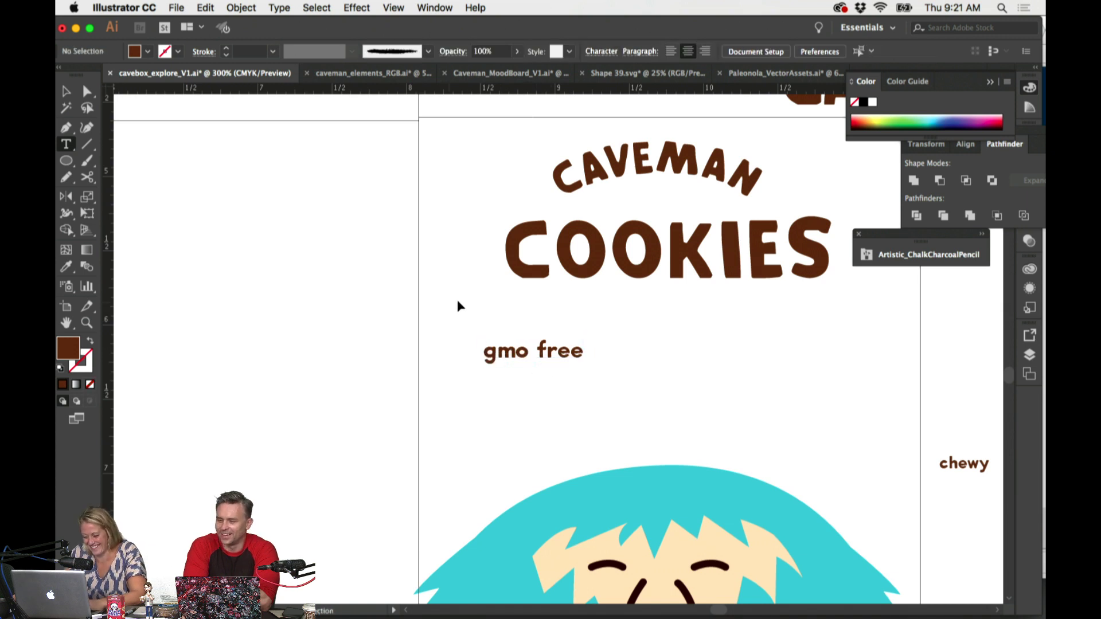
pyautogui.moveTo(514, 348); pyautogui.dragTo(616, 344)
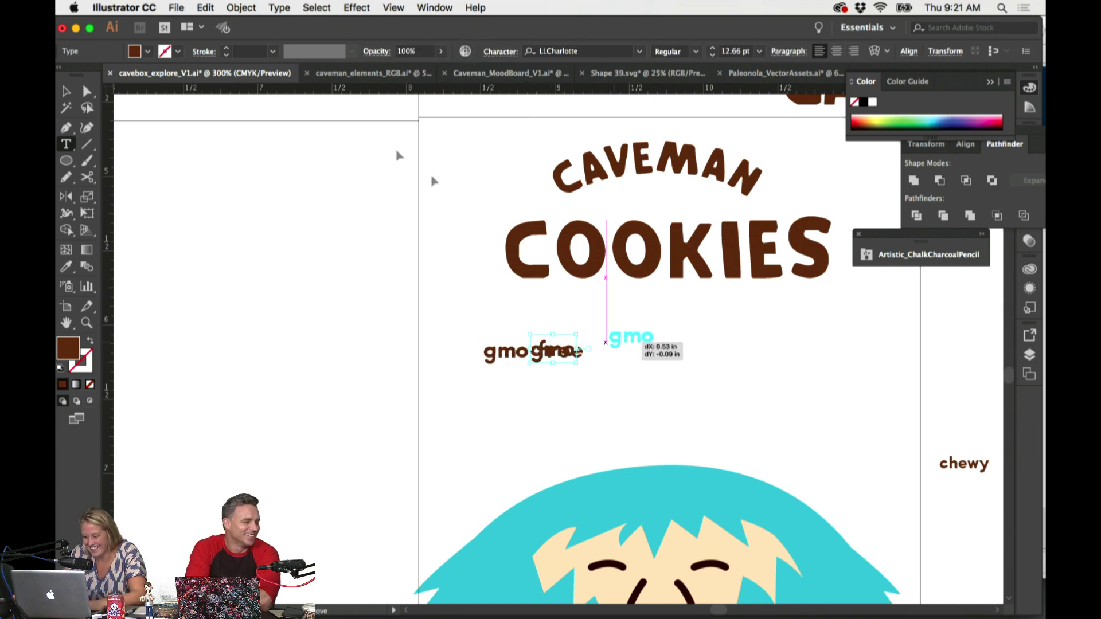
pyautogui.click(280, 8)
pyautogui.moveTo(344, 206)
pyautogui.click(481, 208)
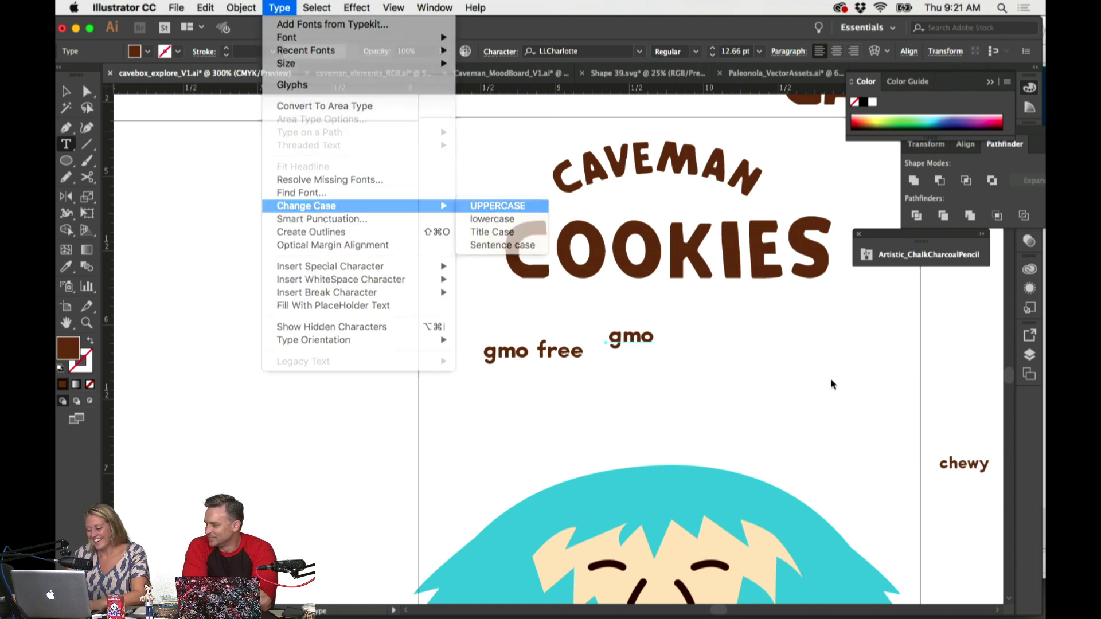
pyautogui.moveTo(673, 323); pyautogui.dragTo(683, 316)
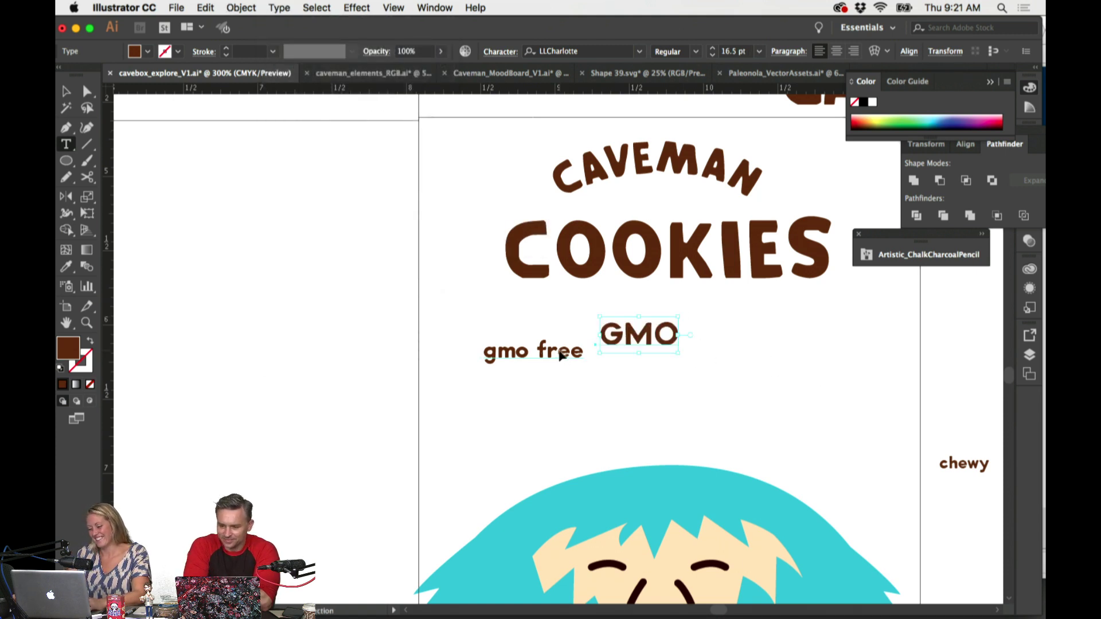
# Step: Move the small "gmo free" text lower and add a matching FREE line directly beneath GMO
pyautogui.moveTo(574, 350); pyautogui.dragTo(559, 392)
pyautogui.moveTo(618, 345); pyautogui.dragTo(658, 370)
pyautogui.write('FREE')
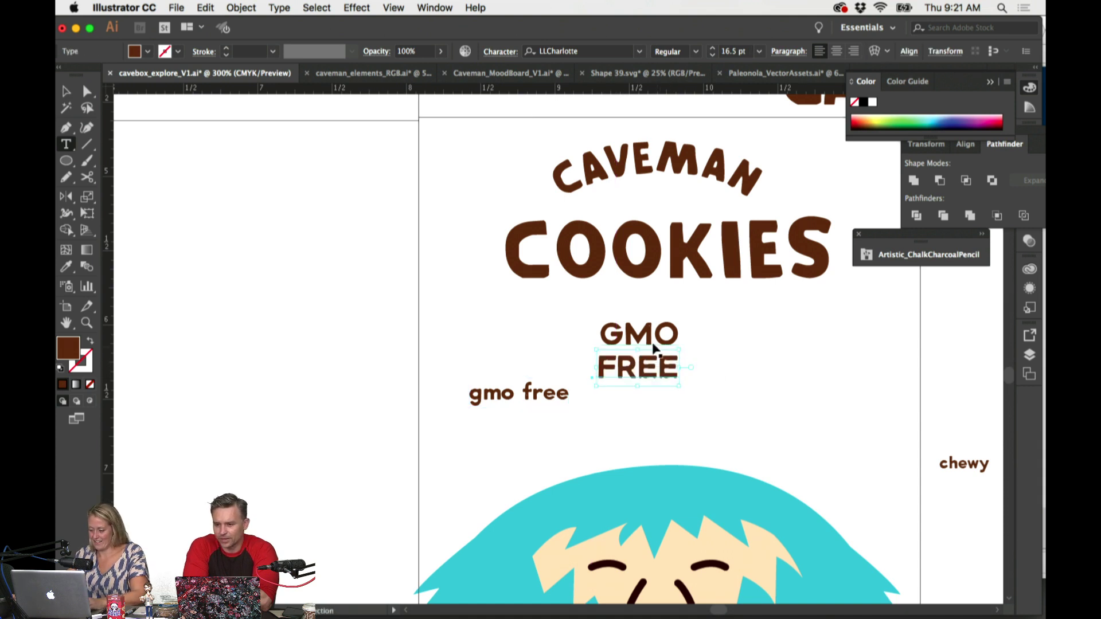
# Step: Give the GMO and FREE lines the straight CAVEMAN lettering's type style, The Rifleman at 40.1 pt
pyautogui.write('i')
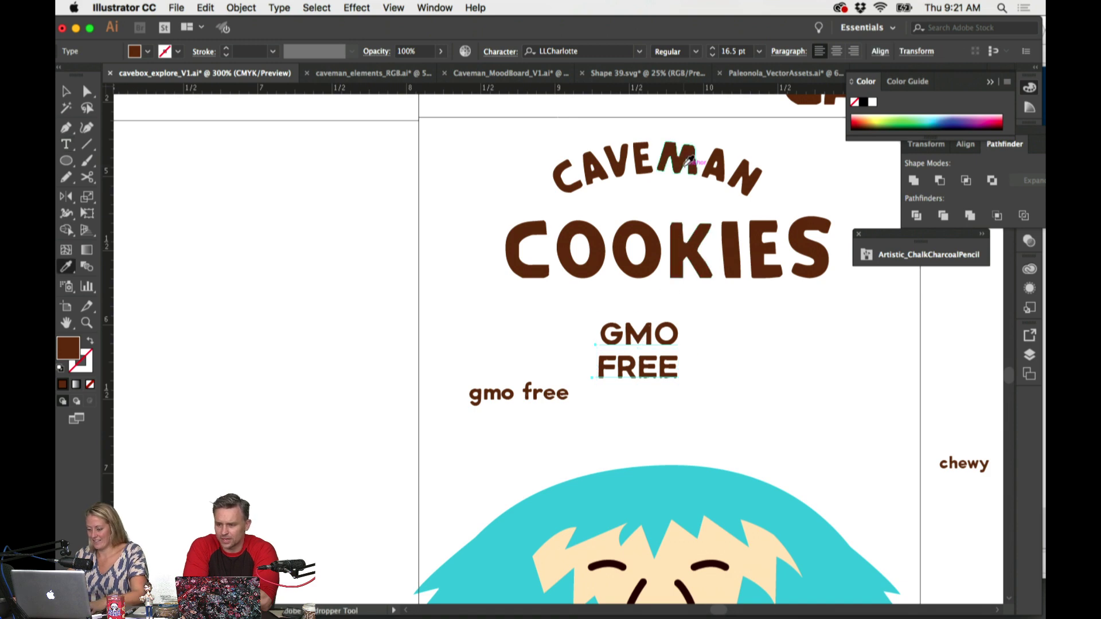
pyautogui.press('super+minus')
pyautogui.press('super+minus')
pyautogui.click(687, 198)
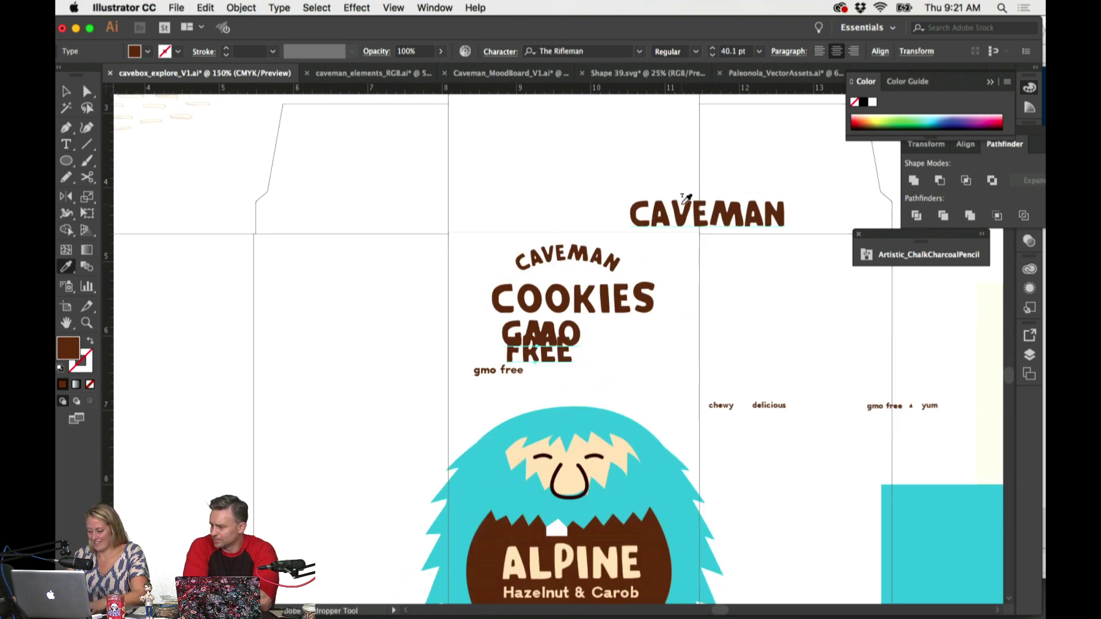
# Step: Move the small "gmo free" text off the front panel, then shrink the GMO and FREE lines to 27.67 pt and stack them
pyautogui.moveTo(487, 376); pyautogui.dragTo(339, 377)
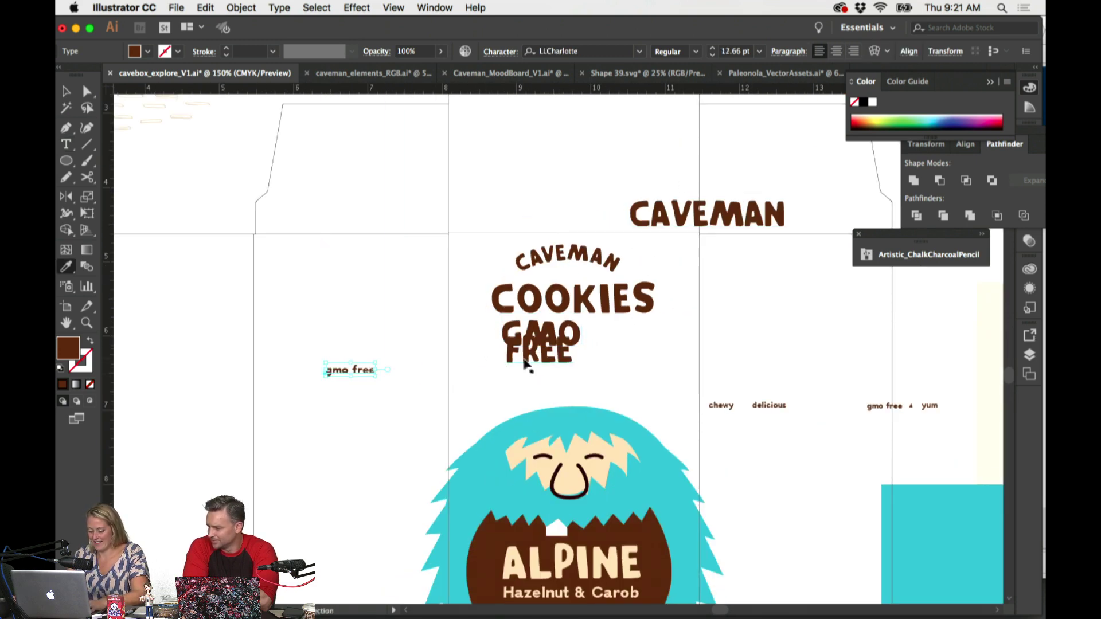
pyautogui.keyDown('super'); pyautogui.click(559, 356); pyautogui.keyUp('super')
pyautogui.keyDown('super'); pyautogui.click(572, 340); pyautogui.keyUp('super')
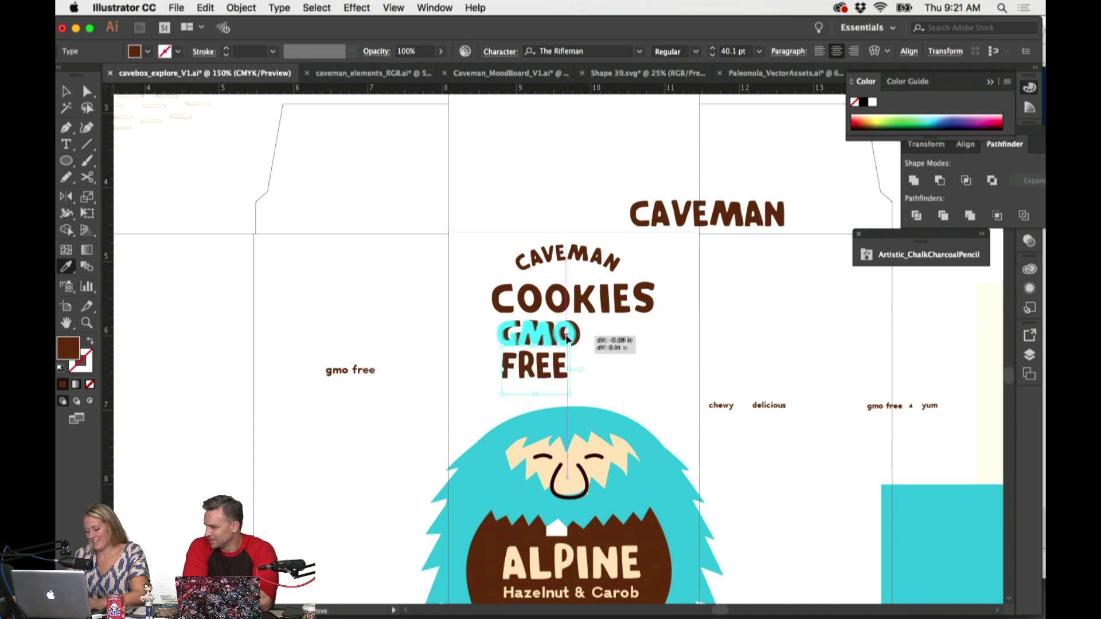
pyautogui.click(576, 324)
pyautogui.moveTo(576, 315); pyautogui.dragTo(496, 353)
pyautogui.keyDown('shift'); pyautogui.keyDown('super'); pyautogui.click(565, 373); pyautogui.keyUp('super'); pyautogui.keyUp('shift')
pyautogui.click(560, 347)
# Step: Enlarge the FREE line slightly so that its width better matches the GMO line above it
pyautogui.scroll(-1, 540, 347)
pyautogui.press('super+equal')
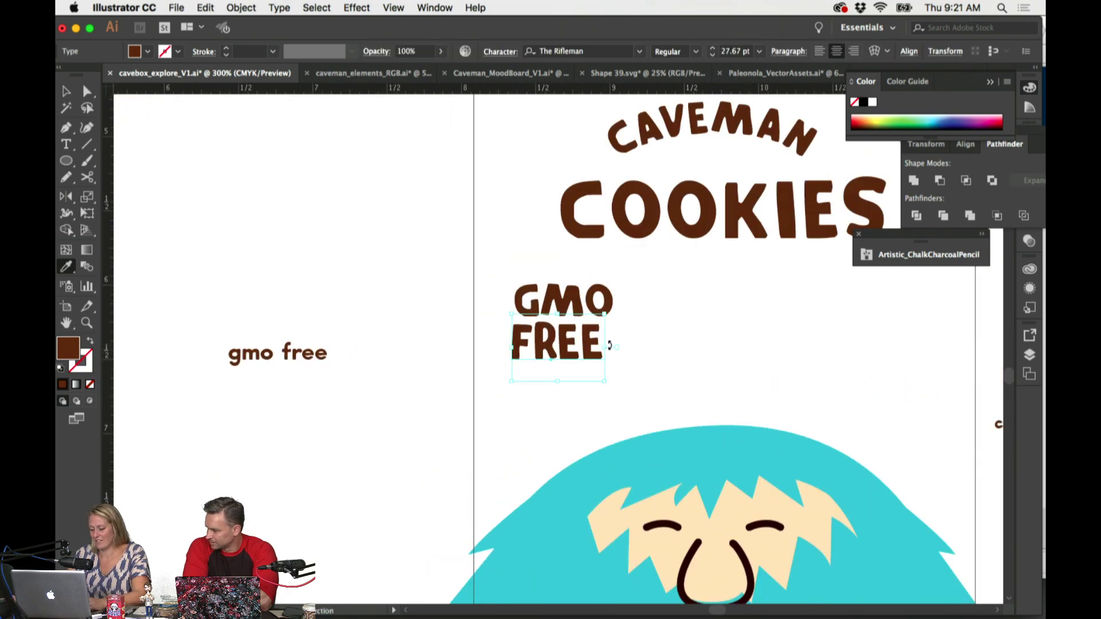
pyautogui.moveTo(604, 382); pyautogui.dragTo(623, 385)
pyautogui.keyDown('super'); pyautogui.click(686, 373); pyautogui.keyUp('super')
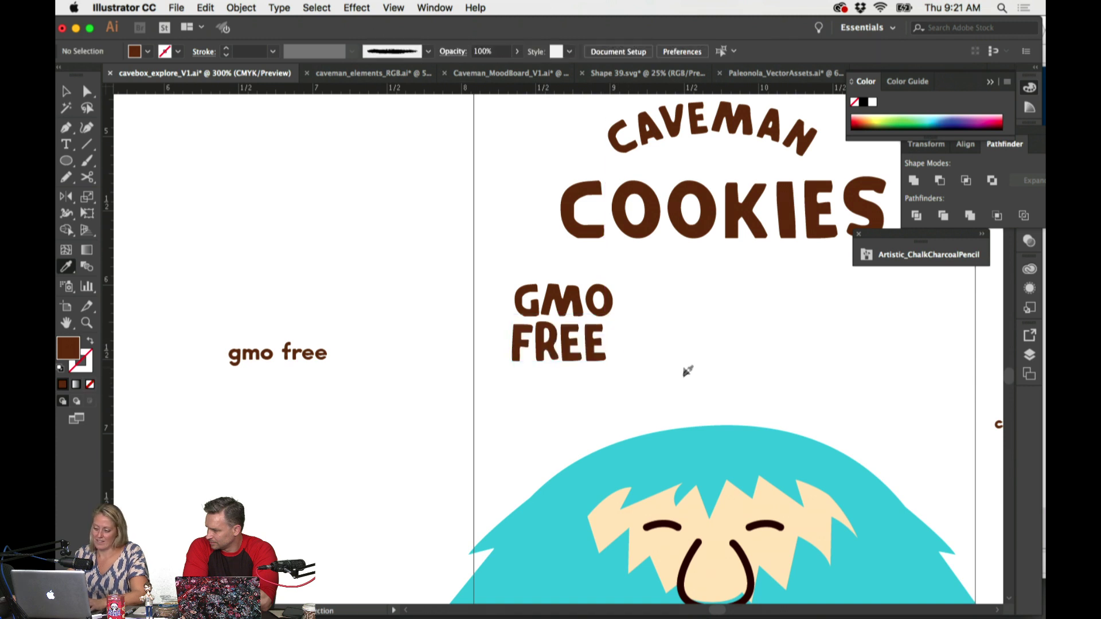
# Step: Delete the stacked GMO and FREE lettering from the front panel
pyautogui.moveTo(532, 286); pyautogui.dragTo(554, 356)
pyautogui.press('Delete')
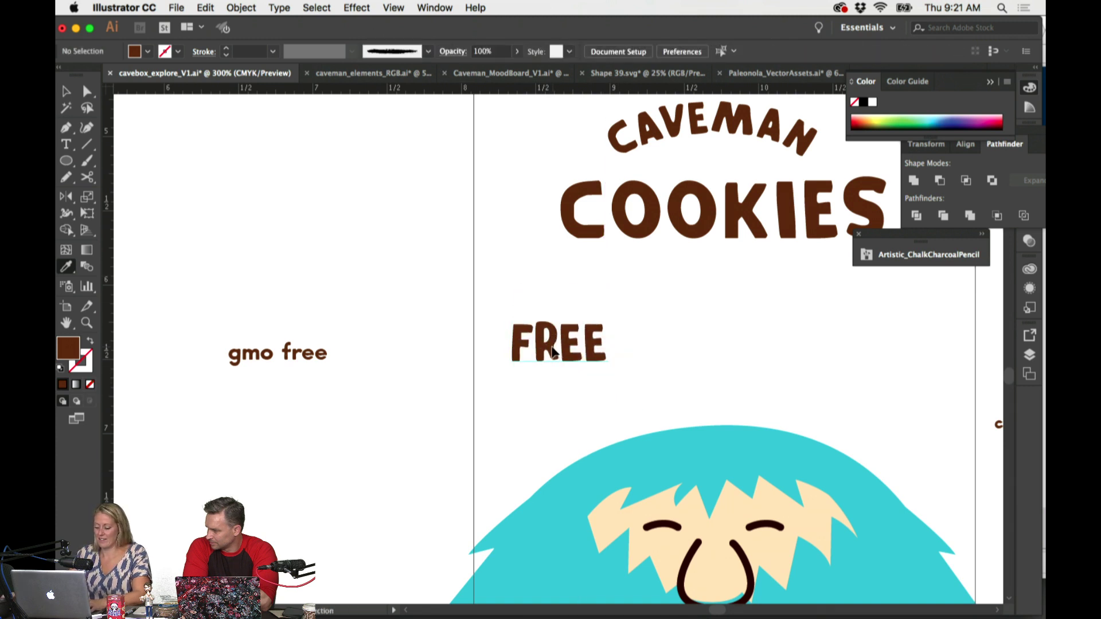
pyautogui.click(554, 351)
pyautogui.press('Delete')
pyautogui.press('i')
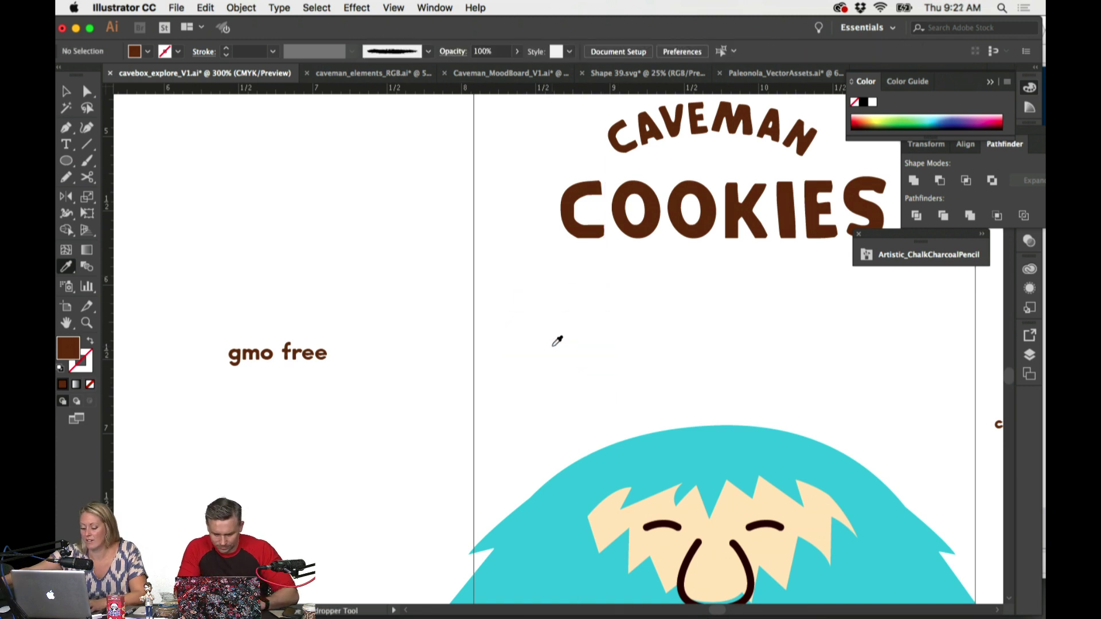
# Step: Move the "gmo free" text back to the front panel under COOKIES and enlarge it to 16.71 pt
pyautogui.moveTo(316, 357); pyautogui.dragTo(449, 217)
pyautogui.press('super+minus')
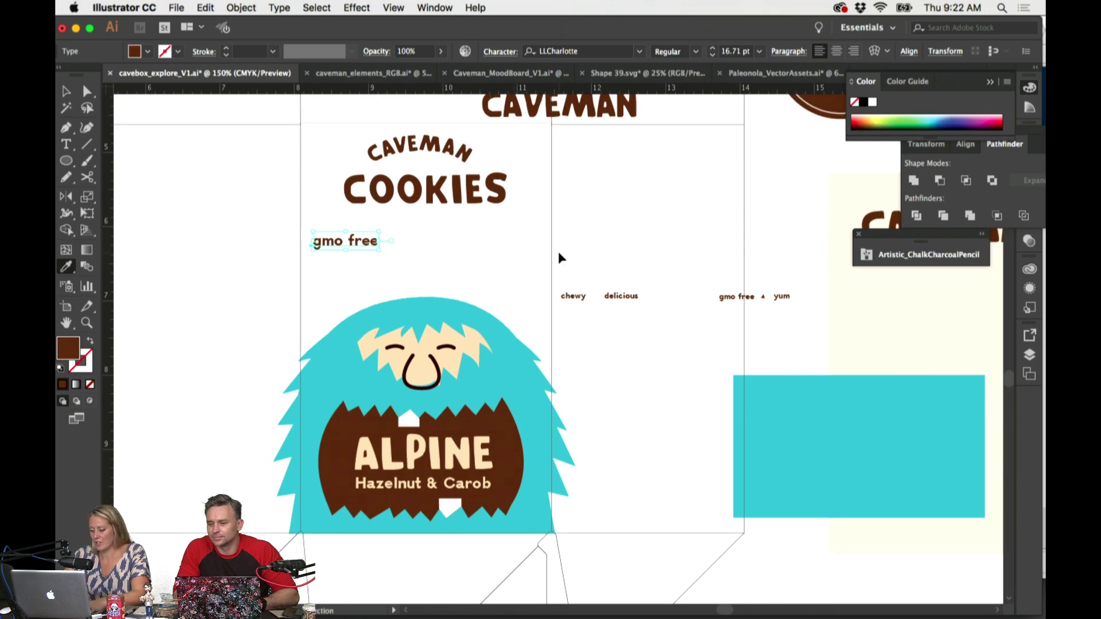
pyautogui.press('super+minus')
pyautogui.moveTo(610, 275); pyautogui.dragTo(567, 277)
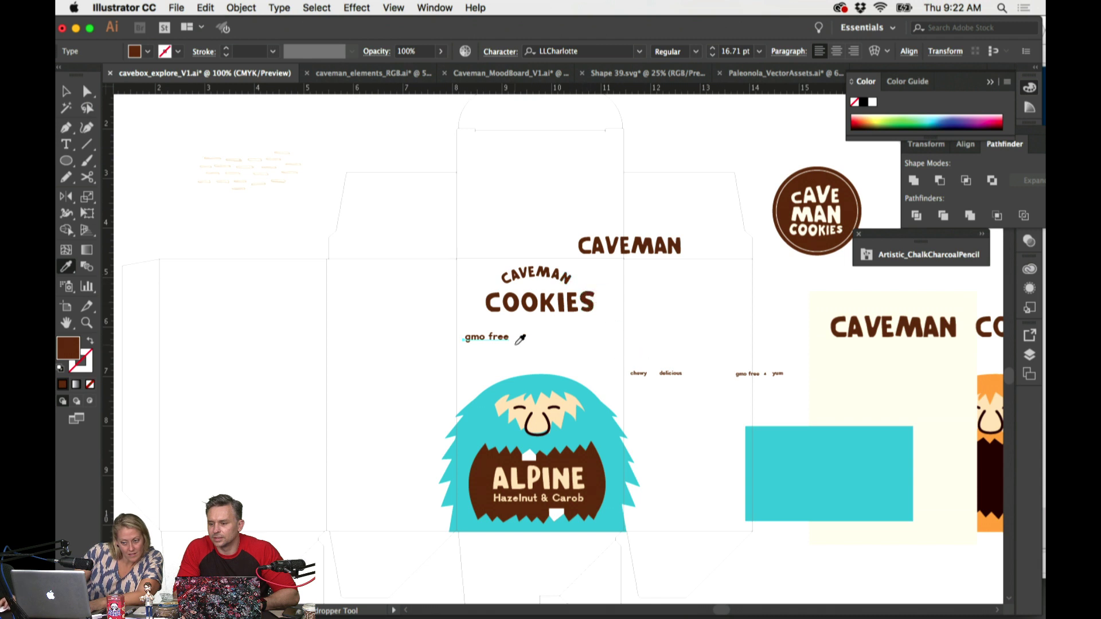
# Step: Move the "gmo free" text off the box to the free space between the round badge and the cream panel
pyautogui.hscroll(8, 496, 336)
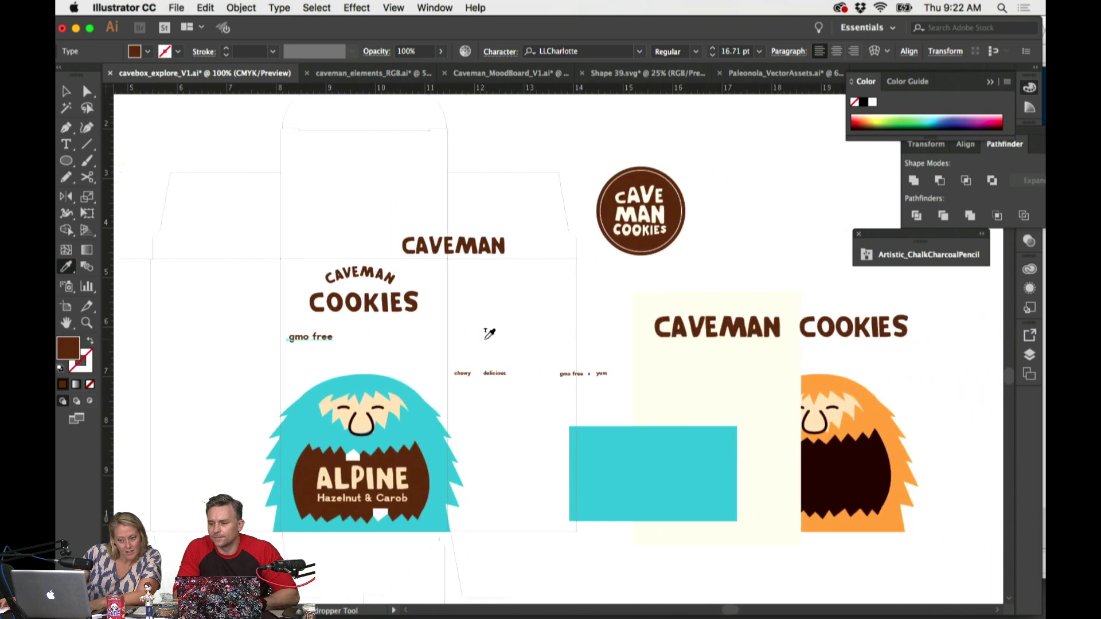
pyautogui.scroll(-4, 495, 332)
pyautogui.press('v')
pyautogui.click(620, 272)
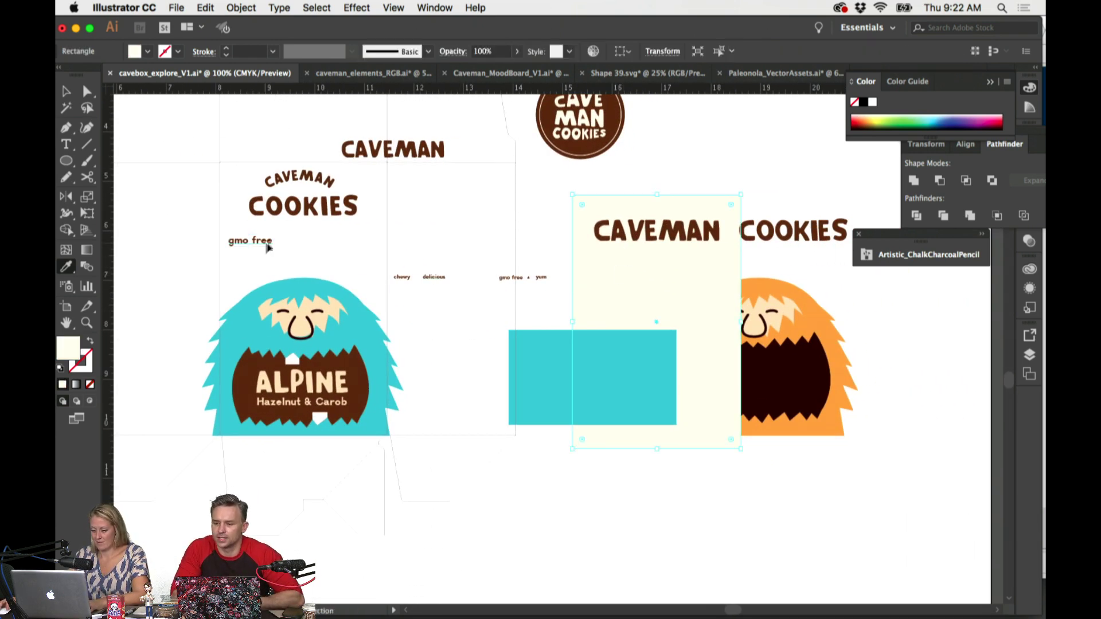
pyautogui.moveTo(268, 247); pyautogui.dragTo(603, 184)
pyautogui.hscroll(-5, 493, 321)
pyautogui.press('i')
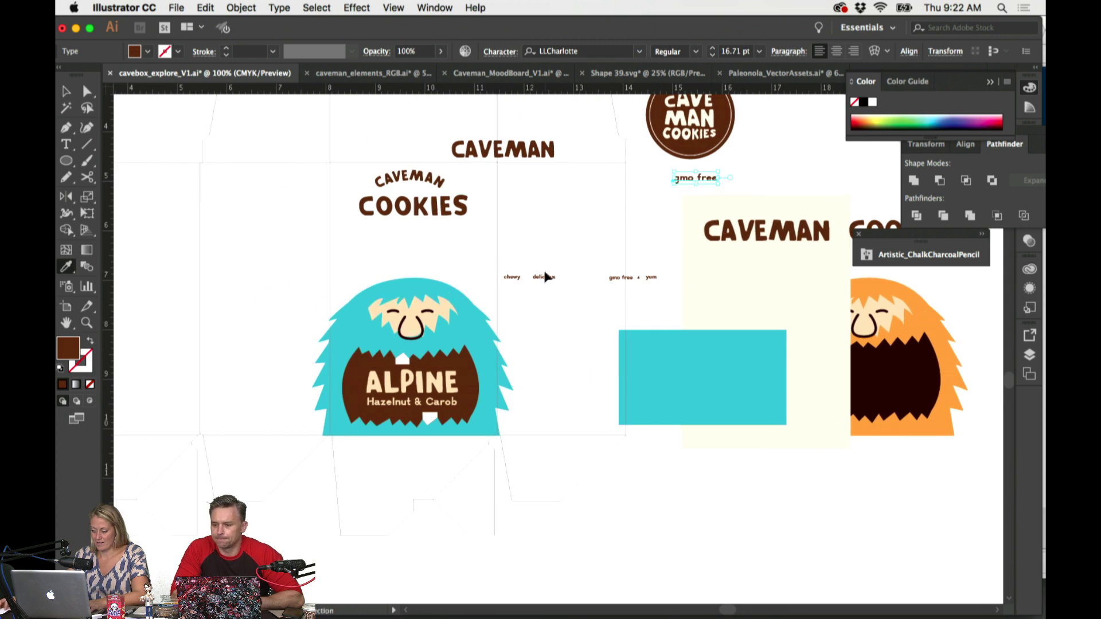
# Step: Move the small "chewy", "delicious" and "yum" texts off the dieline onto the cream panel
pyautogui.moveTo(684, 278); pyautogui.dragTo(720, 283)
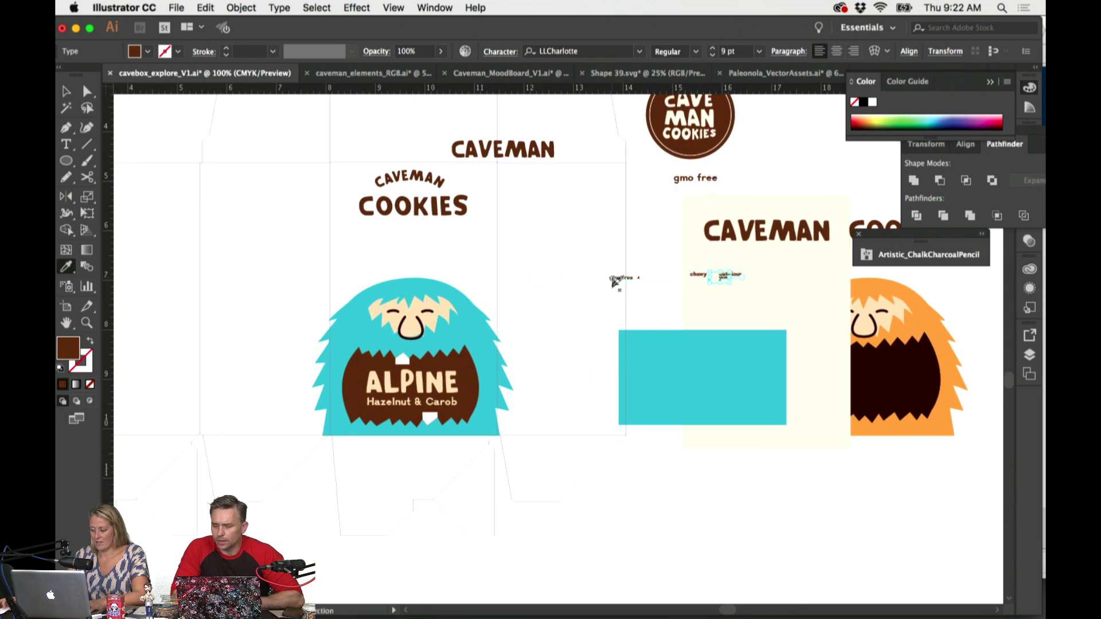
# Step: Select and copy the whole Conscious Caveman illustration beside the earlier Alpine box design
pyautogui.scroll(10, 618, 273)
pyautogui.hscroll(2, 617, 273)
pyautogui.scroll(5, 618, 272)
pyautogui.hscroll(15, 617, 272)
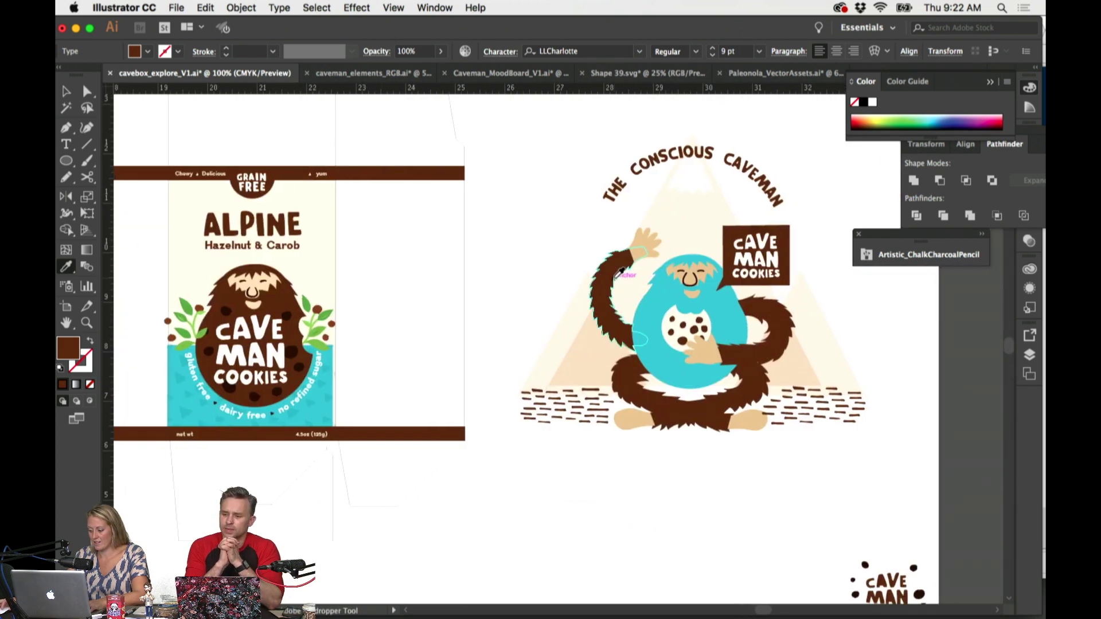
pyautogui.scroll(2, 619, 272)
pyautogui.press('v')
pyautogui.moveTo(503, 192); pyautogui.dragTo(845, 489)
# Step: Move the round badge, cream panel, turquoise rectangle, orange caveman and spare texts together to the edge of the third artboard, away from the dieline
pyautogui.scroll(-8, 553, 484)
pyautogui.hscroll(-9, 553, 484)
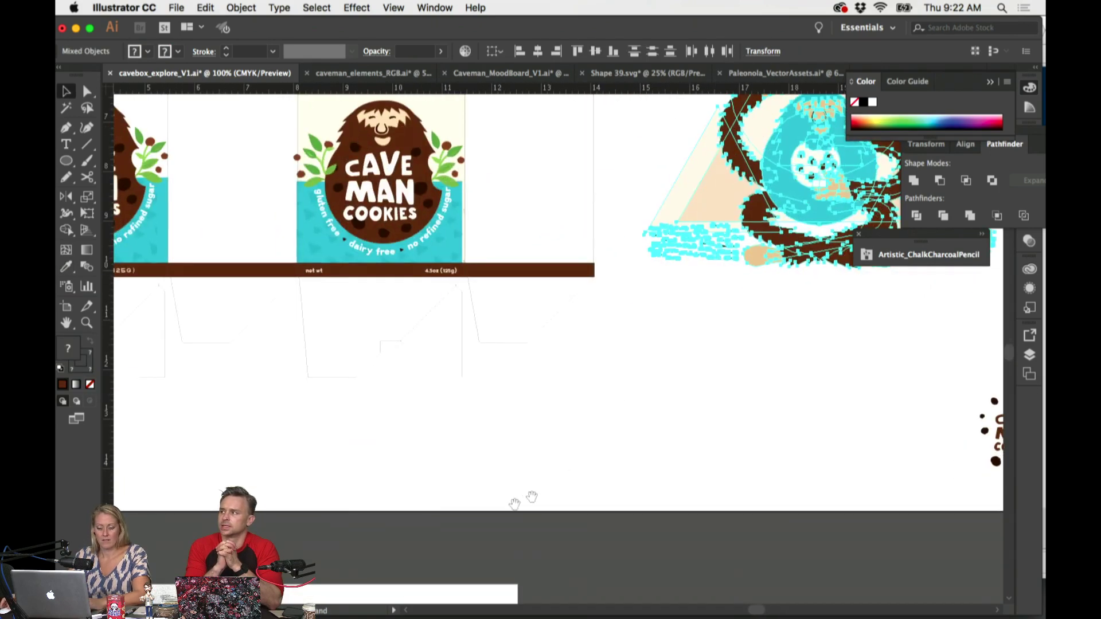
pyautogui.scroll(-7, 757, 327)
pyautogui.hscroll(-5, 757, 327)
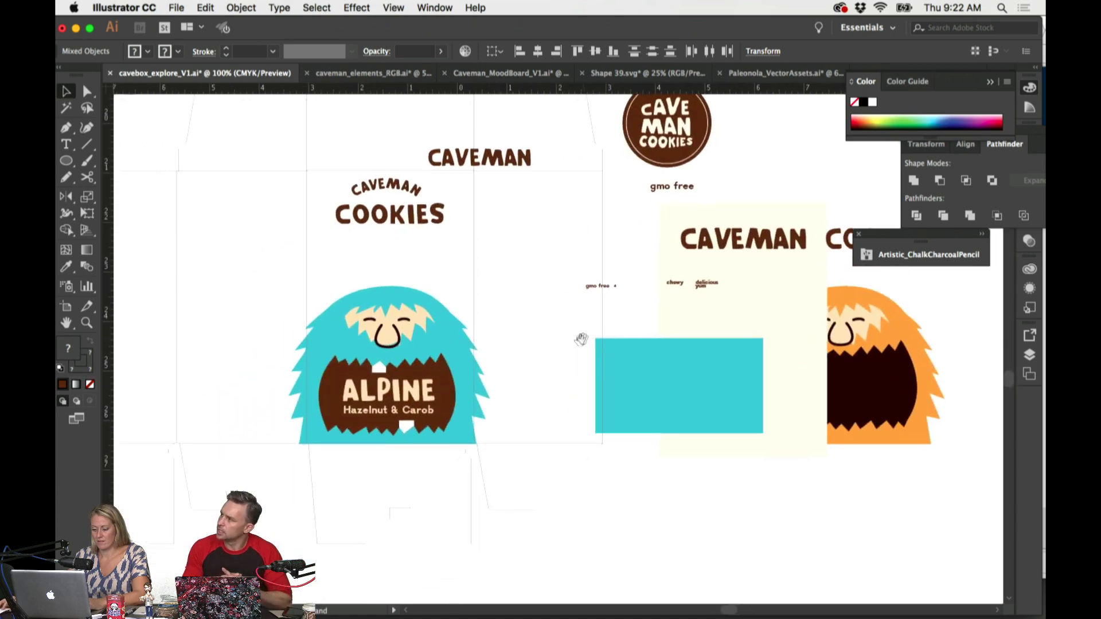
pyautogui.press('super+minus')
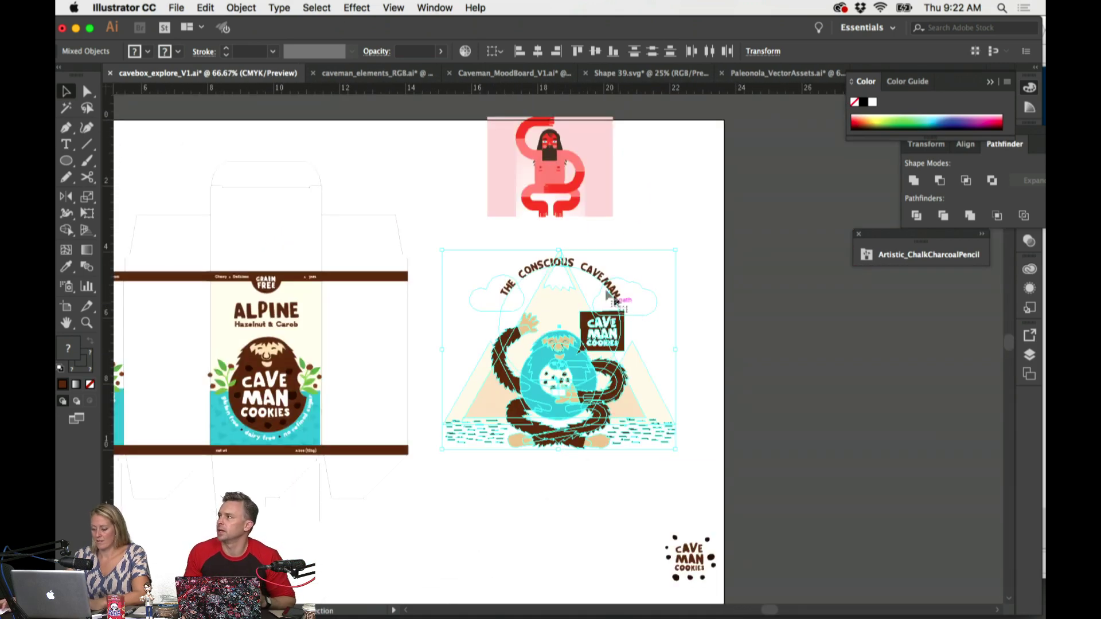
pyautogui.scroll(-2, 545, 281)
pyautogui.hscroll(-3, 545, 281)
pyautogui.scroll(-8, 545, 281)
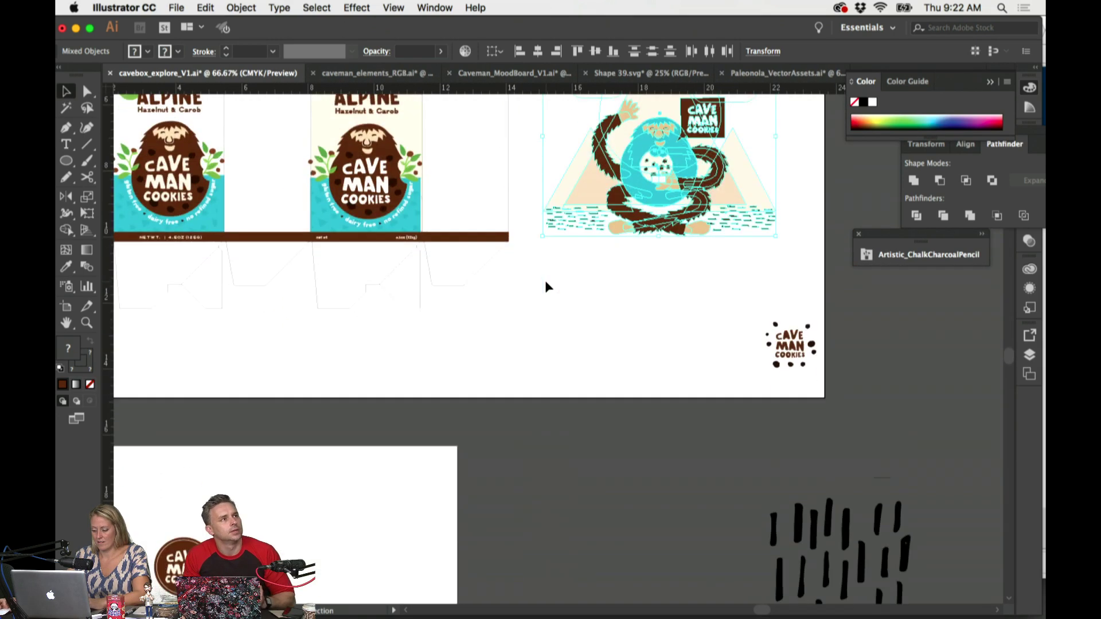
pyautogui.hscroll(-3, 544, 280)
pyautogui.hscroll(-3, 546, 287)
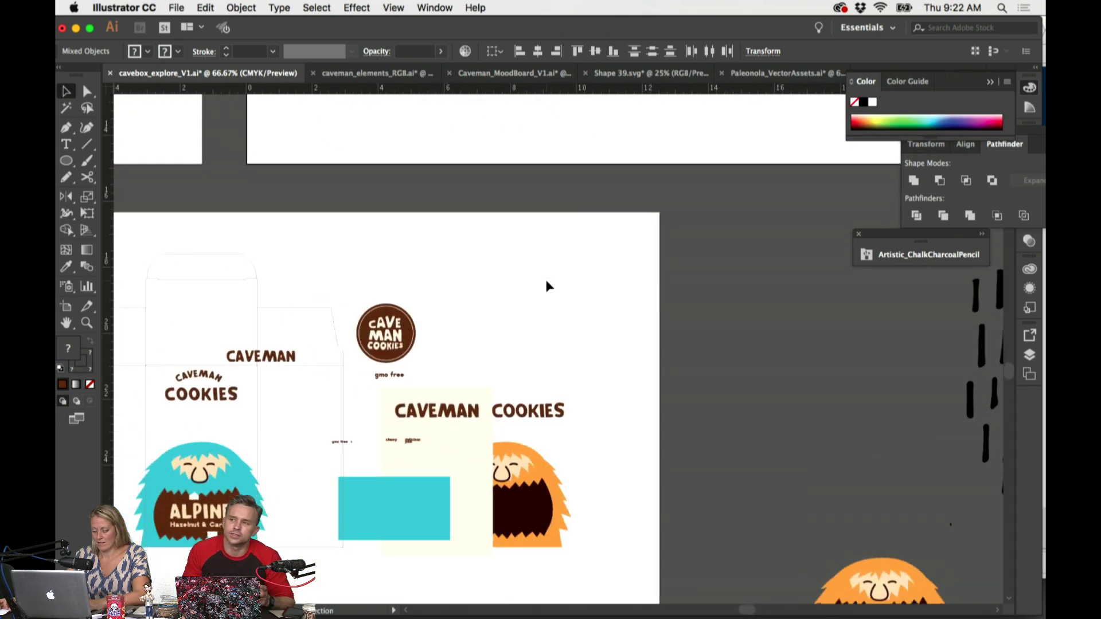
pyautogui.scroll(-3, 545, 286)
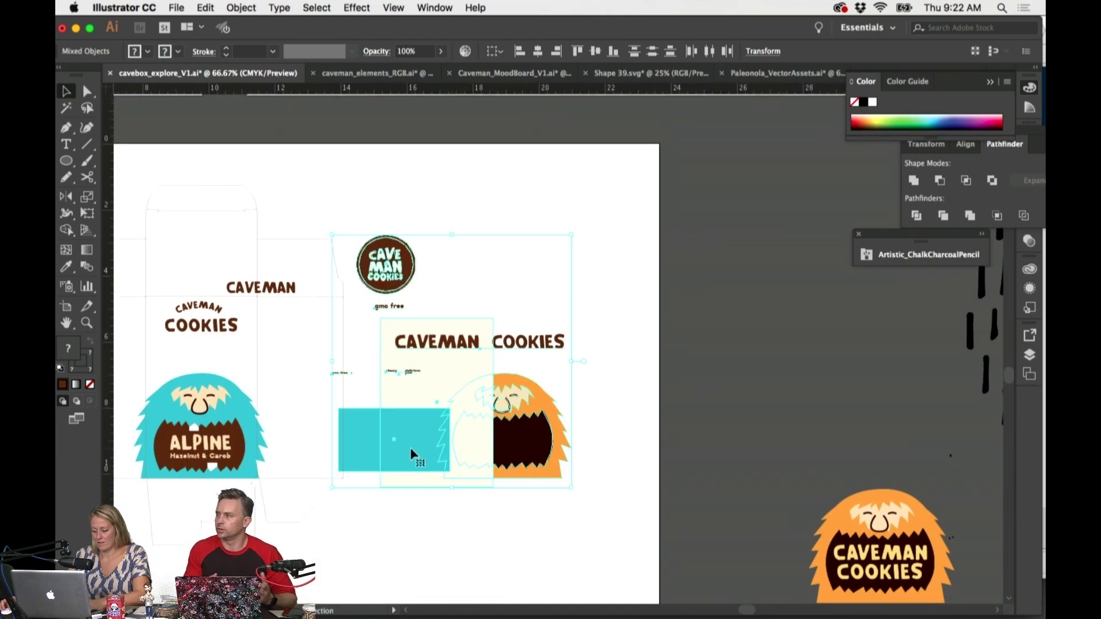
pyautogui.moveTo(413, 455); pyautogui.dragTo(680, 390)
pyautogui.moveTo(535, 387); pyautogui.dragTo(534, 385)
pyautogui.hscroll(-4, 534, 384)
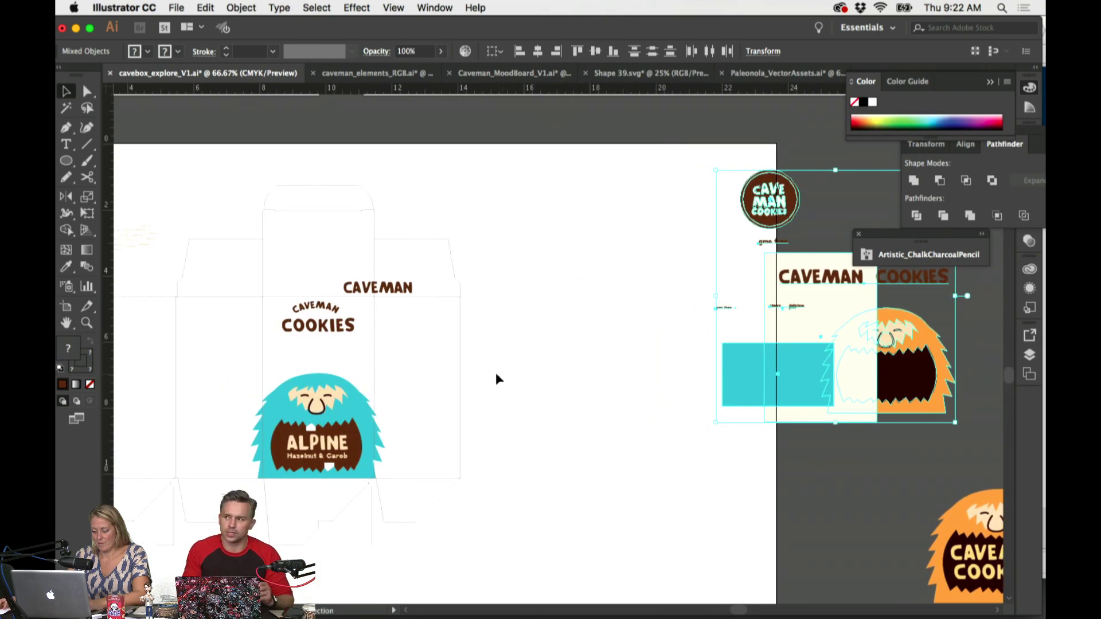
pyautogui.moveTo(791, 326); pyautogui.dragTo(792, 227)
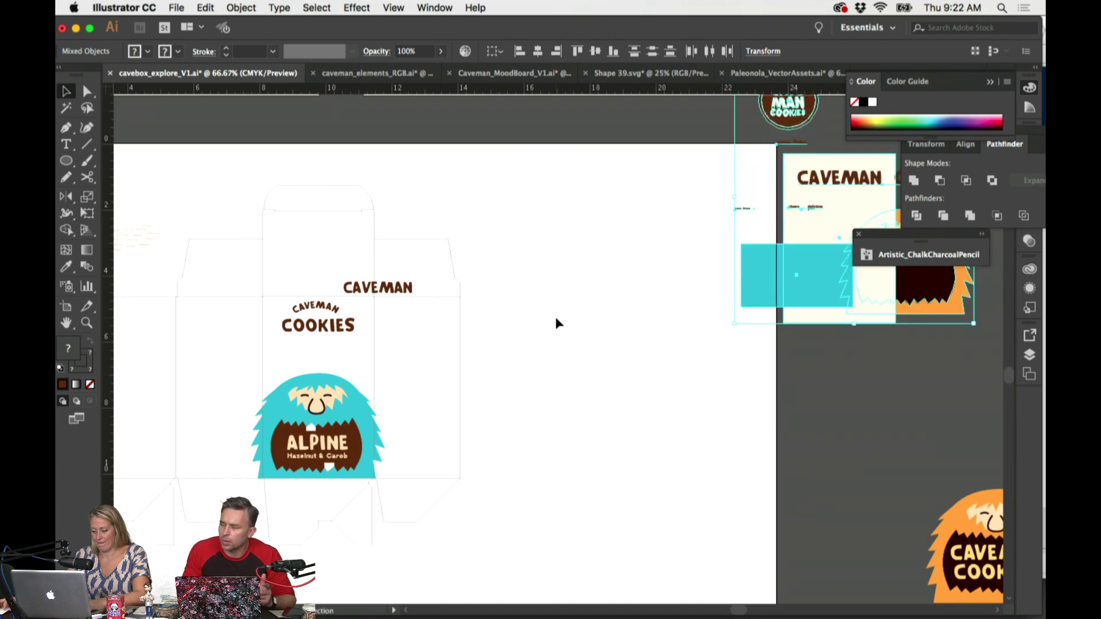
# Step: Duplicate the "copy 2" artboard with its Alpine box artwork into the empty space below it
pyautogui.scroll(-4, 571, 317)
pyautogui.scroll(-2, 572, 318)
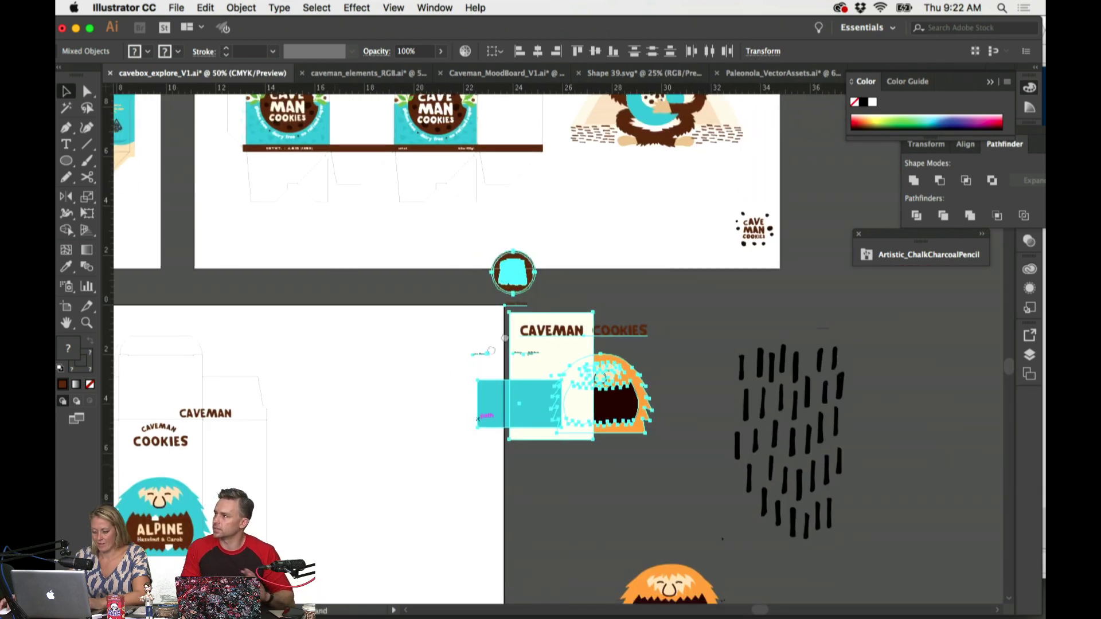
pyautogui.scroll(-5, 562, 322)
pyautogui.hscroll(-5, 563, 322)
pyautogui.click(66, 307)
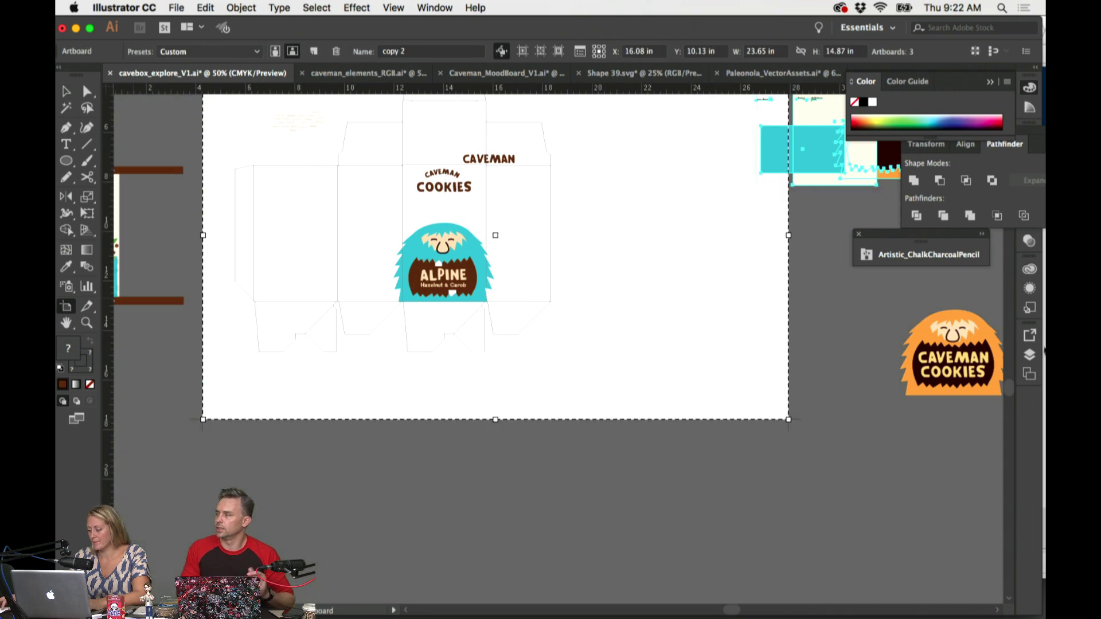
pyautogui.click(1030, 353)
pyautogui.scroll(-2, 600, 288)
pyautogui.scroll(-2, 600, 287)
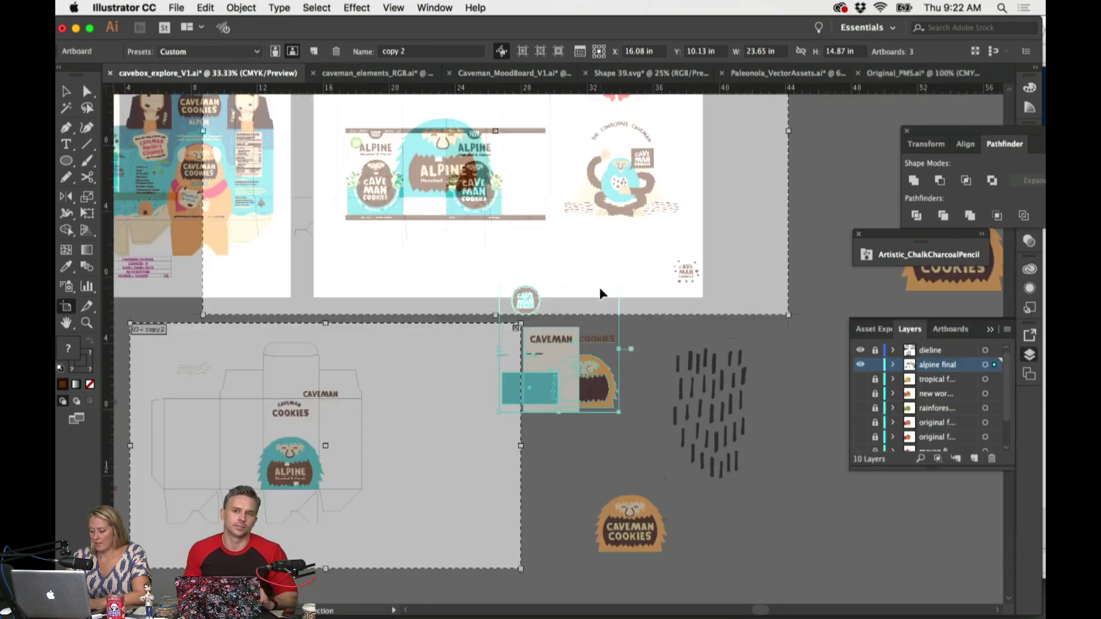
pyautogui.scroll(-3, 597, 290)
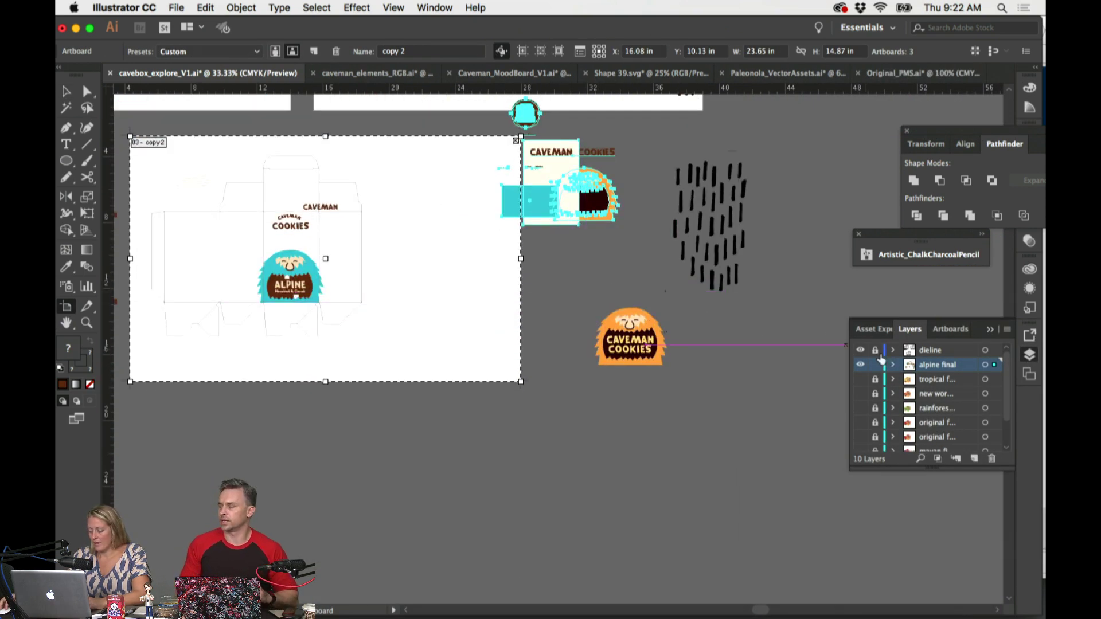
pyautogui.scroll(-2, 874, 357)
pyautogui.scroll(-2, 463, 293)
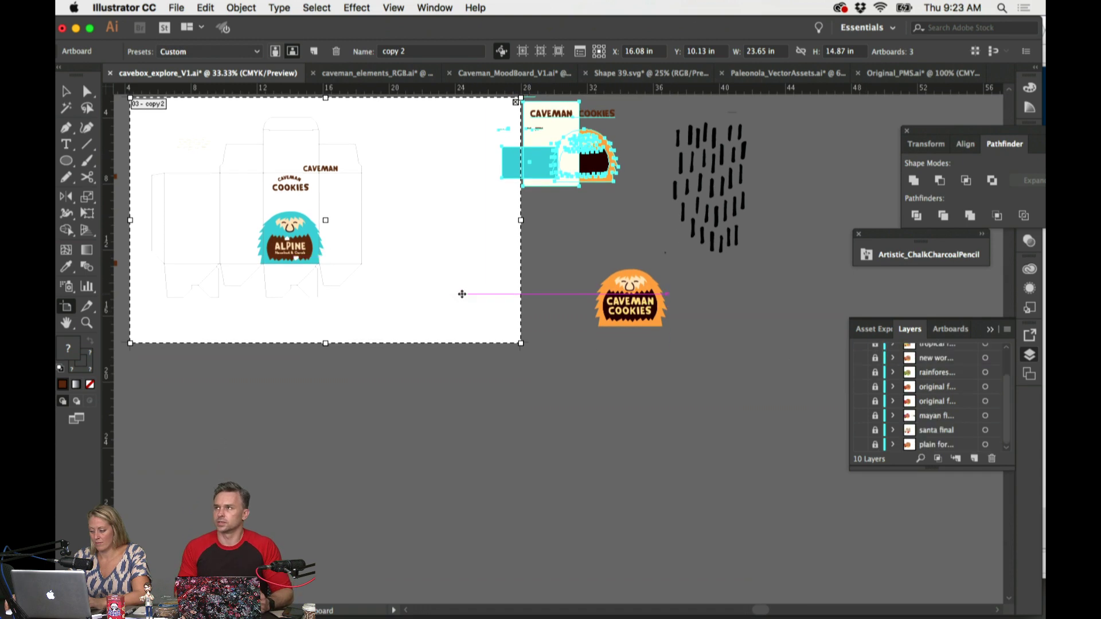
pyautogui.moveTo(454, 261); pyautogui.dragTo(494, 480)
pyautogui.press('Escape')
# Step: Move the turquoise ALPINE caveman head off the front panel of the new artboard to the empty space beside the dieline
pyautogui.scroll(2, 871, 400)
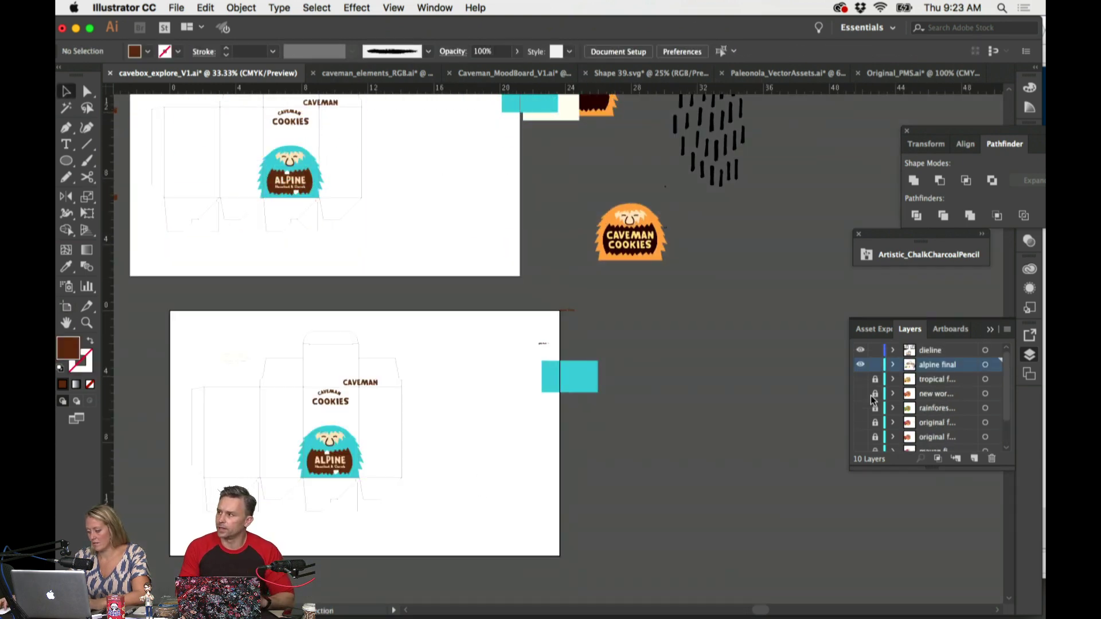
pyautogui.hscroll(-3, 561, 417)
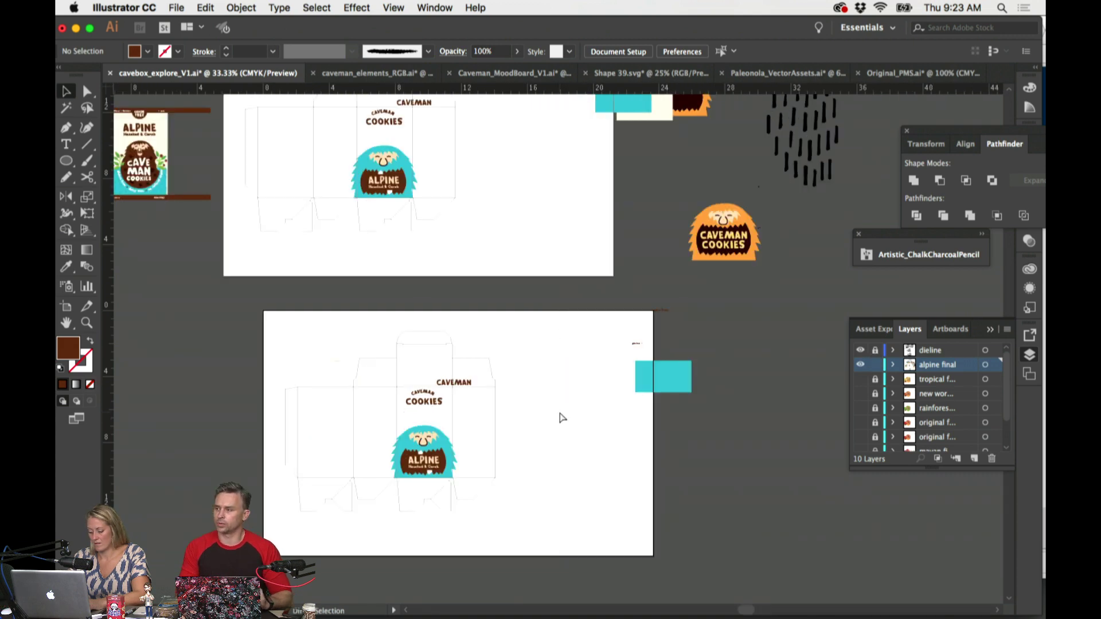
pyautogui.press('super+equal')
pyautogui.scroll(-5, 560, 418)
pyautogui.hscroll(-3, 551, 367)
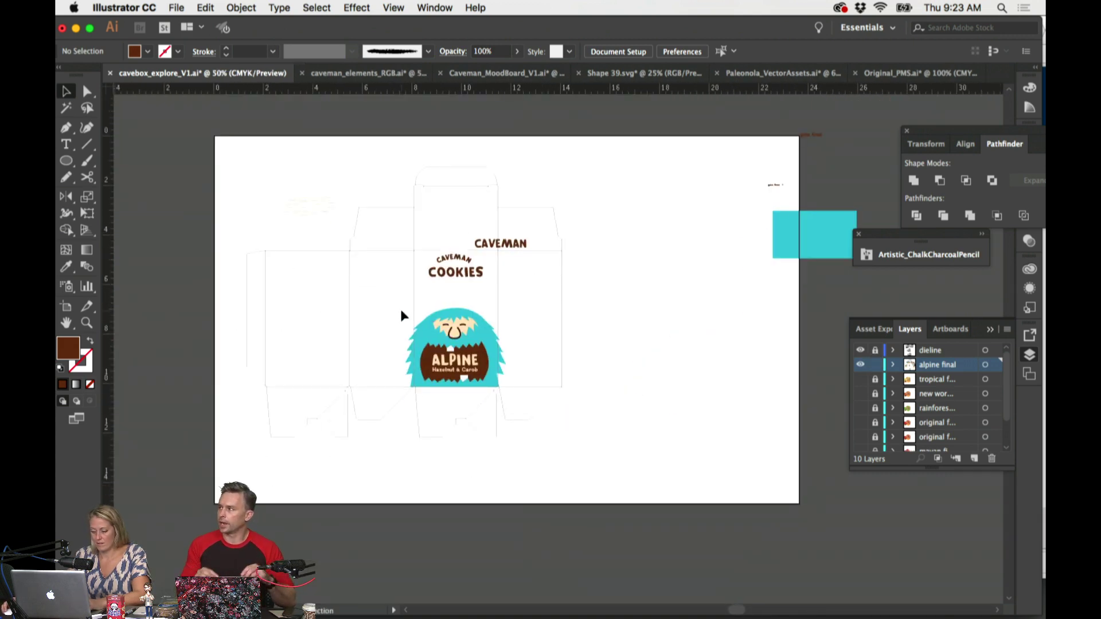
pyautogui.moveTo(401, 309); pyautogui.dragTo(500, 399)
pyautogui.moveTo(483, 351); pyautogui.dragTo(691, 331)
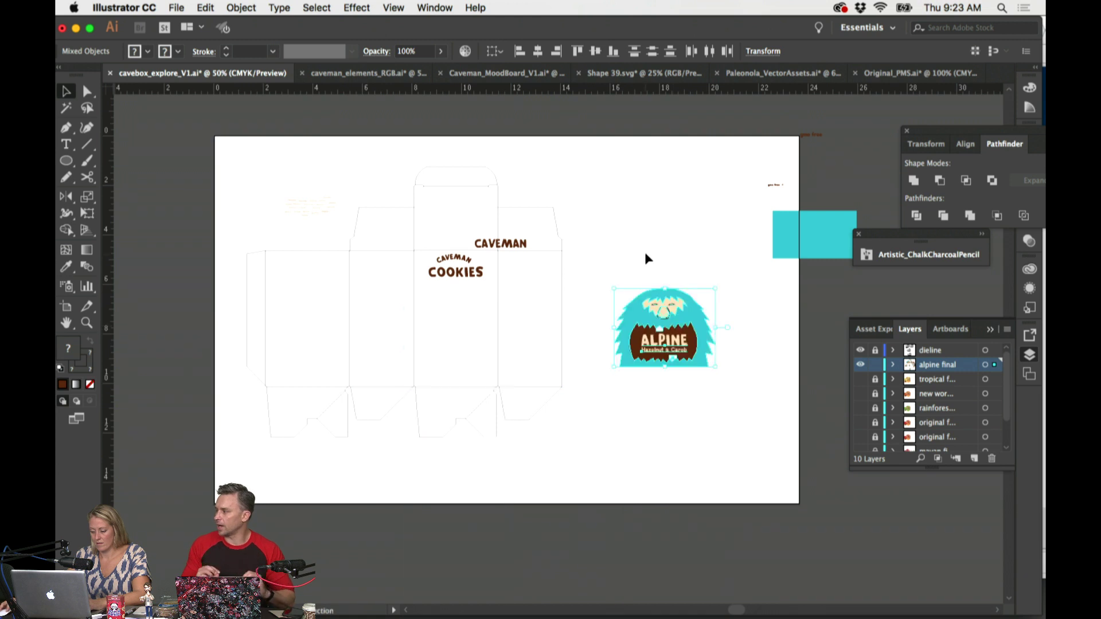
# Step: Paste the Conscious Caveman illustration and centre it on the front panel, below the CAVEMAN COOKIES lettering
pyautogui.click(645, 256)
pyautogui.press('super+v')
pyautogui.moveTo(572, 361); pyautogui.dragTo(474, 348)
pyautogui.moveTo(550, 266); pyautogui.dragTo(539, 287)
pyautogui.press('super+equal')
pyautogui.press('super+equal')
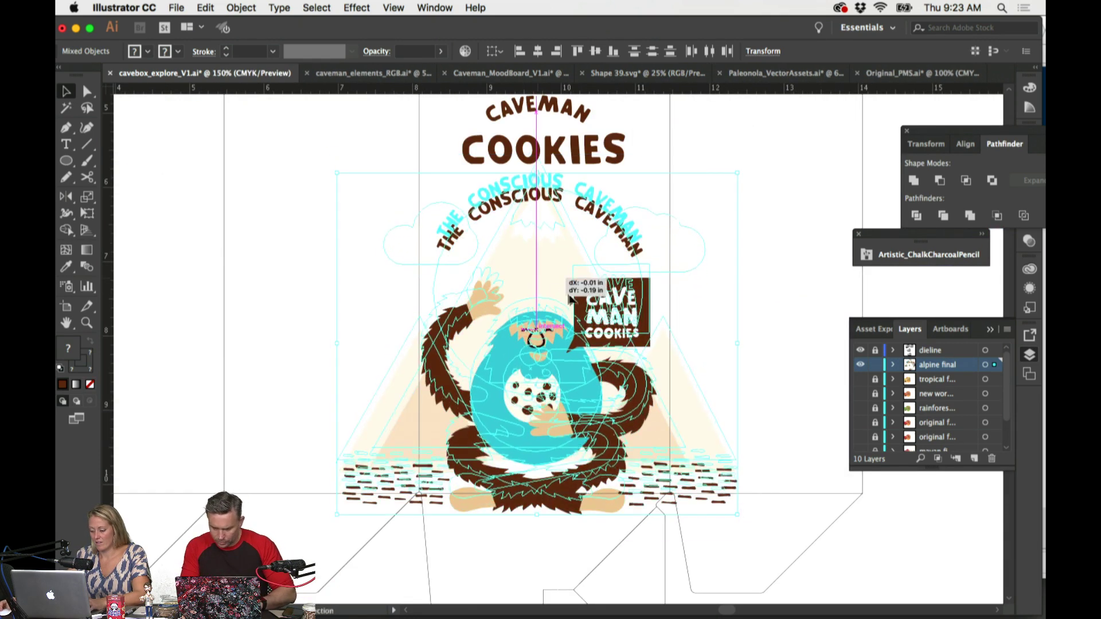
pyautogui.scroll(5, 570, 305)
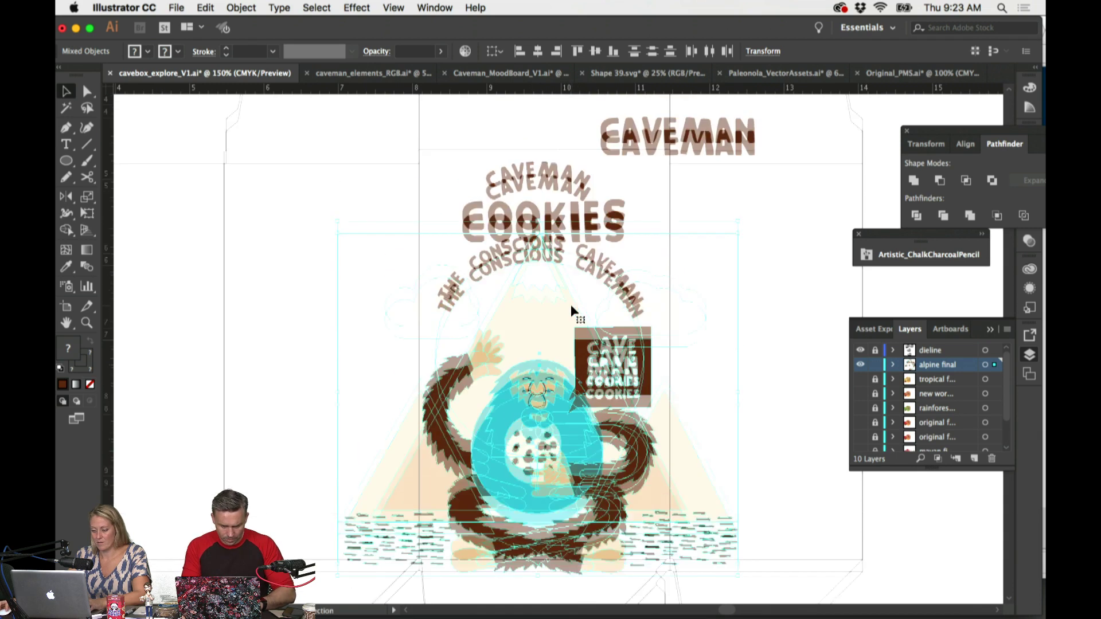
pyautogui.click(730, 314)
# Step: Delete the arched THE CONSCIOUS CAVEMAN text from the illustration on the front panel
pyautogui.scroll(-1, 730, 318)
pyautogui.click(608, 330)
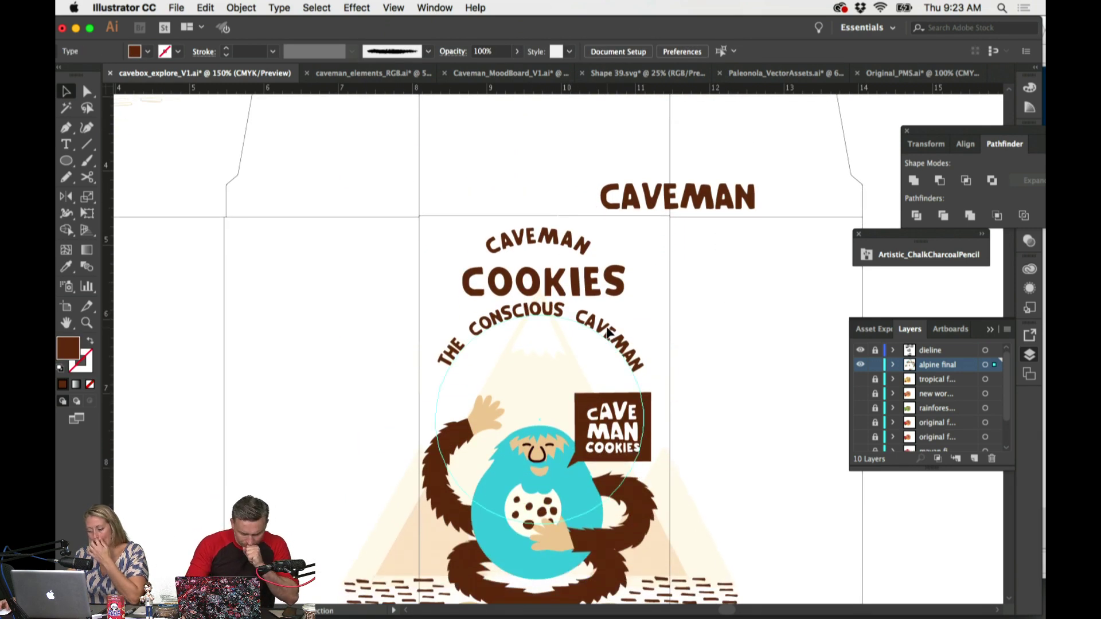
pyautogui.press('Delete')
pyautogui.scroll(-1, 632, 309)
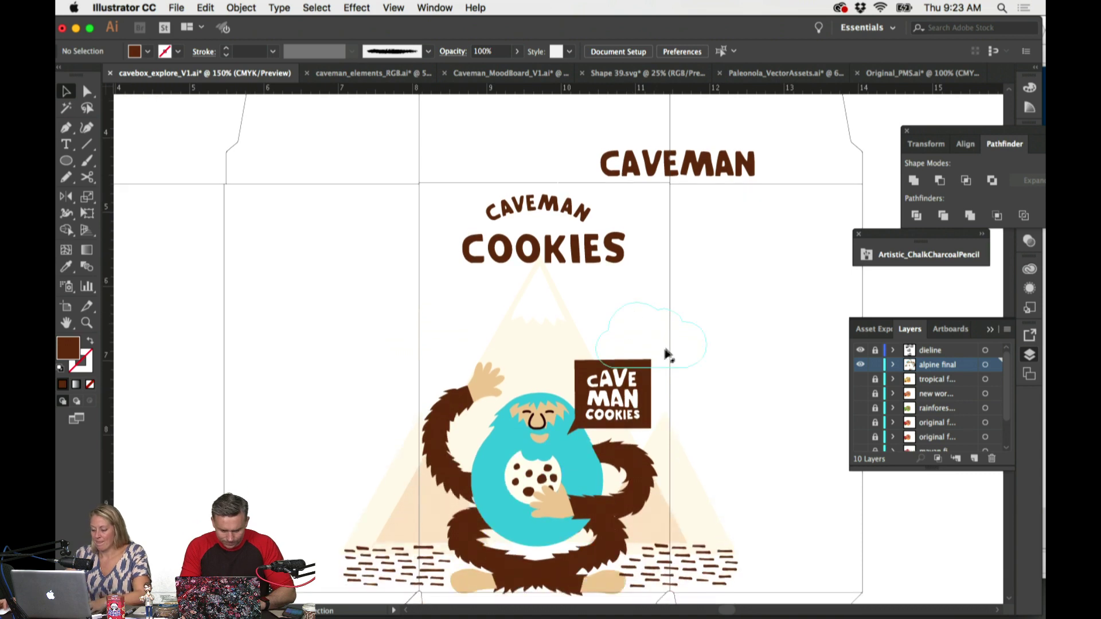
# Step: Move the CAVEMAN COOKIES lettering and the separate straight CAVEMAN word off the front panel, over the adjacent flap
pyautogui.moveTo(611, 271); pyautogui.dragTo(581, 220)
pyautogui.hscroll(1, 581, 221)
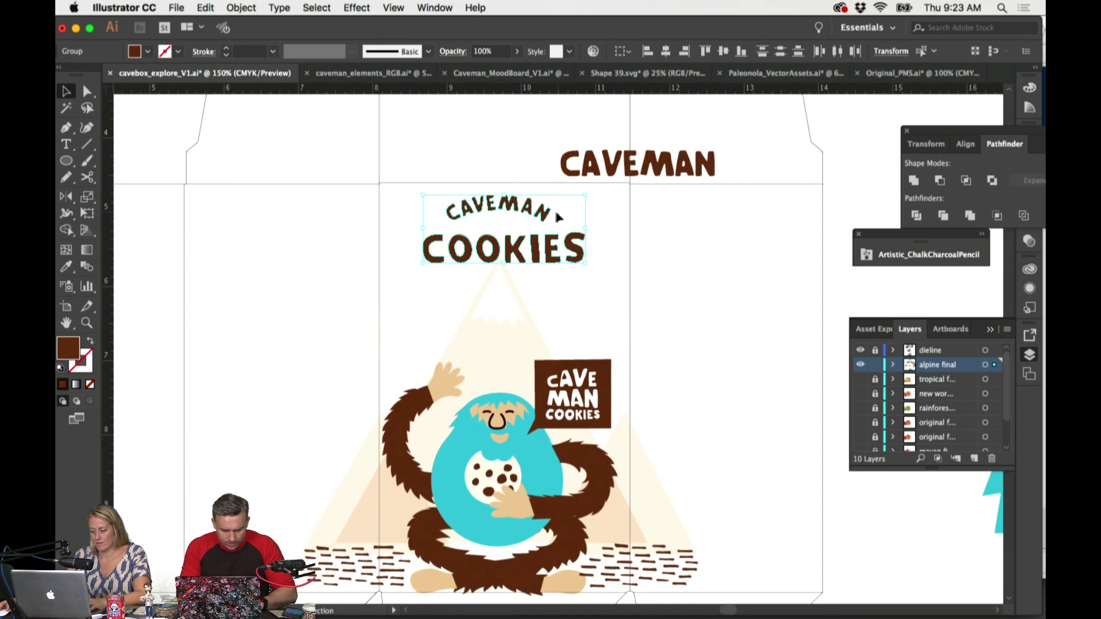
pyautogui.press('cmd+minus')
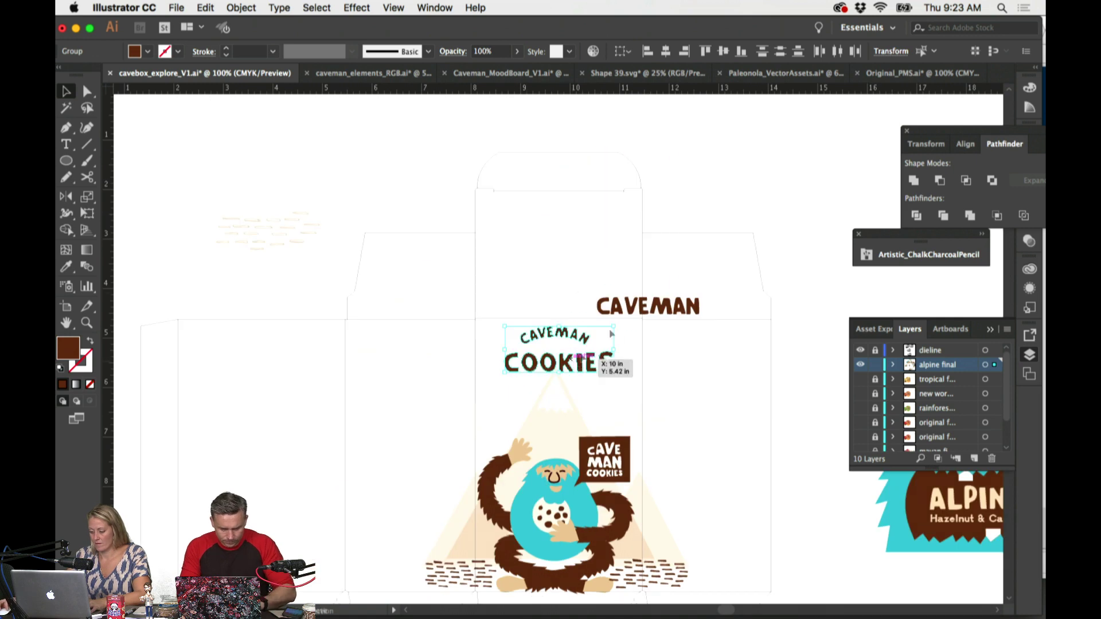
pyautogui.moveTo(574, 363); pyautogui.dragTo(747, 225)
pyautogui.scroll(-3, 727, 251)
pyautogui.hscroll(1, 723, 252)
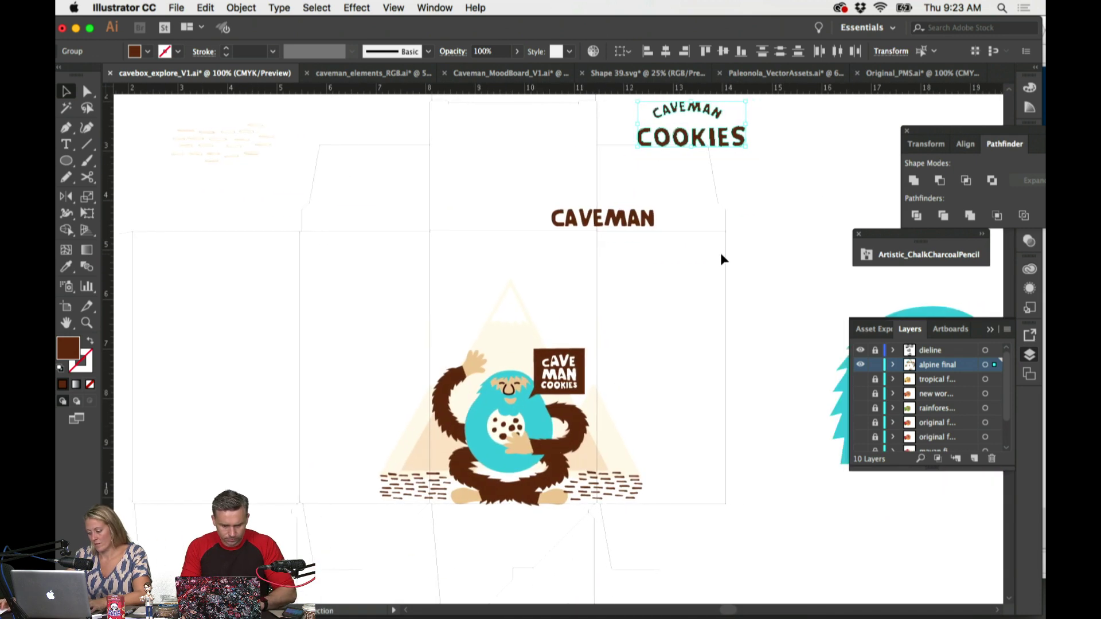
pyautogui.moveTo(609, 226); pyautogui.dragTo(745, 222)
# Step: Place the CAVEMAN COOKIES lettering, slightly enlarged, over the mountain peak on the front panel and bring it to the front
pyautogui.click(714, 148)
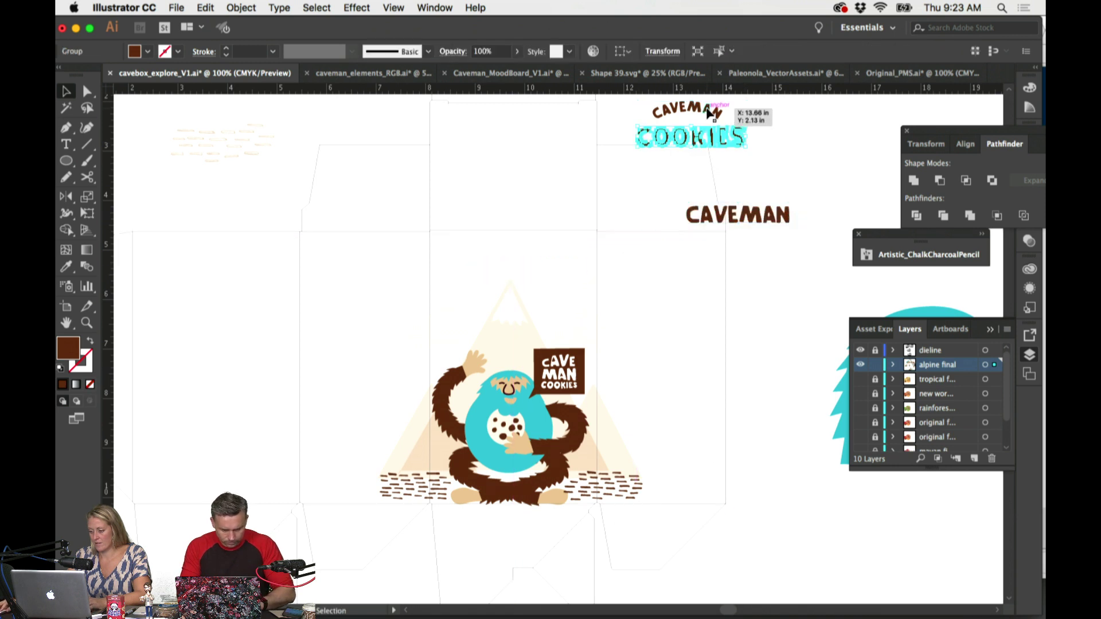
pyautogui.moveTo(708, 111); pyautogui.dragTo(576, 257)
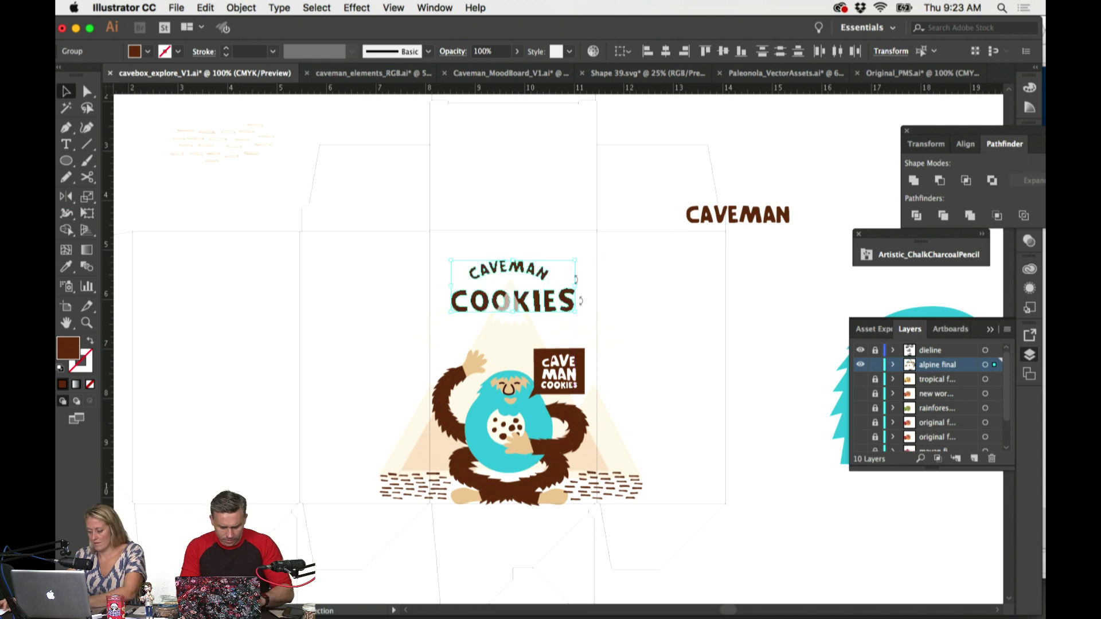
pyautogui.press('i')
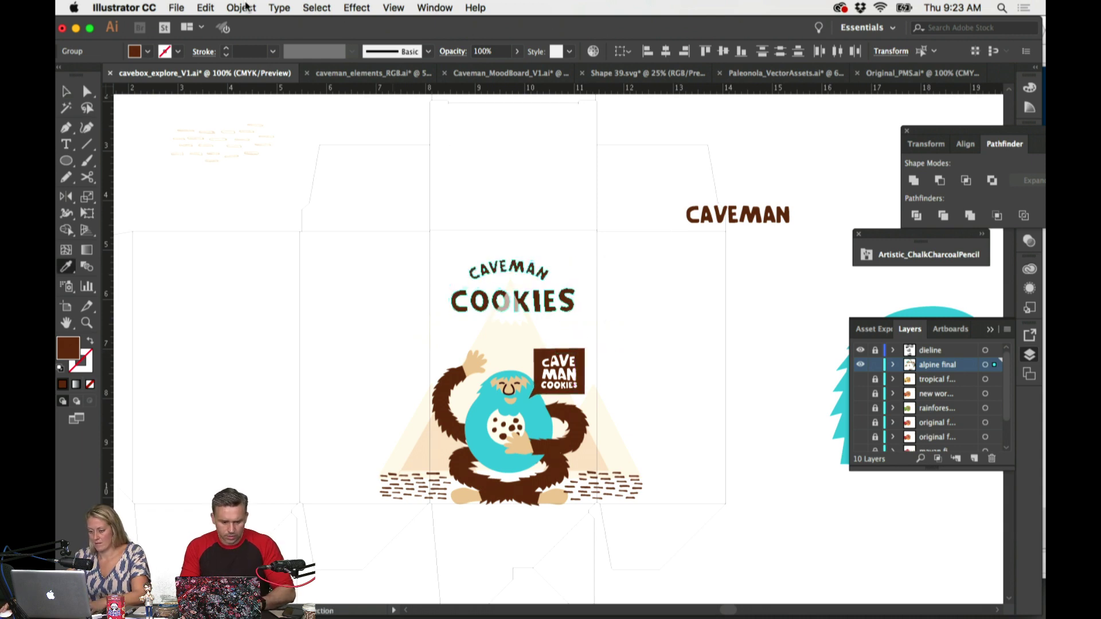
pyautogui.click(241, 7)
pyautogui.moveTo(253, 34)
pyautogui.click(413, 51)
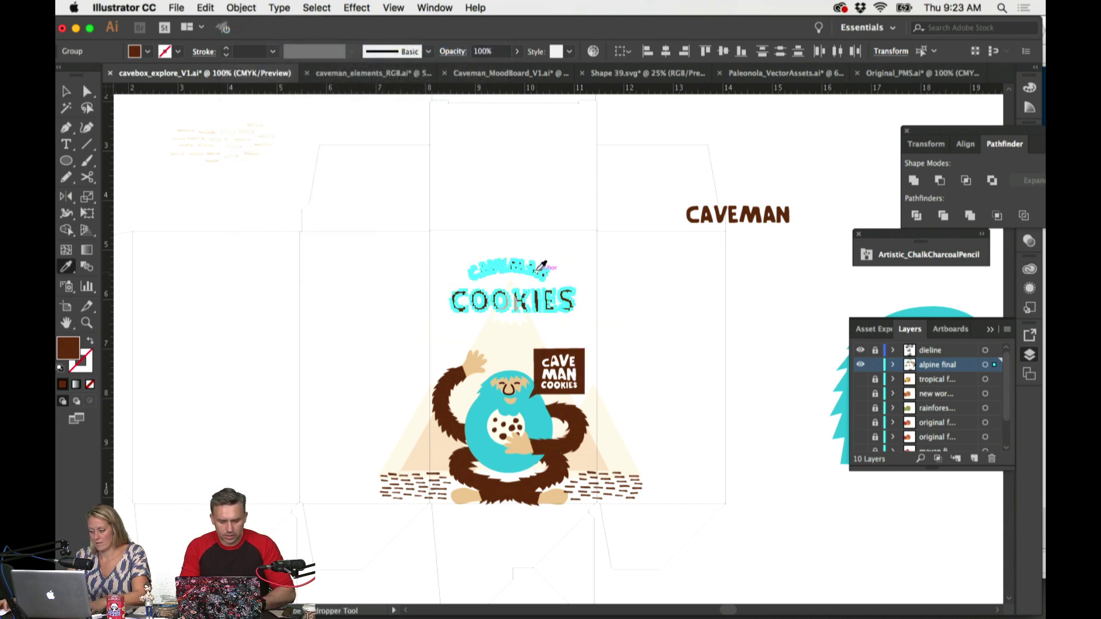
pyautogui.click(249, 7)
pyautogui.click(413, 36)
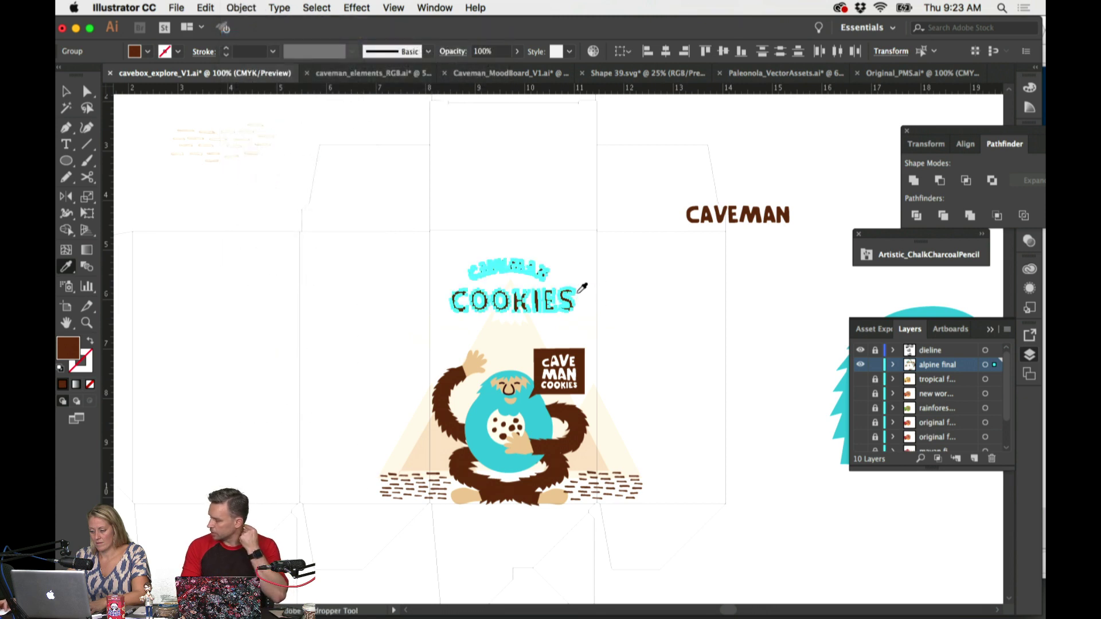
# Step: Move the CAVE MAN COOKIES lettering out of the brown speech bubble onto the adjacent side panel
pyautogui.hscroll(8, 597, 289)
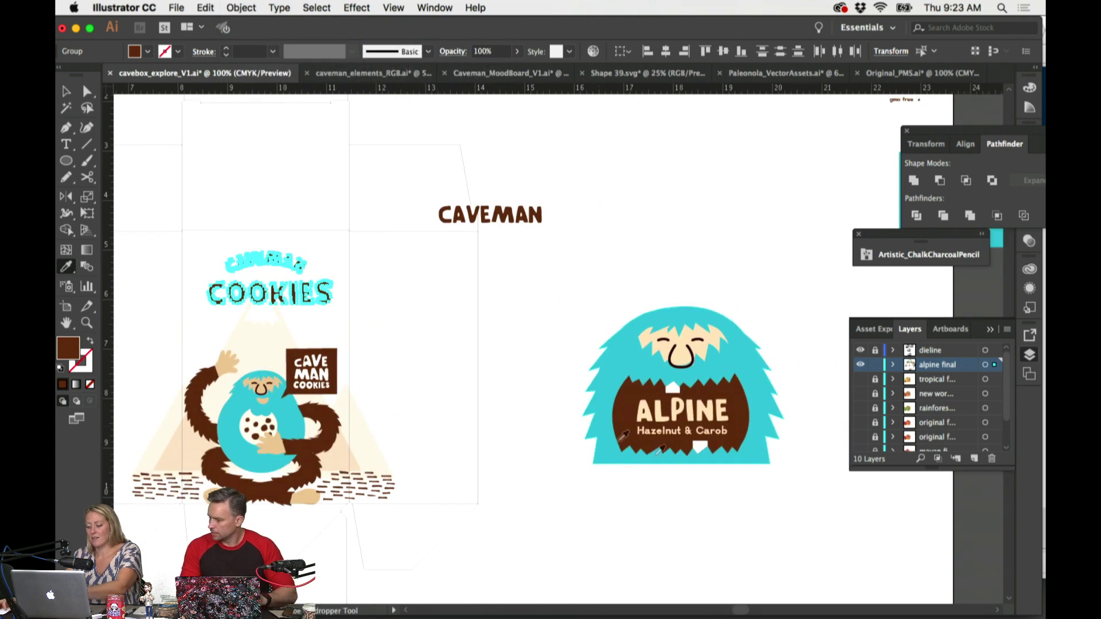
pyautogui.hscroll(-2, 610, 325)
pyautogui.press('super+equal')
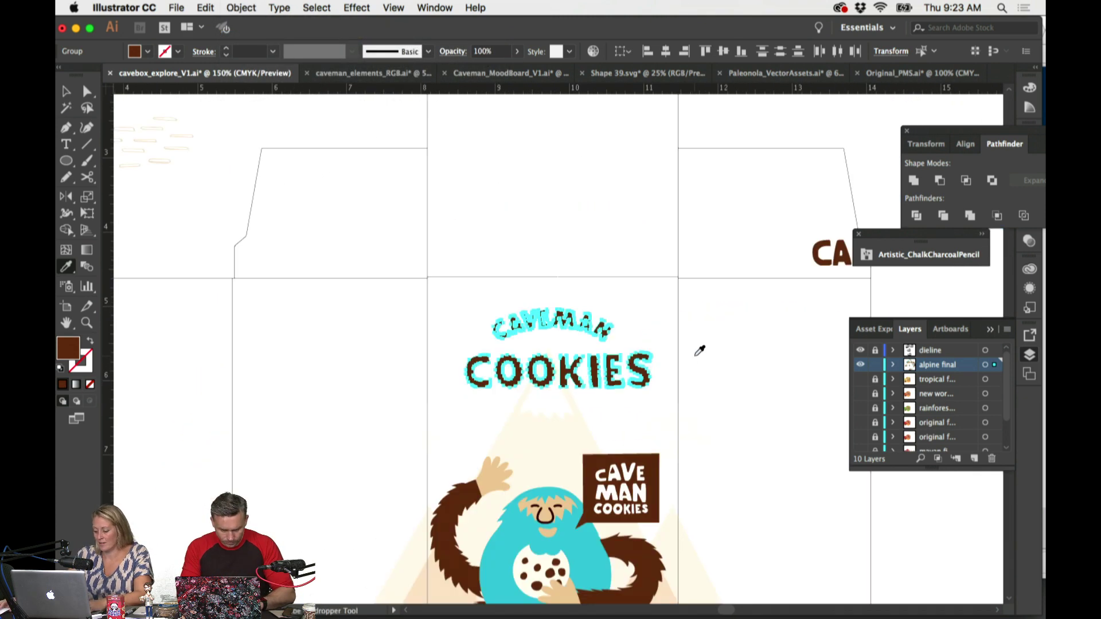
pyautogui.hscroll(-2, 698, 349)
pyautogui.click(756, 427)
pyautogui.click(711, 494)
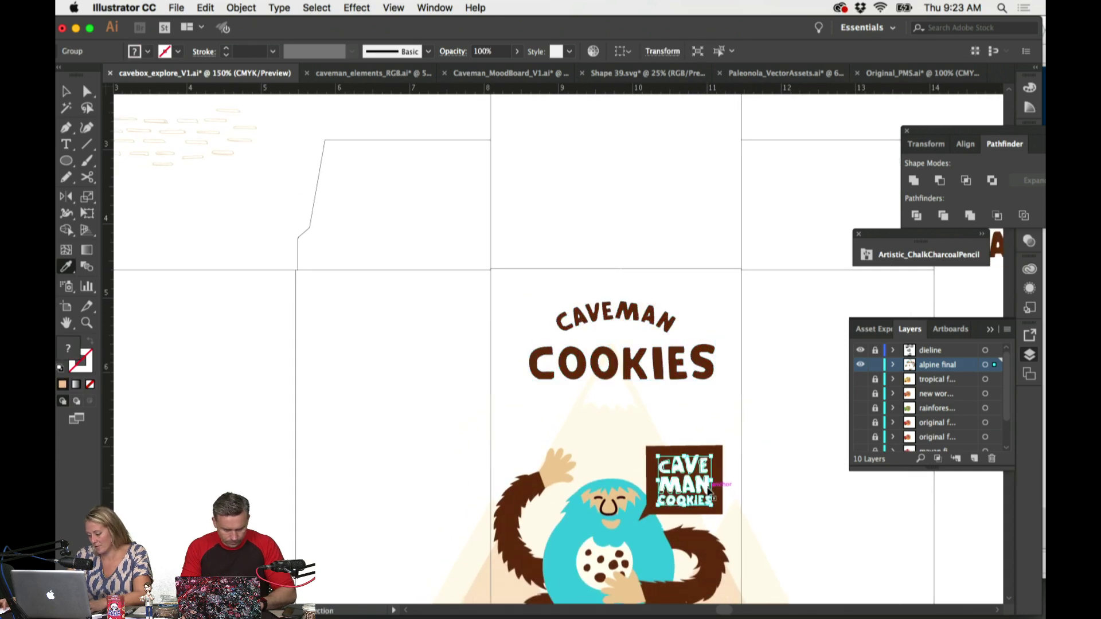
pyautogui.moveTo(710, 495); pyautogui.dragTo(859, 520)
pyautogui.scroll(-4, 745, 463)
pyautogui.hscroll(1, 745, 462)
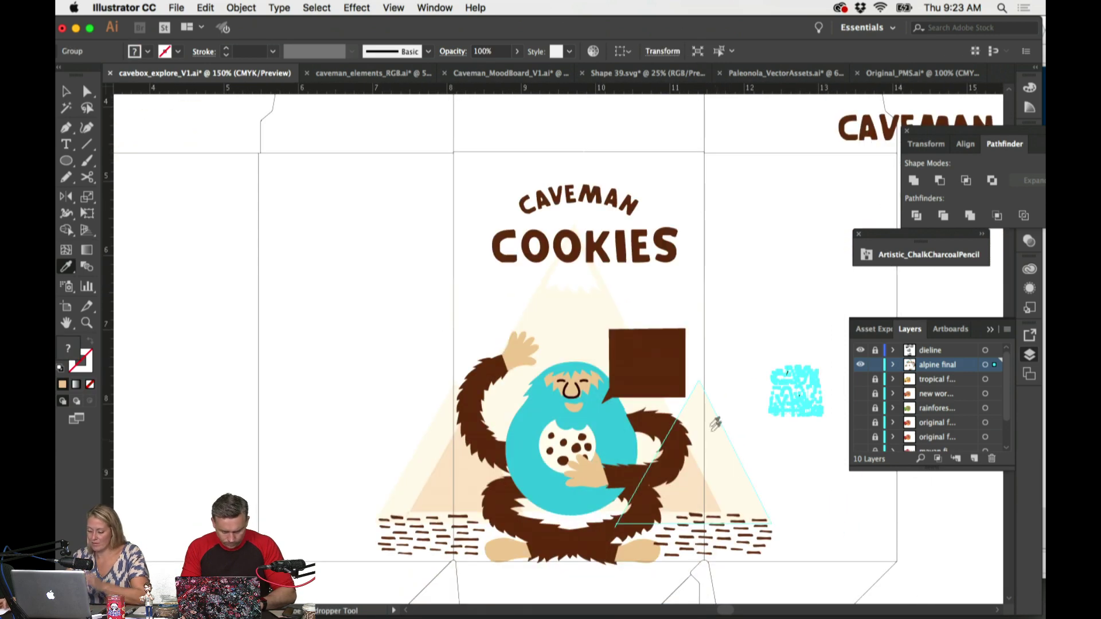
# Step: Copy the cream ALPINE text from the caveman-face box design and paste it beside the brown speech bubble on the second front panel
pyautogui.hscroll(3, 717, 390)
pyautogui.scroll(8, 717, 390)
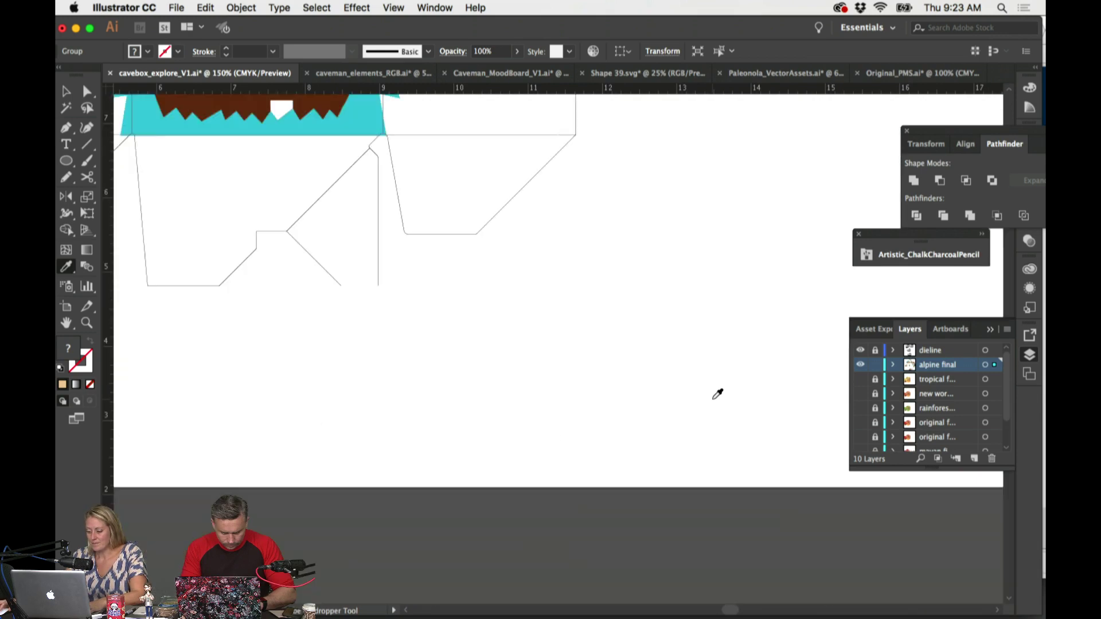
pyautogui.scroll(6, 717, 394)
pyautogui.hscroll(-1, 717, 394)
pyautogui.press('v')
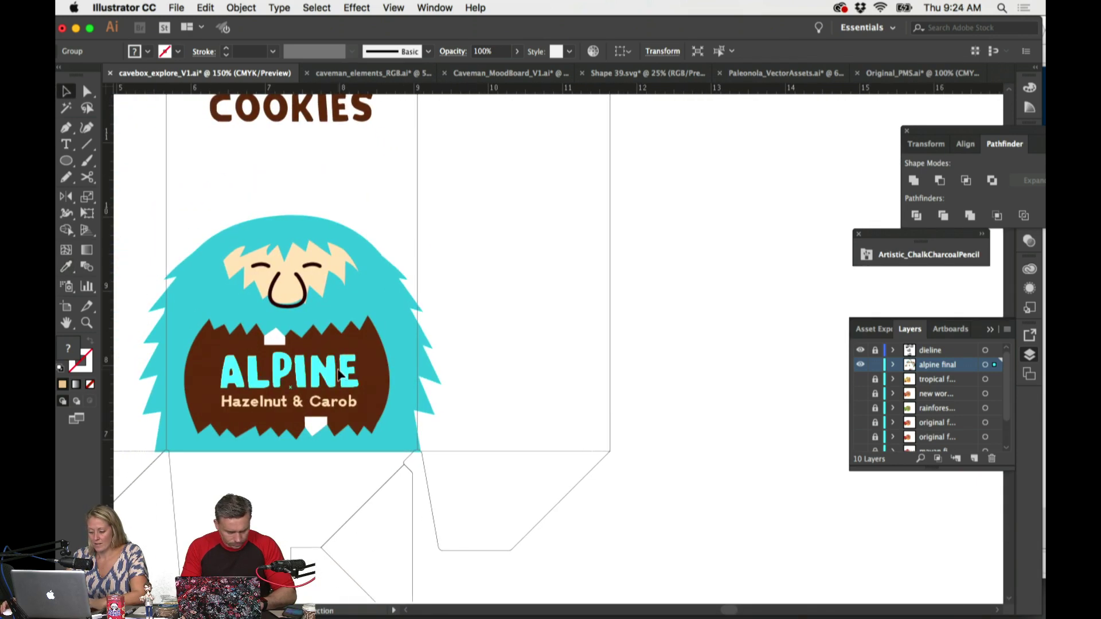
pyautogui.click(338, 374)
pyautogui.moveTo(523, 484); pyautogui.dragTo(546, 276)
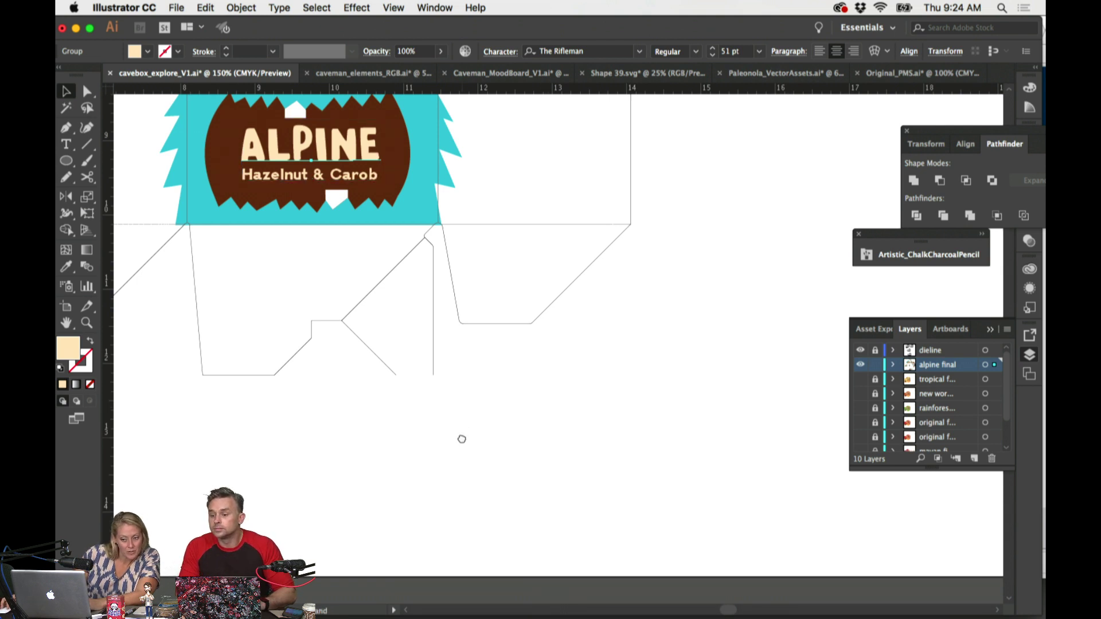
pyautogui.moveTo(459, 440); pyautogui.dragTo(459, 203)
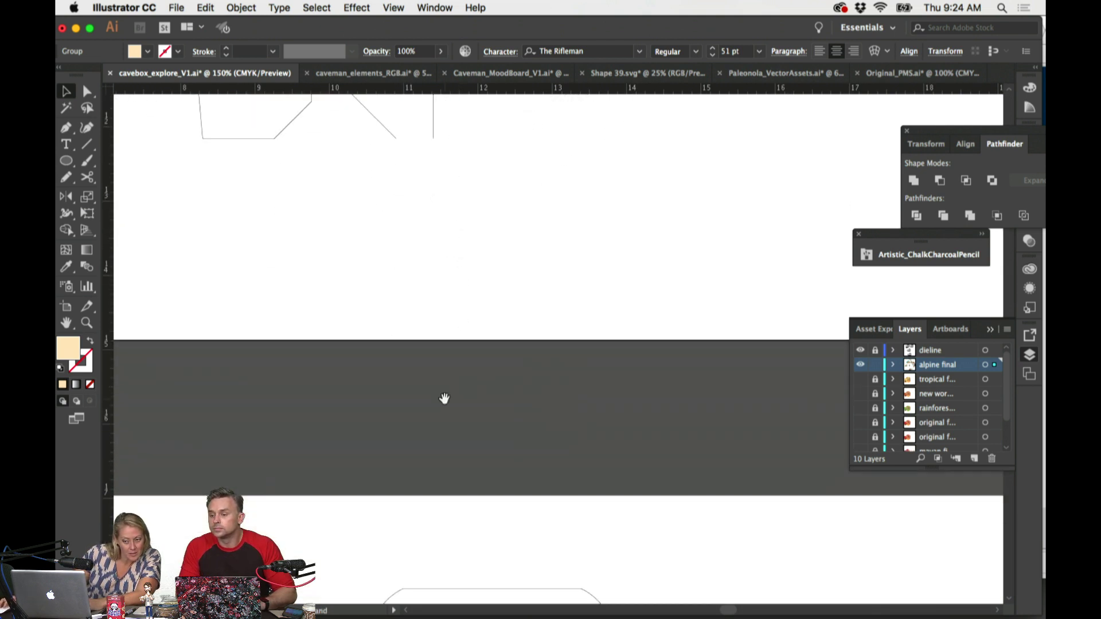
pyautogui.moveTo(455, 427); pyautogui.dragTo(443, 140)
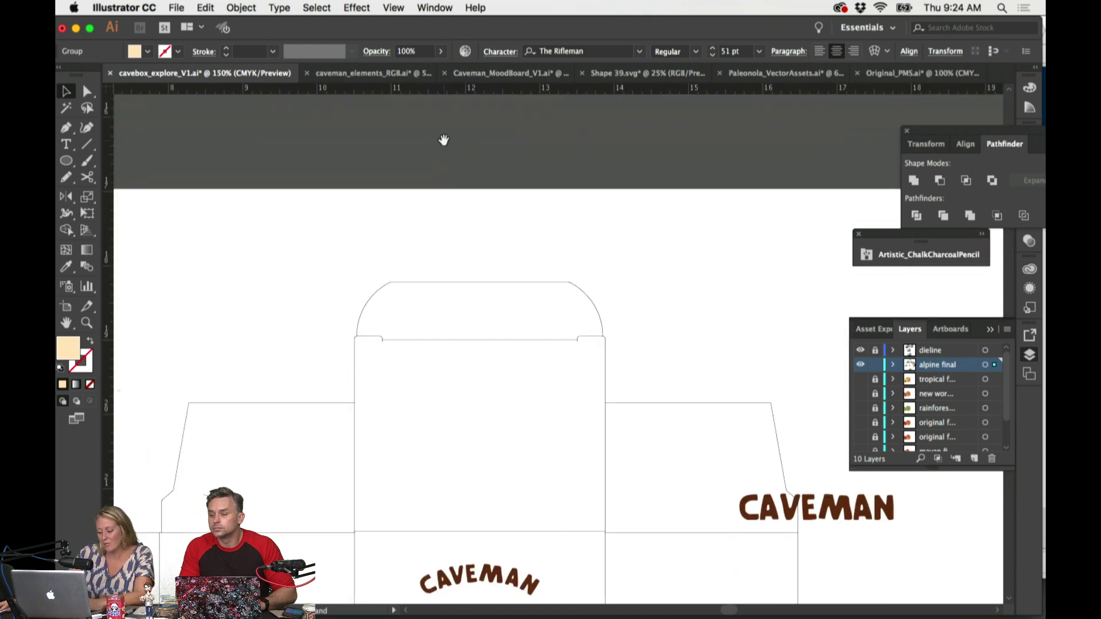
pyautogui.moveTo(446, 374); pyautogui.dragTo(384, 145)
pyautogui.moveTo(408, 366); pyautogui.dragTo(421, 289)
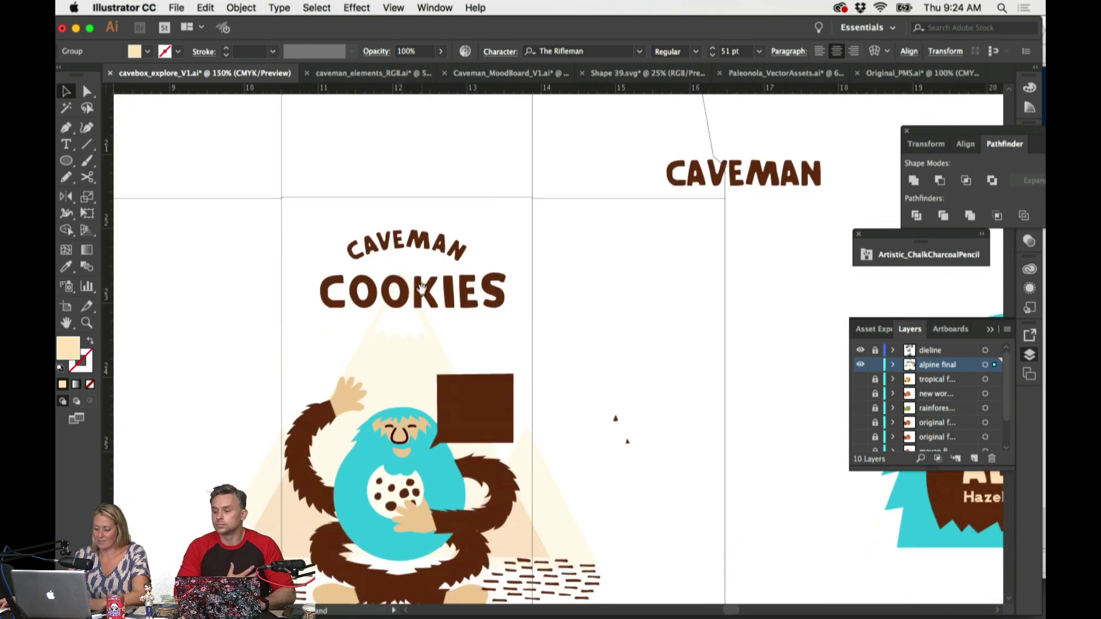
pyautogui.press('super+v')
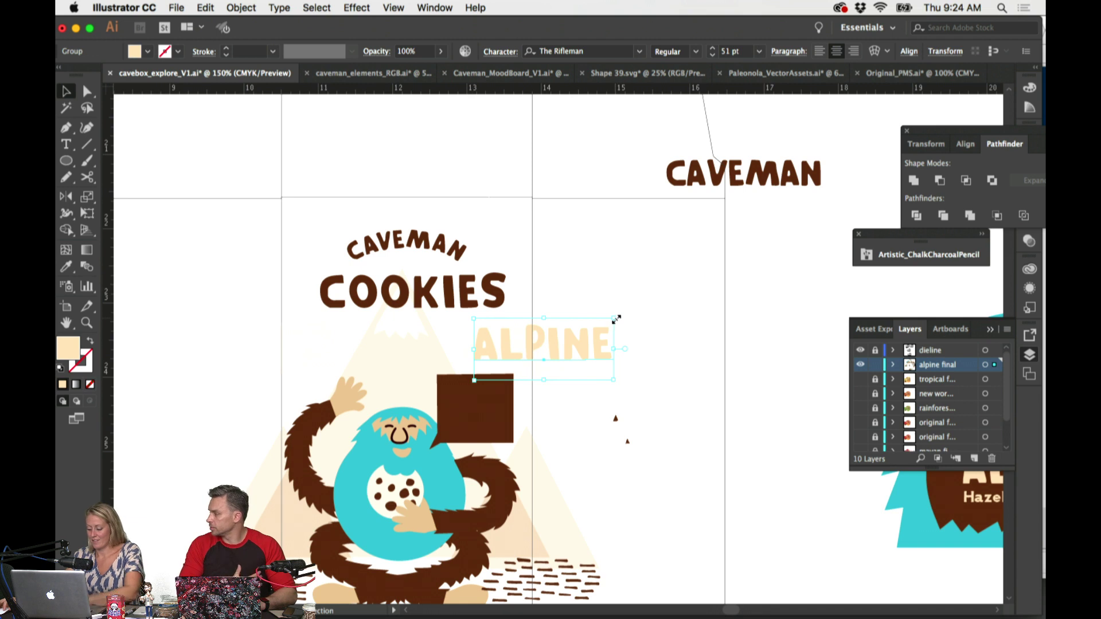
# Step: Recolor the pasted ALPINE text white and scale it to about 25 pt inside the upper part of the brown speech bubble
pyautogui.press('i')
pyautogui.click(660, 265)
pyautogui.moveTo(614, 318); pyautogui.dragTo(511, 404)
pyautogui.press('super+y')
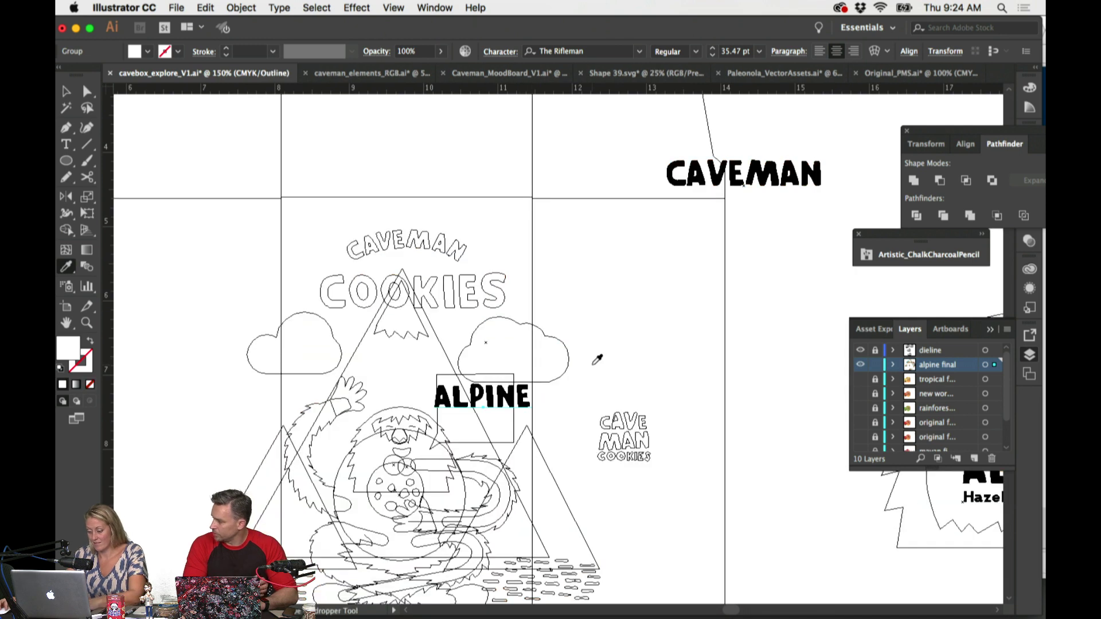
pyautogui.press('super+y')
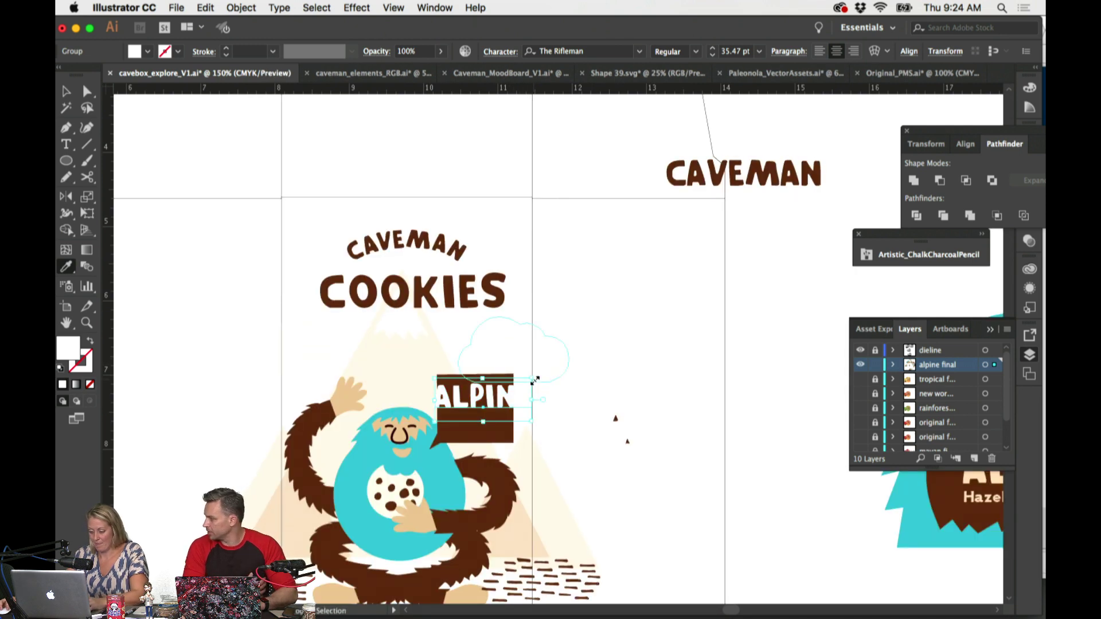
pyautogui.moveTo(520, 380); pyautogui.dragTo(566, 386)
pyautogui.press('i')
pyautogui.hscroll(-2, 582, 374)
pyautogui.scroll(-3, 583, 374)
pyautogui.press('super+equal')
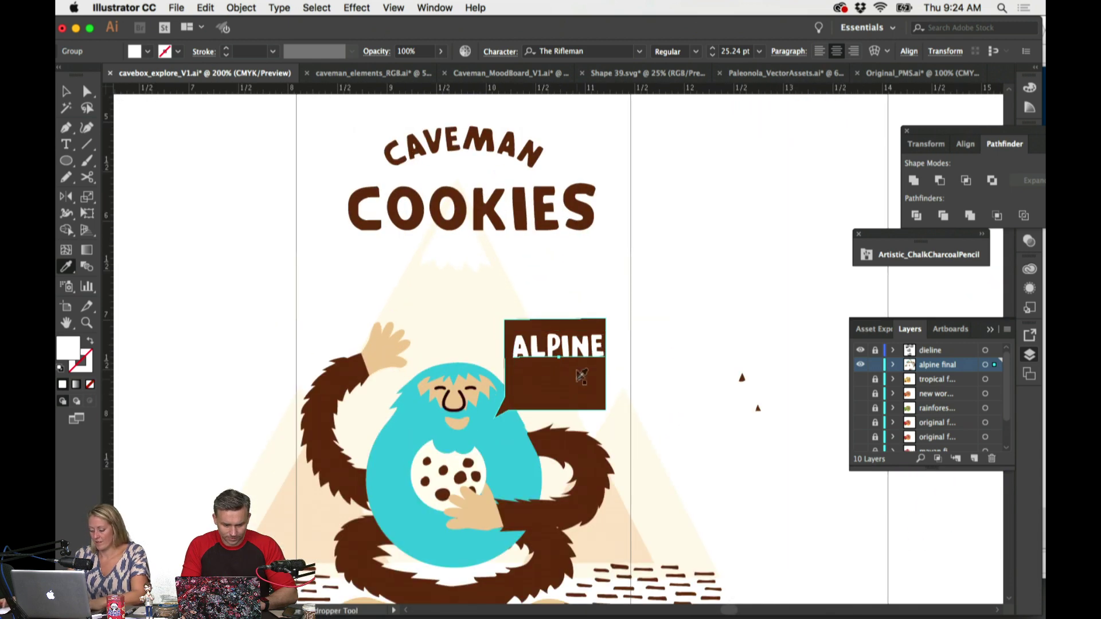
# Step: Copy the Hazelnut & Carob text from the mouth of the caveman-face box design
pyautogui.press('super+y')
pyautogui.hscroll(2, 628, 334)
pyautogui.scroll(7, 628, 334)
pyautogui.hscroll(-2, 628, 334)
pyautogui.press('super+minus')
pyautogui.scroll(5, 627, 334)
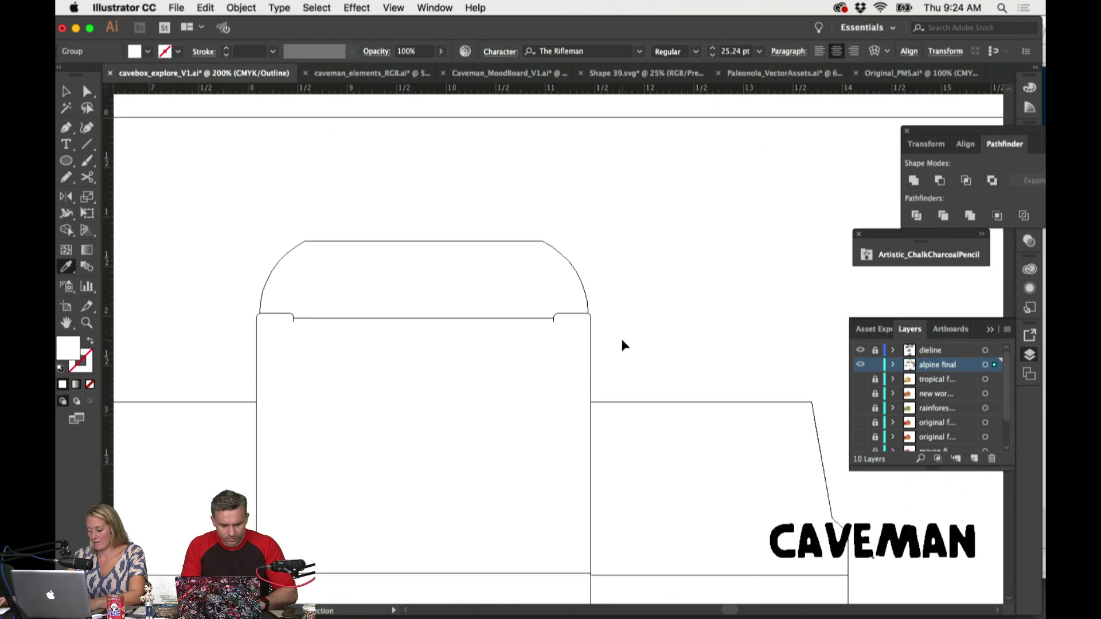
pyautogui.press('super+y')
pyautogui.scroll(-6, 627, 334)
pyautogui.press('super+minus')
pyautogui.press('super+minus')
pyautogui.scroll(3, 627, 338)
pyautogui.scroll(-12, 630, 335)
pyautogui.hscroll(8, 631, 335)
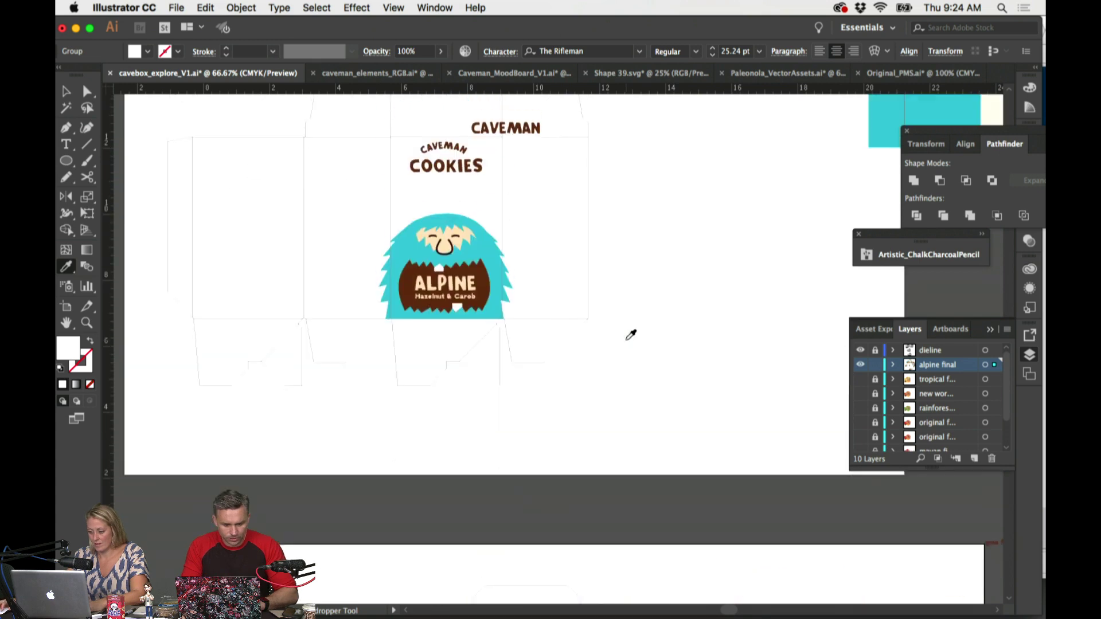
pyautogui.scroll(3, 542, 266)
pyautogui.hscroll(-2, 542, 266)
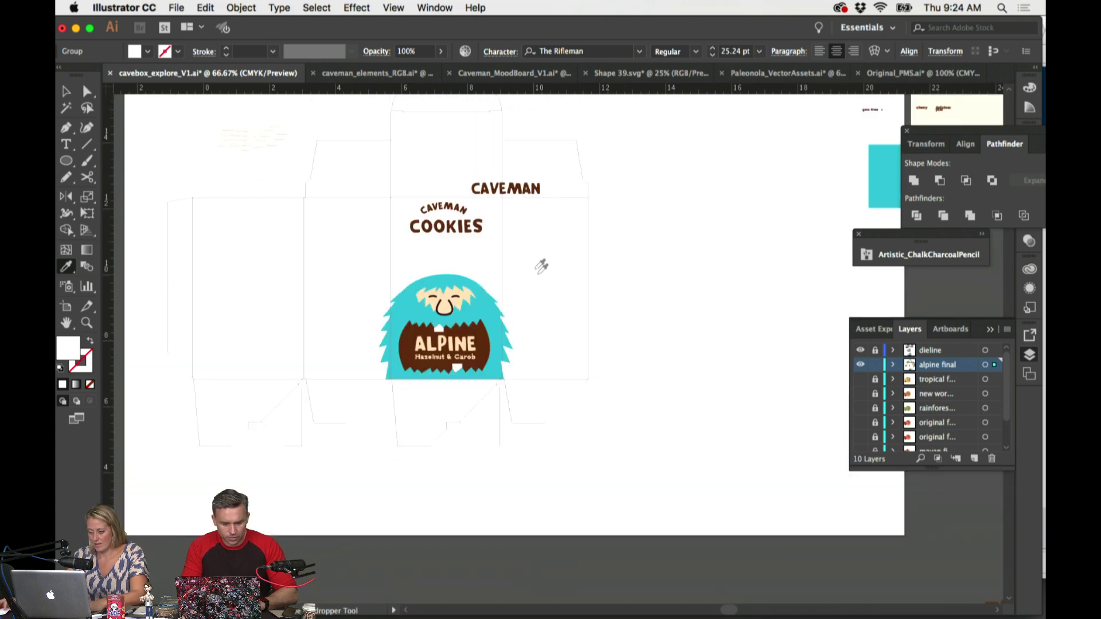
pyautogui.click(468, 361)
pyautogui.scroll(-8, 476, 241)
pyautogui.press('super+equal')
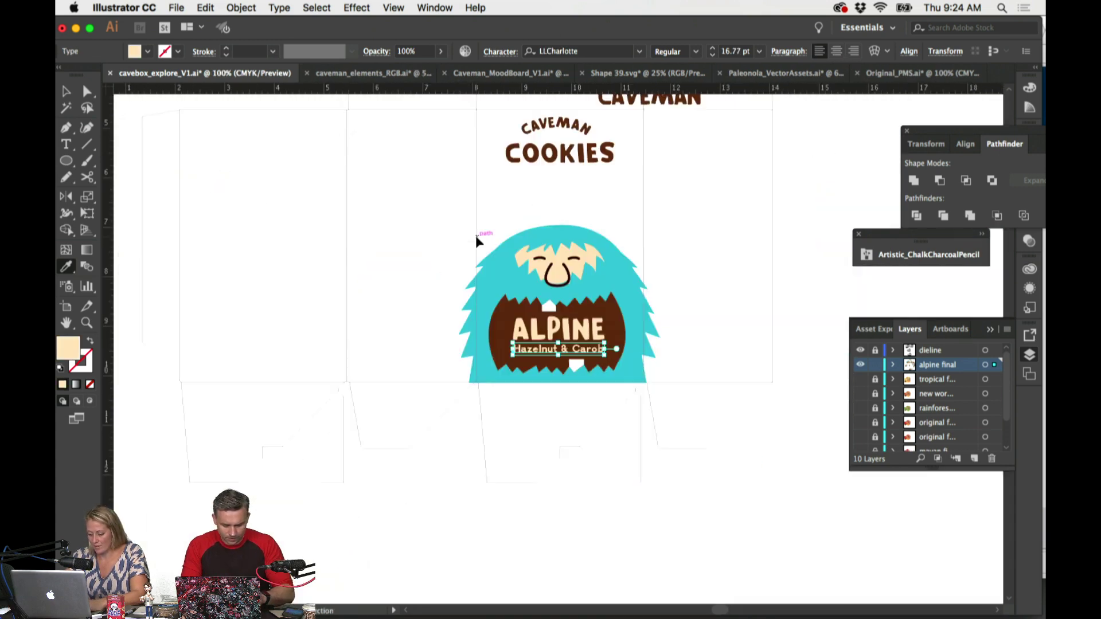
pyautogui.press('super+equal')
pyautogui.scroll(-8, 524, 110)
pyautogui.scroll(8, 524, 111)
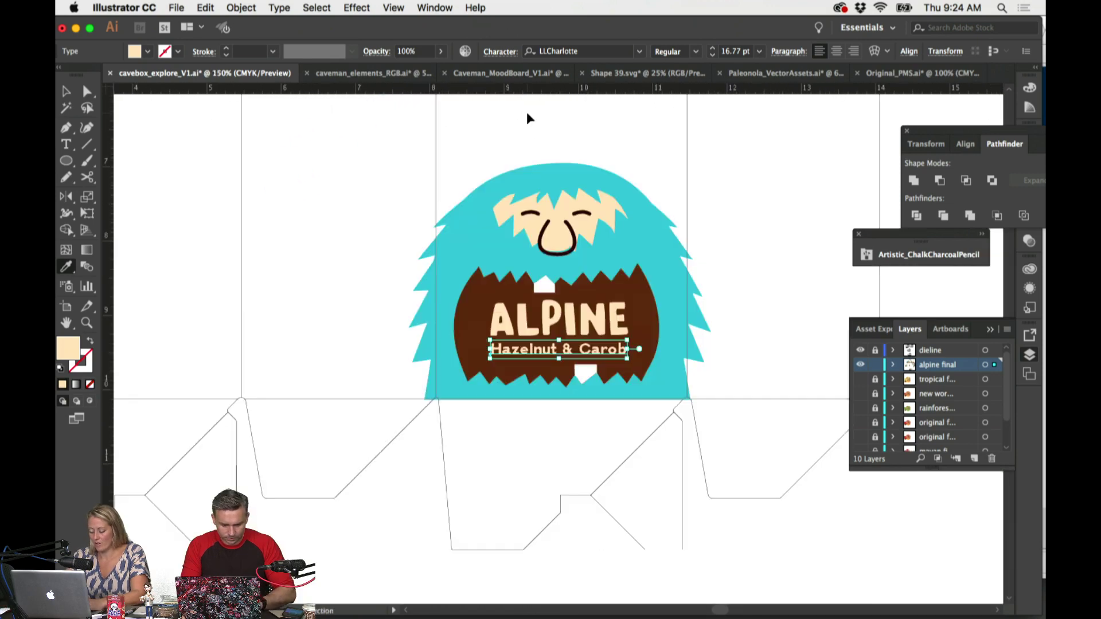
# Step: Paste the Hazelnut & Carob text into the speech bubble below ALPINE, broken onto two lines
pyautogui.press('super+minus')
pyautogui.scroll(-6, 558, 243)
pyautogui.scroll(8, 556, 356)
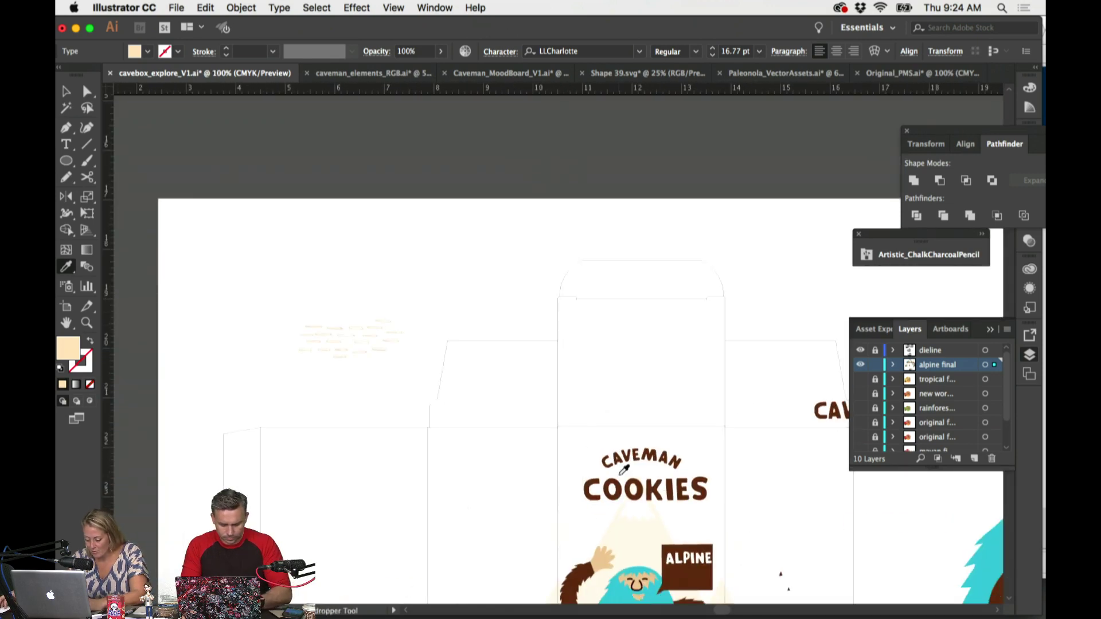
pyautogui.scroll(-5, 626, 447)
pyautogui.keyDown('super'); pyautogui.click(628, 415); pyautogui.keyUp('super')
pyautogui.press('super+equal')
pyautogui.press('super+equal')
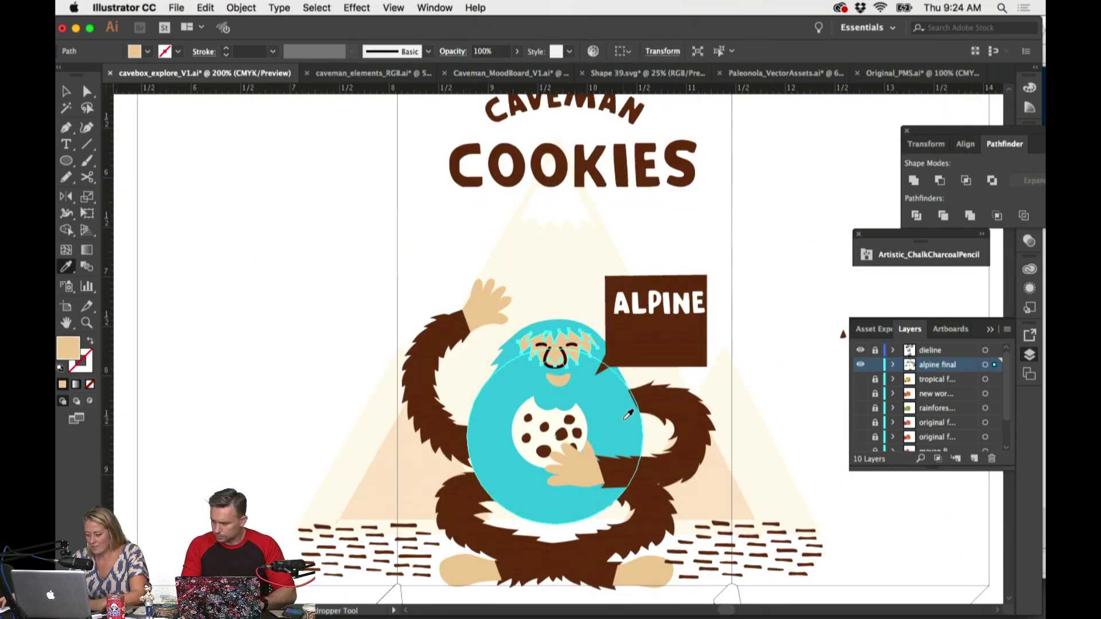
pyautogui.hscroll(5, 628, 415)
pyautogui.press('super+v')
pyautogui.moveTo(497, 356); pyautogui.dragTo(568, 318)
pyautogui.press('t')
# Step: Enlarge the brown speech bubble slightly, scale ALPINE to about 27.6 pt and move it up to center it in the bubble's upper part
pyautogui.keyDown('super'); pyautogui.click(566, 283); pyautogui.keyUp('super')
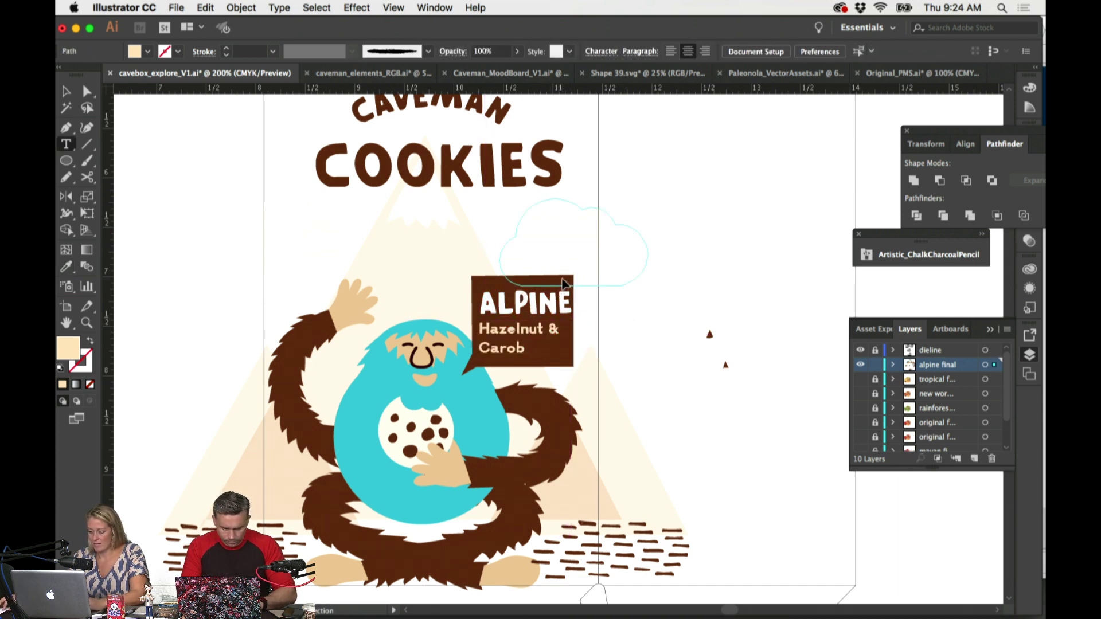
pyautogui.keyDown('super'); pyautogui.click(481, 285); pyautogui.keyUp('super')
pyautogui.moveTo(573, 275); pyautogui.dragTo(585, 263)
pyautogui.keyDown('super'); pyautogui.click(610, 313); pyautogui.keyUp('super')
pyautogui.moveTo(552, 303); pyautogui.dragTo(578, 267)
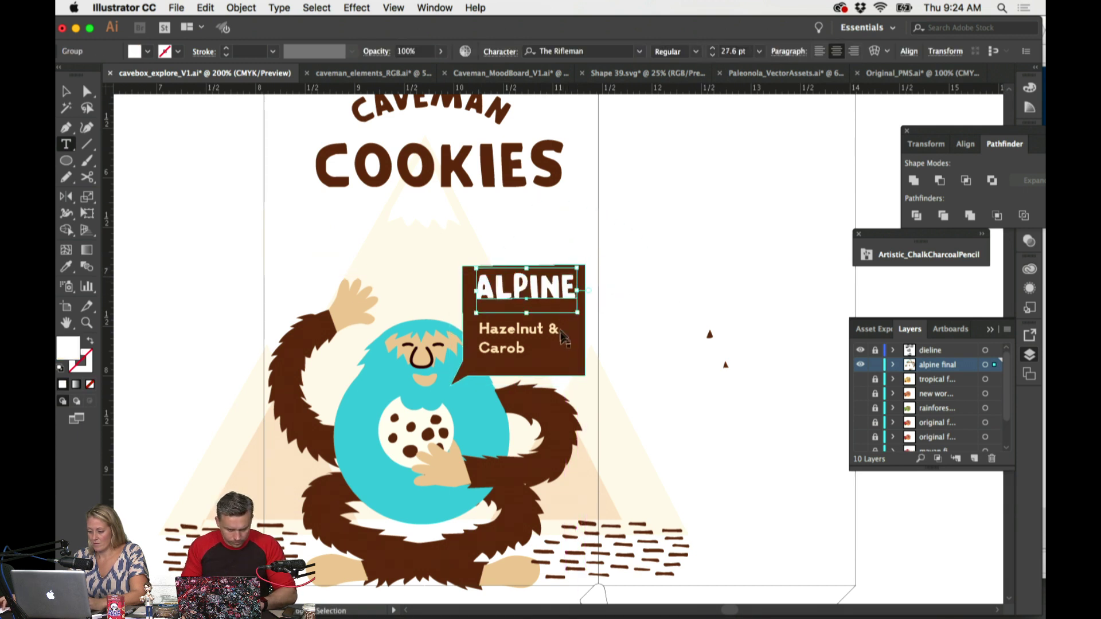
# Step: Recolor the speech bubble from the caveman's turquoise body color, darkened to the teal #1a8086
pyautogui.keyDown('super'); pyautogui.click(573, 358); pyautogui.keyUp('super')
pyautogui.press('i')
pyautogui.click(485, 396)
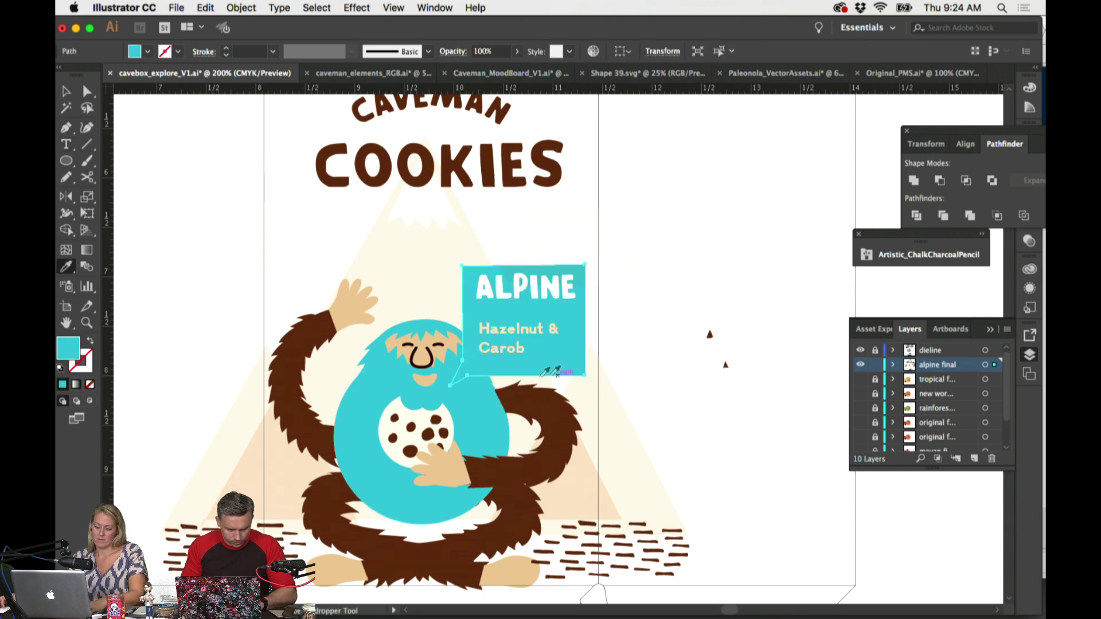
pyautogui.doubleClick(78, 354)
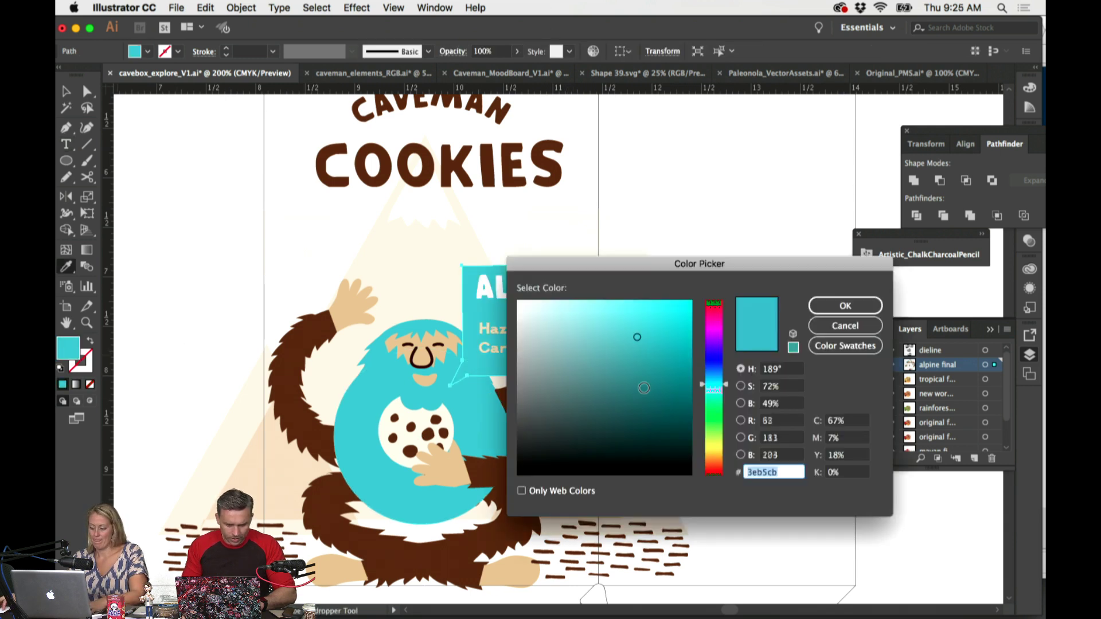
pyautogui.write('1a8086')
pyautogui.click(822, 302)
pyautogui.scroll(3, 724, 327)
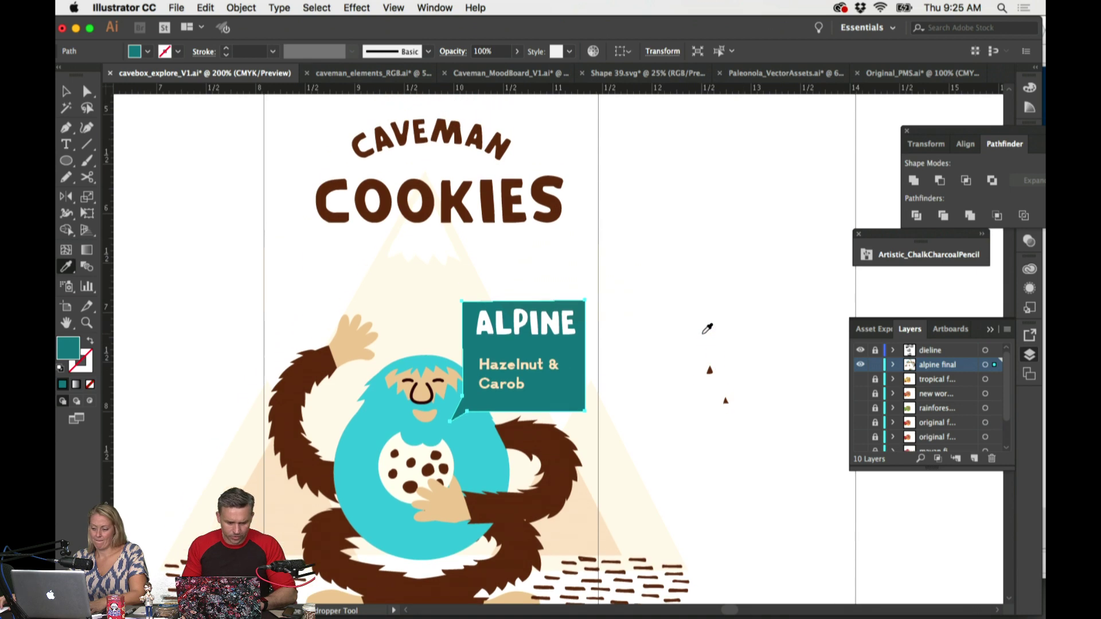
# Step: Increase the Hazelnut & Carob text size by three increments and lower ALPINE so the two texts sit closer together in the bubble
pyautogui.moveTo(554, 369); pyautogui.dragTo(544, 373)
pyautogui.click(713, 49)
pyautogui.click(713, 49)
pyautogui.click(713, 49)
pyautogui.moveTo(540, 330); pyautogui.dragTo(540, 347)
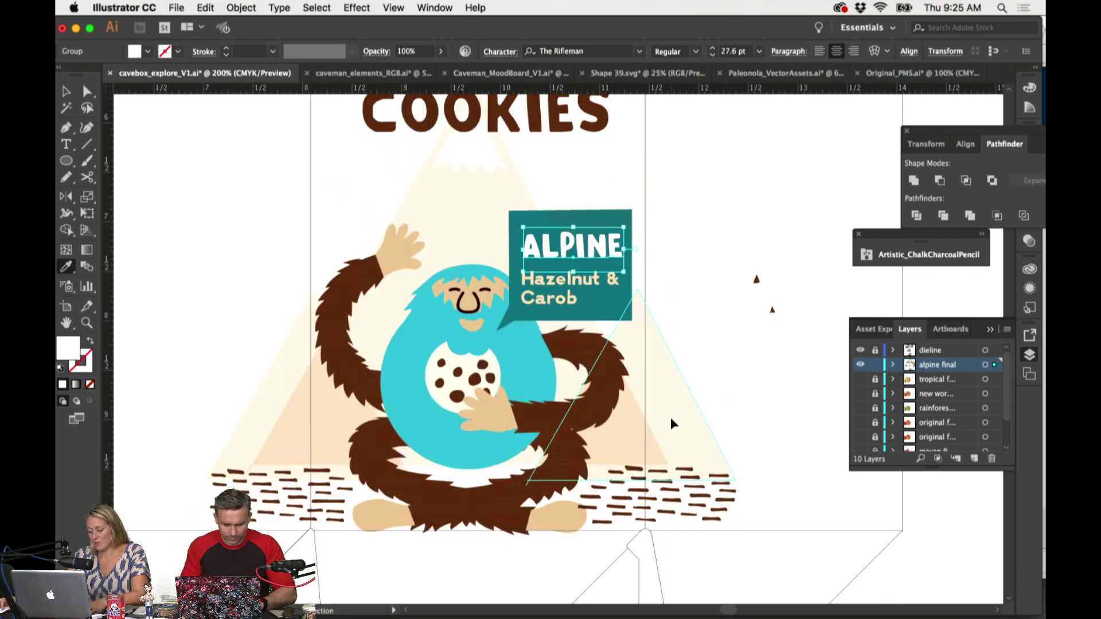
pyautogui.click(453, 211)
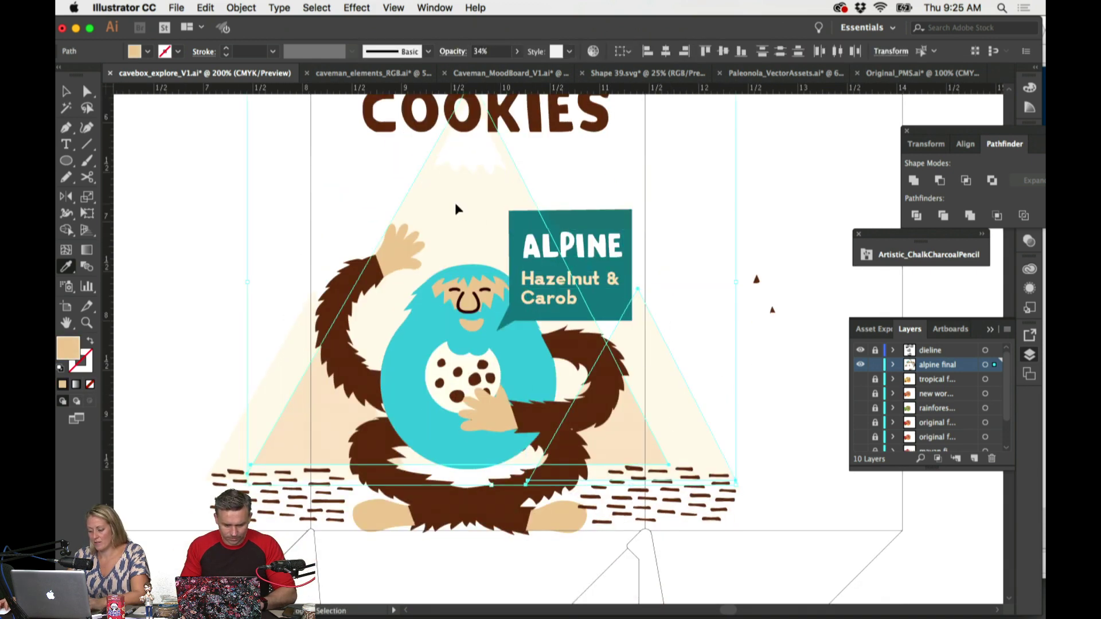
pyautogui.click(750, 413)
pyautogui.scroll(3, 753, 404)
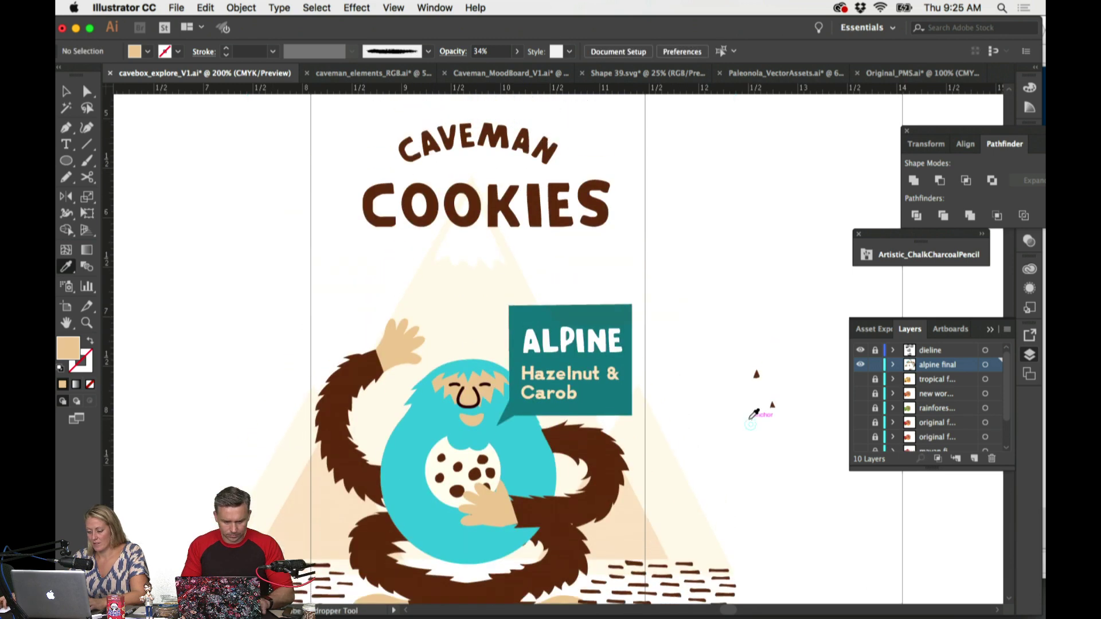
pyautogui.scroll(1, 654, 326)
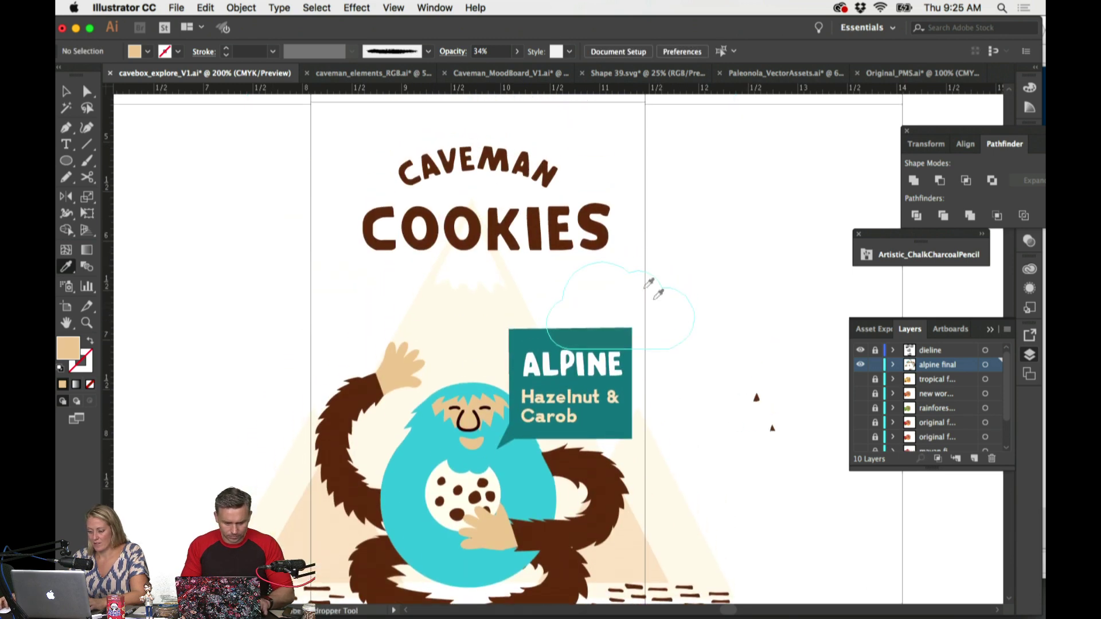
# Step: Move the COOKIES word and the arched CAVEMAN word up, clear of the mountain peak, and keep both selected
pyautogui.click(580, 217)
pyautogui.moveTo(539, 193); pyautogui.dragTo(544, 170)
pyautogui.keyDown('shift'); pyautogui.keyDown('super'); pyautogui.click(540, 175); pyautogui.keyUp('super'); pyautogui.keyUp('shift')
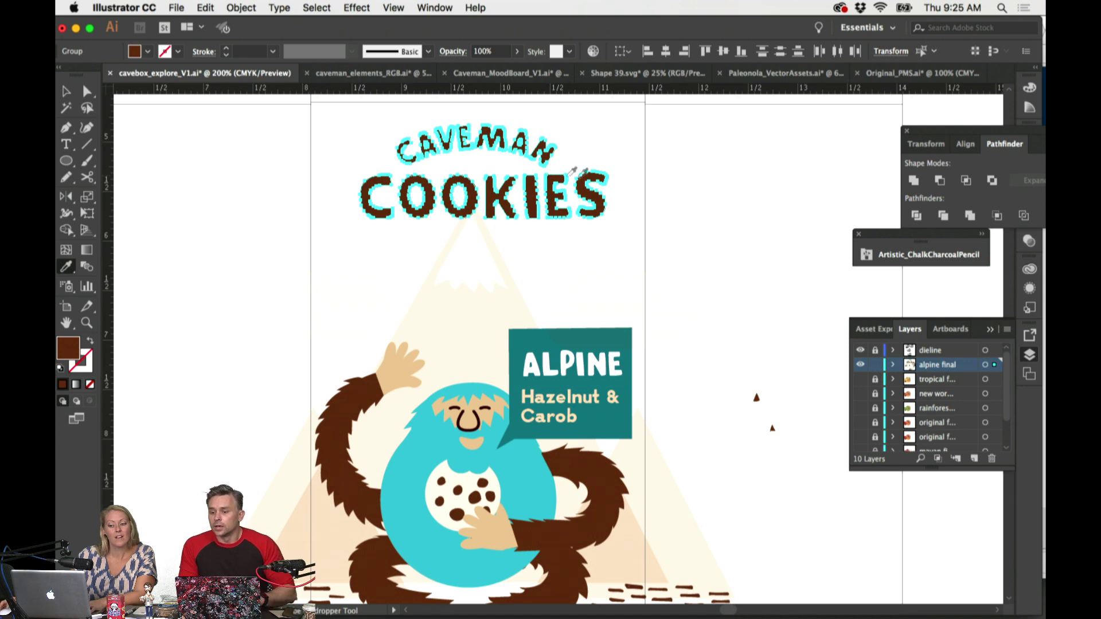
# Step: Remove the stray group of small dark marks beside the box's front panel
pyautogui.scroll(-4, 603, 183)
pyautogui.hscroll(3, 603, 183)
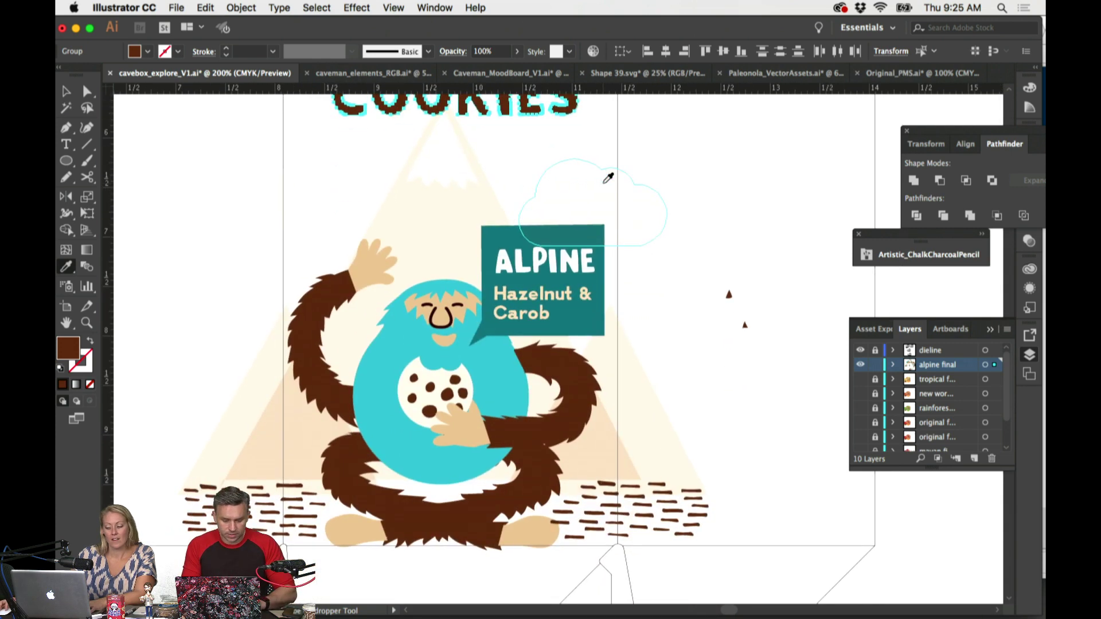
pyautogui.press('super+minus')
pyautogui.scroll(-3, 695, 325)
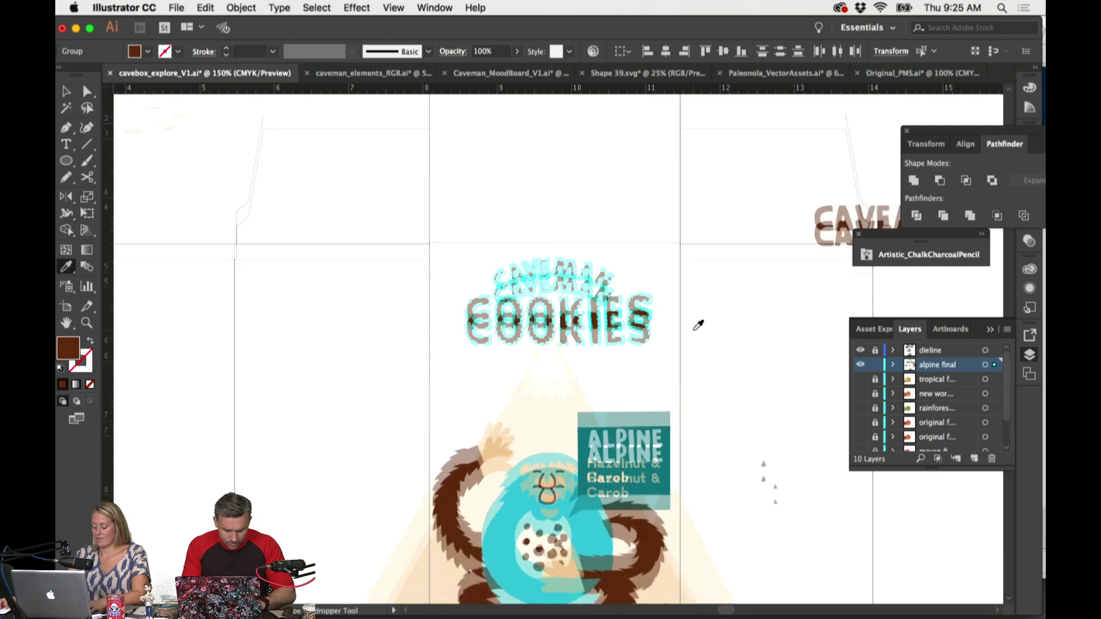
pyautogui.keyDown('super'); pyautogui.click(802, 421); pyautogui.keyUp('super')
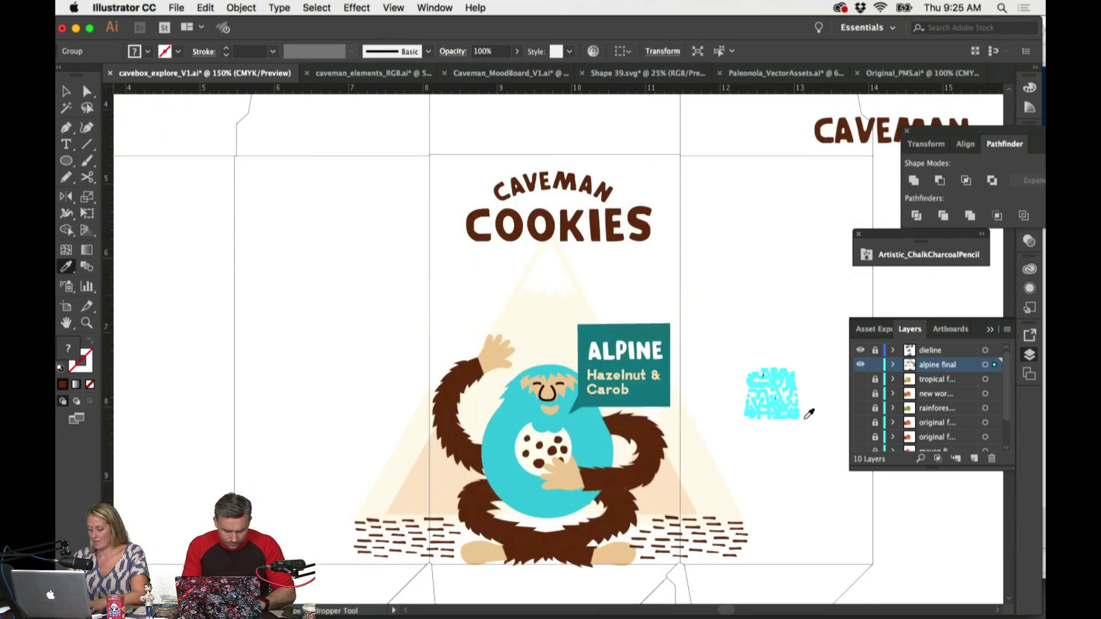
pyautogui.press('super+shift+a')
# Step: Enlarge the CAVEMAN COOKIES logo so it nearly fills the width of the front panel
pyautogui.press('super+minus')
pyautogui.moveTo(745, 421); pyautogui.dragTo(627, 441)
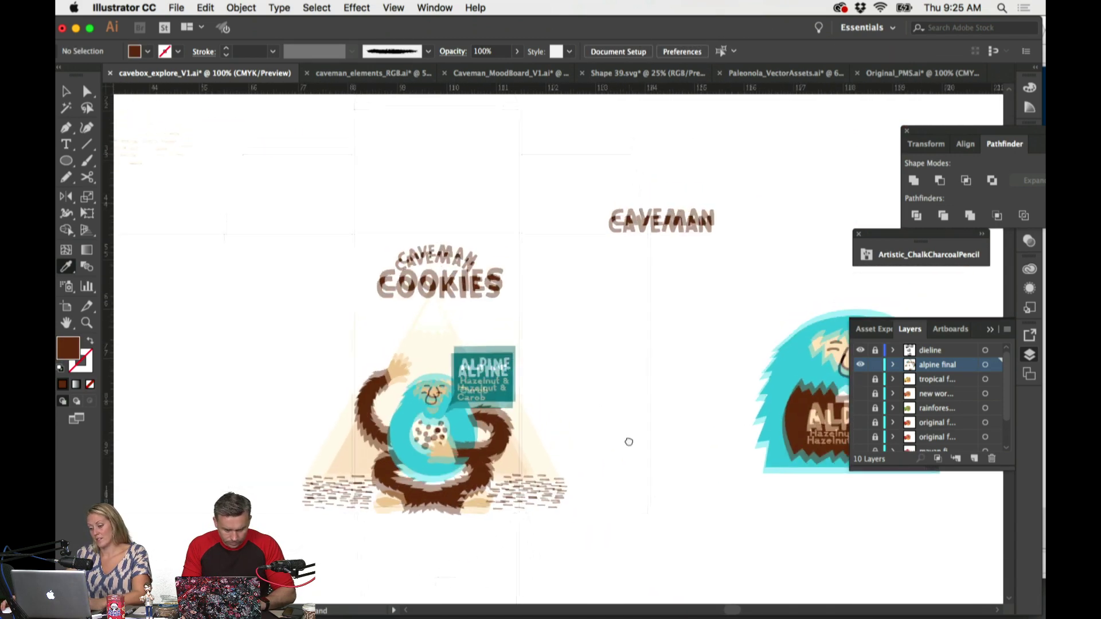
pyautogui.hscroll(2, 639, 408)
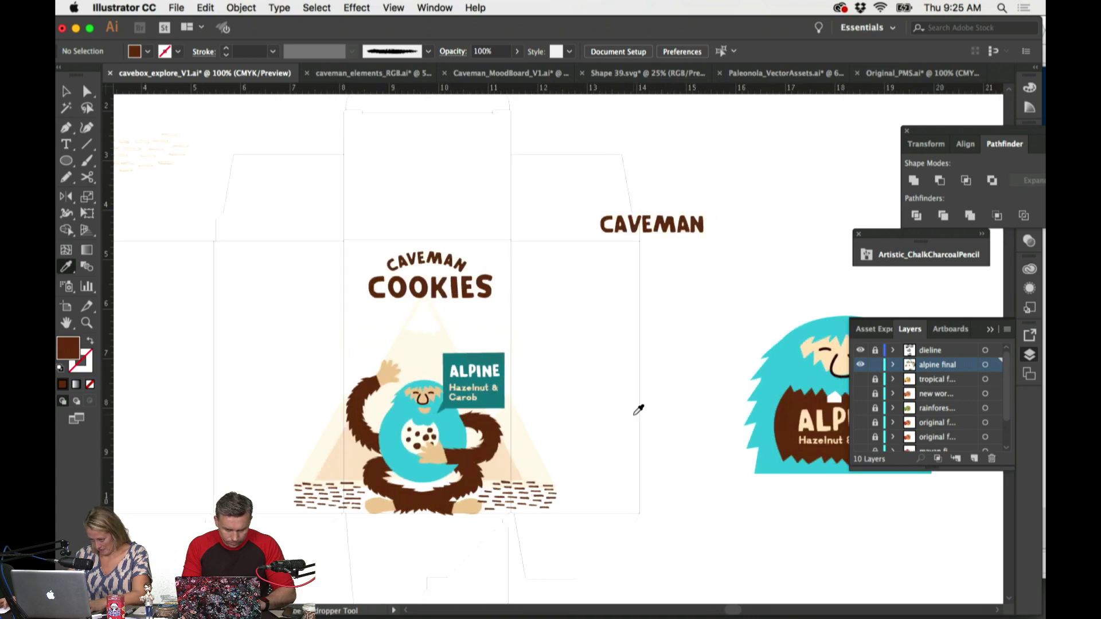
pyautogui.keyDown('super'); pyautogui.click(435, 277); pyautogui.keyUp('super')
pyautogui.keyDown('shift'); pyautogui.keyDown('super'); pyautogui.click(431, 267); pyautogui.keyUp('super'); pyautogui.keyUp('shift')
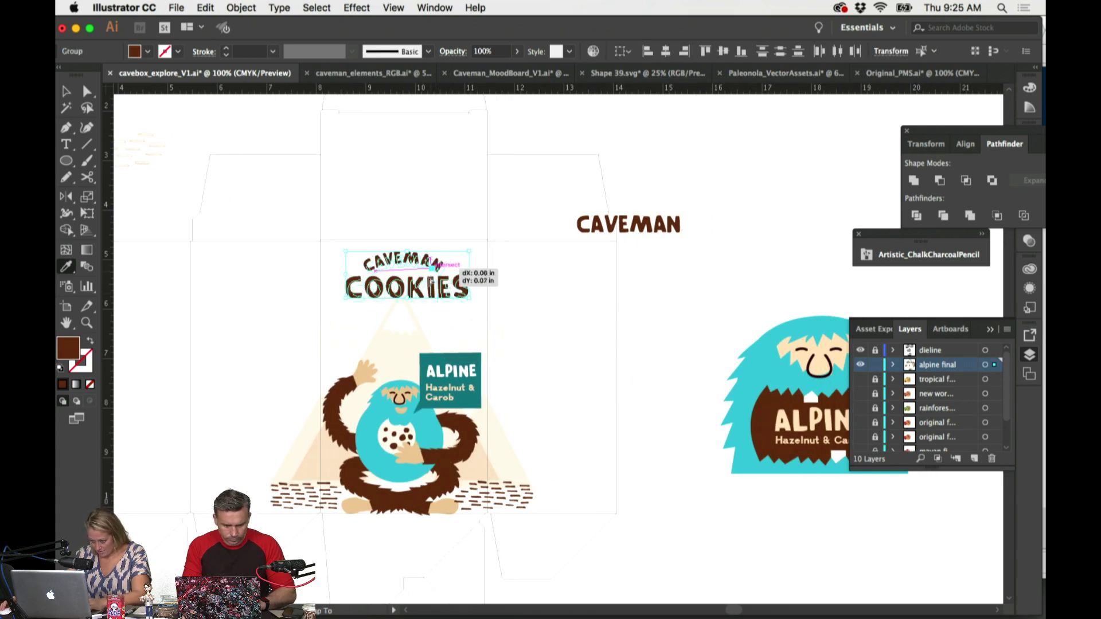
pyautogui.moveTo(469, 251); pyautogui.dragTo(526, 301)
pyautogui.keyDown('super'); pyautogui.click(546, 298); pyautogui.keyUp('super')
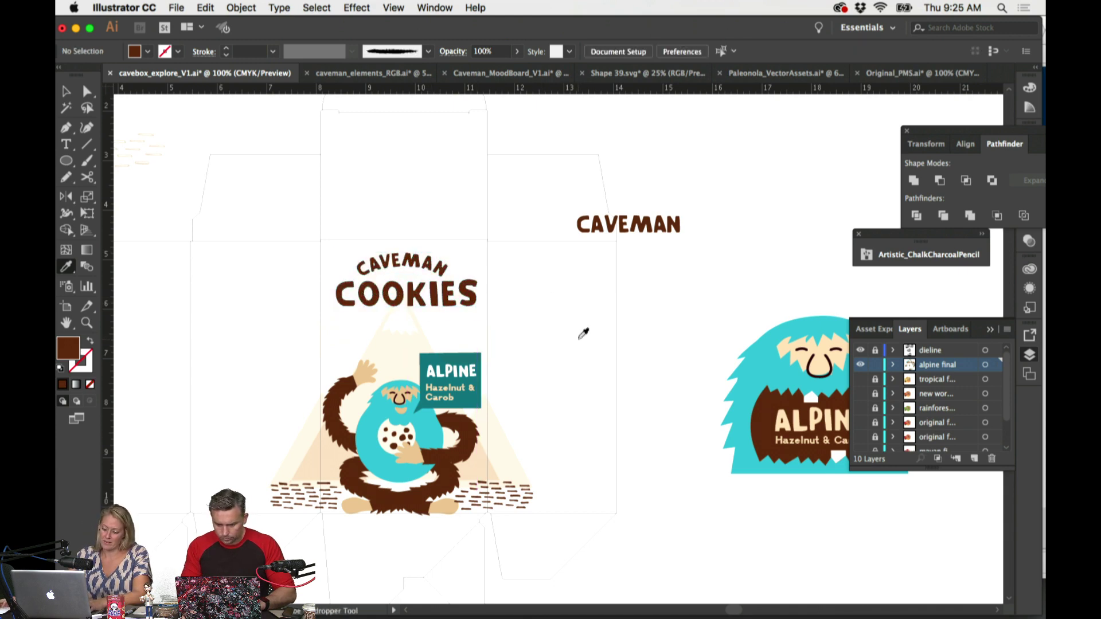
# Step: Move the small "chewy delicious" text from the cream box panel to just below the CAVEMAN COOKIES logo on the Alpine front panel
pyautogui.scroll(10, 584, 333)
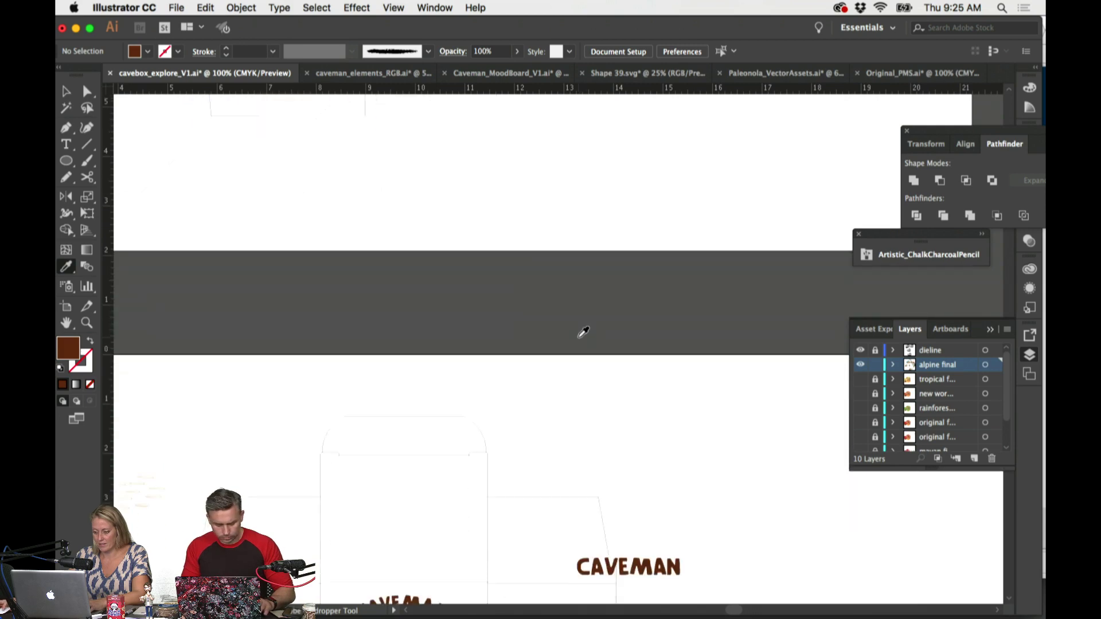
pyautogui.scroll(-5, 584, 333)
pyautogui.scroll(3, 585, 331)
pyautogui.hscroll(10, 585, 332)
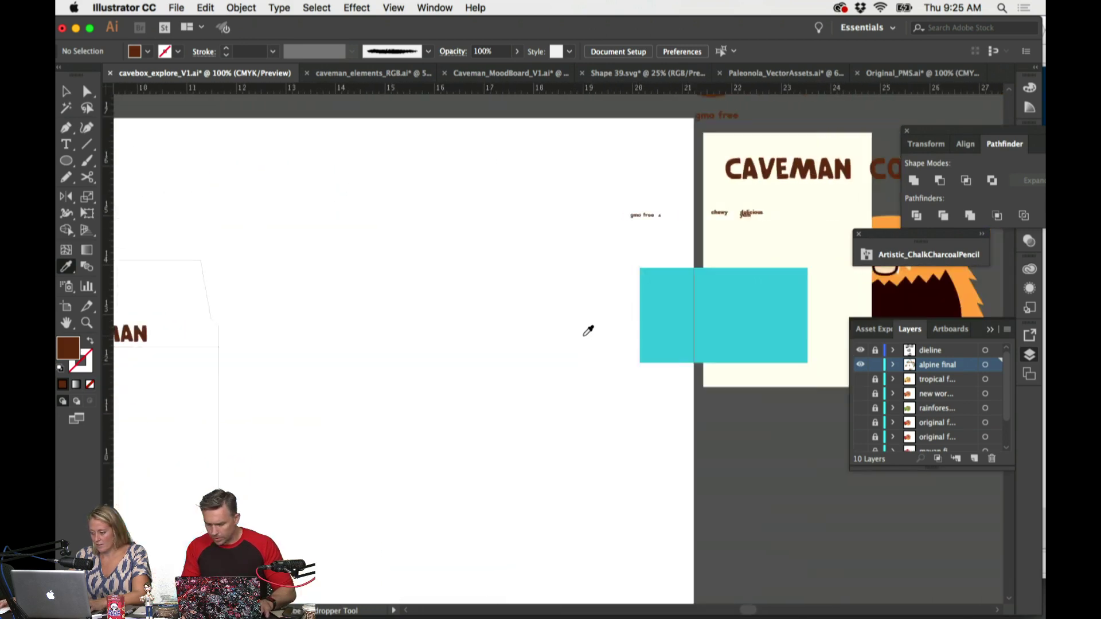
pyautogui.hscroll(4, 588, 331)
pyautogui.keyDown('super'); pyautogui.click(525, 213); pyautogui.keyUp('super')
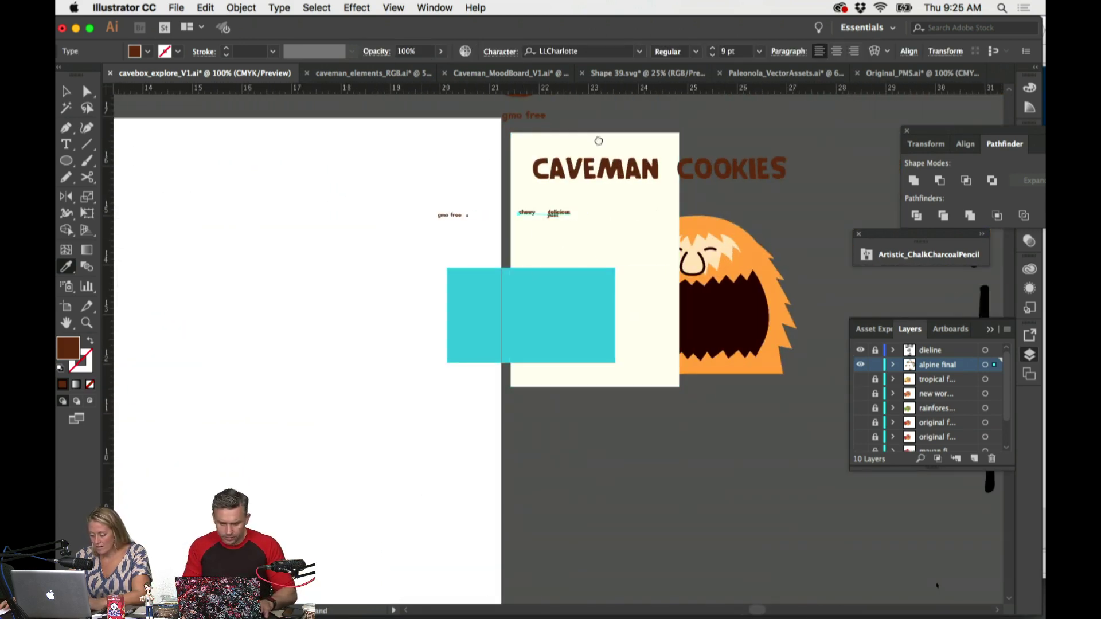
pyautogui.hscroll(-10, 585, 150)
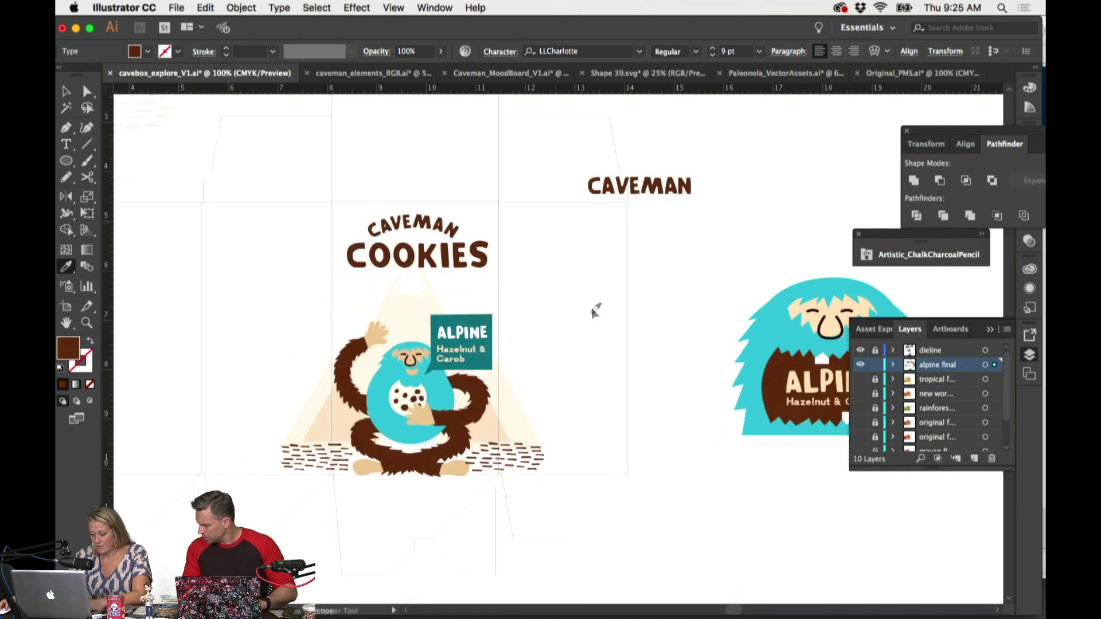
pyautogui.moveTo(572, 355); pyautogui.dragTo(392, 292)
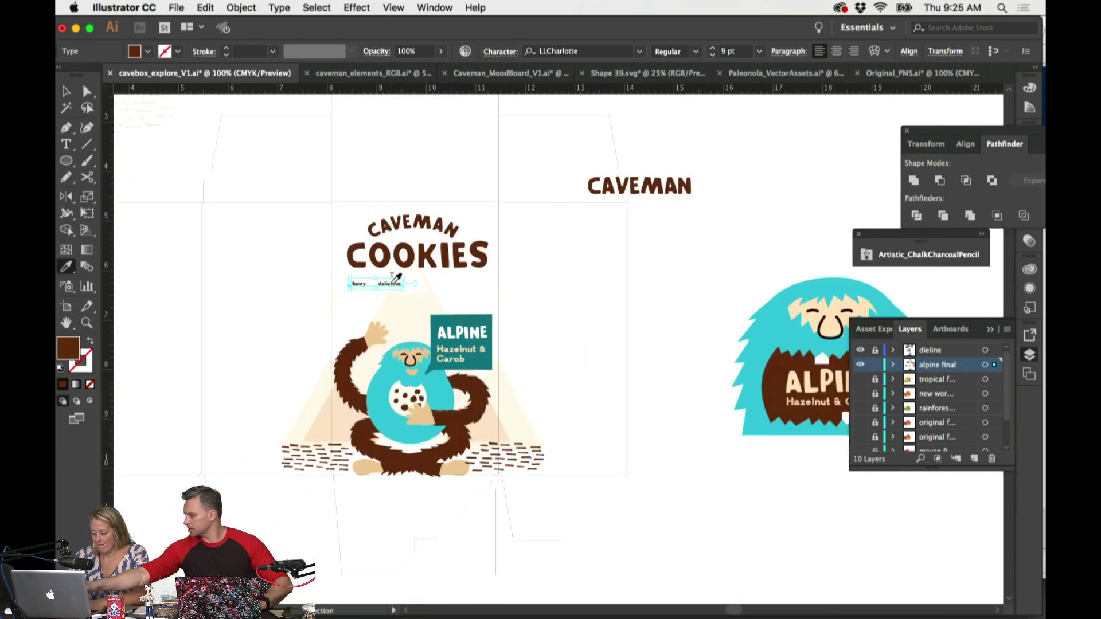
pyautogui.press('super+equal')
pyautogui.press('super+equal')
pyautogui.doubleClick(565, 351)
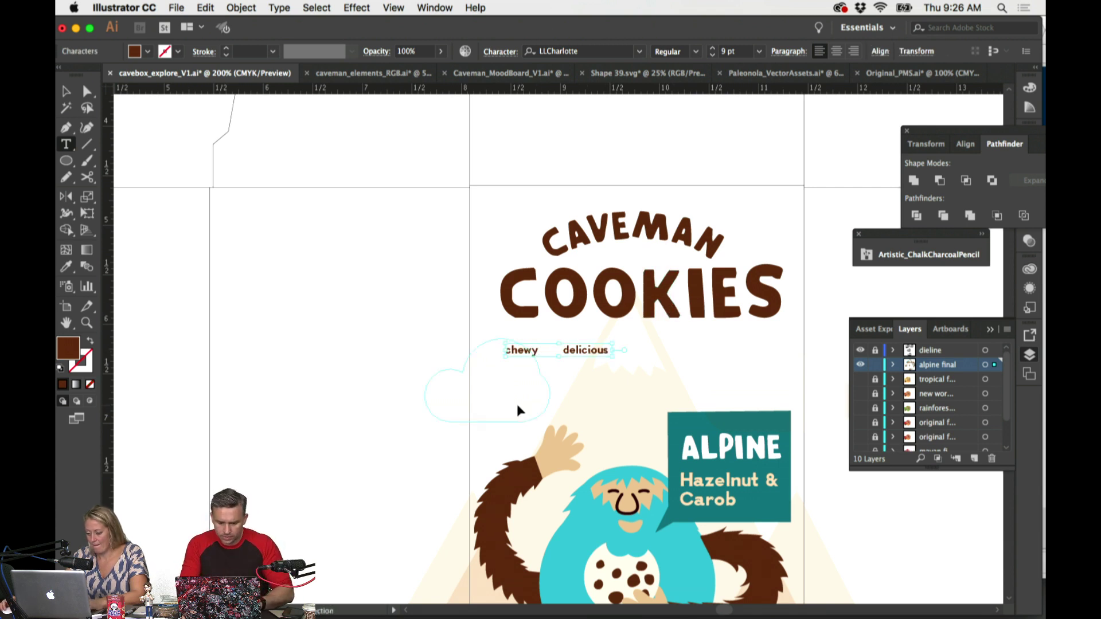
# Step: Move the faint cloud beside the mountain up behind the start of CAVEMAN and shrink it slightly
pyautogui.moveTo(514, 405); pyautogui.dragTo(579, 269)
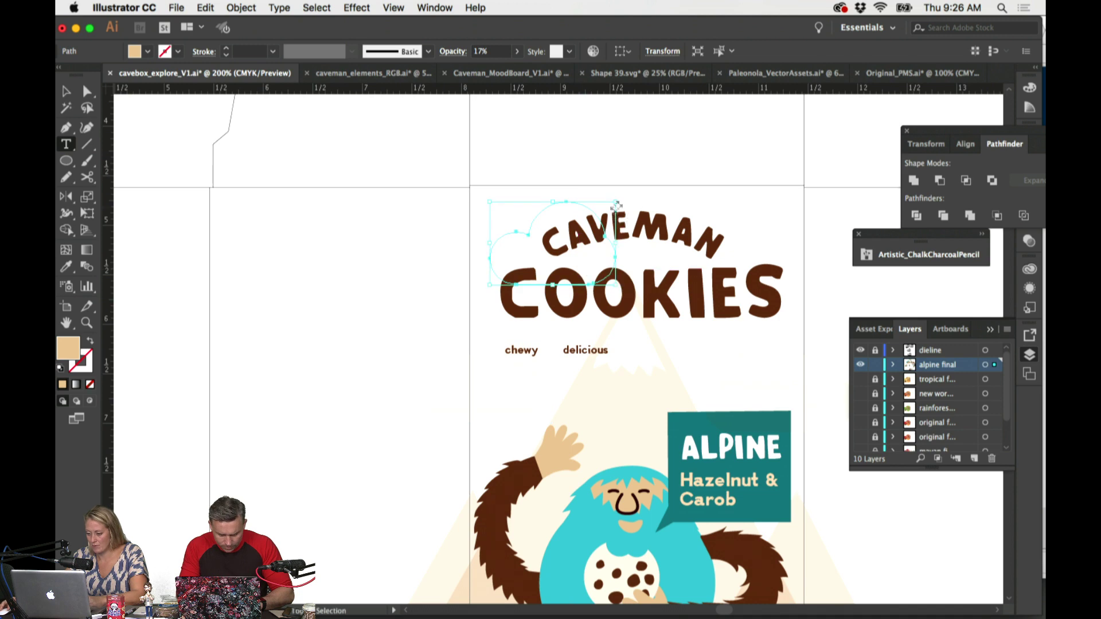
pyautogui.moveTo(616, 206); pyautogui.dragTo(610, 206)
# Step: Change the cloud's fill to a more muted tan and set its opacity to 36%
pyautogui.hscroll(2, 607, 206)
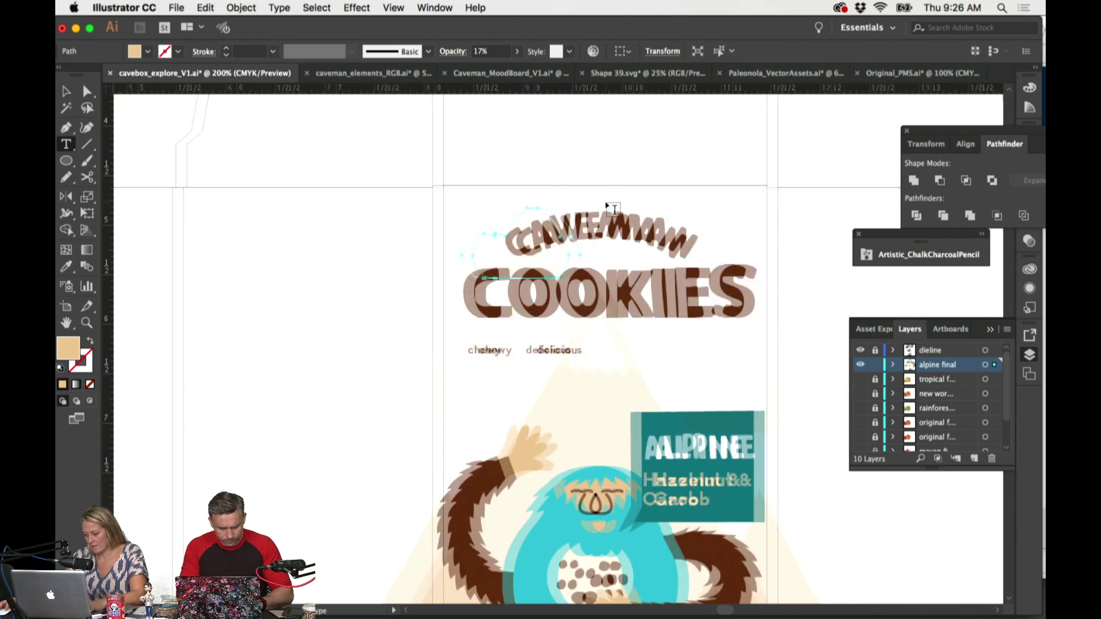
pyautogui.scroll(-4, 607, 206)
pyautogui.hscroll(2, 606, 210)
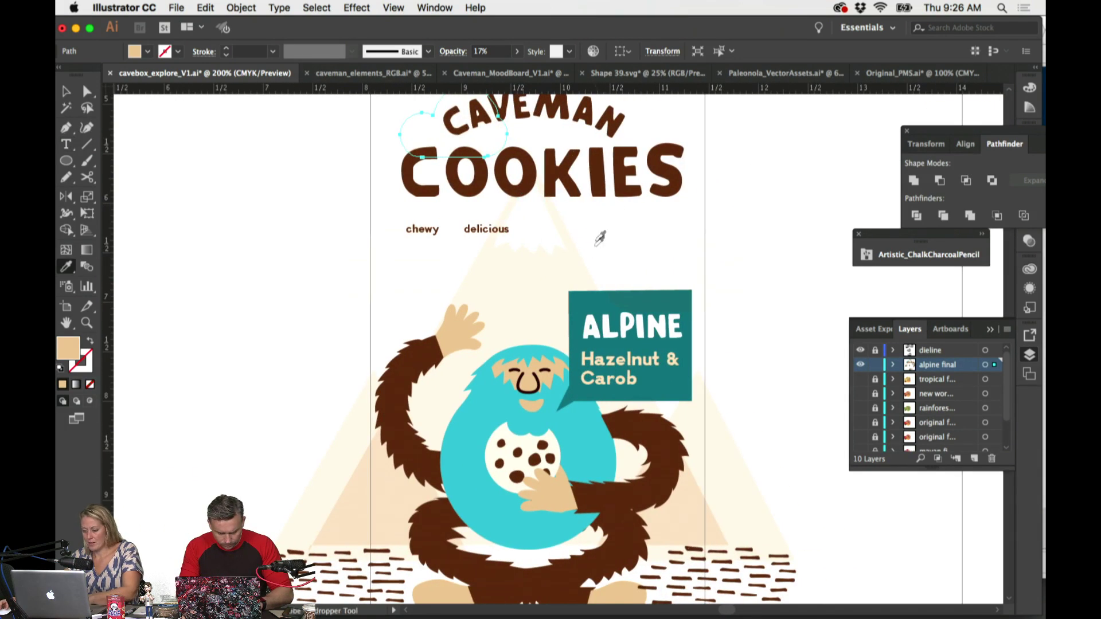
pyautogui.doubleClick(69, 354)
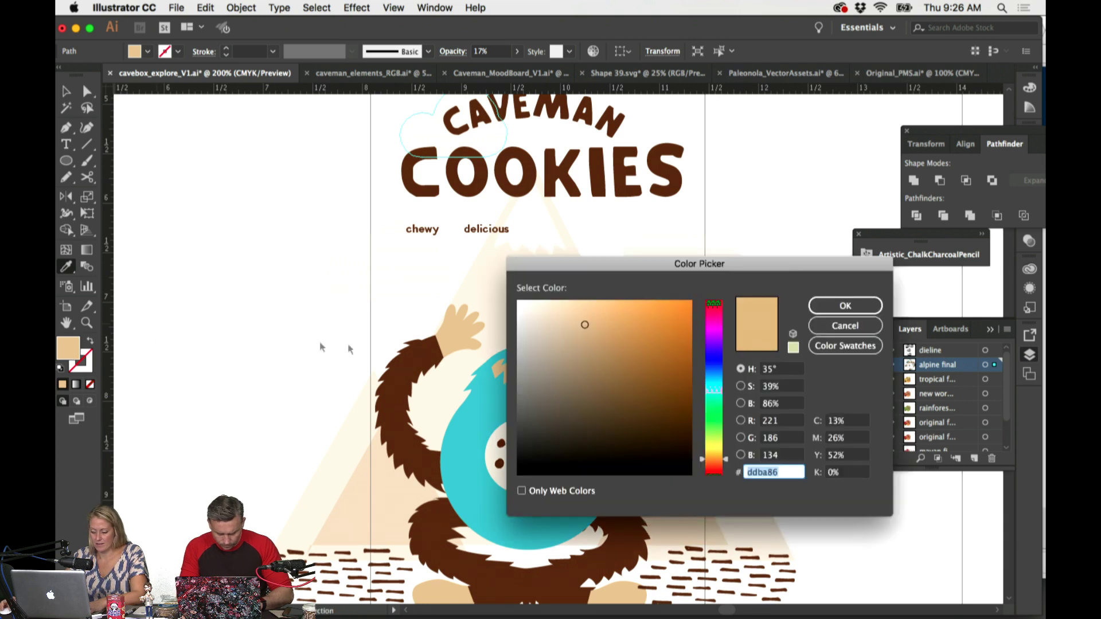
pyautogui.click(567, 341)
pyautogui.click(839, 304)
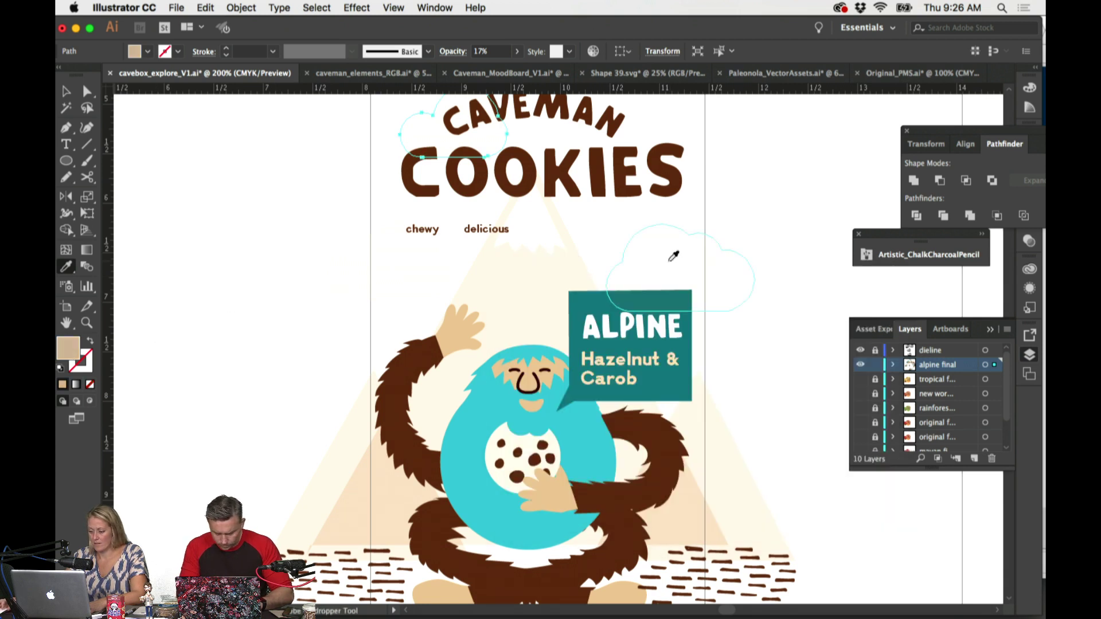
pyautogui.click(1029, 290)
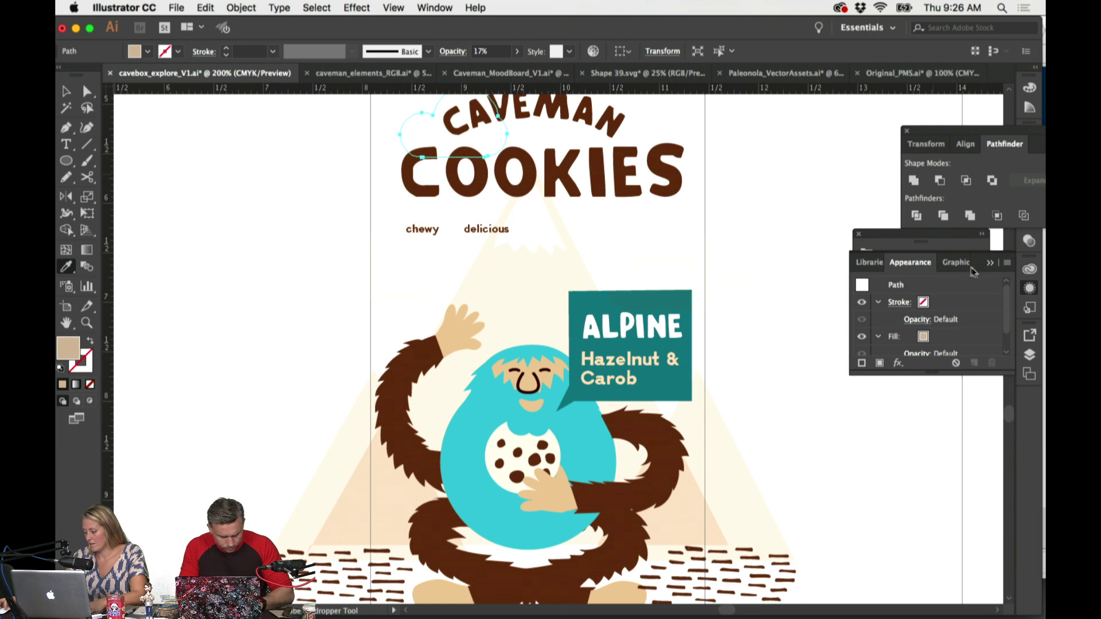
pyautogui.click(1029, 241)
pyautogui.click(1001, 219)
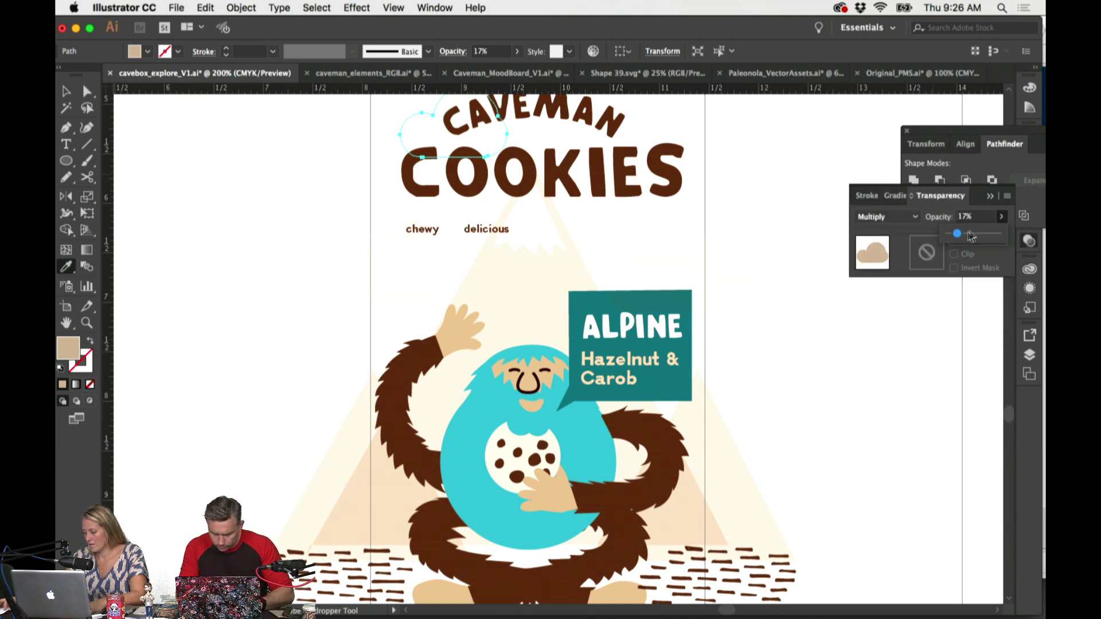
pyautogui.click(796, 176)
# Step: Draw a tan circle about 0.76 in wide over the end of CAVEMAN
pyautogui.scroll(2, 794, 174)
pyautogui.hscroll(1, 793, 174)
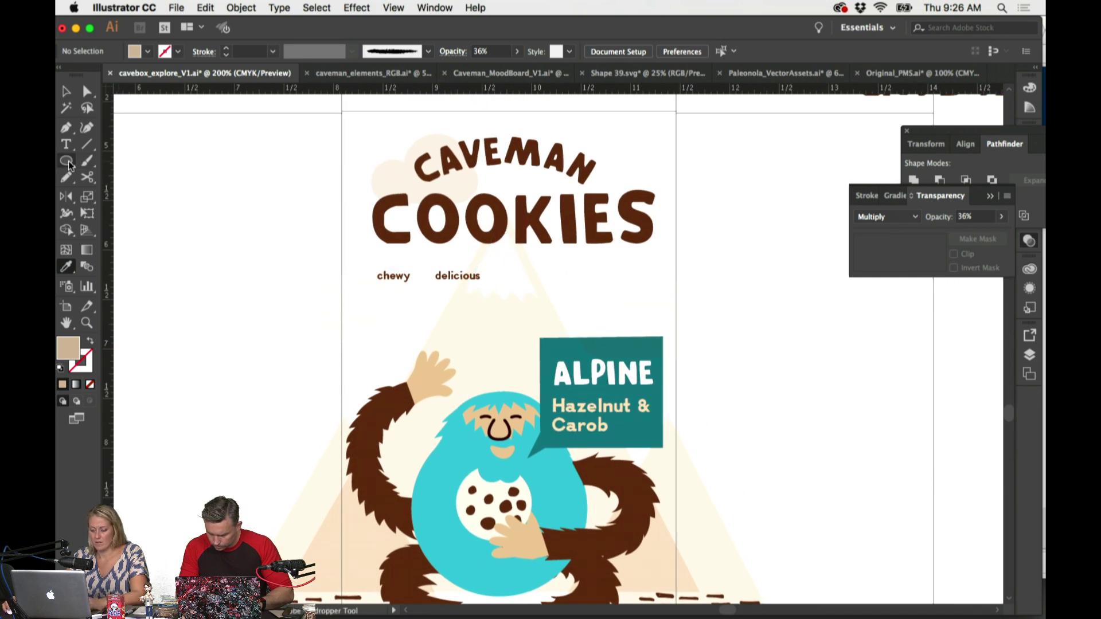
pyautogui.click(66, 161)
pyautogui.moveTo(602, 172); pyautogui.dragTo(642, 207)
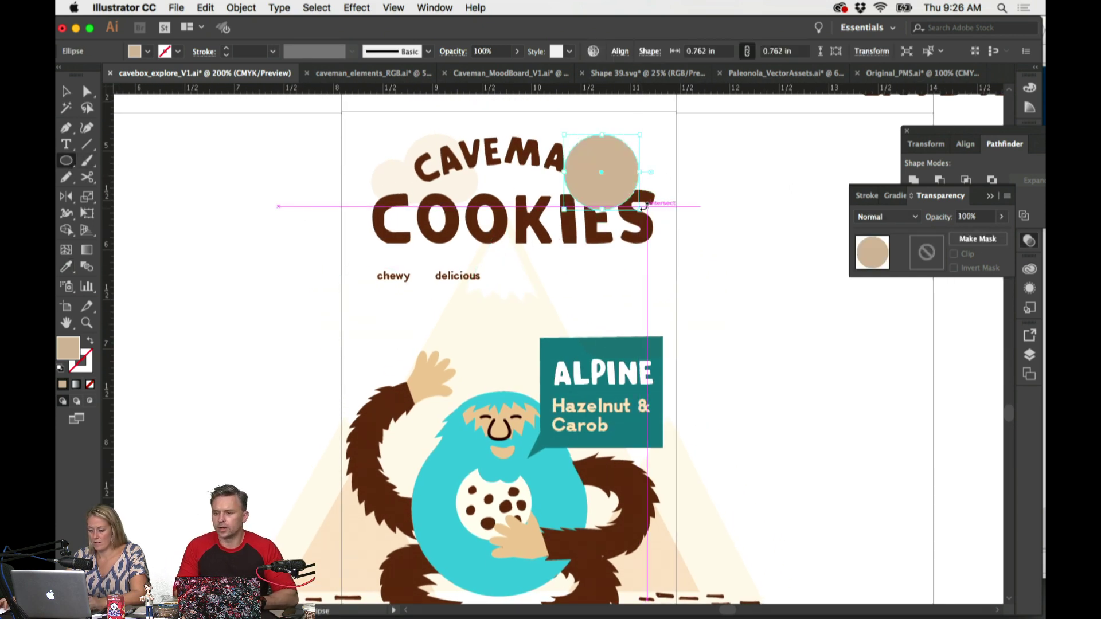
pyautogui.moveTo(635, 136); pyautogui.dragTo(642, 208)
pyautogui.press('super+z')
# Step: Draw a rounded rectangle overlapping the lower part of the circle as the cloud's base and scale it down
pyautogui.moveTo(66, 162); pyautogui.dragTo(132, 194)
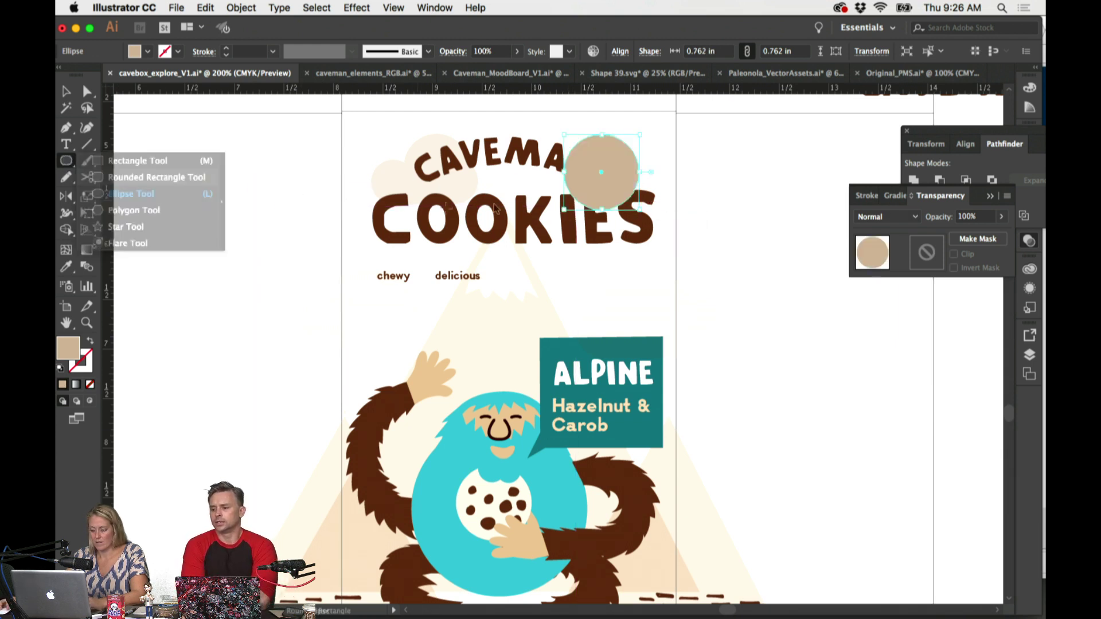
pyautogui.moveTo(568, 165)
pyautogui.mouseDown()
pyautogui.moveTo(668, 211)
pyautogui.moveTo(637, 206)
pyautogui.mouseUp()
pyautogui.moveTo(513, 153); pyautogui.dragTo(571, 171)
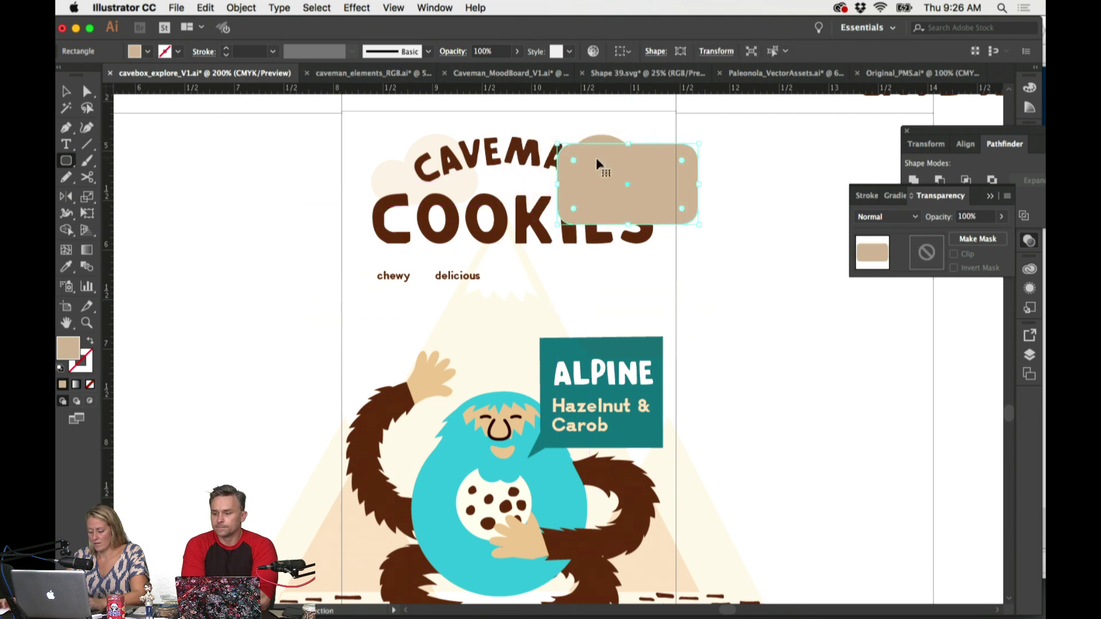
pyautogui.scroll(1, 690, 166)
pyautogui.moveTo(702, 160); pyautogui.dragTo(681, 163)
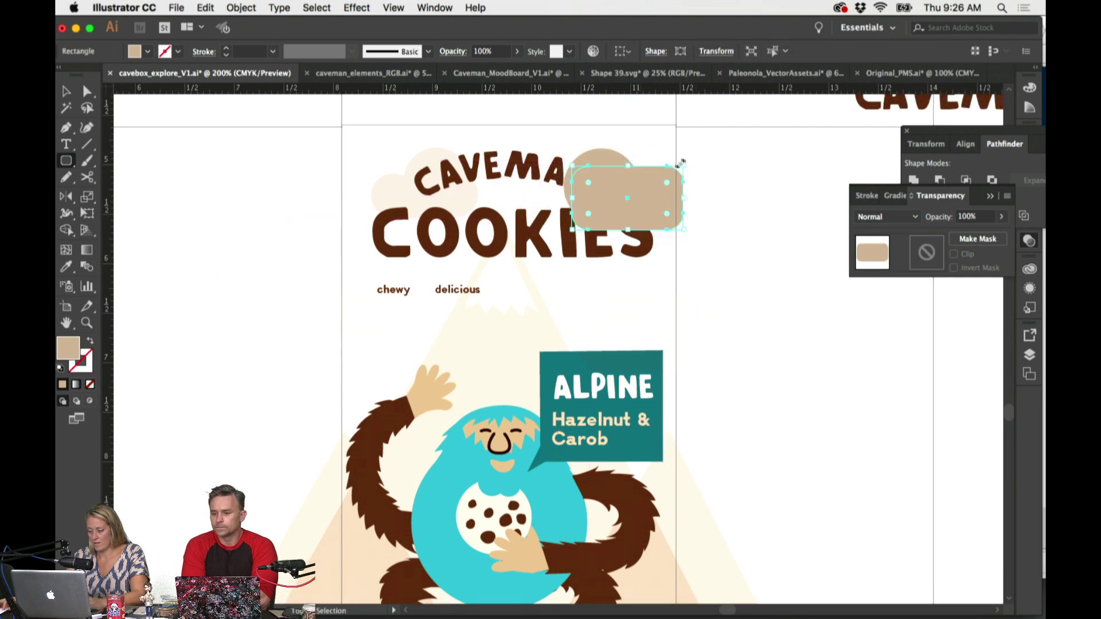
# Step: Enlarge the circle to about 0.95 in and add a larger second circle, arranging both over the rounded rectangle as cloud bumps
pyautogui.moveTo(608, 159)
pyautogui.mouseDown()
pyautogui.moveTo(598, 162)
pyautogui.moveTo(652, 131)
pyautogui.moveTo(597, 178)
pyautogui.moveTo(592, 168)
pyautogui.mouseUp()
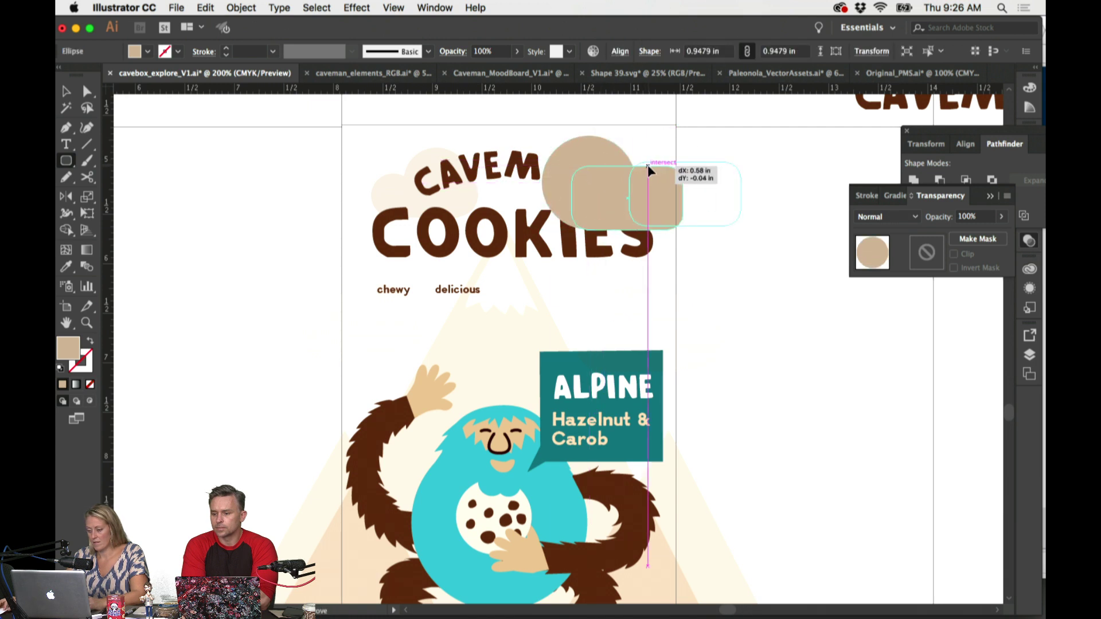
pyautogui.moveTo(660, 172); pyautogui.dragTo(661, 136)
pyautogui.hscroll(3, 689, 147)
pyautogui.scroll(1, 688, 148)
pyautogui.click(684, 262)
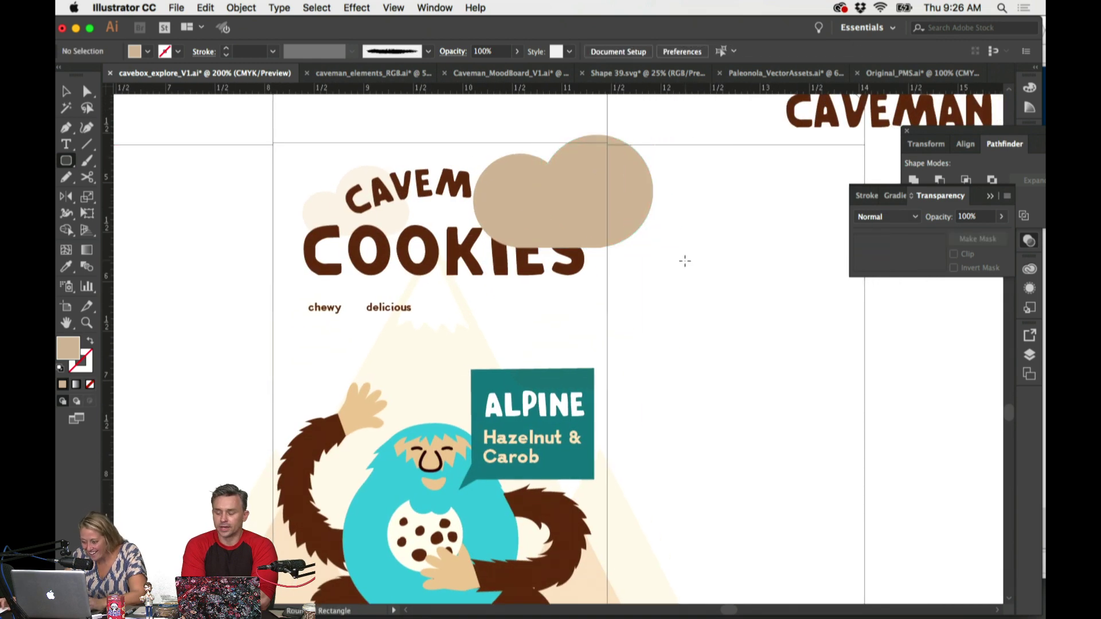
# Step: Duplicate the smaller circle as a middle bump on top of the cloud and reduce it to about 0.89 in
pyautogui.moveTo(505, 181); pyautogui.dragTo(544, 161)
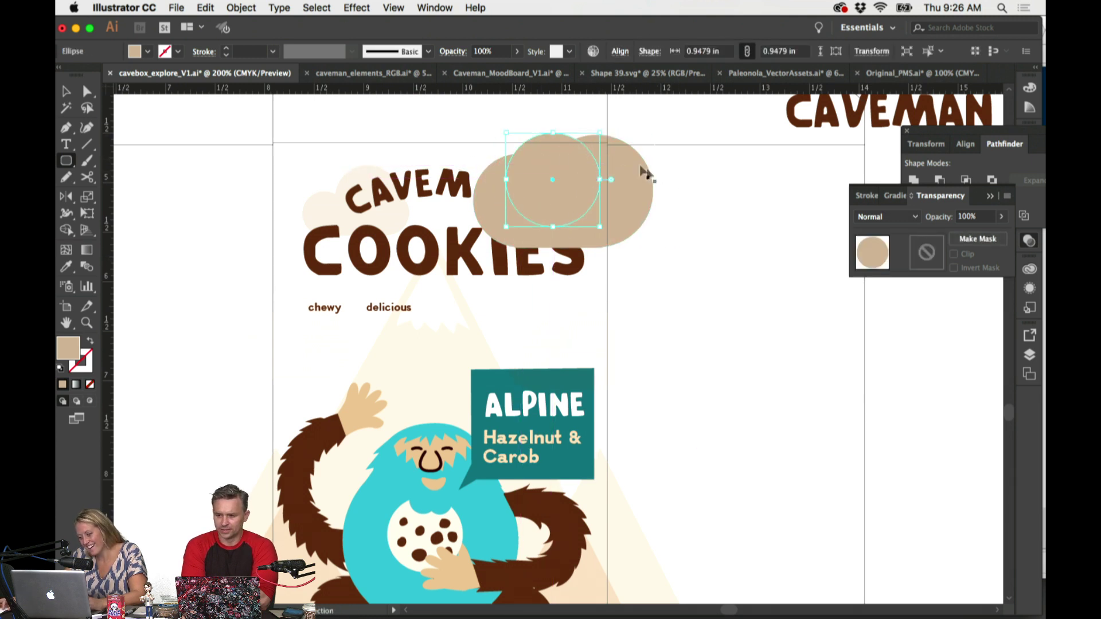
pyautogui.moveTo(604, 132); pyautogui.dragTo(599, 136)
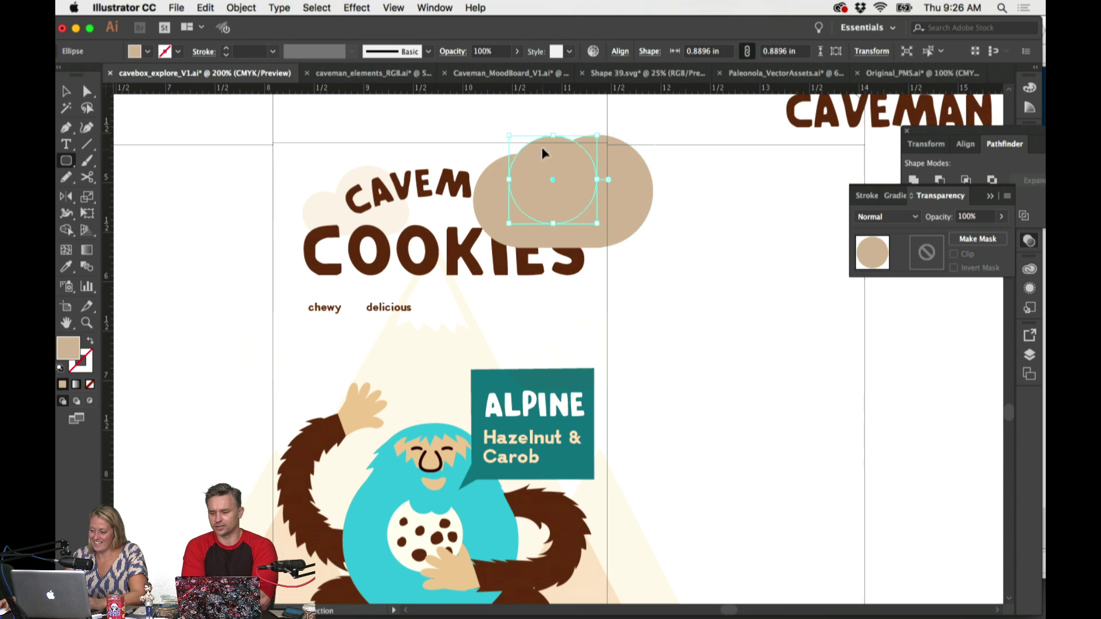
pyautogui.keyDown('super'); pyautogui.click(685, 202); pyautogui.keyUp('super')
# Step: Move the cloud shapes clear of the logo, unite them into one shape, and scale it to about half size
pyautogui.scroll(2, 685, 203)
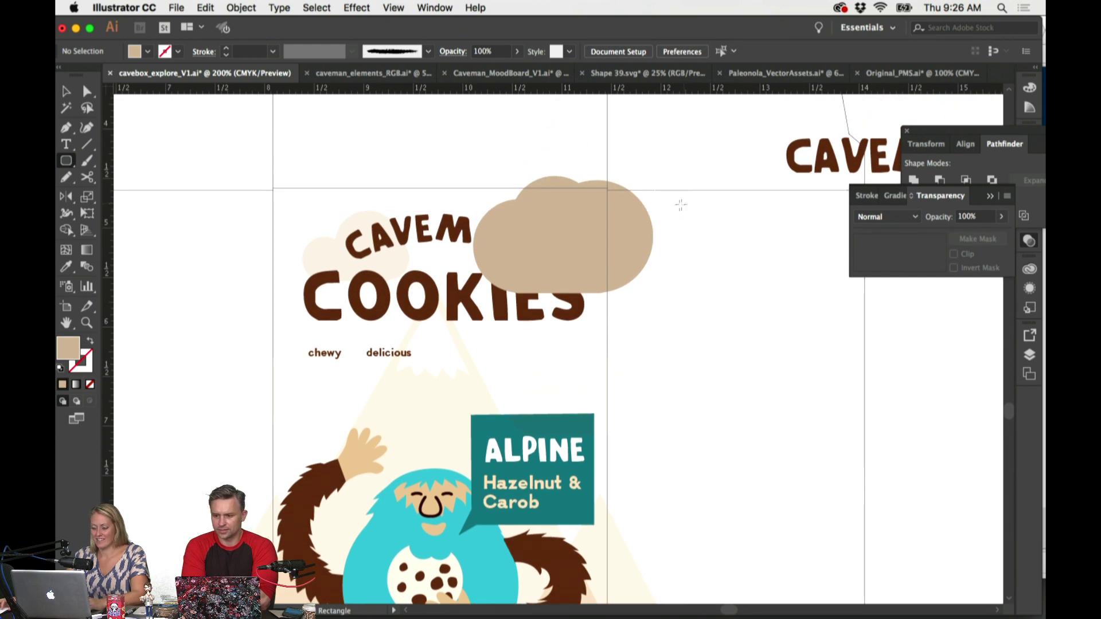
pyautogui.moveTo(610, 246); pyautogui.dragTo(756, 268)
pyautogui.click(1019, 162)
pyautogui.click(916, 183)
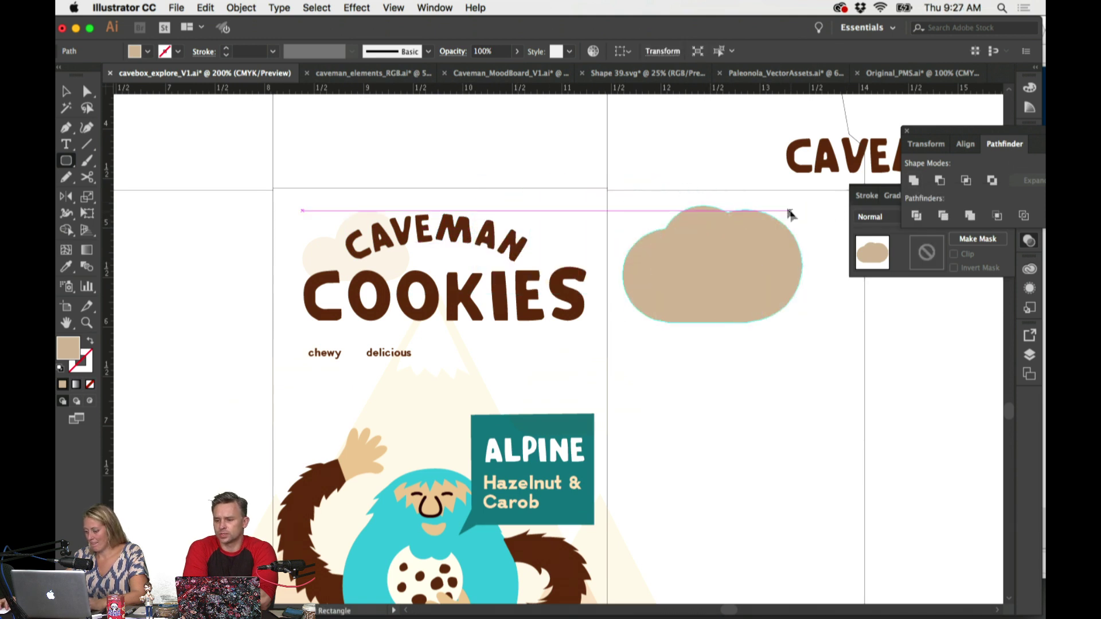
pyautogui.moveTo(804, 205); pyautogui.dragTo(755, 223)
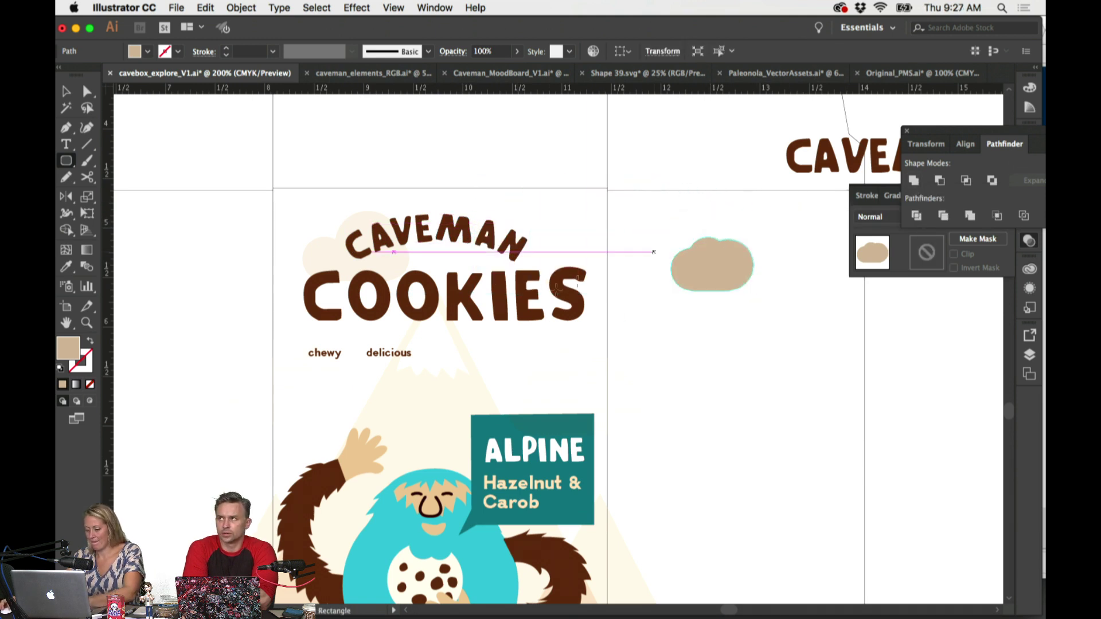
# Step: Copy the first cloud's 36% Multiply style onto the new cloud and place it behind the end of CAVEMAN
pyautogui.press('i')
pyautogui.click(344, 242)
pyautogui.moveTo(726, 267); pyautogui.dragTo(565, 216)
# Step: Give the new cloud the faint tan style with 17% opacity and nudge it slightly up and outward beside the N of CAVEMAN
pyautogui.scroll(-3, 639, 218)
pyautogui.hscroll(-1, 640, 218)
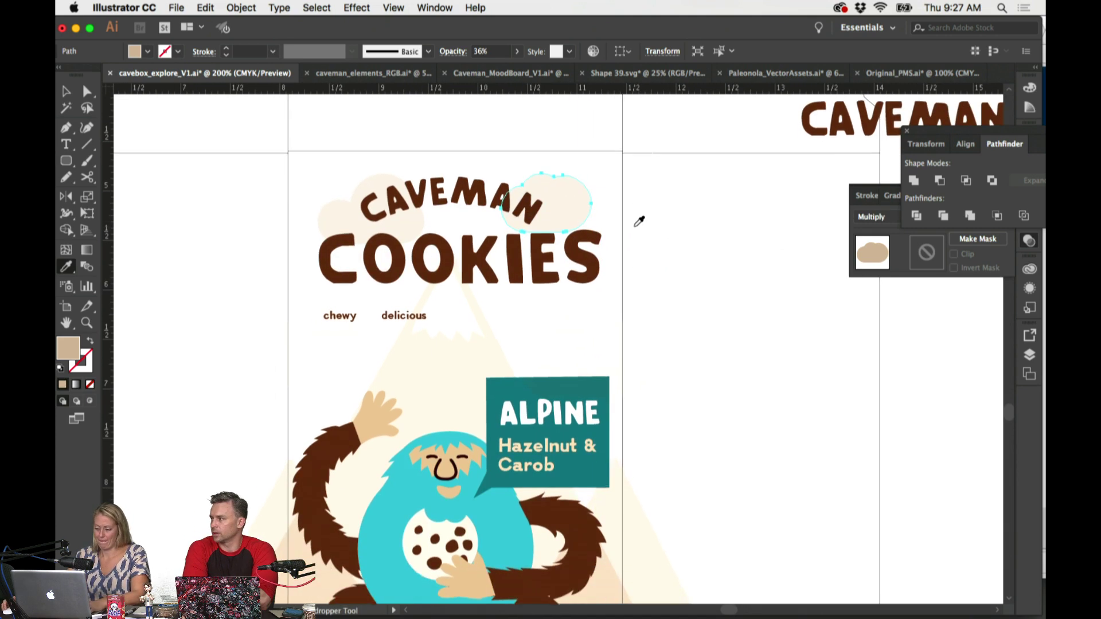
pyautogui.press('Delete')
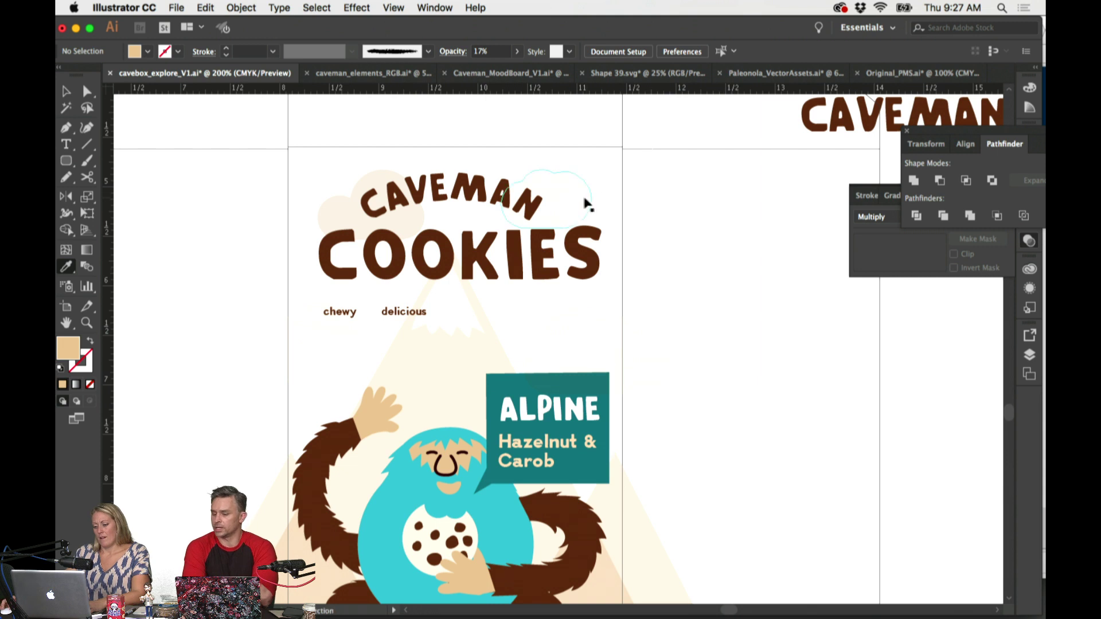
pyautogui.keyDown('super'); pyautogui.click(569, 203); pyautogui.keyUp('super')
pyautogui.moveTo(584, 181); pyautogui.dragTo(599, 170)
pyautogui.keyDown('super'); pyautogui.click(673, 195); pyautogui.keyUp('super')
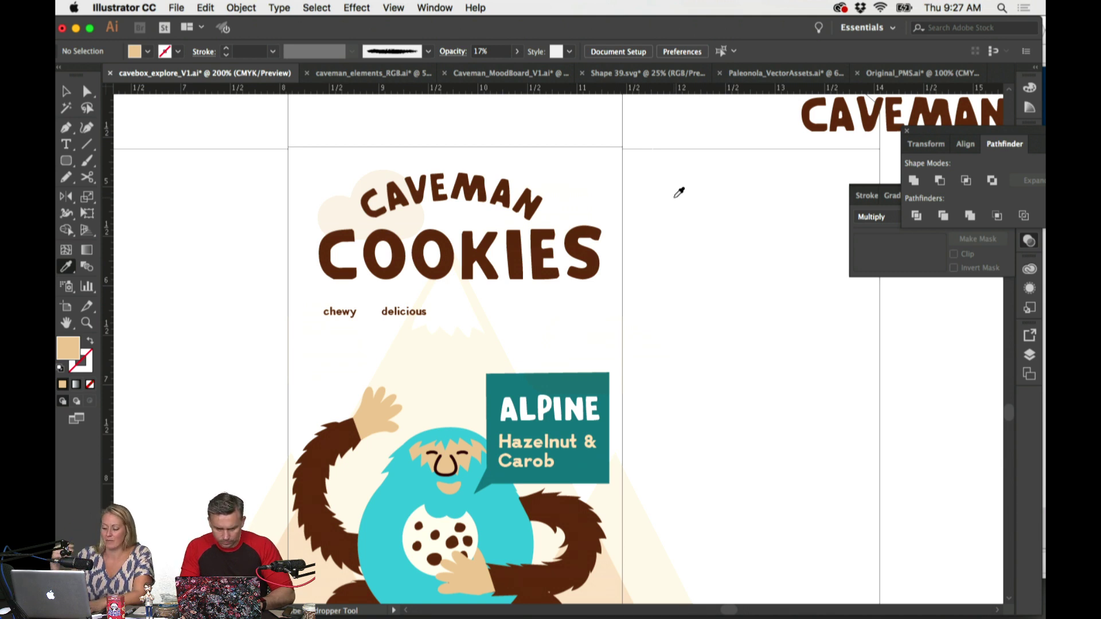
# Step: Adjust the position of the ALPINE title inside the teal speech box, leaving more space above it
pyautogui.keyDown('super'); pyautogui.click(553, 413); pyautogui.keyUp('super')
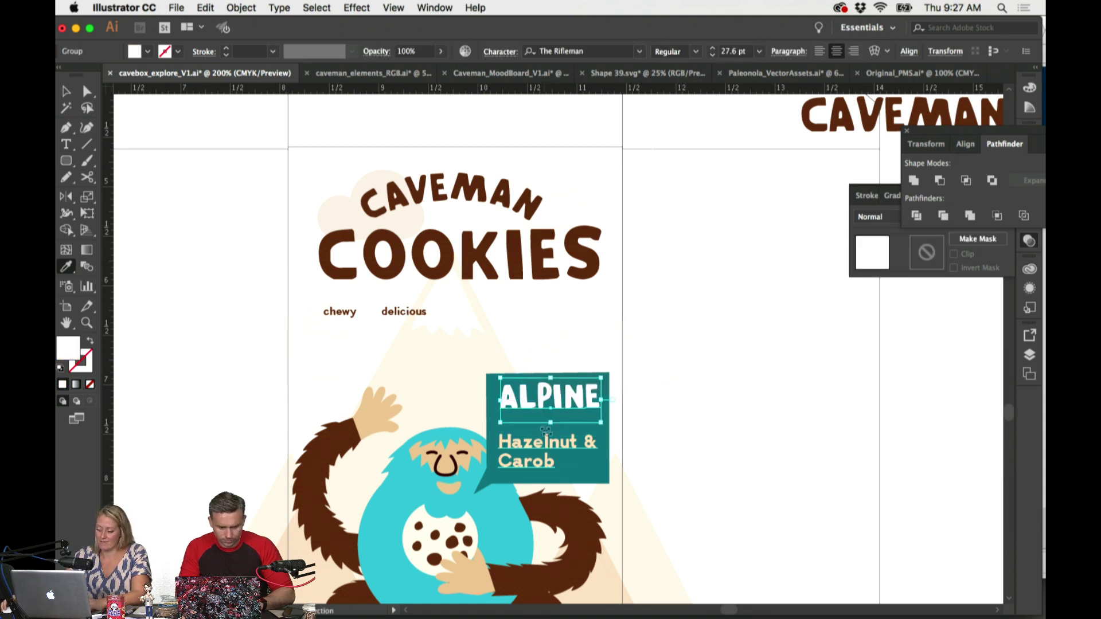
pyautogui.keyDown('super'); pyautogui.click(550, 408); pyautogui.keyUp('super')
pyautogui.moveTo(553, 404); pyautogui.dragTo(554, 417)
pyautogui.click(614, 381)
pyautogui.press('a')
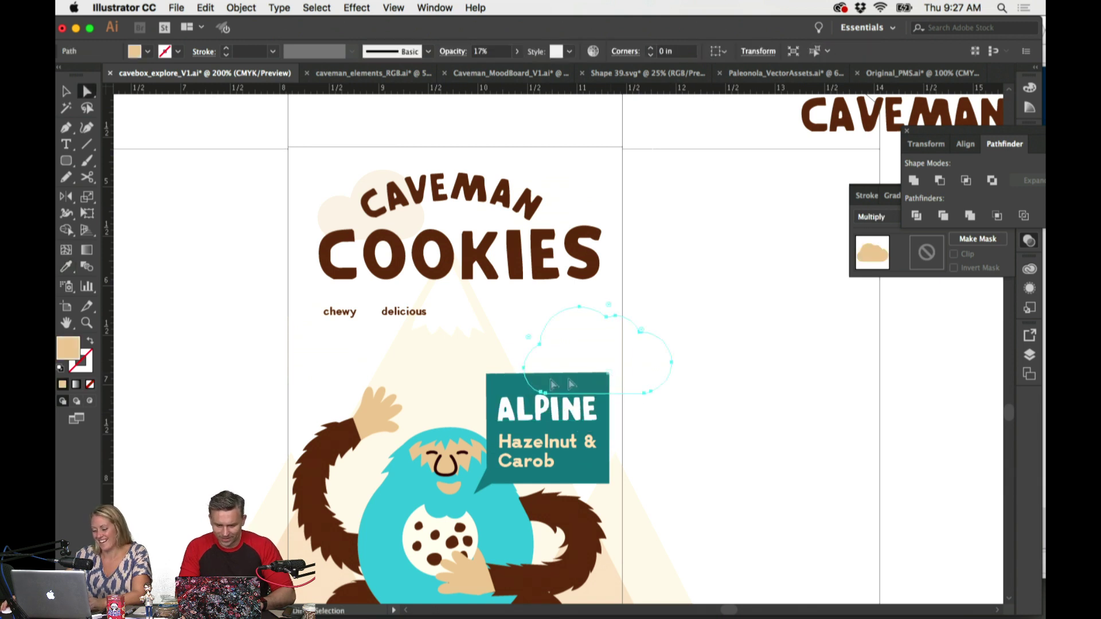
pyautogui.keyDown('shift'); pyautogui.click(487, 374); pyautogui.keyUp('shift')
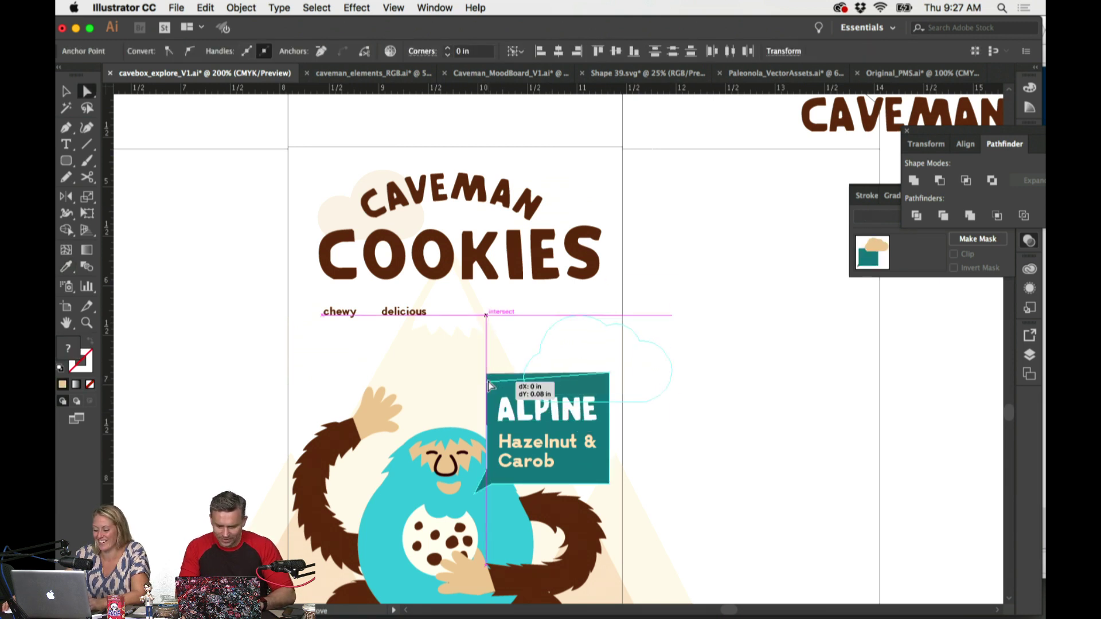
pyautogui.click(754, 452)
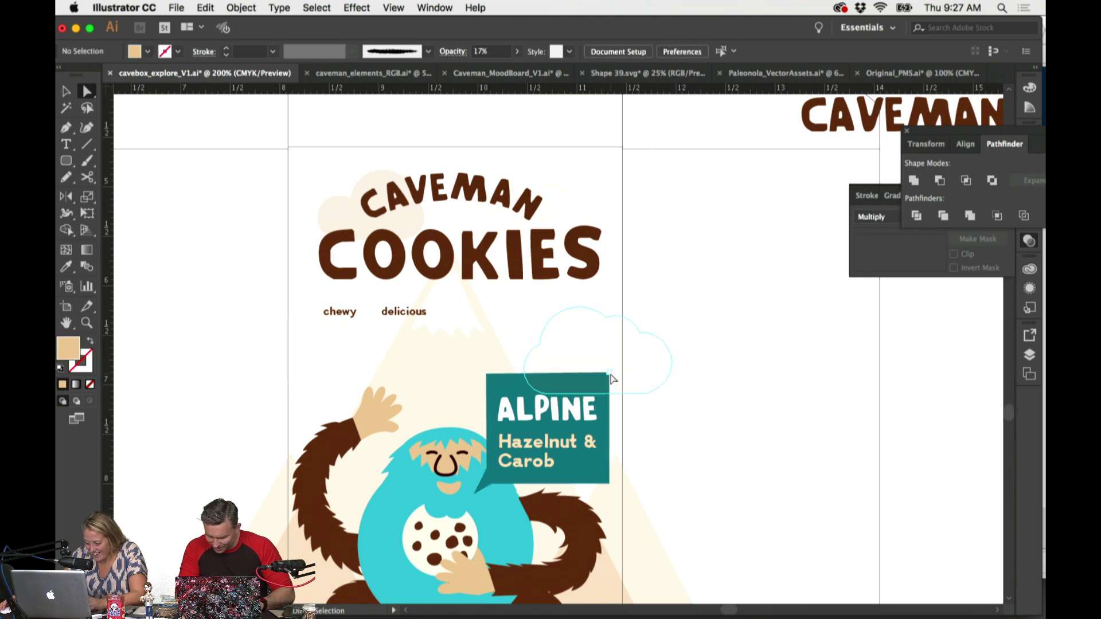
pyautogui.click(612, 376)
pyautogui.keyDown('shift'); pyautogui.click(488, 375); pyautogui.keyUp('shift')
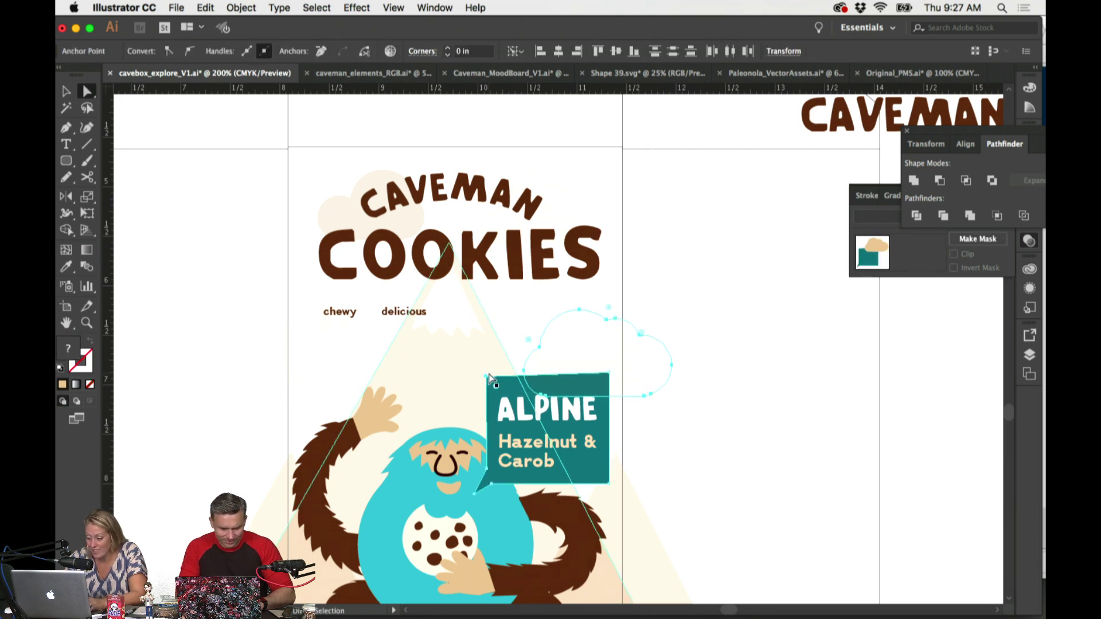
pyautogui.press('v')
pyautogui.click(772, 353)
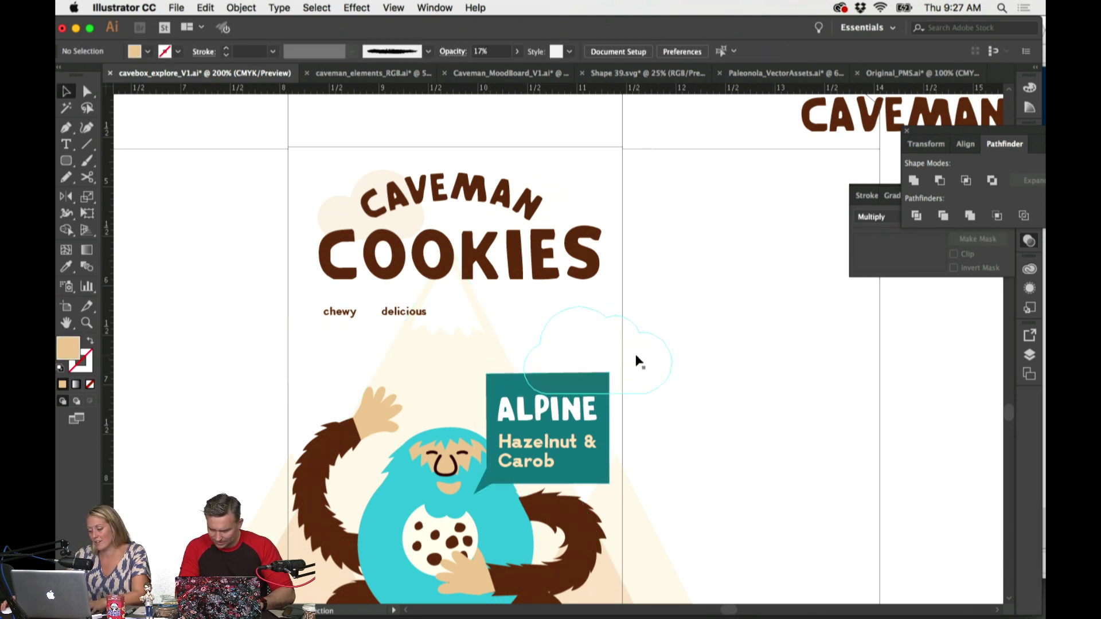
# Step: Move the faint cloud away from the teal speech box and lower the box's top edge by about 0.1 in
pyautogui.moveTo(634, 361); pyautogui.dragTo(681, 361)
pyautogui.click(673, 423)
pyautogui.press('a')
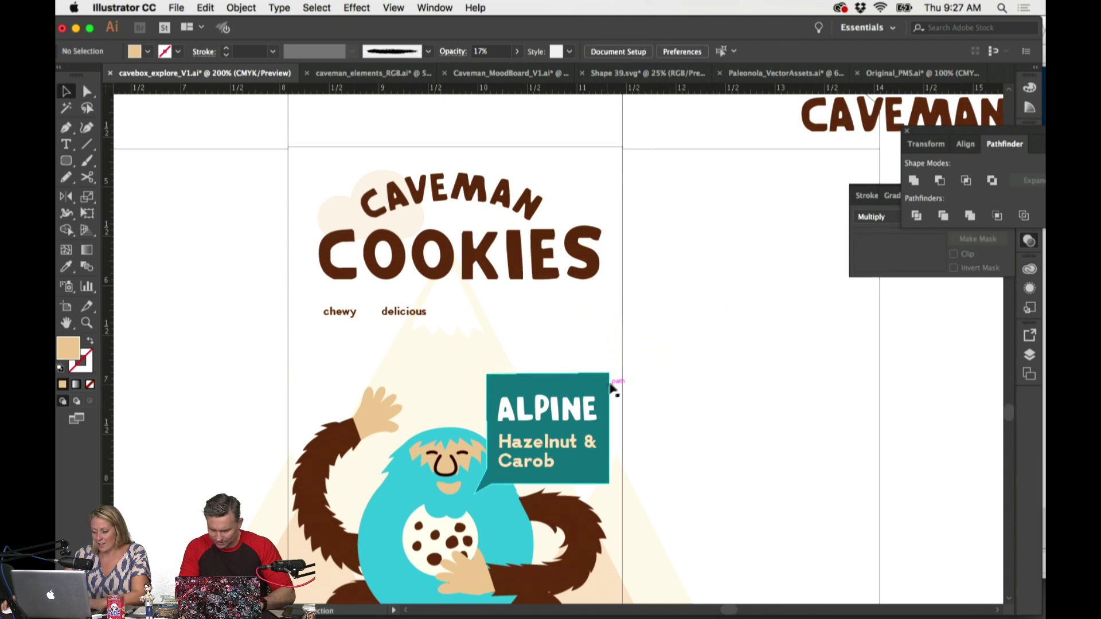
pyautogui.click(608, 373)
pyautogui.moveTo(485, 388); pyautogui.dragTo(487, 388)
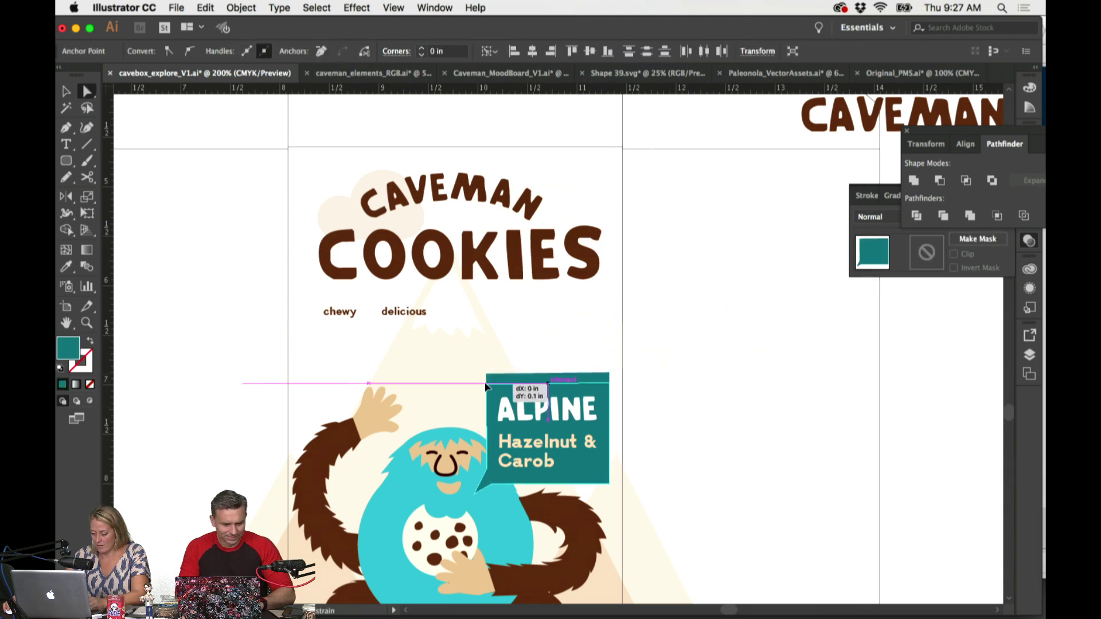
pyautogui.click(699, 427)
# Step: Nudge the Hazelnut & Carob text within the speech box and reposition the faint cloud near the end of COOKIES
pyautogui.press('v')
pyautogui.moveTo(581, 445)
pyautogui.mouseDown()
pyautogui.moveTo(572, 419)
pyautogui.moveTo(565, 442)
pyautogui.mouseUp()
pyautogui.click(682, 430)
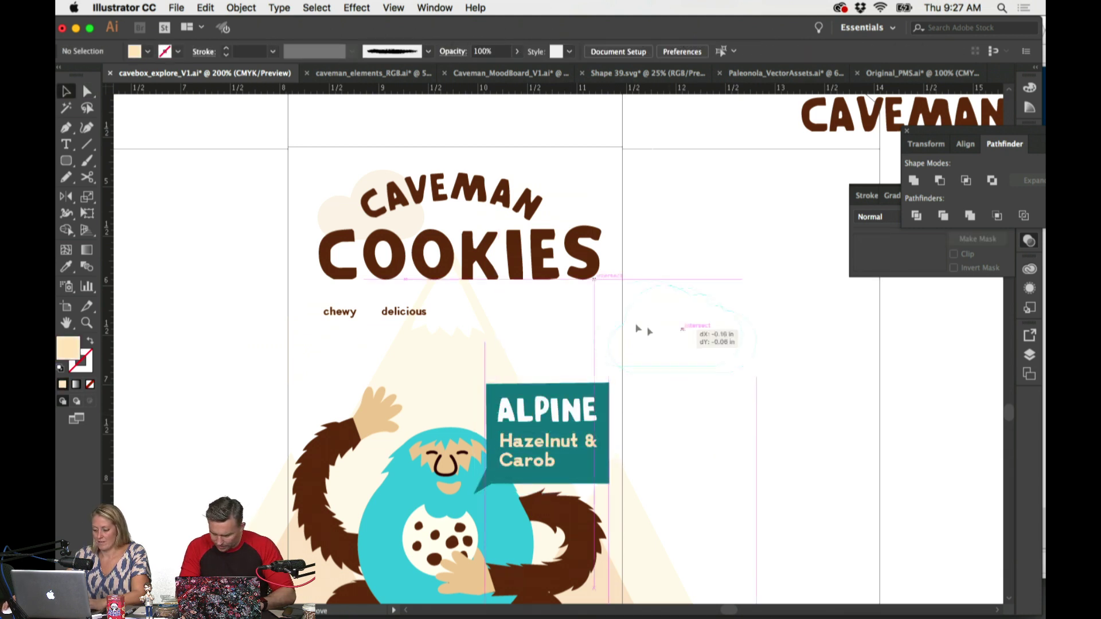
pyautogui.press('super+minus')
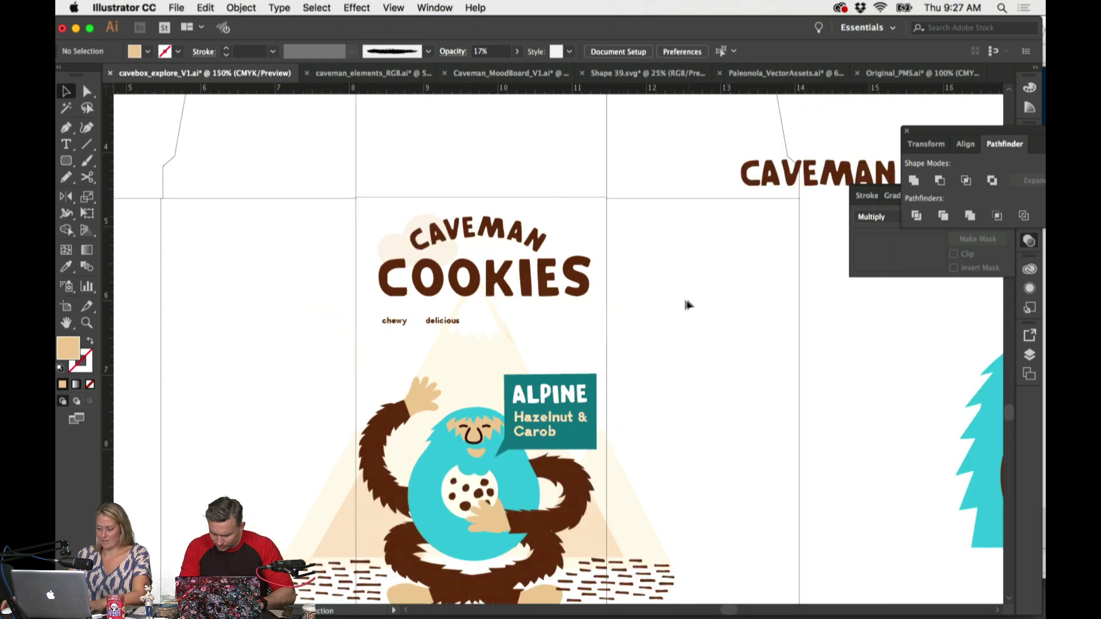
pyautogui.click(620, 233)
pyautogui.click(731, 319)
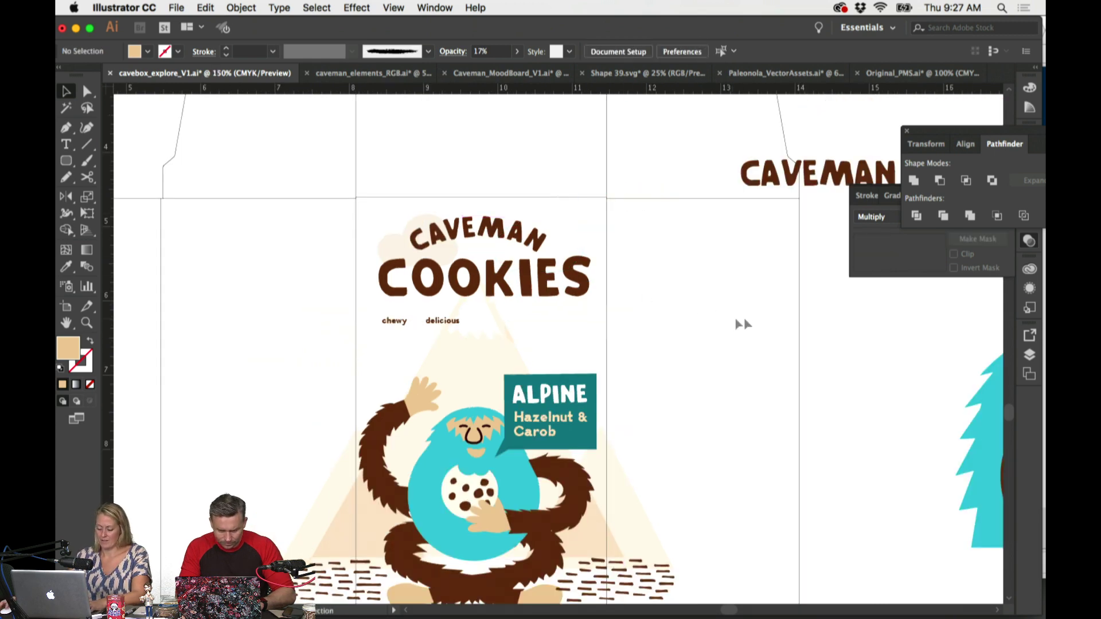
# Step: Draw a wide tan rectangle across the lower part of the front and side panels, down to the box's bottom edge
pyautogui.scroll(-3, 740, 316)
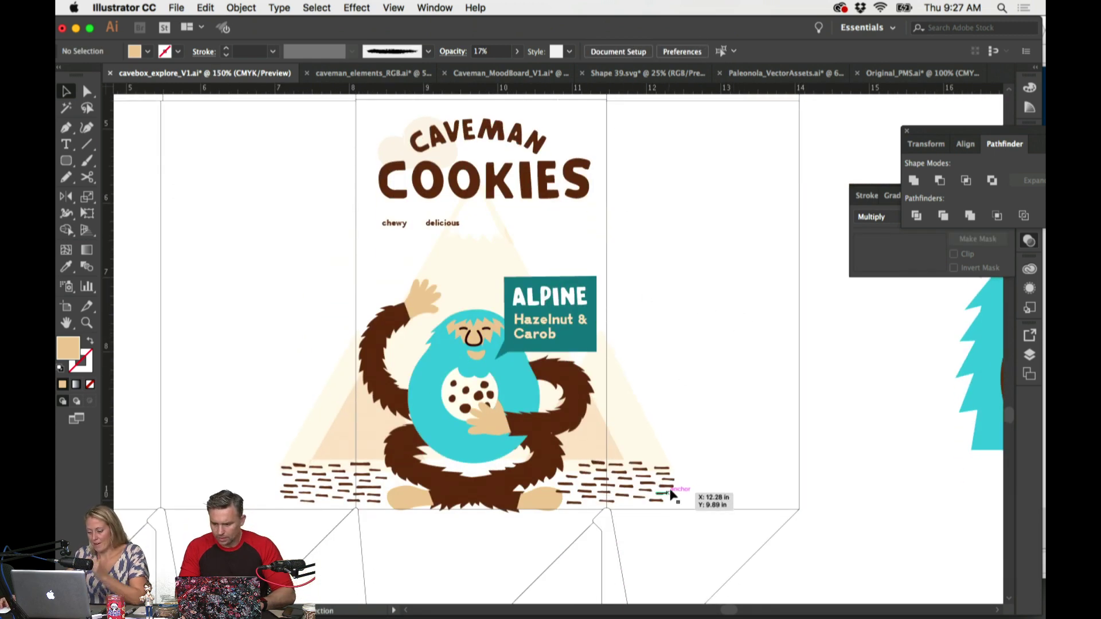
pyautogui.scroll(2, 671, 493)
pyautogui.click(66, 161)
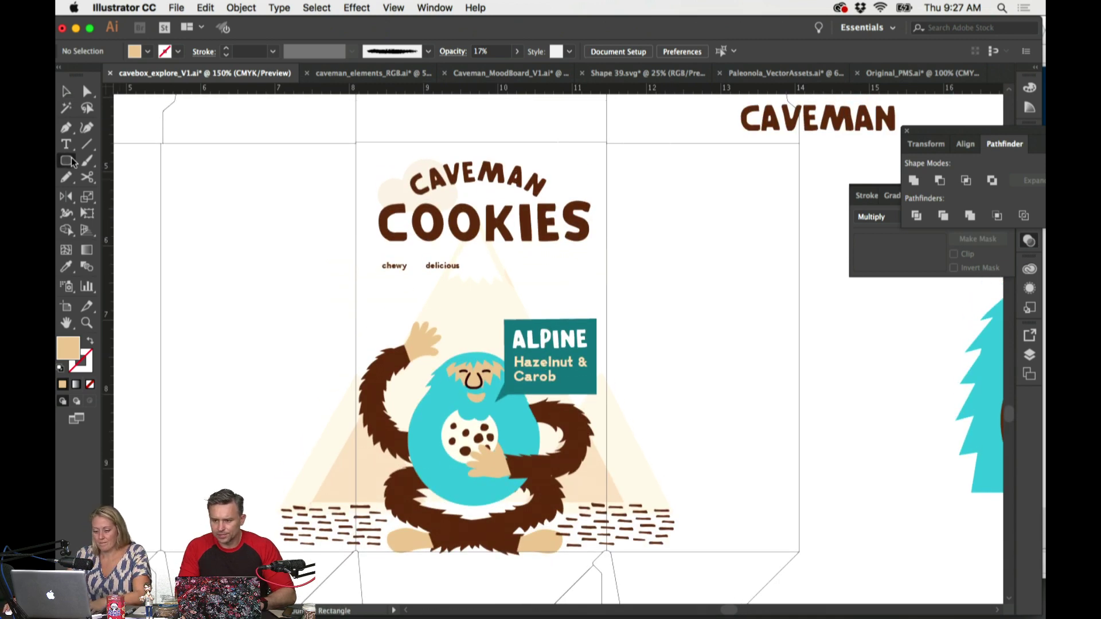
pyautogui.click(72, 162)
pyautogui.hscroll(-5, 322, 228)
pyautogui.moveTo(284, 437); pyautogui.dragTo(971, 551)
pyautogui.hscroll(2, 970, 551)
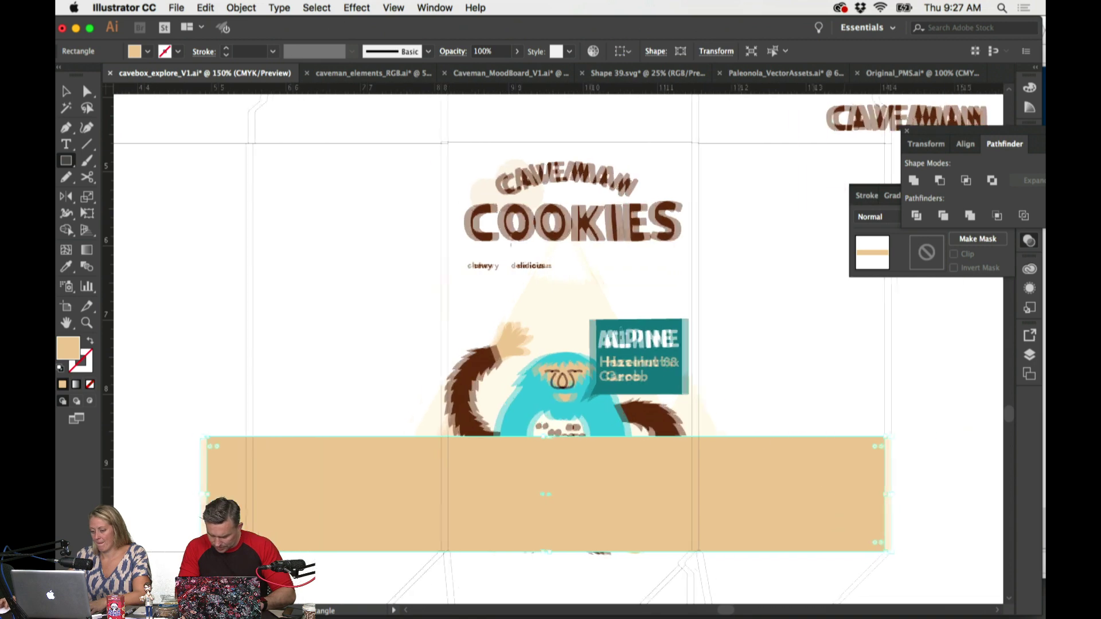
# Step: Send the tan rectangle to the back, behind the yeti and the mountains
pyautogui.click(241, 7)
pyautogui.moveTo(252, 37)
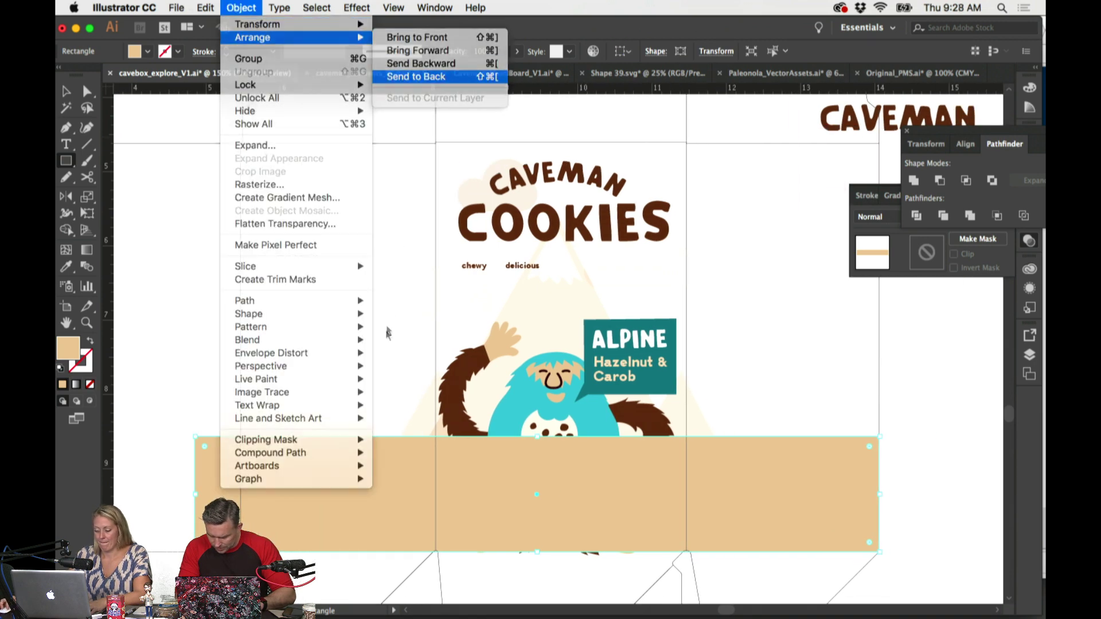
pyautogui.press('Return')
pyautogui.scroll(-1, 539, 344)
pyautogui.click(803, 429)
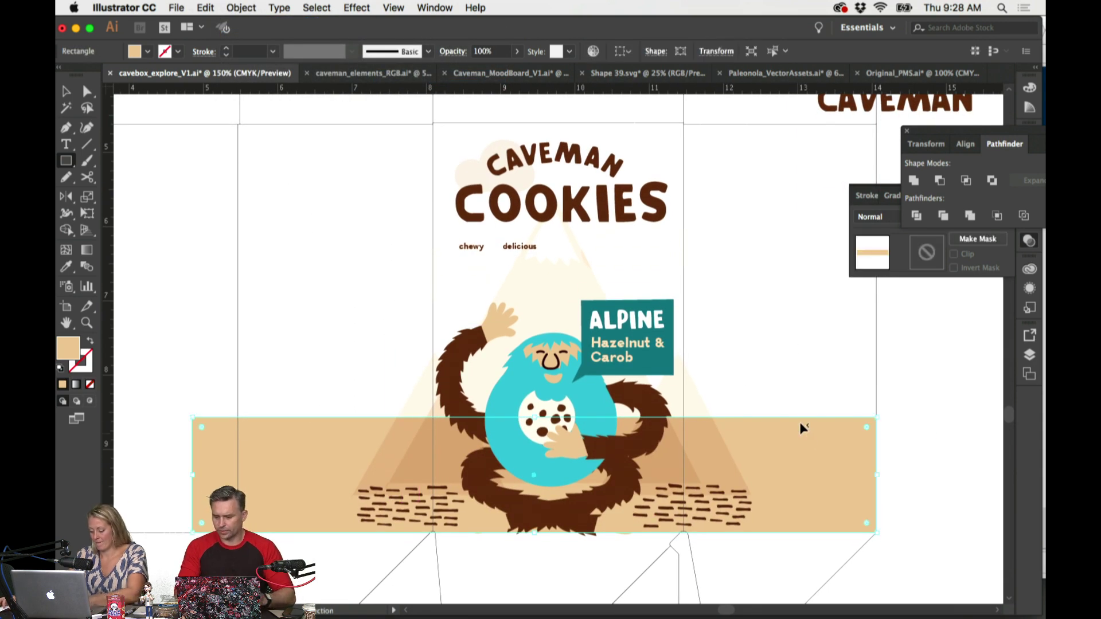
# Step: Sample the speech box's teal onto the rectangle and reduce its opacity to 73%
pyautogui.press('i')
pyautogui.click(659, 302)
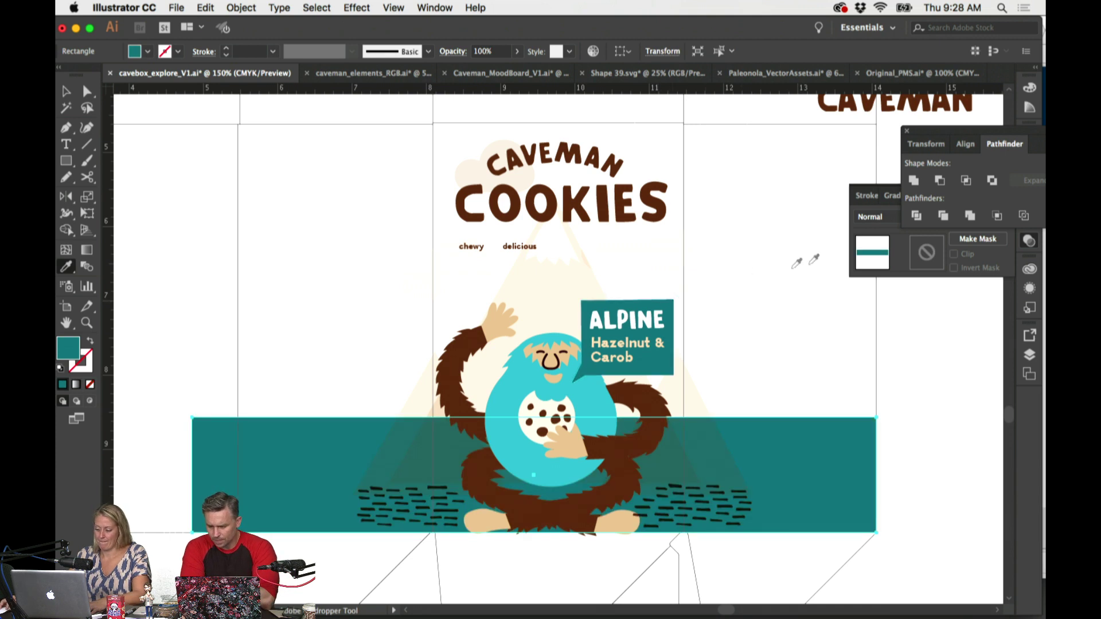
pyautogui.click(1002, 256)
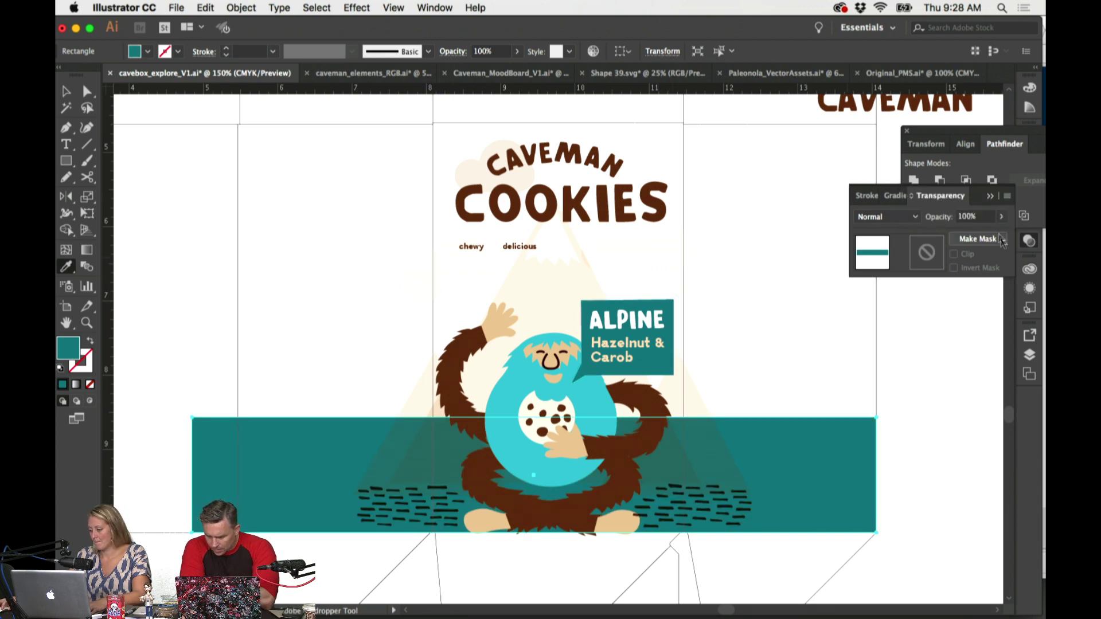
pyautogui.click(1003, 218)
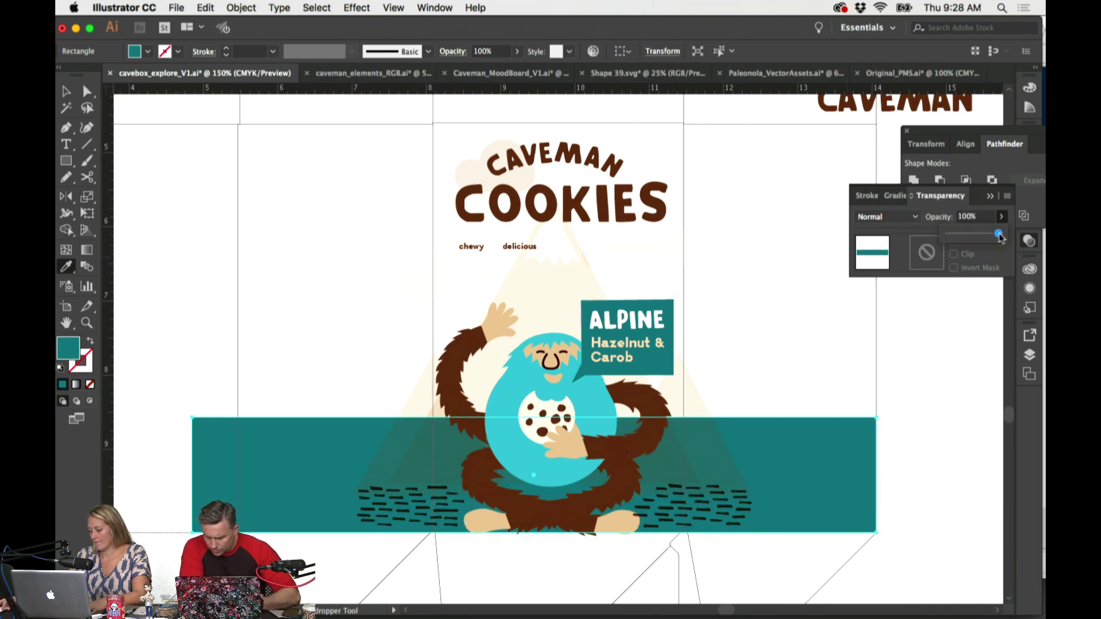
pyautogui.moveTo(1000, 234); pyautogui.dragTo(990, 236)
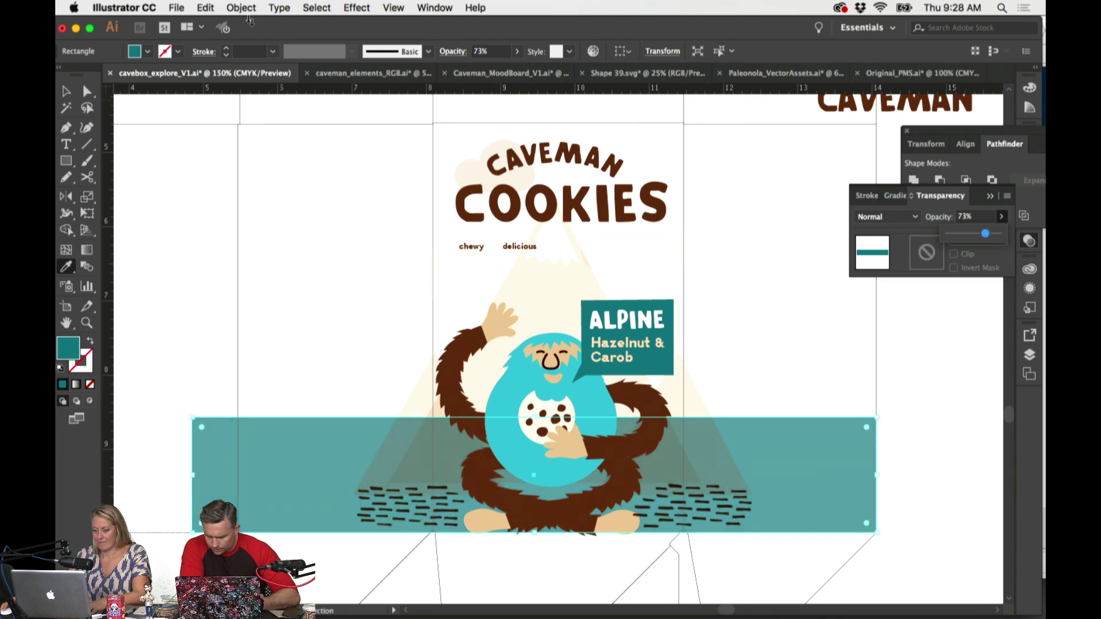
# Step: Send the teal band to the back of the stacking order again and reselect it
pyautogui.click(241, 7)
pyautogui.moveTo(252, 37)
pyautogui.click(418, 77)
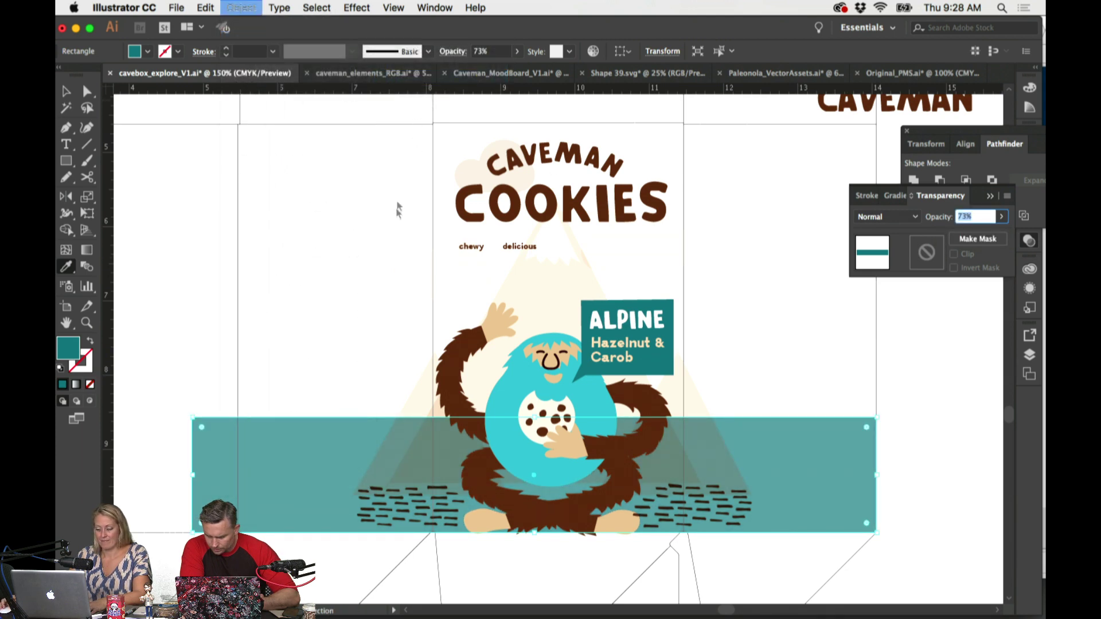
pyautogui.click(302, 239)
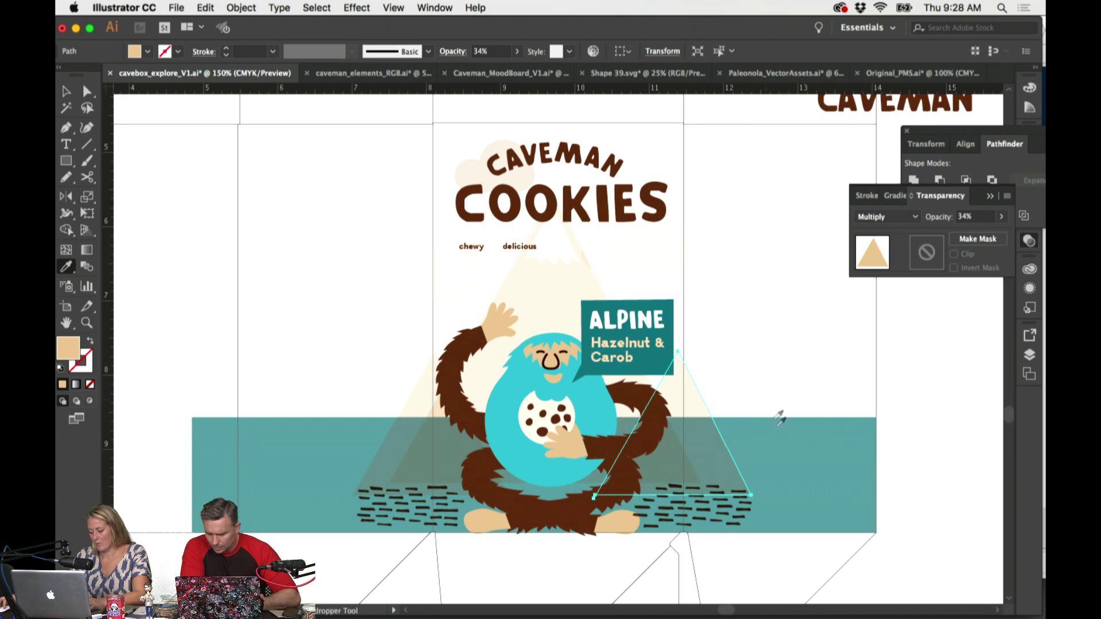
pyautogui.click(781, 439)
pyautogui.press('v')
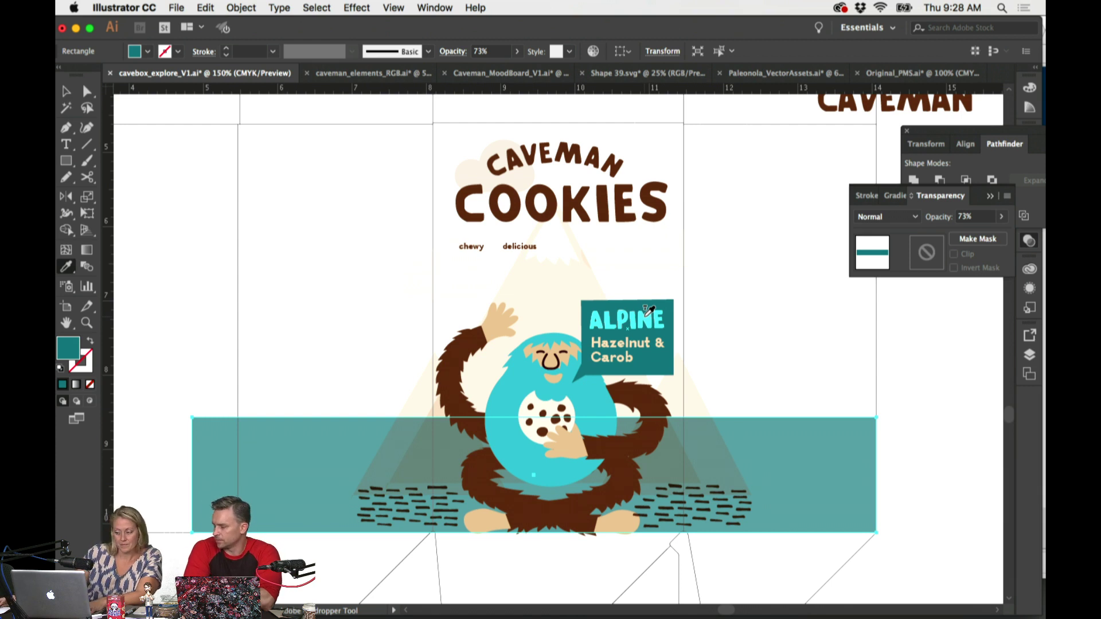
# Step: Delete the inner counters of both O letters in COOKIES so the letters are solid brown
pyautogui.press('a')
pyautogui.click(546, 215)
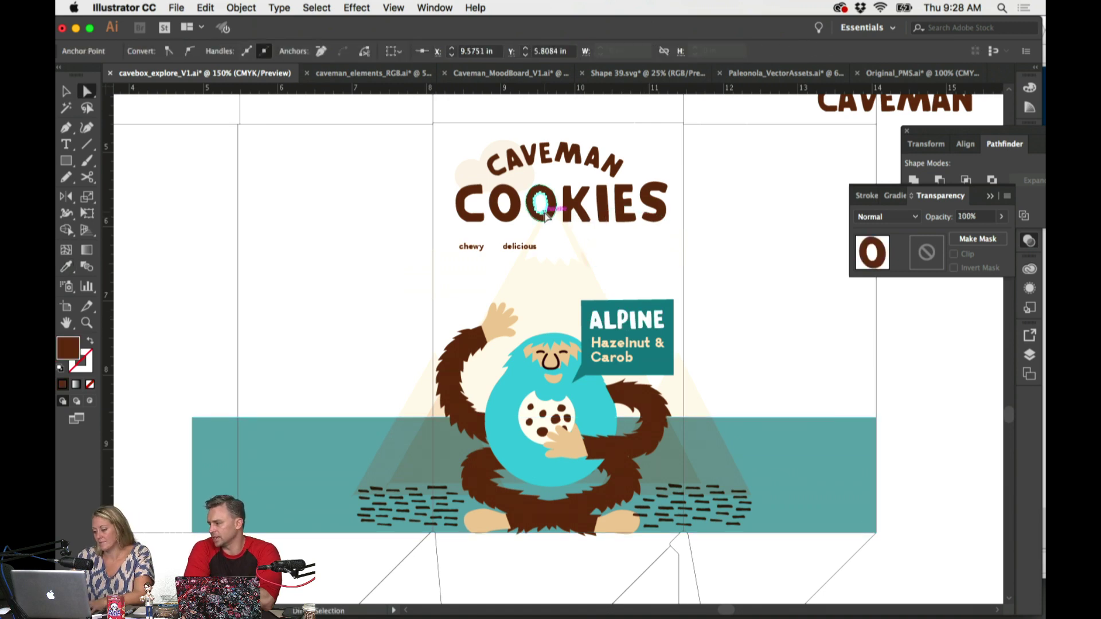
pyautogui.click(504, 215)
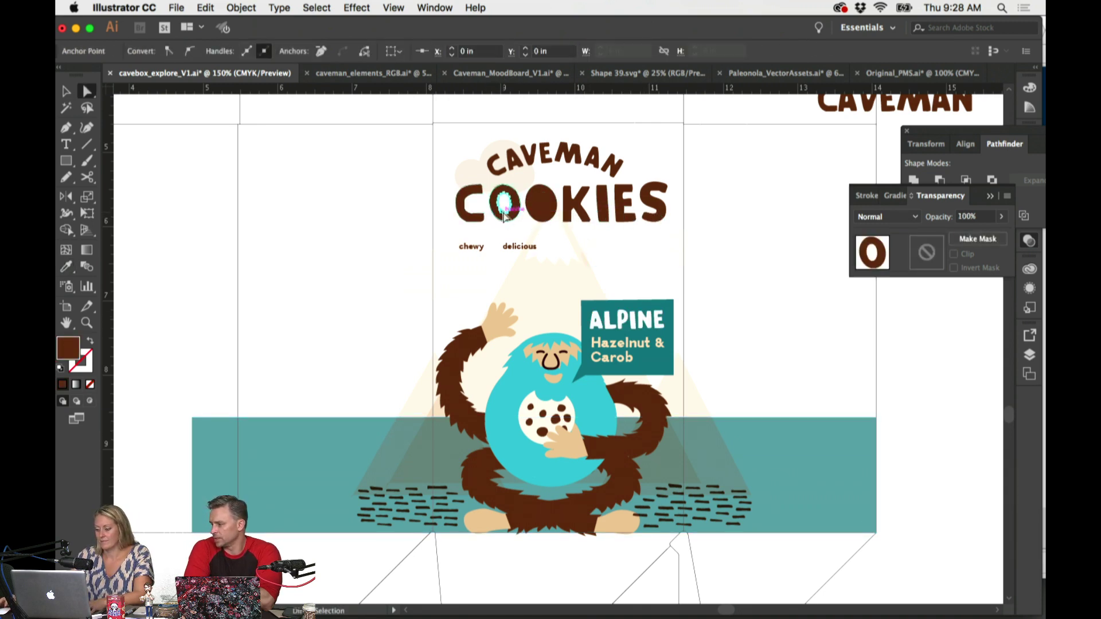
pyautogui.click(635, 241)
pyautogui.hscroll(3, 636, 242)
pyautogui.scroll(1, 656, 247)
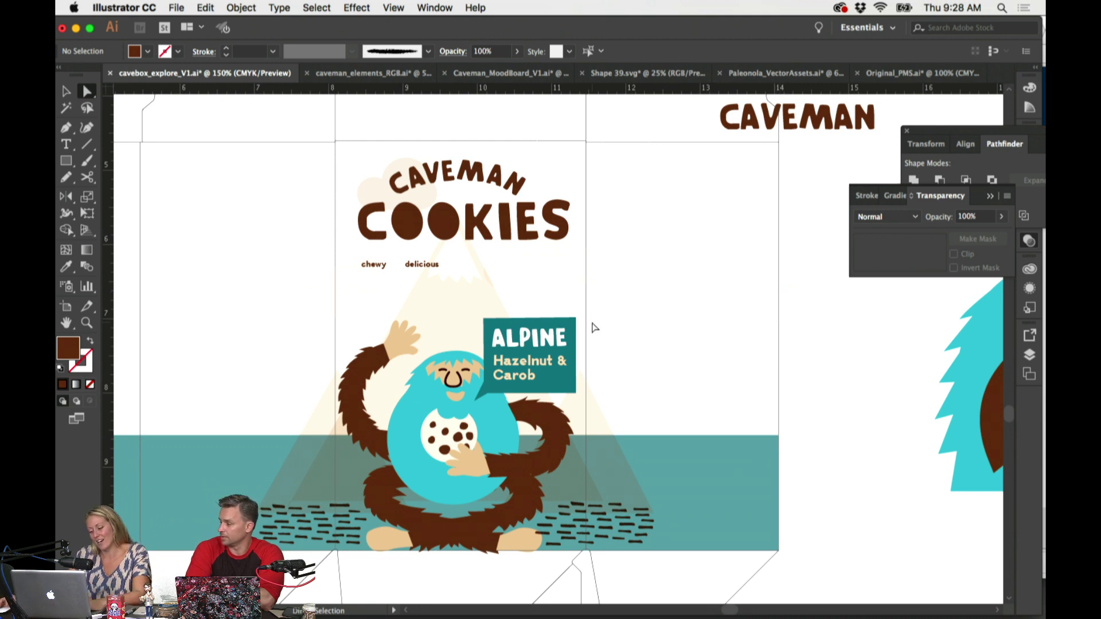
# Step: Shorten the teal band from its upper edge down to the base of the mountains
pyautogui.press('v')
pyautogui.scroll(-1, 665, 430)
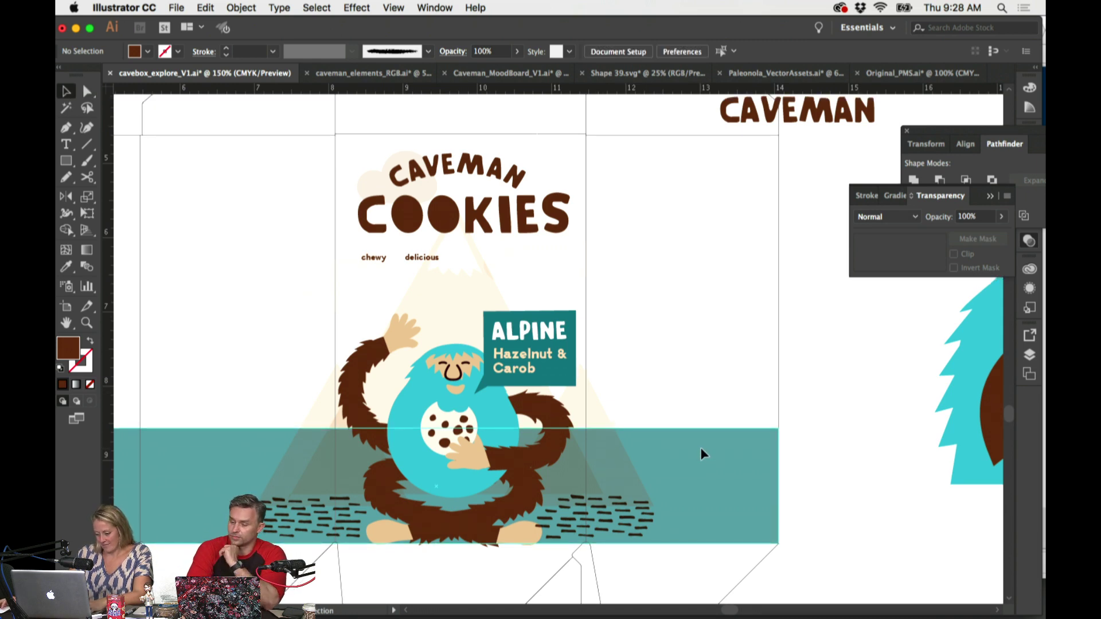
pyautogui.click(701, 447)
pyautogui.moveTo(436, 429); pyautogui.dragTo(485, 497)
pyautogui.hscroll(-2, 732, 466)
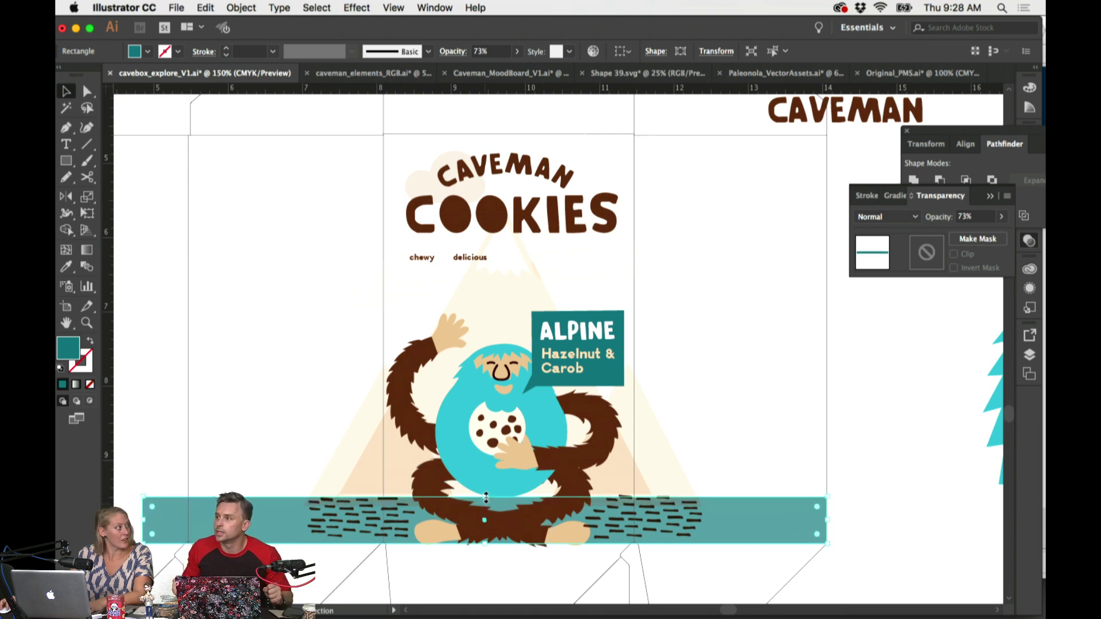
pyautogui.click(790, 410)
# Step: Fine-tune the teal band's upper edge slightly upward to meet the base of the mountains
pyautogui.scroll(-2, 789, 416)
pyautogui.hscroll(2, 788, 416)
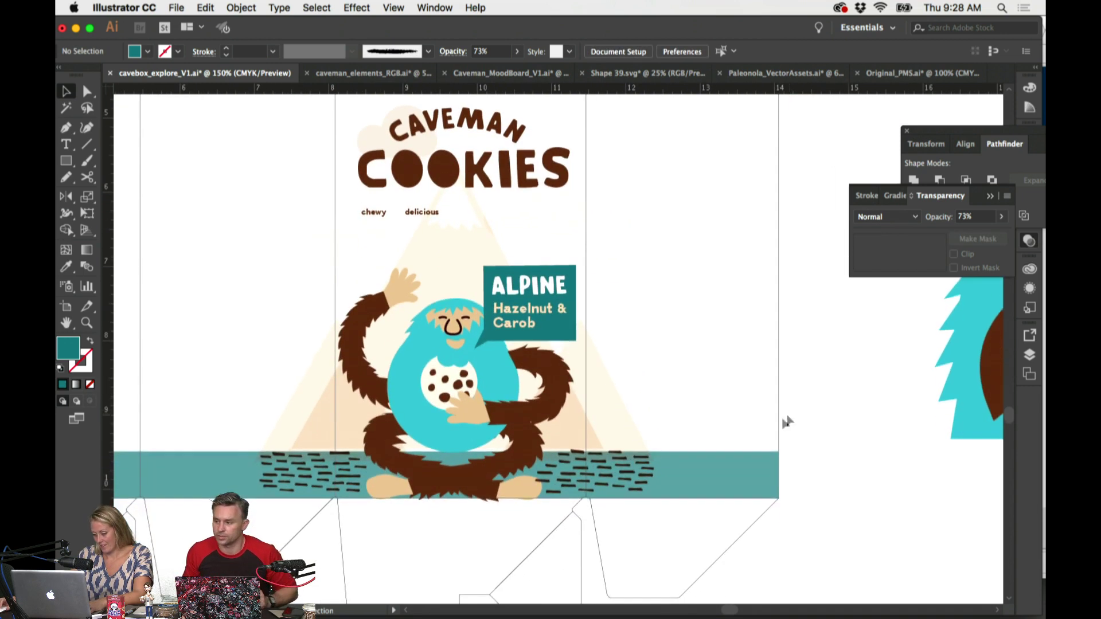
pyautogui.click(728, 473)
pyautogui.moveTo(440, 454); pyautogui.dragTo(439, 452)
pyautogui.click(776, 394)
pyautogui.hscroll(-3, 774, 395)
pyautogui.scroll(2, 775, 394)
pyautogui.hscroll(3, 770, 395)
pyautogui.scroll(2, 770, 394)
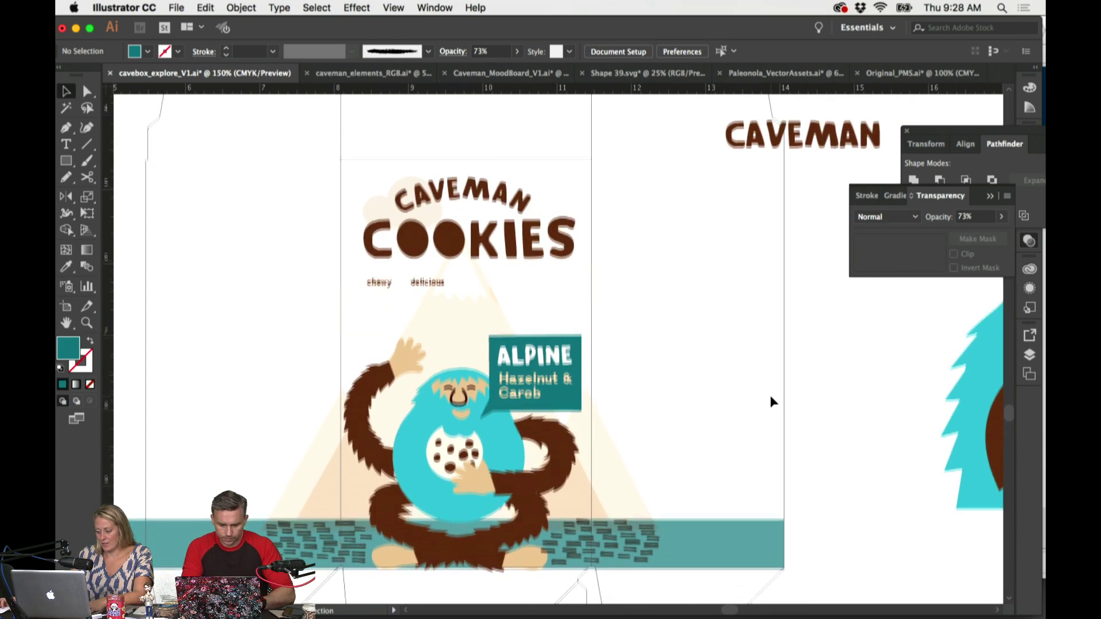
# Step: Scale the chewy delicious tagline up to 13.75 pt and open its text for editing
pyautogui.click(432, 285)
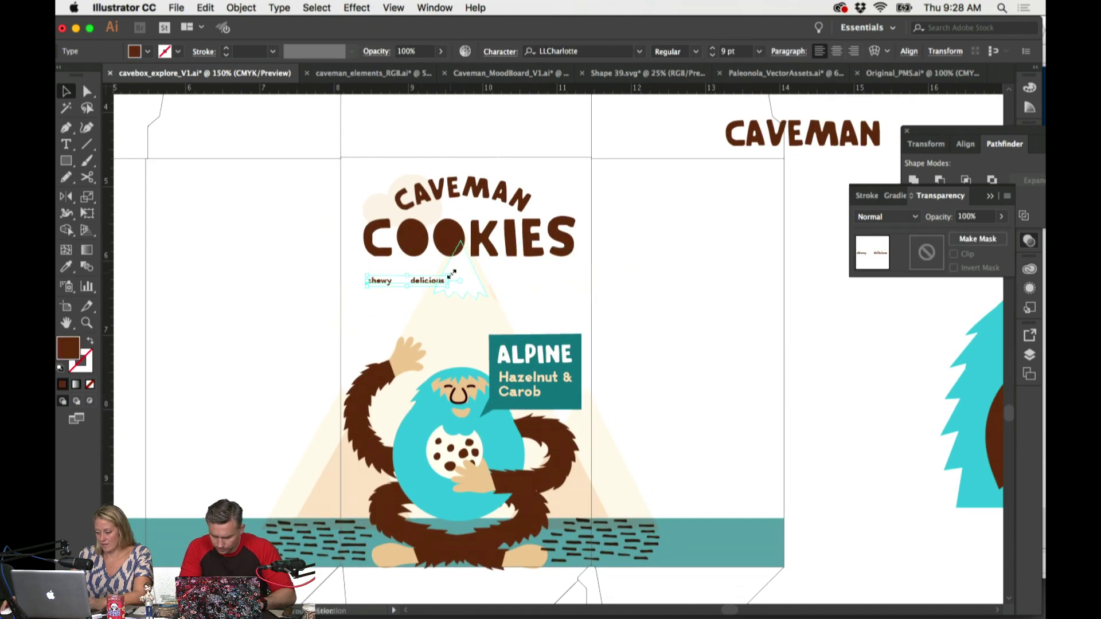
pyautogui.moveTo(445, 276); pyautogui.dragTo(490, 270)
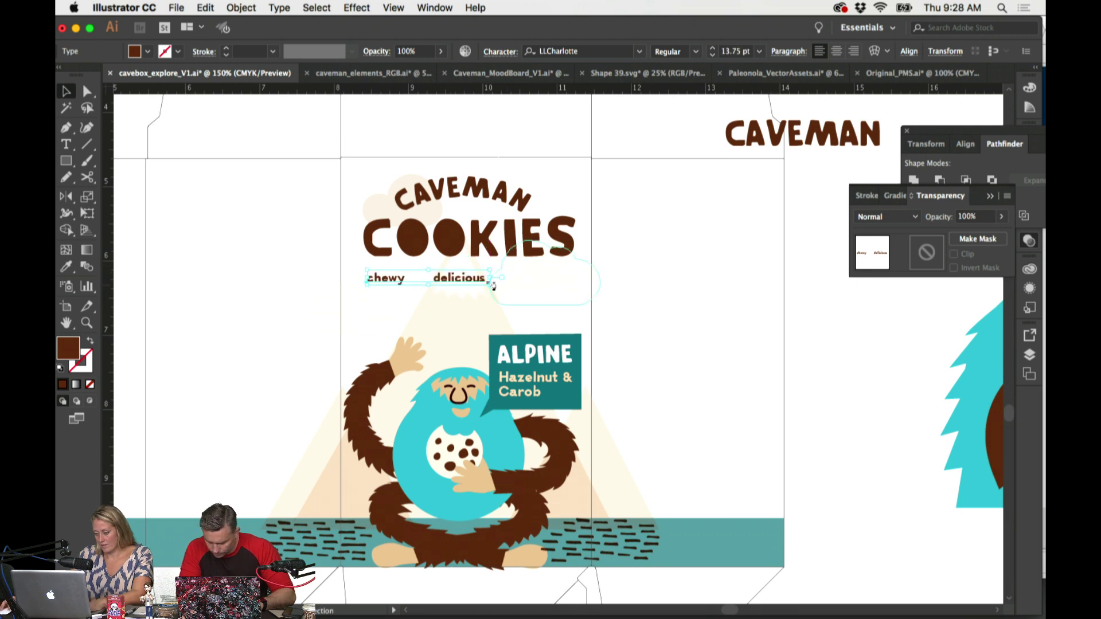
pyautogui.doubleClick(484, 278)
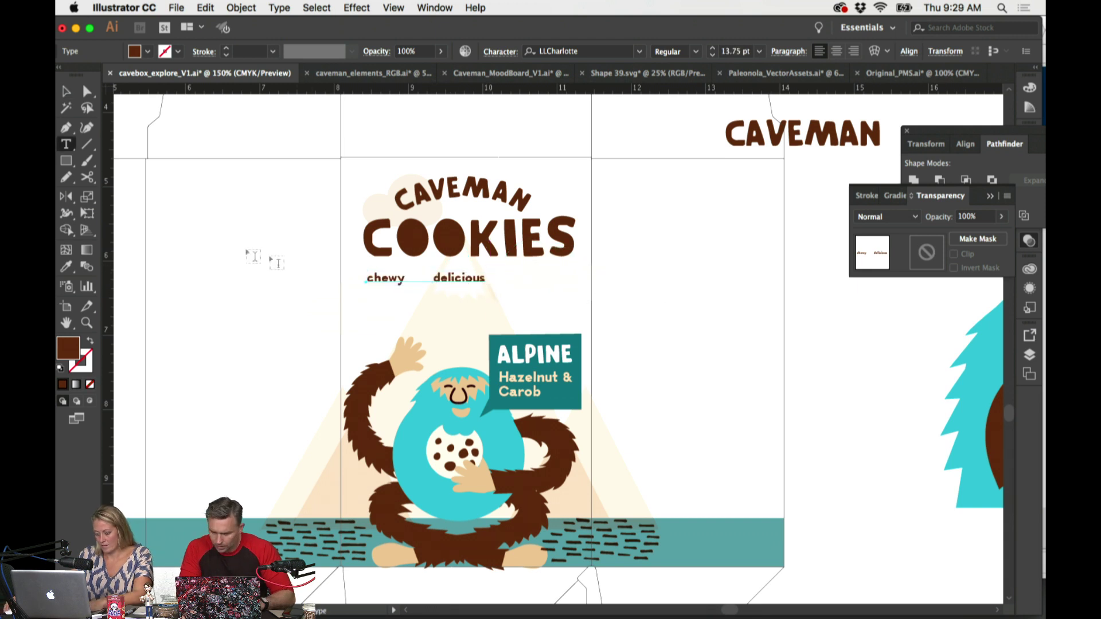
# Step: Draw a small solid brown circle about 0.09 in across as a divider dot between chewy and delicious
pyautogui.moveTo(74, 163); pyautogui.dragTo(135, 196)
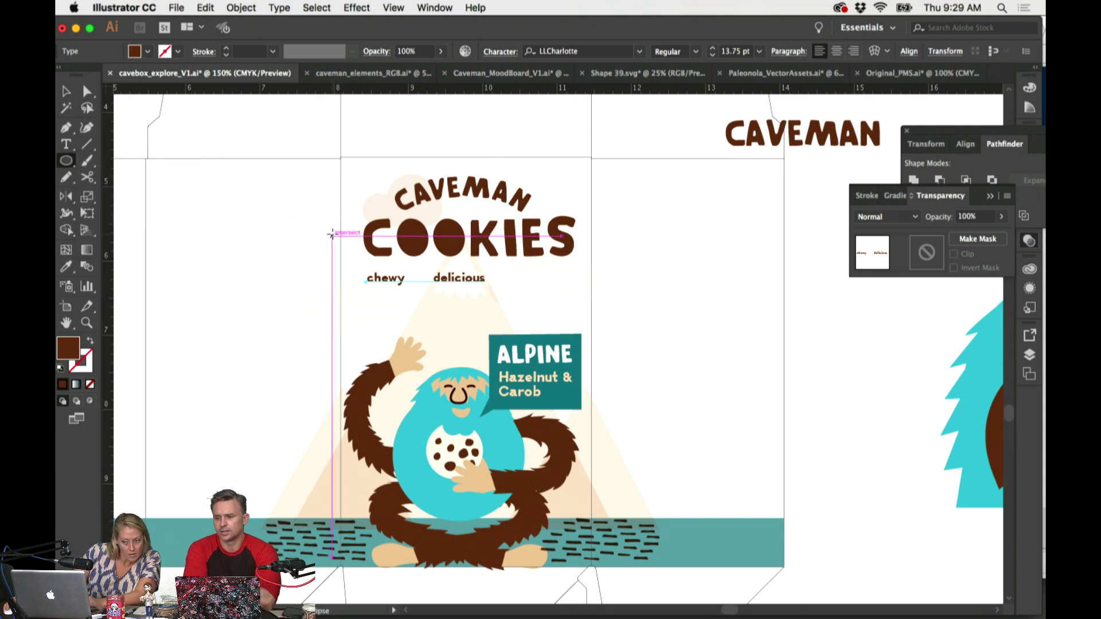
pyautogui.press('super+equal')
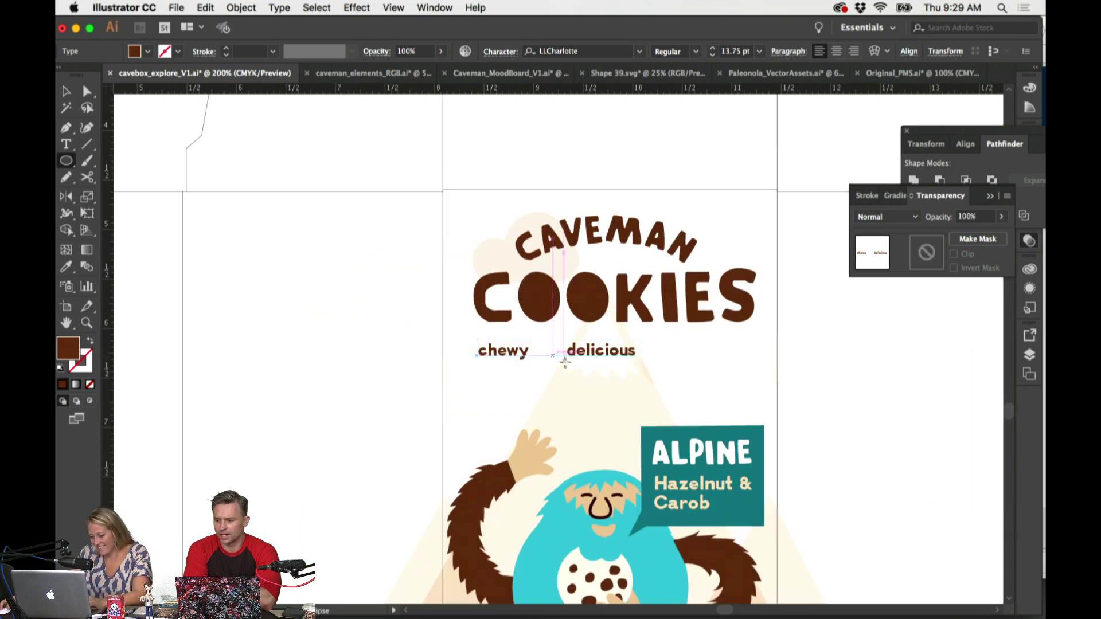
pyautogui.moveTo(552, 352); pyautogui.dragTo(555, 355)
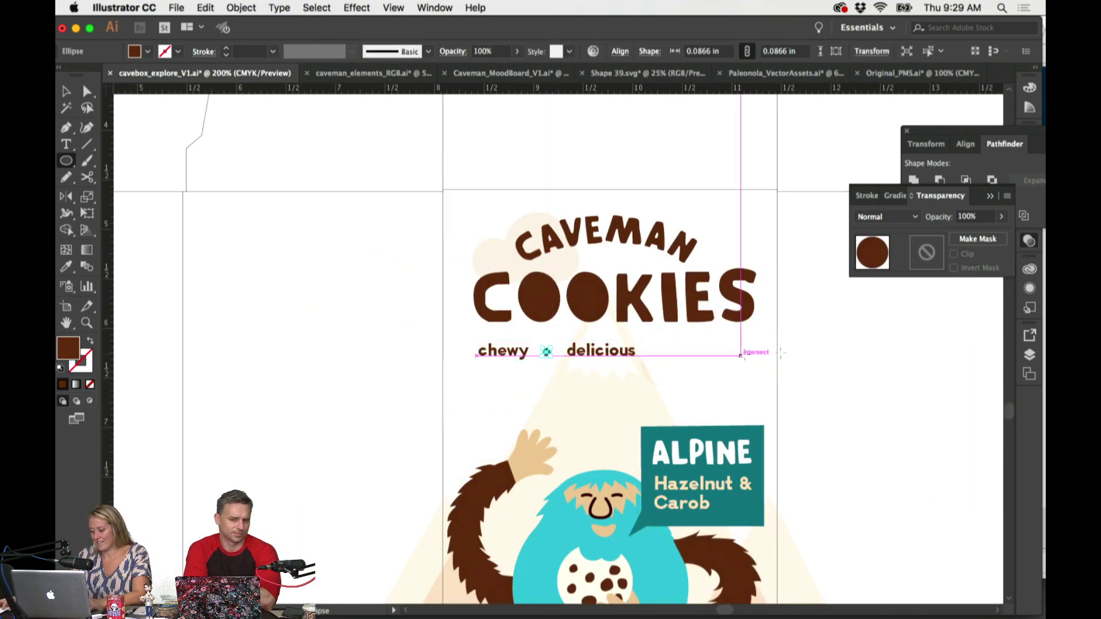
pyautogui.press('super+shift+a')
# Step: Shift the divider dot slightly toward delicious to even out its spacing between the two tagline words
pyautogui.scroll(-1, 849, 376)
pyautogui.press('super+equal')
pyautogui.press('super+equal')
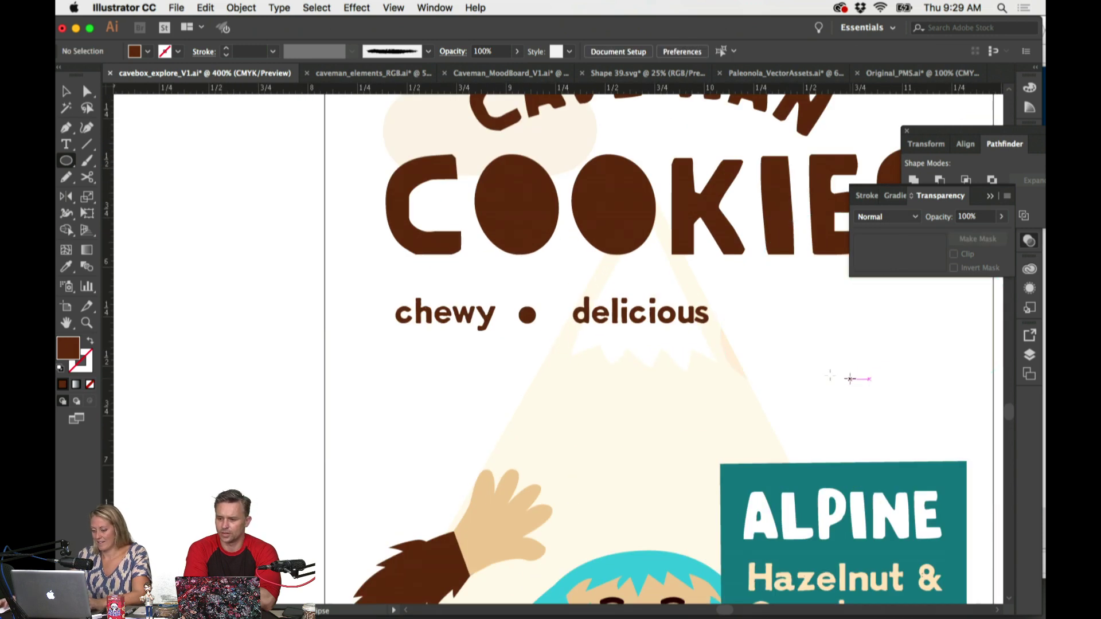
pyautogui.moveTo(527, 314); pyautogui.dragTo(530, 314)
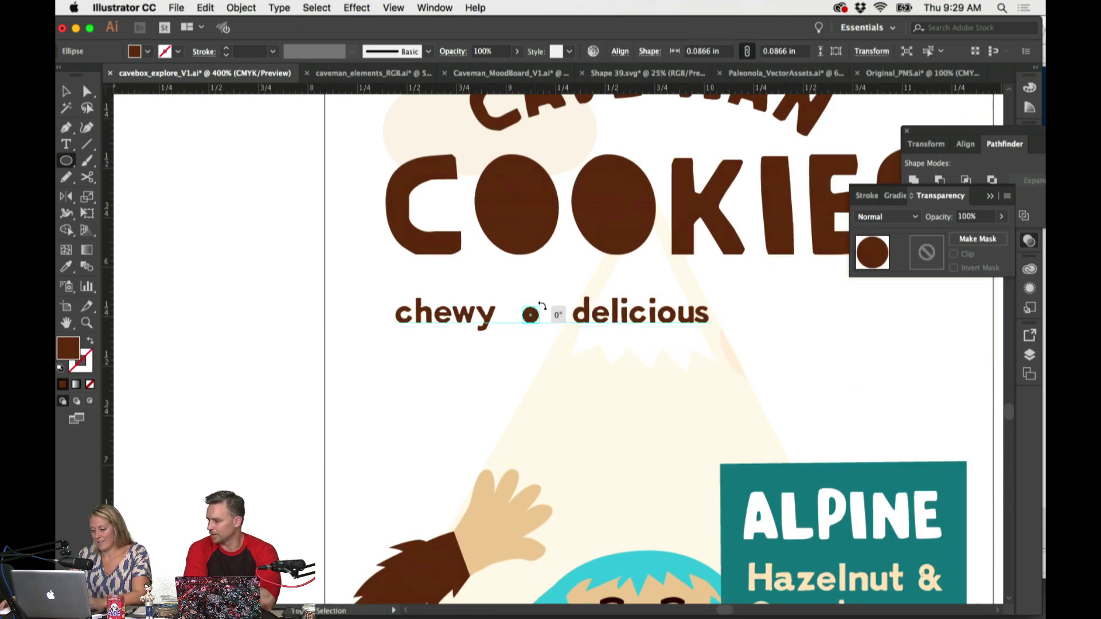
pyautogui.press('super+equal')
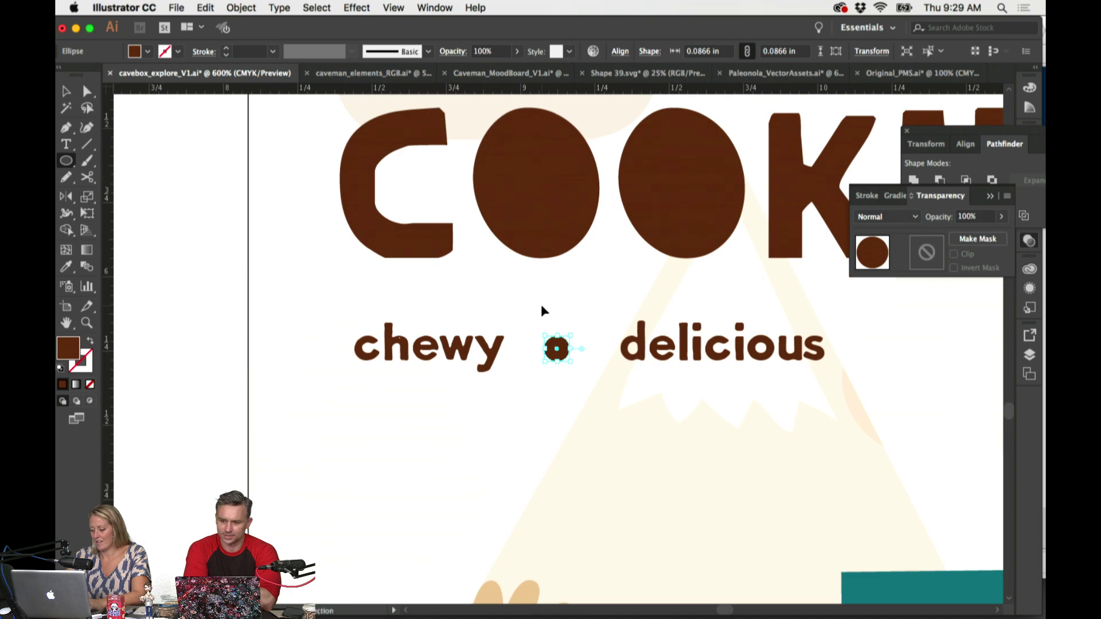
# Step: Duplicate the divider dot to the far side of the word delicious, level with the first dot
pyautogui.press('super+minus')
pyautogui.press('super+minus')
pyautogui.press('super+shift+a')
pyautogui.press('super+equal')
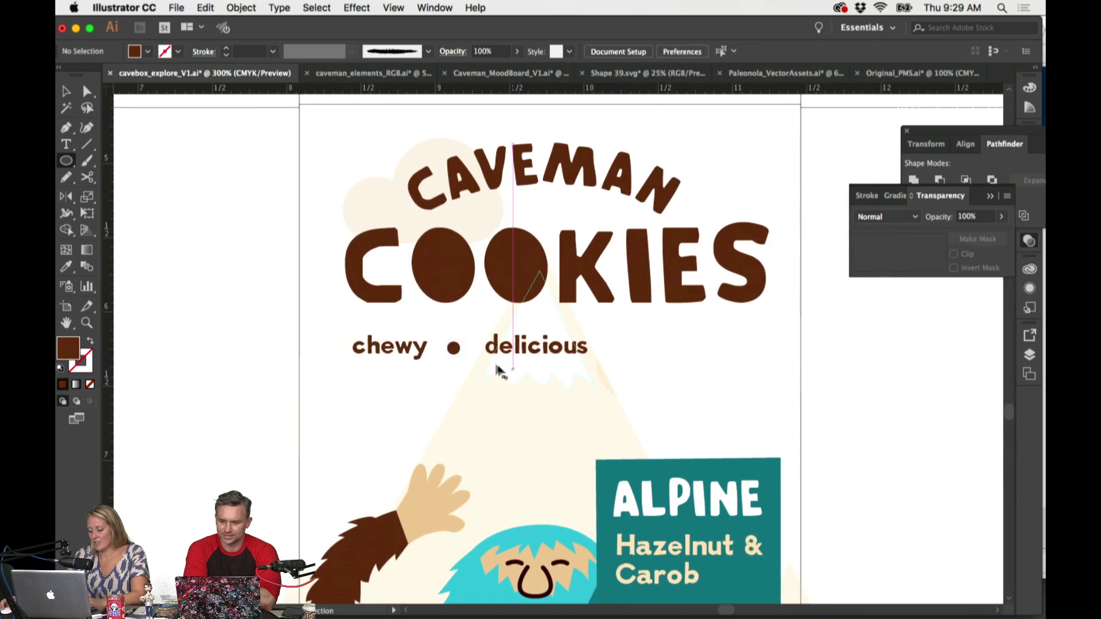
pyautogui.moveTo(454, 348); pyautogui.dragTo(626, 350)
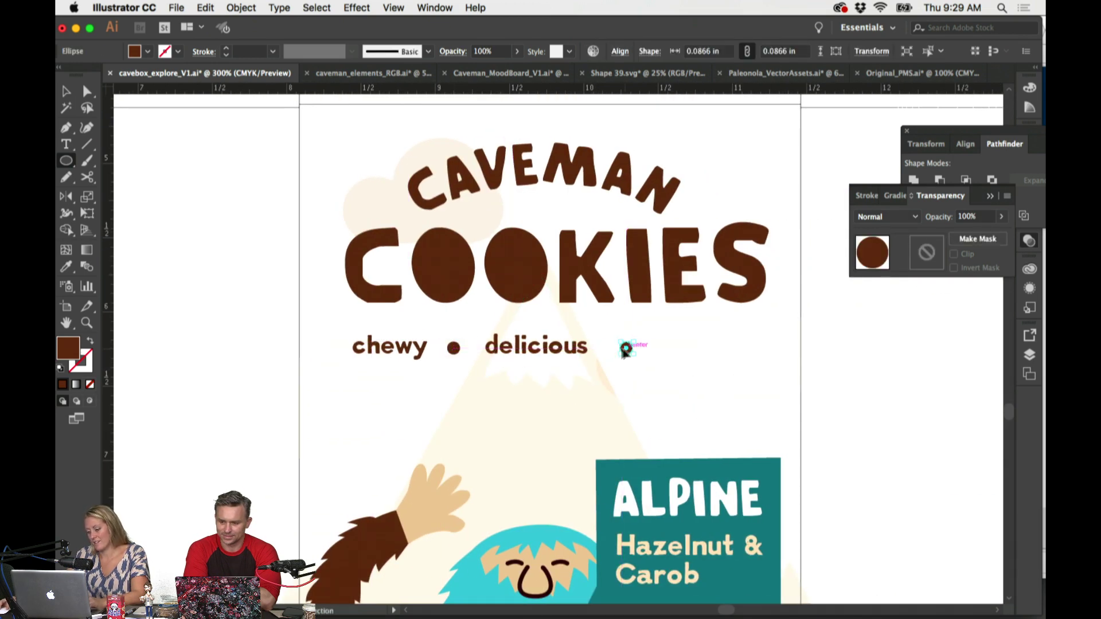
# Step: Add the word paleo after delicious in the tagline, moving the copied dot aside onto the blank canvas
pyautogui.press('t')
pyautogui.click(587, 348)
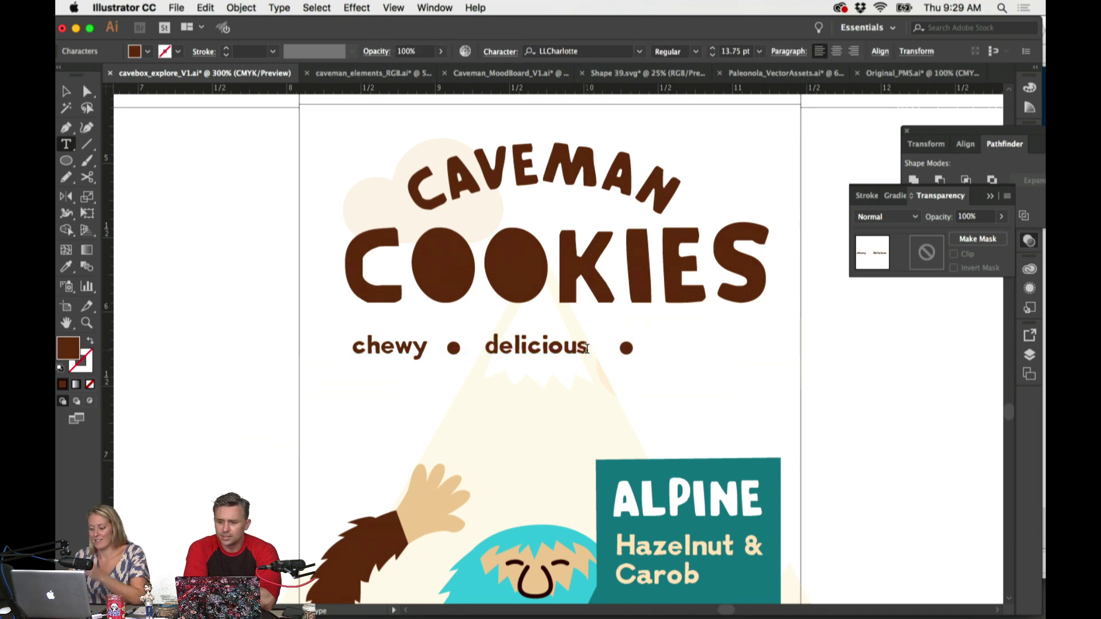
pyautogui.write('hea;')
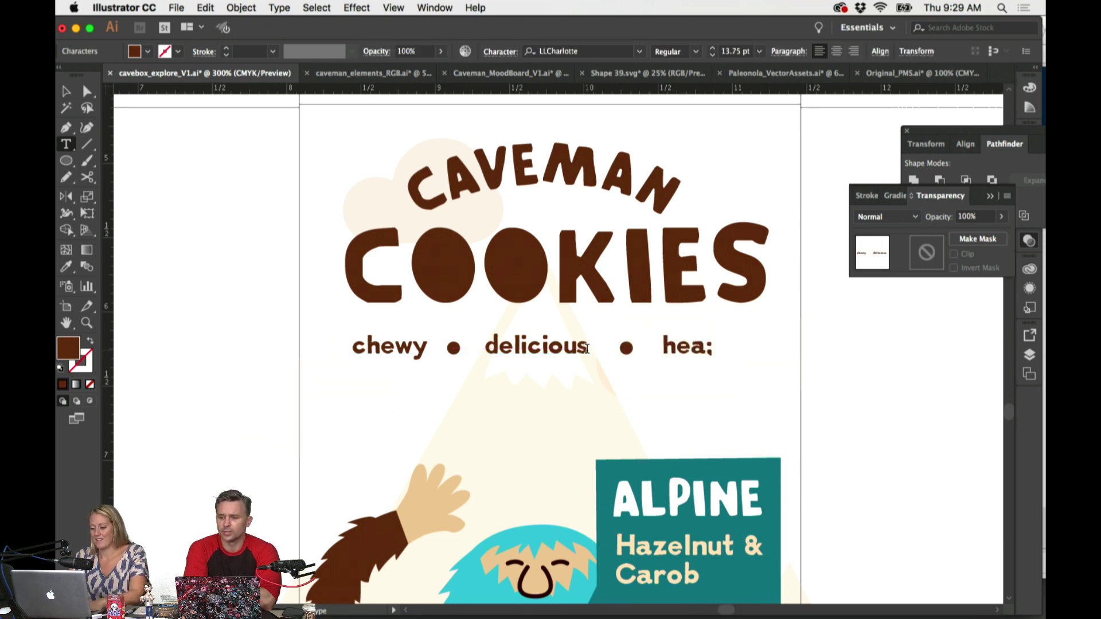
pyautogui.press('BackSpace')
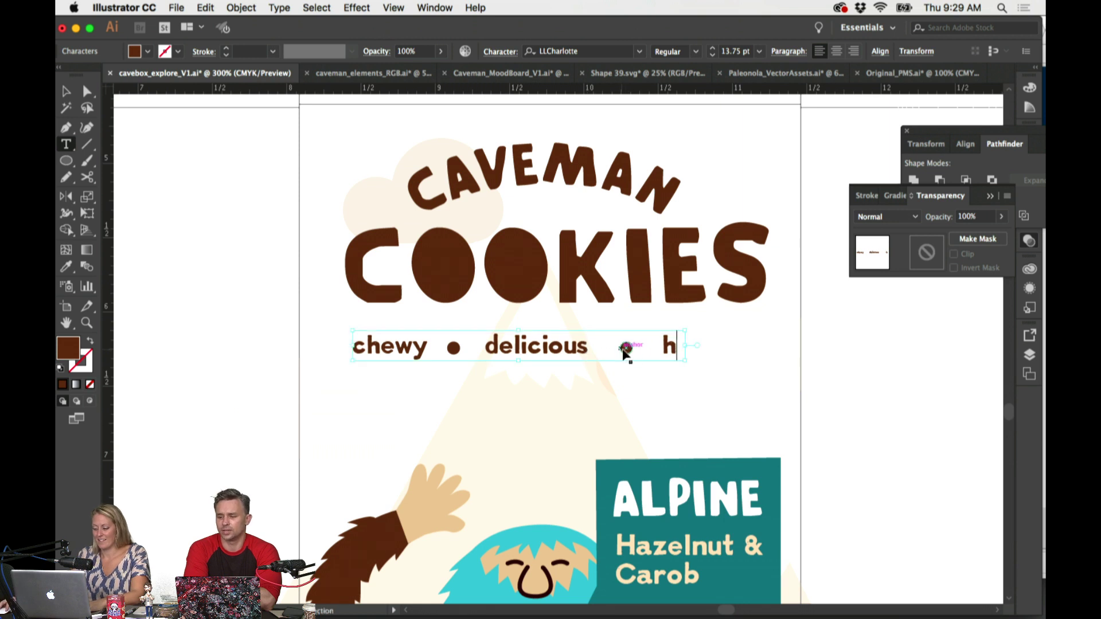
pyautogui.moveTo(626, 348); pyautogui.dragTo(896, 394)
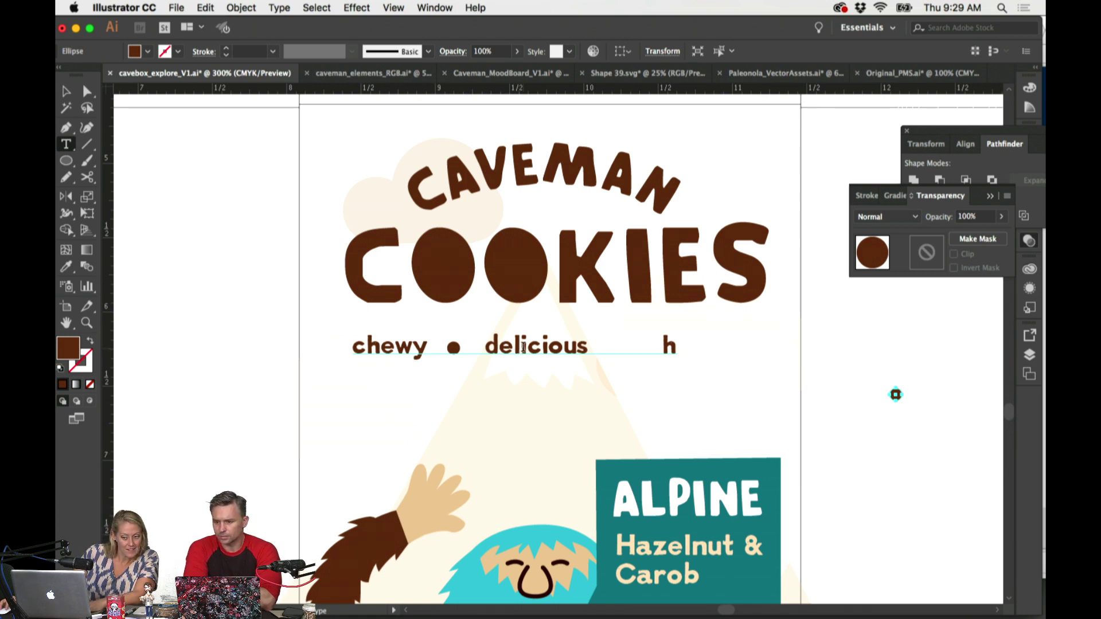
pyautogui.scroll(-3, 524, 347)
pyautogui.hscroll(2, 524, 347)
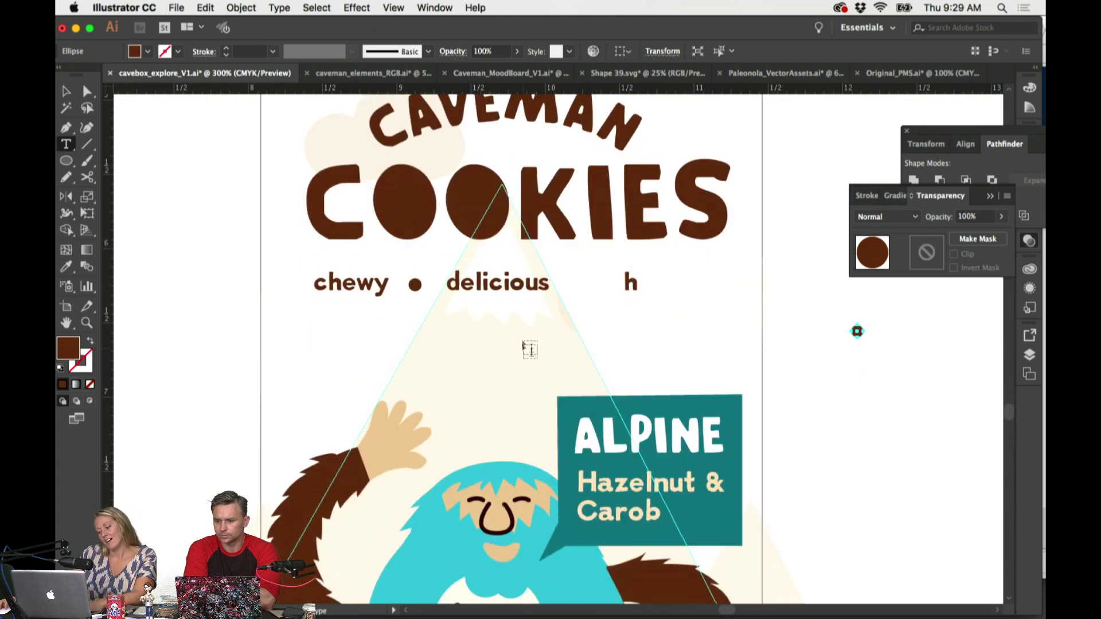
pyautogui.click(637, 283)
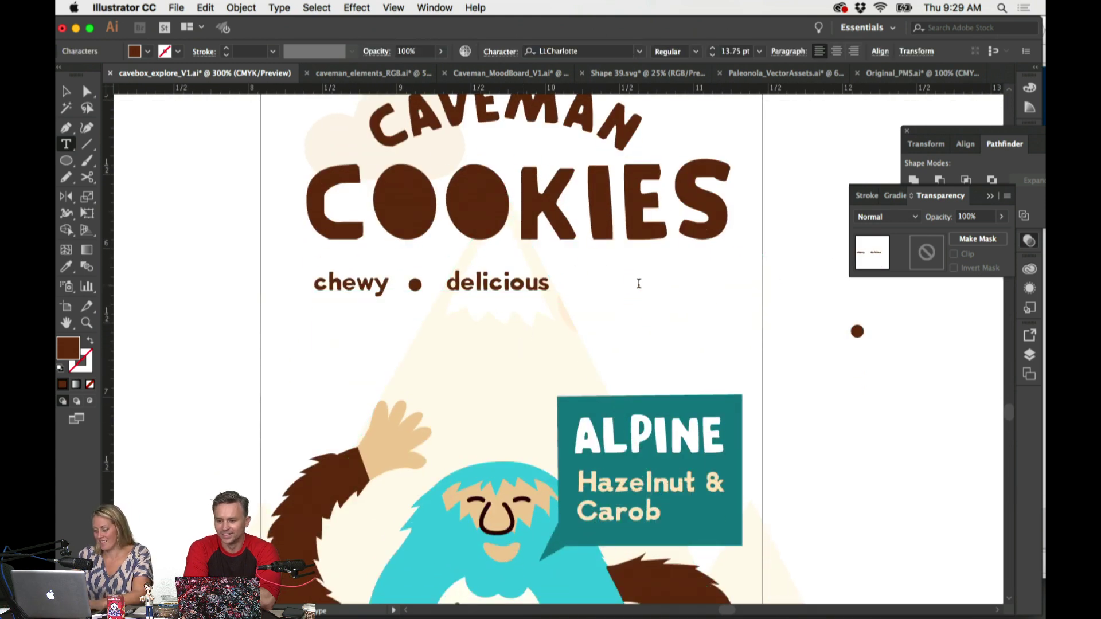
pyautogui.write('hear')
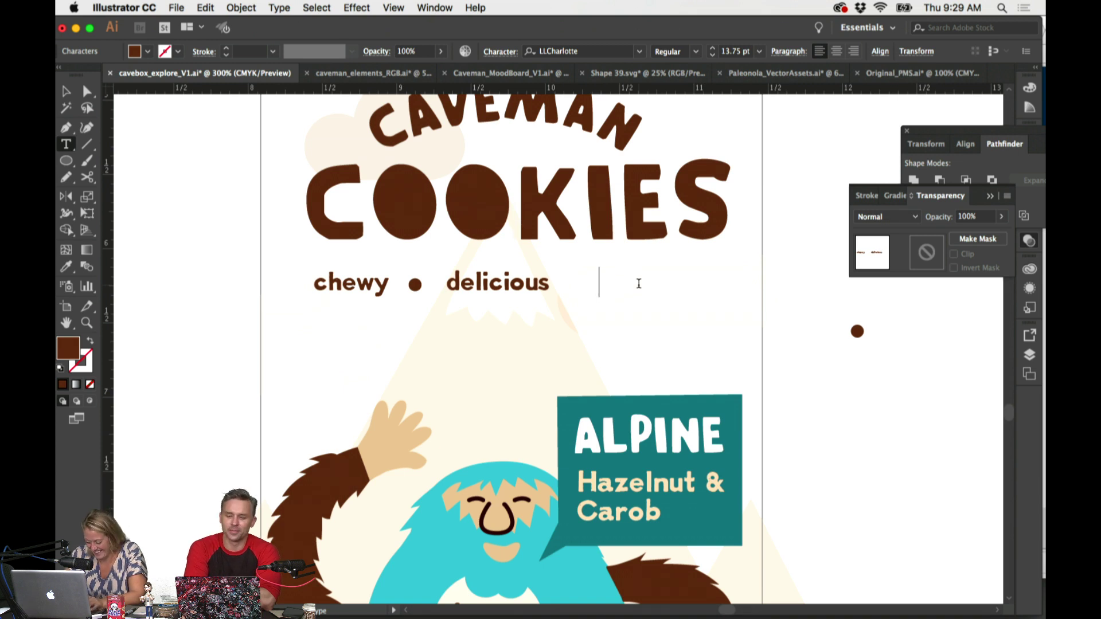
pyautogui.write('paleo')
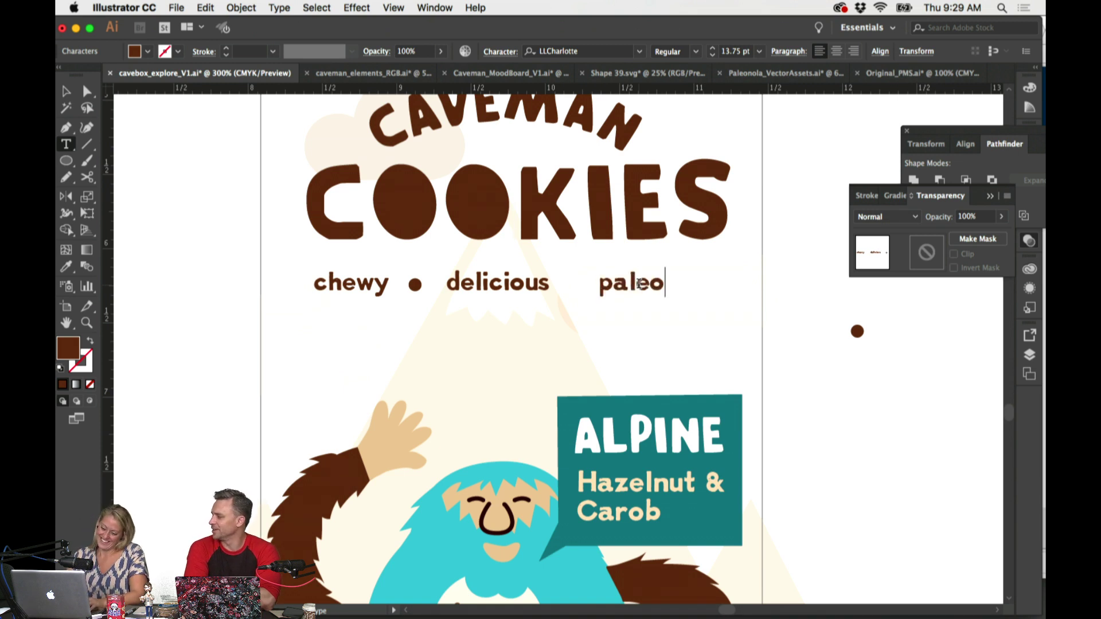
pyautogui.press('Escape')
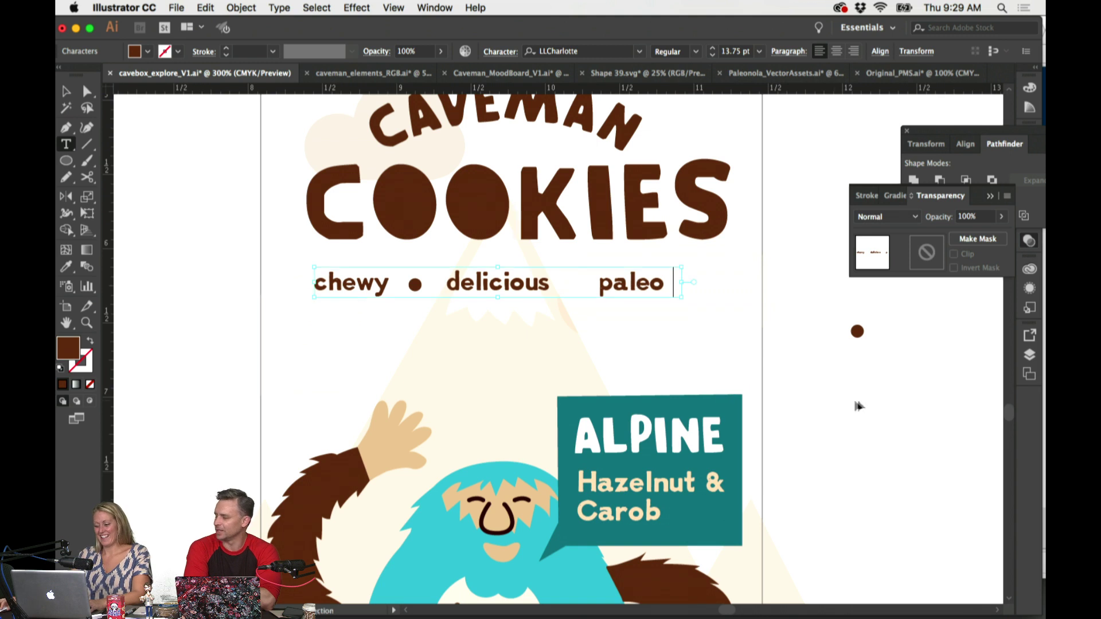
# Step: Place the copied dot between delicious and paleo, and widen the gap before paleo by a space
pyautogui.click(859, 406)
pyautogui.moveTo(858, 332); pyautogui.dragTo(574, 285)
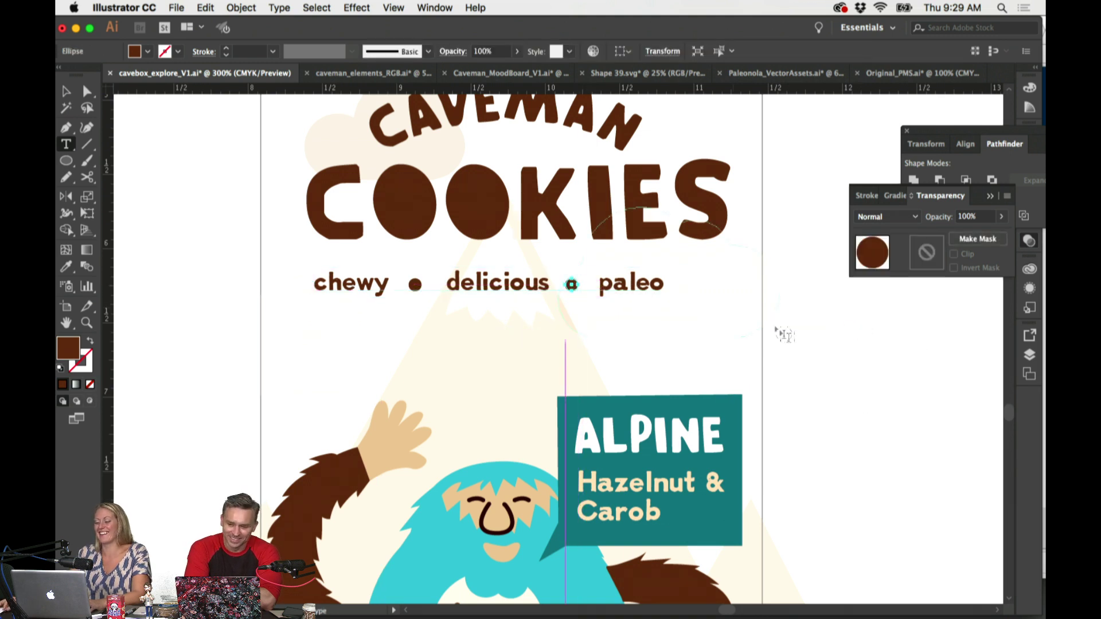
pyautogui.click(592, 287)
pyautogui.press('Escape')
pyautogui.click(852, 410)
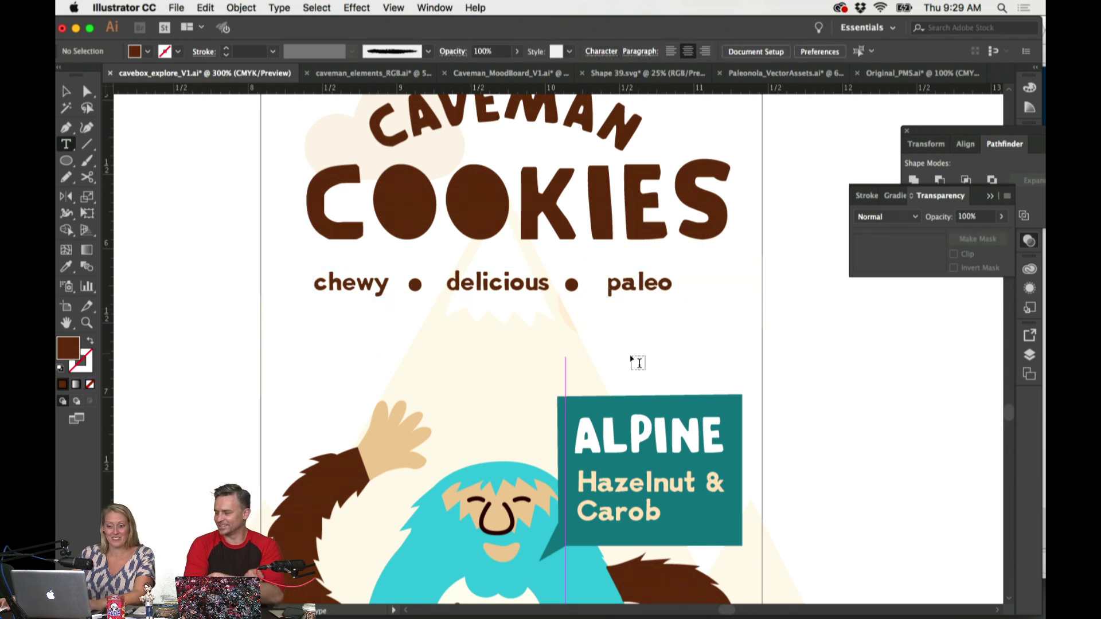
# Step: Shift the second dot slightly toward paleo to centre it in the widened gap
pyautogui.click(574, 285)
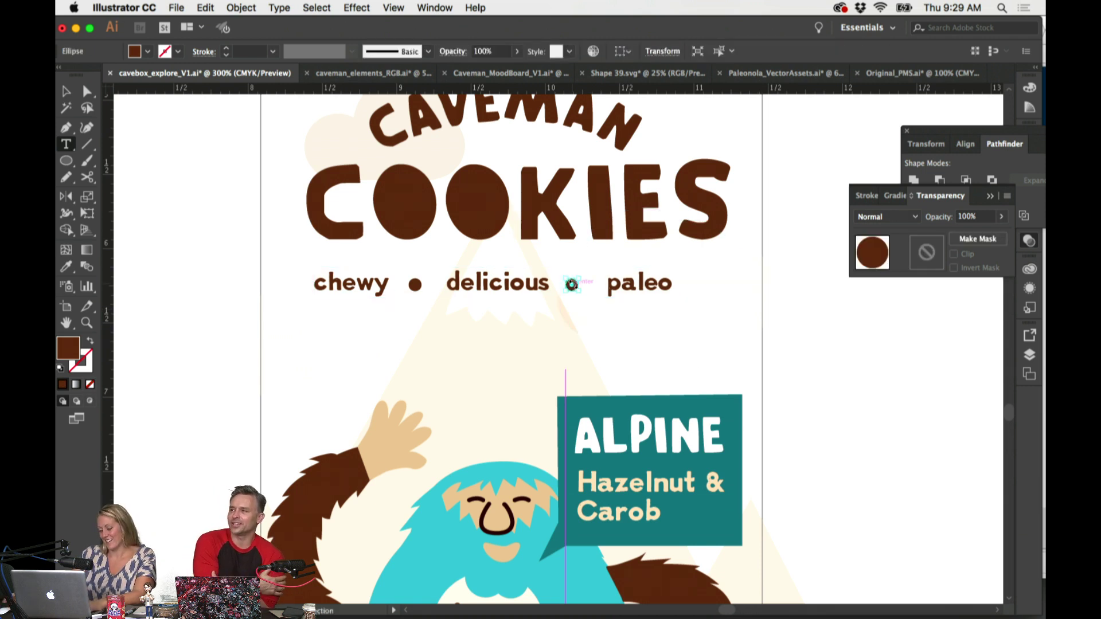
pyautogui.moveTo(574, 285); pyautogui.dragTo(580, 284)
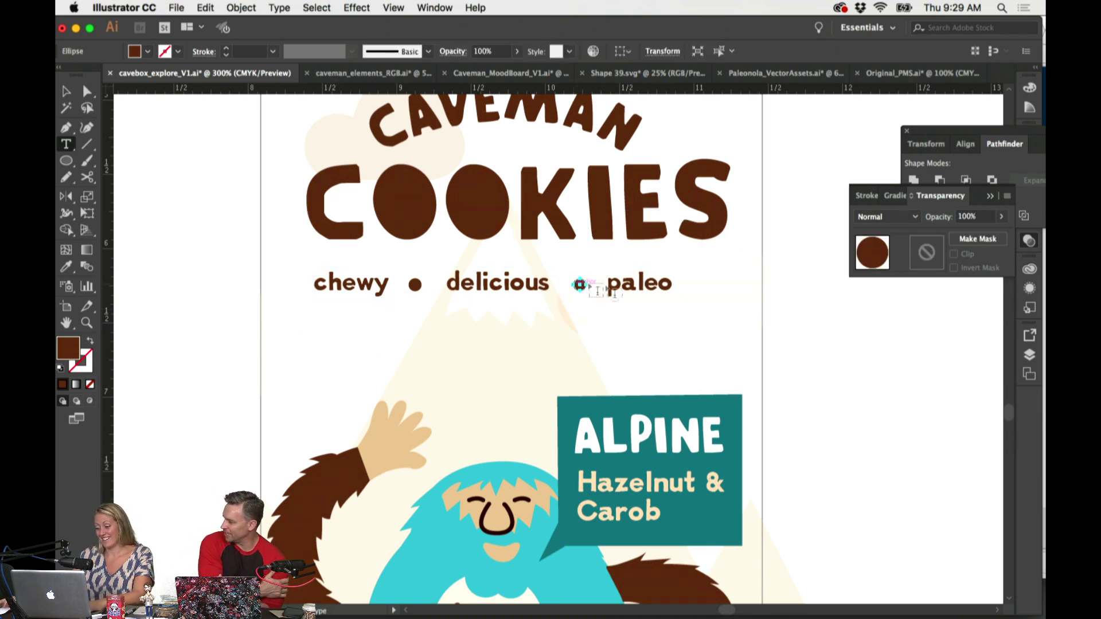
pyautogui.keyDown('super'); pyautogui.click(873, 394); pyautogui.keyUp('super')
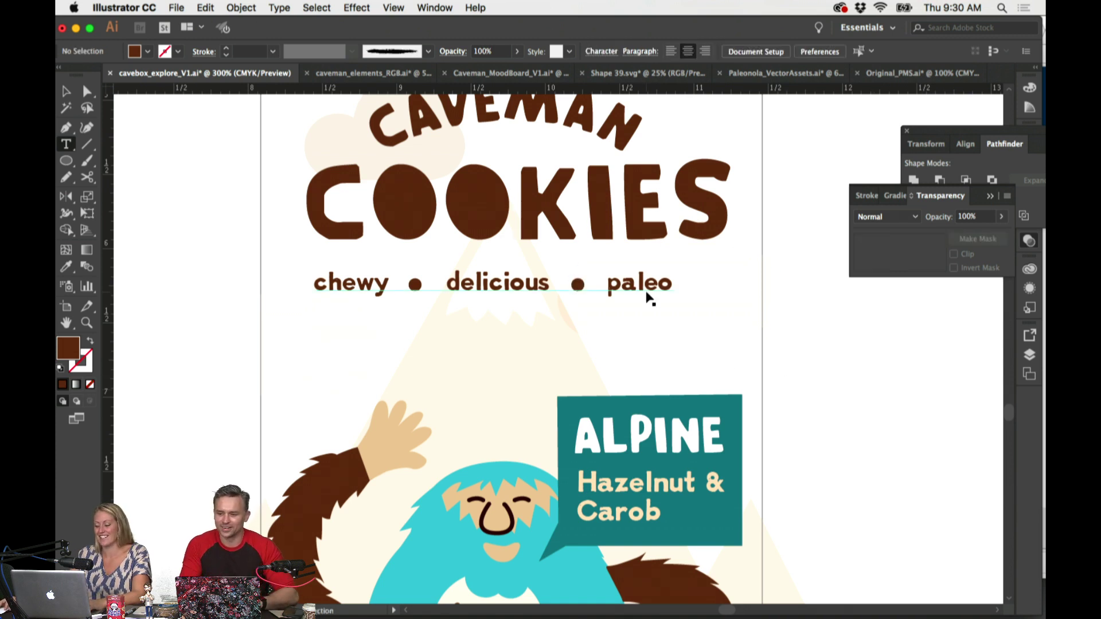
# Step: Scale the tagline text and both dots up together to nearly the full width of the COOKIES lettering
pyautogui.keyDown('super'); pyautogui.click(646, 294); pyautogui.keyUp('super')
pyautogui.keyDown('shift'); pyautogui.keyDown('super'); pyautogui.click(580, 286); pyautogui.keyUp('super'); pyautogui.keyUp('shift')
pyautogui.keyDown('shift'); pyautogui.keyDown('super'); pyautogui.click(414, 285); pyautogui.keyUp('super'); pyautogui.keyUp('shift')
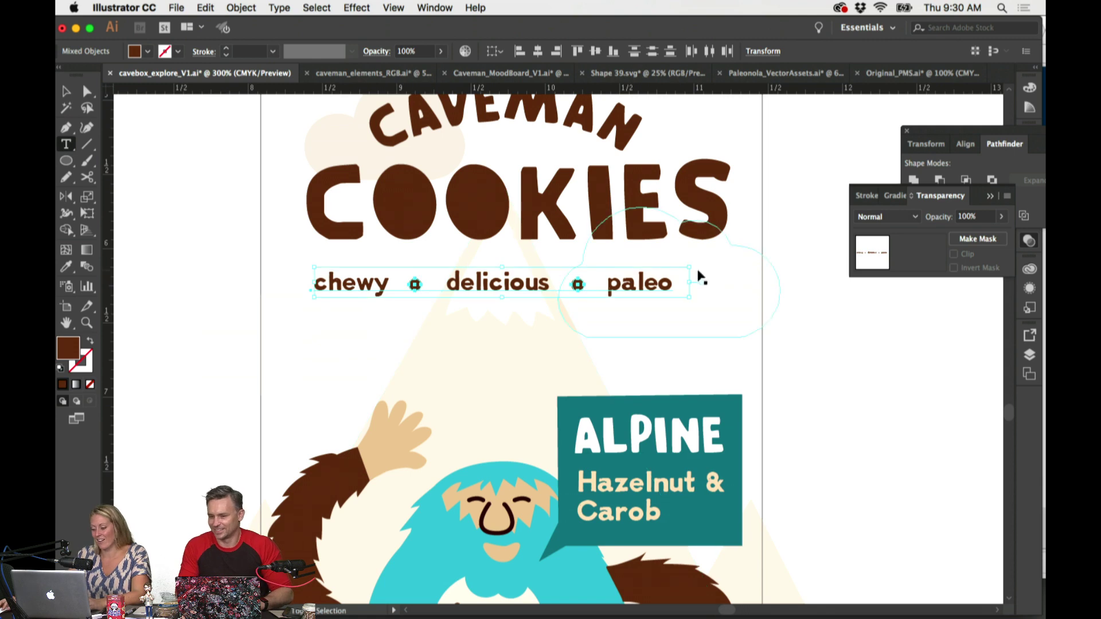
pyautogui.moveTo(696, 277); pyautogui.dragTo(739, 261)
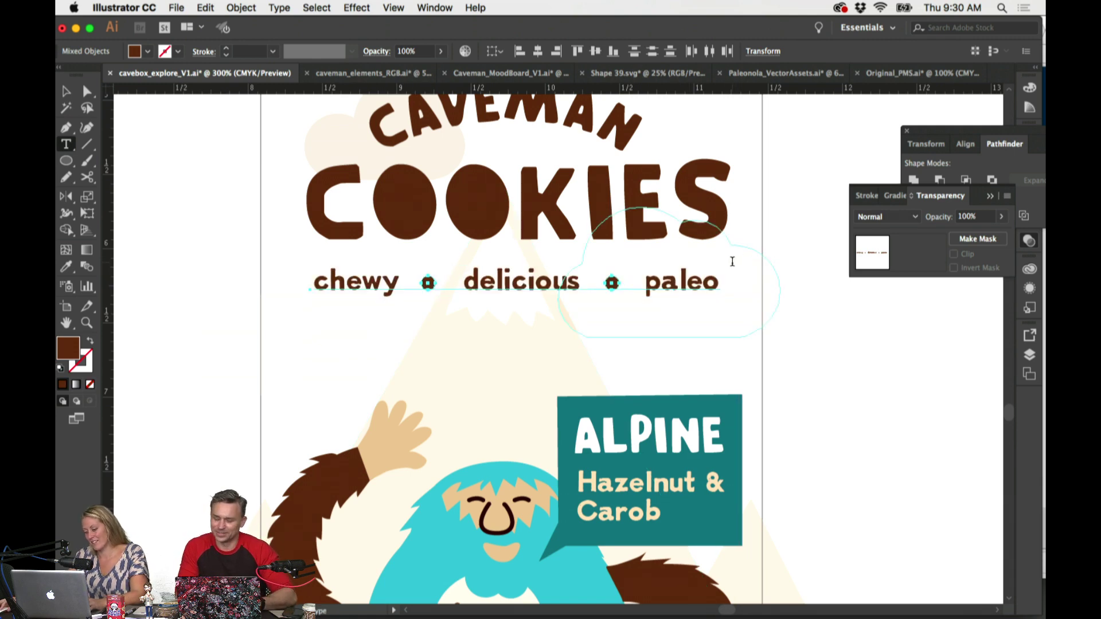
pyautogui.keyDown('super'); pyautogui.click(824, 390); pyautogui.keyUp('super')
# Step: Review the whole front panel, checking the tagline against the logo, mountains, character and teal ground band
pyautogui.scroll(3, 826, 394)
pyautogui.press('super+minus')
pyautogui.press('super+minus')
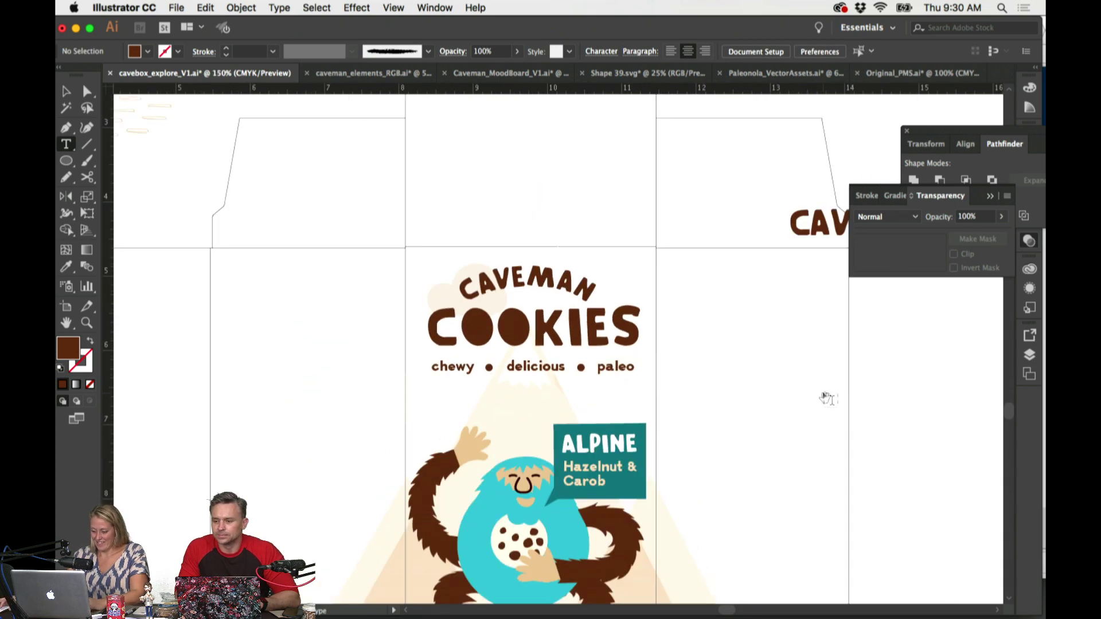
pyautogui.scroll(-5, 627, 312)
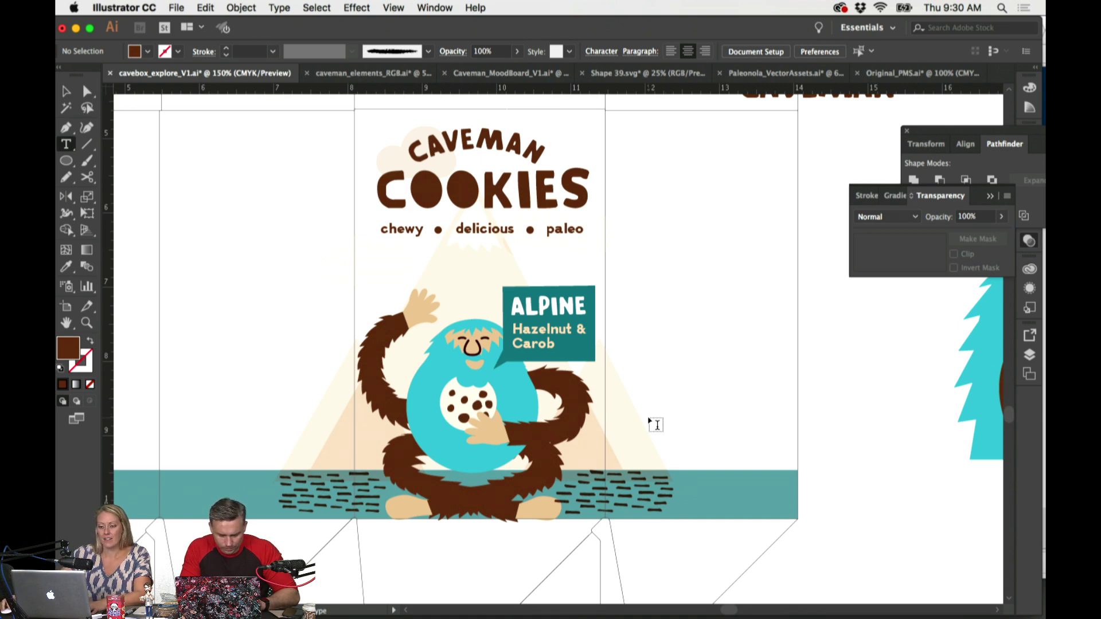
pyautogui.hscroll(1, 629, 342)
pyautogui.hscroll(1, 628, 342)
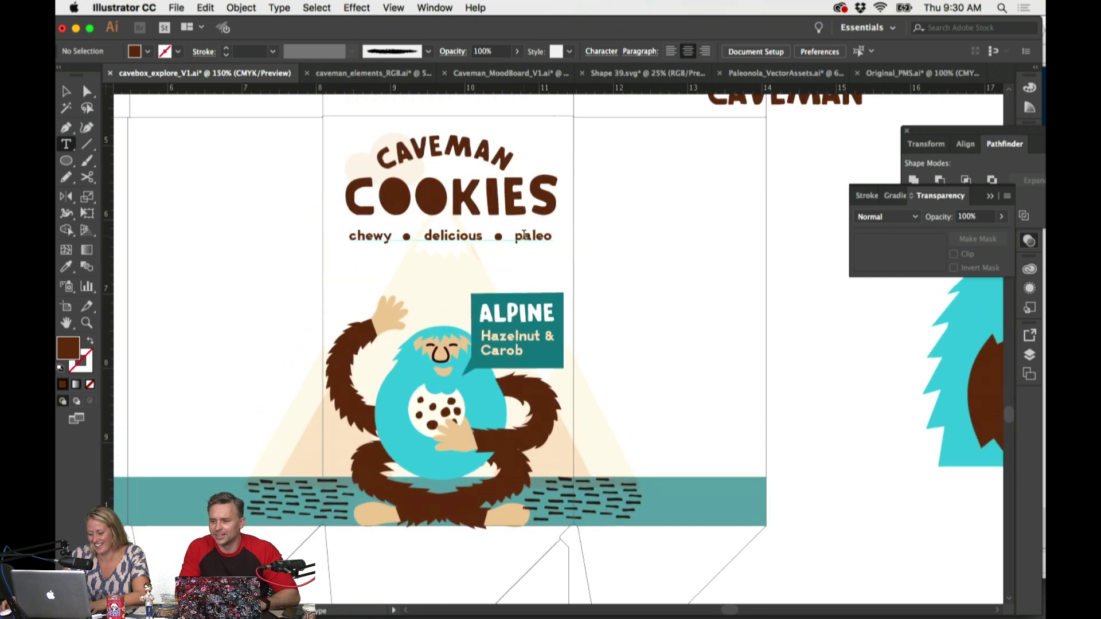
pyautogui.scroll(-2, 635, 253)
pyautogui.hscroll(-1, 634, 253)
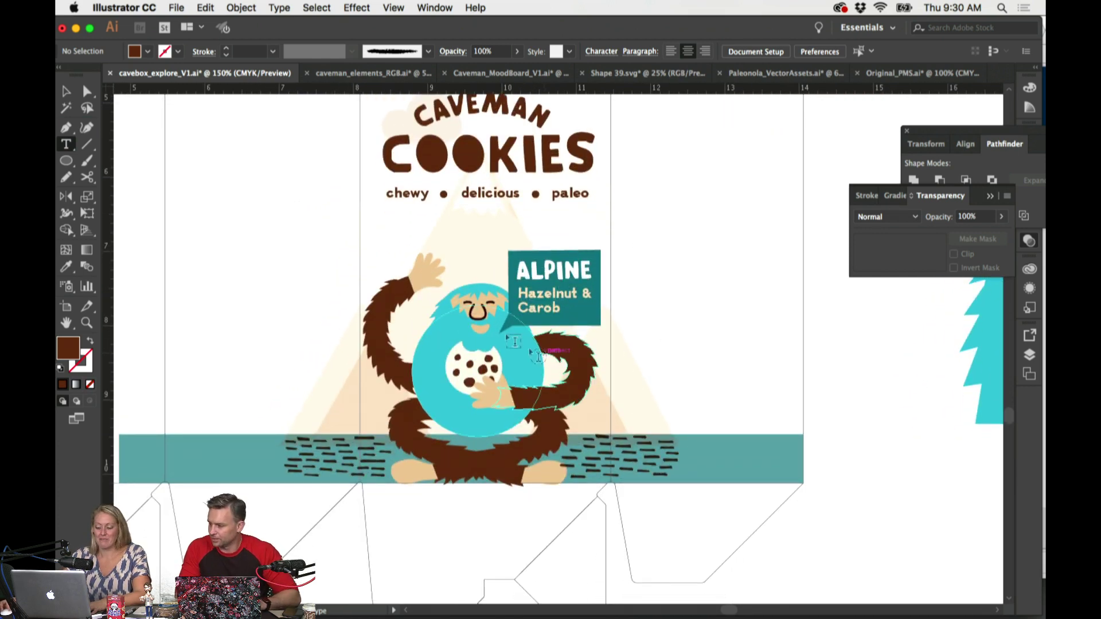
pyautogui.press('v')
pyautogui.scroll(3, 682, 298)
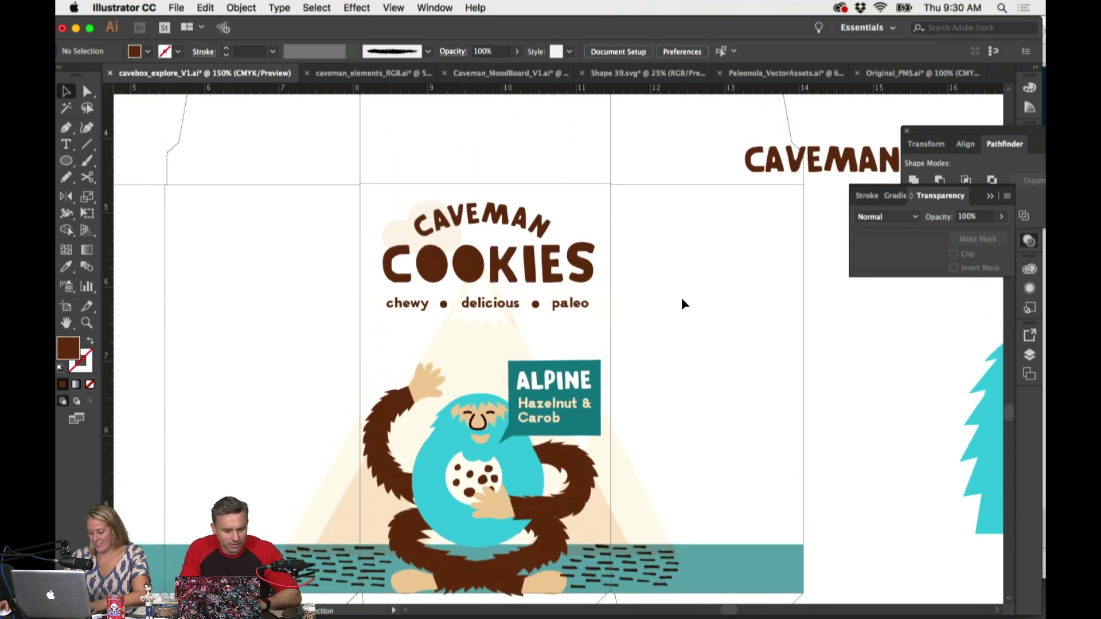
pyautogui.scroll(-3, 681, 298)
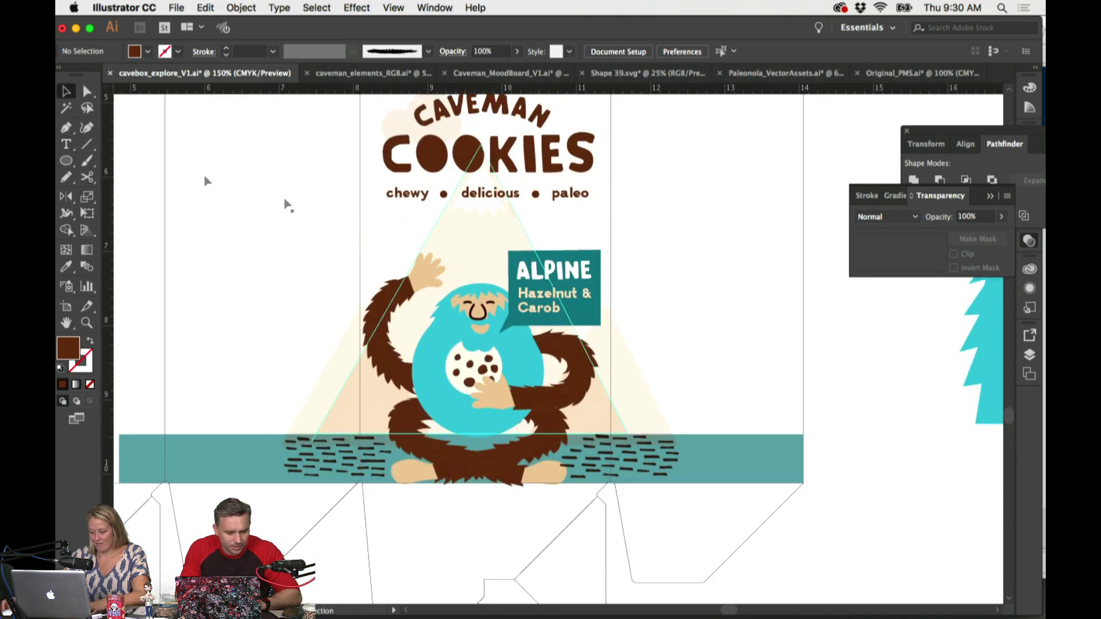
pyautogui.click(66, 161)
pyautogui.scroll(3, 292, 167)
pyautogui.moveTo(291, 162); pyautogui.dragTo(668, 545)
pyautogui.hotkey('ctrl', 'z')
# Step: Draw a background rectangle covering the front panel and parts of both side panels, and send it to the back
pyautogui.moveTo(69, 164); pyautogui.dragTo(122, 161)
pyautogui.moveTo(220, 163); pyautogui.dragTo(683, 570)
pyautogui.click(240, 8)
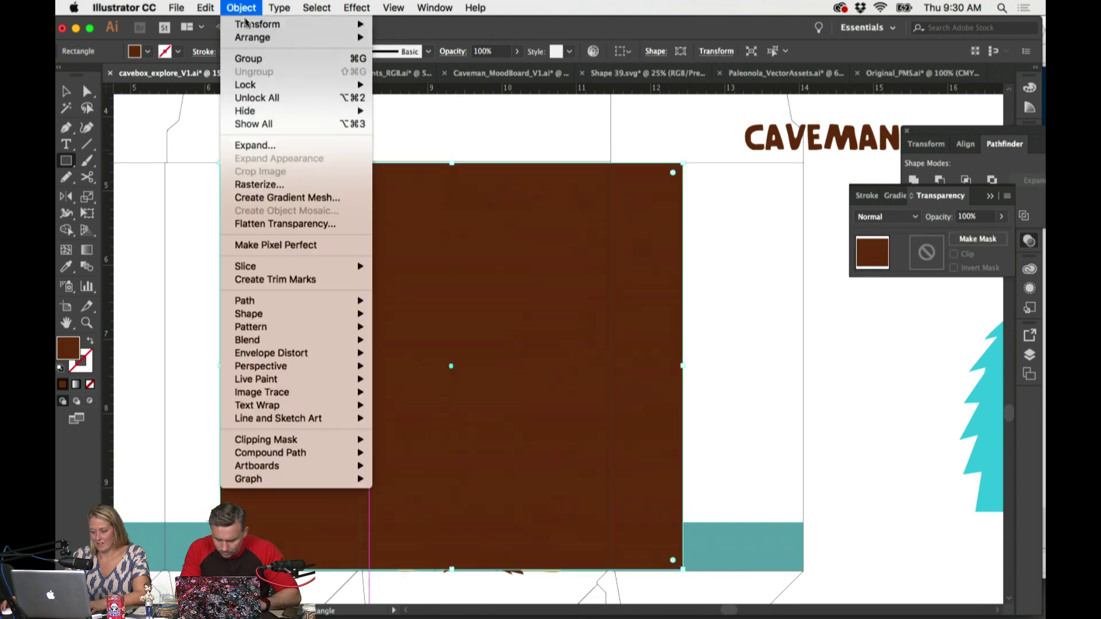
pyautogui.moveTo(287, 38)
pyautogui.click(439, 80)
pyautogui.scroll(-4, 688, 344)
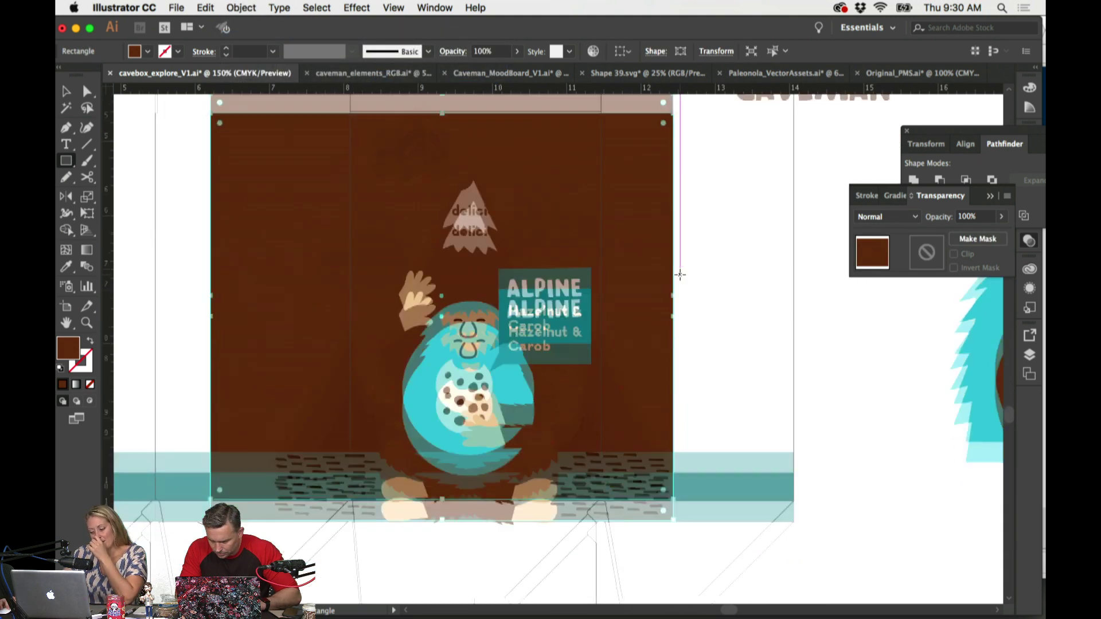
# Step: Copy the teal band's fill and opacity onto the background rectangle and lighten its fill to a pale aqua
pyautogui.press('i')
pyautogui.click(747, 439)
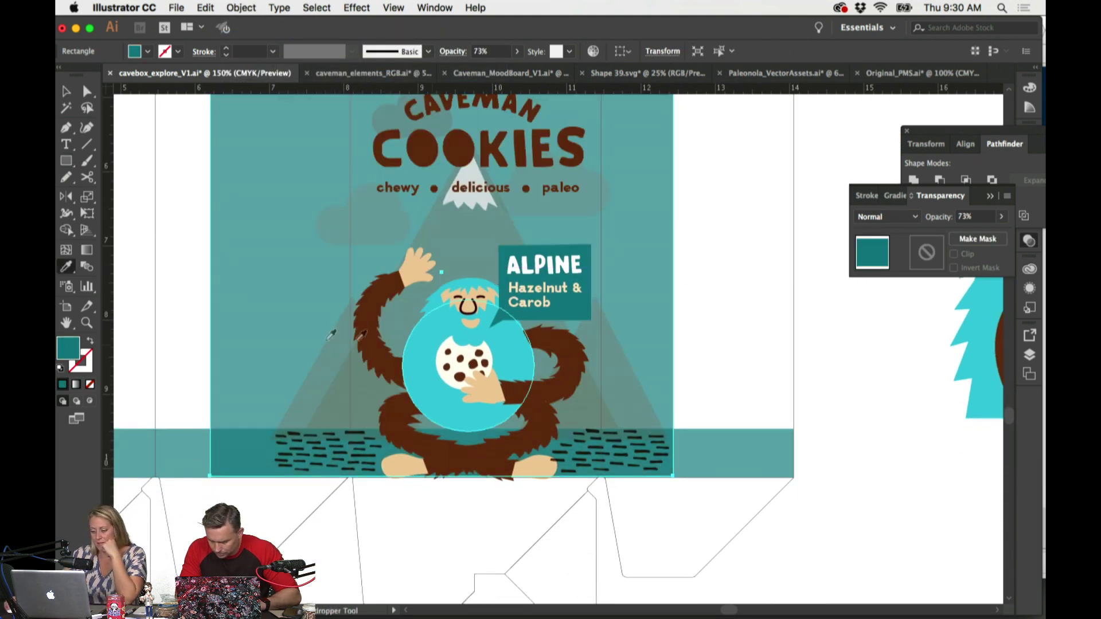
pyautogui.doubleClick(66, 349)
pyautogui.click(562, 322)
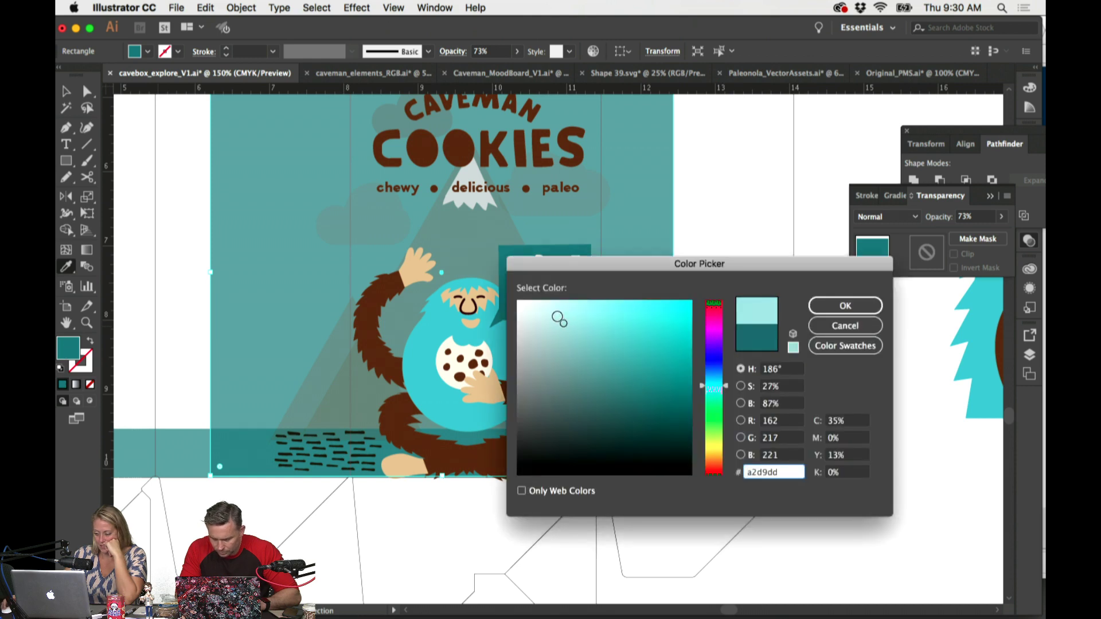
pyautogui.click(846, 305)
pyautogui.scroll(3, 706, 288)
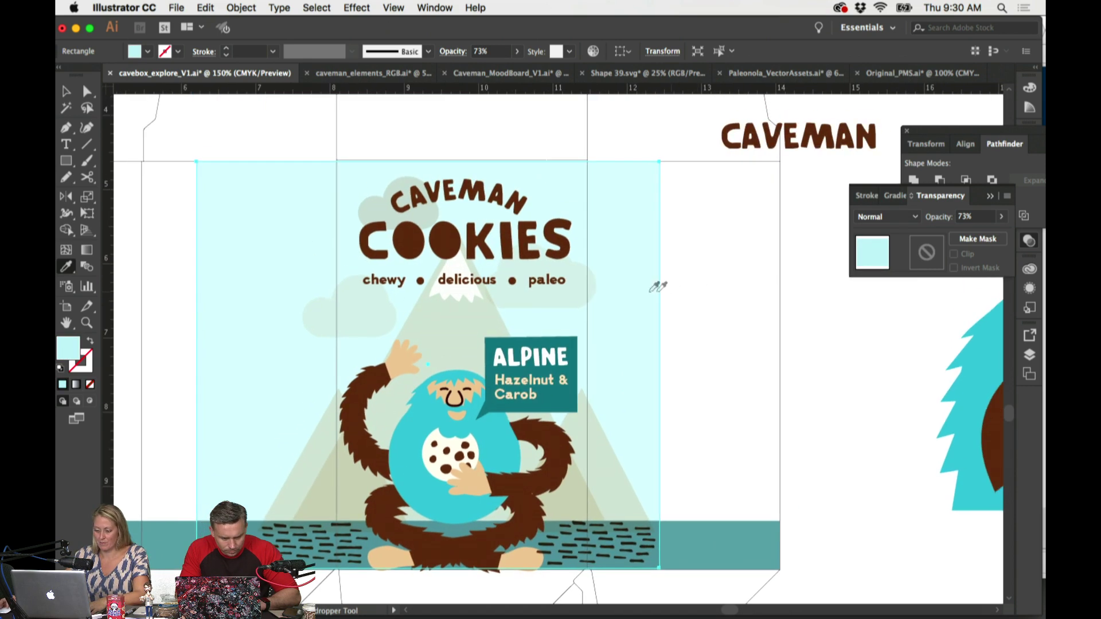
# Step: Nudge the aqua background rectangle slightly right and up over the front panel and deselect it
pyautogui.press('Right')
pyautogui.press('Right')
pyautogui.press('Right')
pyautogui.press('Up')
pyautogui.click(241, 7)
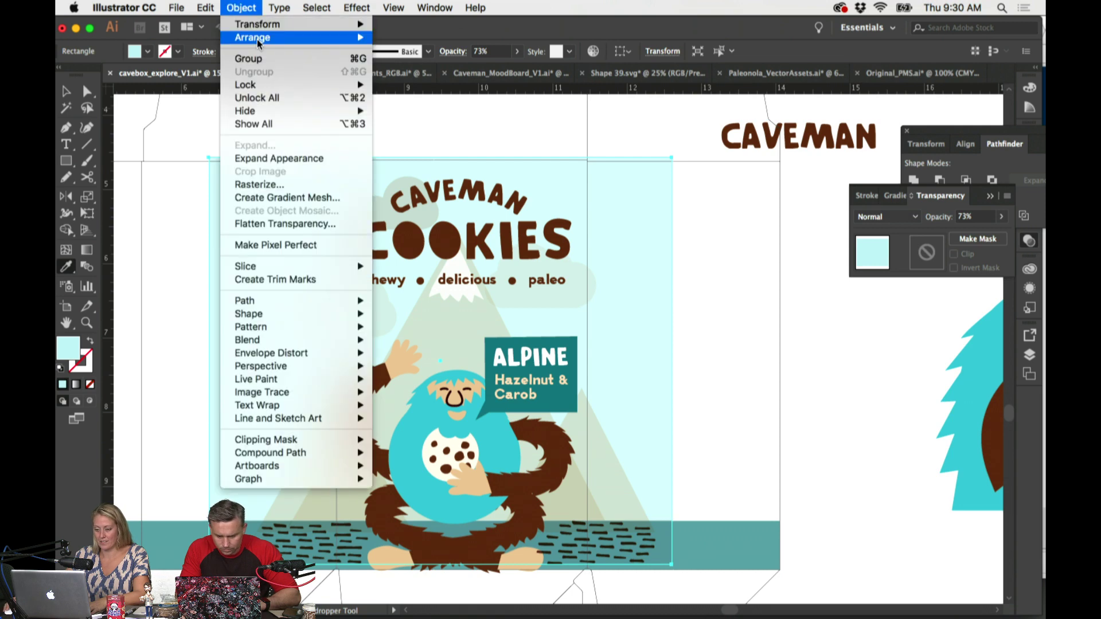
pyautogui.moveTo(256, 34)
pyautogui.click(459, 76)
pyautogui.press('shift+super+a')
pyautogui.scroll(-4, 724, 327)
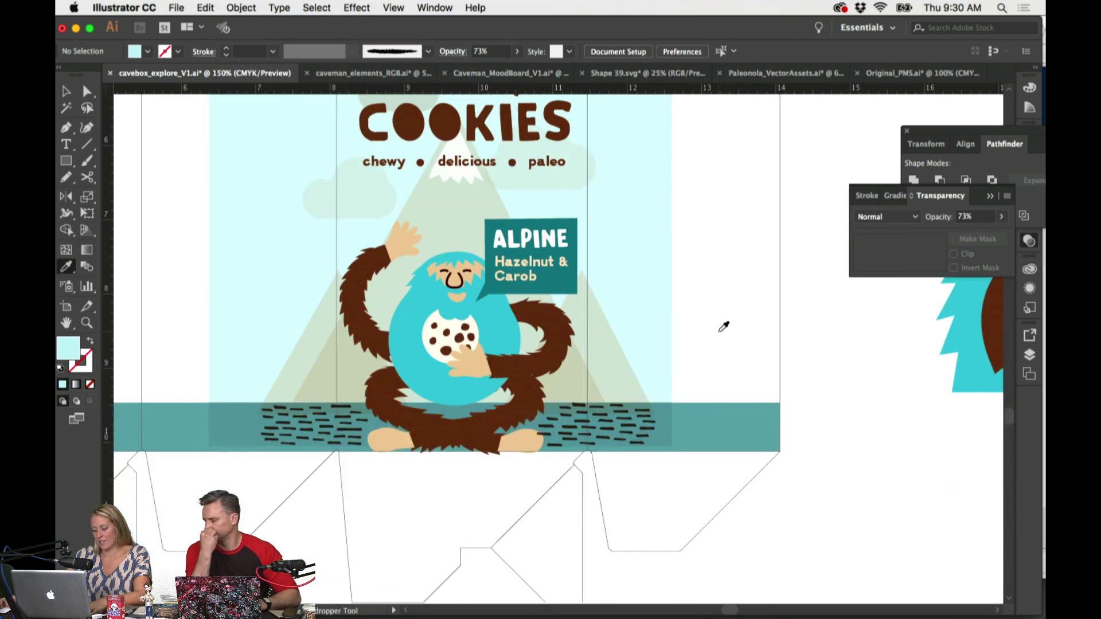
# Step: Narrow the background rectangle from both sides to the front panel's left and right edges
pyautogui.click(665, 312)
pyautogui.moveTo(672, 245); pyautogui.dragTo(581, 253)
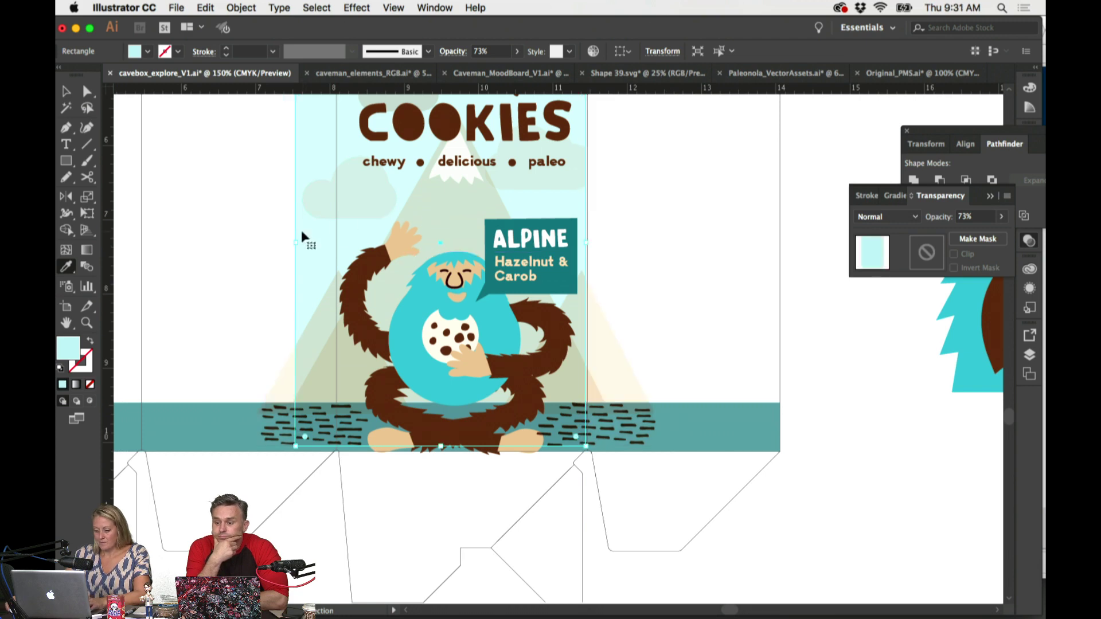
pyautogui.moveTo(296, 243); pyautogui.dragTo(338, 244)
pyautogui.scroll(5, 669, 241)
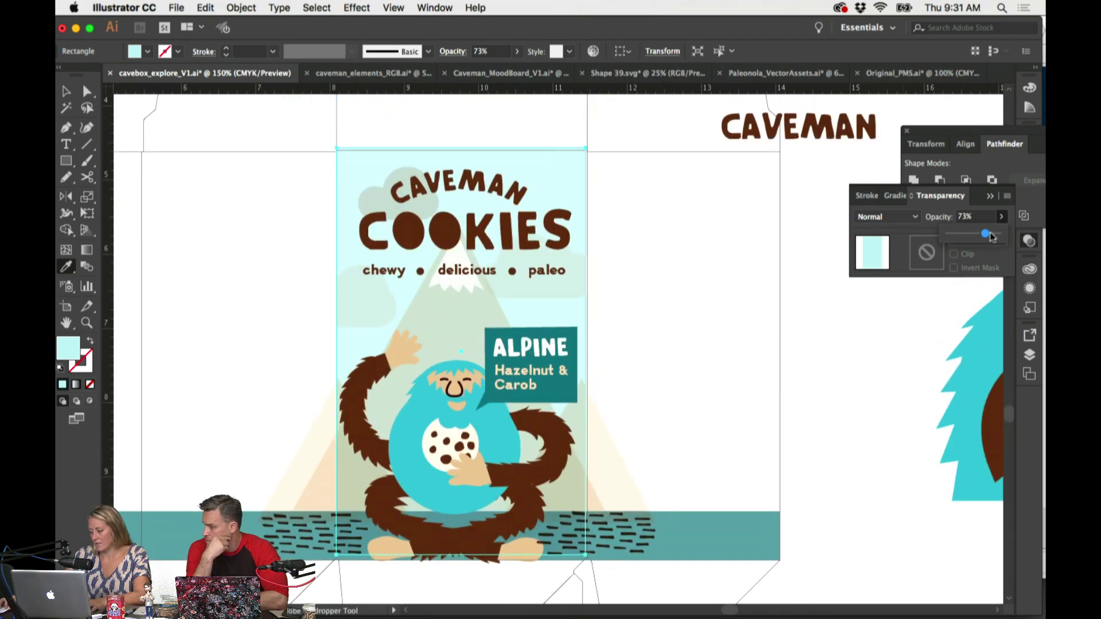
# Step: Lower the background rectangle's opacity to 12% and deselect it
pyautogui.moveTo(972, 238); pyautogui.dragTo(971, 238)
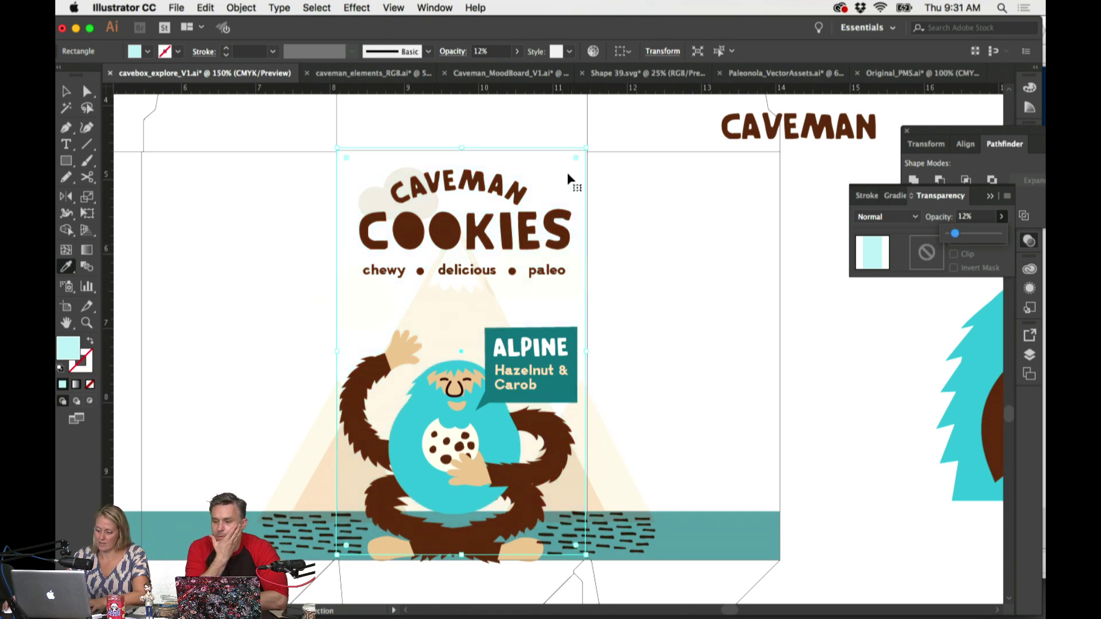
pyautogui.press('super+shift+a')
pyautogui.scroll(-1, 631, 261)
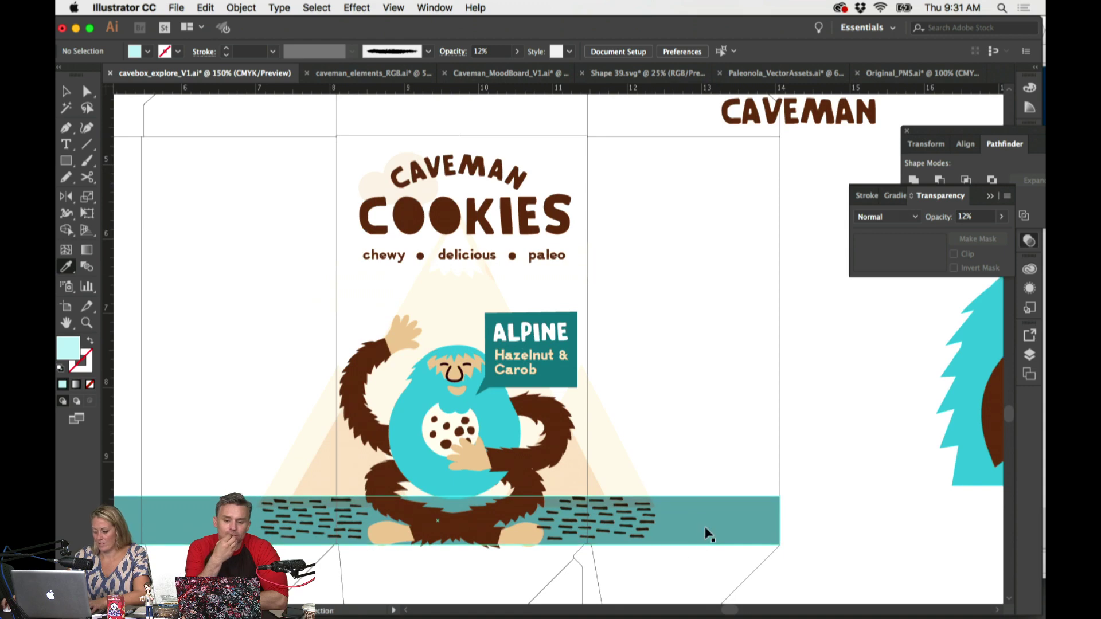
# Step: Move the teal ground band down off the front panel, clear of the character and ground dashes
pyautogui.click(722, 504)
pyautogui.scroll(-1, 596, 505)
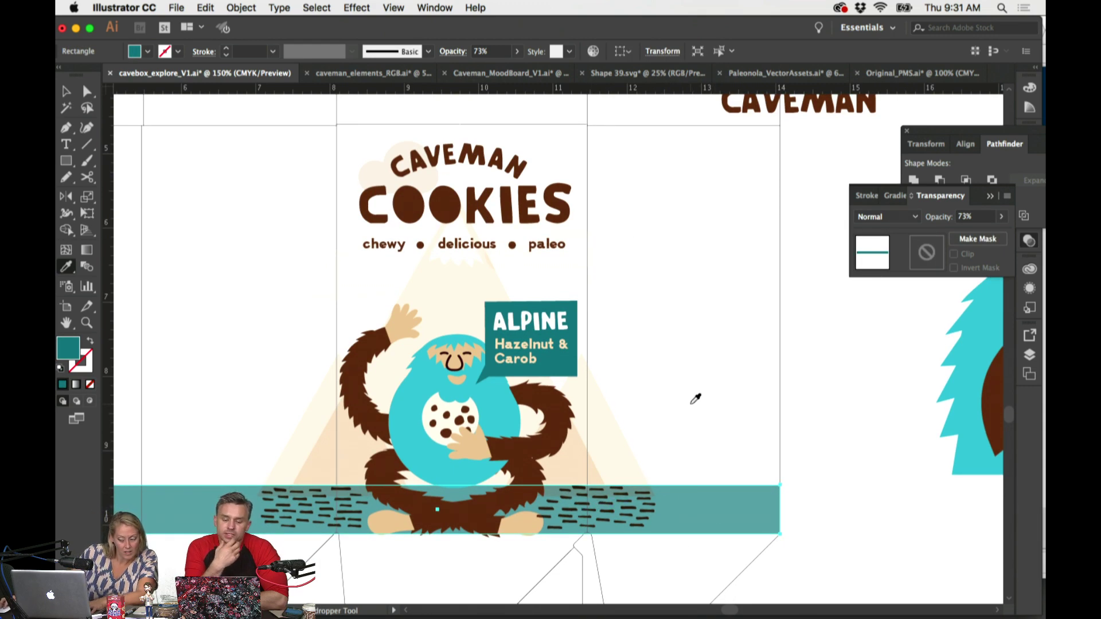
pyautogui.scroll(-6, 696, 399)
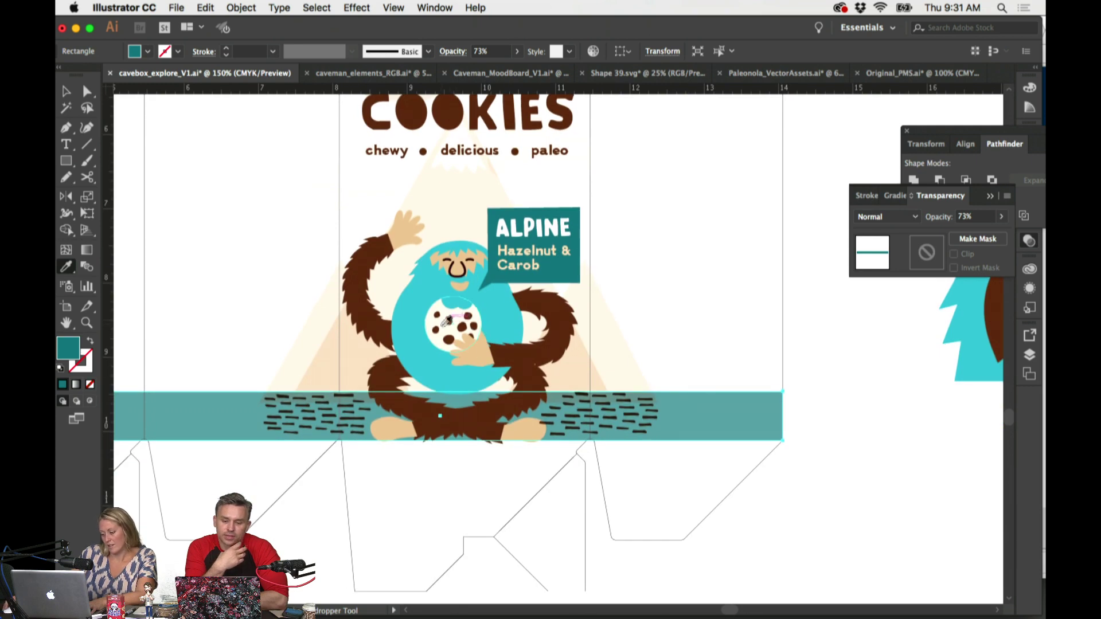
pyautogui.moveTo(681, 415); pyautogui.dragTo(708, 476)
pyautogui.scroll(3, 705, 481)
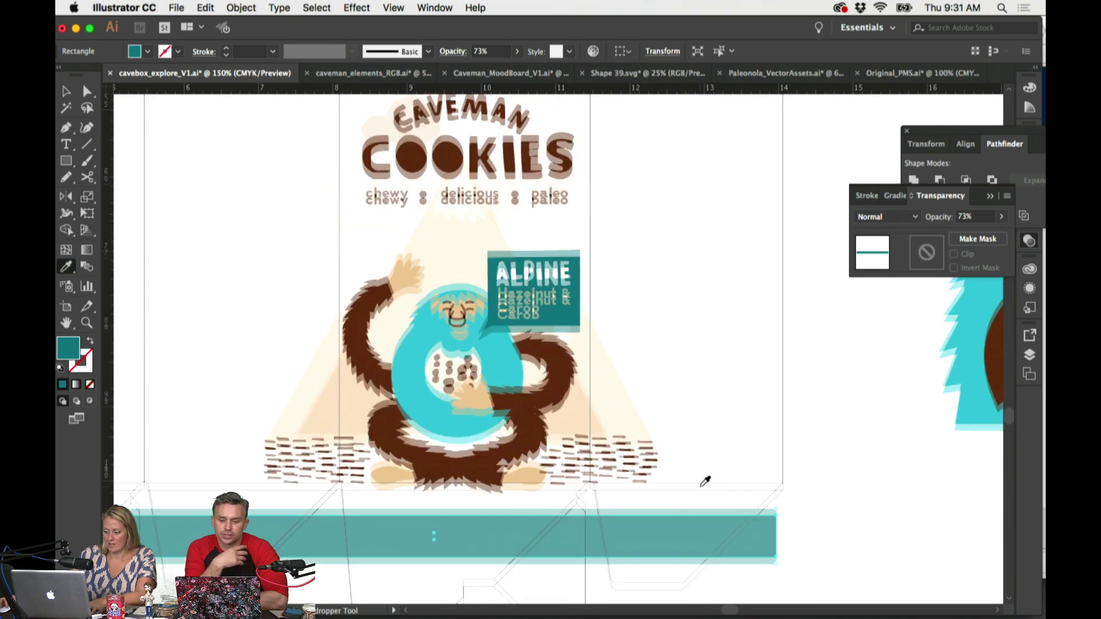
pyautogui.scroll(1, 706, 480)
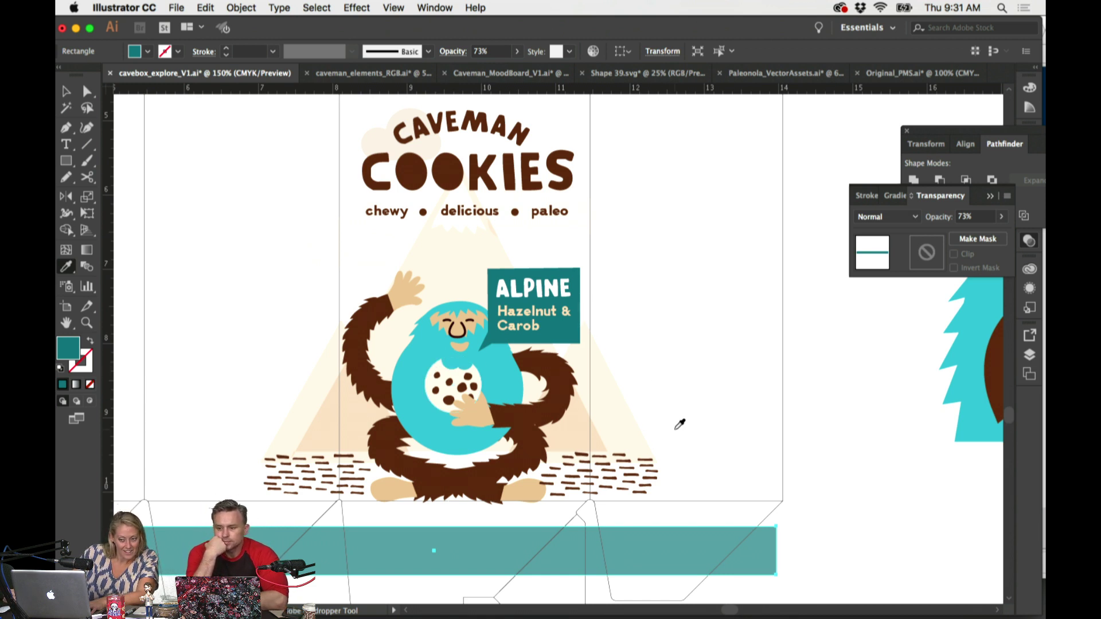
pyautogui.hscroll(5, 675, 423)
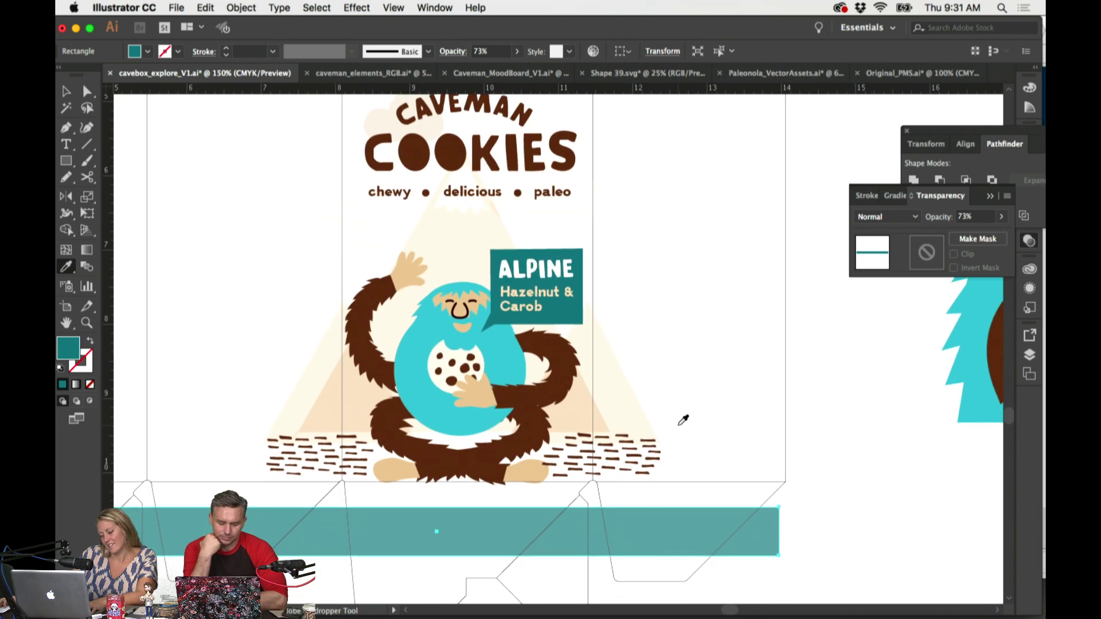
pyautogui.scroll(3, 696, 426)
pyautogui.hscroll(-3, 696, 426)
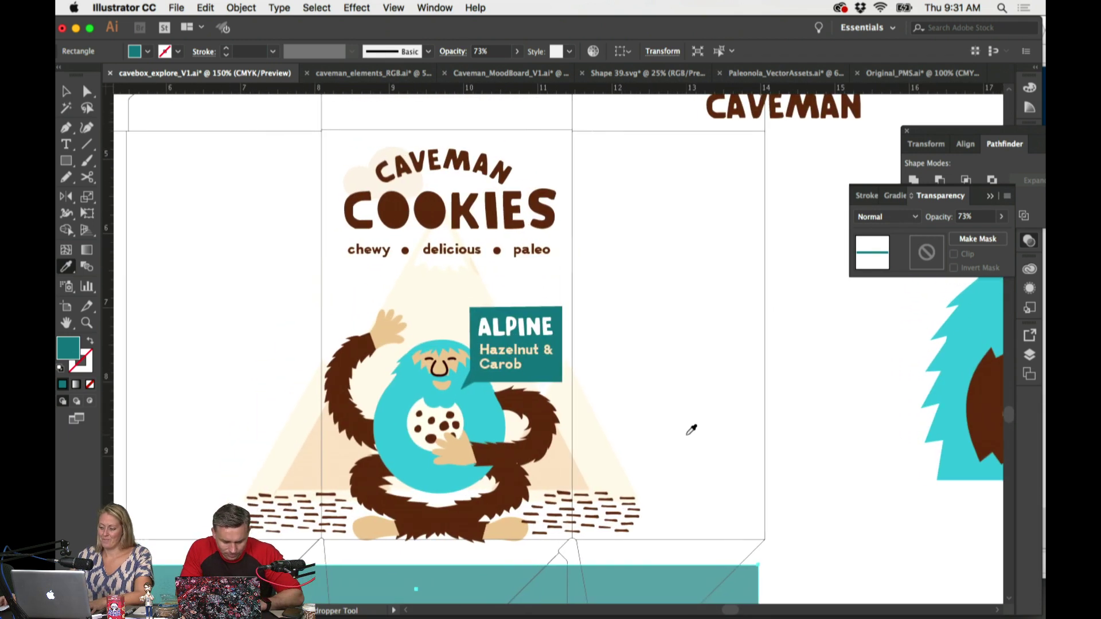
pyautogui.scroll(-6, 688, 252)
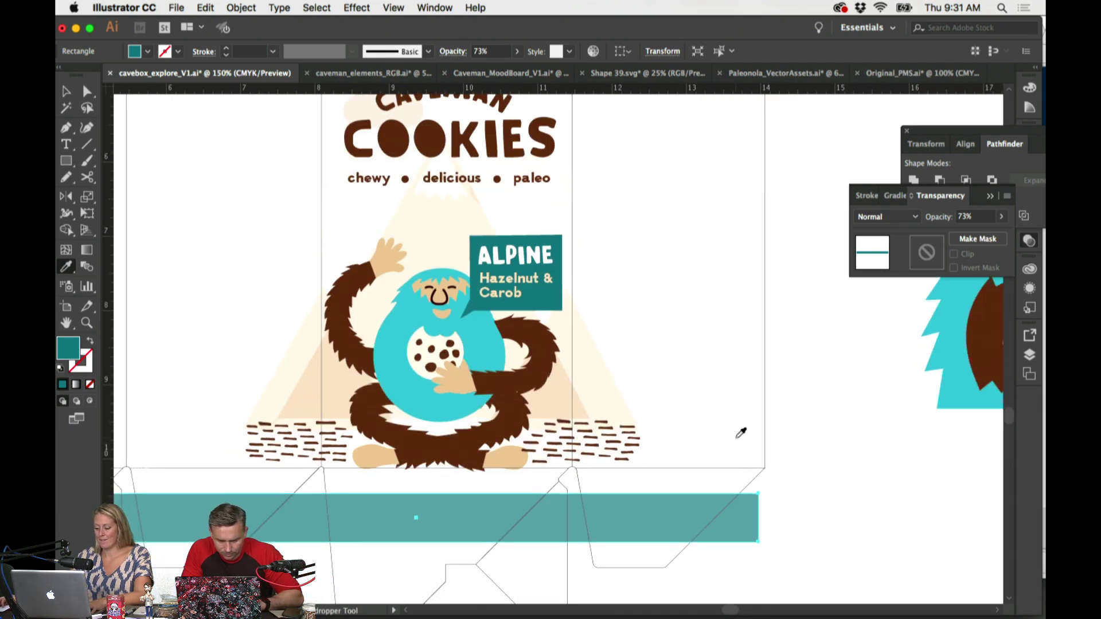
# Step: Delete the teal ground band
pyautogui.press('v')
pyautogui.press('i')
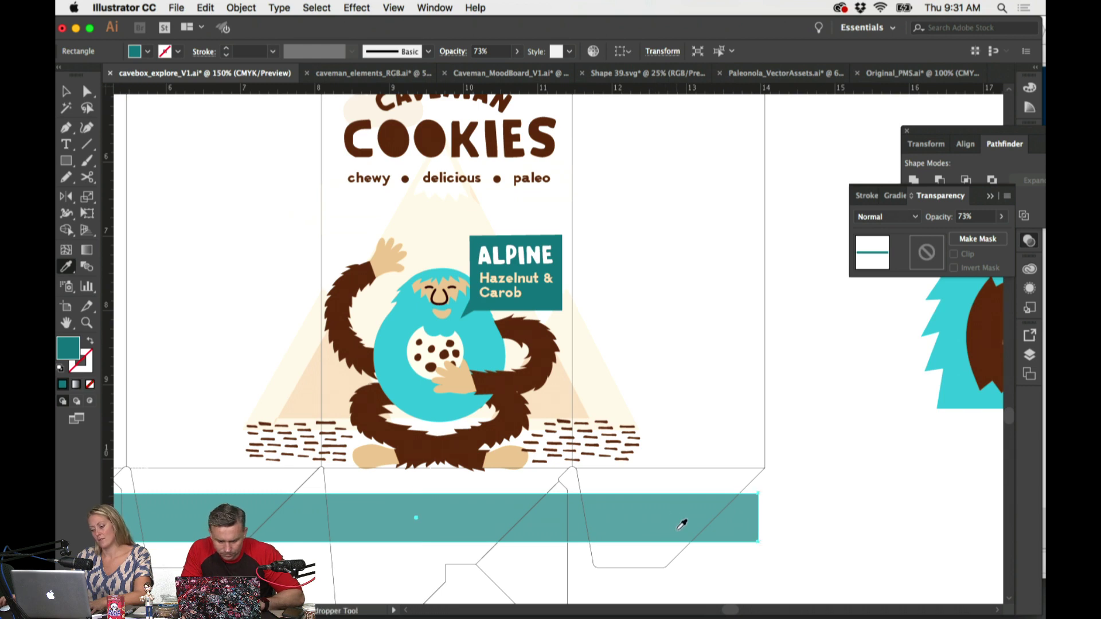
pyautogui.press('Delete')
pyautogui.scroll(8, 680, 522)
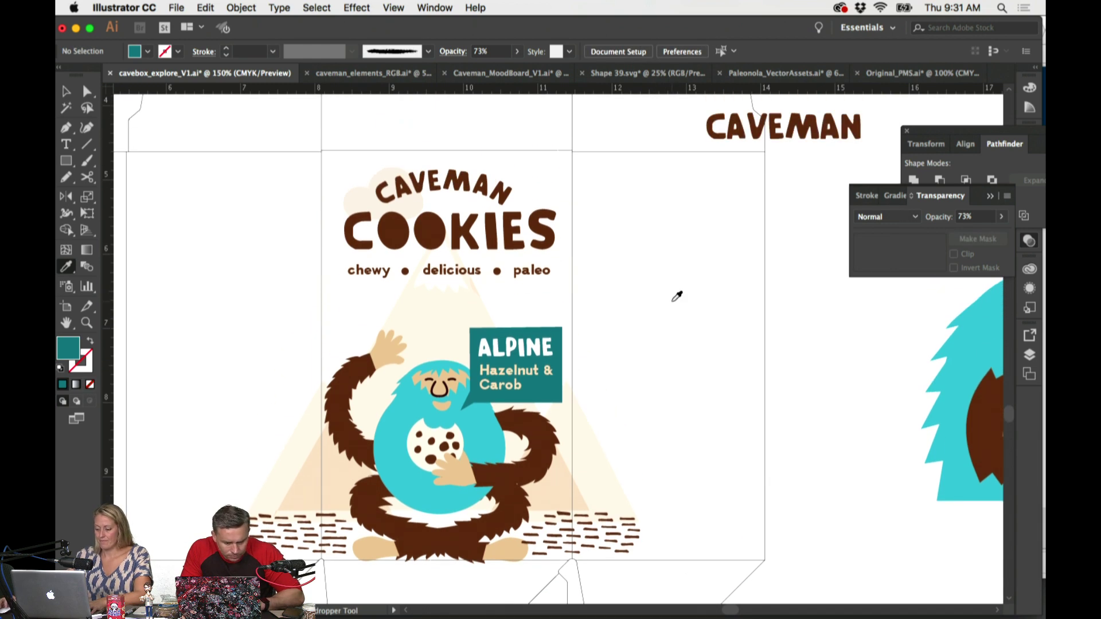
# Step: Review the front panel without the teal band, comparing it with the loose CAVEMAN lettering and the alternate character beside it
pyautogui.hscroll(1, 674, 296)
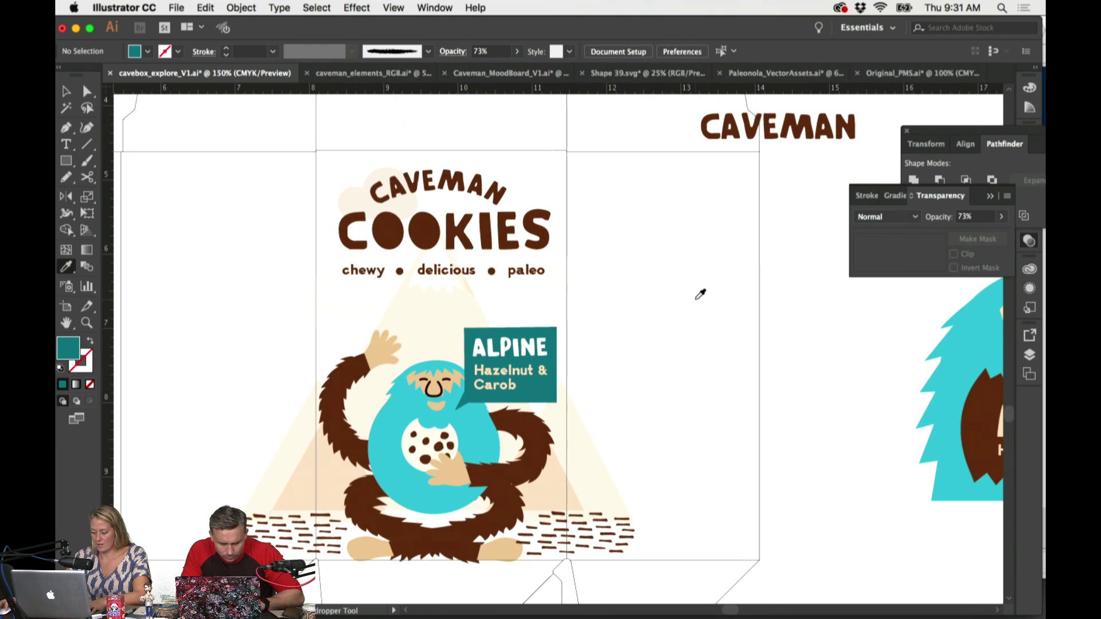
pyautogui.hscroll(3, 701, 295)
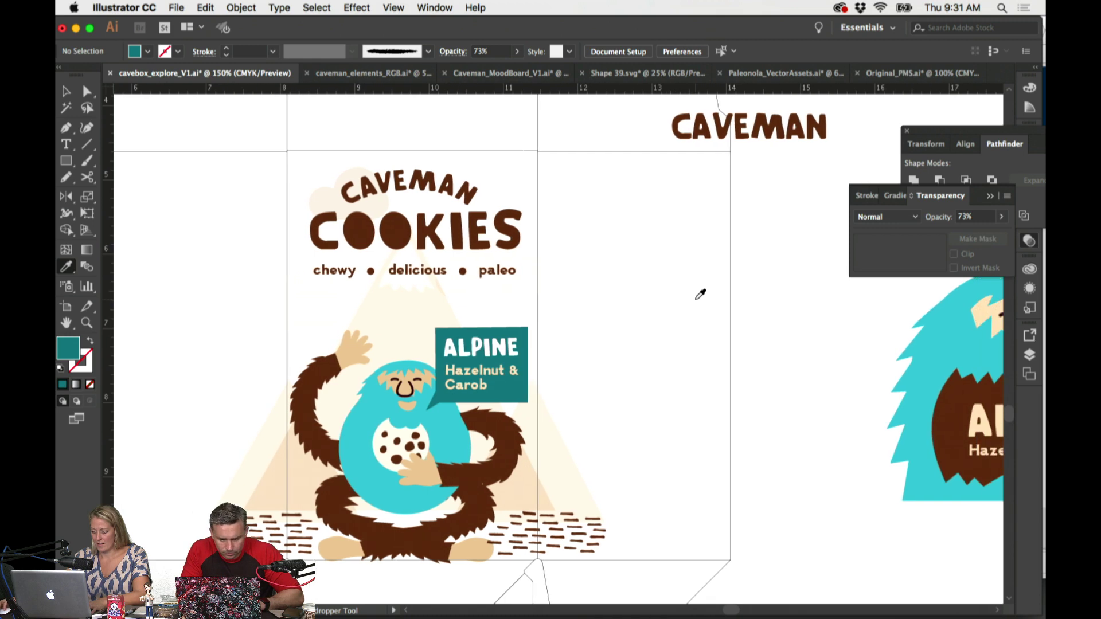
pyautogui.scroll(5, 701, 295)
pyautogui.hscroll(6, 701, 294)
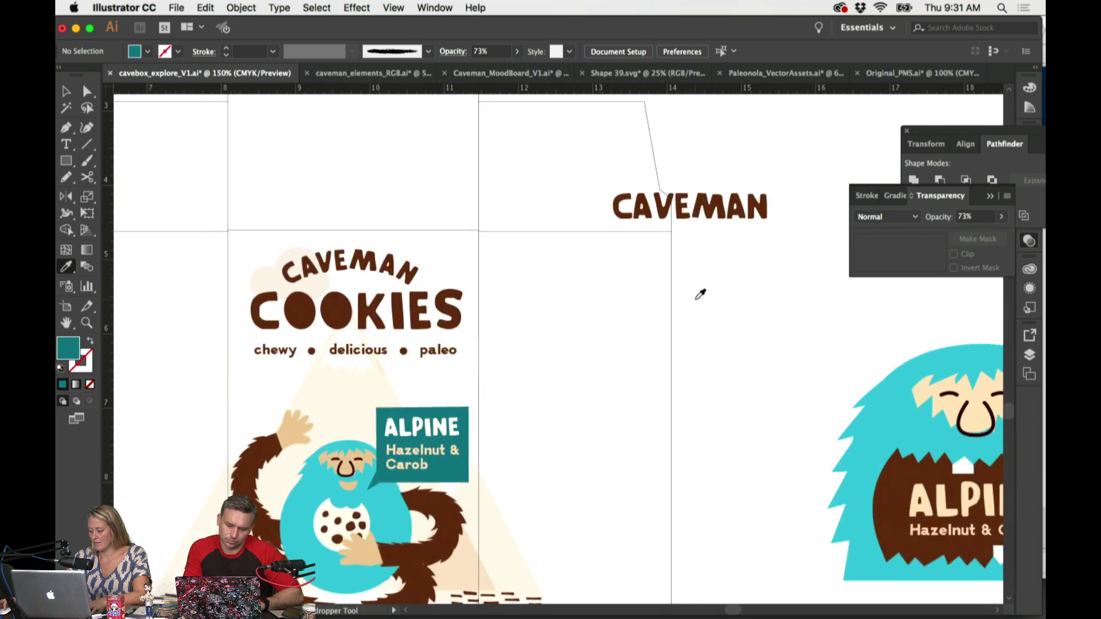
pyautogui.hscroll(-8, 701, 294)
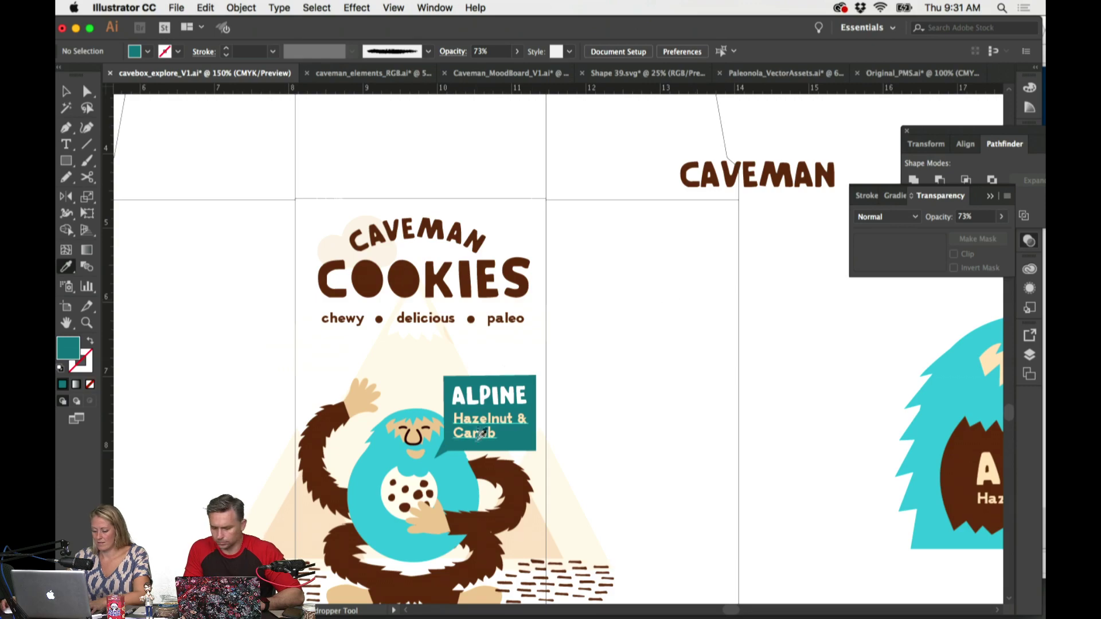
pyautogui.scroll(-3, 588, 442)
pyautogui.hscroll(5, 583, 401)
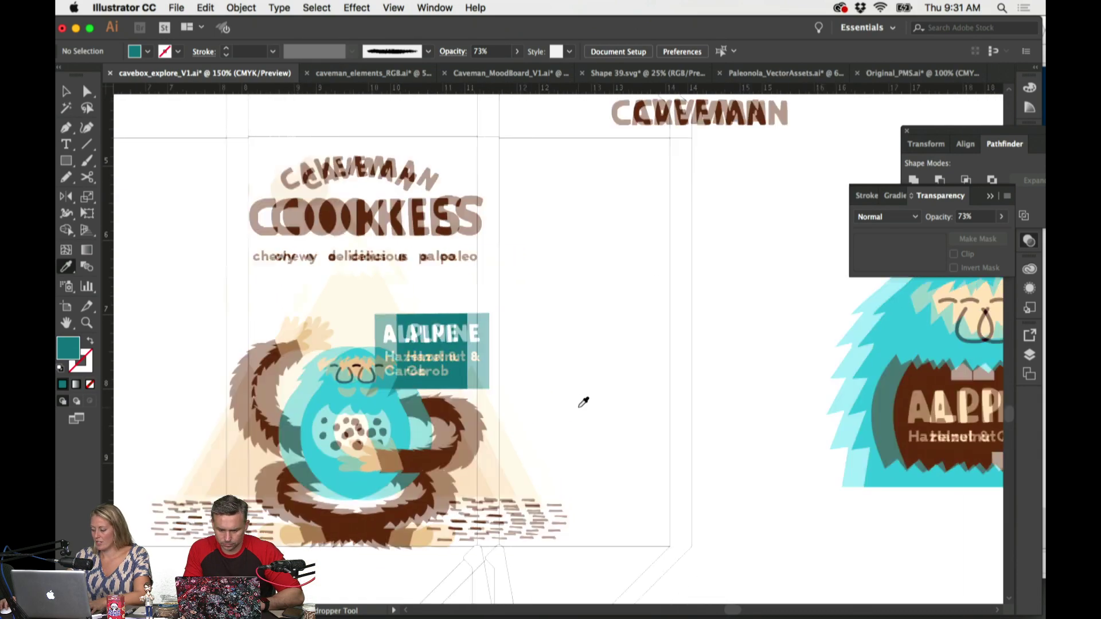
pyautogui.hscroll(-4, 582, 401)
# Step: Trace a jagged fur outline around the character's aqua body with the Pencil tool, from the left shoulder around the belly to the right side
pyautogui.press('super+equal')
pyautogui.press('super+equal')
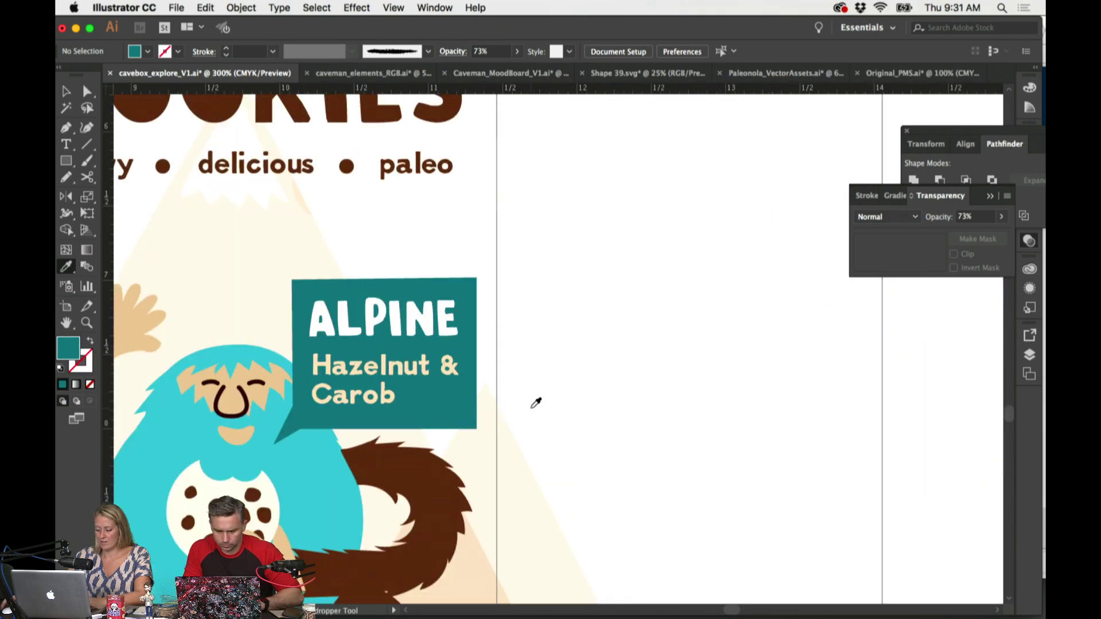
pyautogui.scroll(-3, 631, 315)
pyautogui.hscroll(-4, 631, 315)
pyautogui.click(344, 284)
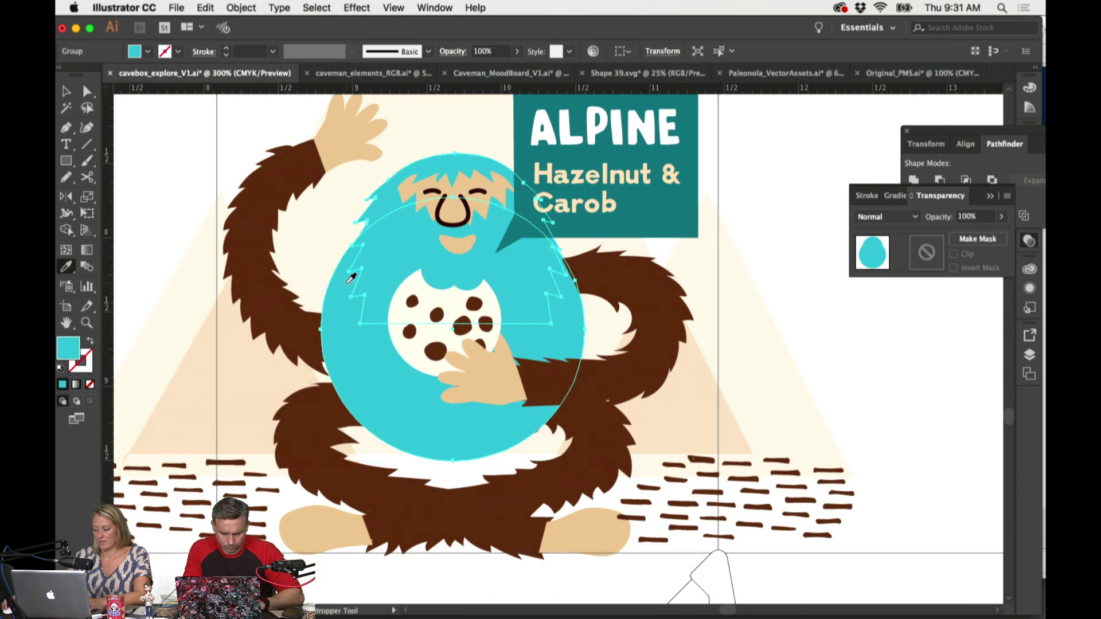
pyautogui.hscroll(3, 346, 274)
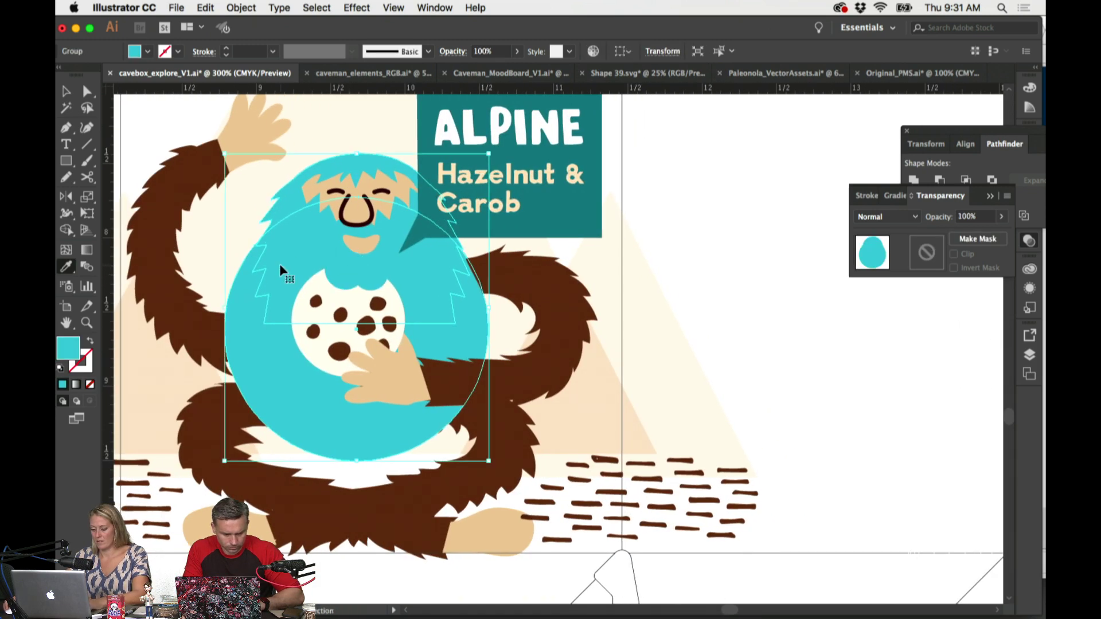
pyautogui.press('v')
pyautogui.click(737, 327)
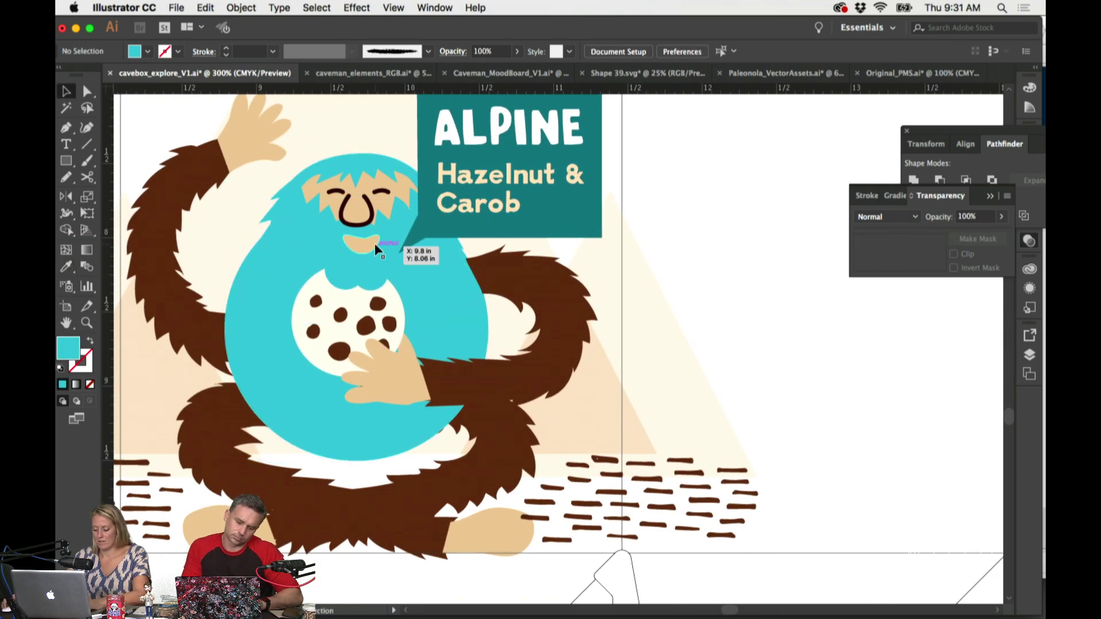
pyautogui.press('n')
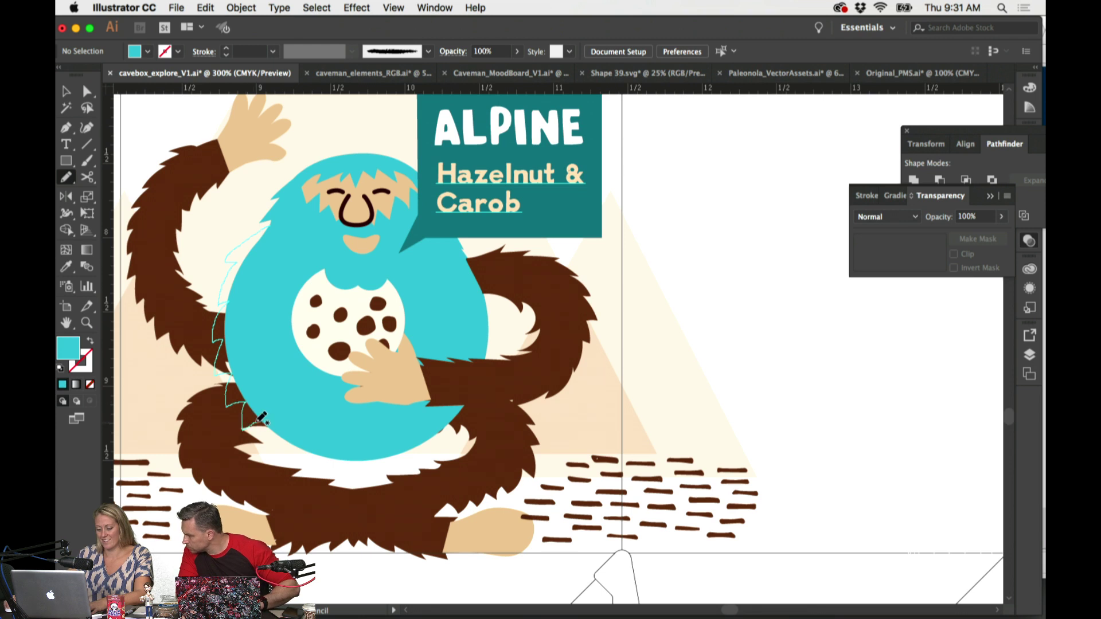
pyautogui.moveTo(288, 456); pyautogui.dragTo(295, 460)
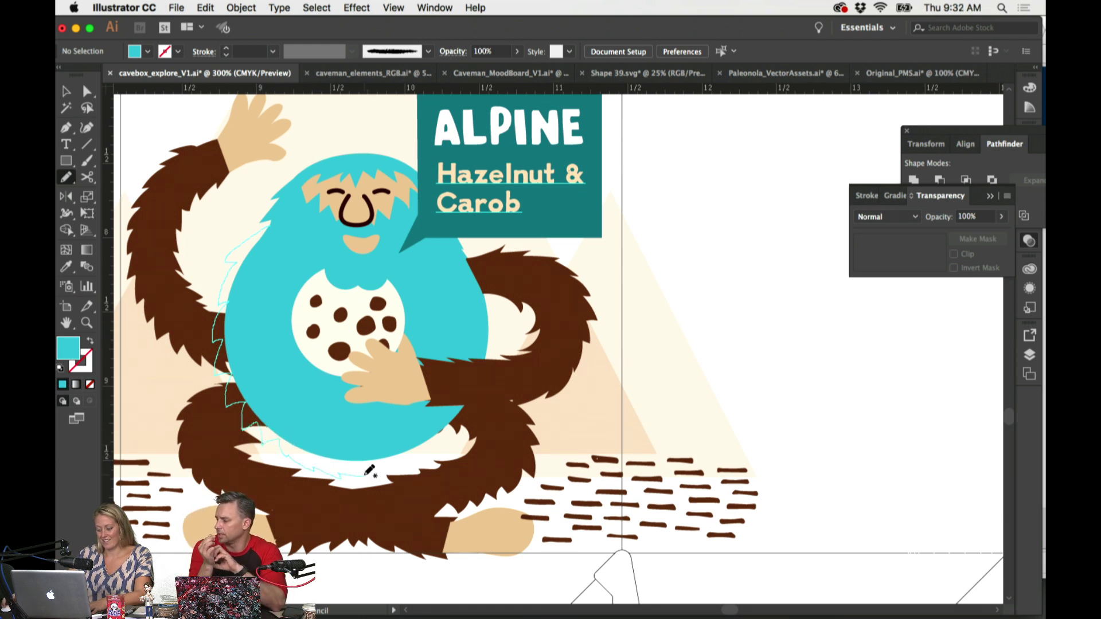
pyautogui.moveTo(452, 434); pyautogui.dragTo(478, 379)
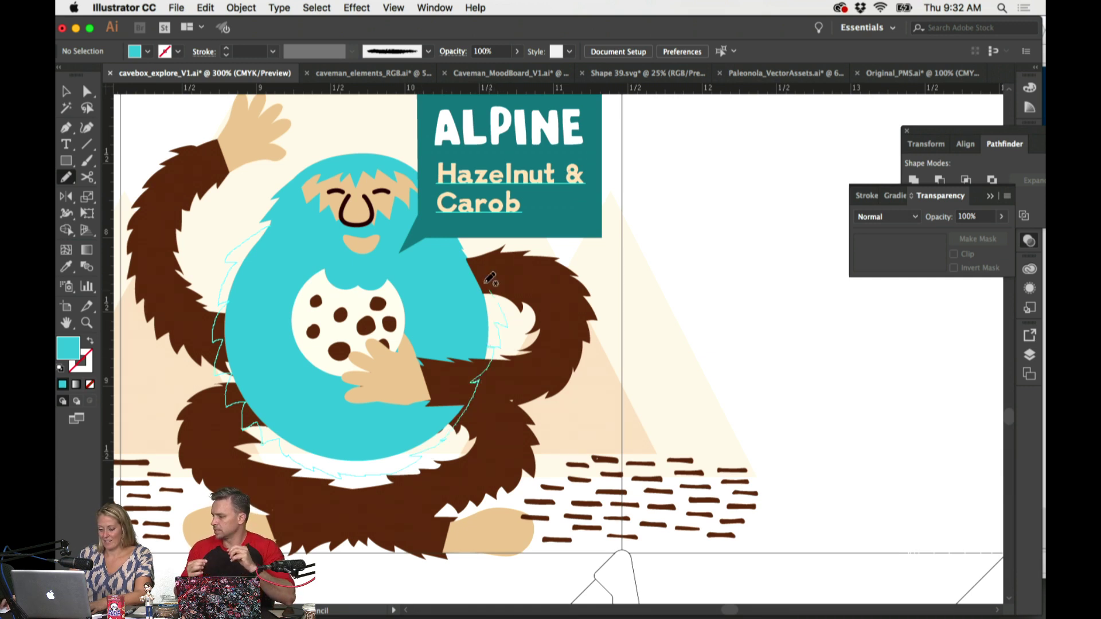
# Step: Sample the body's aqua fill onto the new fur shape, sample the right-hand mountain triangle onto it, and deselect
pyautogui.press('i')
pyautogui.click(460, 274)
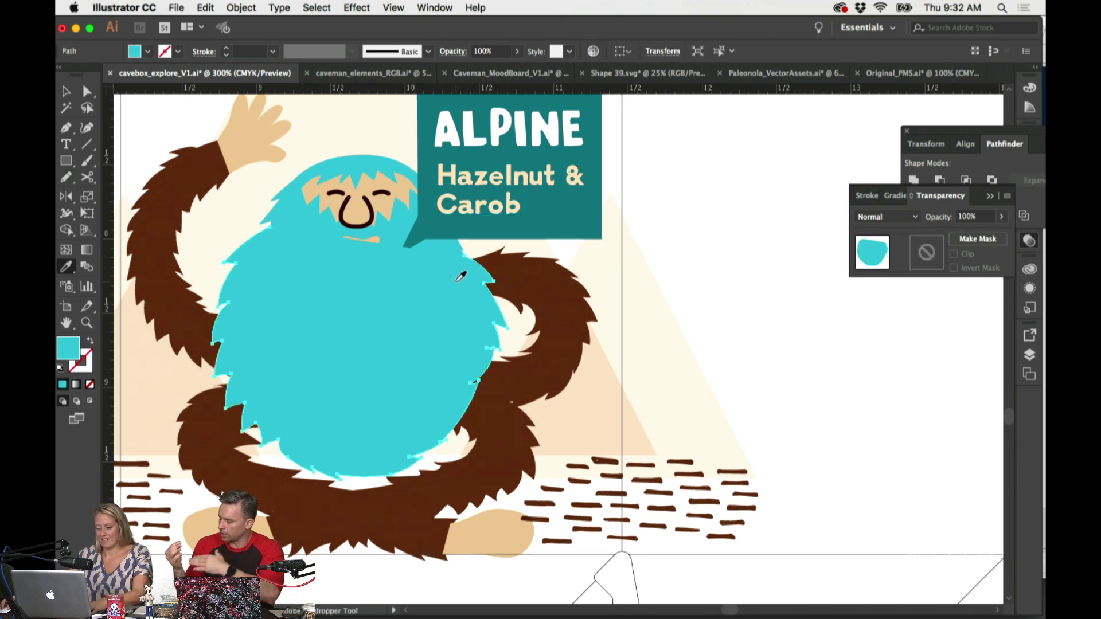
pyautogui.click(639, 346)
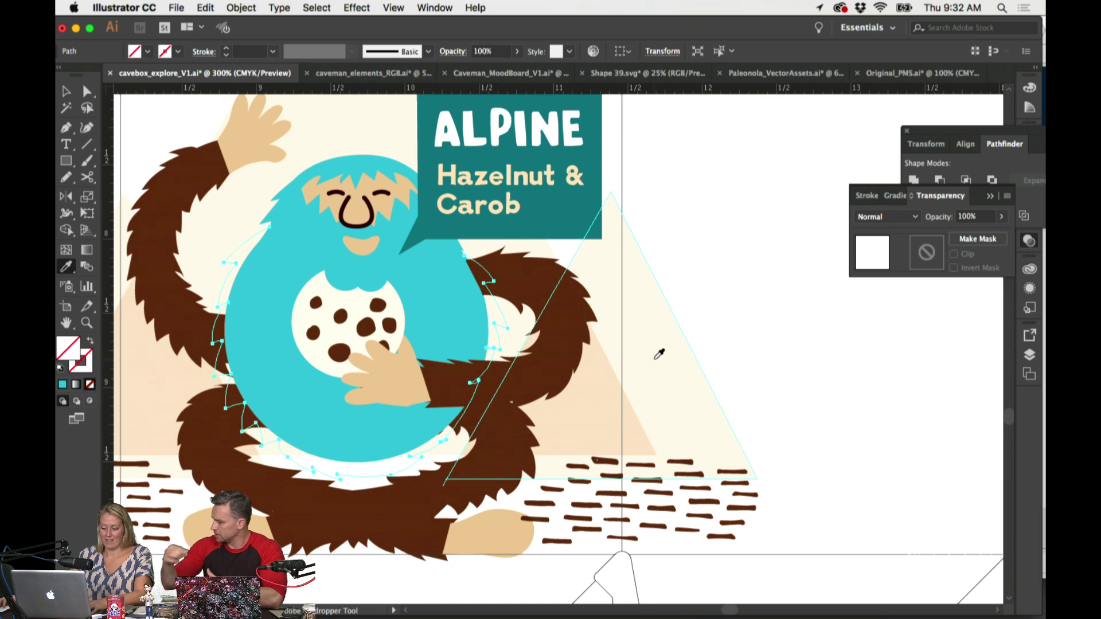
pyautogui.press('super+shift+a')
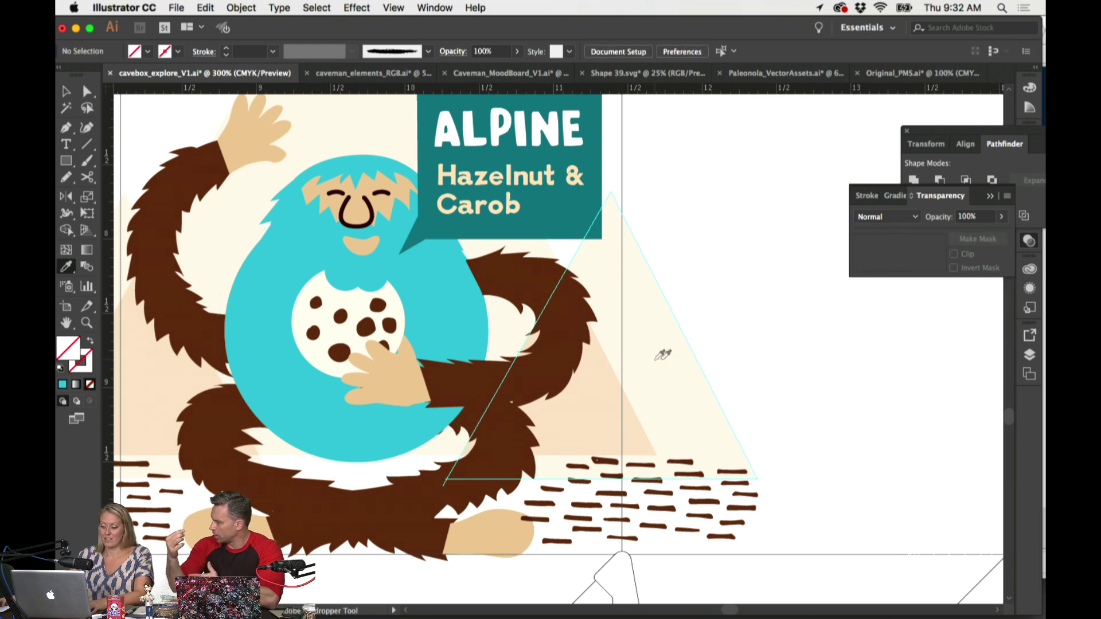
# Step: Duplicate the brown arm resting on the cookie into the empty area beside the front panel and reselect the original arm
pyautogui.keyDown('super'); pyautogui.click(571, 356); pyautogui.keyUp('super')
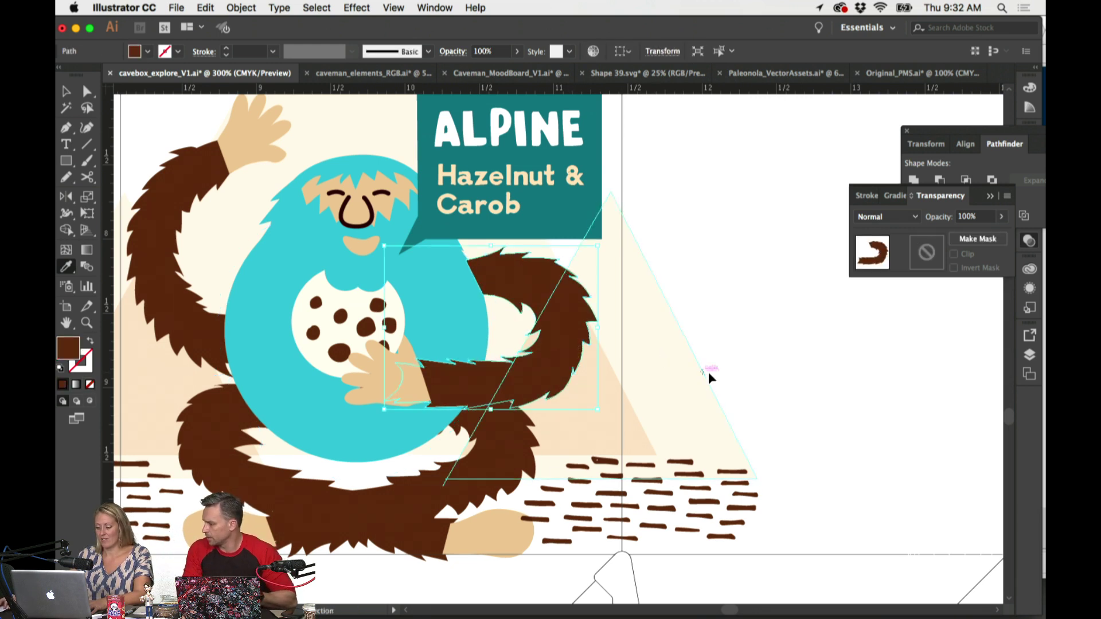
pyautogui.press('super+shift+a')
pyautogui.keyDown('super'); pyautogui.click(564, 345); pyautogui.keyUp('super')
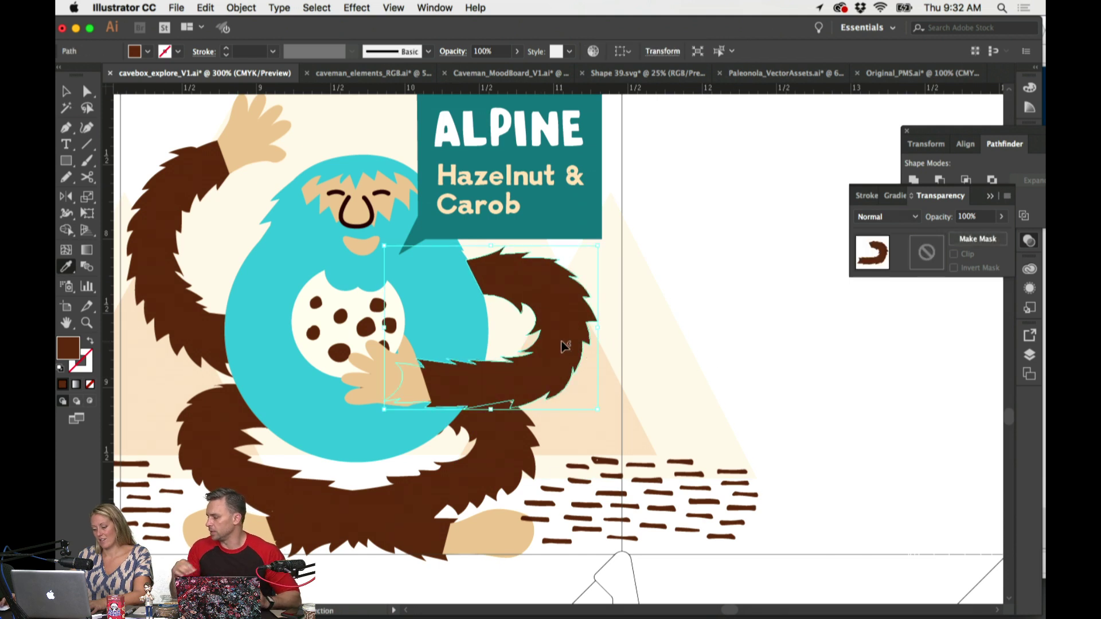
pyautogui.moveTo(555, 349); pyautogui.dragTo(915, 406)
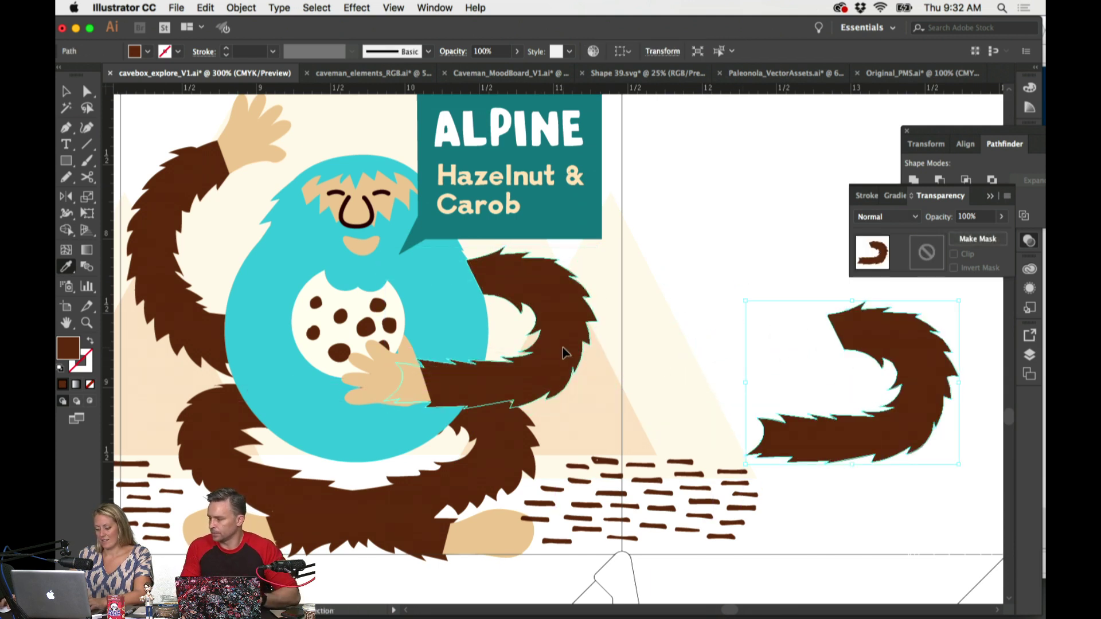
pyautogui.keyDown('super'); pyautogui.click(572, 342); pyautogui.keyUp('super')
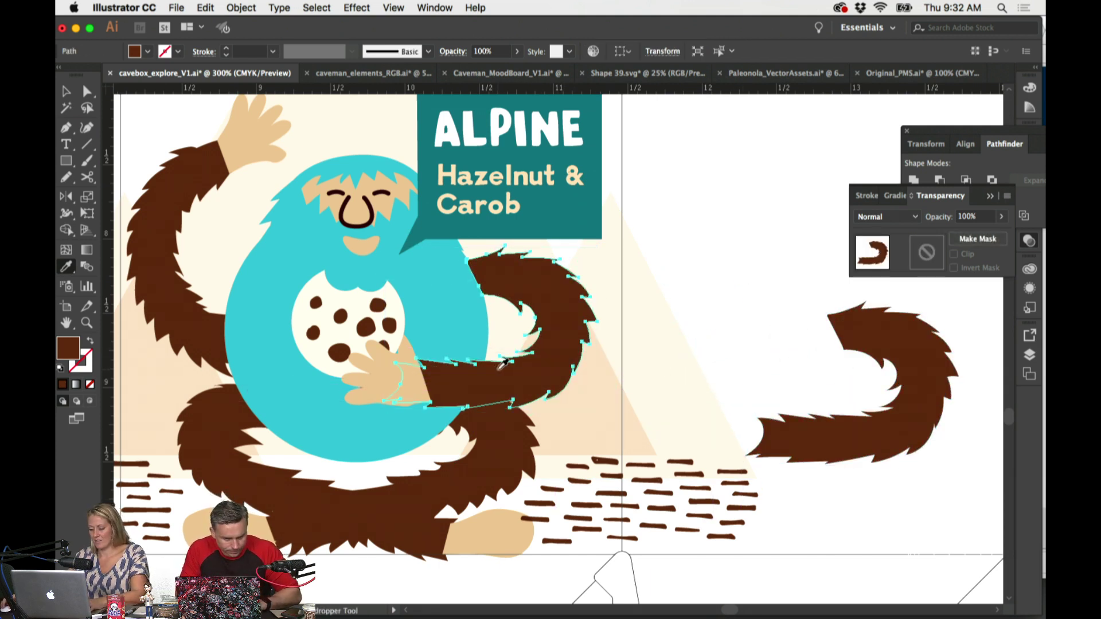
pyautogui.press('v')
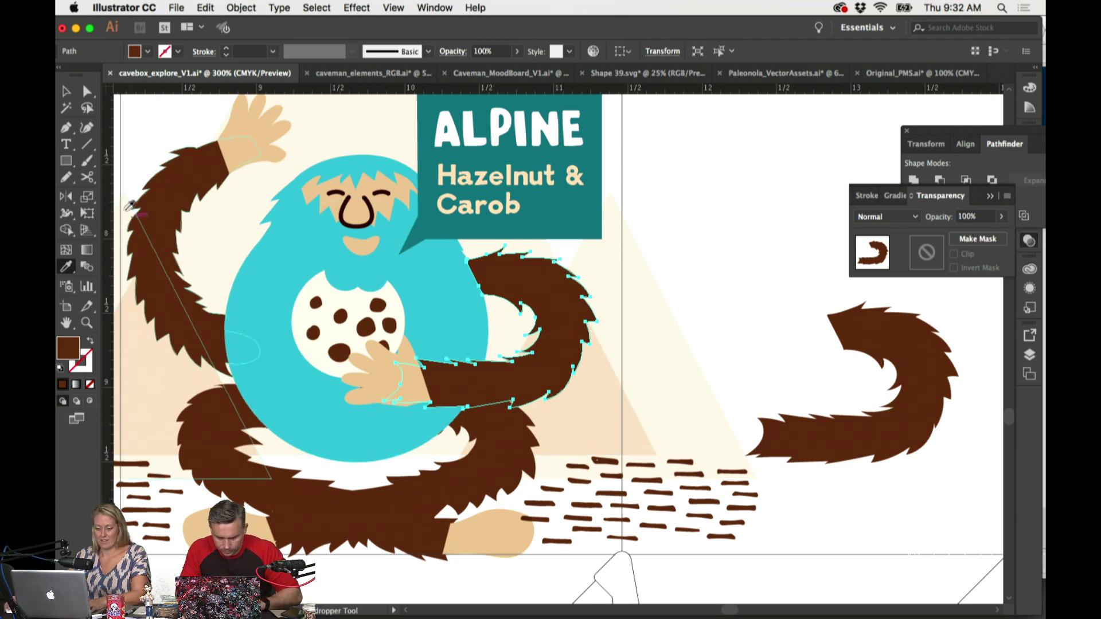
# Step: Erase across the furry arm just below its bend with the Eraser tool and delete the cut-off forearm fur piece
pyautogui.click(73, 182)
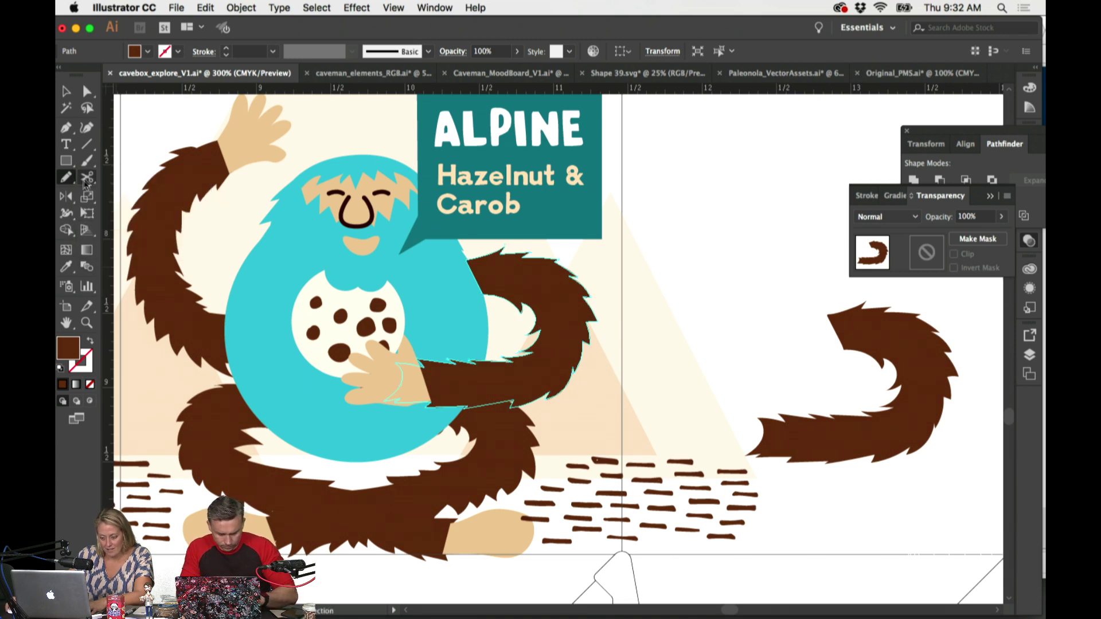
pyautogui.click(86, 178)
pyautogui.click(139, 183)
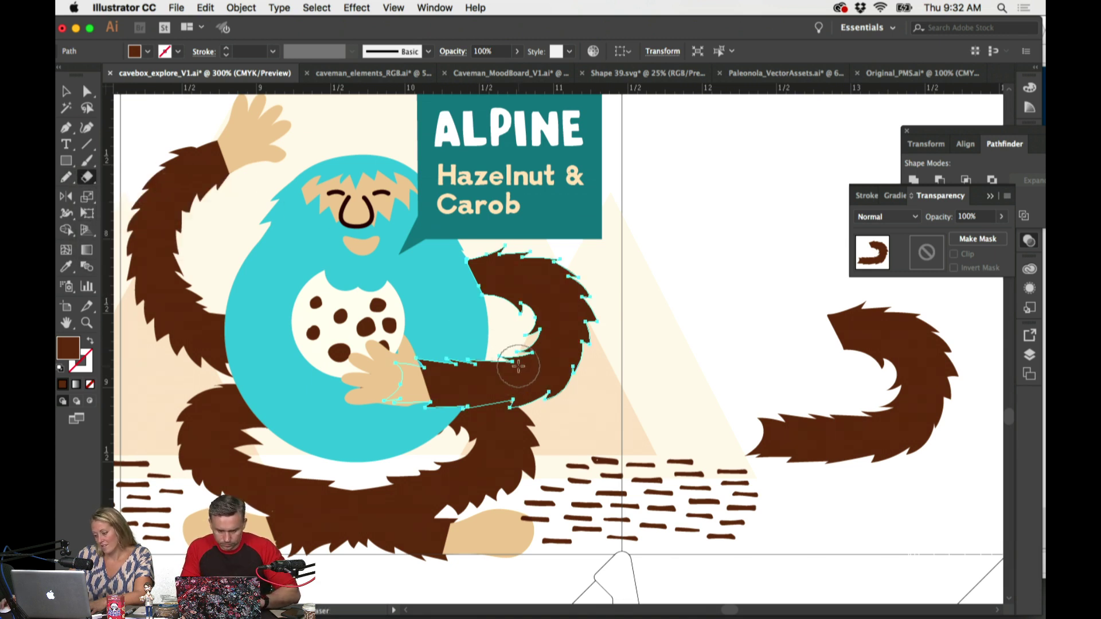
pyautogui.moveTo(534, 364); pyautogui.dragTo(607, 363)
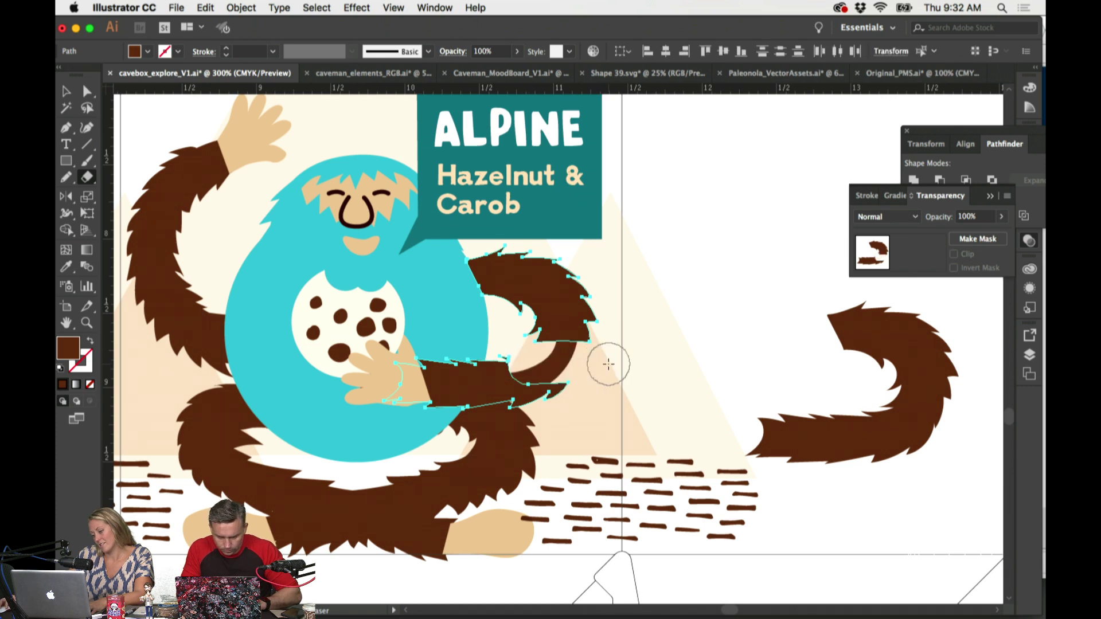
pyautogui.keyDown('super'); pyautogui.click(696, 477); pyautogui.keyUp('super')
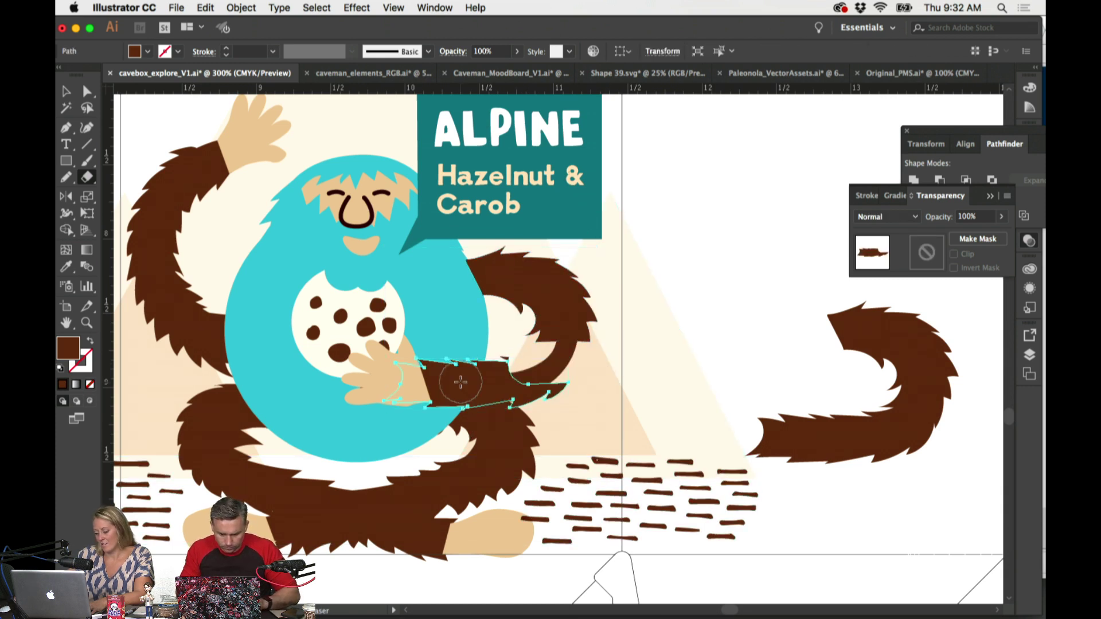
pyautogui.press('shift+super+a')
# Step: Try sampling the hand's tan fill onto the smooth arm shape beneath the fur
pyautogui.keyDown('super'); pyautogui.click(479, 386); pyautogui.keyUp('super')
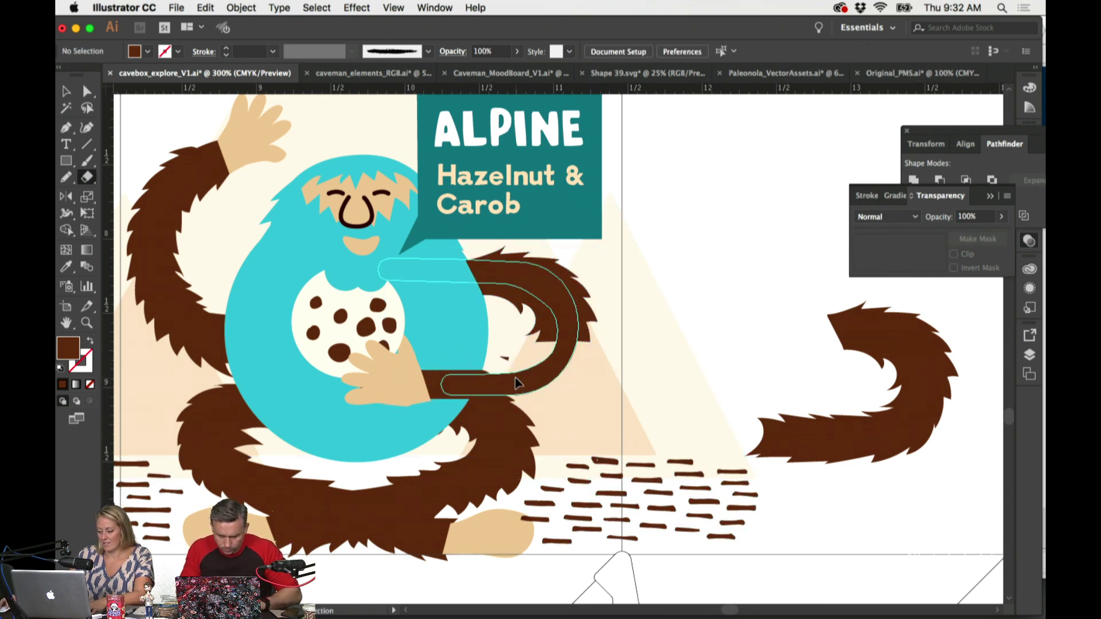
pyautogui.press('i')
pyautogui.click(410, 374)
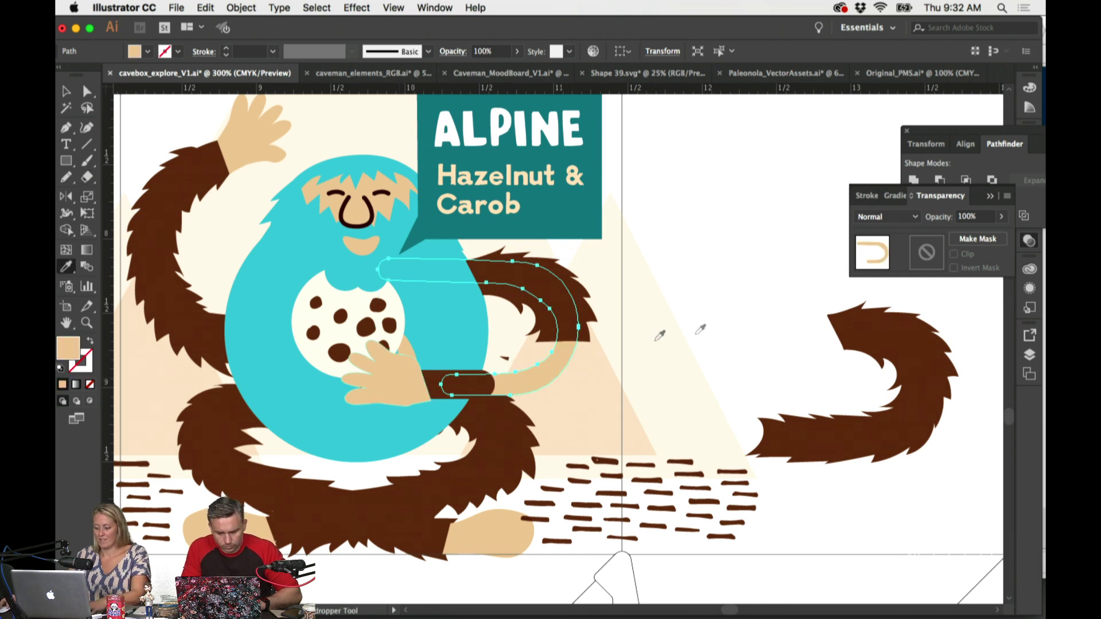
pyautogui.press('shift+super+a')
pyautogui.press('super+z')
pyautogui.press('super+z')
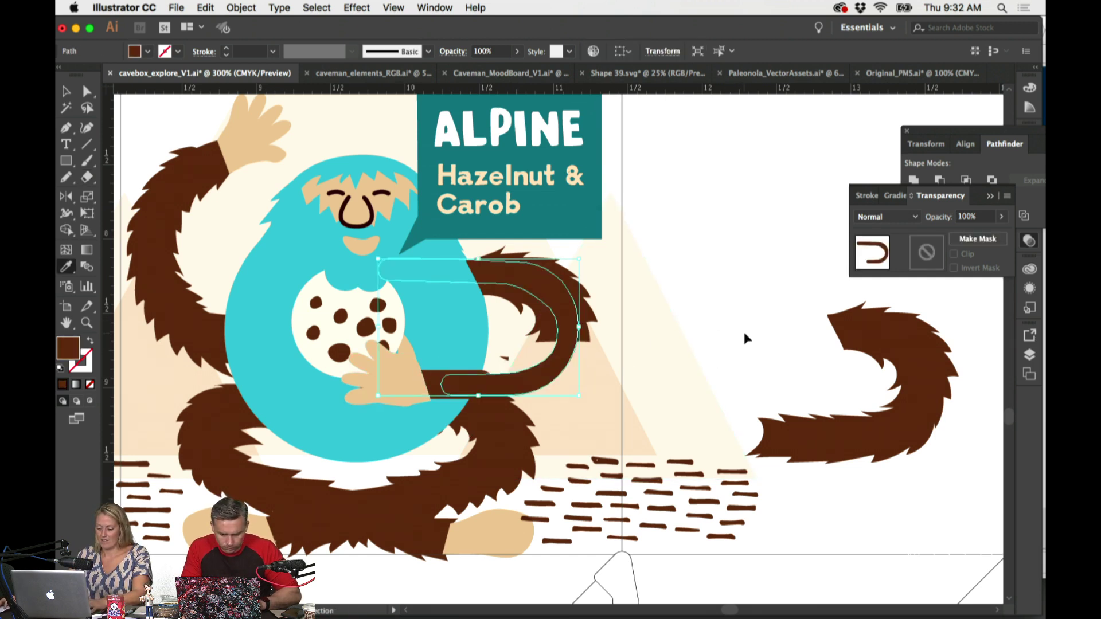
pyautogui.press('shift+super+a')
# Step: Try drawing an aqua forearm with the Pen tool, from the wrist to the arm's cut fur edge and back
pyautogui.press('p')
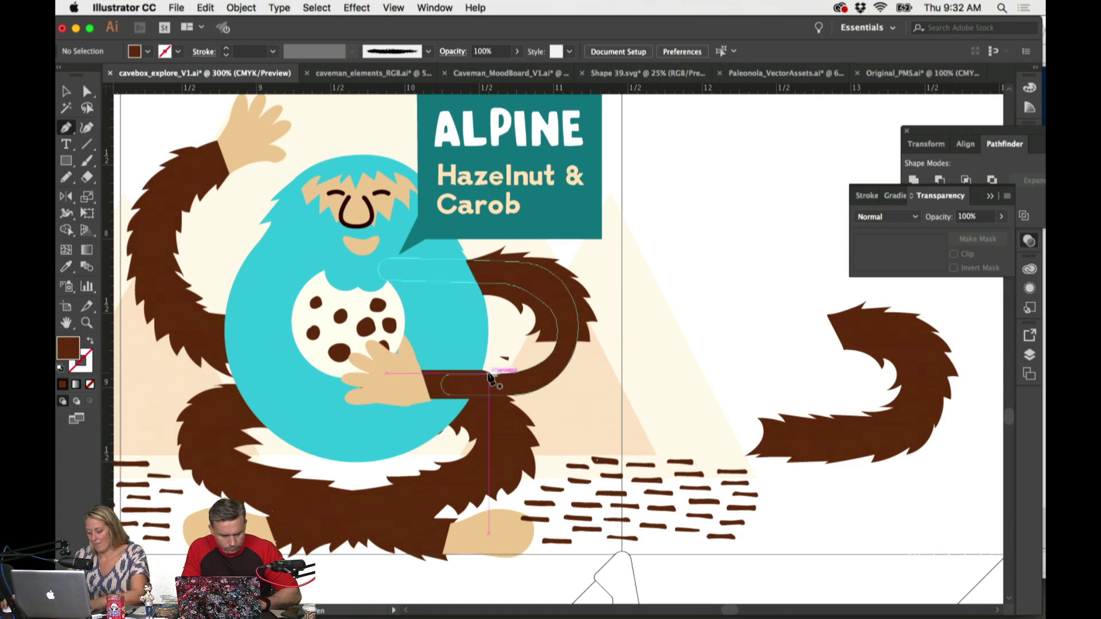
pyautogui.keyDown('super'); pyautogui.click(440, 381); pyautogui.keyUp('super')
pyautogui.press('shift+super+a')
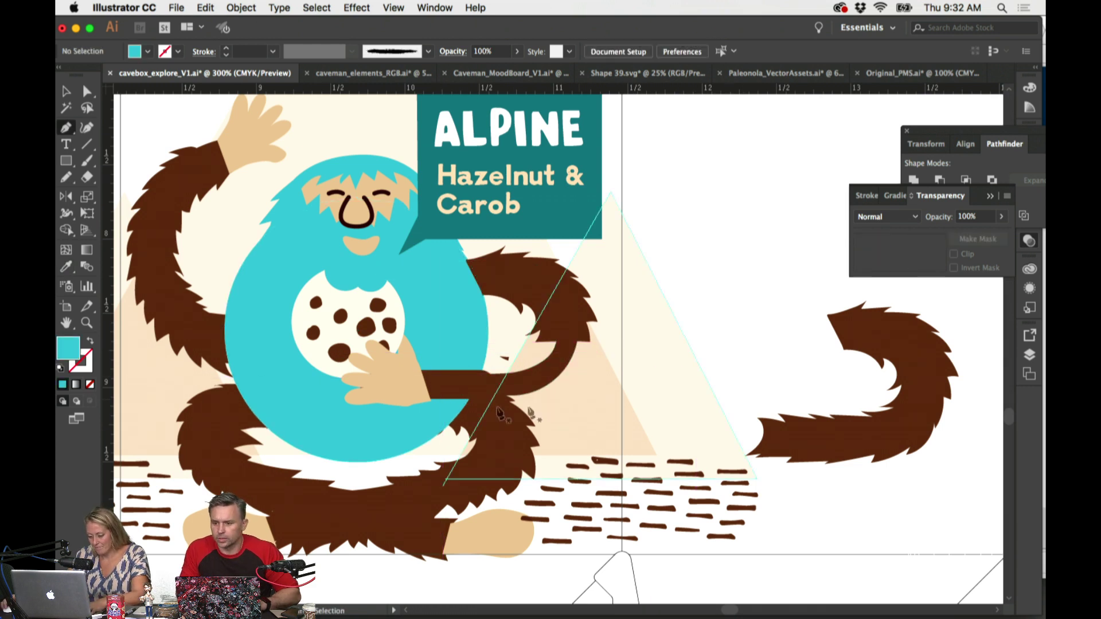
pyautogui.click(424, 372)
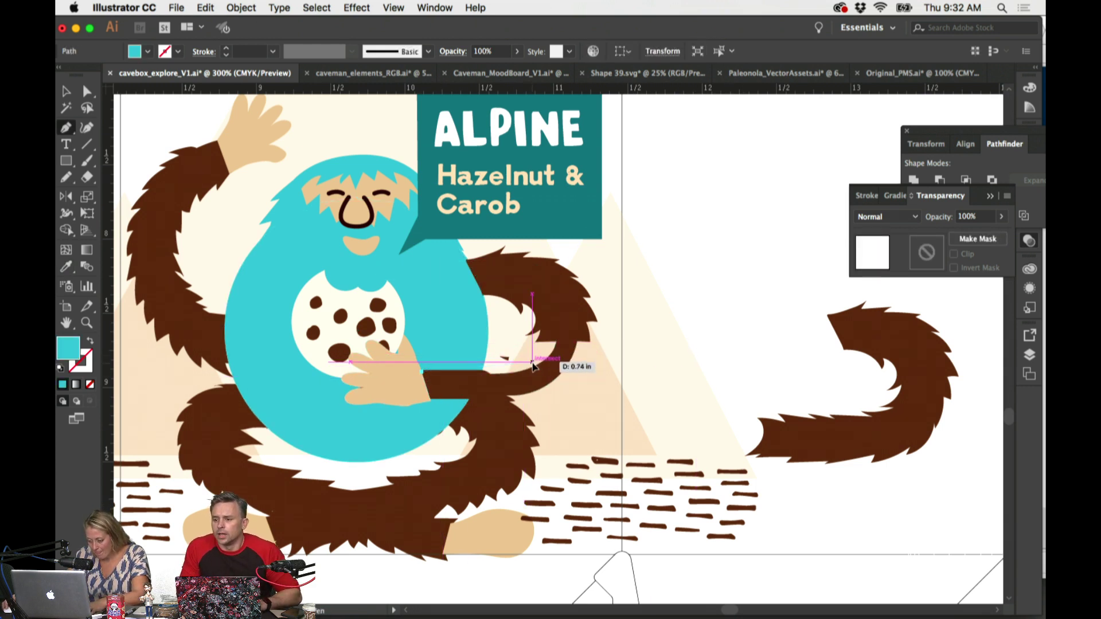
pyautogui.moveTo(509, 376); pyautogui.dragTo(554, 347)
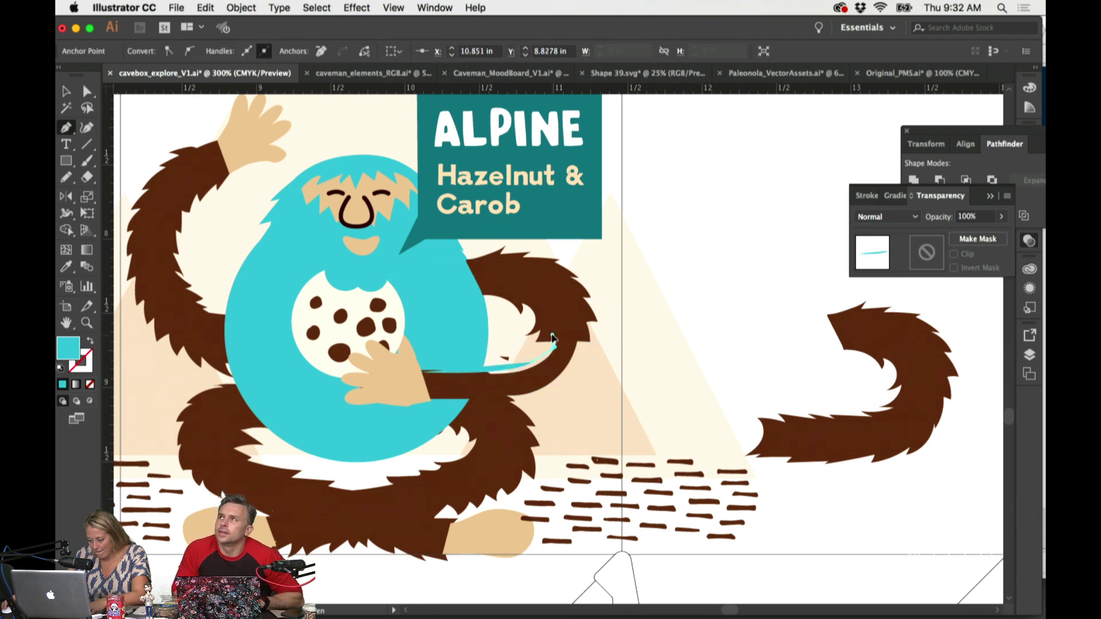
pyautogui.click(554, 345)
pyautogui.click(580, 343)
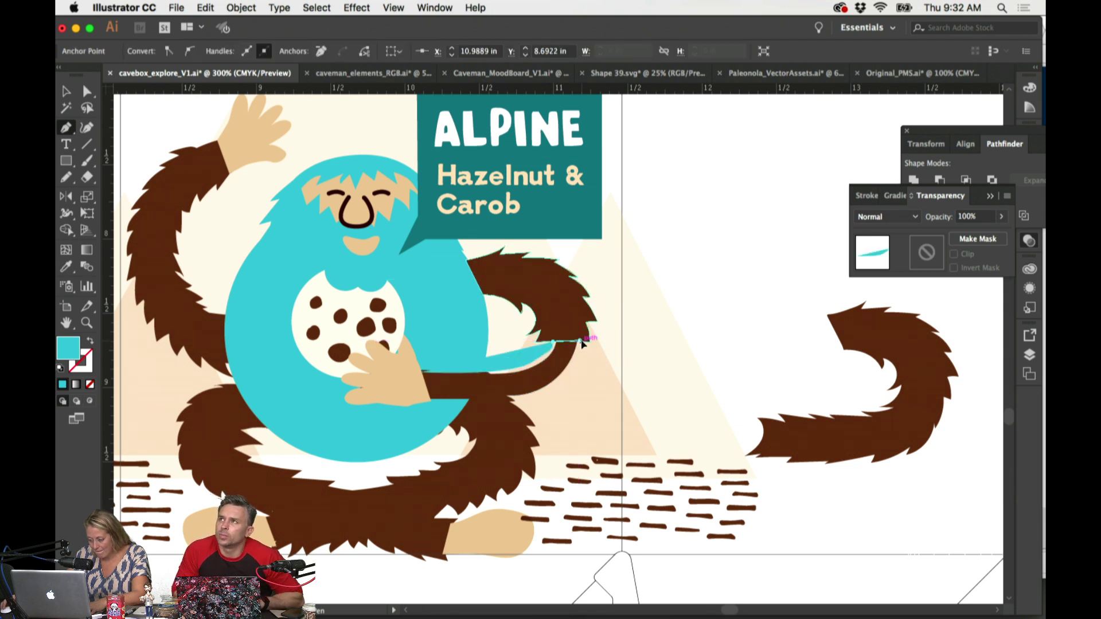
pyautogui.click(557, 379)
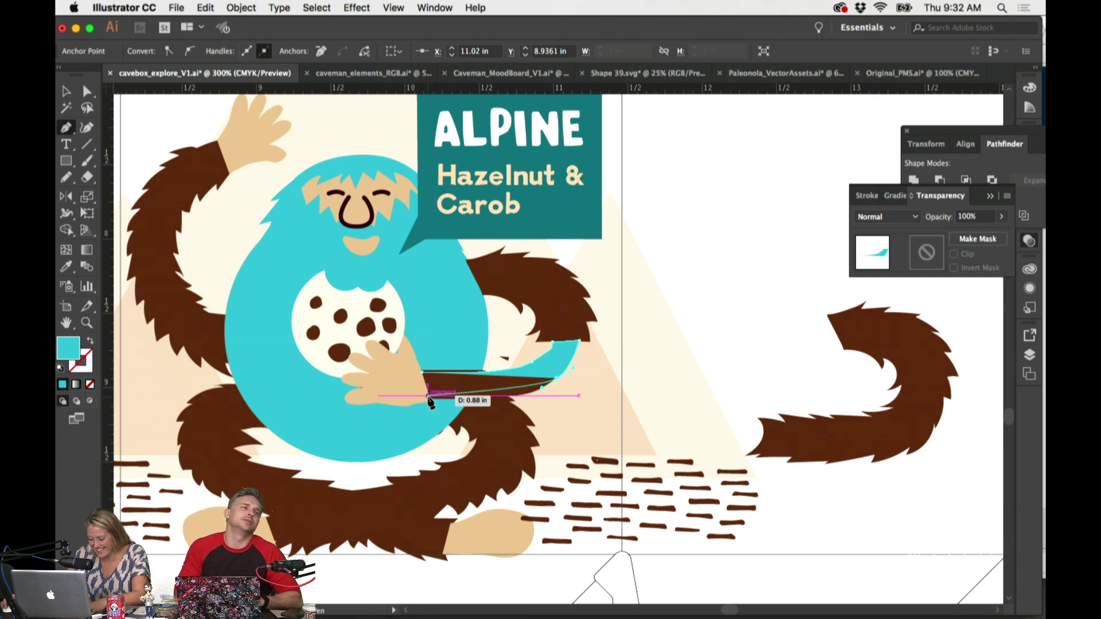
pyautogui.moveTo(428, 395); pyautogui.dragTo(379, 392)
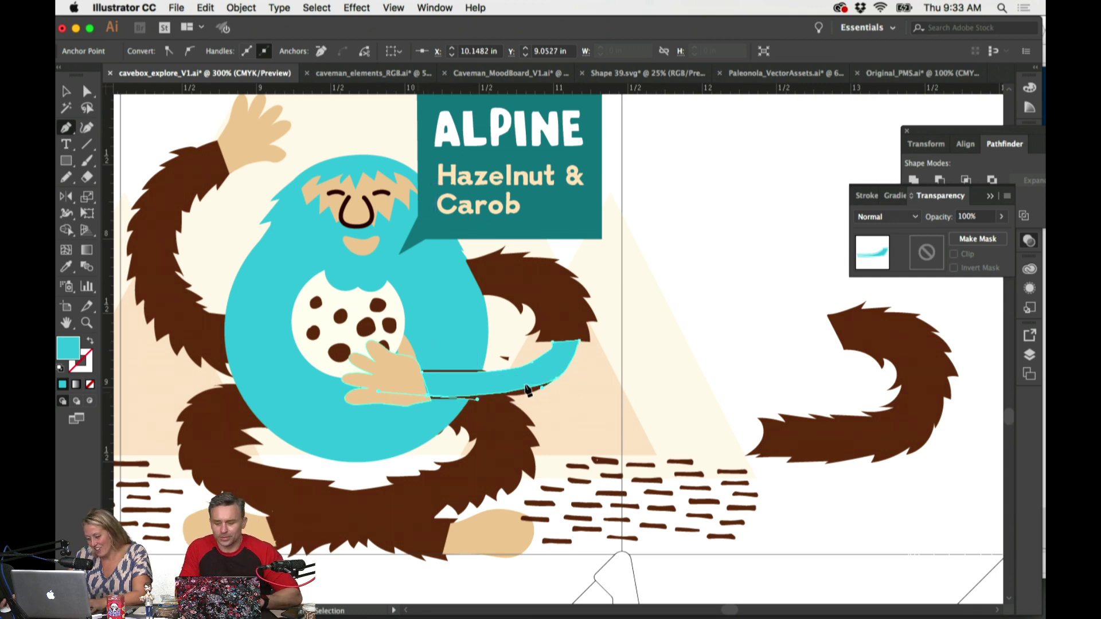
pyautogui.press('super+bracketleft')
pyautogui.press('super+equal')
pyautogui.press('super+equal')
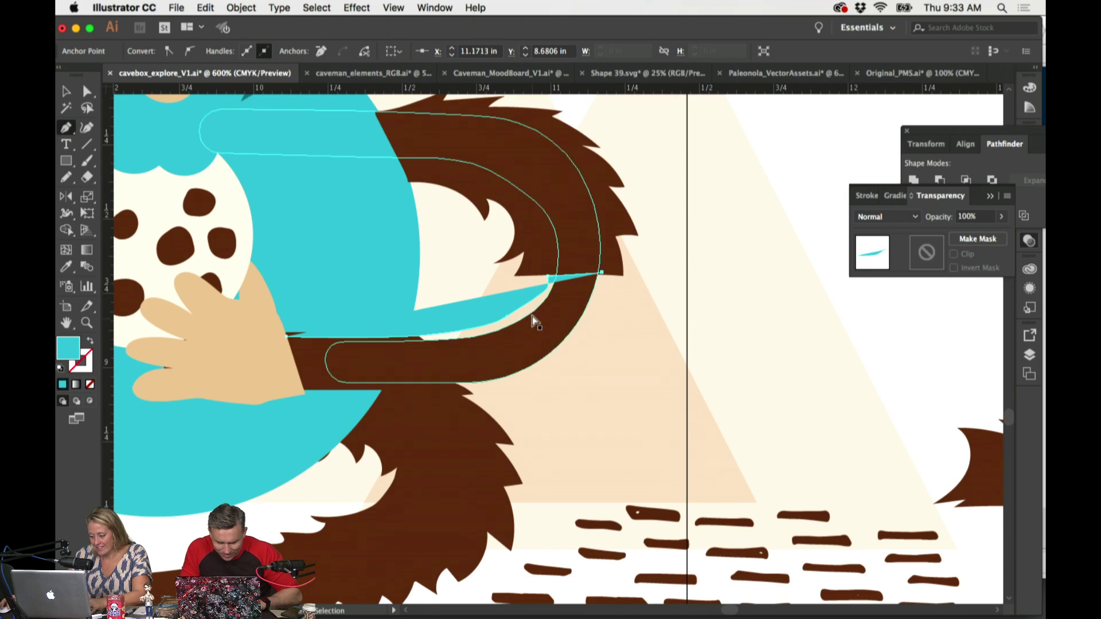
pyautogui.moveTo(540, 315); pyautogui.dragTo(462, 346)
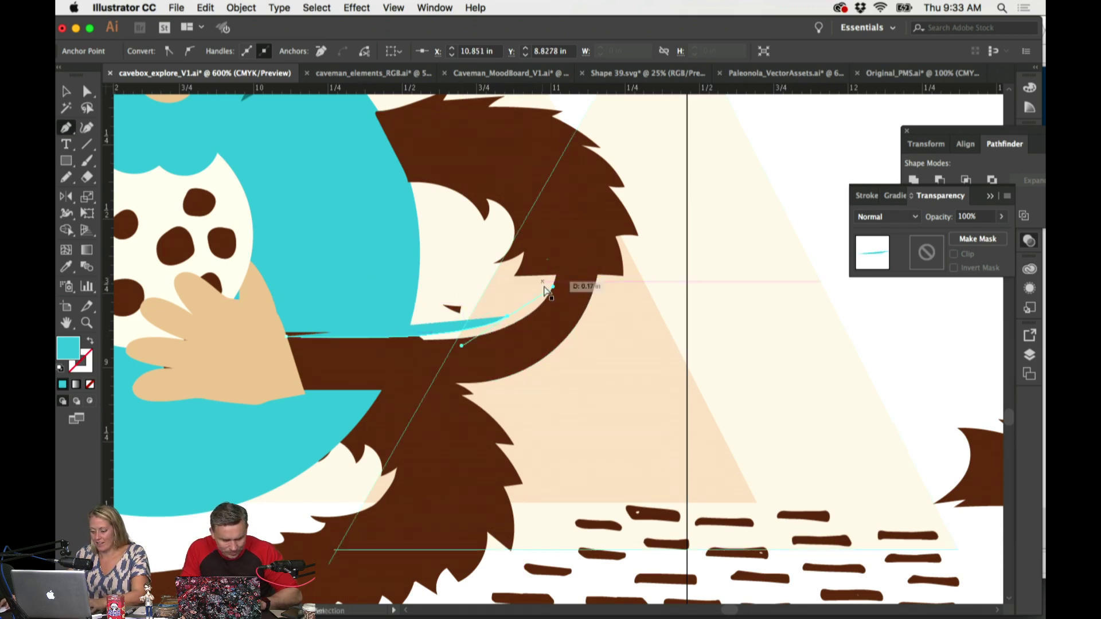
pyautogui.press('super+shift+a')
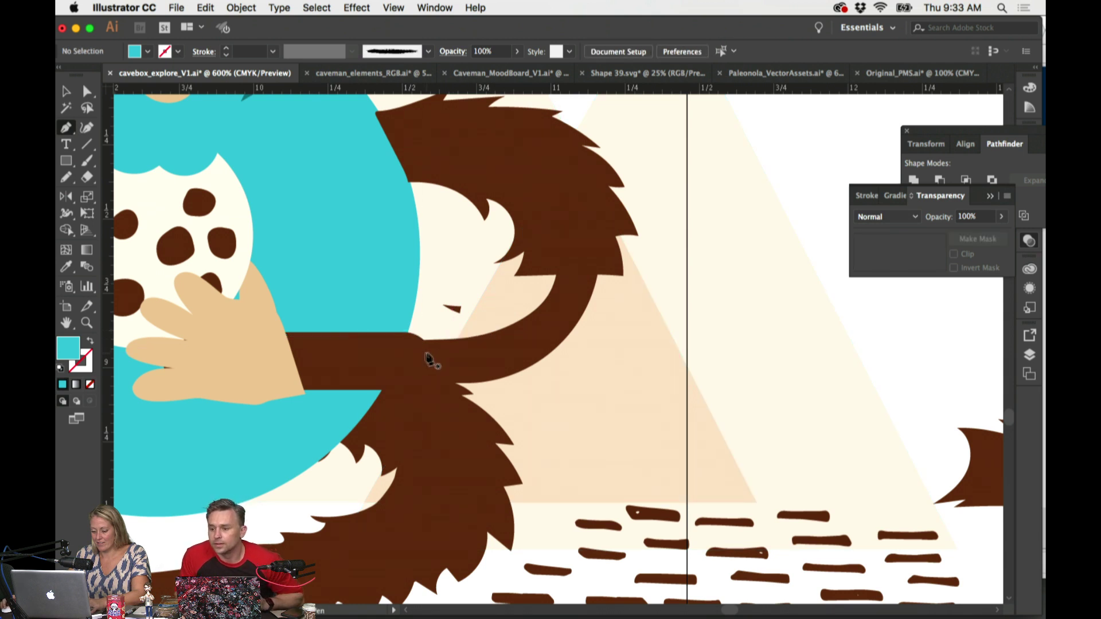
# Step: Pick up the arm's brown fill and trace the forearm's upper edge with the Pen tool, from the wrist to the cut fur edge
pyautogui.press('v')
pyautogui.click(479, 364)
pyautogui.keyDown('shift'); pyautogui.click(413, 340); pyautogui.keyUp('shift')
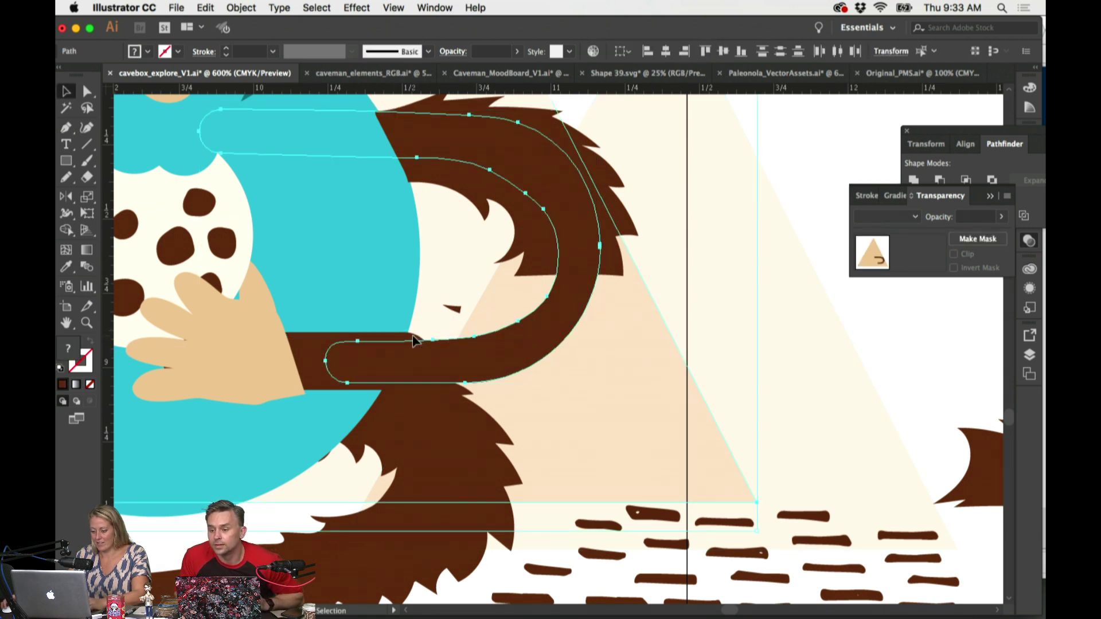
pyautogui.click(886, 334)
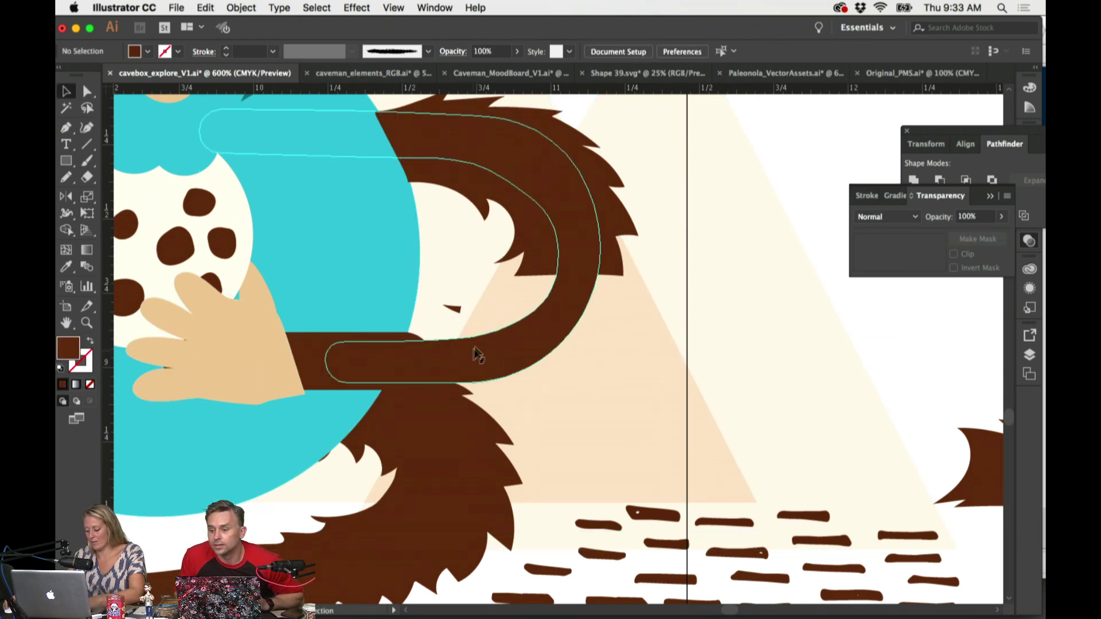
pyautogui.press('p')
pyautogui.click(285, 333)
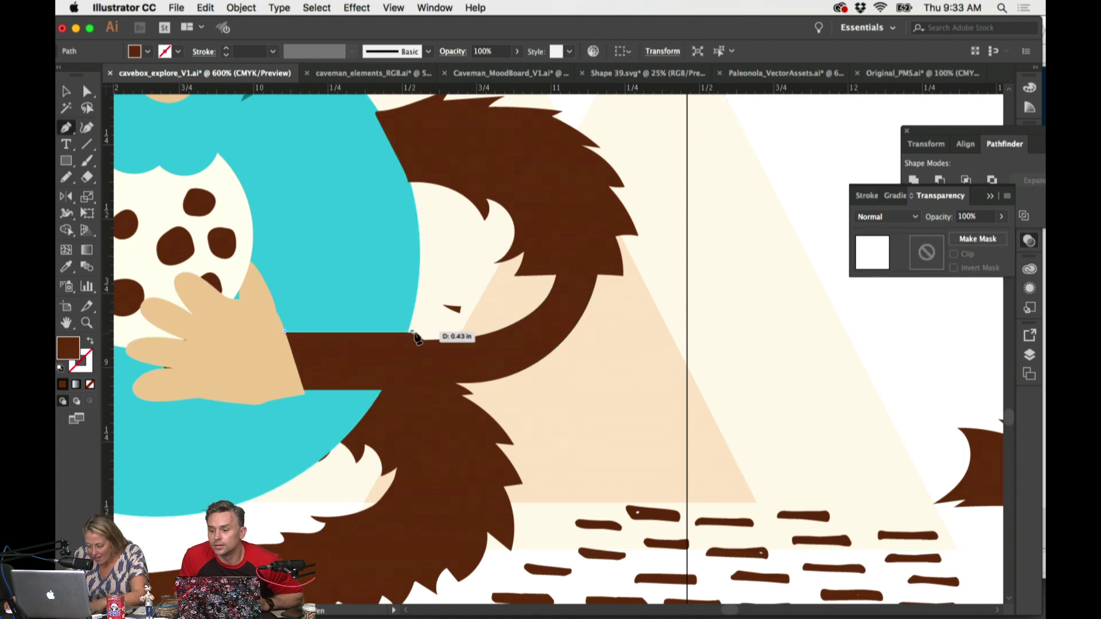
pyautogui.click(413, 333)
pyautogui.click(428, 332)
pyautogui.click(490, 331)
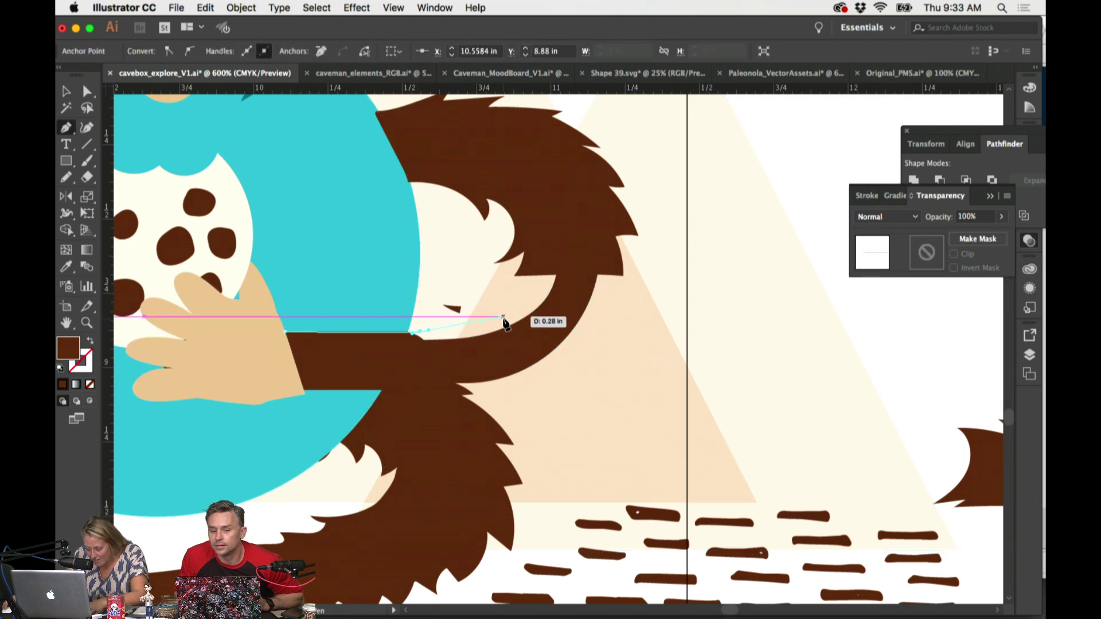
pyautogui.click(504, 316)
pyautogui.click(518, 303)
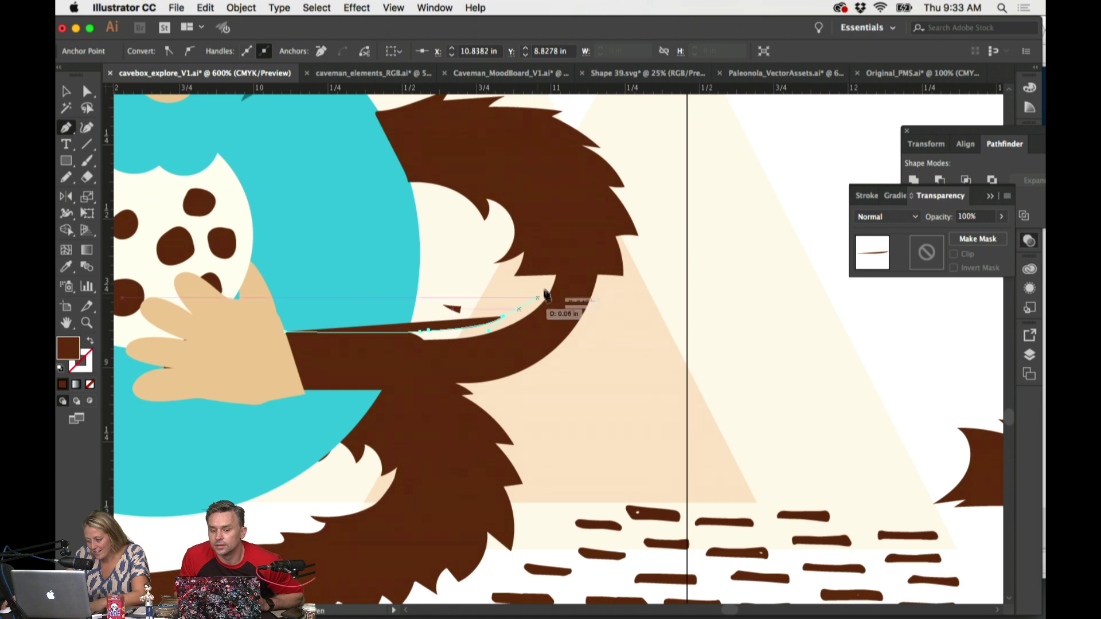
pyautogui.click(544, 289)
pyautogui.click(546, 259)
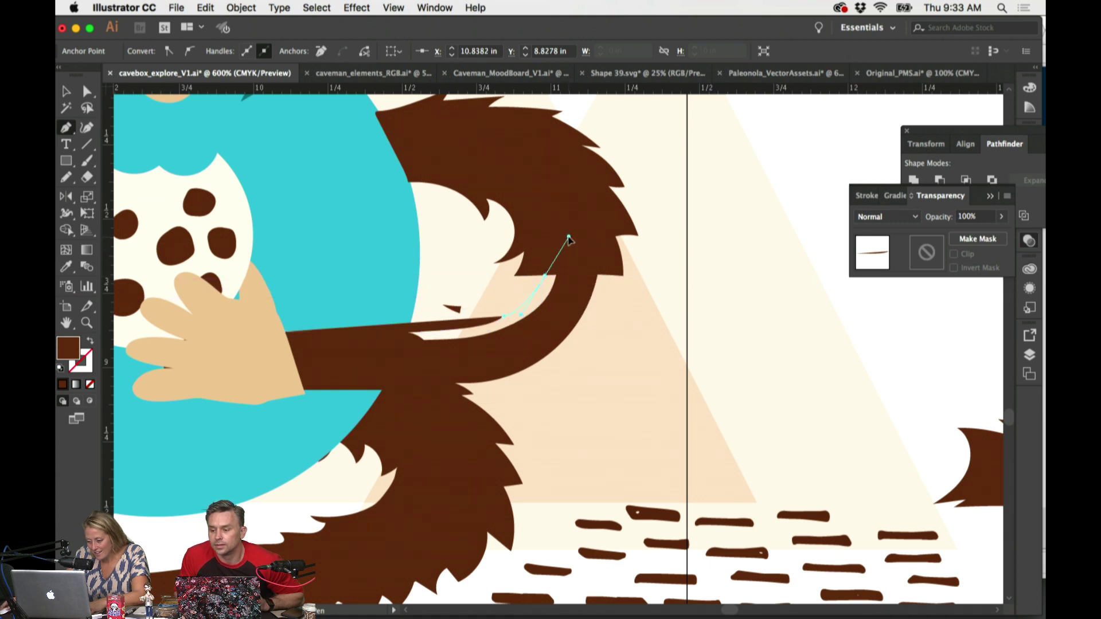
pyautogui.press('super+z')
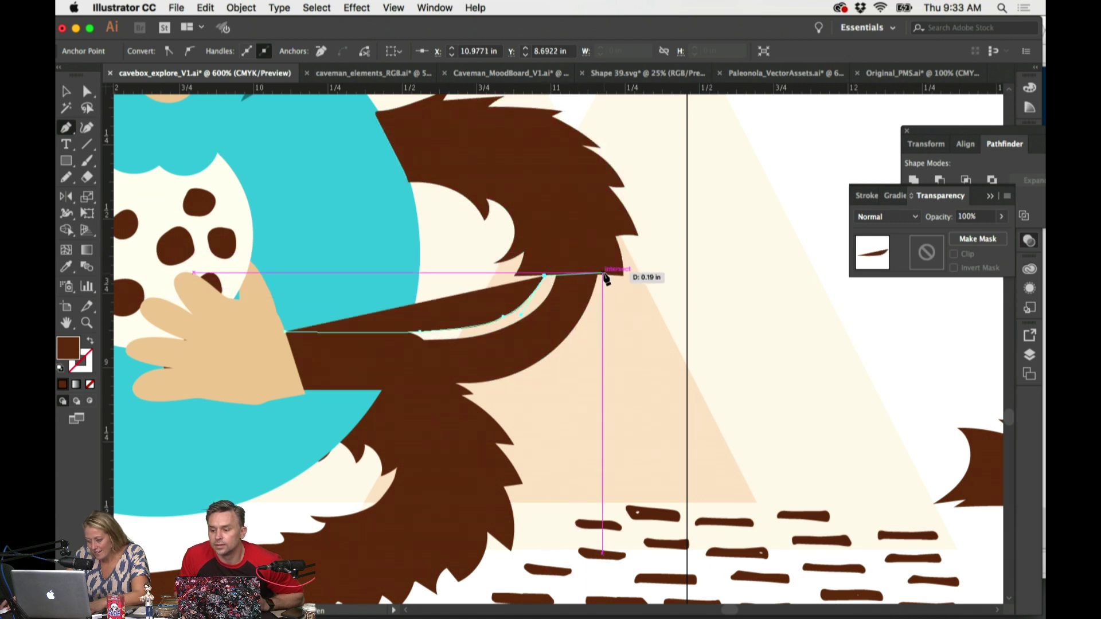
# Step: Trace across the cut fur edge and along the forearm's lower curve back to the wrist, closing the brown shape
pyautogui.click(603, 272)
pyautogui.click(586, 338)
pyautogui.click(544, 361)
pyautogui.click(500, 384)
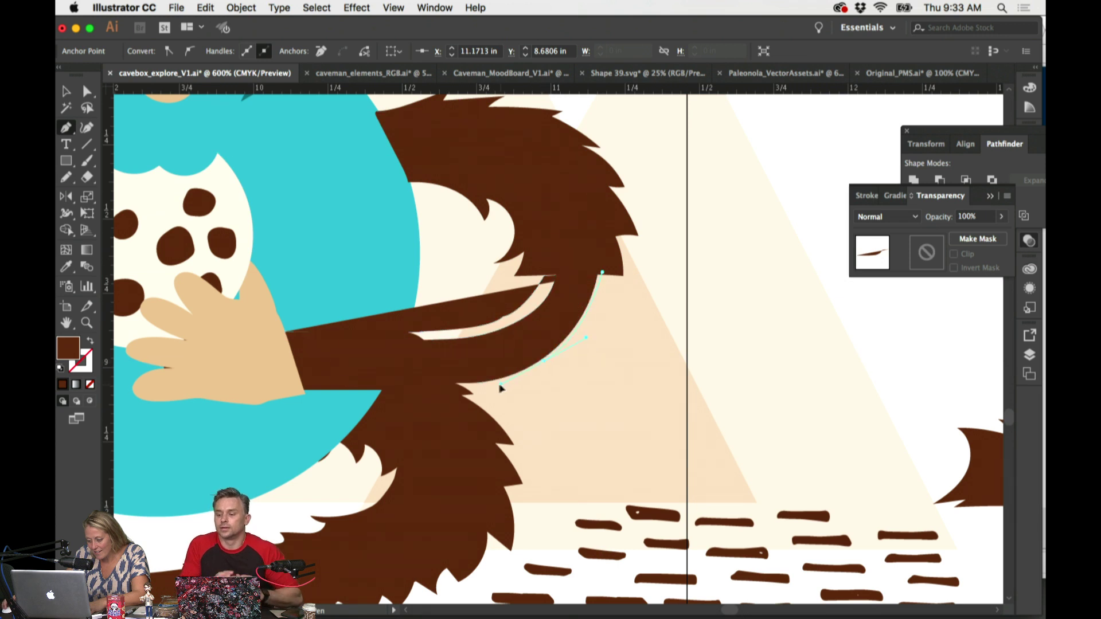
pyautogui.press('super+z')
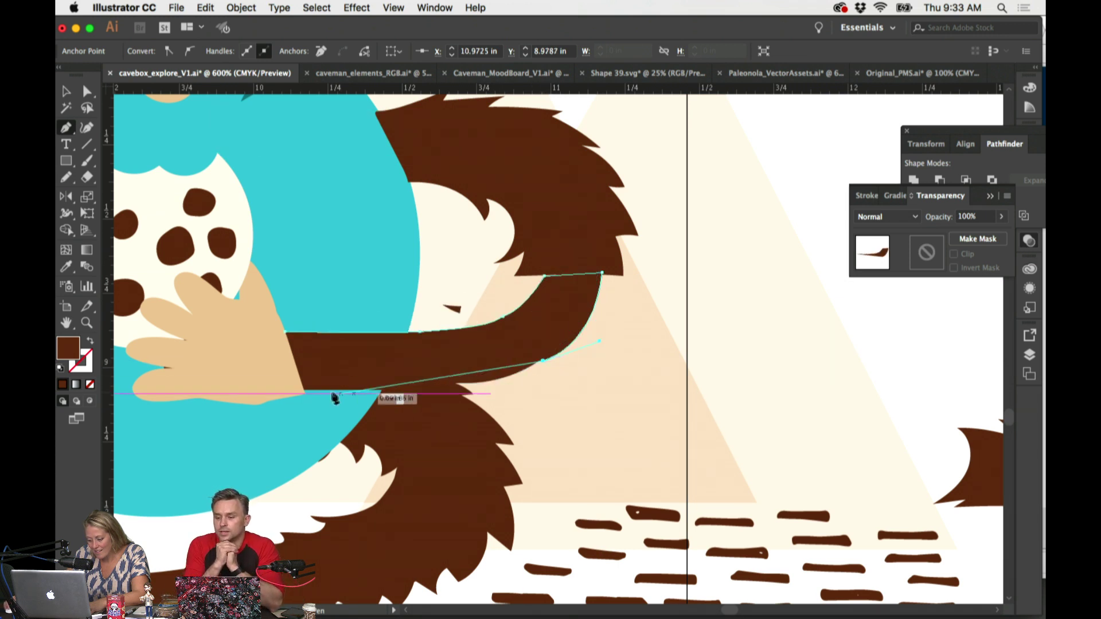
pyautogui.moveTo(462, 390); pyautogui.dragTo(400, 392)
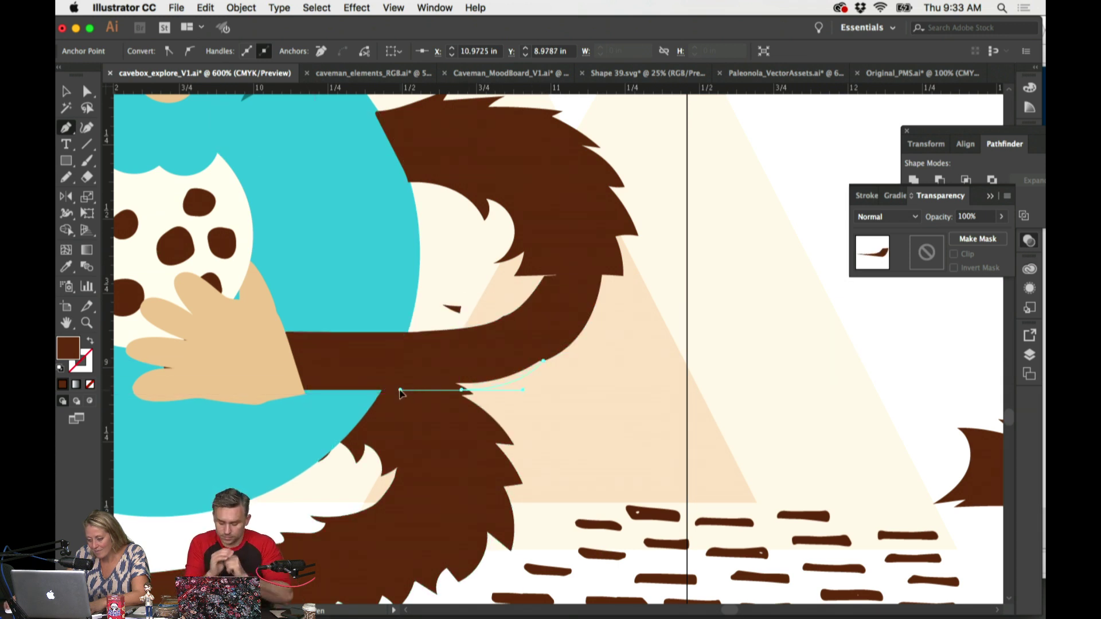
pyautogui.click(462, 390)
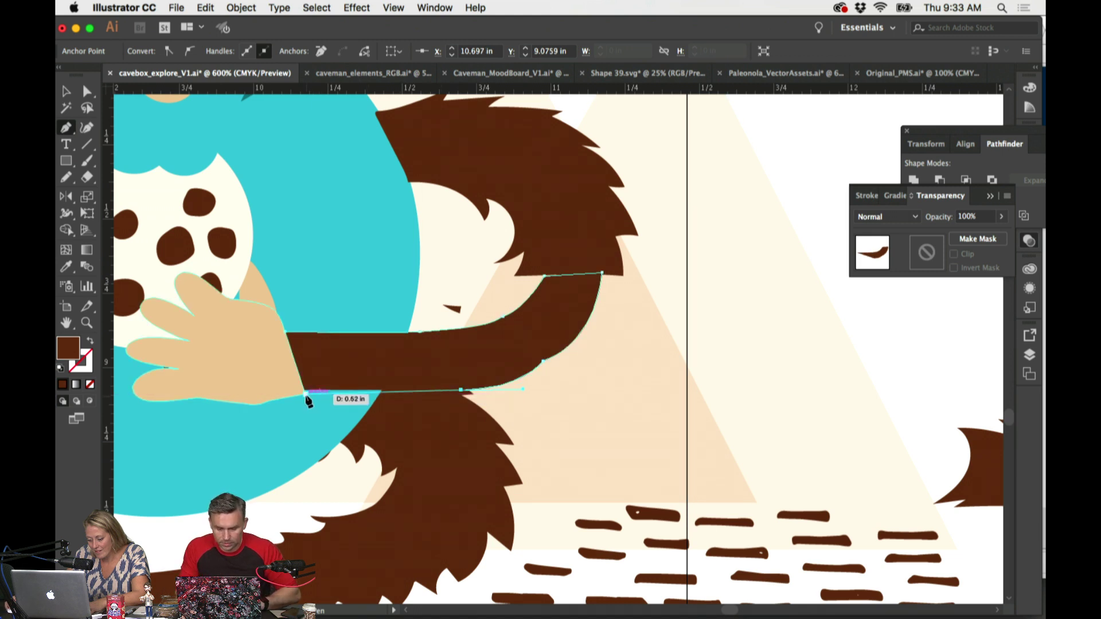
pyautogui.click(305, 394)
pyautogui.click(287, 334)
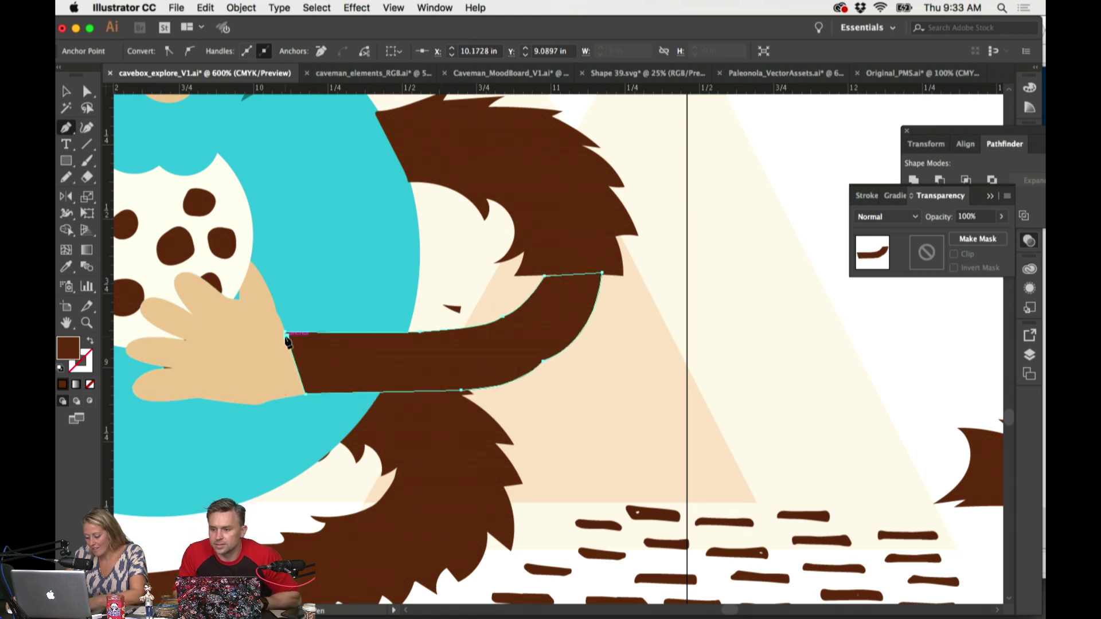
# Step: Sample the hand's tan fill onto the new forearm shape and deselect it
pyautogui.press('i')
pyautogui.click(276, 347)
pyautogui.keyDown('super'); pyautogui.click(711, 352); pyautogui.keyUp('super')
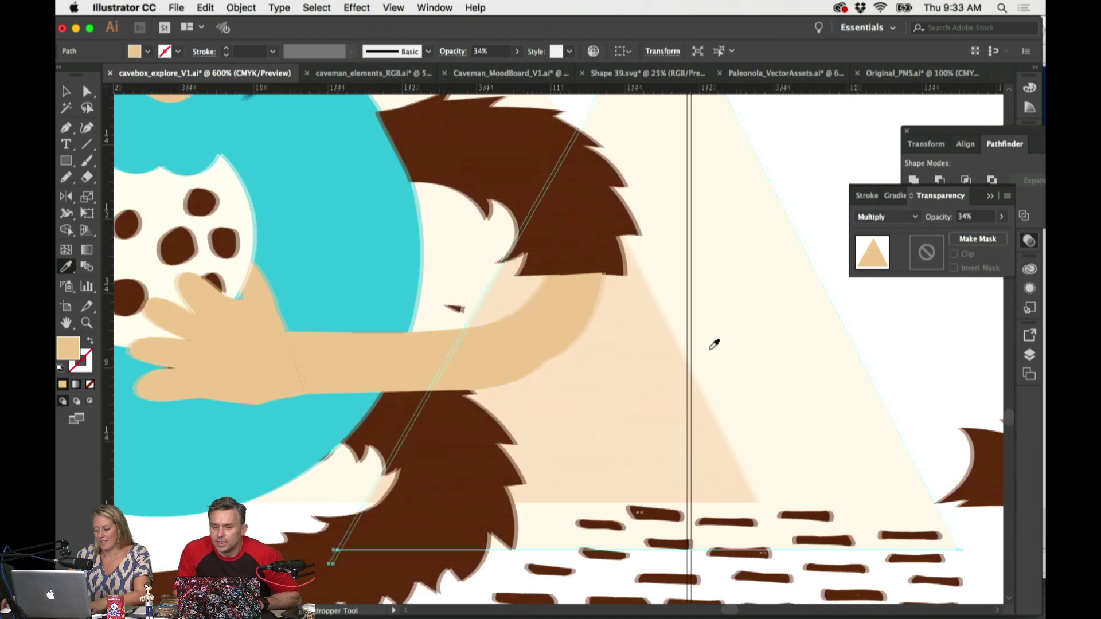
pyautogui.hscroll(-3, 714, 344)
pyautogui.press('a')
pyautogui.moveTo(645, 275); pyautogui.dragTo(646, 278)
pyautogui.press('super+minus')
pyautogui.press('super+minus')
pyautogui.press('super+minus')
pyautogui.press('super+minus')
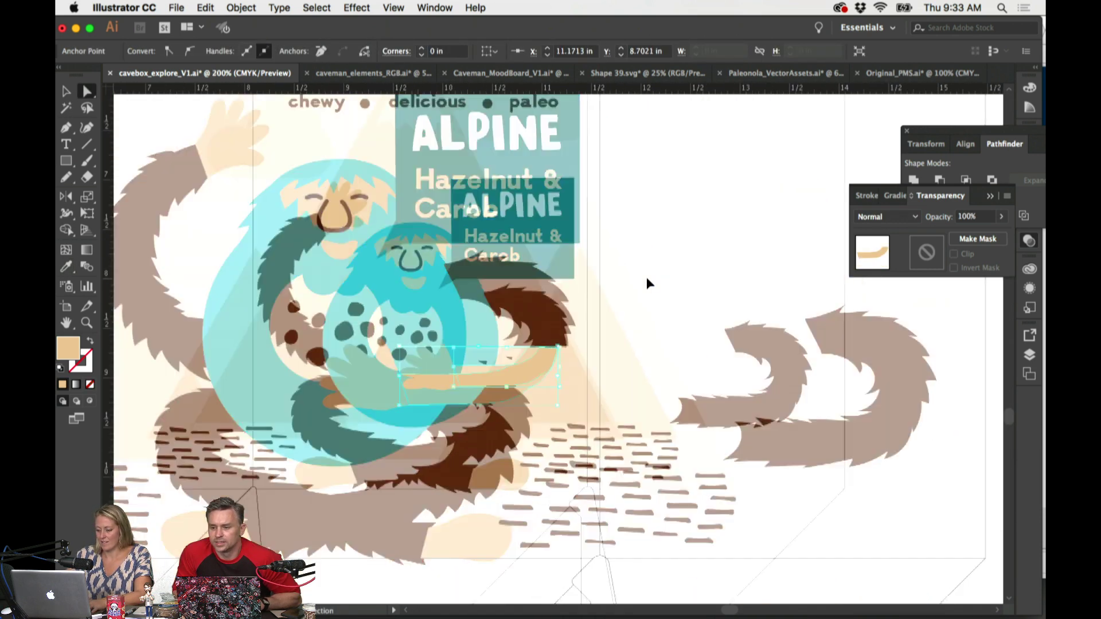
pyautogui.click(647, 279)
pyautogui.hscroll(2, 637, 292)
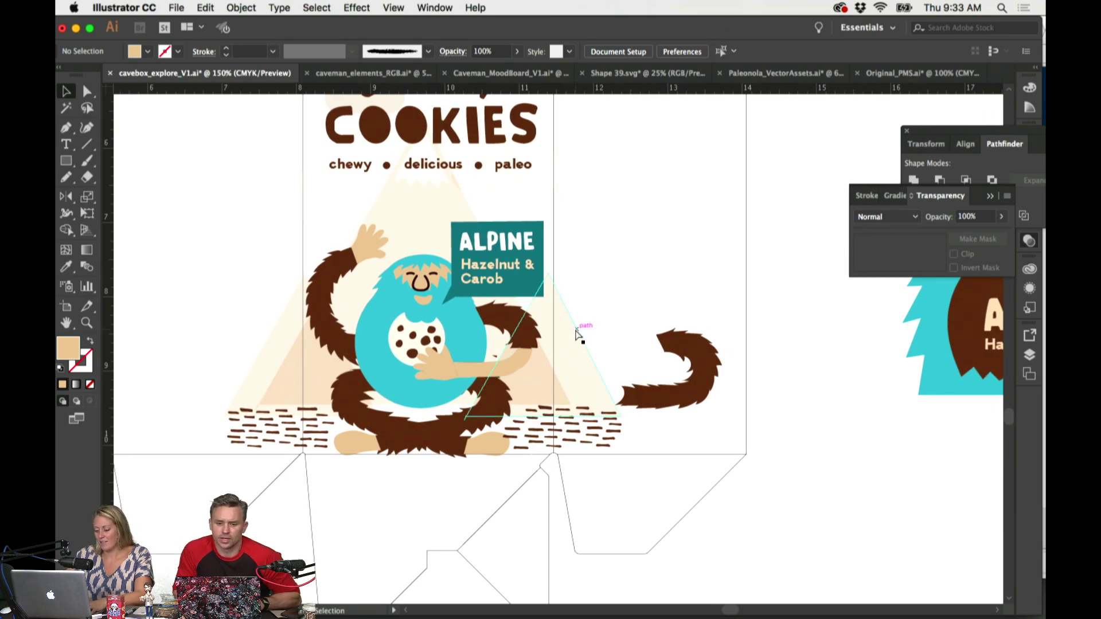
# Step: Delete the small leftover brown fur sliver above the forearm
pyautogui.press('super+plus')
pyautogui.press('super+plus')
pyautogui.click(495, 354)
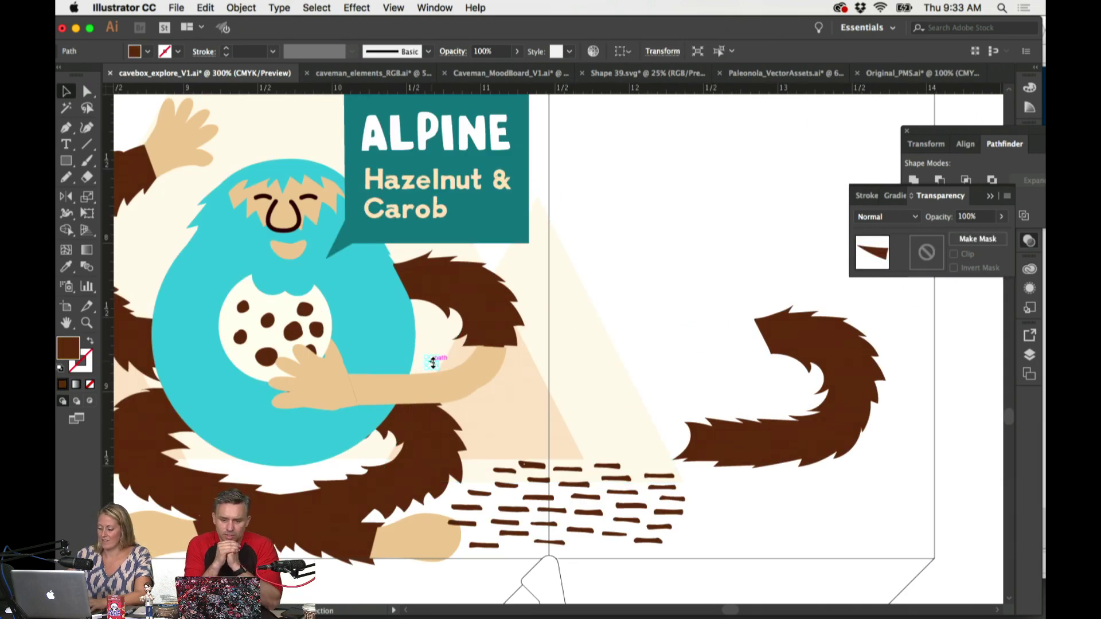
pyautogui.press('super+shift+a')
pyautogui.press('super+minus')
pyautogui.press('super+minus')
# Step: Undo the tan forearm redraw and the spare arm copy, back to the character's original furry arm
pyautogui.press('super+z')
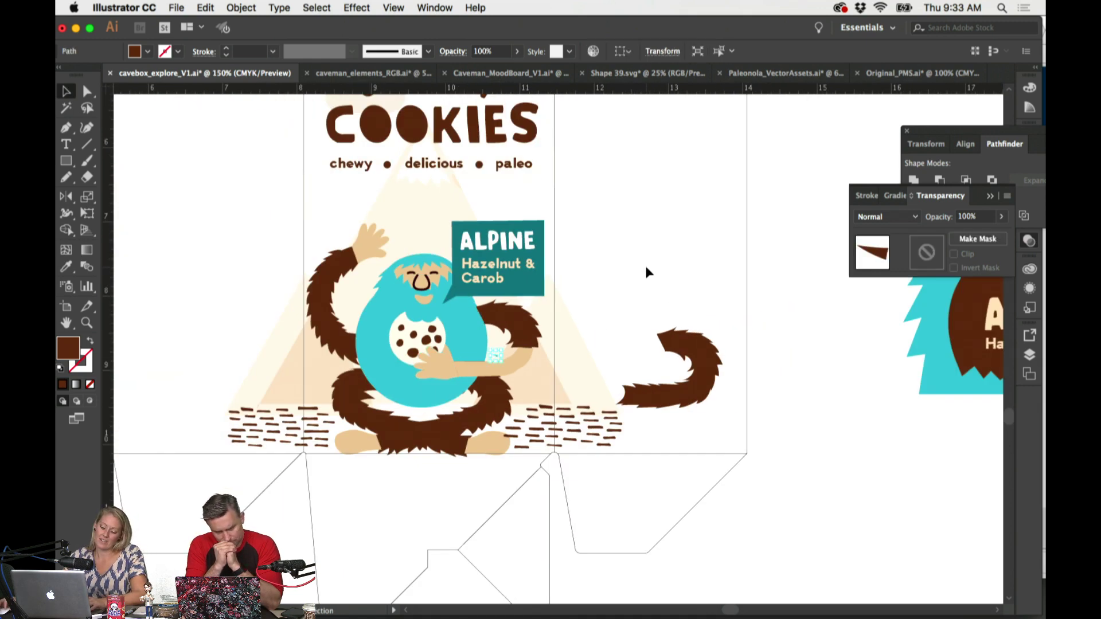
pyautogui.press('super+z')
pyautogui.press('super+z')
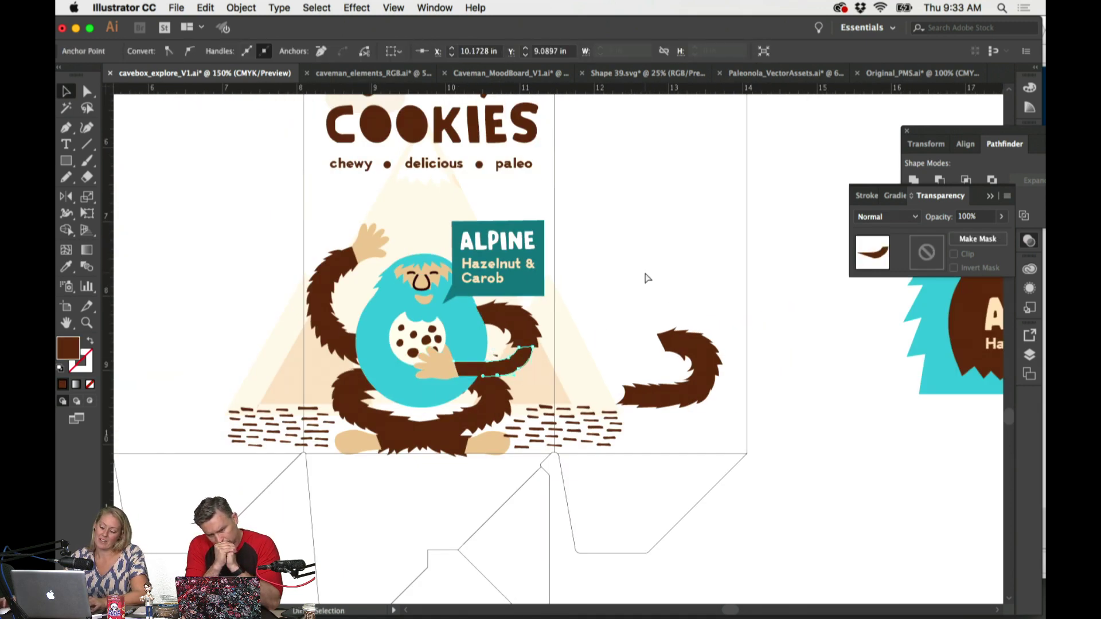
pyautogui.press('super+z')
pyautogui.press('super+z')
pyautogui.press('super+z')
pyautogui.press('super+z')
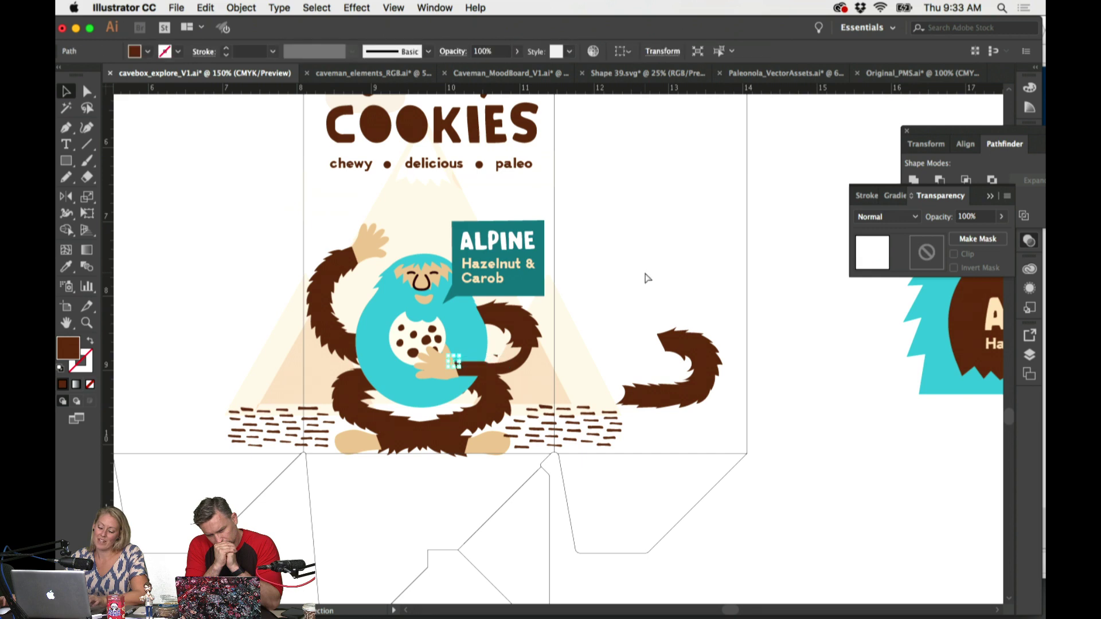
pyautogui.press('super+z')
pyautogui.press('super+z')
pyautogui.press('super+z')
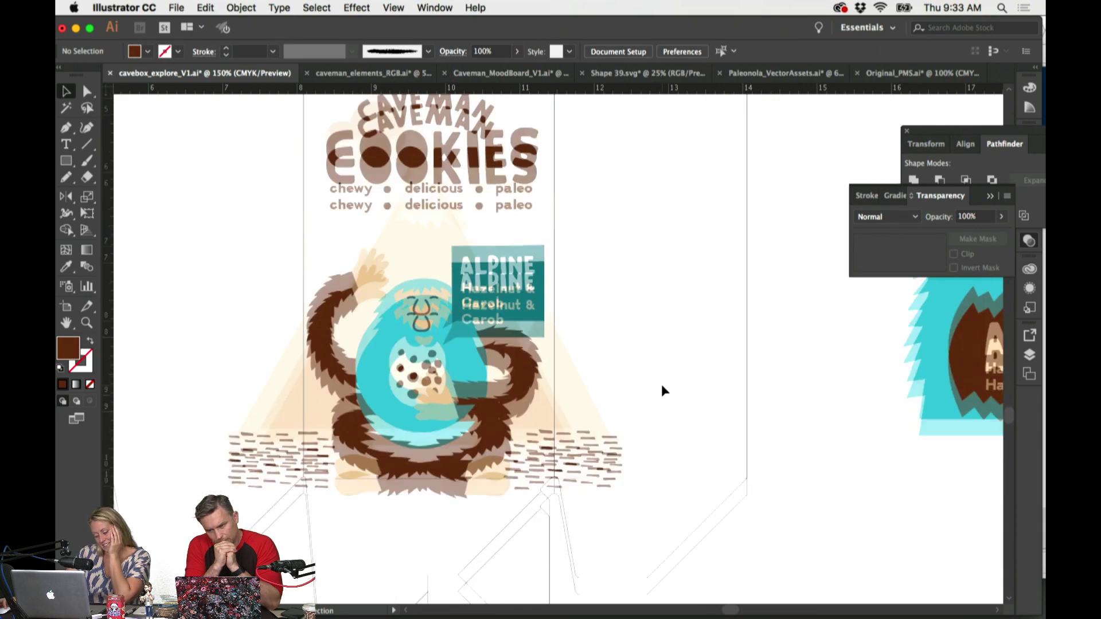
pyautogui.hscroll(3, 662, 389)
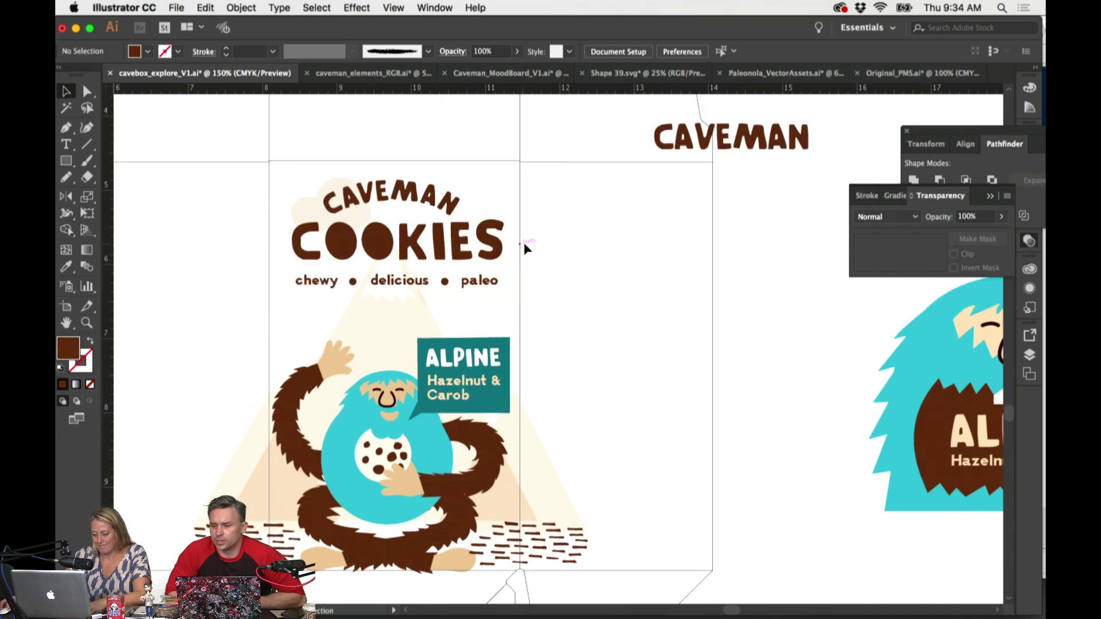
pyautogui.scroll(-3, 581, 286)
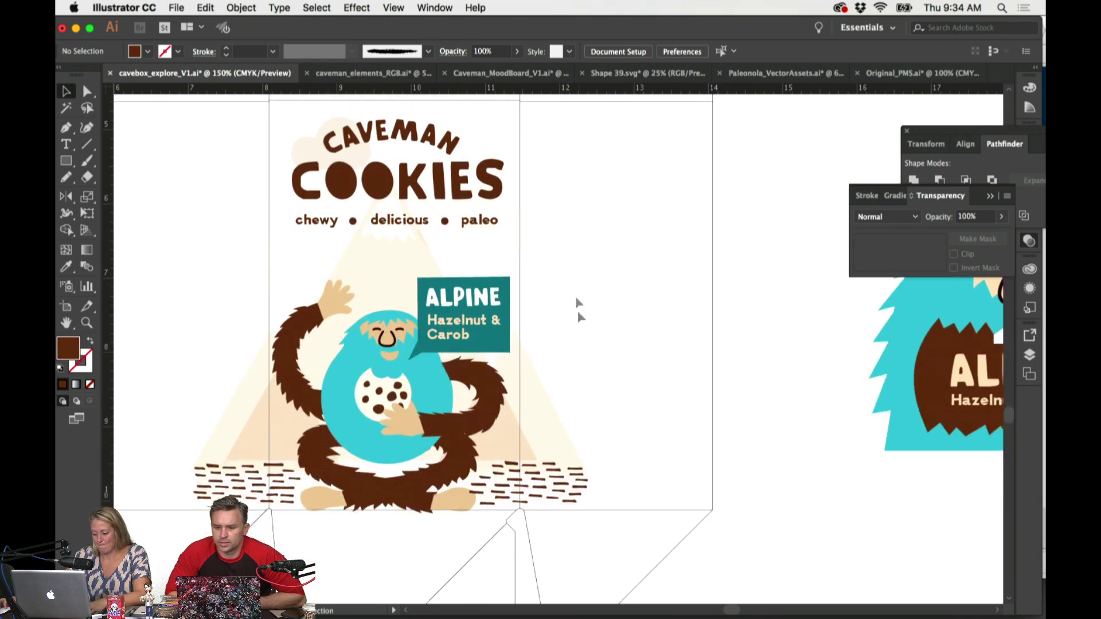
pyautogui.click(446, 389)
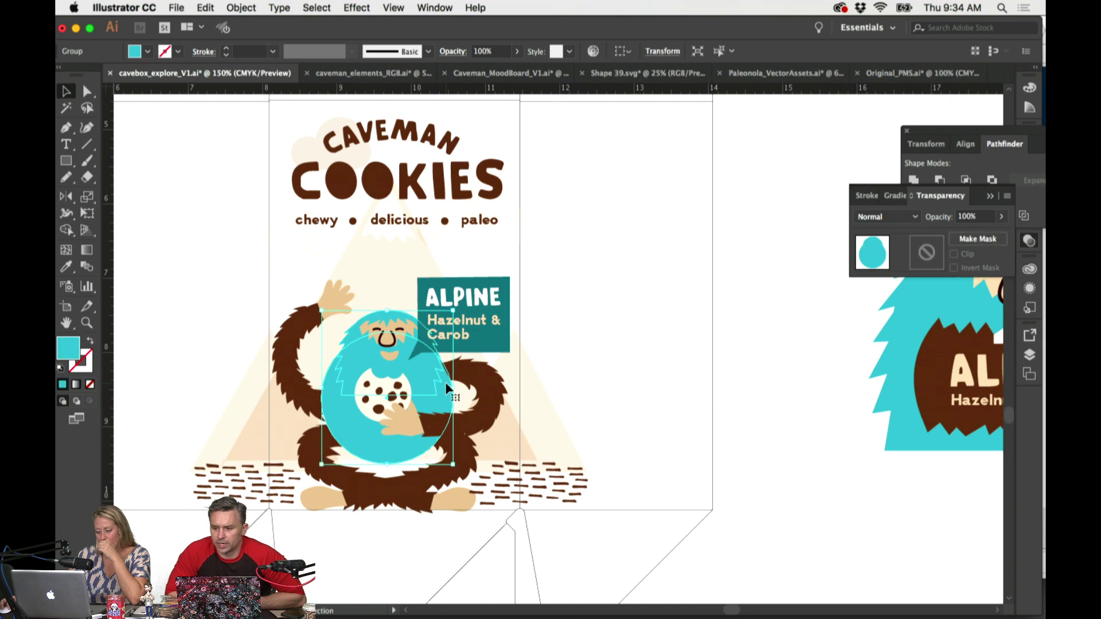
pyautogui.click(654, 386)
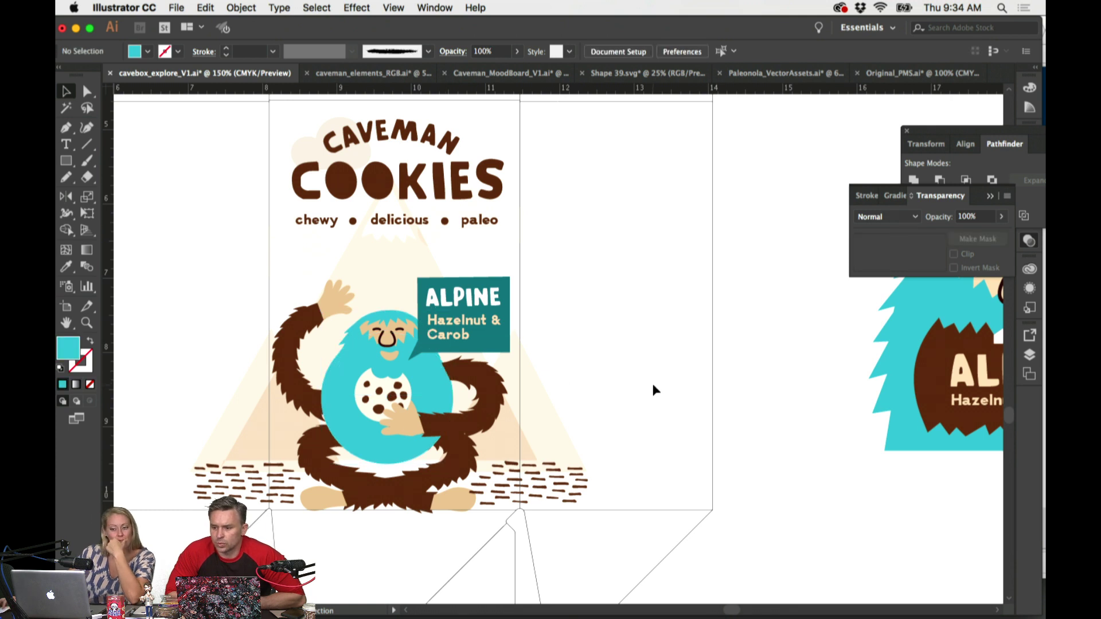
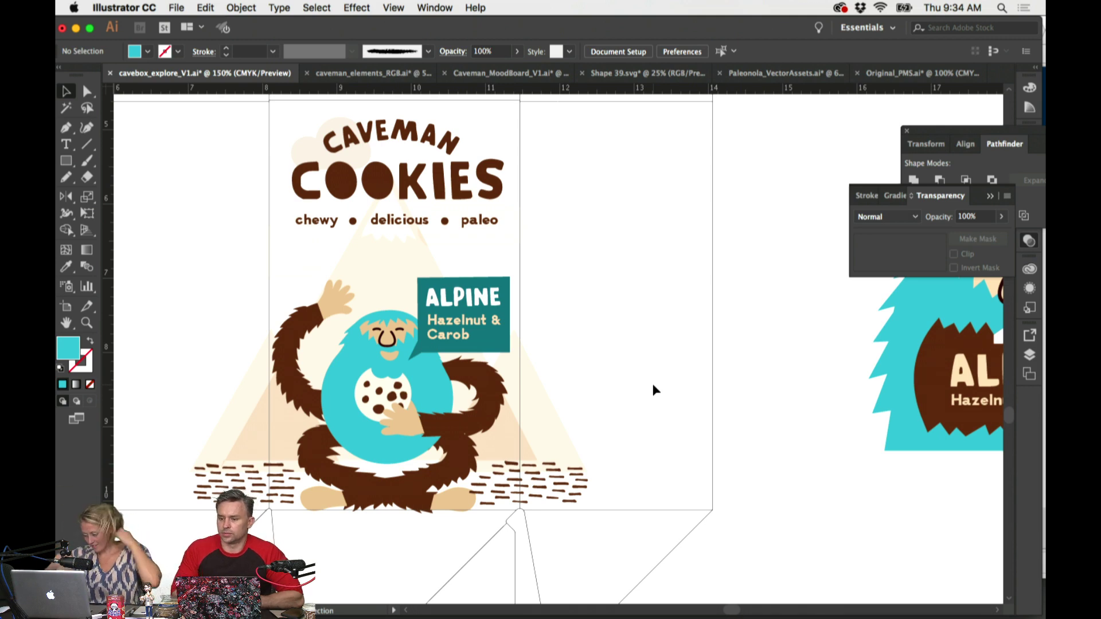
# Step: Cut the pink reference illustration above the Conscious Caveman artwork on the other artboard
pyautogui.press('super+minus')
pyautogui.press('super+minus')
pyautogui.scroll(5, 658, 309)
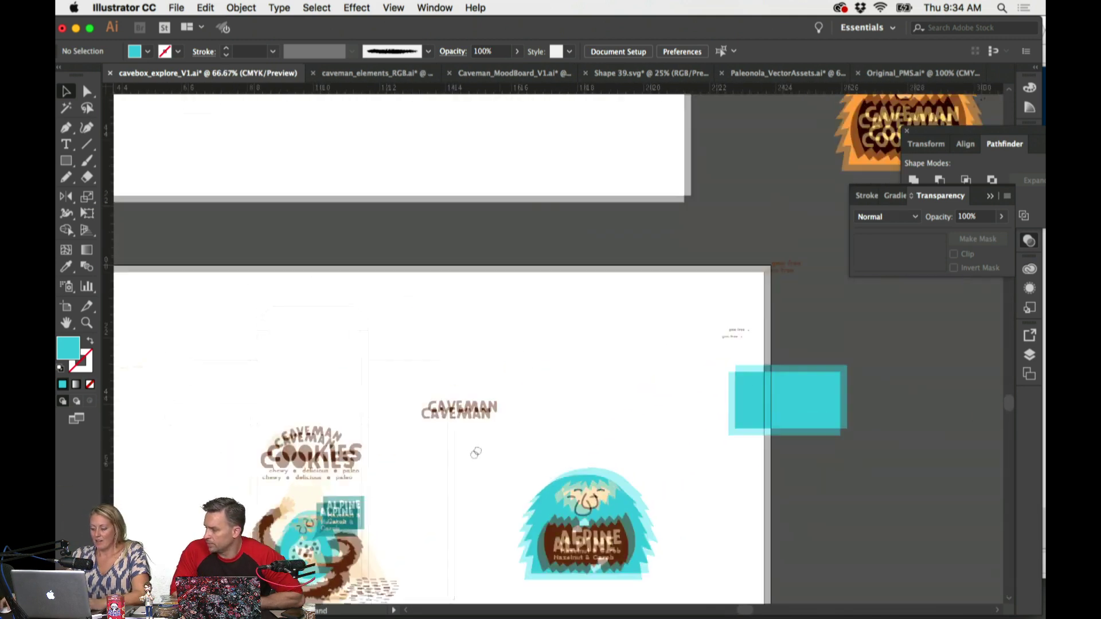
pyautogui.hscroll(10, 658, 347)
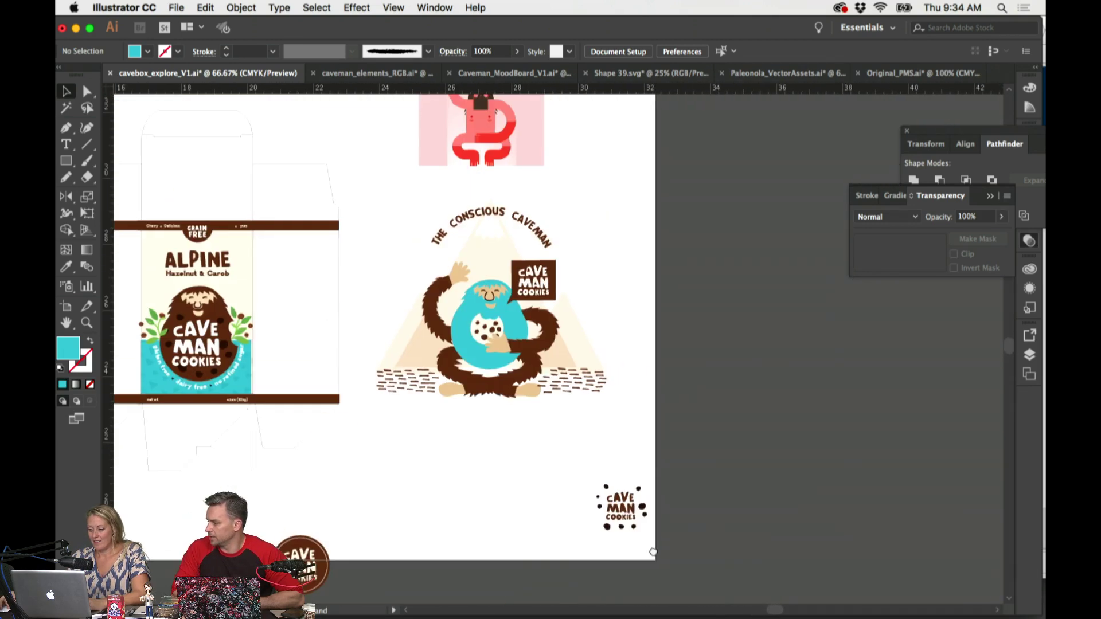
pyautogui.click(537, 139)
pyautogui.press('super+shift+a')
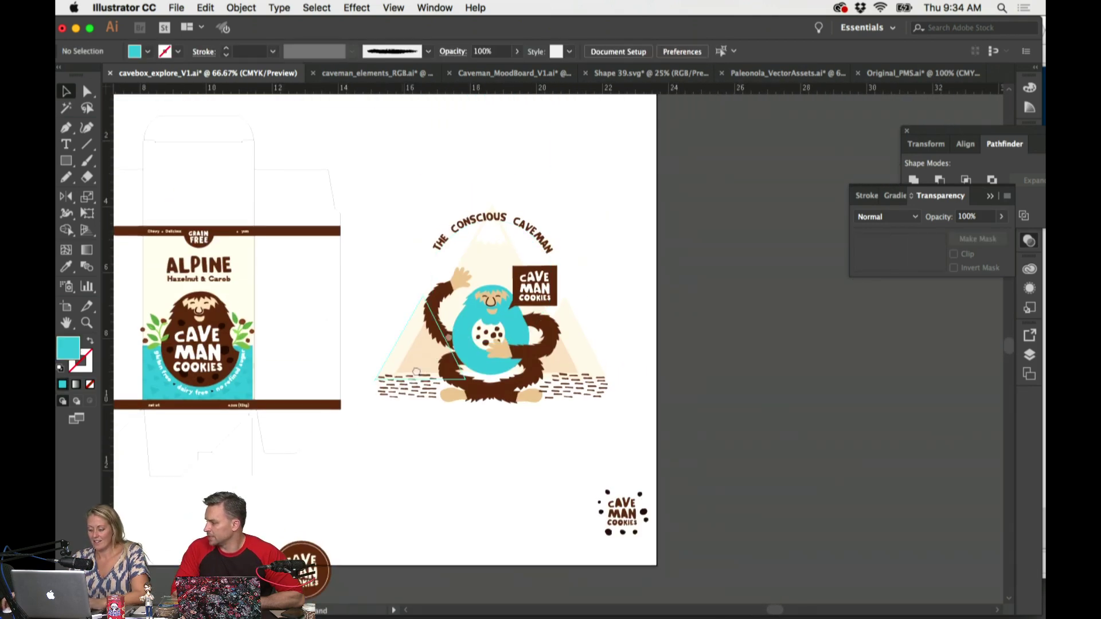
# Step: Paste the pink reference illustration below the Alpine box dieline and place it across the artboard's lower edge
pyautogui.hscroll(-10, 499, 344)
pyautogui.scroll(-8, 576, 258)
pyautogui.hscroll(-10, 576, 258)
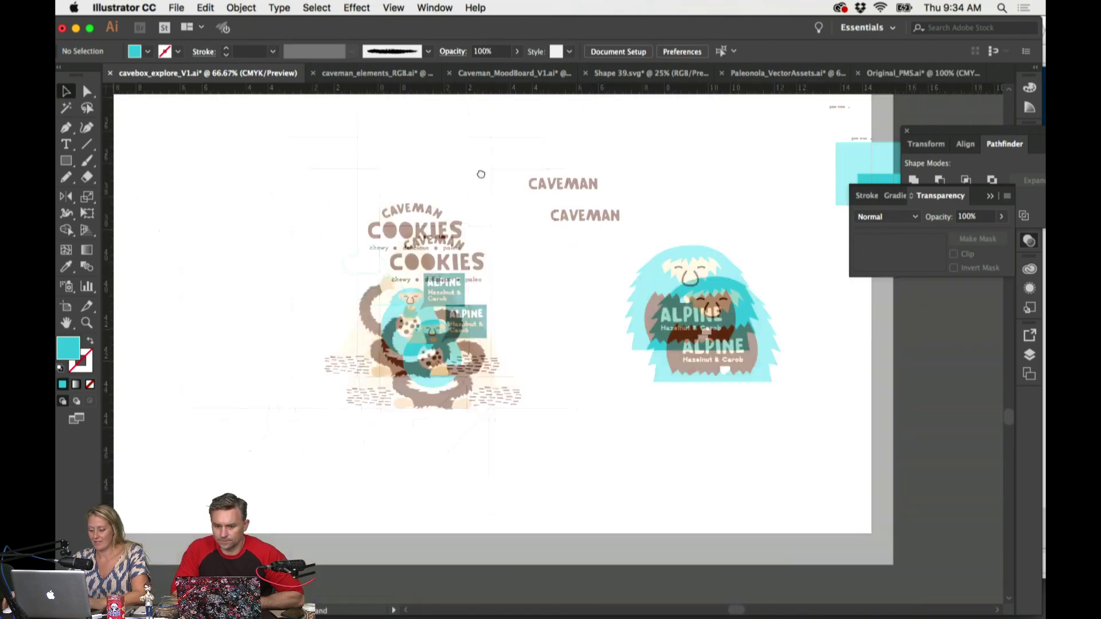
pyautogui.press('super+z')
pyautogui.press('super+v')
pyautogui.moveTo(599, 379); pyautogui.dragTo(431, 528)
pyautogui.click(539, 465)
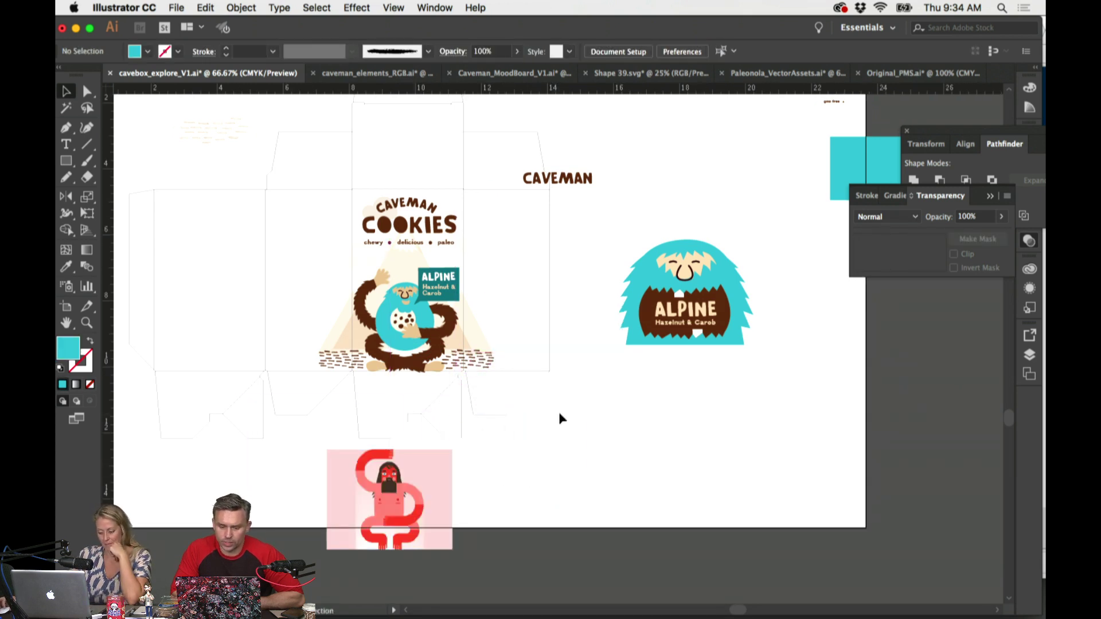
pyautogui.scroll(-3, 559, 405)
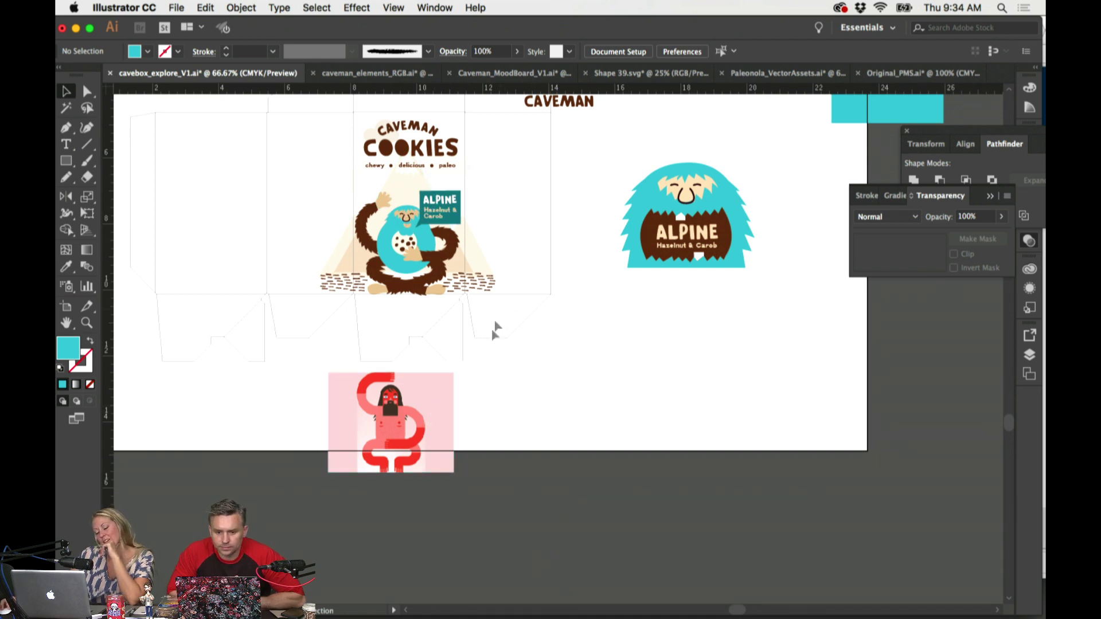
pyautogui.moveTo(441, 451); pyautogui.dragTo(465, 505)
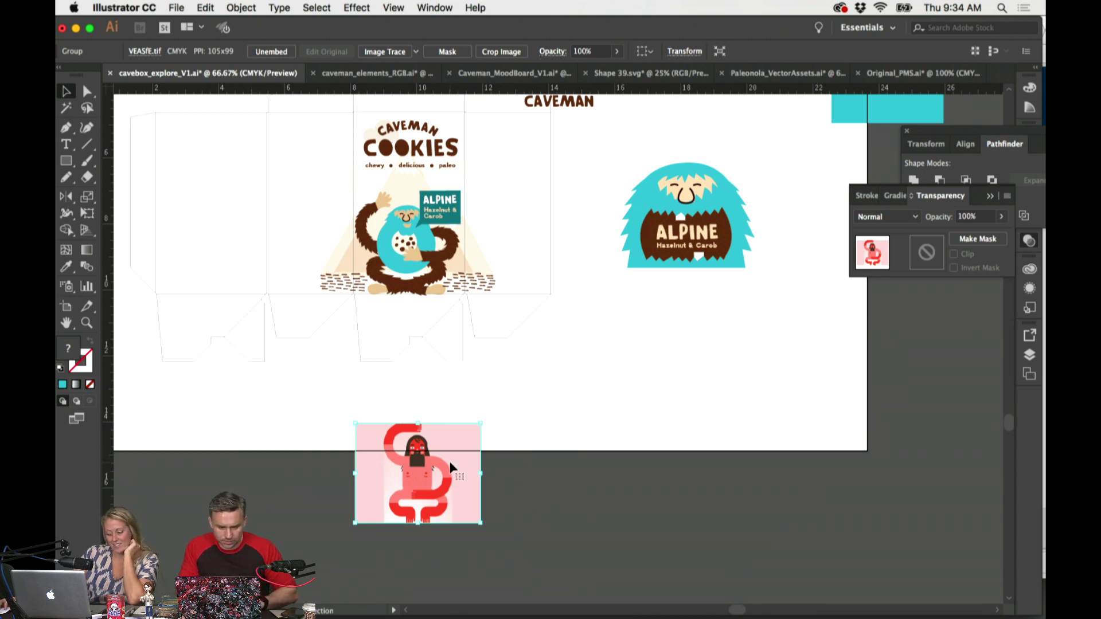
pyautogui.press('Delete')
# Step: Try removing the character's whole turquoise head-and-body group, and undo the deletion
pyautogui.press('super+equal')
pyautogui.press('super+equal')
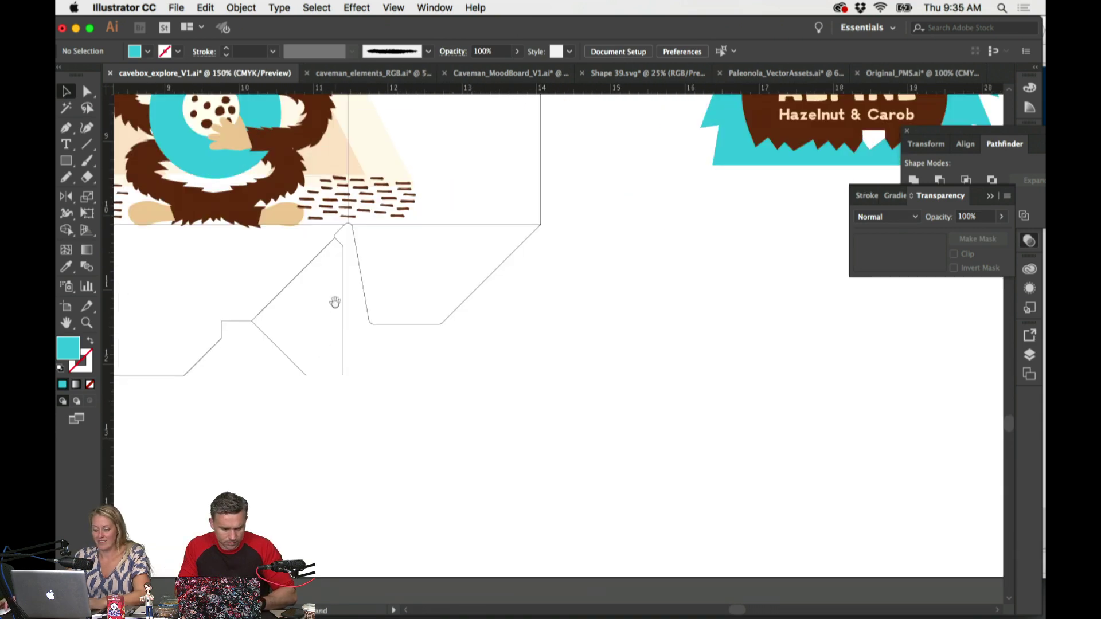
pyautogui.moveTo(335, 302); pyautogui.dragTo(528, 524)
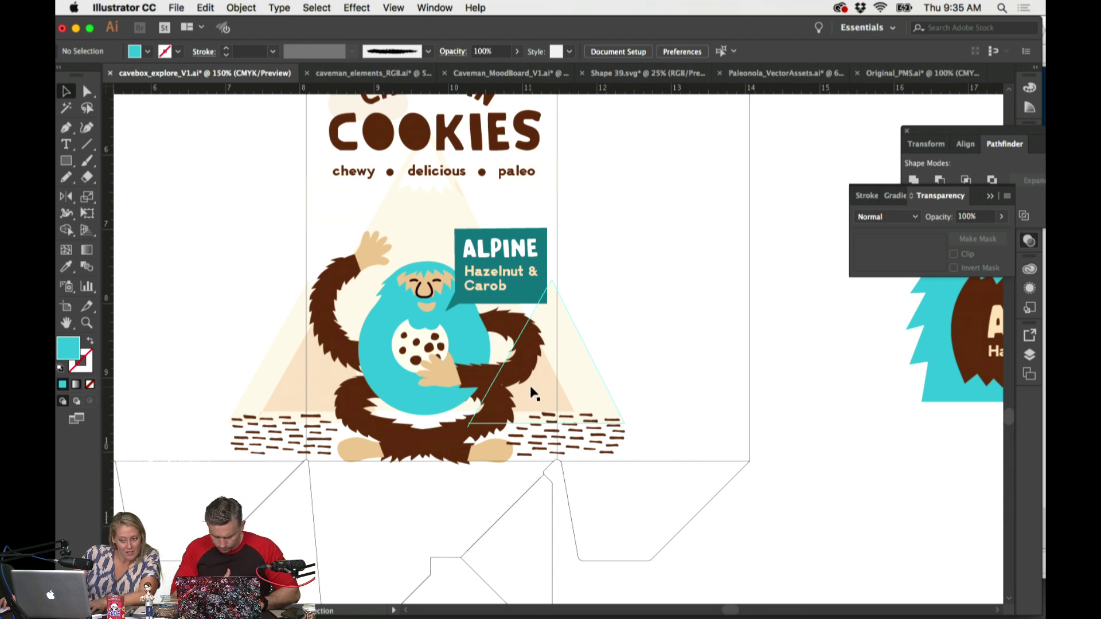
pyautogui.scroll(1, 539, 384)
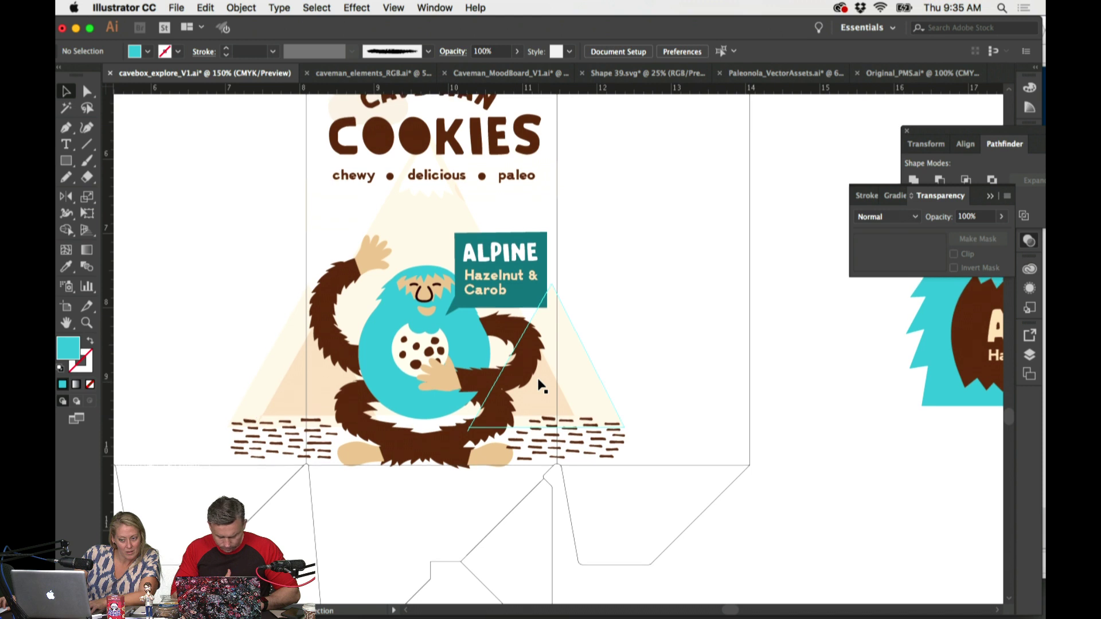
pyautogui.scroll(1, 540, 384)
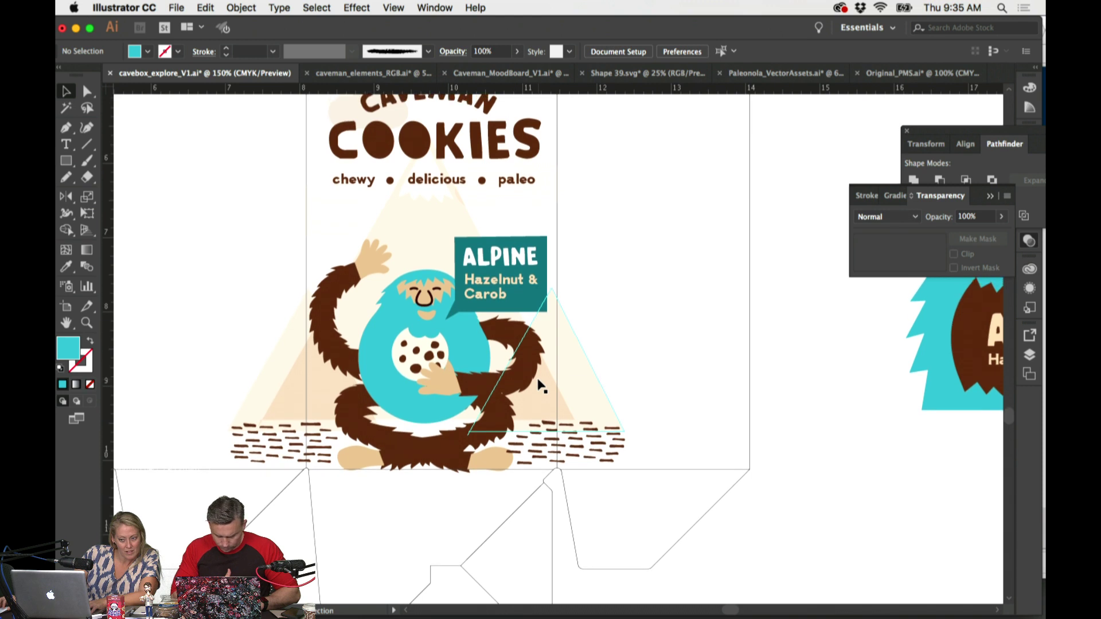
pyautogui.click(475, 339)
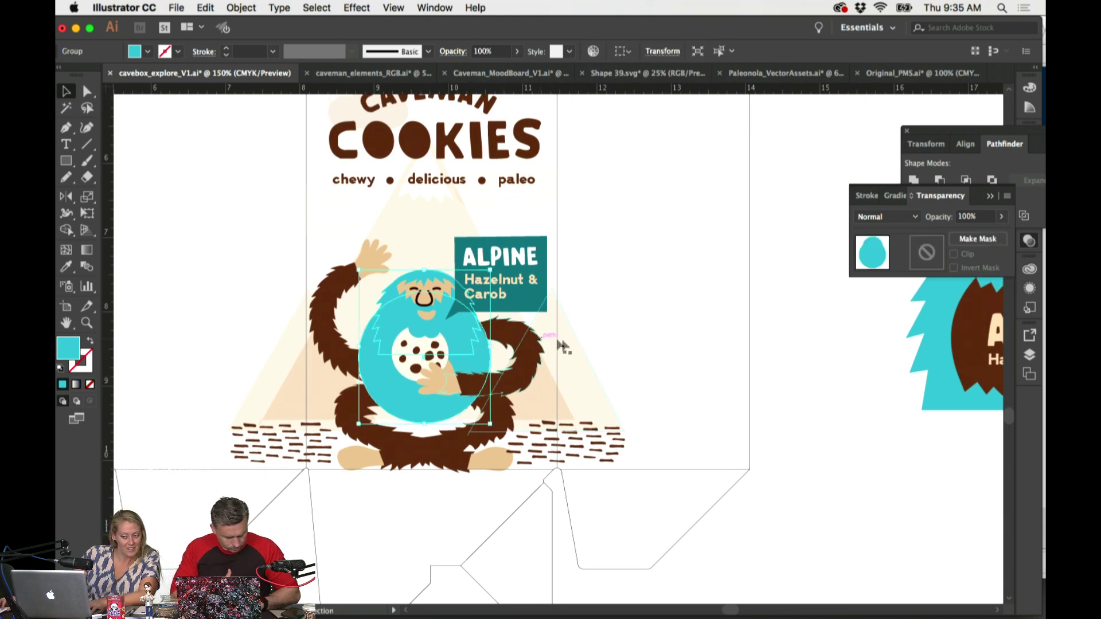
pyautogui.hscroll(8, 610, 340)
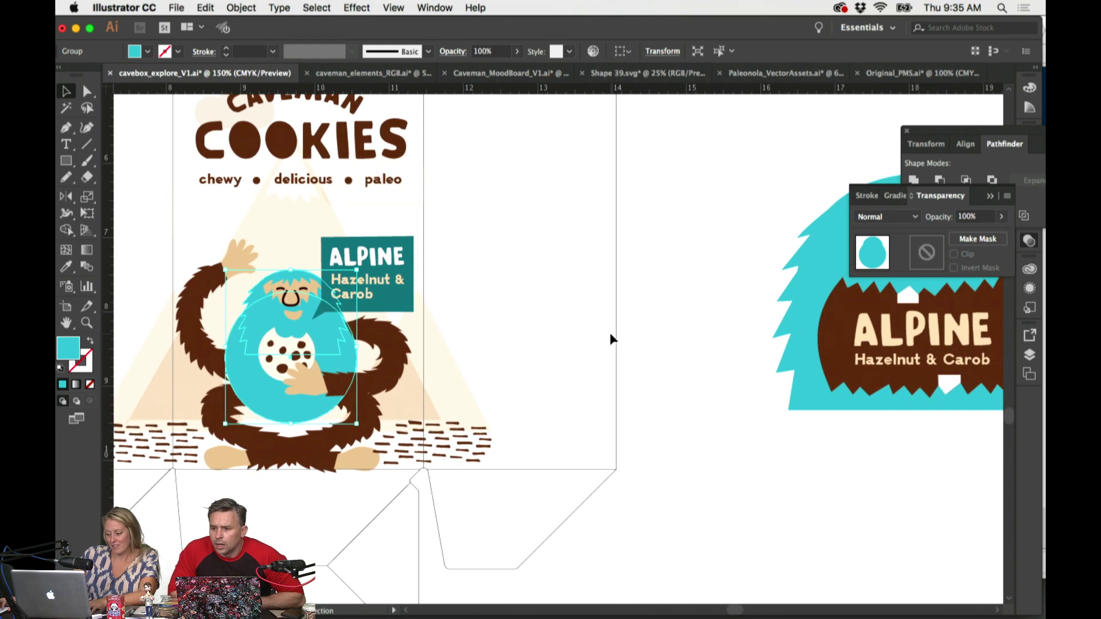
pyautogui.hscroll(-5, 610, 333)
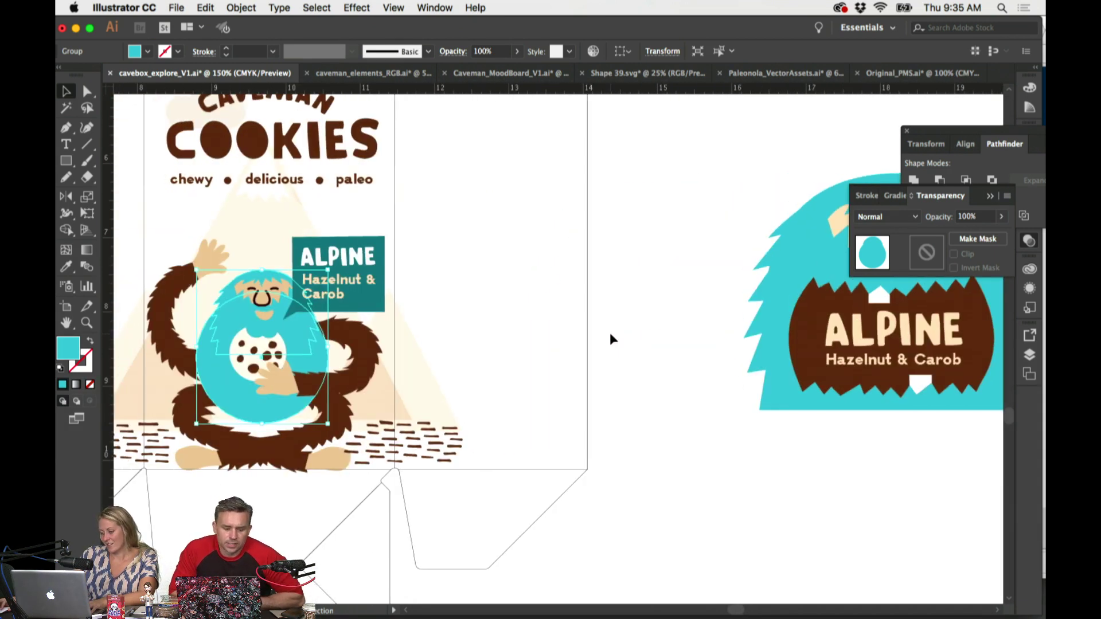
pyautogui.press('Delete')
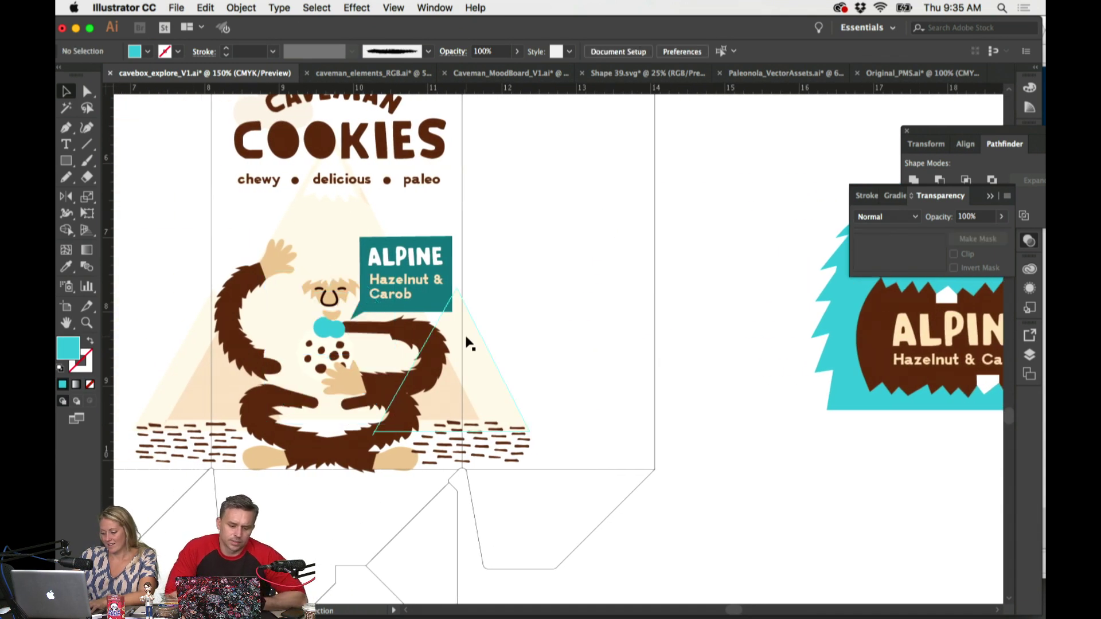
pyautogui.press('cmd+z')
# Step: Try deleting only the round turquoise body shape inside the character's group, and undo it
pyautogui.doubleClick(388, 356)
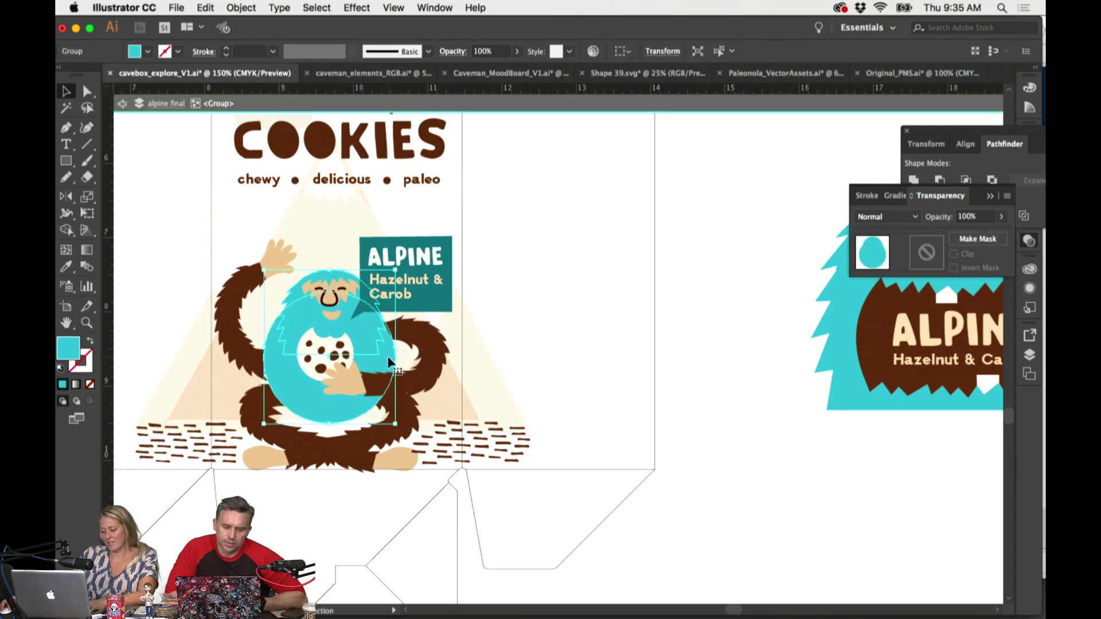
pyautogui.press('Delete')
pyautogui.doubleClick(573, 342)
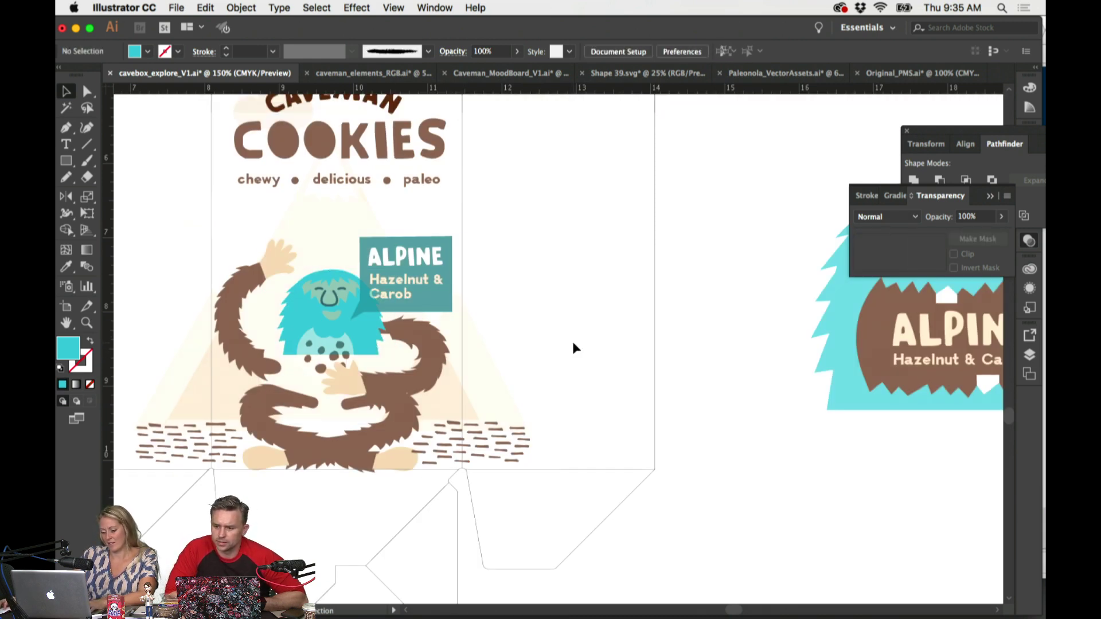
pyautogui.hscroll(-2, 572, 341)
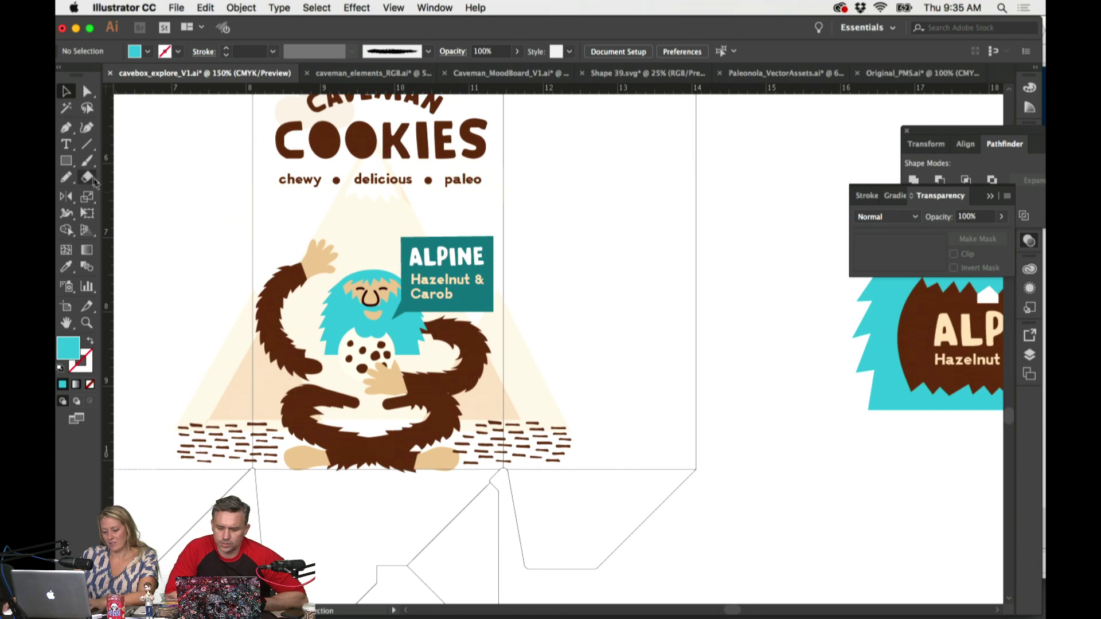
pyautogui.press('super+z')
pyautogui.press('super+shift+z')
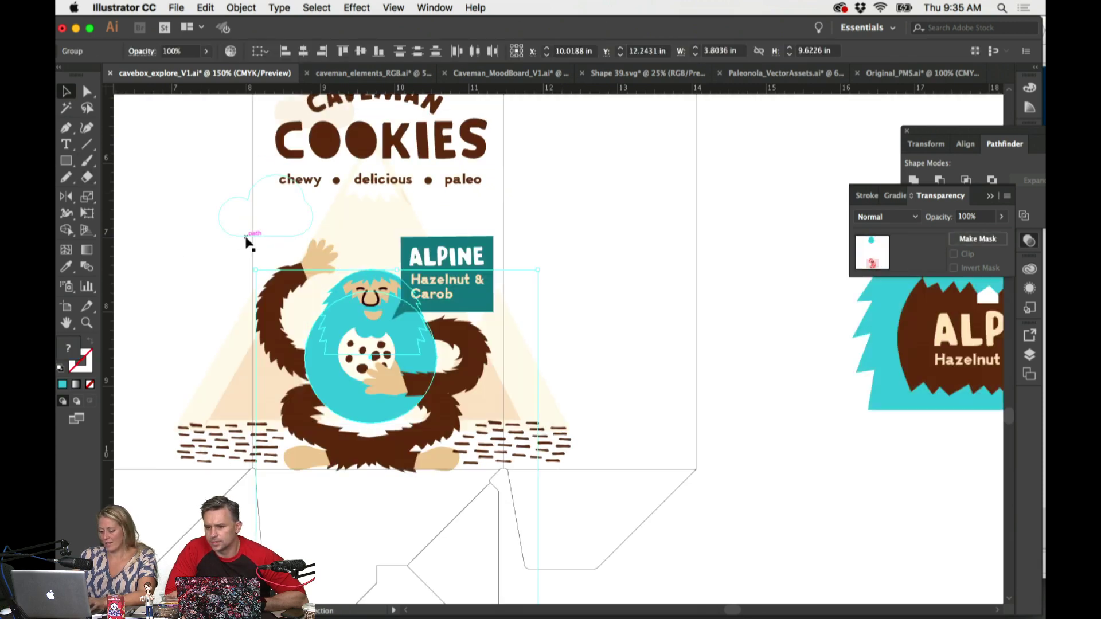
# Step: Duplicate the Alpine front artwork onto the other wide panel of the box dieline
pyautogui.press('super+minus')
pyautogui.press('super+minus')
pyautogui.scroll(5, 754, 338)
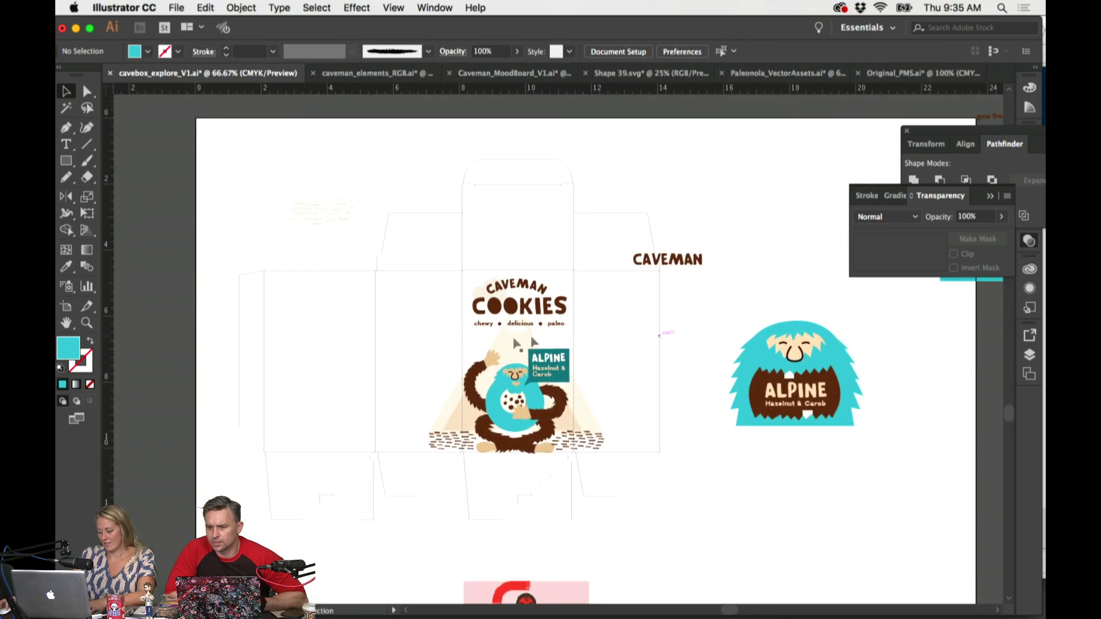
pyautogui.moveTo(548, 384); pyautogui.dragTo(297, 256)
# Step: Delete the round turquoise body shape from the duplicated character, keeping the furry head shape, and leave the group
pyautogui.press('super+plus')
pyautogui.press('super+plus')
pyautogui.press('super+plus')
pyautogui.click(568, 348)
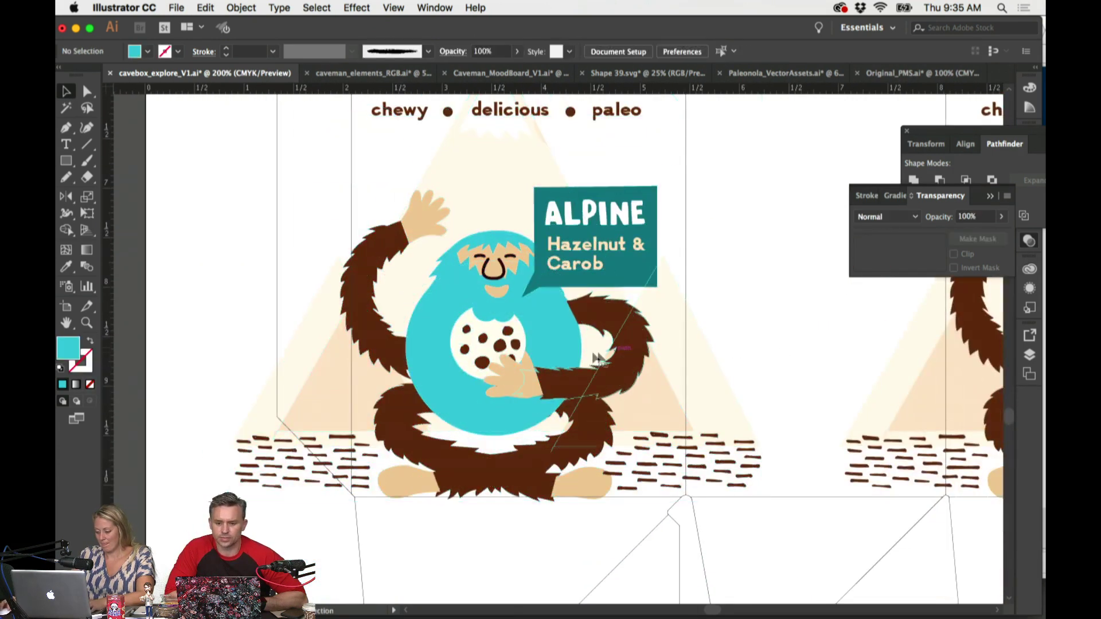
pyautogui.doubleClick(567, 346)
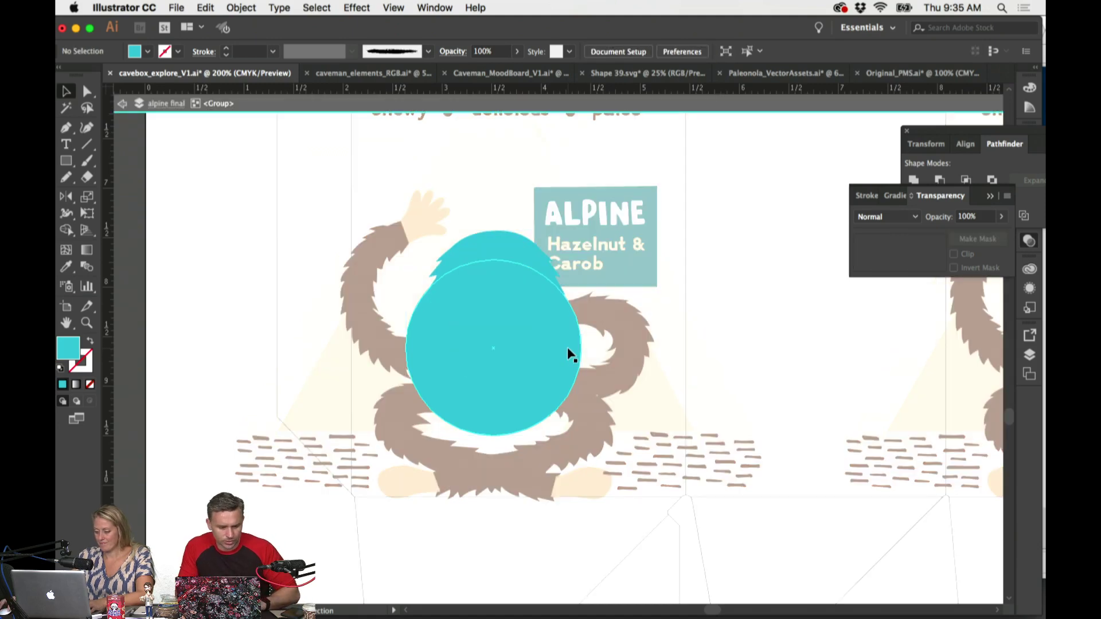
pyautogui.click(566, 347)
pyautogui.press('Delete')
pyautogui.press('Escape')
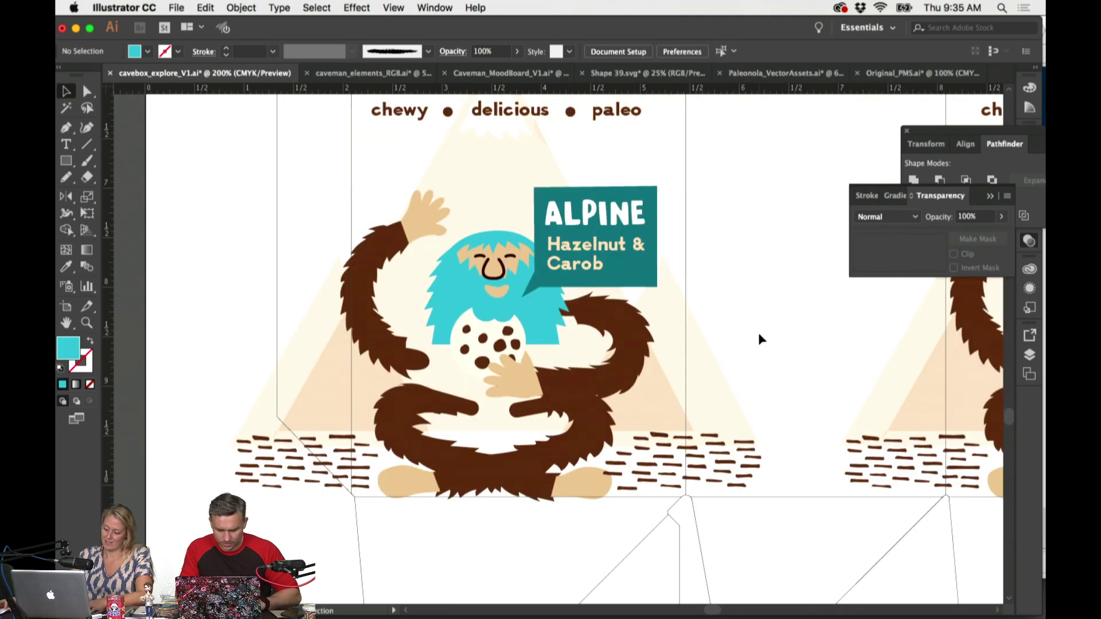
# Step: Recolor the duplicated character's furry turquoise head shape with the arm's sampled brown fill and deselect it
pyautogui.hscroll(3, 761, 337)
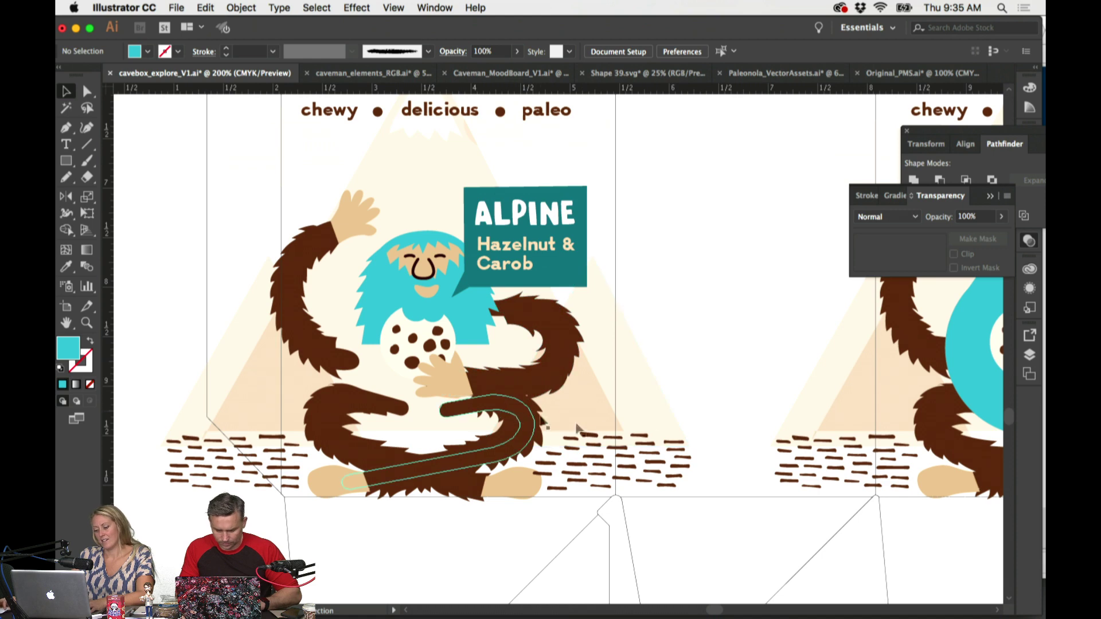
pyautogui.click(473, 327)
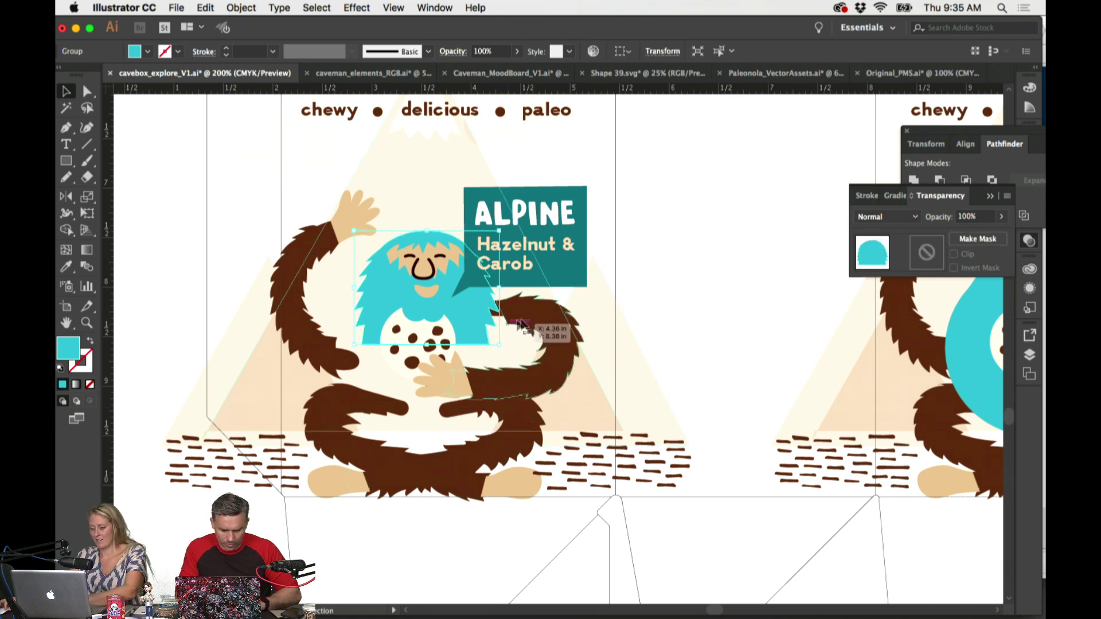
pyautogui.press('i')
pyautogui.click(540, 313)
pyautogui.press('super+shift+a')
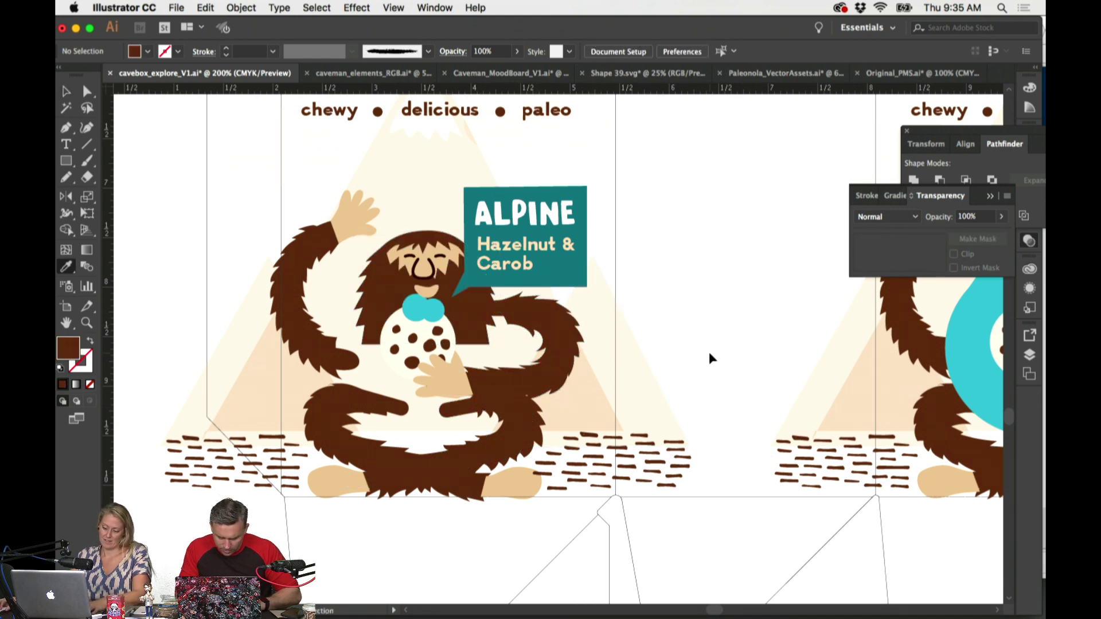
# Step: Draw a brown circle about 1.65 in across over the recolored character's belly and center it on the body
pyautogui.scroll(3, 702, 356)
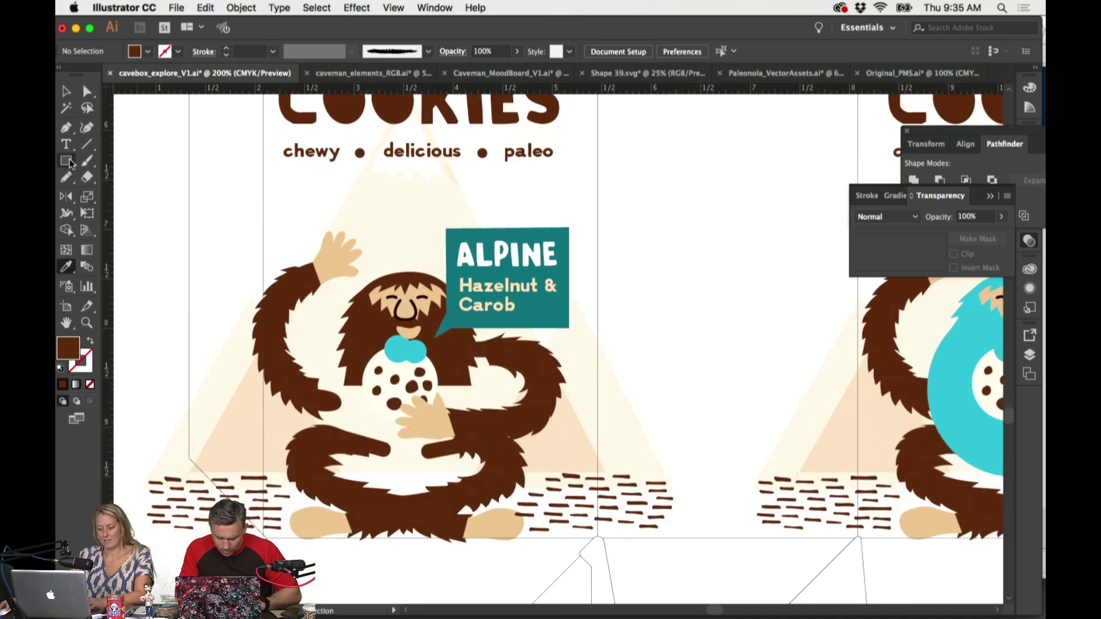
pyautogui.moveTo(69, 163); pyautogui.dragTo(115, 192)
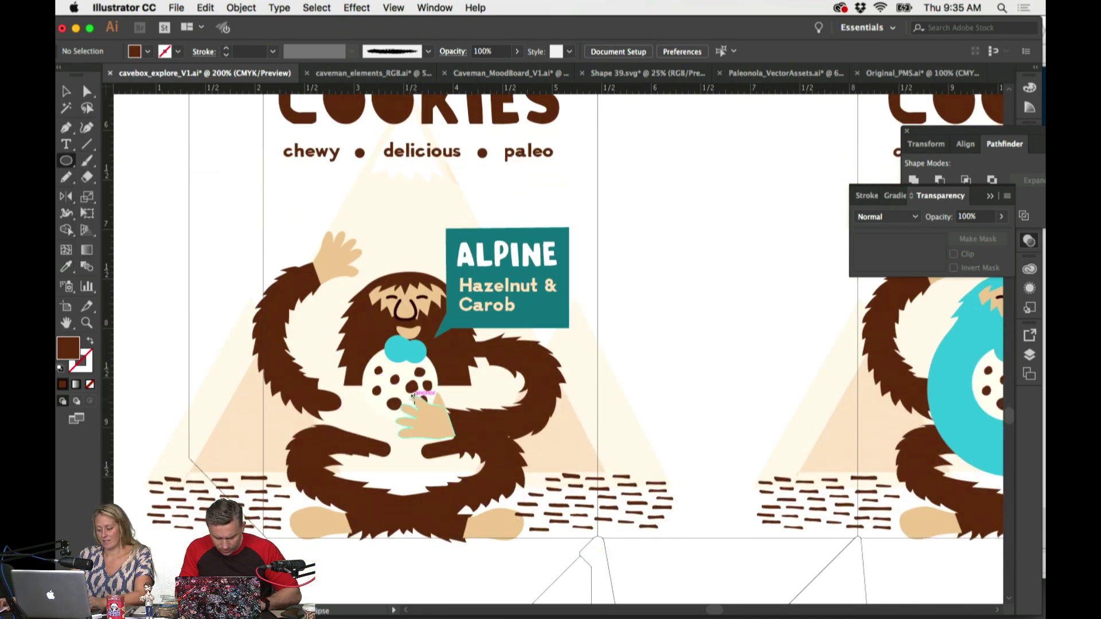
pyautogui.moveTo(413, 396); pyautogui.dragTo(489, 472)
pyautogui.moveTo(467, 374); pyautogui.dragTo(463, 398)
pyautogui.moveTo(485, 345); pyautogui.dragTo(506, 332)
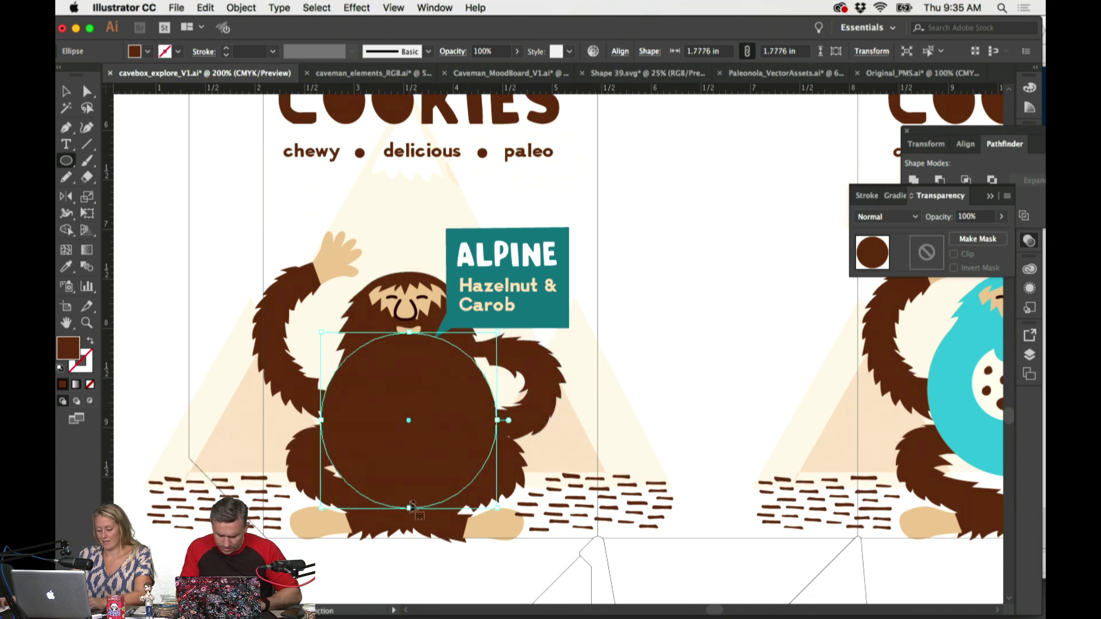
pyautogui.moveTo(497, 333)
pyautogui.mouseDown()
pyautogui.moveTo(505, 347)
pyautogui.moveTo(490, 339)
pyautogui.mouseUp()
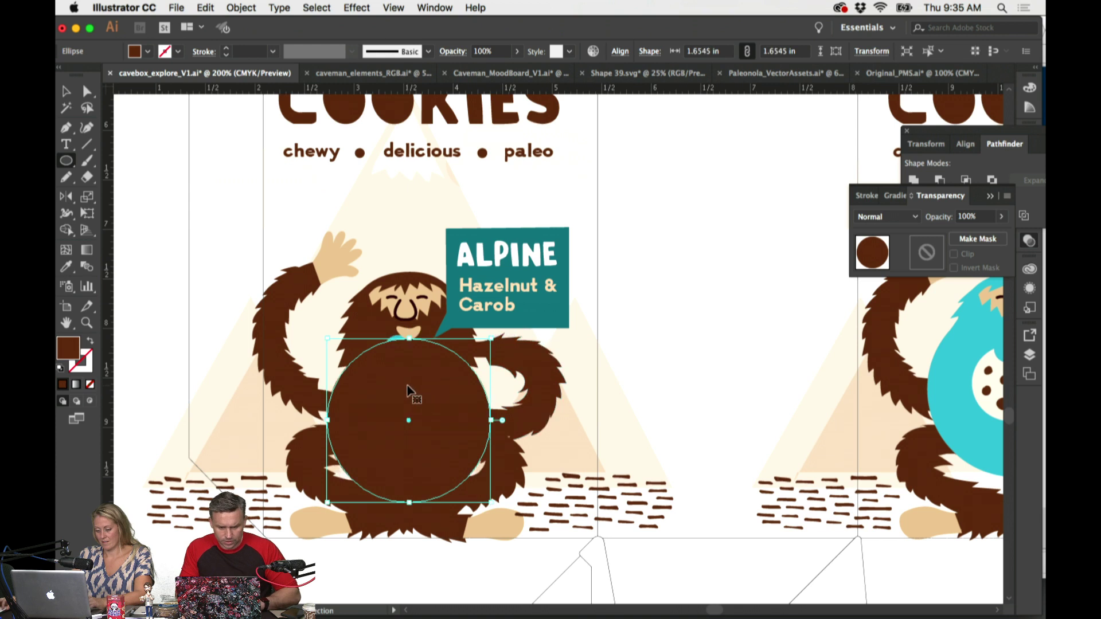
pyautogui.moveTo(408, 392); pyautogui.dragTo(403, 389)
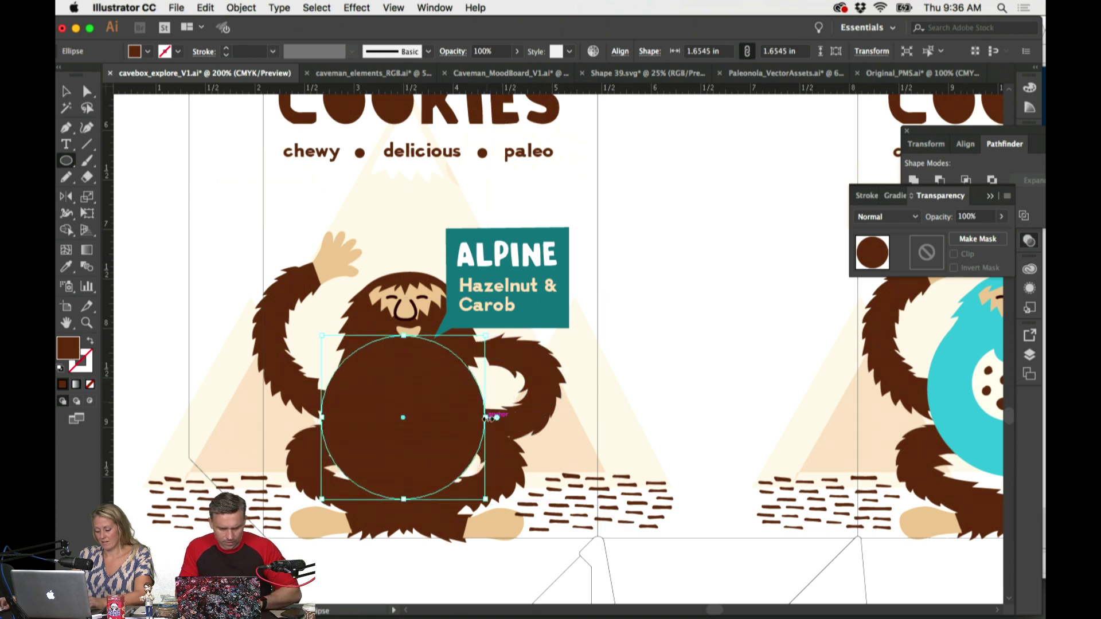
pyautogui.press('Delete')
pyautogui.press('super+z')
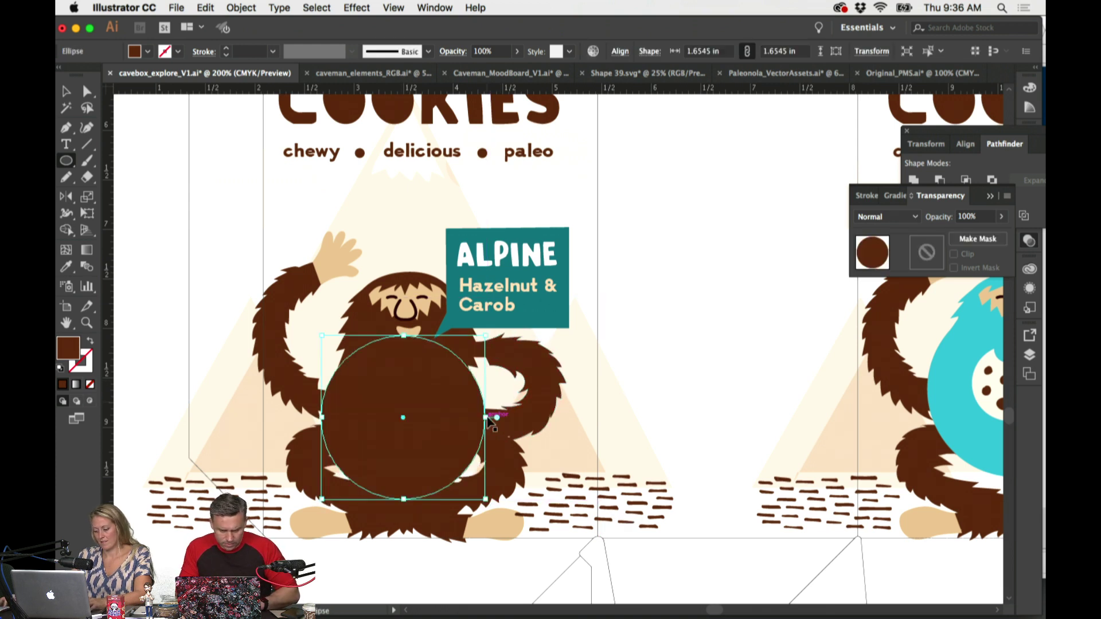
# Step: Reshape and reposition the brown belly circle into an oval about 1.80 in wide and 1.58 in high
pyautogui.moveTo(486, 335); pyautogui.dragTo(492, 331)
pyautogui.moveTo(456, 380); pyautogui.dragTo(441, 379)
pyautogui.moveTo(492, 337); pyautogui.dragTo(497, 327)
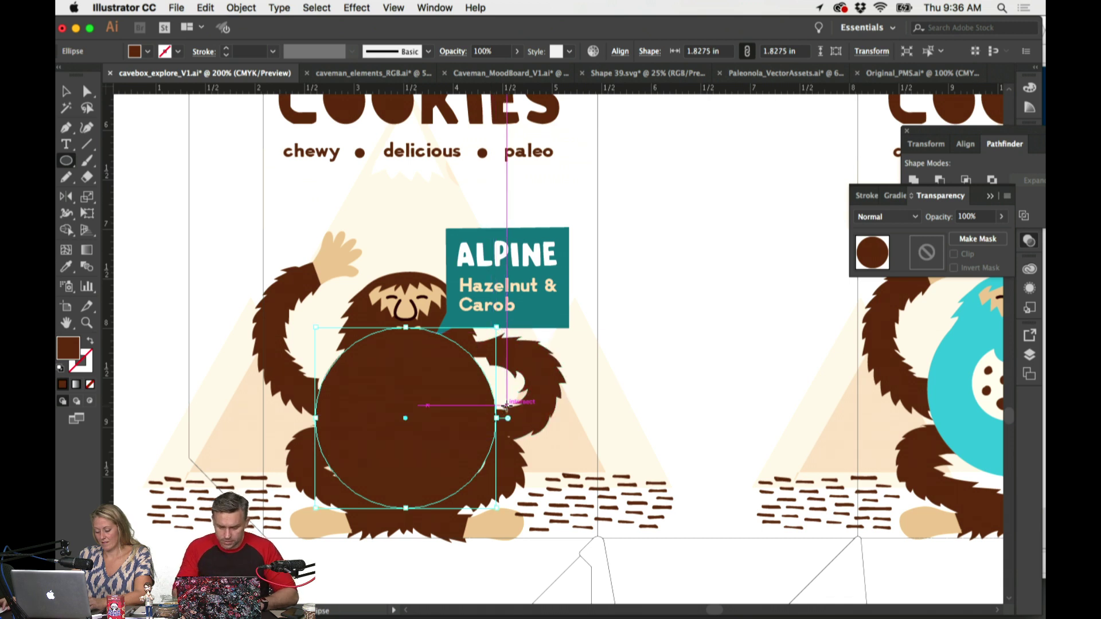
pyautogui.moveTo(410, 509); pyautogui.dragTo(410, 487)
pyautogui.moveTo(496, 328); pyautogui.dragTo(495, 328)
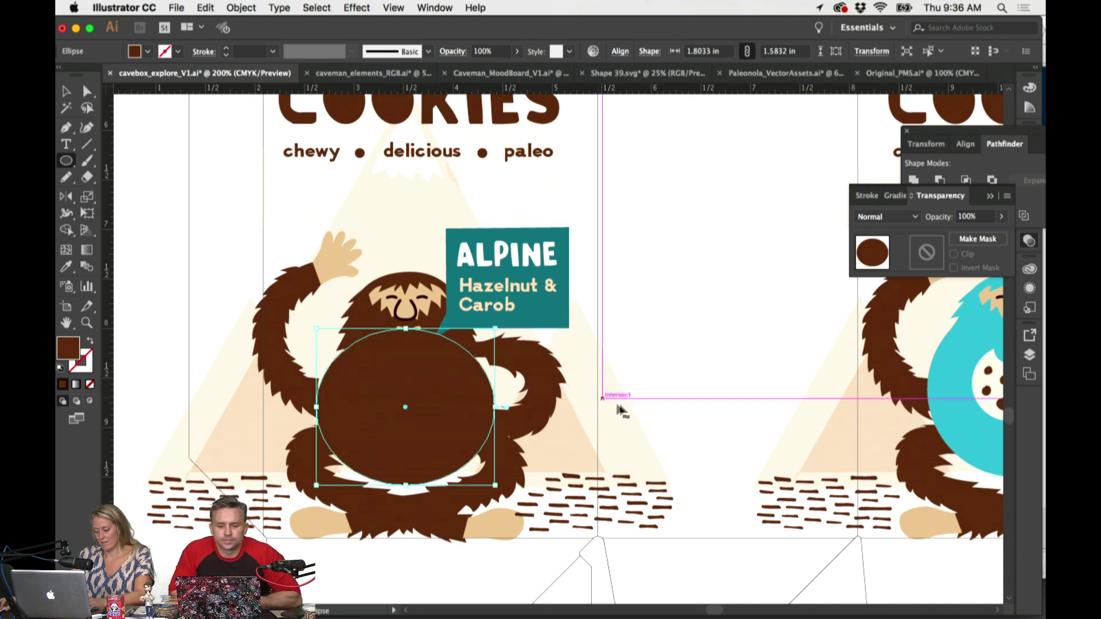
# Step: Send the brown belly oval behind the cookie, hand and face, keeping the mountains and ground strokes behind it
pyautogui.click(250, 7)
pyautogui.moveTo(255, 38)
pyautogui.click(200, 329)
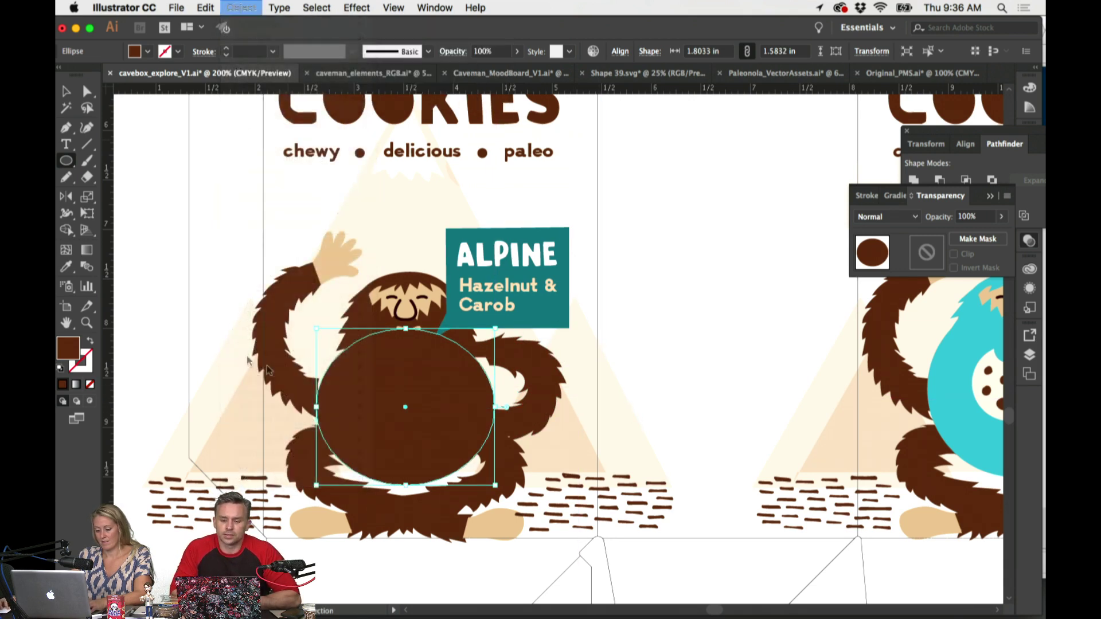
pyautogui.press('v')
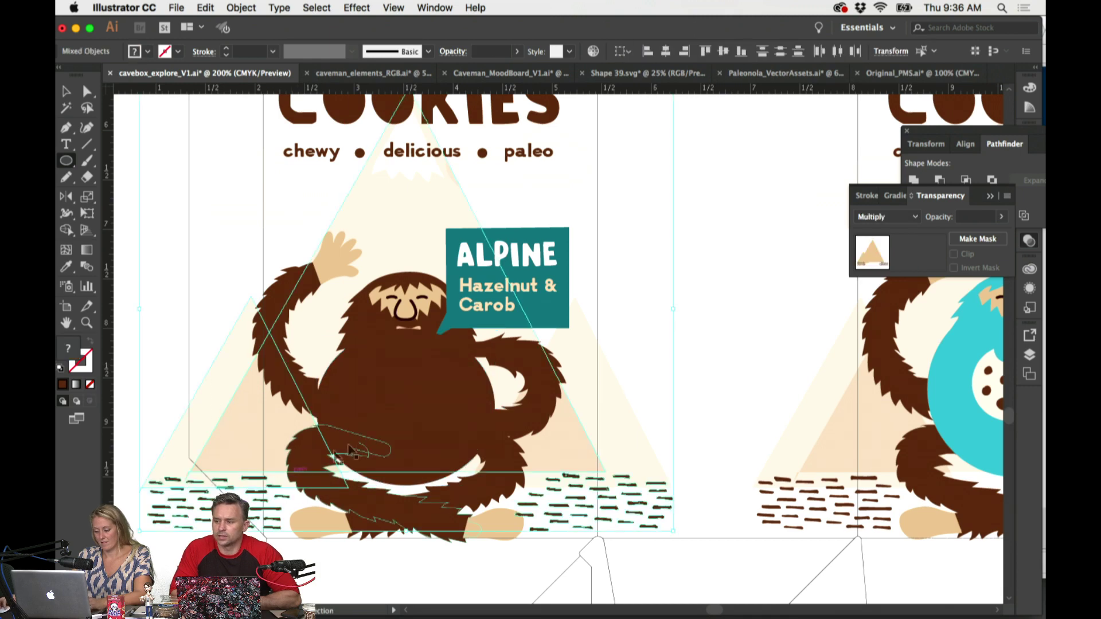
pyautogui.click(601, 413)
pyautogui.keyDown('shift'); pyautogui.click(424, 423); pyautogui.keyUp('shift')
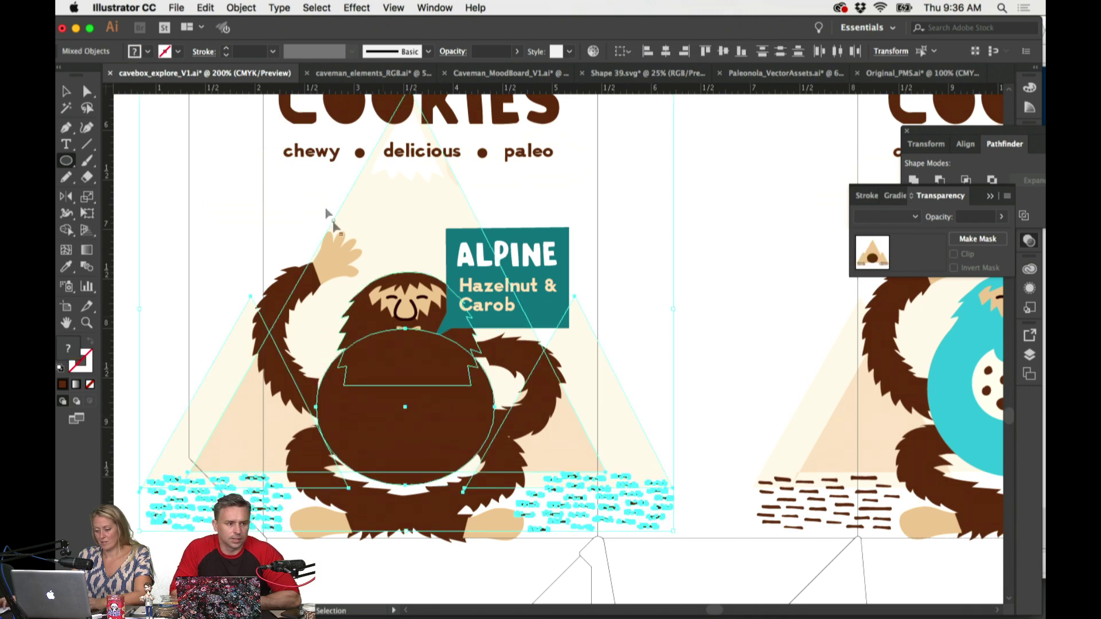
pyautogui.click(241, 7)
pyautogui.moveTo(252, 37)
pyautogui.click(416, 76)
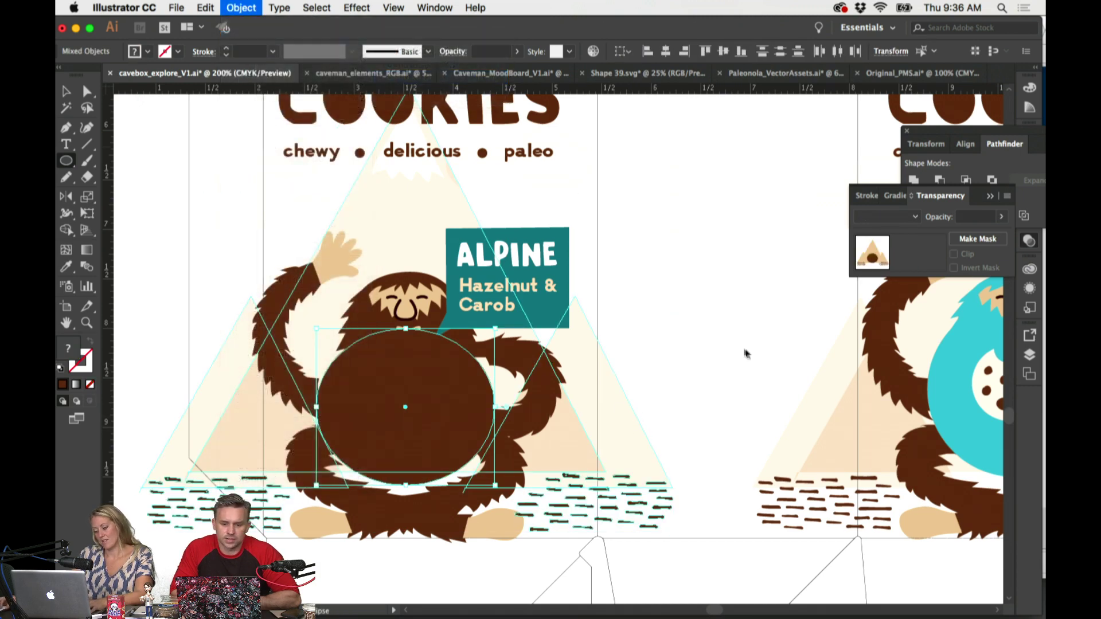
pyautogui.click(696, 333)
# Step: Recolor the two turquoise bite circles in the cookie group with the chocolate chip's sampled brown, and leave the group
pyautogui.click(418, 359)
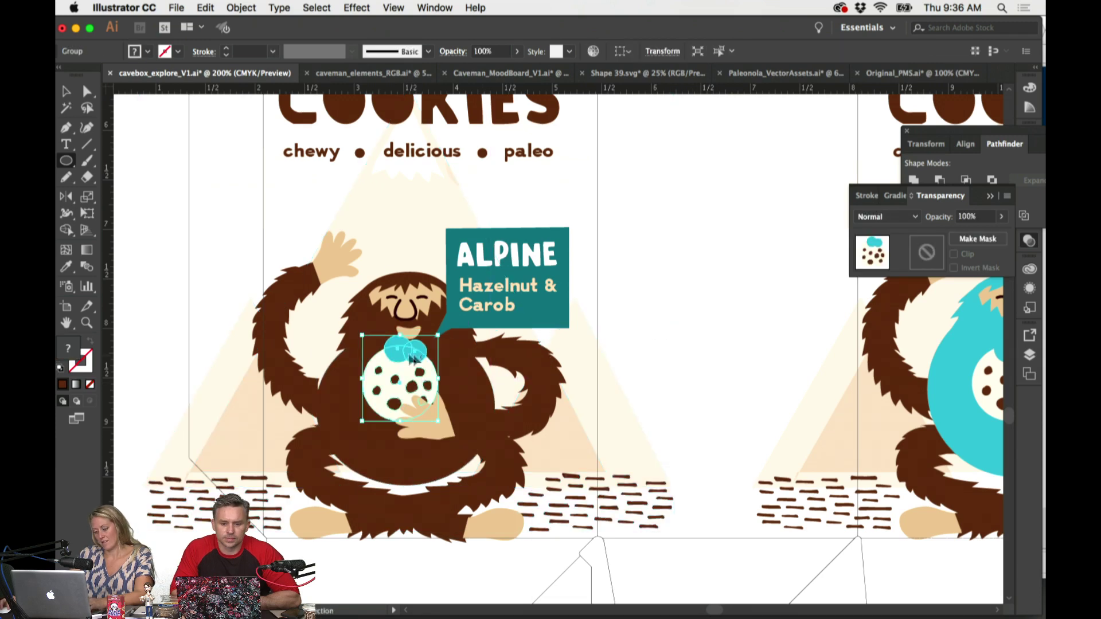
pyautogui.press('super+equal')
pyautogui.press('super+equal')
pyautogui.doubleClick(559, 291)
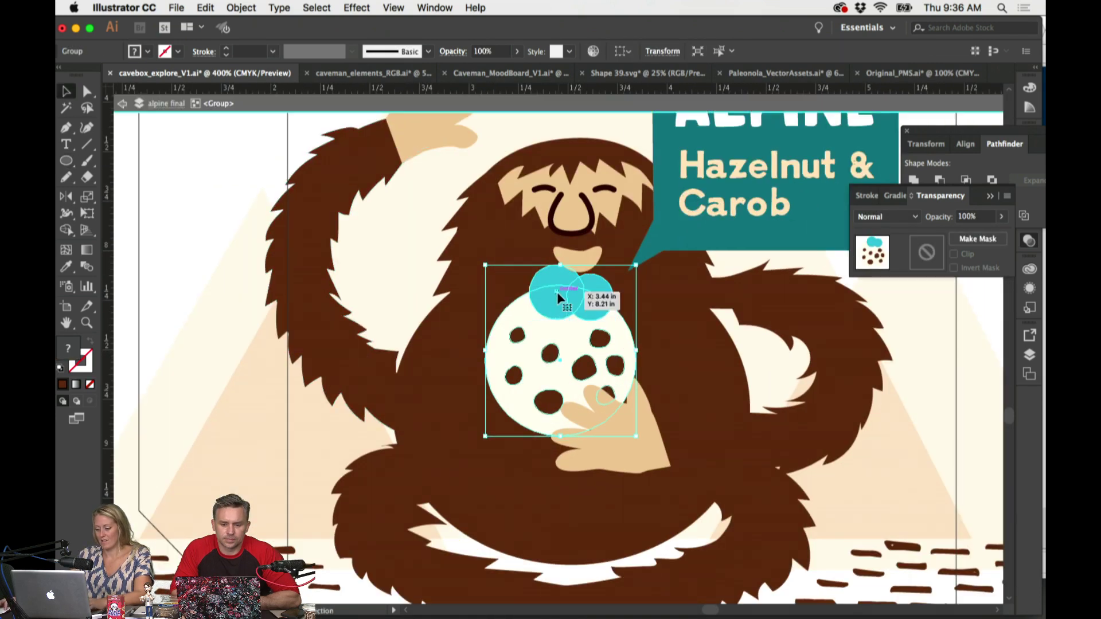
pyautogui.click(551, 294)
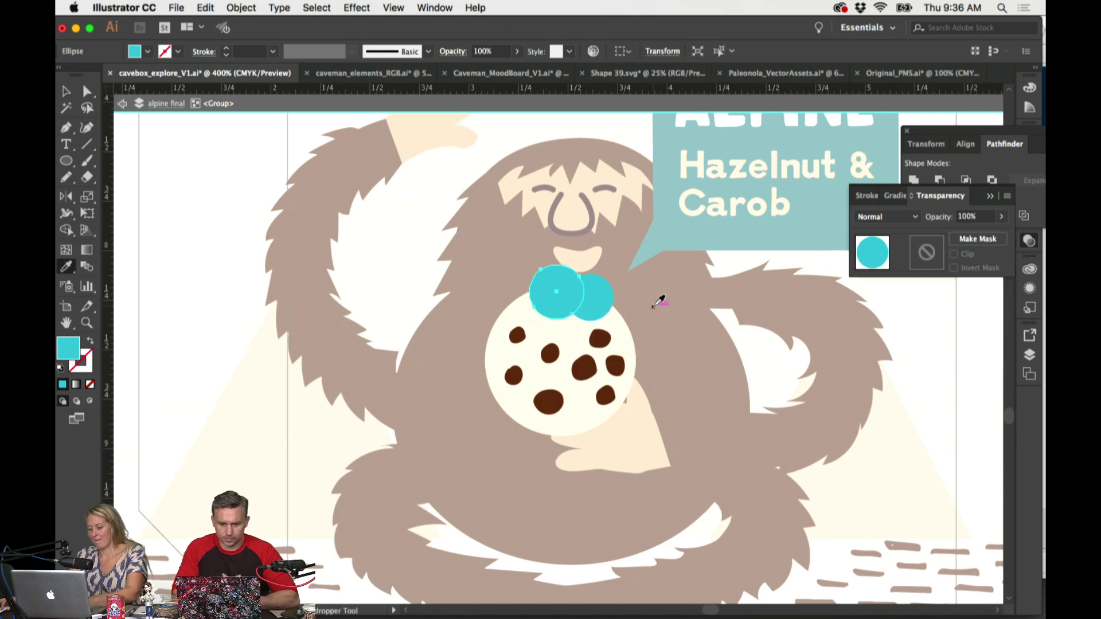
pyautogui.press('i')
pyautogui.click(600, 338)
pyautogui.press('a')
pyautogui.click(611, 303)
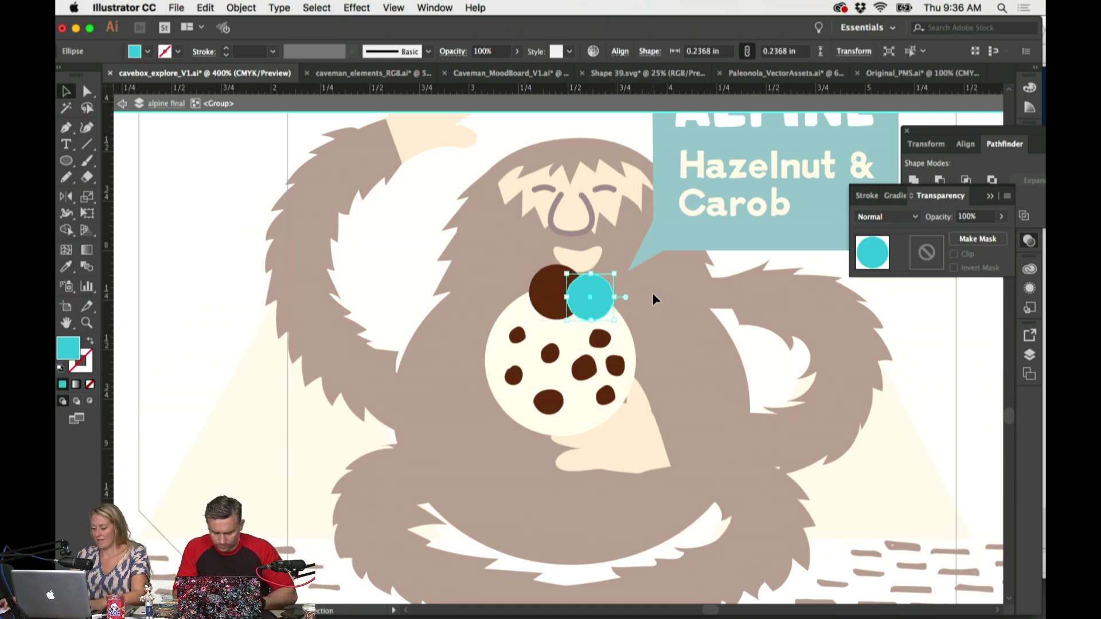
pyautogui.press('i')
pyautogui.click(600, 339)
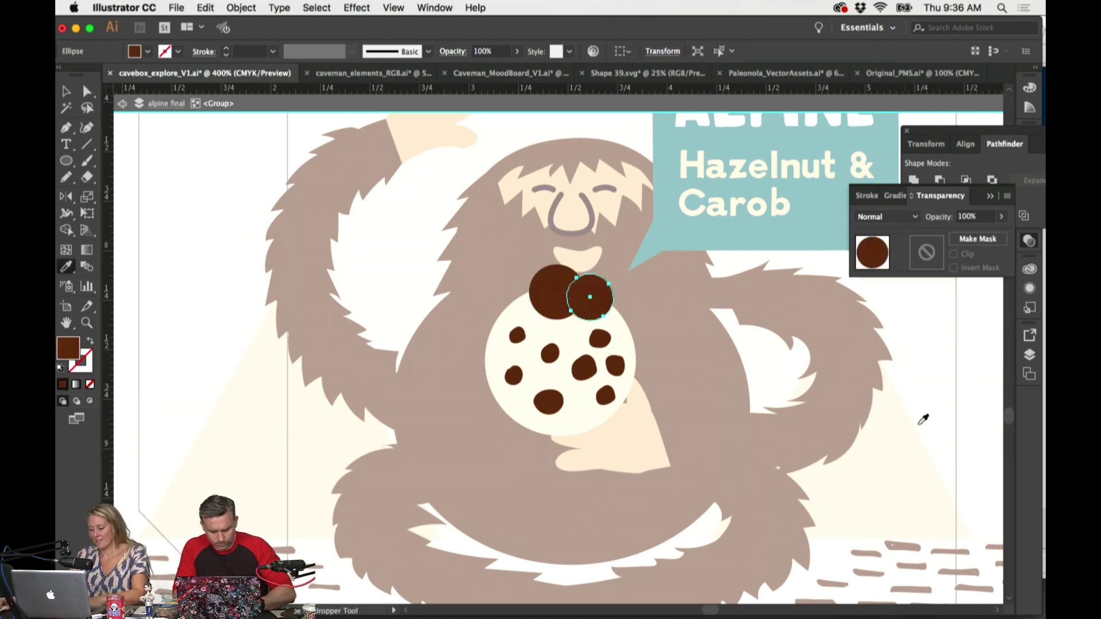
pyautogui.press('Escape')
pyautogui.press('v')
# Step: Enlarge the brown belly oval to about 1.83 by 1.63 in and deselect it
pyautogui.scroll(2, 915, 422)
pyautogui.hscroll(-3, 914, 422)
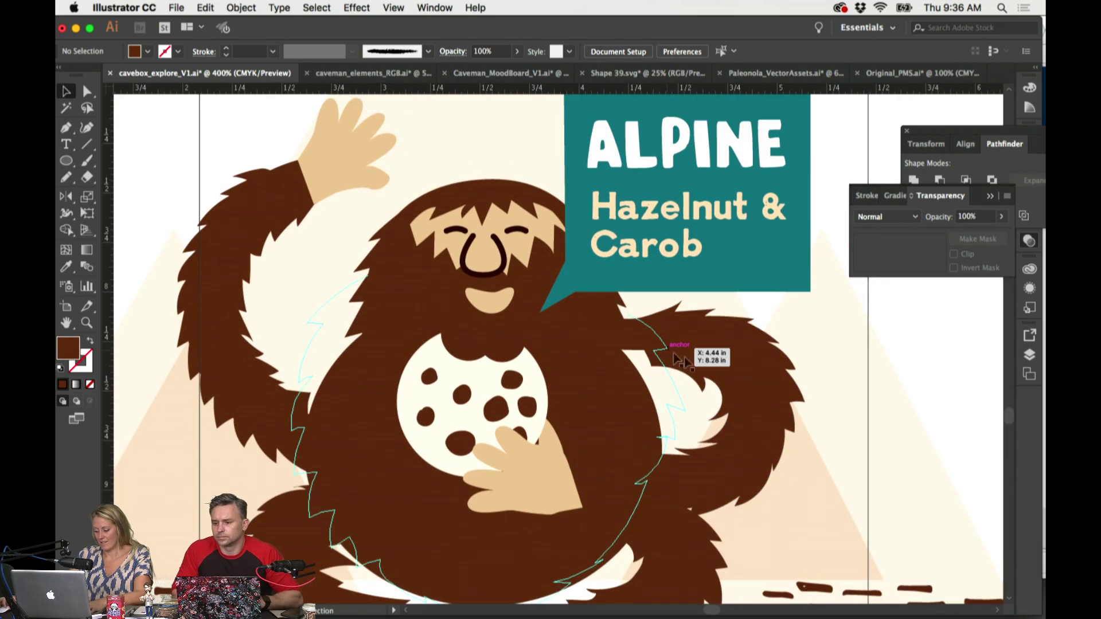
pyautogui.press('super+minus')
pyautogui.press('super+minus')
pyautogui.press('super+minus')
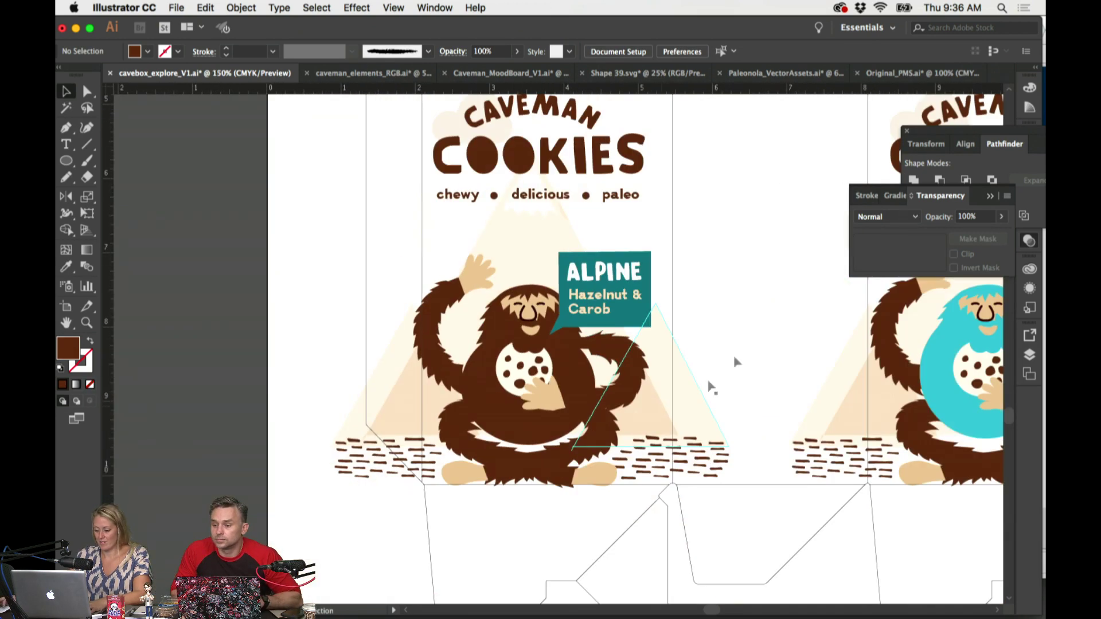
pyautogui.hscroll(3, 743, 321)
pyautogui.click(519, 353)
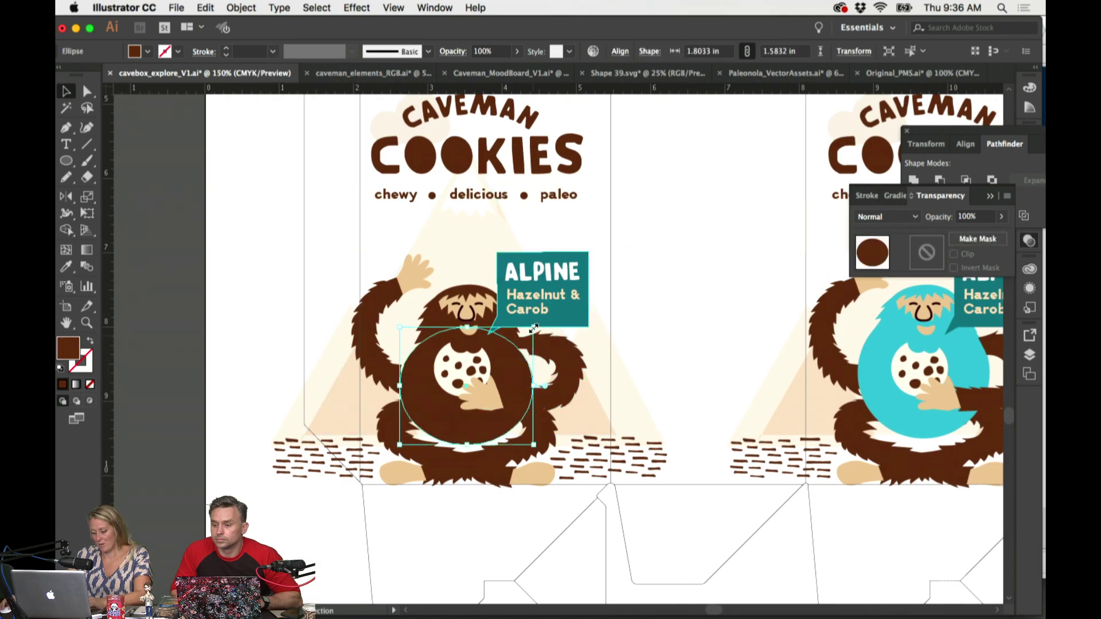
pyautogui.moveTo(534, 328); pyautogui.dragTo(562, 335)
pyautogui.click(645, 334)
# Step: Compare the all-brown character with the turquoise version on the other panel, and inspect the brown body up close
pyautogui.hscroll(5, 652, 335)
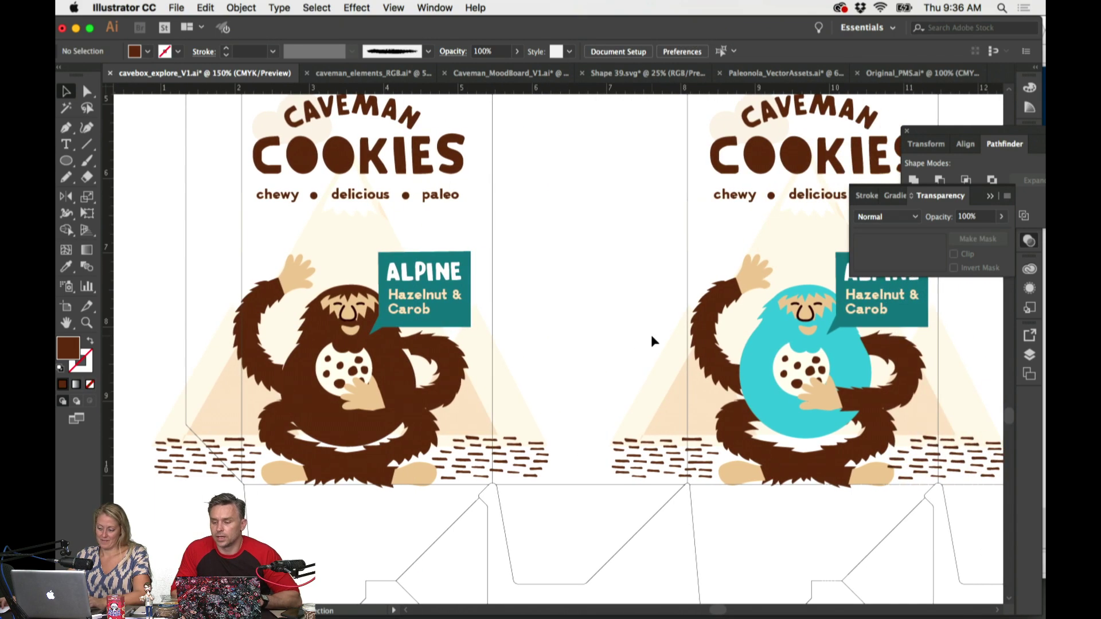
pyautogui.scroll(3, 651, 335)
pyautogui.hscroll(-2, 651, 335)
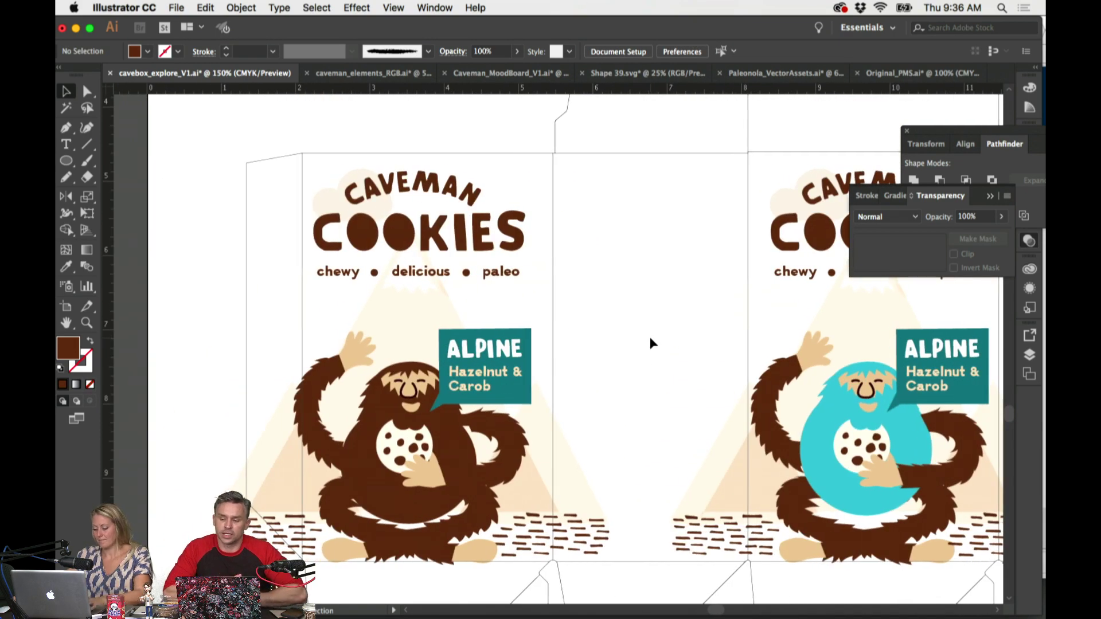
pyautogui.scroll(5, 651, 342)
pyautogui.scroll(-5, 651, 343)
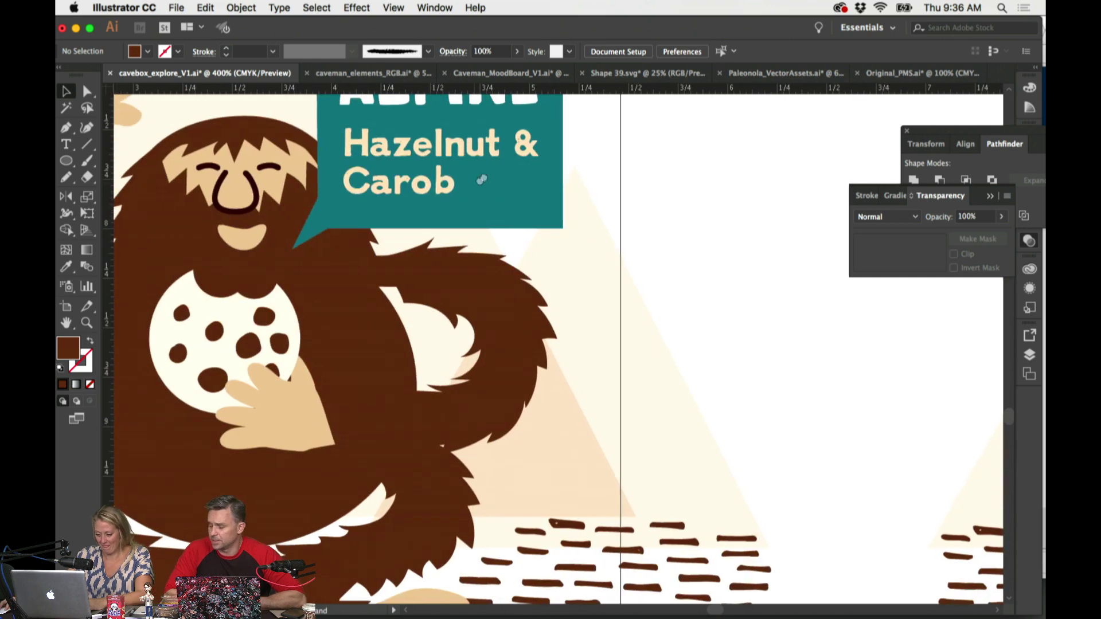
pyautogui.scroll(-1, 482, 179)
pyautogui.hscroll(-1, 482, 180)
pyautogui.hscroll(-3, 598, 356)
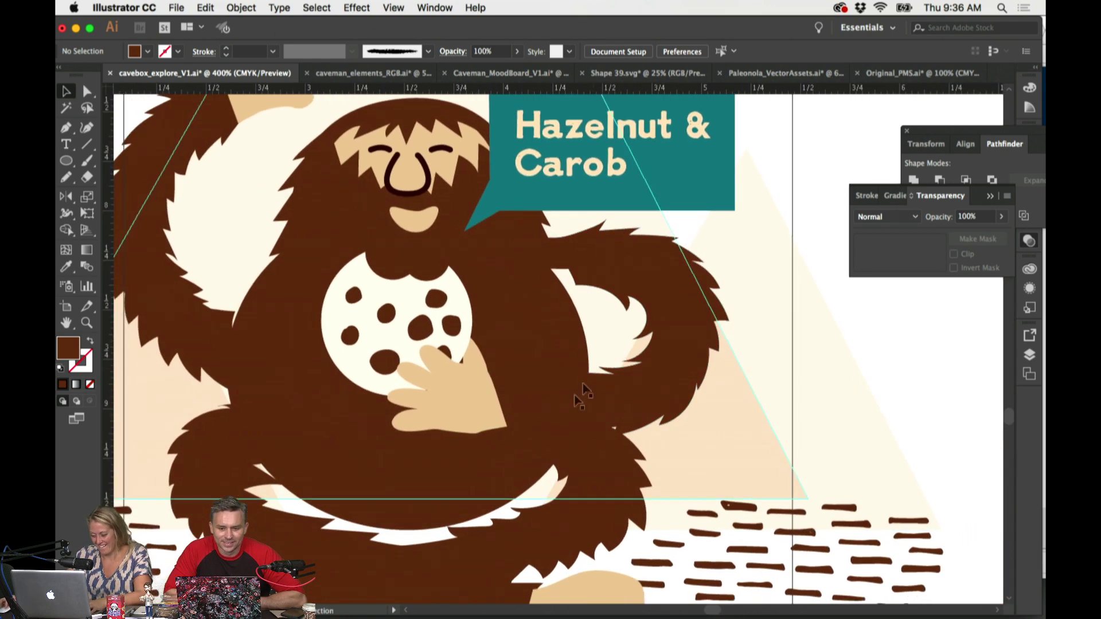
# Step: Darken the brown belly oval's fill to hex 51250d
pyautogui.click(385, 508)
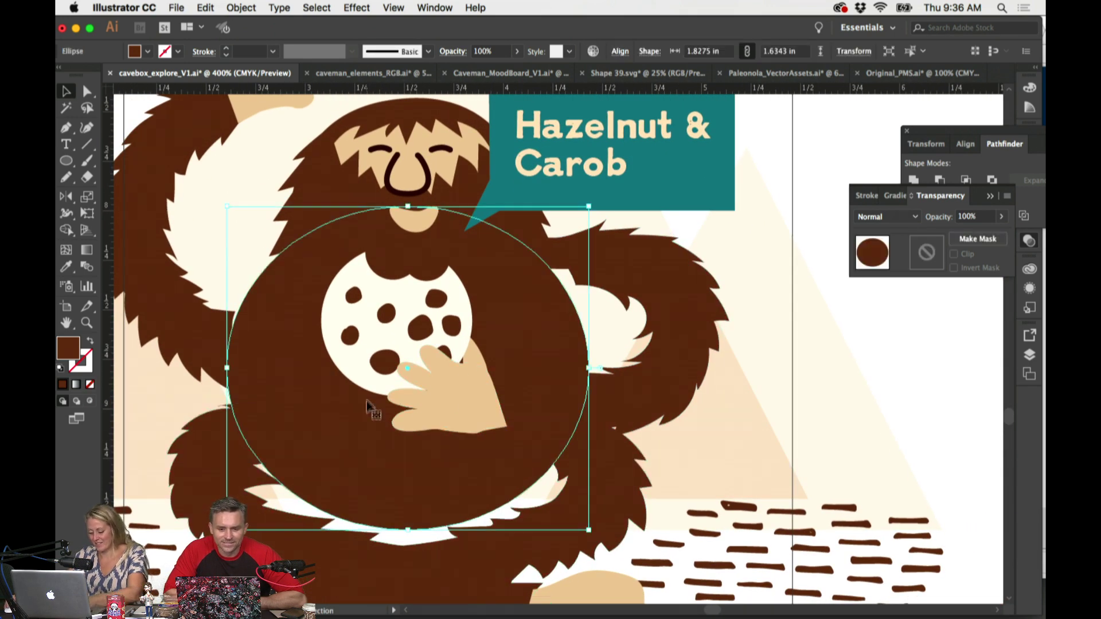
pyautogui.press('i')
pyautogui.press('v')
pyautogui.doubleClick(67, 347)
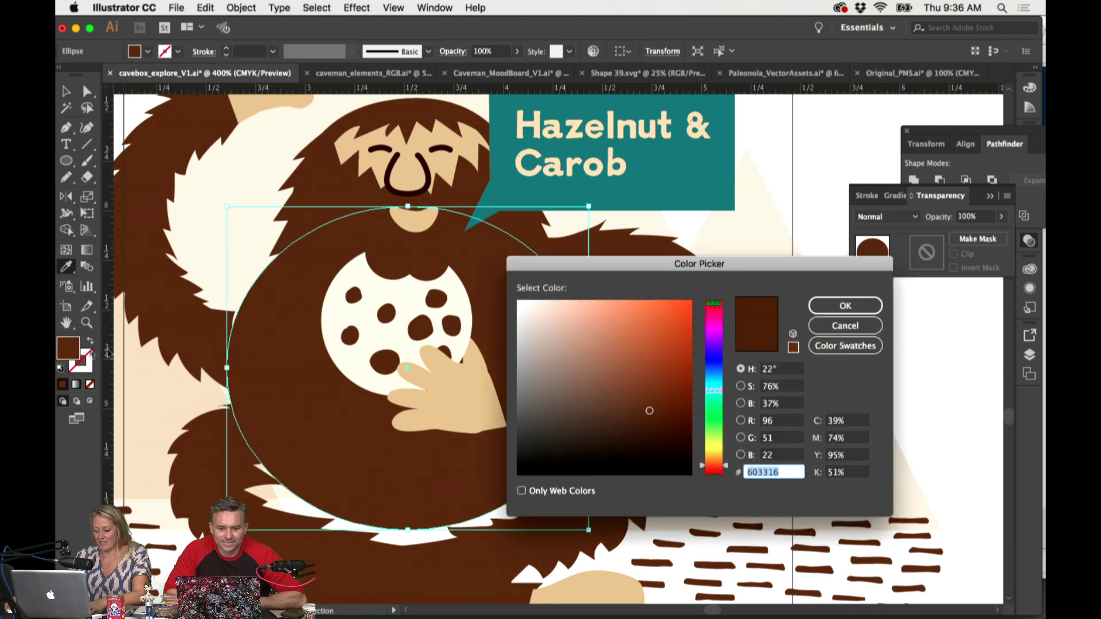
pyautogui.click(658, 421)
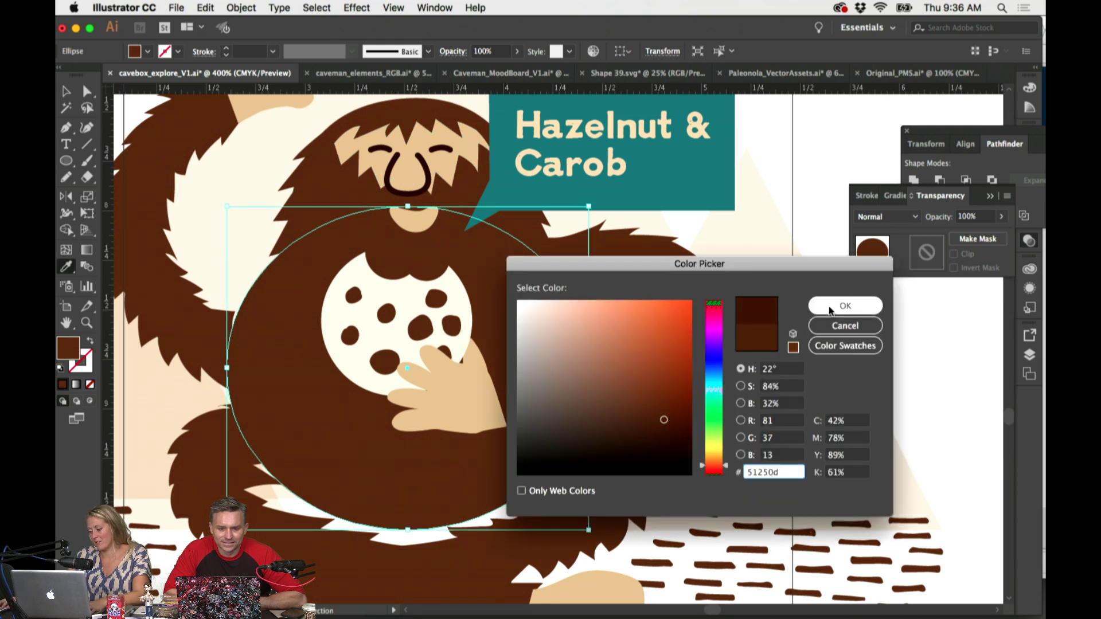
pyautogui.click(846, 305)
pyautogui.press('i')
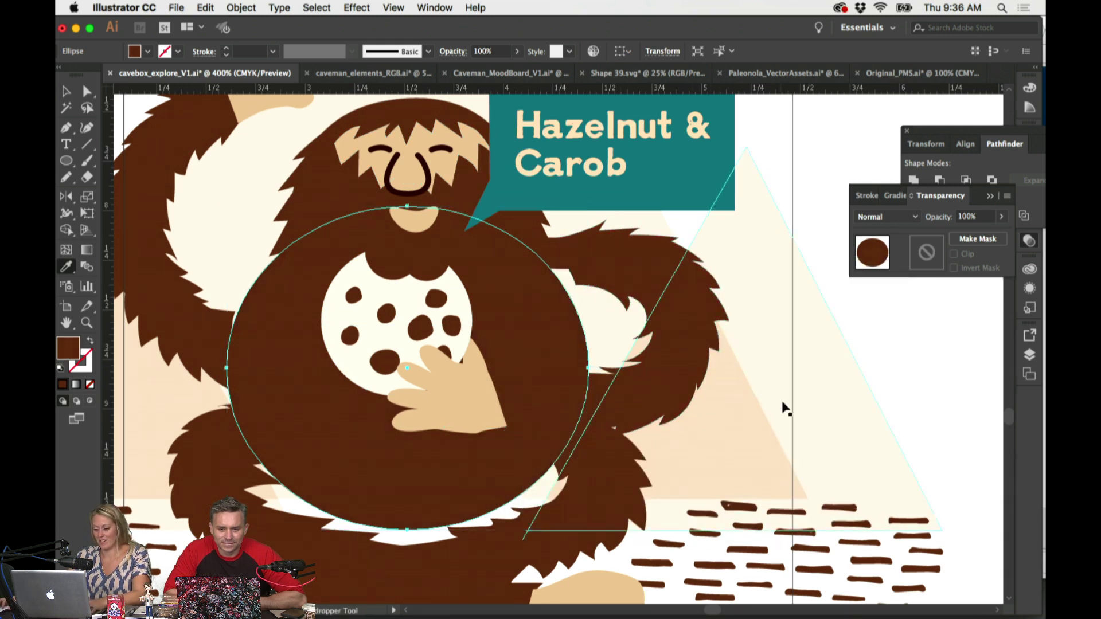
# Step: Move the bent arm that holds the cookie slightly inward toward the body and deselect it
pyautogui.keyDown('super'); pyautogui.click(784, 405); pyautogui.keyUp('super')
pyautogui.press('super+minus')
pyautogui.hscroll(-3, 677, 382)
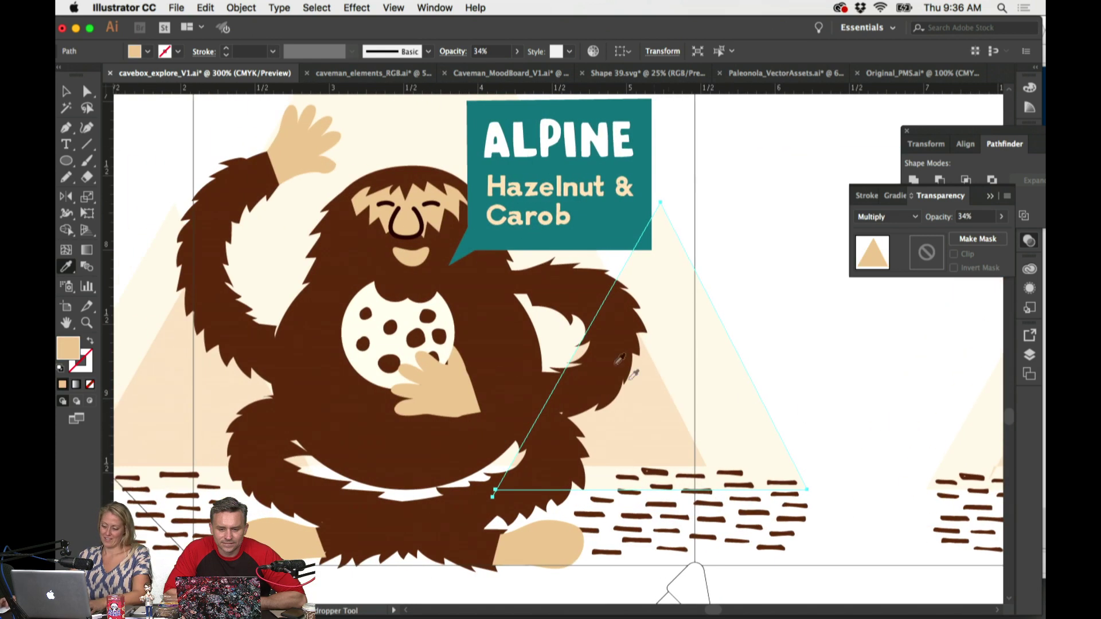
pyautogui.keyDown('super'); pyautogui.click(543, 291); pyautogui.keyUp('super')
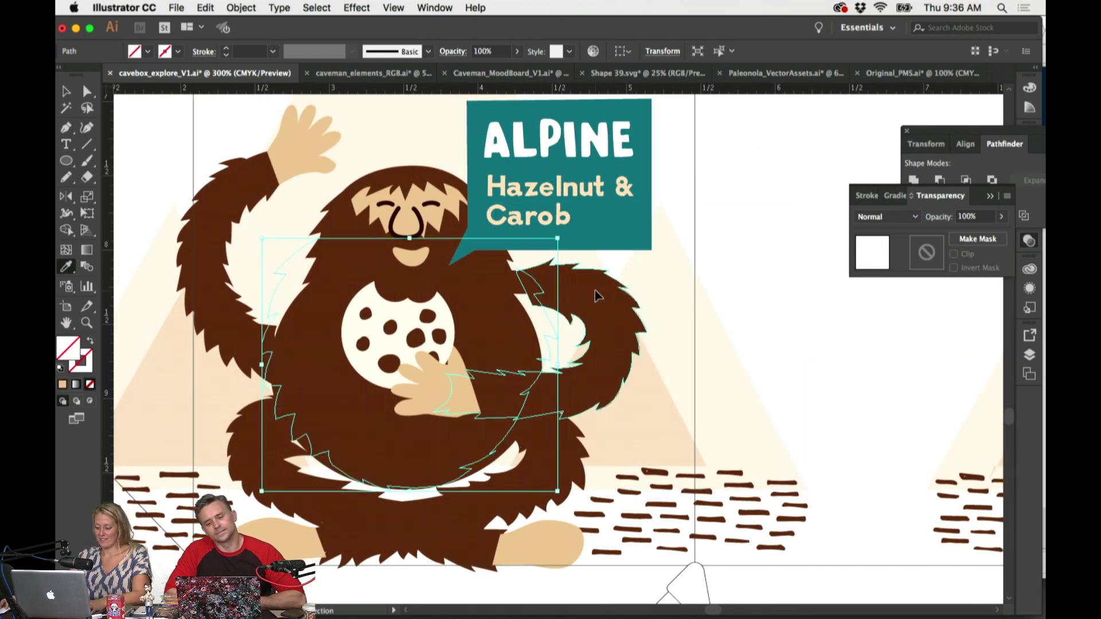
pyautogui.keyDown('super'); pyautogui.click(594, 290); pyautogui.keyUp('super')
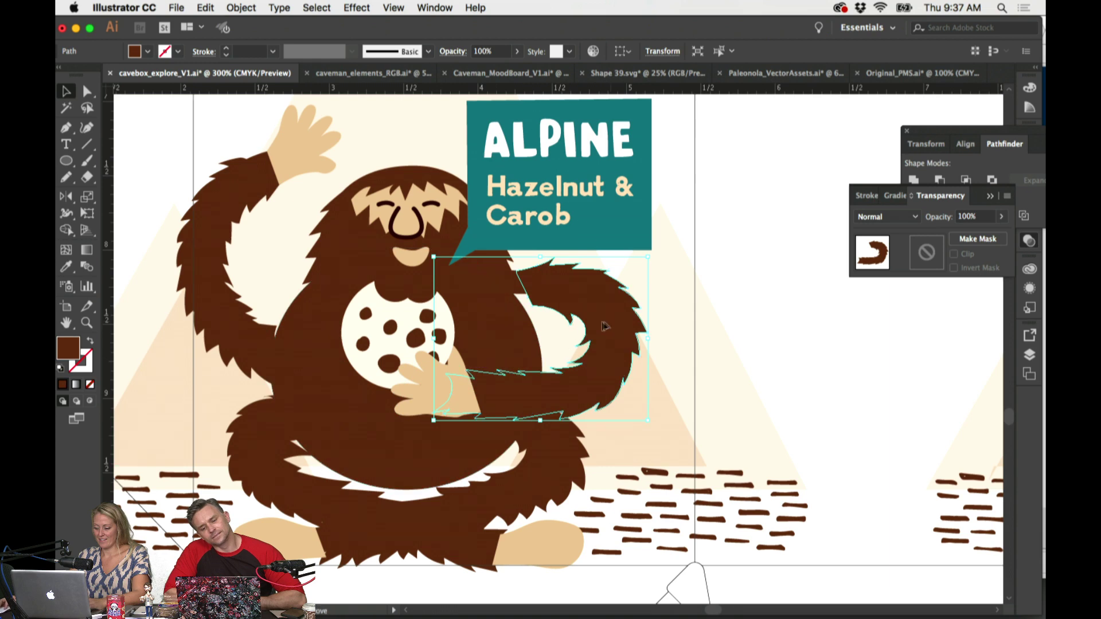
pyautogui.moveTo(602, 322); pyautogui.dragTo(591, 322)
pyautogui.click(783, 347)
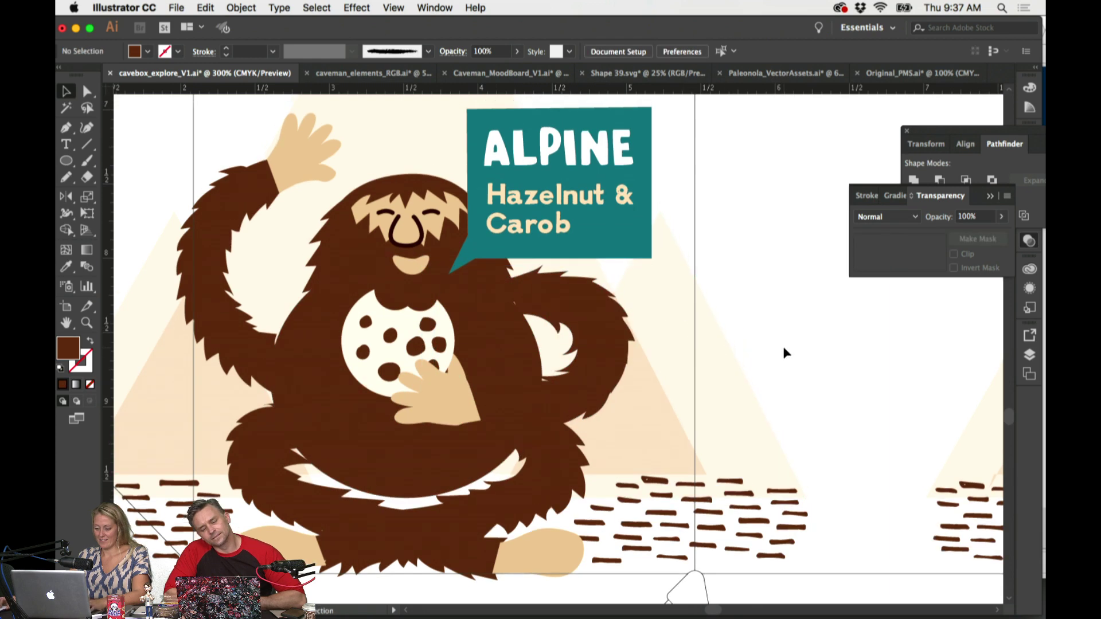
# Step: Move the raised waving arm group slightly inward toward the character's body
pyautogui.scroll(3, 768, 350)
pyautogui.hscroll(-1, 768, 350)
pyautogui.click(221, 370)
pyautogui.press('super+shift+a')
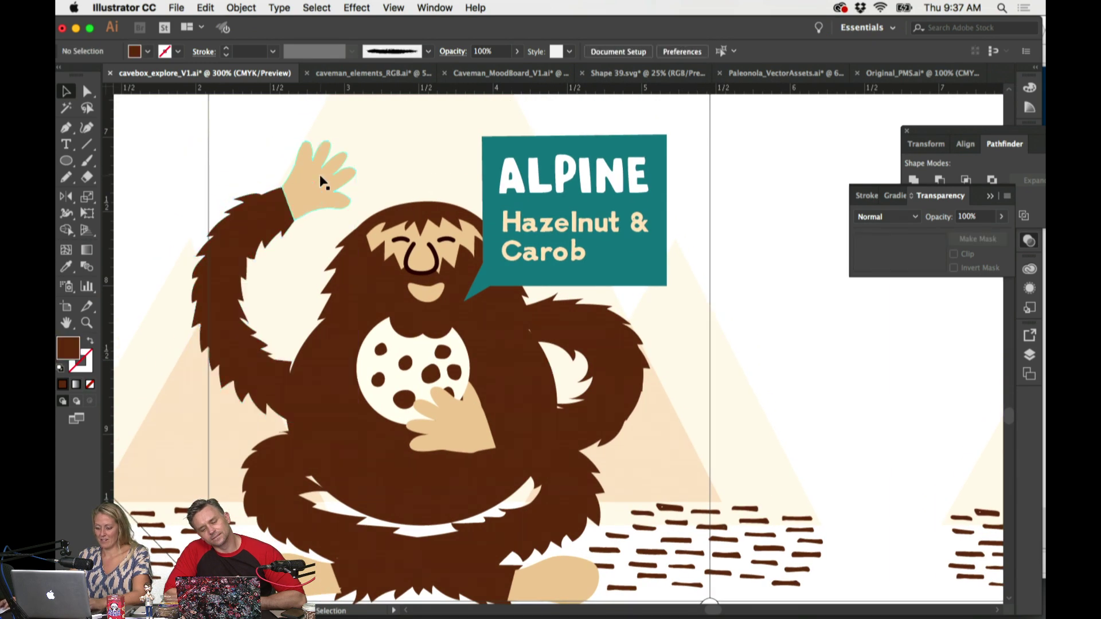
pyautogui.click(307, 185)
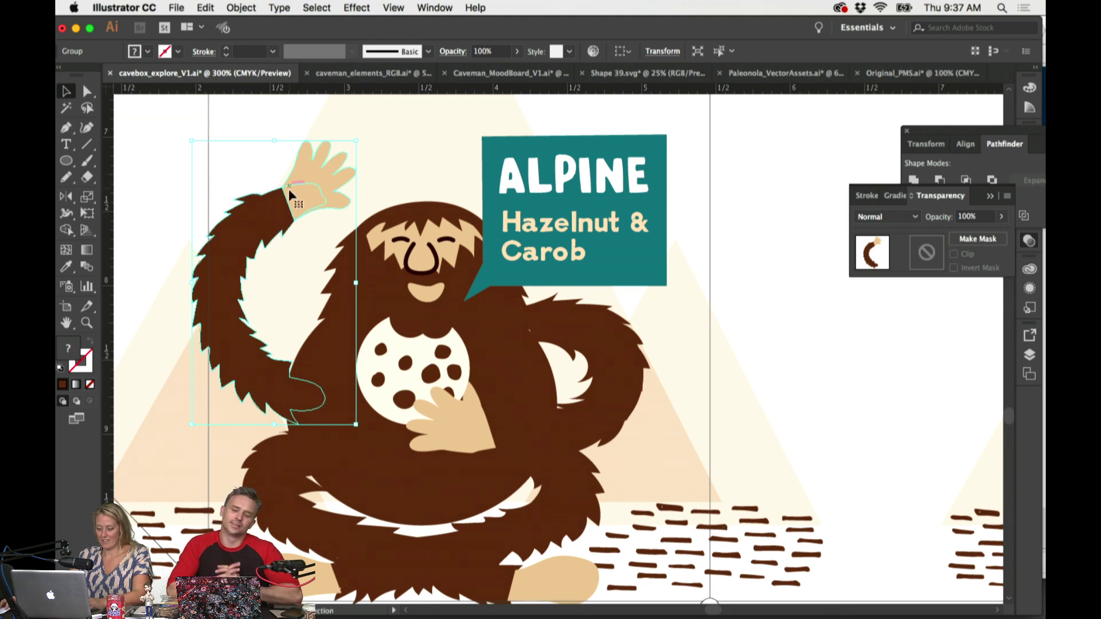
pyautogui.moveTo(288, 188); pyautogui.dragTo(296, 191)
pyautogui.click(672, 410)
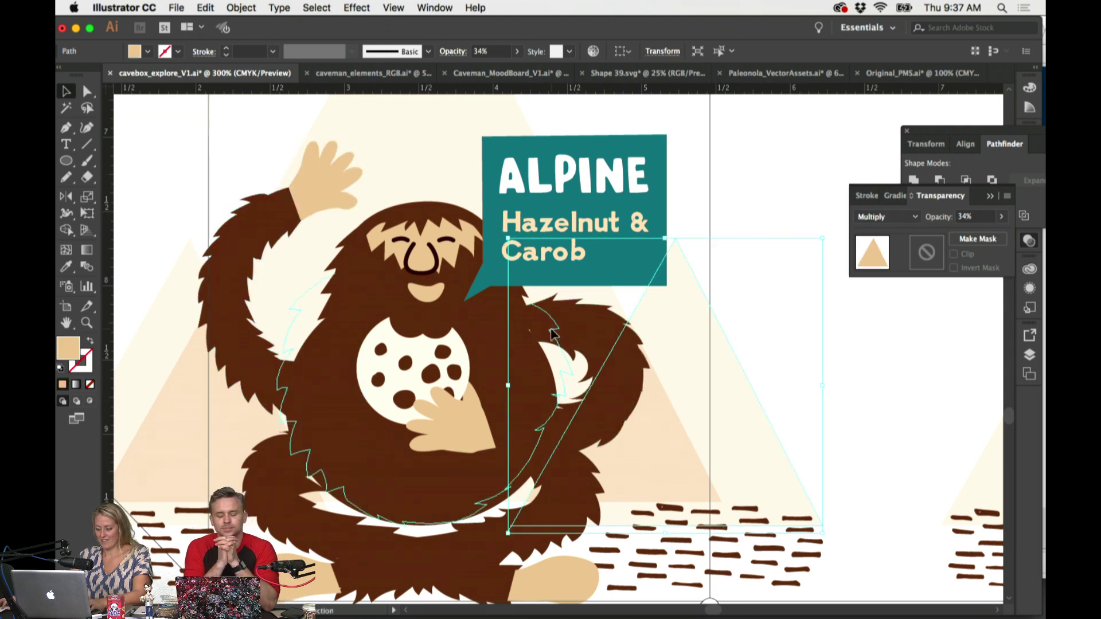
# Step: Move the bent arm that holds the cookie about 0.04 in inward and down, and deselect it
pyautogui.click(552, 331)
pyautogui.click(598, 334)
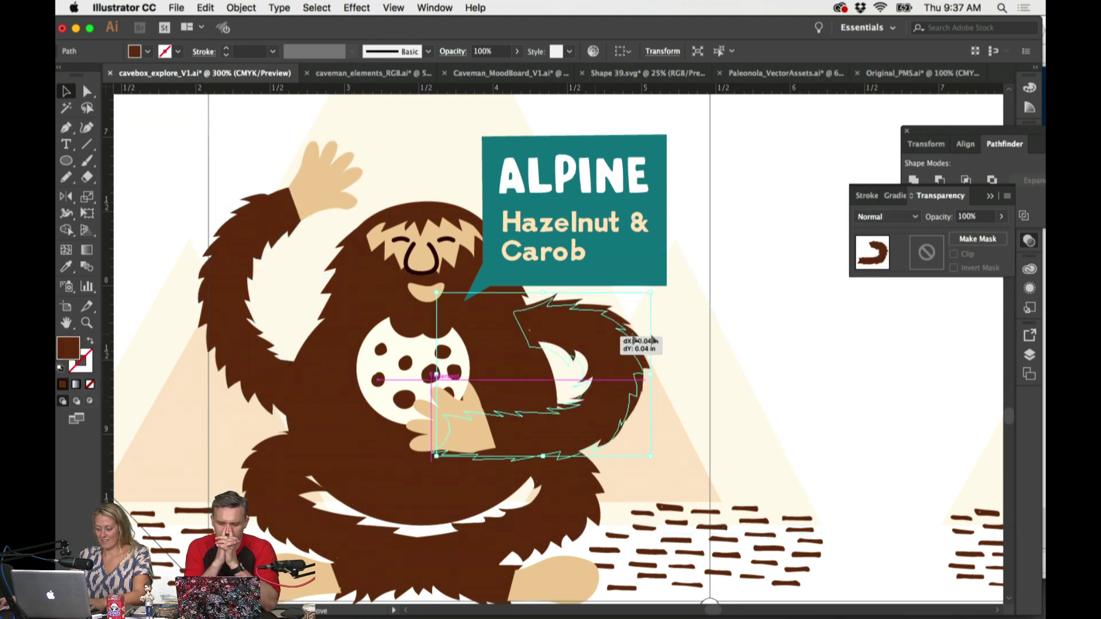
pyautogui.click(744, 351)
pyautogui.press('super+minus')
pyautogui.press('super+minus')
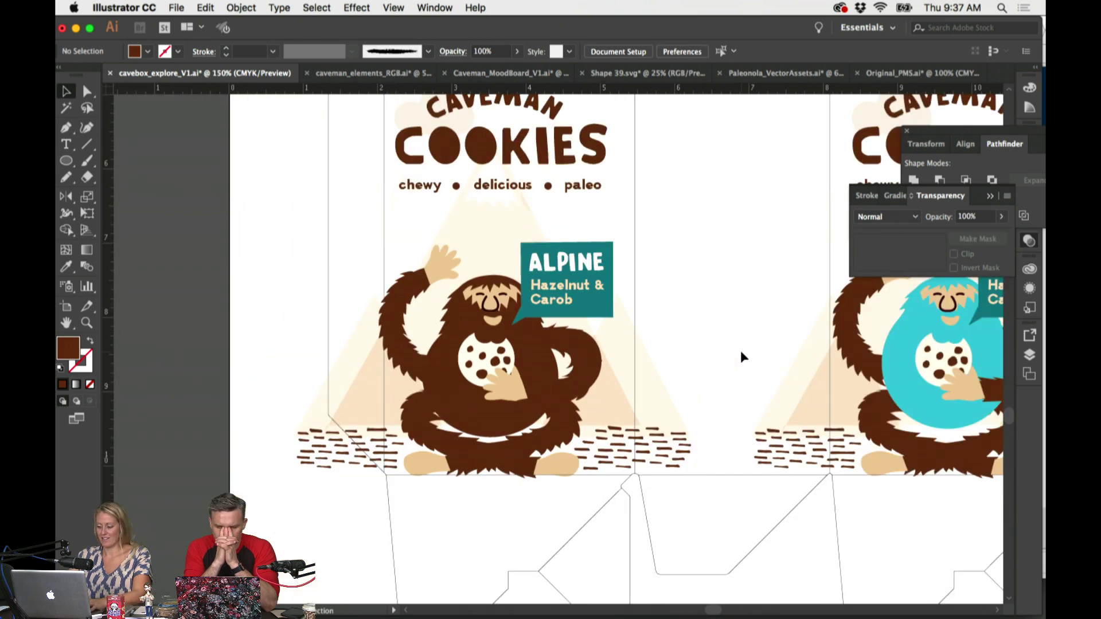
pyautogui.press('super+equal')
pyautogui.press('super+equal')
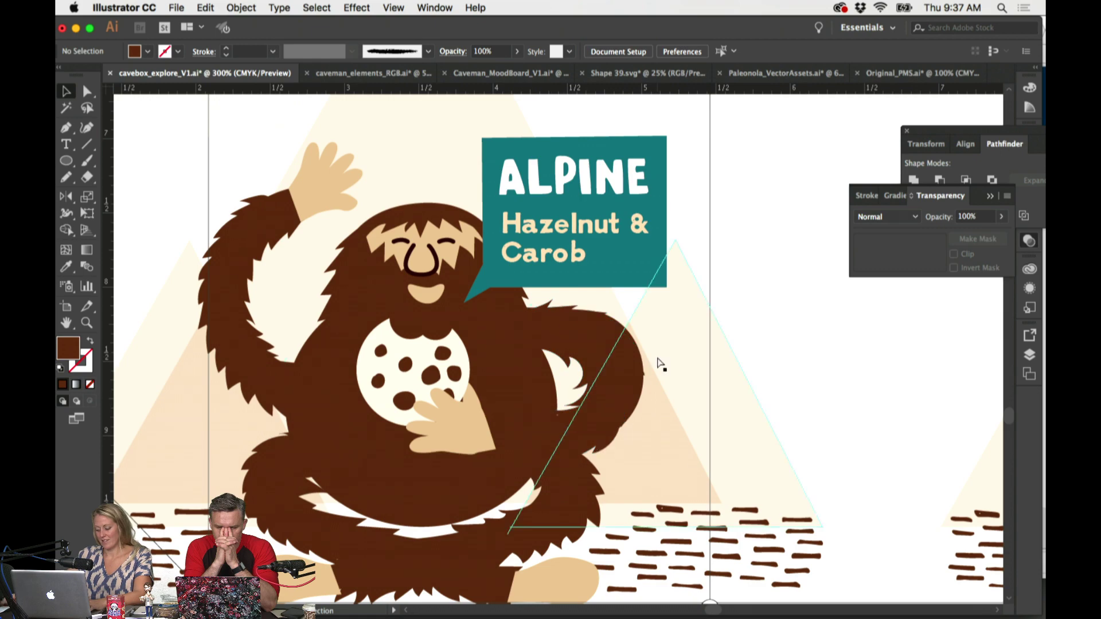
# Step: Compare the adjusted all-brown character with the turquoise version on the neighbouring panel
pyautogui.press('super+minus')
pyautogui.press('super+minus')
pyautogui.scroll(3, 679, 350)
pyautogui.hscroll(5, 679, 347)
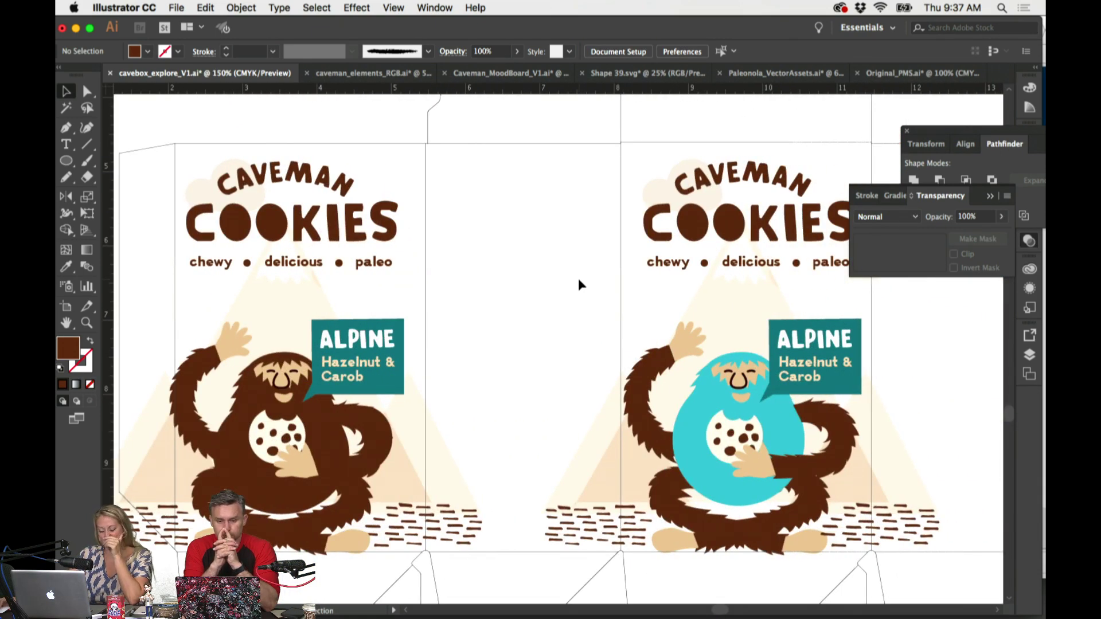
pyautogui.scroll(-3, 579, 277)
pyautogui.hscroll(-3, 579, 277)
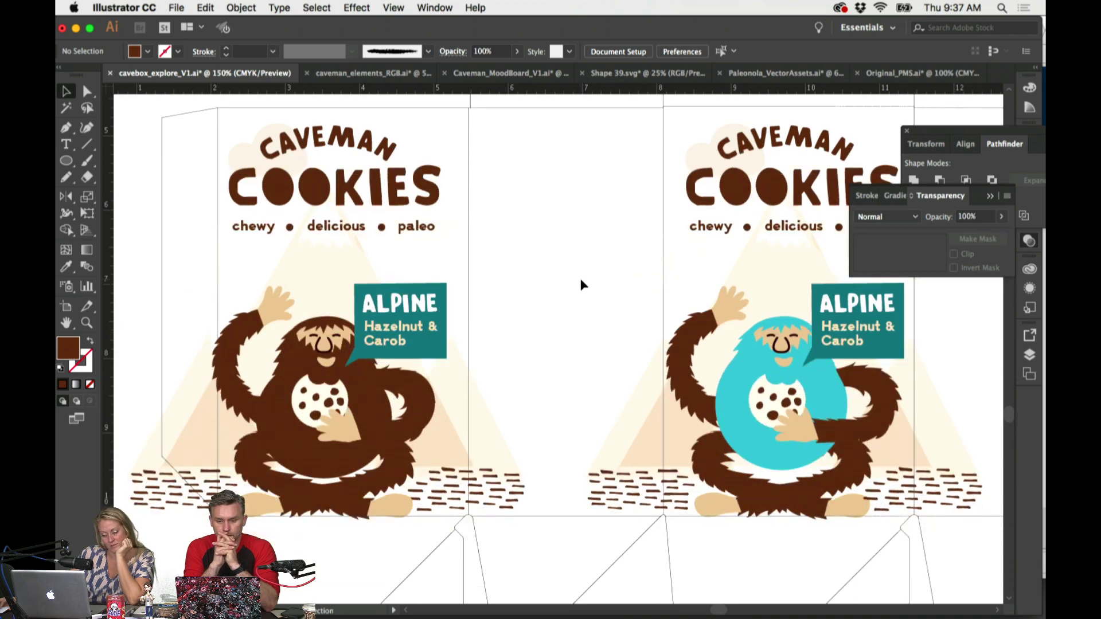
pyautogui.hscroll(-3, 580, 280)
pyautogui.press('super+equal')
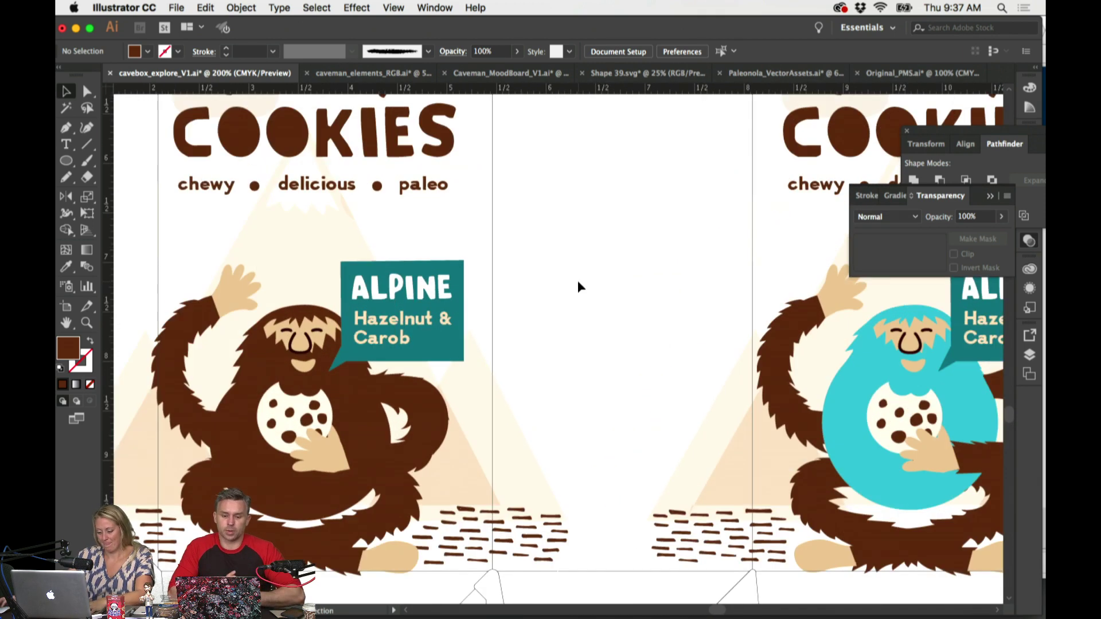
pyautogui.hscroll(-2, 577, 280)
# Step: Select the brown belly oval to check its outline against the crossed legs and arms, and deselect it
pyautogui.moveTo(287, 493); pyautogui.dragTo(347, 508)
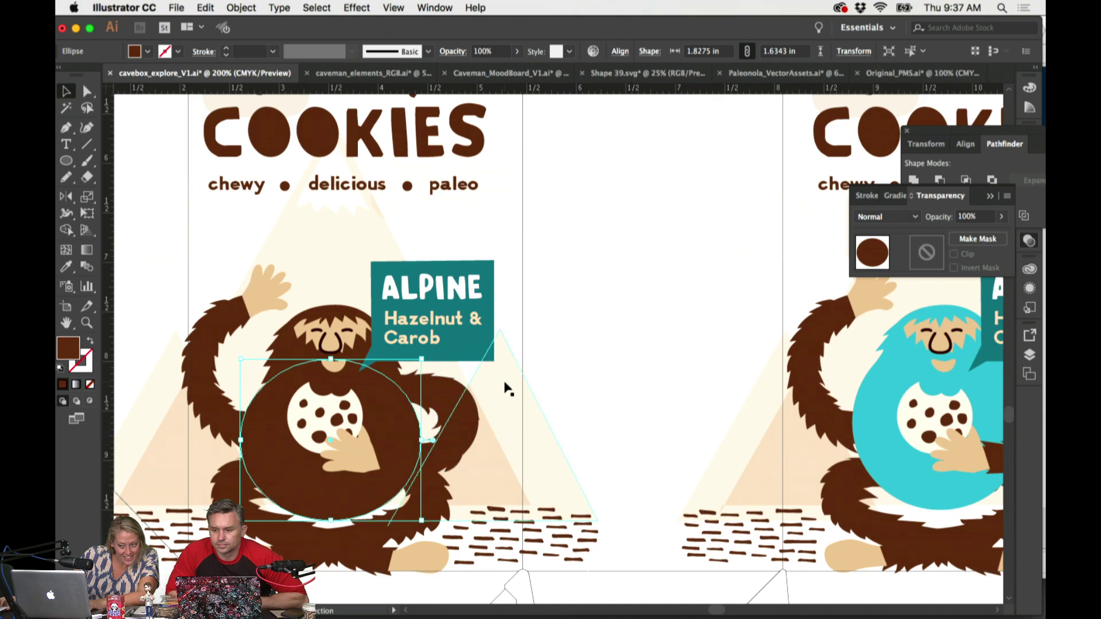
pyautogui.scroll(-3, 524, 373)
pyautogui.hscroll(-3, 525, 373)
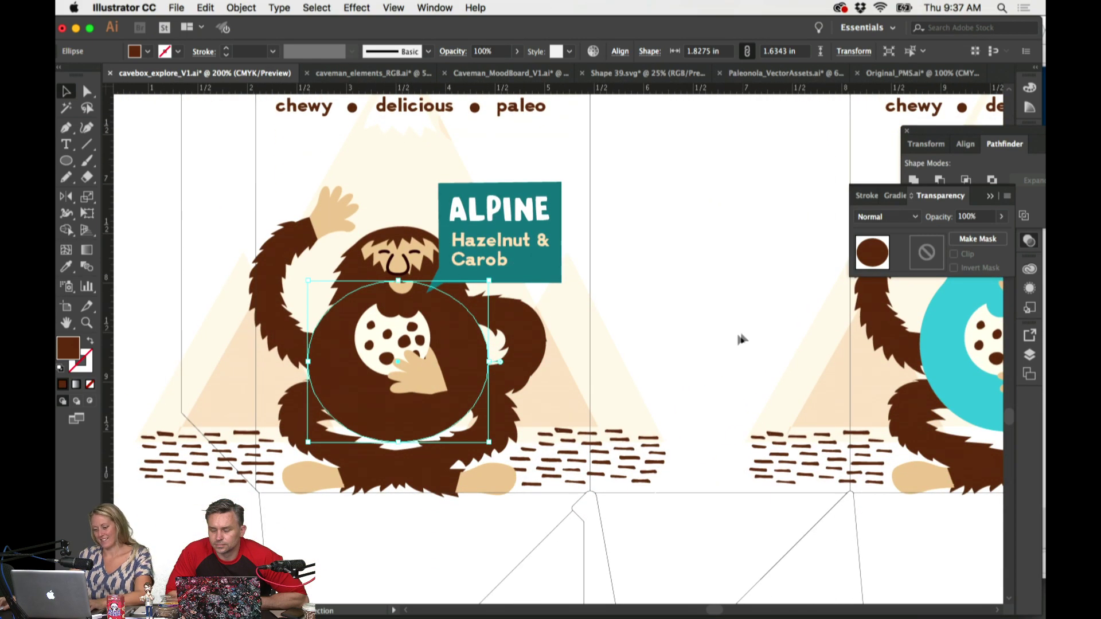
pyautogui.click(740, 340)
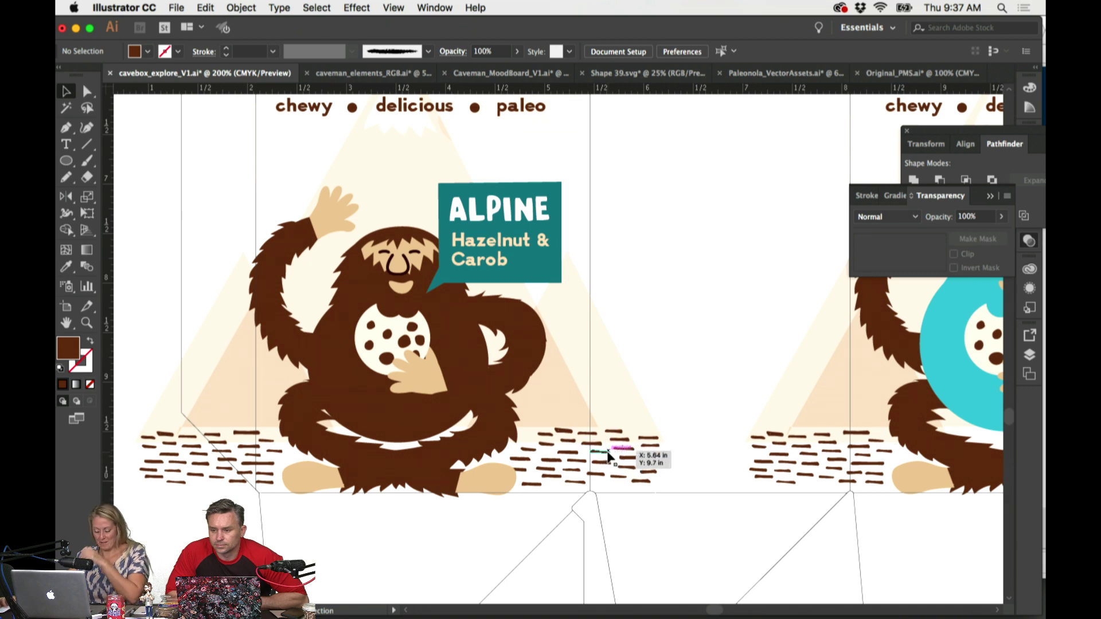
# Step: Examine both full Alpine panels side by side, from the Caveman Cookies logo down to the characters' feet
pyautogui.scroll(5, 608, 458)
pyautogui.scroll(-5, 608, 455)
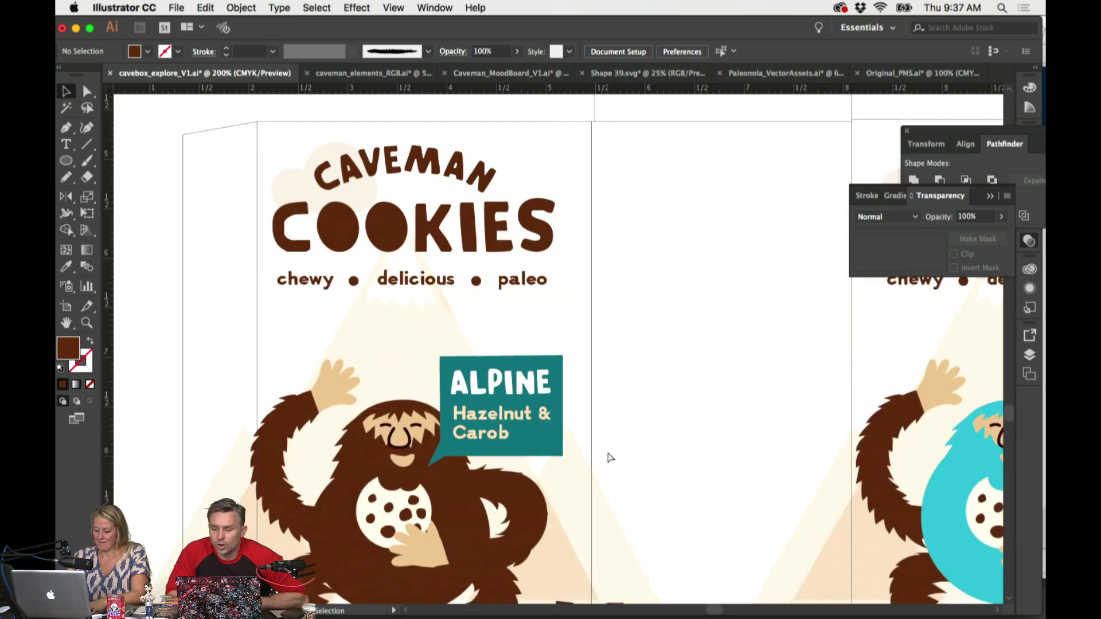
pyautogui.moveTo(606, 451); pyautogui.dragTo(532, 437)
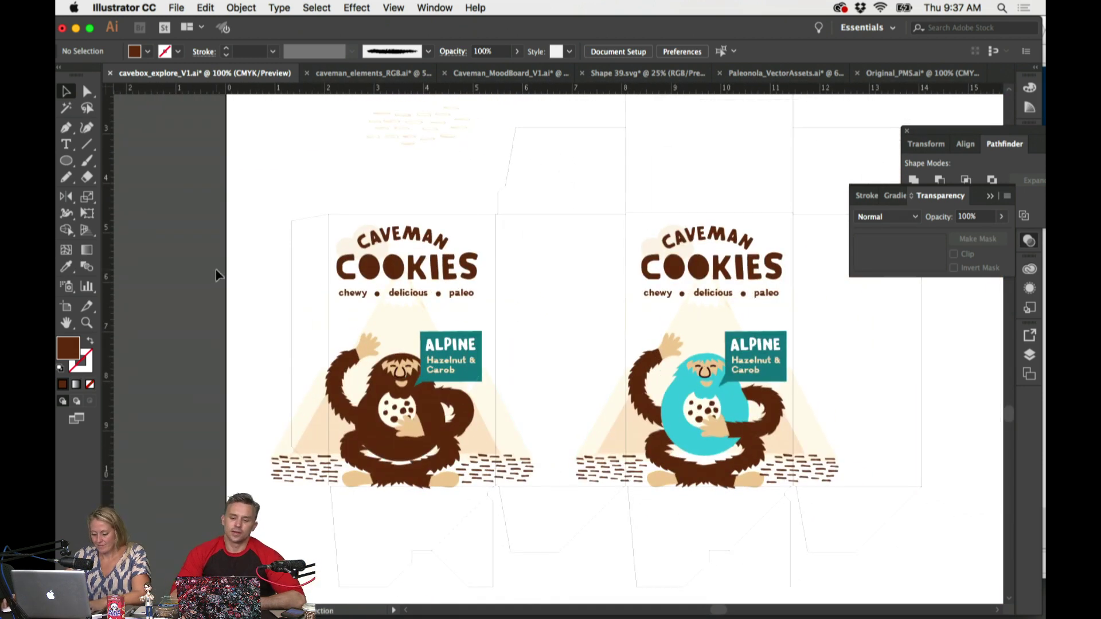
pyautogui.moveTo(582, 277); pyautogui.dragTo(495, 279)
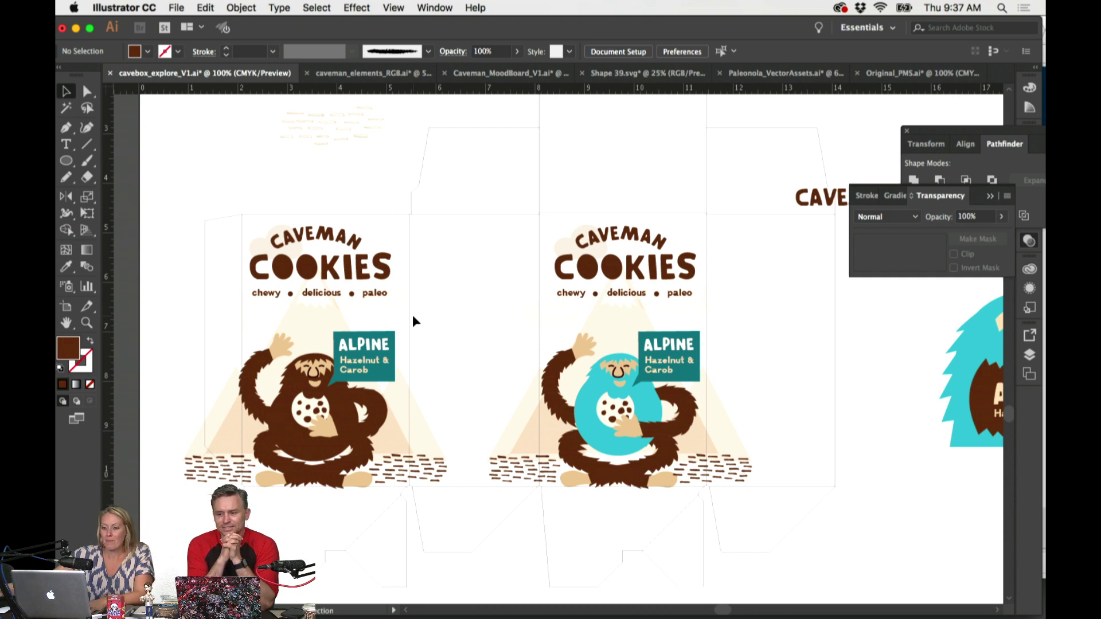
pyautogui.scroll(-5, 456, 304)
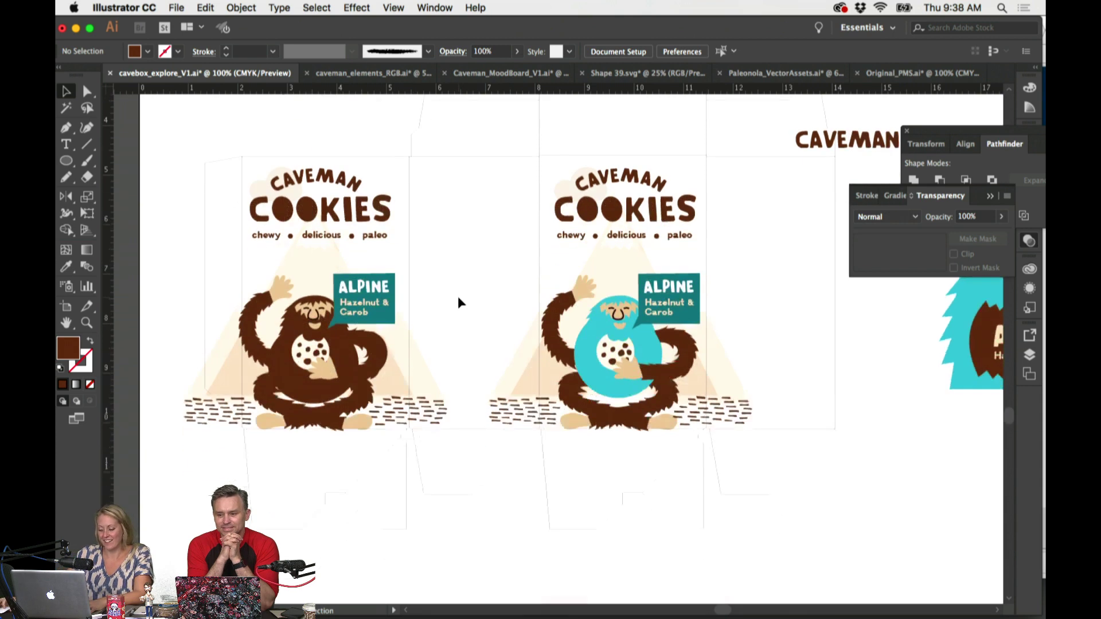
pyautogui.scroll(1, 447, 303)
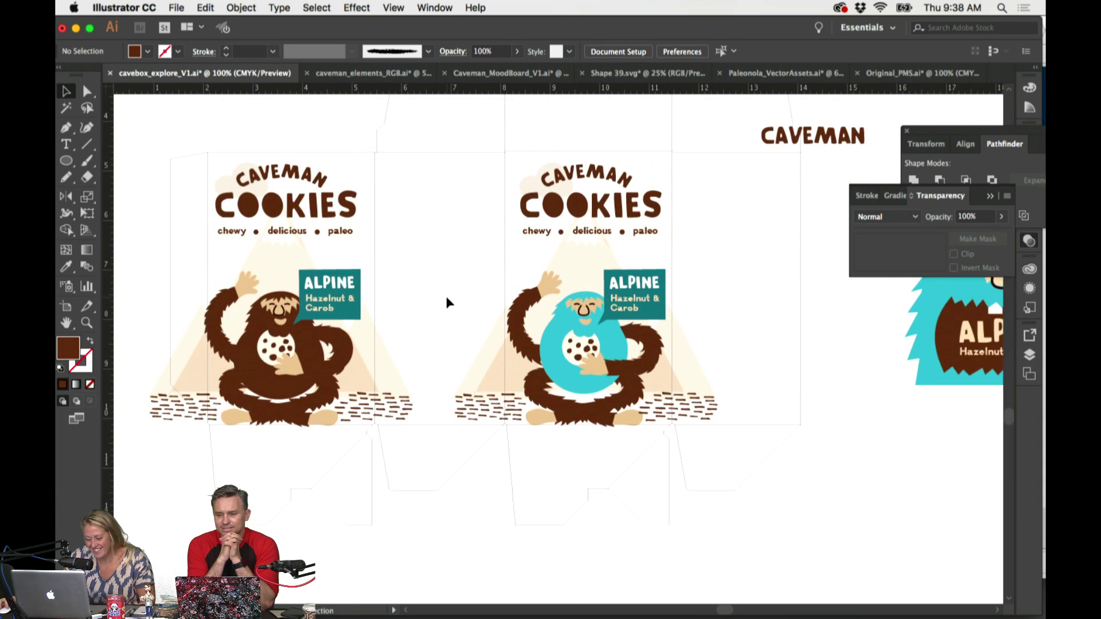
pyautogui.hscroll(-4, 454, 258)
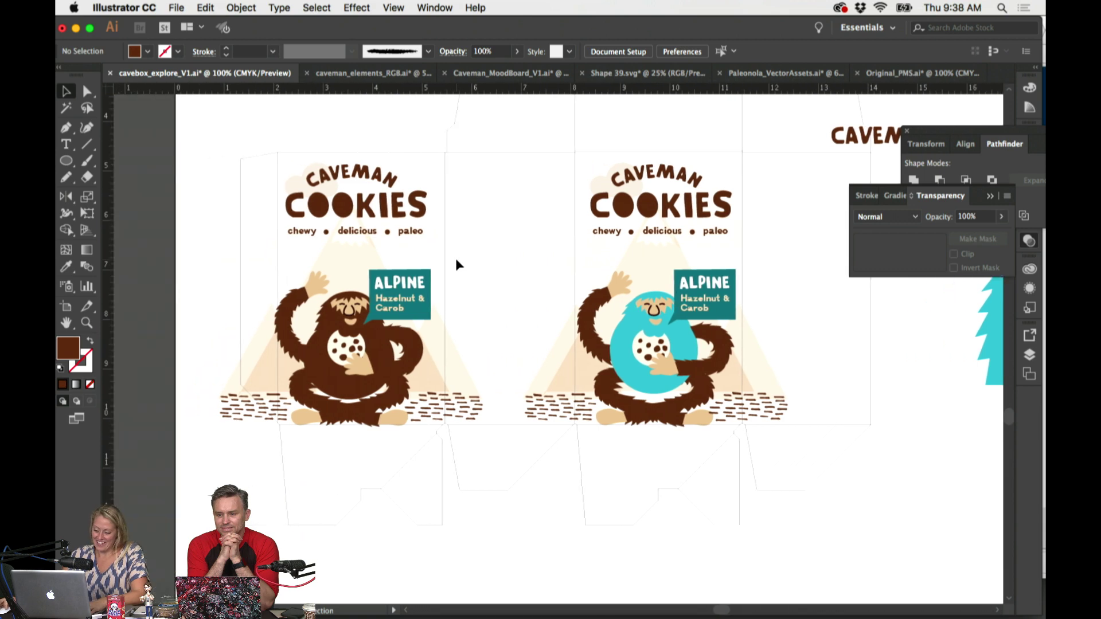
pyautogui.click(429, 274)
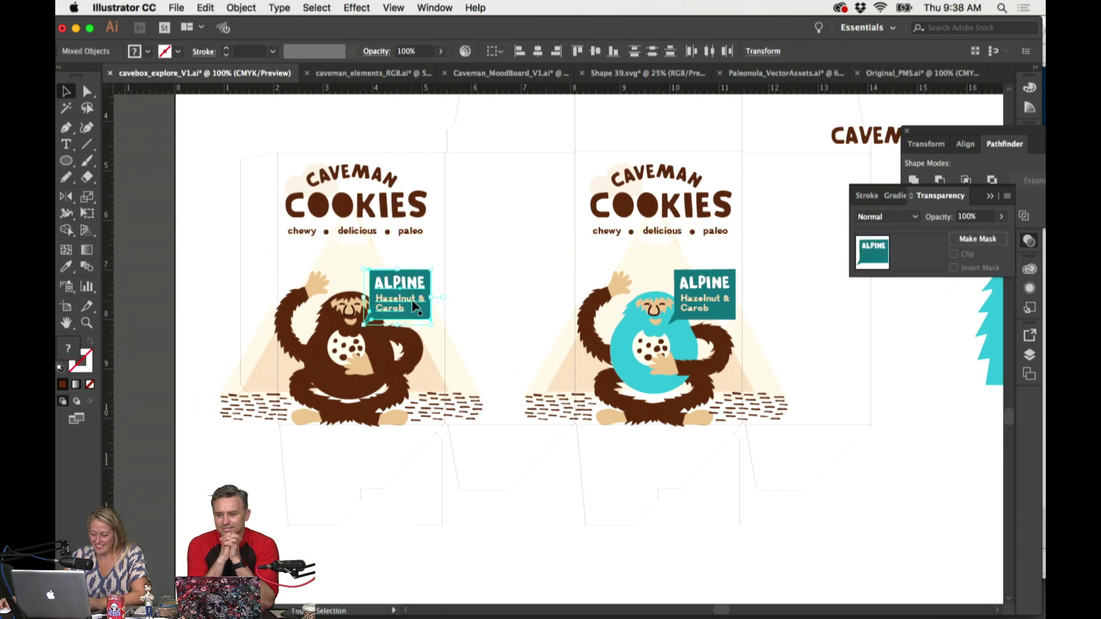
pyautogui.press('a')
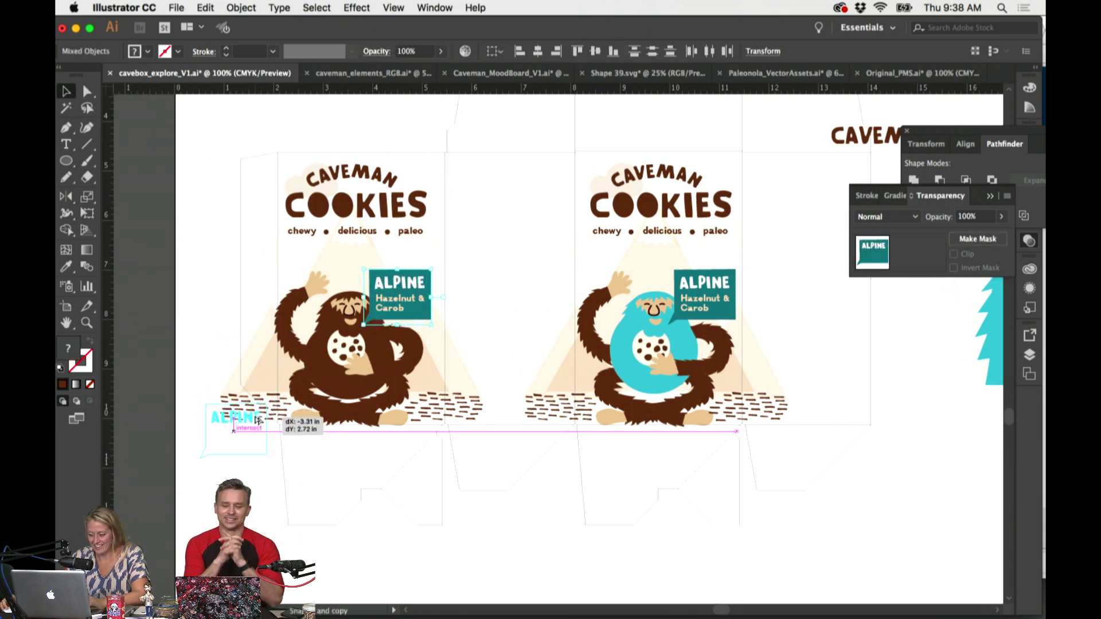
pyautogui.click(483, 286)
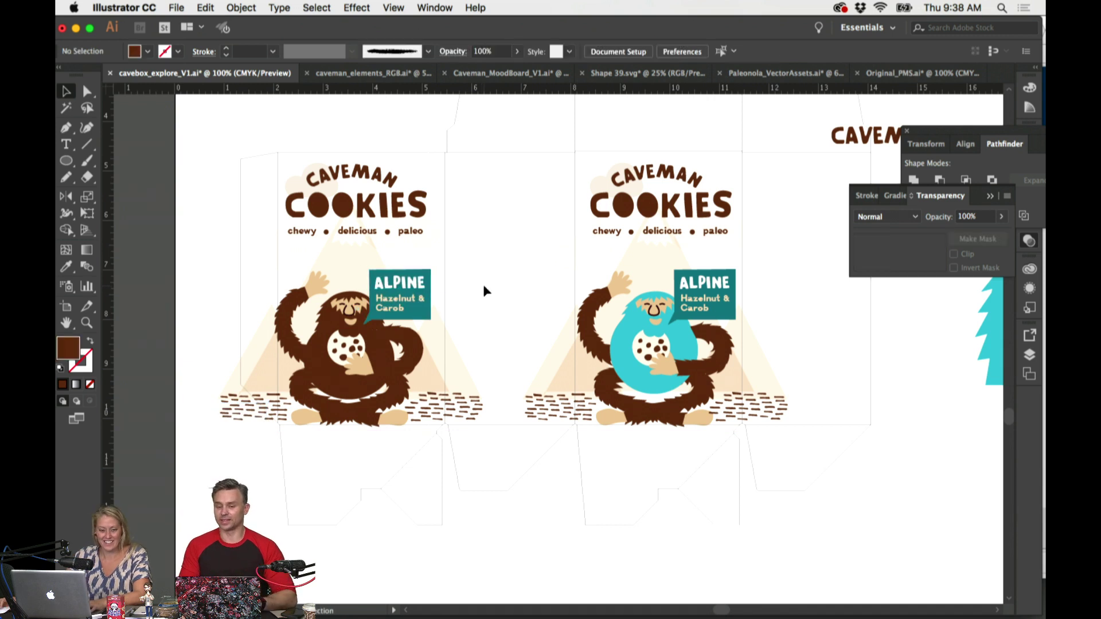
# Step: Inspect the brown character's crossed legs up close and check them against the turquoise version
pyautogui.hscroll(-1, 484, 285)
pyautogui.hscroll(-1, 488, 287)
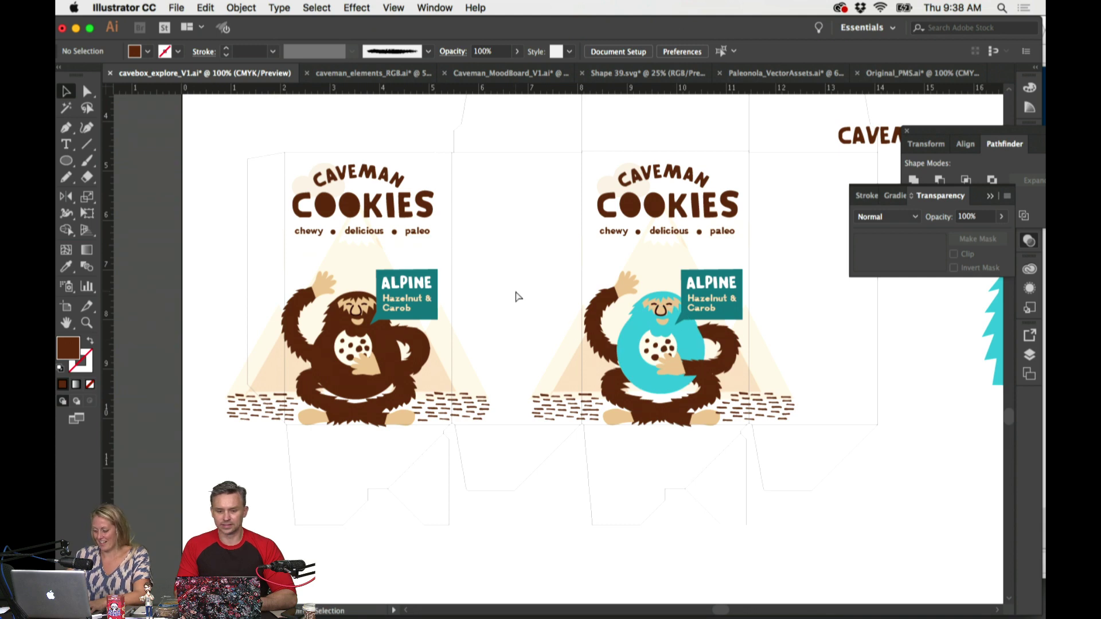
pyautogui.press('super+minus')
pyautogui.press('super+plus')
pyautogui.press('super+plus')
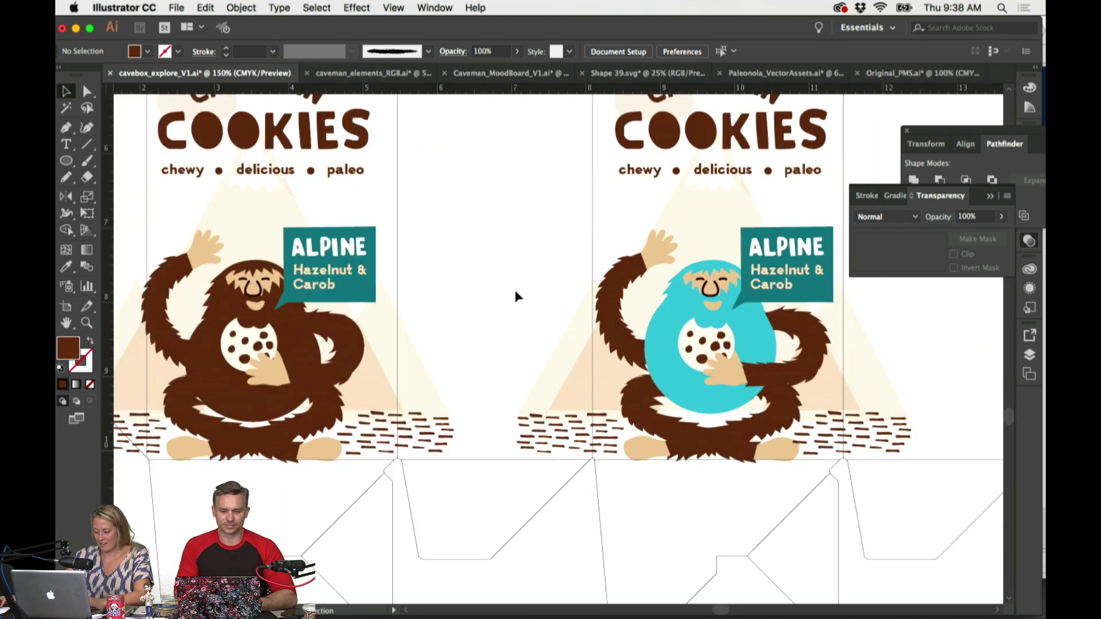
pyautogui.hscroll(-10, 604, 328)
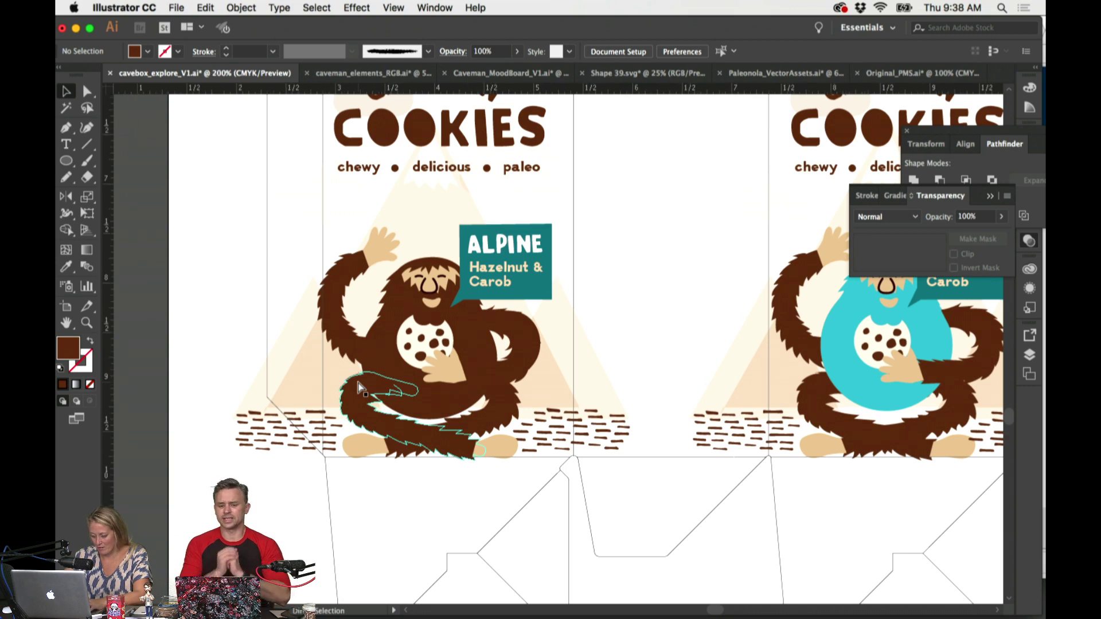
pyautogui.press('super+plus')
pyautogui.press('super+plus')
pyautogui.click(174, 424)
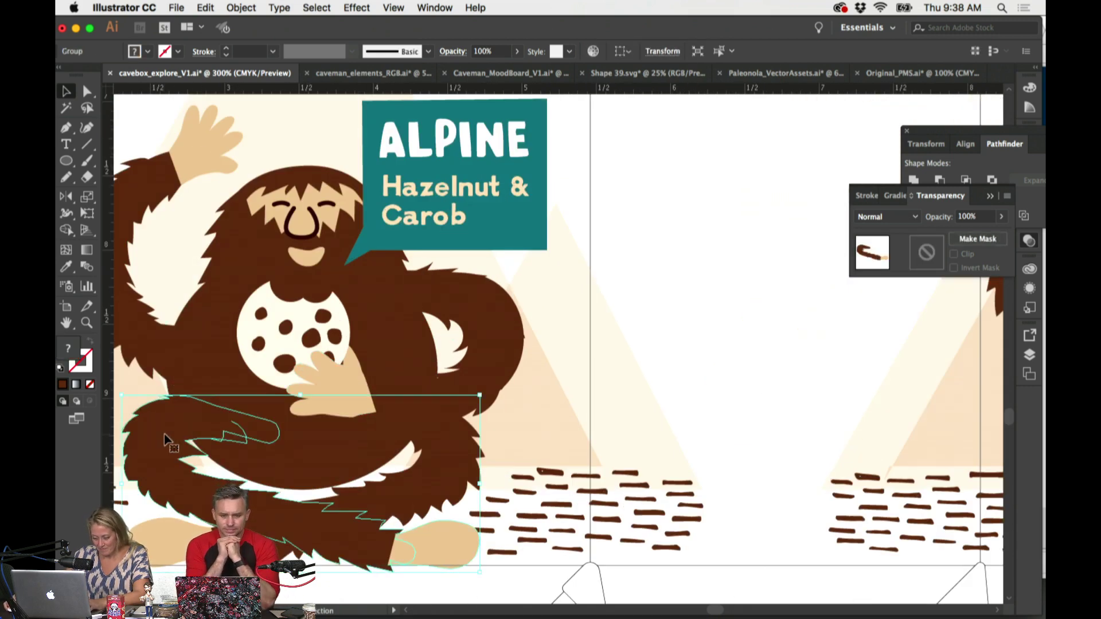
pyautogui.press('n')
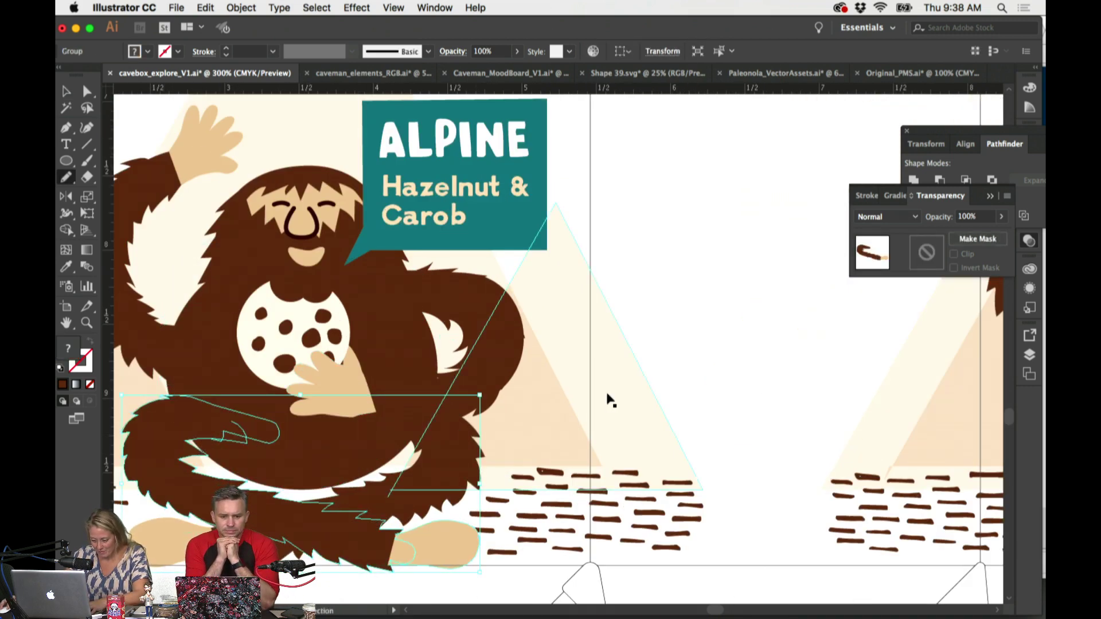
pyautogui.keyDown('super'); pyautogui.click(610, 400); pyautogui.keyUp('super')
pyautogui.press('super+minus')
pyautogui.press('super+minus')
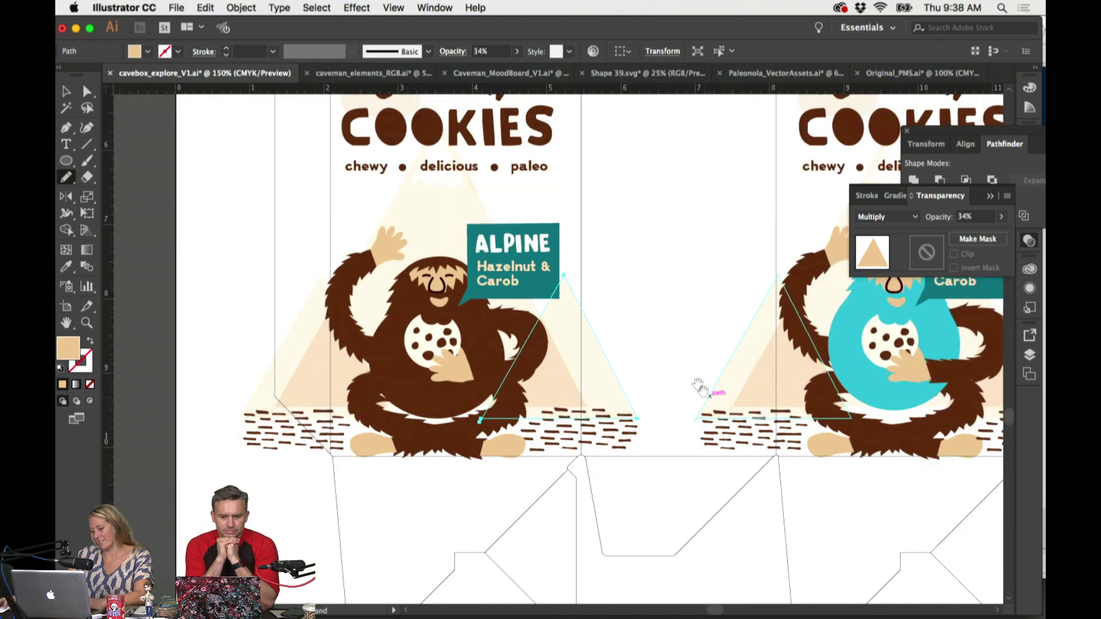
# Step: Review the whole artboard with both box panels and the standalone turquoise Alpine character, leaving nothing selected
pyautogui.scroll(2, 634, 343)
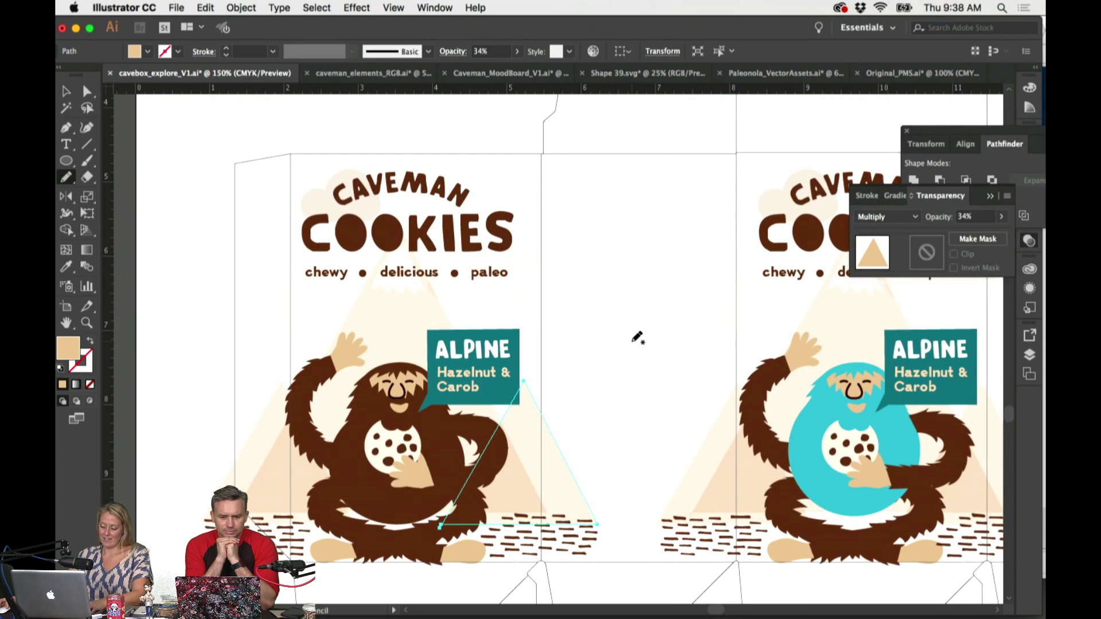
pyautogui.press('super+minus')
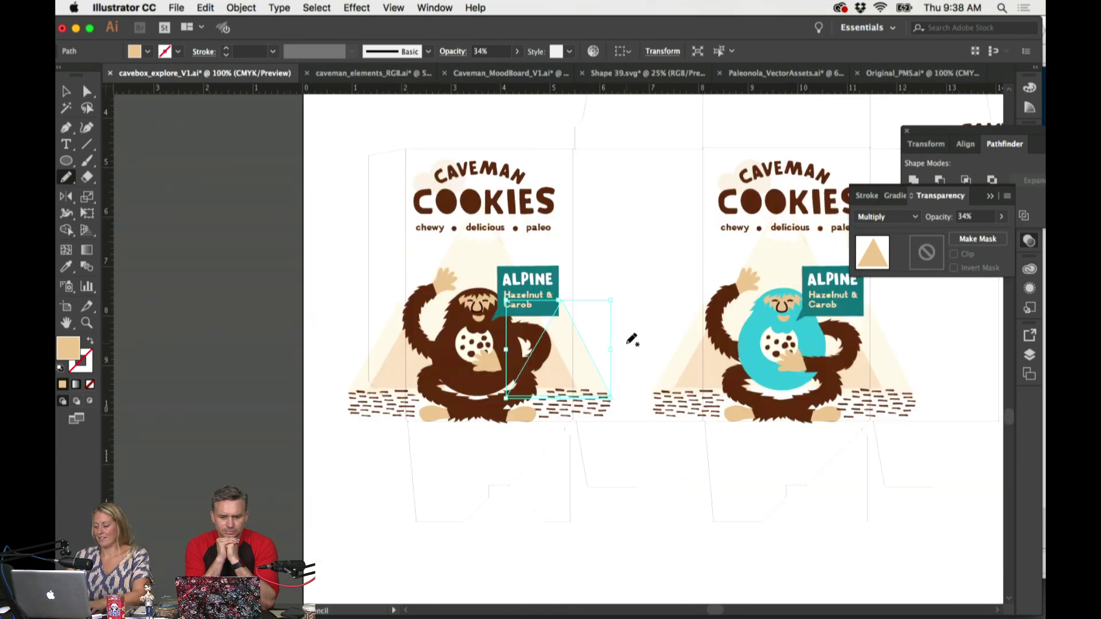
pyautogui.hscroll(10, 633, 340)
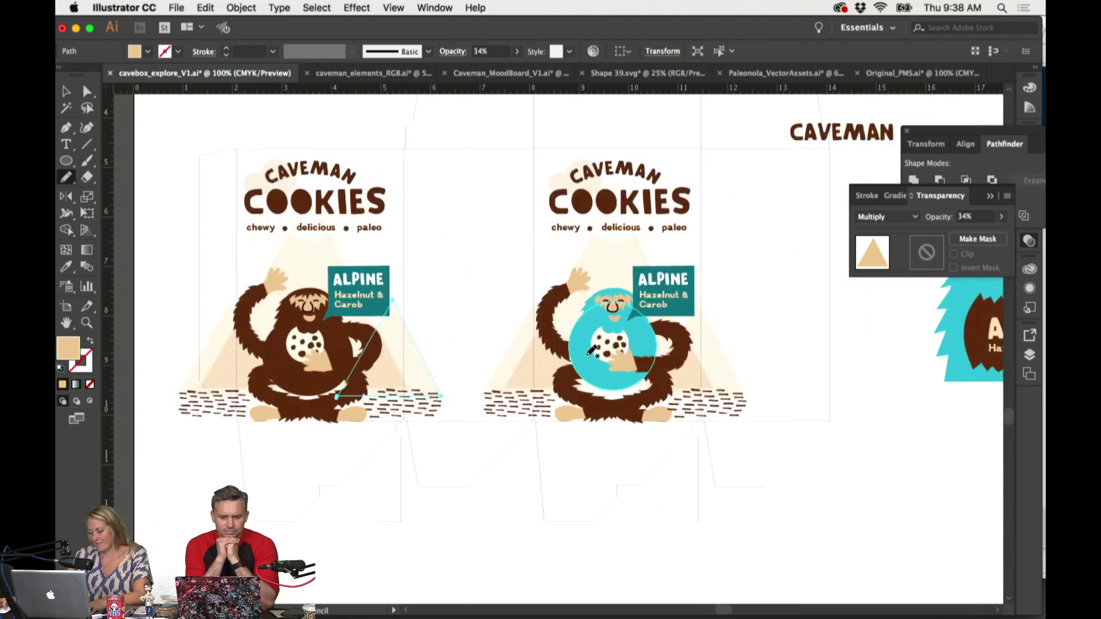
pyautogui.scroll(10, 752, 325)
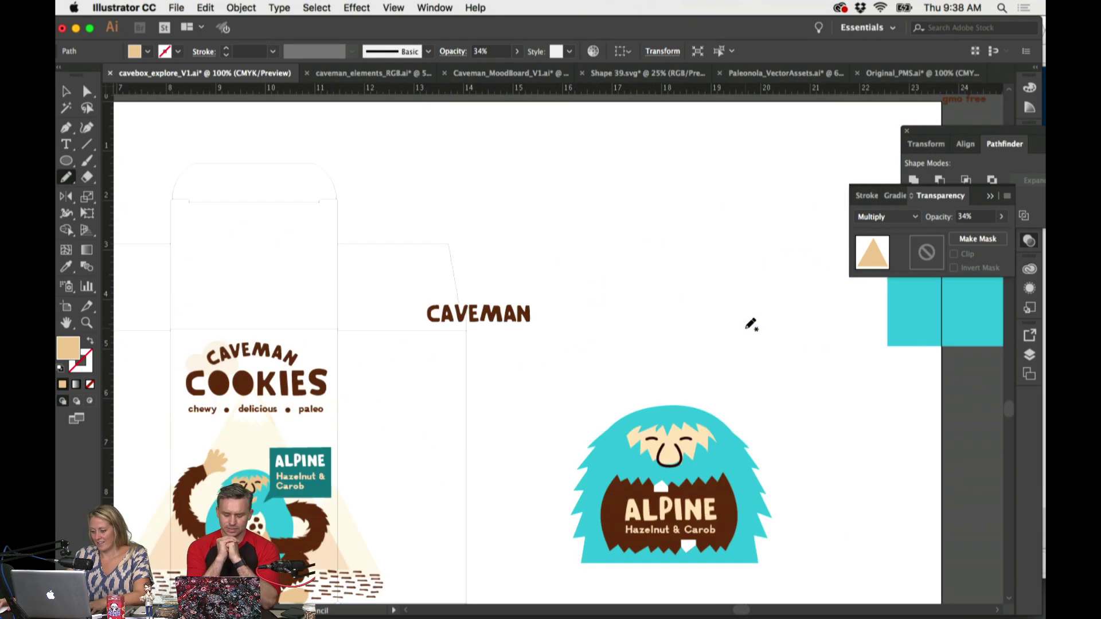
pyautogui.press('super+minus')
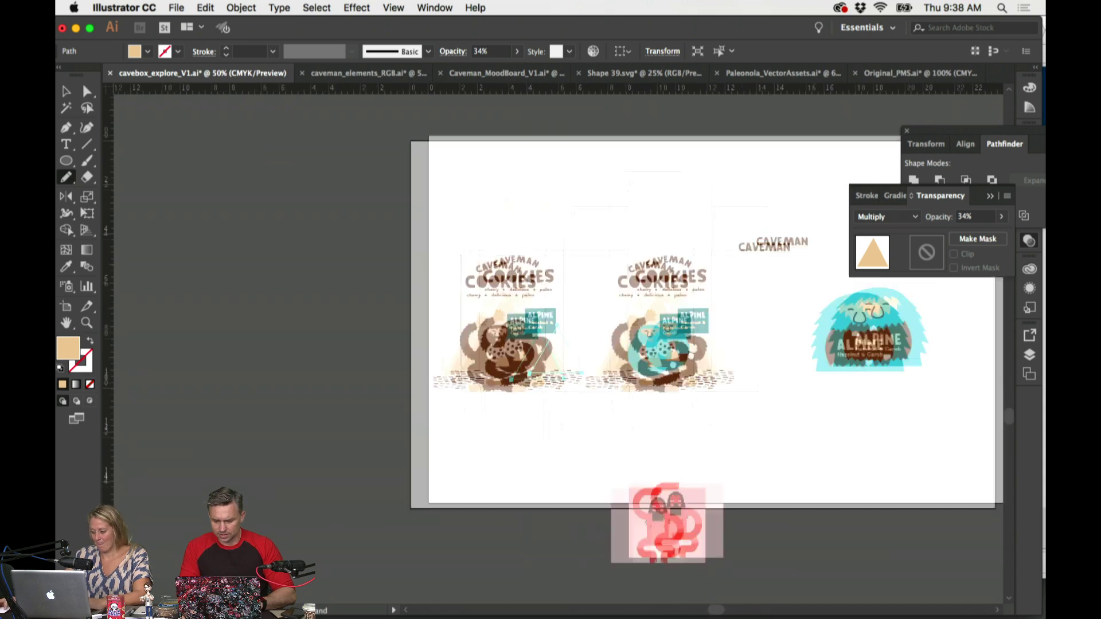
pyautogui.scroll(5, 751, 322)
pyautogui.scroll(-5, 556, 425)
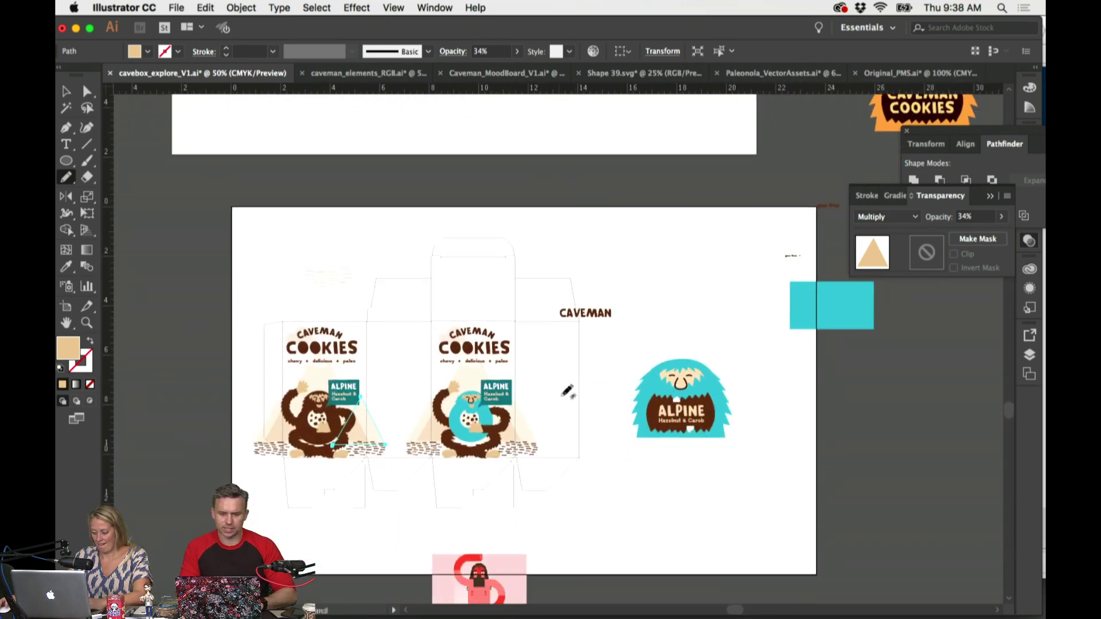
pyautogui.click(607, 384)
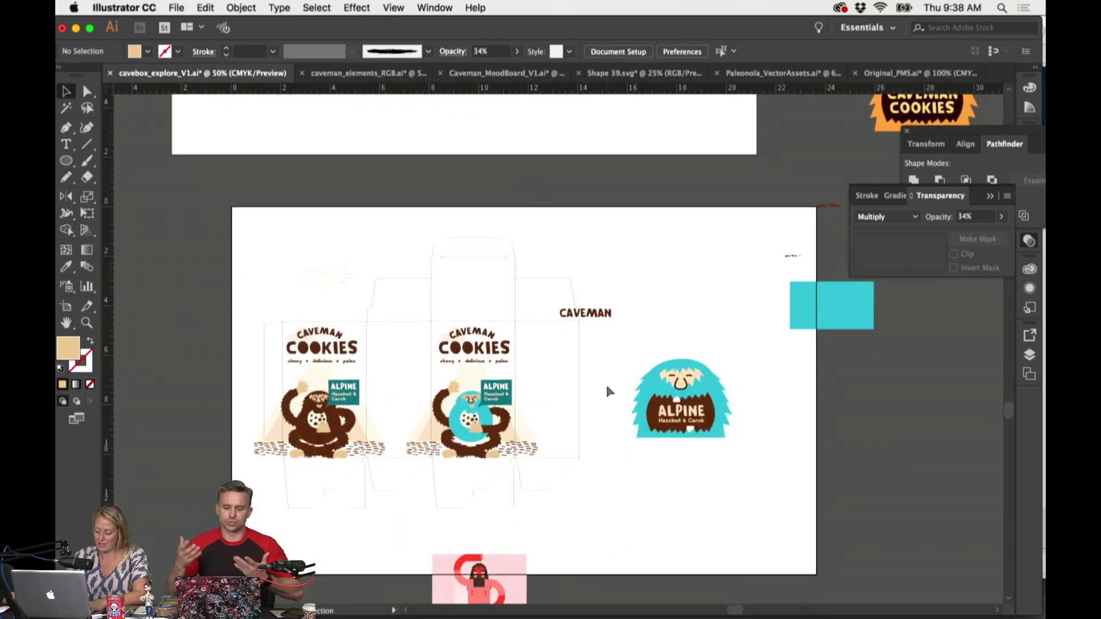
# Step: Move the brown character's raised waving arm group up and inward toward the head
pyautogui.press('super+plus')
pyautogui.press('super+plus')
pyautogui.moveTo(384, 393); pyautogui.dragTo(592, 301)
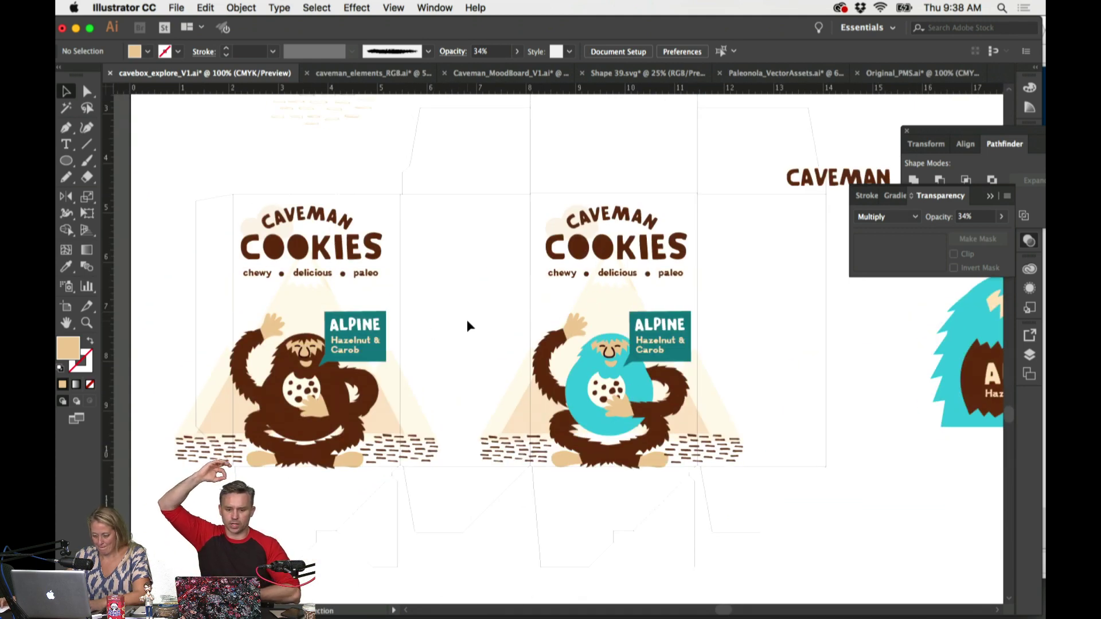
pyautogui.press('super+plus')
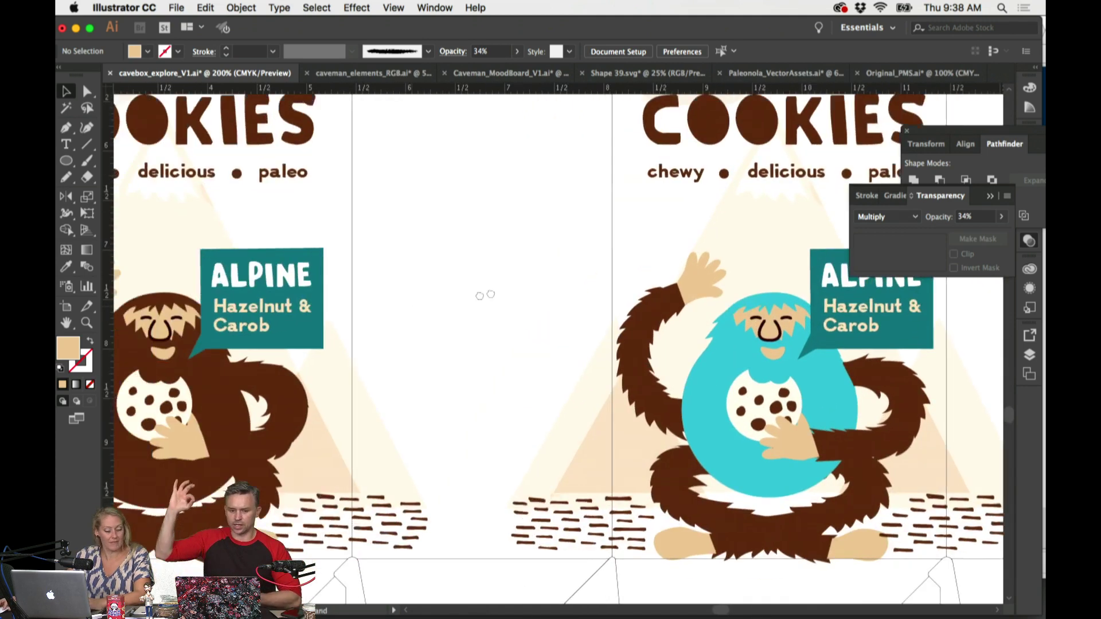
pyautogui.hscroll(-5, 485, 295)
pyautogui.click(256, 284)
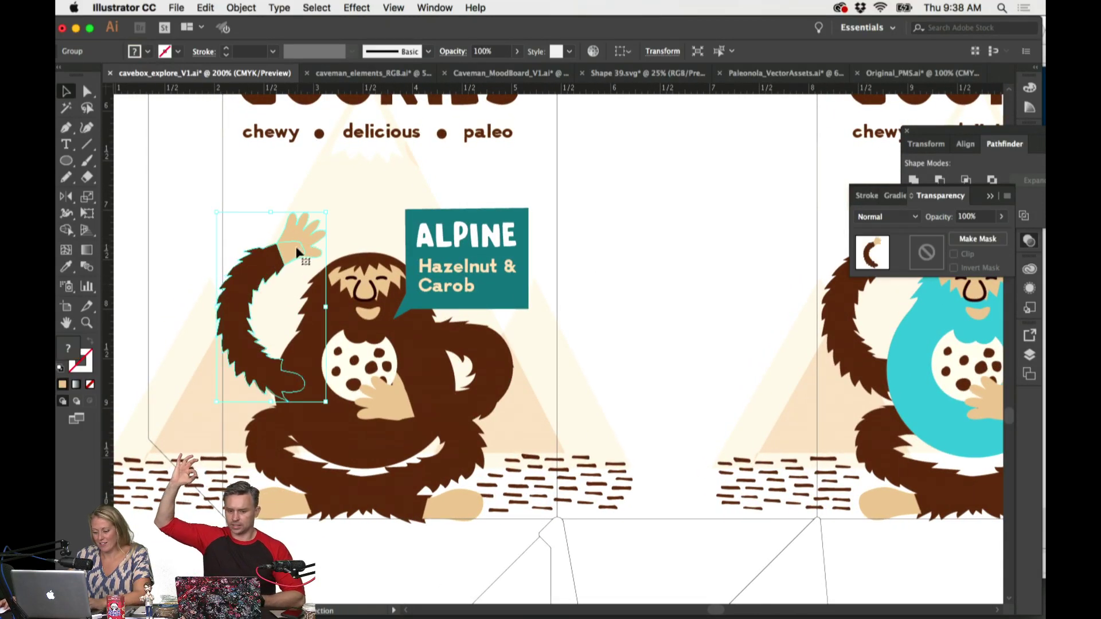
pyautogui.moveTo(297, 252); pyautogui.dragTo(298, 239)
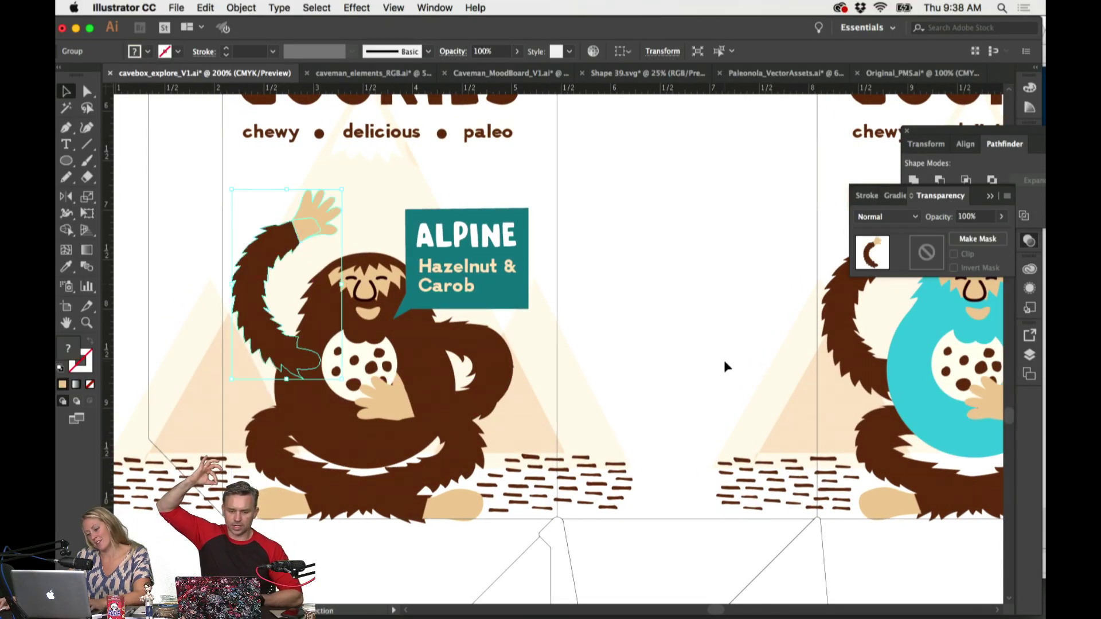
# Step: Compare the brown character's arms and body with the turquoise version across the two Alpine panels, leaving nothing selected
pyautogui.click(725, 366)
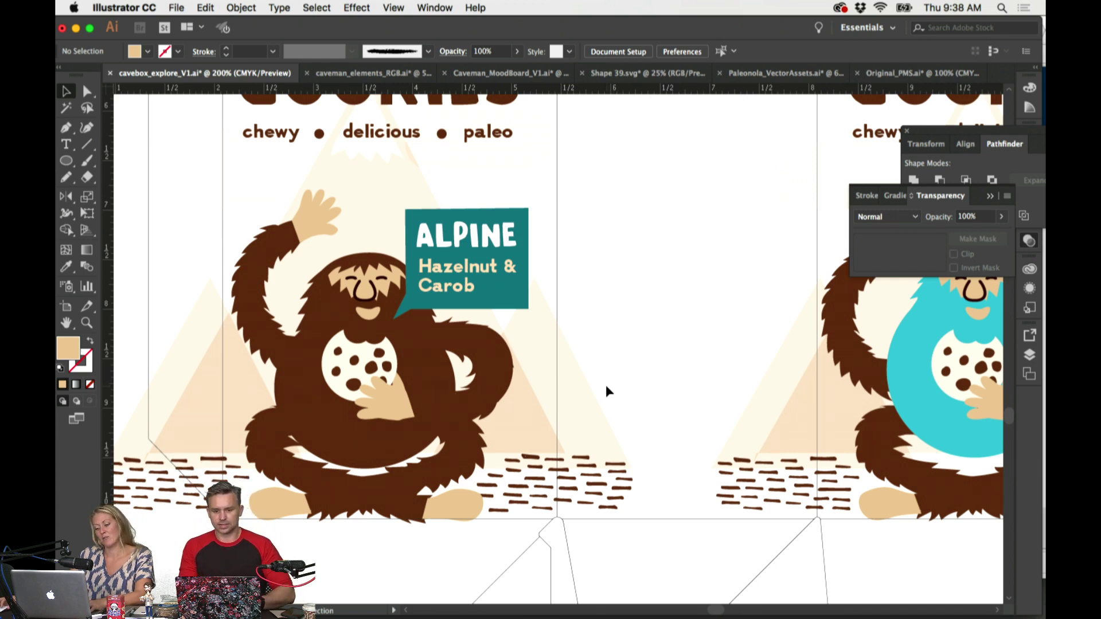
pyautogui.hscroll(2, 610, 384)
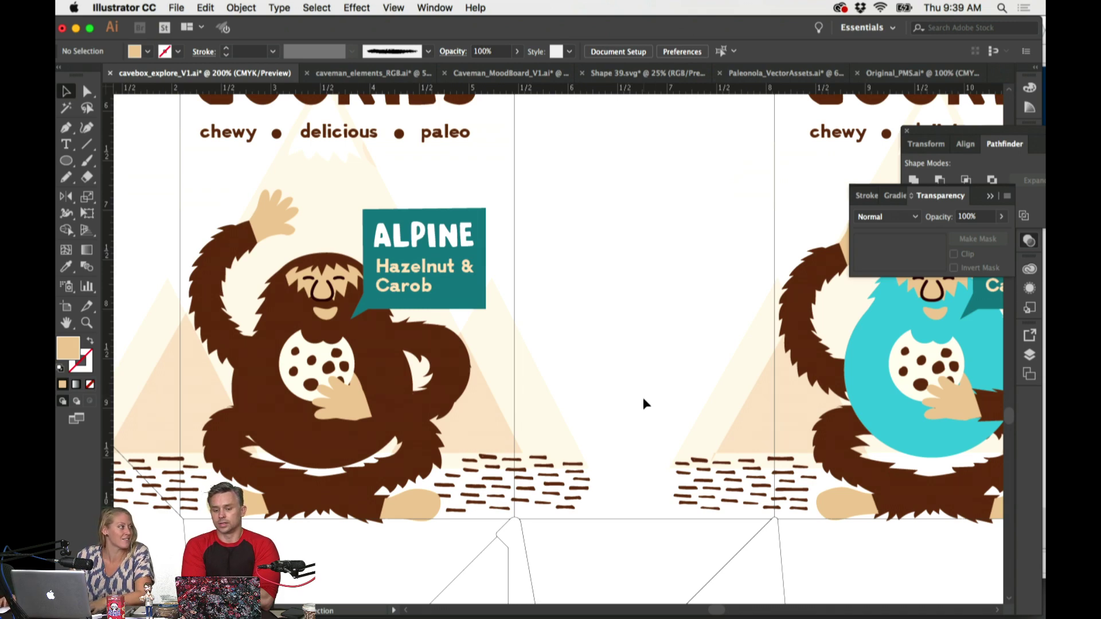
pyautogui.press('super+minus')
pyautogui.hscroll(-1, 642, 397)
pyautogui.scroll(2, 642, 397)
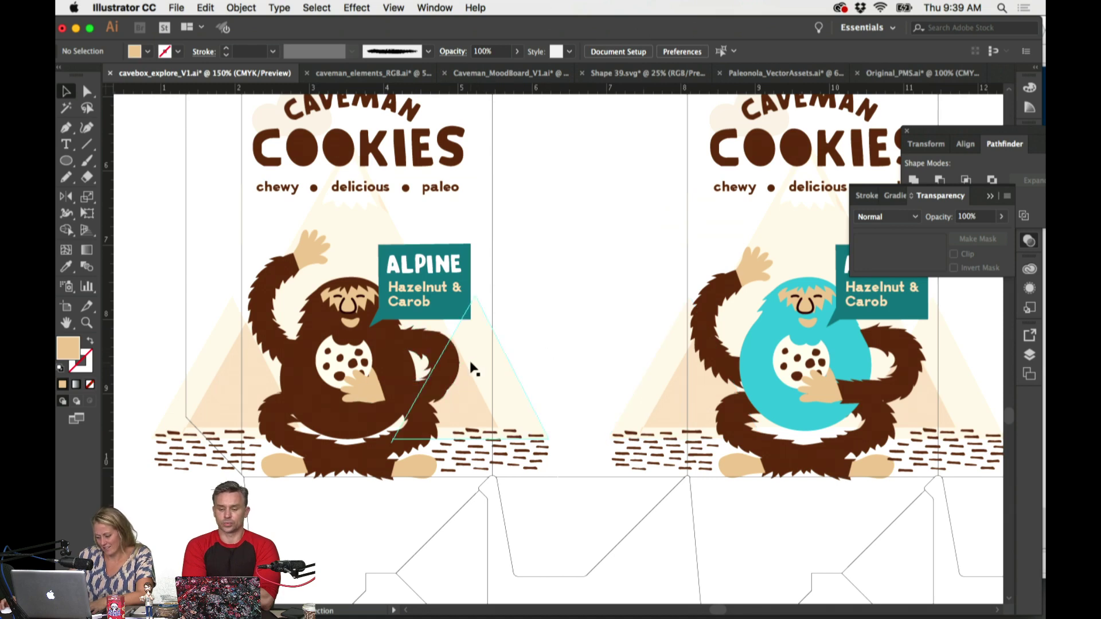
pyautogui.press('super+equal')
pyautogui.press('super+equal')
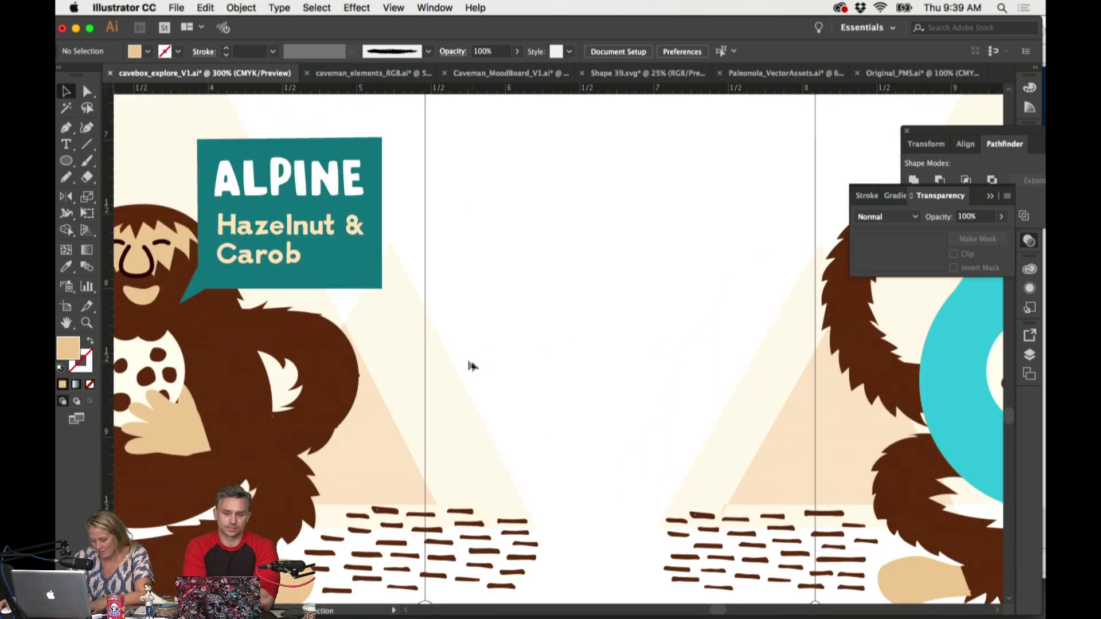
pyautogui.click(358, 378)
pyautogui.press('super+shift+a')
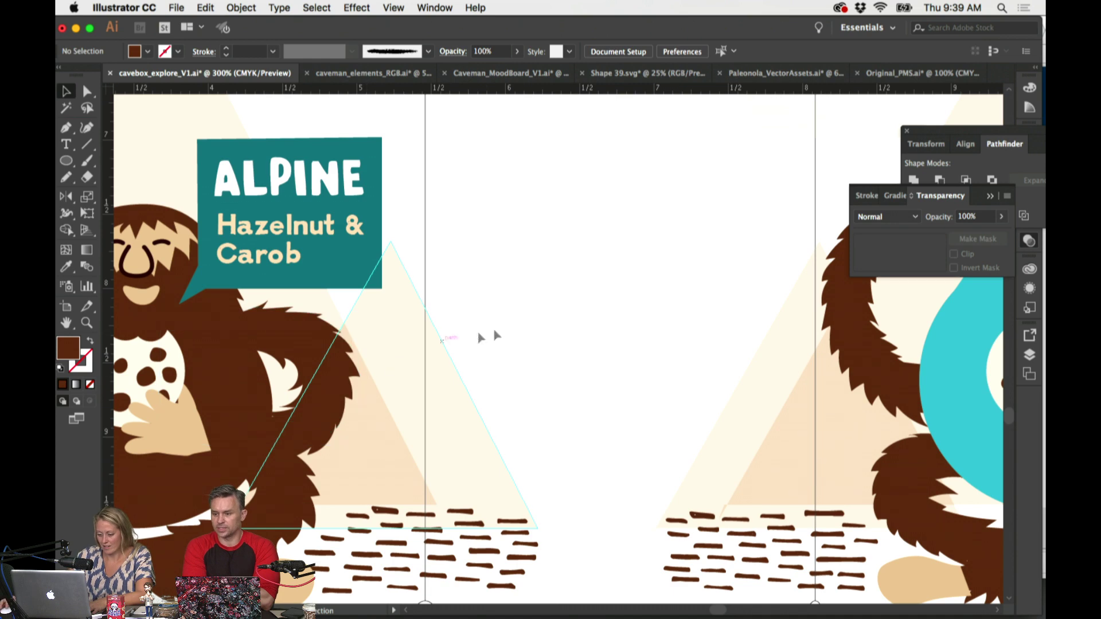
# Step: Inspect the brown character's bent arm up close and review both full Alpine panels side by side
pyautogui.hscroll(-10, 480, 337)
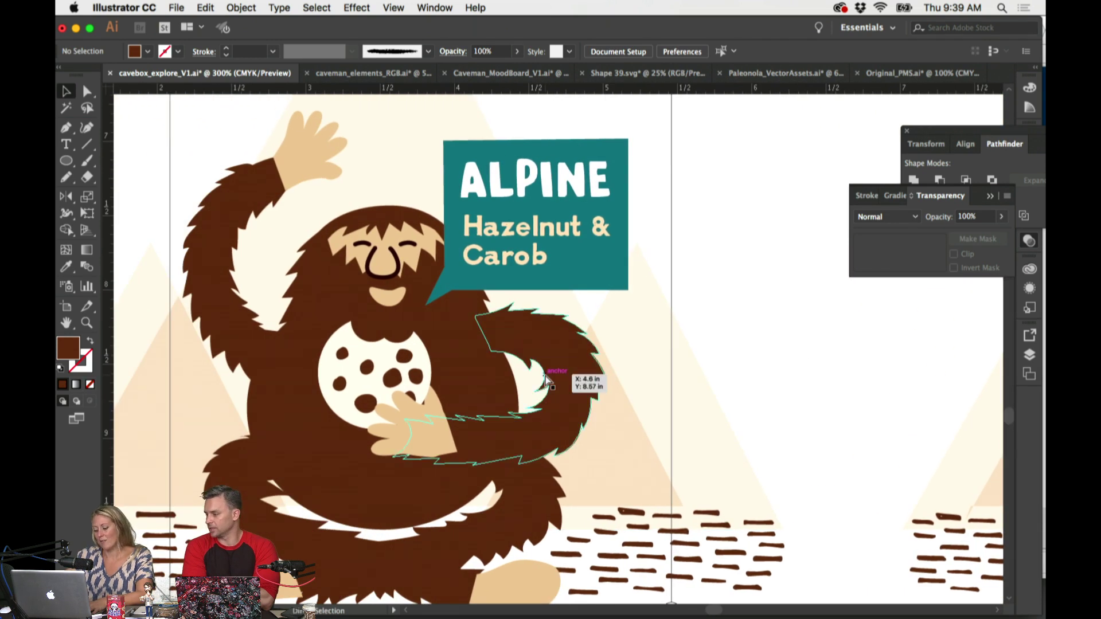
pyautogui.press('super+minus')
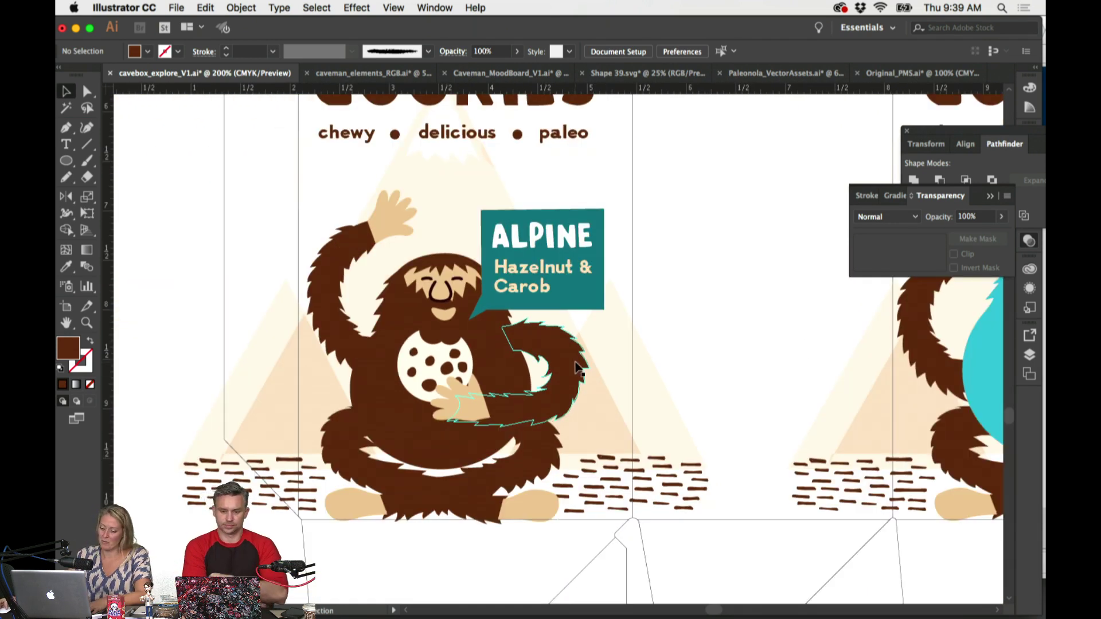
pyautogui.hscroll(2, 576, 367)
pyautogui.scroll(3, 571, 369)
pyautogui.press('super+minus')
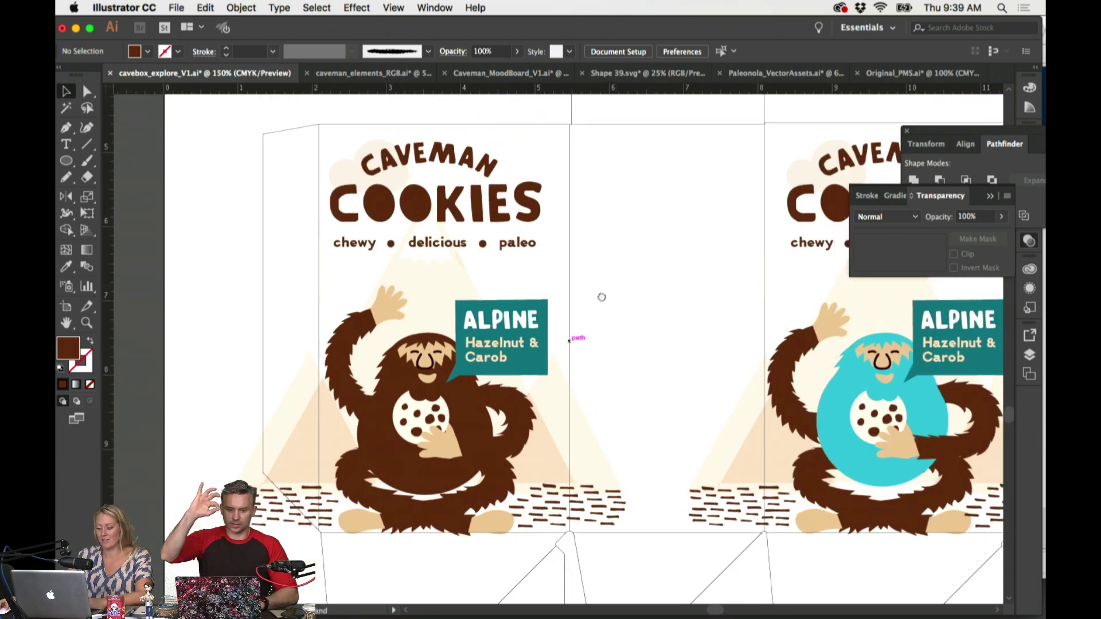
pyautogui.hscroll(3, 602, 297)
pyautogui.scroll(-1, 591, 290)
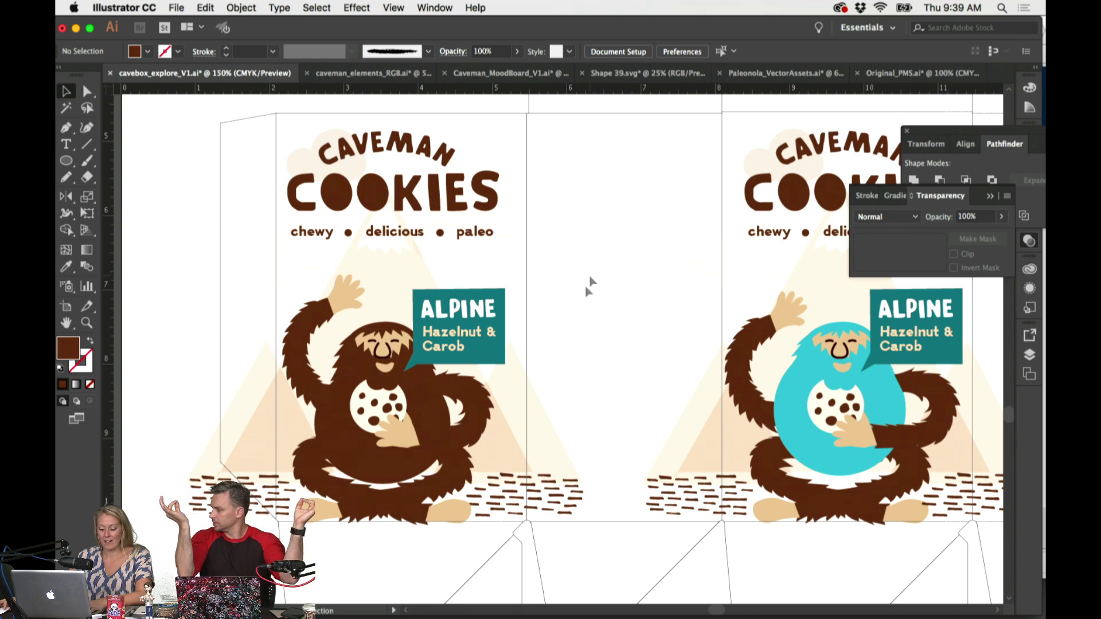
# Step: Switch to Chrome and start a web search for yoga in a new tab
pyautogui.click(492, 605)
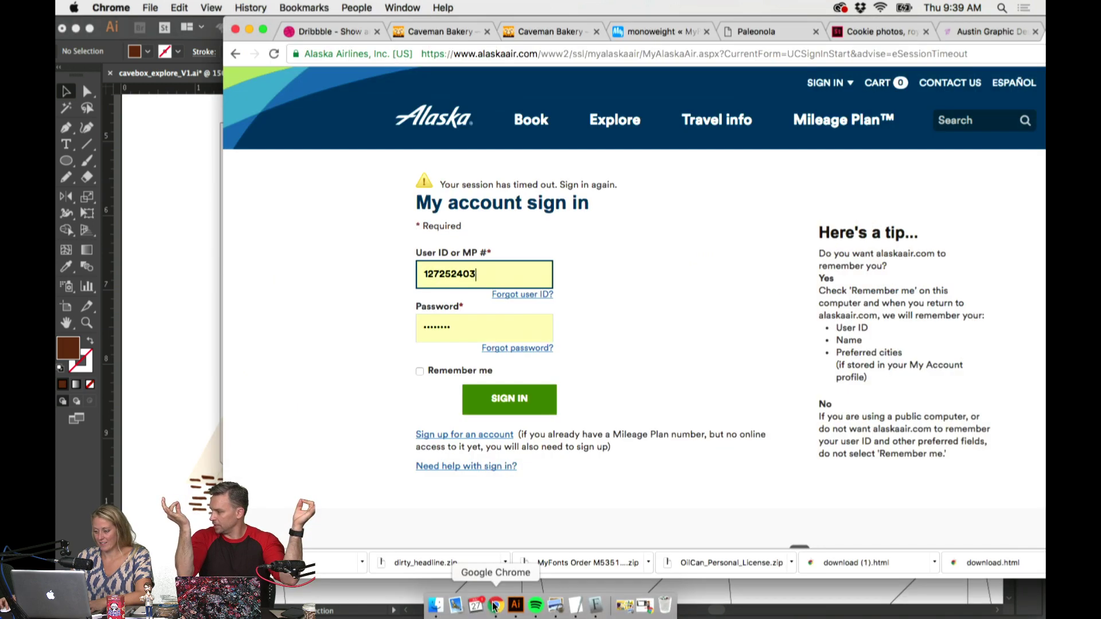
pyautogui.click(883, 36)
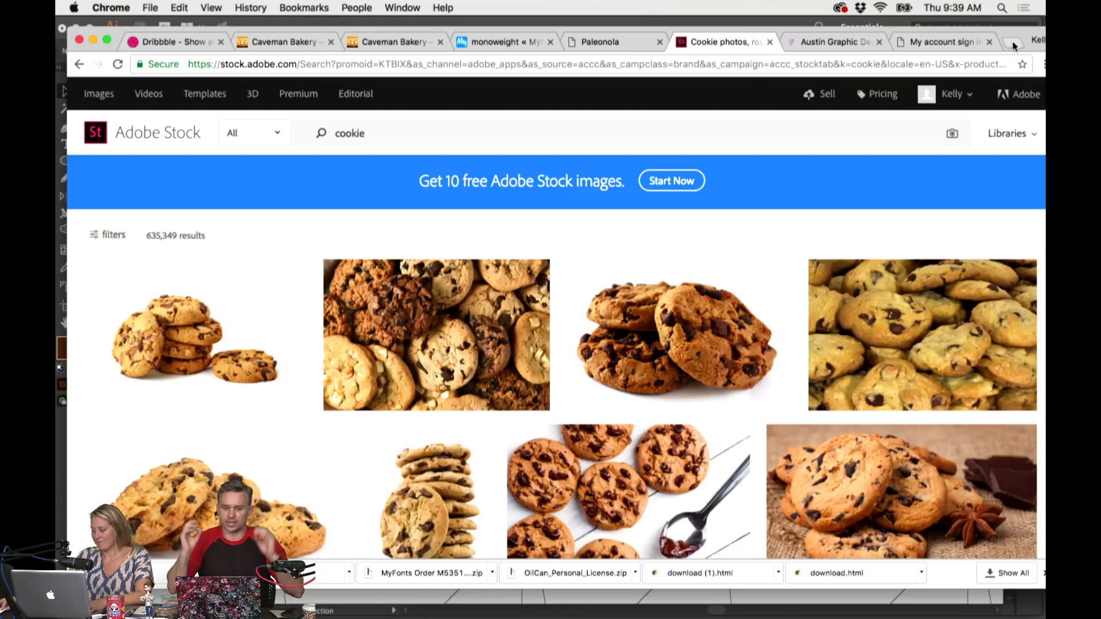
pyautogui.click(1013, 44)
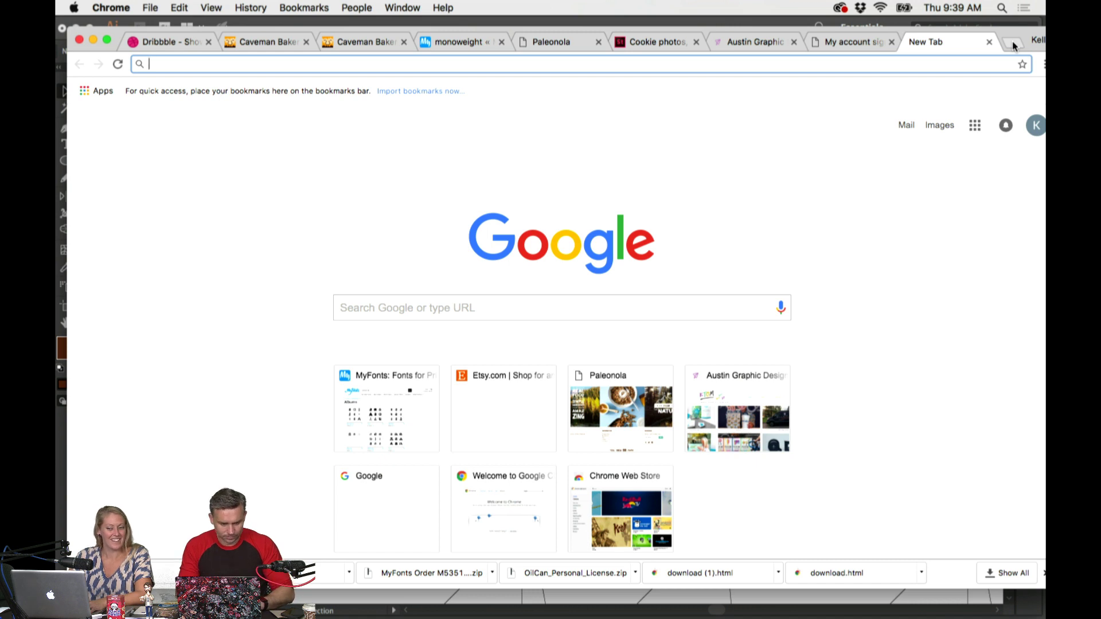
pyautogui.write('y')
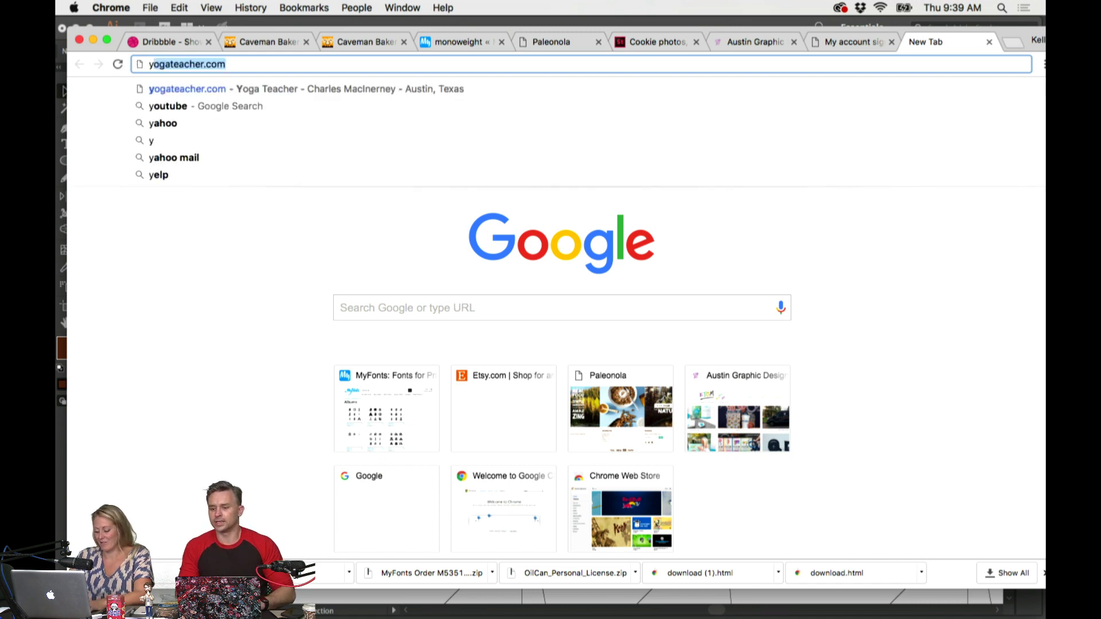
pyautogui.write('oga')
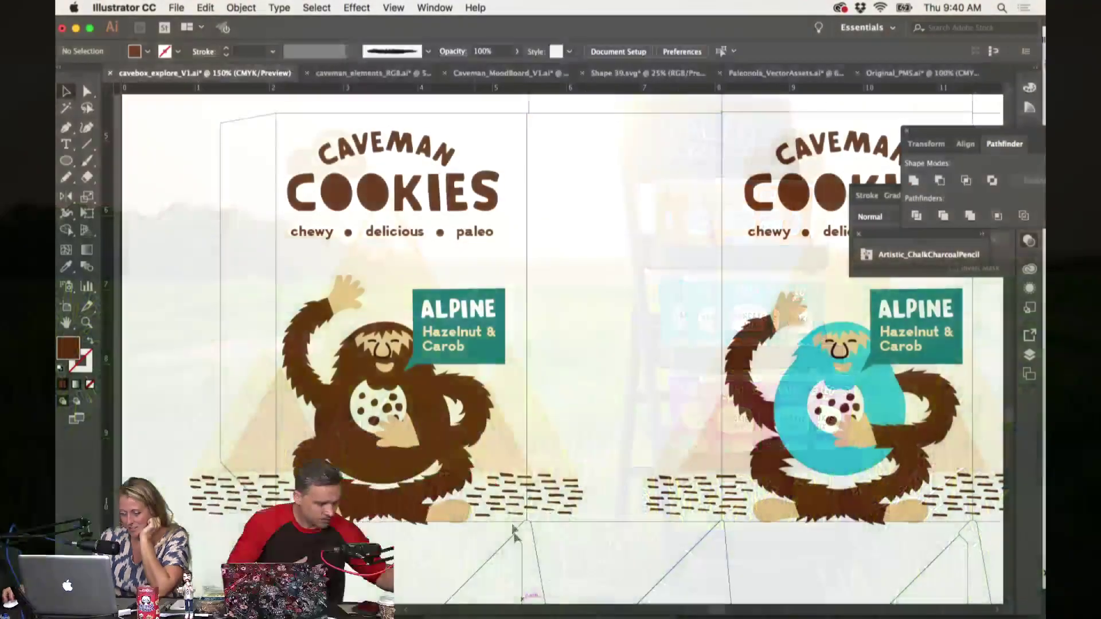
# Step: Delete the hand from the brown character's raised arm group, keeping the furry arm
pyautogui.press('super+equal')
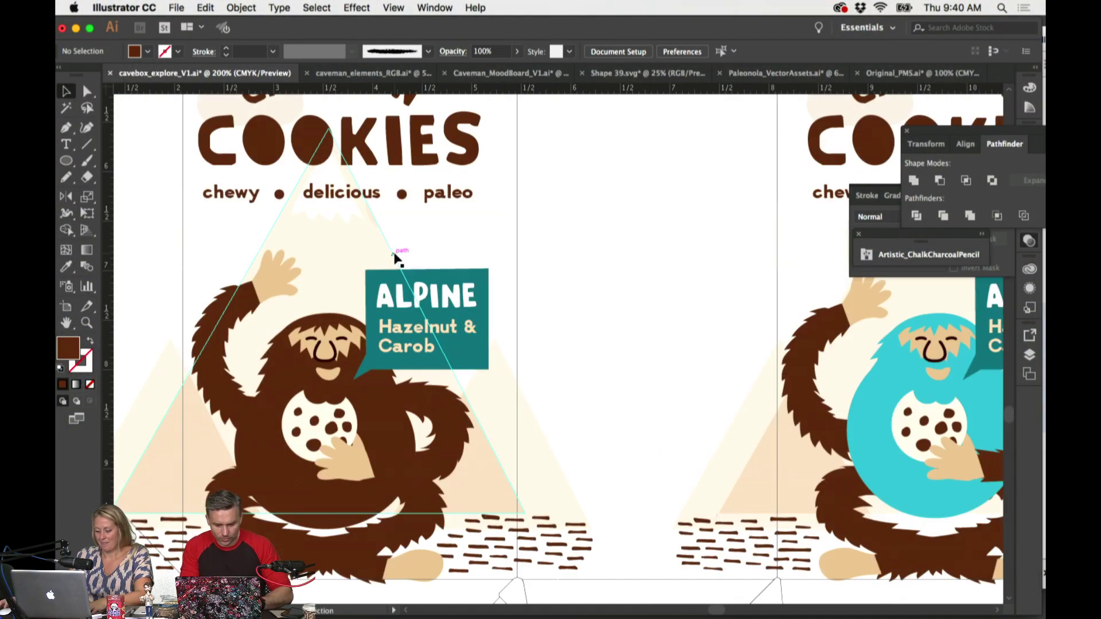
pyautogui.hscroll(-4, 489, 338)
pyautogui.click(389, 280)
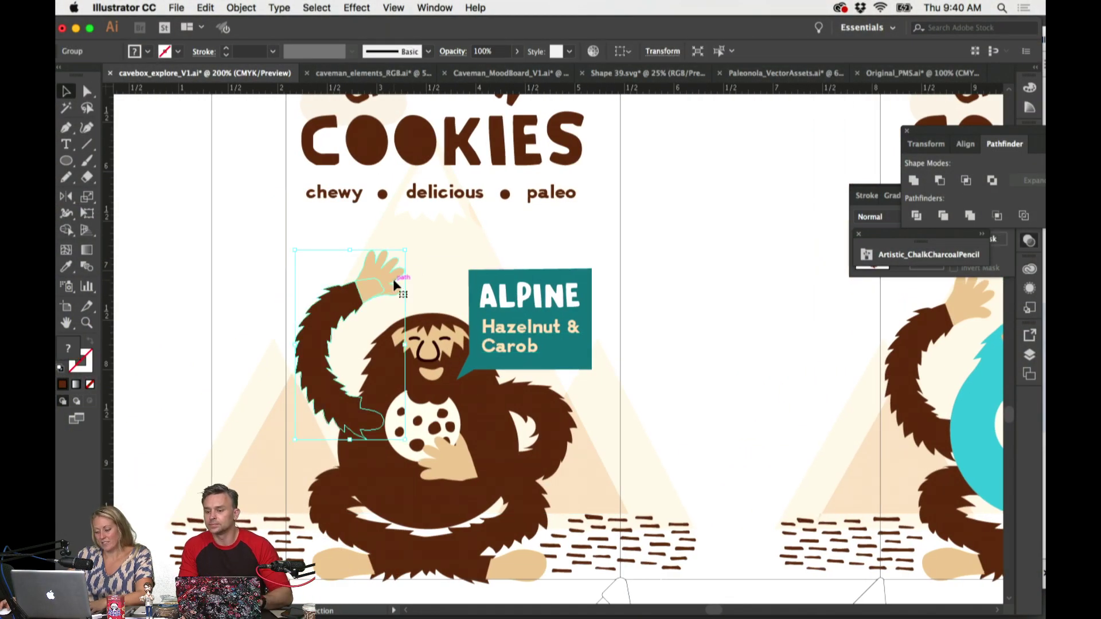
pyautogui.doubleClick(388, 271)
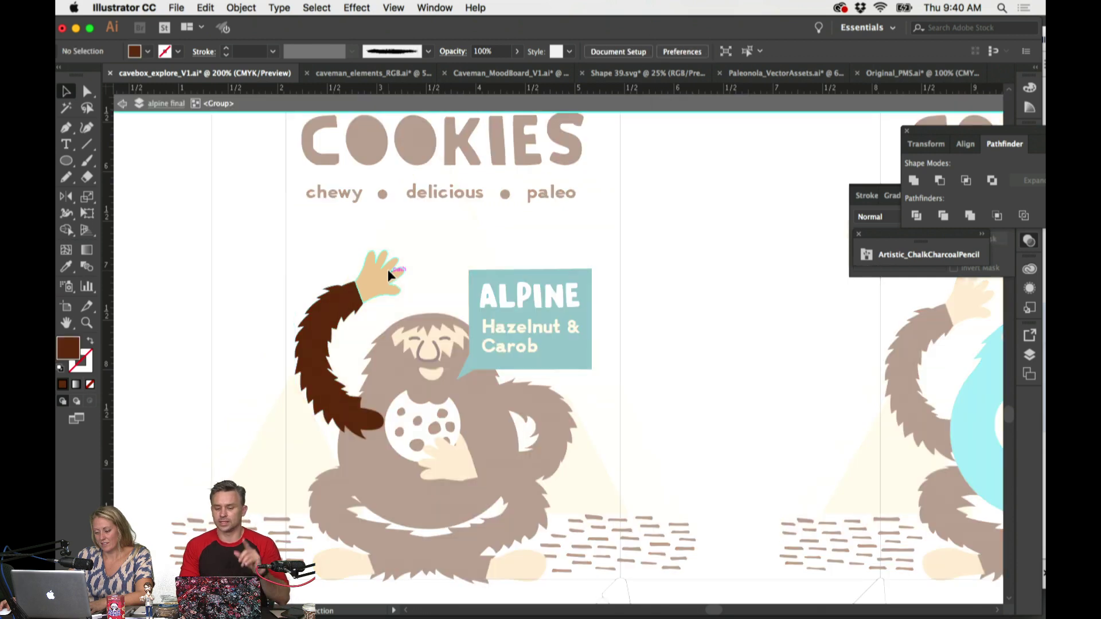
pyautogui.click(388, 274)
pyautogui.press('Delete')
pyautogui.doubleClick(619, 259)
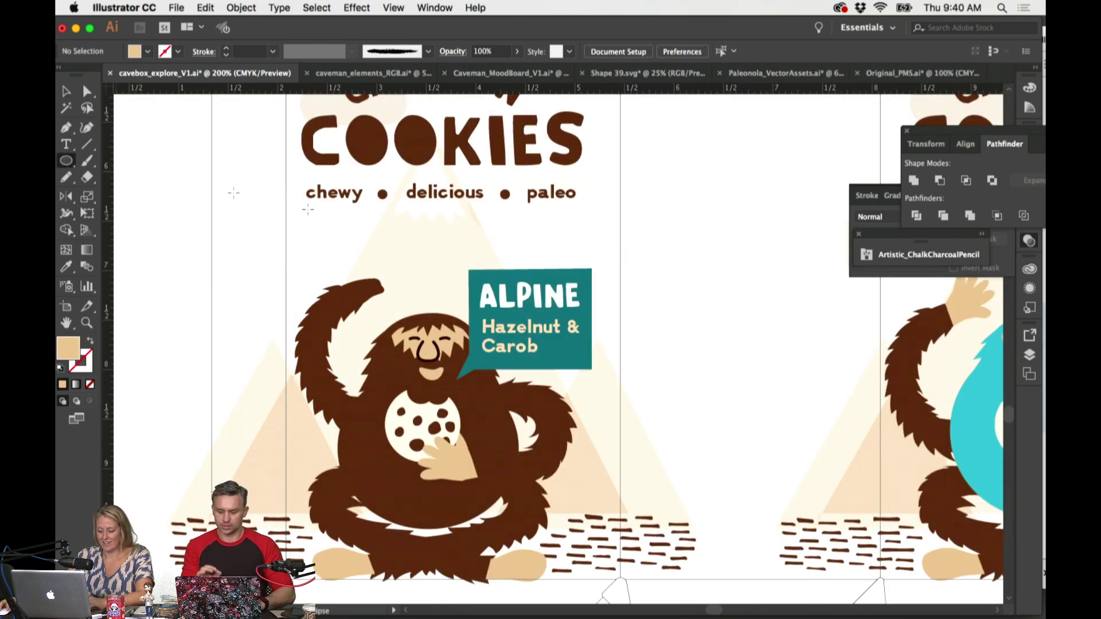
# Step: Draw a tan circle at the end of the raised arm and enlarge it to about 0.35 in across
pyautogui.moveTo(385, 273); pyautogui.dragTo(408, 297)
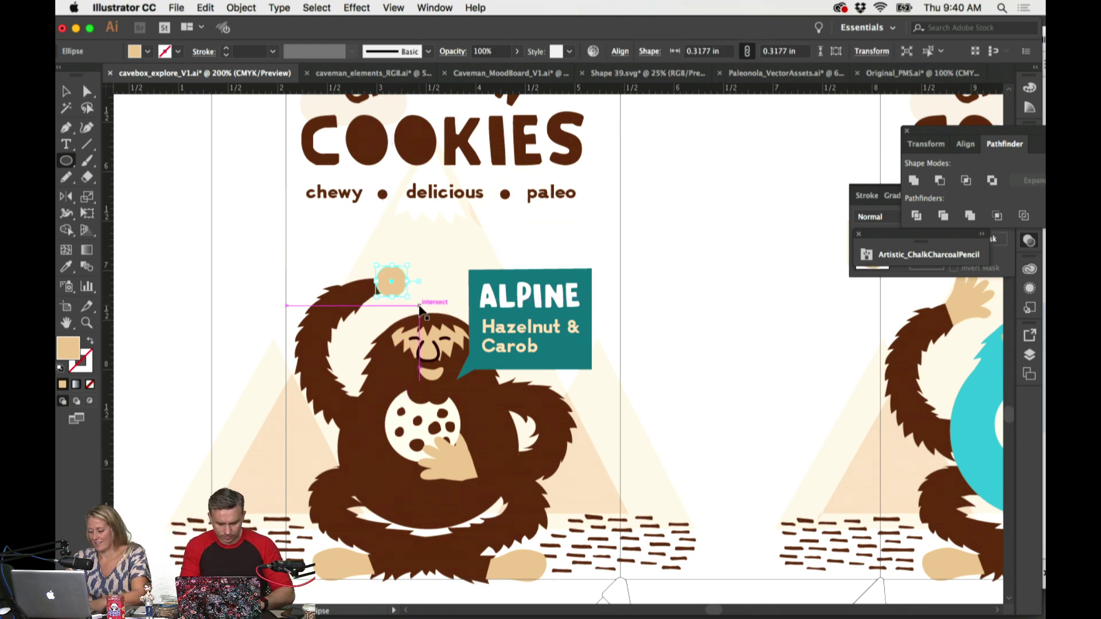
pyautogui.press('super+equal')
pyautogui.press('v')
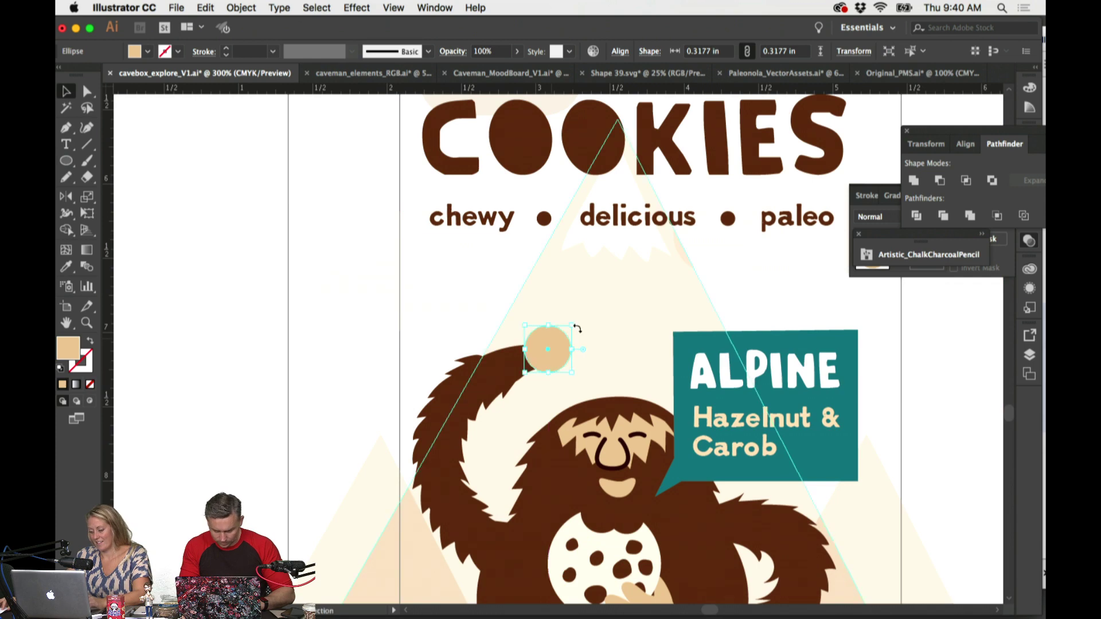
pyautogui.moveTo(576, 326); pyautogui.dragTo(577, 324)
# Step: Switch to Chrome and bring the Gyan or Om Mudra hand photo from the om hand sign results into the Illustrator document
pyautogui.moveTo(466, 609)
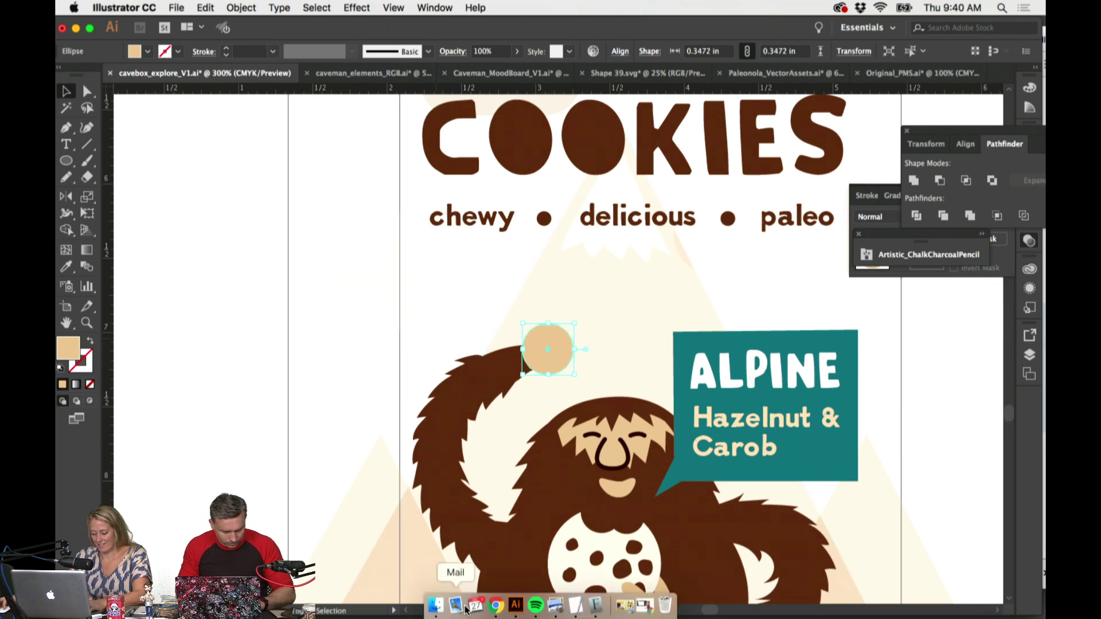
pyautogui.click(496, 605)
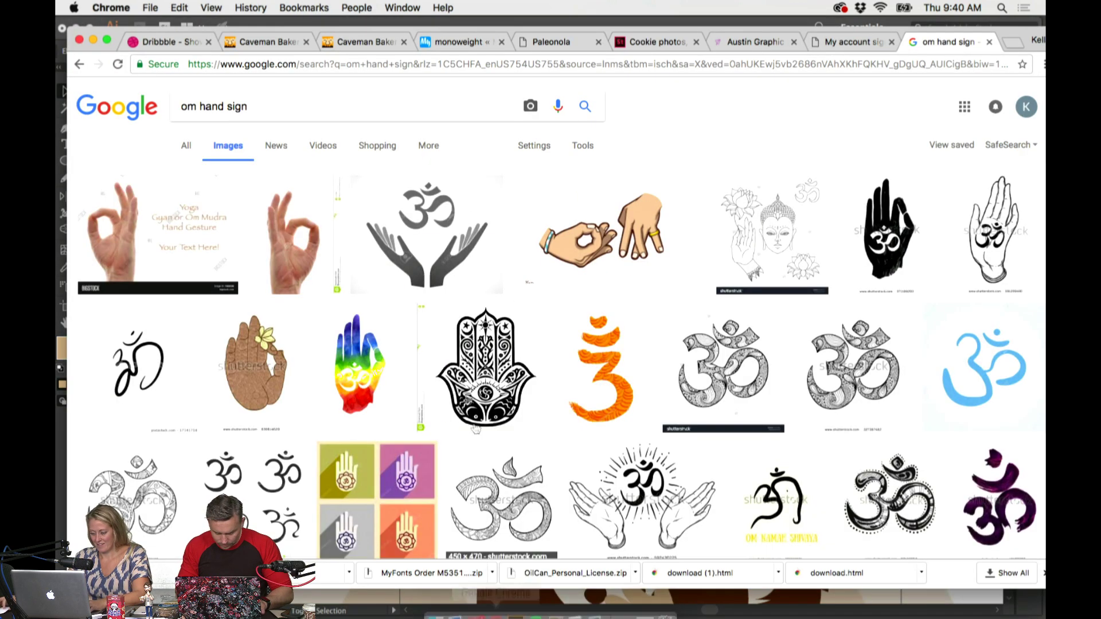
pyautogui.moveTo(339, 32); pyautogui.dragTo(460, 23)
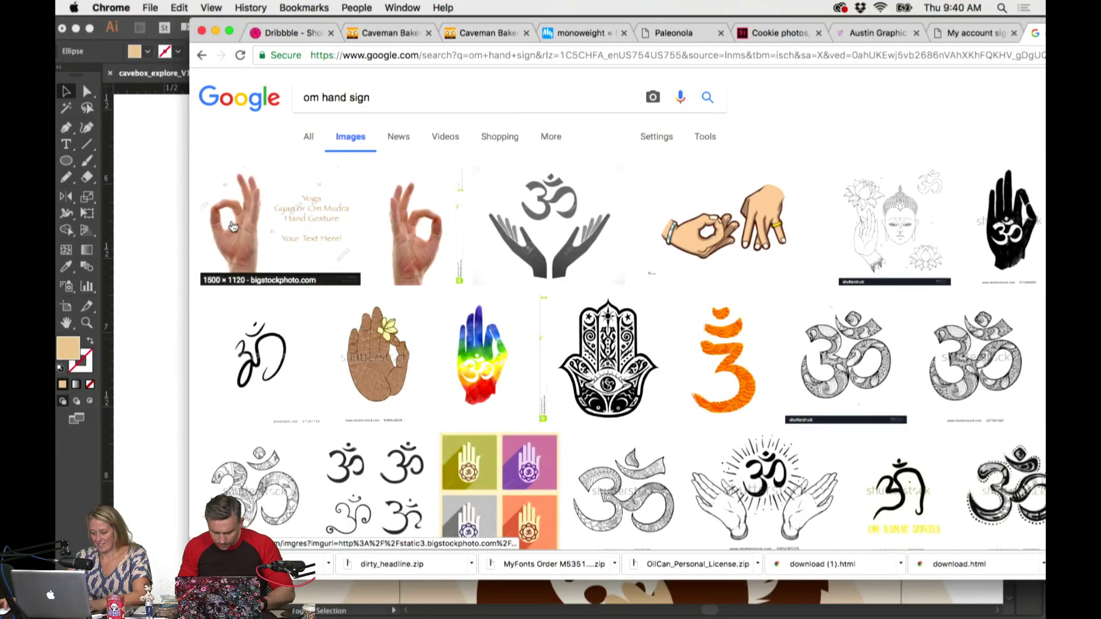
pyautogui.moveTo(233, 219); pyautogui.dragTo(150, 253)
# Step: Find the cream hand with the lotus om symbol on an olive background and place it in the Illustrator document
pyautogui.scroll(-10, 768, 330)
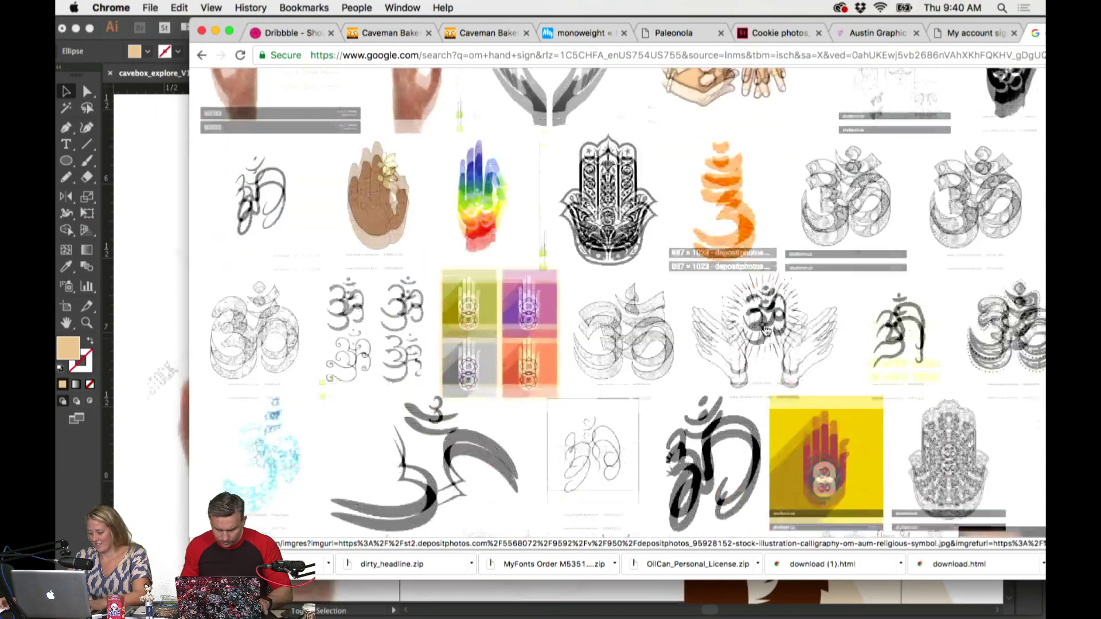
pyautogui.scroll(-6, 768, 329)
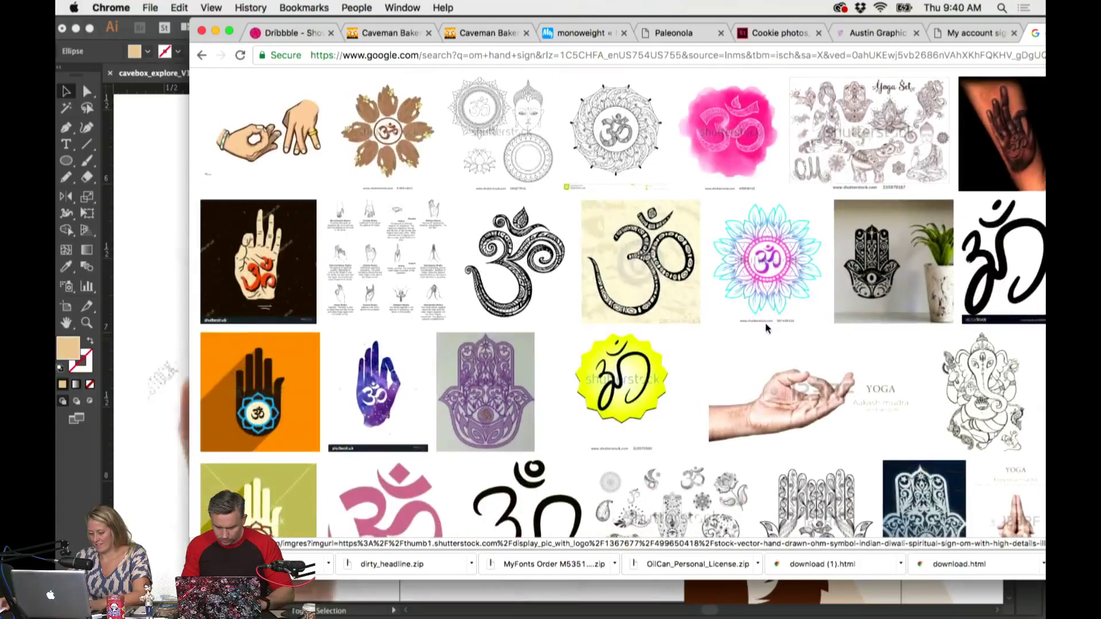
pyautogui.scroll(-3, 770, 327)
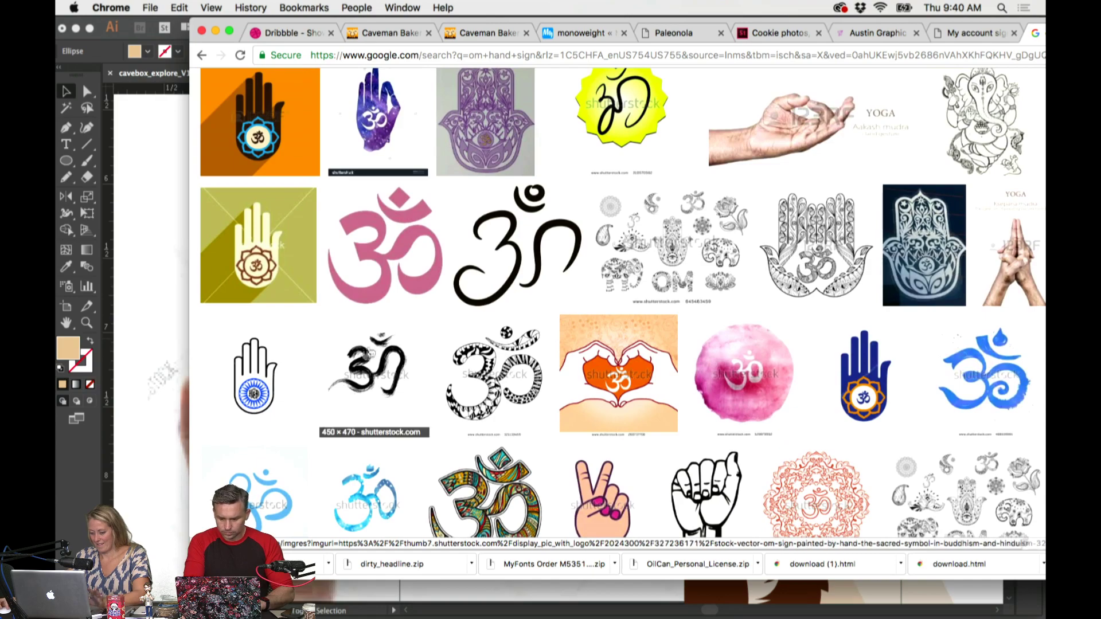
pyautogui.moveTo(269, 310); pyautogui.dragTo(166, 401)
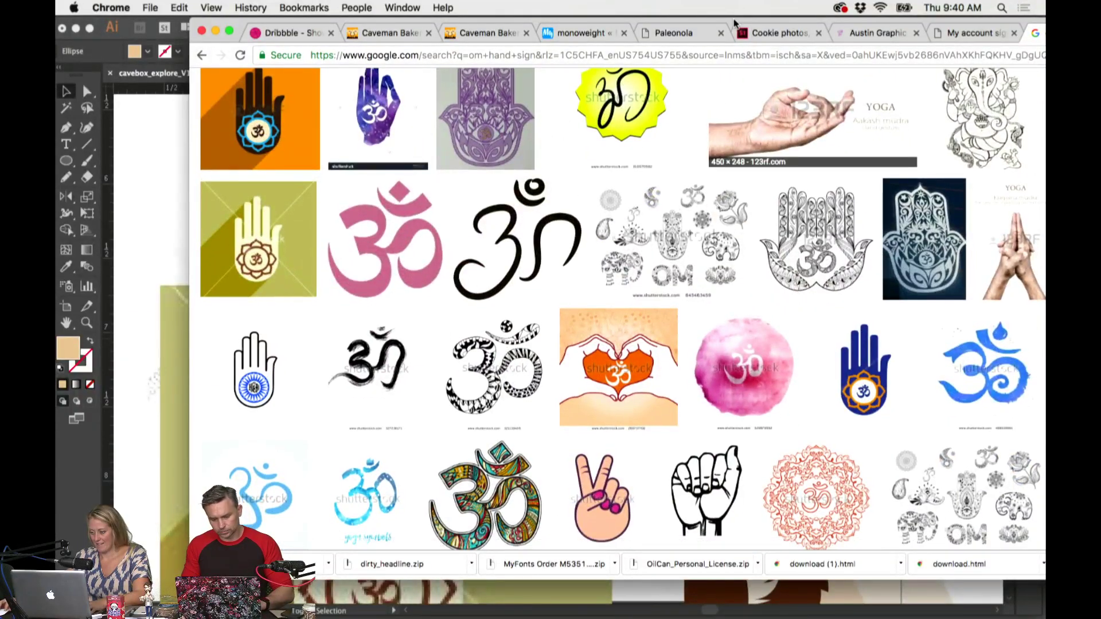
# Step: Browse further through the om hand sign image results for more hand gesture references
pyautogui.moveTo(733, 20); pyautogui.dragTo(647, 19)
pyautogui.scroll(-5, 760, 184)
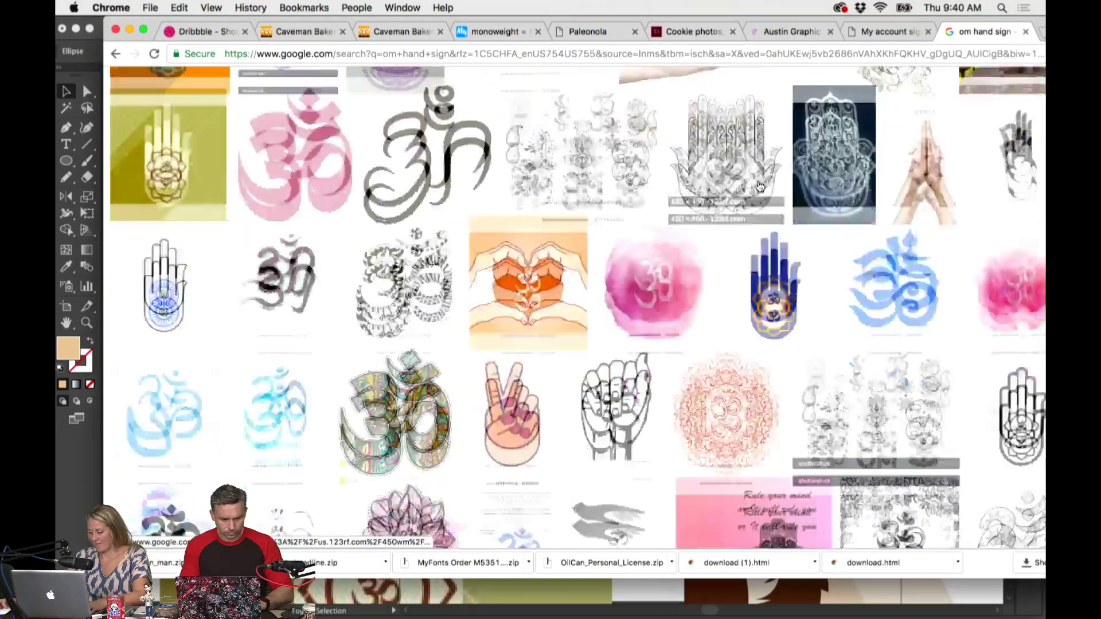
pyautogui.scroll(-15, 760, 185)
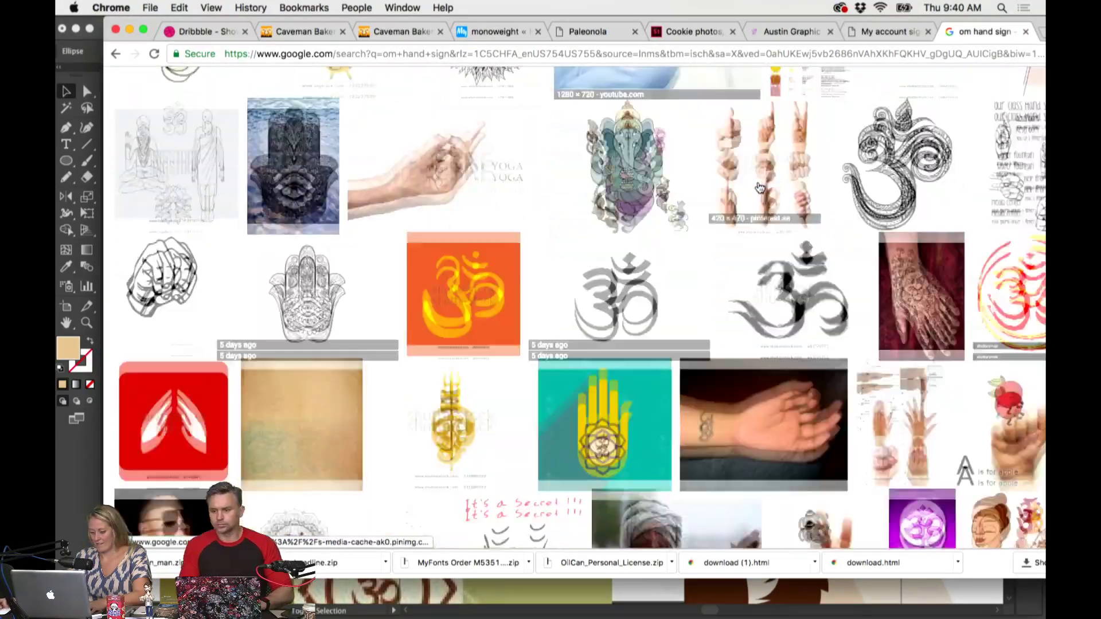
pyautogui.scroll(2, 761, 187)
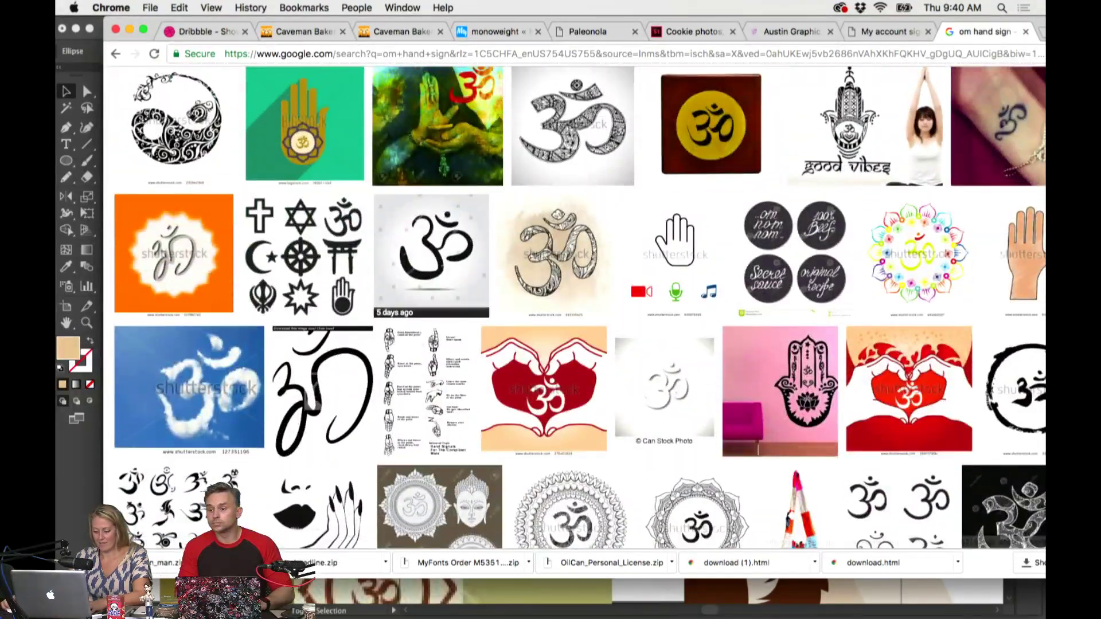
# Step: Switch back to Illustrator and move both placed hand reference images off the artwork, beside the brown character's panel
pyautogui.press('super+Tab')
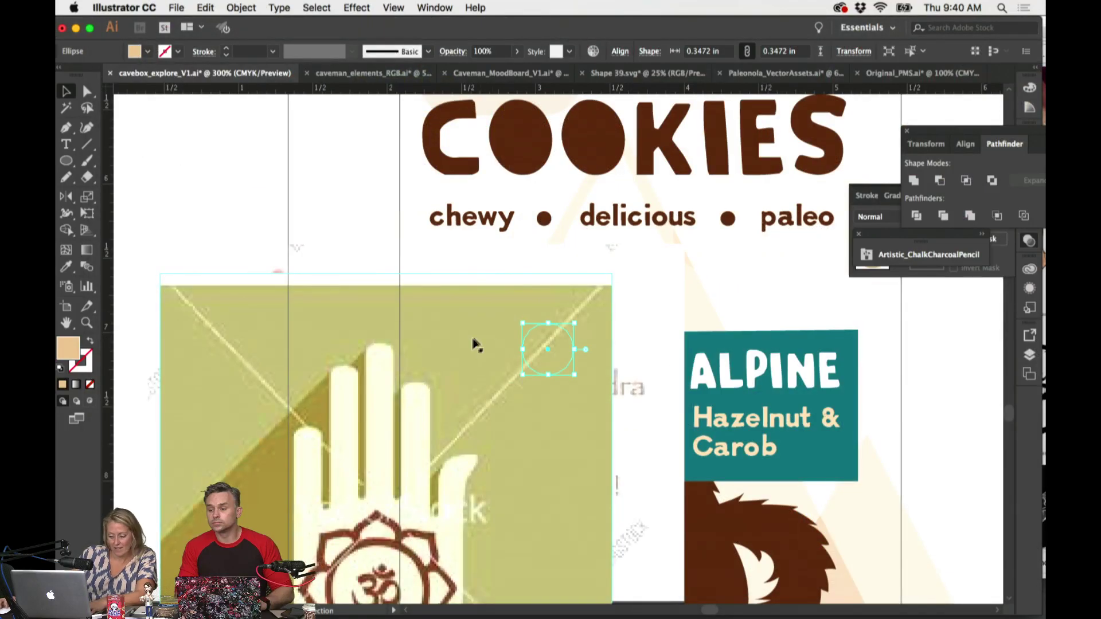
pyautogui.press('super+minus')
pyautogui.press('super+minus')
pyautogui.moveTo(487, 370); pyautogui.dragTo(353, 357)
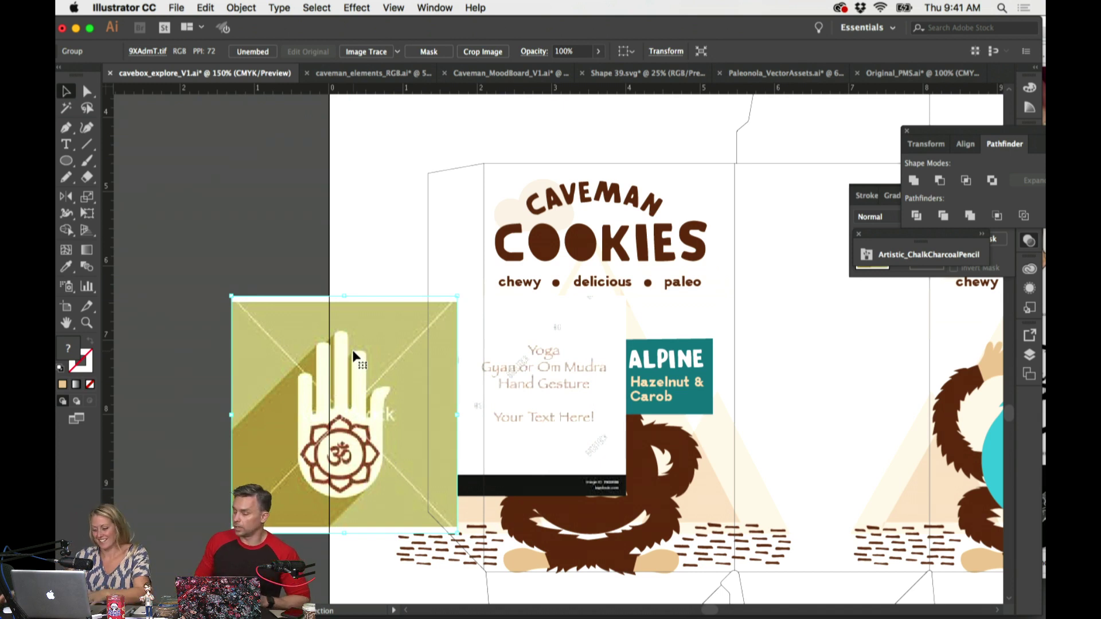
pyautogui.moveTo(361, 372); pyautogui.dragTo(264, 364)
pyautogui.moveTo(561, 367); pyautogui.dragTo(363, 492)
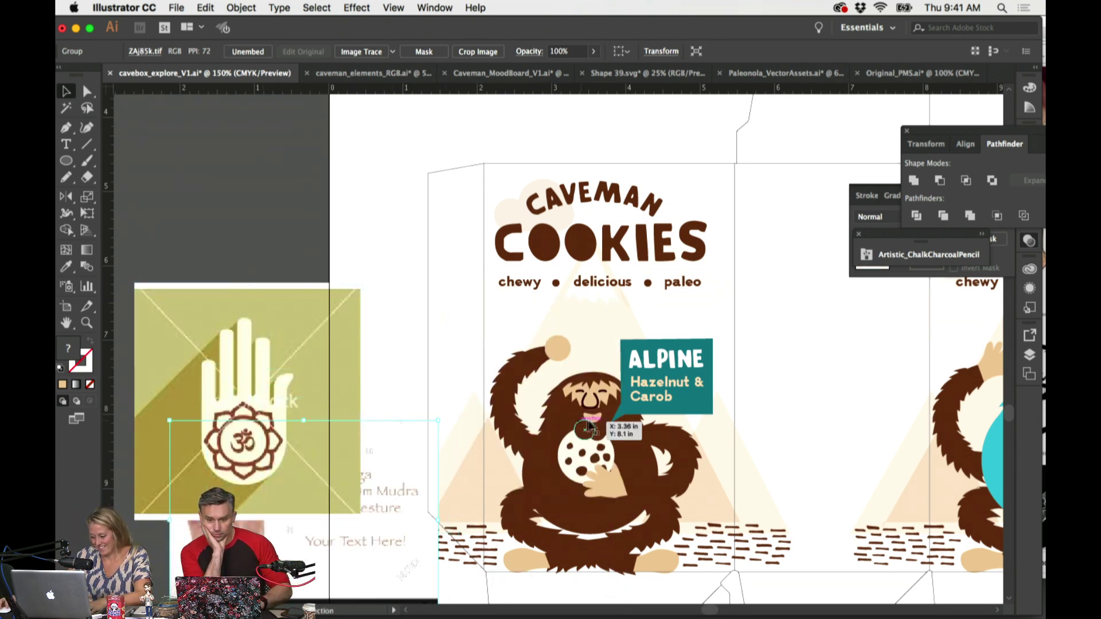
# Step: Duplicate the all-brown Alpine panel's title, character and mountain artwork onto the empty canvas left of the artboard, leaving the hand reference images out
pyautogui.scroll(-3, 704, 491)
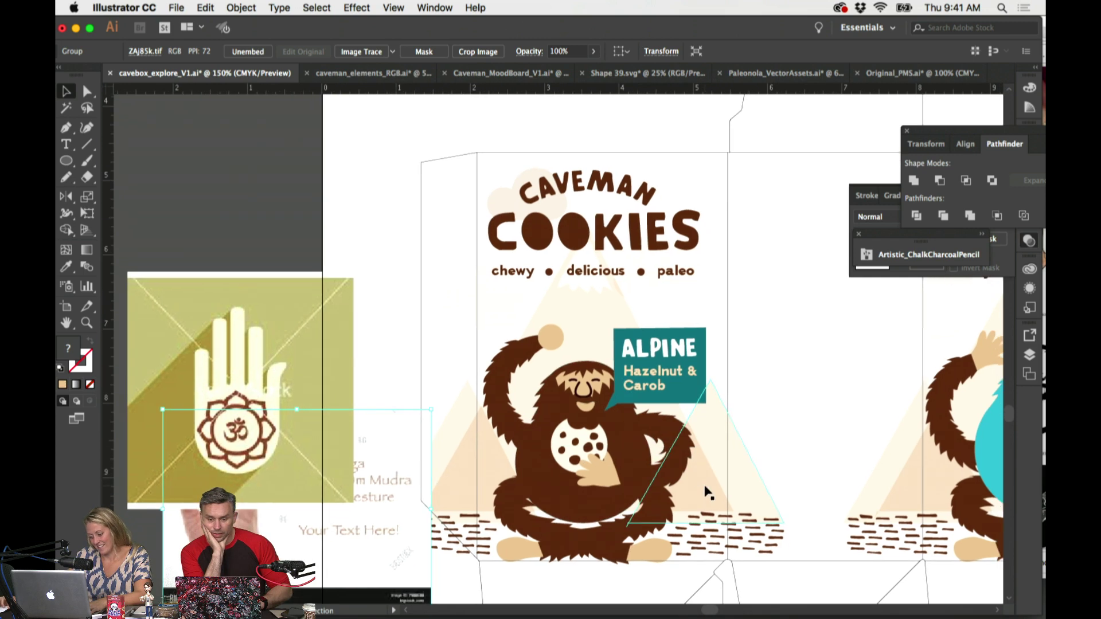
pyautogui.click(605, 429)
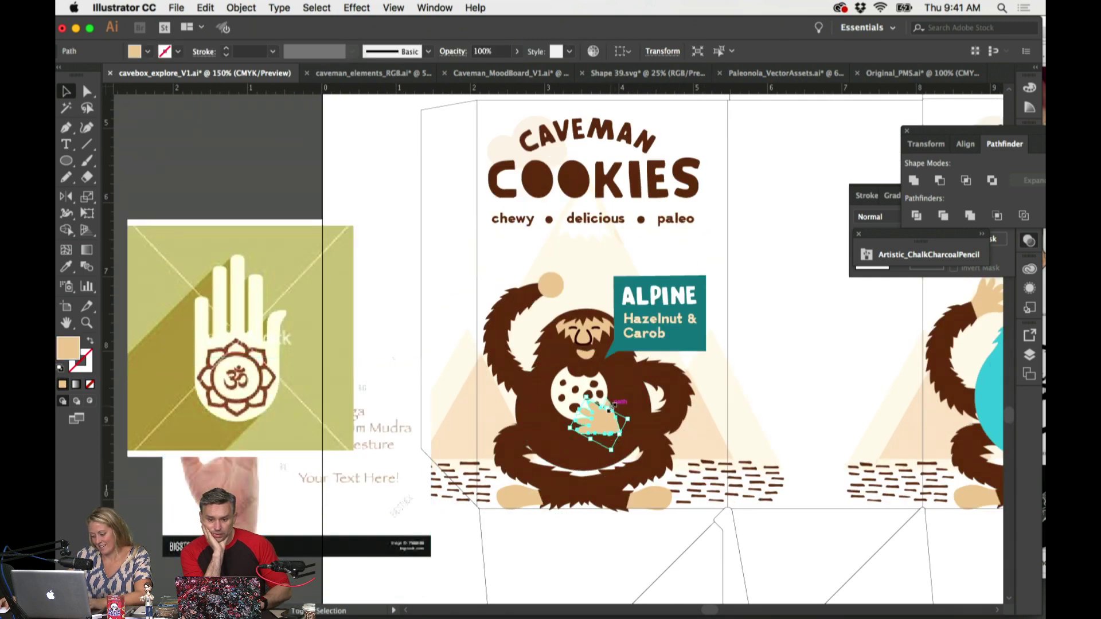
pyautogui.scroll(2, 613, 411)
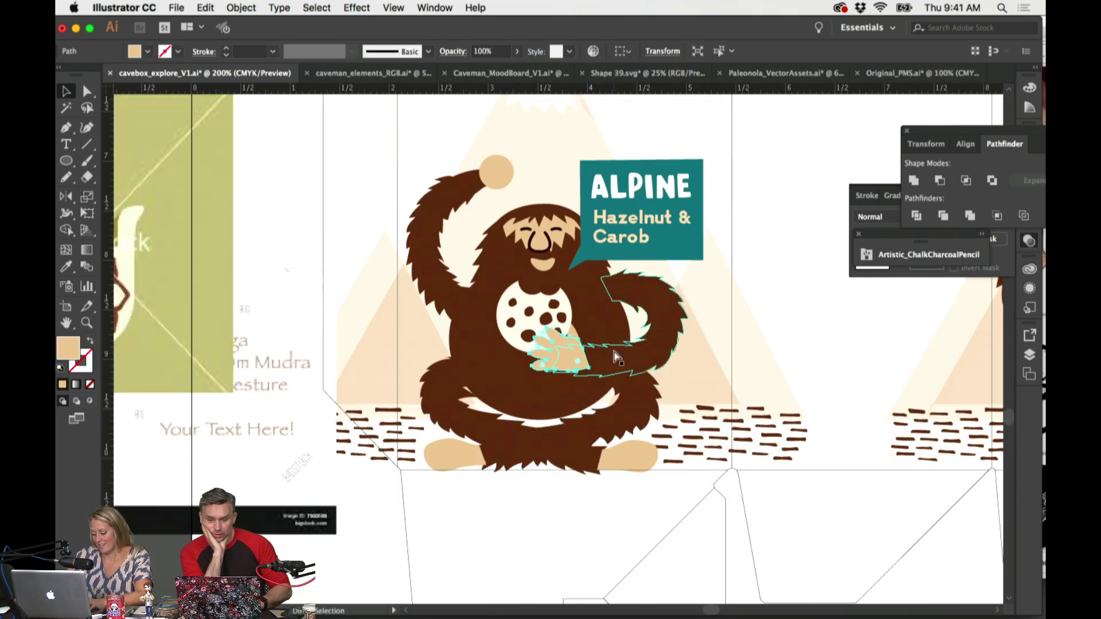
pyautogui.scroll(-4, 615, 357)
pyautogui.moveTo(615, 356); pyautogui.dragTo(634, 314)
pyautogui.scroll(1, 633, 344)
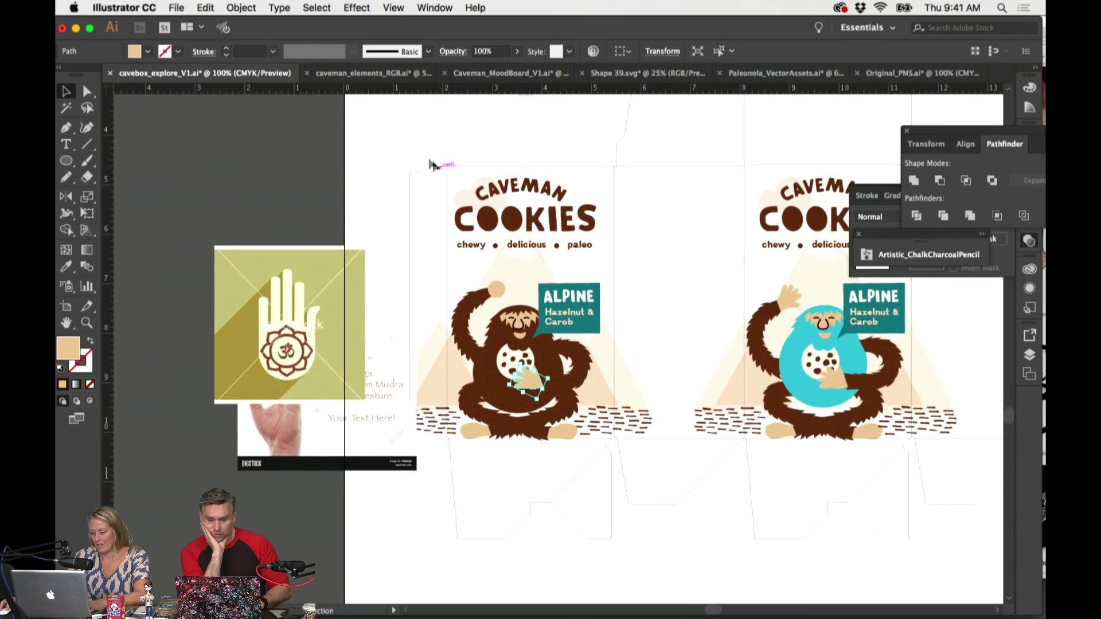
pyautogui.moveTo(633, 422); pyautogui.dragTo(369, 315)
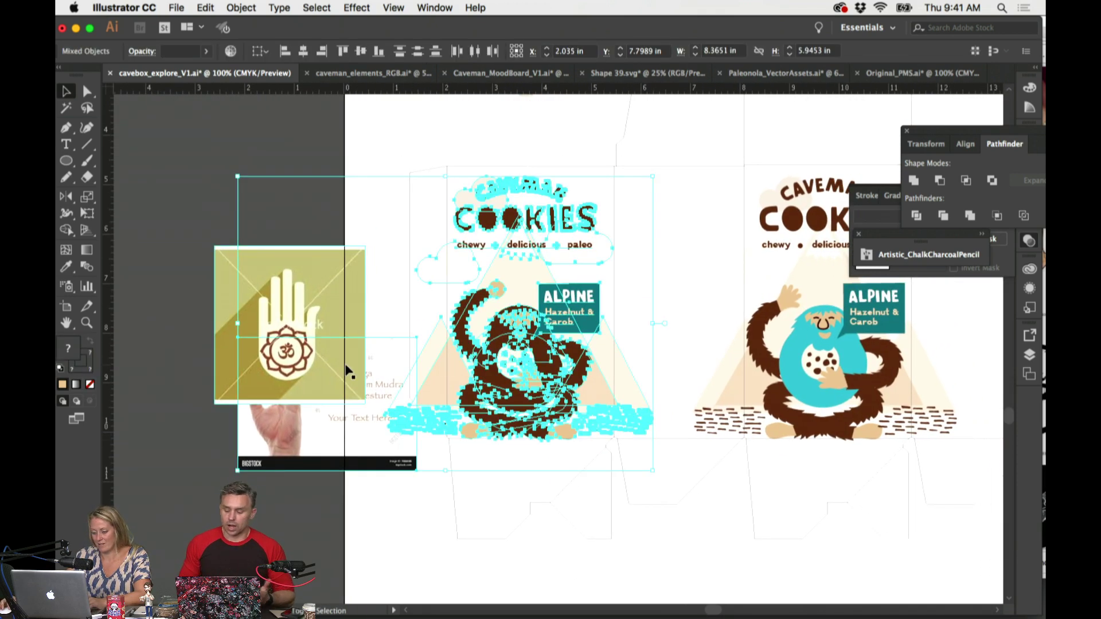
pyautogui.keyDown('shift'); pyautogui.click(388, 343); pyautogui.keyUp('shift')
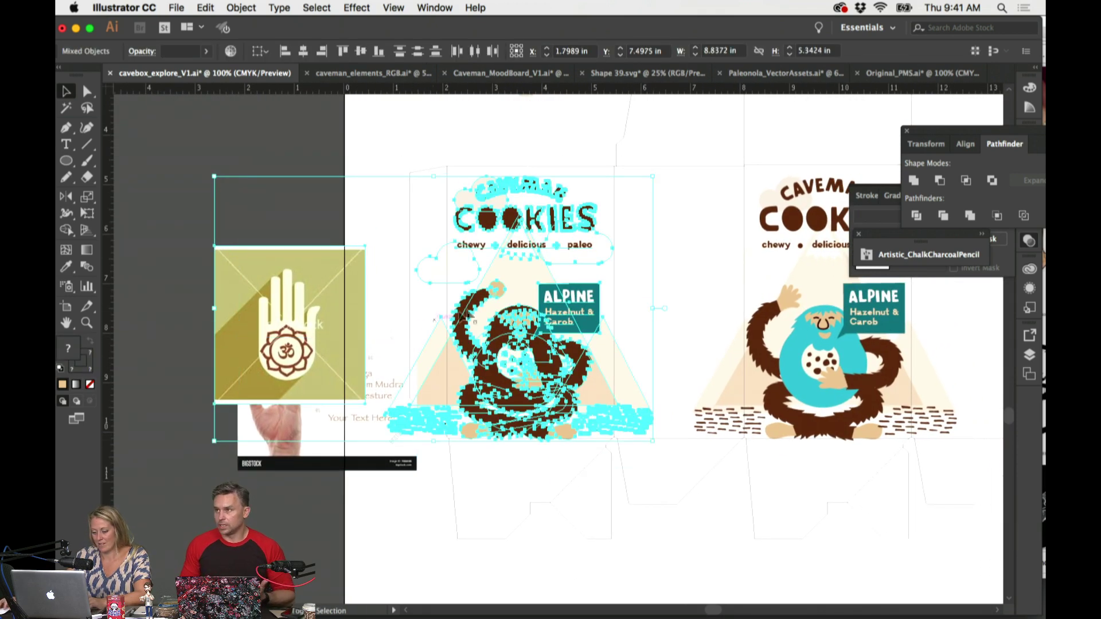
pyautogui.keyDown('shift'); pyautogui.click(365, 252); pyautogui.keyUp('shift')
pyautogui.hscroll(-5, 597, 249)
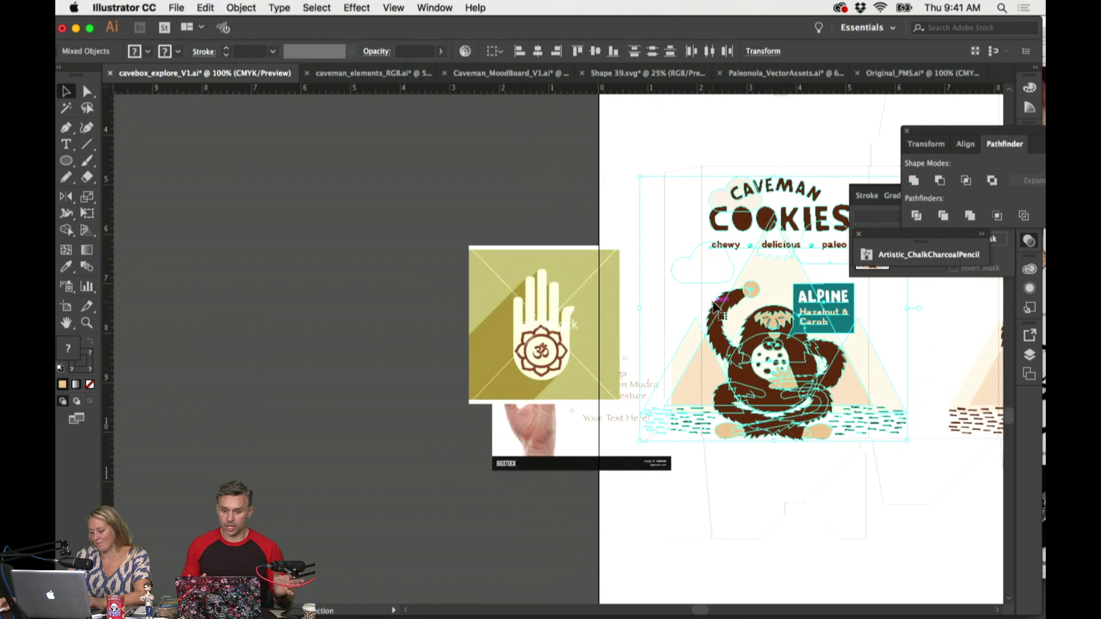
pyautogui.moveTo(716, 305); pyautogui.dragTo(230, 314)
pyautogui.hscroll(-5, 310, 313)
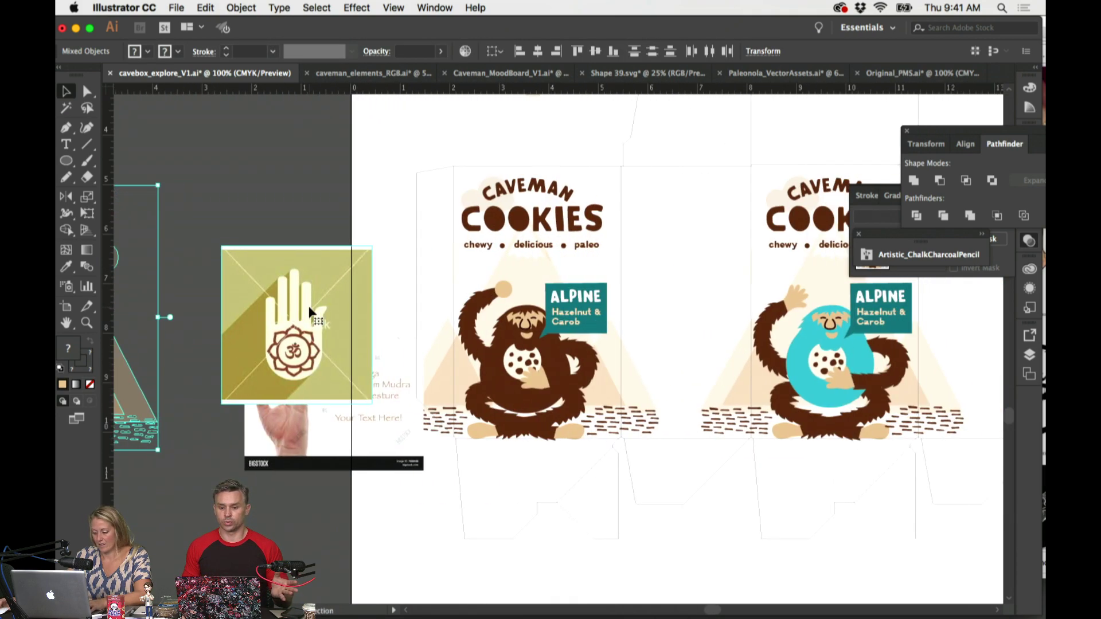
# Step: Delete the hand resting on the all-brown character's belly and the leftover tan piece beside the cookie
pyautogui.click(532, 388)
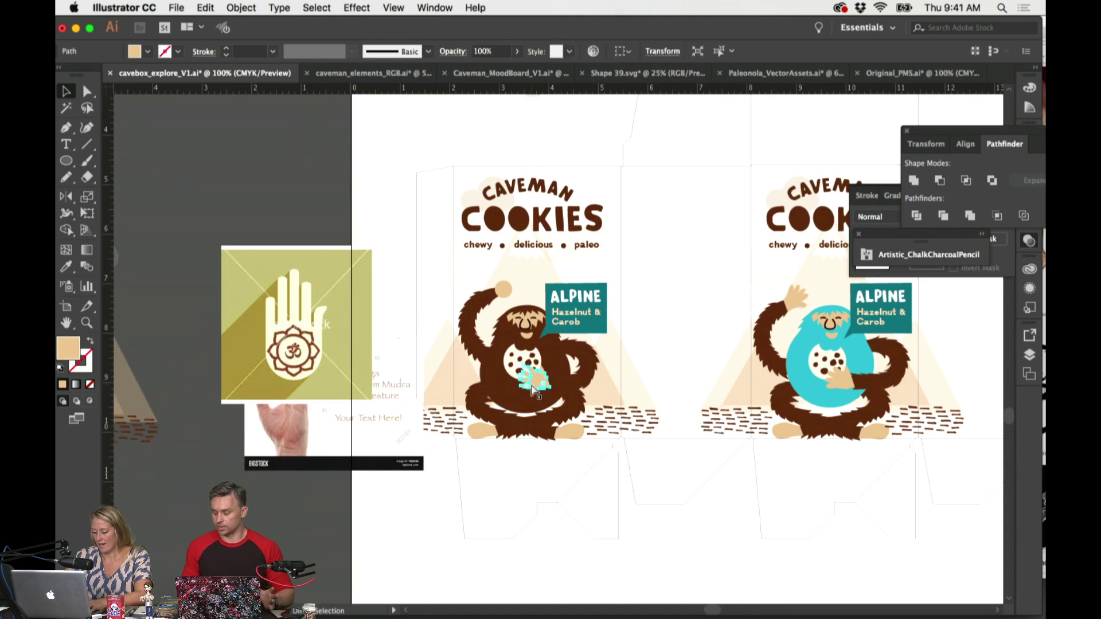
pyautogui.press('Delete')
pyautogui.press('super+equal')
pyautogui.press('super+equal')
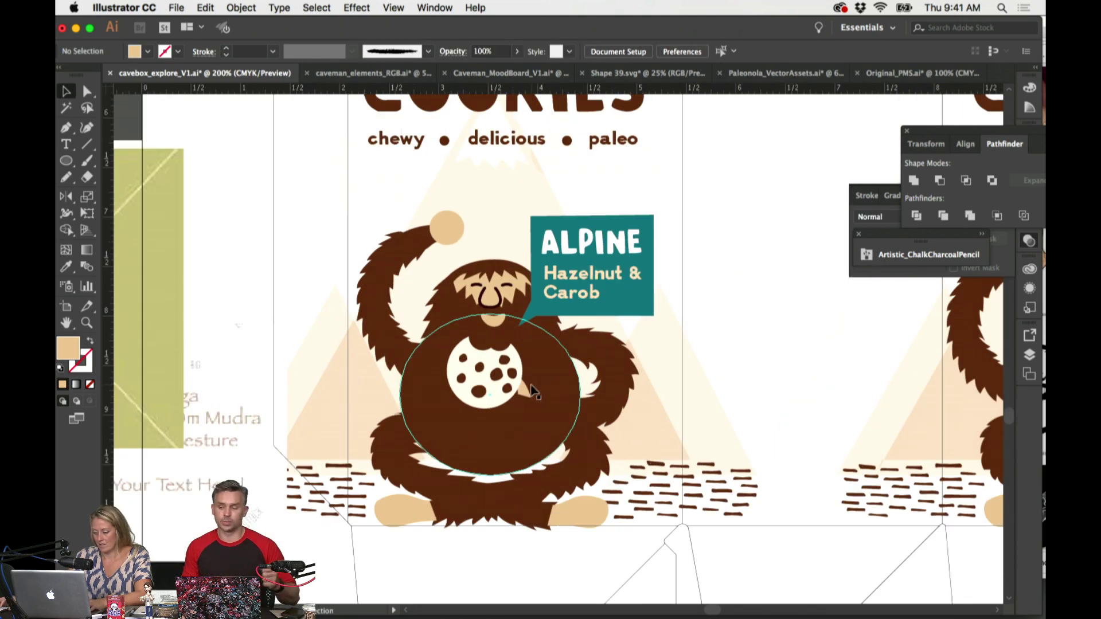
pyautogui.click(523, 392)
pyautogui.press('Delete')
pyautogui.hscroll(-5, 575, 344)
pyautogui.scroll(-2, 575, 345)
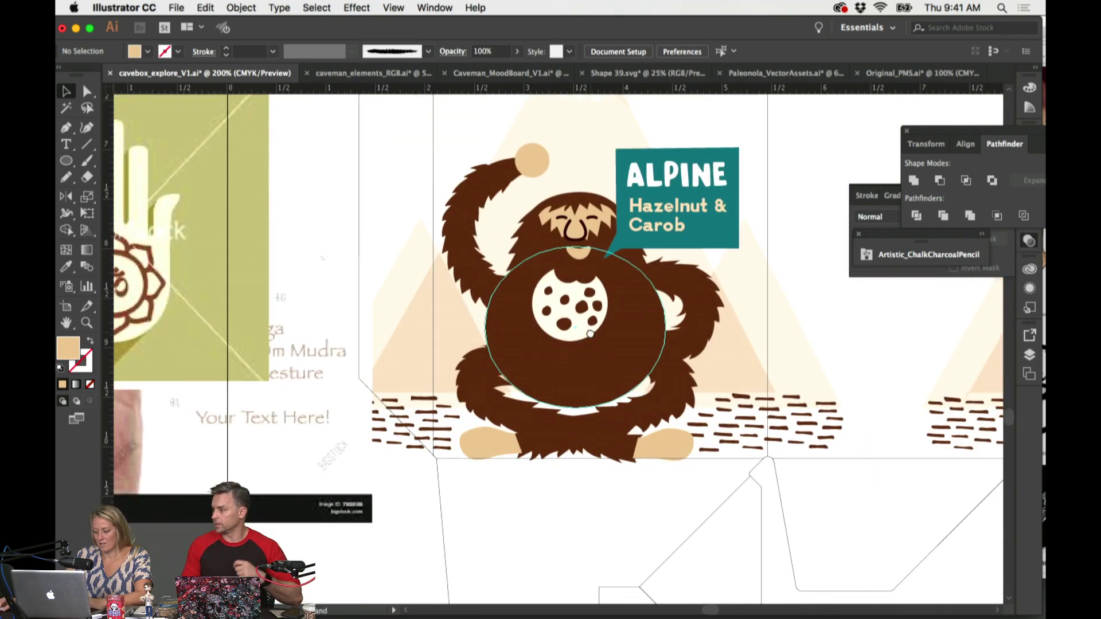
# Step: Move the tan circle from the raised arm onto the belly as a palm, and add a narrow rounded-rectangle finger at its left edge
pyautogui.hscroll(3, 422, 312)
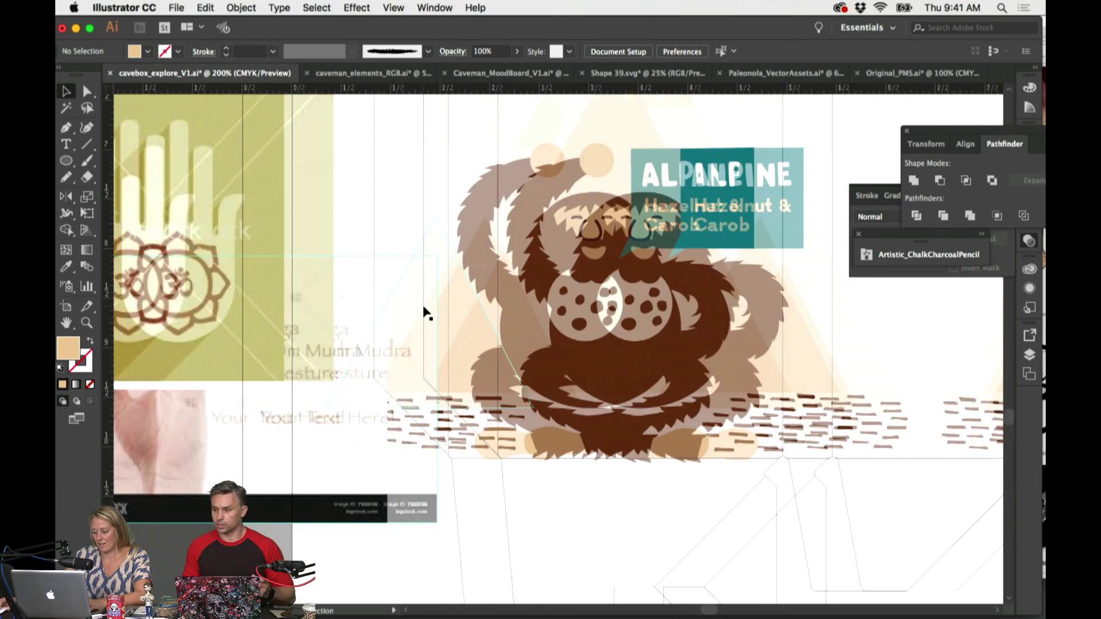
pyautogui.moveTo(530, 166); pyautogui.dragTo(658, 330)
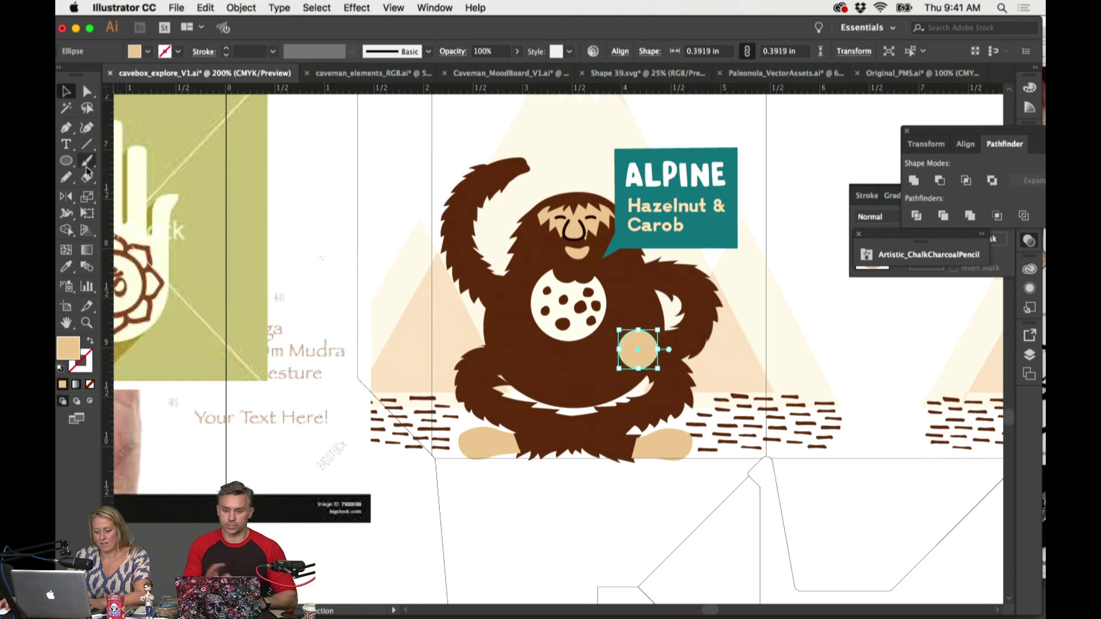
pyautogui.click(66, 161)
pyautogui.click(138, 177)
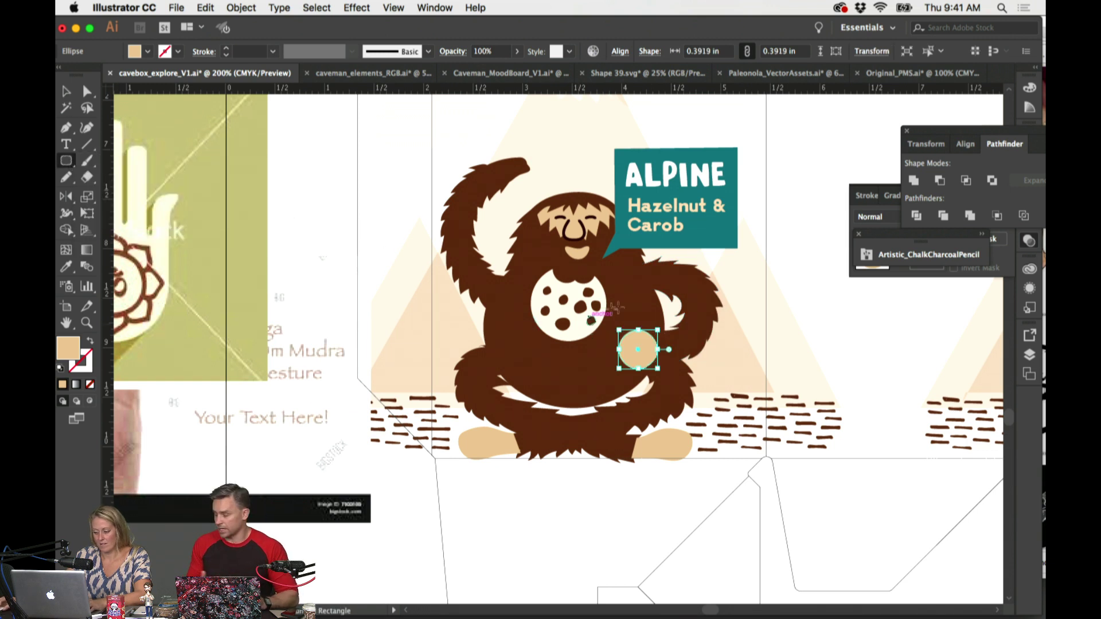
pyautogui.moveTo(622, 307); pyautogui.dragTo(632, 357)
pyautogui.press('super+equal')
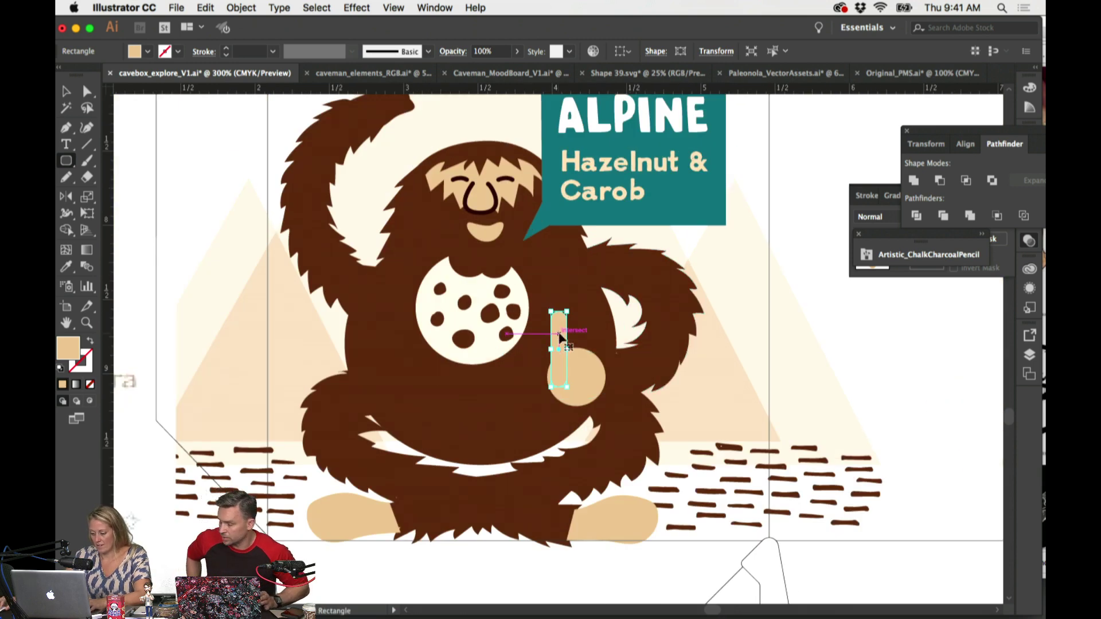
pyautogui.moveTo(561, 339); pyautogui.dragTo(560, 337)
pyautogui.press('super+minus')
pyautogui.press('super+minus')
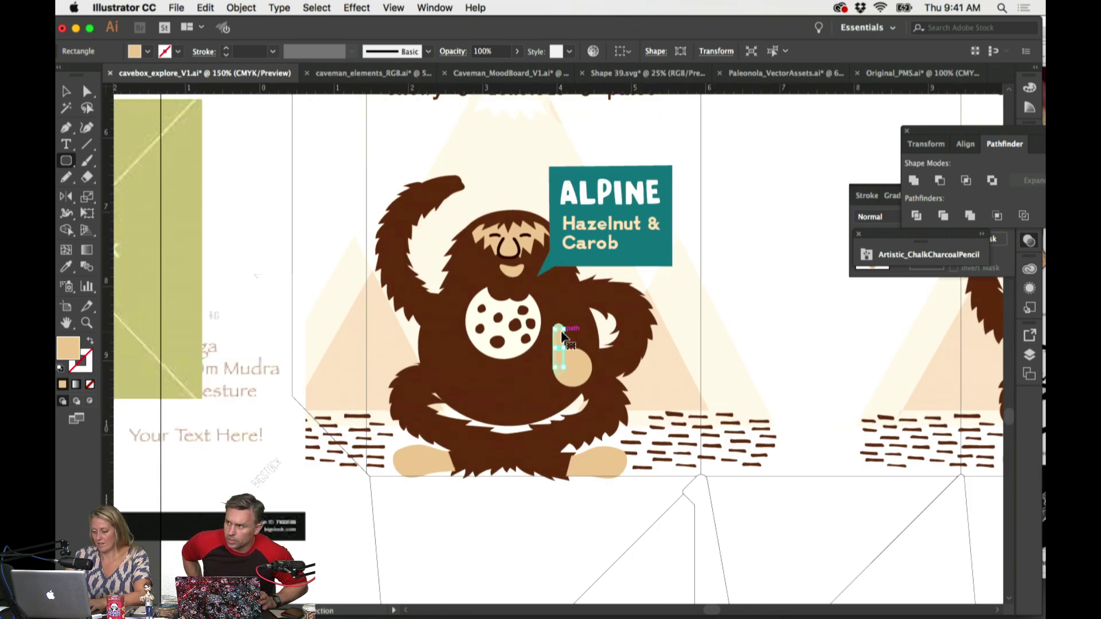
pyautogui.keyDown('super'); pyautogui.click(645, 544); pyautogui.keyUp('super')
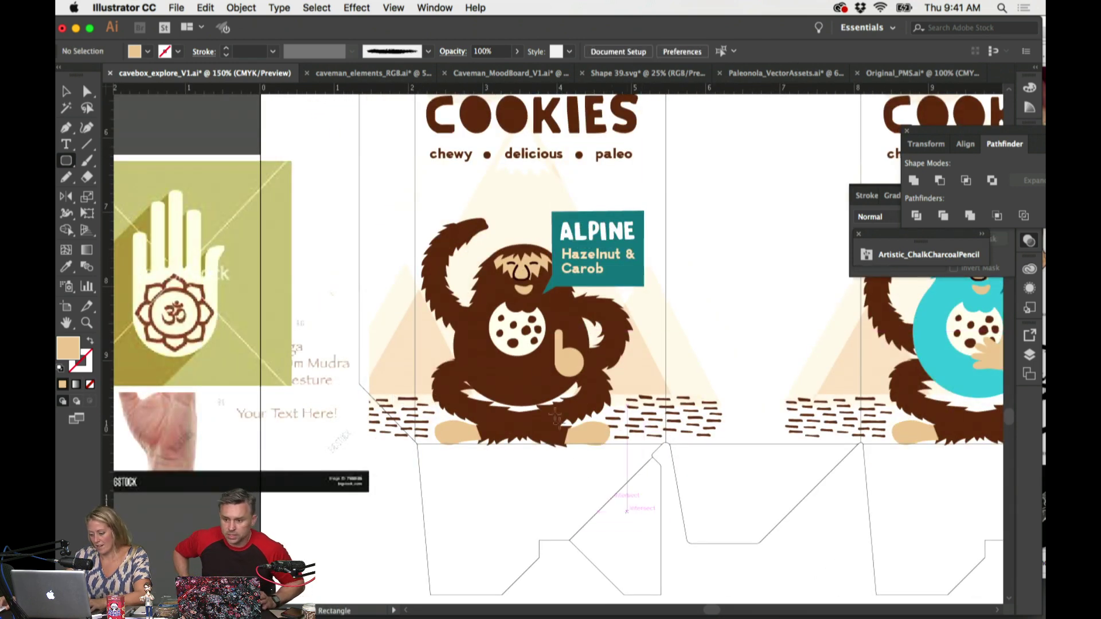
# Step: Duplicate the finger just to the right of the first one on the palm
pyautogui.moveTo(560, 344); pyautogui.dragTo(571, 342)
pyautogui.press('super+plus')
pyautogui.press('super+plus')
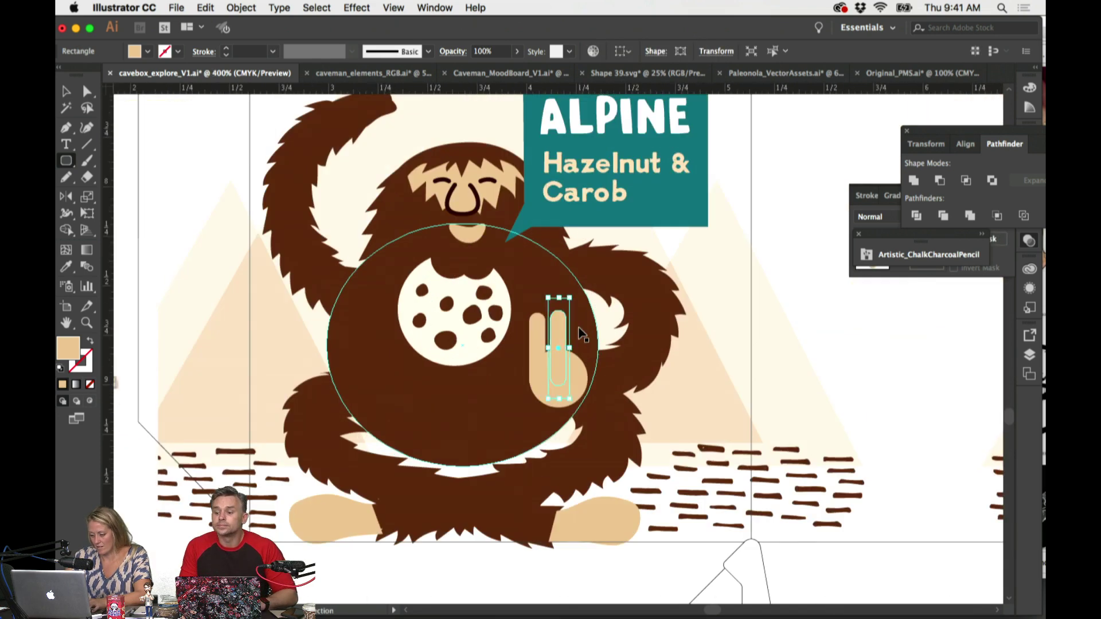
pyautogui.press('super+plus')
pyautogui.press('a')
pyautogui.moveTo(560, 308); pyautogui.dragTo(561, 289)
pyautogui.press('super+plus')
pyautogui.press('super+plus')
pyautogui.press('super+plus')
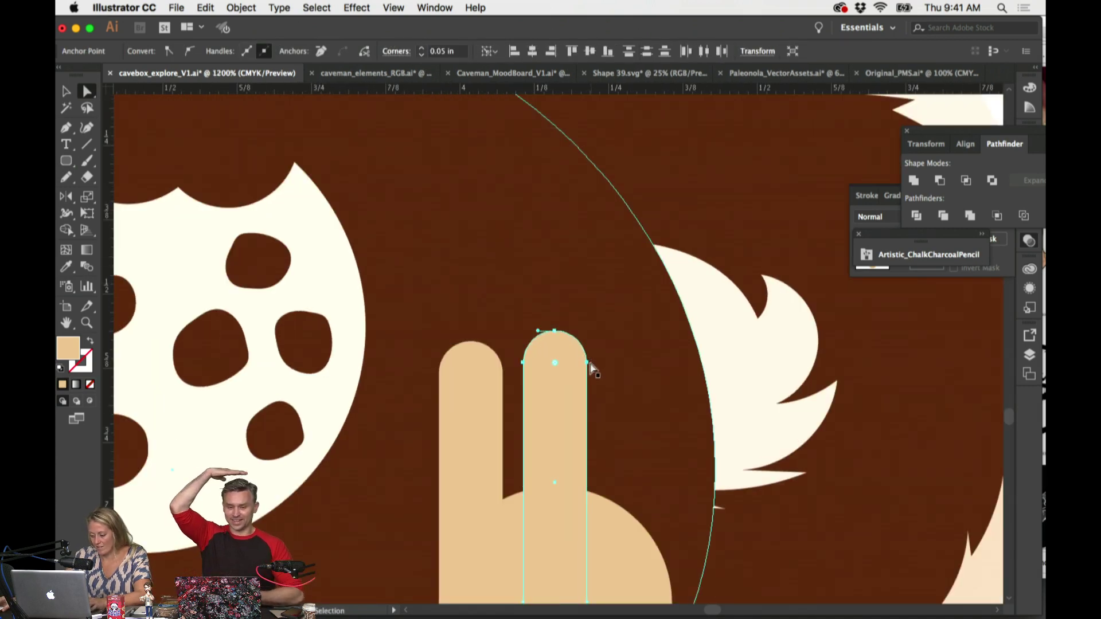
pyautogui.click(556, 332)
pyautogui.keyDown('shift'); pyautogui.click(523, 363); pyautogui.keyUp('shift')
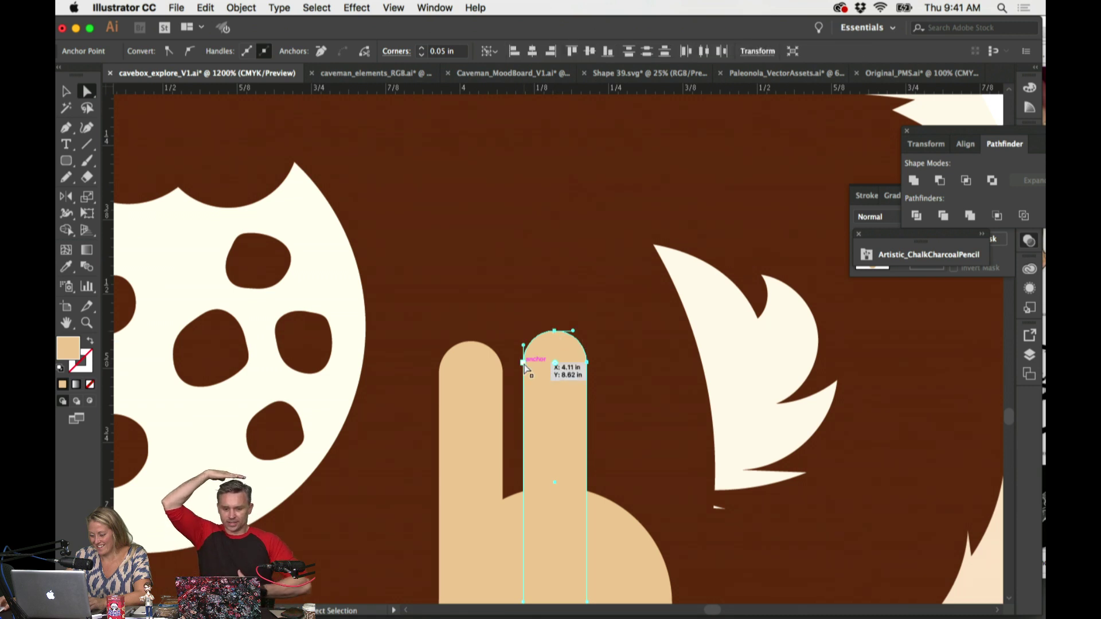
pyautogui.moveTo(524, 363); pyautogui.dragTo(524, 333)
pyautogui.press('super+z')
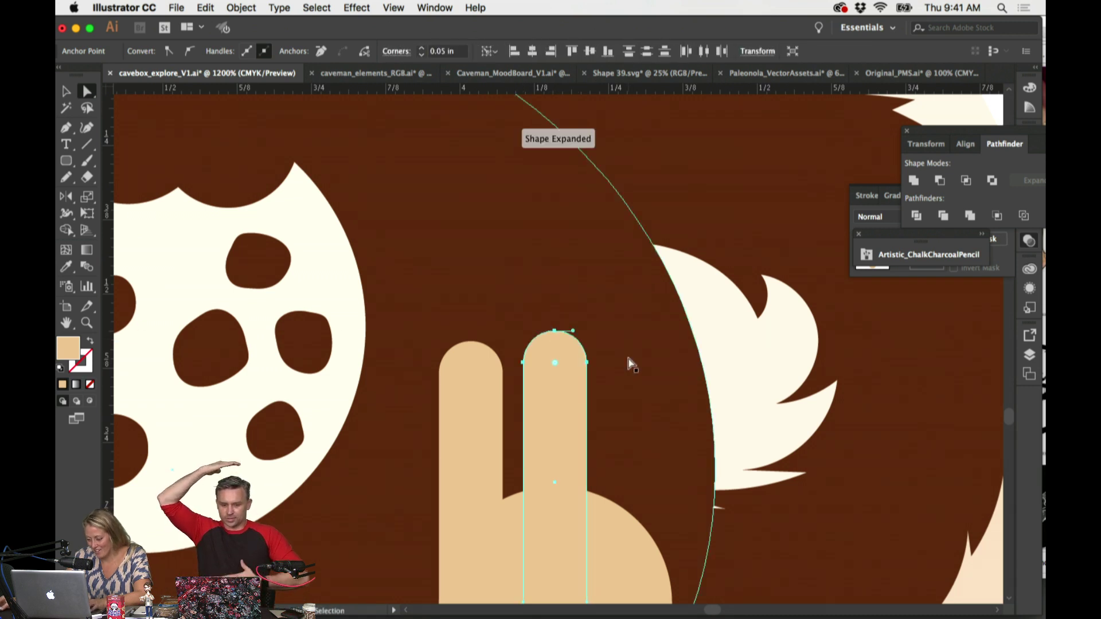
# Step: Lengthen the second finger by raising only the anchor points of its rounded tip
pyautogui.click(631, 363)
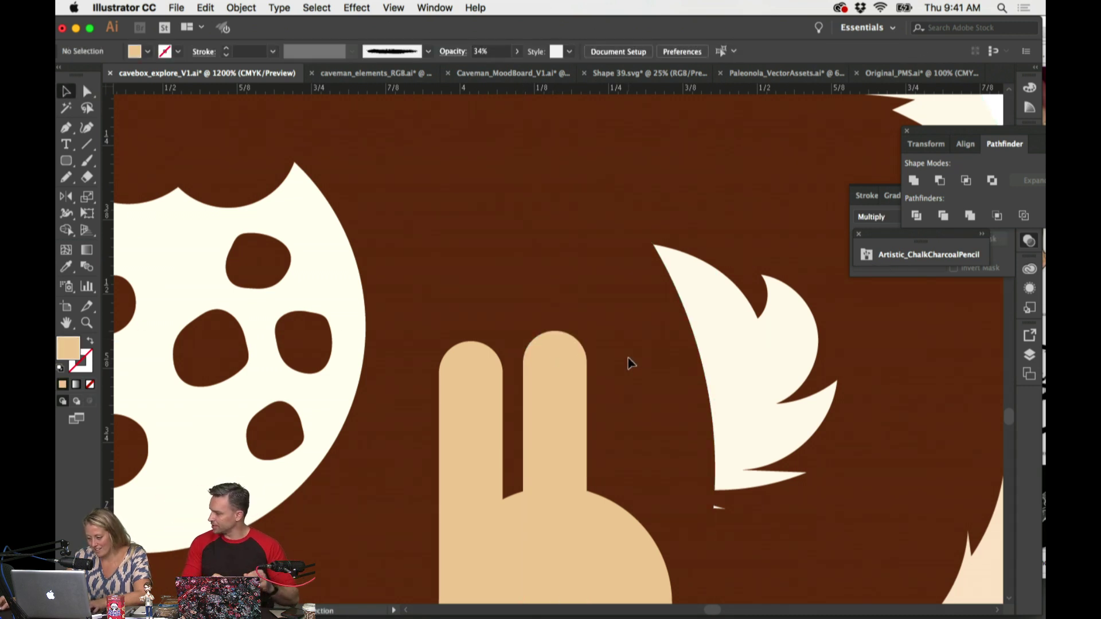
pyautogui.click(548, 313)
pyautogui.press('v')
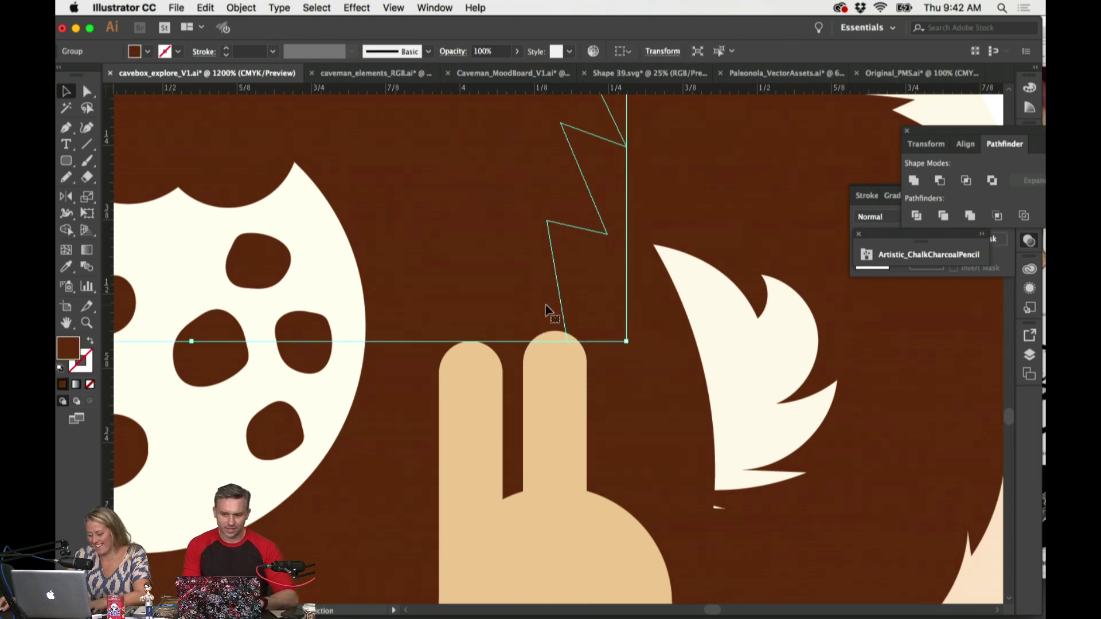
pyautogui.click(578, 328)
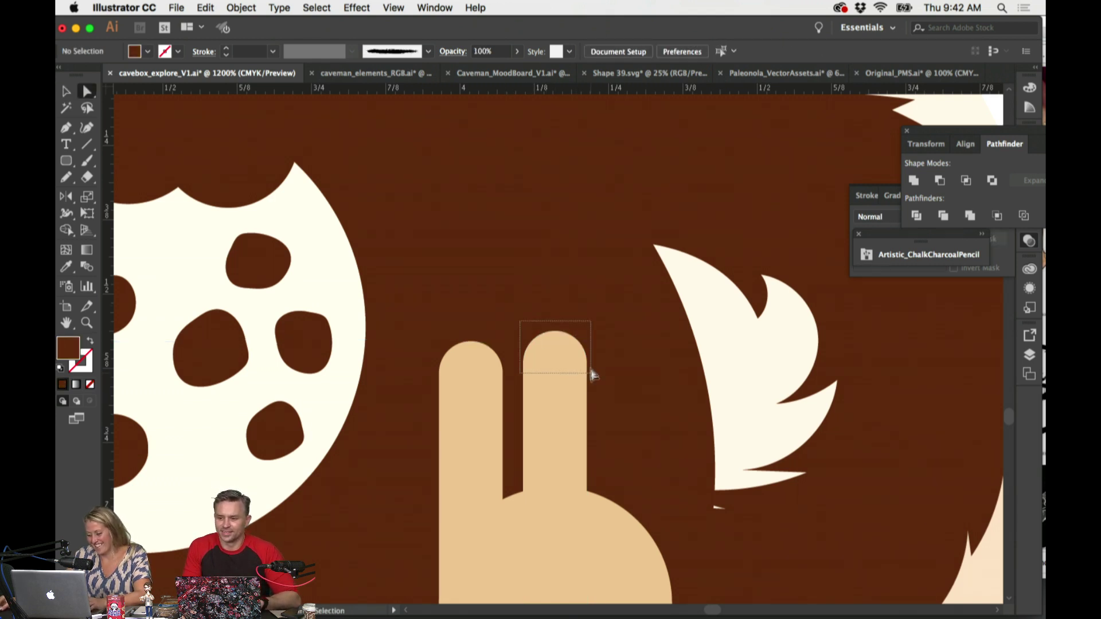
pyautogui.moveTo(593, 374); pyautogui.dragTo(589, 296)
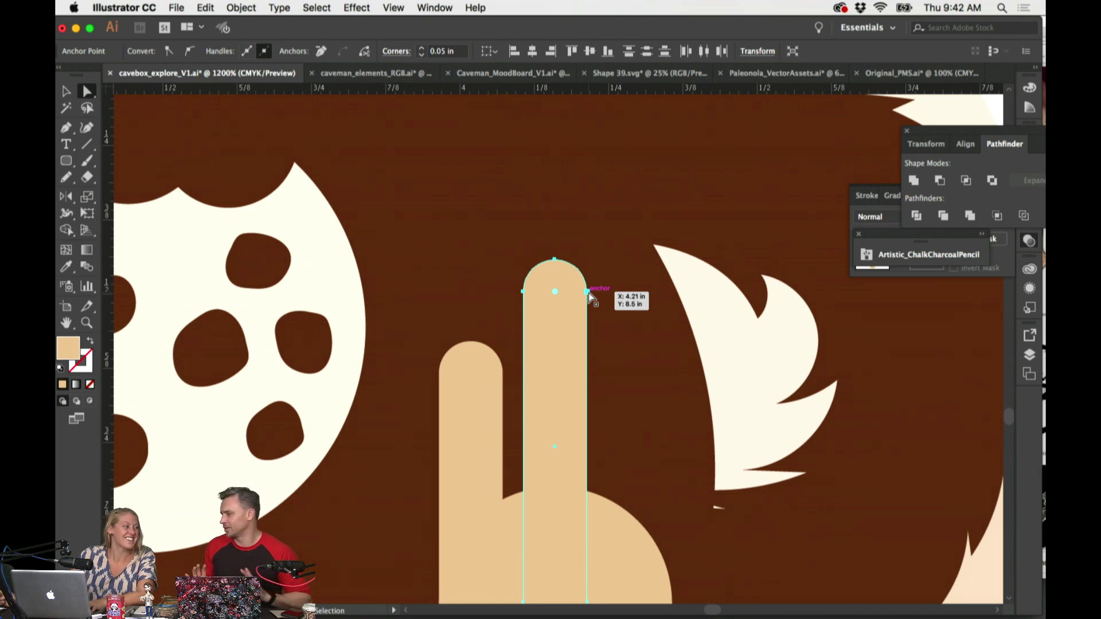
# Step: Duplicate the longer finger to the palm's right edge as the third finger
pyautogui.press('super+minus')
pyautogui.press('v')
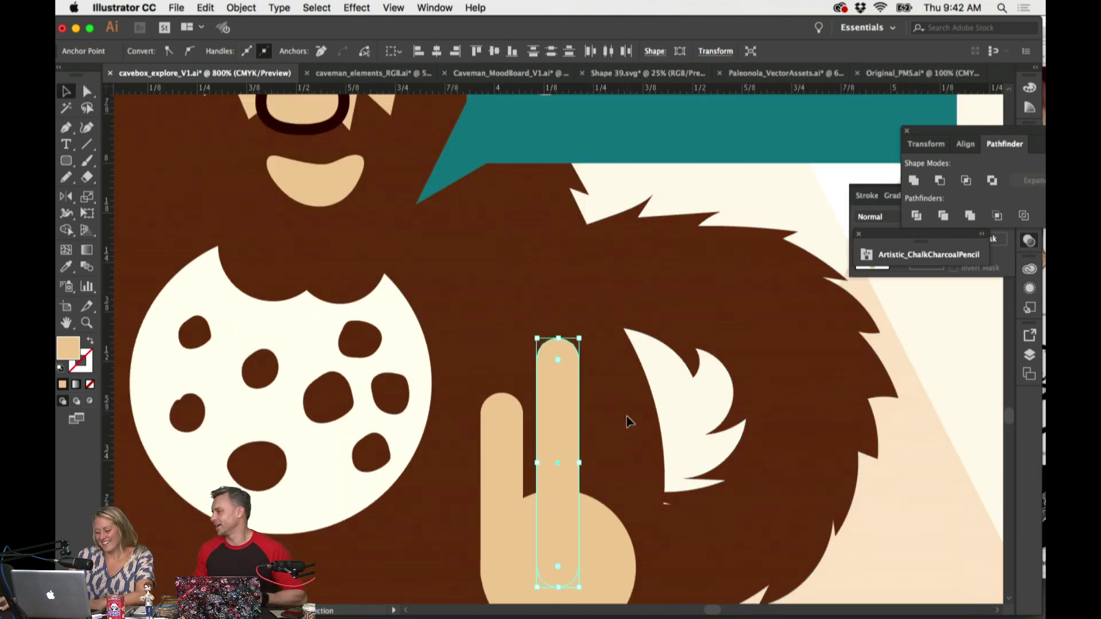
pyautogui.moveTo(563, 423); pyautogui.dragTo(625, 418)
pyautogui.press('super+minus')
pyautogui.press('super+minus')
pyautogui.press('super+minus')
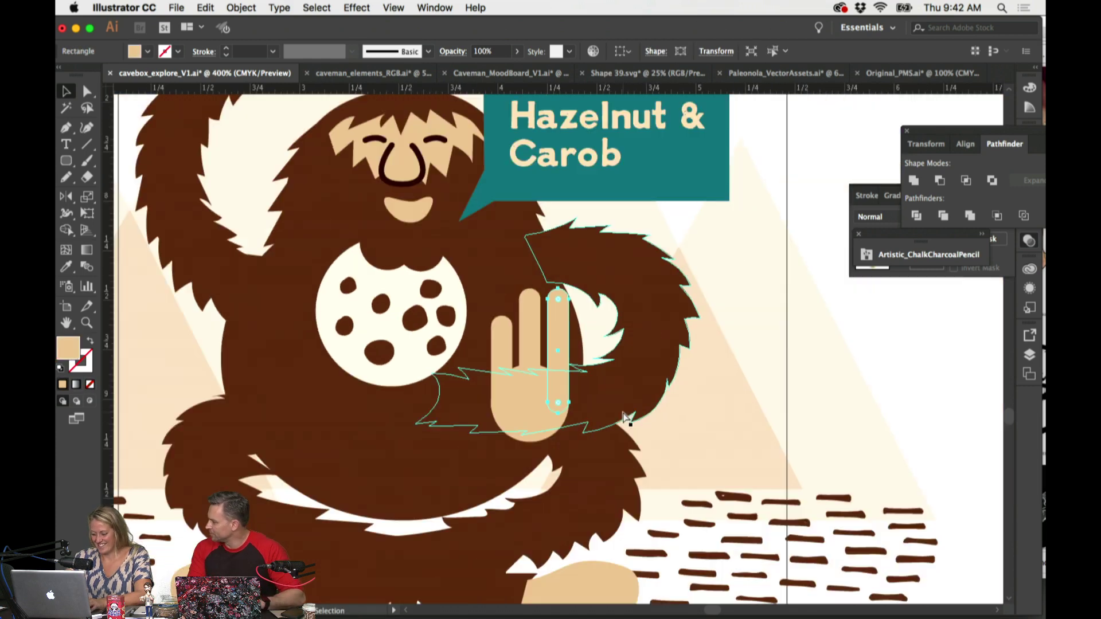
pyautogui.press('super+minus')
pyautogui.press('super+plus')
pyautogui.press('super+plus')
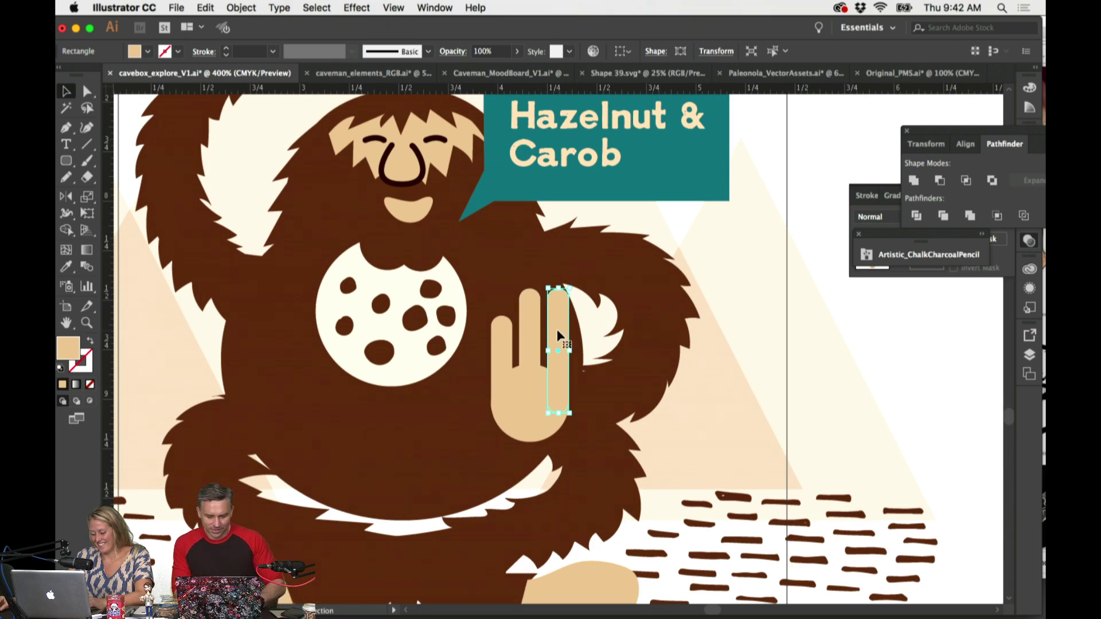
pyautogui.press('super+minus')
pyautogui.press('super+minus')
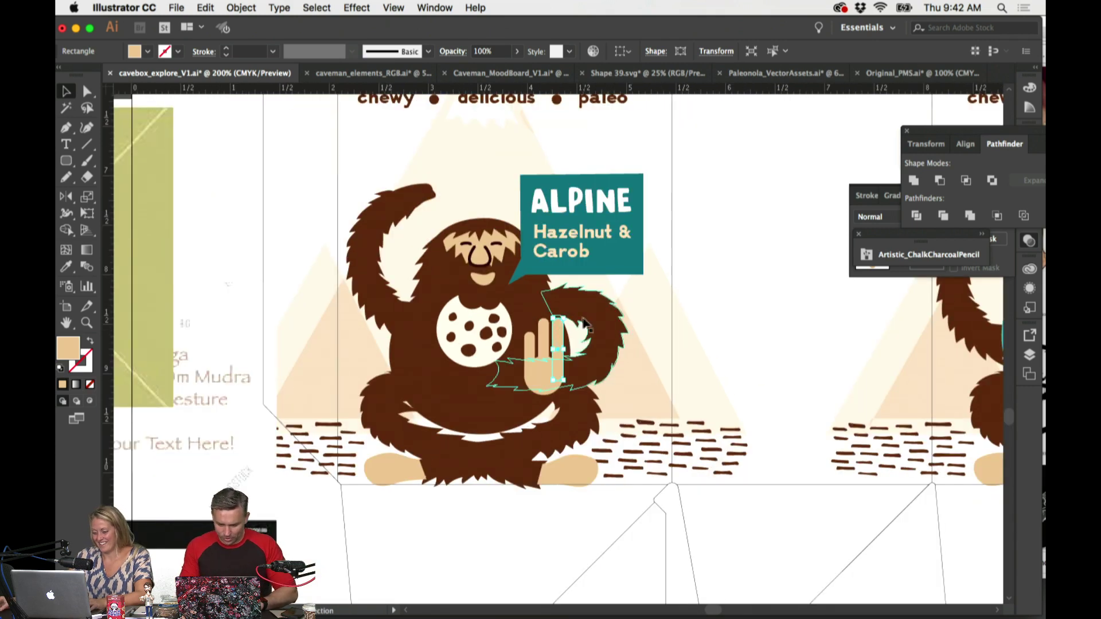
# Step: Enlarge the palm circle proportionally to about 0.49 in, extending it beyond the third finger
pyautogui.hscroll(-3, 580, 324)
pyautogui.hscroll(-2, 581, 324)
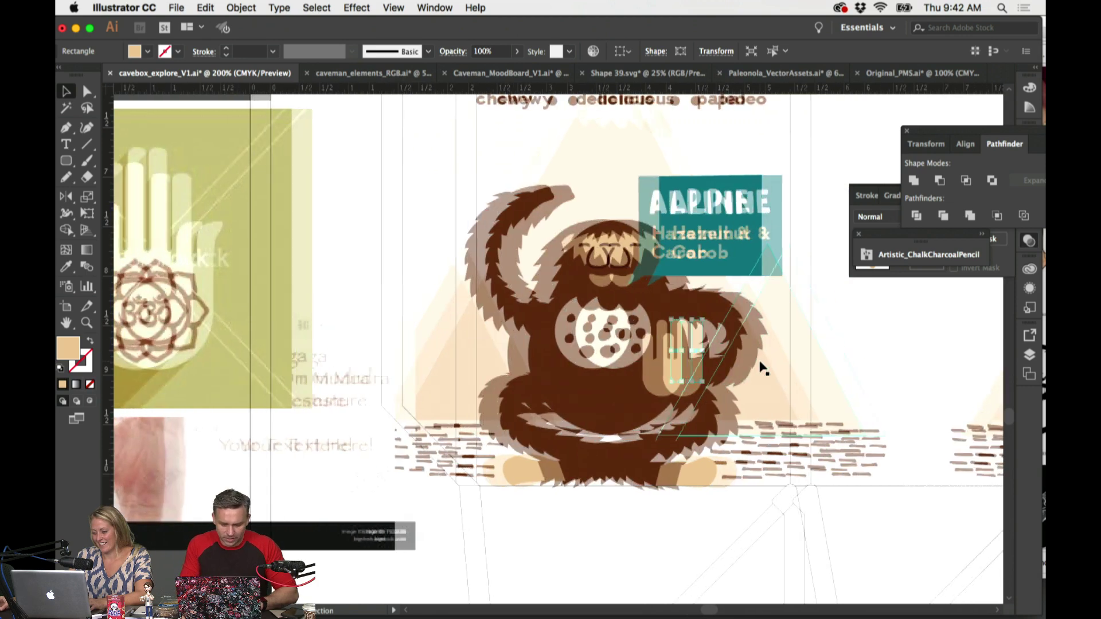
pyautogui.hscroll(2, 762, 369)
pyautogui.press('super+equal')
pyautogui.press('super+equal')
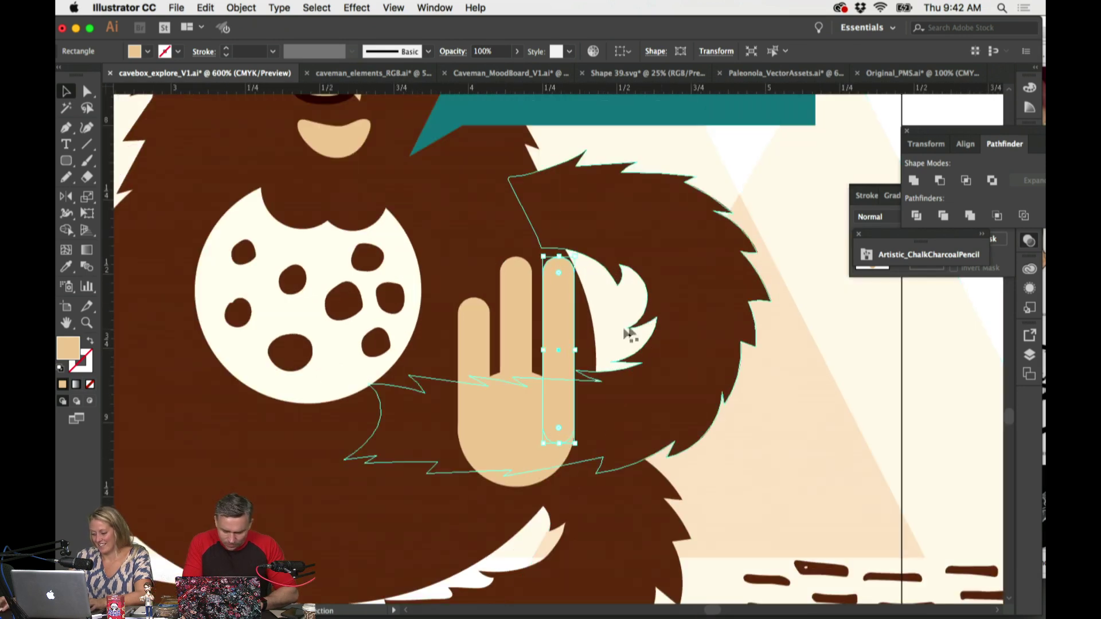
pyautogui.click(515, 456)
pyautogui.moveTo(575, 370); pyautogui.dragTo(603, 342)
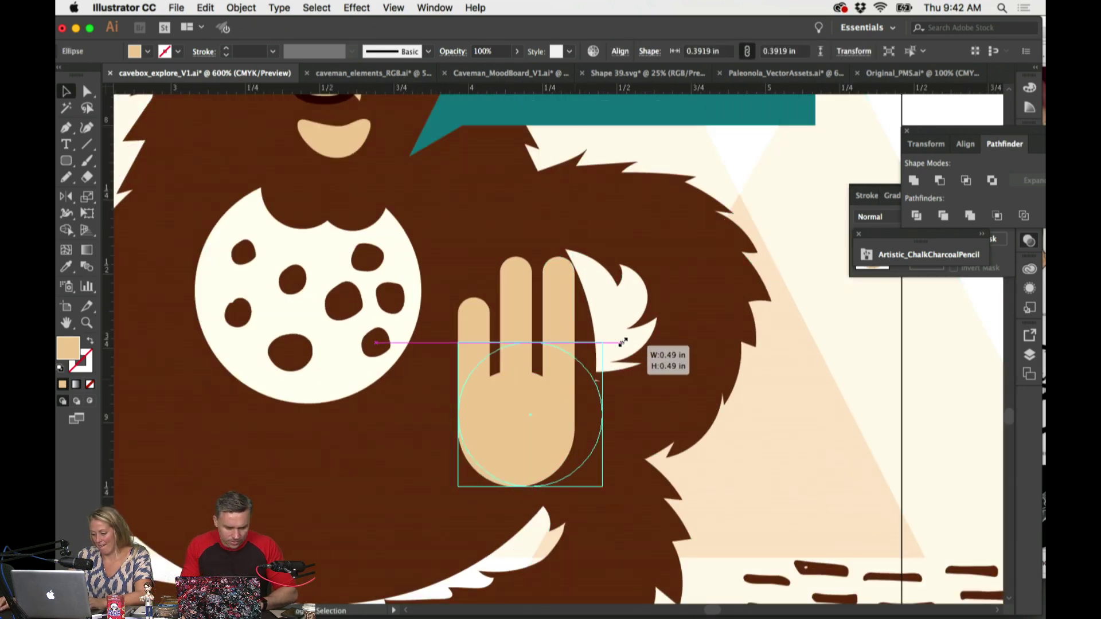
# Step: Scale the palm and its three fingers down together proportionally
pyautogui.keyDown('shift'); pyautogui.click(542, 304); pyautogui.keyUp('shift')
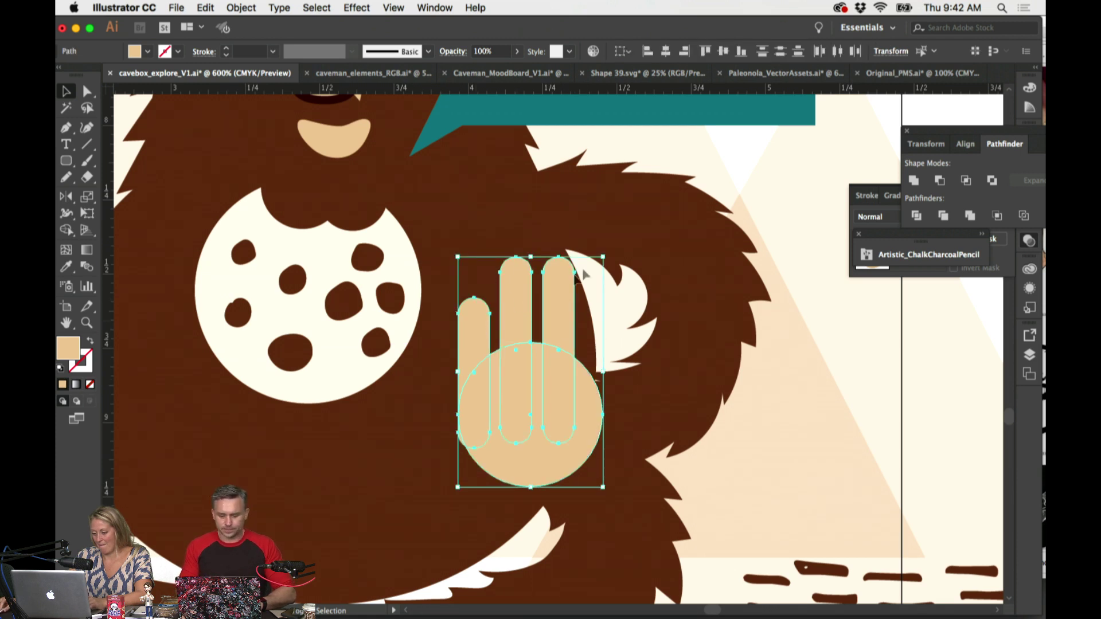
pyautogui.moveTo(584, 274)
pyautogui.mouseDown()
pyautogui.moveTo(737, 247)
pyautogui.moveTo(590, 258)
pyautogui.moveTo(576, 294)
pyautogui.mouseUp()
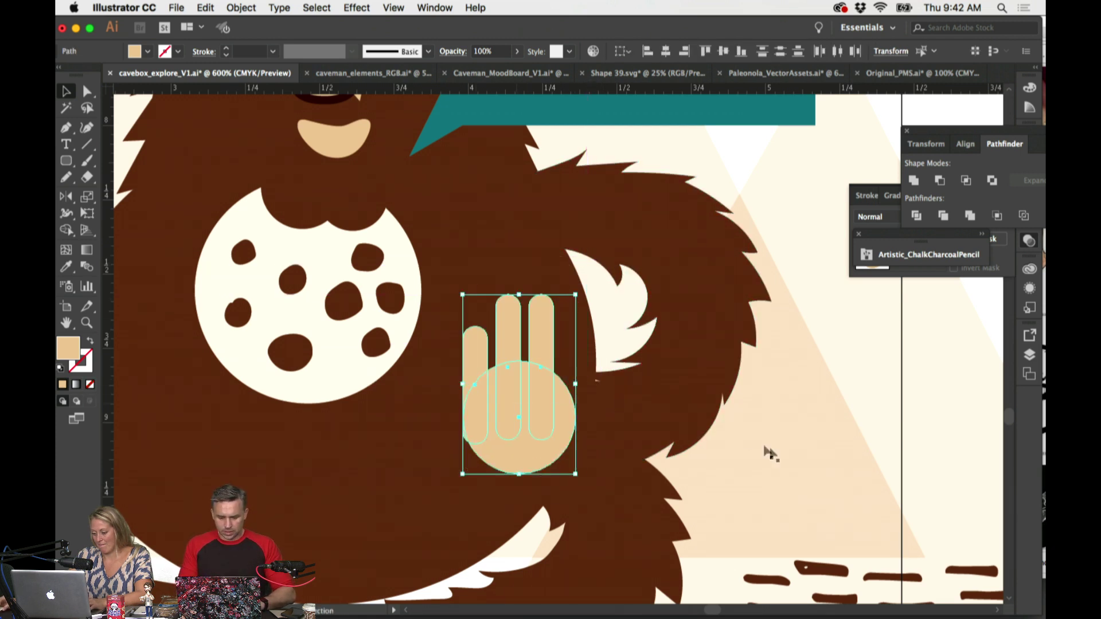
pyautogui.click(771, 455)
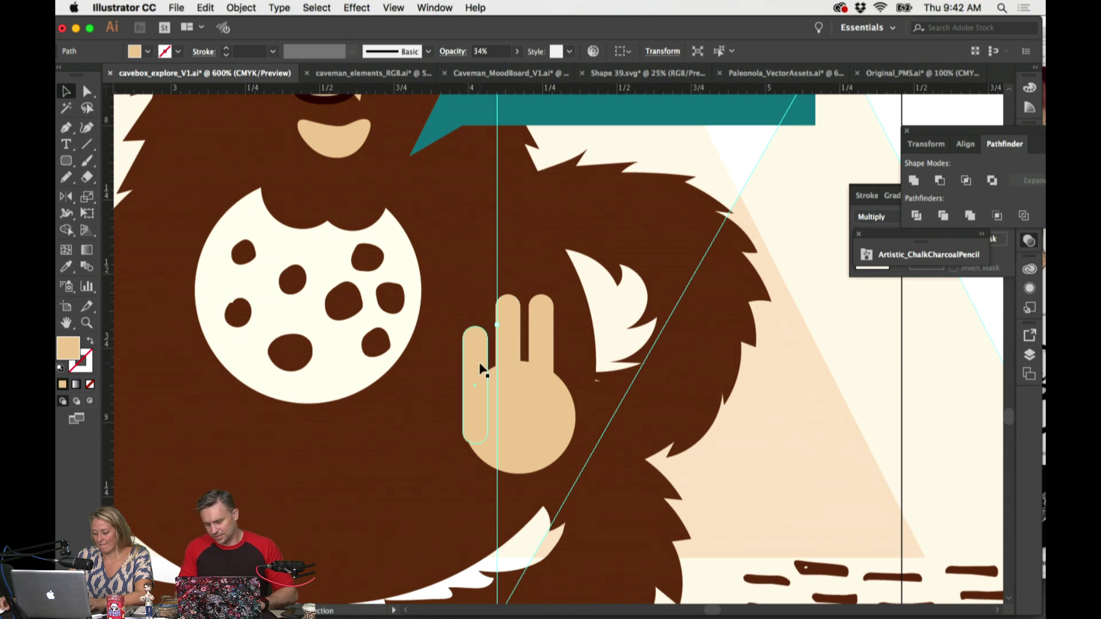
# Step: Reposition the short first finger so its outer side lines up with the palm's left edge
pyautogui.moveTo(482, 370); pyautogui.dragTo(488, 370)
pyautogui.press('super+equal')
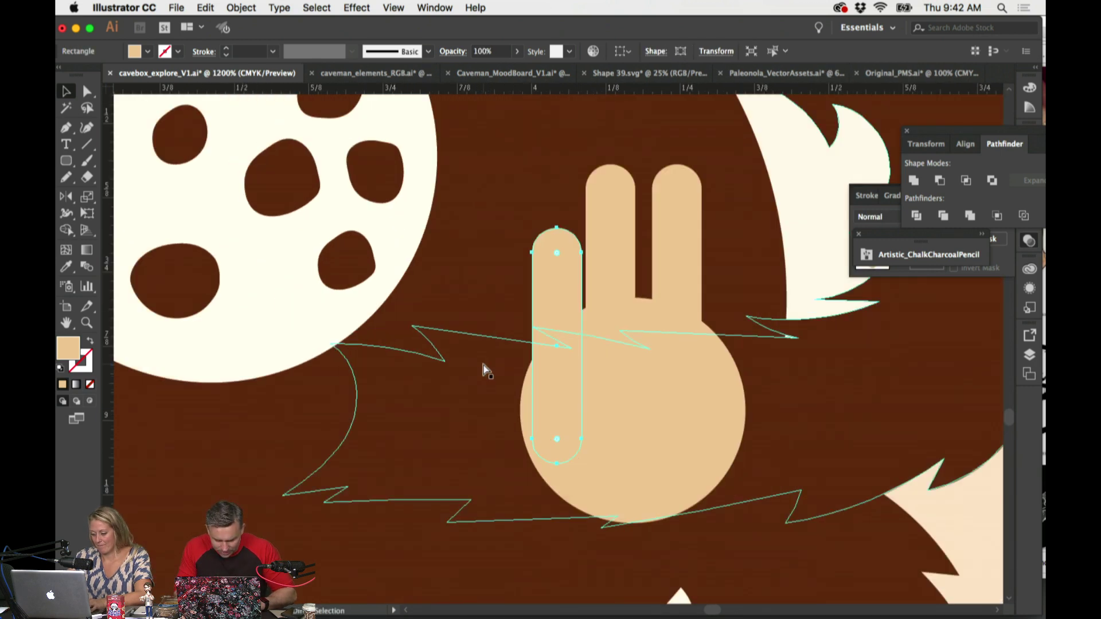
pyautogui.press('super+equal')
pyautogui.moveTo(561, 286); pyautogui.dragTo(550, 255)
# Step: Make the third finger the longest by raising its tip's anchor points, and duplicate the second finger to the palm's right side as the fourth
pyautogui.click(623, 225)
pyautogui.scroll(3, 626, 225)
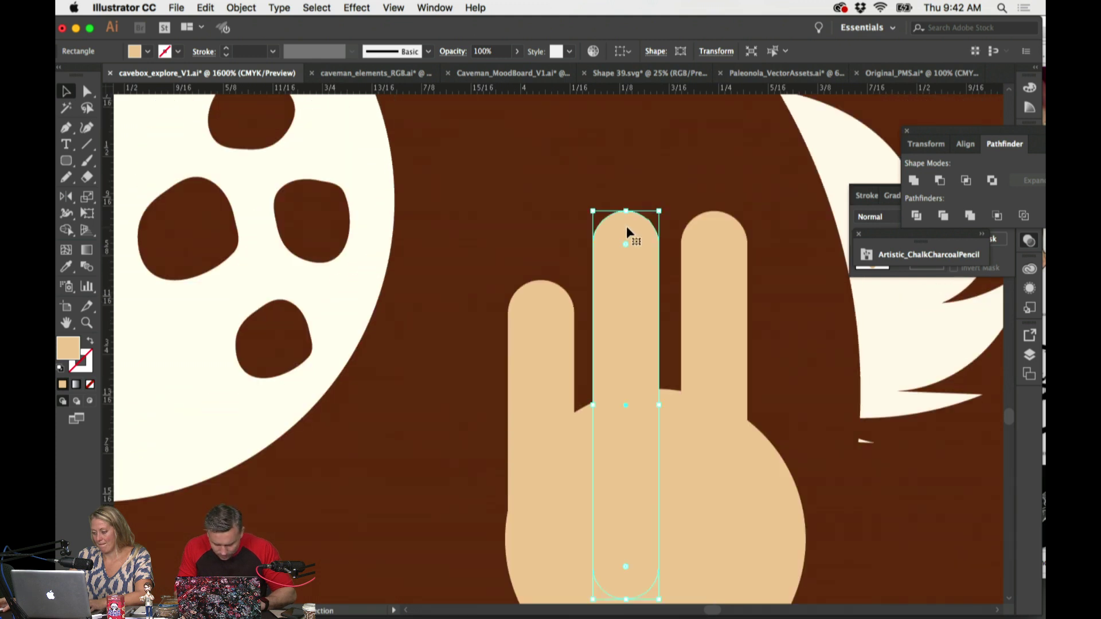
pyautogui.click(654, 196)
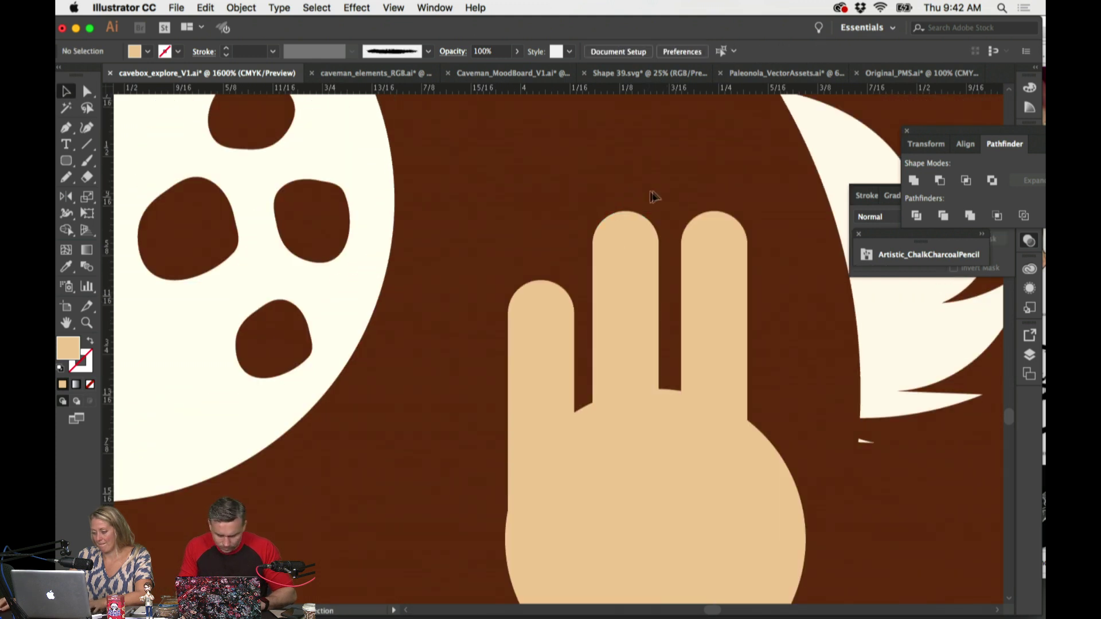
pyautogui.moveTo(751, 240); pyautogui.dragTo(748, 187)
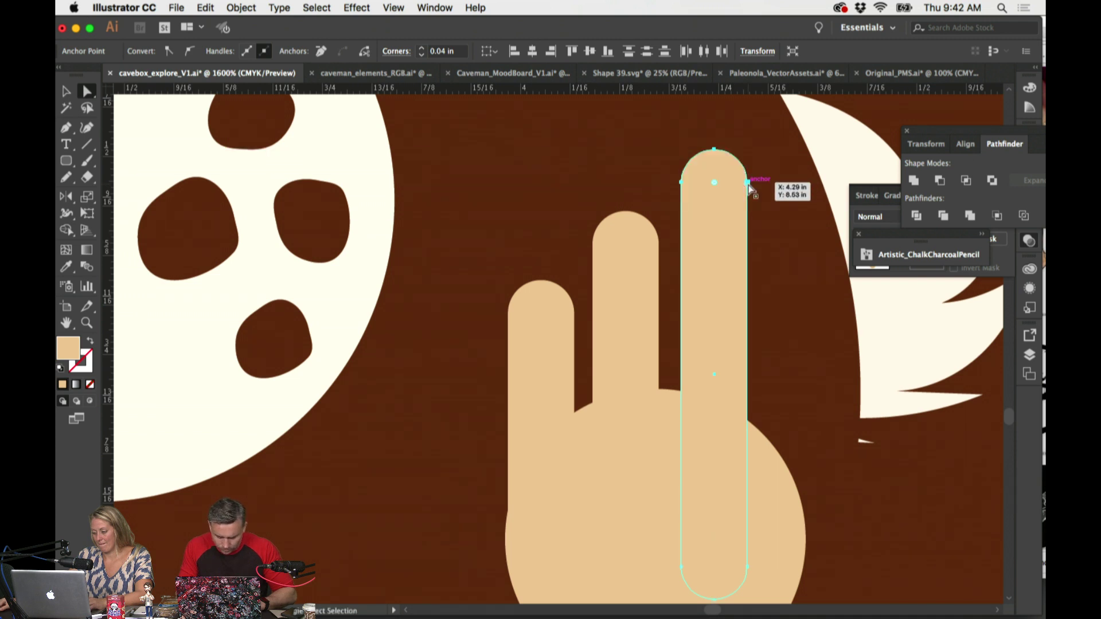
pyautogui.click(668, 304)
pyautogui.moveTo(654, 308); pyautogui.dragTo(803, 308)
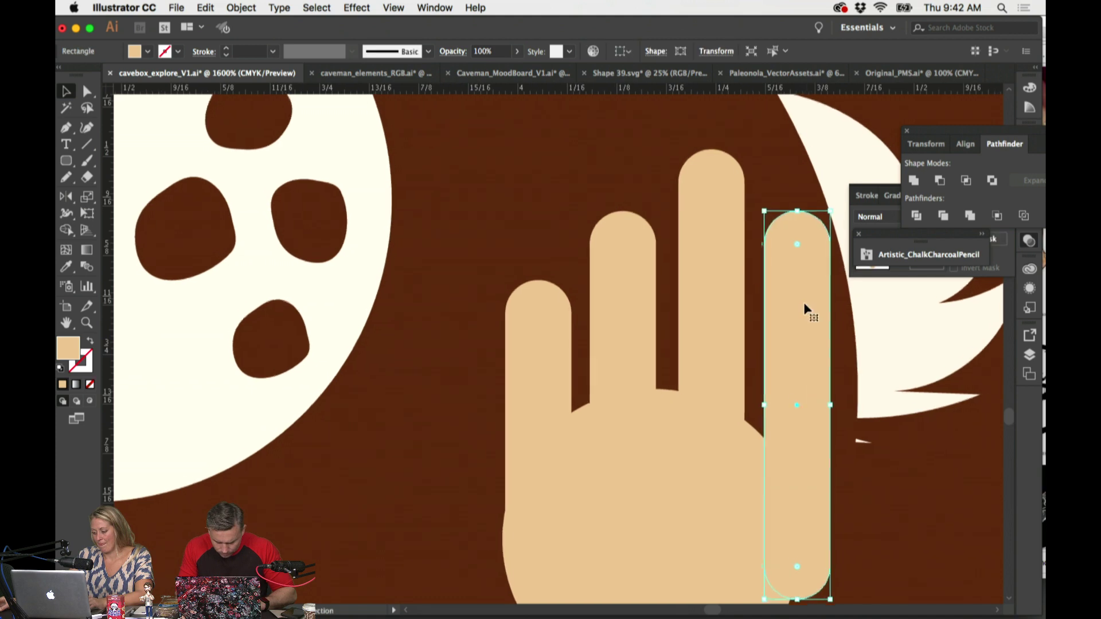
# Step: Enlarge the palm circle proportionally to about 0.42 in so it reaches the fourth finger's outer edge
pyautogui.scroll(-5, 797, 313)
pyautogui.click(715, 369)
pyautogui.click(737, 476)
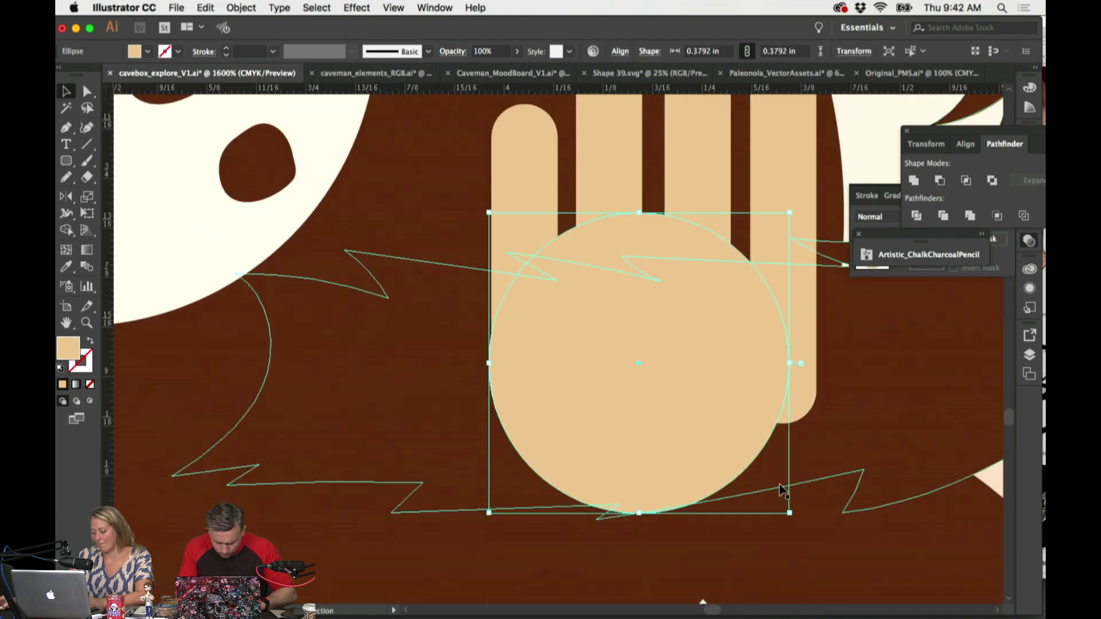
pyautogui.moveTo(791, 515); pyautogui.dragTo(844, 543)
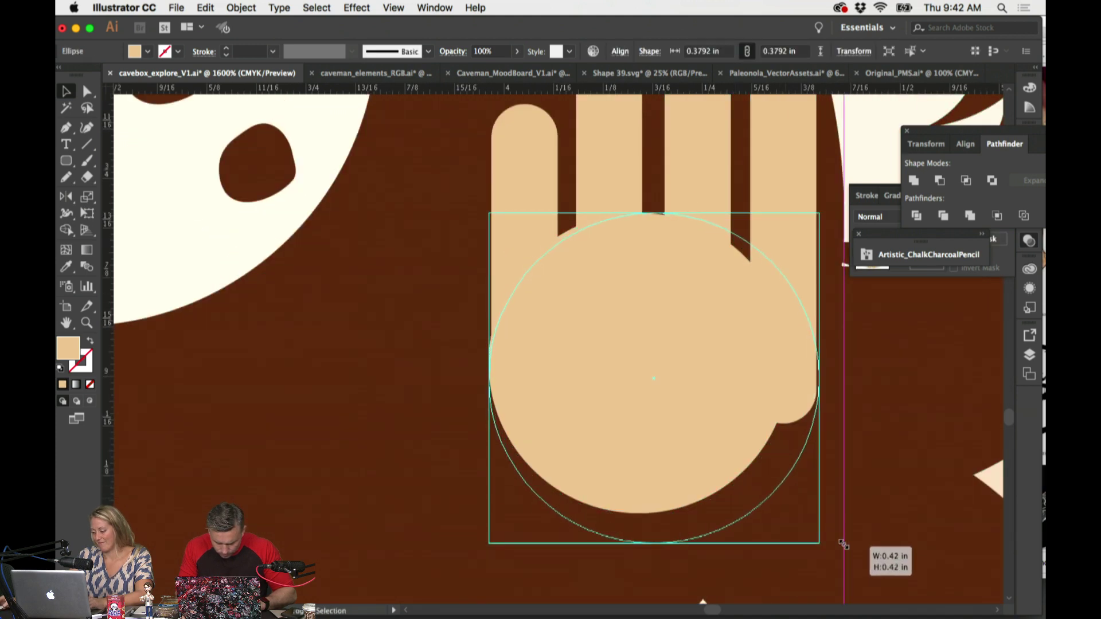
pyautogui.hscroll(3, 800, 402)
pyautogui.click(794, 379)
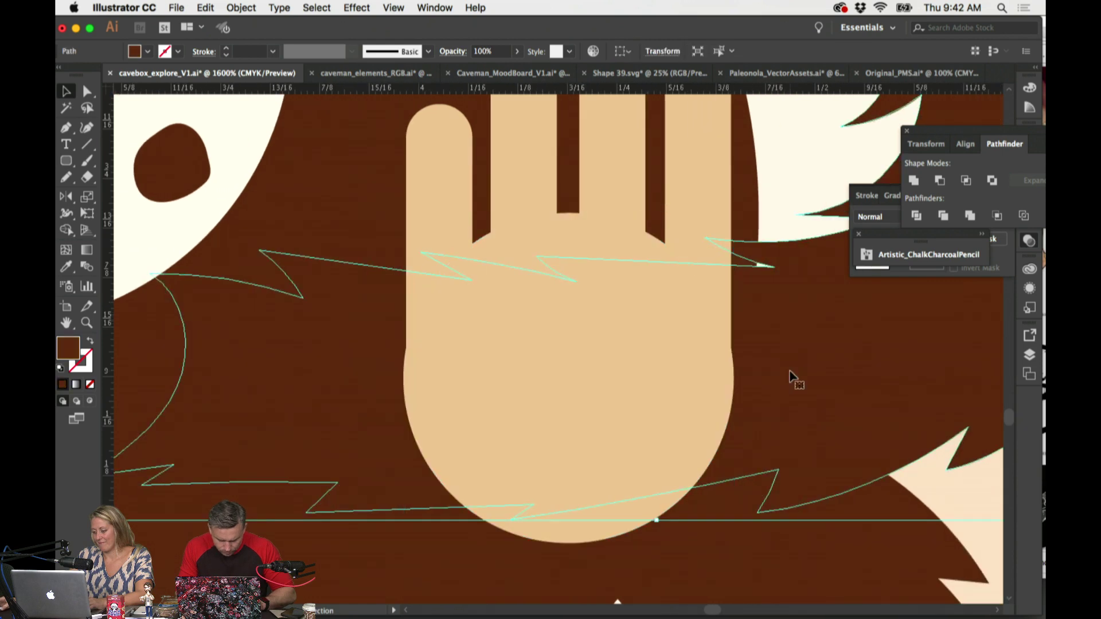
# Step: Raise the longest finger and shift the first three fingers to the left, away from the fourth
pyautogui.scroll(5, 791, 376)
pyautogui.click(538, 264)
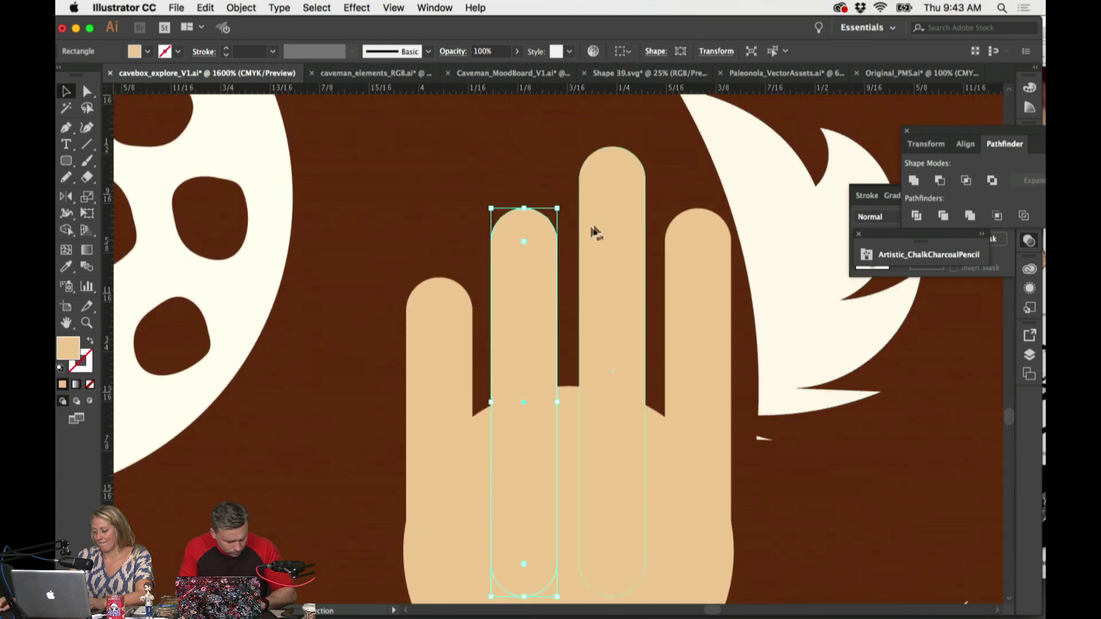
pyautogui.moveTo(607, 228); pyautogui.dragTo(603, 179)
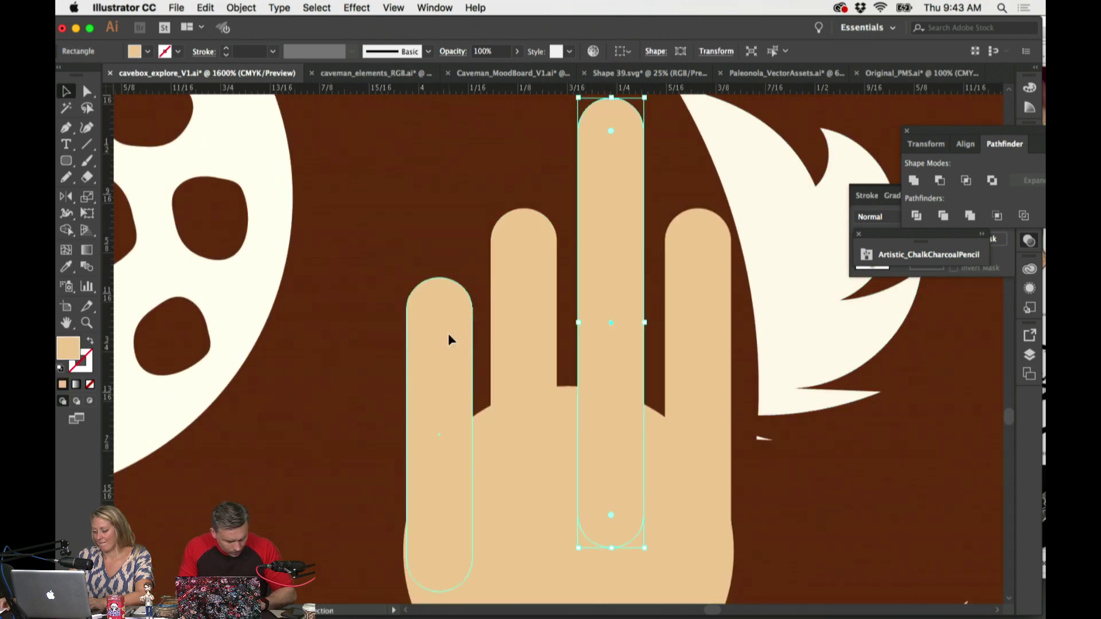
pyautogui.moveTo(449, 337); pyautogui.dragTo(457, 343)
pyautogui.moveTo(605, 297); pyautogui.dragTo(572, 306)
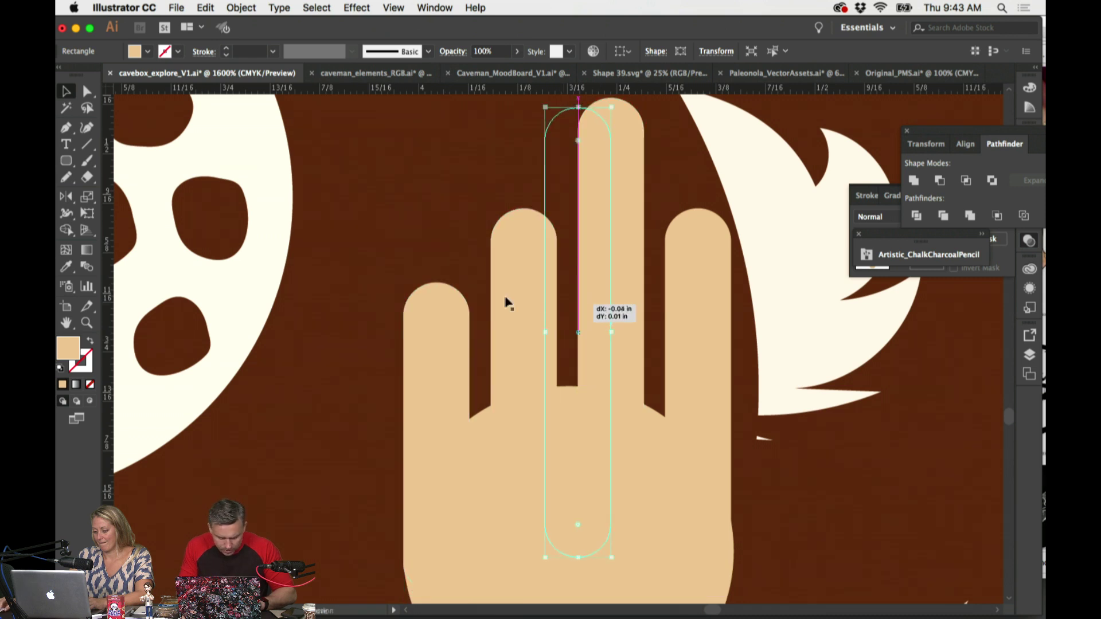
pyautogui.moveTo(500, 301); pyautogui.dragTo(433, 332)
# Step: Select all four fingers and make them narrower together without changing their length
pyautogui.keyDown('shift'); pyautogui.click(519, 283); pyautogui.keyUp('shift')
pyautogui.keyDown('shift'); pyautogui.click(575, 276); pyautogui.keyUp('shift')
pyautogui.keyDown('shift'); pyautogui.click(701, 298); pyautogui.keyUp('shift')
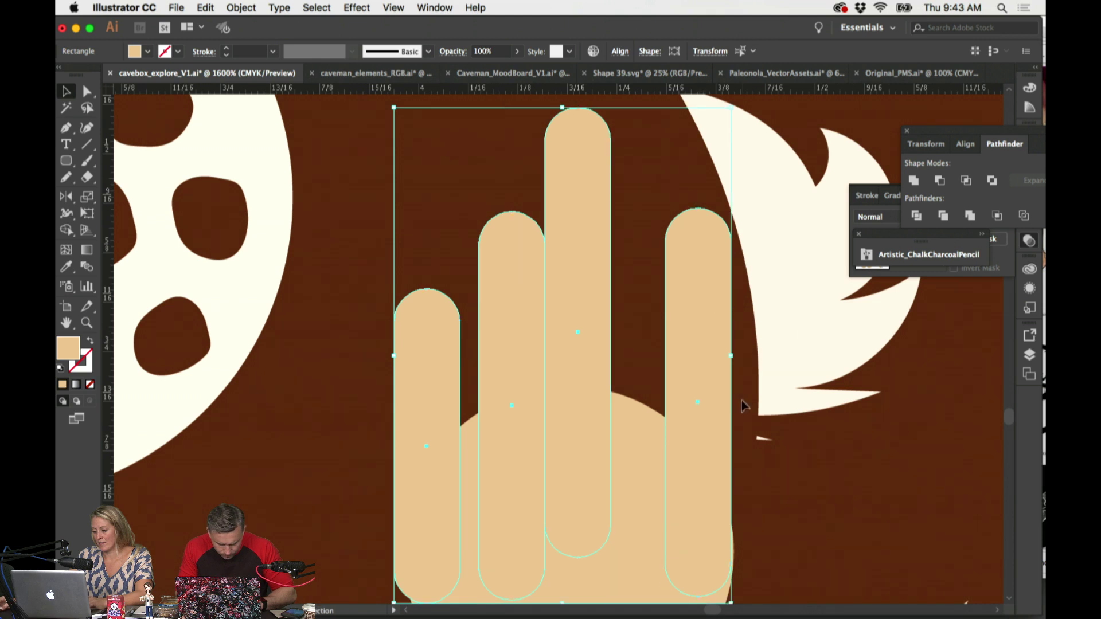
pyautogui.moveTo(731, 358); pyautogui.dragTo(710, 360)
# Step: Move the first, second and fourth fingers sideways to space them more evenly around the longest finger
pyautogui.scroll(-5, 711, 362)
pyautogui.moveTo(447, 293); pyautogui.dragTo(436, 298)
pyautogui.moveTo(512, 239); pyautogui.dragTo(524, 261)
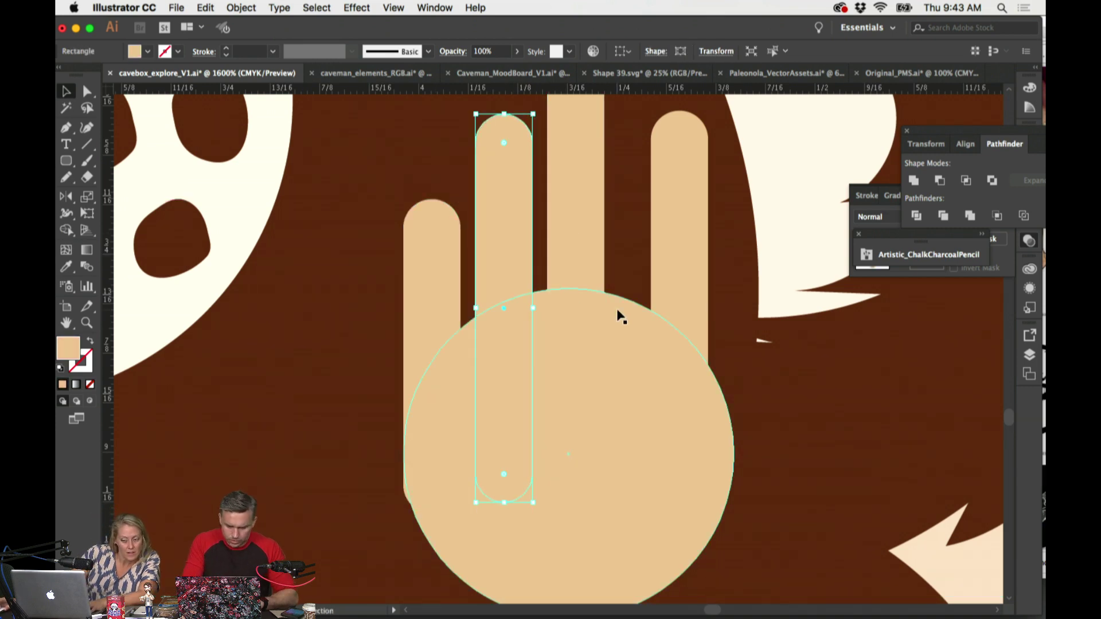
pyautogui.hscroll(3, 621, 317)
pyautogui.scroll(2, 621, 318)
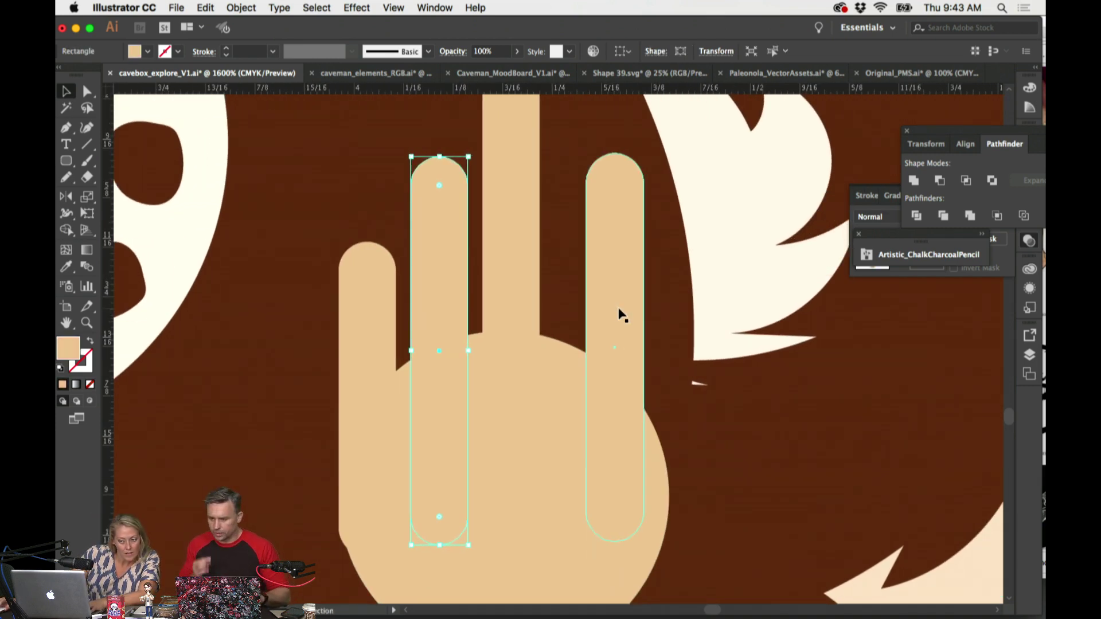
pyautogui.moveTo(614, 278); pyautogui.dragTo(592, 278)
# Step: Raise the second, fourth and first fingers slightly to stagger their tips below the longest finger
pyautogui.moveTo(443, 241); pyautogui.dragTo(444, 218)
pyautogui.scroll(7, 443, 229)
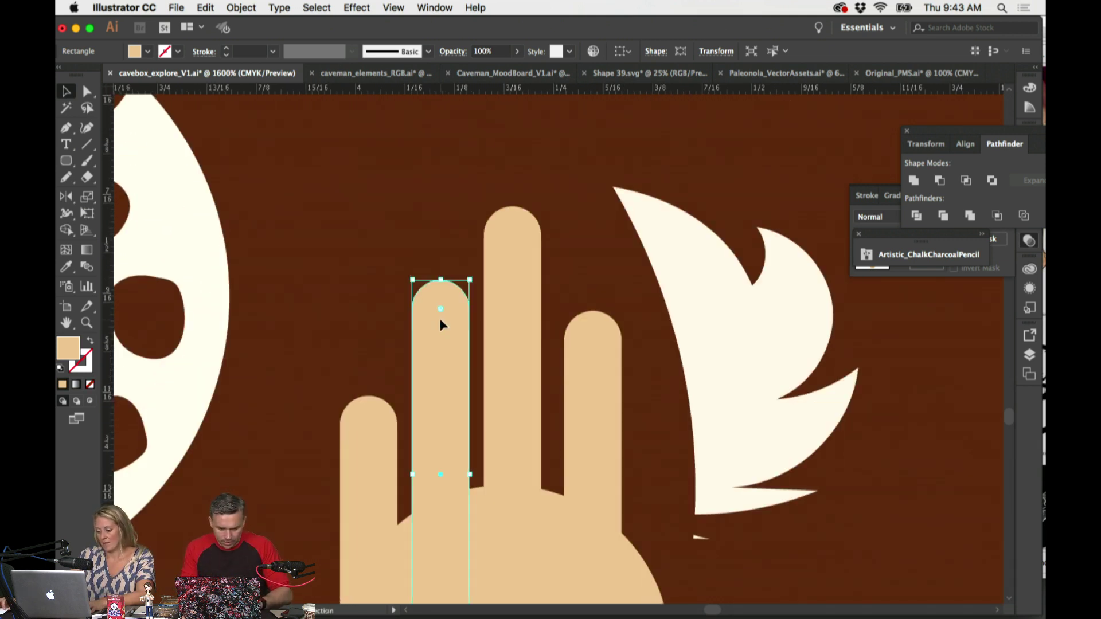
pyautogui.moveTo(440, 325); pyautogui.dragTo(437, 314)
pyautogui.moveTo(586, 365); pyautogui.dragTo(580, 345)
pyautogui.scroll(-7, 580, 344)
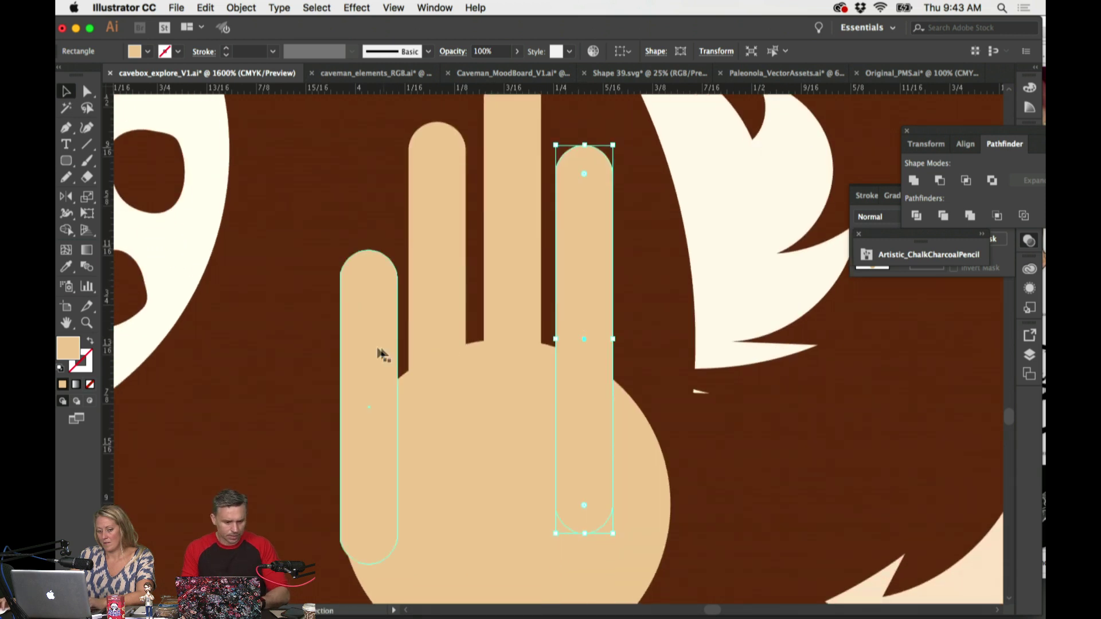
pyautogui.moveTo(374, 345); pyautogui.dragTo(376, 336)
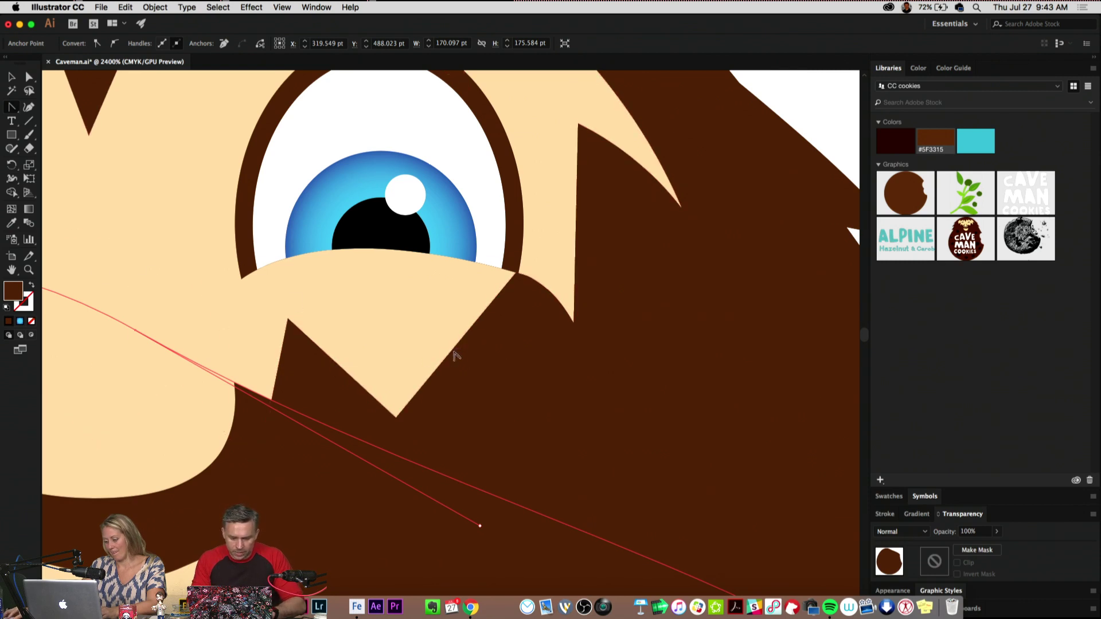
# Step: In Caveman.ai, convert the pointed corner of the face patch below the eye into a smooth point with short horizontal handles
pyautogui.click(451, 356)
pyautogui.click(395, 418)
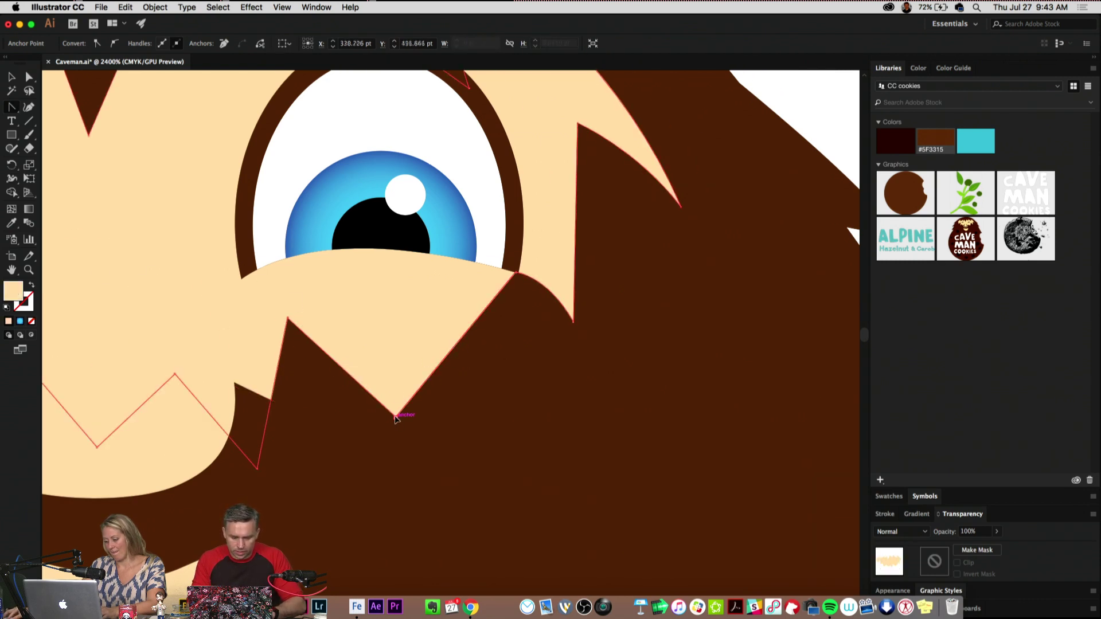
pyautogui.moveTo(395, 418); pyautogui.dragTo(414, 418)
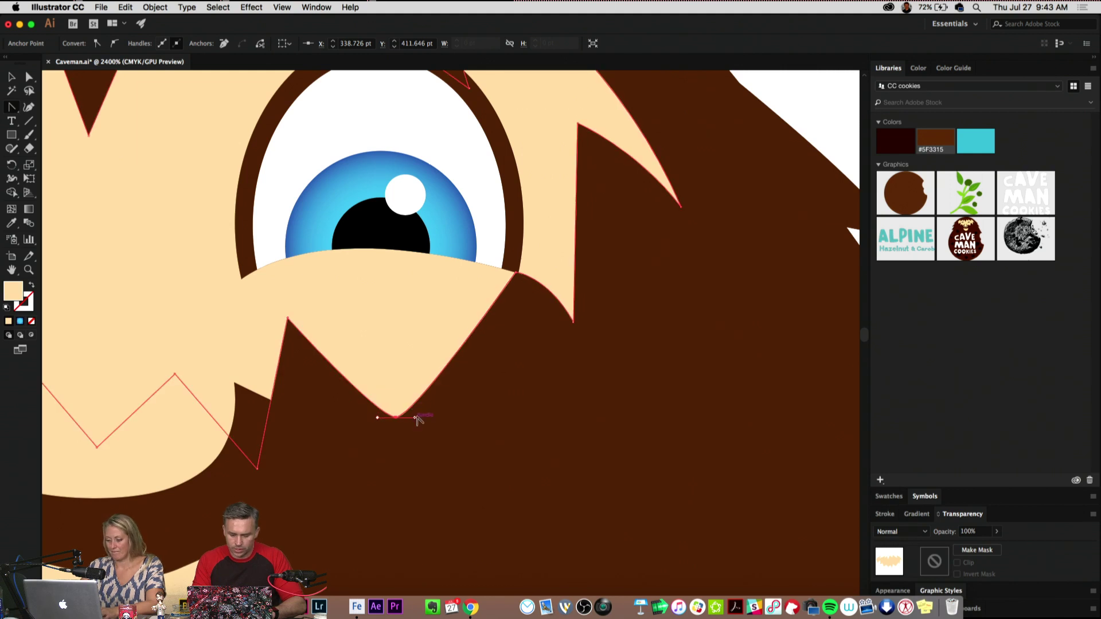
# Step: Reshape the cream face patch below the eye into a rounded bulge and shift its adjacent inner corner point slightly outward
pyautogui.moveTo(412, 377); pyautogui.dragTo(423, 417)
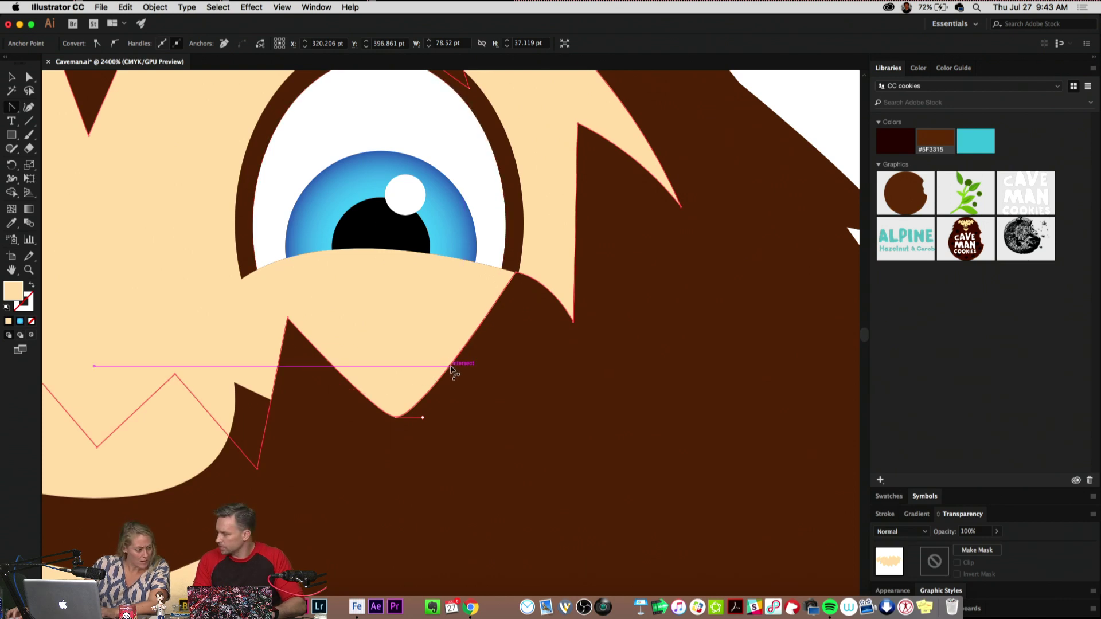
pyautogui.moveTo(452, 367)
pyautogui.mouseDown()
pyautogui.moveTo(487, 376)
pyautogui.moveTo(440, 352)
pyautogui.moveTo(476, 390)
pyautogui.moveTo(470, 357)
pyautogui.moveTo(455, 376)
pyautogui.moveTo(495, 390)
pyautogui.moveTo(467, 364)
pyautogui.moveTo(457, 374)
pyautogui.moveTo(466, 383)
pyautogui.mouseUp()
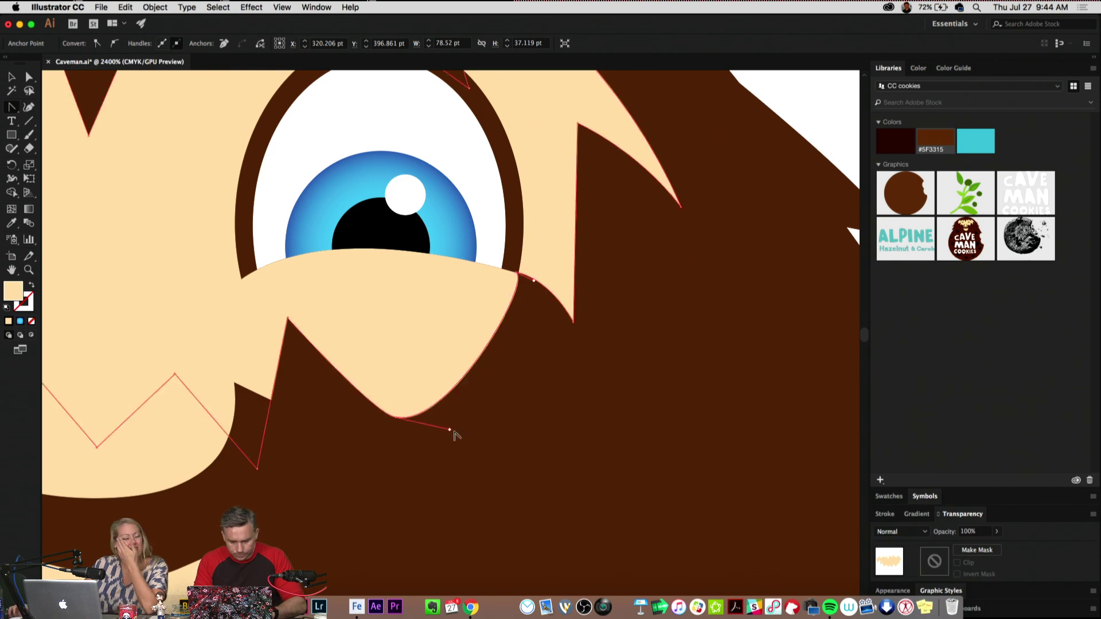
pyautogui.moveTo(451, 430); pyautogui.dragTo(533, 408)
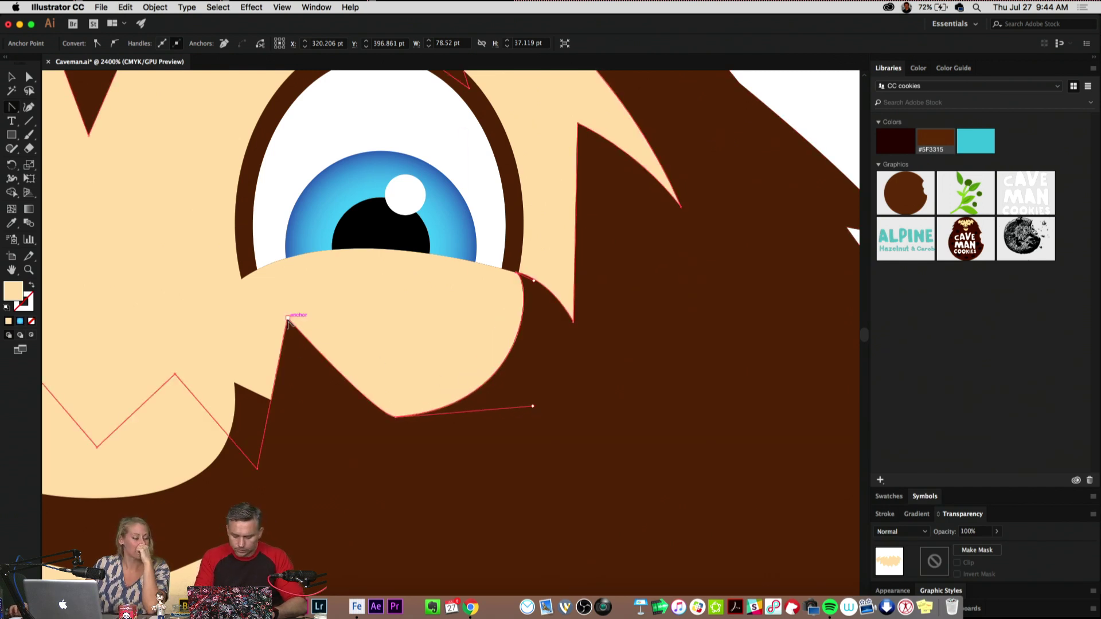
pyautogui.moveTo(289, 323); pyautogui.dragTo(280, 338)
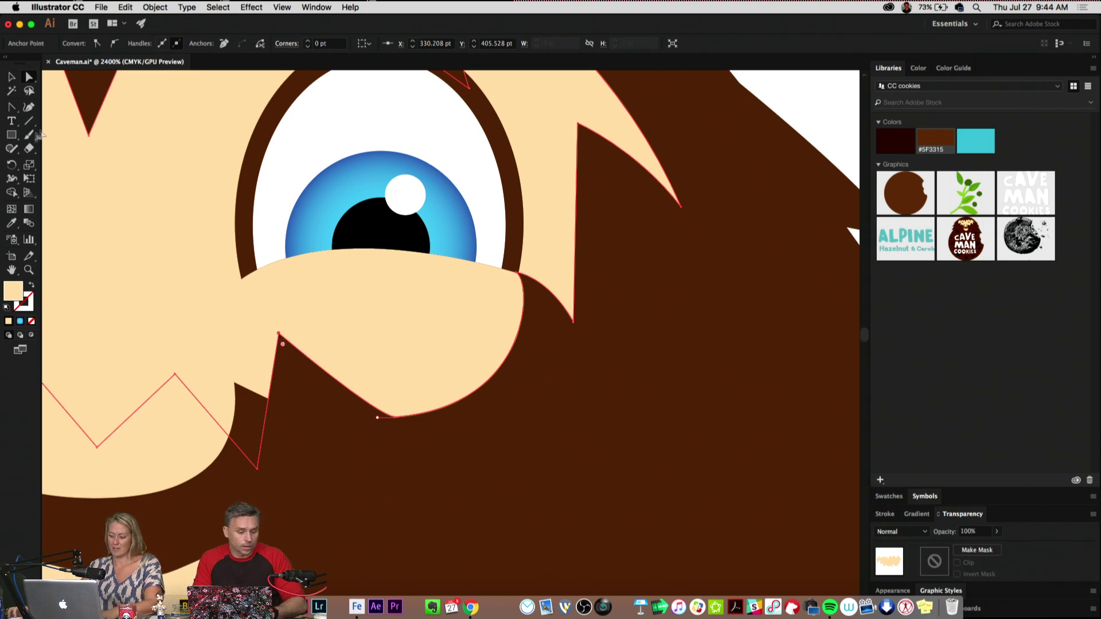
# Step: Draw a square on the patch below the eye, apply the default white fill and black stroke, and enlarge it to about 7.32 pt
pyautogui.moveTo(370, 300); pyautogui.dragTo(457, 388)
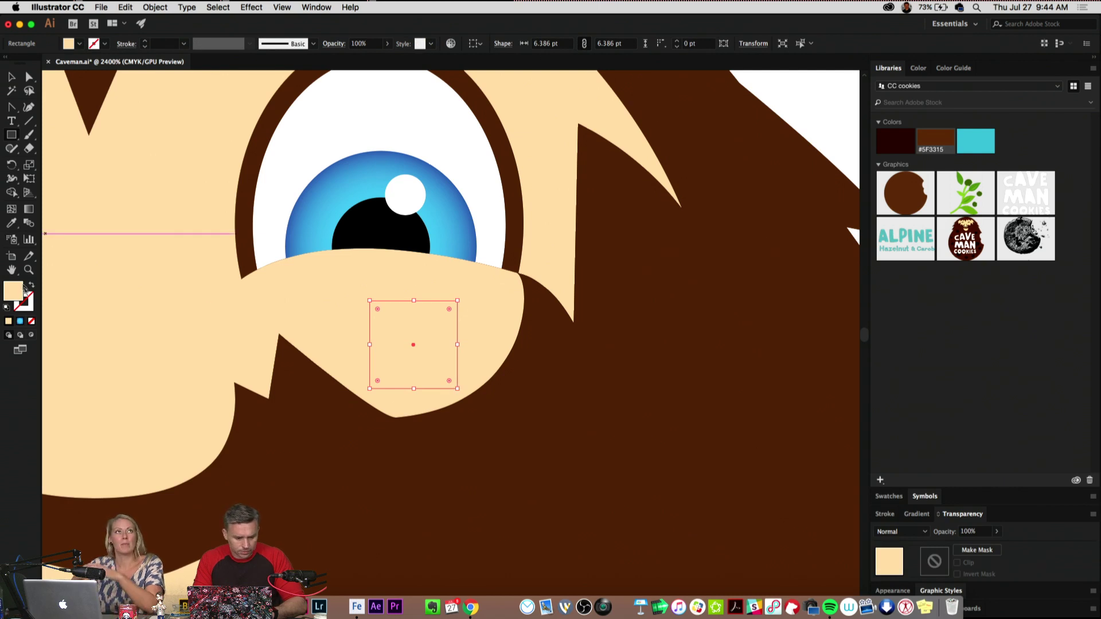
pyautogui.click(8, 308)
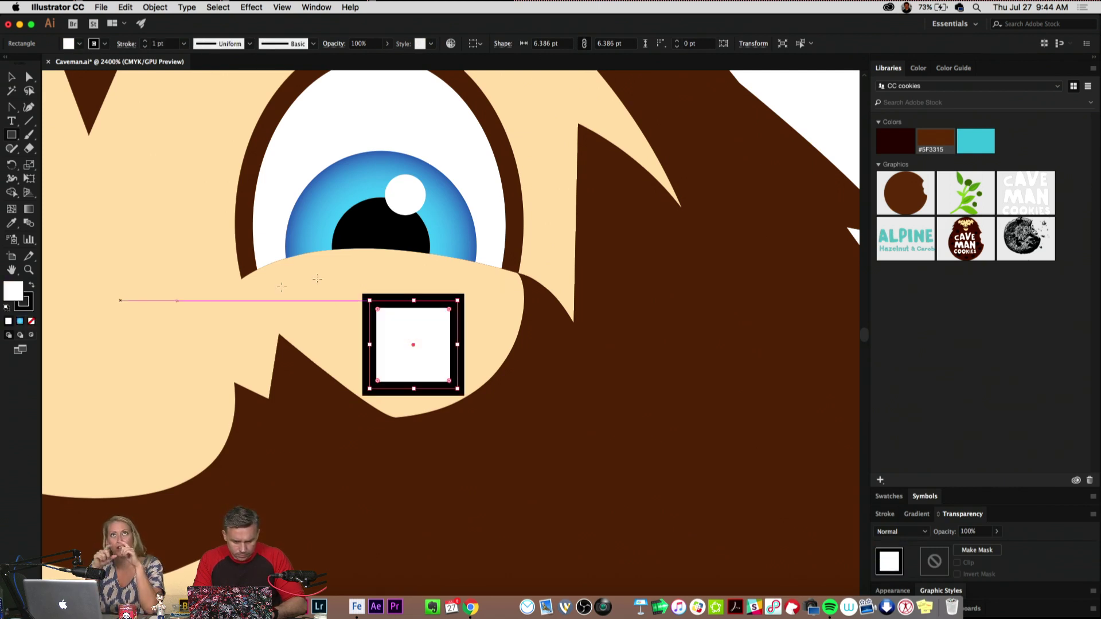
pyautogui.click(10, 78)
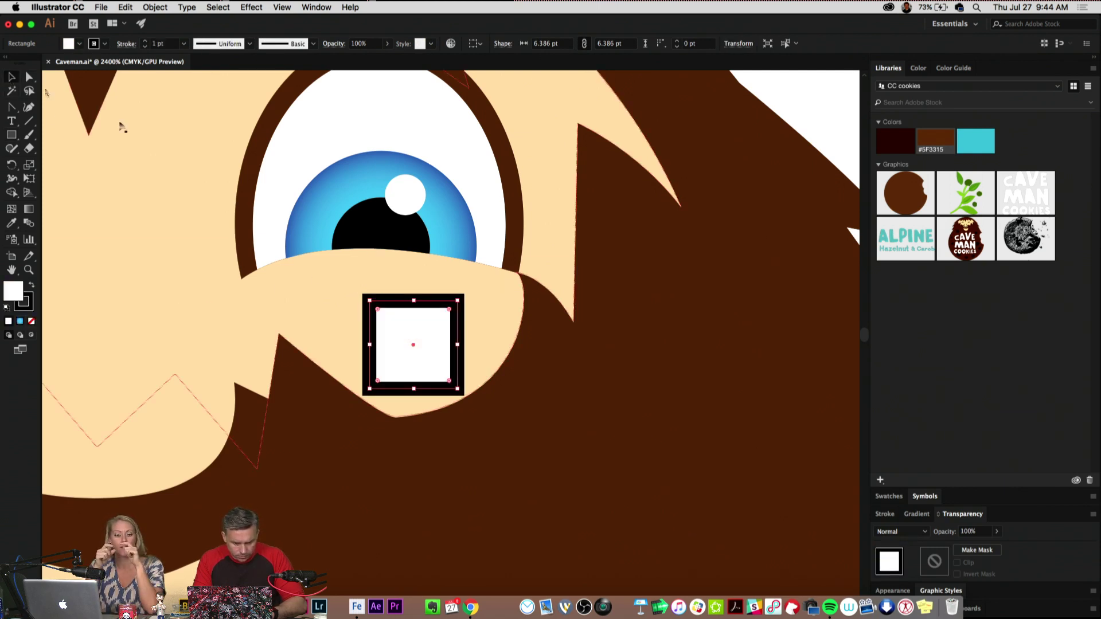
pyautogui.moveTo(369, 300)
pyautogui.mouseDown()
pyautogui.moveTo(387, 313)
pyautogui.moveTo(356, 288)
pyautogui.mouseUp()
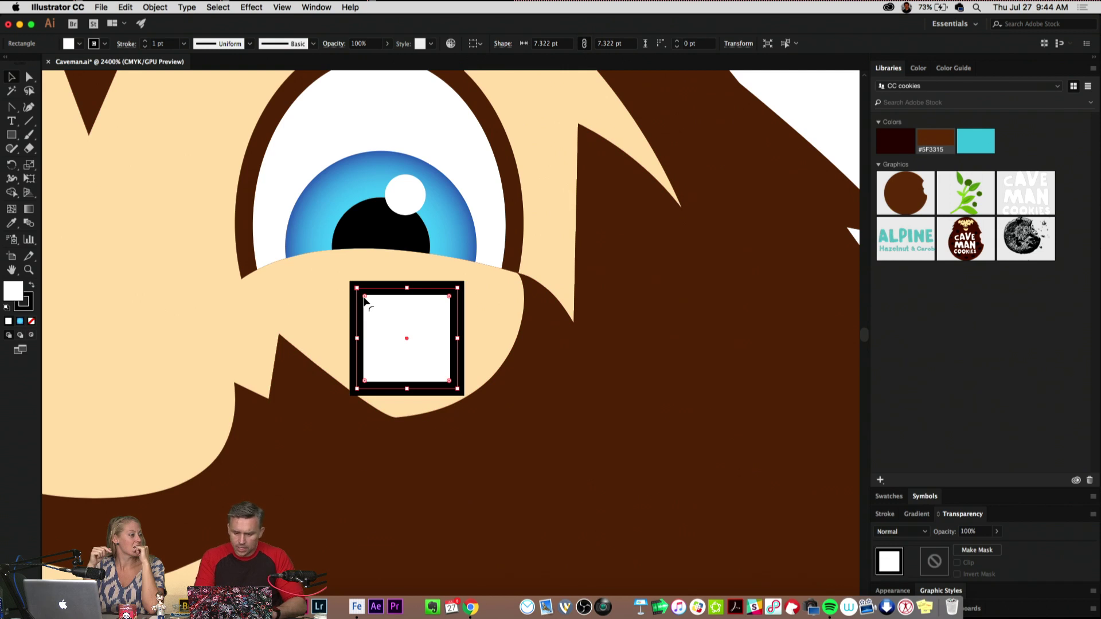
# Step: Try rounding the square's corners to a radius of about 0.94 pt and undo the rounding
pyautogui.moveTo(365, 299); pyautogui.dragTo(369, 306)
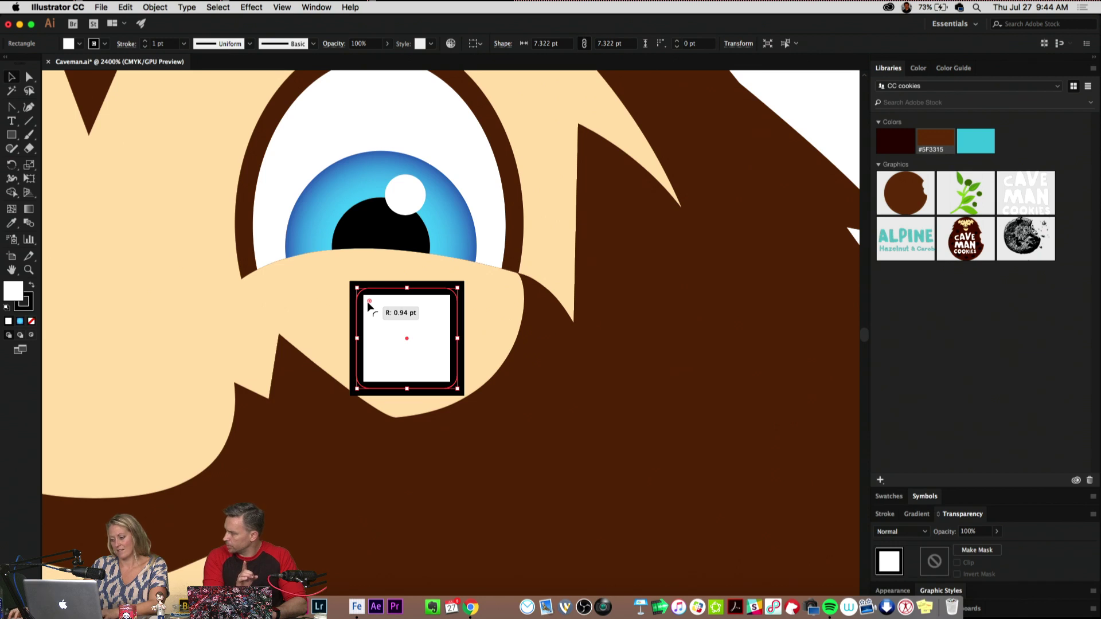
pyautogui.moveTo(369, 305); pyautogui.dragTo(370, 307)
pyautogui.press('super+z')
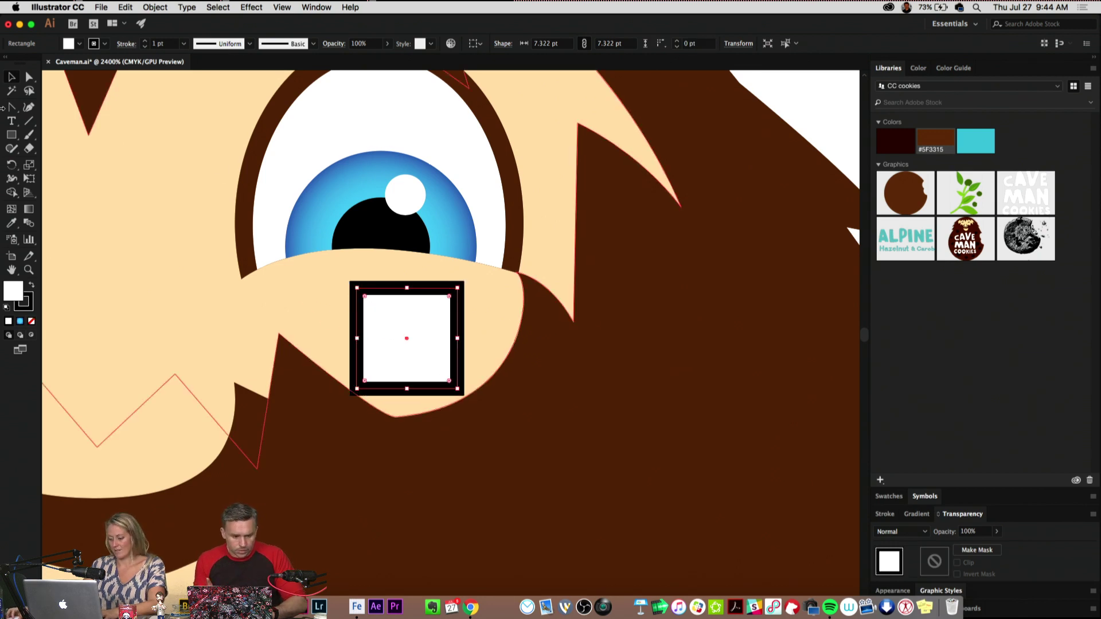
# Step: Open the General preferences
pyautogui.click(69, 7)
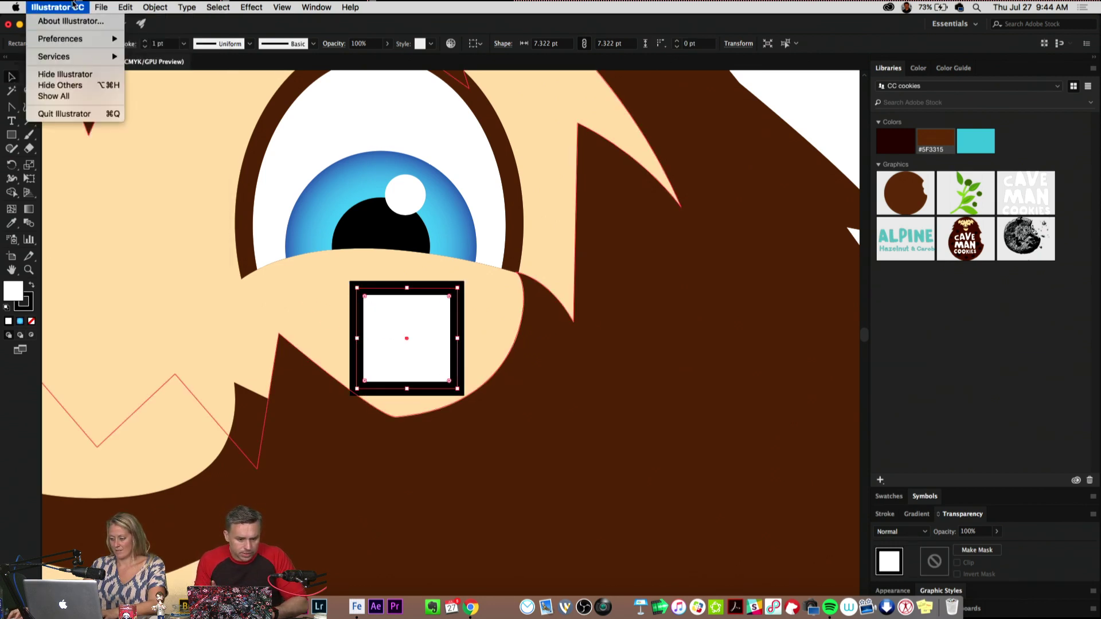
pyautogui.moveTo(70, 40)
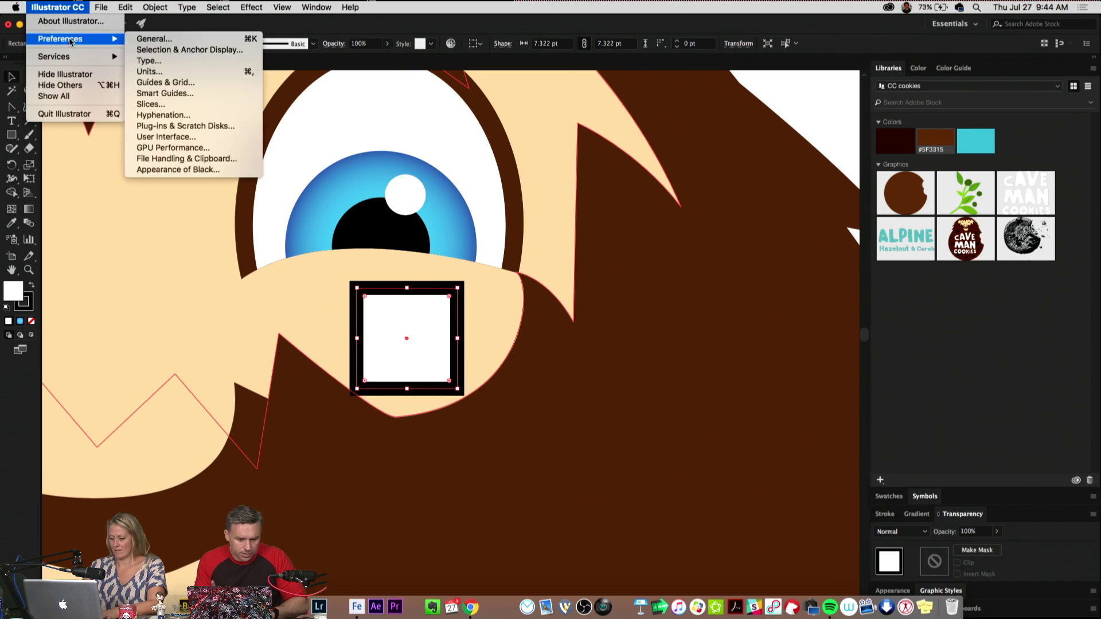
pyautogui.click(154, 39)
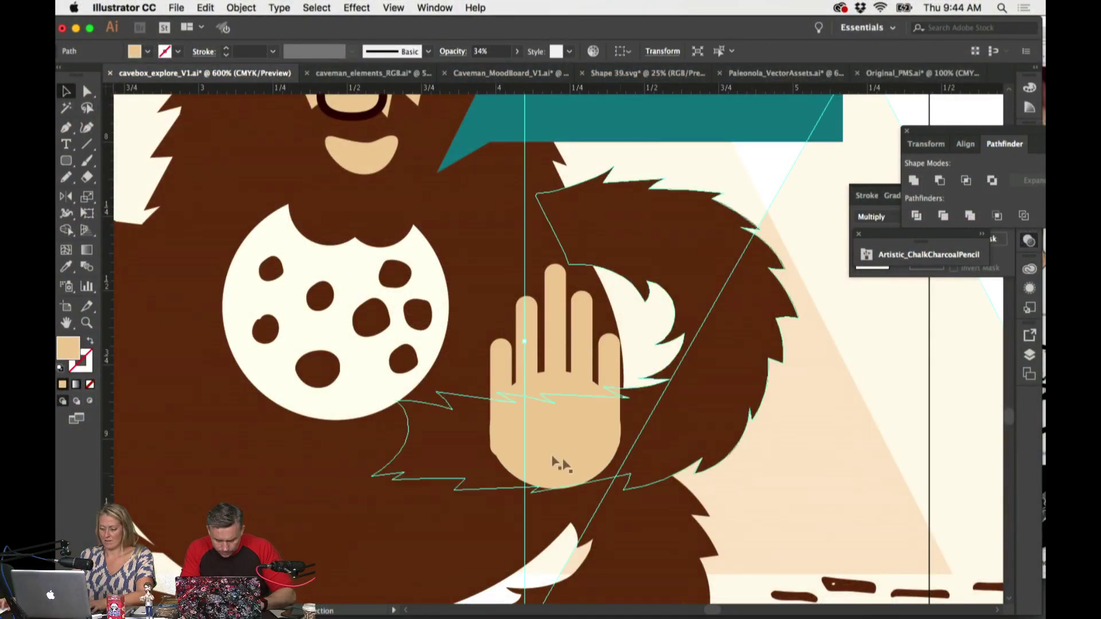
# Step: Move the circular palm of the caveman's hand slightly down on the cookie box artwork and deselect it
pyautogui.click(558, 463)
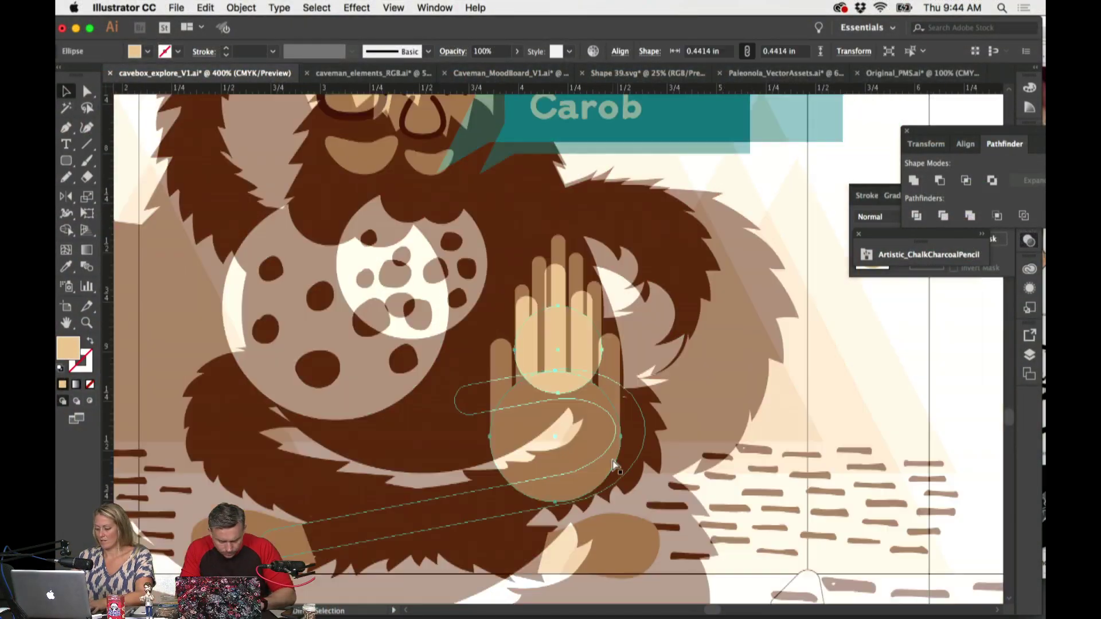
pyautogui.press('super+minus')
pyautogui.press('super+minus')
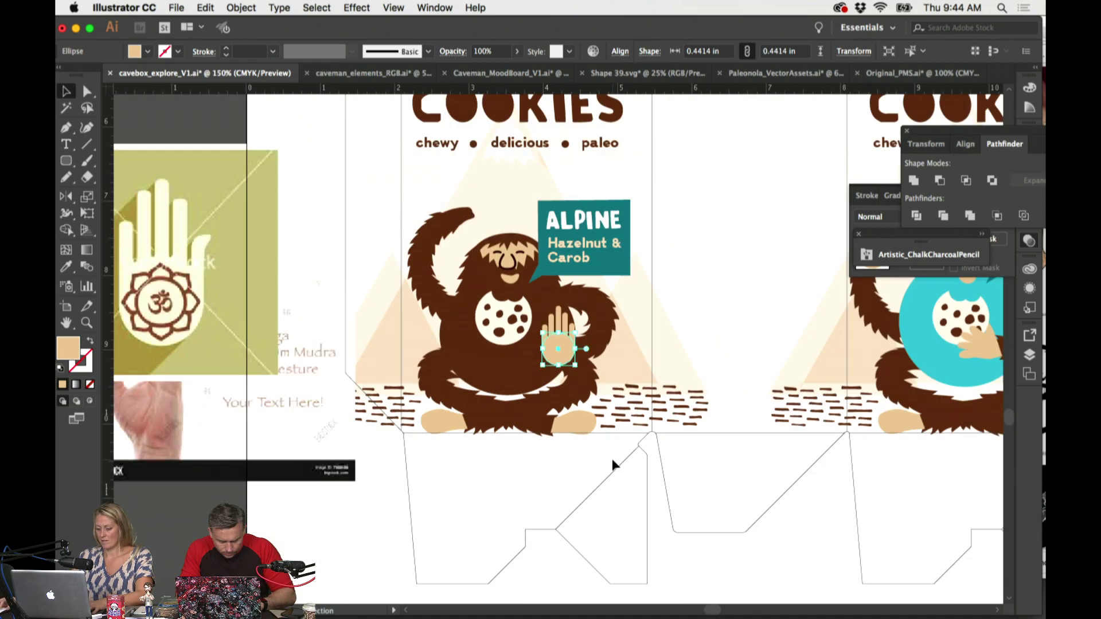
pyautogui.click(474, 526)
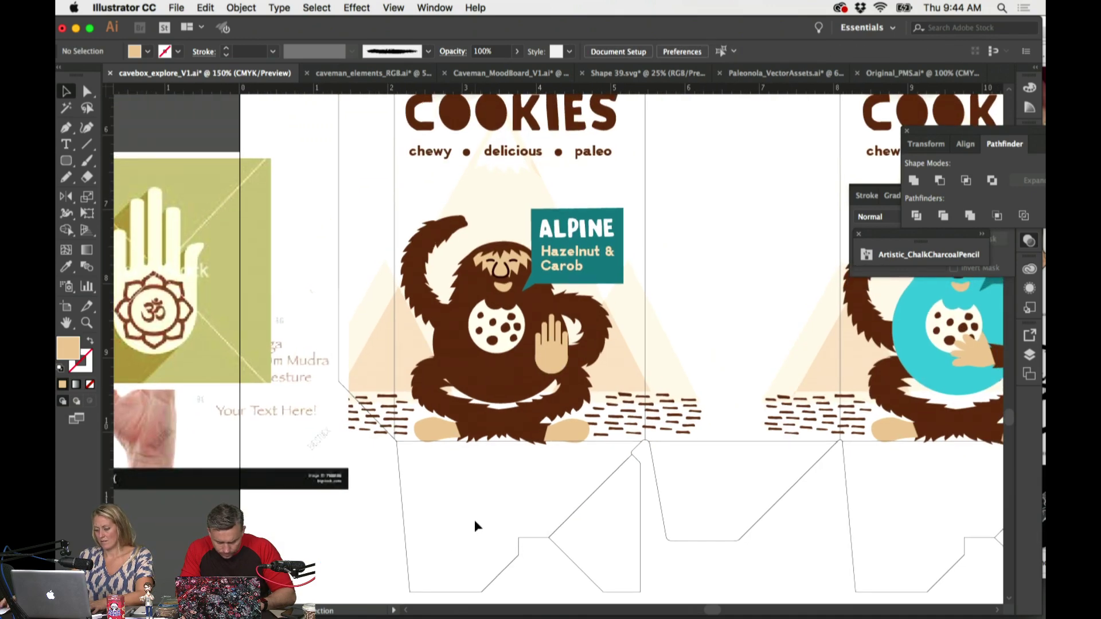
# Step: Shorten the little finger nearest the arm to about 0.35 in and raise the two fingers beside the middle finger slightly
pyautogui.press('super+plus')
pyautogui.press('super+plus')
pyautogui.press('super+plus')
pyautogui.press('super+plus')
pyautogui.press('super+plus')
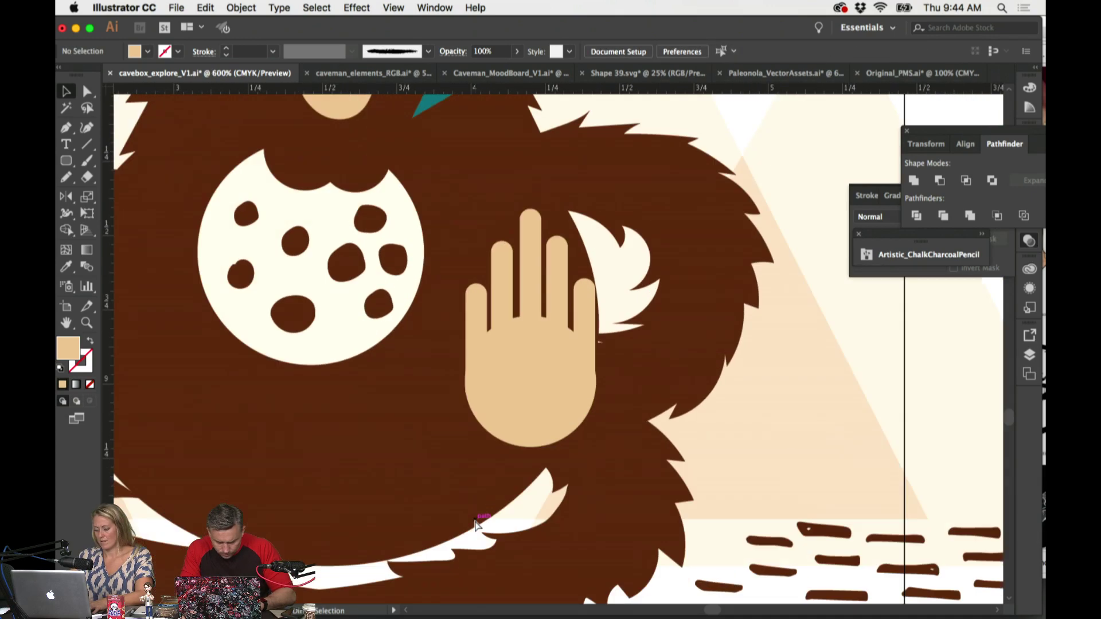
pyautogui.moveTo(602, 287); pyautogui.dragTo(602, 300)
pyautogui.moveTo(597, 424); pyautogui.dragTo(597, 395)
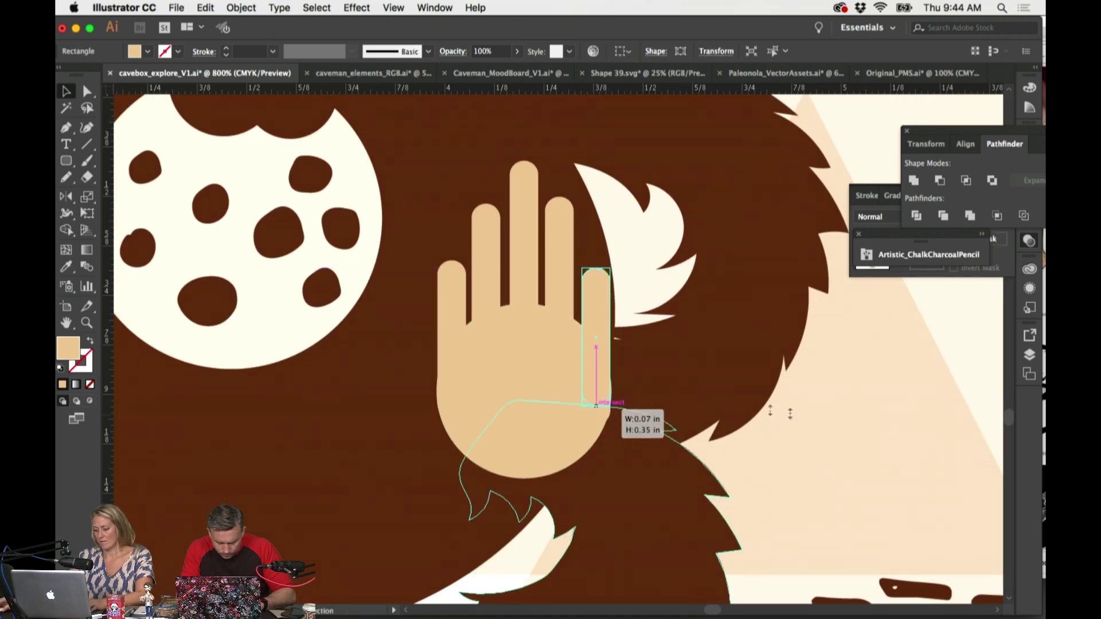
pyautogui.click(786, 414)
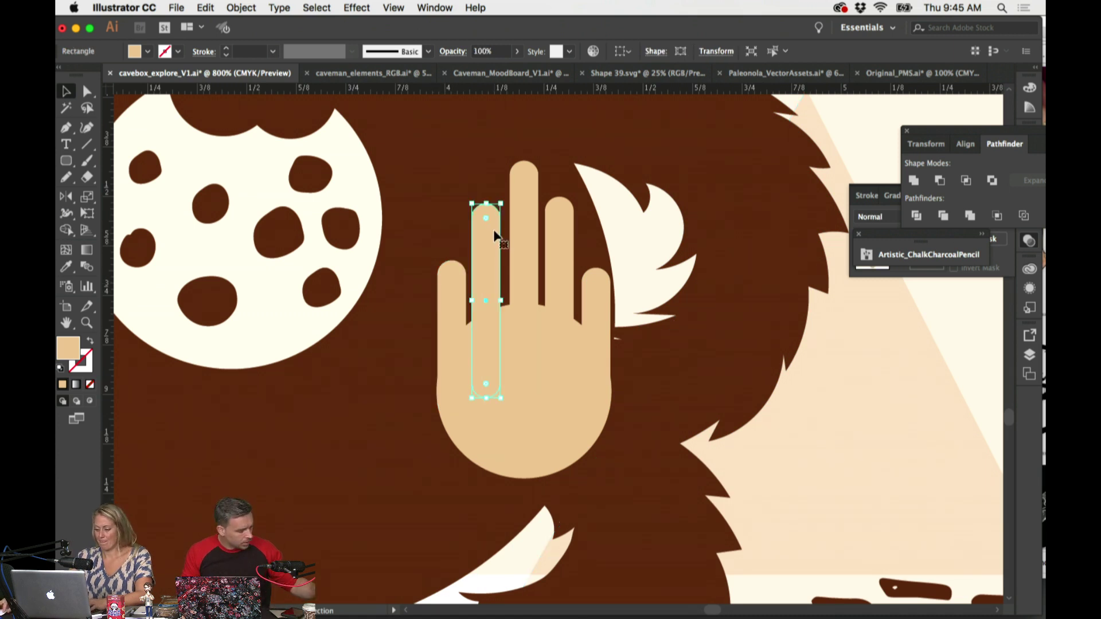
pyautogui.moveTo(494, 234); pyautogui.dragTo(558, 212)
pyautogui.click(826, 438)
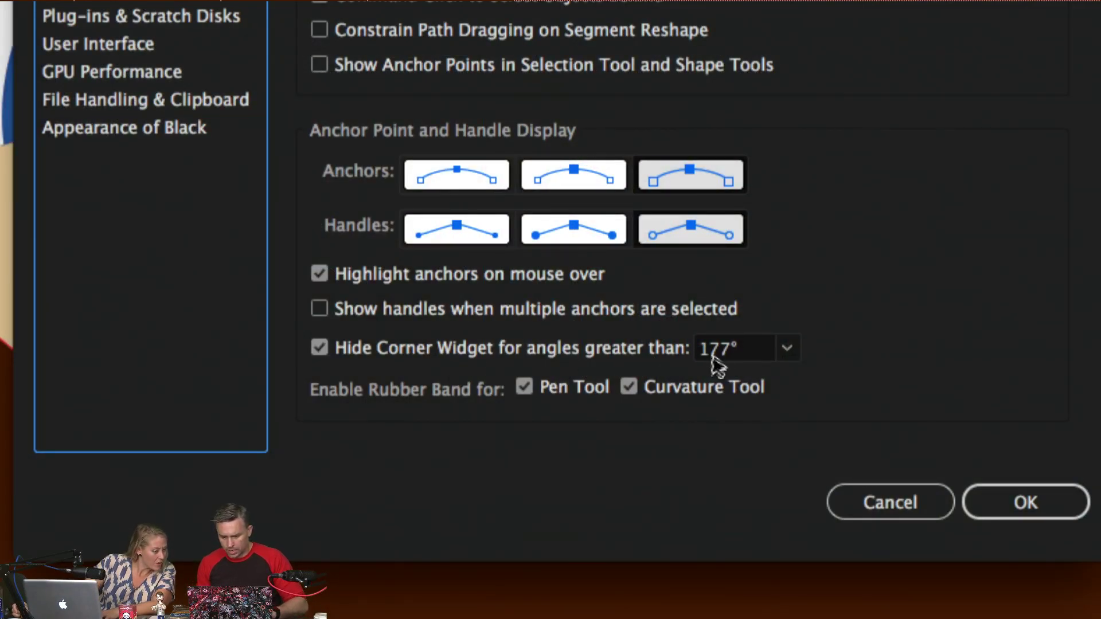
# Step: Review the preset angles available for hiding the corner widget, without choosing one
pyautogui.click(790, 349)
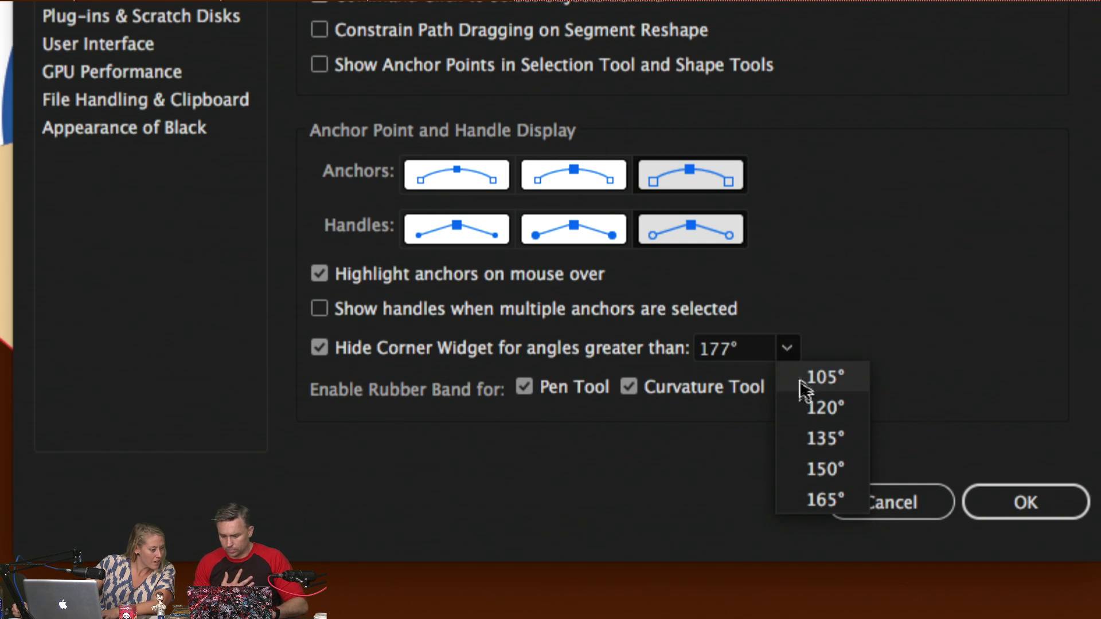
pyautogui.click(819, 284)
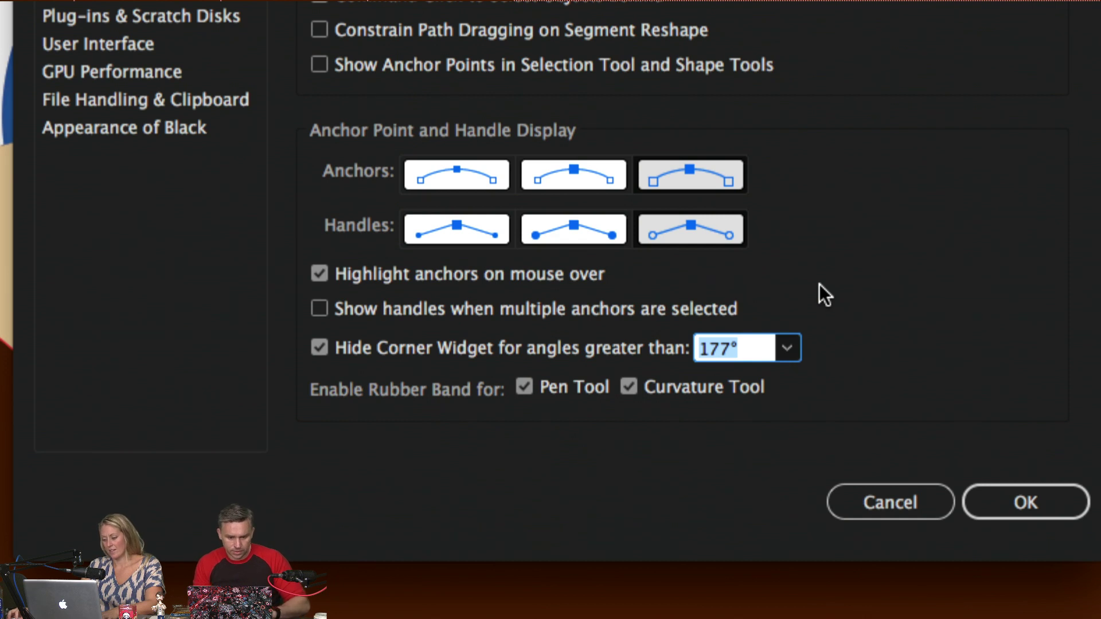
# Step: Try the anchor and handle display sizes in the preferences, ending with the largest anchors and the smallest handles
pyautogui.click(457, 184)
pyautogui.click(549, 182)
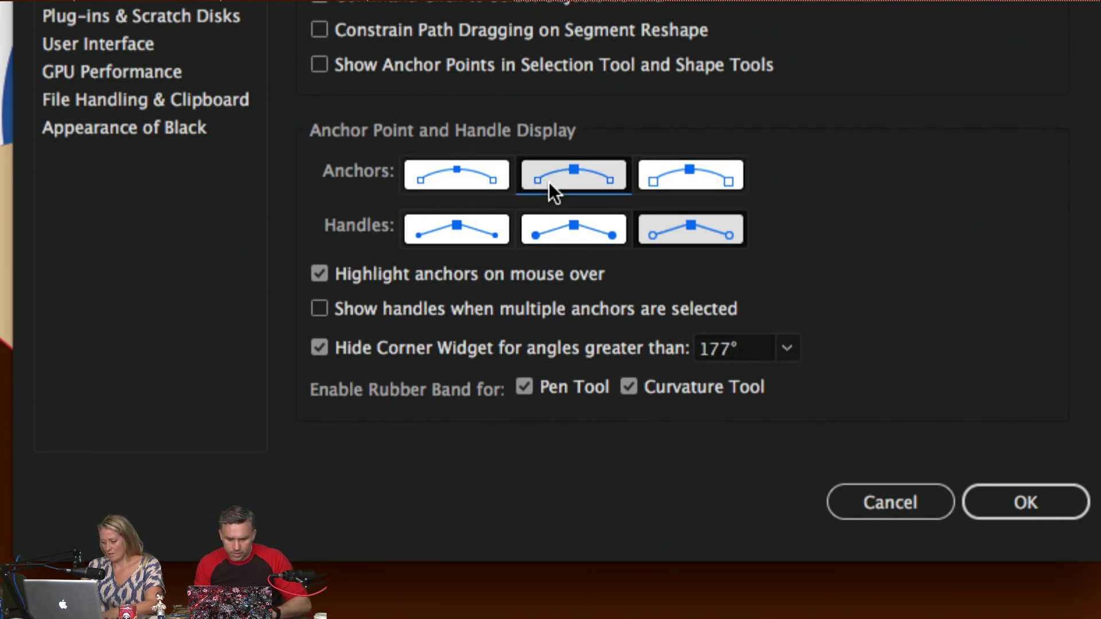
pyautogui.click(668, 180)
pyautogui.click(419, 189)
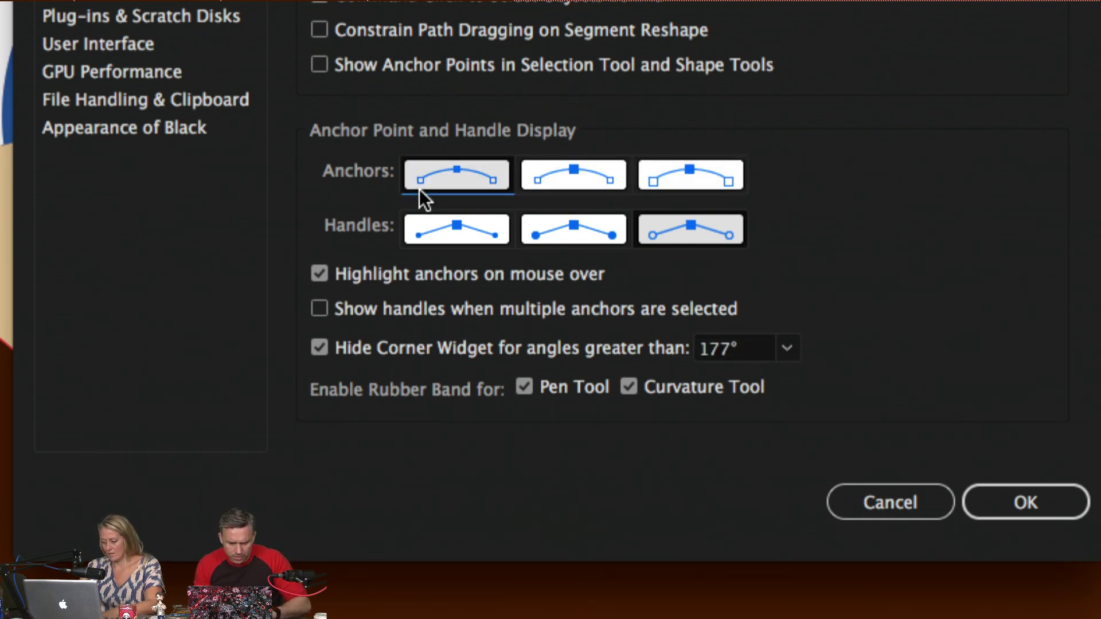
pyautogui.click(462, 229)
pyautogui.click(565, 230)
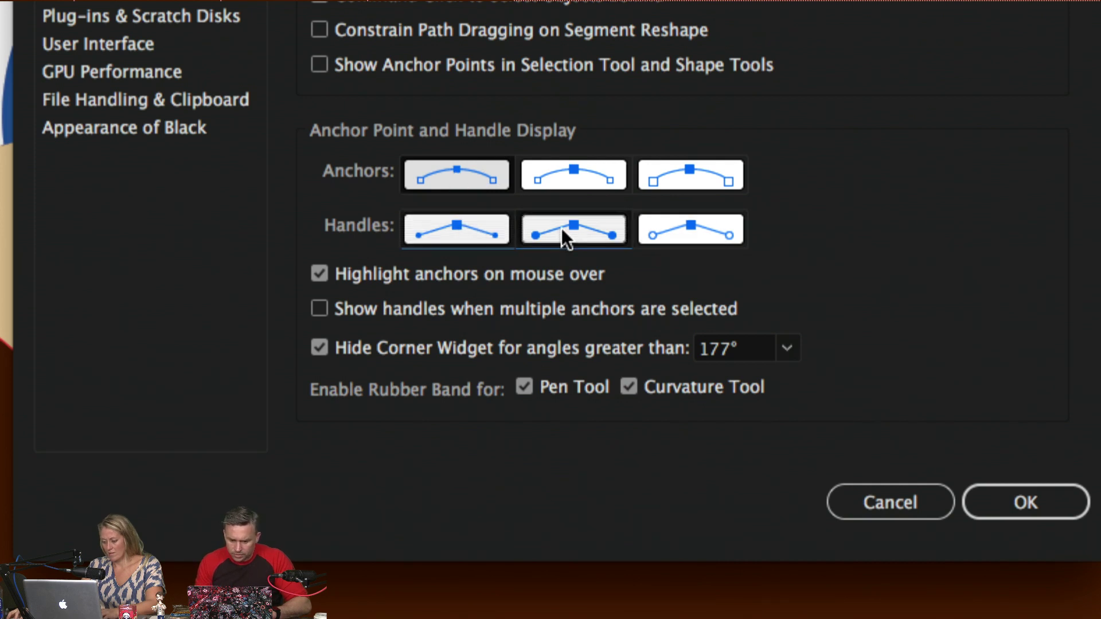
pyautogui.click(701, 218)
pyautogui.click(500, 235)
pyautogui.click(487, 193)
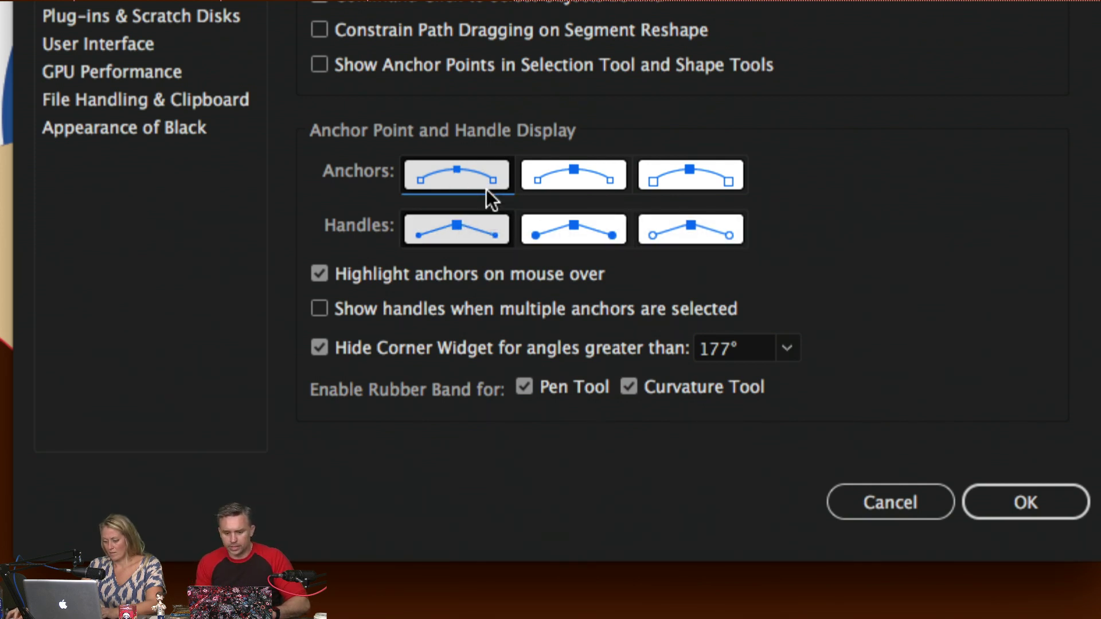
pyautogui.click(670, 180)
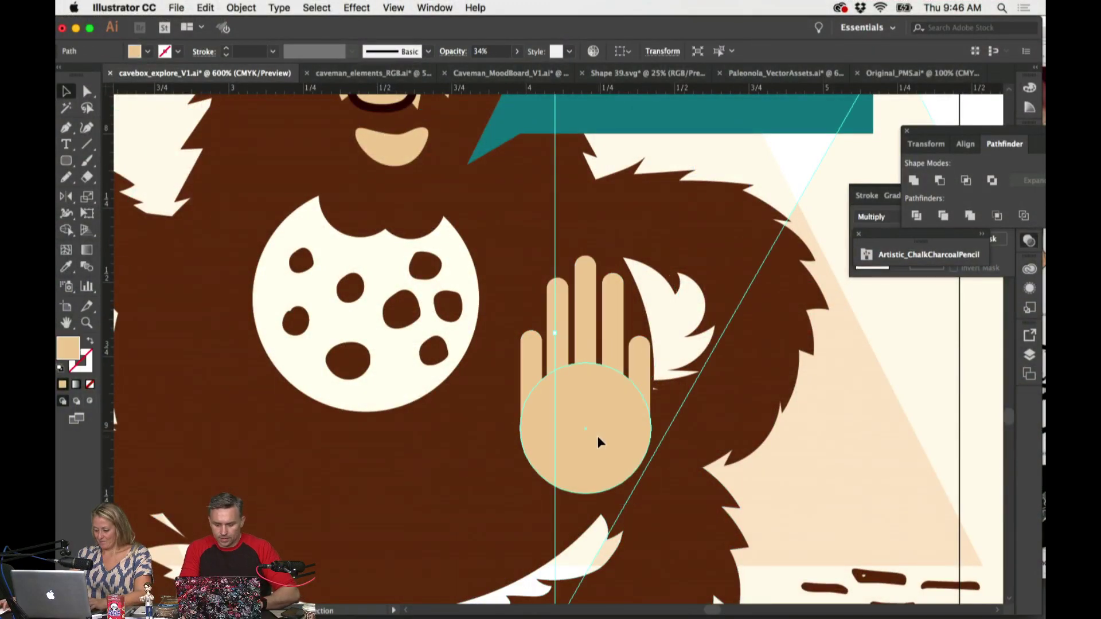
# Step: Select the palm circle and all five fingers of the caveman's hand and group them
pyautogui.click(598, 442)
pyautogui.keyDown('shift'); pyautogui.click(639, 373); pyautogui.keyUp('shift')
pyautogui.keyDown('shift'); pyautogui.click(613, 310); pyautogui.keyUp('shift')
pyautogui.keyDown('shift'); pyautogui.click(585, 298); pyautogui.keyUp('shift')
pyautogui.keyDown('shift'); pyautogui.click(562, 318); pyautogui.keyUp('shift')
pyautogui.keyDown('shift'); pyautogui.click(532, 361); pyautogui.keyUp('shift')
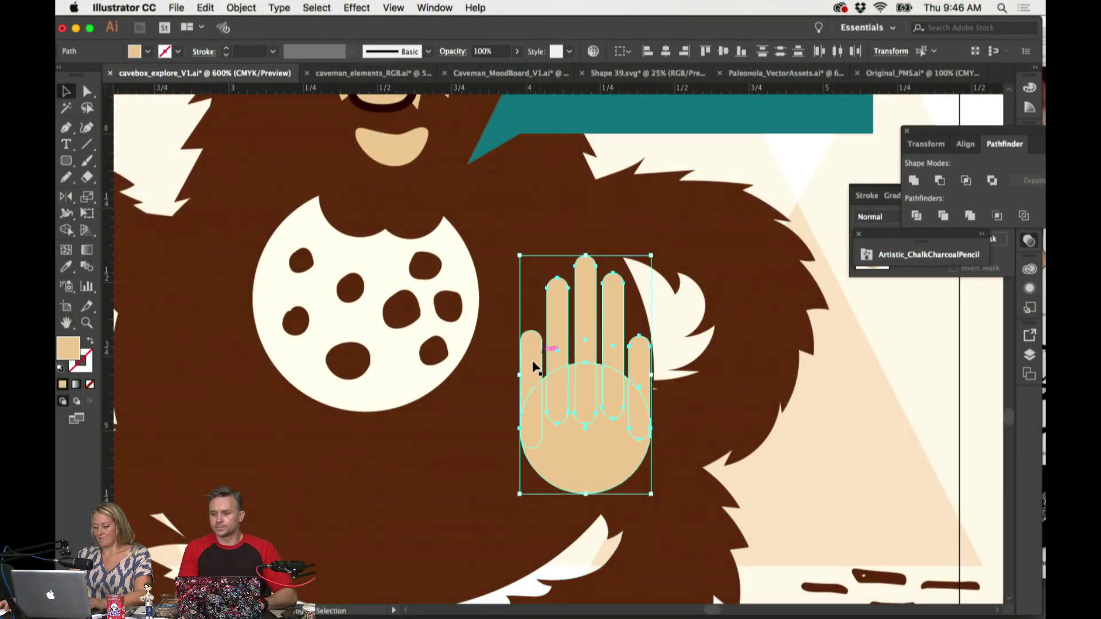
pyautogui.press('super+g')
pyautogui.press('super+minus')
pyautogui.press('super+minus')
pyautogui.press('super+minus')
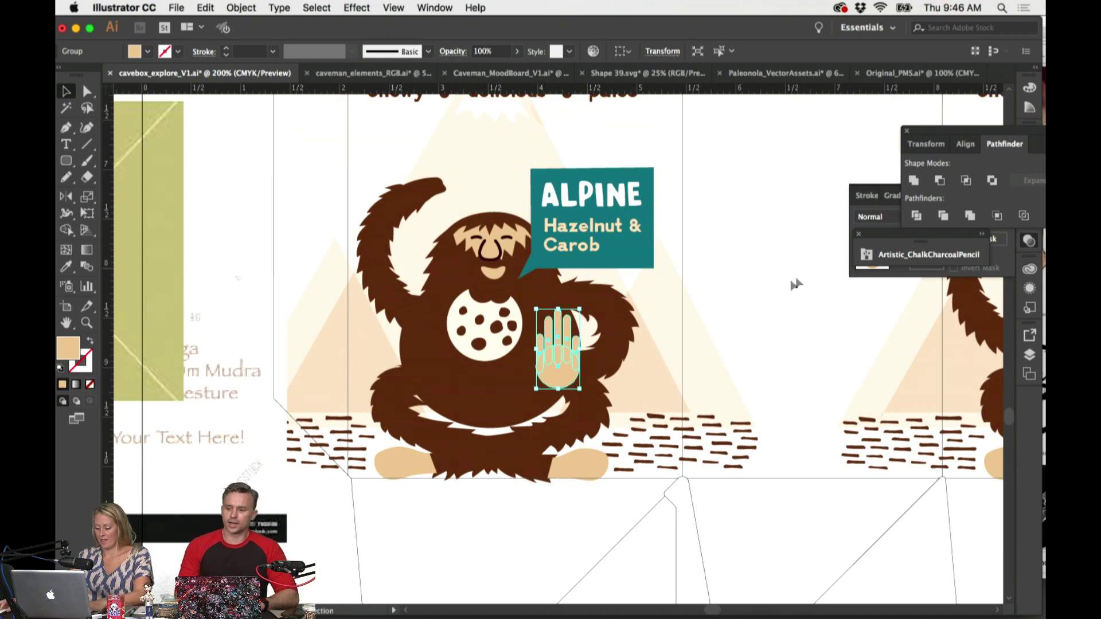
# Step: Scale the grouped hand down slightly, adjust its position beside the chest cookie, and deselect it
pyautogui.click(772, 296)
pyautogui.scroll(3, 764, 303)
pyautogui.hscroll(1, 762, 304)
pyautogui.click(515, 456)
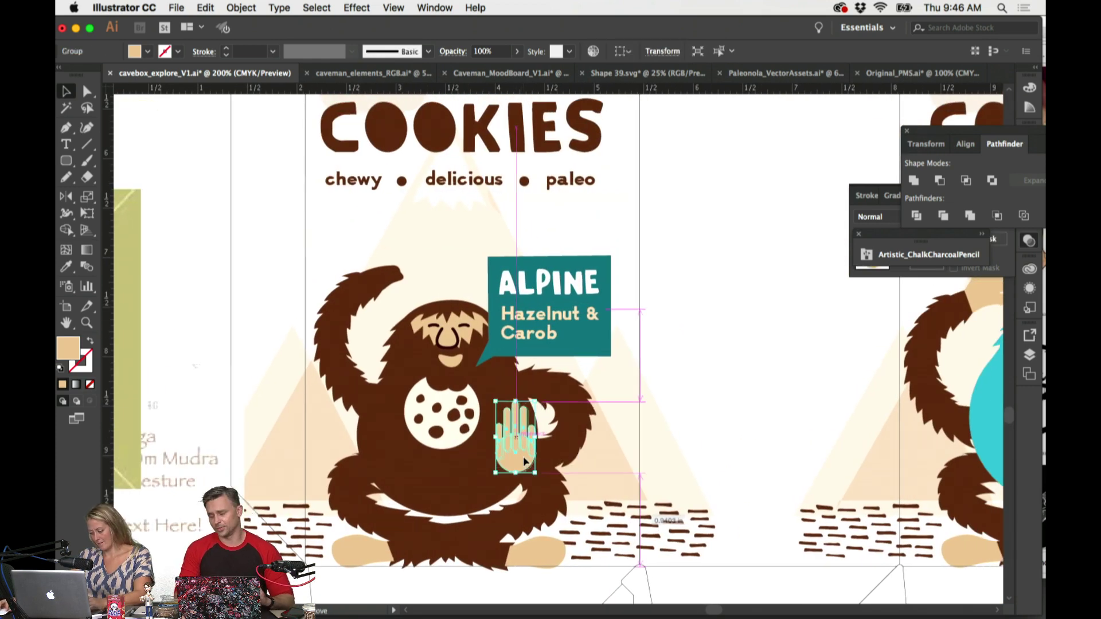
pyautogui.click(652, 410)
pyautogui.scroll(2, 724, 390)
pyautogui.hscroll(-1, 724, 390)
pyautogui.scroll(-2, 723, 390)
pyautogui.hscroll(-1, 724, 390)
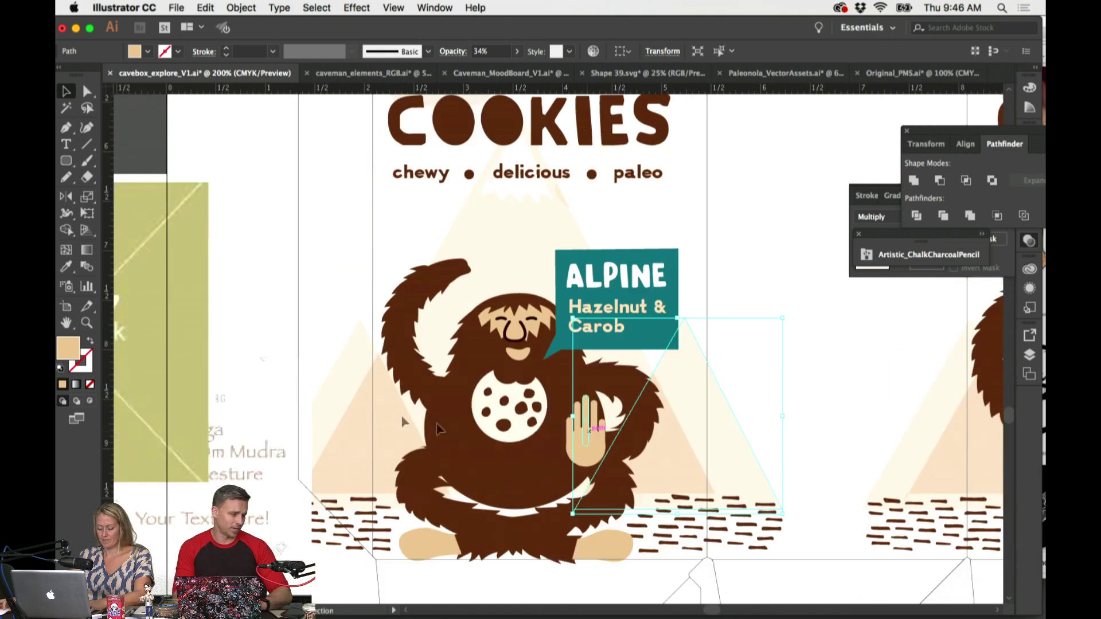
# Step: Separate the hand reference images beside the box, placing the yoga gesture photo above the green hand image
pyautogui.hscroll(-5, 499, 388)
pyautogui.press('super+minus')
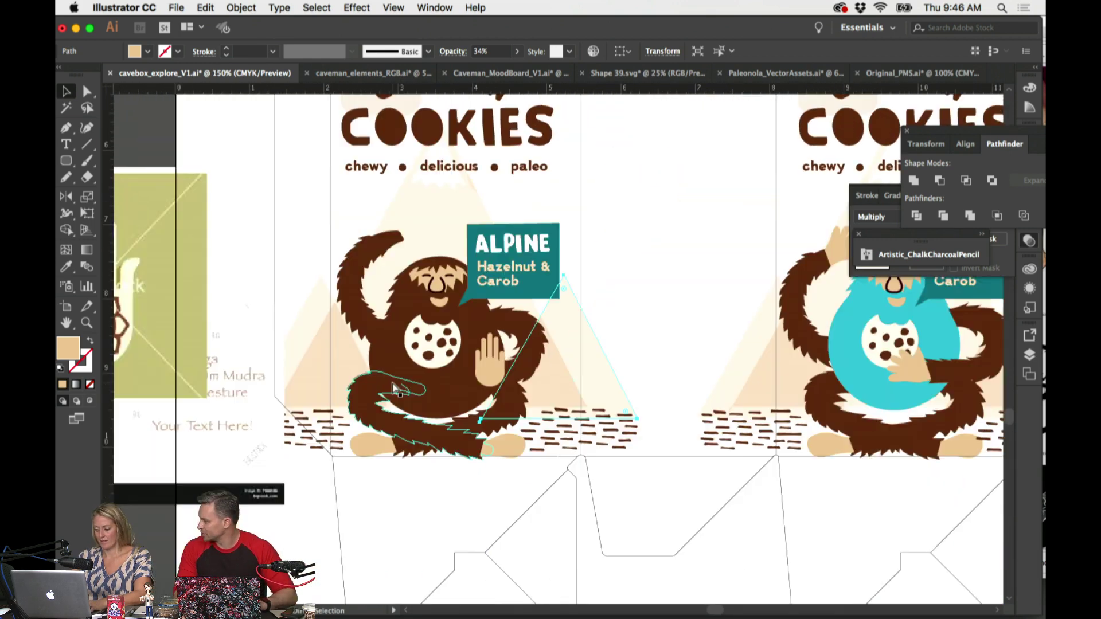
pyautogui.moveTo(228, 295); pyautogui.dragTo(303, 235)
pyautogui.press('super+plus')
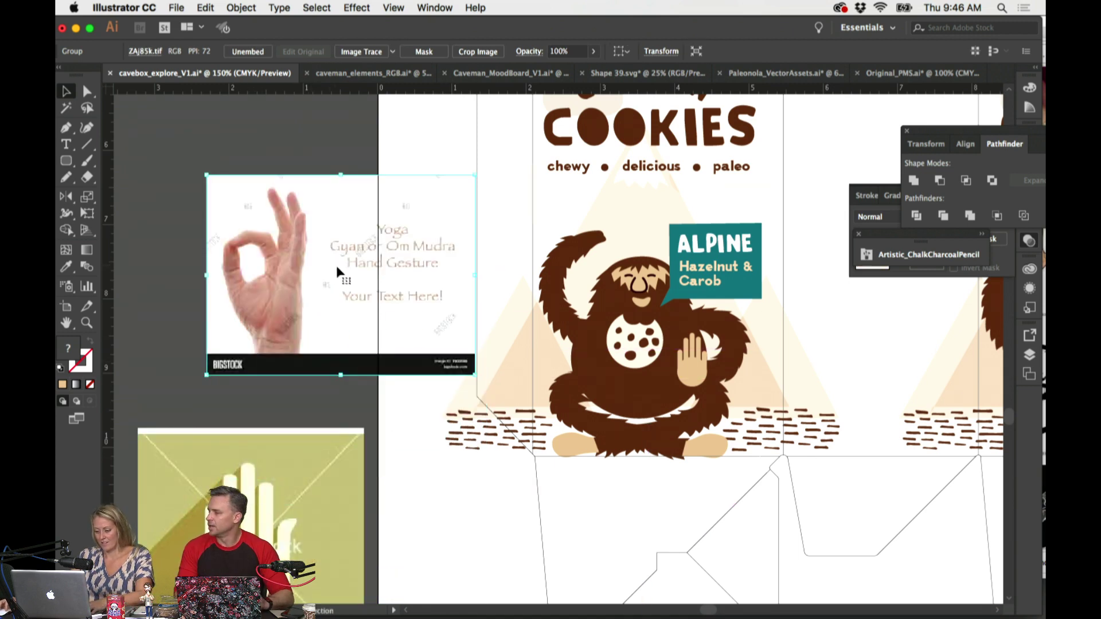
pyautogui.moveTo(338, 269); pyautogui.dragTo(334, 237)
pyautogui.hscroll(4, 357, 246)
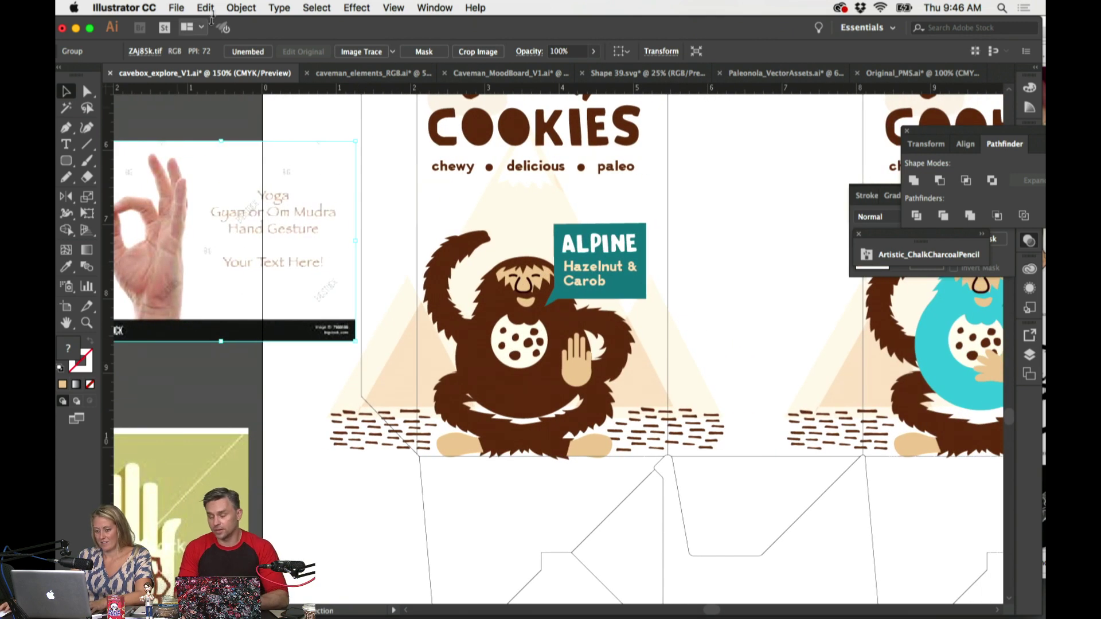
# Step: Reflect the yoga gesture photo across the horizontal axis and rotate it 180° so its mirrored hand stands upright beside the box
pyautogui.click(241, 7)
pyautogui.moveTo(345, 24)
pyautogui.click(434, 77)
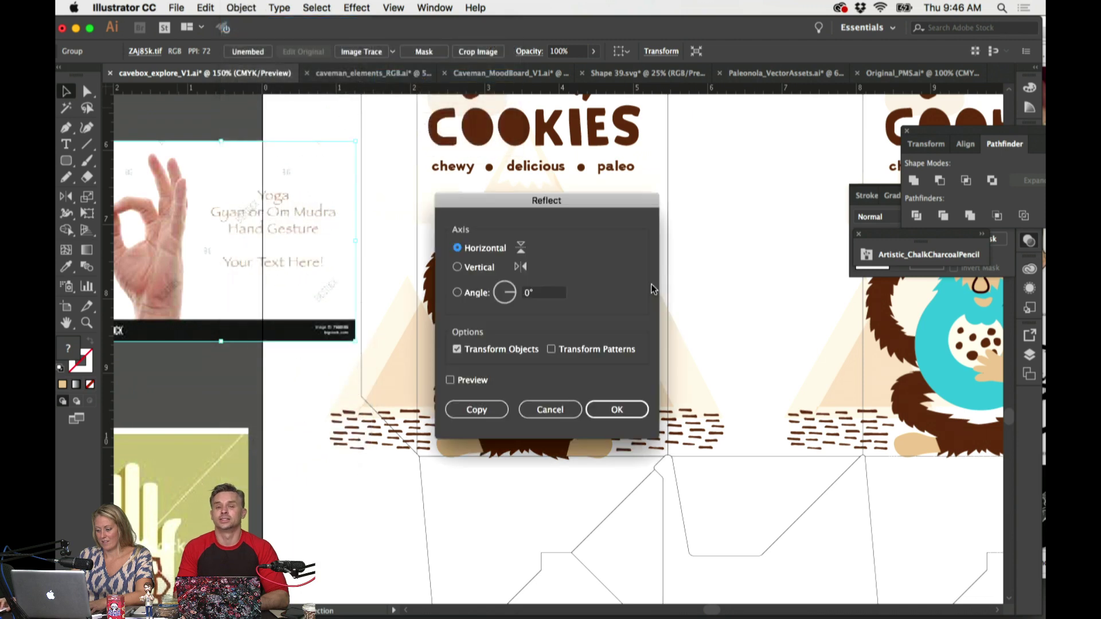
pyautogui.click(618, 410)
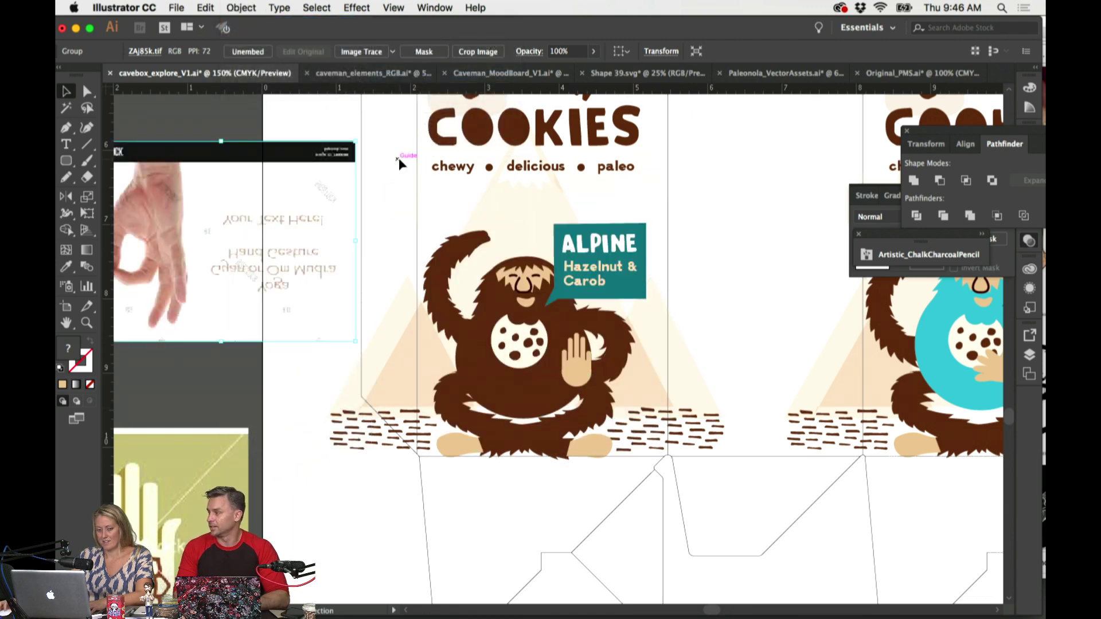
pyautogui.scroll(3, 436, 172)
pyautogui.hscroll(-2, 436, 173)
pyautogui.moveTo(430, 231); pyautogui.dragTo(183, 400)
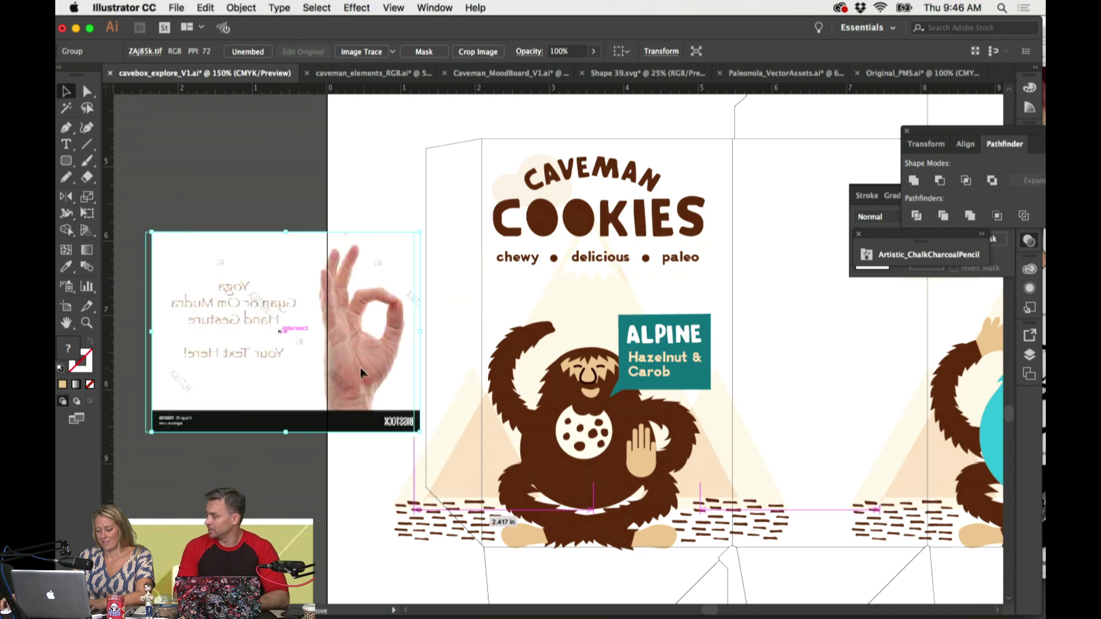
pyautogui.hscroll(3, 367, 370)
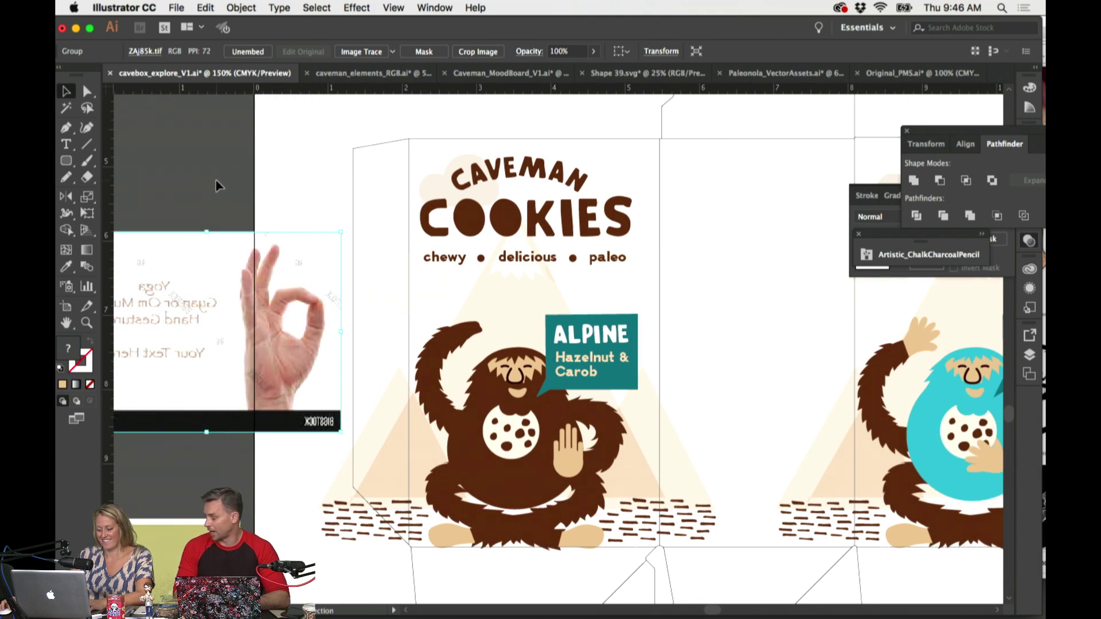
# Step: Draw a circle about 0.36 in wide at the end of the caveman's raised arm with the Ellipse tool
pyautogui.click(67, 162)
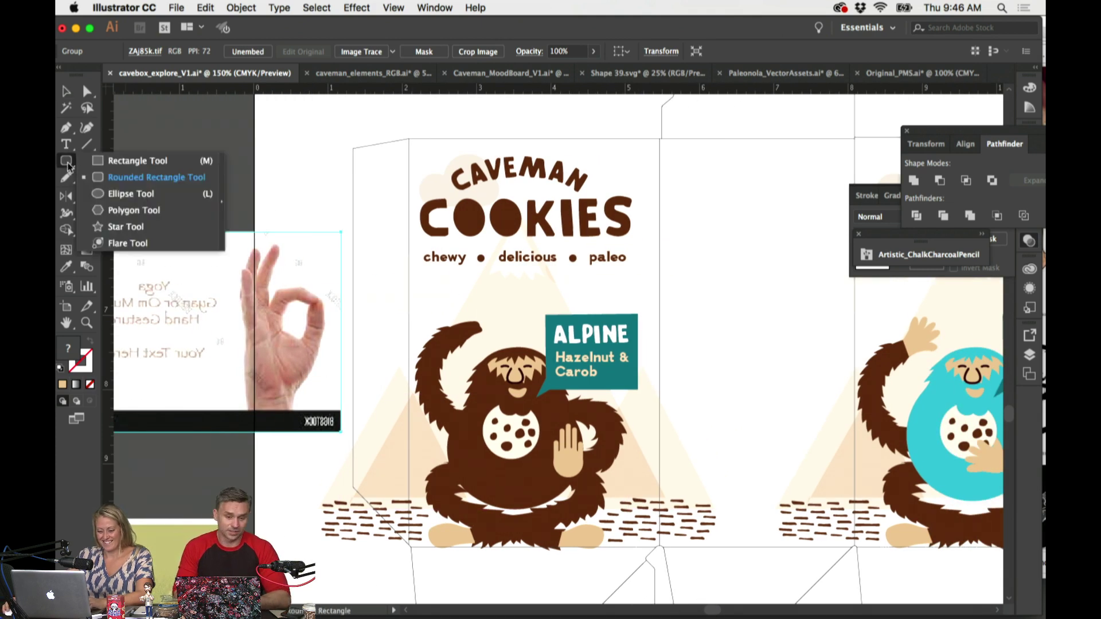
pyautogui.click(131, 194)
pyautogui.moveTo(490, 316); pyautogui.dragTo(506, 332)
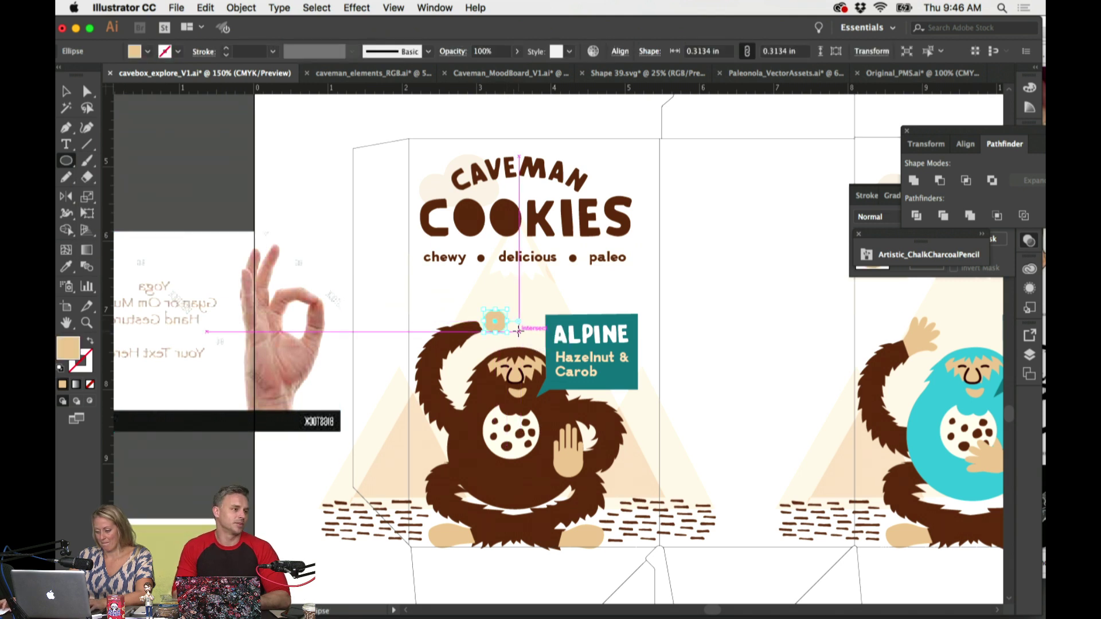
pyautogui.keyDown('super'); pyautogui.click(322, 312); pyautogui.keyUp('super')
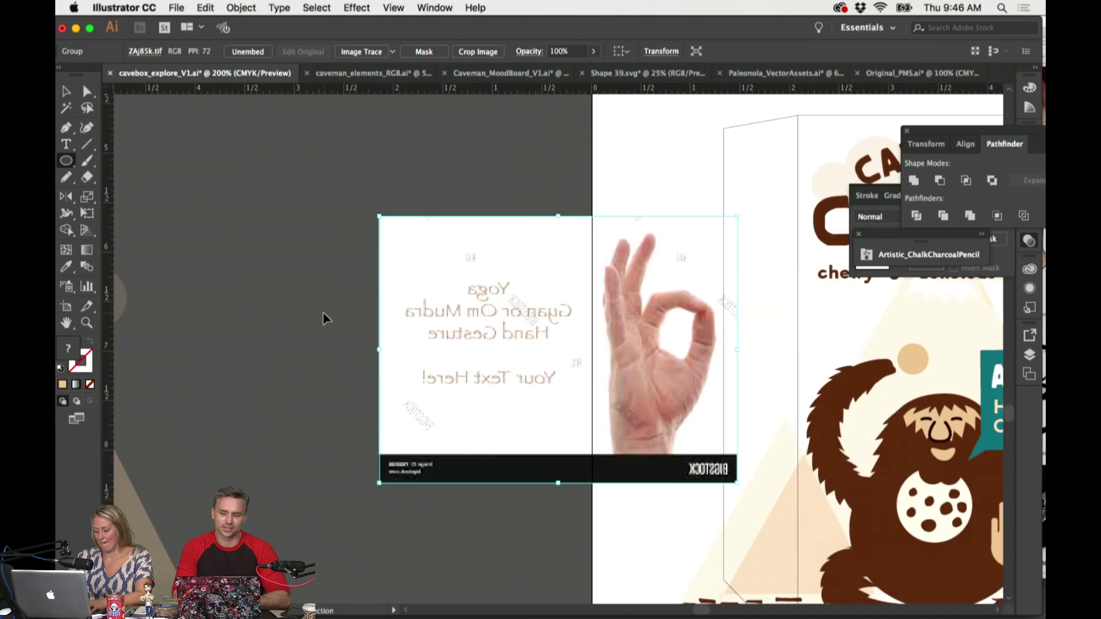
pyautogui.press('super+equal')
pyautogui.hscroll(10, 323, 312)
pyautogui.scroll(-2, 322, 312)
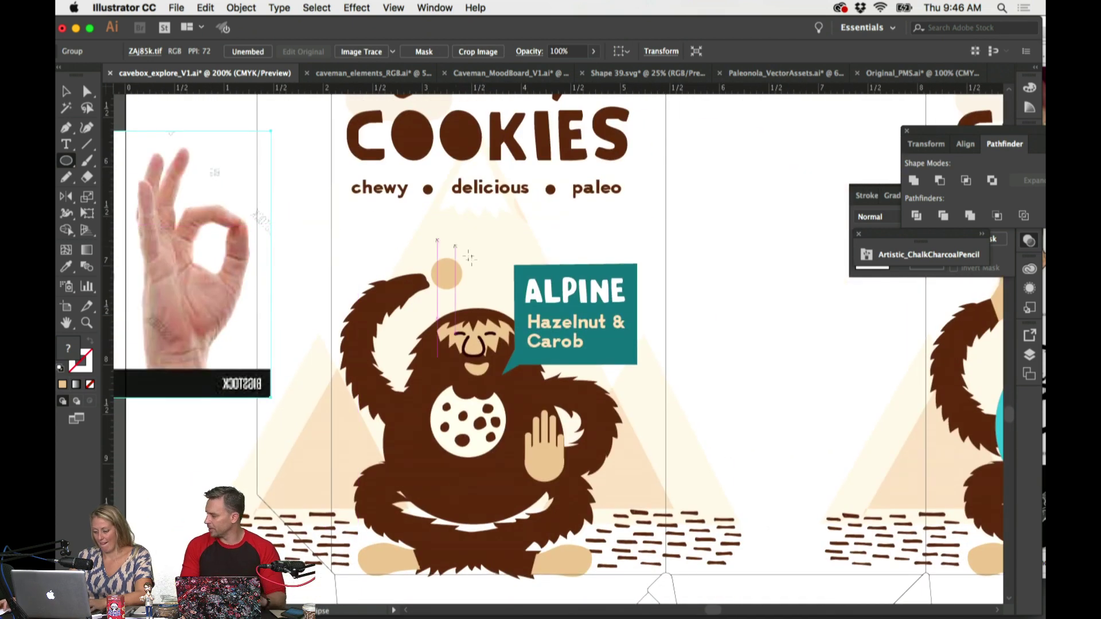
pyautogui.moveTo(448, 277)
pyautogui.mouseDown()
pyautogui.moveTo(464, 271)
pyautogui.moveTo(444, 276)
pyautogui.mouseUp()
pyautogui.press('super+equal')
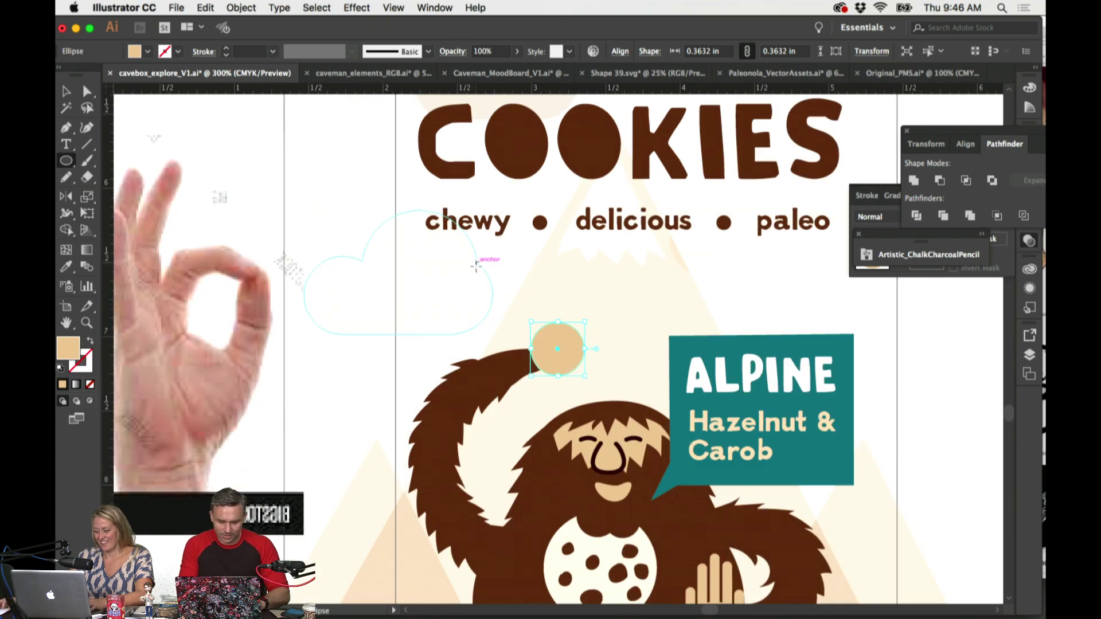
# Step: Give the circle a tan stroke with no fill and set its stroke weight to 5 pt
pyautogui.moveTo(68, 348); pyautogui.dragTo(83, 363)
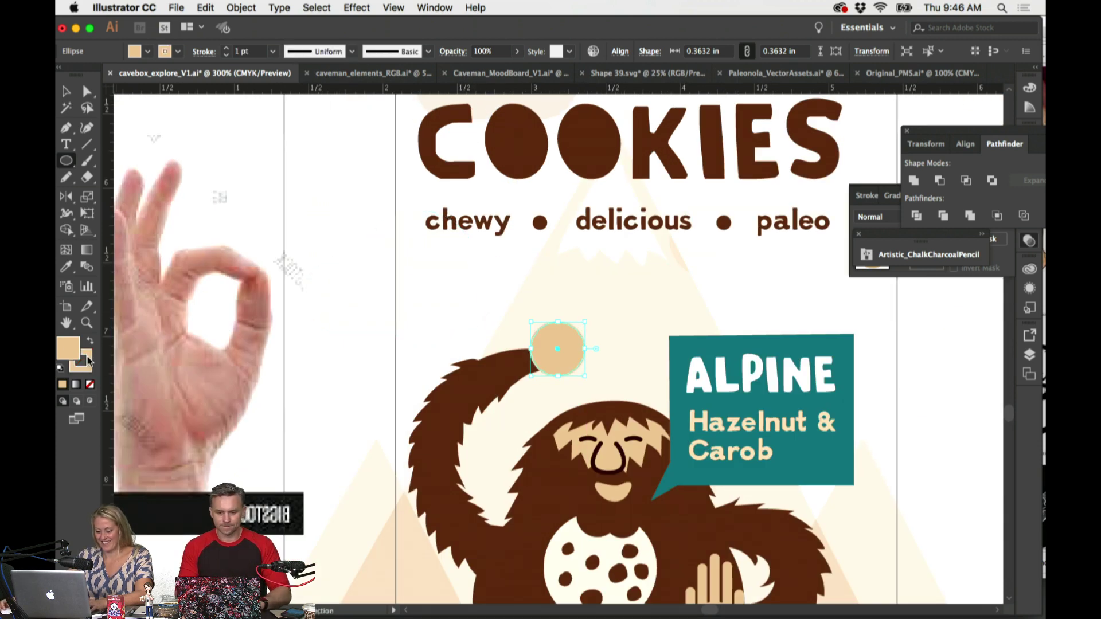
pyautogui.click(90, 385)
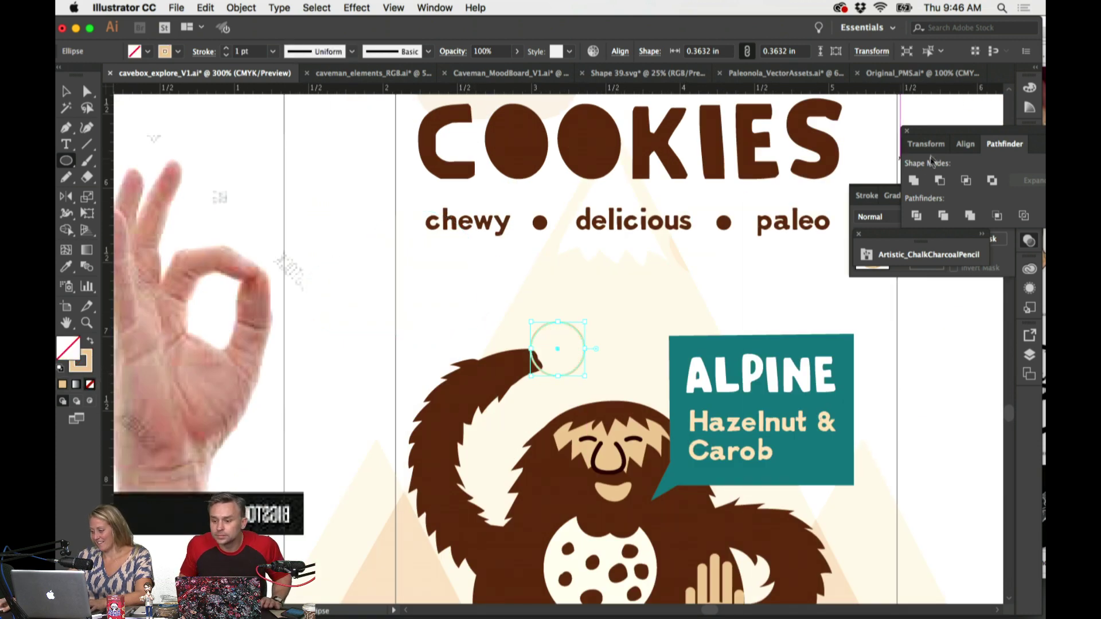
pyautogui.click(876, 199)
pyautogui.click(876, 199)
pyautogui.click(905, 213)
pyautogui.click(905, 214)
pyautogui.click(905, 213)
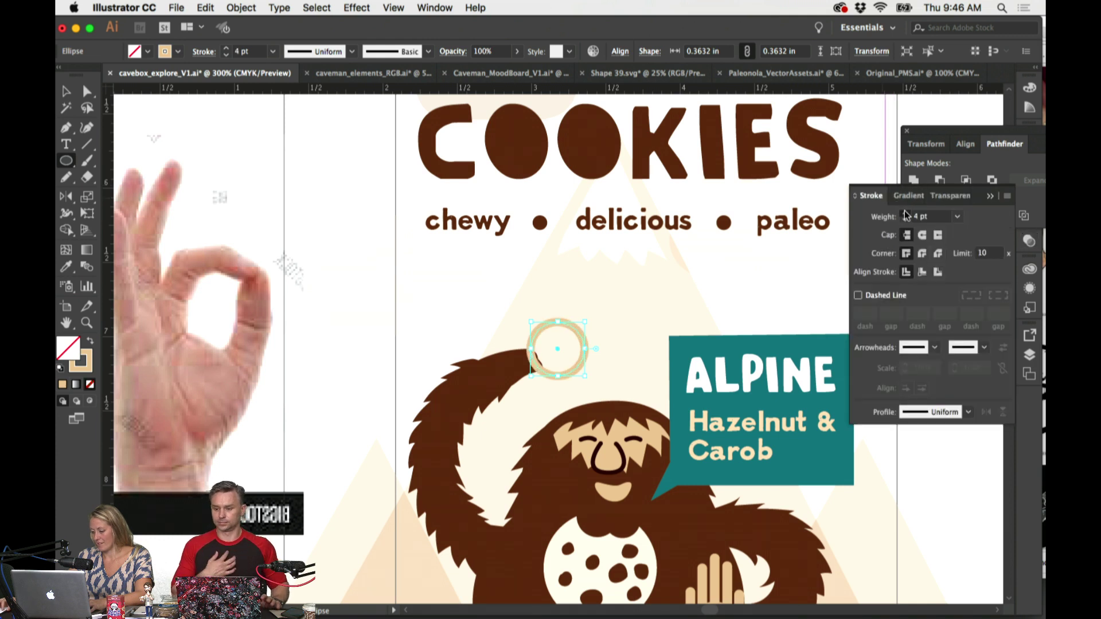
pyautogui.click(905, 214)
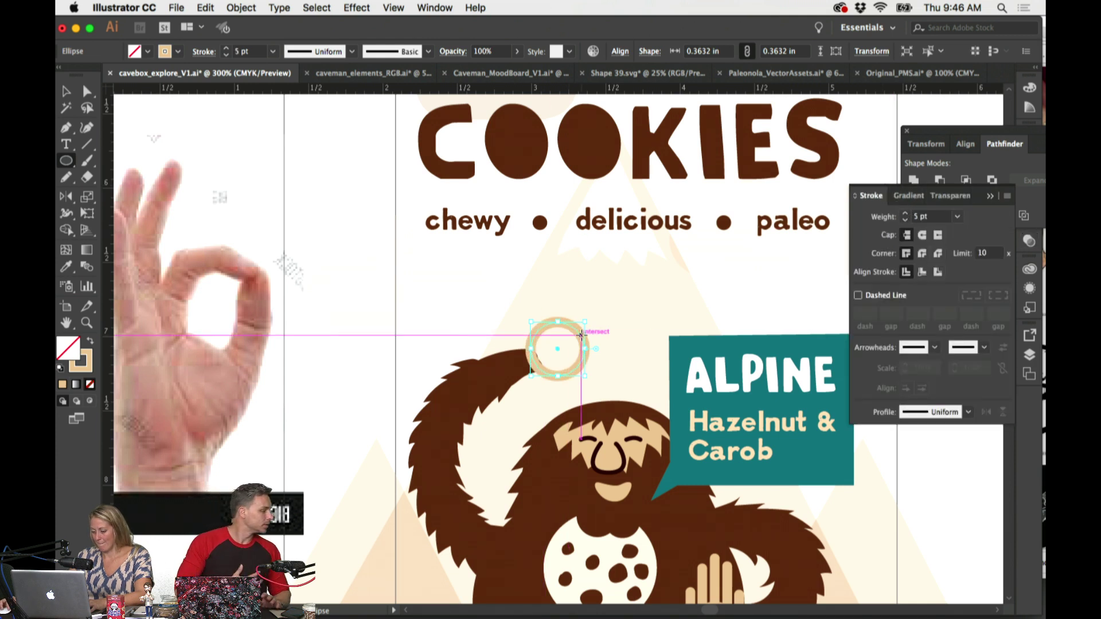
# Step: Add two anchor points to the ring's path, one above and one below its rightmost anchor
pyautogui.press('+')
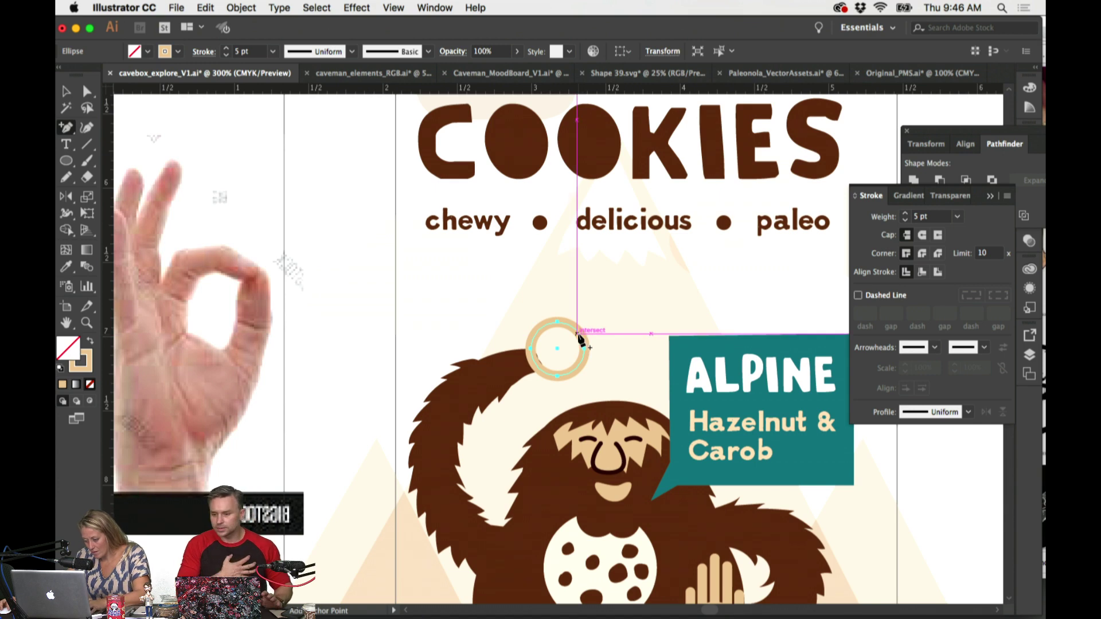
pyautogui.click(577, 334)
pyautogui.click(655, 341)
pyautogui.press('super+equal')
pyautogui.press('super+equal')
pyautogui.press('super+equal')
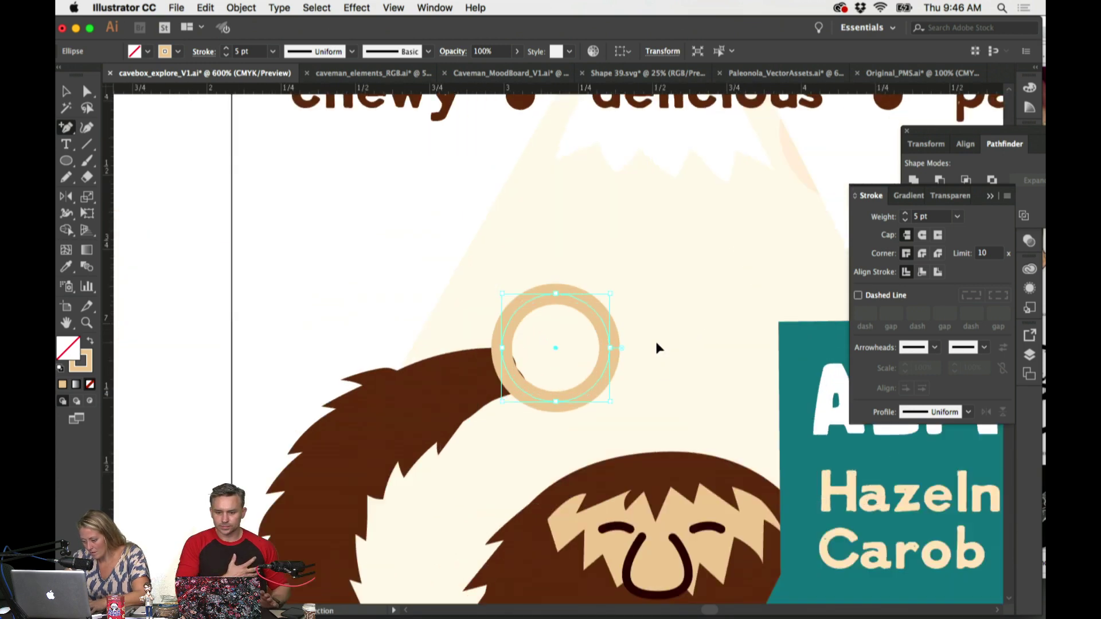
pyautogui.click(618, 320)
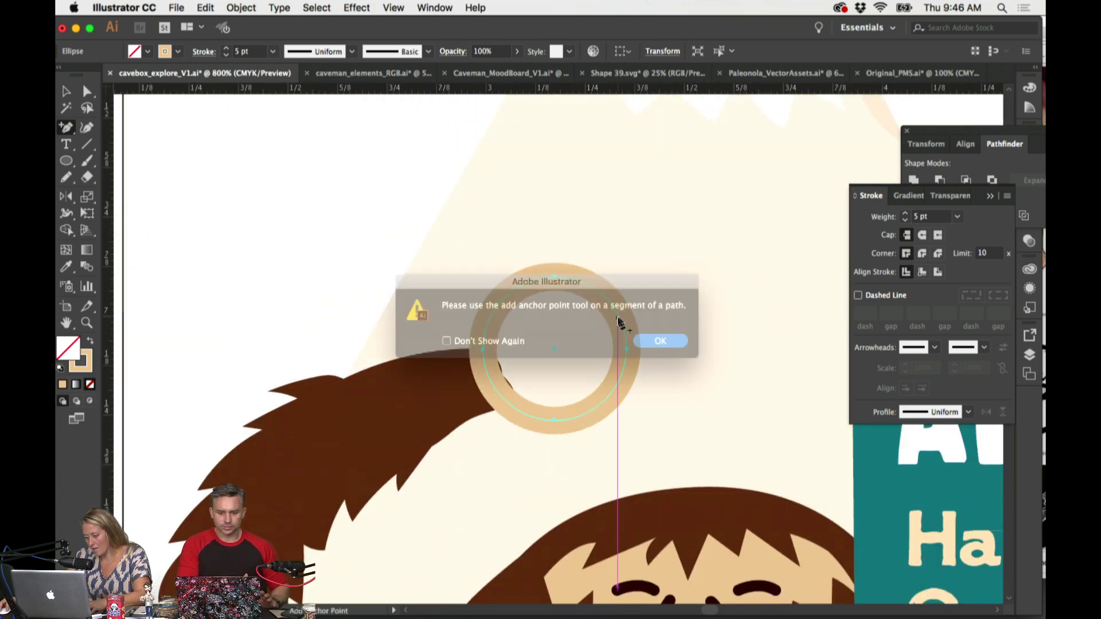
pyautogui.click(660, 344)
pyautogui.click(625, 328)
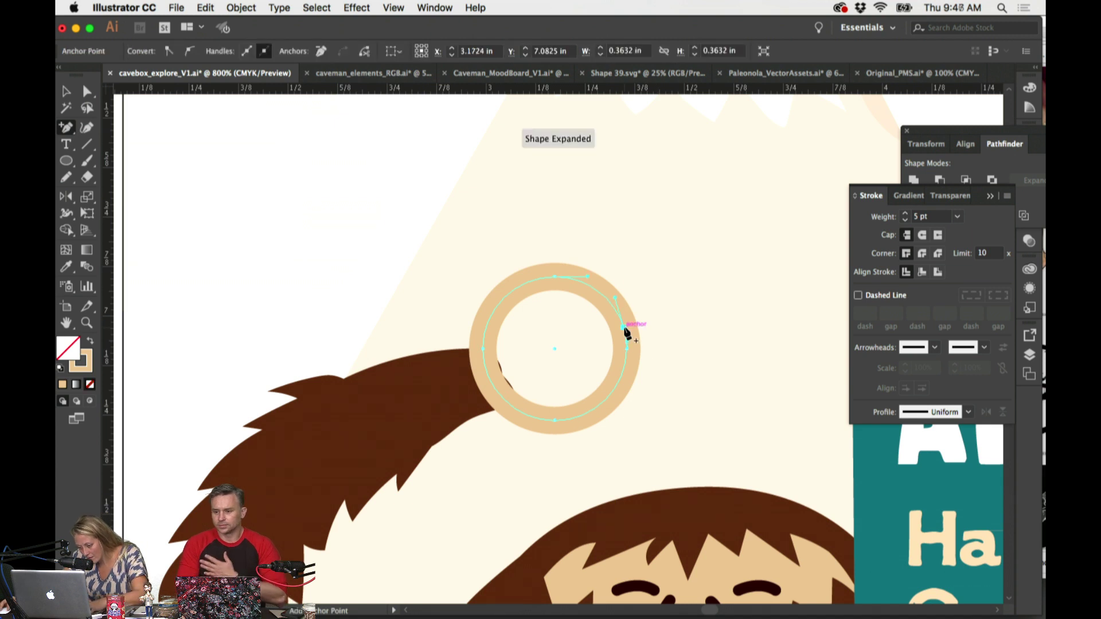
pyautogui.click(613, 394)
# Step: Delete the rightmost anchor between the two added points to open the ring, and give its stroke round caps
pyautogui.press('a')
pyautogui.click(633, 352)
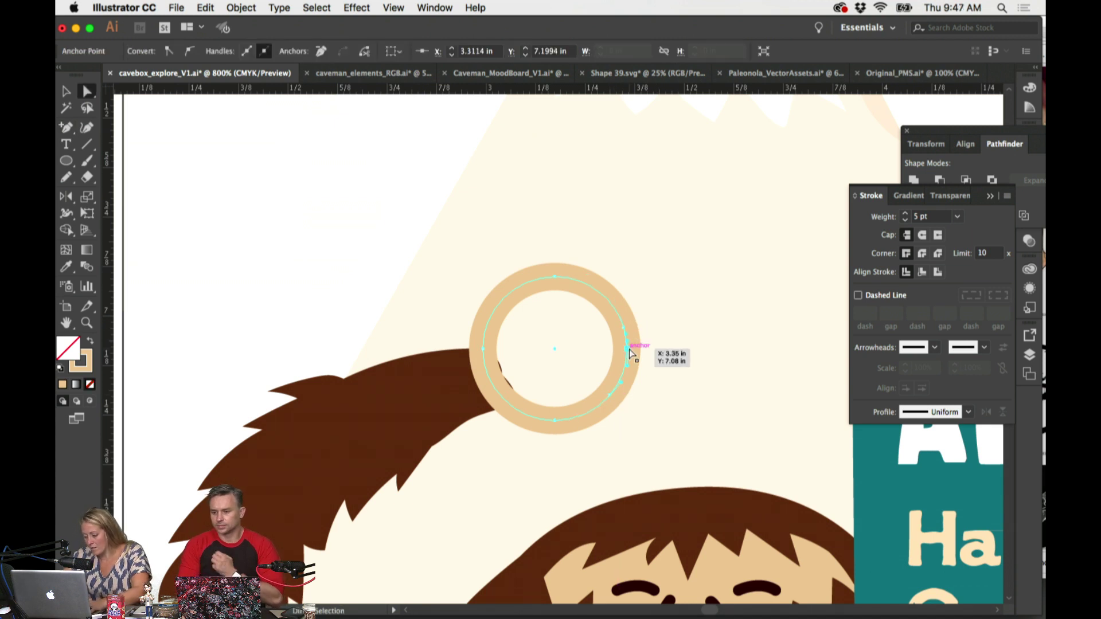
pyautogui.press('Delete')
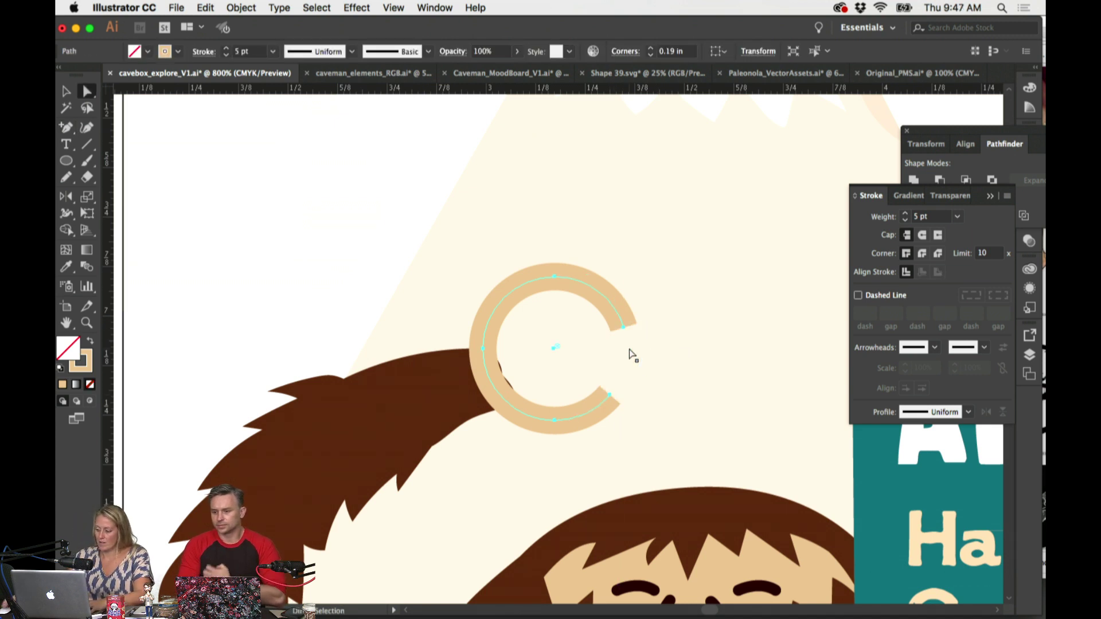
pyautogui.click(922, 235)
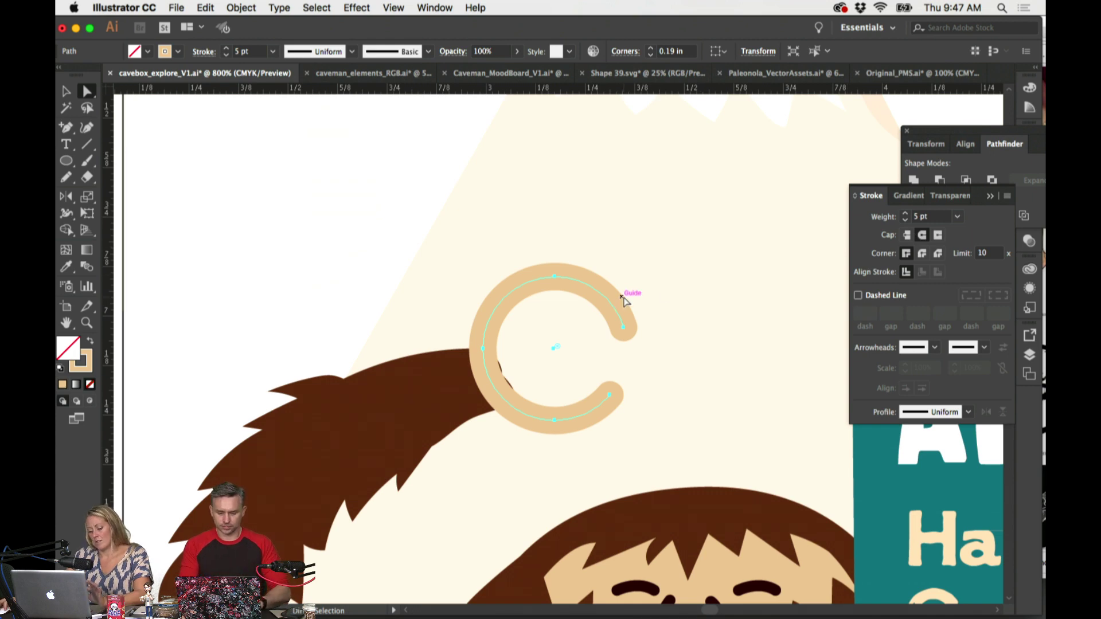
# Step: Rotate the open ring slightly counterclockwise so its gap tilts upward, and deselect it
pyautogui.press('super+minus')
pyautogui.press('super+minus')
pyautogui.press('super+minus')
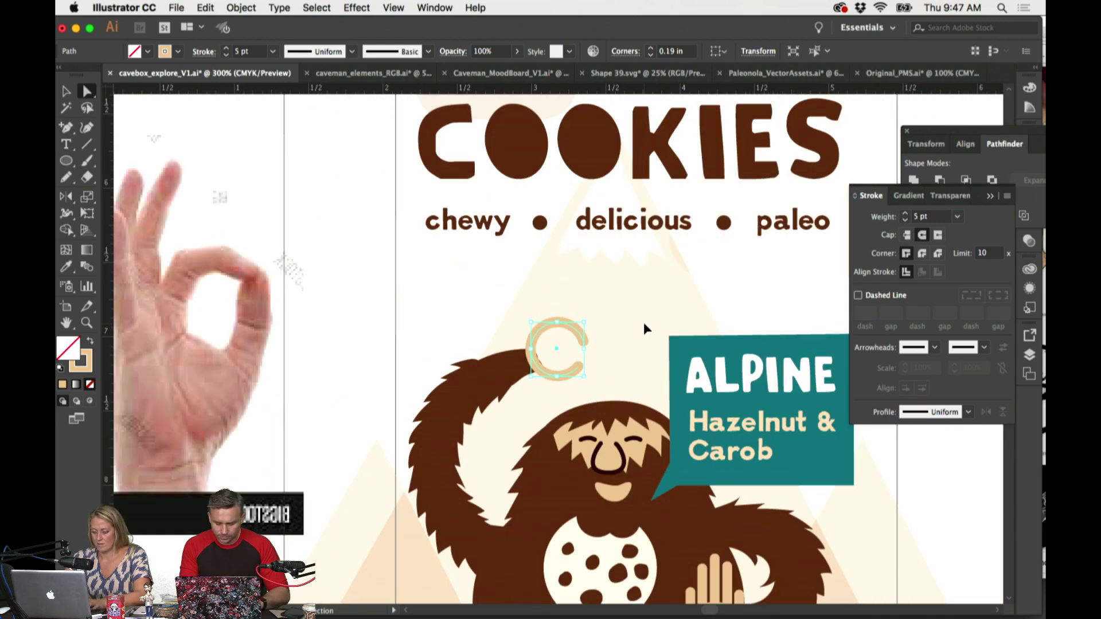
pyautogui.press('v')
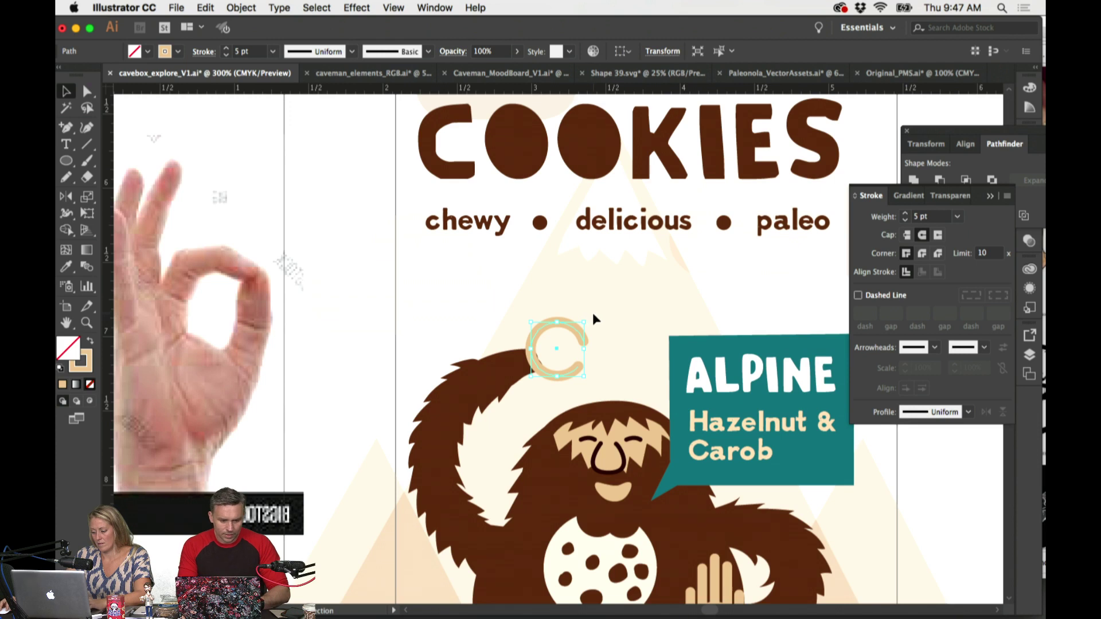
pyautogui.moveTo(593, 318); pyautogui.dragTo(582, 308)
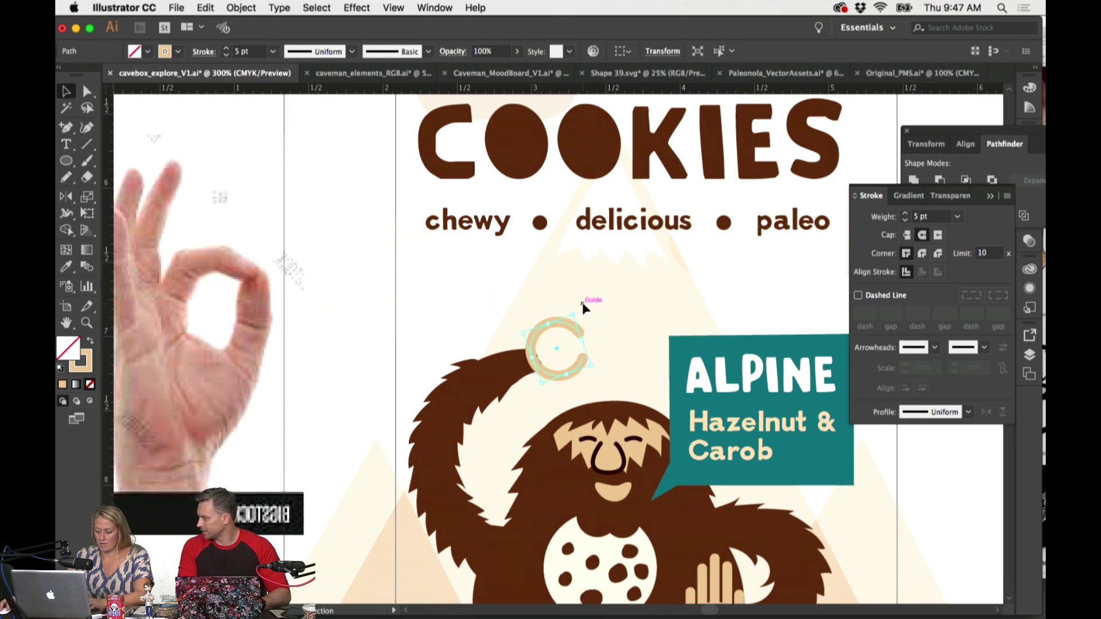
pyautogui.click(453, 290)
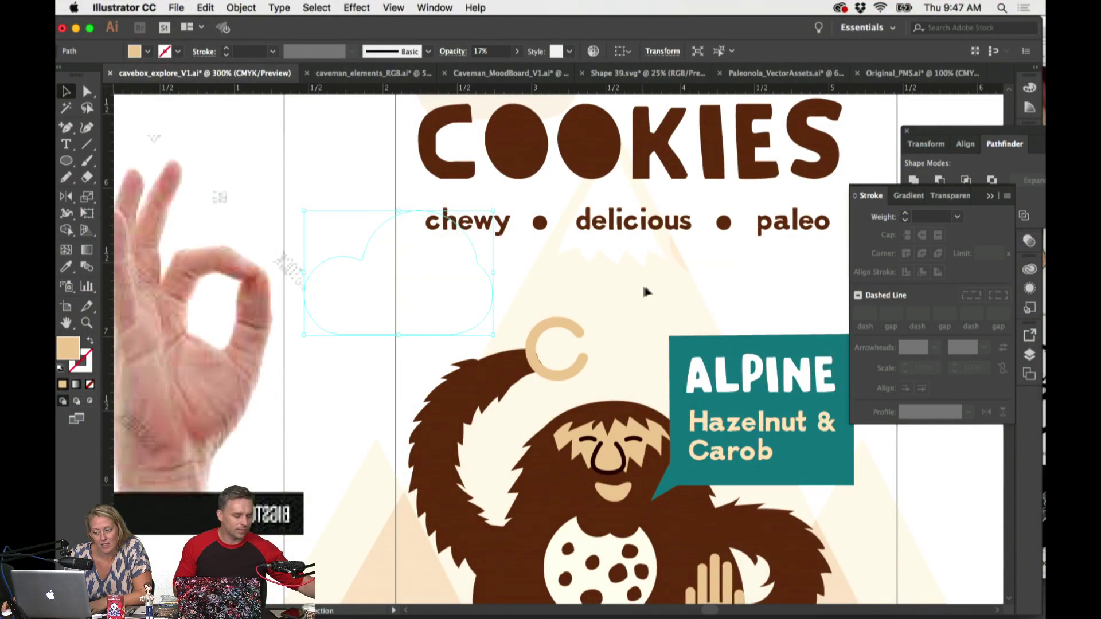
# Step: Set the open ring's stroke weight to 6 pt and deselect it
pyautogui.click(571, 324)
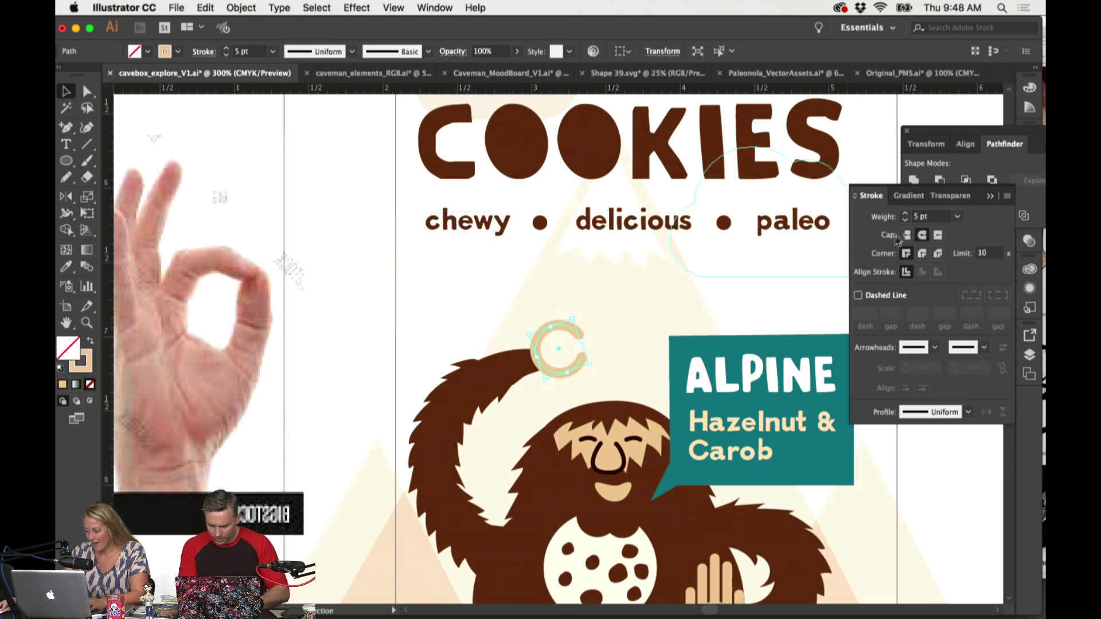
pyautogui.click(917, 216)
pyautogui.click(905, 214)
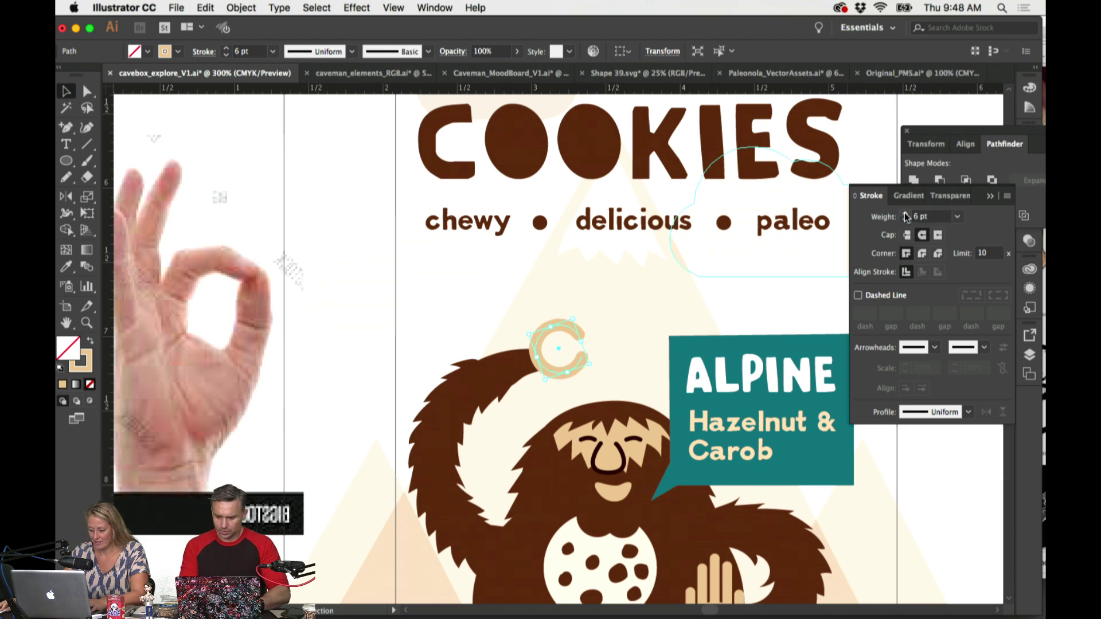
pyautogui.click(484, 281)
# Step: Draw a straight finger slanting up and right from the ring's left edge with the Pen tool, and nudge it up slightly
pyautogui.press('p')
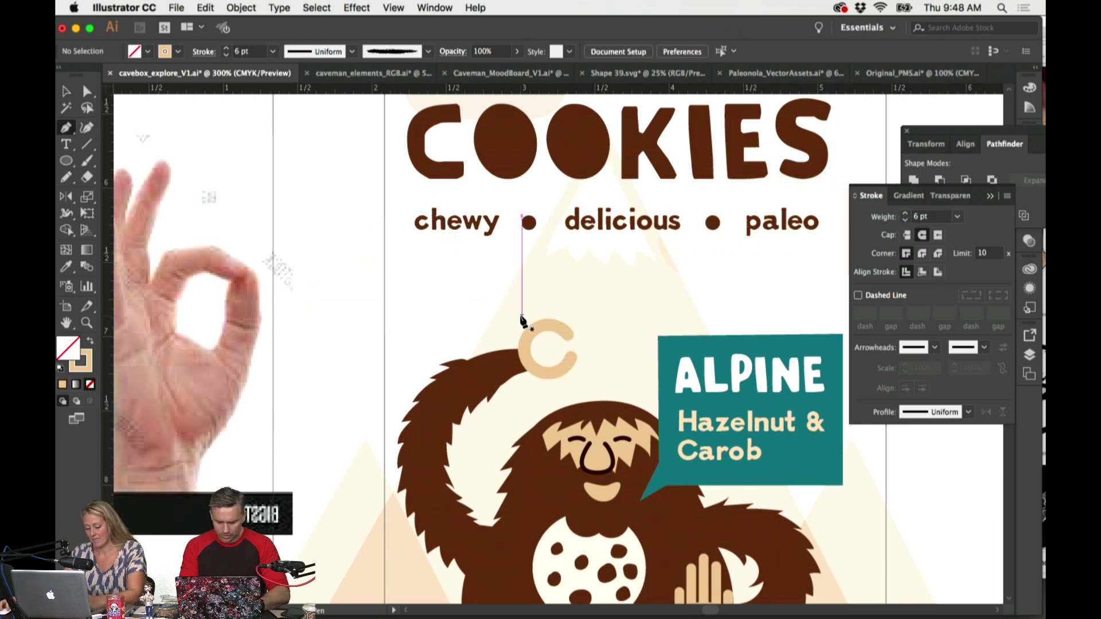
pyautogui.click(522, 344)
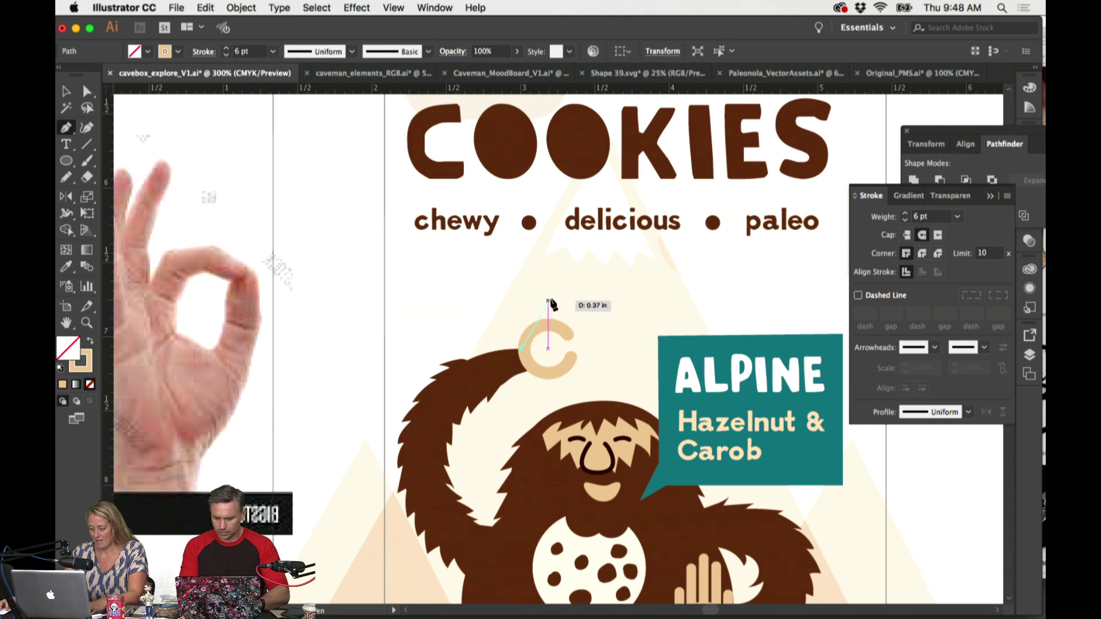
pyautogui.click(557, 296)
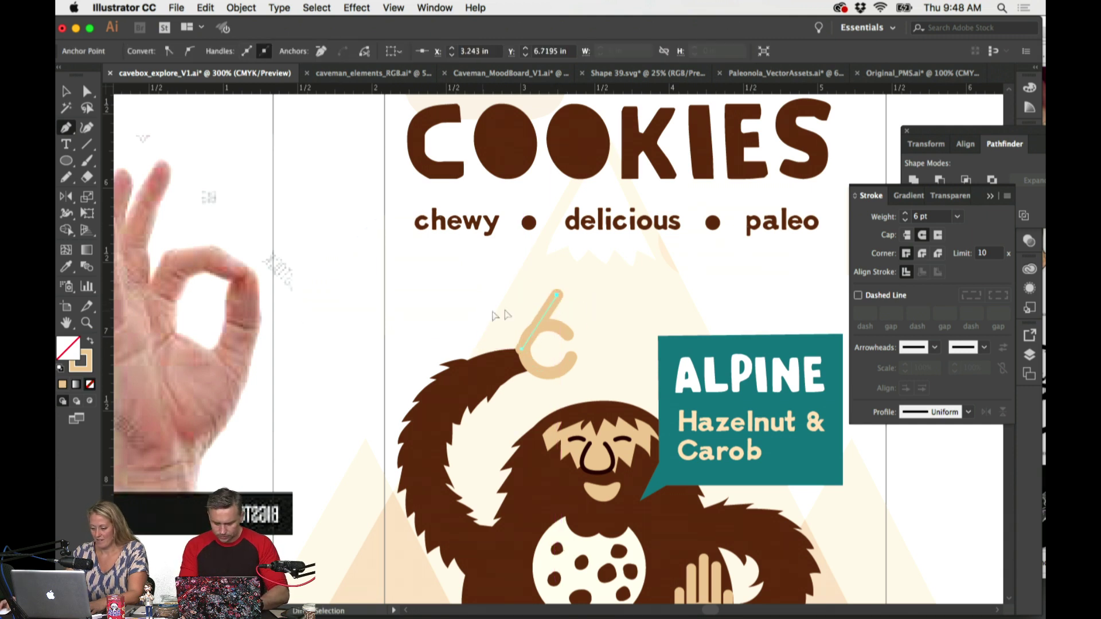
pyautogui.press('v')
pyautogui.click(502, 315)
pyautogui.click(550, 308)
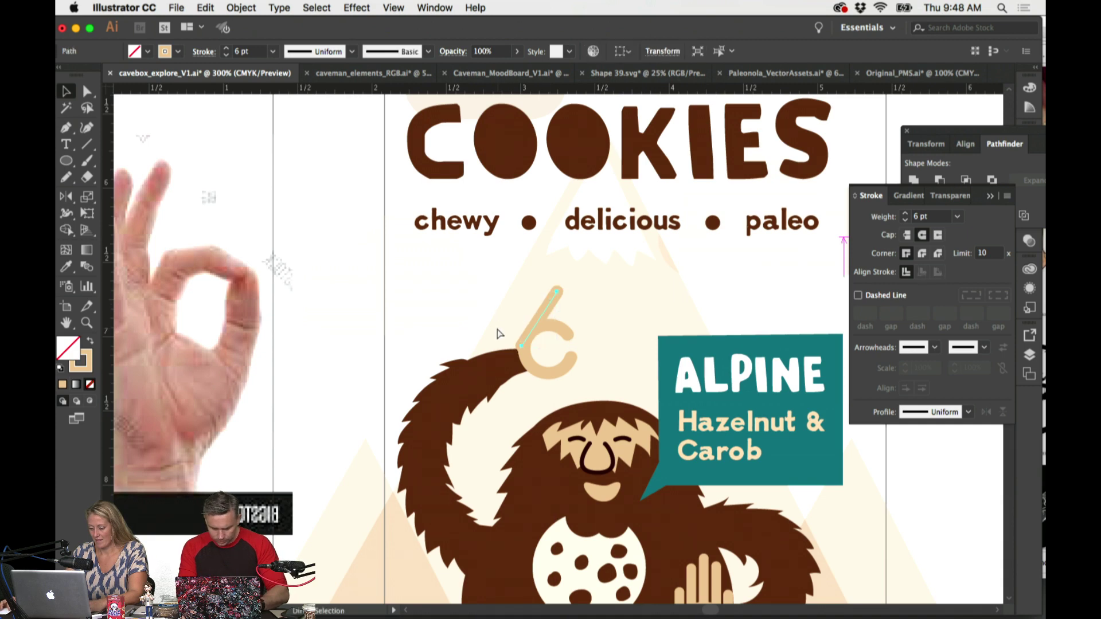
pyautogui.click(501, 324)
# Step: Draw two more straight fingers to the left of the first, fanned out and converging on the ring's left edge
pyautogui.hscroll(-5, 501, 325)
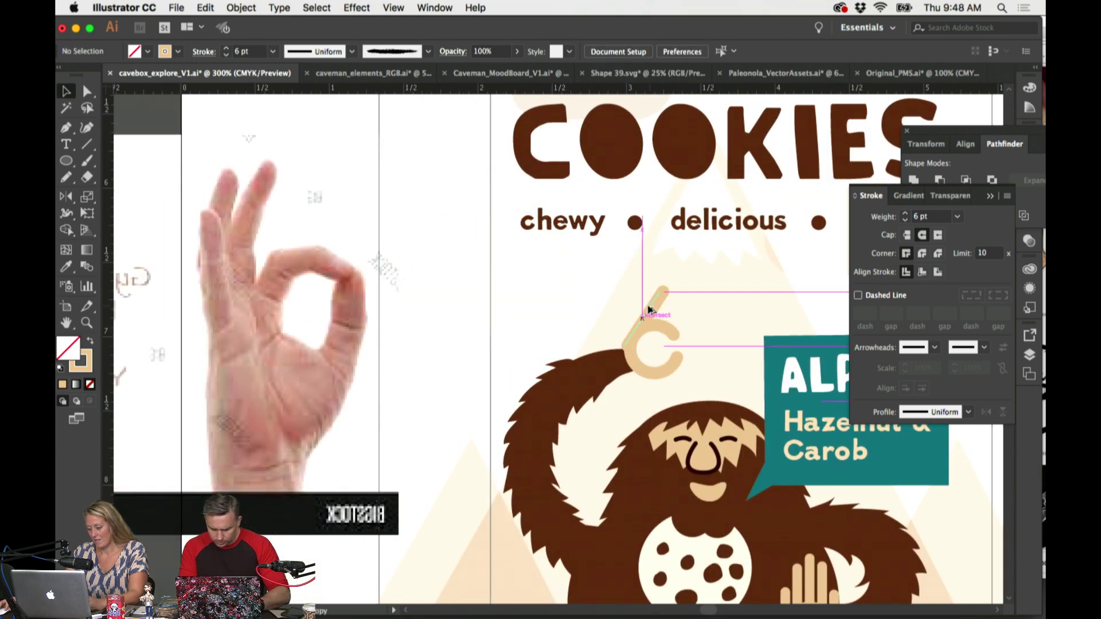
pyautogui.click(644, 310)
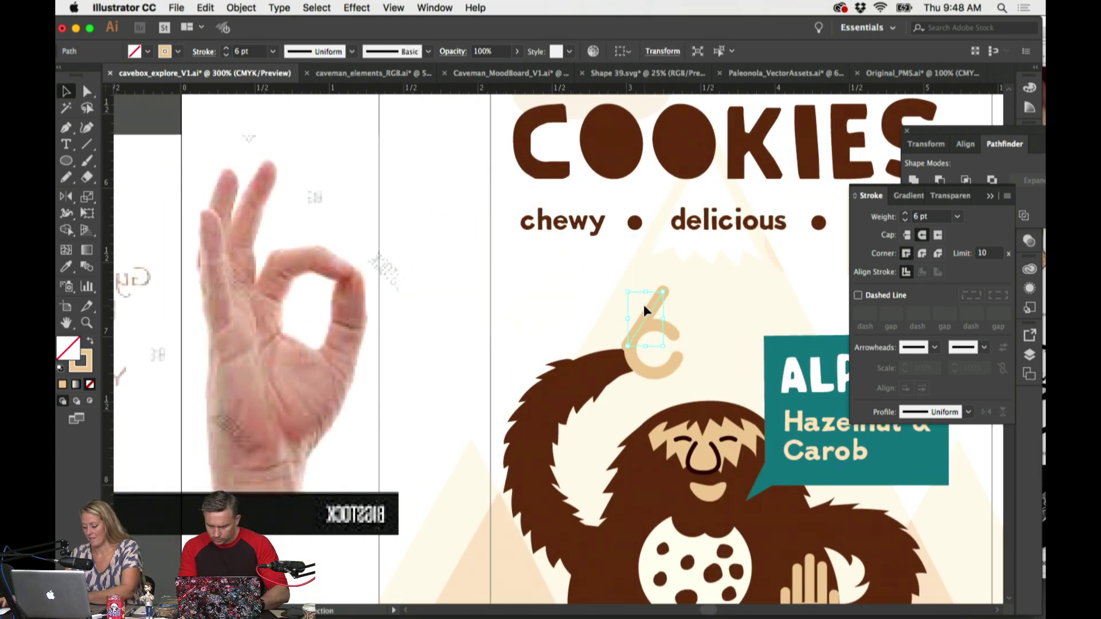
pyautogui.press('p')
pyautogui.press('super+shift+a')
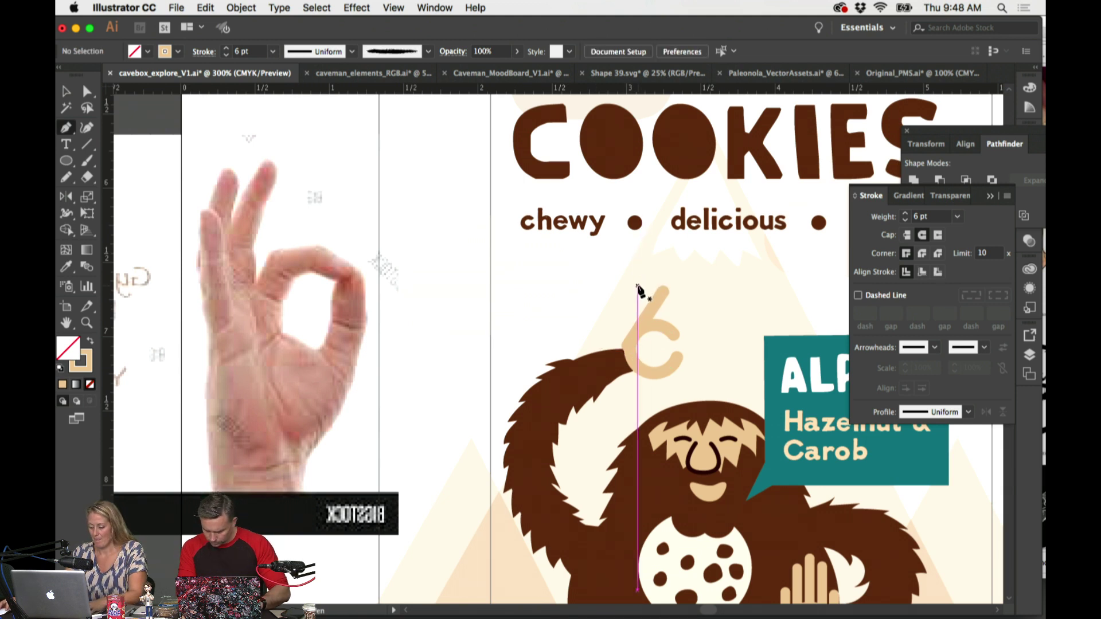
pyautogui.click(637, 285)
pyautogui.click(626, 350)
pyautogui.press('super+shift+a')
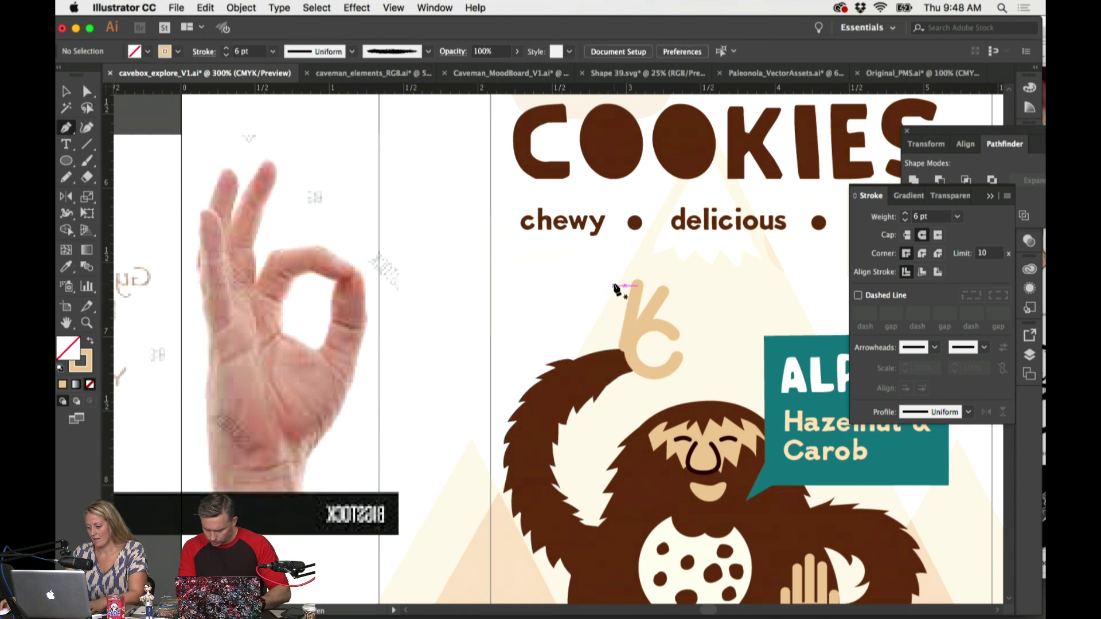
pyautogui.click(613, 285)
pyautogui.click(625, 351)
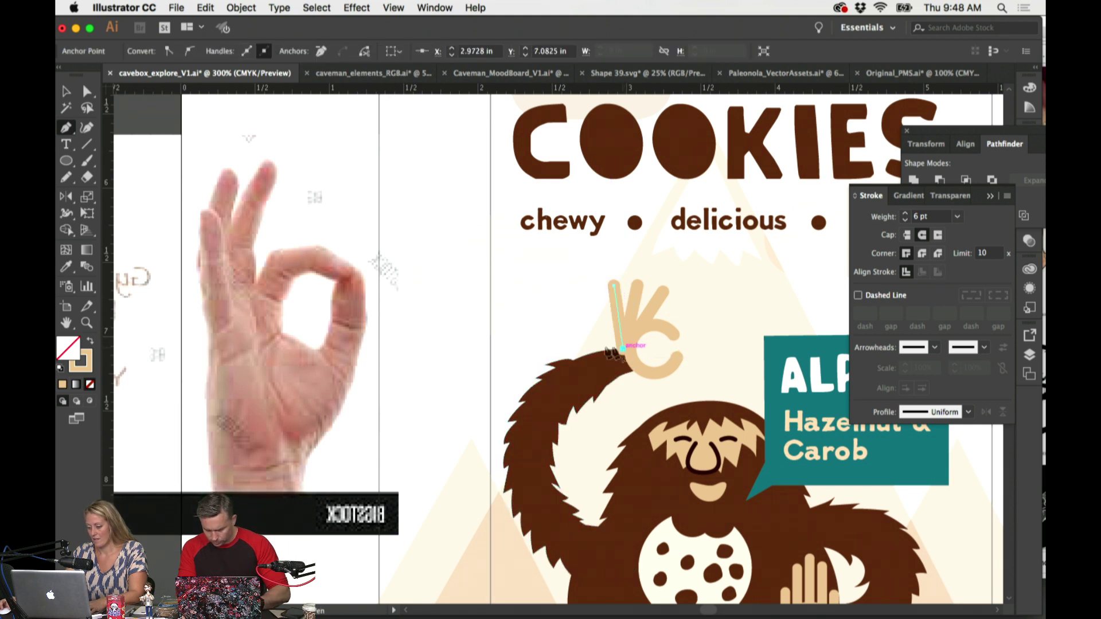
# Step: Select the three straight fingers on the caveman's raised hand, shift them slightly right against the ring, and deselect them
pyautogui.press('super+shift+a')
pyautogui.scroll(-3, 562, 342)
pyautogui.scroll(-2, 562, 342)
pyautogui.hscroll(3, 562, 342)
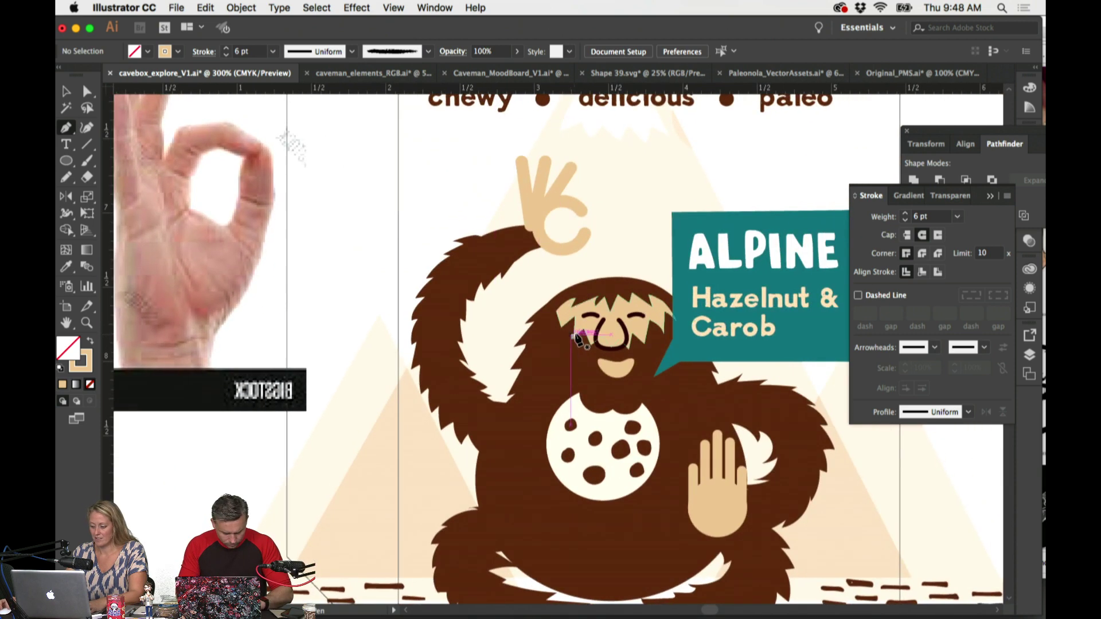
pyautogui.press('v')
pyautogui.press('super+equal')
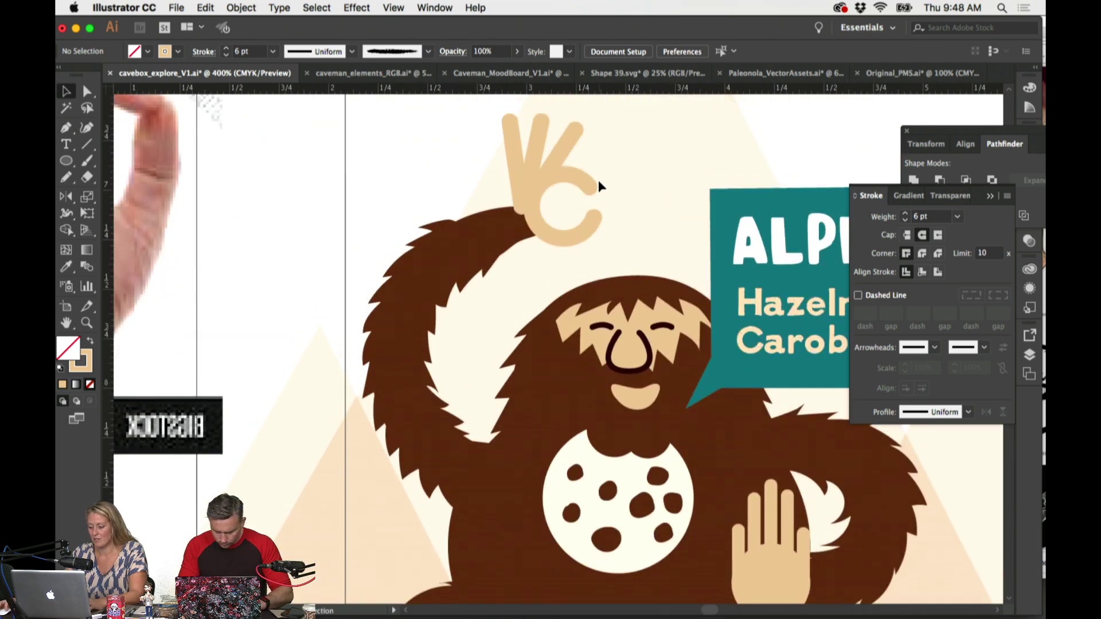
pyautogui.click(540, 184)
pyautogui.moveTo(530, 195)
pyautogui.mouseDown()
pyautogui.moveTo(512, 191)
pyautogui.moveTo(521, 199)
pyautogui.mouseUp()
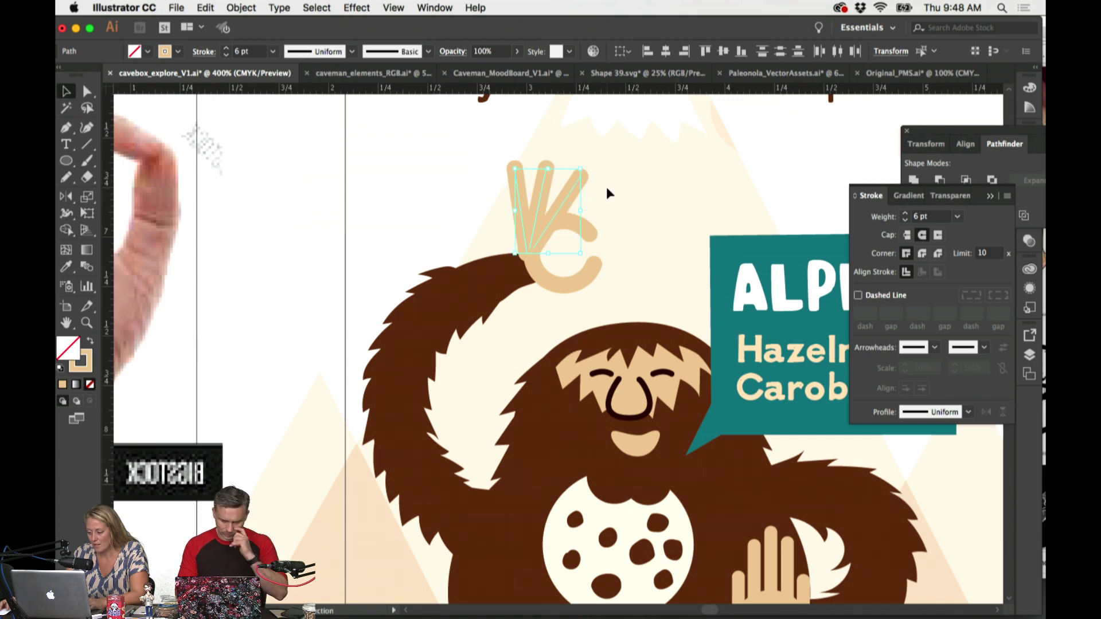
pyautogui.click(743, 190)
pyautogui.hscroll(3, 745, 190)
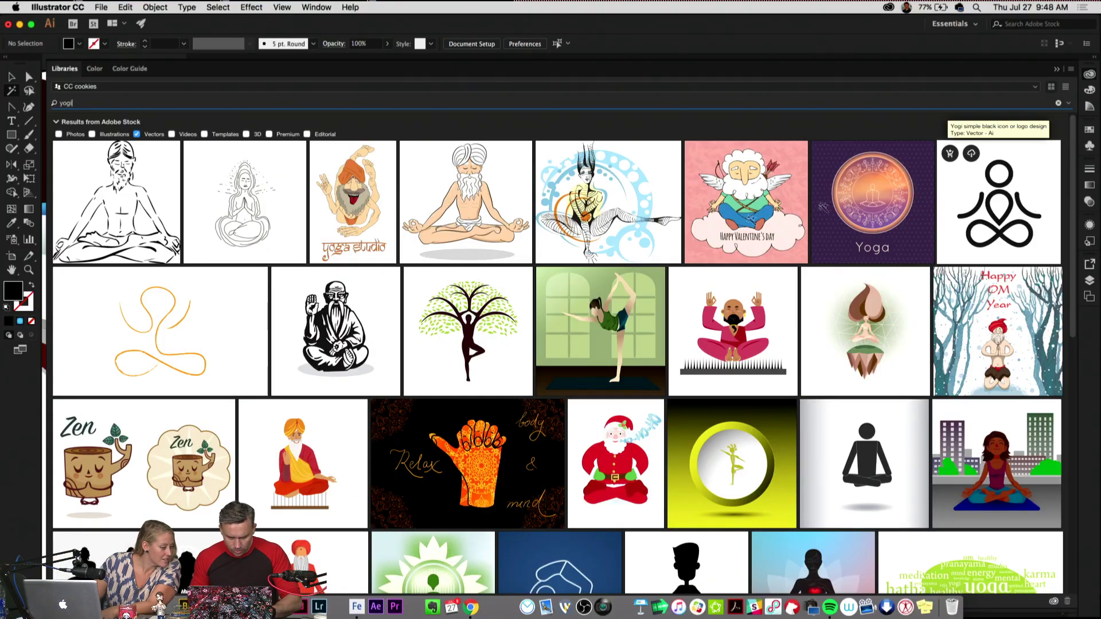
# Step: Browse the Adobe Stock vector results for yogi, and restore the Libraries panel to its docked size beside the caveman artwork
pyautogui.scroll(-2, 137, 520)
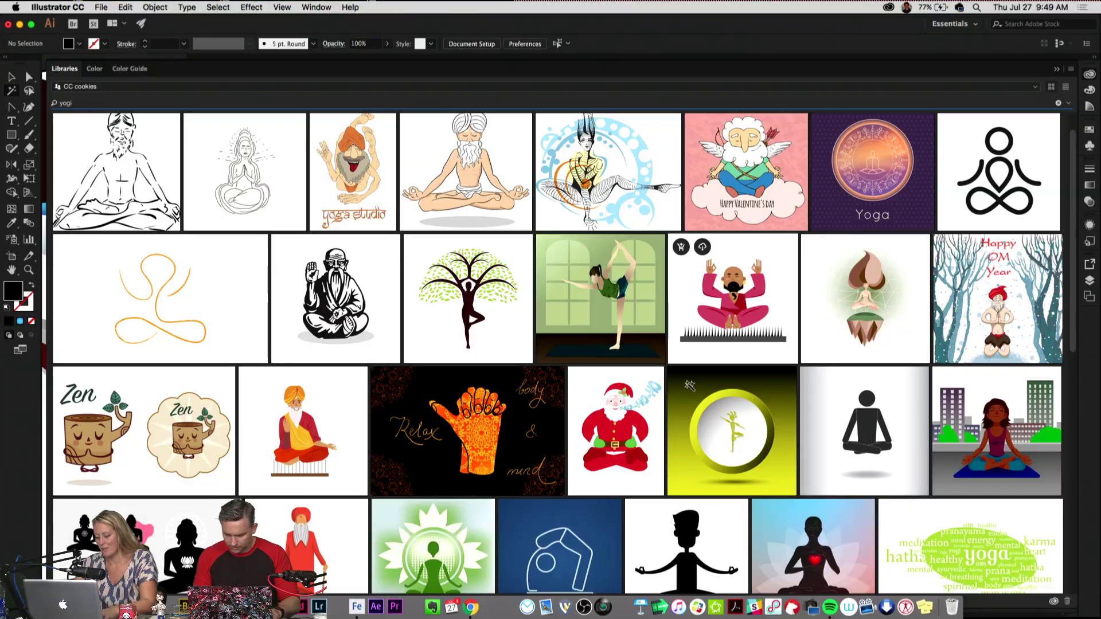
pyautogui.scroll(-5, 690, 386)
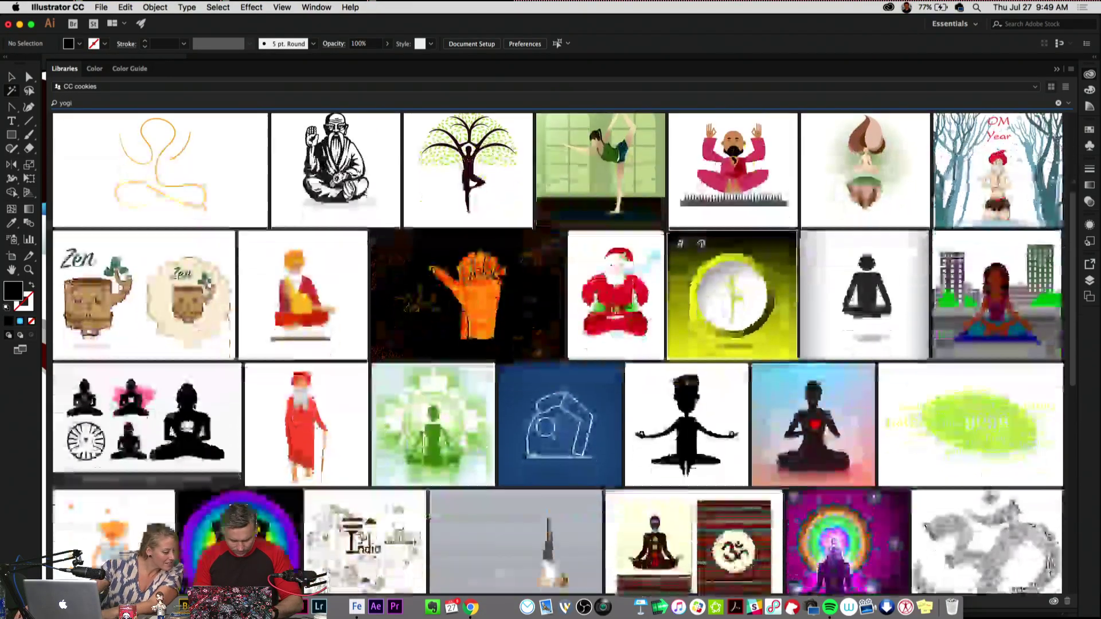
pyautogui.scroll(-5, 690, 386)
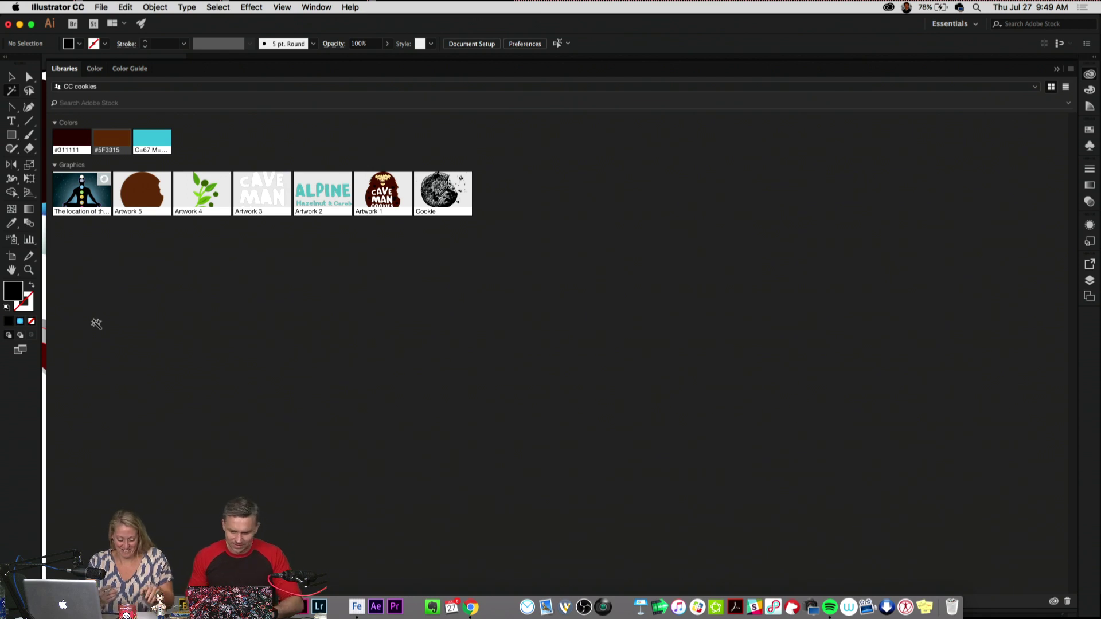
pyautogui.click(1057, 70)
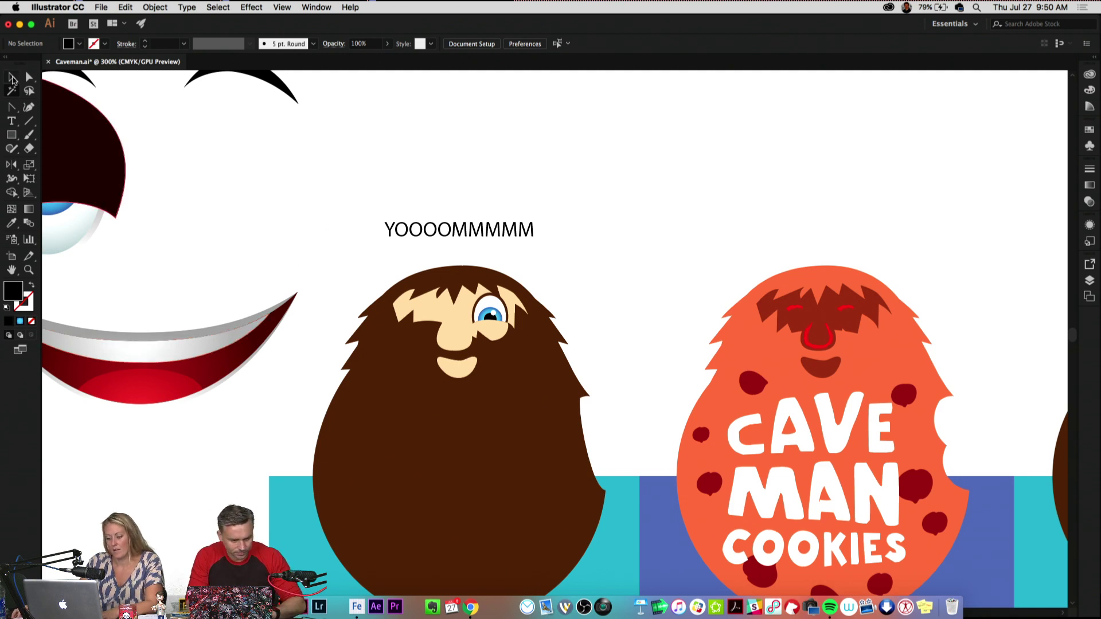
pyautogui.click(1094, 58)
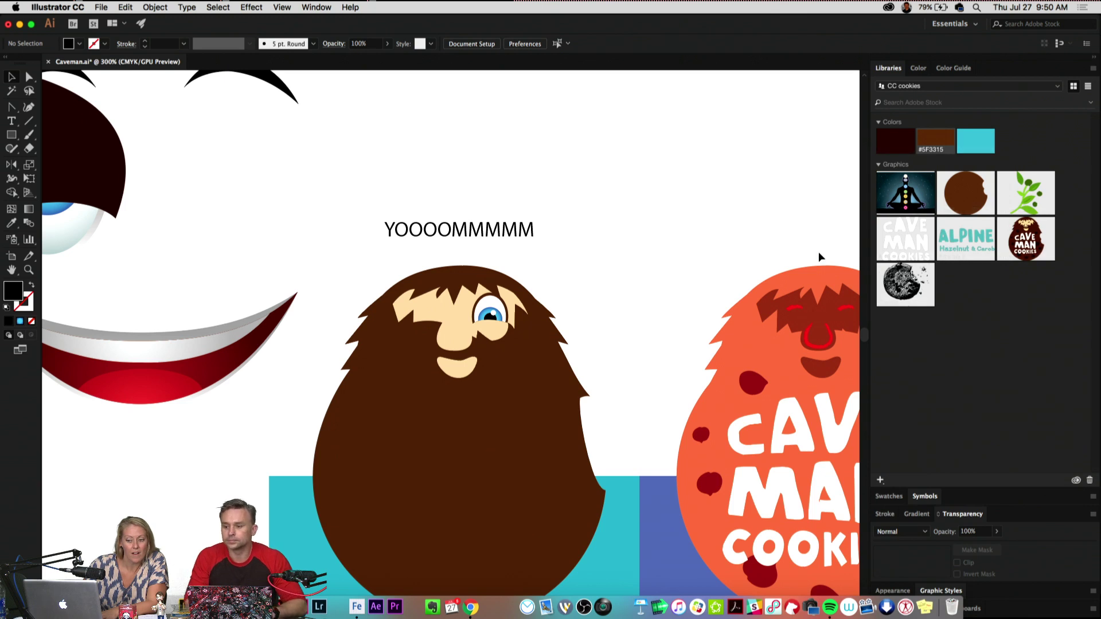
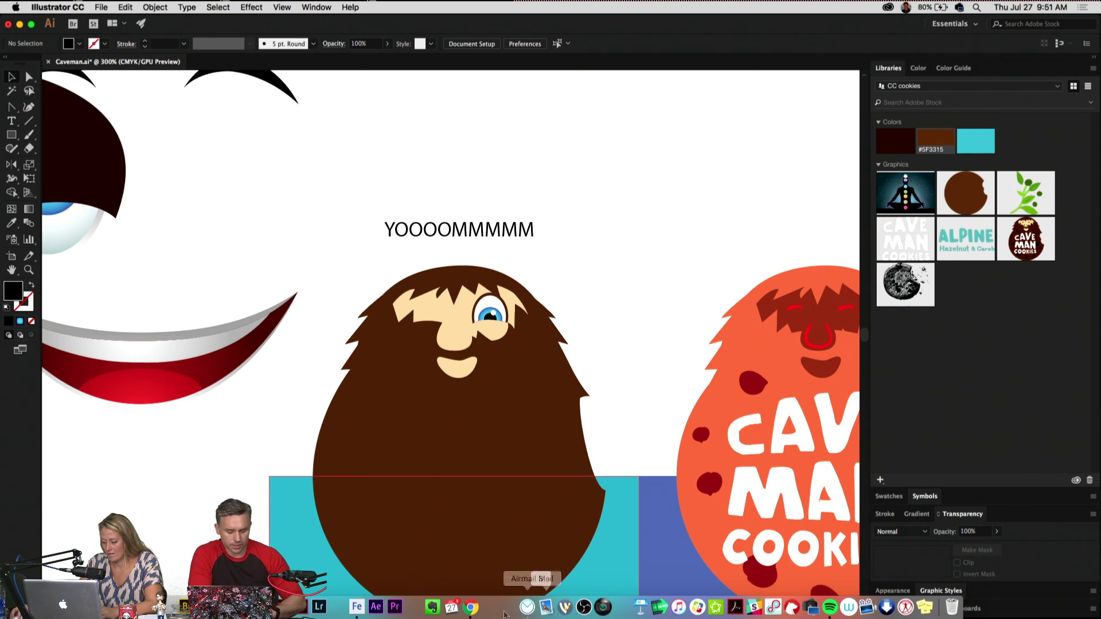
# Step: Switch to Project Felix and review the Kits and Models asset categories available for the box scene
pyautogui.click(356, 608)
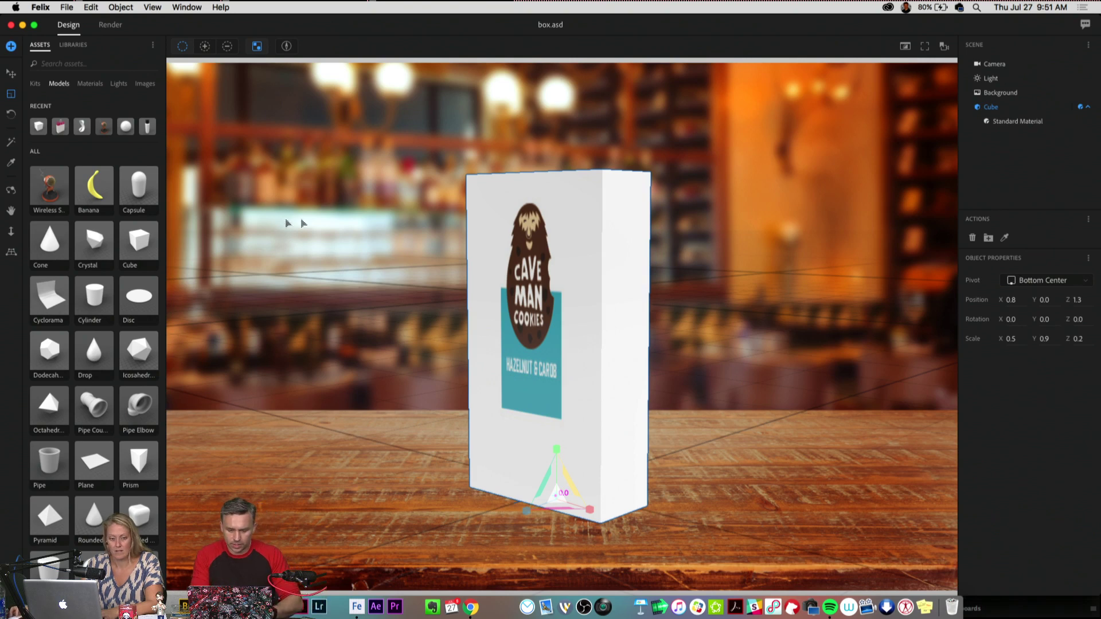
pyautogui.click(362, 222)
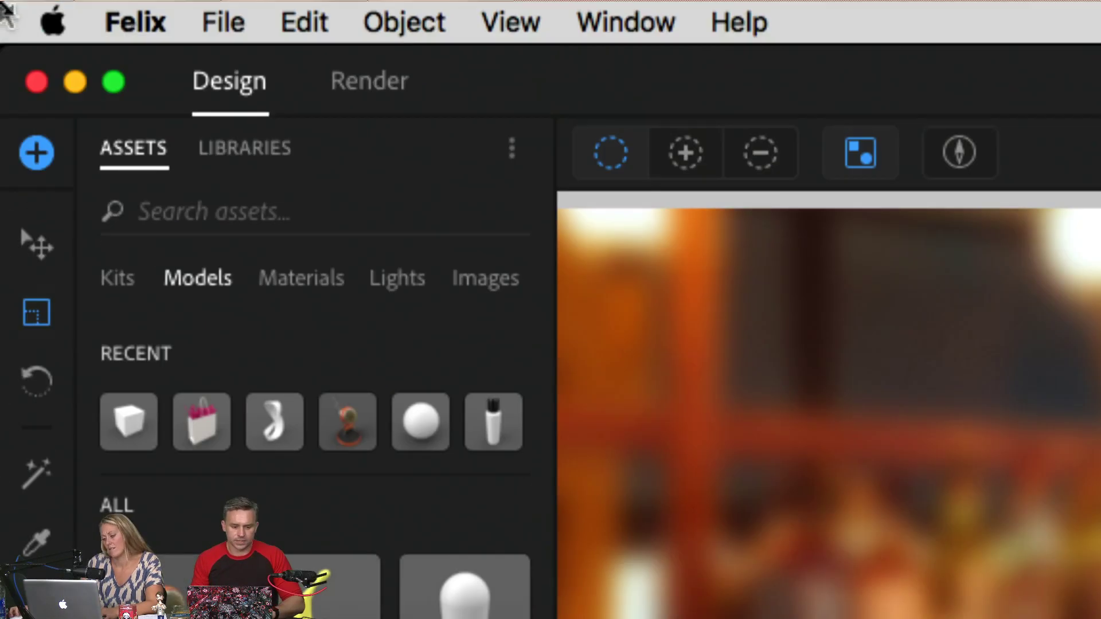
pyautogui.click(113, 282)
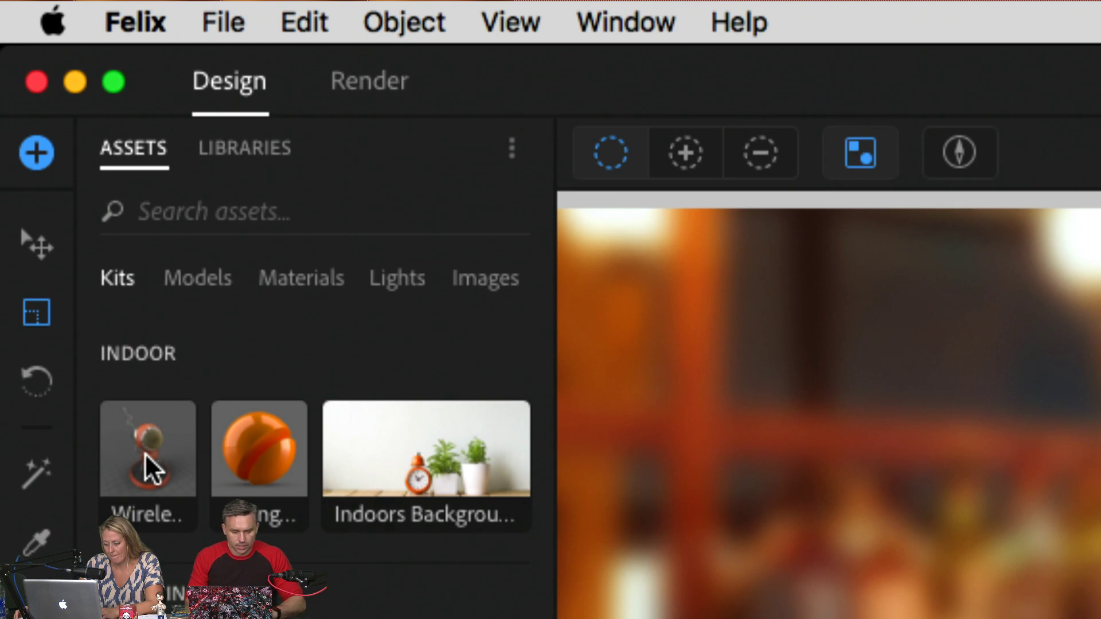
pyautogui.click(178, 287)
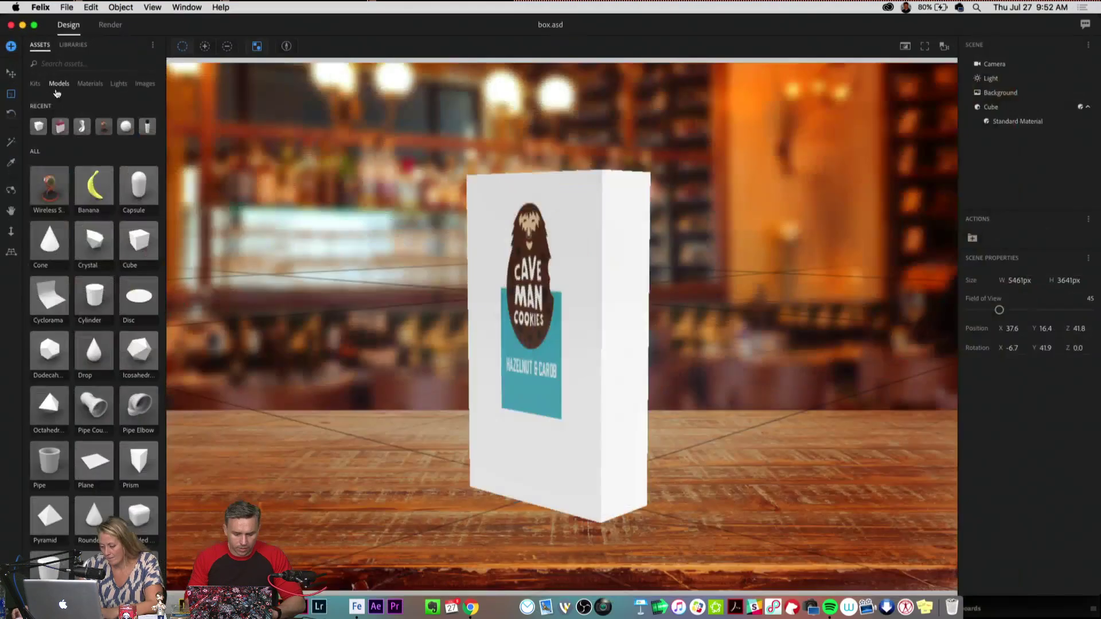
# Step: Try to rotate the cookie box in the bar scene, and undo the change
pyautogui.click(634, 319)
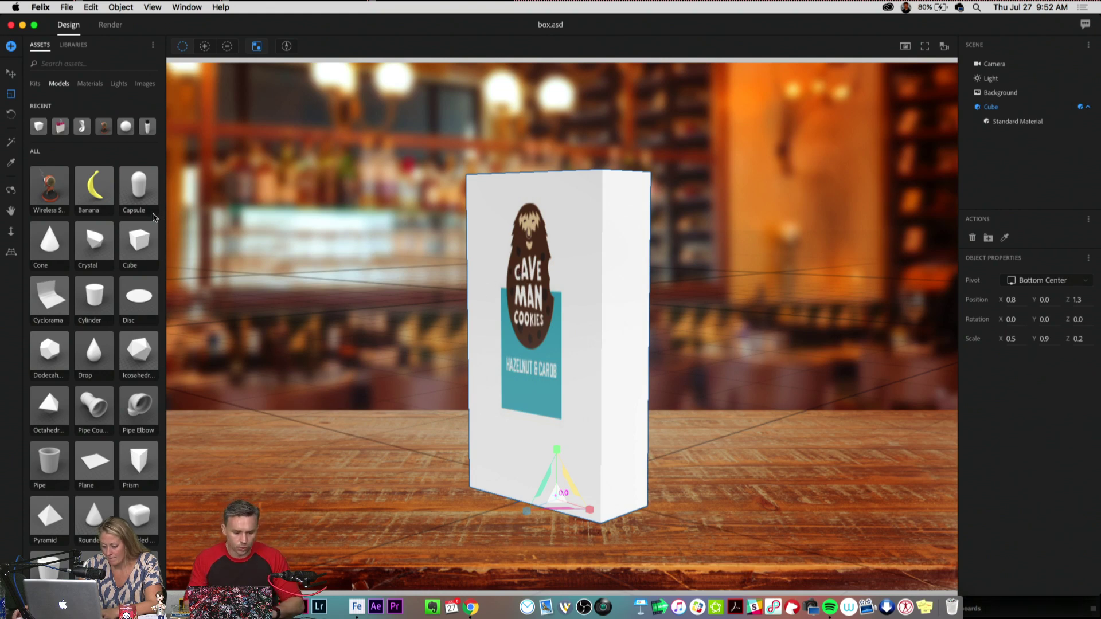
pyautogui.click(8, 119)
pyautogui.moveTo(479, 364); pyautogui.dragTo(428, 409)
pyautogui.press('super+z')
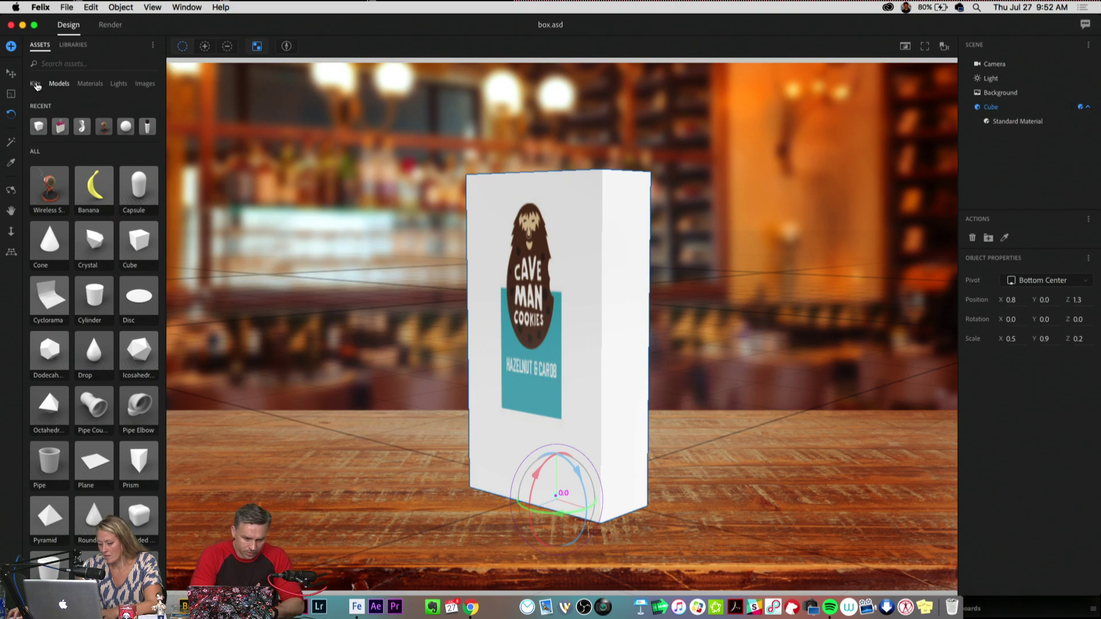
# Step: Start a 3D model import, and search the Mac in Finder for .obj files
pyautogui.click(66, 7)
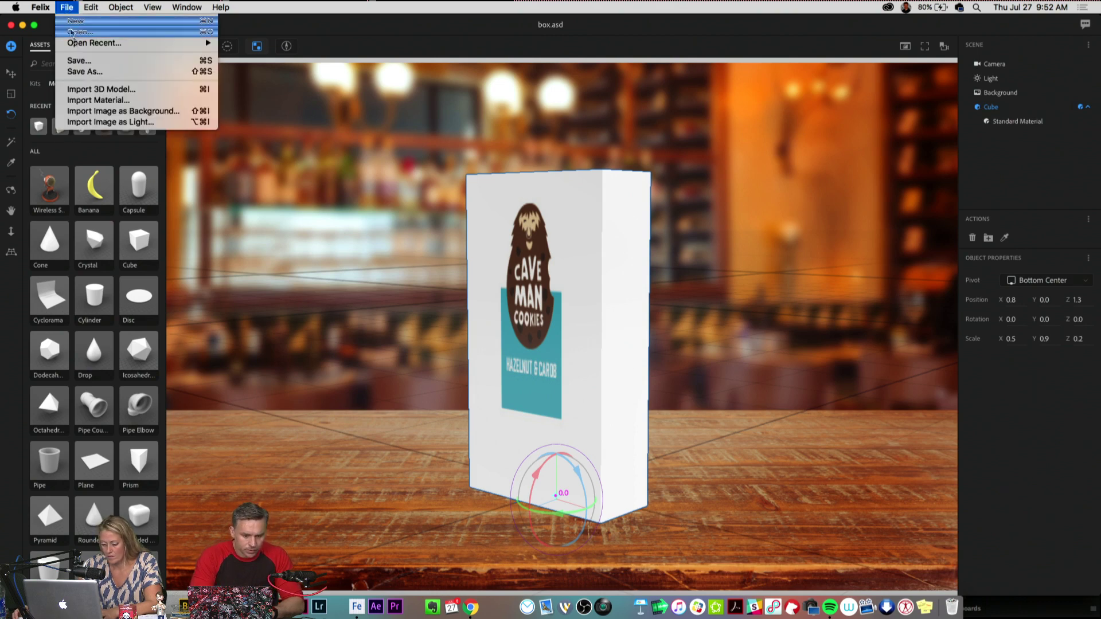
pyautogui.click(85, 90)
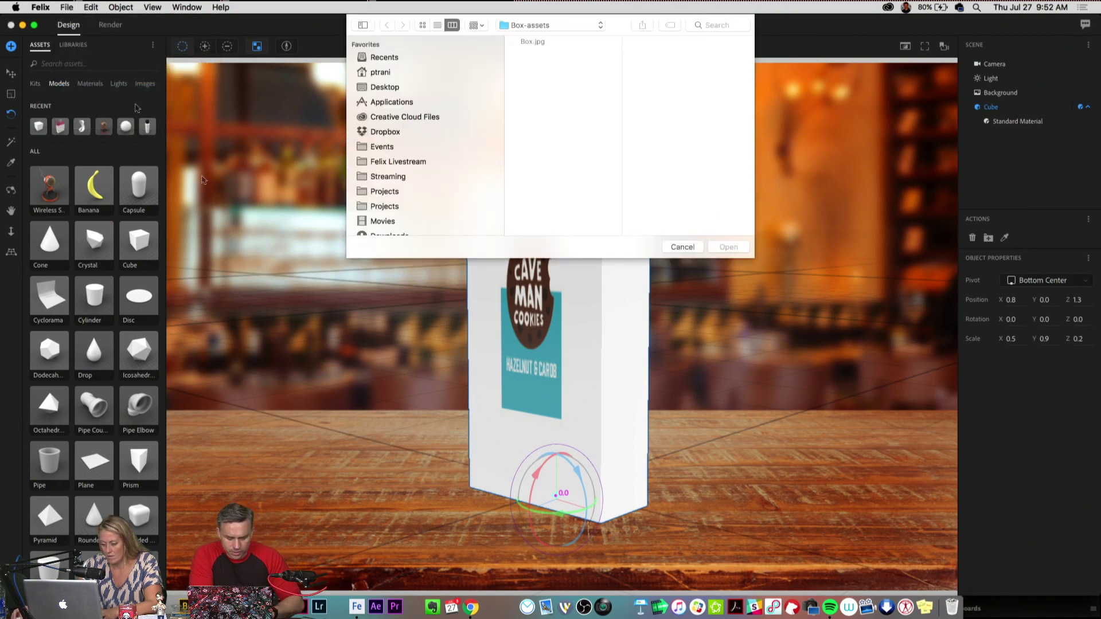
pyautogui.press('super+Tab')
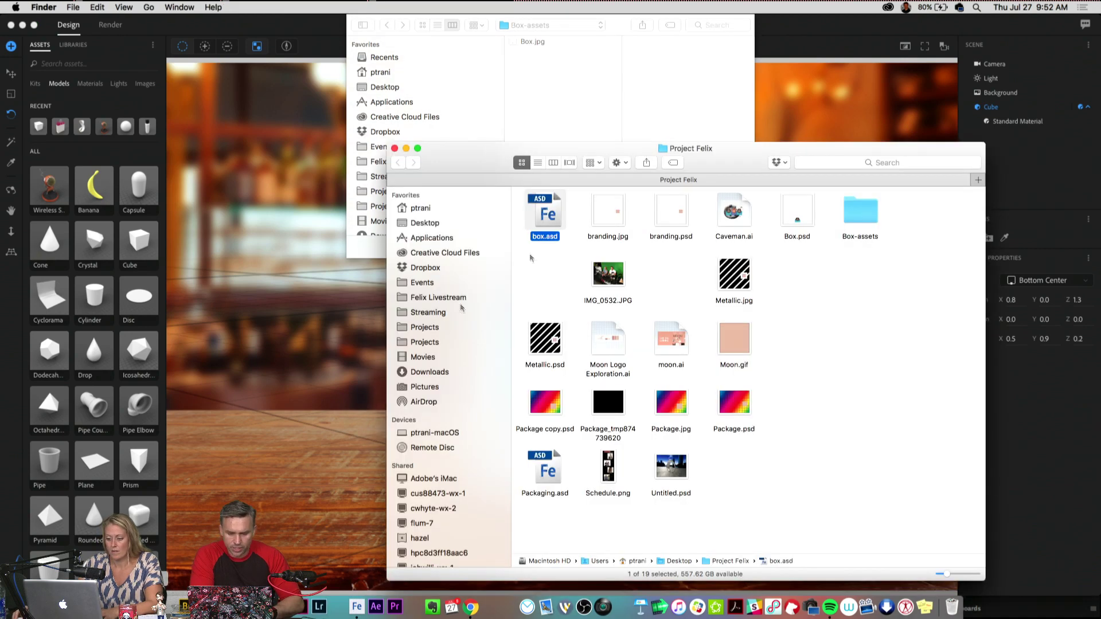
pyautogui.moveTo(829, 167); pyautogui.dragTo(829, 223)
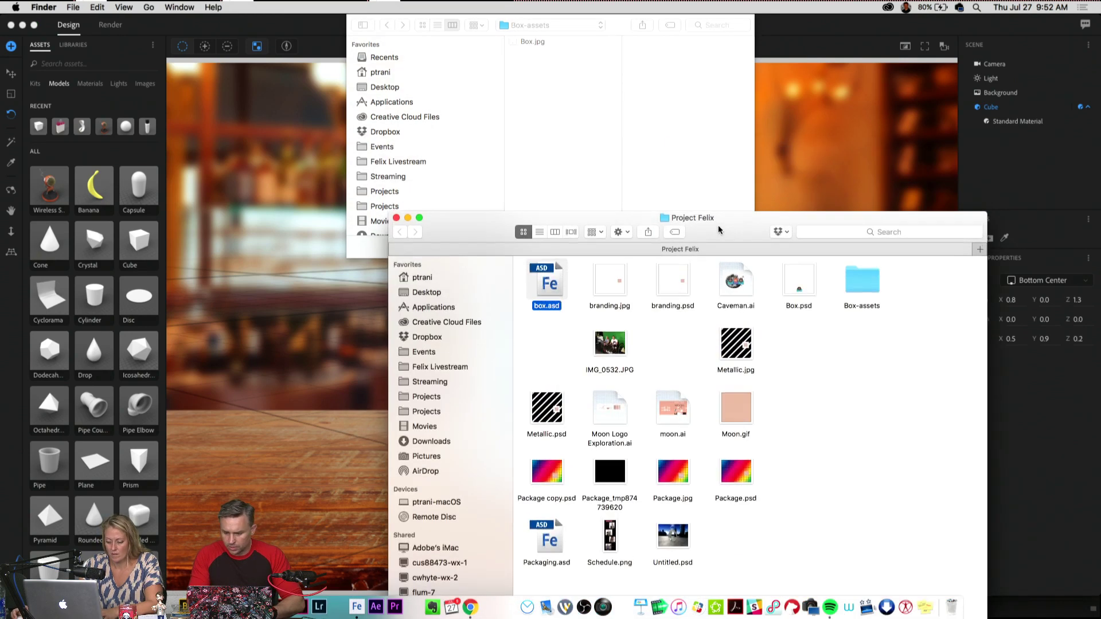
pyautogui.click(835, 232)
pyautogui.write('.obj')
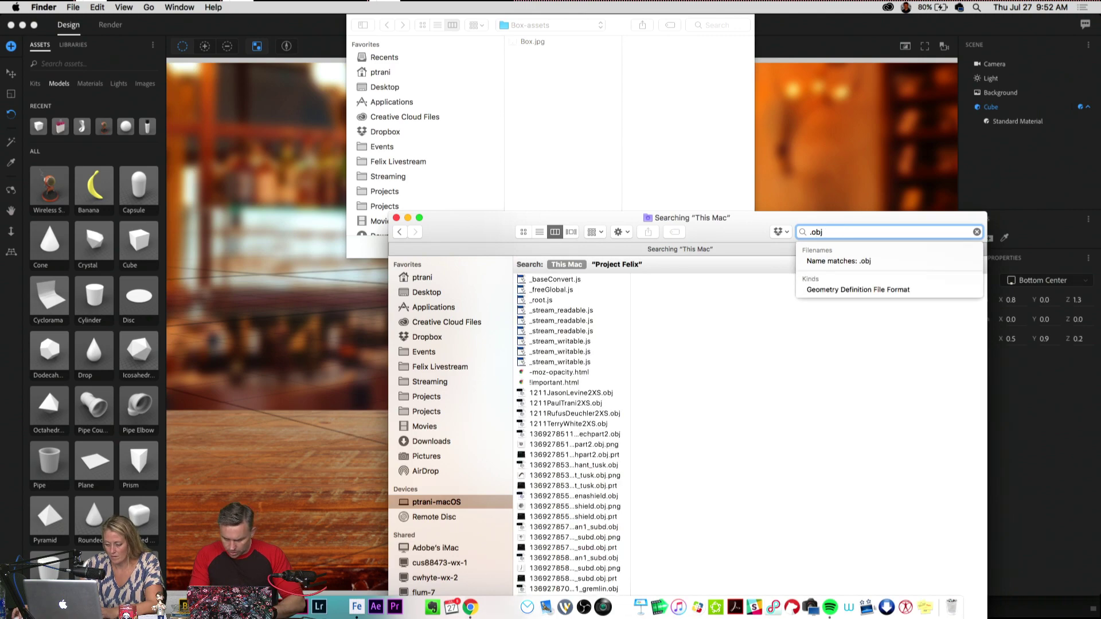
pyautogui.press('Return')
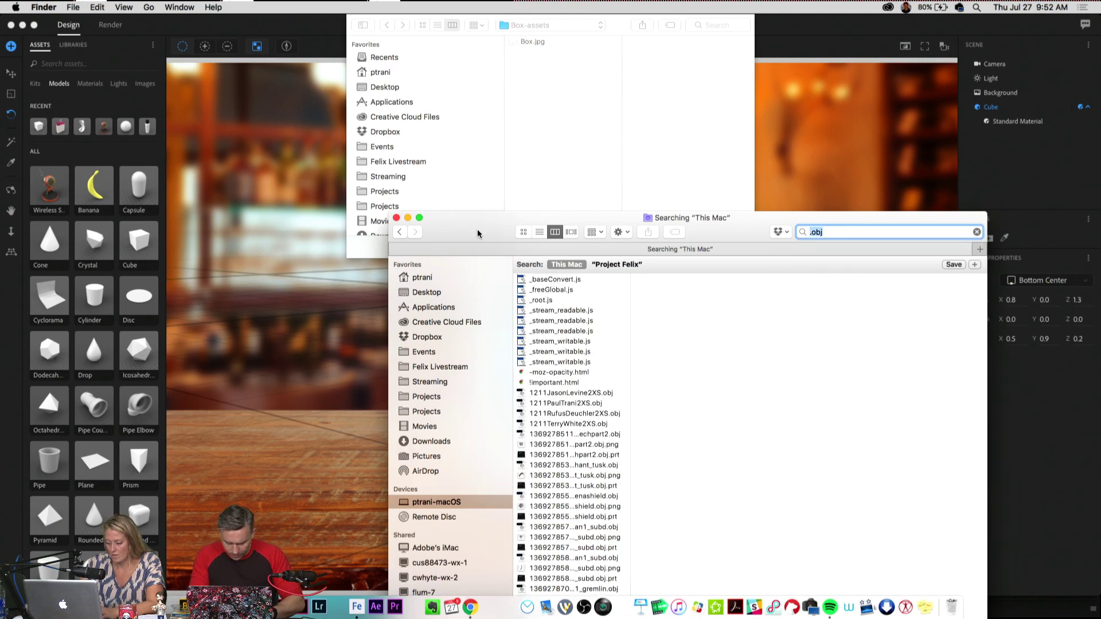
pyautogui.moveTo(478, 230); pyautogui.dragTo(529, 130)
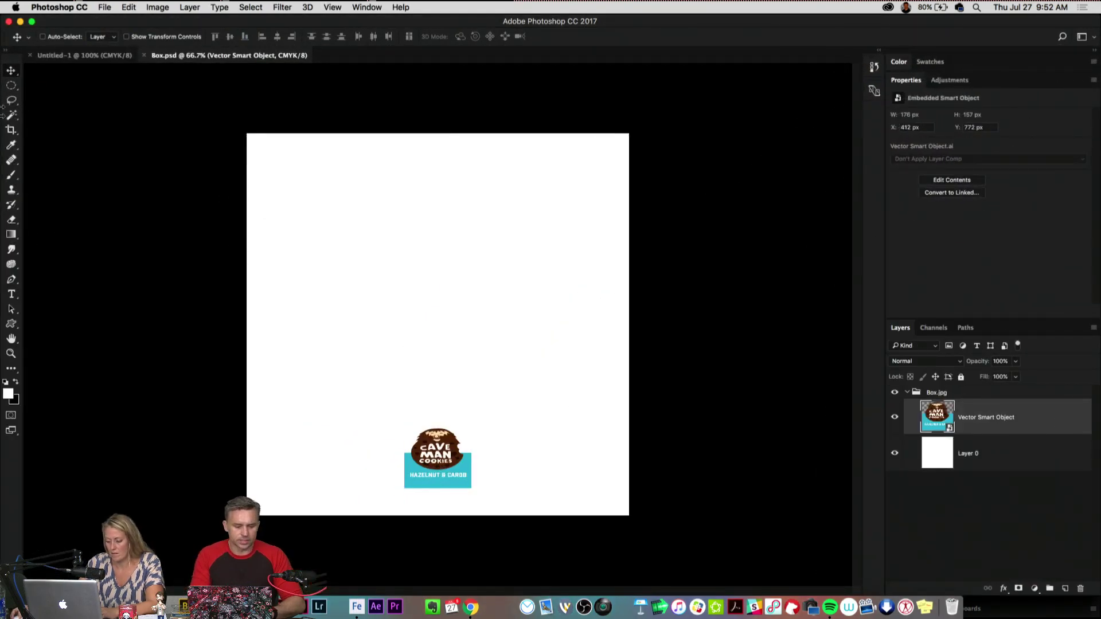
# Step: Add a new layer above the Box.jpg group in Box.psd and hide the group
pyautogui.click(11, 85)
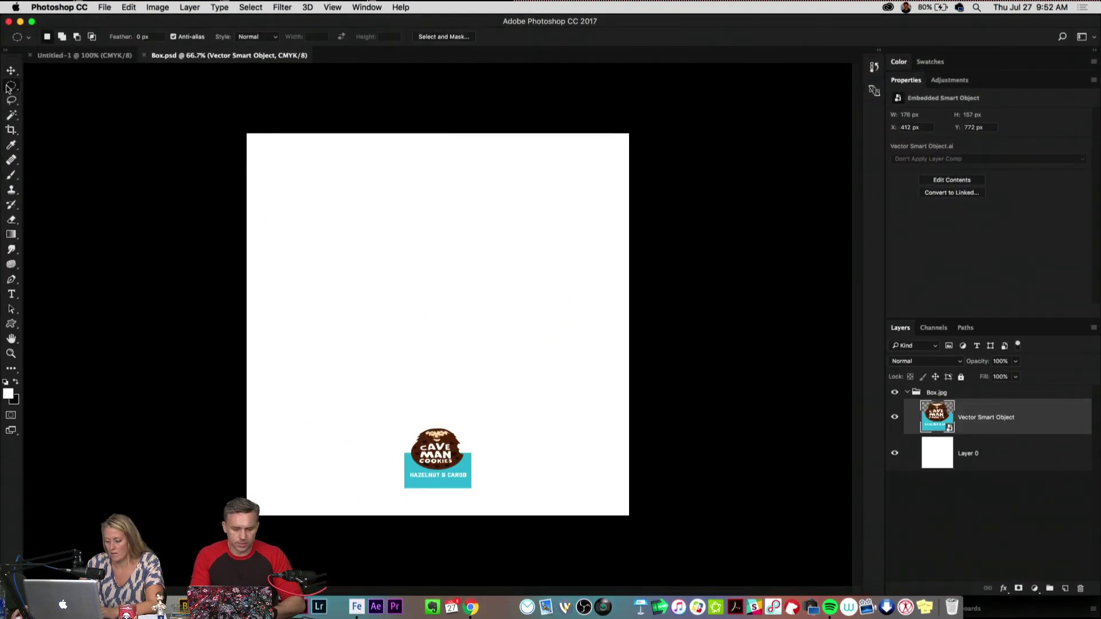
pyautogui.click(962, 396)
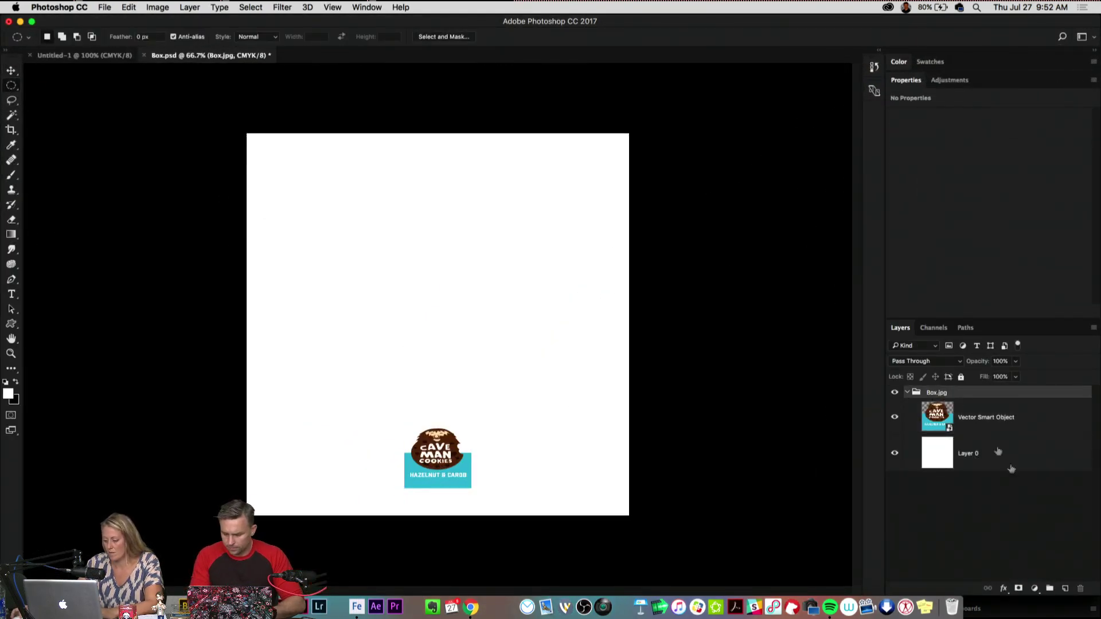
pyautogui.click(1065, 589)
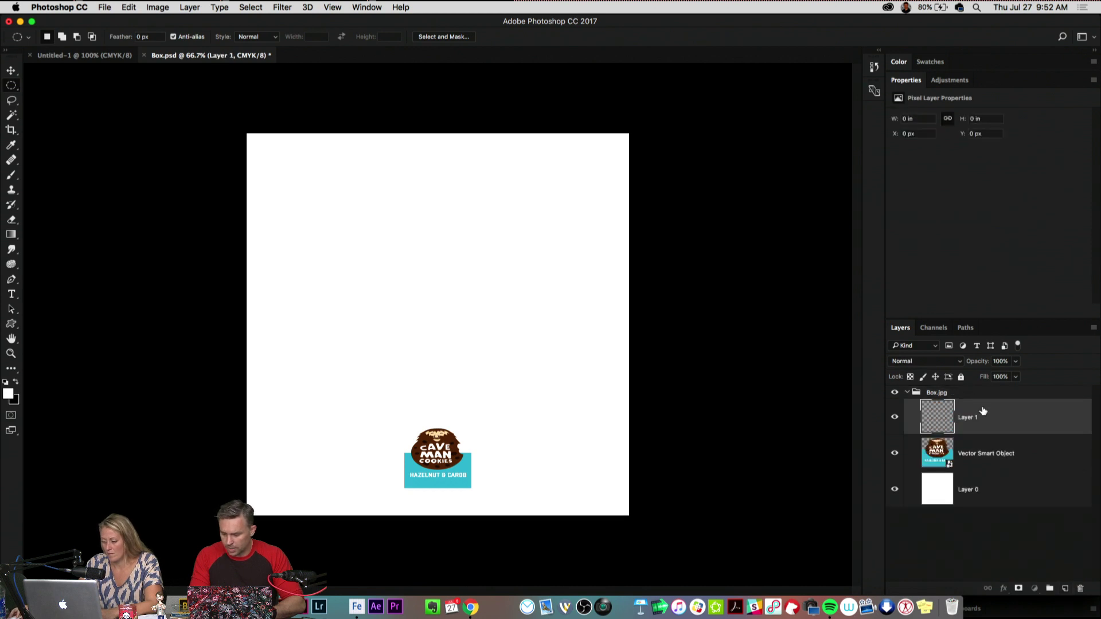
pyautogui.moveTo(978, 408); pyautogui.dragTo(987, 388)
pyautogui.click(895, 429)
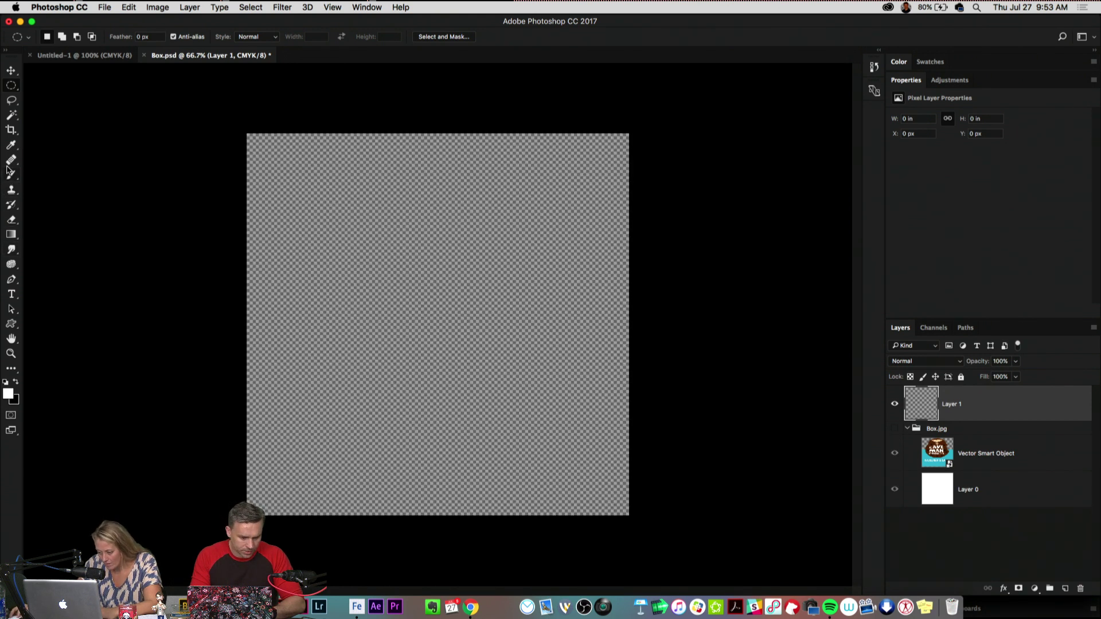
# Step: Add the text CAVEMAN on the new layer and move it to the middle of the canvas
pyautogui.click(11, 294)
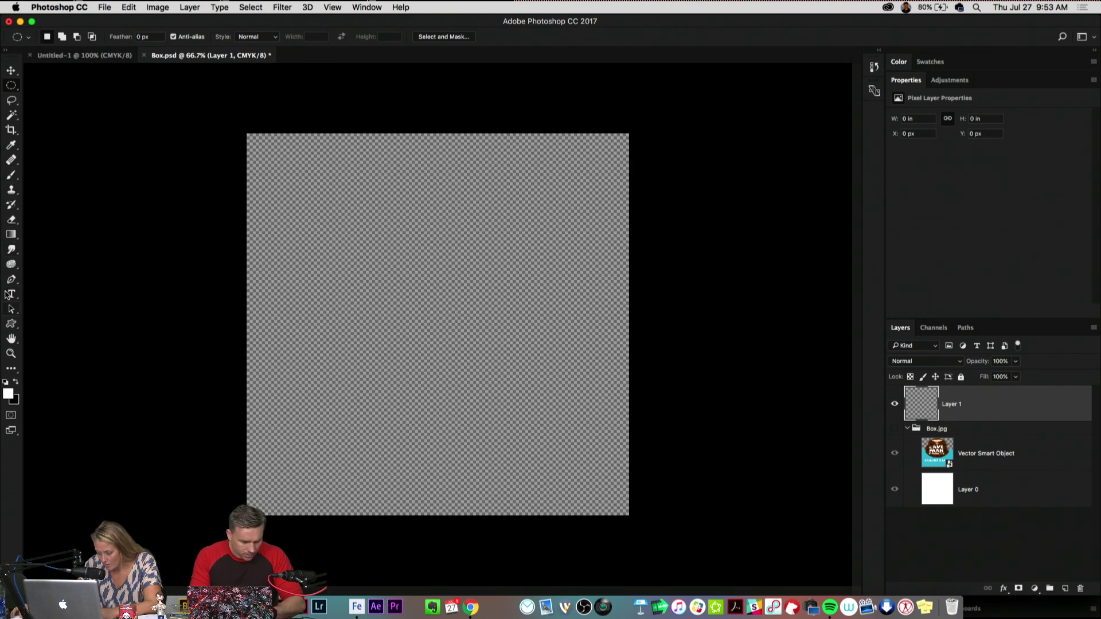
pyautogui.click(321, 315)
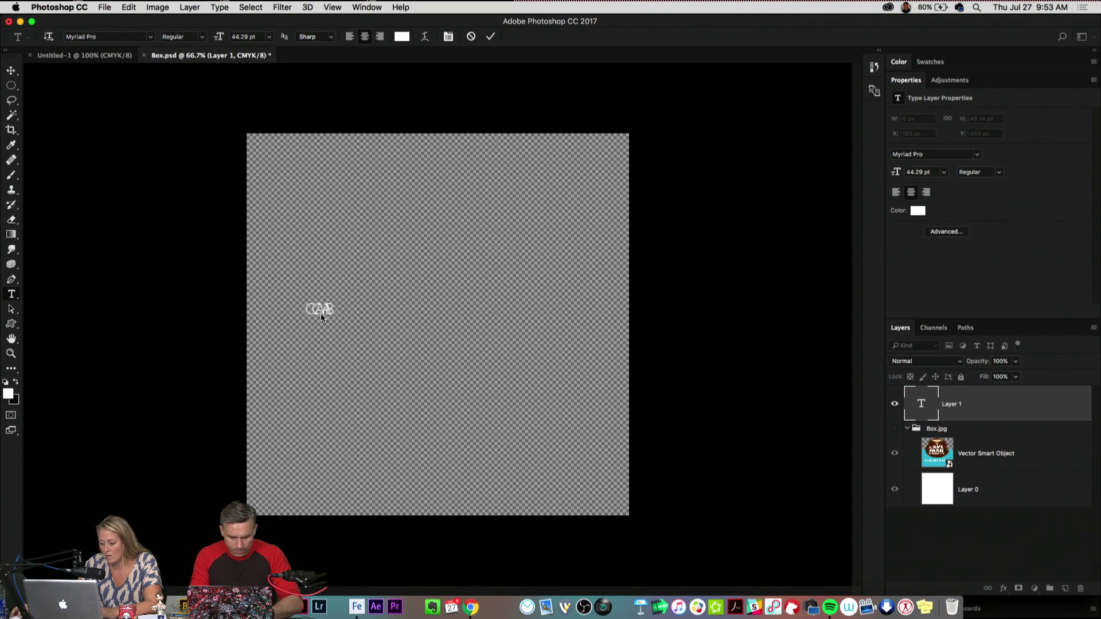
pyautogui.write('CAVE')
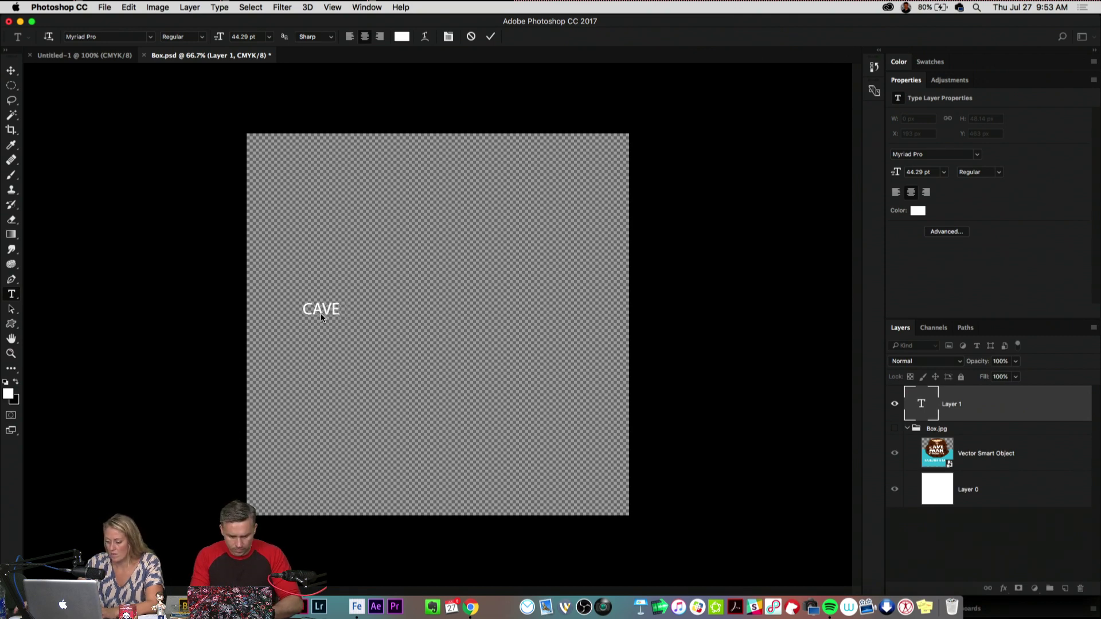
pyautogui.write('MAN')
pyautogui.click(11, 70)
pyautogui.moveTo(352, 318); pyautogui.dragTo(464, 328)
pyautogui.press('super+equal')
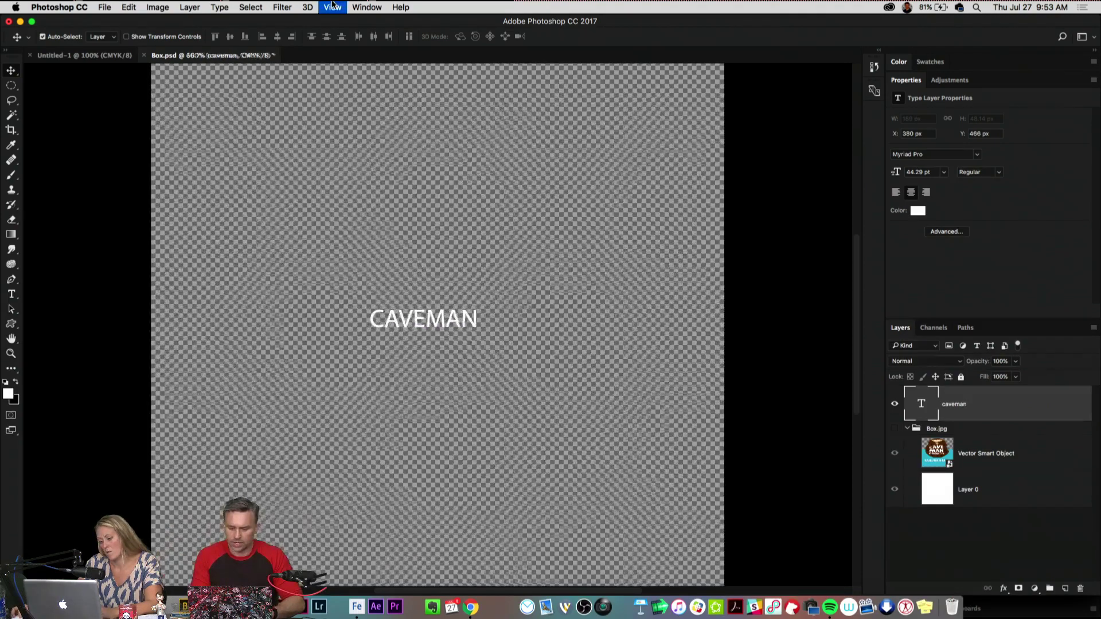
# Step: Show the 3D object creation options and select the caveman text layer as the source
pyautogui.click(333, 7)
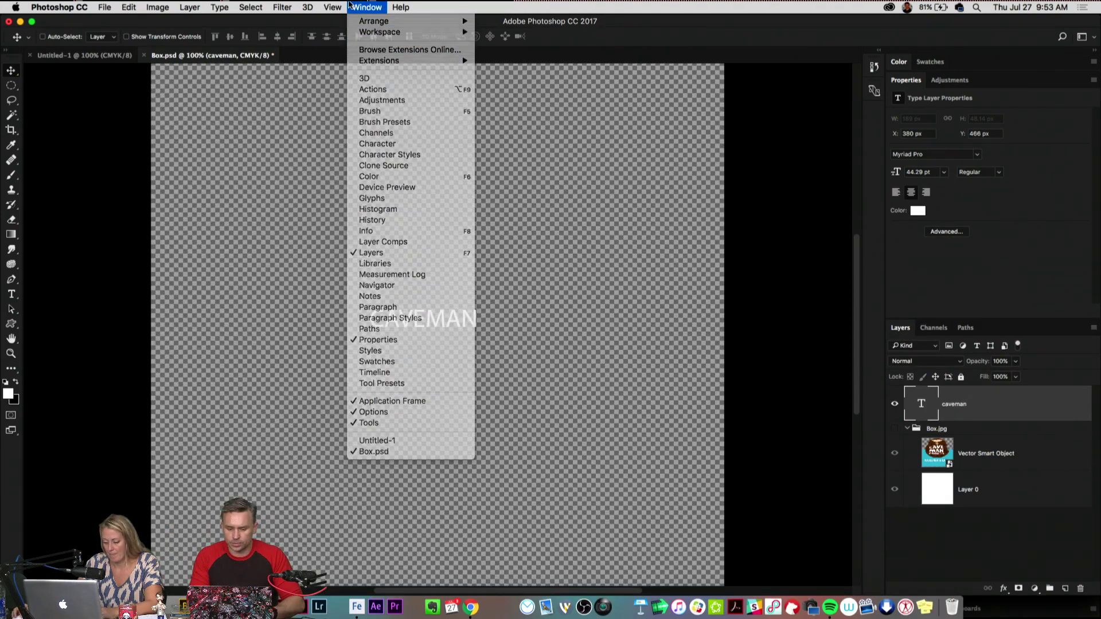
pyautogui.click(354, 6)
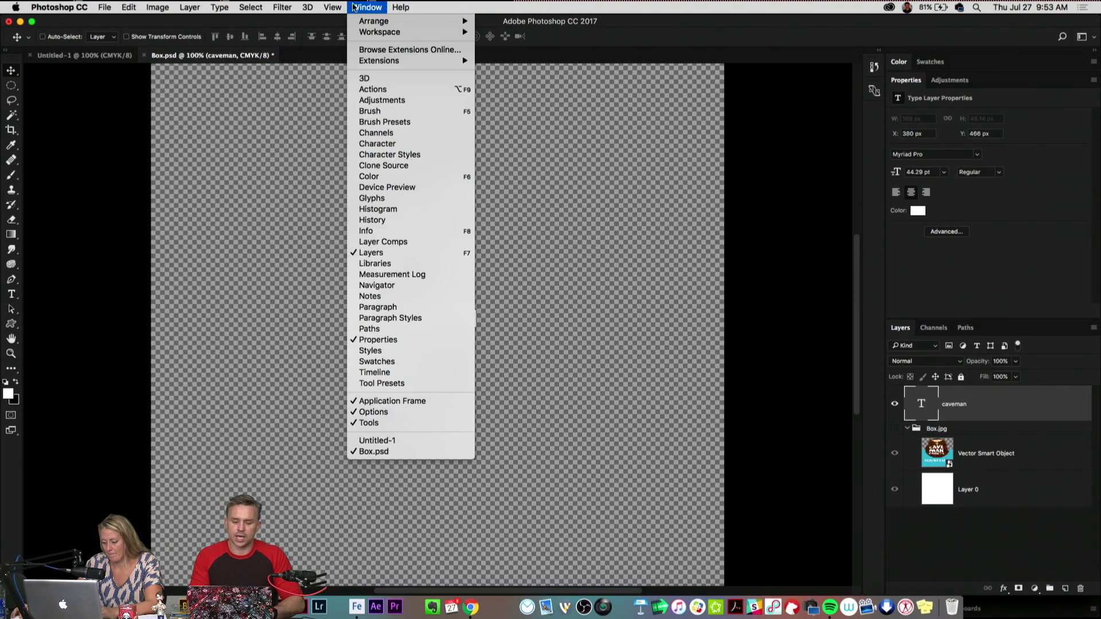
pyautogui.click(367, 79)
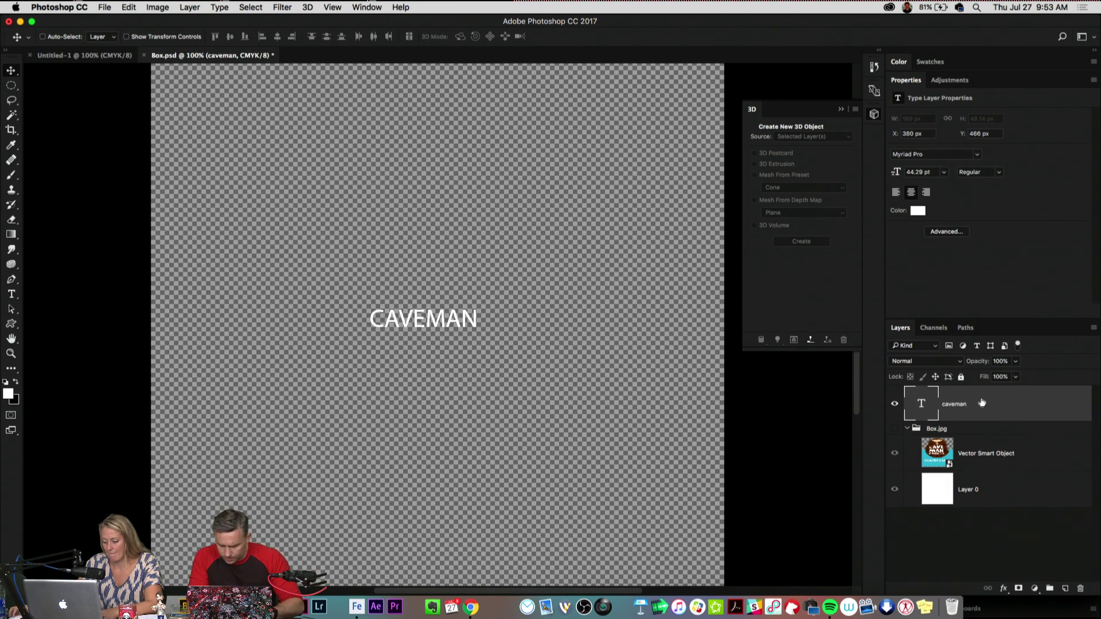
pyautogui.click(944, 446)
pyautogui.click(944, 408)
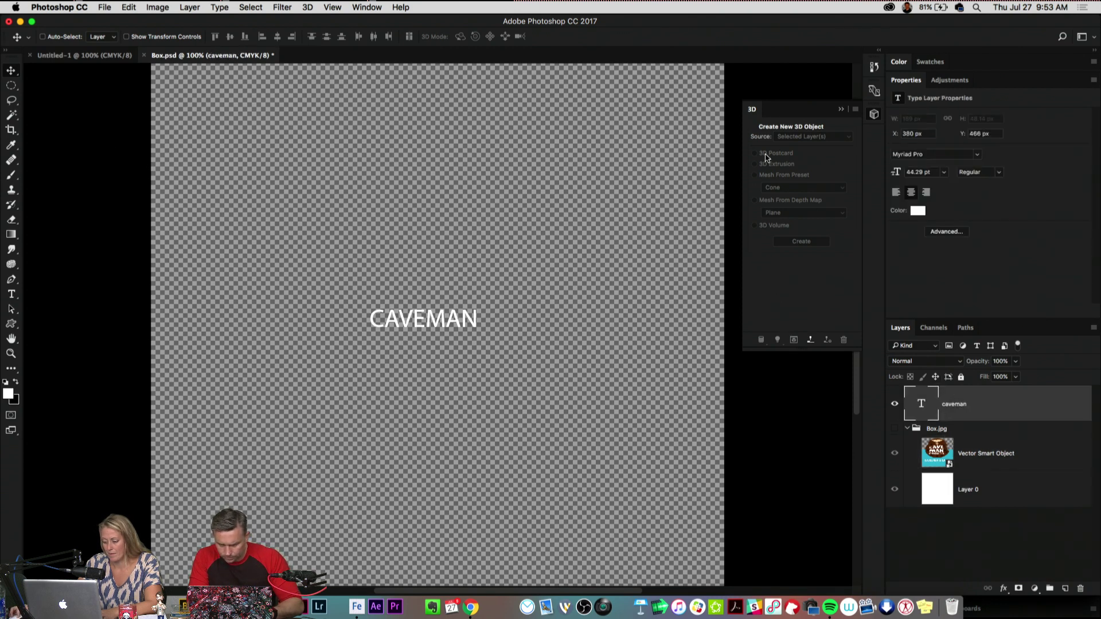
# Step: Check which 3D commands are available for the caveman text layer
pyautogui.click(873, 115)
pyautogui.click(873, 114)
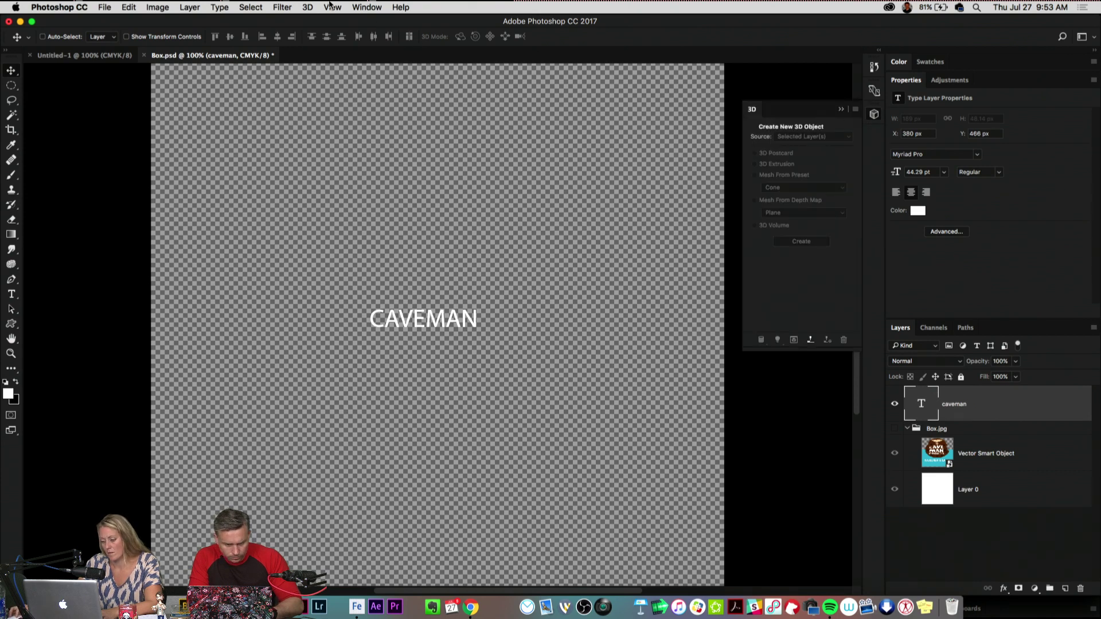
pyautogui.click(308, 7)
pyautogui.click(260, 105)
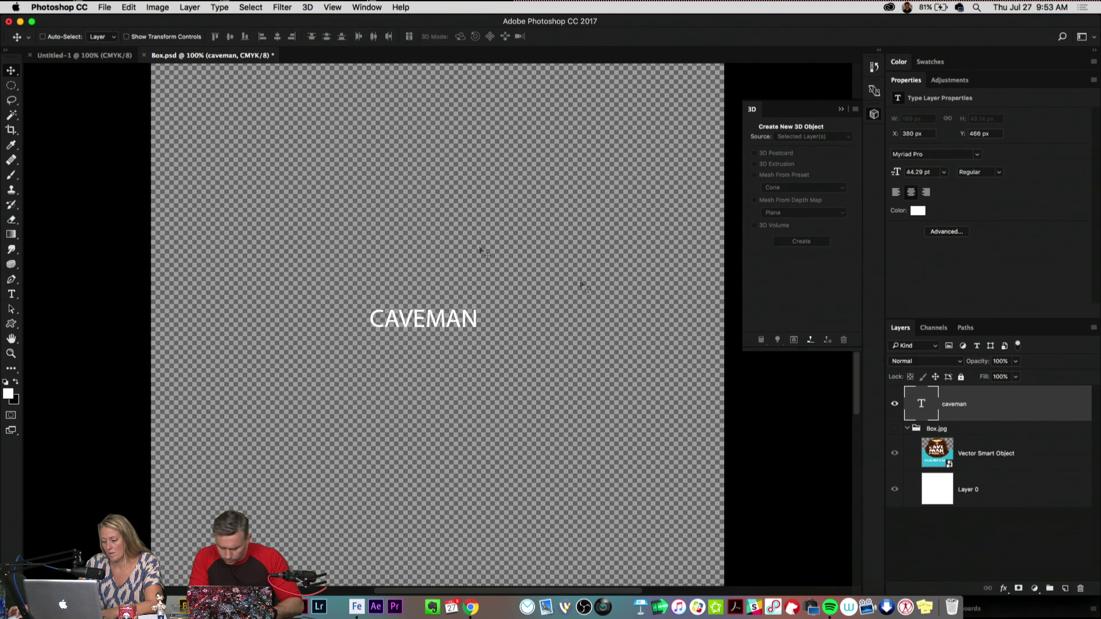
# Step: Enlarge the CAVEMAN text to 209.29 pt
pyautogui.click(12, 294)
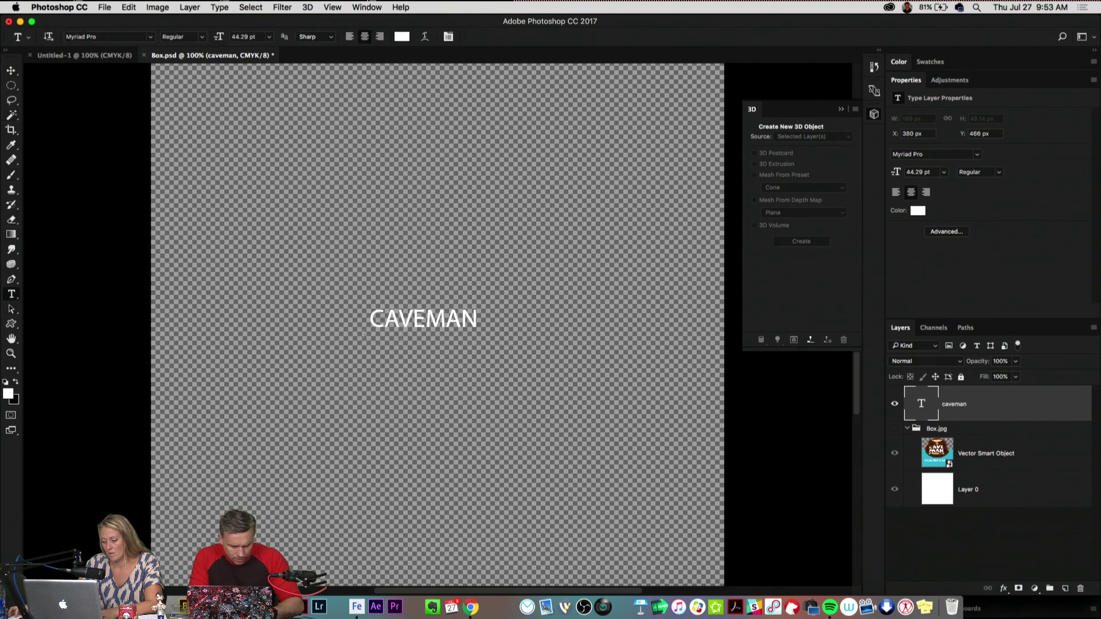
pyautogui.click(411, 312)
pyautogui.doubleClick(411, 313)
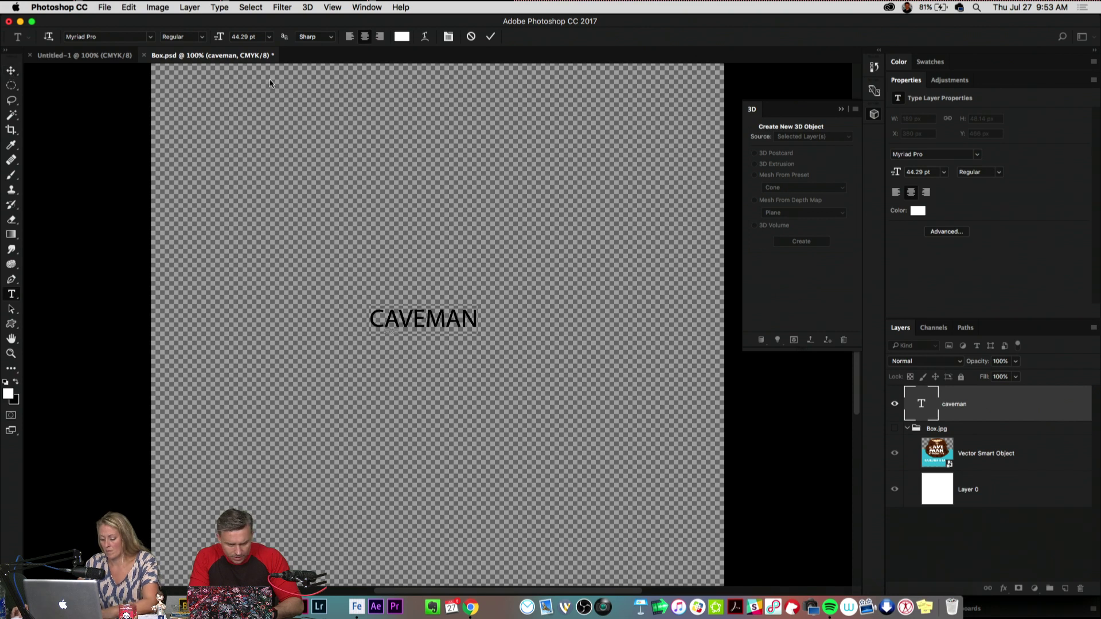
pyautogui.moveTo(219, 38); pyautogui.dragTo(313, 38)
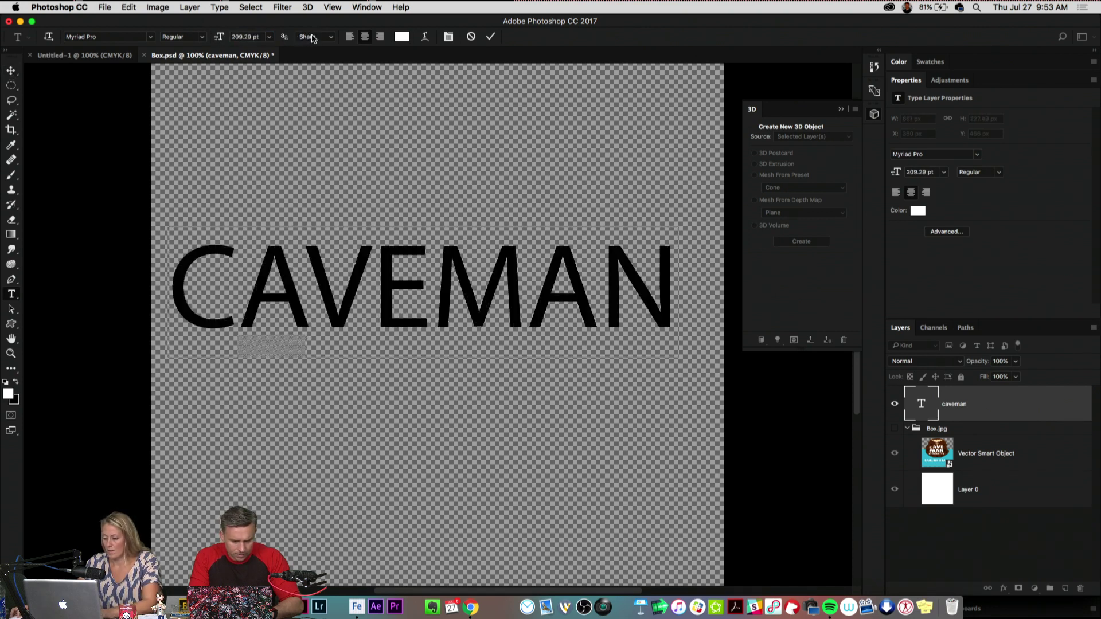
pyautogui.click(11, 70)
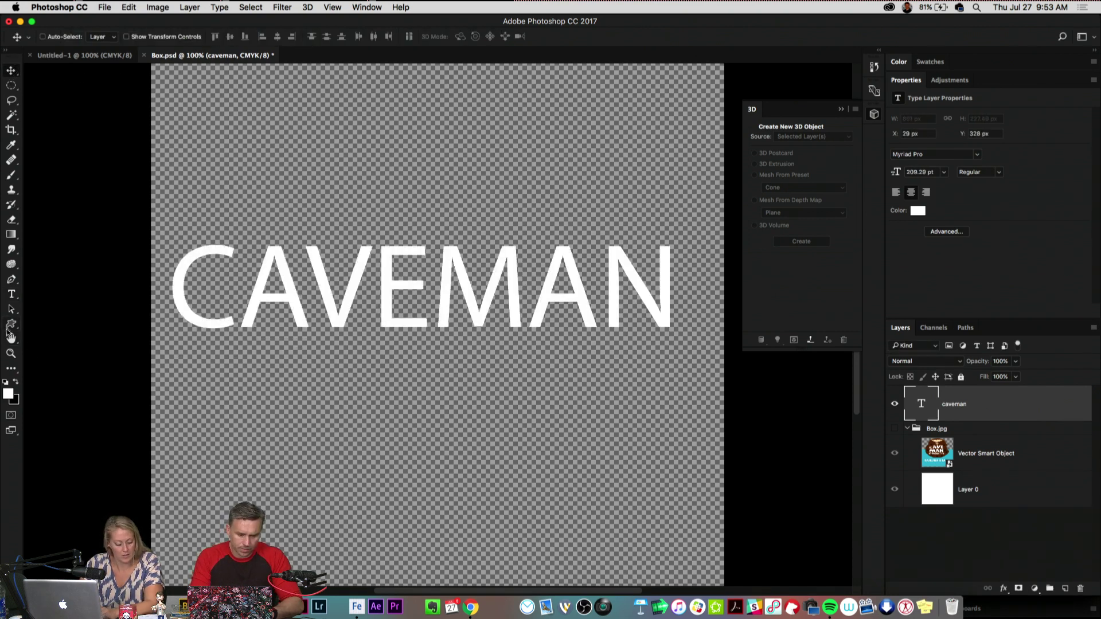
# Step: Draw a white heart custom shape about 417 by 427 px mid-canvas, and hide the caveman text layer
pyautogui.moveTo(11, 323); pyautogui.dragTo(55, 377)
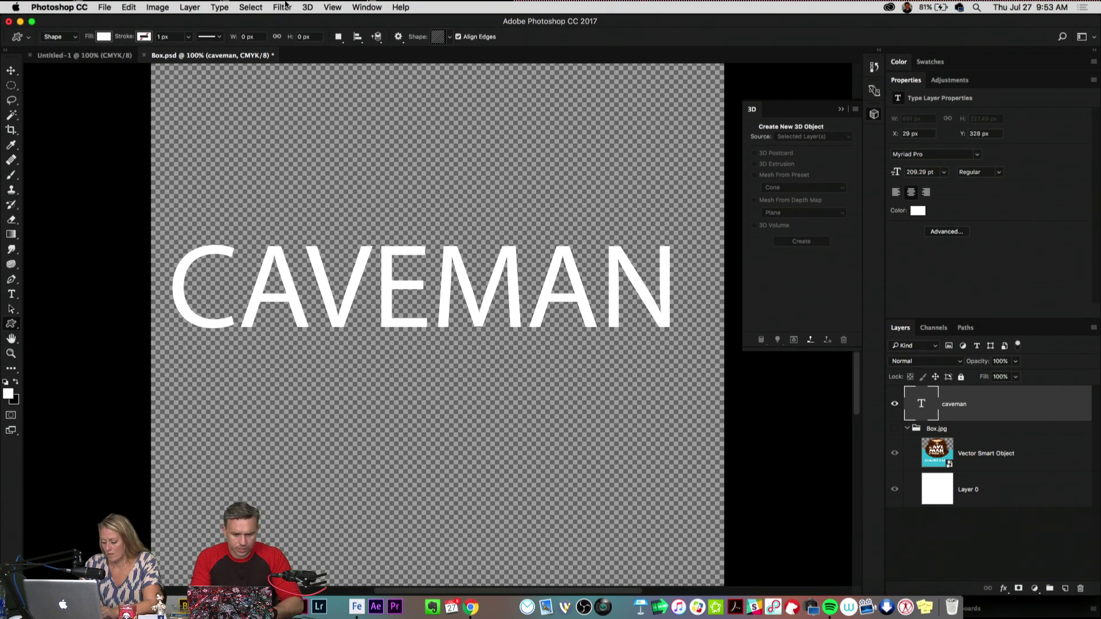
pyautogui.click(450, 37)
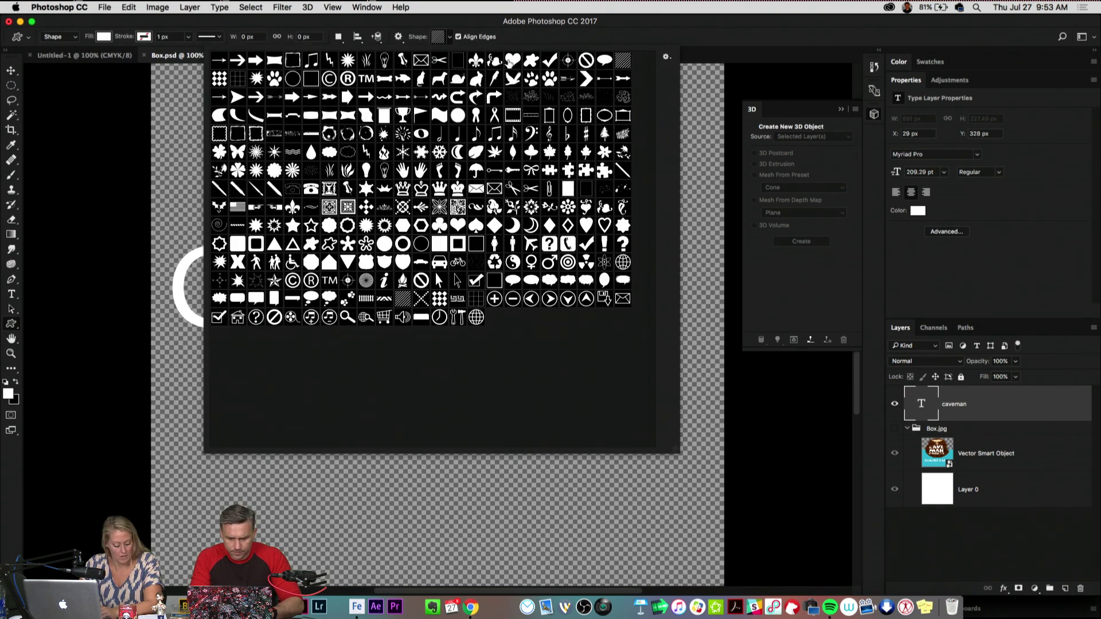
pyautogui.doubleClick(513, 59)
pyautogui.moveTo(374, 147); pyautogui.dragTo(566, 381)
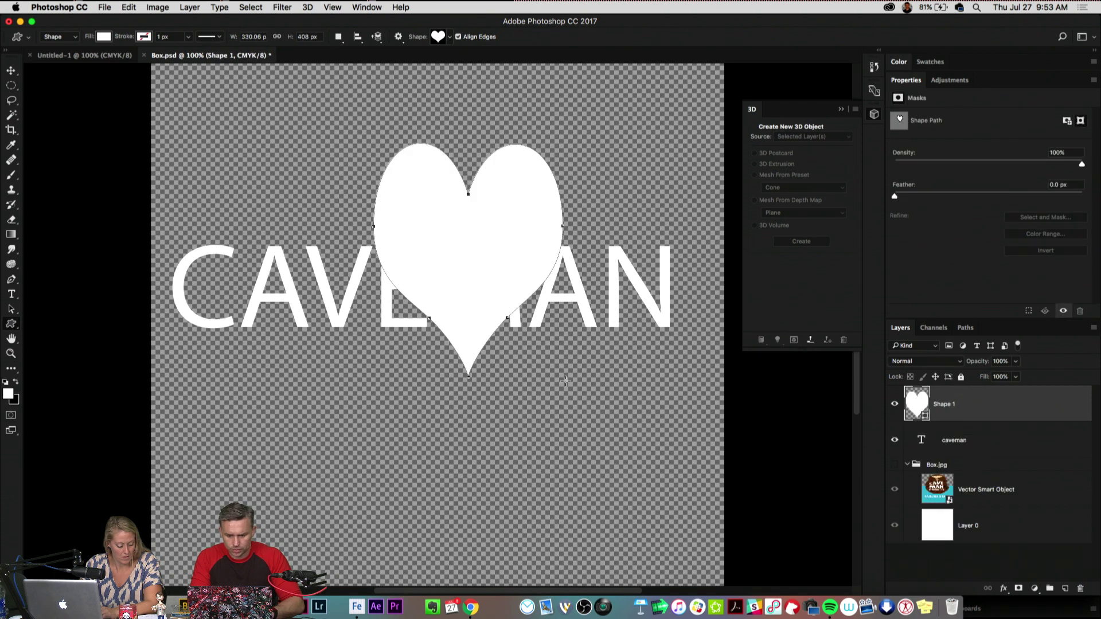
pyautogui.press('super+z')
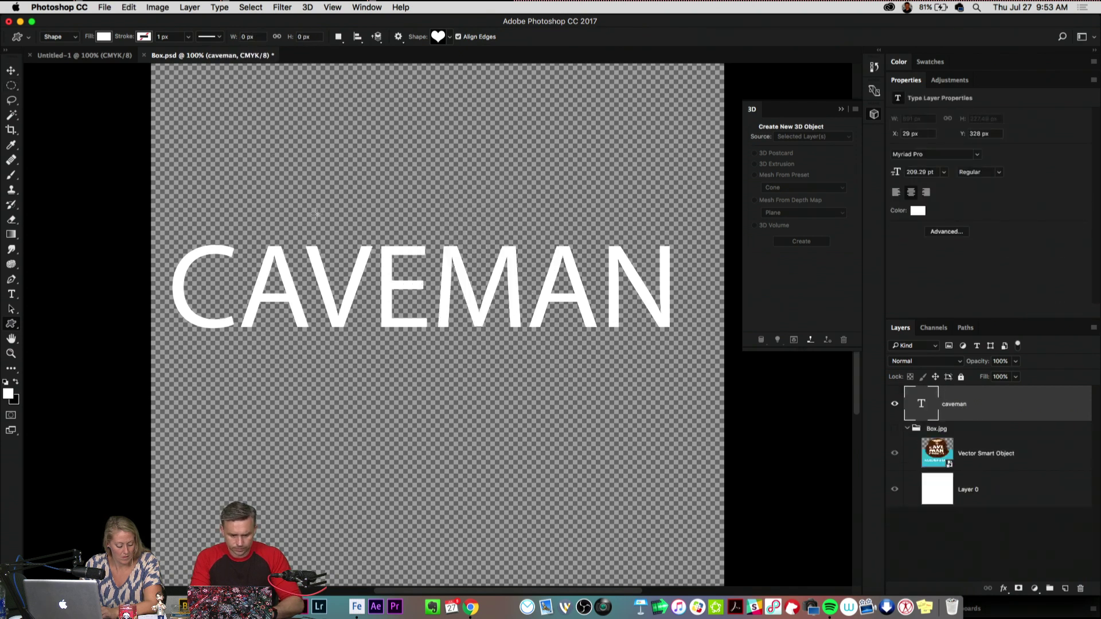
pyautogui.moveTo(322, 191); pyautogui.dragTo(555, 434)
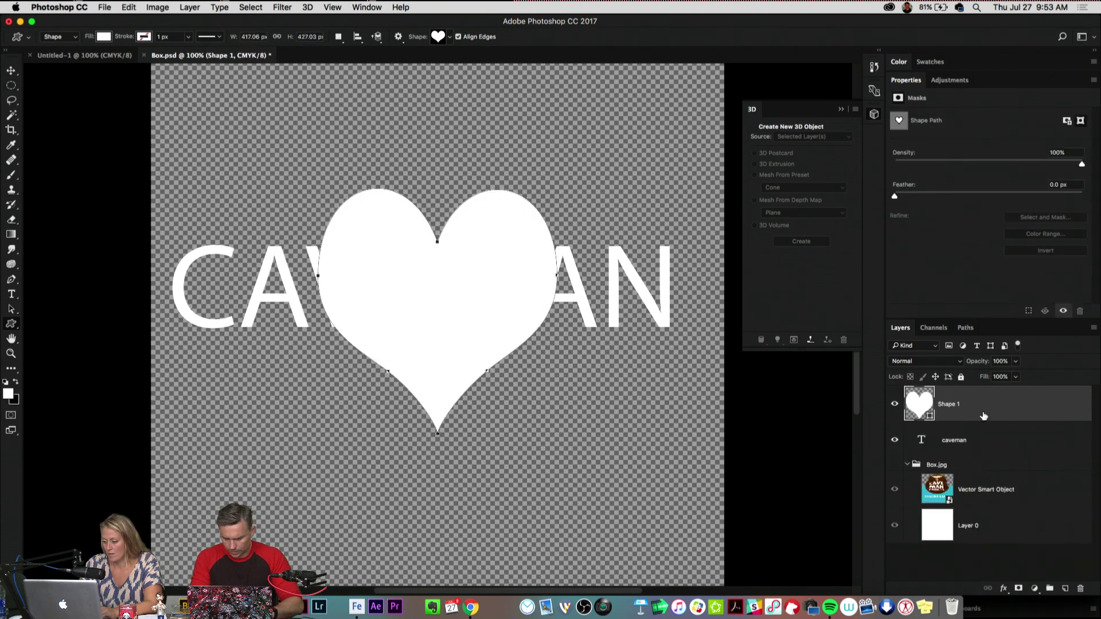
pyautogui.click(894, 441)
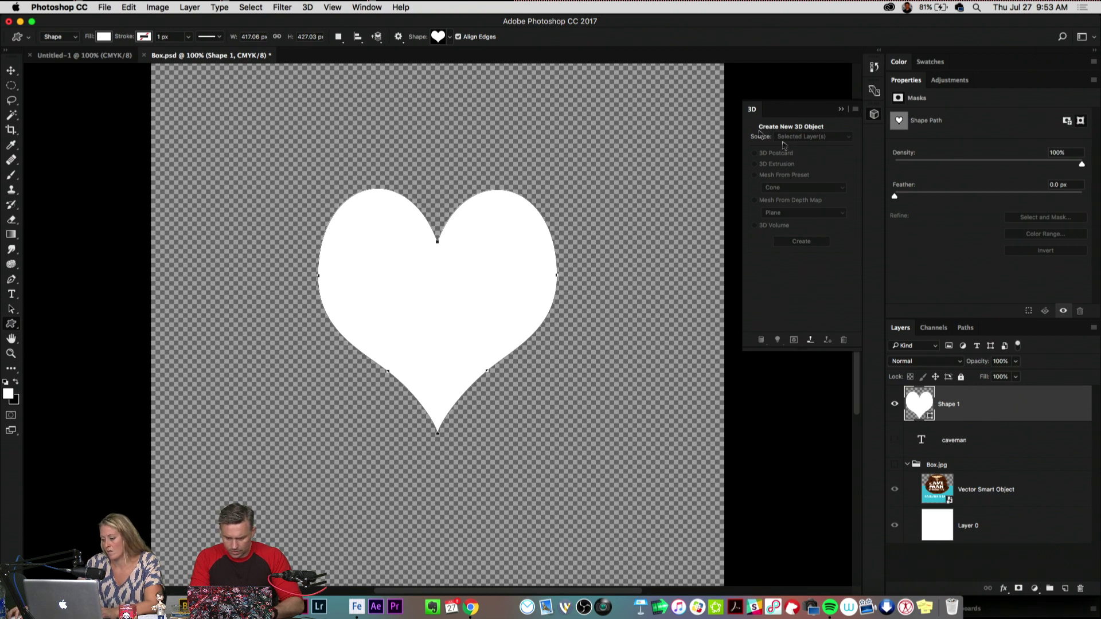
# Step: Check which 3D creation and extrusion commands are available for the heart shape layer
pyautogui.click(841, 109)
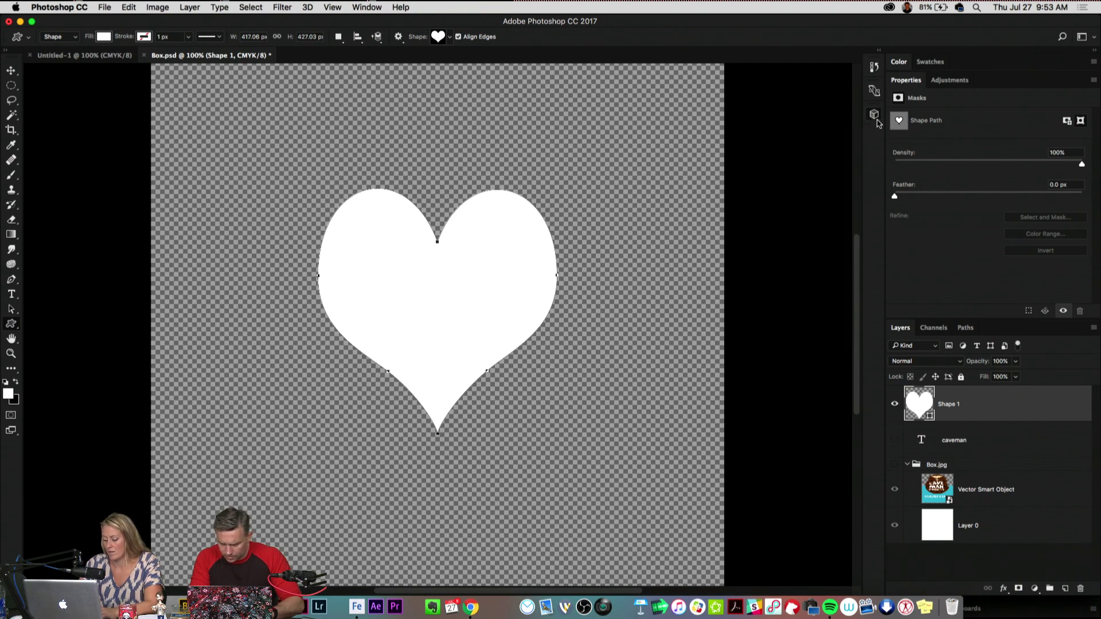
pyautogui.click(875, 118)
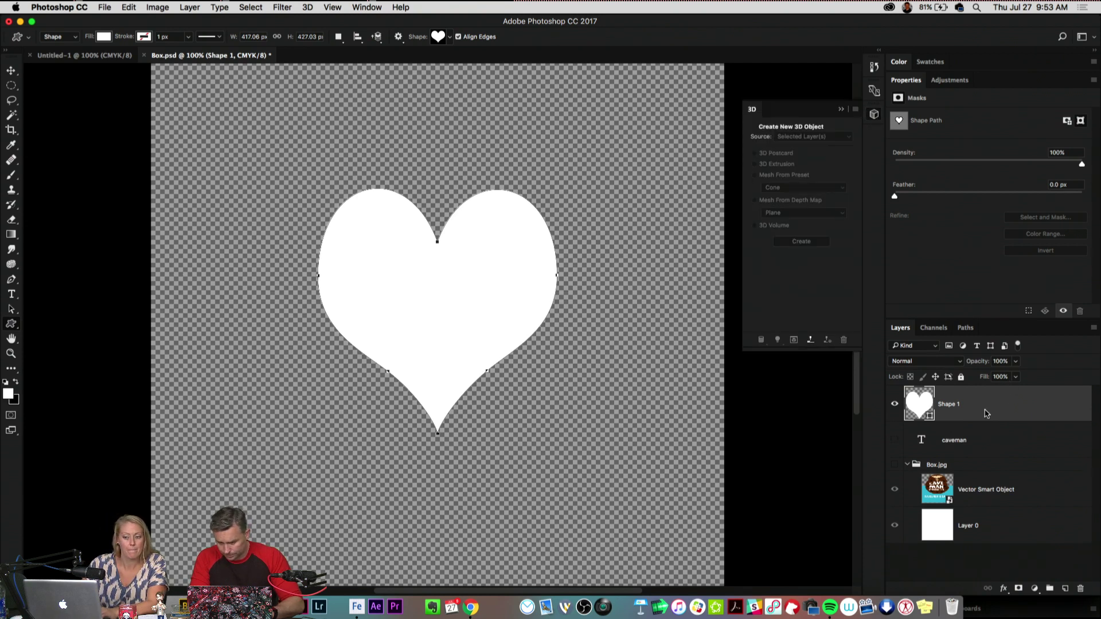
pyautogui.click(11, 70)
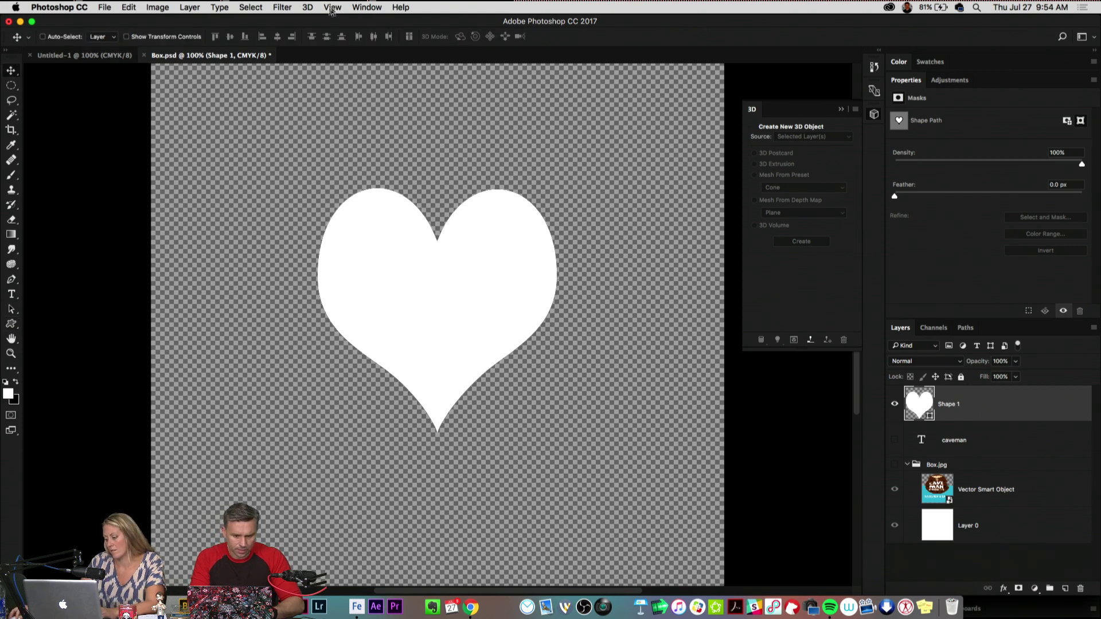
pyautogui.click(306, 7)
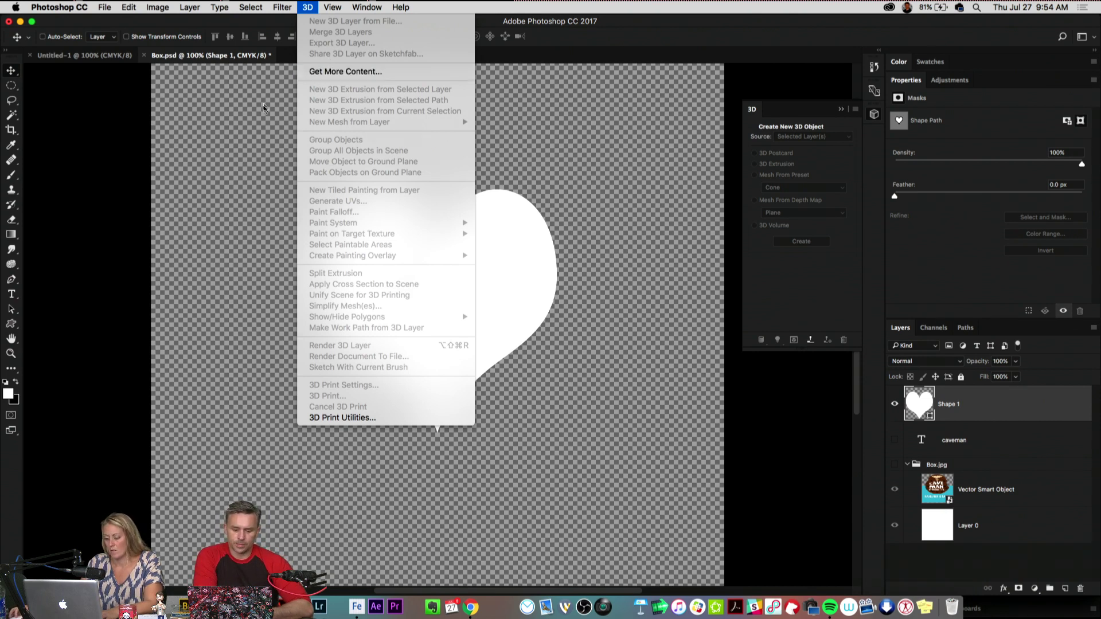
pyautogui.click(281, 86)
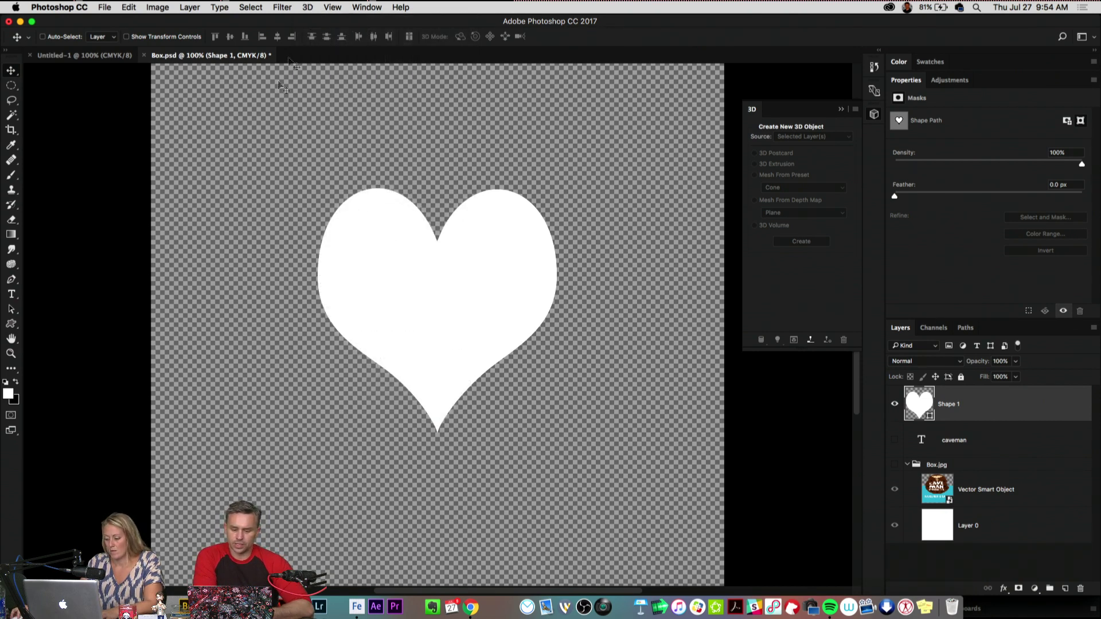
pyautogui.click(307, 6)
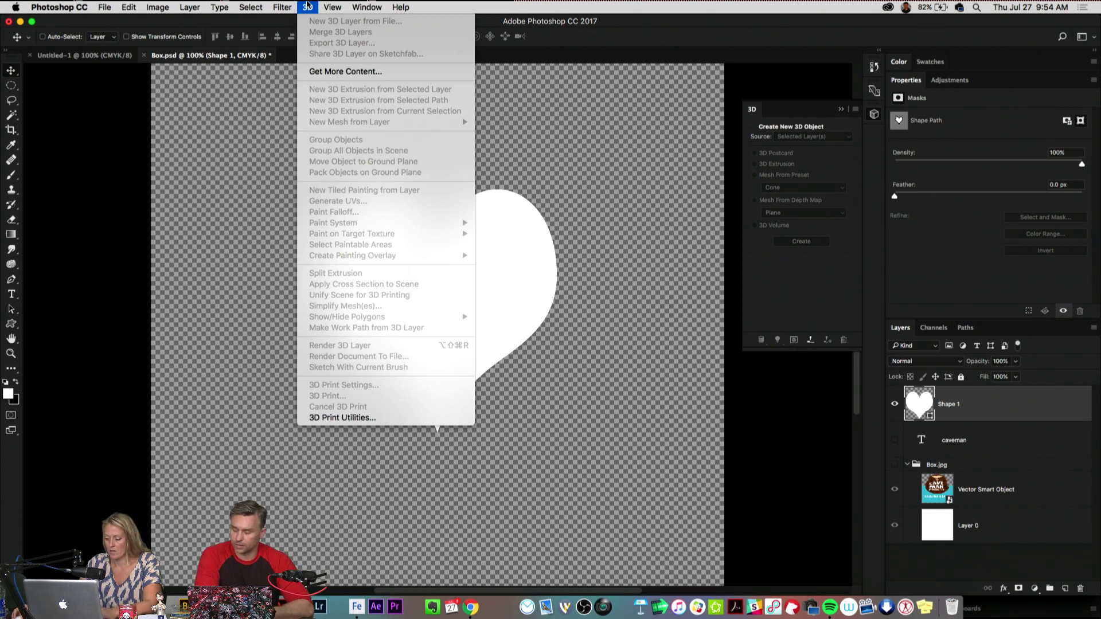
pyautogui.click(156, 159)
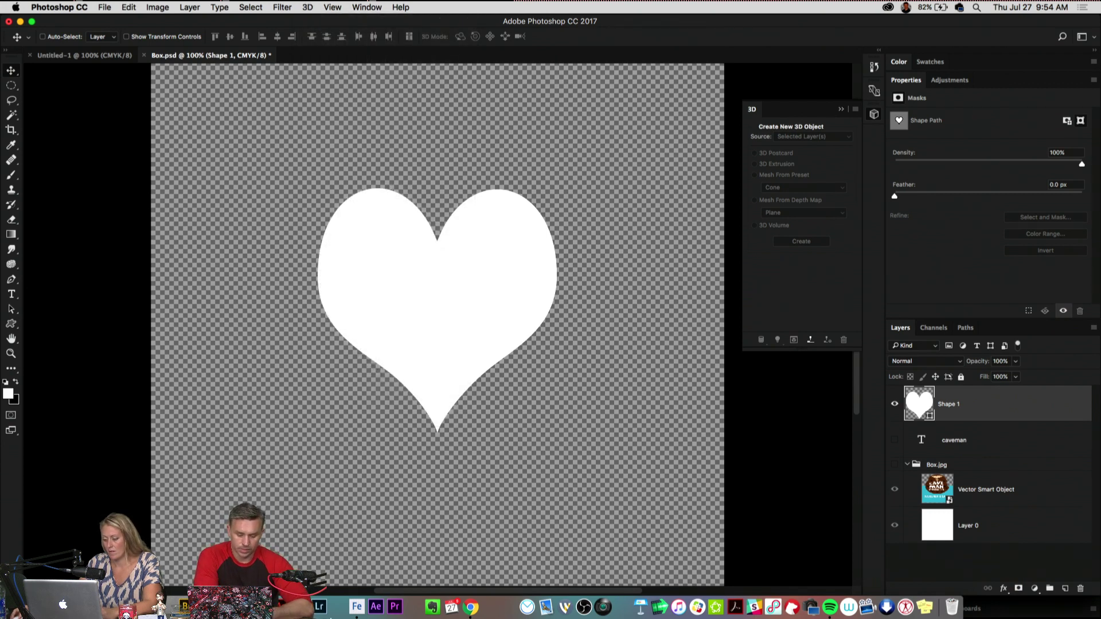
# Step: Switch to Felix and cancel the pending file import
pyautogui.click(357, 607)
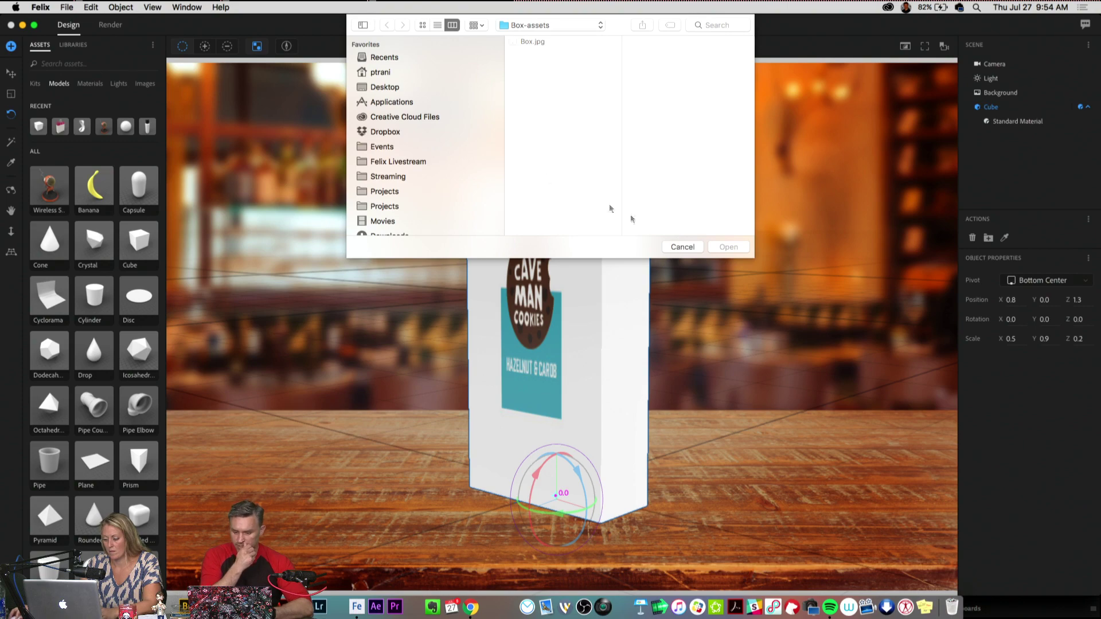
pyautogui.click(683, 247)
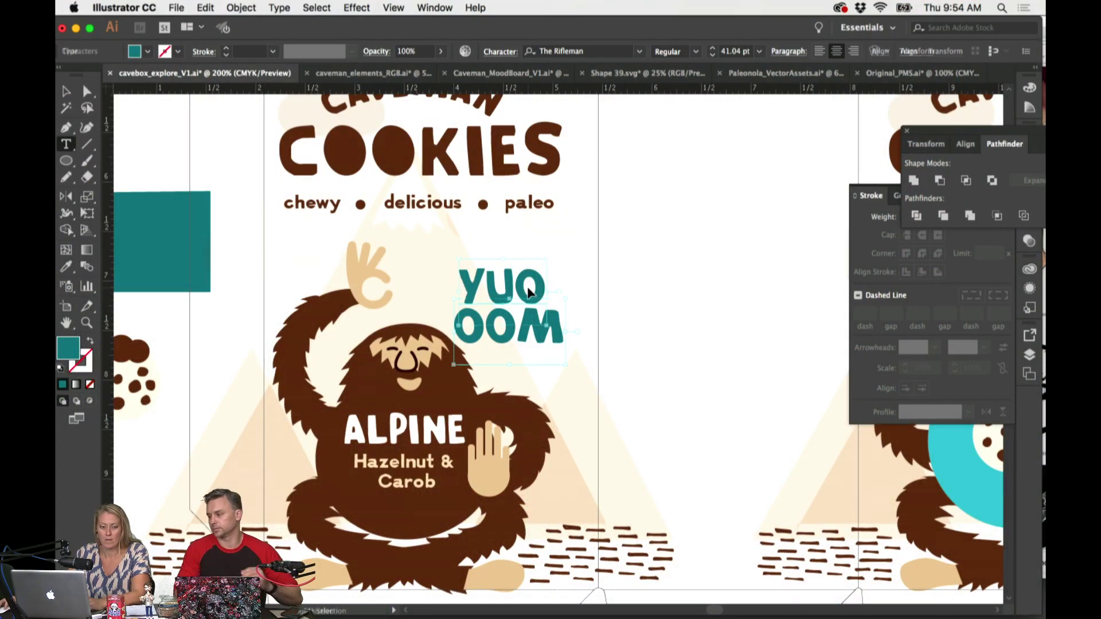
# Step: In Illustrator, shift the YUO lettering about 0.1 in left and nudge OOM slightly right beneath it
pyautogui.moveTo(519, 294); pyautogui.dragTo(516, 293)
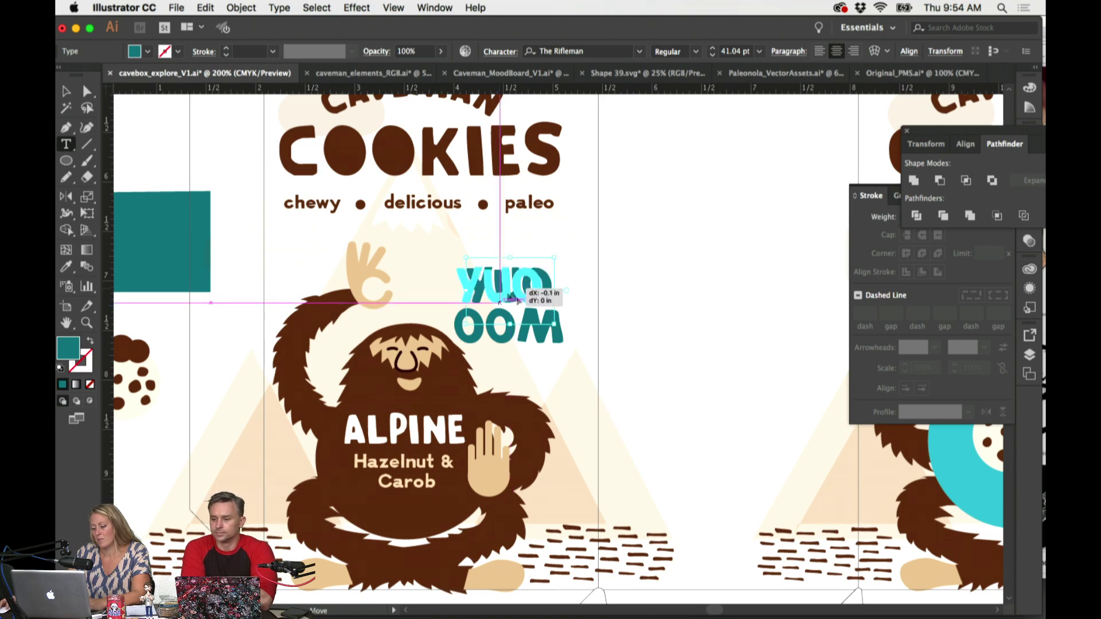
pyautogui.keyDown('super'); pyautogui.click(639, 270); pyautogui.keyUp('super')
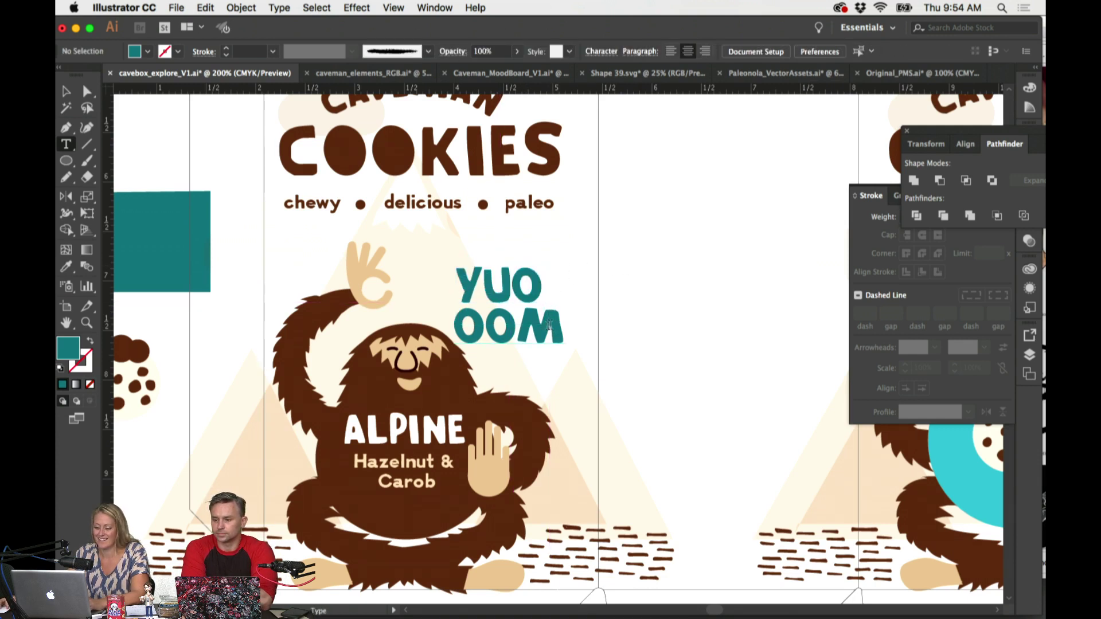
pyautogui.moveTo(541, 329)
pyautogui.mouseDown()
pyautogui.moveTo(636, 290)
pyautogui.moveTo(545, 325)
pyautogui.mouseUp()
# Step: Try to place OOM on the same line to the right of YUO, and undo the move
pyautogui.hscroll(-3, 638, 285)
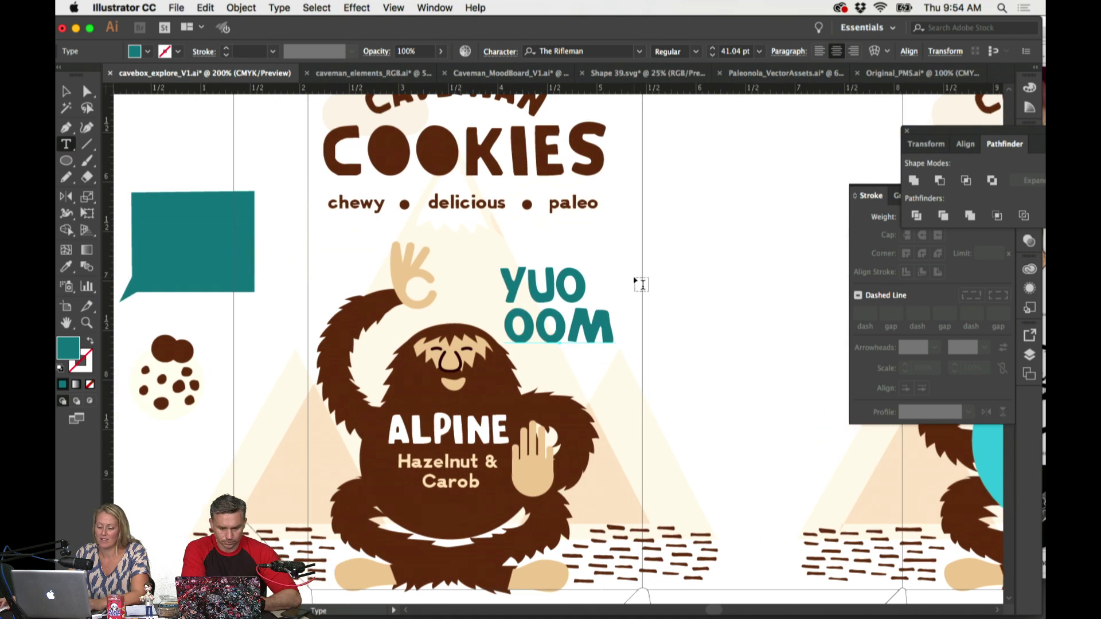
pyautogui.scroll(3, 638, 285)
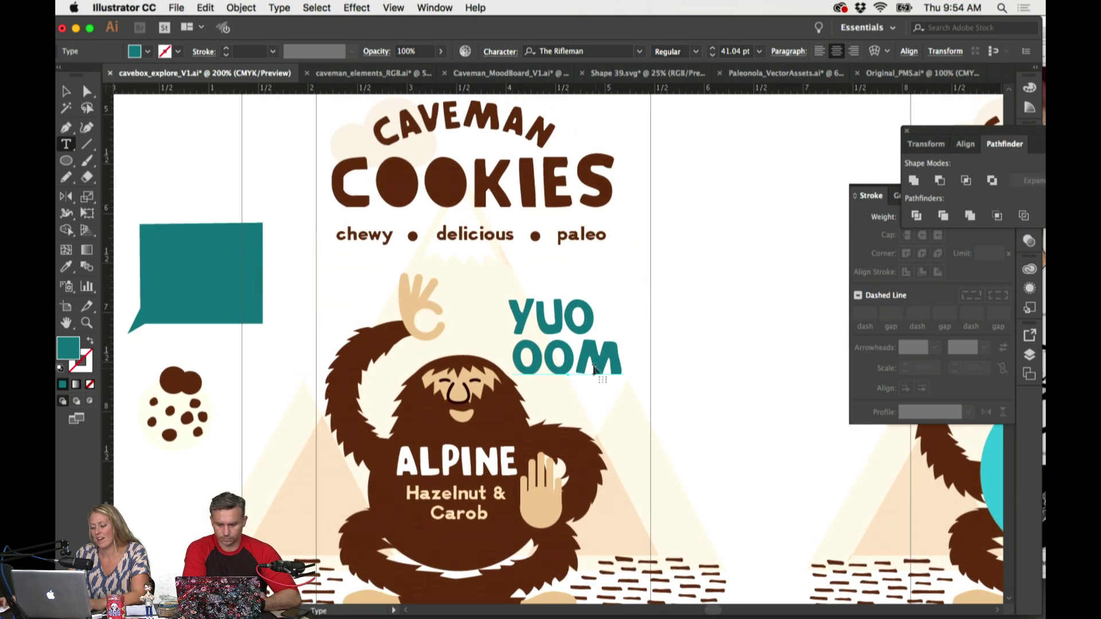
pyautogui.keyDown('super'); pyautogui.click(602, 367); pyautogui.keyUp('super')
pyautogui.moveTo(602, 368); pyautogui.dragTo(689, 327)
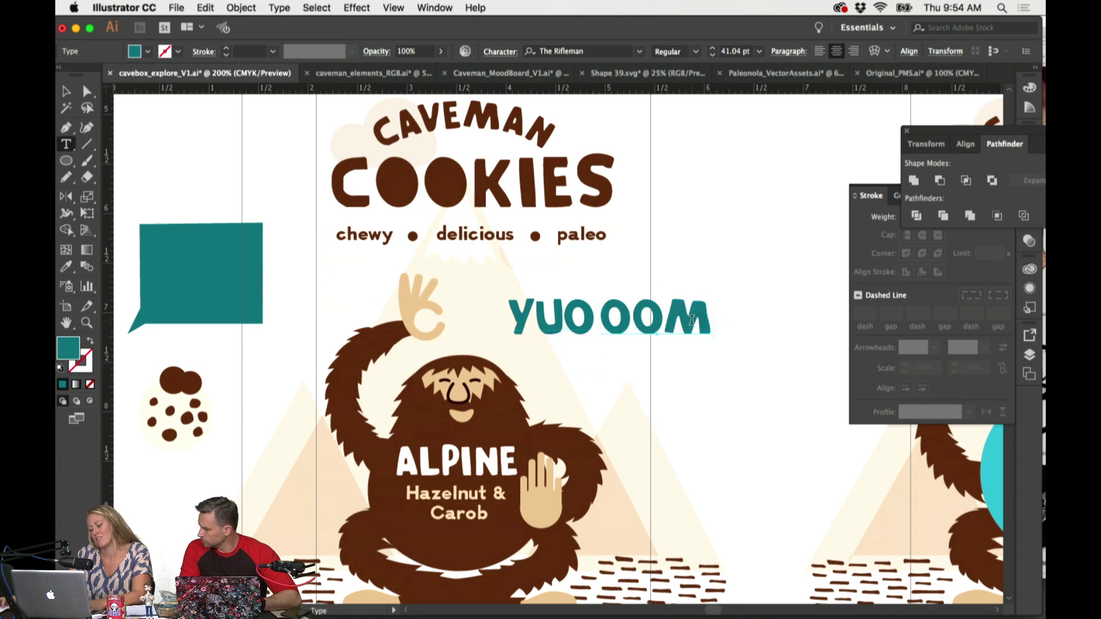
pyautogui.scroll(-3, 687, 302)
pyautogui.press('super+z')
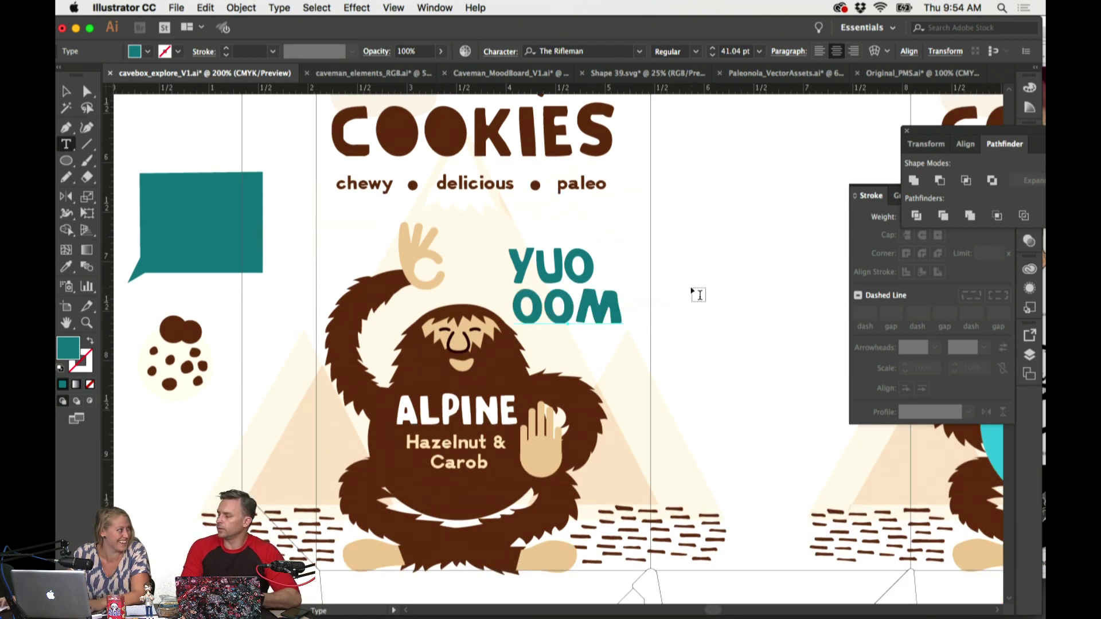
# Step: Delete the U from YUO and move OOM up beside it so the lettering reads YOOOM
pyautogui.hscroll(3, 700, 295)
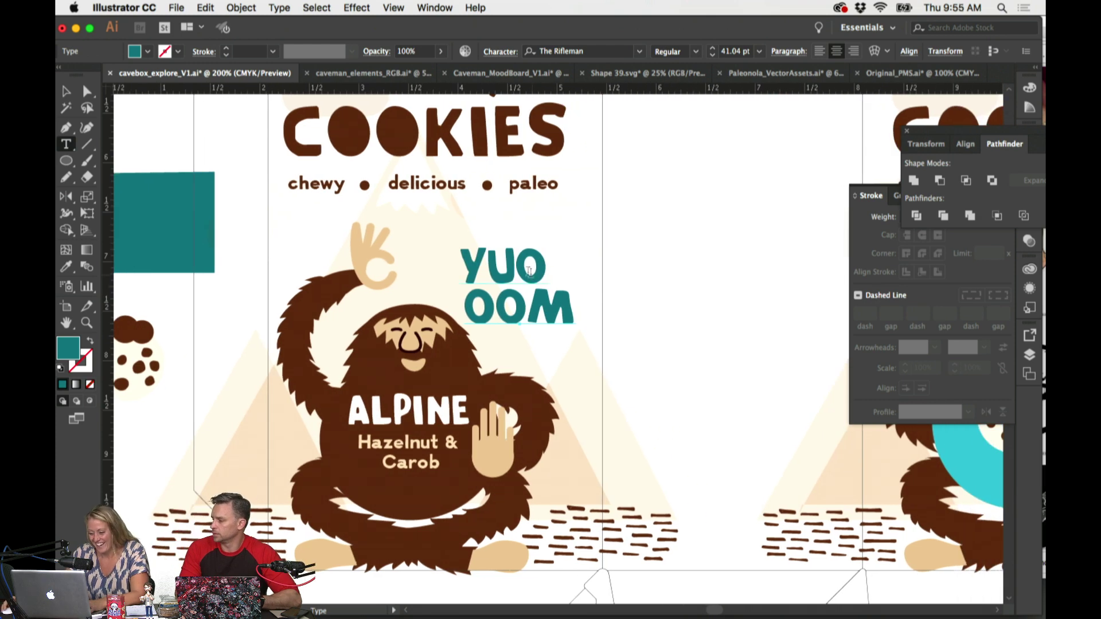
pyautogui.moveTo(516, 269); pyautogui.dragTo(501, 267)
pyautogui.press('BackSpace')
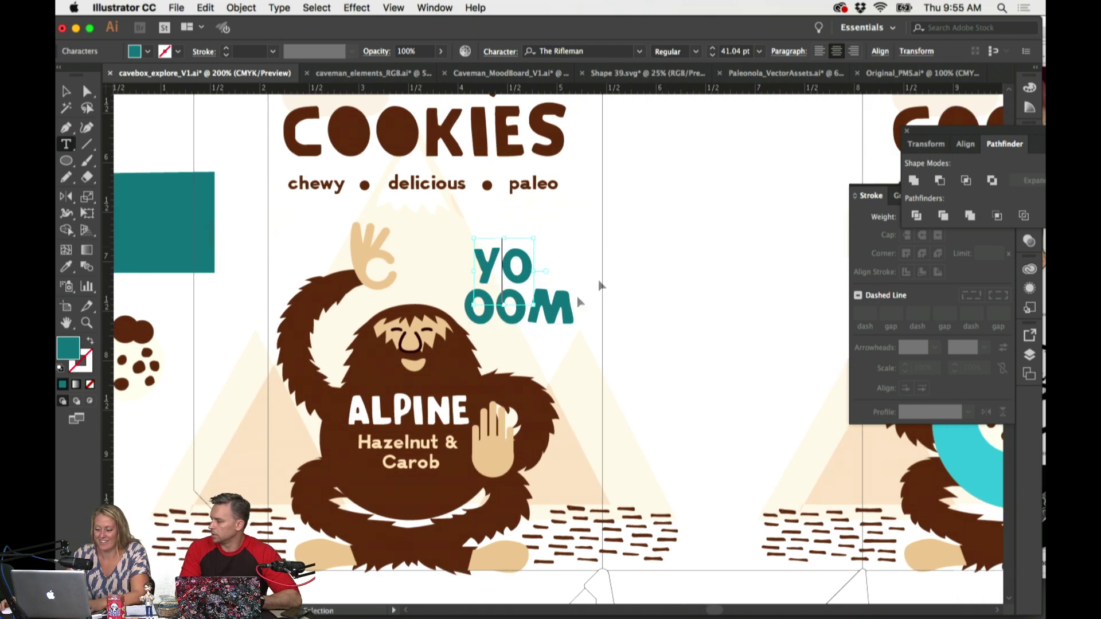
pyautogui.moveTo(565, 314); pyautogui.dragTo(632, 273)
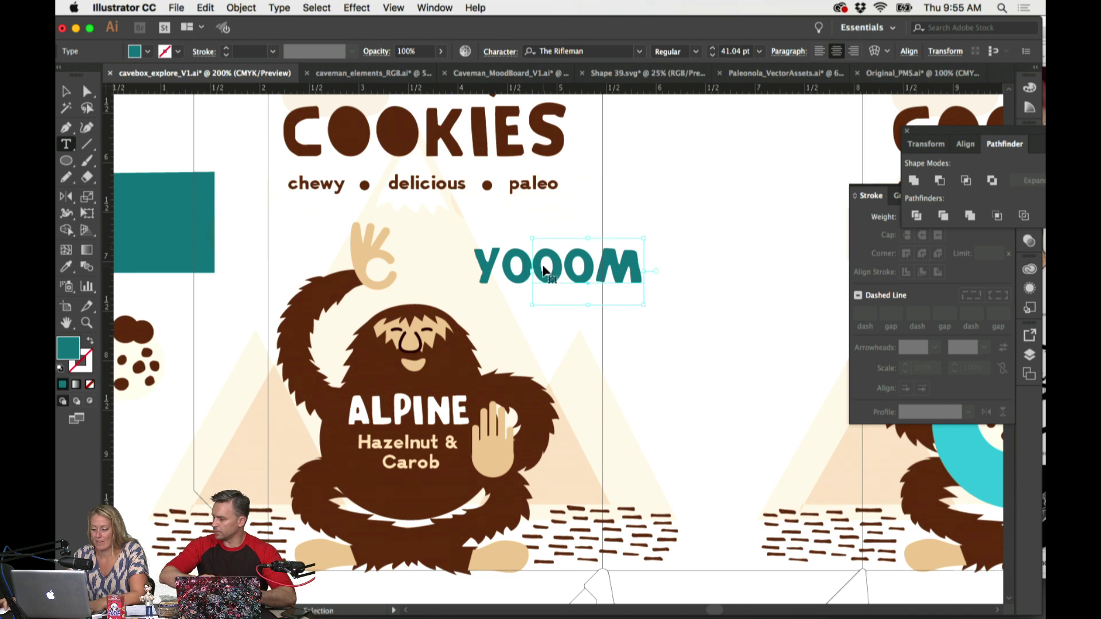
# Step: Try the teal speech bubble over the YOOOM lettering, and move it back to the blank area left of the caveman
pyautogui.moveTo(544, 269); pyautogui.dragTo(560, 291)
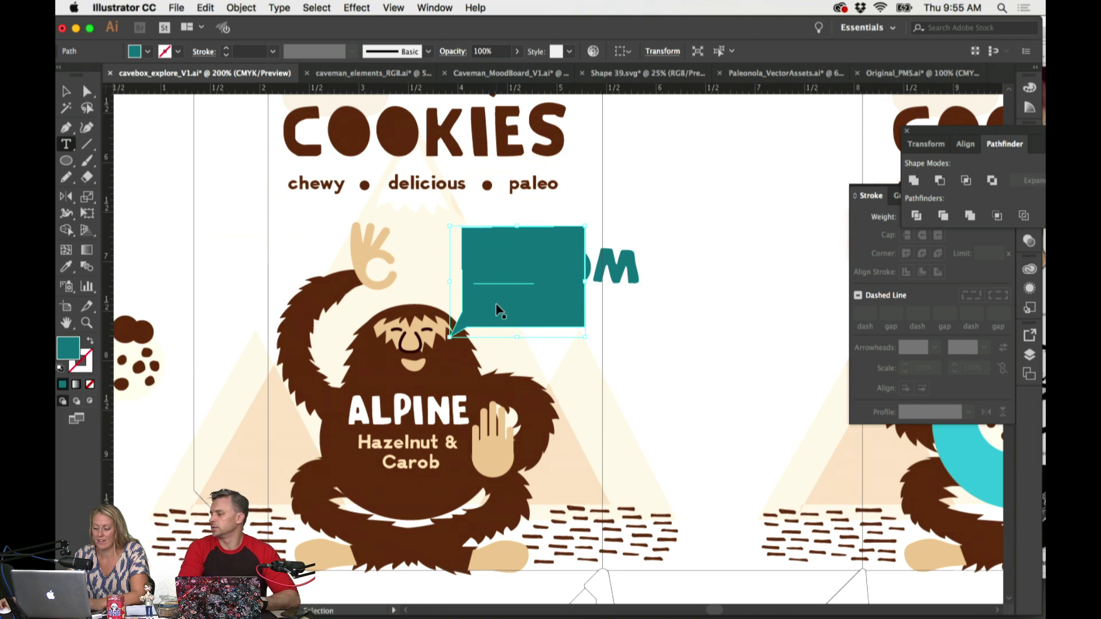
pyautogui.press('super+shift+a')
pyautogui.keyDown('super'); pyautogui.click(537, 282); pyautogui.keyUp('super')
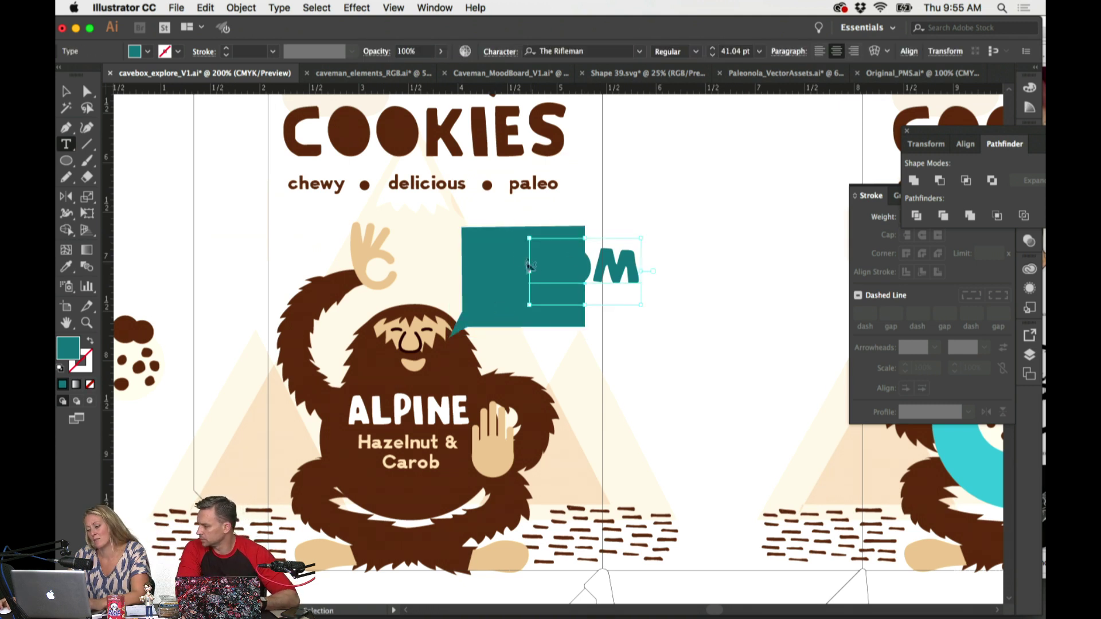
pyautogui.moveTo(499, 261); pyautogui.dragTo(709, 190)
pyautogui.press('super+z')
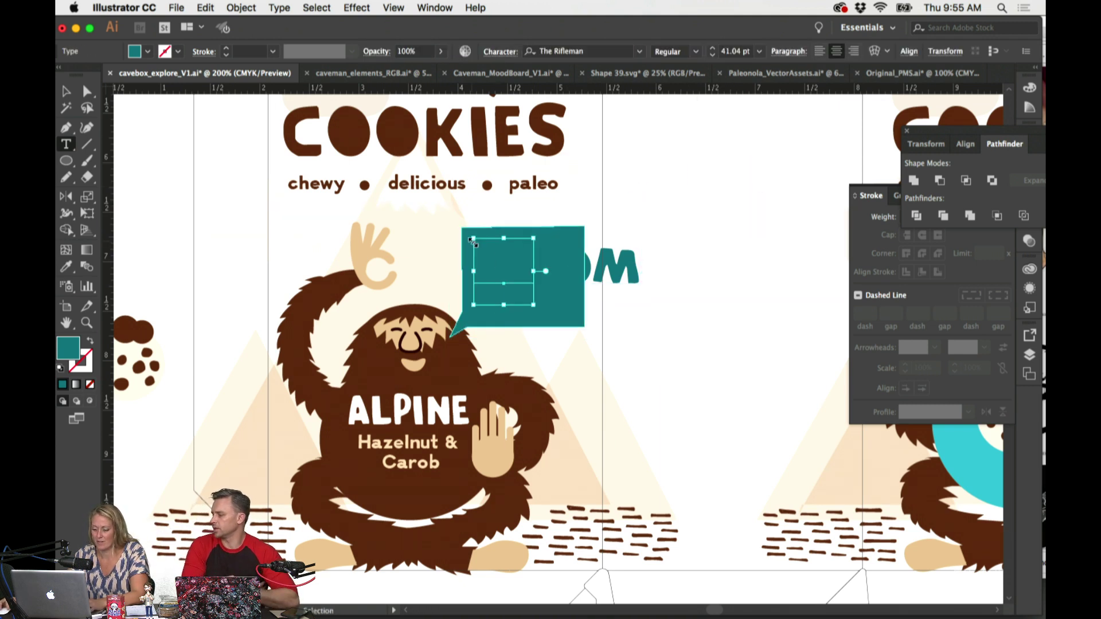
pyautogui.moveTo(568, 241); pyautogui.dragTo(203, 428)
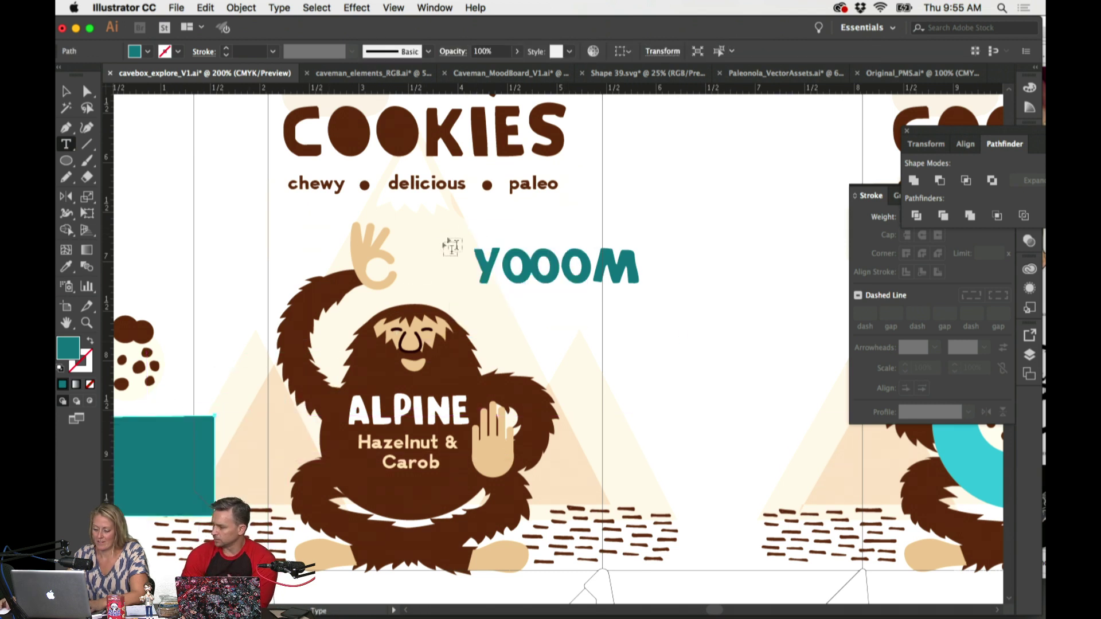
pyautogui.press('super+shift+a')
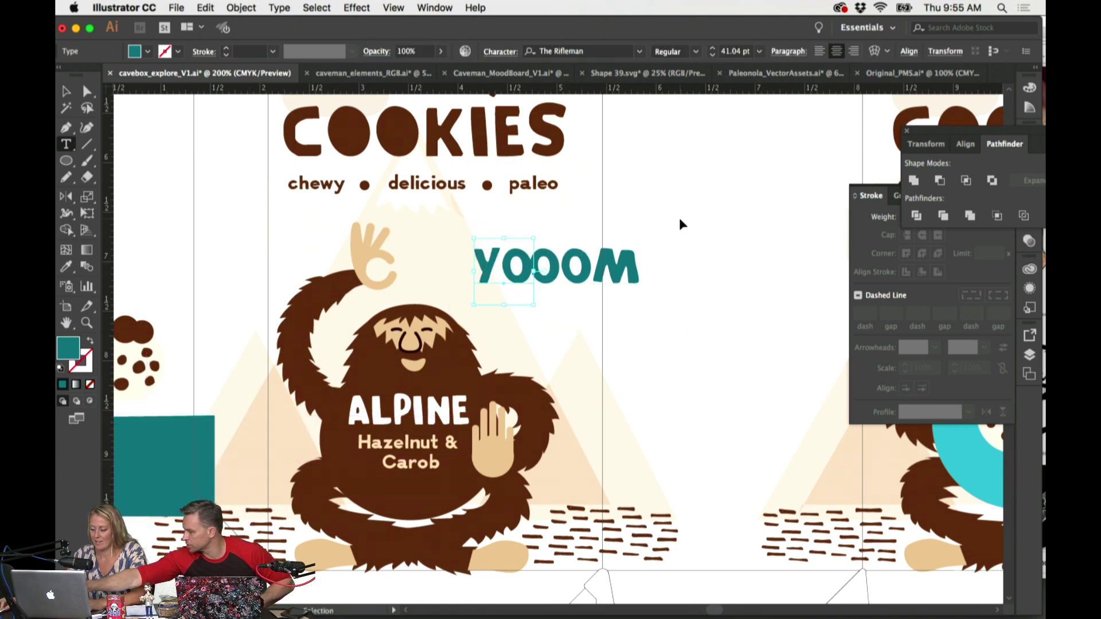
# Step: Delete the separate OOM text, extend YO into a single YOOOM text object, and shift it slightly right and down
pyautogui.moveTo(640, 269); pyautogui.dragTo(534, 267)
pyautogui.press('BackSpace')
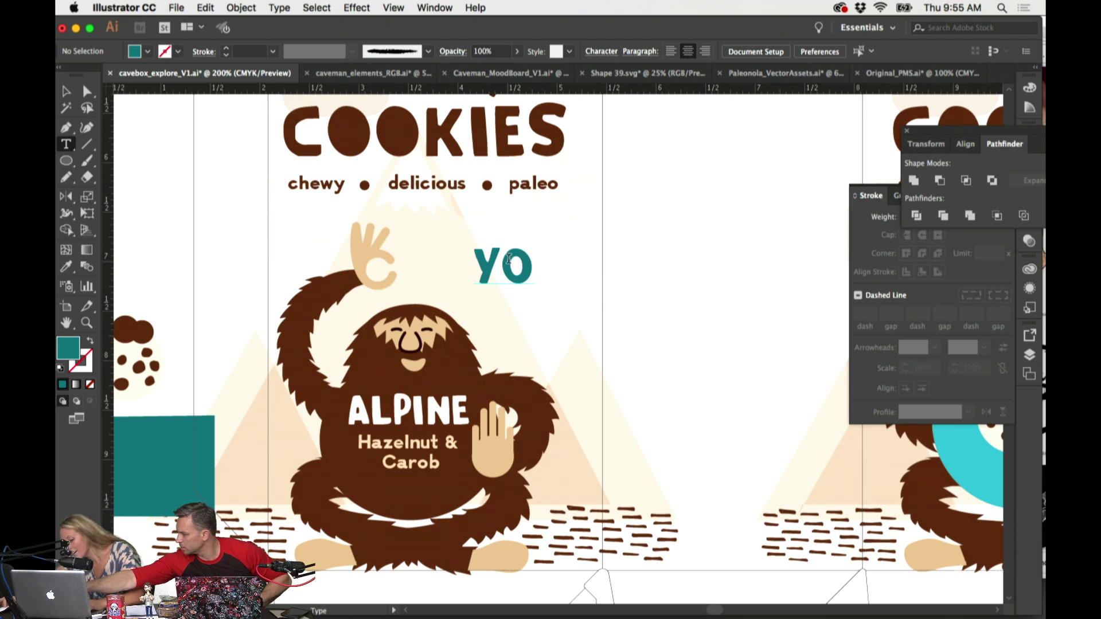
pyautogui.click(525, 270)
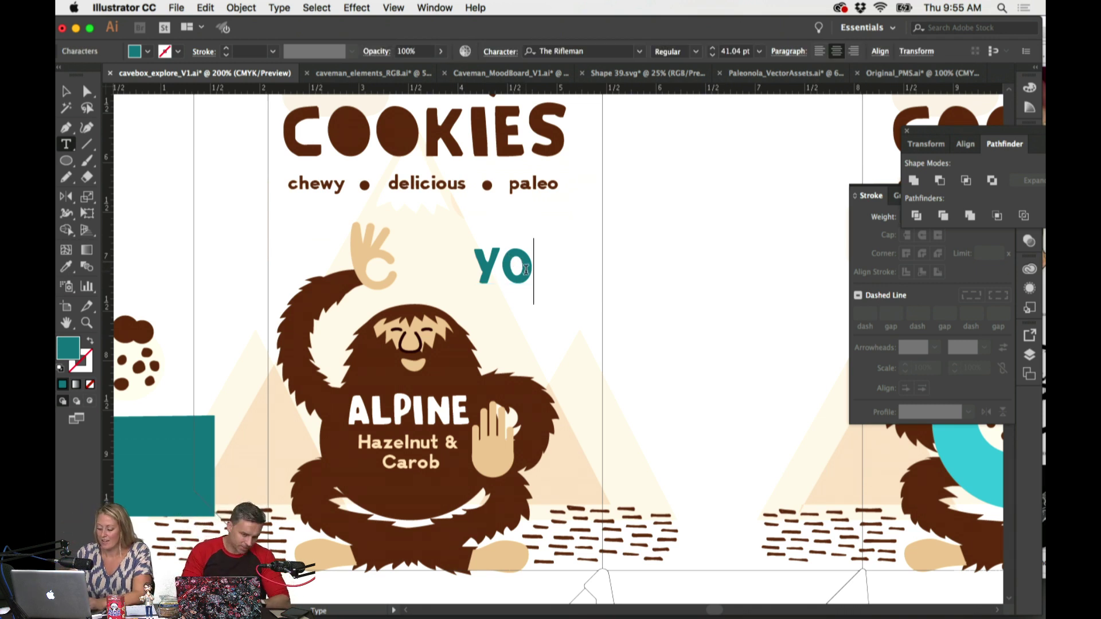
pyautogui.write('OOM')
pyautogui.press('Escape')
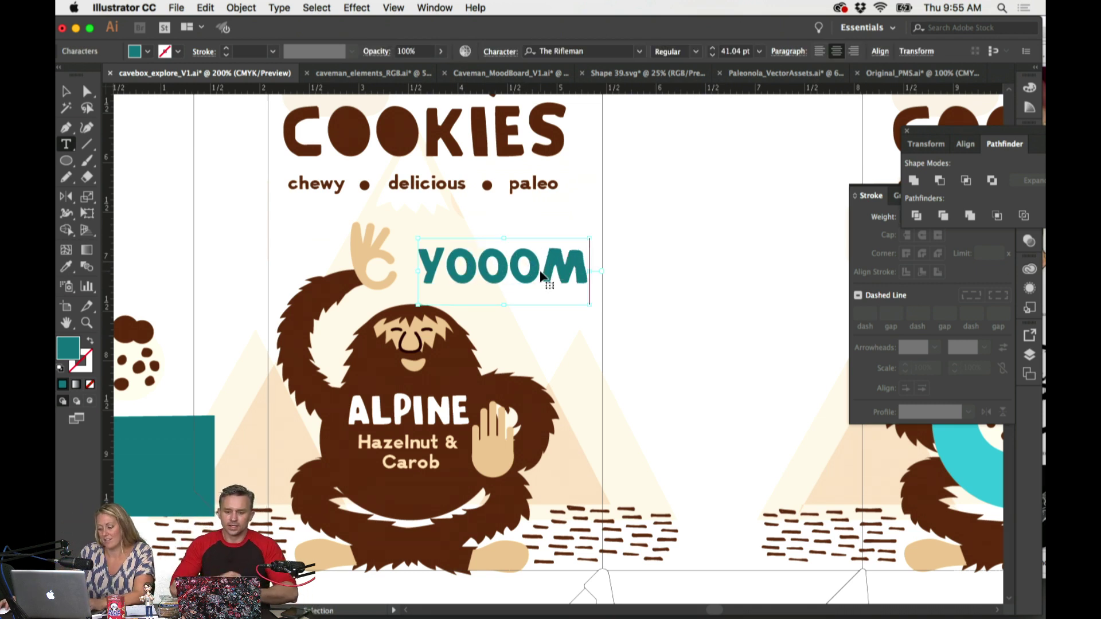
pyautogui.moveTo(542, 278); pyautogui.dragTo(563, 291)
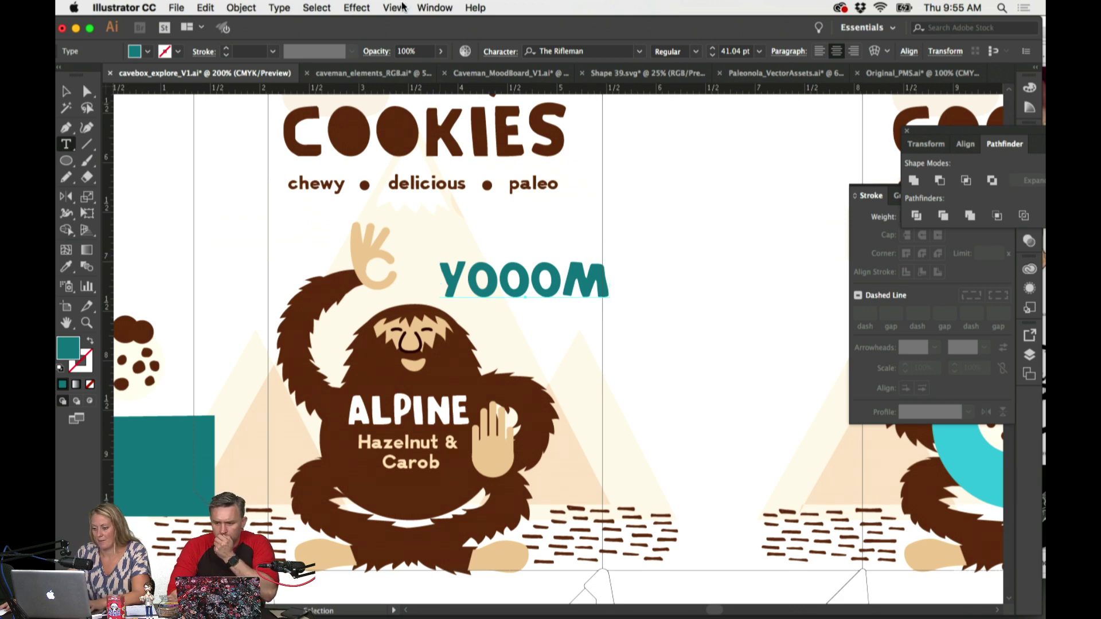
# Step: Apply an Arc warp effect to the YOOOM lettering with a horizontal bend of 26%
pyautogui.click(357, 7)
pyautogui.moveTo(436, 211)
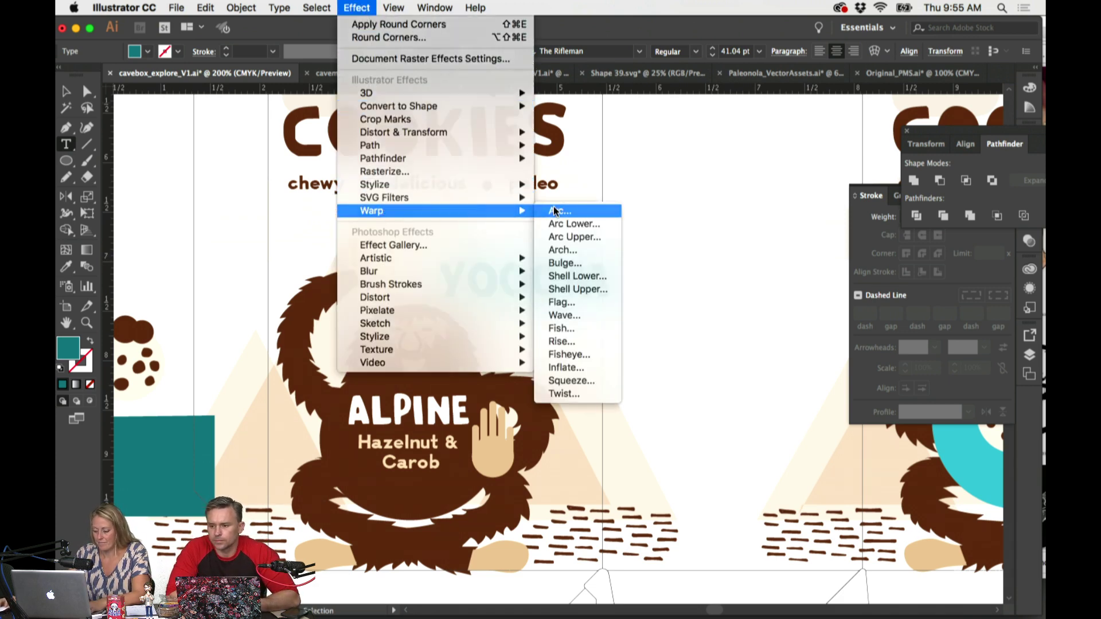
pyautogui.click(555, 210)
pyautogui.moveTo(911, 185); pyautogui.dragTo(898, 186)
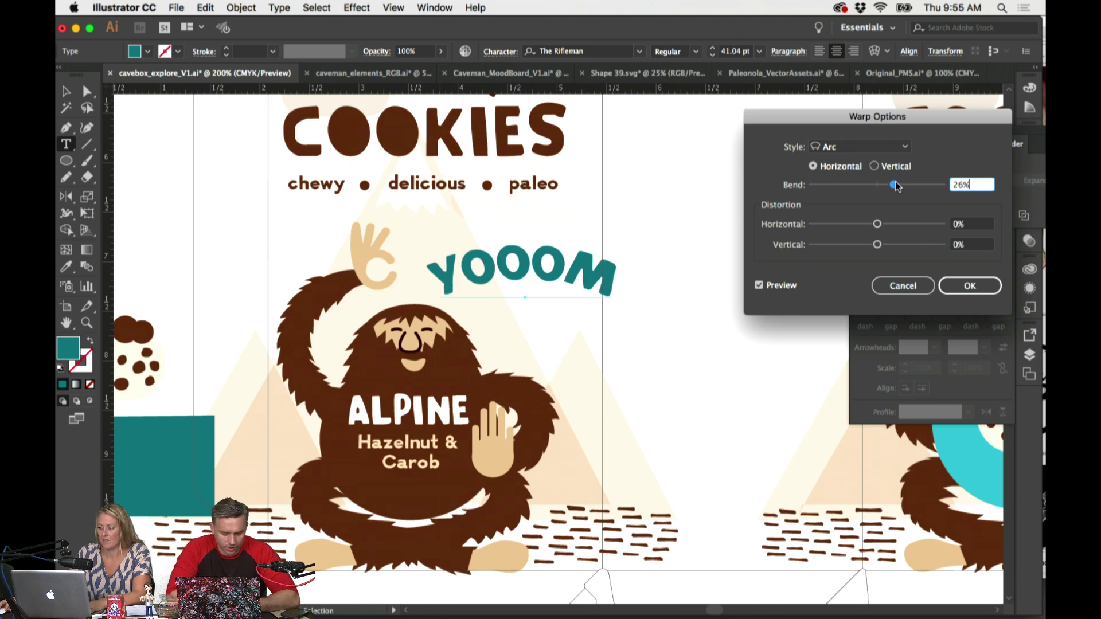
pyautogui.click(970, 286)
# Step: Add an exclamation mark at the end of the arched YOOOM lettering
pyautogui.click(631, 279)
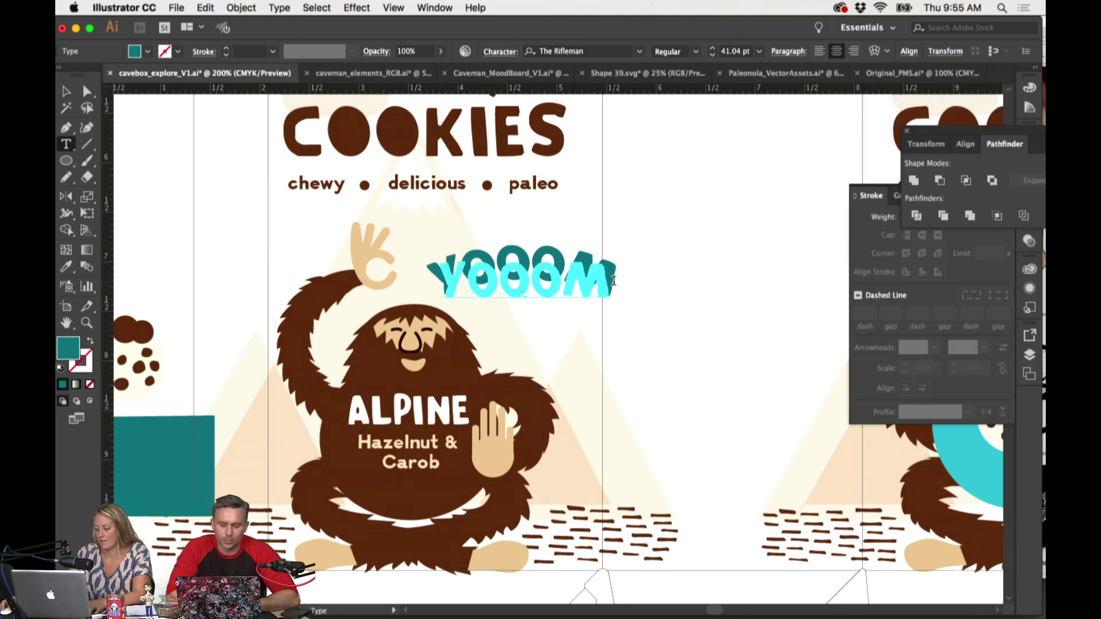
pyautogui.write('!')
pyautogui.keyDown('super'); pyautogui.click(689, 275); pyautogui.keyUp('super')
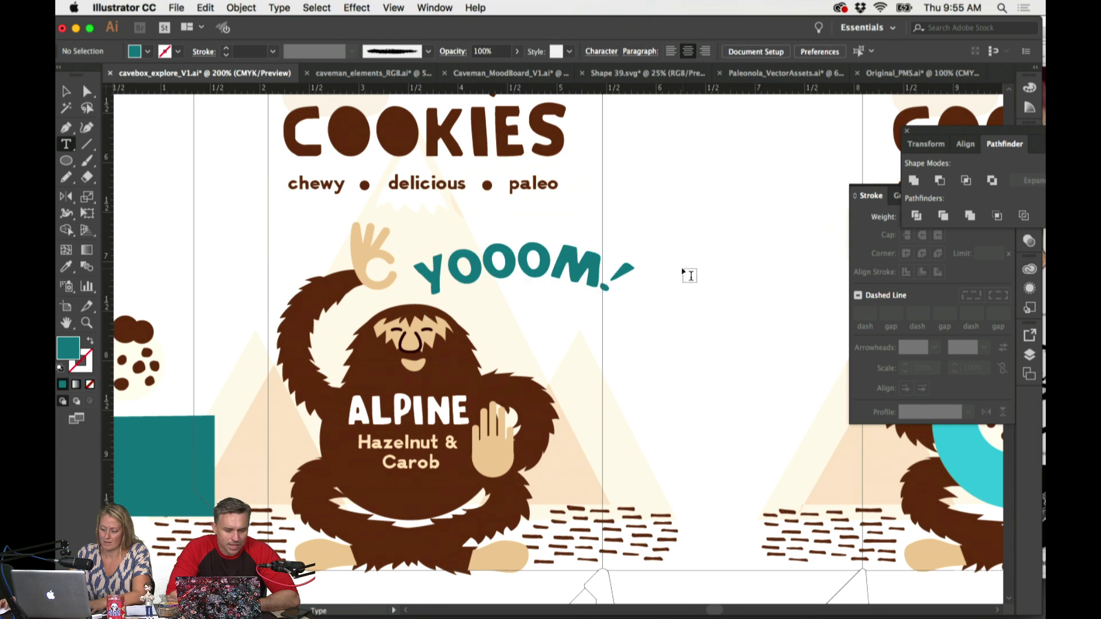
# Step: Scale the YOOOM! lettering down and position it beside the caveman's raised hand
pyautogui.keyDown('super'); pyautogui.click(625, 278); pyautogui.keyUp('super')
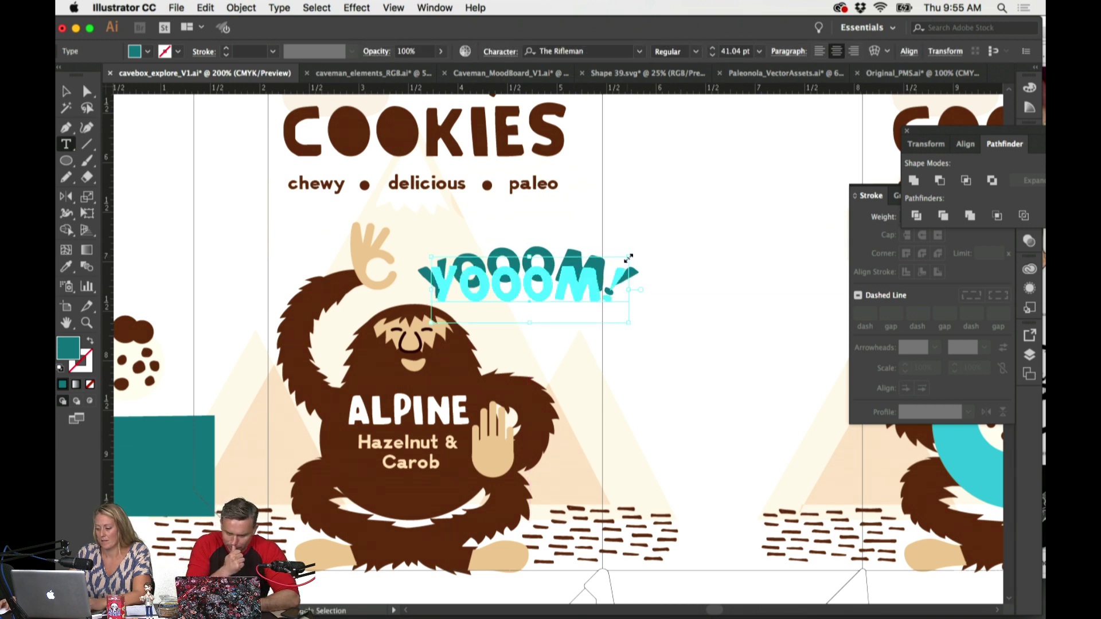
pyautogui.moveTo(634, 243); pyautogui.dragTo(597, 278)
pyautogui.click(648, 261)
pyautogui.scroll(3, 651, 260)
pyautogui.hscroll(-3, 650, 260)
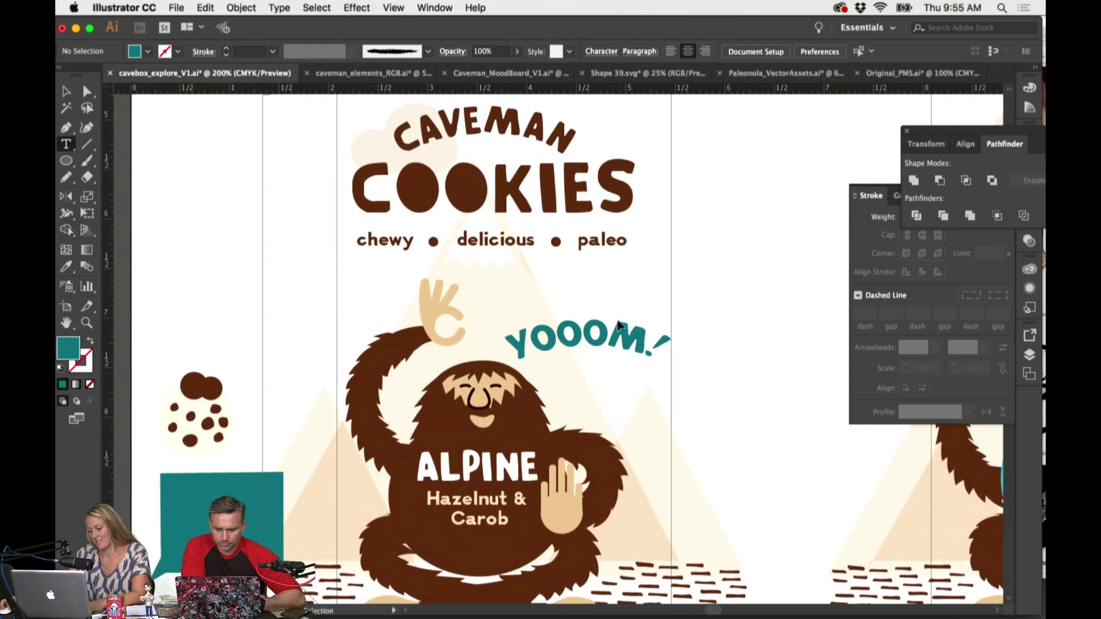
pyautogui.moveTo(614, 344); pyautogui.dragTo(616, 337)
pyautogui.scroll(-2, 736, 291)
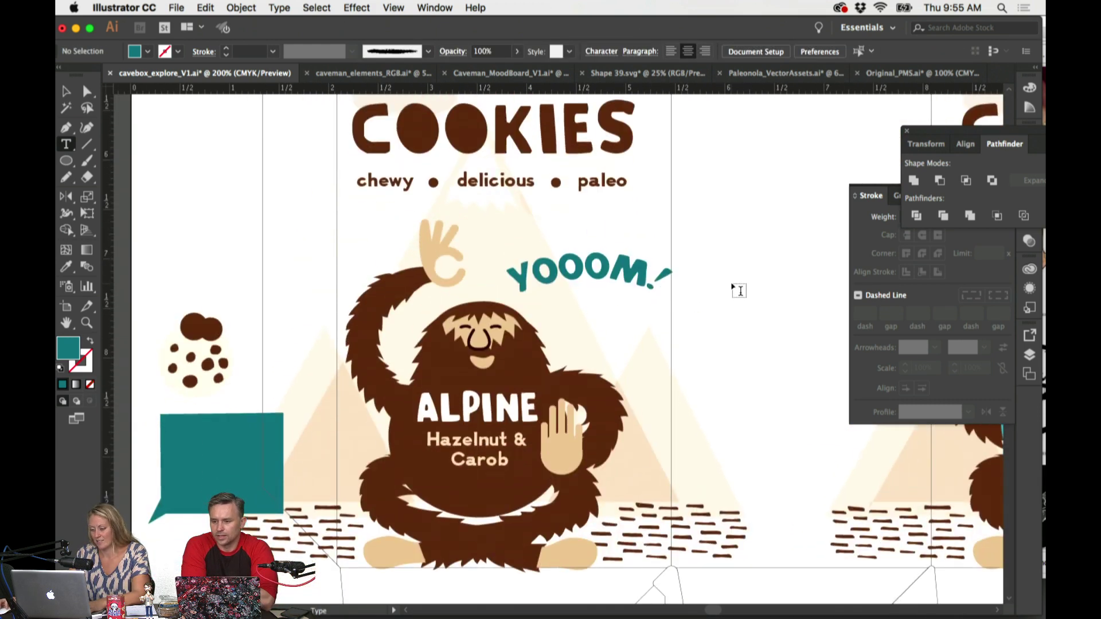
pyautogui.scroll(2, 700, 314)
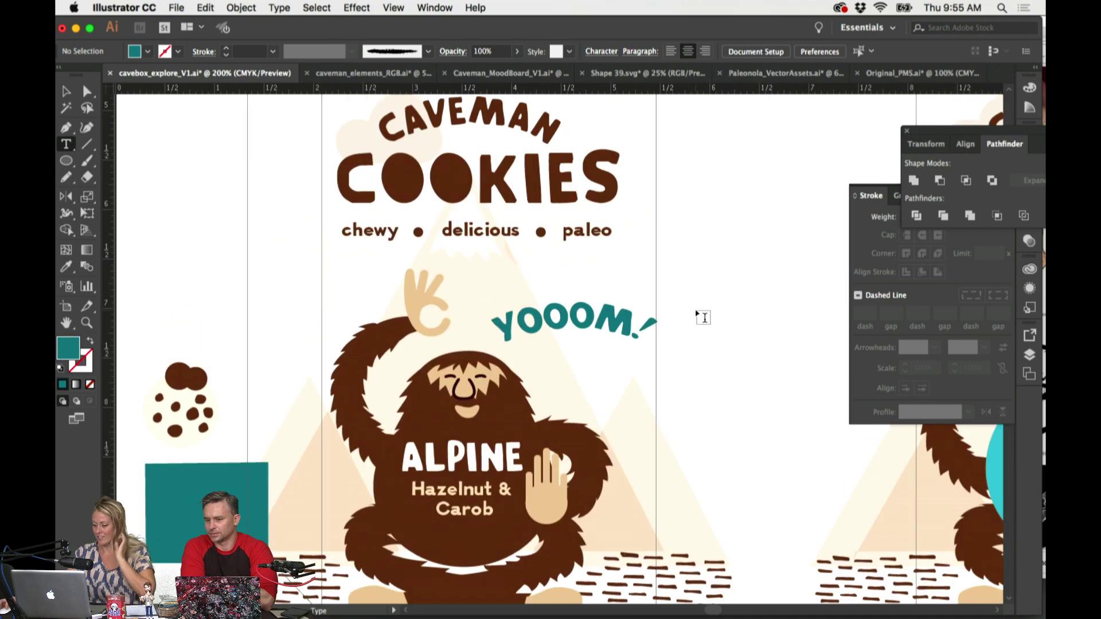
# Step: Tilt the YOOOM! lettering counterclockwise and shrink it to 24.28 pt beside the caveman's head
pyautogui.moveTo(599, 302); pyautogui.dragTo(625, 296)
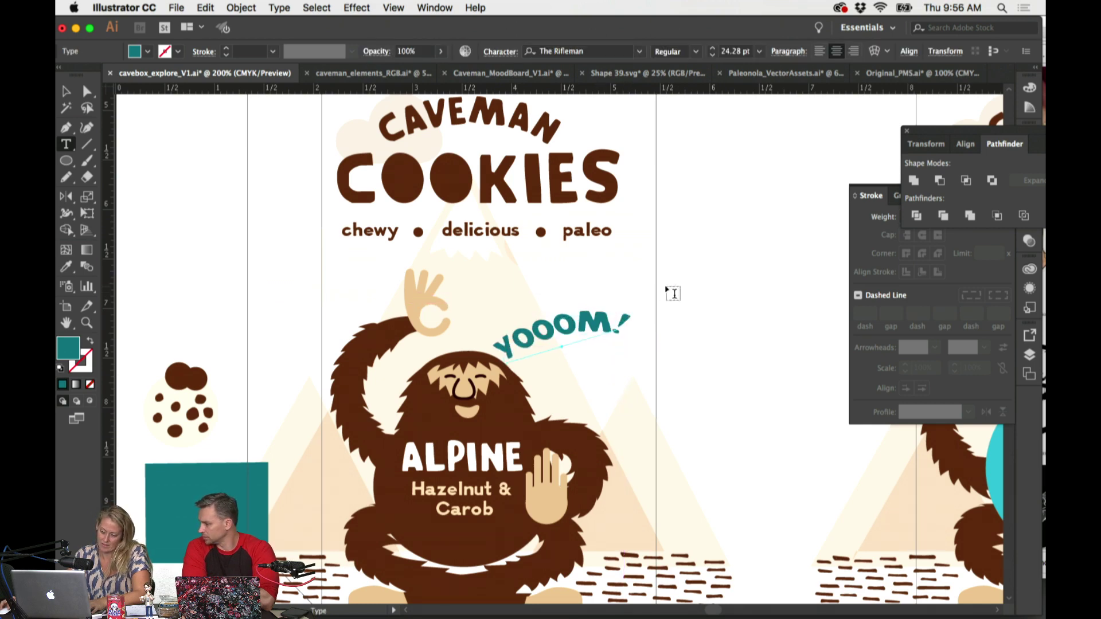
pyautogui.keyDown('super'); pyautogui.click(677, 286); pyautogui.keyUp('super')
pyautogui.scroll(-2, 682, 281)
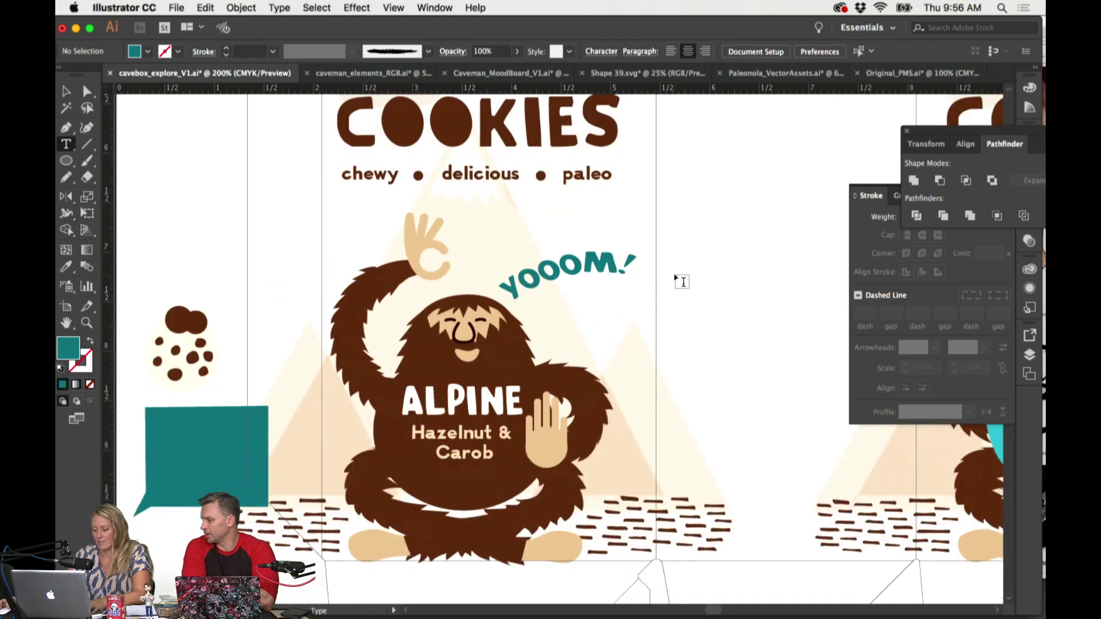
pyautogui.scroll(2, 682, 281)
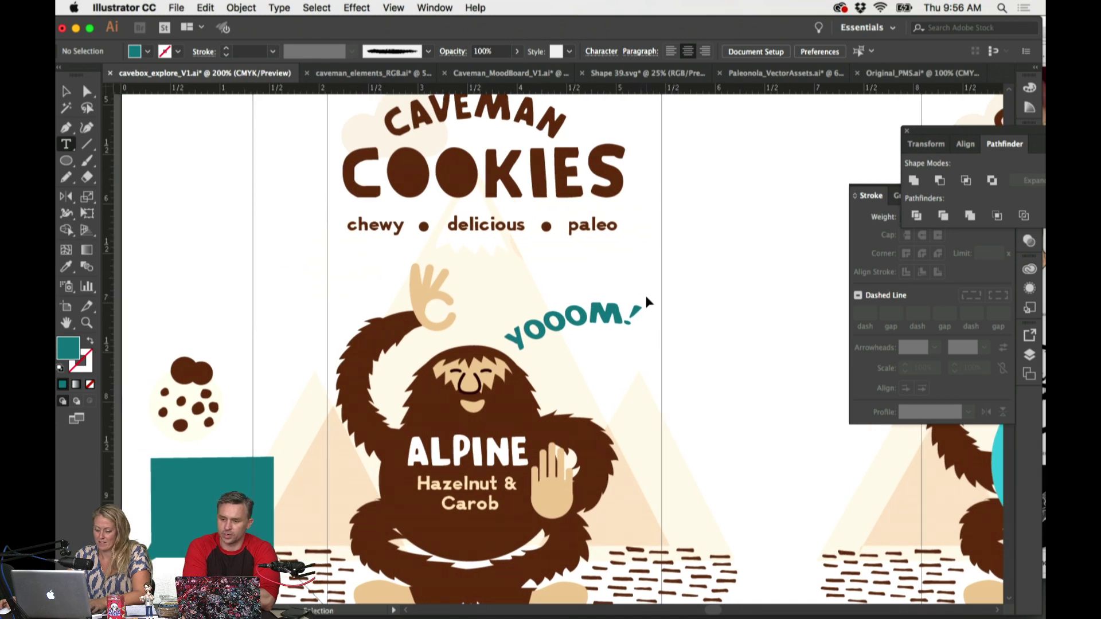
# Step: Place a copy of YOOOM! on the blank side panel and delete the exclamation mark from the original lettering
pyautogui.click(644, 312)
pyautogui.hotkey('shift', 'Left')
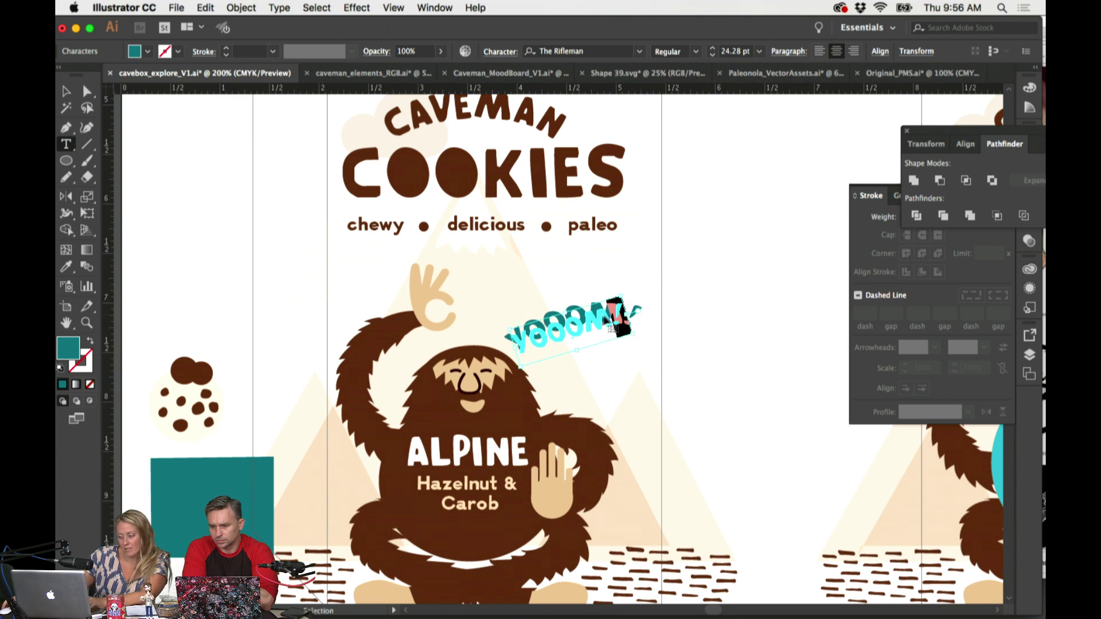
pyautogui.moveTo(614, 325); pyautogui.dragTo(779, 234)
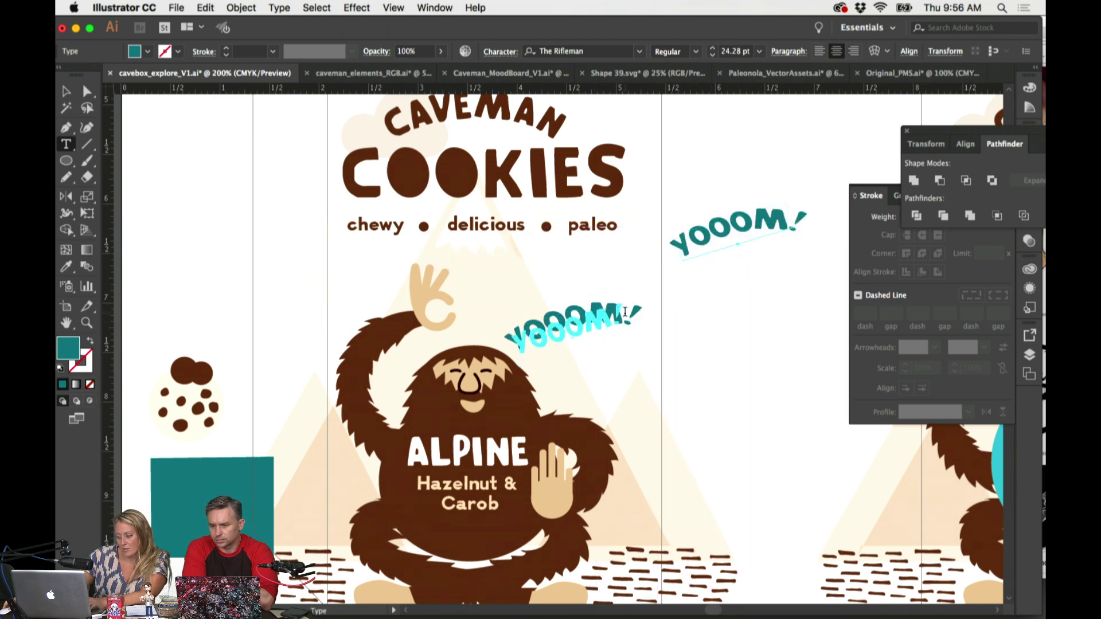
pyautogui.press('BackSpace')
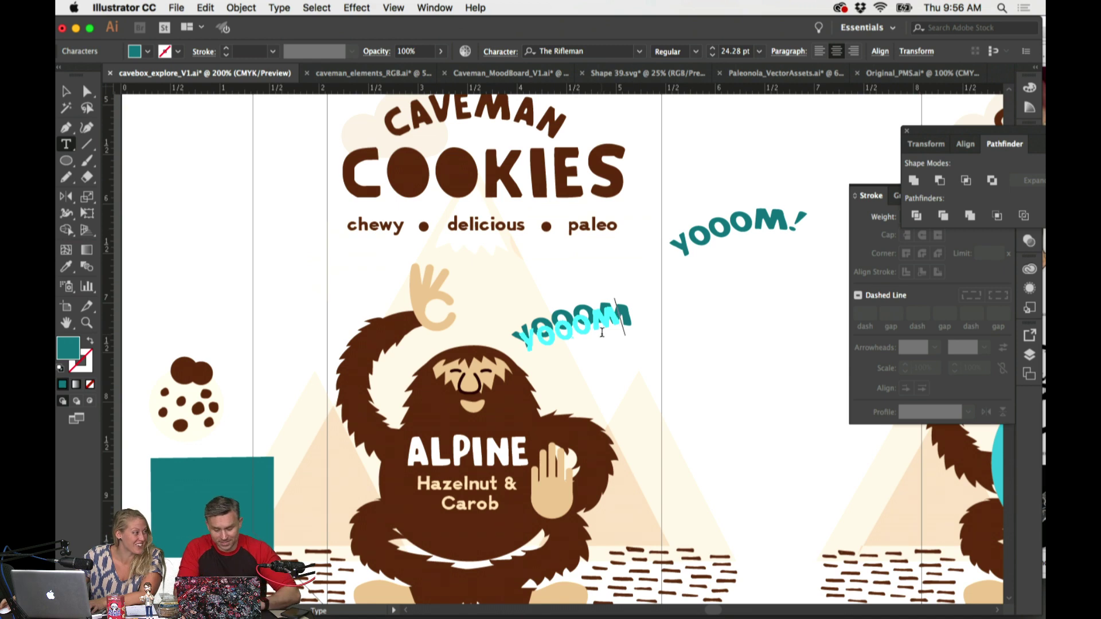
pyautogui.hscroll(5, 601, 332)
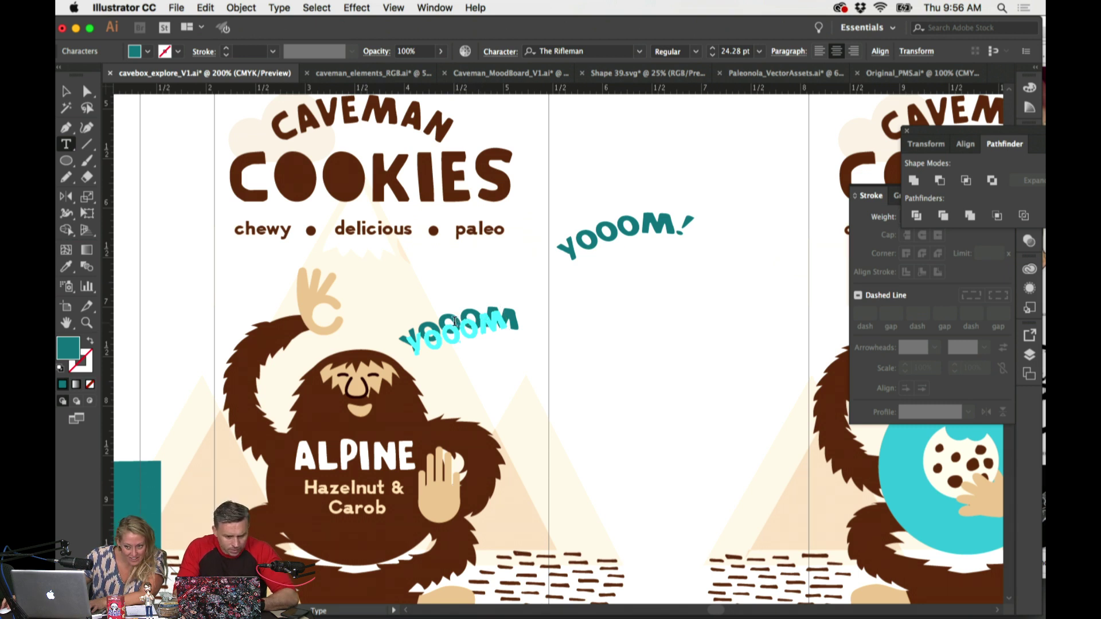
pyautogui.scroll(-1, 455, 321)
pyautogui.click(568, 324)
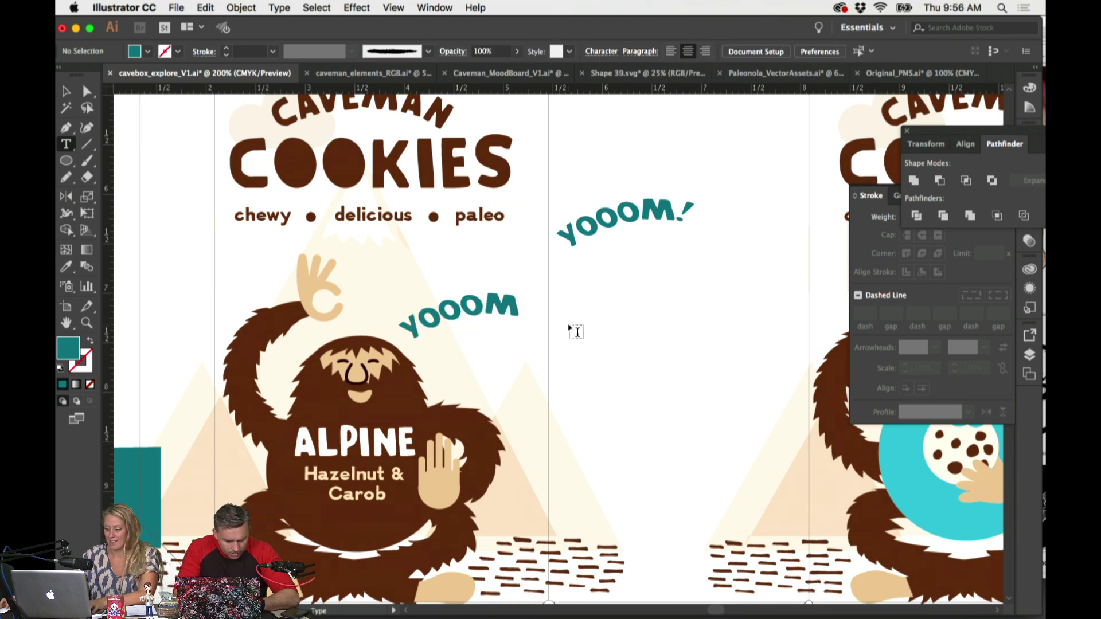
# Step: Move the spare YOOOM! copy from the side panel to the left edge of the artboard
pyautogui.scroll(-1, 569, 330)
pyautogui.hscroll(-2, 569, 330)
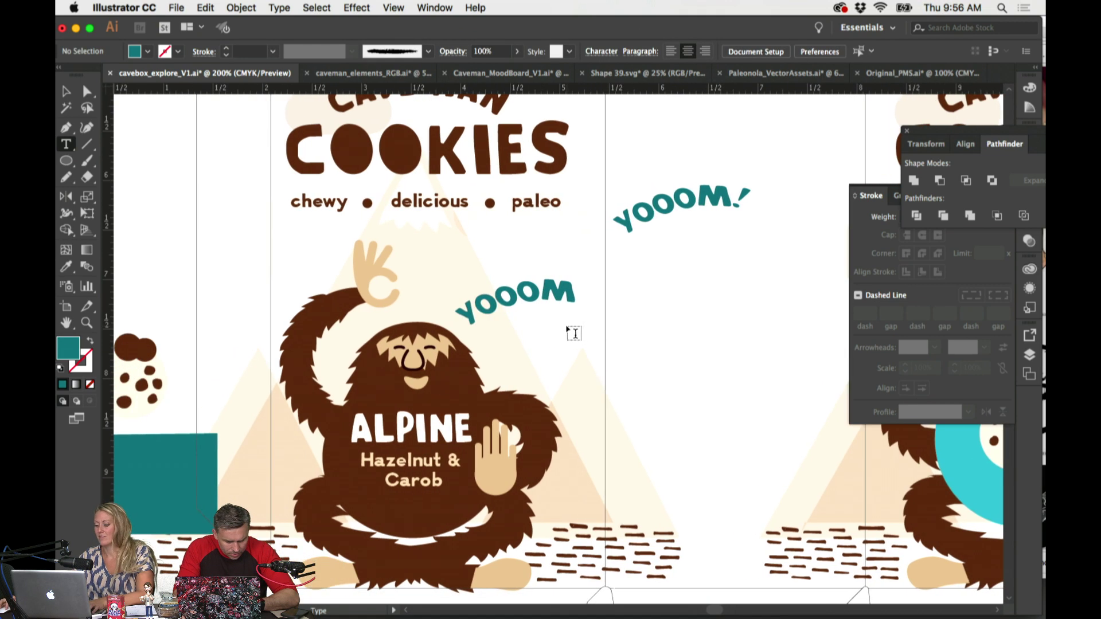
pyautogui.press('super+minus')
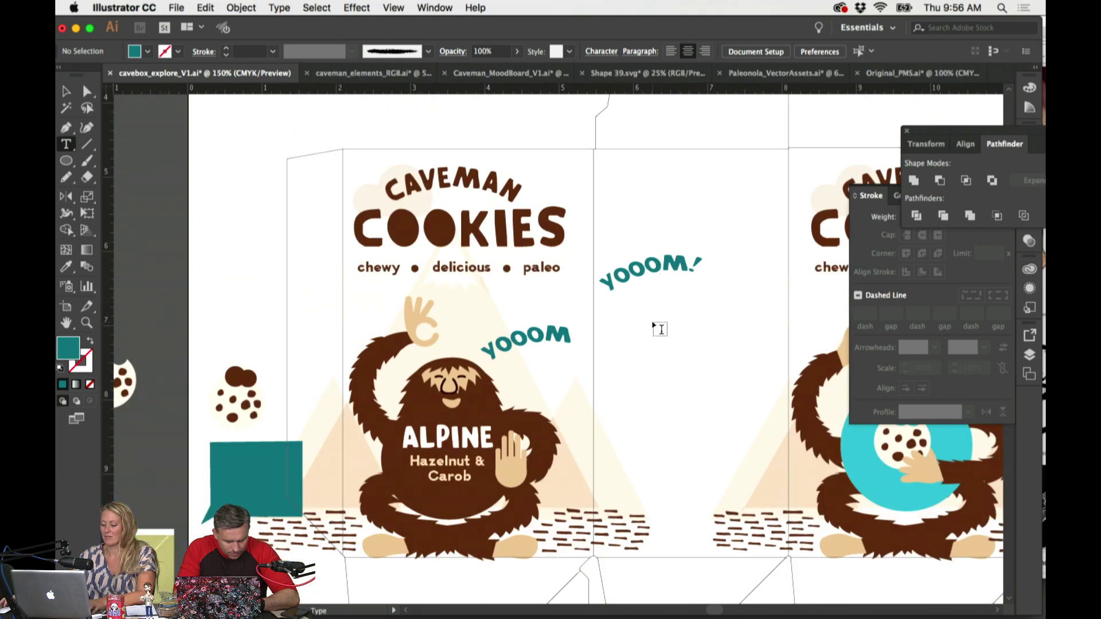
pyautogui.moveTo(688, 261); pyautogui.dragTo(198, 244)
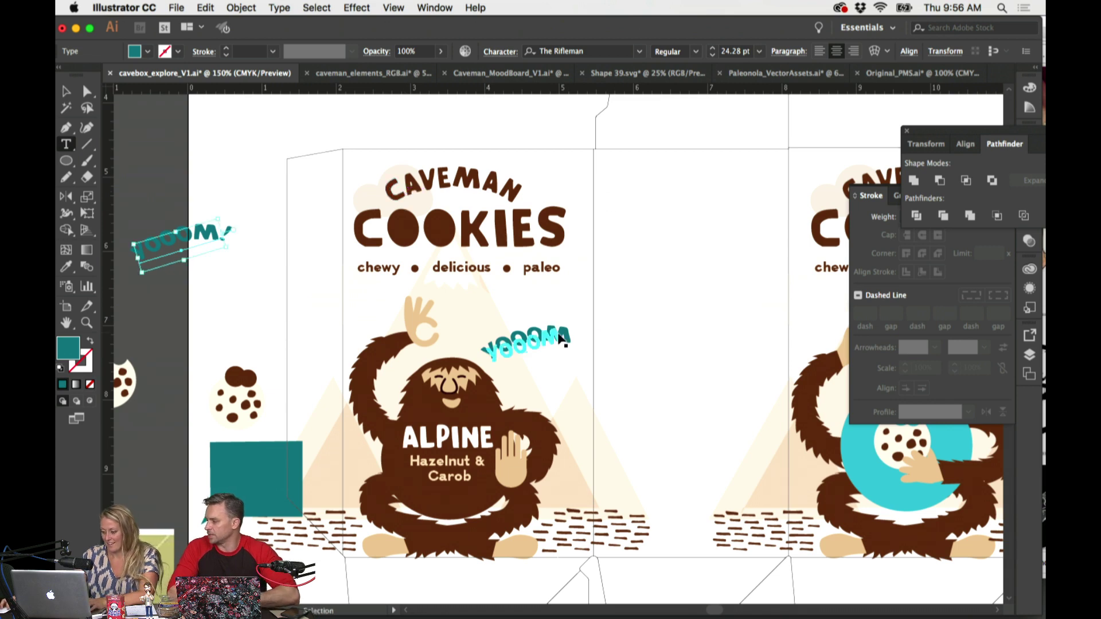
# Step: Scale the YOOOM lettering beside the caveman's head down to 20.43 pt
pyautogui.keyDown('super'); pyautogui.click(562, 336); pyautogui.keyUp('super')
pyautogui.keyDown('super'); pyautogui.click(590, 356); pyautogui.keyUp('super')
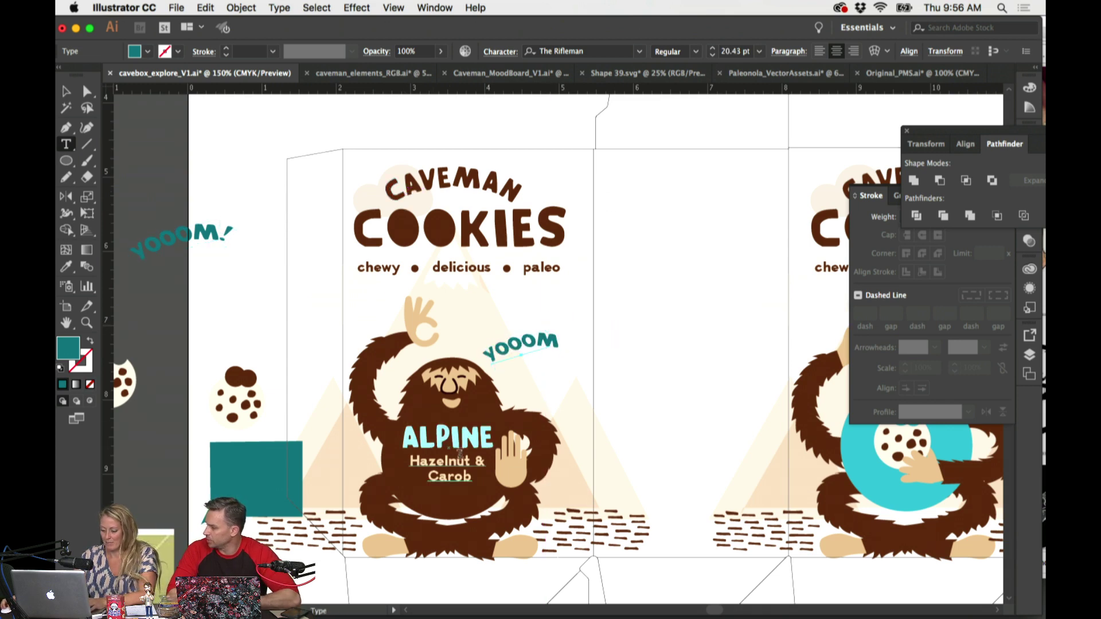
pyautogui.scroll(-1, 654, 377)
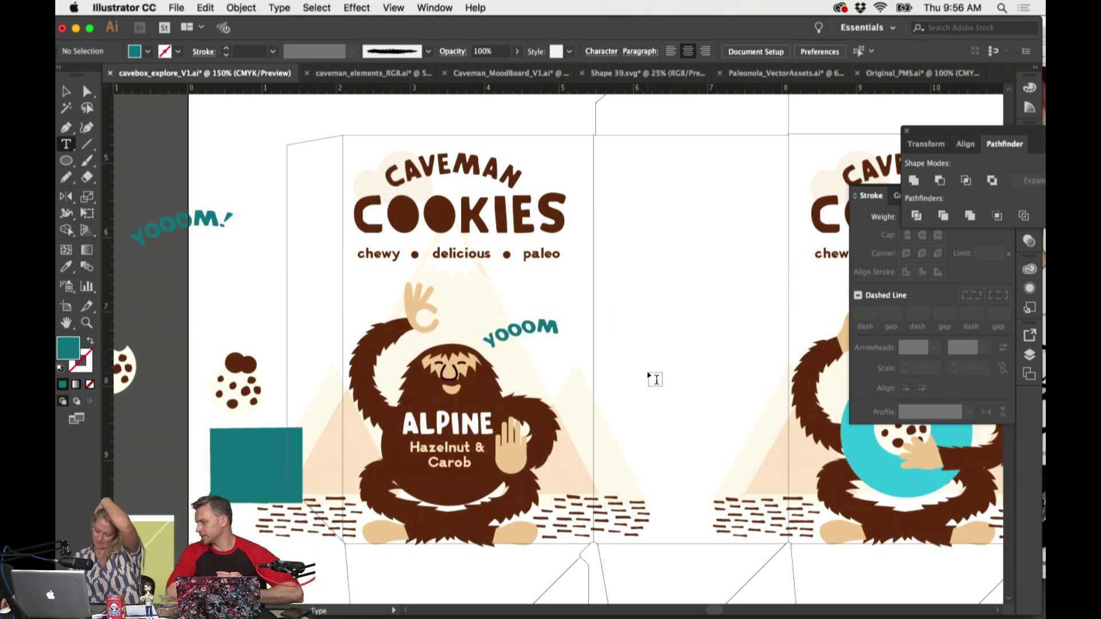
# Step: Move the teal speech bubble and the spare cookie artwork off the artboard to the left, and clear the selection
pyautogui.hscroll(-3, 654, 377)
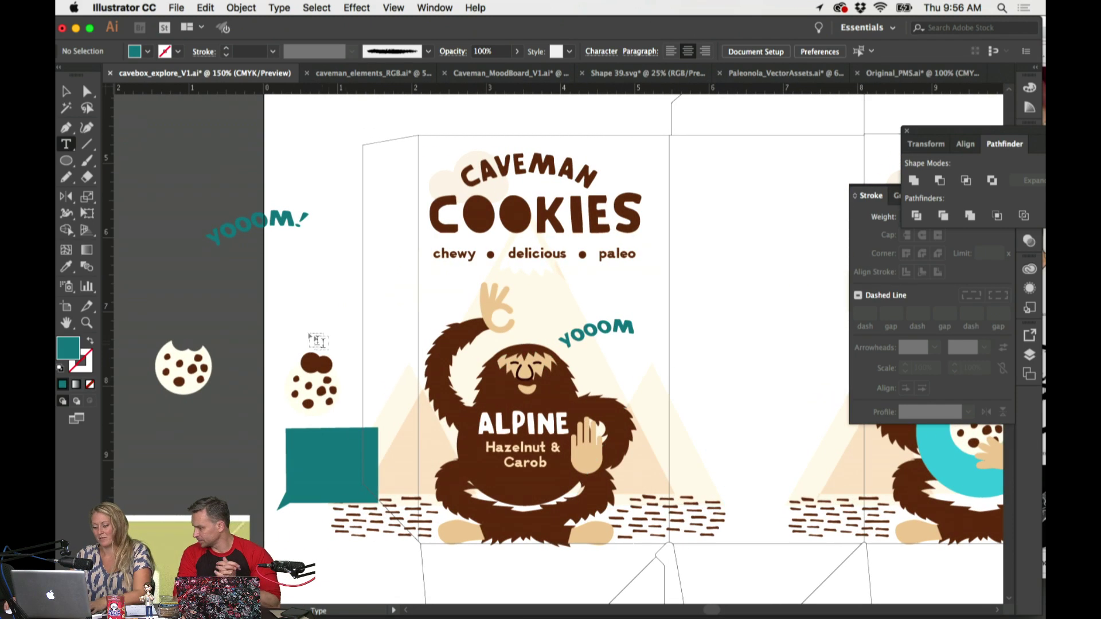
pyautogui.keyDown('super'); pyautogui.click(342, 453); pyautogui.keyUp('super')
pyautogui.moveTo(342, 454); pyautogui.dragTo(142, 431)
pyautogui.hscroll(-2, 224, 459)
pyautogui.hscroll(-2, 224, 458)
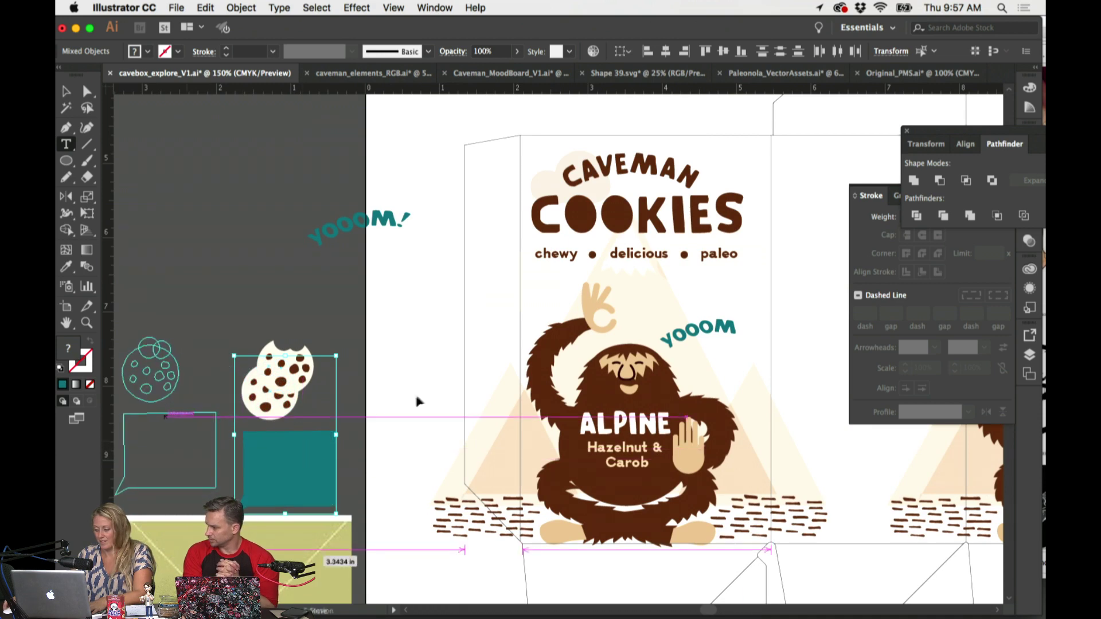
pyautogui.hscroll(5, 673, 350)
pyautogui.hscroll(5, 668, 351)
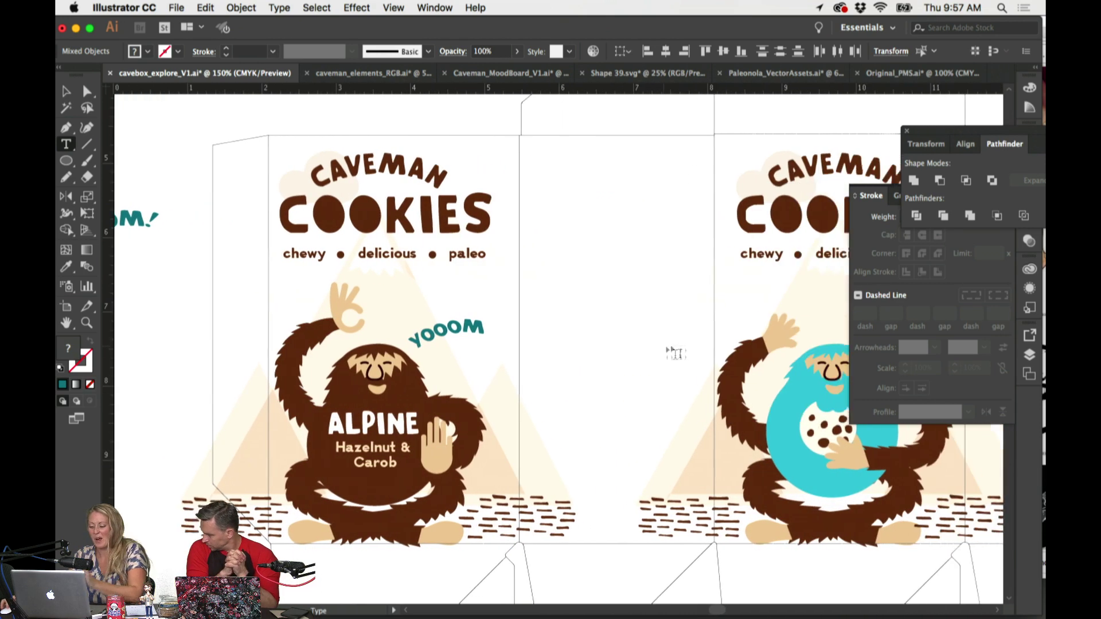
pyautogui.hscroll(-3, 565, 345)
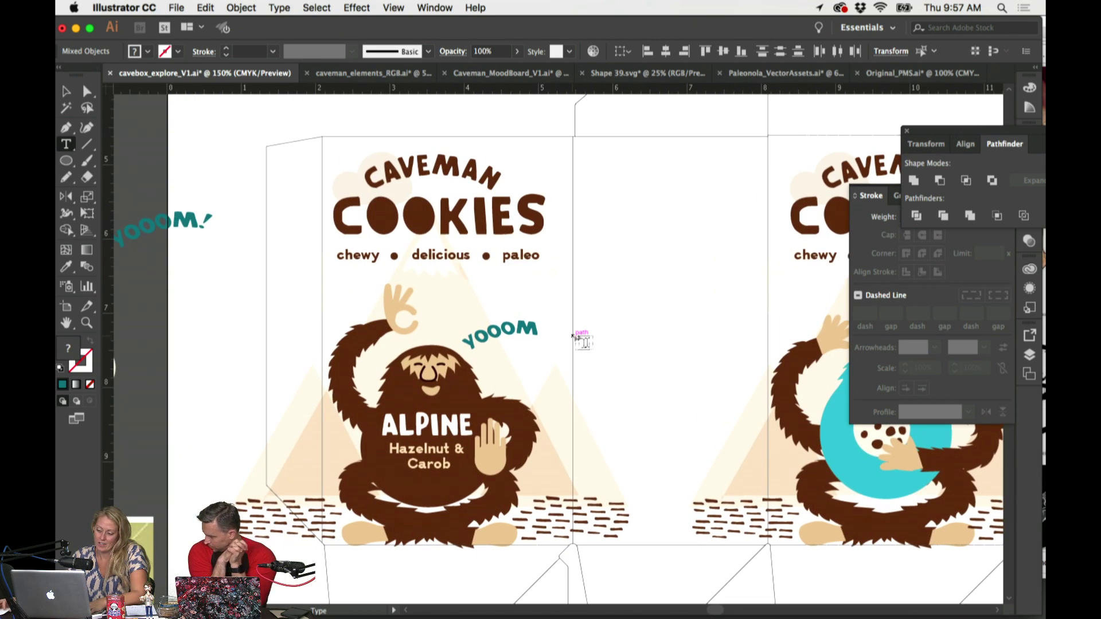
pyautogui.press('super+shift+a')
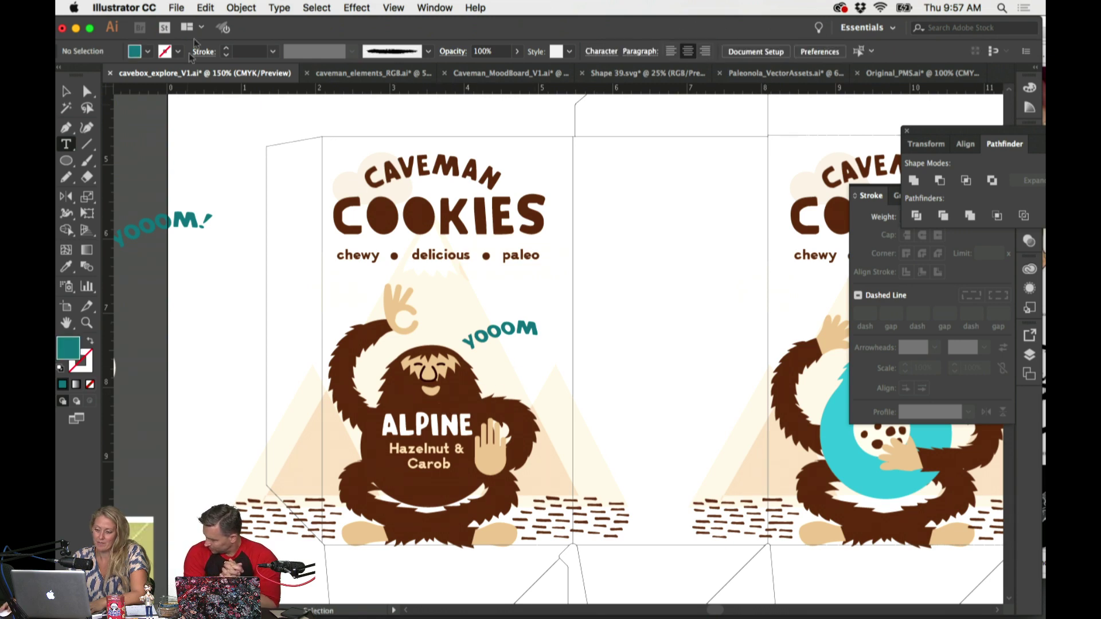
# Step: Try recolouring the mountain shapes behind the caveman with the teal sampled from the YOOOM lettering
pyautogui.click(237, 10)
pyautogui.click(267, 99)
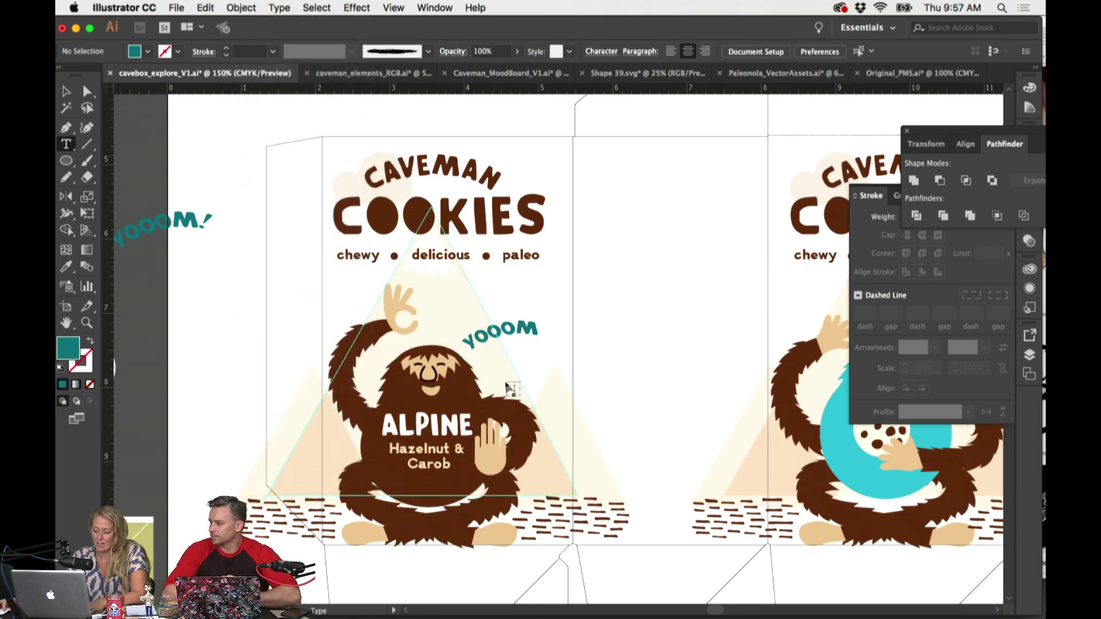
pyautogui.click(573, 395)
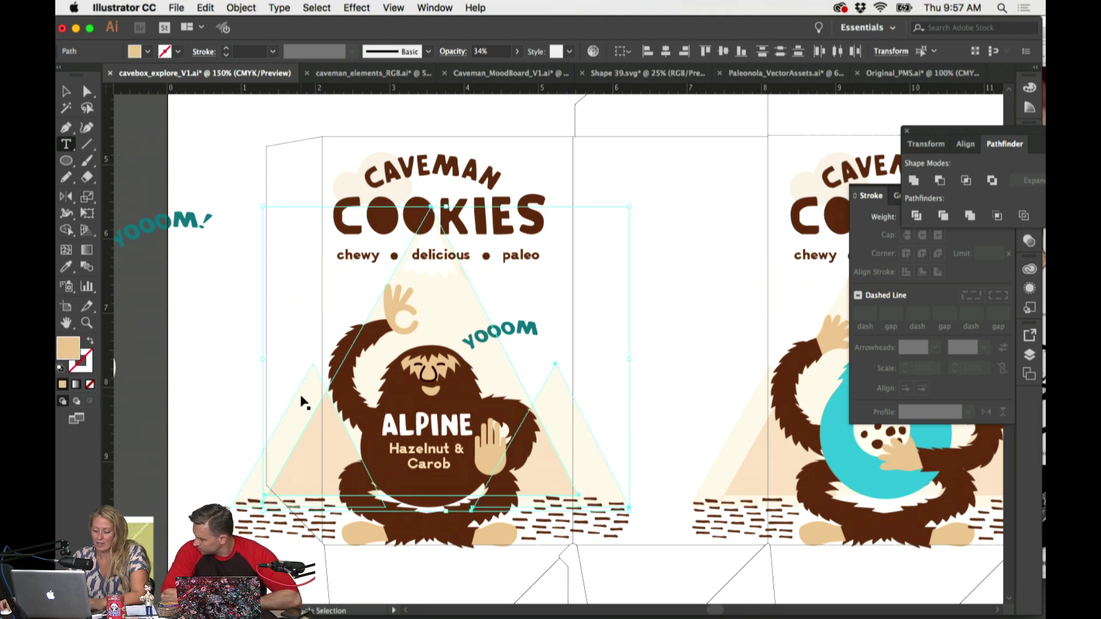
pyautogui.press('i')
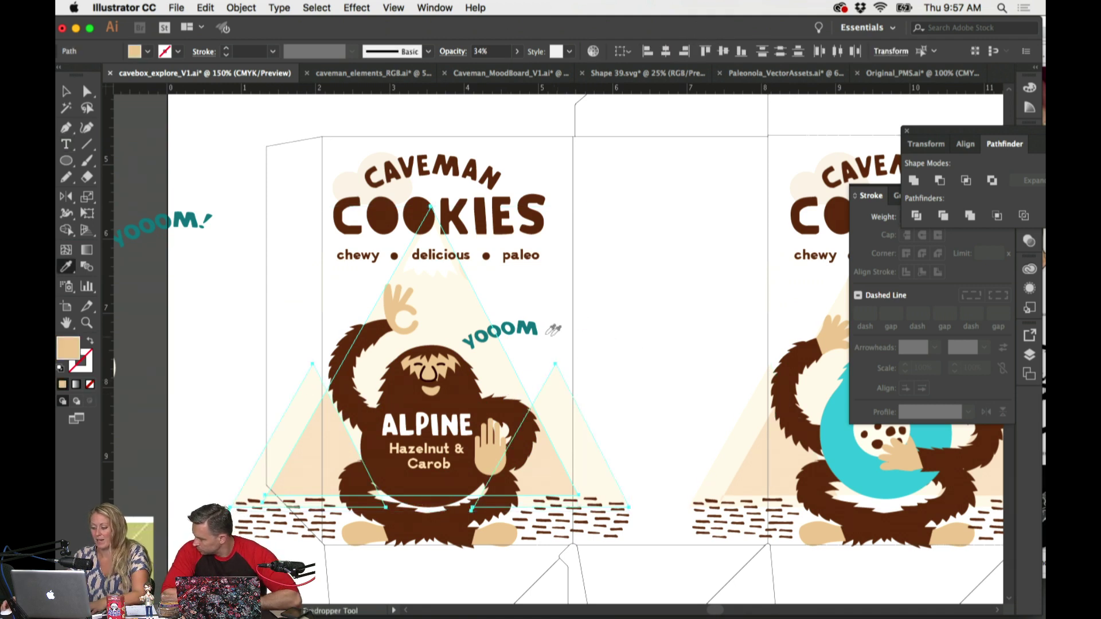
pyautogui.click(543, 332)
pyautogui.click(531, 325)
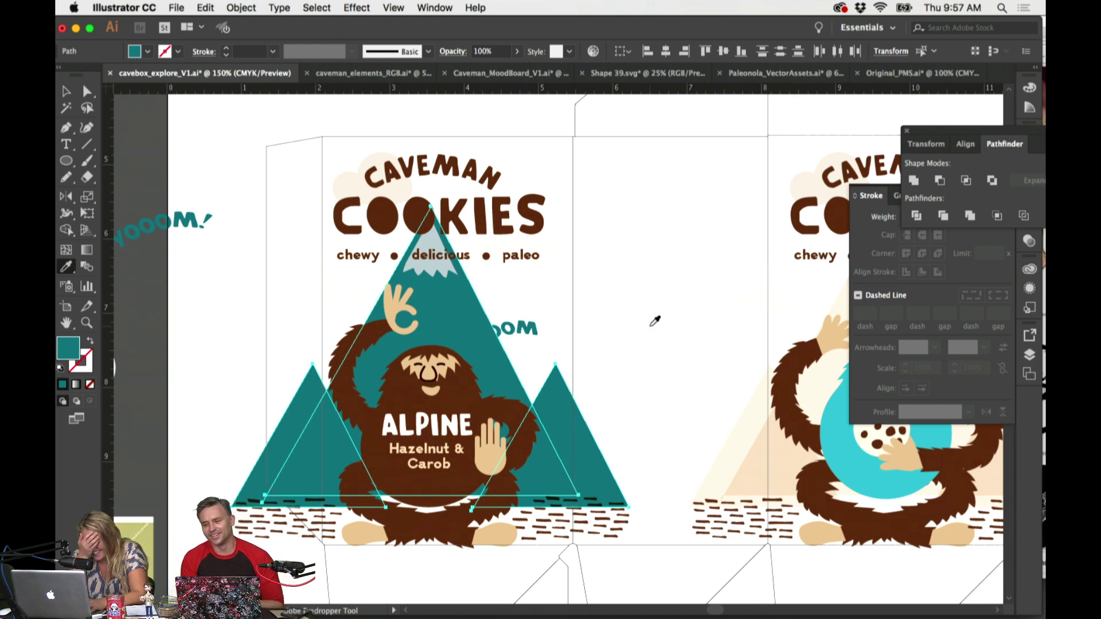
pyautogui.click(654, 321)
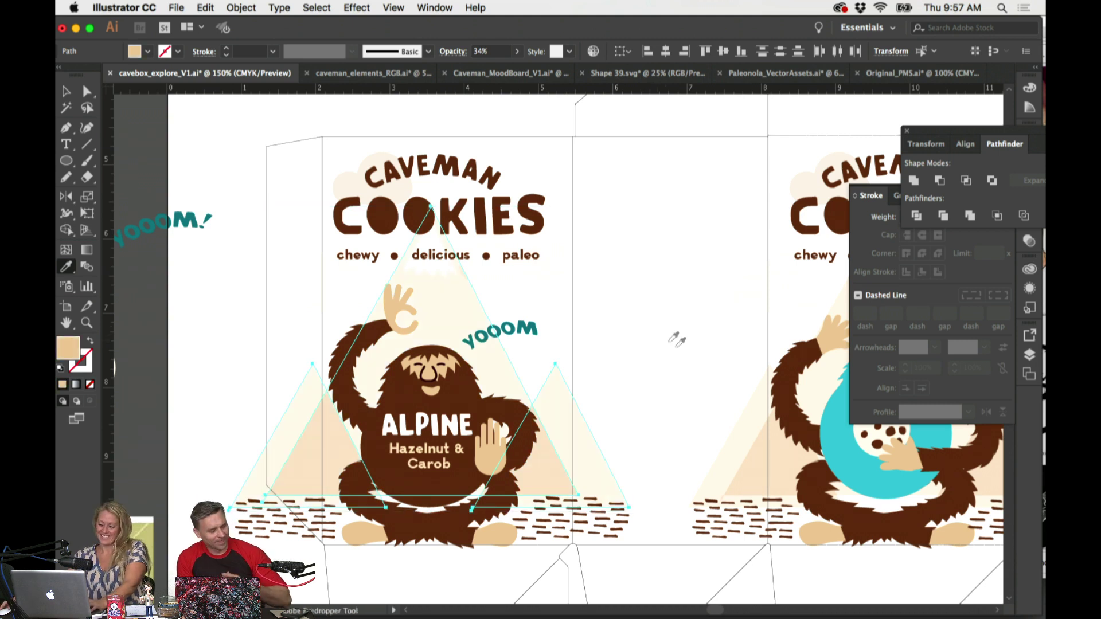
pyautogui.press('super+shift+a')
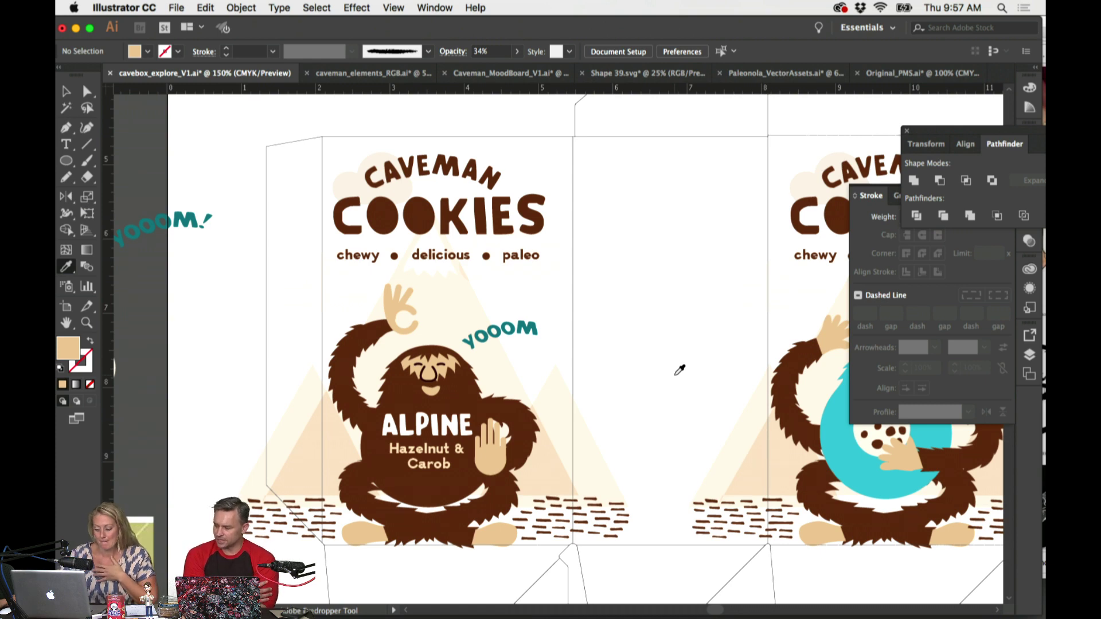
# Step: Try widening, tilting and repositioning the finger nearest the ALPINE lettering on the caveman's lower hand
pyautogui.scroll(-1, 610, 368)
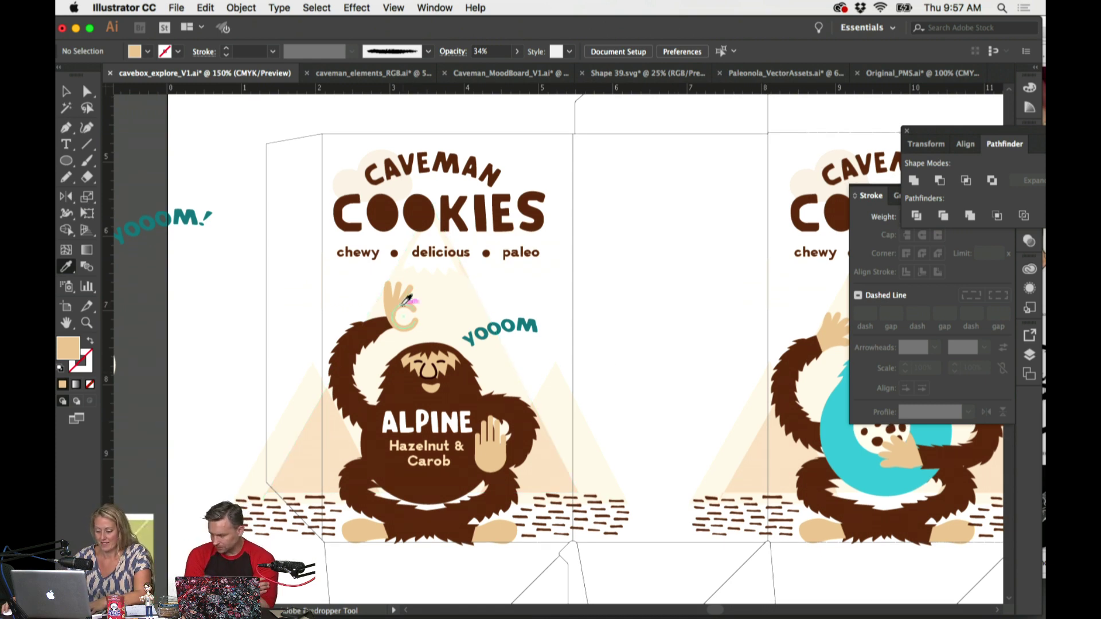
pyautogui.hscroll(1, 427, 317)
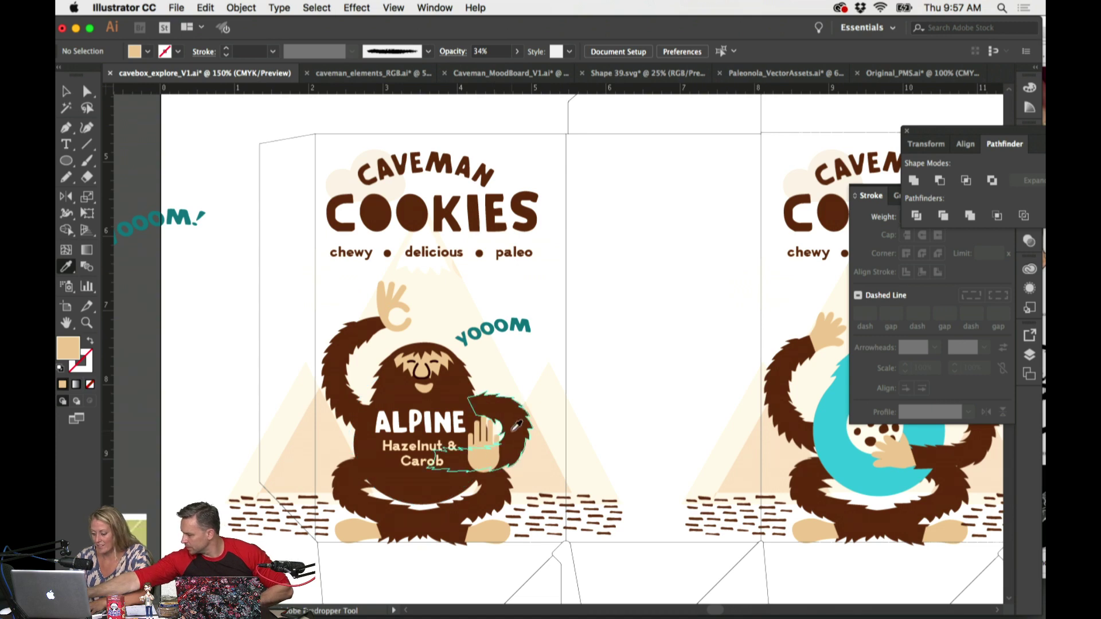
pyautogui.scroll(5, 516, 425)
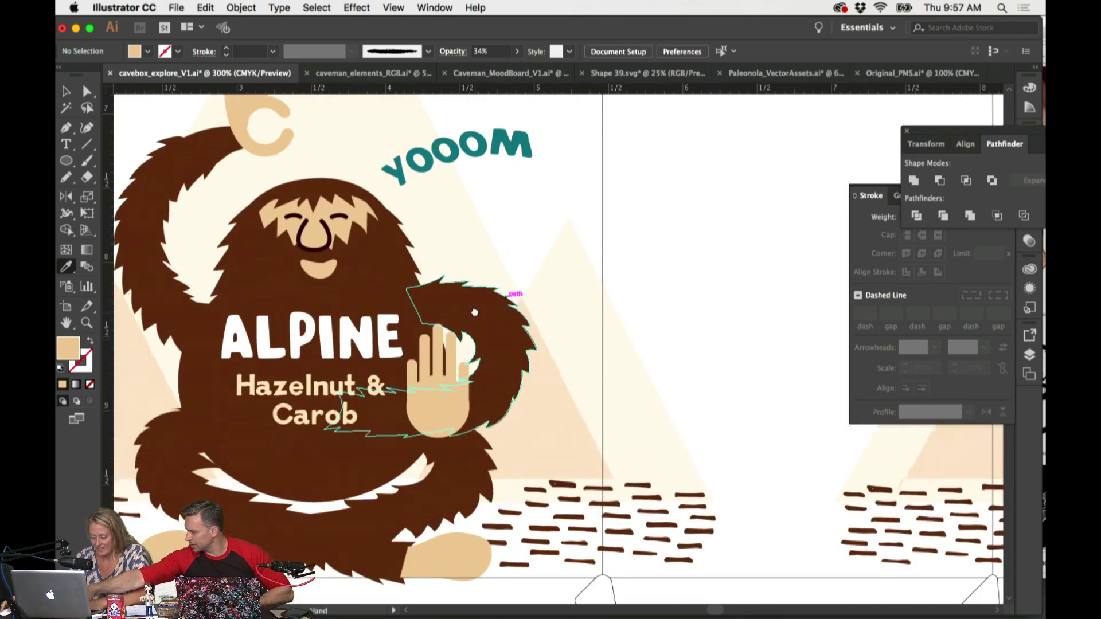
pyautogui.press('v')
pyautogui.click(411, 374)
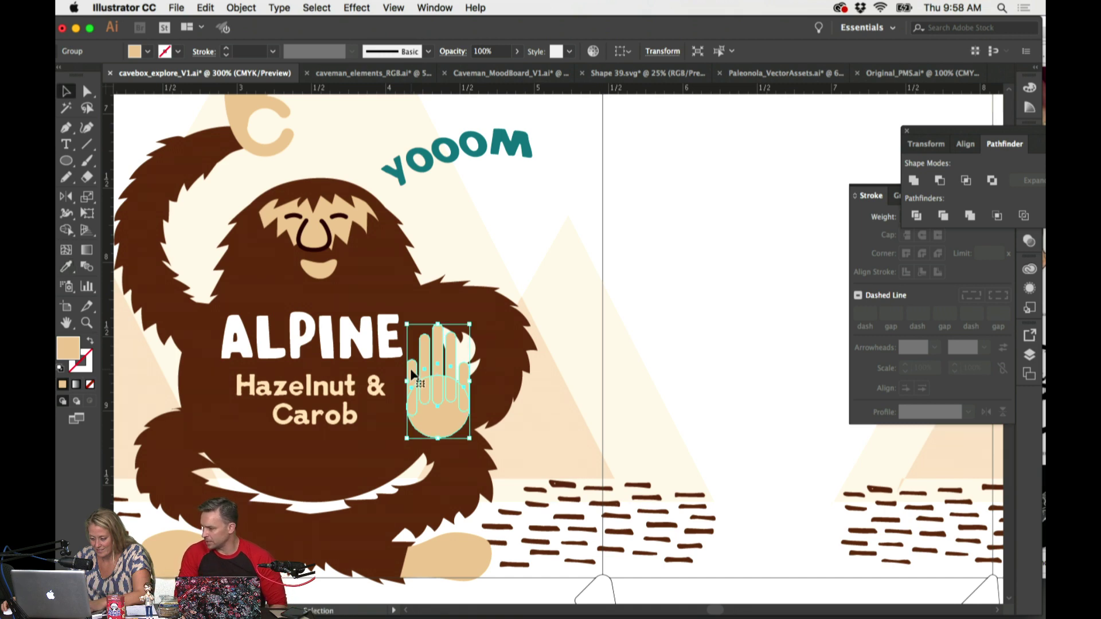
pyautogui.doubleClick(412, 374)
pyautogui.moveTo(411, 376); pyautogui.dragTo(411, 377)
pyautogui.press('super+equal')
pyautogui.press('super+equal')
pyautogui.press('super+equal')
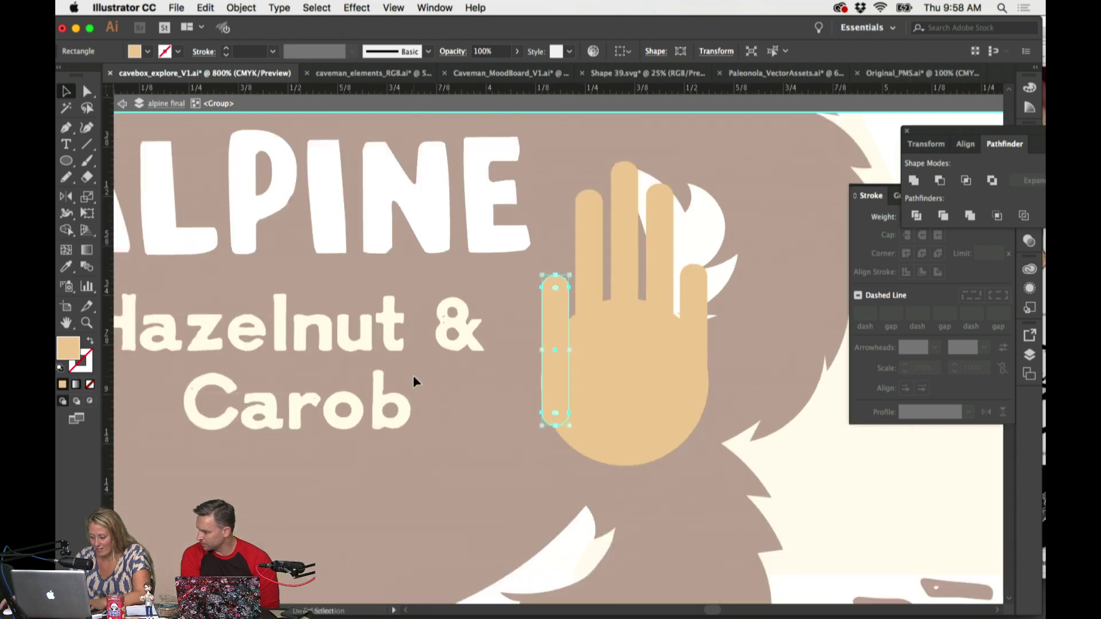
pyautogui.moveTo(541, 349); pyautogui.dragTo(536, 350)
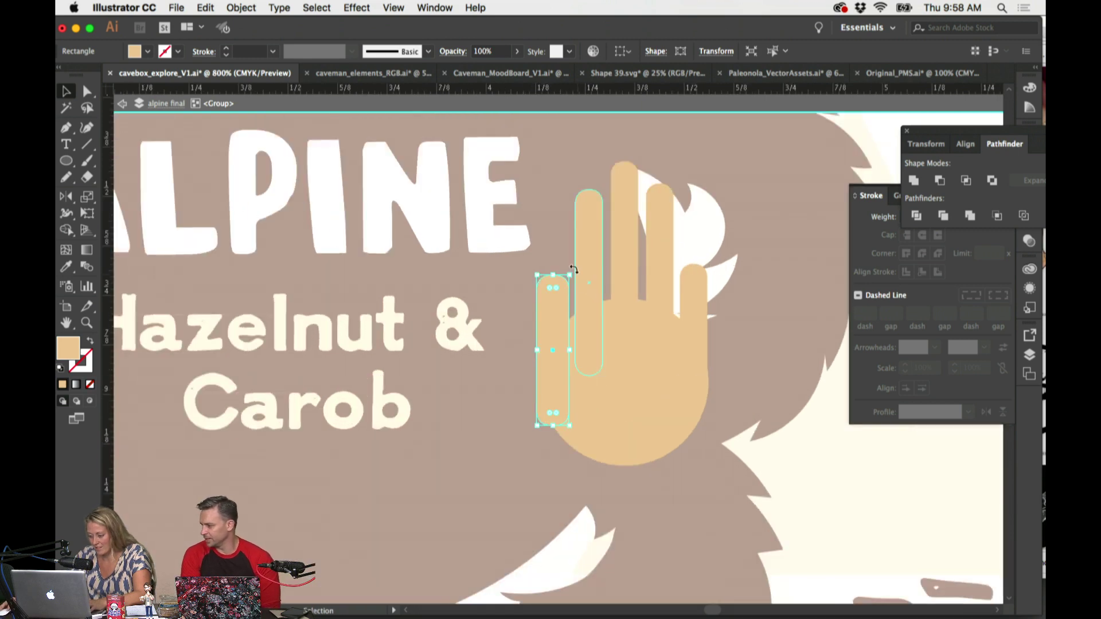
pyautogui.moveTo(571, 265); pyautogui.dragTo(563, 260)
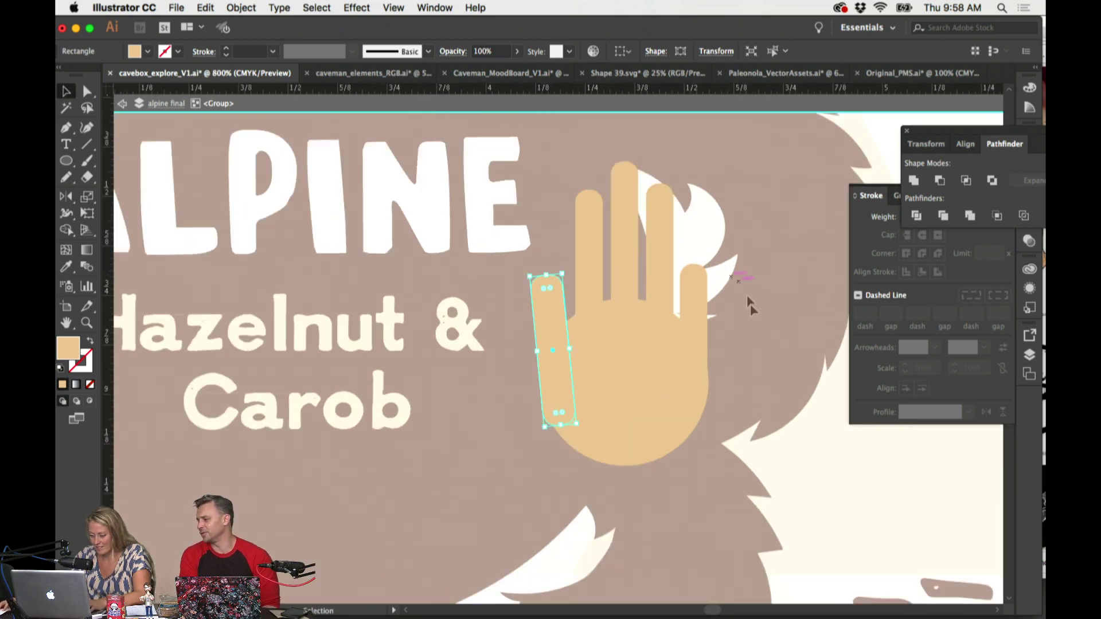
pyautogui.click(806, 476)
pyautogui.moveTo(546, 319); pyautogui.dragTo(560, 322)
pyautogui.click(850, 495)
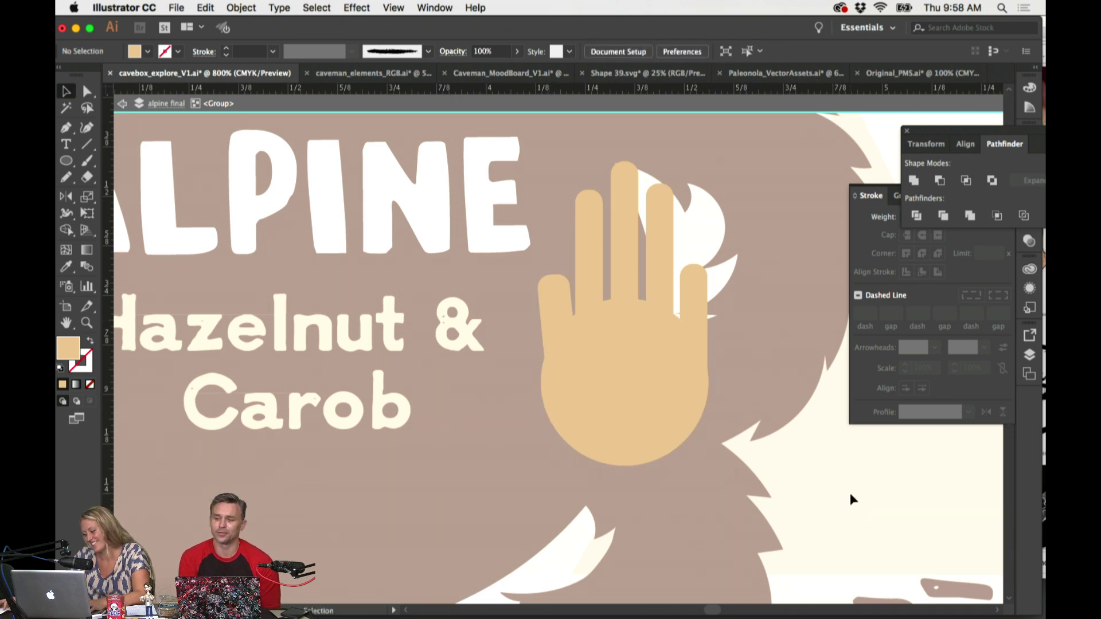
# Step: Undo the widening, tilting and repositioning of the finger on the lower hand
pyautogui.press('super+z')
pyautogui.press('super+z')
pyautogui.press('super+z')
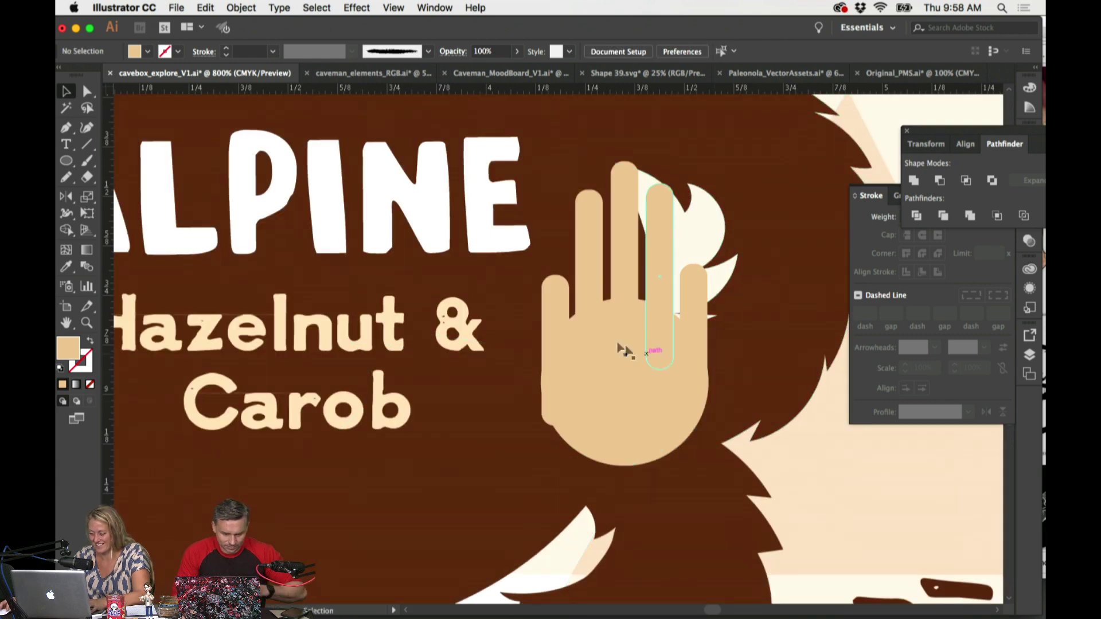
# Step: Shorten the lower hand's finger nearest the ALPINE lettering from its tip, nudge it down slightly, and leave the hand group
pyautogui.click(560, 298)
pyautogui.doubleClick(560, 300)
pyautogui.moveTo(562, 304); pyautogui.dragTo(527, 233)
pyautogui.press('super+equal')
pyautogui.press('super+equal')
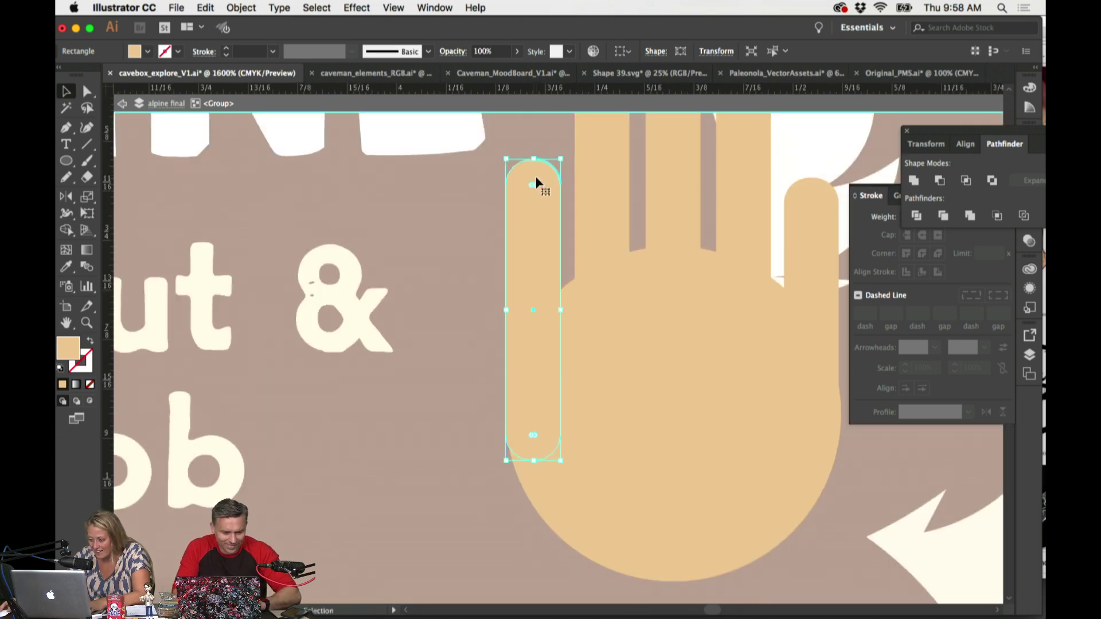
pyautogui.moveTo(534, 162); pyautogui.dragTo(533, 177)
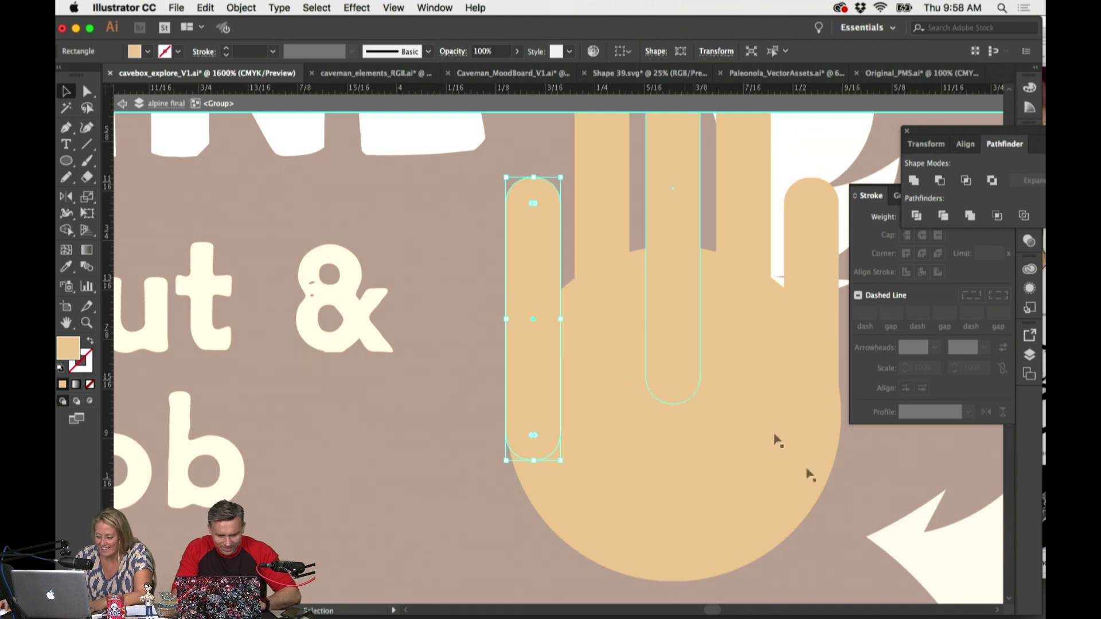
pyautogui.click(866, 534)
pyautogui.moveTo(530, 224); pyautogui.dragTo(531, 228)
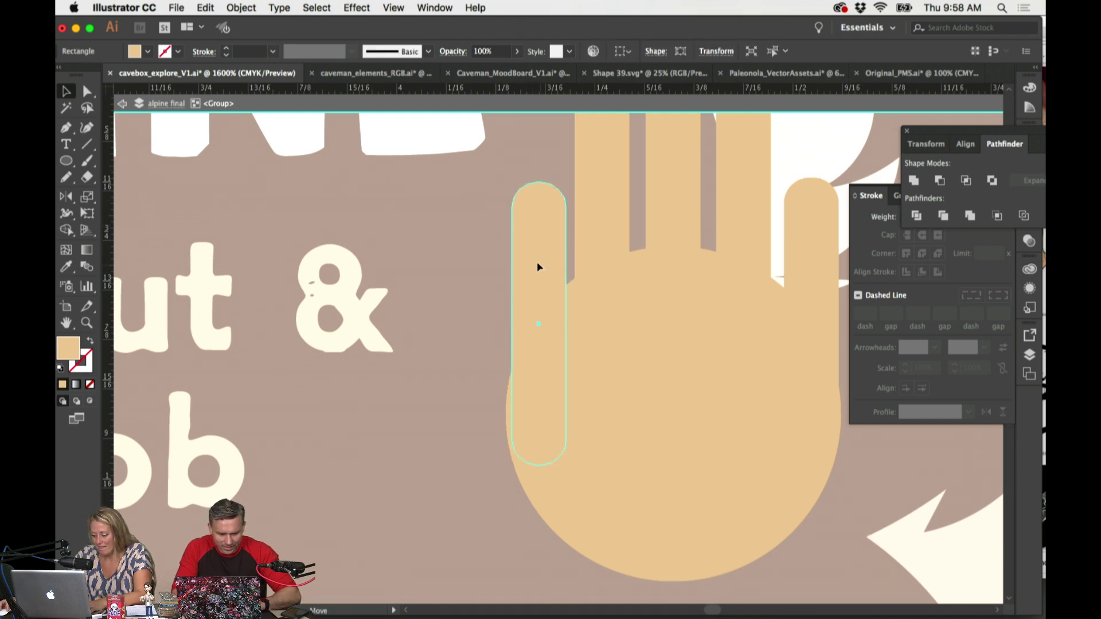
pyautogui.moveTo(537, 267); pyautogui.dragTo(531, 265)
pyautogui.doubleClick(482, 310)
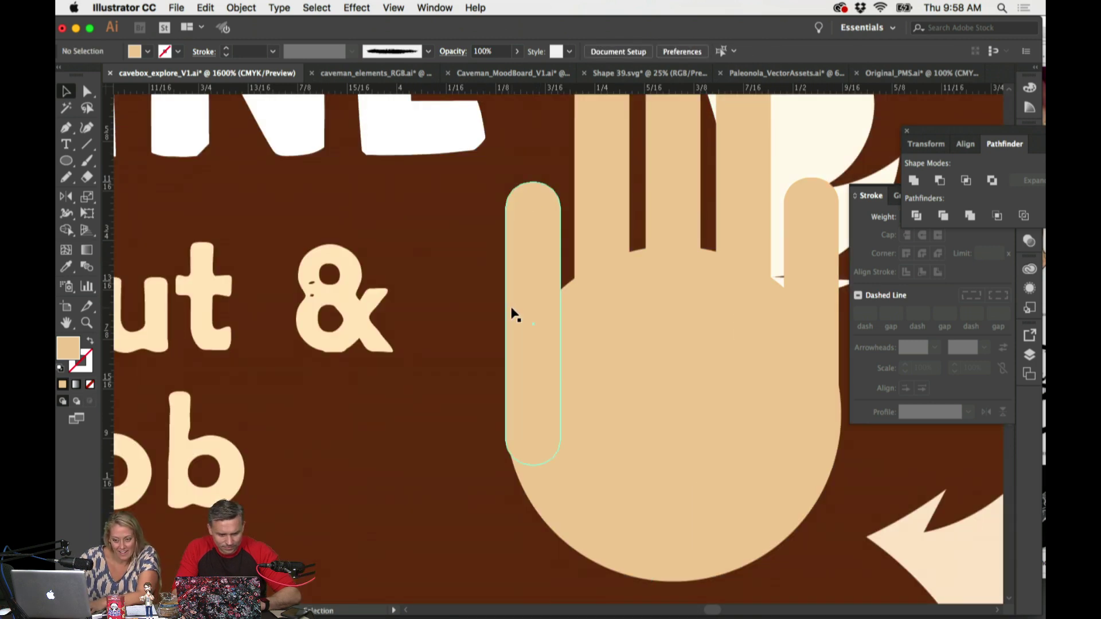
# Step: Review the adjusted hand, the caveman's face and the YOOOM lettering within the front panel design
pyautogui.press('super+minus')
pyautogui.press('super+minus')
pyautogui.press('super+minus')
pyautogui.press('super+minus')
pyautogui.press('super+minus')
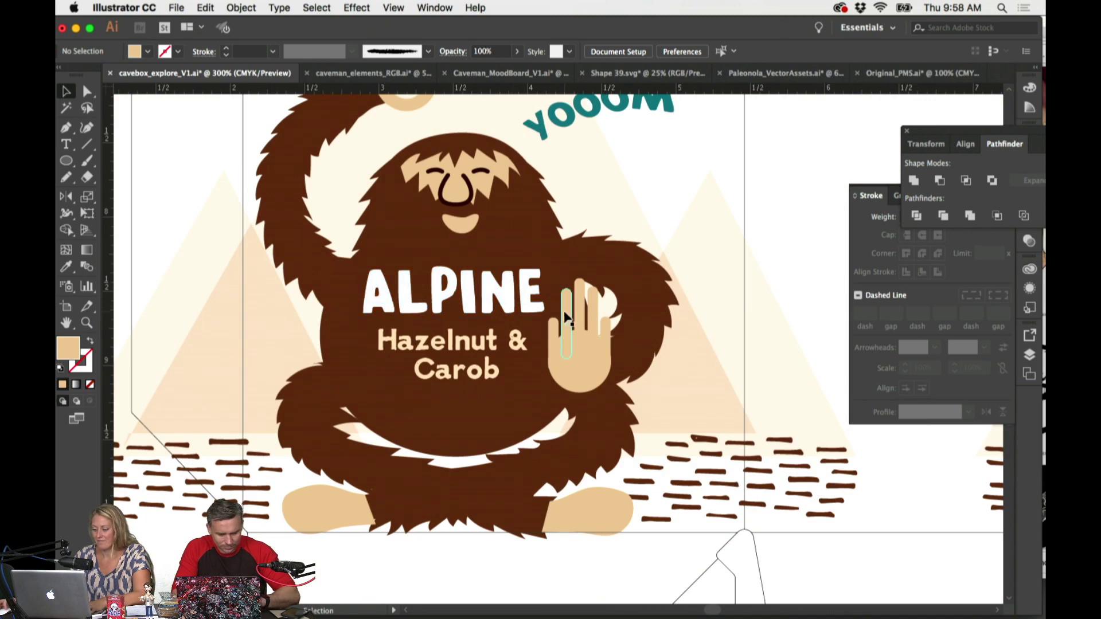
pyautogui.click(550, 330)
pyautogui.scroll(5, 662, 325)
pyautogui.click(663, 325)
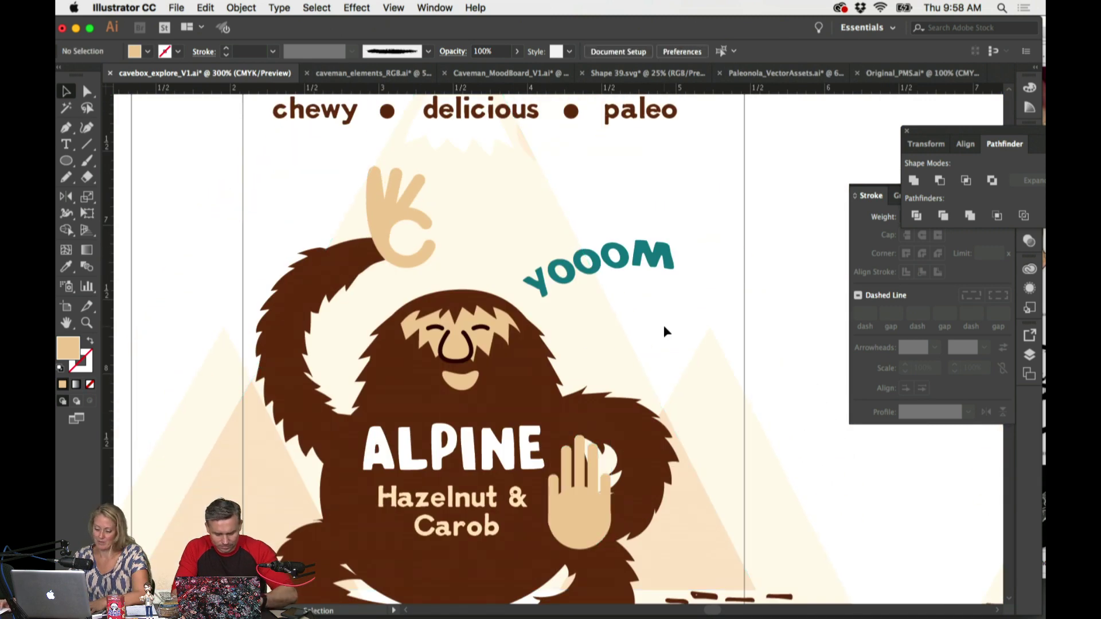
pyautogui.press('super+equal')
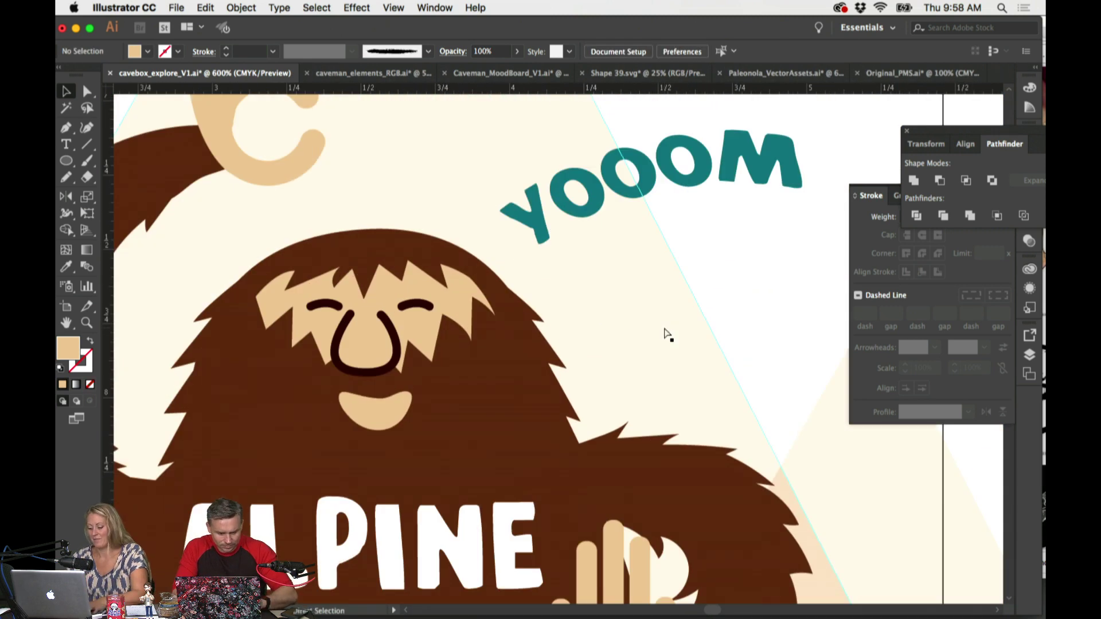
pyautogui.press('super+minus')
pyautogui.press('super+minus')
pyautogui.press('super+minus')
pyautogui.press('super+minus')
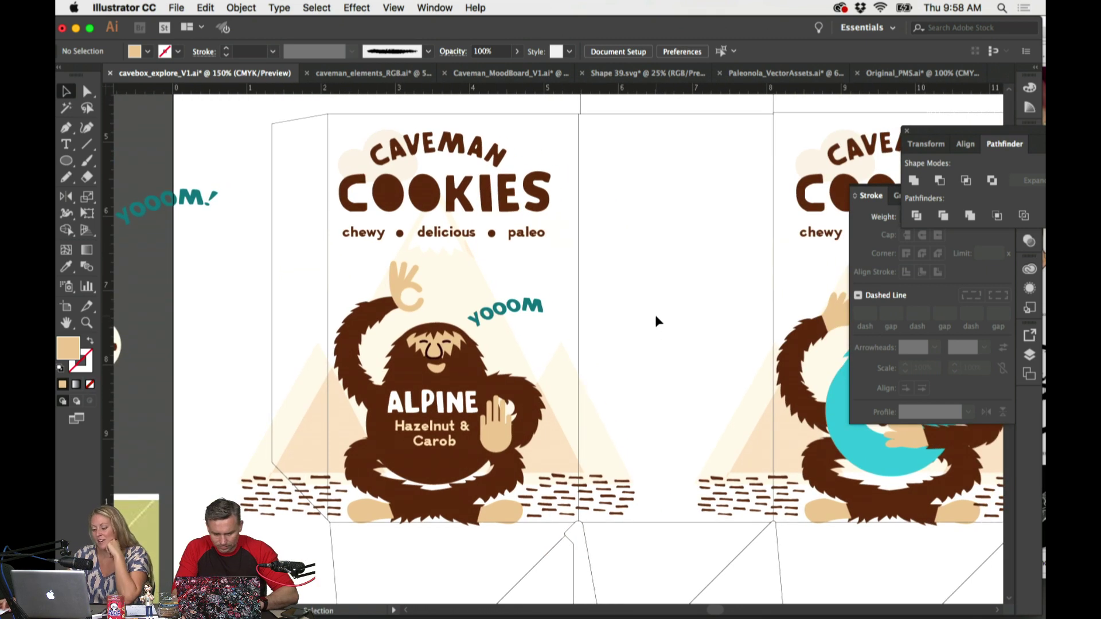
# Step: Move the dash-patterned background rectangle away from the green badge on the spare ALPINE pouch layout beside the artboard
pyautogui.hscroll(-3, 637, 307)
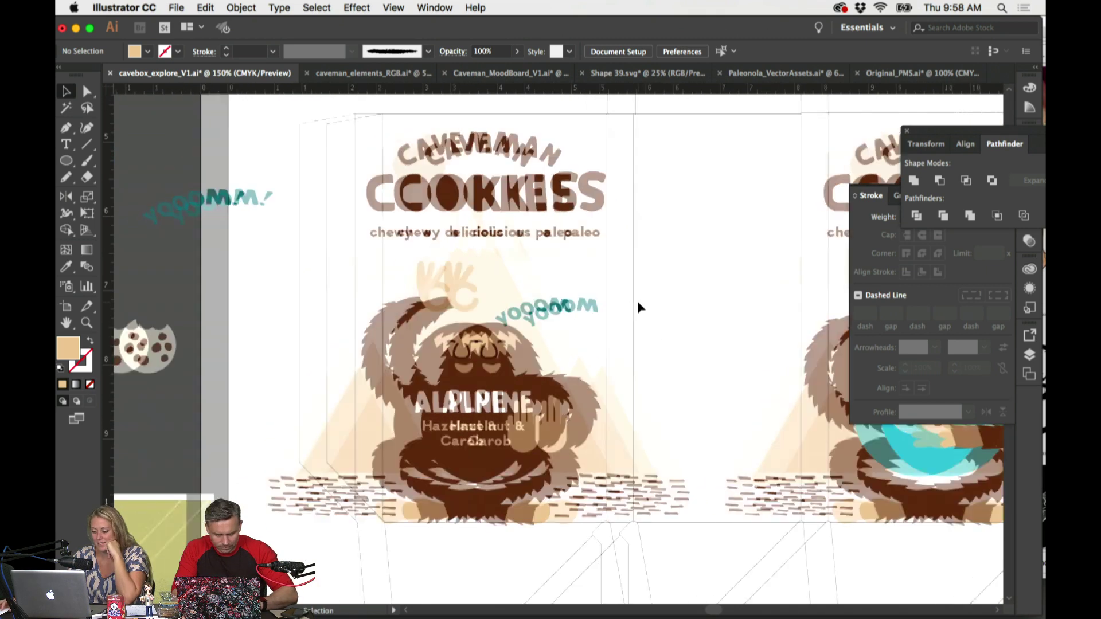
pyautogui.press('super+minus')
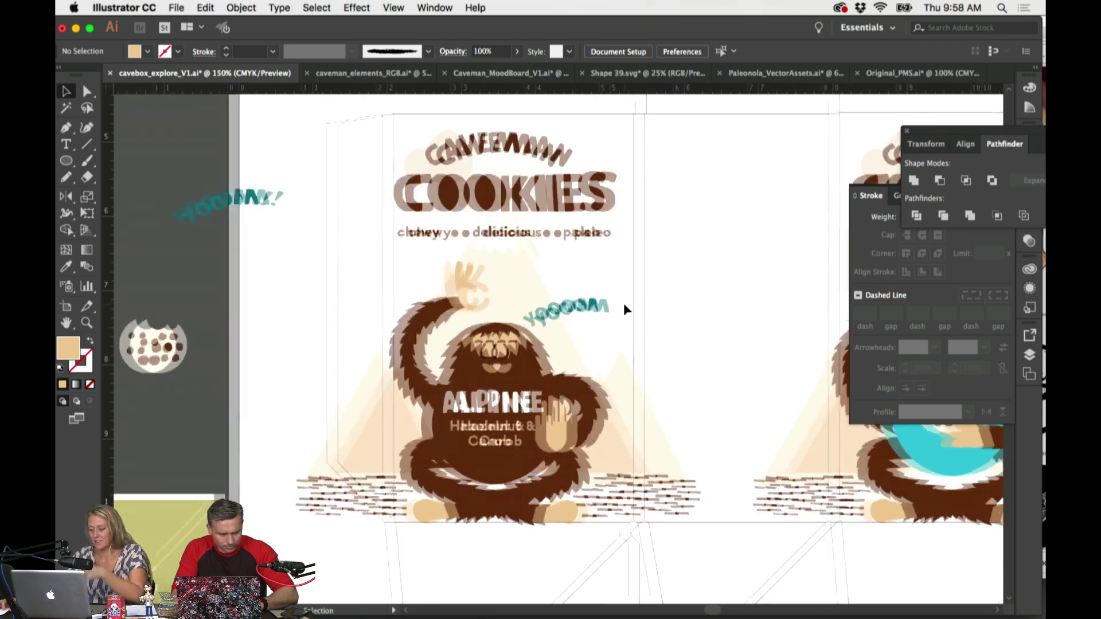
pyautogui.scroll(4, 625, 236)
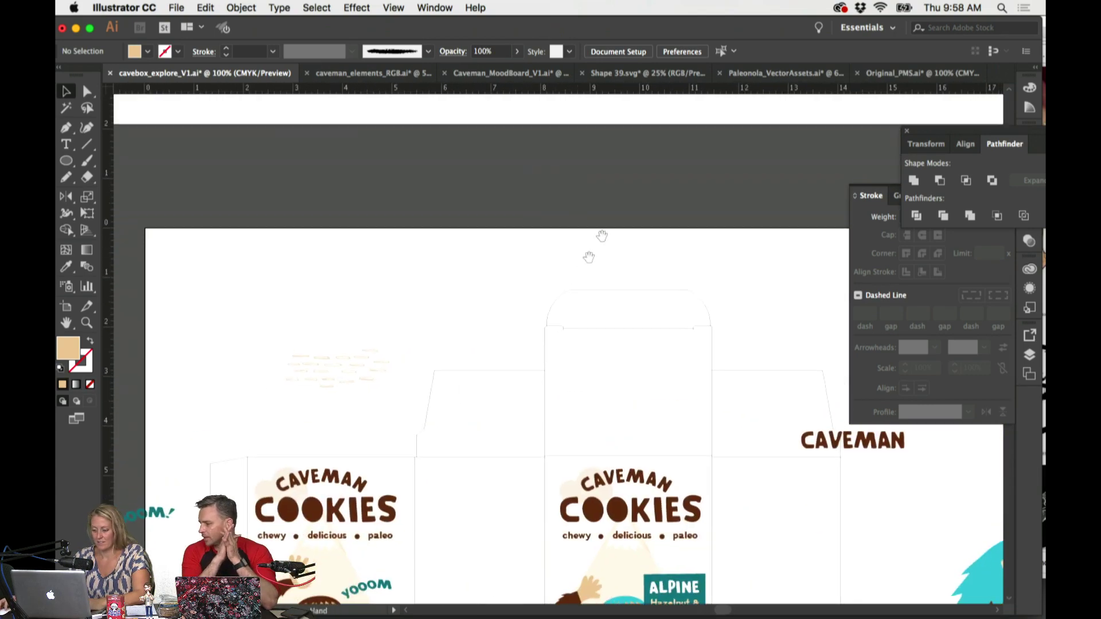
pyautogui.scroll(-8, 590, 229)
pyautogui.scroll(5, 531, 233)
pyautogui.hscroll(-5, 364, 258)
pyautogui.hscroll(-10, 566, 271)
pyautogui.scroll(-4, 566, 272)
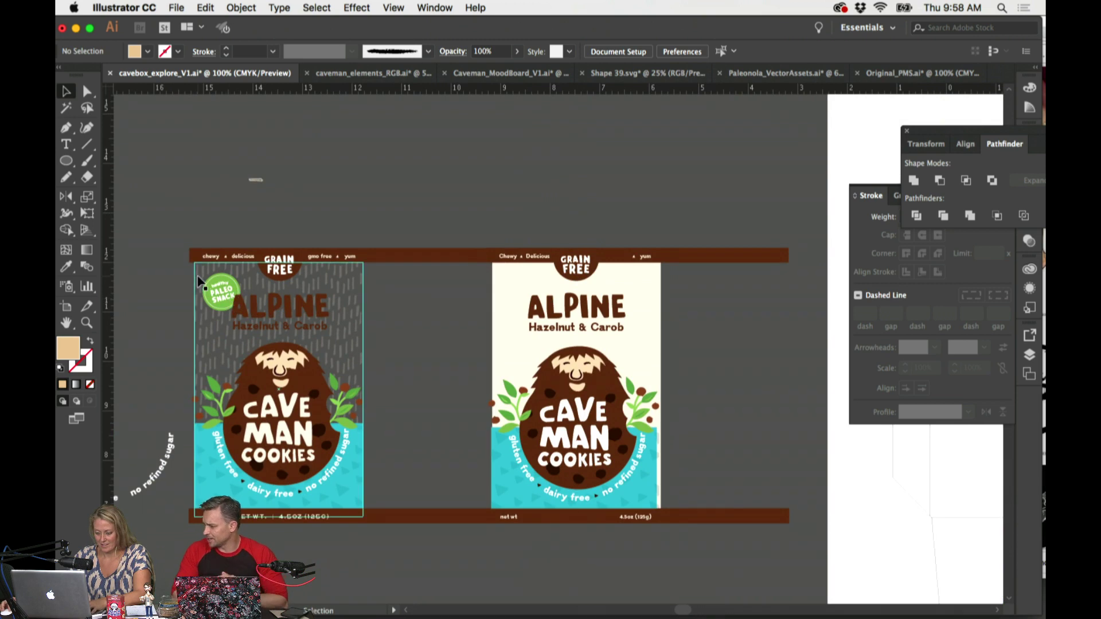
pyautogui.click(228, 302)
pyautogui.click(228, 307)
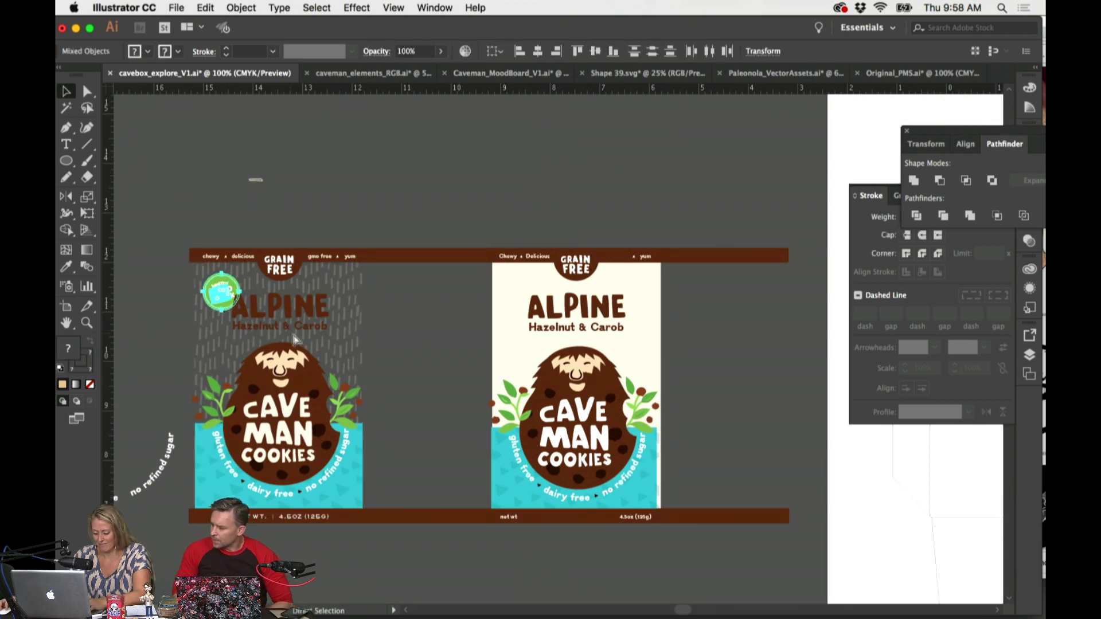
pyautogui.click(330, 319)
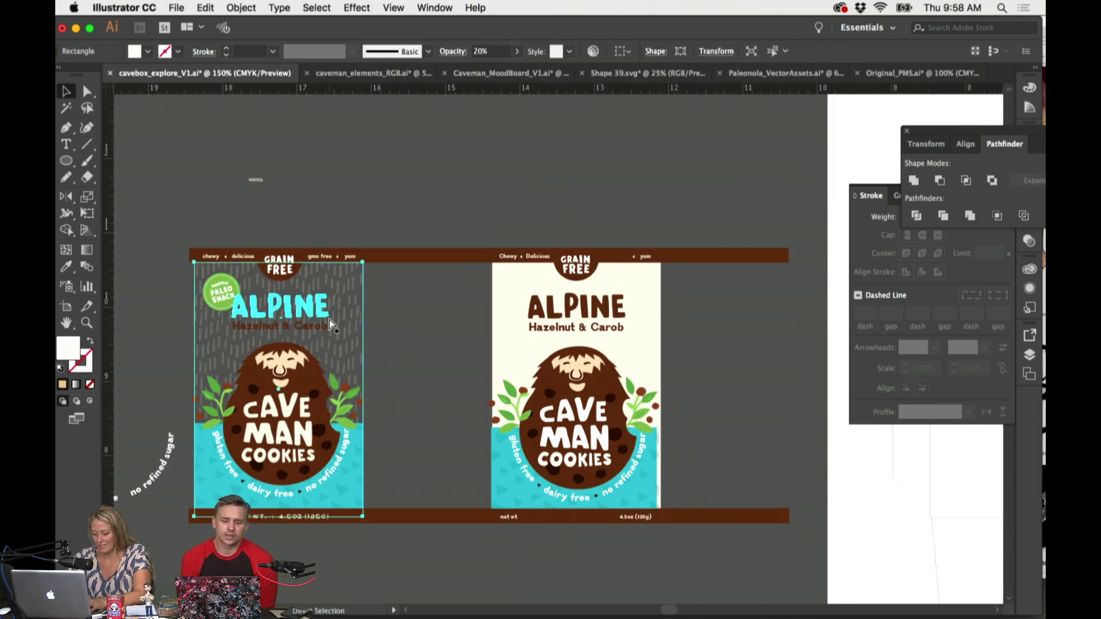
pyautogui.press('super+equal')
pyautogui.press('super+equal')
pyautogui.press('super+equal')
pyautogui.scroll(5, 364, 294)
pyautogui.click(295, 236)
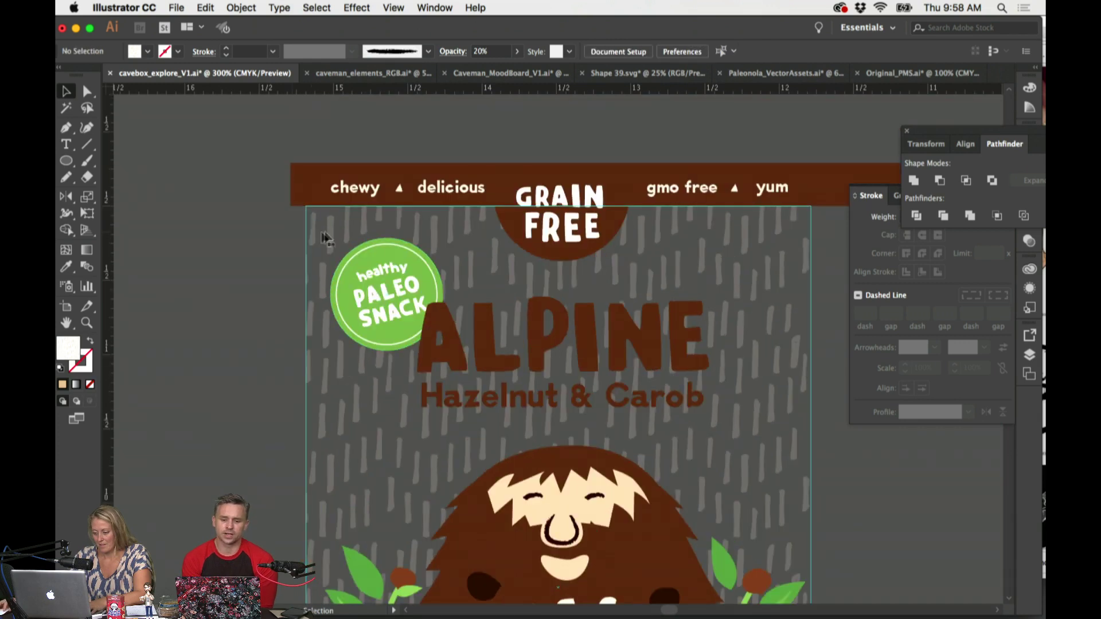
pyautogui.moveTo(312, 238); pyautogui.dragTo(489, 286)
pyautogui.moveTo(417, 257); pyautogui.dragTo(417, 257)
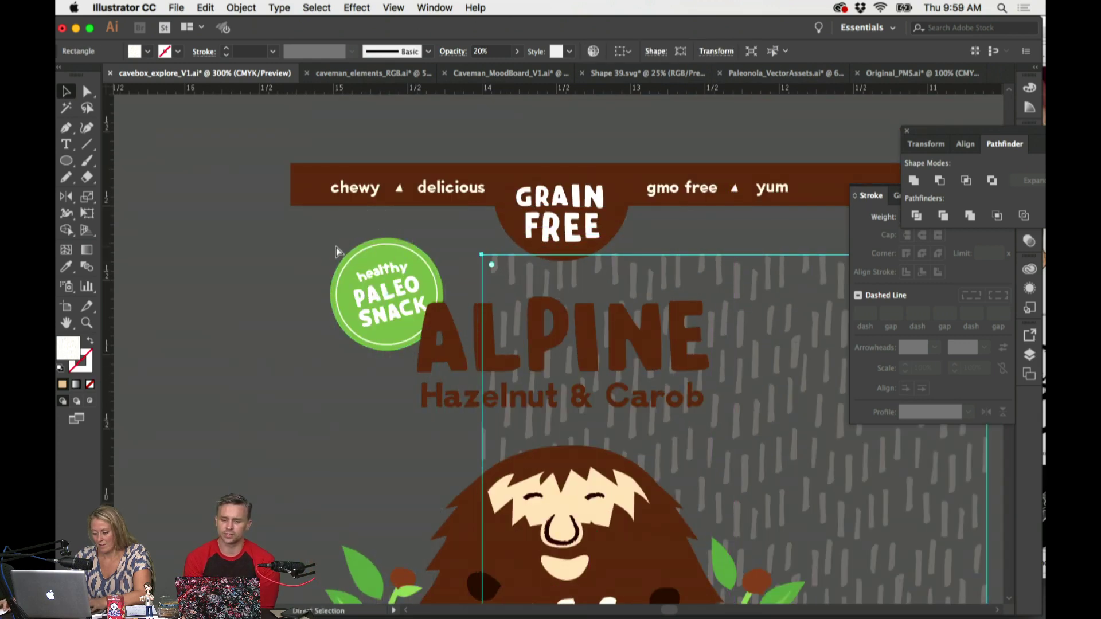
# Step: Select the green healthy PALEO SNACK badge without the ALPINE lettering and cut it from the pouch layout
pyautogui.moveTo(433, 332); pyautogui.dragTo(435, 334)
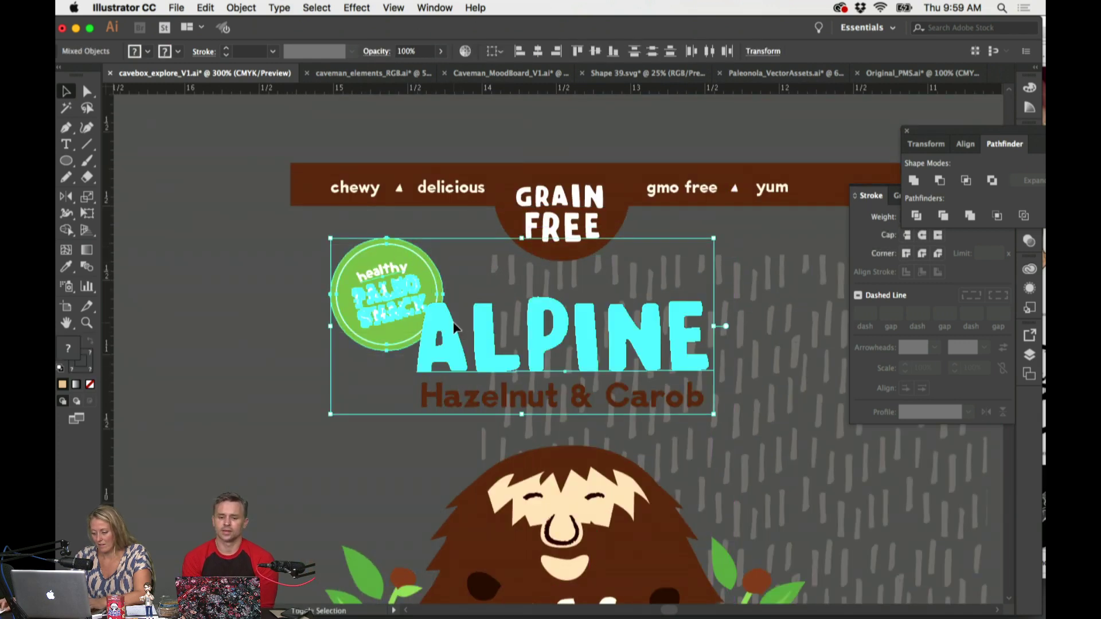
pyautogui.keyDown('shift'); pyautogui.click(454, 326); pyautogui.keyUp('shift')
pyautogui.press('space')
pyautogui.moveTo(532, 489); pyautogui.dragTo(454, 231)
pyautogui.press('super+minus')
pyautogui.press('super+minus')
pyautogui.press('super+minus')
pyautogui.press('super+minus')
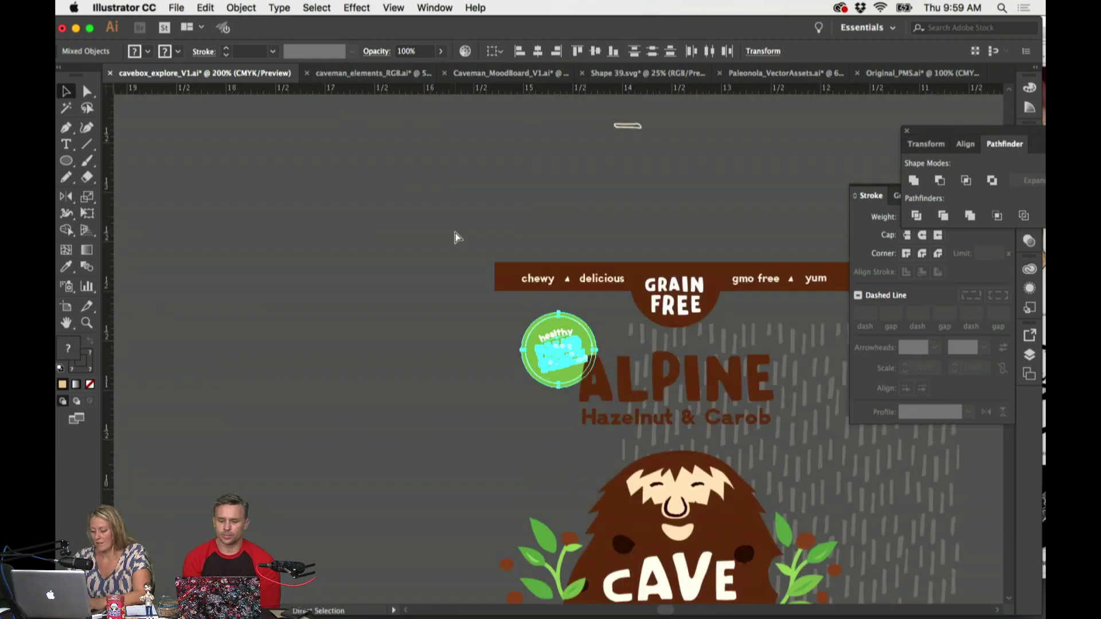
pyautogui.scroll(-5, 454, 232)
pyautogui.scroll(-6, 414, 389)
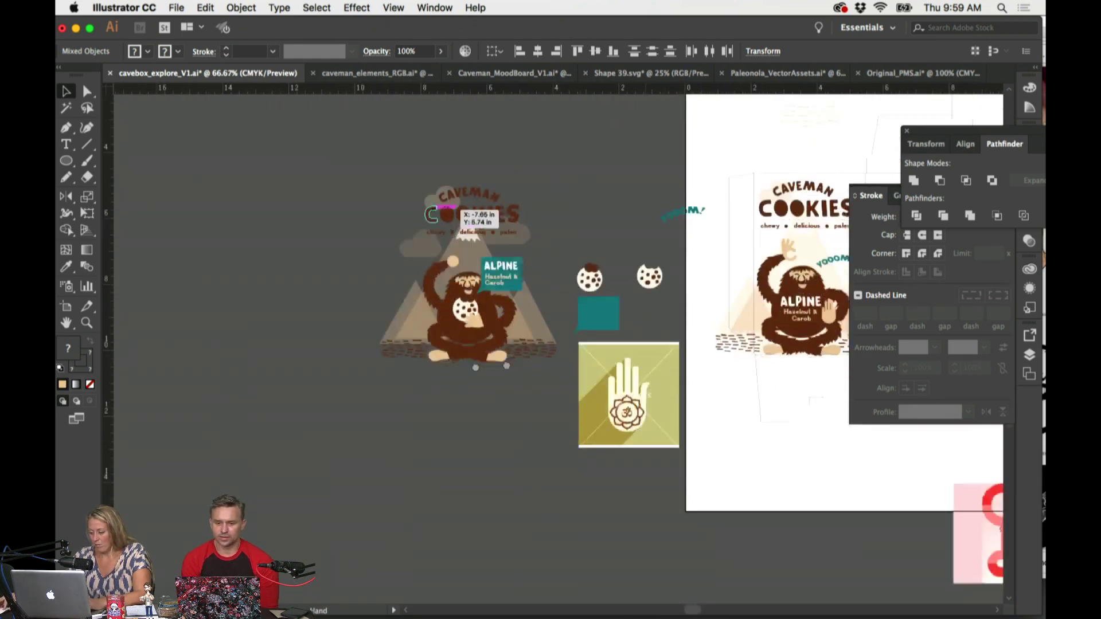
pyautogui.hscroll(10, 414, 389)
pyautogui.press('super+x')
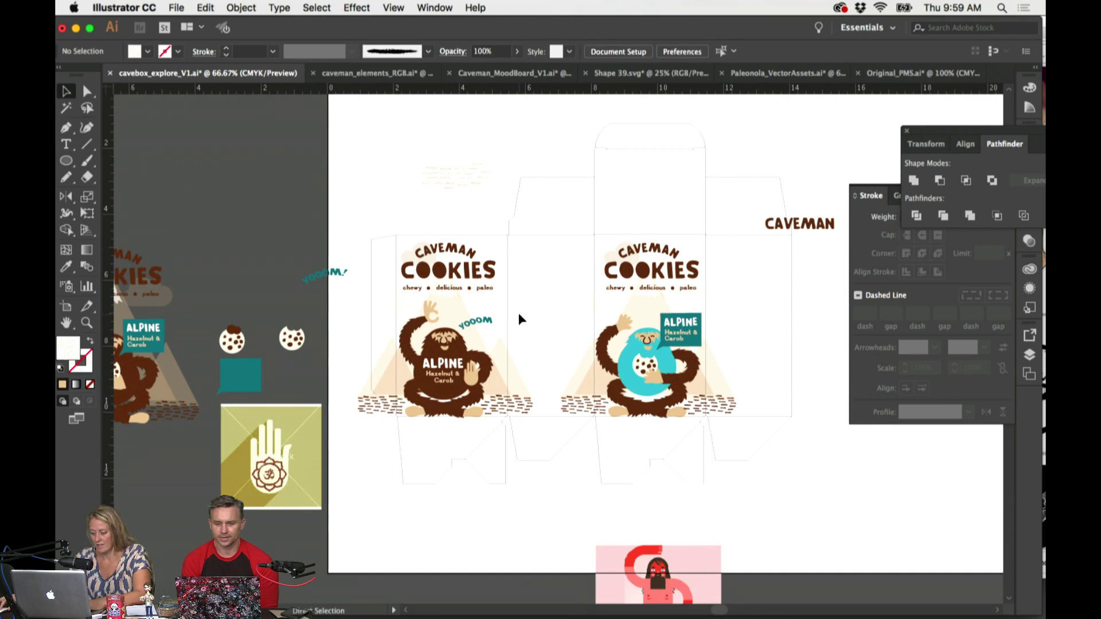
# Step: Paste the healthy PALEO SNACK badge into the box layout and place it beside the brown caveman's face beneath the YOOOM lettering
pyautogui.press('super+v')
pyautogui.press('super+plus')
pyautogui.press('super+plus')
pyautogui.press('super+plus')
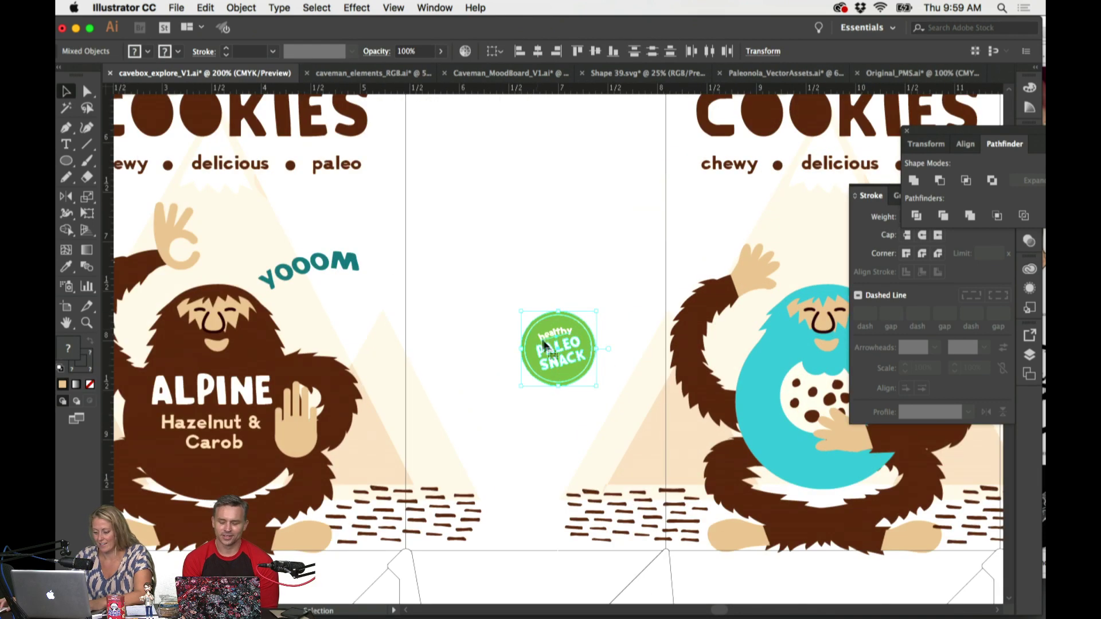
pyautogui.moveTo(559, 342)
pyautogui.mouseDown()
pyautogui.moveTo(336, 310)
pyautogui.moveTo(313, 319)
pyautogui.mouseUp()
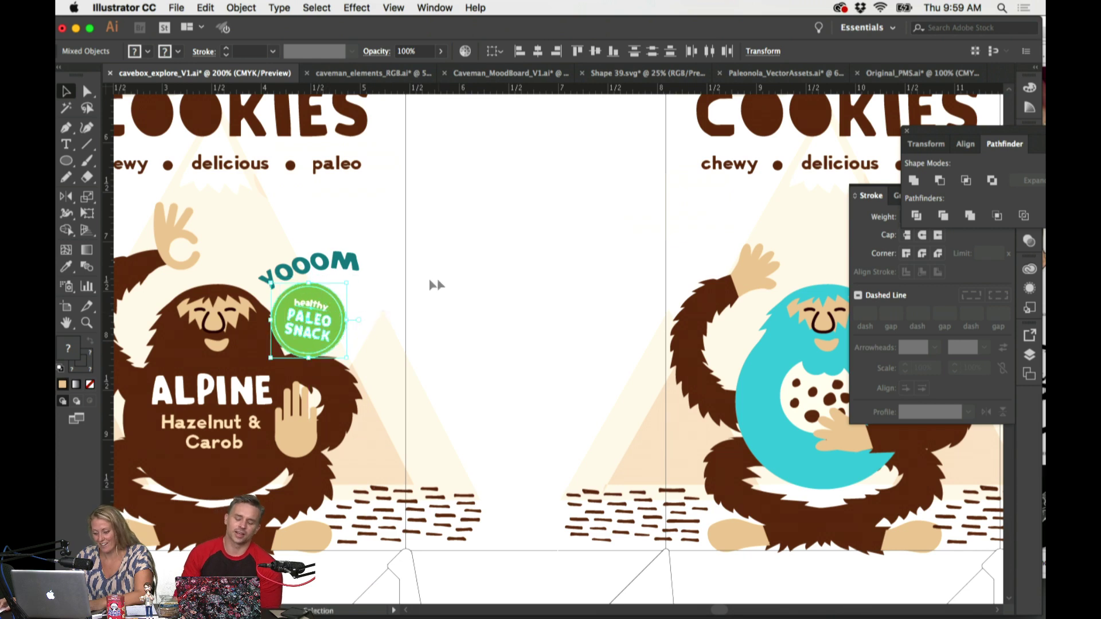
# Step: Rotate the YOOOM lettering clockwise so that it arches over the top of the PALEO SNACK badge
pyautogui.click(355, 263)
pyautogui.moveTo(348, 239); pyautogui.dragTo(375, 253)
pyautogui.hscroll(-3, 376, 252)
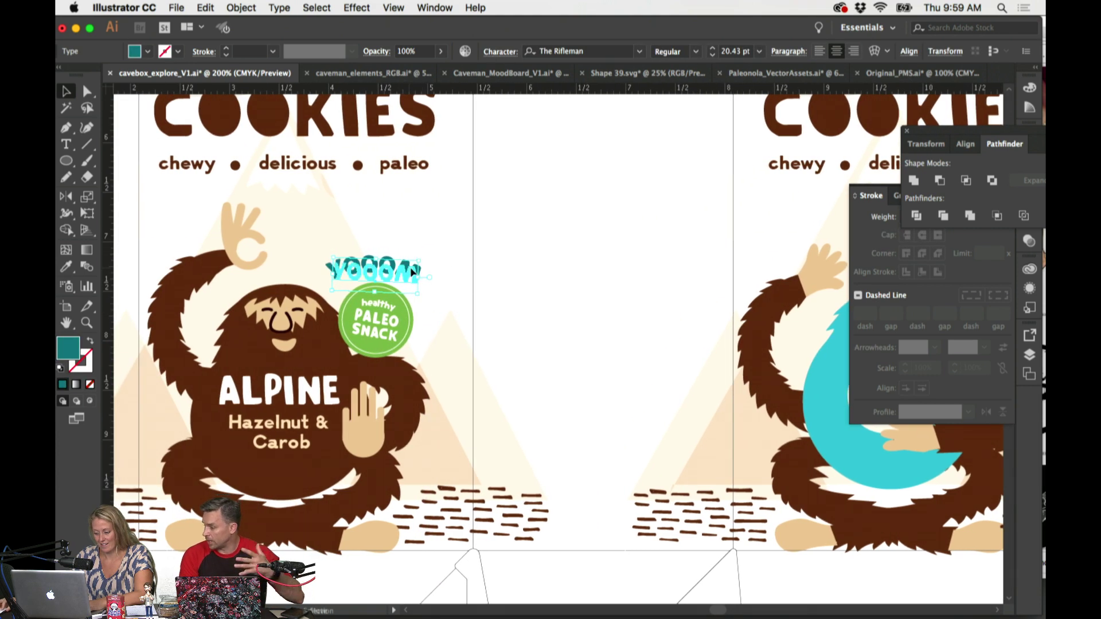
pyautogui.click(455, 270)
# Step: Recolor the green badge circle with the teal sampled from the YOOOM lettering
pyautogui.click(406, 328)
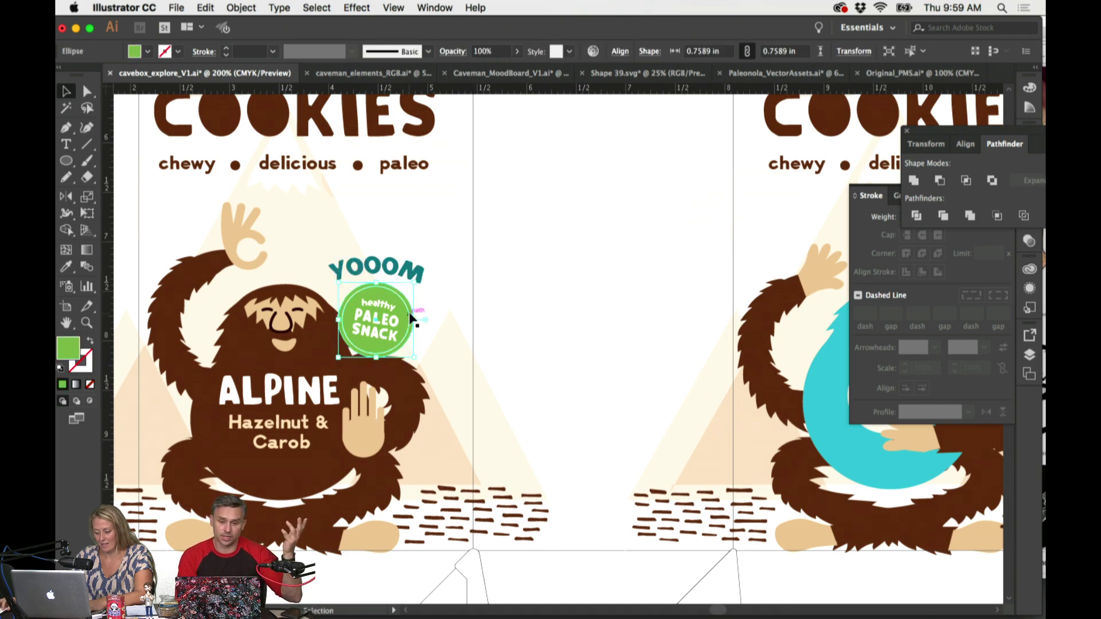
pyautogui.press('i')
pyautogui.click(421, 269)
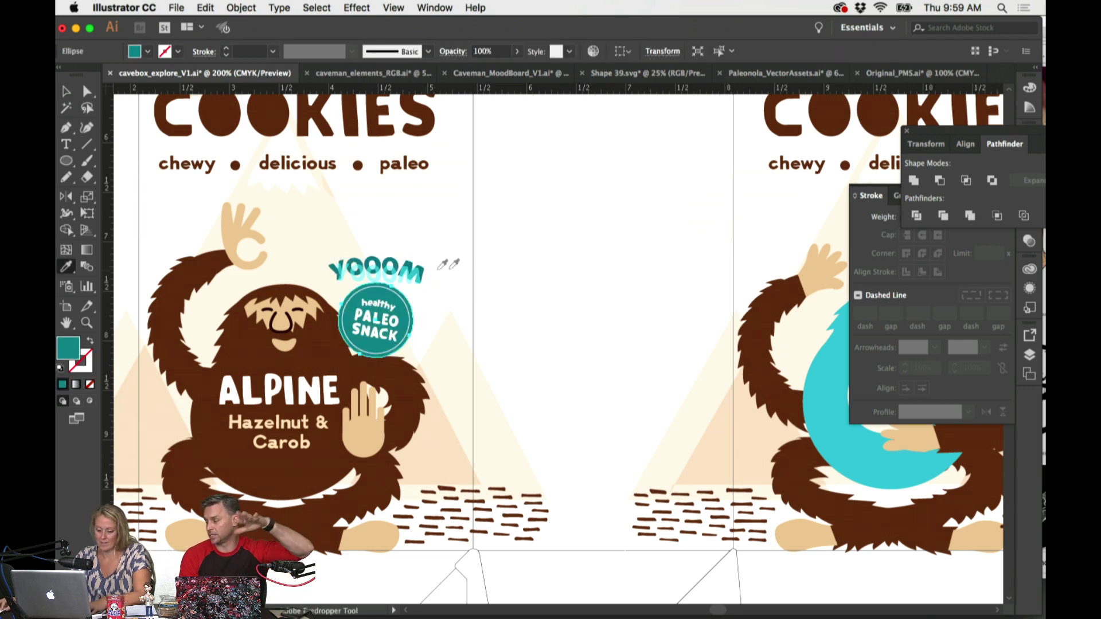
pyautogui.keyDown('super'); pyautogui.click(485, 270); pyautogui.keyUp('super')
pyautogui.hscroll(-2, 488, 262)
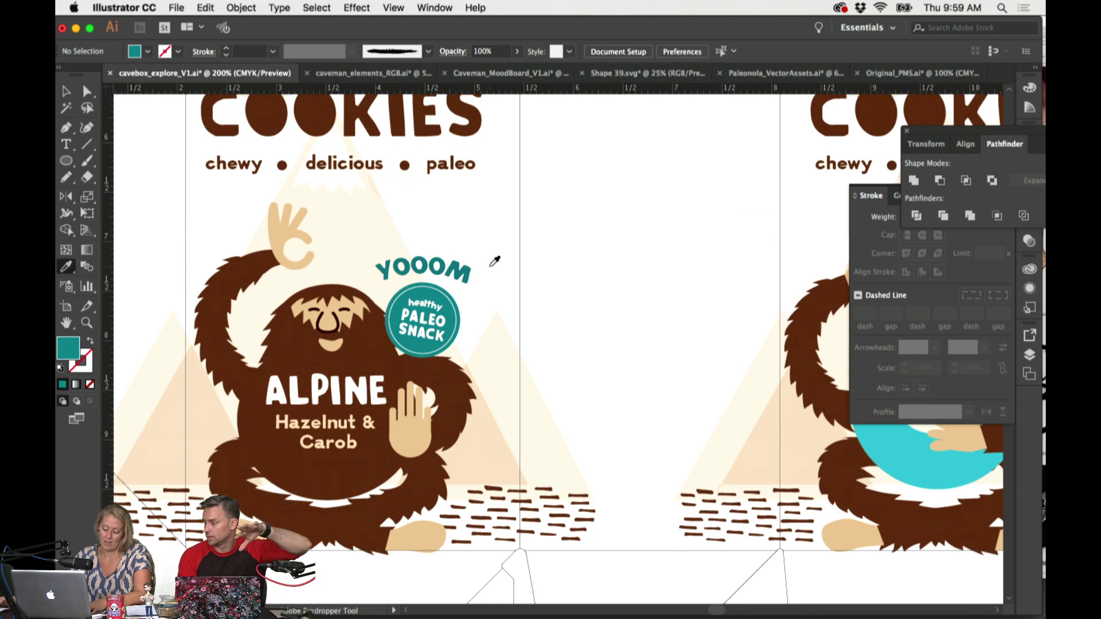
# Step: Move the turquoise caveman design off the box dieline to the free area at the artboard's lower edge
pyautogui.press('super+minus')
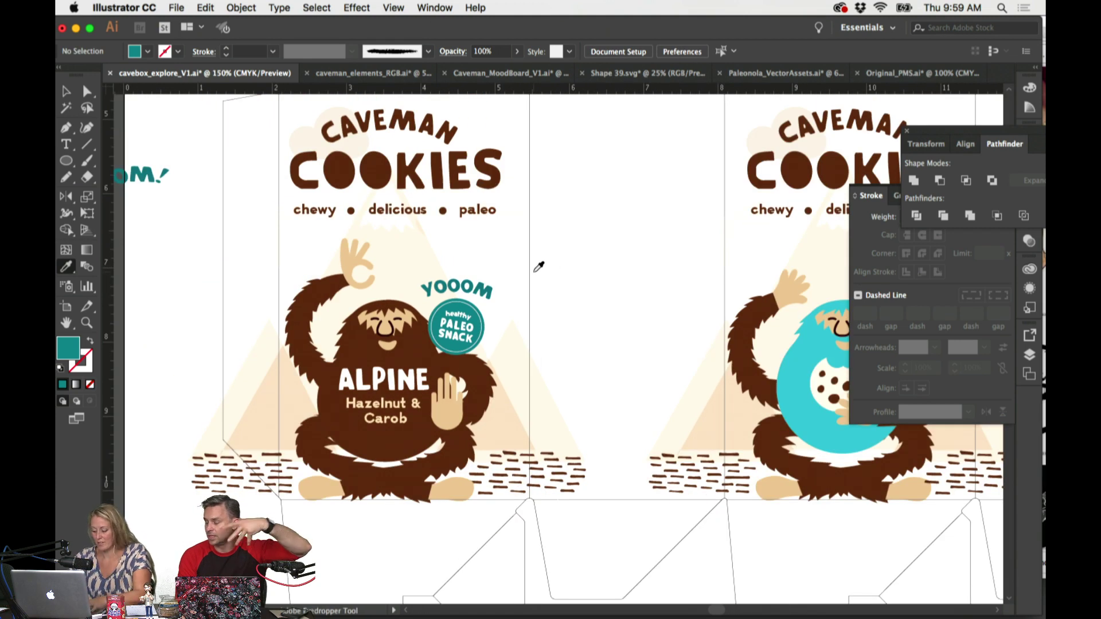
pyautogui.press('super+minus')
pyautogui.press('super+minus')
pyautogui.hscroll(2, 517, 270)
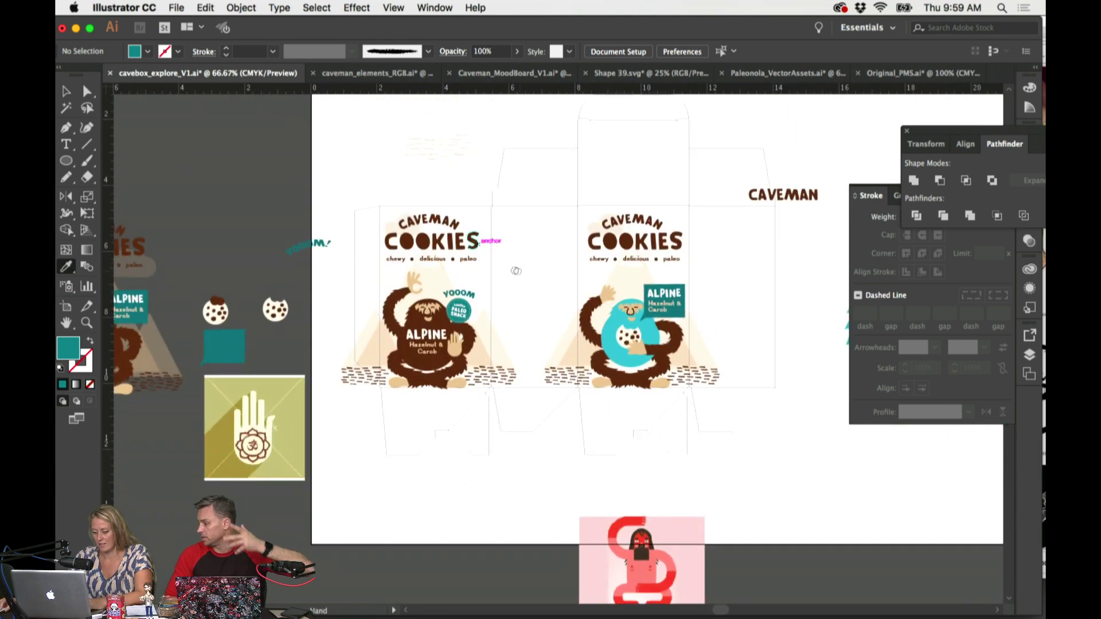
pyautogui.moveTo(634, 396); pyautogui.dragTo(634, 396)
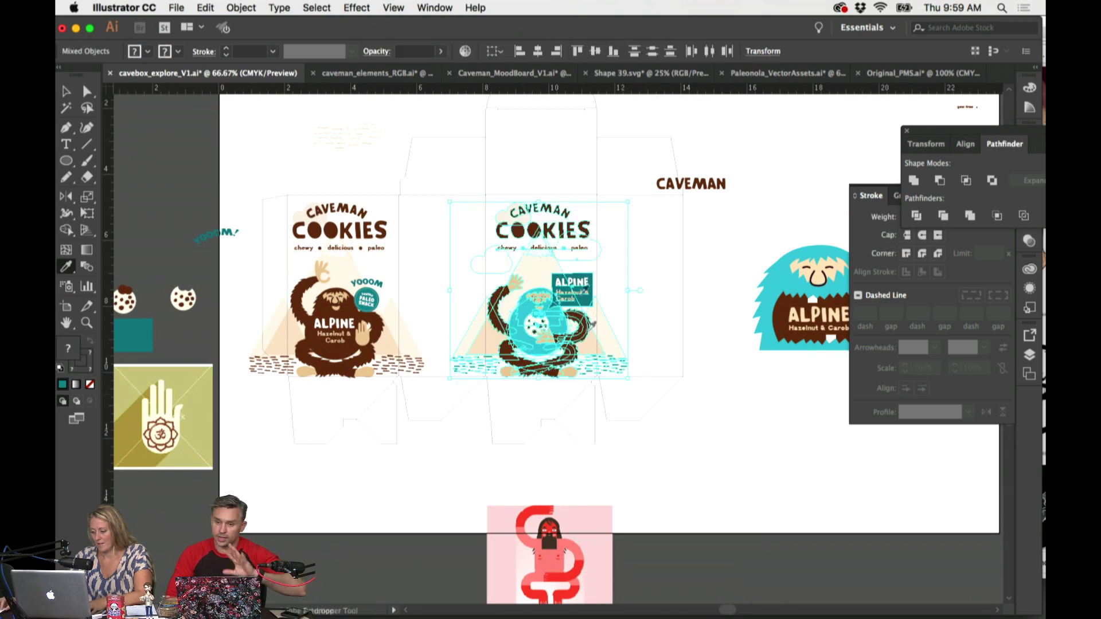
pyautogui.moveTo(548, 236); pyautogui.dragTo(819, 495)
# Step: Duplicate the brown ALPINE caveman design from the first panel onto the emptied panel of the dieline
pyautogui.moveTo(263, 205); pyautogui.dragTo(408, 386)
pyautogui.moveTo(337, 343); pyautogui.dragTo(542, 343)
pyautogui.click(677, 309)
pyautogui.press('i')
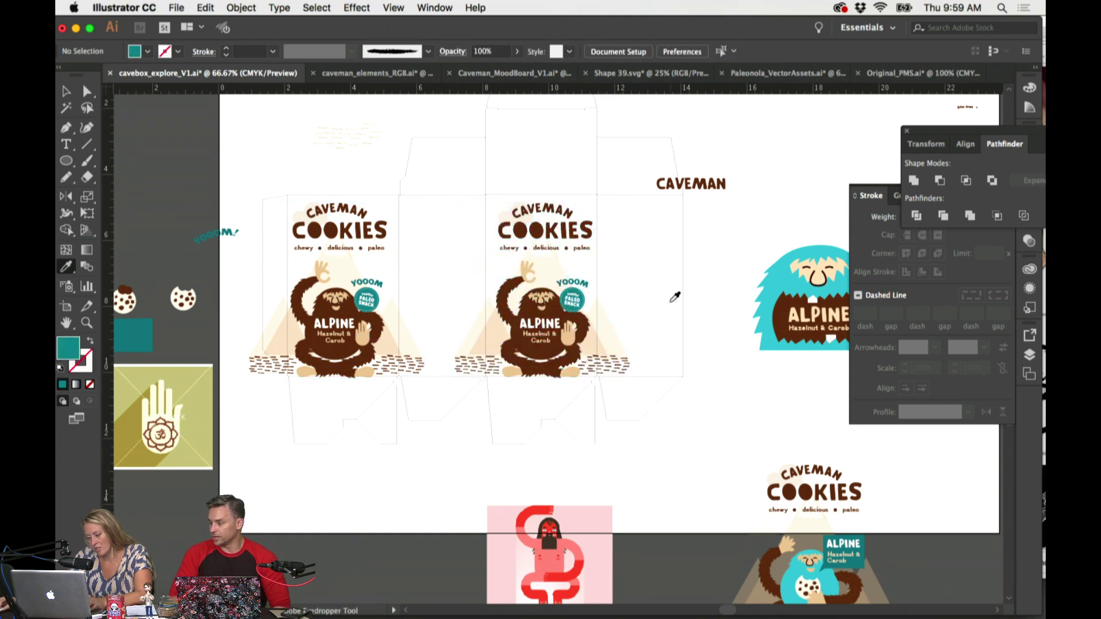
# Step: Draw a teal rectangle covering the duplicated design's panel and send it to the back as a background
pyautogui.moveTo(66, 168); pyautogui.dragTo(132, 160)
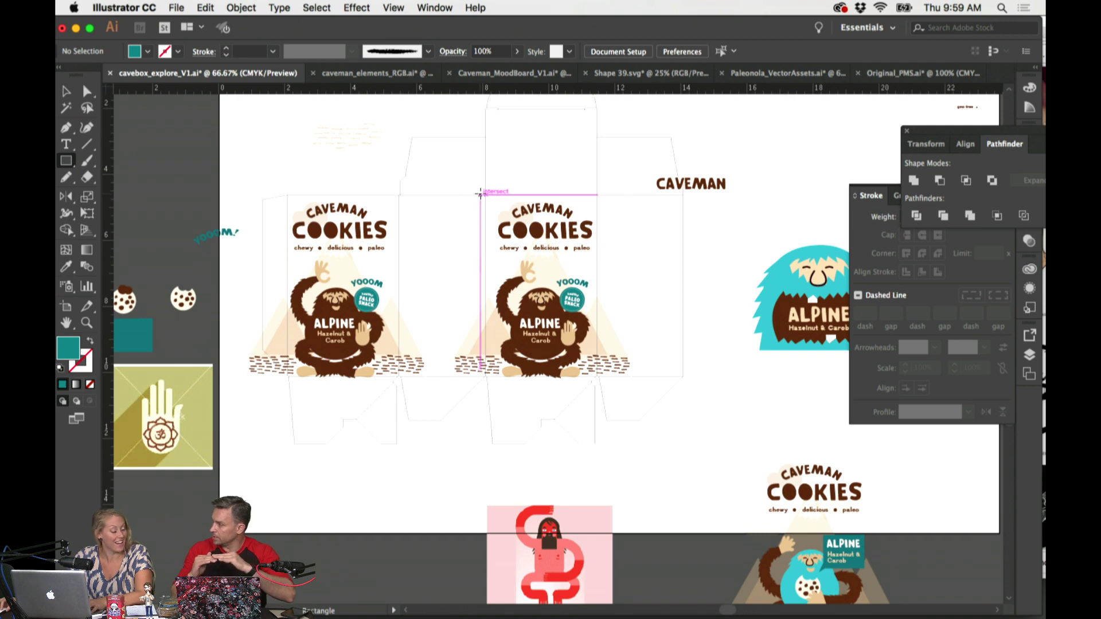
pyautogui.moveTo(476, 195); pyautogui.dragTo(600, 377)
pyautogui.click(241, 8)
pyautogui.moveTo(253, 29)
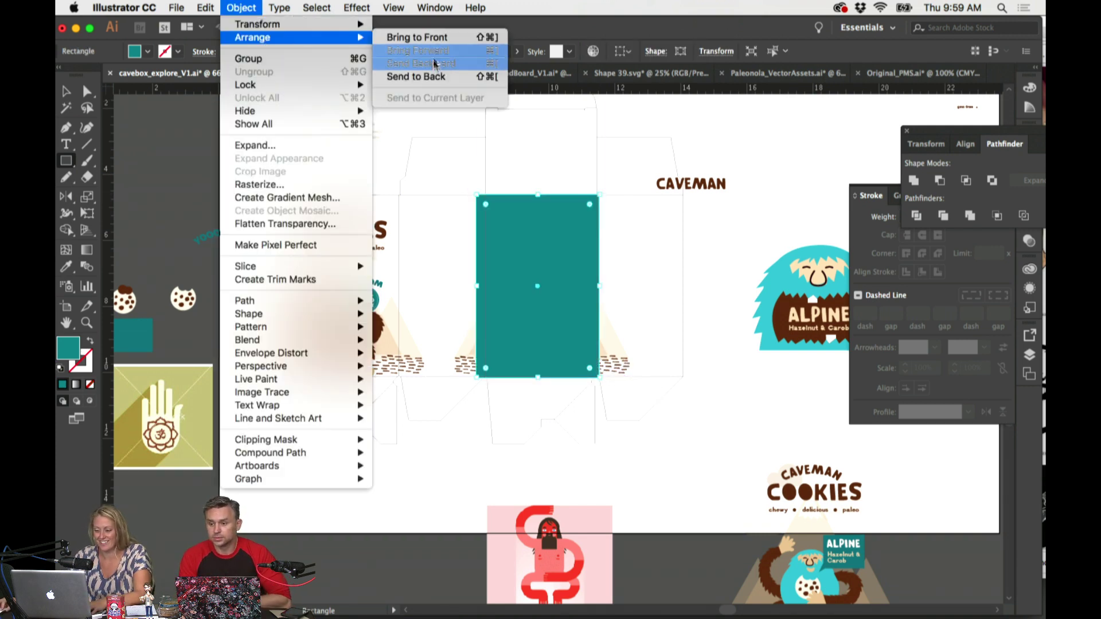
pyautogui.click(436, 74)
pyautogui.press('super+equal')
pyautogui.press('super+equal')
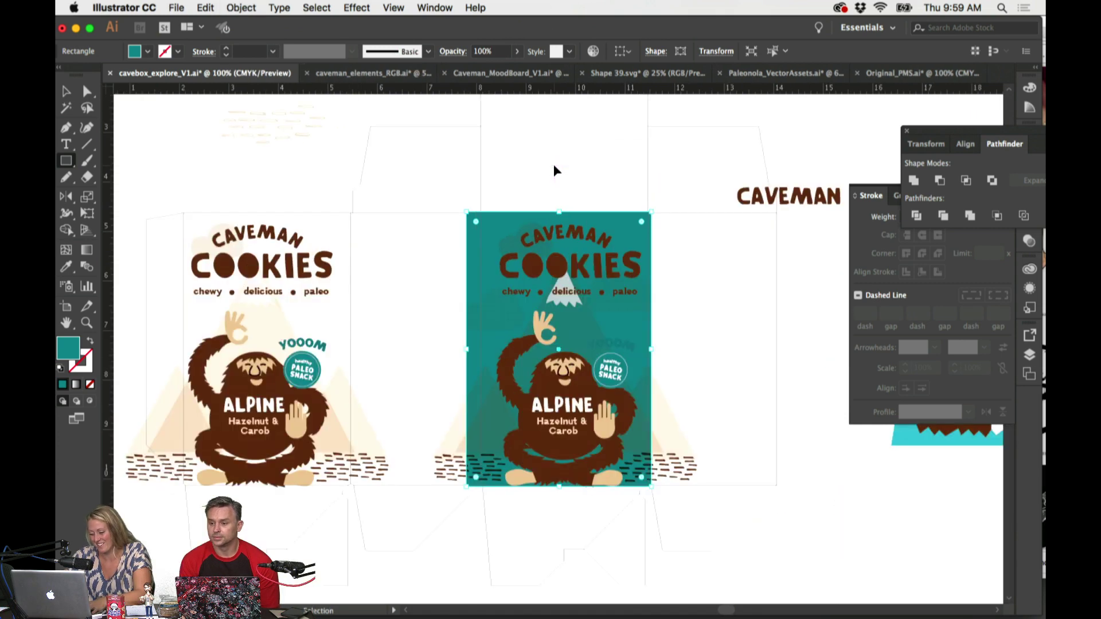
pyautogui.press('super+shift+a')
pyautogui.press('super+z')
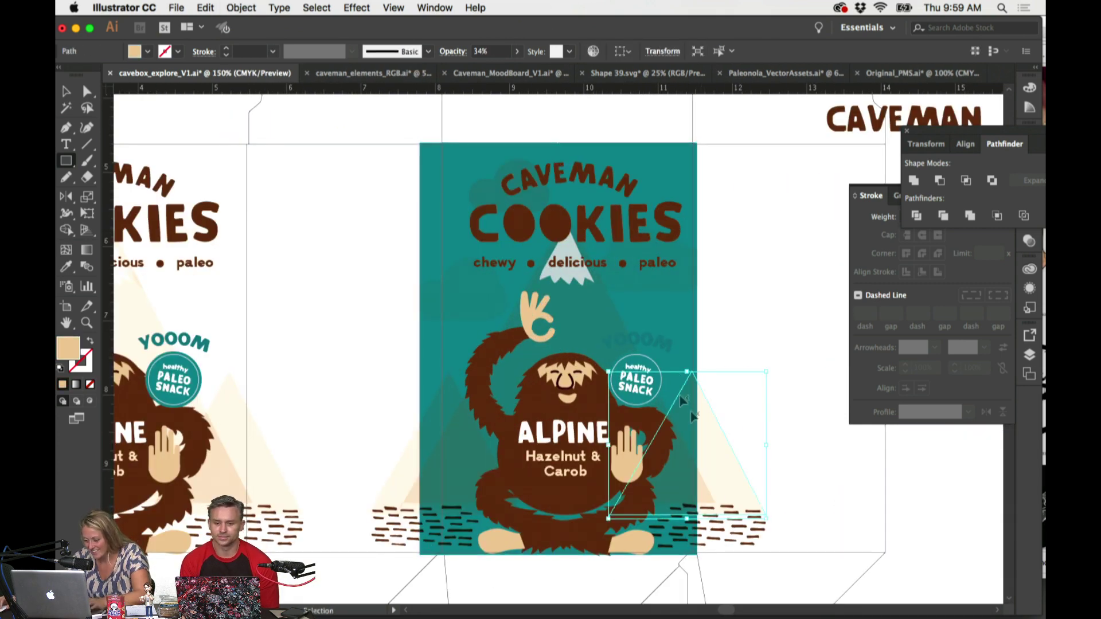
# Step: Fill the large central mountain and both smaller side mountains on the teal panel with white
pyautogui.click(613, 315)
pyautogui.press('i')
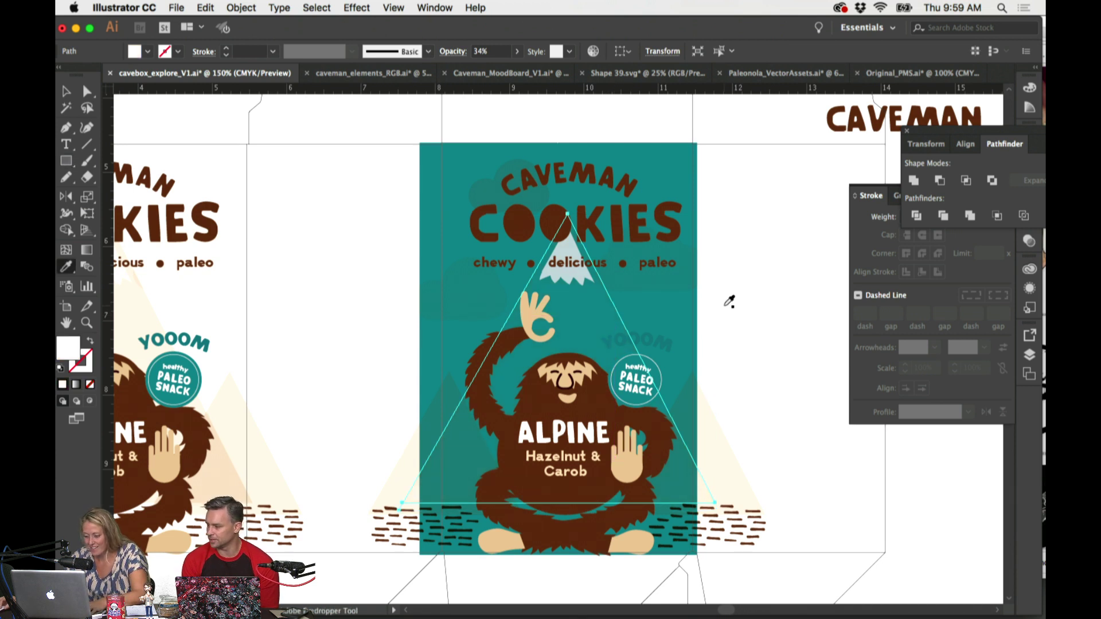
pyautogui.press('super+shift+b')
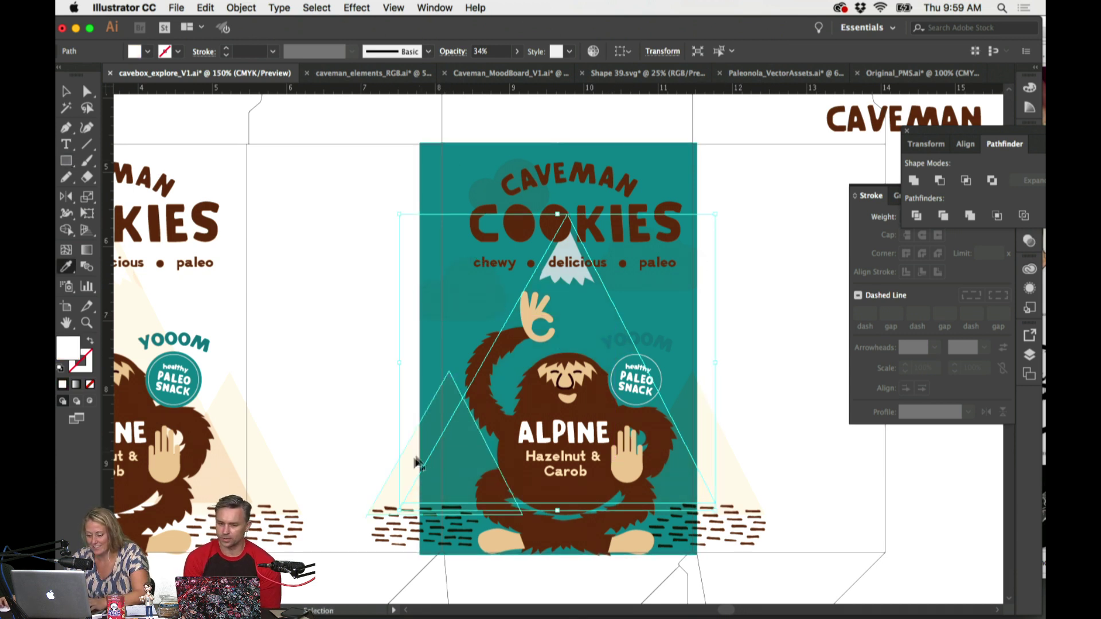
pyautogui.keyDown('super'); pyautogui.click(361, 459); pyautogui.keyUp('super')
pyautogui.keyDown('super'); pyautogui.click(396, 485); pyautogui.keyUp('super')
pyautogui.keyDown('shift'); pyautogui.keyDown('super'); pyautogui.click(614, 312); pyautogui.keyUp('super'); pyautogui.keyUp('shift')
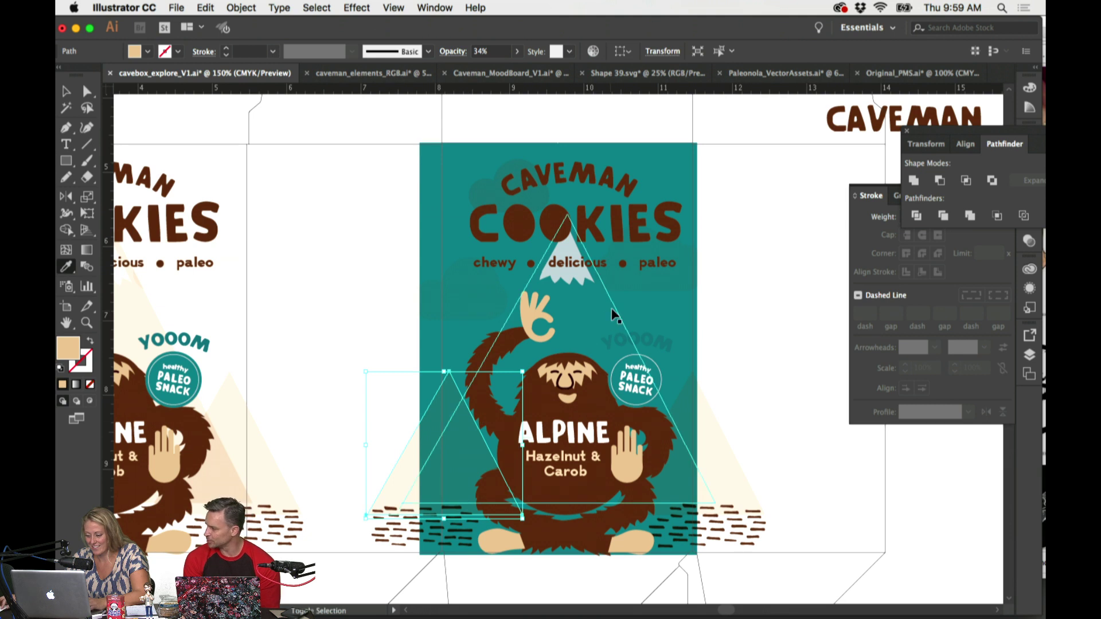
pyautogui.keyDown('shift'); pyautogui.keyDown('super'); pyautogui.click(720, 427); pyautogui.keyUp('super'); pyautogui.keyUp('shift')
pyautogui.click(757, 384)
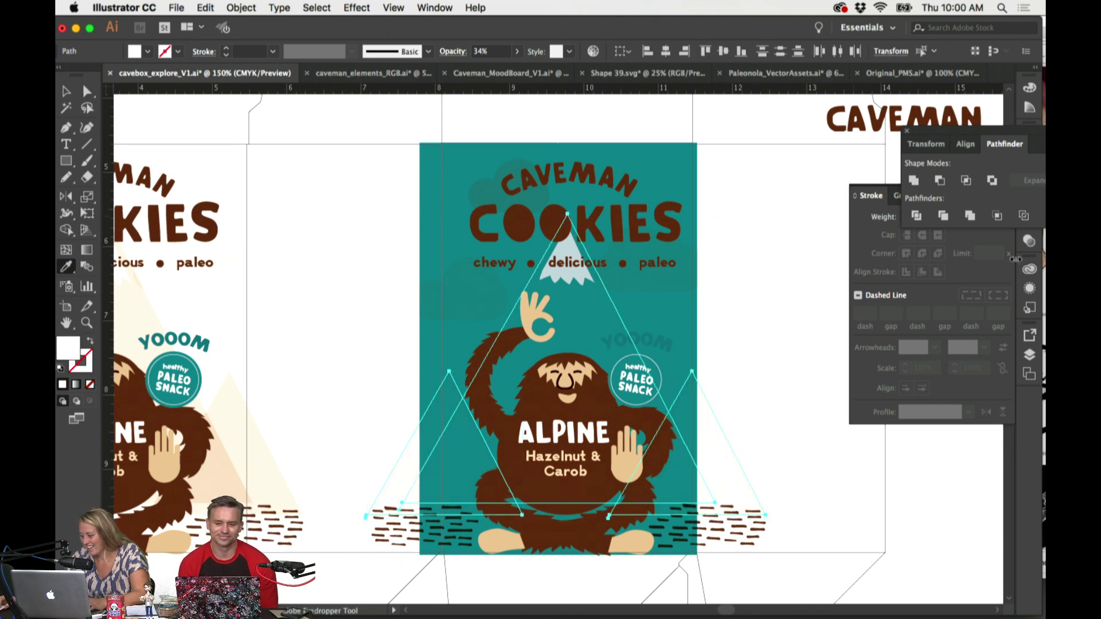
# Step: Set the three mountains' opacity to 88% and their blending mode to Normal
pyautogui.click(1030, 241)
pyautogui.click(1001, 219)
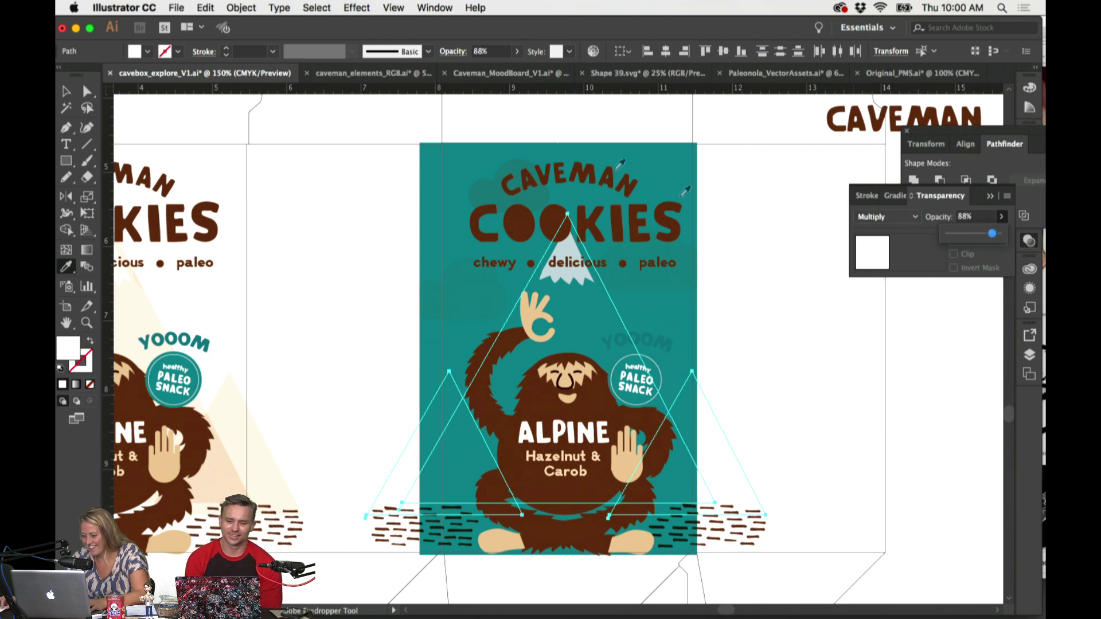
pyautogui.click(241, 8)
pyautogui.click(866, 251)
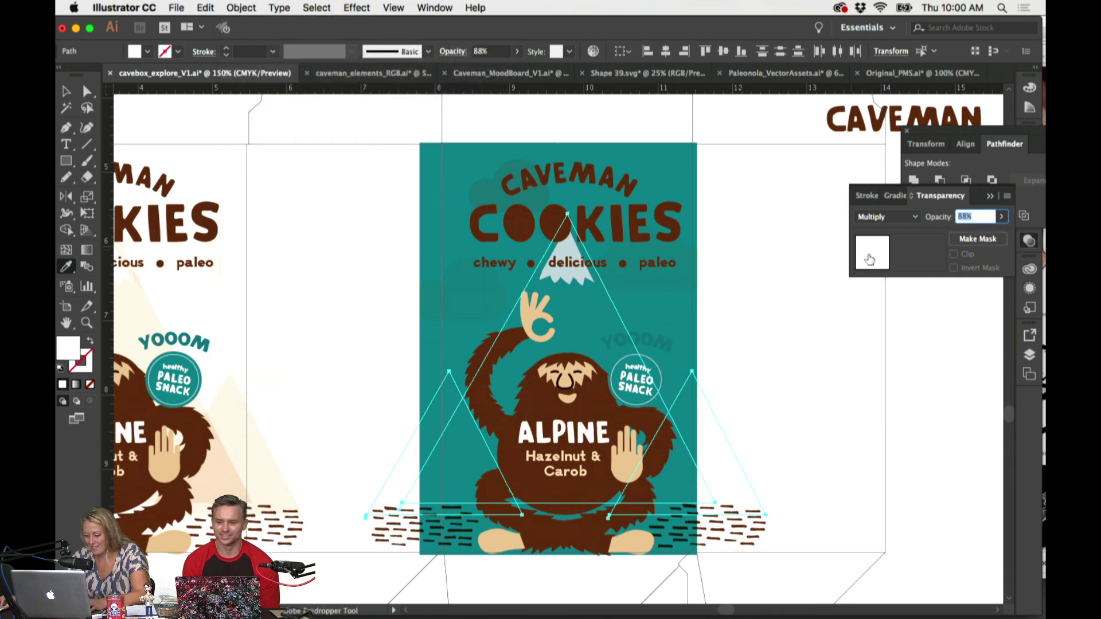
pyautogui.click(912, 218)
pyautogui.click(914, 229)
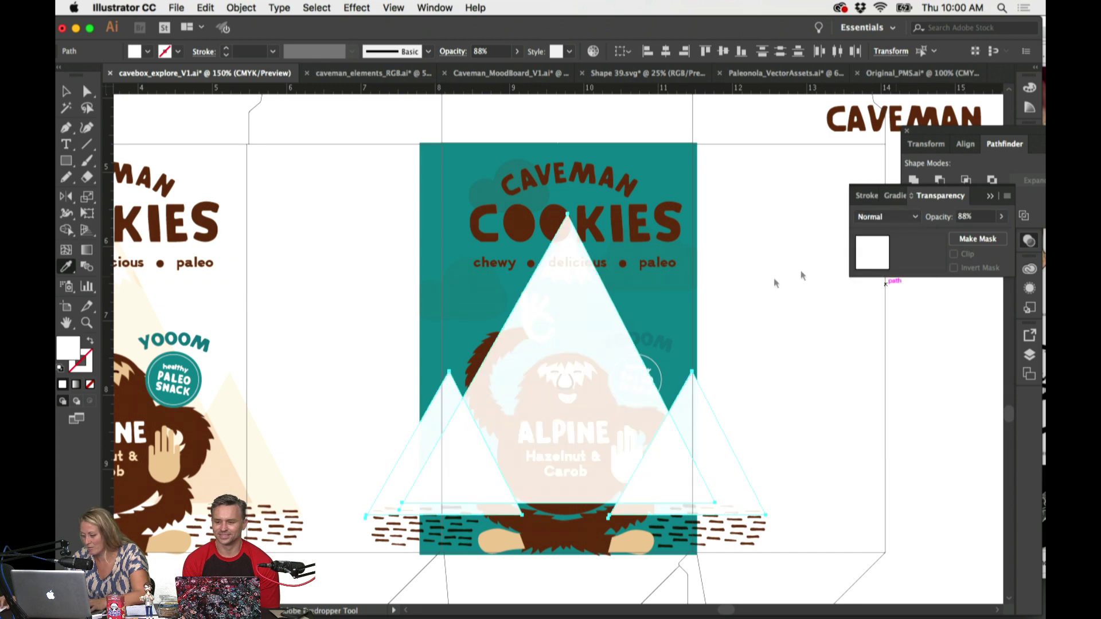
# Step: Send the three mountains together with the teal background rectangle behind the rest of the artwork
pyautogui.keyDown('shift'); pyautogui.click(684, 172); pyautogui.keyUp('shift')
pyautogui.click(241, 8)
pyautogui.moveTo(253, 34)
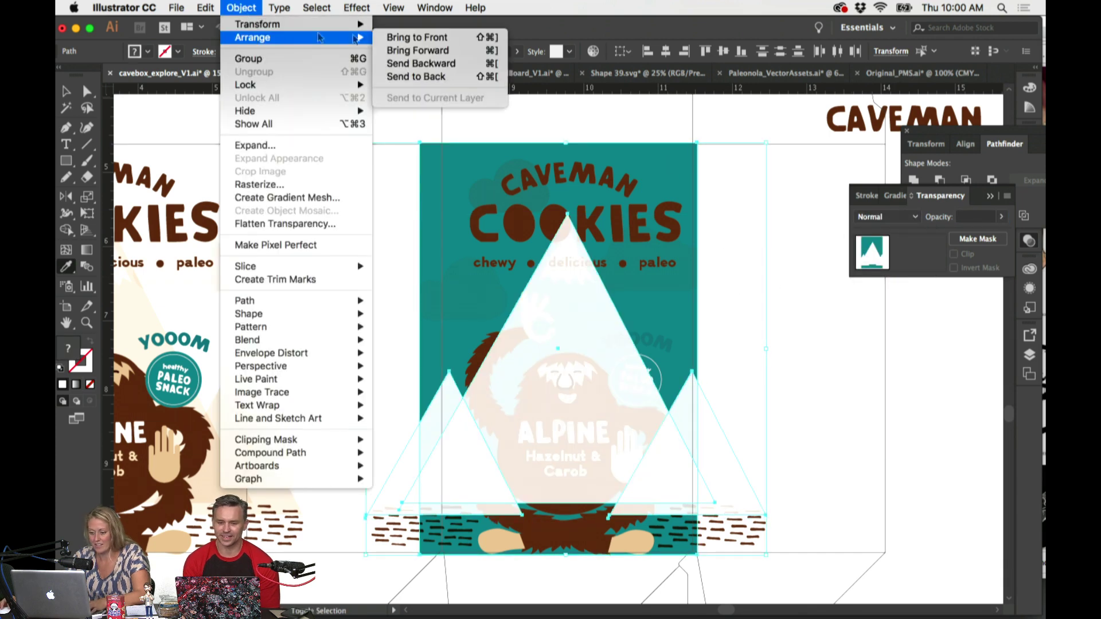
pyautogui.click(418, 76)
pyautogui.click(761, 121)
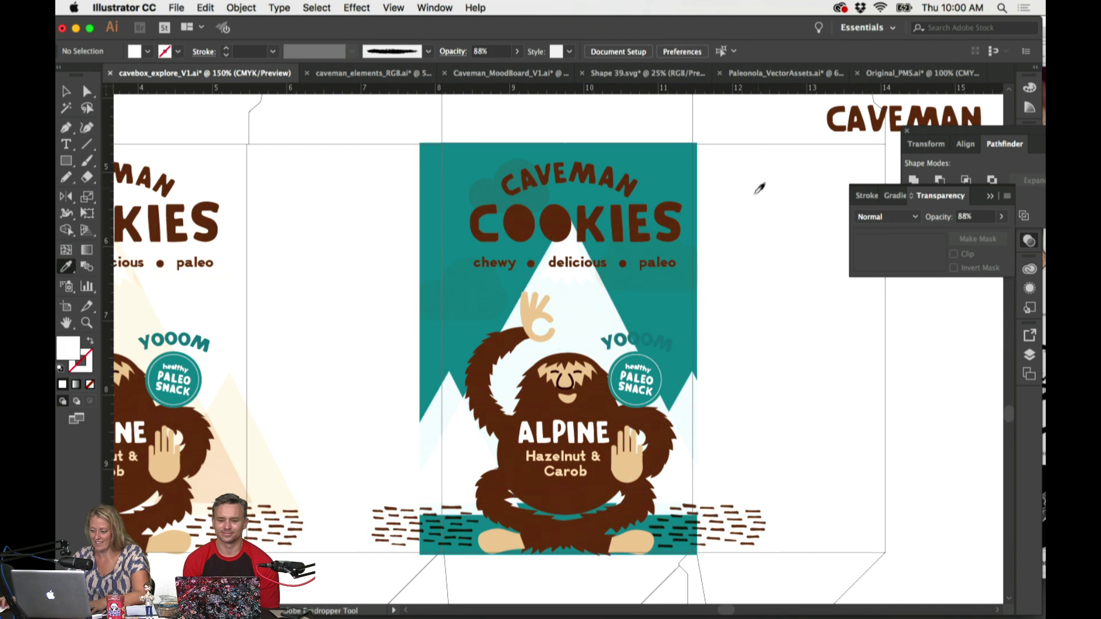
# Step: Give the three clouds on the teal panel the mountains' white appearance and set their opacity to 15%
pyautogui.click(484, 187)
pyautogui.keyDown('shift'); pyautogui.click(458, 295); pyautogui.keyUp('shift')
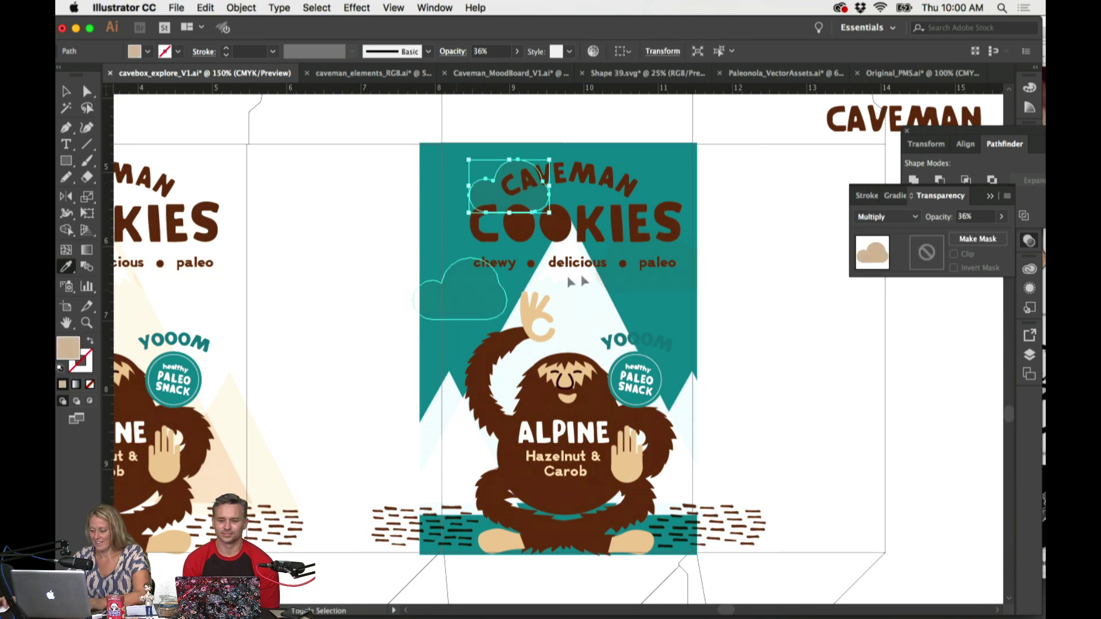
pyautogui.keyDown('shift'); pyautogui.click(665, 284); pyautogui.keyUp('shift')
pyautogui.press('i')
pyautogui.click(703, 425)
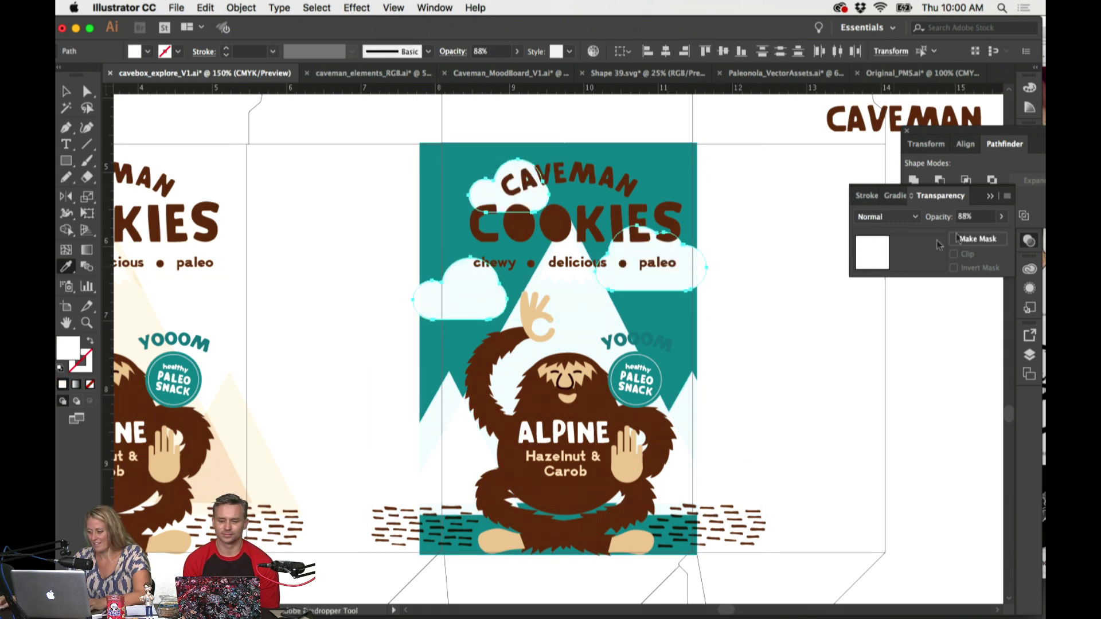
pyautogui.click(1002, 217)
pyautogui.moveTo(996, 234); pyautogui.dragTo(955, 240)
pyautogui.click(741, 214)
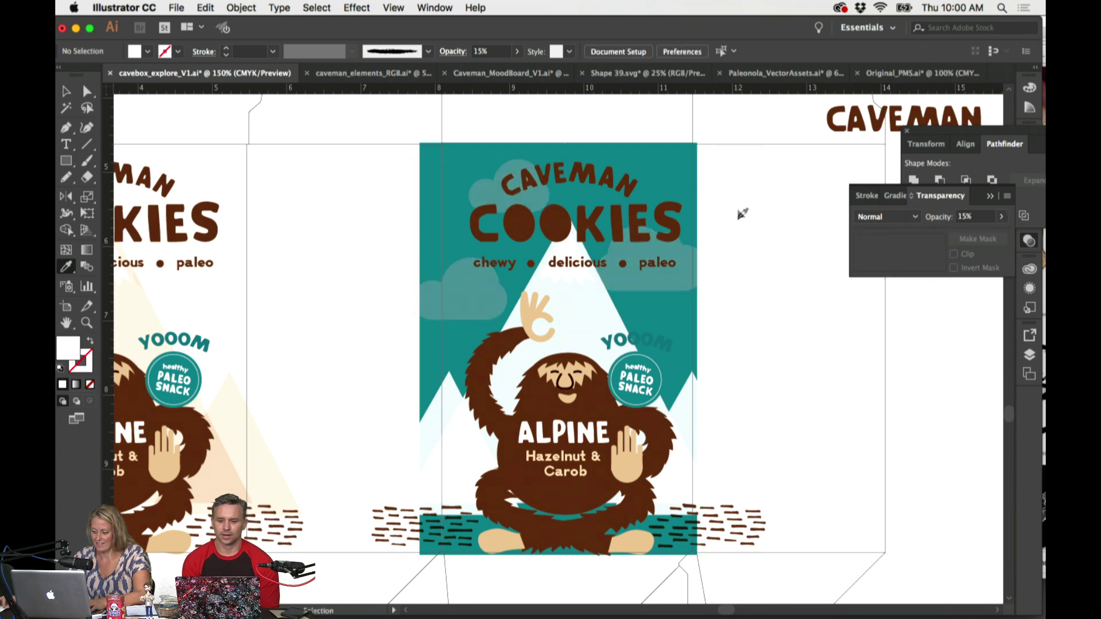
# Step: Draw a white rectangle across the dash-patterned ground strip beneath the caveman on the teal panel
pyautogui.scroll(-2, 740, 207)
pyautogui.keyDown('super'); pyautogui.click(656, 318); pyautogui.keyUp('super')
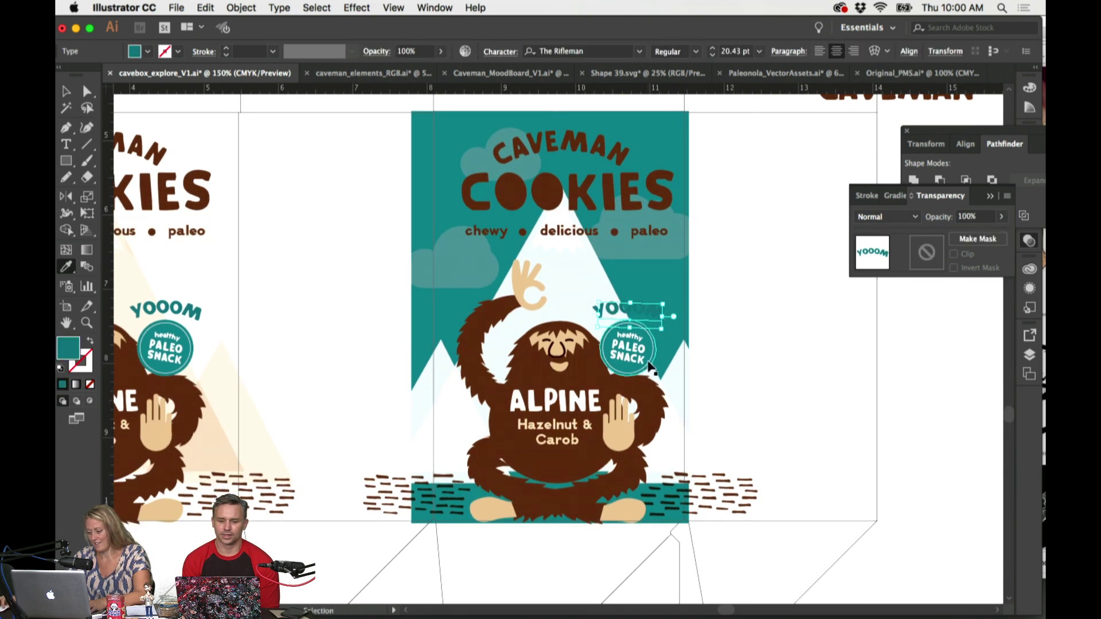
pyautogui.click(437, 374)
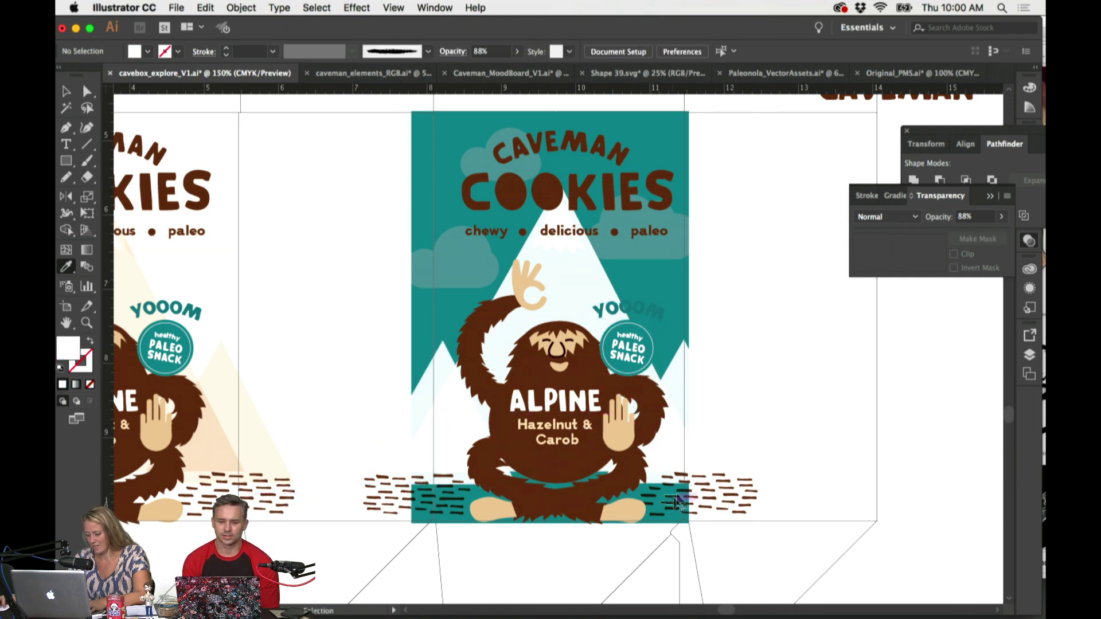
pyautogui.press('i')
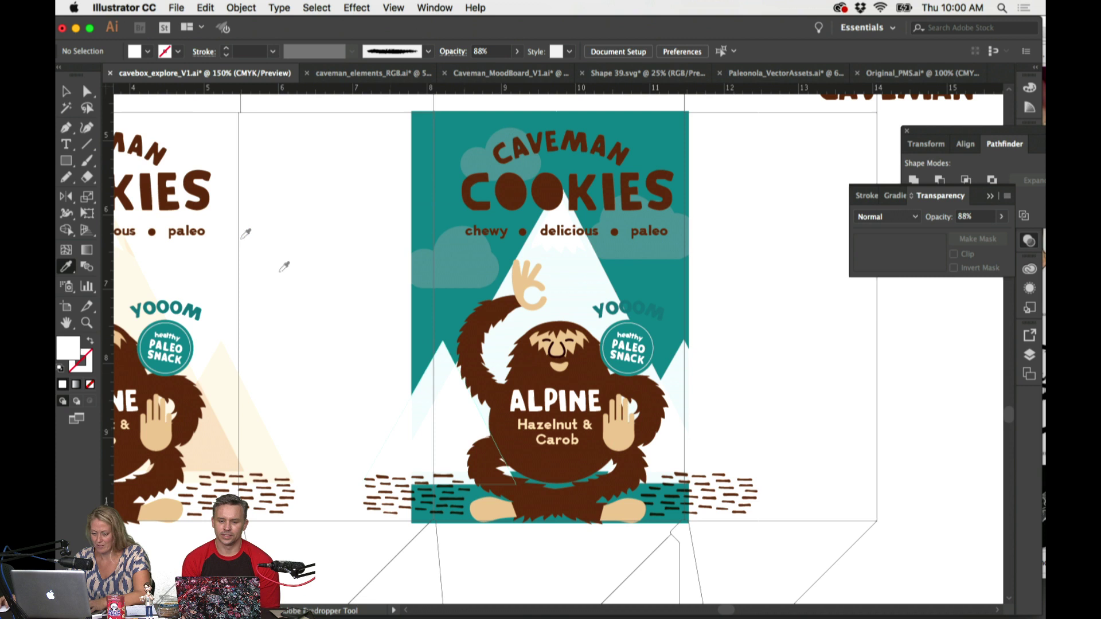
pyautogui.click(66, 163)
pyautogui.moveTo(382, 474); pyautogui.dragTo(755, 522)
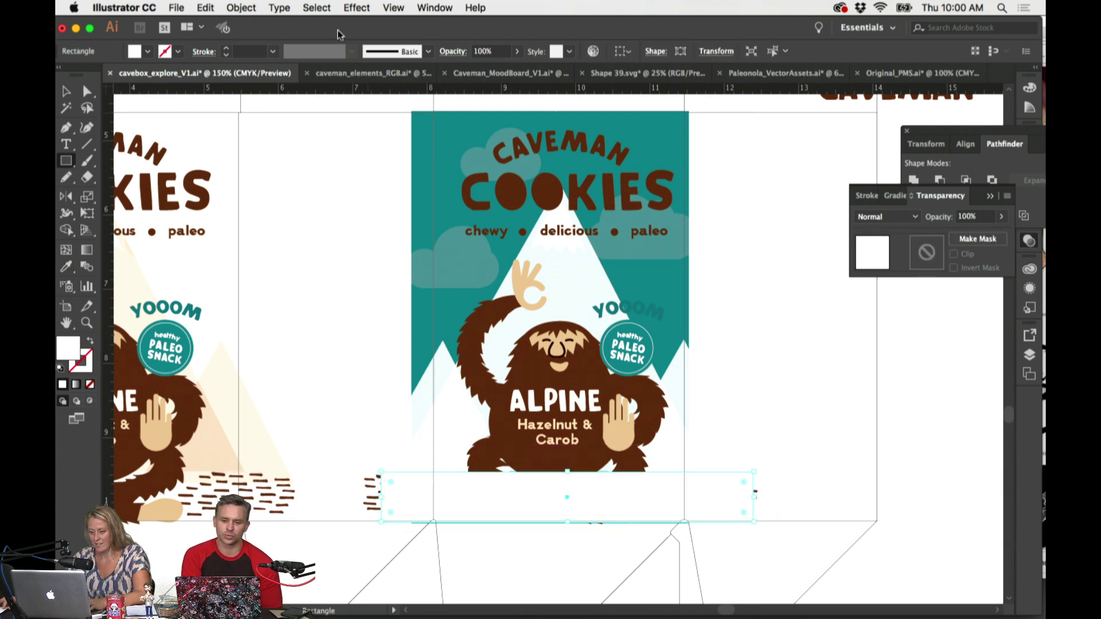
# Step: Try to send the white ground rectangle alone to the back, and undo the reordering
pyautogui.click(240, 8)
pyautogui.moveTo(252, 35)
pyautogui.click(418, 78)
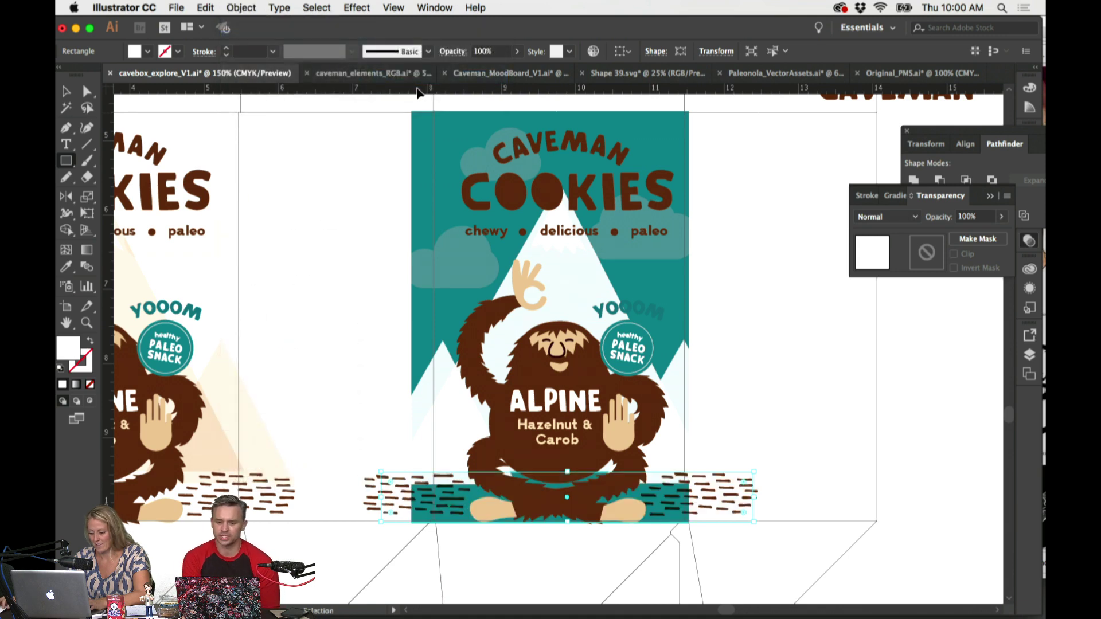
pyautogui.press('super+z')
# Step: Extend the white ground rectangle past the panel's lower edge and send it with the mountains and teal background to the back
pyautogui.press('super+equal')
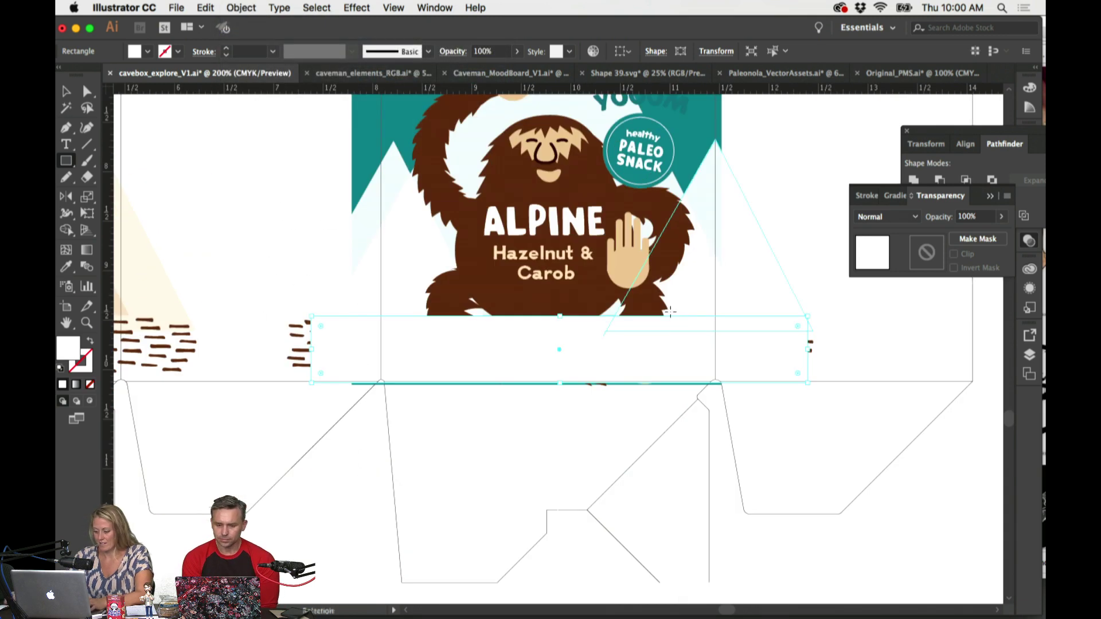
pyautogui.moveTo(559, 383); pyautogui.dragTo(560, 386)
pyautogui.keyDown('shift'); pyautogui.click(431, 236); pyautogui.keyUp('shift')
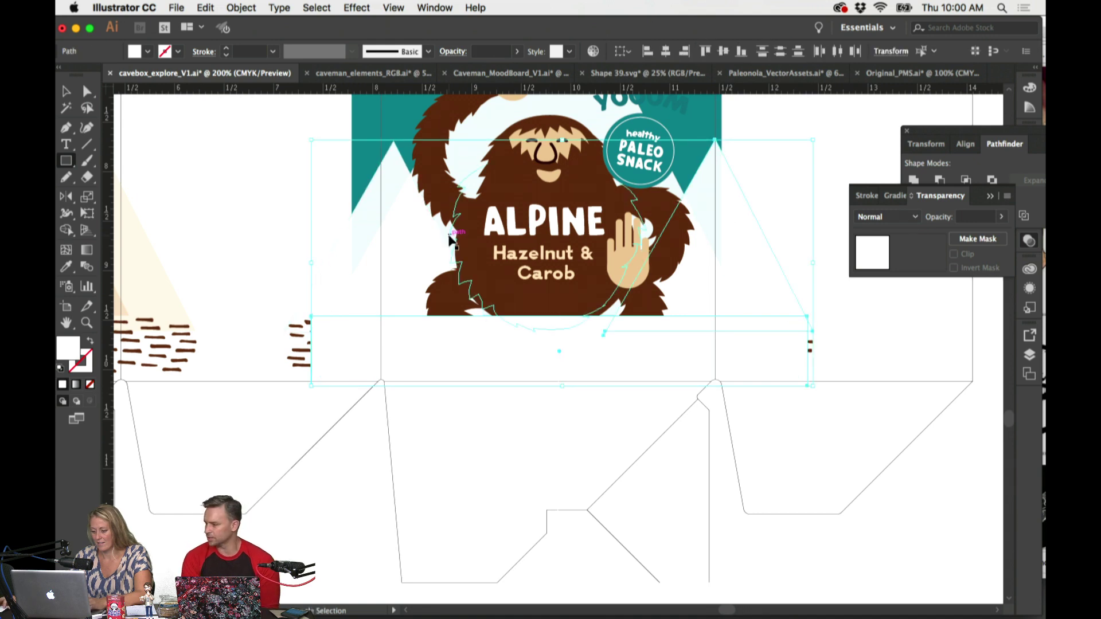
pyautogui.scroll(2, 549, 170)
pyautogui.scroll(10, 549, 170)
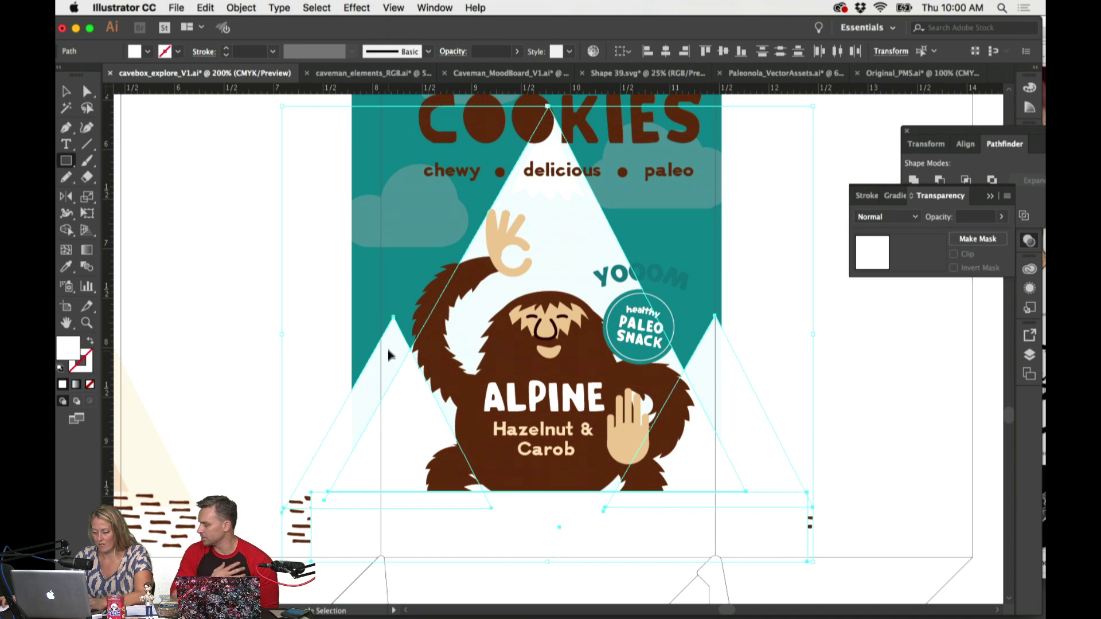
pyautogui.click(241, 8)
pyautogui.moveTo(257, 24)
pyautogui.click(683, 166)
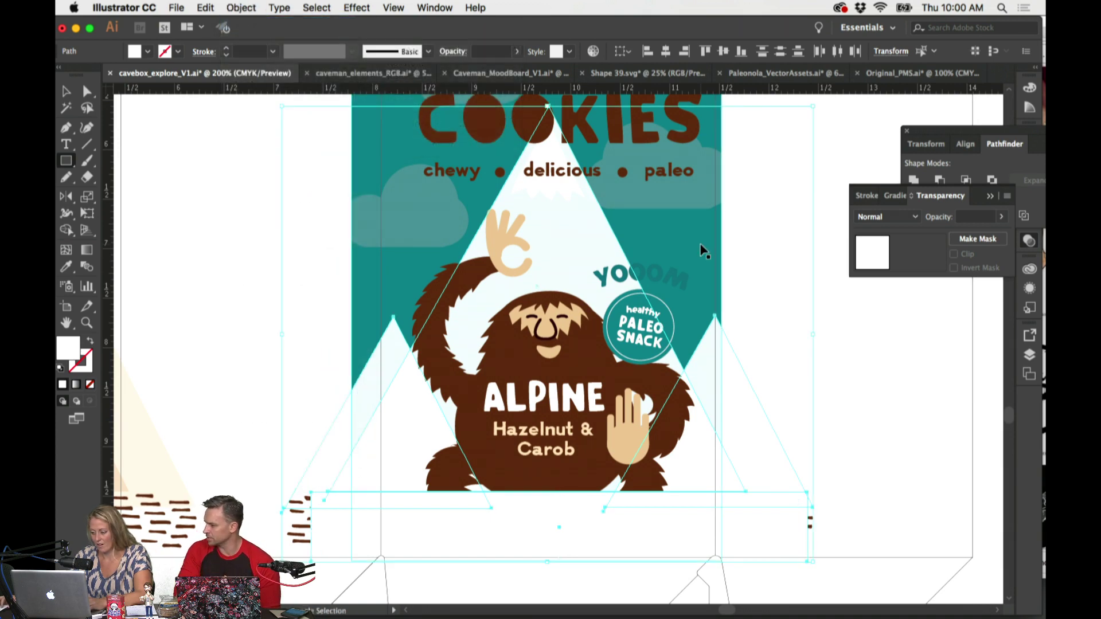
pyautogui.keyDown('shift'); pyautogui.click(573, 175); pyautogui.keyUp('shift')
pyautogui.click(241, 7)
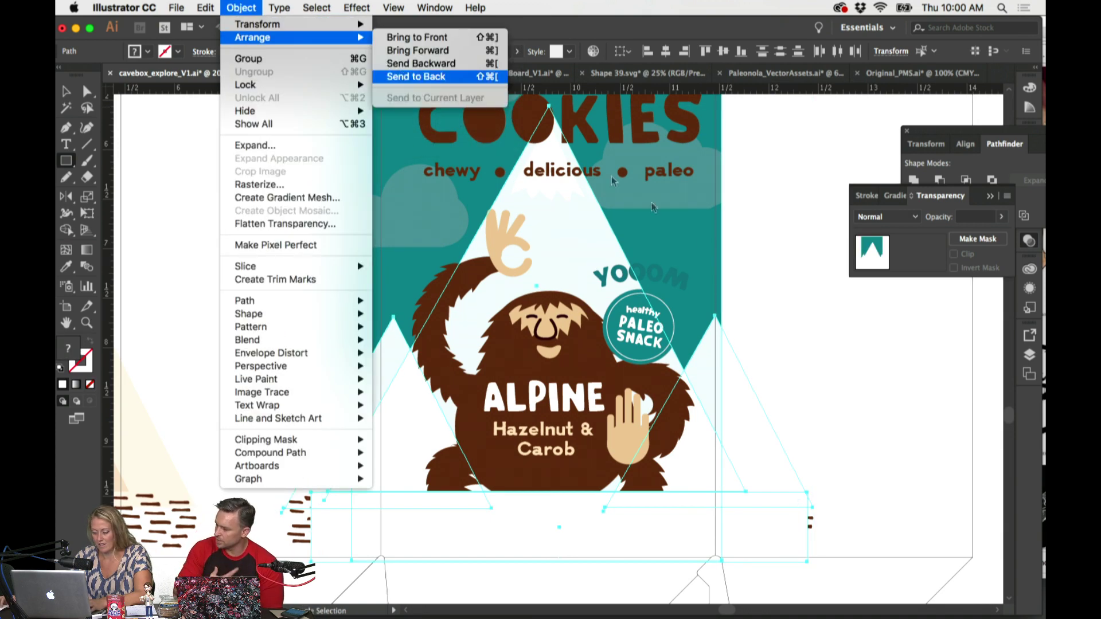
pyautogui.click(416, 76)
pyautogui.click(818, 298)
# Step: Fill the teal background rectangle with the cyan sampled from the spare Alpine caveman's fur
pyautogui.press('super+1')
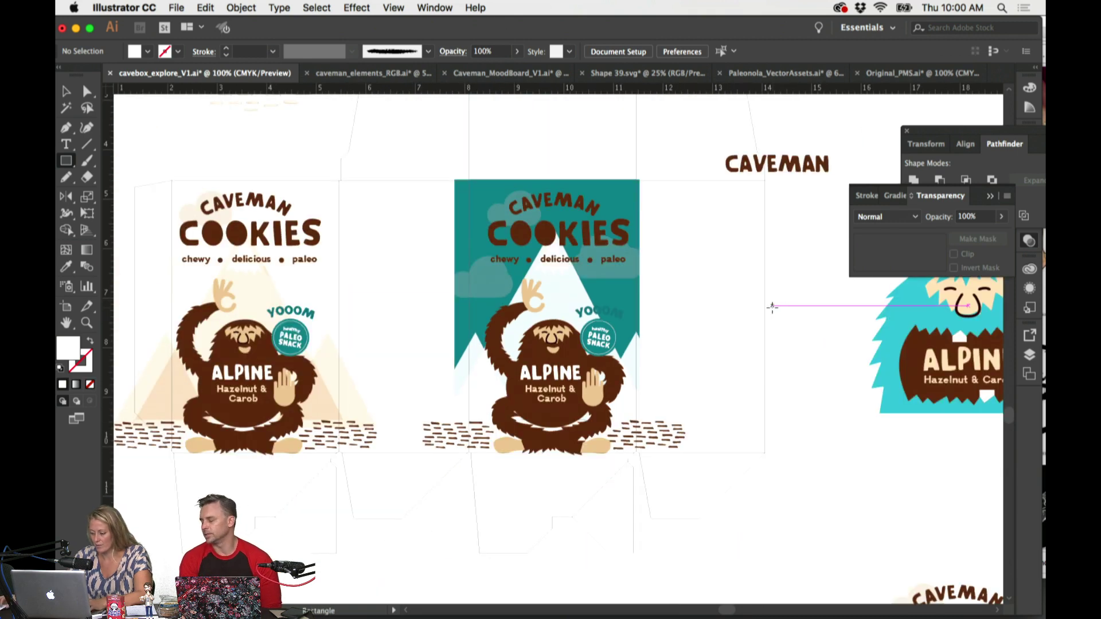
pyautogui.hscroll(3, 769, 307)
pyautogui.click(560, 198)
pyautogui.press('i')
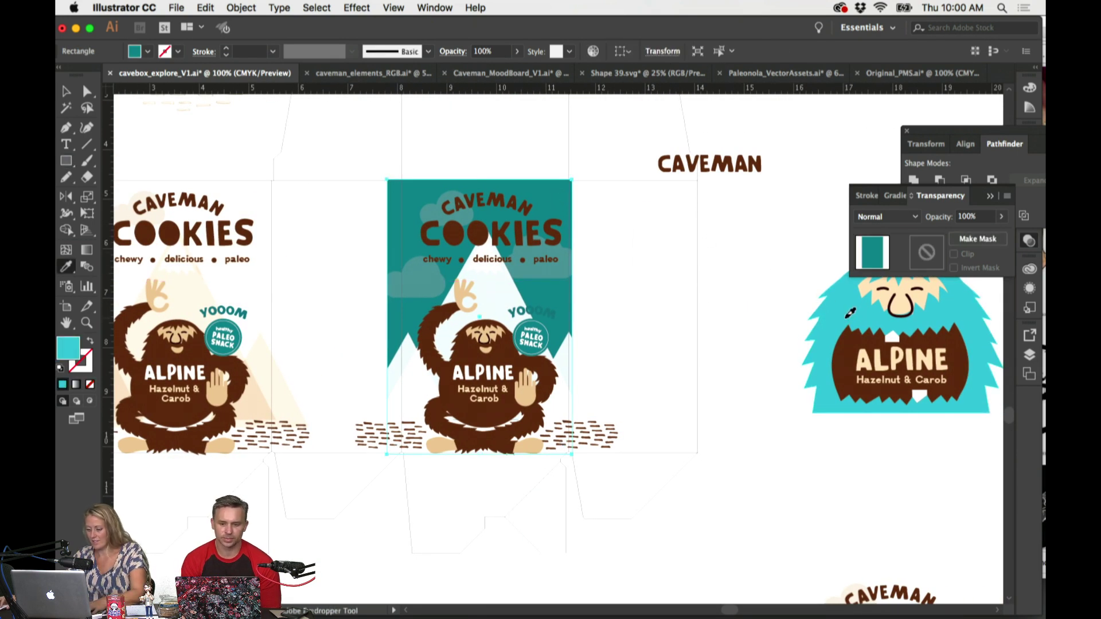
pyautogui.click(847, 317)
pyautogui.click(599, 267)
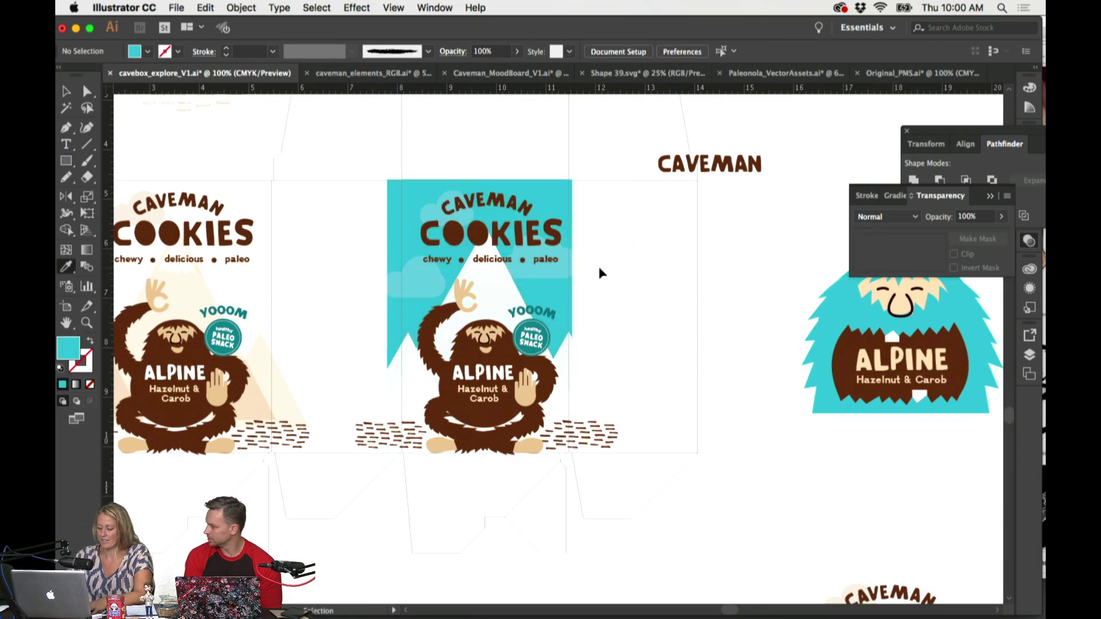
# Step: Undo the cyan background fill and give the rectangle a slightly brighter teal with the Color Picker
pyautogui.press('super+equal')
pyautogui.press('super+equal')
pyautogui.hscroll(-3, 542, 274)
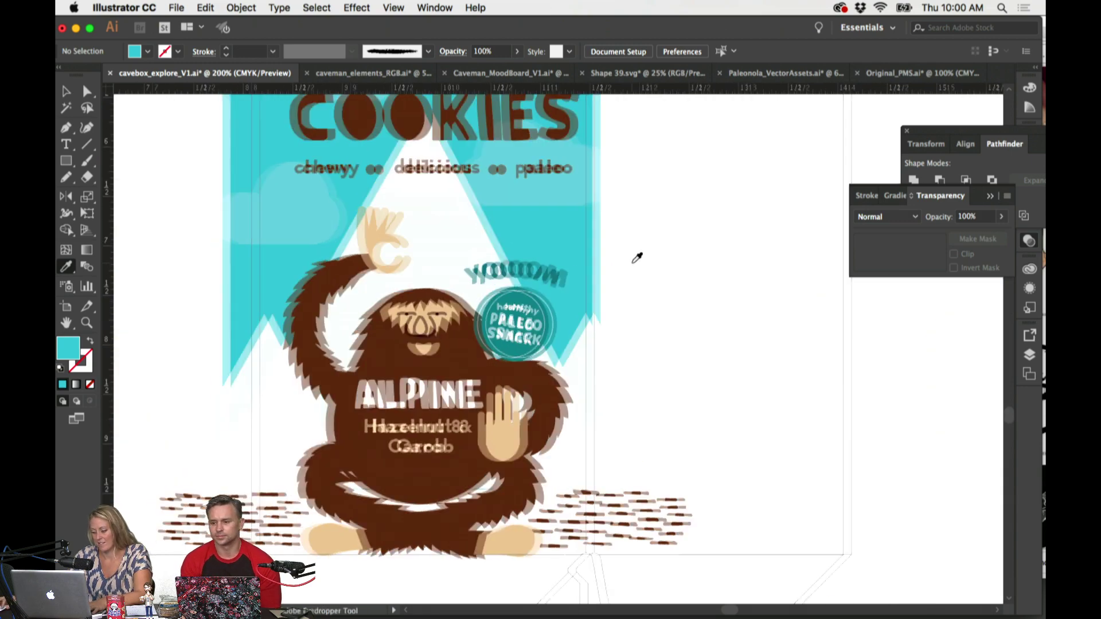
pyautogui.click(661, 275)
pyautogui.press('i')
pyautogui.scroll(3, 734, 268)
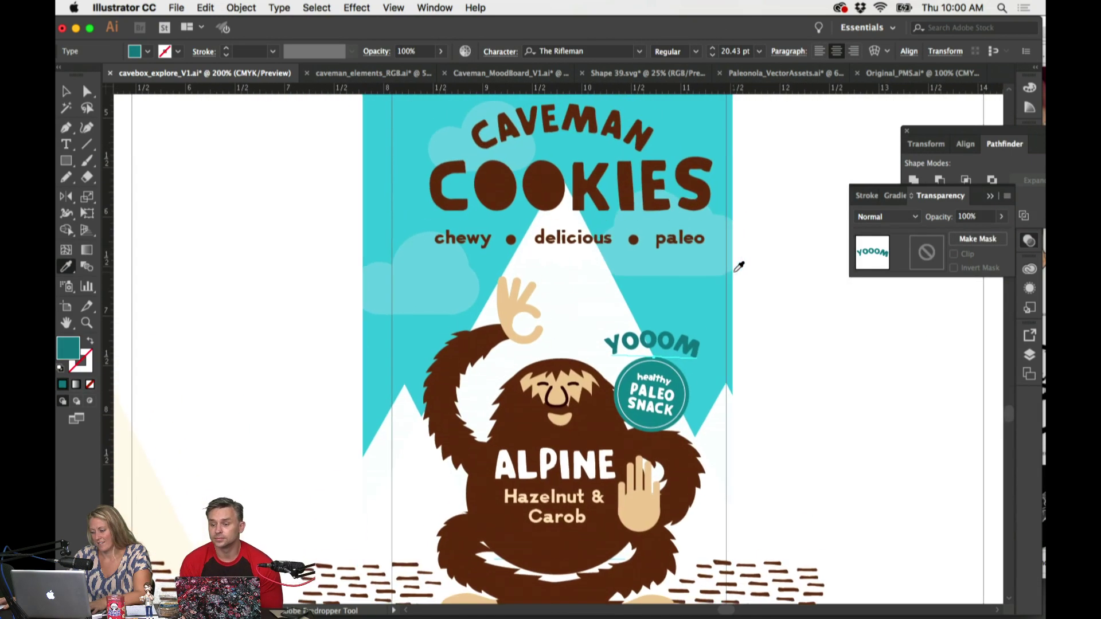
pyautogui.press('v')
pyautogui.hscroll(4, 734, 269)
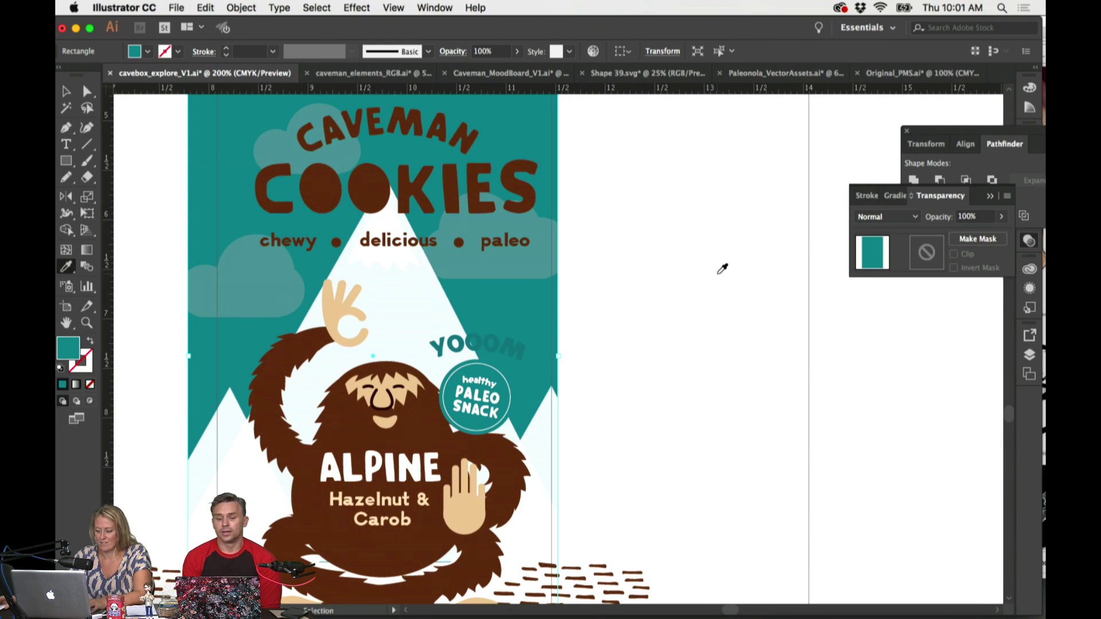
pyautogui.doubleClick(68, 351)
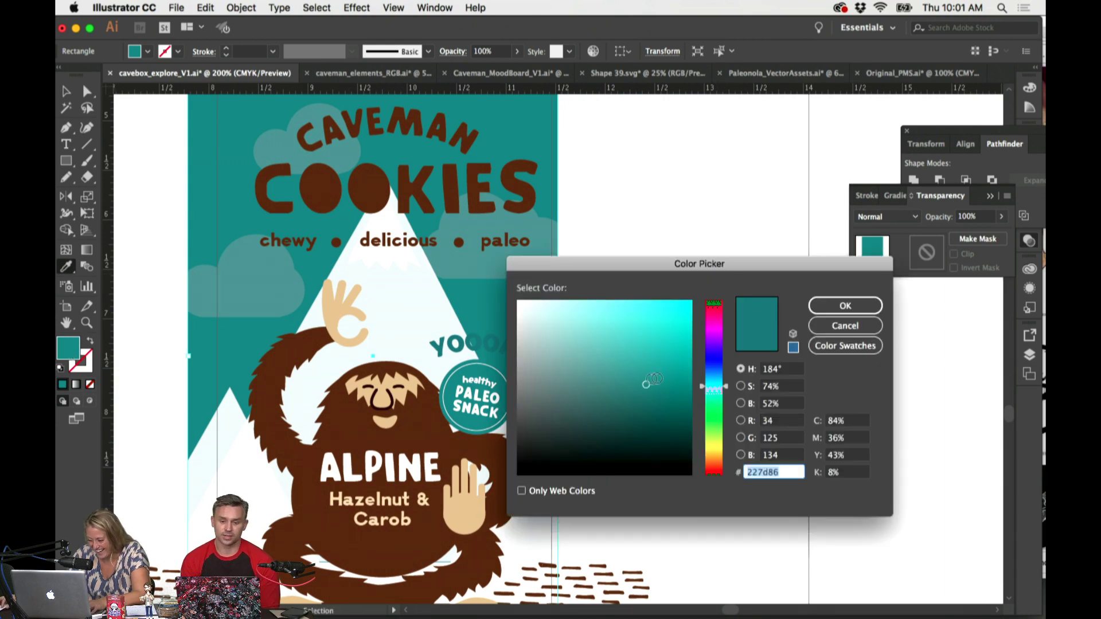
pyautogui.click(845, 306)
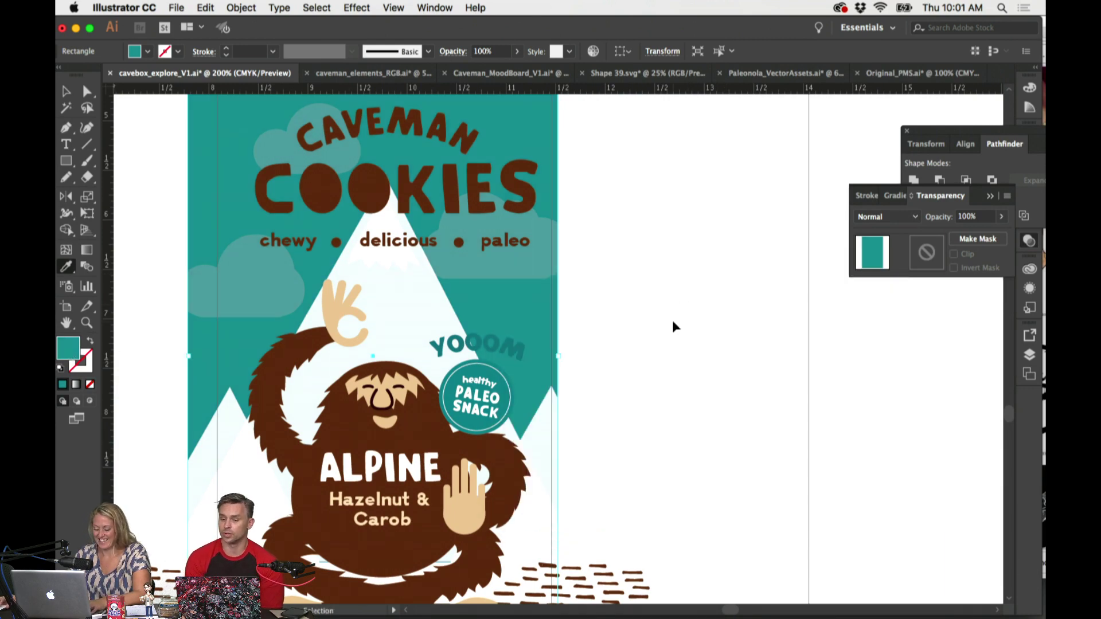
pyautogui.press('i')
pyautogui.hscroll(-5, 689, 315)
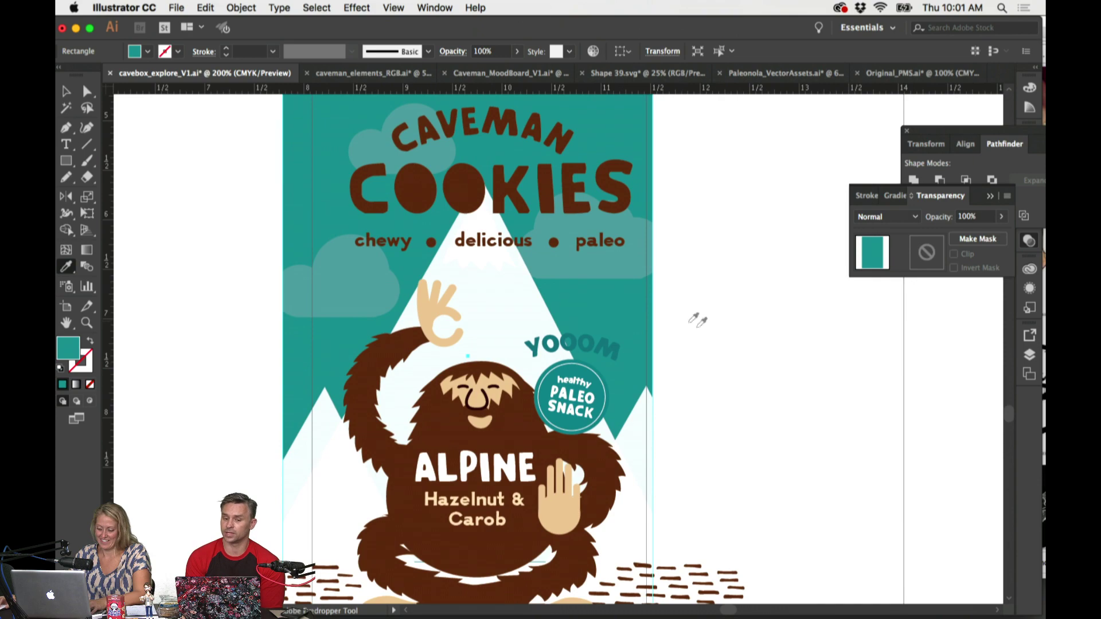
pyautogui.keyDown('super'); pyautogui.click(614, 351); pyautogui.keyUp('super')
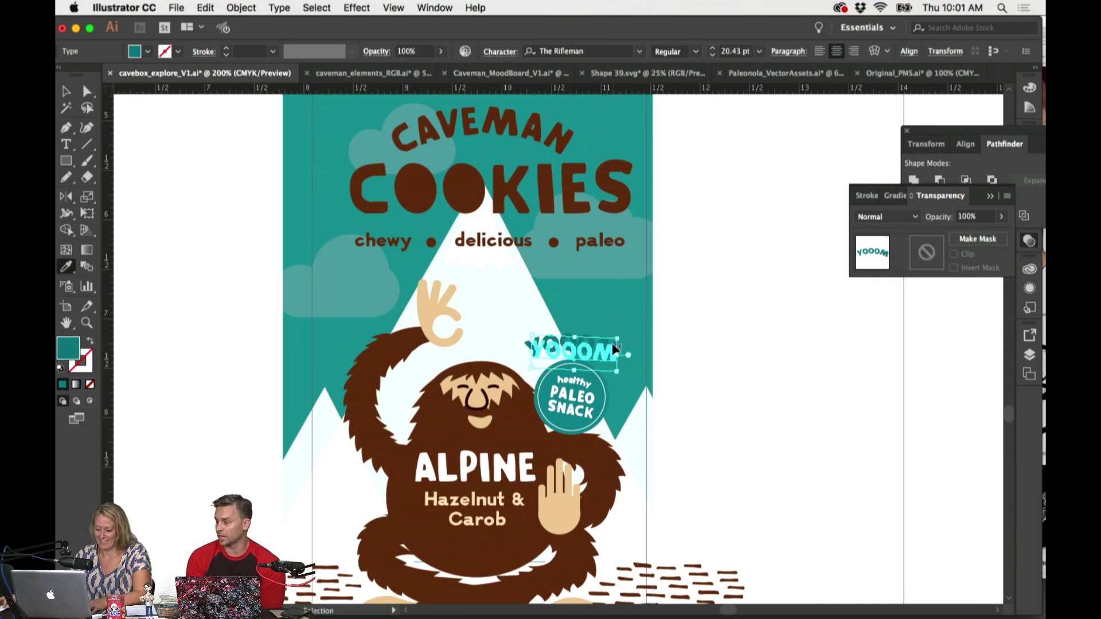
pyautogui.keyDown('super'); pyautogui.click(672, 327); pyautogui.keyUp('super')
pyautogui.moveTo(56, 4)
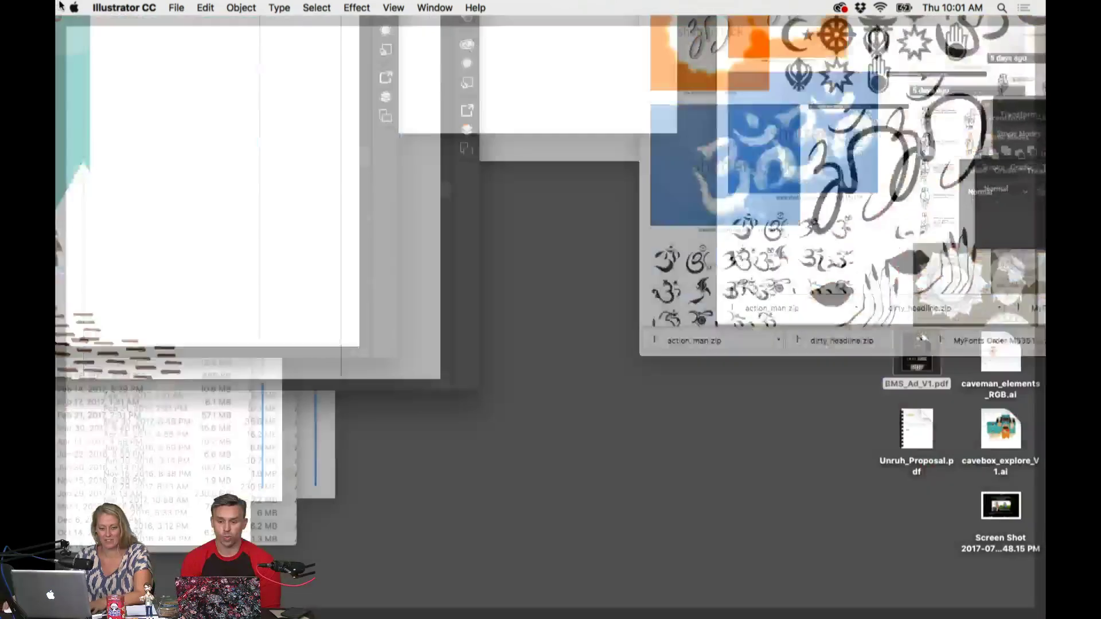
pyautogui.hscroll(-2, 750, 314)
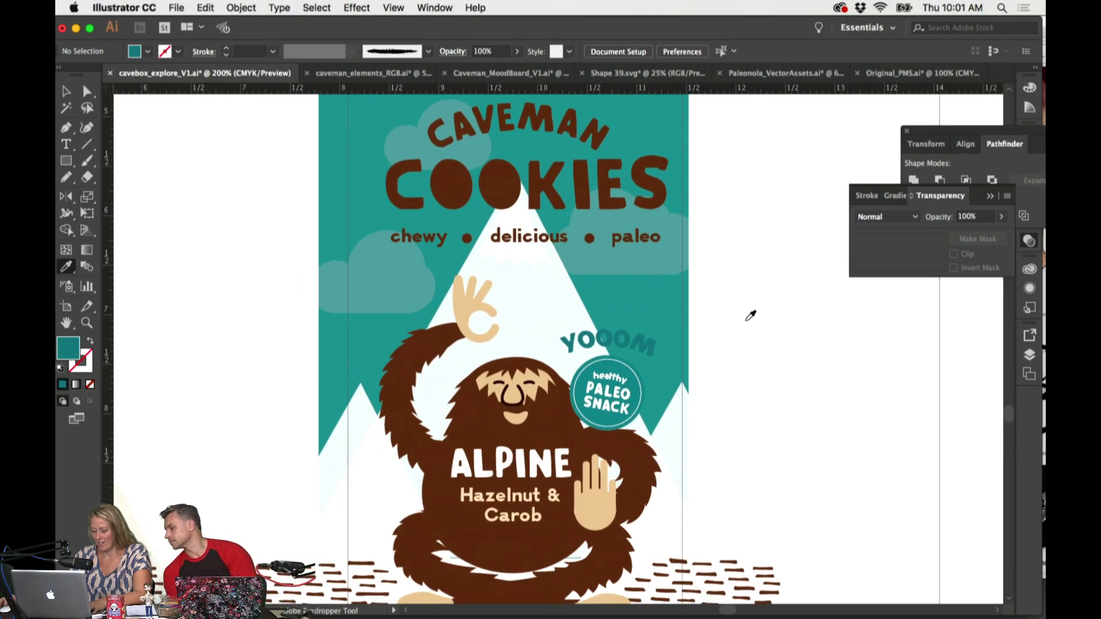
# Step: Move the YOOOM lettering and PALEO SNACK badge off the teal panel onto the blank box panel beside it
pyautogui.press('super+minus')
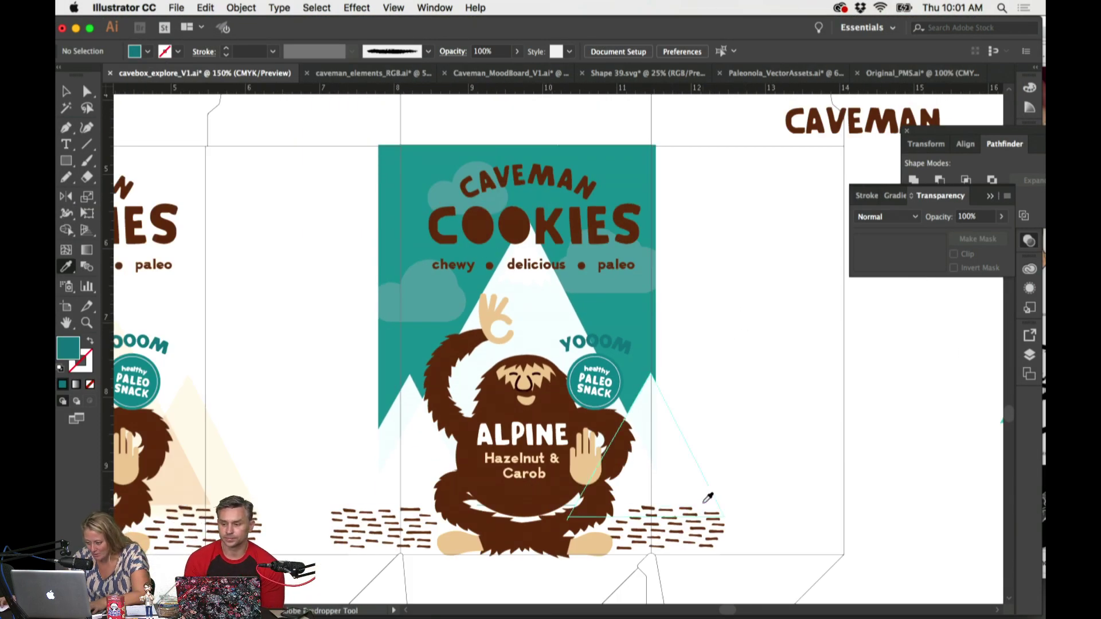
pyautogui.hscroll(2, 711, 497)
pyautogui.click(578, 351)
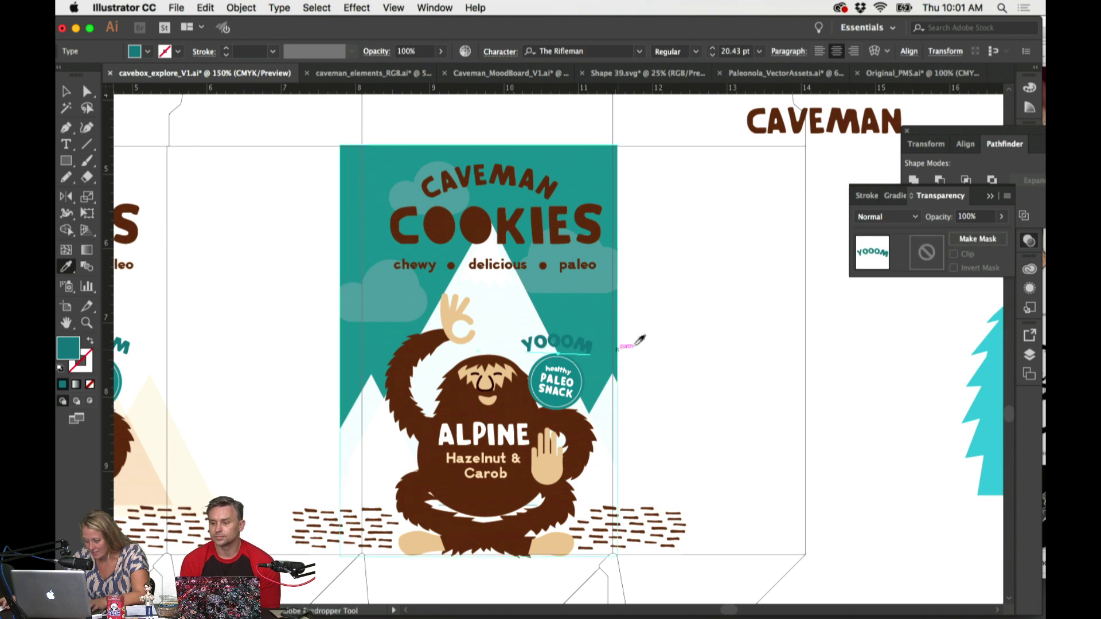
pyautogui.click(609, 349)
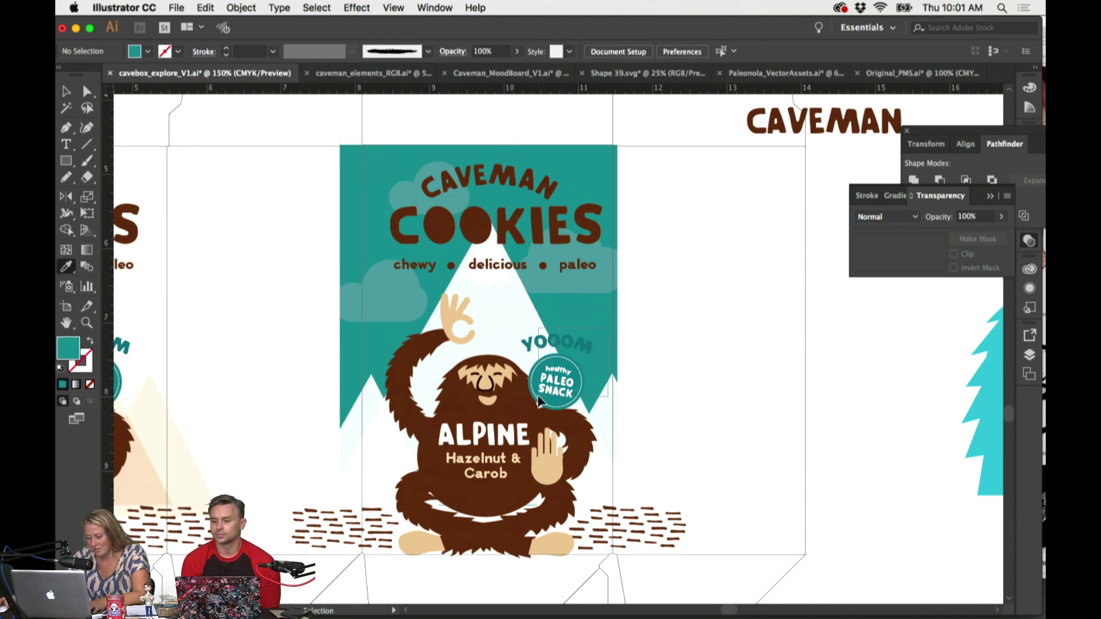
pyautogui.click(540, 401)
pyautogui.press('i')
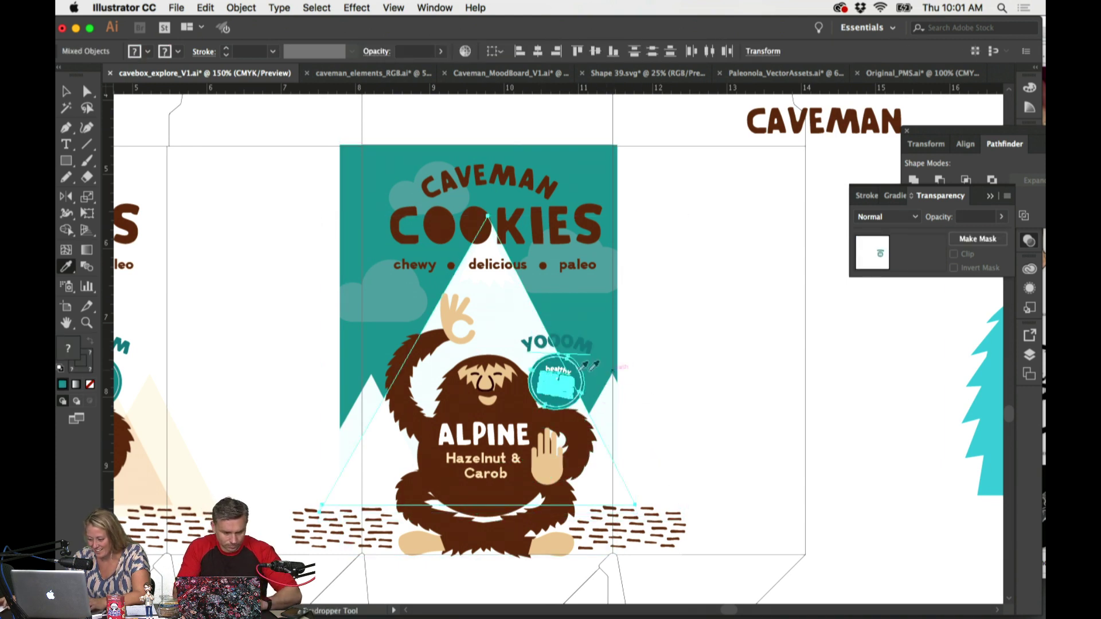
pyautogui.press('v')
pyautogui.moveTo(591, 367); pyautogui.dragTo(723, 336)
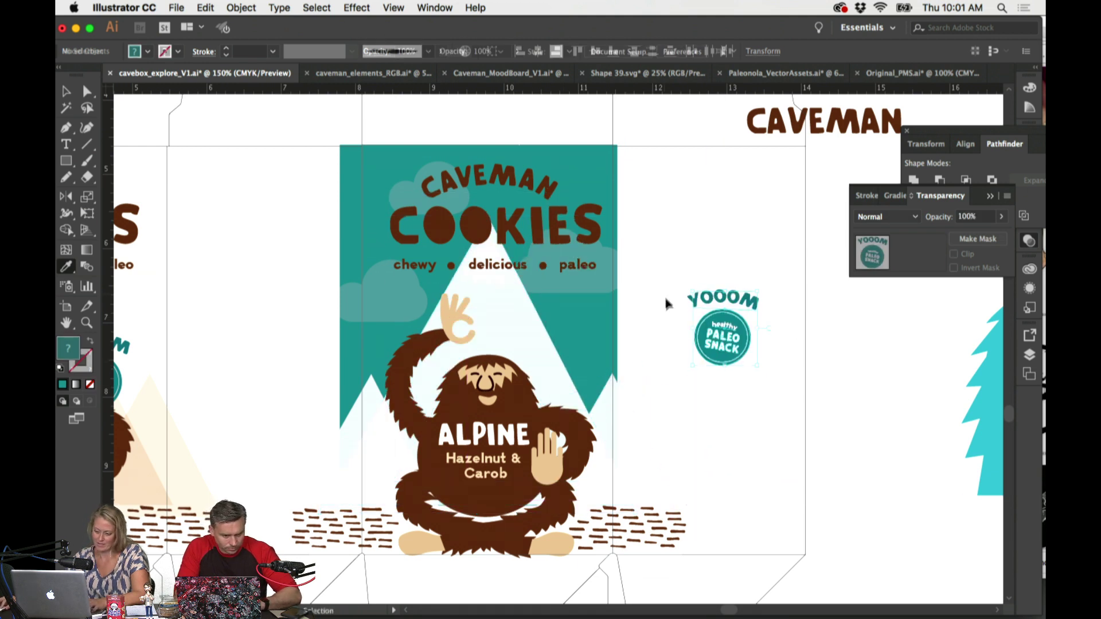
pyautogui.click(665, 302)
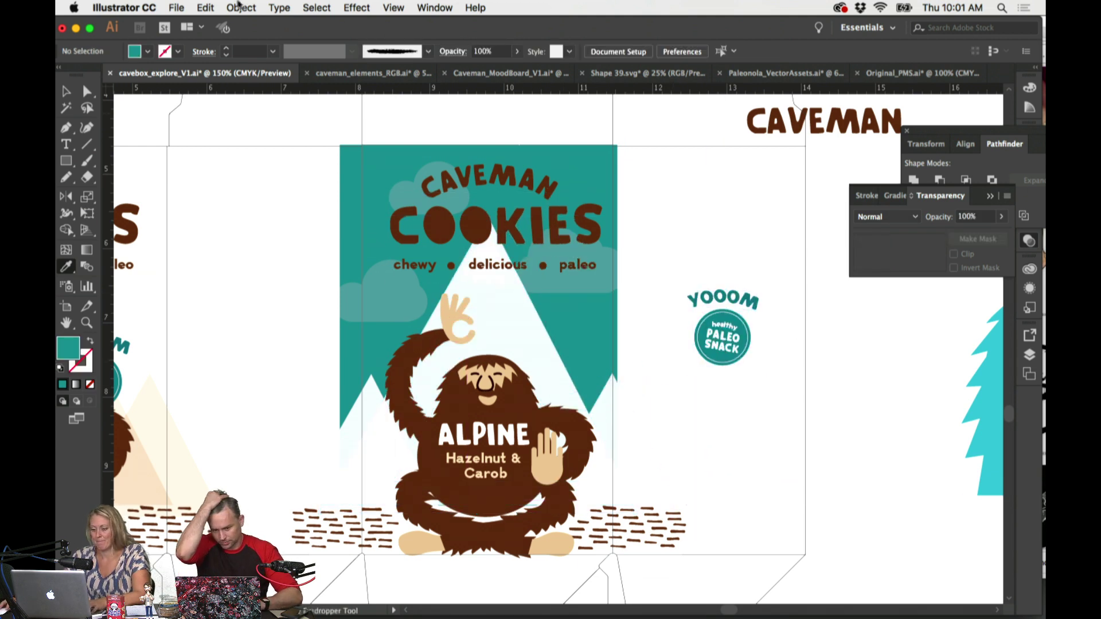
# Step: Recolor the panel's teal background rectangle with the bright cyan of the spare Alpine caveman
pyautogui.click(240, 7)
pyautogui.click(256, 96)
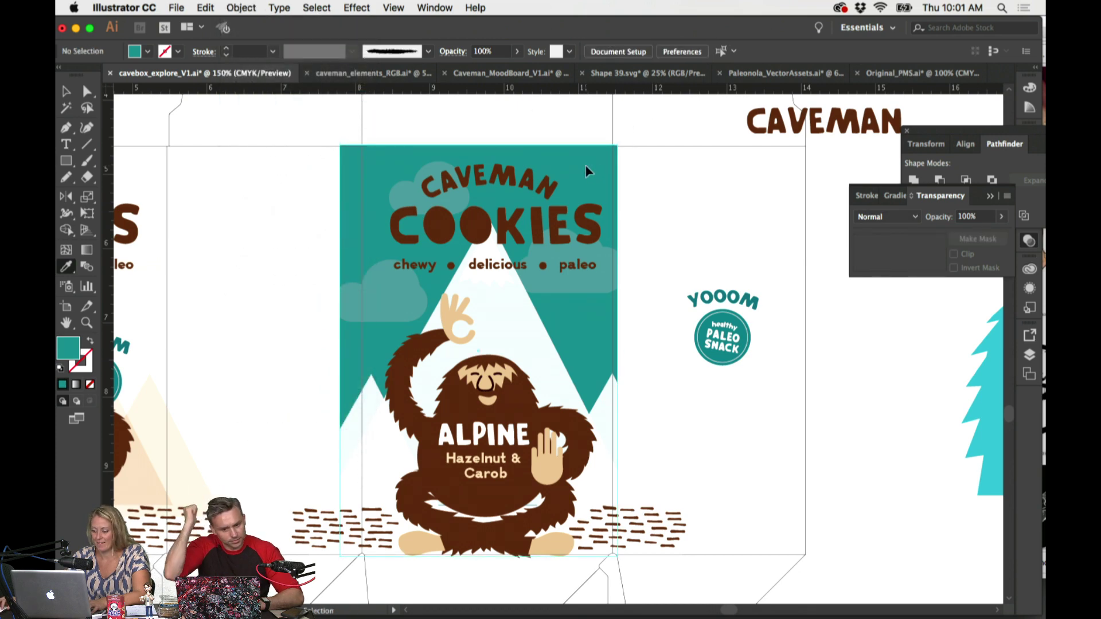
pyautogui.press('i')
pyautogui.click(989, 401)
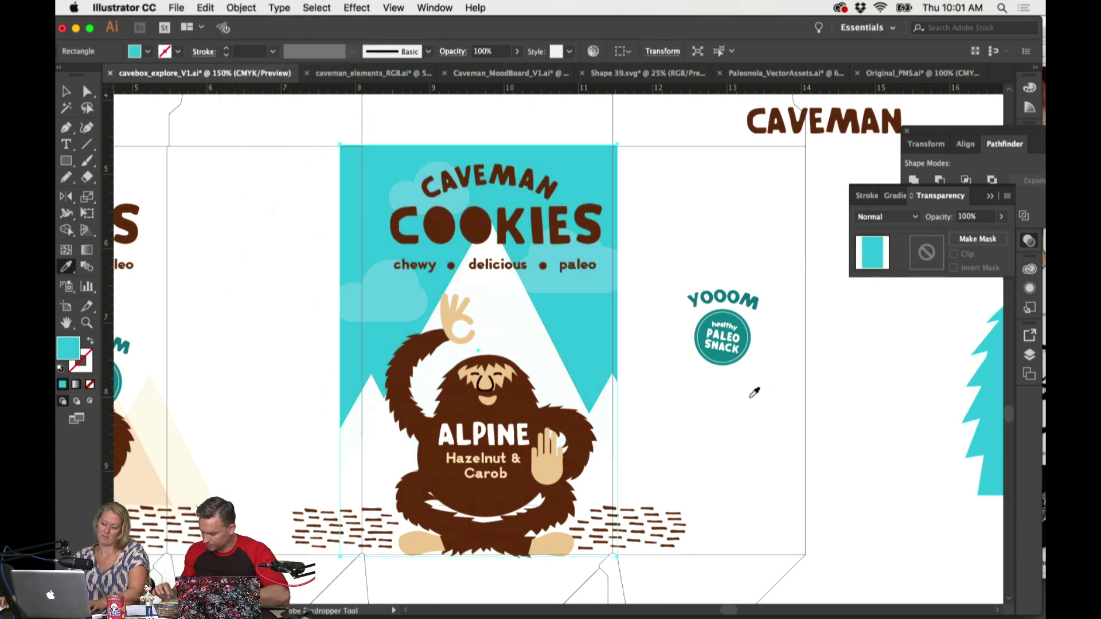
# Step: Narrow the cyan background rectangle so its left edge meets the box panel's fold line
pyautogui.hscroll(3, 754, 393)
pyautogui.press('v')
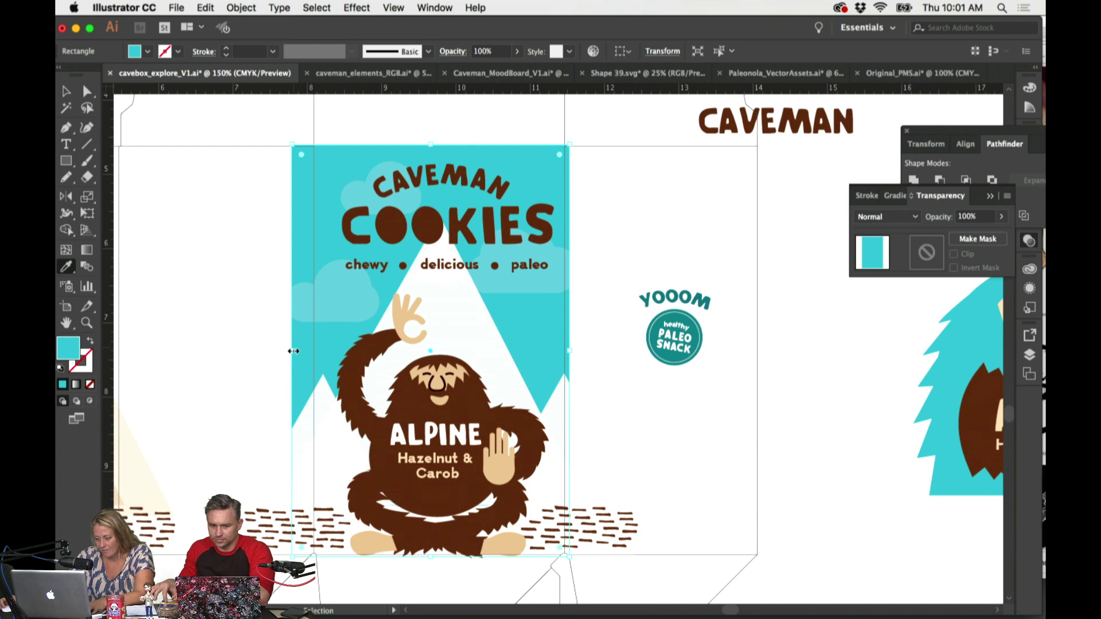
pyautogui.moveTo(293, 351); pyautogui.dragTo(314, 350)
pyautogui.click(657, 198)
# Step: Move the left cloud up and outward so its base sits about level with the right cloud
pyautogui.press('i')
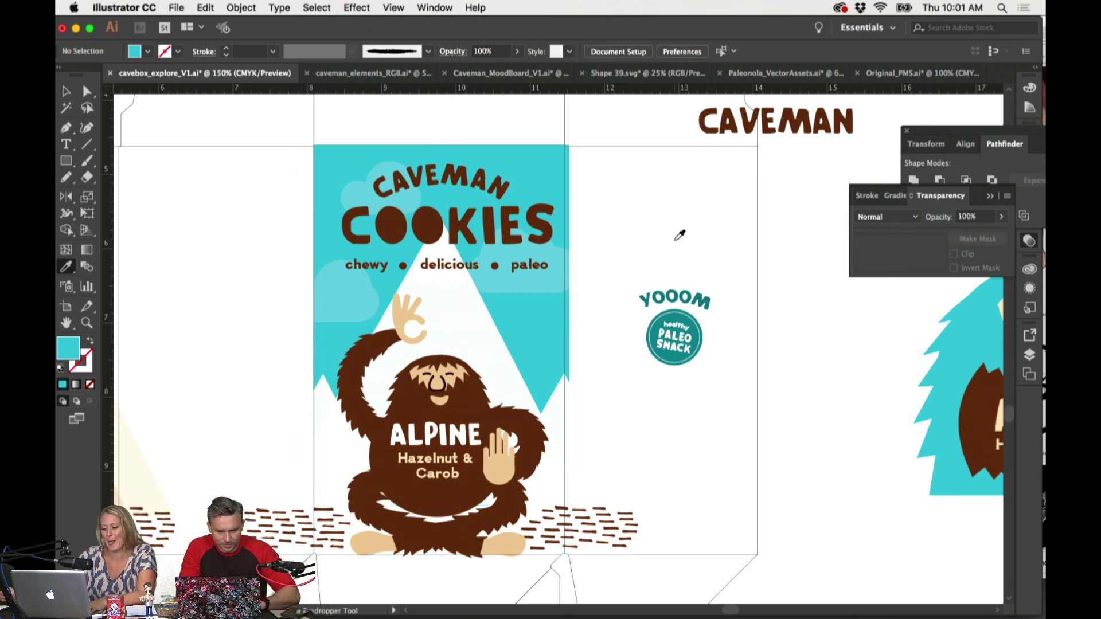
pyautogui.keyDown('super'); pyautogui.click(337, 315); pyautogui.keyUp('super')
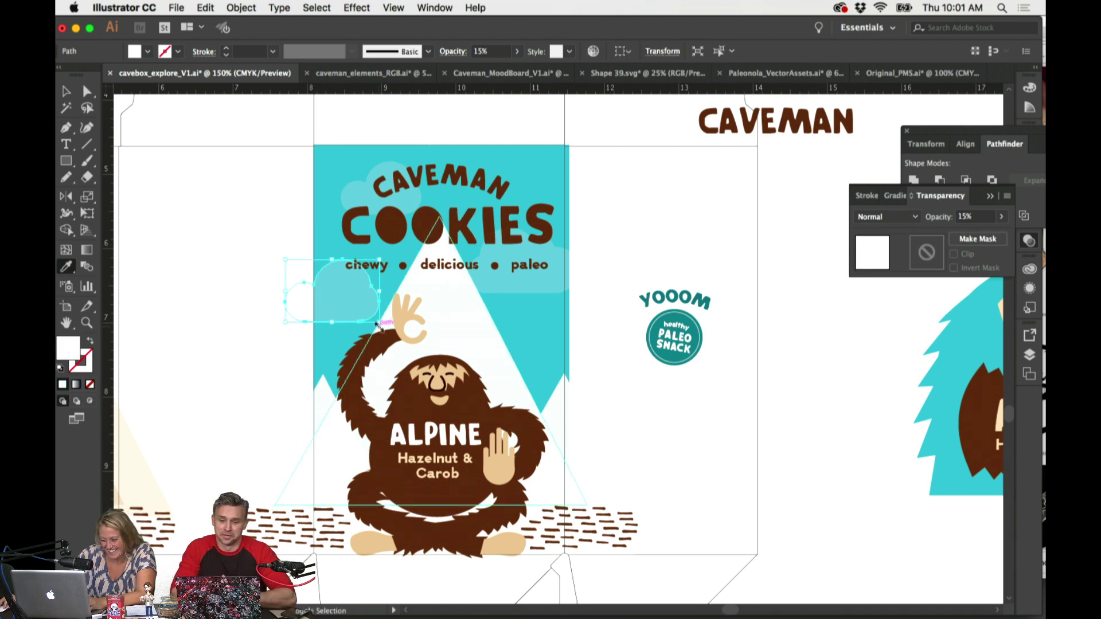
pyautogui.moveTo(379, 324); pyautogui.dragTo(363, 297)
pyautogui.keyDown('super'); pyautogui.click(596, 253); pyautogui.keyUp('super')
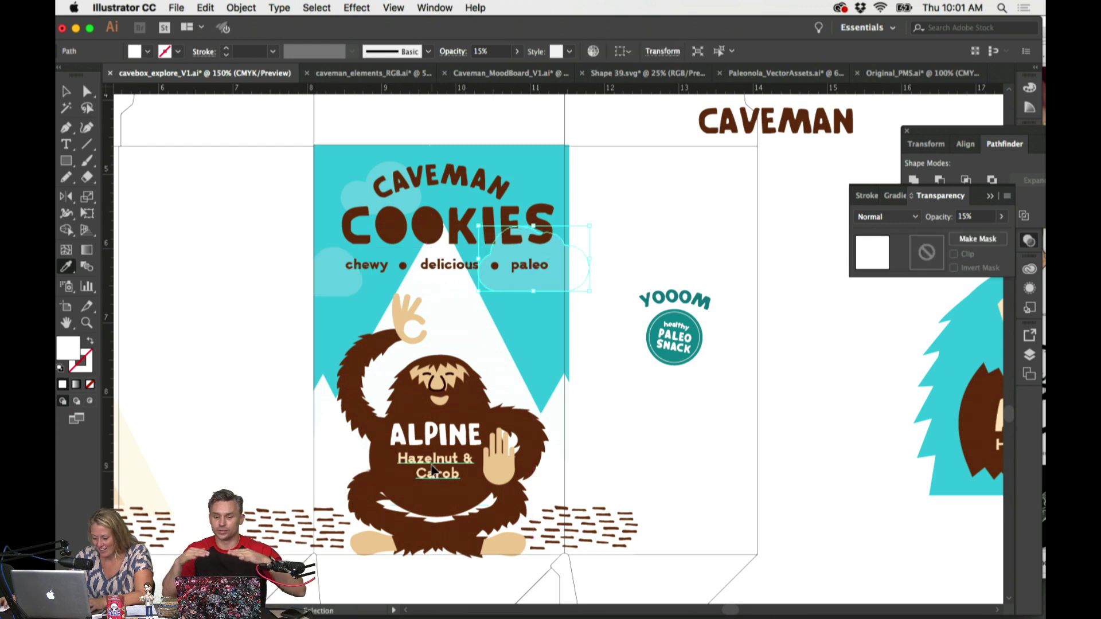
# Step: Try shifting the caveman and white ground rectangle up, undo the move, and delete them with the ALPINE text, keeping the dash pattern
pyautogui.keyDown('super'); pyautogui.click(436, 465); pyautogui.keyUp('super')
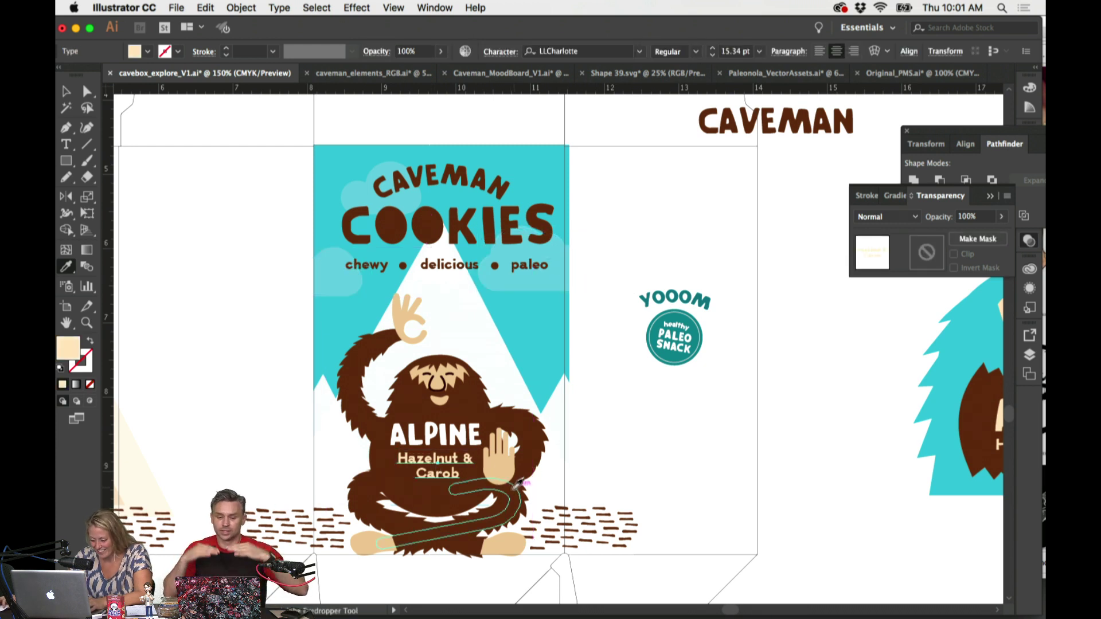
pyautogui.keyDown('super'); pyautogui.click(521, 390); pyautogui.keyUp('super')
pyautogui.press('super+shift+a')
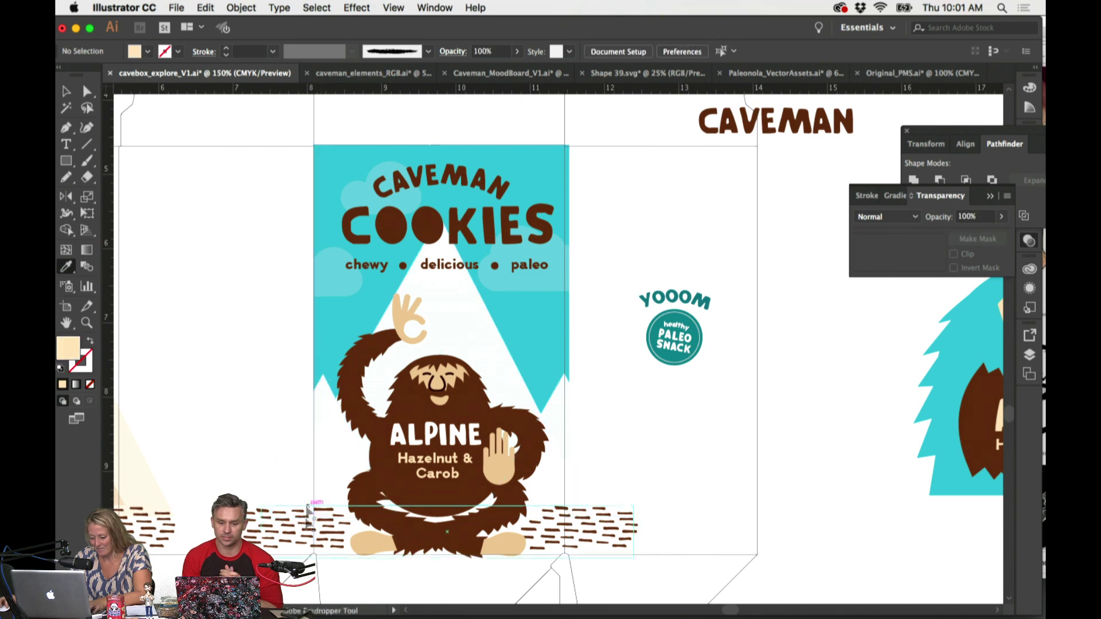
pyautogui.moveTo(481, 544); pyautogui.dragTo(569, 546)
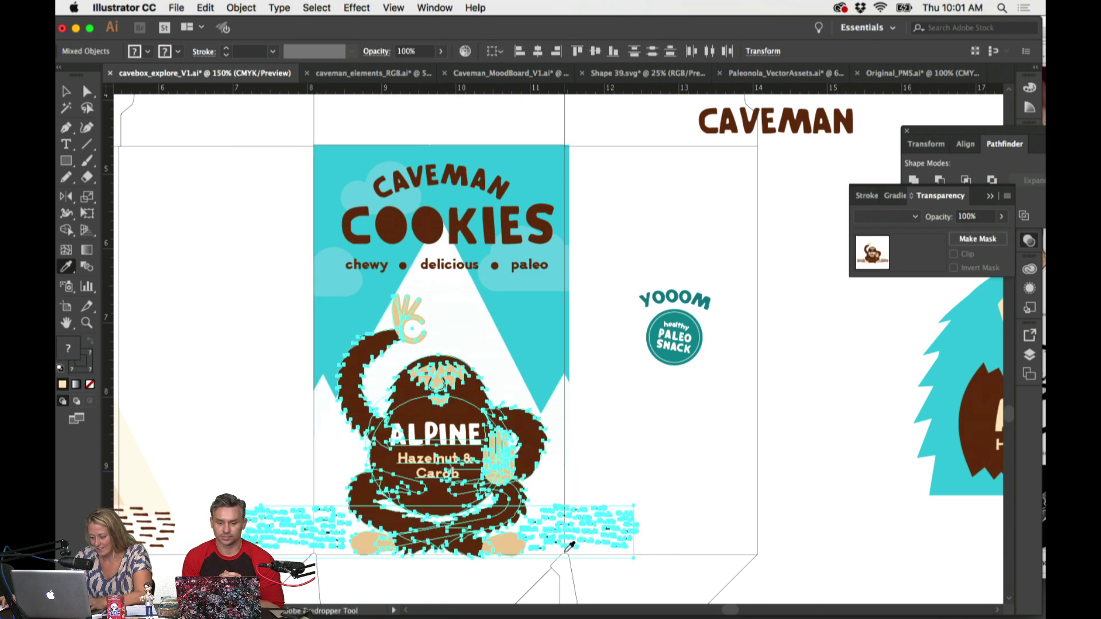
pyautogui.keyDown('shift'); pyautogui.keyDown('super'); pyautogui.click(574, 523); pyautogui.keyUp('super'); pyautogui.keyUp('shift')
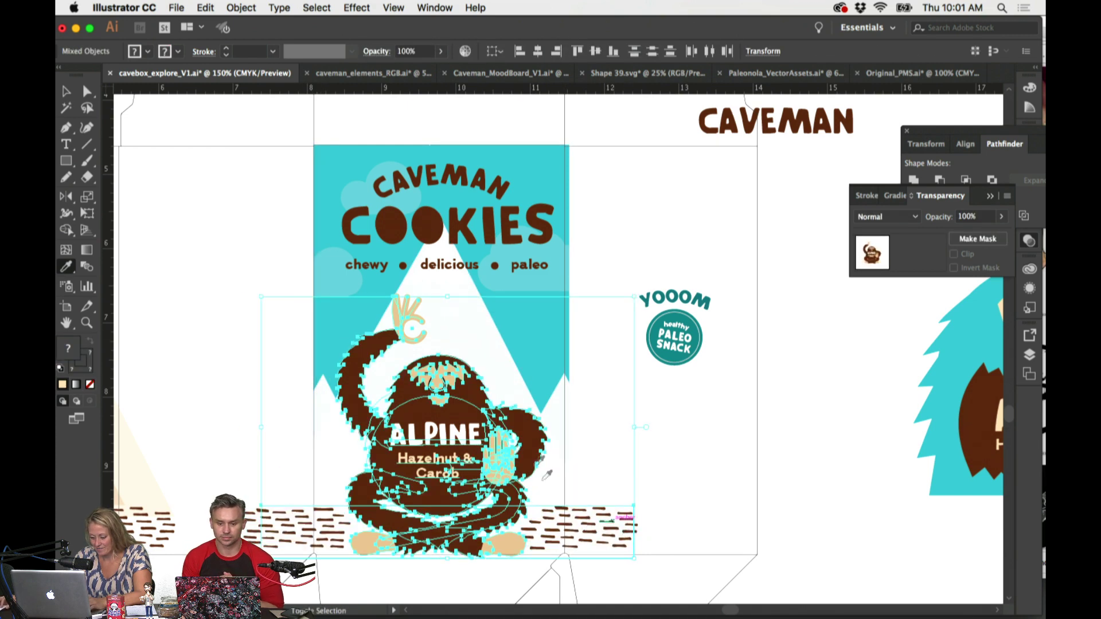
pyautogui.moveTo(452, 434); pyautogui.dragTo(456, 421)
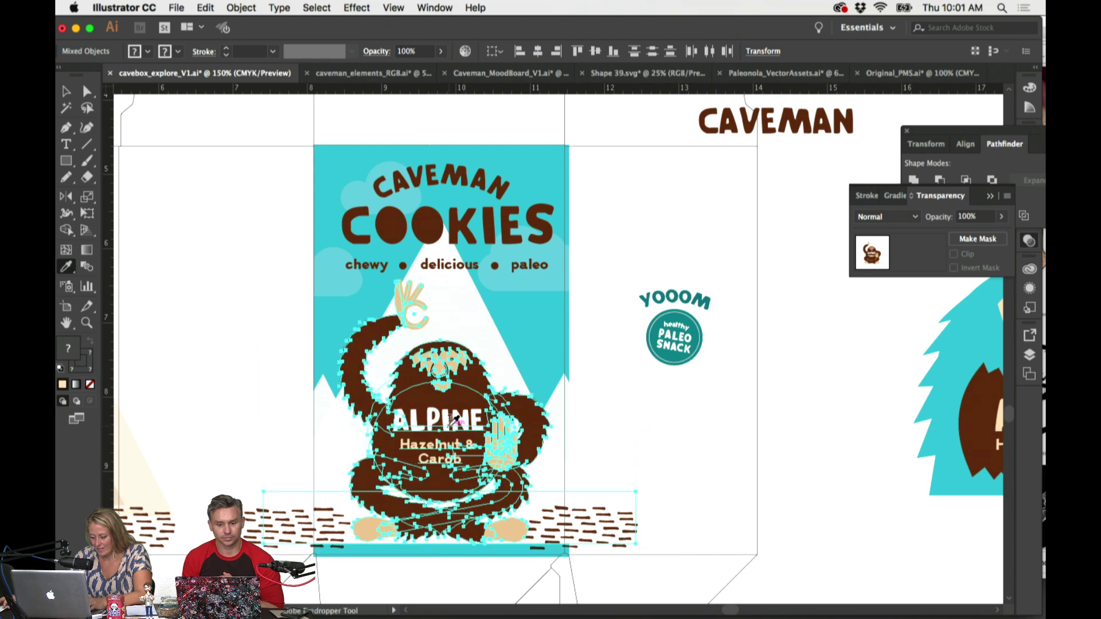
pyautogui.press('super+z')
pyautogui.press('Delete')
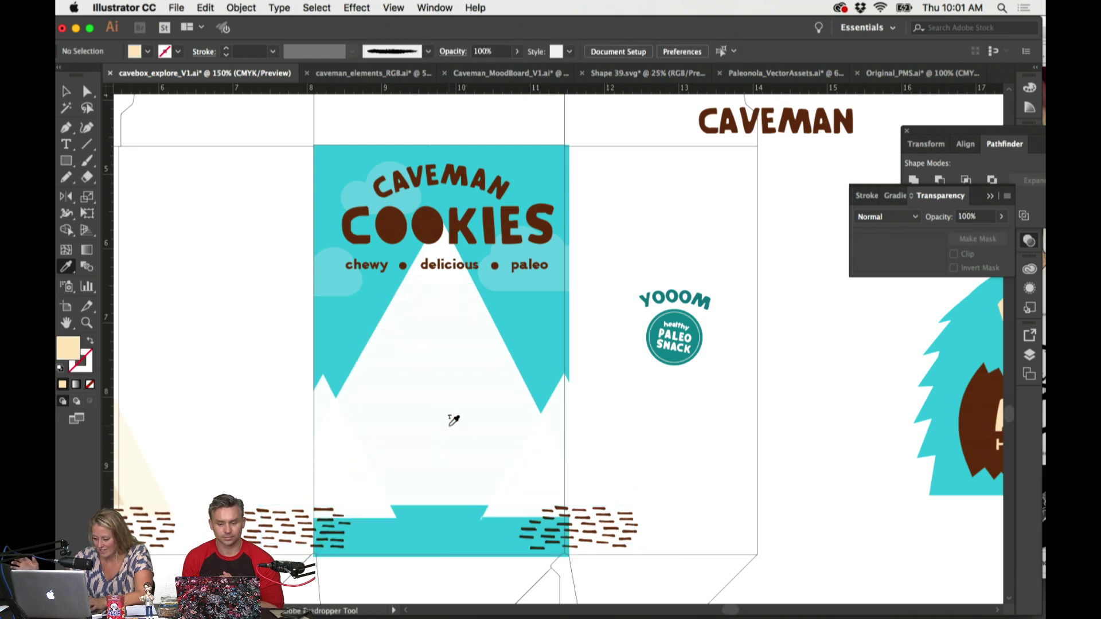
# Step: Undo the deletion of the caveman, ALPINE text and white ground rectangle
pyautogui.press('super+z')
pyautogui.press('super+z')
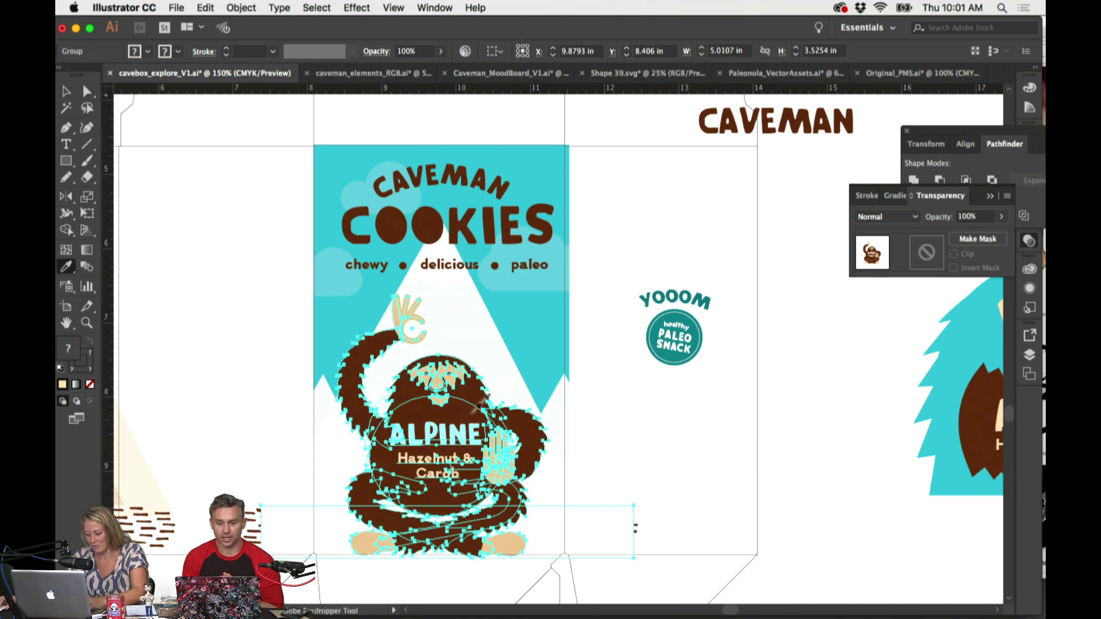
pyautogui.press('super+z')
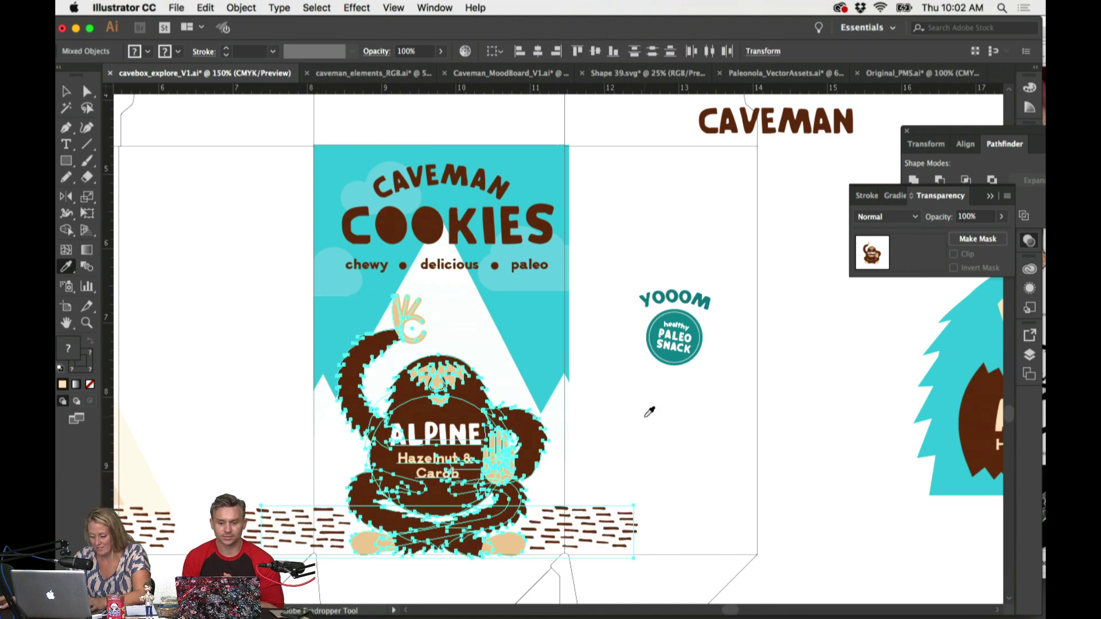
pyautogui.press('Delete')
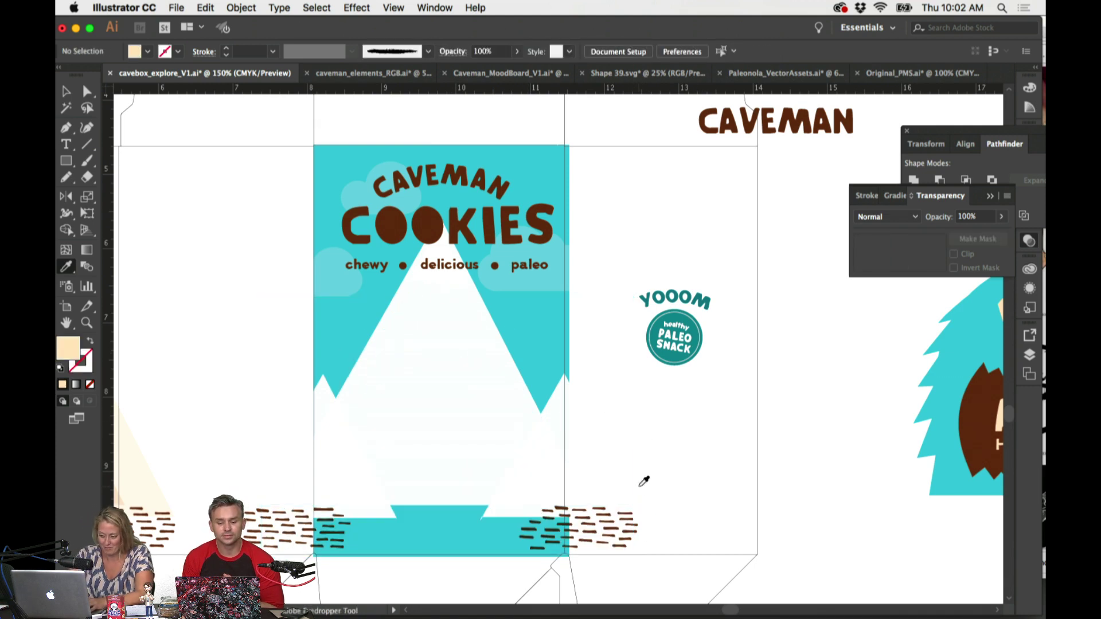
pyautogui.press('super+z')
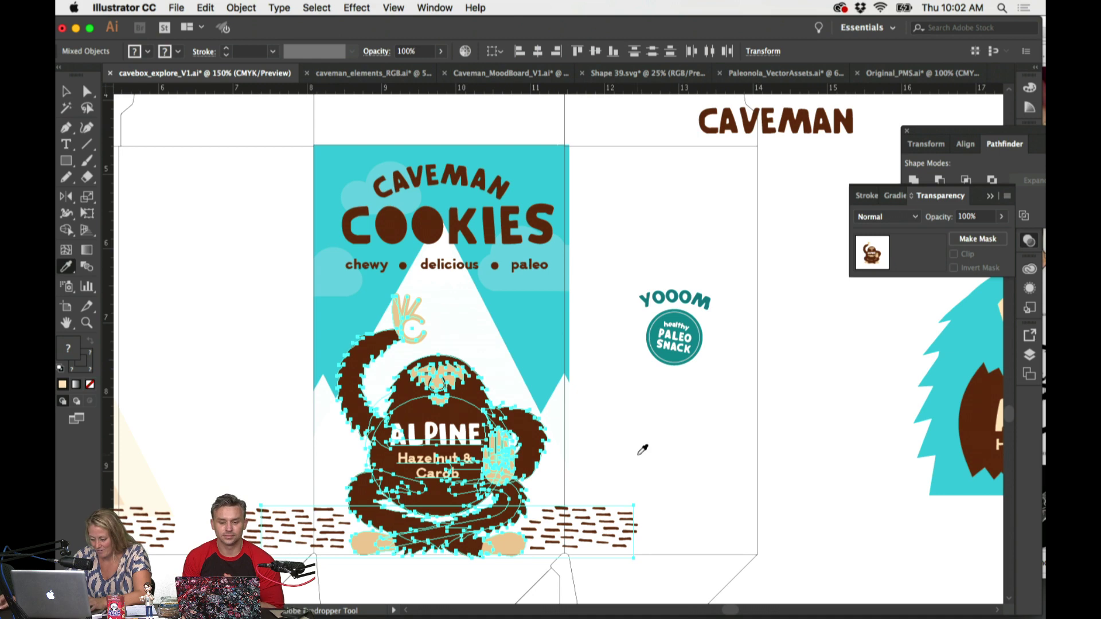
# Step: Scale the labelled caveman down to about 2.49 by 3.08 in and raise it so its feet meet the dash pattern's upper edge
pyautogui.keyDown('shift'); pyautogui.click(626, 509); pyautogui.keyUp('shift')
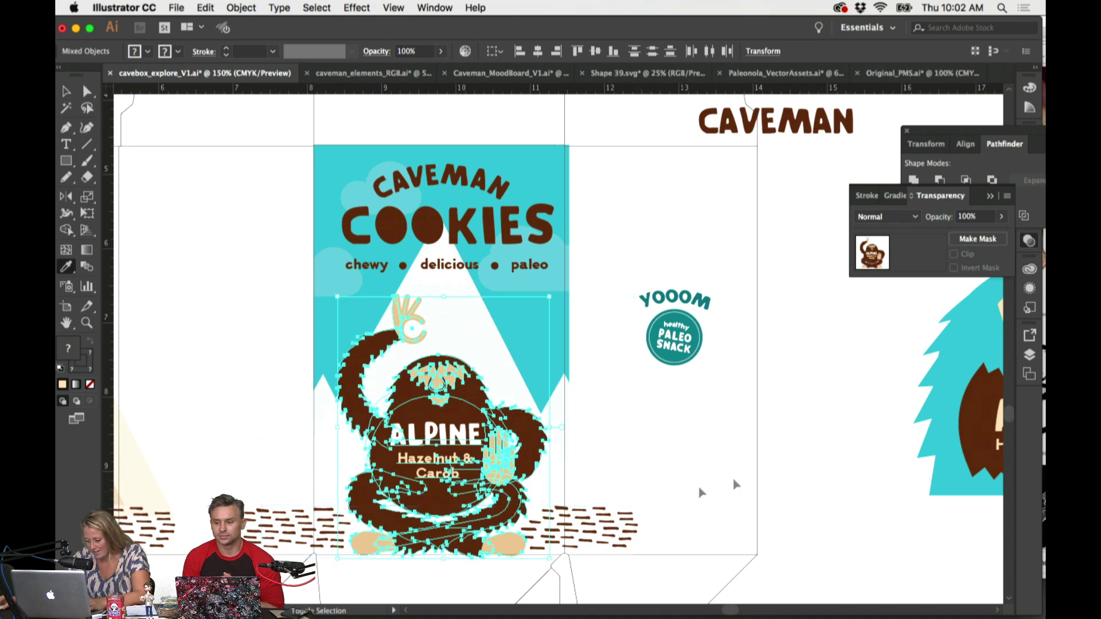
pyautogui.moveTo(552, 300); pyautogui.dragTo(533, 316)
pyautogui.moveTo(439, 411); pyautogui.dragTo(438, 385)
pyautogui.moveTo(535, 287); pyautogui.dragTo(538, 285)
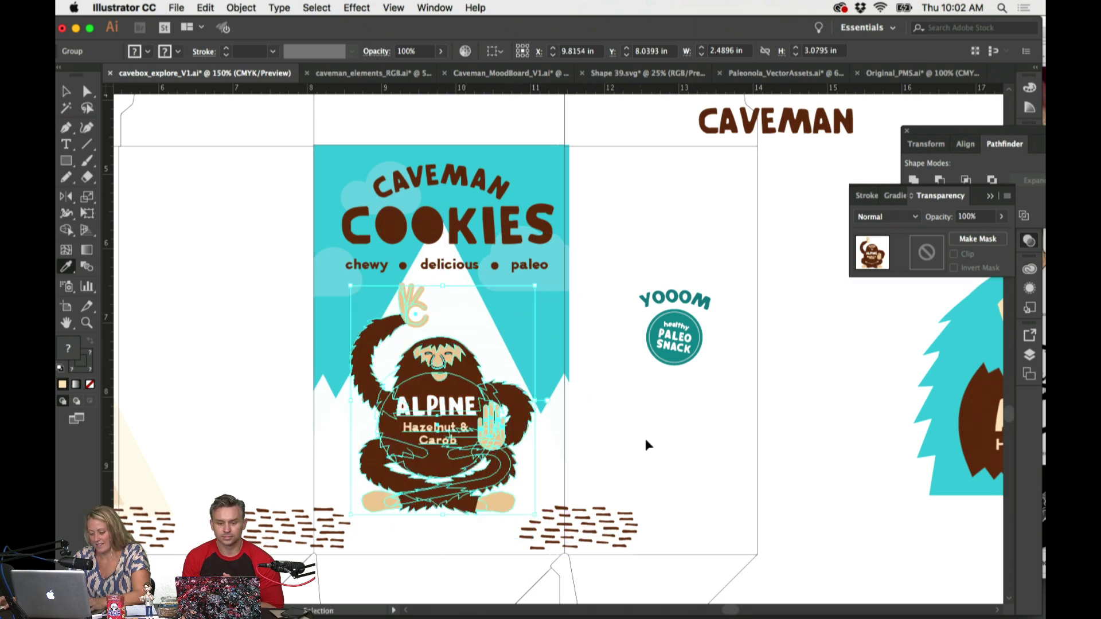
pyautogui.click(646, 445)
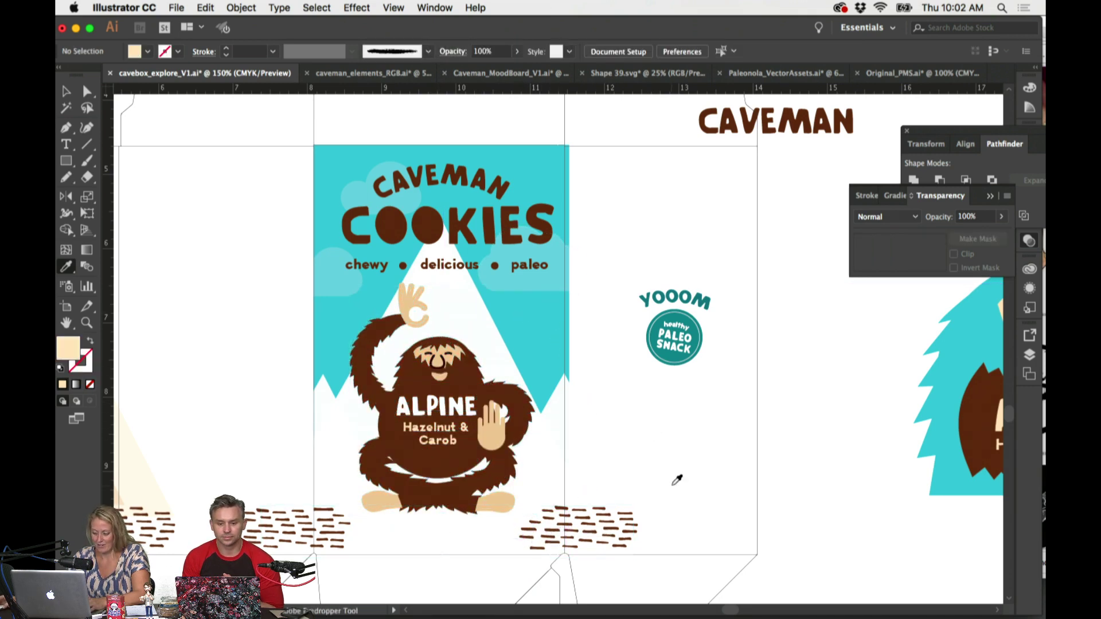
pyautogui.click(69, 164)
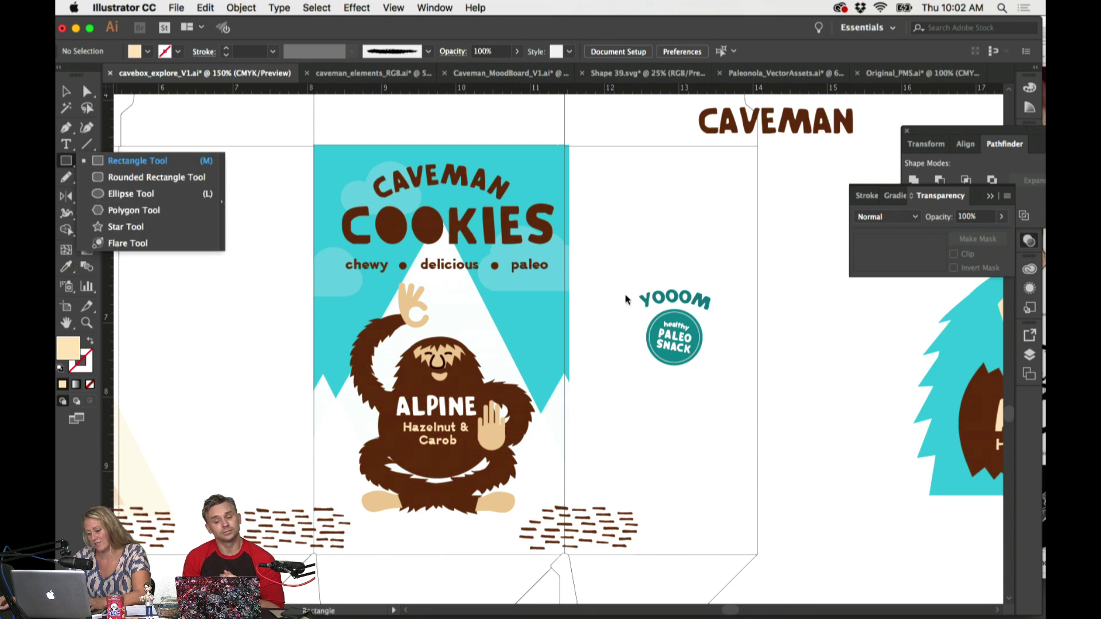
pyautogui.click(174, 199)
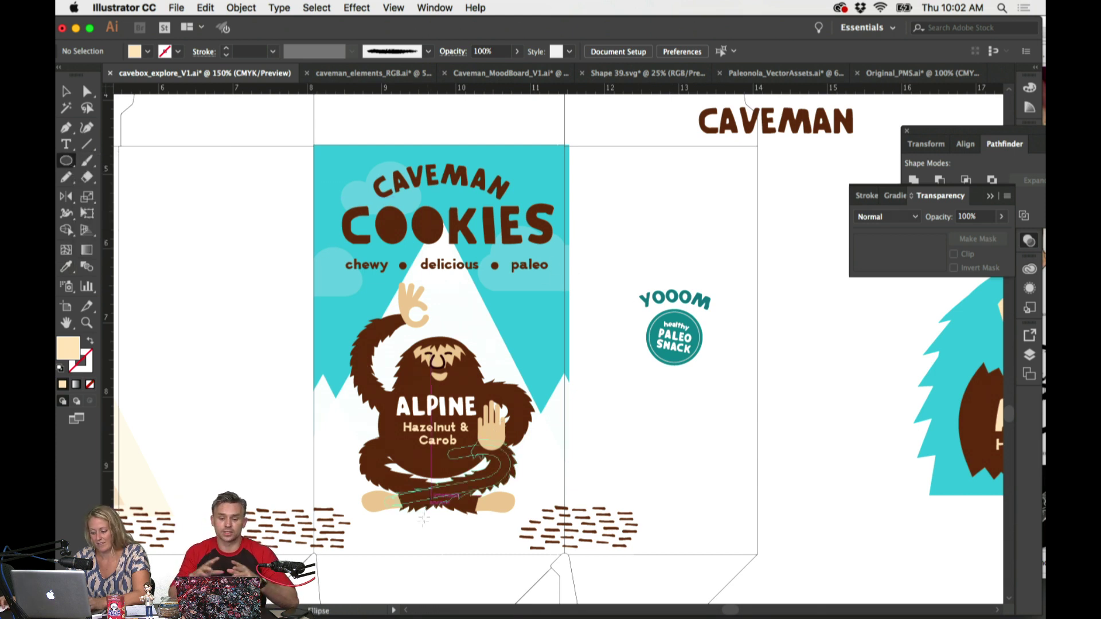
pyautogui.press('v')
pyautogui.click(327, 545)
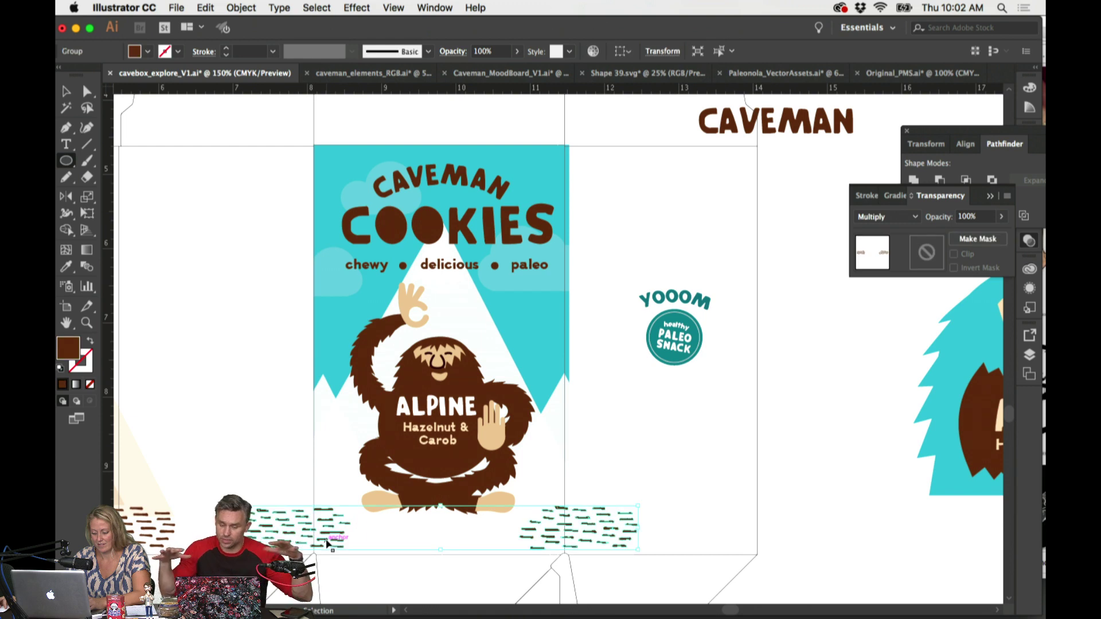
pyautogui.doubleClick(506, 546)
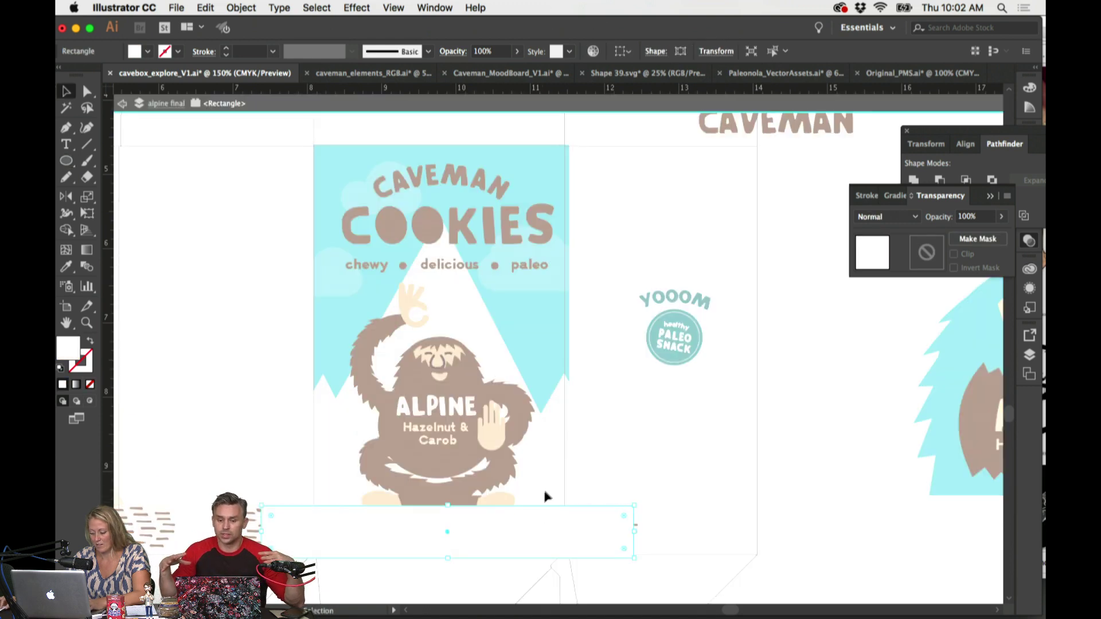
pyautogui.doubleClick(682, 493)
# Step: Inside the brown dash group, duplicate most of the left dash cluster into the gap beneath the caveman's left foot
pyautogui.click(634, 528)
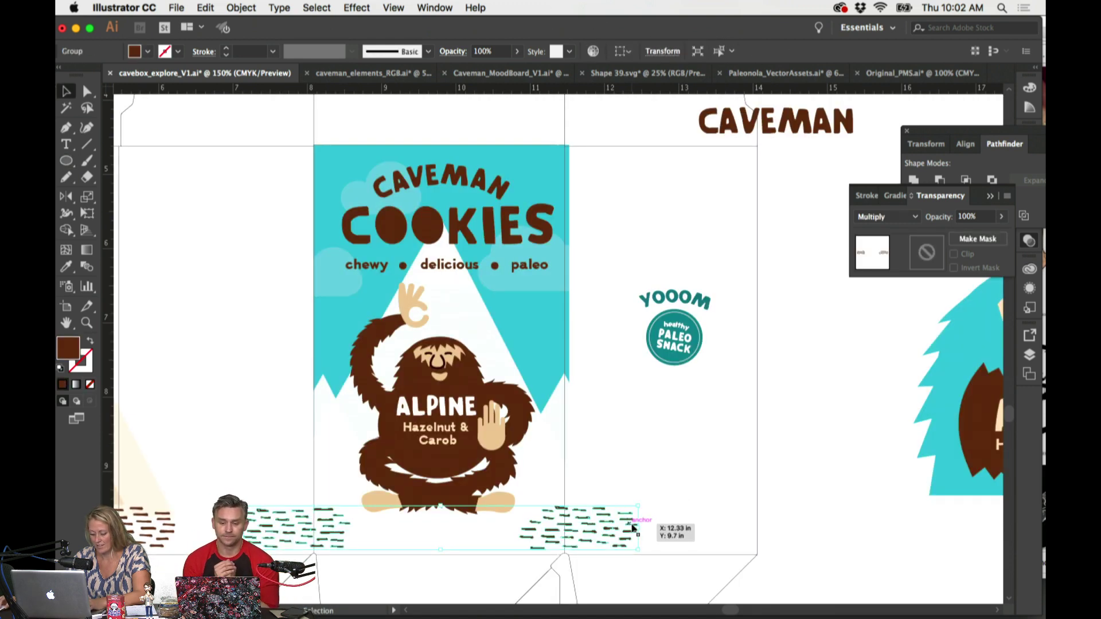
pyautogui.hscroll(-1, 640, 527)
pyautogui.hscroll(-5, 640, 526)
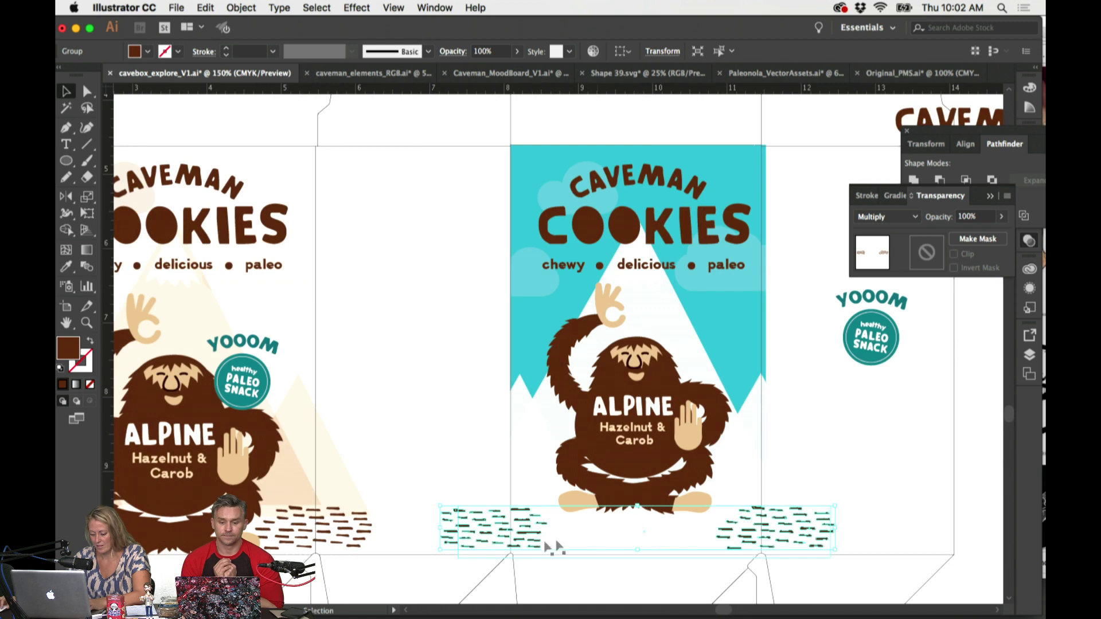
pyautogui.doubleClick(470, 539)
pyautogui.click(469, 532)
pyautogui.press('super+equal')
pyautogui.press('super+equal')
pyautogui.press('super+equal')
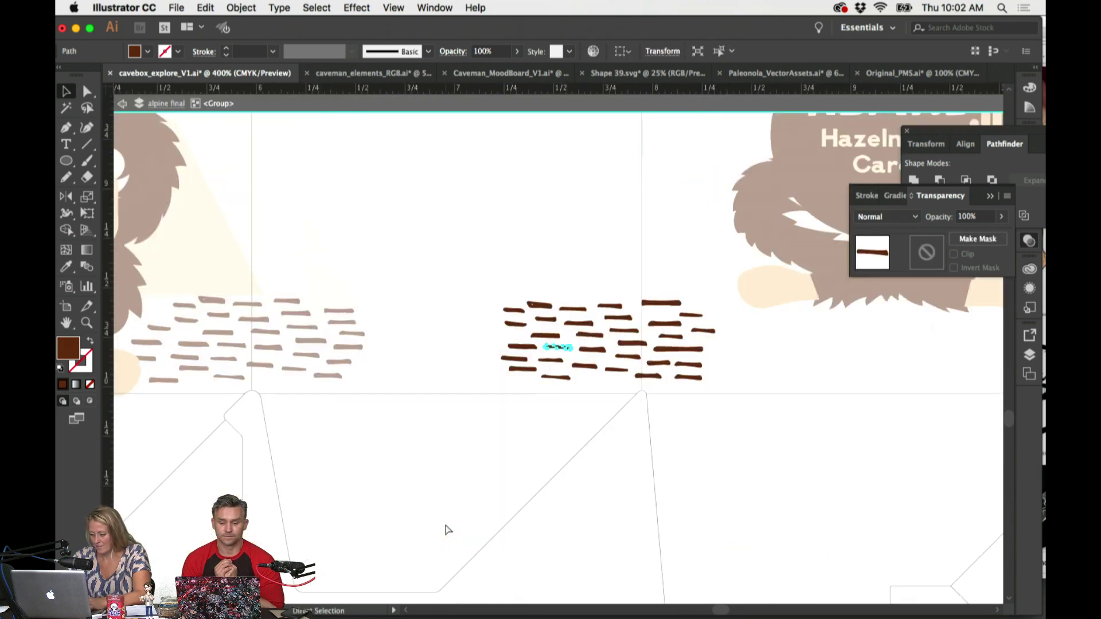
pyautogui.press('super+a')
pyautogui.hscroll(5, 829, 376)
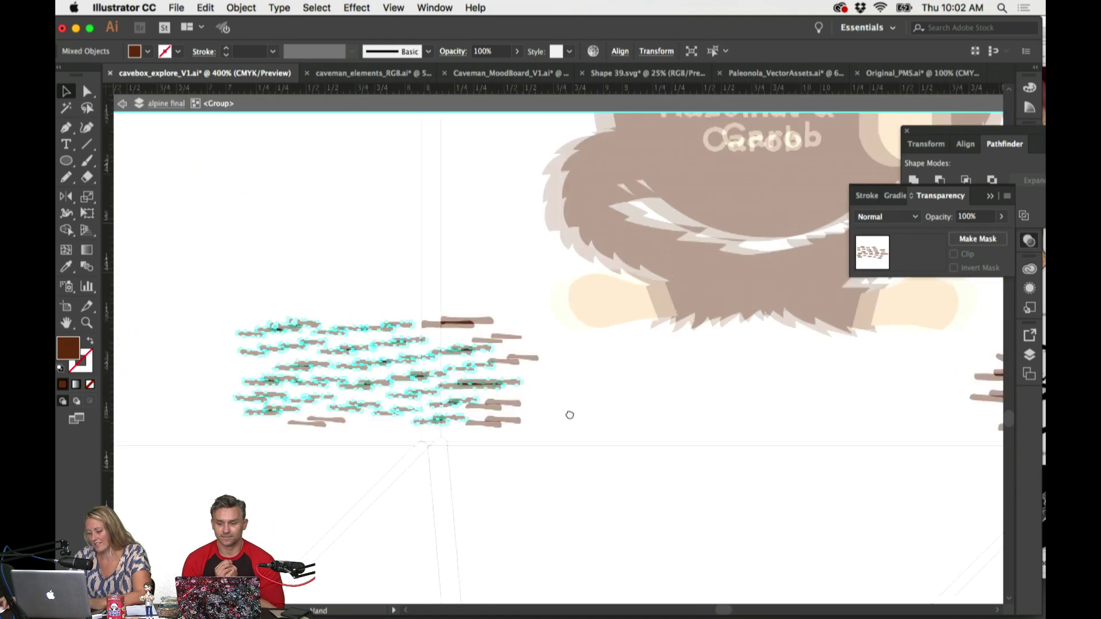
pyautogui.moveTo(467, 394); pyautogui.dragTo(770, 407)
pyautogui.scroll(2, 769, 402)
pyautogui.hscroll(1, 769, 402)
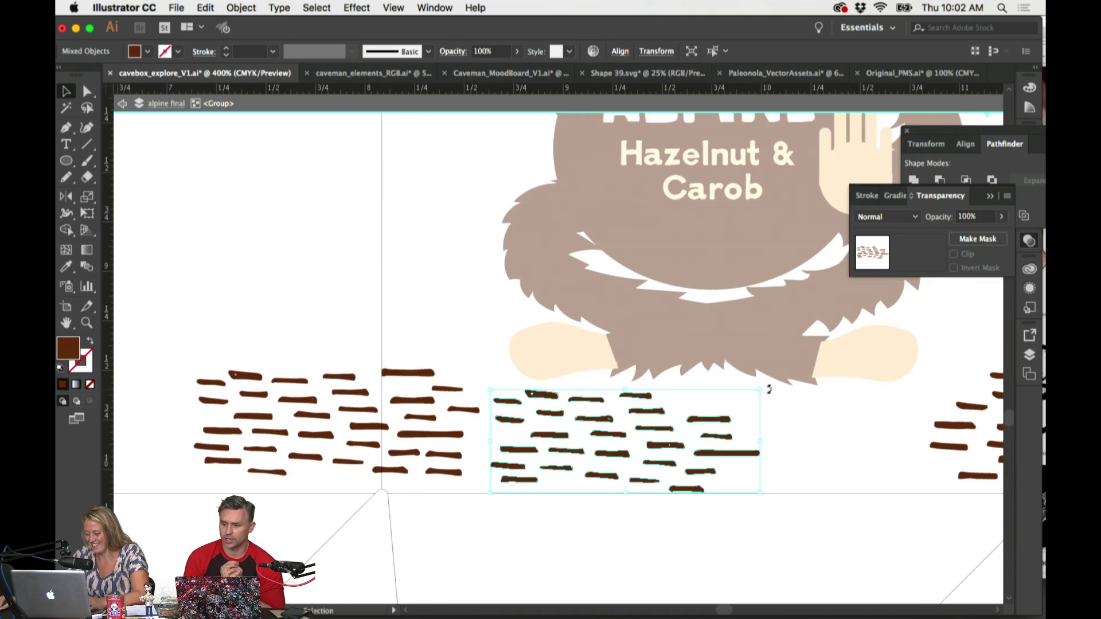
# Step: Rotate the copied dash cluster slightly counterclockwise and nudge it a little to the right beneath the caveman
pyautogui.moveTo(760, 492); pyautogui.dragTo(751, 486)
pyautogui.hscroll(2, 752, 487)
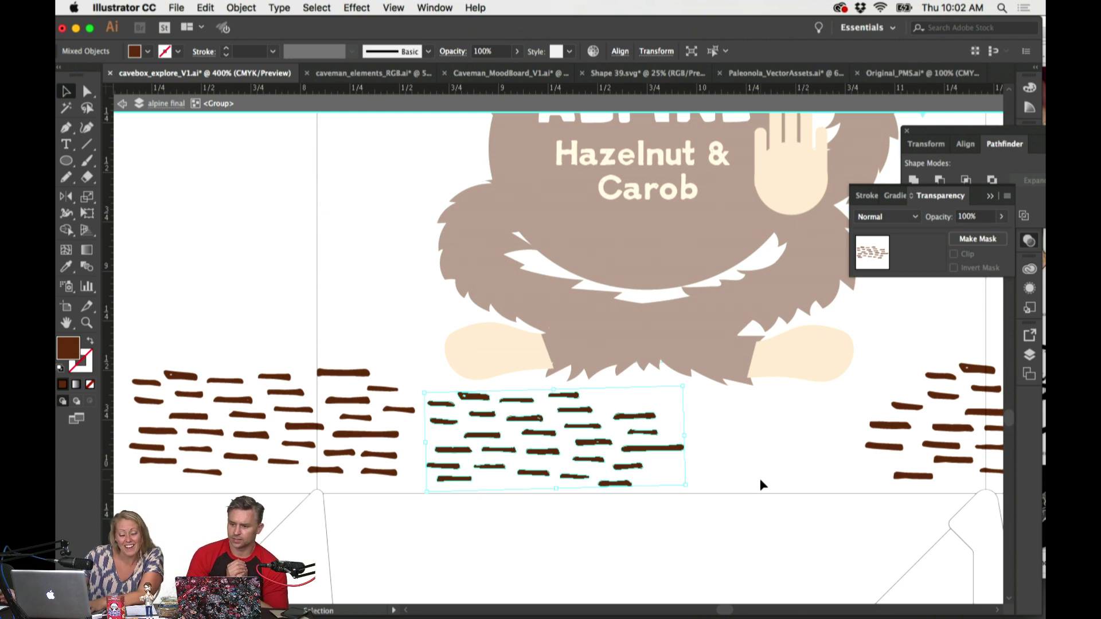
pyautogui.moveTo(682, 387); pyautogui.dragTo(687, 384)
pyautogui.moveTo(642, 448); pyautogui.dragTo(651, 450)
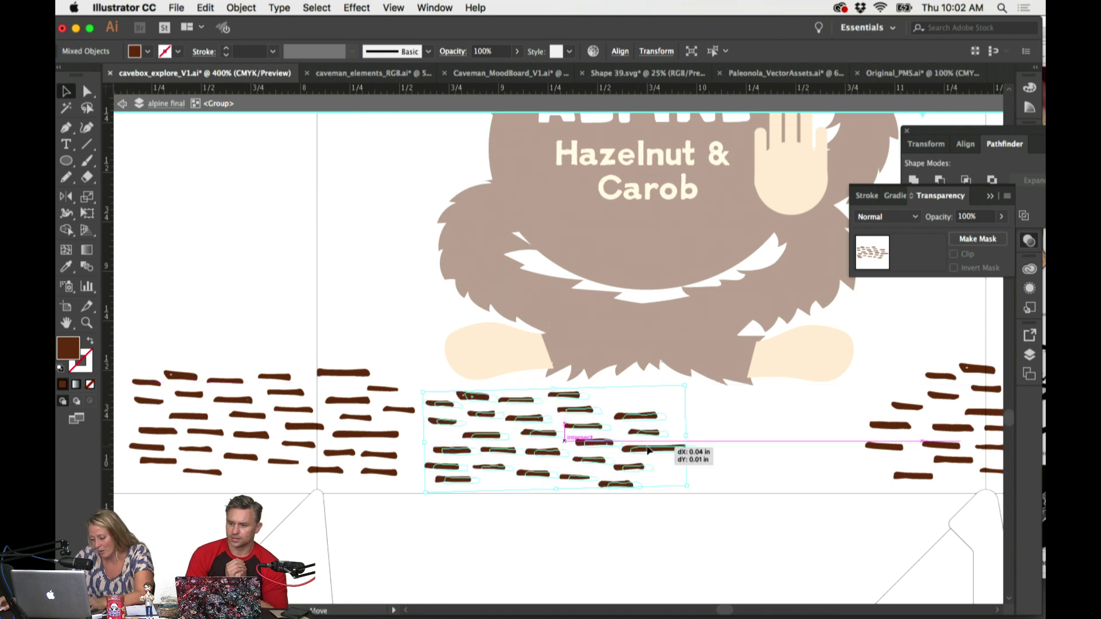
# Step: Copy one dash from the duplicated cluster into the gap beside the original left cluster, and leave isolation
pyautogui.doubleClick(492, 437)
pyautogui.moveTo(495, 443); pyautogui.dragTo(438, 439)
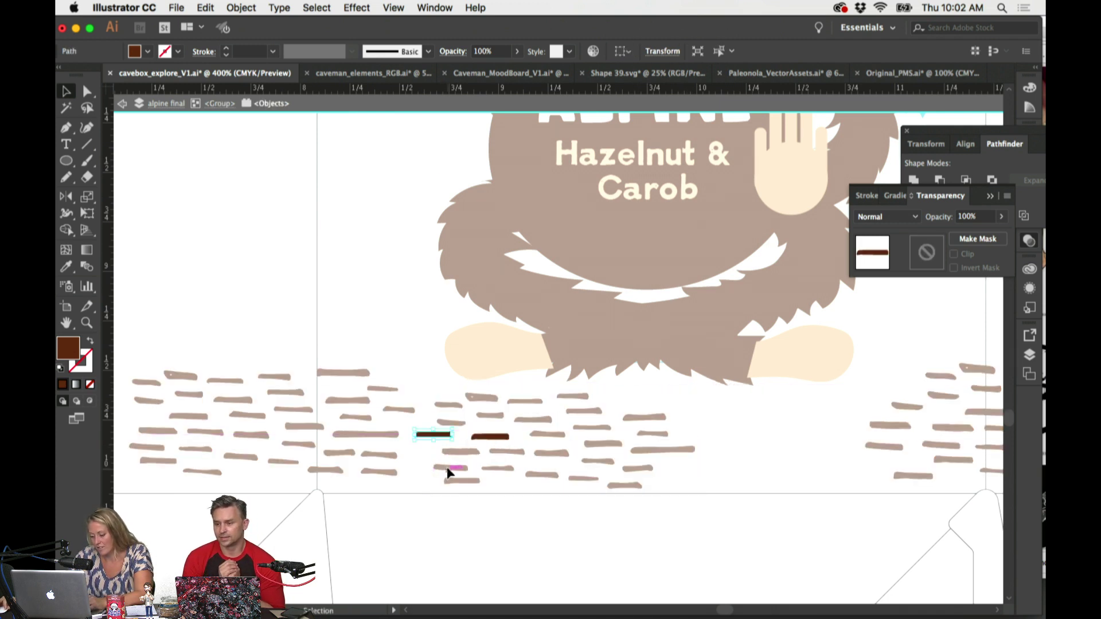
pyautogui.click(658, 448)
pyautogui.doubleClick(656, 452)
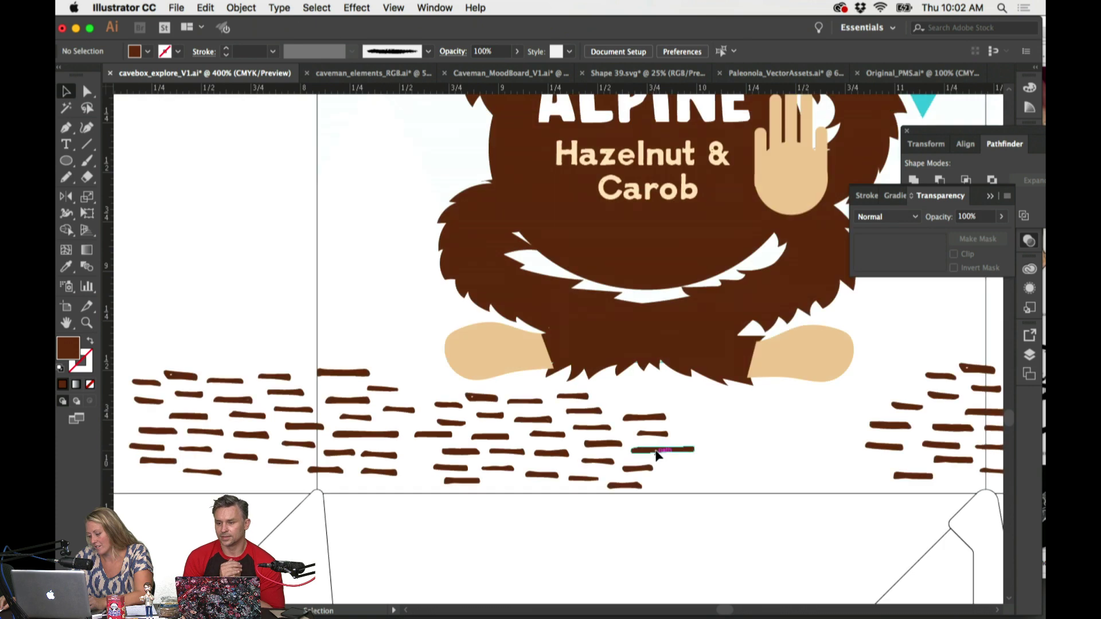
# Step: Copy four single dashes to extend the middle of the pattern rightward beneath the caveman, including a thick one below the right foot
pyautogui.doubleClick(656, 453)
pyautogui.moveTo(656, 453); pyautogui.dragTo(690, 468)
pyautogui.moveTo(654, 420); pyautogui.dragTo(748, 427)
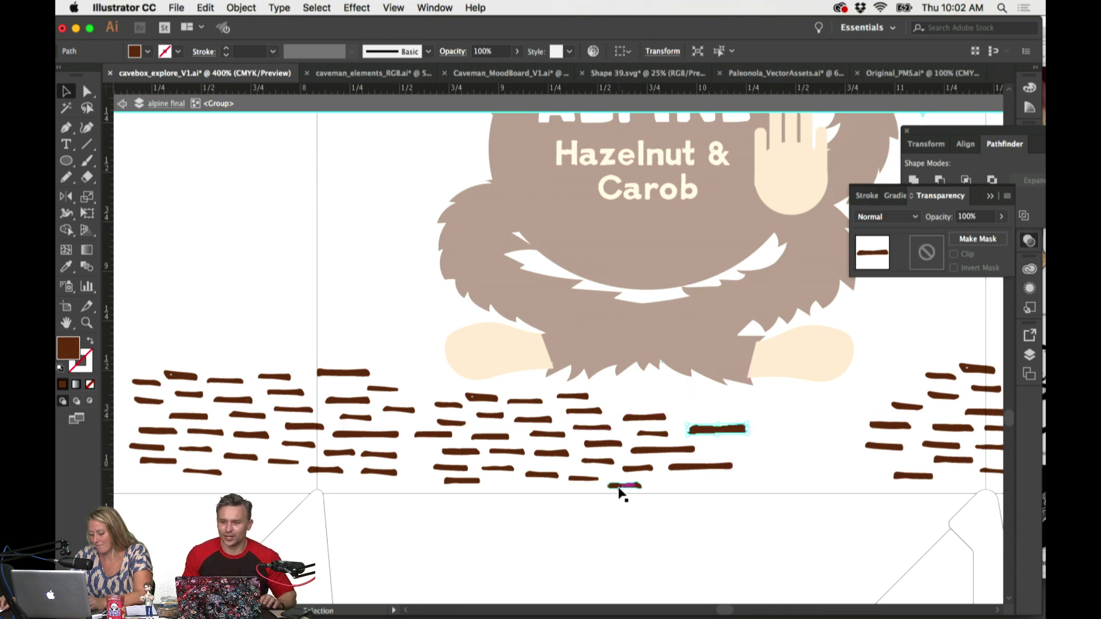
pyautogui.moveTo(622, 489); pyautogui.dragTo(738, 453)
pyautogui.moveTo(595, 437); pyautogui.dragTo(669, 397)
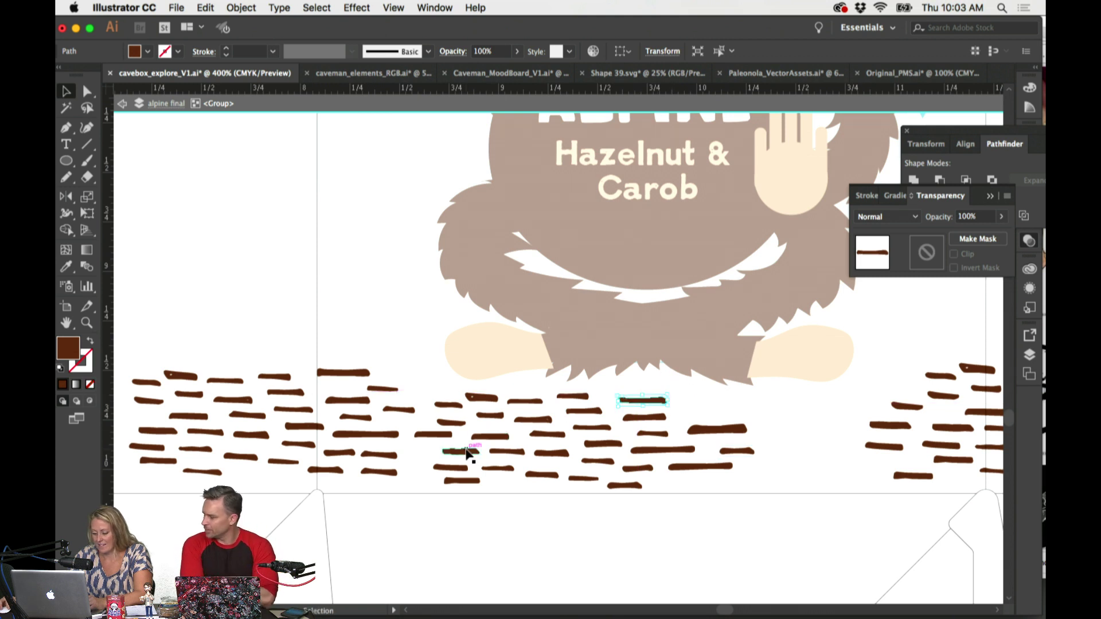
# Step: Copy and shift dashes along the pattern's lower edge toward the right cluster, and stack another thick dash below the right foot
pyautogui.moveTo(467, 453); pyautogui.dragTo(275, 483)
pyautogui.moveTo(451, 487); pyautogui.dragTo(426, 484)
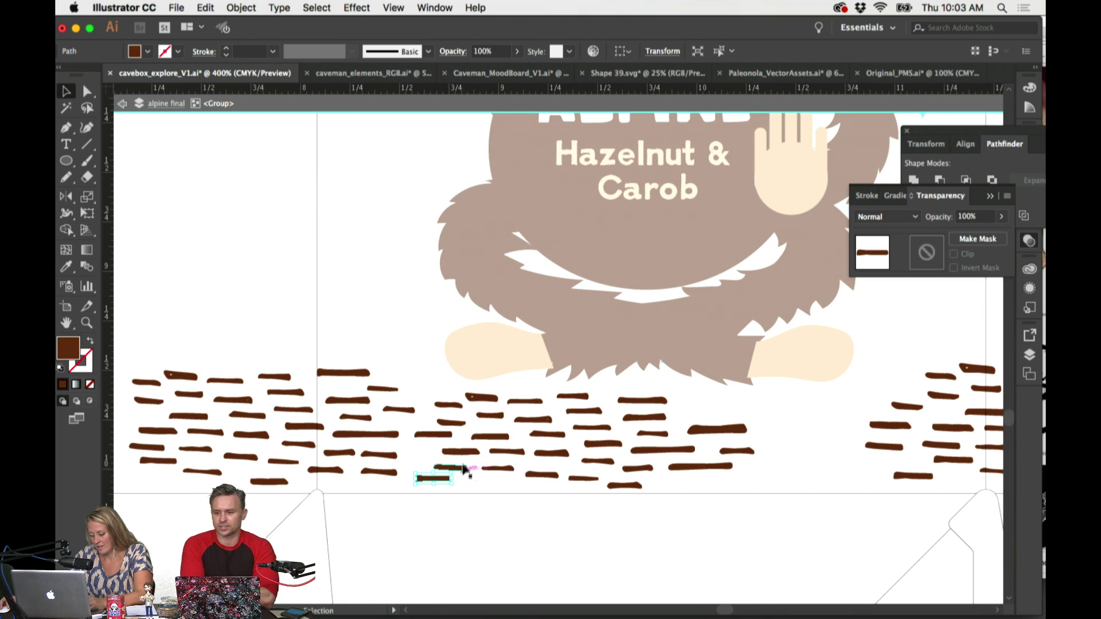
pyautogui.moveTo(482, 451); pyautogui.dragTo(461, 452)
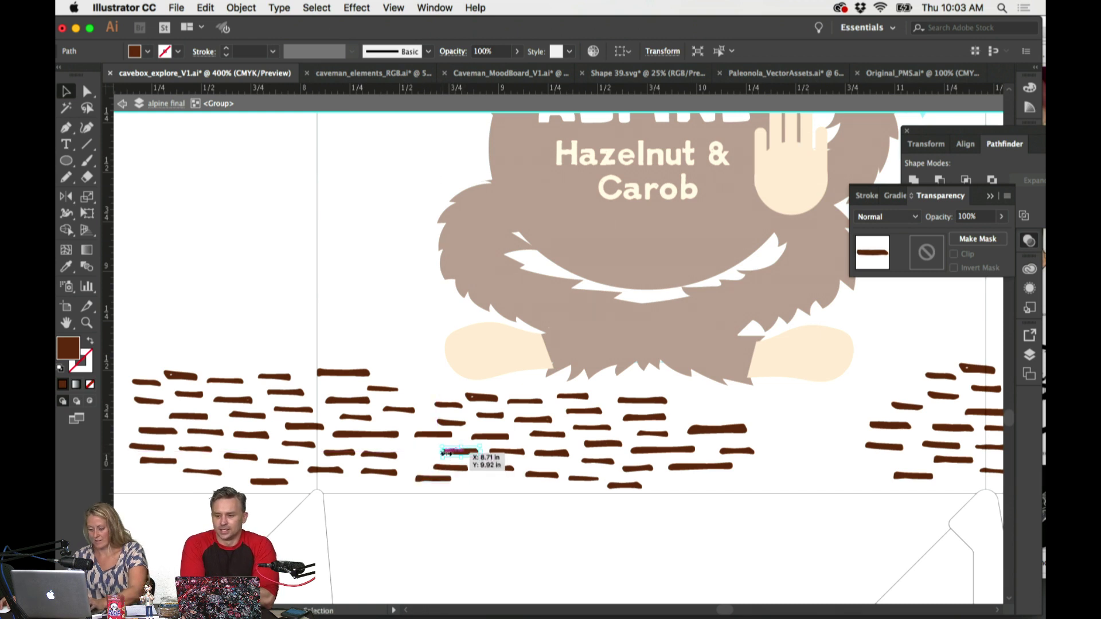
pyautogui.moveTo(541, 476); pyautogui.dragTo(696, 483)
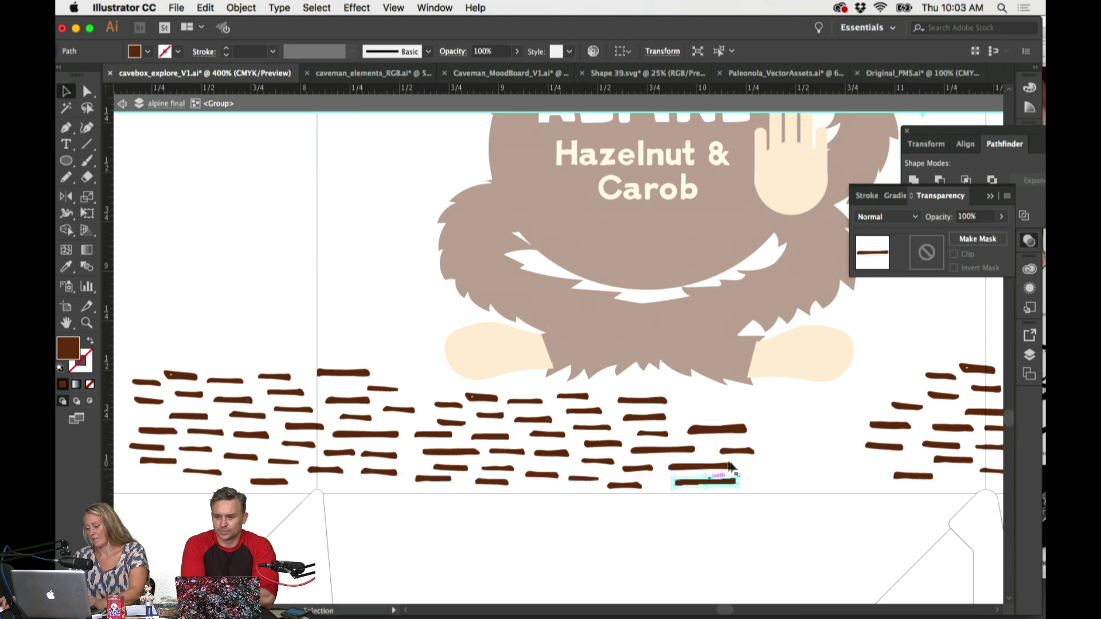
pyautogui.moveTo(733, 437); pyautogui.dragTo(798, 476)
pyautogui.moveTo(925, 483); pyautogui.dragTo(847, 479)
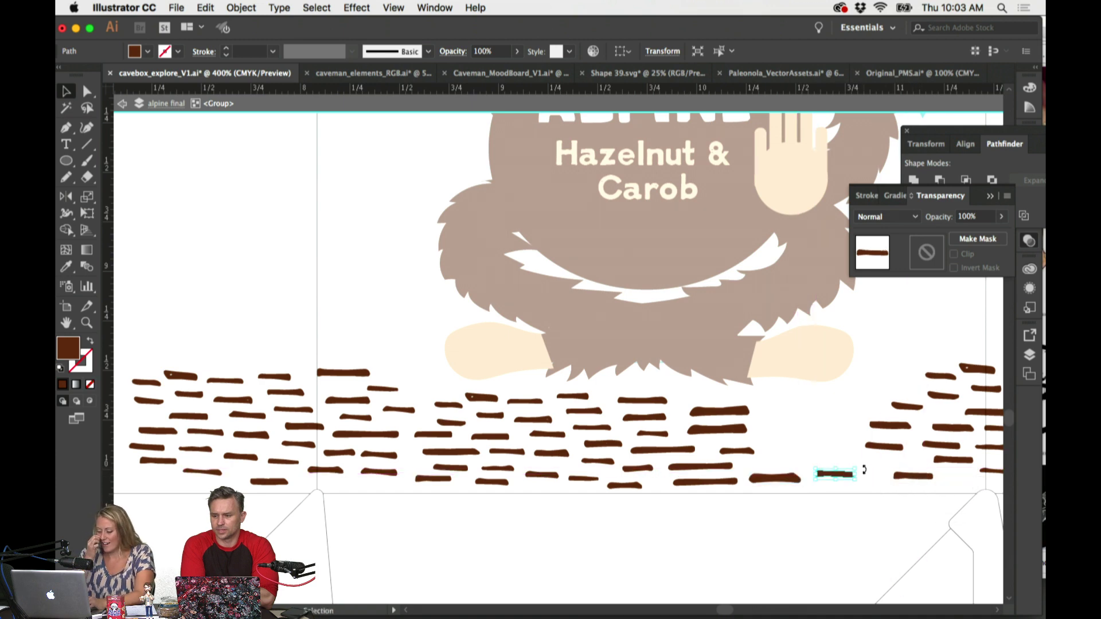
# Step: Add dashes in staggered rows beyond the thick pair below the right foot, and lower the dash at the bottom edge slightly
pyautogui.moveTo(799, 434); pyautogui.dragTo(614, 438)
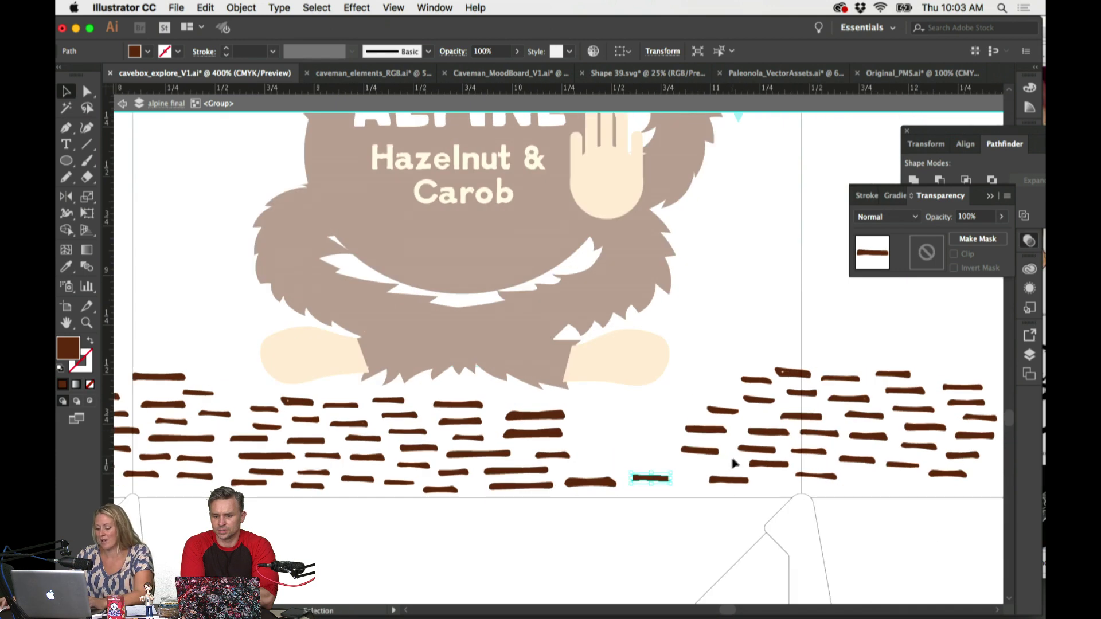
pyautogui.moveTo(710, 459); pyautogui.dragTo(626, 453)
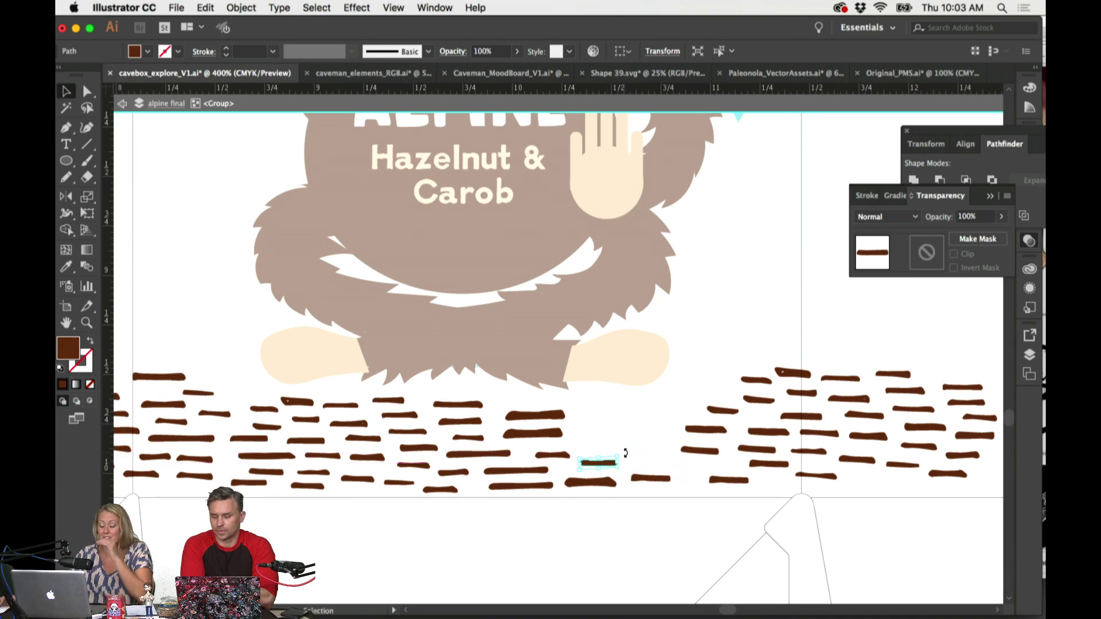
pyautogui.press('super+equal')
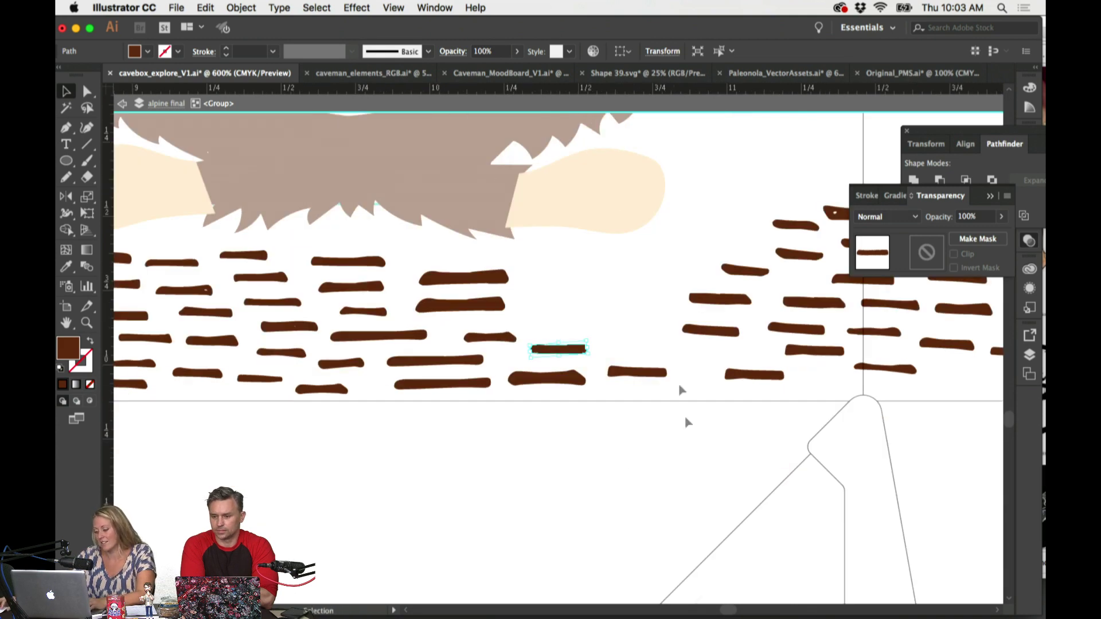
pyautogui.moveTo(586, 341); pyautogui.dragTo(597, 319)
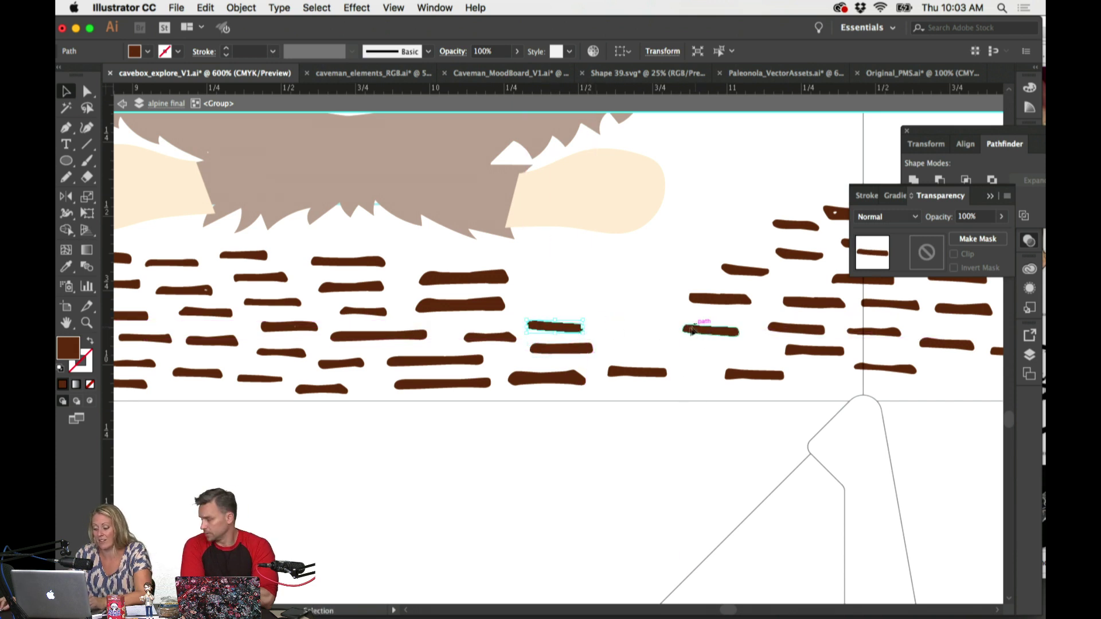
pyautogui.moveTo(692, 330); pyautogui.dragTo(629, 352)
pyautogui.moveTo(714, 334); pyautogui.dragTo(614, 331)
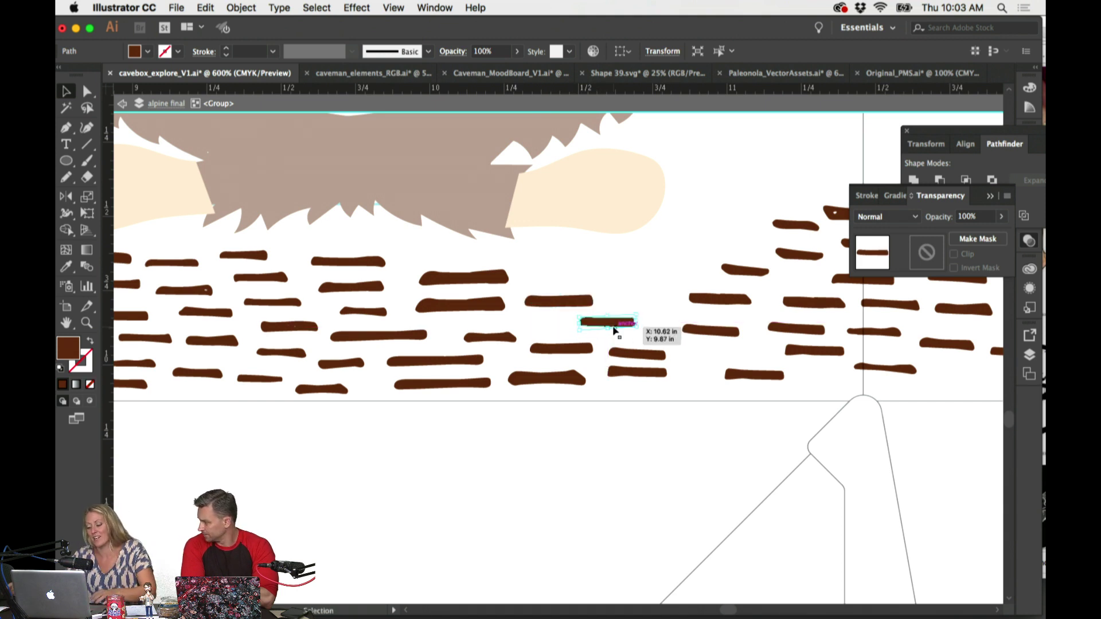
pyautogui.moveTo(641, 370); pyautogui.dragTo(643, 377)
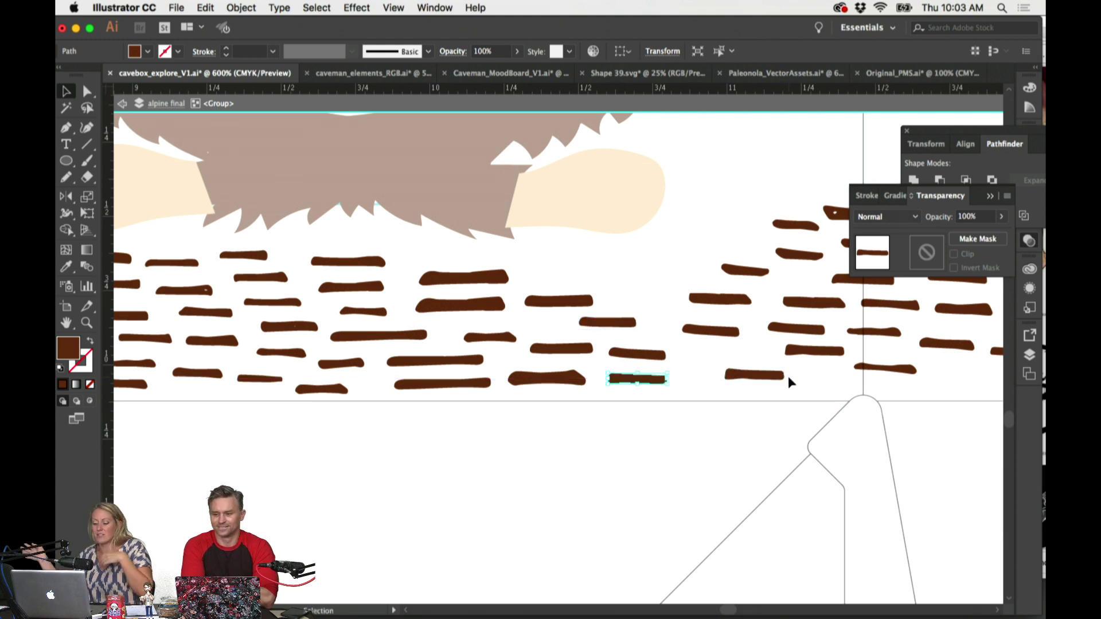
# Step: Fill the remaining gap before the right cluster with copied dashes, add one at the lower fold corner, and leave the group
pyautogui.moveTo(759, 377); pyautogui.dragTo(584, 278)
pyautogui.moveTo(729, 343); pyautogui.dragTo(659, 302)
pyautogui.moveTo(874, 335); pyautogui.dragTo(667, 271)
pyautogui.moveTo(940, 351); pyautogui.dragTo(717, 361)
pyautogui.moveTo(941, 351); pyautogui.dragTo(836, 390)
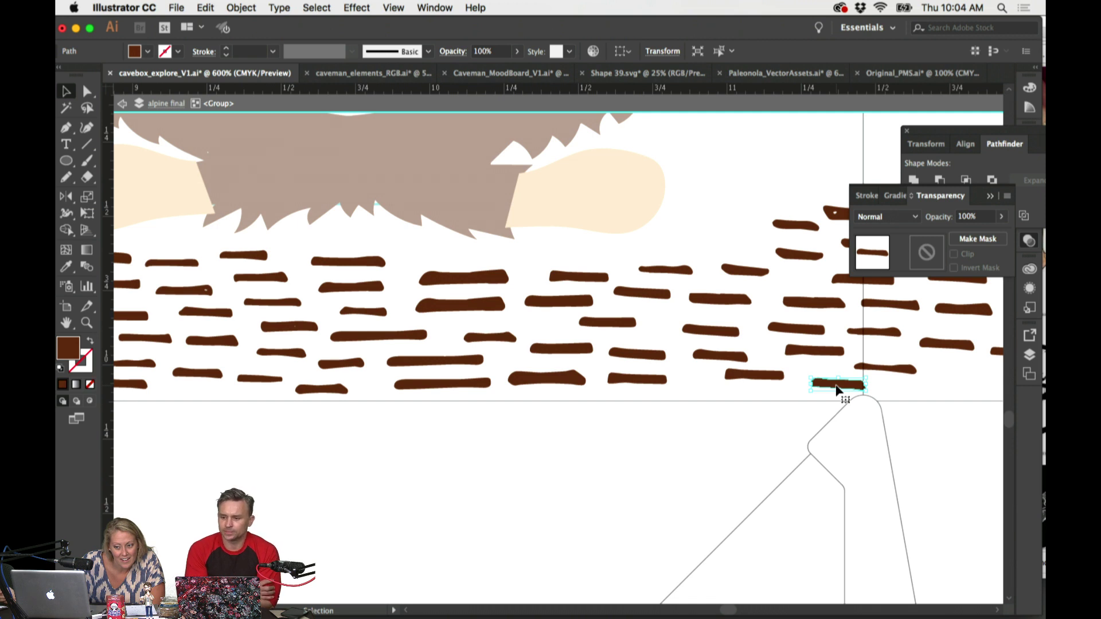
pyautogui.click(743, 419)
pyautogui.press('Escape')
pyautogui.press('super+minus')
pyautogui.press('super+minus')
pyautogui.press('super+minus')
pyautogui.press('super+minus')
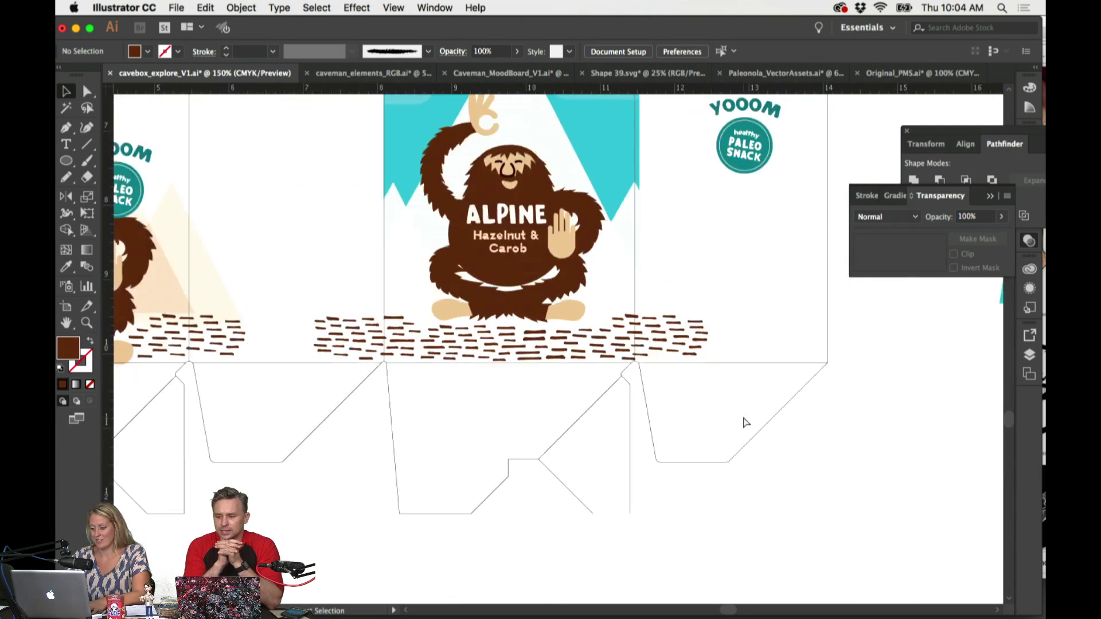
pyautogui.press('super+minus')
pyautogui.press('super+equal')
pyautogui.scroll(2, 746, 423)
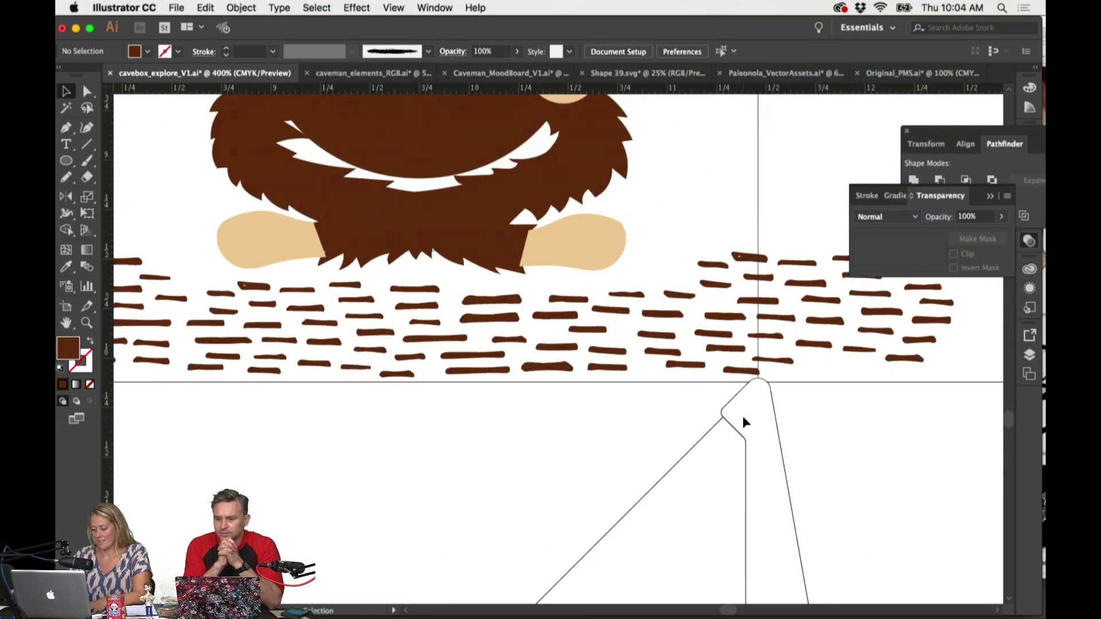
# Step: Draw a flat ellipse about 2.37 in wide and 0.25 in high beneath the seated caveman's feet
pyautogui.scroll(-4, 742, 423)
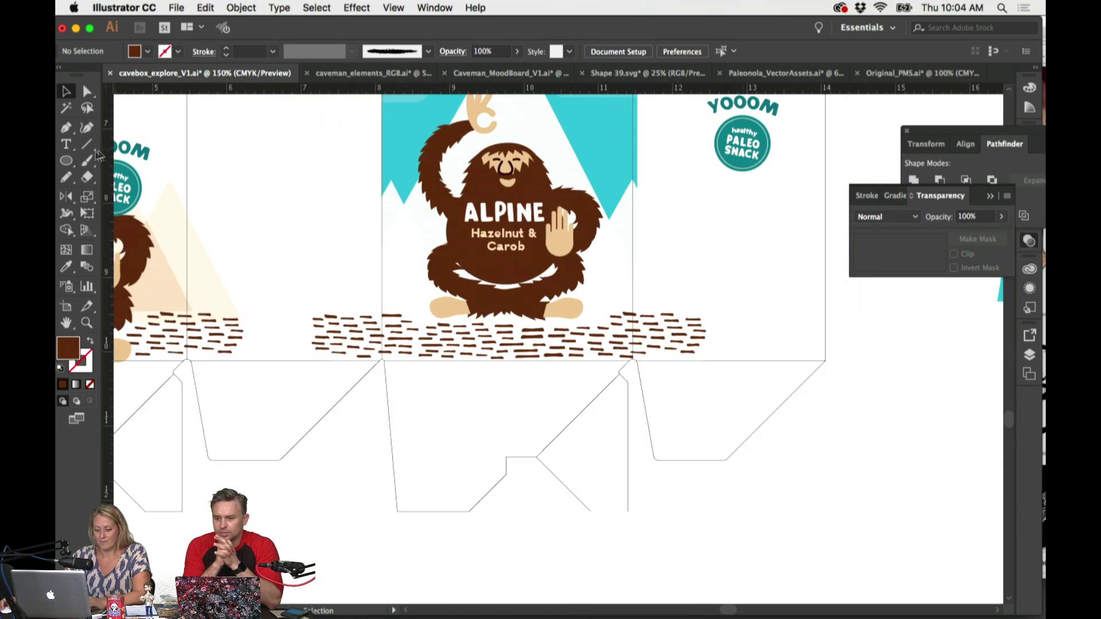
pyautogui.click(66, 161)
pyautogui.moveTo(445, 312); pyautogui.dragTo(582, 331)
pyautogui.scroll(2, 596, 327)
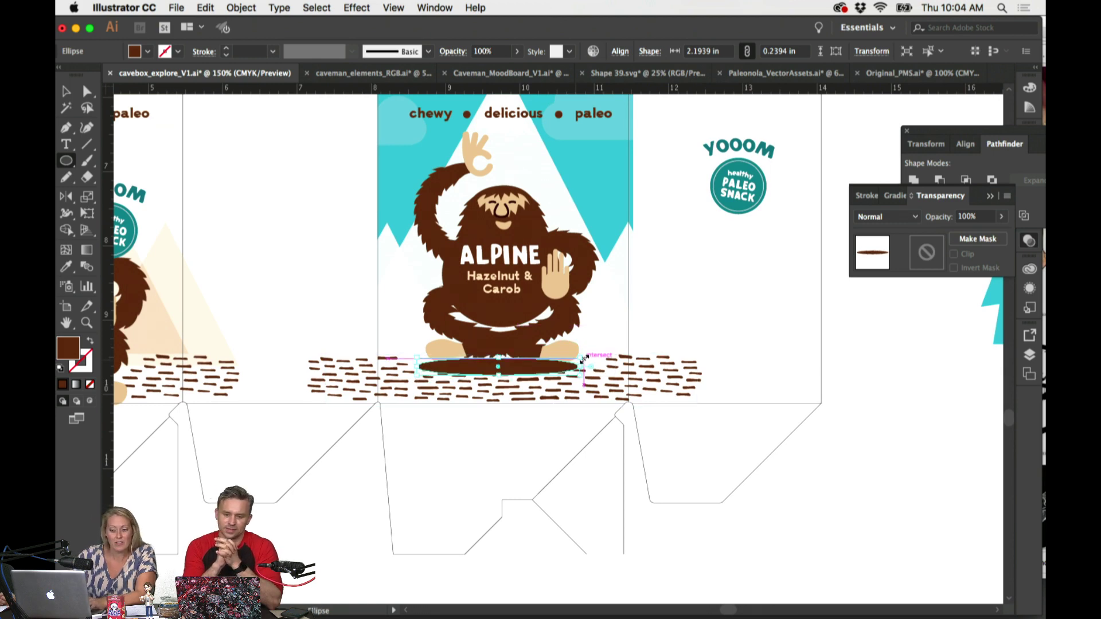
pyautogui.press('super+equal')
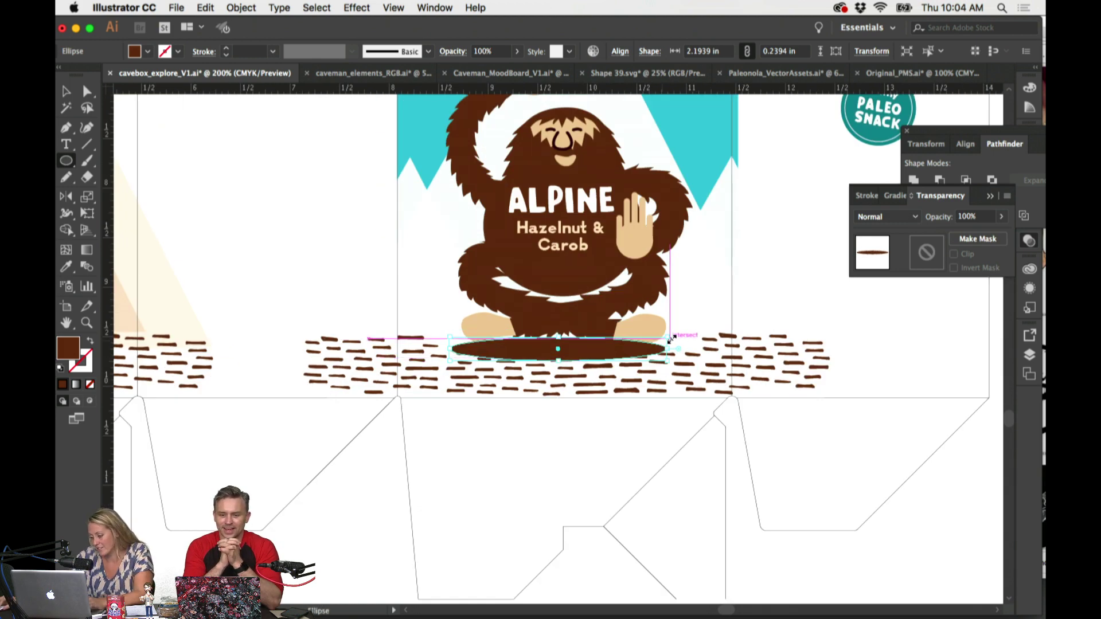
pyautogui.moveTo(668, 340); pyautogui.dragTo(677, 337)
pyautogui.hscroll(4, 670, 338)
pyautogui.scroll(3, 670, 337)
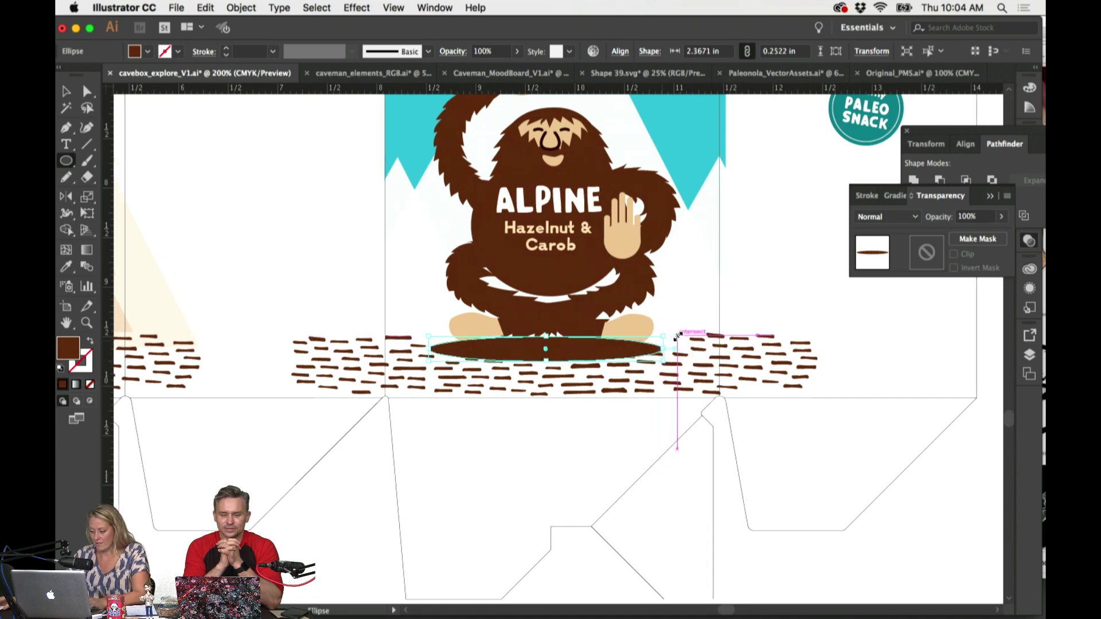
pyautogui.scroll(4, 669, 338)
pyautogui.hscroll(-2, 669, 337)
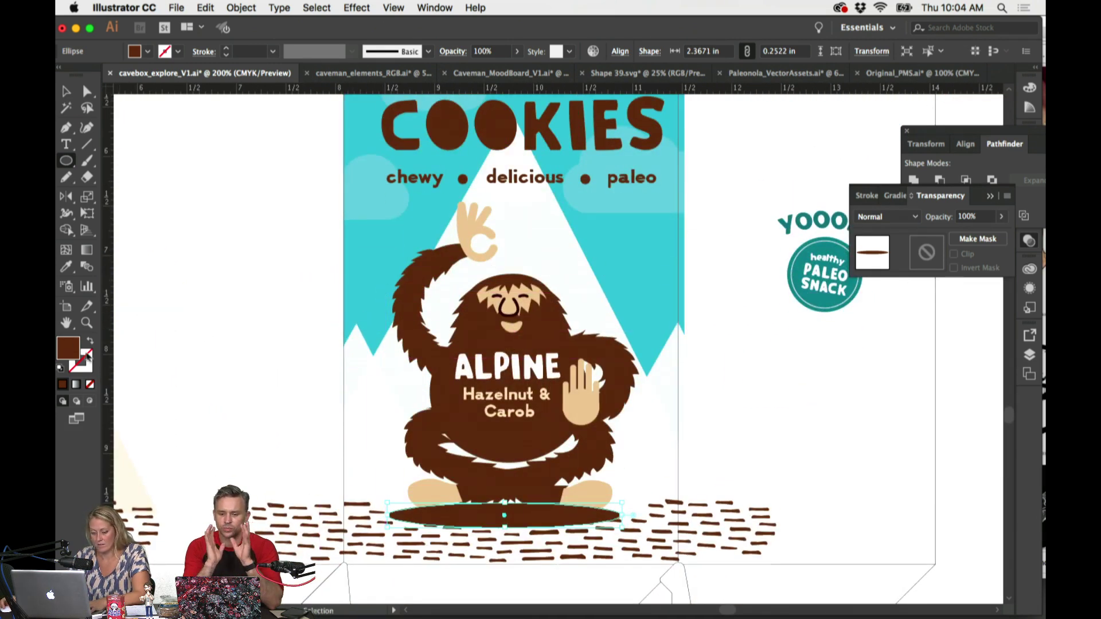
# Step: Fill the ellipse with light brown af7d61, then try the caveman's tan skin color and undo that sample
pyautogui.doubleClick(68, 348)
pyautogui.click(596, 353)
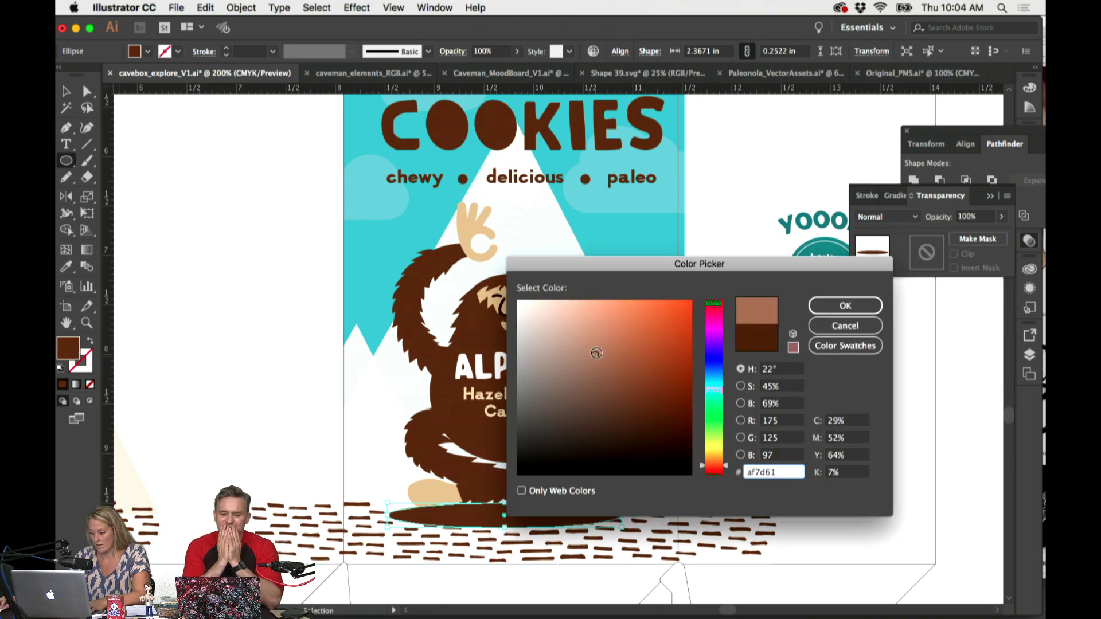
pyautogui.click(846, 306)
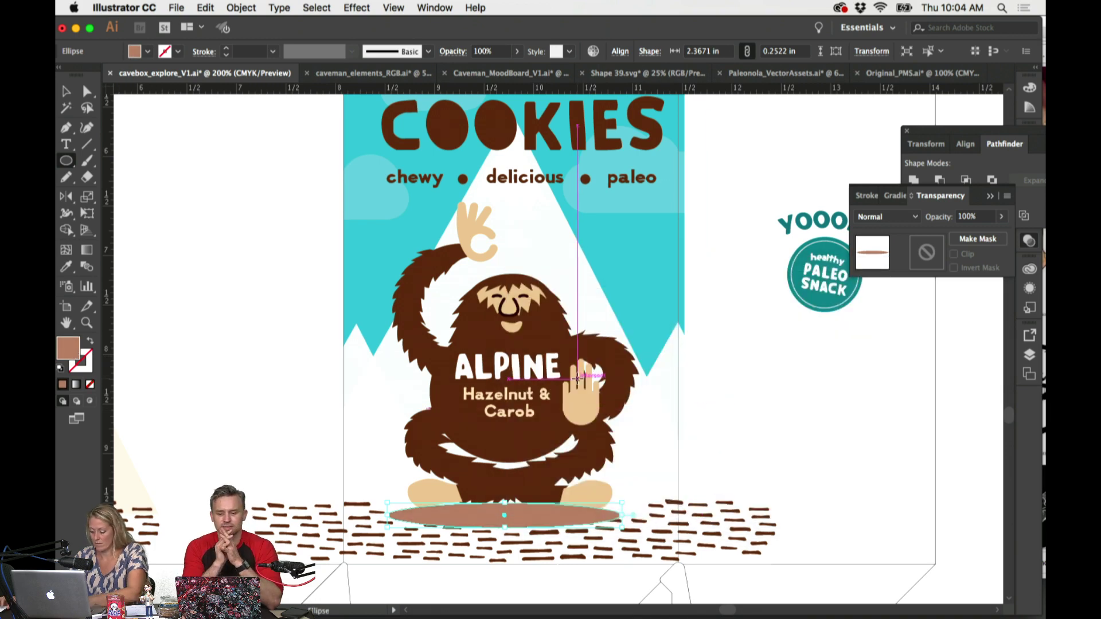
pyautogui.press('i')
pyautogui.click(579, 396)
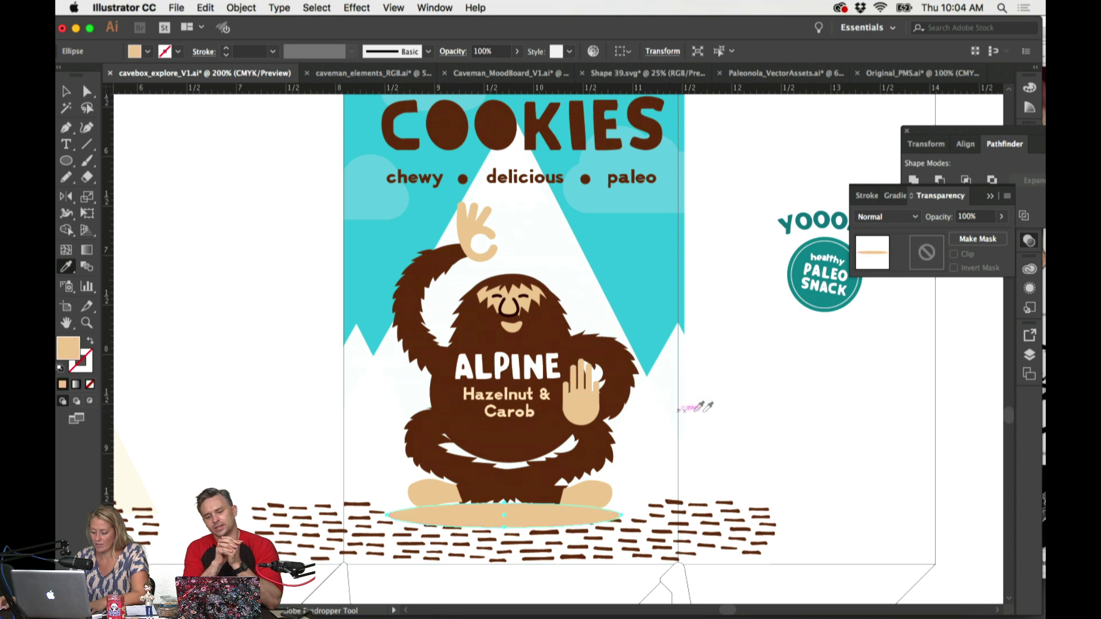
pyautogui.press('super+z')
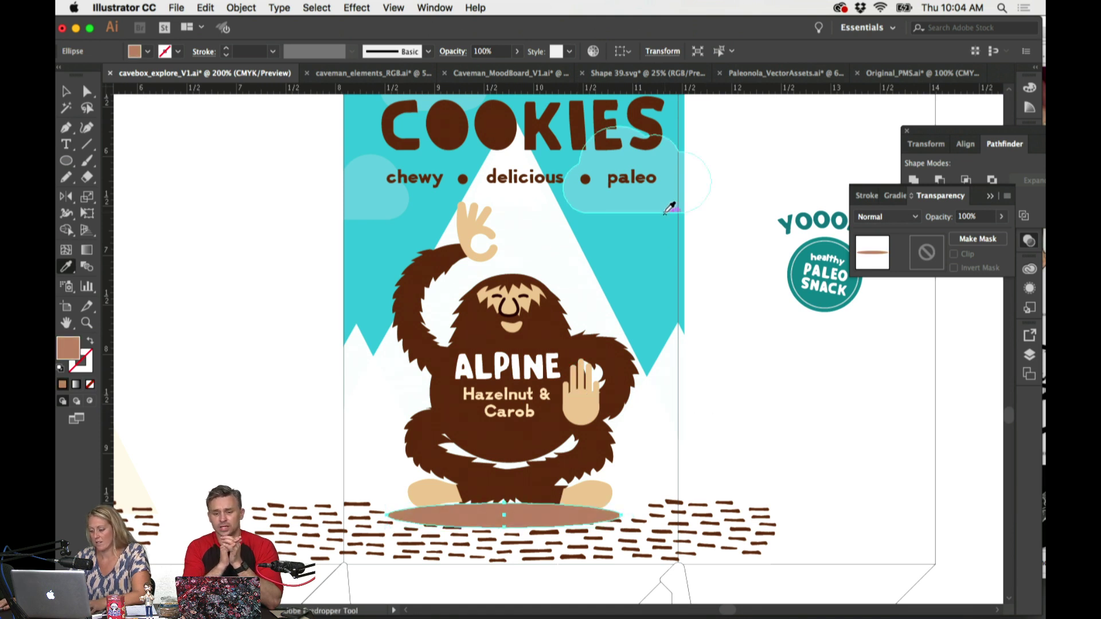
# Step: Sample the sky's cyan onto the ellipse, lighten it to 79d6e2, and undo the lightening
pyautogui.click(668, 239)
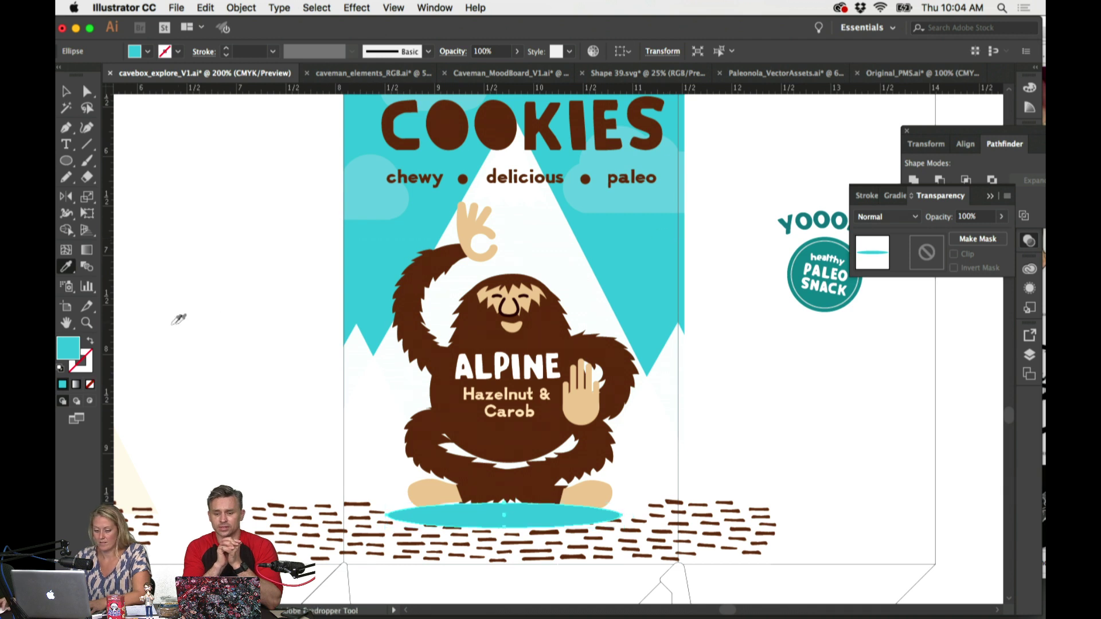
pyautogui.doubleClick(75, 350)
pyautogui.click(577, 327)
pyautogui.click(599, 319)
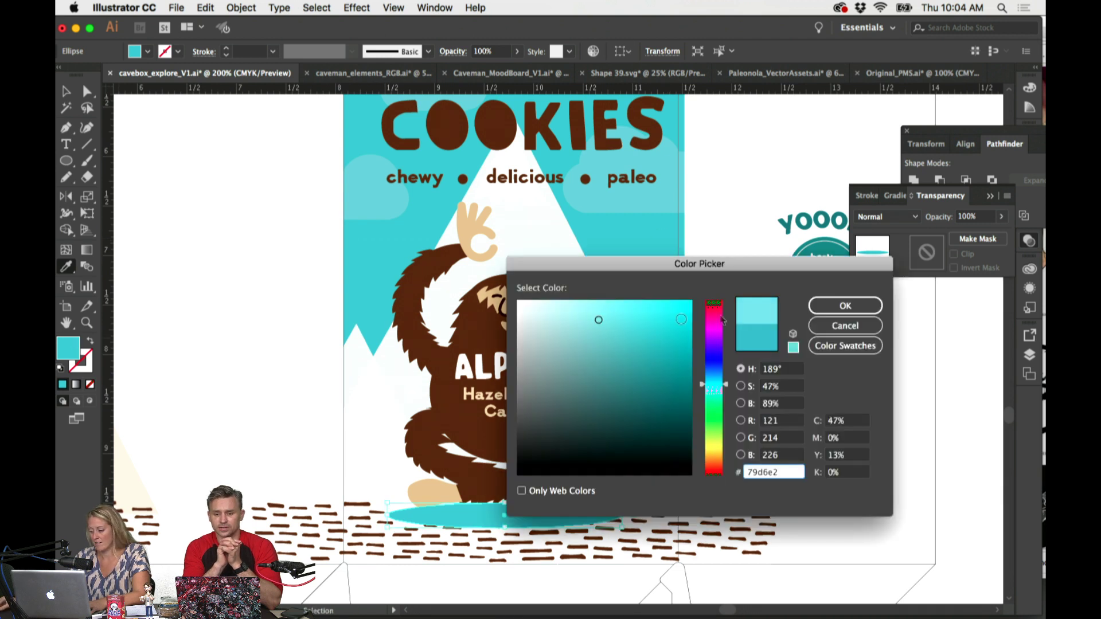
pyautogui.click(833, 309)
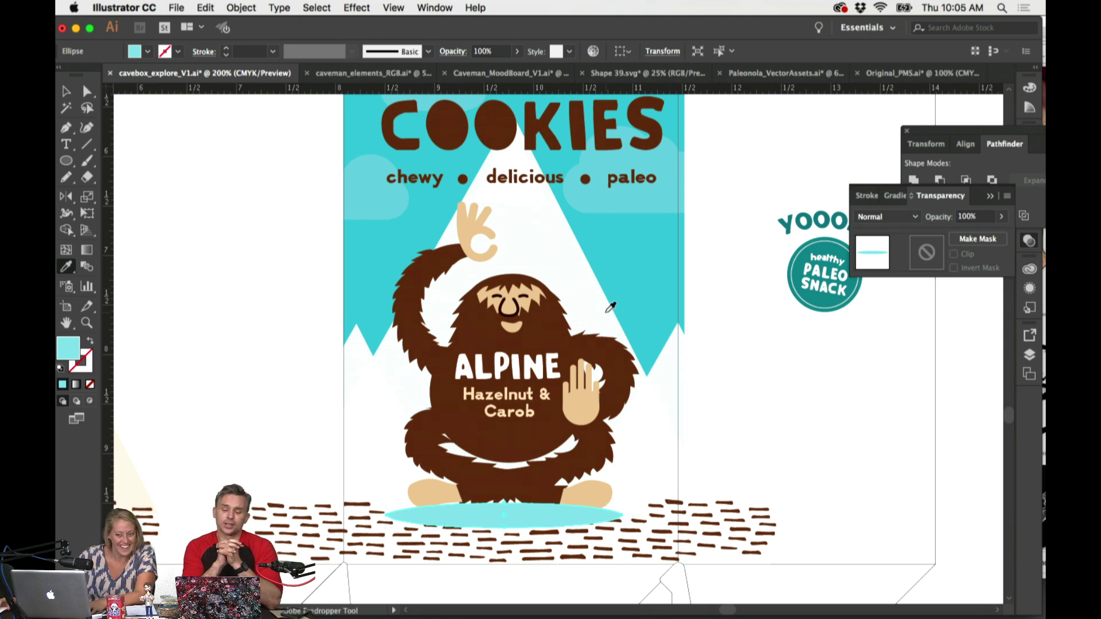
pyautogui.hscroll(5, 580, 349)
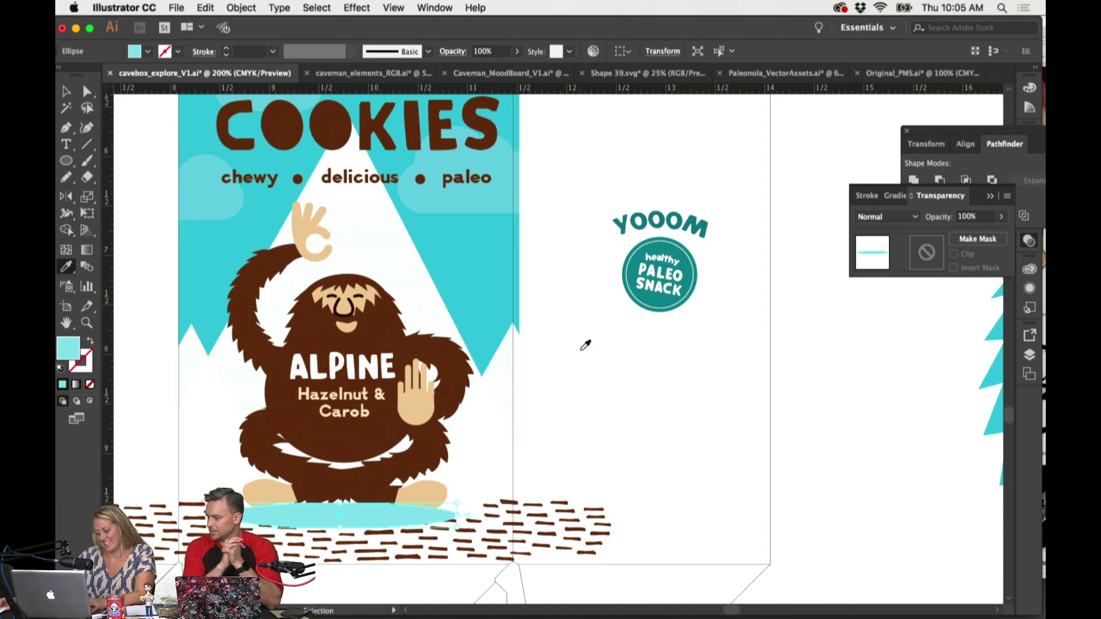
pyautogui.press('cmd+z')
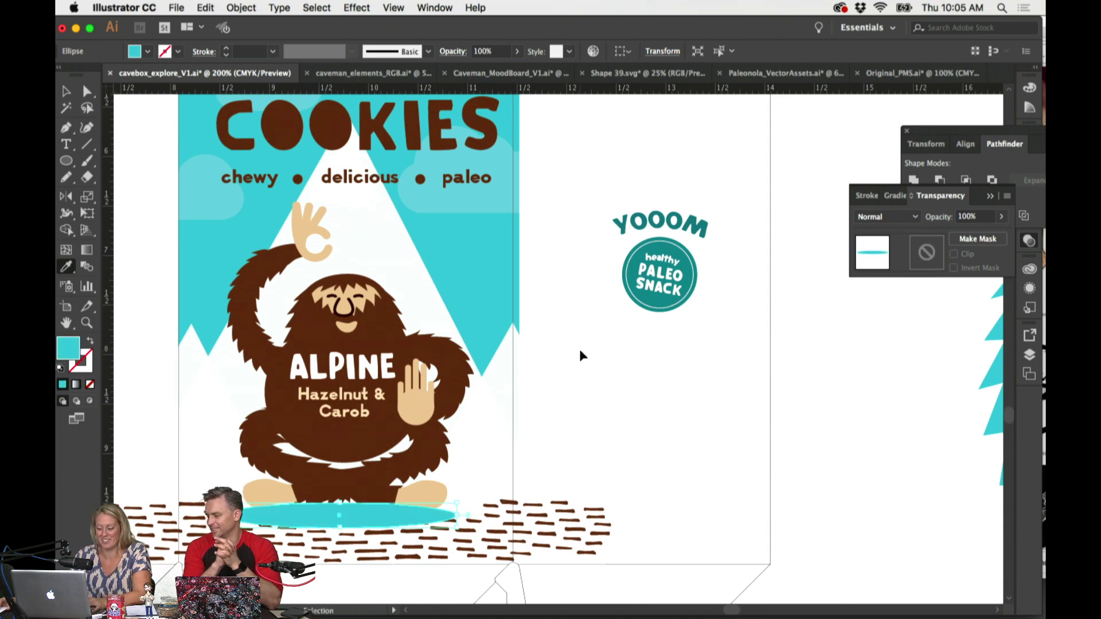
# Step: Fill the ellipse with the tan of the caveman's foot and set its blend mode to Multiply
pyautogui.click(453, 471)
pyautogui.click(438, 488)
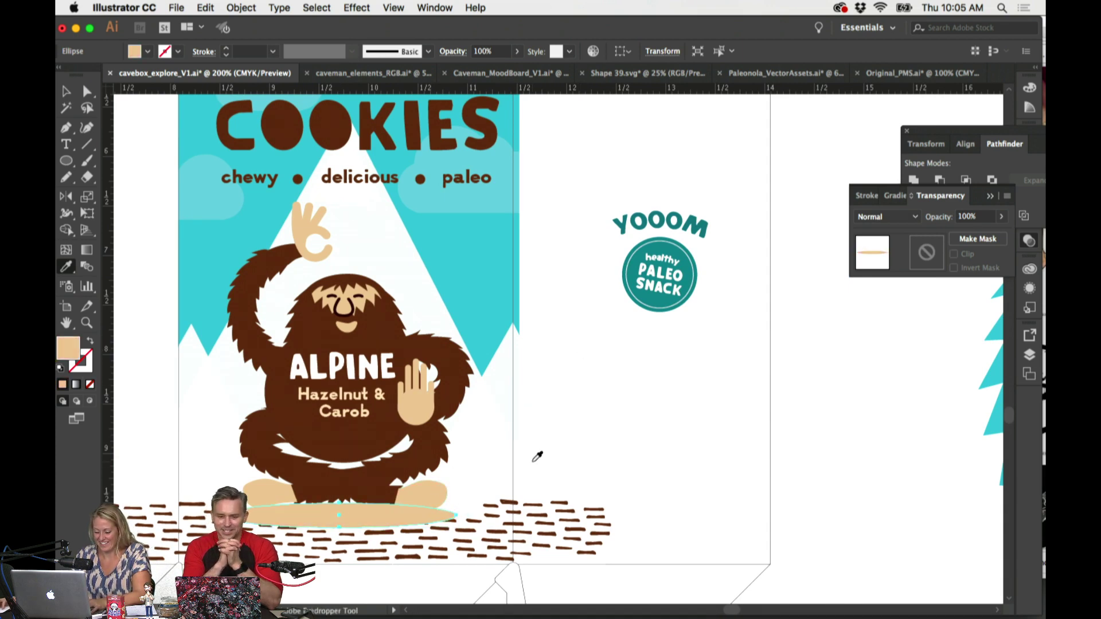
pyautogui.hscroll(-3, 535, 455)
pyautogui.click(1001, 218)
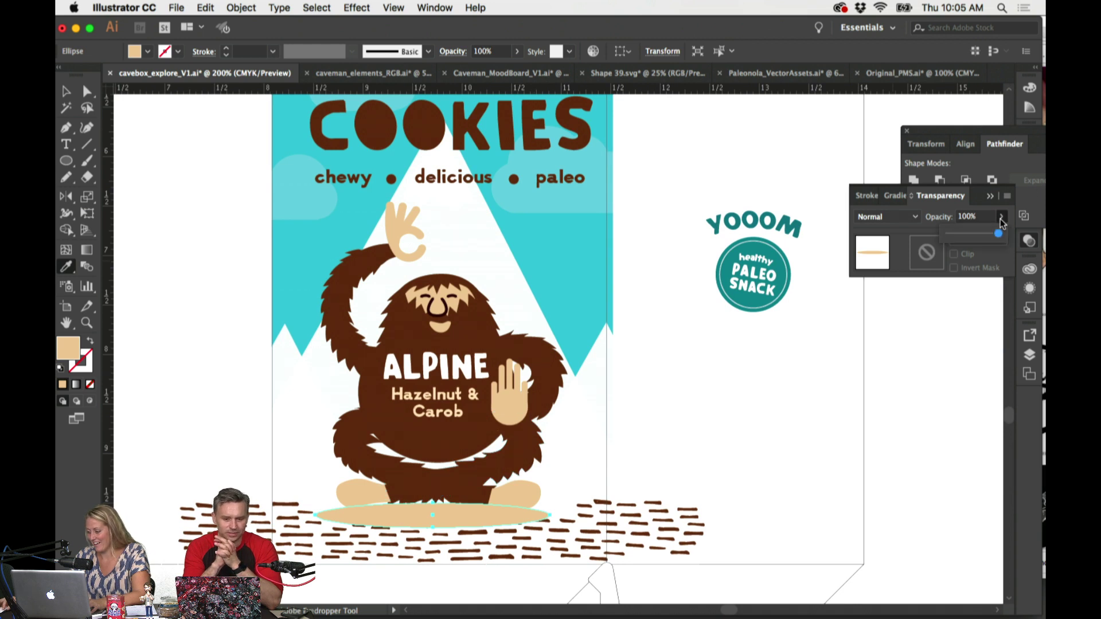
pyautogui.click(915, 218)
pyautogui.click(884, 265)
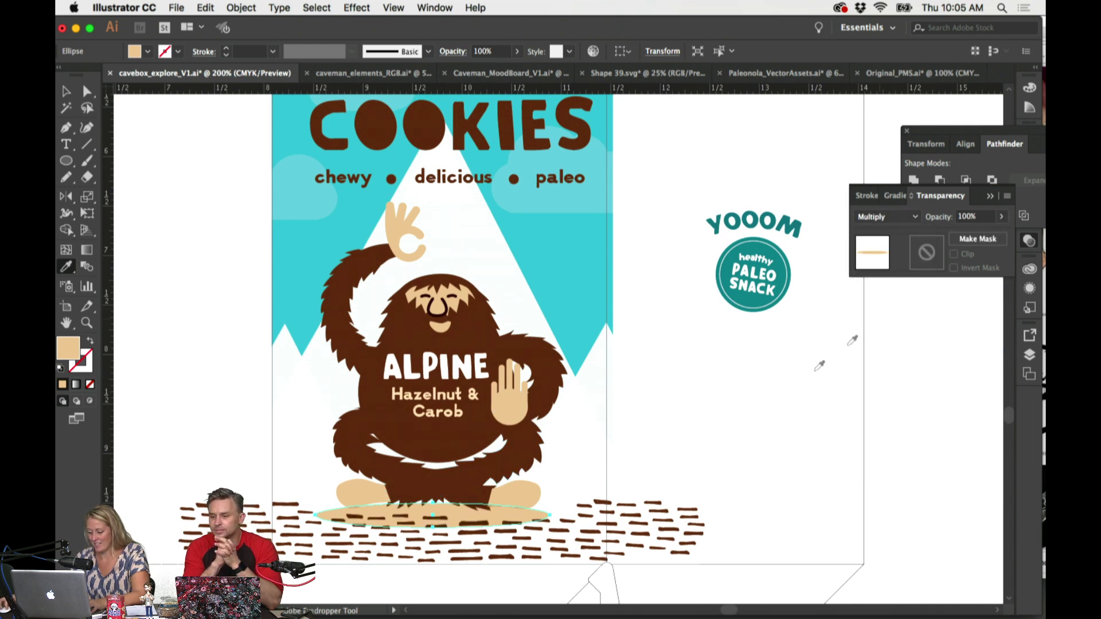
# Step: Change the ellipse's fill to warm grey 93908a and review it against the whole front panel
pyautogui.doubleClick(65, 351)
pyautogui.moveTo(541, 327); pyautogui.dragTo(538, 347)
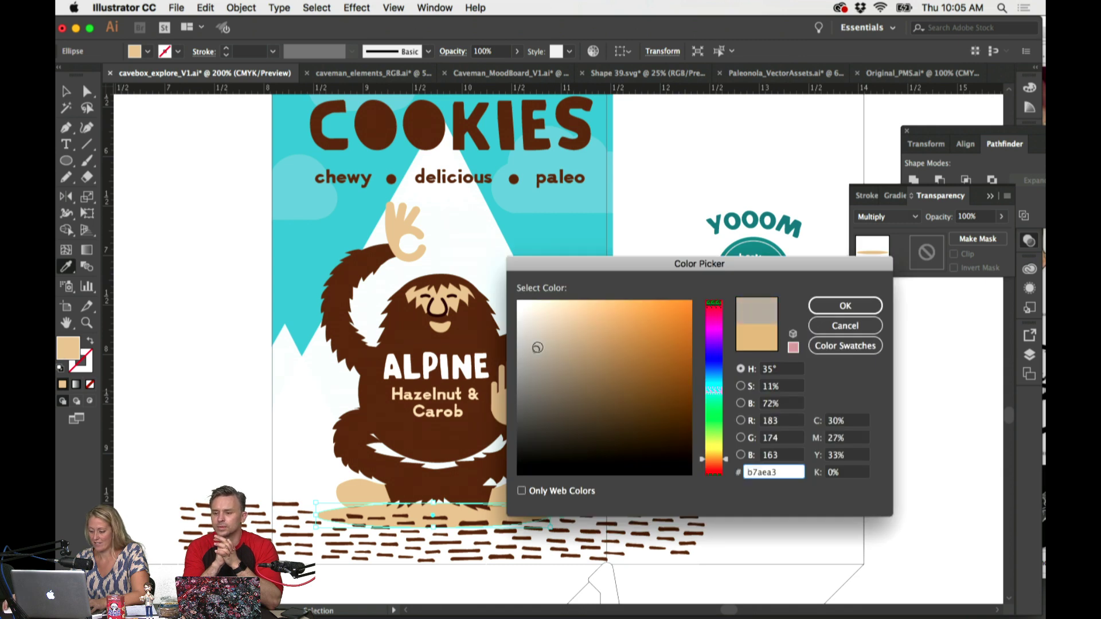
pyautogui.click(527, 373)
pyautogui.click(845, 305)
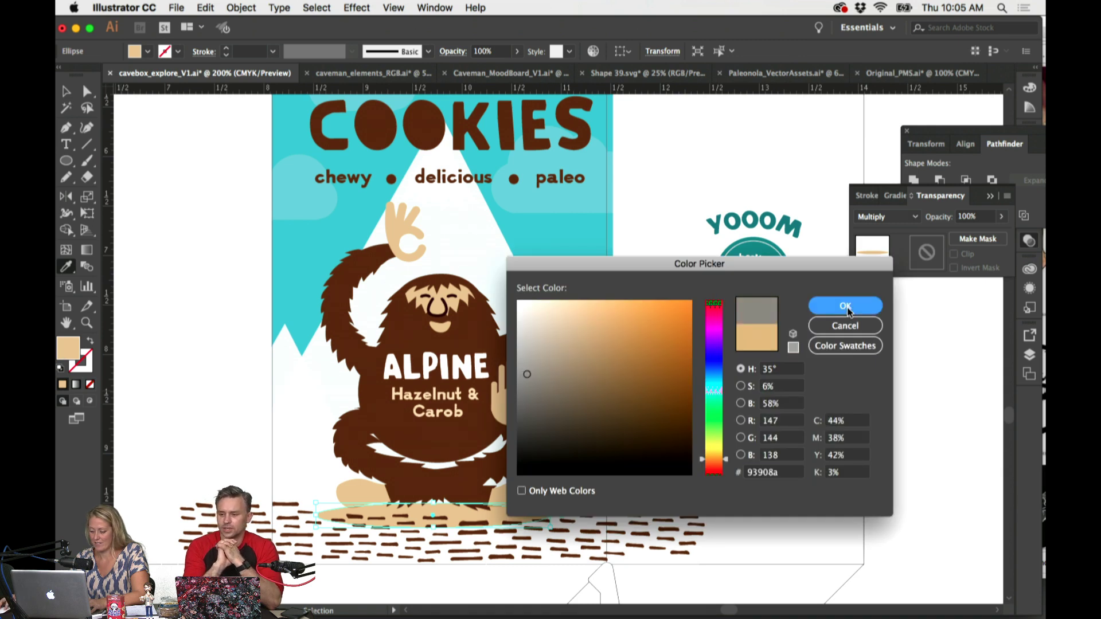
pyautogui.hscroll(-3, 802, 364)
pyautogui.scroll(4, 801, 365)
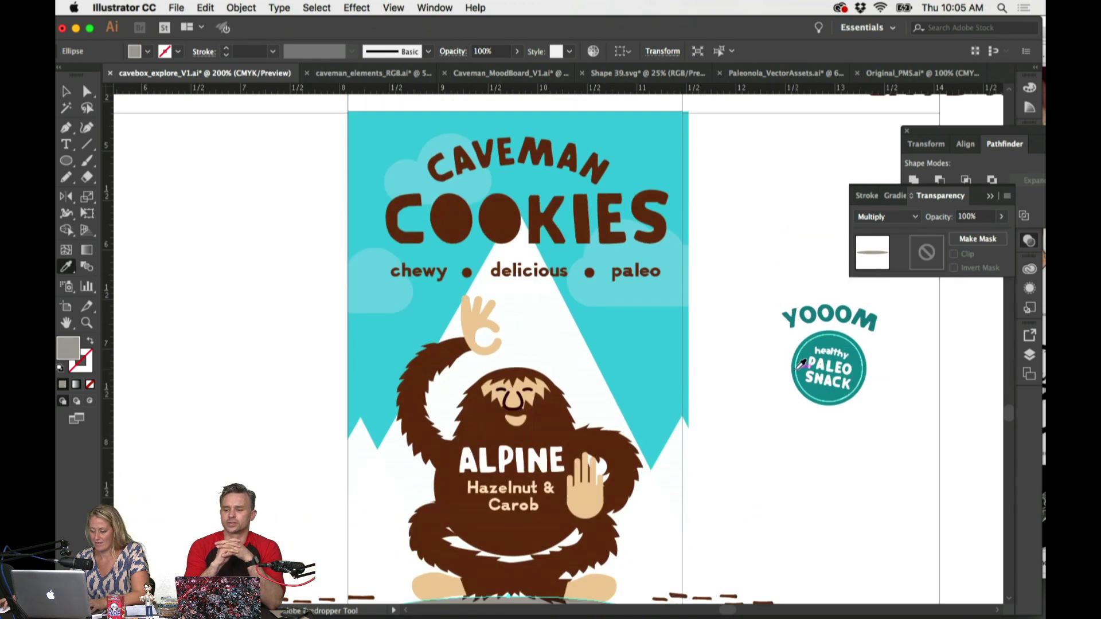
pyautogui.scroll(-4, 620, 224)
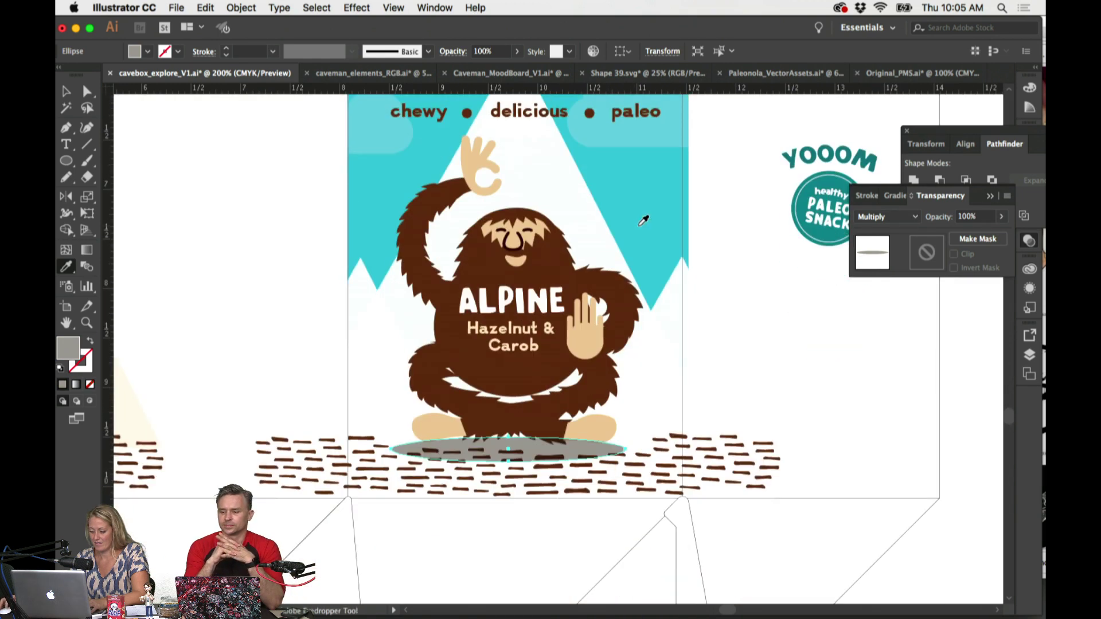
pyautogui.press('v')
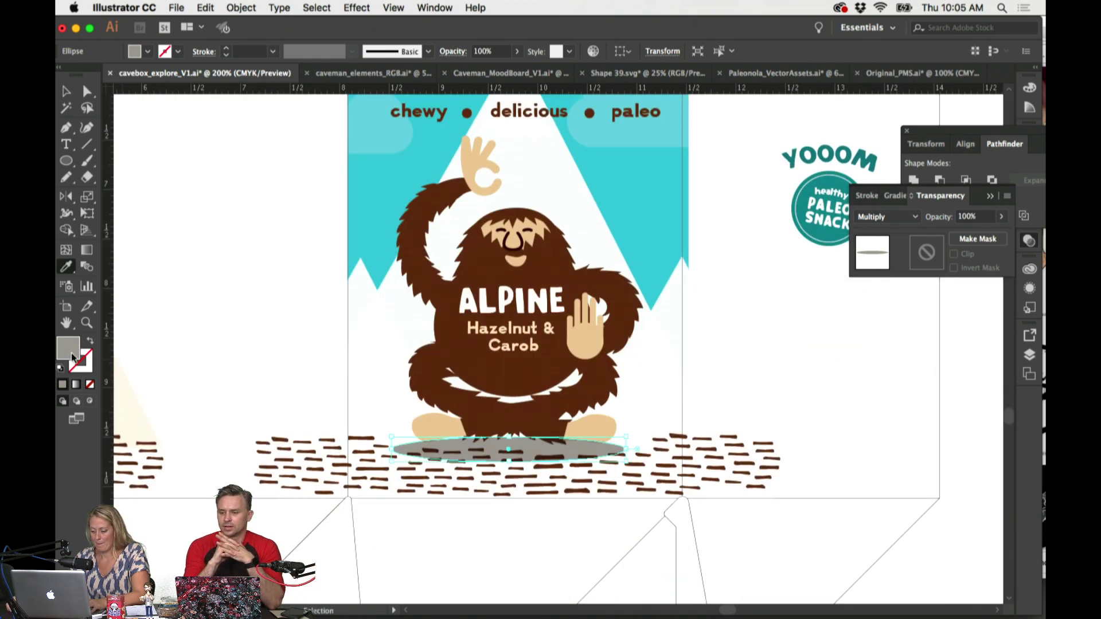
pyautogui.doubleClick(72, 356)
pyautogui.click(589, 324)
pyautogui.click(591, 350)
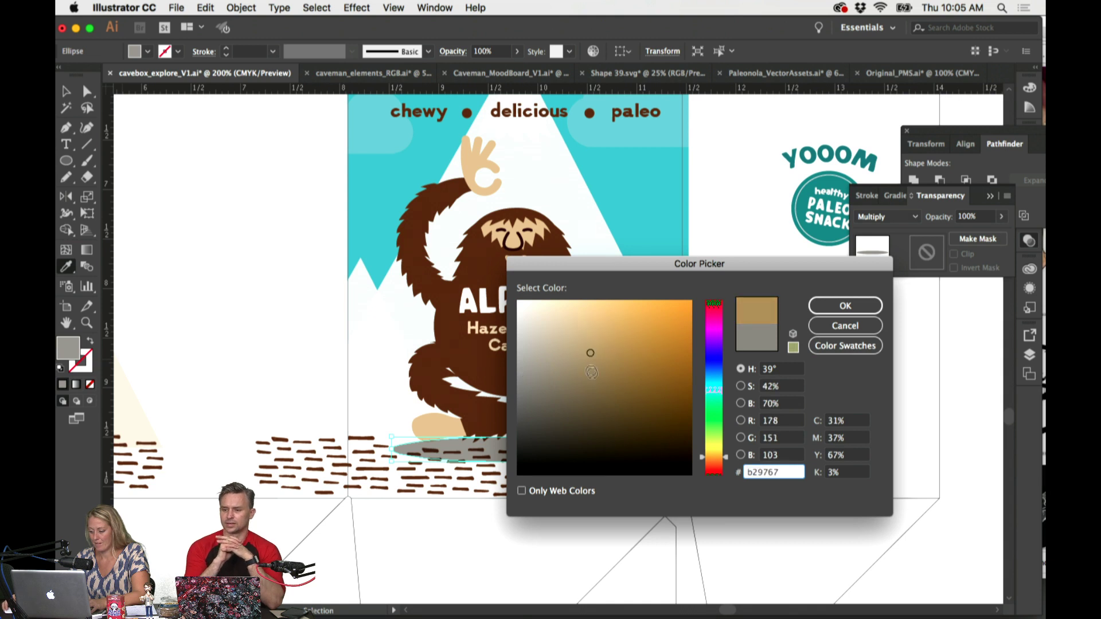
pyautogui.click(845, 326)
# Step: Fill the ellipse with the caveman's dark brown fur color and lower its opacity to 53%
pyautogui.click(558, 357)
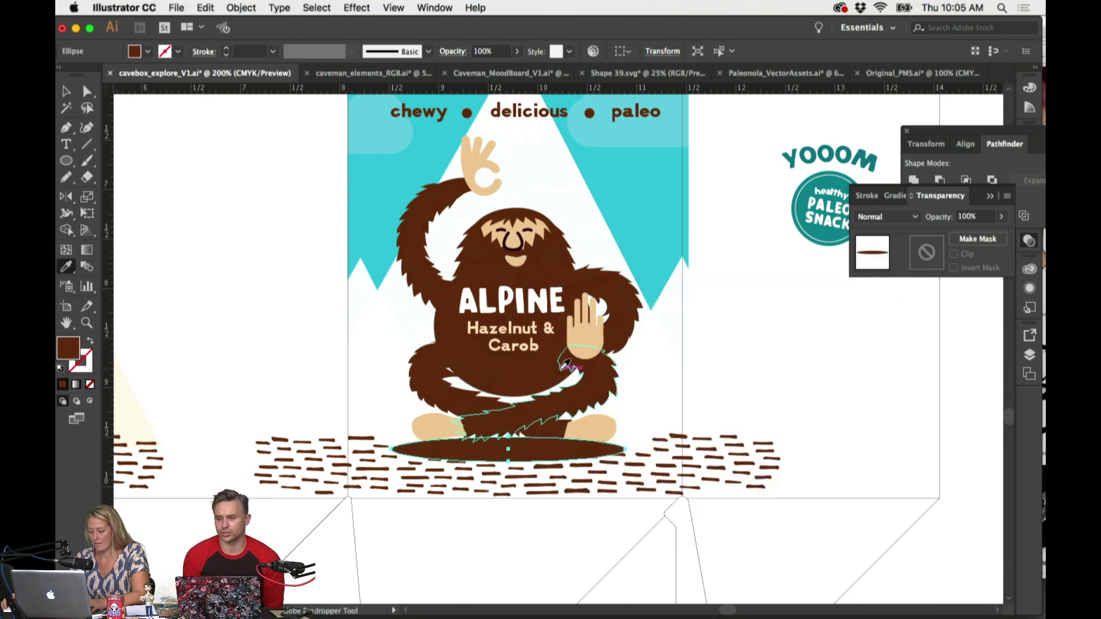
pyautogui.click(1002, 218)
pyautogui.moveTo(1000, 234); pyautogui.dragTo(973, 242)
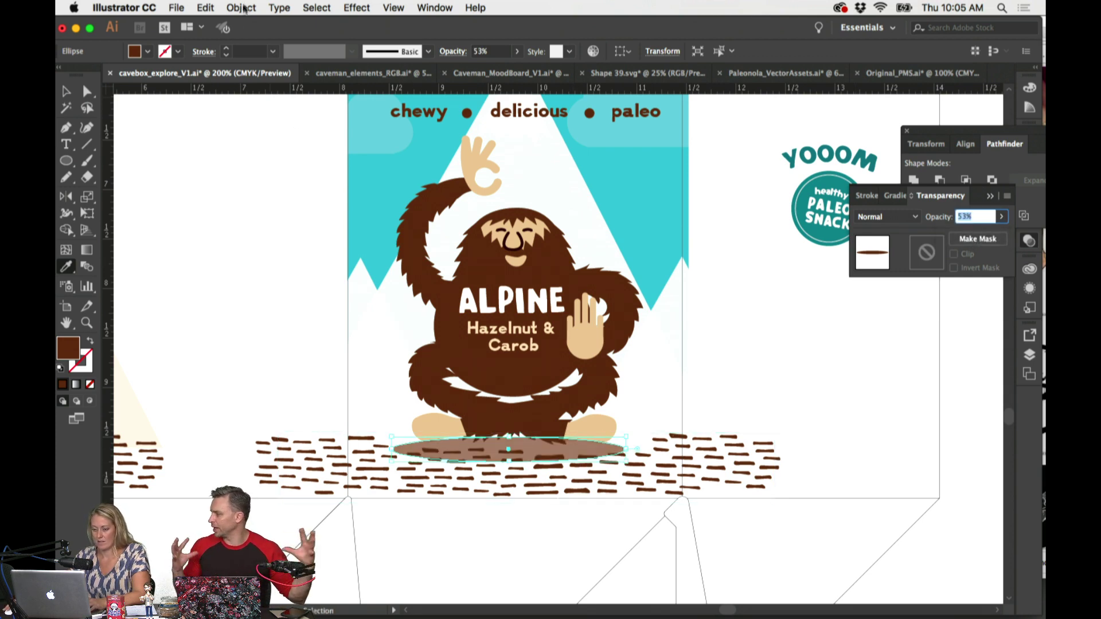
# Step: Send the brown ellipse to the back of the stacking order and deselect it
pyautogui.click(241, 8)
pyautogui.moveTo(248, 39)
pyautogui.click(417, 76)
pyautogui.press('super+shift+a')
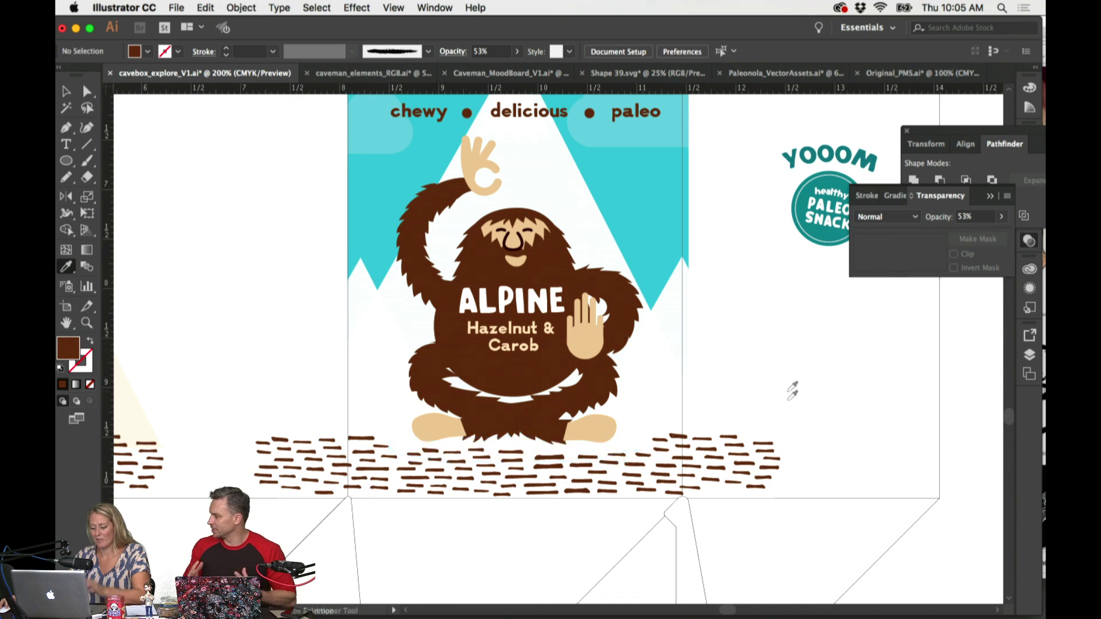
# Step: Try sending the front panel's white mountains to the back of the stacking order, and undo it
pyautogui.press('i')
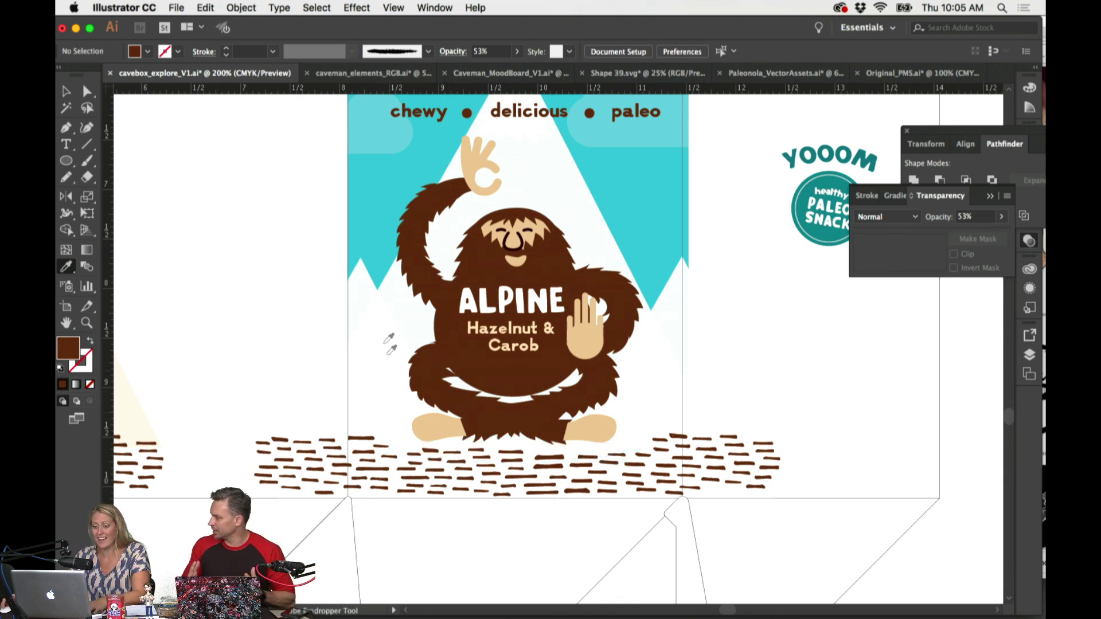
pyautogui.click(241, 7)
pyautogui.click(264, 96)
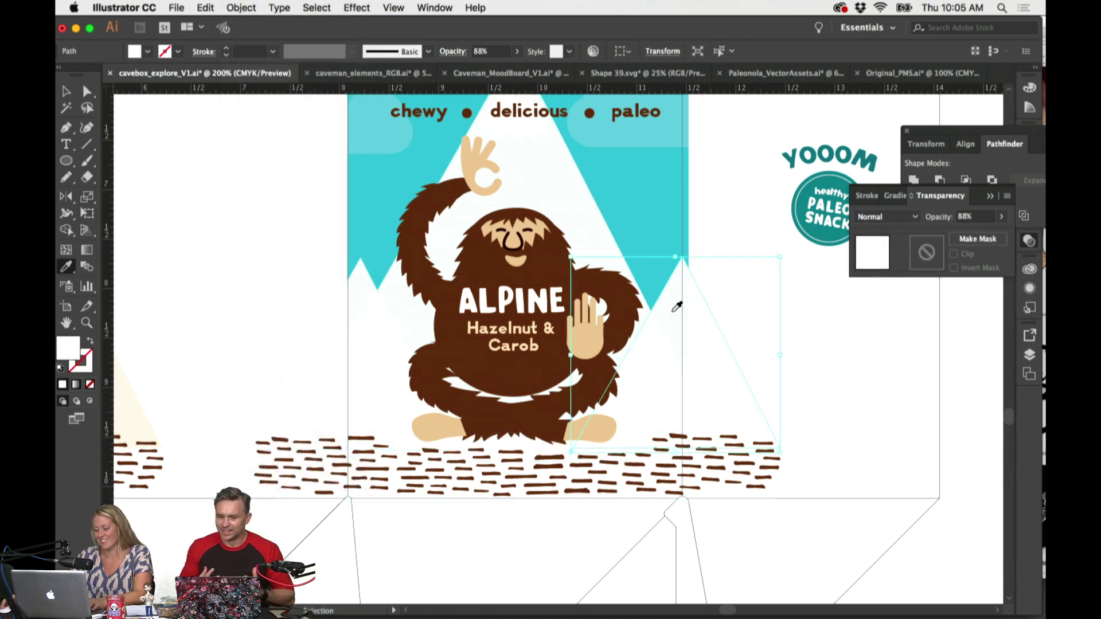
pyautogui.keyDown('shift'); pyautogui.keyDown('super'); pyautogui.click(419, 344); pyautogui.keyUp('super'); pyautogui.keyUp('shift')
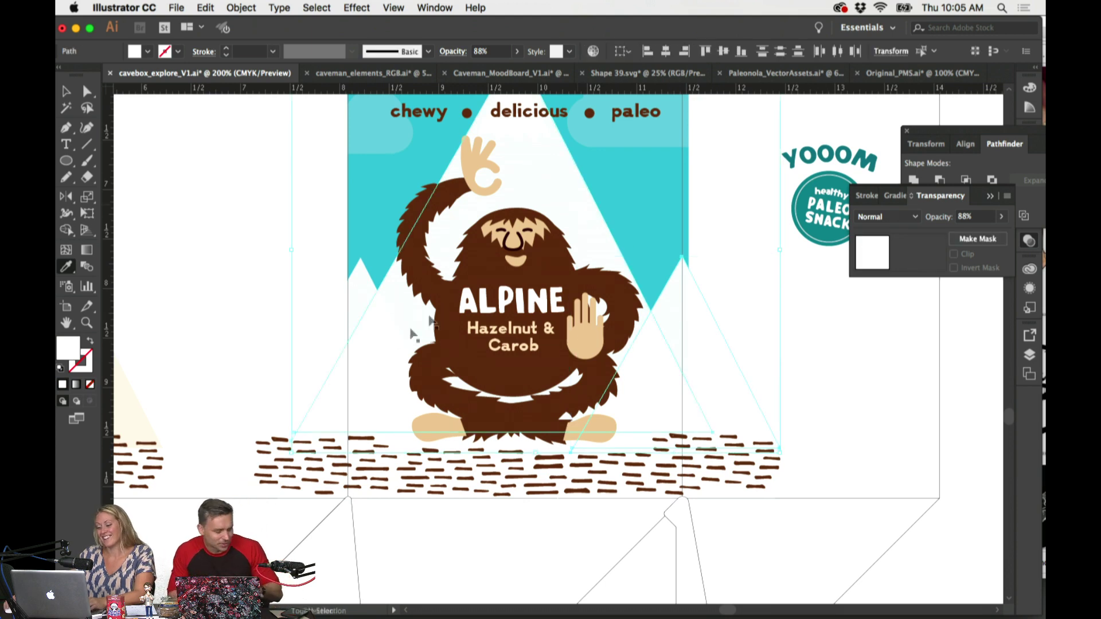
pyautogui.click(241, 8)
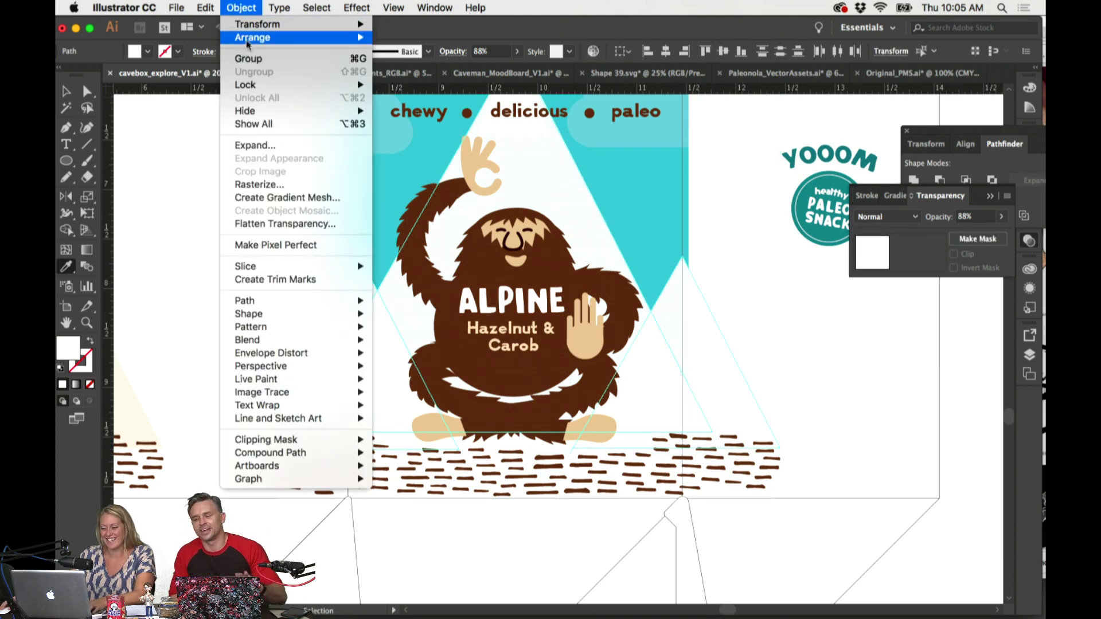
pyautogui.moveTo(252, 38)
pyautogui.click(432, 78)
pyautogui.click(807, 358)
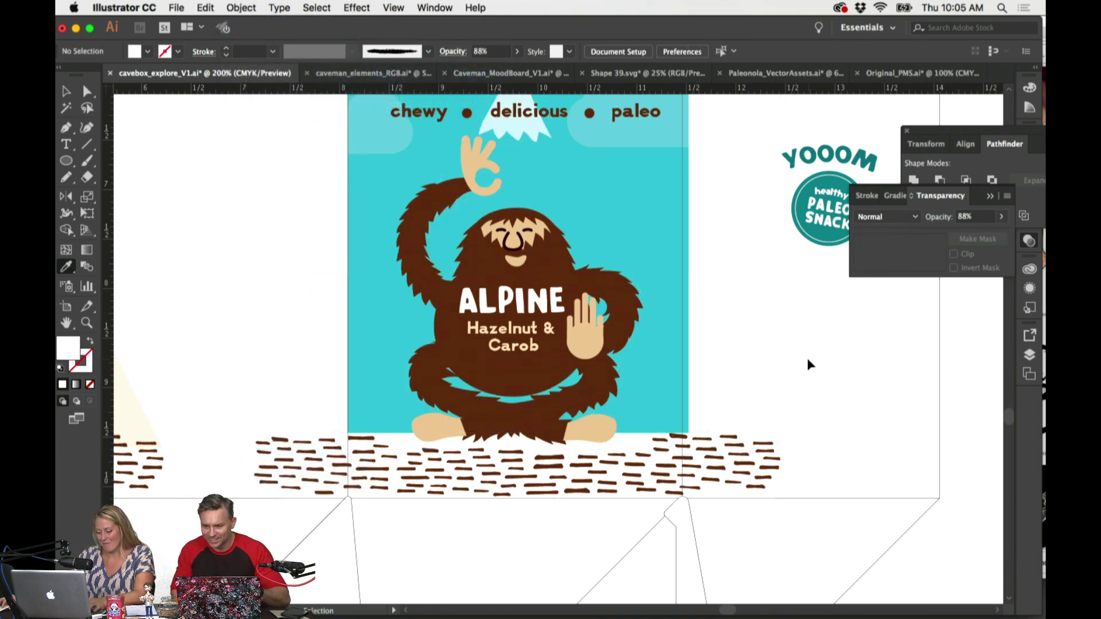
pyautogui.press('i')
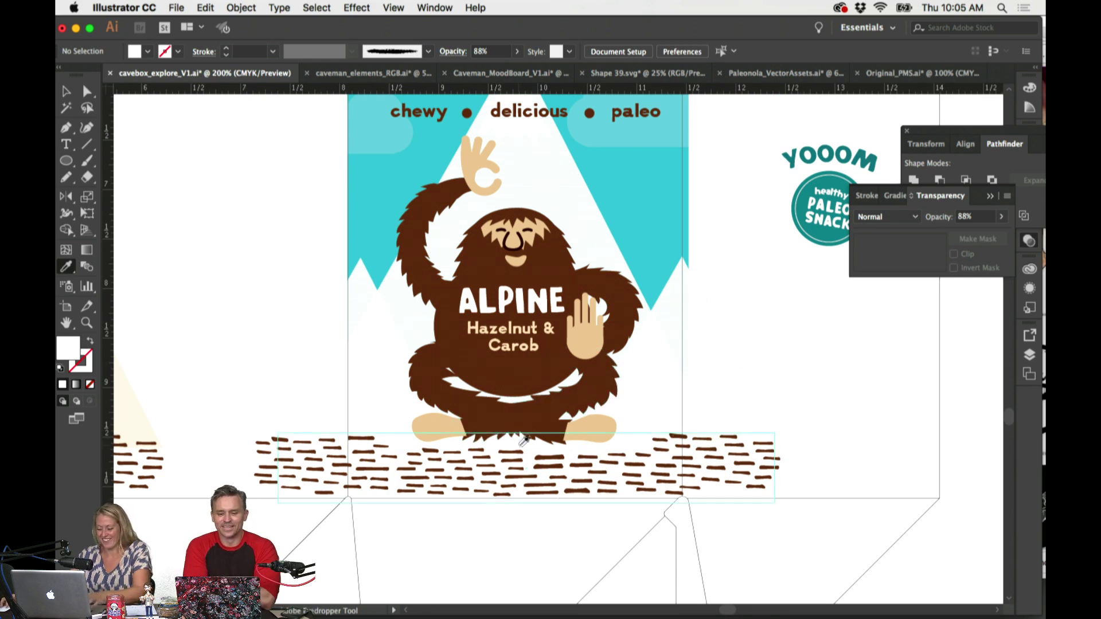
# Step: Select the hidden brown shadow ellipse beneath the caveman and bring it to the front of the stacking order
pyautogui.hotkey('ctrl', 'y')
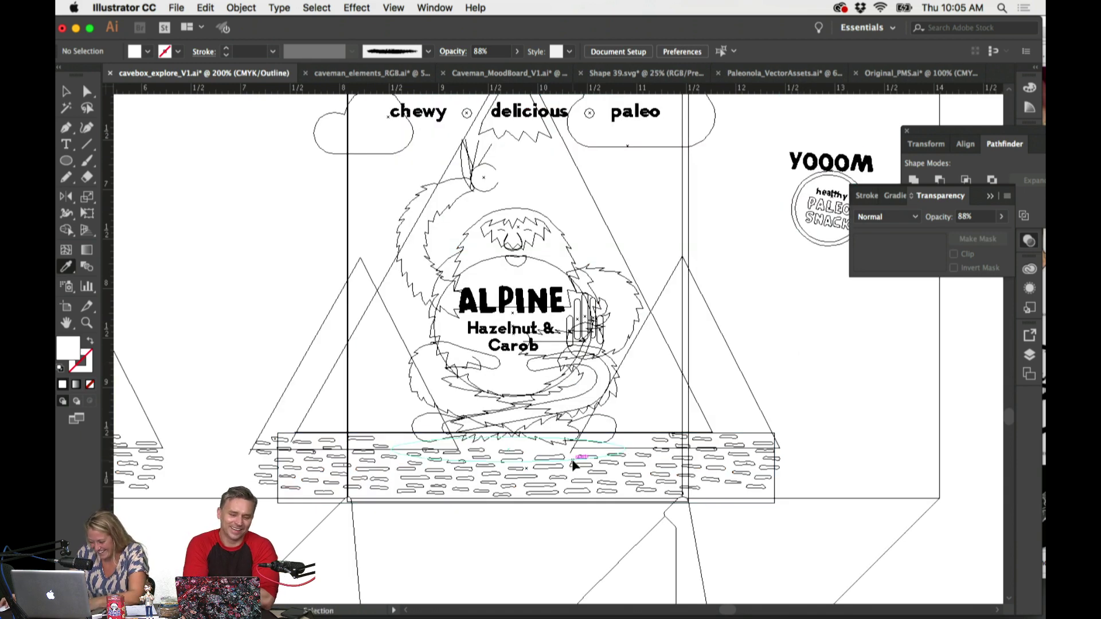
pyautogui.click(575, 463)
pyautogui.hotkey('ctrl', 'y')
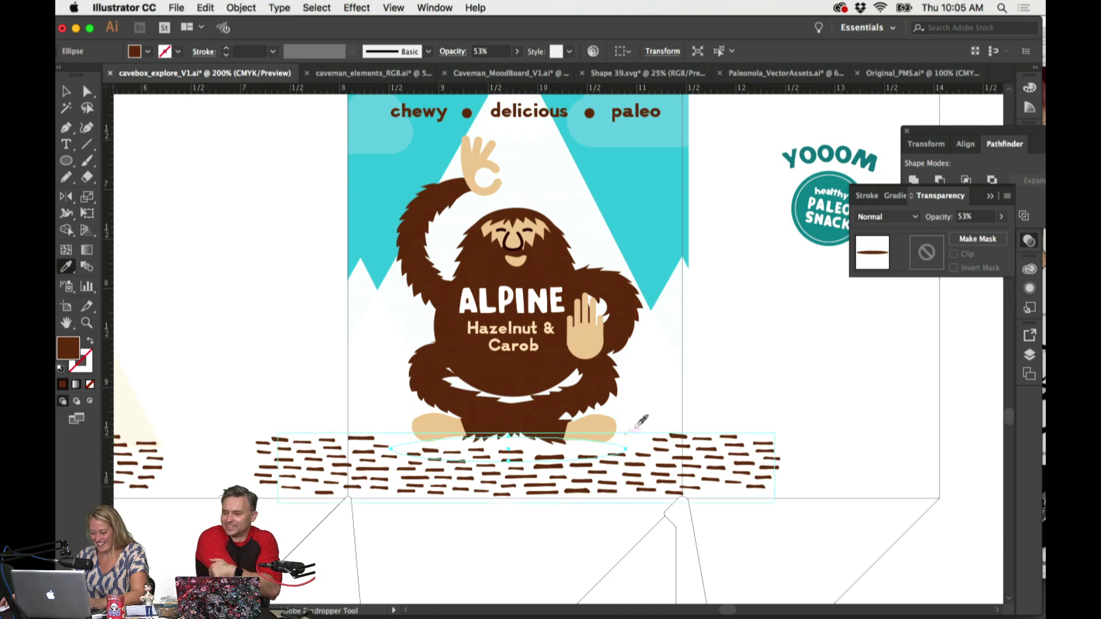
pyautogui.click(241, 7)
pyautogui.moveTo(252, 38)
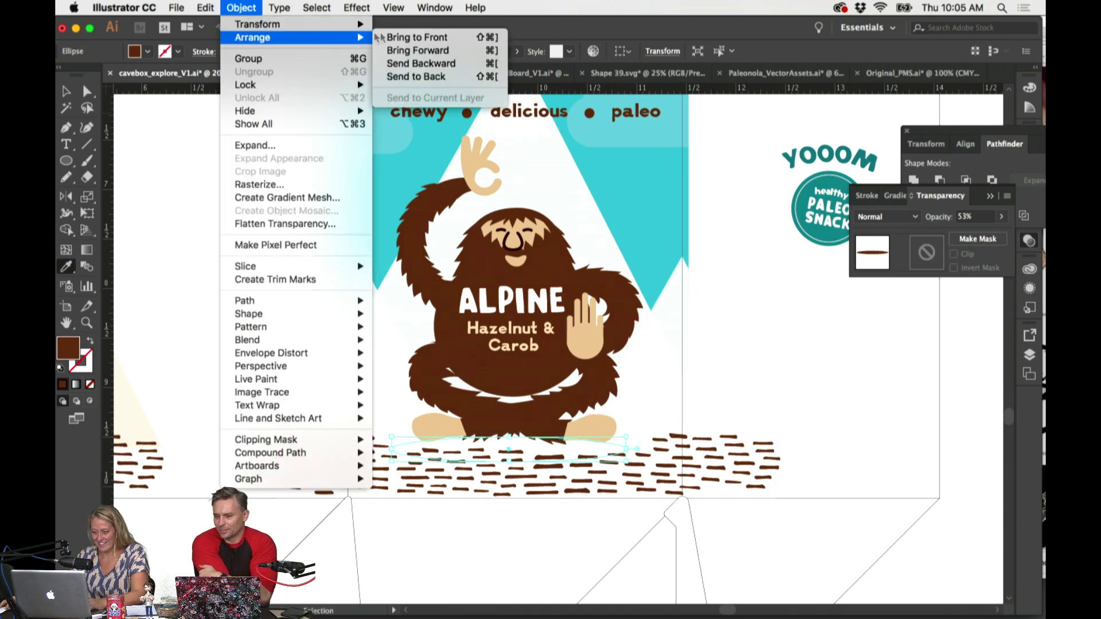
pyautogui.click(417, 37)
# Step: Add the white mountains and the white ground rectangle to the ellipse selection and send them all to the back
pyautogui.keyDown('shift'); pyautogui.click(705, 316); pyautogui.keyUp('shift')
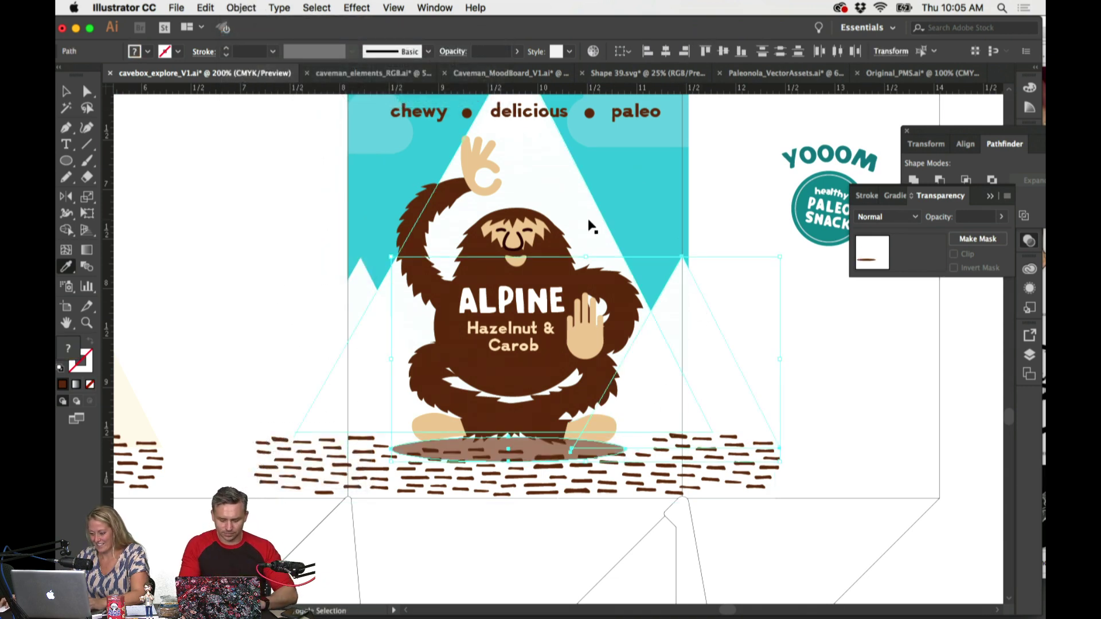
pyautogui.keyDown('shift'); pyautogui.click(359, 272); pyautogui.keyUp('shift')
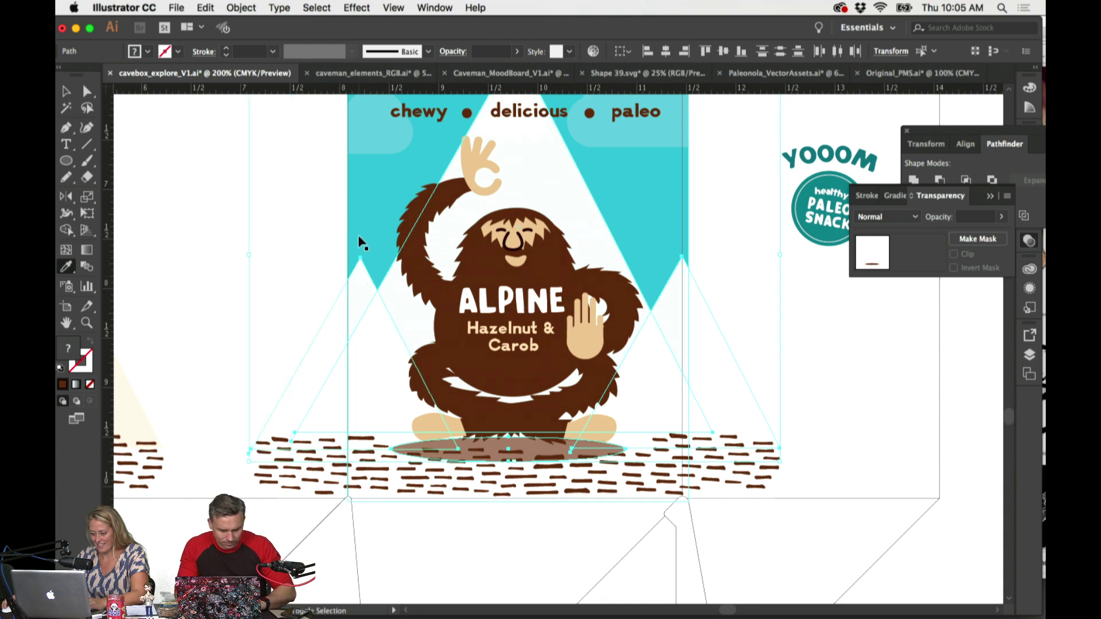
pyautogui.keyDown('shift'); pyautogui.click(361, 239); pyautogui.keyUp('shift')
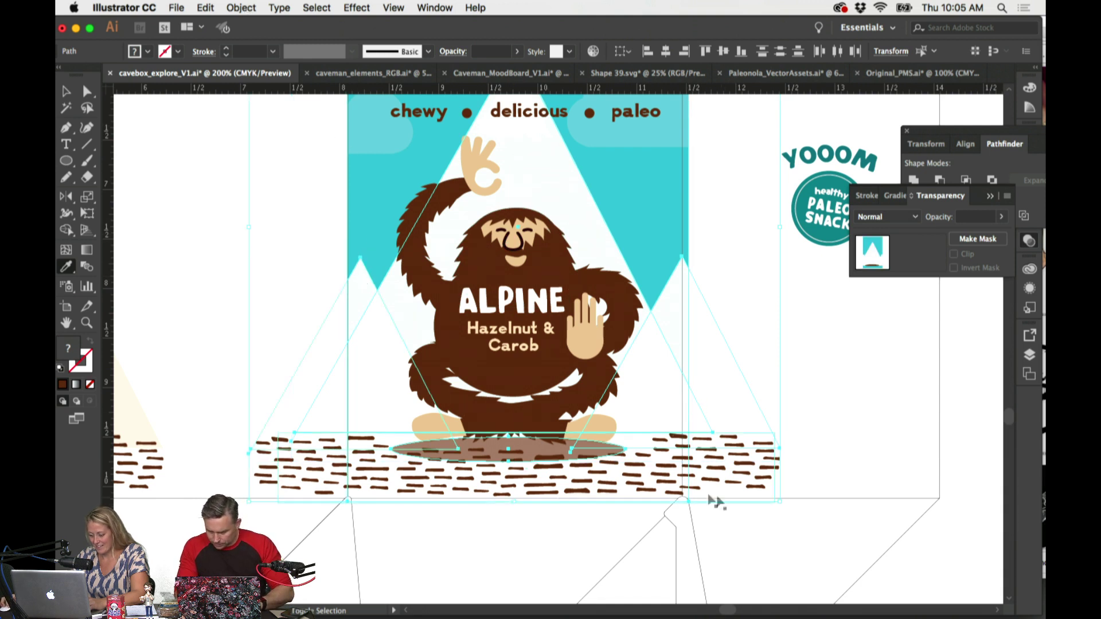
pyautogui.keyDown('shift'); pyautogui.click(686, 494); pyautogui.keyUp('shift')
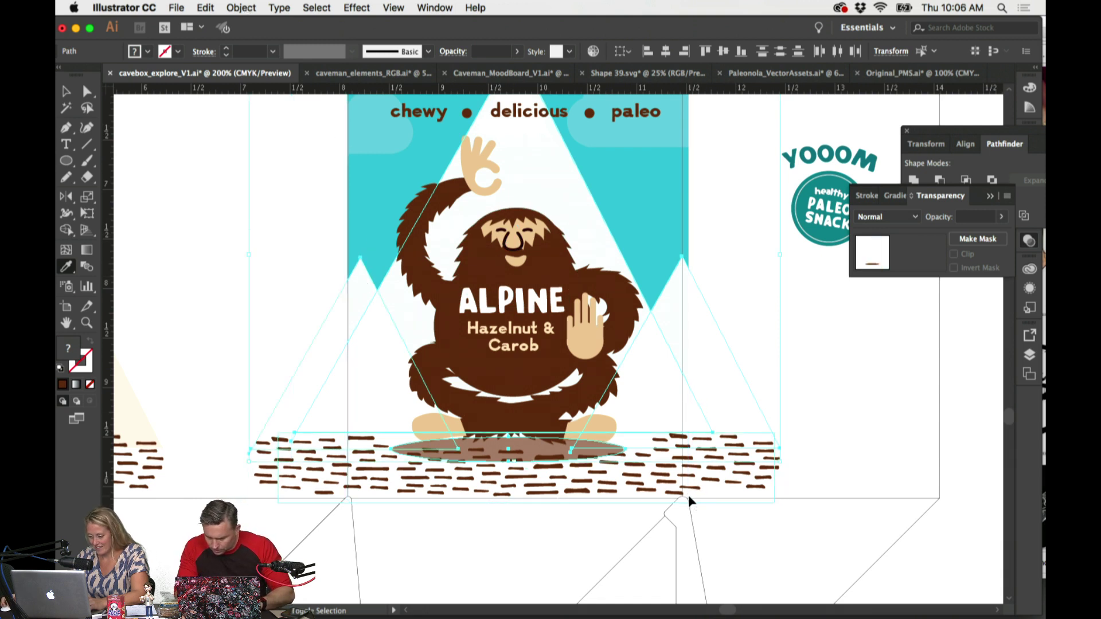
pyautogui.keyDown('shift'); pyautogui.click(650, 499); pyautogui.keyUp('shift')
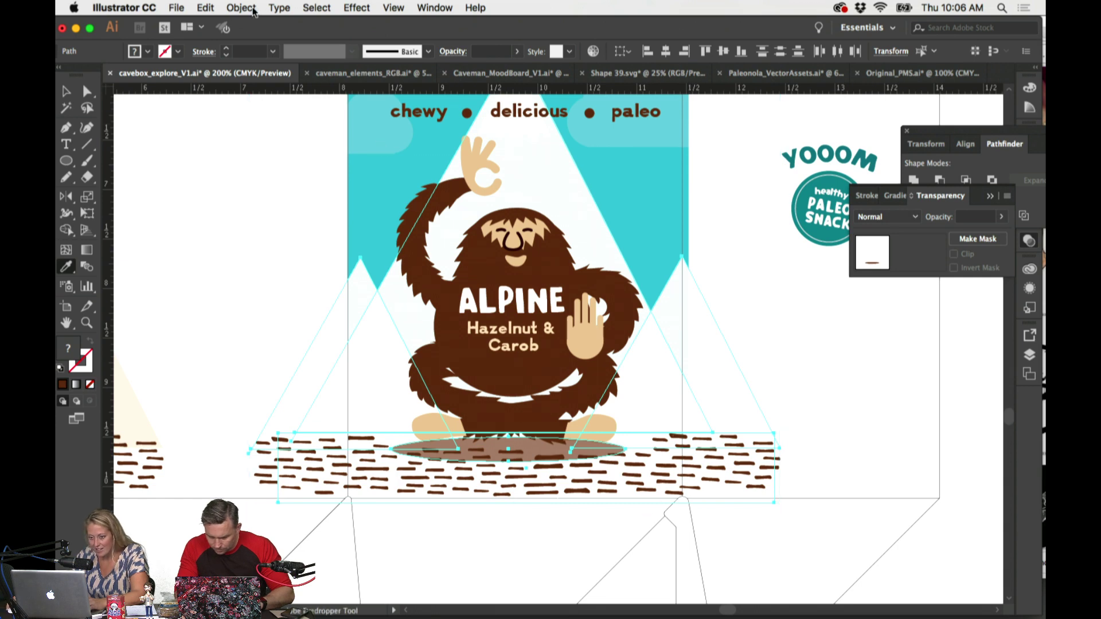
pyautogui.click(241, 8)
pyautogui.moveTo(253, 38)
pyautogui.click(416, 76)
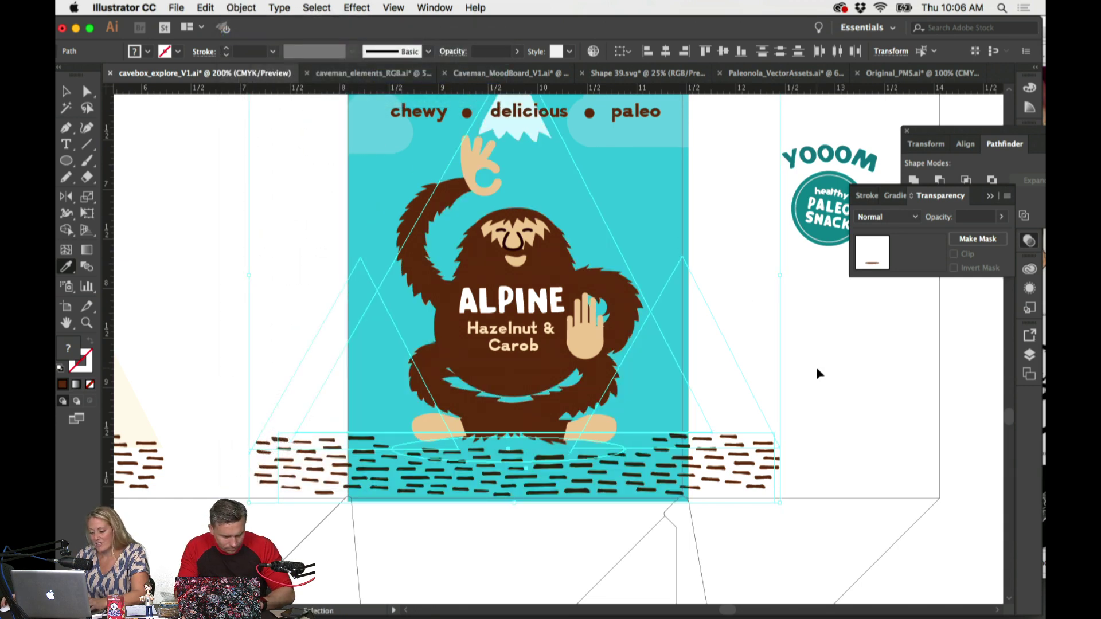
# Step: Send the front panel's cyan background rectangle to the back of the stacking order and deselect it
pyautogui.click(806, 362)
pyautogui.click(654, 184)
pyautogui.click(241, 7)
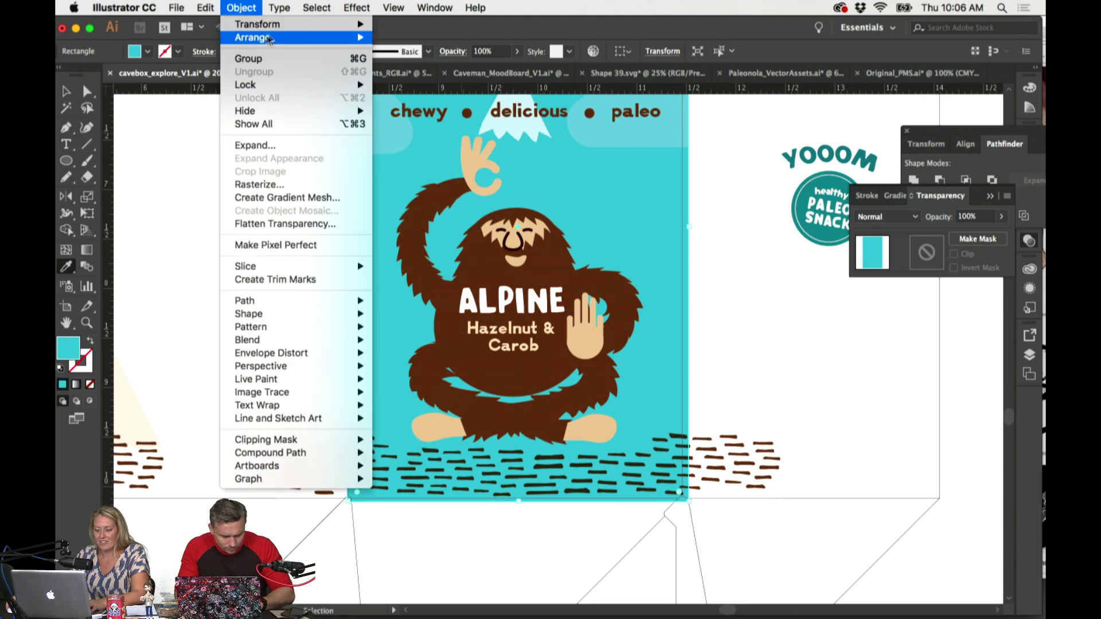
pyautogui.click(418, 76)
pyautogui.click(796, 312)
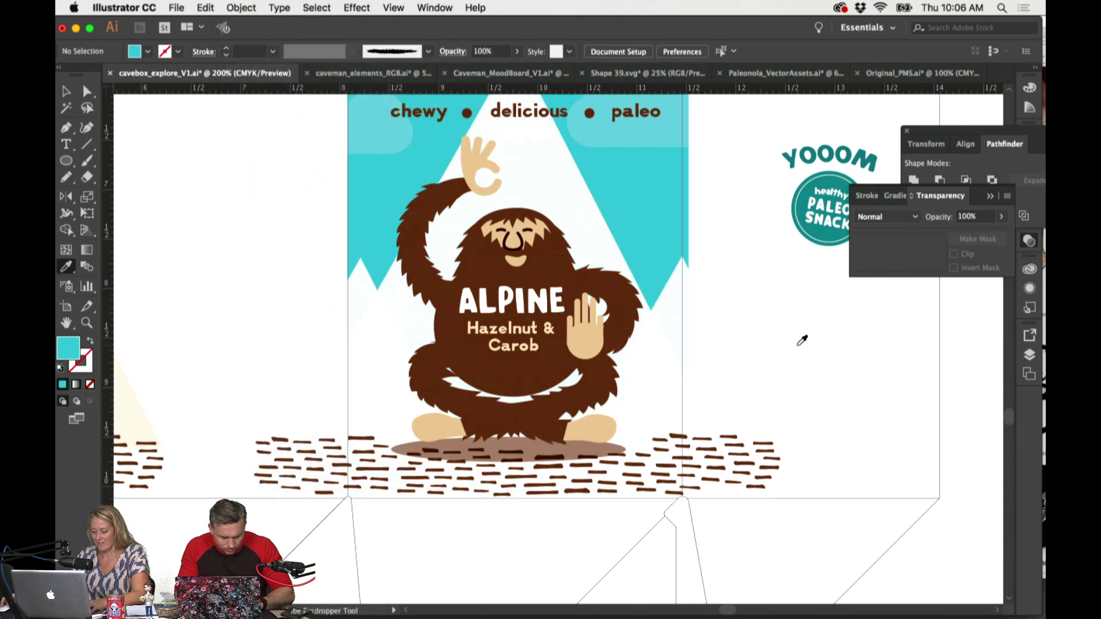
# Step: Move the dashed ground pattern down below the front panel and lower the brown shadow ellipse to just beneath the caveman's feet
pyautogui.scroll(3, 801, 341)
pyautogui.scroll(-3, 794, 344)
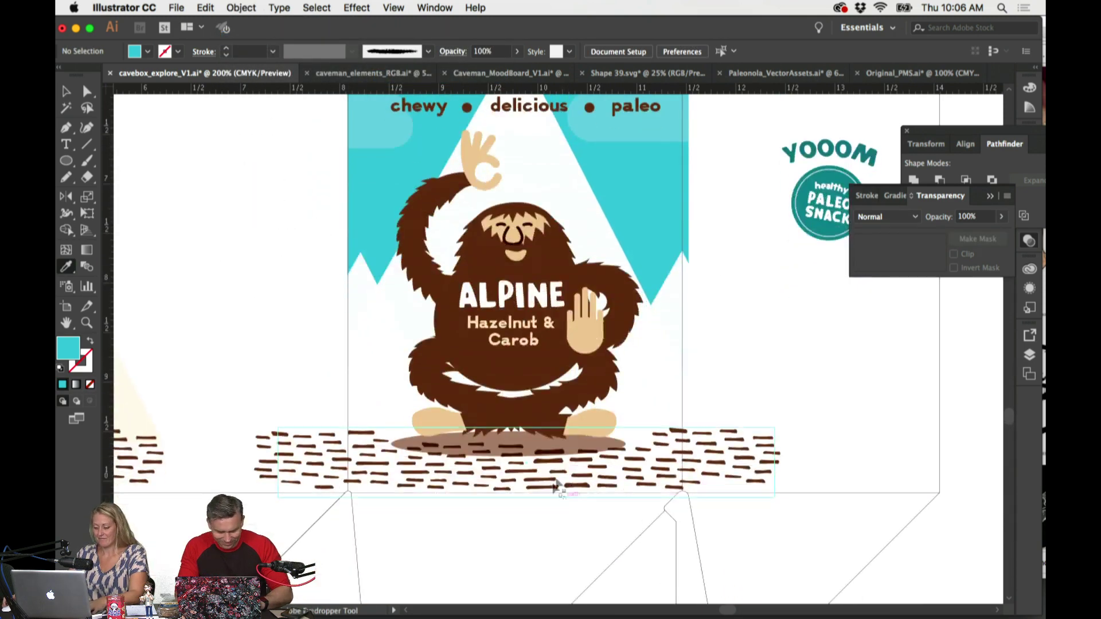
pyautogui.click(514, 446)
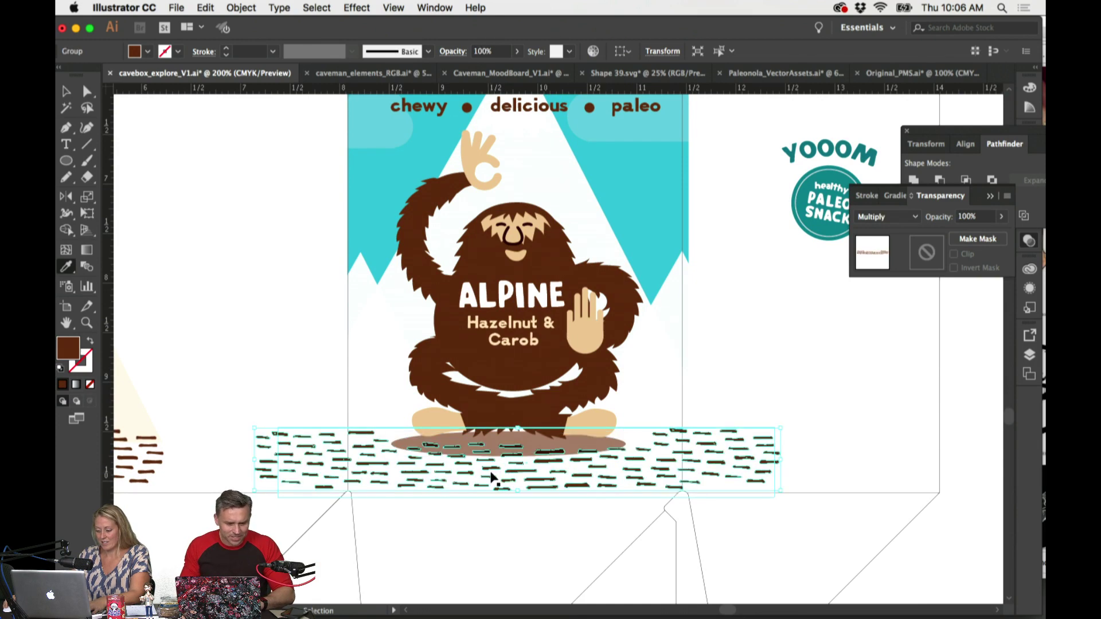
pyautogui.moveTo(514, 446)
pyautogui.mouseDown()
pyautogui.moveTo(548, 501)
pyautogui.moveTo(514, 446)
pyautogui.mouseUp()
pyautogui.click(841, 430)
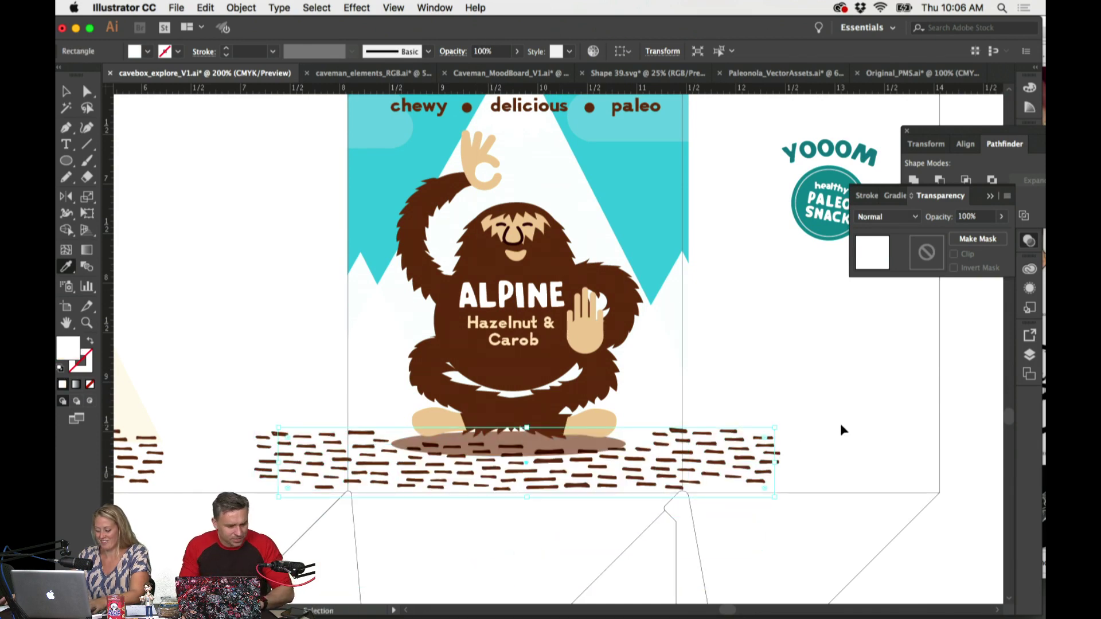
pyautogui.press('super+minus')
pyautogui.moveTo(715, 432); pyautogui.dragTo(711, 502)
pyautogui.moveTo(824, 457); pyautogui.dragTo(551, 435)
pyautogui.press('super+plus')
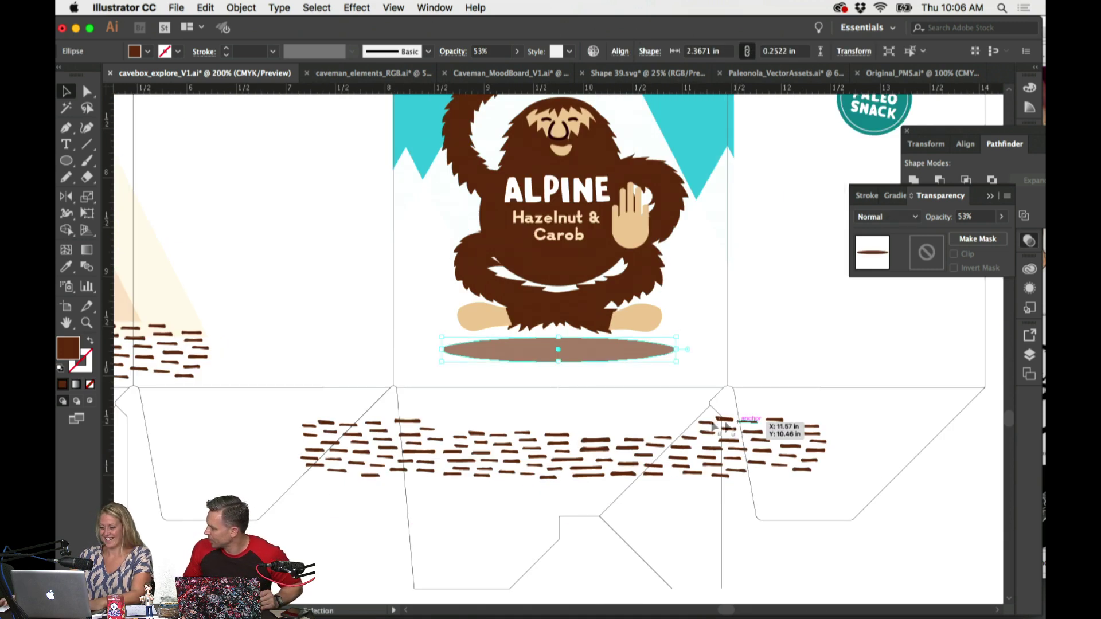
pyautogui.click(812, 347)
# Step: Move the dashed ground pattern farther down into the empty space below the box's bottom flaps
pyautogui.scroll(5, 810, 350)
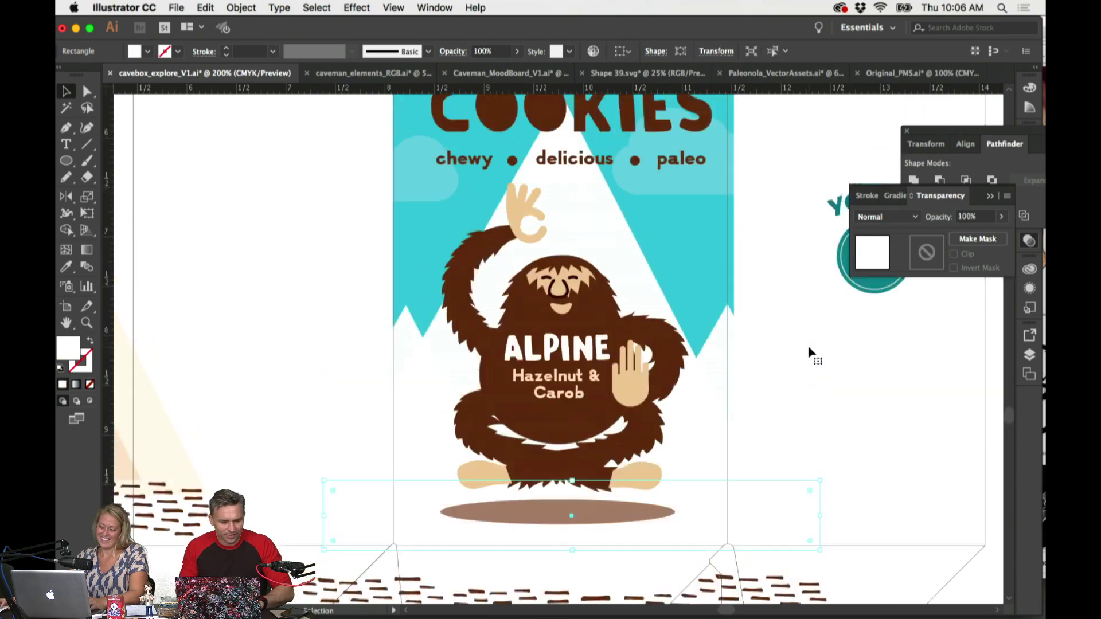
pyautogui.scroll(2, 810, 357)
pyautogui.scroll(-5, 808, 352)
pyautogui.press('super+minus')
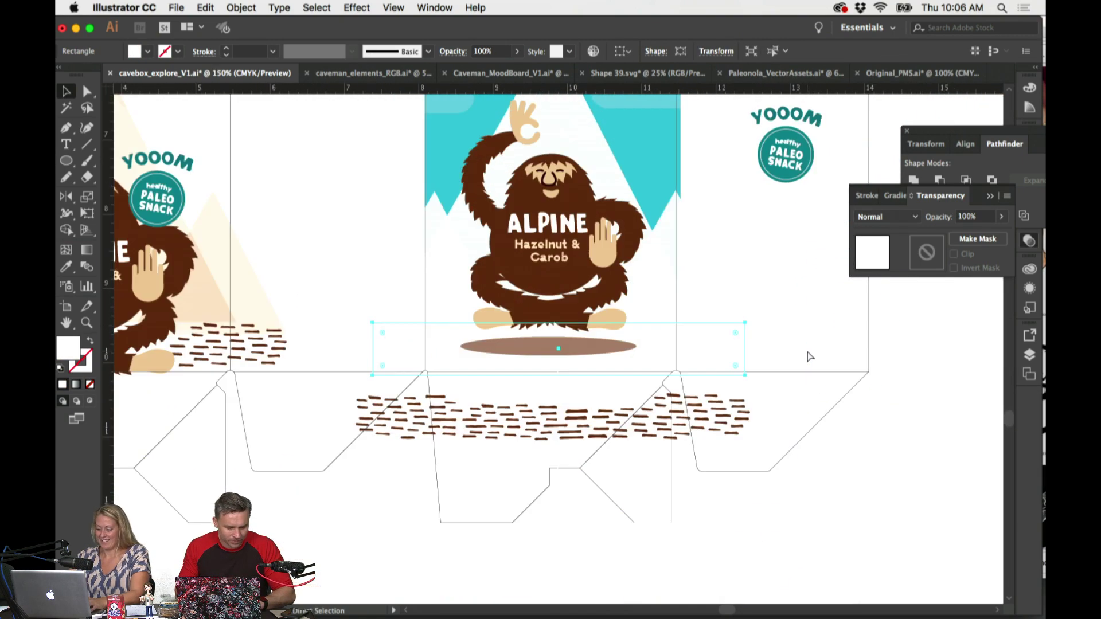
pyautogui.moveTo(551, 432); pyautogui.dragTo(438, 574)
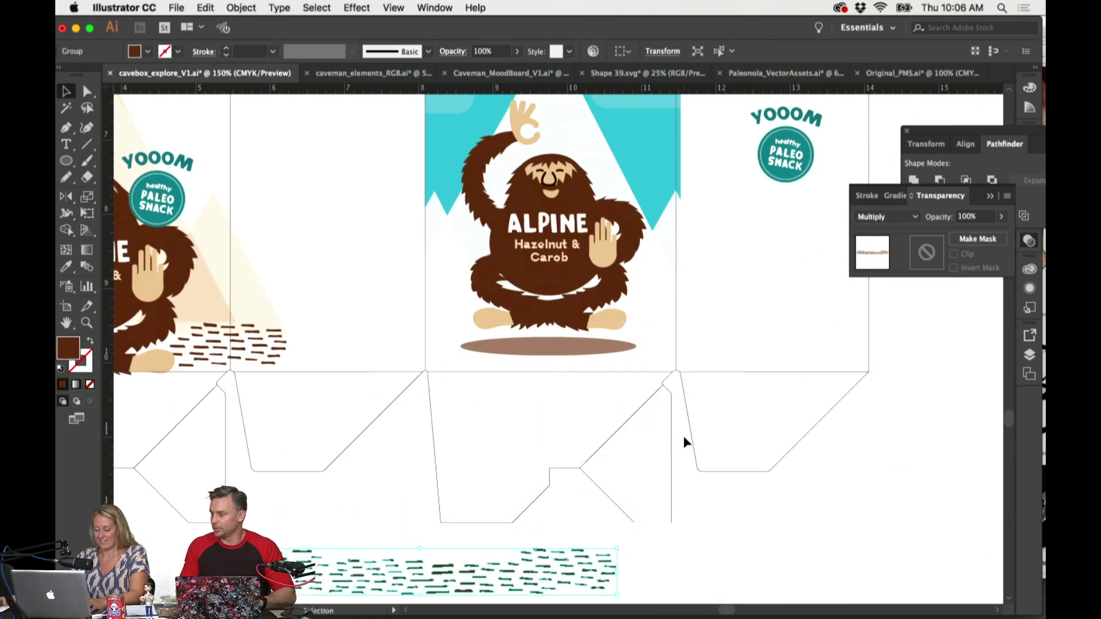
# Step: Review the cyan Alpine front panel and save the cavebox_explore_V1.ai document
pyautogui.scroll(4, 685, 443)
pyautogui.scroll(4, 687, 442)
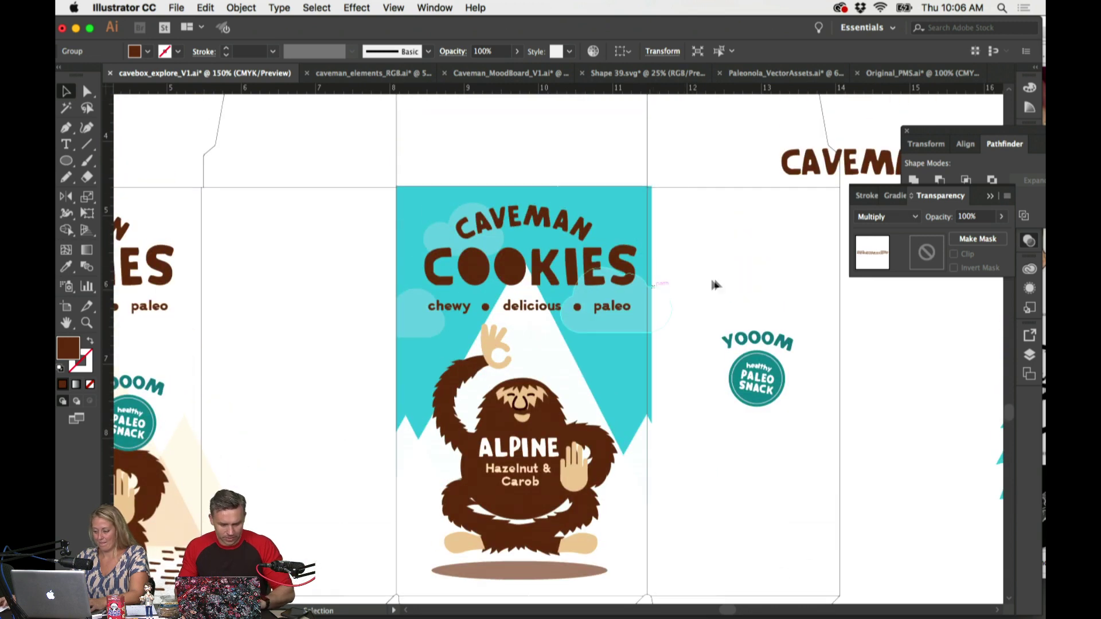
pyautogui.hscroll(1, 649, 264)
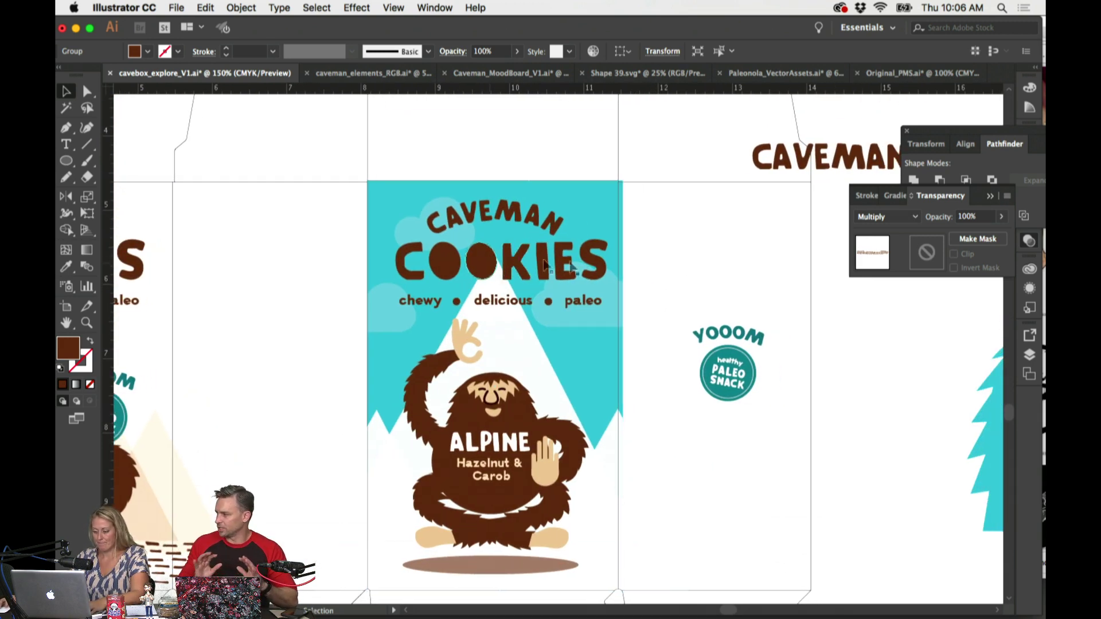
pyautogui.scroll(-1, 752, 268)
pyautogui.scroll(-3, 753, 267)
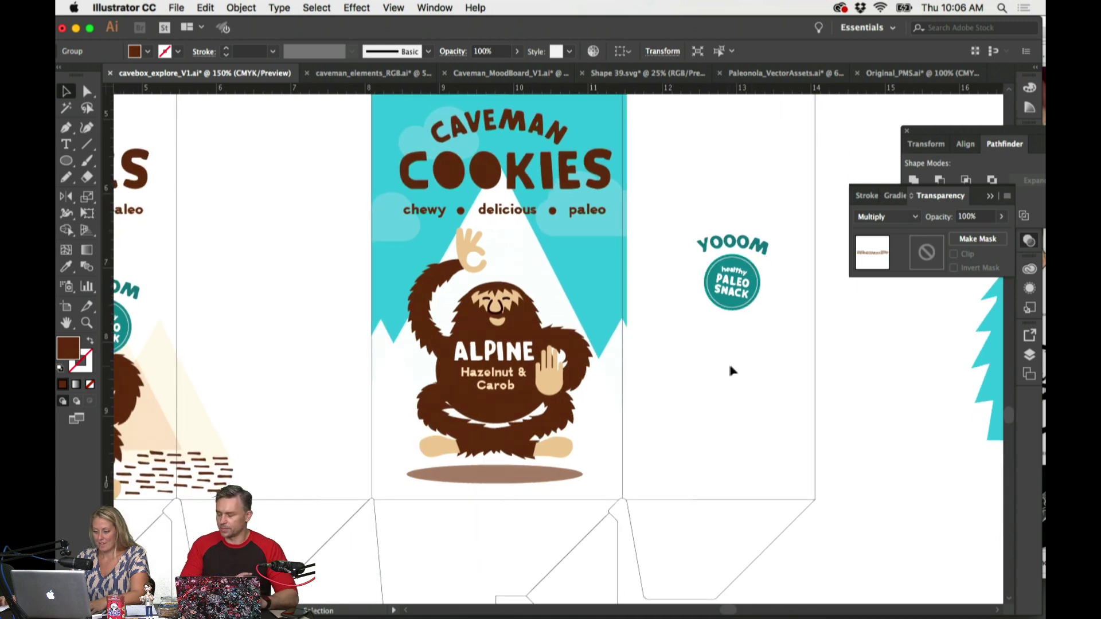
pyautogui.scroll(4, 730, 370)
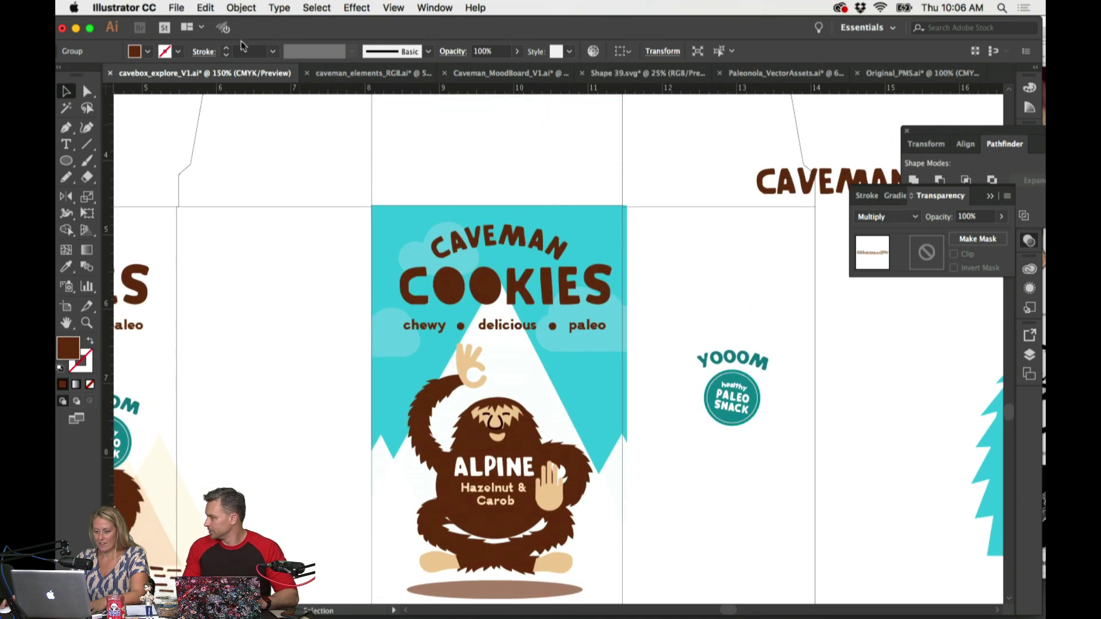
pyautogui.click(176, 8)
pyautogui.click(195, 110)
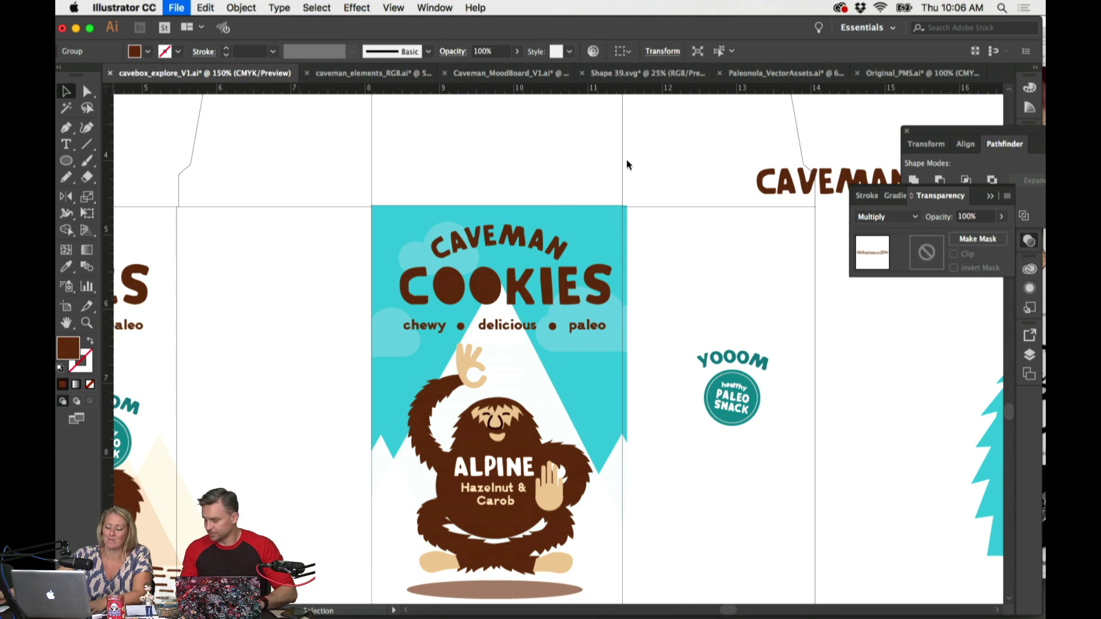
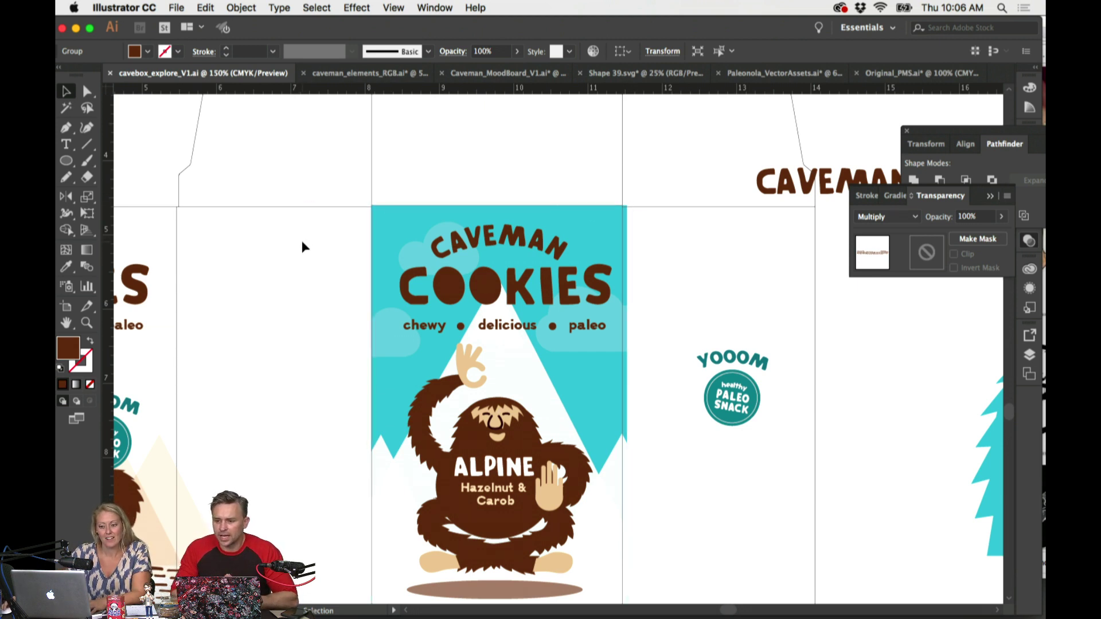
pyautogui.scroll(-5, 303, 247)
pyautogui.hscroll(3, 303, 248)
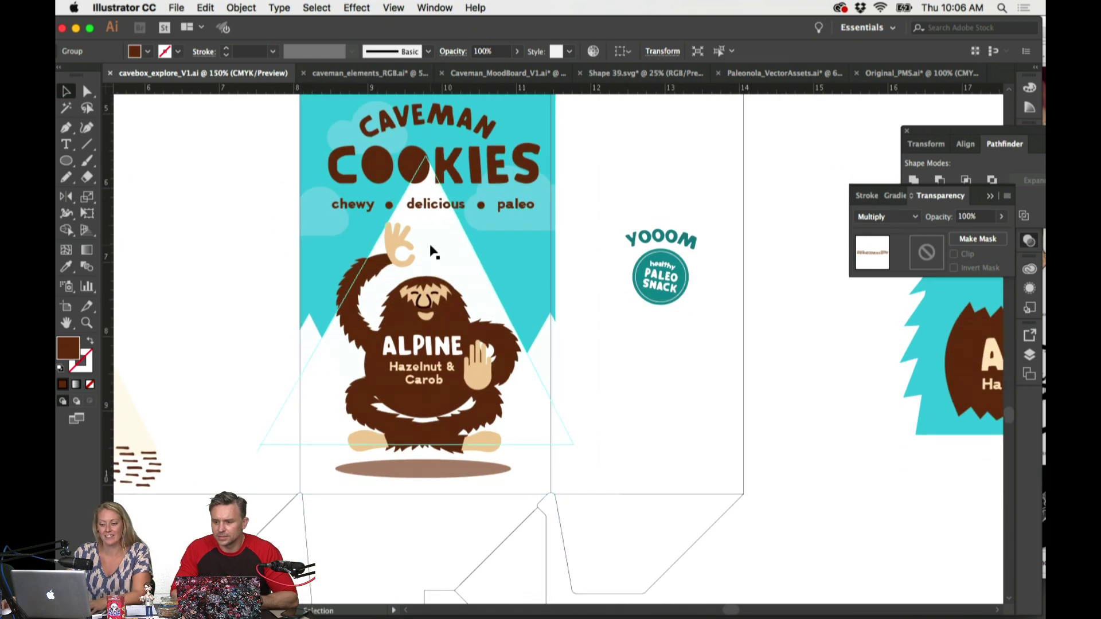
pyautogui.scroll(-2, 500, 320)
pyautogui.scroll(2, 525, 332)
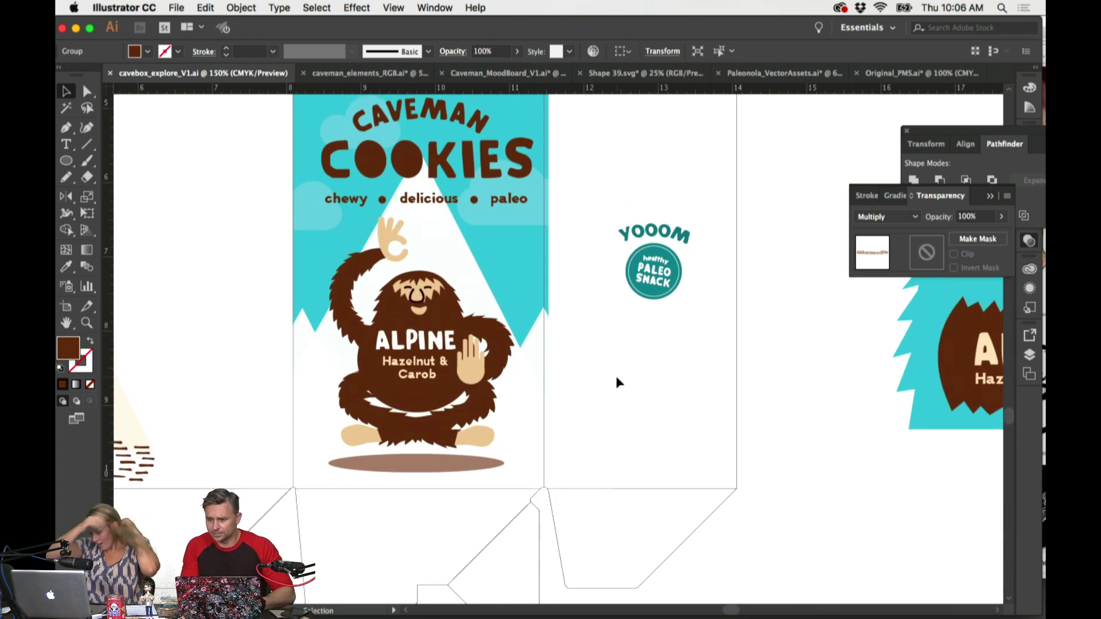
pyautogui.scroll(4, 617, 376)
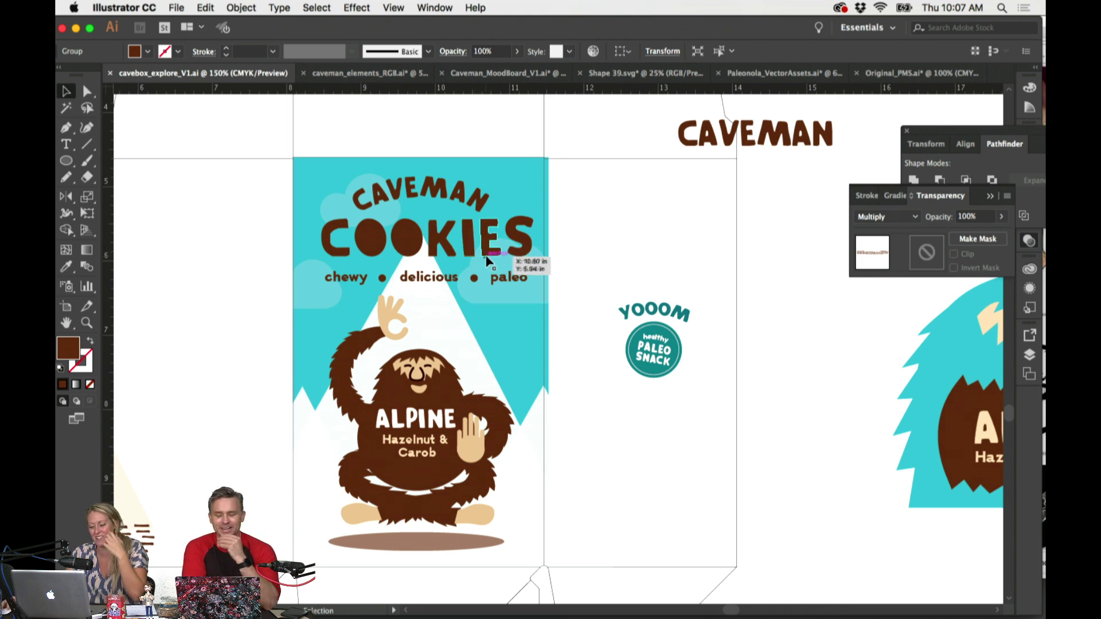
# Step: Move the CAVEMAN COOKIES title off the box front onto the blank canvas beside the dieline
pyautogui.click(415, 251)
pyautogui.moveTo(440, 194); pyautogui.dragTo(822, 251)
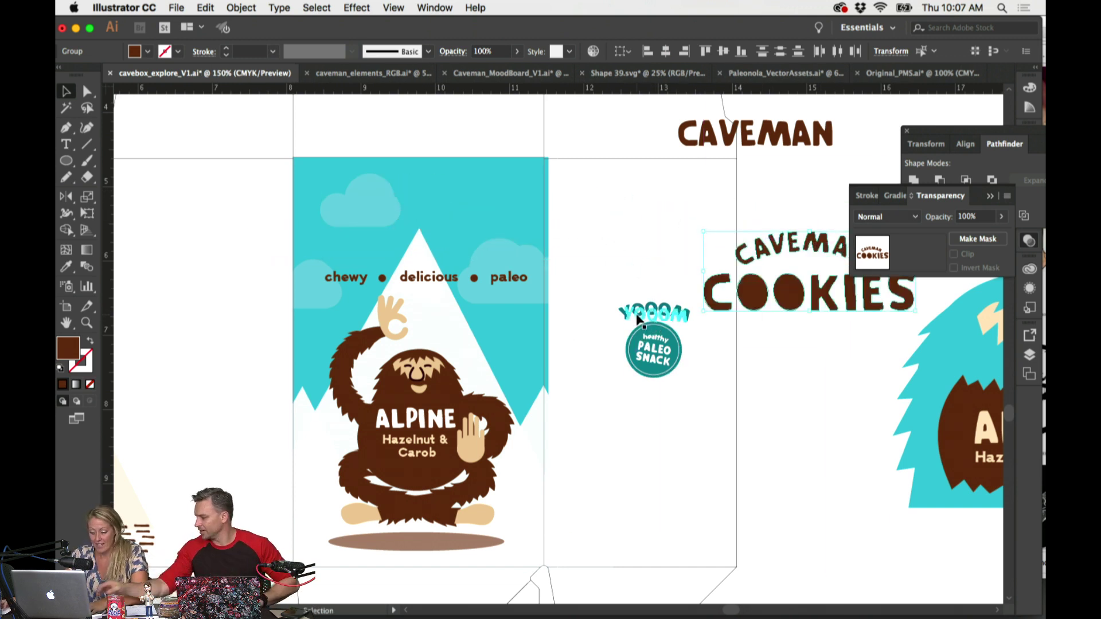
# Step: Shrink the shadow ellipse under the caveman to about 1.47 in wide and 0.16 in high, keeping it centred
pyautogui.click(440, 546)
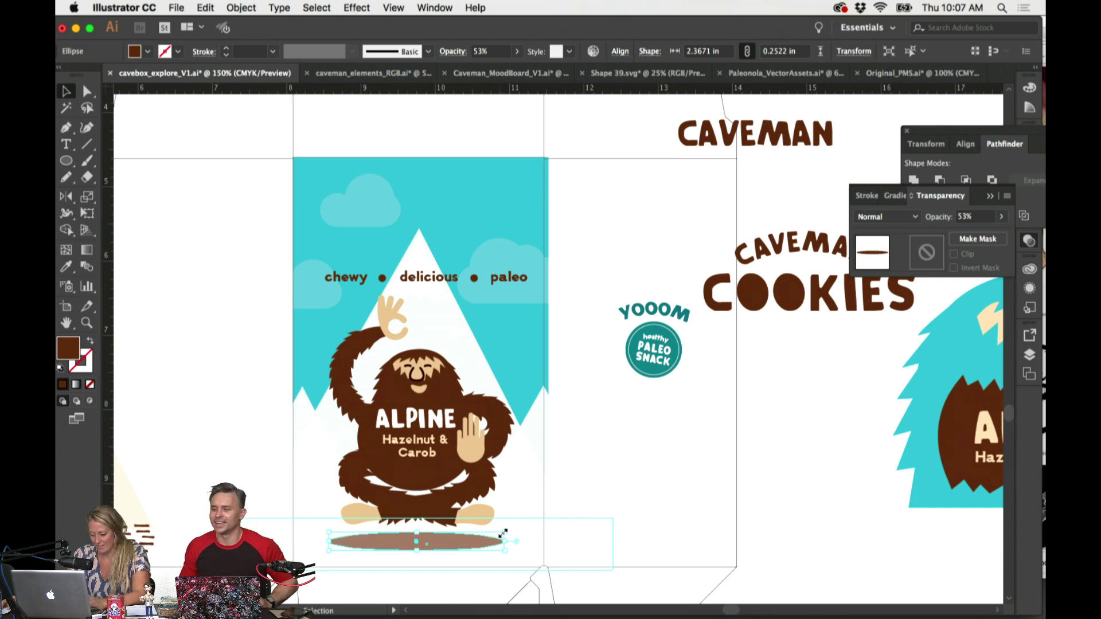
pyautogui.moveTo(503, 534); pyautogui.dragTo(471, 536)
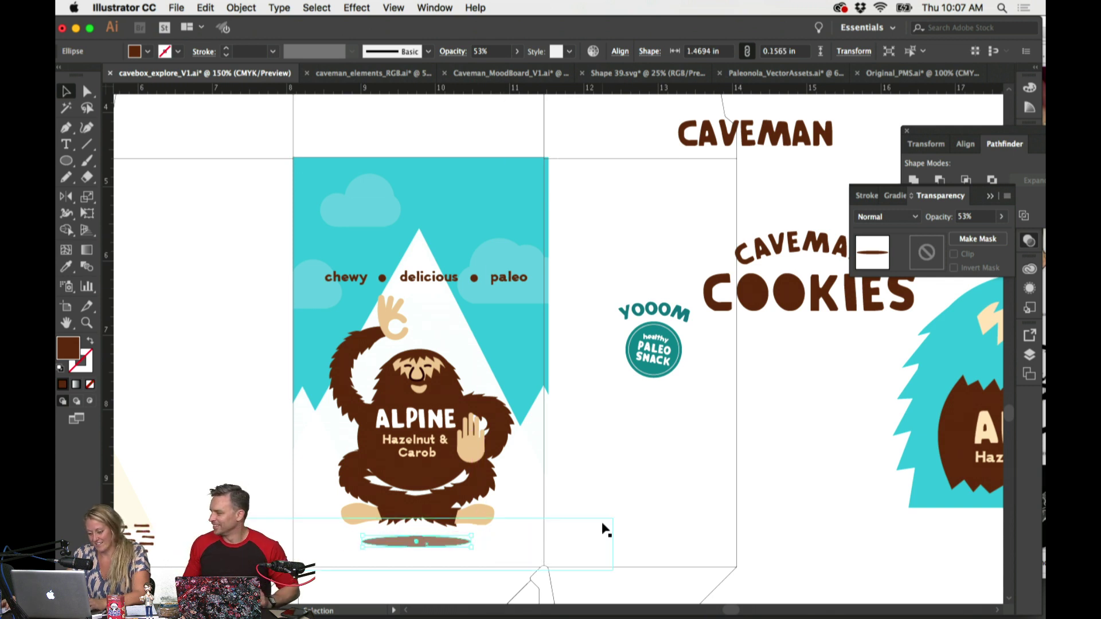
pyautogui.click(603, 525)
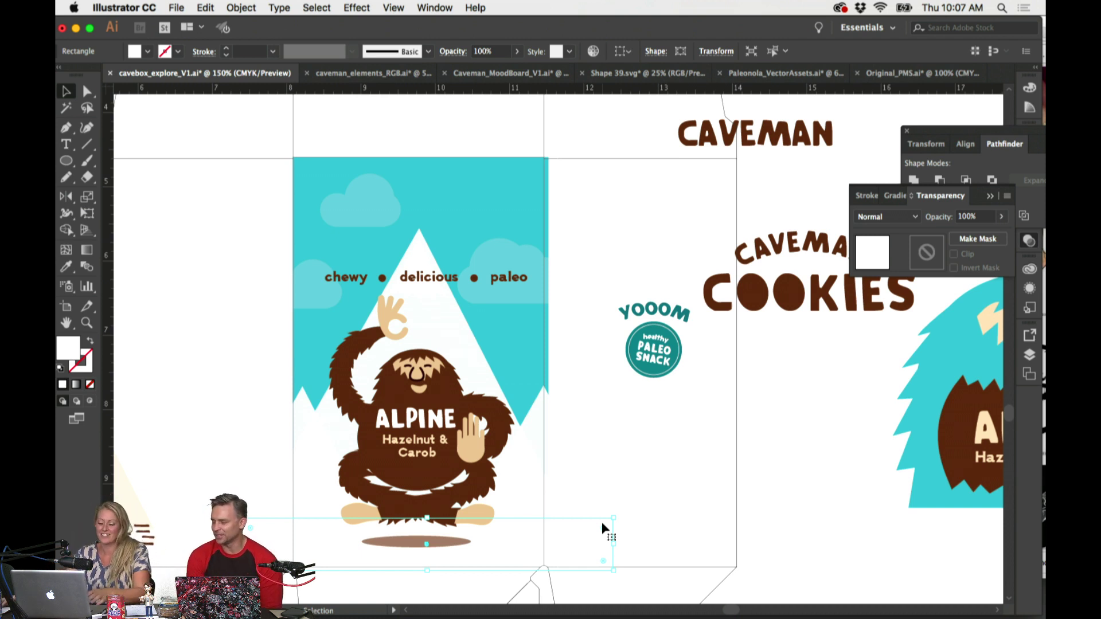
# Step: Select the caveman together with its shadow and shift both slightly lower on the box front
pyautogui.click(451, 543)
pyautogui.keyDown('shift'); pyautogui.click(427, 453); pyautogui.keyUp('shift')
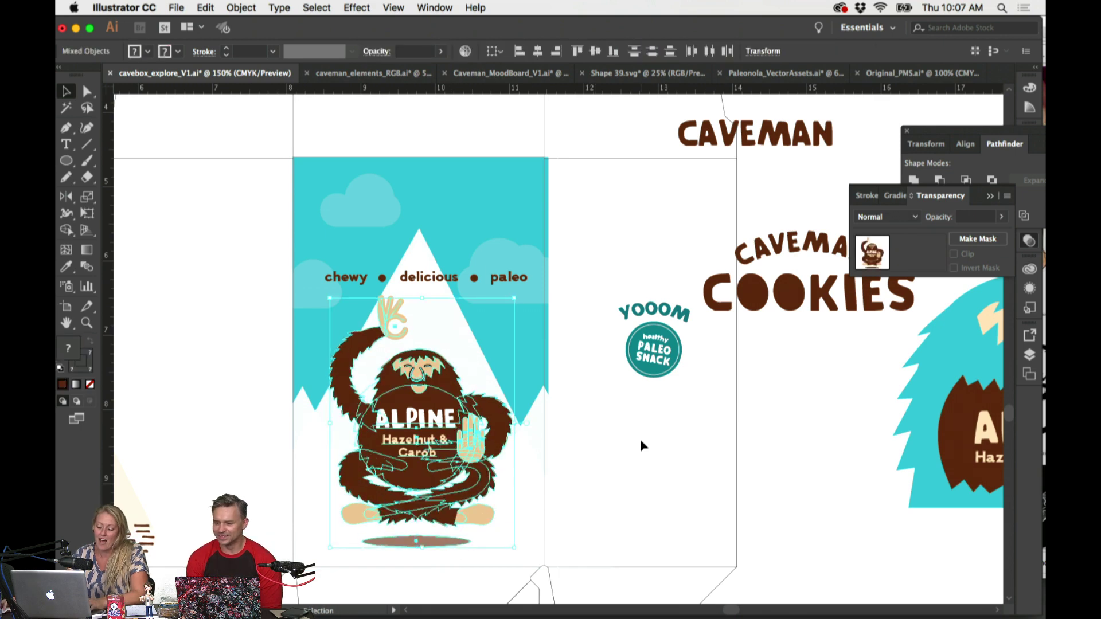
pyautogui.click(609, 479)
pyautogui.press('super+equal')
pyautogui.scroll(-5, 608, 475)
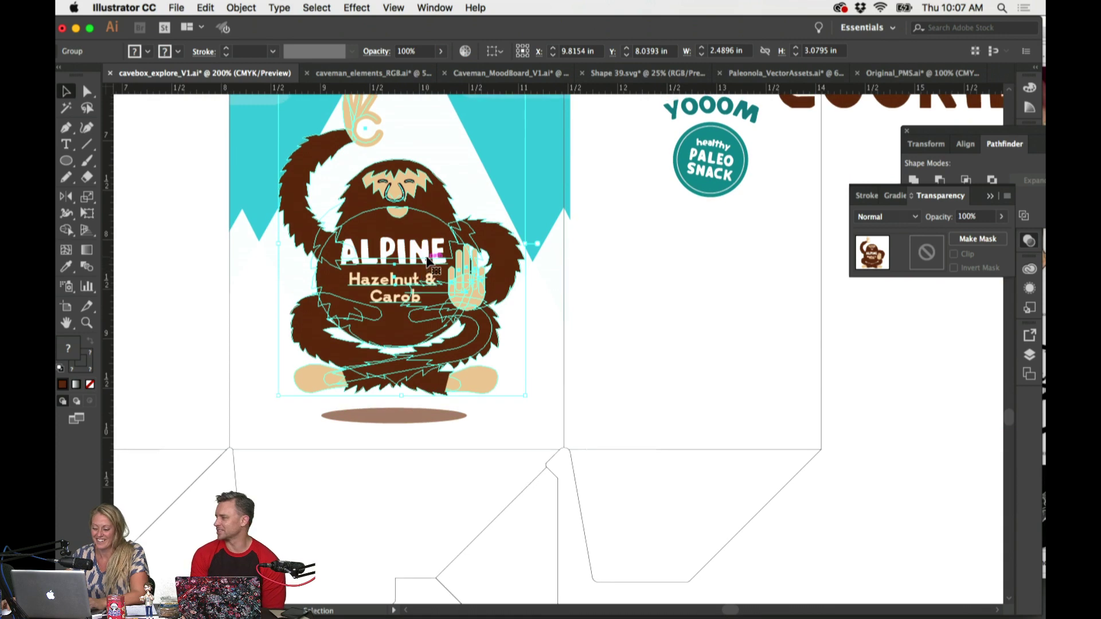
pyautogui.scroll(3, 422, 378)
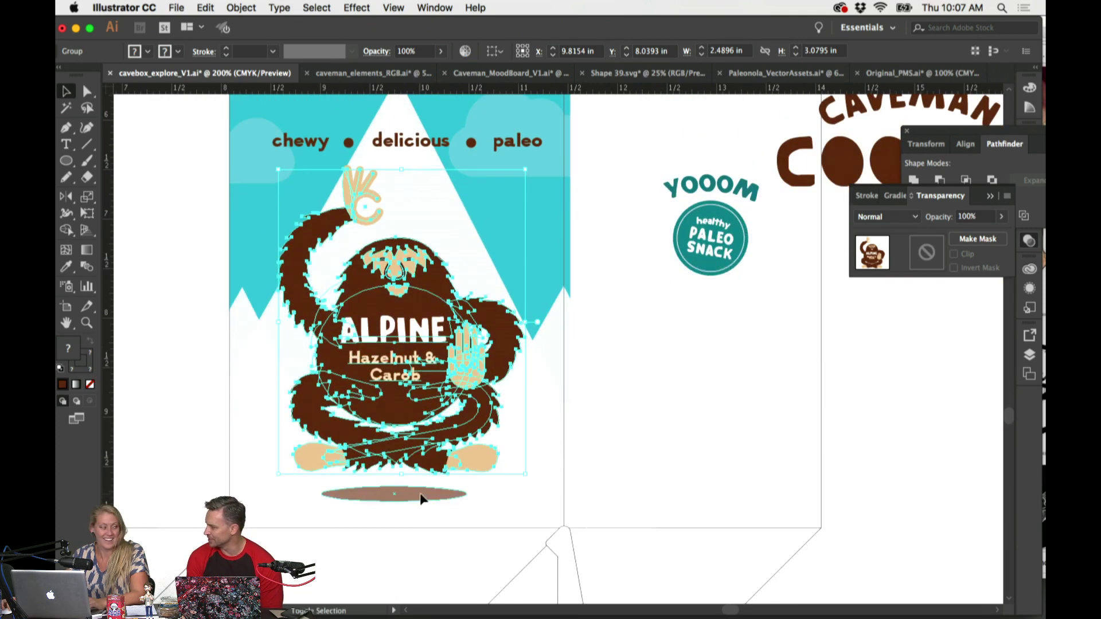
pyautogui.keyDown('shift'); pyautogui.click(422, 496); pyautogui.keyUp('shift')
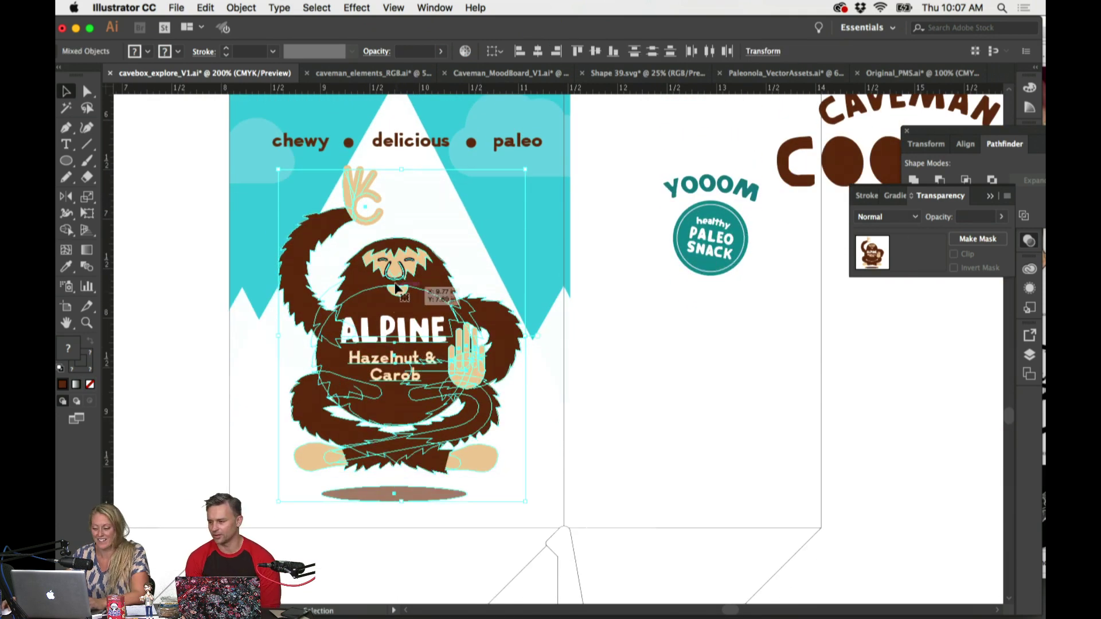
pyautogui.moveTo(396, 288)
pyautogui.mouseDown()
pyautogui.moveTo(373, 298)
pyautogui.moveTo(398, 290)
pyautogui.mouseUp()
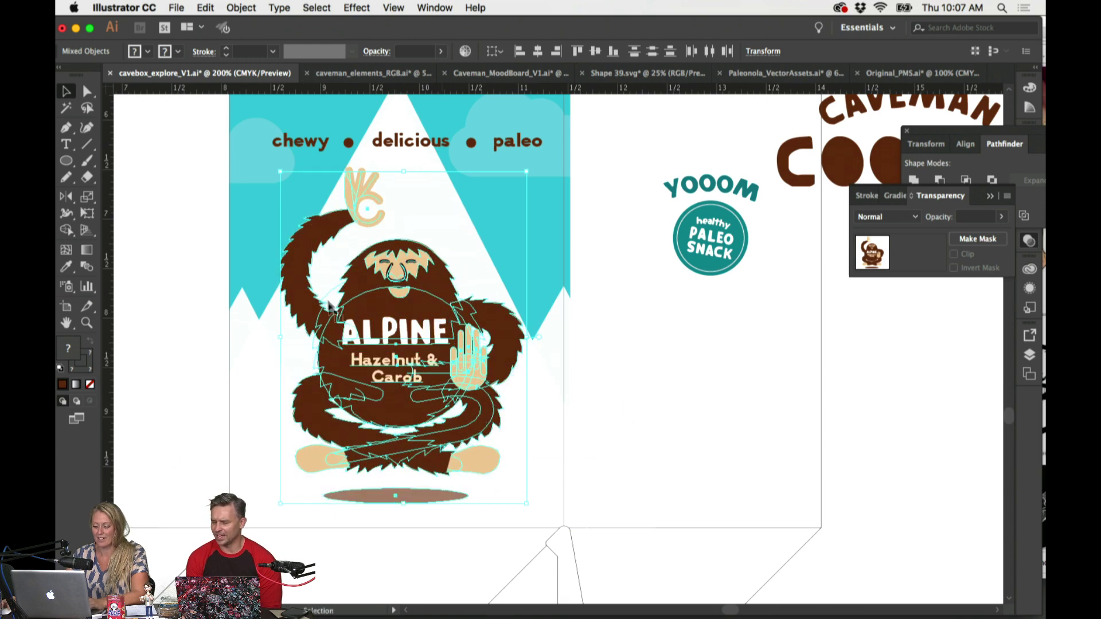
pyautogui.moveTo(330, 306); pyautogui.dragTo(327, 309)
pyautogui.click(650, 378)
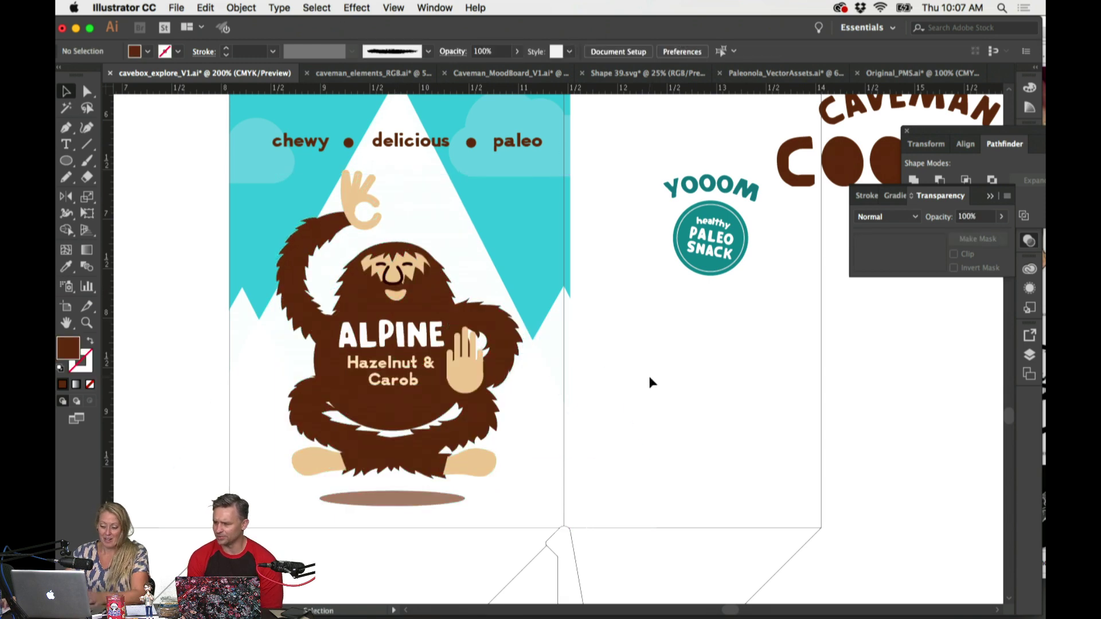
pyautogui.click(411, 336)
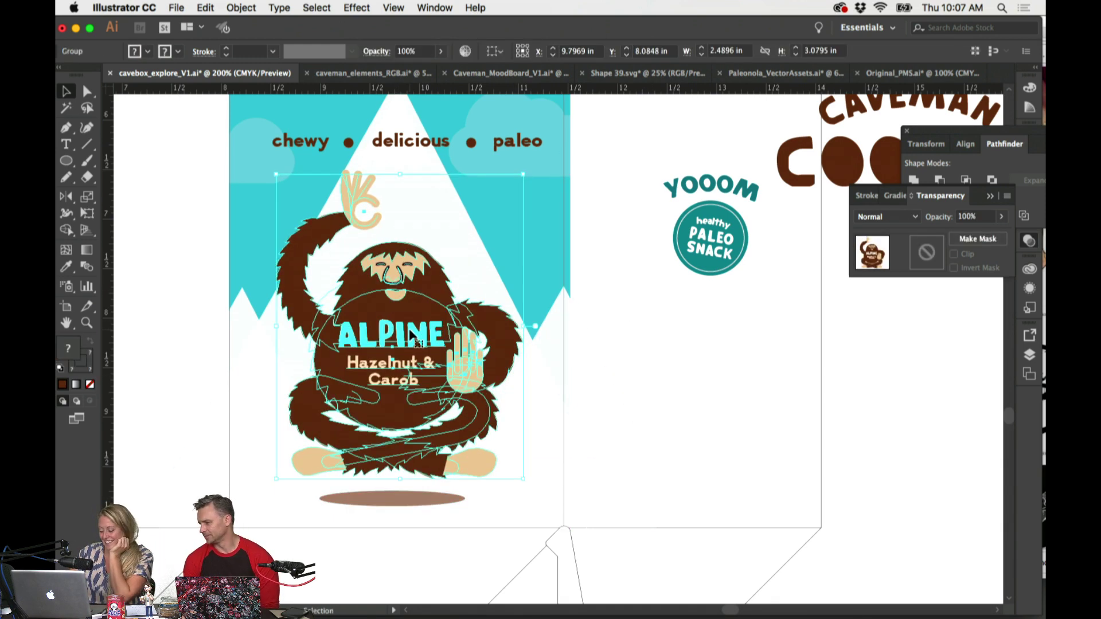
pyautogui.keyDown('shift'); pyautogui.click(439, 503); pyautogui.keyUp('shift')
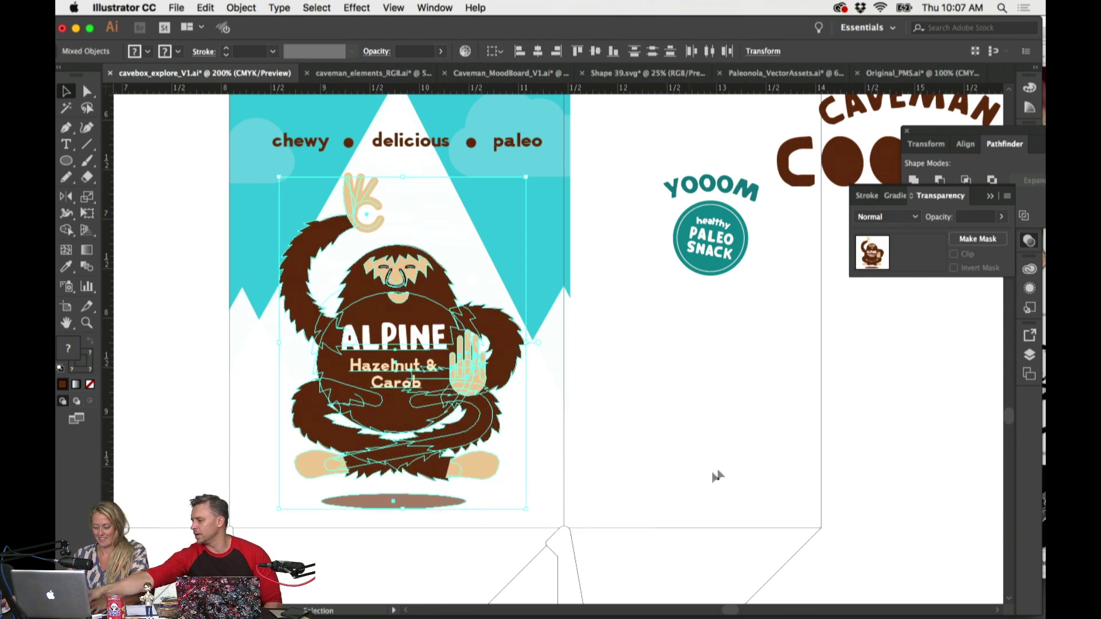
pyautogui.click(713, 474)
# Step: Try matching the shadow ellipse to the mountain's white fill with the Eyedropper, and undo the change
pyautogui.click(431, 505)
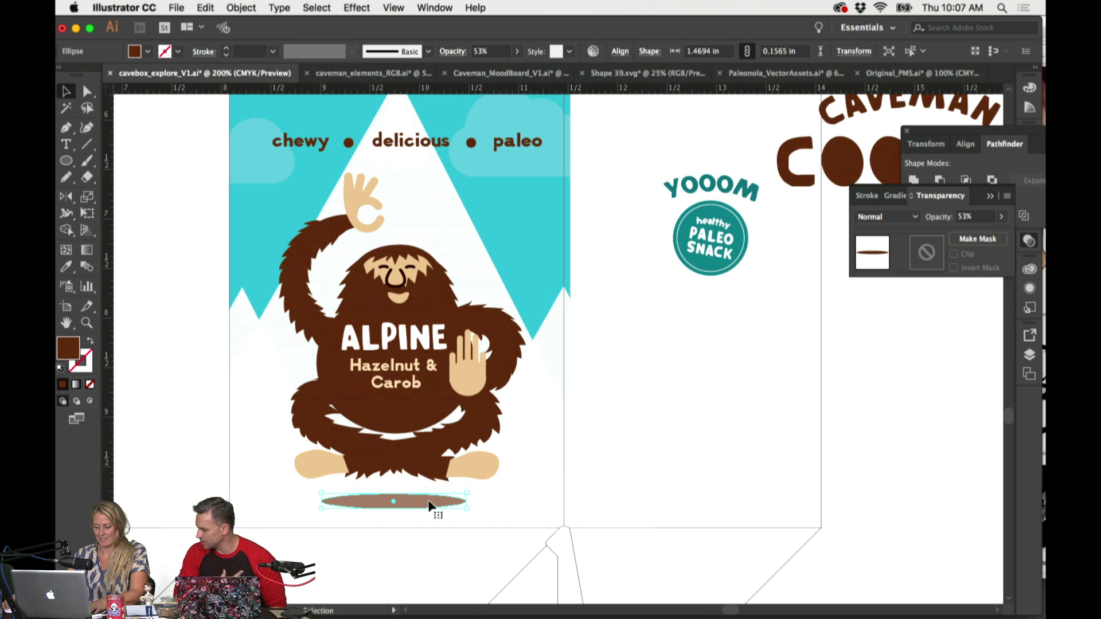
pyautogui.press('i')
pyautogui.click(472, 221)
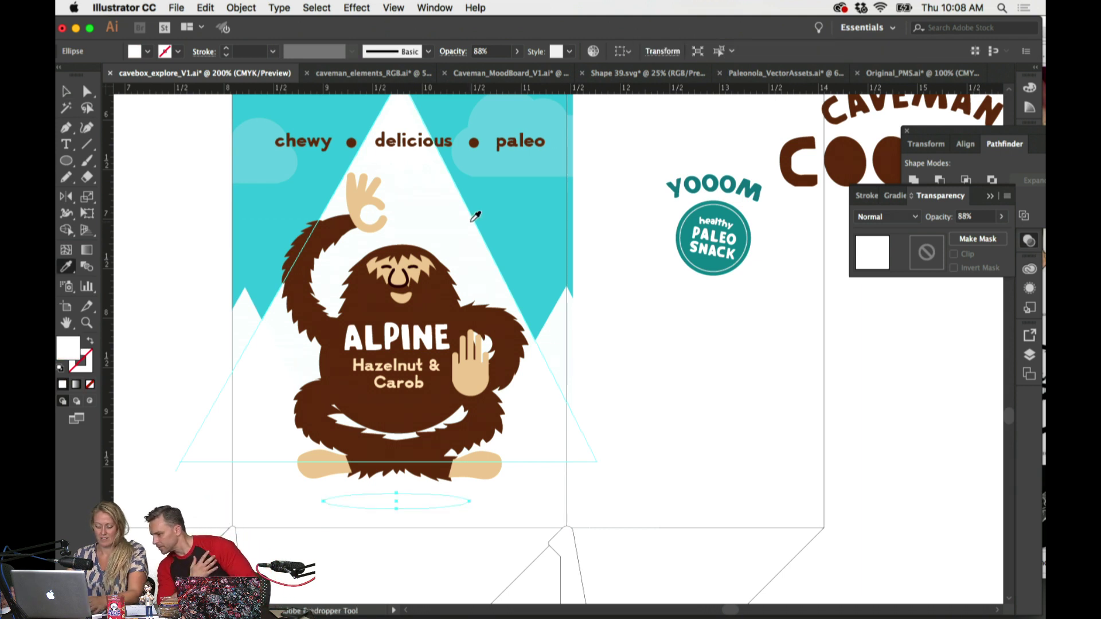
pyautogui.keyDown('super'); pyautogui.click(731, 411); pyautogui.keyUp('super')
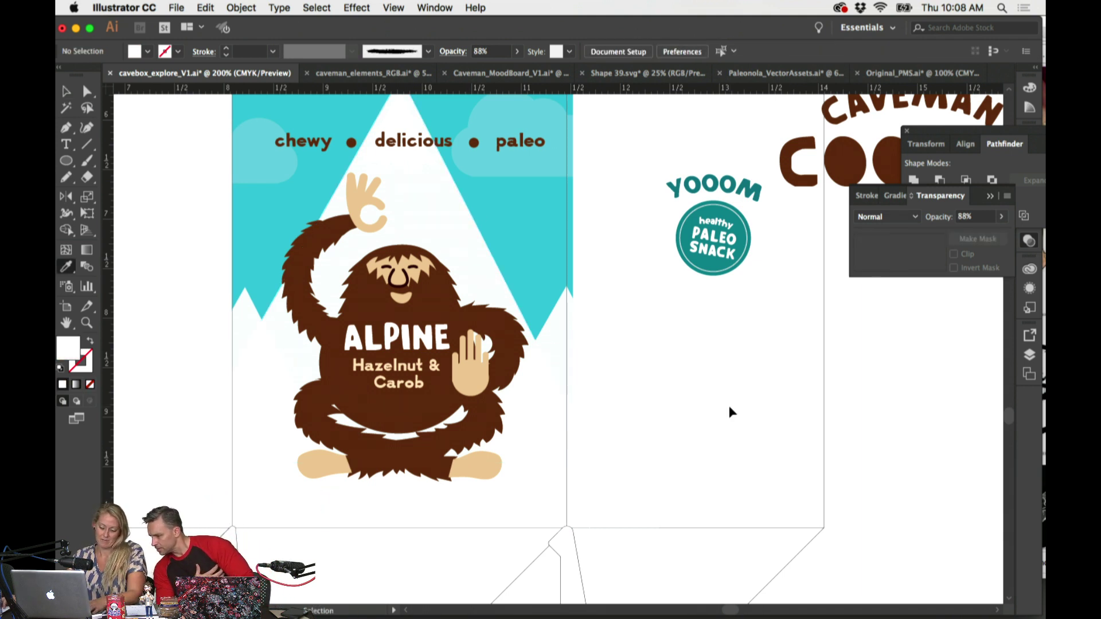
pyautogui.press('super+z')
pyautogui.press('super+z')
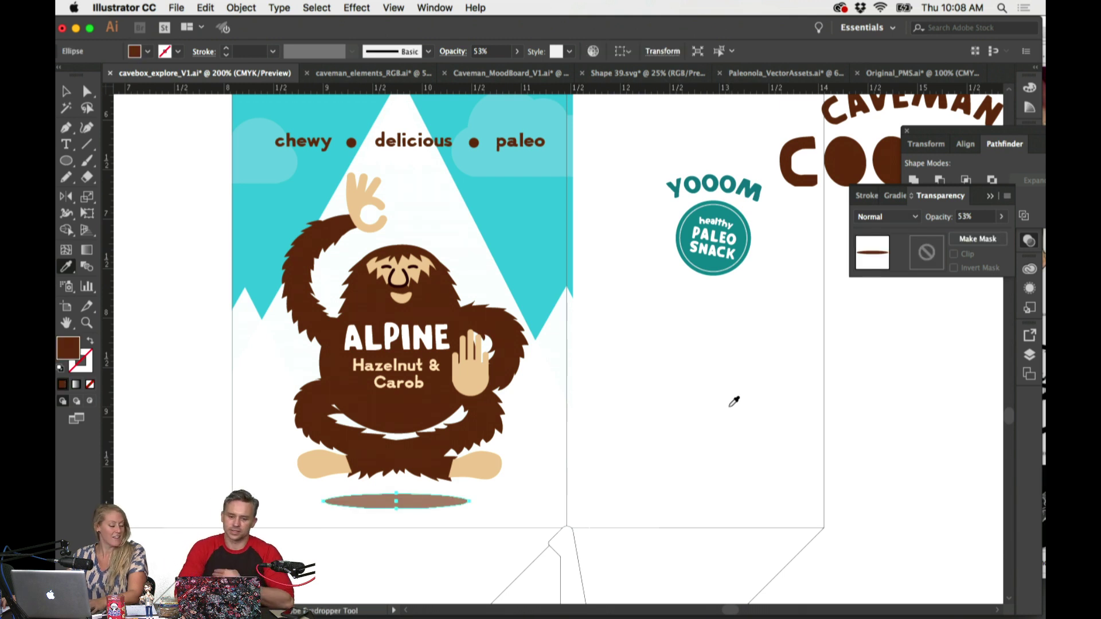
# Step: Try lowering the shadow ellipse's opacity to 15%
pyautogui.click(1002, 217)
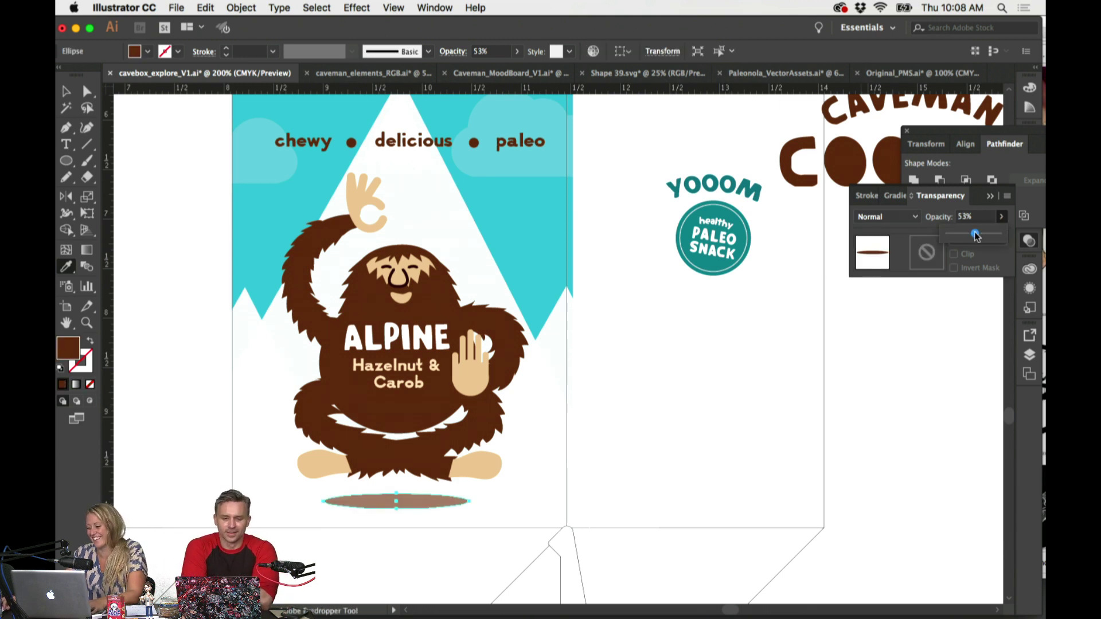
pyautogui.moveTo(977, 237); pyautogui.dragTo(958, 237)
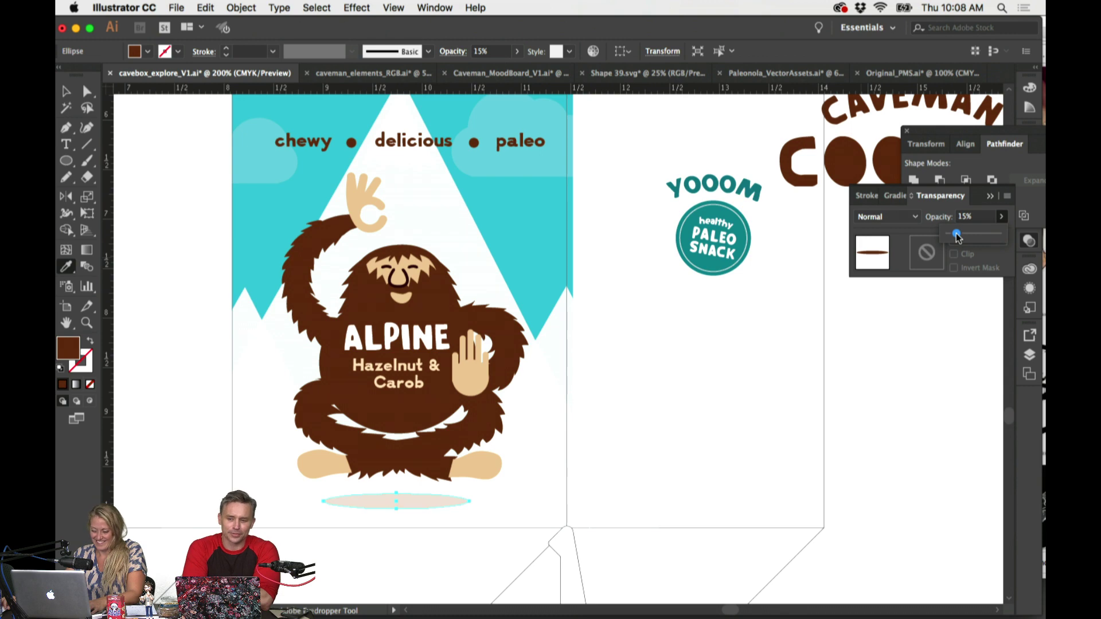
pyautogui.click(706, 497)
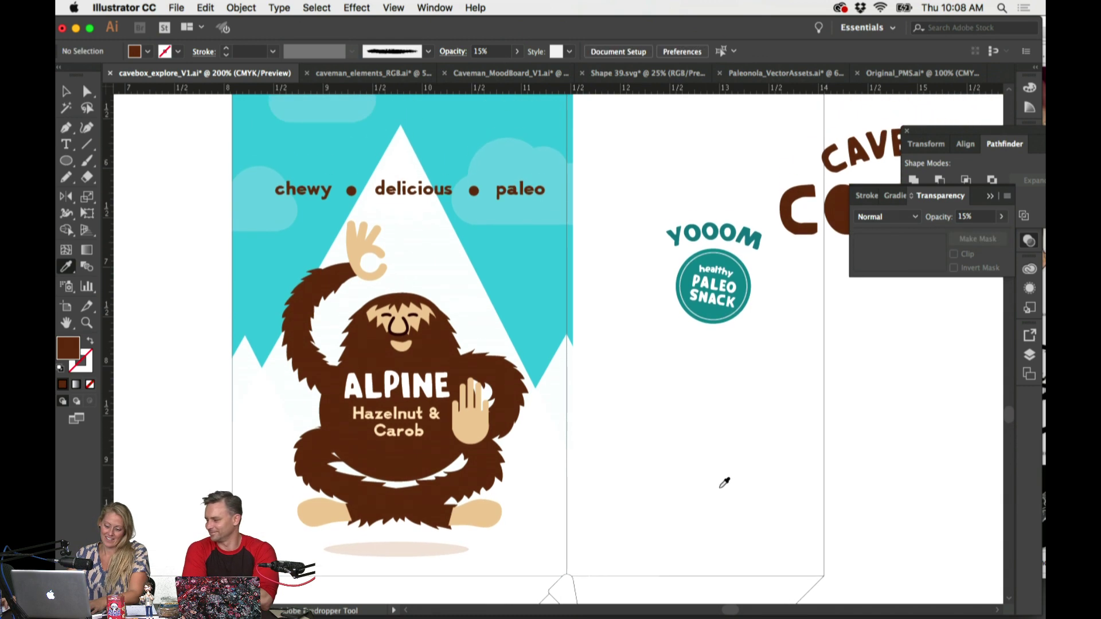
pyautogui.scroll(2, 724, 483)
pyautogui.scroll(-1, 724, 484)
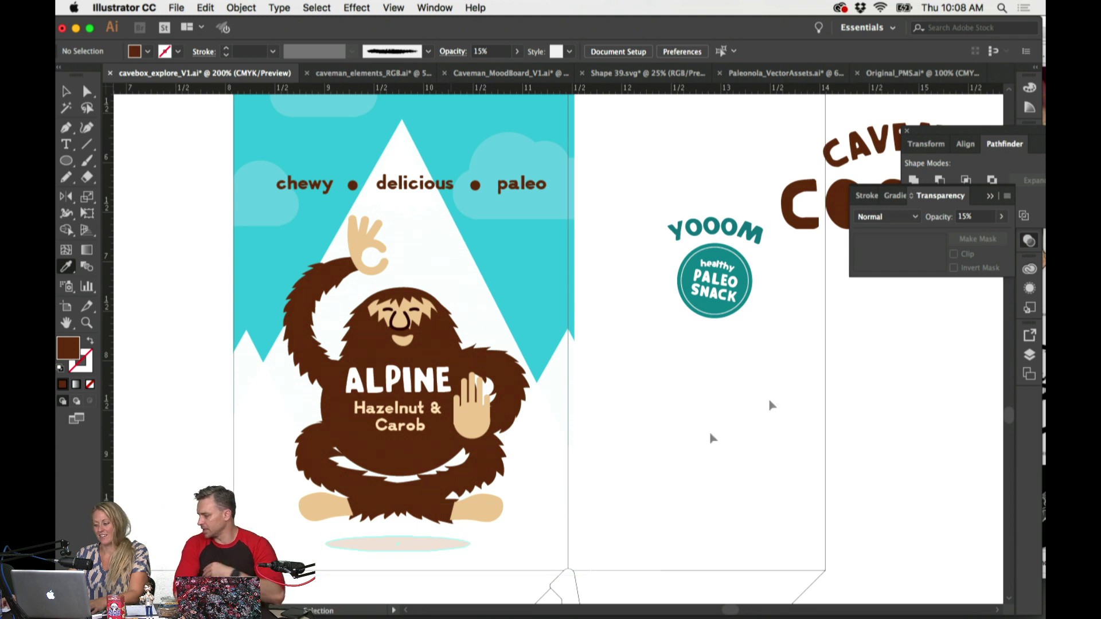
# Step: Reselect the shadow ellipse under the caveman and set its opacity to 27%
pyautogui.press('super+z')
pyautogui.click(1003, 217)
pyautogui.moveTo(956, 235); pyautogui.dragTo(961, 237)
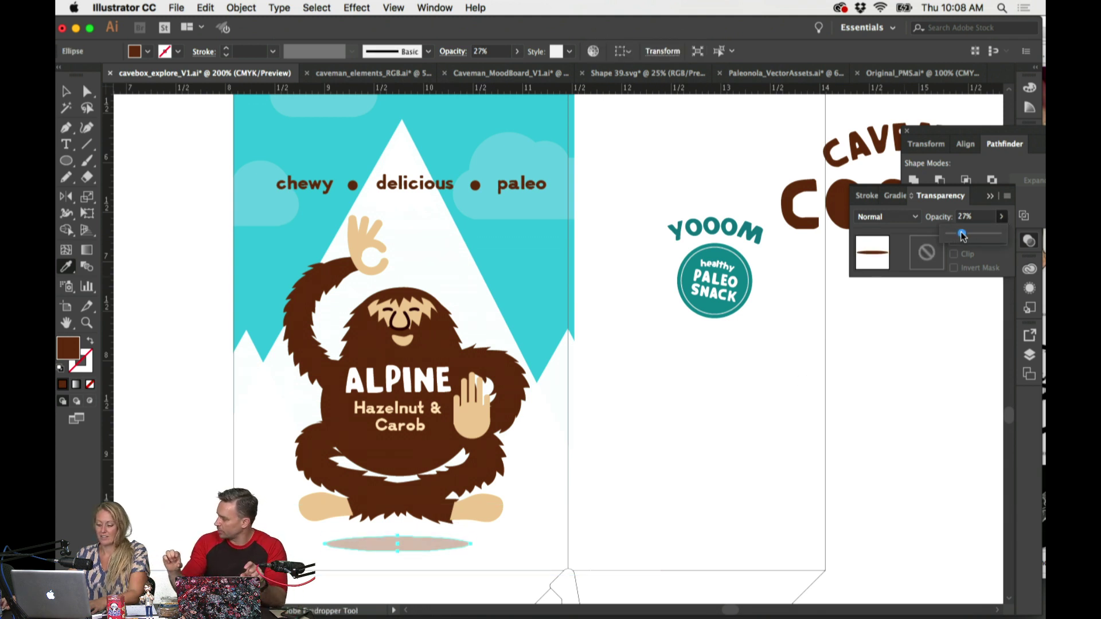
pyautogui.click(774, 481)
pyautogui.press('super+minus')
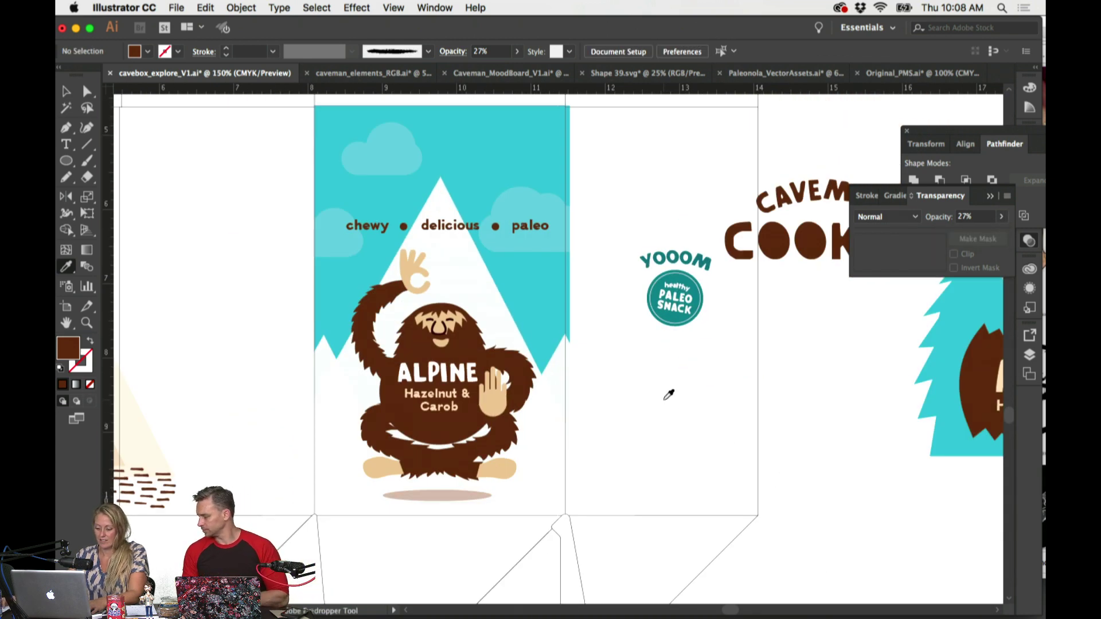
pyautogui.hscroll(-1, 659, 393)
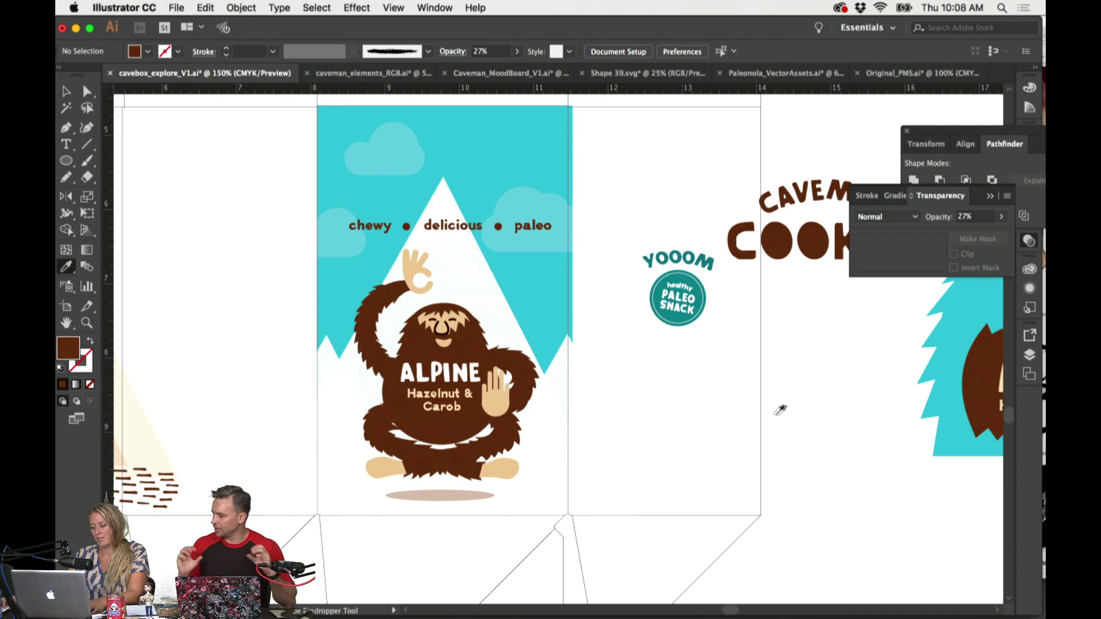
pyautogui.hscroll(1, 716, 434)
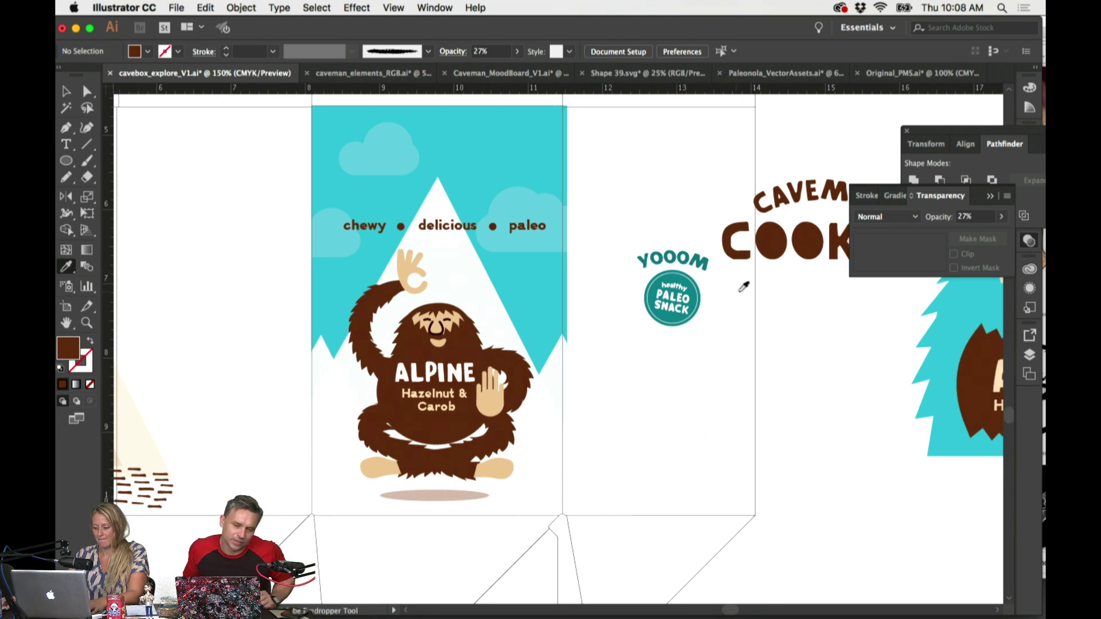
# Step: Try recolouring the mountain's snow cap with the sky's turquoise at 32% opacity, and undo both changes
pyautogui.keyDown('super'); pyautogui.click(701, 294); pyautogui.keyUp('super')
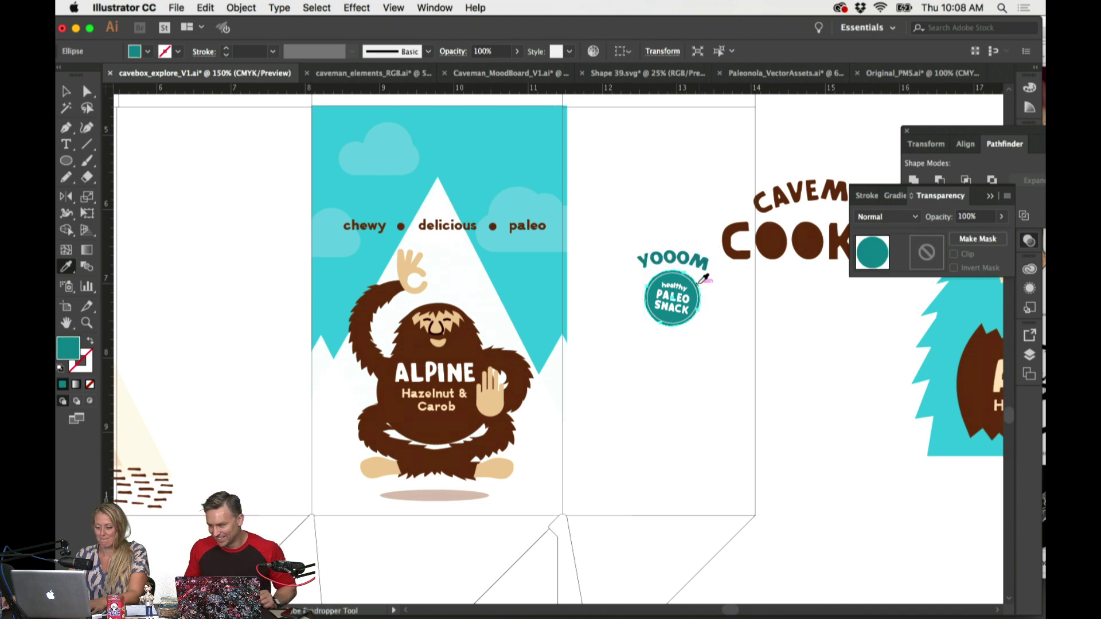
pyautogui.keyDown('super'); pyautogui.click(530, 243); pyautogui.keyUp('super')
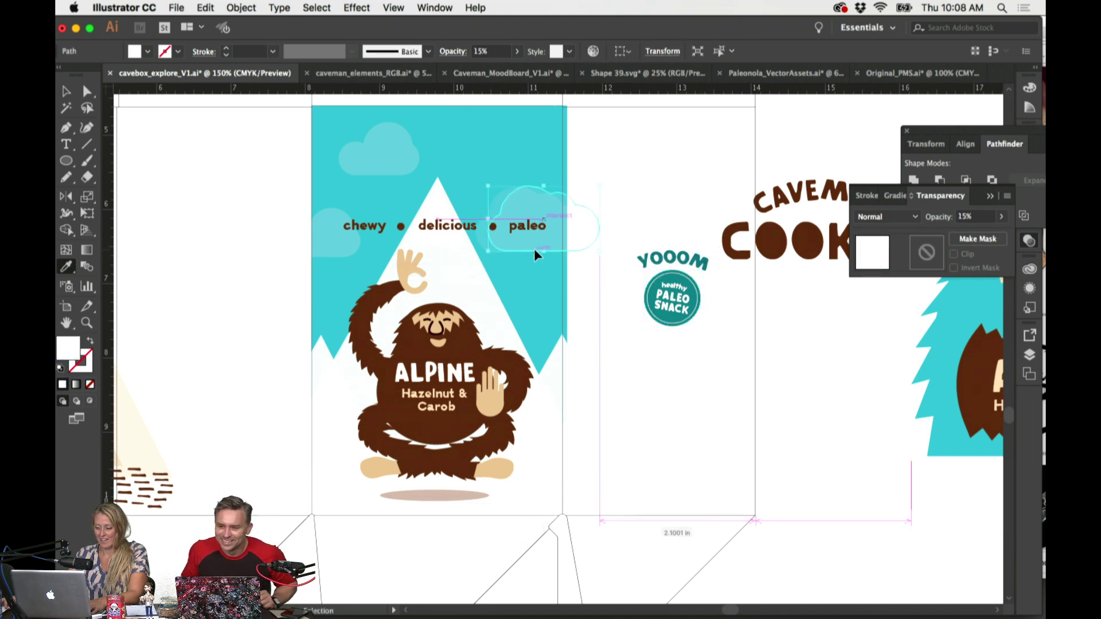
pyautogui.keyDown('super'); pyautogui.click(451, 245); pyautogui.keyUp('super')
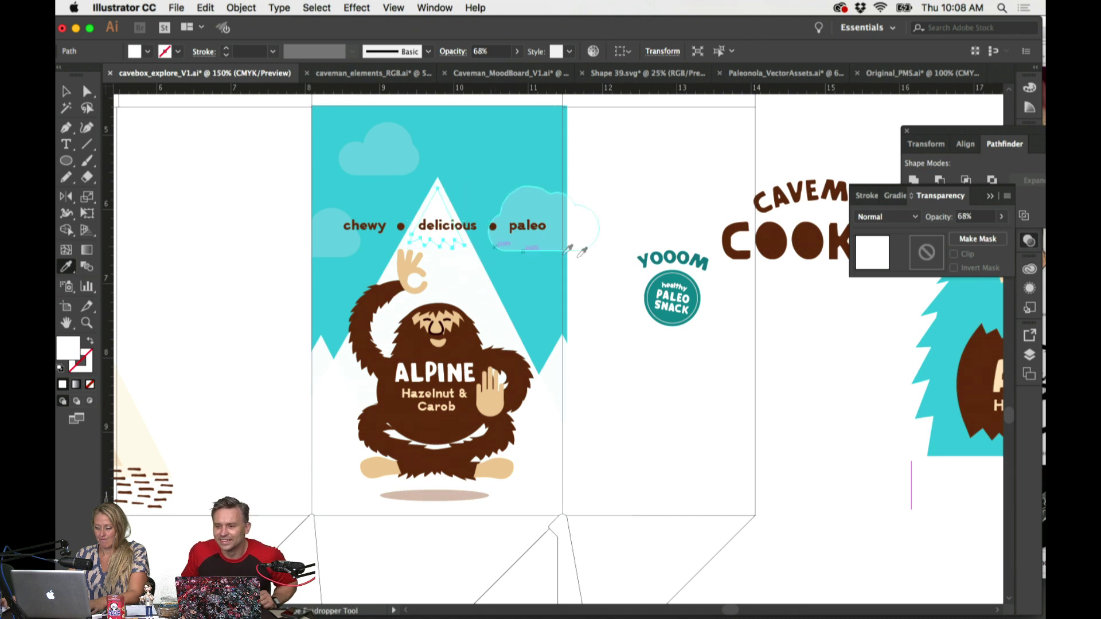
pyautogui.click(535, 276)
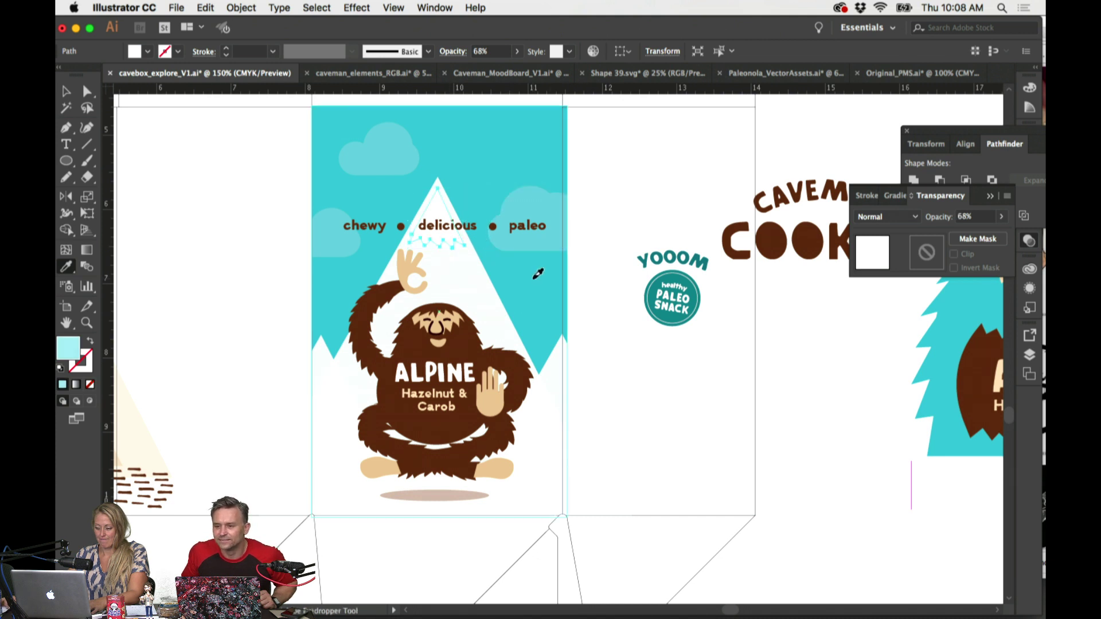
pyautogui.click(651, 179)
pyautogui.keyDown('super'); pyautogui.click(444, 251); pyautogui.keyUp('super')
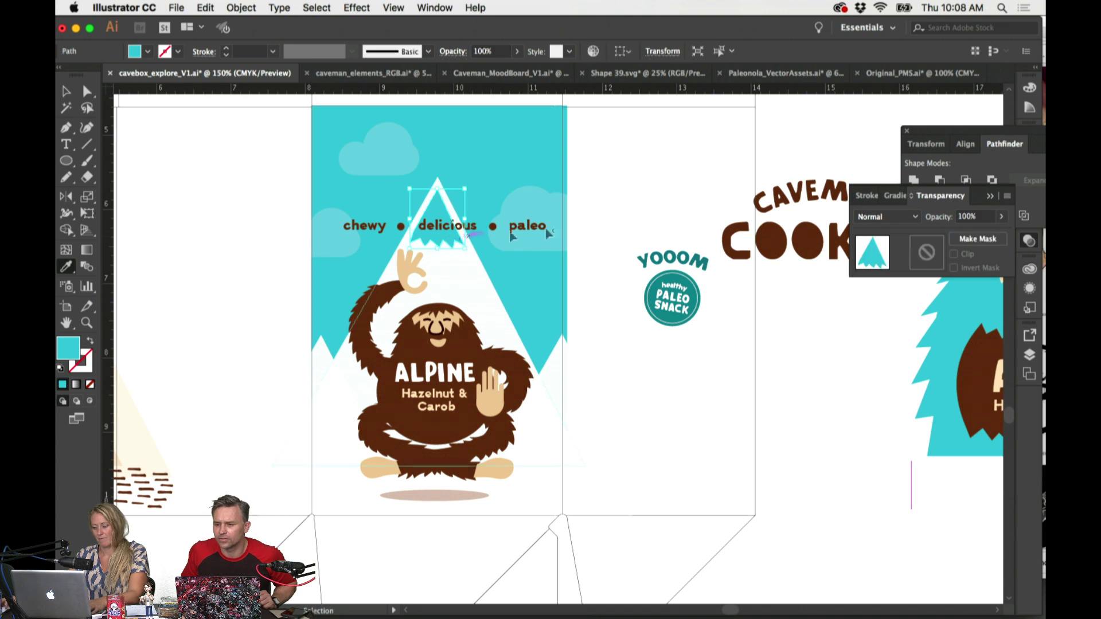
pyautogui.click(1001, 216)
pyautogui.moveTo(1000, 235); pyautogui.dragTo(965, 238)
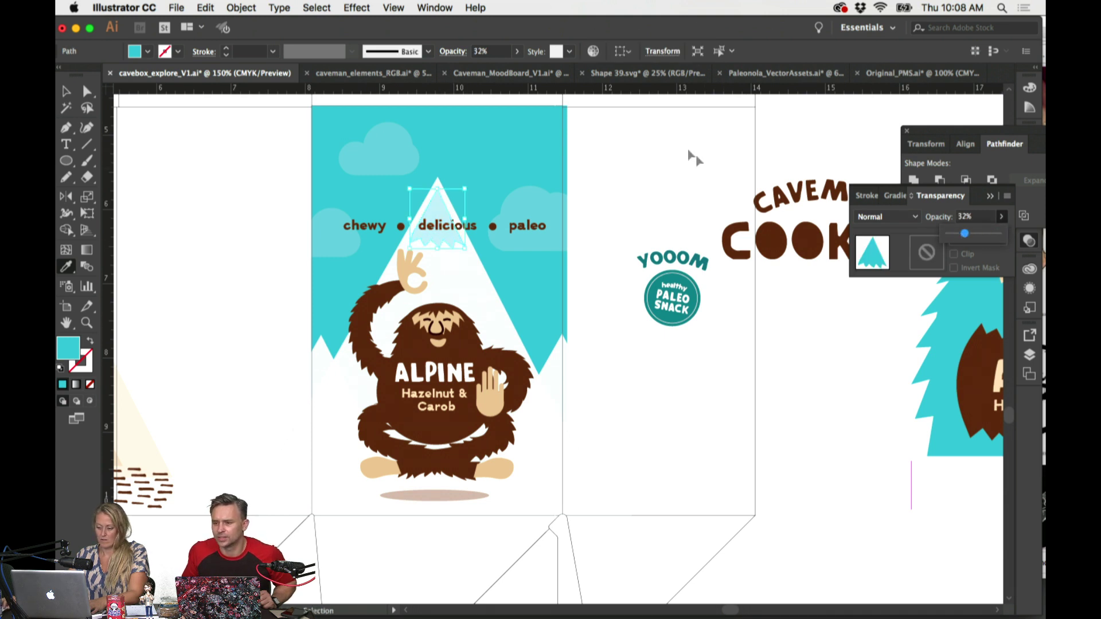
pyautogui.click(666, 148)
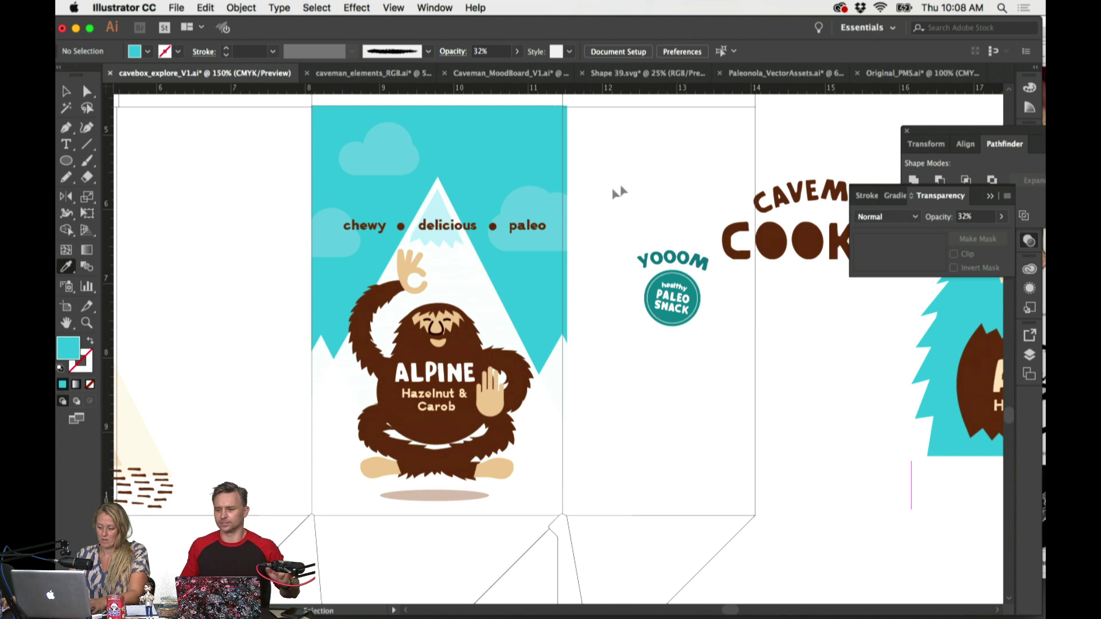
pyautogui.press('super+z')
pyautogui.press('super+z')
# Step: Set the opacity of the mountain peak's white snow cap to 83%
pyautogui.click(638, 181)
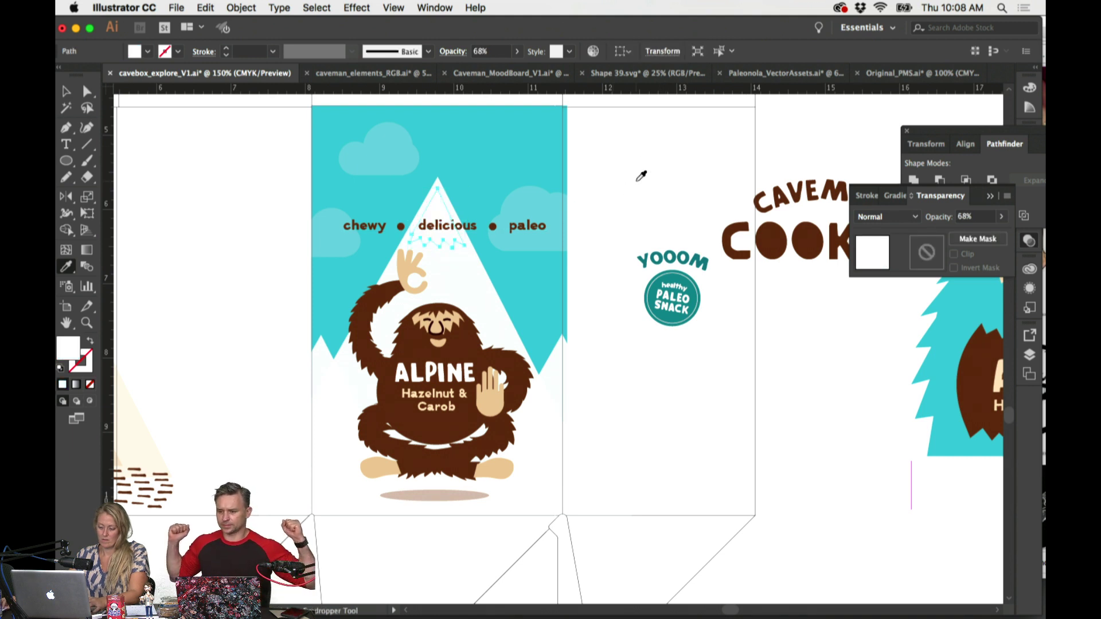
pyautogui.click(1002, 216)
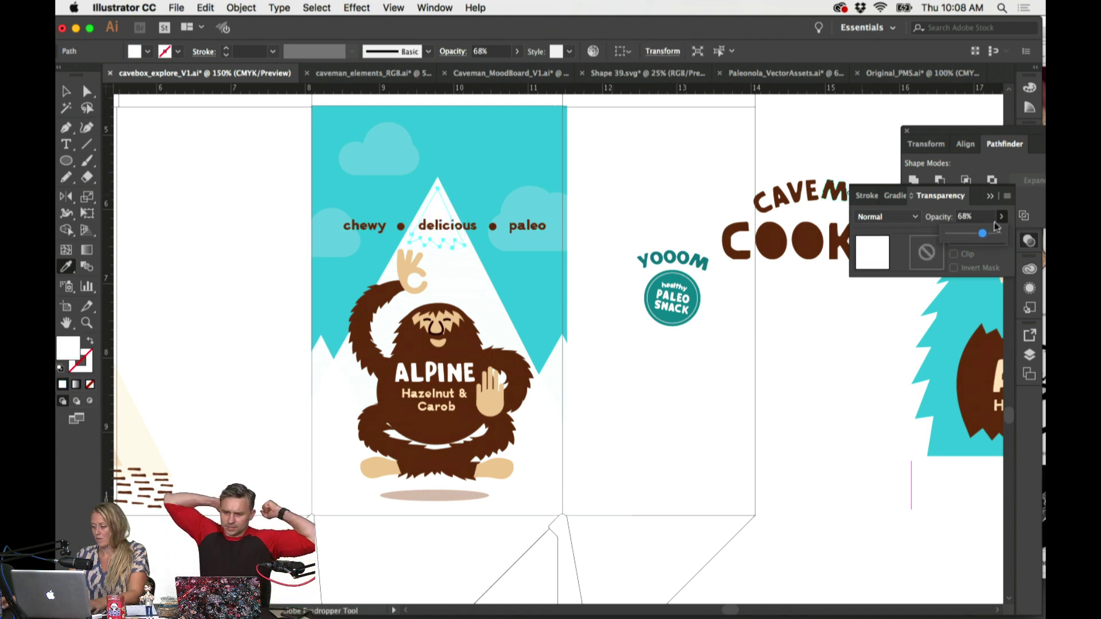
pyautogui.moveTo(984, 234); pyautogui.dragTo(992, 239)
pyautogui.click(676, 165)
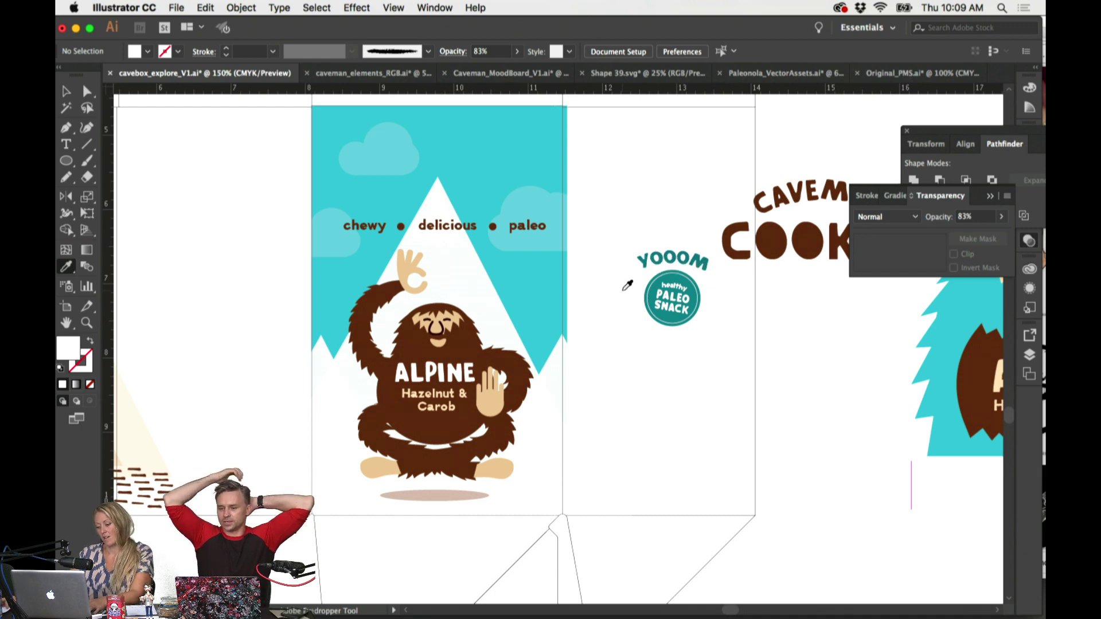
pyautogui.hscroll(5, 627, 286)
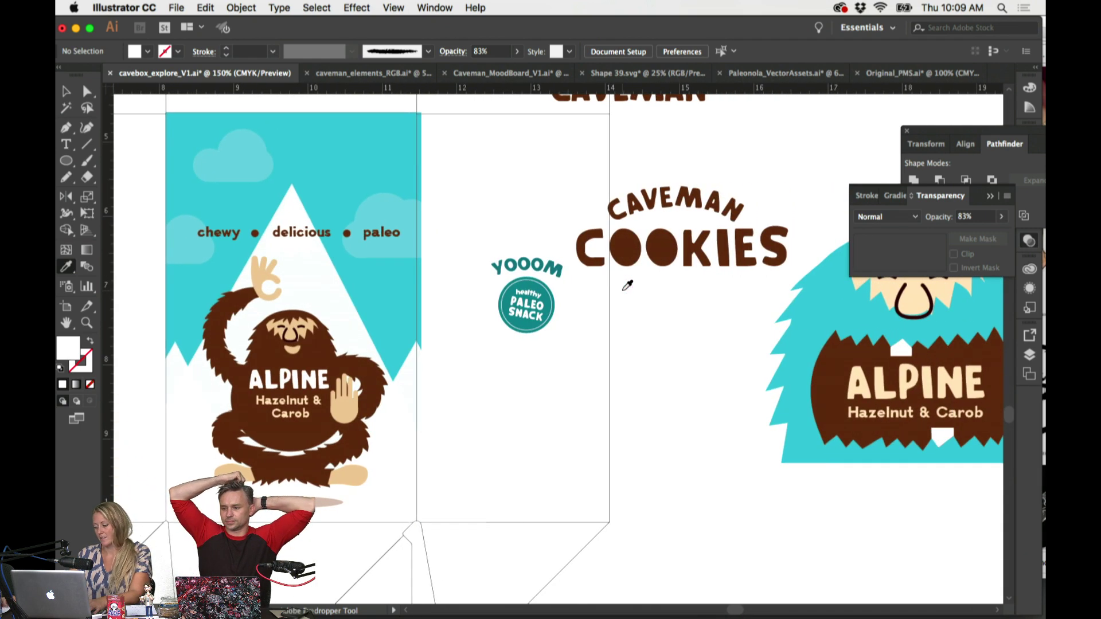
# Step: Scale down the cloud above the mountain's left slope slightly on the turquoise front panel
pyautogui.scroll(4, 627, 285)
pyautogui.hscroll(-2, 627, 285)
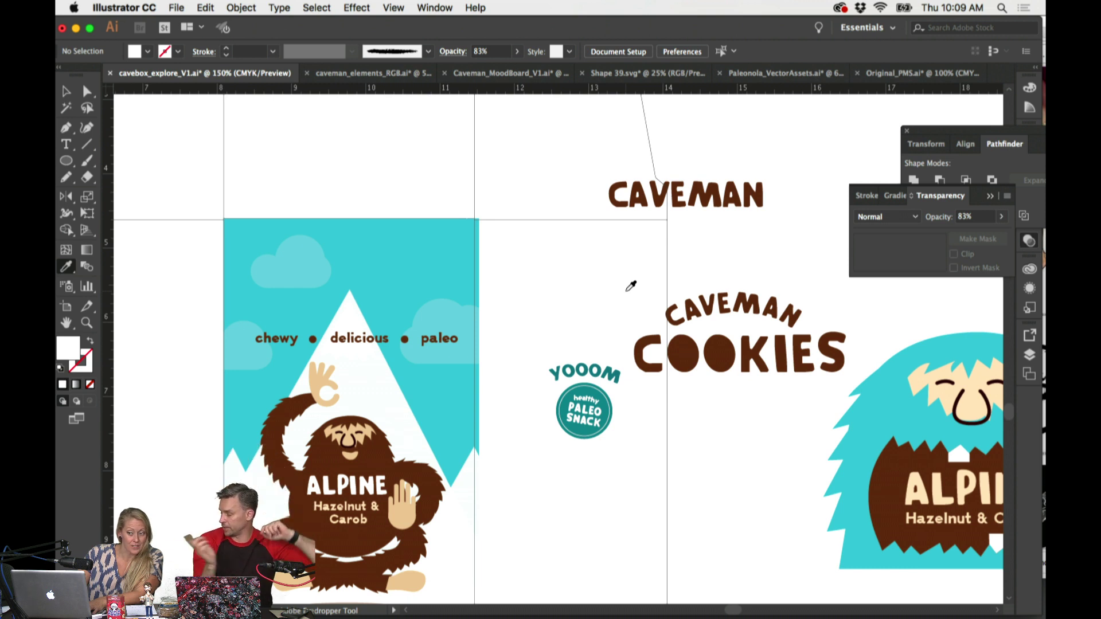
pyautogui.press('super+minus')
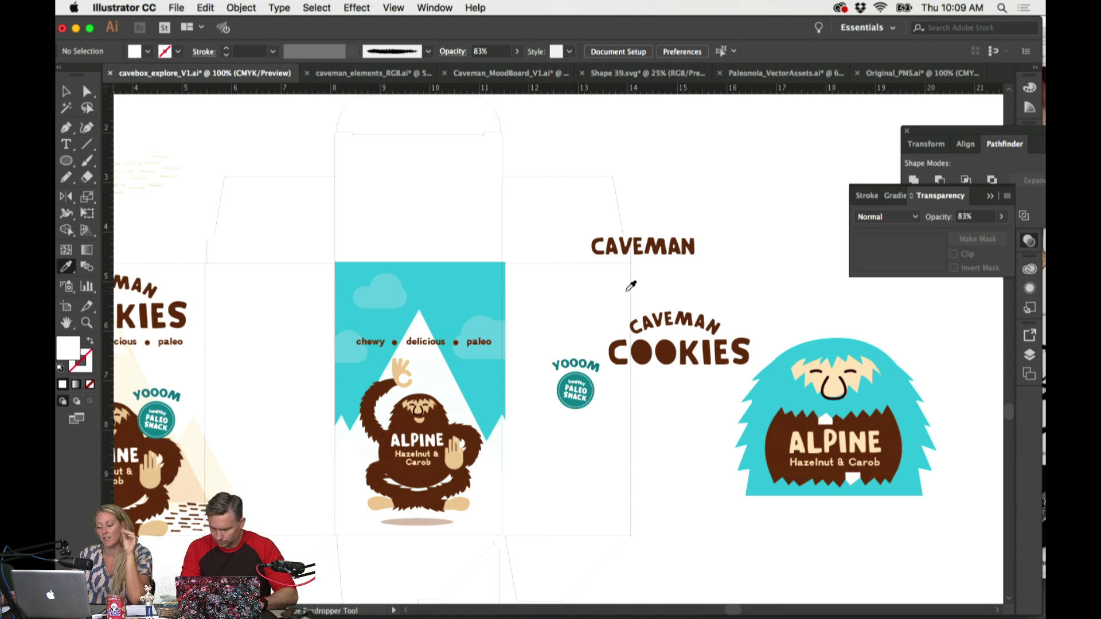
pyautogui.press('v')
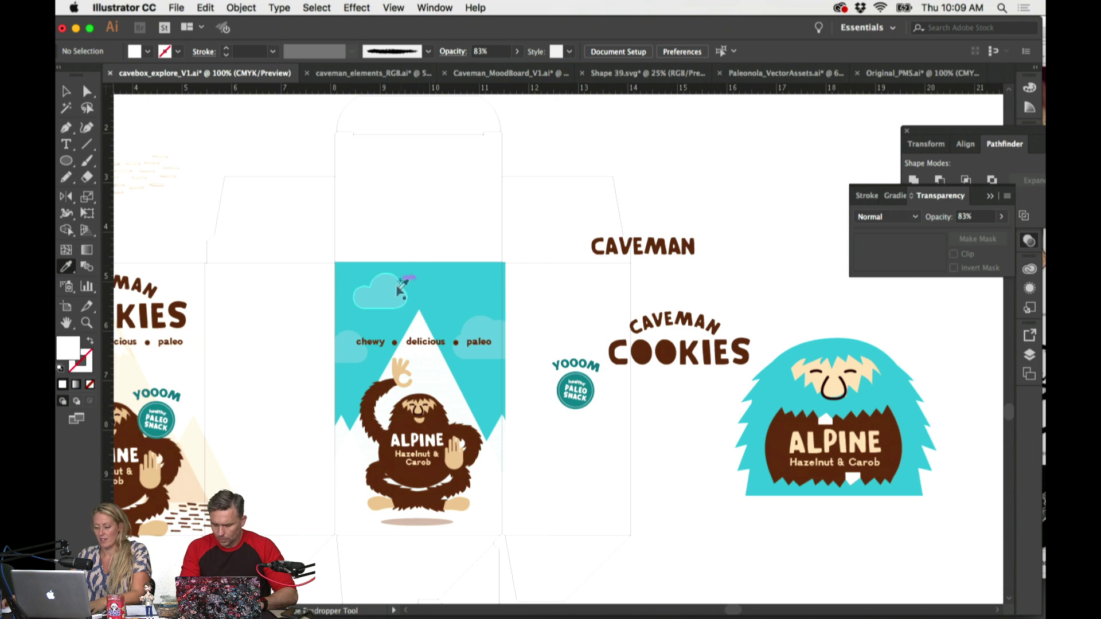
pyautogui.click(394, 298)
pyautogui.moveTo(406, 310); pyautogui.dragTo(426, 298)
pyautogui.click(583, 207)
pyautogui.press('i')
pyautogui.hscroll(-3, 586, 198)
pyautogui.press('v')
pyautogui.click(691, 182)
pyautogui.press('i')
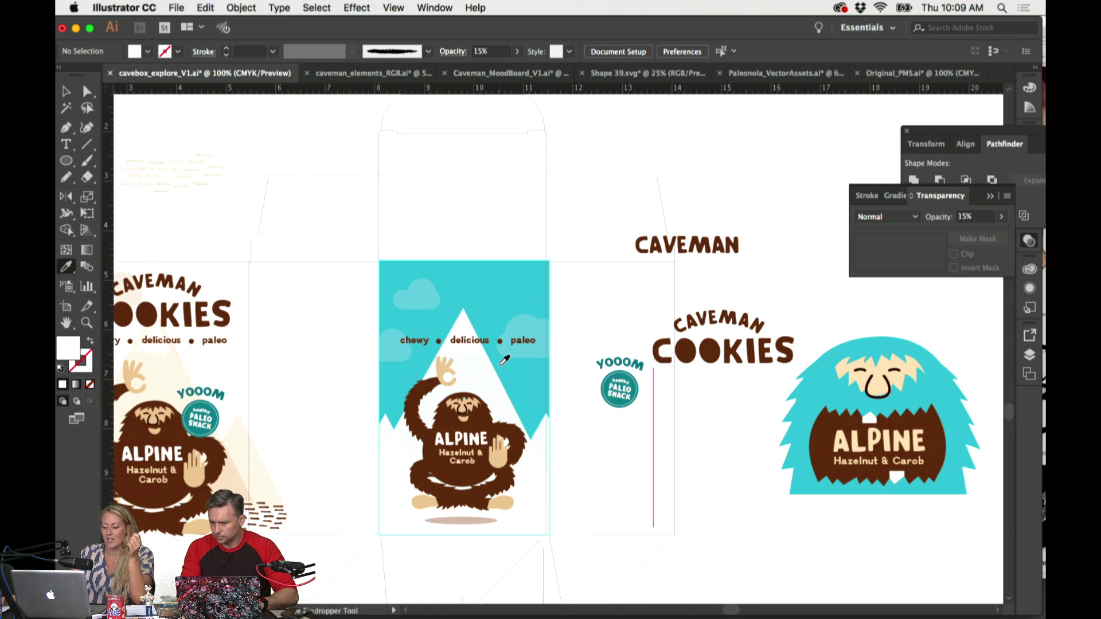
# Step: Examine the Alpine front panel alongside the other box layouts and spare artwork in the file
pyautogui.scroll(1, 540, 344)
pyautogui.hscroll(1, 539, 345)
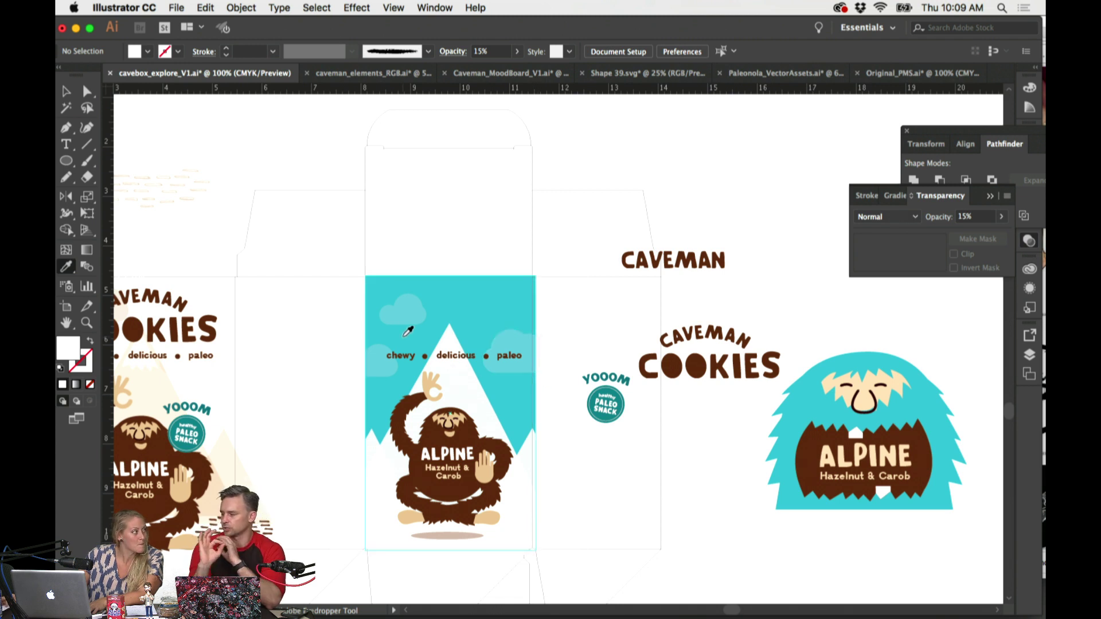
pyautogui.hscroll(1, 407, 332)
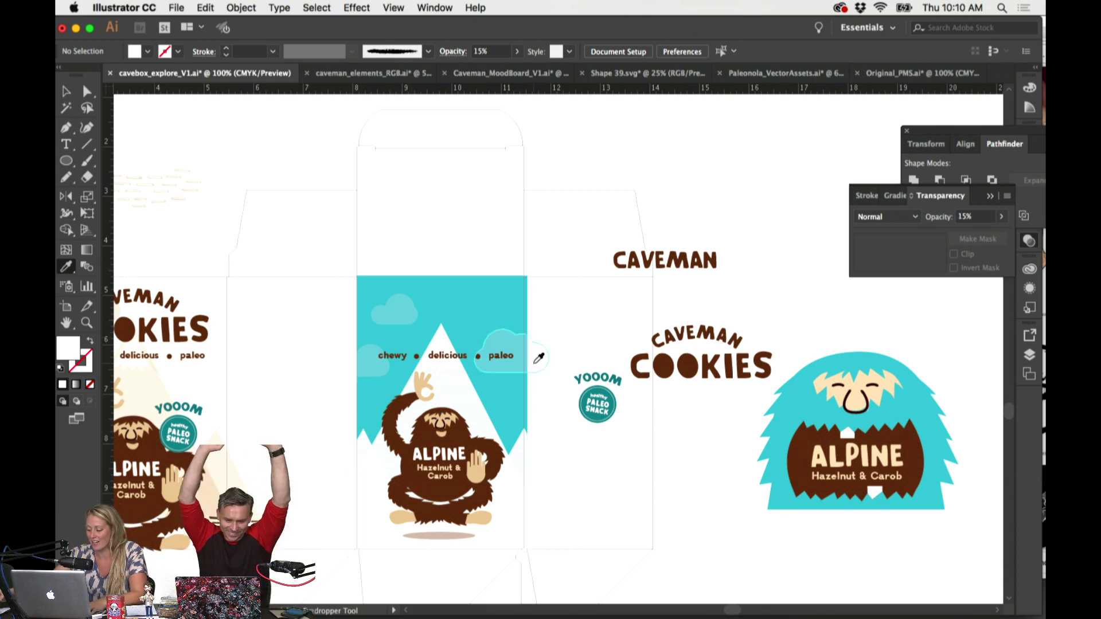
pyautogui.scroll(5, 508, 425)
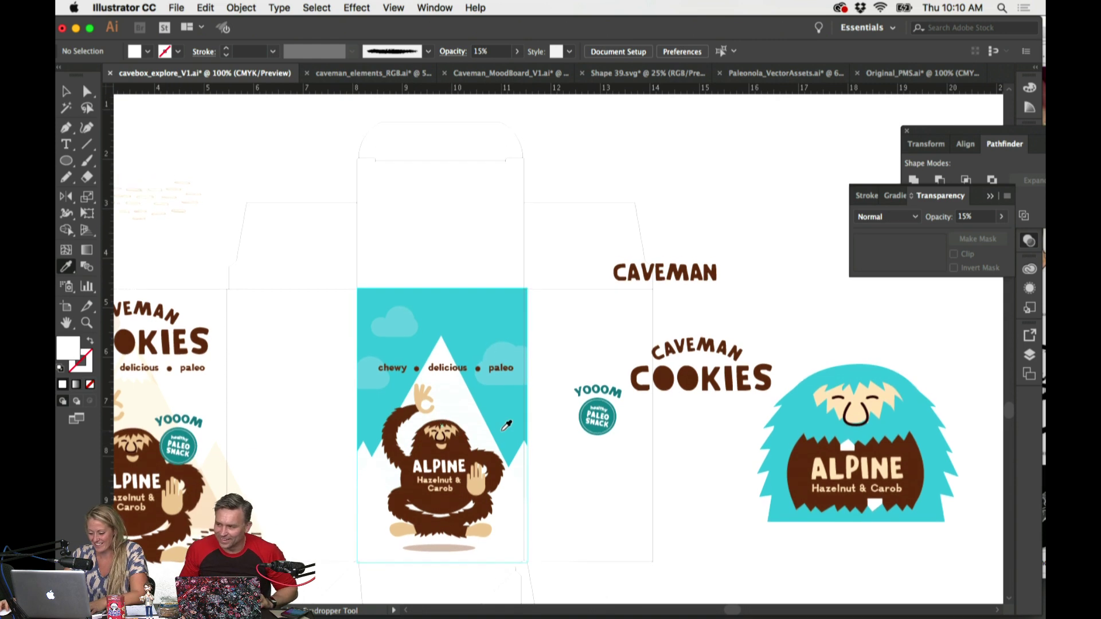
pyautogui.press('super+minus')
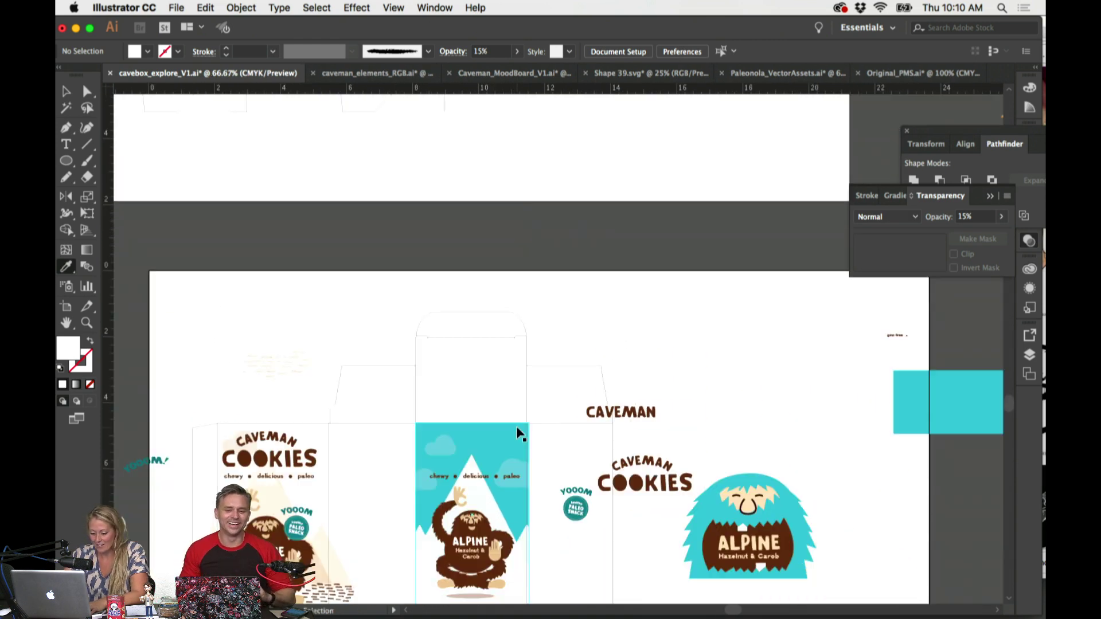
pyautogui.scroll(-5, 522, 427)
pyautogui.scroll(5, 527, 422)
pyautogui.scroll(15, 529, 421)
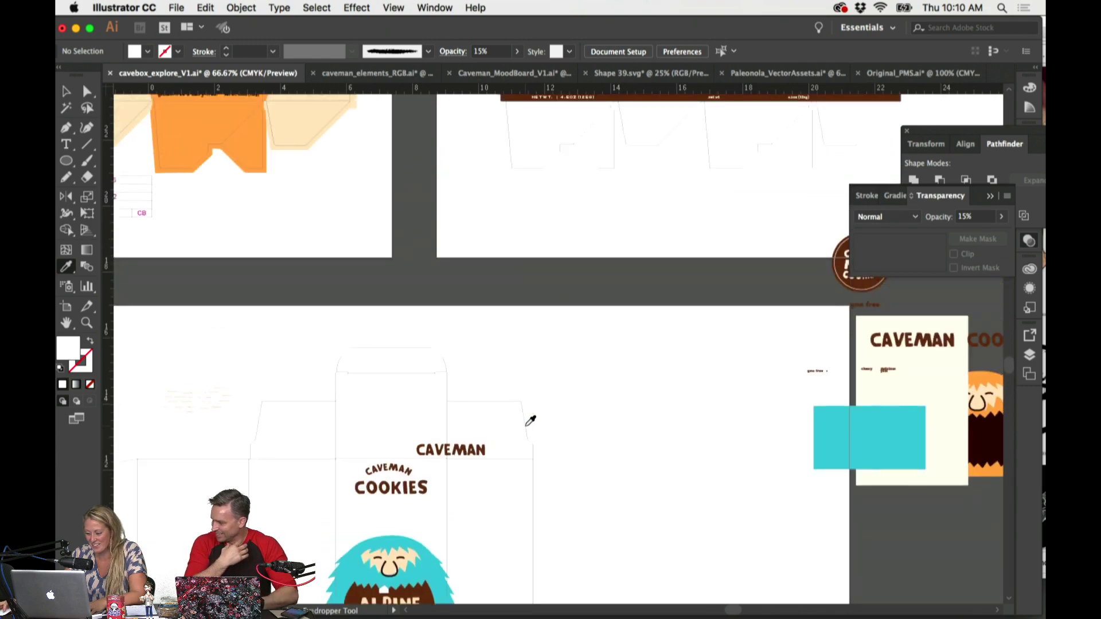
pyautogui.hscroll(-5, 527, 421)
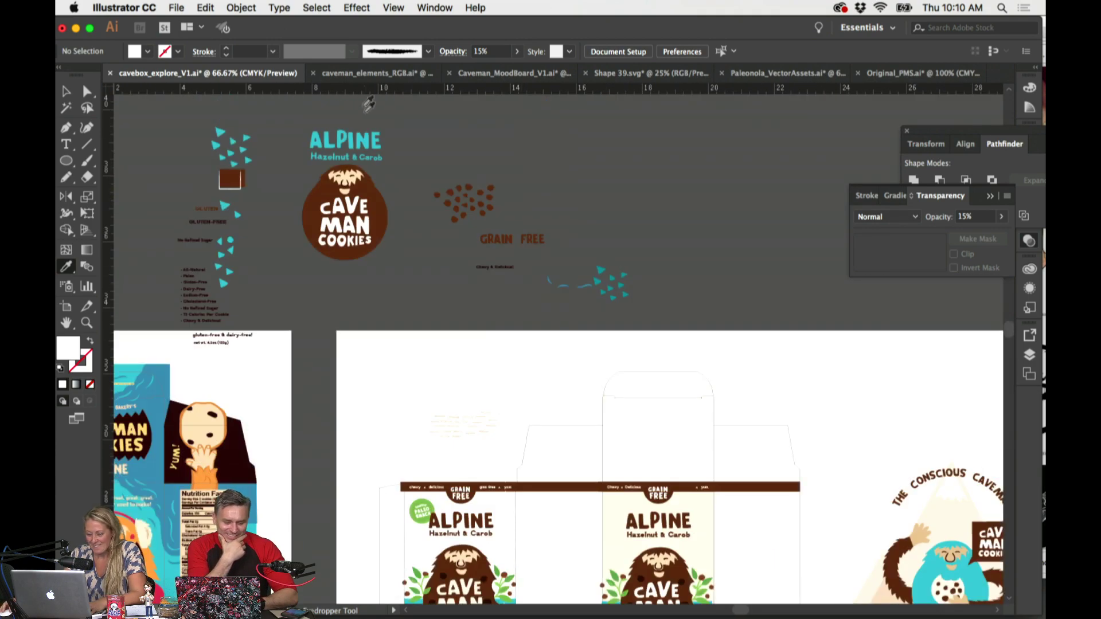
# Step: Switch to caveman_elements_RGB.ai and look through its logo and lettering variations for Caveman Cookies
pyautogui.click(363, 72)
pyautogui.hscroll(2, 582, 244)
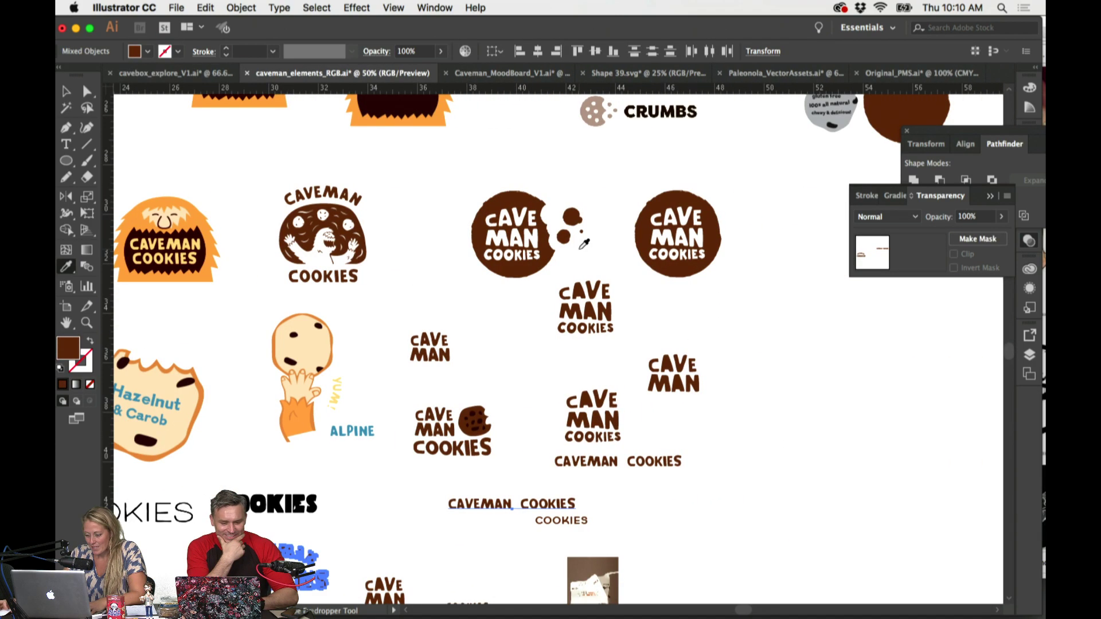
pyautogui.scroll(2, 582, 244)
pyautogui.scroll(5, 447, 243)
pyautogui.hscroll(3, 447, 242)
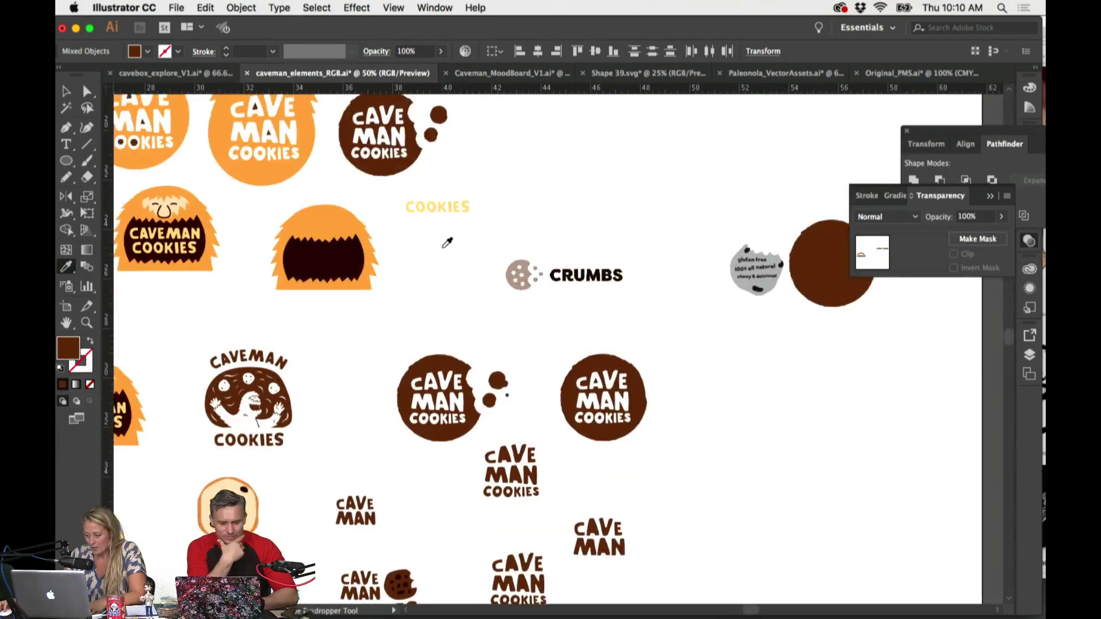
pyautogui.scroll(-3, 448, 243)
pyautogui.scroll(-2, 448, 243)
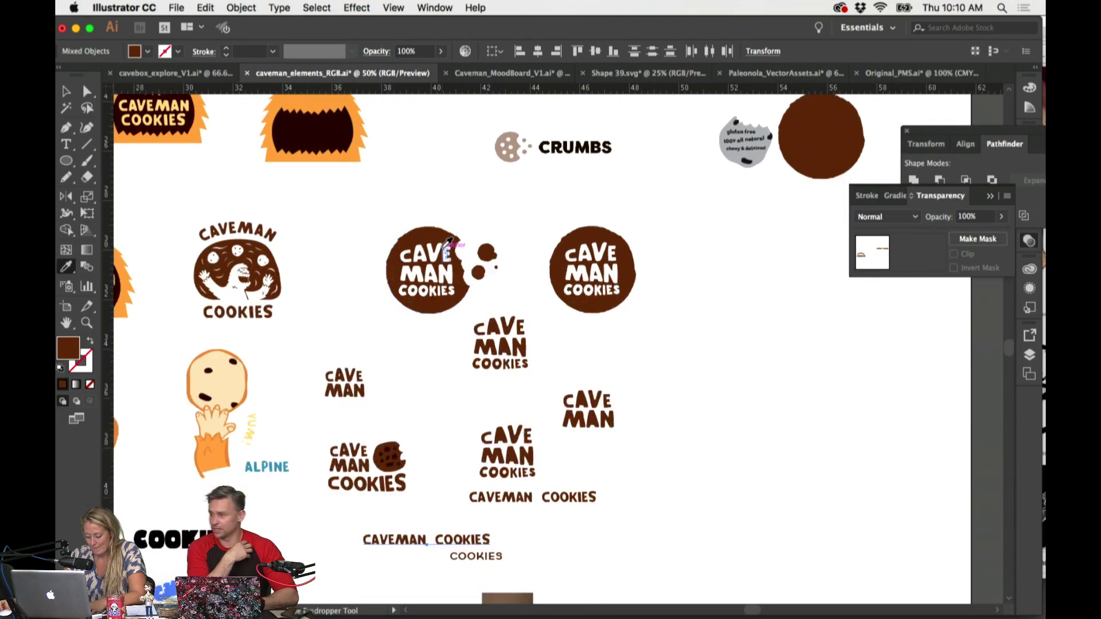
pyautogui.scroll(-3, 448, 243)
pyautogui.hscroll(-3, 448, 244)
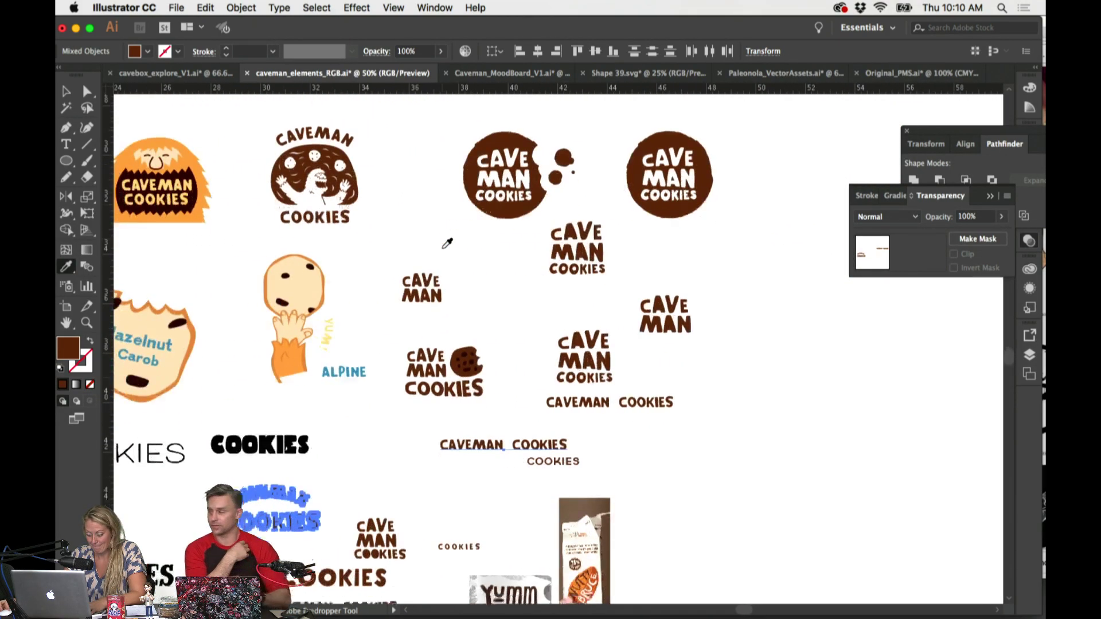
pyautogui.scroll(-4, 448, 244)
pyautogui.hscroll(-4, 448, 243)
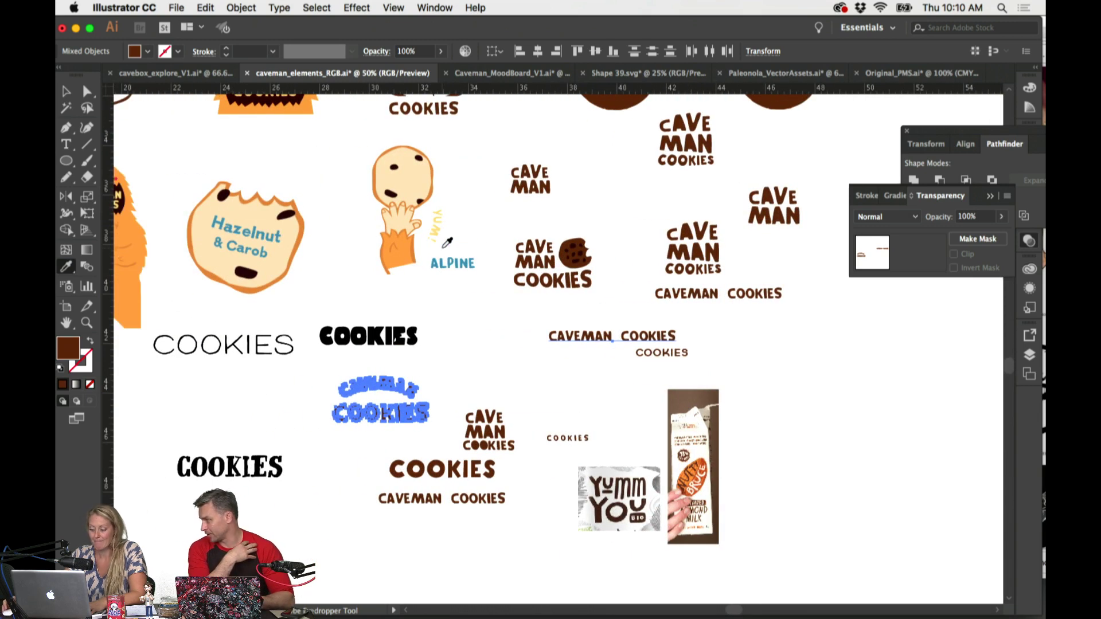
# Step: Copy the one-line CAVEMAN COOKIES text from caveman_elements_RGB.ai into cavebox_explore_V1.ai and place it above the turquoise box layout
pyautogui.press('v')
pyautogui.click(778, 347)
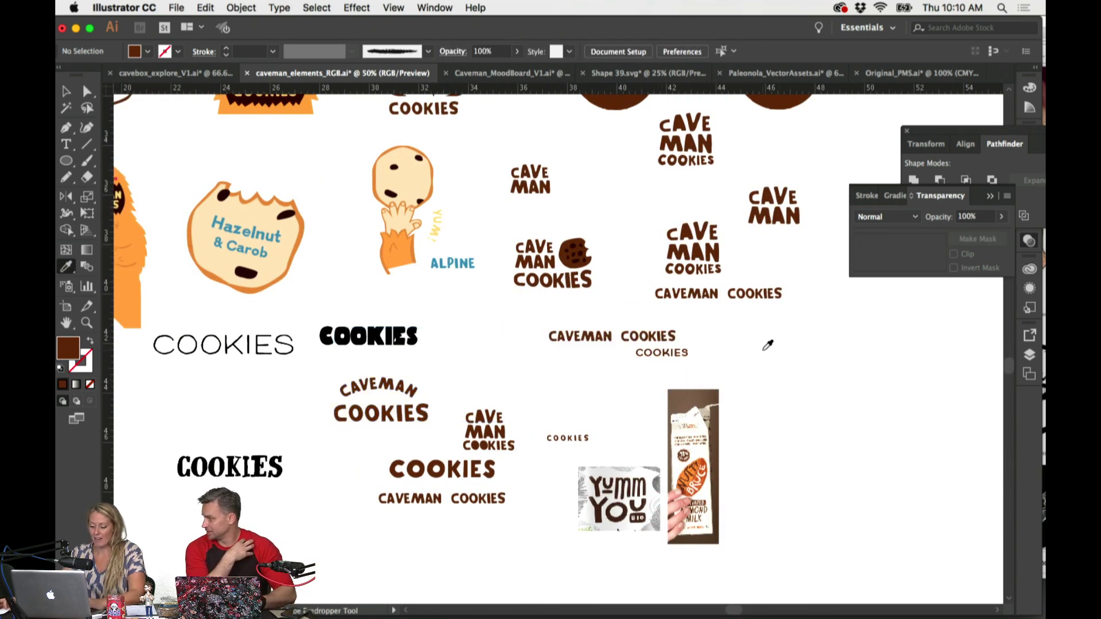
pyautogui.click(672, 337)
pyautogui.click(705, 350)
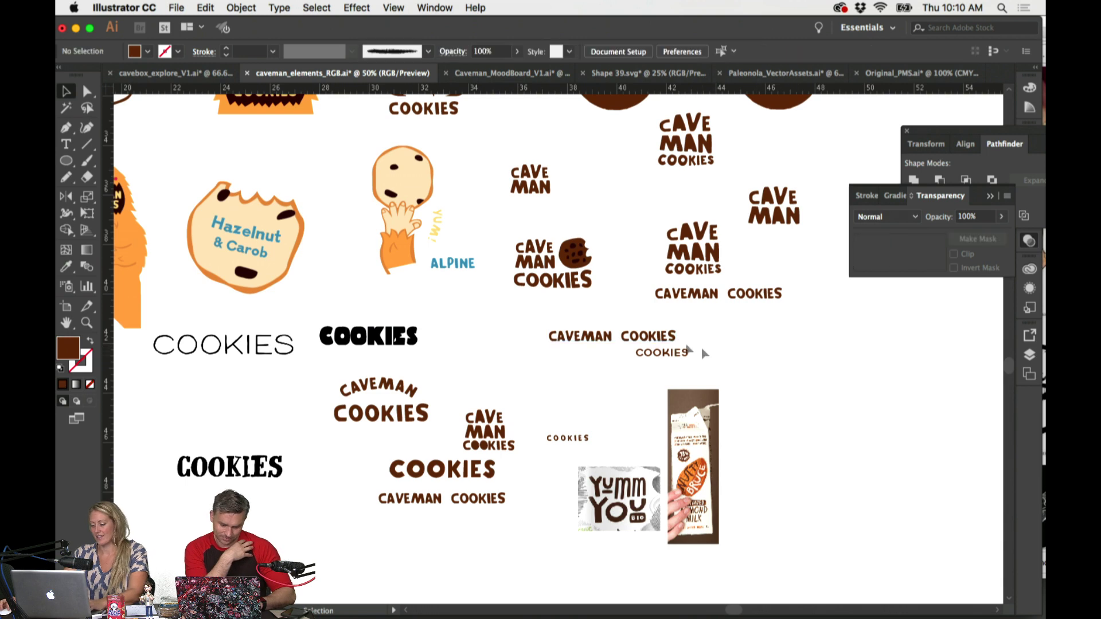
pyautogui.click(631, 338)
pyautogui.press('a')
pyautogui.click(177, 74)
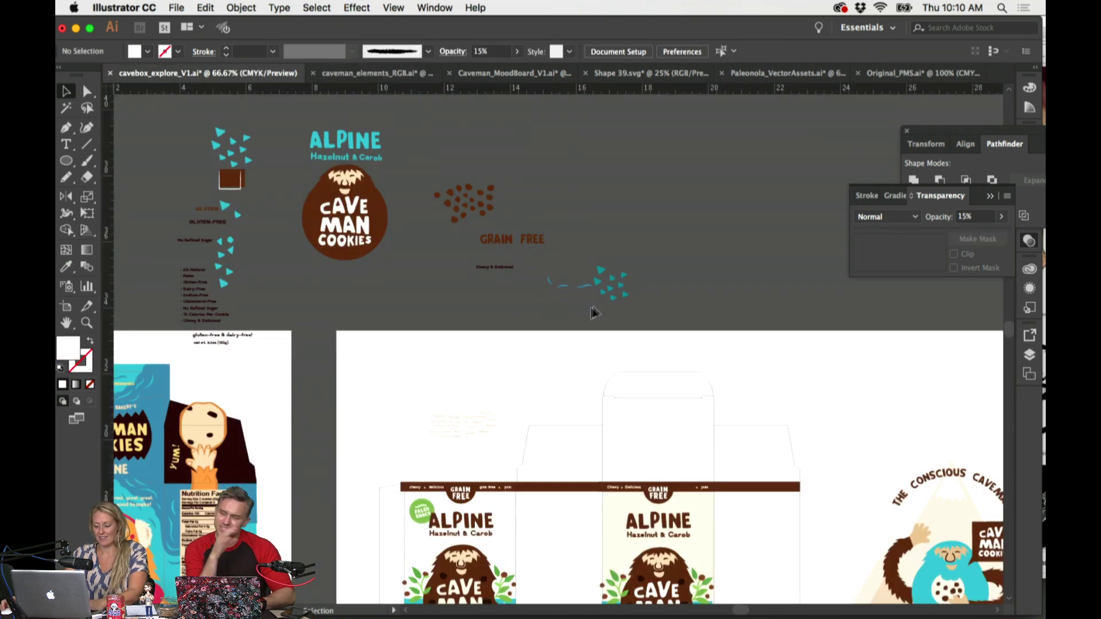
pyautogui.scroll(-10, 593, 311)
pyautogui.scroll(-10, 592, 310)
pyautogui.hscroll(-3, 592, 310)
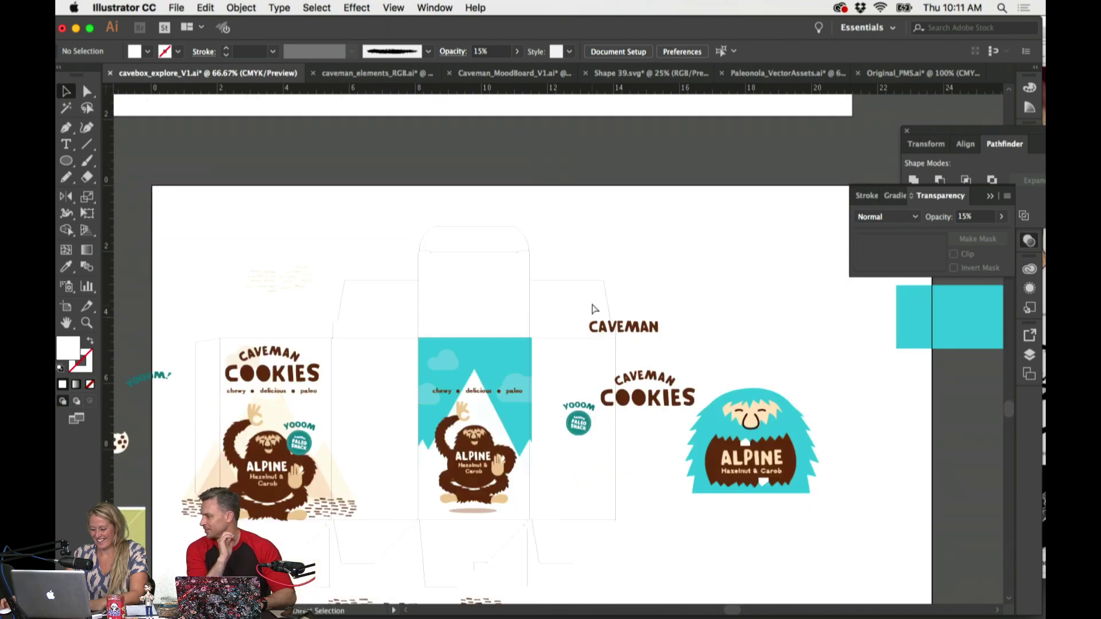
pyautogui.write('CAVEMAN COOKIES')
pyautogui.moveTo(643, 241); pyautogui.dragTo(644, 241)
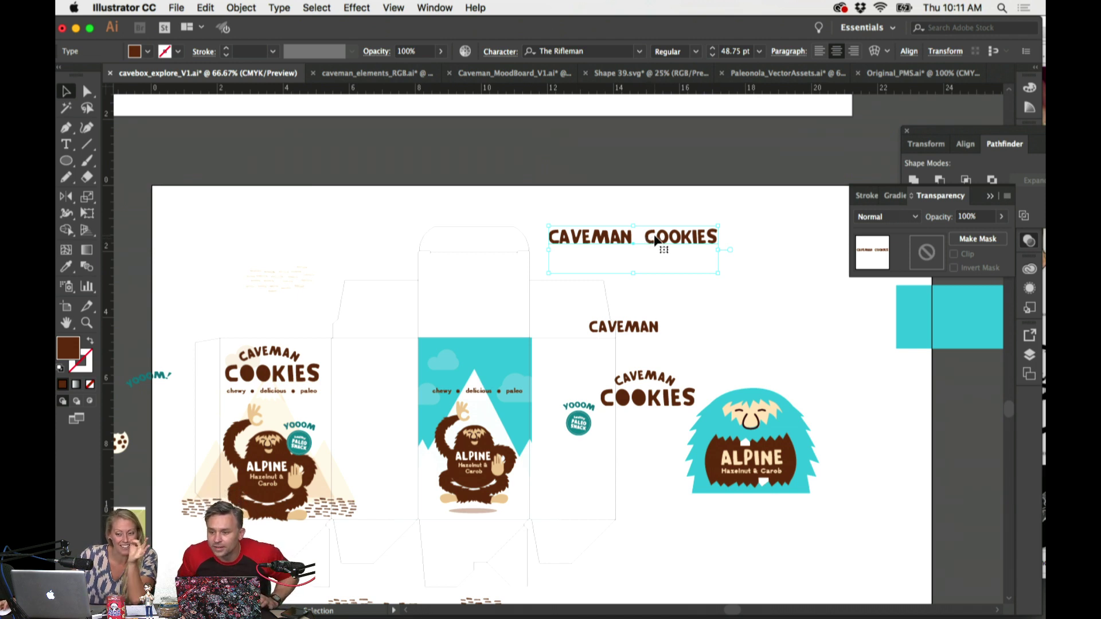
# Step: Make a separate text of the title's word CAVEMAN and place it at the top of the turquoise front panel at 46.9 pt
pyautogui.scroll(-1, 651, 237)
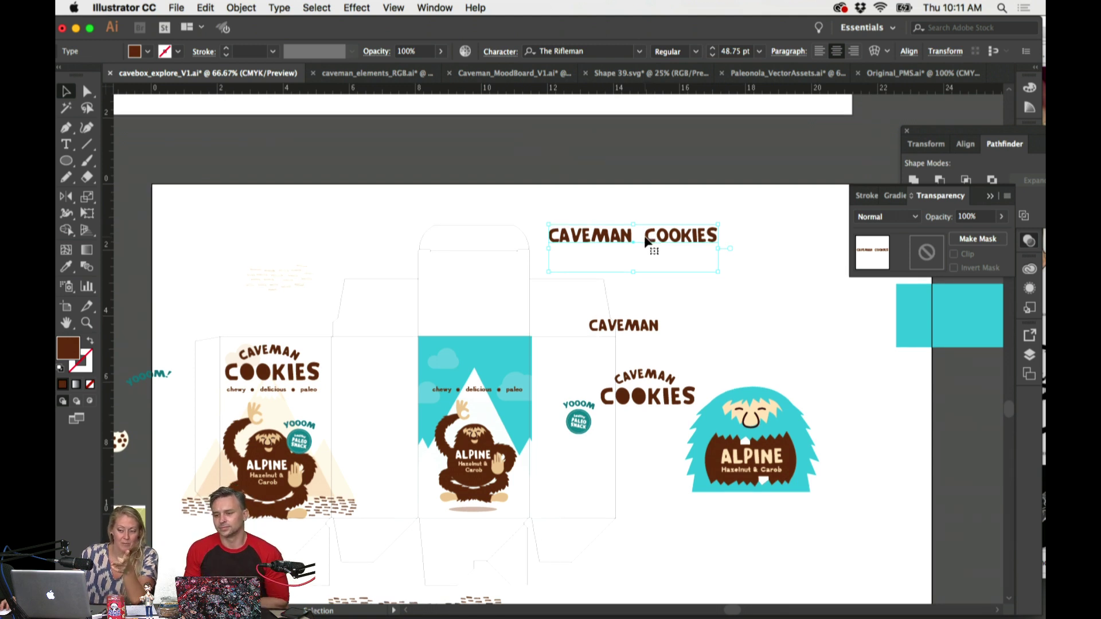
pyautogui.scroll(1, 669, 252)
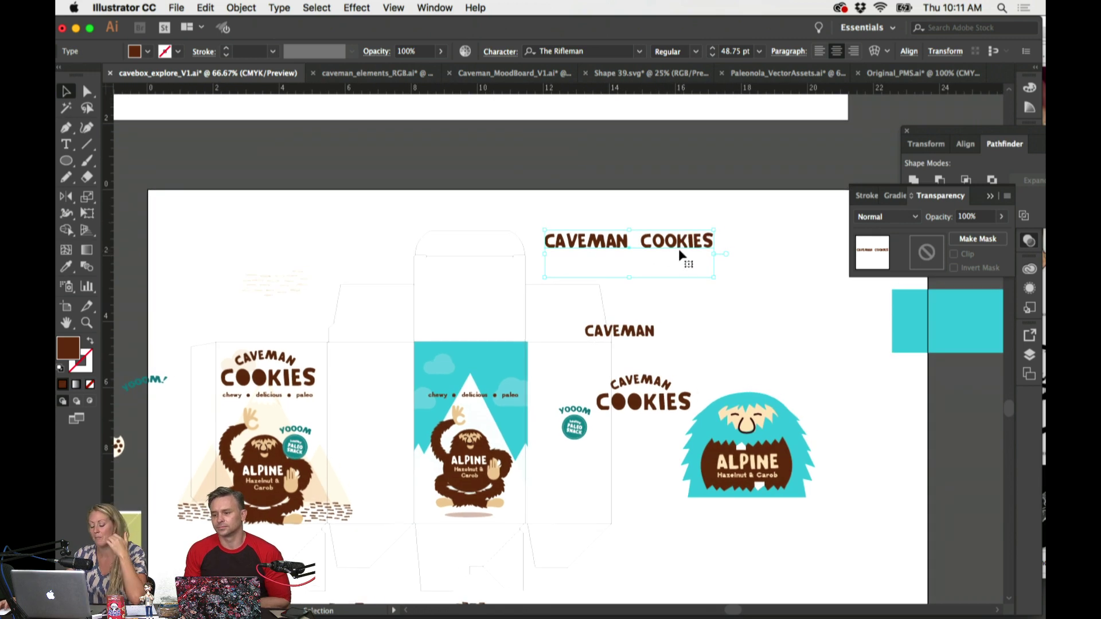
pyautogui.press('super+1')
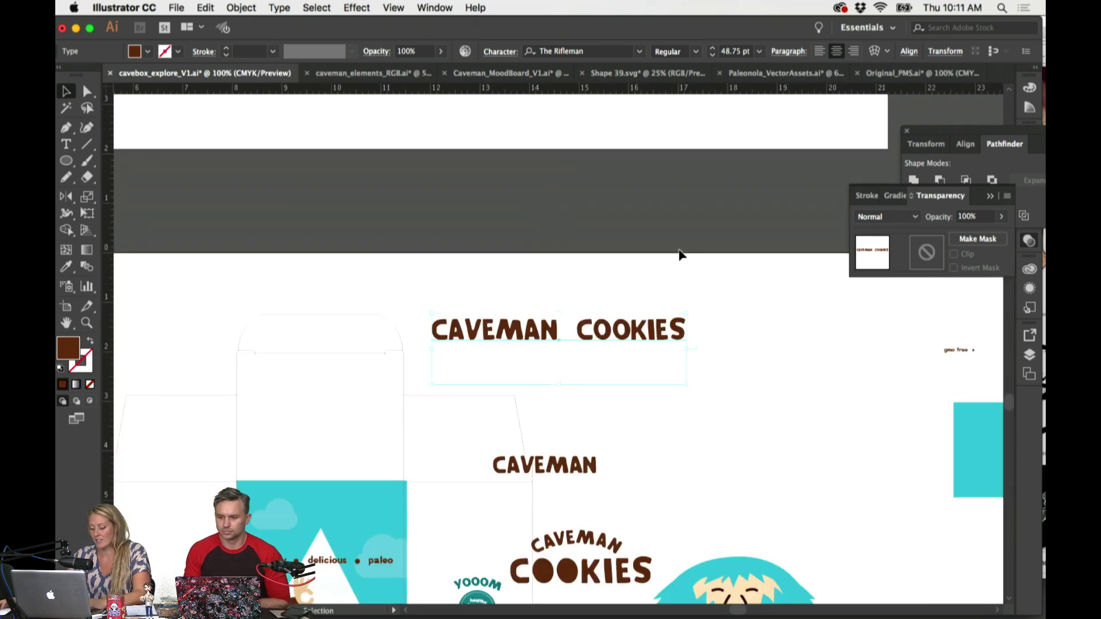
pyautogui.doubleClick(629, 186)
pyautogui.moveTo(629, 186); pyautogui.dragTo(501, 186)
pyautogui.press('super+c')
pyautogui.press('Escape')
pyautogui.press('super+v')
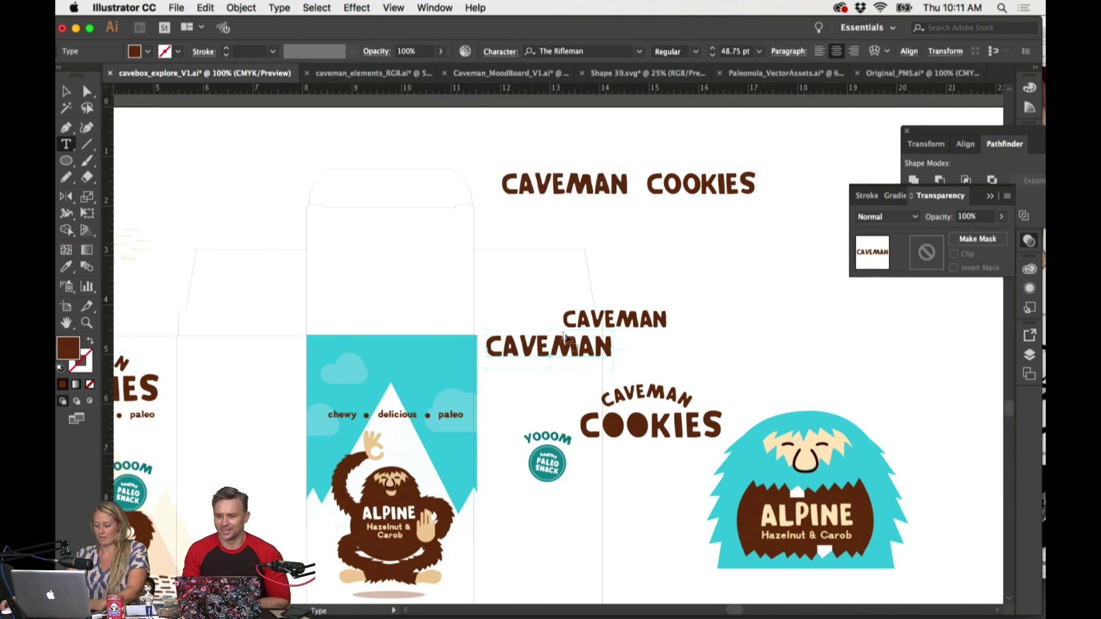
pyautogui.moveTo(568, 350); pyautogui.dragTo(461, 349)
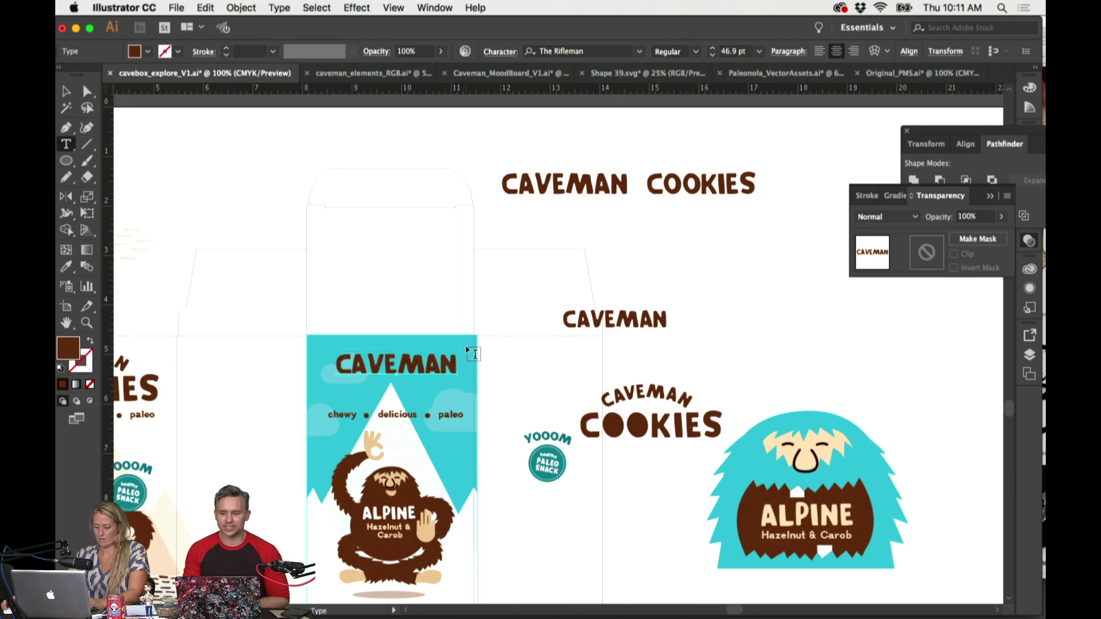
# Step: Try recolouring the panel's CAVEMAN title white with the Eyedropper, and return it to brown
pyautogui.scroll(-4, 467, 351)
pyautogui.press('i')
pyautogui.click(461, 203)
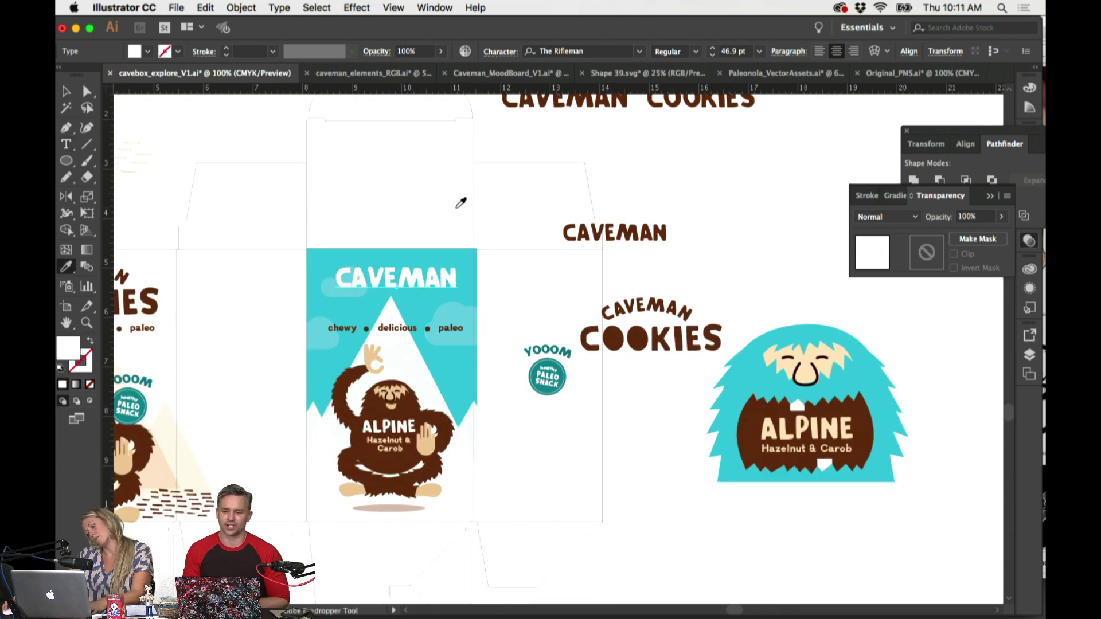
pyautogui.click(453, 278)
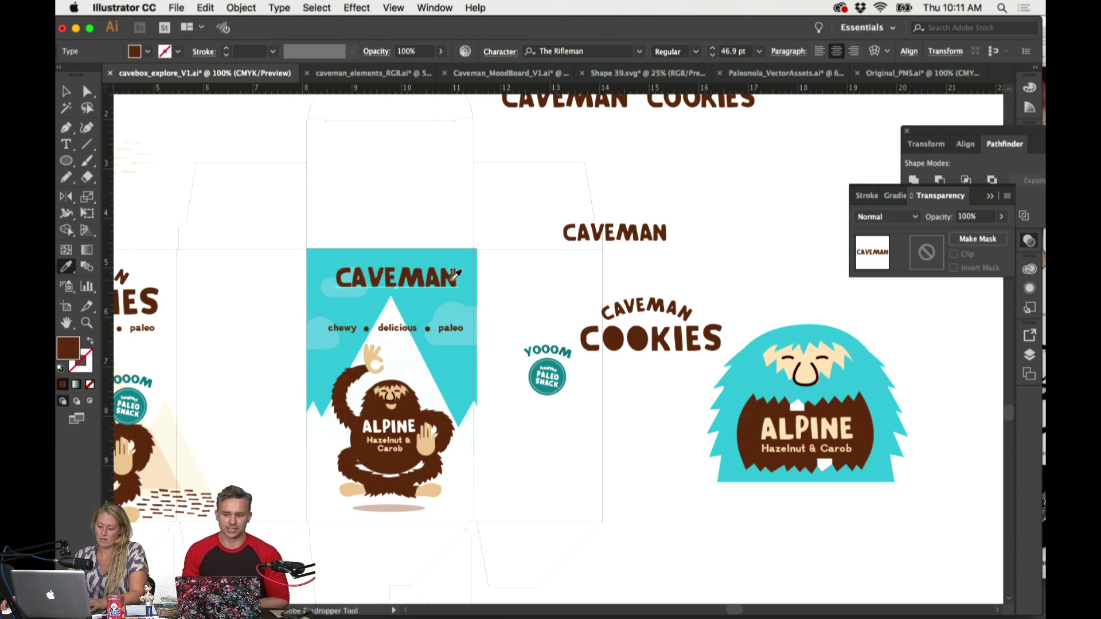
# Step: Apply an Arc warp with a 26% horizontal bend to the panel's CAVEMAN title
pyautogui.moveTo(455, 276); pyautogui.dragTo(450, 273)
pyautogui.click(357, 7)
pyautogui.moveTo(493, 211)
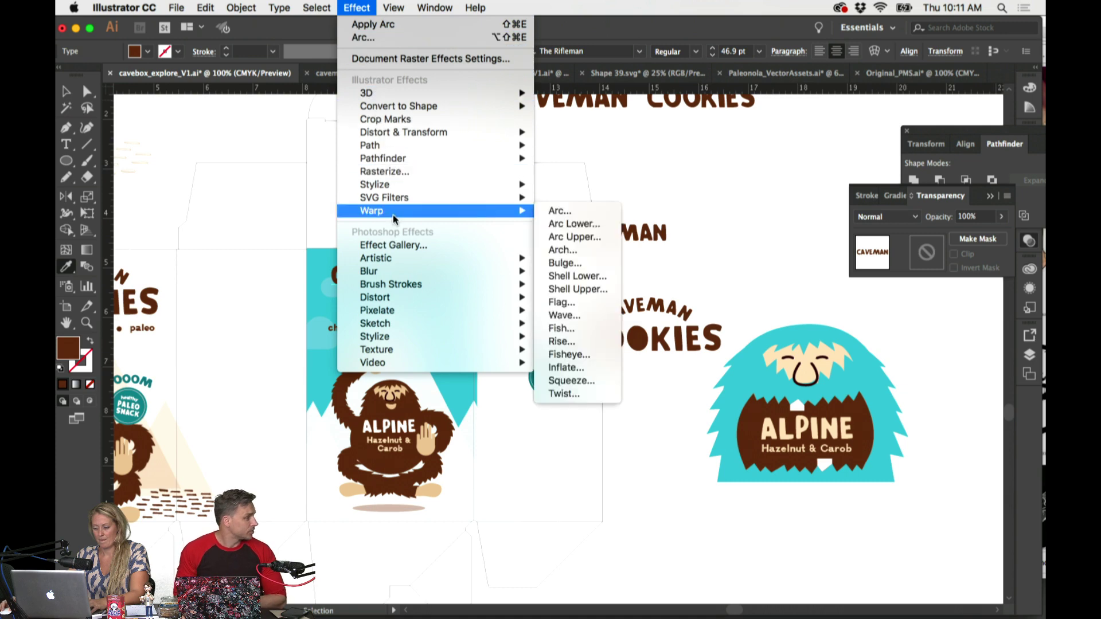
pyautogui.click(561, 212)
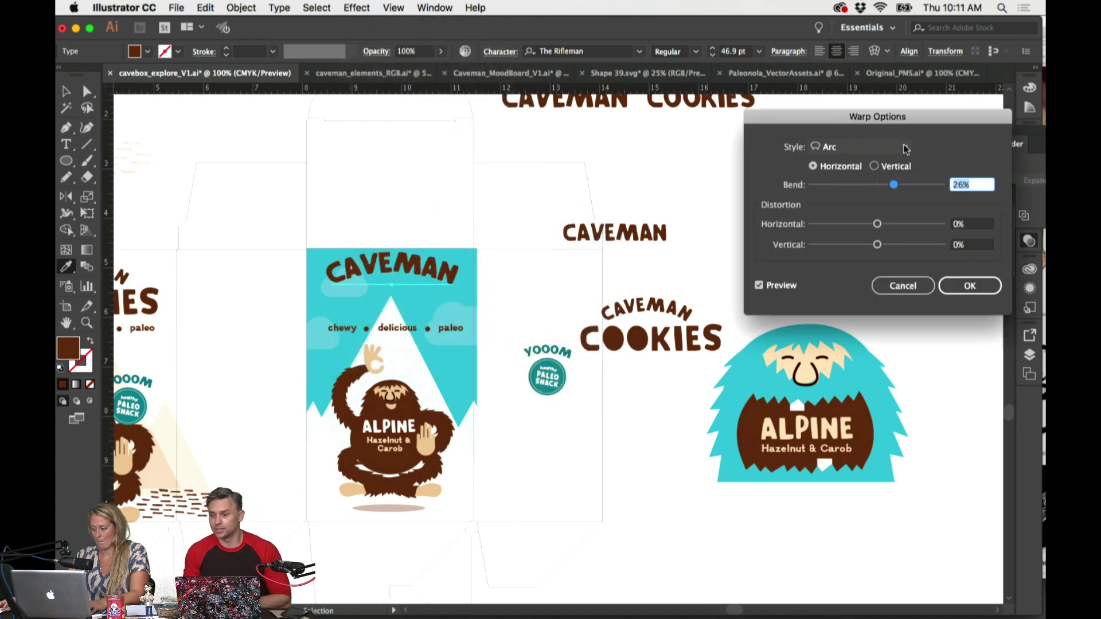
pyautogui.click(970, 286)
pyautogui.press('super+shift+a')
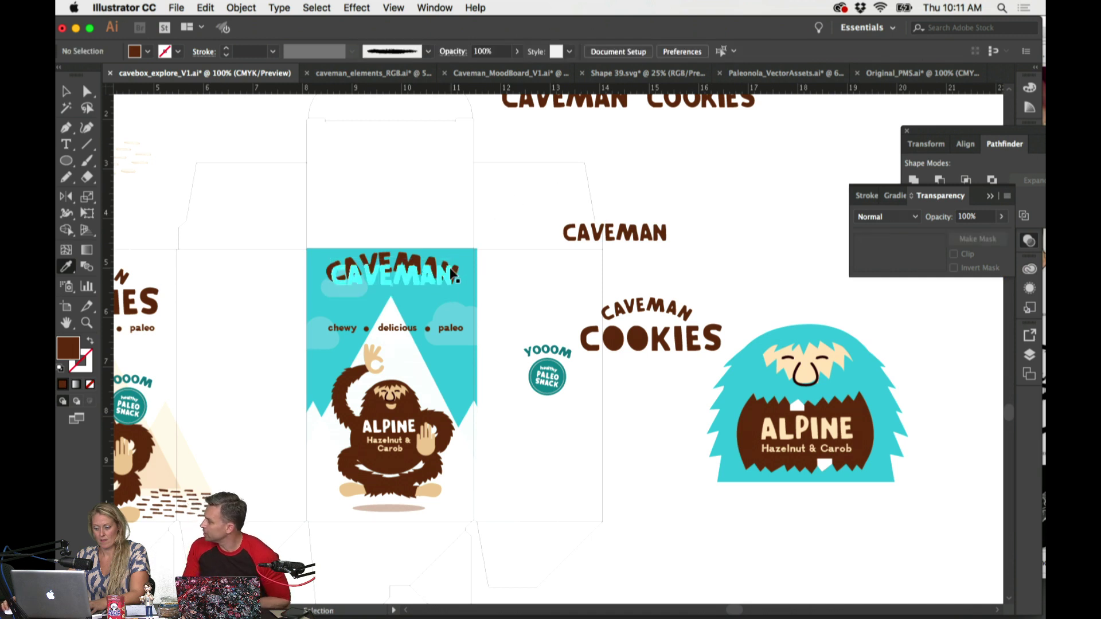
# Step: Place a copy of the flat CAVEMAN text beneath the arched title and change its wording to COOKIES
pyautogui.moveTo(664, 241); pyautogui.dragTo(436, 302)
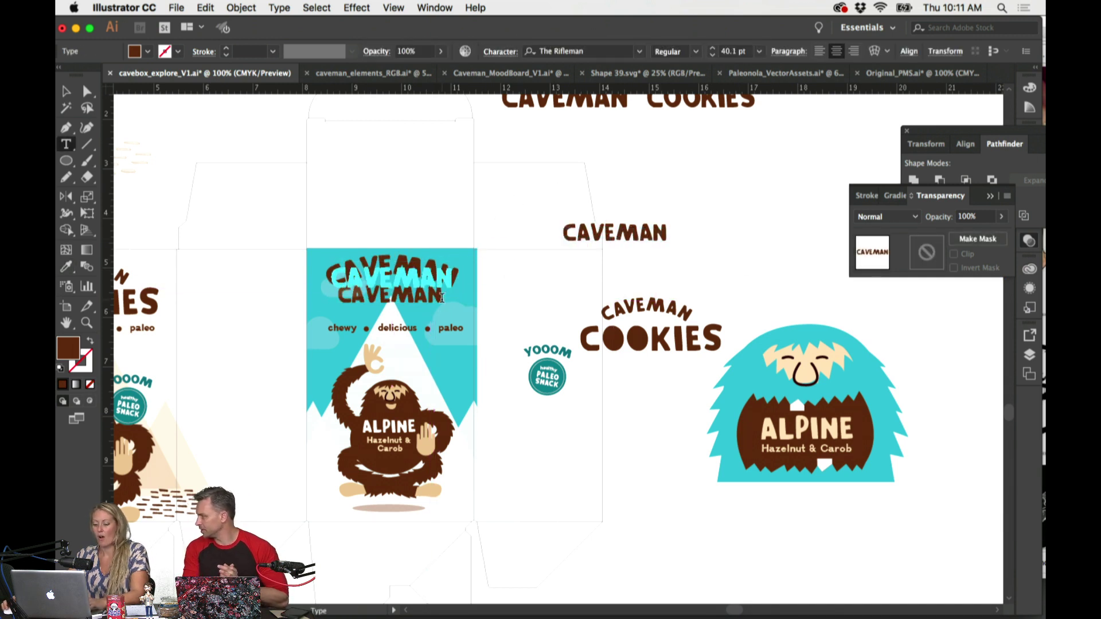
pyautogui.press('t')
pyautogui.press('super+equal')
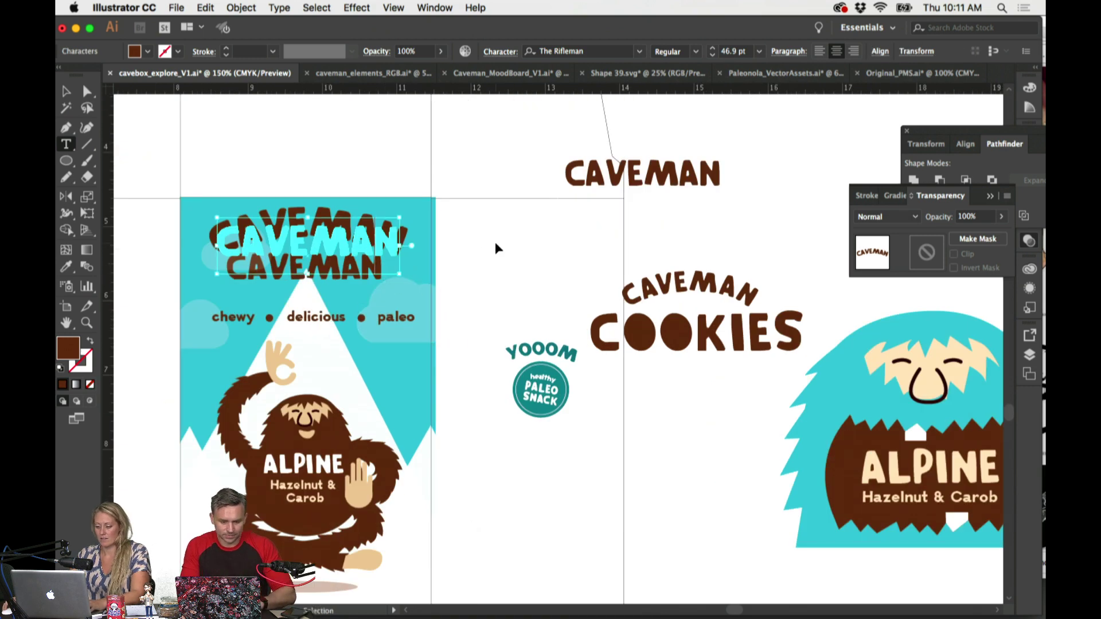
pyautogui.press('super+shift+a')
pyautogui.moveTo(382, 273); pyautogui.dragTo(229, 273)
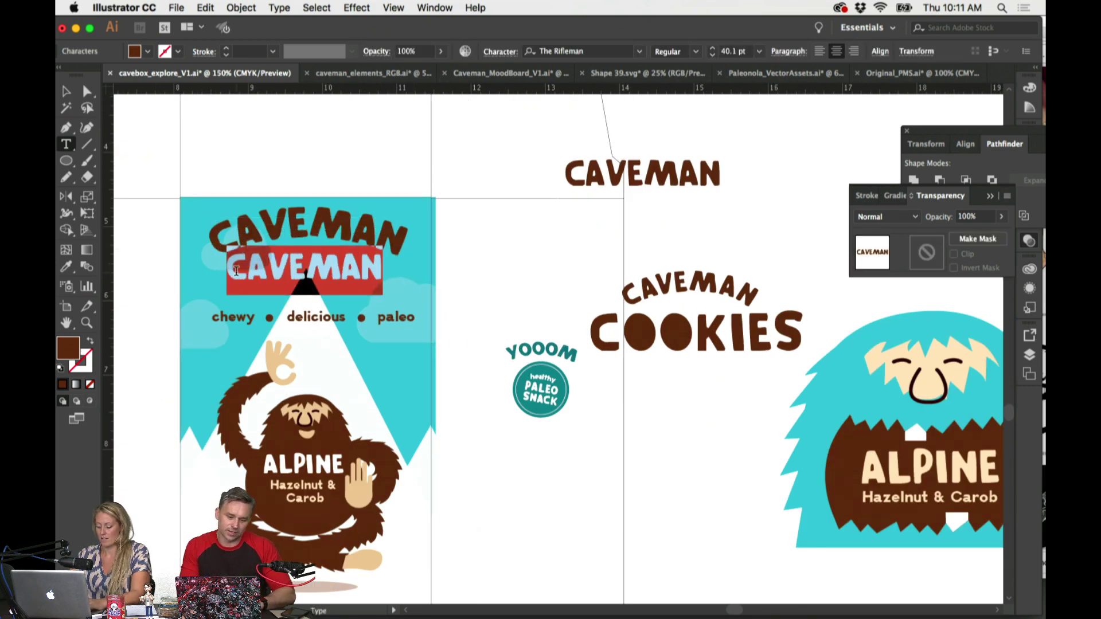
pyautogui.write('COOKIES')
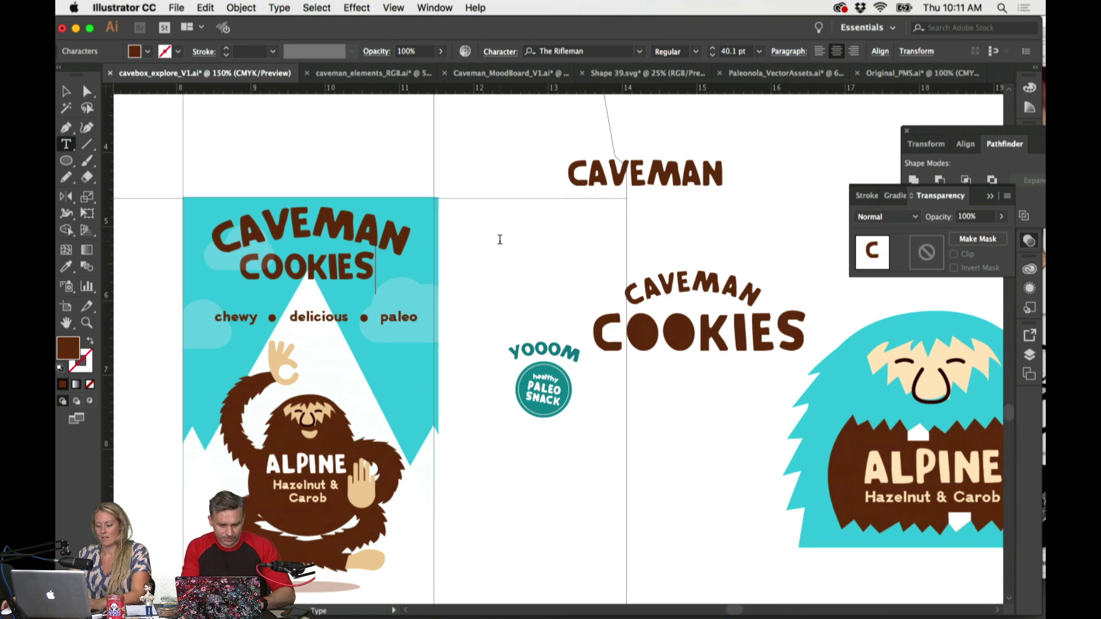
pyautogui.hscroll(-3, 494, 241)
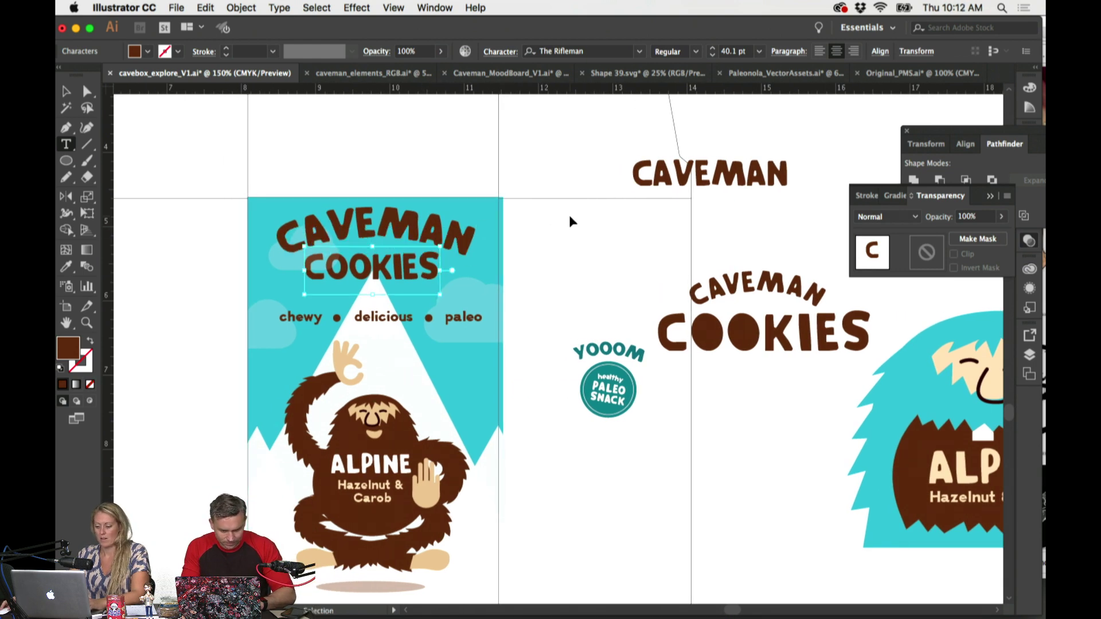
# Step: Move the panel's CAVEMAN and COOKIES title words together about 0.11 in down
pyautogui.keyDown('super'); pyautogui.click(569, 215); pyautogui.keyUp('super')
pyautogui.hscroll(-3, 550, 230)
pyautogui.keyDown('super'); pyautogui.click(519, 244); pyautogui.keyUp('super')
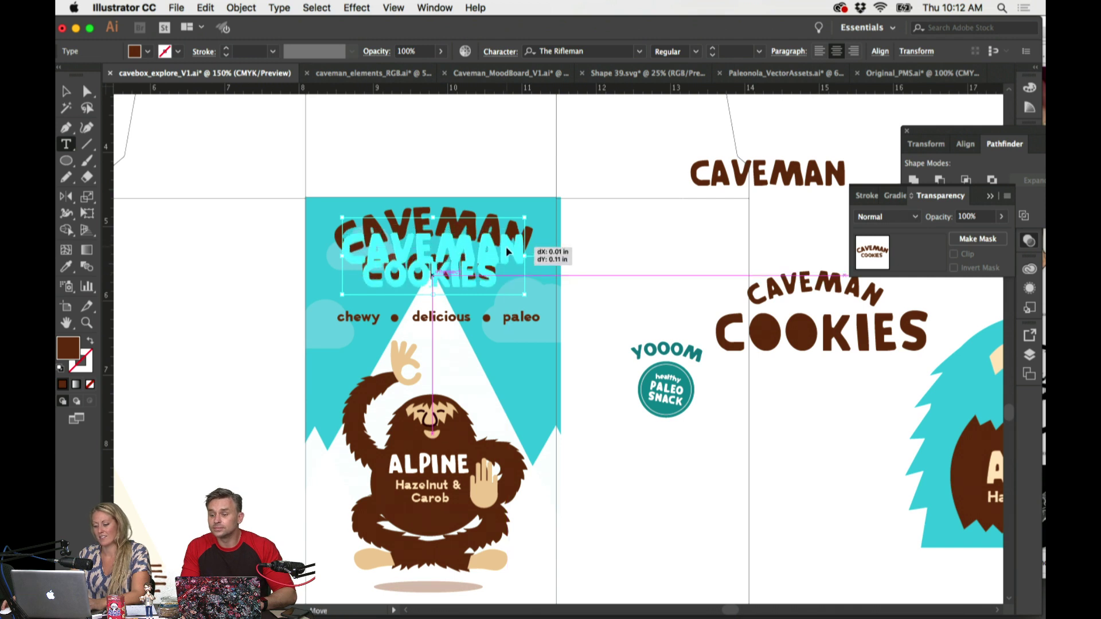
pyautogui.keyDown('super'); pyautogui.click(622, 224); pyautogui.keyUp('super')
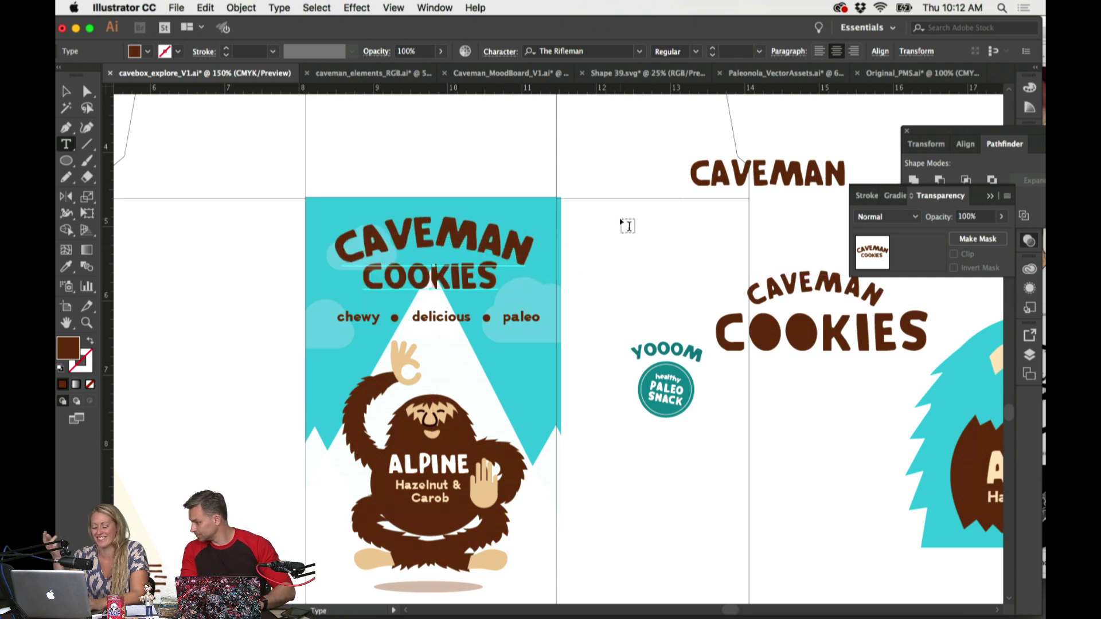
# Step: Try shifting the CAVEMAN and COOKIES title words slightly further down the turquoise panel
pyautogui.moveTo(478, 269); pyautogui.dragTo(485, 281)
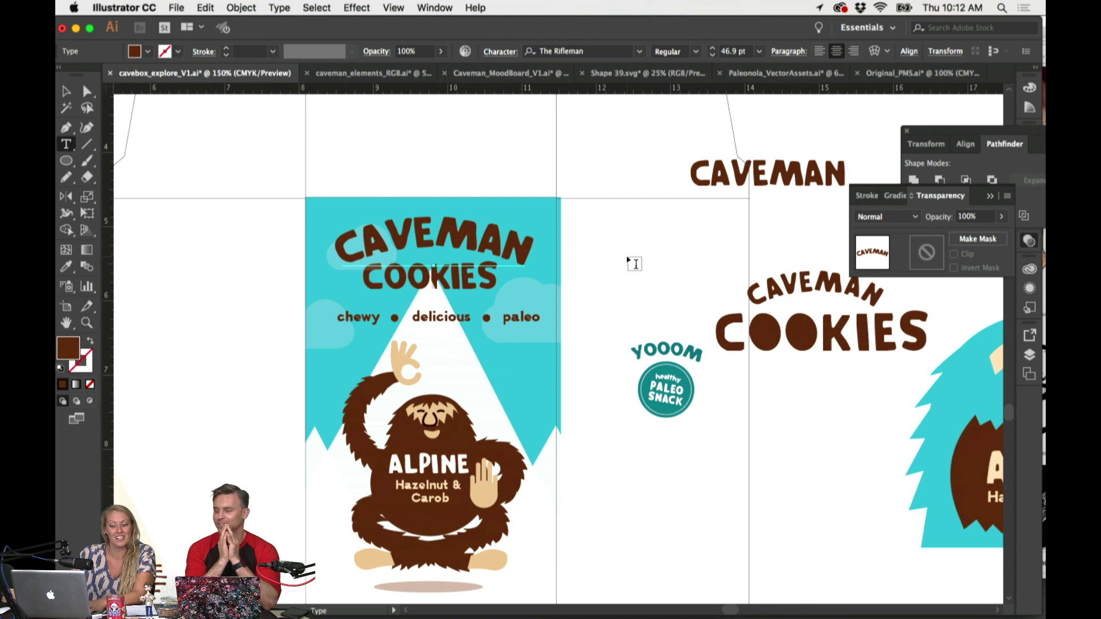
pyautogui.click(520, 255)
pyautogui.click(488, 288)
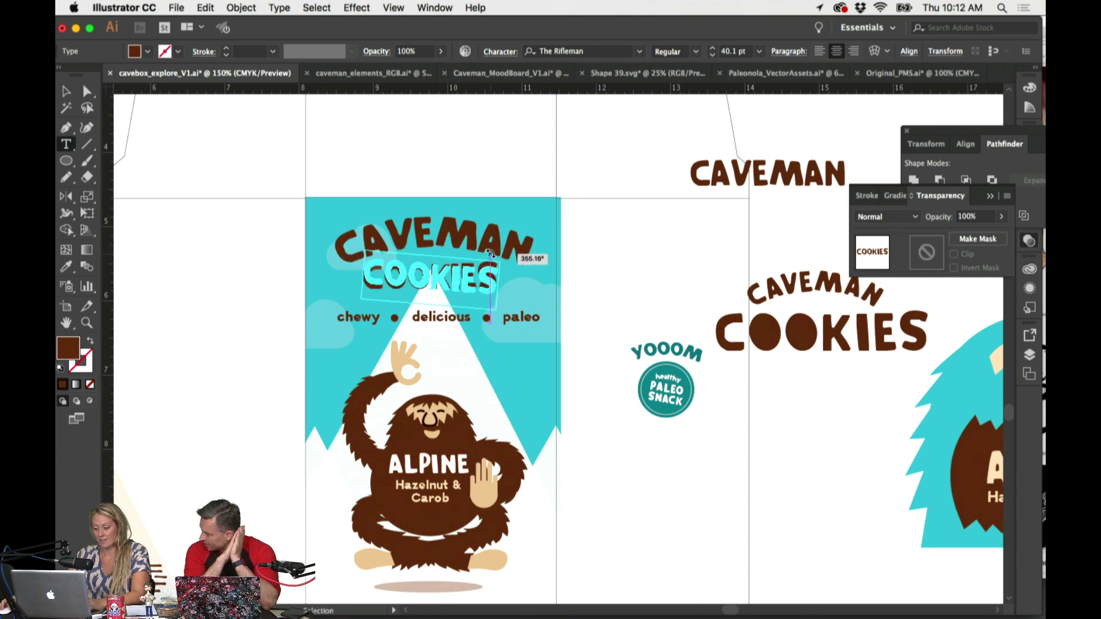
pyautogui.keyDown('shift'); pyautogui.keyDown('super'); pyautogui.click(529, 242); pyautogui.keyUp('super'); pyautogui.keyUp('shift')
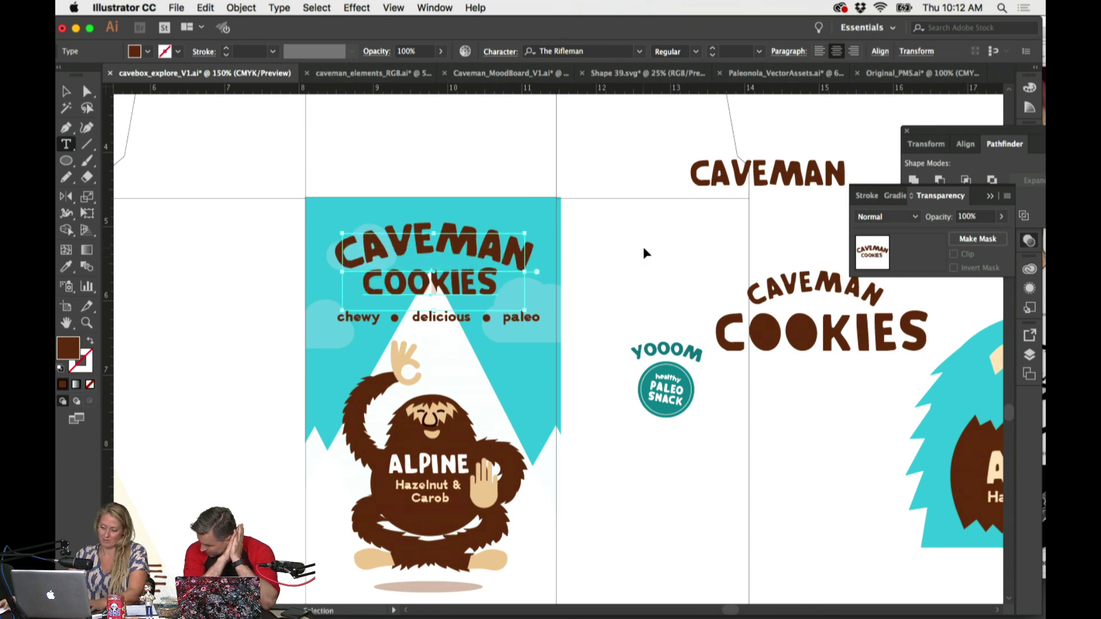
pyautogui.keyDown('shift'); pyautogui.keyDown('super'); pyautogui.click(484, 292); pyautogui.keyUp('super'); pyautogui.keyUp('shift')
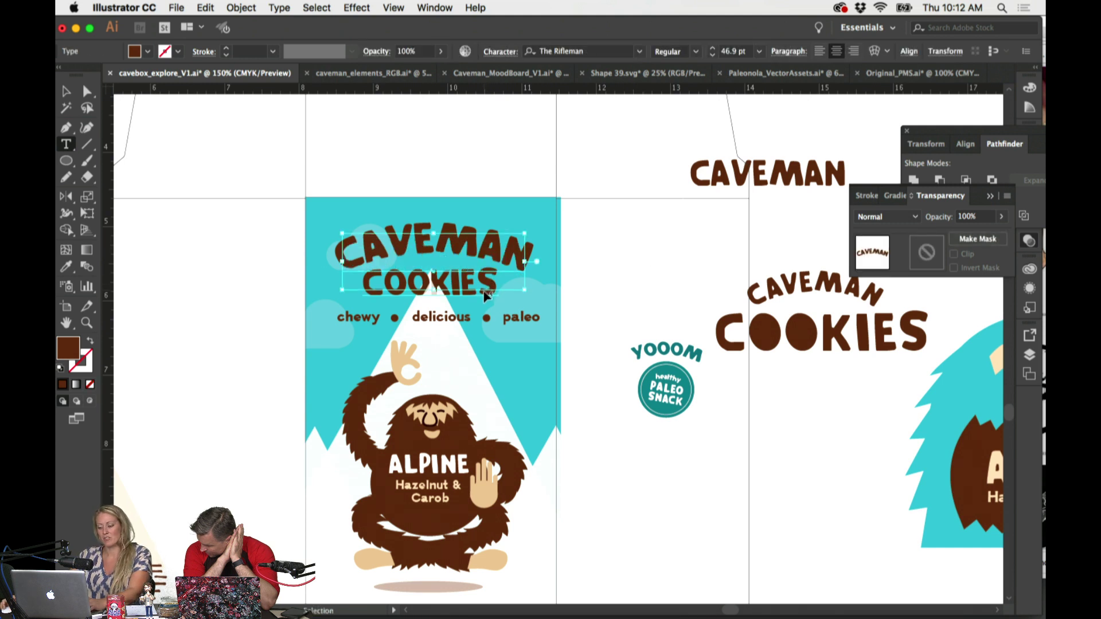
pyautogui.keyDown('super'); pyautogui.click(485, 296); pyautogui.keyUp('super')
pyautogui.keyDown('shift'); pyautogui.keyDown('super'); pyautogui.click(465, 232); pyautogui.keyUp('super'); pyautogui.keyUp('shift')
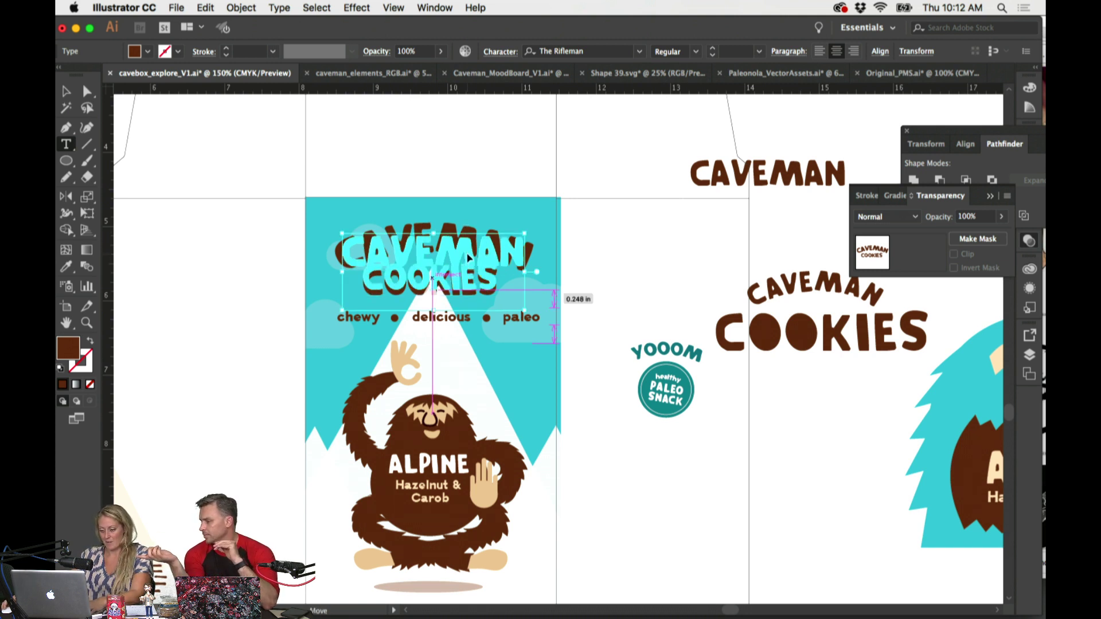
pyautogui.keyDown('super'); pyautogui.click(624, 245); pyautogui.keyUp('super')
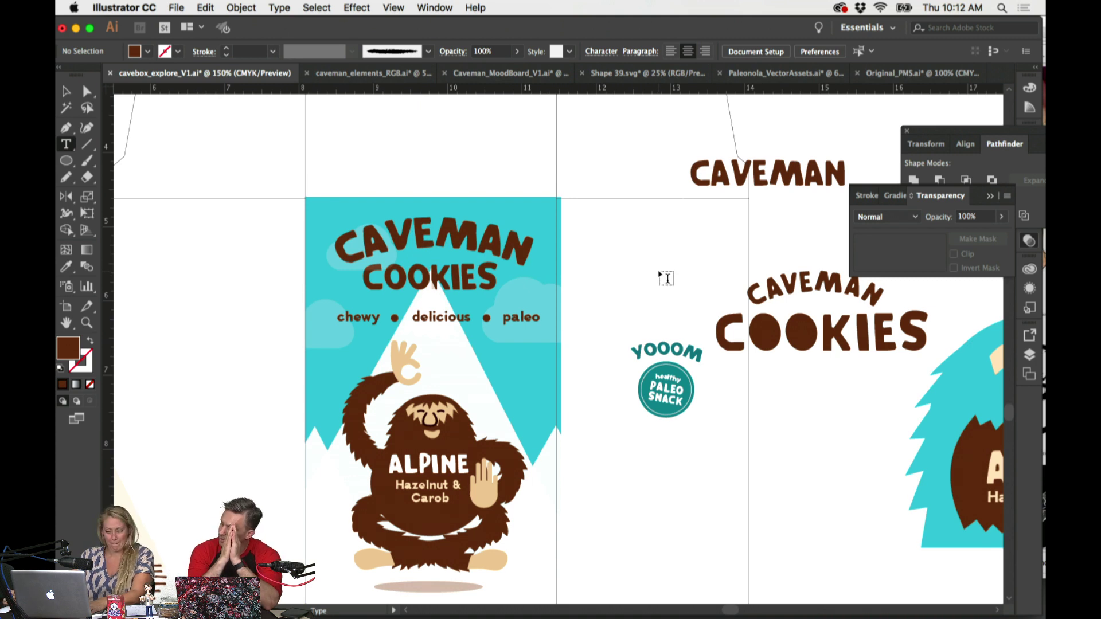
pyautogui.hscroll(2, 667, 275)
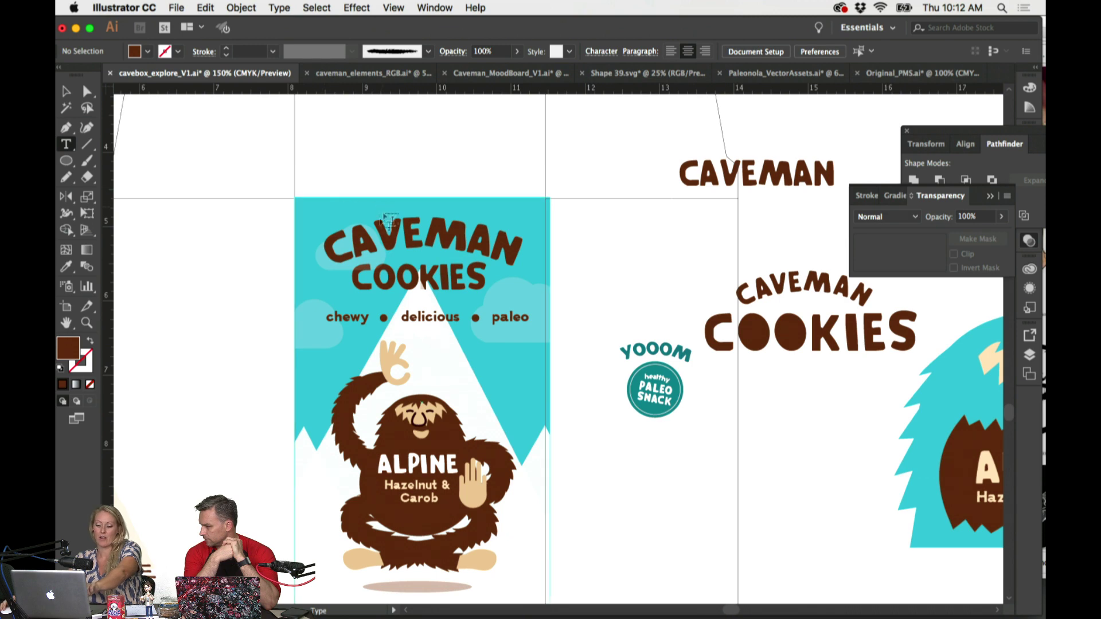
pyautogui.scroll(-2, 709, 264)
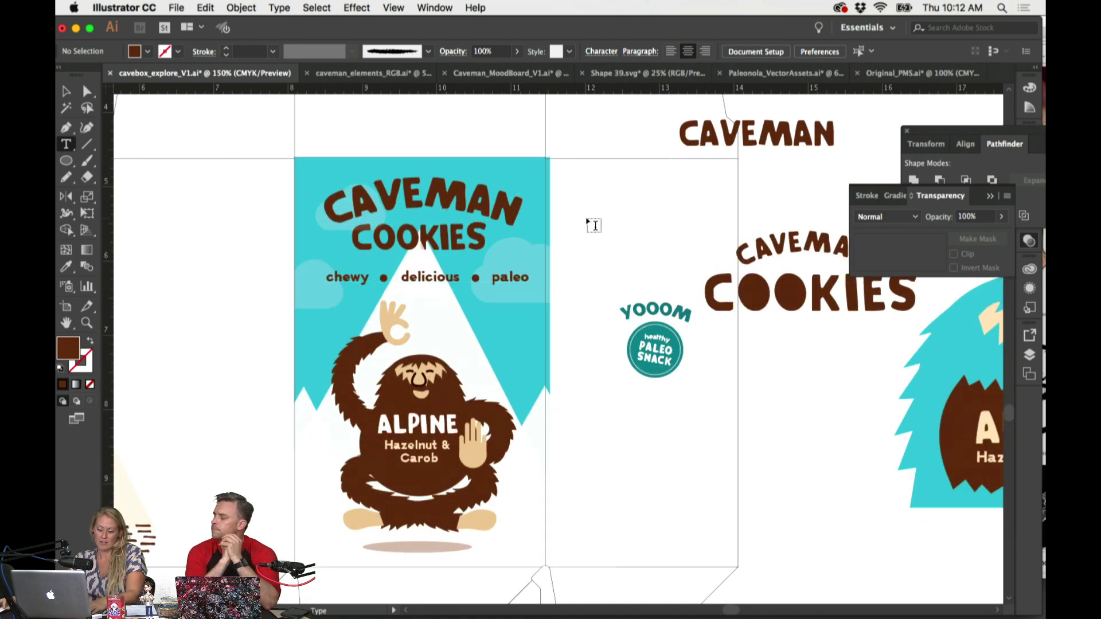
pyautogui.keyDown('super'); pyautogui.click(451, 312); pyautogui.keyUp('super')
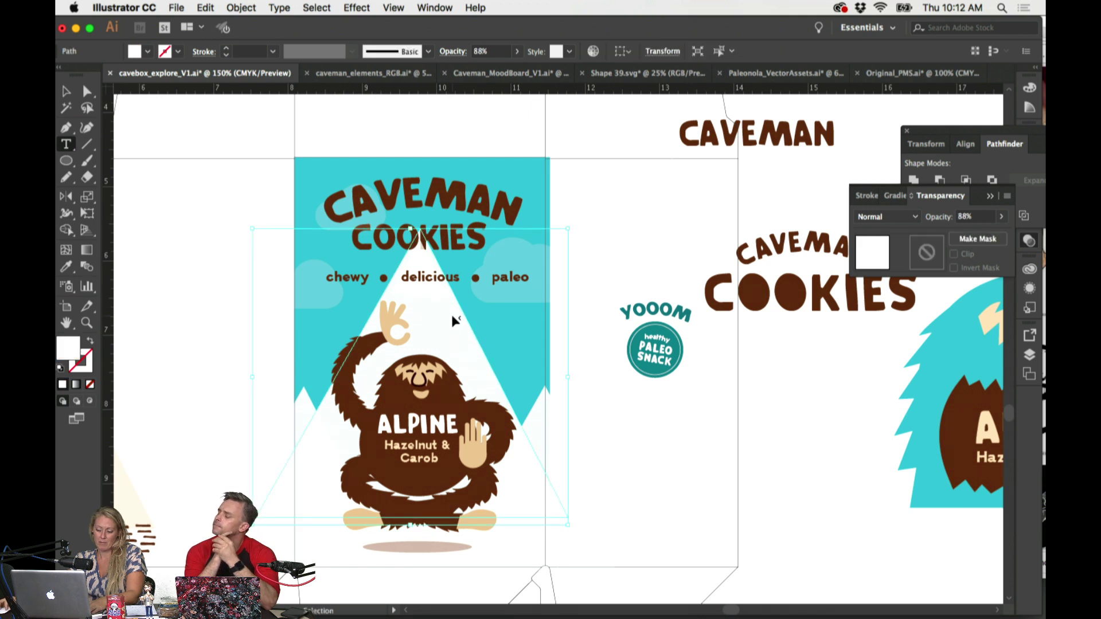
pyautogui.moveTo(433, 290); pyautogui.dragTo(435, 315)
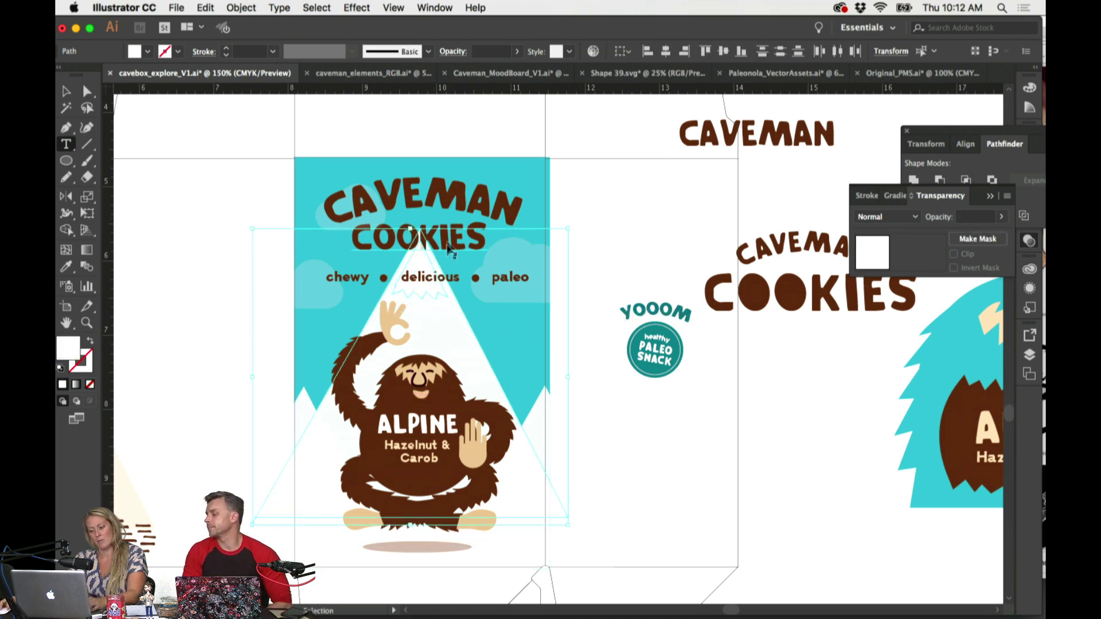
pyautogui.keyDown('super'); pyautogui.click(595, 241); pyautogui.keyUp('super')
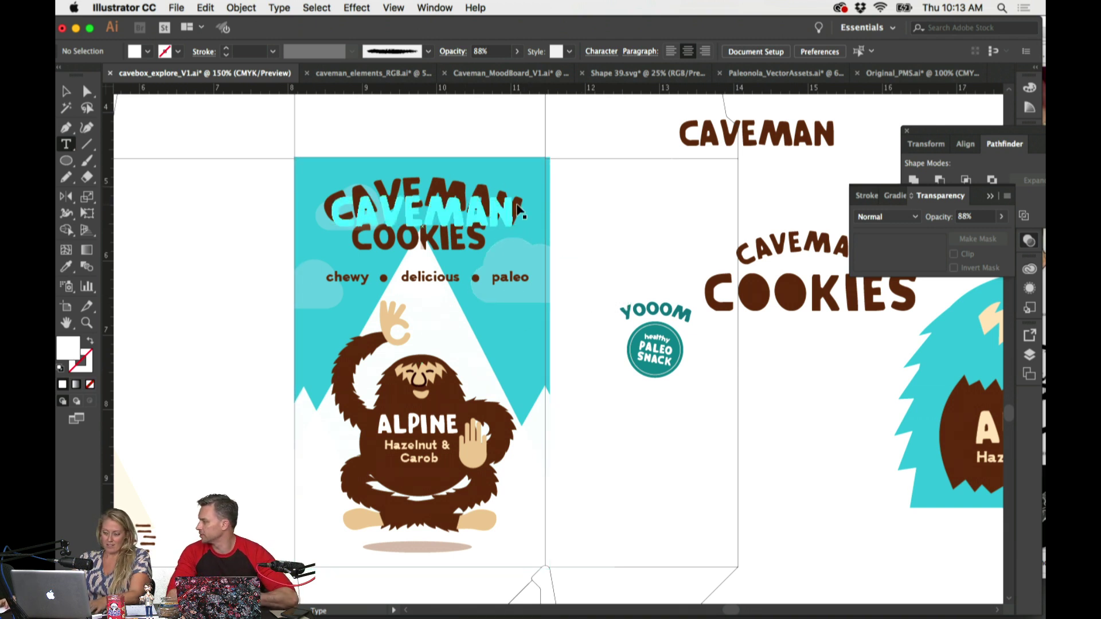
# Step: Recolour the panel's CAVEMAN and COOKIES title words white with the Eyedropper
pyautogui.click(475, 246)
pyautogui.keyDown('shift'); pyautogui.click(468, 213); pyautogui.keyUp('shift')
pyautogui.press('i')
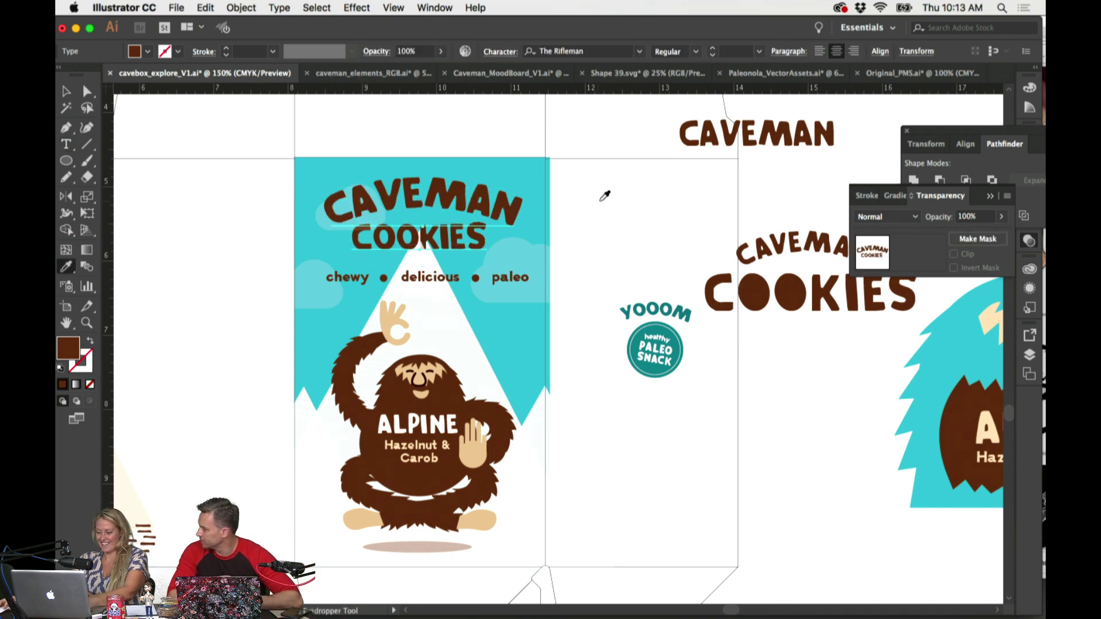
pyautogui.click(604, 196)
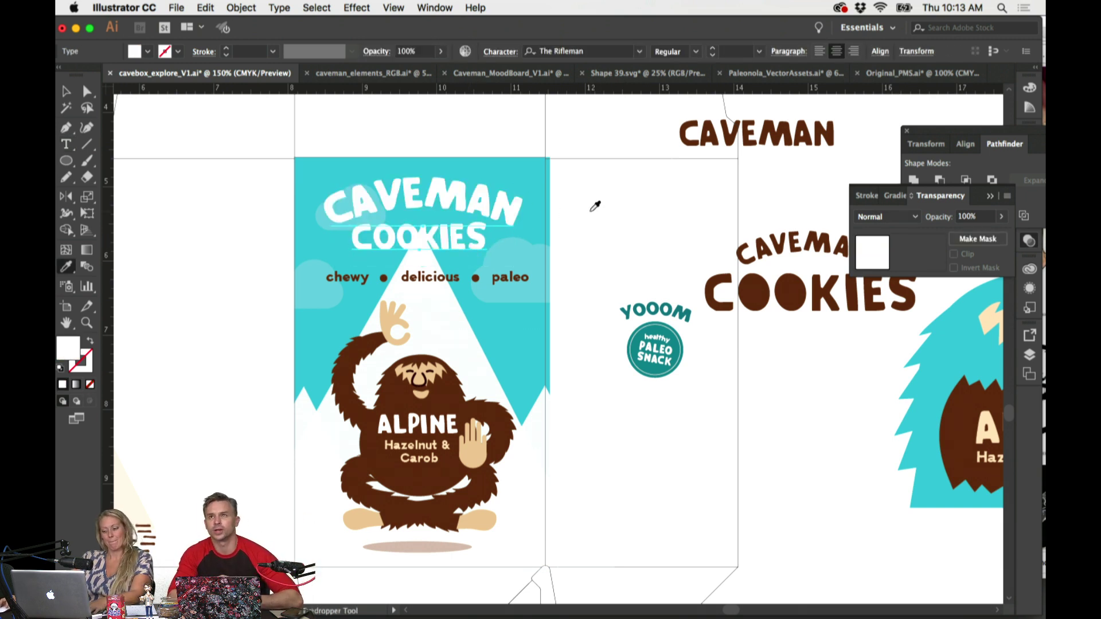
# Step: Try adding a slightly offset brown copy of the two separate title words as a drop shadow
pyautogui.press('v')
pyautogui.press('i')
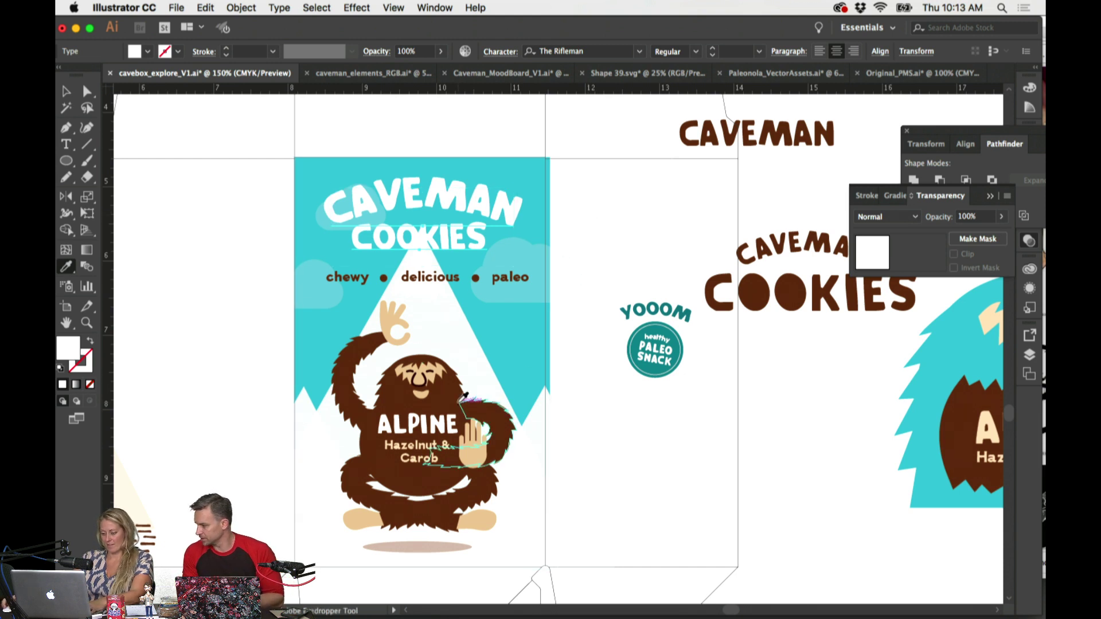
pyautogui.click(459, 393)
pyautogui.press('super+z')
pyautogui.press('v')
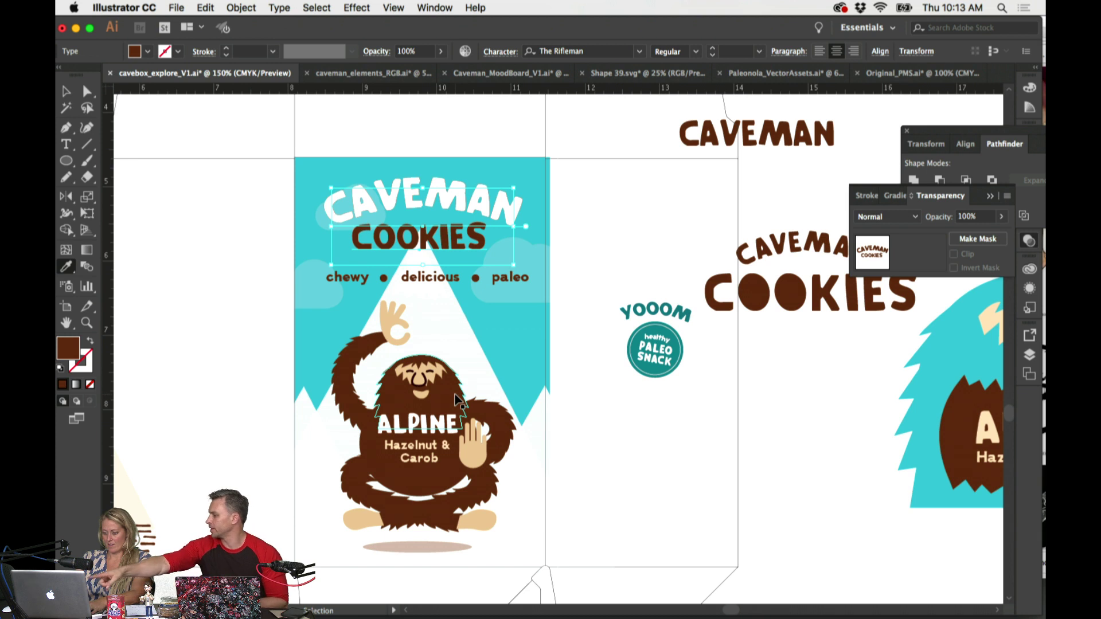
pyautogui.press('i')
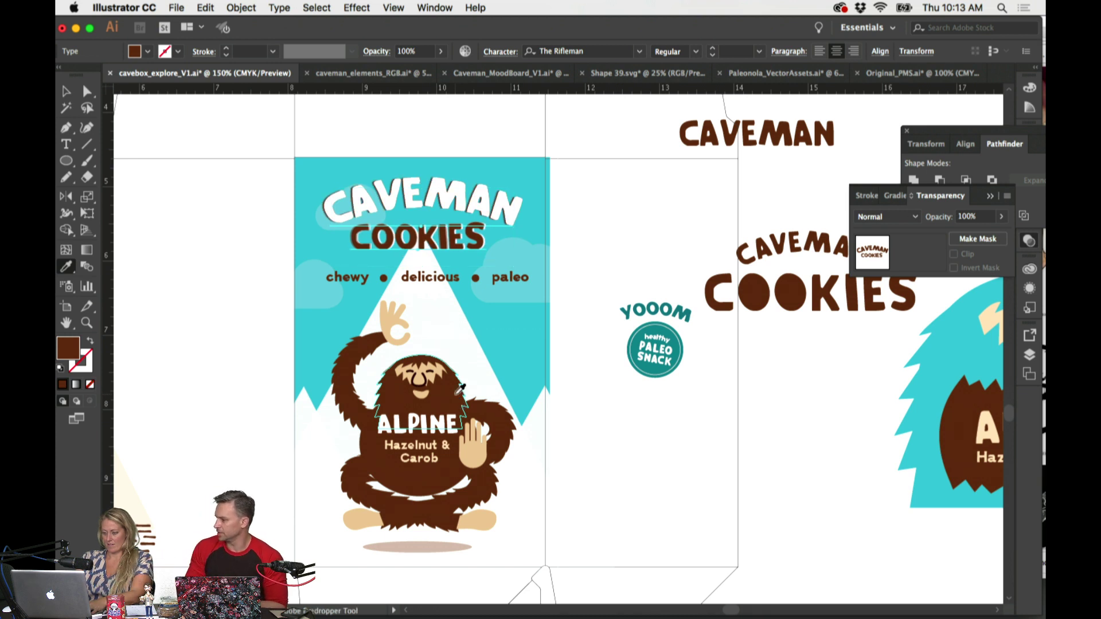
pyautogui.press('super+z')
pyautogui.press('v')
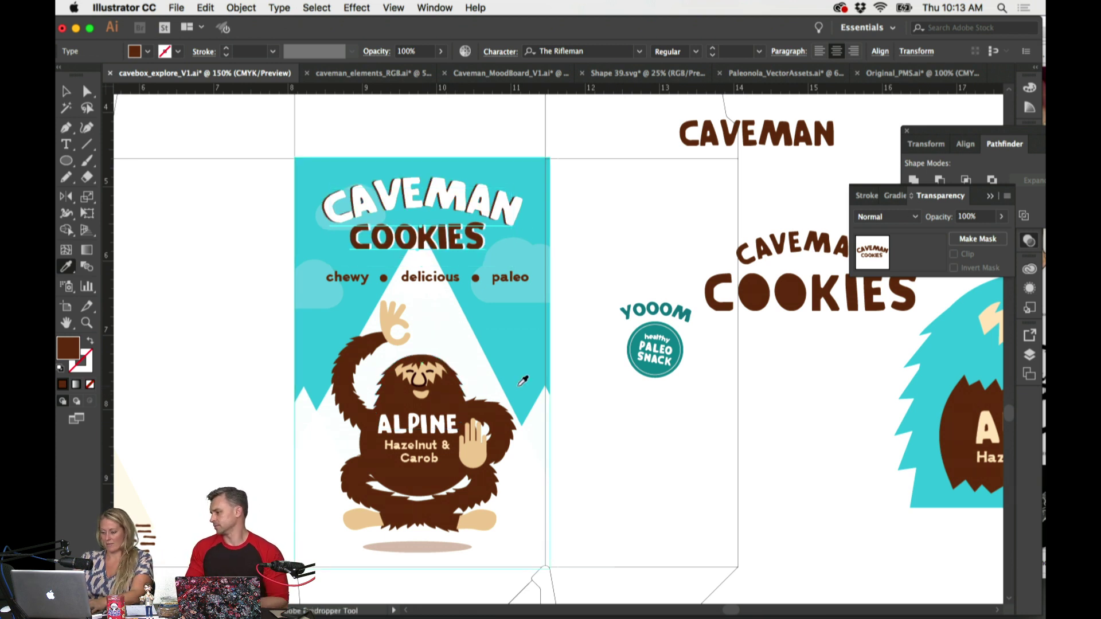
# Step: Group the panel's two title words, recolour the group brown from the character's fur, and shift it slightly down
pyautogui.click(523, 377)
pyautogui.click(470, 245)
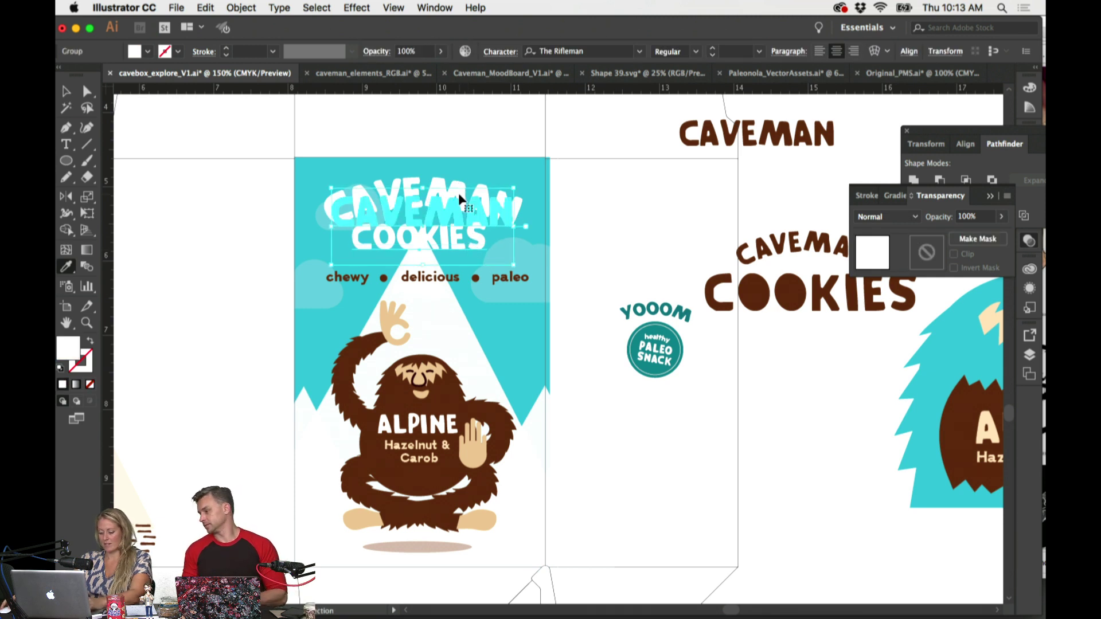
pyautogui.press('i')
pyautogui.click(456, 380)
pyautogui.press('v')
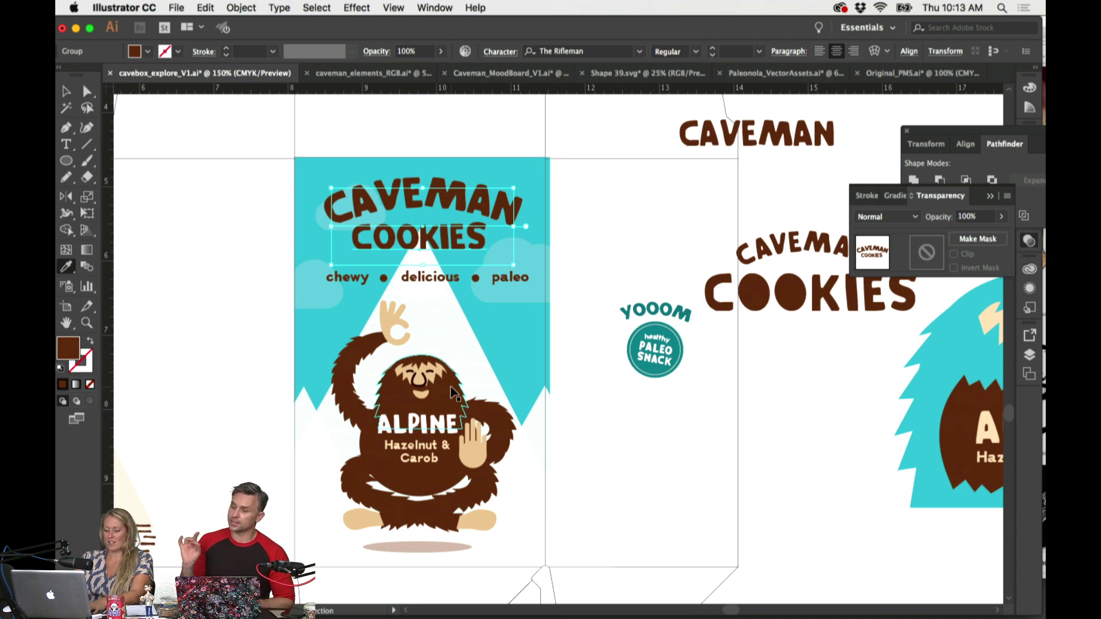
pyautogui.press('i')
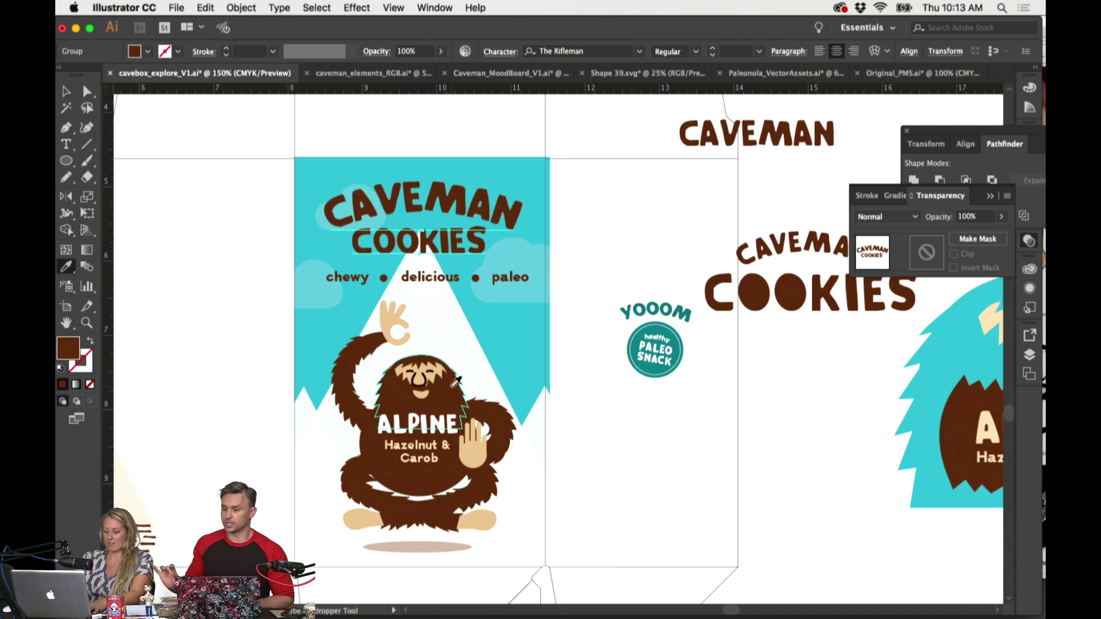
pyautogui.press('super+z')
pyautogui.press('super+shift+z')
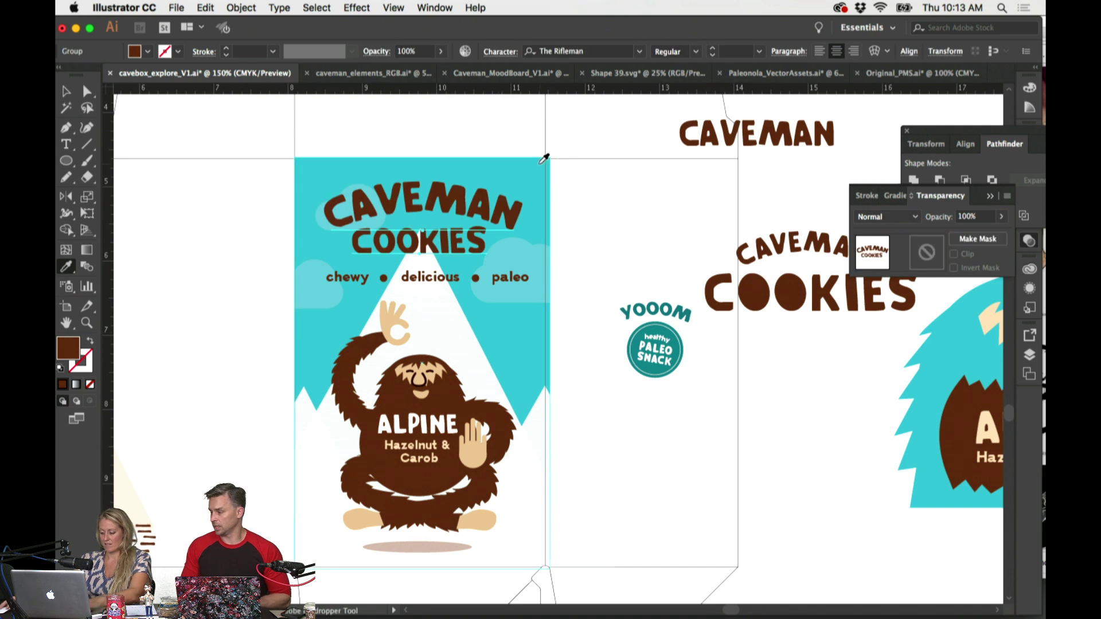
# Step: Recolour the title group white and place a brown copy behind it, offset down and to the left, as a drop shadow
pyautogui.click(499, 139)
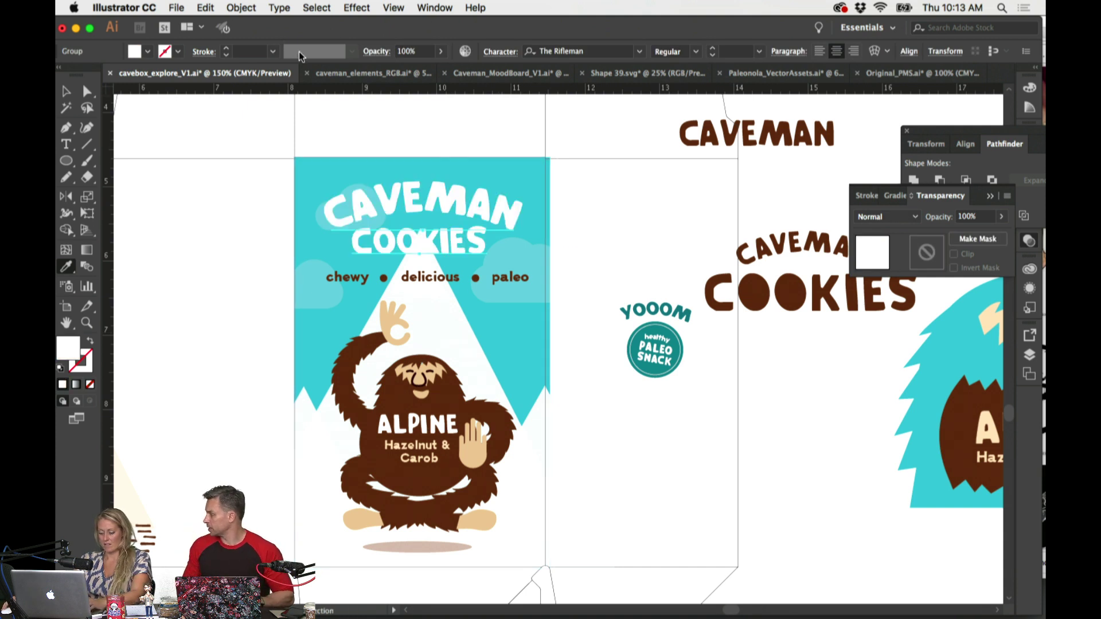
pyautogui.click(453, 381)
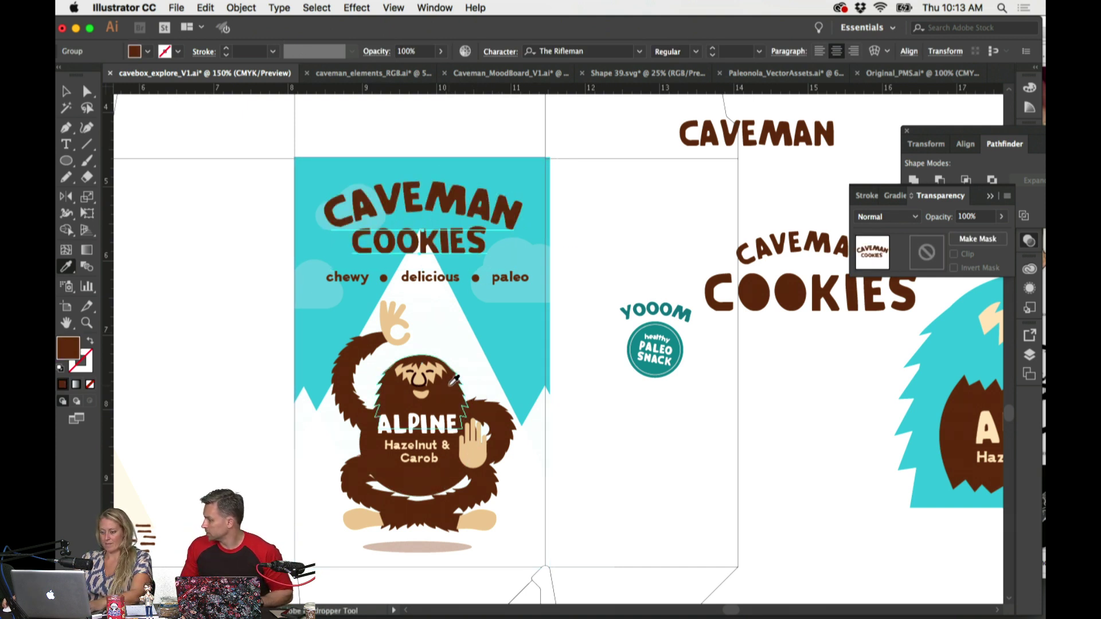
pyautogui.press('super+z')
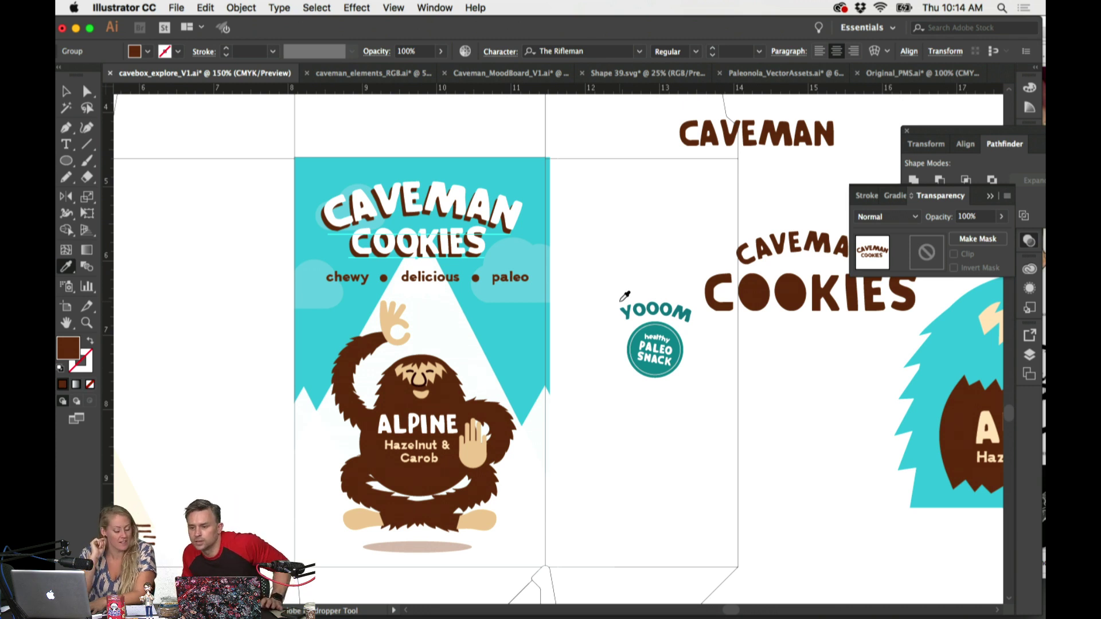
pyautogui.press('v')
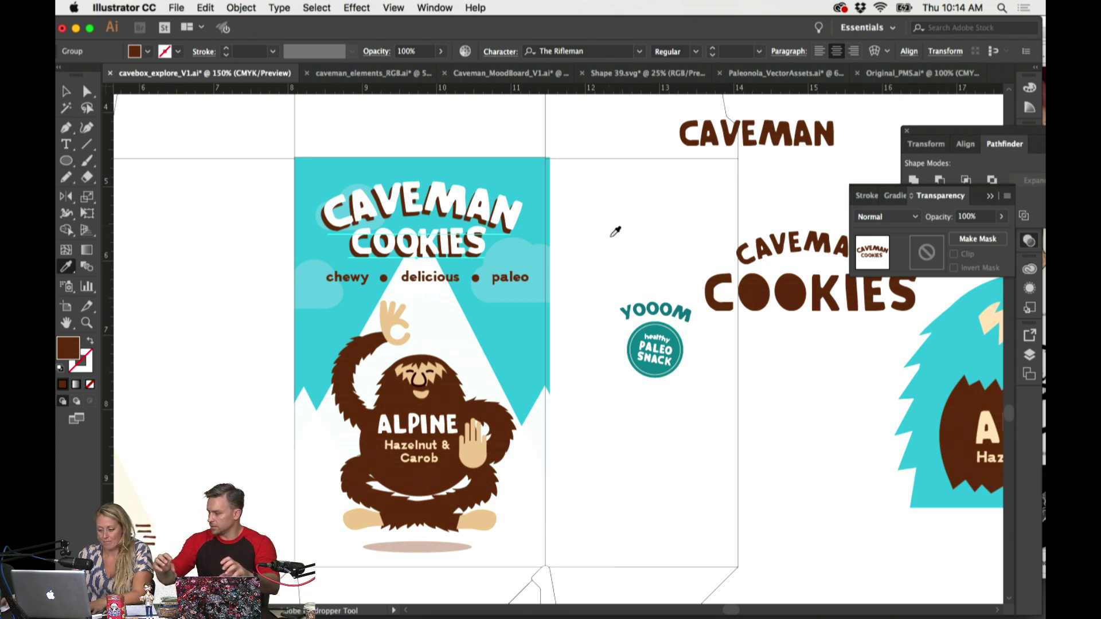
pyautogui.keyDown('super'); pyautogui.click(624, 217); pyautogui.keyUp('super')
# Step: Draw a brown circle about 0.84 in wide at the top centre of the panel, over the CAVEMAN title
pyautogui.hscroll(2, 624, 216)
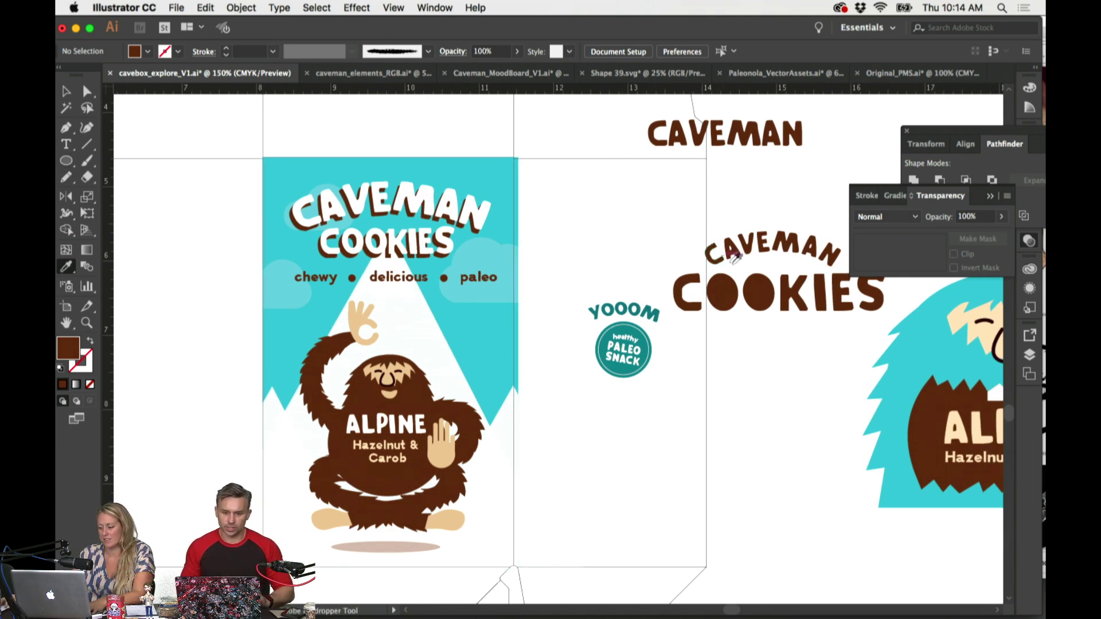
pyautogui.click(74, 163)
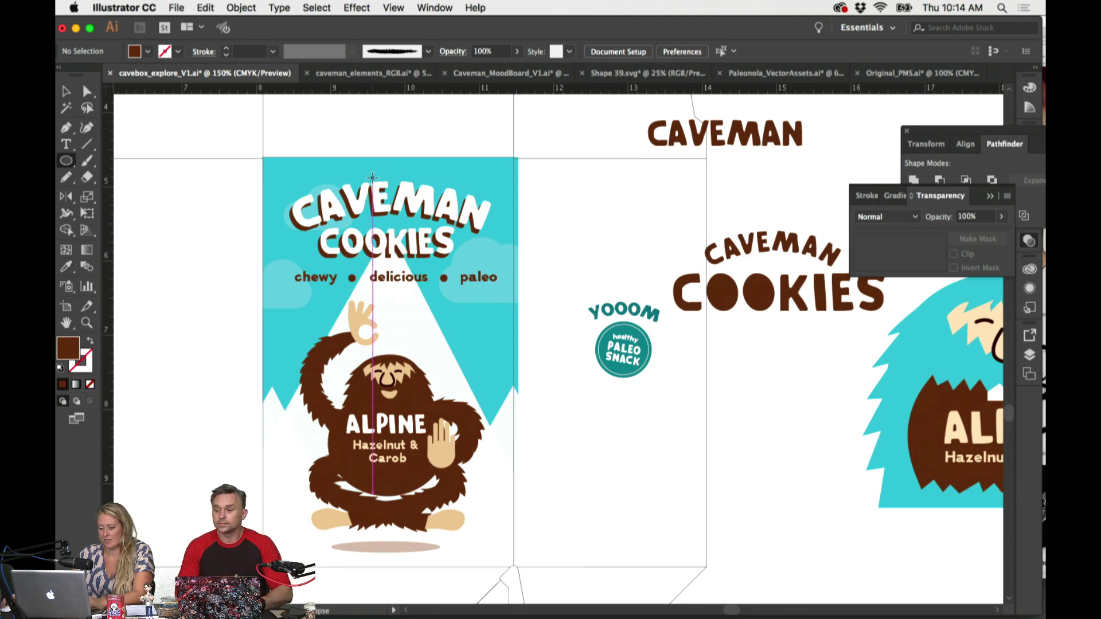
pyautogui.moveTo(342, 147); pyautogui.dragTo(405, 167)
pyautogui.moveTo(392, 163); pyautogui.dragTo(392, 163)
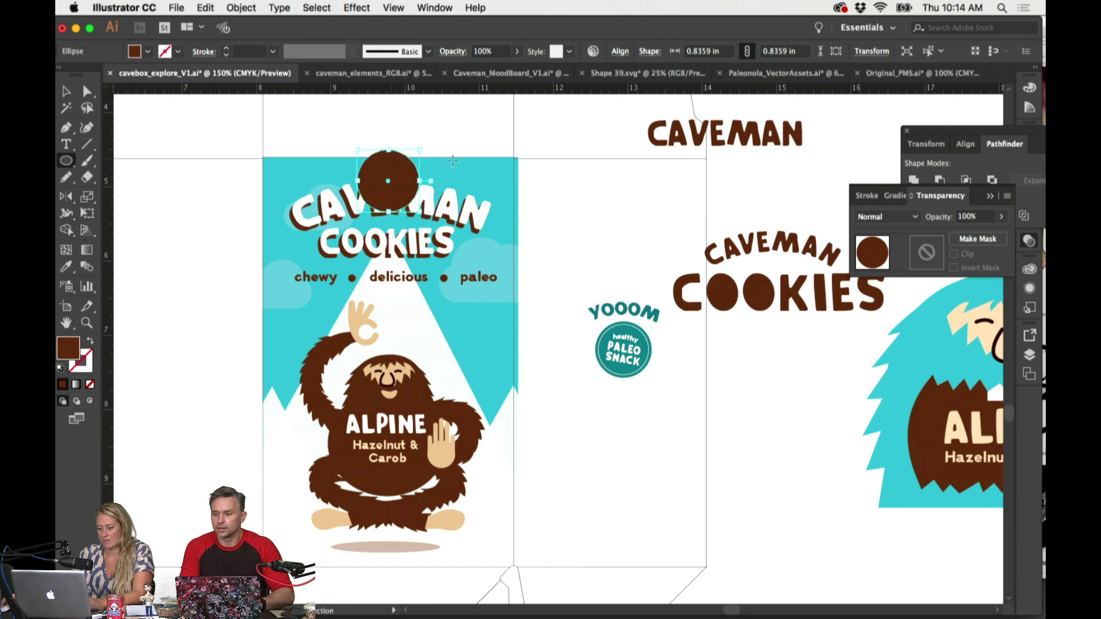
# Step: Send the brown circle and the turquoise background to the back so the circle sits behind the title
pyautogui.keyDown('shift'); pyautogui.click(461, 163); pyautogui.keyUp('shift')
pyautogui.click(241, 8)
pyautogui.moveTo(258, 38)
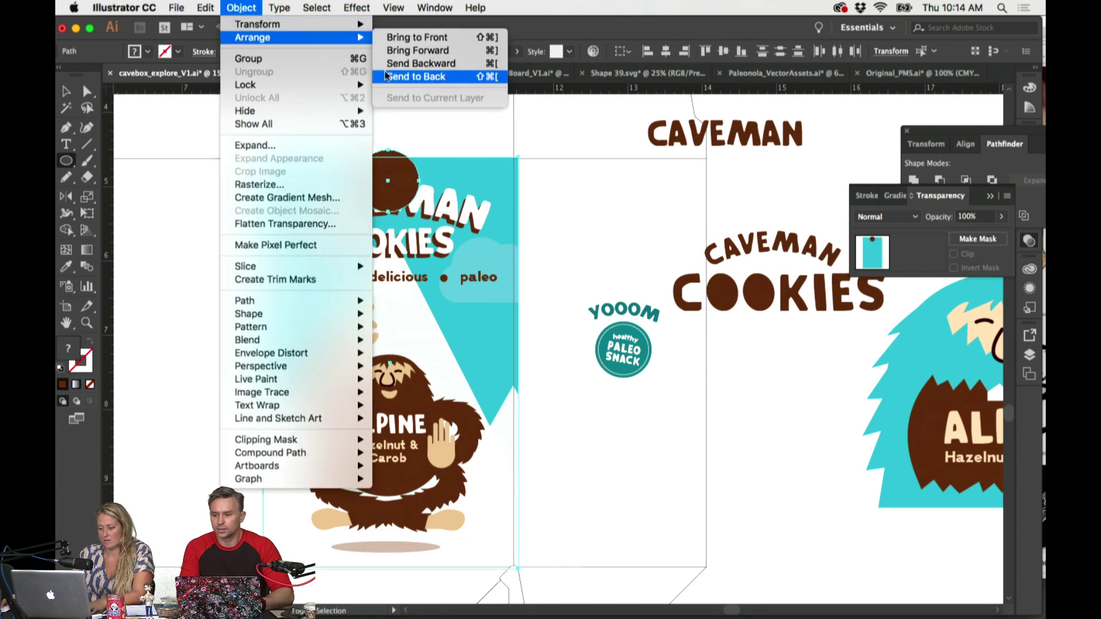
pyautogui.click(422, 78)
pyautogui.press('super+shift+a')
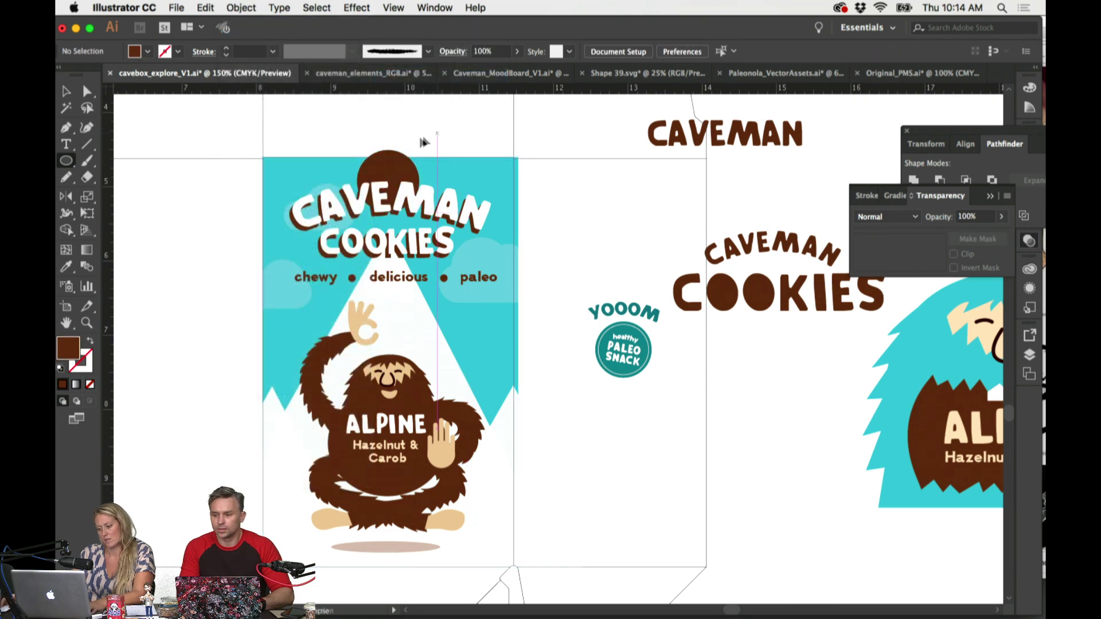
# Step: Nudge the brown circle slightly down behind the CAVEMAN title
pyautogui.keyDown('super'); pyautogui.click(405, 165); pyautogui.keyUp('super')
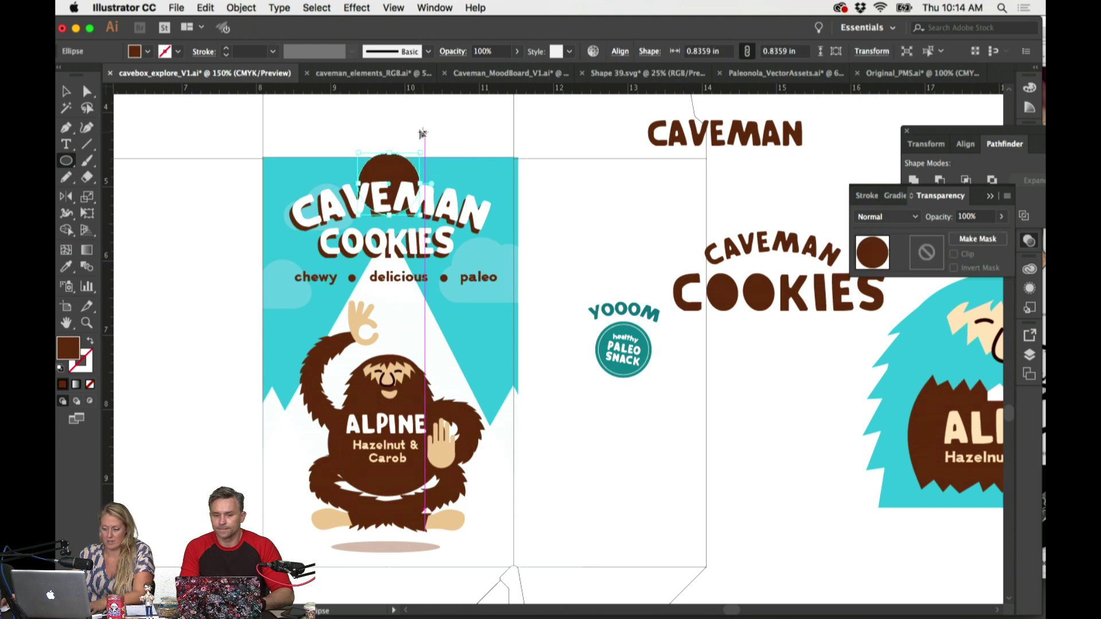
pyautogui.press('super+shift+a')
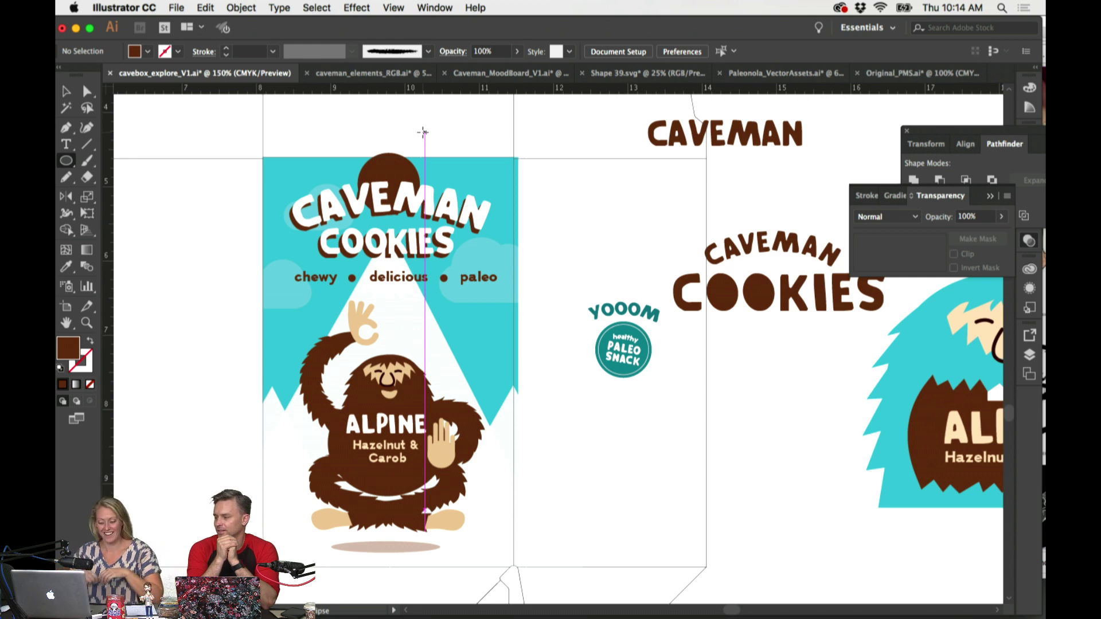
pyautogui.keyDown('super'); pyautogui.click(402, 168); pyautogui.keyUp('super')
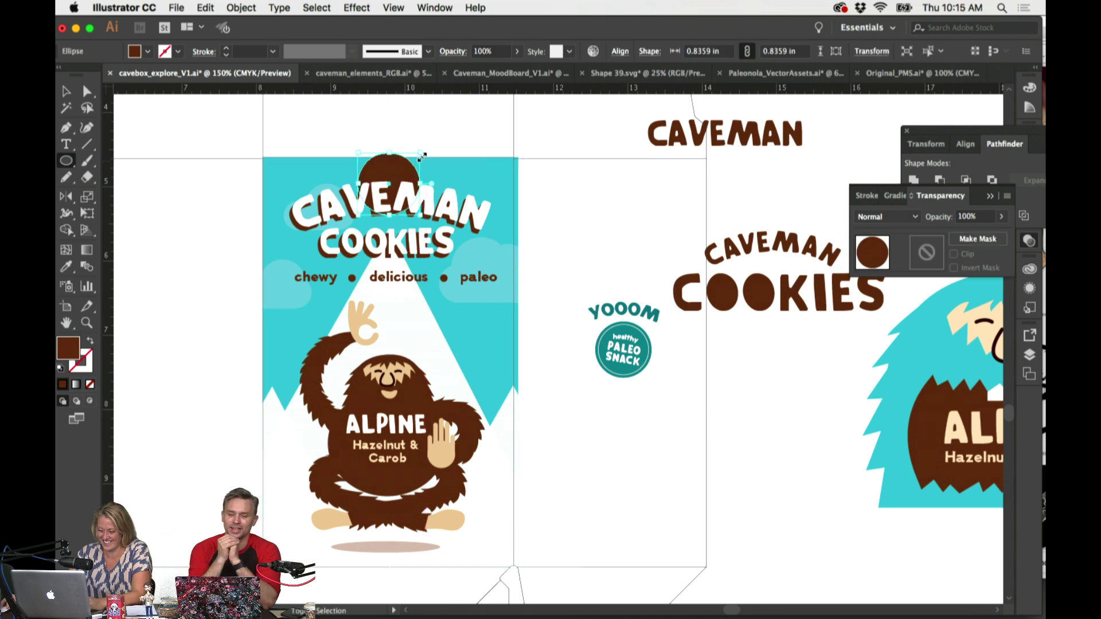
# Step: Enlarge the brown circle to about 0.97 in wide and shift it down behind the CAVEMAN title
pyautogui.moveTo(422, 156); pyautogui.dragTo(443, 128)
pyautogui.keyDown('super'); pyautogui.click(442, 128); pyautogui.keyUp('super')
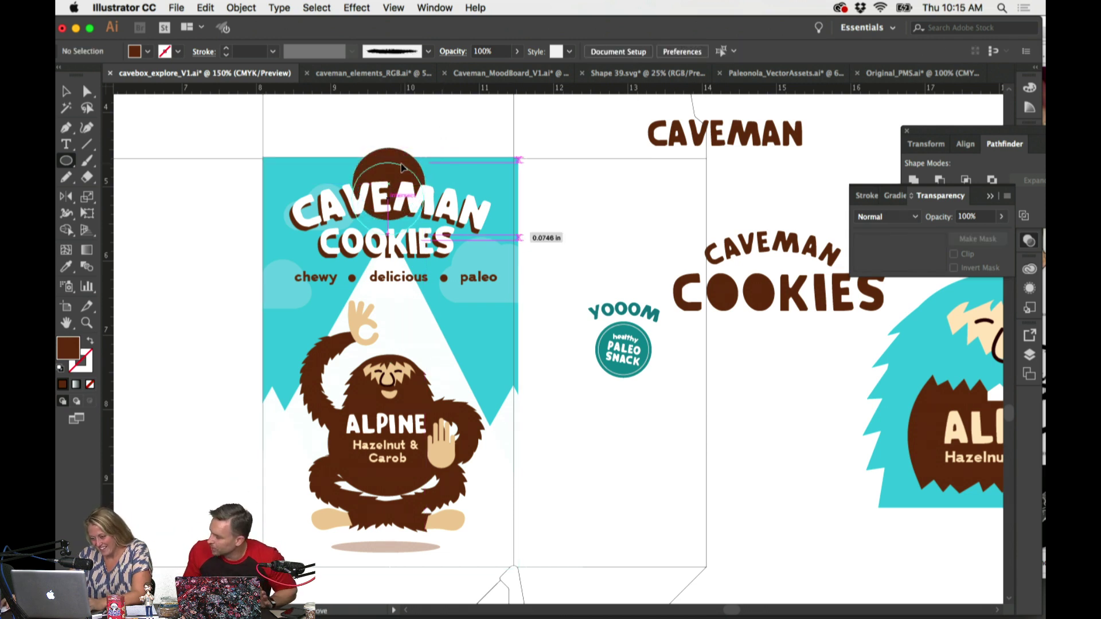
pyautogui.moveTo(402, 168); pyautogui.dragTo(402, 168)
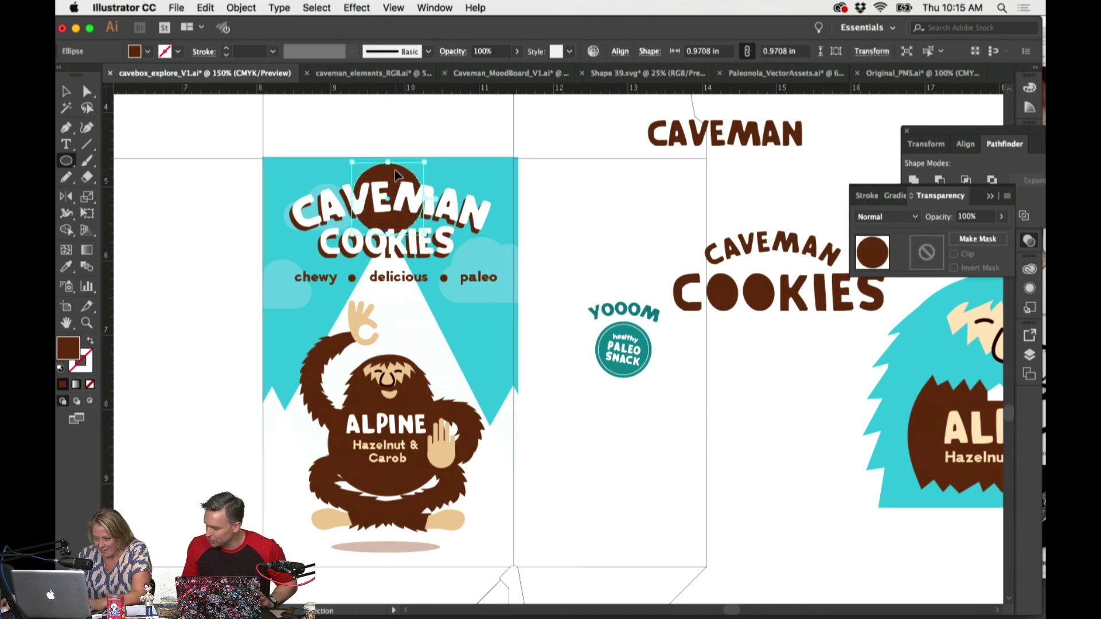
pyautogui.keyDown('super'); pyautogui.click(419, 126); pyautogui.keyUp('super')
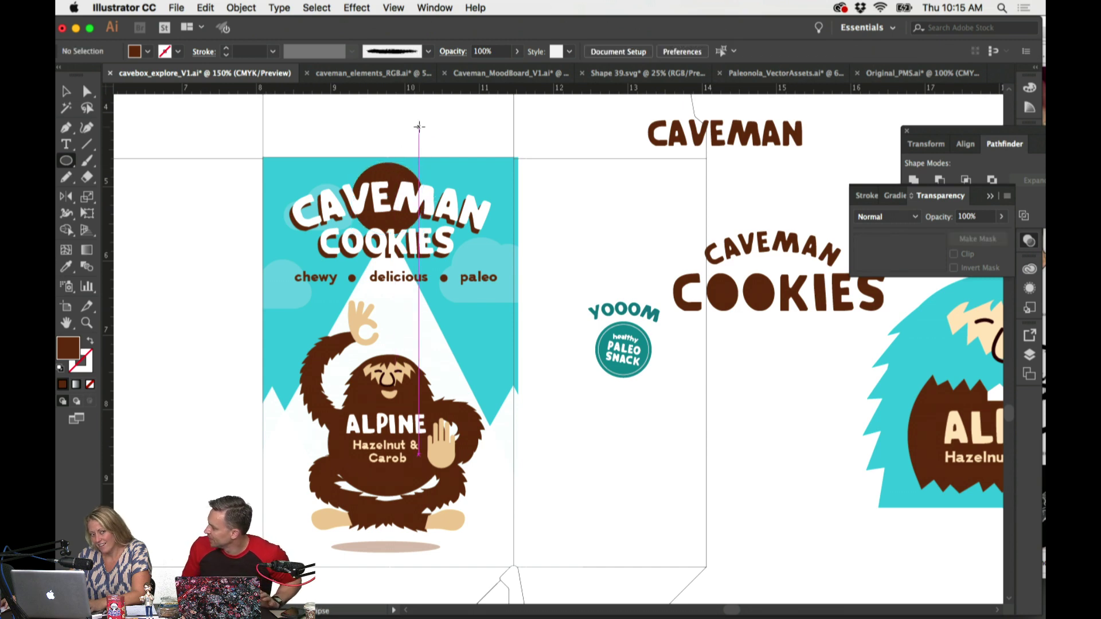
# Step: Try the brown circle higher, against the top edge of the panel, and nudge it back down behind the title
pyautogui.hscroll(-2, 419, 126)
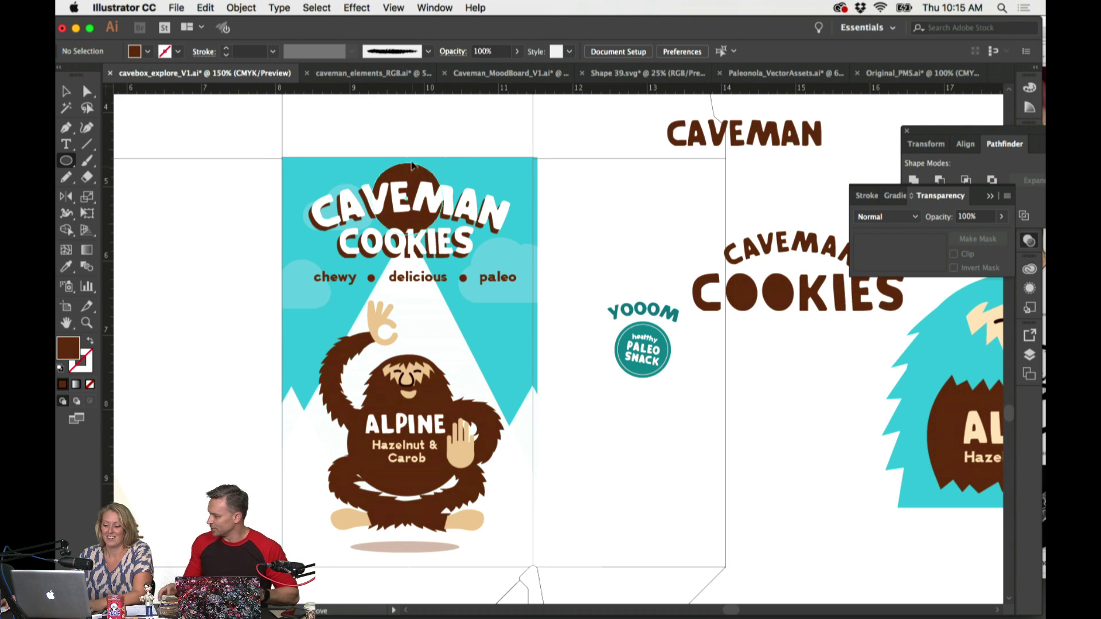
pyautogui.keyDown('super'); pyautogui.click(412, 156); pyautogui.keyUp('super')
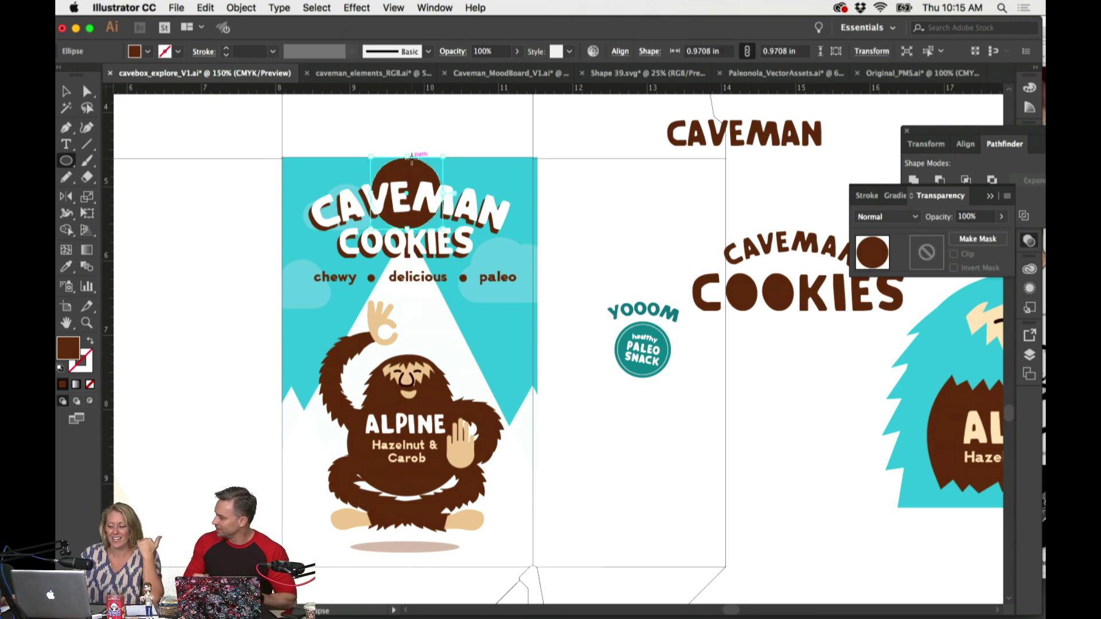
pyautogui.keyDown('super'); pyautogui.click(480, 137); pyautogui.keyUp('super')
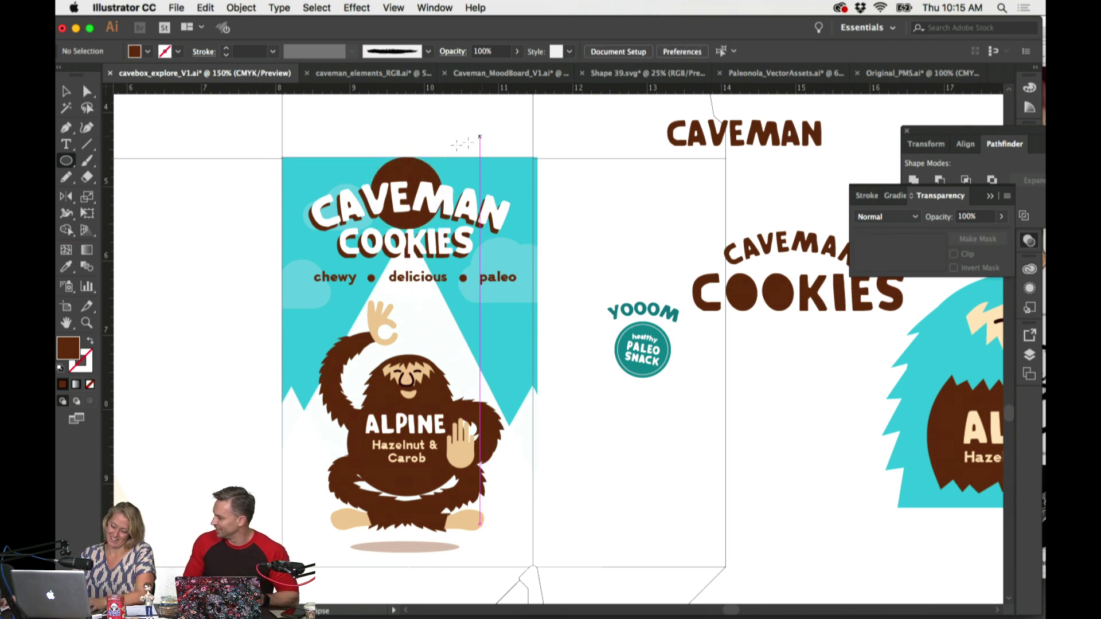
pyautogui.keyDown('super'); pyautogui.click(422, 171); pyautogui.keyUp('super')
pyautogui.moveTo(443, 157); pyautogui.dragTo(436, 157)
pyautogui.press('super+z')
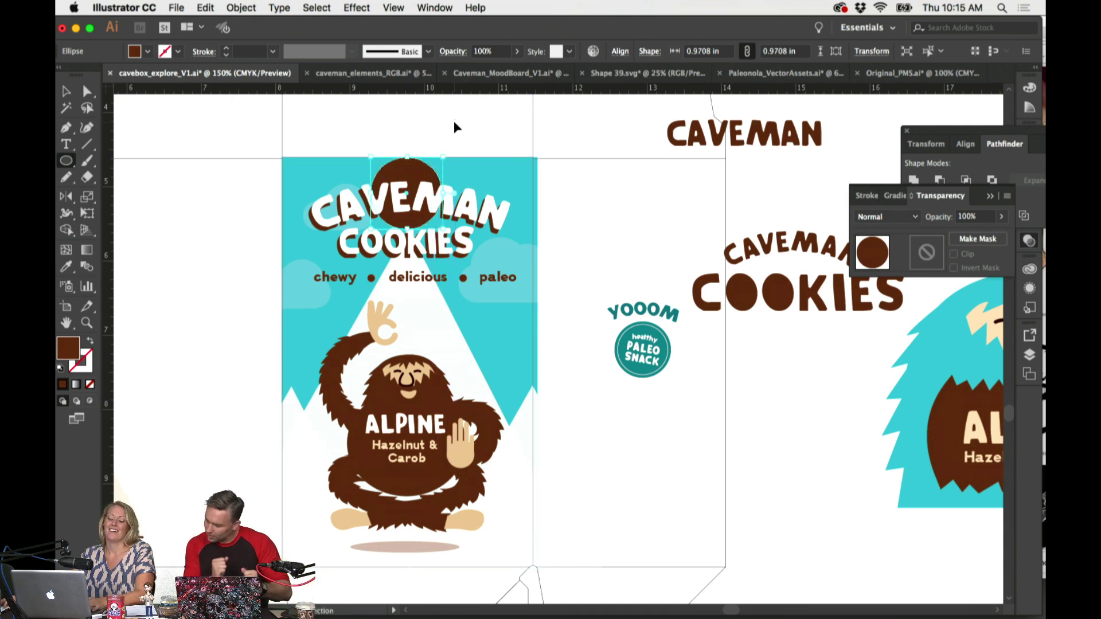
pyautogui.press('Down')
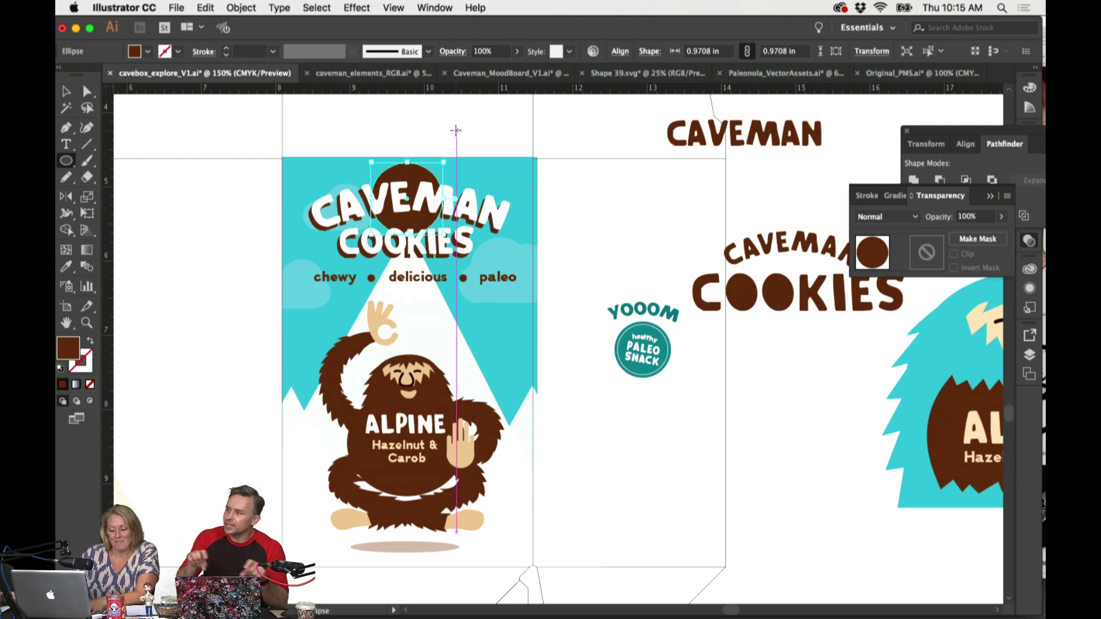
pyautogui.press('super+shift+a')
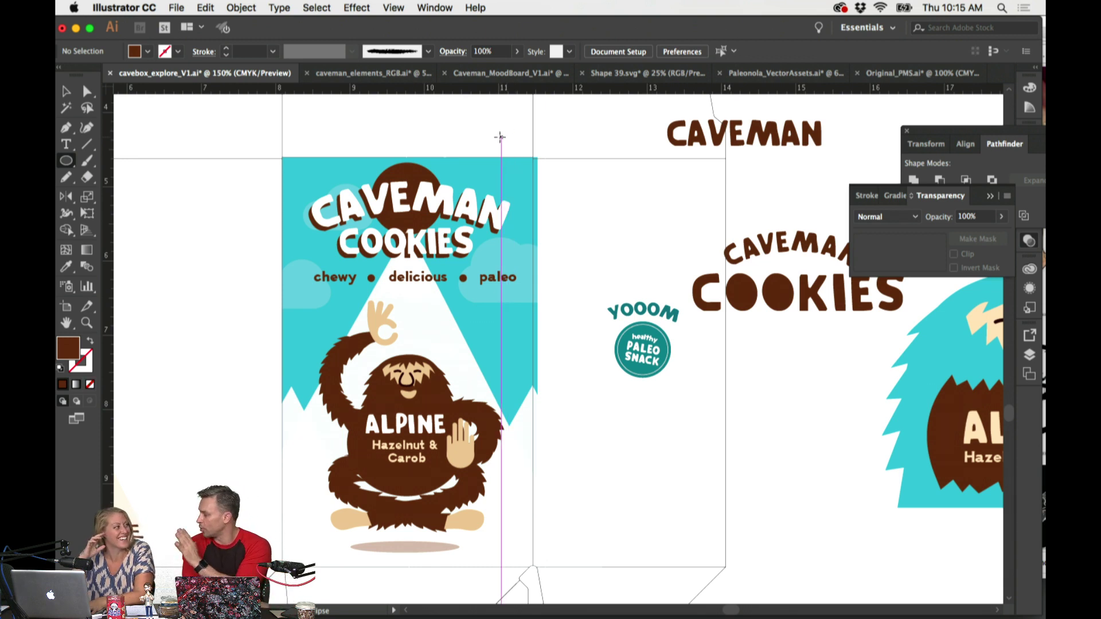
# Step: Shrink the brown circle to about 0.82 in wide and raise it near the panel's top edge
pyautogui.hscroll(3, 502, 138)
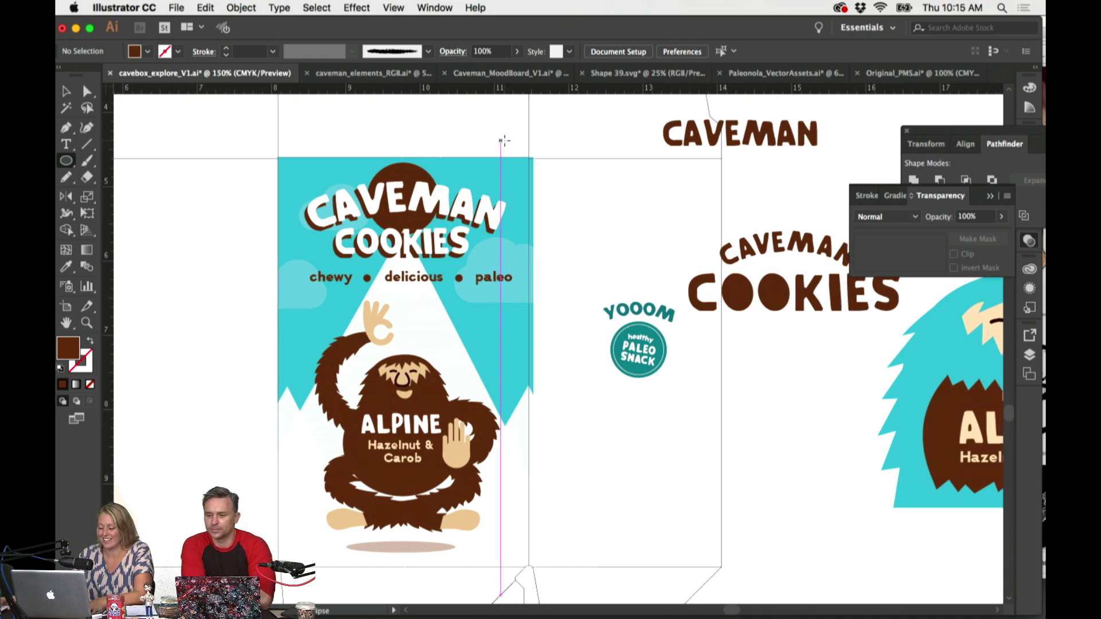
pyautogui.press('v')
pyautogui.click(393, 175)
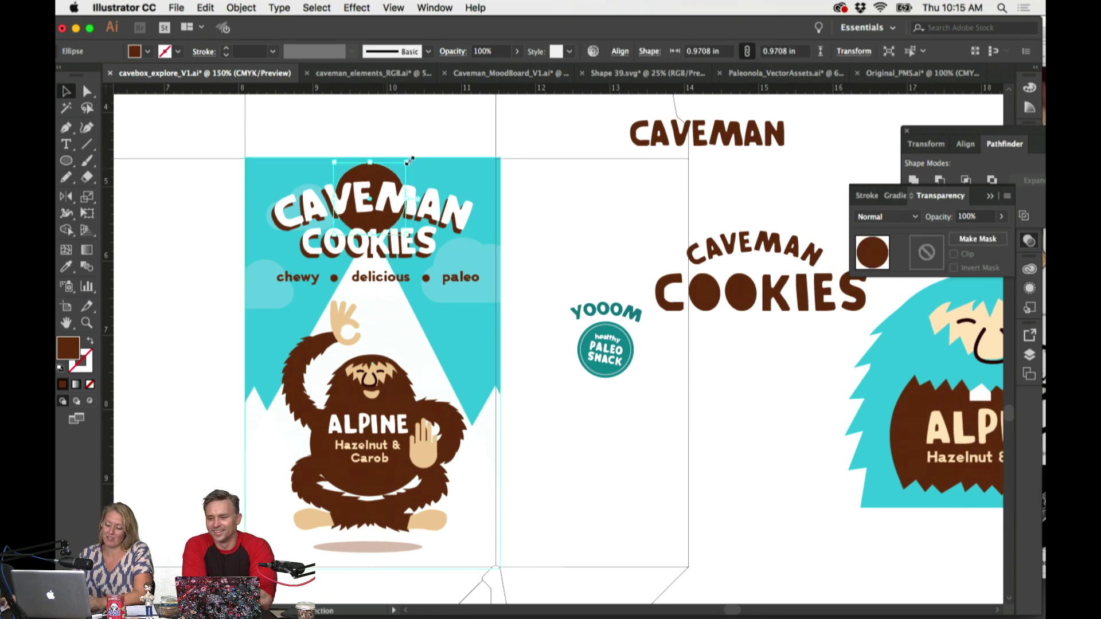
pyautogui.moveTo(404, 162); pyautogui.dragTo(406, 120)
pyautogui.click(413, 134)
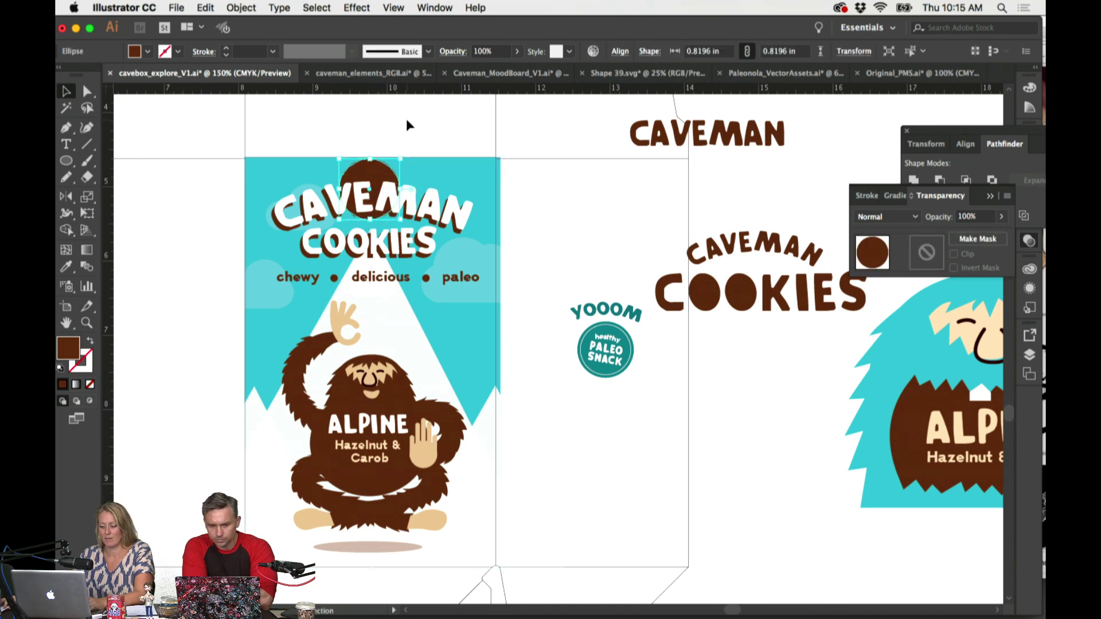
# Step: Try the brown circle lower behind the title and enlarged to about 1.12 in wide
pyautogui.click(406, 119)
pyautogui.moveTo(381, 166); pyautogui.dragTo(385, 189)
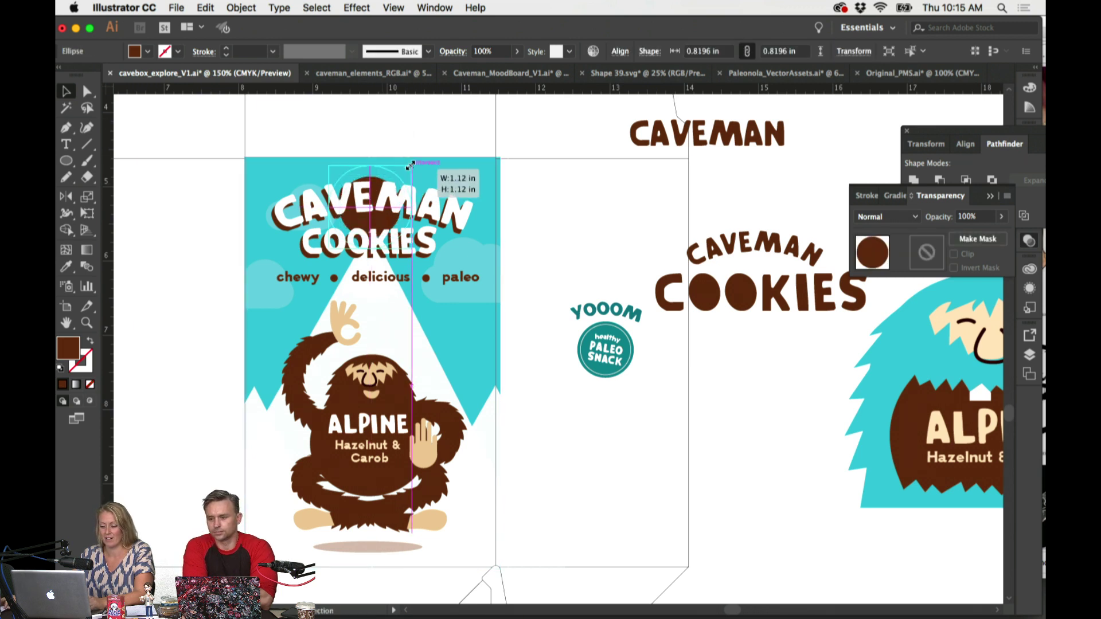
pyautogui.click(450, 128)
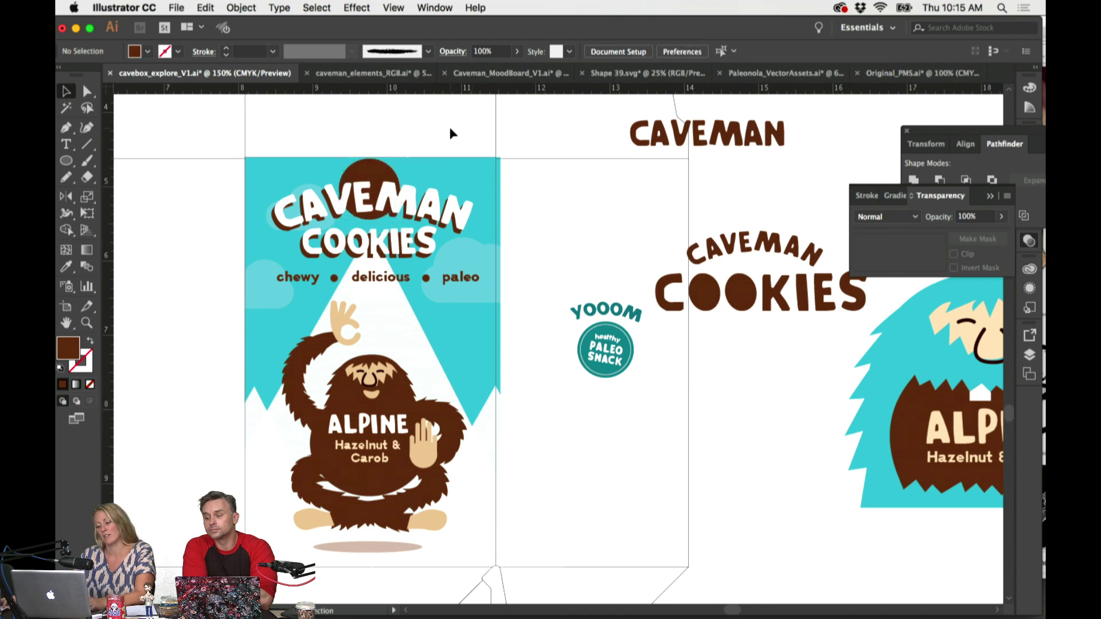
# Step: Enlarge the brown circle slightly and lower it by about 0.05 in behind the CAVEMAN title
pyautogui.click(391, 170)
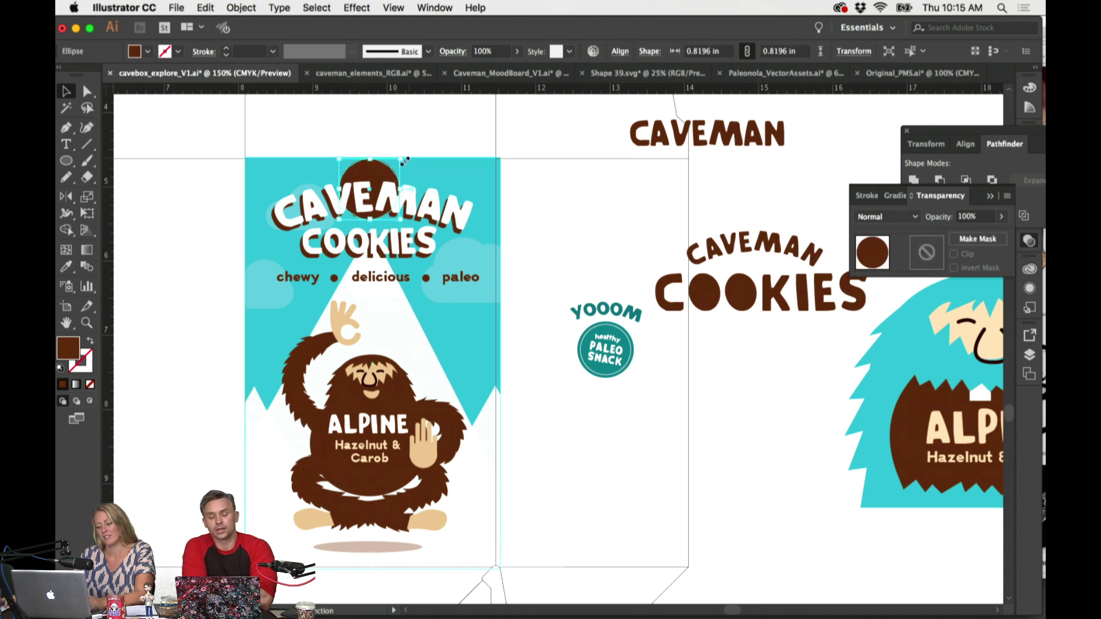
pyautogui.moveTo(400, 159); pyautogui.dragTo(403, 156)
pyautogui.click(407, 133)
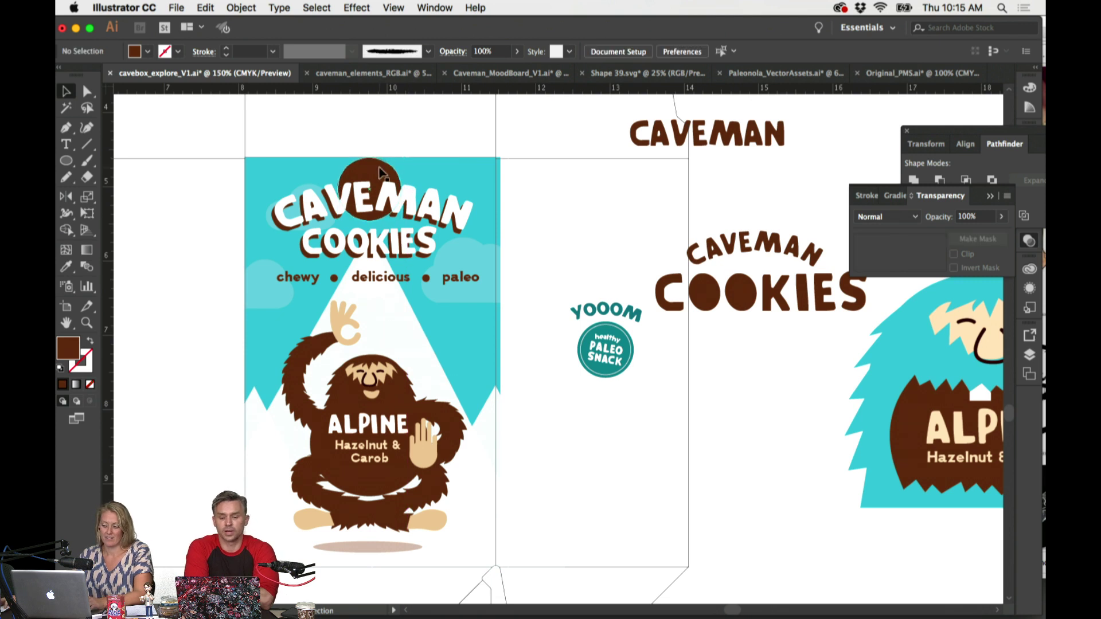
pyautogui.moveTo(370, 189); pyautogui.dragTo(370, 195)
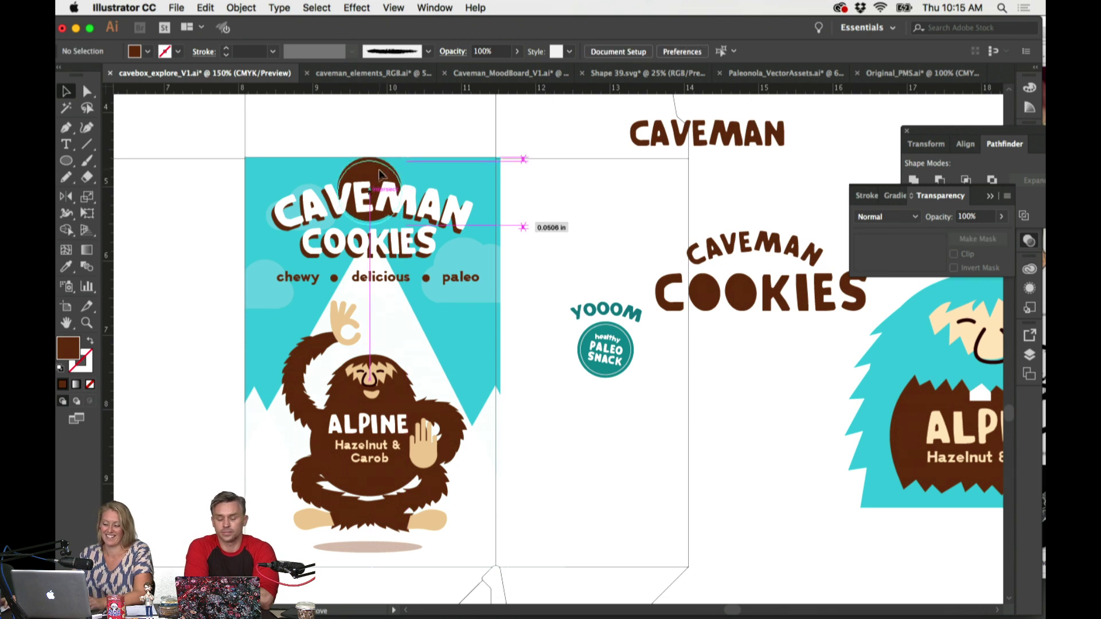
pyautogui.click(400, 131)
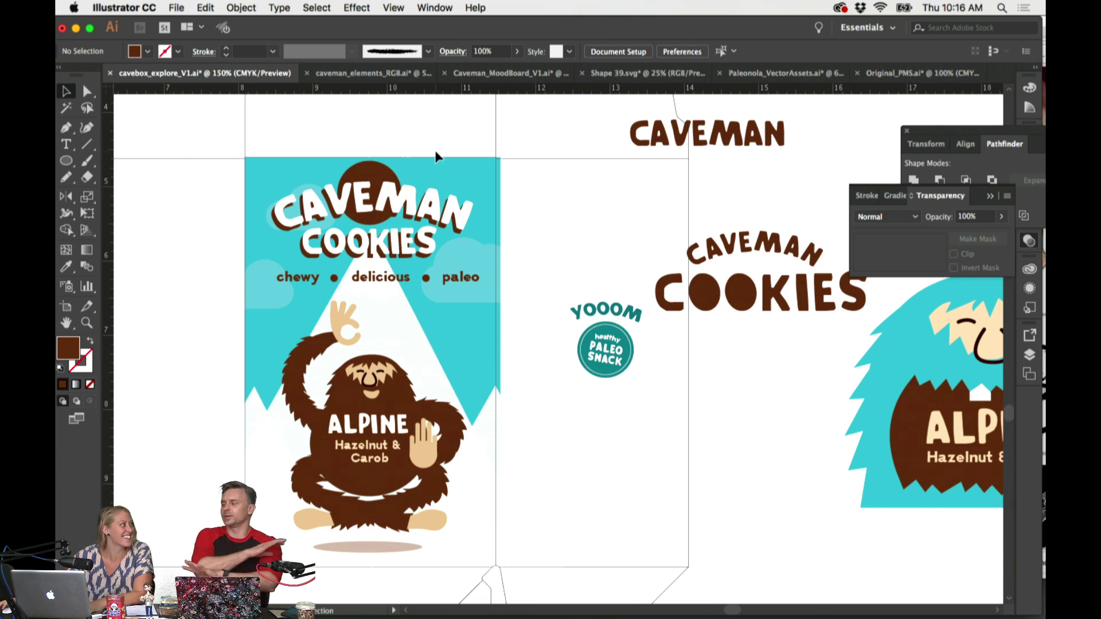
pyautogui.hscroll(3, 485, 152)
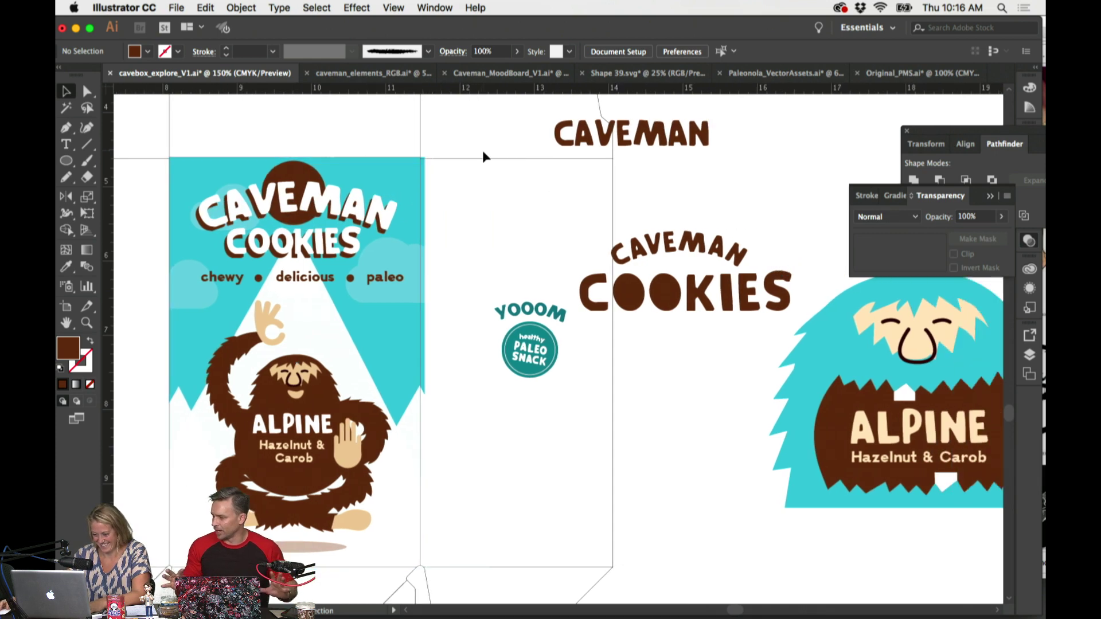
pyautogui.hscroll(-1, 572, 195)
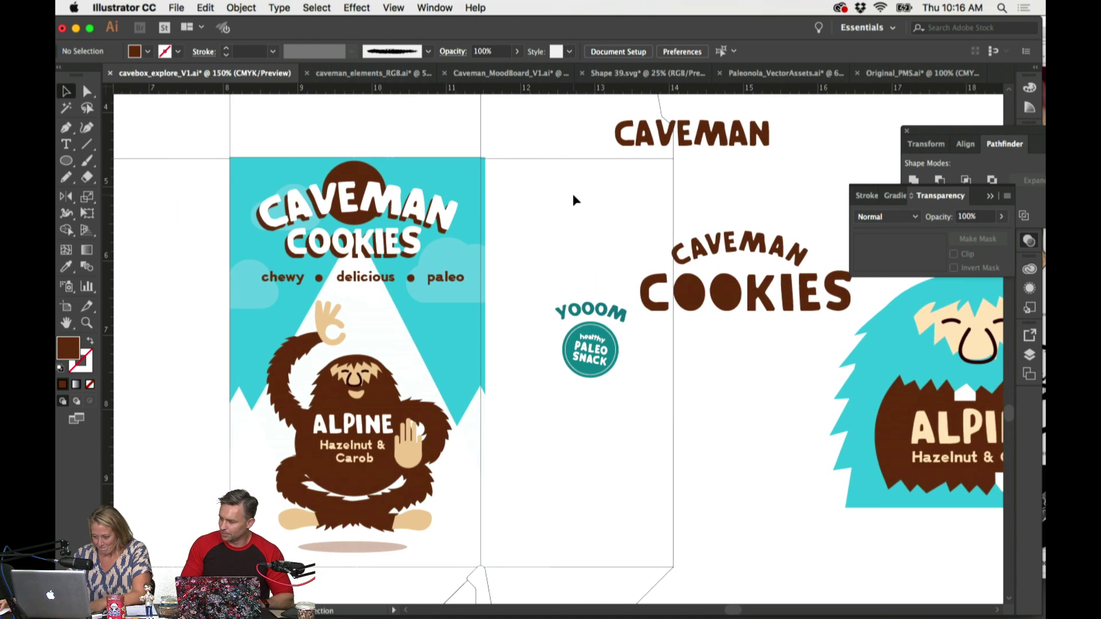
pyautogui.hscroll(-3, 575, 199)
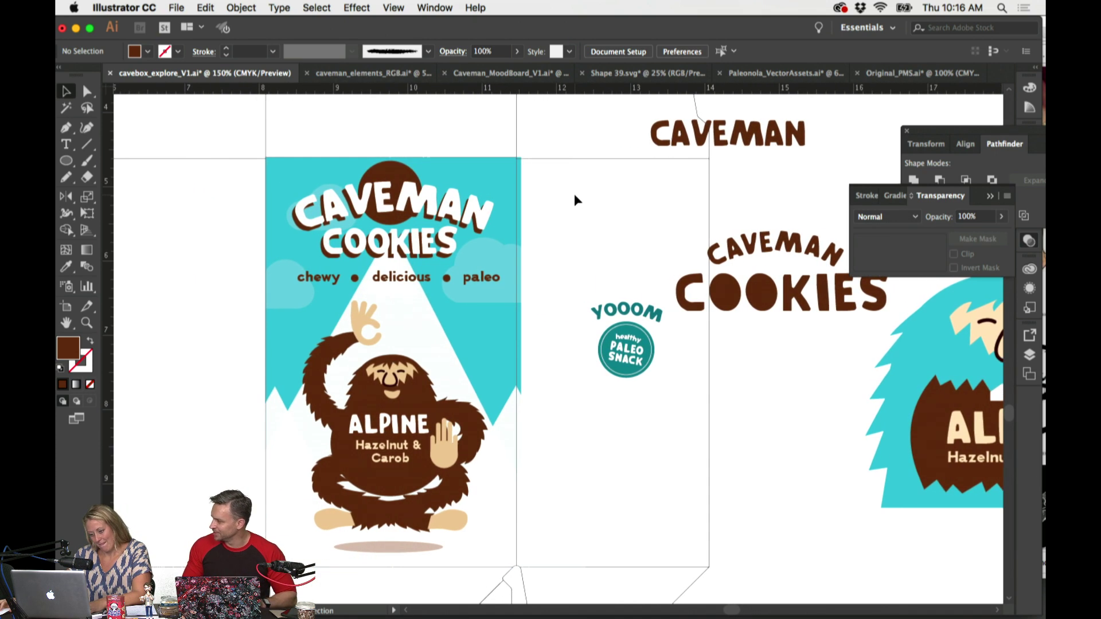
pyautogui.moveTo(589, 260)
pyautogui.mouseDown()
pyautogui.moveTo(642, 375)
pyautogui.moveTo(599, 276)
pyautogui.mouseUp()
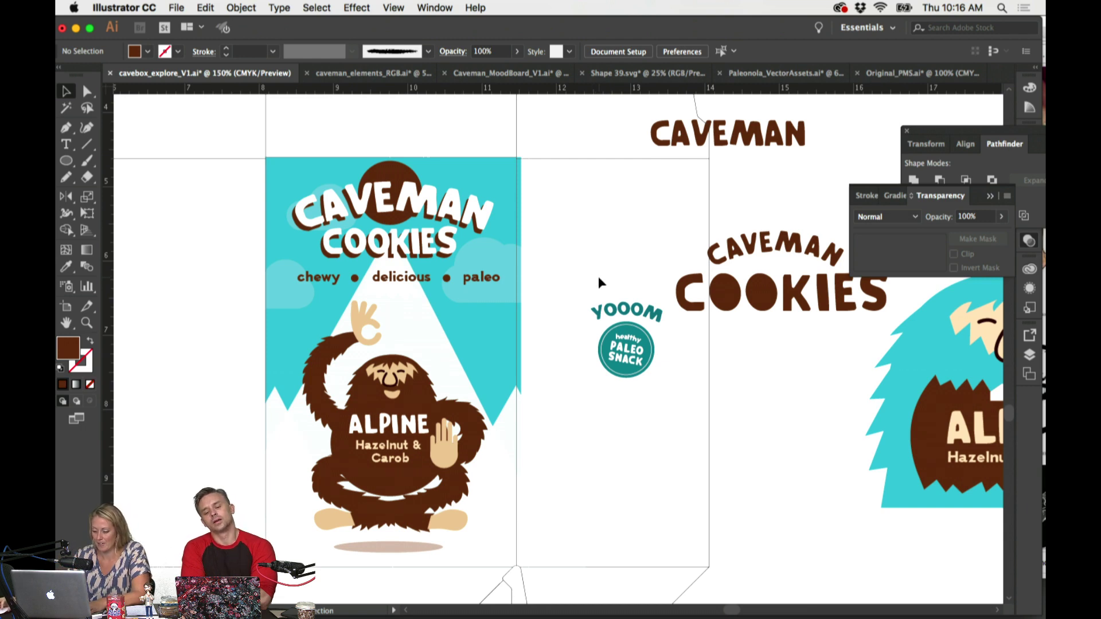
# Step: Draw a thin brown rectangle across the full width of the front panel along its bottom edge
pyautogui.scroll(-2, 603, 276)
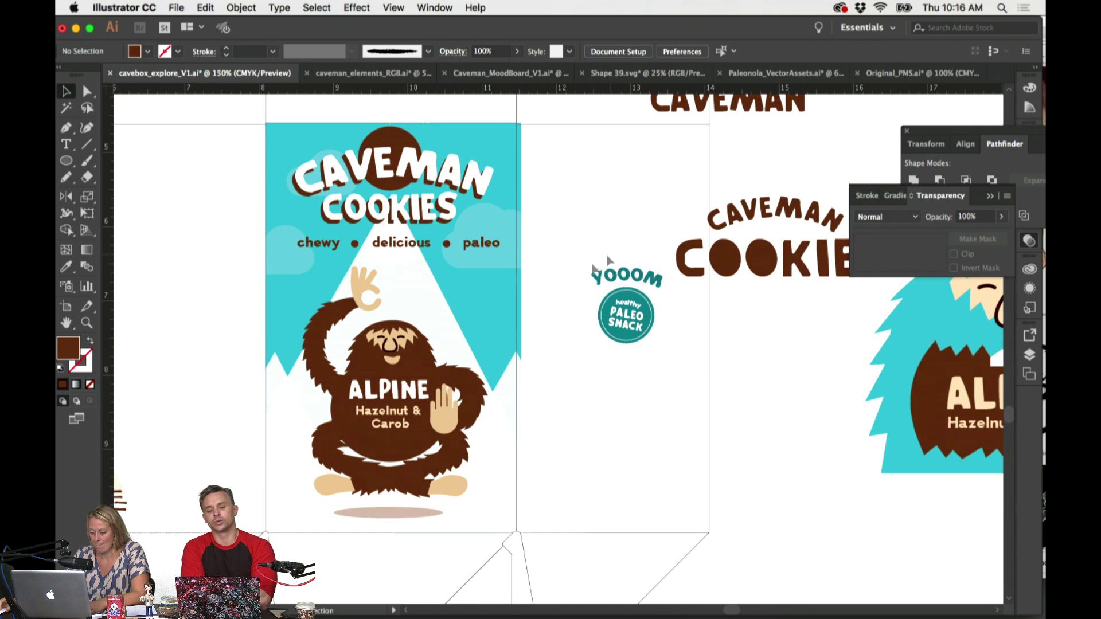
pyautogui.hscroll(-3, 590, 297)
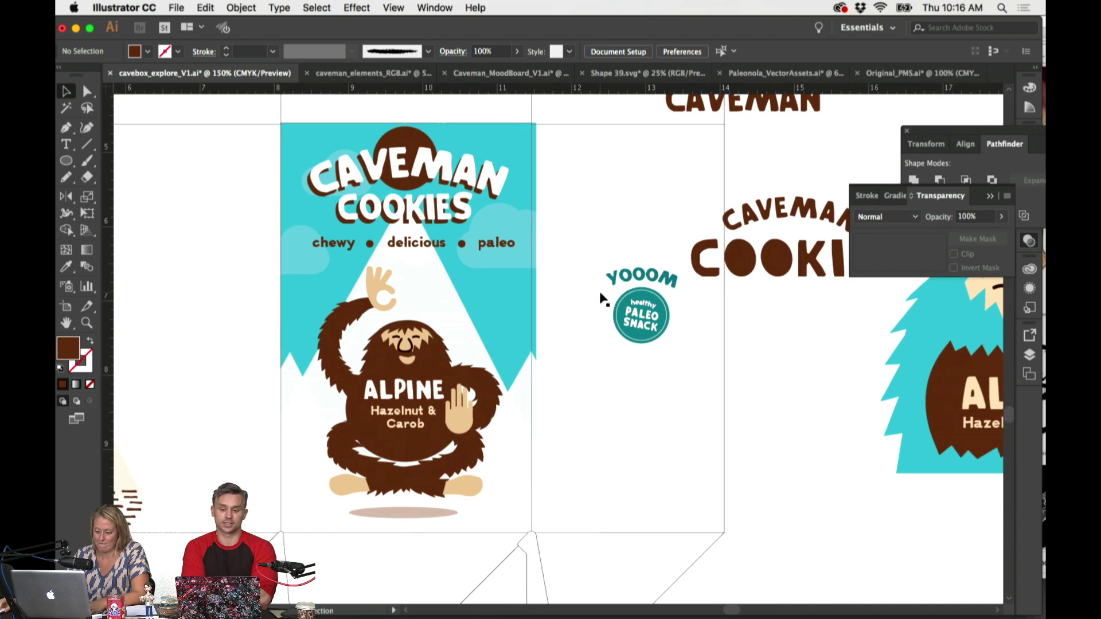
pyautogui.press('l')
pyautogui.moveTo(323, 523); pyautogui.dragTo(544, 533)
pyautogui.hotkey('ctrl', 'z')
pyautogui.moveTo(66, 162); pyautogui.dragTo(123, 163)
pyautogui.moveTo(304, 519); pyautogui.dragTo(558, 534)
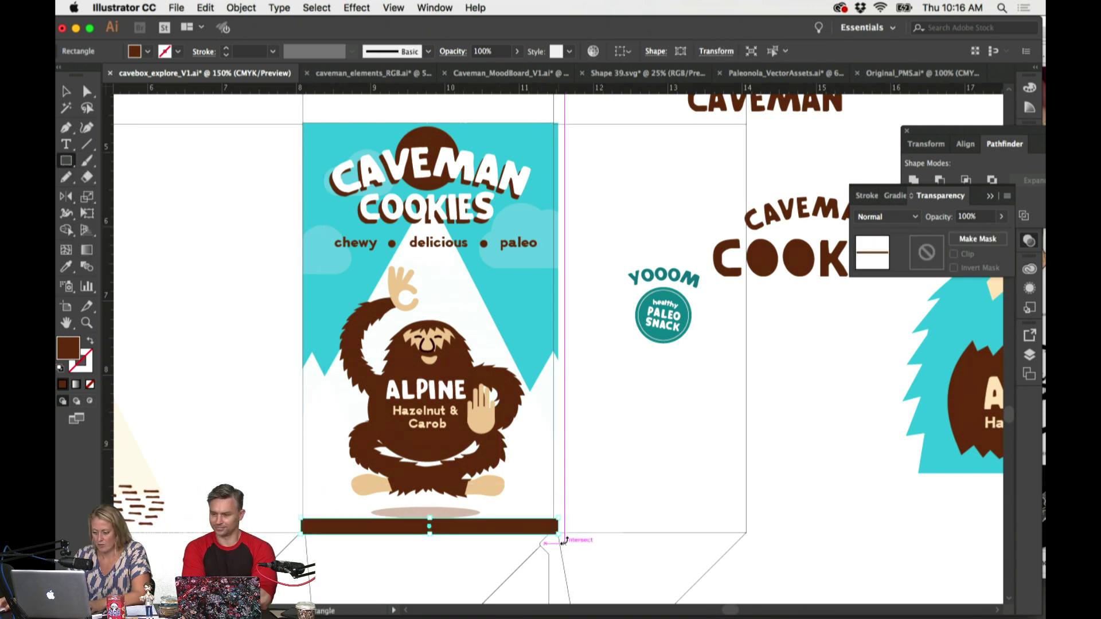
# Step: Raise the shadow ellipse slightly towards the character's feet and remove the brown bar at the panel's bottom edge
pyautogui.moveTo(446, 511); pyautogui.dragTo(446, 508)
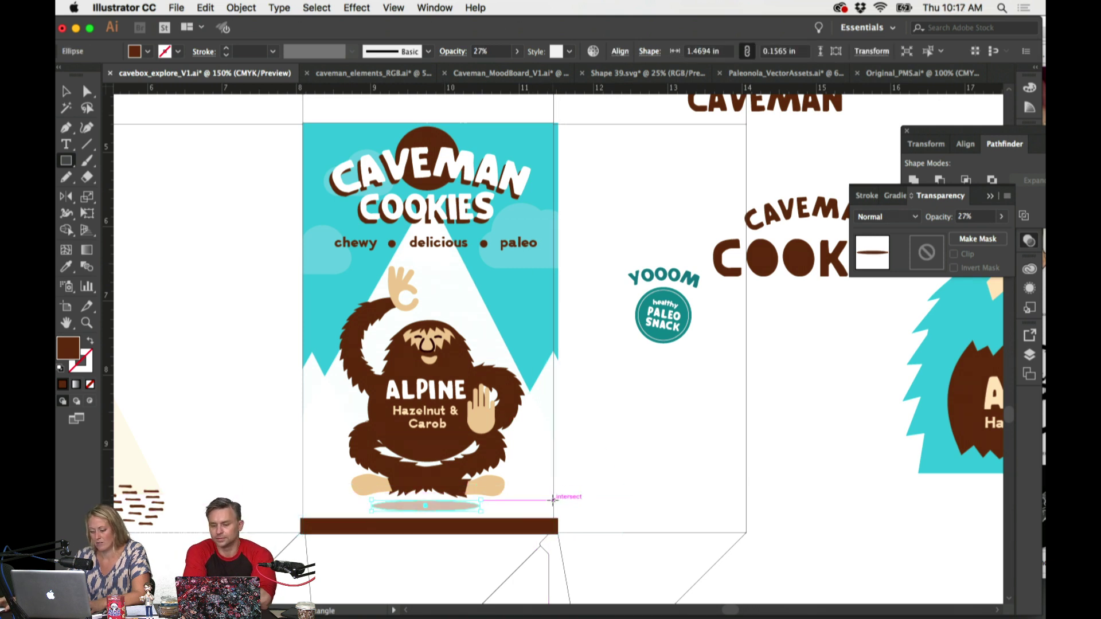
pyautogui.press('super+z')
pyautogui.press('super+z')
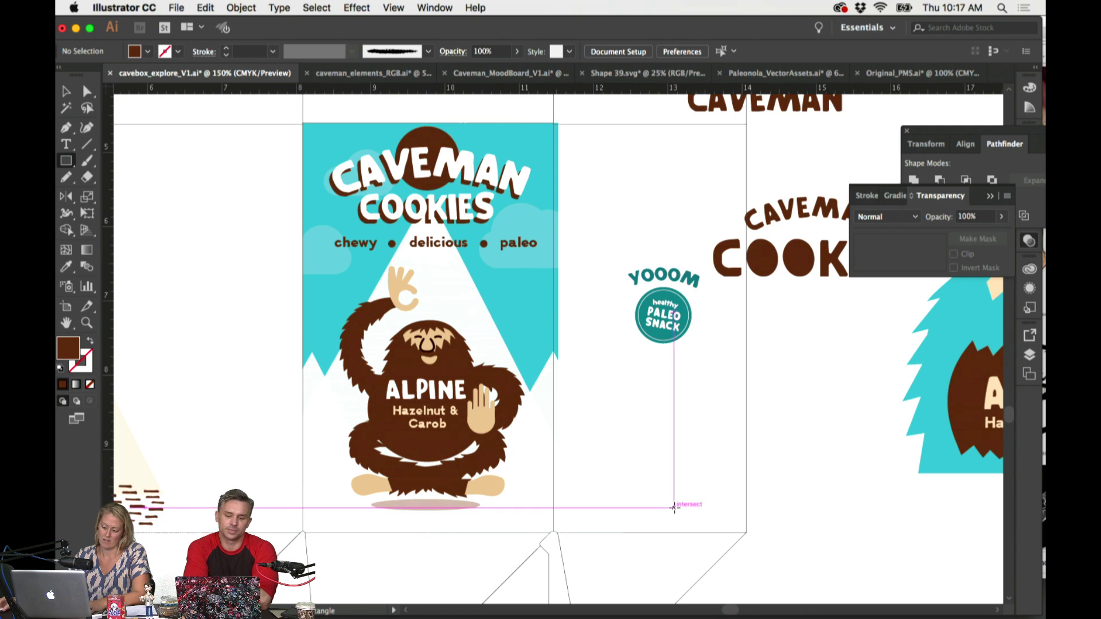
# Step: Move the YOOOM lettering and the healthy paleo snack badge onto the front panel beside the character's head
pyautogui.scroll(-3, 668, 512)
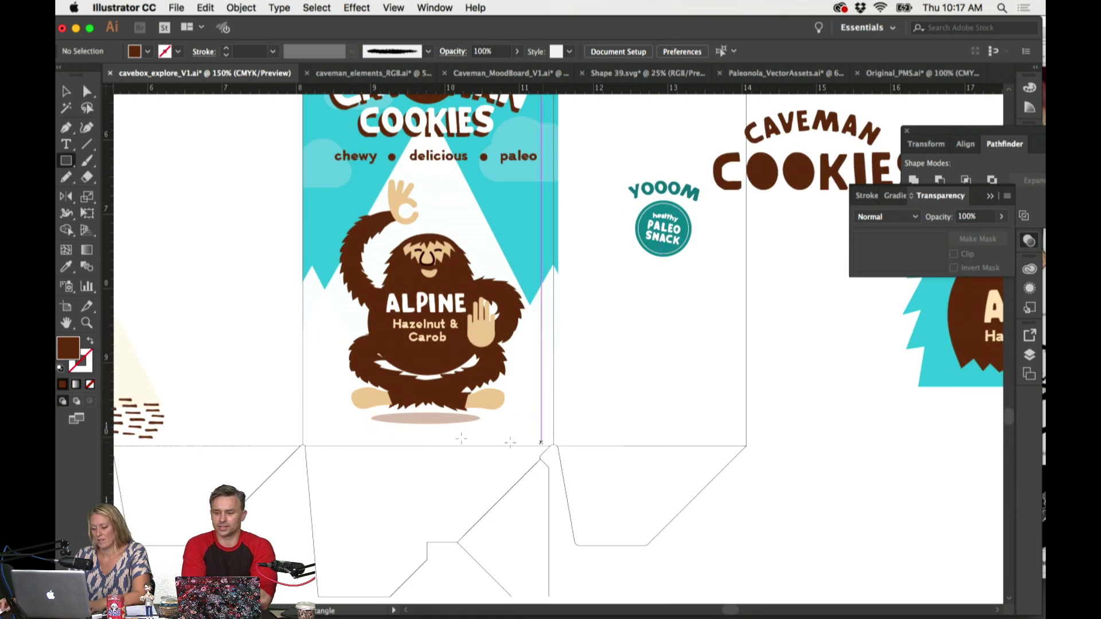
pyautogui.scroll(4, 745, 445)
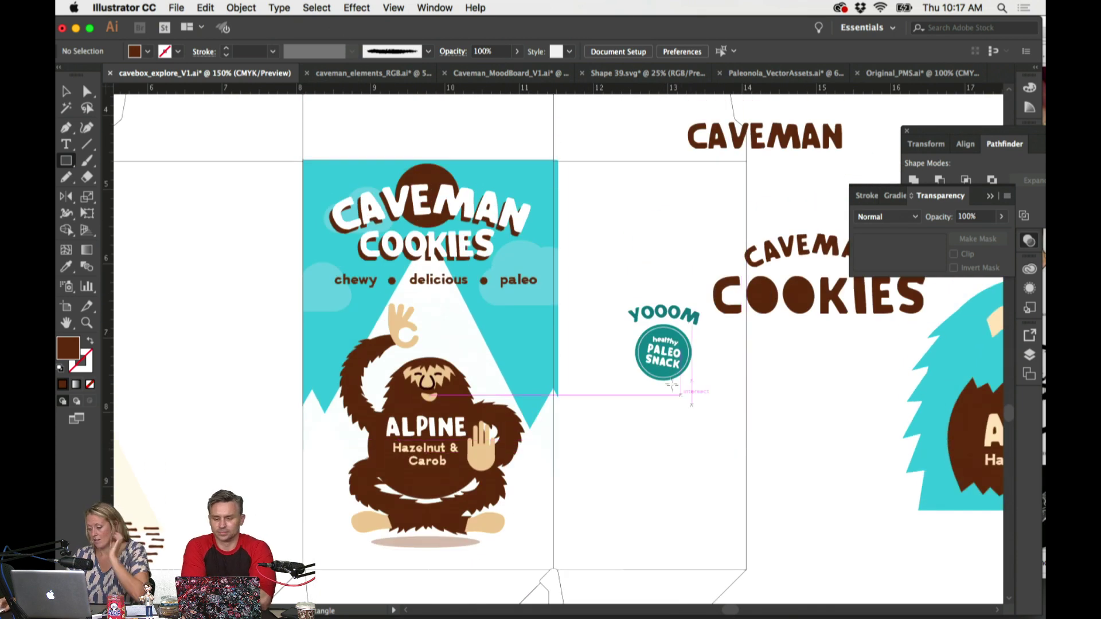
pyautogui.press('v')
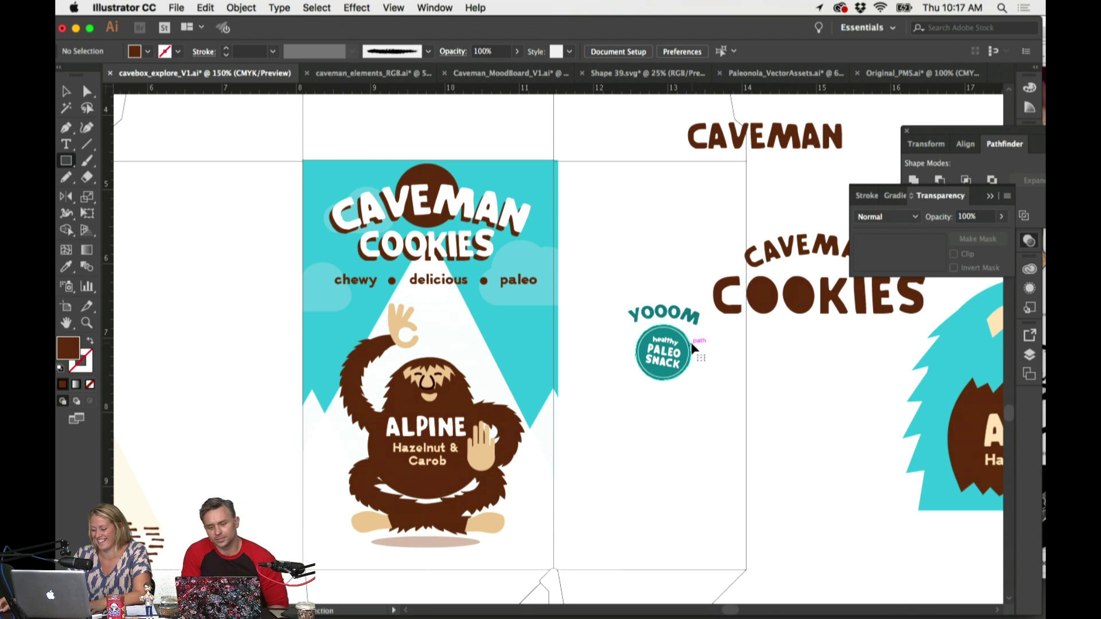
pyautogui.click(692, 344)
pyautogui.keyDown('shift'); pyautogui.click(648, 318); pyautogui.keyUp('shift')
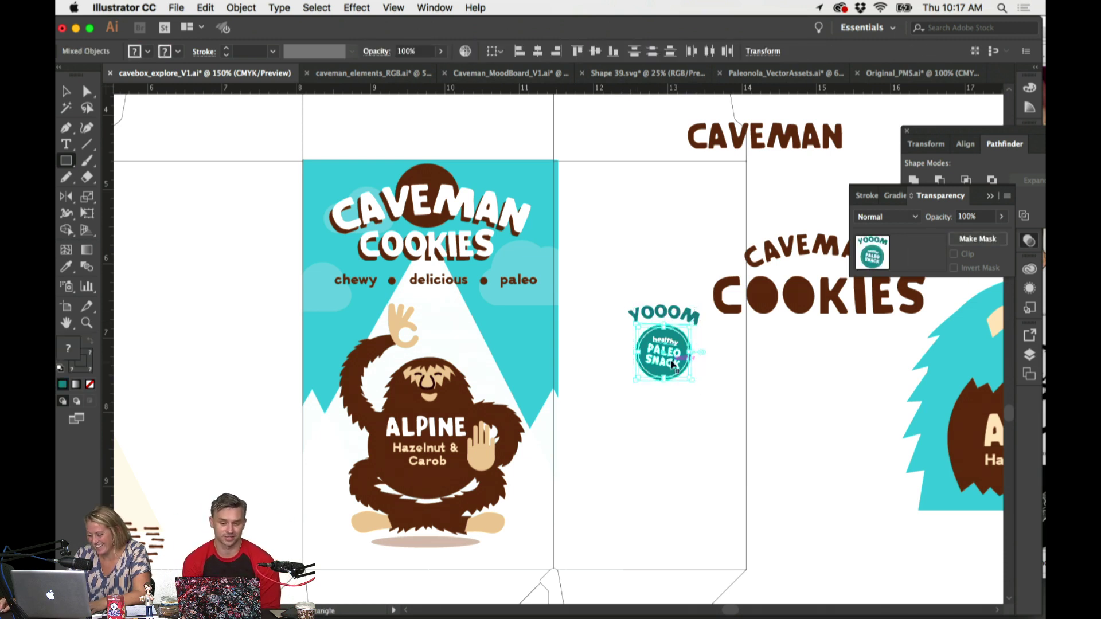
pyautogui.moveTo(648, 318); pyautogui.dragTo(473, 317)
# Step: Resize the YOOOM paleo snack badge slightly and shift it a little right, away from the character's head
pyautogui.press('m')
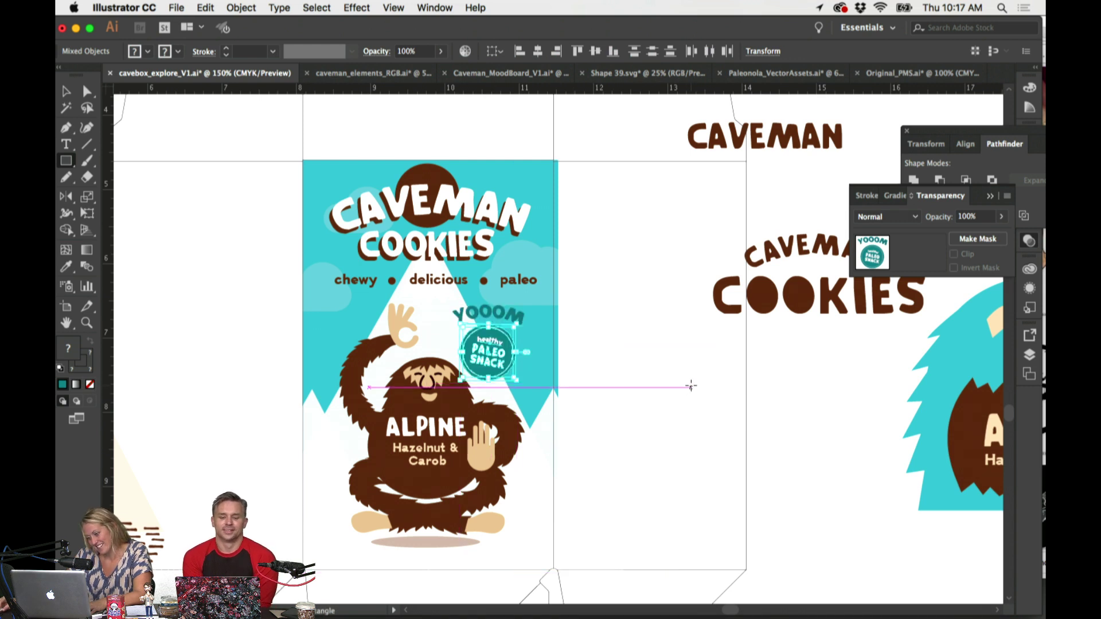
pyautogui.press('v')
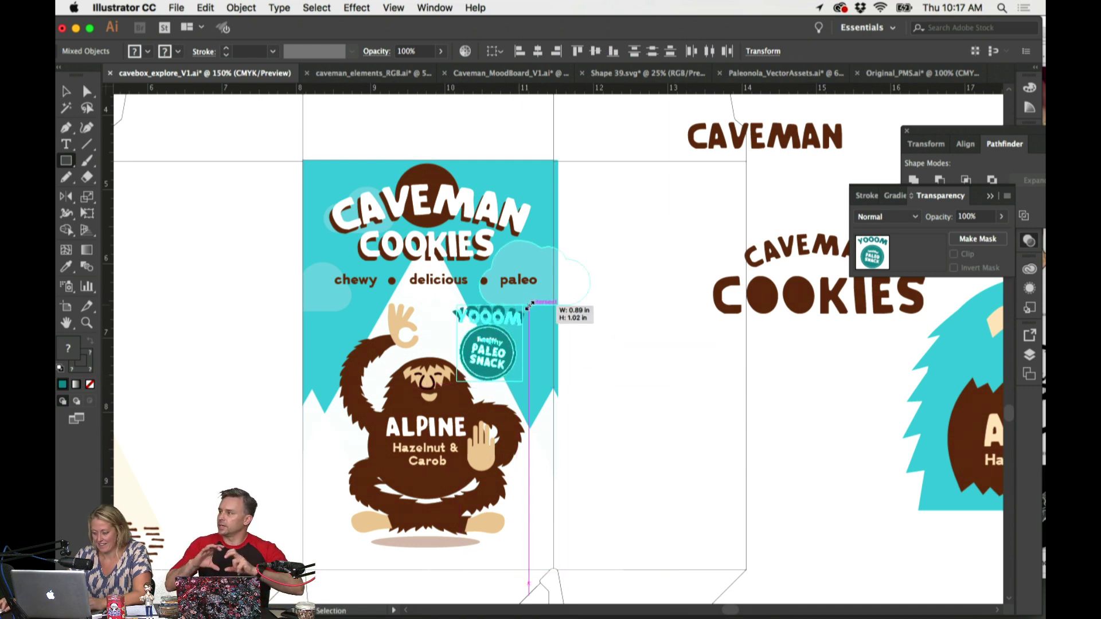
pyautogui.moveTo(499, 352); pyautogui.dragTo(514, 354)
pyautogui.press('m')
pyautogui.scroll(-2, 625, 345)
pyautogui.scroll(3, 622, 347)
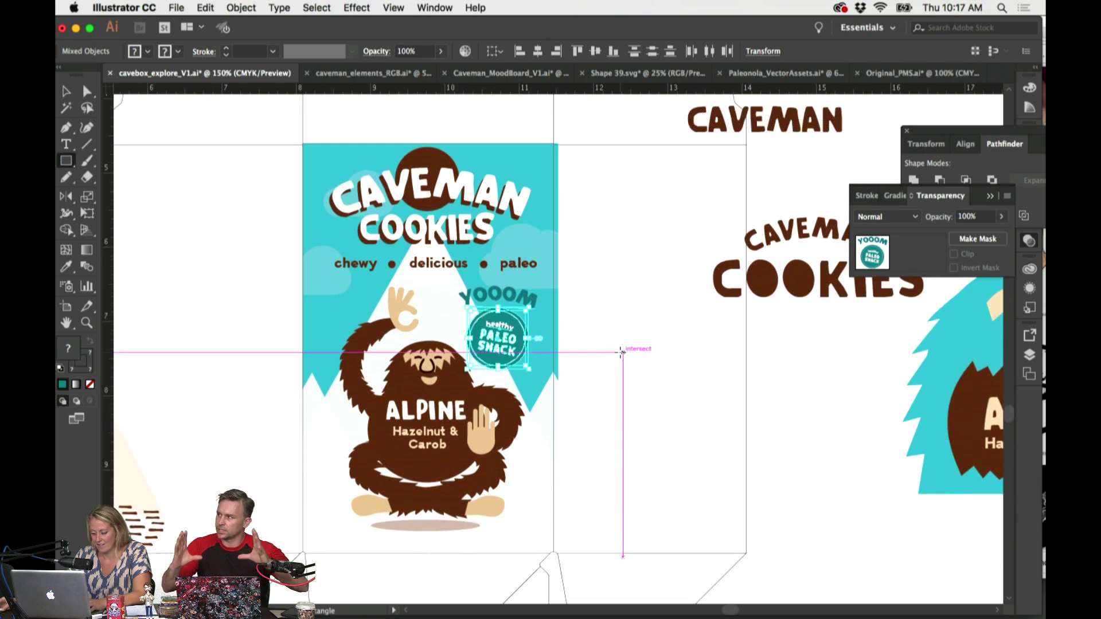
pyautogui.scroll(-1, 620, 352)
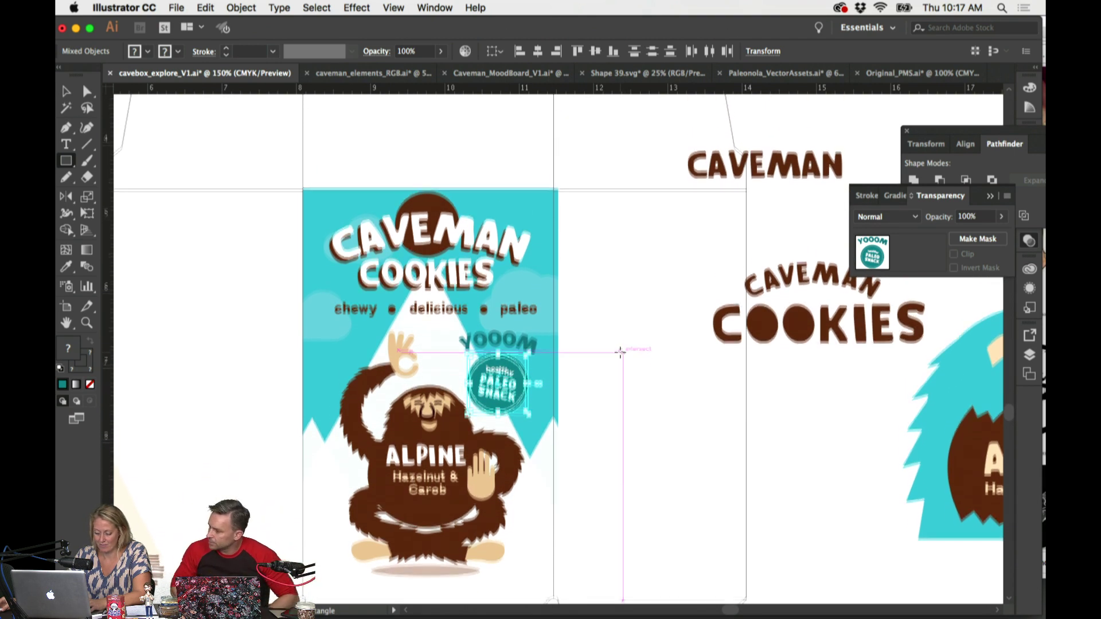
# Step: Lower the round snack badge slightly under the YOOOM lettering and move both off the front panel into the blank area beside it
pyautogui.scroll(-1, 620, 352)
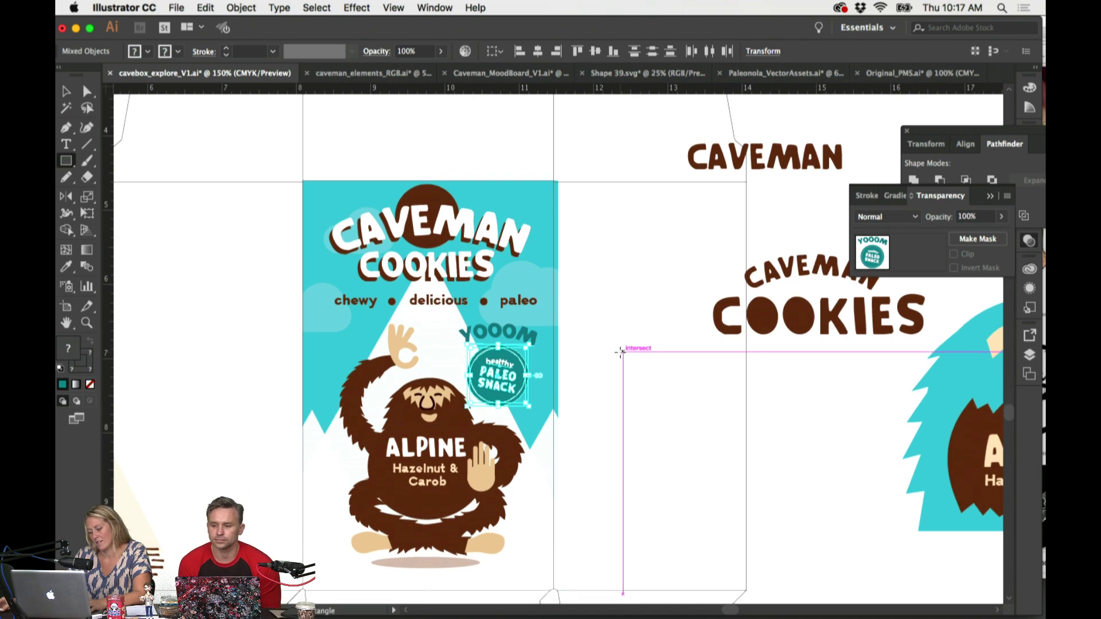
pyautogui.moveTo(532, 330); pyautogui.dragTo(533, 336)
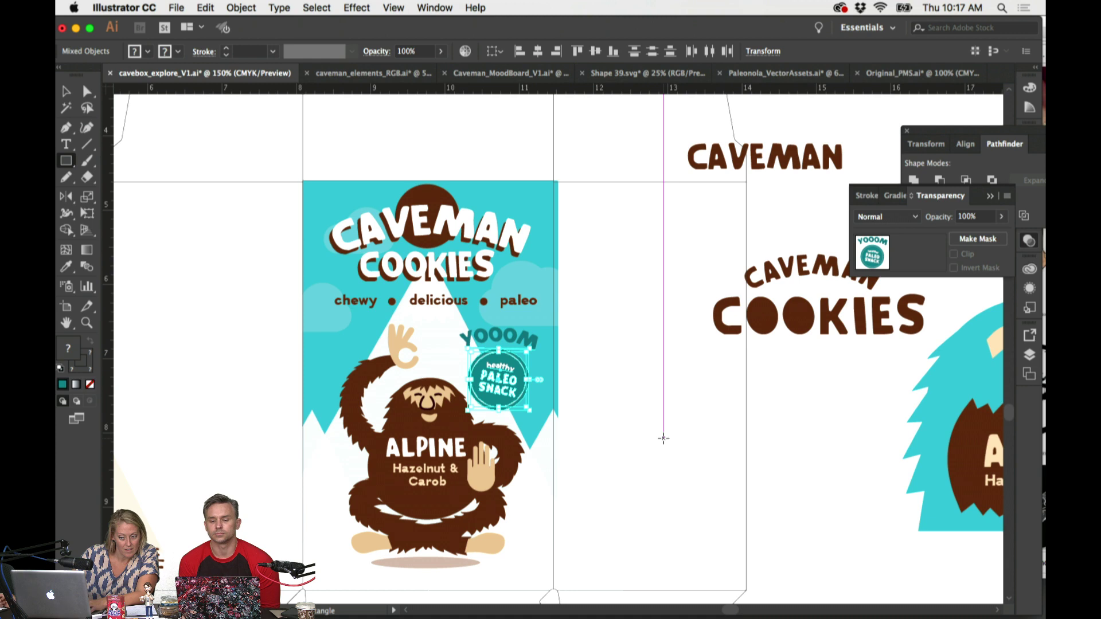
pyautogui.scroll(-3, 659, 430)
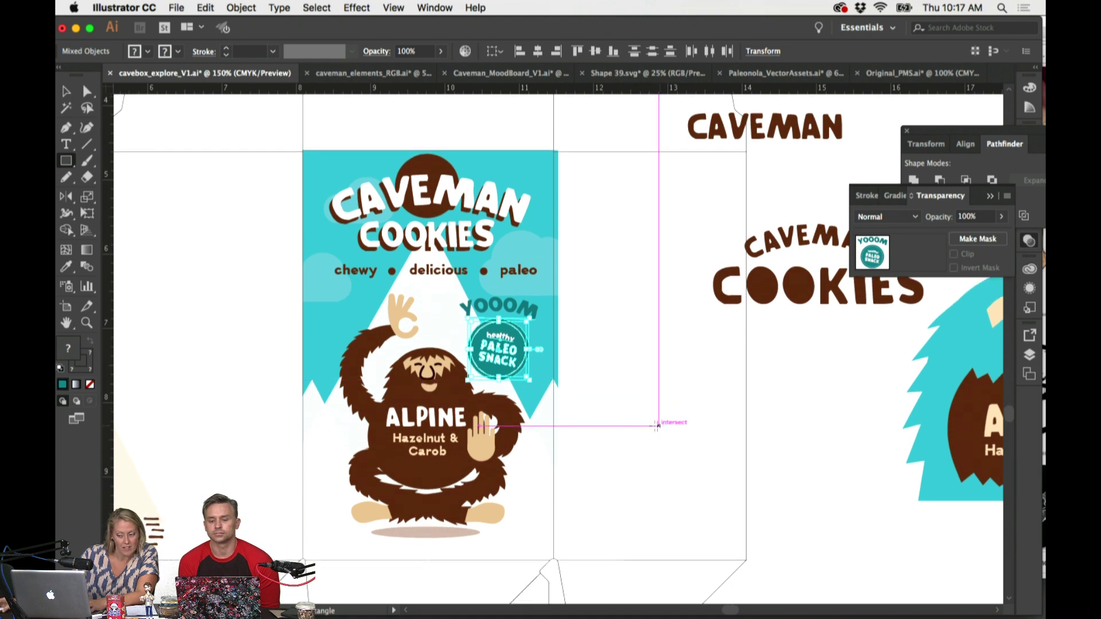
pyautogui.moveTo(499, 352); pyautogui.dragTo(633, 384)
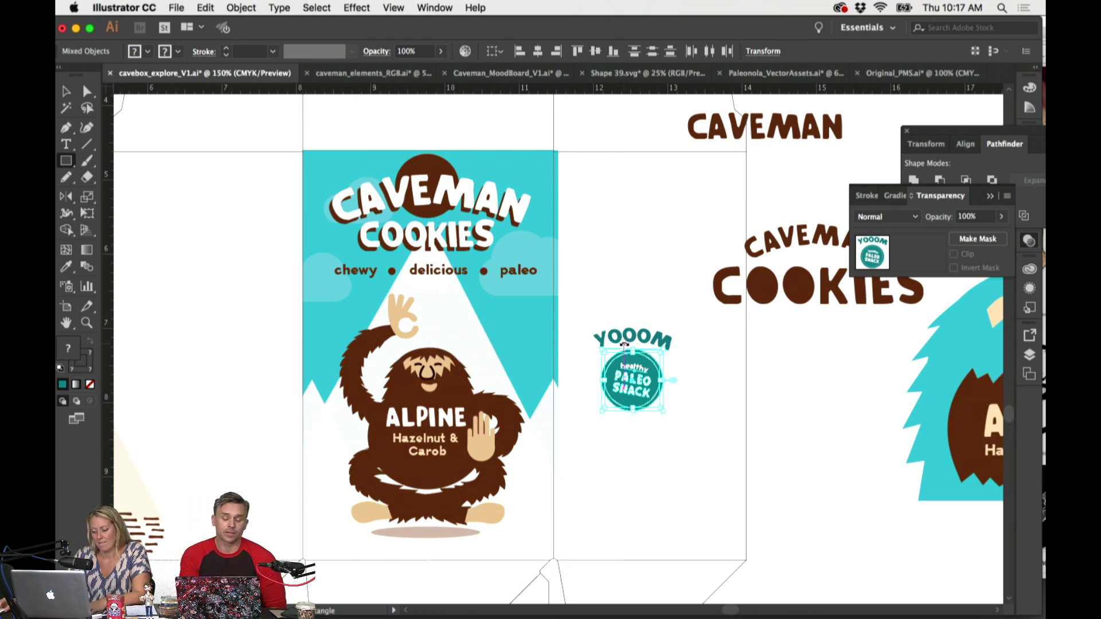
# Step: Cut the lowered hand out of the character group and paste it onto the blank artboard area just below the snack badge
pyautogui.press('super+equal')
pyautogui.press('super+equal')
pyautogui.hscroll(-5, 438, 453)
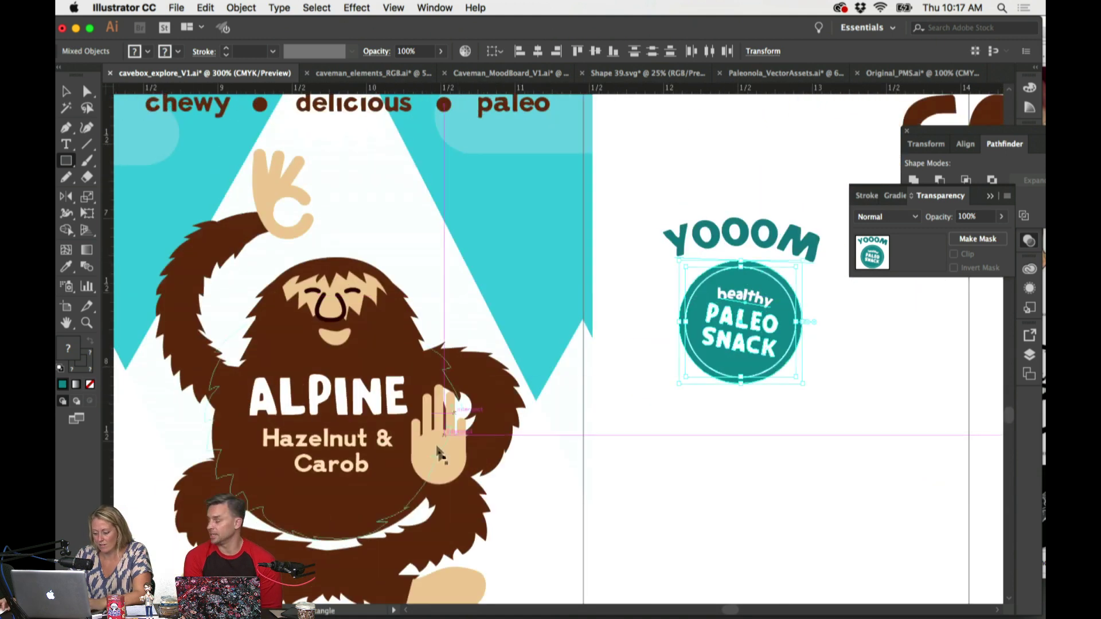
pyautogui.press('v')
pyautogui.click(439, 453)
pyautogui.doubleClick(453, 458)
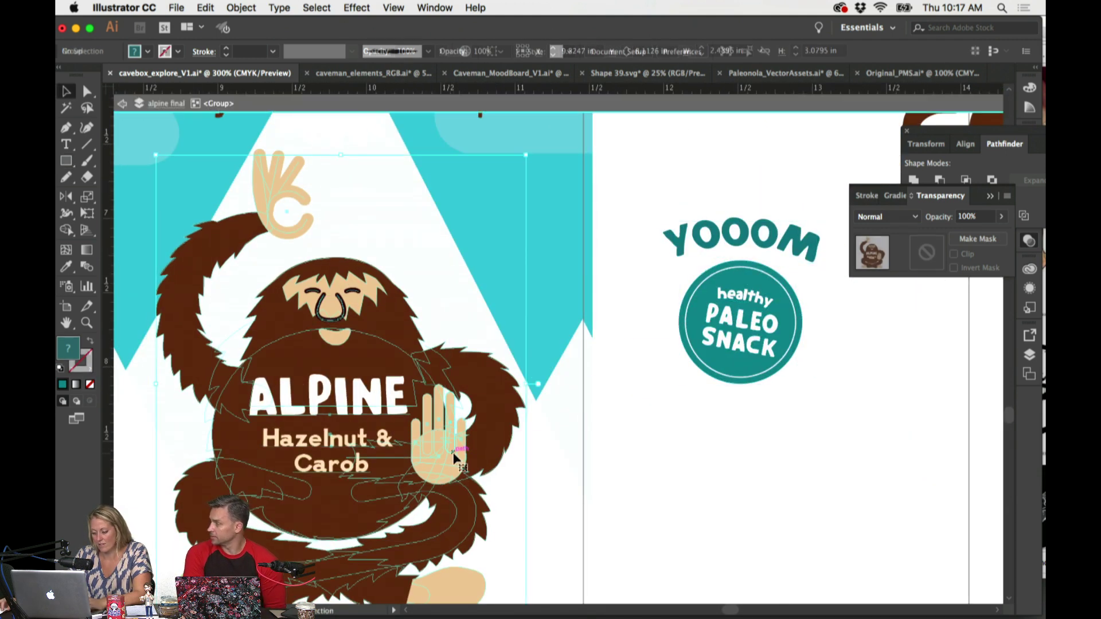
pyautogui.click(457, 458)
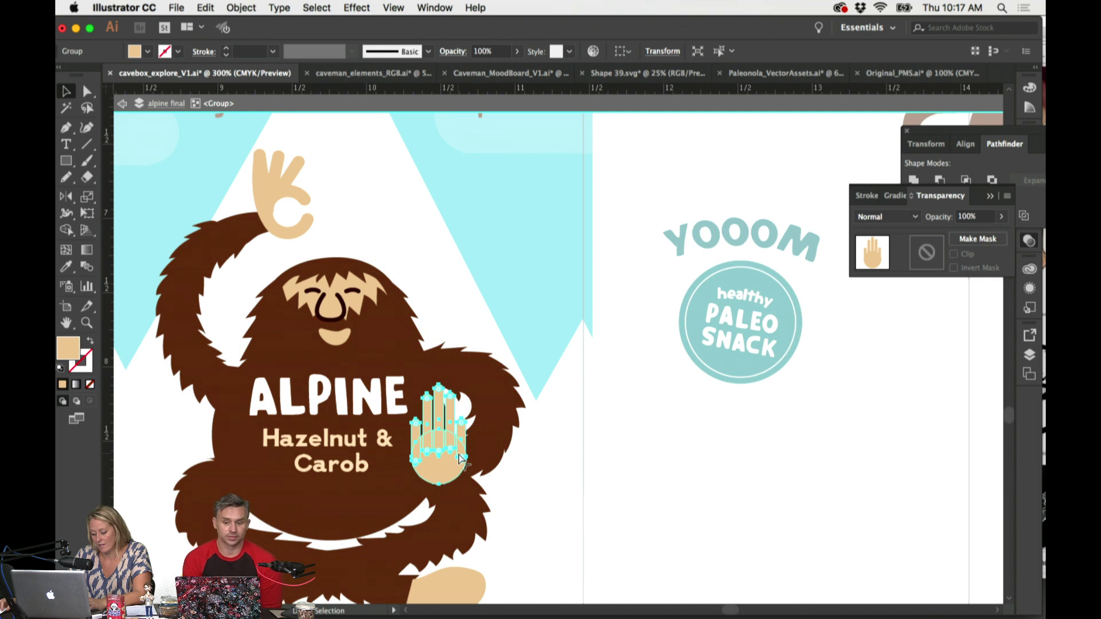
pyautogui.press('super+x')
pyautogui.press('Escape')
pyautogui.press('super+v')
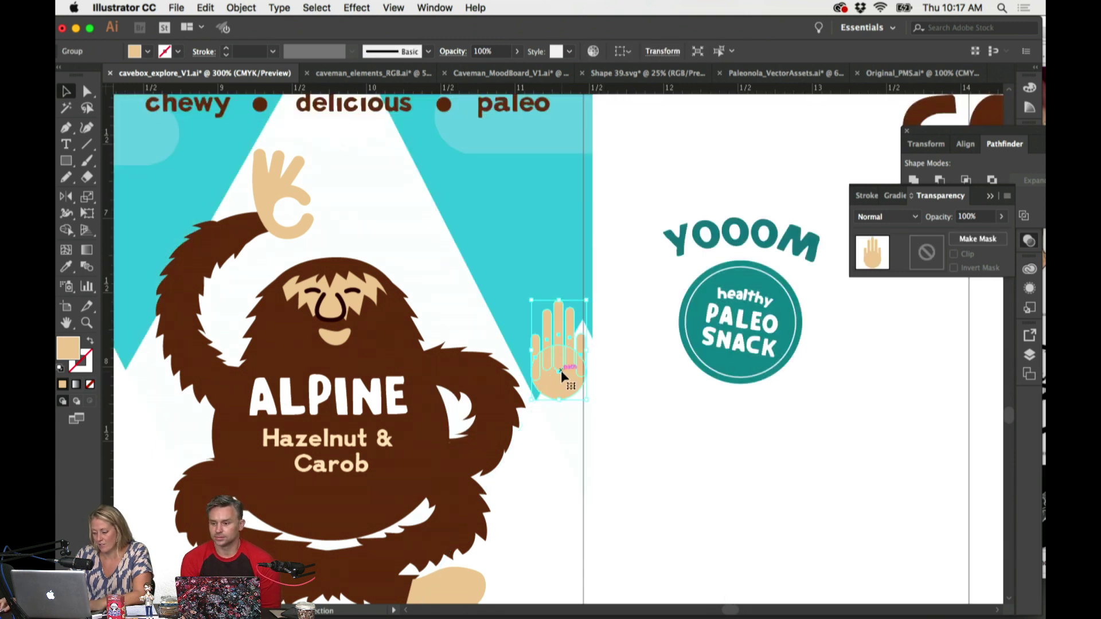
pyautogui.moveTo(562, 376); pyautogui.dragTo(742, 443)
pyautogui.click(832, 504)
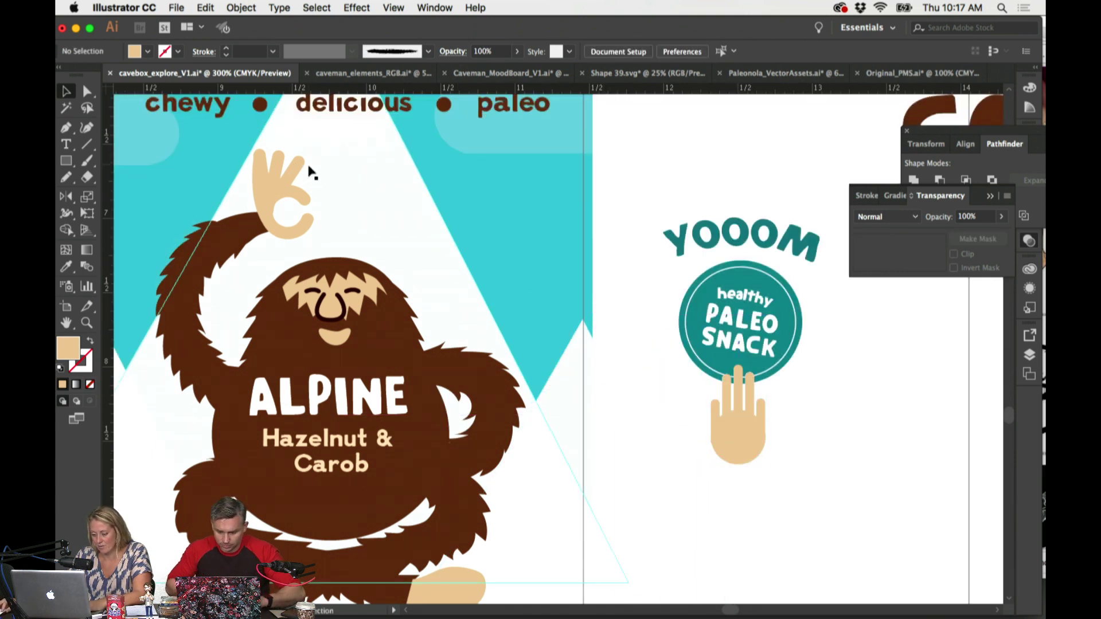
pyautogui.moveTo(66, 161); pyautogui.dragTo(112, 197)
pyautogui.moveTo(444, 453); pyautogui.dragTo(467, 480)
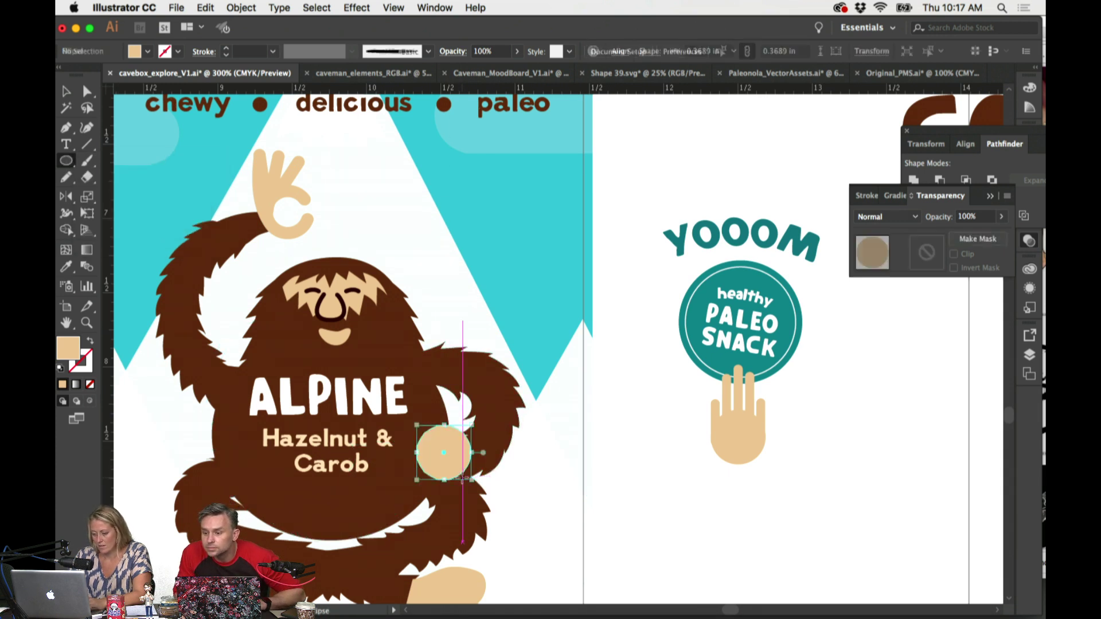
pyautogui.press('BackSpace')
# Step: Copy the raised hand's C-shaped thumb-and-finger path out of the character group and paste it separately as a reference
pyautogui.press('v')
pyautogui.click(301, 229)
pyautogui.doubleClick(299, 230)
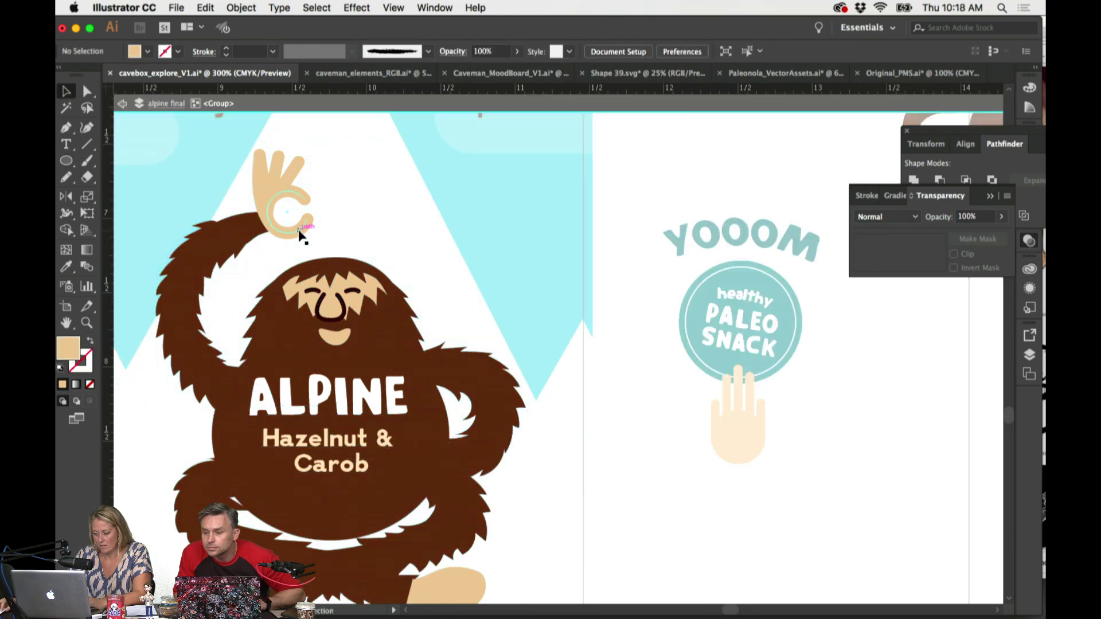
pyautogui.click(301, 234)
pyautogui.doubleClick(615, 414)
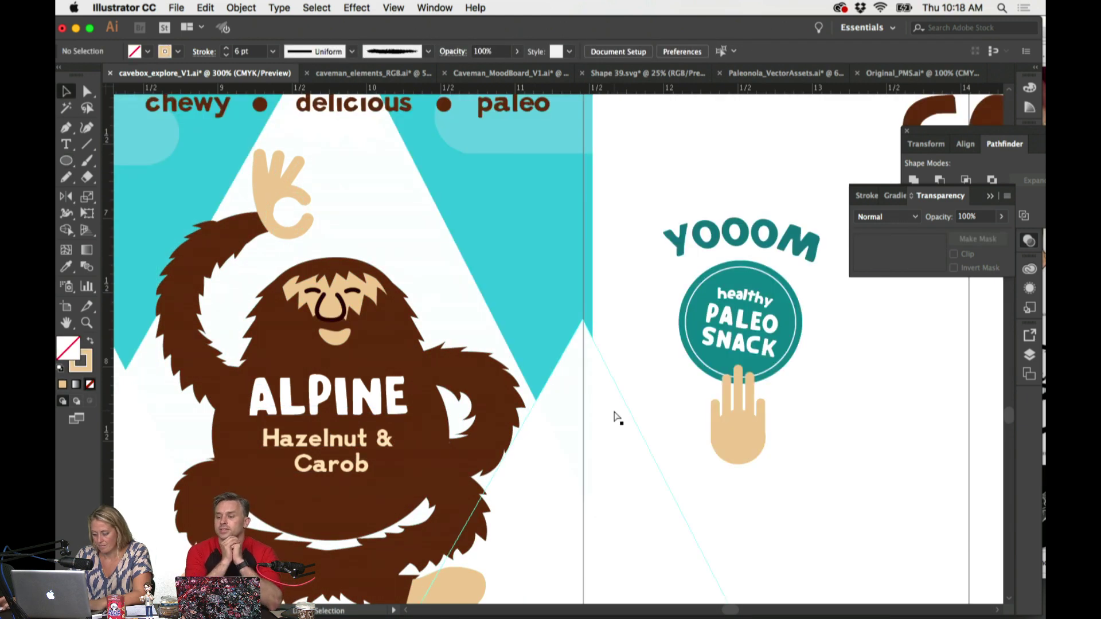
pyautogui.press('super+v')
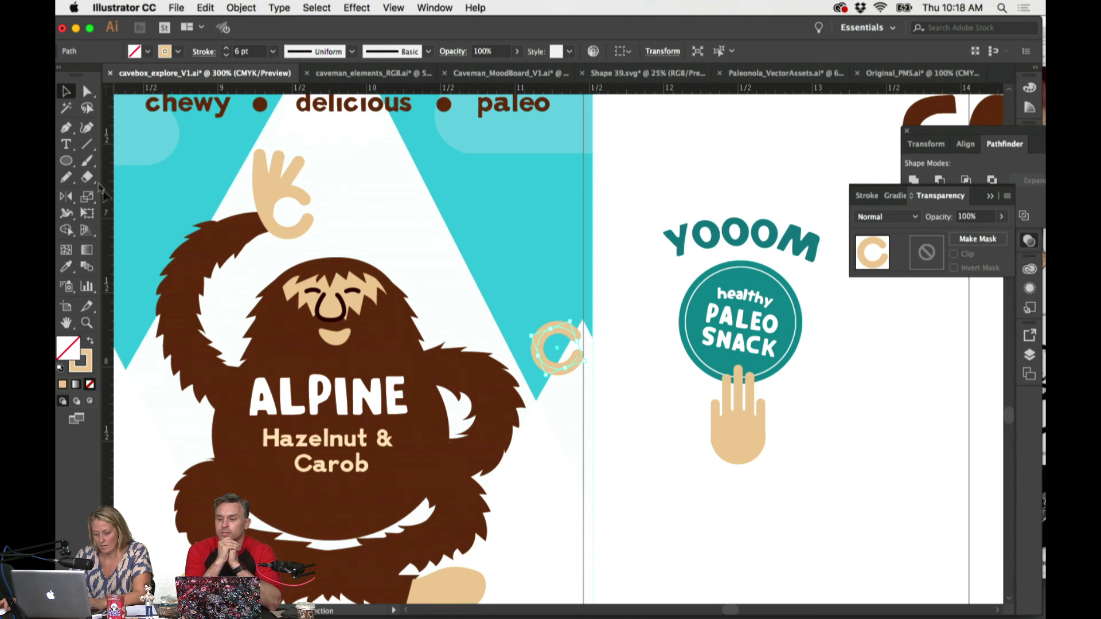
# Step: Draw a circle over the pasted C-shaped path with the same 6 pt tan stroke and place it at the lowered arm's wrist
pyautogui.press('l')
pyautogui.moveTo(573, 359); pyautogui.dragTo(580, 371)
pyautogui.keyDown('super'); pyautogui.click(627, 361); pyautogui.keyUp('super')
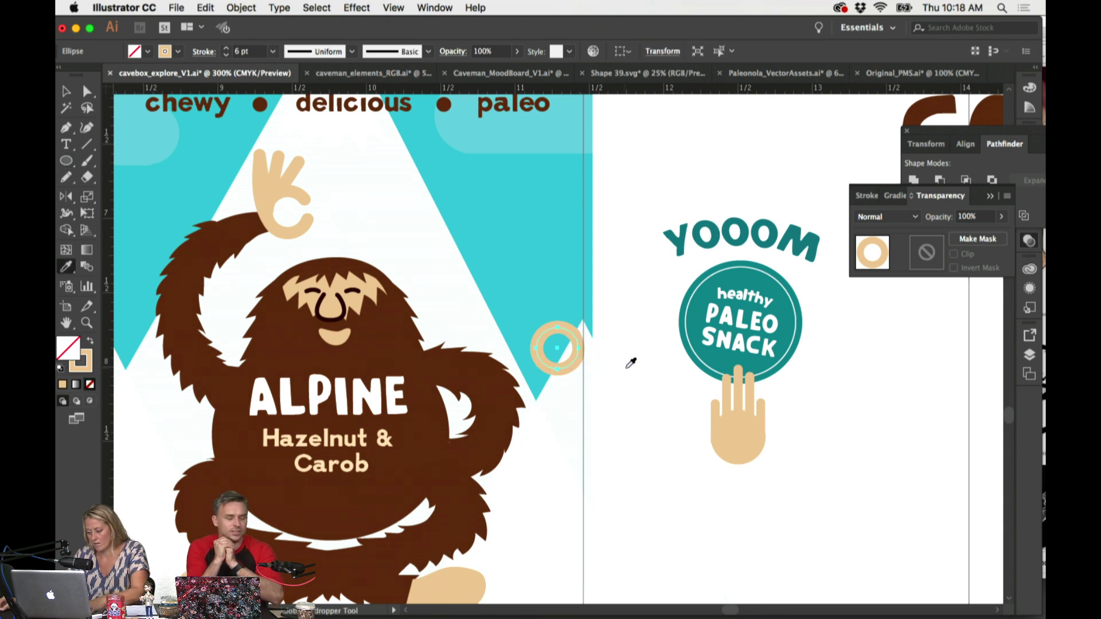
pyautogui.moveTo(571, 334); pyautogui.dragTo(462, 440)
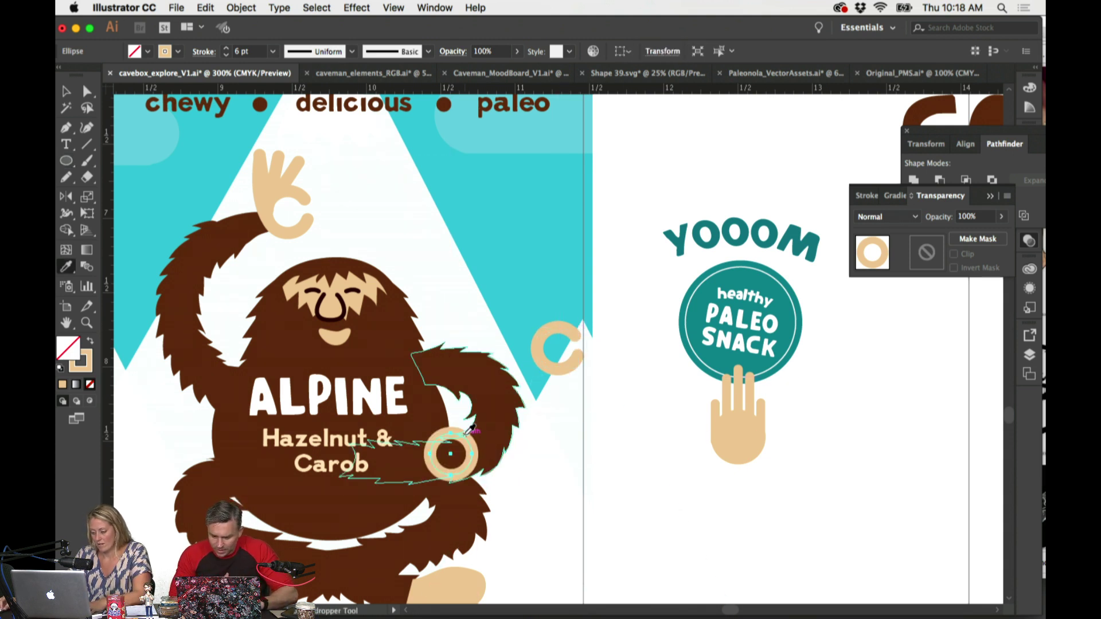
# Step: Delete the pasted C-shaped path and fill the ring at the wrist with the same tan to form a solid palm
pyautogui.press('i')
pyautogui.click(567, 363)
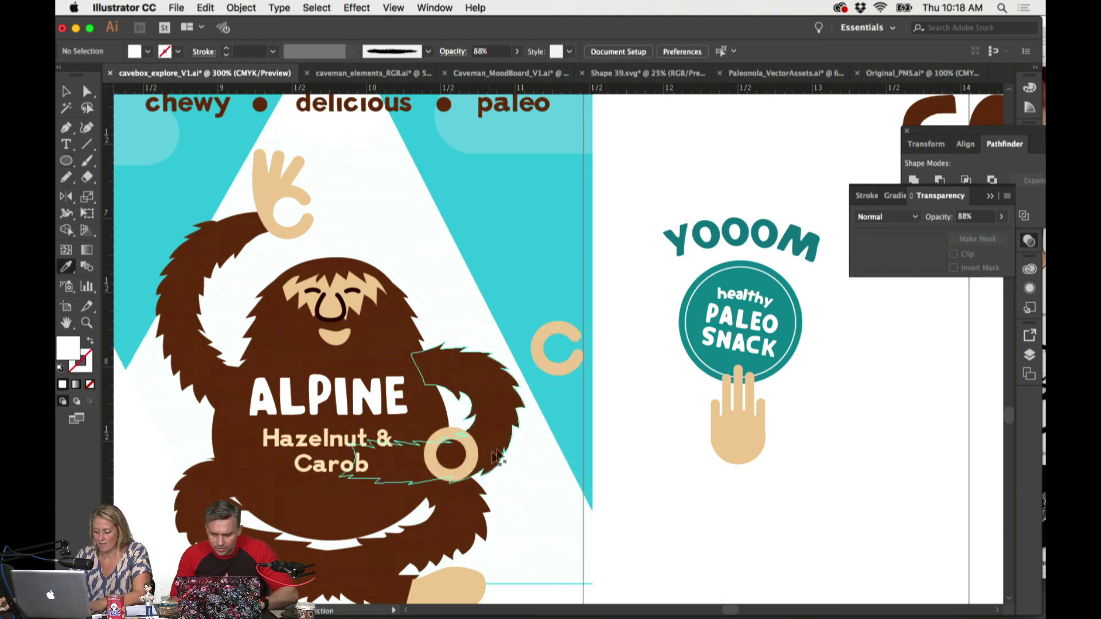
pyautogui.keyDown('super'); pyautogui.click(666, 487); pyautogui.keyUp('super')
pyautogui.keyDown('super'); pyautogui.click(706, 466); pyautogui.keyUp('super')
pyautogui.keyDown('super'); pyautogui.click(555, 335); pyautogui.keyUp('super')
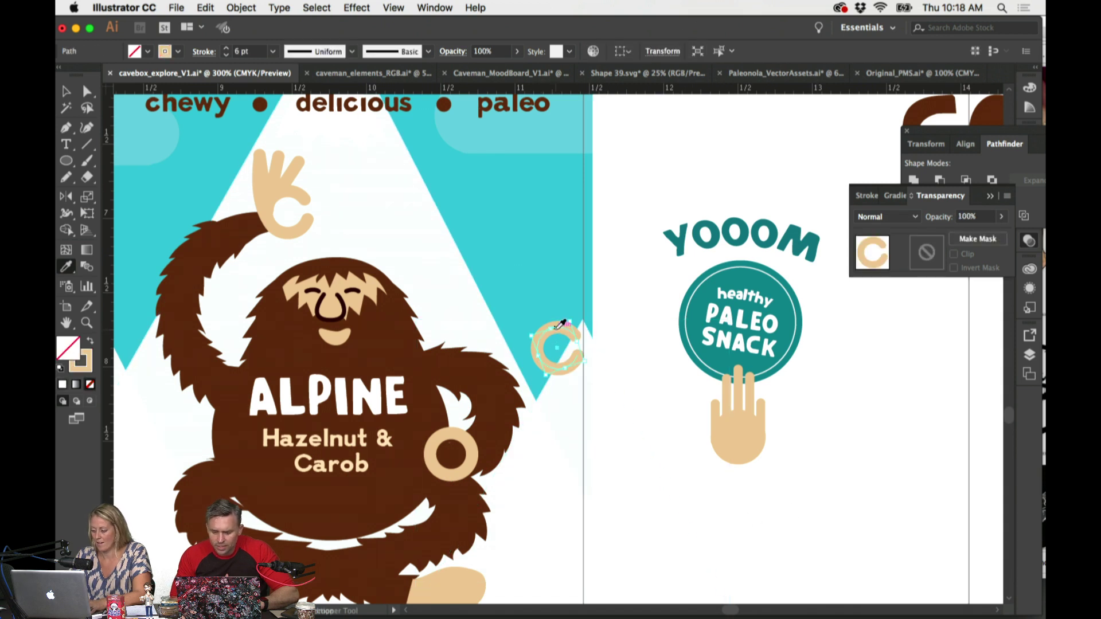
pyautogui.press('super+shift+a')
pyautogui.keyDown('super'); pyautogui.click(461, 441); pyautogui.keyUp('super')
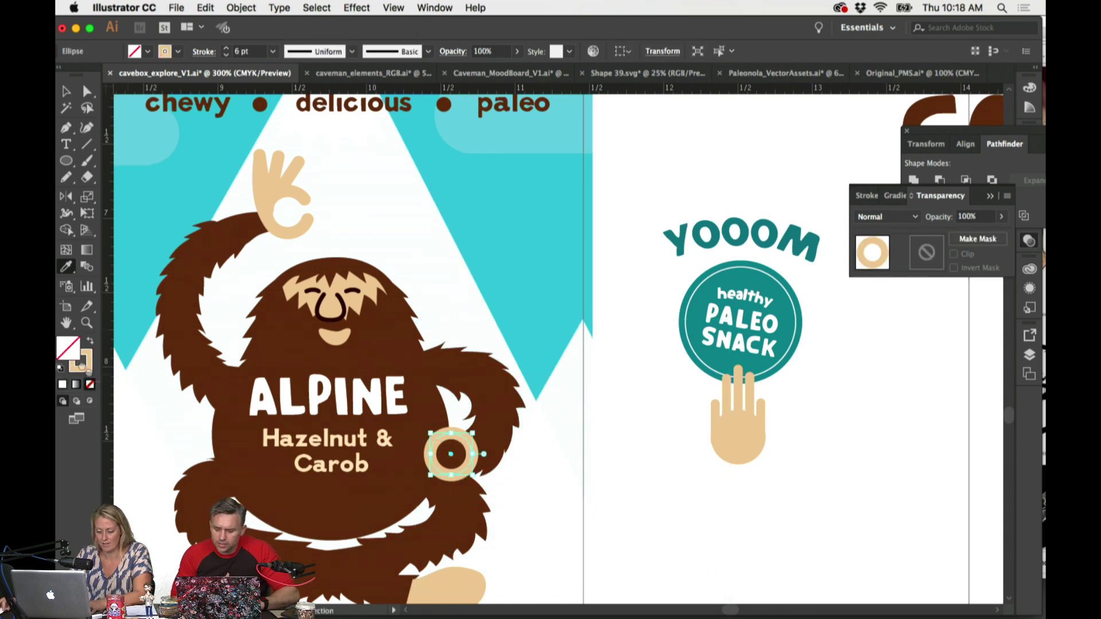
pyautogui.click(556, 374)
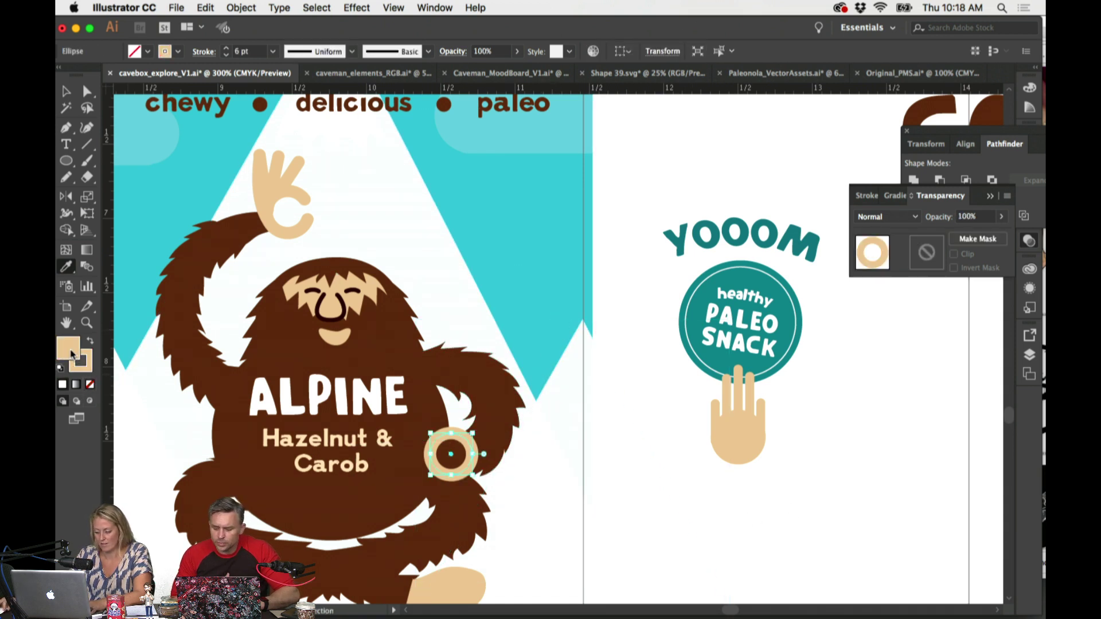
pyautogui.keyDown('super'); pyautogui.click(712, 484); pyautogui.keyUp('super')
# Step: Draw a vertical finger about 0.28 in long at the palm's outer edge with a 6 pt tan stroke
pyautogui.press('p')
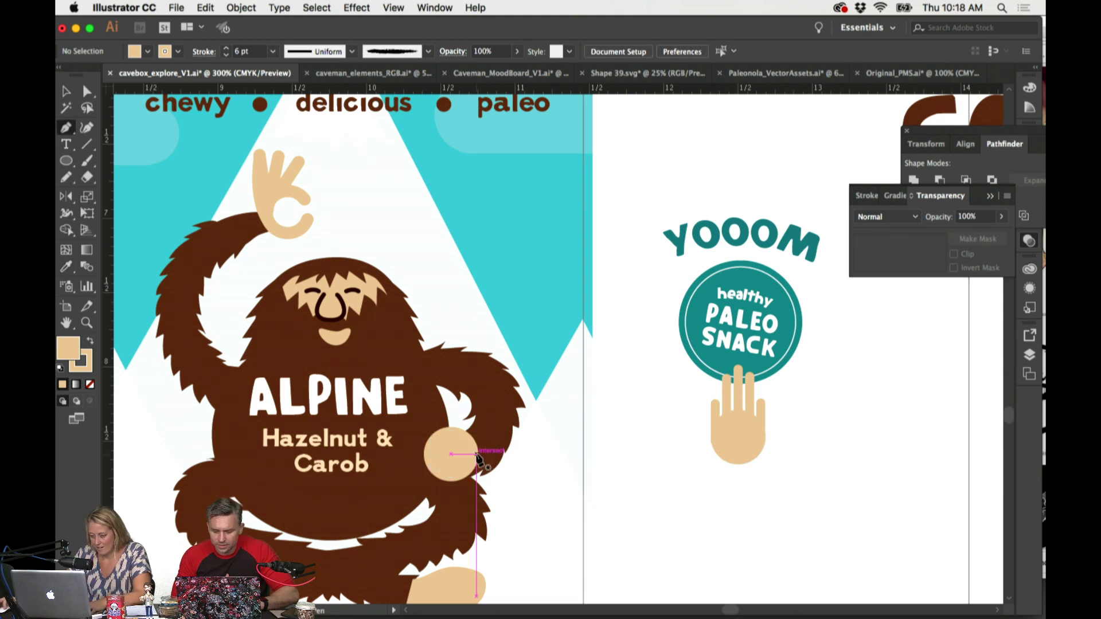
pyautogui.click(472, 455)
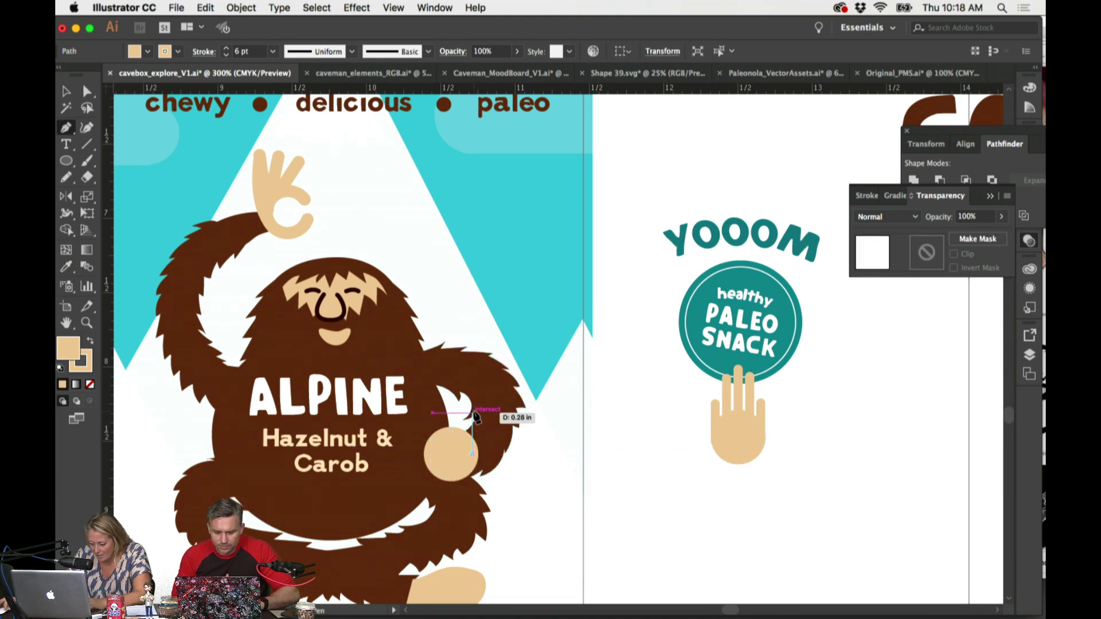
pyautogui.click(472, 412)
pyautogui.keyDown('super'); pyautogui.click(653, 504); pyautogui.keyUp('super')
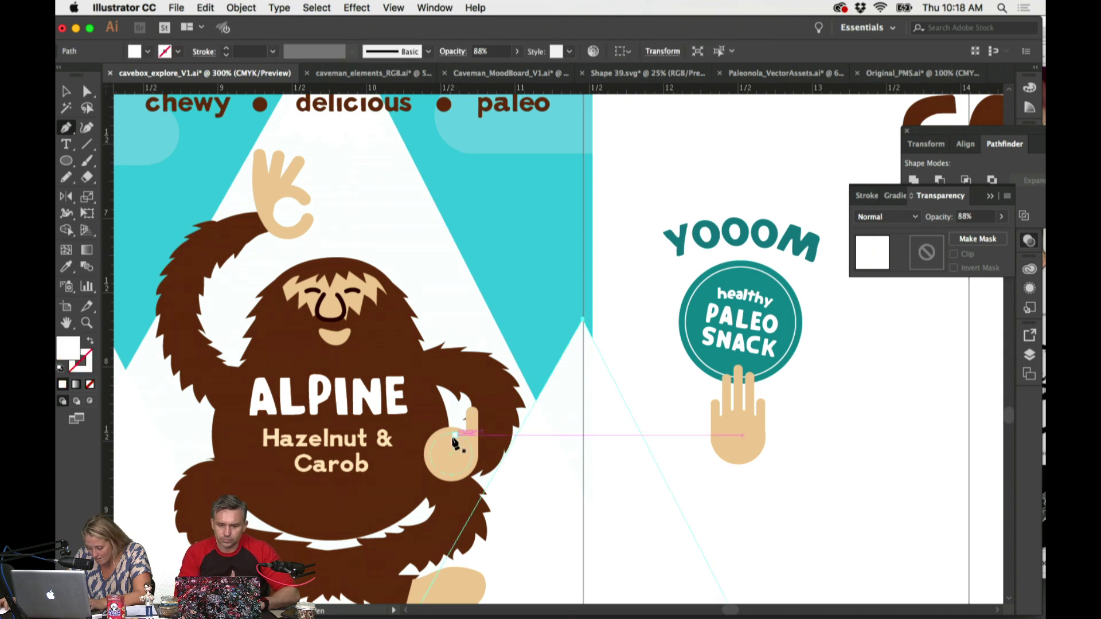
# Step: Draw a second, higher vertical finger from the top of the palm and give it the first finger's tan 6 pt stroke
pyautogui.click(454, 440)
pyautogui.click(457, 397)
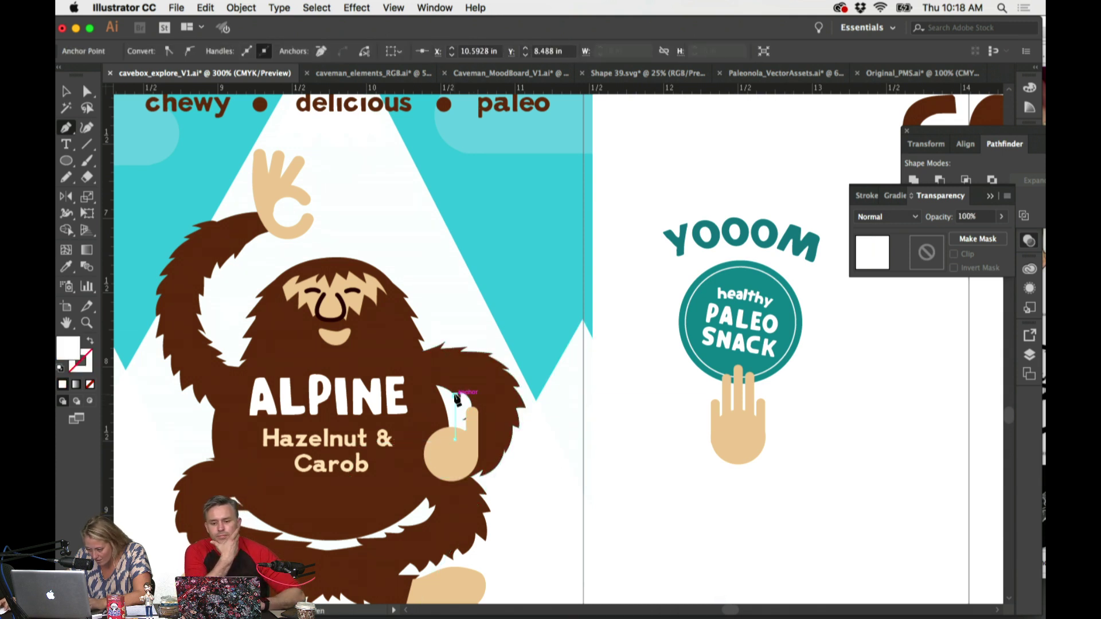
pyautogui.press('i')
pyautogui.click(480, 410)
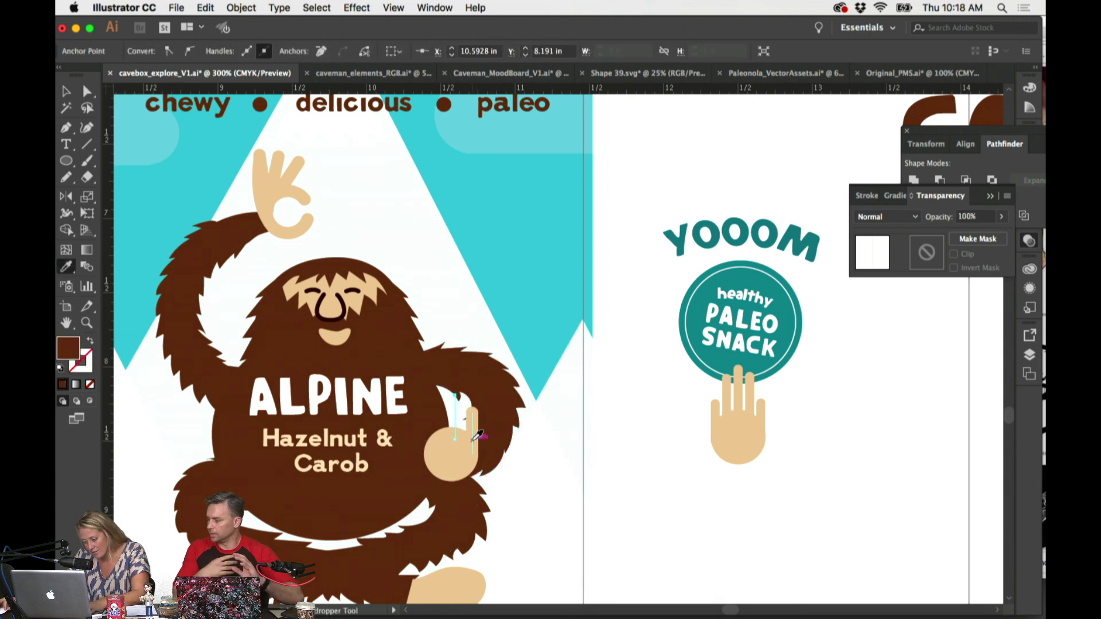
pyautogui.click(474, 439)
pyautogui.keyDown('super'); pyautogui.click(635, 476); pyautogui.keyUp('super')
# Step: Duplicate the second finger twice towards the character's belly, placing the last copy lower along the palm's inner edge
pyautogui.press('super+equal')
pyautogui.press('super+equal')
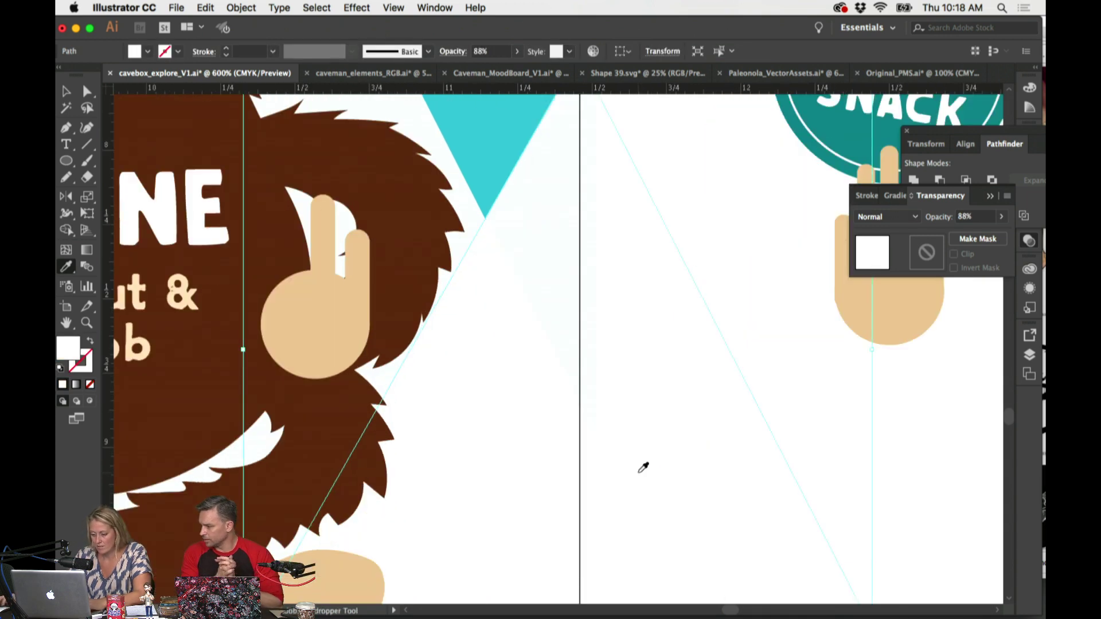
pyautogui.scroll(3, 597, 452)
pyautogui.hscroll(-4, 597, 452)
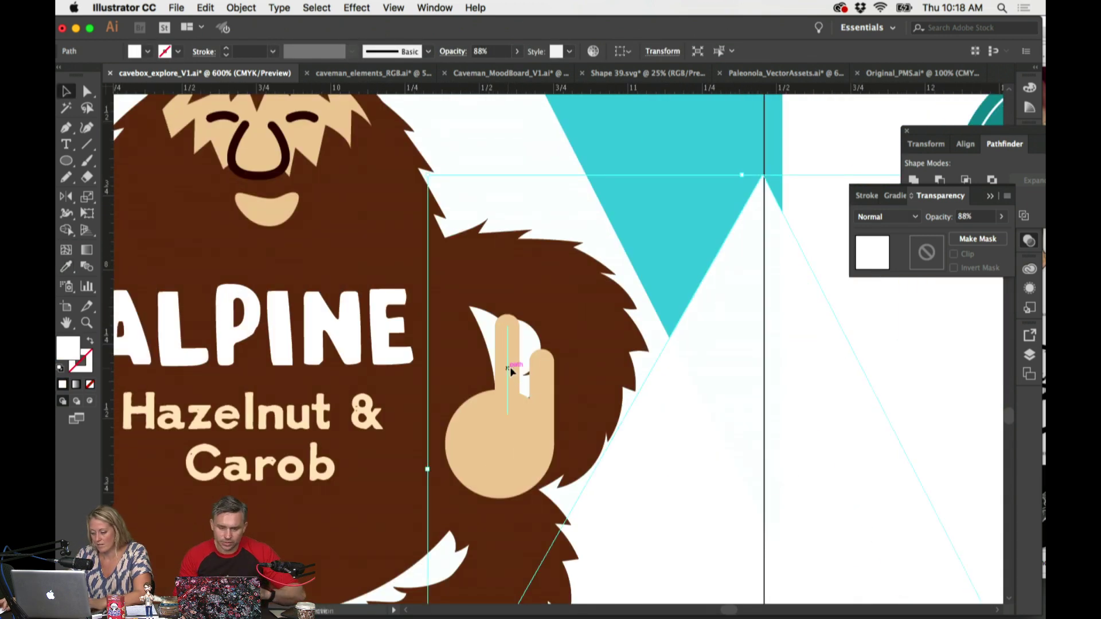
pyautogui.press('v')
pyautogui.moveTo(511, 369); pyautogui.dragTo(458, 401)
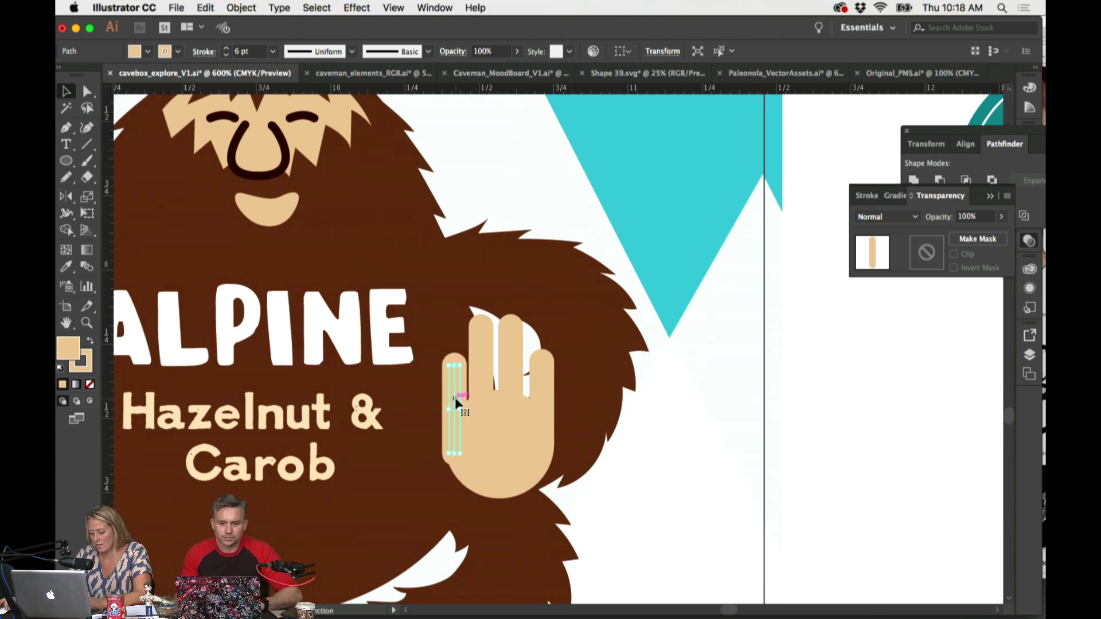
# Step: Shift the innermost finger slightly so that it lines up with the palm's inner edge
pyautogui.press('super+equal')
pyautogui.press('super+equal')
pyautogui.moveTo(556, 343)
pyautogui.mouseDown()
pyautogui.moveTo(559, 514)
pyautogui.moveTo(564, 349)
pyautogui.mouseUp()
pyautogui.press('super+minus')
pyautogui.press('super+minus')
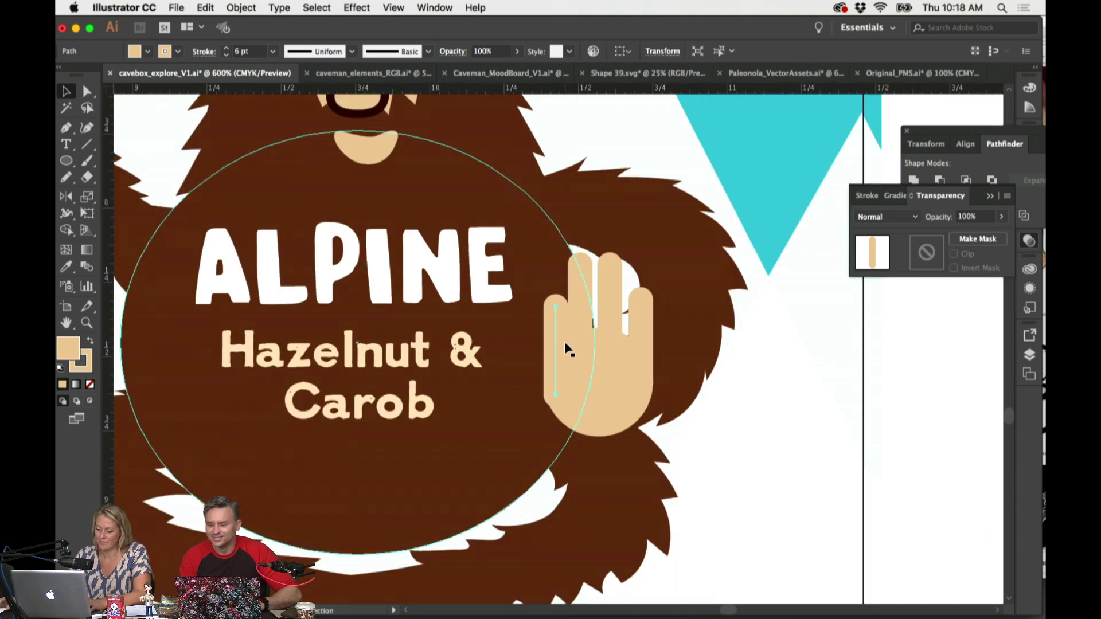
# Step: Try raising one middle finger and shifting the finger beside it, and undo these moves
pyautogui.moveTo(613, 310); pyautogui.dragTo(611, 266)
pyautogui.click(583, 275)
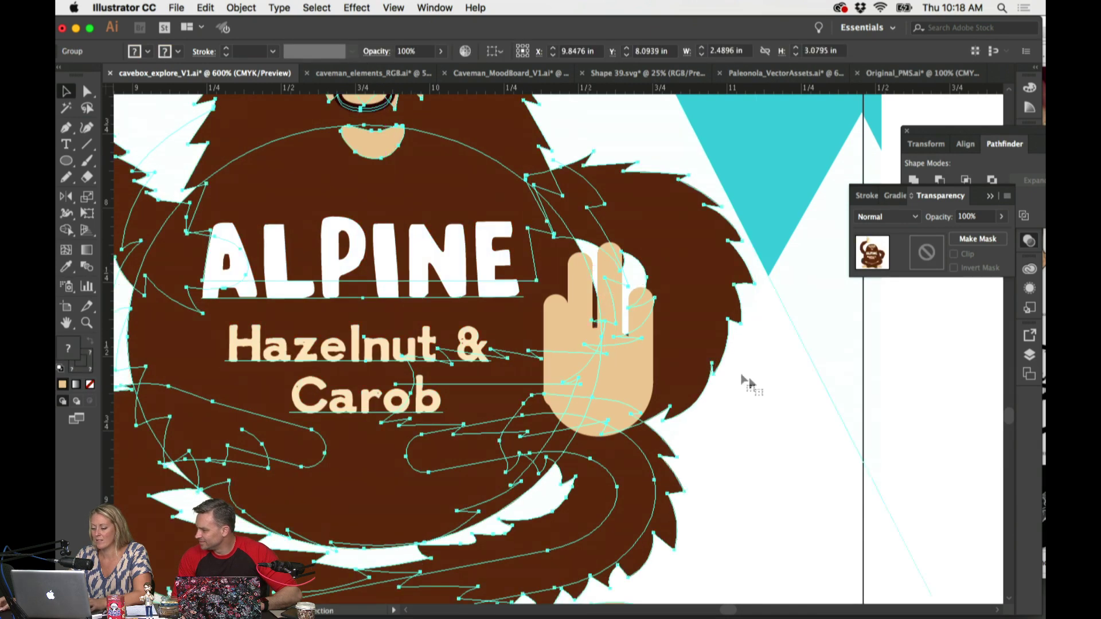
pyautogui.click(826, 406)
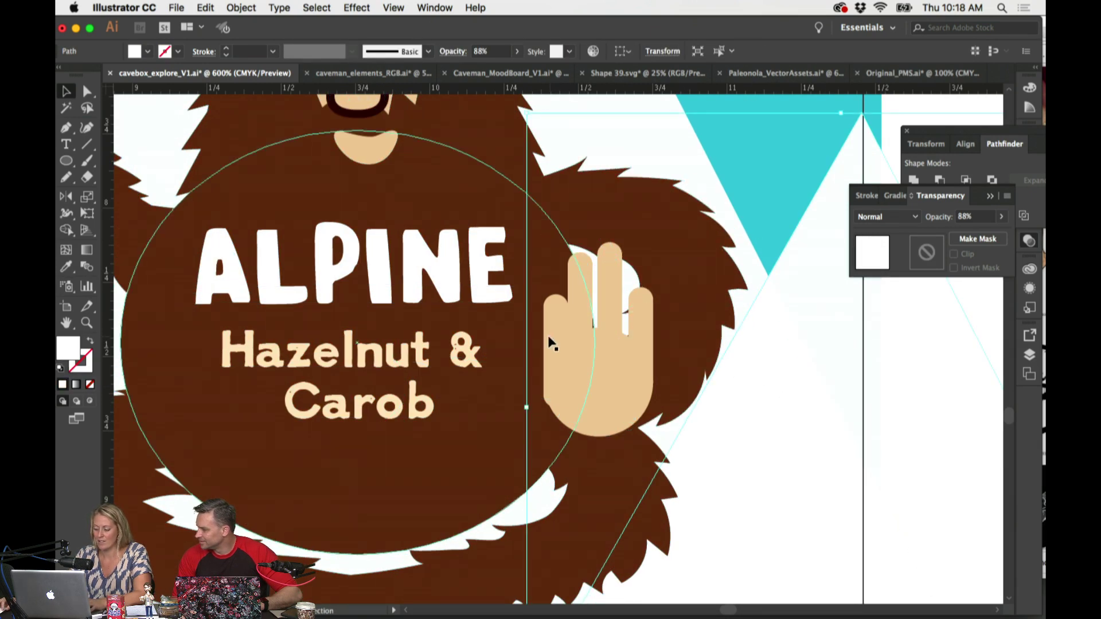
pyautogui.click(586, 283)
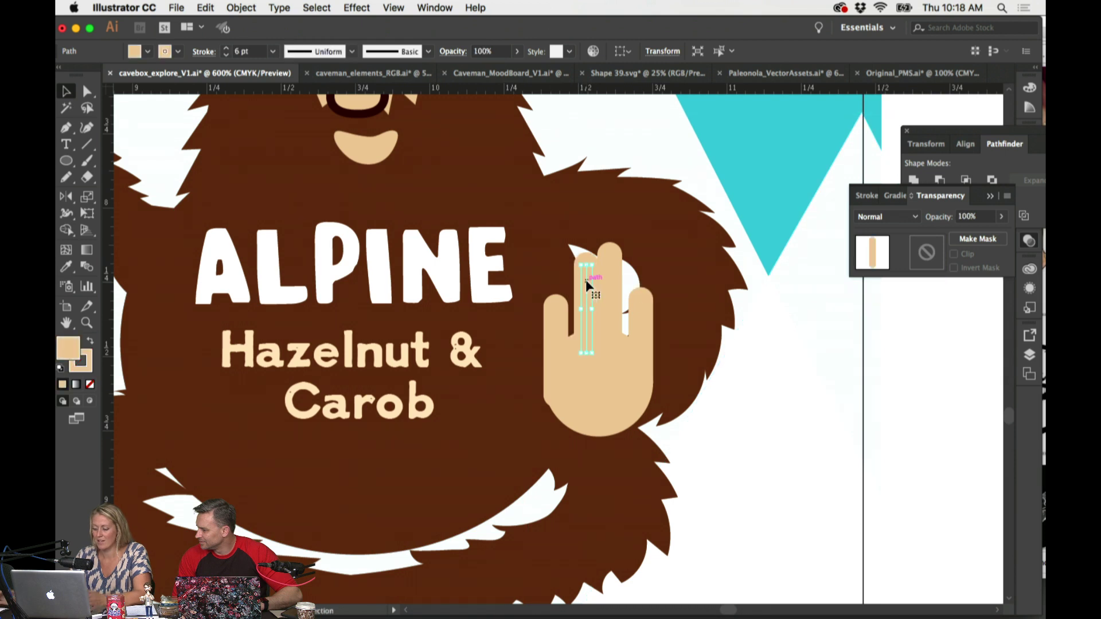
pyautogui.moveTo(586, 282); pyautogui.dragTo(565, 324)
pyautogui.press('super+z')
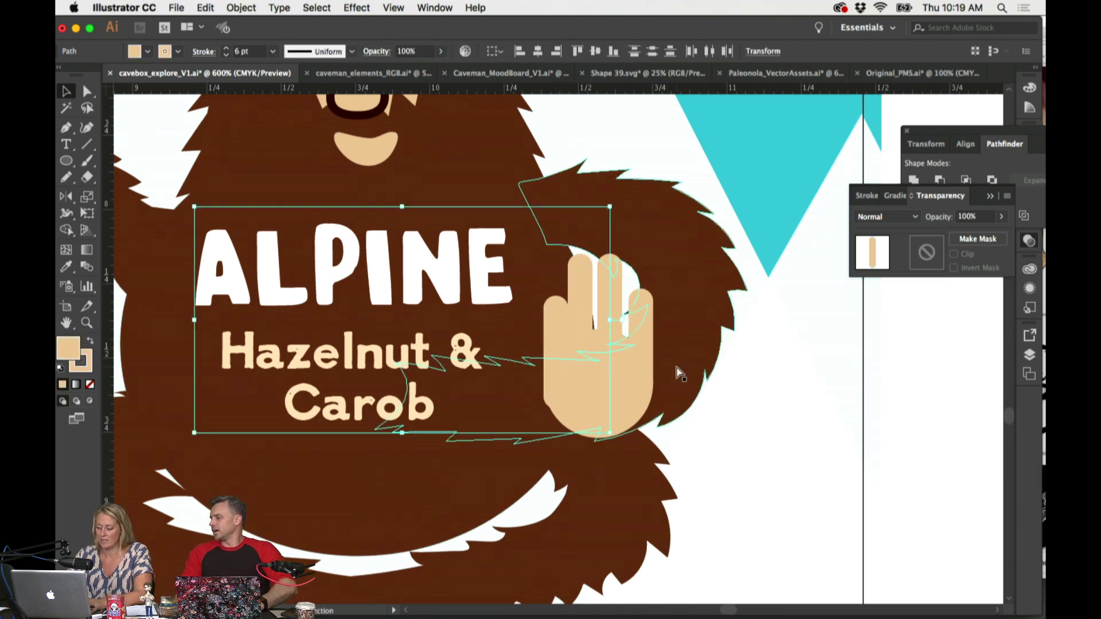
# Step: Examine the rebuilt lowered hand's proportions against the whole character and its raised hand
pyautogui.press('super+minus')
pyautogui.press('super+minus')
pyautogui.press('super+minus')
pyautogui.hscroll(3, 678, 373)
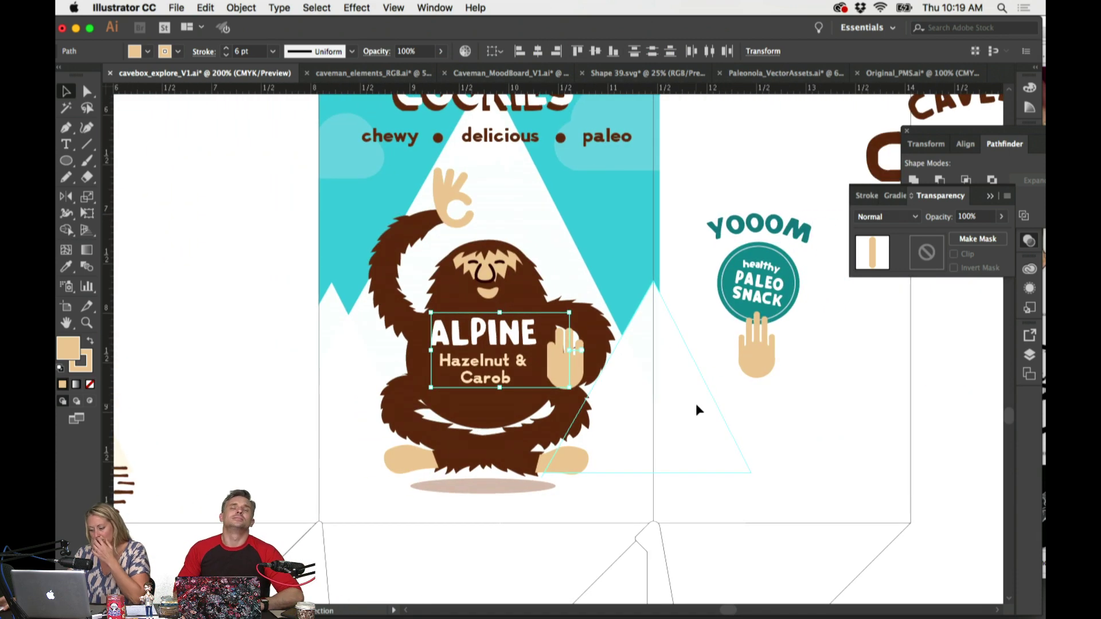
pyautogui.click(700, 408)
pyautogui.press('super+plus')
pyautogui.press('super+plus')
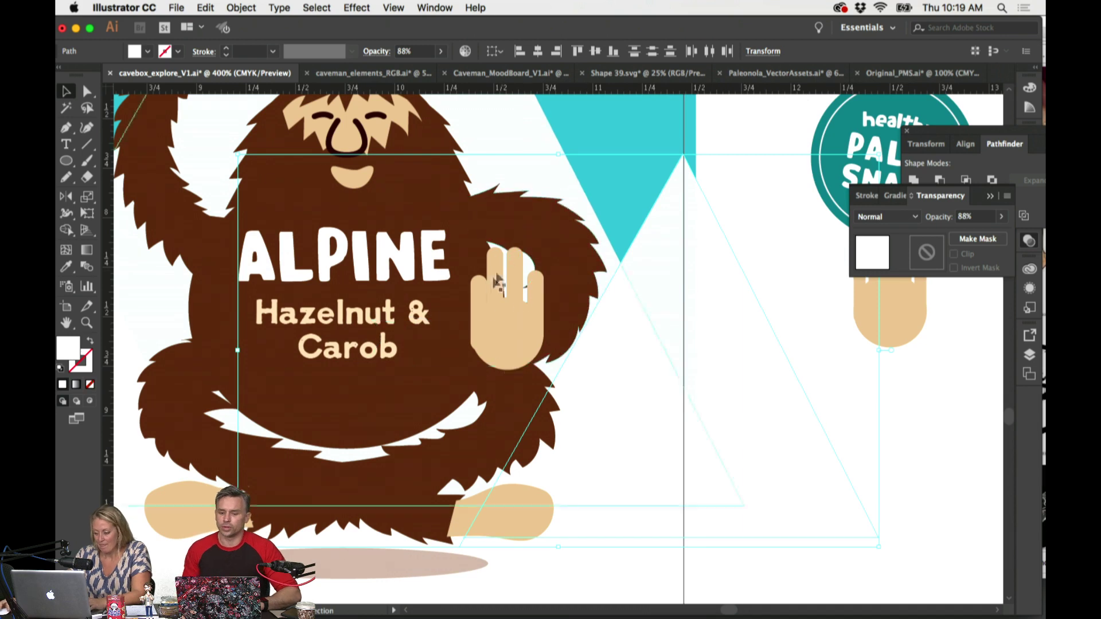
pyautogui.scroll(5, 484, 295)
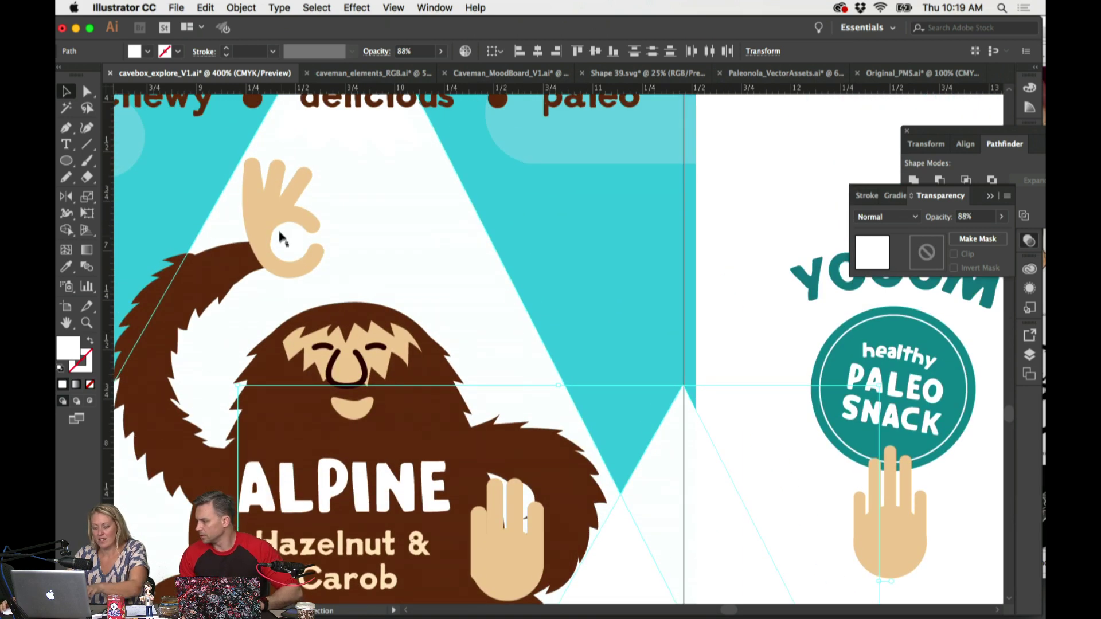
# Step: Isolate the character's raised hand and stretch its outer edge shape slightly upward so it blends into the outermost fingertip
pyautogui.click(249, 202)
pyautogui.press('super+plus')
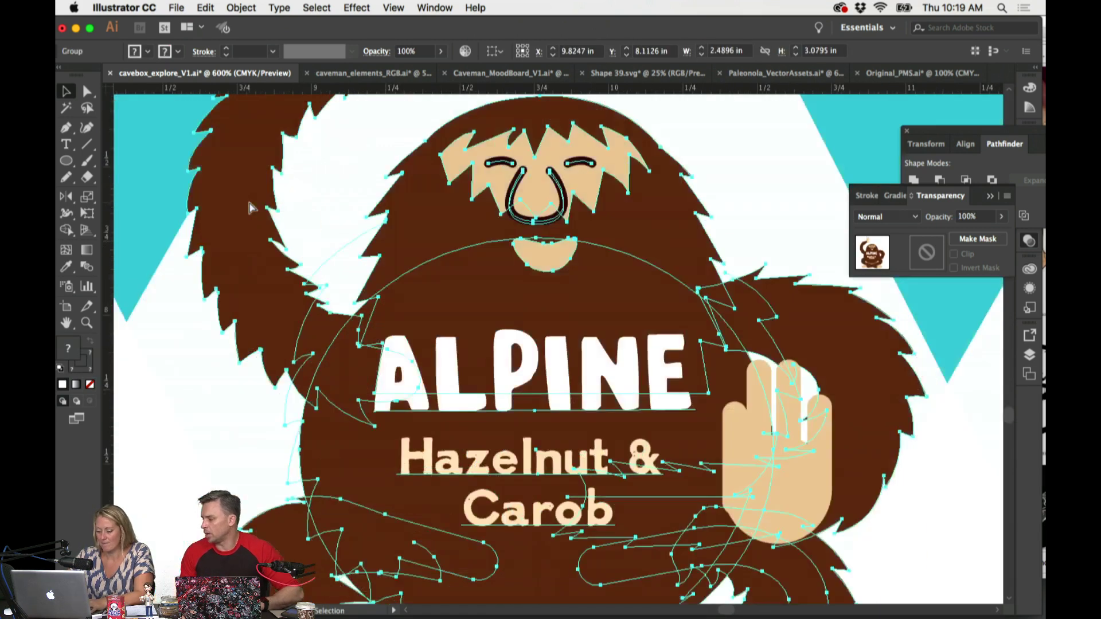
pyautogui.press('super+plus')
pyautogui.press('super+plus')
pyautogui.moveTo(436, 166); pyautogui.dragTo(445, 401)
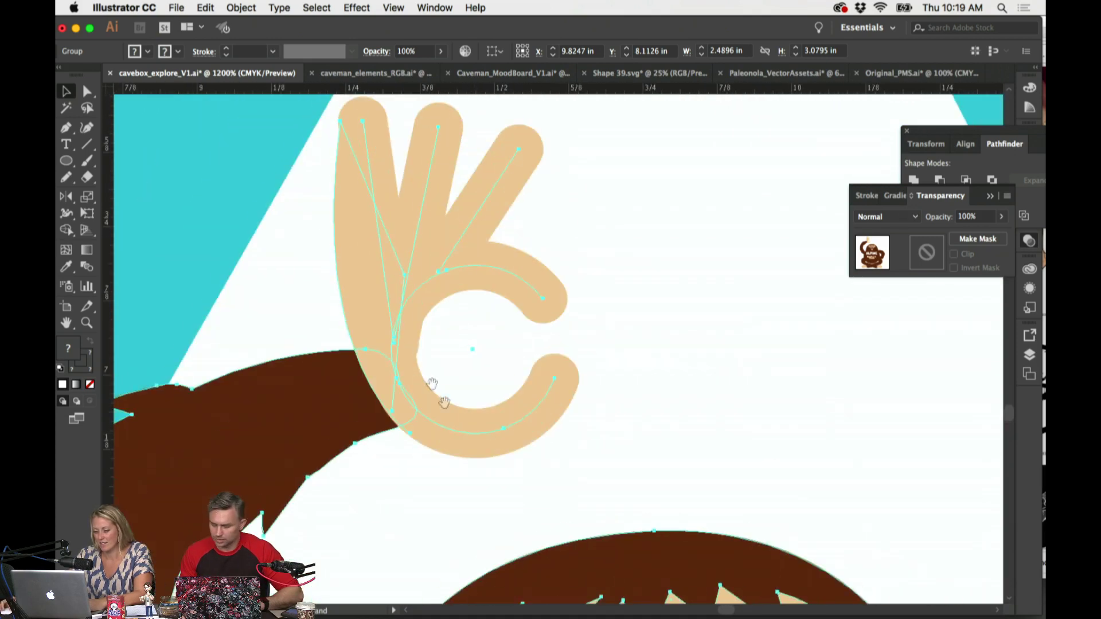
pyautogui.doubleClick(347, 254)
pyautogui.click(349, 253)
pyautogui.scroll(2, 365, 241)
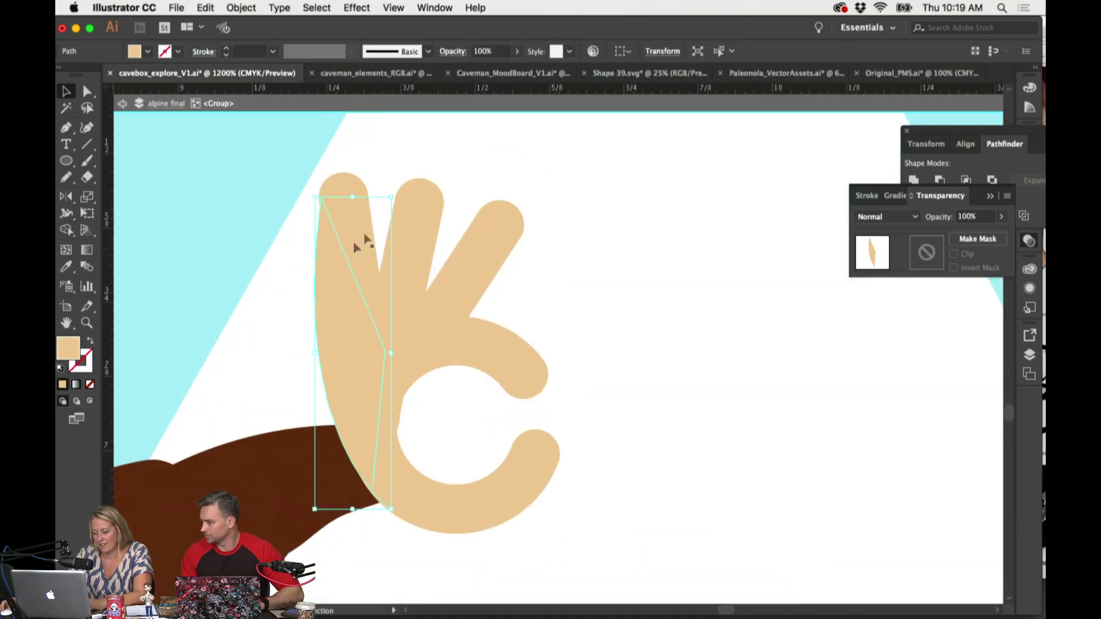
pyautogui.moveTo(395, 198)
pyautogui.mouseDown()
pyautogui.moveTo(413, 191)
pyautogui.moveTo(392, 189)
pyautogui.mouseUp()
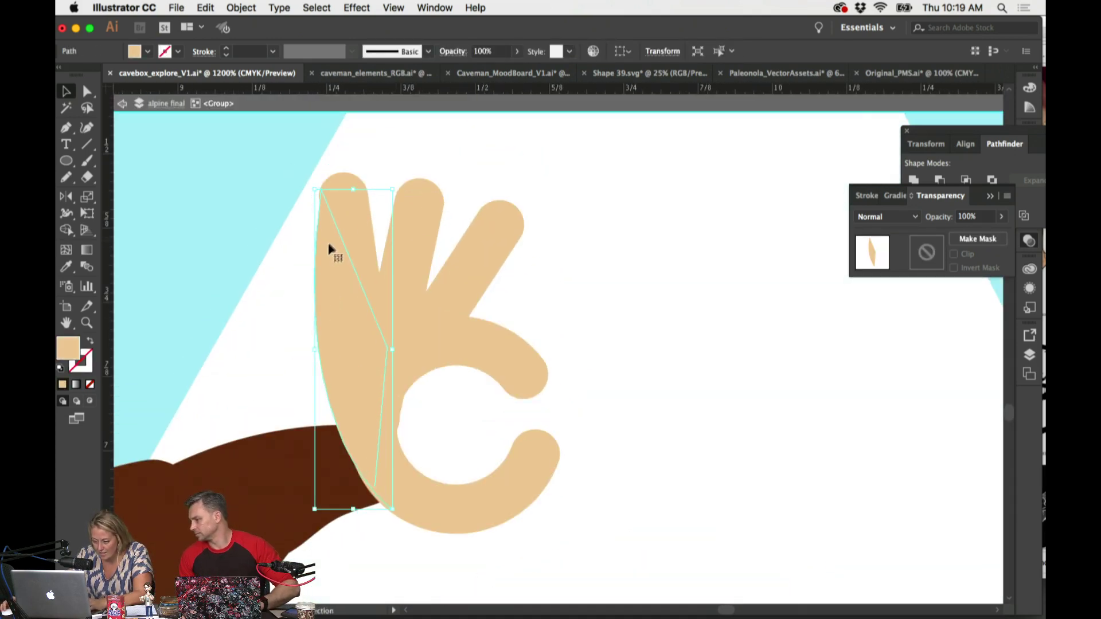
pyautogui.moveTo(332, 246); pyautogui.dragTo(327, 253)
pyautogui.doubleClick(656, 216)
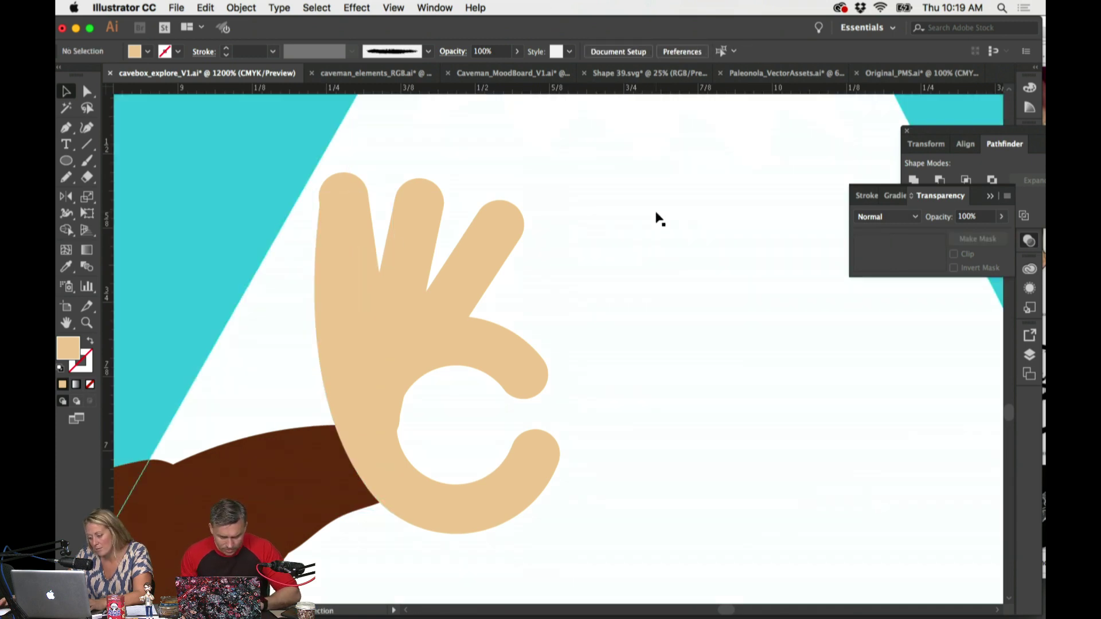
# Step: Raise the lowered hand's third finger from the belly side so that it is the tallest one
pyautogui.press('super+minus')
pyautogui.press('super+0')
pyautogui.scroll(5, 573, 344)
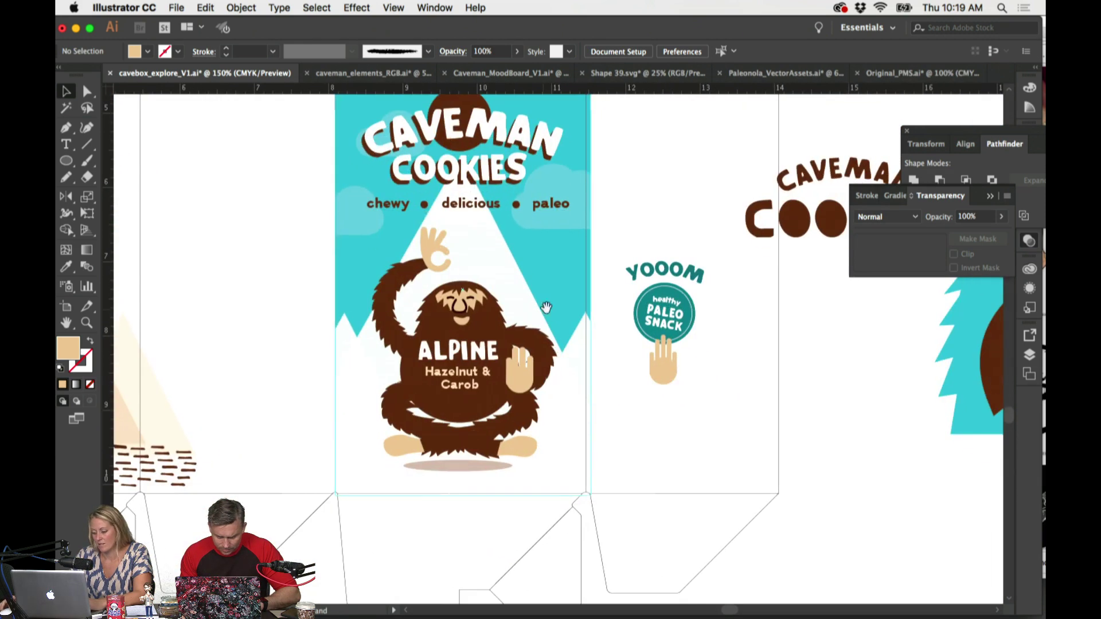
pyautogui.press('super+plus')
pyautogui.press('super+plus')
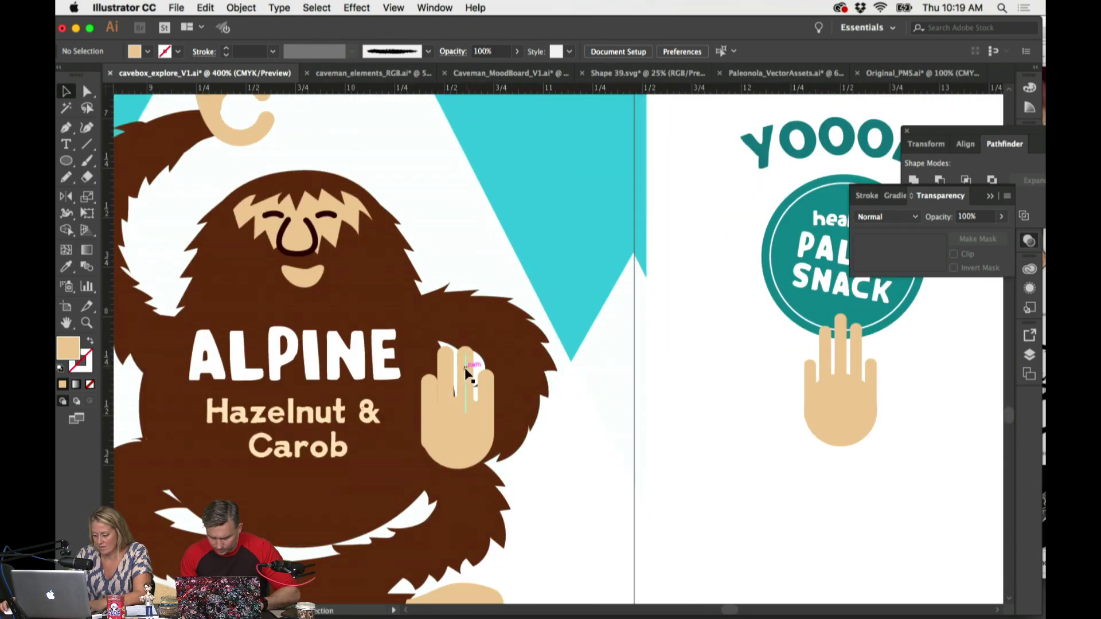
pyautogui.click(469, 358)
pyautogui.moveTo(469, 358); pyautogui.dragTo(467, 343)
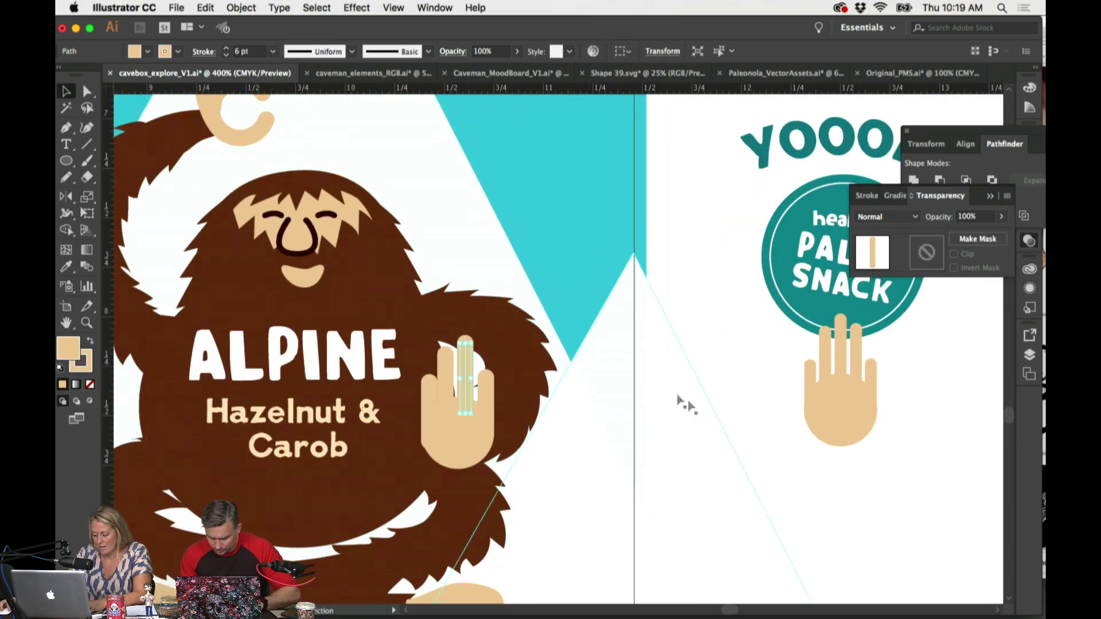
pyautogui.click(697, 408)
pyautogui.press('Delete')
# Step: Shift the lowered hand's innermost finger slightly towards the belly, beyond the palm's edge
pyautogui.click(431, 395)
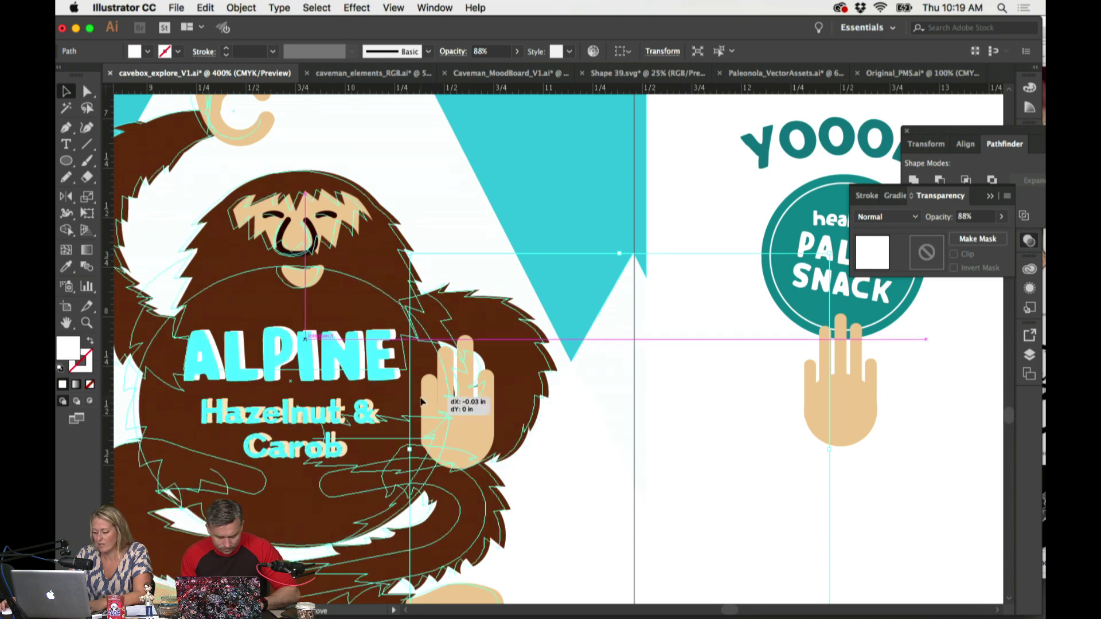
pyautogui.click(432, 396)
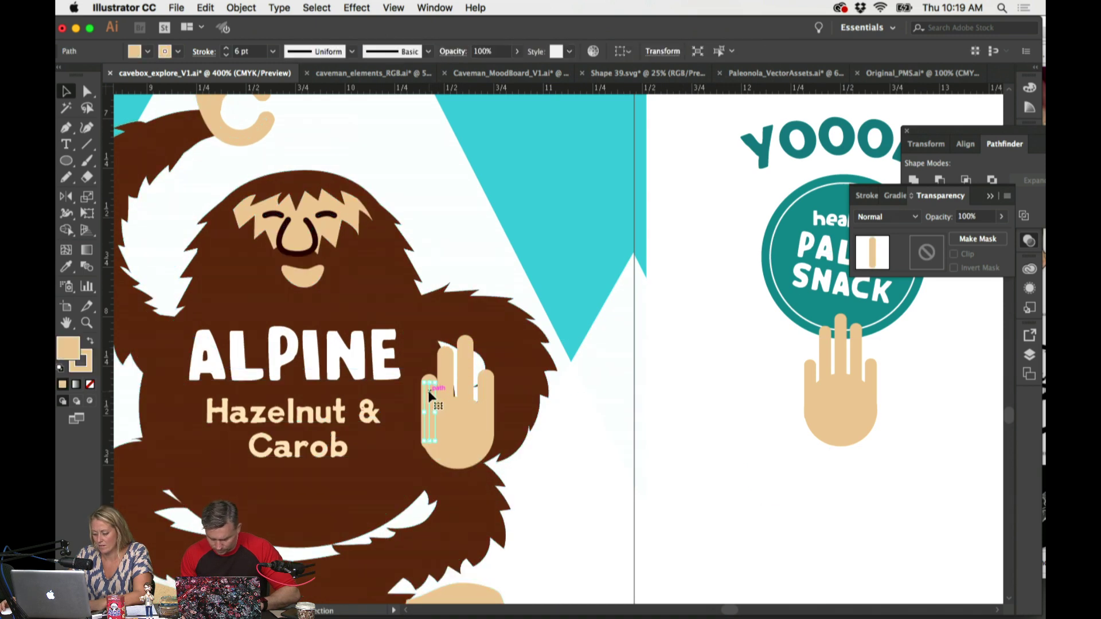
pyautogui.moveTo(422, 396); pyautogui.dragTo(421, 396)
# Step: Move the two middle fingers closer to the innermost one and duplicate the tallest one outward, placing the copy slightly lower
pyautogui.press('super+equal')
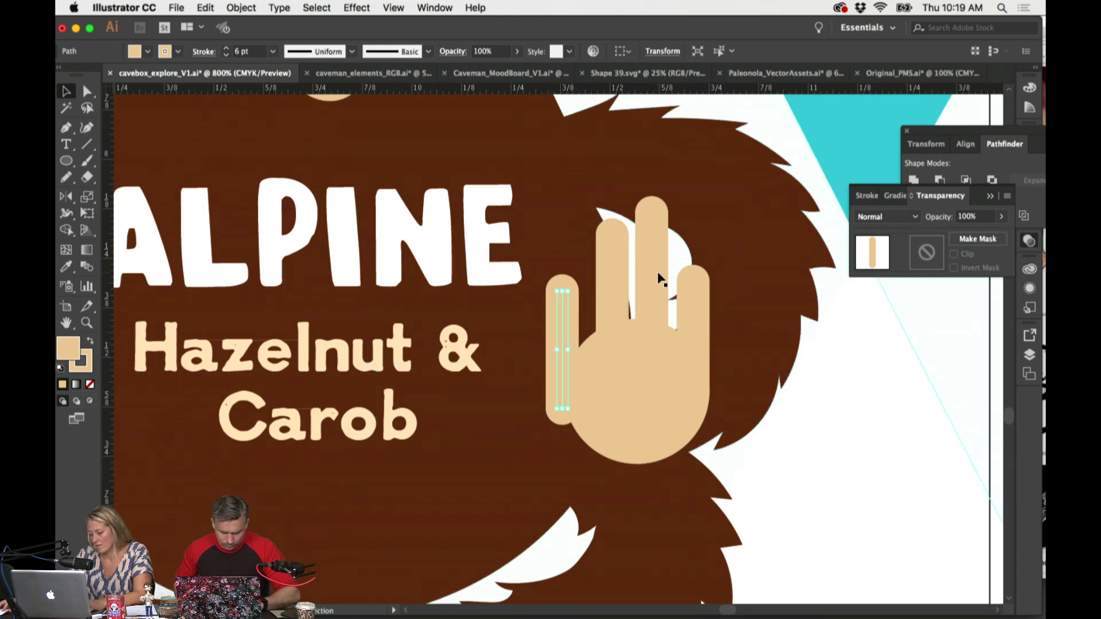
pyautogui.moveTo(628, 281)
pyautogui.mouseDown()
pyautogui.moveTo(631, 292)
pyautogui.moveTo(591, 278)
pyautogui.moveTo(644, 268)
pyautogui.moveTo(633, 265)
pyautogui.mouseUp()
pyautogui.press('super+shift+a')
pyautogui.moveTo(635, 220); pyautogui.dragTo(673, 247)
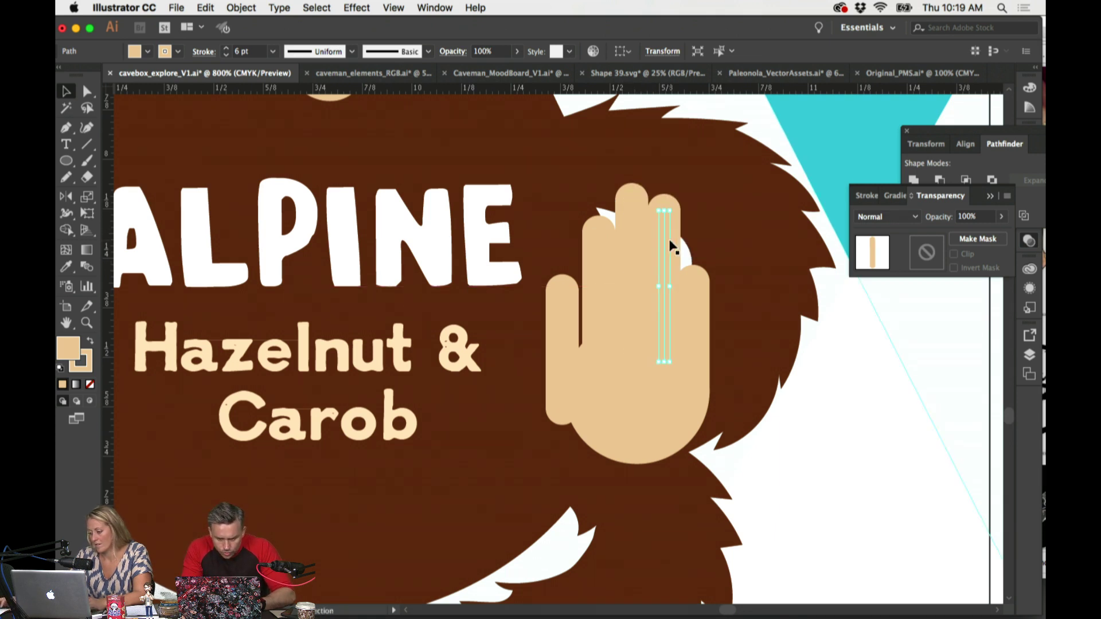
# Step: Select the four upper fingers together and reduce their stroke weight by one step so that gaps open between them
pyautogui.click(639, 216)
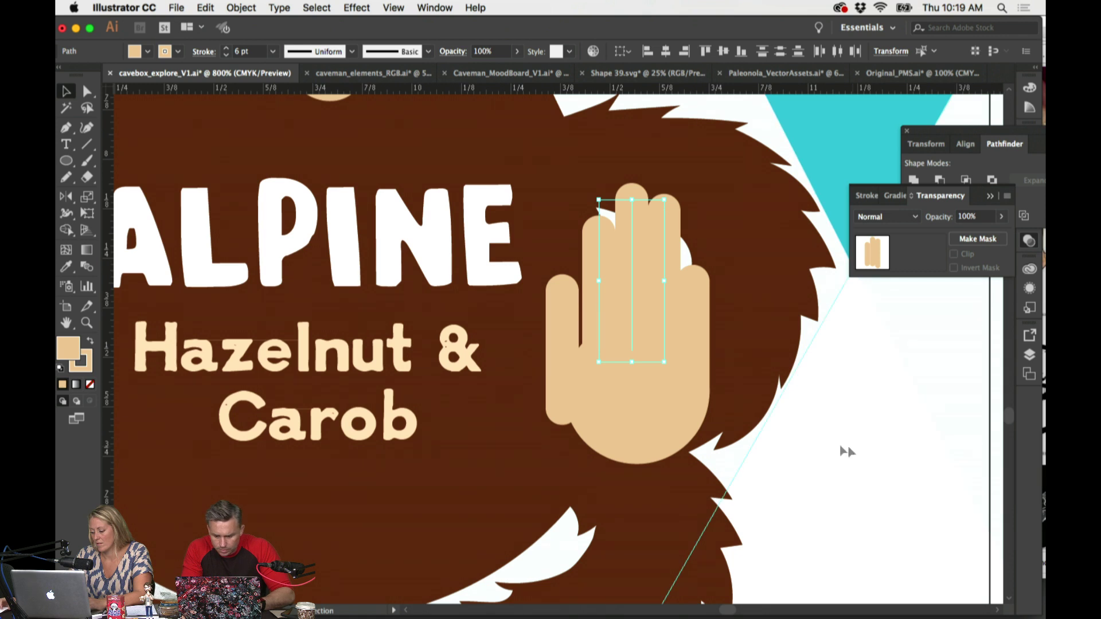
pyautogui.click(843, 450)
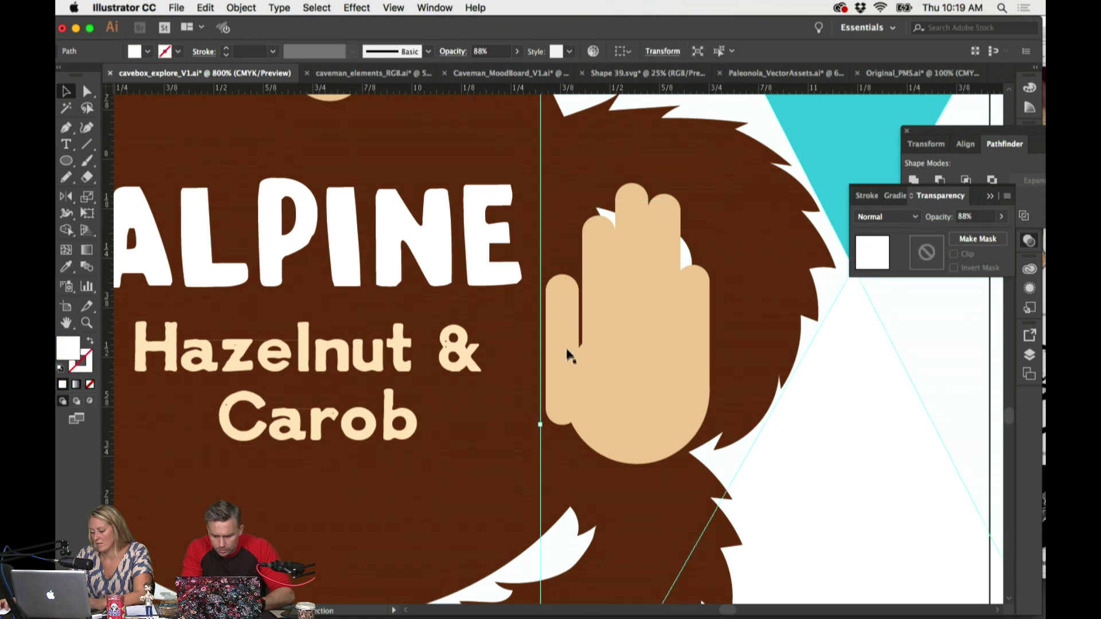
pyautogui.click(603, 259)
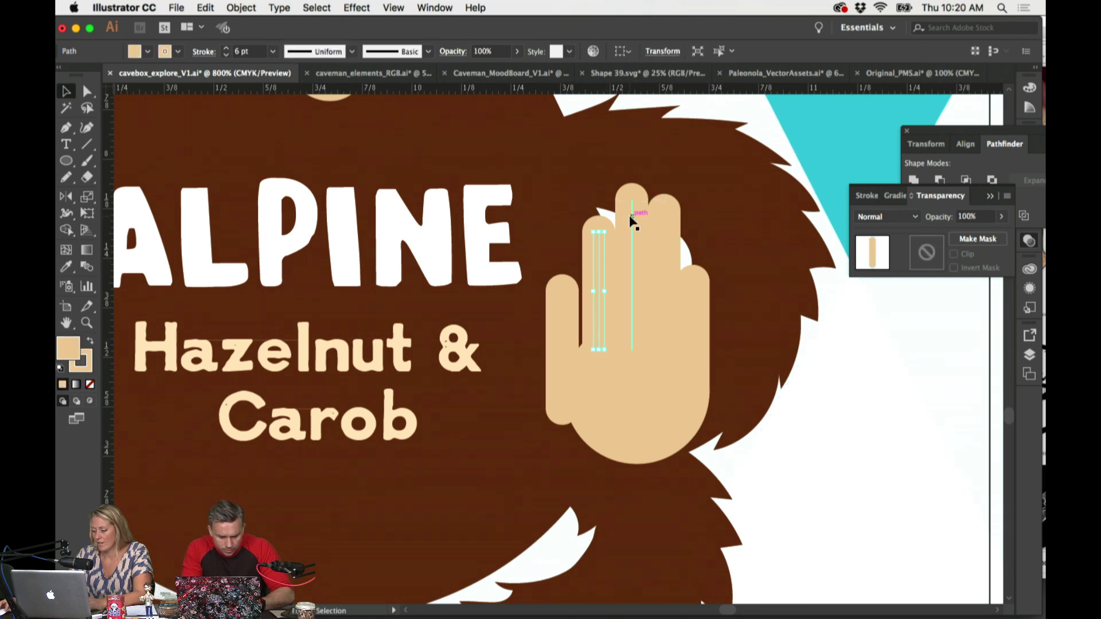
pyautogui.keyDown('shift'); pyautogui.click(695, 303); pyautogui.keyUp('shift')
pyautogui.click(867, 195)
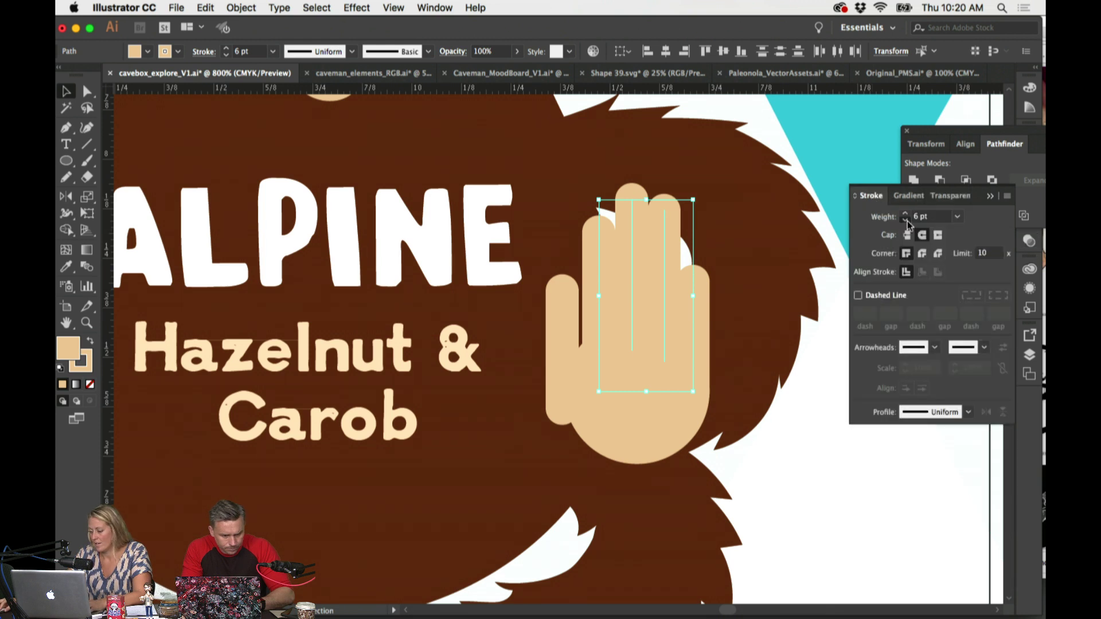
pyautogui.click(906, 220)
pyautogui.click(793, 454)
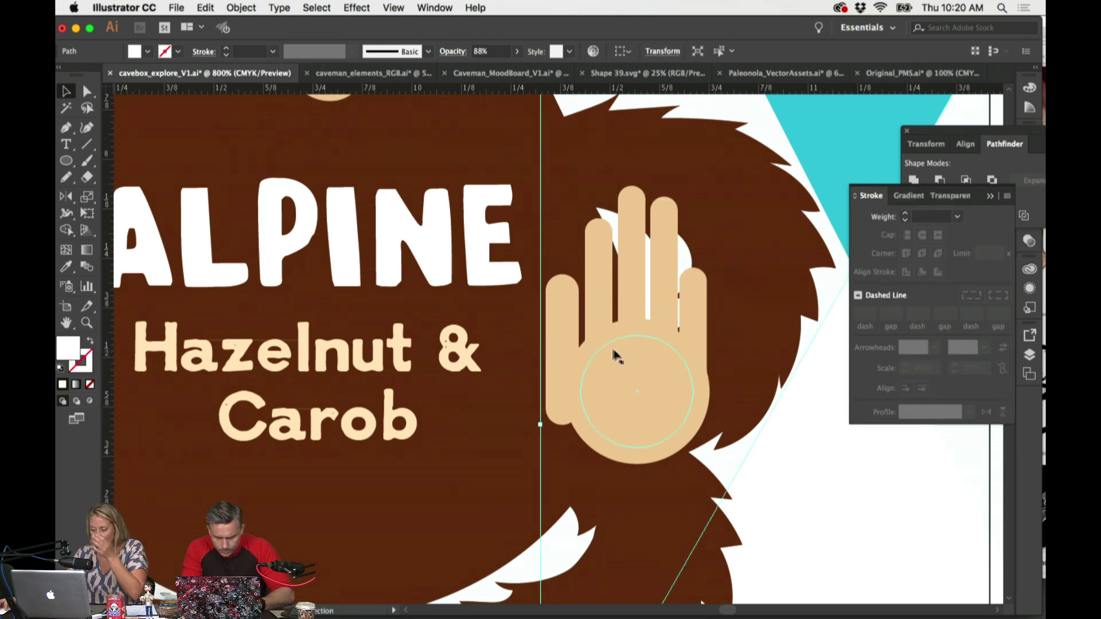
# Step: Match the innermost finger's stroke to the thinner finger beside it with the Eyedropper
pyautogui.click(565, 317)
pyautogui.press('i')
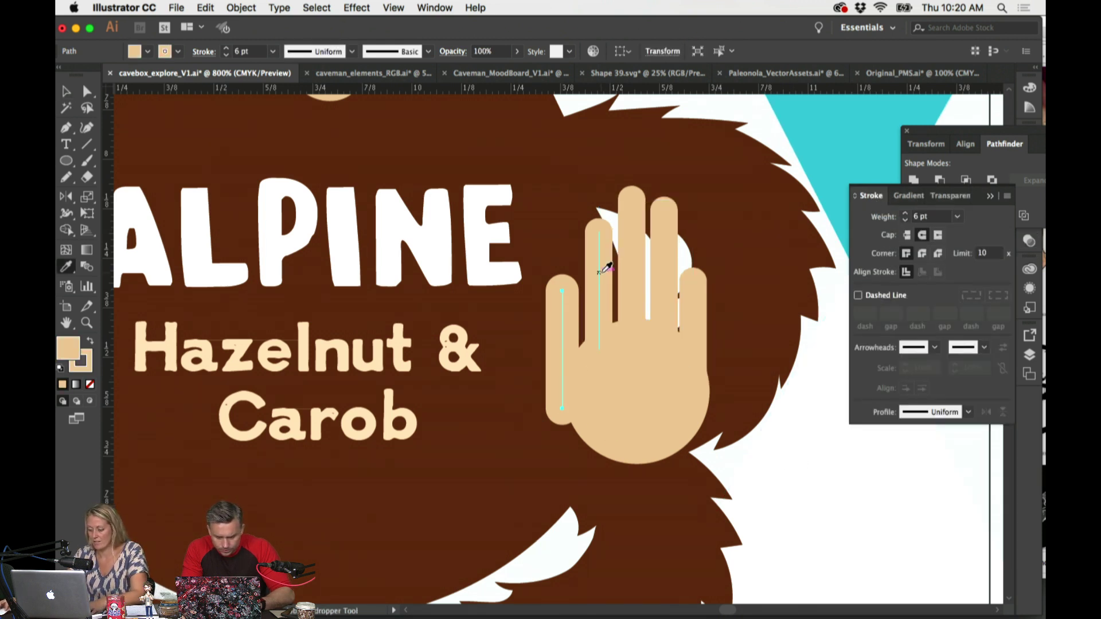
pyautogui.keyDown('super'); pyautogui.click(826, 467); pyautogui.keyUp('super')
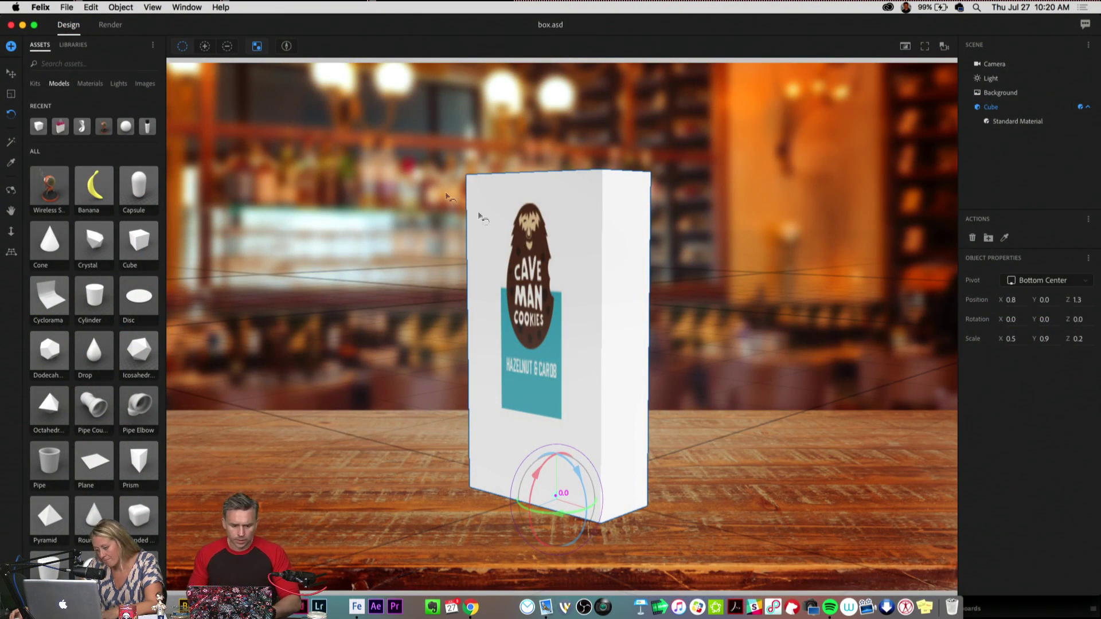
# Step: In Felix, orbit the Caveman Cookies box mockup to show more of its blank side, and look through the model assets and libraries
pyautogui.click(10, 192)
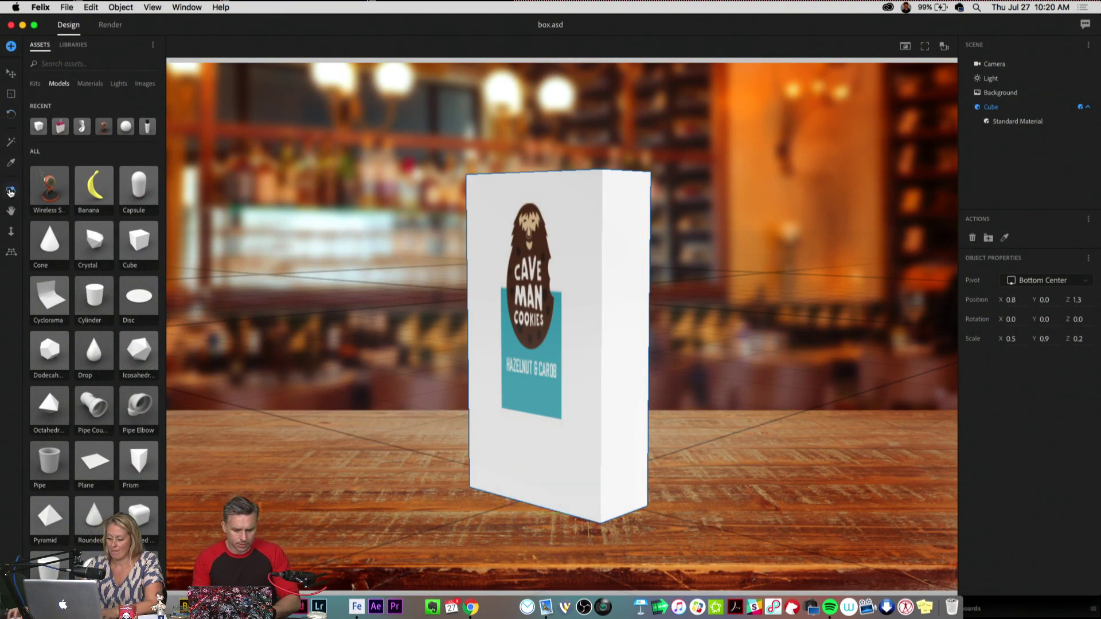
pyautogui.moveTo(303, 356); pyautogui.dragTo(279, 368)
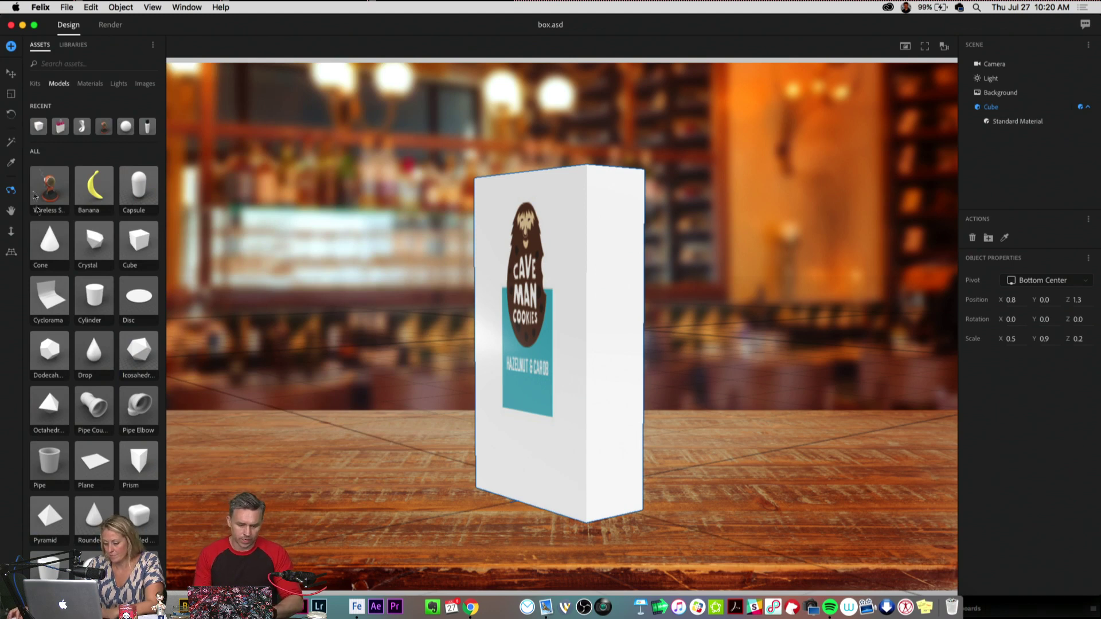
pyautogui.scroll(2, 36, 218)
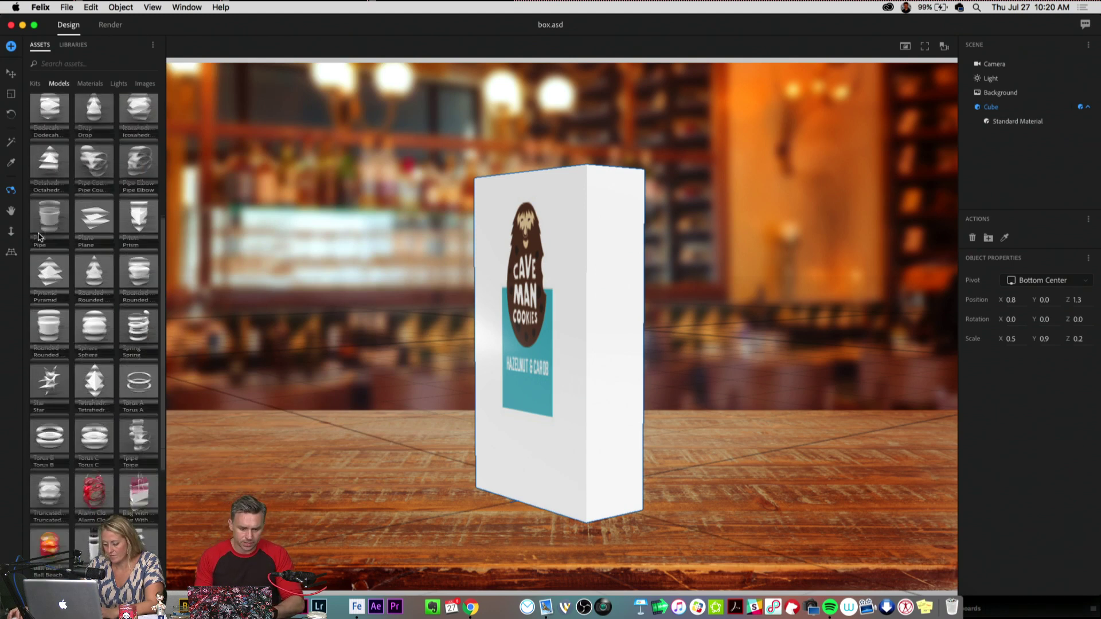
pyautogui.click(73, 45)
pyautogui.click(44, 45)
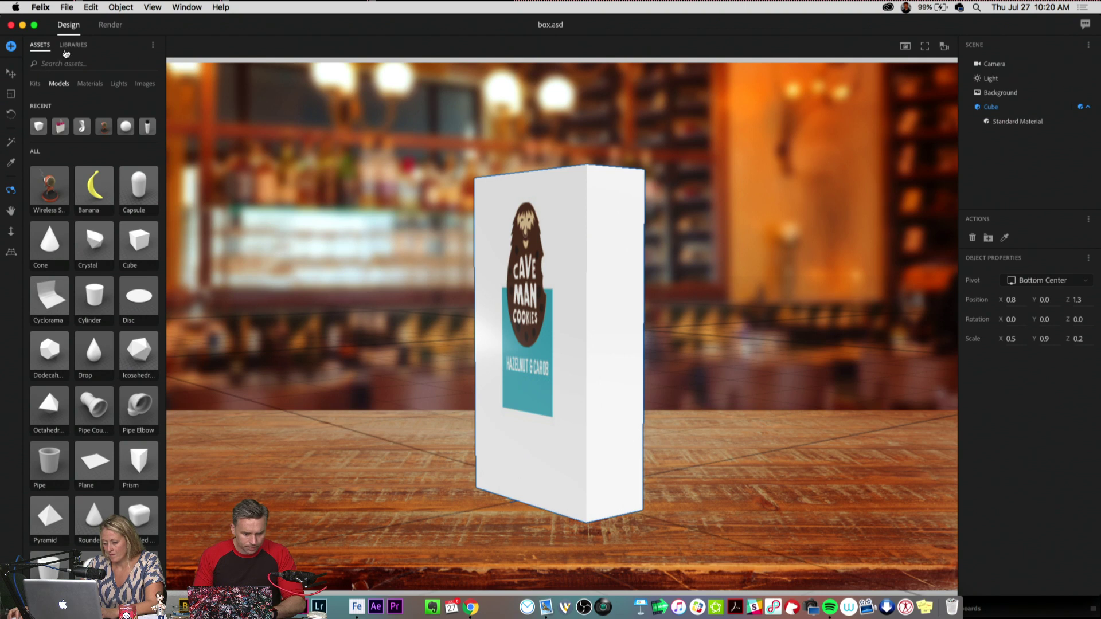
pyautogui.click(71, 45)
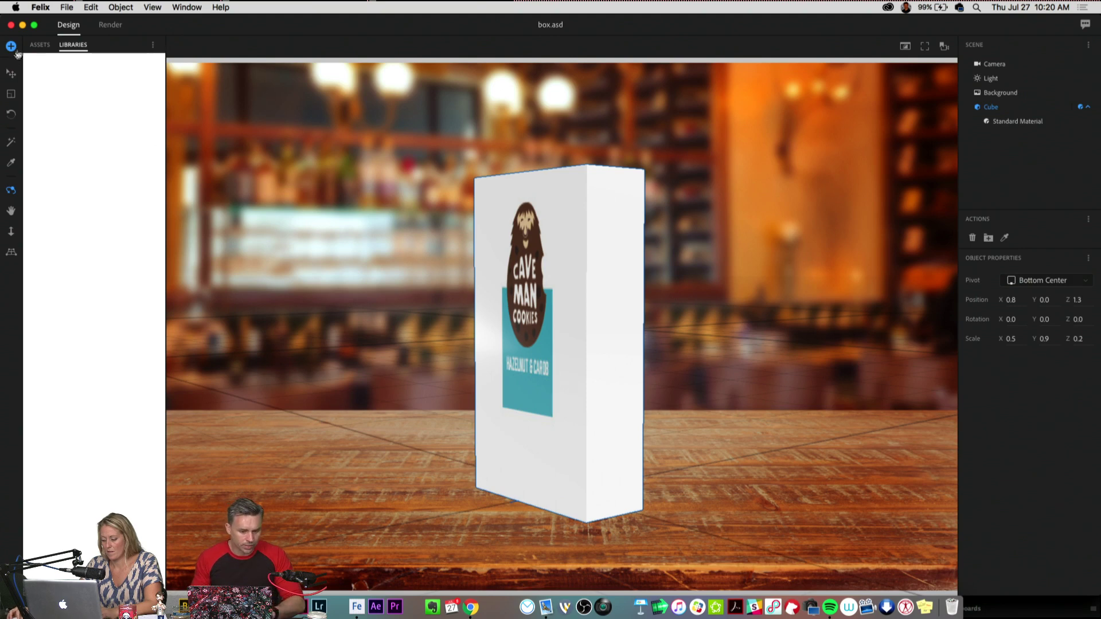
pyautogui.click(38, 45)
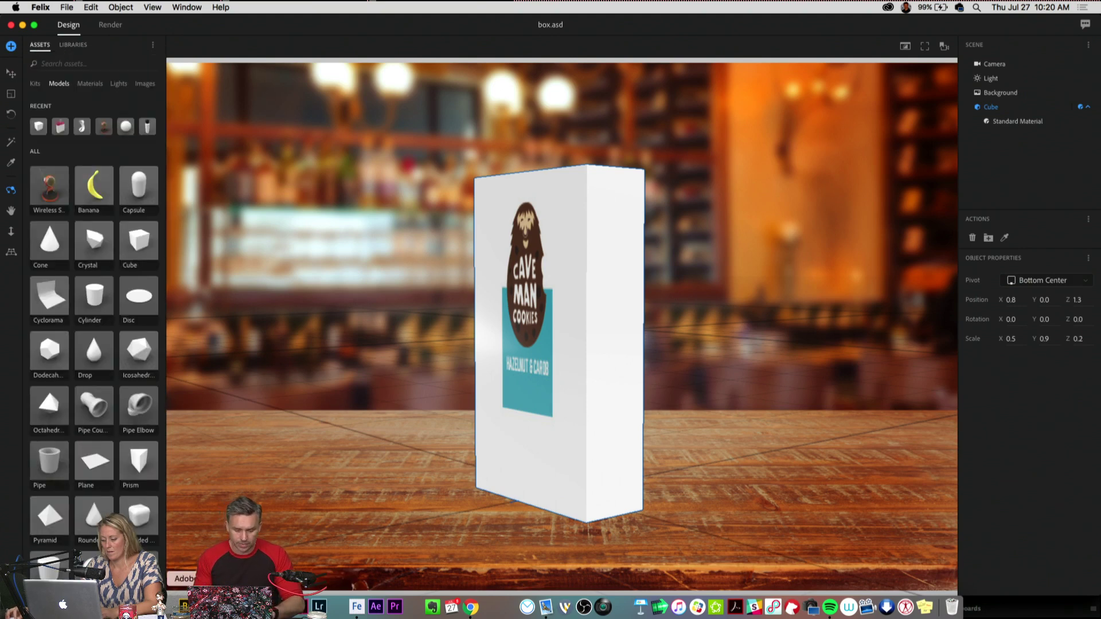
# Step: Switch to Photoshop and check how the Cave Man 3D text layer can be exported as Wavefront|OBJ, leaving without exporting
pyautogui.press('super+Tab')
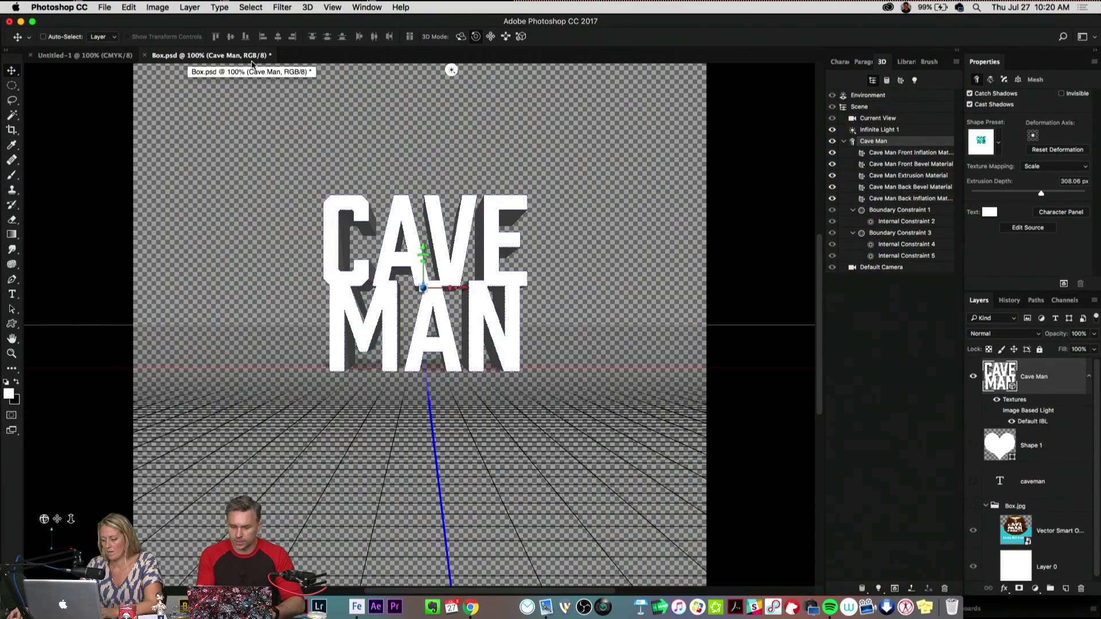
pyautogui.press('super+equal')
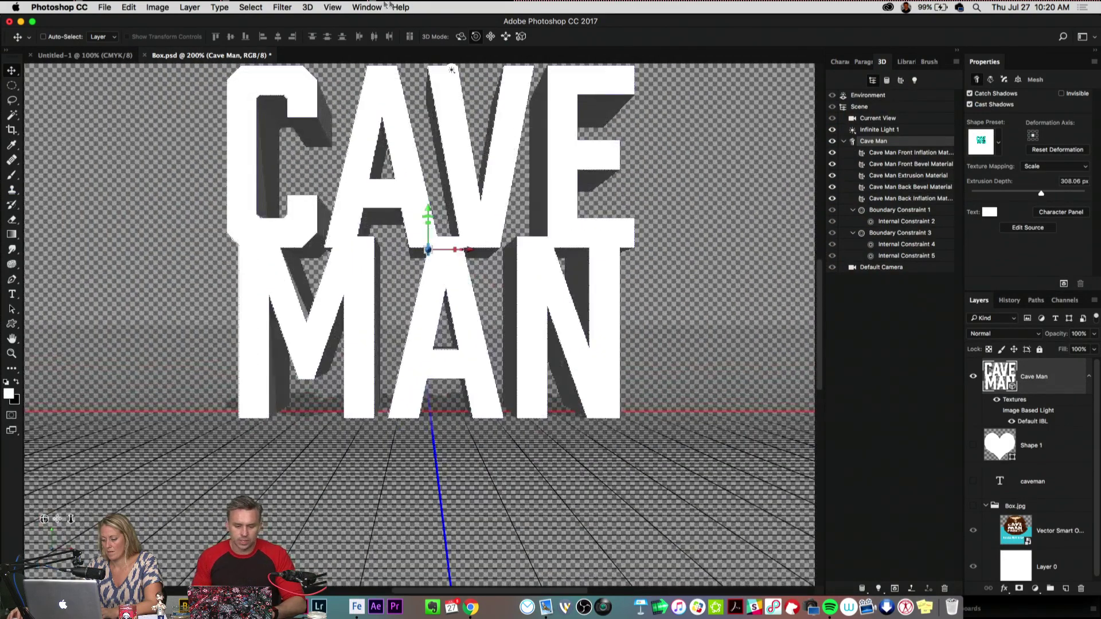
pyautogui.scroll(4, 362, 237)
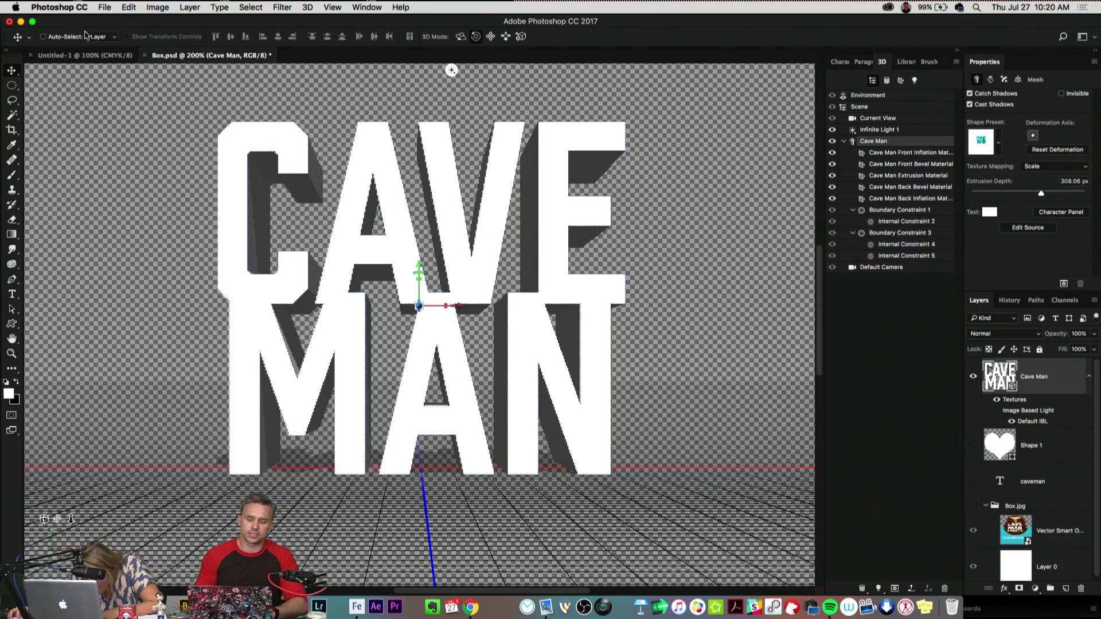
pyautogui.click(307, 7)
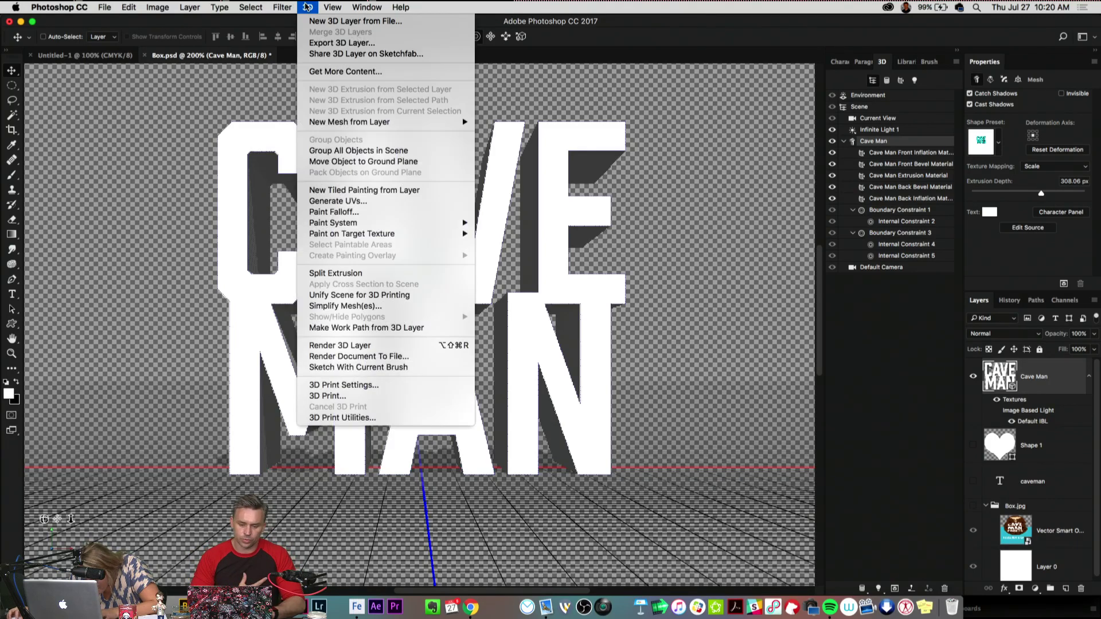
pyautogui.moveTo(388, 123)
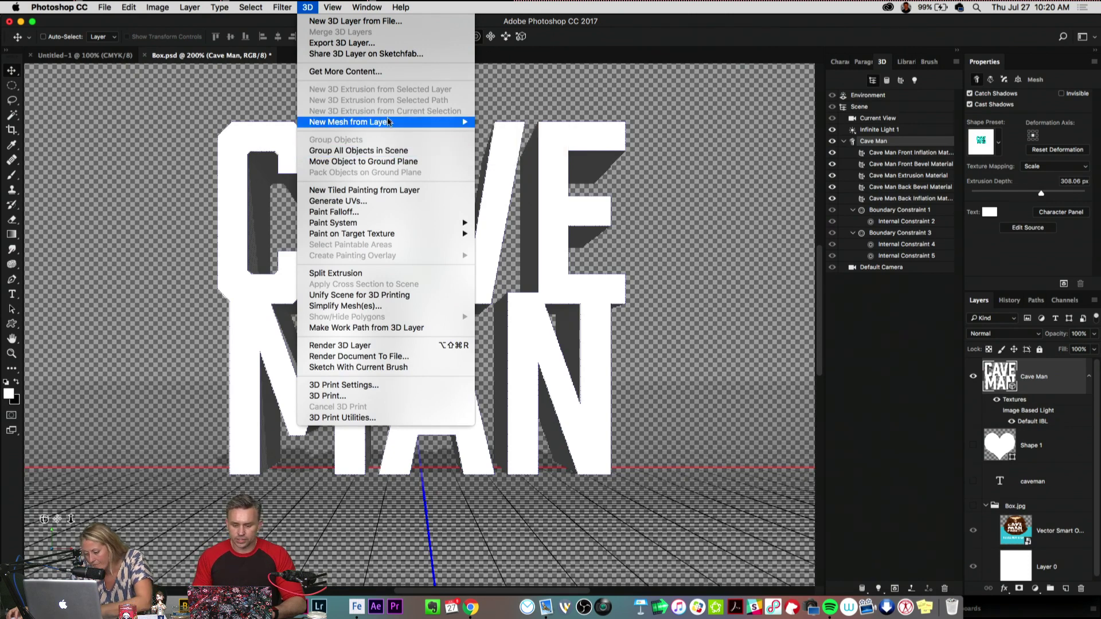
pyautogui.click(307, 6)
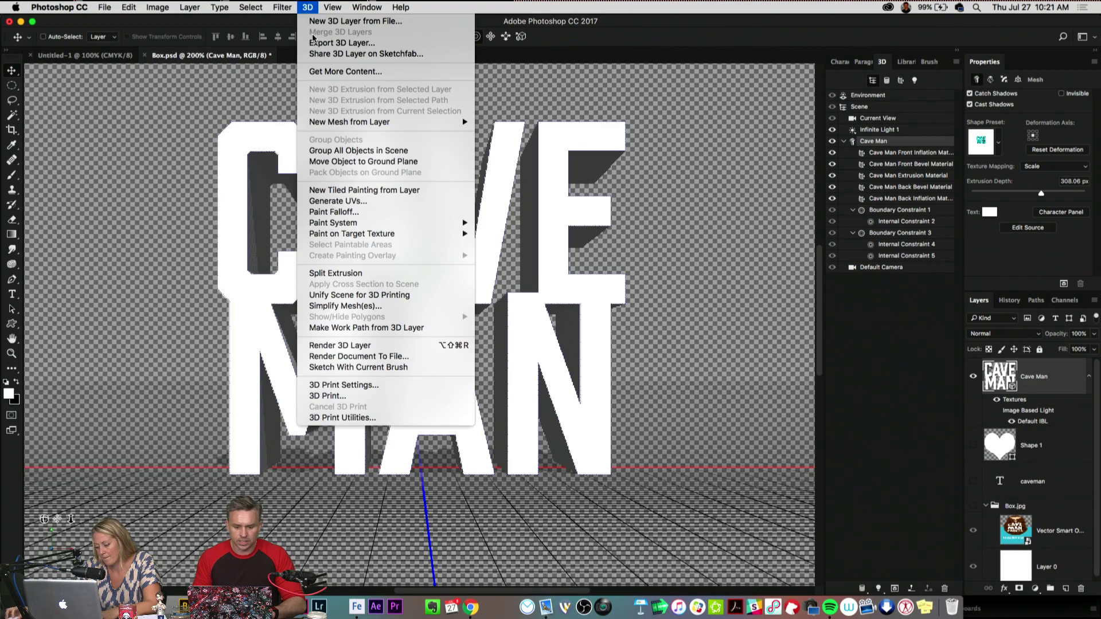
pyautogui.click(315, 41)
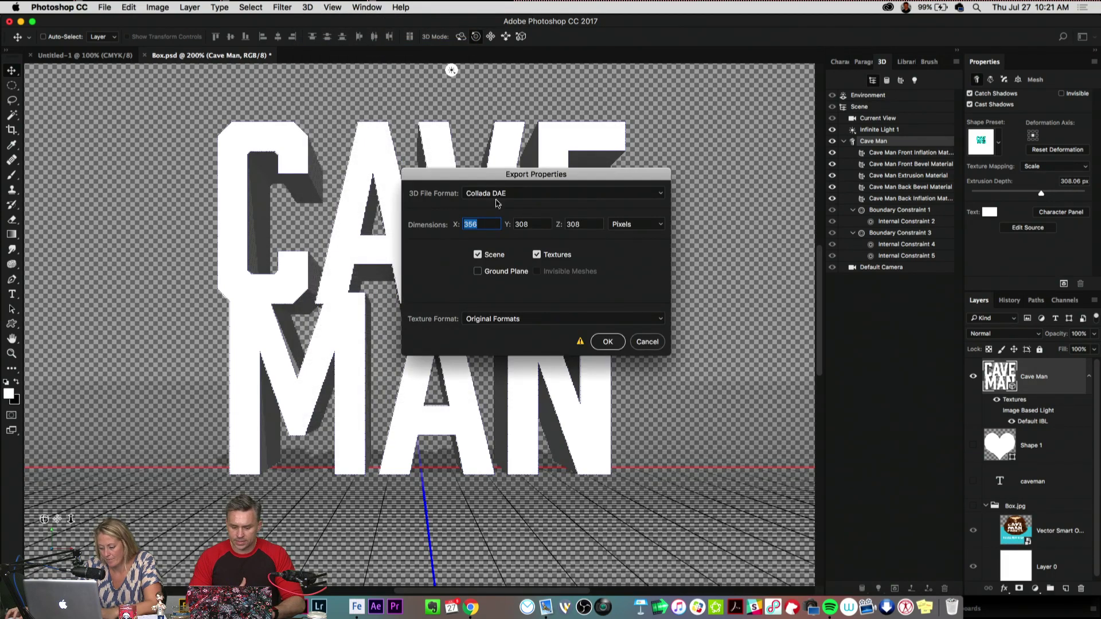
pyautogui.click(497, 195)
pyautogui.click(499, 265)
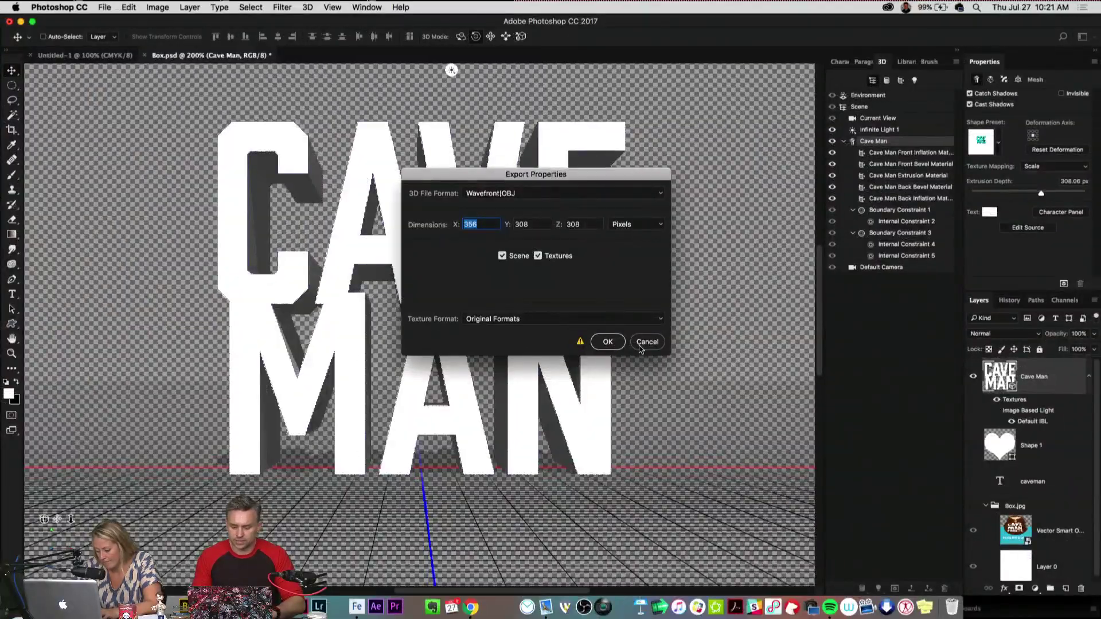
pyautogui.click(646, 344)
# Step: Switch to Felix and import the exported Cave Man 3D text model into the box scene
pyautogui.click(20, 23)
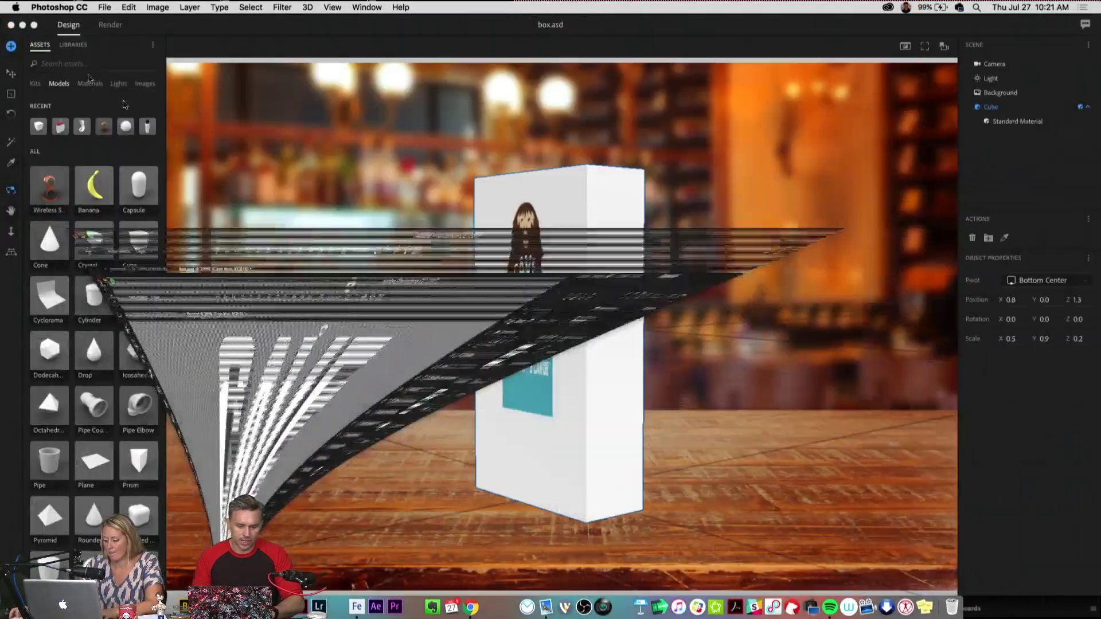
pyautogui.click(73, 7)
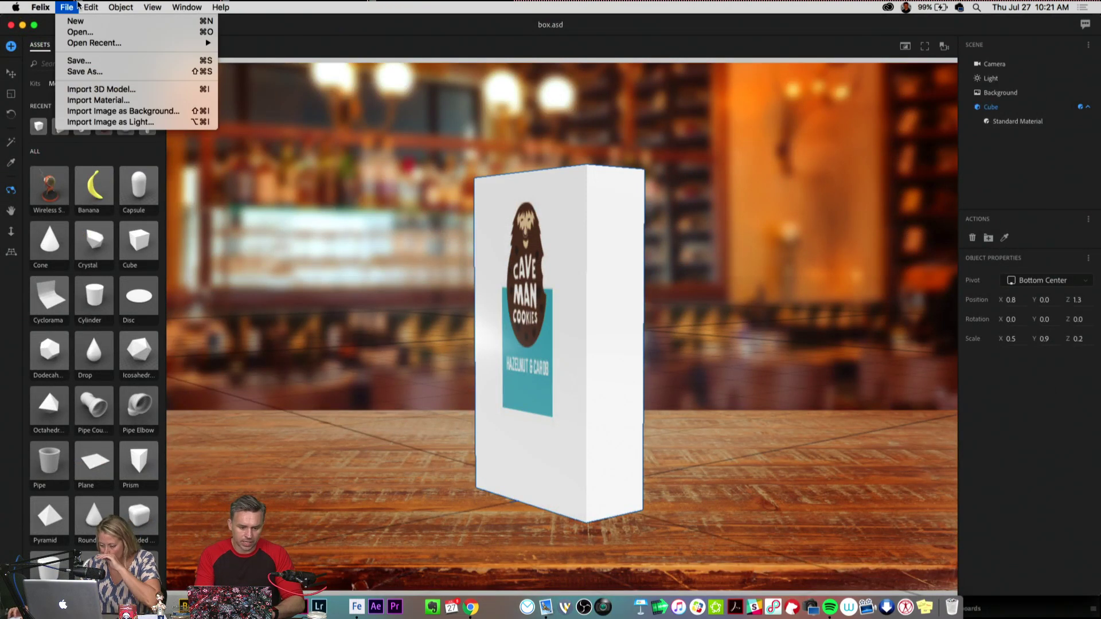
pyautogui.click(73, 90)
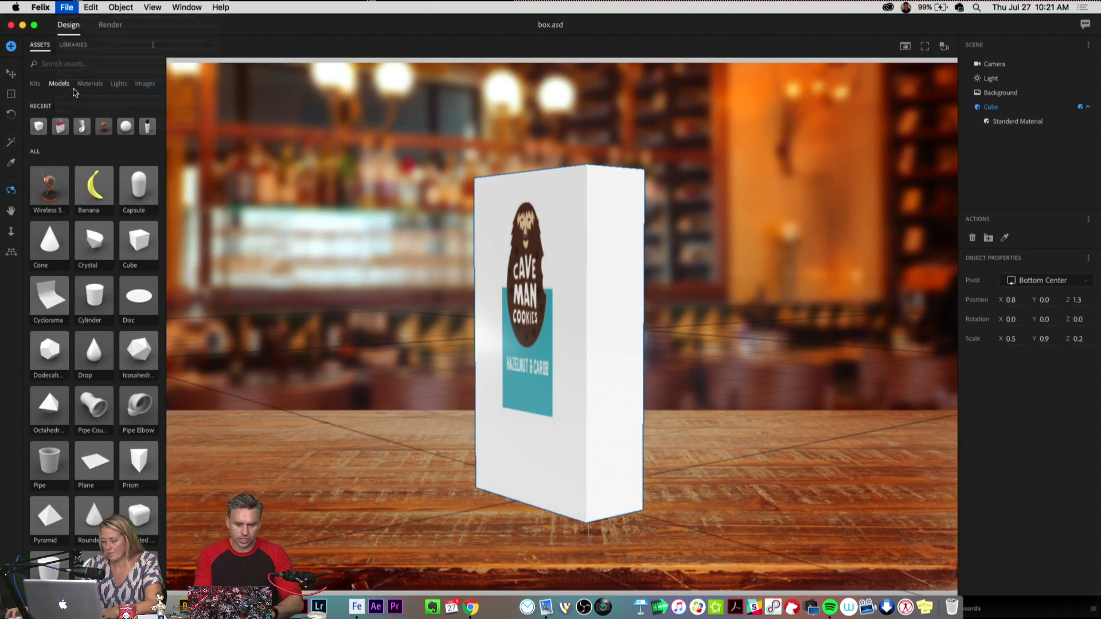
pyautogui.doubleClick(527, 63)
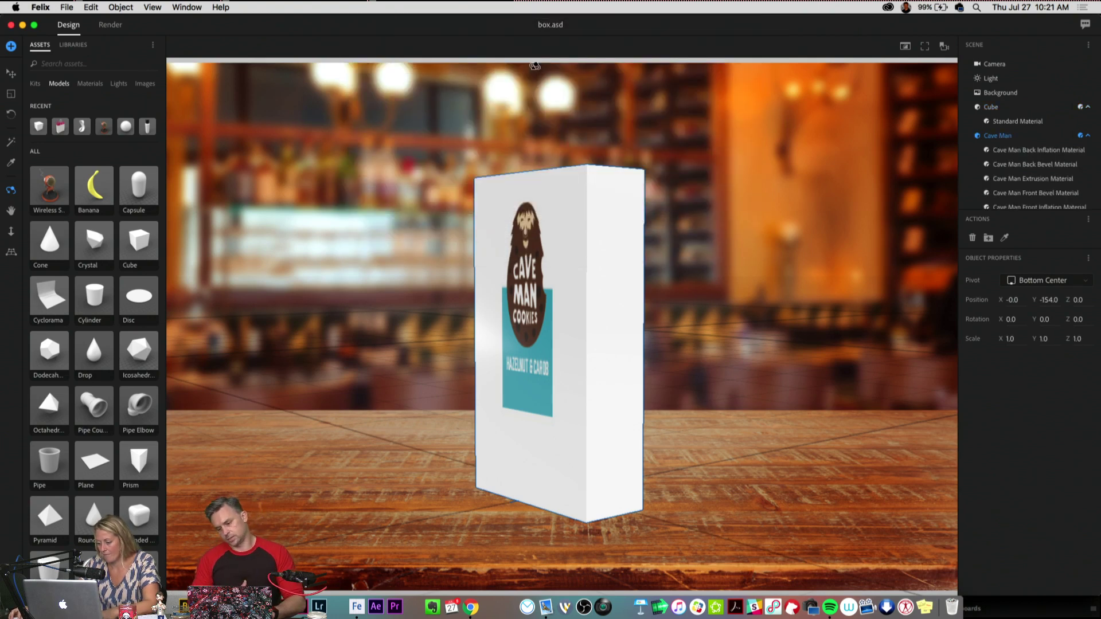
# Step: Scale the imported Cave Man model down uniformly to about 0.5
pyautogui.moveTo(535, 66); pyautogui.dragTo(463, 181)
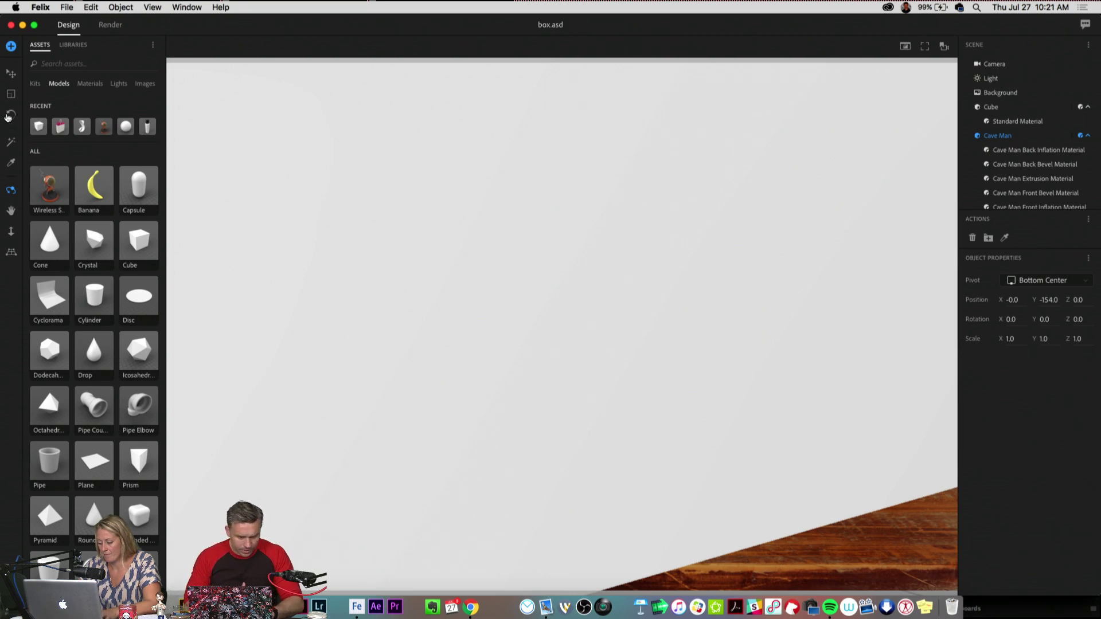
pyautogui.click(10, 93)
pyautogui.moveTo(709, 262); pyautogui.dragTo(691, 480)
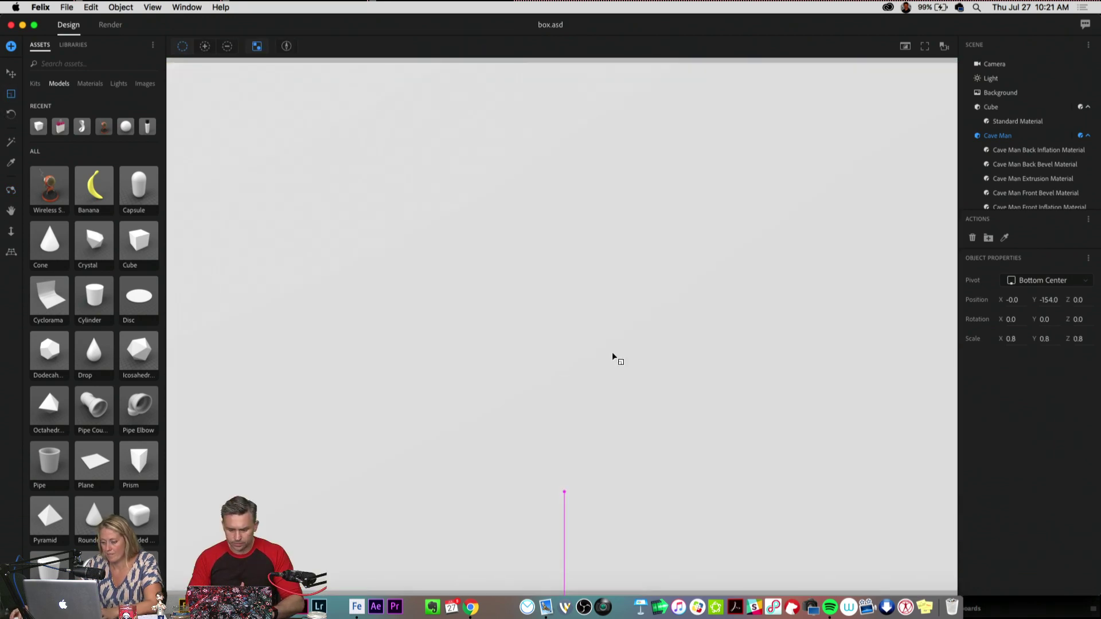
pyautogui.moveTo(628, 410); pyautogui.dragTo(631, 465)
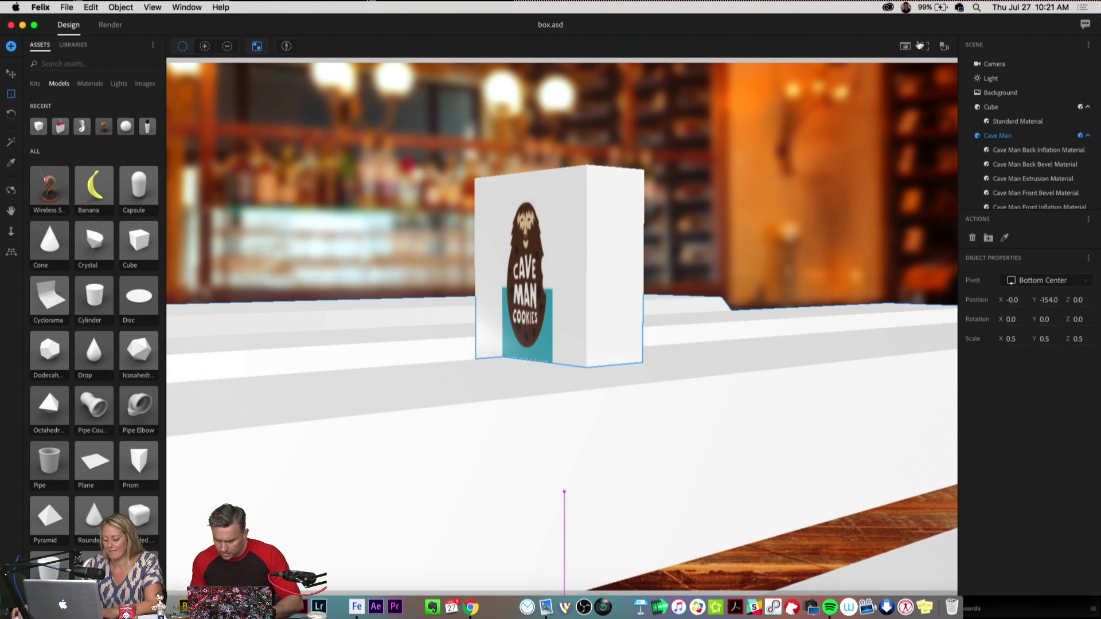
# Step: Recall the Default View camera and save a new camera bookmark named "Zoomed out everything"
pyautogui.click(944, 47)
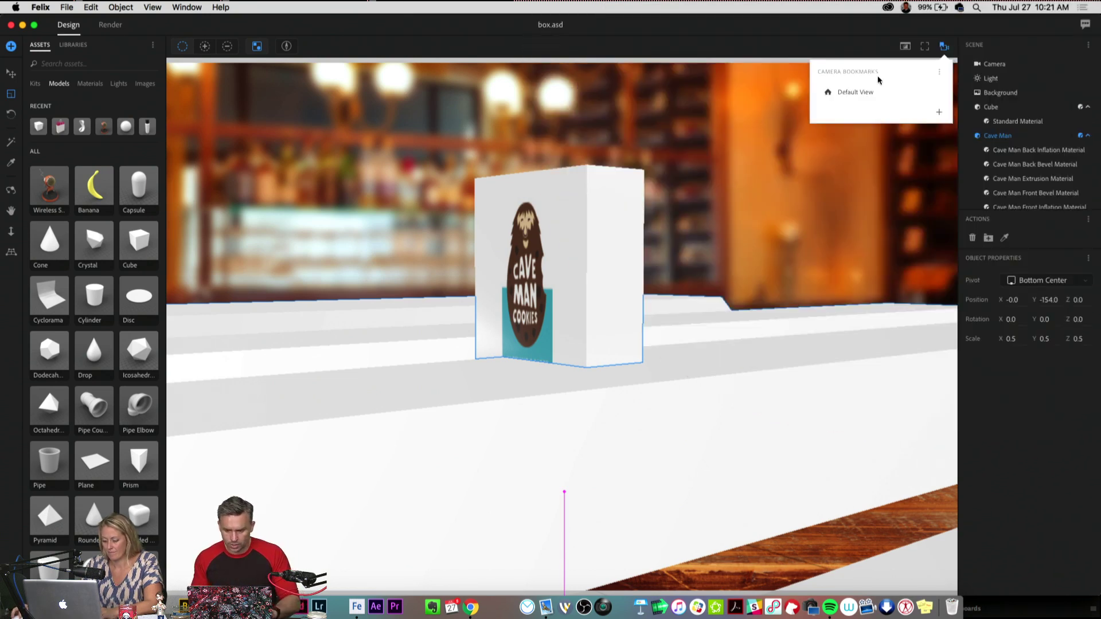
pyautogui.click(858, 92)
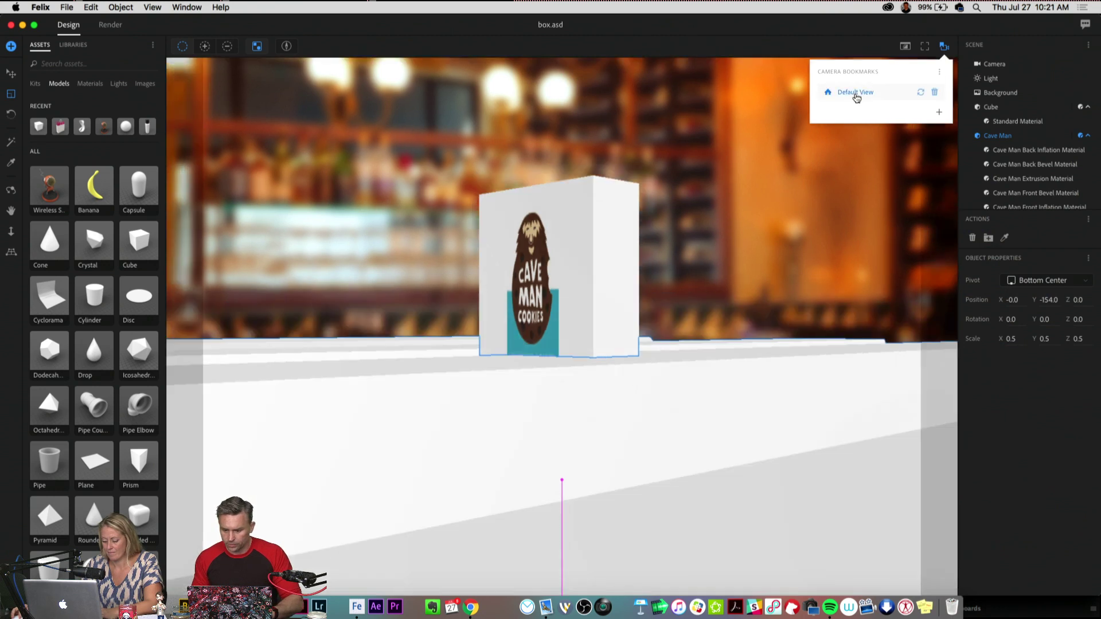
pyautogui.click(939, 112)
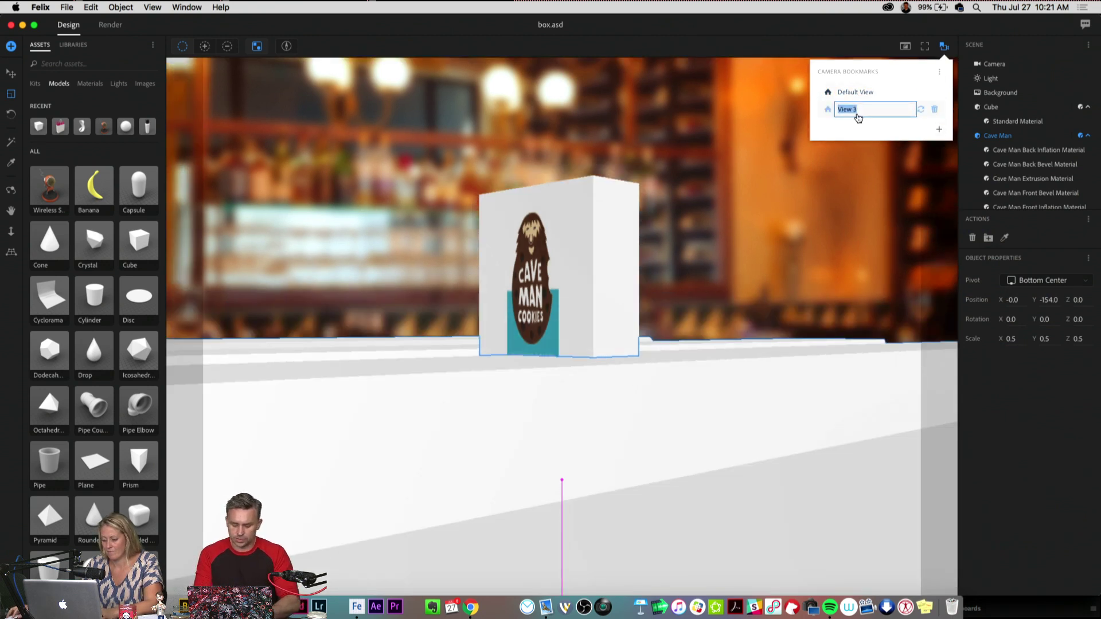
pyautogui.write('Zoomed ou')
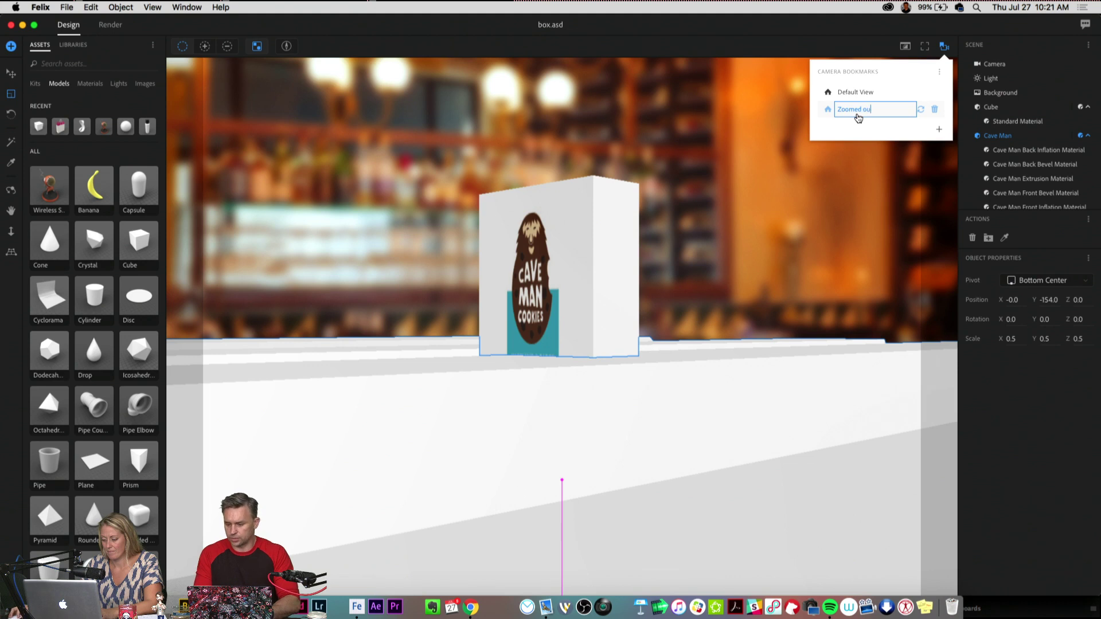
pyautogui.write('t everything')
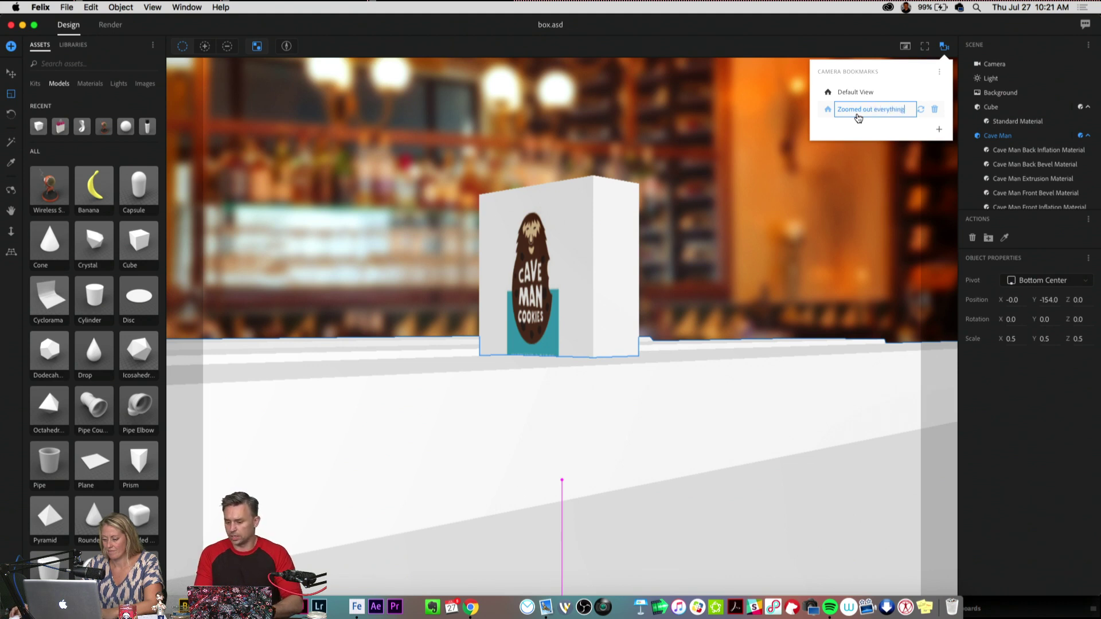
pyautogui.press('Return')
pyautogui.press('Escape')
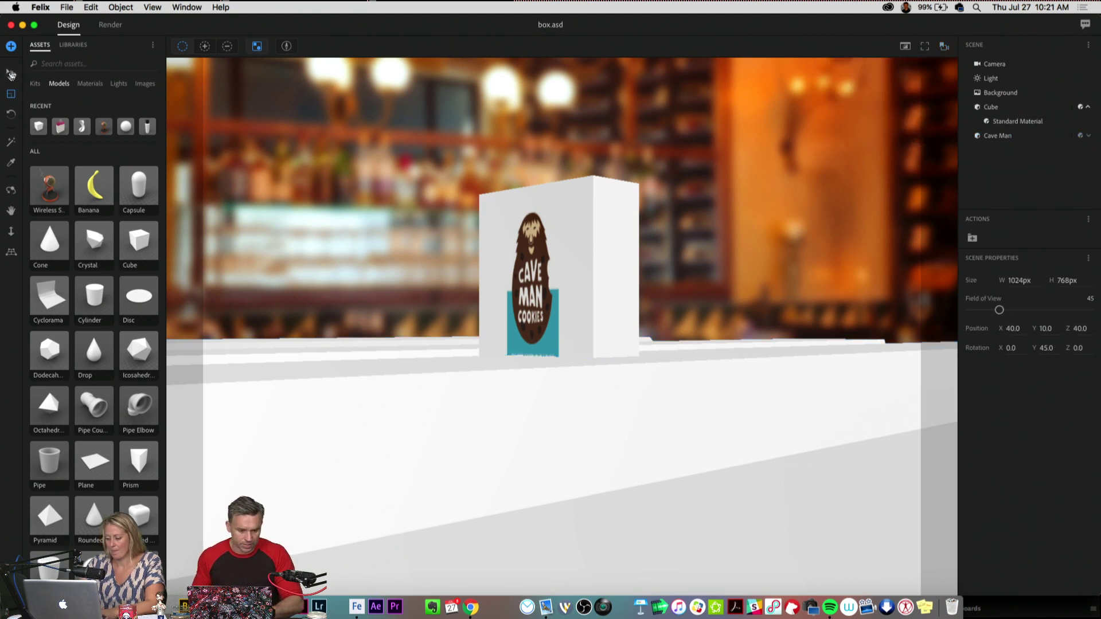
# Step: Dolly the camera far back and raise the Cave Man text to about Y -54
pyautogui.click(11, 231)
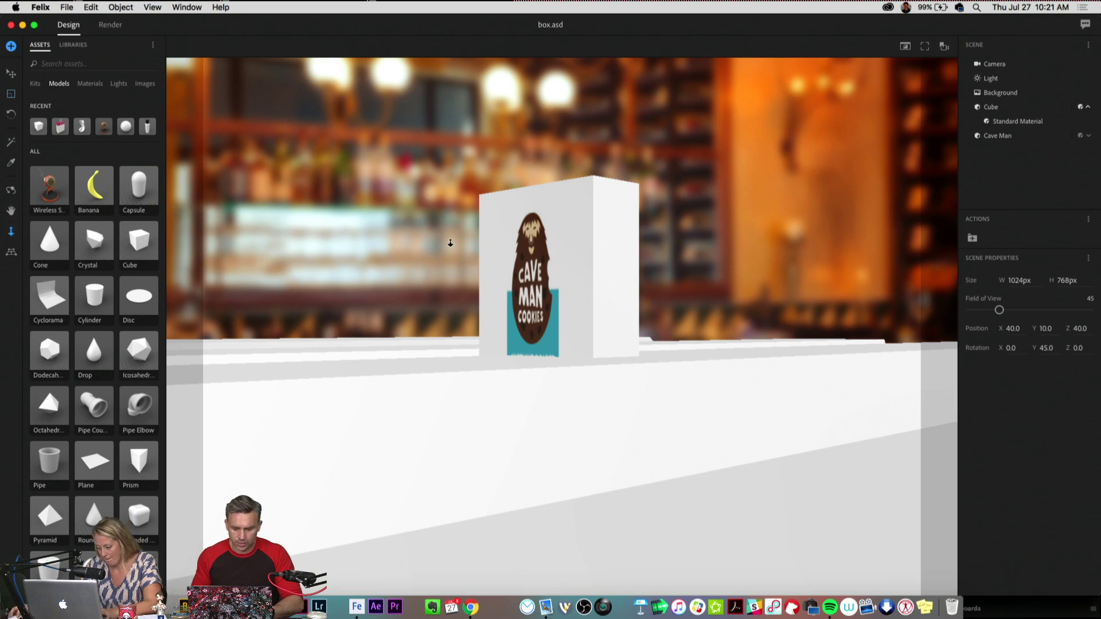
pyautogui.moveTo(450, 243); pyautogui.dragTo(270, 218)
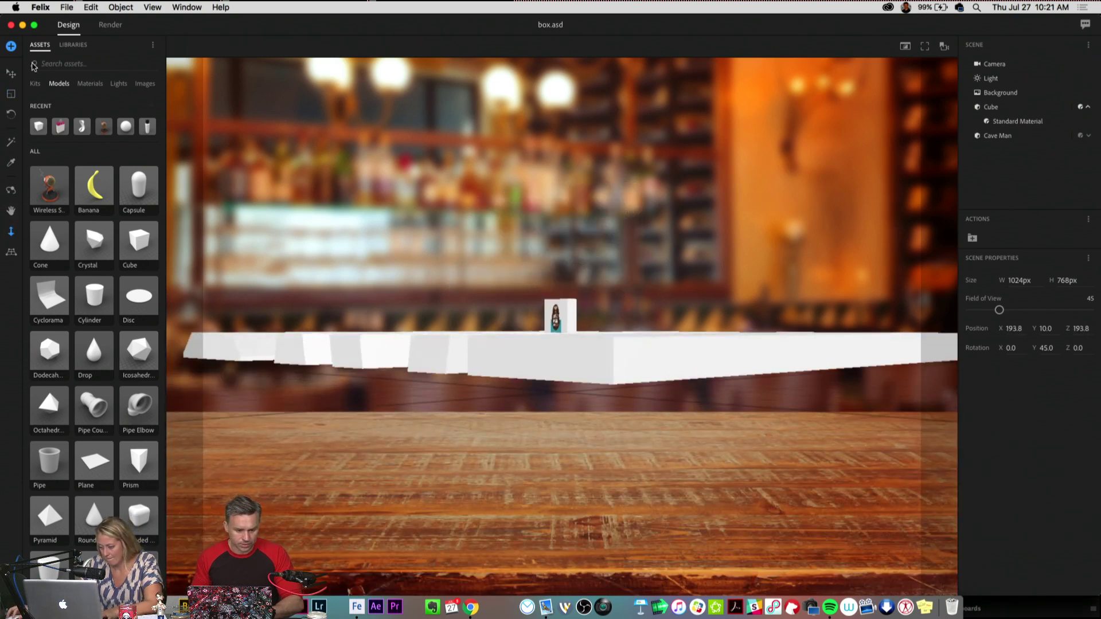
pyautogui.click(11, 73)
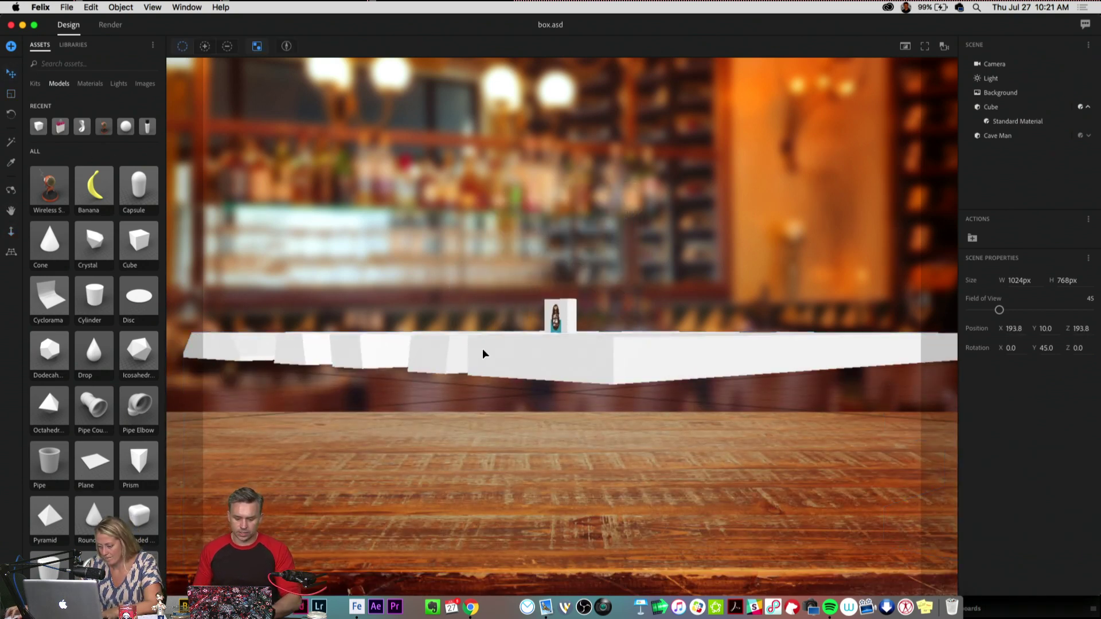
pyautogui.moveTo(483, 354); pyautogui.dragTo(485, 73)
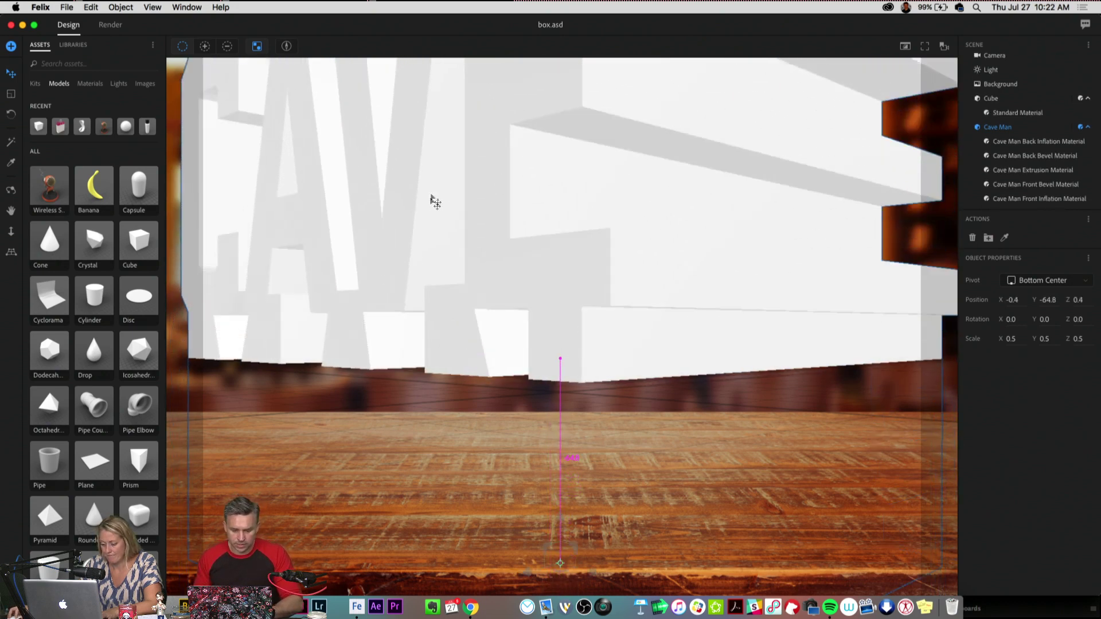
pyautogui.moveTo(436, 202); pyautogui.dragTo(437, 175)
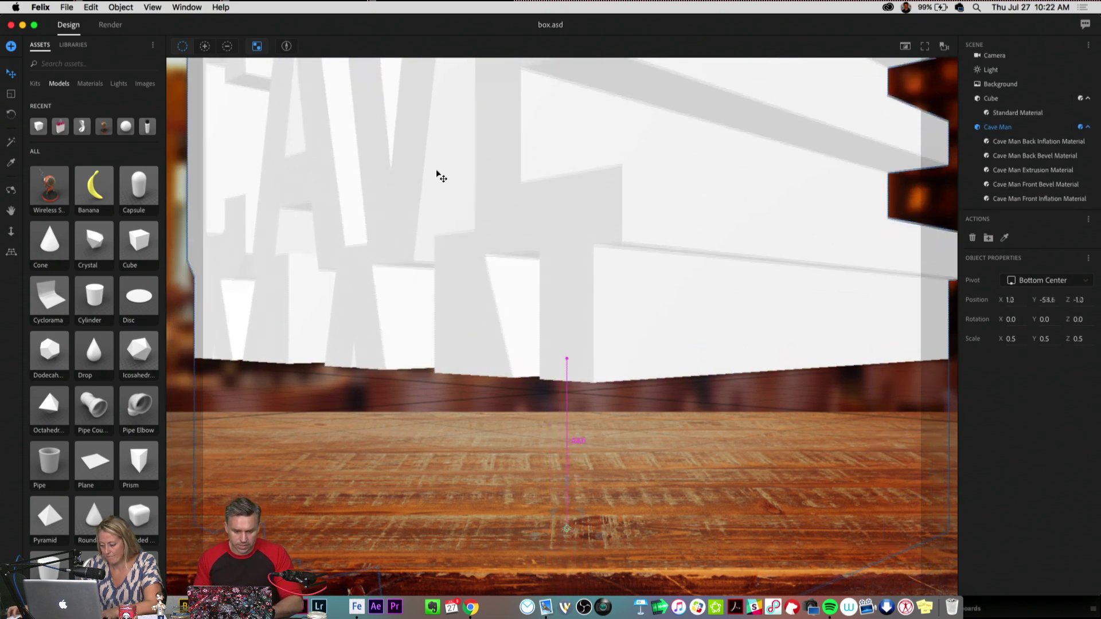
# Step: Orbit the camera to look down on the Cave Man text and scale the text uniformly to about 0.3
pyautogui.click(11, 192)
pyautogui.moveTo(474, 177); pyautogui.dragTo(476, 204)
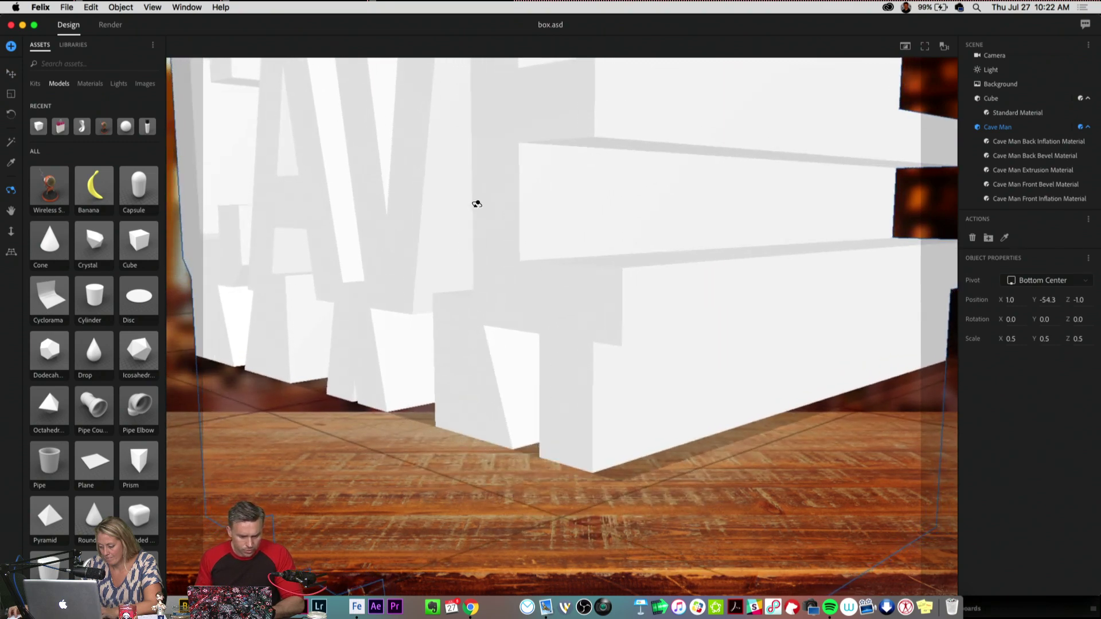
pyautogui.click(11, 211)
pyautogui.moveTo(333, 263); pyautogui.dragTo(497, 356)
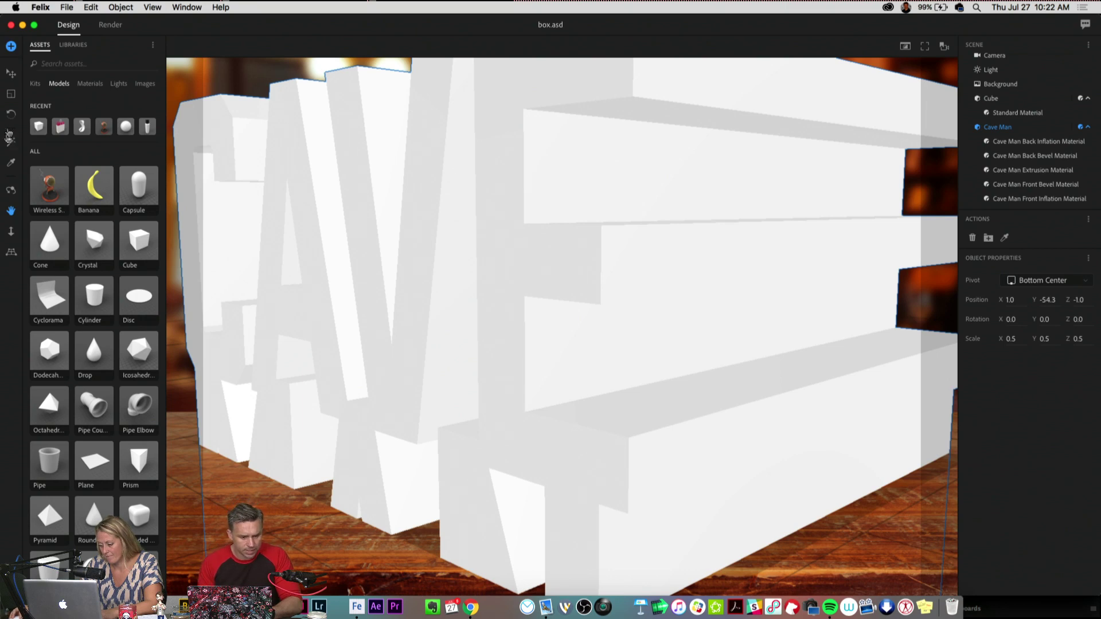
pyautogui.click(11, 93)
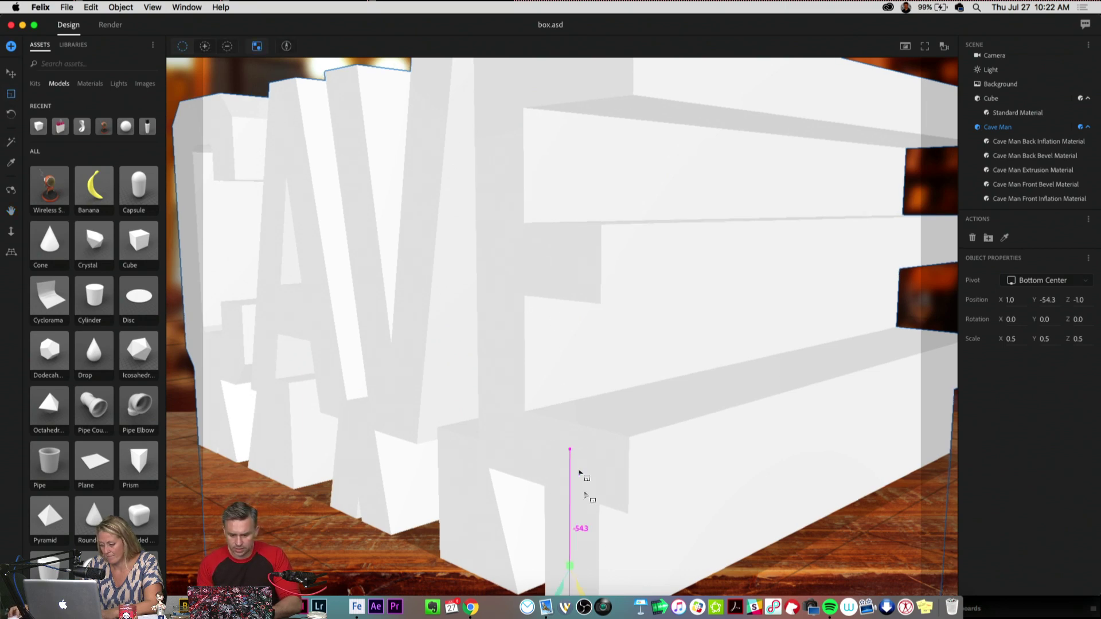
pyautogui.moveTo(561, 387); pyautogui.dragTo(580, 585)
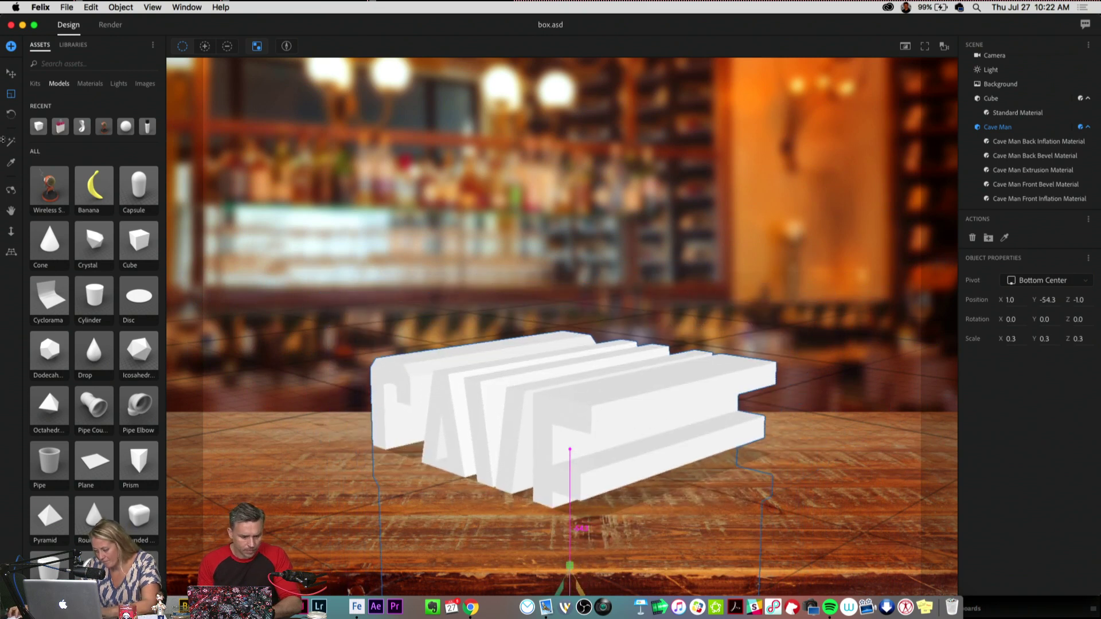
# Step: Move the Cave Man text up to stand on the wooden table, at about X -2.8, Y 0.1, Z -8.1
pyautogui.click(11, 212)
pyautogui.moveTo(514, 419)
pyautogui.mouseDown()
pyautogui.moveTo(519, 288)
pyautogui.moveTo(519, 418)
pyautogui.moveTo(504, 442)
pyautogui.moveTo(501, 430)
pyautogui.mouseUp()
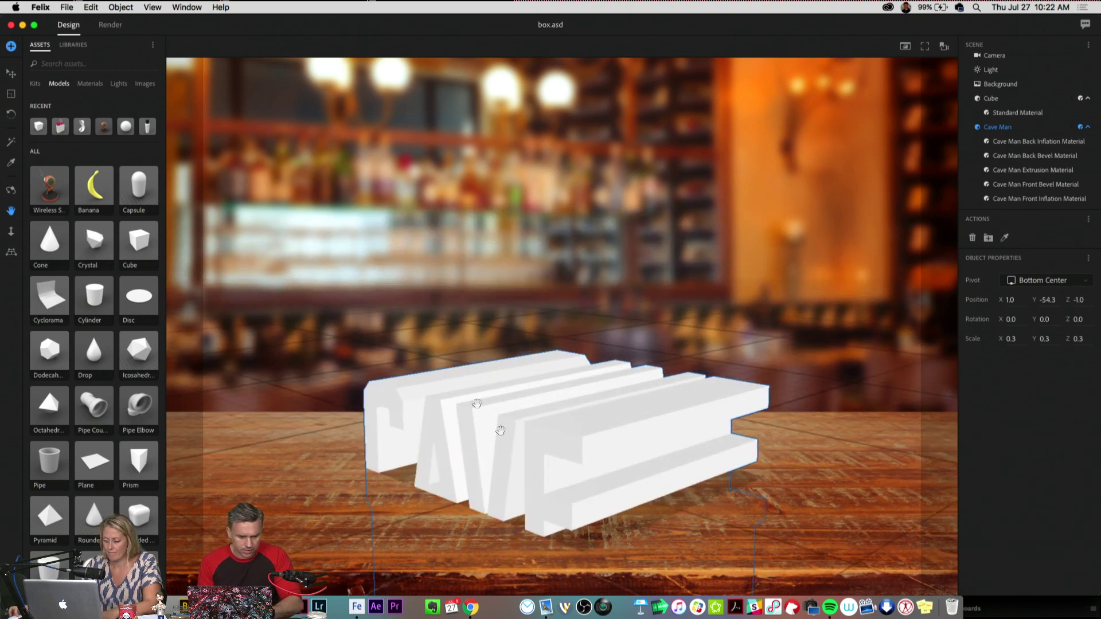
pyautogui.click(11, 73)
pyautogui.moveTo(548, 457); pyautogui.dragTo(552, 329)
pyautogui.moveTo(559, 265); pyautogui.dragTo(557, 264)
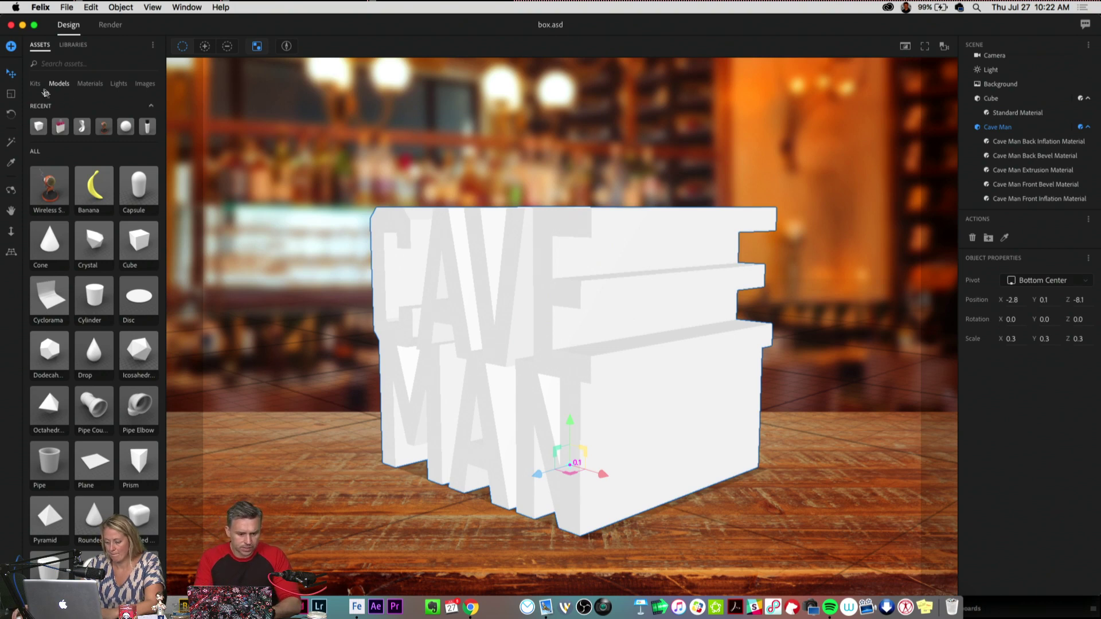
# Step: Try the Granite Raw material on the Cave Man text and replace it with Marble Portoro Gold Clean
pyautogui.click(88, 85)
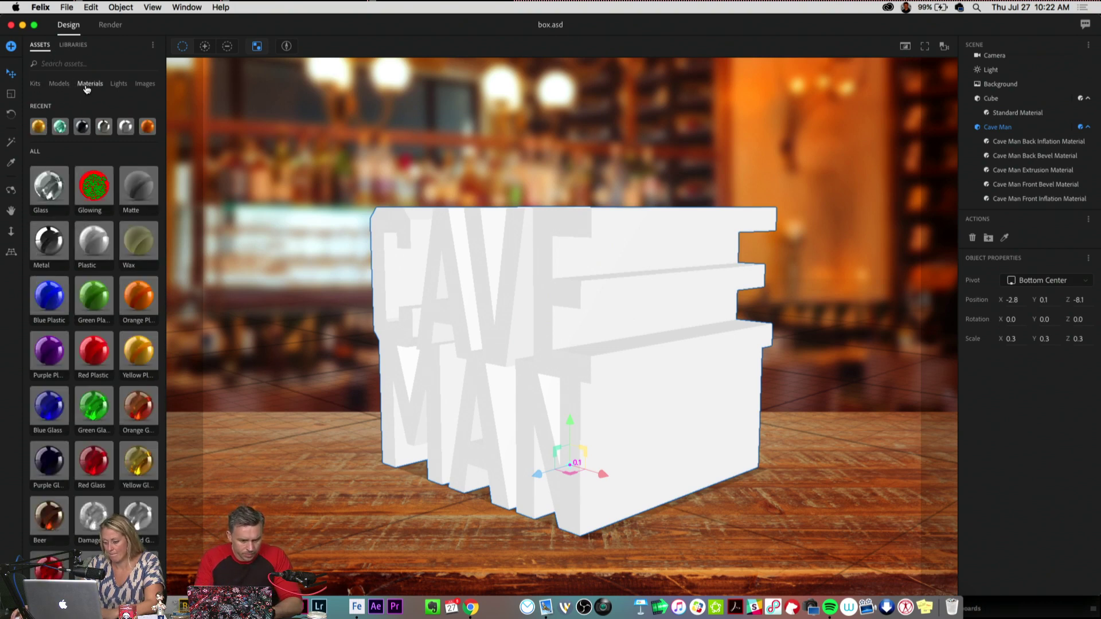
pyautogui.scroll(-15, 71, 280)
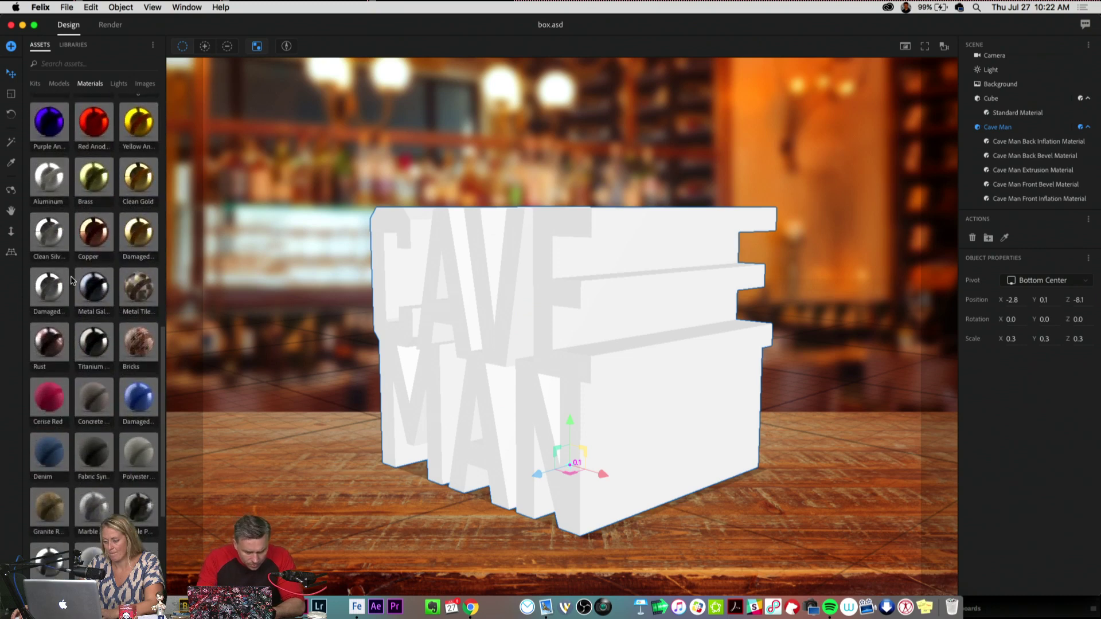
pyautogui.scroll(-2, 91, 390)
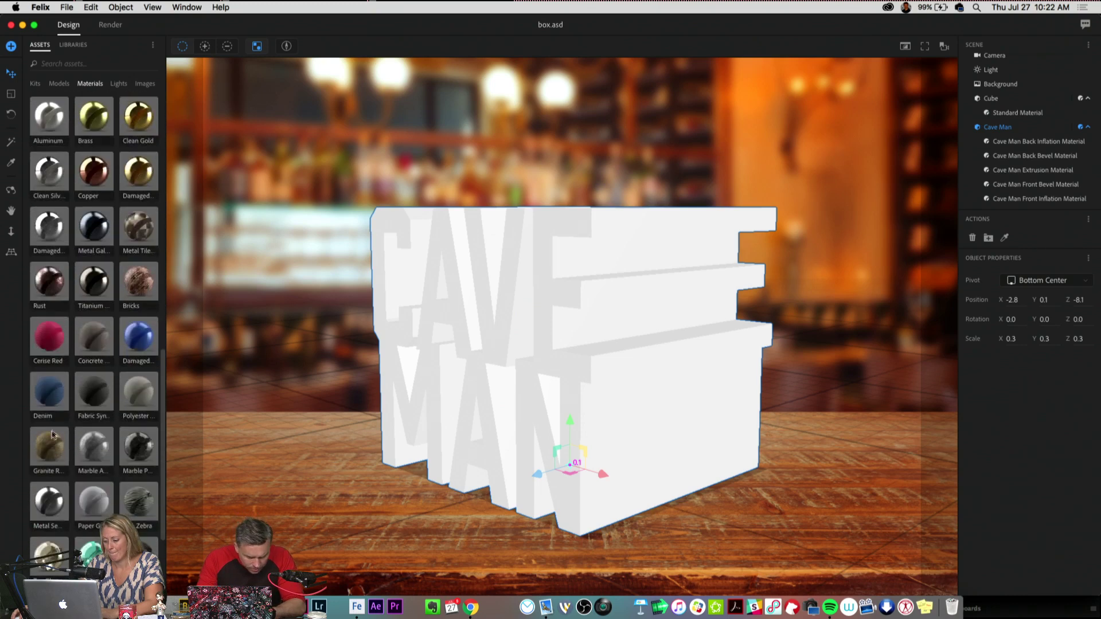
pyautogui.moveTo(46, 459); pyautogui.dragTo(502, 331)
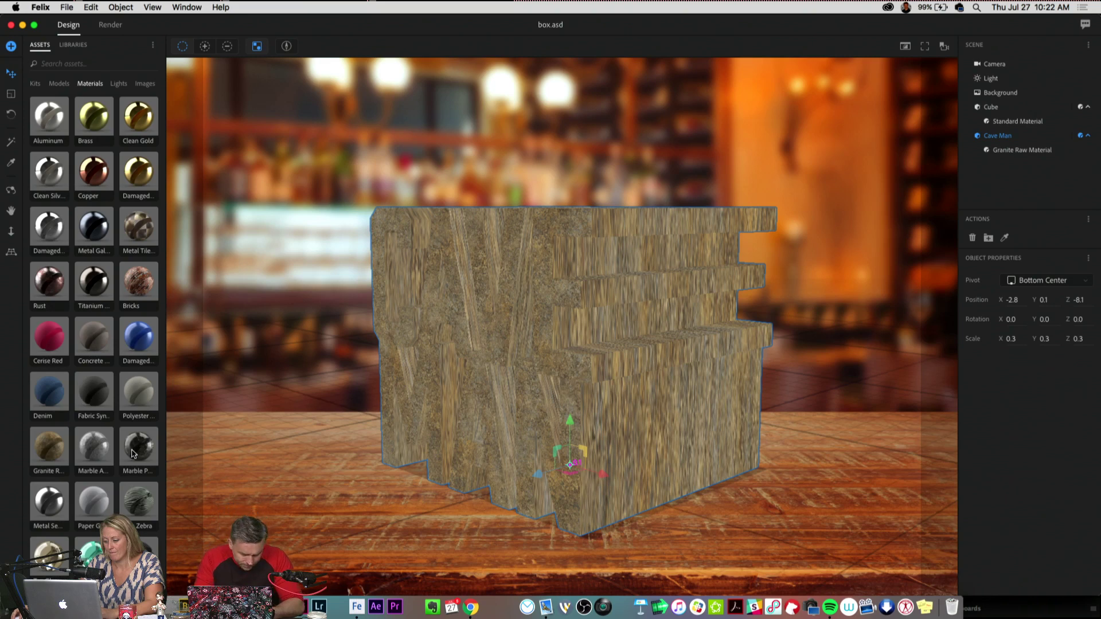
pyautogui.moveTo(132, 454); pyautogui.dragTo(475, 381)
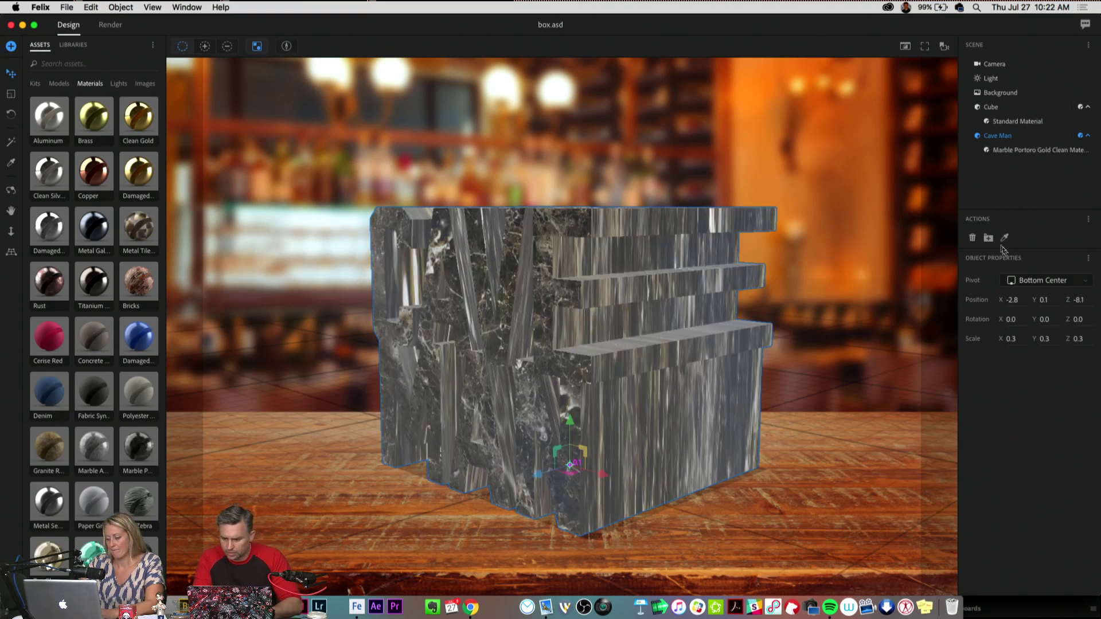
# Step: Create an image-based light from the bar background picture and deselect the background
pyautogui.click(815, 155)
pyautogui.click(1006, 94)
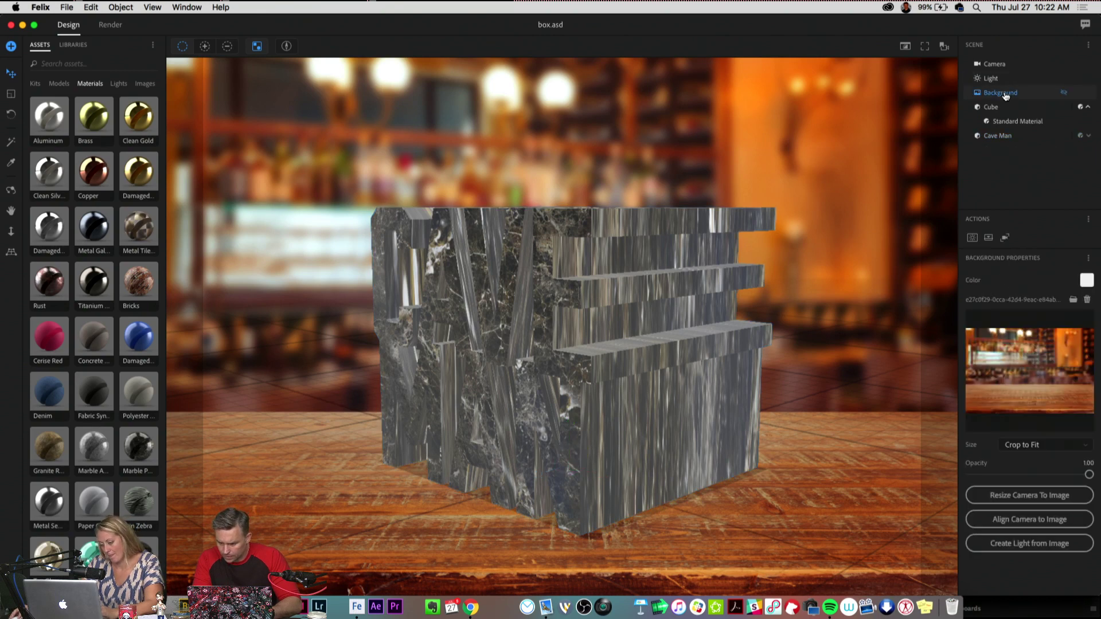
pyautogui.click(1015, 545)
pyautogui.click(589, 73)
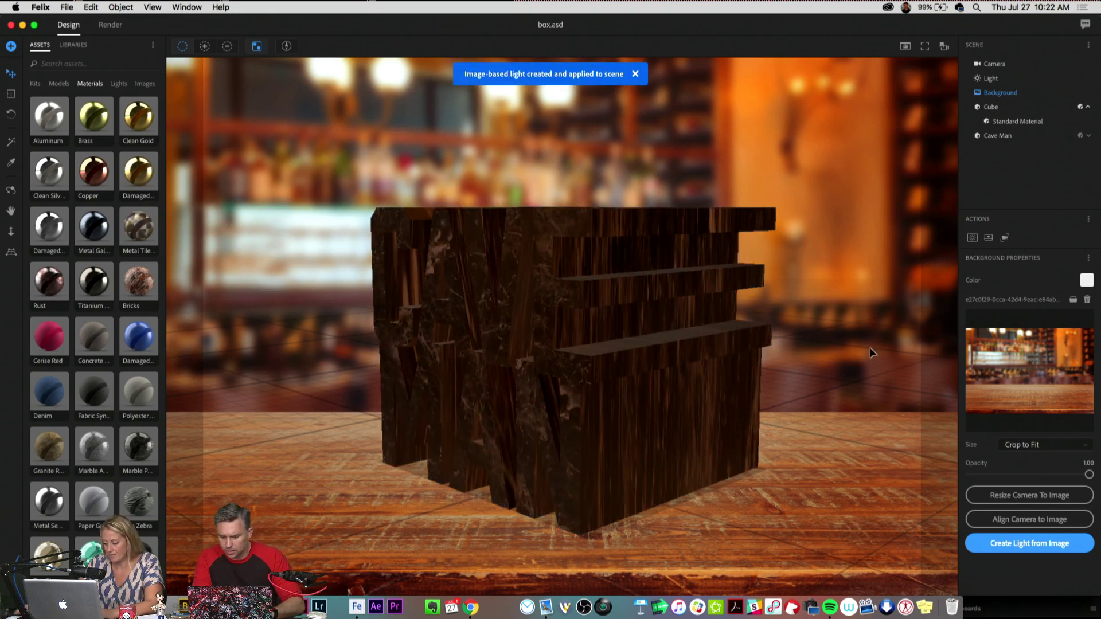
pyautogui.click(301, 144)
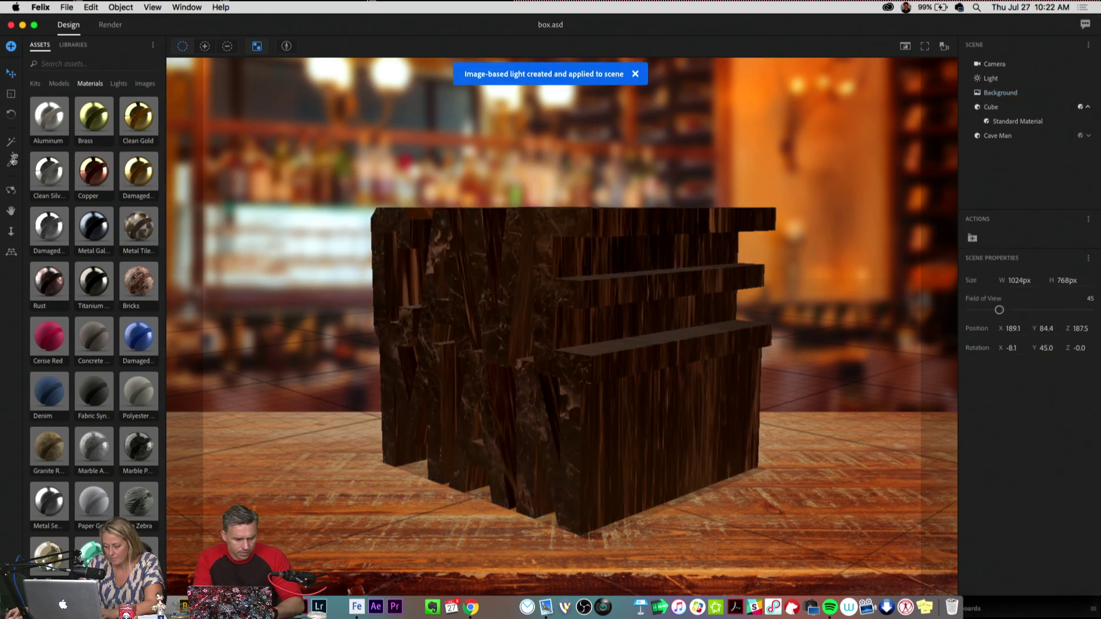
# Step: Try to rotate the Cave Man text freely with the Rotate tool, and undo the rotation
pyautogui.click(9, 116)
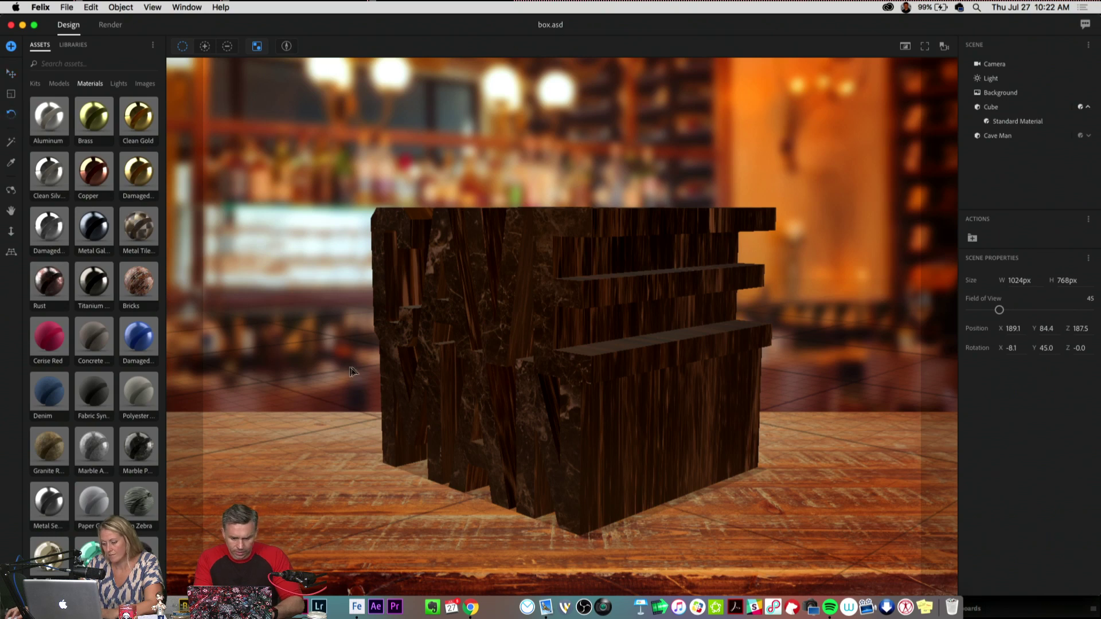
pyautogui.click(389, 369)
pyautogui.moveTo(441, 378); pyautogui.dragTo(459, 386)
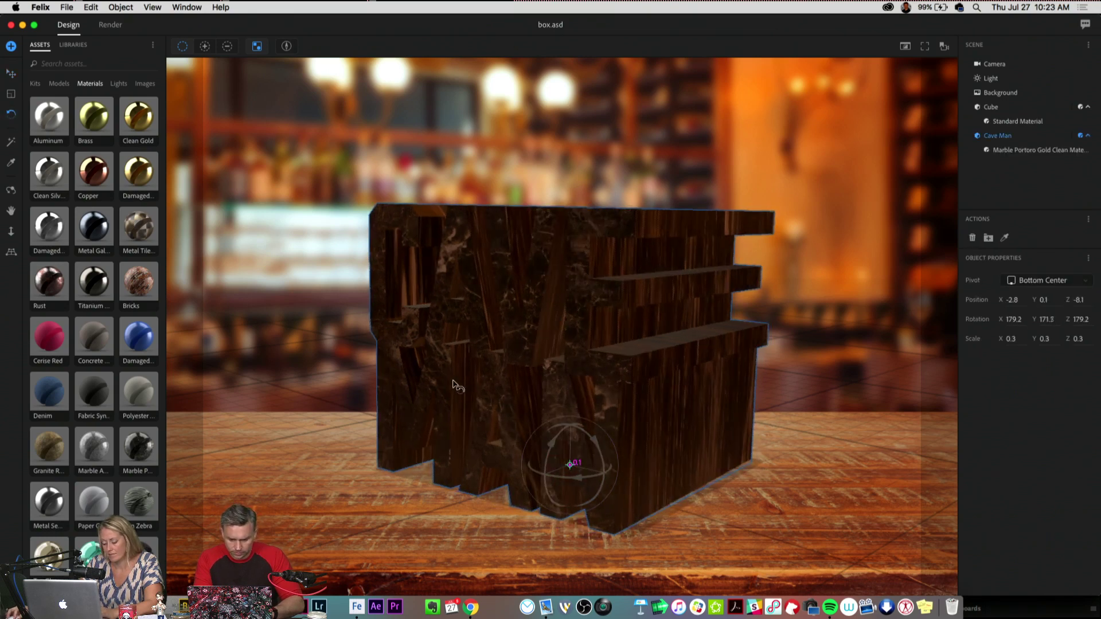
pyautogui.press('super+z')
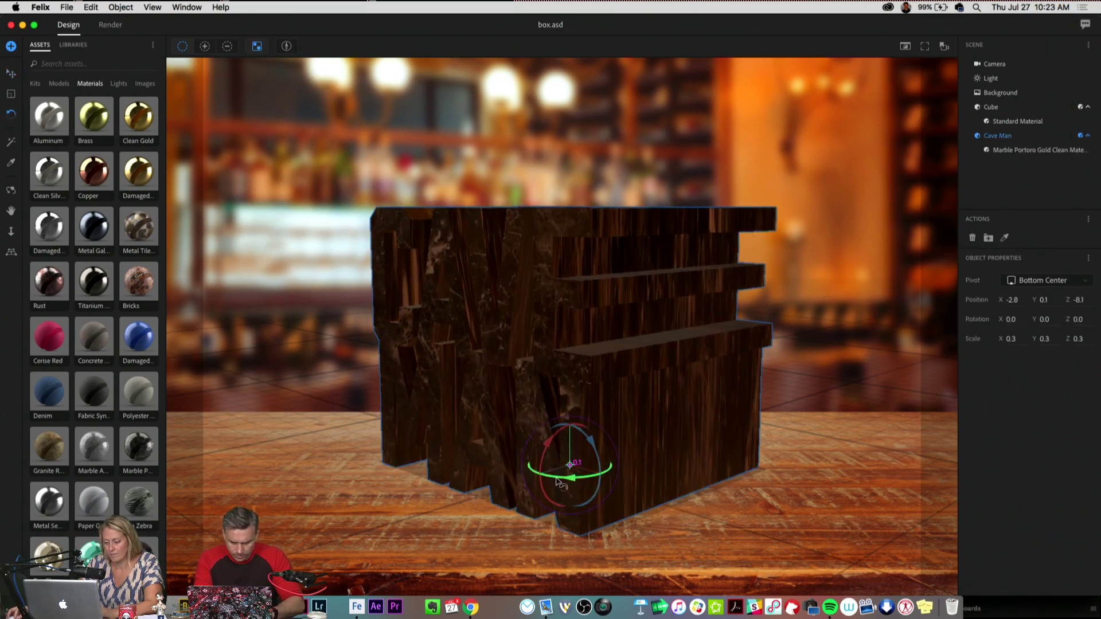
# Step: Rotate the Cave Man text to about 26.9 around Y and raise the image-based light's intensity to about 2.35
pyautogui.moveTo(561, 481); pyautogui.dragTo(576, 484)
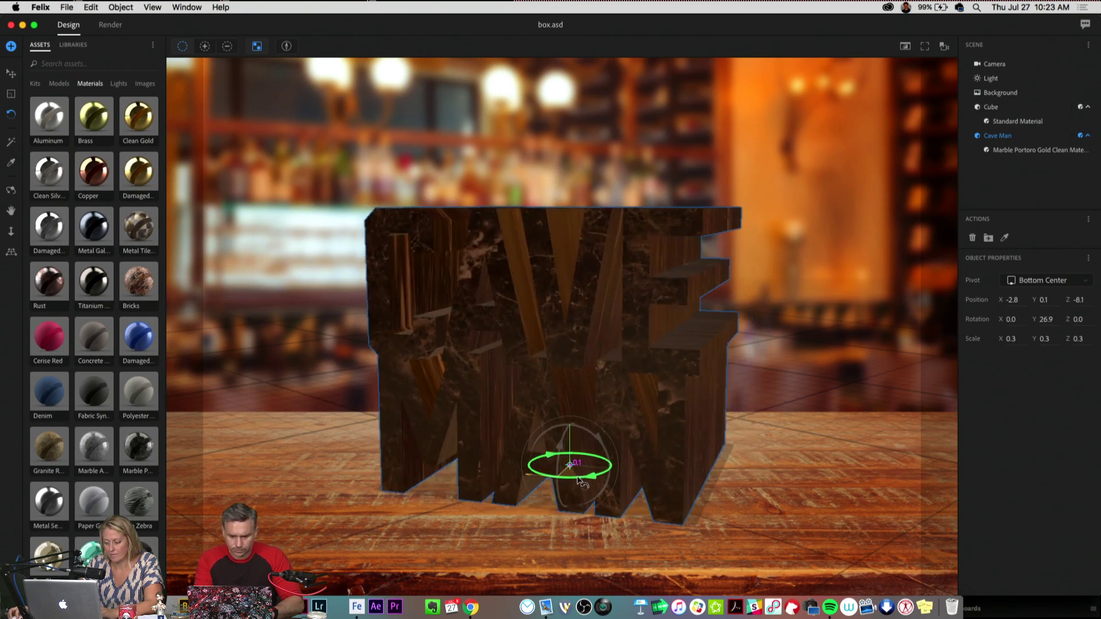
pyautogui.click(992, 78)
pyautogui.moveTo(1016, 411); pyautogui.dragTo(1040, 411)
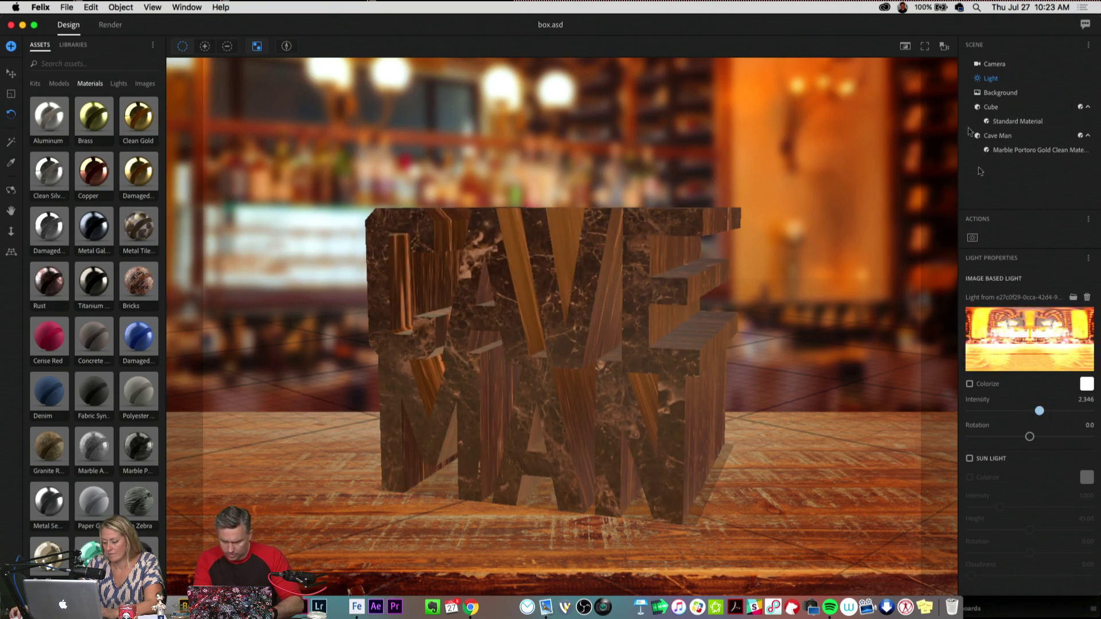
# Step: Set the Cave Man marble material's index of refraction to about 2.61 and show an enlarged render preview of the scene
pyautogui.click(1016, 151)
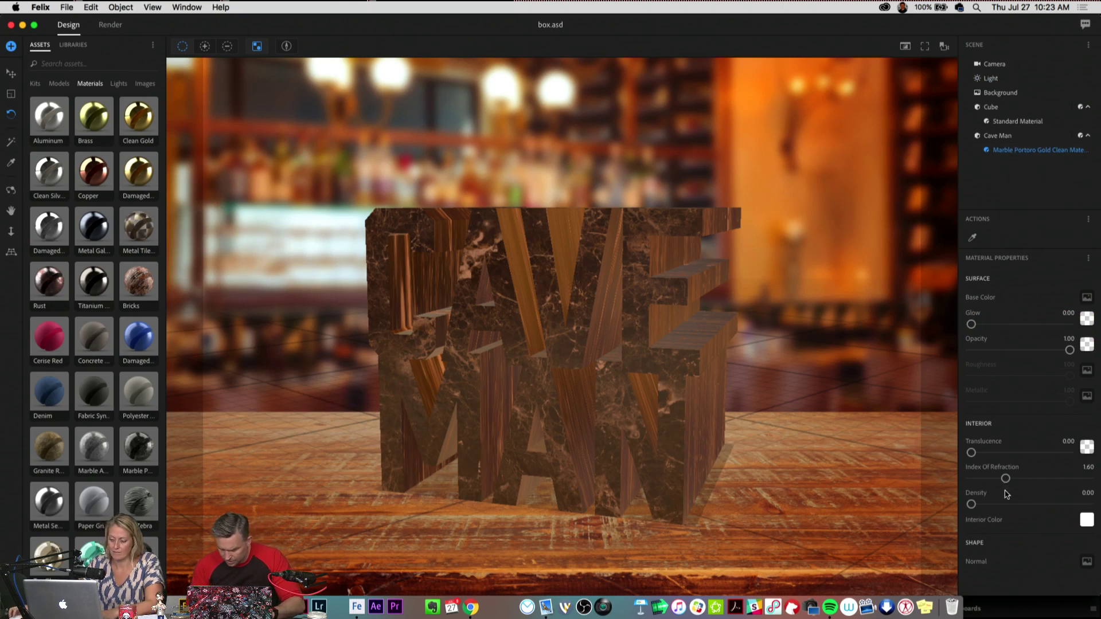
pyautogui.moveTo(1005, 481); pyautogui.dragTo(1067, 482)
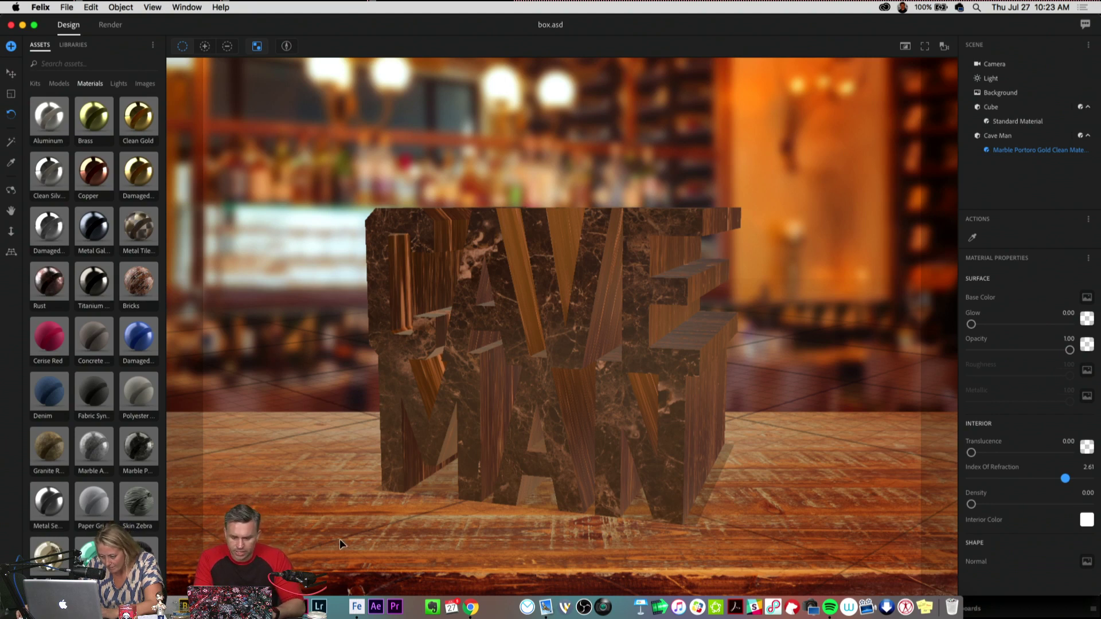
pyautogui.click(905, 48)
pyautogui.click(924, 70)
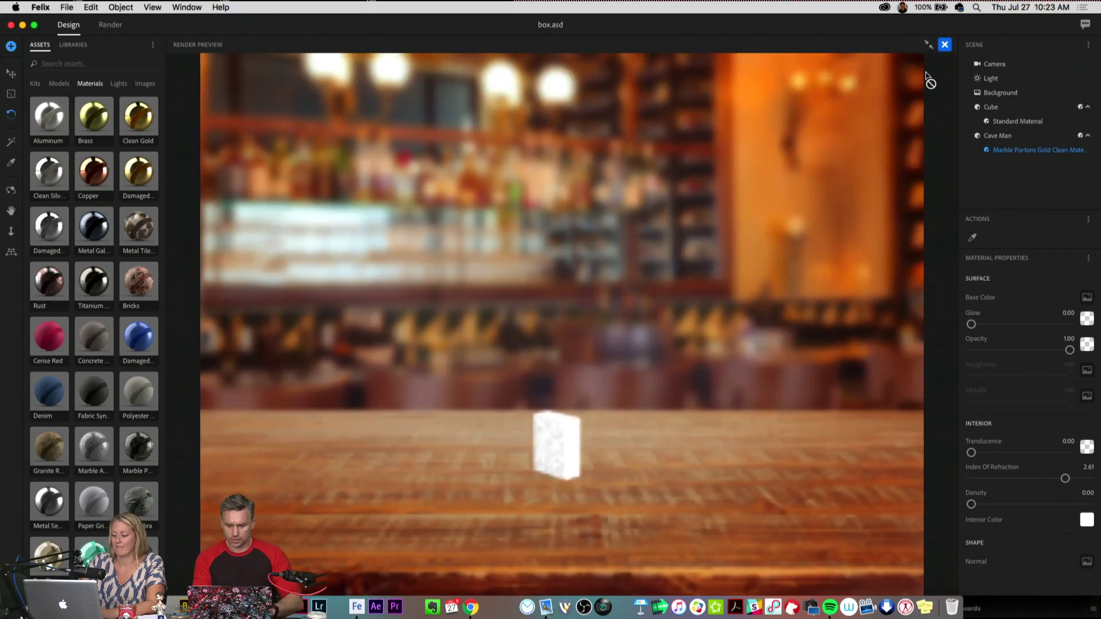
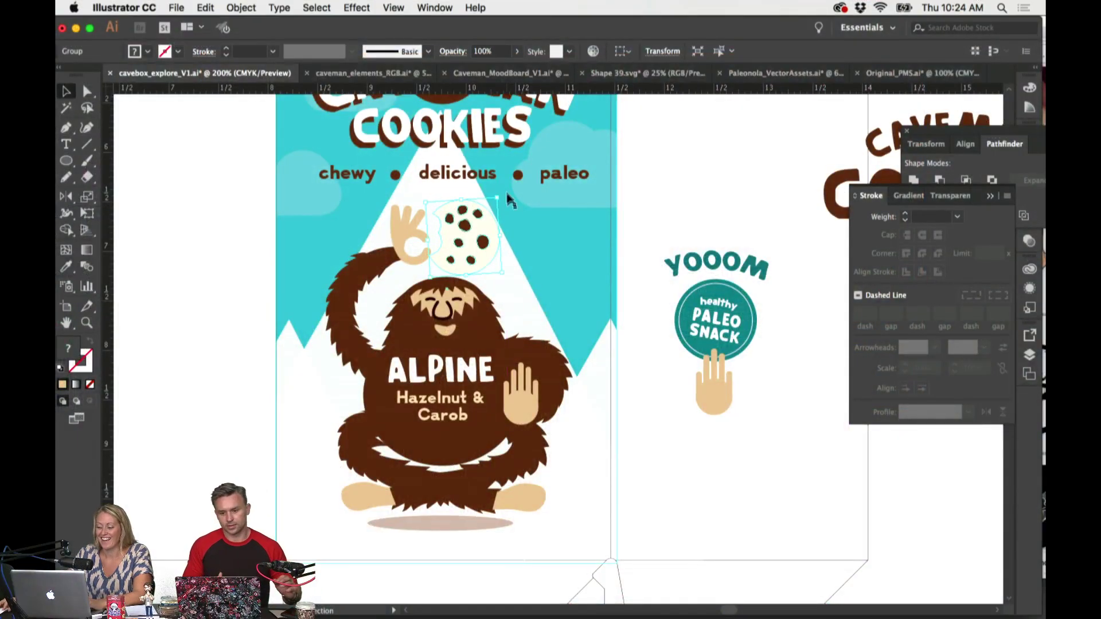
# Step: Switch to Illustrator and move the bitten cookie off the front panel to the blank area above the YOOOM badge
pyautogui.click(662, 205)
pyautogui.hscroll(3, 662, 205)
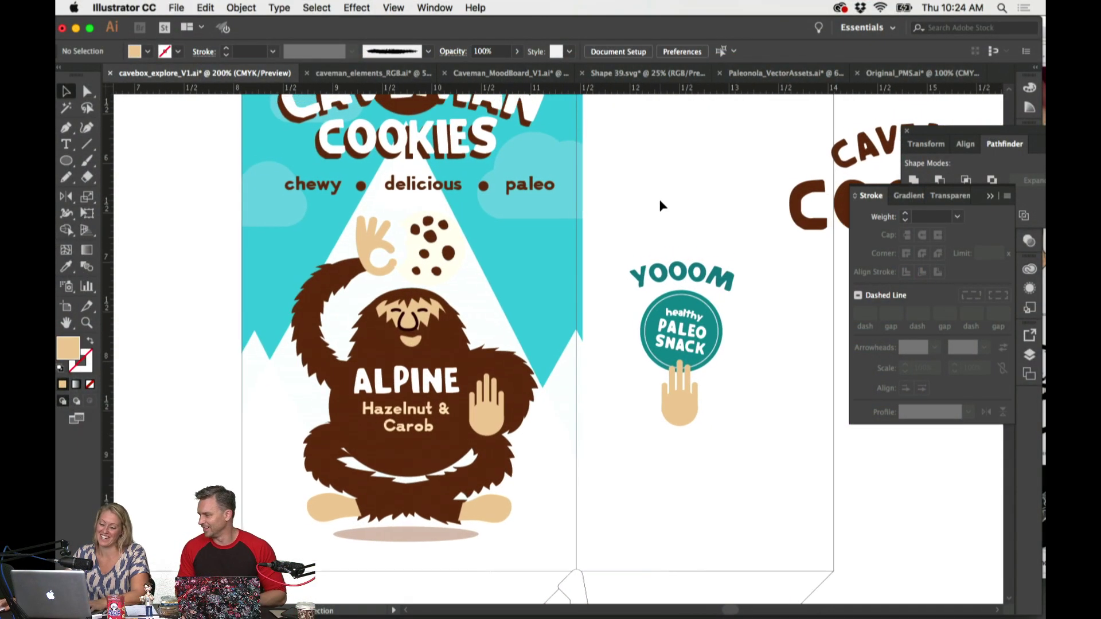
pyautogui.scroll(2, 663, 205)
pyautogui.moveTo(431, 263); pyautogui.dragTo(714, 197)
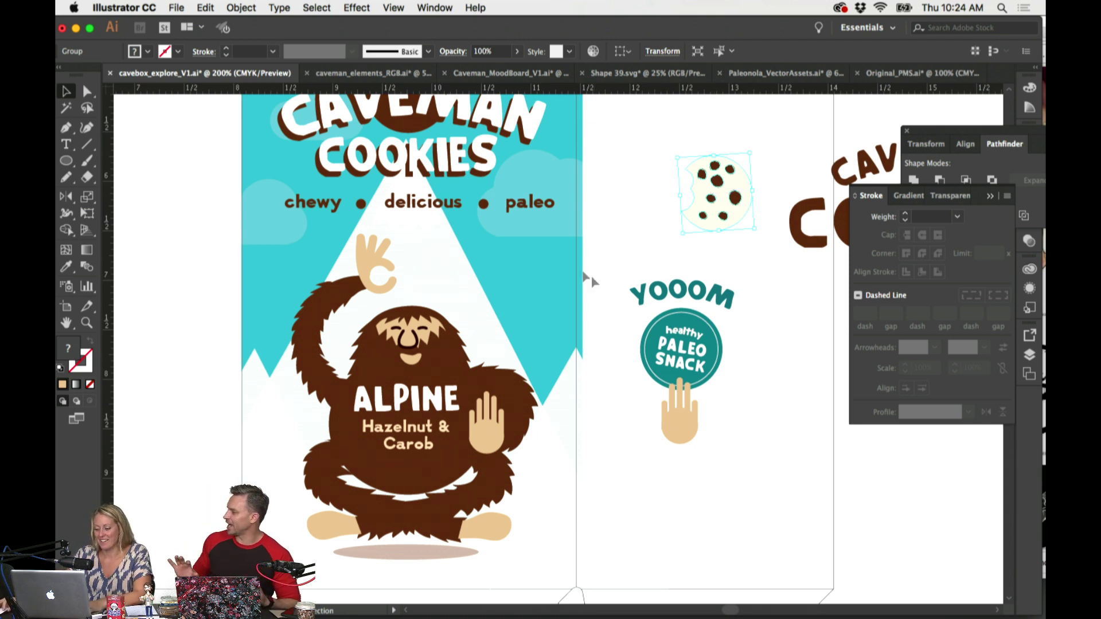
# Step: Draw a circle about 0.52 in wide beside the caveman's raised hand and fill it with his fur's dark brown
pyautogui.click(67, 161)
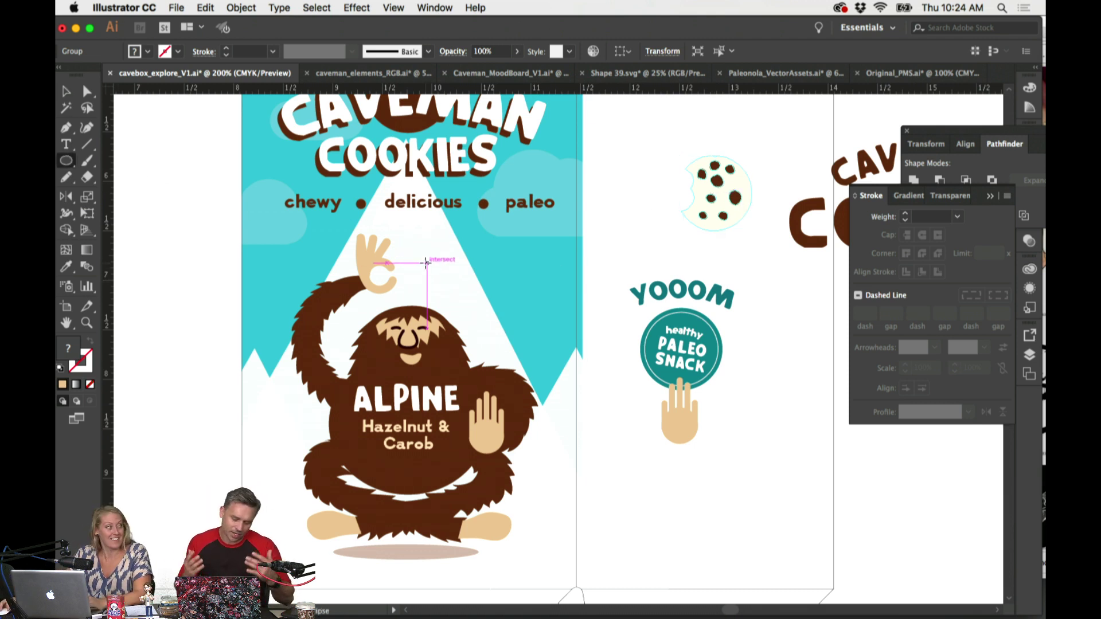
pyautogui.moveTo(426, 263); pyautogui.dragTo(450, 286)
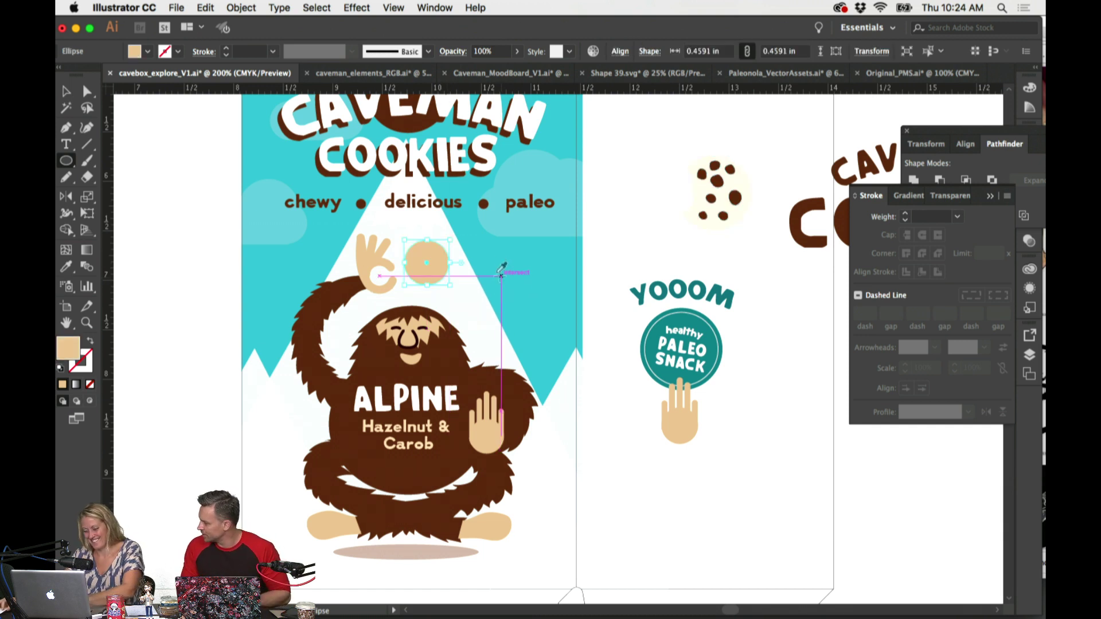
pyautogui.press('i')
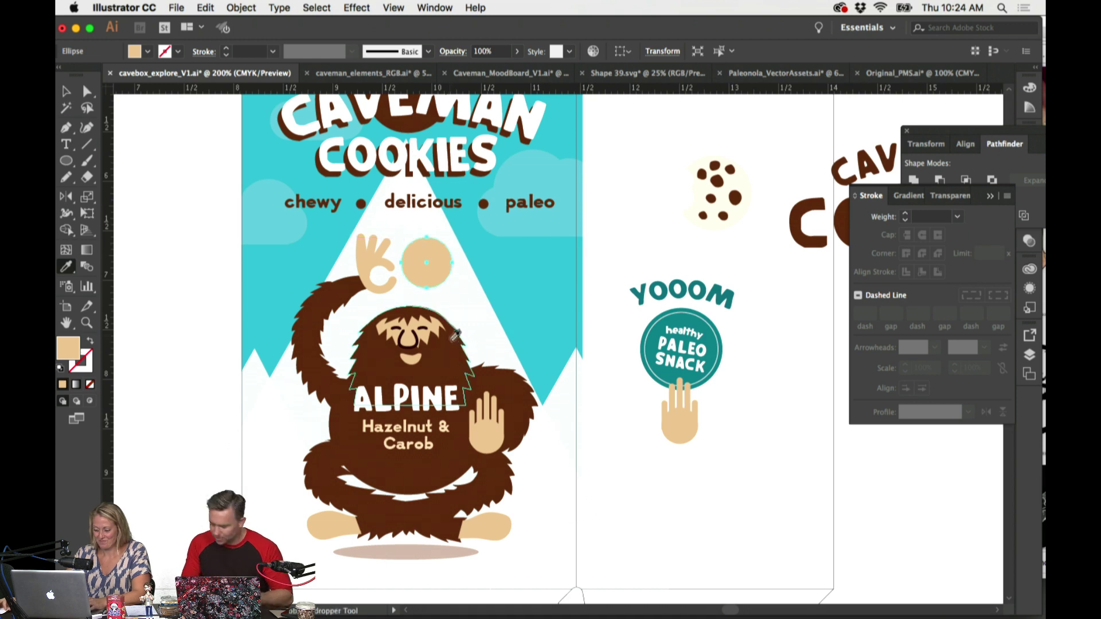
pyautogui.click(455, 334)
# Step: Move the brown circle off the front panel to the blank area below the loose hand and snack badge
pyautogui.moveTo(448, 267); pyautogui.dragTo(522, 293)
pyautogui.scroll(2, 526, 291)
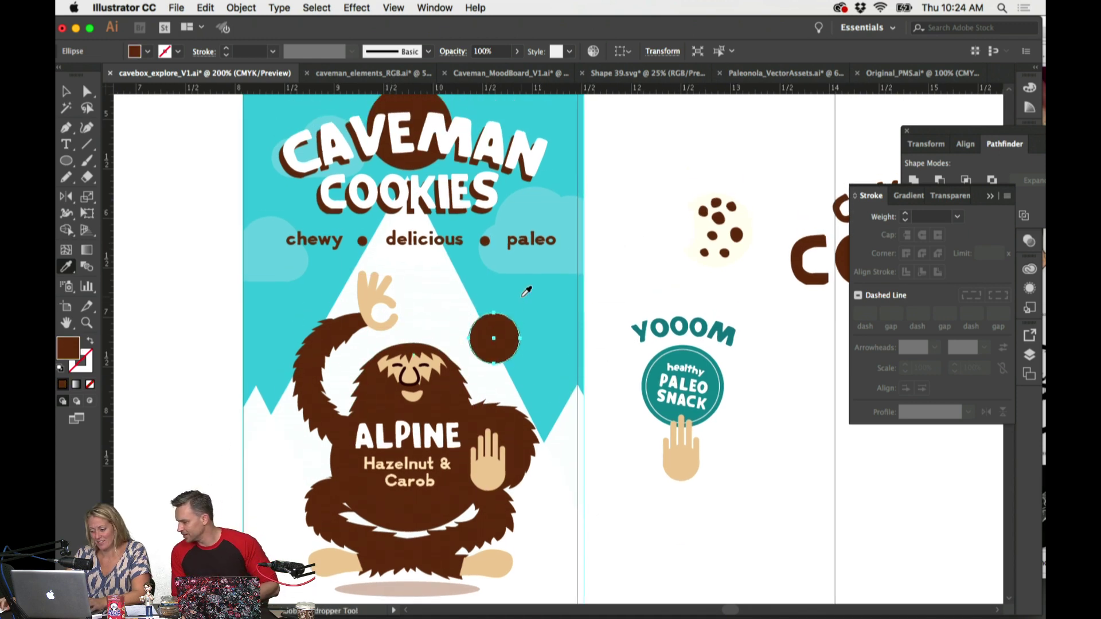
pyautogui.scroll(-3, 526, 292)
pyautogui.moveTo(507, 274); pyautogui.dragTo(715, 499)
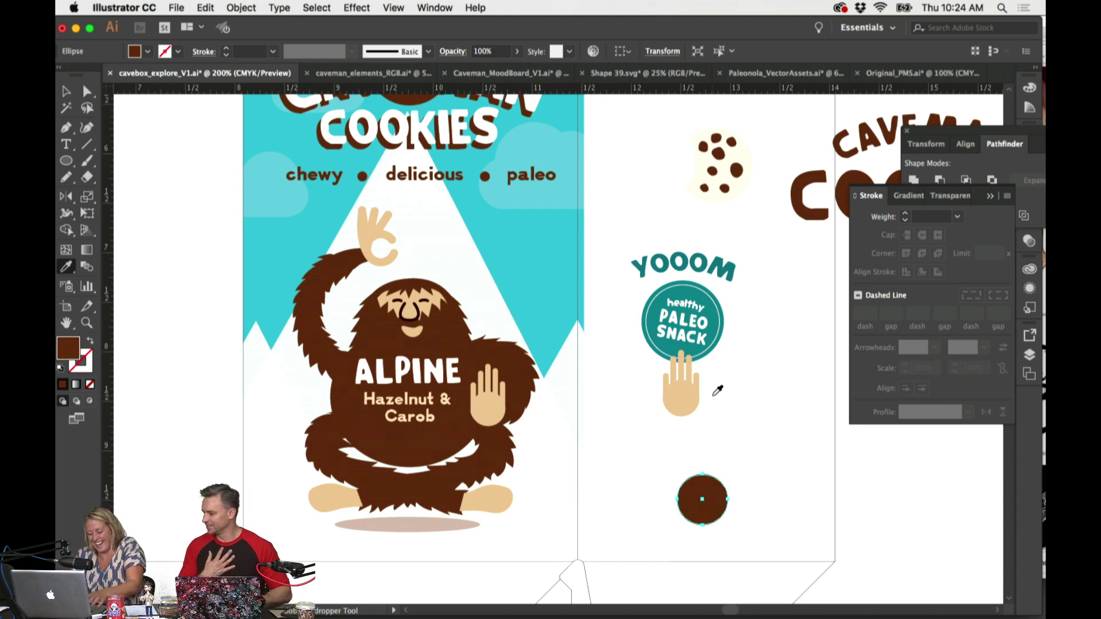
# Step: Isolate the alpine final layer that holds the caveman's open hand
pyautogui.press('super+equal')
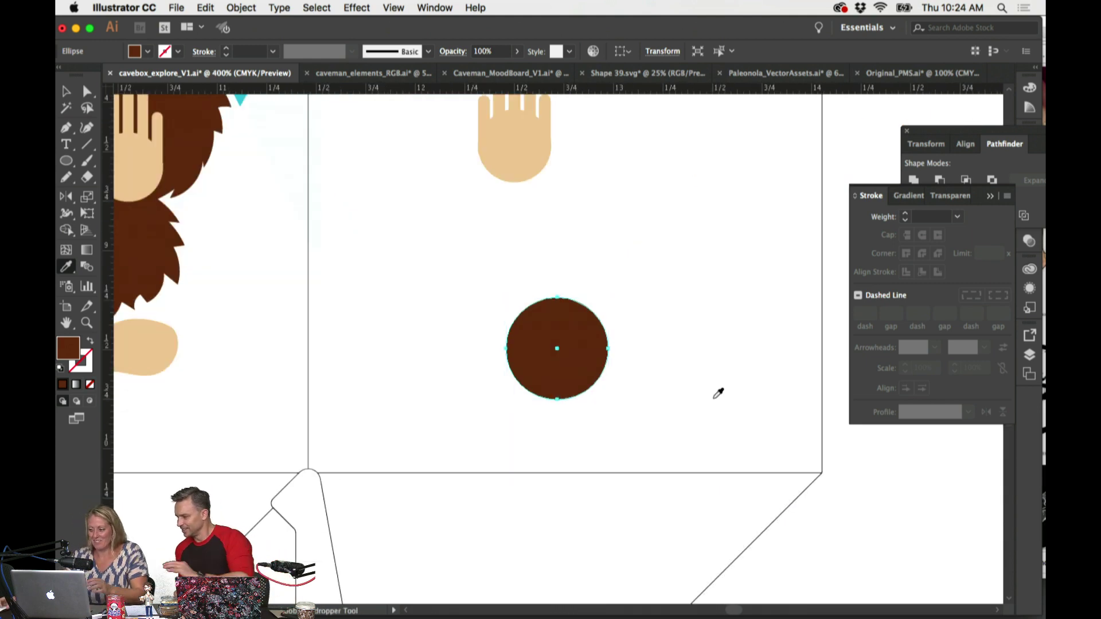
pyautogui.scroll(5, 719, 393)
pyautogui.hscroll(-8, 719, 394)
pyautogui.press('v')
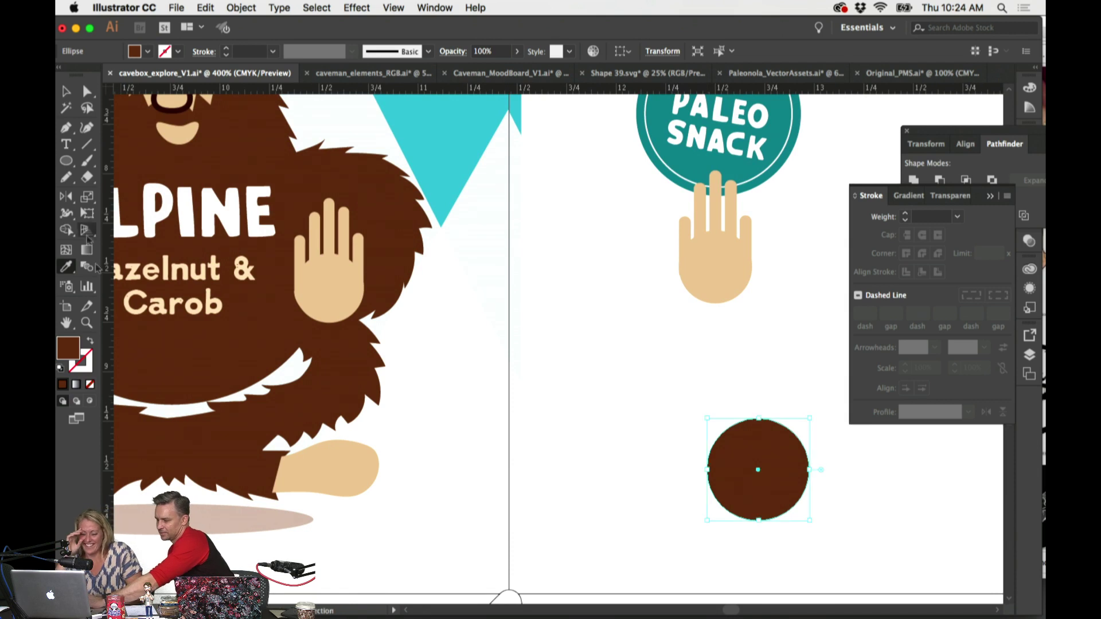
pyautogui.click(67, 92)
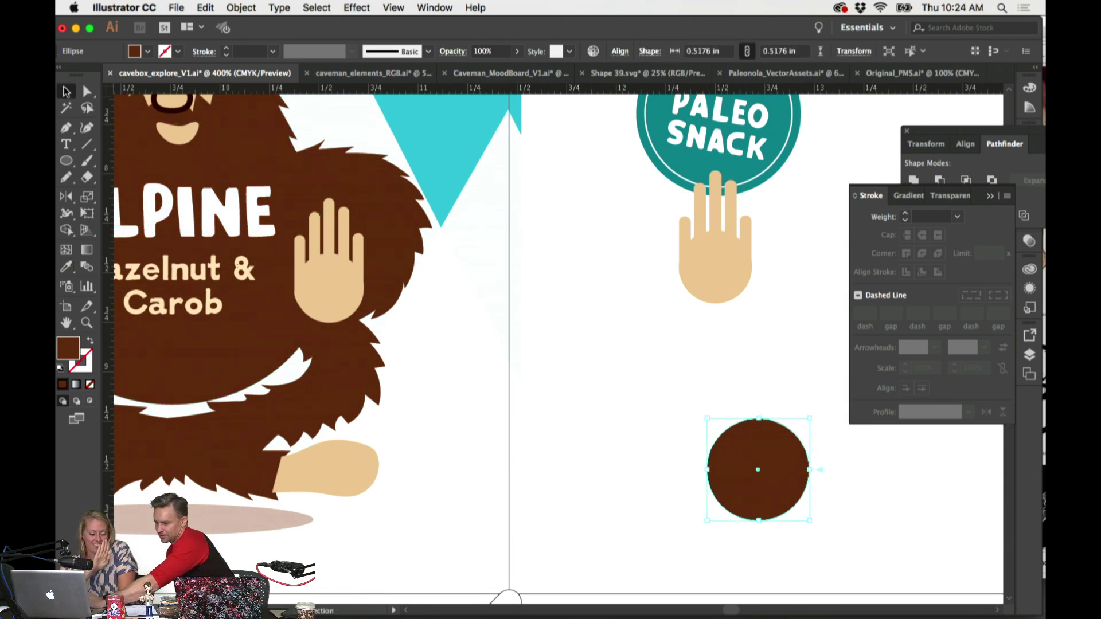
pyautogui.doubleClick(299, 256)
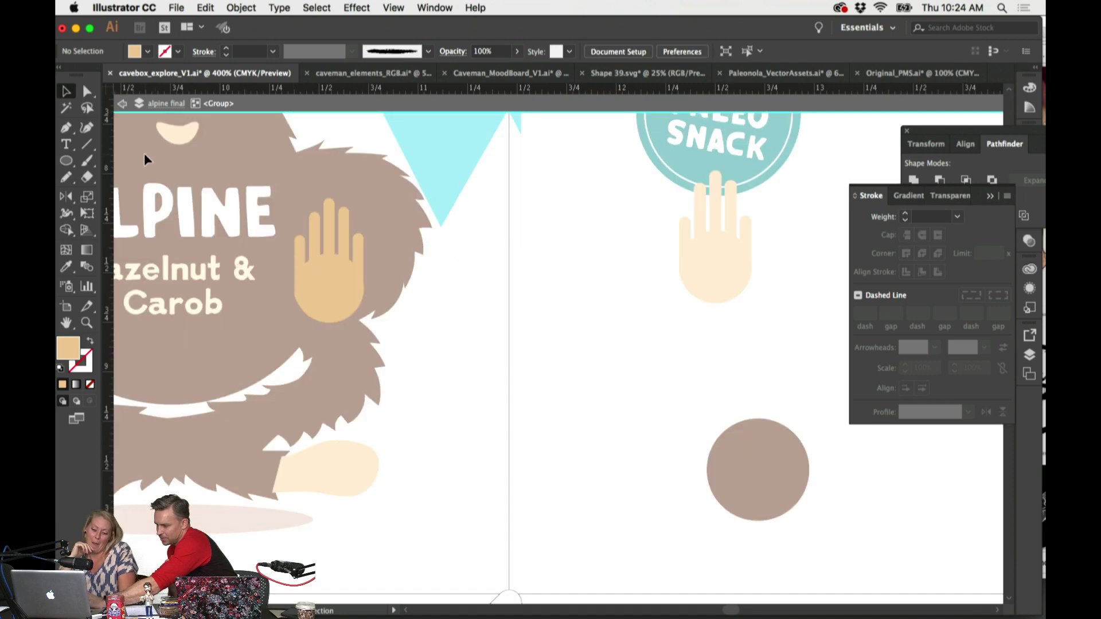
pyautogui.click(122, 104)
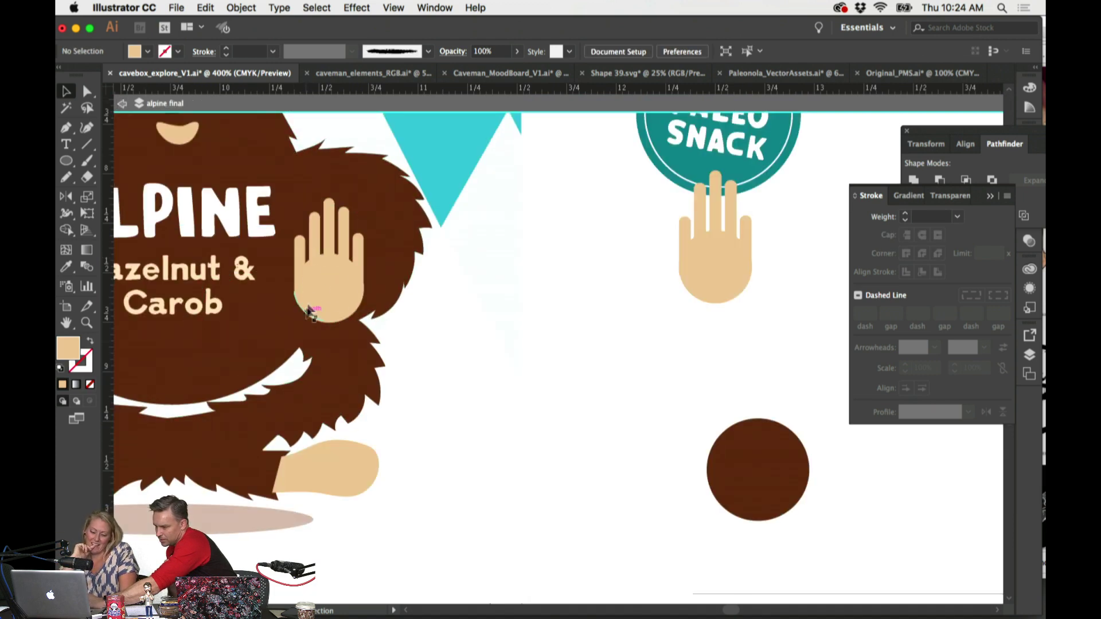
# Step: Isolate the nested finger group in the caveman's open hand and lower the outer finger nearest the lettering slightly
pyautogui.click(300, 255)
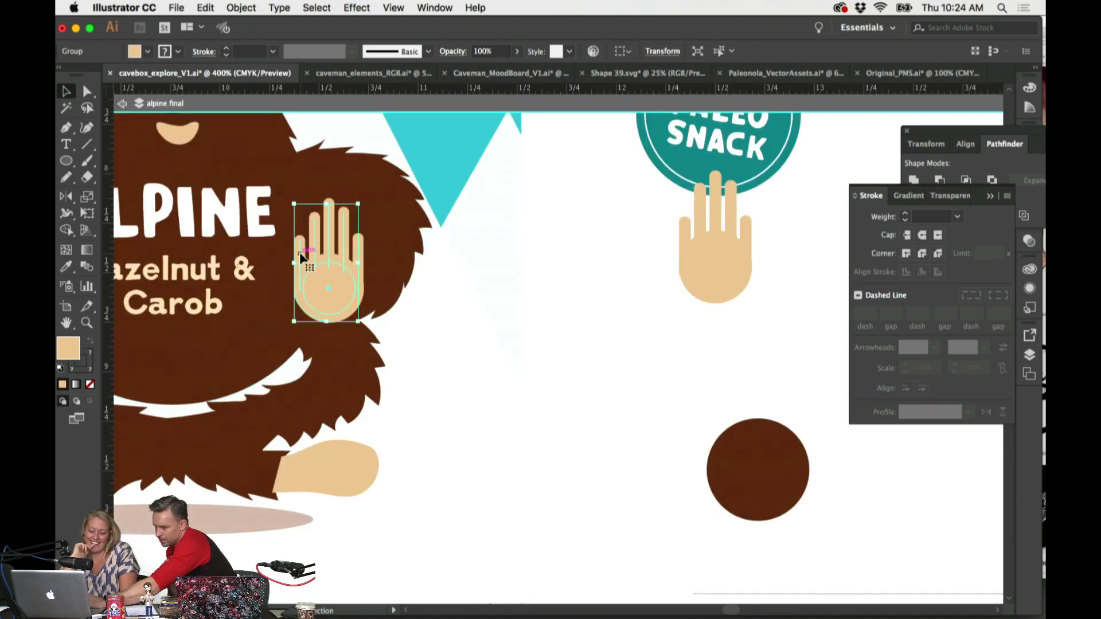
pyautogui.doubleClick(299, 257)
pyautogui.click(298, 253)
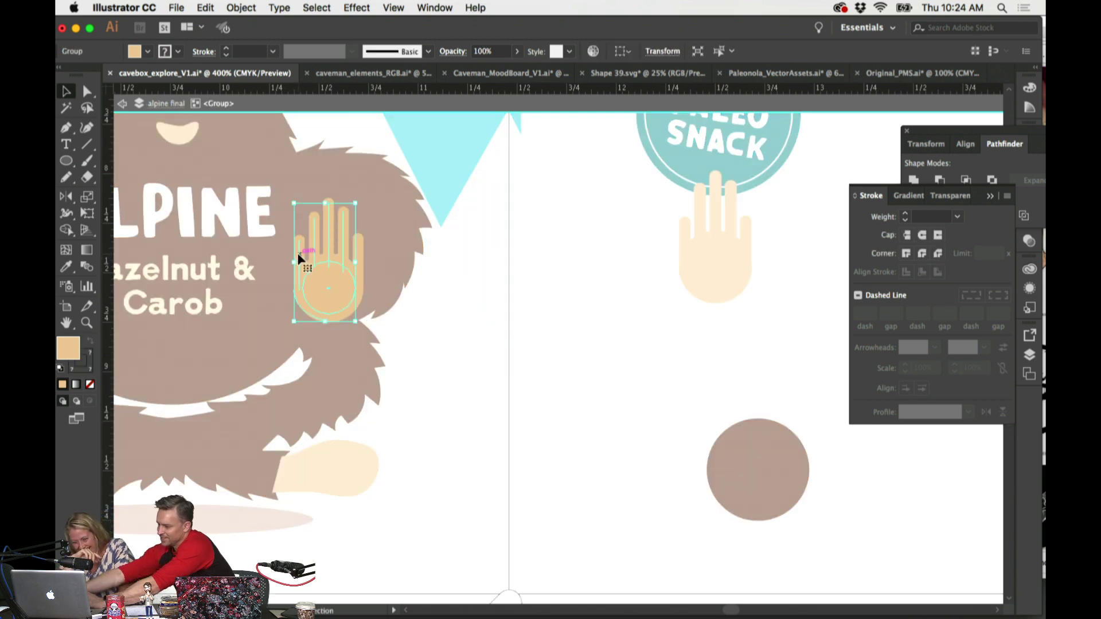
pyautogui.click(291, 261)
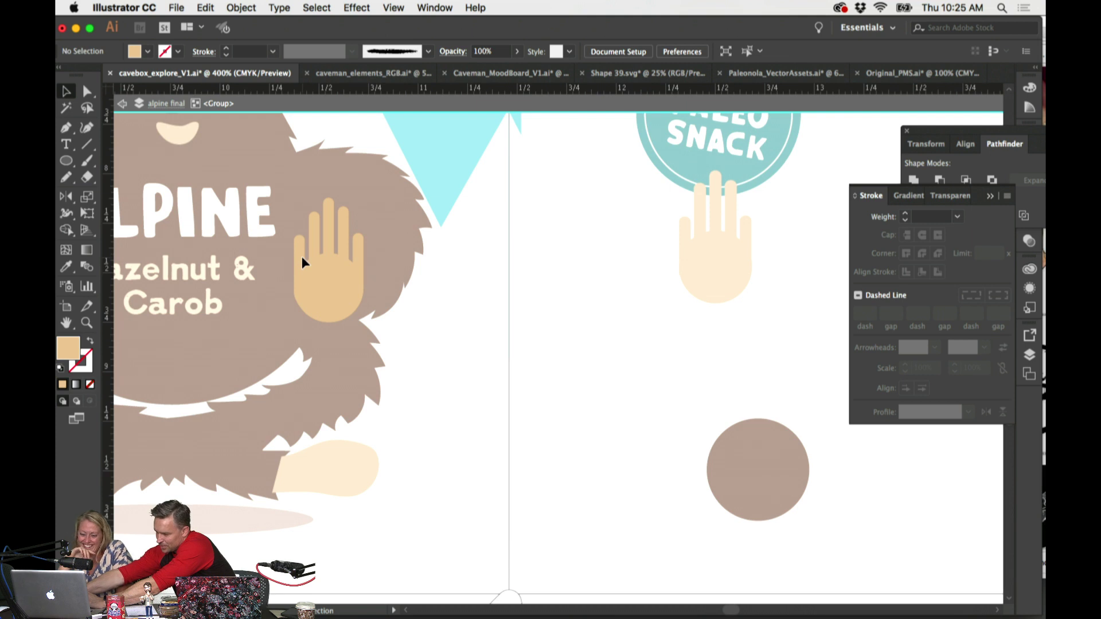
pyautogui.click(299, 257)
pyautogui.doubleClick(298, 259)
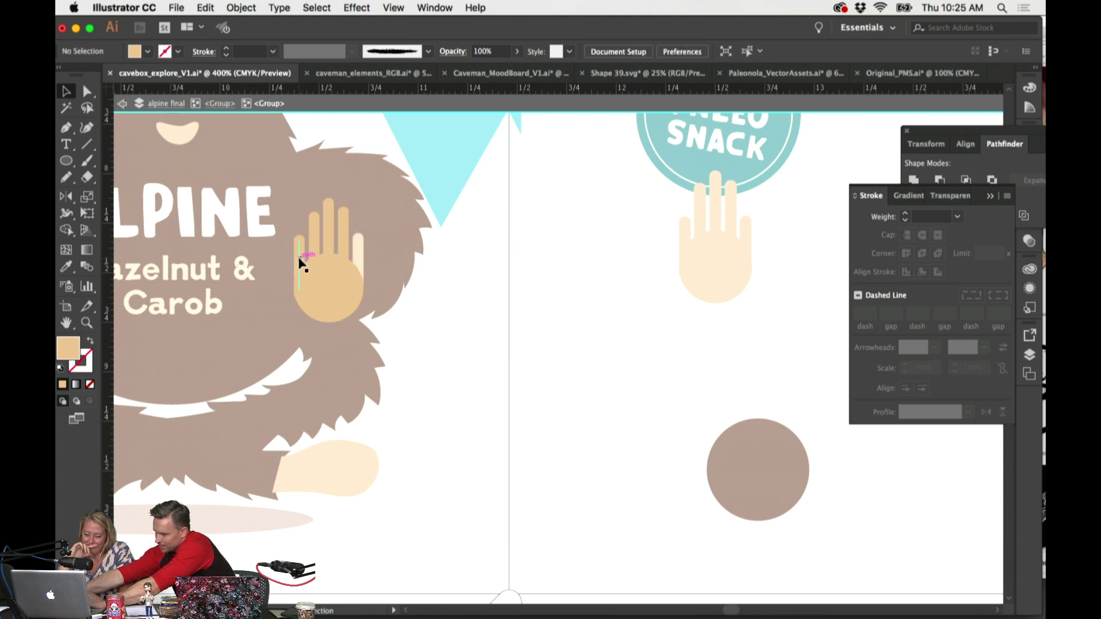
pyautogui.click(298, 259)
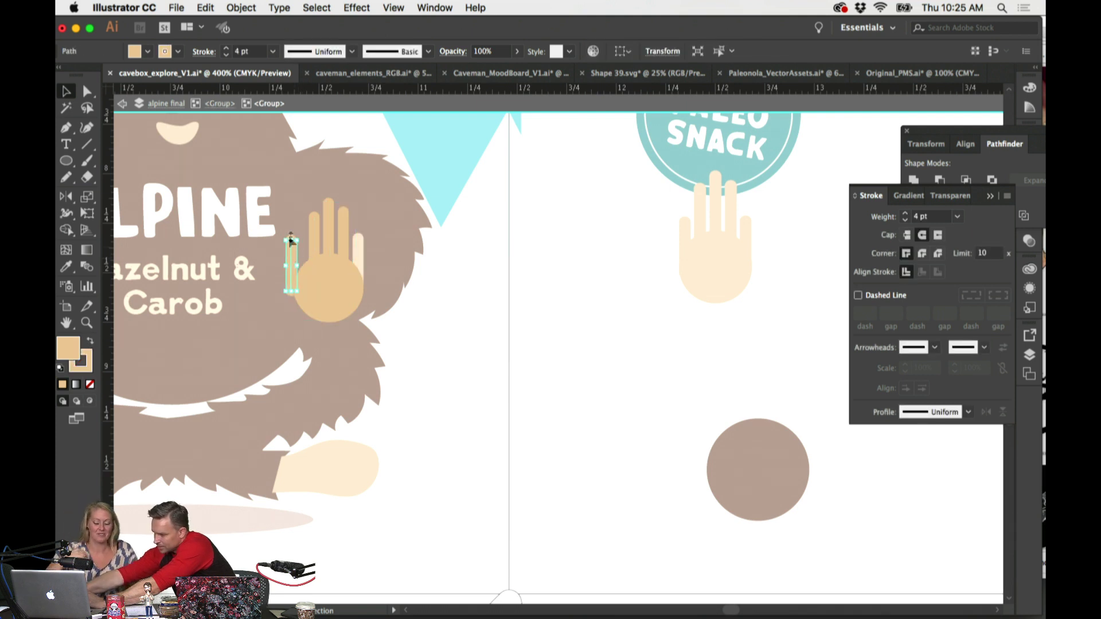
pyautogui.moveTo(298, 257); pyautogui.dragTo(291, 245)
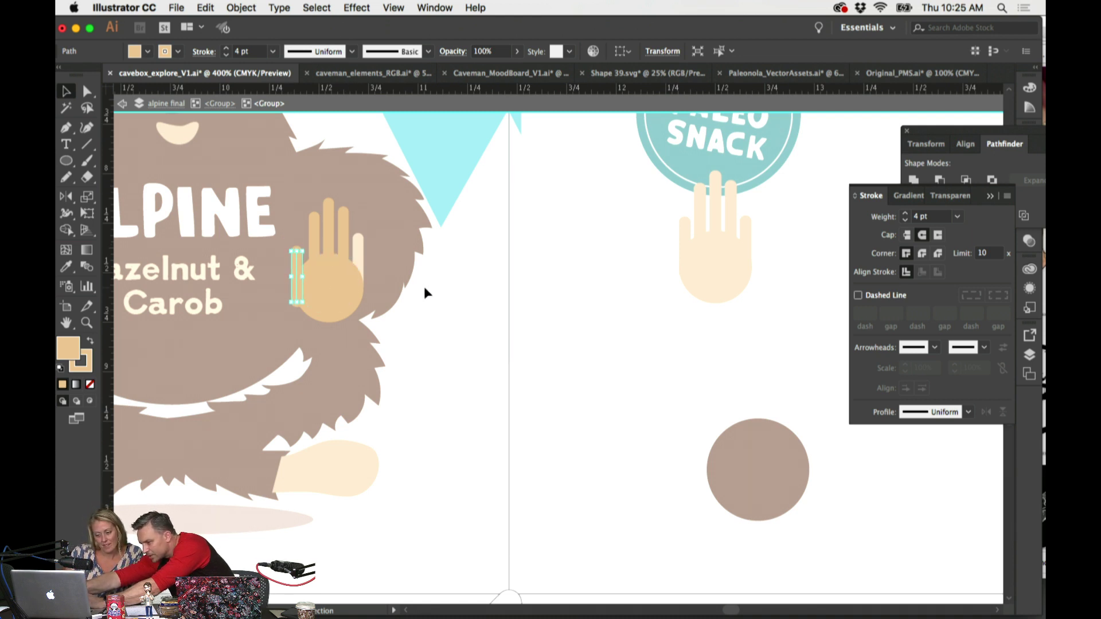
# Step: Reopen the nested finger group, shift the lowered finger slightly toward the palm, and return to the alpine final layer
pyautogui.click(214, 105)
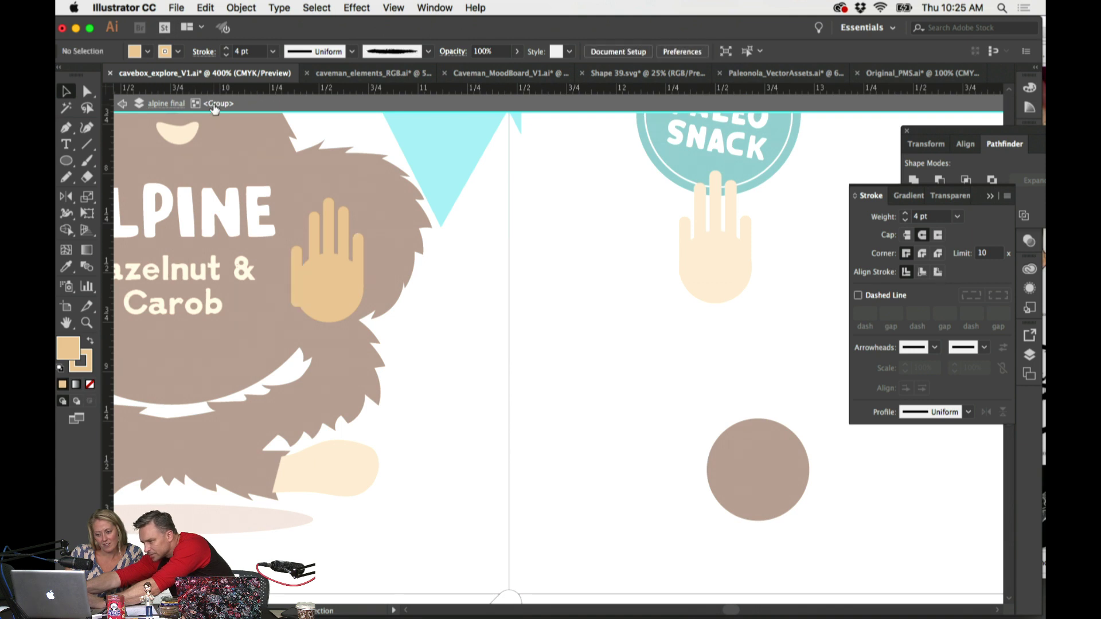
pyautogui.click(297, 259)
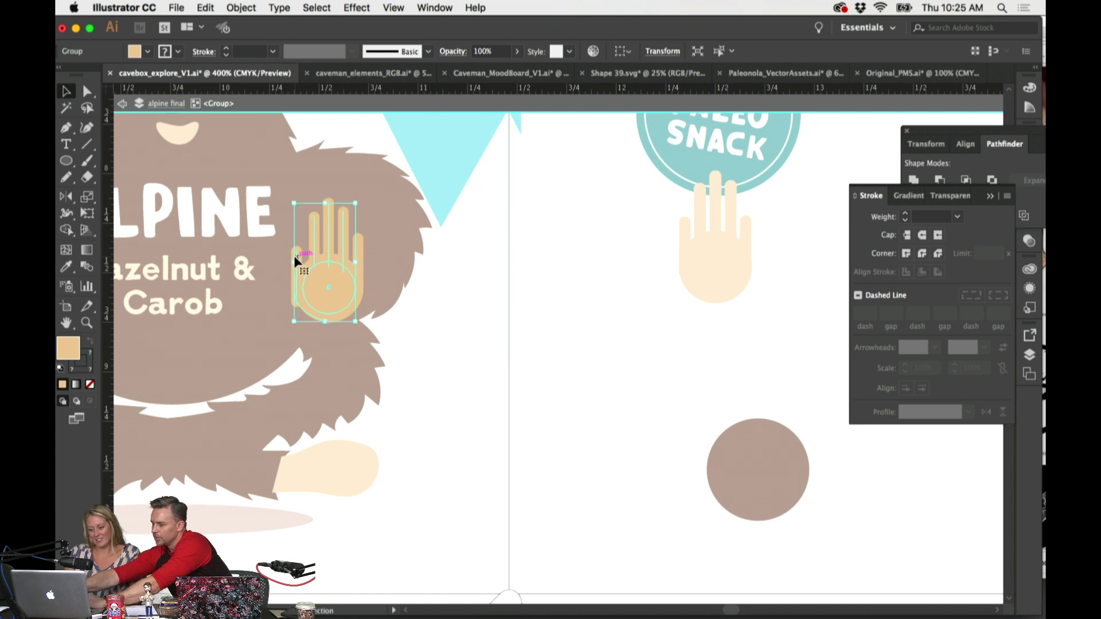
pyautogui.click(122, 105)
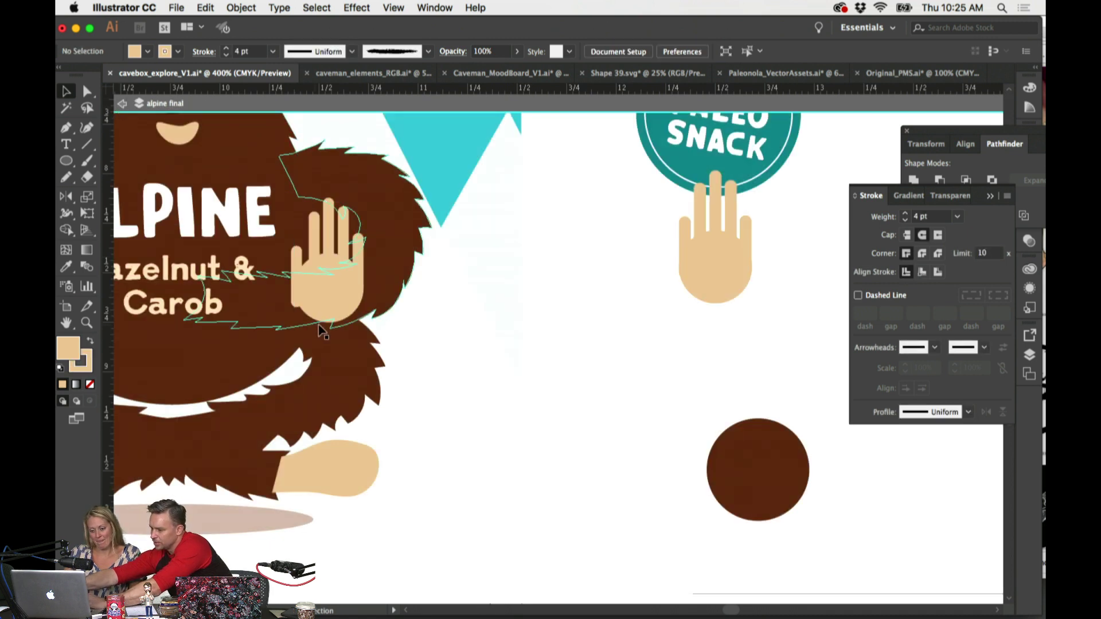
pyautogui.doubleClick(295, 278)
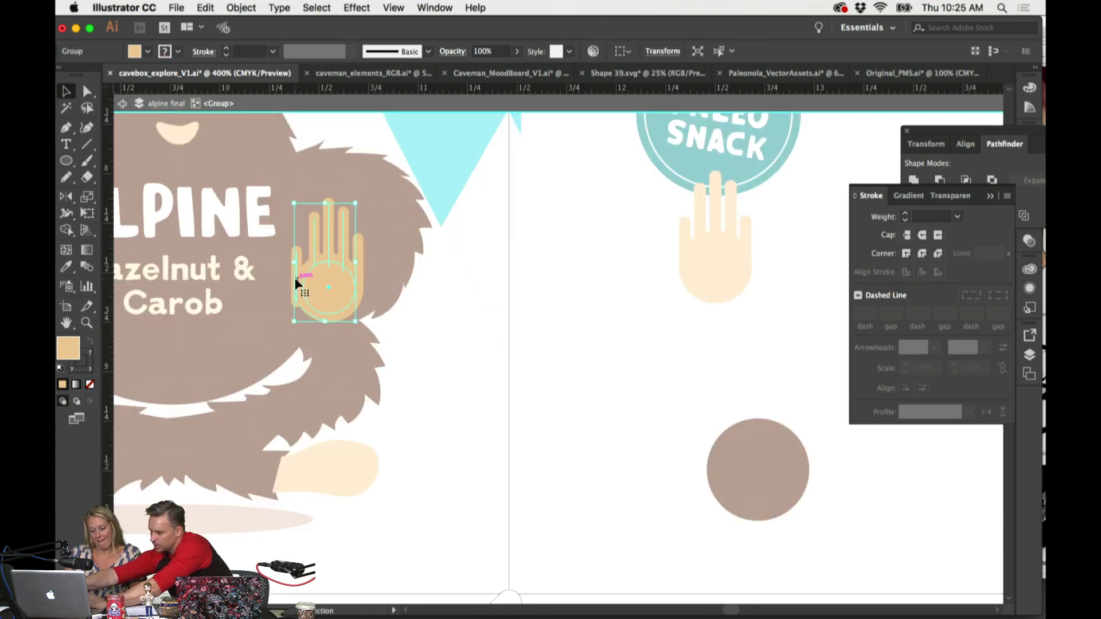
pyautogui.doubleClick(294, 277)
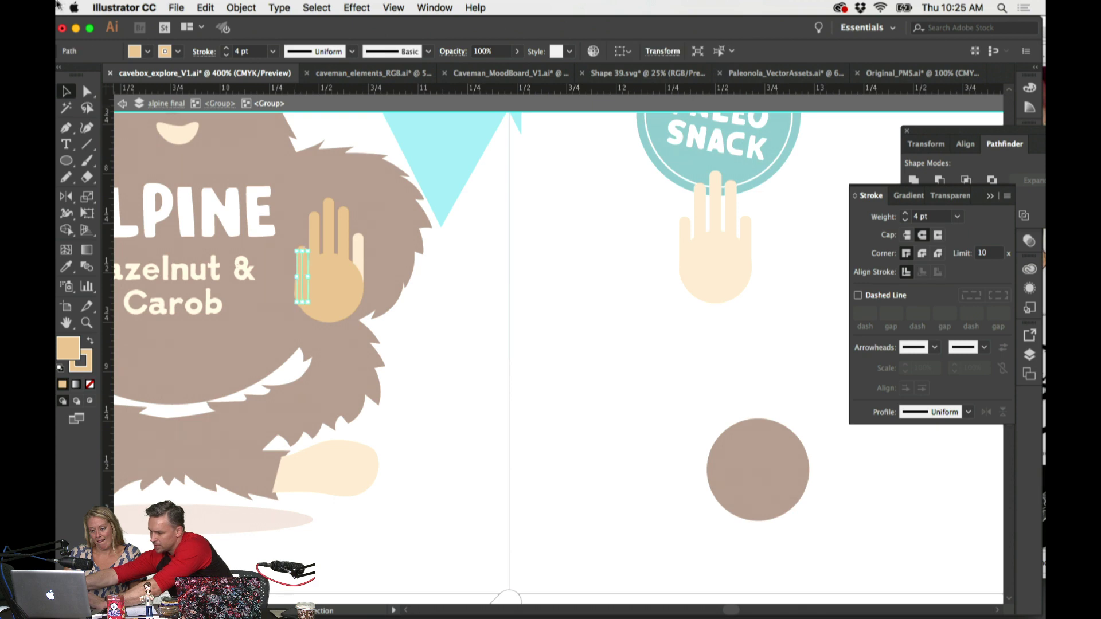
pyautogui.moveTo(57, 3)
pyautogui.click(57, 240)
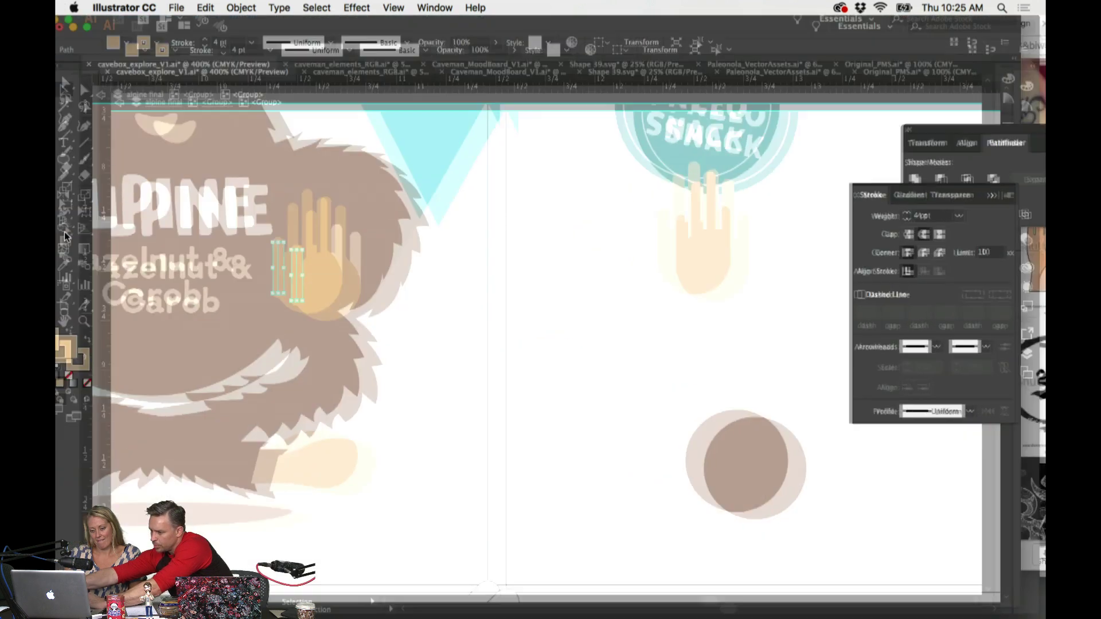
pyautogui.click(166, 103)
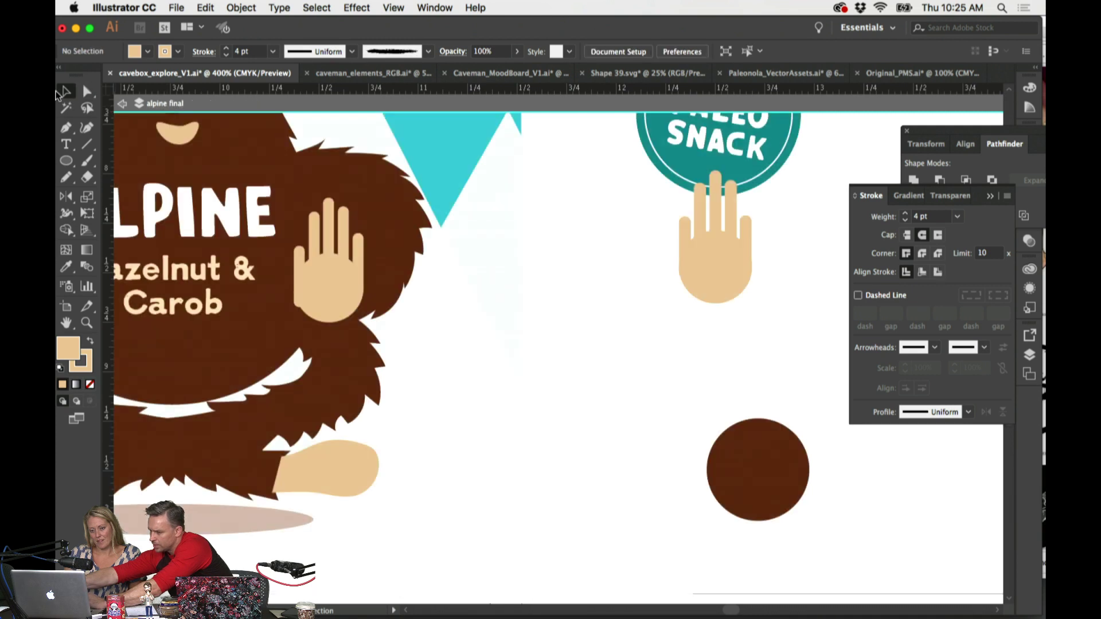
# Step: Add the caveman's open hand to the shared CC cookies library as a graphic
pyautogui.click(327, 284)
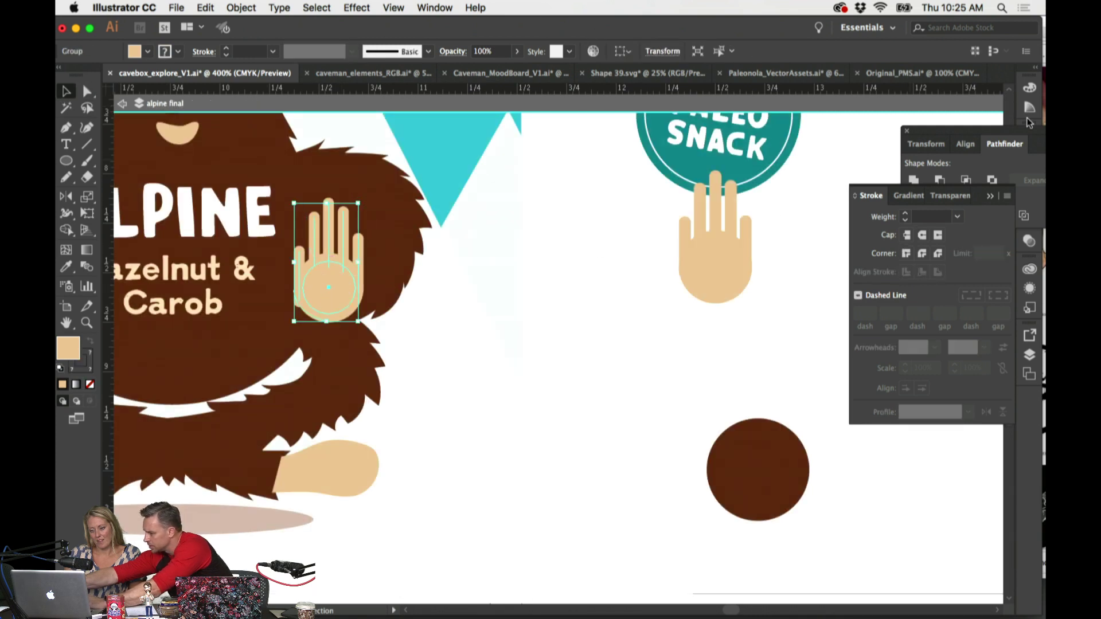
pyautogui.click(437, 8)
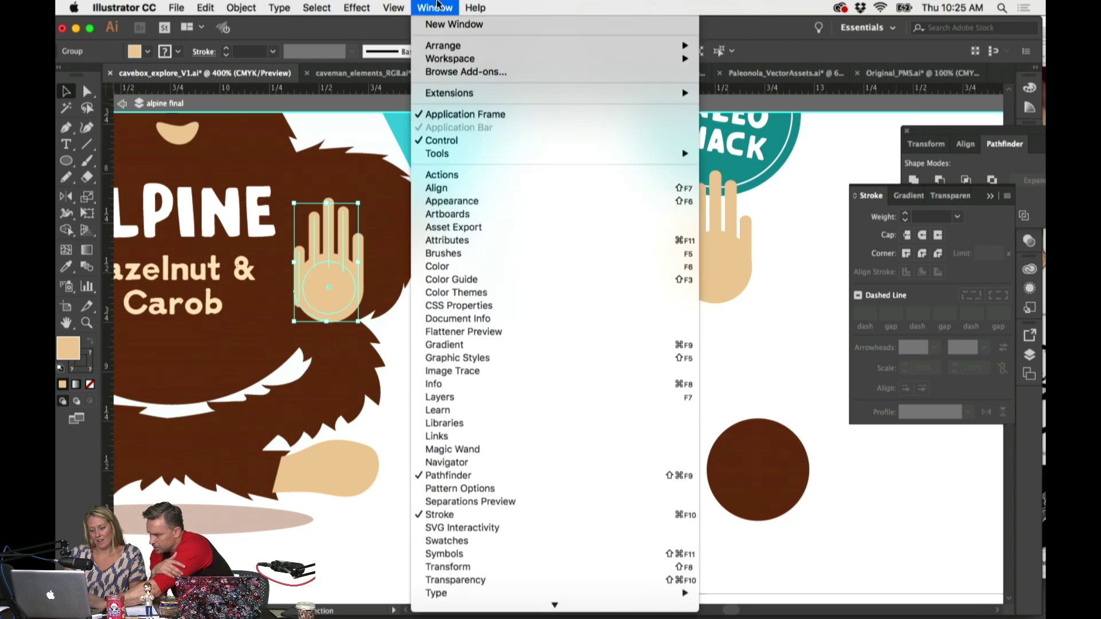
pyautogui.click(444, 423)
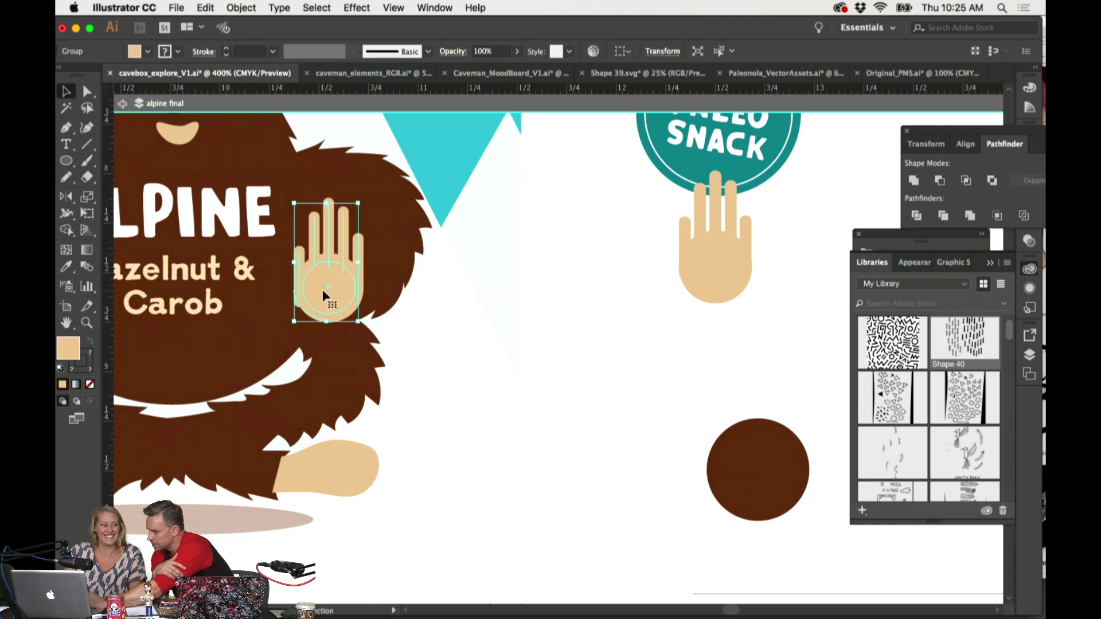
pyautogui.click(912, 283)
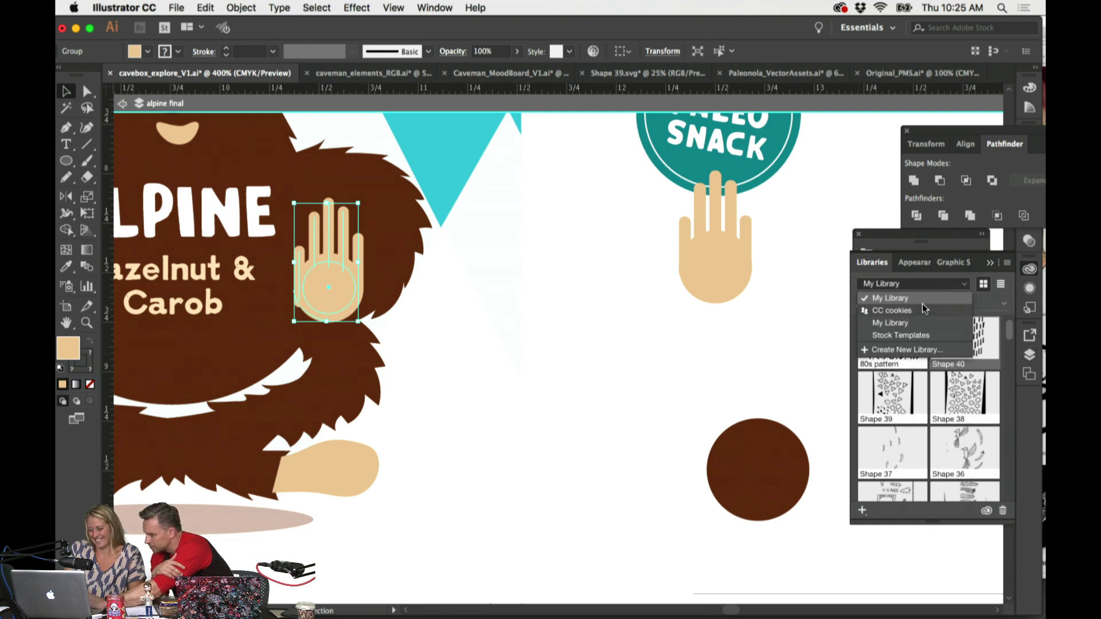
pyautogui.click(922, 307)
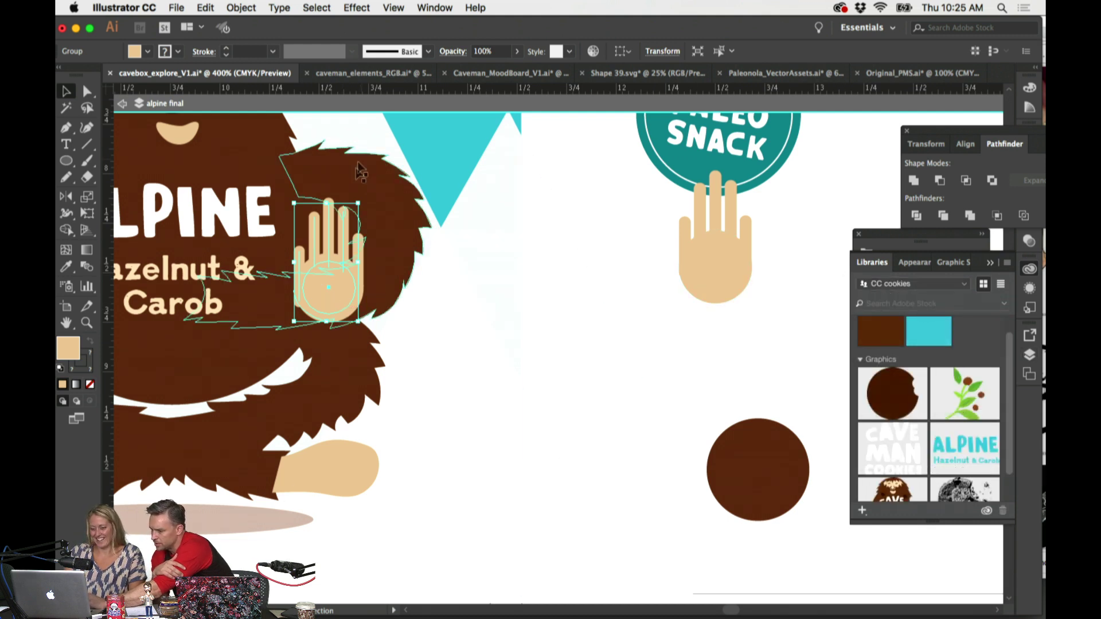
pyautogui.moveTo(476, 339)
pyautogui.mouseDown()
pyautogui.moveTo(769, 363)
pyautogui.moveTo(929, 398)
pyautogui.moveTo(914, 427)
pyautogui.mouseUp()
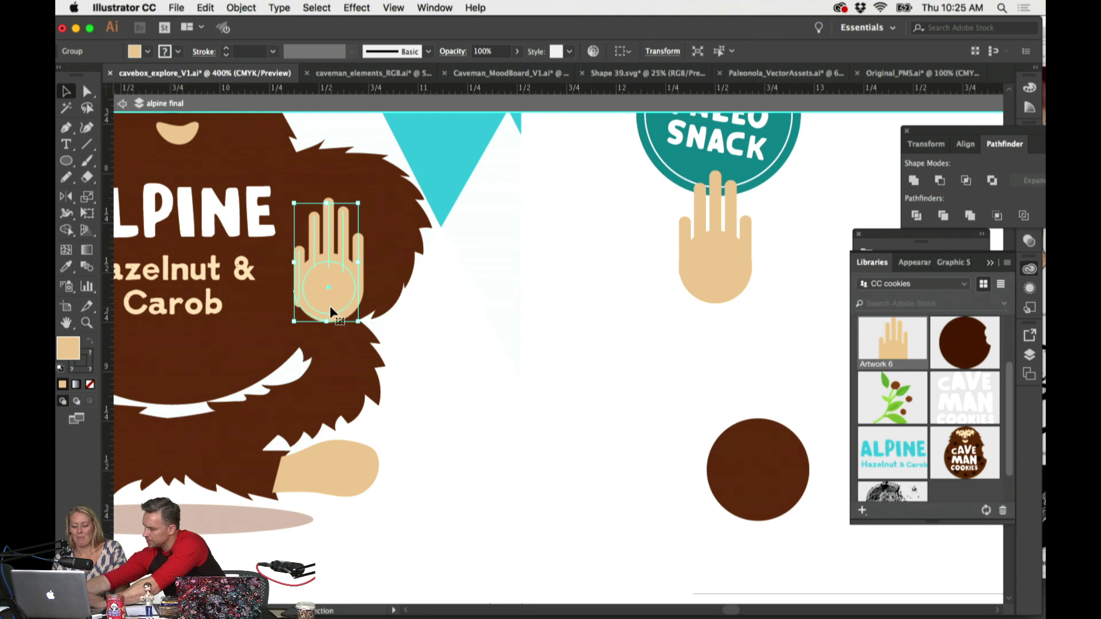
# Step: Replace the original open hand on the caveman's arm with the linked hand graphic from the CC cookies library
pyautogui.press('Delete')
pyautogui.moveTo(892, 342); pyautogui.dragTo(350, 247)
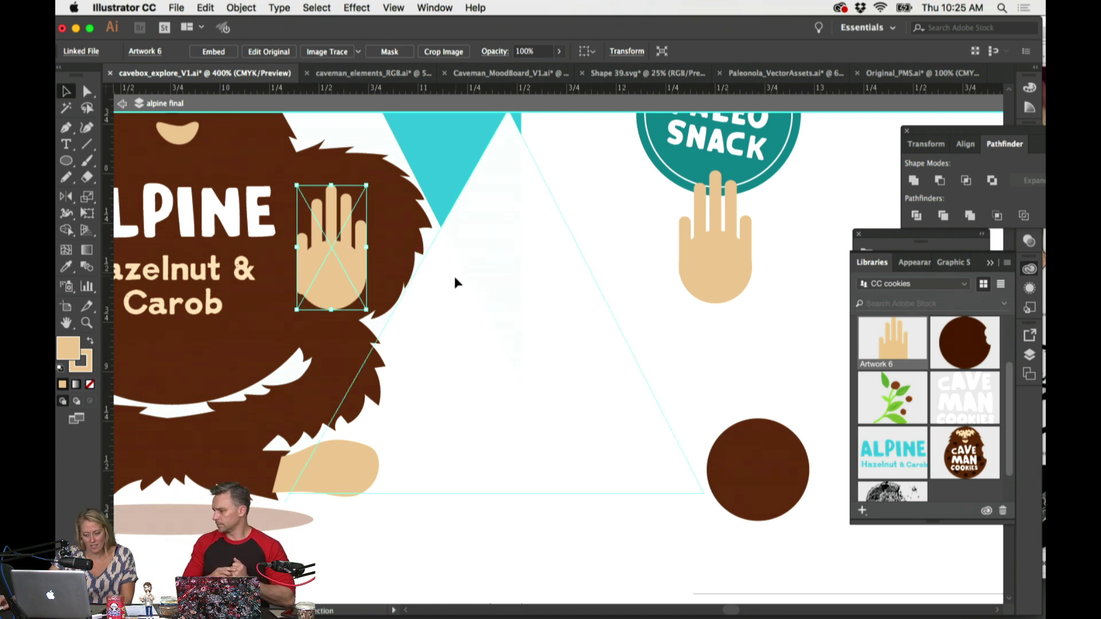
pyautogui.click(456, 277)
pyautogui.click(348, 270)
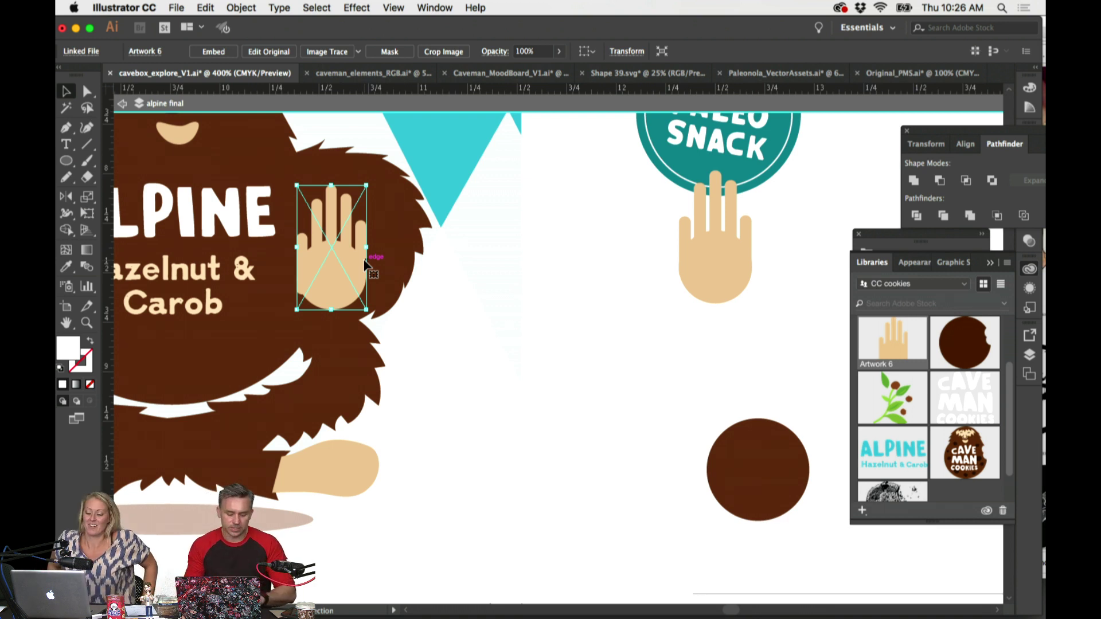
# Step: Move the pale bitten cookie from the blank area beside the front panel to the space near the caveman's raised hand
pyautogui.press('super+minus')
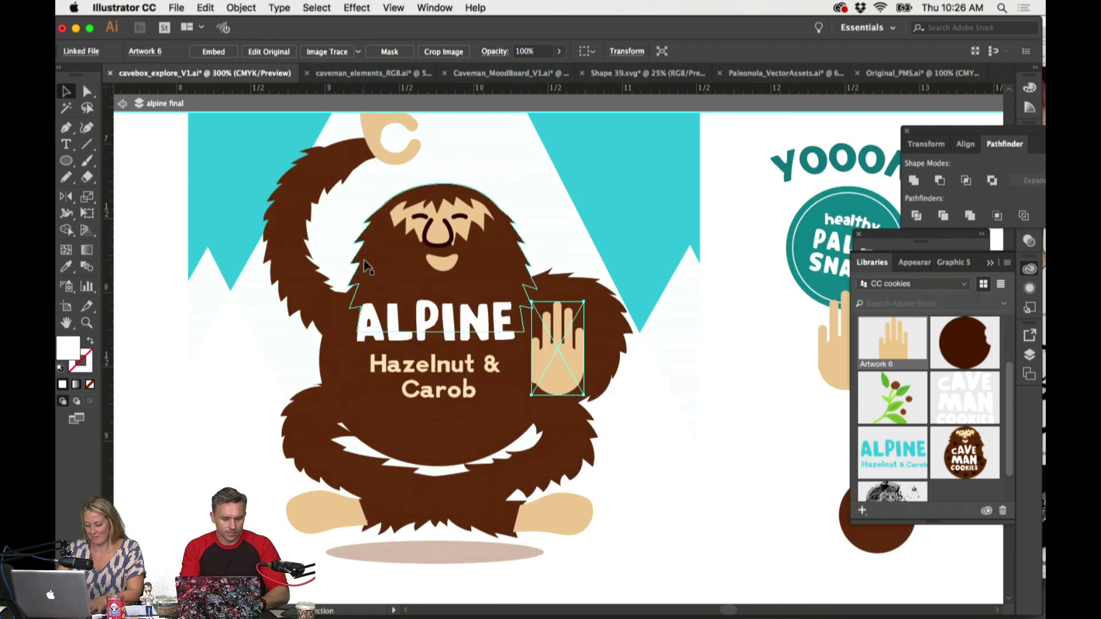
pyautogui.click(667, 390)
pyautogui.scroll(1, 667, 390)
pyautogui.press('super+minus')
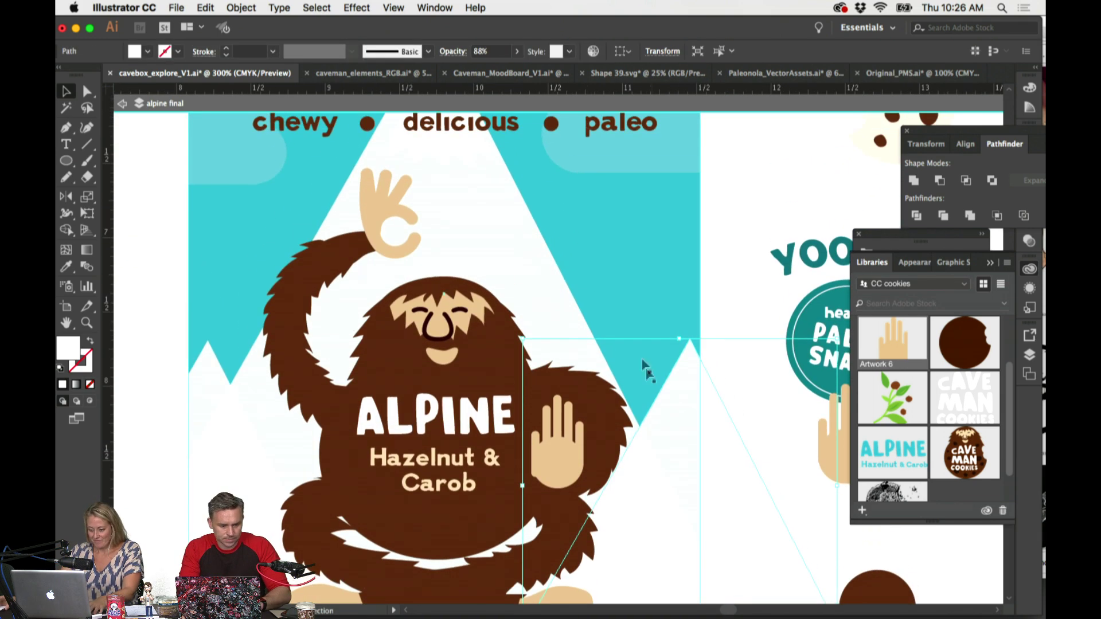
pyautogui.press('super+minus')
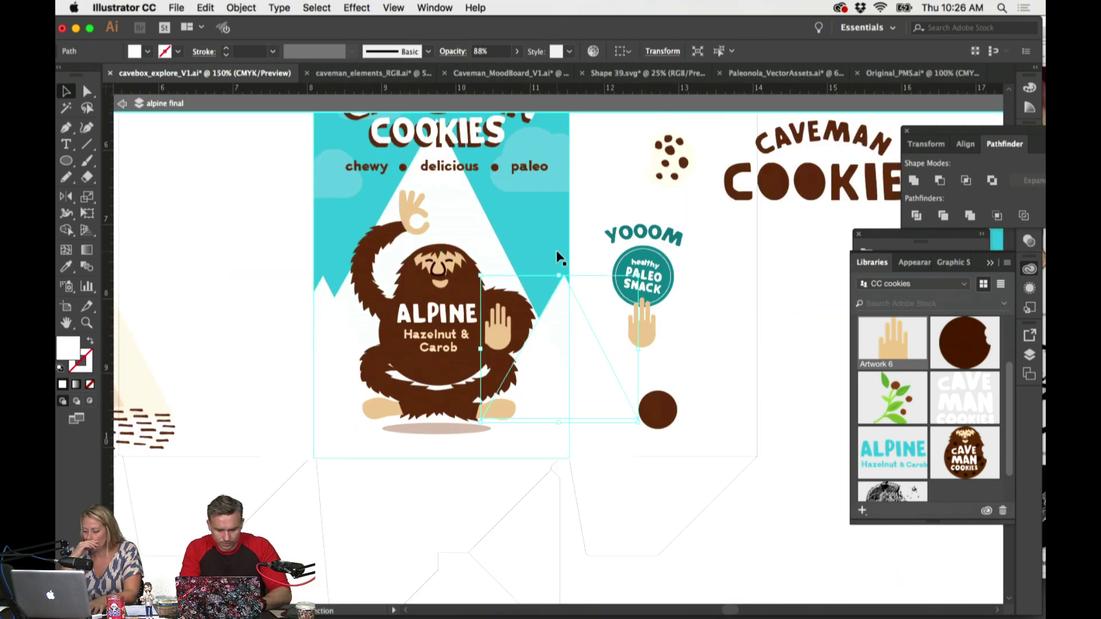
pyautogui.scroll(3, 623, 246)
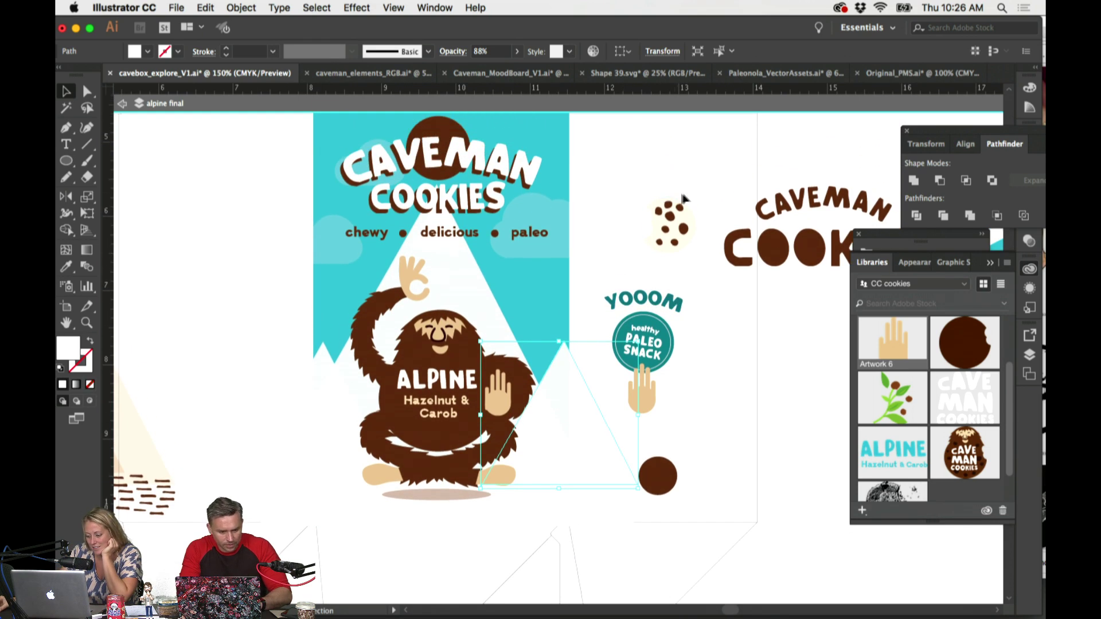
pyautogui.click(698, 222)
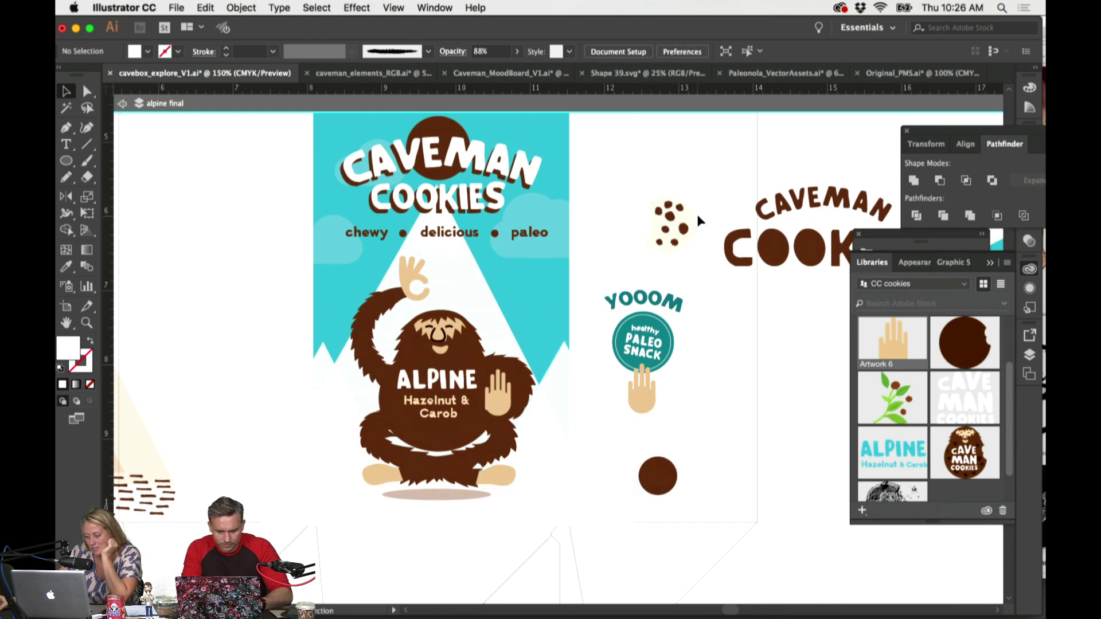
pyautogui.moveTo(649, 184); pyautogui.dragTo(683, 238)
pyautogui.click(694, 154)
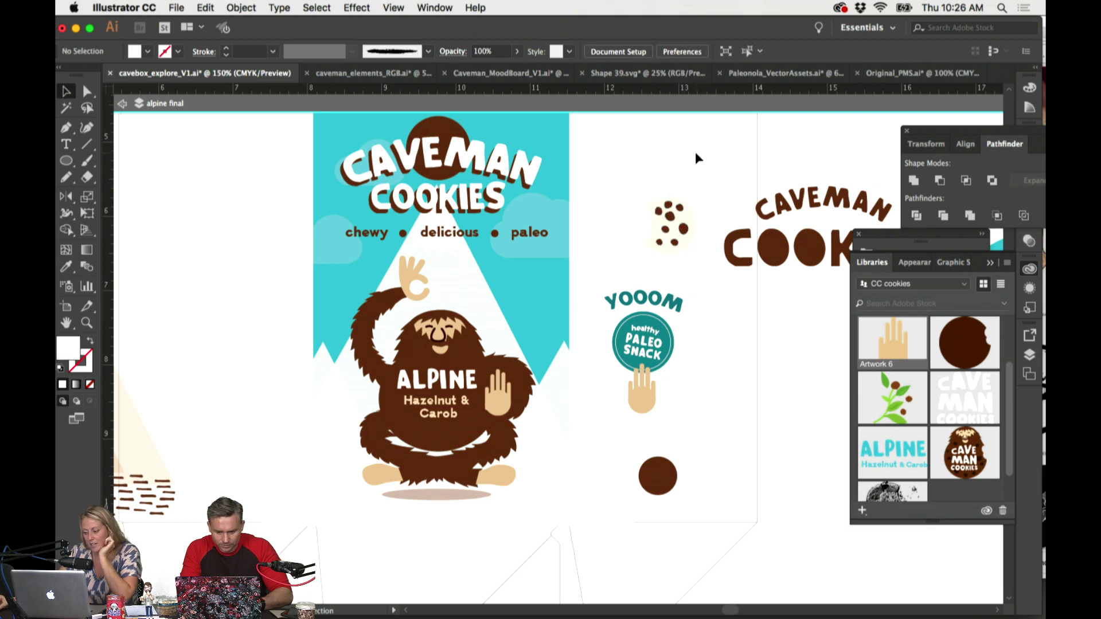
pyautogui.hscroll(2, 689, 157)
pyautogui.moveTo(664, 232); pyautogui.dragTo(486, 293)
pyautogui.hscroll(-4, 565, 251)
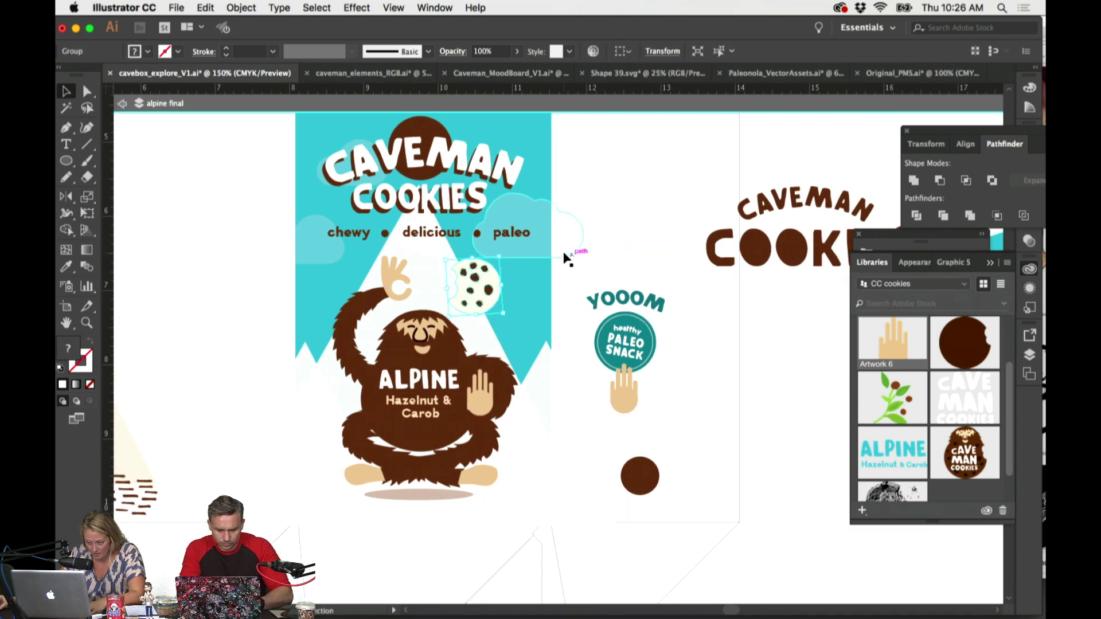
# Step: Rotate the pale cookie beside the raised hand until its bite faces upward
pyautogui.click(693, 270)
pyautogui.click(539, 282)
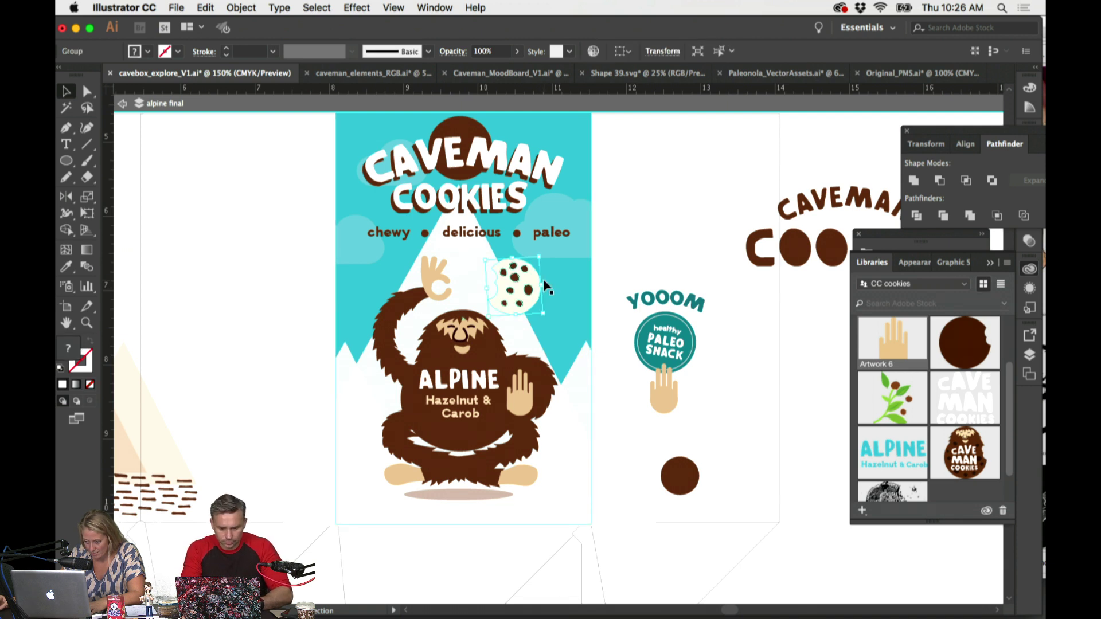
pyautogui.moveTo(543, 251); pyautogui.dragTo(549, 311)
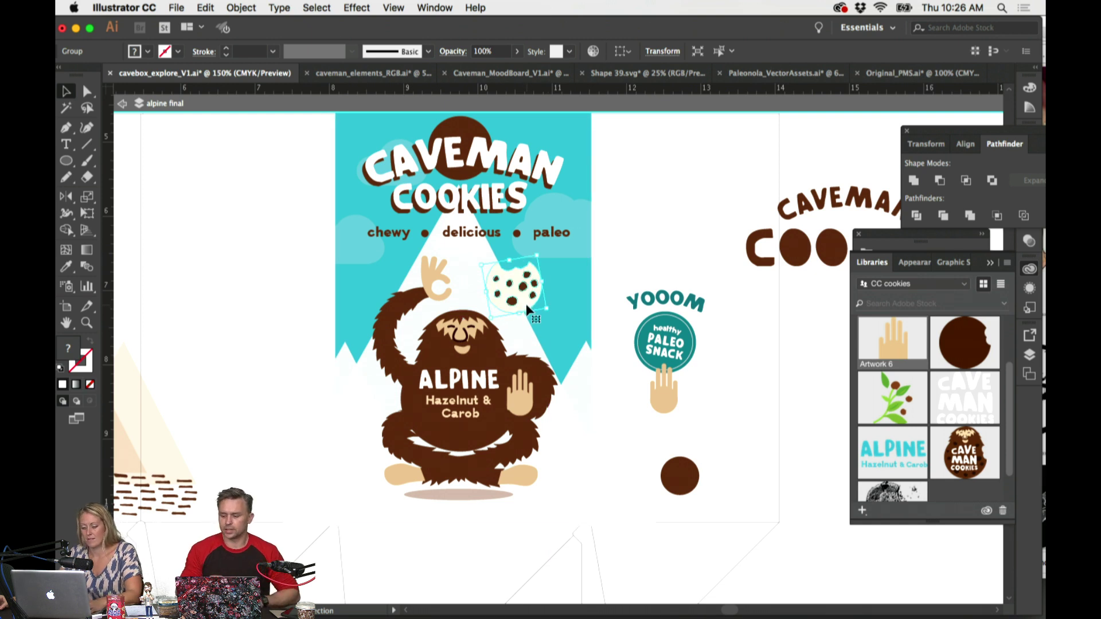
# Step: Isolate the cookie group, fill the cookie body with the tan sampled from the caveman's face, and leave isolation mode
pyautogui.doubleClick(525, 304)
pyautogui.click(528, 305)
pyautogui.press('i')
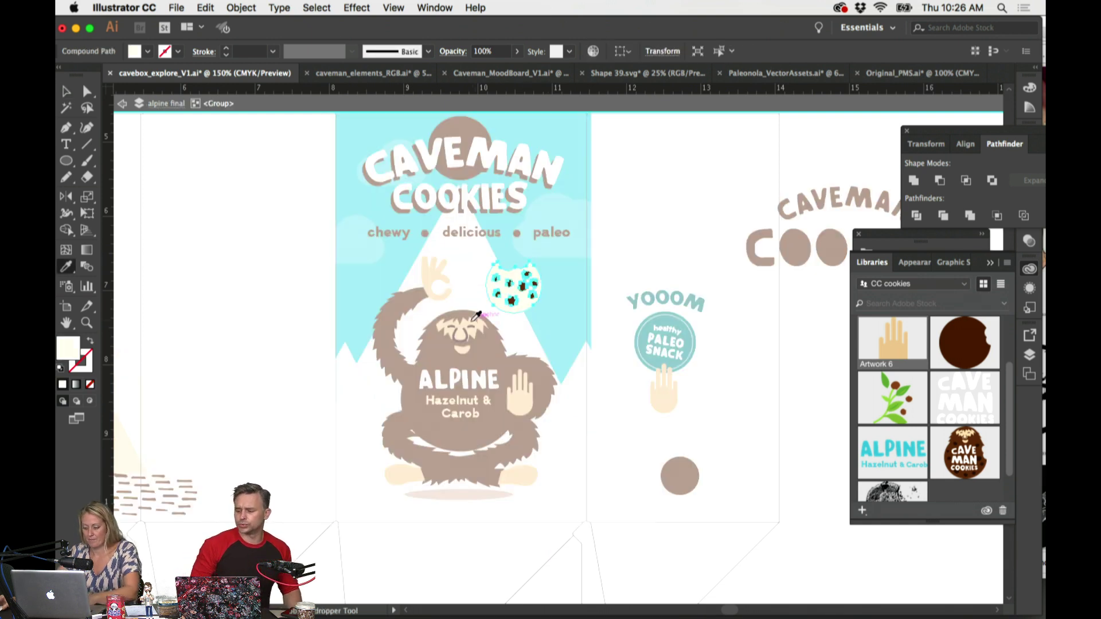
pyautogui.click(474, 317)
pyautogui.press('v')
pyautogui.click(669, 272)
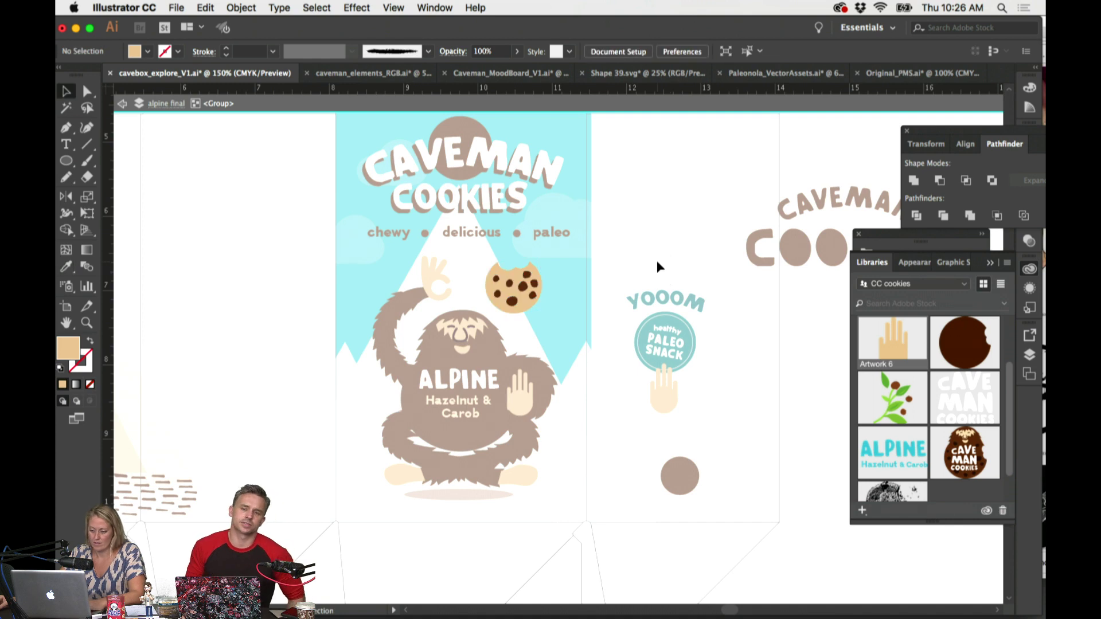
pyautogui.doubleClick(657, 262)
pyautogui.press('super+equal')
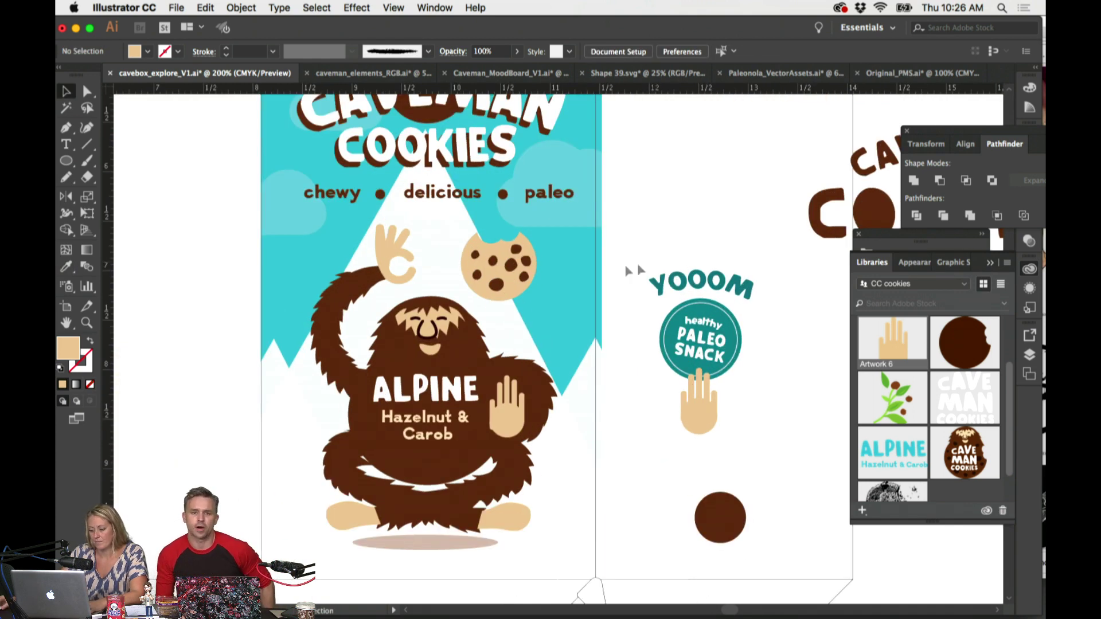
# Step: Rotate the tan cookie until its bite faces right and position it beside the caveman's raised hand above his head
pyautogui.click(519, 273)
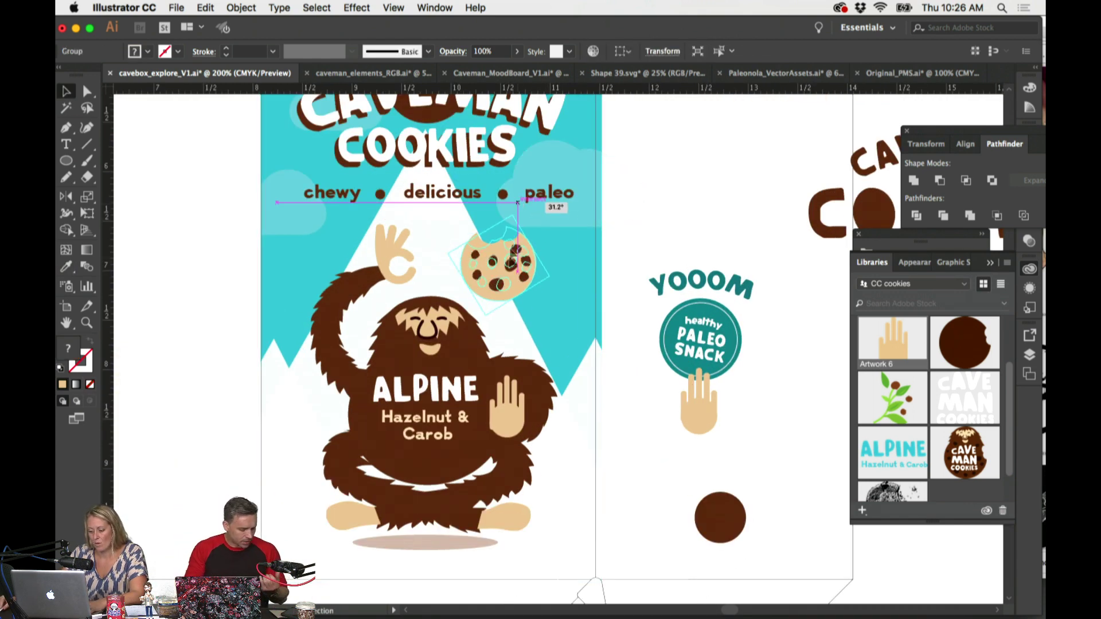
pyautogui.moveTo(526, 270); pyautogui.dragTo(553, 304)
pyautogui.click(665, 214)
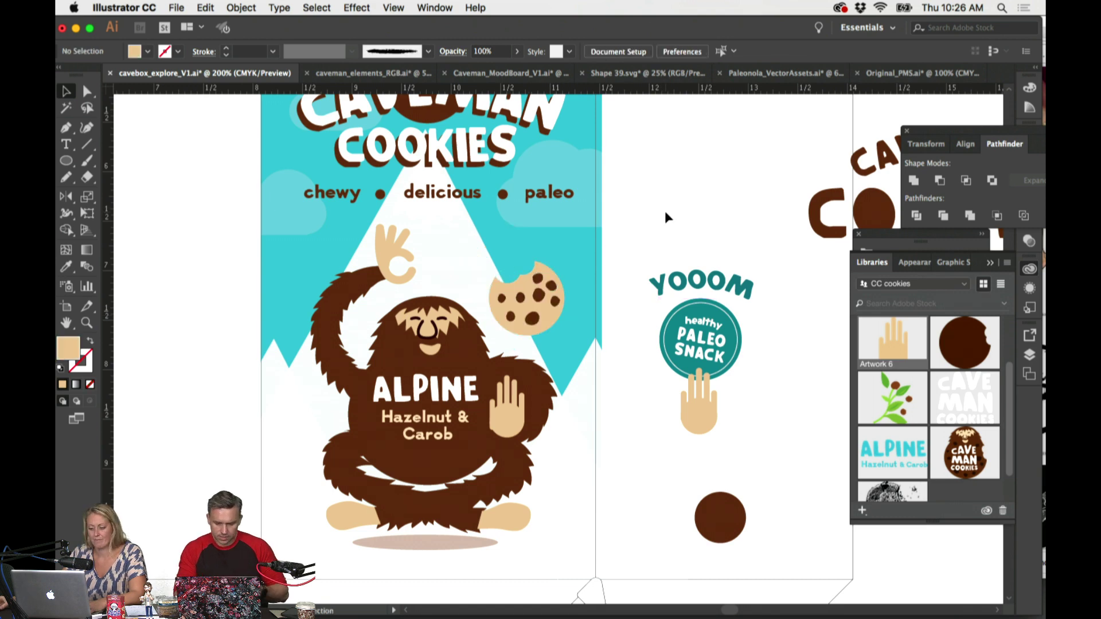
pyautogui.hscroll(-1, 665, 212)
pyautogui.moveTo(547, 303); pyautogui.dragTo(498, 346)
pyautogui.moveTo(506, 302); pyautogui.dragTo(427, 261)
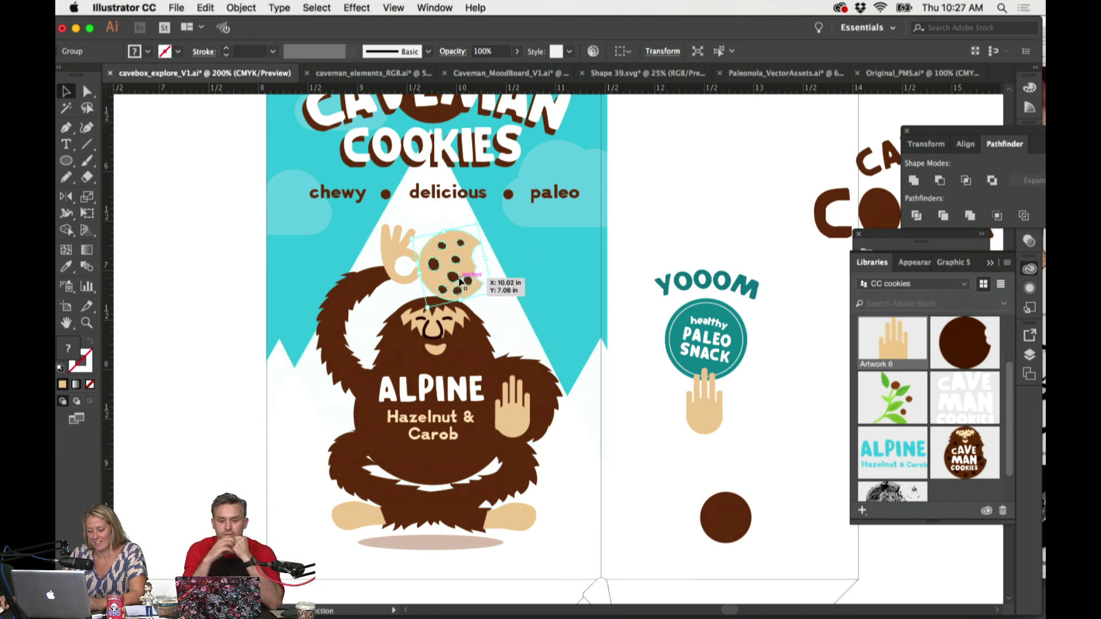
# Step: Shrink the cookie slightly and move it against the pinched fingers of the caveman's raised hand
pyautogui.moveTo(481, 228); pyautogui.dragTo(476, 232)
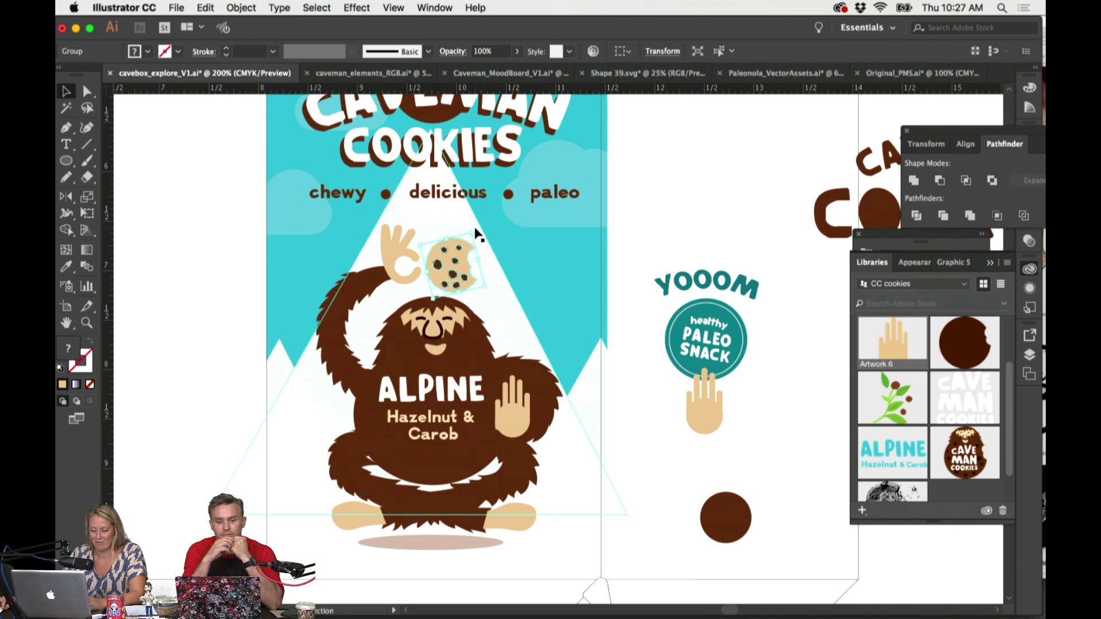
pyautogui.press('super+equal')
pyautogui.press('super+equal')
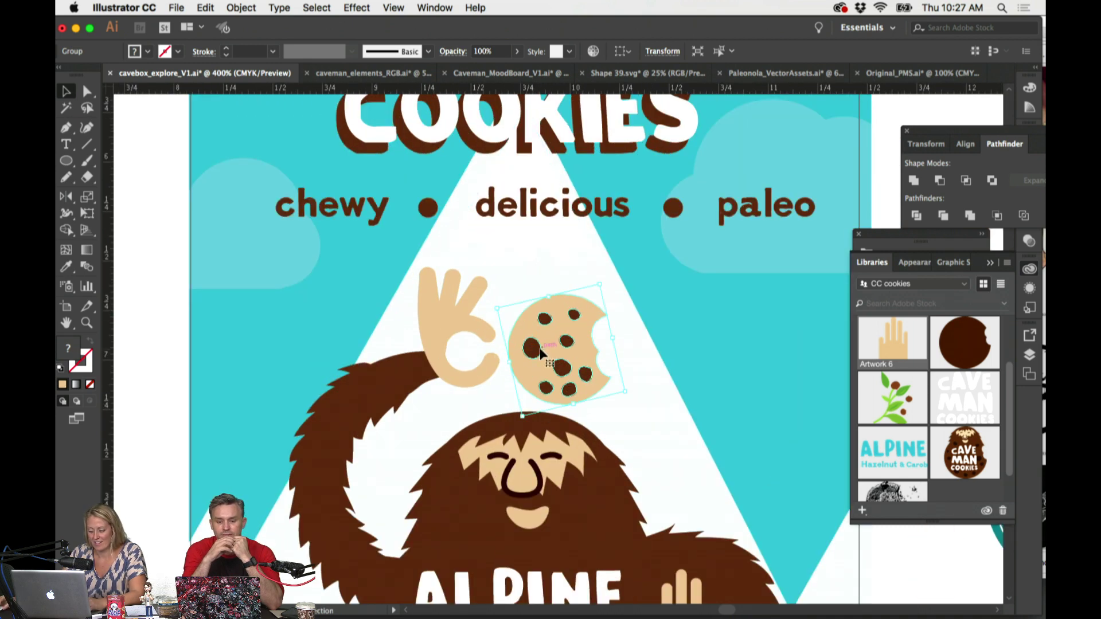
pyautogui.moveTo(540, 349); pyautogui.dragTo(513, 338)
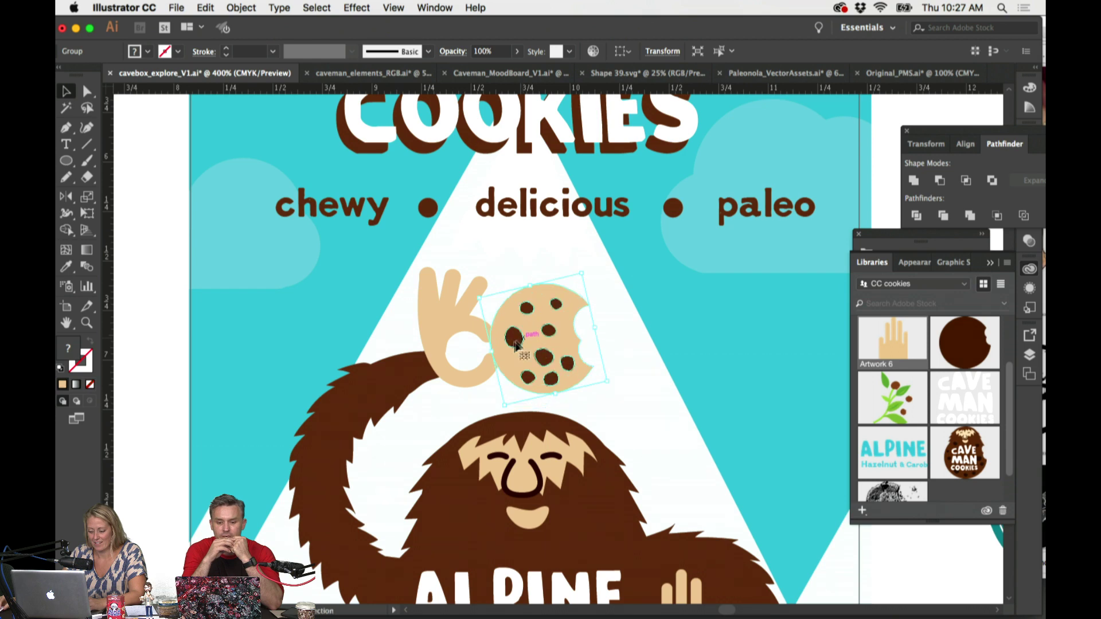
pyautogui.click(487, 375)
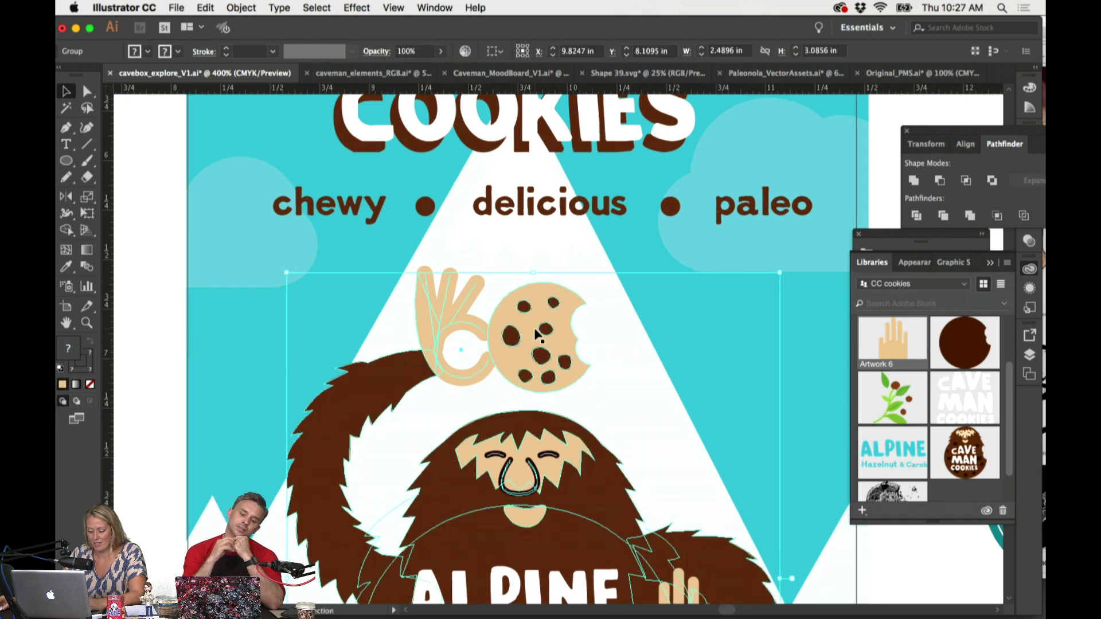
pyautogui.scroll(-1, 536, 347)
pyautogui.moveTo(536, 330); pyautogui.dragTo(529, 328)
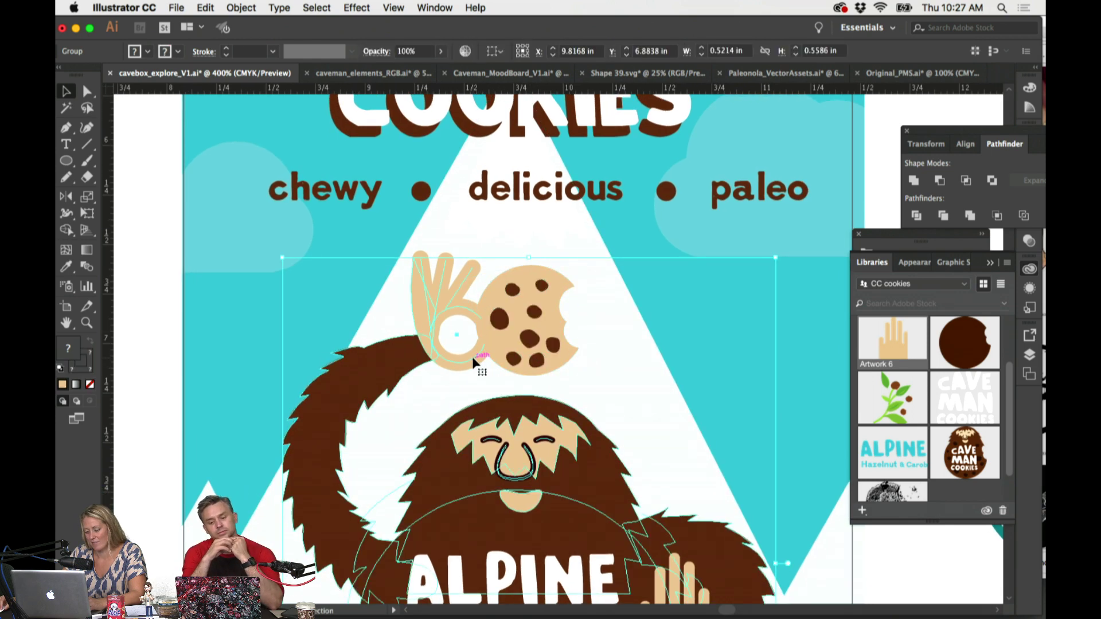
# Step: Isolate the cookie group, set the cookie body's fill to the darker tan c6a06d, and leave isolation mode
pyautogui.click(627, 333)
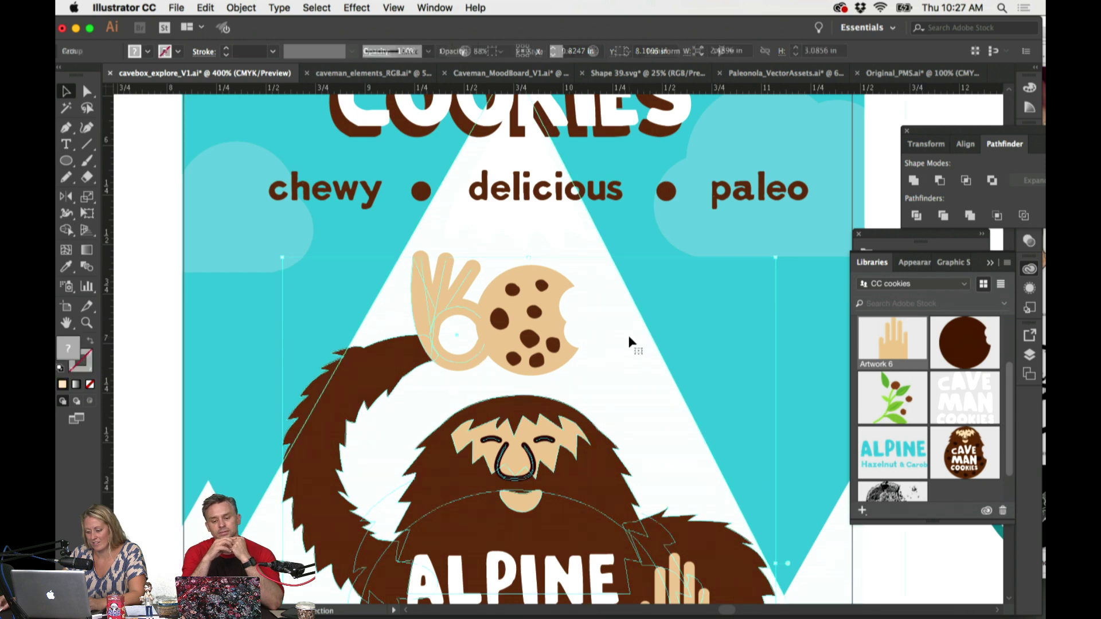
pyautogui.scroll(-1, 630, 339)
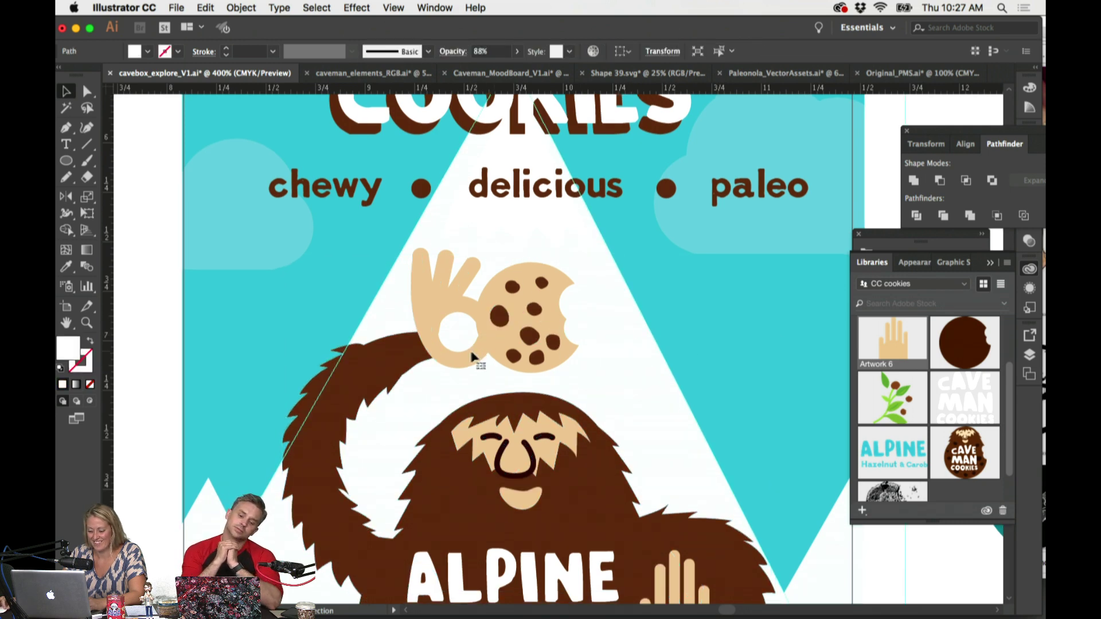
pyautogui.hscroll(2, 595, 319)
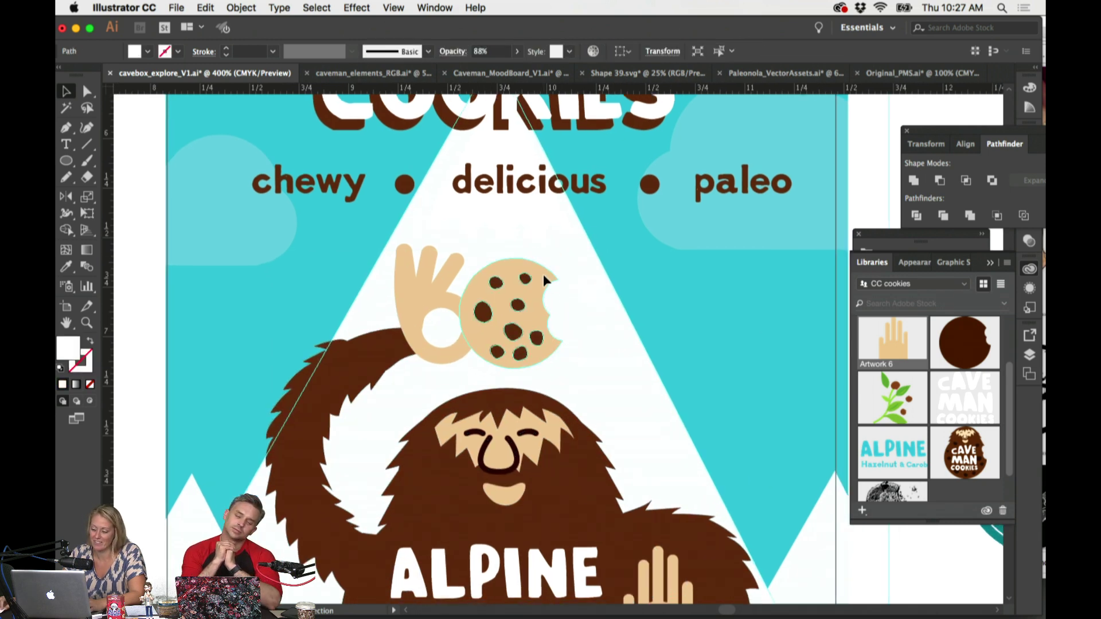
pyautogui.doubleClick(544, 274)
pyautogui.click(548, 277)
pyautogui.doubleClick(71, 347)
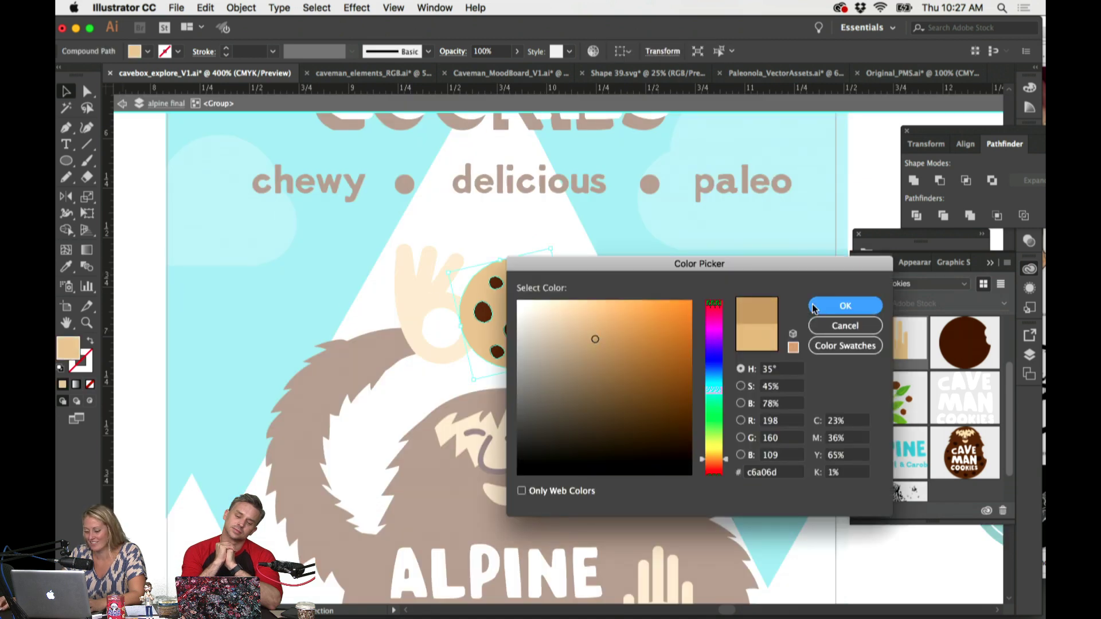
pyautogui.click(845, 305)
pyautogui.doubleClick(606, 364)
pyautogui.scroll(-5, 610, 370)
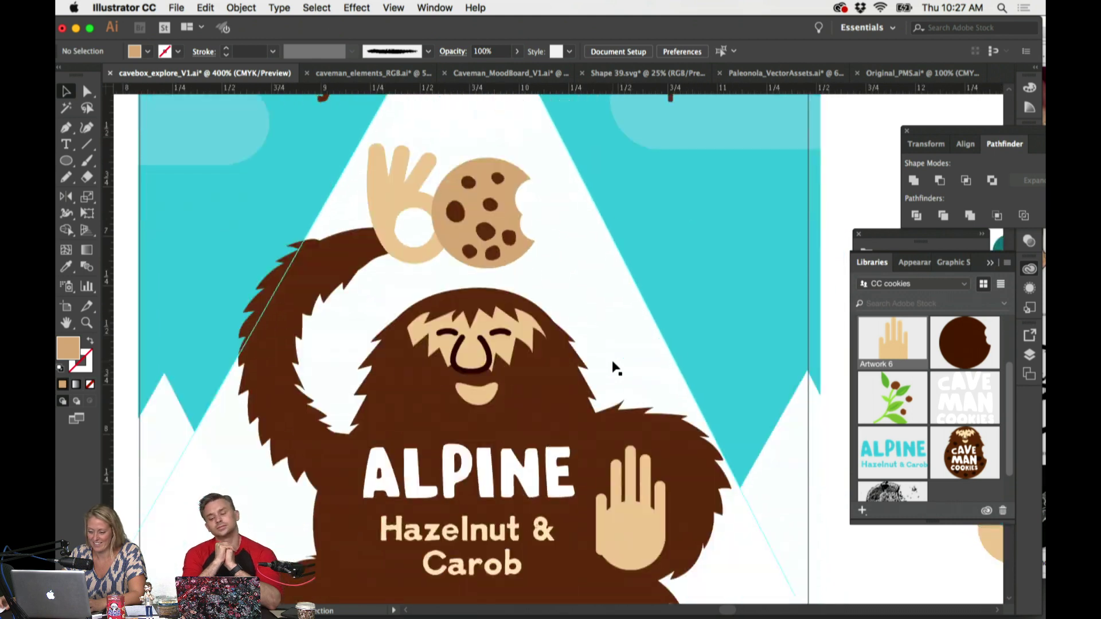
# Step: Try a dark cookie: isolate its group, fill the body with the chips' brown and the chips with the caveman's face tan
pyautogui.click(516, 212)
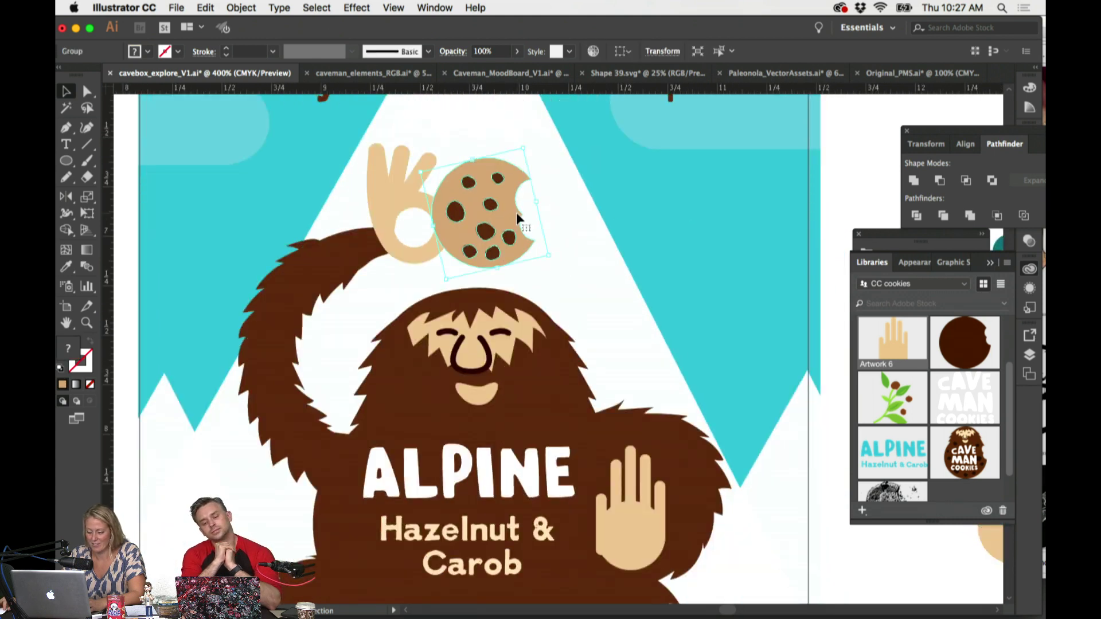
pyautogui.doubleClick(516, 212)
pyautogui.press('i')
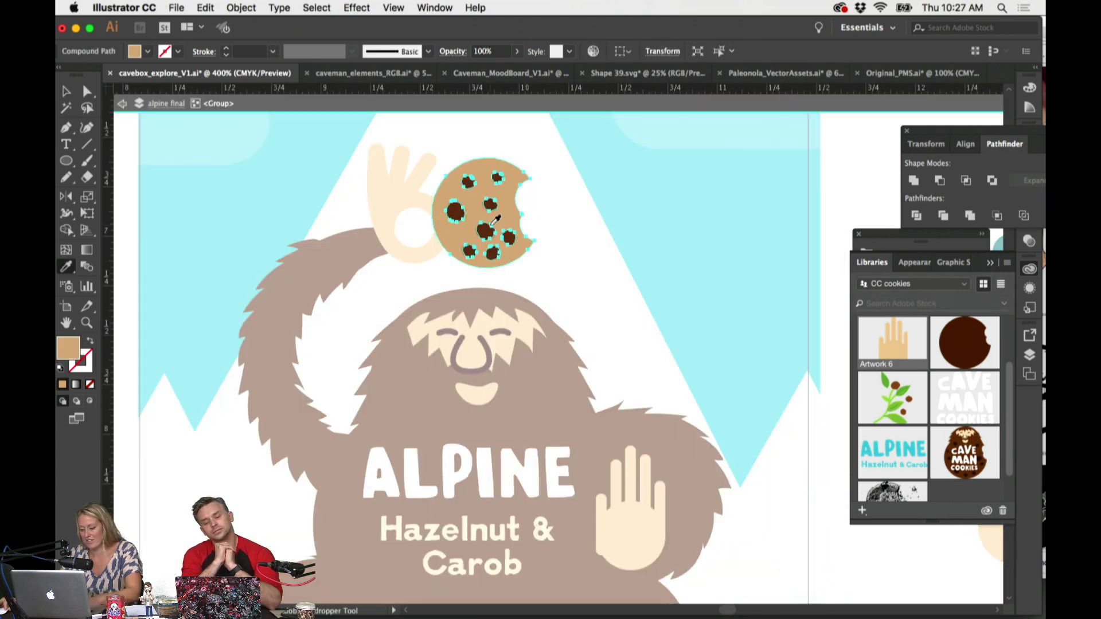
pyautogui.click(492, 210)
pyautogui.keyDown('super'); pyautogui.click(493, 207); pyautogui.keyUp('super')
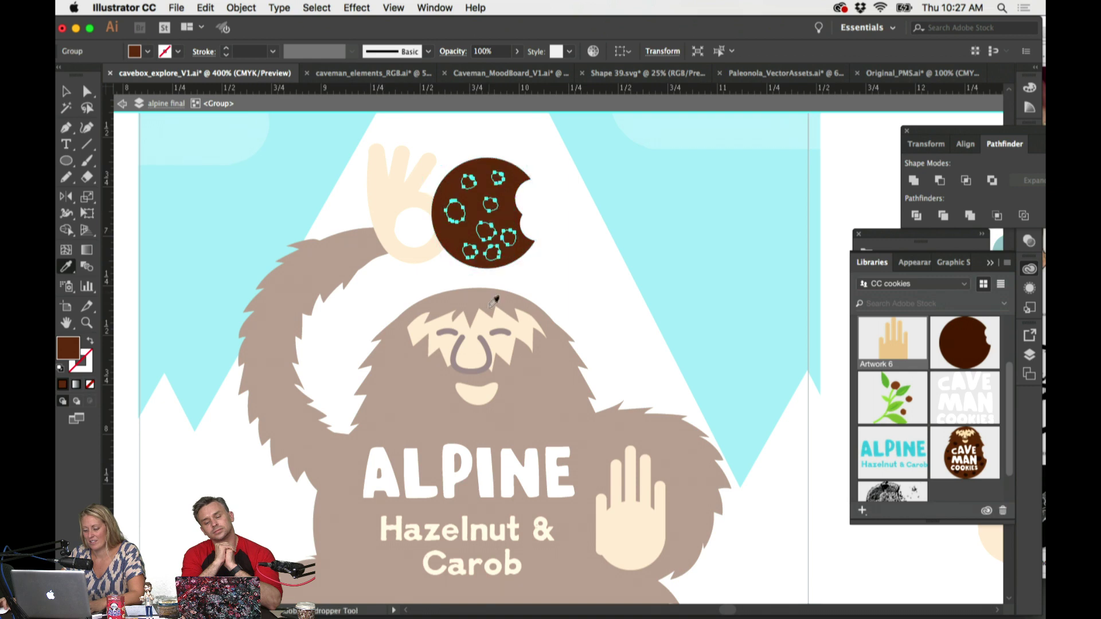
pyautogui.click(527, 330)
pyautogui.press('v')
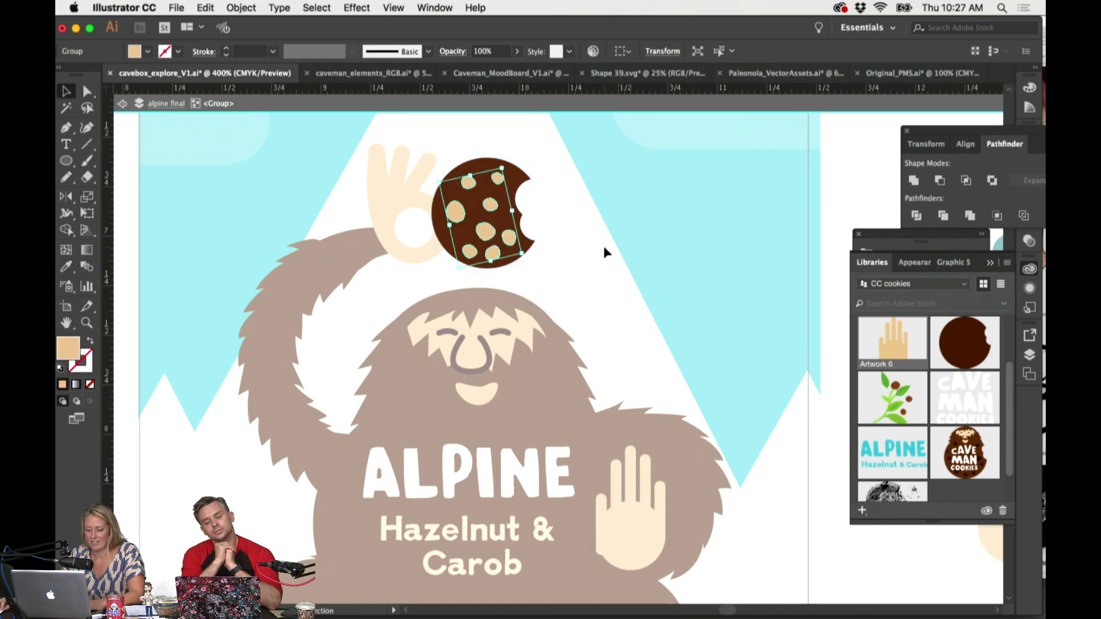
pyautogui.doubleClick(605, 248)
# Step: Undo the cookie's last colour changes back to a tan body with brown chips, and leave isolation mode
pyautogui.scroll(2, 603, 251)
pyautogui.press('super+z')
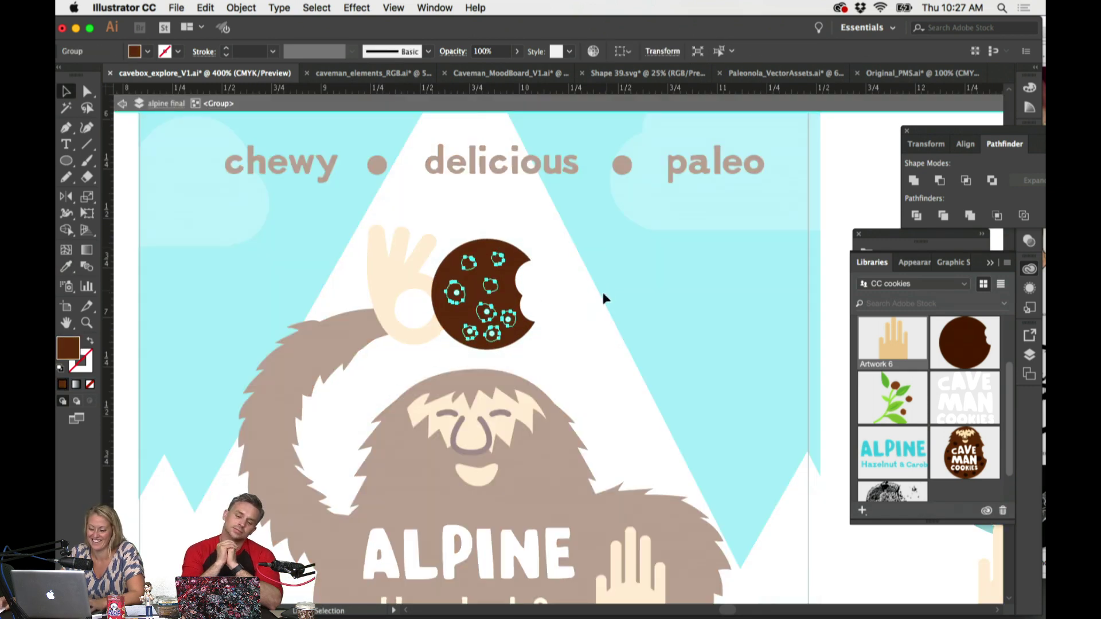
pyautogui.press('super+z')
pyautogui.click(589, 310)
pyautogui.doubleClick(570, 288)
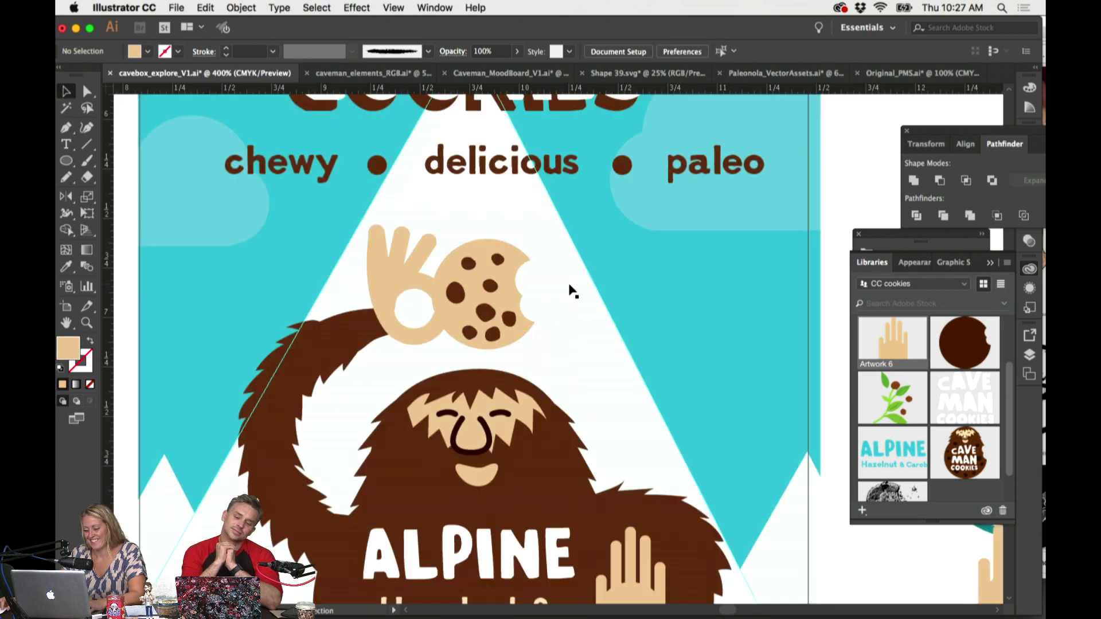
# Step: Shrink the cookie slightly beside the pinched fingers of the caveman's raised hand
pyautogui.scroll(-1, 589, 290)
pyautogui.scroll(-3, 590, 290)
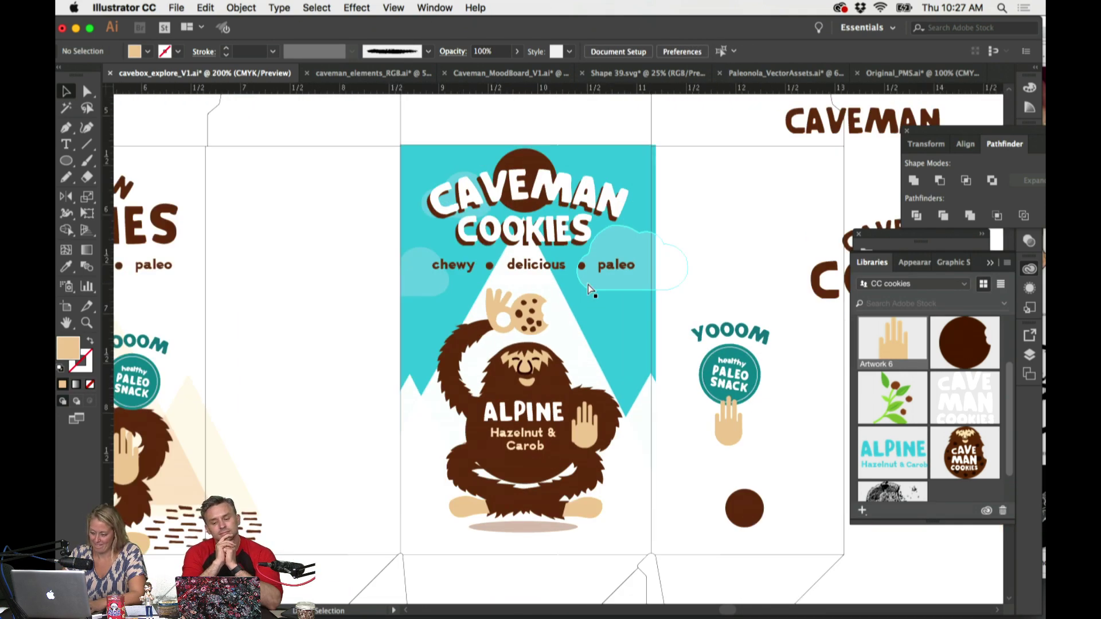
pyautogui.scroll(2, 590, 290)
pyautogui.scroll(1, 591, 289)
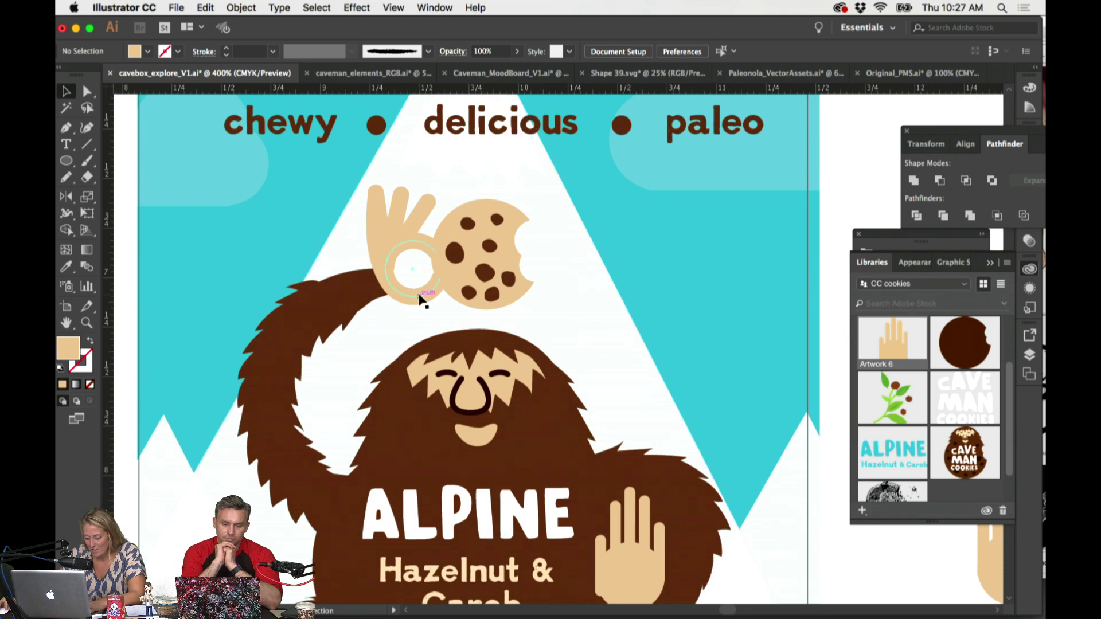
pyautogui.click(421, 298)
pyautogui.click(602, 267)
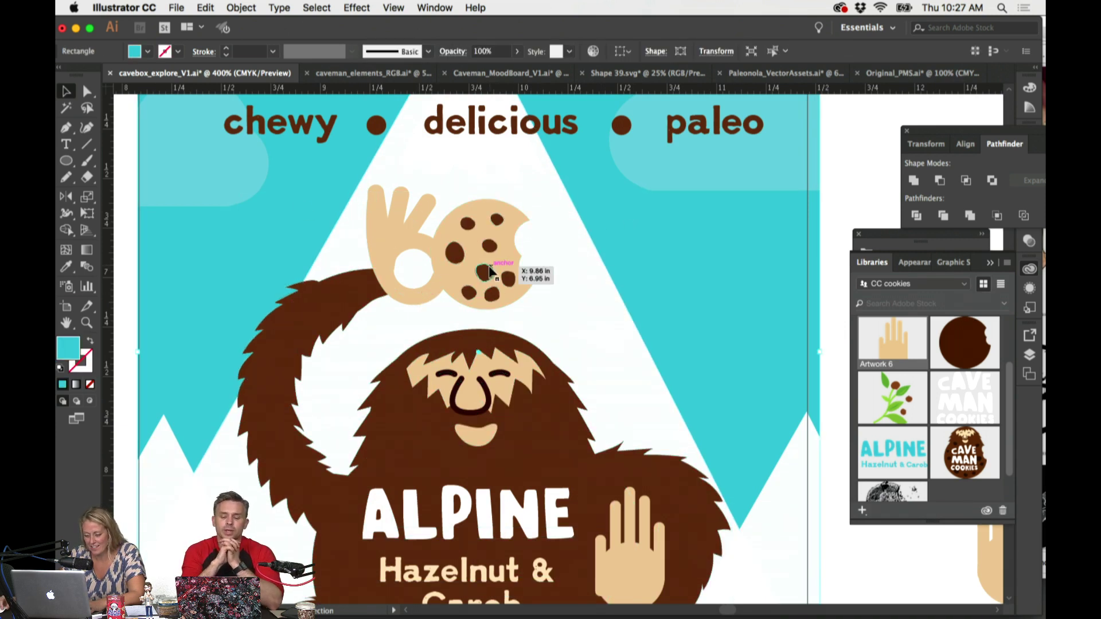
pyautogui.click(523, 281)
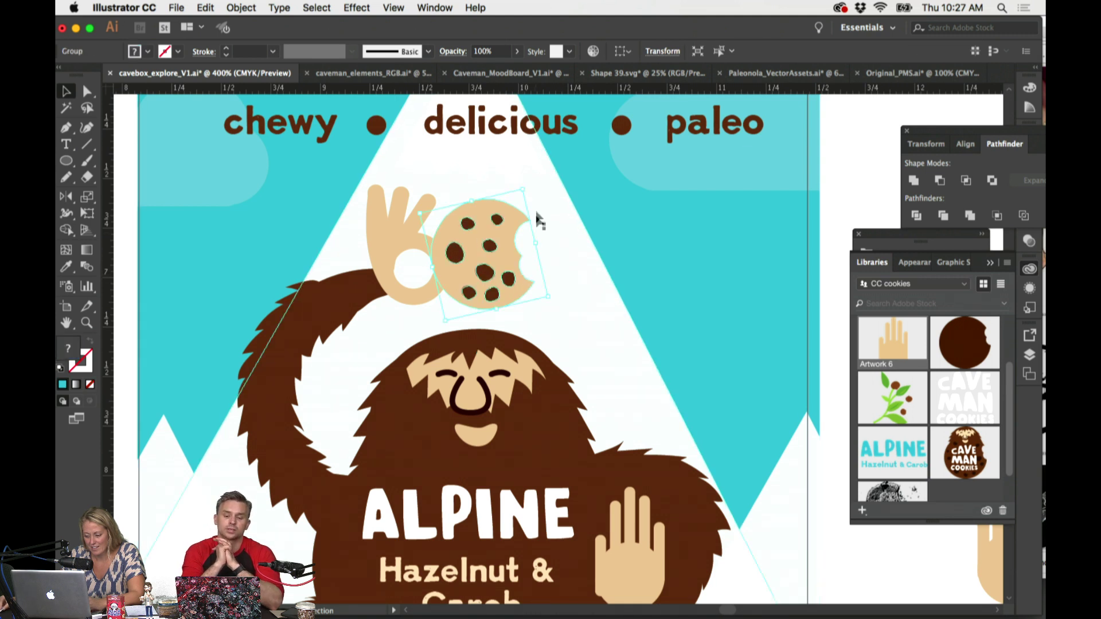
pyautogui.moveTo(526, 191); pyautogui.dragTo(514, 192)
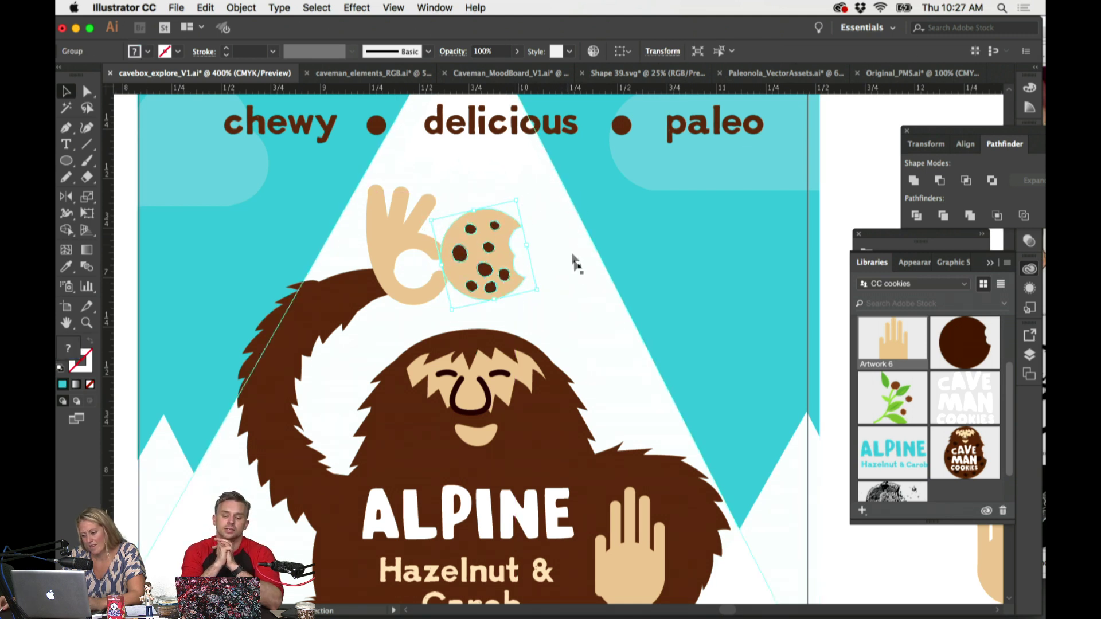
pyautogui.click(579, 273)
# Step: Isolate the cookie group and set the cookie body's fill to the tan d1a974
pyautogui.hscroll(2, 573, 270)
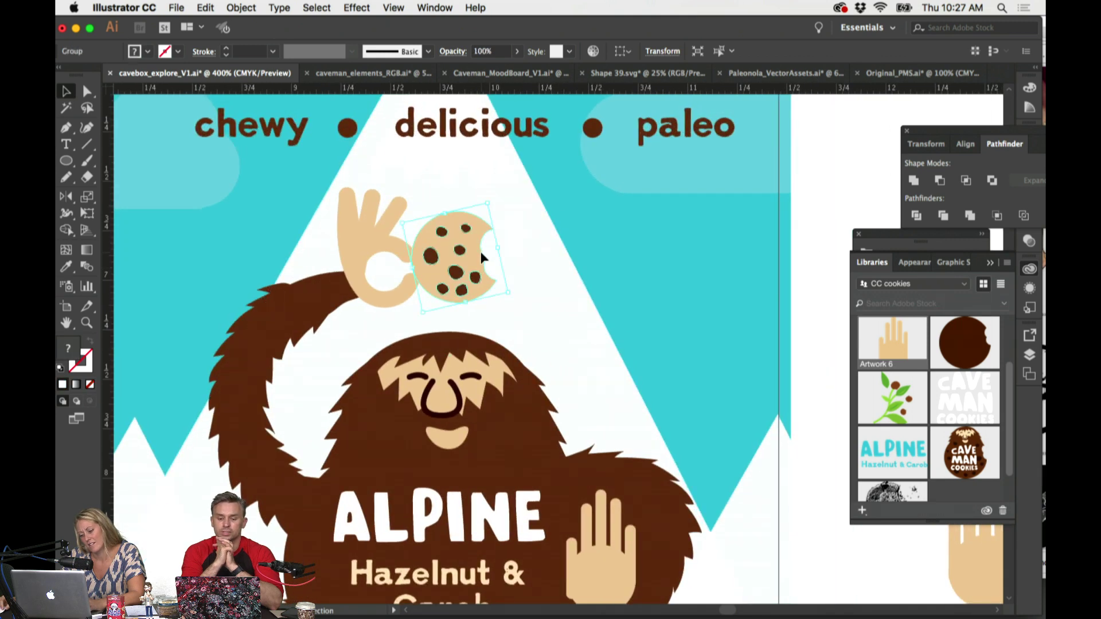
pyautogui.doubleClick(482, 256)
pyautogui.click(482, 256)
pyautogui.doubleClick(75, 346)
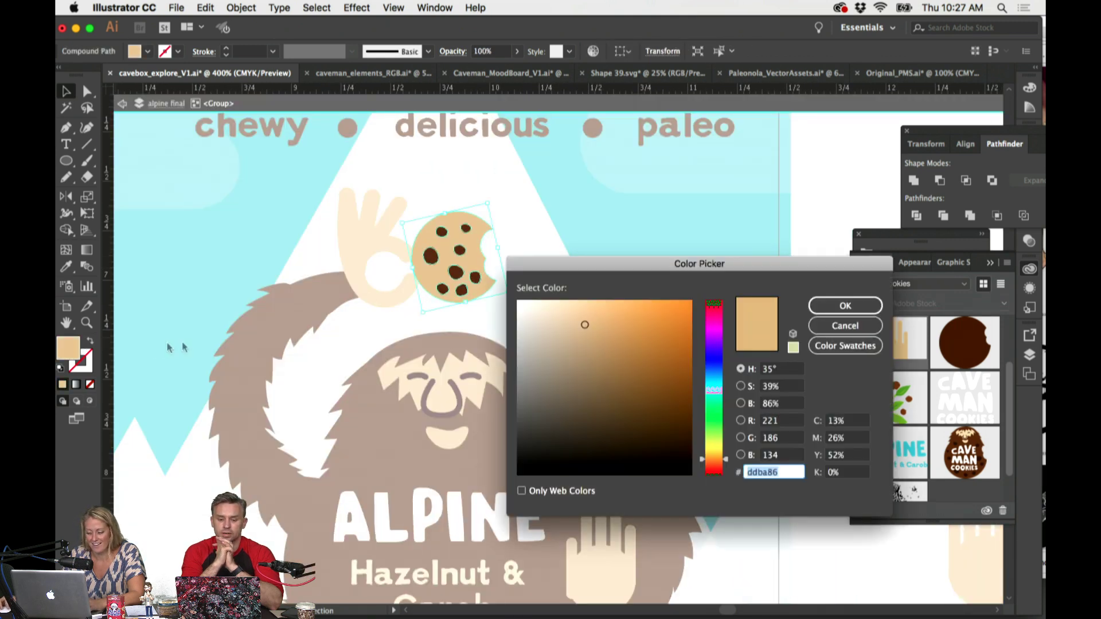
pyautogui.moveTo(574, 330); pyautogui.dragTo(593, 330)
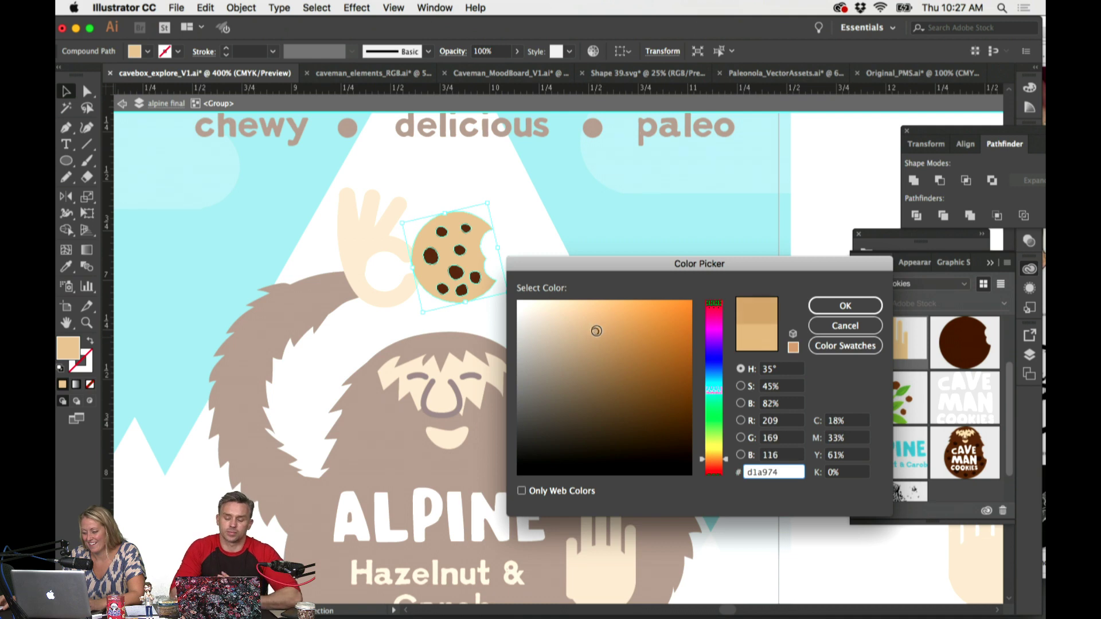
pyautogui.click(845, 305)
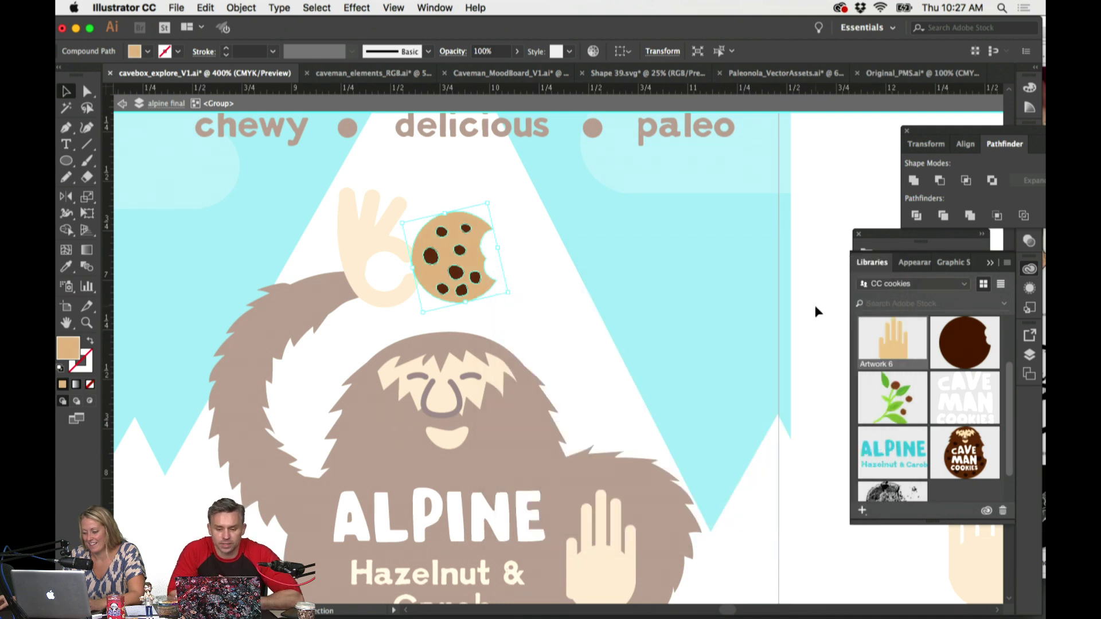
pyautogui.click(571, 278)
# Step: Set the cookie body's fill to the deeper tan c9995f and leave isolation mode
pyautogui.click(479, 260)
pyautogui.doubleClick(477, 258)
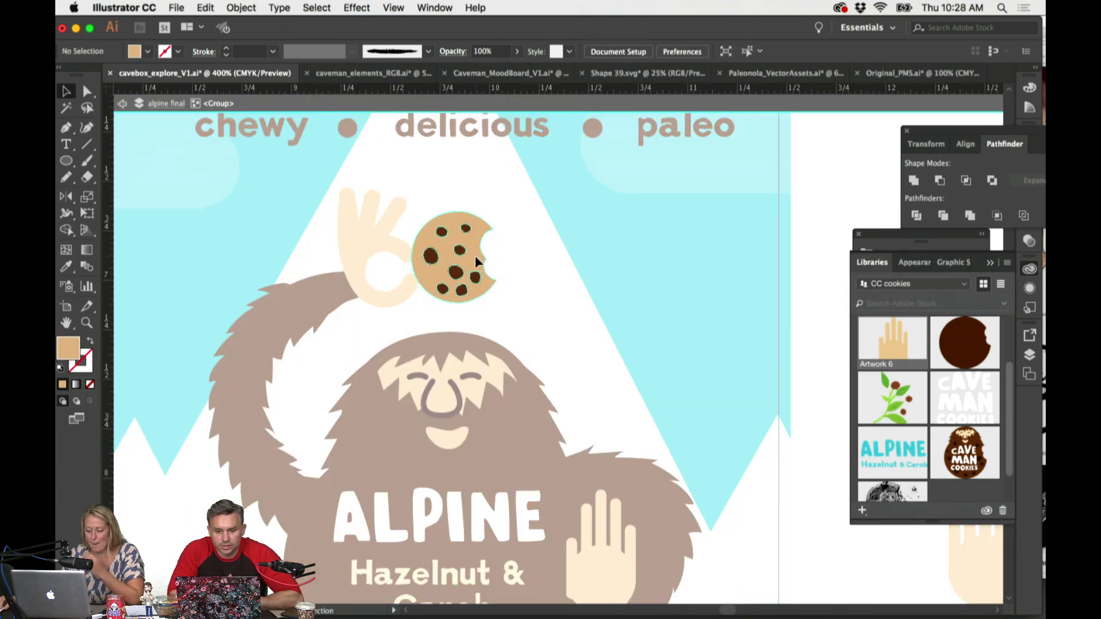
pyautogui.doubleClick(68, 348)
pyautogui.moveTo(595, 332); pyautogui.dragTo(605, 336)
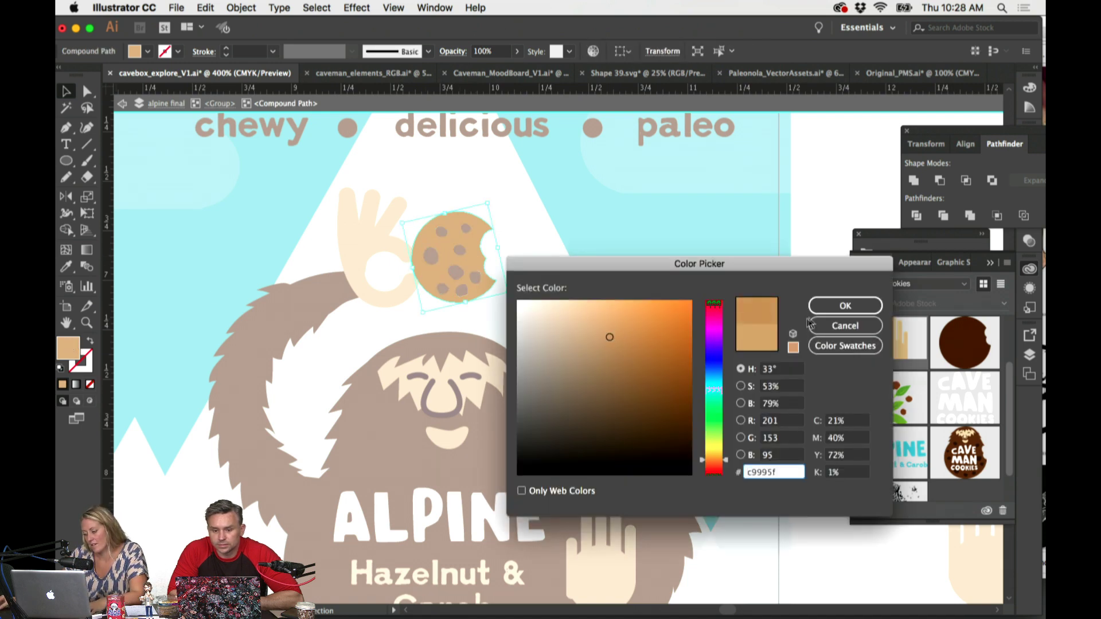
pyautogui.click(845, 306)
pyautogui.doubleClick(550, 316)
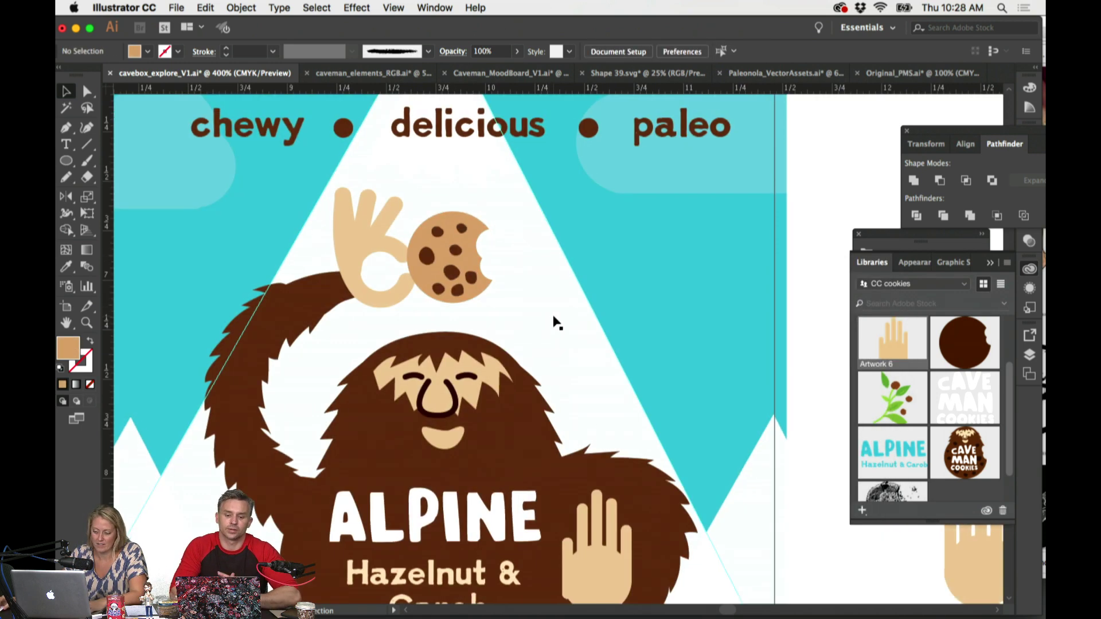
# Step: Enlarge the cookie slightly so it meets the pinched fingers of the raised hand
pyautogui.hscroll(1, 557, 324)
pyautogui.press('super+minus')
pyautogui.press('super+minus')
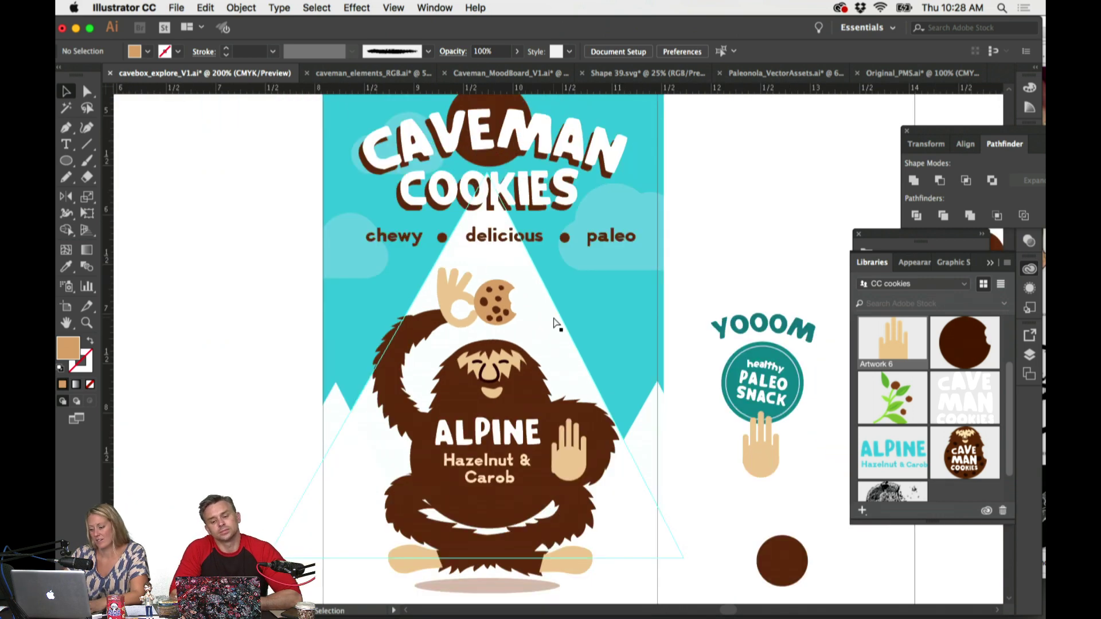
pyautogui.press('super+equal')
pyautogui.click(488, 287)
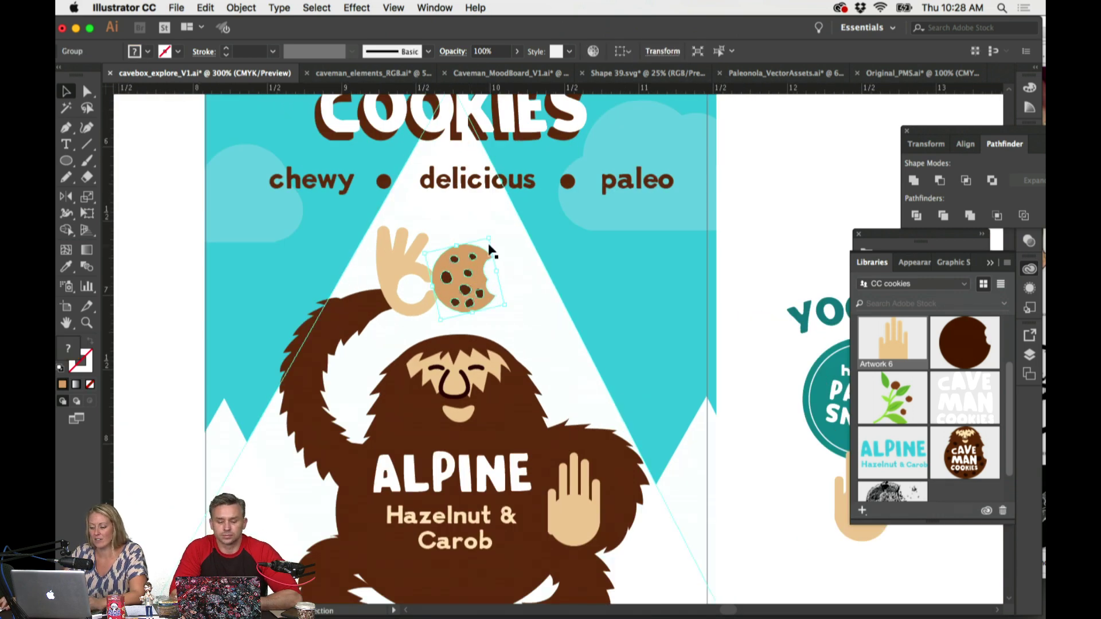
pyautogui.moveTo(496, 236)
pyautogui.mouseDown()
pyautogui.moveTo(473, 278)
pyautogui.moveTo(492, 236)
pyautogui.mouseUp()
pyautogui.click(745, 275)
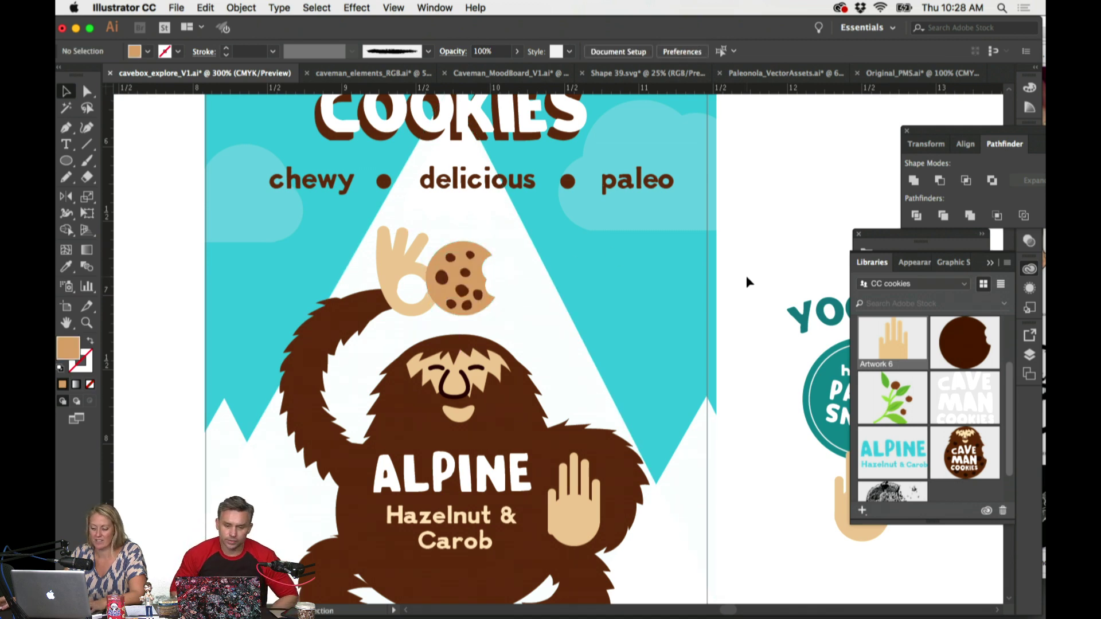
# Step: Examine the cookie and raised hand in relation to the whole Alpine box front
pyautogui.scroll(-3, 746, 276)
pyautogui.click(473, 198)
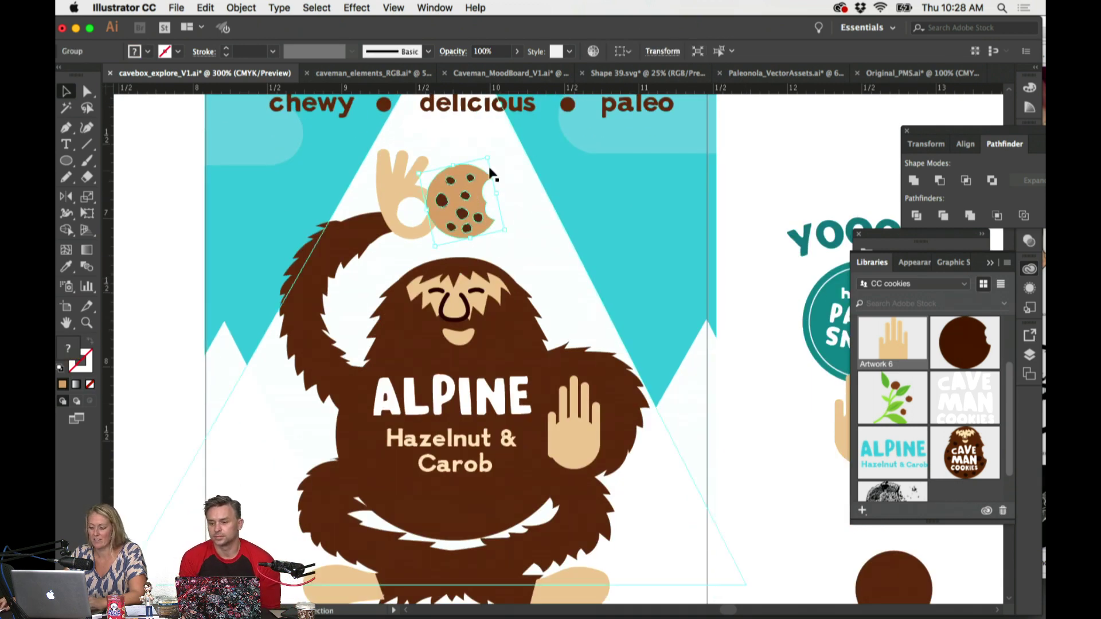
pyautogui.press('super+minus')
pyautogui.press('super+minus')
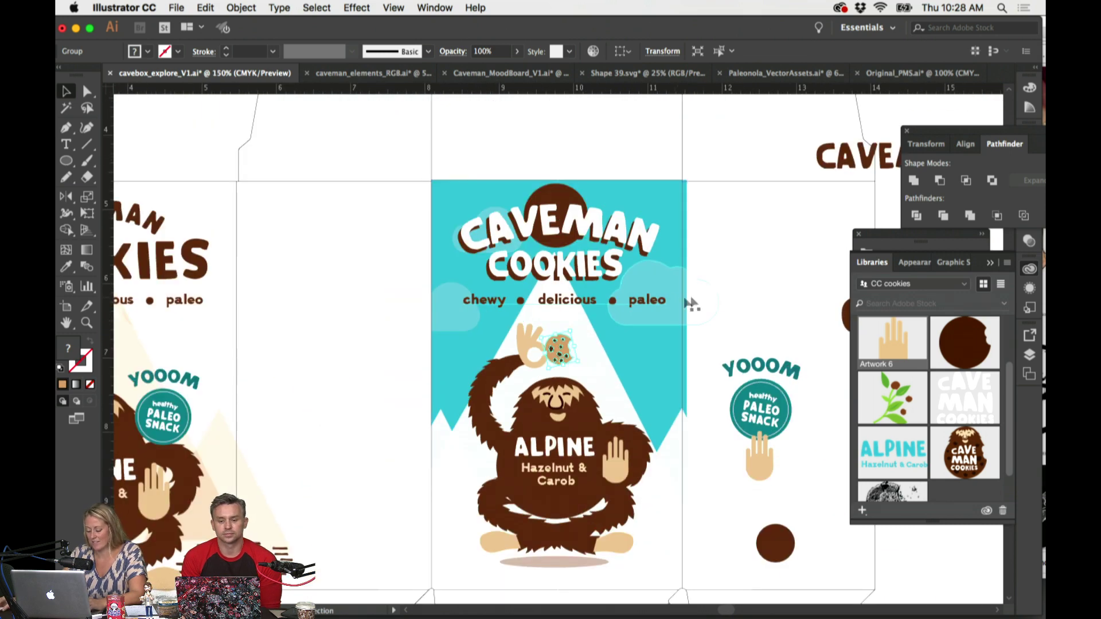
pyautogui.click(716, 293)
pyautogui.hscroll(2, 715, 295)
pyautogui.scroll(-2, 716, 294)
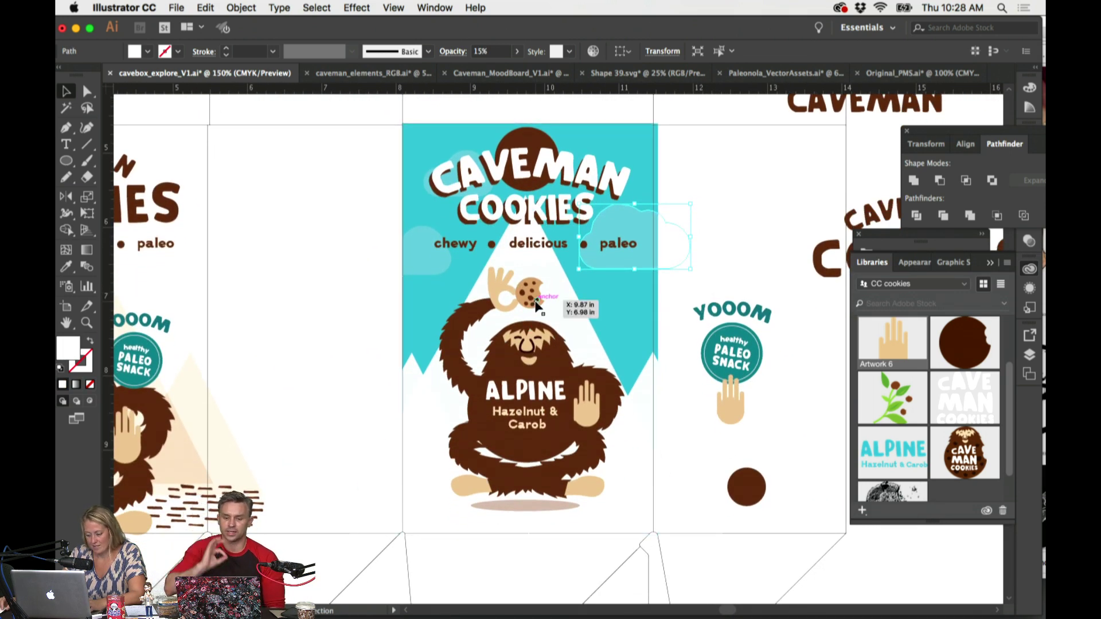
pyautogui.hscroll(2, 712, 276)
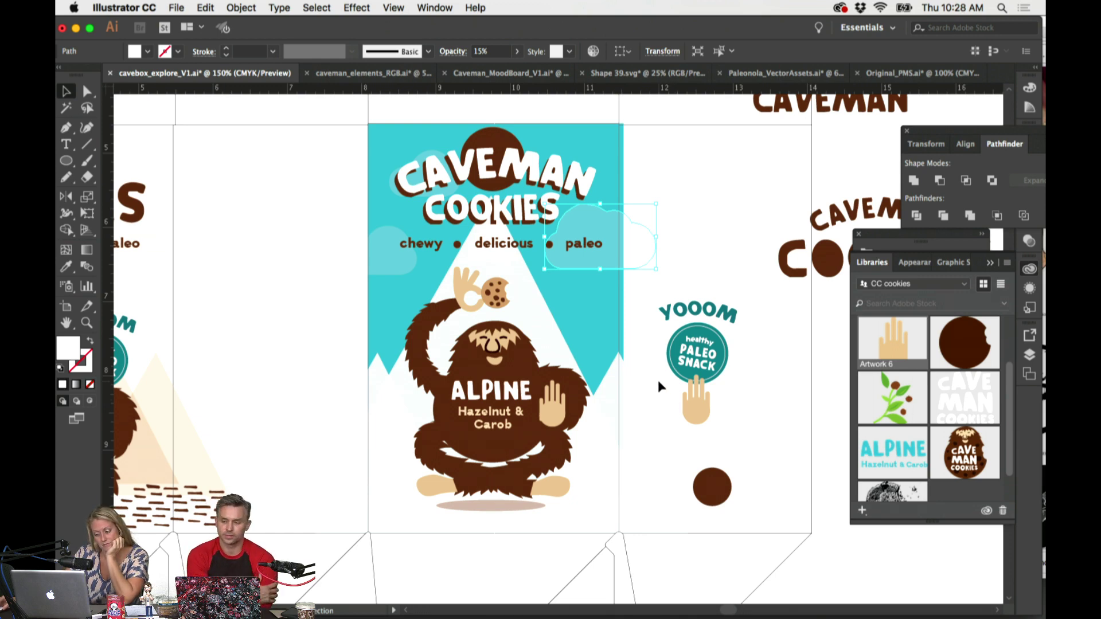
# Step: Isolate the cookie's chip group and move the lower middle chocolate chip slightly up and to the left
pyautogui.press('super+equal')
pyautogui.press('super+equal')
pyautogui.press('super+equal')
pyautogui.press('super+equal')
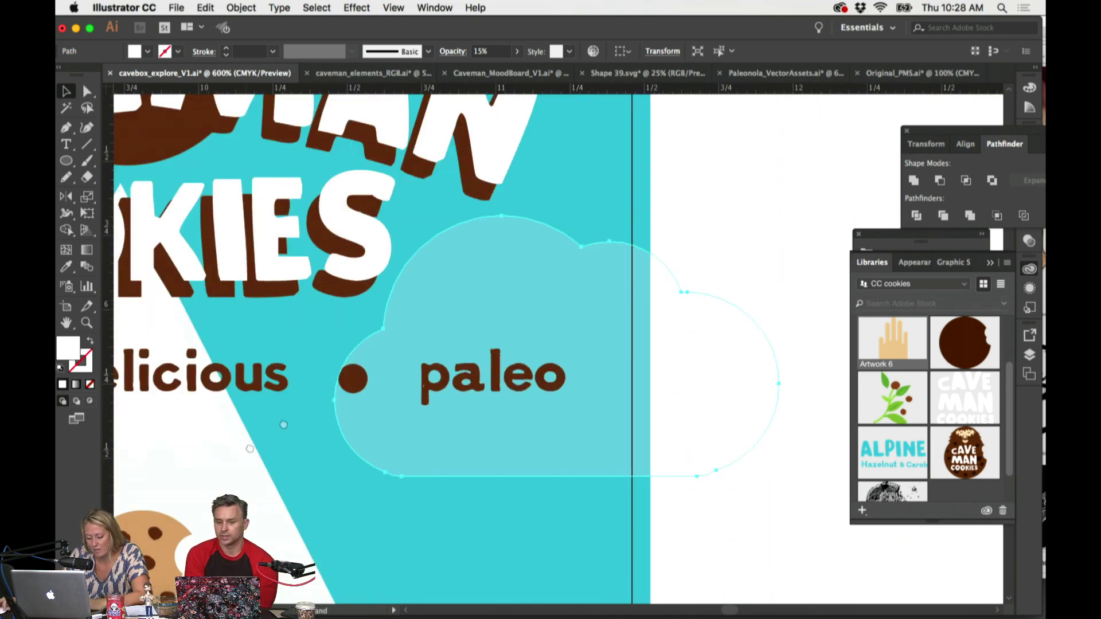
pyautogui.scroll(-5, 658, 380)
pyautogui.hscroll(-5, 659, 380)
pyautogui.doubleClick(479, 367)
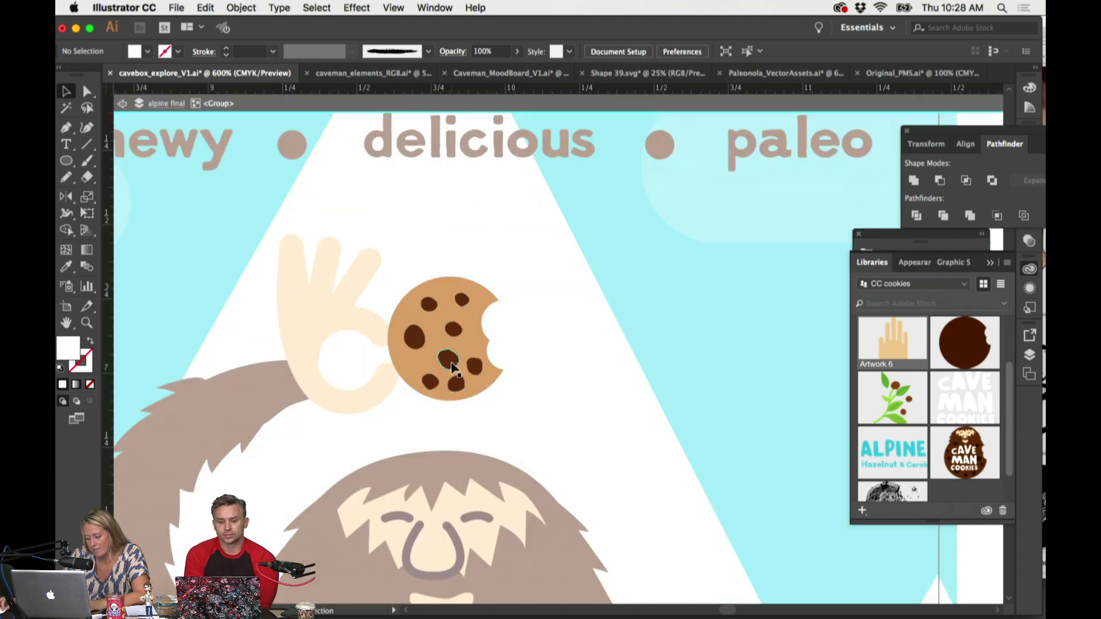
pyautogui.click(451, 366)
pyautogui.doubleClick(451, 366)
pyautogui.moveTo(451, 365); pyautogui.dragTo(448, 356)
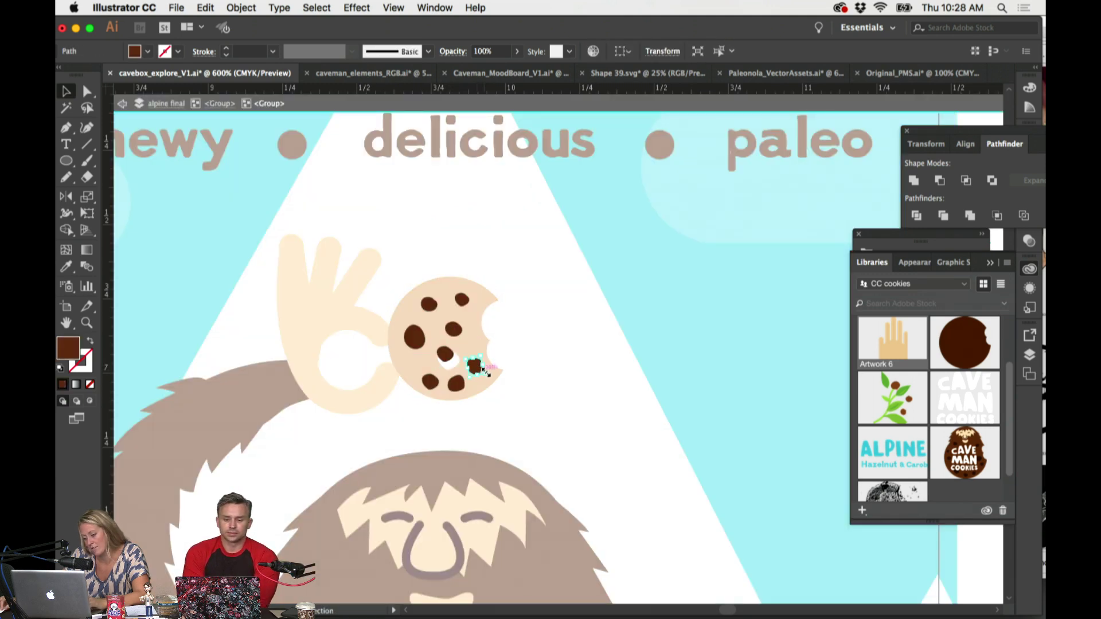
# Step: Delete the chocolate chip nearest the lower bite and remove its leftover hole from the cookie body
pyautogui.press('Delete')
pyautogui.press('super+z')
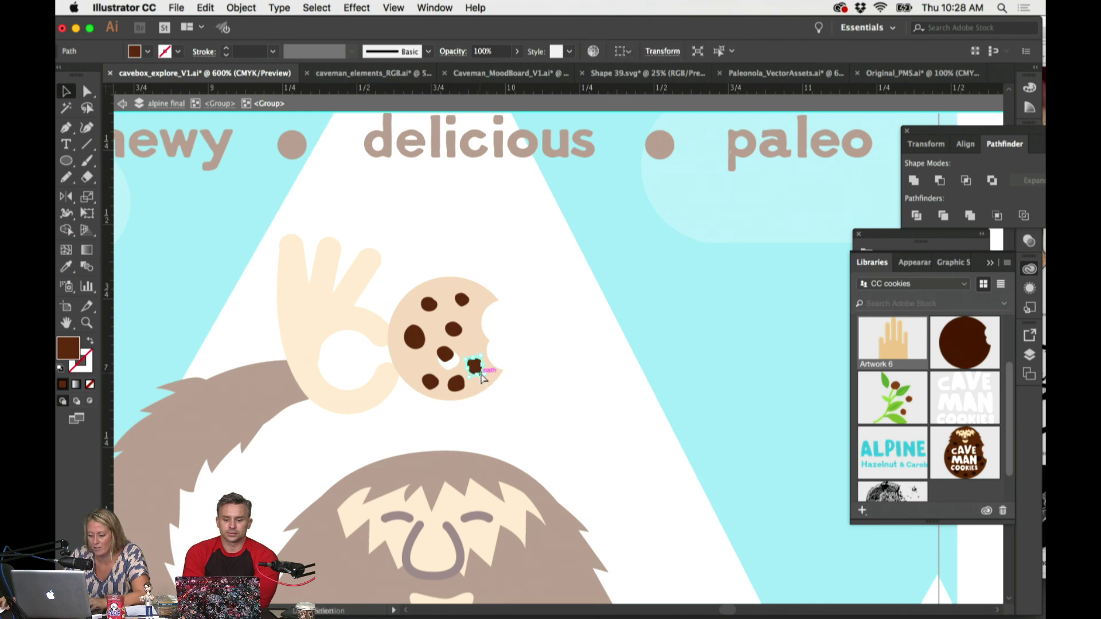
pyautogui.click(474, 365)
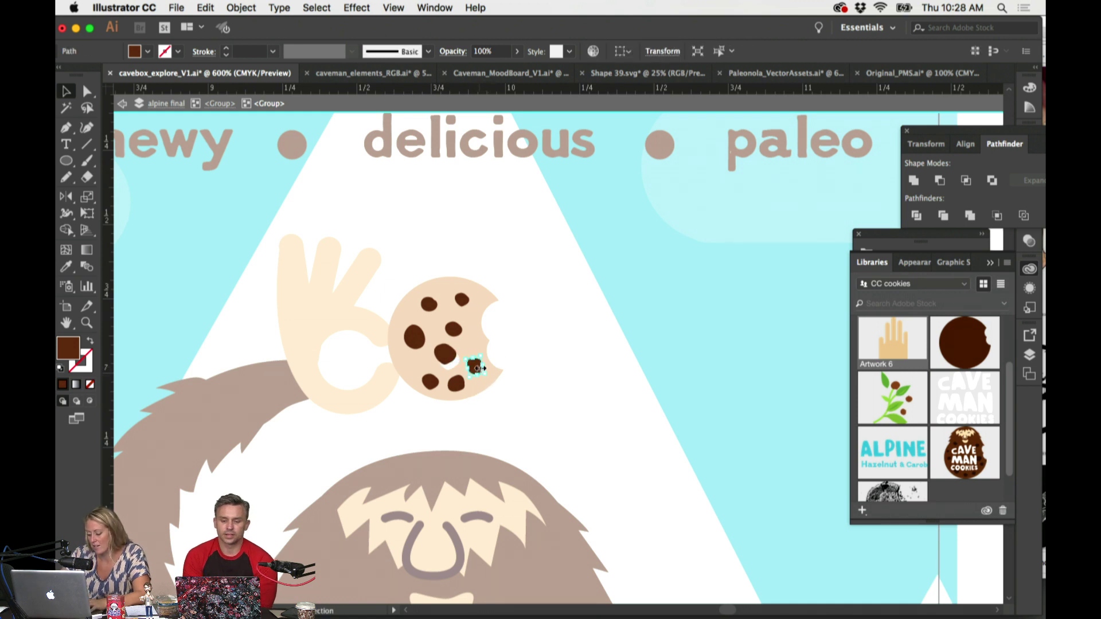
pyautogui.press('Delete')
pyautogui.press('super+equal')
pyautogui.press('a')
pyautogui.press('Escape')
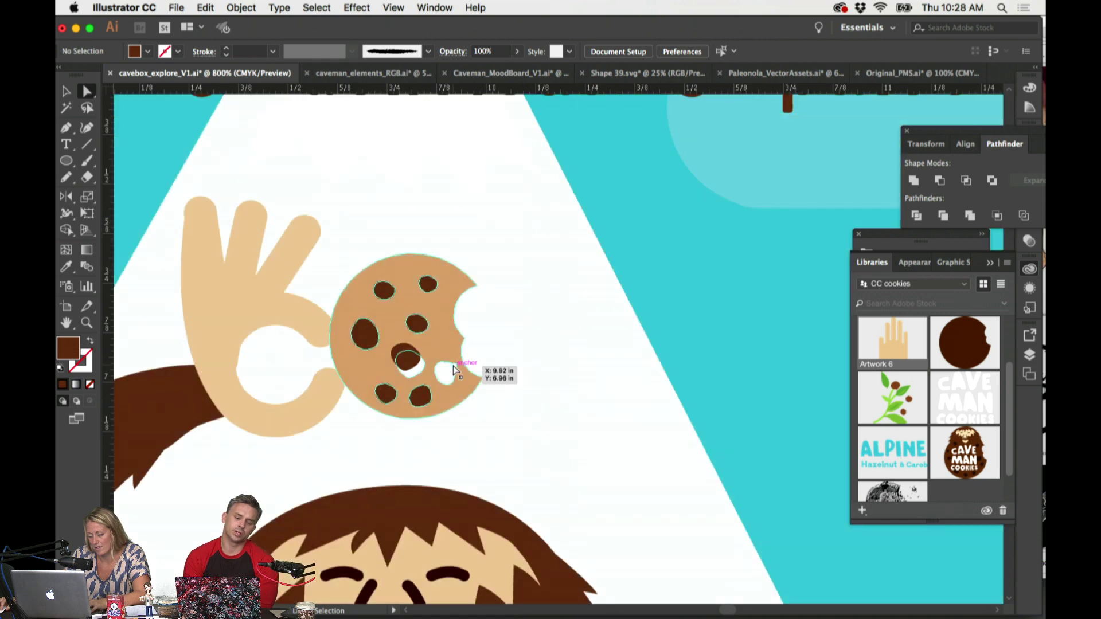
pyautogui.click(456, 368)
pyautogui.press('Delete')
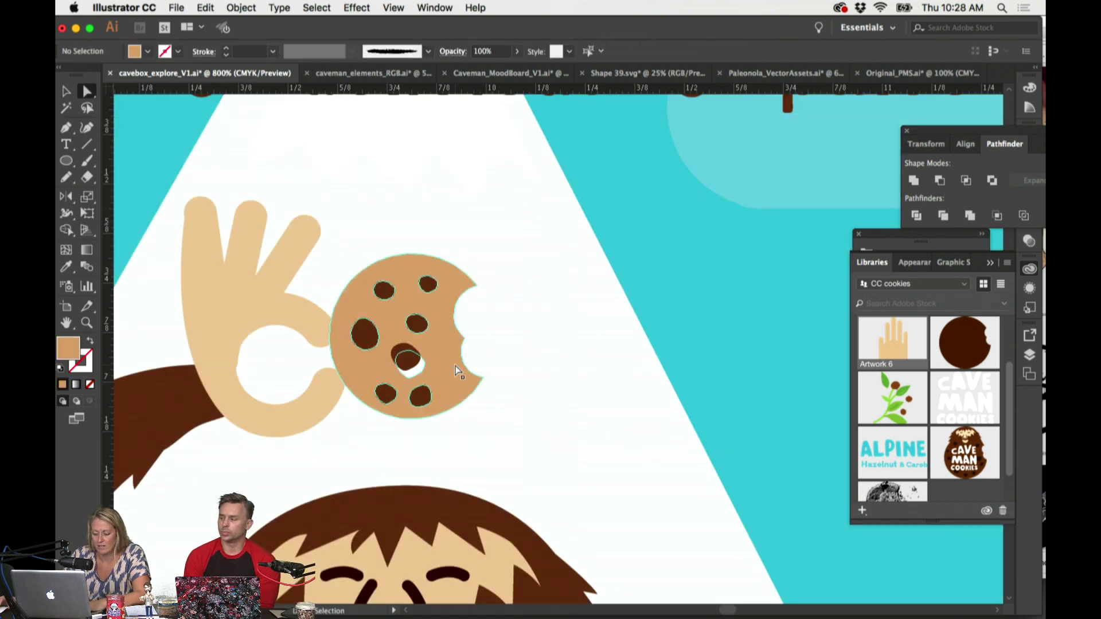
# Step: Move the cookie group from the caveman's raised hand to the blank canvas left of the Alpine box front
pyautogui.press('v')
pyautogui.click(412, 357)
pyautogui.press('super+minus')
pyautogui.press('super+minus')
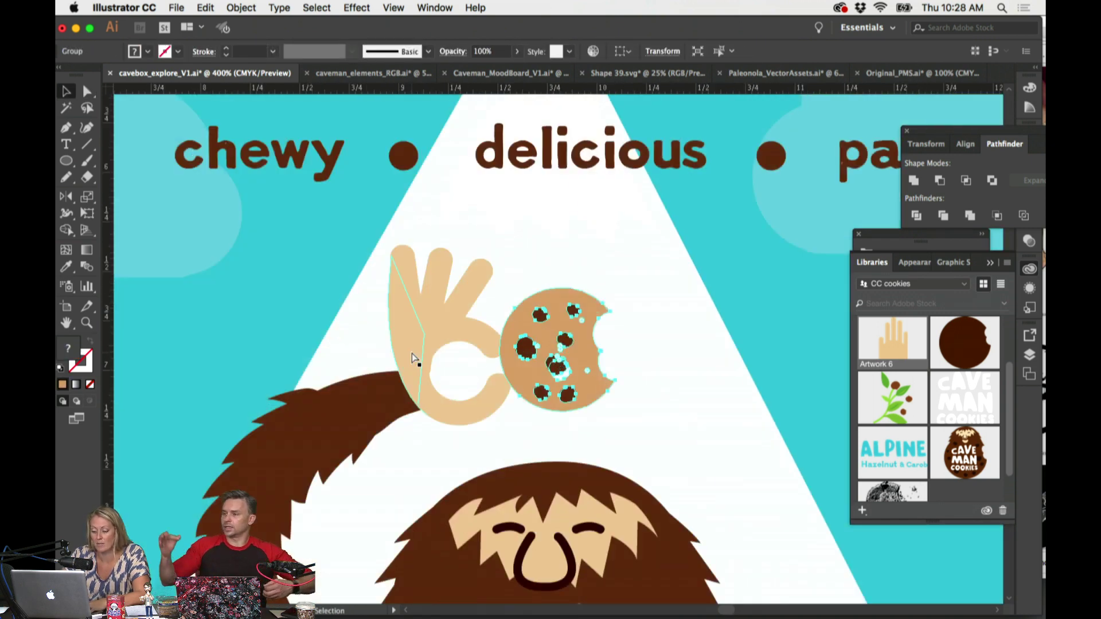
pyautogui.hscroll(2, 537, 332)
pyautogui.press('super+minus')
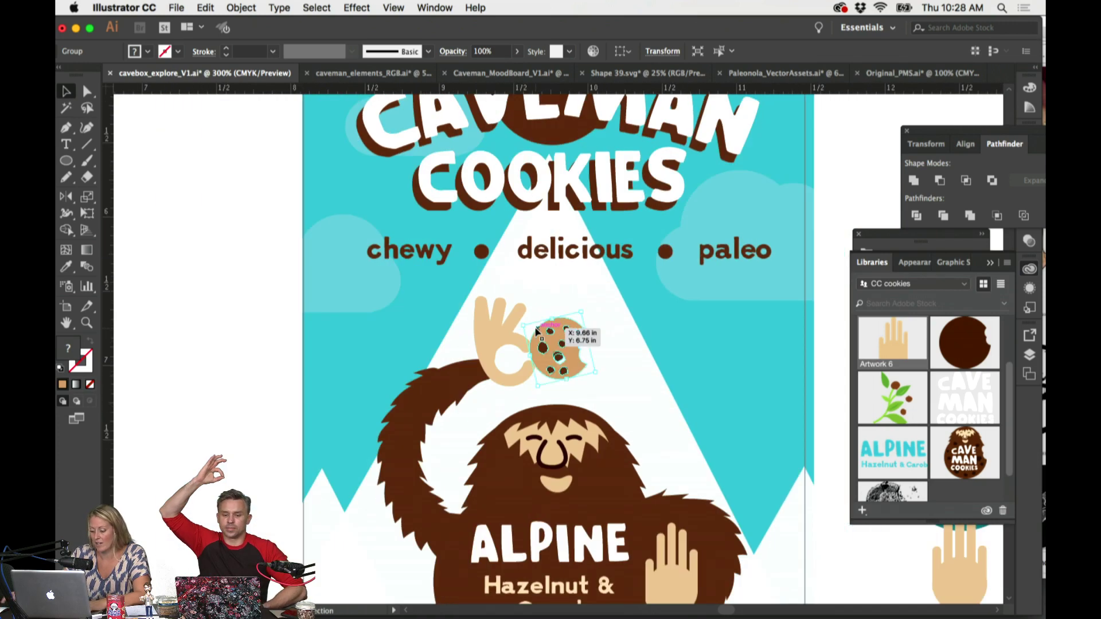
pyautogui.moveTo(536, 332); pyautogui.dragTo(198, 325)
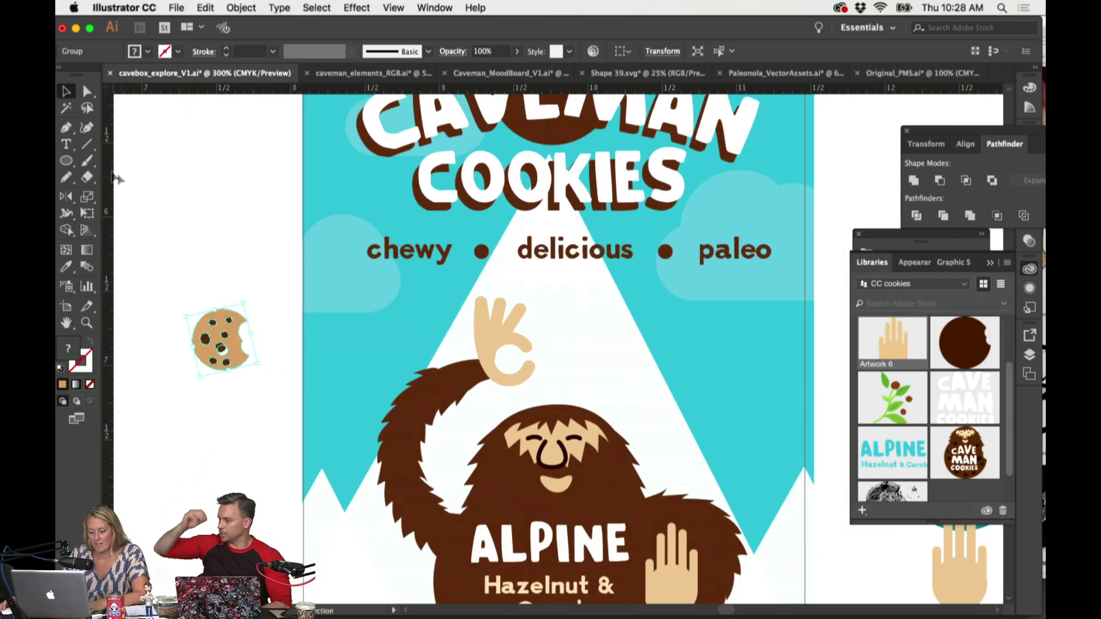
# Step: Draw a tan circle about 0.45 in across beside the caveman's raised hand as a new cookie body
pyautogui.click(66, 163)
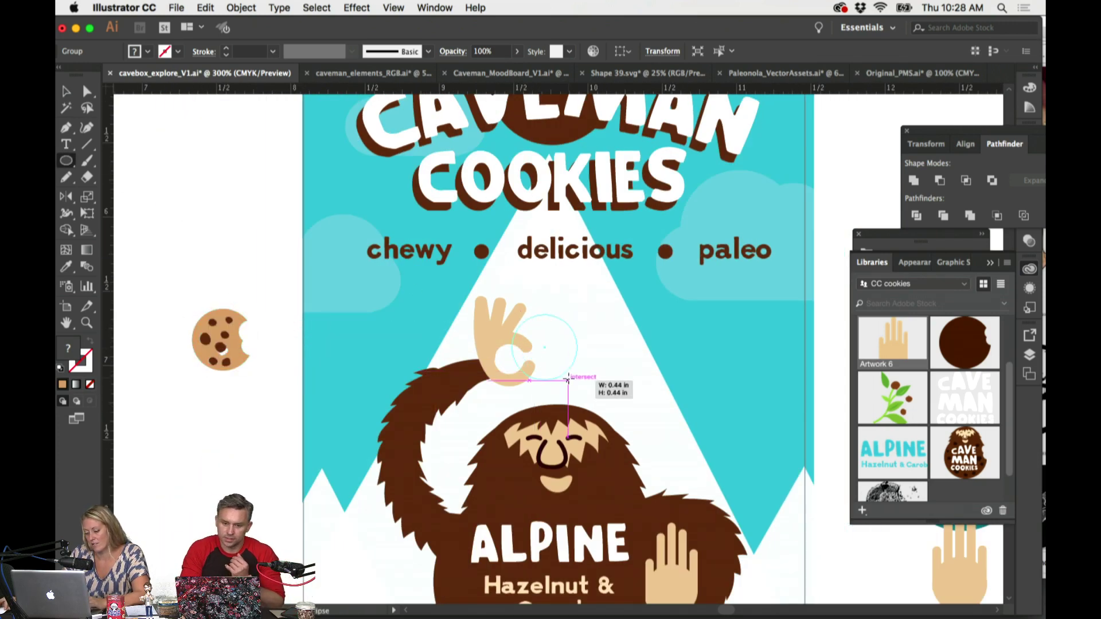
pyautogui.moveTo(512, 314)
pyautogui.mouseDown()
pyautogui.moveTo(577, 379)
pyautogui.moveTo(565, 359)
pyautogui.mouseUp()
pyautogui.scroll(-3, 597, 347)
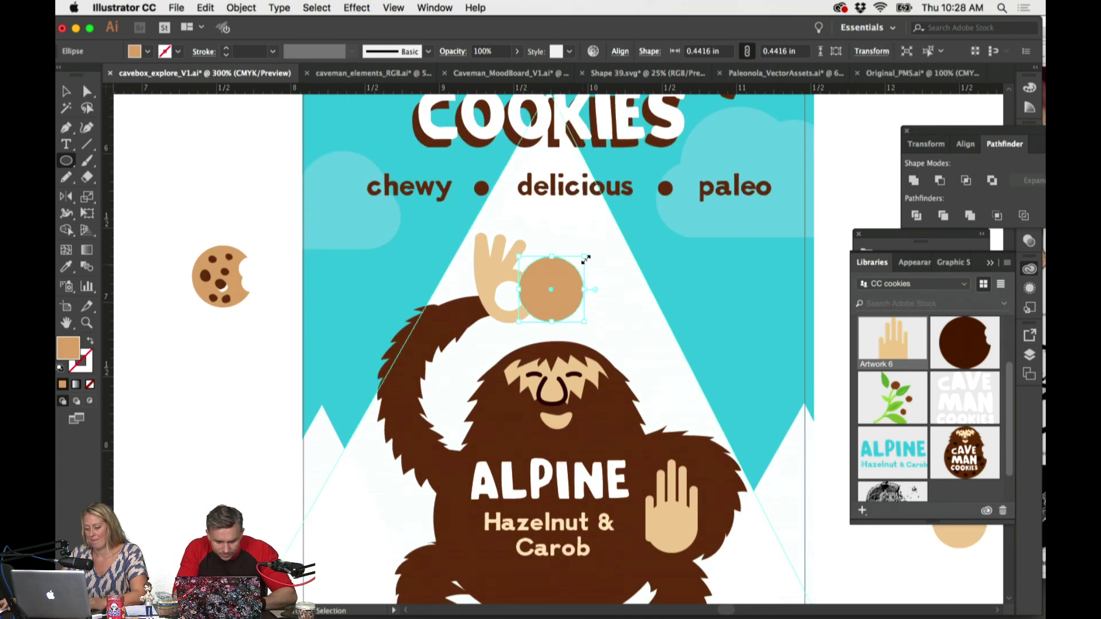
pyautogui.moveTo(584, 257); pyautogui.dragTo(572, 281)
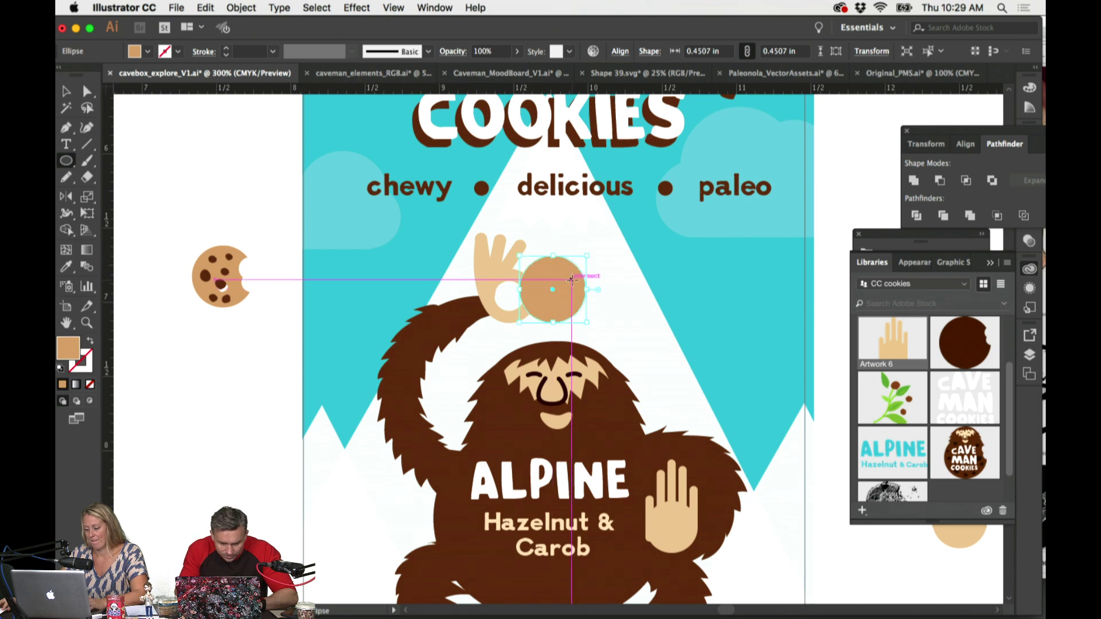
pyautogui.press('super+shift+a')
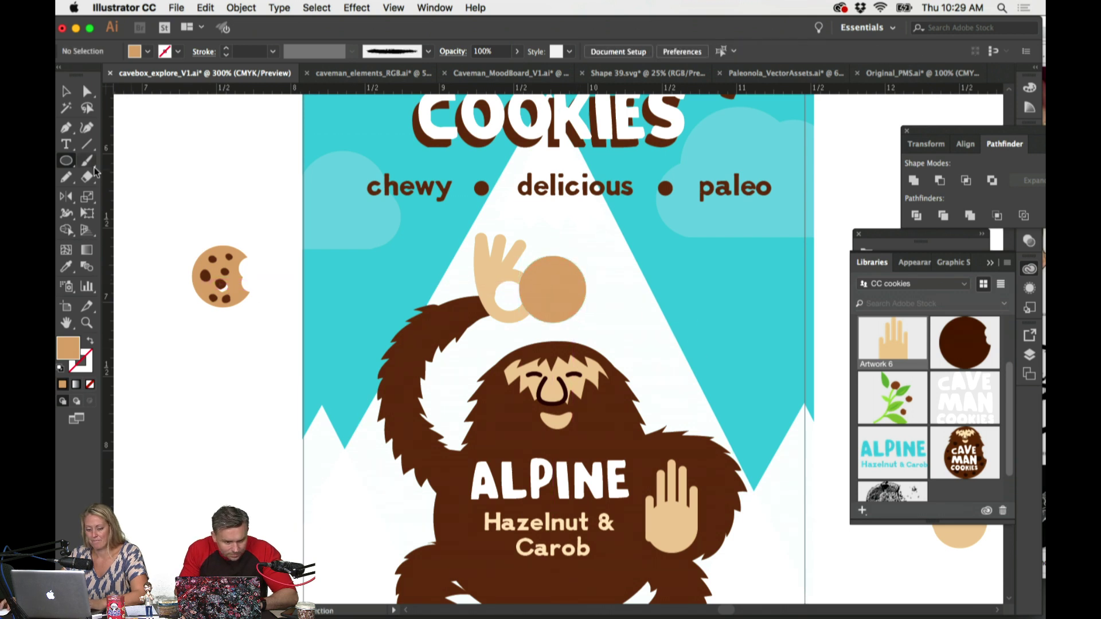
# Step: Draw a small round chip on the new cookie, fill it with the caveman's fur brown, and copy it to other spots on the cookie
pyautogui.click(560, 278)
pyautogui.press('i')
pyautogui.click(615, 393)
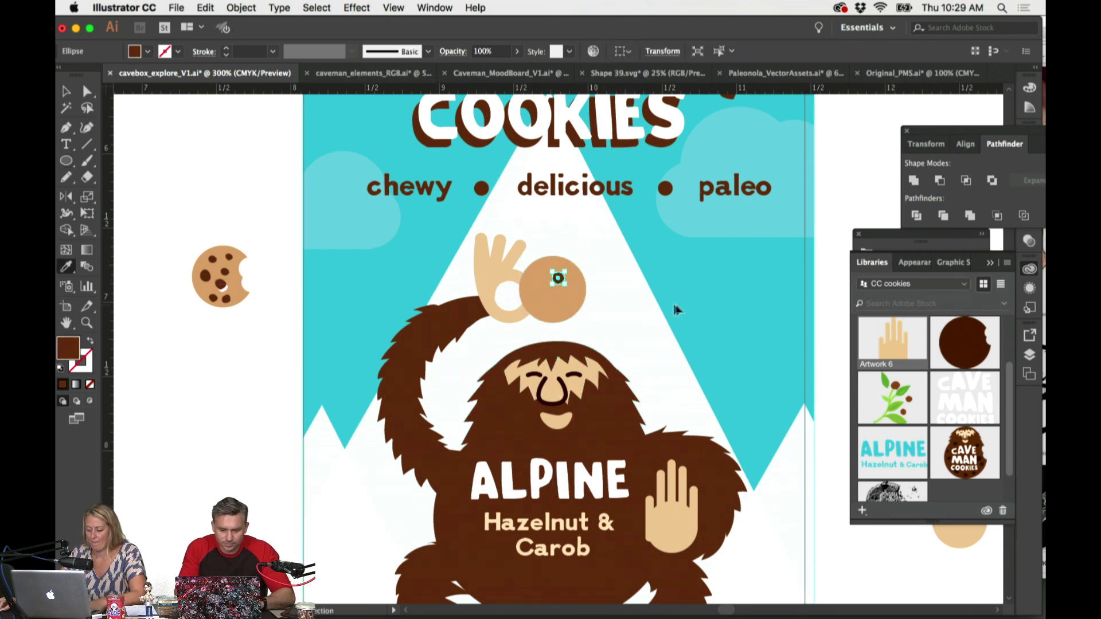
pyautogui.keyDown('super'); pyautogui.click(673, 300); pyautogui.keyUp('super')
pyautogui.moveTo(561, 281); pyautogui.dragTo(528, 296)
pyautogui.press('super+equal')
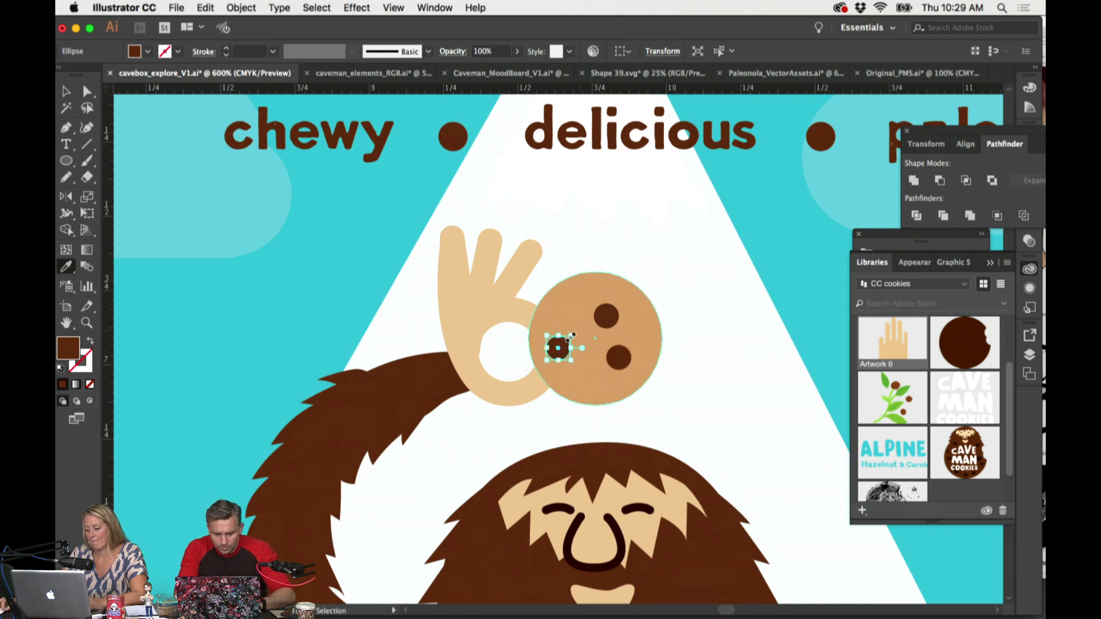
# Step: Shrink the cookie's left chip slightly and place further chip copies of mixed sizes around its top, bottom and right side
pyautogui.moveTo(572, 335); pyautogui.dragTo(570, 338)
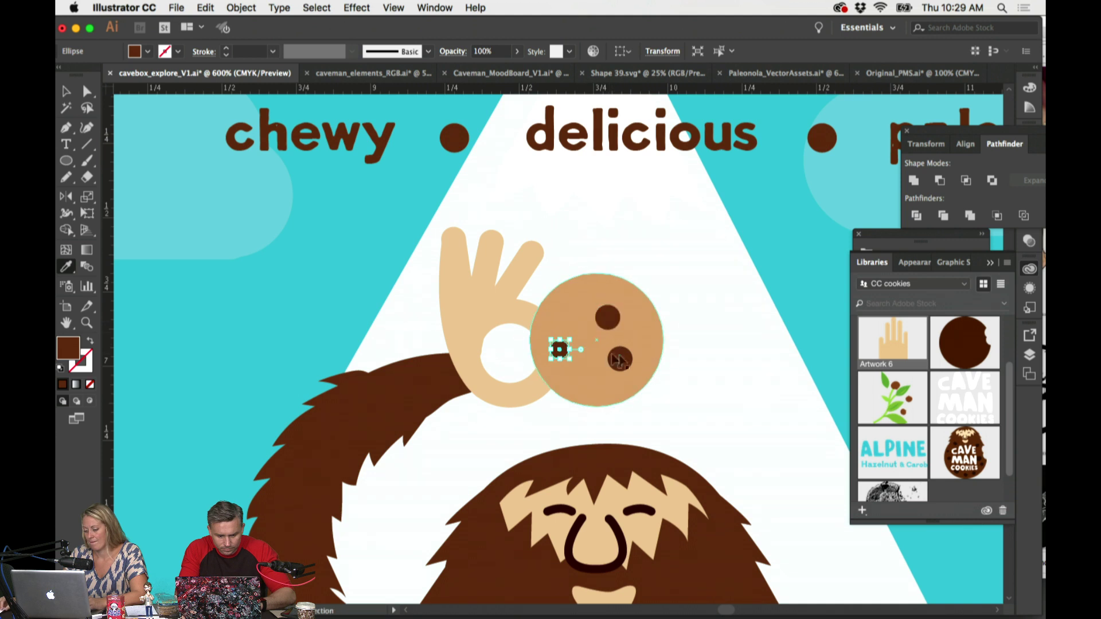
pyautogui.moveTo(615, 360); pyautogui.dragTo(585, 378)
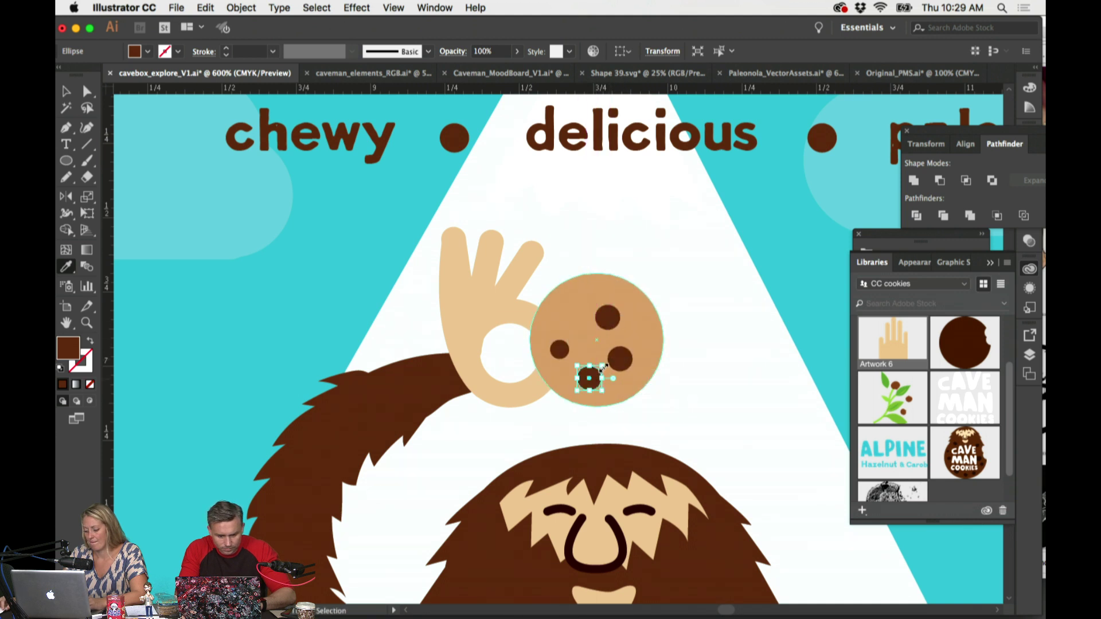
pyautogui.moveTo(608, 317); pyautogui.dragTo(589, 322)
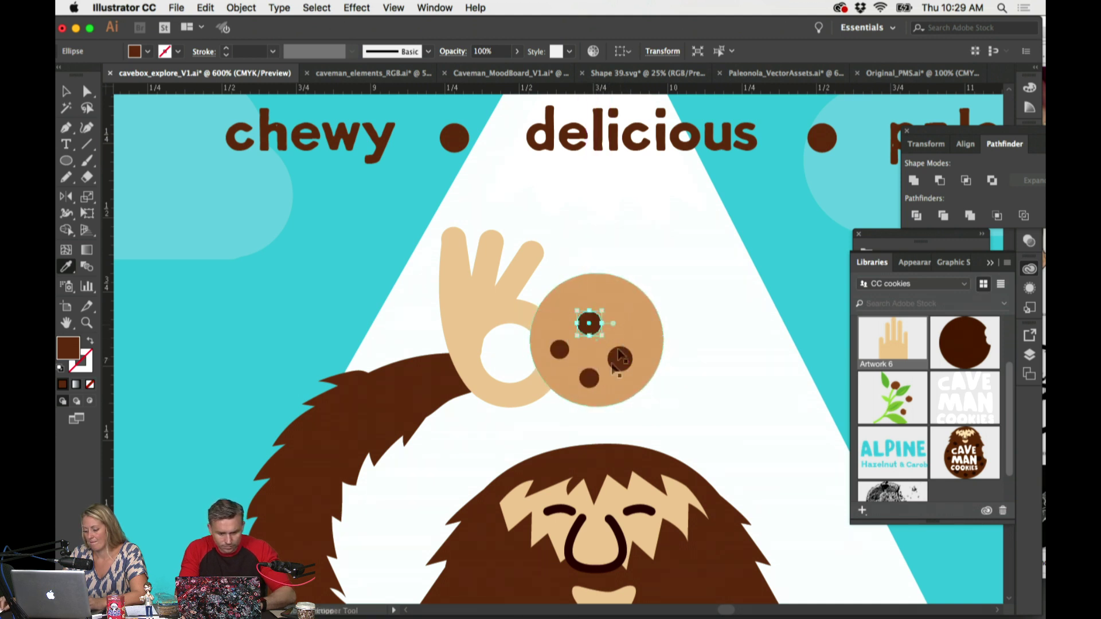
pyautogui.moveTo(620, 359); pyautogui.dragTo(635, 316)
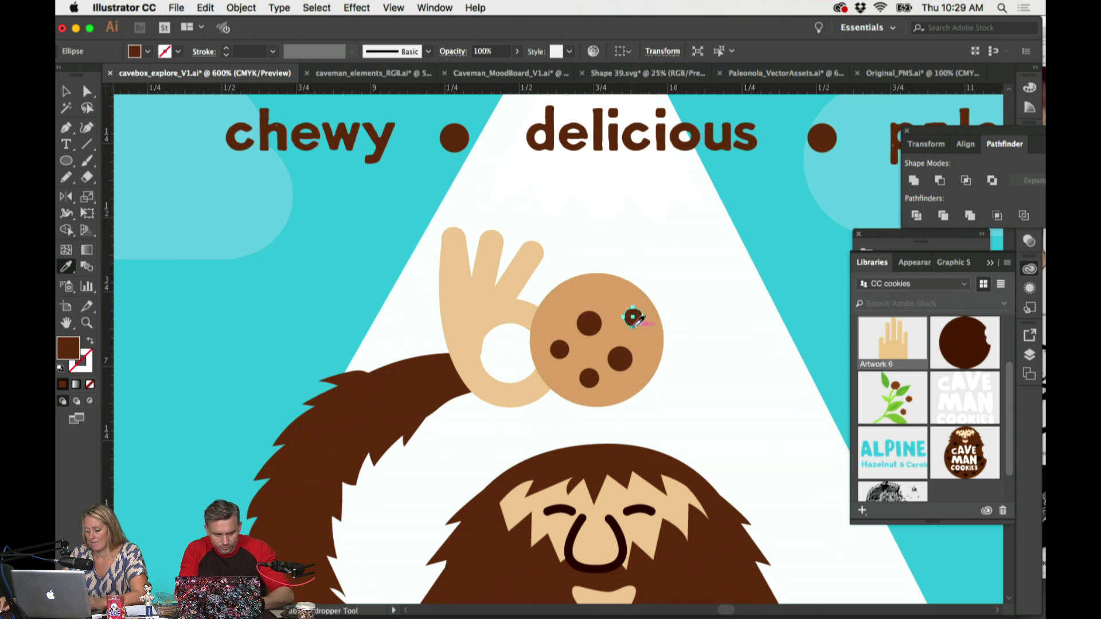
pyautogui.moveTo(629, 365); pyautogui.dragTo(611, 284)
pyautogui.moveTo(589, 323); pyautogui.dragTo(561, 308)
pyautogui.press('i')
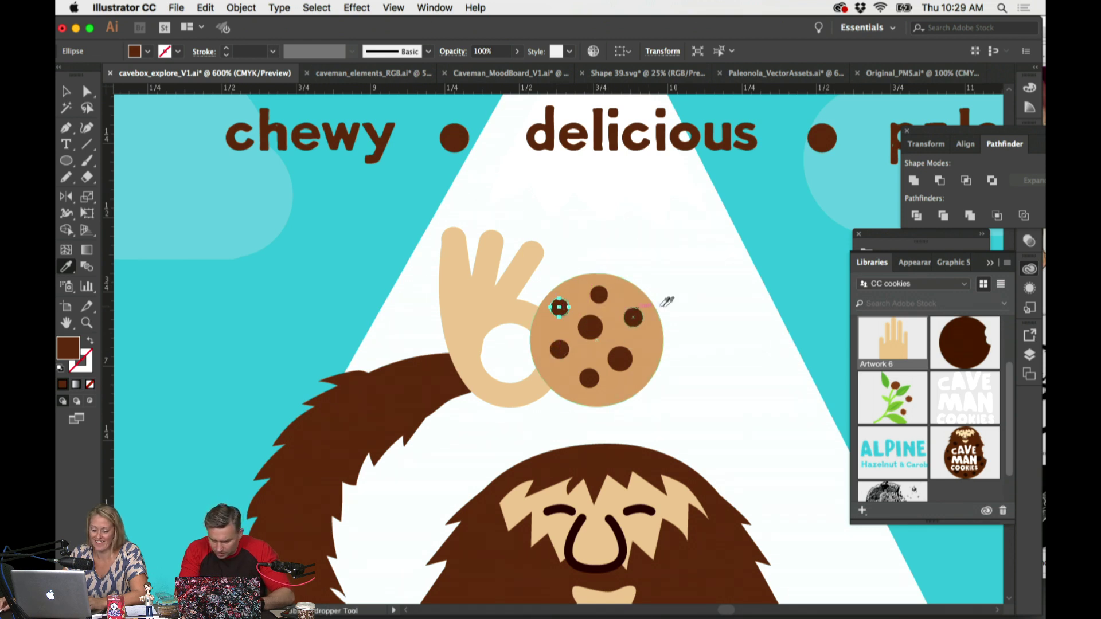
# Step: Shift the cookie's two right-hand chips slightly downward to even out the spacing, undoing the stray chip moves
pyautogui.hscroll(1, 671, 300)
pyautogui.moveTo(611, 357); pyautogui.dragTo(617, 358)
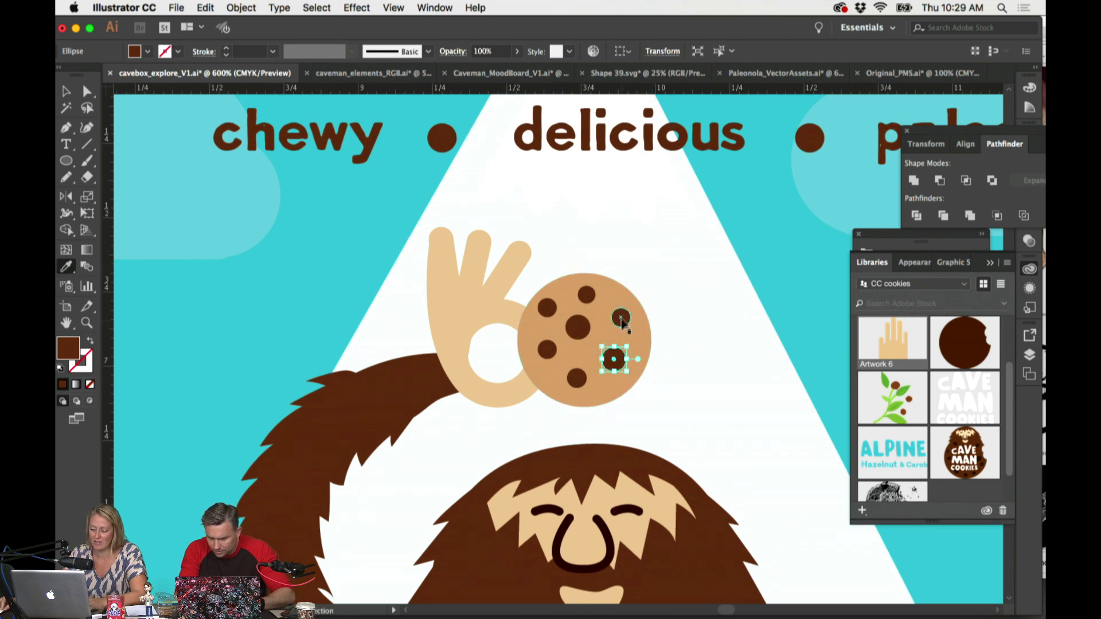
pyautogui.moveTo(621, 311); pyautogui.dragTo(621, 317)
pyautogui.moveTo(614, 360); pyautogui.dragTo(583, 382)
pyautogui.moveTo(586, 334); pyautogui.dragTo(611, 353)
pyautogui.press('super+z')
pyautogui.press('super+z')
pyautogui.press('v')
pyautogui.press('Down')
pyautogui.press('Down')
pyautogui.hscroll(1, 651, 350)
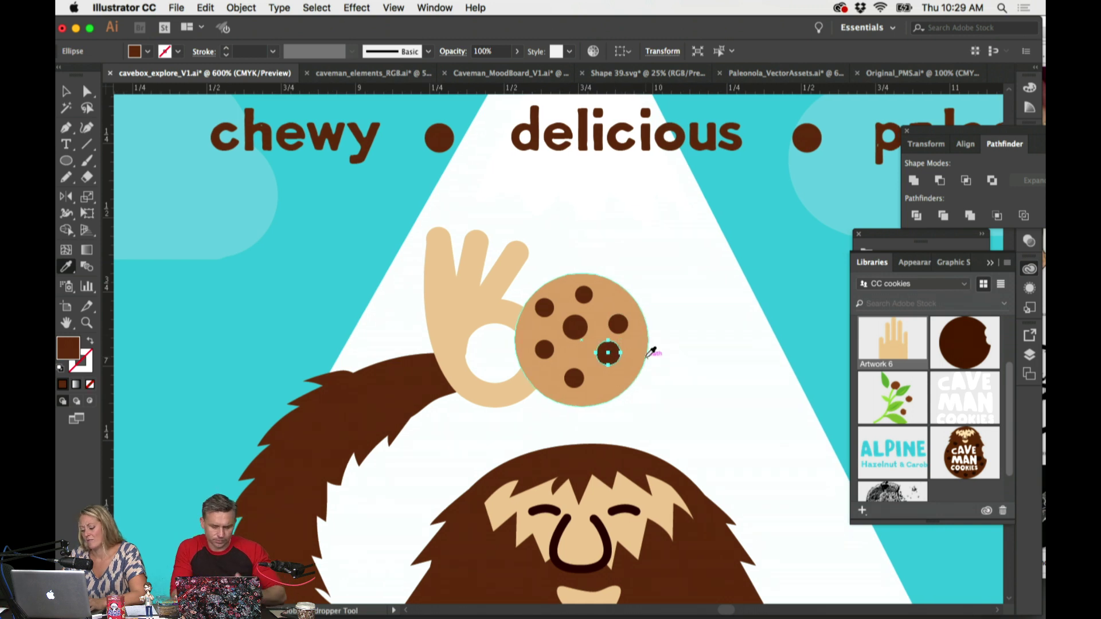
pyautogui.press('i')
pyautogui.press('v')
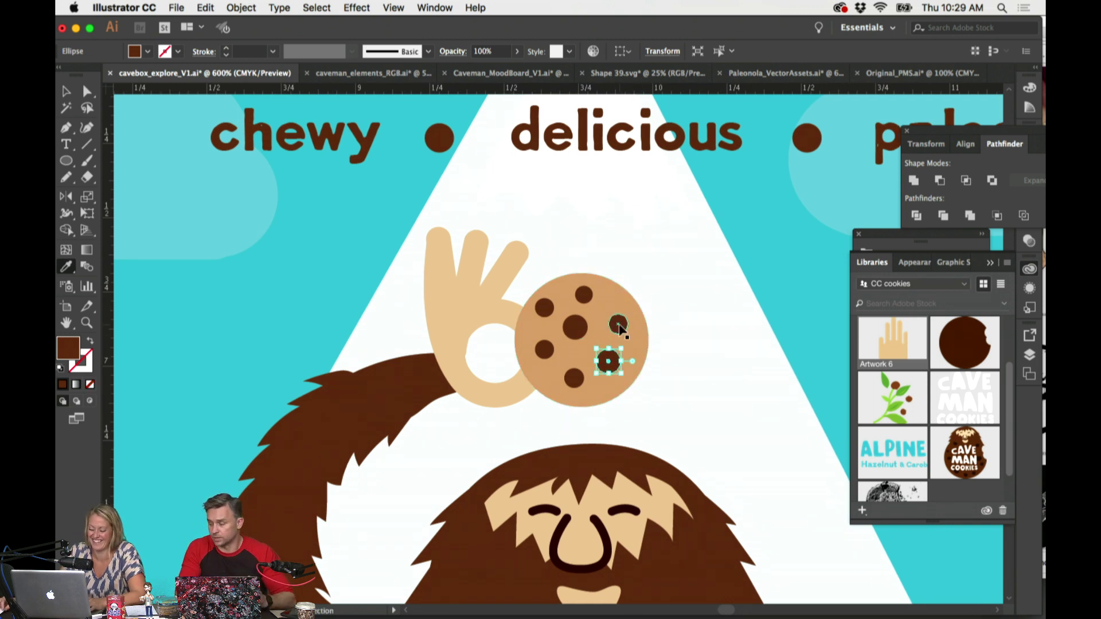
# Step: Fine-tune the positions of the lower right and top chips on the new cookie, leaving nothing selected
pyautogui.press('i')
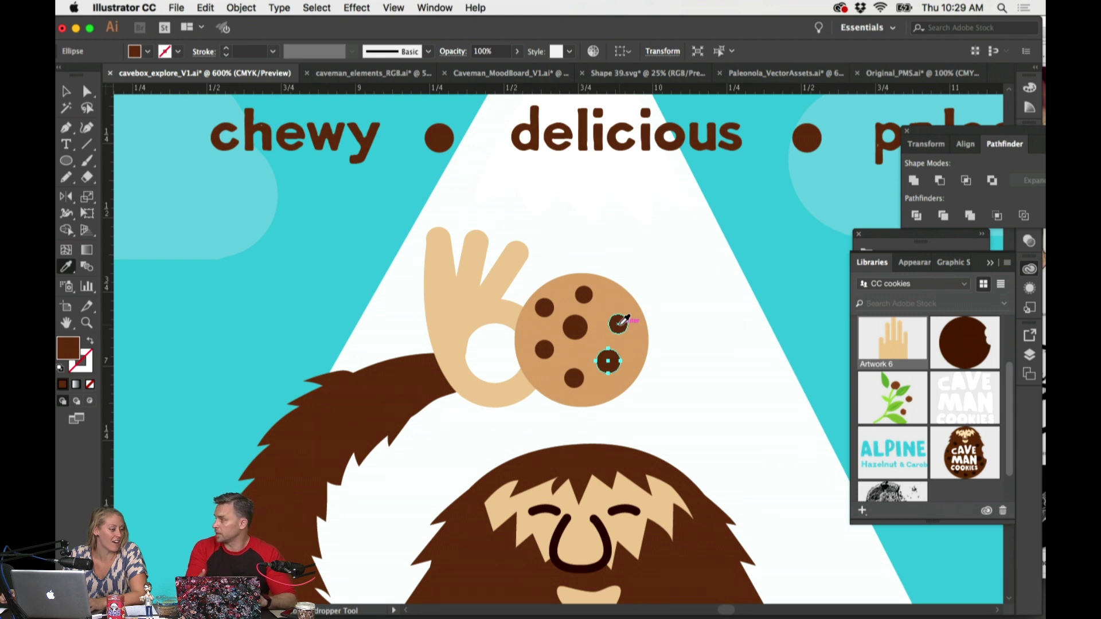
pyautogui.keyDown('super'); pyautogui.click(622, 320); pyautogui.keyUp('super')
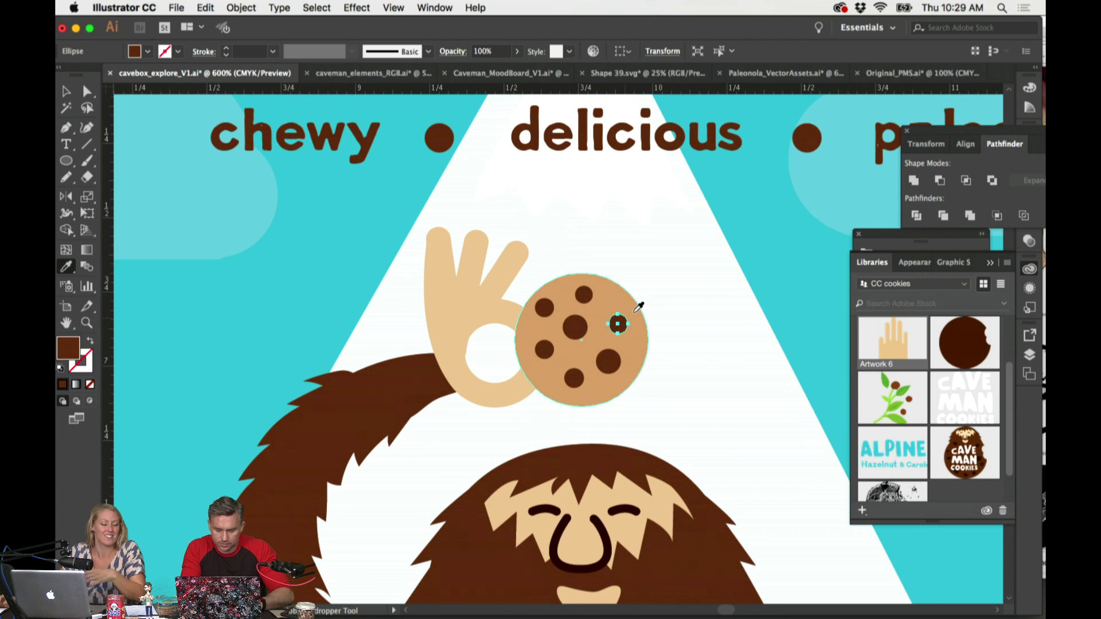
pyautogui.keyDown('super'); pyautogui.click(607, 361); pyautogui.keyUp('super')
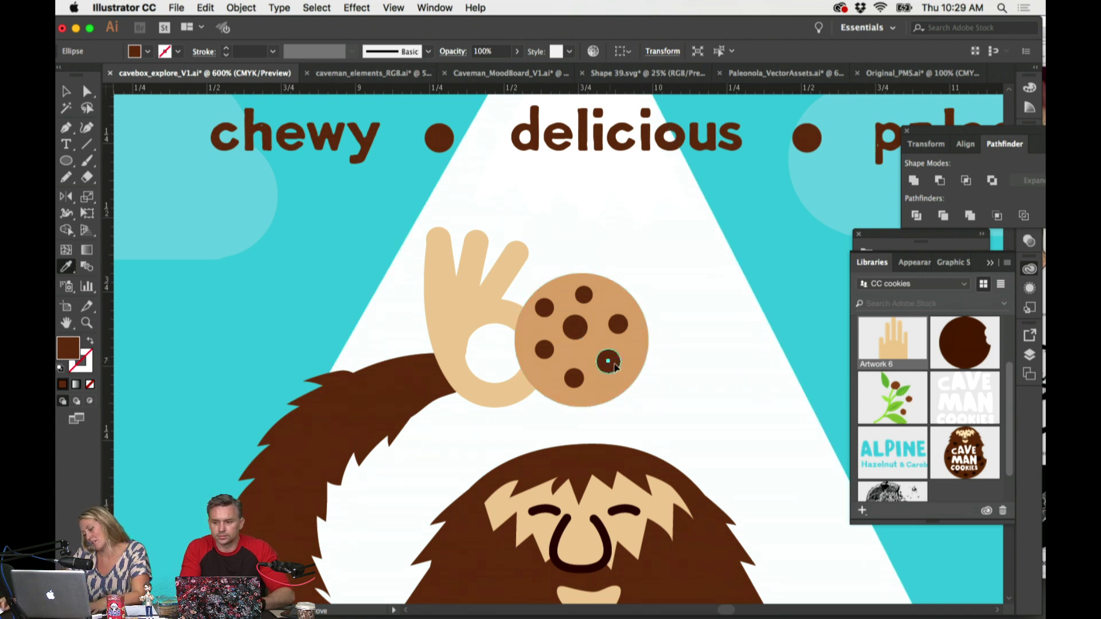
pyautogui.moveTo(608, 361); pyautogui.dragTo(623, 330)
pyautogui.moveTo(584, 294); pyautogui.dragTo(576, 333)
pyautogui.press('super+0')
pyautogui.press('super+shift+a')
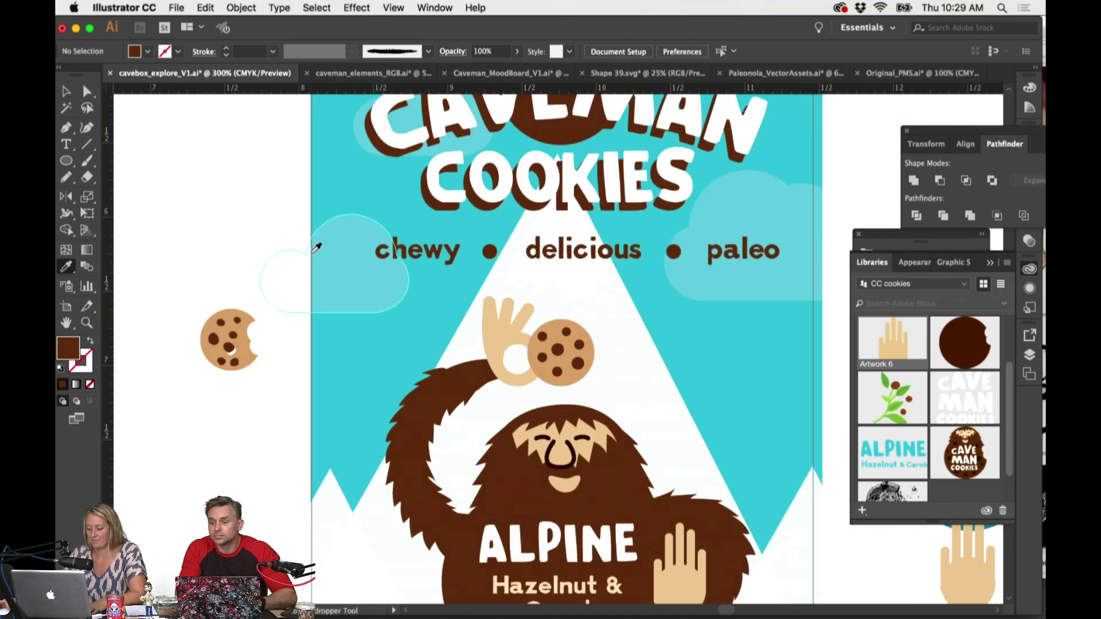
# Step: Move the old bitten cookie group from the canvas left of the Alpine box front to the blank area right of it
pyautogui.press('super+equal')
pyautogui.press('super+equal')
pyautogui.press('super+minus')
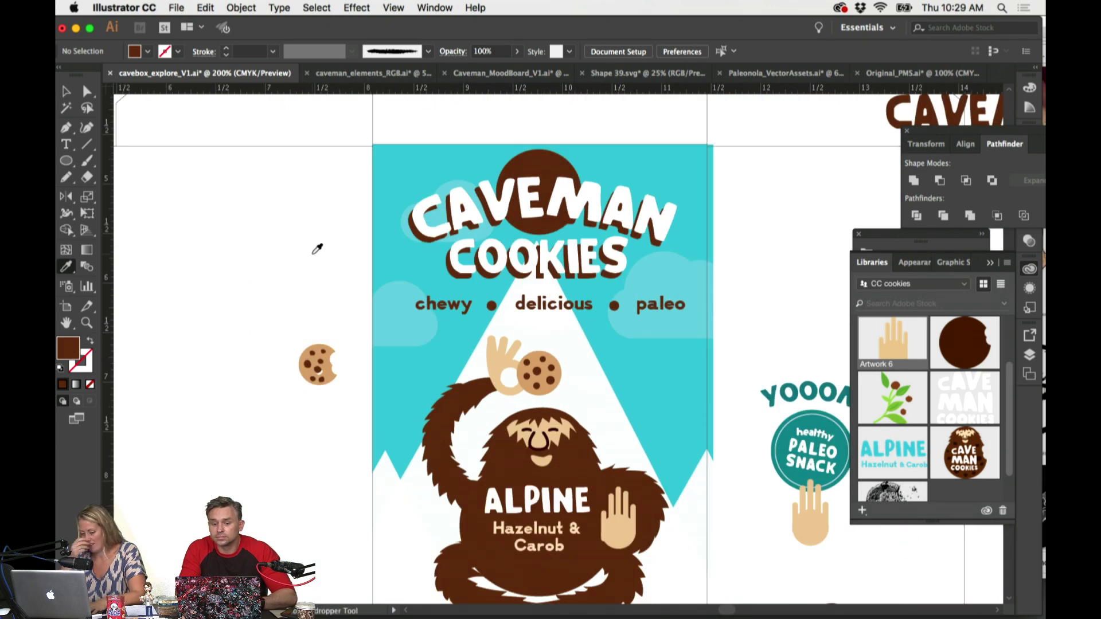
pyautogui.moveTo(319, 370); pyautogui.dragTo(803, 258)
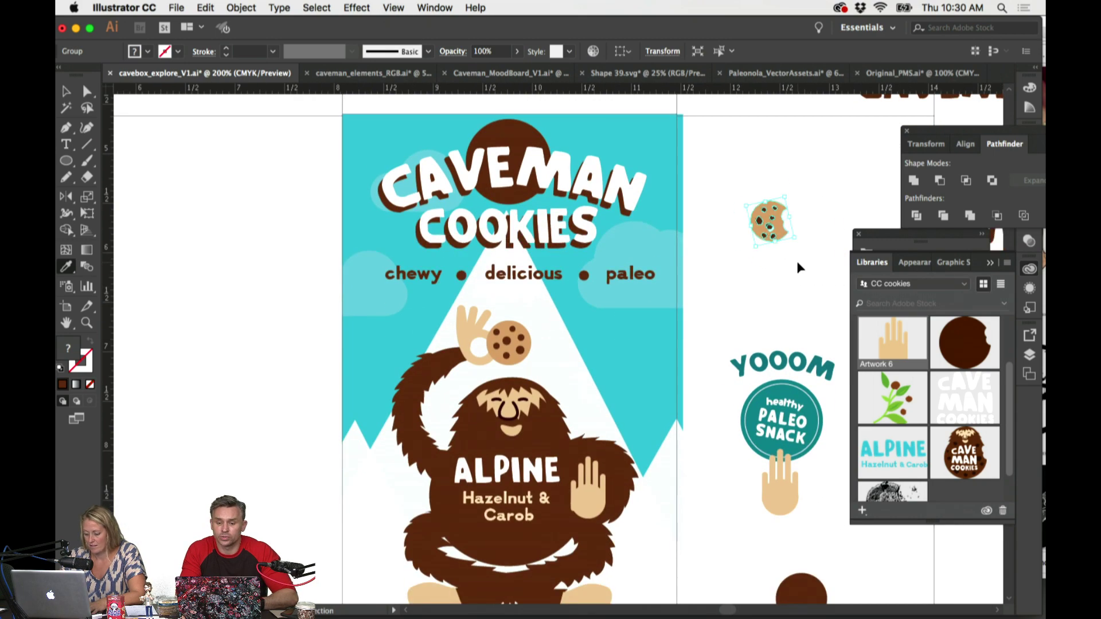
pyautogui.press('super+equal')
pyautogui.press('super+equal')
pyautogui.press('super+equal')
pyautogui.hscroll(-10, 635, 300)
pyautogui.scroll(-3, 635, 299)
pyautogui.hscroll(-10, 635, 299)
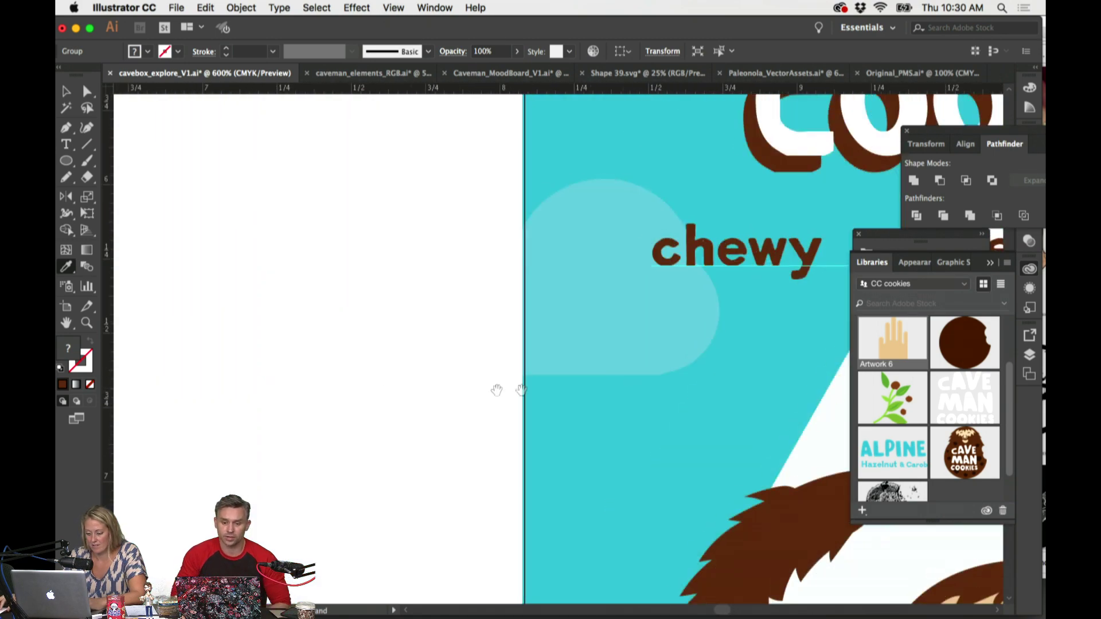
pyautogui.hscroll(8, 500, 389)
pyautogui.scroll(-6, 499, 389)
pyautogui.click(447, 292)
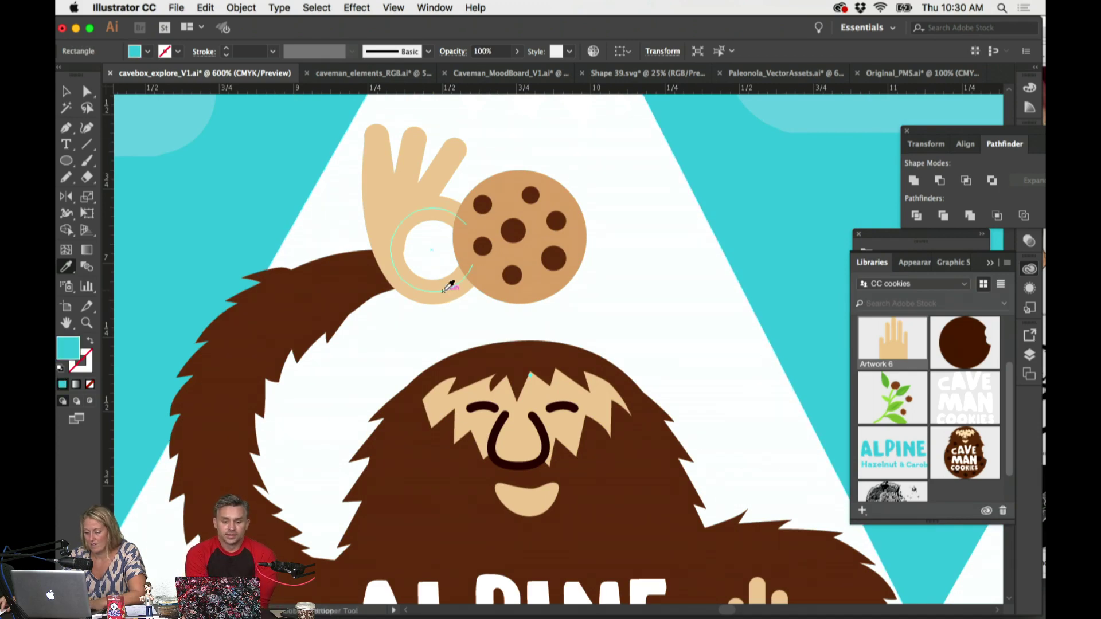
pyautogui.click(243, 8)
pyautogui.moveTo(269, 38)
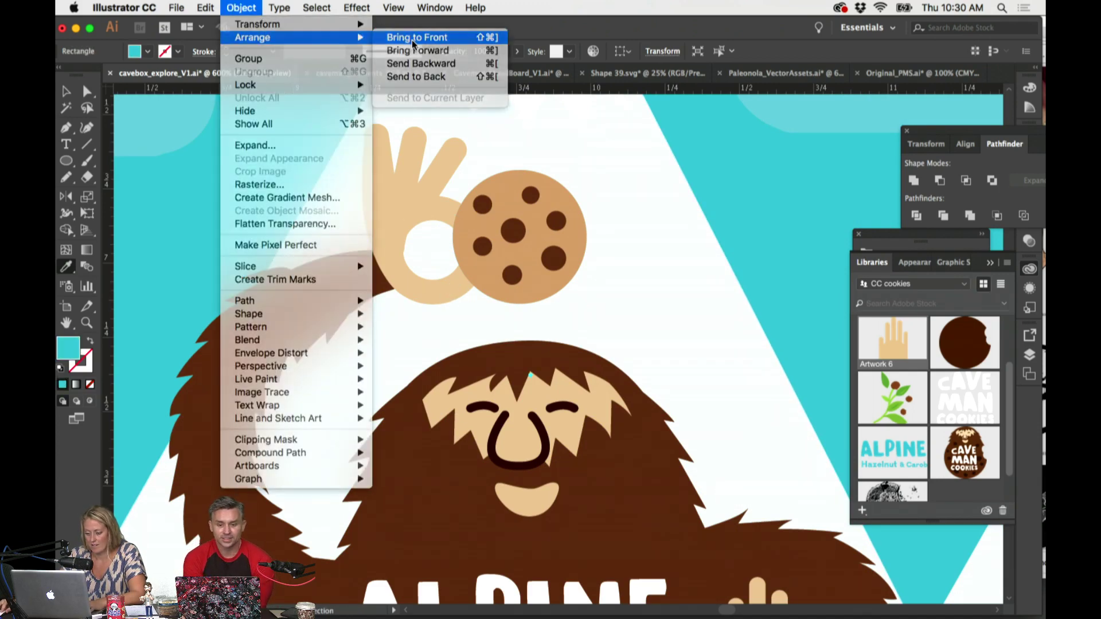
pyautogui.click(413, 37)
pyautogui.press('super+z')
pyautogui.press('super+minus')
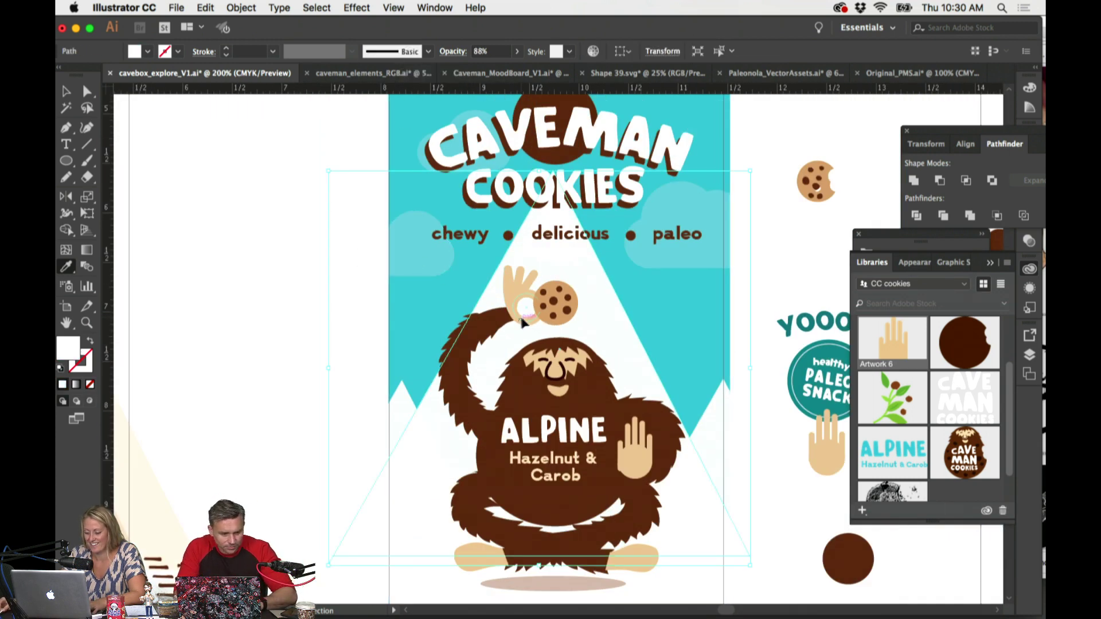
# Step: Isolate the caveman group and select the tan ring stroke that forms the raised hand's thumb and finger
pyautogui.keyDown('super'); pyautogui.click(526, 320); pyautogui.keyUp('super')
pyautogui.press('super+plus')
pyautogui.press('super+plus')
pyautogui.press('super+plus')
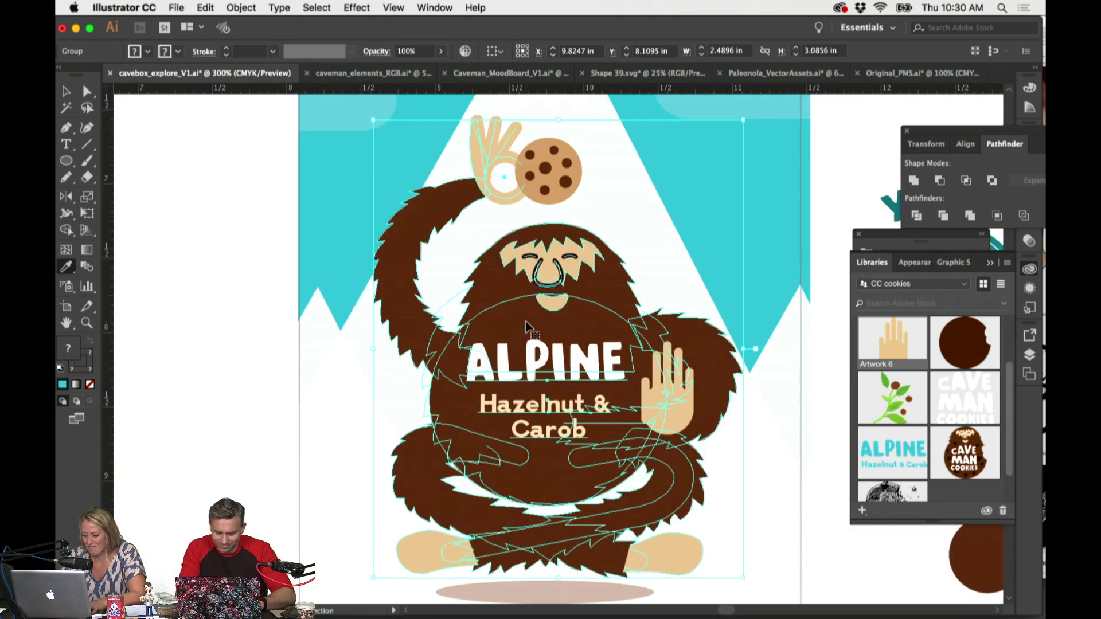
pyautogui.scroll(5, 459, 264)
pyautogui.doubleClick(455, 248)
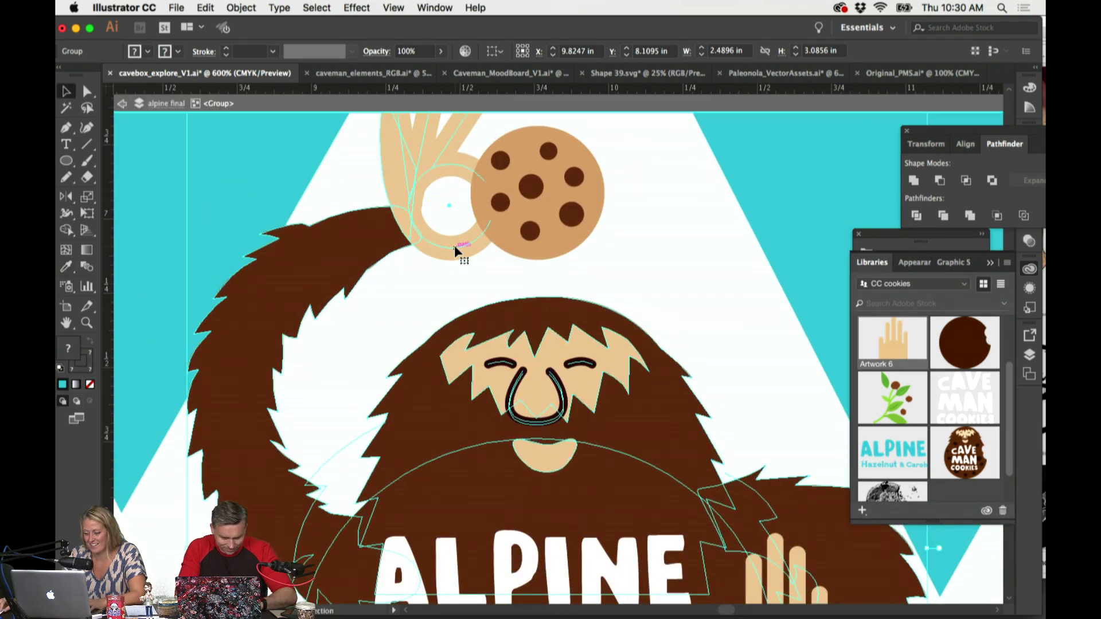
pyautogui.click(458, 249)
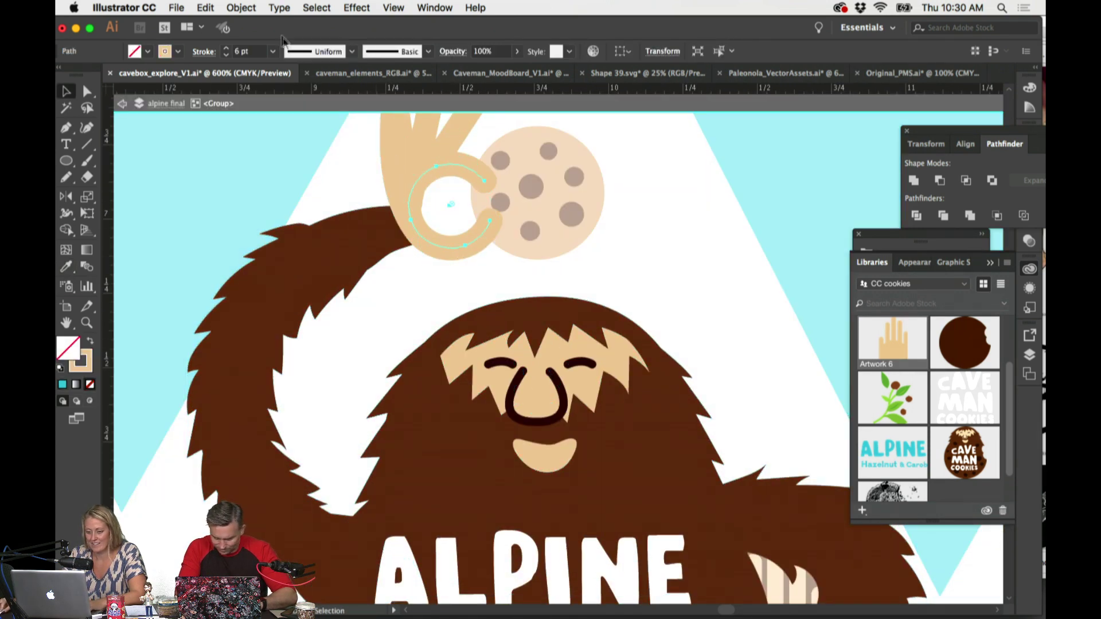
# Step: Deselect the ring stroke and exit isolation of the caveman group
pyautogui.press('super+shift+a')
pyautogui.click(241, 8)
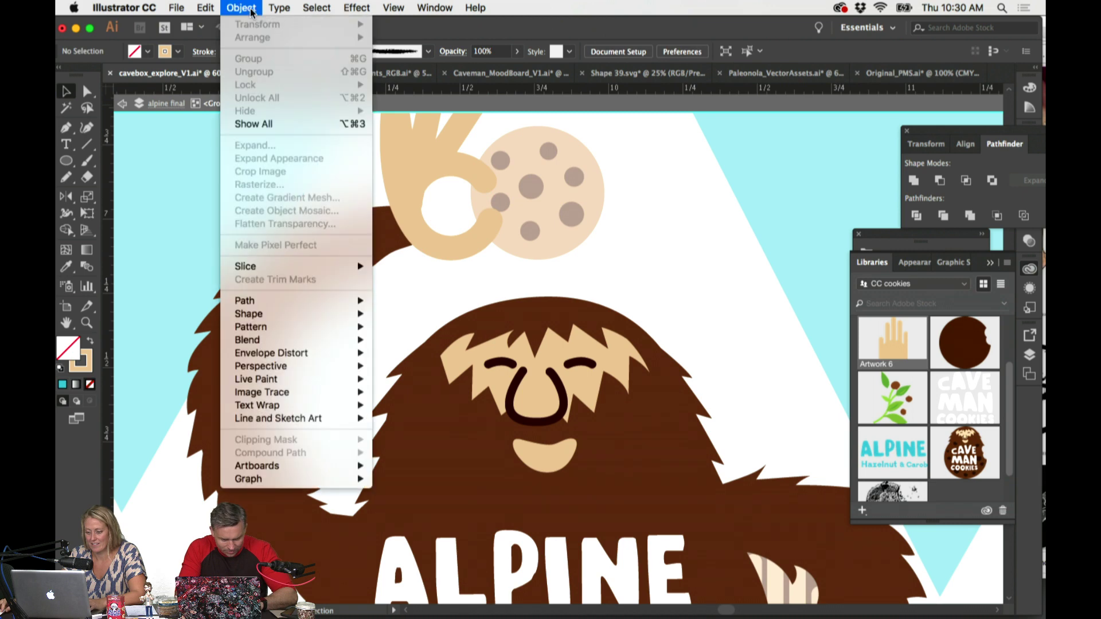
pyautogui.click(178, 191)
pyautogui.doubleClick(177, 192)
pyautogui.click(241, 8)
pyautogui.click(253, 121)
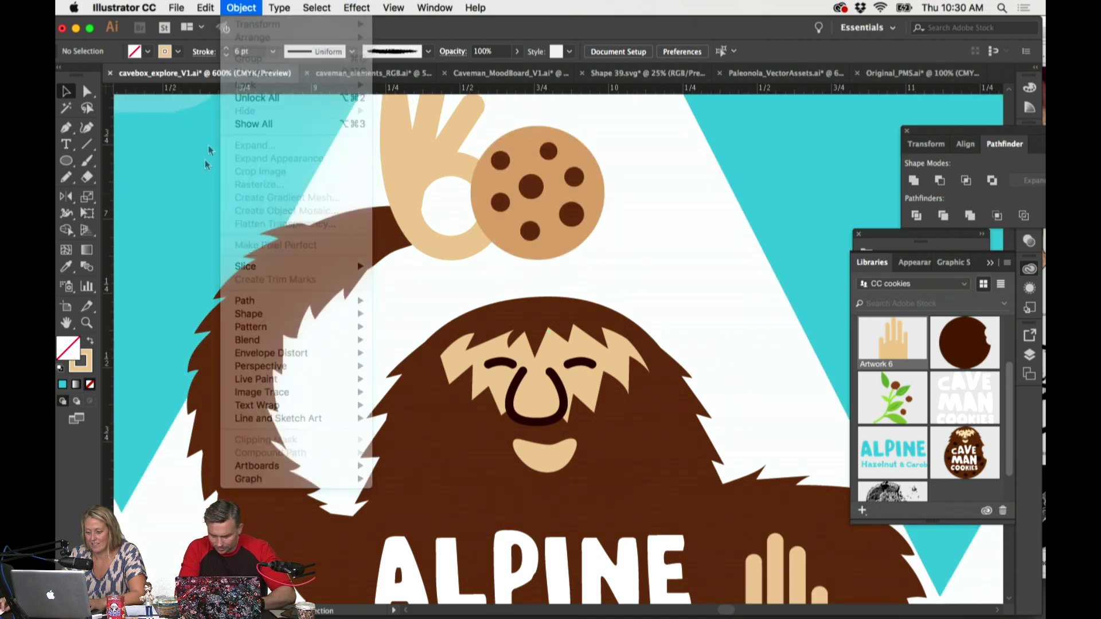
# Step: Place the hand's tan ring stroke in front of the cookie and pull back its upper end so only the lower end overlaps
pyautogui.moveTo(576, 317); pyautogui.dragTo(467, 171)
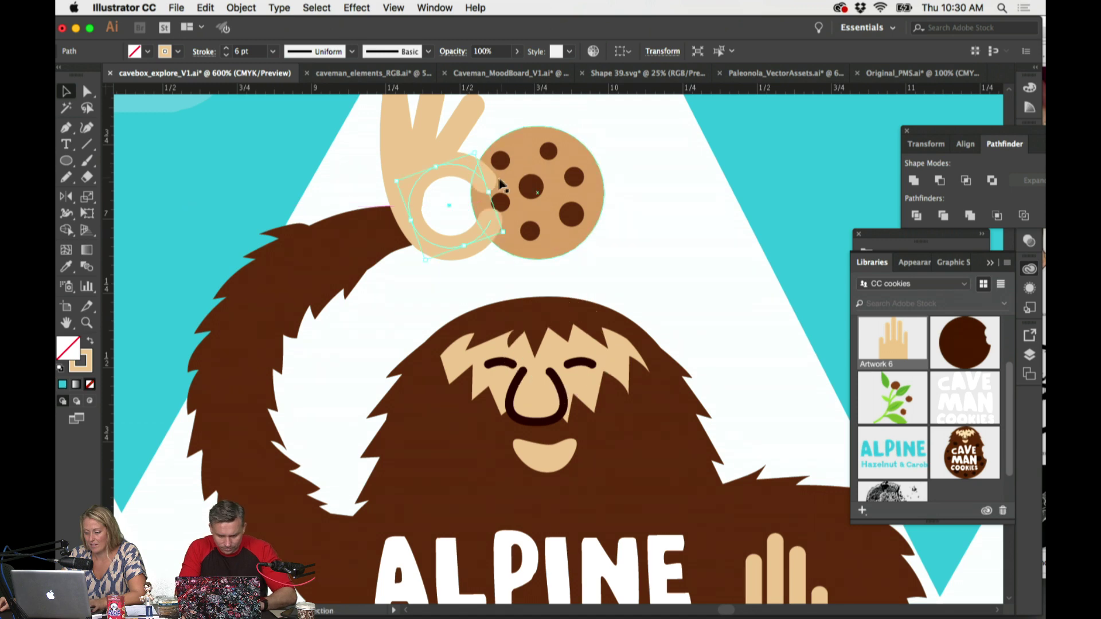
pyautogui.press('a')
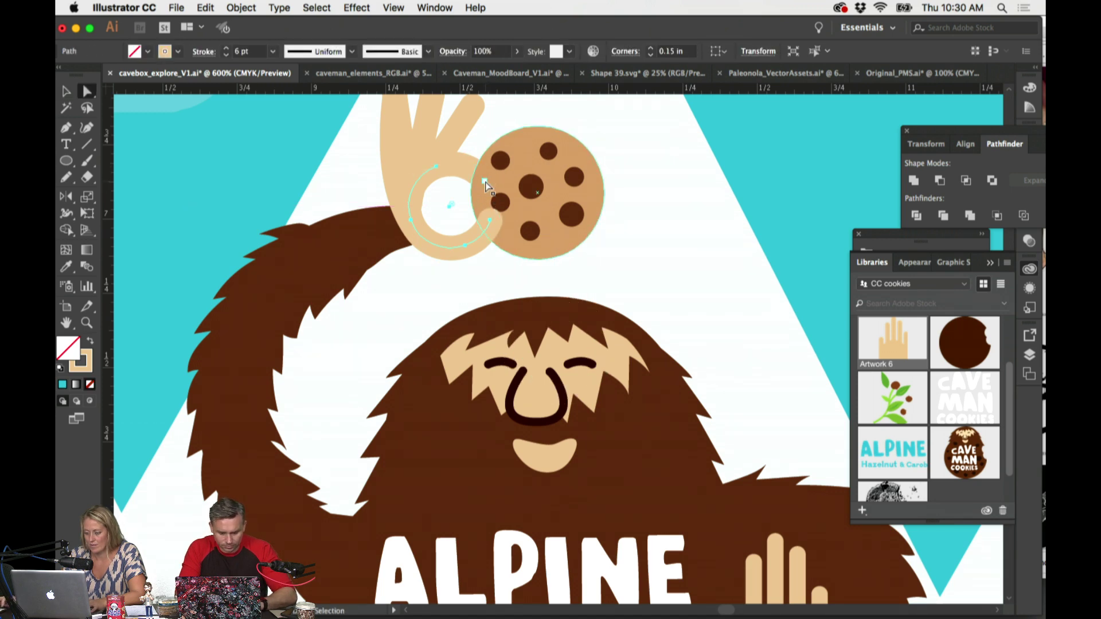
pyautogui.press('v')
pyautogui.click(758, 228)
pyautogui.scroll(3, 765, 223)
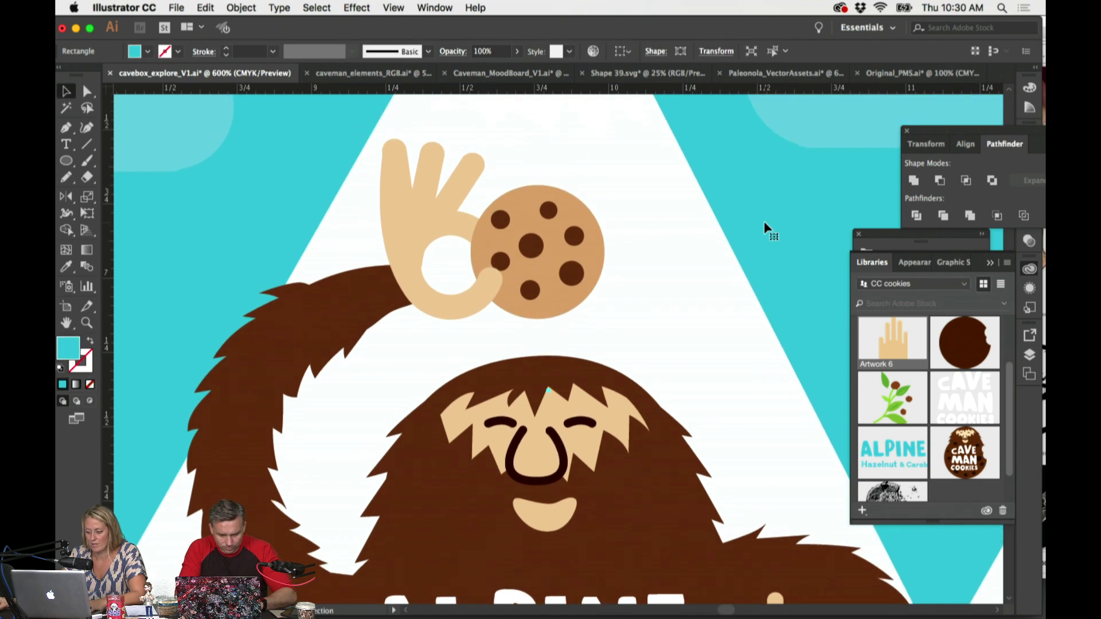
# Step: Add the text YOM in The Rifleman Regular on the blank area below the spare hand beside the front panel
pyautogui.press('super+minus')
pyautogui.press('super+minus')
pyautogui.press('super+minus')
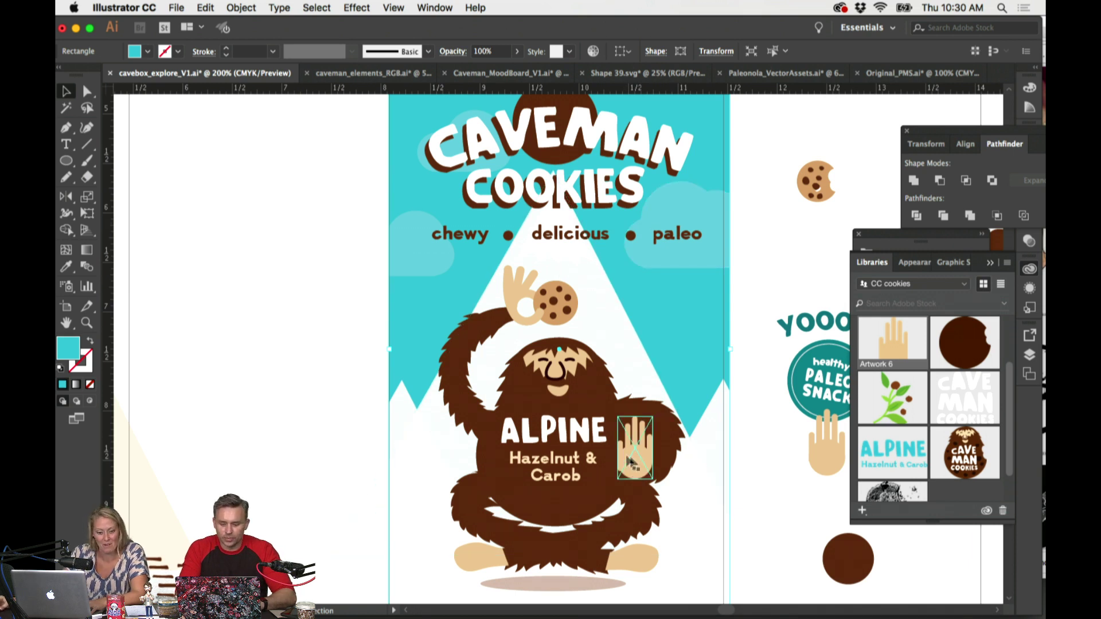
pyautogui.scroll(-2, 631, 459)
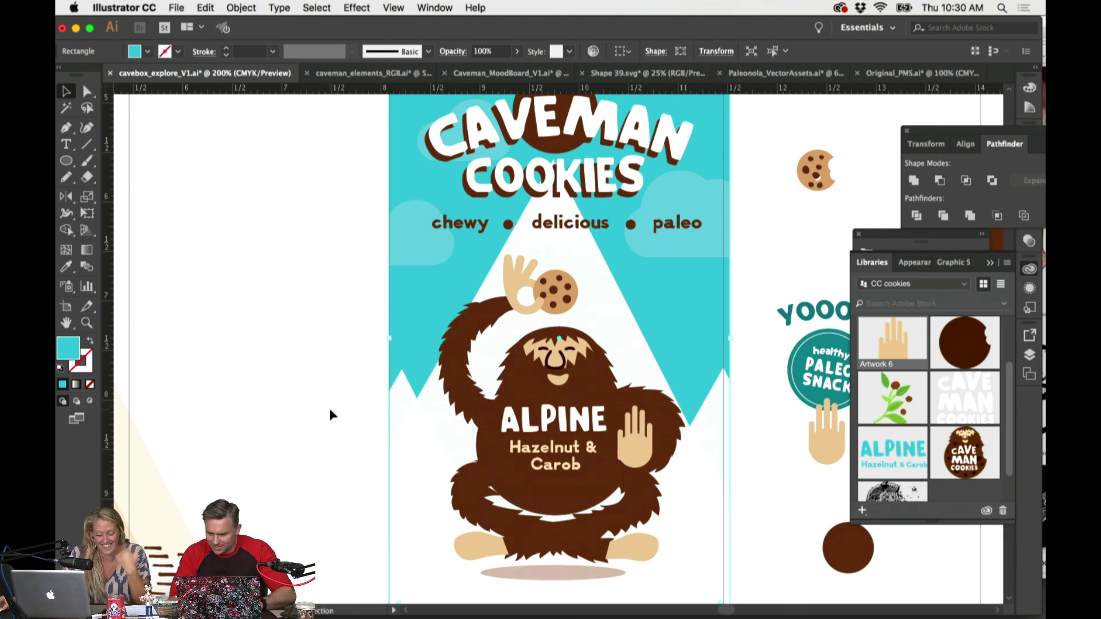
pyautogui.press('super+equal')
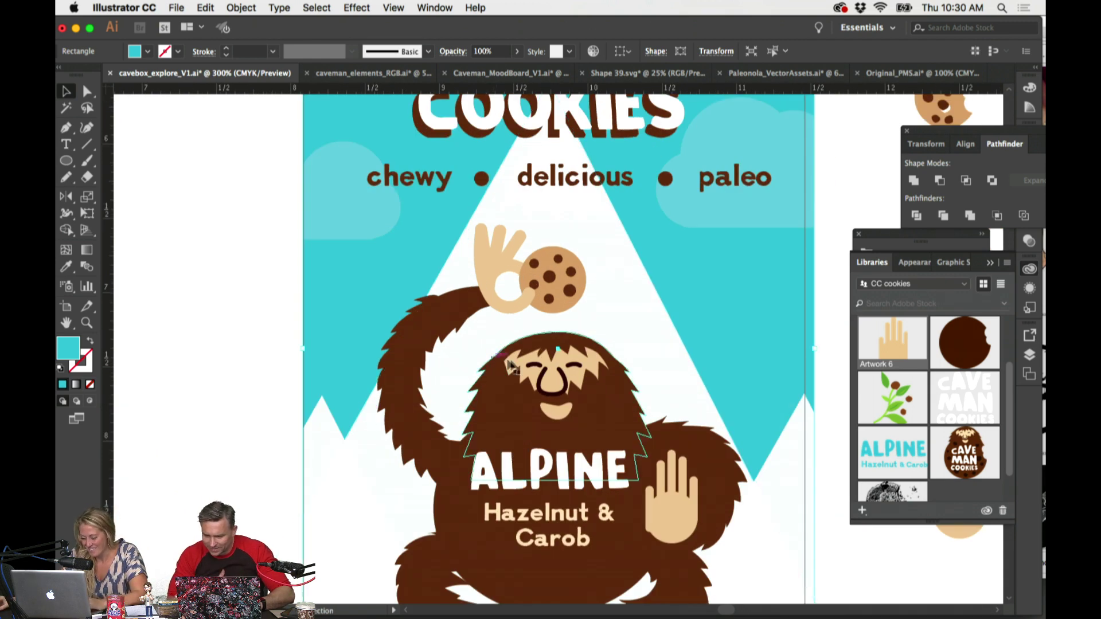
pyautogui.scroll(-3, 685, 421)
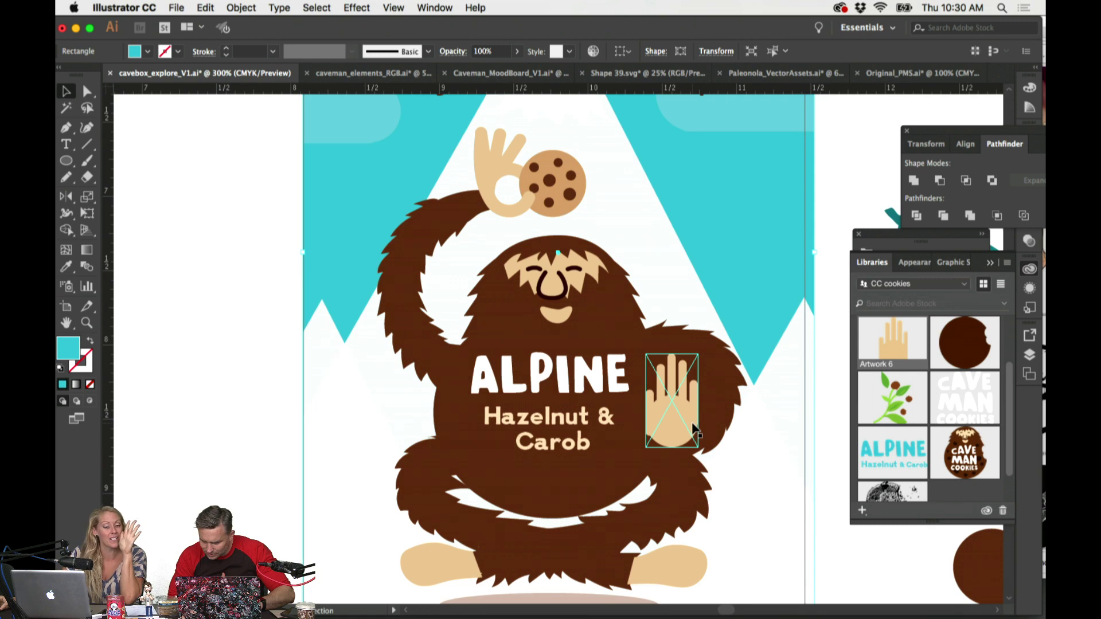
pyautogui.hscroll(8, 608, 456)
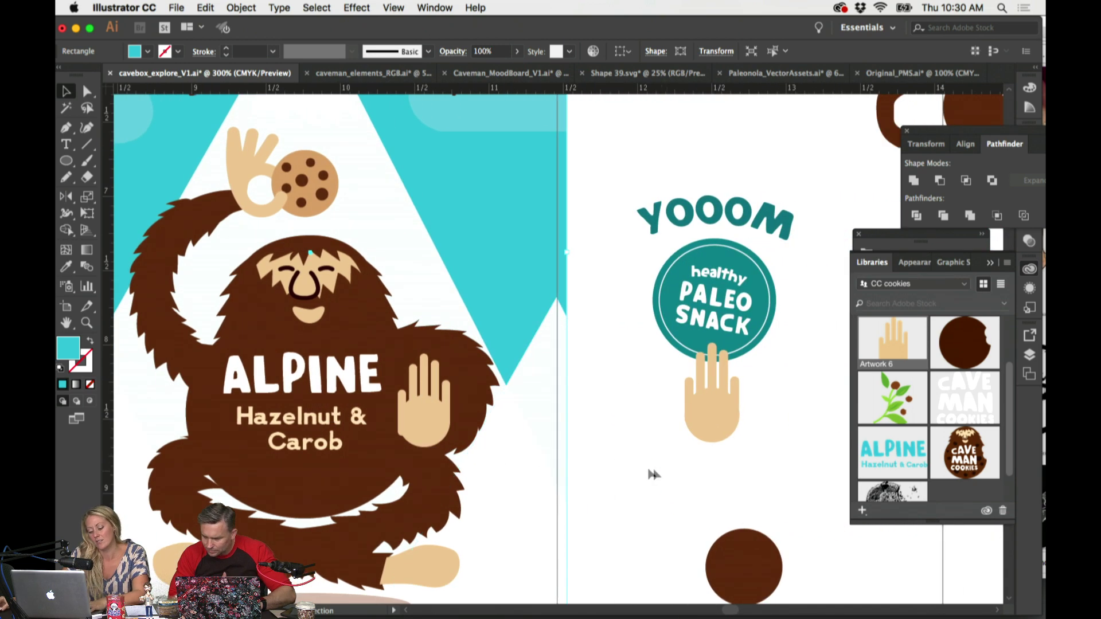
pyautogui.press('t')
pyautogui.click(633, 466)
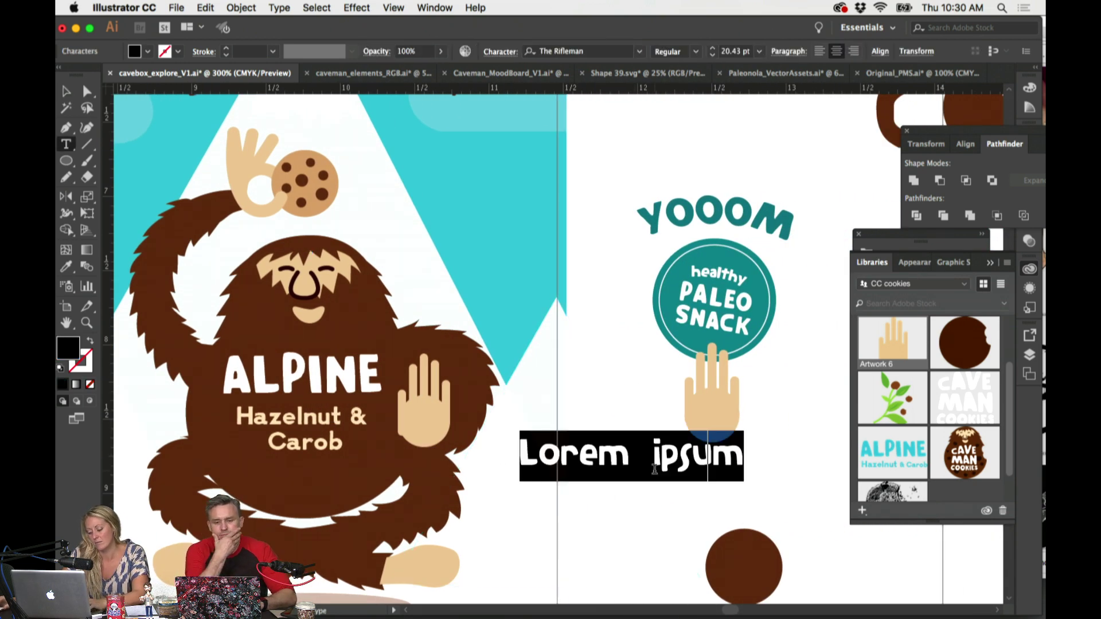
pyautogui.write('YP')
pyautogui.press('BackSpace')
pyautogui.write('OM')
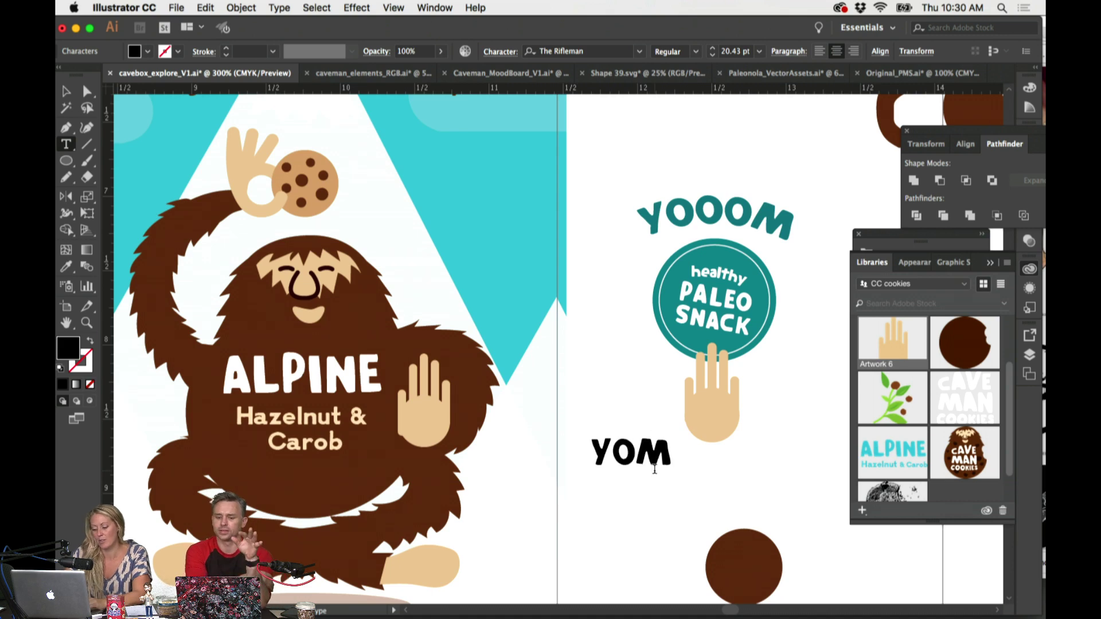
# Step: Try the YOM text over the caveman's open palm and move it back beside the front panel
pyautogui.moveTo(452, 428); pyautogui.dragTo(439, 428)
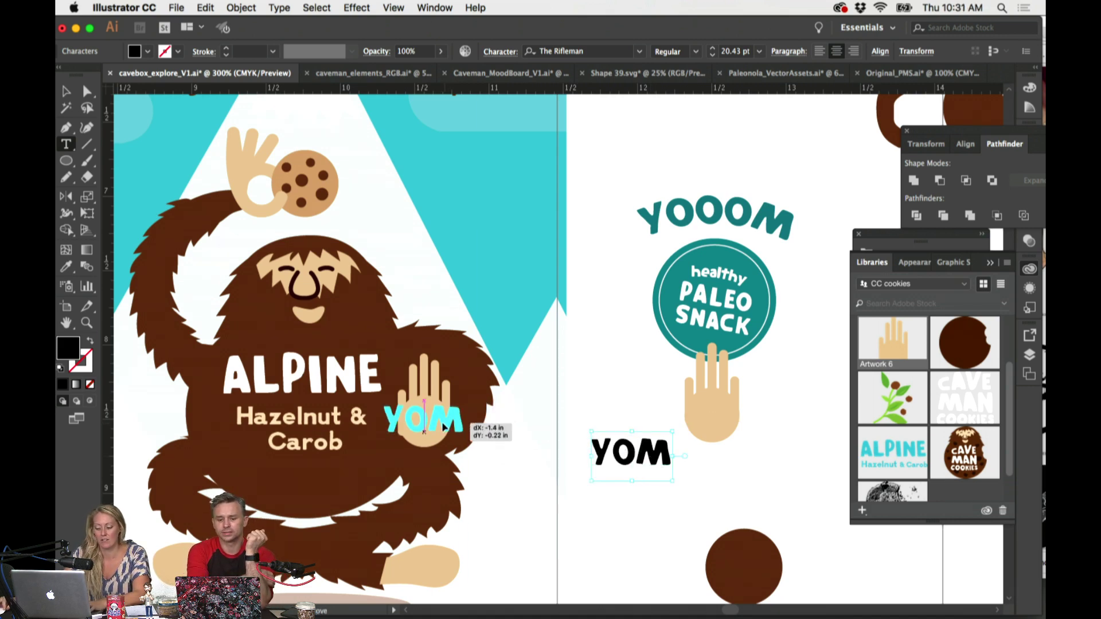
pyautogui.hscroll(-3, 622, 442)
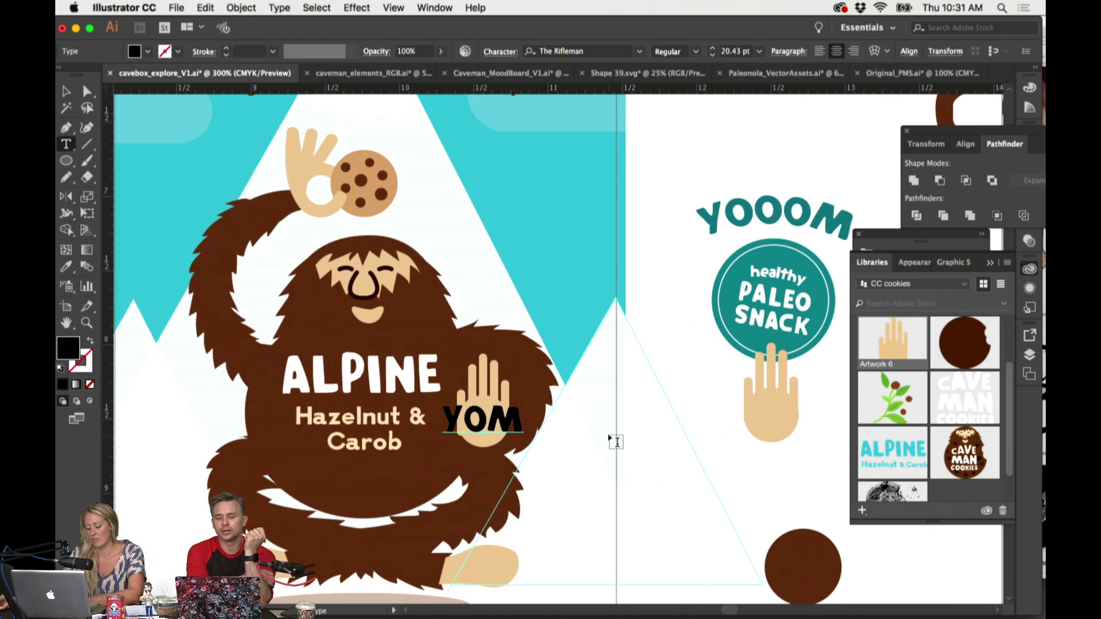
pyautogui.press('v')
pyautogui.click(497, 429)
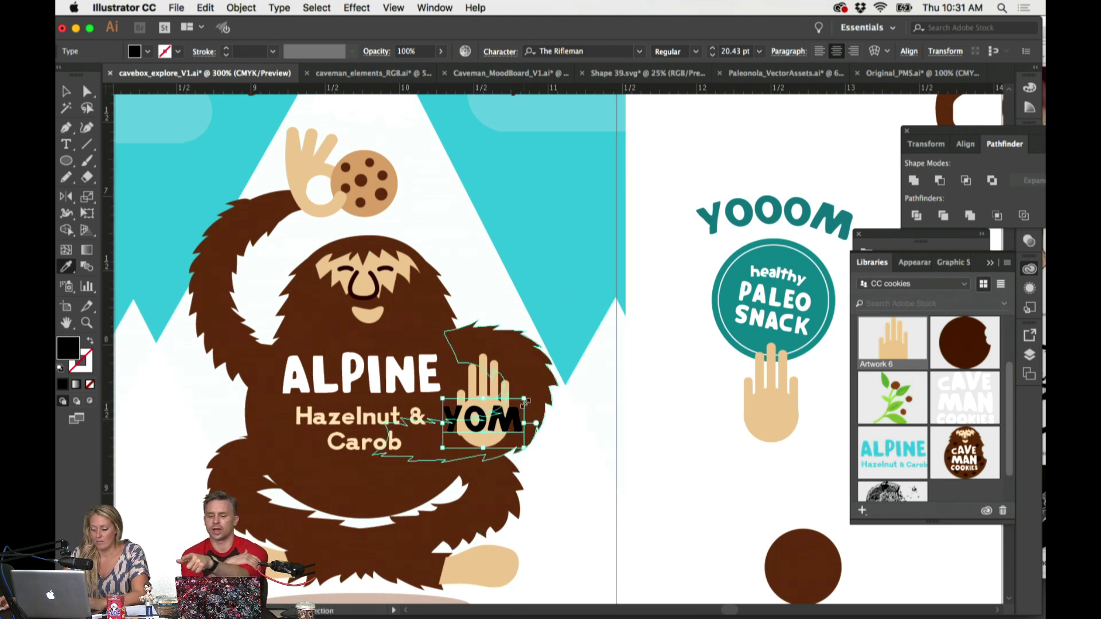
pyautogui.moveTo(485, 429); pyautogui.dragTo(691, 453)
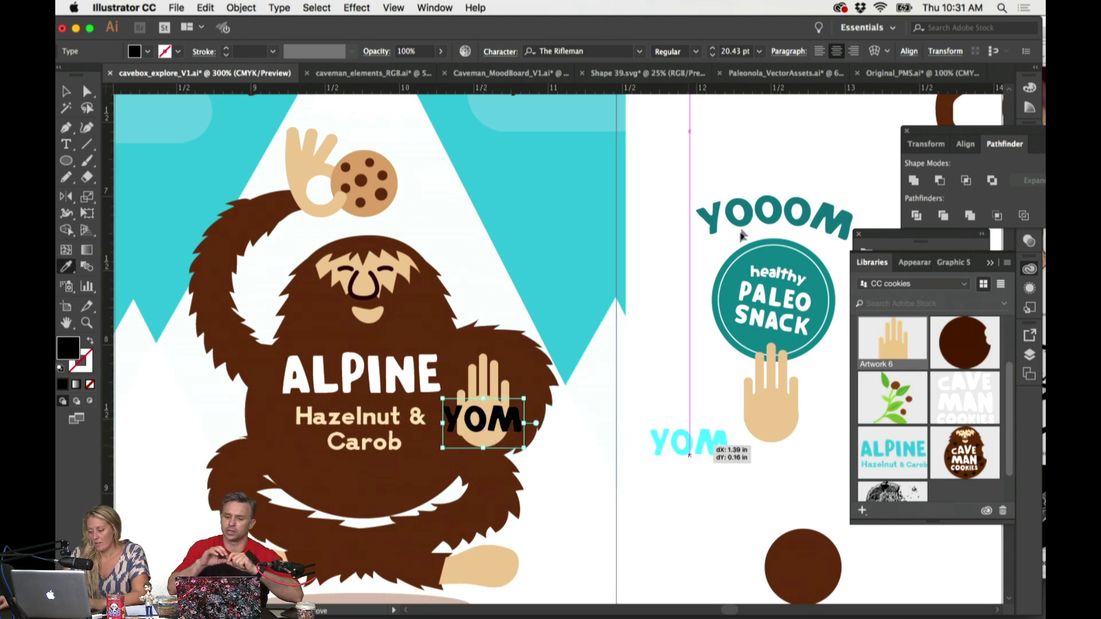
# Step: Move the arched YOOOM text onto the panel beside the caveman's head and recolor it with the artwork's dark brown
pyautogui.moveTo(742, 235); pyautogui.dragTo(472, 235)
pyautogui.scroll(5, 591, 230)
pyautogui.press('i')
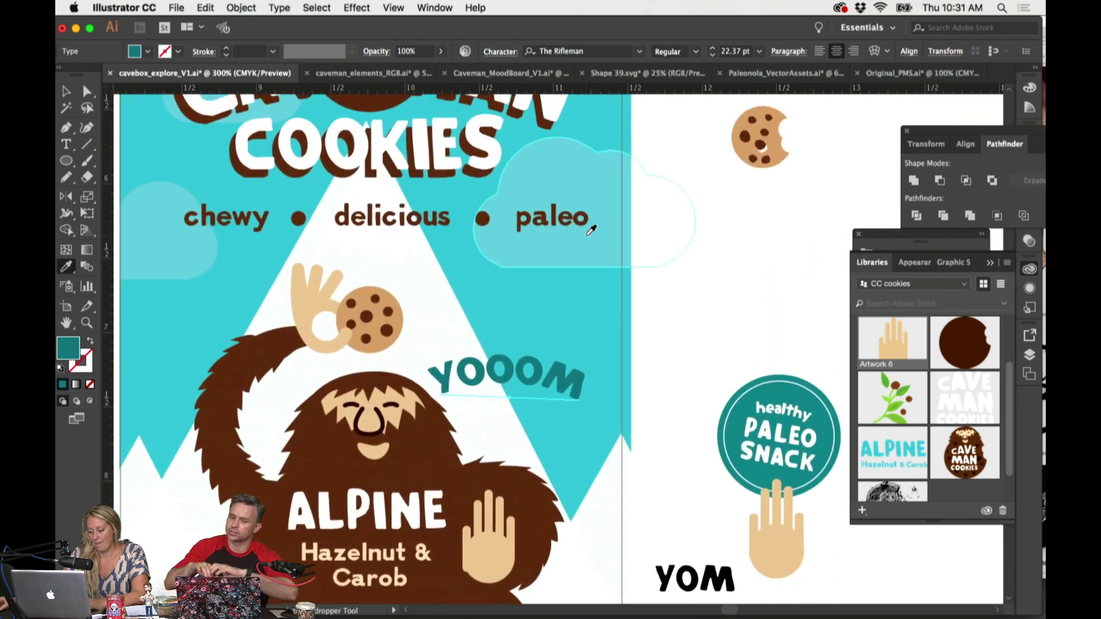
pyautogui.hscroll(-3, 591, 230)
pyautogui.click(504, 428)
pyautogui.moveTo(622, 384); pyautogui.dragTo(634, 358)
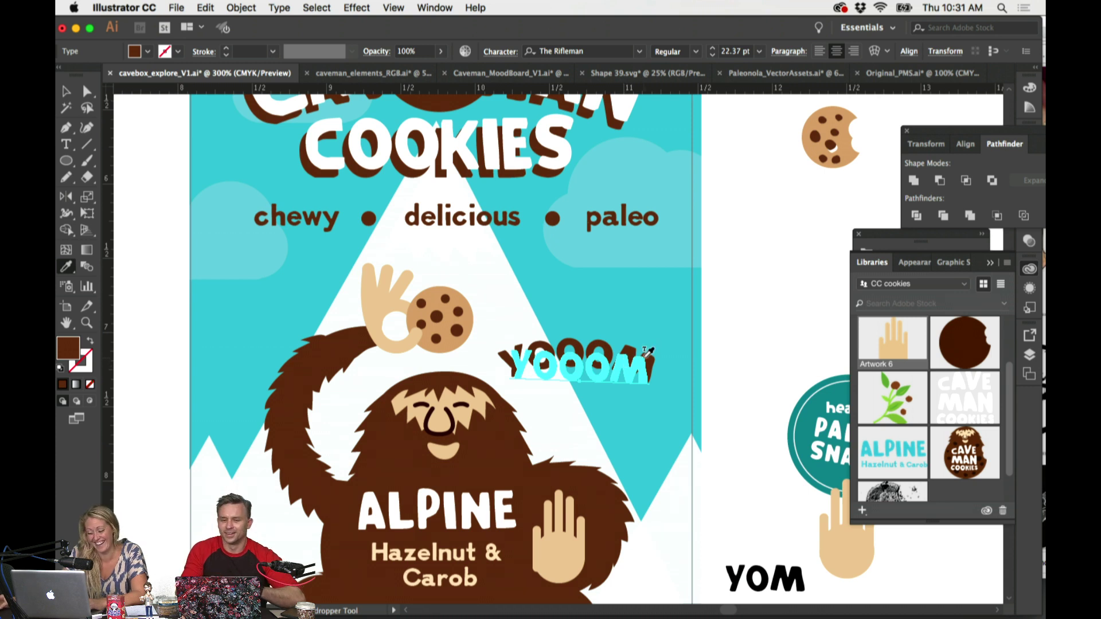
pyautogui.moveTo(647, 351); pyautogui.dragTo(705, 344)
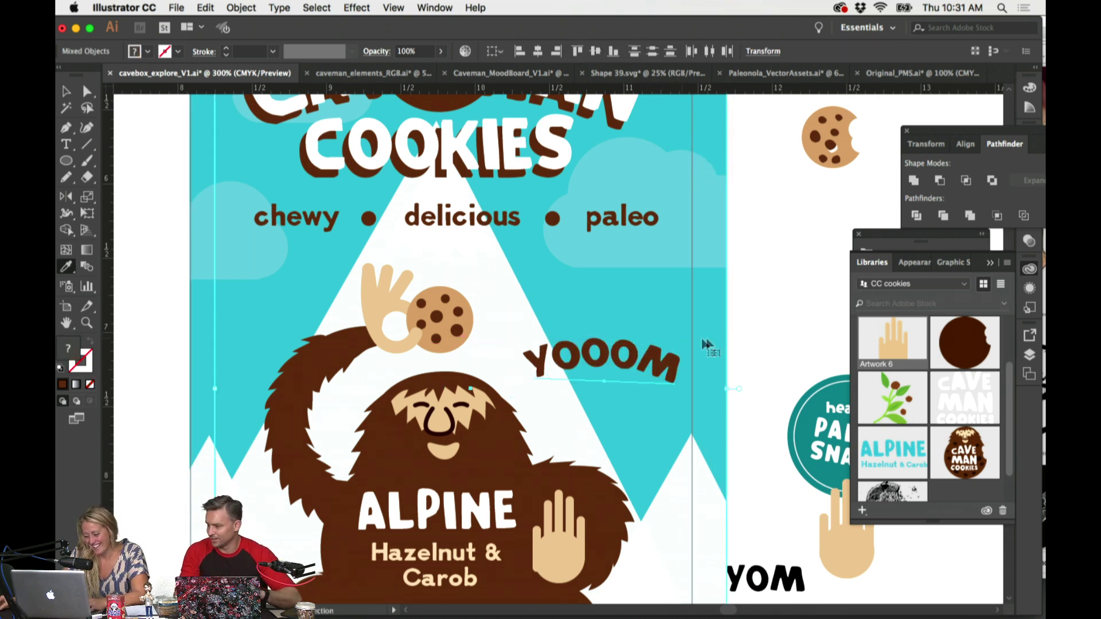
pyautogui.keyDown('super'); pyautogui.click(779, 333); pyautogui.keyUp('super')
# Step: Try the teal badge circle on the panel below the YOOOM text, with the caveman's open hand in front of it
pyautogui.press('super+minus')
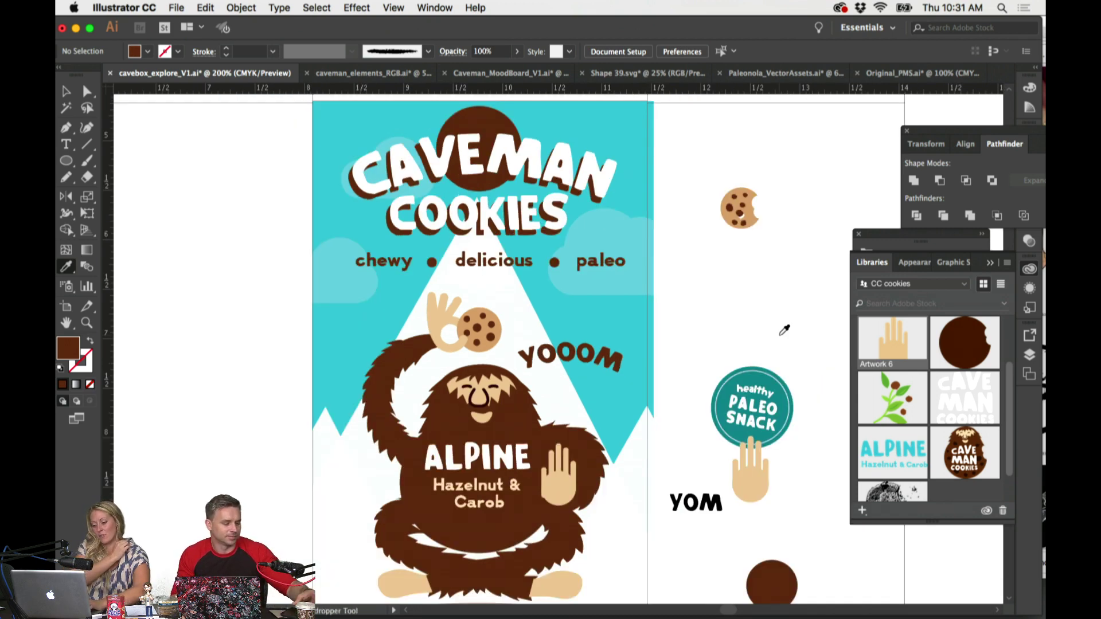
pyautogui.scroll(-5, 759, 344)
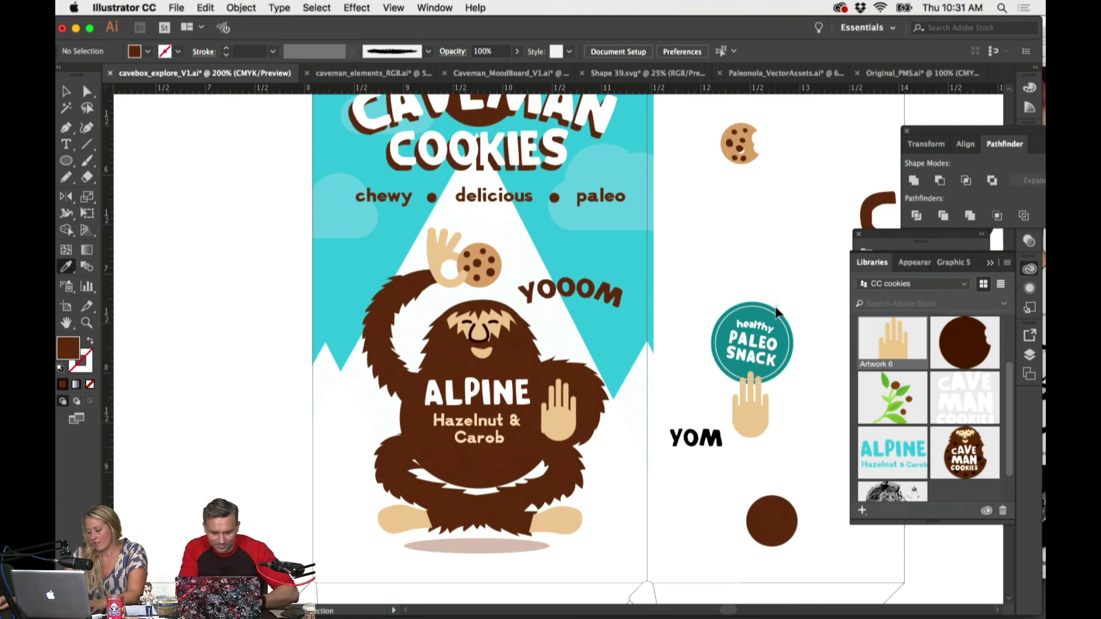
pyautogui.moveTo(789, 310); pyautogui.dragTo(609, 310)
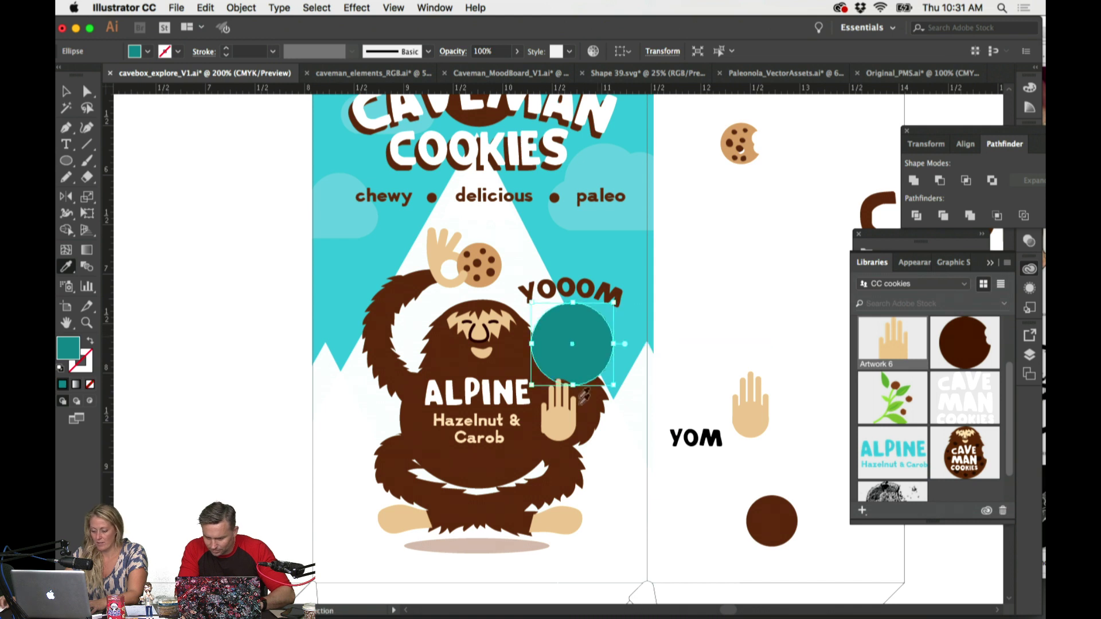
pyautogui.click(563, 424)
pyautogui.moveTo(576, 379); pyautogui.dragTo(586, 377)
pyautogui.click(671, 368)
pyautogui.press('i')
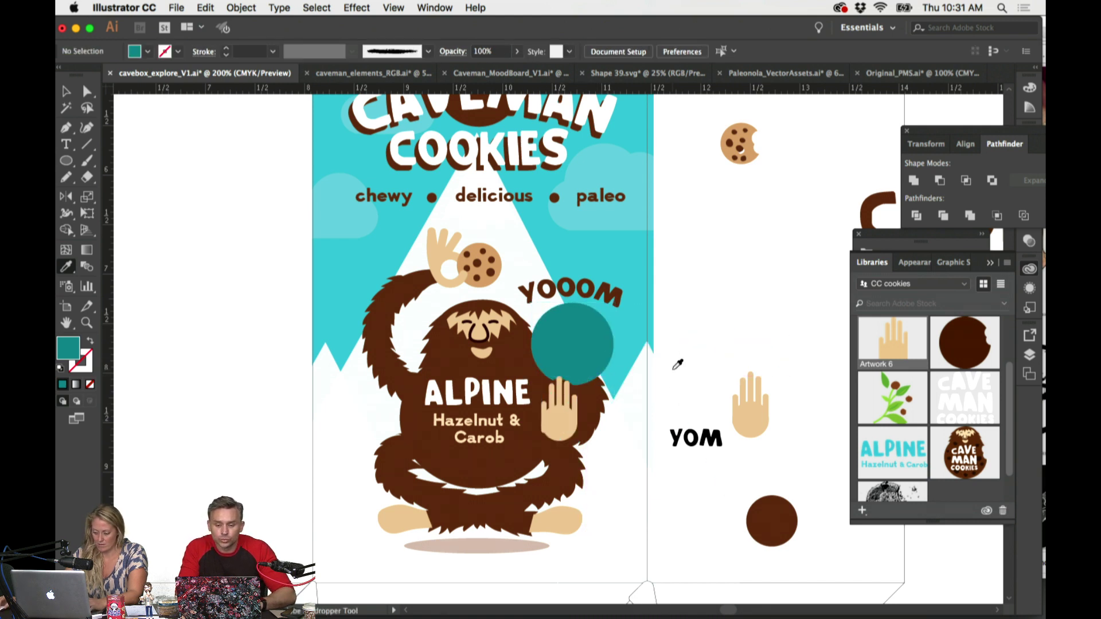
# Step: Move the teal circle off the panel to the blank area above the spare hand
pyautogui.scroll(2, 675, 365)
pyautogui.hscroll(2, 675, 364)
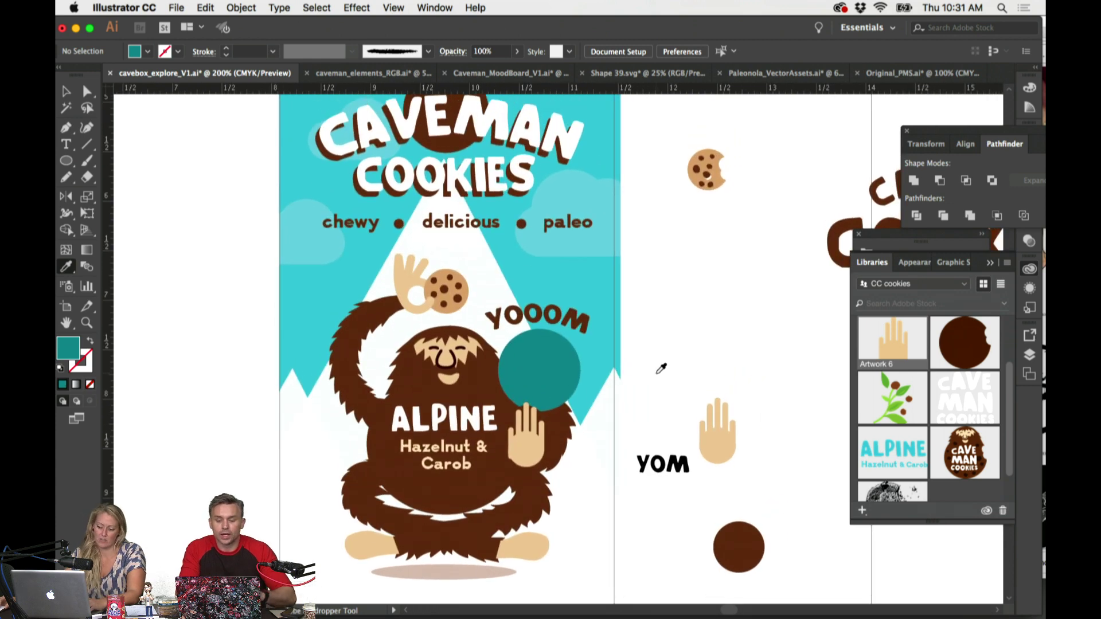
pyautogui.moveTo(530, 373); pyautogui.dragTo(728, 301)
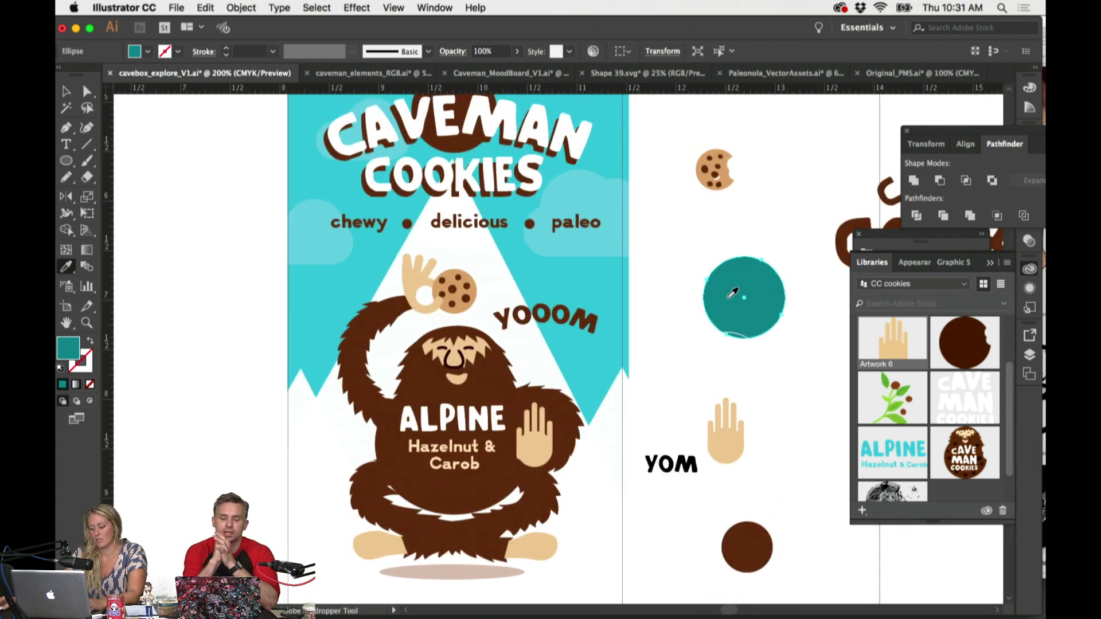
pyautogui.hscroll(-2, 631, 321)
pyautogui.scroll(-1, 631, 321)
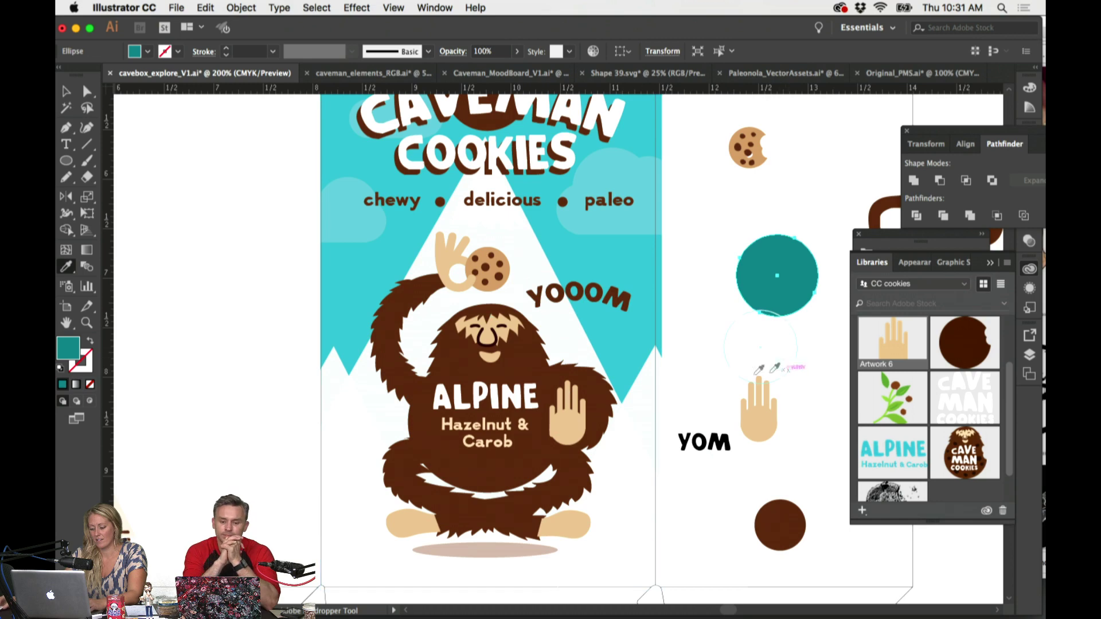
# Step: Move the arched YOOOM text up beside the raised cookie and rotate it clockwise to curve away from it
pyautogui.scroll(2, 684, 373)
pyautogui.hscroll(1, 683, 374)
pyautogui.scroll(-1, 684, 374)
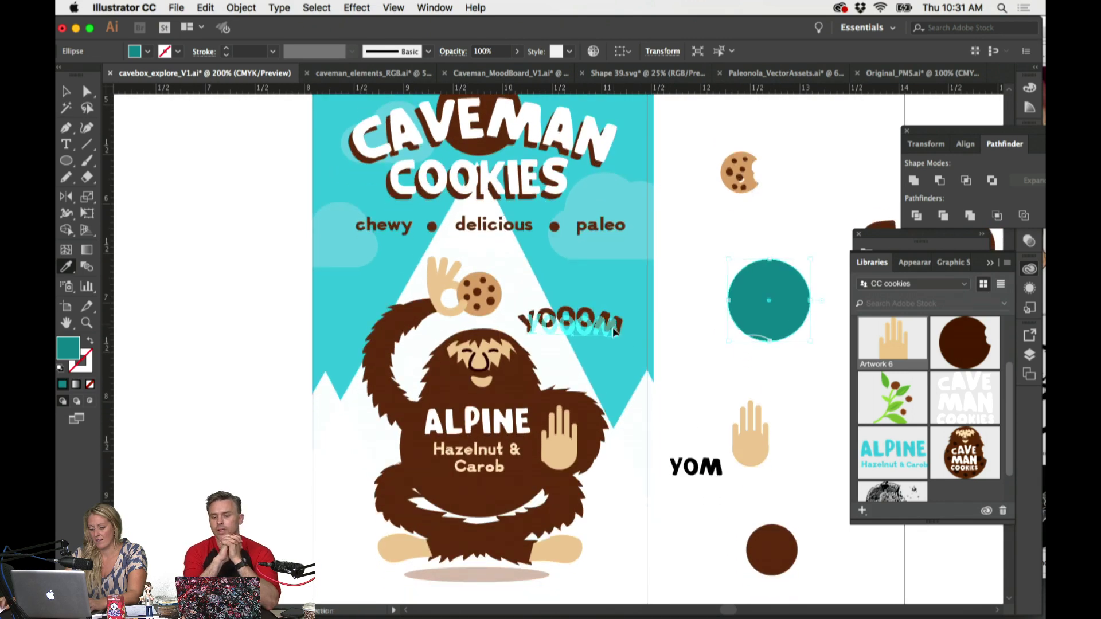
pyautogui.keyDown('super'); pyautogui.click(614, 330); pyautogui.keyUp('super')
pyautogui.moveTo(619, 319); pyautogui.dragTo(676, 310)
pyautogui.press('i')
pyautogui.press('super+shift+a')
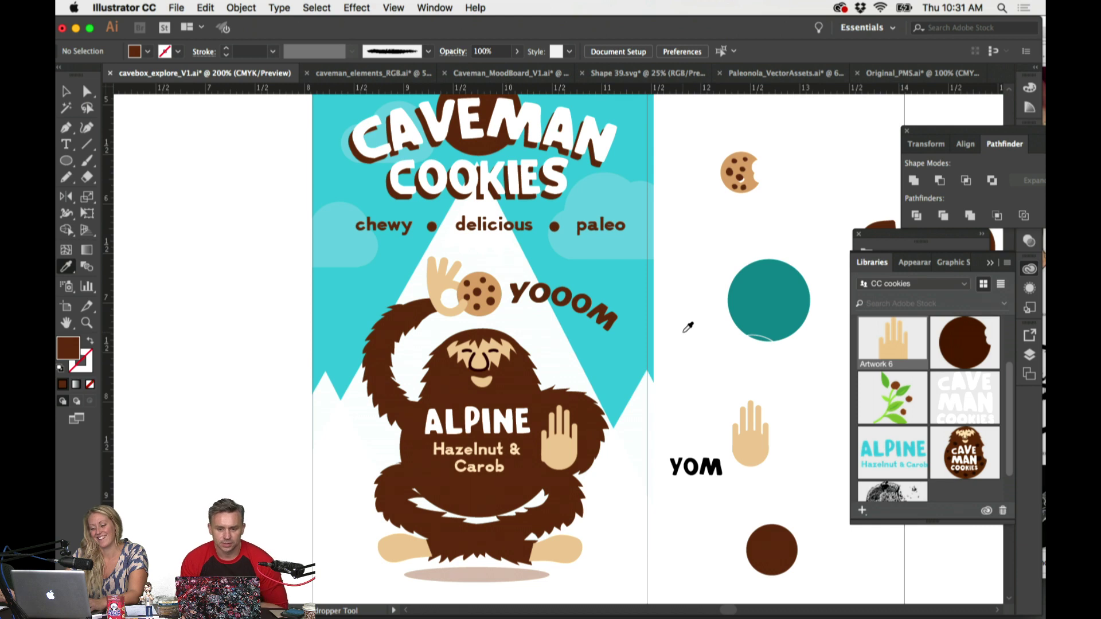
pyautogui.scroll(-2, 645, 344)
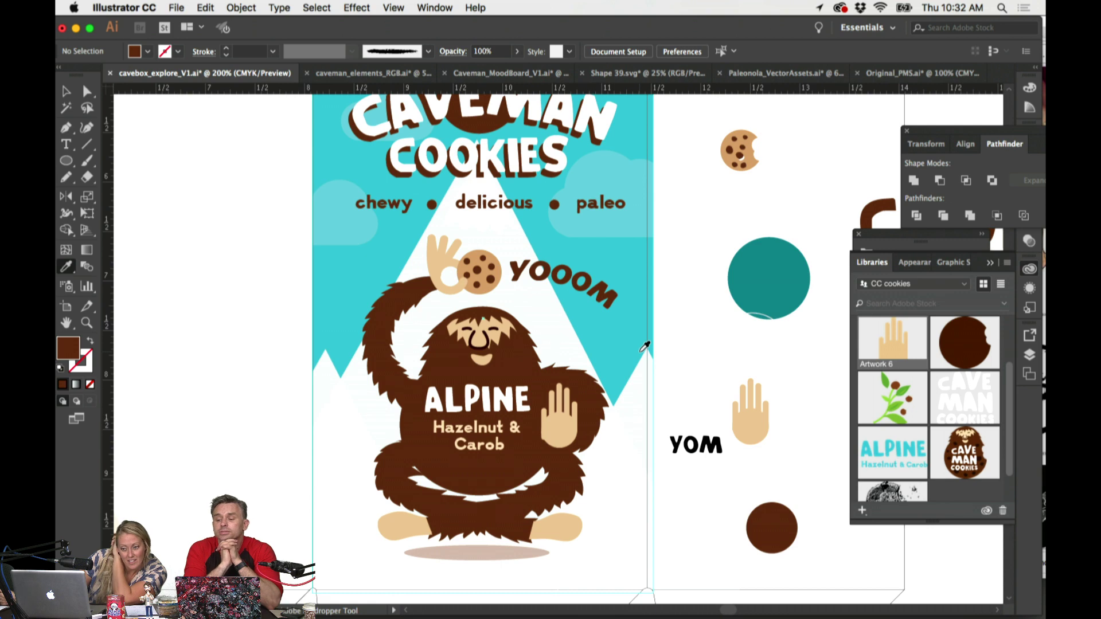
# Step: Duplicate the raised cookie together with all of its chocolate chips
pyautogui.click(490, 279)
pyautogui.press('super+equal')
pyautogui.press('super+equal')
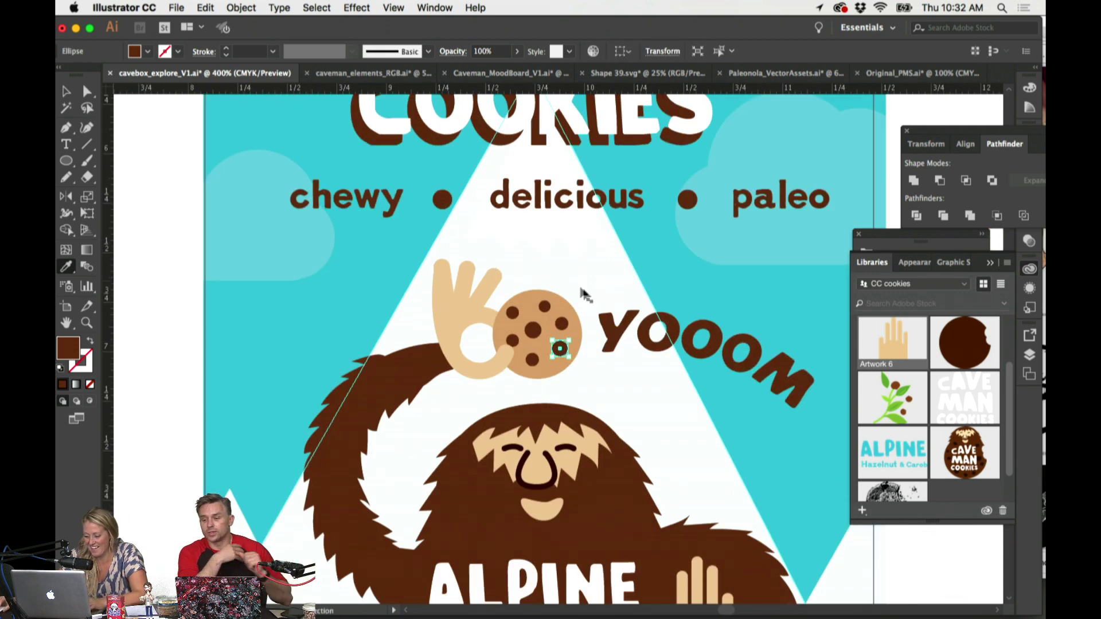
pyautogui.keyDown('shift'); pyautogui.click(561, 325); pyautogui.keyUp('shift')
pyautogui.keyDown('shift'); pyautogui.click(545, 307); pyautogui.keyUp('shift')
pyautogui.keyDown('shift'); pyautogui.click(512, 313); pyautogui.keyUp('shift')
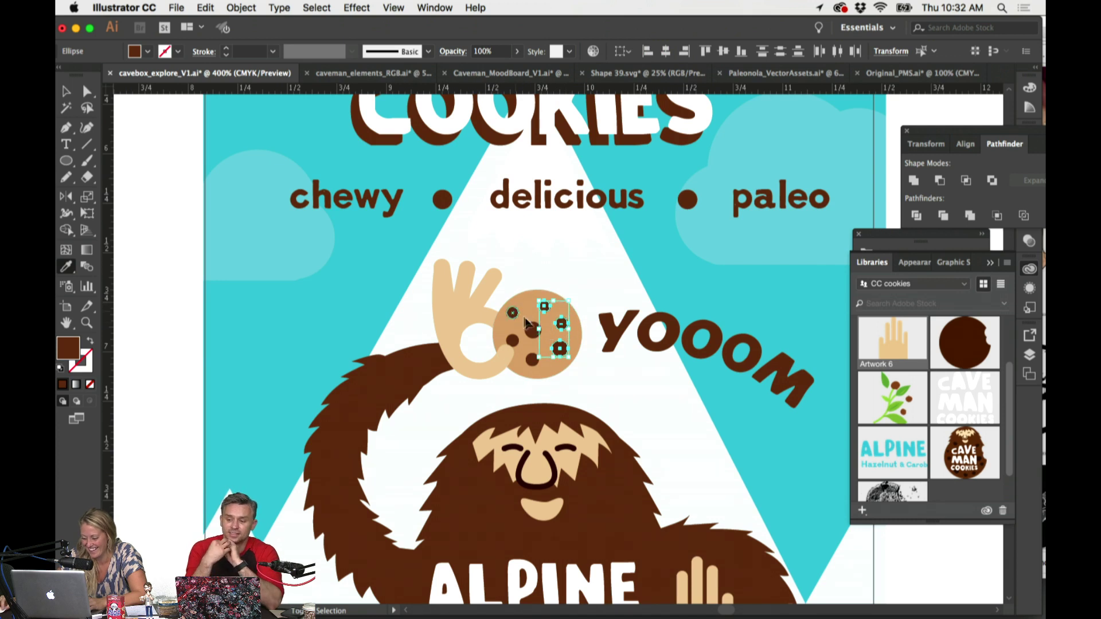
pyautogui.keyDown('shift'); pyautogui.click(533, 331); pyautogui.keyUp('shift')
pyautogui.keyDown('shift'); pyautogui.click(512, 340); pyautogui.keyUp('shift')
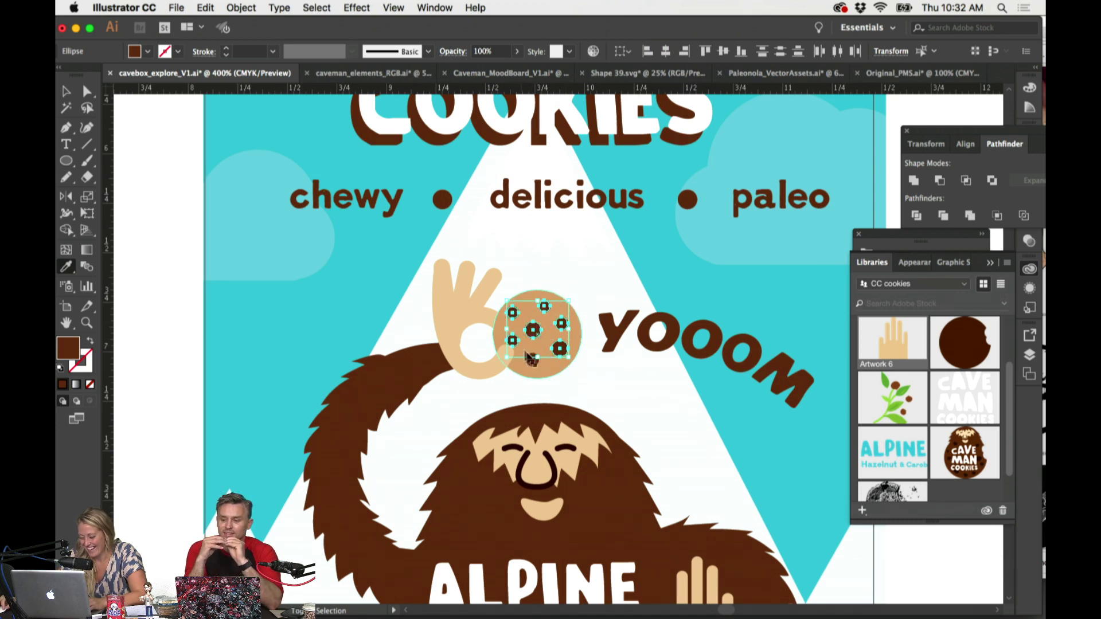
pyautogui.keyDown('shift'); pyautogui.click(533, 363); pyautogui.keyUp('shift')
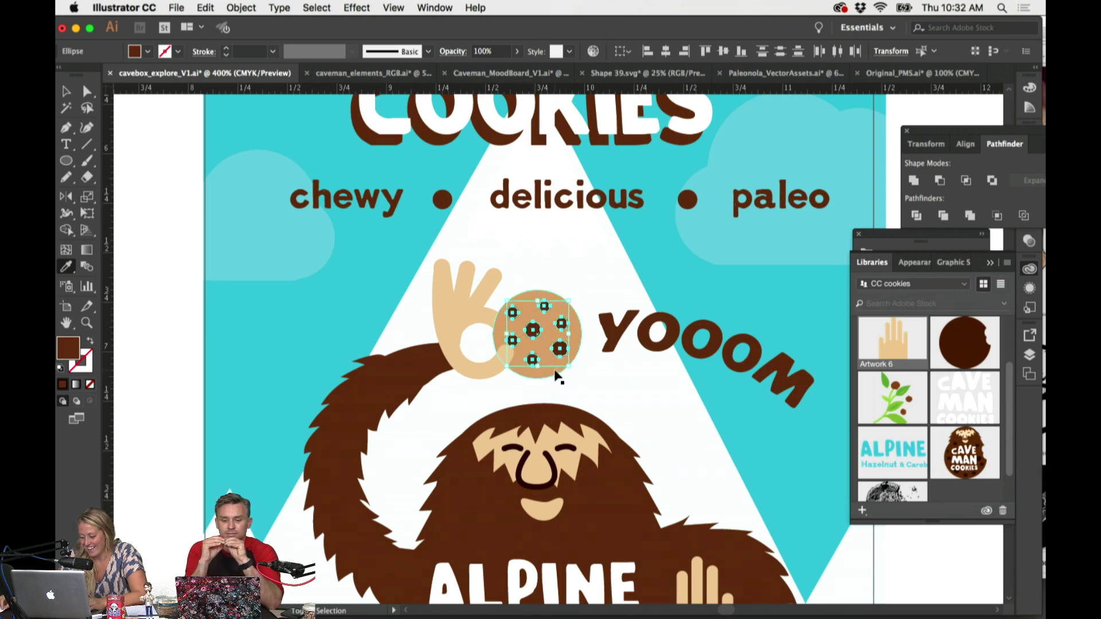
pyautogui.keyDown('shift'); pyautogui.click(554, 370); pyautogui.keyUp('shift')
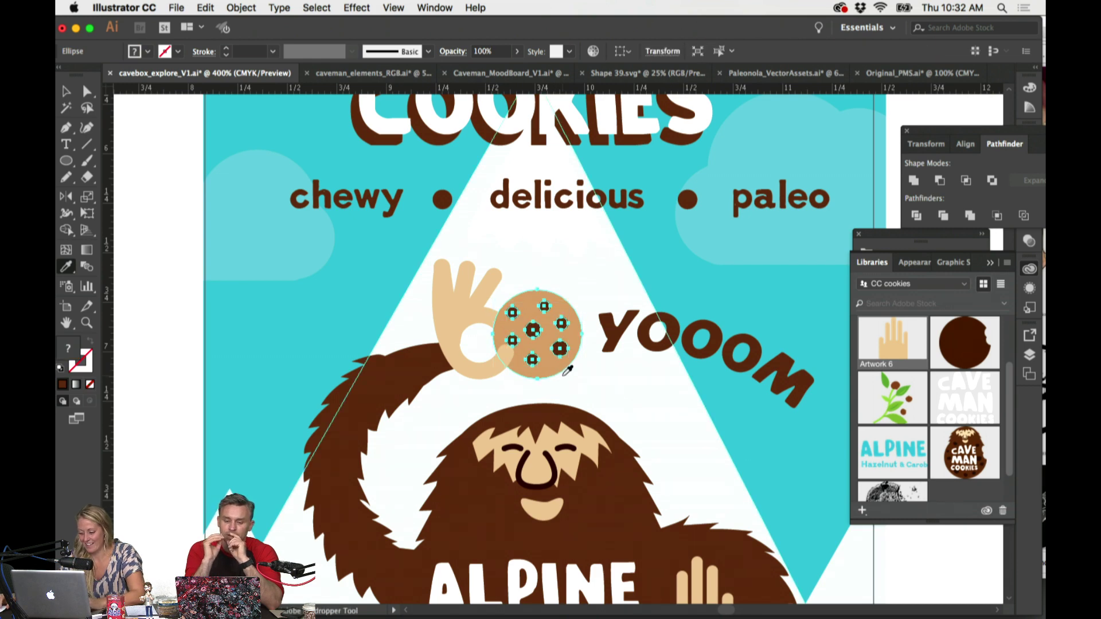
pyautogui.scroll(-5, 607, 379)
pyautogui.press('super+v')
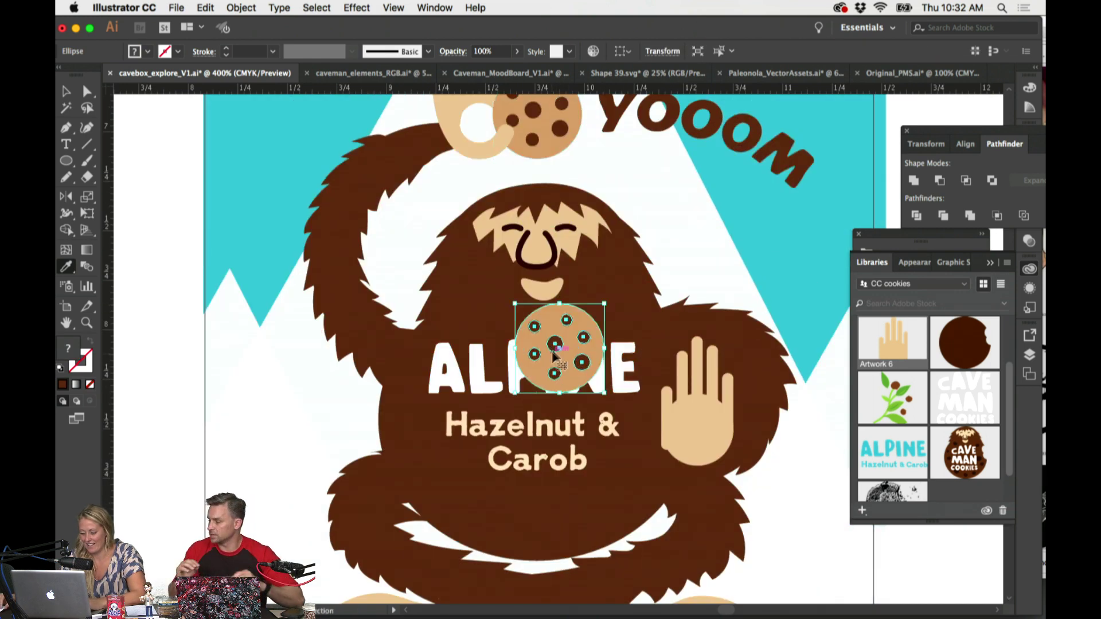
# Step: Try the cookie copy over the palm of the caveman's open hand
pyautogui.moveTo(561, 343); pyautogui.dragTo(696, 445)
pyautogui.press('super+minus')
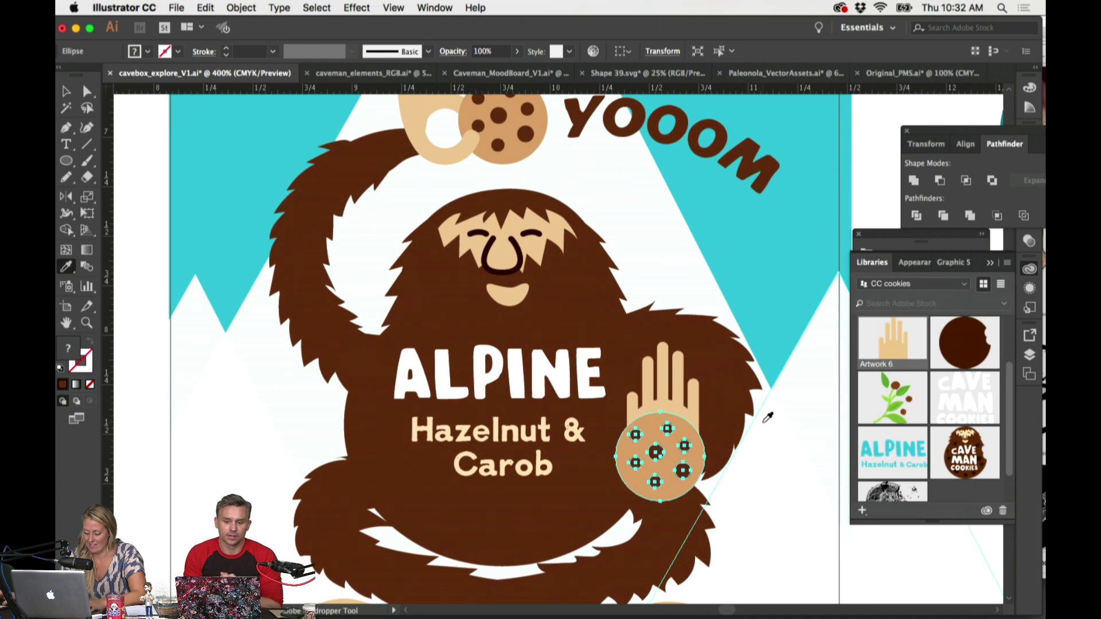
pyautogui.scroll(5, 764, 414)
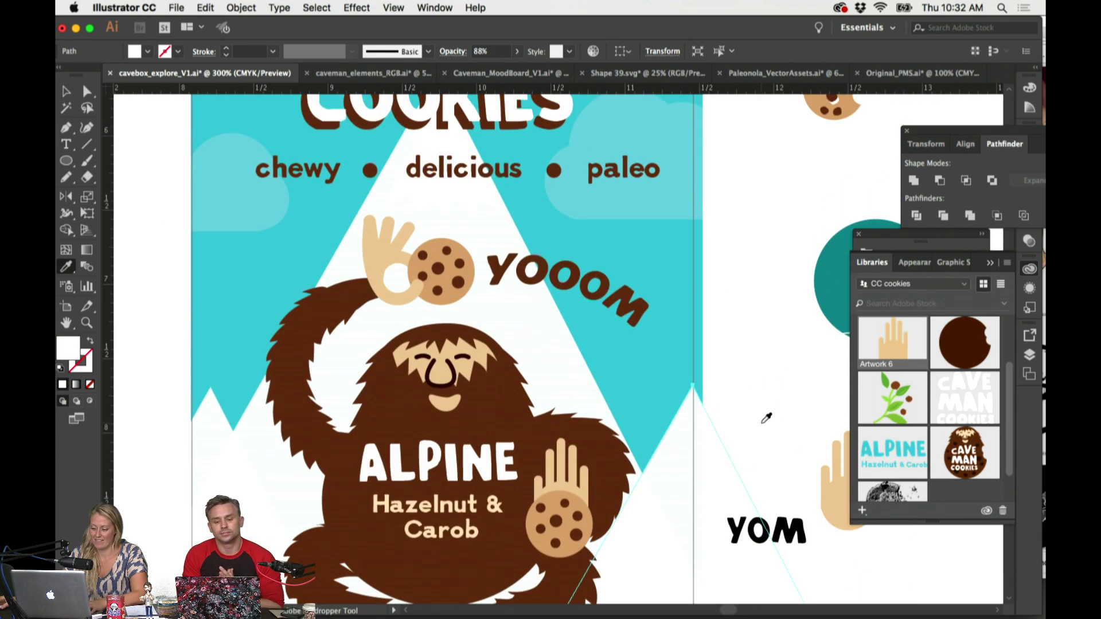
# Step: Move the cookie copy off the open hand to the blank area below the spare YOM text
pyautogui.scroll(-2, 764, 415)
pyautogui.click(635, 466)
pyautogui.moveTo(559, 454); pyautogui.dragTo(762, 529)
pyautogui.scroll(4, 688, 382)
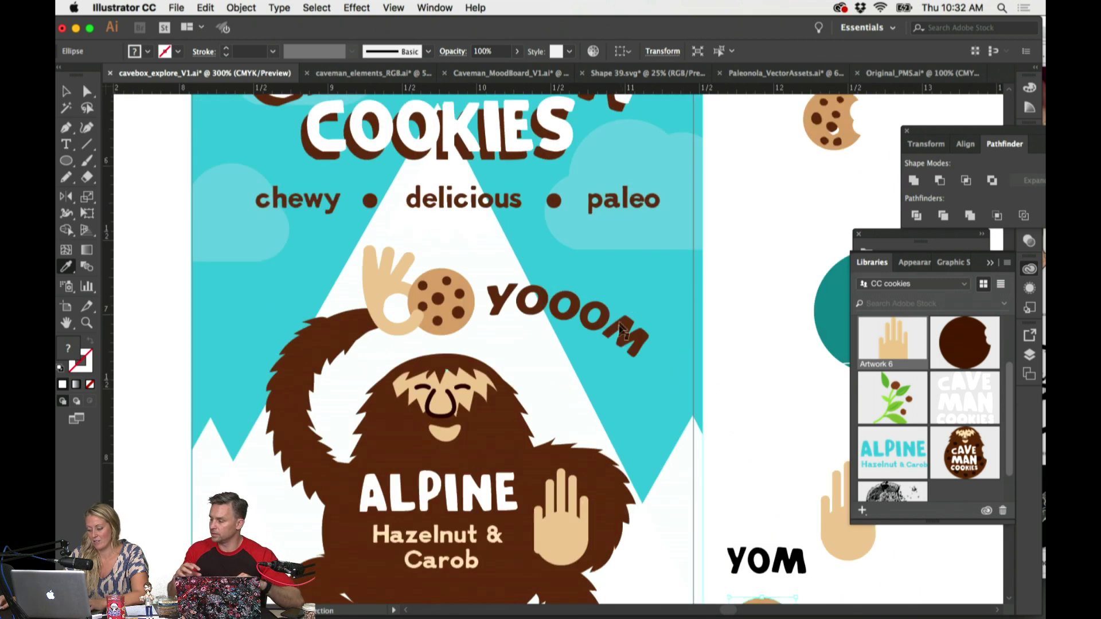
# Step: Scale the YOOOM text down to 13.71 pt and angle it beside the caveman's head, beneath the raised cookie
pyautogui.moveTo(636, 336); pyautogui.dragTo(518, 378)
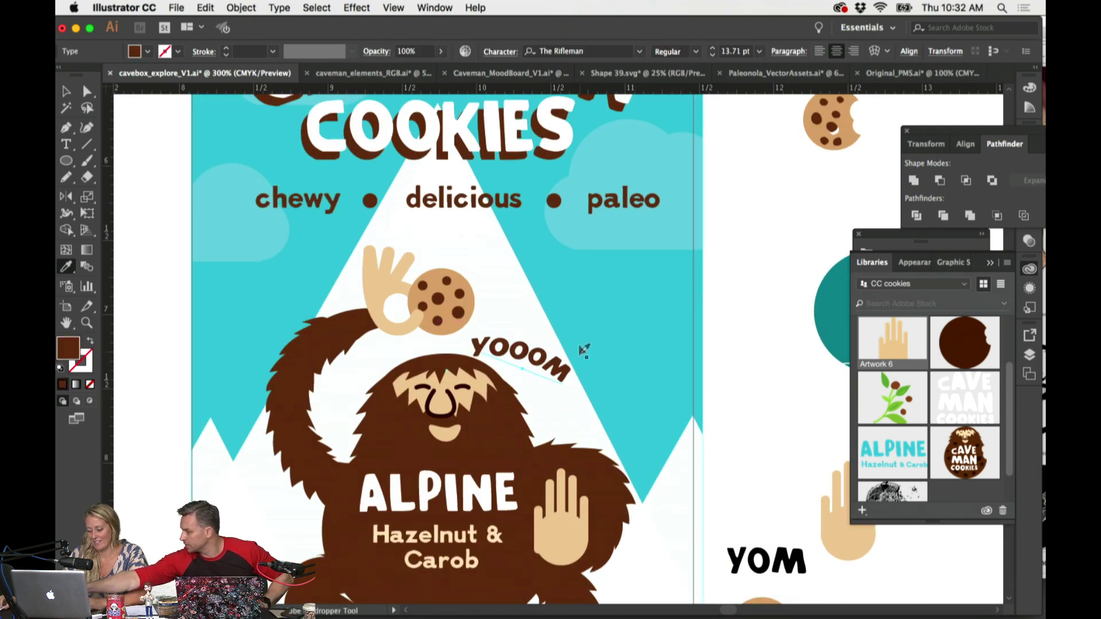
pyautogui.moveTo(578, 357); pyautogui.dragTo(577, 375)
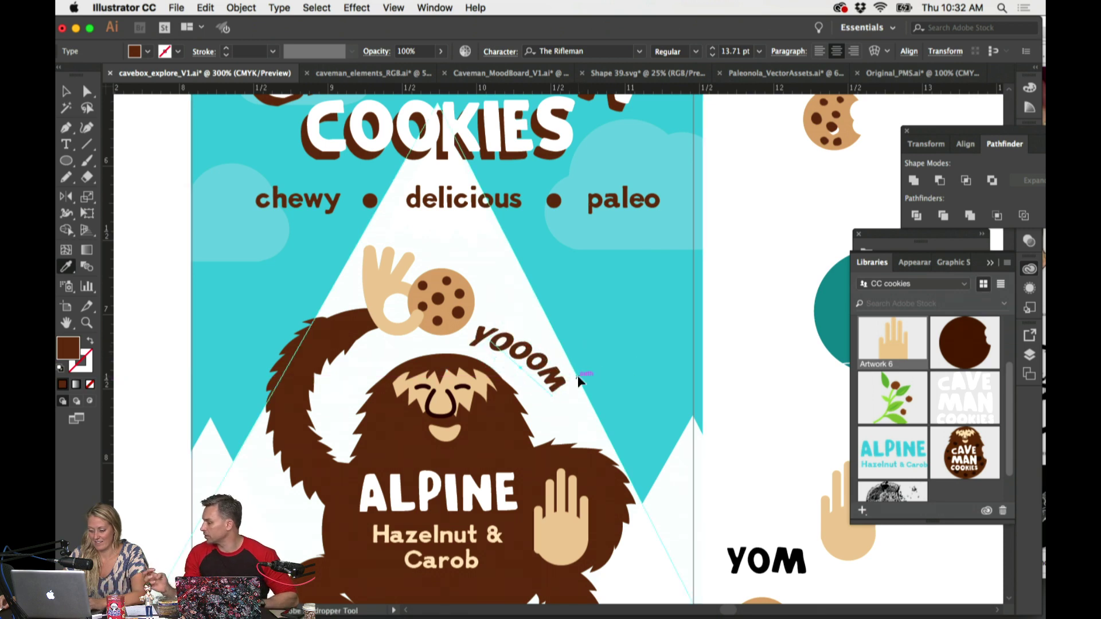
pyautogui.scroll(-2, 585, 379)
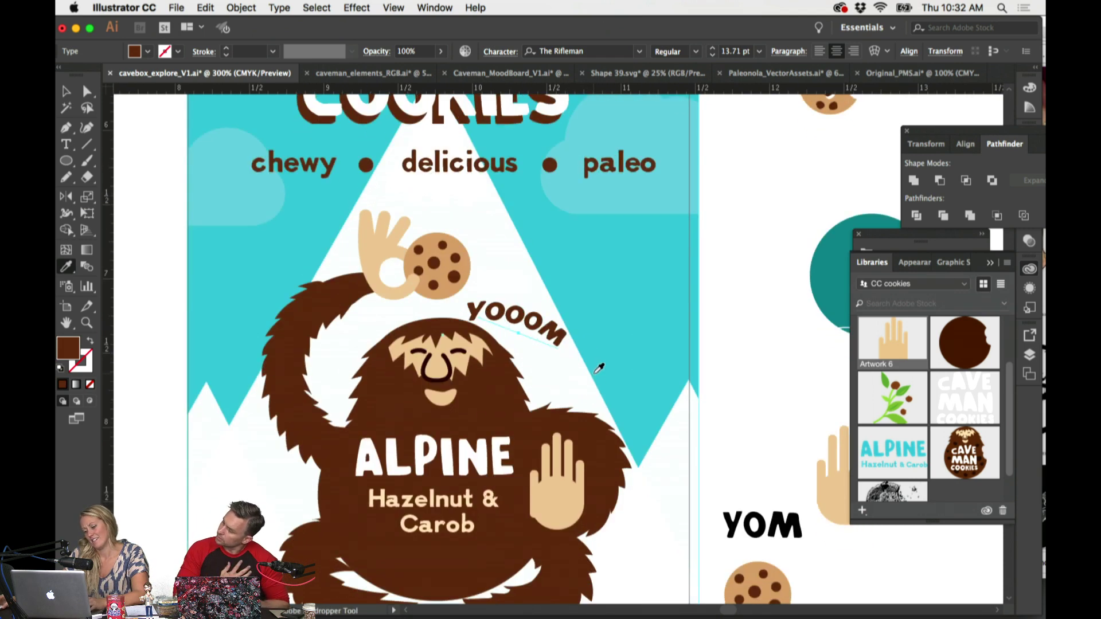
# Step: Place a copy of the YOOOM text partly off the panel near the teal circle and expand the original into outlines
pyautogui.moveTo(545, 333); pyautogui.dragTo(745, 246)
pyautogui.click(517, 322)
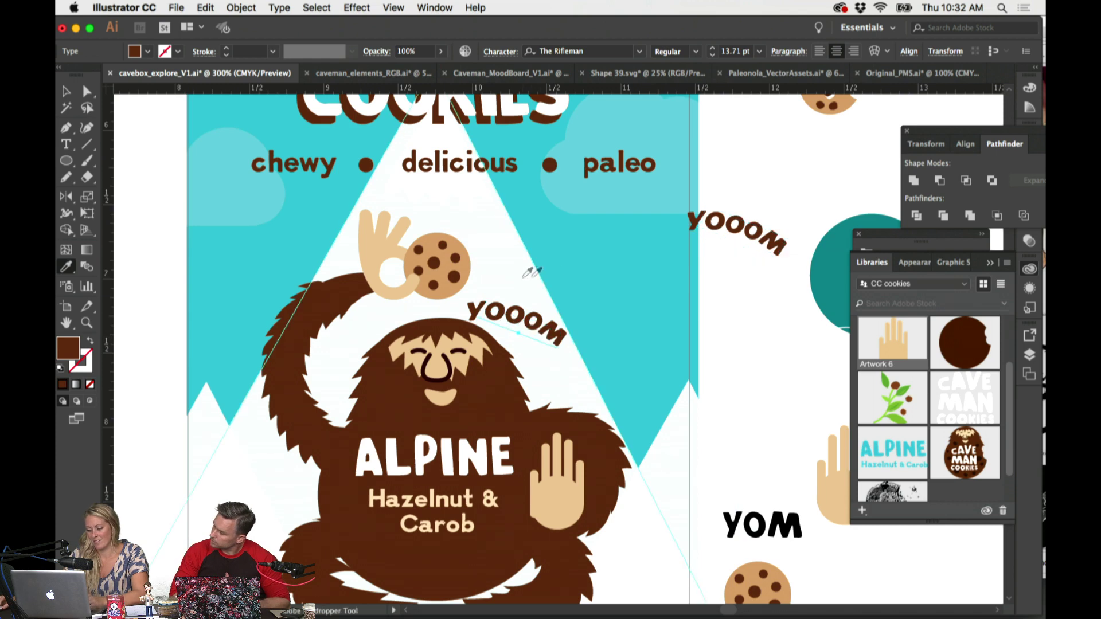
pyautogui.click(241, 7)
pyautogui.click(396, 111)
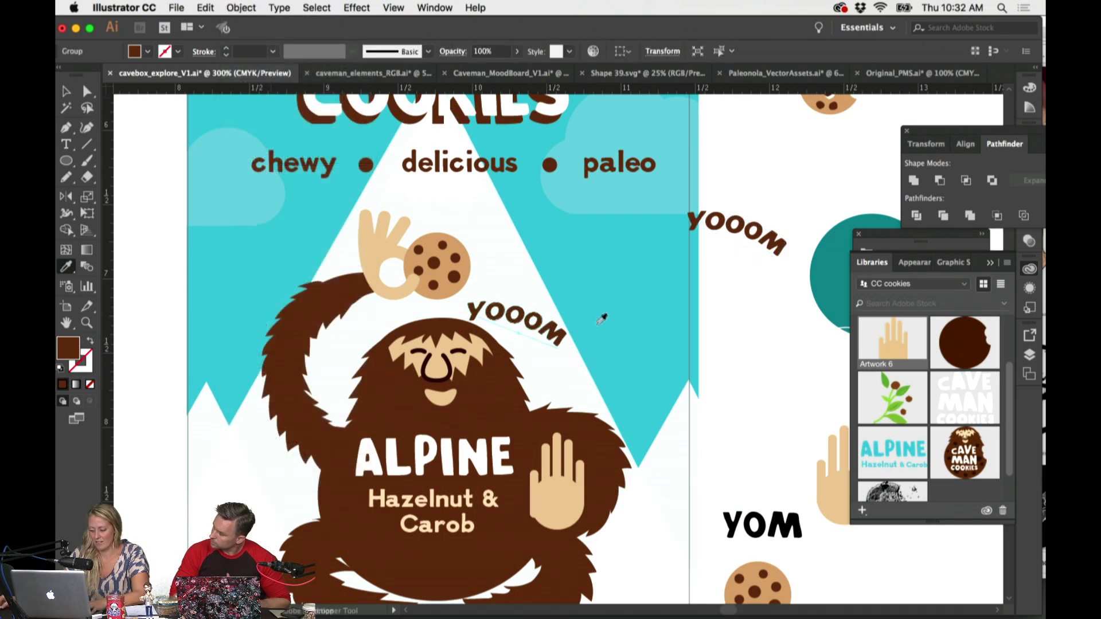
# Step: Rotate the outlined YOOOM clockwise so it follows the curve of the caveman's head
pyautogui.click(565, 324)
pyautogui.moveTo(574, 300); pyautogui.dragTo(582, 343)
pyautogui.click(739, 322)
pyautogui.press('i')
pyautogui.scroll(3, 740, 322)
pyautogui.scroll(-3, 735, 325)
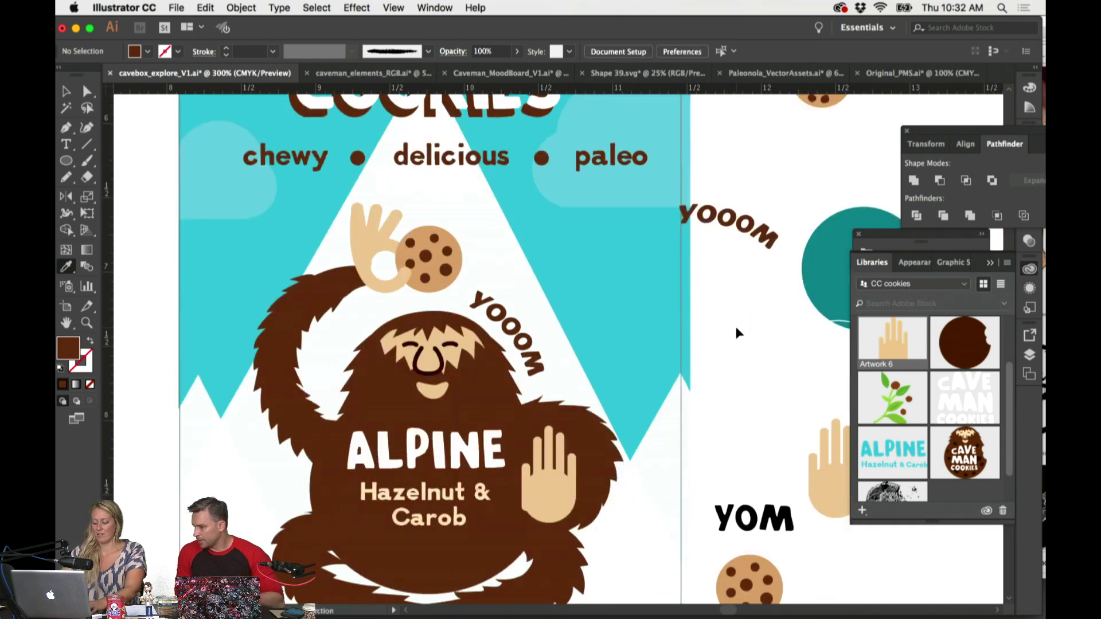
pyautogui.press('super+minus')
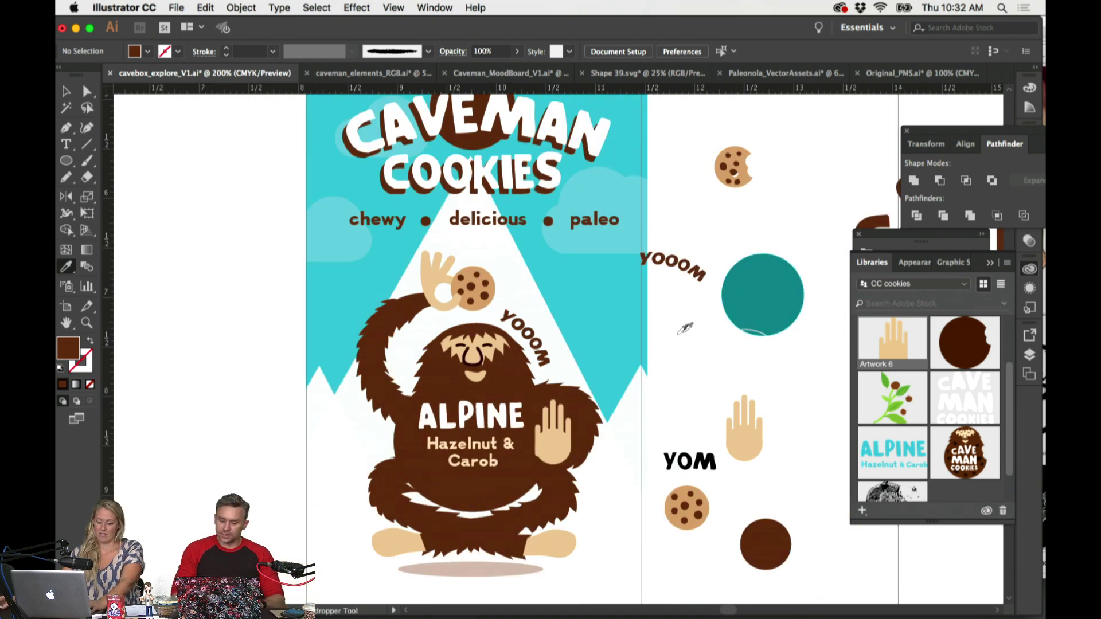
# Step: Move the outlined YOOOM off the panel to the blank area beyond the caveman's raised arm
pyautogui.keyDown('super'); pyautogui.click(534, 341); pyautogui.keyUp('super')
pyautogui.hscroll(3, 643, 342)
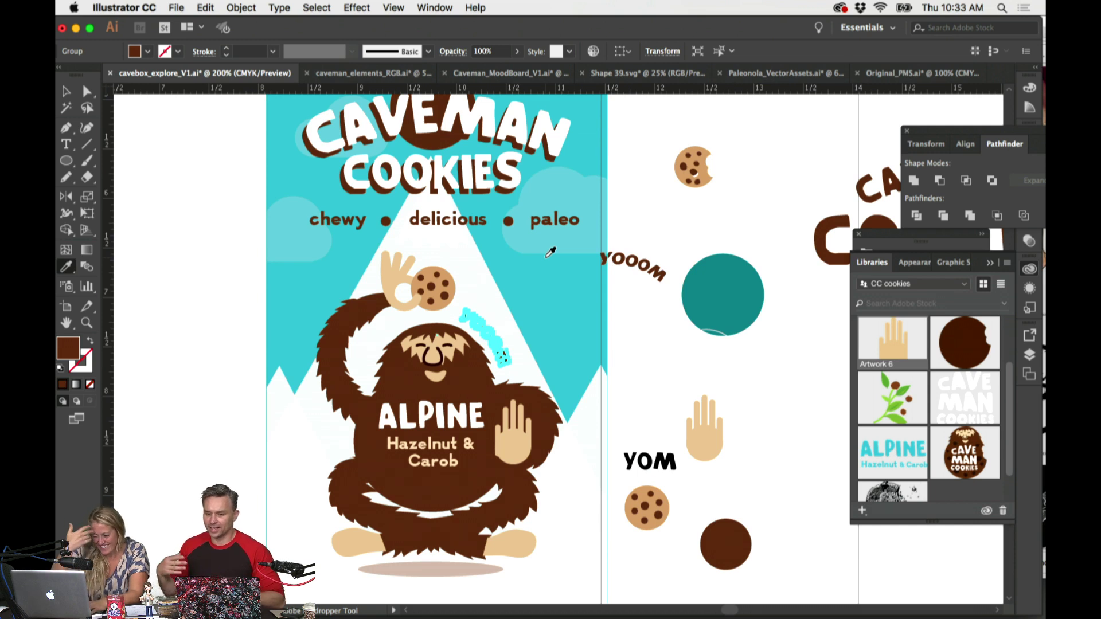
pyautogui.moveTo(492, 337); pyautogui.dragTo(175, 320)
# Step: Bring the live YOOOM text onto the panel at 16.29 pt, level it and center it between the cookie and the caveman's head
pyautogui.moveTo(625, 269); pyautogui.dragTo(591, 321)
pyautogui.press('i')
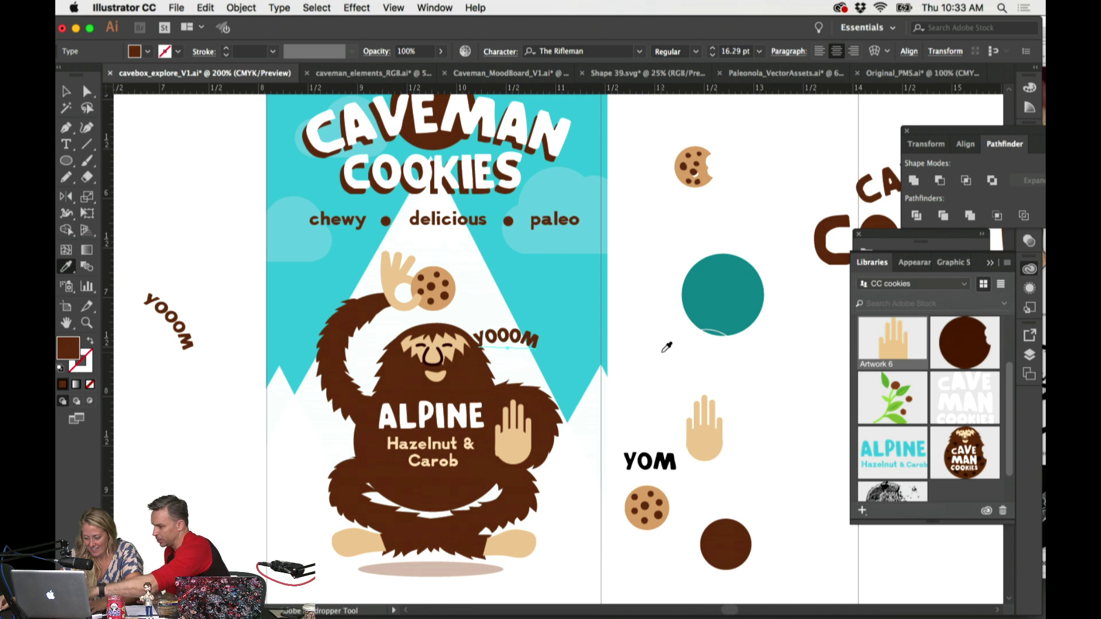
pyautogui.moveTo(507, 344); pyautogui.dragTo(486, 316)
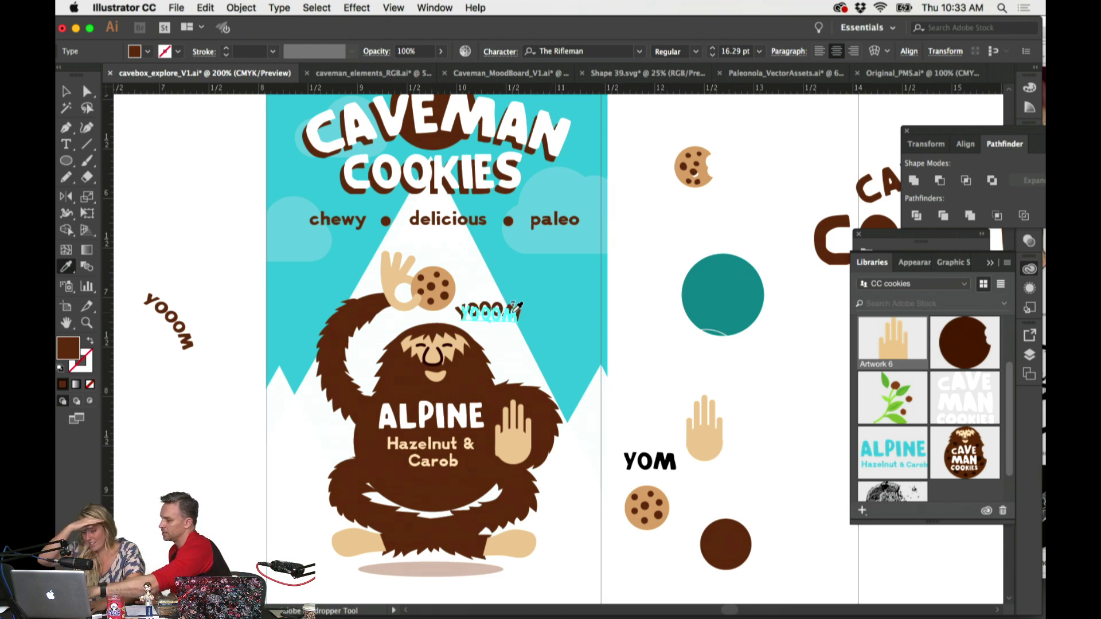
pyautogui.press('v')
pyautogui.click(494, 306)
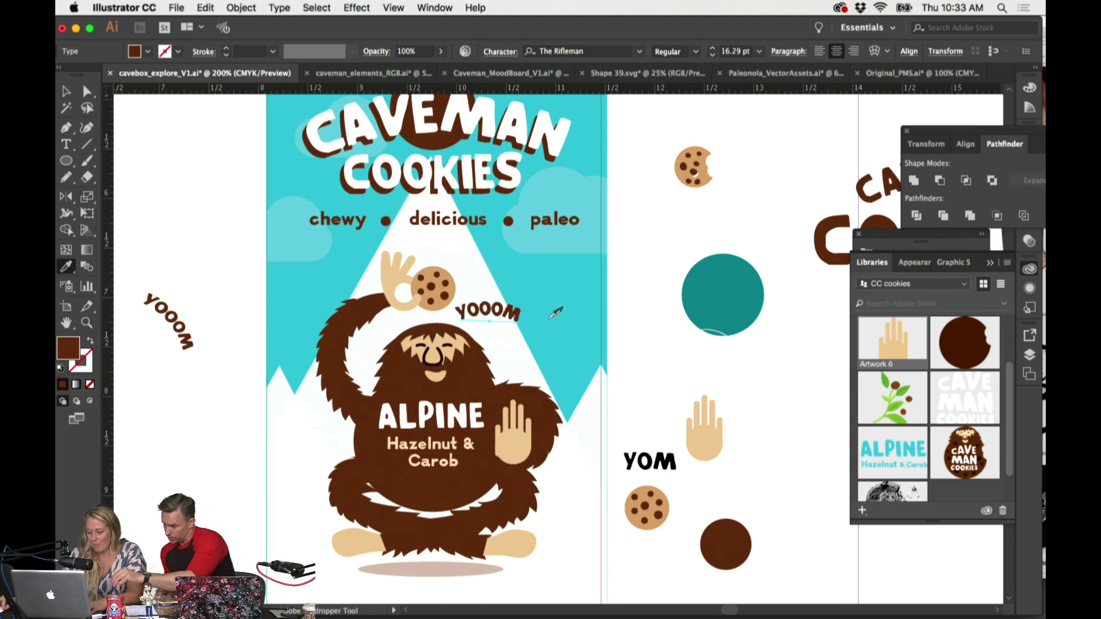
pyautogui.moveTo(494, 307); pyautogui.dragTo(453, 316)
pyautogui.press('i')
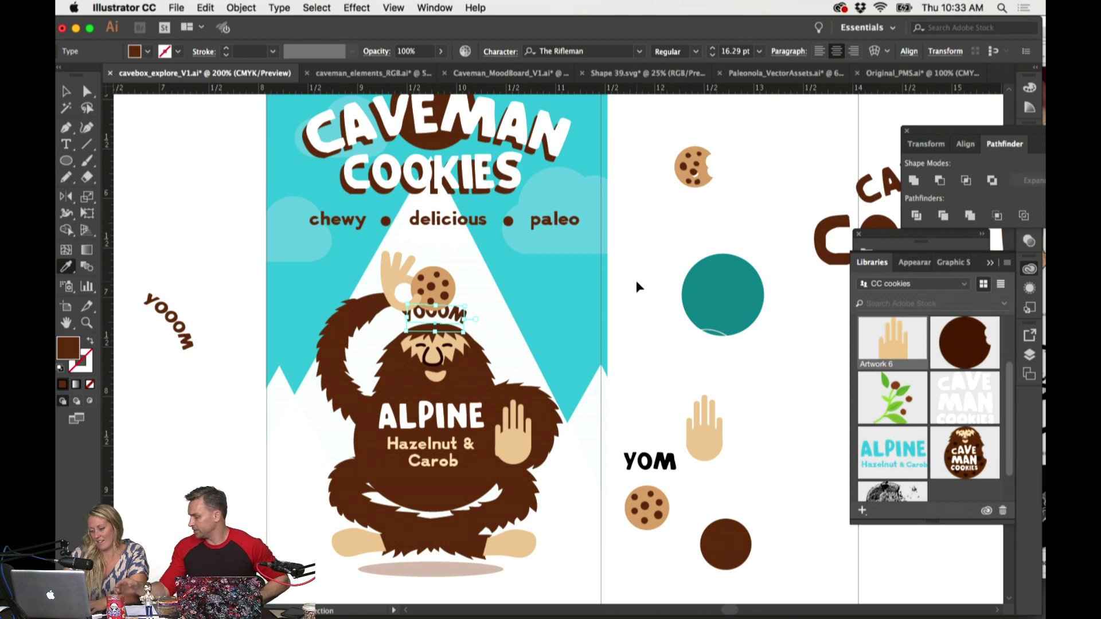
# Step: Select the raised cookie and its chips together, leaving out the mountain behind them
pyautogui.press('super+equal')
pyautogui.press('v')
pyautogui.click(573, 299)
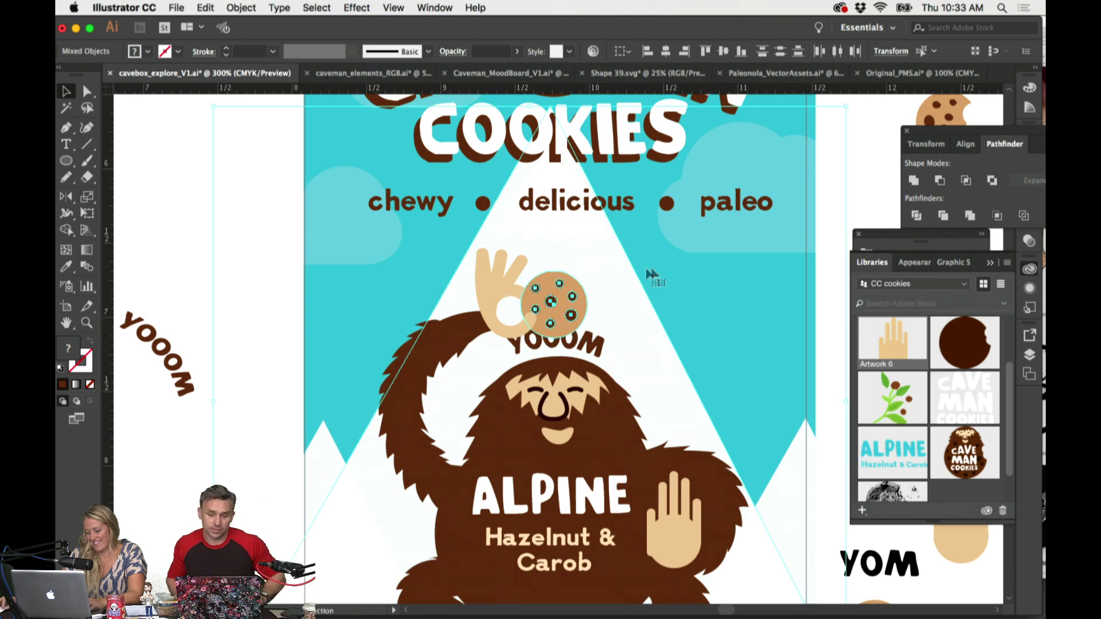
pyautogui.keyDown('shift'); pyautogui.click(643, 291); pyautogui.keyUp('shift')
# Step: Isolate the caveman group and move its raised arm and hand slightly up, making room above the head
pyautogui.scroll(-1, 643, 290)
pyautogui.scroll(-3, 644, 291)
pyautogui.click(456, 277)
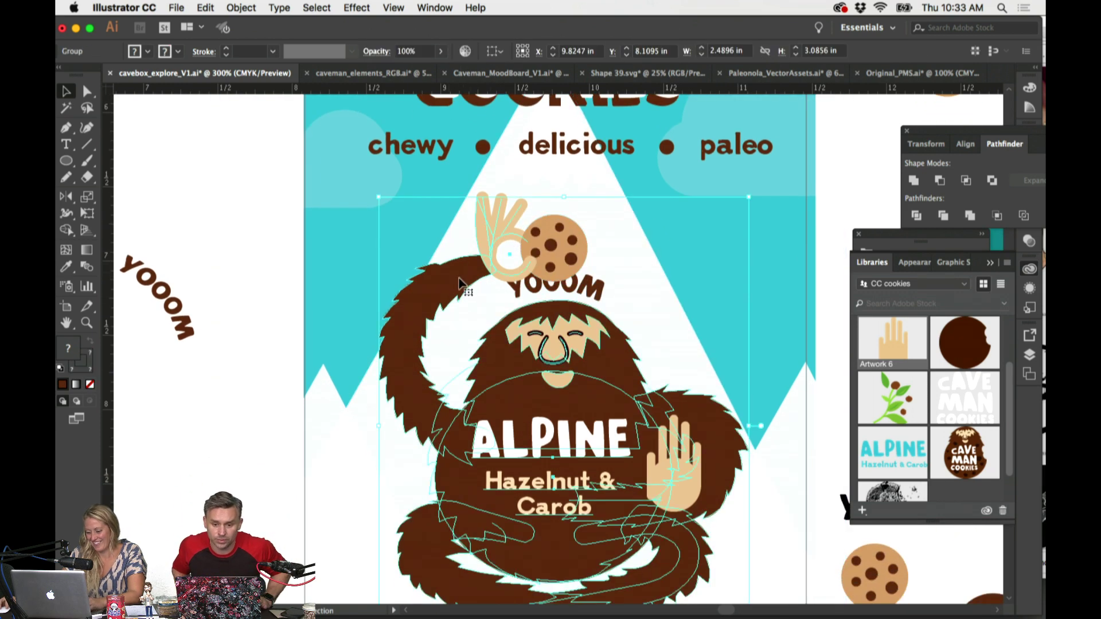
pyautogui.doubleClick(460, 277)
pyautogui.click(460, 273)
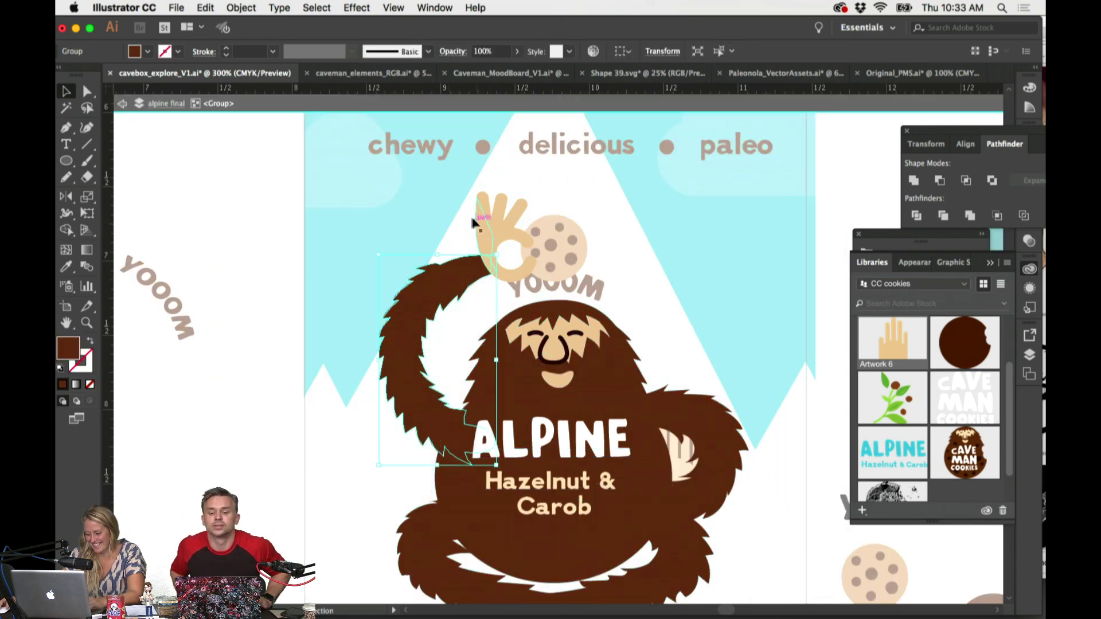
pyautogui.keyDown('shift'); pyautogui.click(501, 261); pyautogui.keyUp('shift')
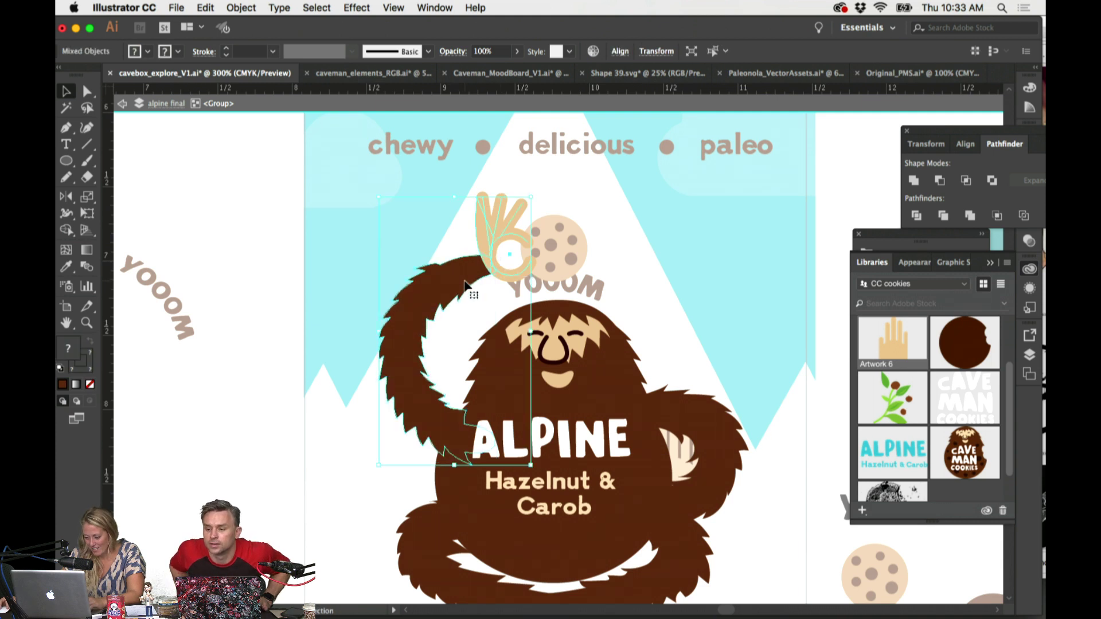
pyautogui.moveTo(465, 285); pyautogui.dragTo(466, 267)
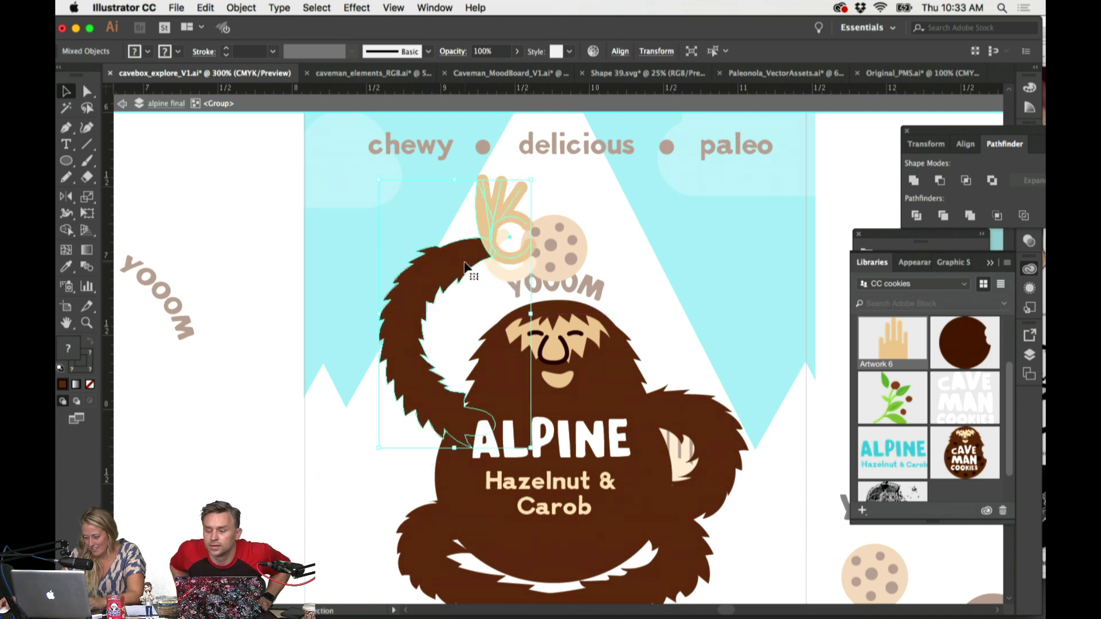
pyautogui.press('super+z')
pyautogui.moveTo(437, 186); pyautogui.dragTo(576, 261)
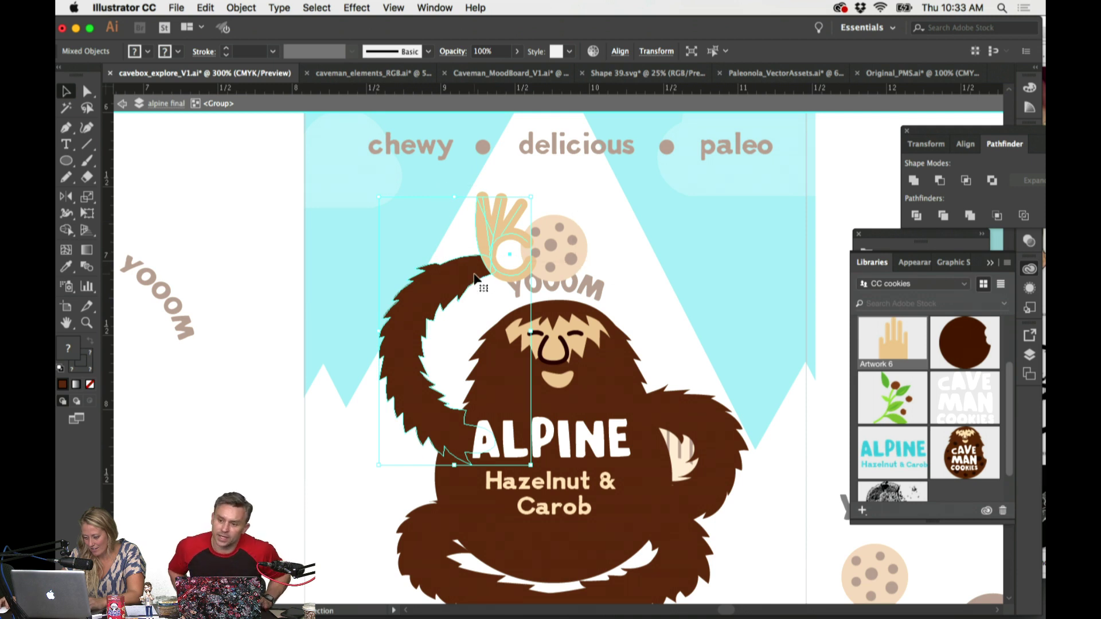
pyautogui.moveTo(474, 280); pyautogui.dragTo(483, 261)
pyautogui.doubleClick(560, 273)
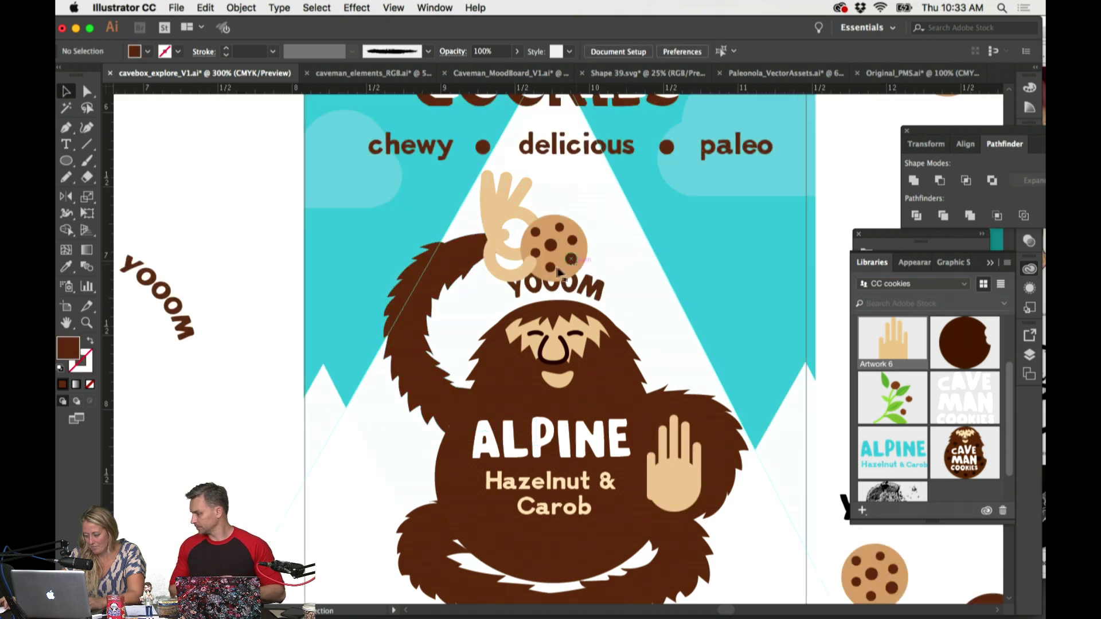
# Step: Move the white circle up by about 0.13 in so it fills the ring of the raised hand's fingers again
pyautogui.click(515, 279)
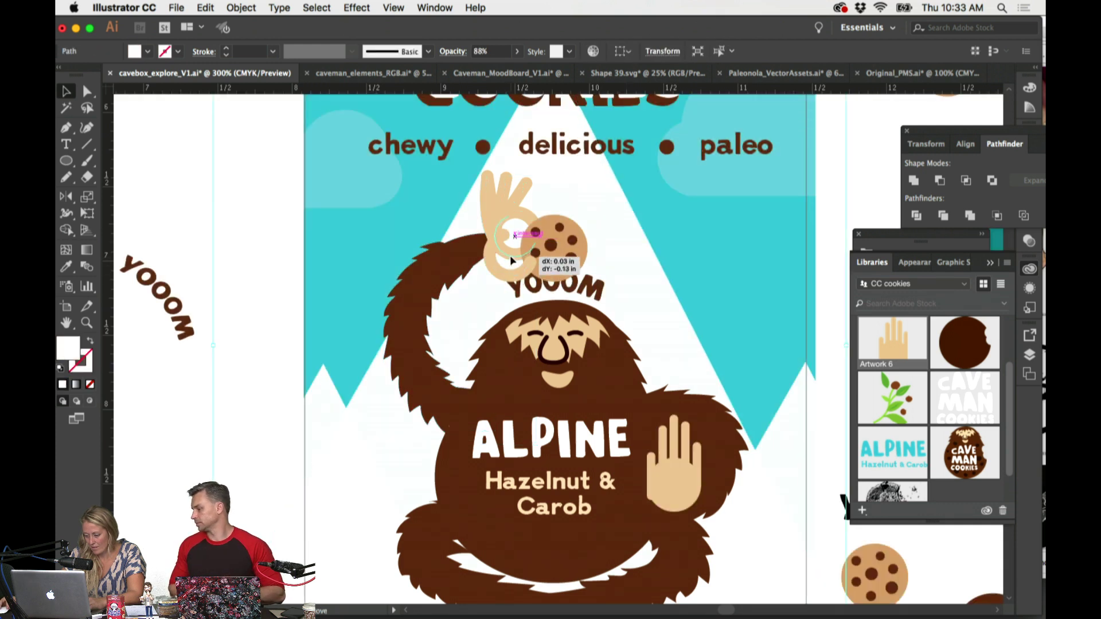
pyautogui.click(508, 279)
pyautogui.click(717, 255)
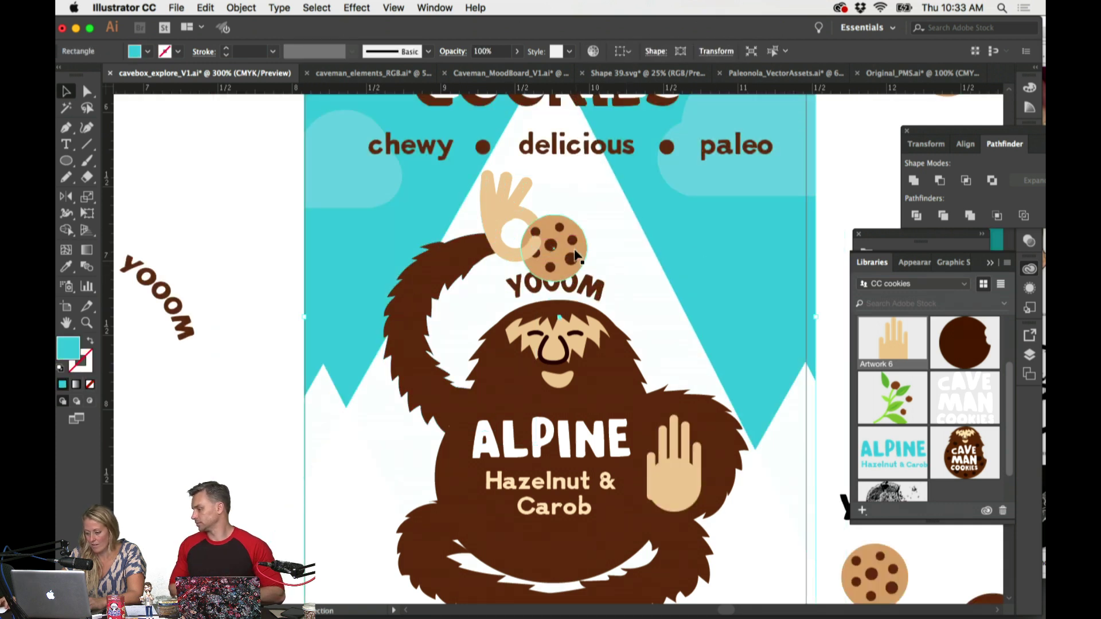
# Step: Move the whole cookie up to the raised hand's fingertips, clear of the YOOOM text
pyautogui.click(575, 251)
pyautogui.moveTo(566, 250); pyautogui.dragTo(565, 229)
pyautogui.click(595, 293)
pyautogui.click(724, 263)
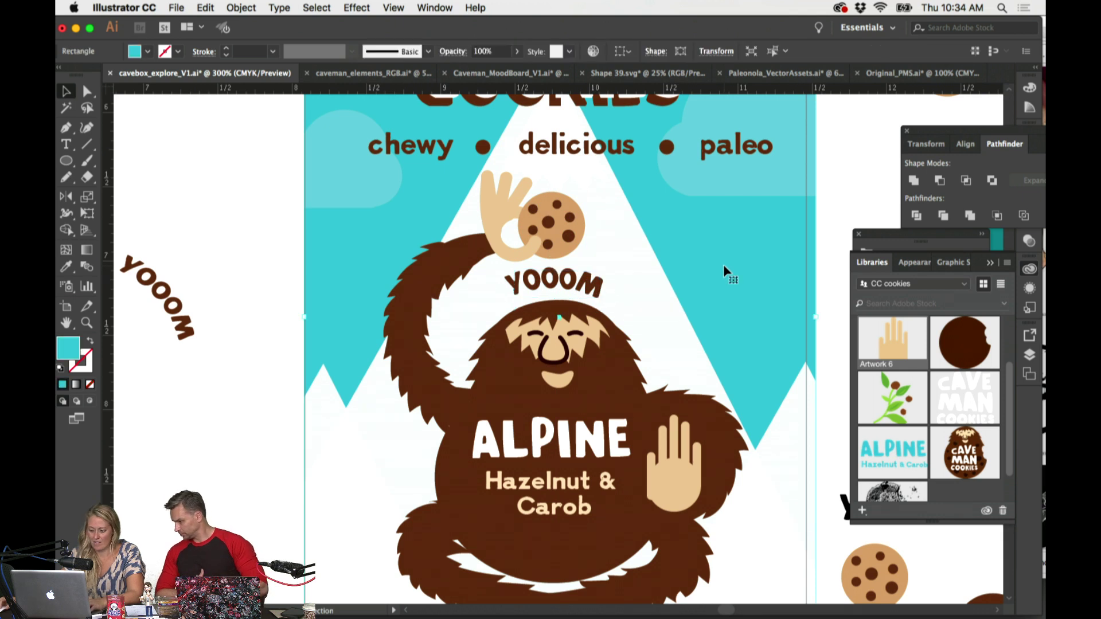
# Step: Rotate the YOOOM text slightly to fine-tune its arch over the caveman's head
pyautogui.hscroll(1, 726, 271)
pyautogui.press('super+minus')
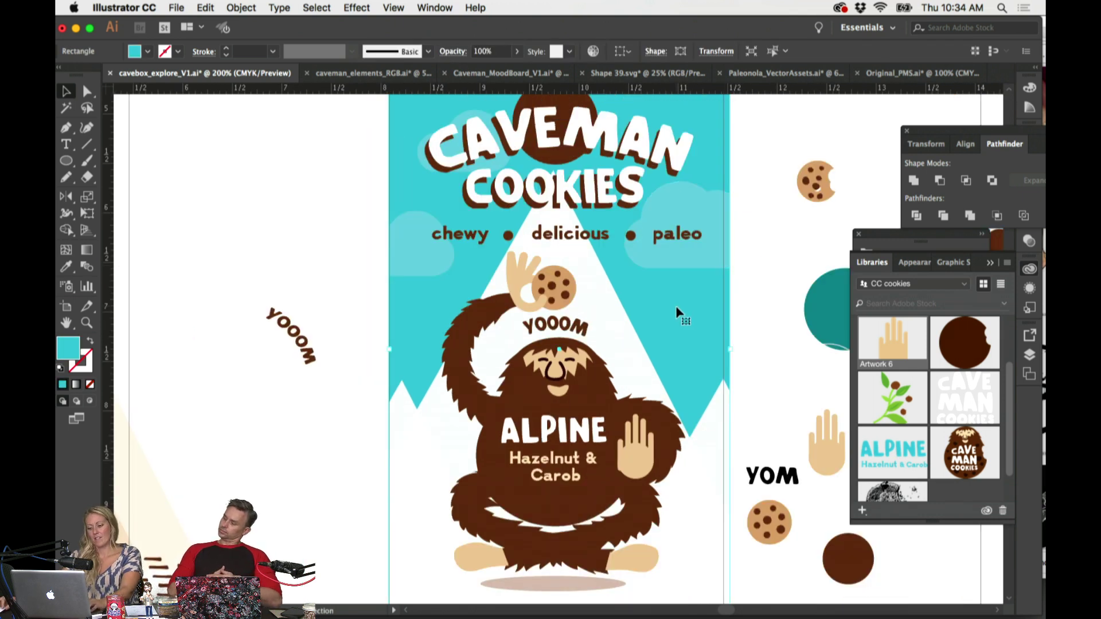
pyautogui.click(555, 326)
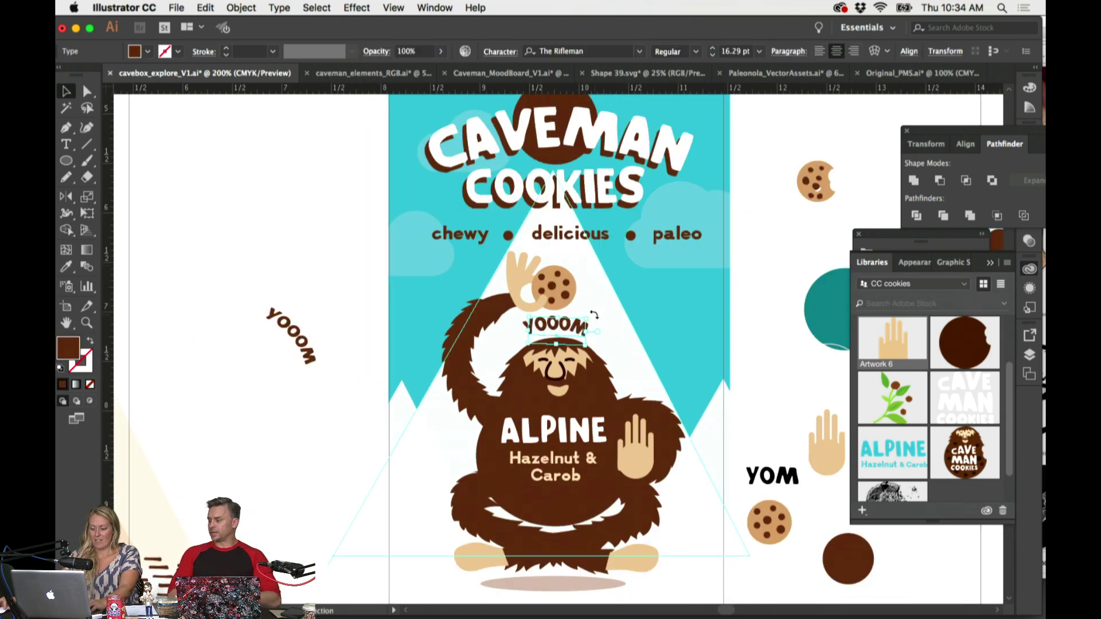
pyautogui.moveTo(589, 317); pyautogui.dragTo(594, 313)
pyautogui.click(727, 322)
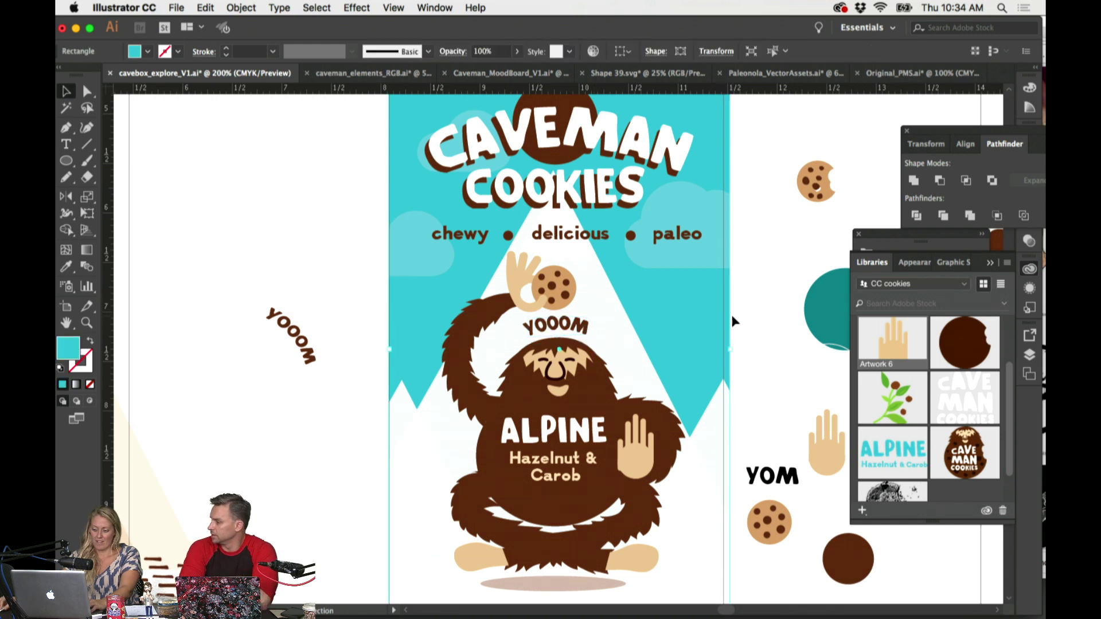
pyautogui.hscroll(1, 731, 323)
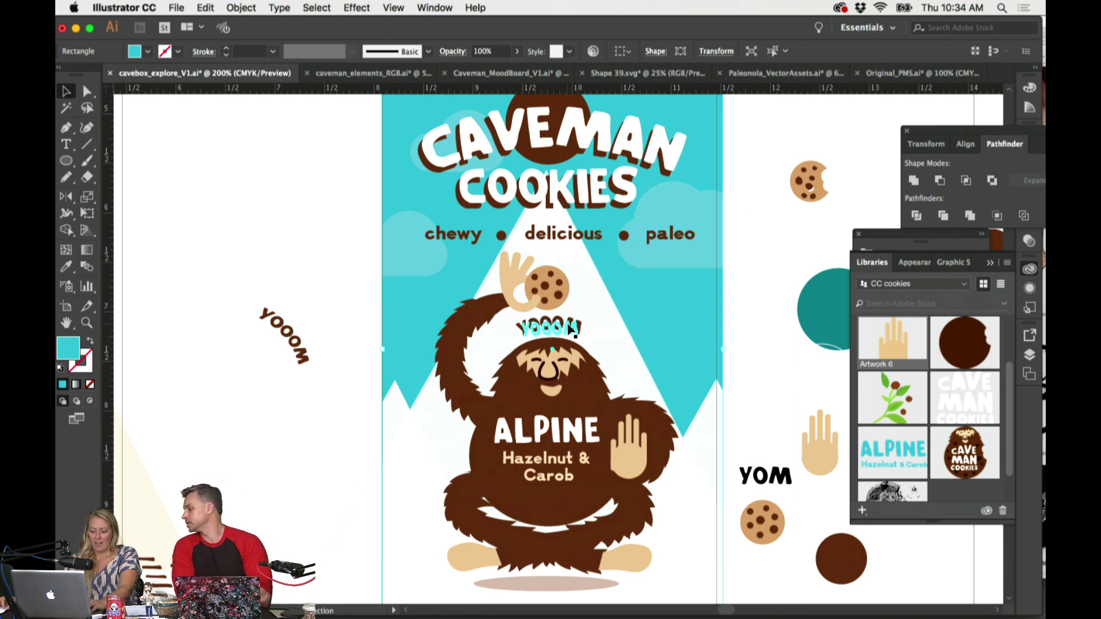
# Step: Try the YOOOM text in the sky's turquoise and move it aside, to the right above the caveman's head
pyautogui.press('super+alt+bracketright')
pyautogui.press('super+alt+bracketright')
pyautogui.press('i')
pyautogui.click(667, 310)
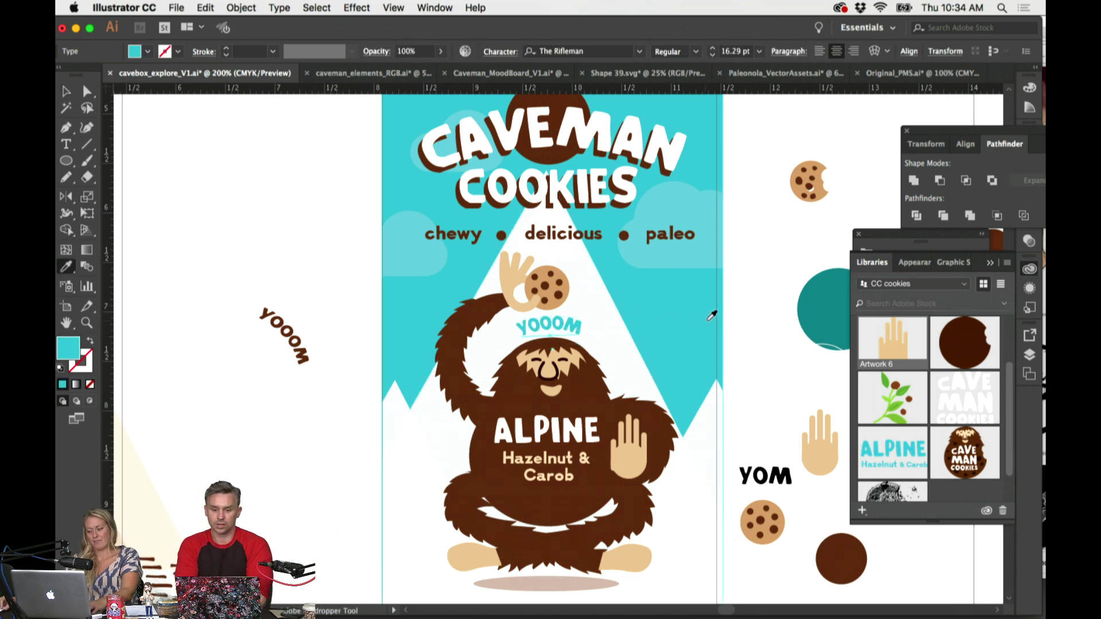
pyautogui.scroll(1, 725, 304)
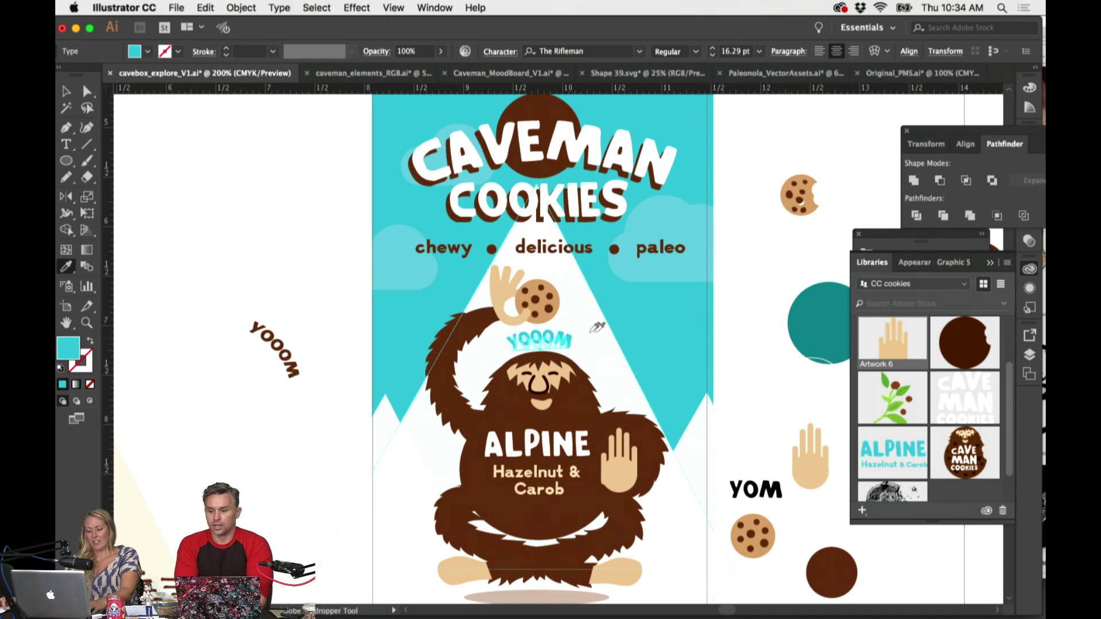
pyautogui.hscroll(-1, 663, 332)
pyautogui.moveTo(591, 343); pyautogui.dragTo(669, 343)
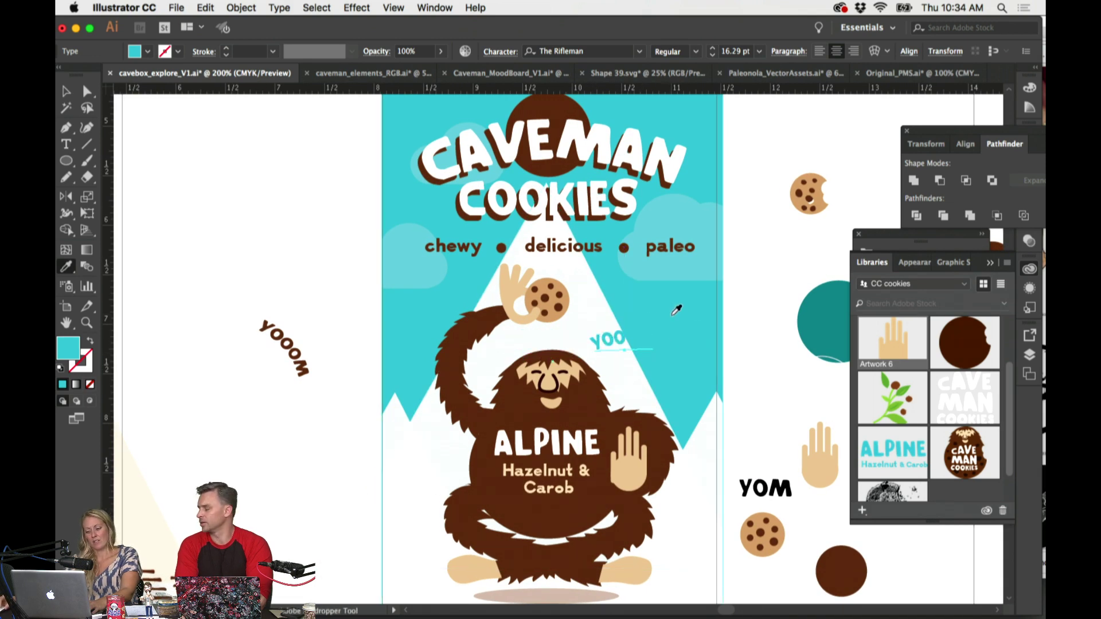
# Step: Undo the turquoise recolour and the raised arm and cookie moves, keeping the brown YOOOM beside the head
pyautogui.press('super+z')
pyautogui.press('super+z')
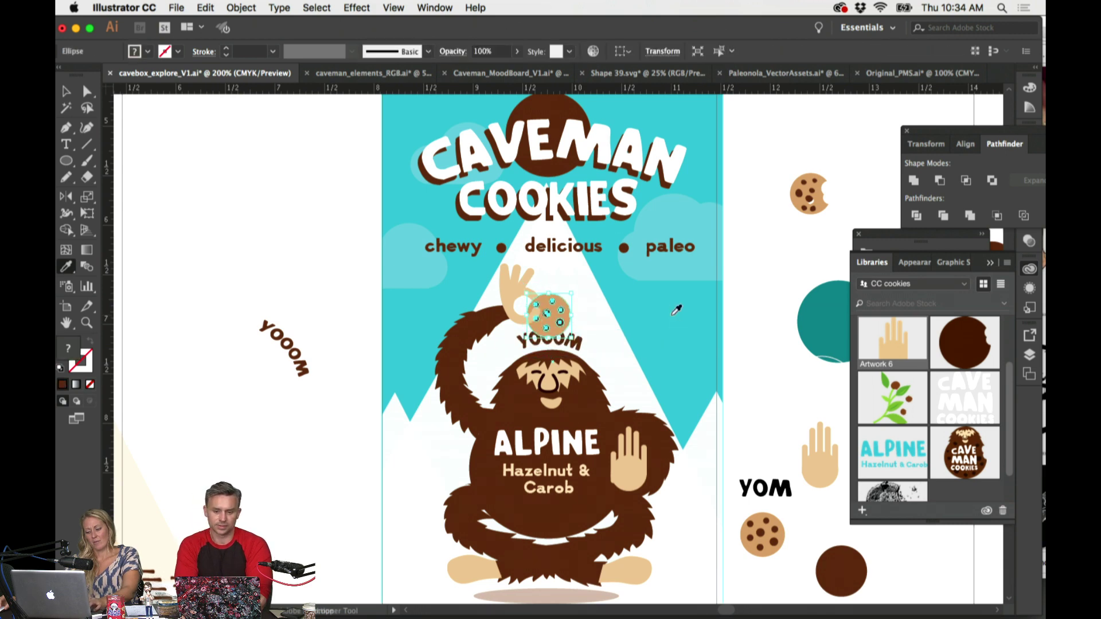
pyautogui.press('shift+super+z')
pyautogui.press('shift+super+z')
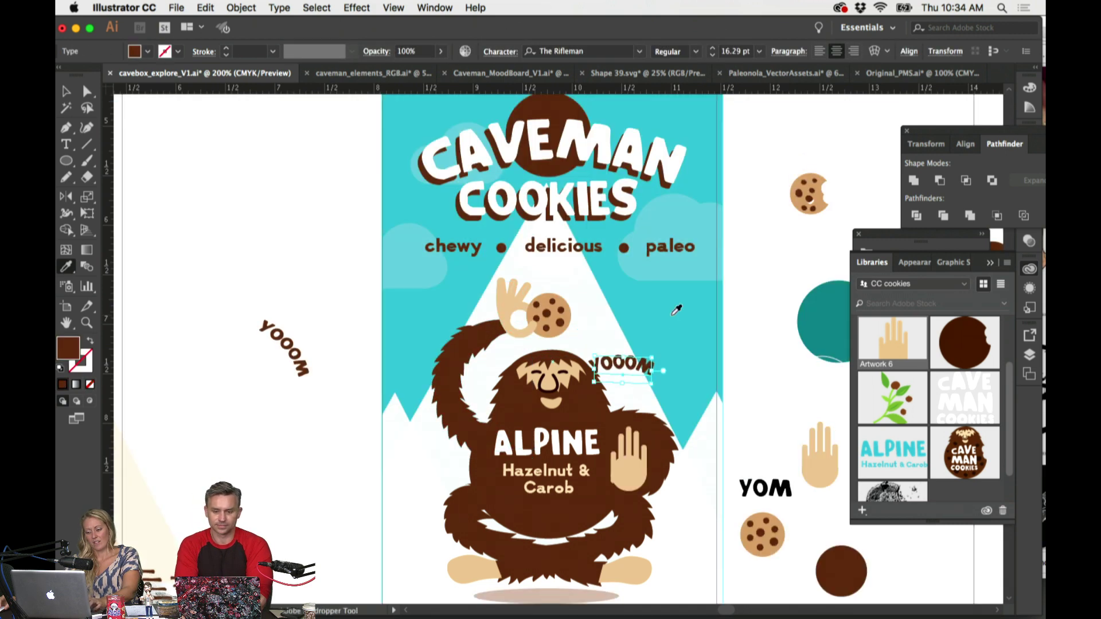
# Step: Move the brown YOOOM text up into the white space right of the cookie, above the caveman's shoulder
pyautogui.keyDown('super'); pyautogui.click(711, 345); pyautogui.keyUp('super')
pyautogui.moveTo(632, 368); pyautogui.dragTo(620, 334)
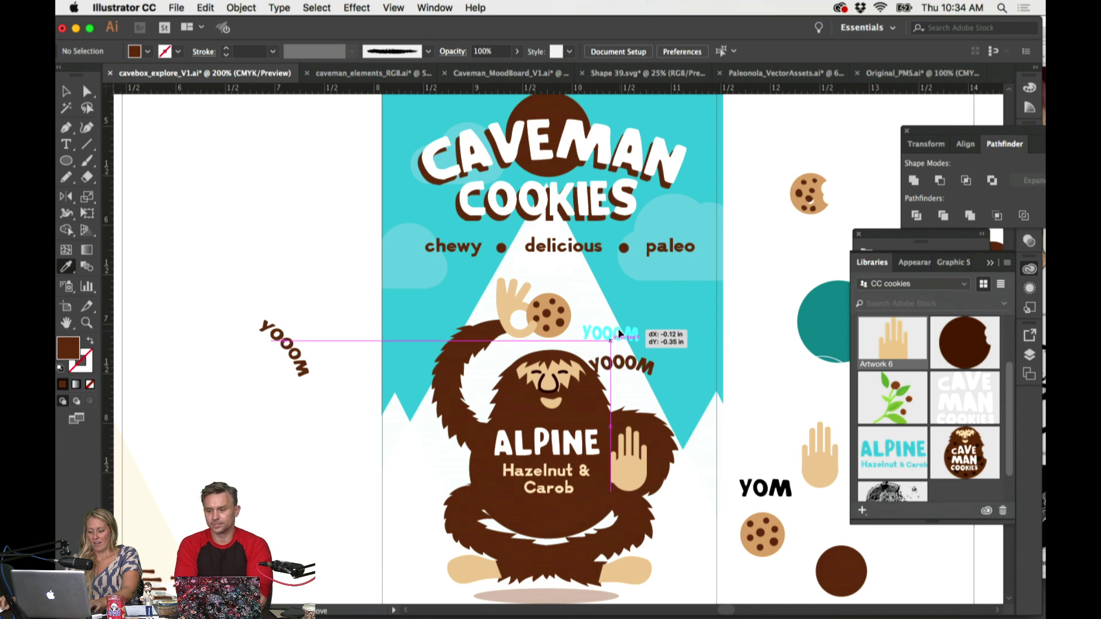
pyautogui.moveTo(756, 316); pyautogui.dragTo(762, 305)
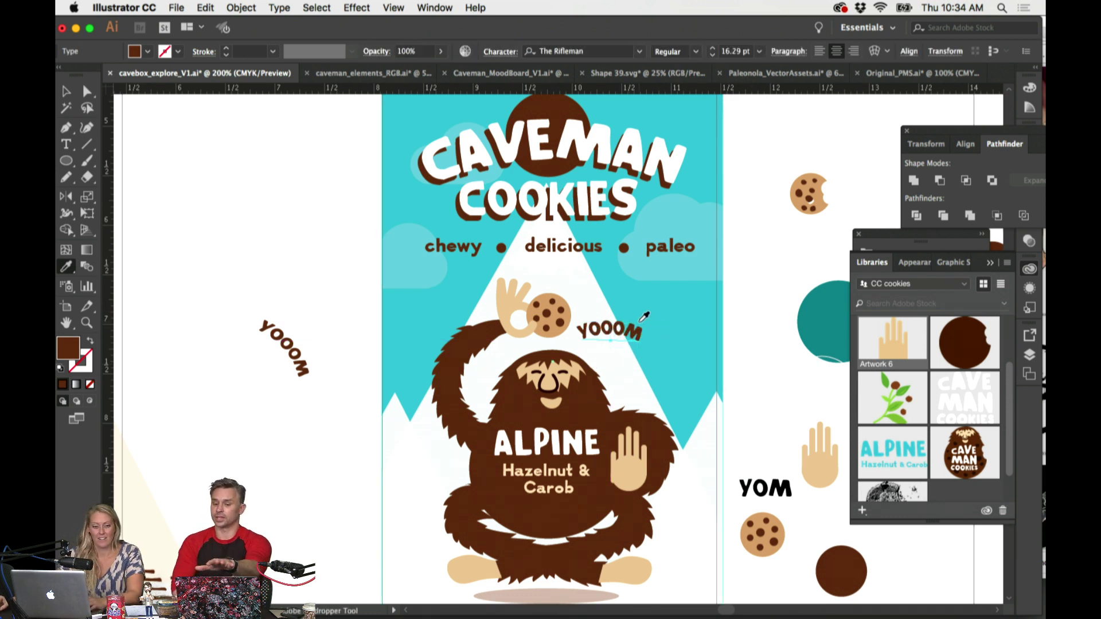
pyautogui.keyDown('super'); pyautogui.click(768, 366); pyautogui.keyUp('super')
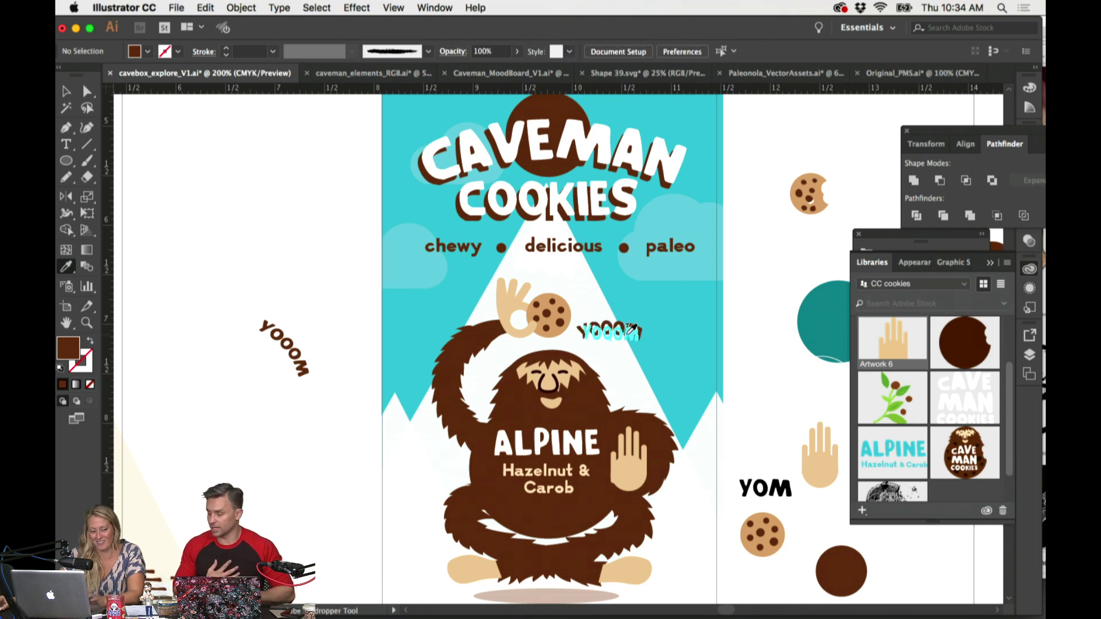
pyautogui.keyDown('super'); pyautogui.click(631, 328); pyautogui.keyUp('super')
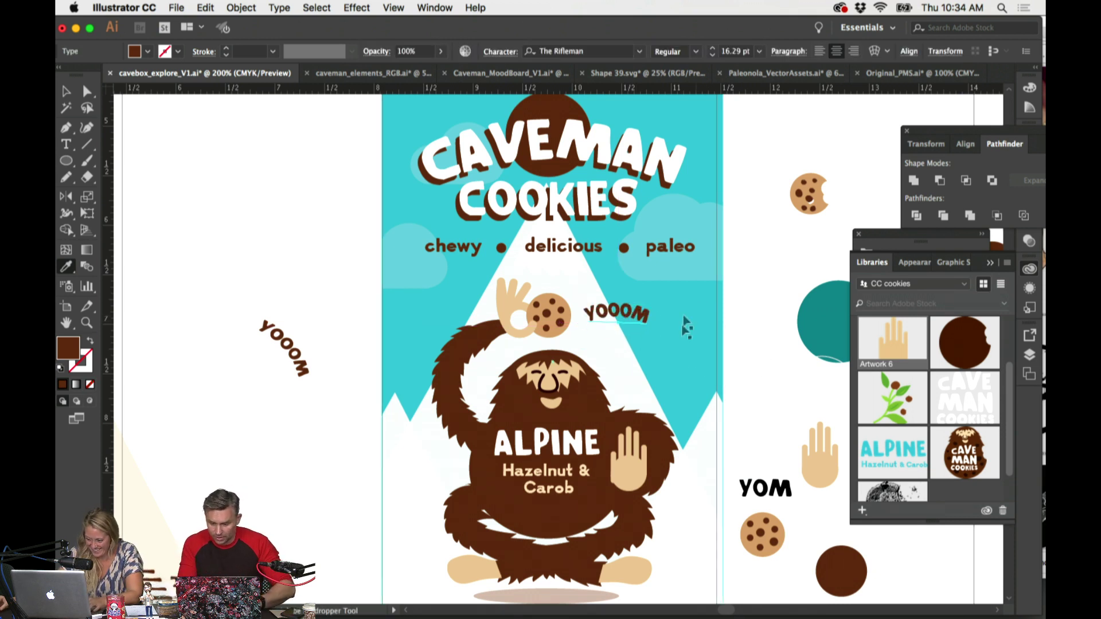
pyautogui.moveTo(687, 327); pyautogui.dragTo(681, 346)
pyautogui.keyDown('super'); pyautogui.click(757, 318); pyautogui.keyUp('super')
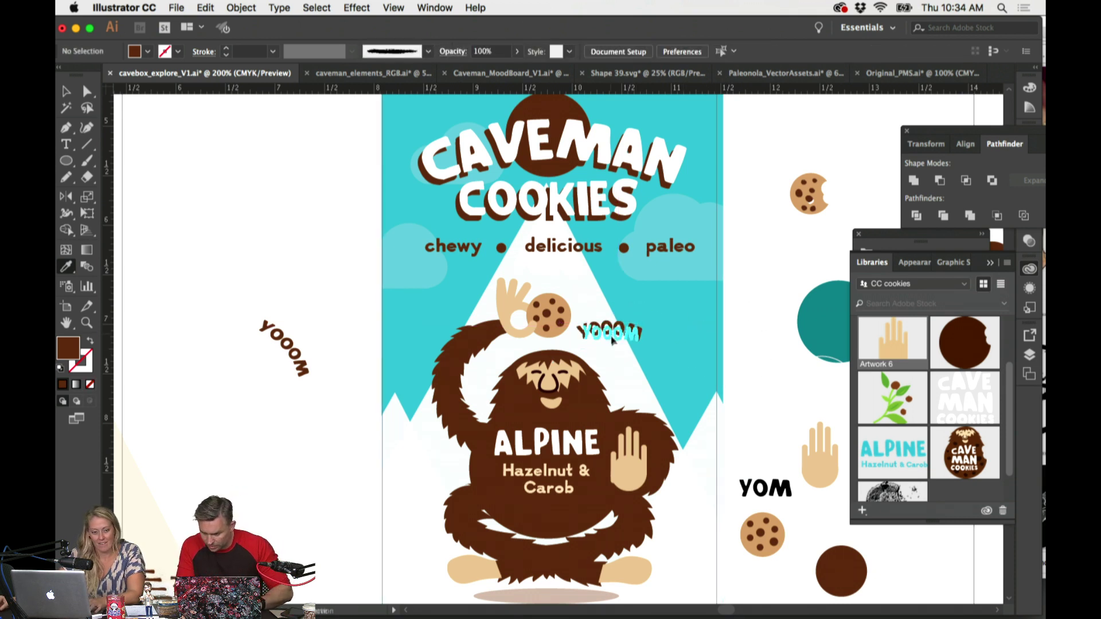
pyautogui.keyDown('super'); pyautogui.click(612, 341); pyautogui.keyUp('super')
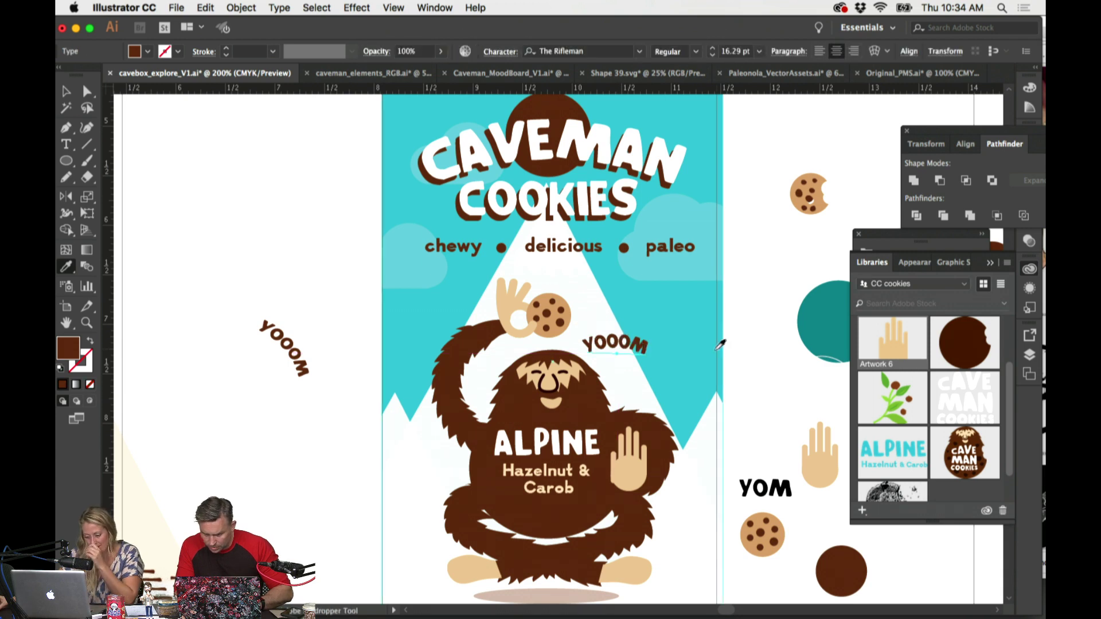
# Step: Isolate the caveman group, enlarge the Hazelnut & Carob text to about 1.12 by 0.44 in, and shift ALPINE slightly down
pyautogui.hscroll(3, 719, 344)
pyautogui.keyDown('super'); pyautogui.click(516, 482); pyautogui.keyUp('super')
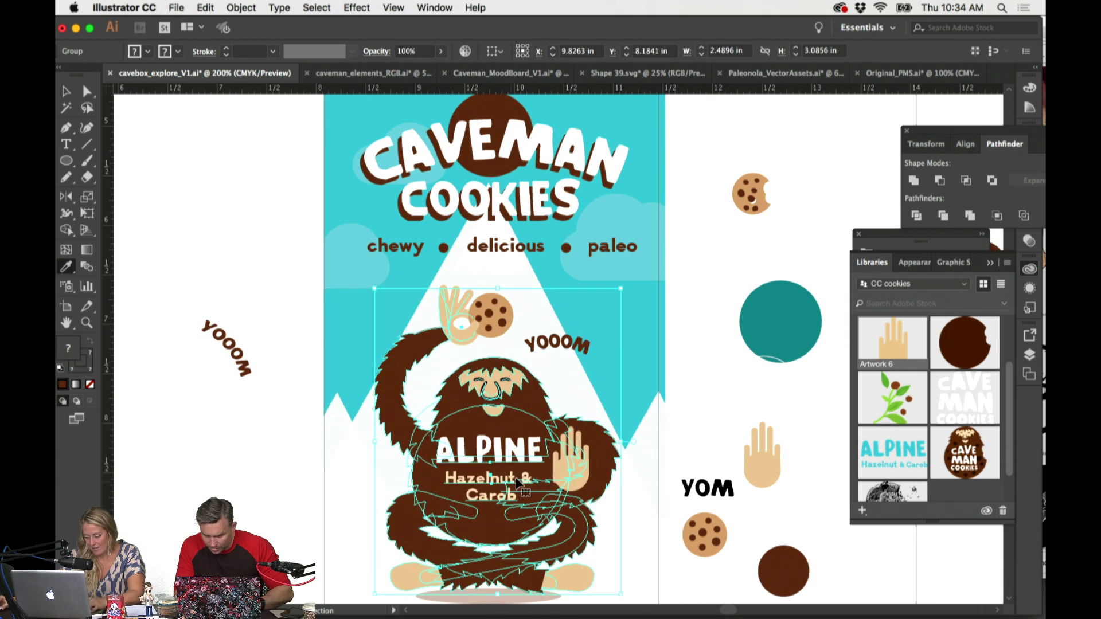
pyautogui.doubleClick(516, 482)
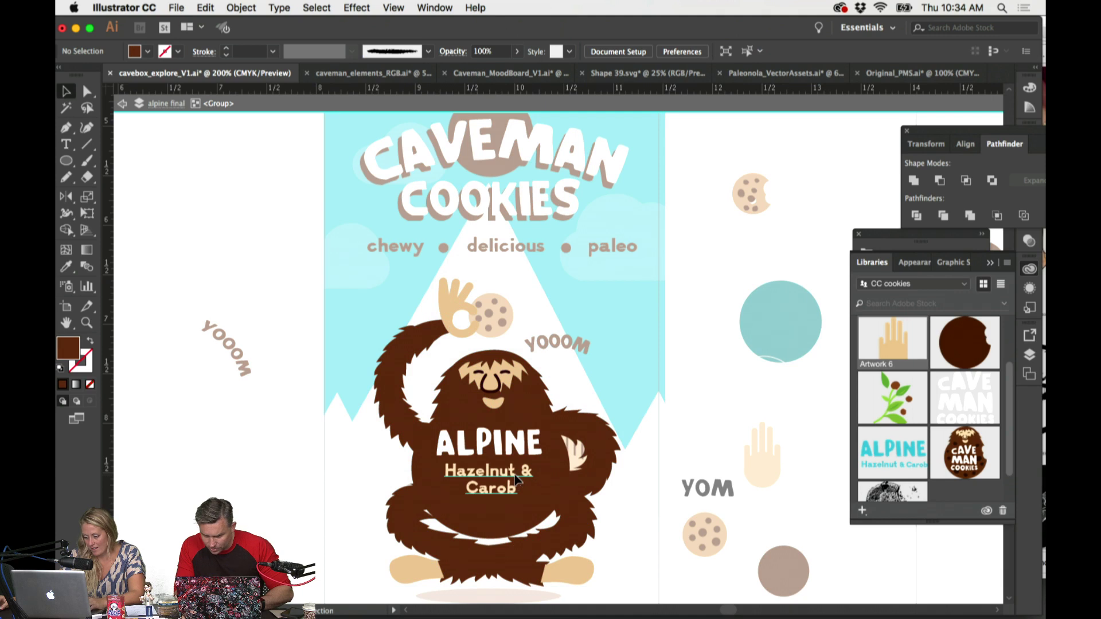
pyautogui.click(517, 480)
pyautogui.moveTo(542, 479)
pyautogui.mouseDown()
pyautogui.moveTo(565, 466)
pyautogui.moveTo(547, 464)
pyautogui.mouseUp()
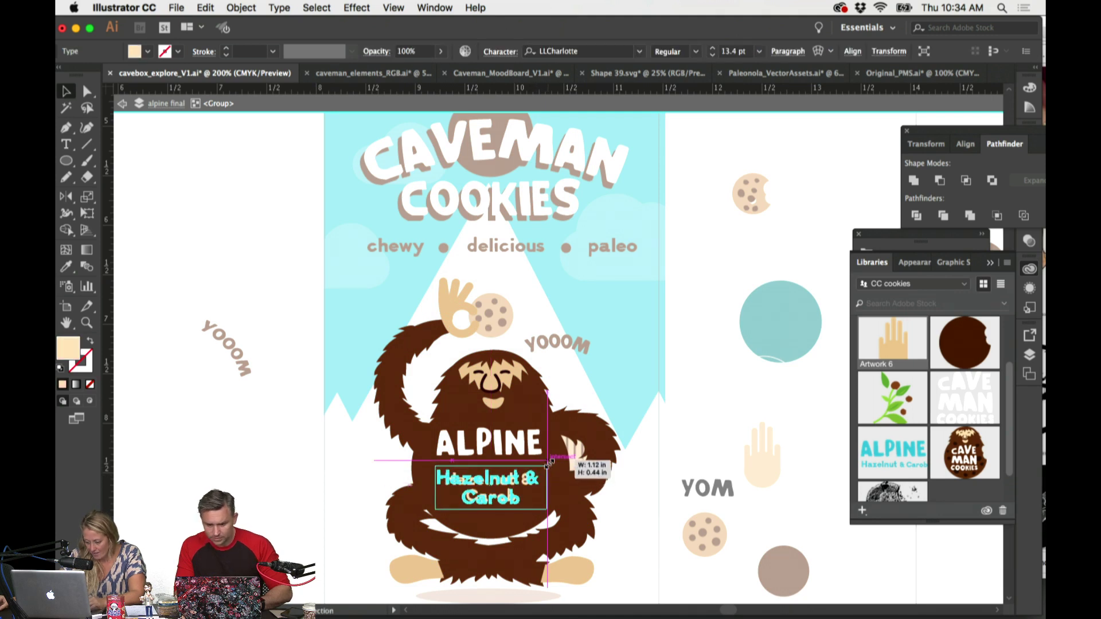
pyautogui.click(534, 448)
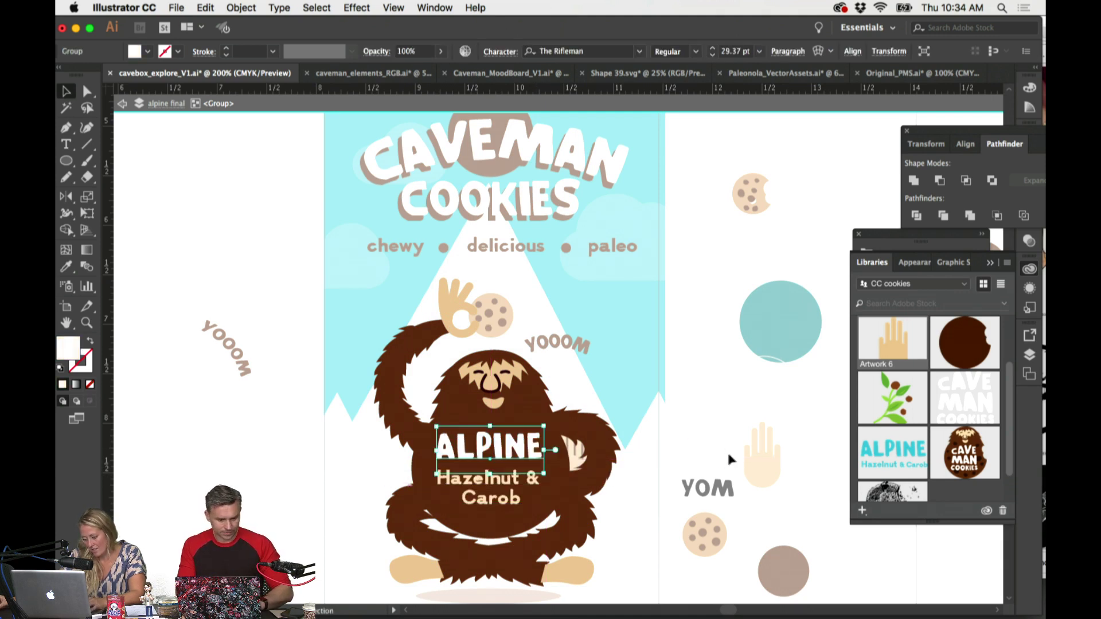
pyautogui.doubleClick(727, 455)
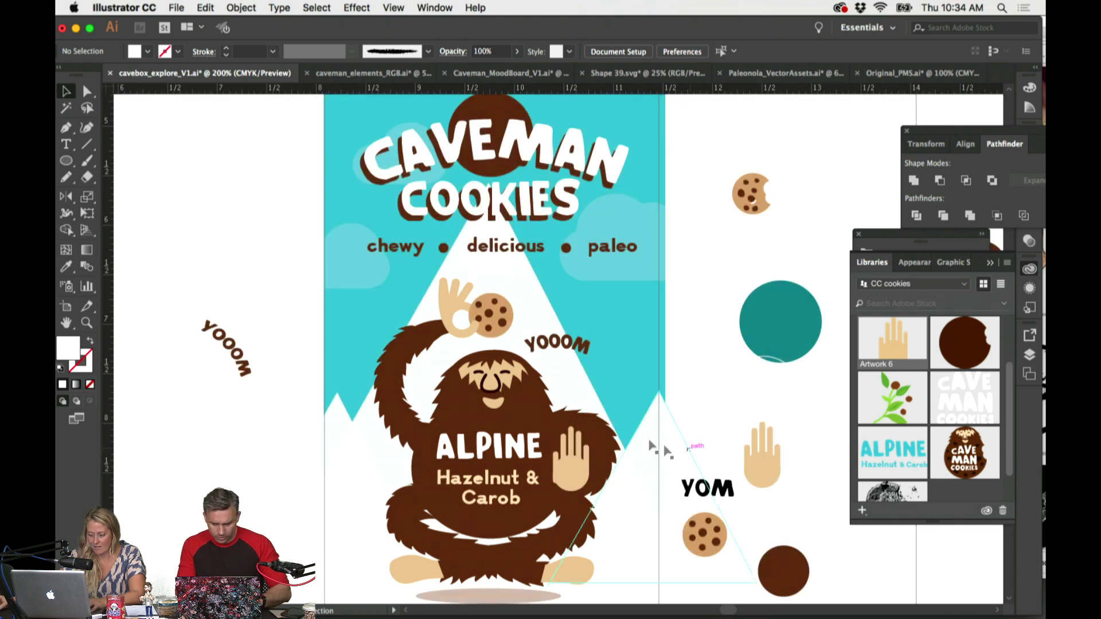
# Step: Nudge the YOOOM text slightly up beside the cookie on the Alpine box front
pyautogui.moveTo(559, 345); pyautogui.dragTo(556, 334)
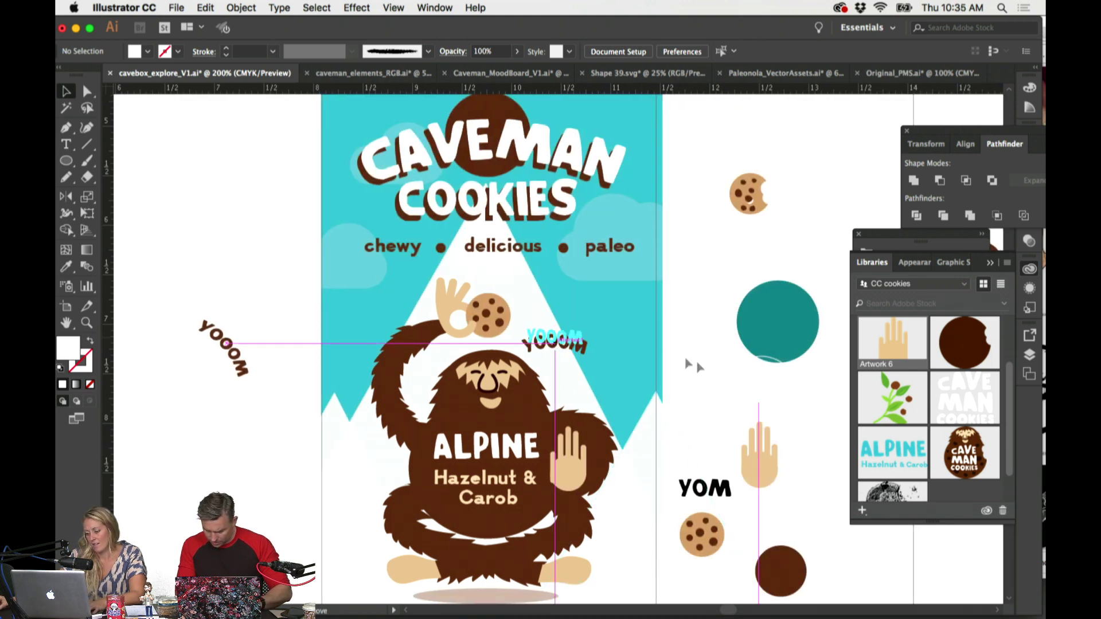
pyautogui.click(718, 373)
pyautogui.scroll(-2, 717, 372)
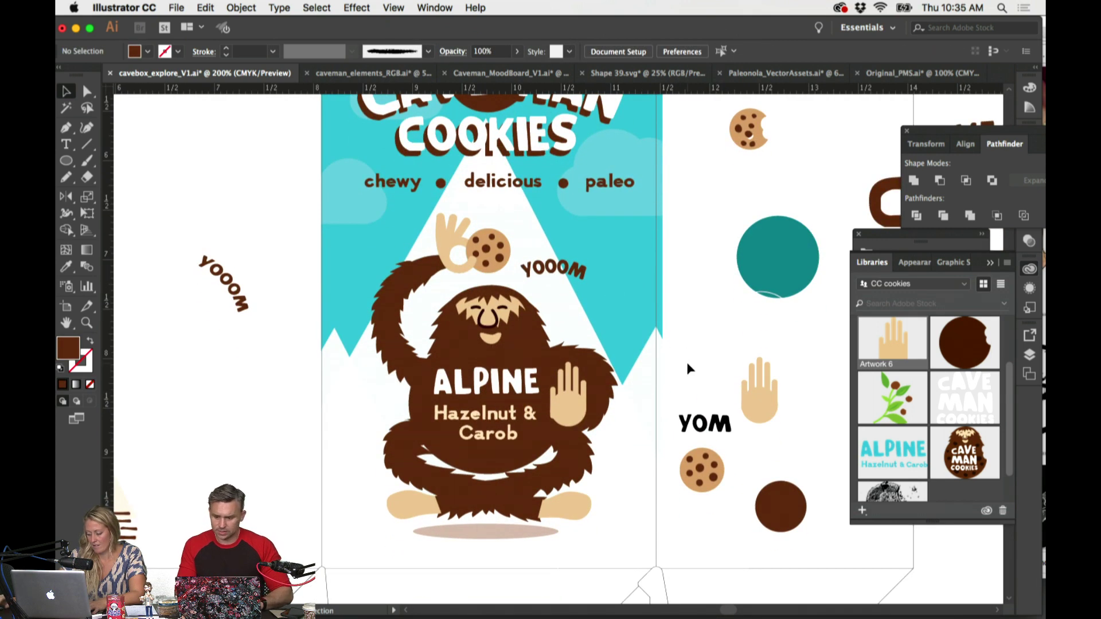
pyautogui.press('super+minus')
pyautogui.scroll(1, 689, 367)
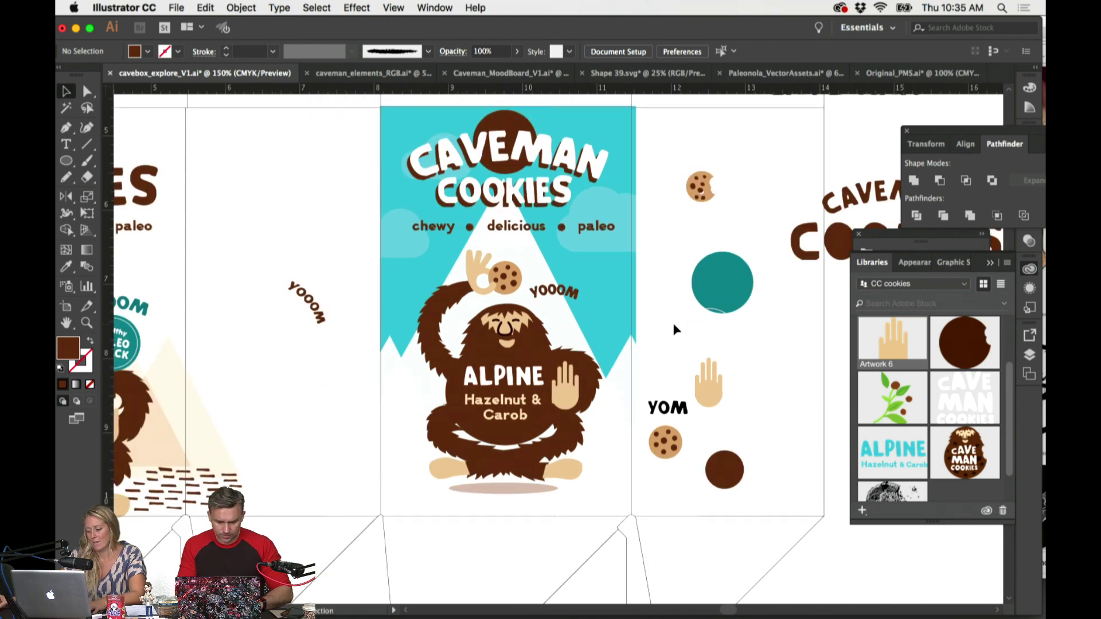
# Step: Try adding an exclamation mark to the end of the YOOOM text beside the cookie
pyautogui.press('r')
pyautogui.press('t')
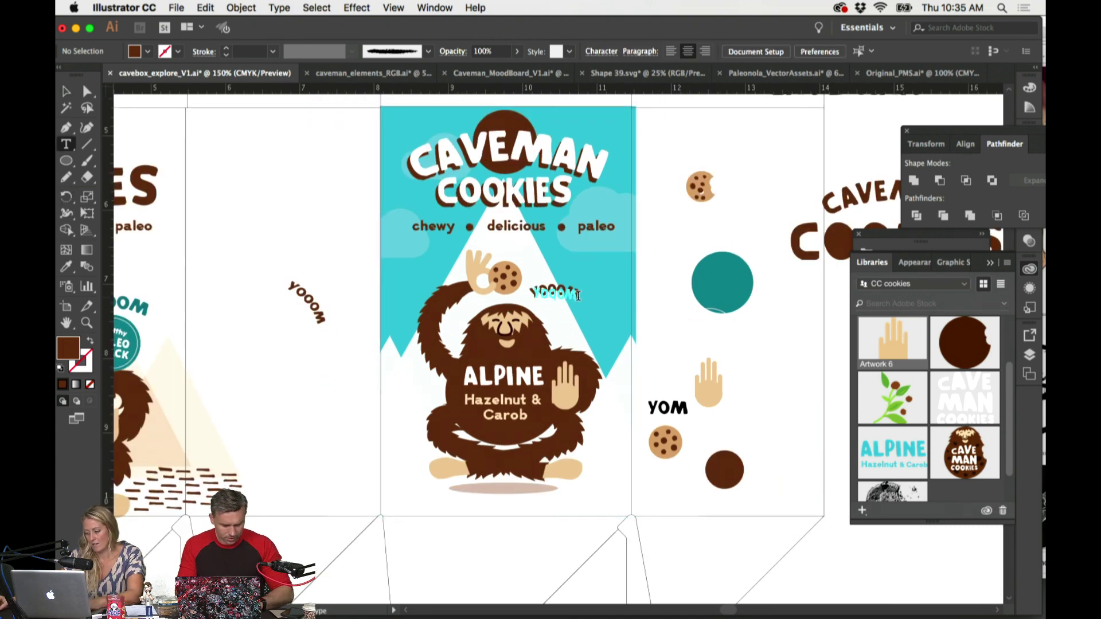
pyautogui.click(578, 293)
pyautogui.write('!')
pyautogui.press('Escape')
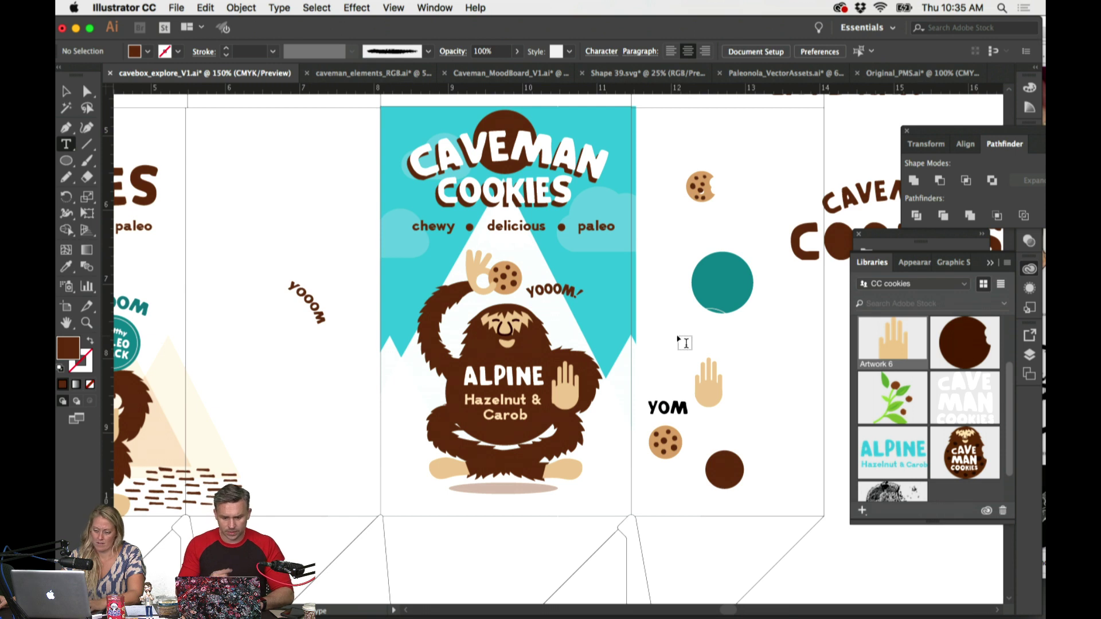
pyautogui.press('super+z')
pyautogui.press('super+z')
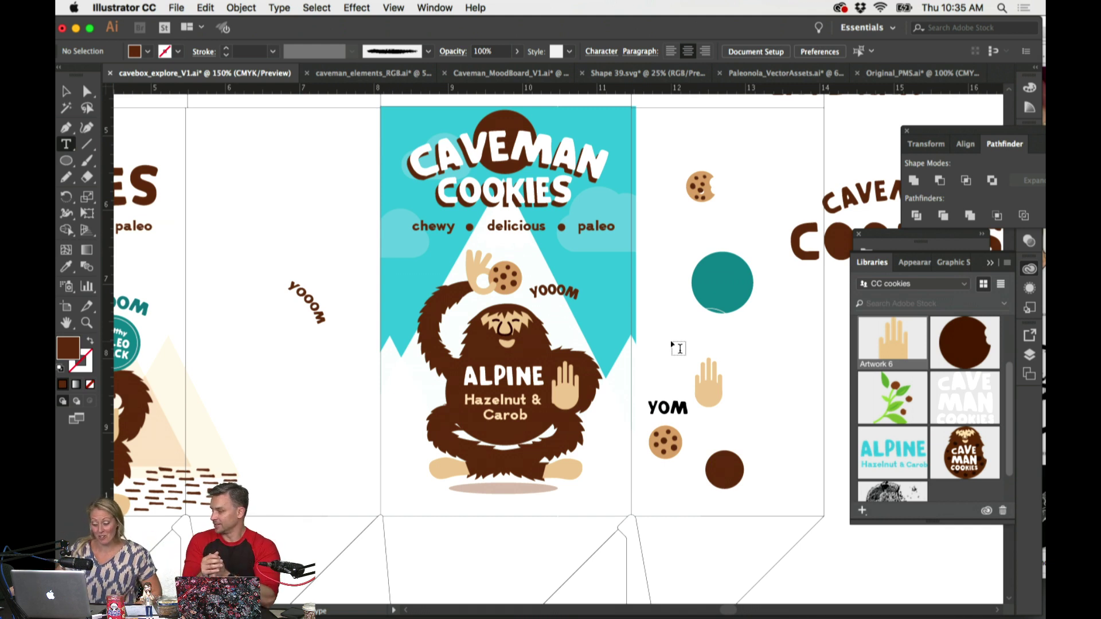
# Step: Look through the document's layers and examine the original Alpine box layout with the orange caveman on its own artboard
pyautogui.click(1029, 354)
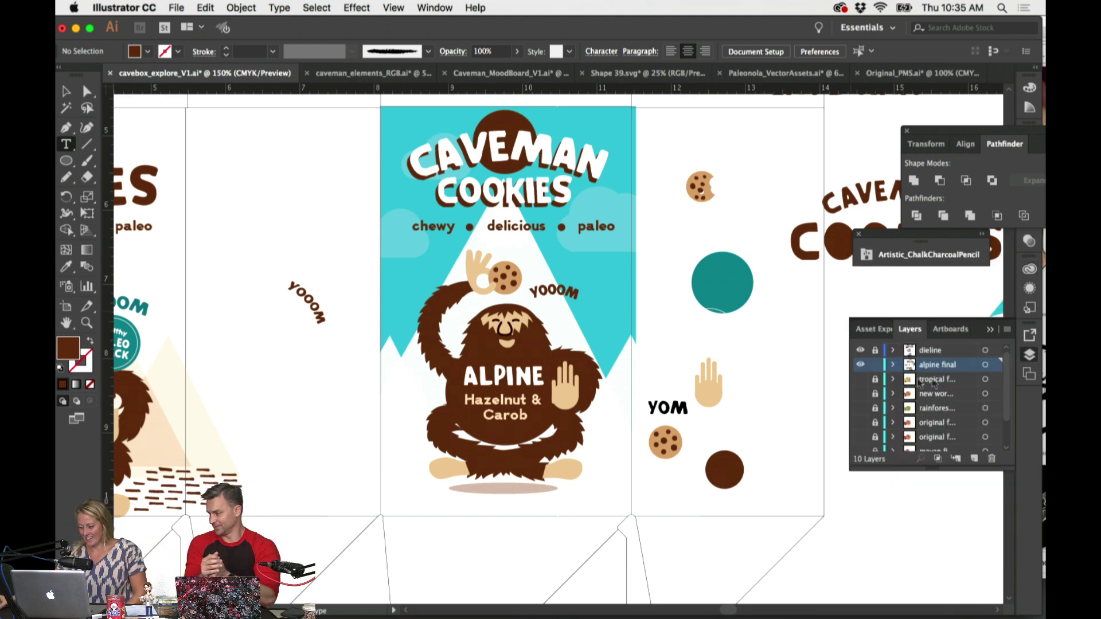
pyautogui.scroll(-3, 878, 391)
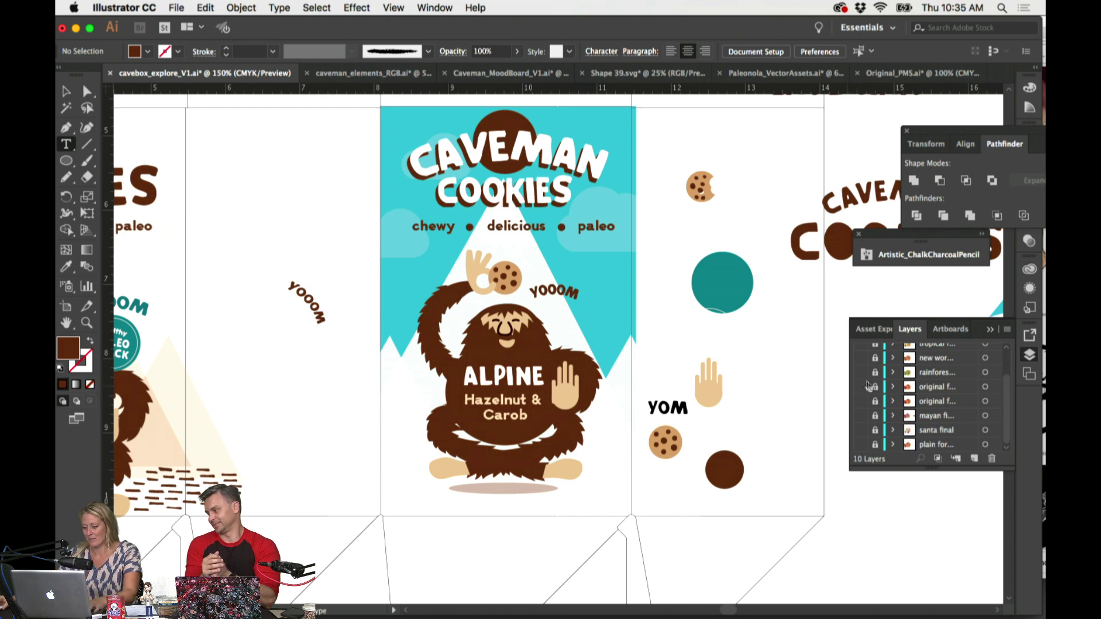
pyautogui.scroll(3, 871, 379)
pyautogui.scroll(-3, 872, 378)
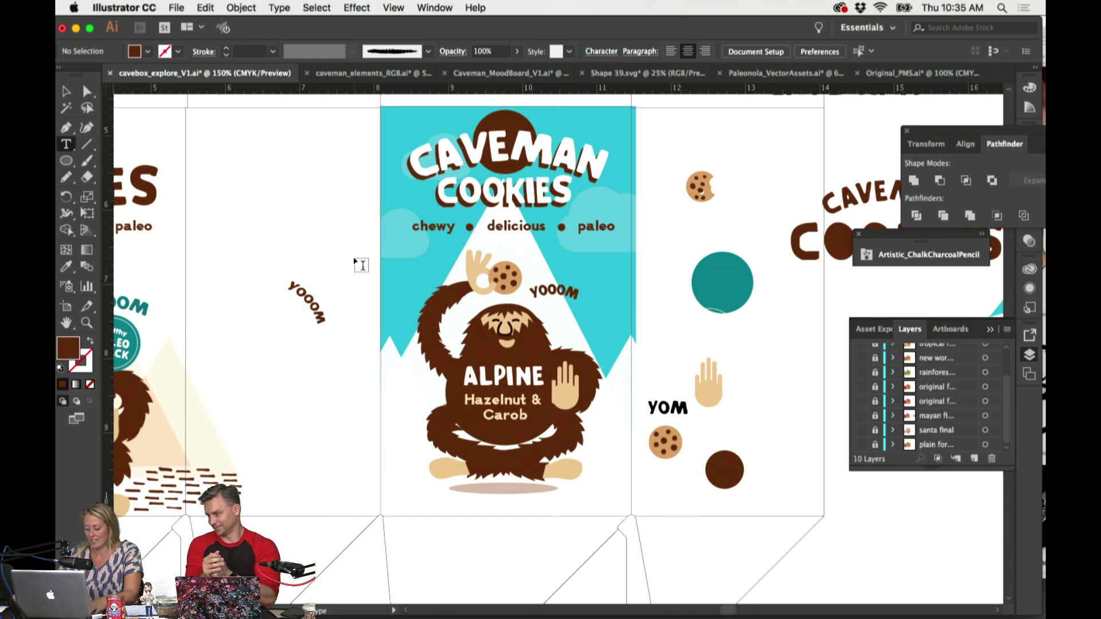
pyautogui.press('super+minus')
pyautogui.press('super+minus')
pyautogui.press('super+minus')
pyautogui.press('super+minus')
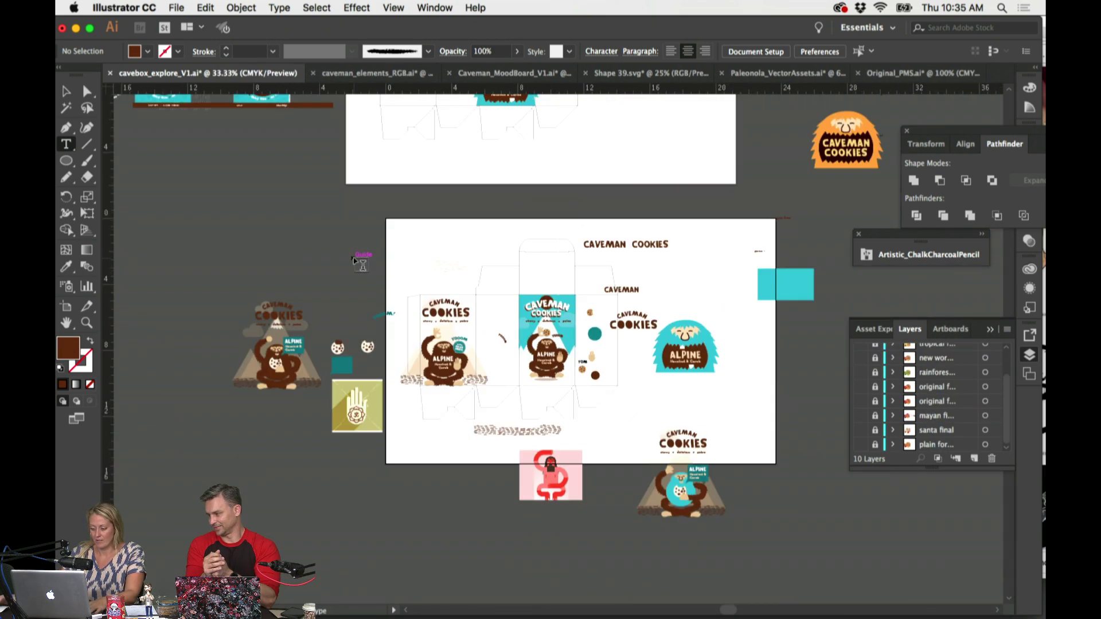
pyautogui.hscroll(-10, 373, 261)
pyautogui.scroll(7, 384, 255)
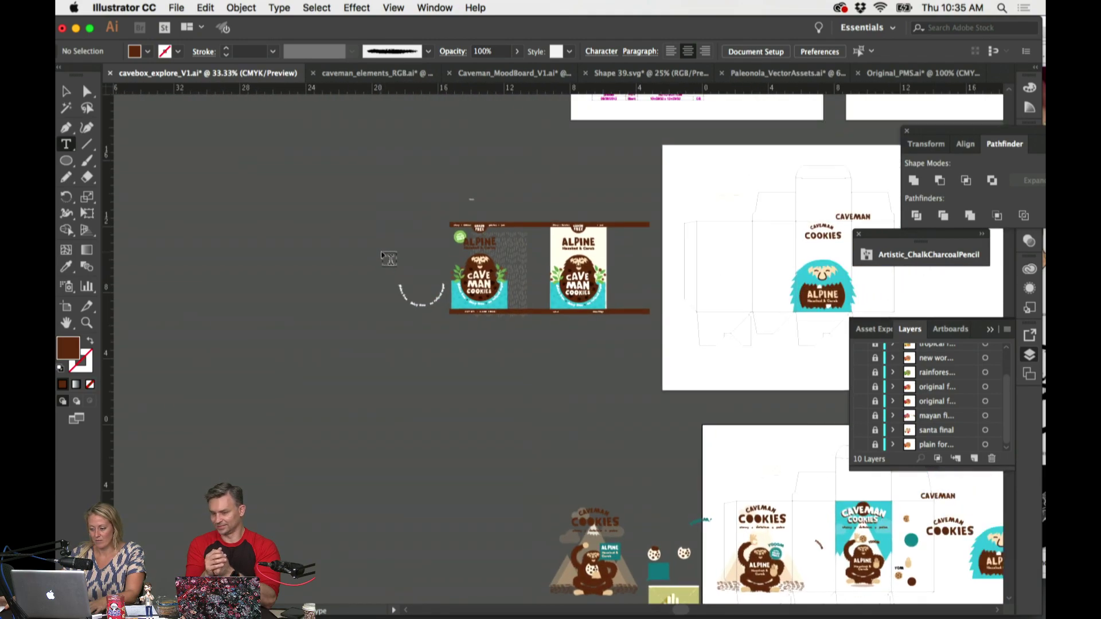
pyautogui.scroll(10, 389, 258)
pyautogui.hscroll(6, 389, 258)
pyautogui.press('super+equal')
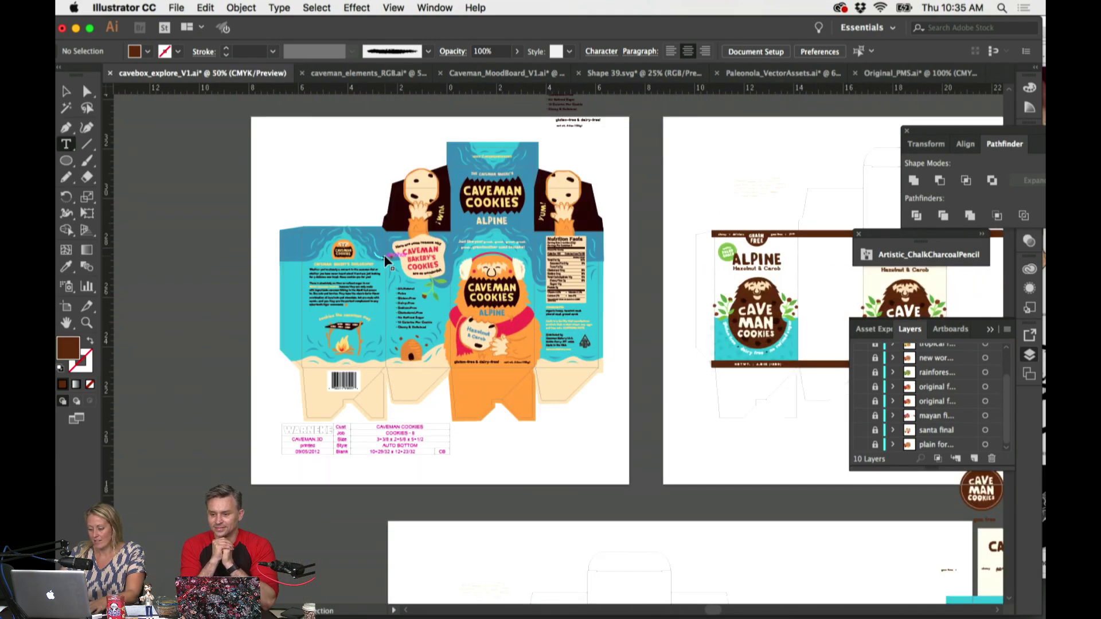
pyautogui.press('super+equal')
pyautogui.scroll(4, 803, 427)
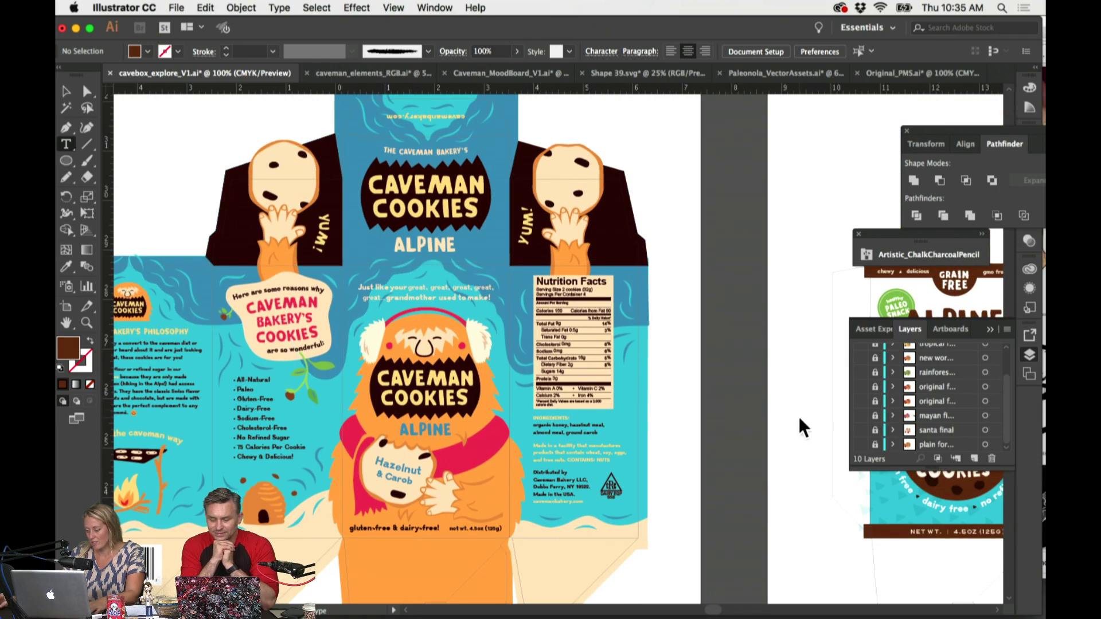
# Step: Compare the tropical and new world box designs by toggling layer visibility, and show only the alpine final artwork again
pyautogui.scroll(3, 878, 390)
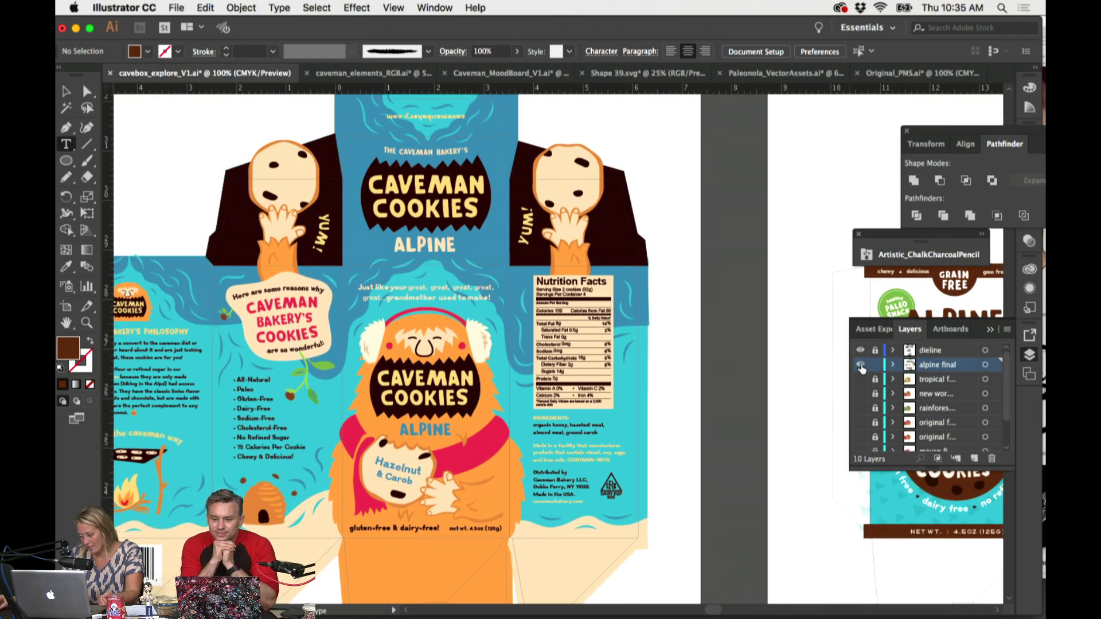
pyautogui.click(860, 379)
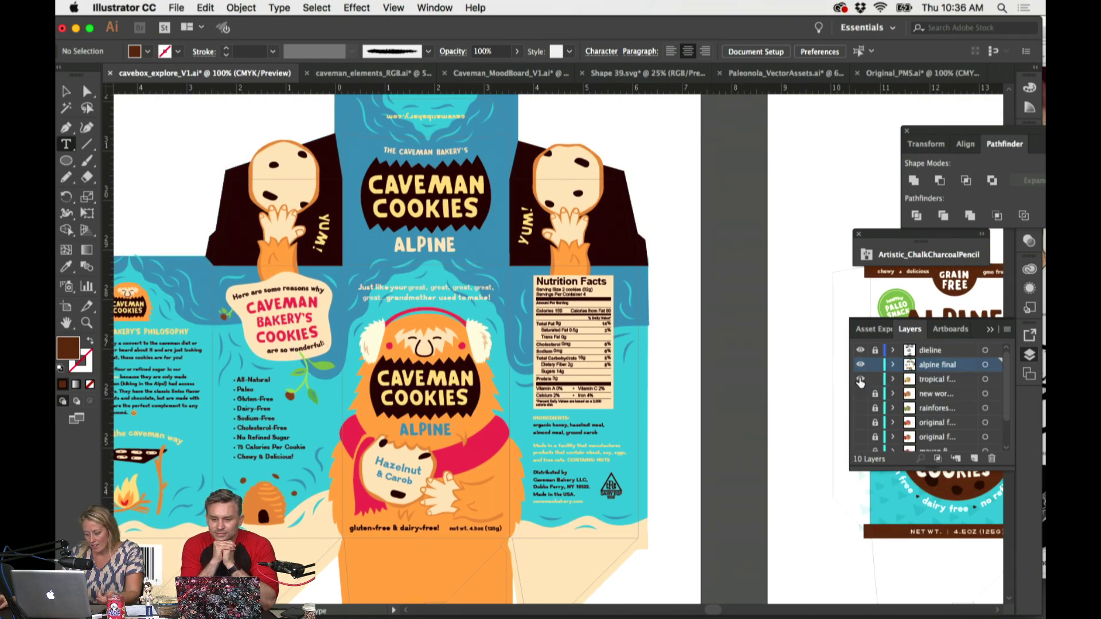
pyautogui.click(860, 365)
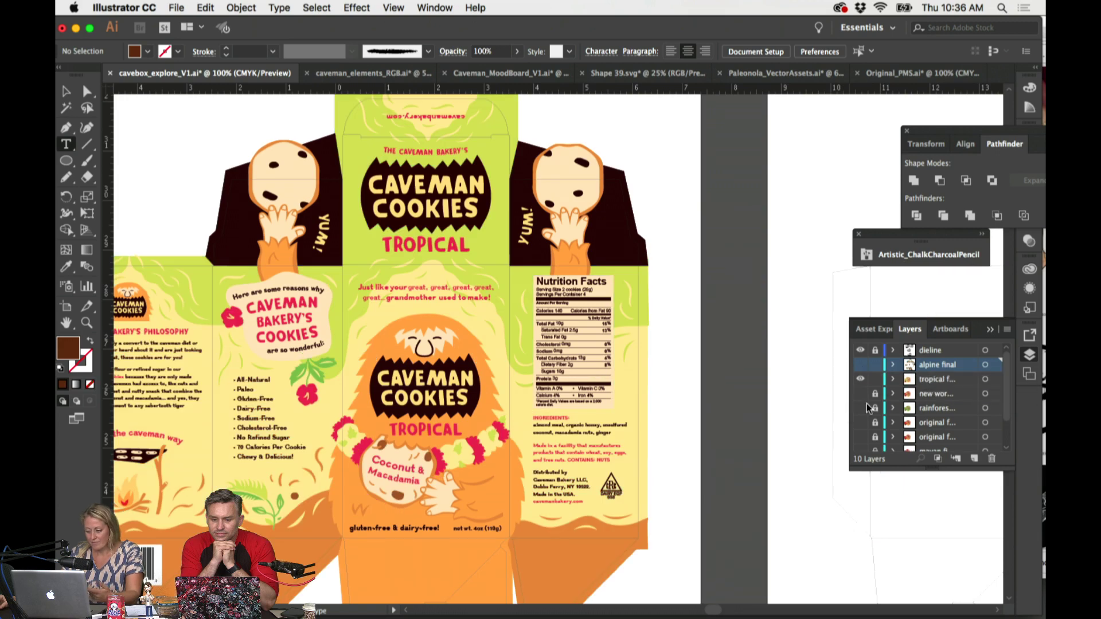
pyautogui.click(860, 380)
pyautogui.click(860, 394)
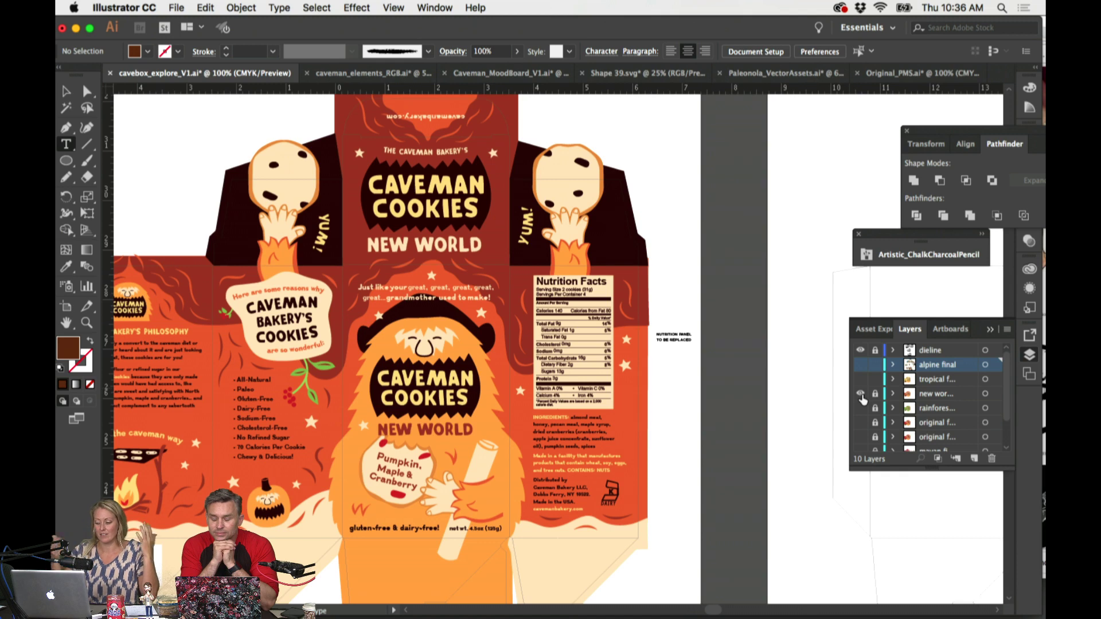
pyautogui.click(861, 394)
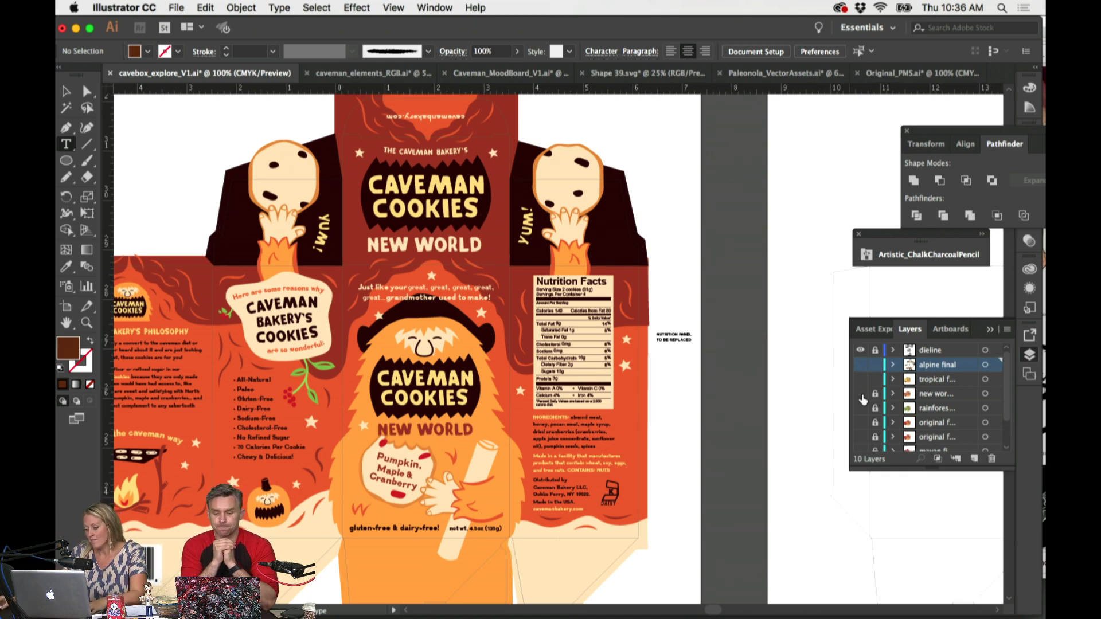
pyautogui.click(860, 365)
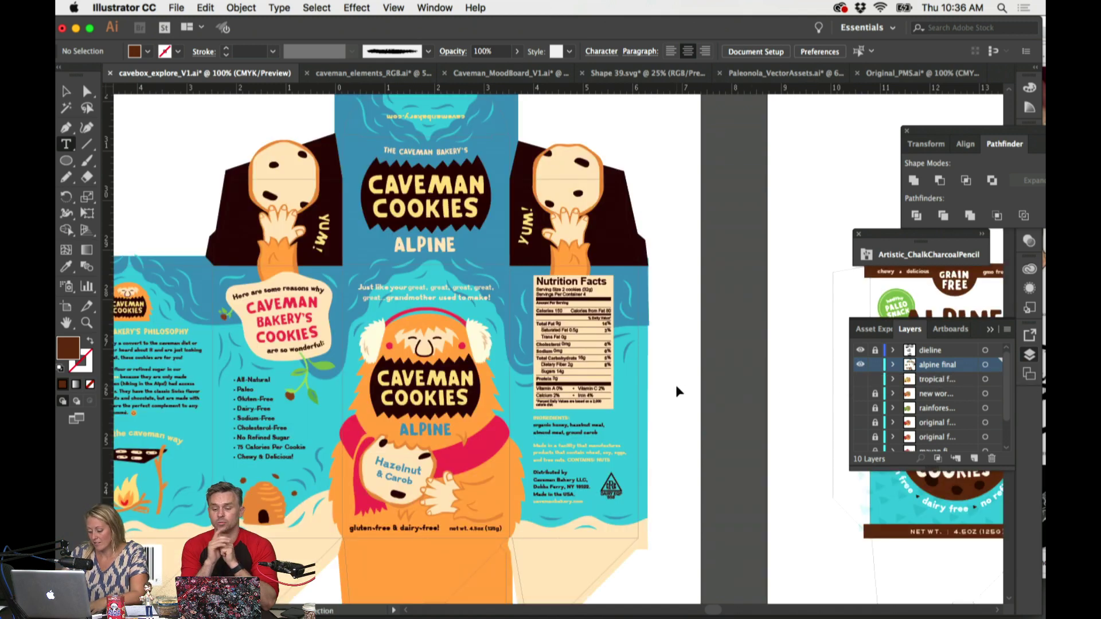
# Step: Look through the document's other artboards to compare the earlier Alpine box front concepts and loose artwork
pyautogui.press('super+minus')
pyautogui.hscroll(10, 680, 386)
pyautogui.scroll(-6, 680, 386)
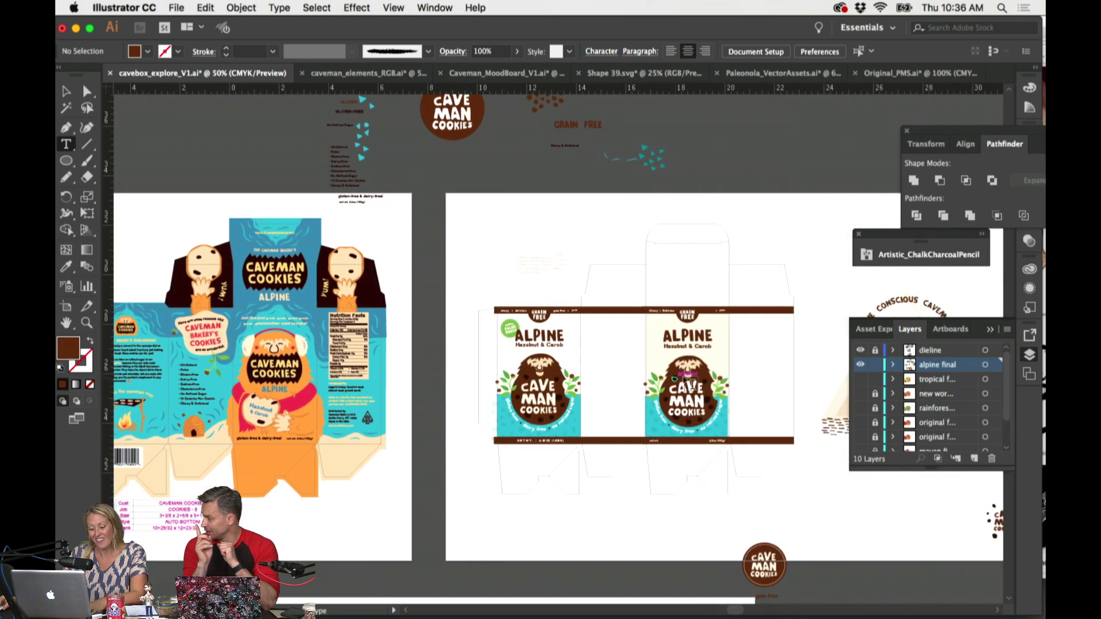
pyautogui.scroll(-12, 691, 383)
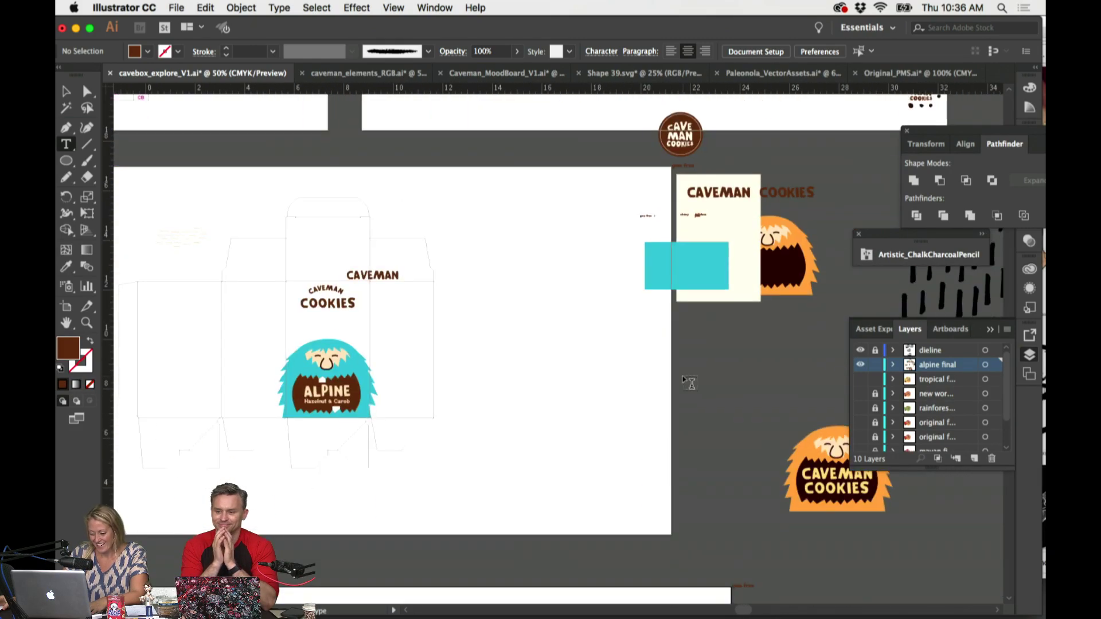
pyautogui.hscroll(-4, 688, 383)
pyautogui.scroll(-10, 687, 384)
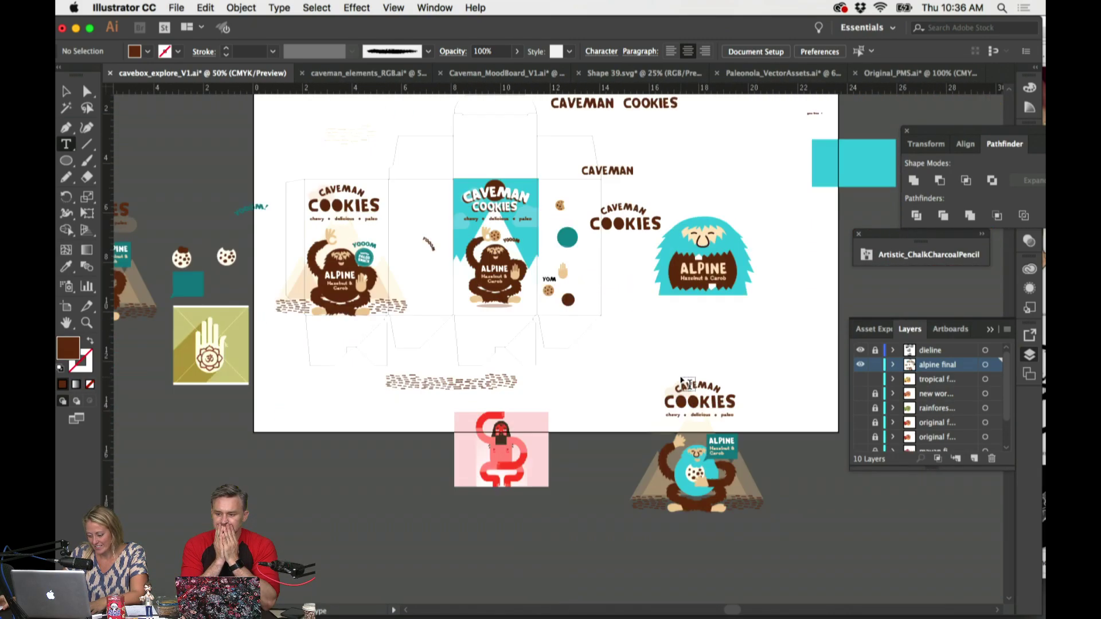
pyautogui.hscroll(-2, 688, 384)
# Step: Examine the turquoise Alpine box front with the brown meditating caveman and YOOOM text up close
pyautogui.click(66, 92)
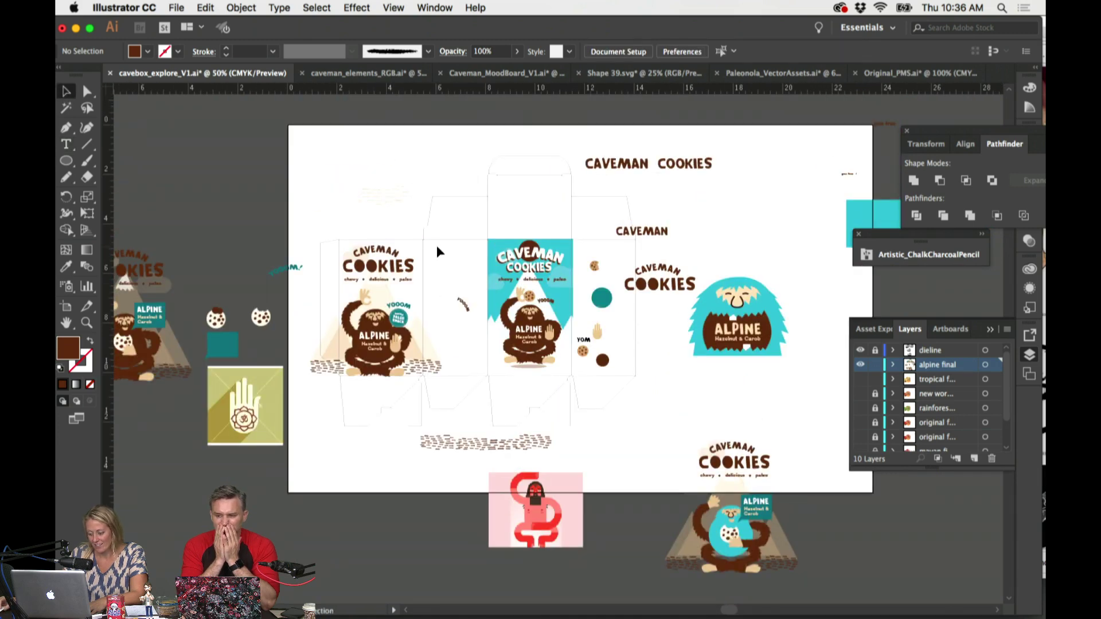
pyautogui.press('super+equal')
pyautogui.press('super+equal')
pyautogui.press('super+equal')
pyautogui.press('super+equal')
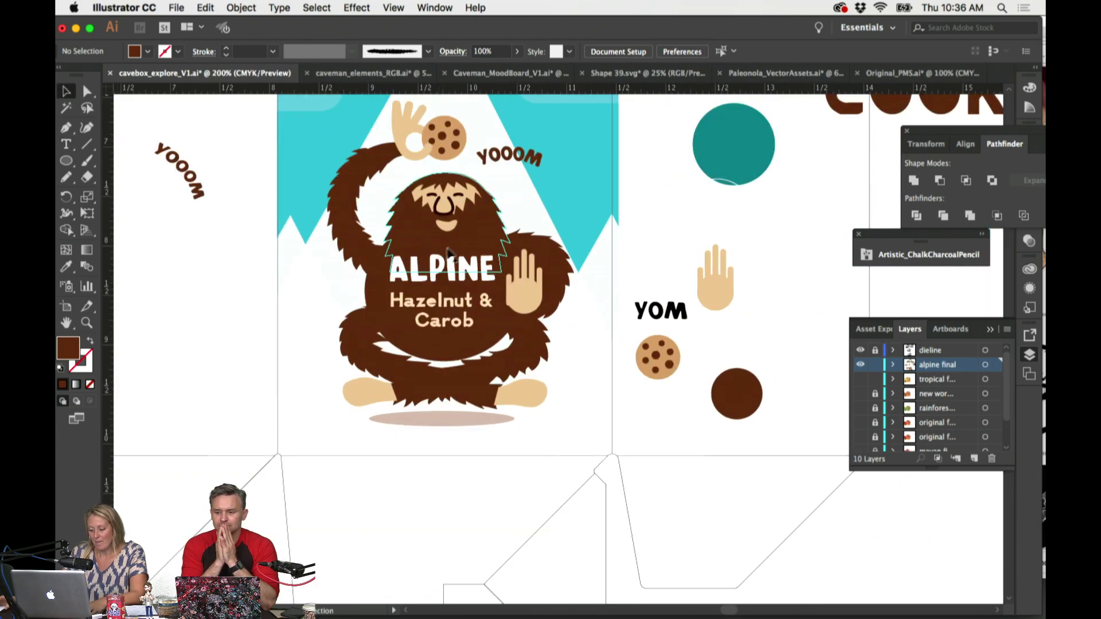
pyautogui.scroll(2, 677, 261)
pyautogui.hscroll(-3, 677, 261)
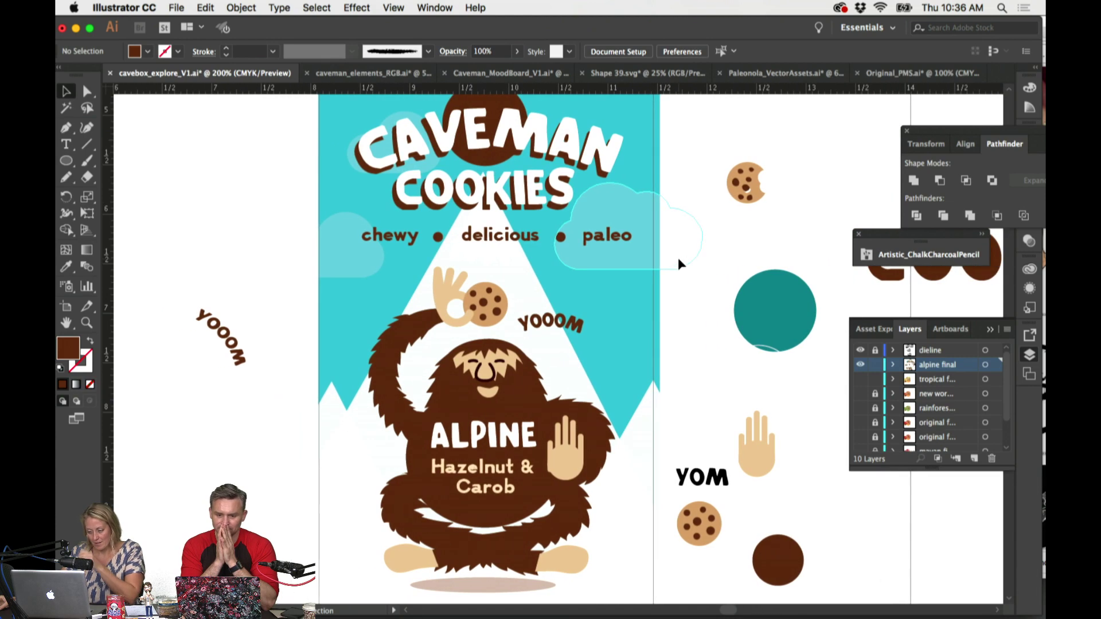
# Step: Try to move the brown circle behind the CAVEMAN lettering on the turquoise Alpine box front
pyautogui.moveTo(577, 166); pyautogui.dragTo(383, 144)
pyautogui.press('super+z')
pyautogui.scroll(-5, 751, 190)
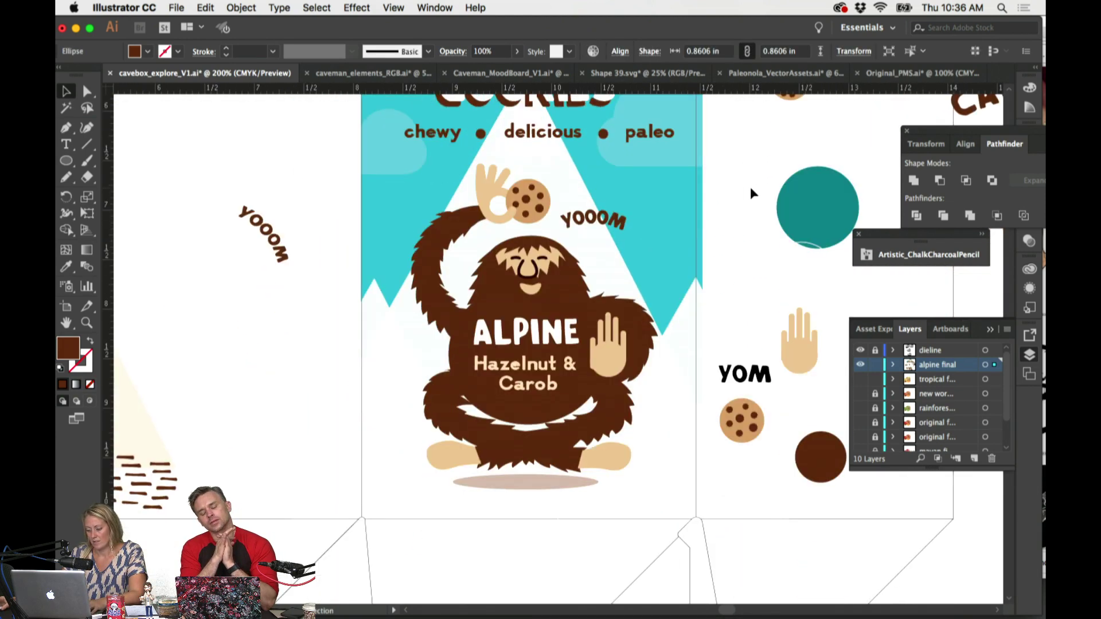
# Step: Examine the whole Alpine box front, from the Caveman Cookies title to the seated caveman, within its dieline
pyautogui.scroll(2, 708, 526)
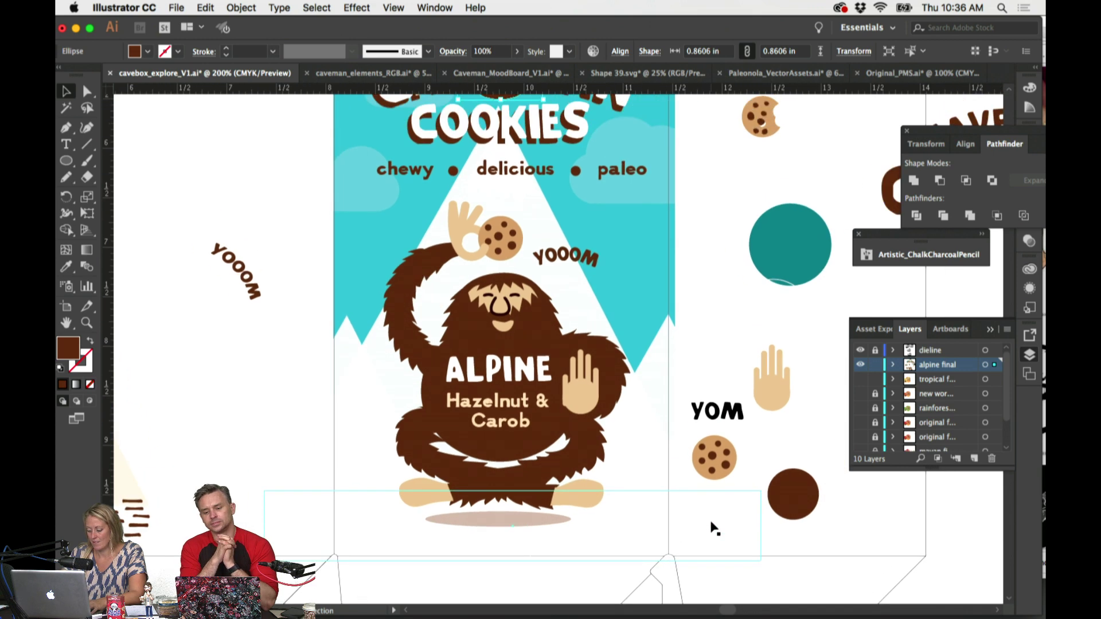
pyautogui.press('super+minus')
pyautogui.scroll(-1, 622, 414)
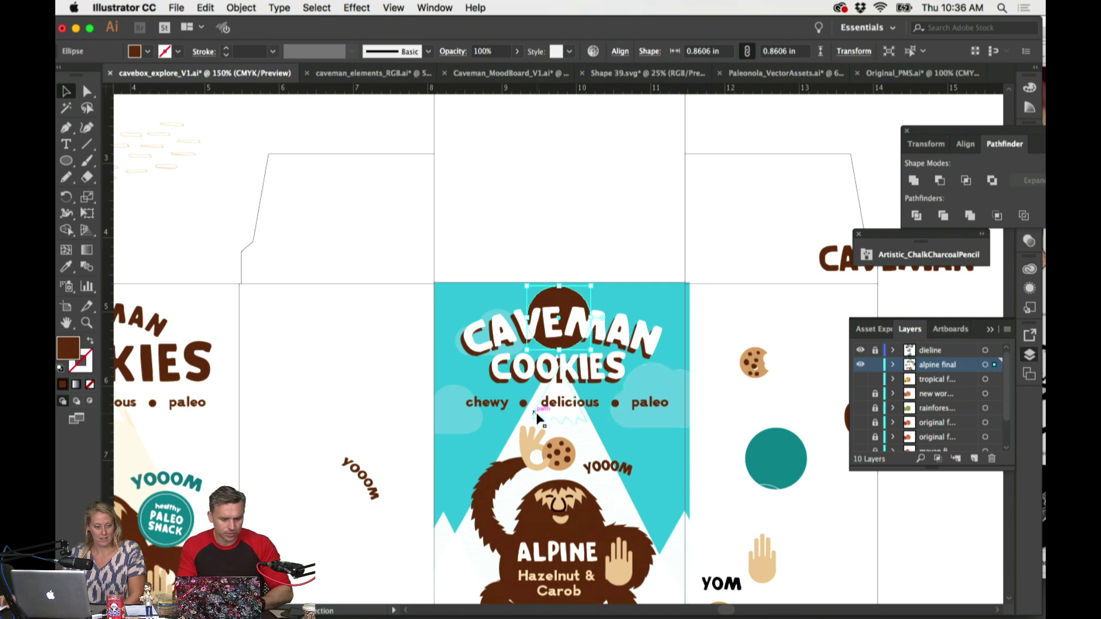
pyautogui.scroll(-1, 501, 346)
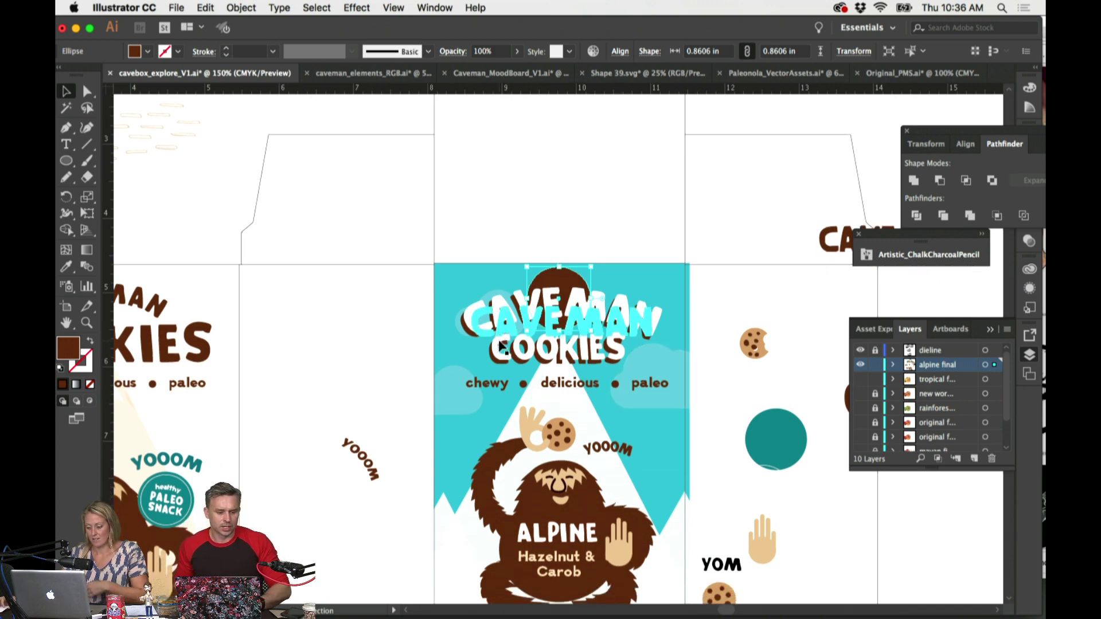
pyautogui.scroll(-3, 501, 346)
pyautogui.scroll(-3, 726, 314)
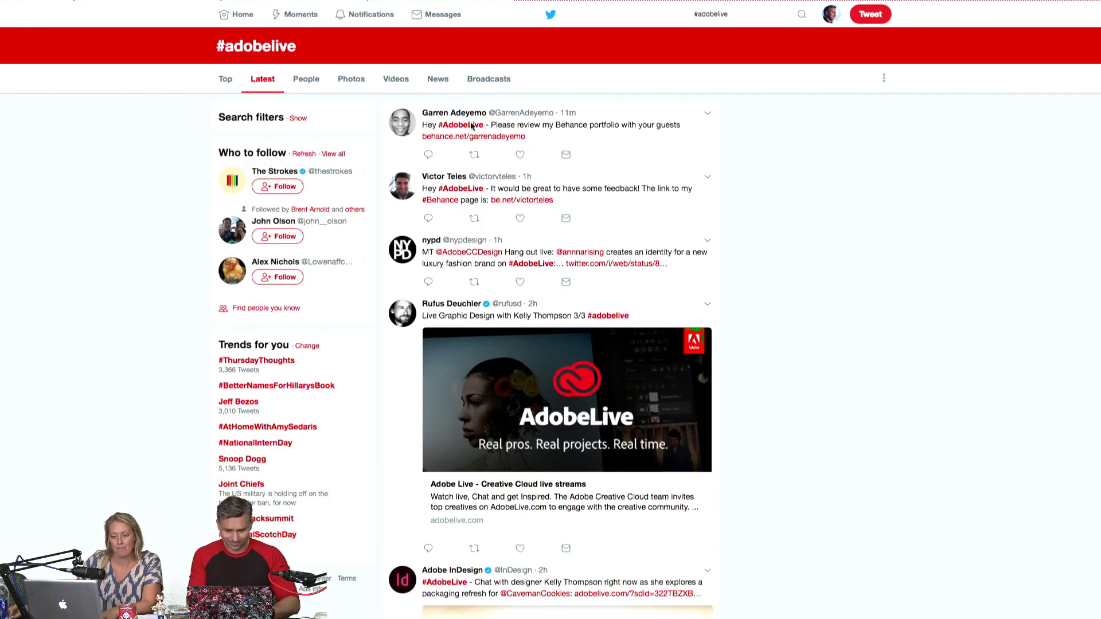
# Step: Switch to the #adobelive feed on Twitter and open the Behance portfolio links from the review-request tweets in separate tabs
pyautogui.click(409, 149)
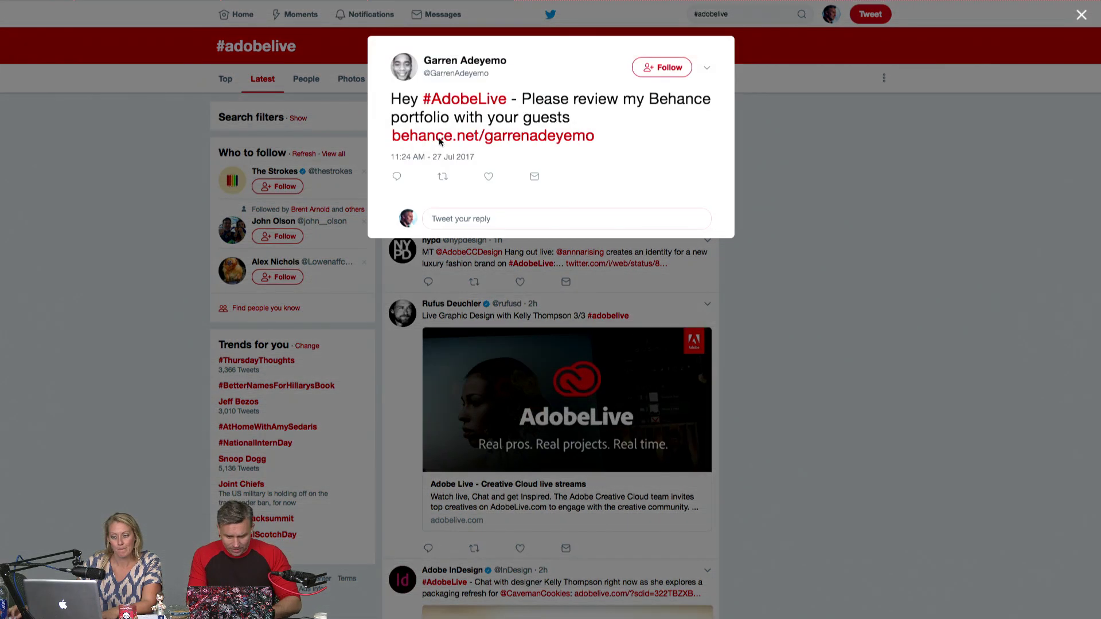
pyautogui.click(795, 166)
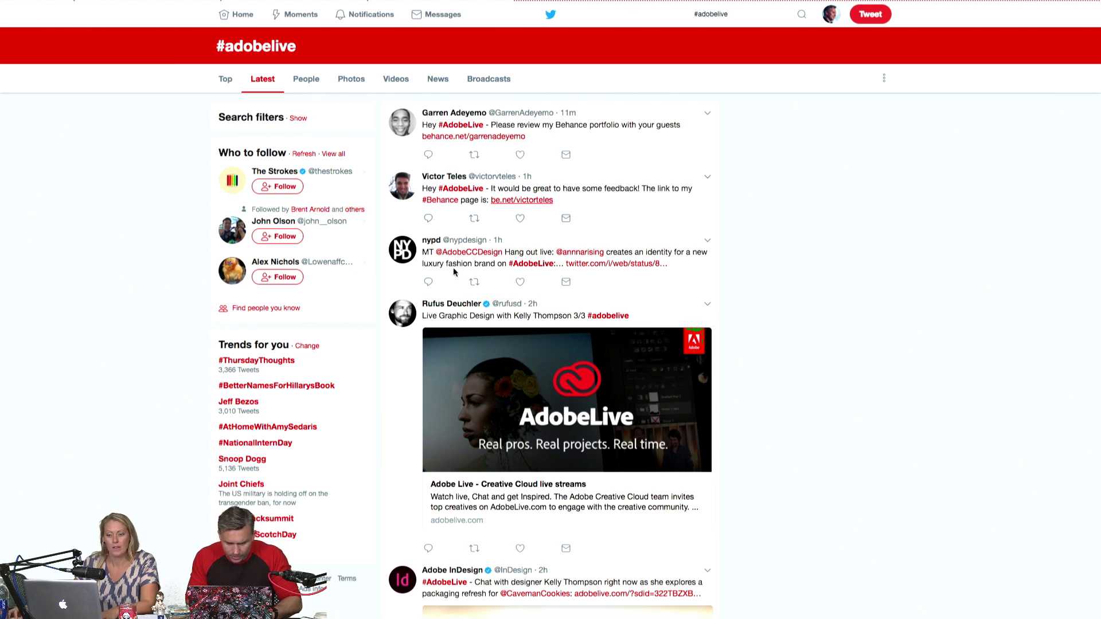
pyautogui.scroll(-5, 453, 271)
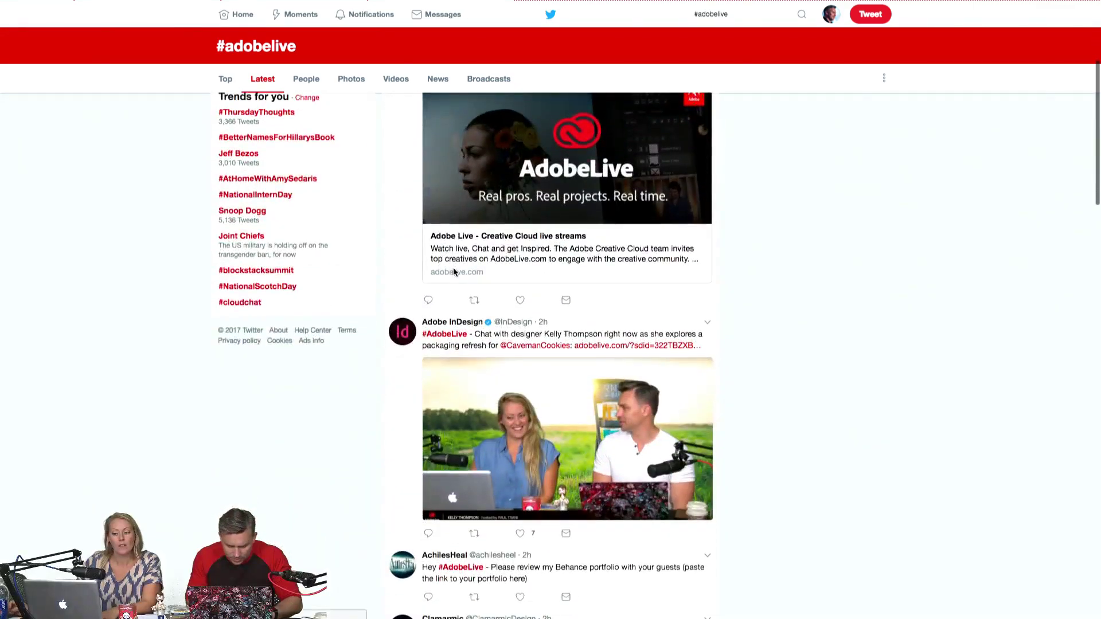
pyautogui.scroll(-7, 453, 271)
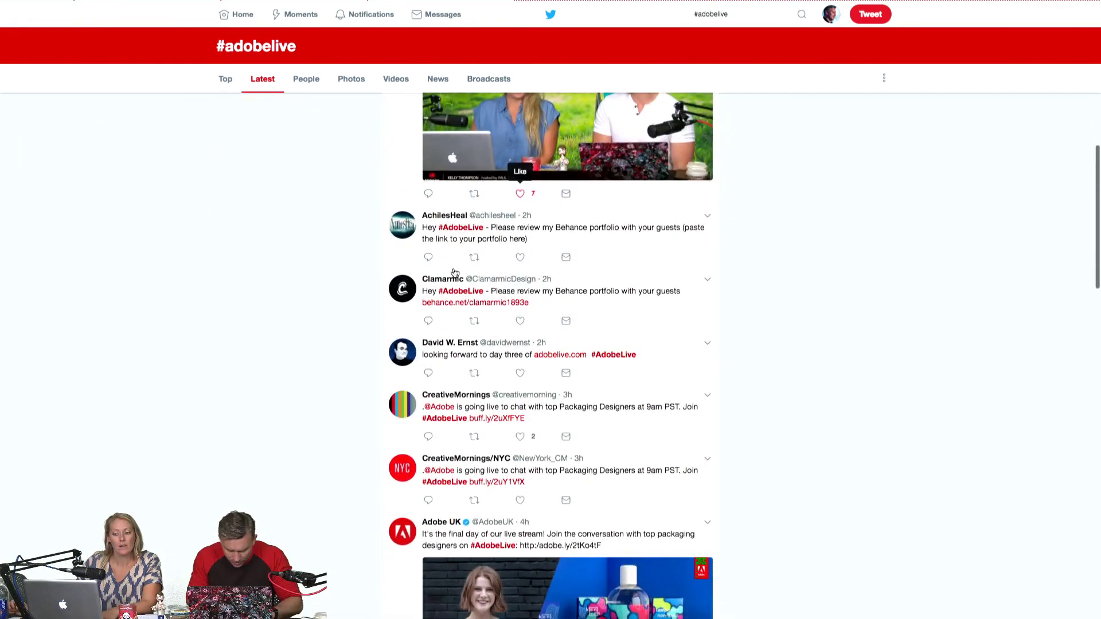
pyautogui.scroll(14, 455, 272)
pyautogui.scroll(-10, 424, 496)
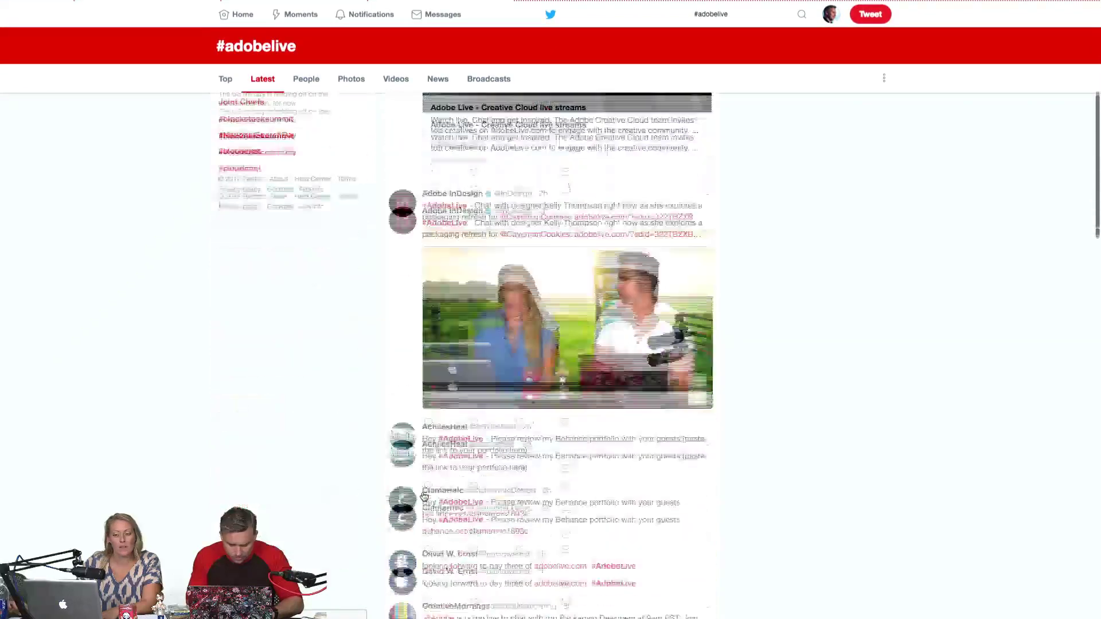
pyautogui.scroll(-4, 423, 496)
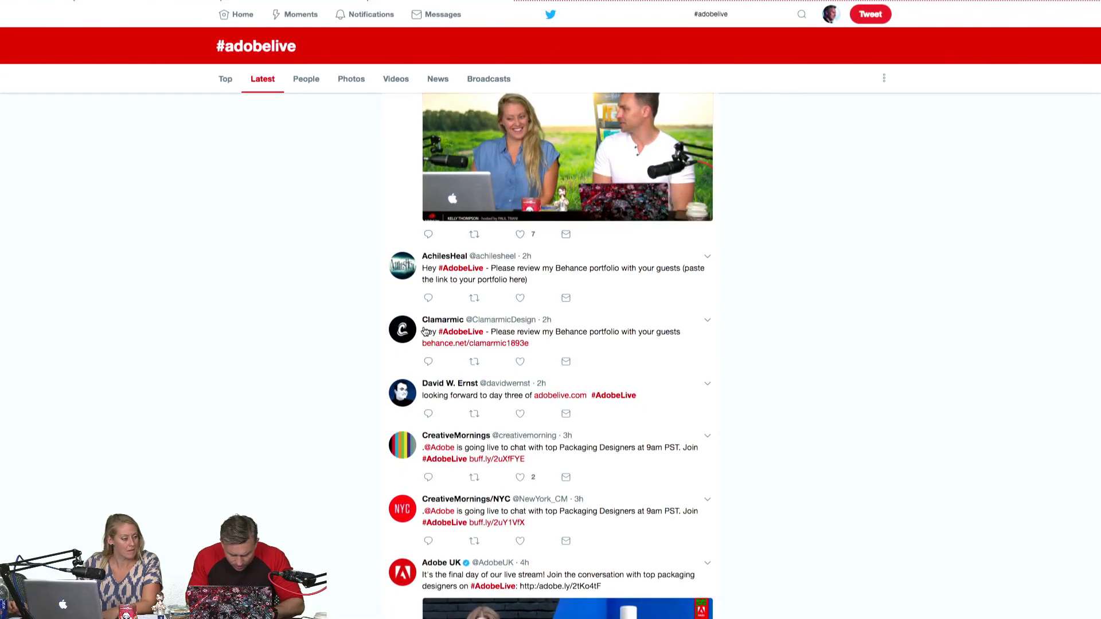
pyautogui.keyDown('super'); pyautogui.click(475, 344); pyautogui.keyUp('super')
# Step: Show the Clamarmic Designs Behance profile and place its tab ahead of the other two portfolio tabs
pyautogui.moveTo(286, 5)
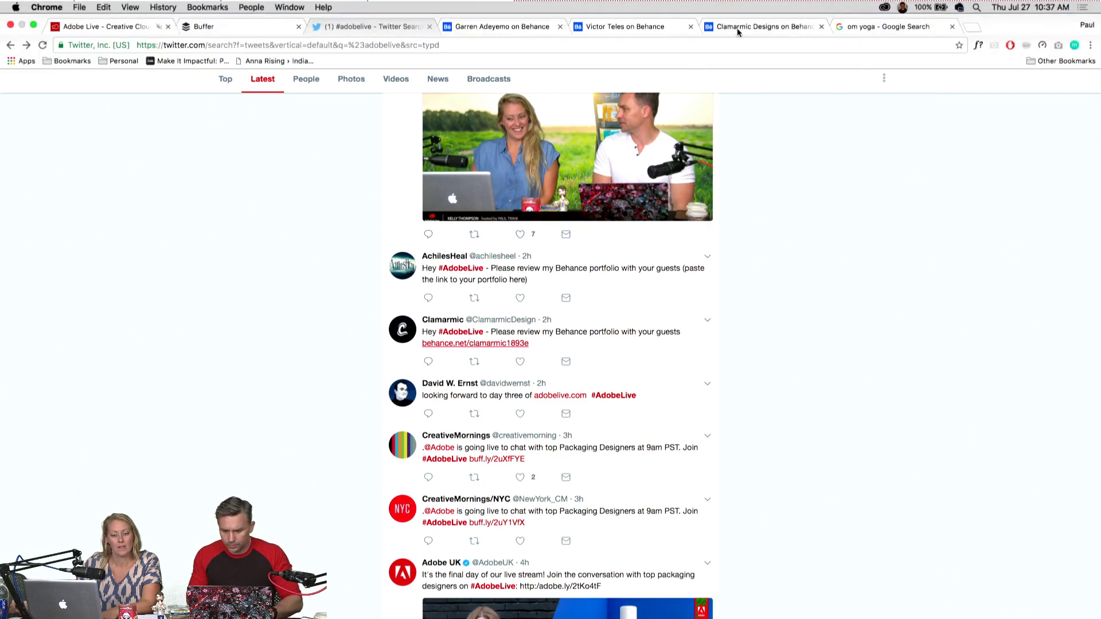
pyautogui.click(738, 28)
pyautogui.moveTo(738, 28); pyautogui.dragTo(479, 28)
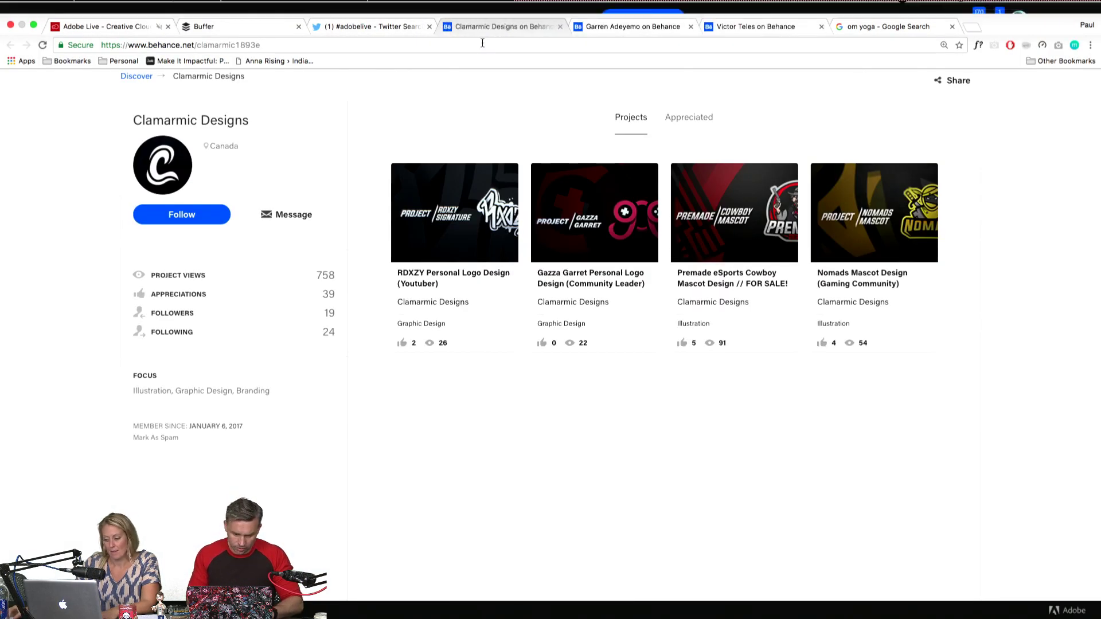
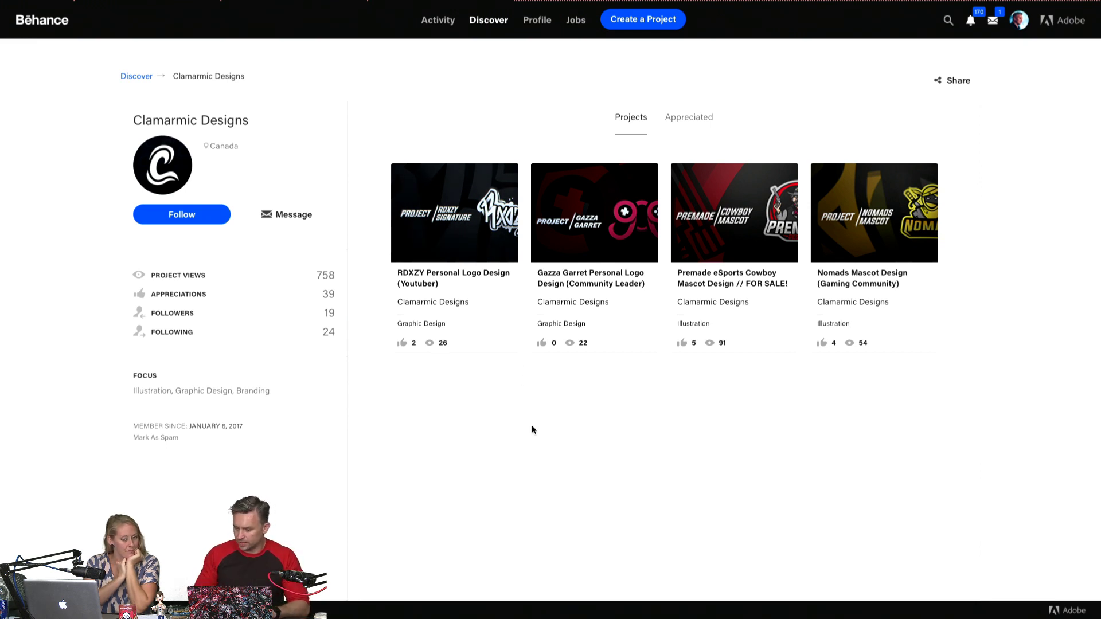
# Step: Open the RDXZY Personal Logo Design project and examine its introduction text and signature logo artwork
pyautogui.click(450, 233)
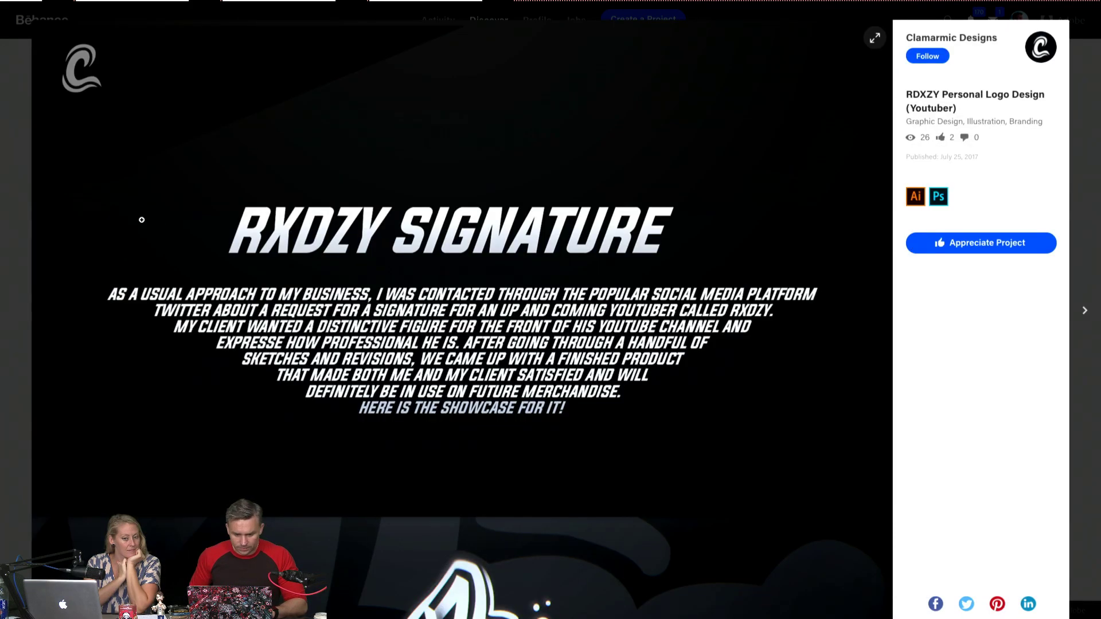
pyautogui.scroll(-7, 142, 220)
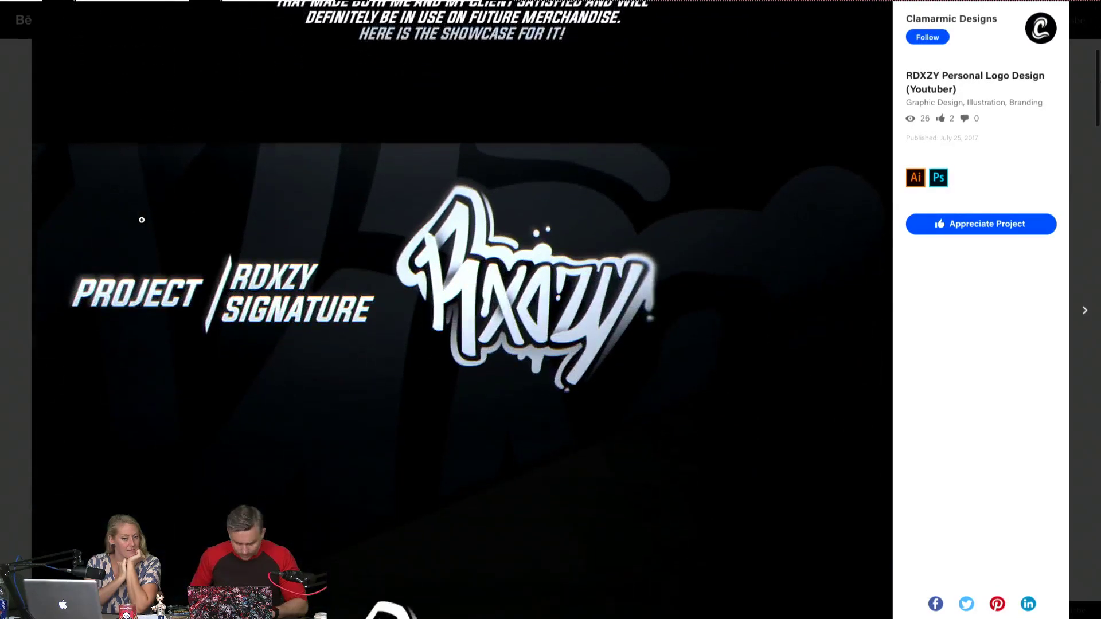
pyautogui.scroll(-1, 144, 224)
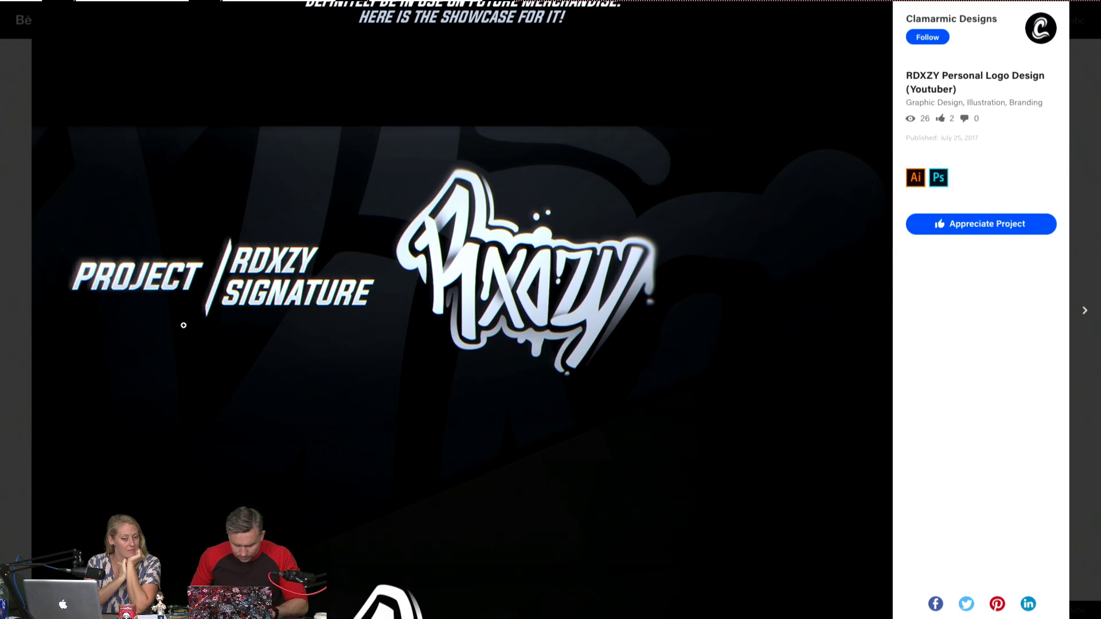
pyautogui.scroll(-1, 184, 324)
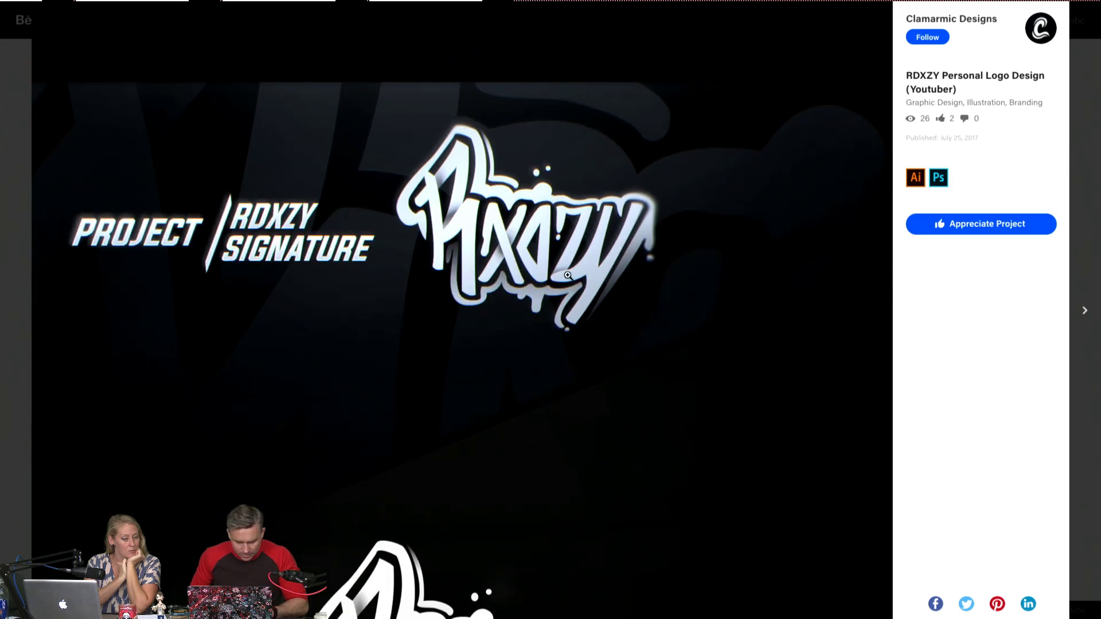
pyautogui.scroll(-1, 568, 275)
pyautogui.scroll(-1, 568, 275)
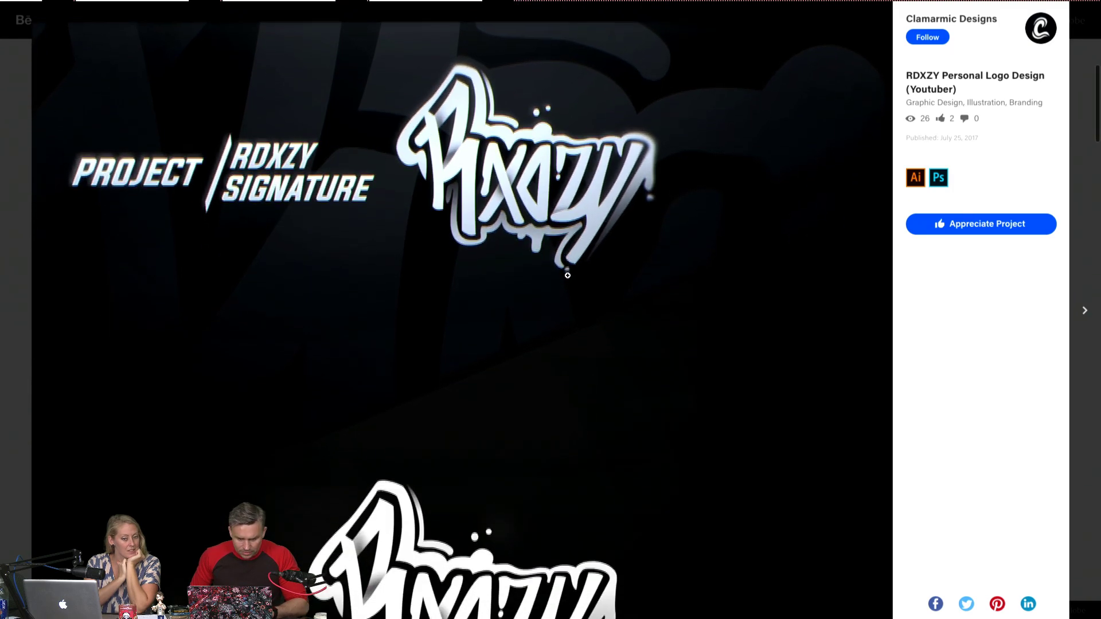
pyautogui.scroll(-4, 568, 275)
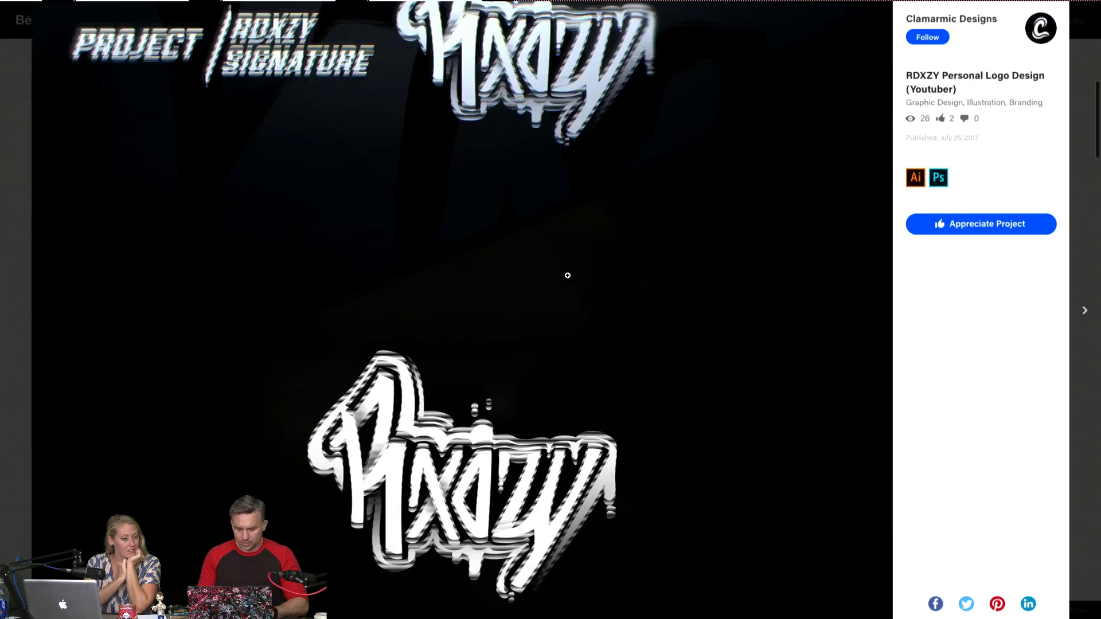
pyautogui.scroll(-15, 568, 275)
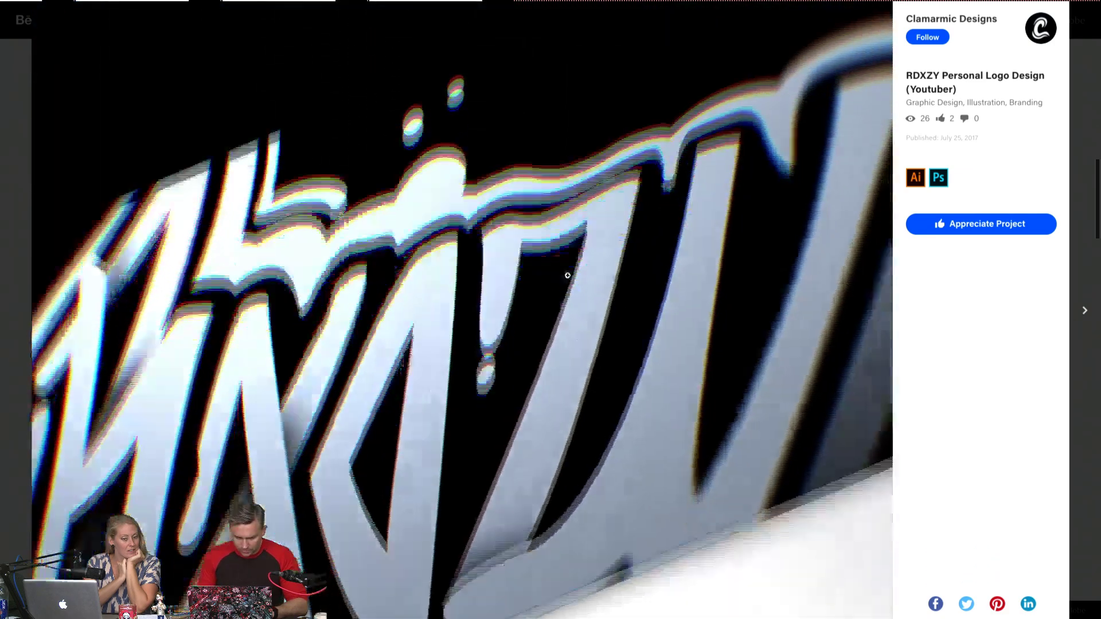
pyautogui.scroll(-4, 568, 275)
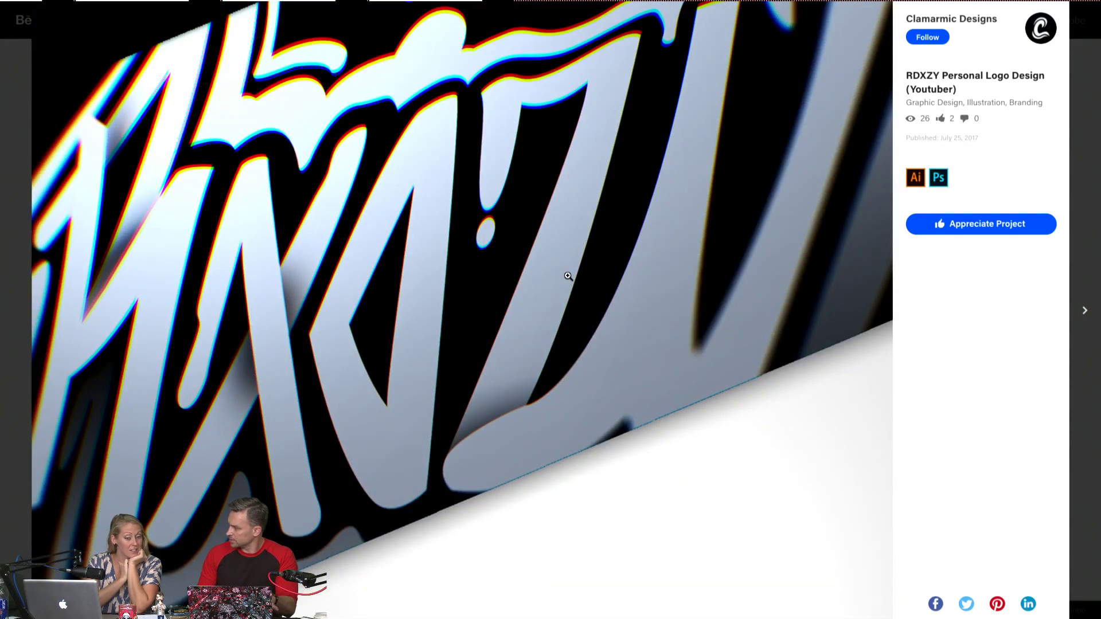
# Step: Examine the RDXZY logo mockups on the T-shirts, caps and hooded jackets, through to the project's closing banner
pyautogui.scroll(-8, 568, 276)
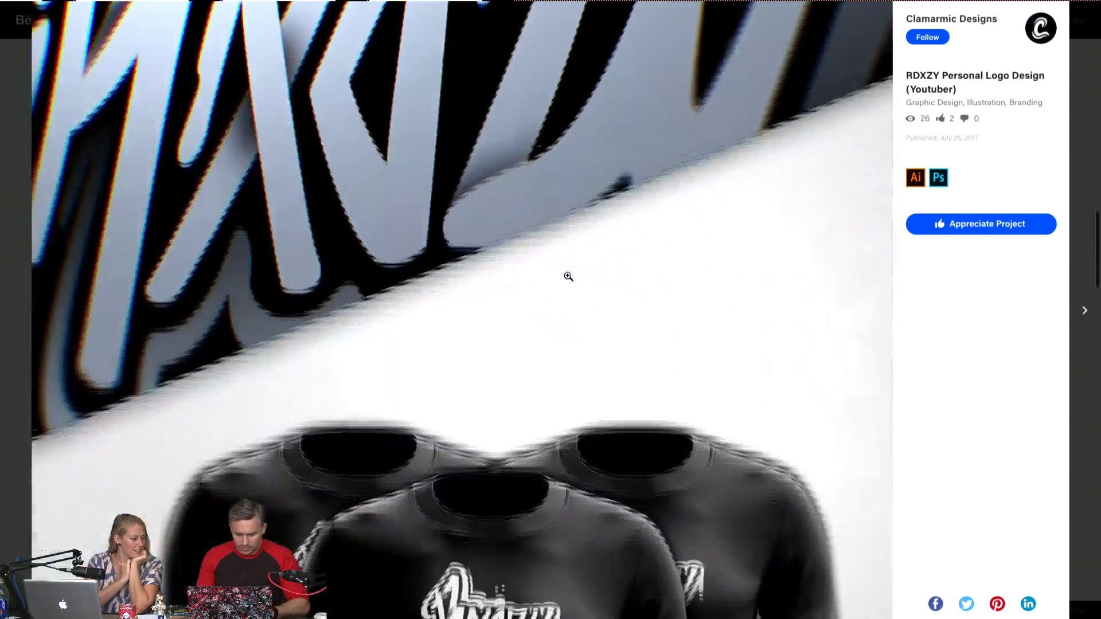
pyautogui.scroll(-2, 568, 276)
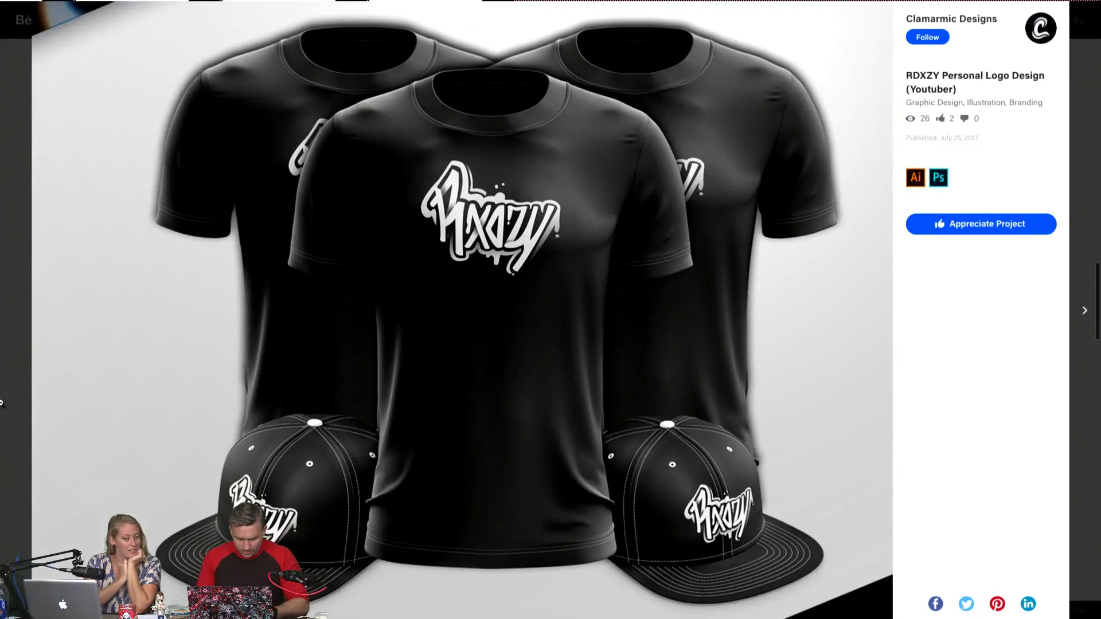
pyautogui.scroll(-4, 52, 401)
pyautogui.scroll(5, 53, 401)
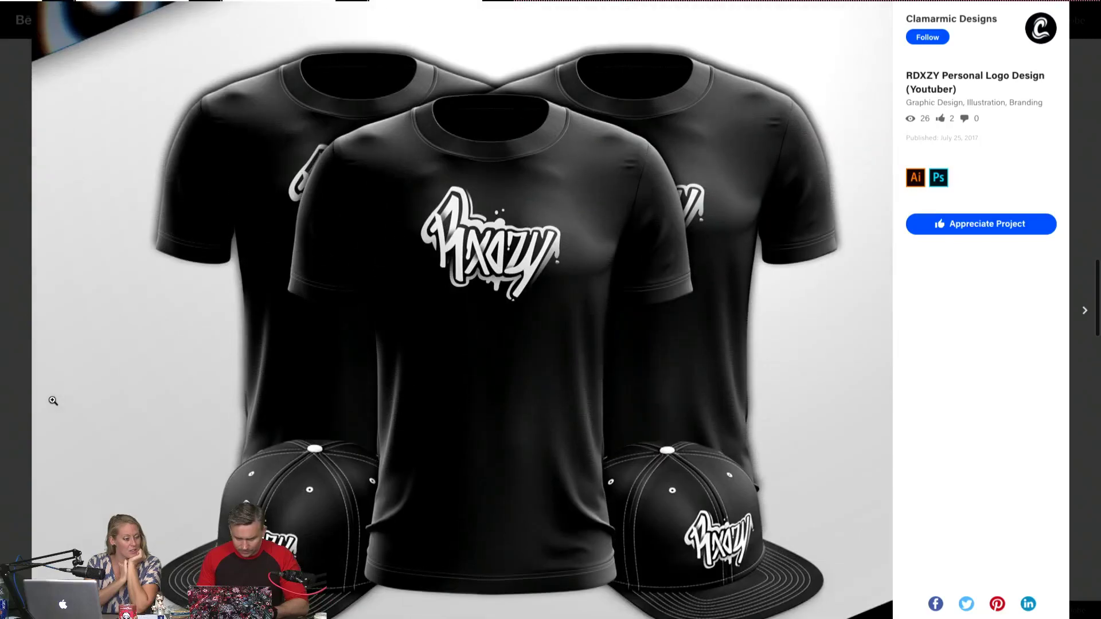
pyautogui.scroll(-1, 53, 401)
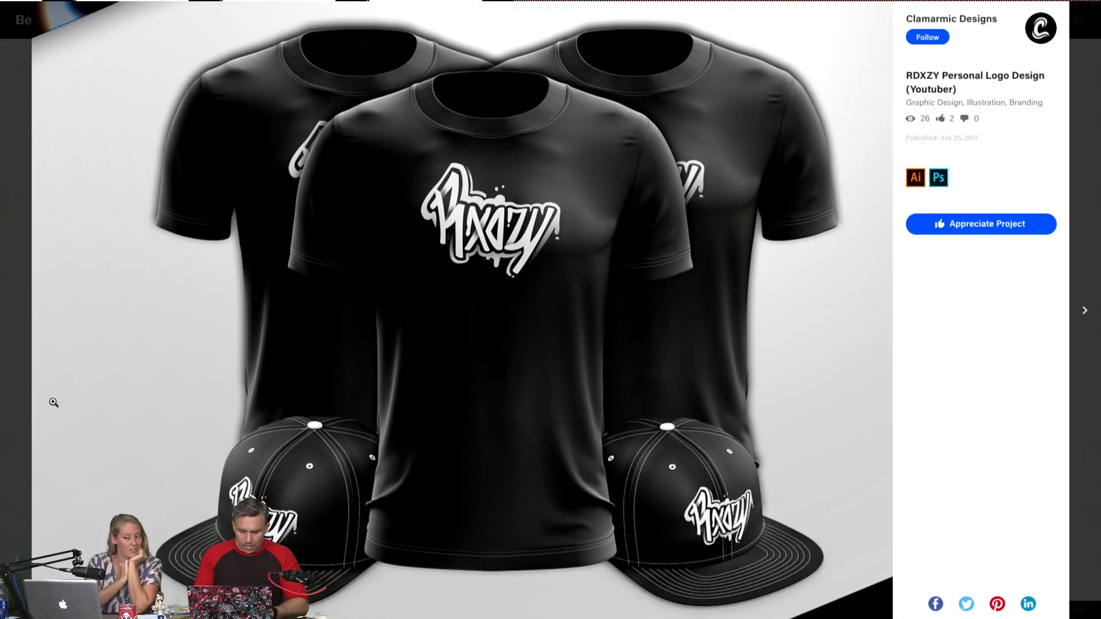
pyautogui.scroll(-2, 54, 402)
pyautogui.scroll(-5, 53, 403)
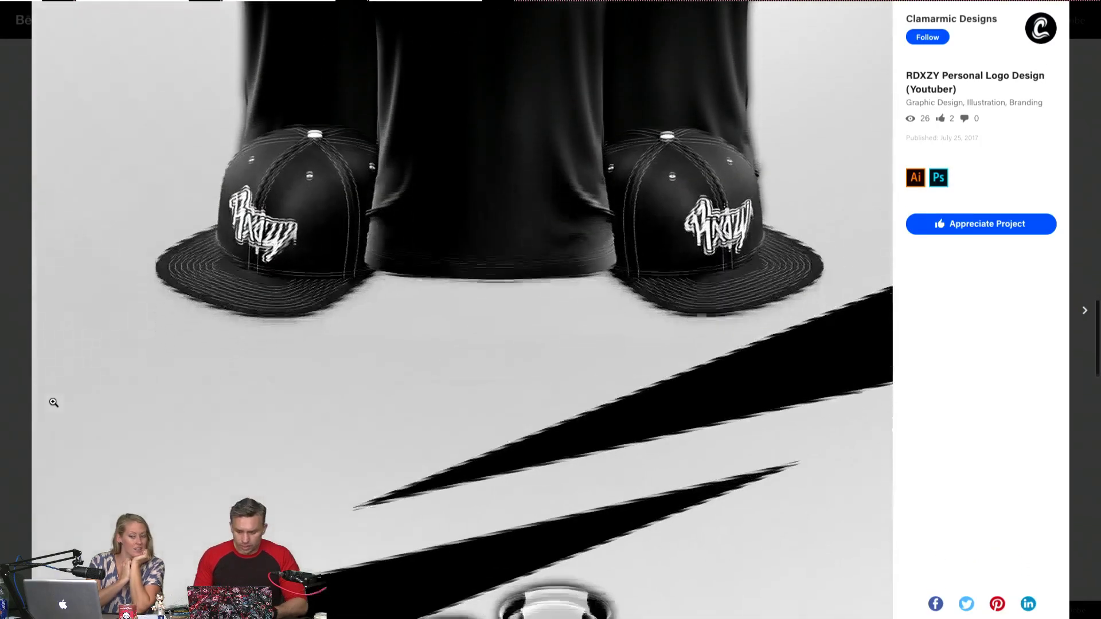
pyautogui.scroll(-6, 54, 403)
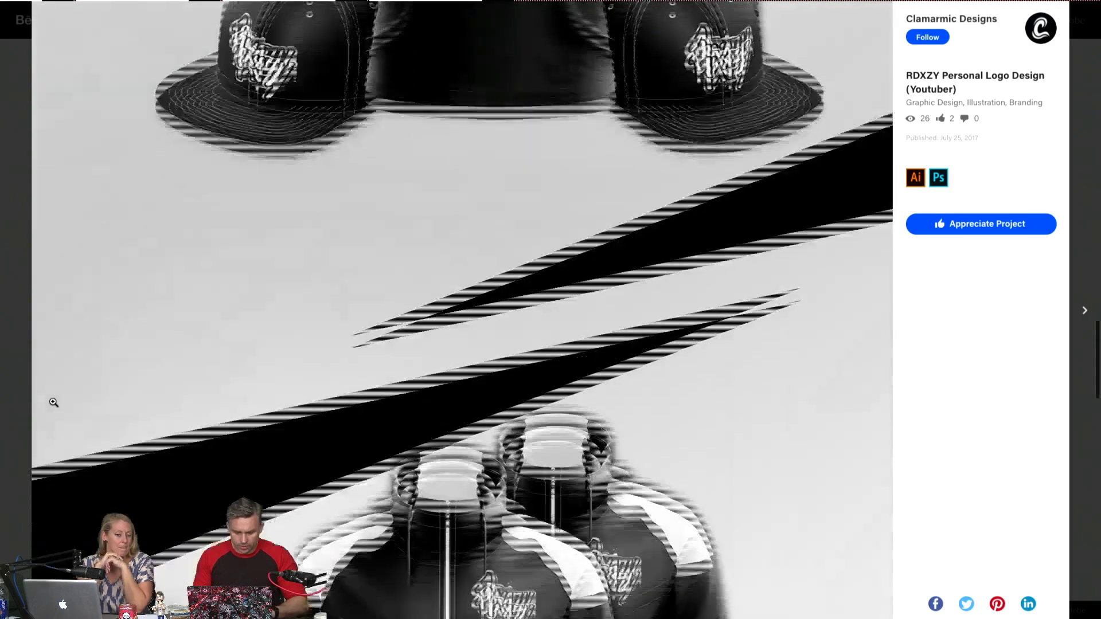
pyautogui.scroll(-3, 52, 402)
pyautogui.scroll(-5, 53, 402)
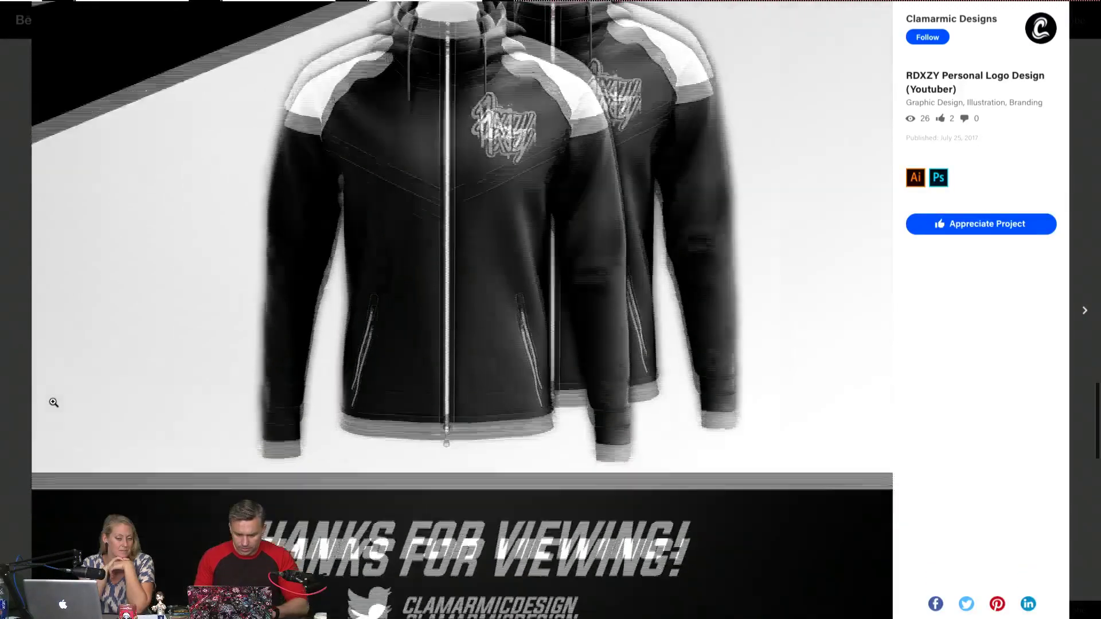
pyautogui.scroll(-2, 52, 398)
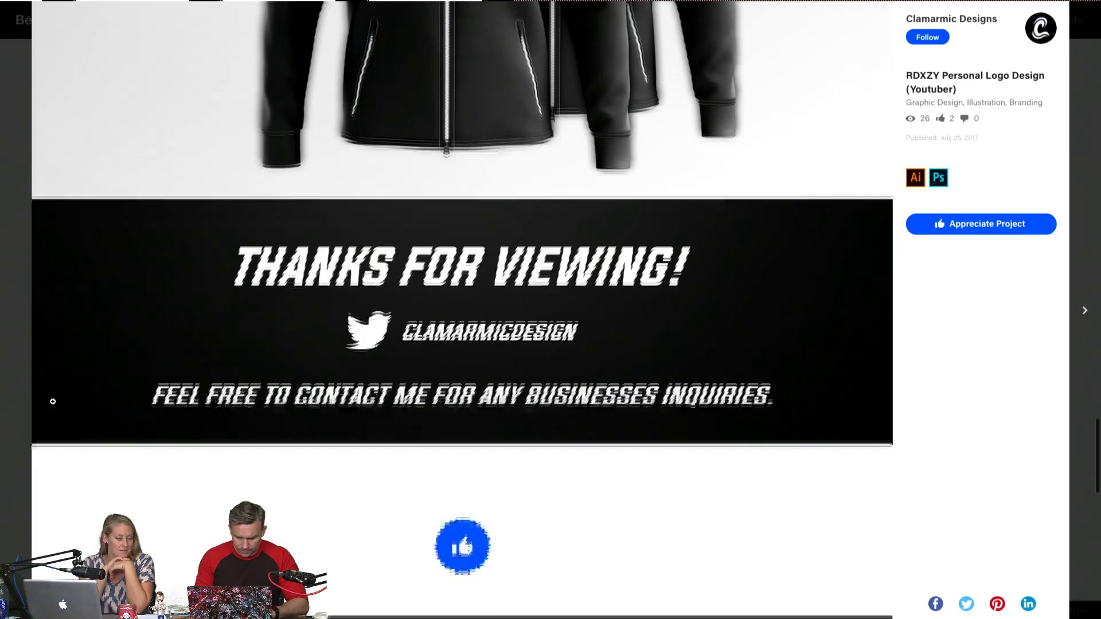
# Step: Appreciate the RDXZY Personal Logo Design project and follow Clamarmic Designs
pyautogui.click(487, 549)
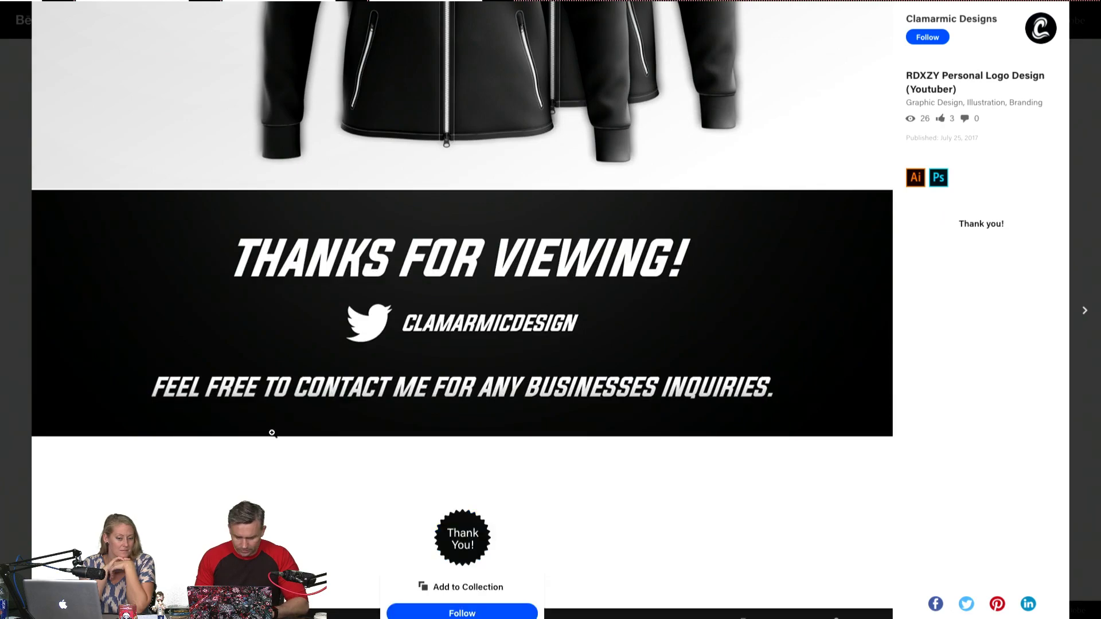
pyautogui.scroll(-2, 286, 447)
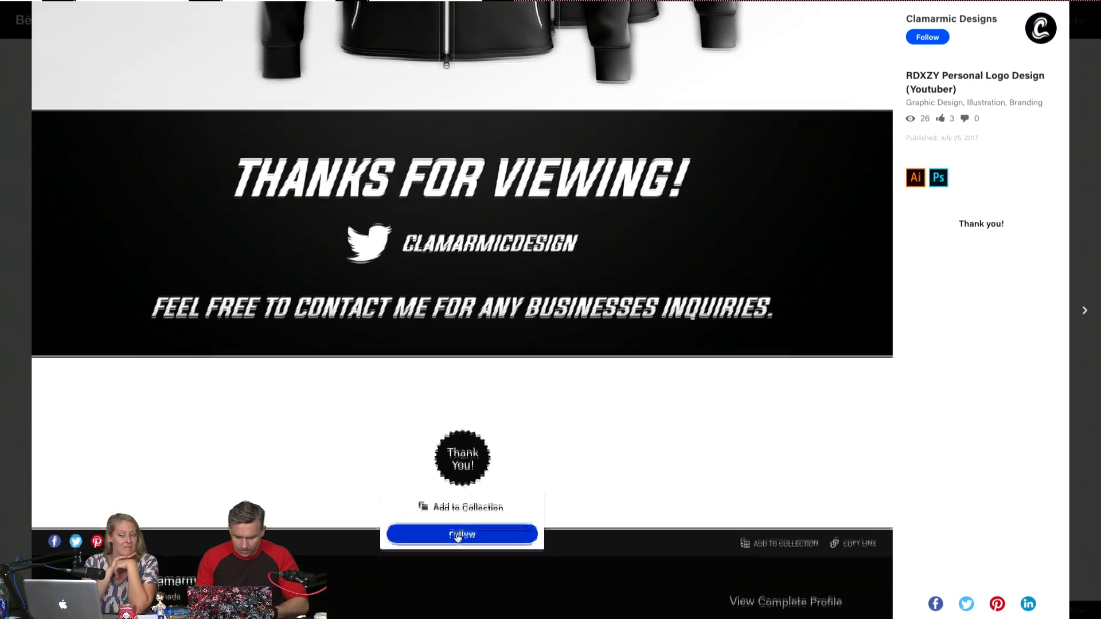
pyautogui.click(458, 536)
pyautogui.scroll(20, 458, 536)
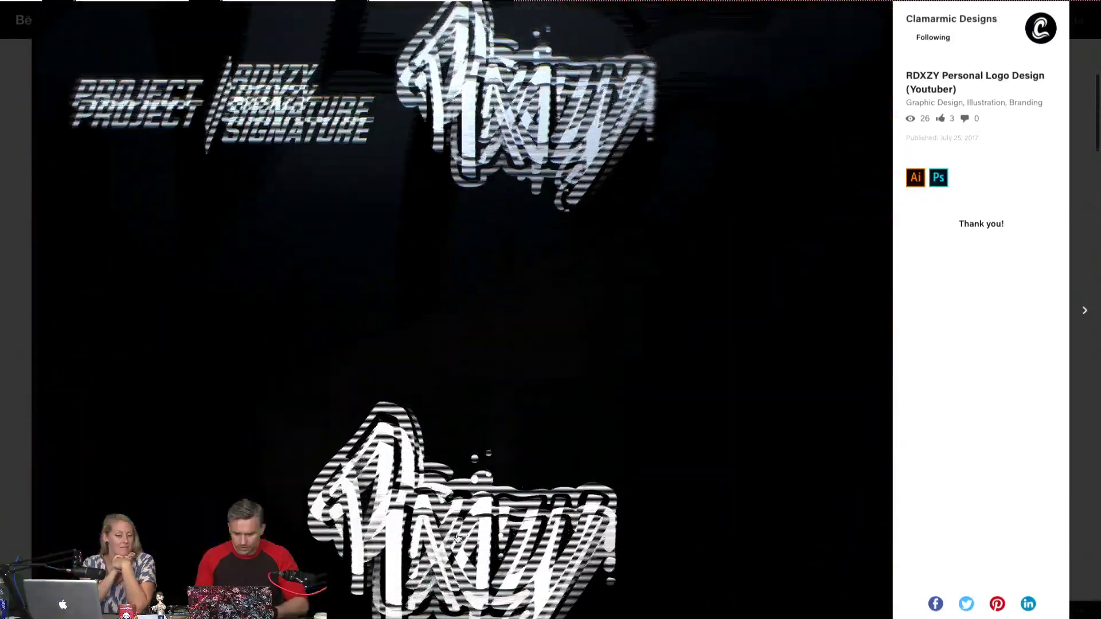
pyautogui.scroll(10, 458, 536)
pyautogui.scroll(-7, 458, 538)
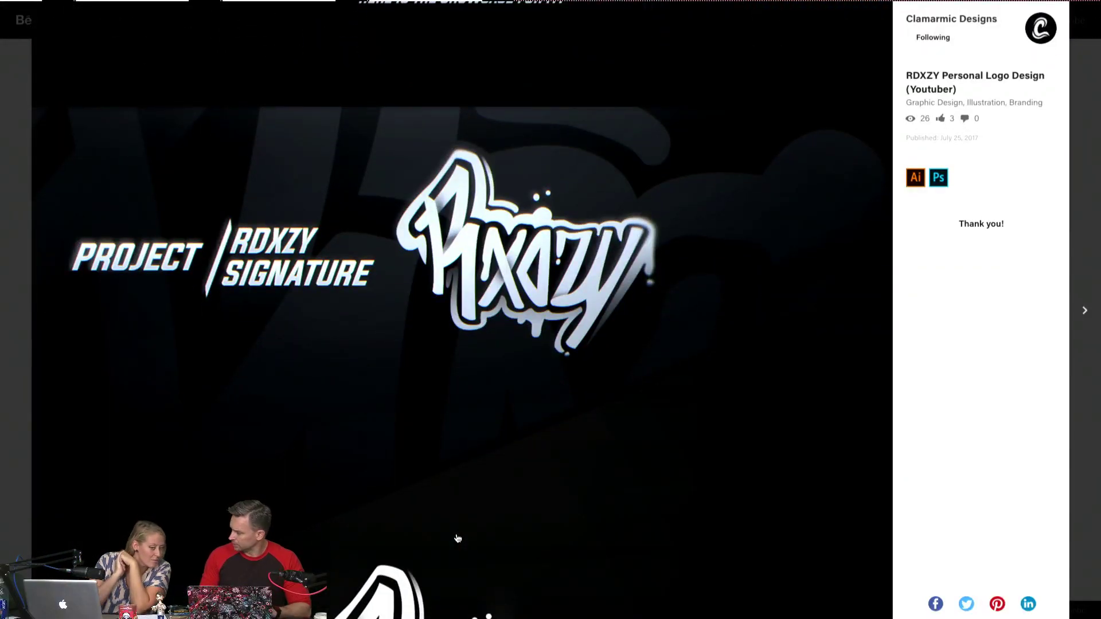
# Step: Open the following project, the community leader's personal logo design, and examine its introduction text and controller logo header
pyautogui.click(1084, 310)
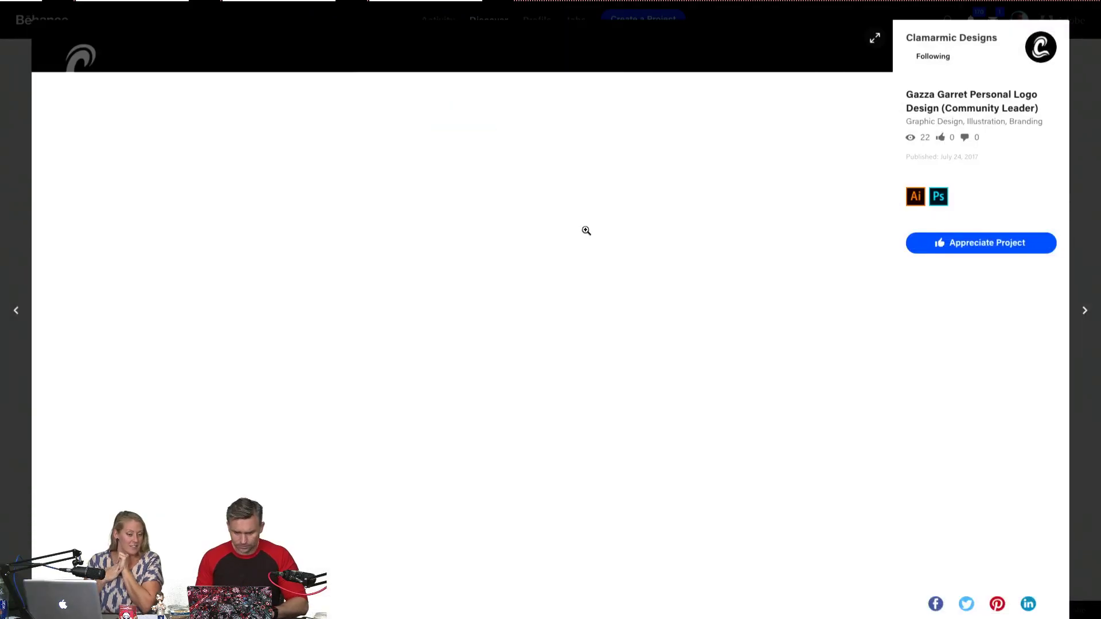
pyautogui.scroll(-9, 115, 189)
pyautogui.scroll(7, 114, 190)
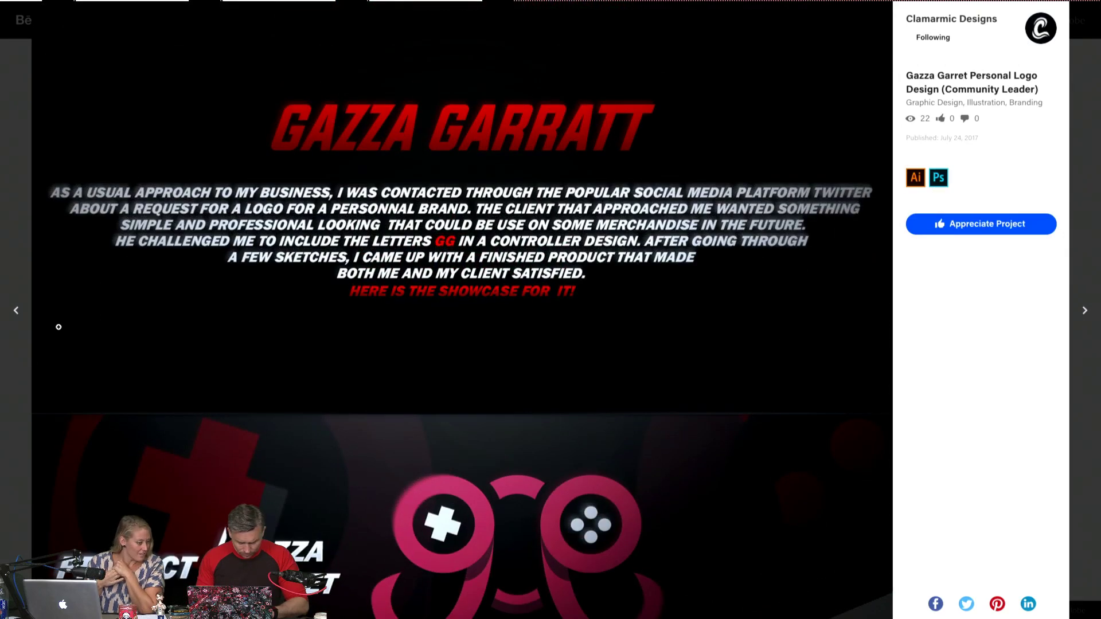
pyautogui.scroll(-1, 59, 327)
pyautogui.scroll(-9, 59, 327)
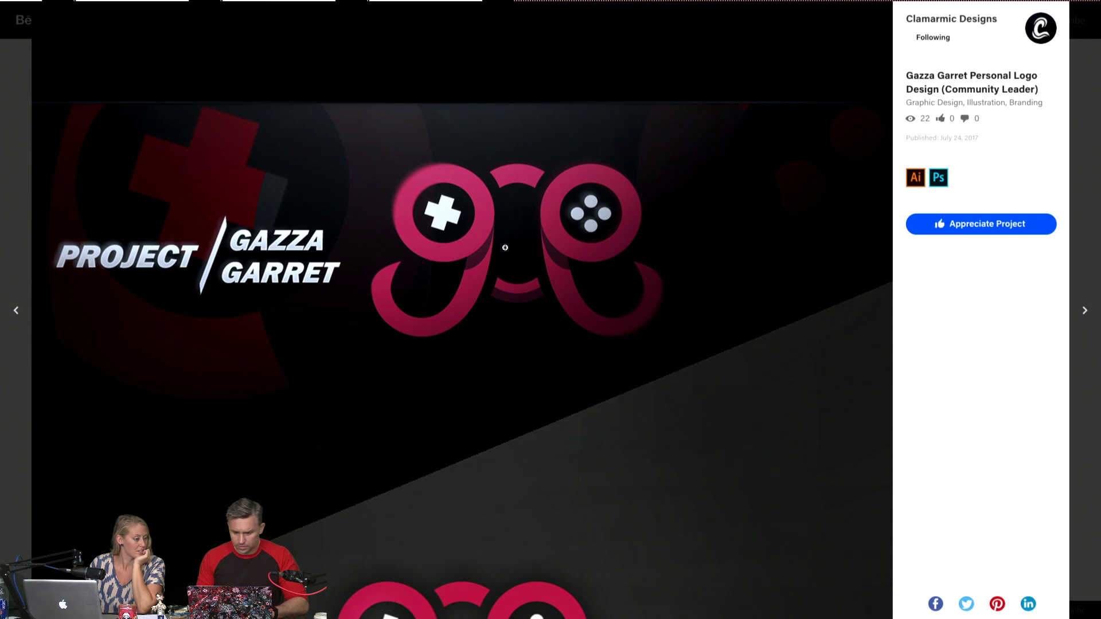
# Step: Examine the controller logo alongside its color palette and the enlarged logo detail below it
pyautogui.scroll(-12, 569, 311)
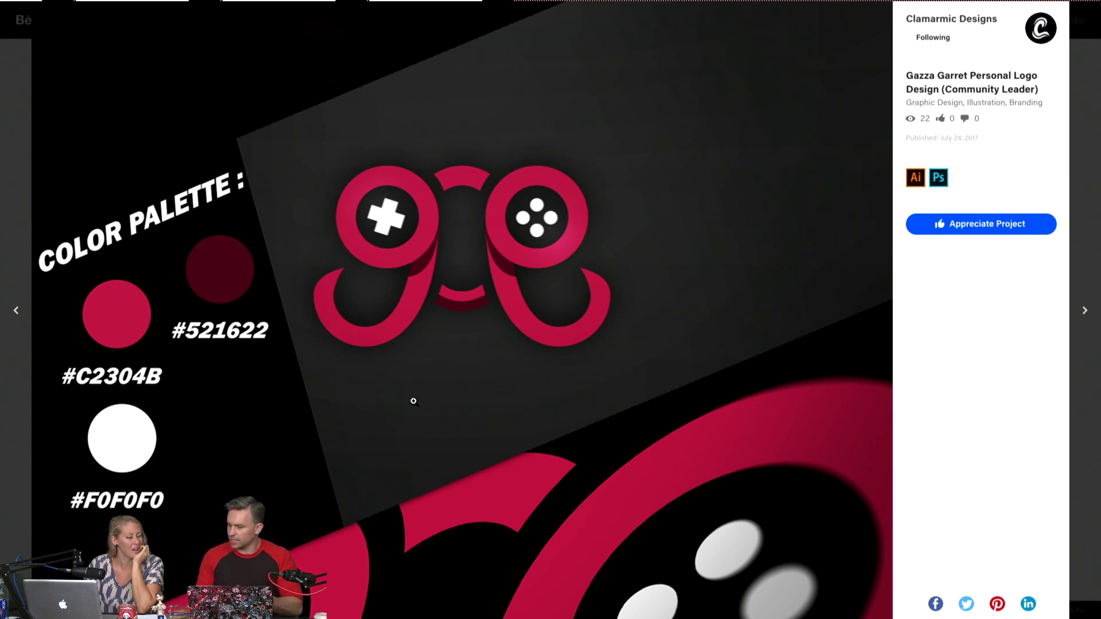
pyautogui.scroll(-5, 413, 401)
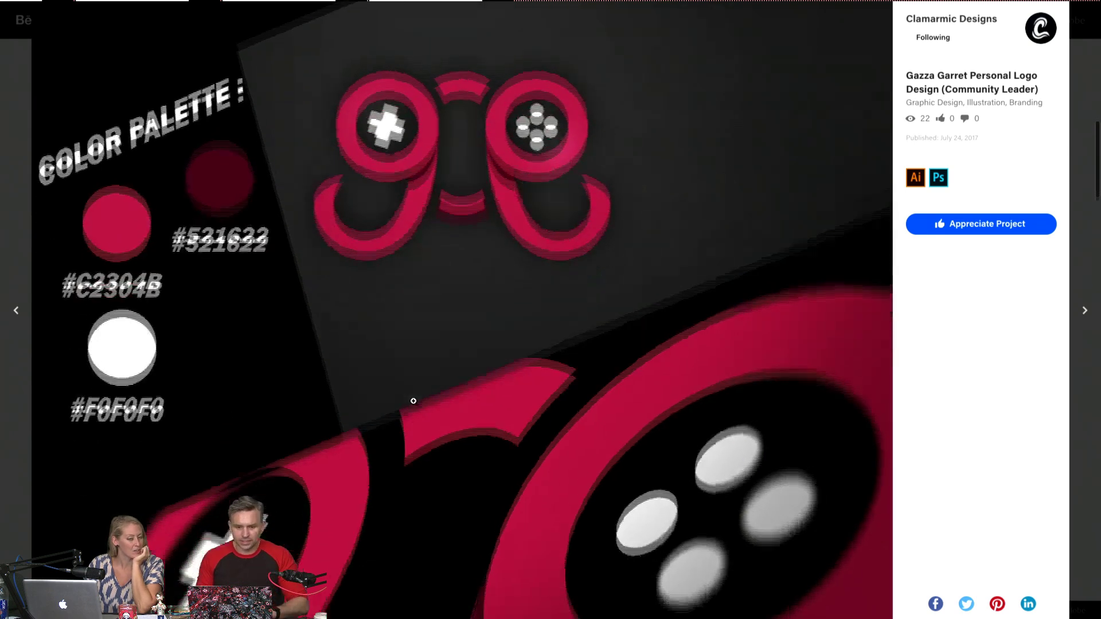
pyautogui.scroll(2, 414, 401)
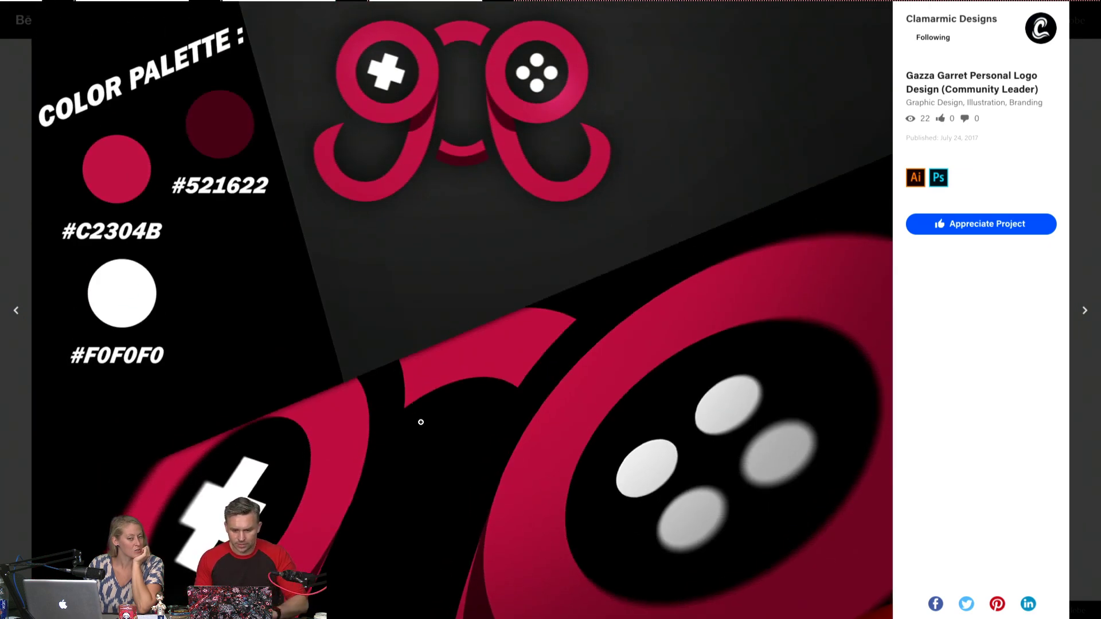
pyautogui.scroll(-2, 421, 422)
pyautogui.scroll(3, 421, 422)
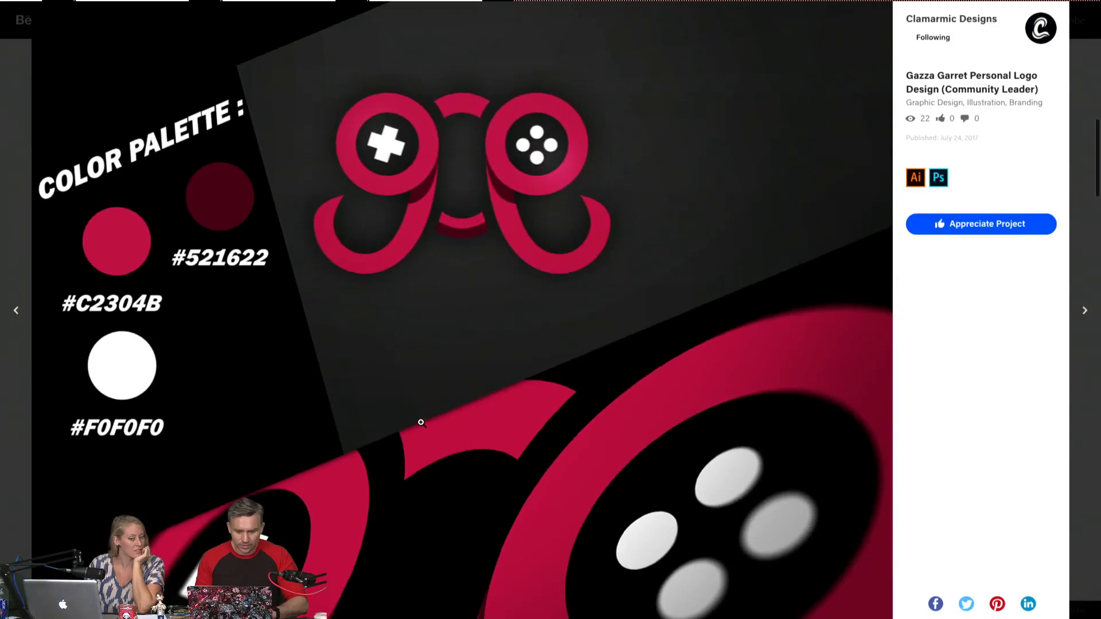
pyautogui.scroll(1, 421, 422)
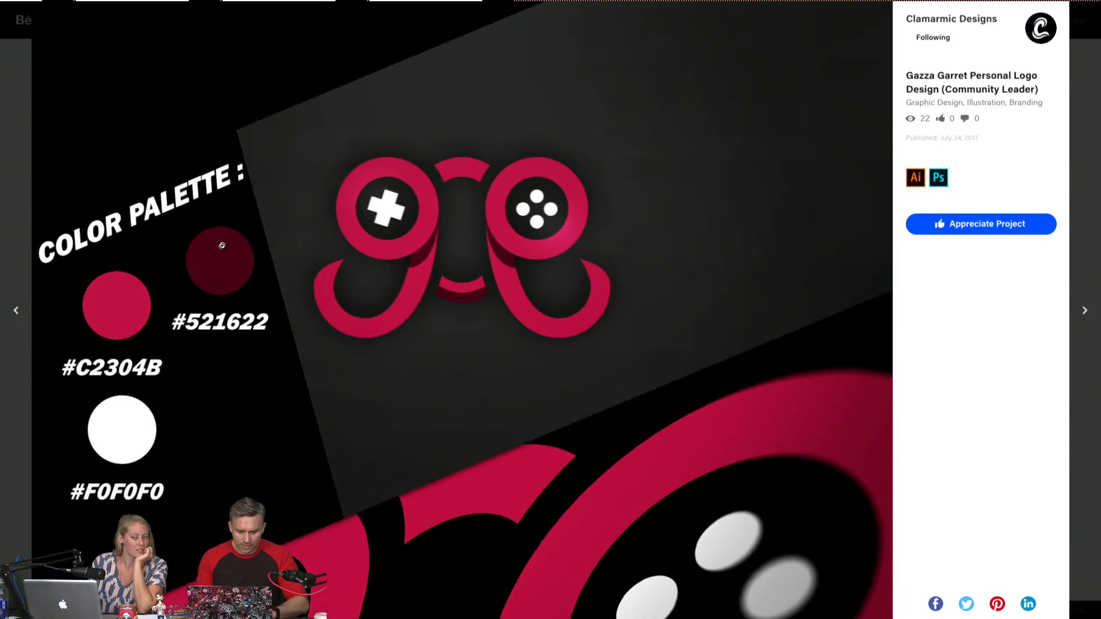
# Step: Review the controller logo's T-shirt, cap and jacket mockups through to the end of the project
pyautogui.scroll(-10, 165, 456)
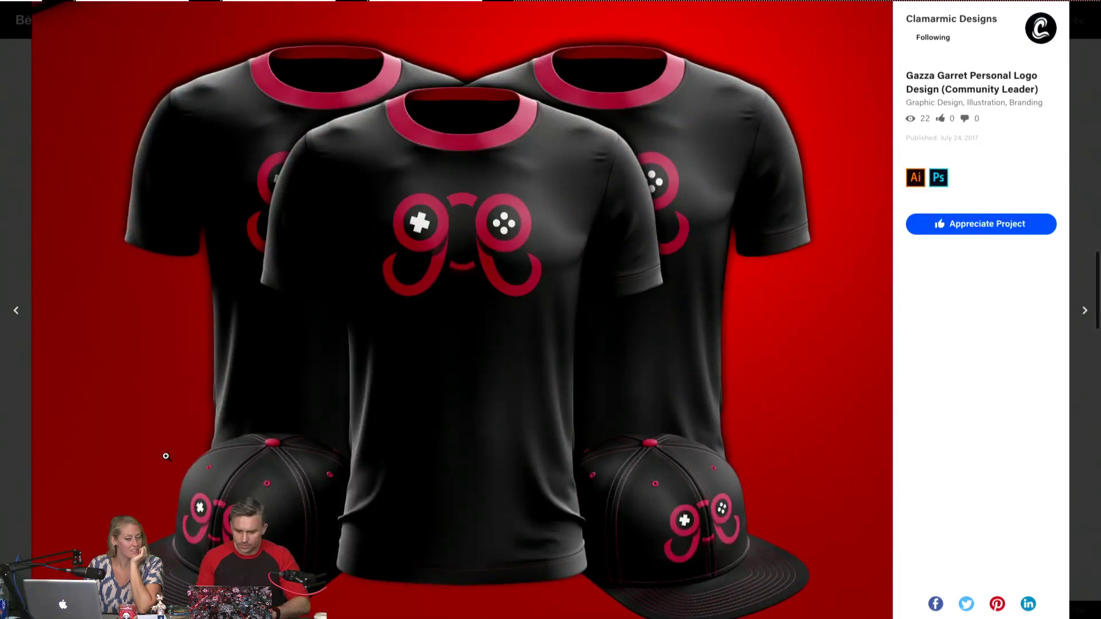
pyautogui.scroll(-1, 166, 456)
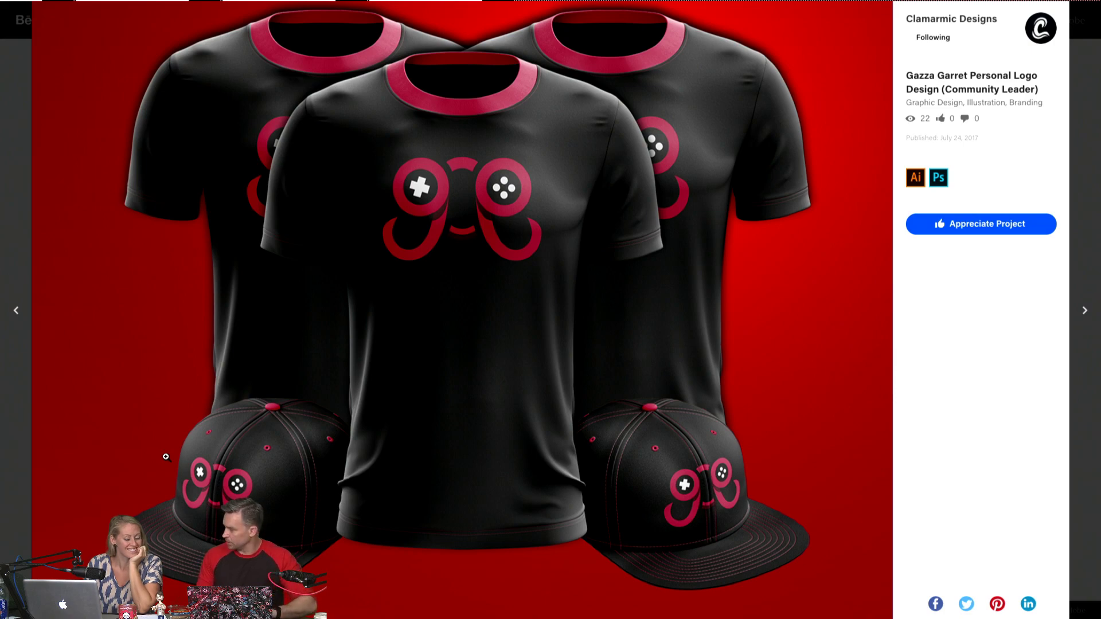
pyautogui.scroll(-6, 166, 456)
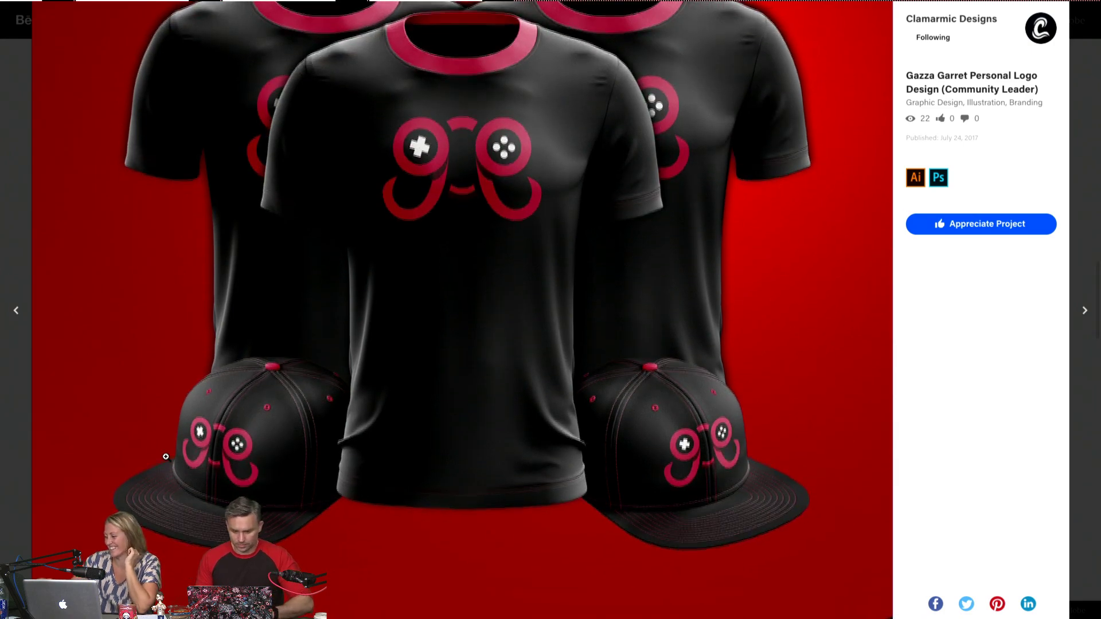
pyautogui.scroll(-15, 166, 457)
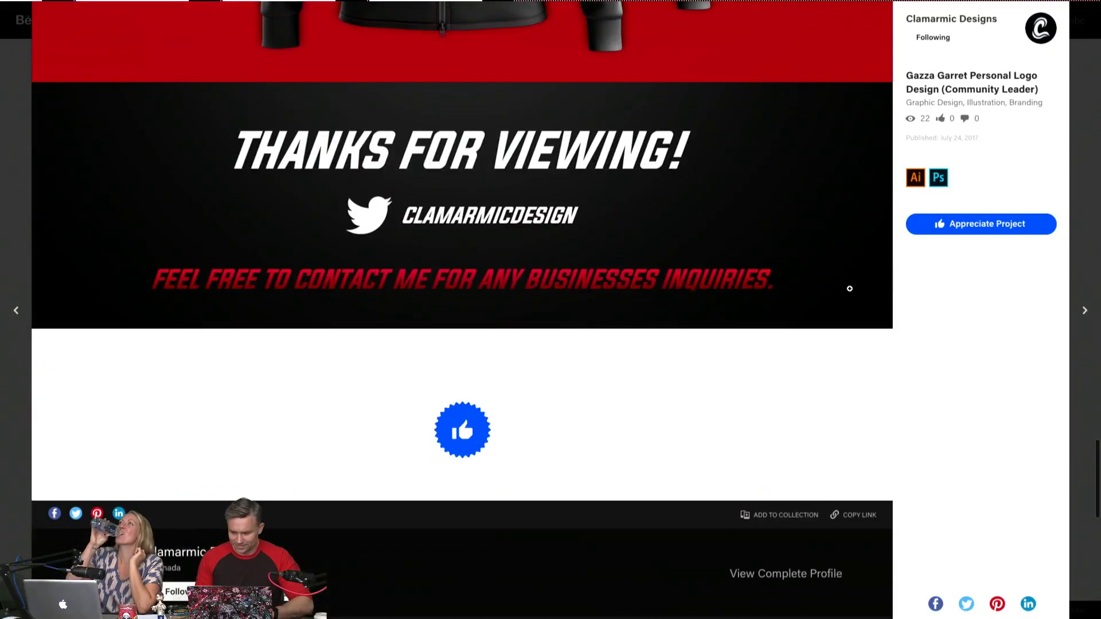
# Step: Open the Premade eSports Cowboy Mascot Design project and examine its badge artwork and the T-shirt and cap mockups
pyautogui.click(1084, 311)
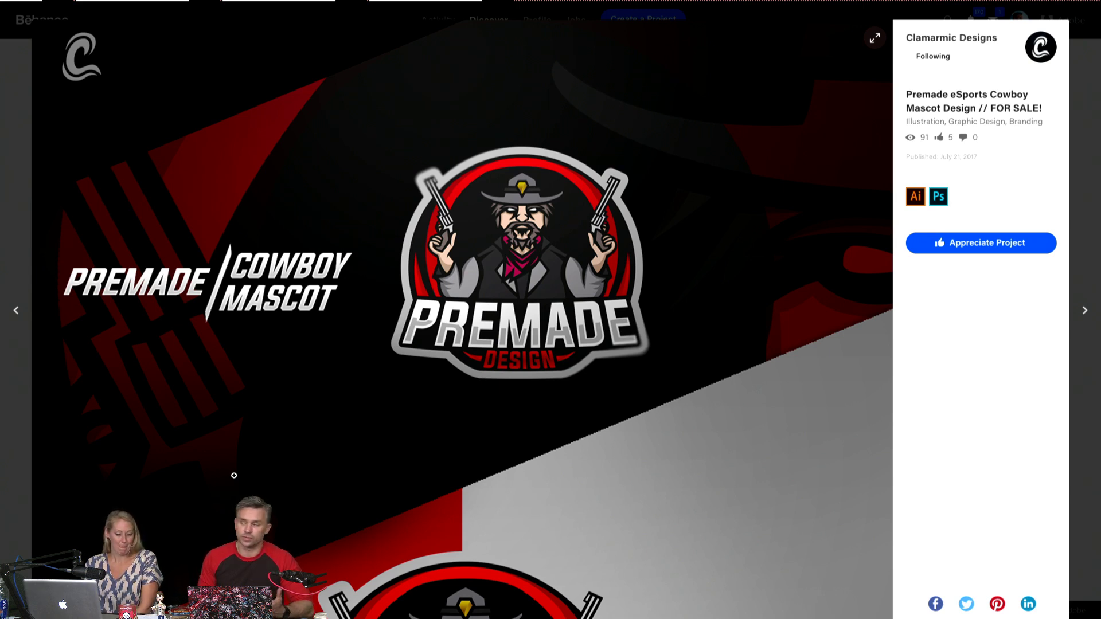
pyautogui.scroll(-10, 234, 476)
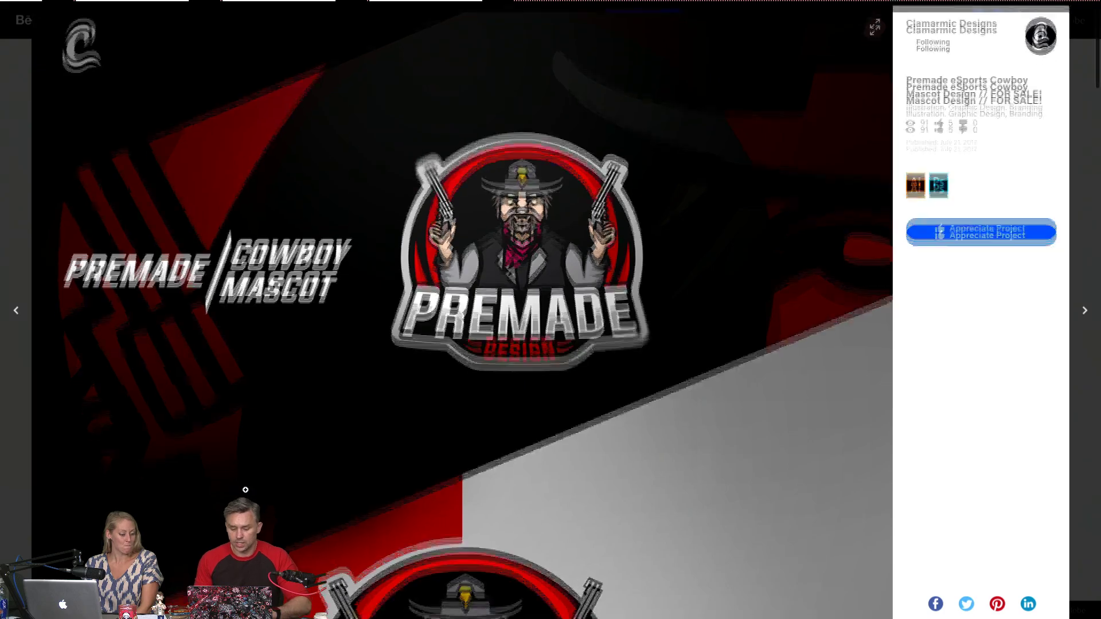
pyautogui.scroll(-6, 247, 493)
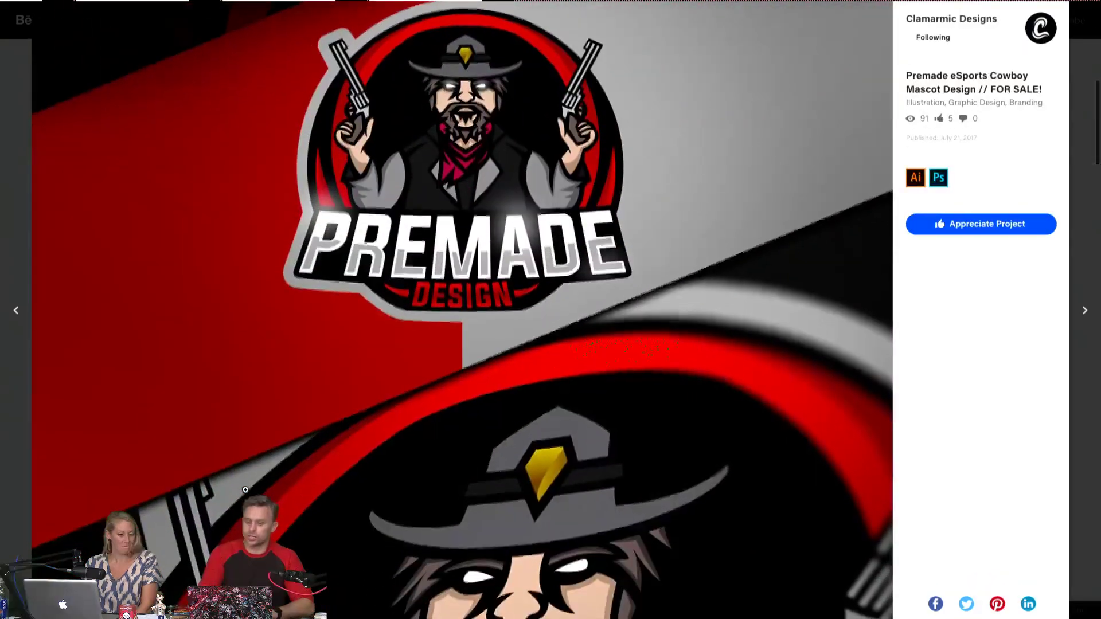
pyautogui.scroll(-15, 249, 497)
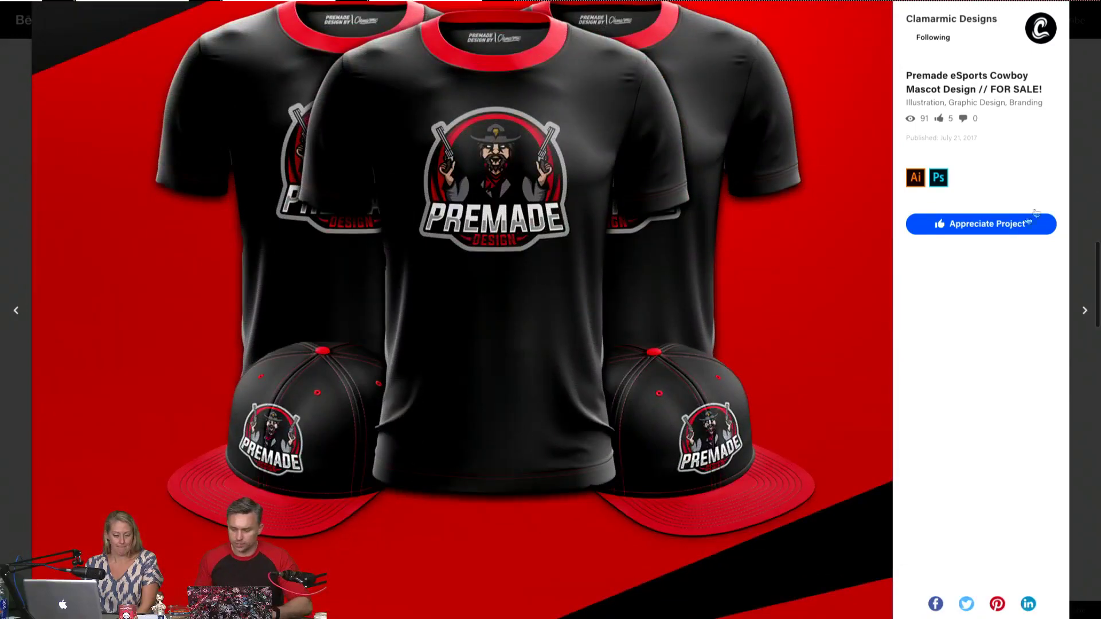
# Step: Close the cowboy mascot project, then unfollow and follow Clamarmic Designs again from the profile page
pyautogui.click(1077, 195)
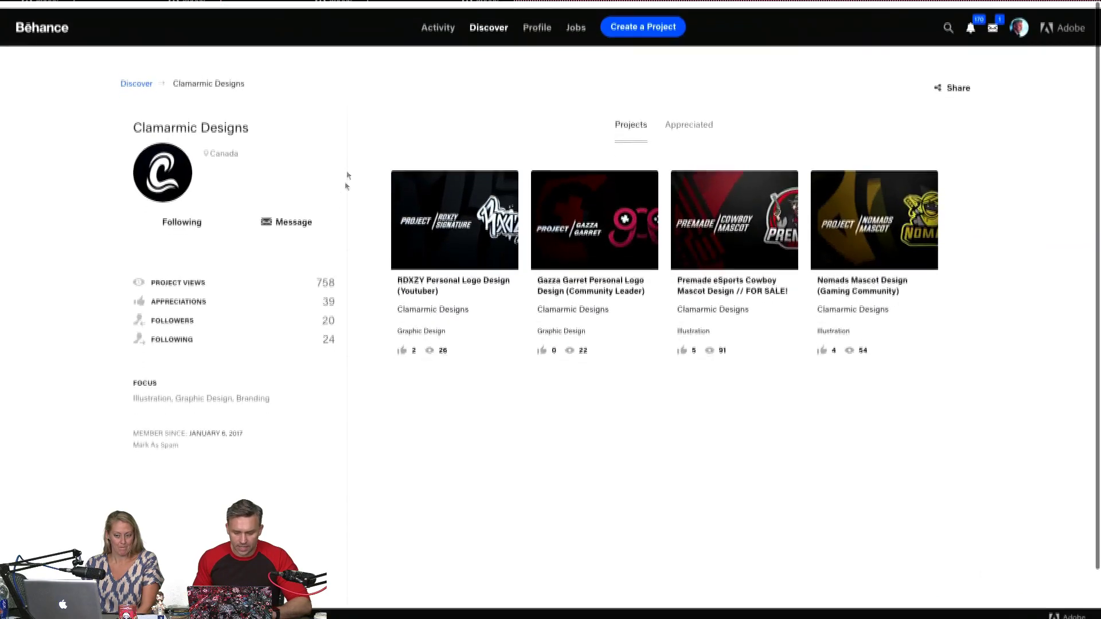
pyautogui.click(162, 220)
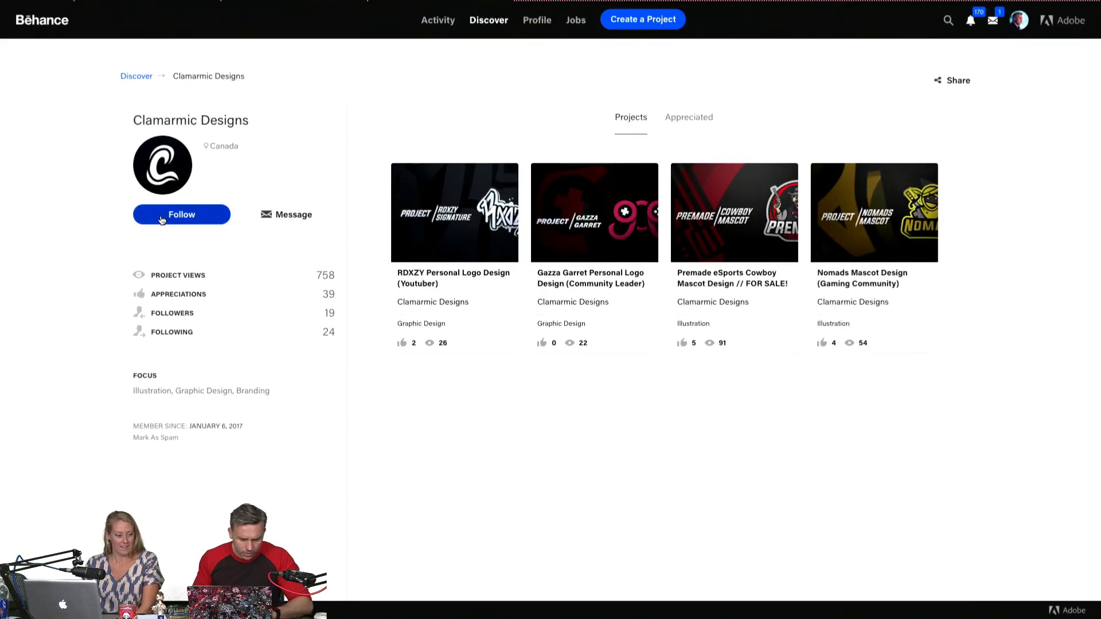
pyautogui.click(163, 220)
# Step: Switch to the second Behance portfolio, open its Fruit of All Evil project and examine the title, posters and outdoor billboard mockups
pyautogui.moveTo(503, 34)
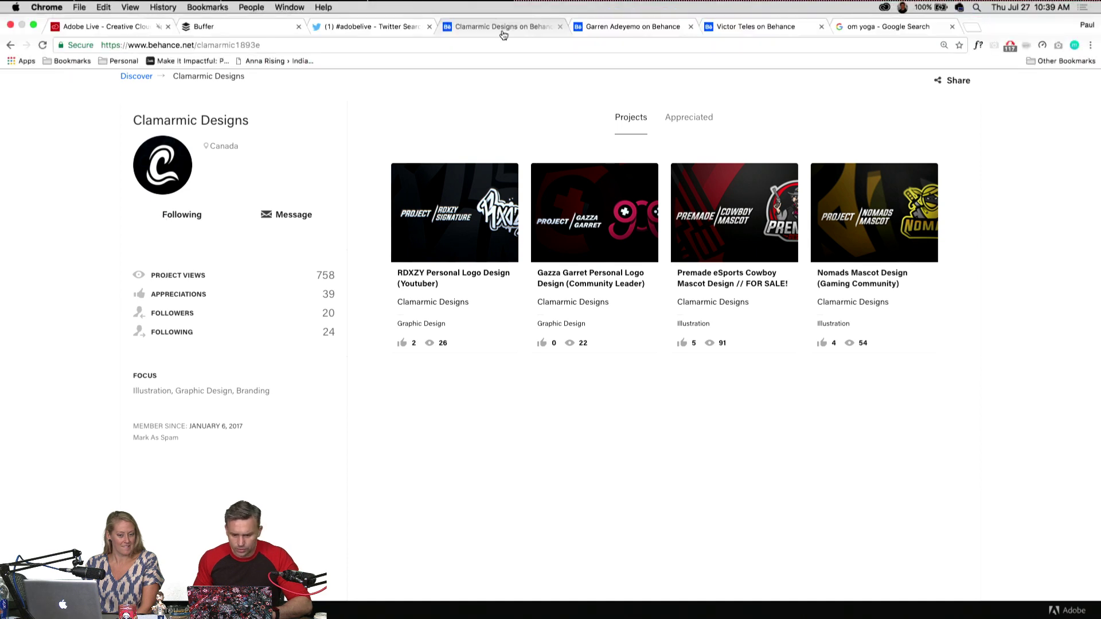
pyautogui.click(593, 23)
pyautogui.moveTo(461, 3)
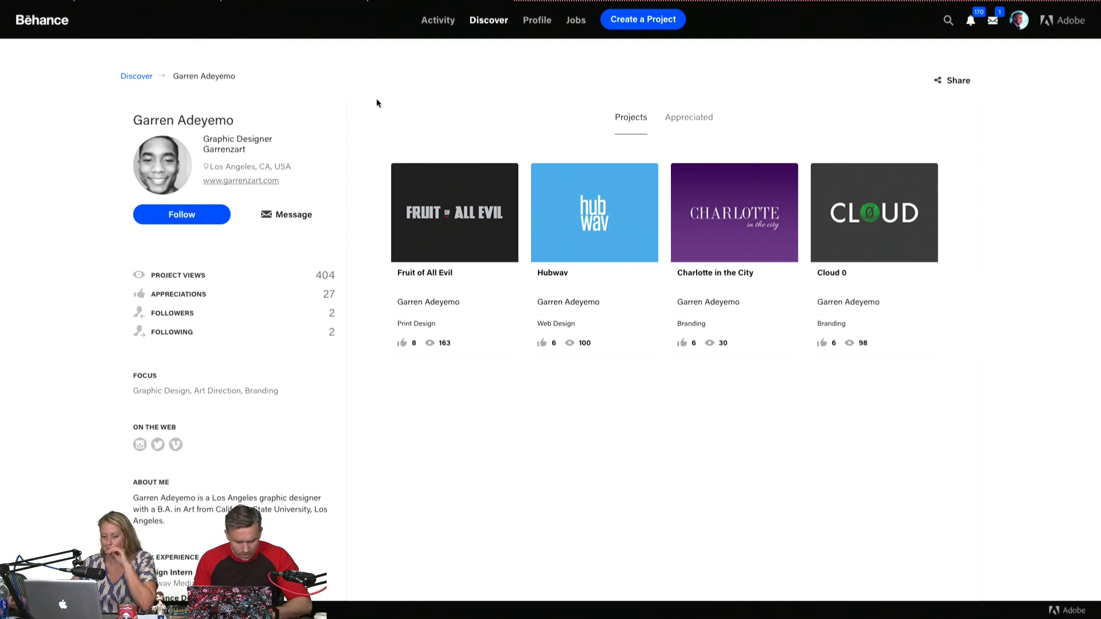
pyautogui.click(474, 206)
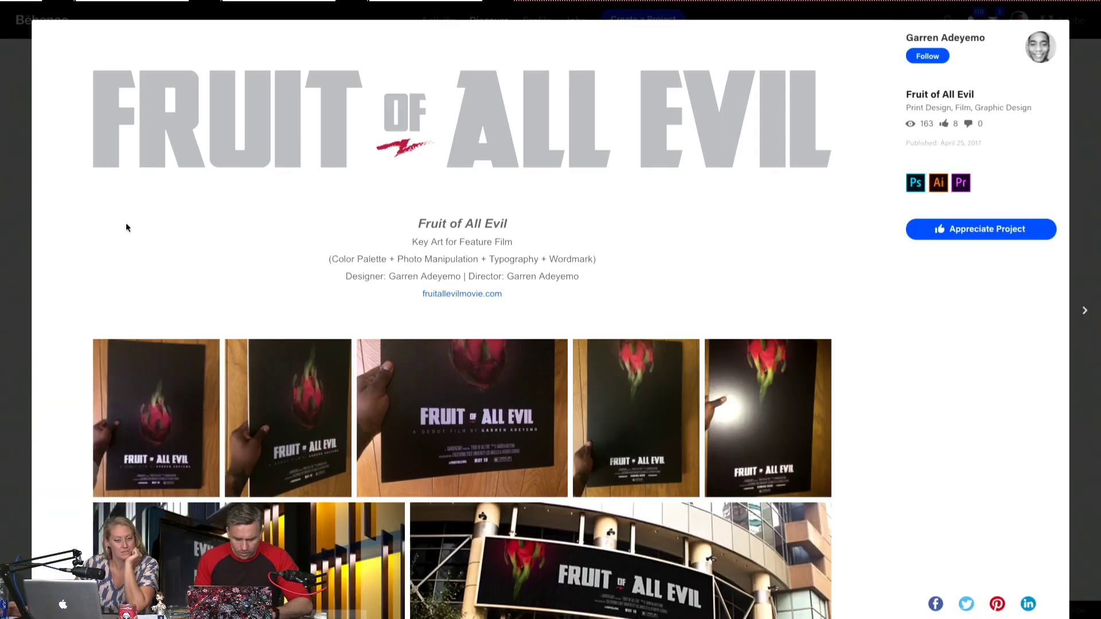
pyautogui.scroll(-1, 126, 224)
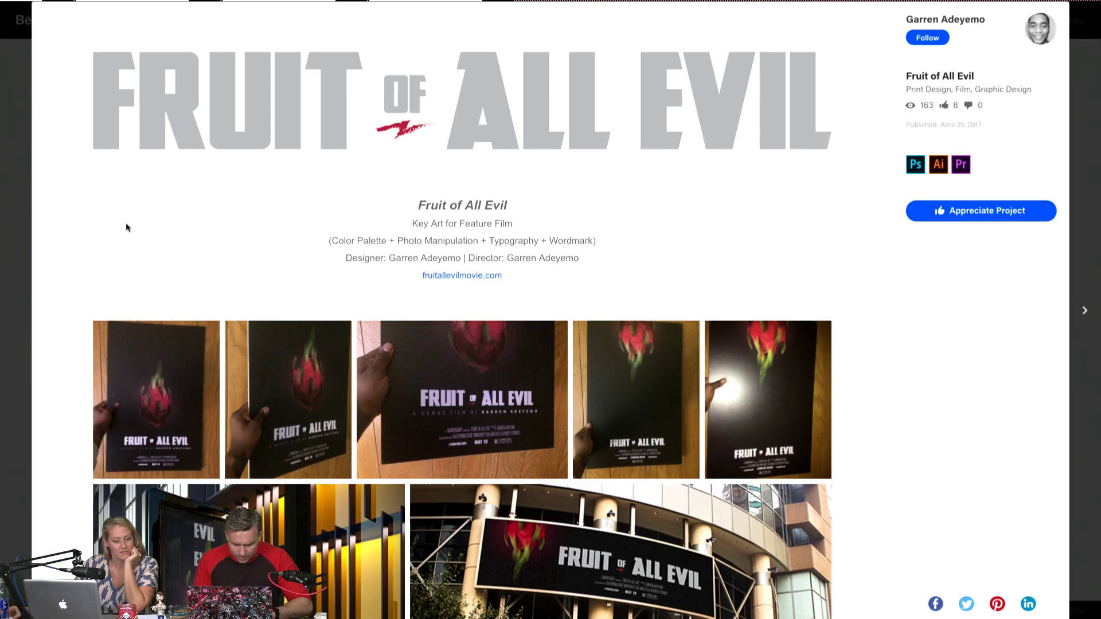
pyautogui.scroll(-6, 127, 226)
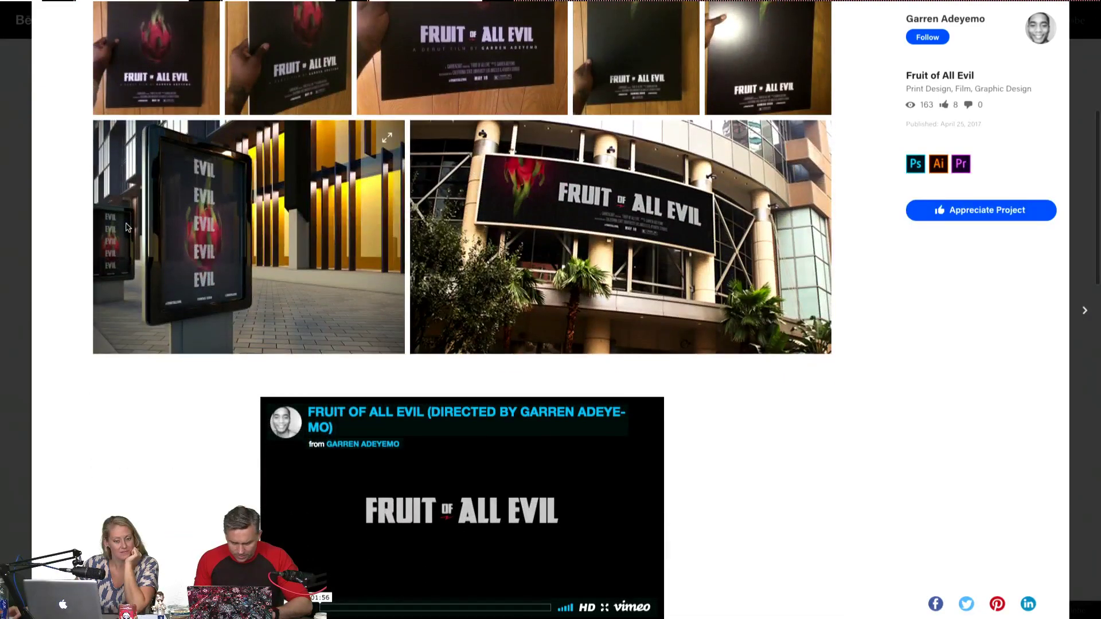
# Step: Enlarge the Fruit of All Evil poster photos and view them one after another, including the title wordmark, then return to the project
pyautogui.scroll(2, 127, 228)
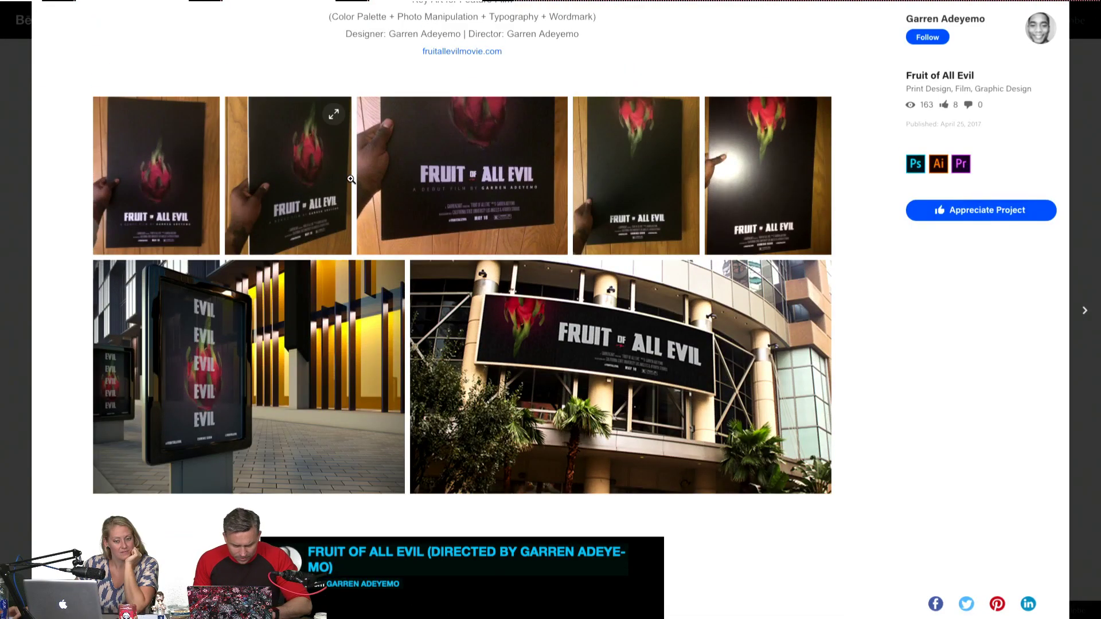
pyautogui.click(139, 189)
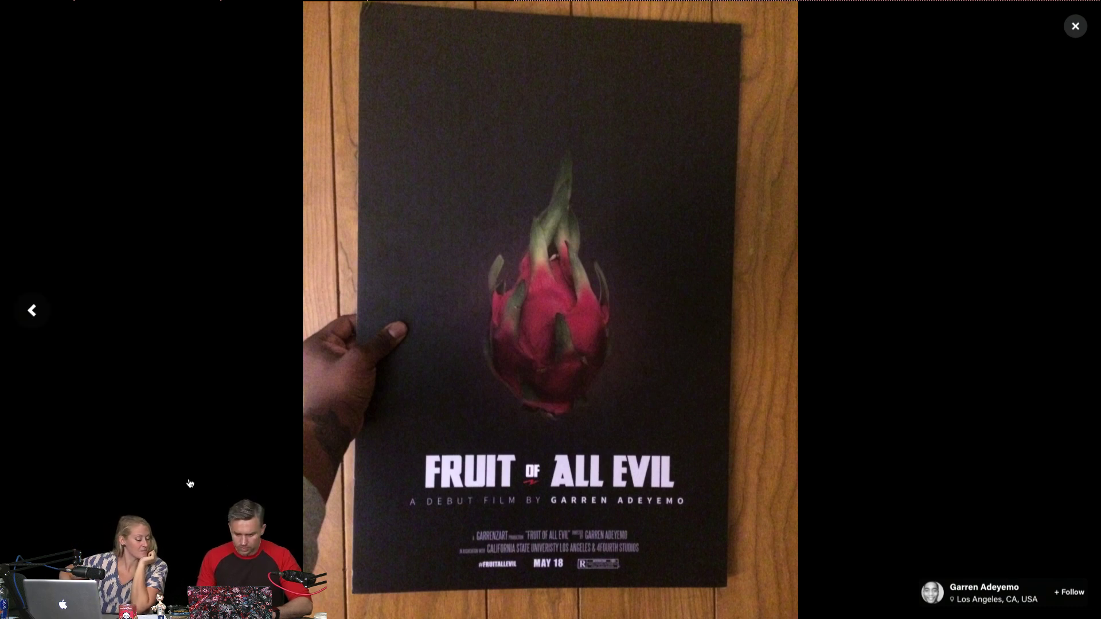
pyautogui.press('Left')
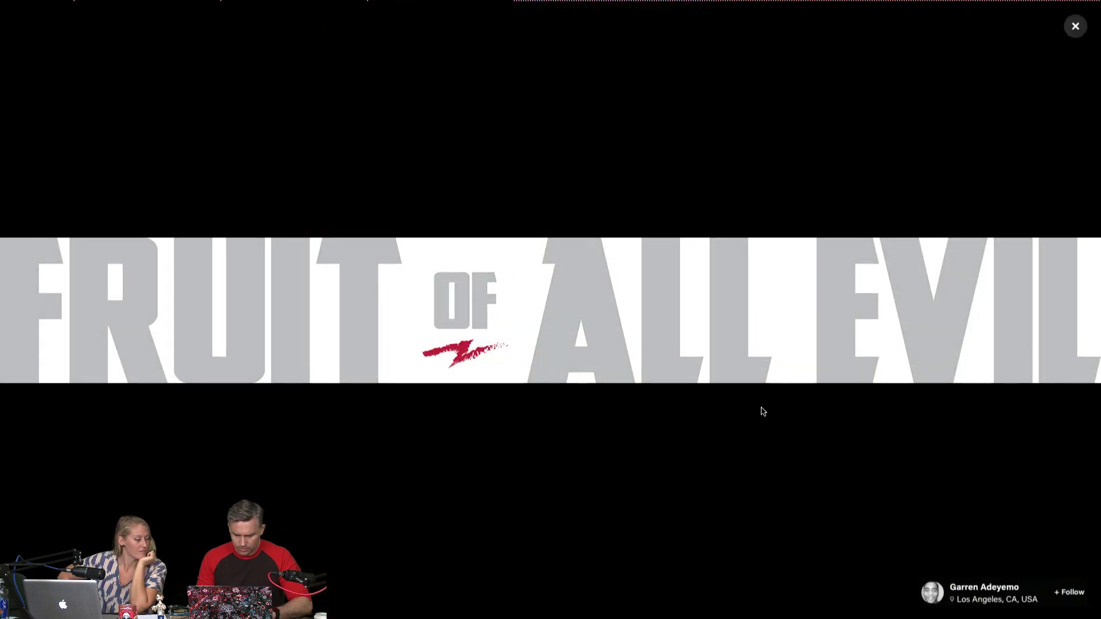
pyautogui.click(1070, 313)
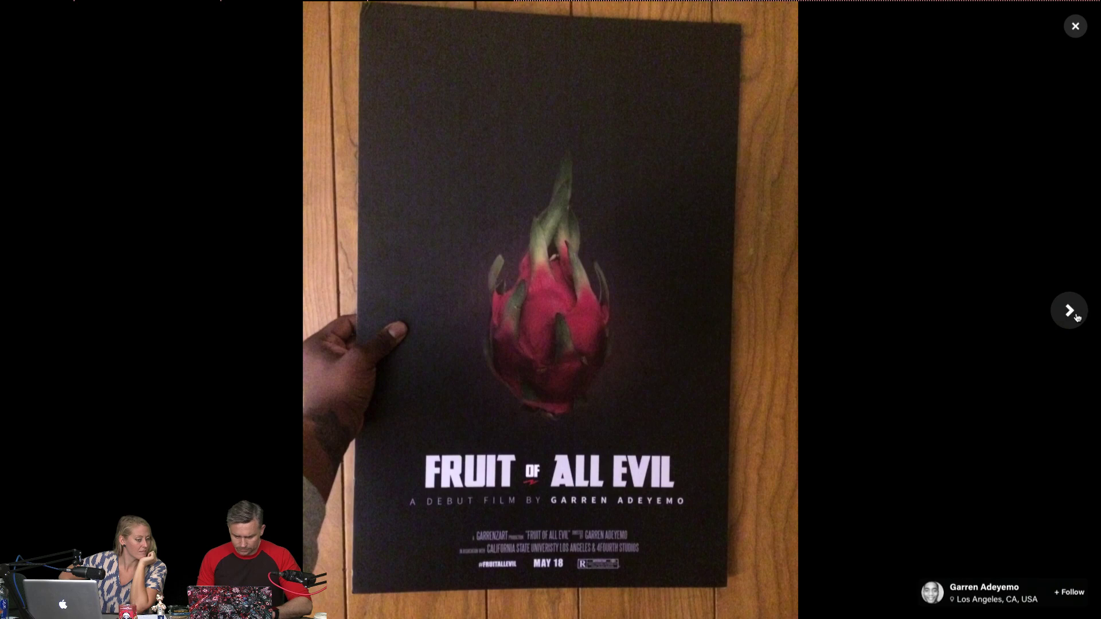
pyautogui.click(1076, 318)
pyautogui.click(1077, 317)
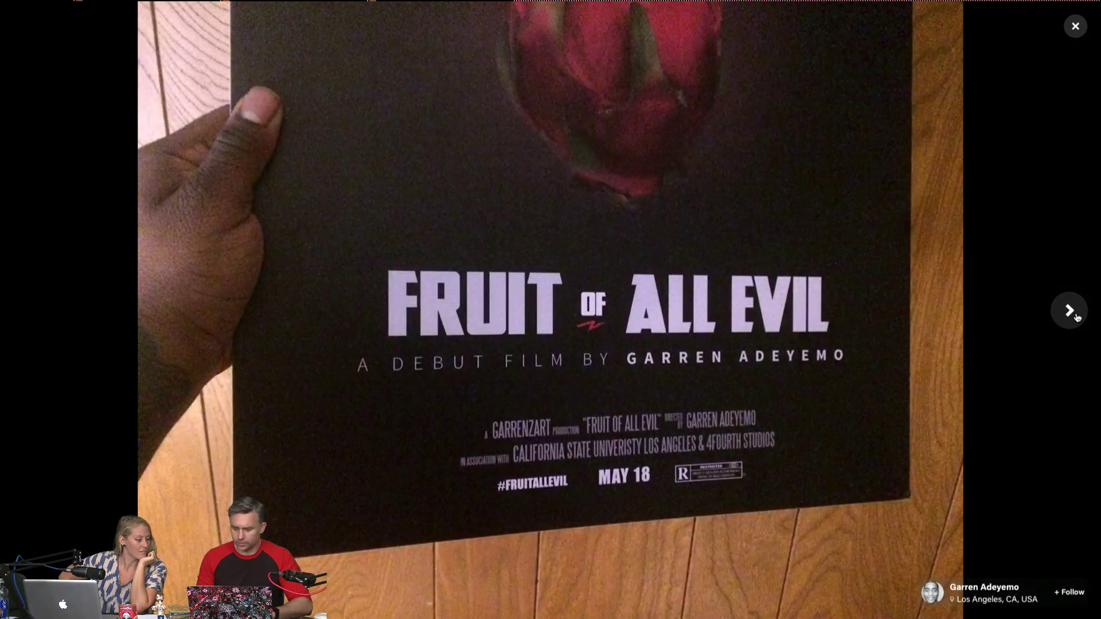
pyautogui.click(1076, 317)
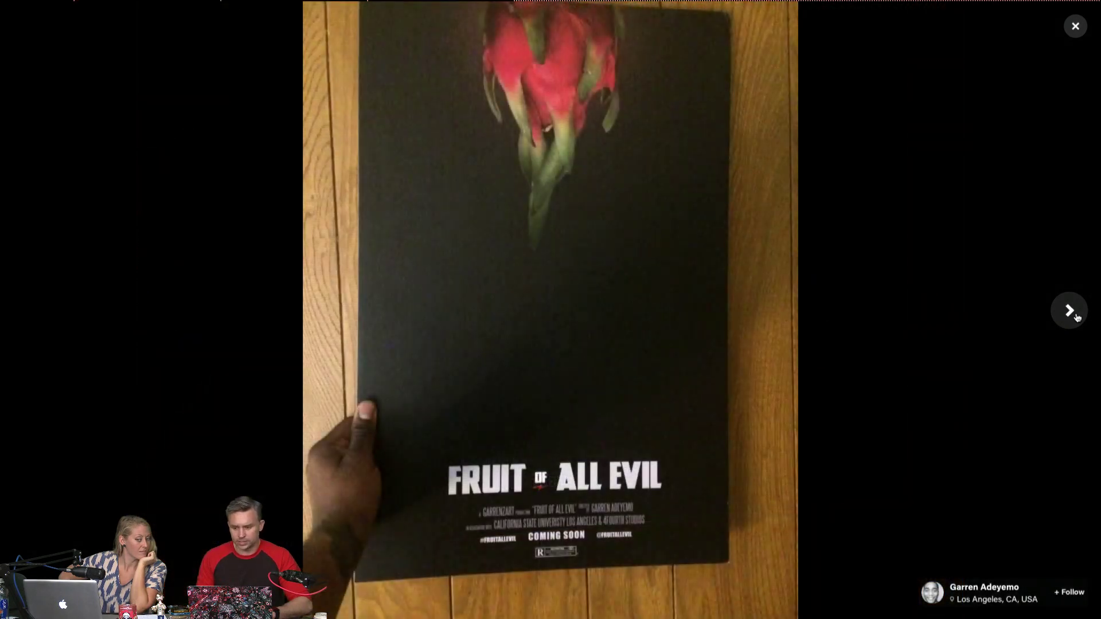
pyautogui.click(1068, 311)
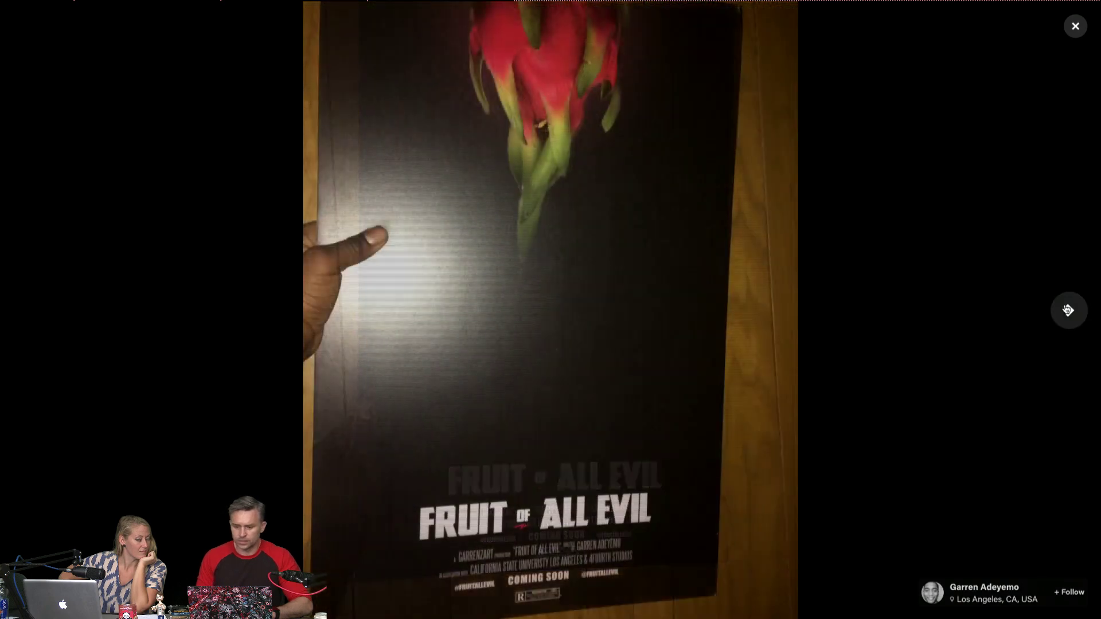
pyautogui.click(1068, 310)
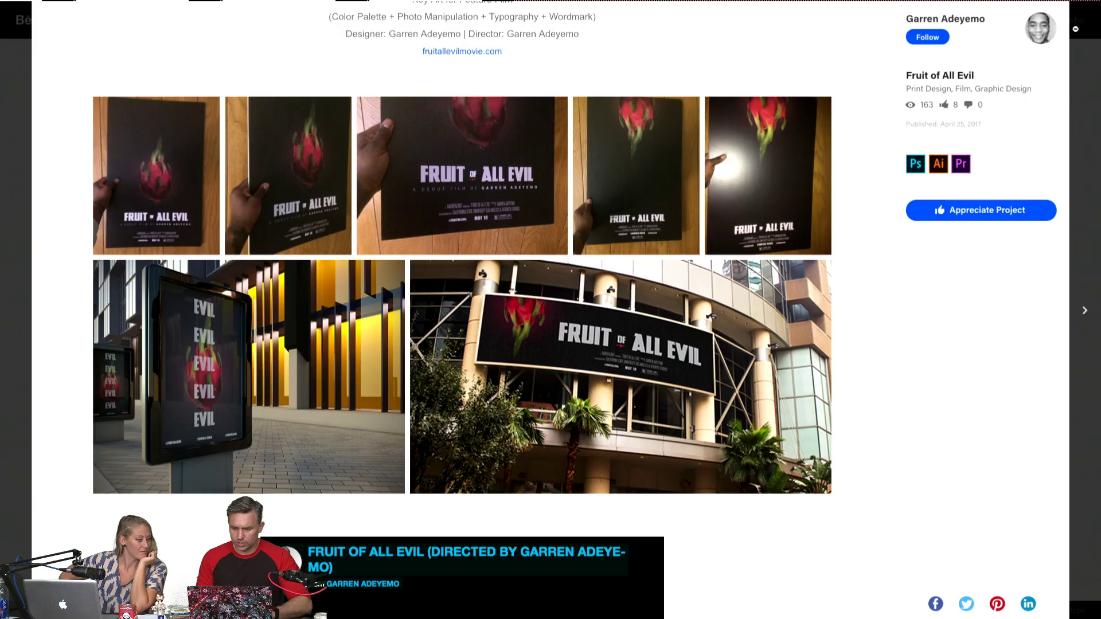
pyautogui.click(1076, 26)
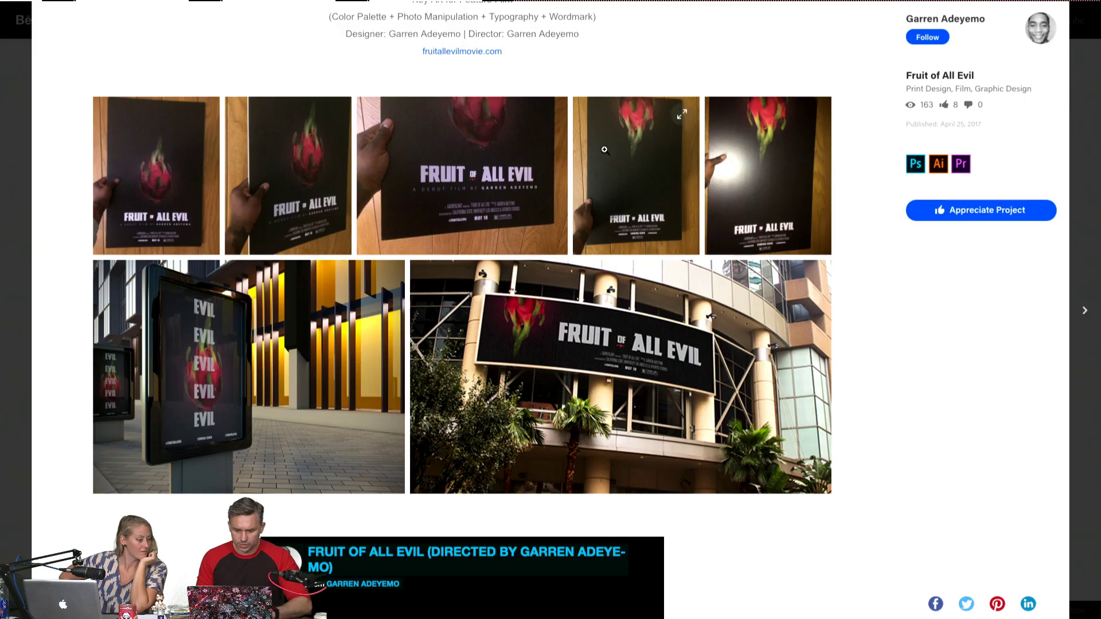
# Step: View the fourth poster photo with the upside-down fruit enlarged, follow the project's designer and return to the designer's profile
pyautogui.click(605, 150)
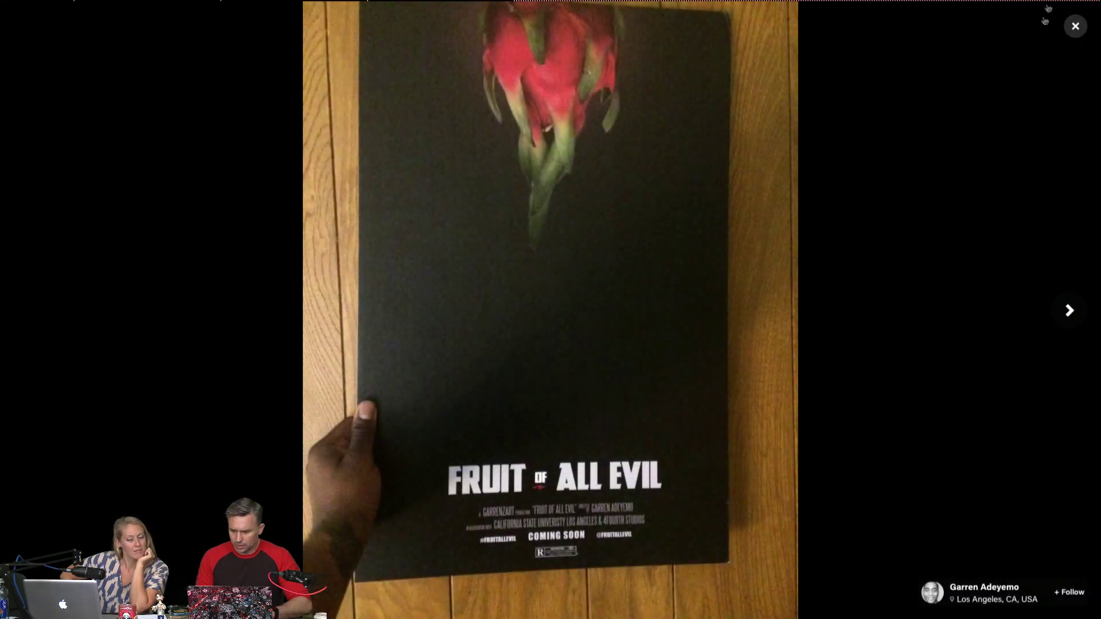
pyautogui.click(1075, 26)
pyautogui.click(923, 37)
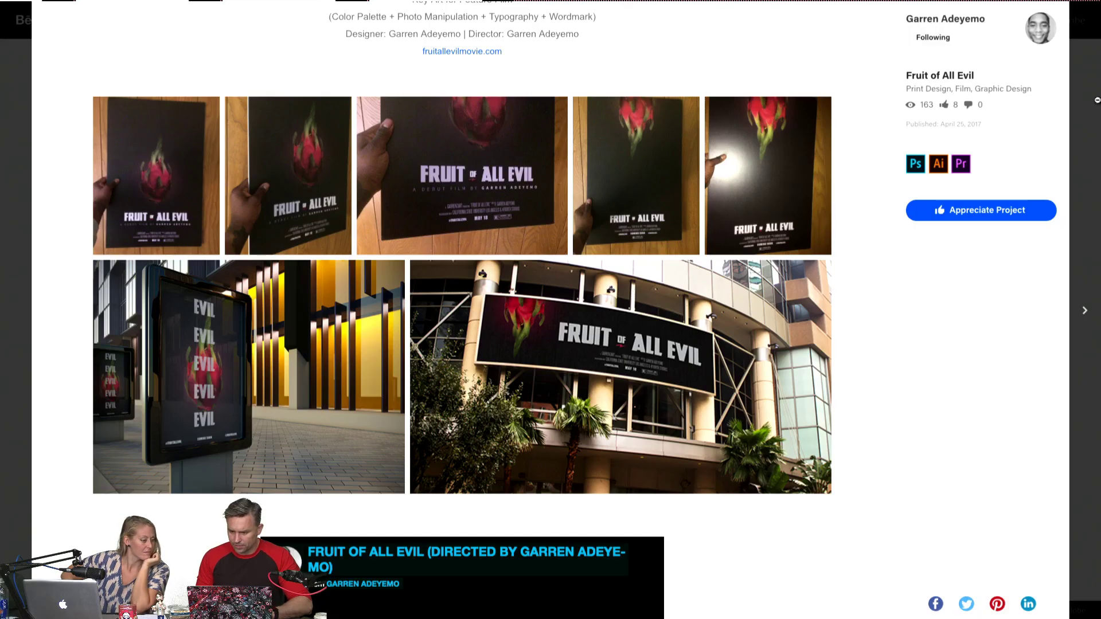
pyautogui.click(1094, 103)
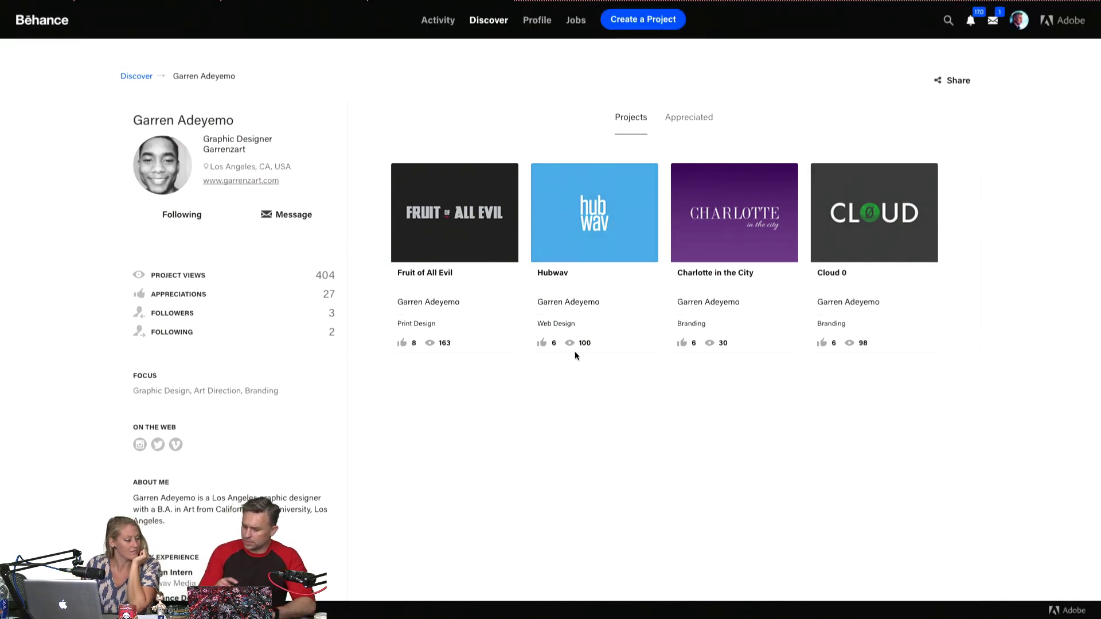
# Step: Switch to the third submitted Behance portfolio and follow its designer
pyautogui.moveTo(586, 47)
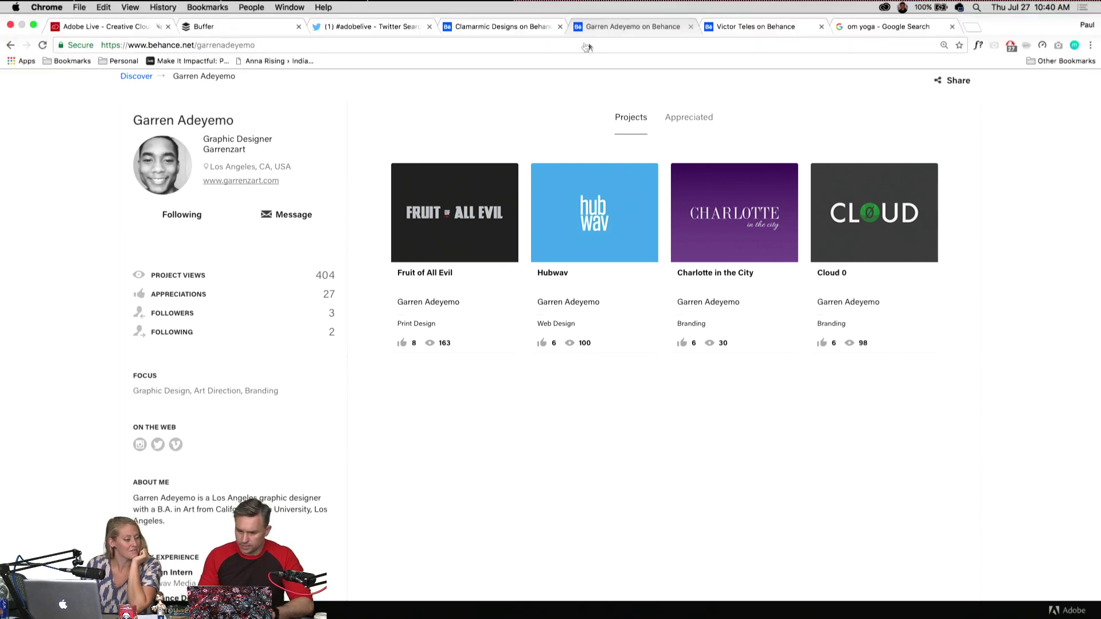
pyautogui.click(767, 27)
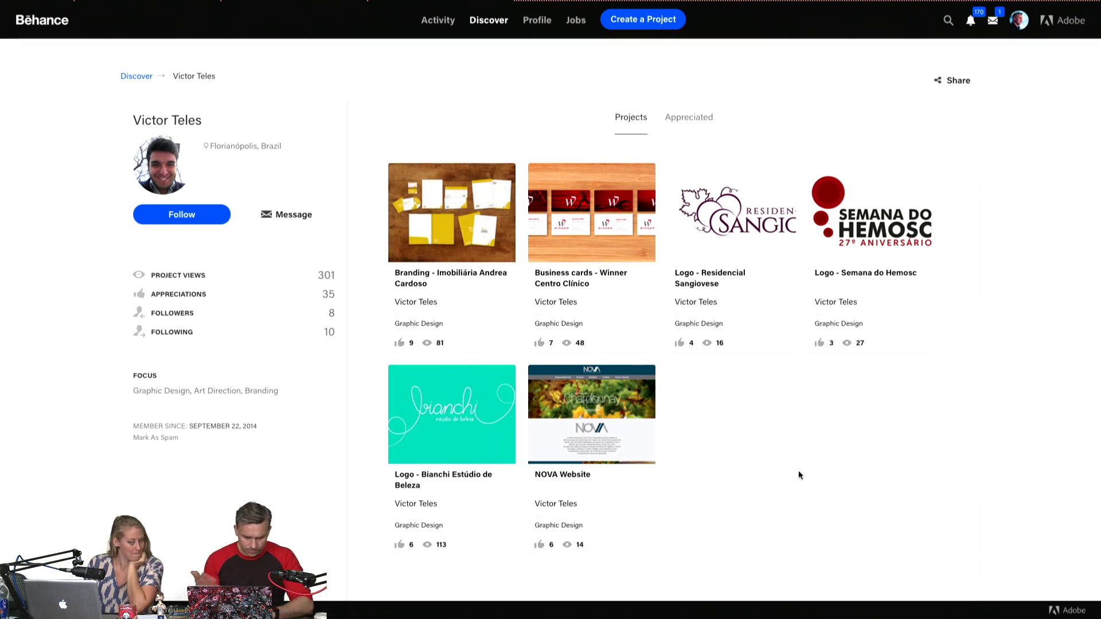
pyautogui.click(202, 213)
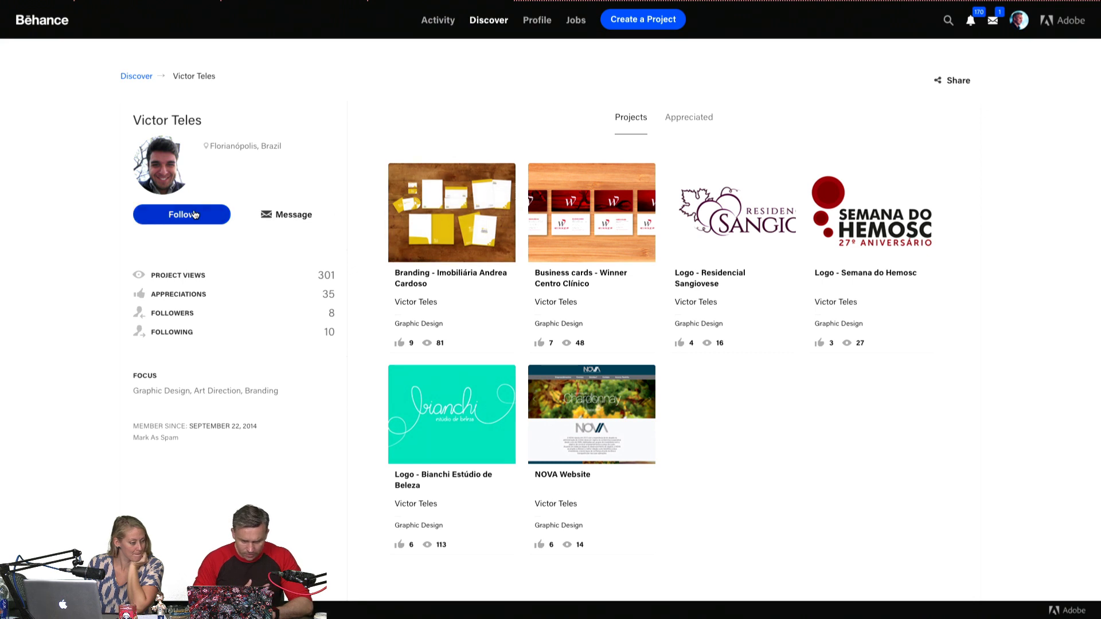
# Step: Open the Imobiliária branding project, inspect the enlarged yellow-and-white stationery mockup and return to the portfolio
pyautogui.click(456, 220)
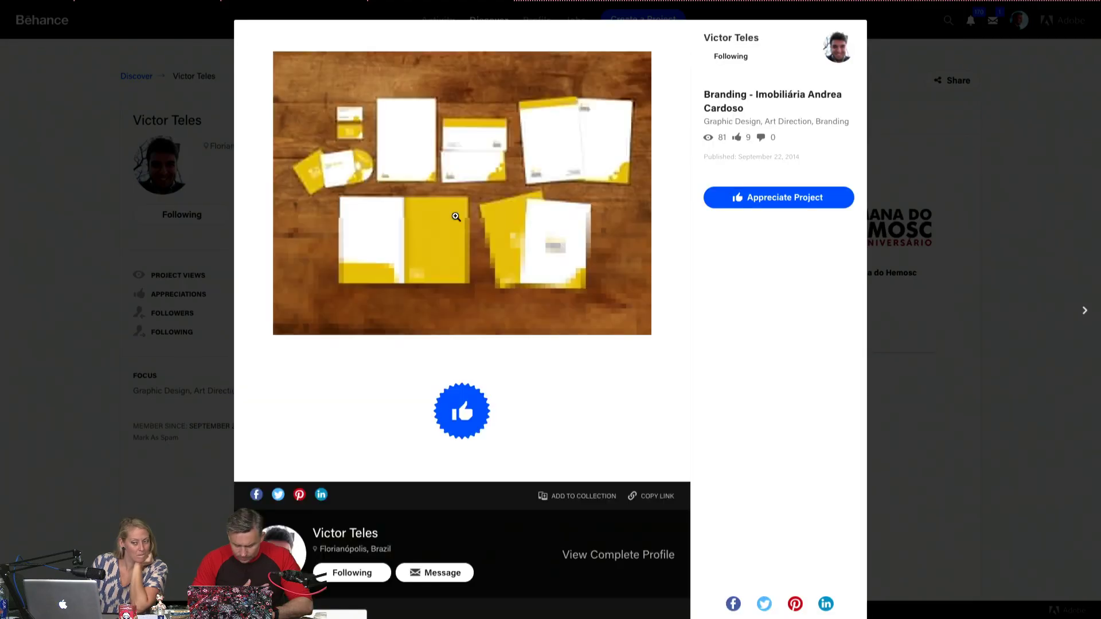
pyautogui.click(384, 197)
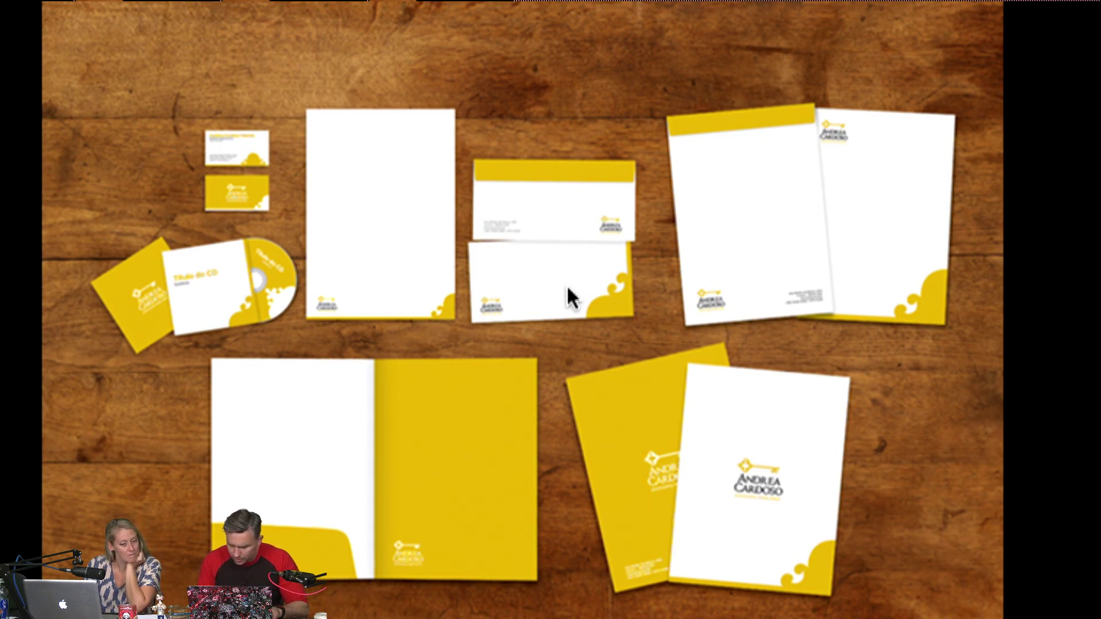
pyautogui.click(568, 285)
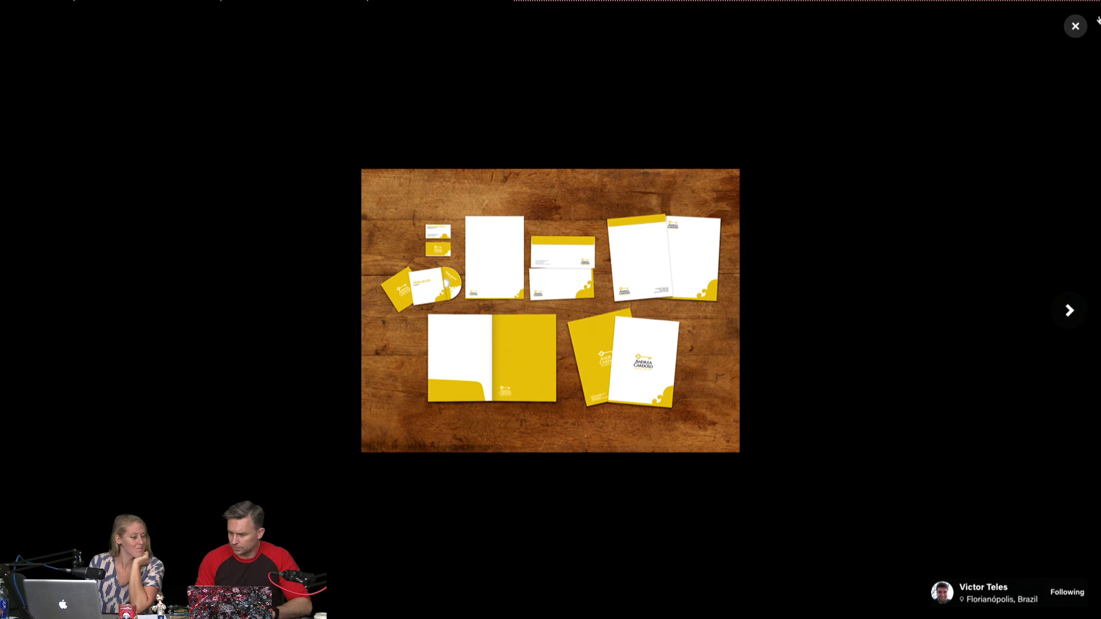
pyautogui.click(1076, 26)
pyautogui.click(980, 405)
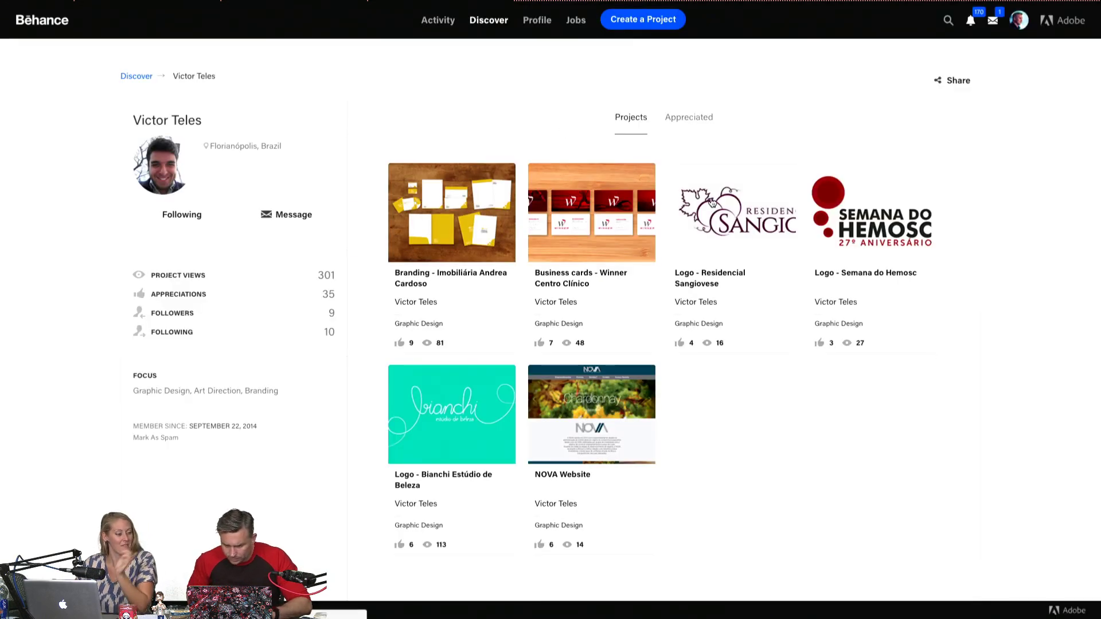
# Step: Open the Logo - Semana do Hemosc project, examine the logo and return to the portfolio
pyautogui.click(825, 227)
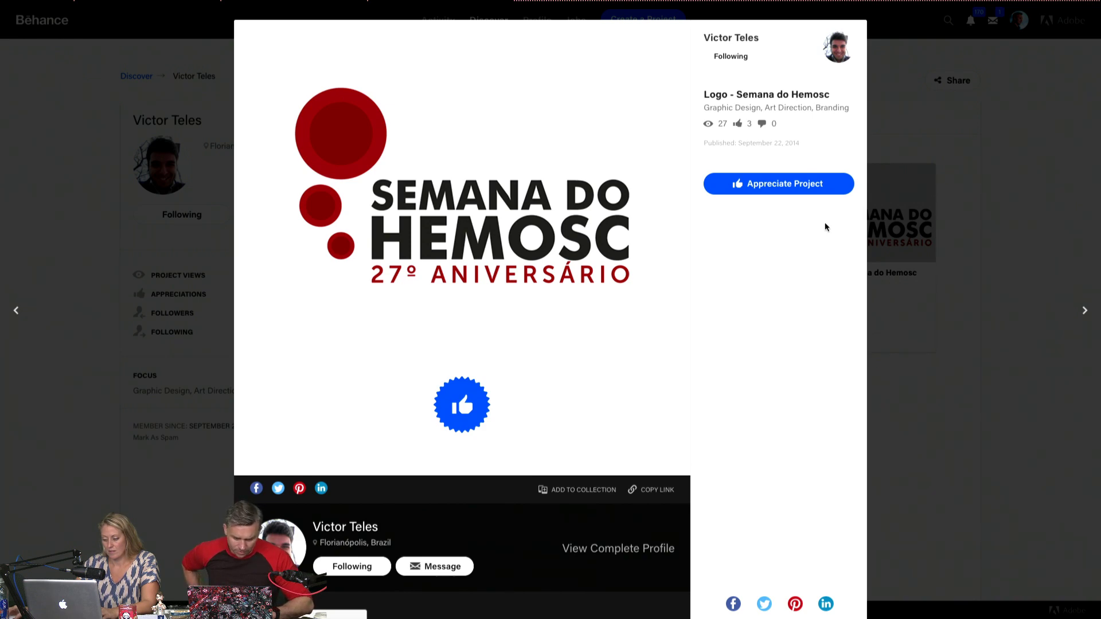
pyautogui.click(965, 319)
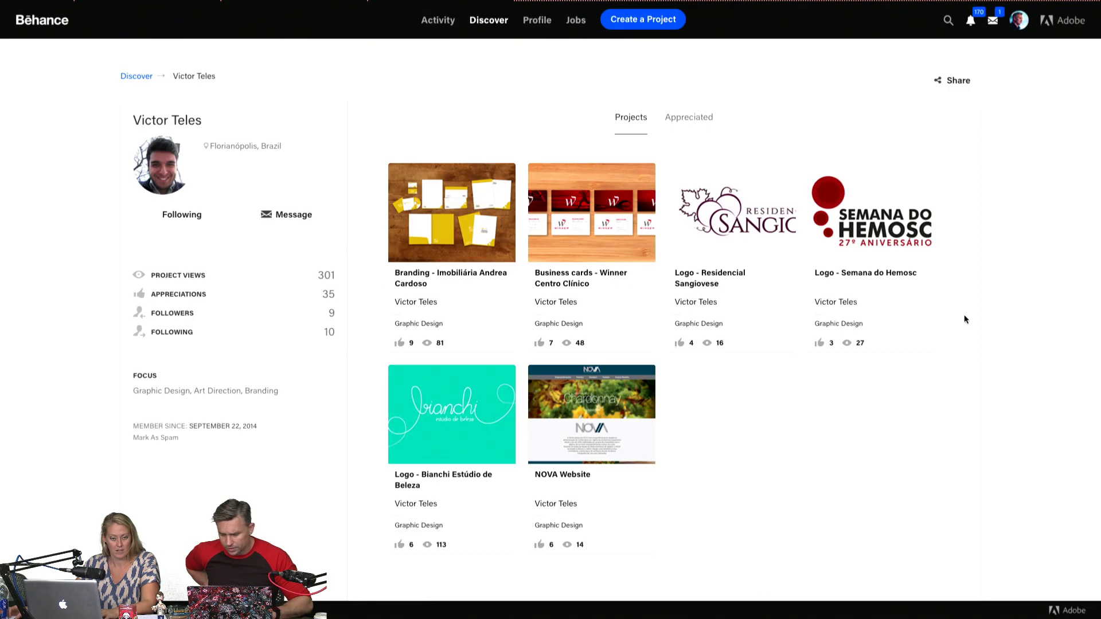
pyautogui.moveTo(668, 4)
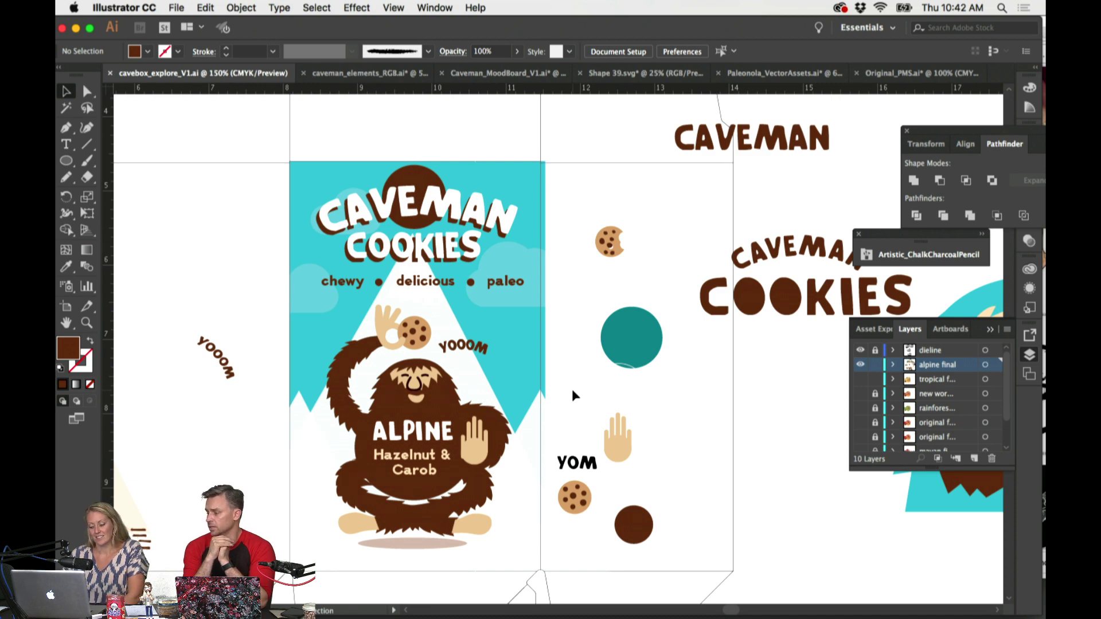
# Step: Examine the Alpine box front in cavebox_explore_V1.ai up close and alongside the original Alpine design, loose elements and dieline panels
pyautogui.hscroll(-1, 599, 406)
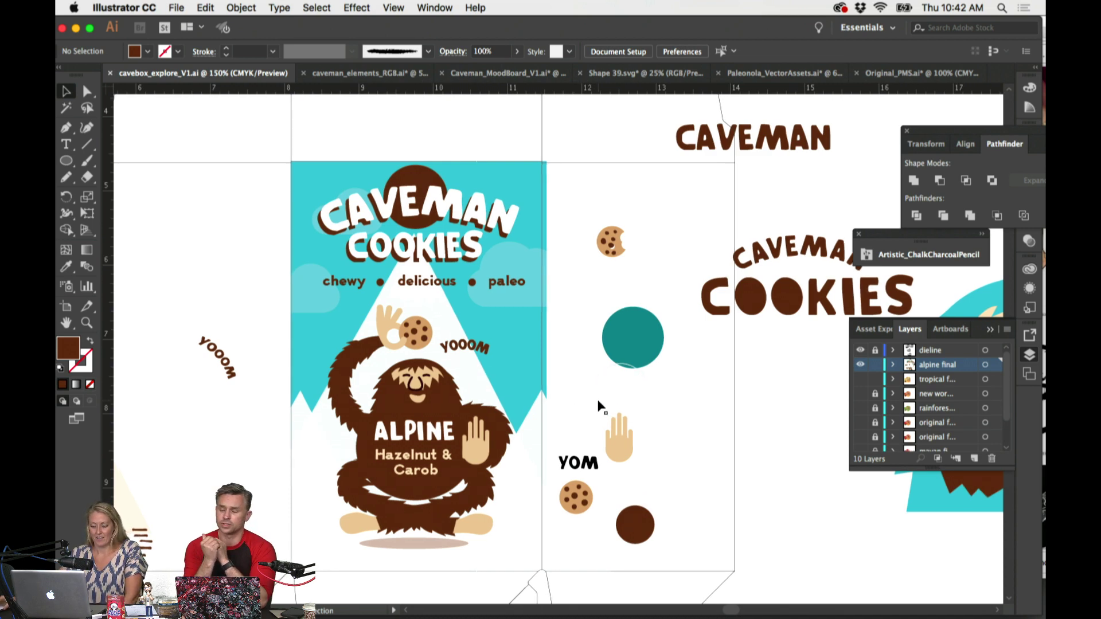
pyautogui.press('super+equal')
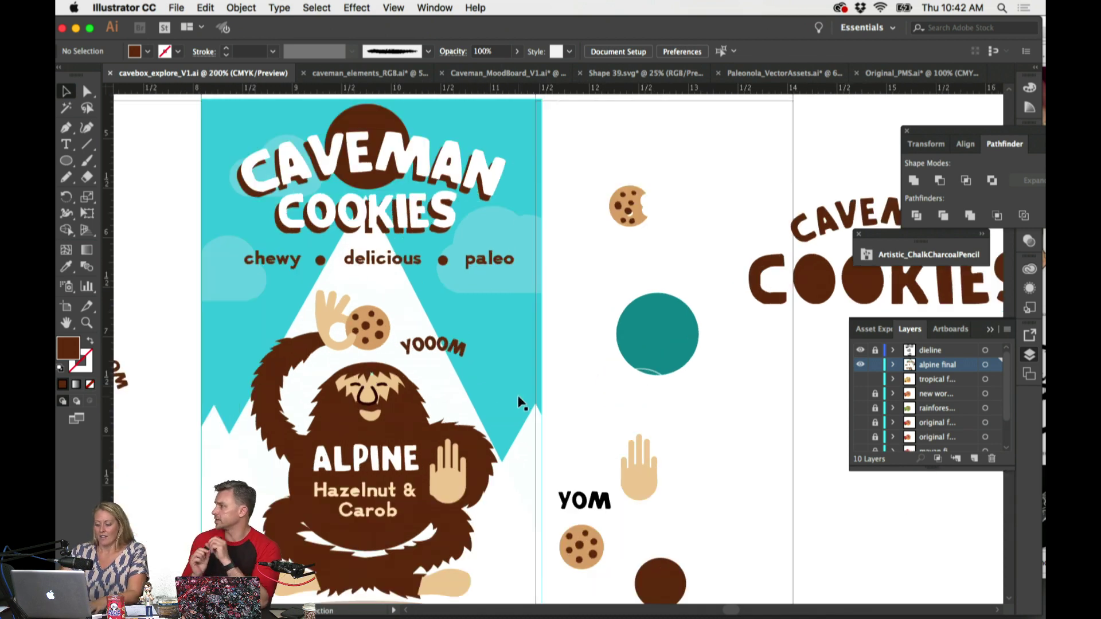
pyautogui.hscroll(-3, 533, 396)
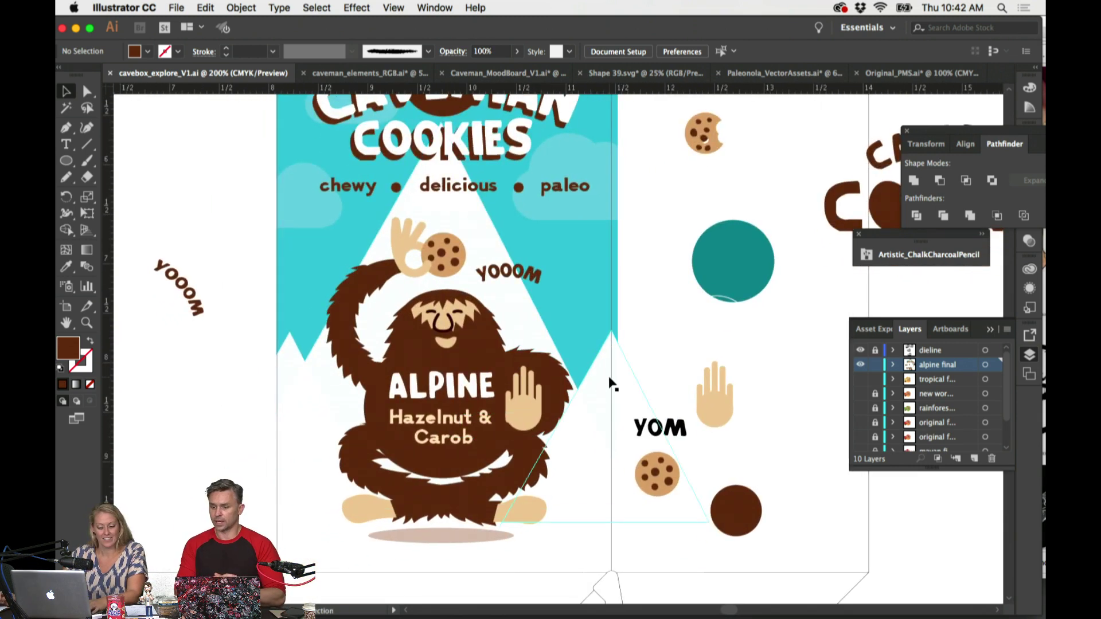
pyautogui.scroll(2, 609, 383)
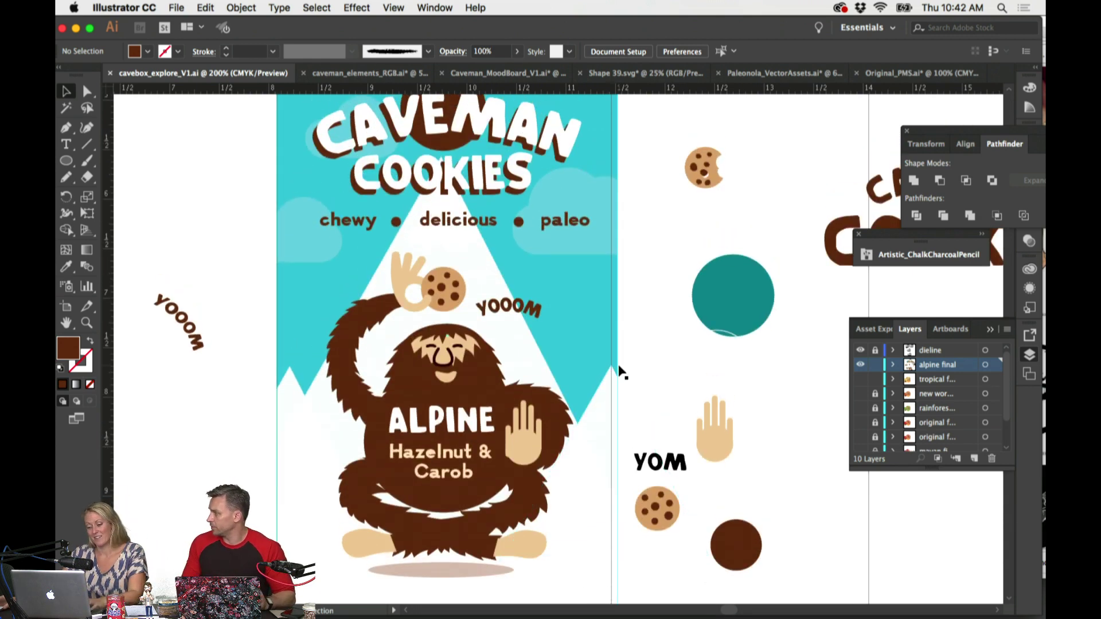
pyautogui.hscroll(-1, 618, 379)
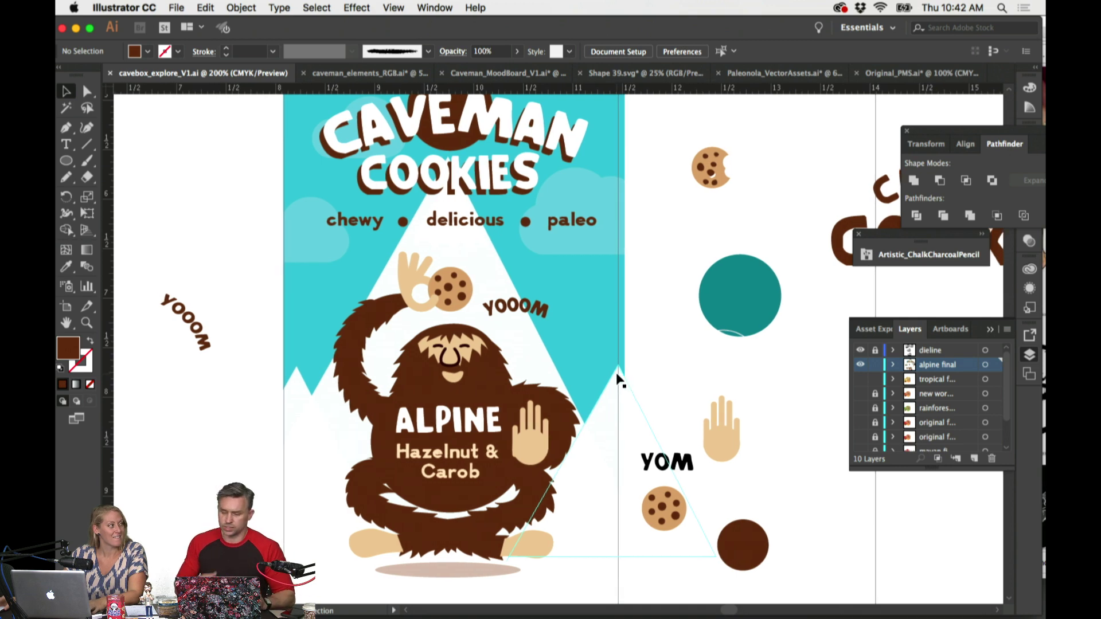
pyautogui.press('super+minus')
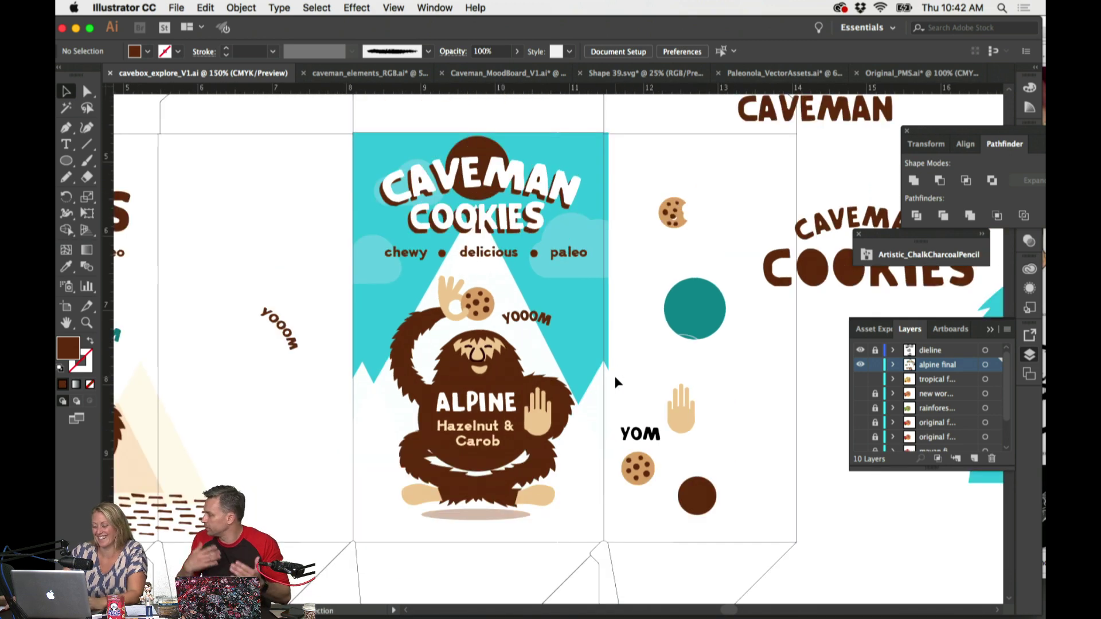
pyautogui.hscroll(3, 509, 432)
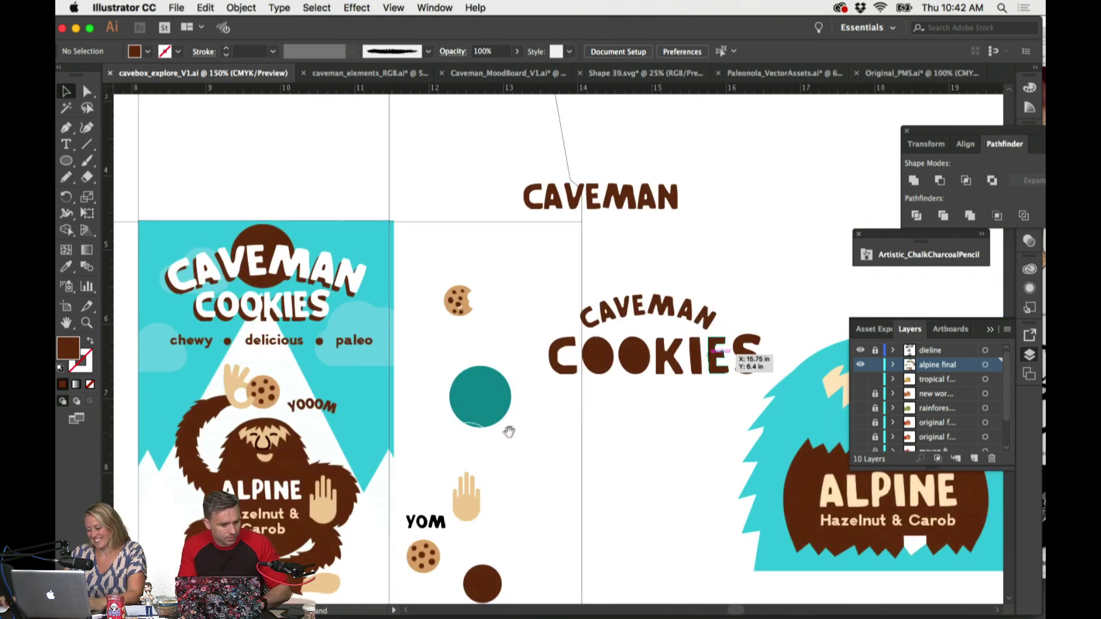
pyautogui.hscroll(-5, 640, 396)
pyautogui.press('super+minus')
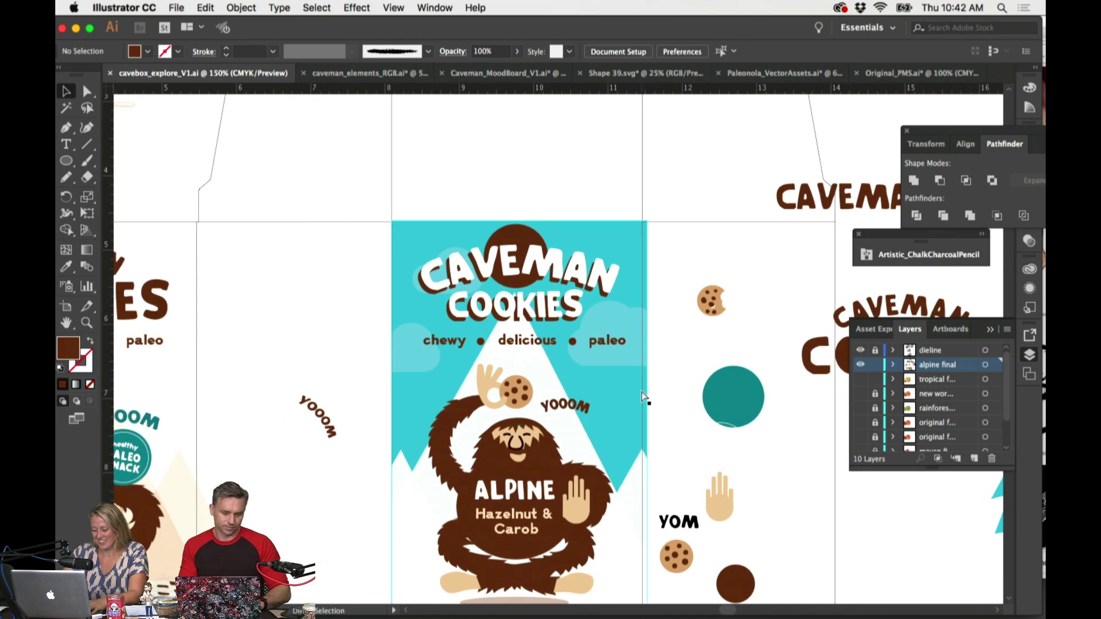
pyautogui.hscroll(-2, 640, 402)
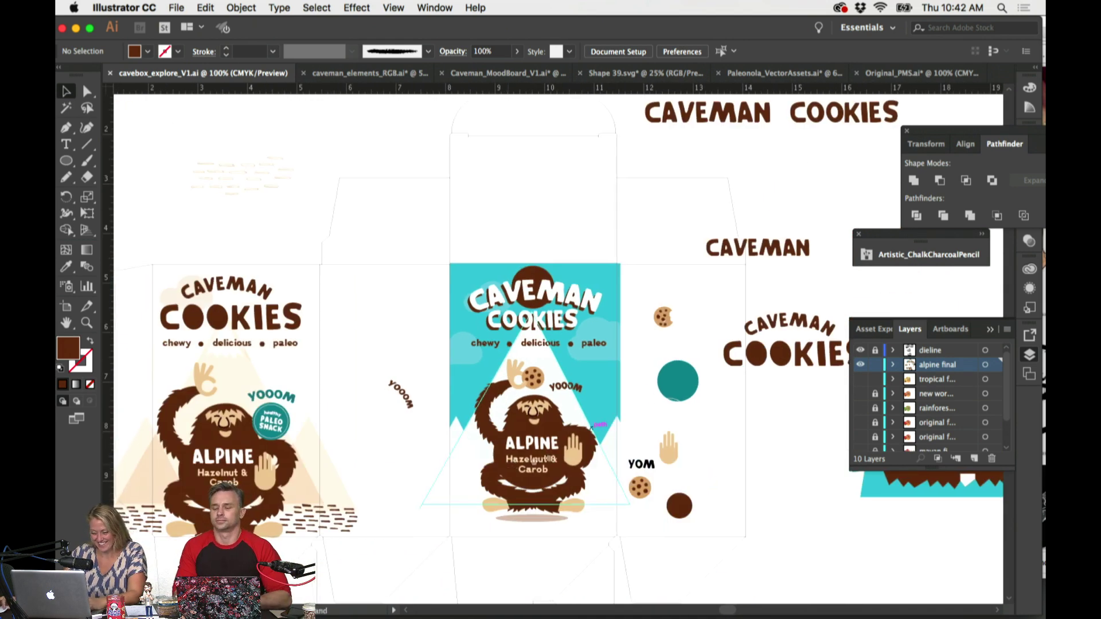
pyautogui.press('super+equal')
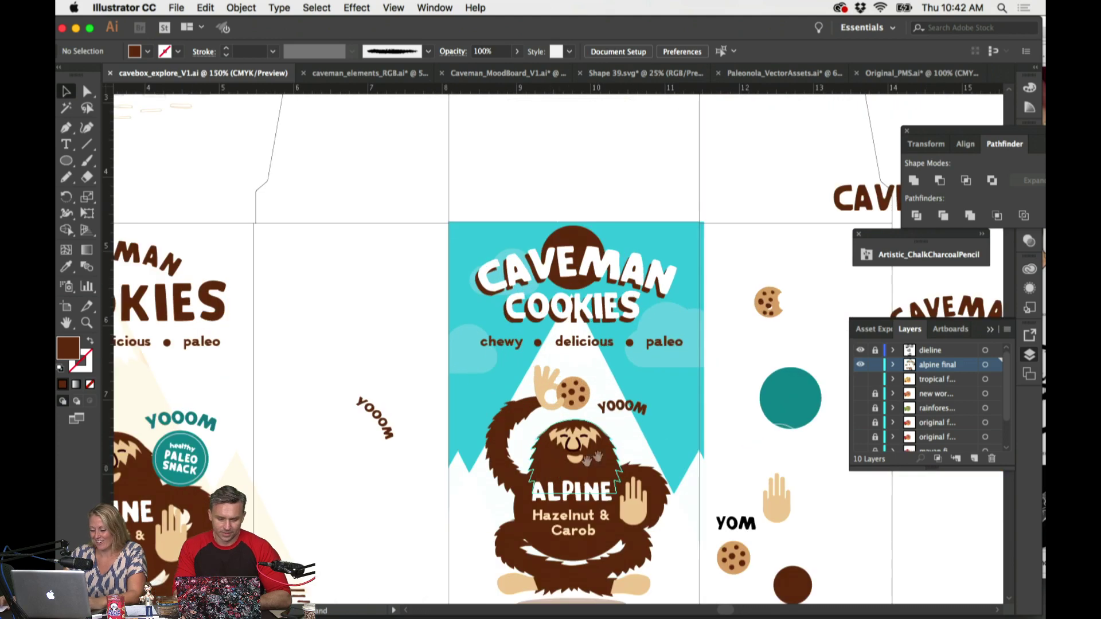
pyautogui.scroll(-3, 554, 471)
pyautogui.hscroll(2, 554, 470)
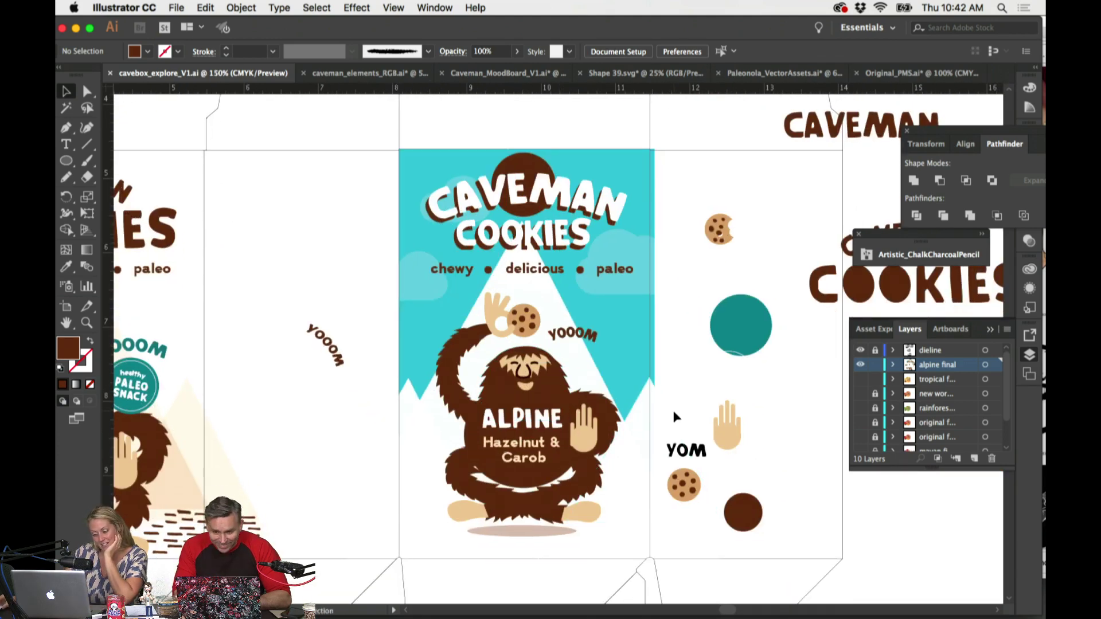
pyautogui.press('super+minus')
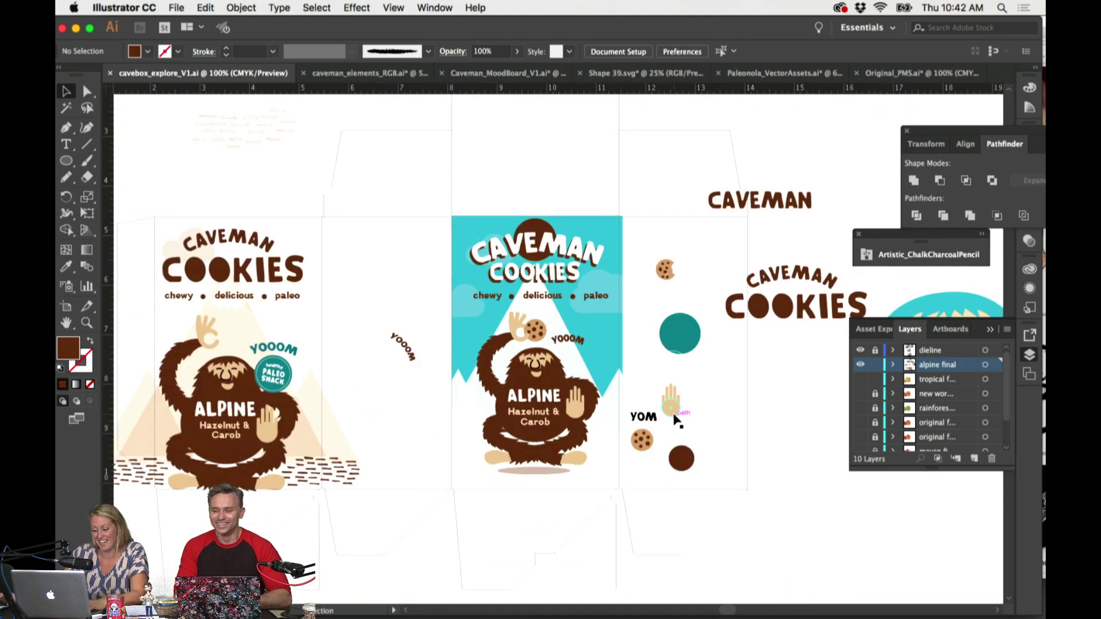
pyautogui.hscroll(-4, 668, 417)
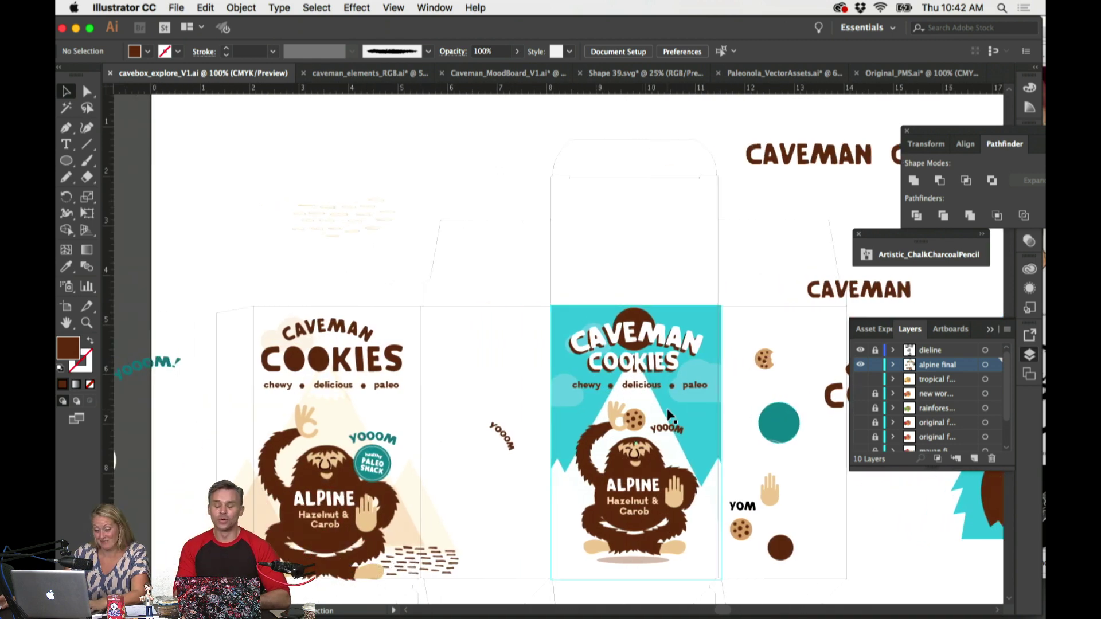
# Step: Select the raised hand on the Alpine character, examine it up close and compare it with the loose hand beside the box front
pyautogui.hscroll(5, 669, 415)
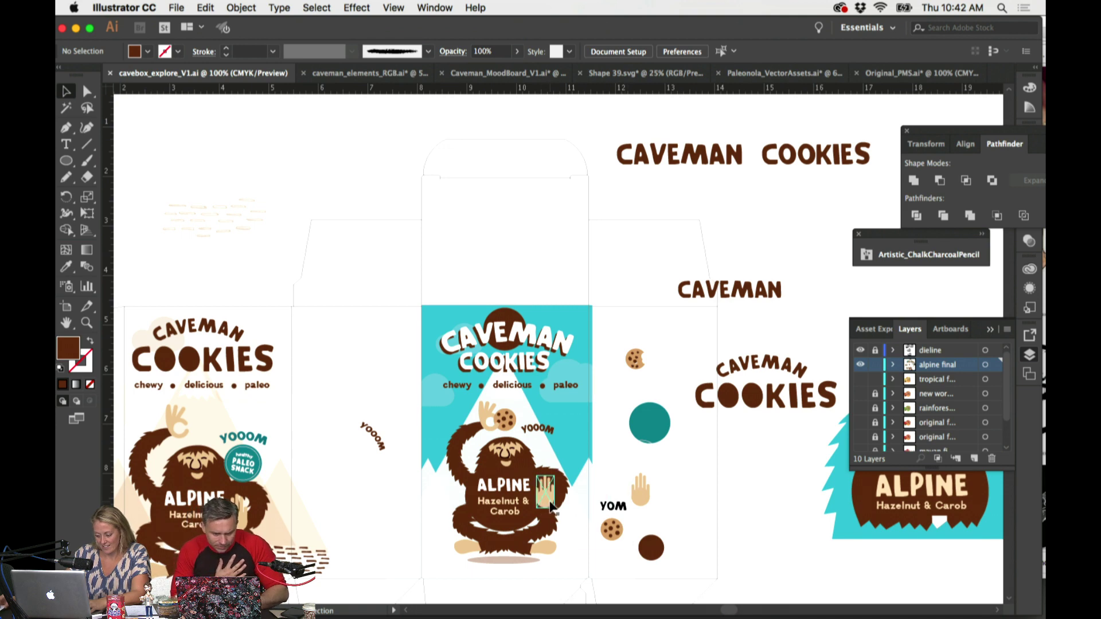
pyautogui.click(550, 506)
pyautogui.press('super+equal')
pyautogui.press('super+equal')
pyautogui.press('super+equal')
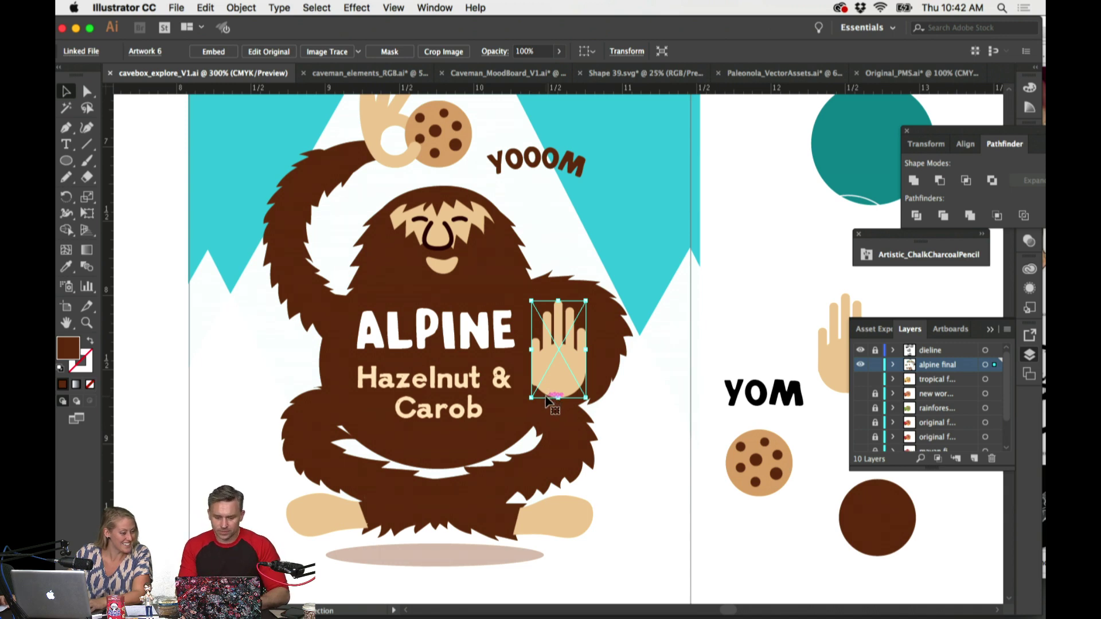
pyautogui.press('super+minus')
pyautogui.press('super+minus')
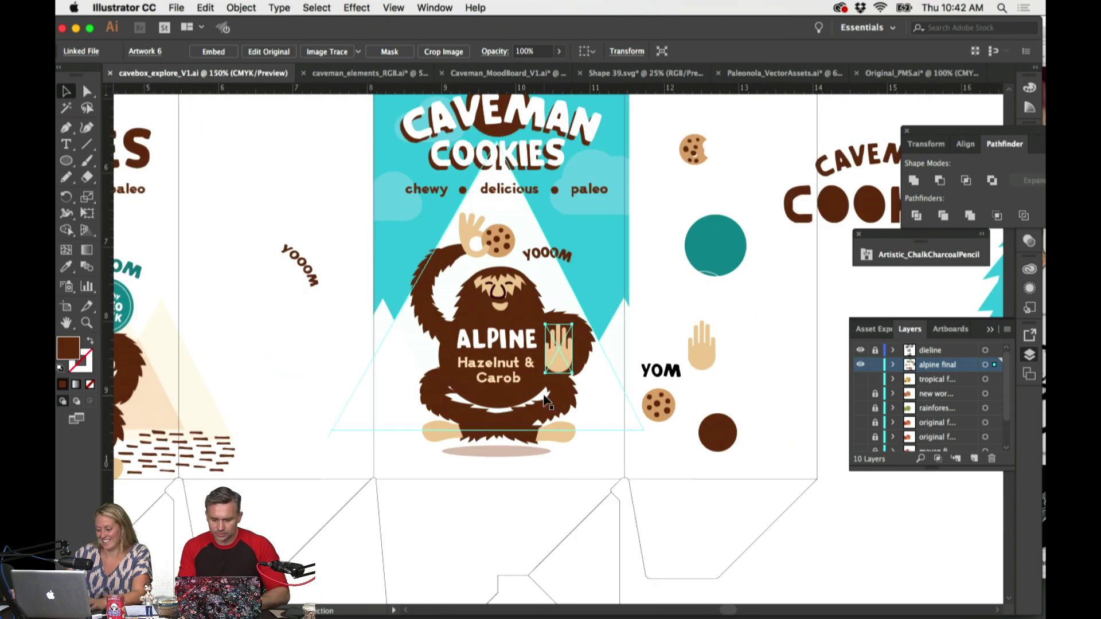
pyautogui.moveTo(559, 264); pyautogui.dragTo(499, 366)
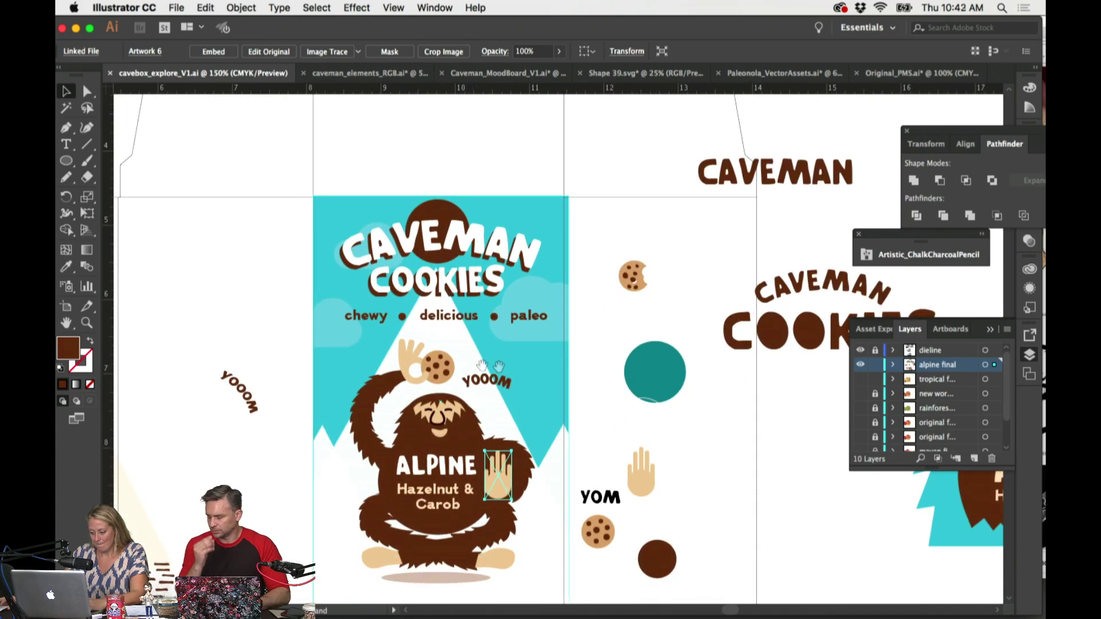
pyautogui.scroll(-3, 629, 350)
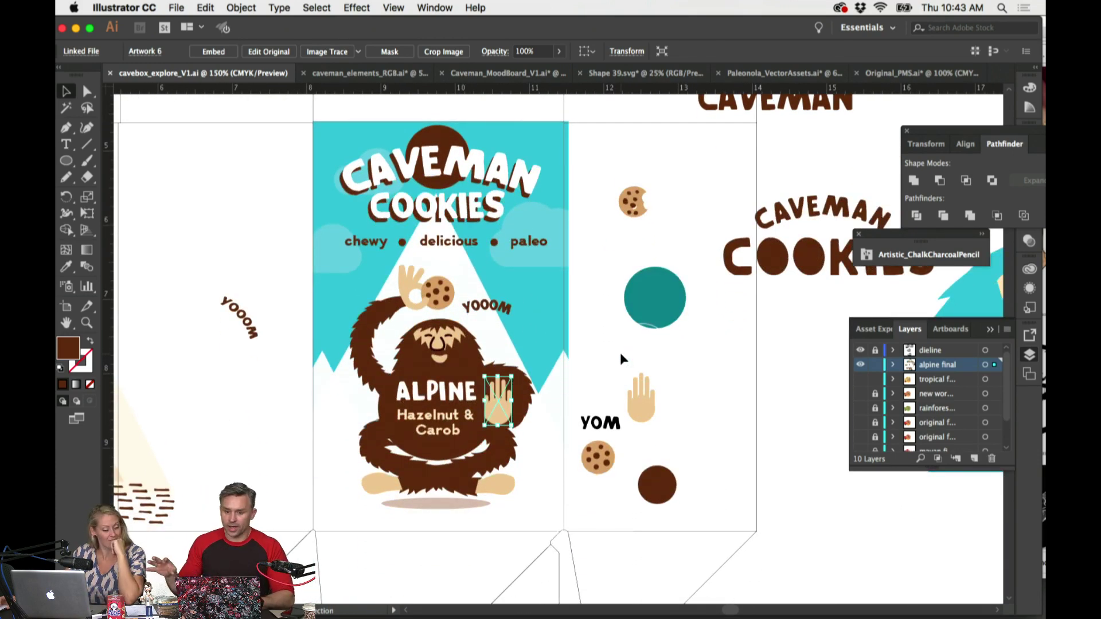
pyautogui.click(635, 389)
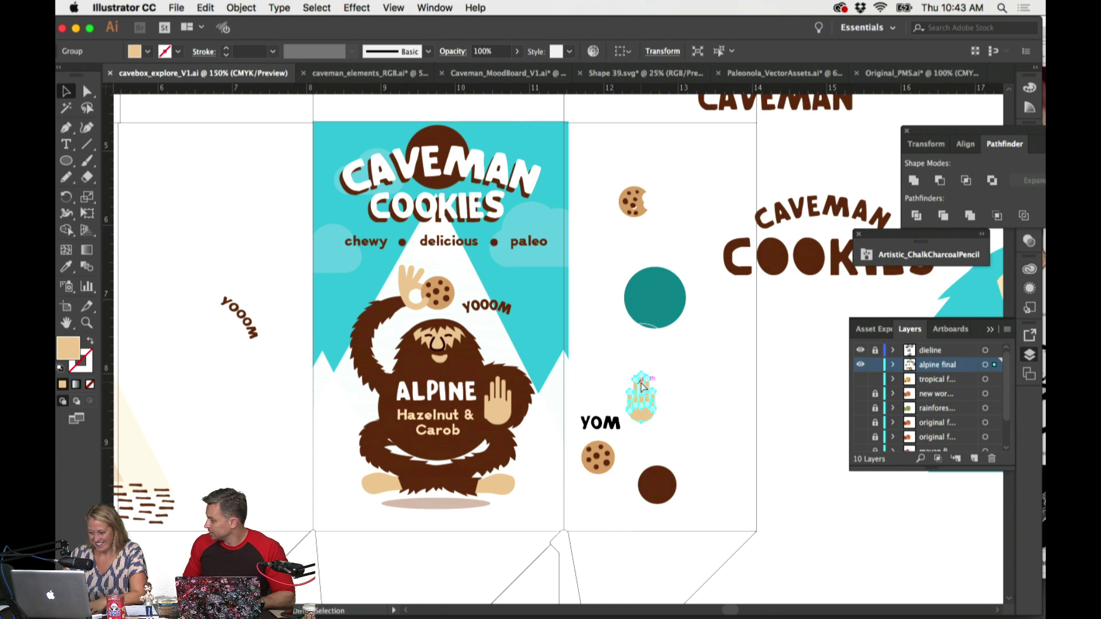
pyautogui.press('super+minus')
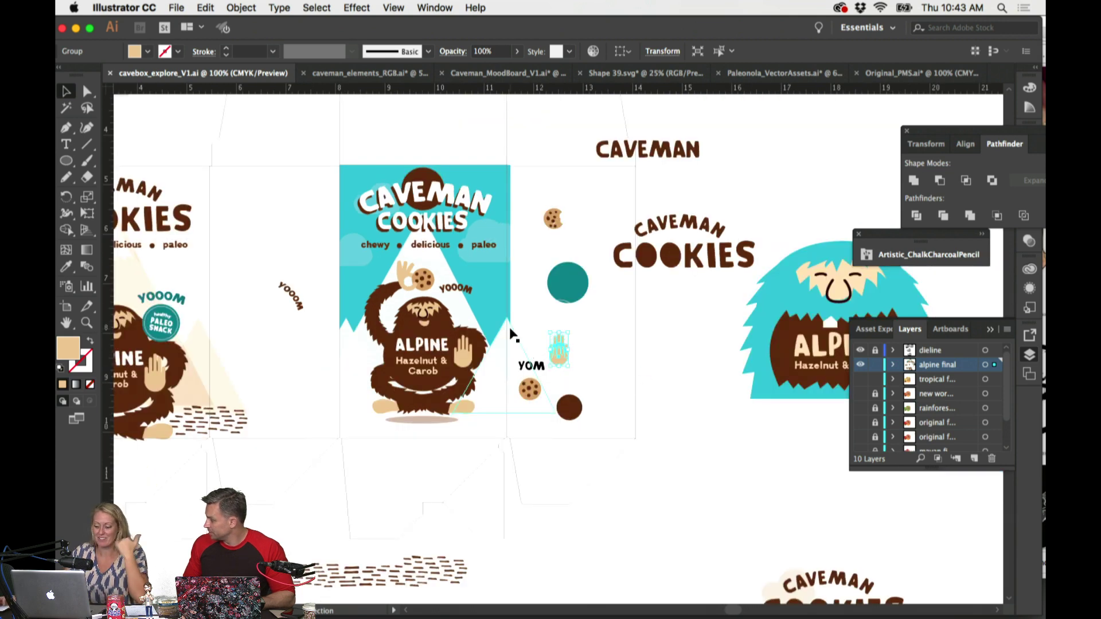
# Step: Look over the turquoise Alpine character, the orange illustrated box and the Grain Free Alpine concept on the other artboards
pyautogui.hscroll(5, 511, 339)
pyautogui.scroll(3, 510, 338)
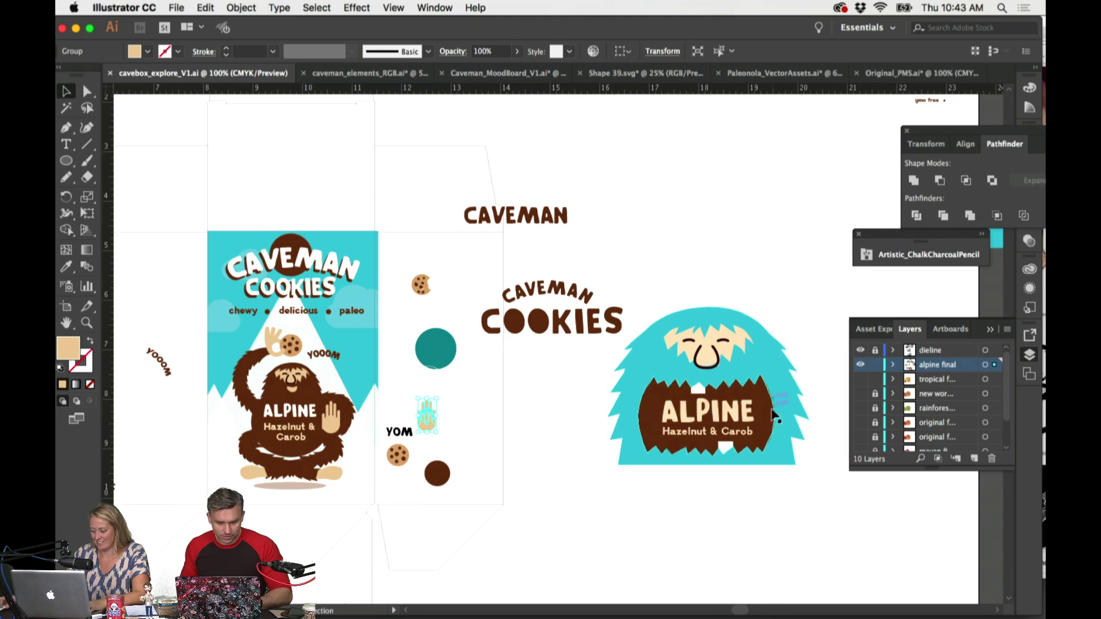
pyautogui.hscroll(-5, 775, 415)
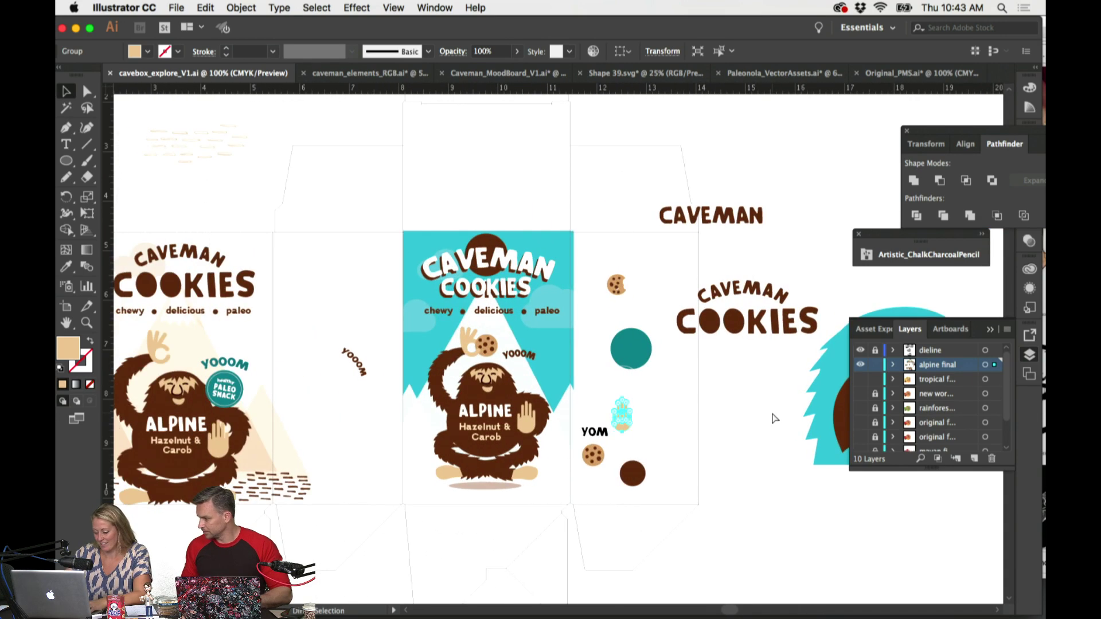
pyautogui.press('super+minus')
pyautogui.scroll(6, 354, 408)
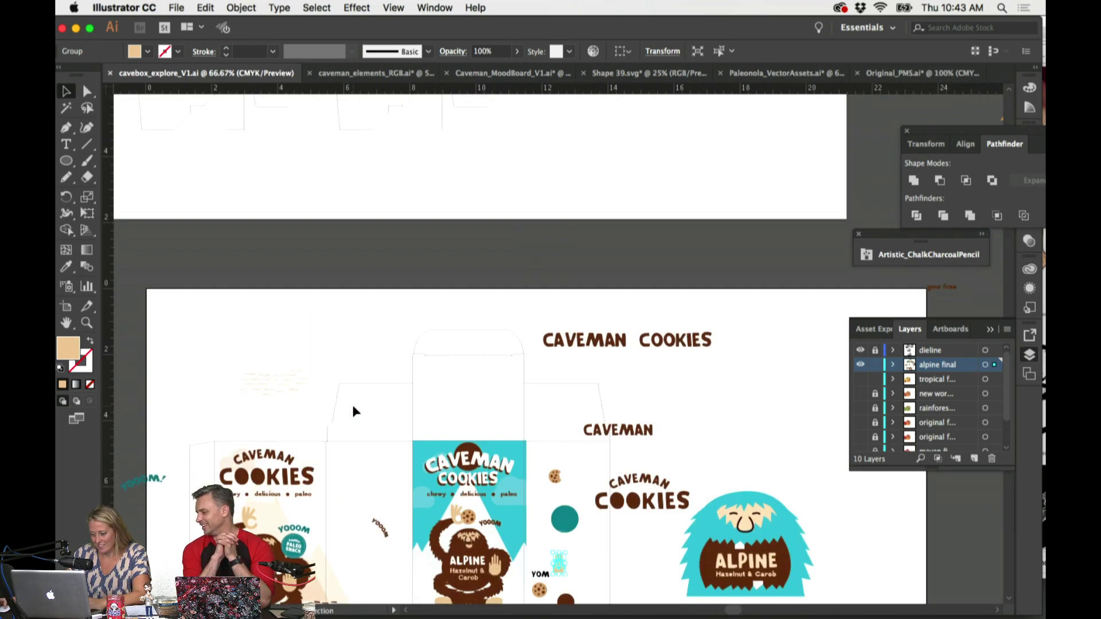
pyautogui.scroll(-8, 354, 410)
pyautogui.scroll(15, 353, 411)
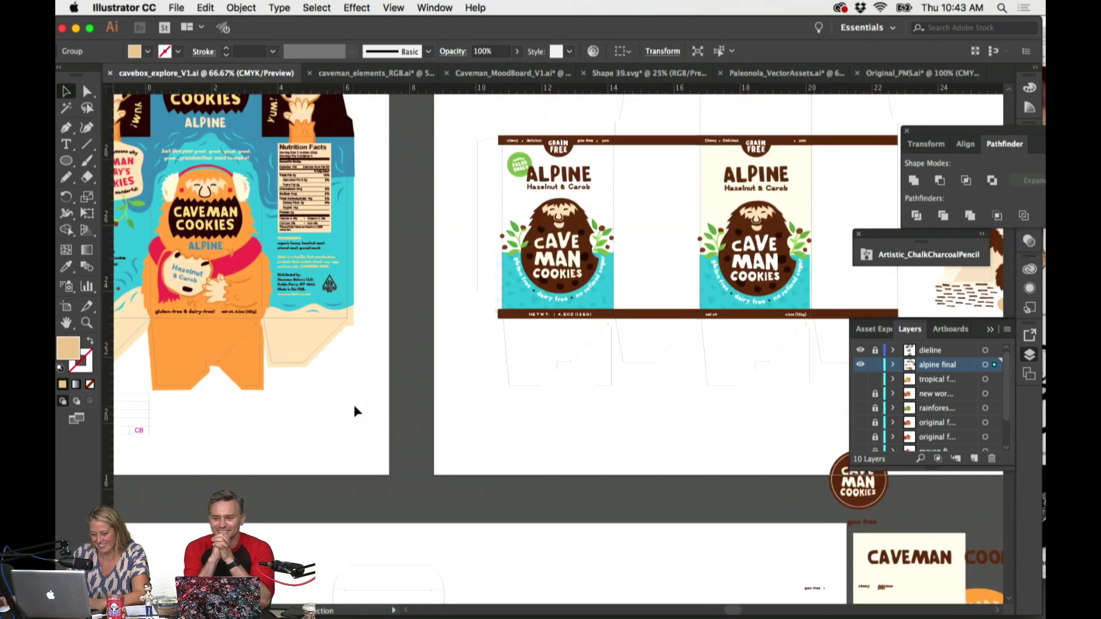
pyautogui.scroll(5, 355, 409)
pyautogui.hscroll(2, 356, 408)
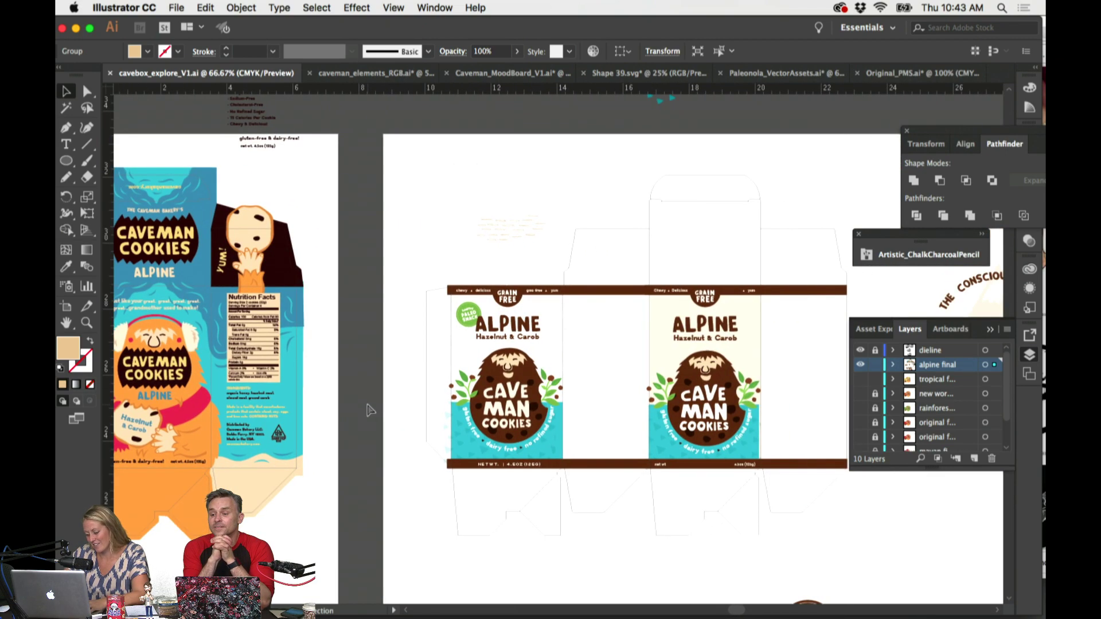
# Step: Compare the whole Alpine final artboard with the artboard holding the Grain Free panels and The Conscious Caveman illustration
pyautogui.scroll(5, 370, 410)
pyautogui.press('super+plus')
pyautogui.press('super+plus')
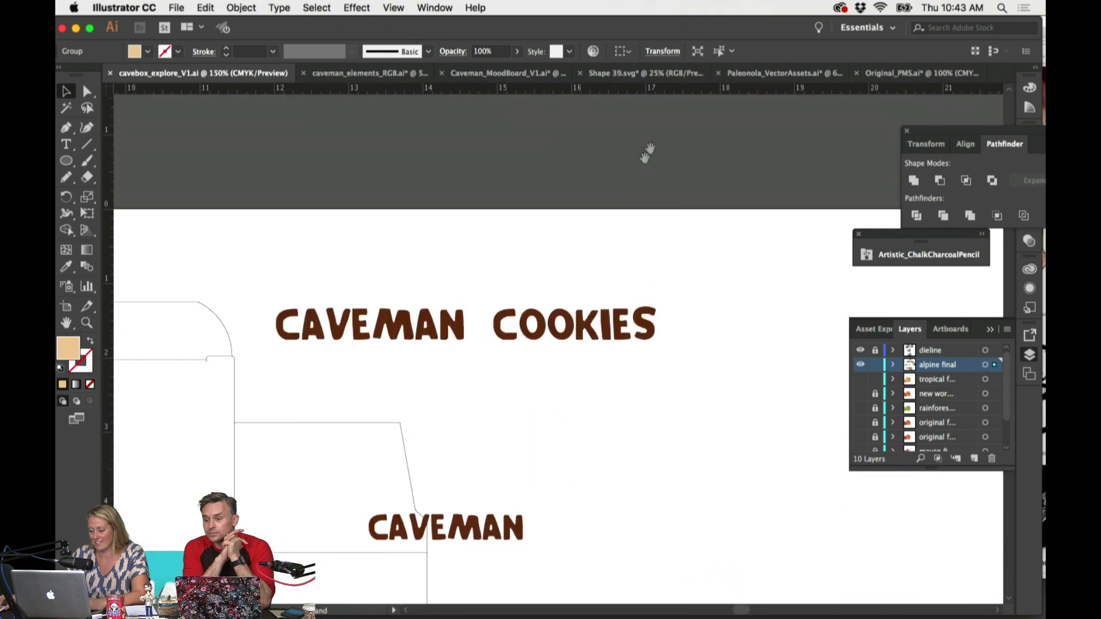
pyautogui.moveTo(647, 152); pyautogui.dragTo(563, 473)
pyautogui.press('super+minus')
pyautogui.press('super+minus')
pyautogui.press('super+minus')
pyautogui.scroll(1, 585, 469)
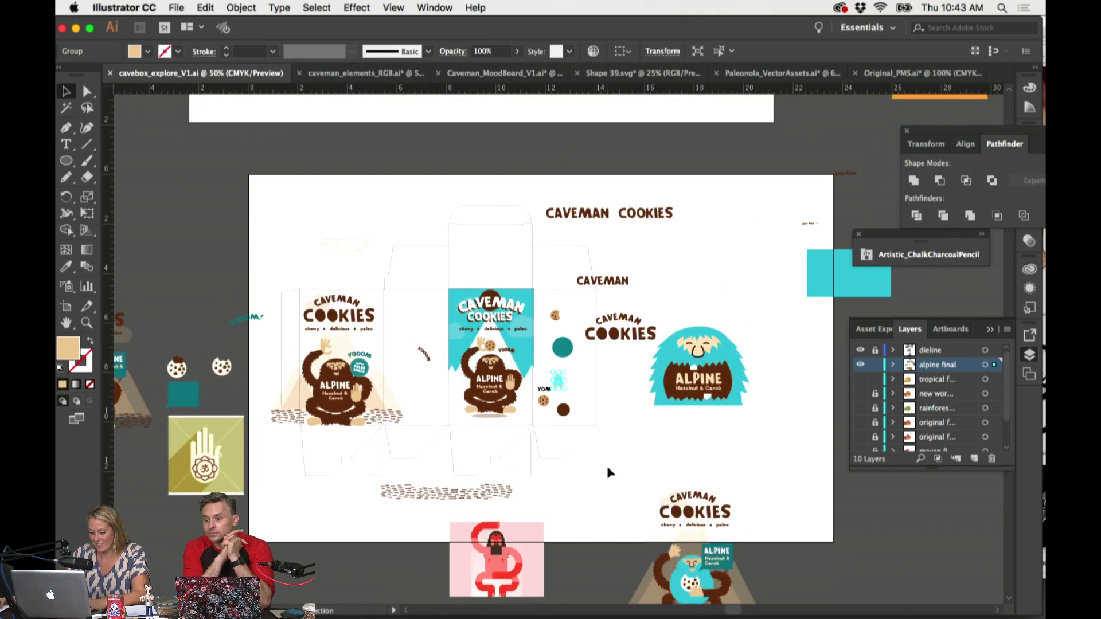
pyautogui.scroll(-10, 608, 465)
pyautogui.hscroll(6, 608, 457)
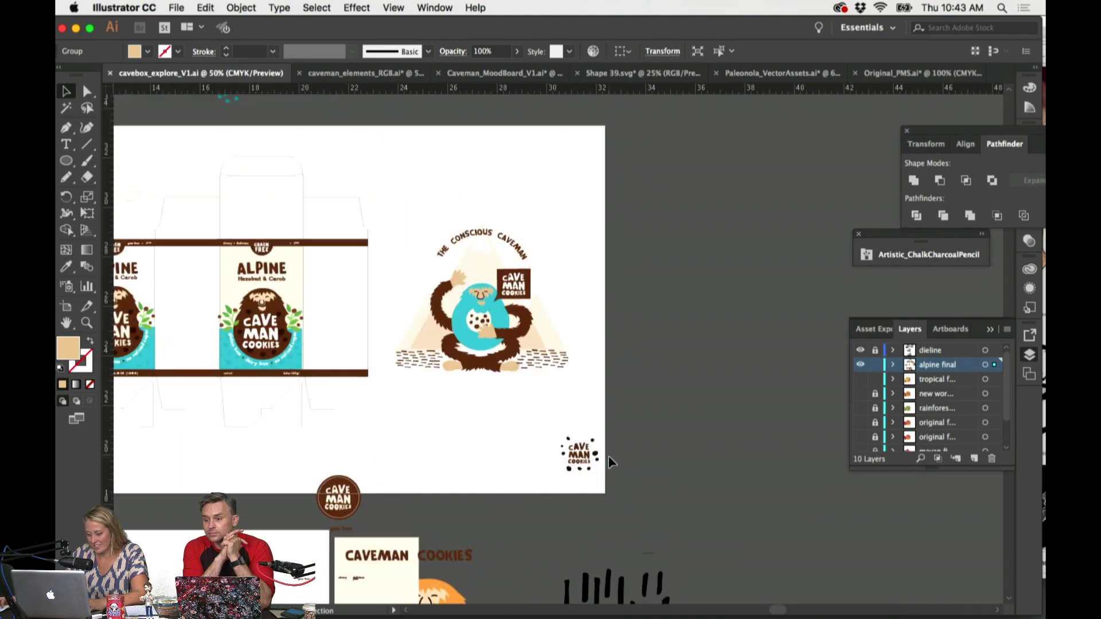
pyautogui.hscroll(-6, 608, 456)
# Step: Examine the two Grain Free Alpine panels up close, including their brown bands, leaves and round caveman artwork
pyautogui.click(320, 327)
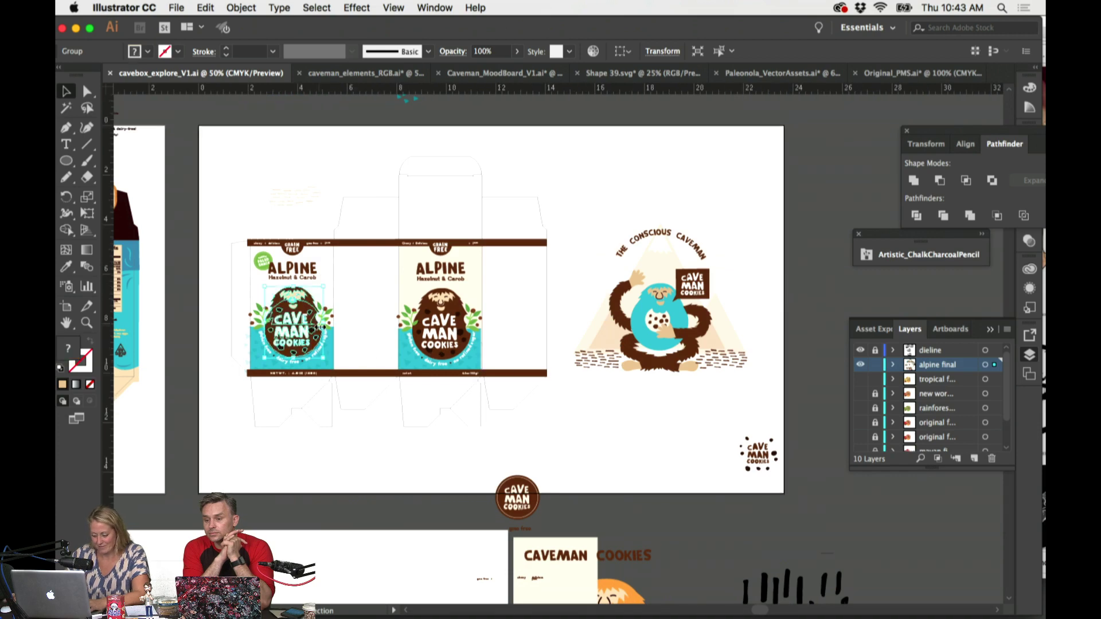
pyautogui.press('super+plus')
pyautogui.press('super+plus')
pyautogui.click(675, 293)
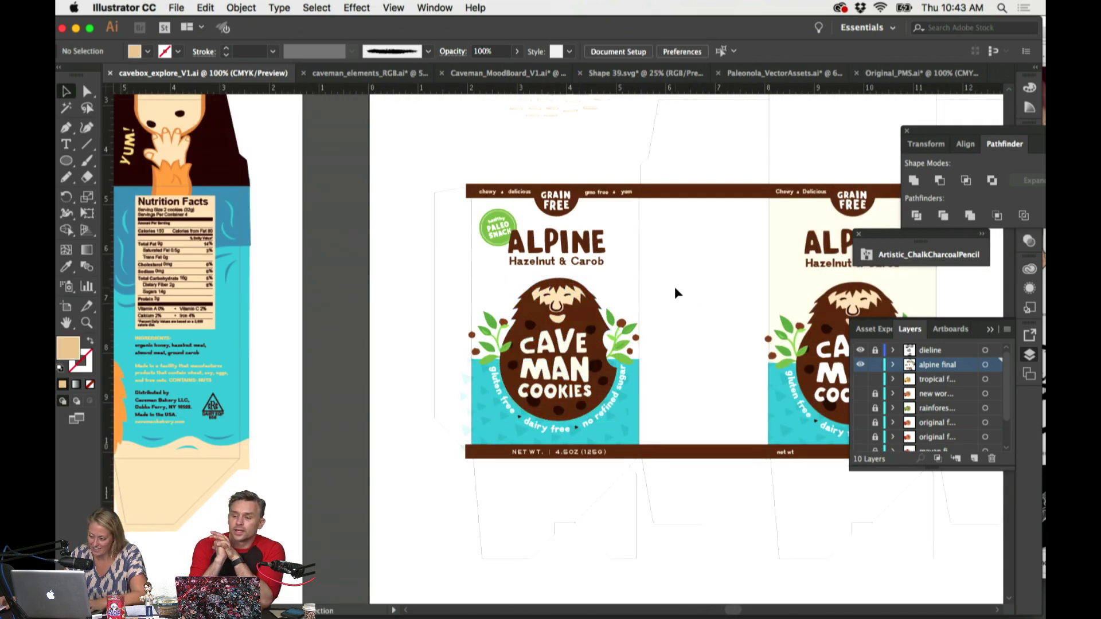
pyautogui.hscroll(3, 675, 293)
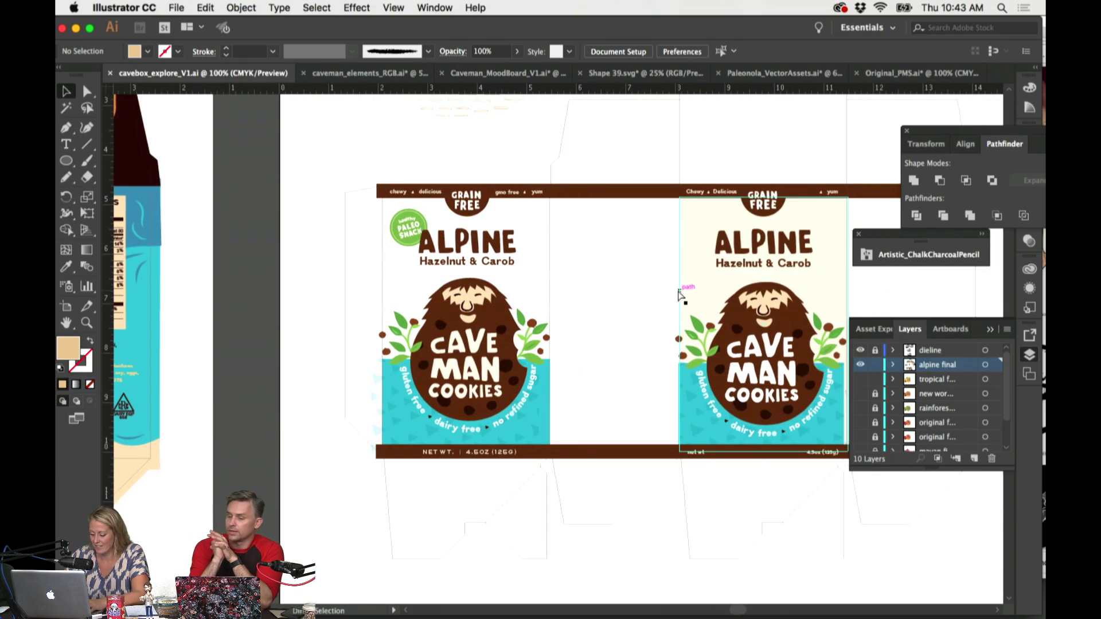
pyautogui.press('super+plus')
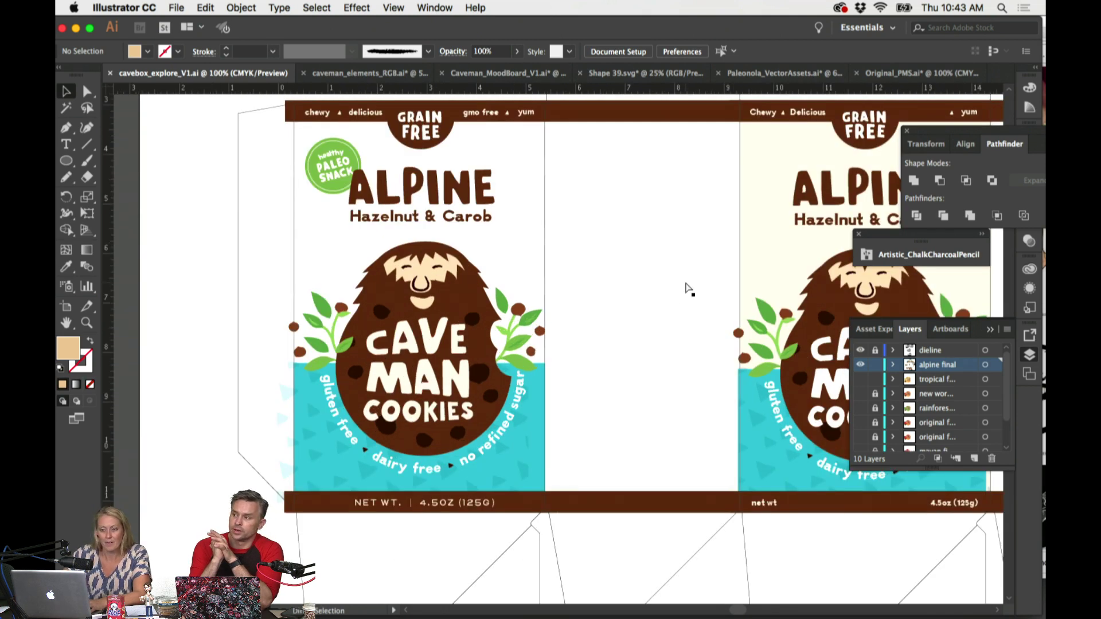
pyautogui.press('super+minus')
pyautogui.press('super+minus')
pyautogui.scroll(-15, 711, 325)
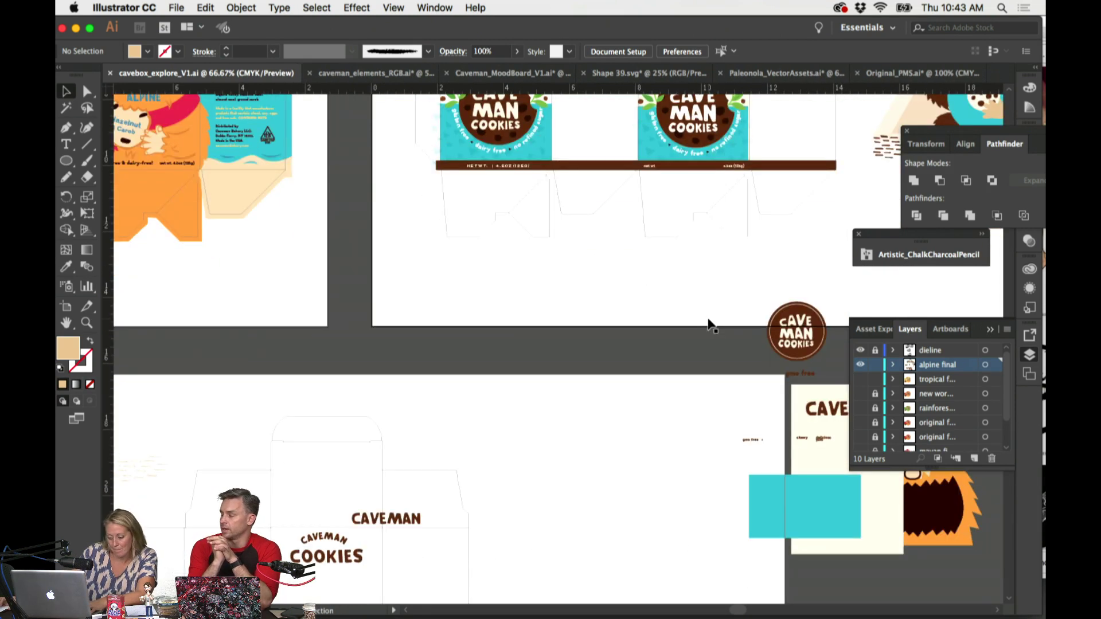
# Step: Try a flat tan ellipse about 3.33 × 0.125 in across the base of the turquoise Alpine box front, and undo it
pyautogui.scroll(-5, 711, 325)
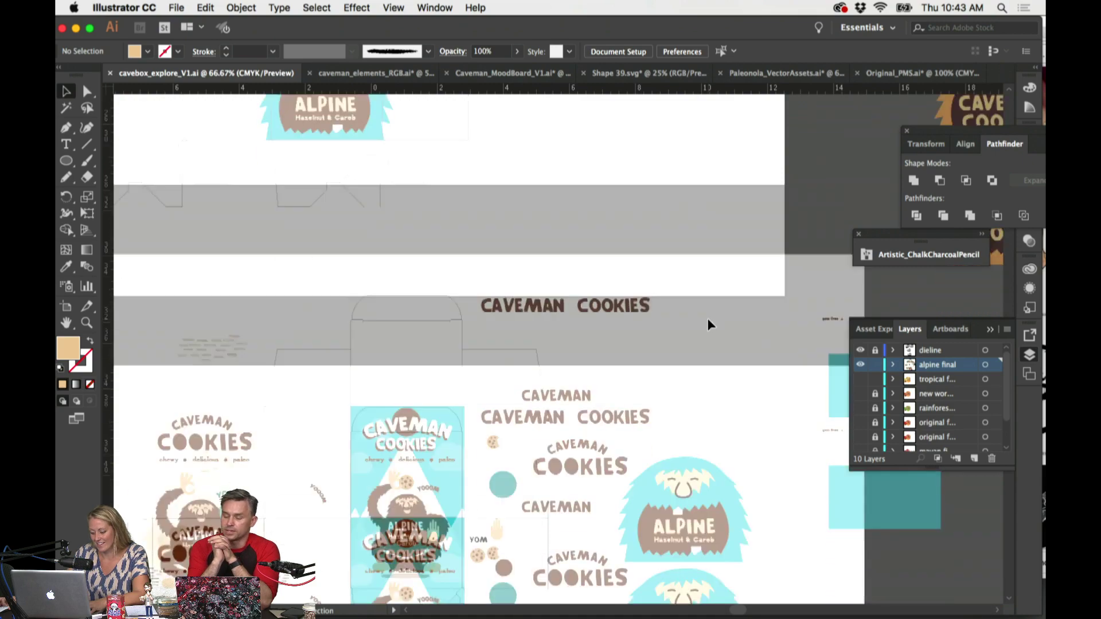
pyautogui.hscroll(-3, 711, 324)
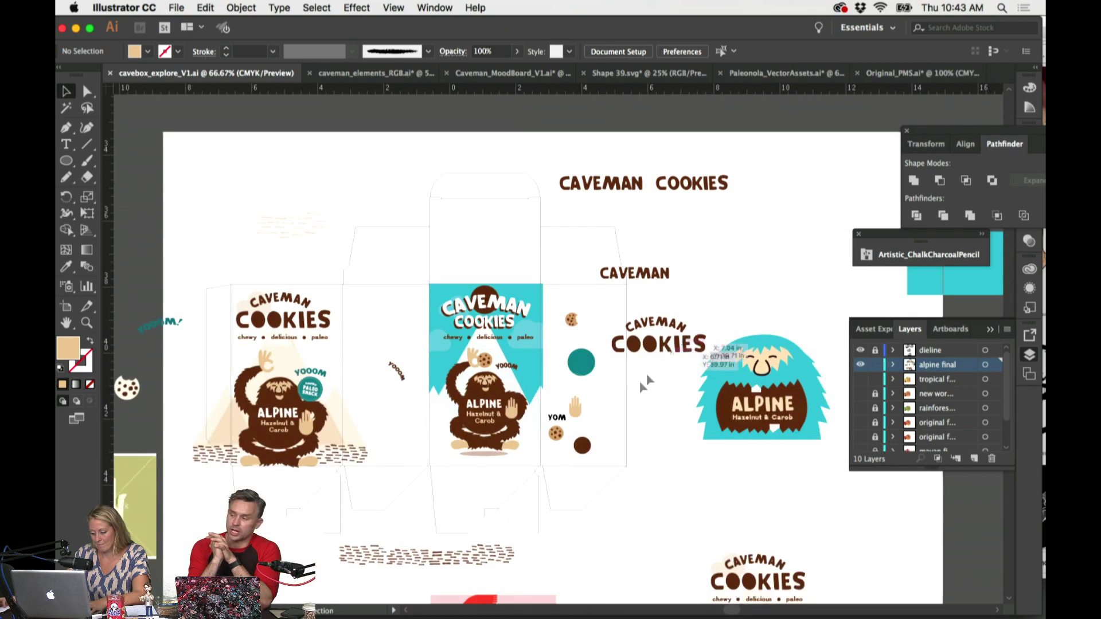
pyautogui.press('super+plus')
pyautogui.press('super+plus')
pyautogui.press('super+plus')
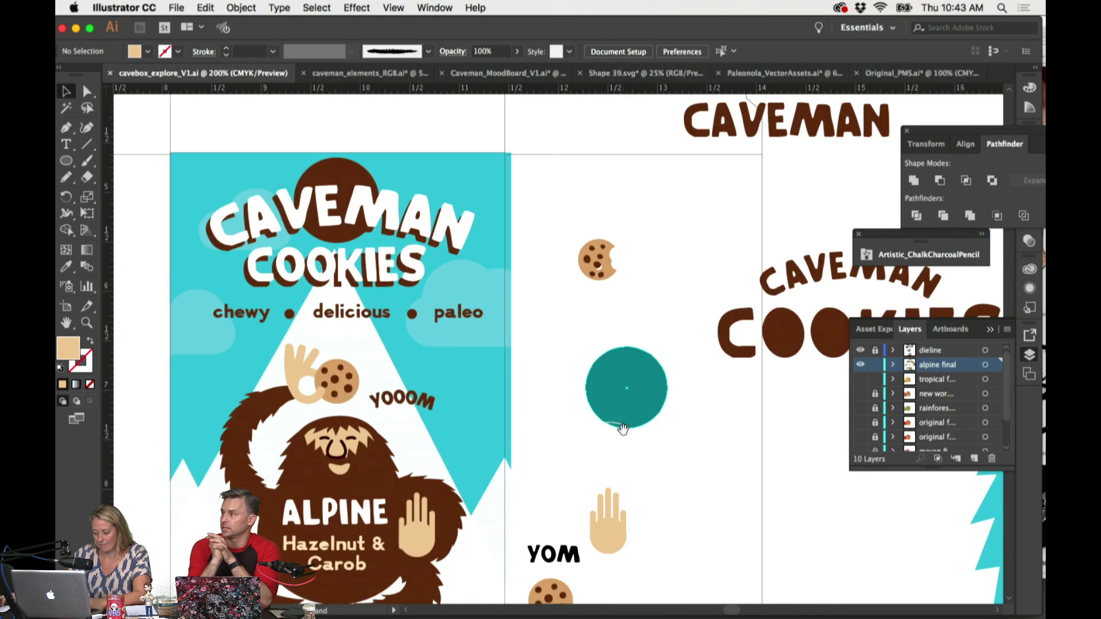
pyautogui.scroll(-5, 625, 426)
pyautogui.click(65, 161)
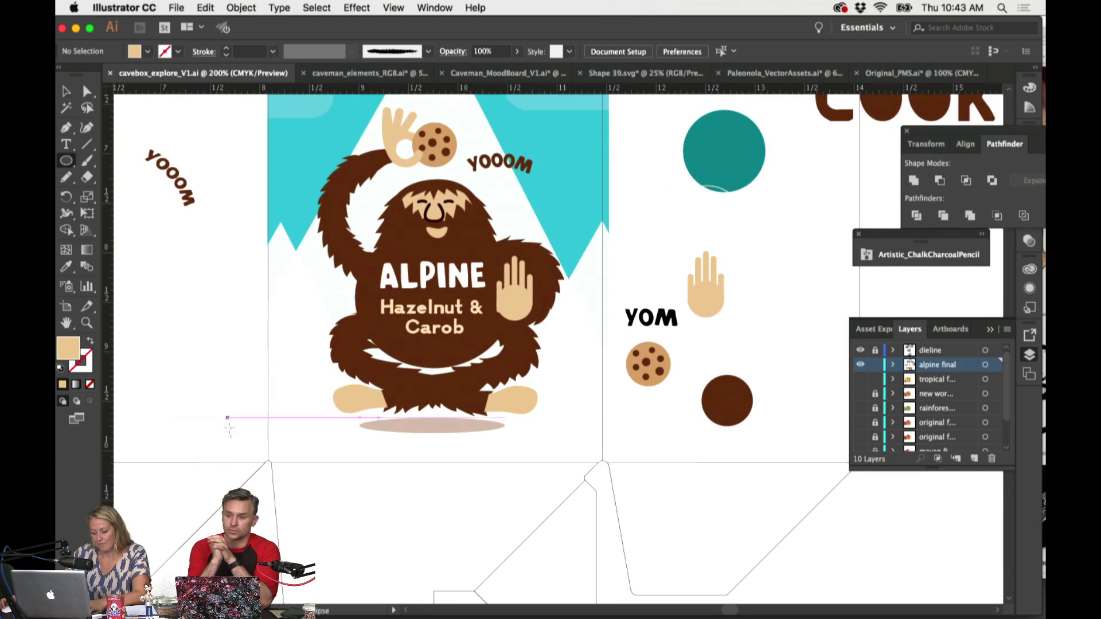
pyautogui.moveTo(269, 445); pyautogui.dragTo(599, 457)
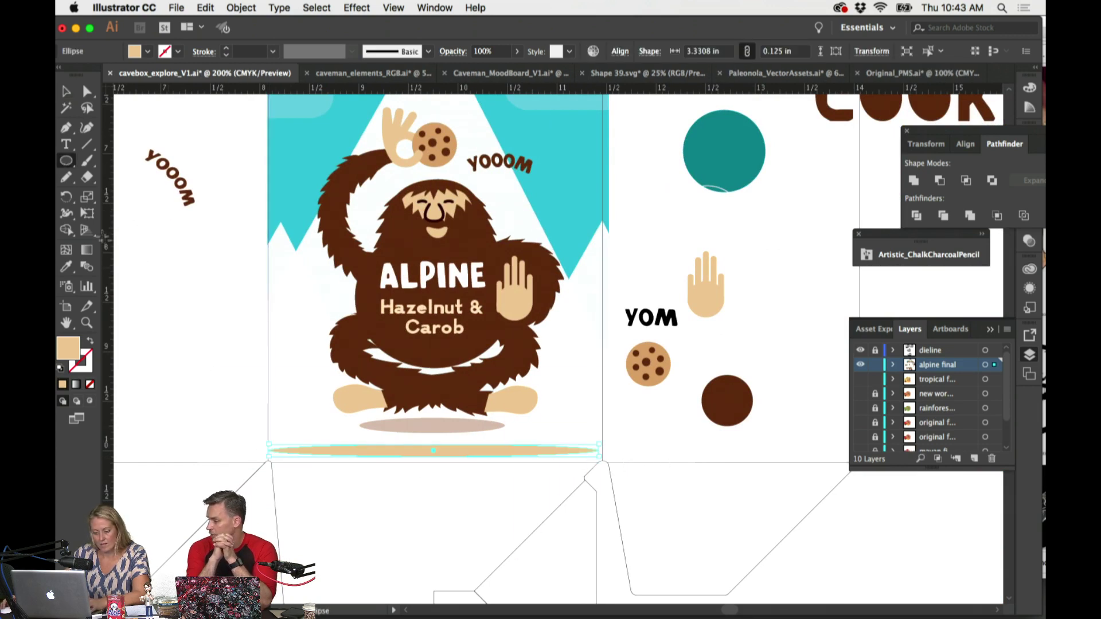
pyautogui.press('super+z')
# Step: Draw a thin tan rectangle across the full width of the turquoise Alpine front's bottom edge and slightly reduce its height
pyautogui.moveTo(66, 161); pyautogui.dragTo(132, 153)
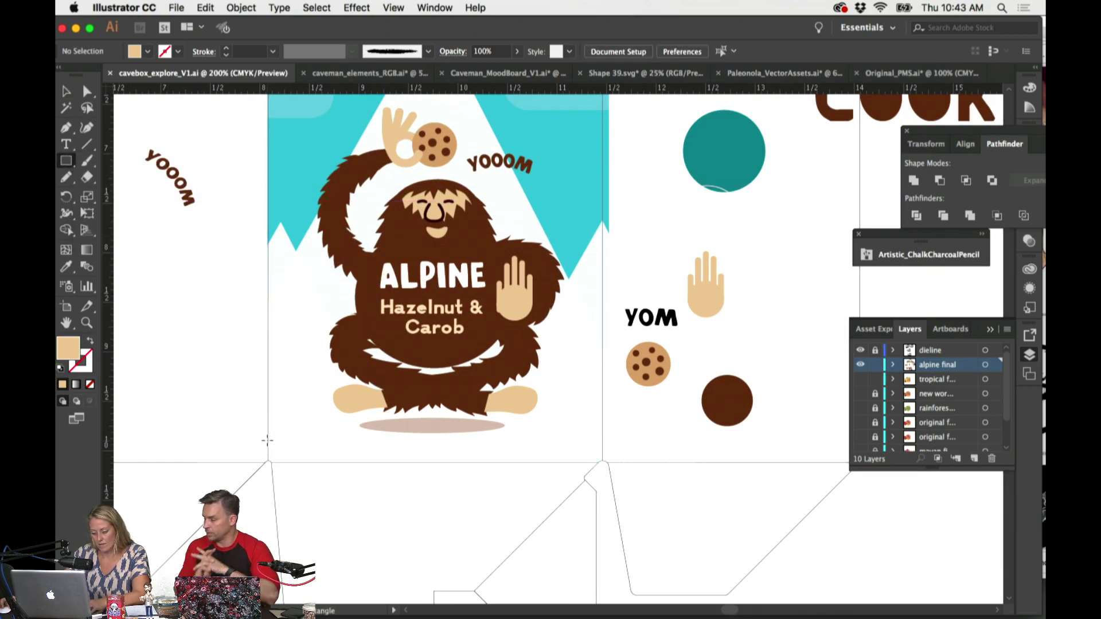
pyautogui.moveTo(267, 440); pyautogui.dragTo(603, 461)
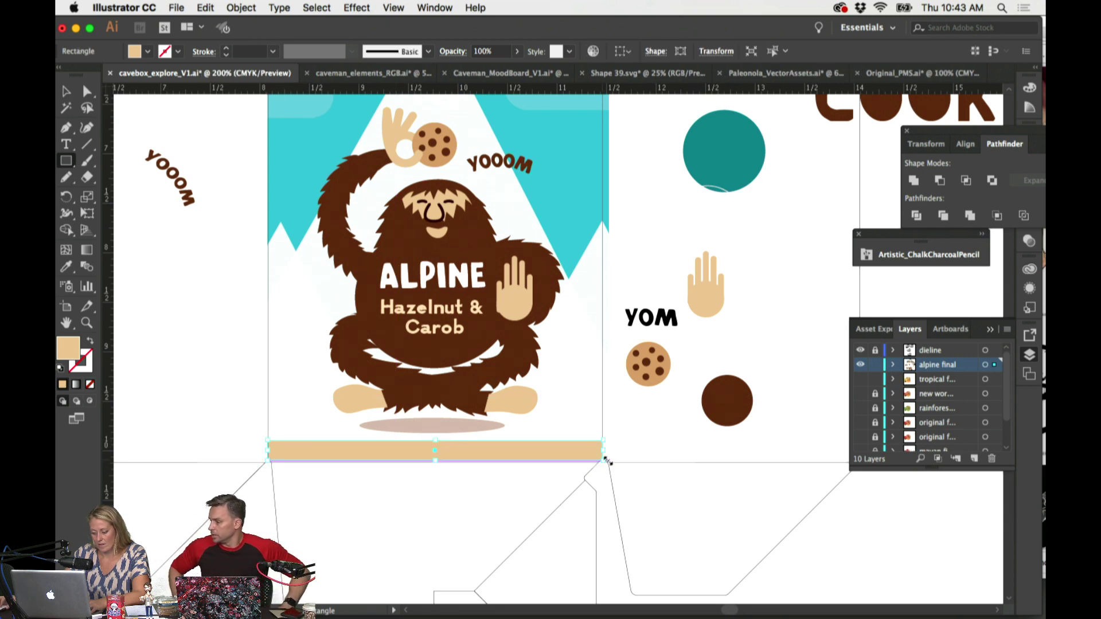
pyautogui.scroll(5, 608, 460)
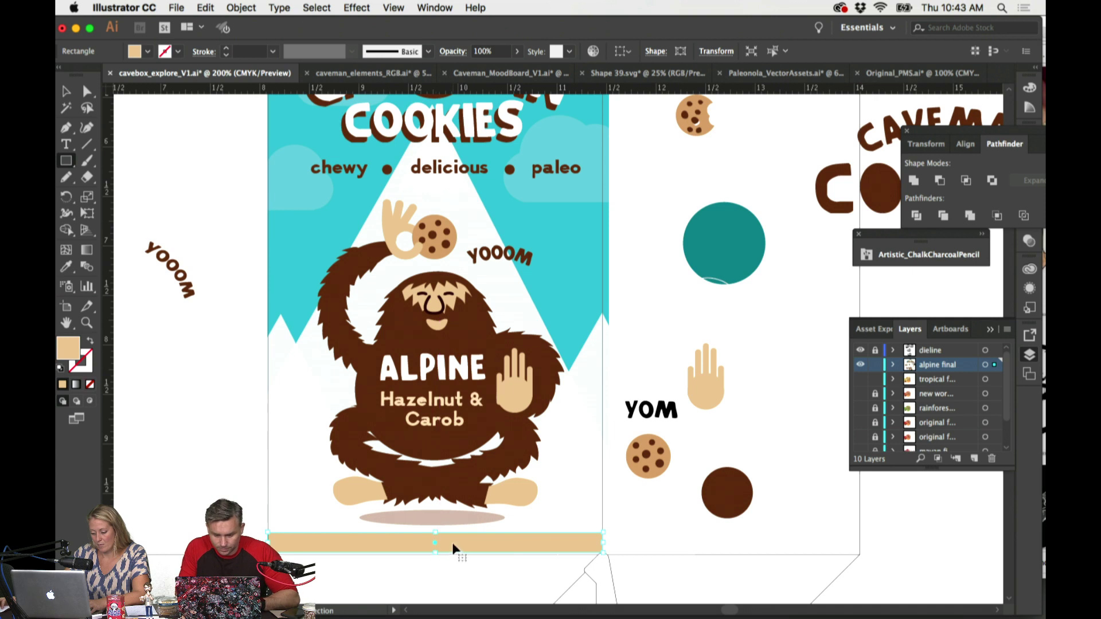
pyautogui.moveTo(453, 549); pyautogui.dragTo(452, 549)
pyautogui.moveTo(564, 537); pyautogui.dragTo(564, 539)
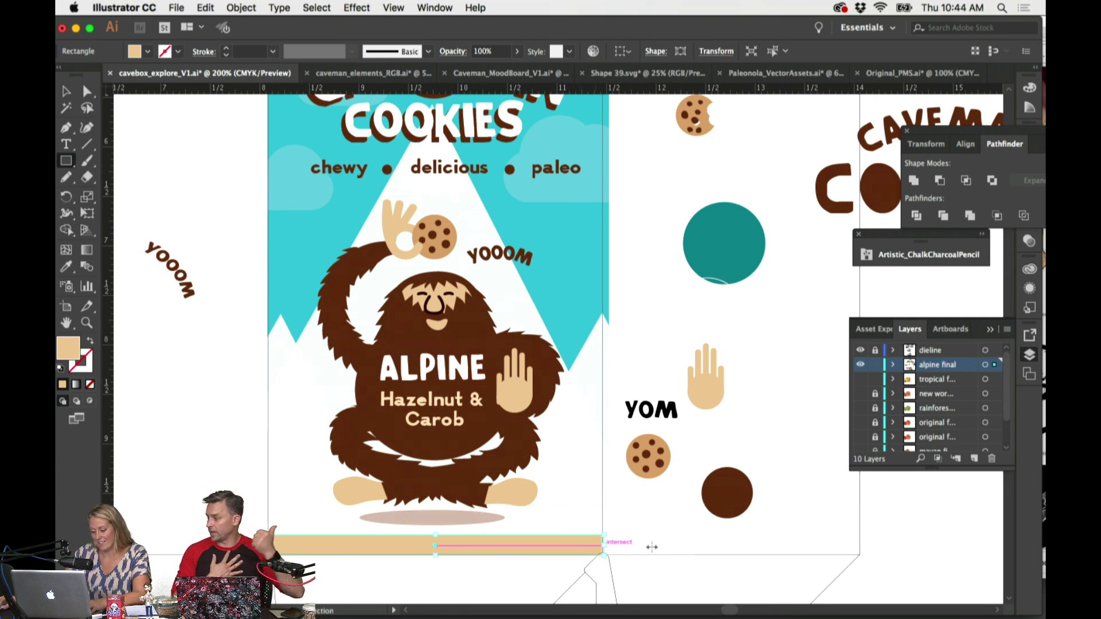
# Step: Undo the tan strip at the base of the Alpine box front and switch back to the Selection tool
pyautogui.hotkey('ctrl', 'z')
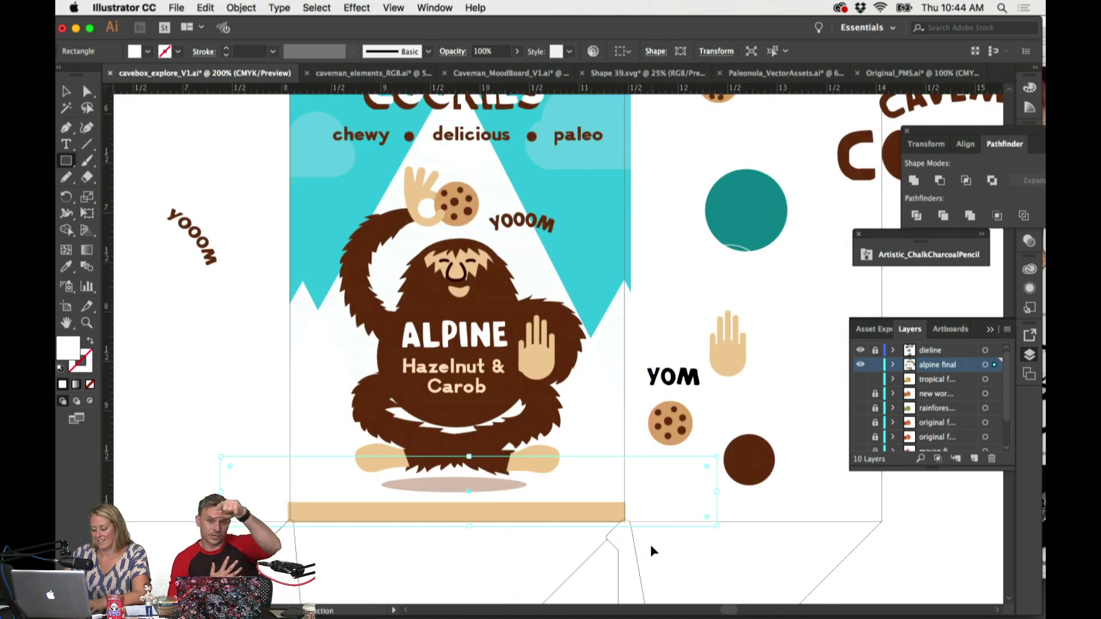
pyautogui.press('super+minus')
pyautogui.scroll(5, 651, 548)
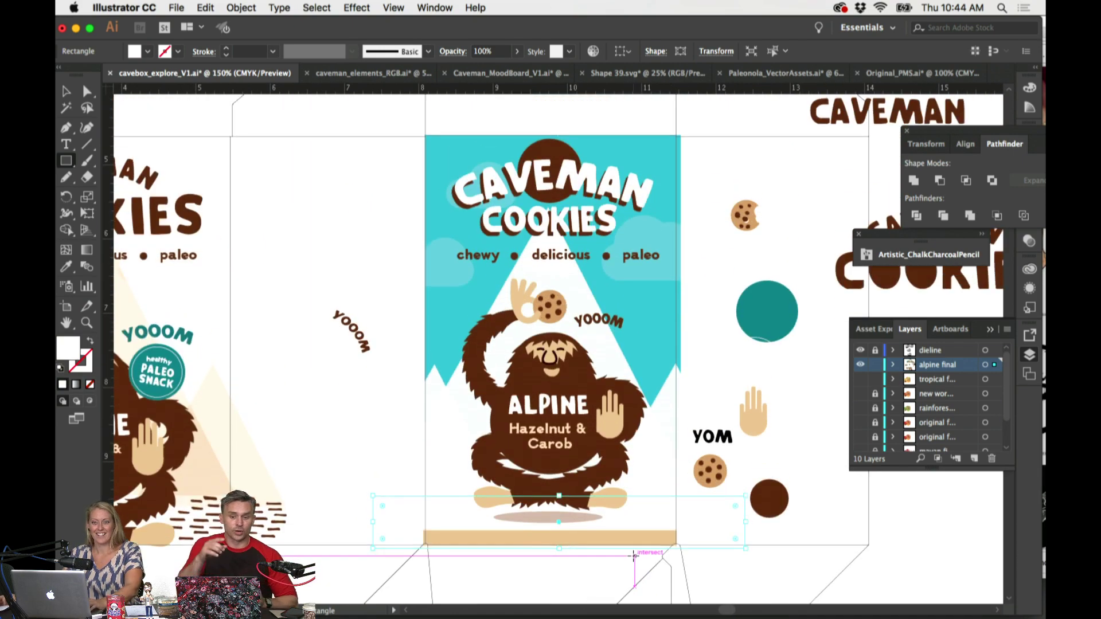
pyautogui.hscroll(2, 638, 548)
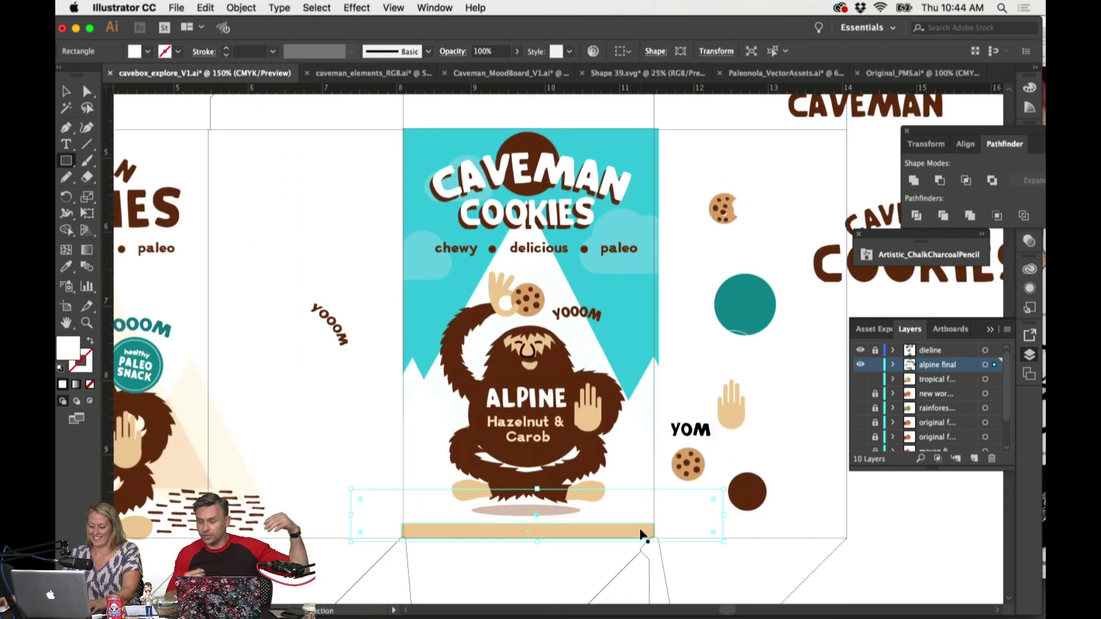
pyautogui.hotkey('ctrl', 'z')
pyautogui.hotkey('ctrl', 'z')
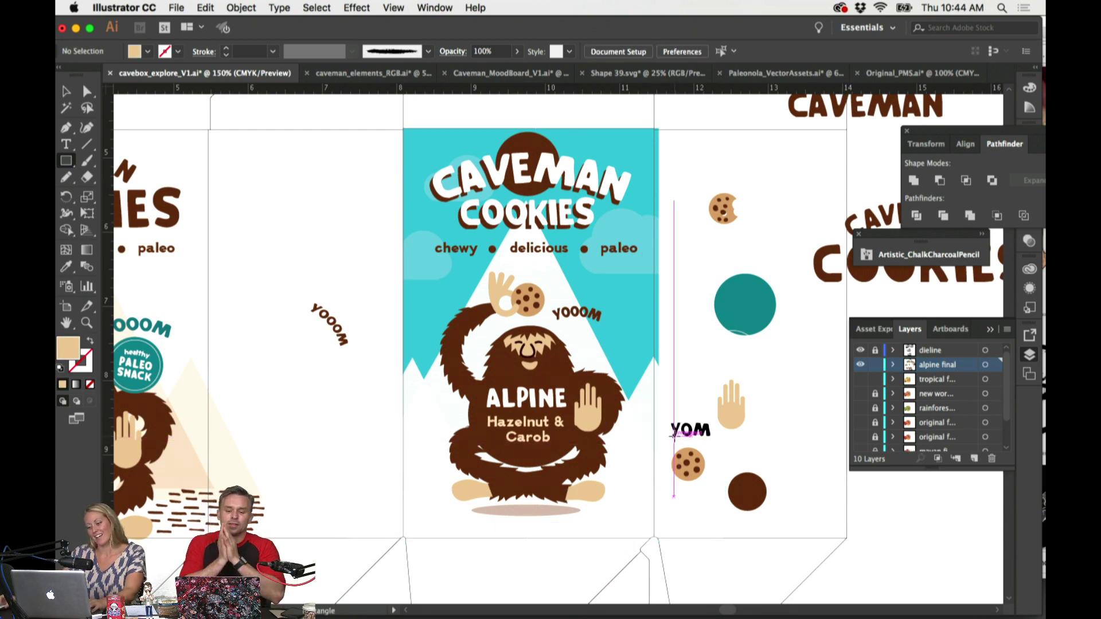
pyautogui.hscroll(1, 565, 407)
pyautogui.hscroll(2, 565, 407)
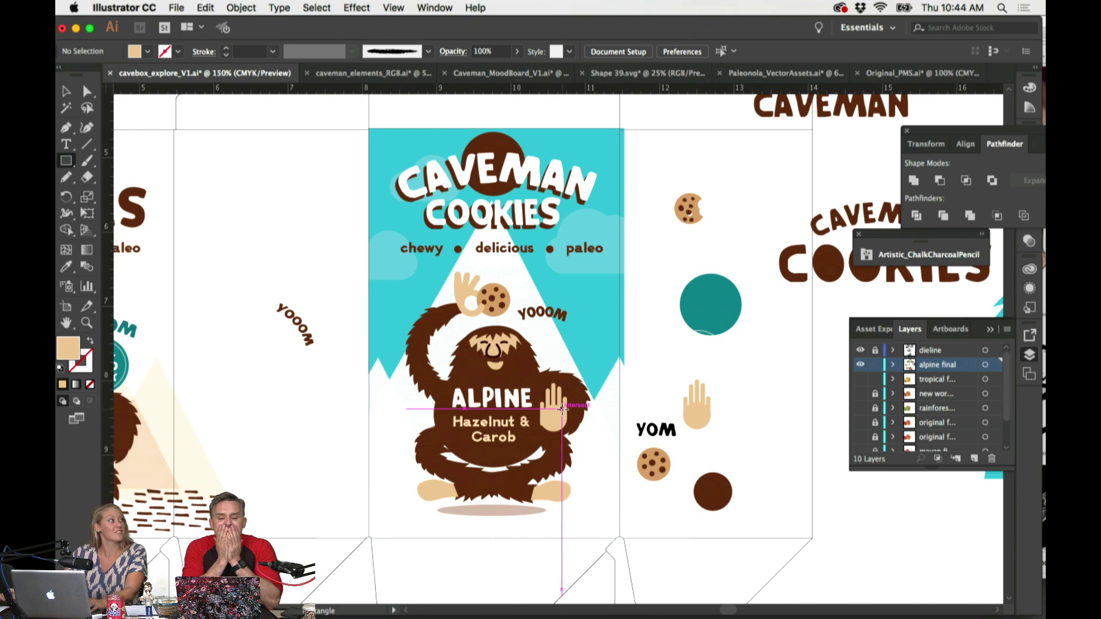
pyautogui.hscroll(2, 562, 409)
pyautogui.press('v')
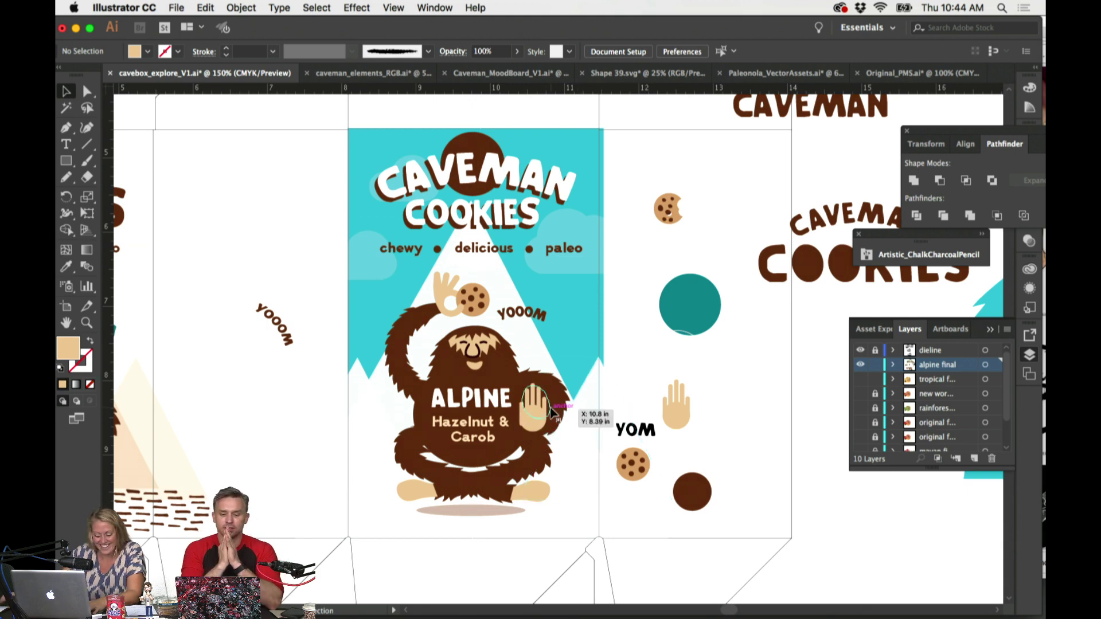
pyautogui.press('super+equal')
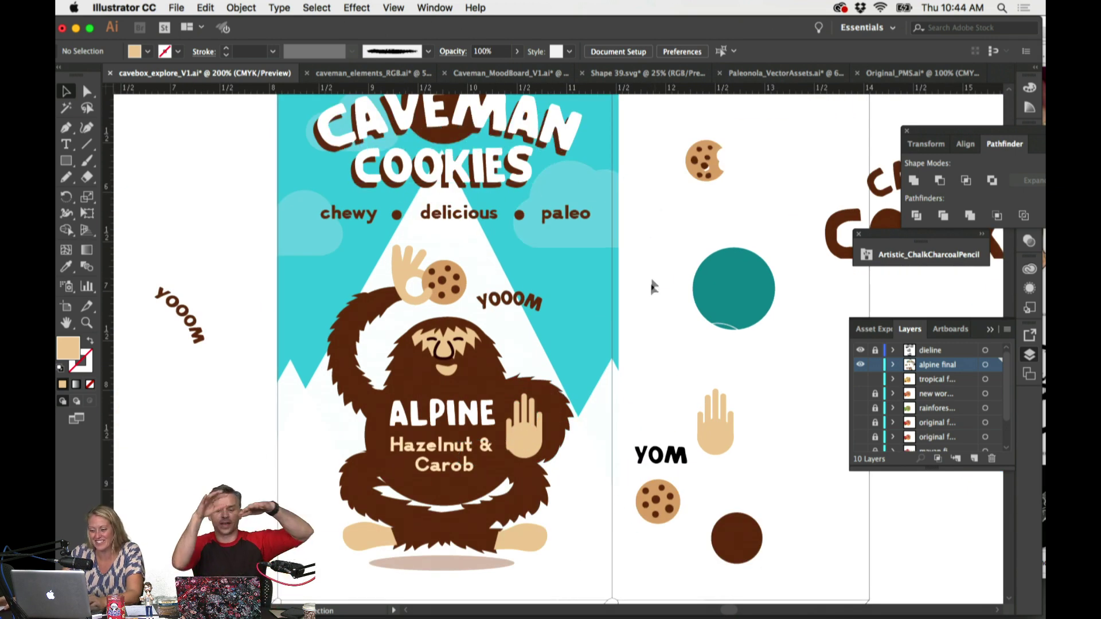
pyautogui.scroll(5, 529, 212)
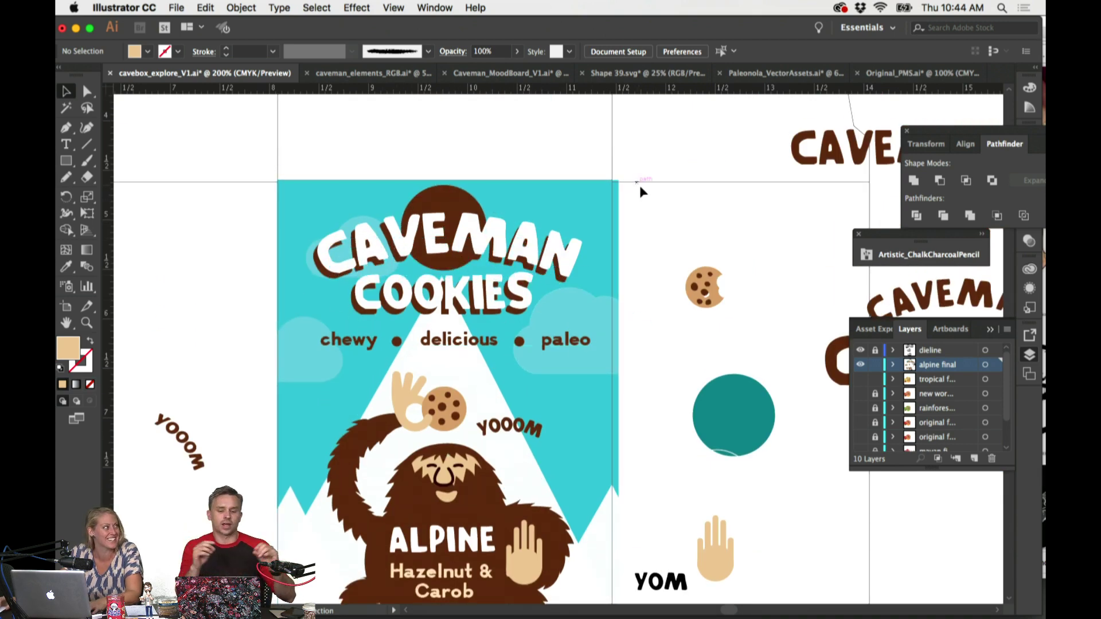
pyautogui.scroll(-3, 639, 189)
pyautogui.scroll(-2, 692, 247)
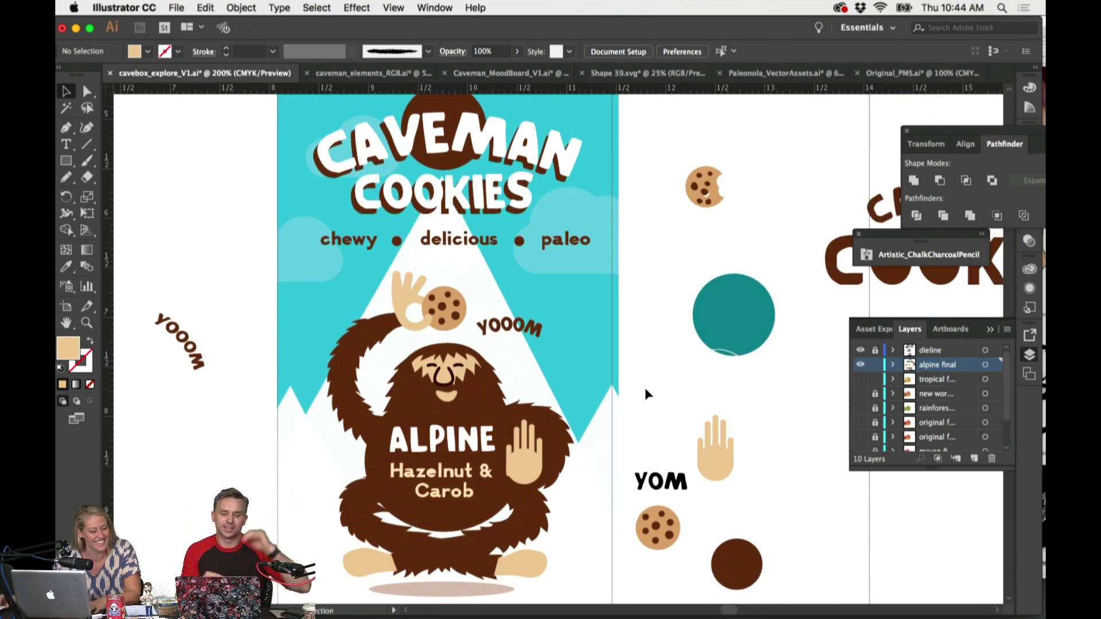
pyautogui.scroll(-1, 643, 396)
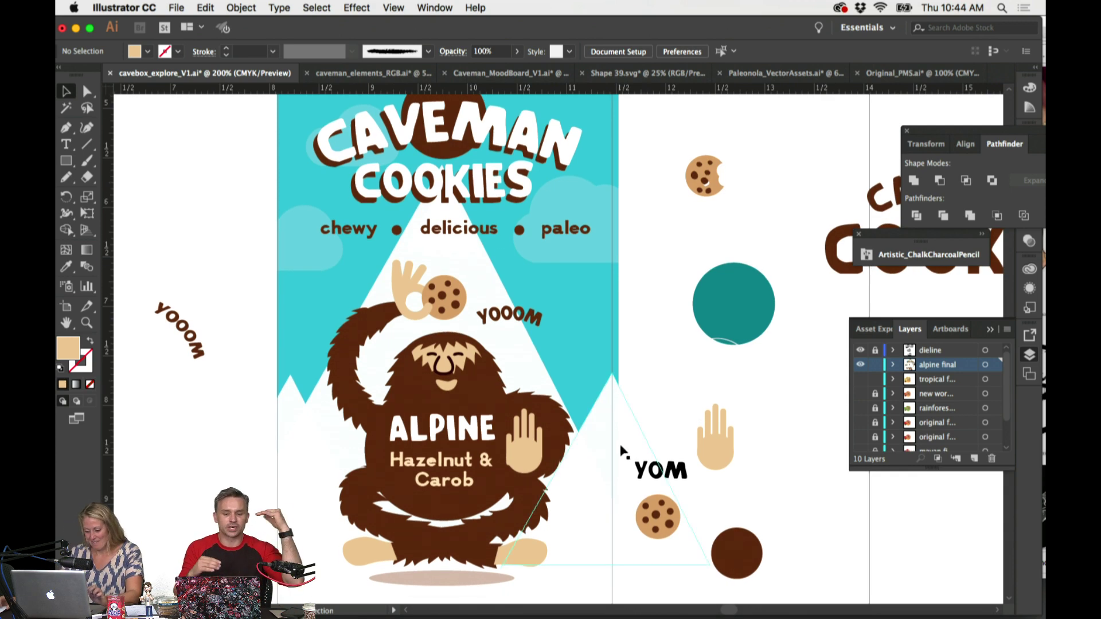
pyautogui.scroll(3, 631, 304)
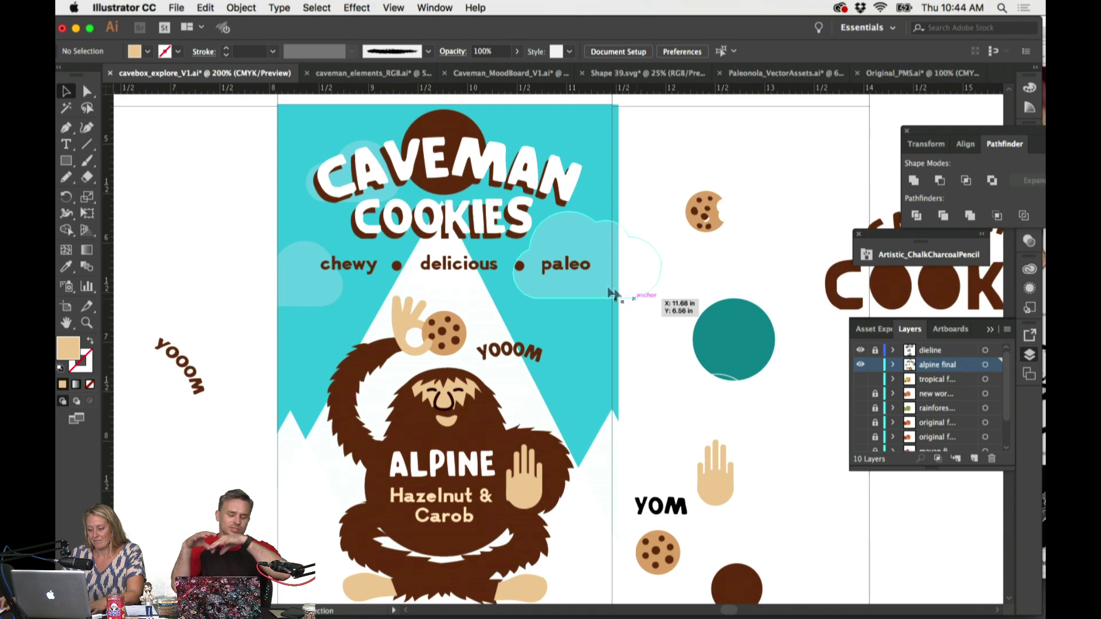
# Step: Try moving the "chewy • delicious • paleo" tagline off the turquoise Alpine front onto the neighbouring side panel, and undo it
pyautogui.click(567, 272)
pyautogui.moveTo(568, 273); pyautogui.dragTo(281, 259)
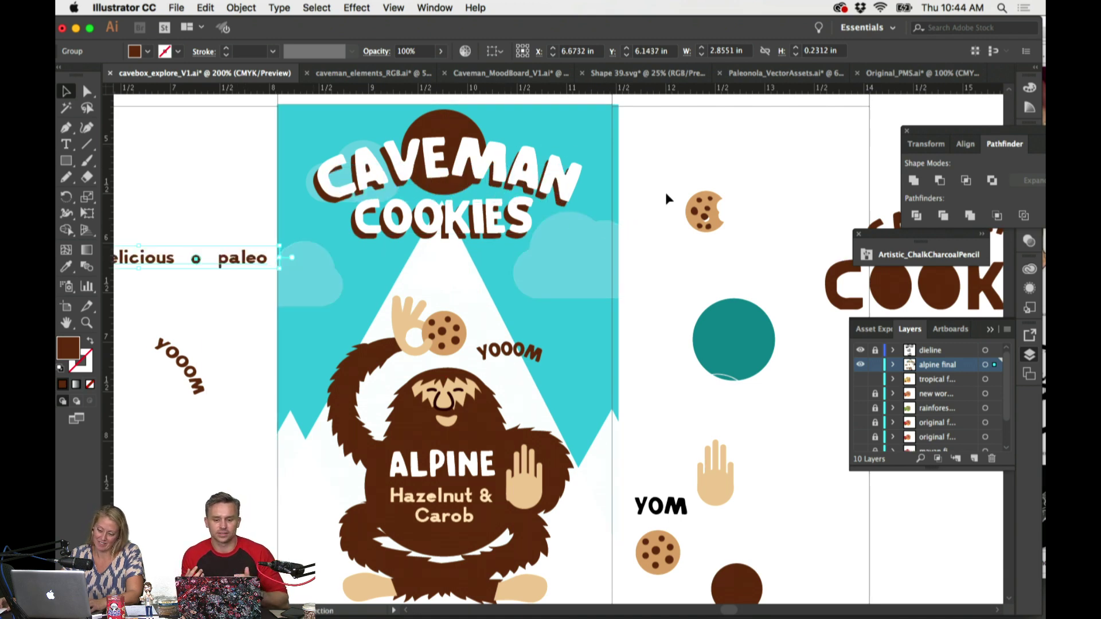
pyautogui.press('super+minus')
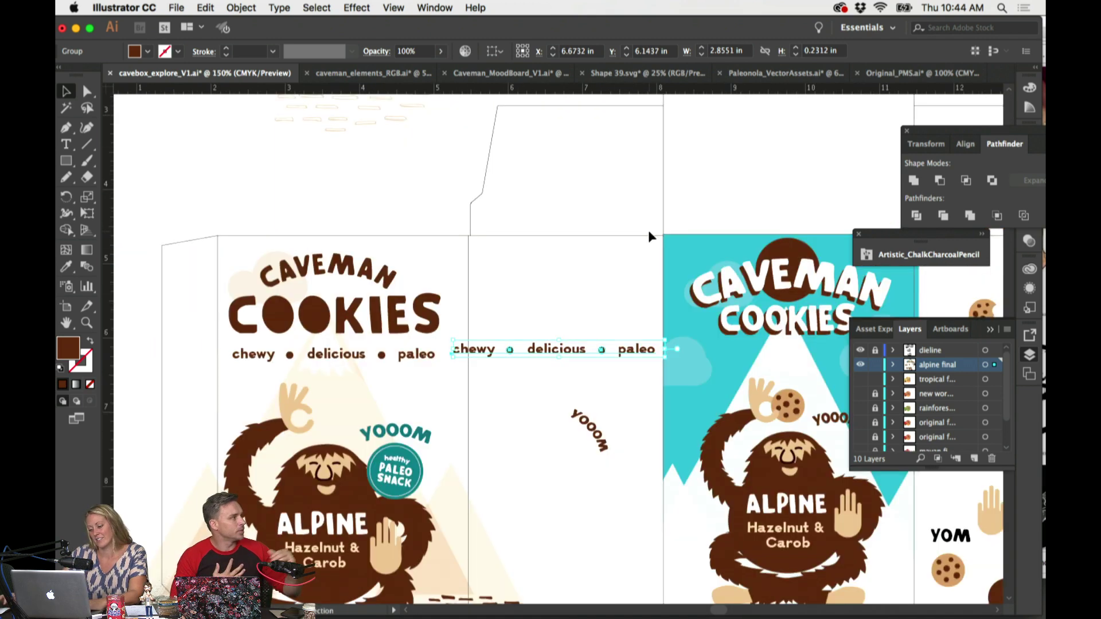
pyautogui.hscroll(5, 602, 258)
pyautogui.press('super+z')
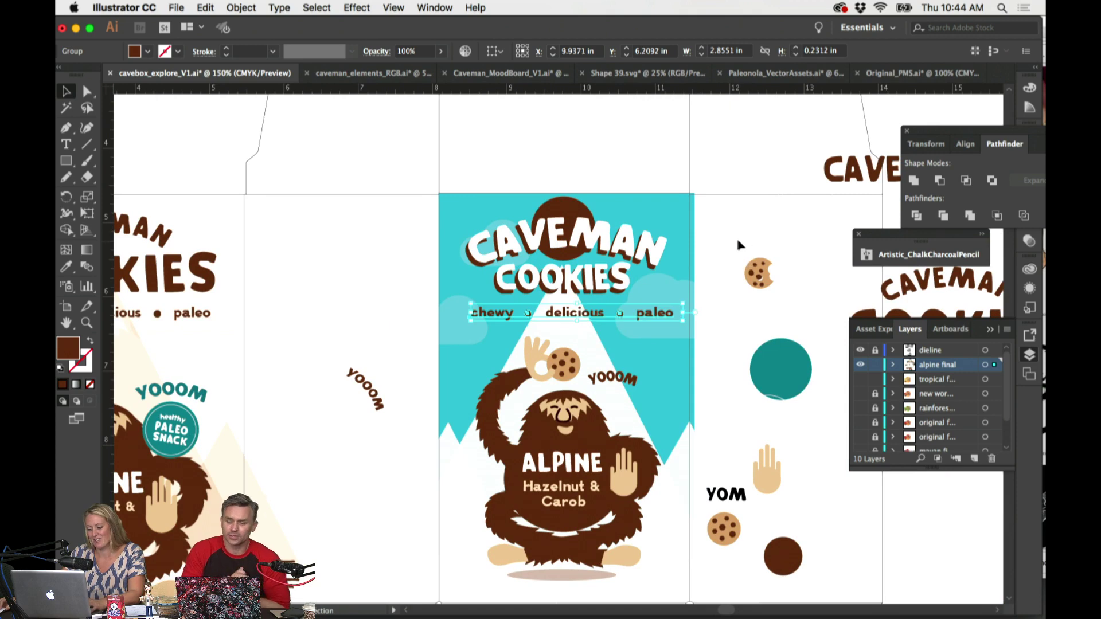
pyautogui.click(725, 233)
pyautogui.scroll(-2, 717, 258)
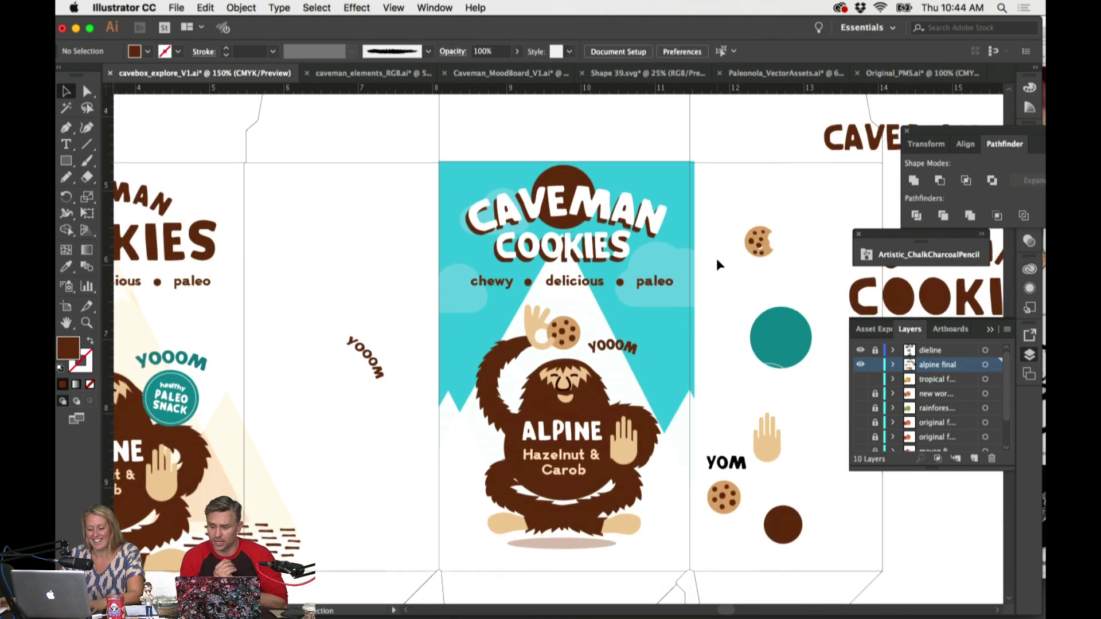
# Step: Move the curved YOOOM text and the "chewy • delicious • paleo" tagline off the turquoise Alpine front onto the blank panels on either side
pyautogui.hscroll(3, 710, 278)
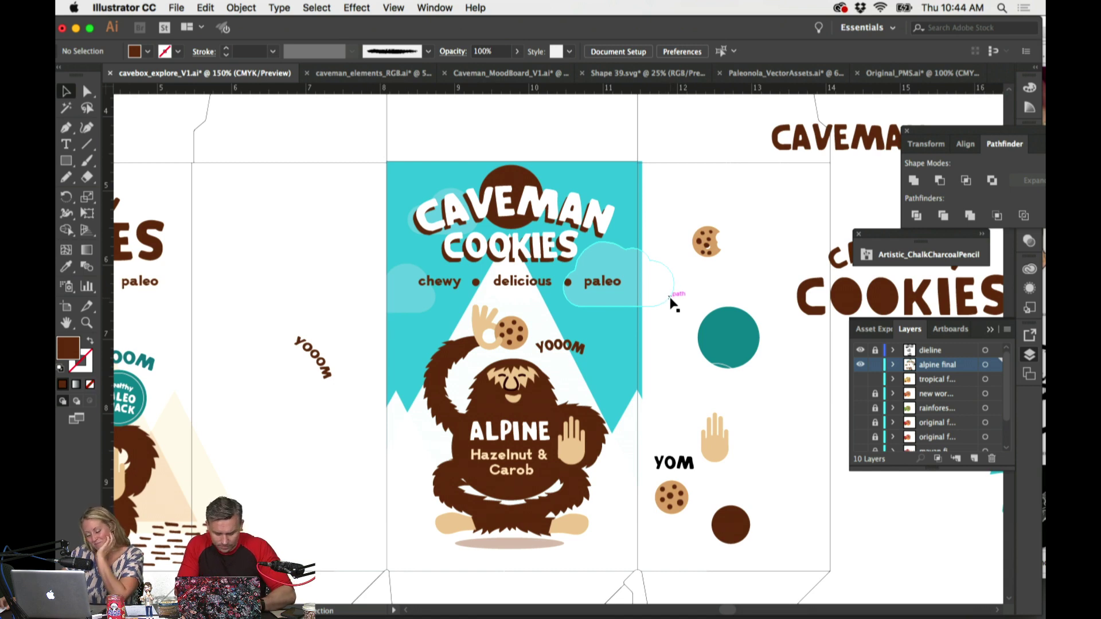
pyautogui.hscroll(2, 669, 304)
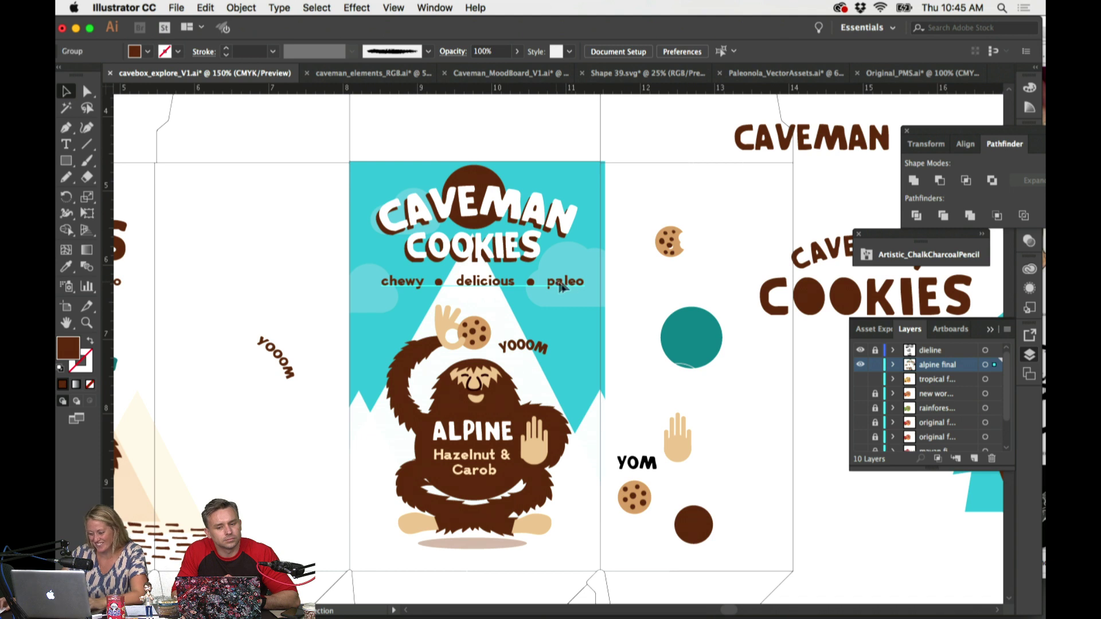
pyautogui.click(578, 283)
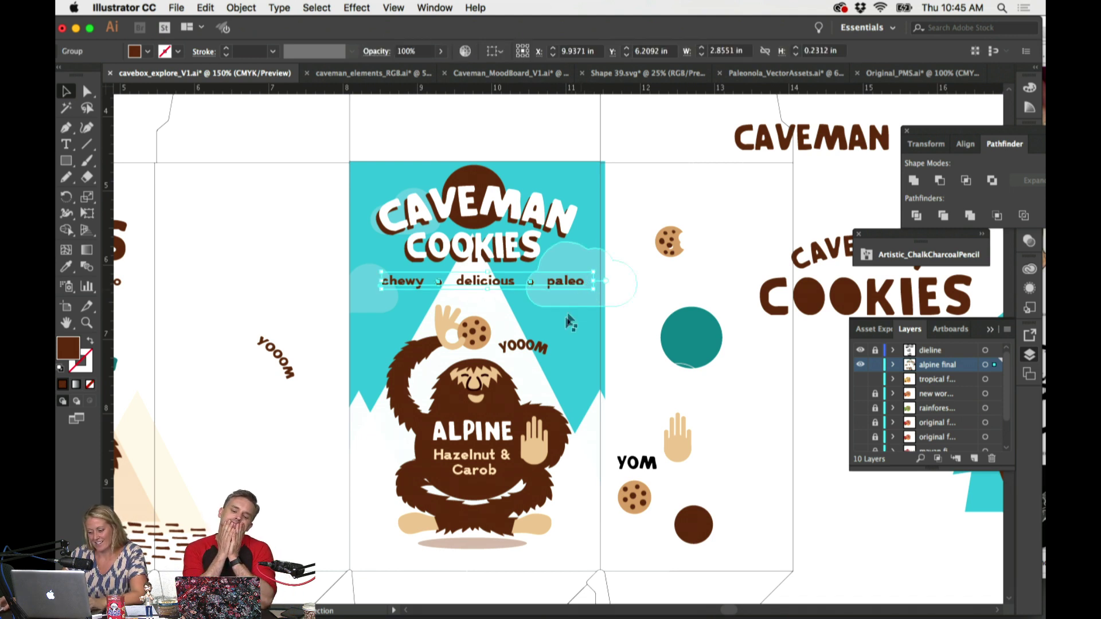
pyautogui.click(656, 363)
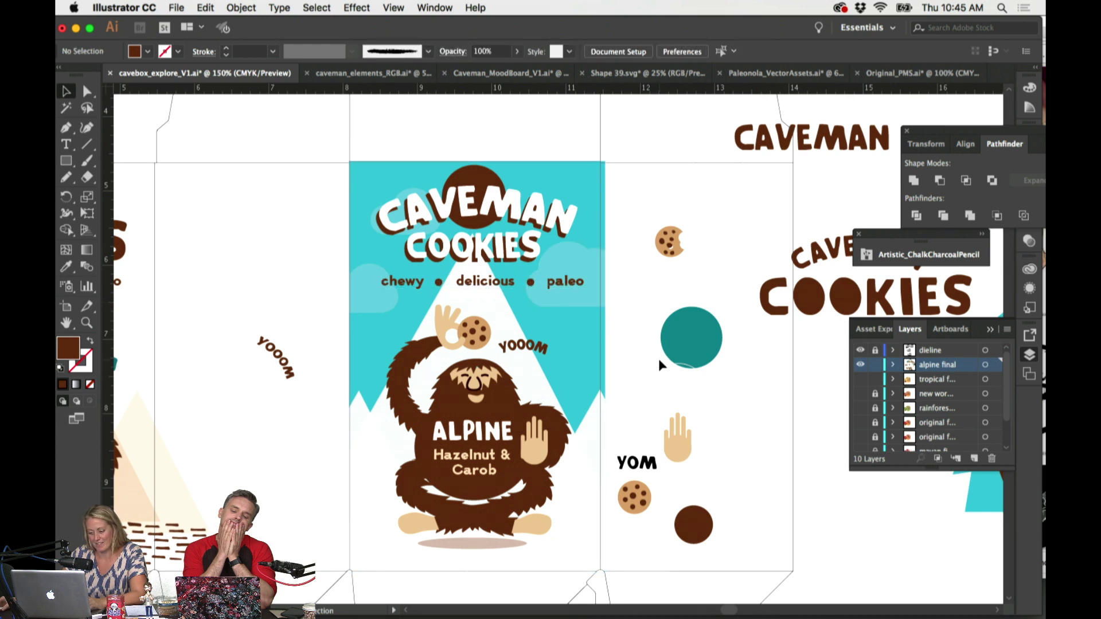
pyautogui.click(541, 353)
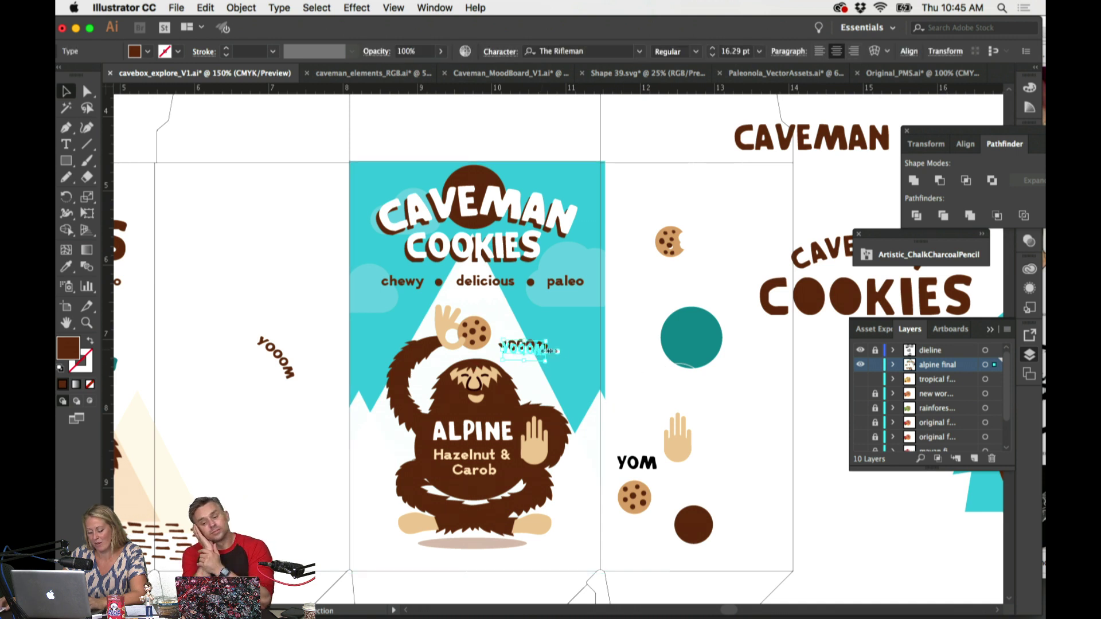
pyautogui.click(662, 394)
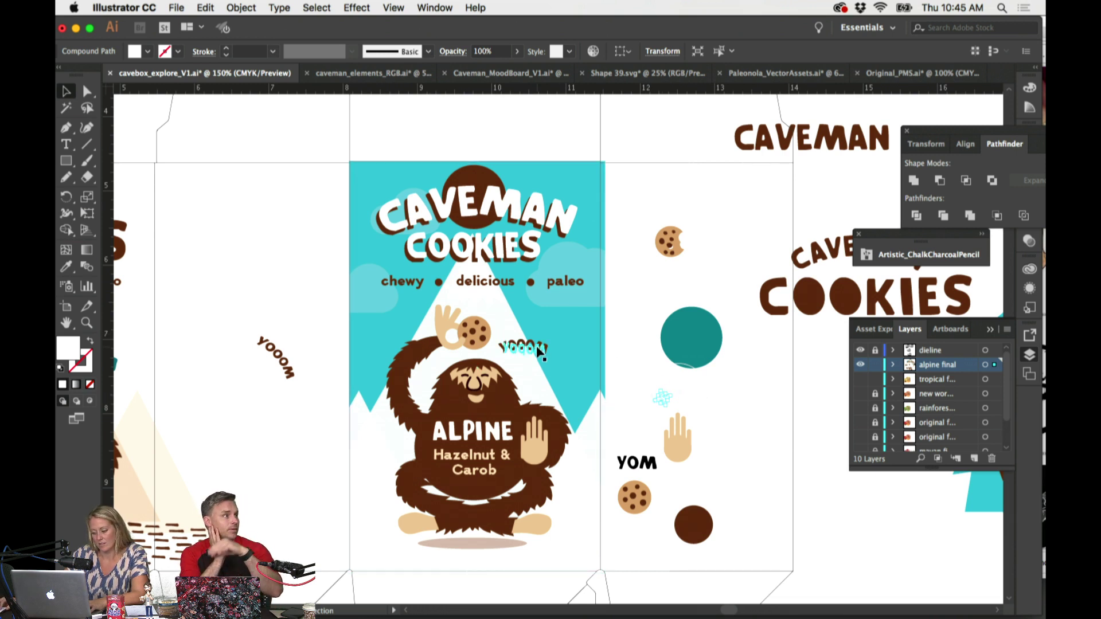
pyautogui.moveTo(541, 354); pyautogui.dragTo(745, 391)
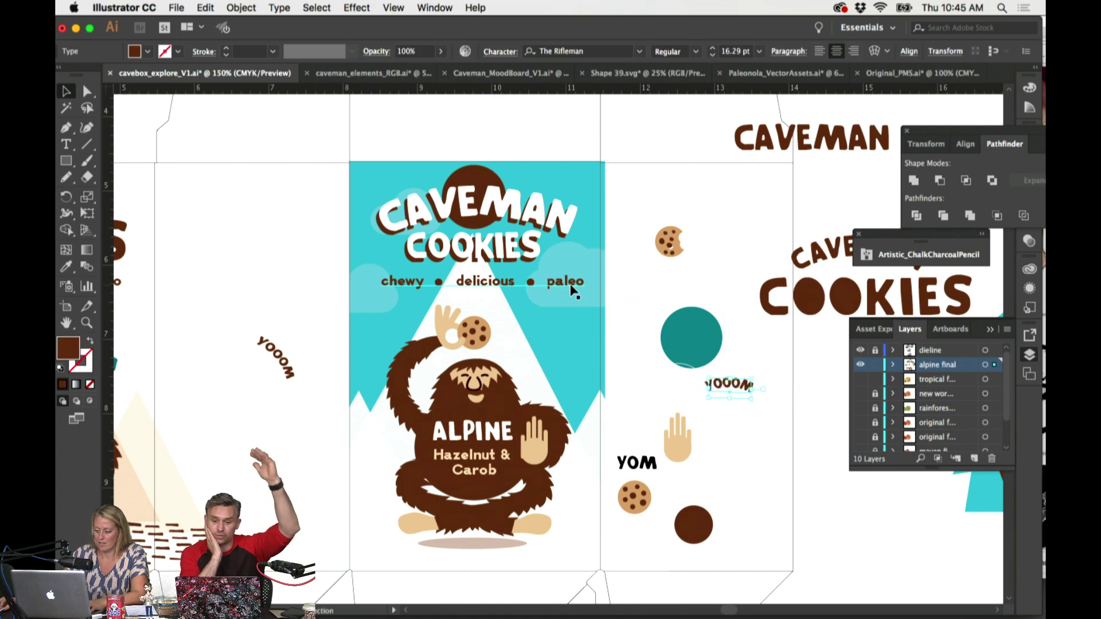
pyautogui.moveTo(571, 291); pyautogui.dragTo(292, 280)
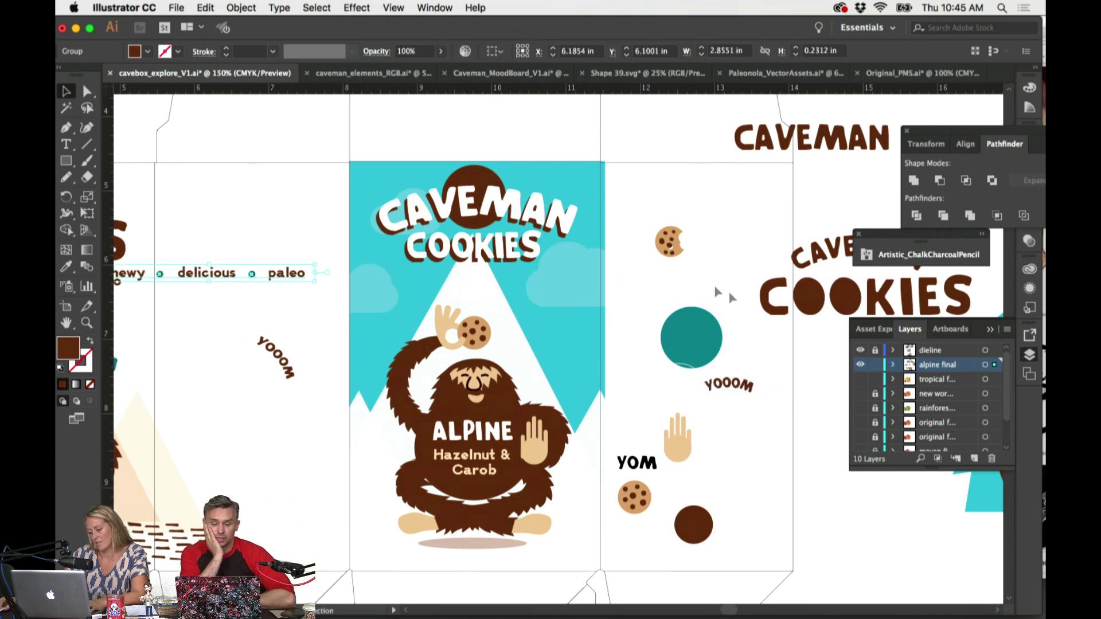
pyautogui.scroll(-3, 624, 325)
pyautogui.click(498, 374)
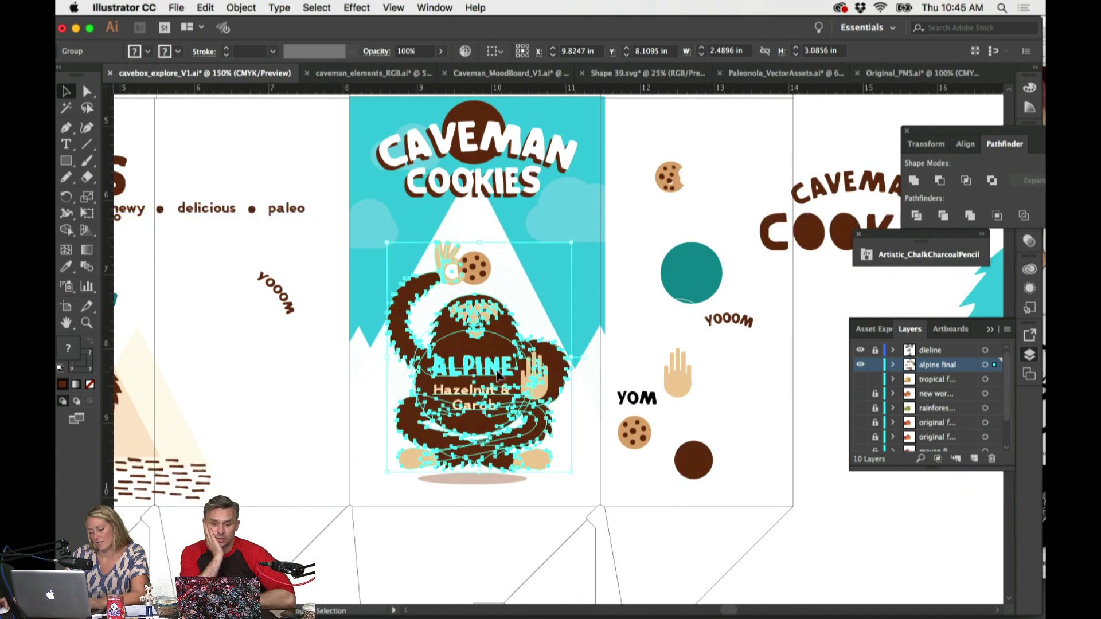
pyautogui.doubleClick(498, 374)
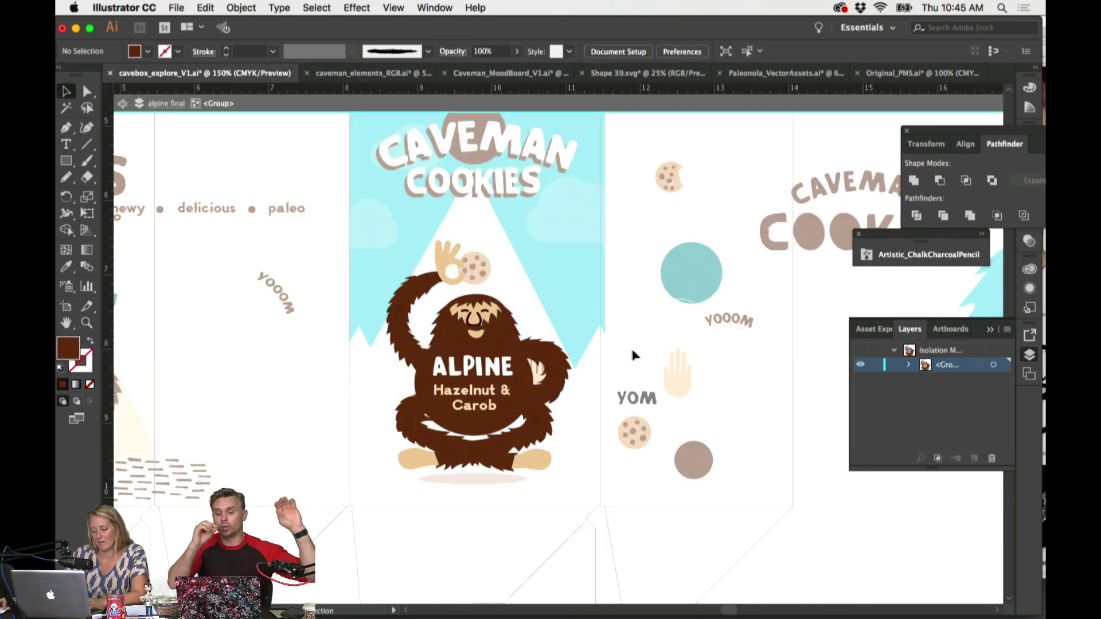
pyautogui.doubleClick(628, 345)
pyautogui.scroll(2, 627, 345)
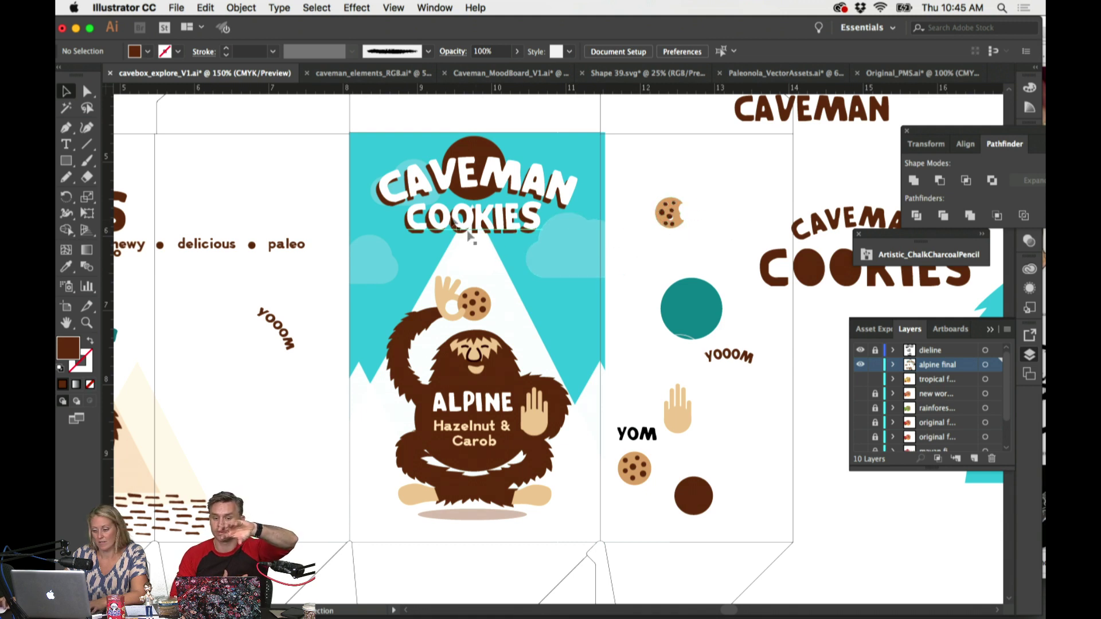
pyautogui.click(379, 149)
pyautogui.press('super+shift+a')
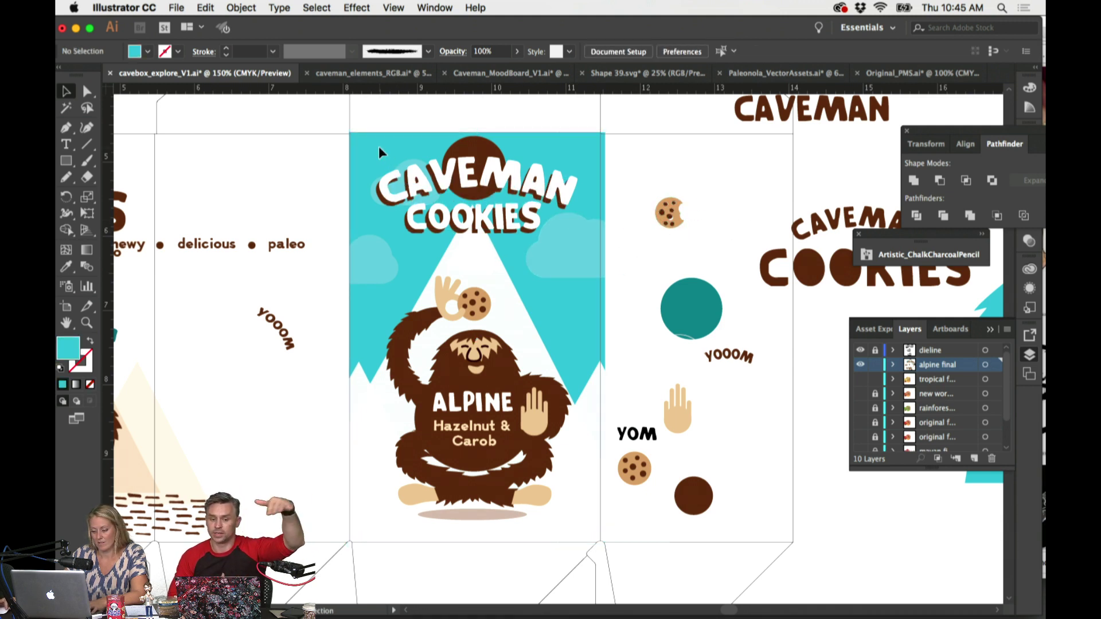
# Step: Move the CAVEMAN COOKIES lettering, its shadow and the brown circle down toward the caveman's hand, leaving the mountain and snowcap in place
pyautogui.click(417, 166)
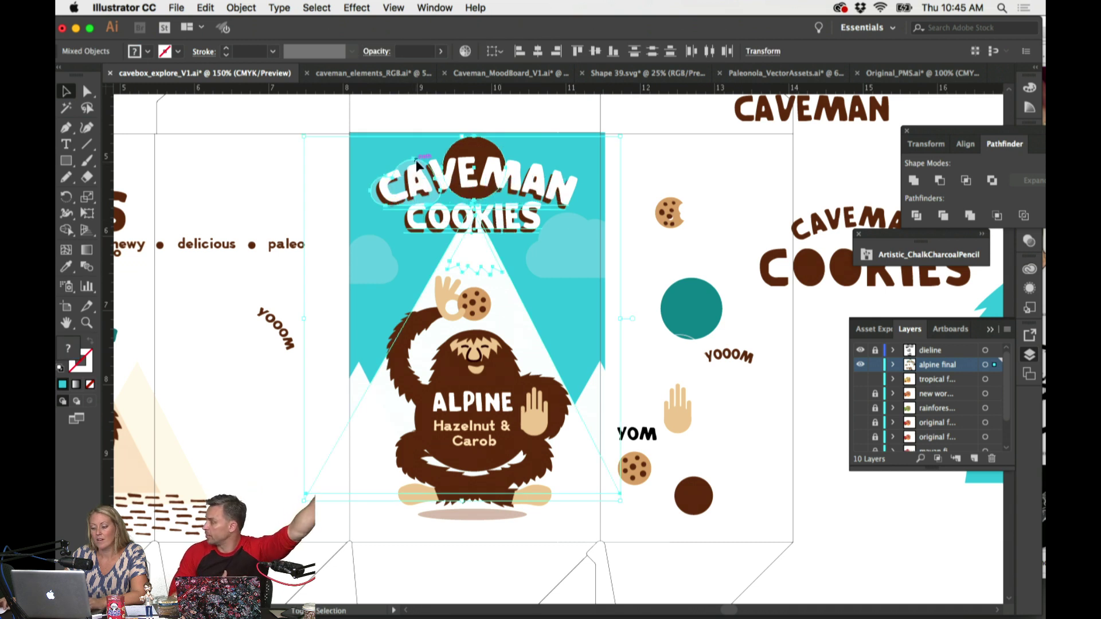
pyautogui.moveTo(505, 222); pyautogui.dragTo(505, 242)
pyautogui.press('super+z')
pyautogui.keyDown('shift'); pyautogui.click(507, 276); pyautogui.keyUp('shift')
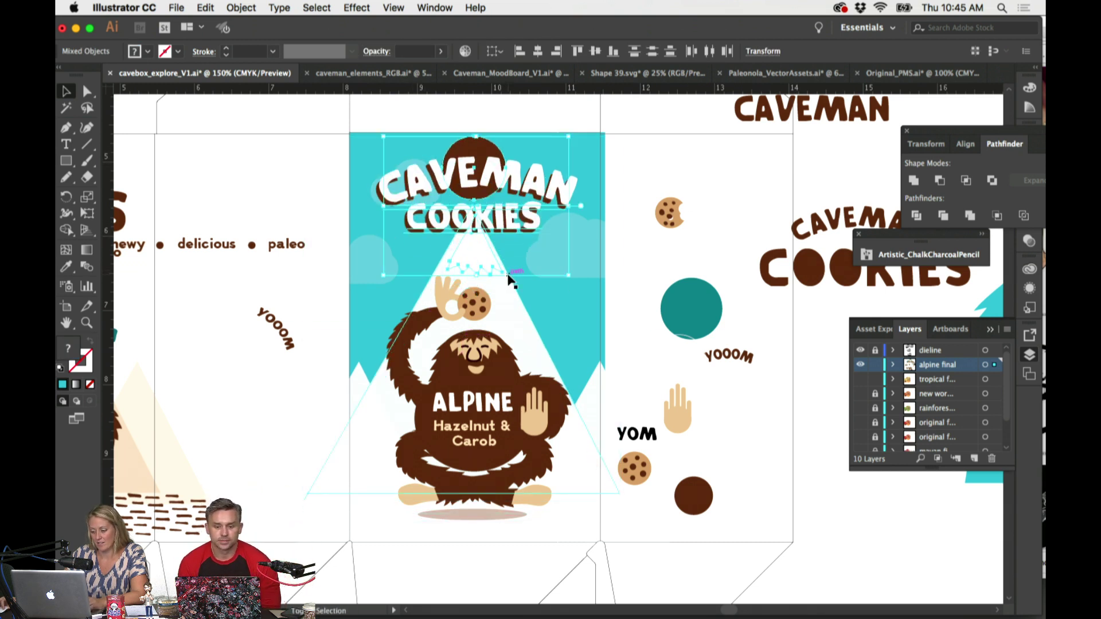
pyautogui.keyDown('shift'); pyautogui.click(493, 272); pyautogui.keyUp('shift')
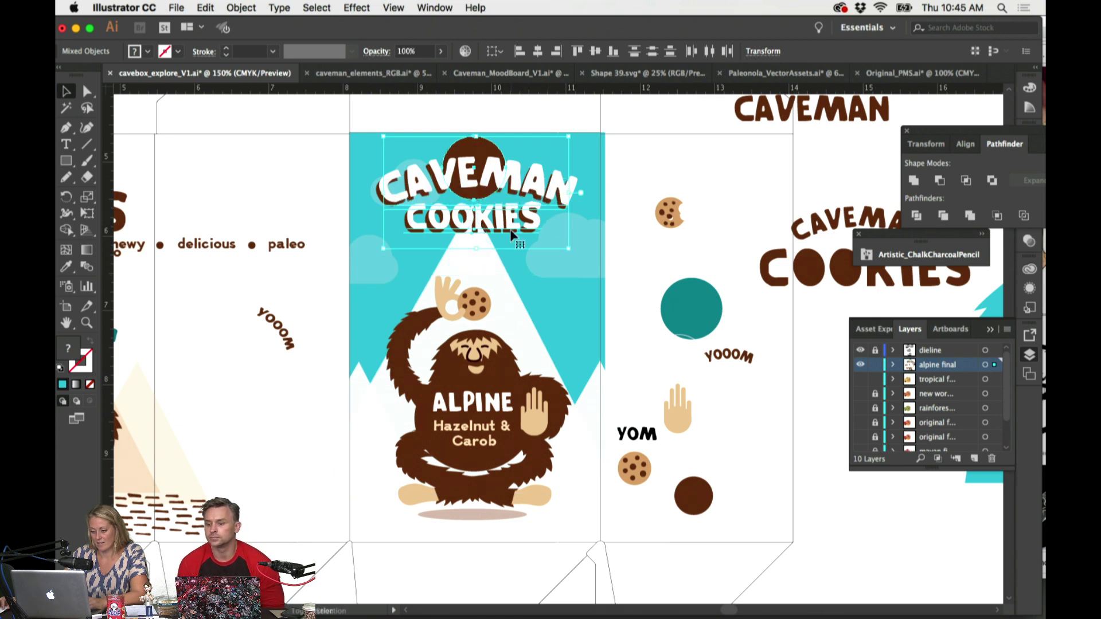
pyautogui.moveTo(512, 234); pyautogui.dragTo(513, 261)
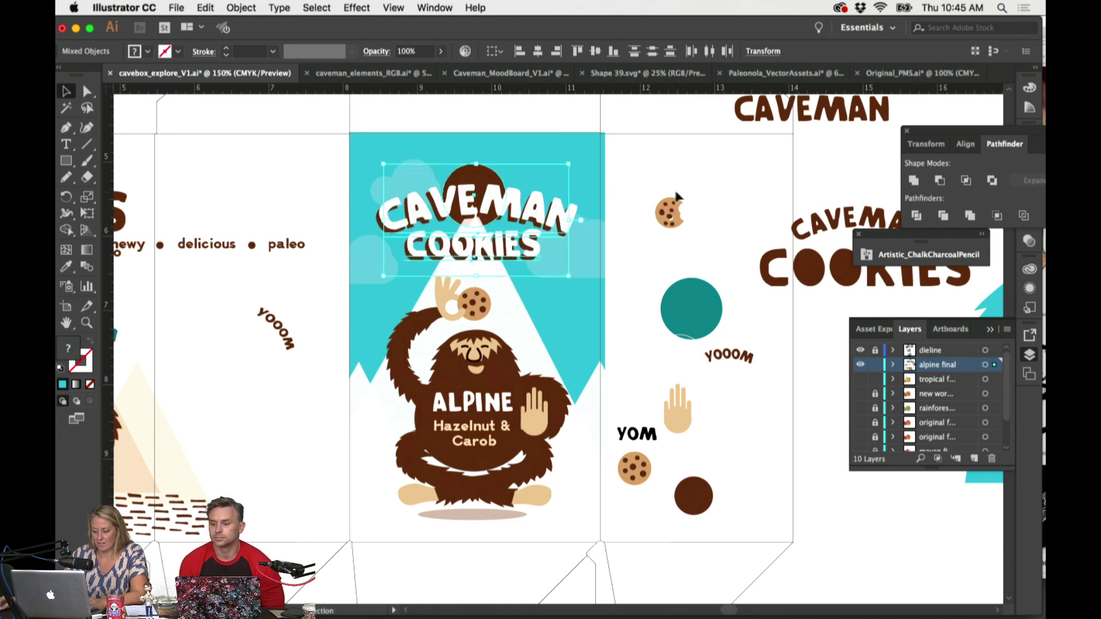
# Step: Bring the white CAVEMAN COOKIES lettering and the brown circle in front of the white mountain peak
pyautogui.moveTo(494, 197)
pyautogui.mouseDown()
pyautogui.moveTo(504, 204)
pyautogui.moveTo(495, 197)
pyautogui.mouseUp()
pyautogui.keyDown('shift'); pyautogui.click(481, 173); pyautogui.keyUp('shift')
pyautogui.click(247, 8)
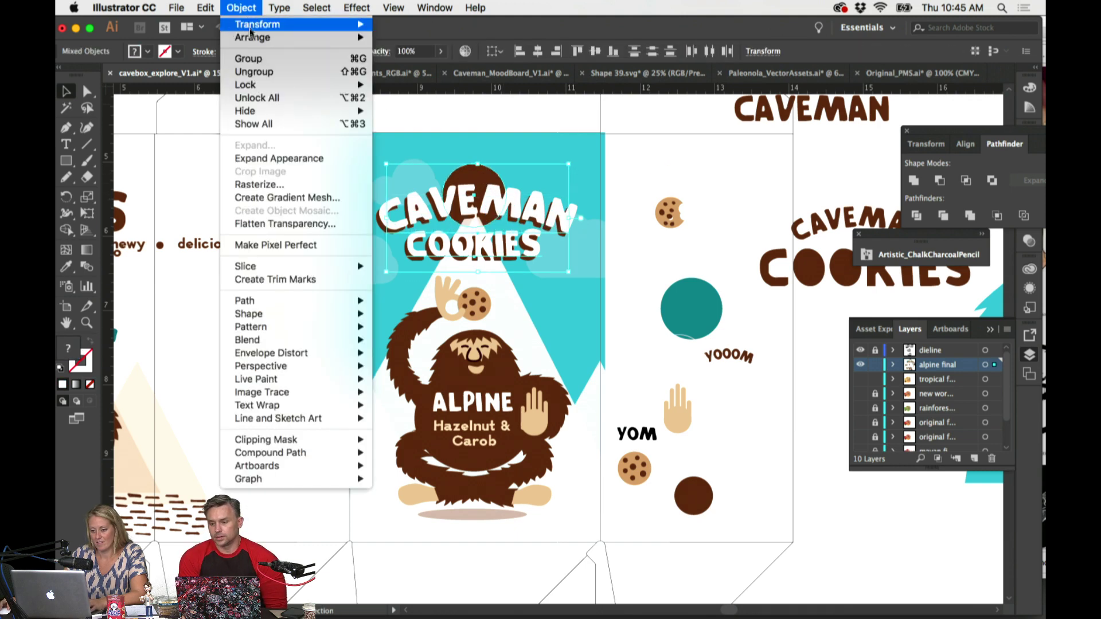
pyautogui.moveTo(253, 37)
pyautogui.click(405, 37)
pyautogui.click(653, 169)
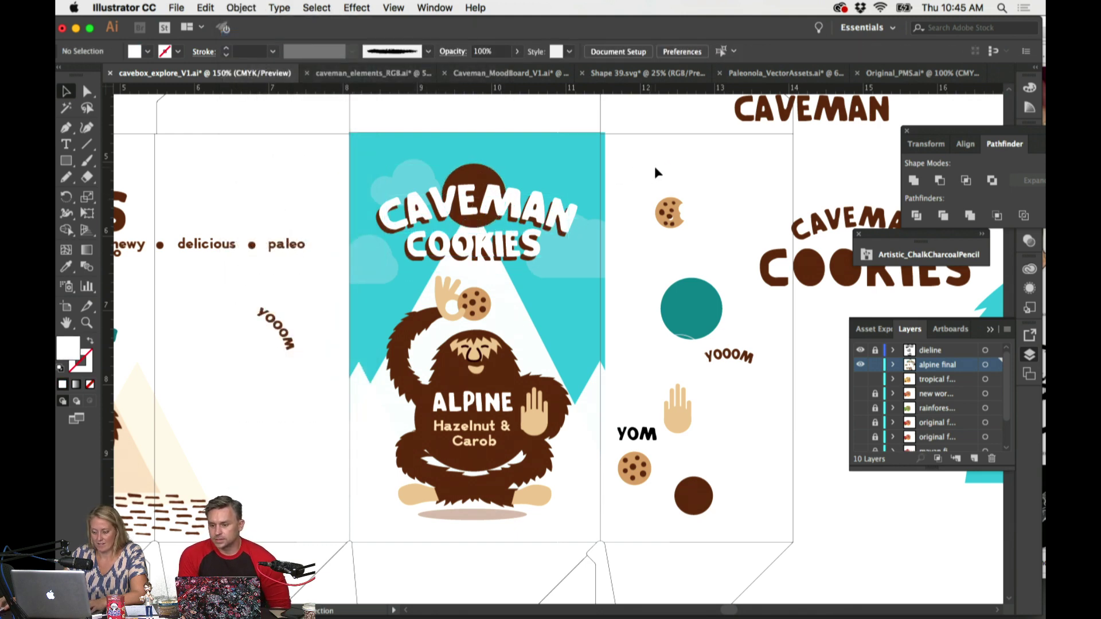
# Step: Shift the white CAVEMAN COOKIES lettering slightly down relative to its brown shadow
pyautogui.moveTo(502, 203); pyautogui.dragTo(512, 206)
pyautogui.press('super+equal')
pyautogui.press('super+equal')
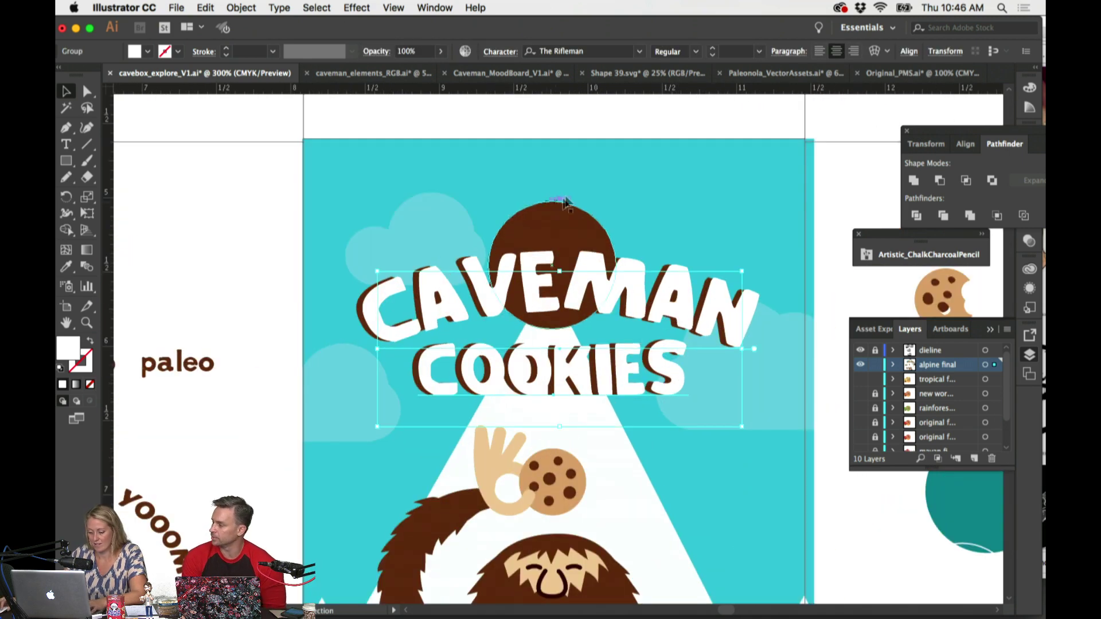
pyautogui.click(597, 182)
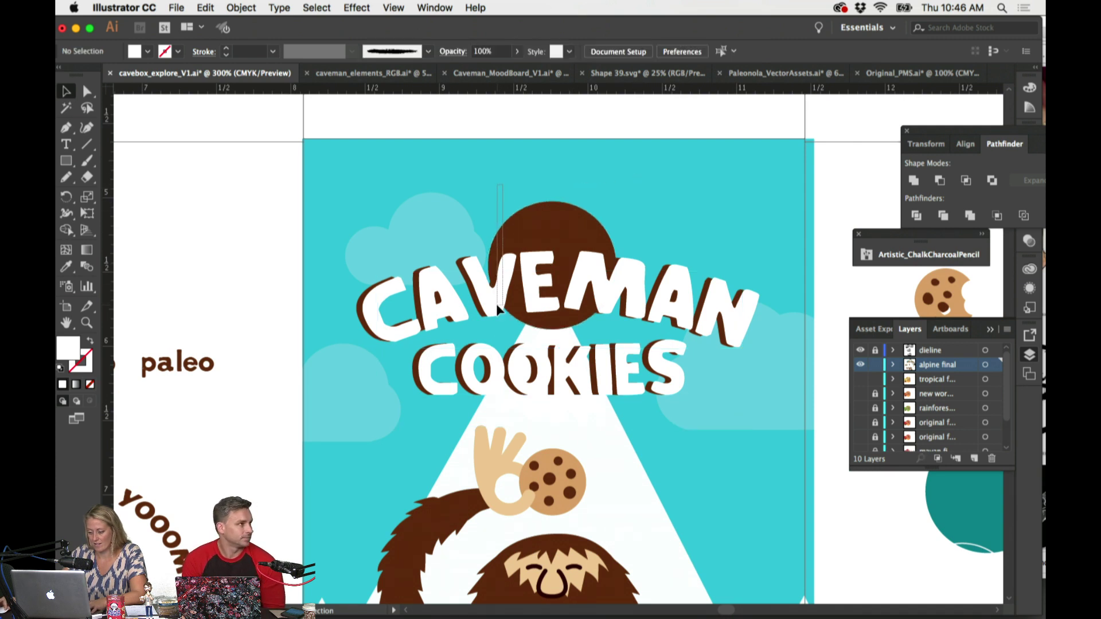
# Step: Select the white lettering, its shadow and the brown circle together and nudge the whole logo slightly lower on the front
pyautogui.moveTo(497, 304); pyautogui.dragTo(499, 380)
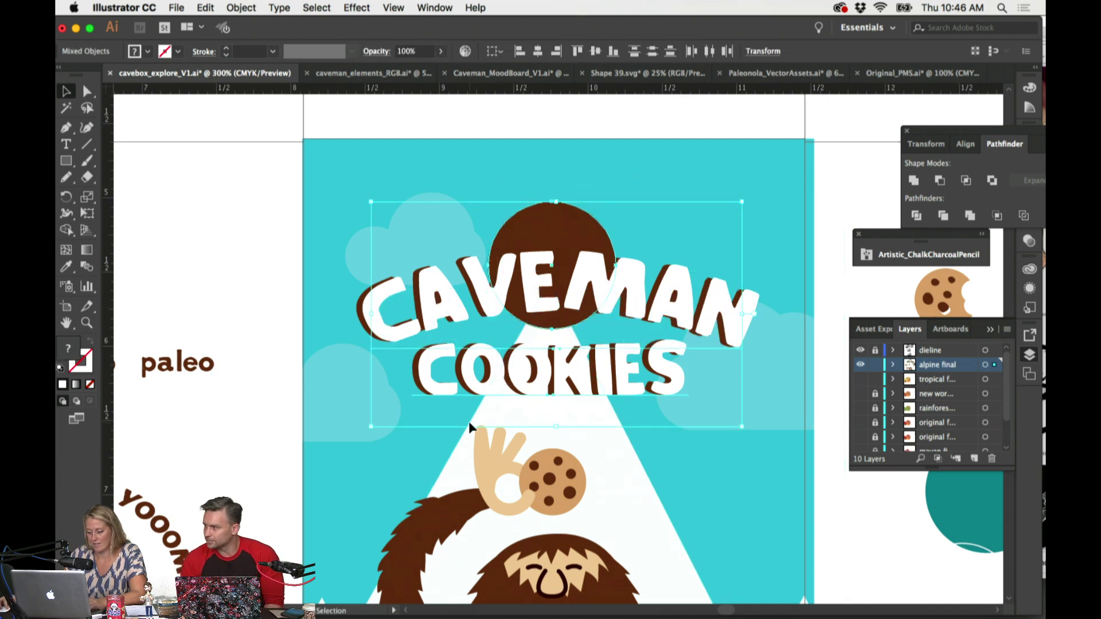
pyautogui.hscroll(2, 598, 235)
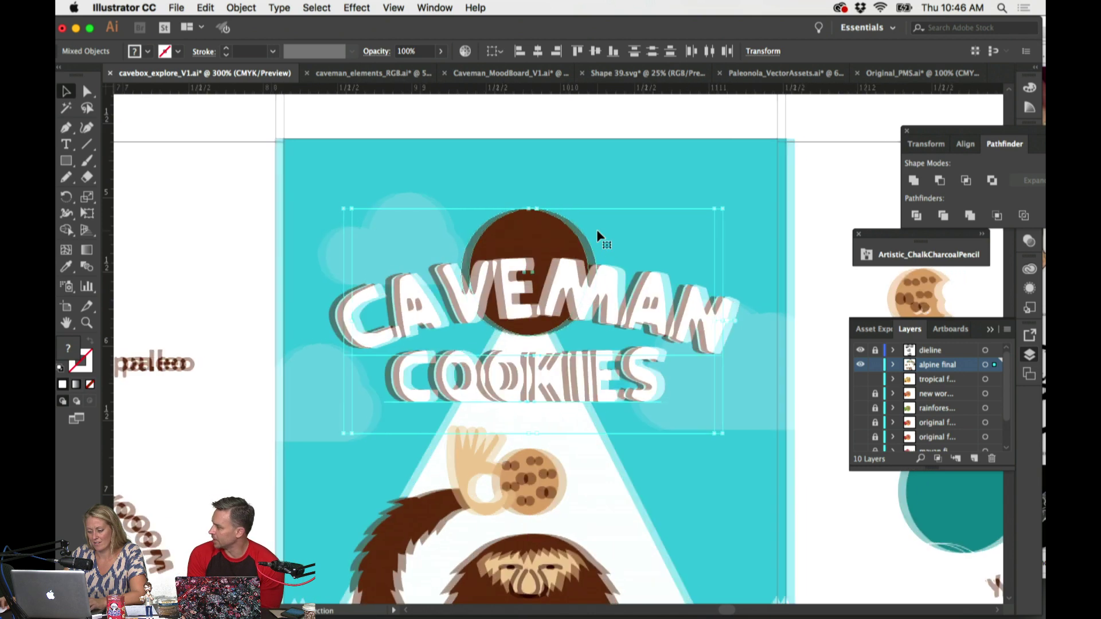
pyautogui.scroll(-2, 597, 236)
pyautogui.press('super+minus')
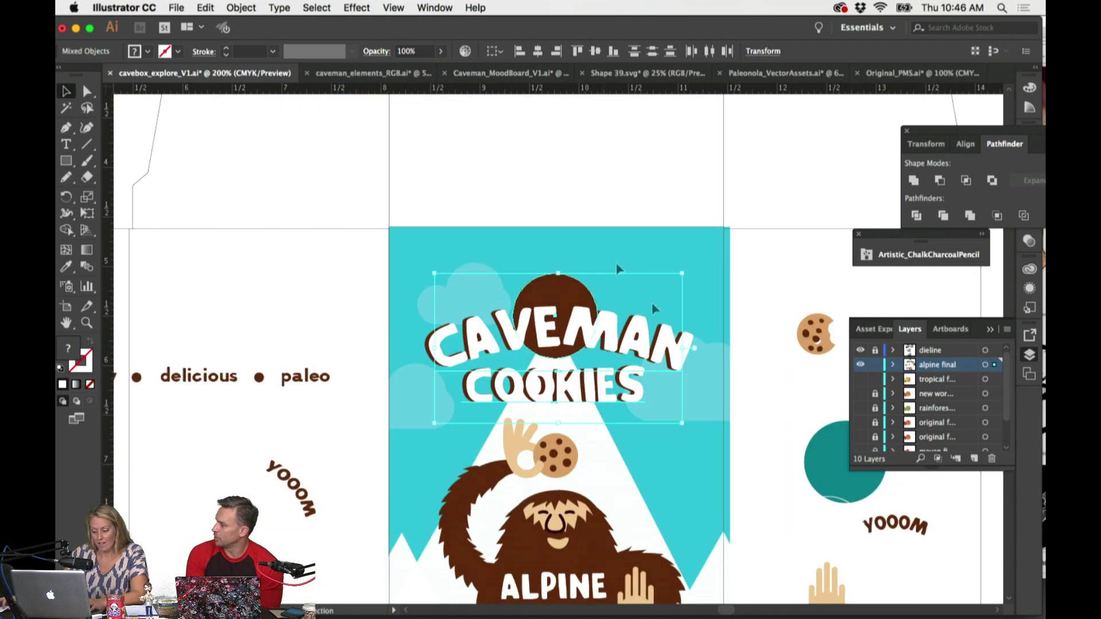
pyautogui.click(800, 470)
# Step: Shift the brown CAVEMAN COOKIES shadow slightly to the right and nudge it up so it shows above the white letters
pyautogui.click(467, 401)
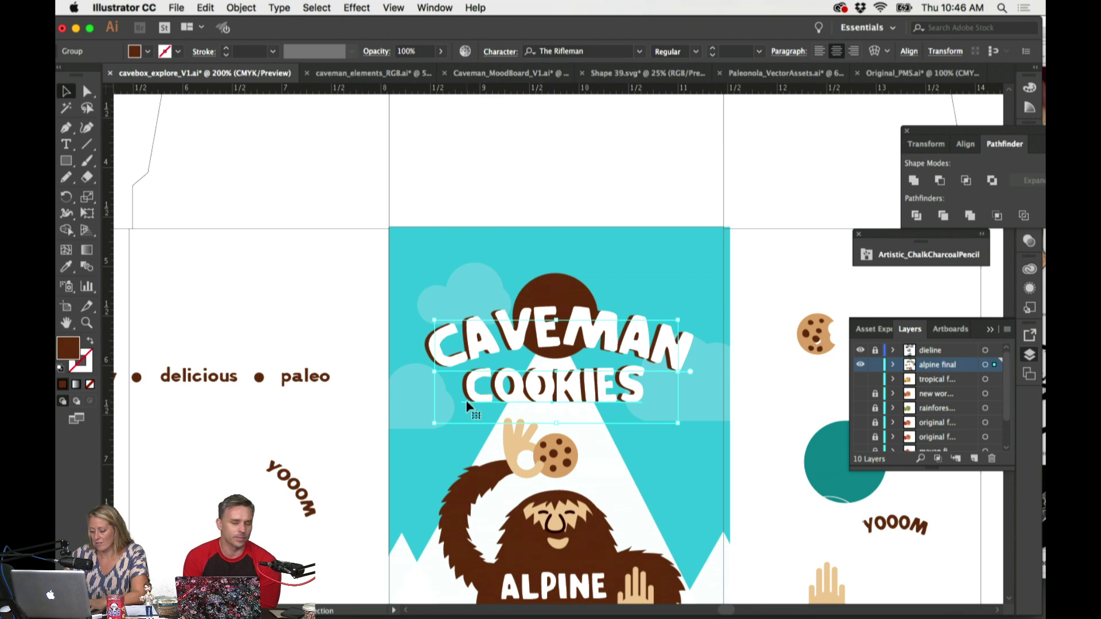
pyautogui.moveTo(467, 404); pyautogui.dragTo(470, 407)
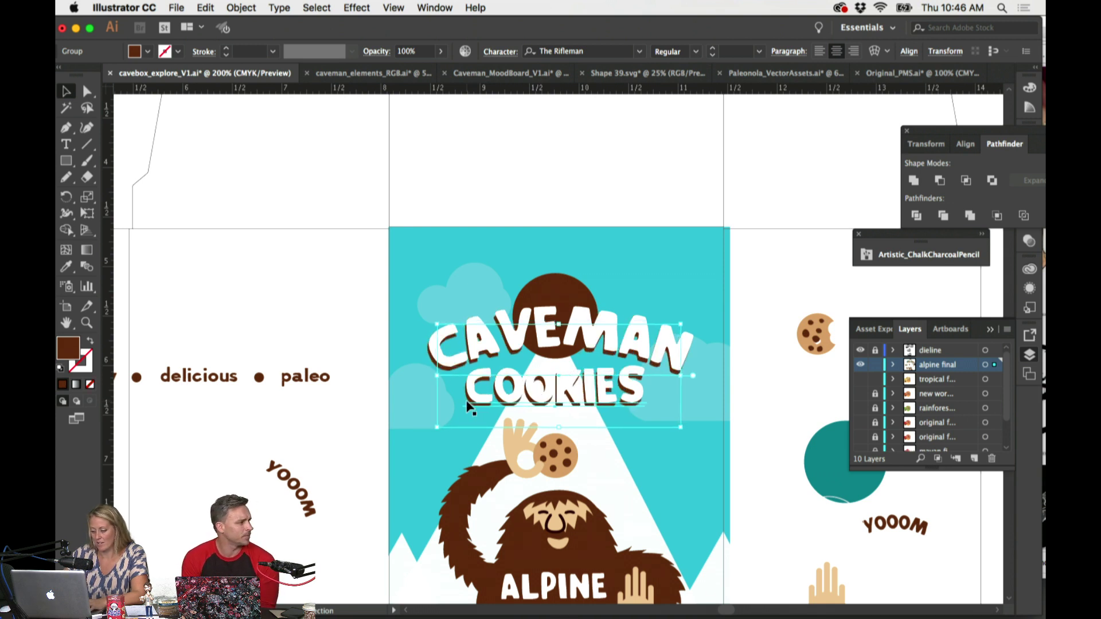
pyautogui.press('Up')
pyautogui.press('Up')
pyautogui.press('Up')
pyautogui.press('Up')
pyautogui.press('Up')
pyautogui.press('Up')
pyautogui.press('Up')
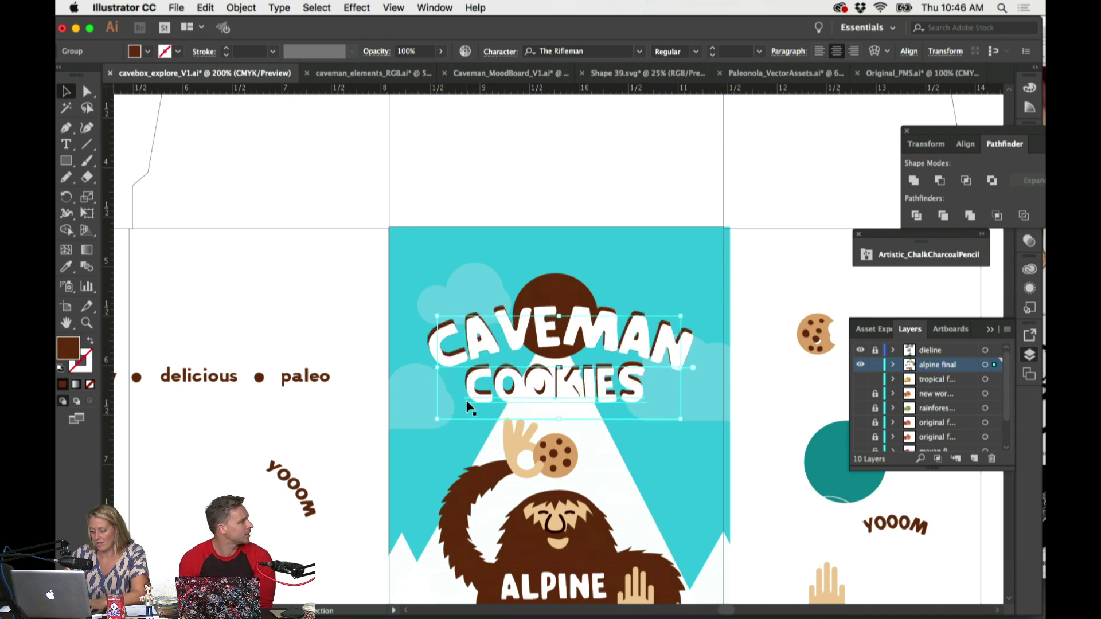
# Step: Nudge the brown CAVEMAN COOKIES shadow down and slightly right so it shows beneath the white letters
pyautogui.press('Up')
pyautogui.press('Down')
pyautogui.press('Down')
pyautogui.press('Down')
pyautogui.press('Down')
pyautogui.press('Down')
pyautogui.press('Down')
pyautogui.press('Down')
pyautogui.press('Down')
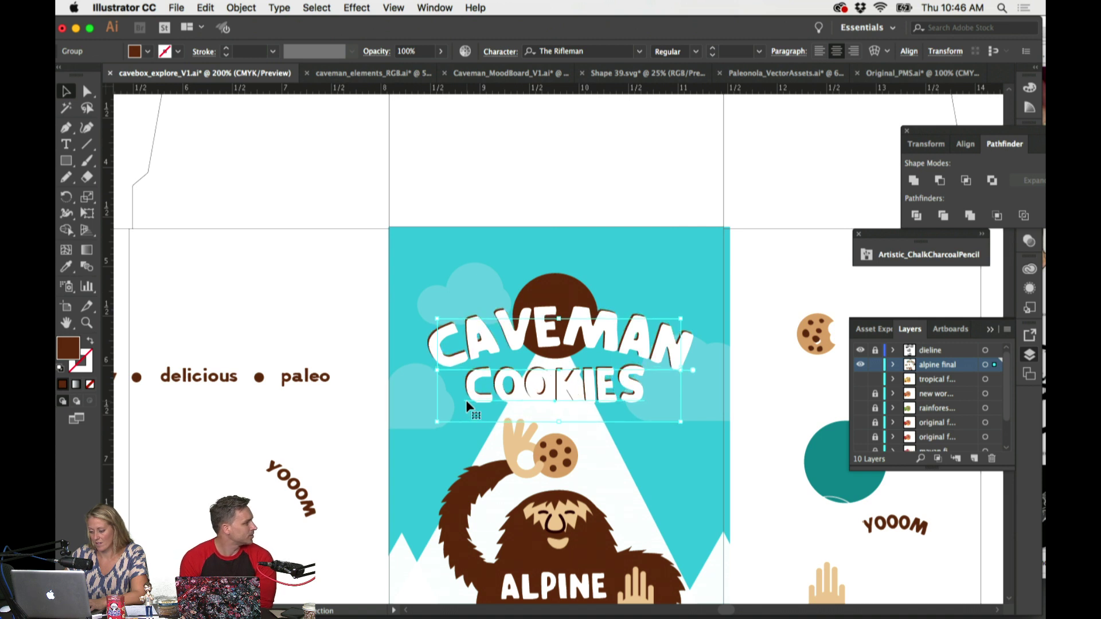
pyautogui.press('Down')
pyautogui.press('Down')
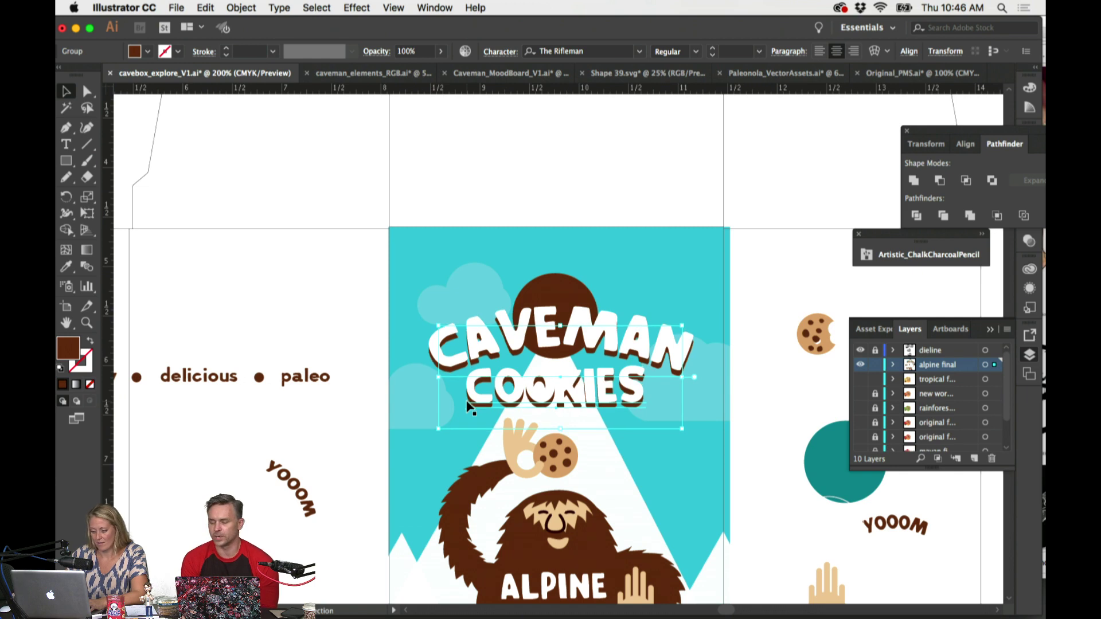
pyautogui.click(594, 184)
# Step: Shift the small white mountain at the right edge of the Alpine front slightly to the left
pyautogui.scroll(-3, 618, 347)
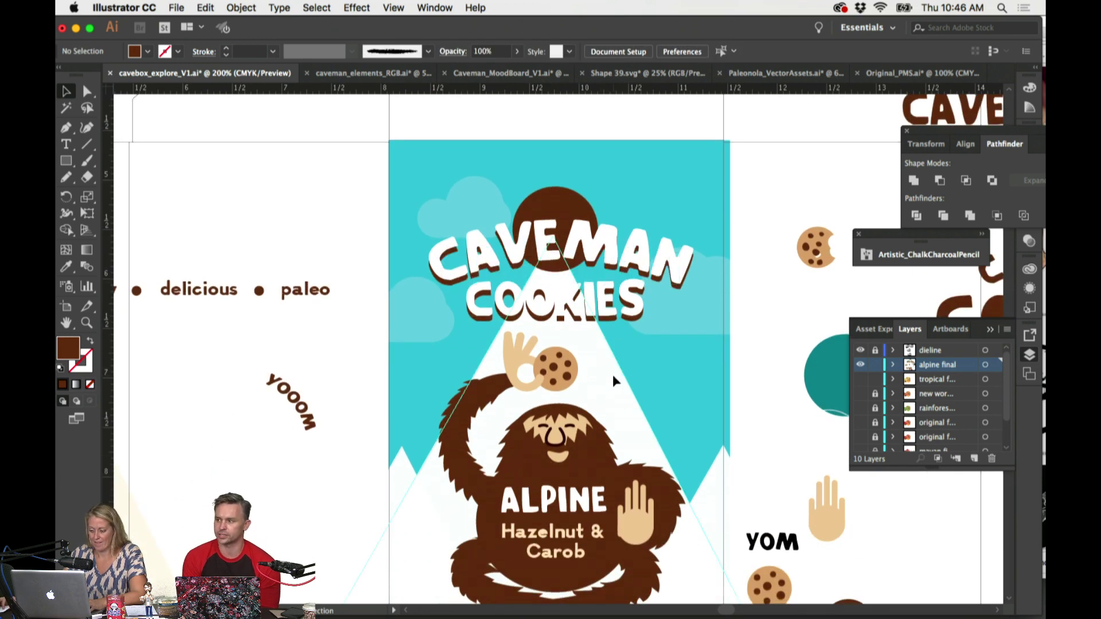
pyautogui.click(635, 364)
pyautogui.scroll(-2, 634, 364)
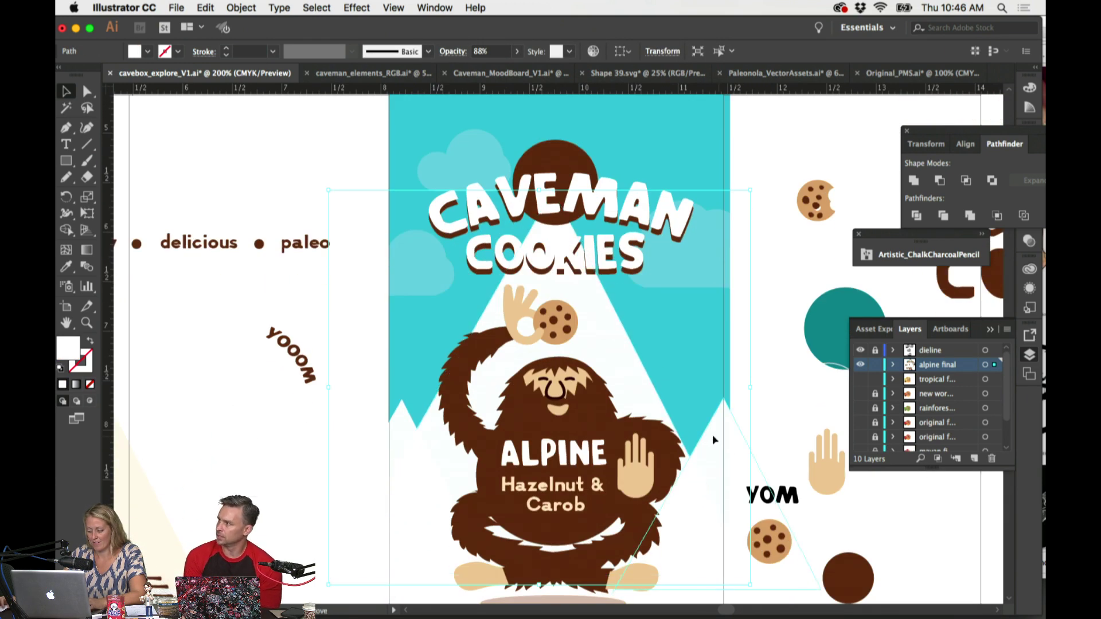
pyautogui.click(711, 435)
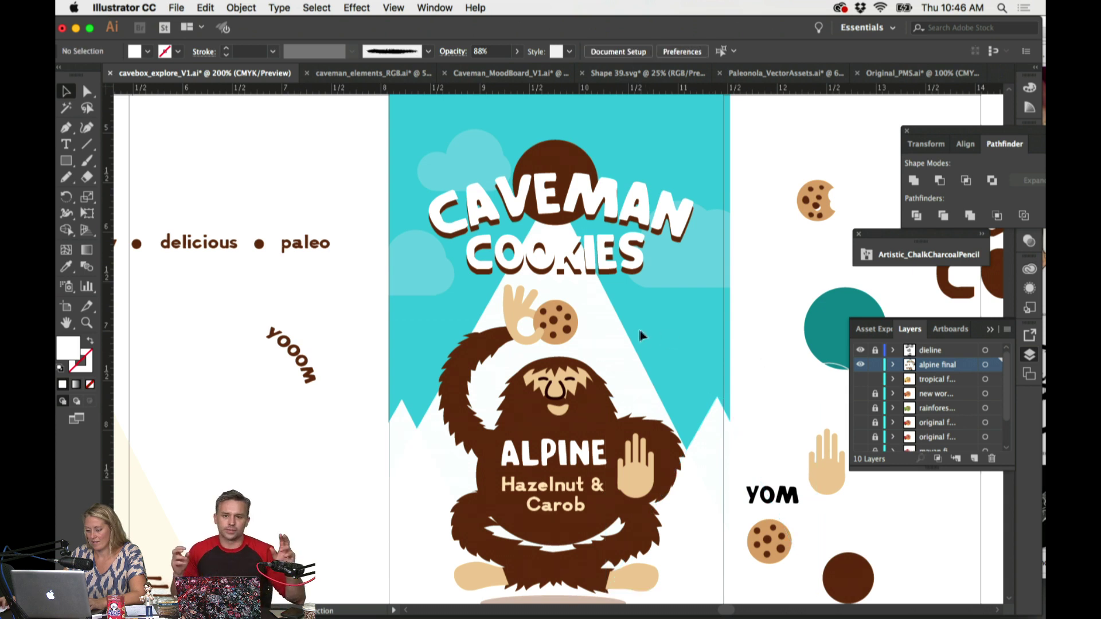
# Step: Set the opacity of the large white mountain behind the caveman to 57%
pyautogui.click(622, 337)
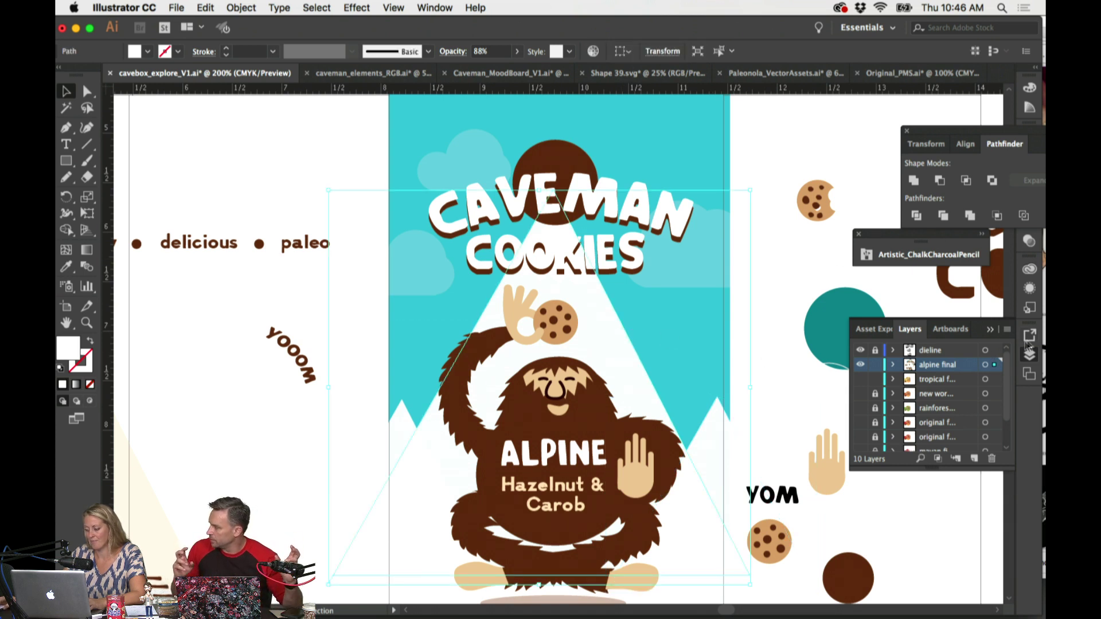
pyautogui.click(1028, 243)
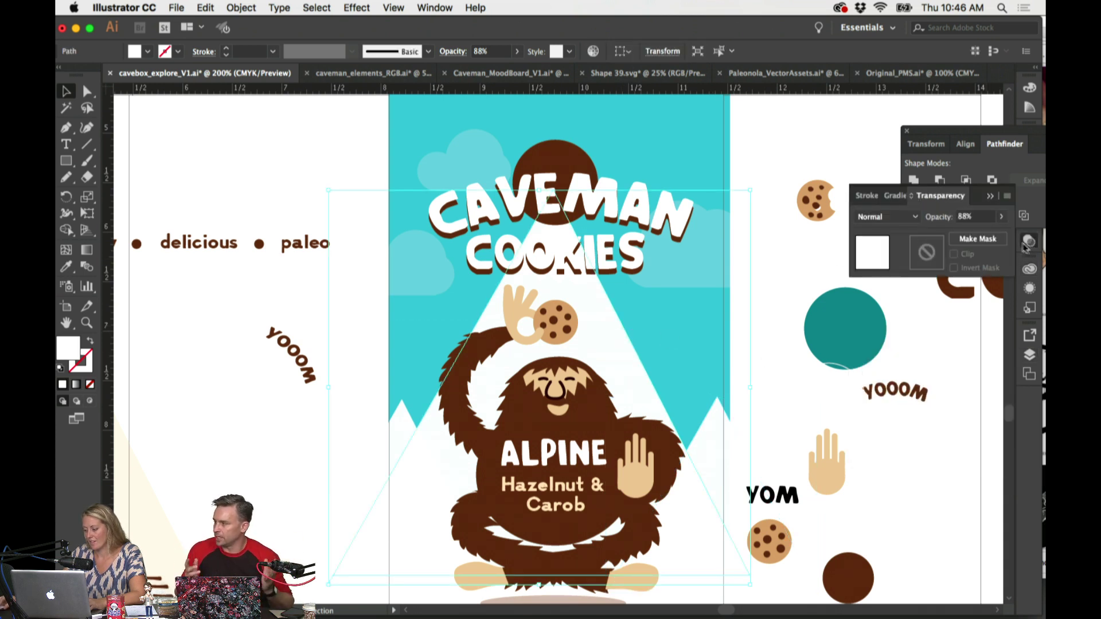
pyautogui.click(867, 197)
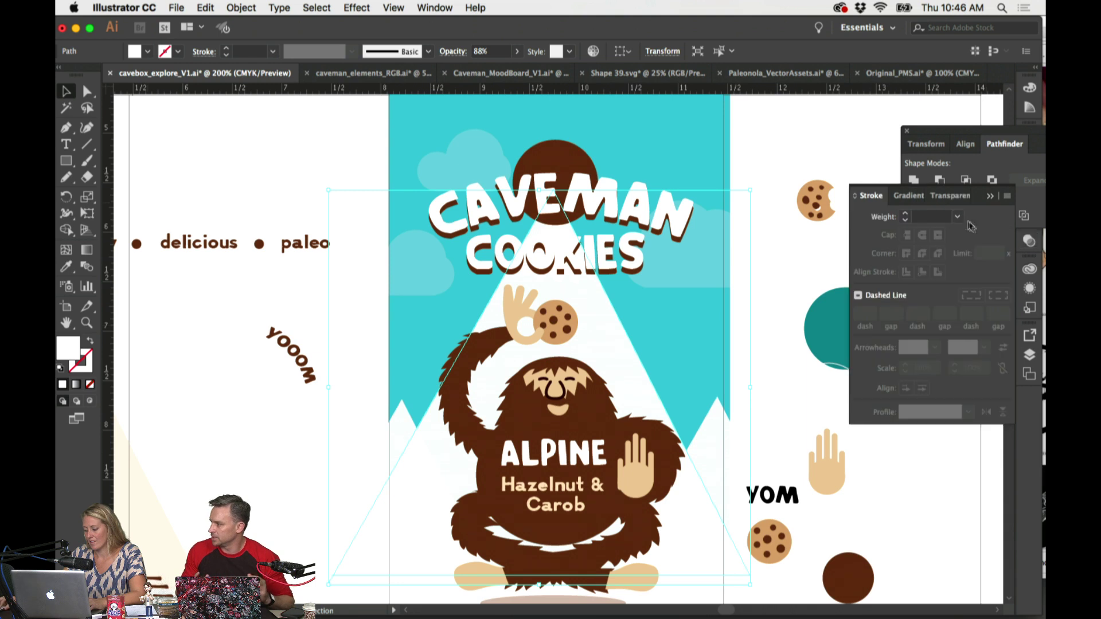
pyautogui.click(951, 196)
pyautogui.click(1002, 217)
pyautogui.moveTo(984, 236); pyautogui.dragTo(979, 238)
pyautogui.click(757, 155)
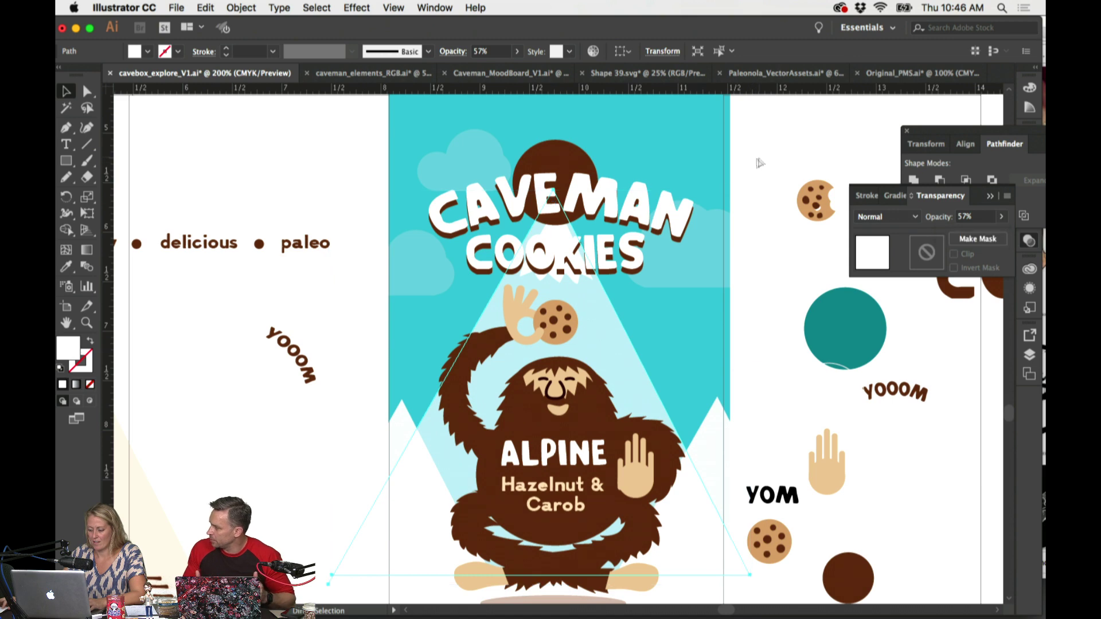
# Step: Delete the jagged white snowcap behind the COOKIES lettering on the large mountain
pyautogui.moveTo(557, 239)
pyautogui.mouseDown()
pyautogui.moveTo(568, 252)
pyautogui.moveTo(558, 240)
pyautogui.mouseUp()
pyautogui.press('super+equal')
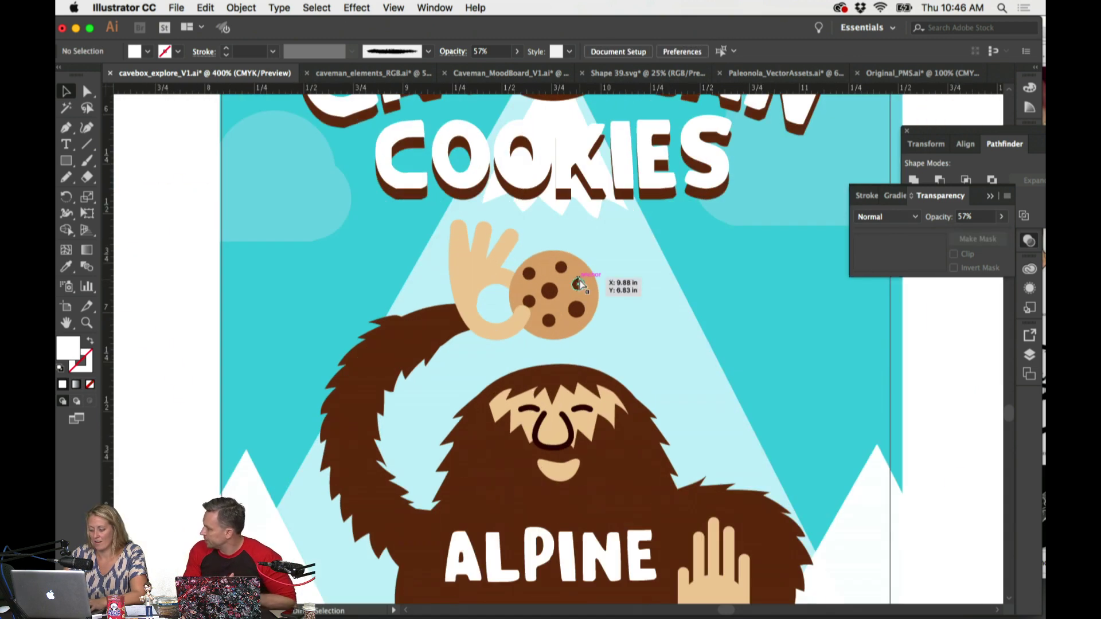
pyautogui.click(595, 221)
pyautogui.click(597, 221)
pyautogui.press('super+shift+a')
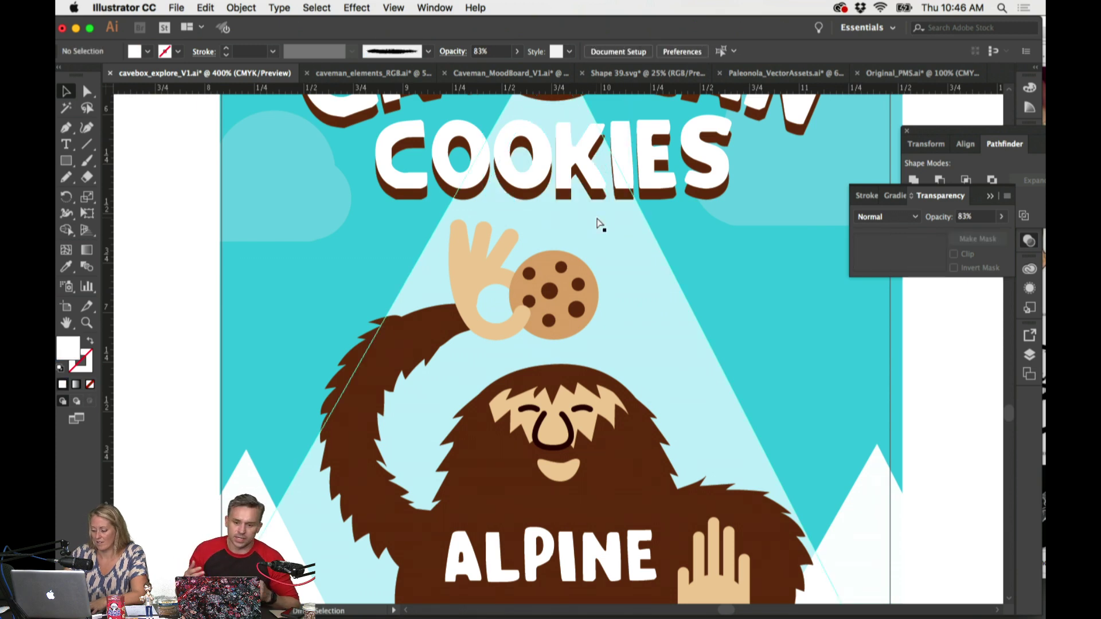
# Step: Move the small right-hand mountain about 0.12 in further left, closer to the caveman
pyautogui.press('super+minus')
pyautogui.press('super+minus')
pyautogui.press('super+minus')
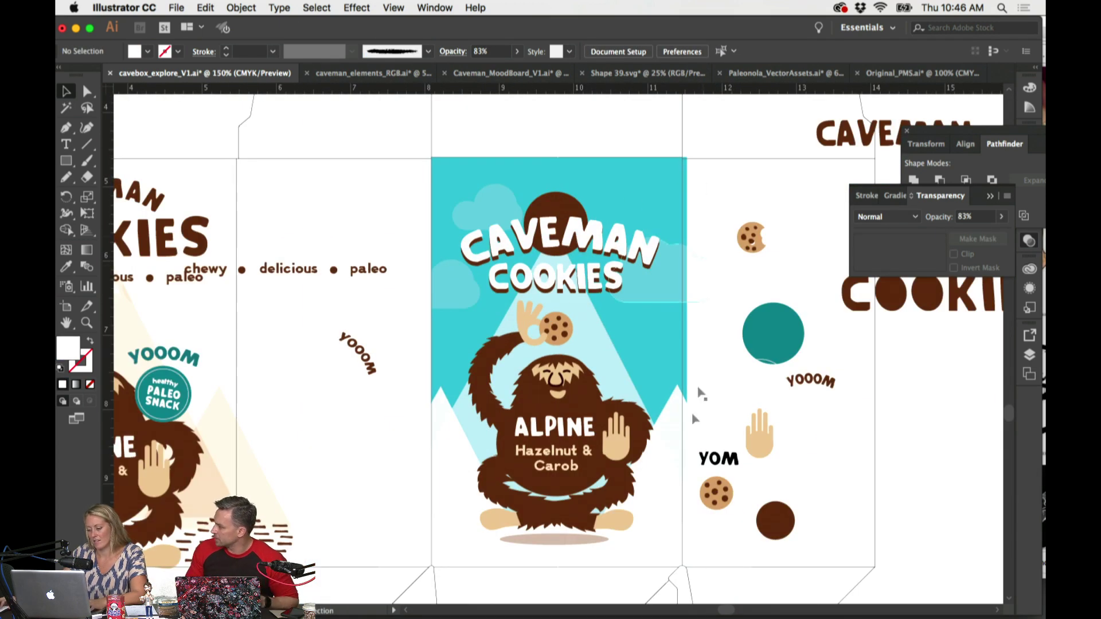
pyautogui.moveTo(670, 452); pyautogui.dragTo(668, 455)
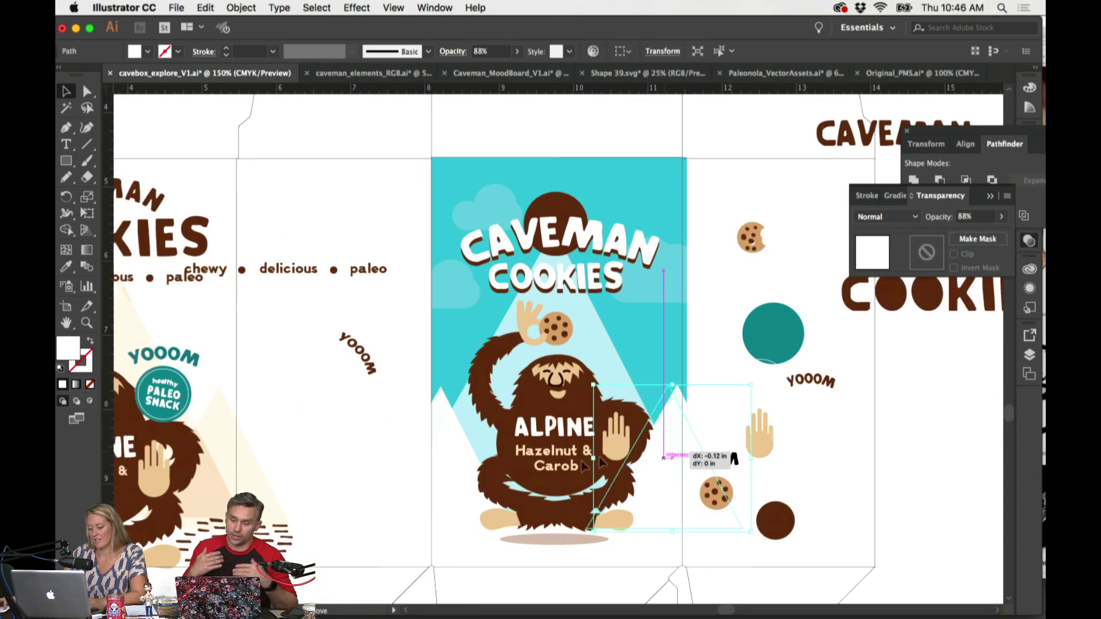
pyautogui.press('Delete')
# Step: Copy the large mountain's translucent white onto the ground rectangle with the Eyedropper and set the rectangle's opacity to 59%
pyautogui.click(484, 566)
pyautogui.scroll(-2, 520, 542)
pyautogui.press('i')
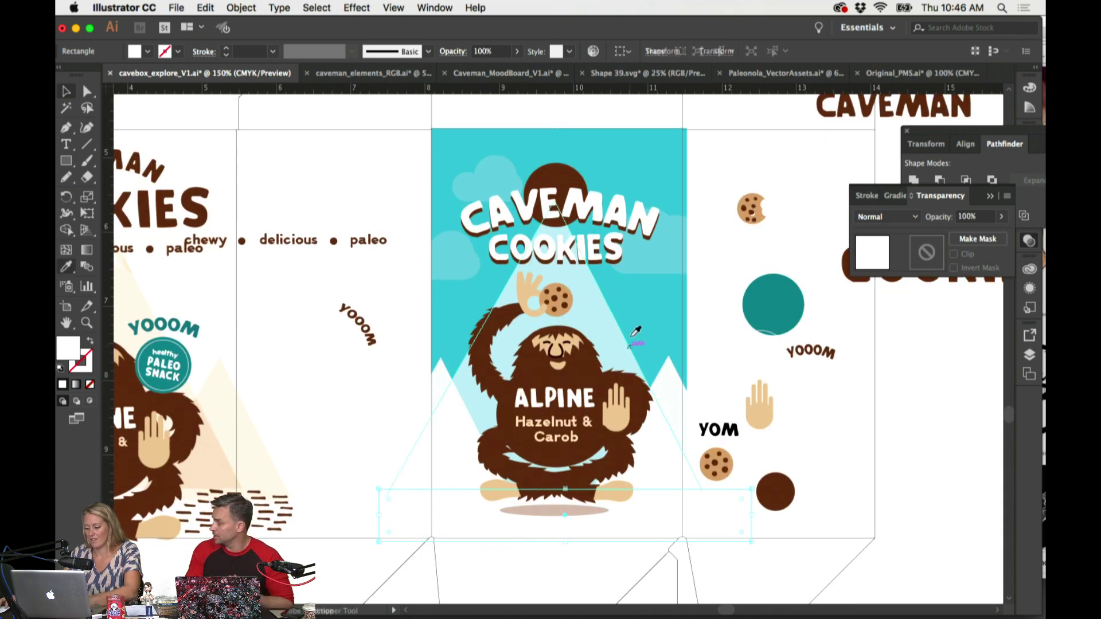
pyautogui.click(632, 327)
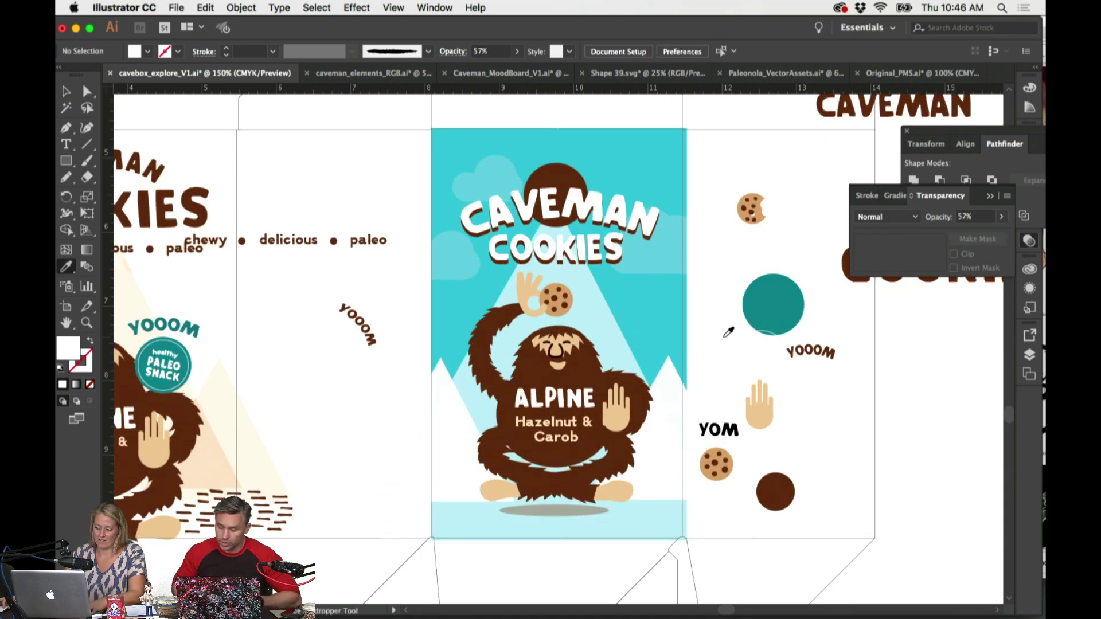
pyautogui.click(671, 536)
pyautogui.click(1001, 216)
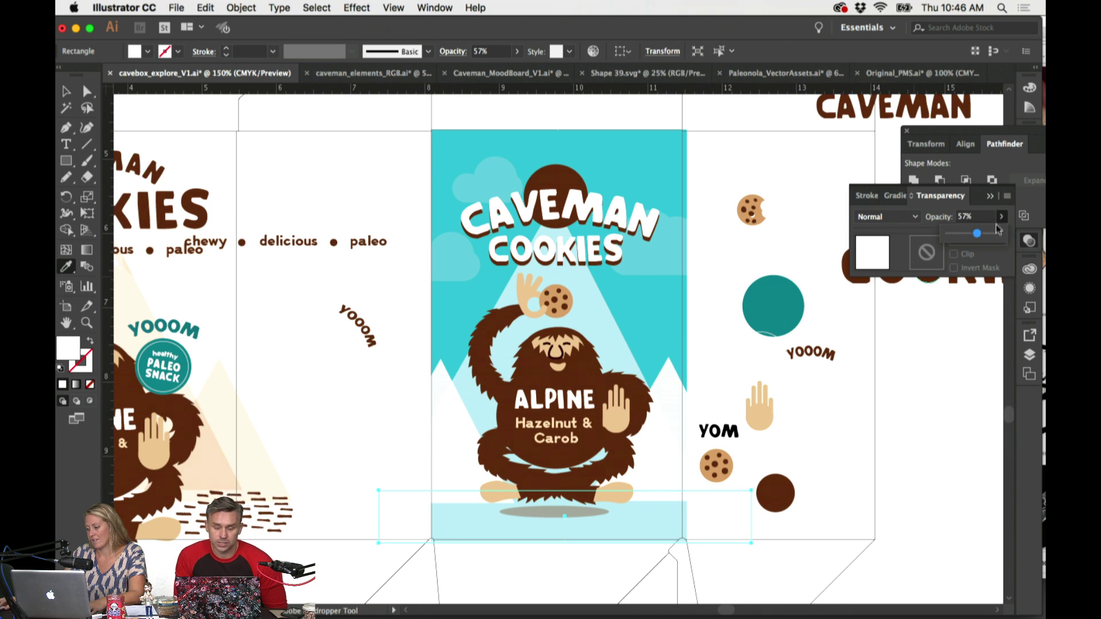
pyautogui.moveTo(978, 236); pyautogui.dragTo(982, 238)
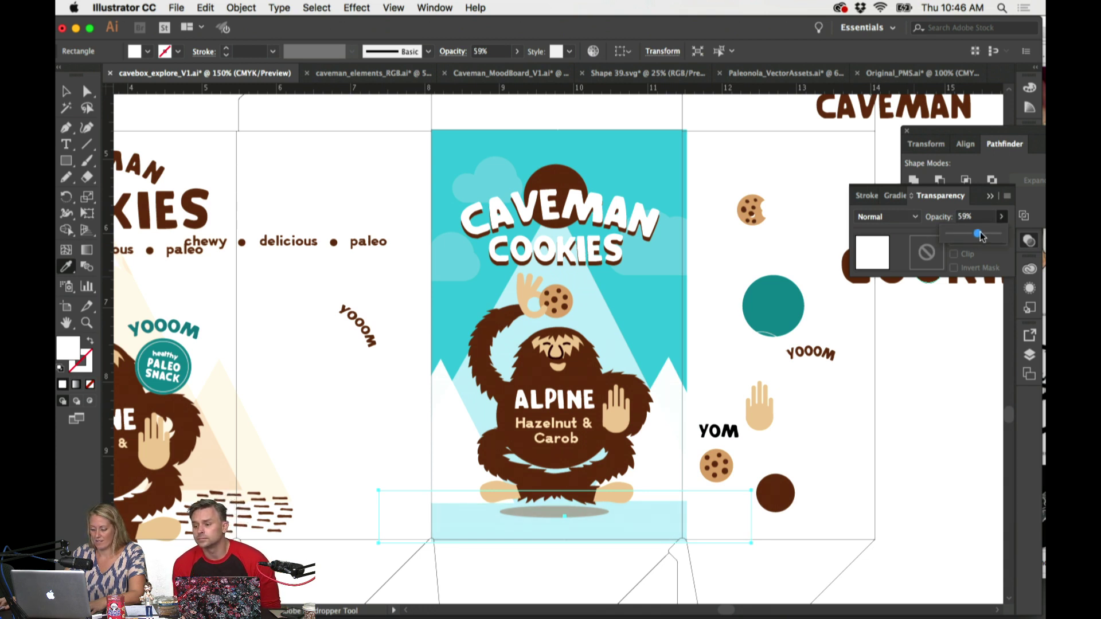
pyautogui.click(746, 304)
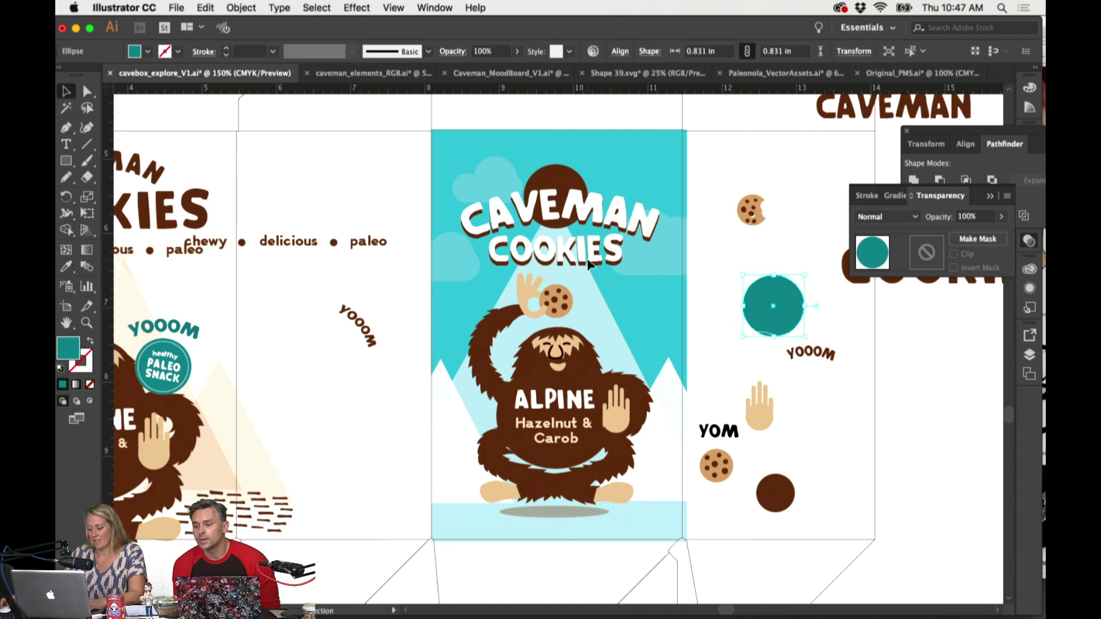
# Step: Move the oval shadow beneath the caveman slightly lower on the ground strip
pyautogui.click(589, 264)
pyautogui.scroll(-1, 660, 315)
pyautogui.moveTo(571, 508); pyautogui.dragTo(574, 518)
pyautogui.click(743, 479)
pyautogui.hscroll(2, 742, 441)
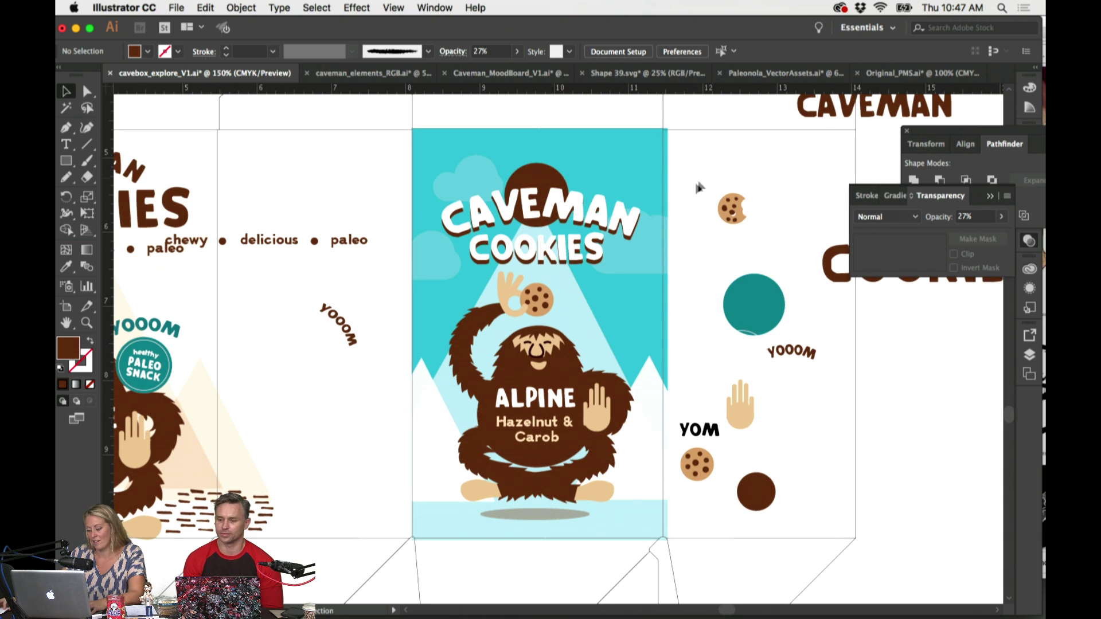
pyautogui.hscroll(1, 695, 190)
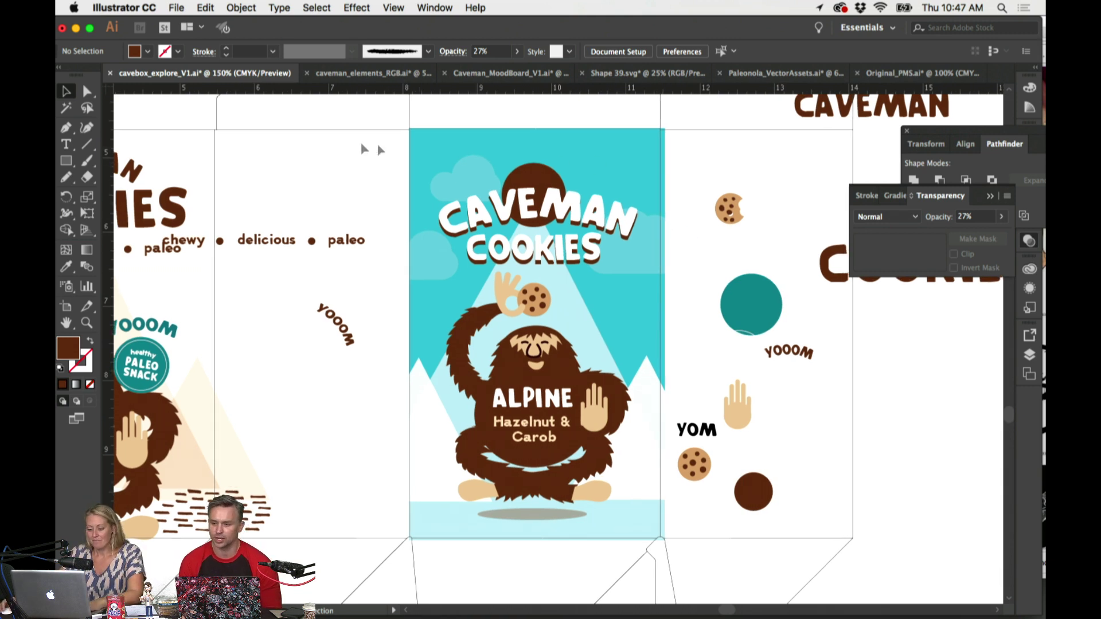
# Step: Duplicate the brown "chewy • delicious • paleo" tagline above the original and ungroup the copy
pyautogui.press('t')
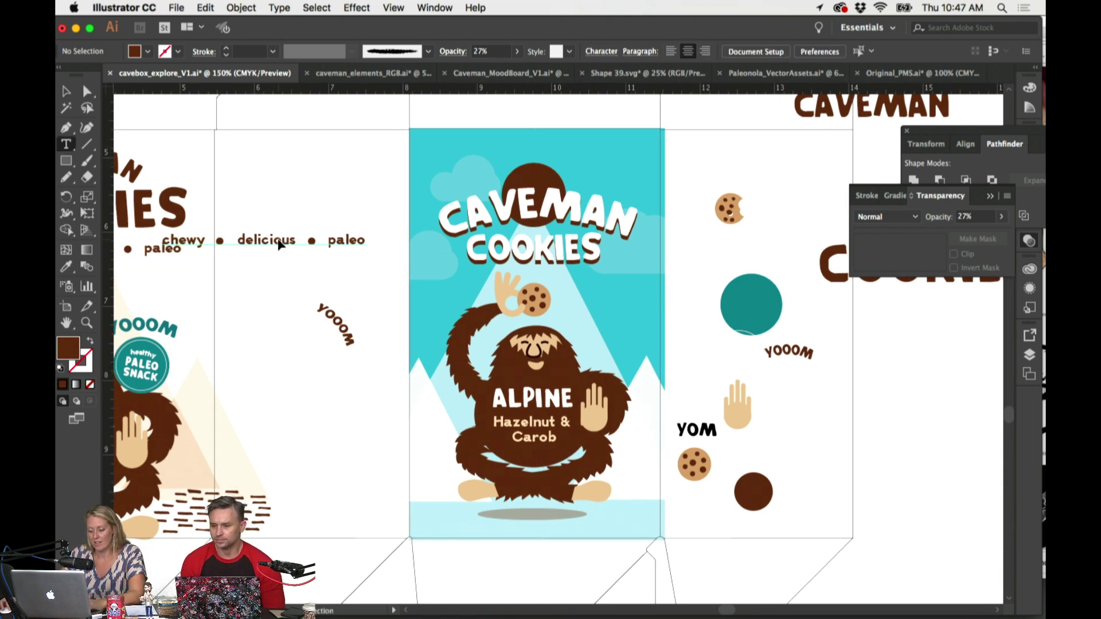
pyautogui.moveTo(279, 245); pyautogui.dragTo(301, 160)
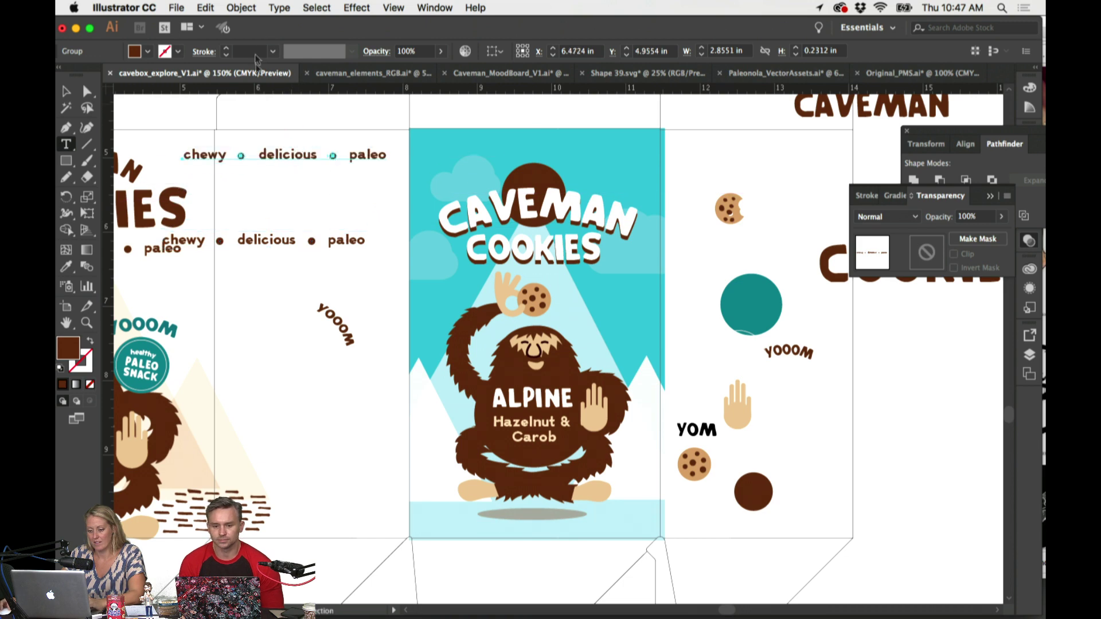
pyautogui.click(241, 7)
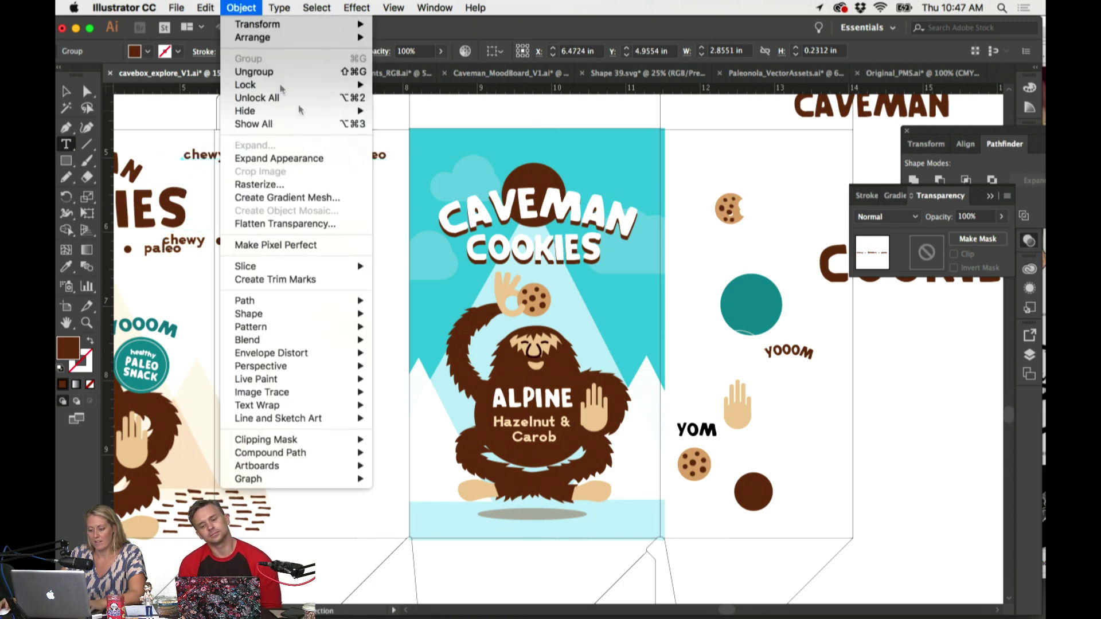
pyautogui.click(255, 72)
pyautogui.scroll(5, 385, 119)
# Step: Move the copied tagline text onto the top flap without its dots and separate the words with bars as "chewy | delicious | paleo"
pyautogui.moveTo(369, 258); pyautogui.dragTo(506, 167)
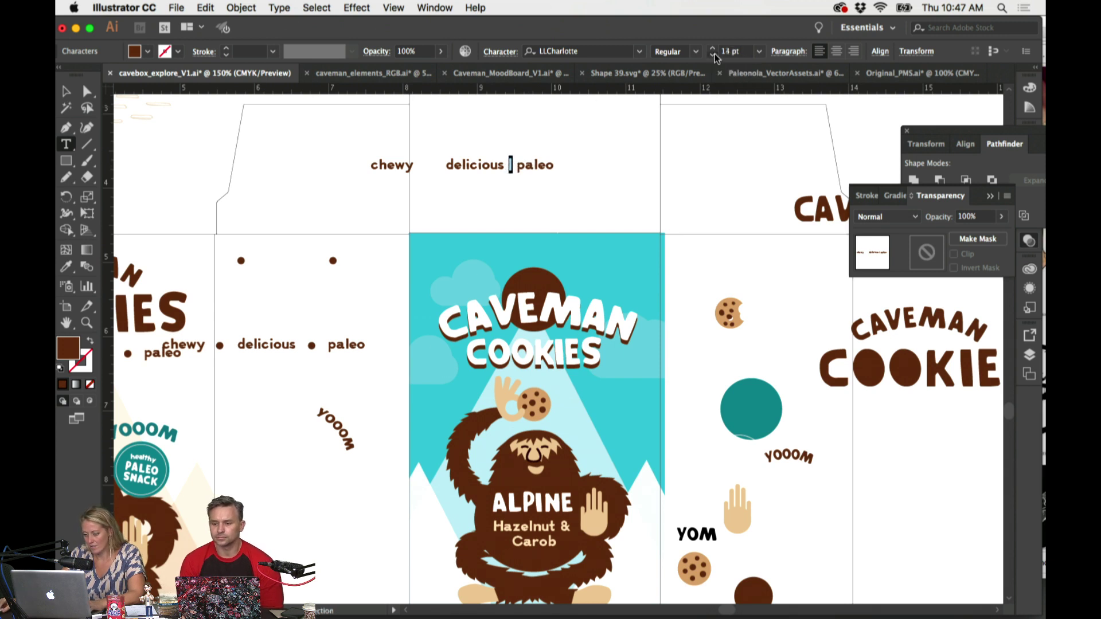
pyautogui.press('Escape')
pyautogui.keyDown('super'); pyautogui.click(632, 156); pyautogui.keyUp('super')
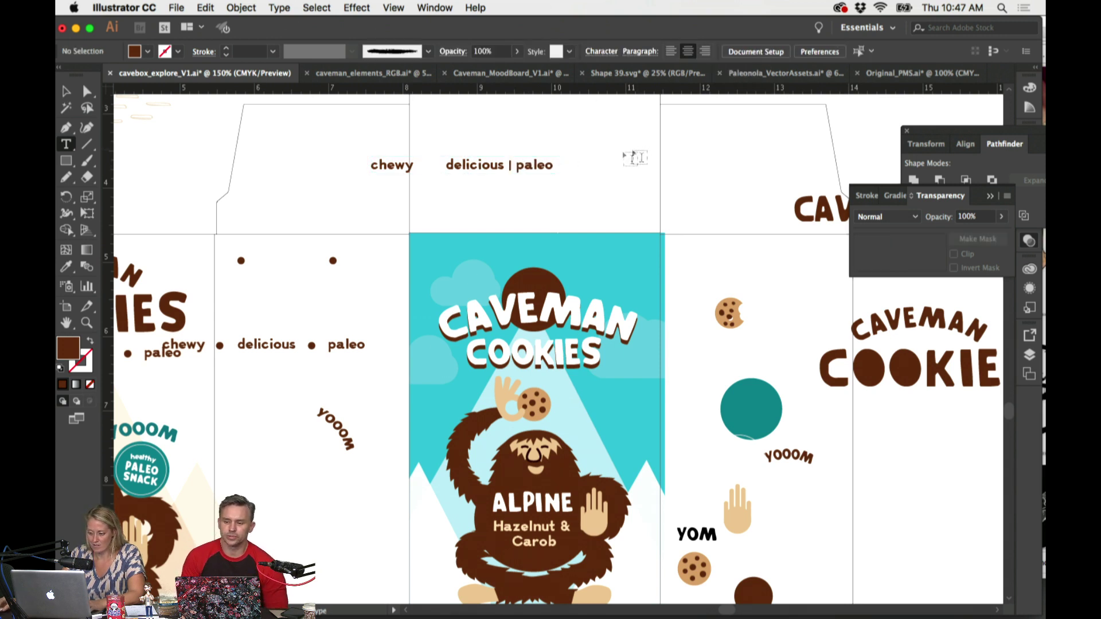
pyautogui.click(516, 166)
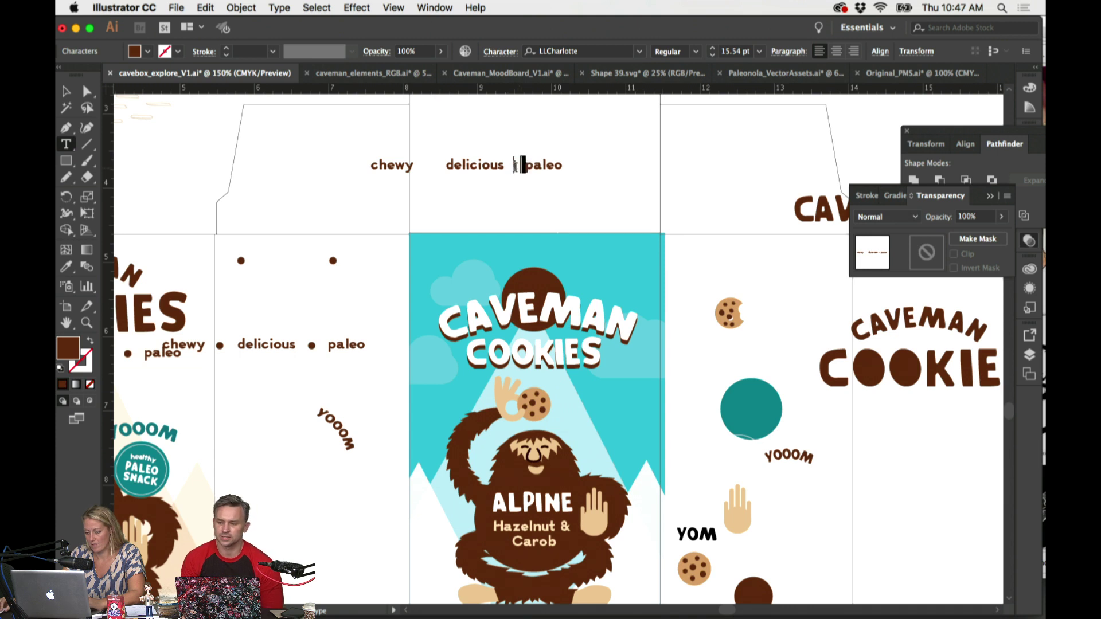
pyautogui.moveTo(515, 166); pyautogui.dragTo(407, 166)
pyautogui.write('|')
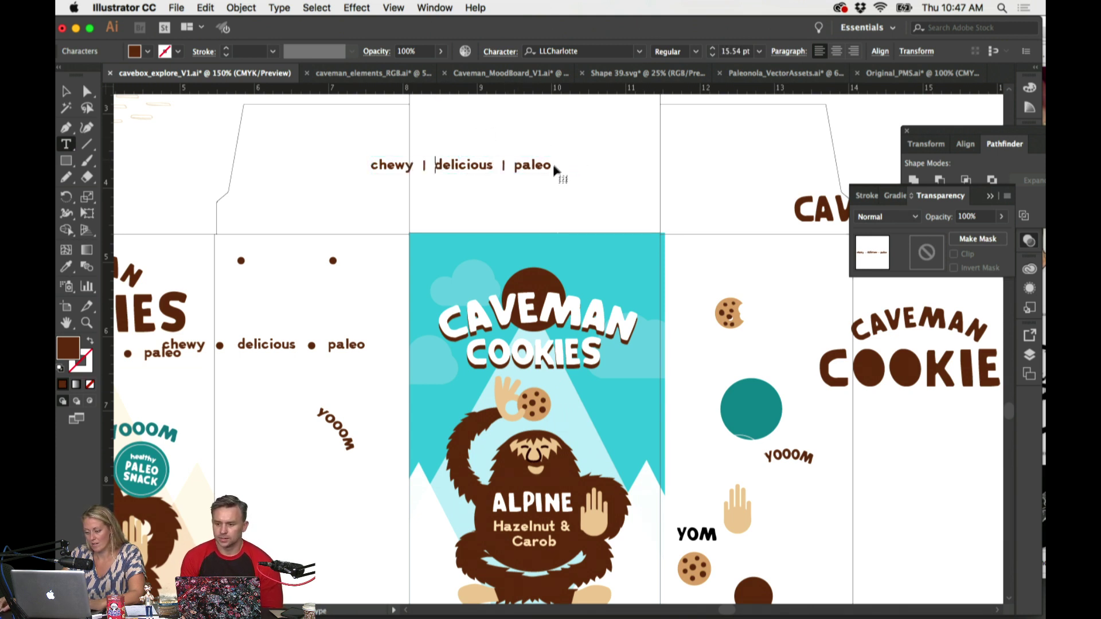
# Step: Move the tagline to the top of the turquoise front above the logo and extend it with "| yum"
pyautogui.moveTo(539, 165); pyautogui.dragTo(593, 247)
pyautogui.hscroll(2, 642, 192)
pyautogui.scroll(-2, 643, 191)
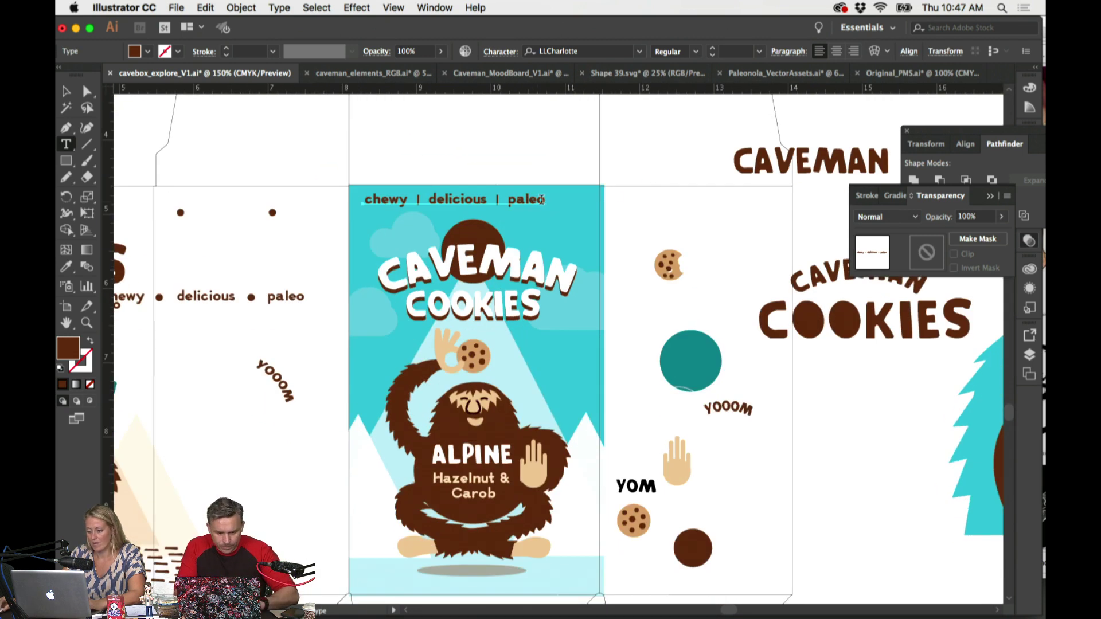
pyautogui.click(544, 199)
pyautogui.write('|')
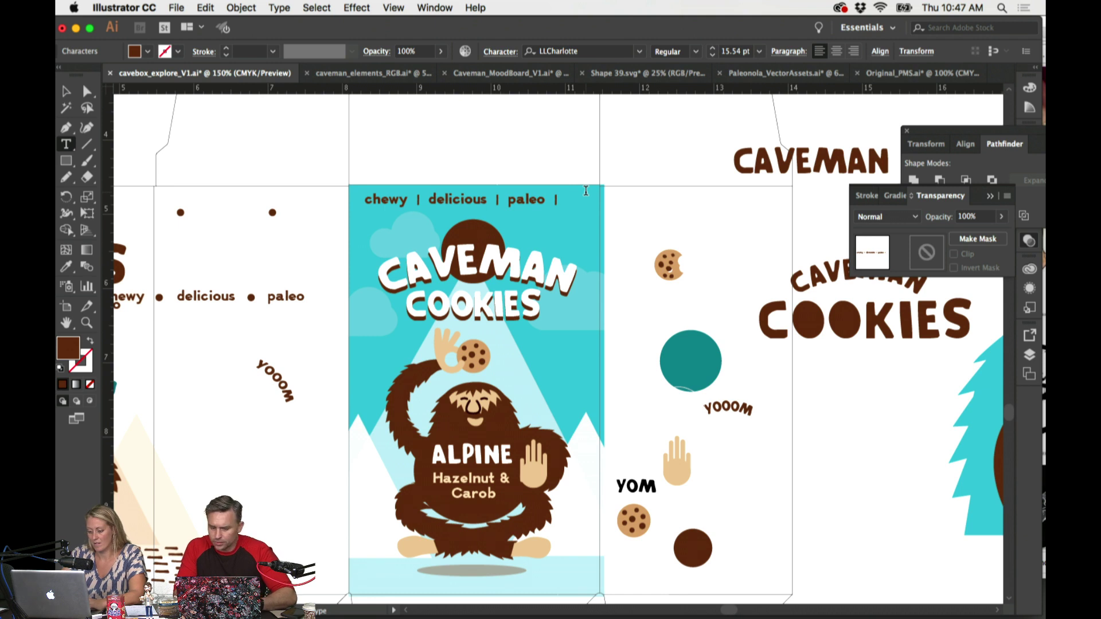
pyautogui.tripleClick(586, 191)
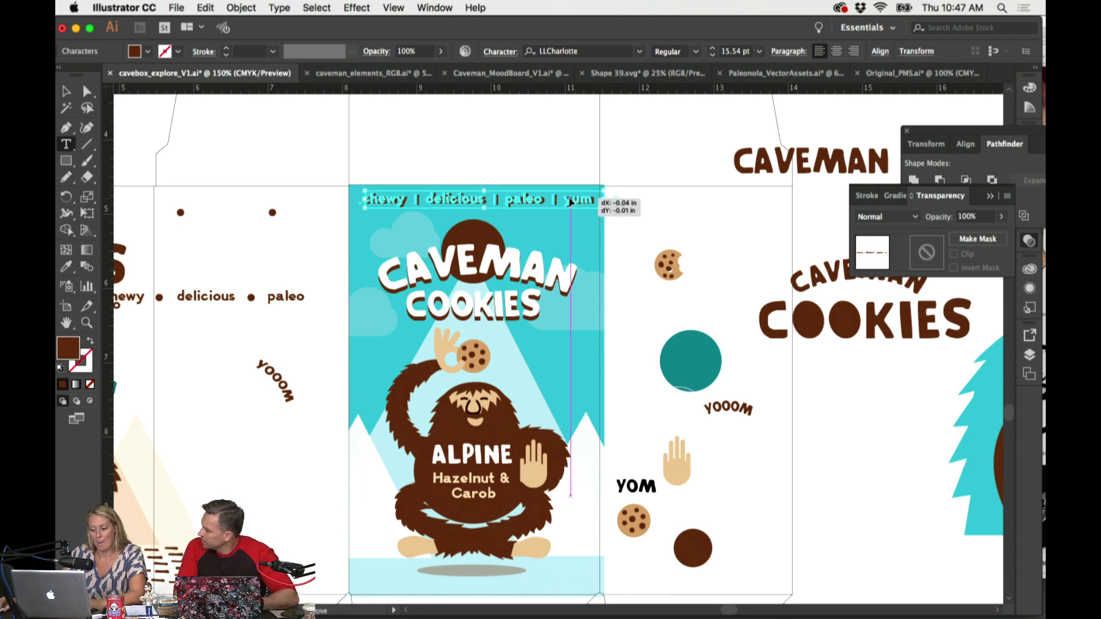
pyautogui.press('Escape')
pyautogui.press('super+shift+a')
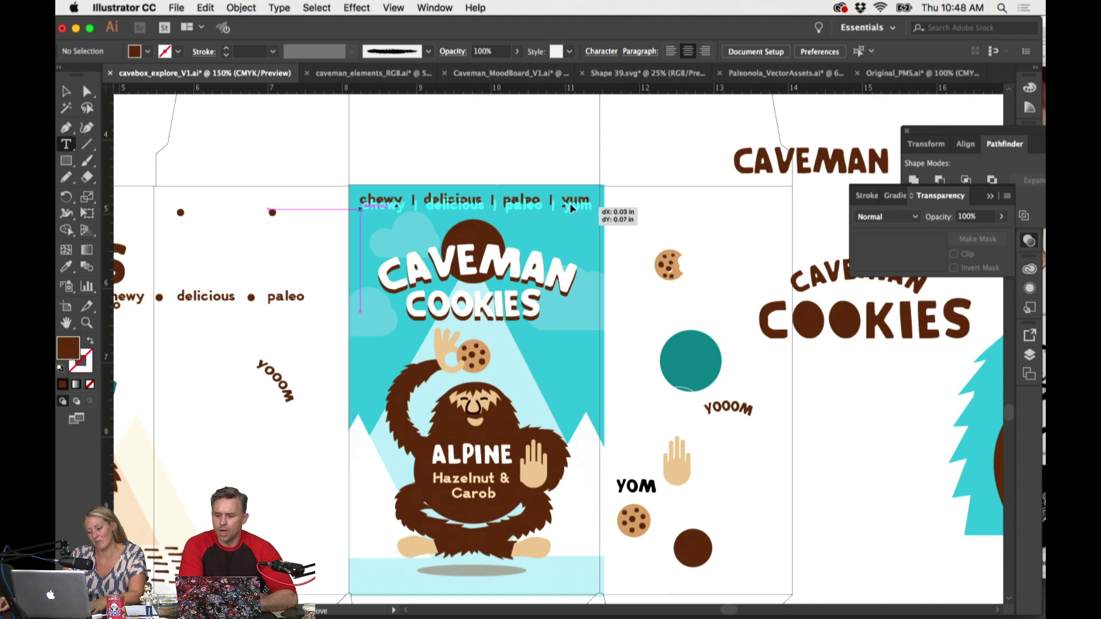
# Step: Scale the "chewy | delicious | paleo | yum" tagline down slightly and centre it across the top of the front
pyautogui.click(569, 202)
pyautogui.press('Escape')
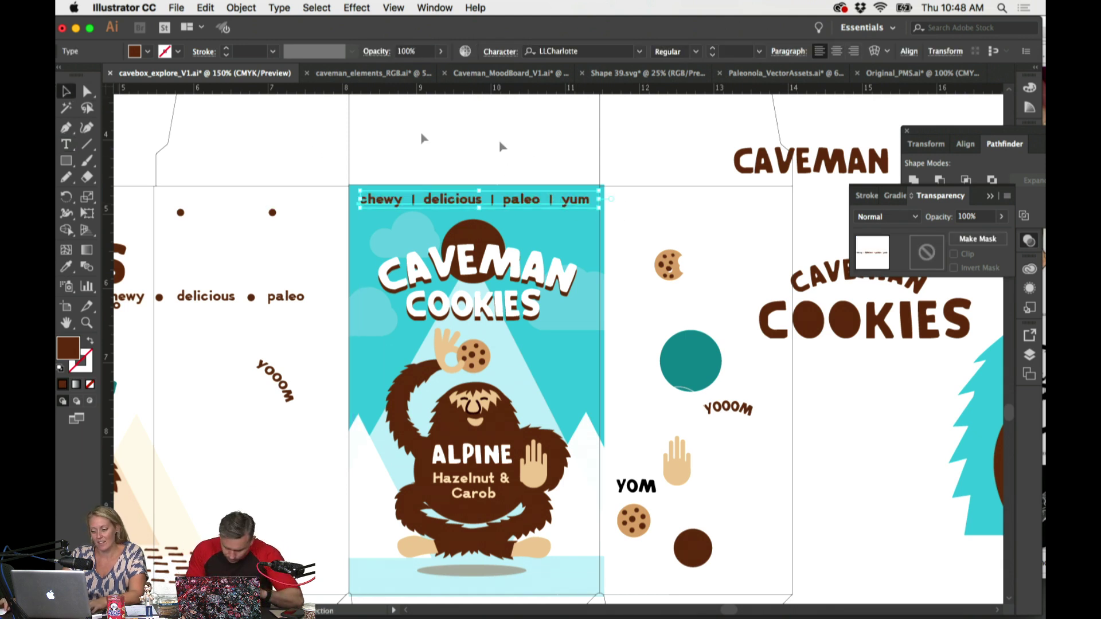
pyautogui.click(567, 175)
pyautogui.click(570, 198)
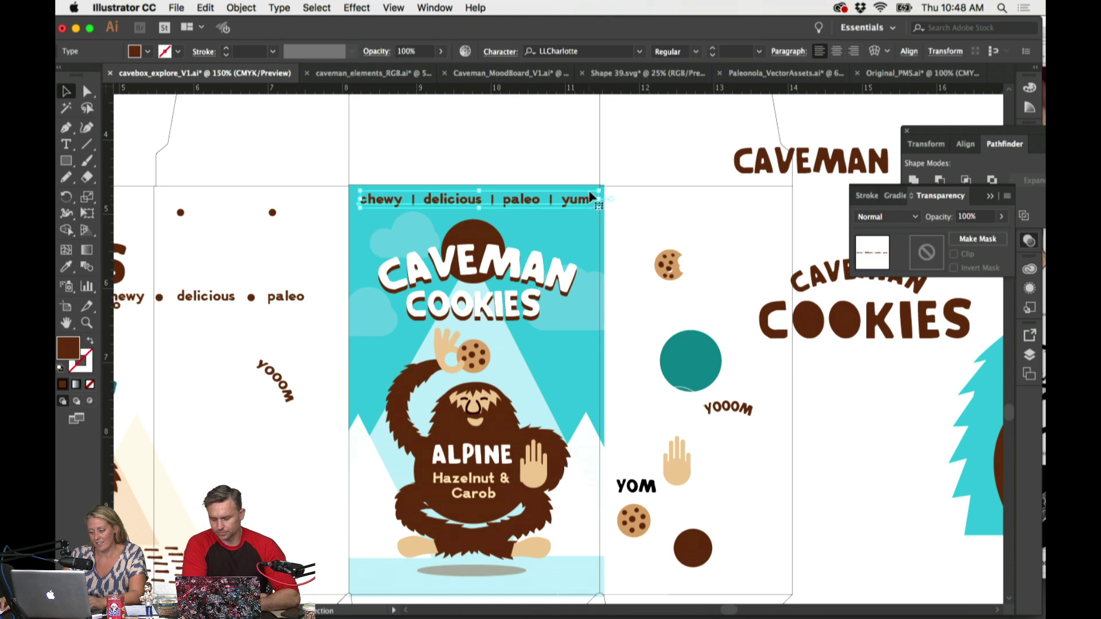
pyautogui.moveTo(604, 186); pyautogui.dragTo(547, 199)
pyautogui.click(555, 156)
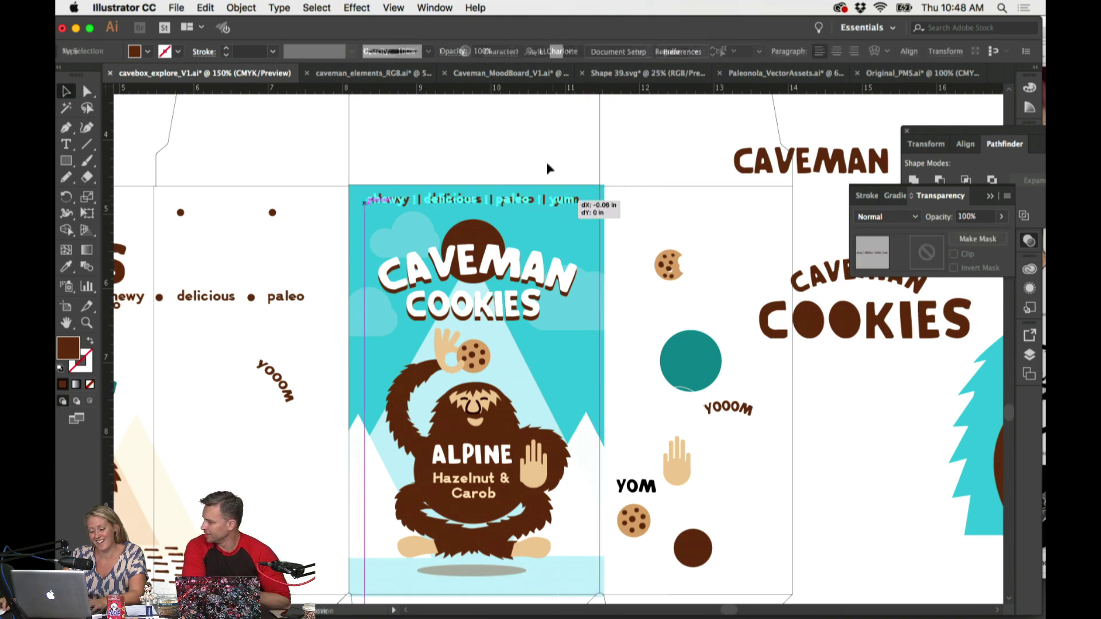
pyautogui.click(547, 160)
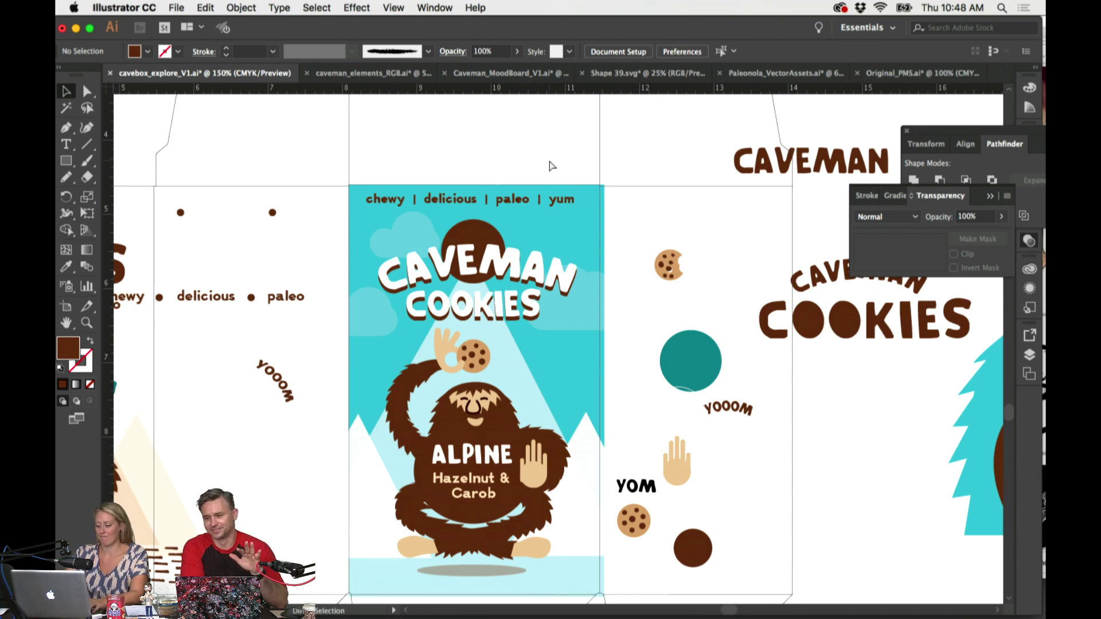
# Step: Try moving the tagline down to the bottom of the turquoise front and undo the move
pyautogui.press('super+minus')
pyautogui.scroll(-3, 554, 179)
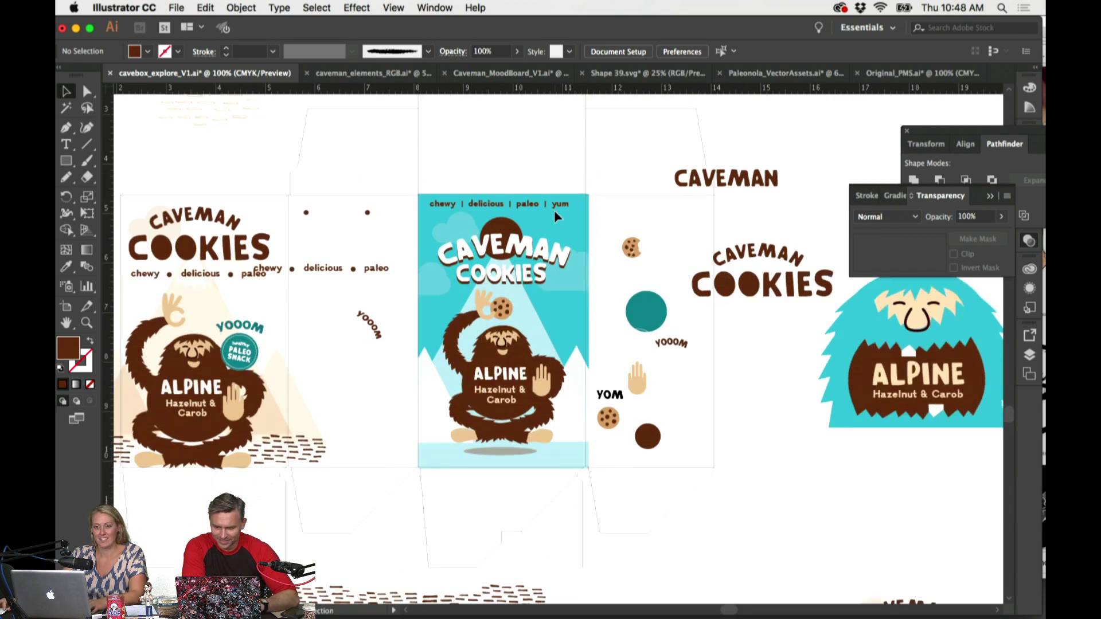
pyautogui.scroll(-1, 554, 216)
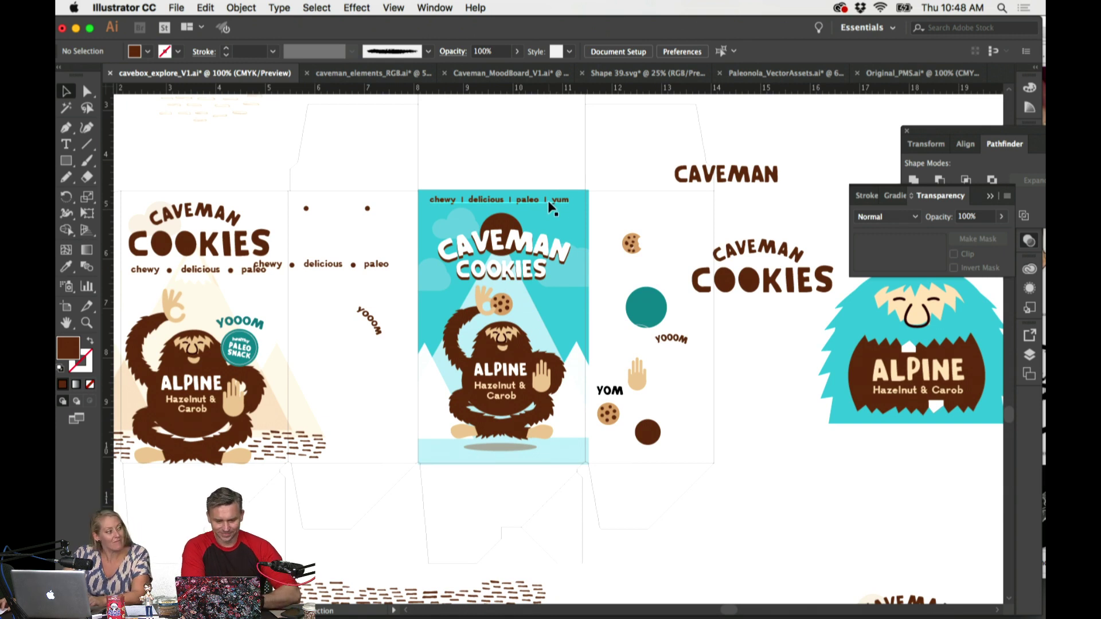
pyautogui.moveTo(548, 200); pyautogui.dragTo(549, 456)
pyautogui.press('super+z')
pyautogui.click(538, 142)
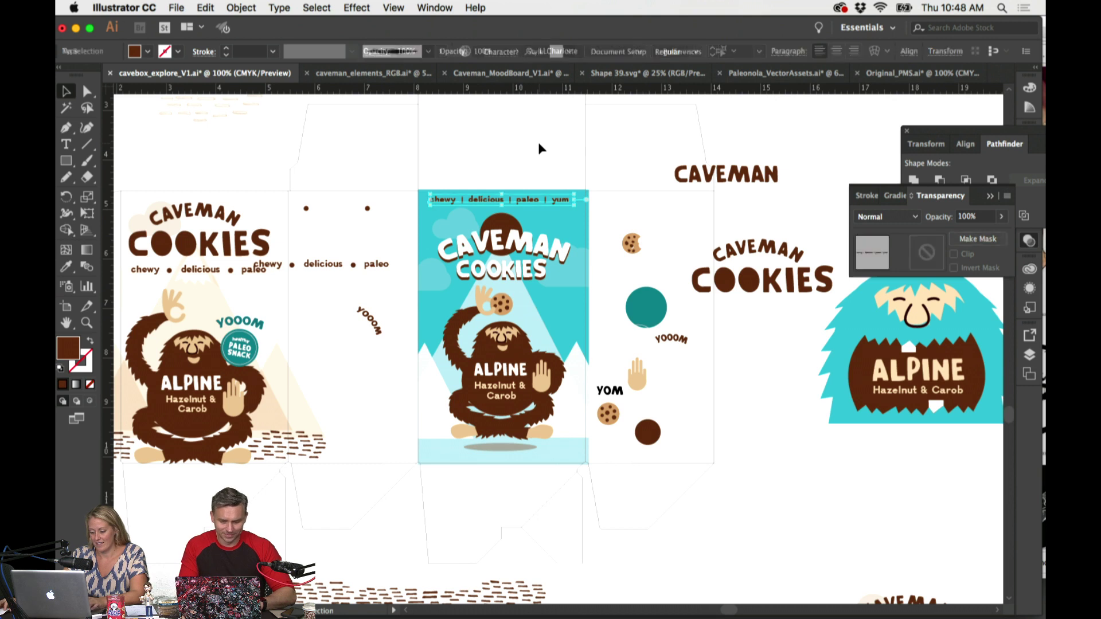
# Step: Draw a straight horizontal line just below the tagline with the Pen tool and give it a brown stroke without fill
pyautogui.press('super+equal')
pyautogui.press('p')
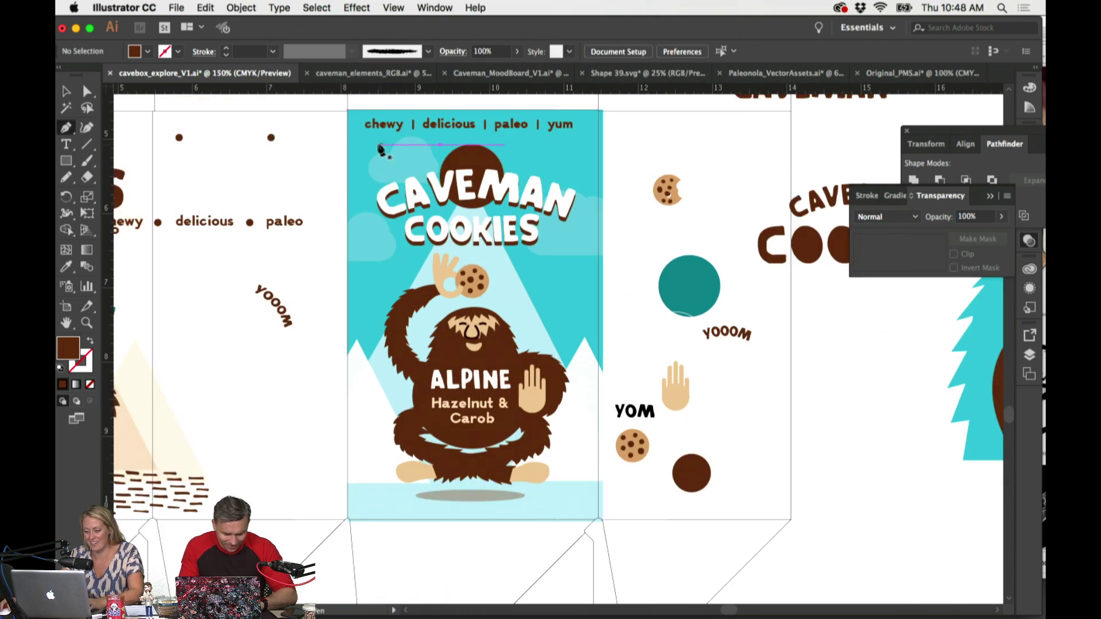
pyautogui.click(270, 138)
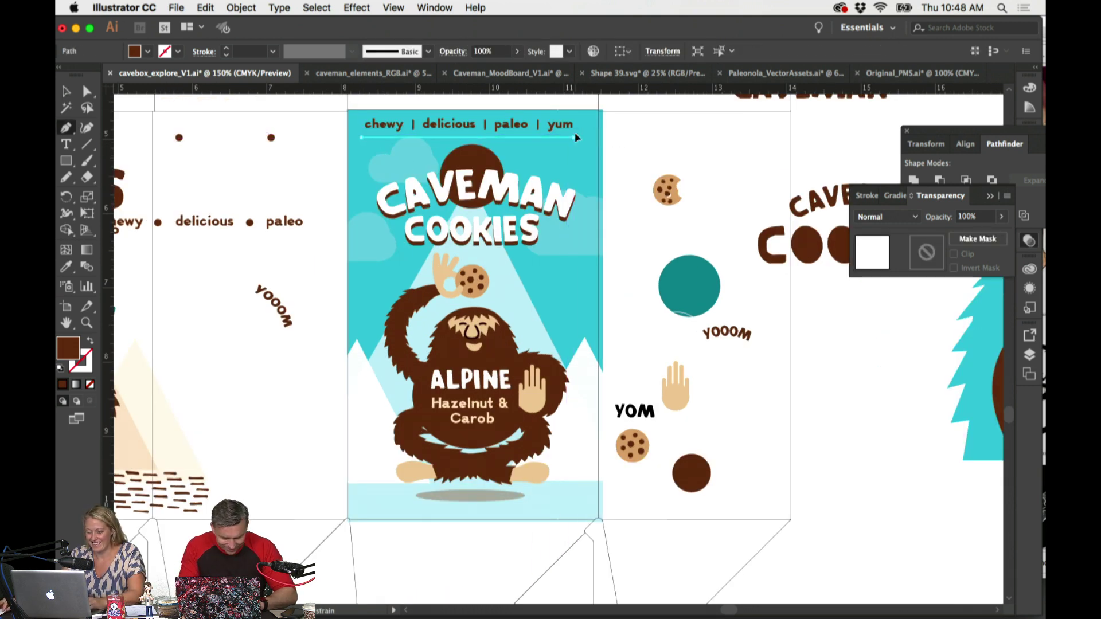
pyautogui.click(574, 137)
pyautogui.press('v')
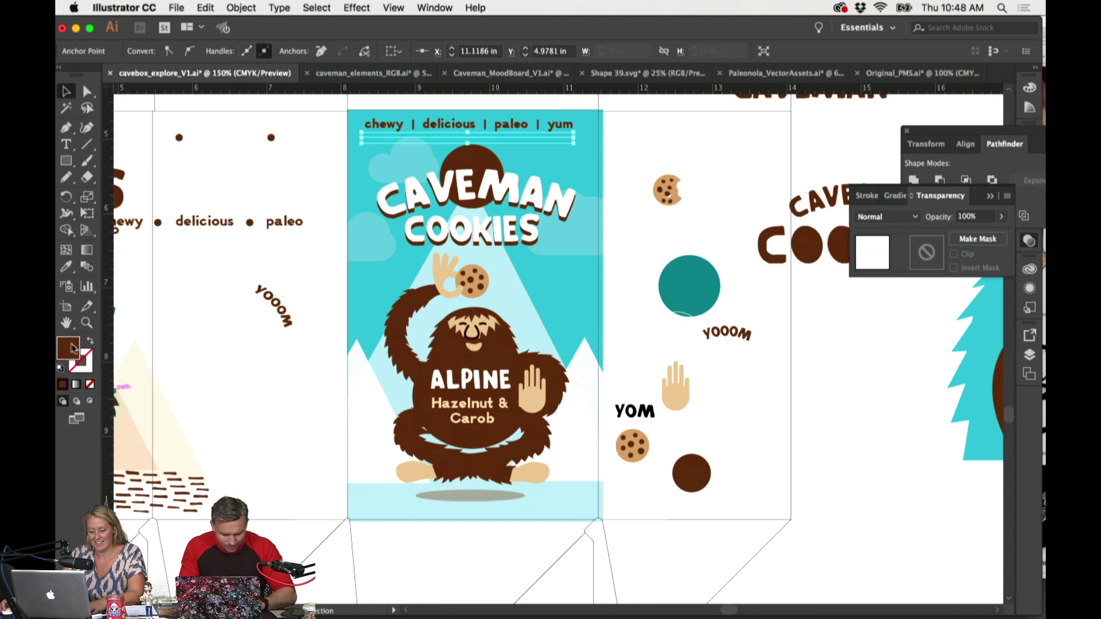
pyautogui.click(80, 360)
pyautogui.click(91, 385)
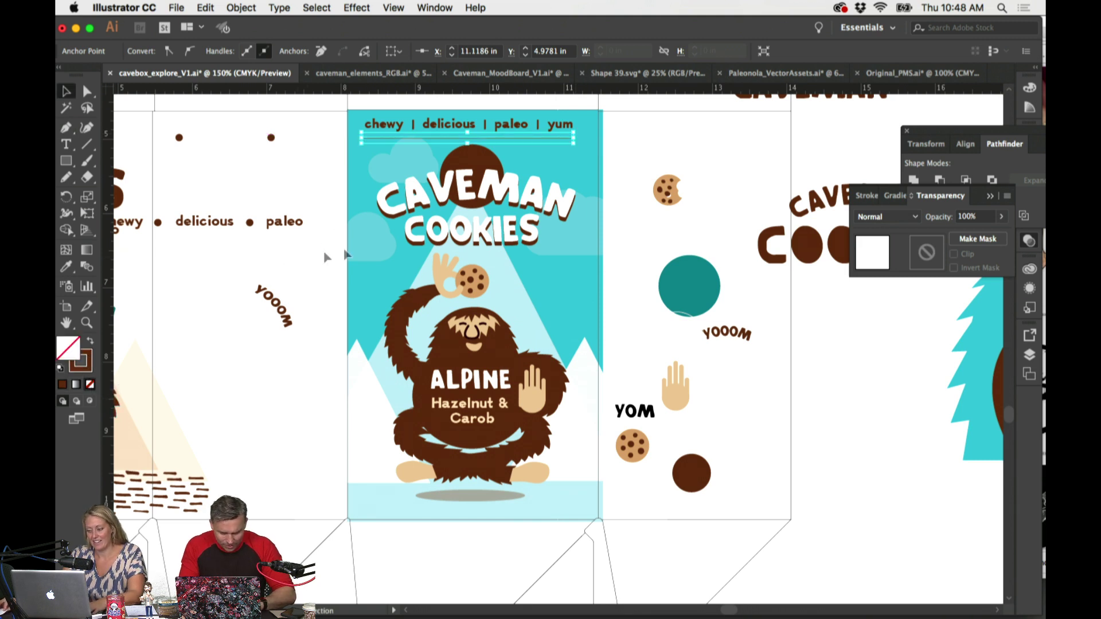
# Step: Set the line's stroke weight to 2 pt and duplicate the line above the tagline
pyautogui.click(866, 196)
pyautogui.click(908, 214)
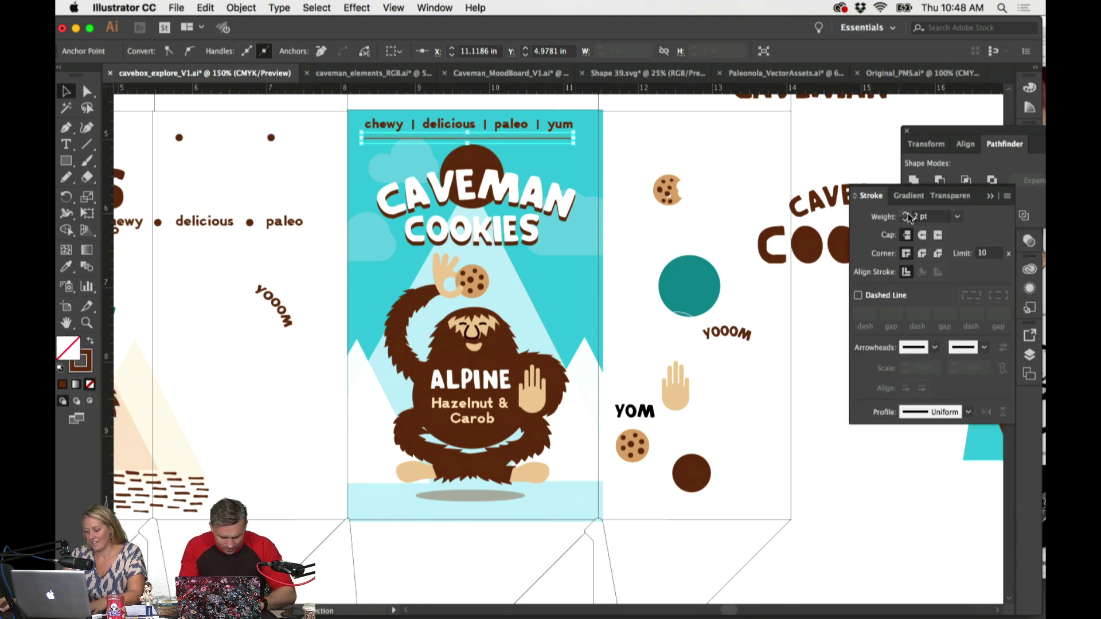
pyautogui.click(651, 144)
pyautogui.scroll(2, 646, 166)
pyautogui.moveTo(555, 159); pyautogui.dragTo(565, 137)
pyautogui.scroll(2, 626, 140)
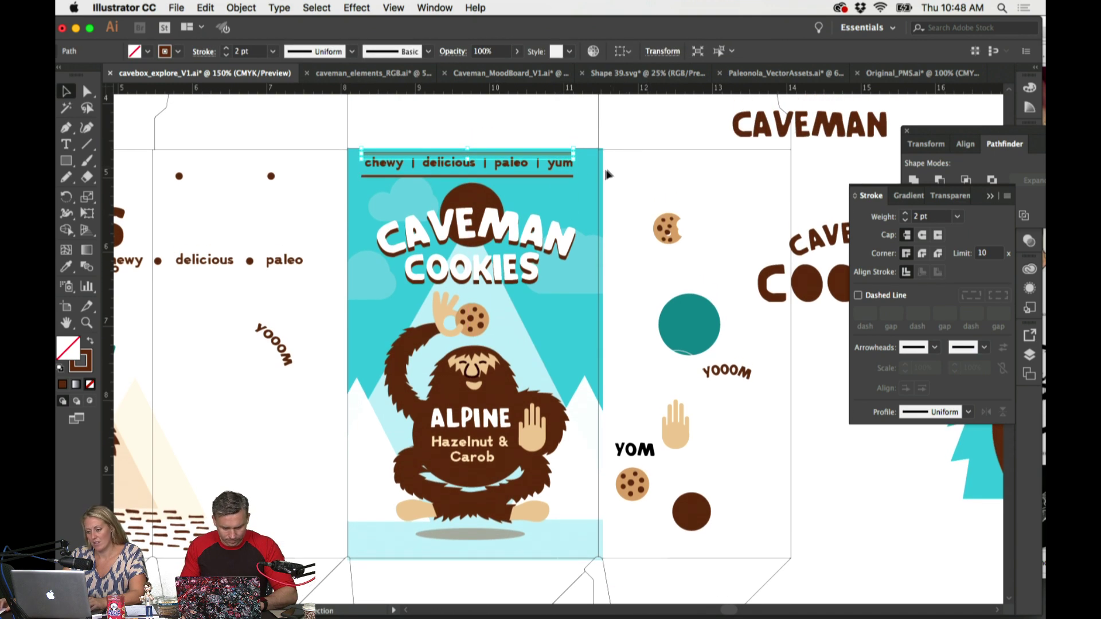
# Step: Undo the duplicated line and the weight change, and remove the line below the tagline
pyautogui.press('super+z')
pyautogui.press('super+z')
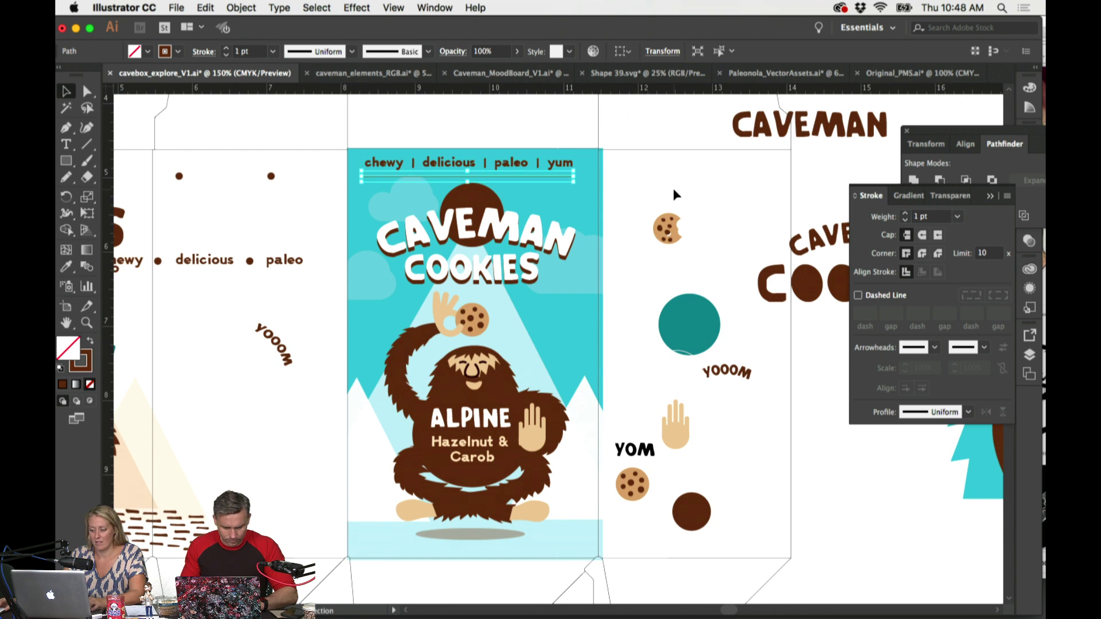
pyautogui.click(674, 195)
pyautogui.click(569, 178)
pyautogui.press('super+shift+a')
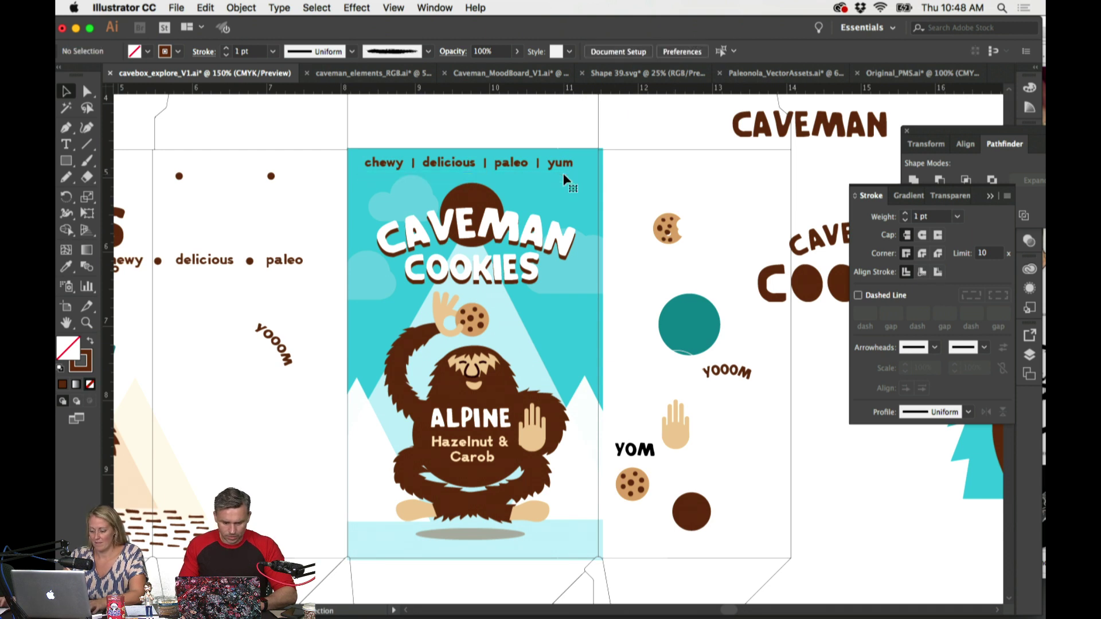
# Step: Draw a rectangle across the full top edge of the turquoise front and fill it with the brown sampled from the logo circle
pyautogui.click(66, 161)
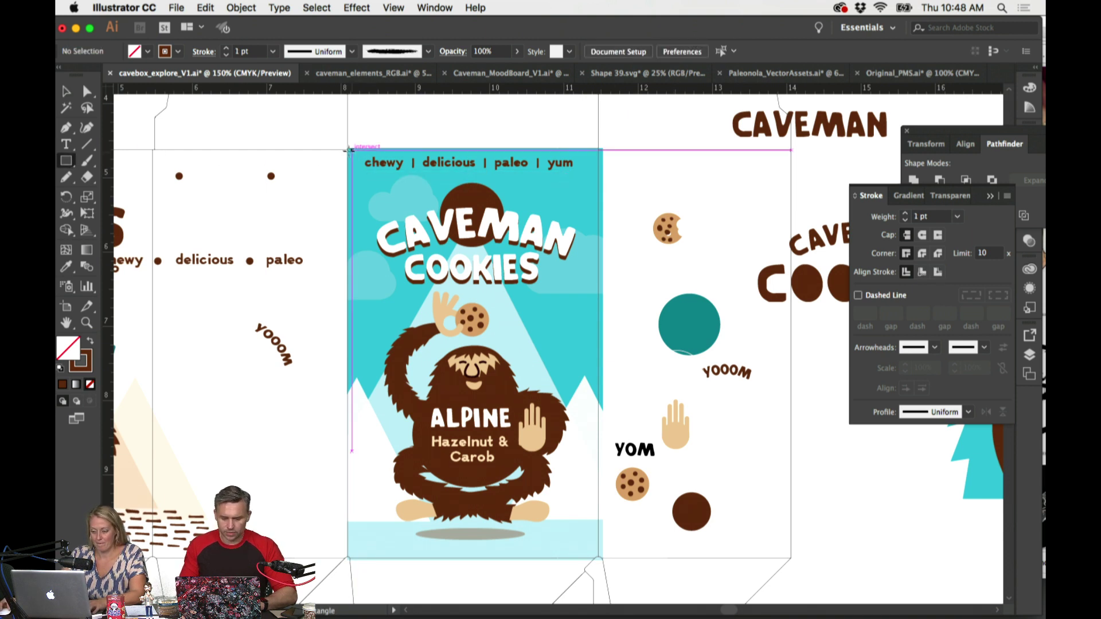
pyautogui.moveTo(349, 150); pyautogui.dragTo(602, 176)
pyautogui.press('i')
pyautogui.click(476, 194)
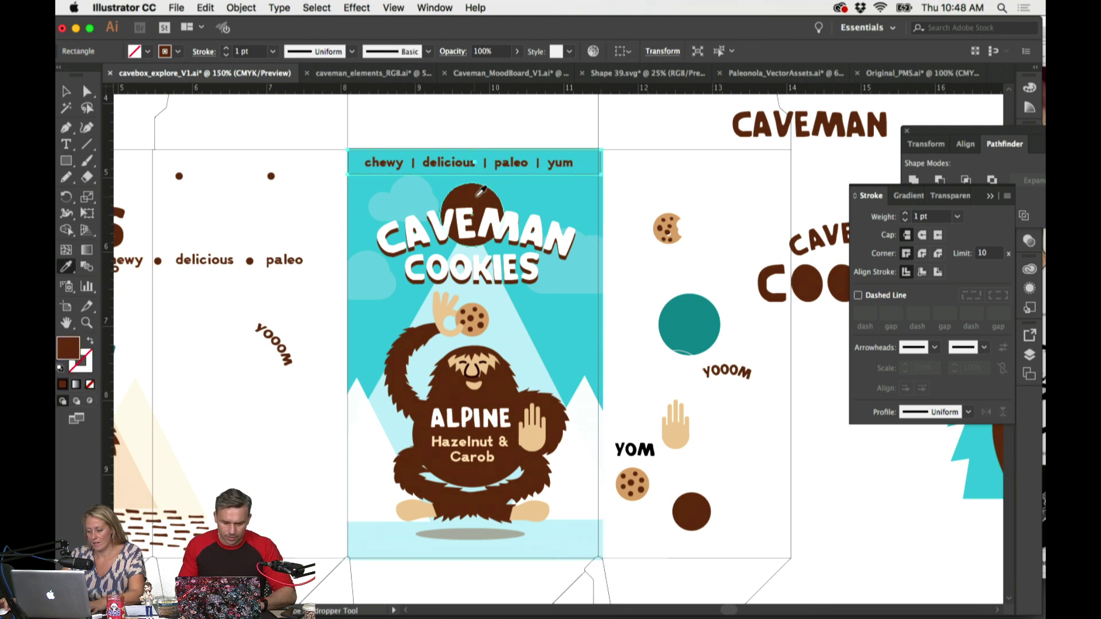
# Step: Bring the tagline text in front of the brown bar and recolour it white
pyautogui.press('super+shift+a')
pyautogui.press('v')
pyautogui.click(533, 165)
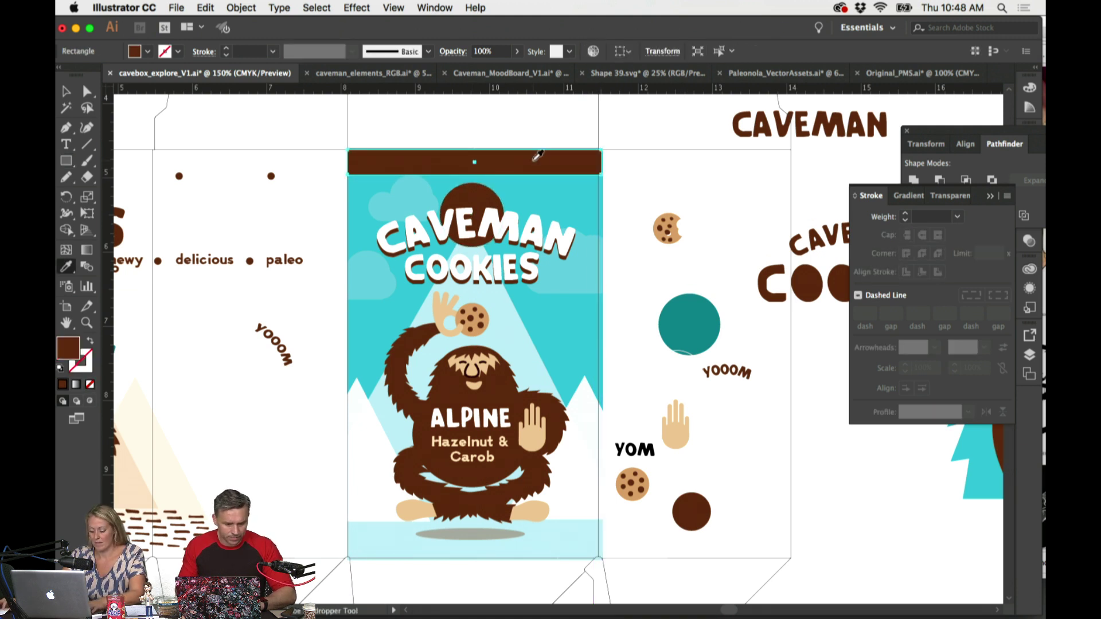
pyautogui.press('super+y')
pyautogui.click(531, 168)
pyautogui.press('i')
pyautogui.press('super+y')
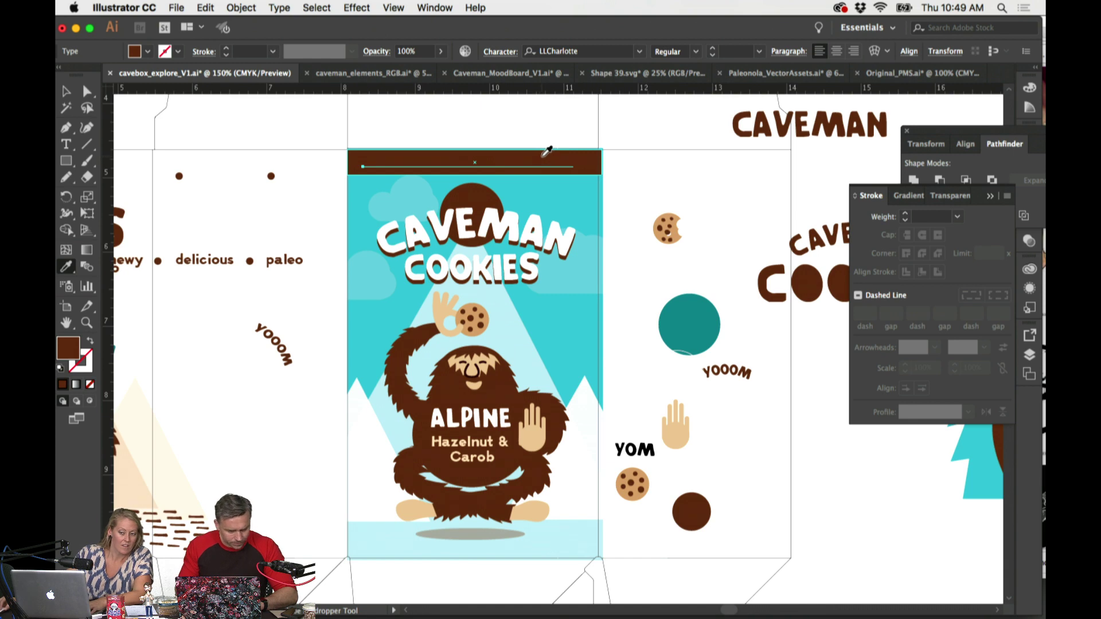
pyautogui.click(241, 7)
pyautogui.moveTo(321, 37)
pyautogui.click(411, 38)
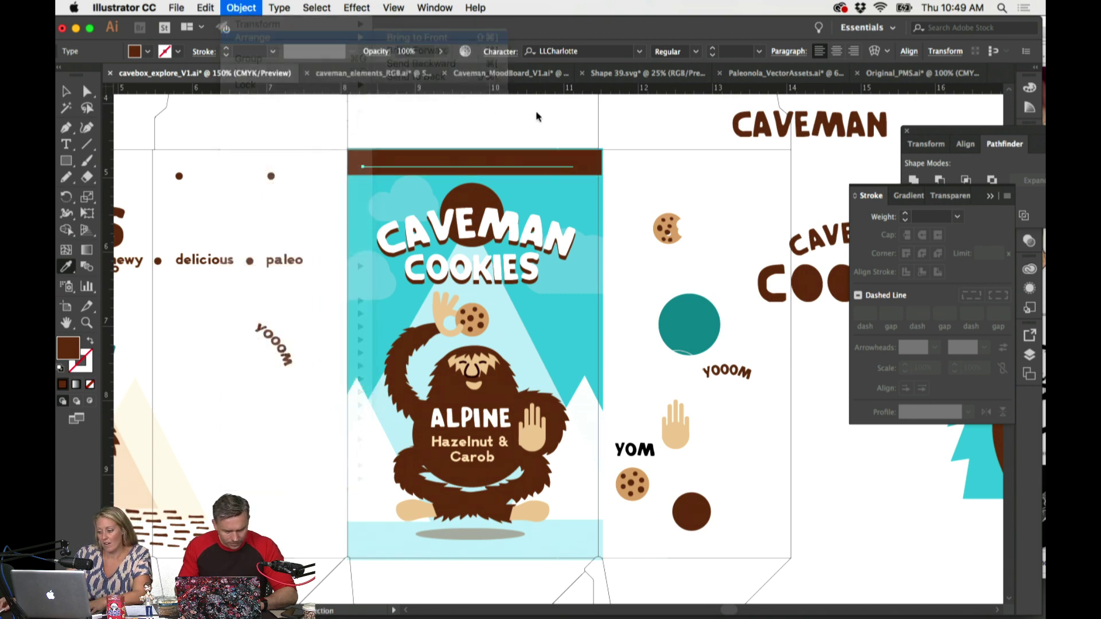
pyautogui.click(560, 118)
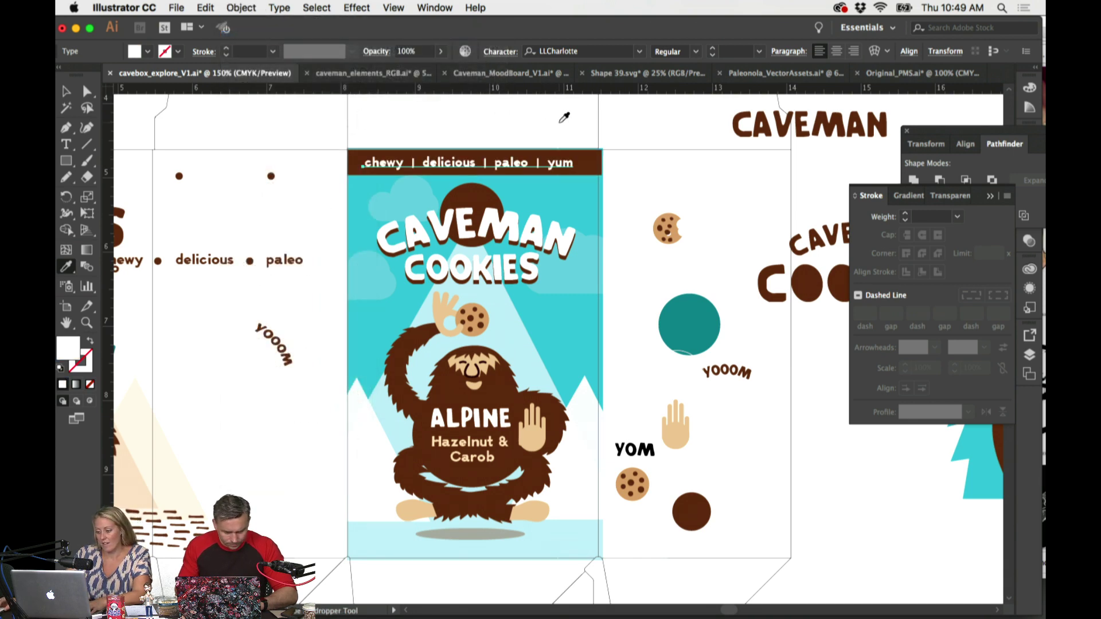
# Step: Nudge the brown bar and tagline up slightly and scale the tagline down about its centre
pyautogui.keyDown('super'); pyautogui.click(594, 164); pyautogui.keyUp('super')
pyautogui.keyDown('shift'); pyautogui.keyDown('super'); pyautogui.click(599, 153); pyautogui.keyUp('super'); pyautogui.keyUp('shift')
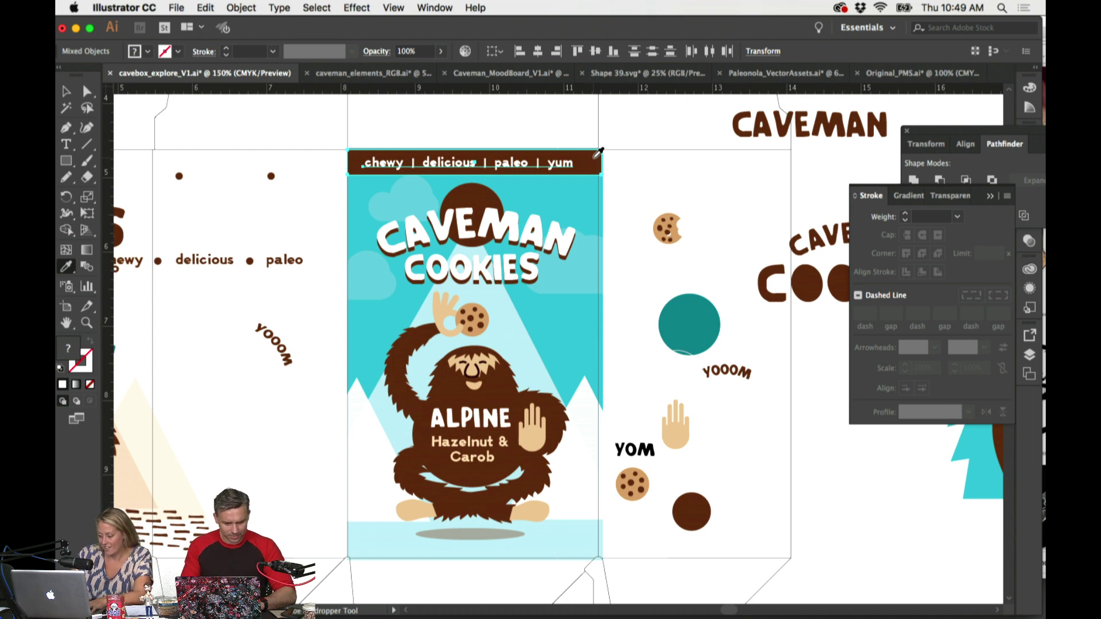
pyautogui.keyDown('super'); pyautogui.click(587, 119); pyautogui.keyUp('super')
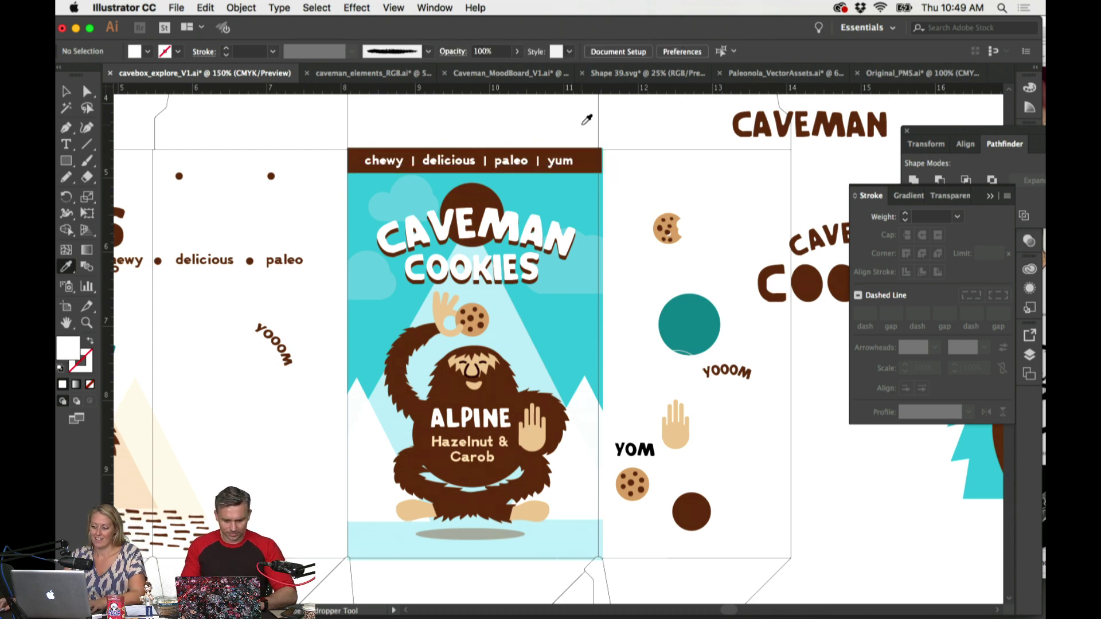
pyautogui.hscroll(2, 587, 120)
pyautogui.keyDown('super'); pyautogui.click(549, 163); pyautogui.keyUp('super')
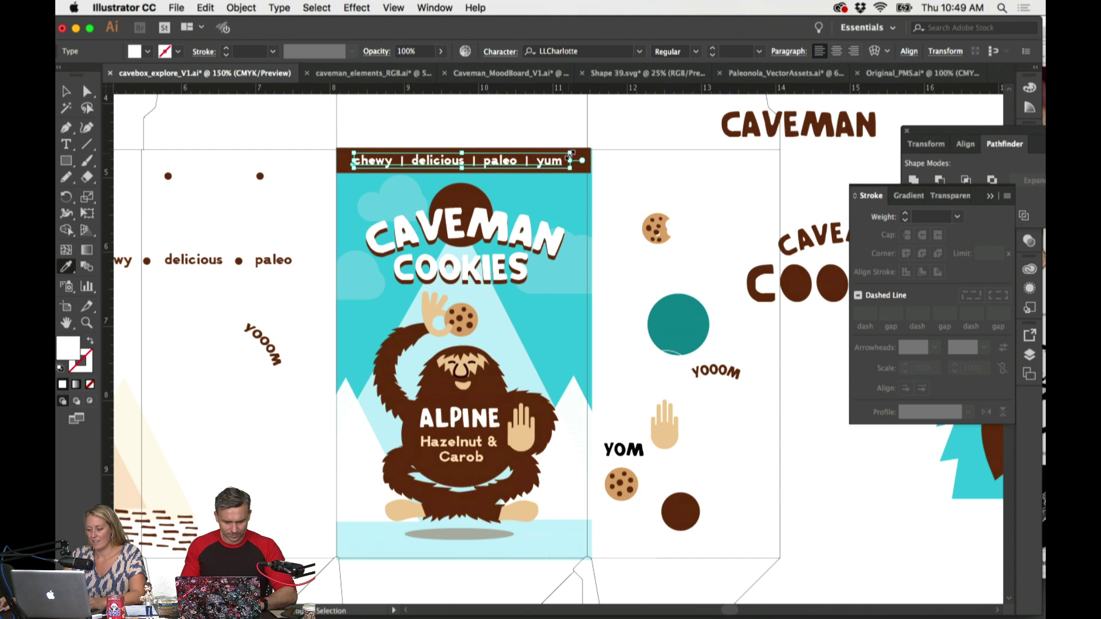
pyautogui.moveTo(571, 155); pyautogui.dragTo(566, 154)
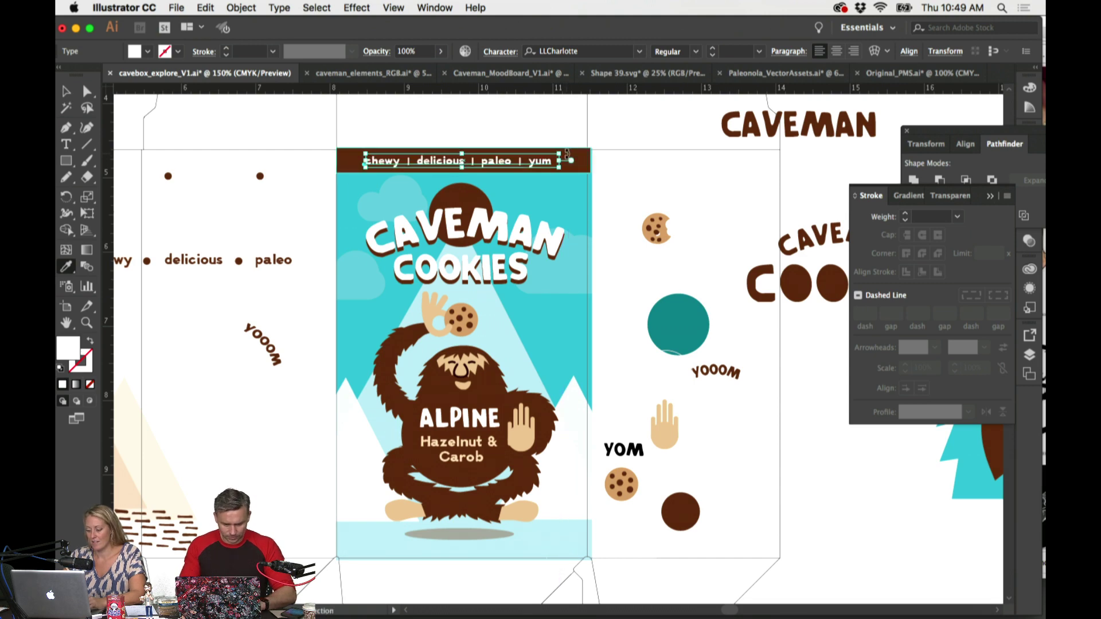
pyautogui.keyDown('super'); pyautogui.click(525, 123); pyautogui.keyUp('super')
# Step: Nudge the caveman, the Alpine flavour text and the ground shadow down slightly
pyautogui.scroll(-2, 564, 118)
pyautogui.scroll(-4, 564, 119)
pyautogui.keyDown('super'); pyautogui.click(488, 490); pyautogui.keyUp('super')
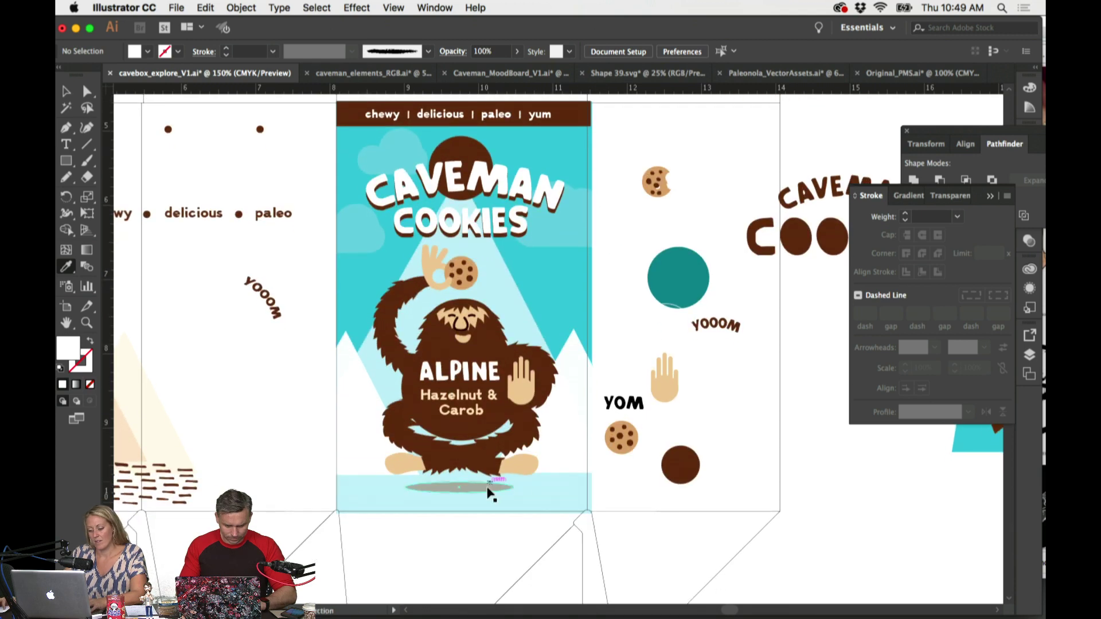
pyautogui.press('alt+super+]')
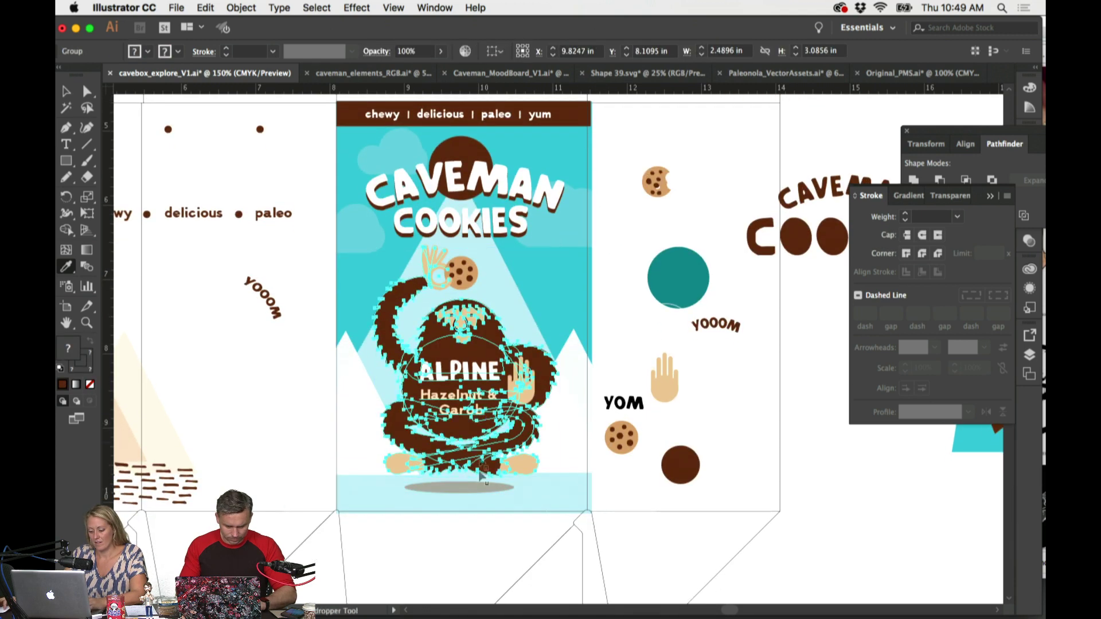
pyautogui.keyDown('super'); pyautogui.click(478, 488); pyautogui.keyUp('super')
pyautogui.keyDown('shift'); pyautogui.click(477, 405); pyautogui.keyUp('shift')
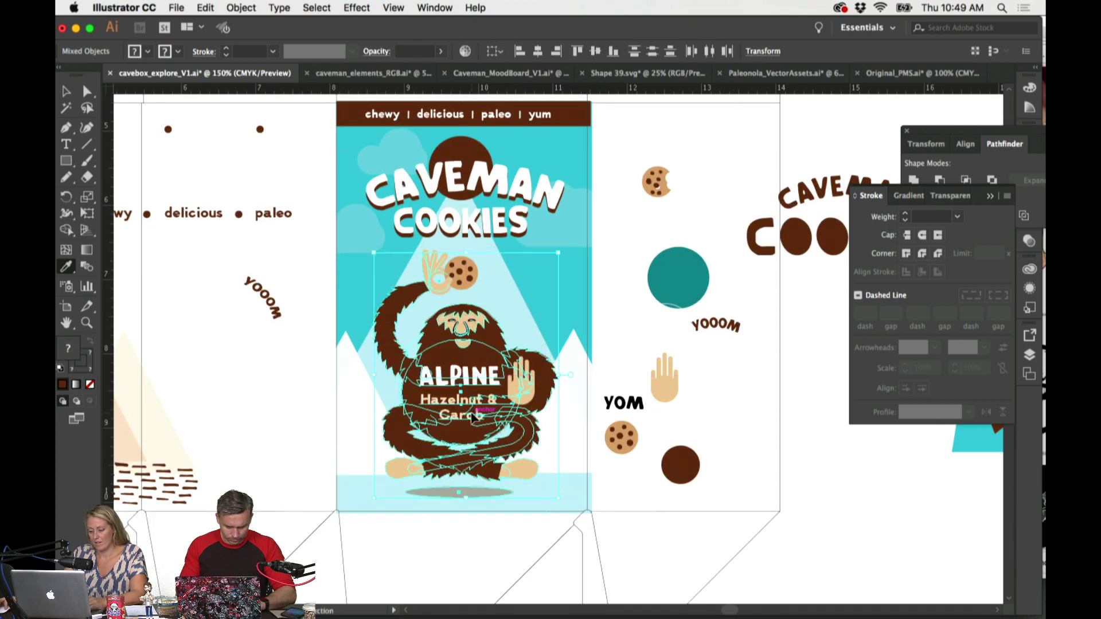
# Step: Nudge the cookie down slightly to match the caveman's raised hand and check how the fingers meet it
pyautogui.keyDown('super'); pyautogui.click(474, 272); pyautogui.keyUp('super')
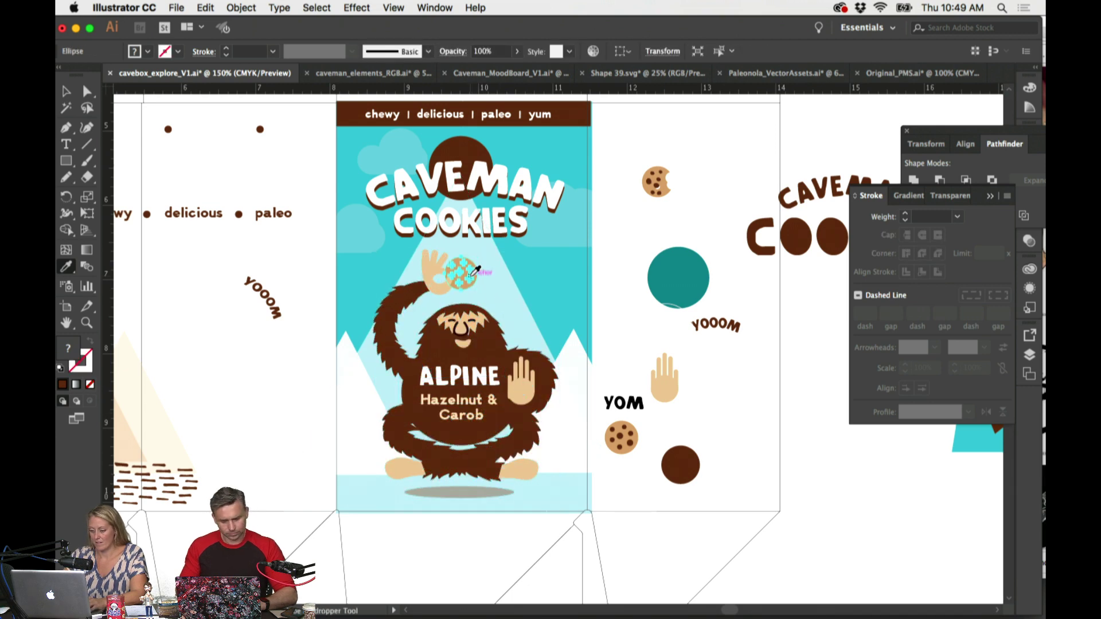
pyautogui.press('super+equal')
pyautogui.press('super+equal')
pyautogui.press('v')
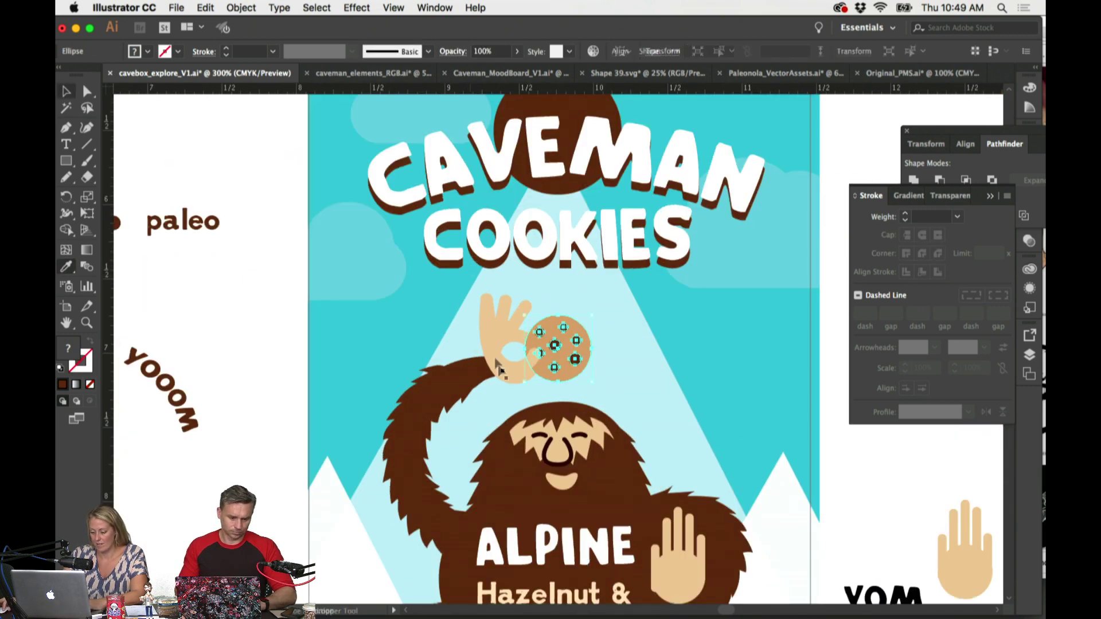
pyautogui.keyDown('super'); pyautogui.click(509, 373); pyautogui.keyUp('super')
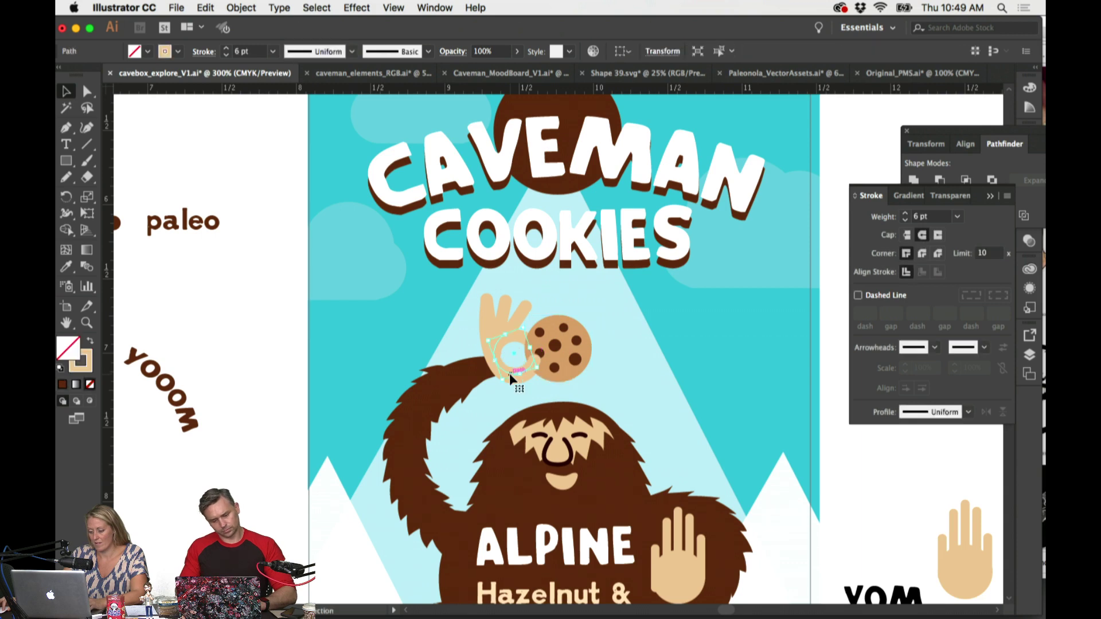
pyautogui.press('super+minus')
pyautogui.press('super+minus')
pyautogui.click(728, 226)
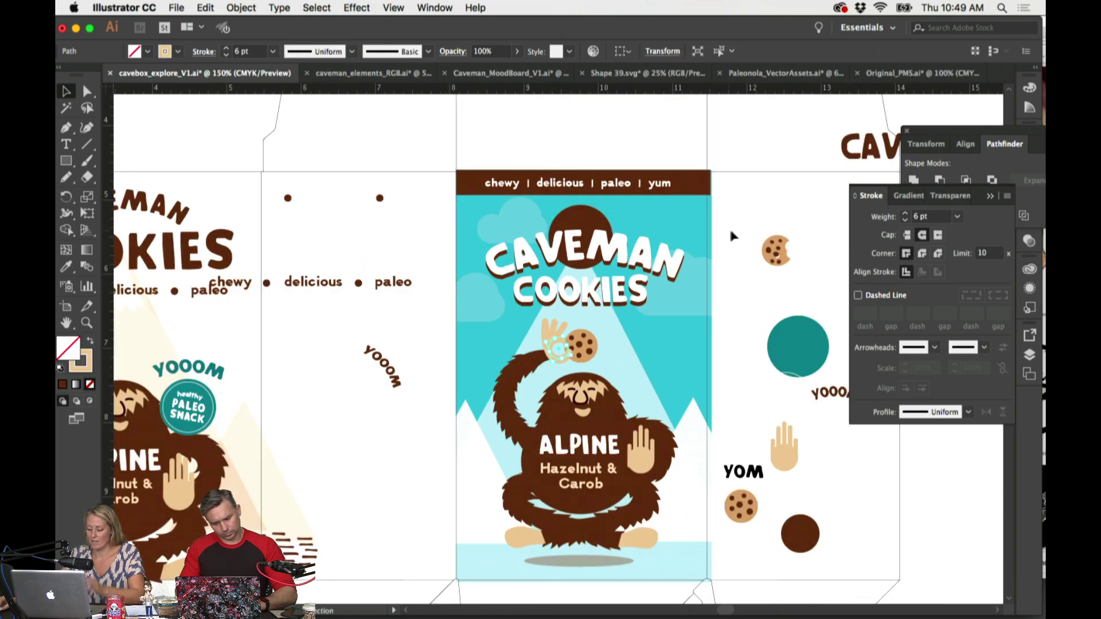
# Step: Unlock all objects and recolour the white CAVEMAN COOKIES lettering with the tan sampled from the caveman's hand
pyautogui.hscroll(3, 748, 223)
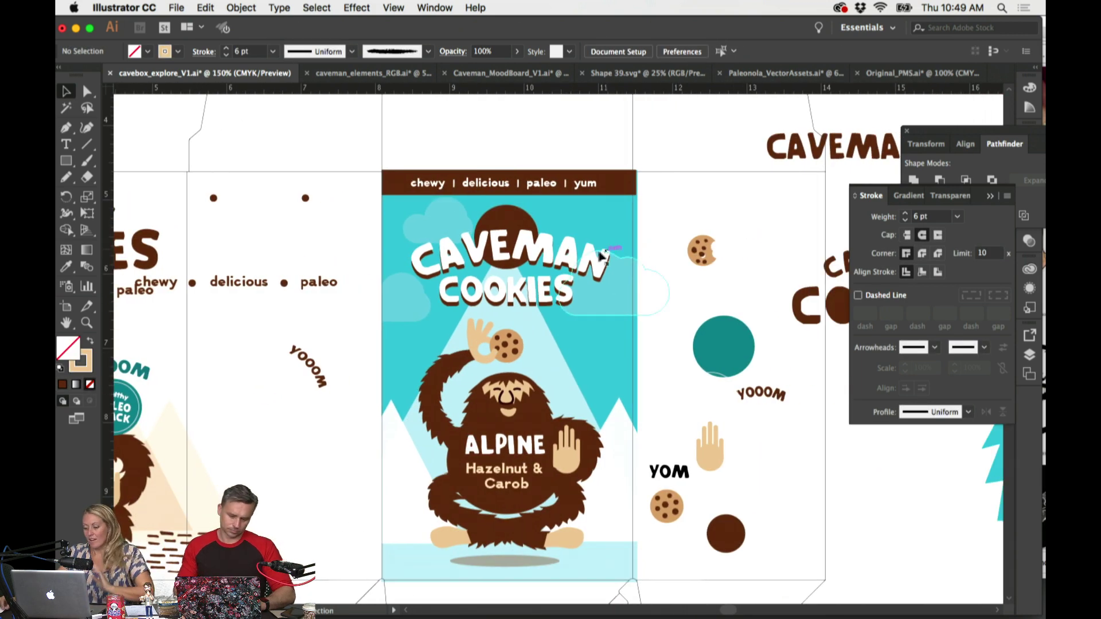
pyautogui.click(587, 256)
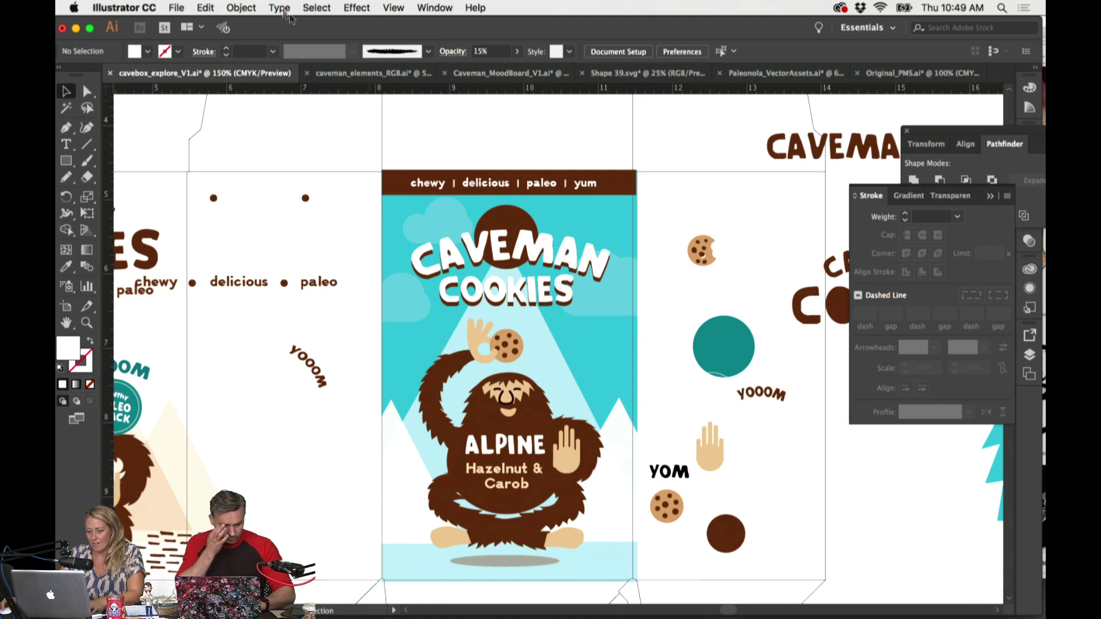
pyautogui.click(241, 7)
pyautogui.click(257, 98)
pyautogui.moveTo(545, 247); pyautogui.dragTo(567, 225)
pyautogui.hotkey('ctrl', 'z')
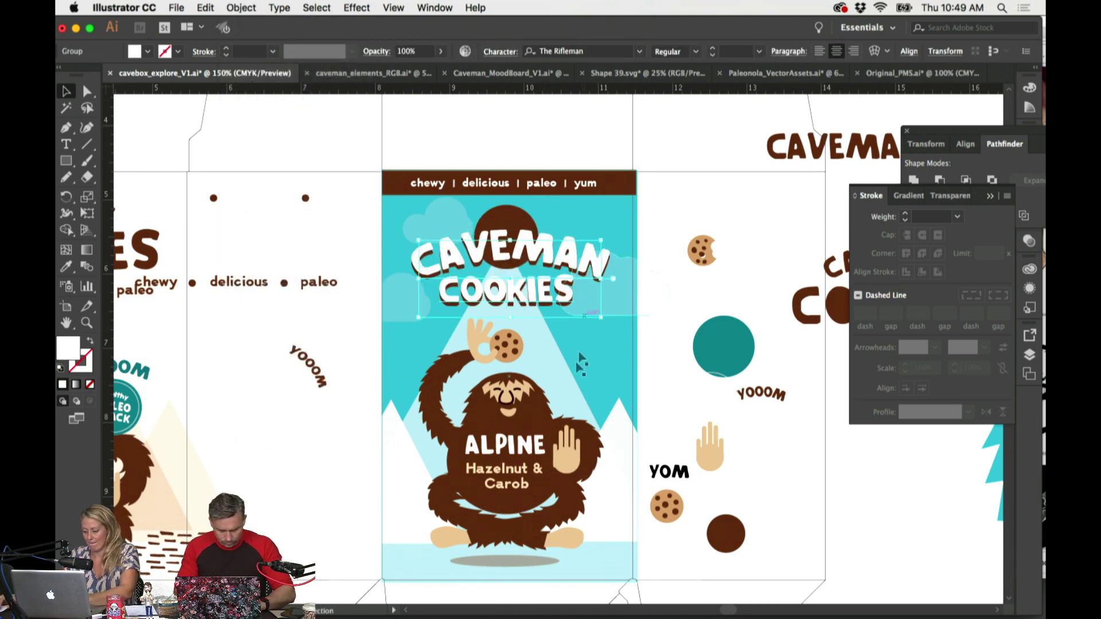
pyautogui.press('i')
pyautogui.click(571, 460)
pyautogui.hotkey('ctrl', 'shift', 'a')
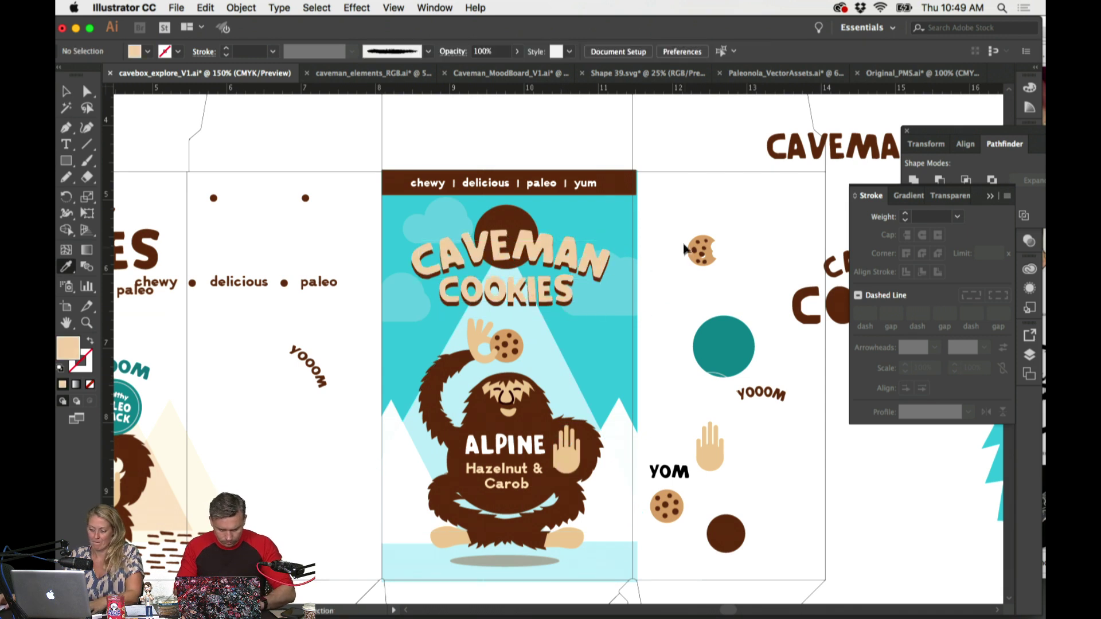
# Step: Try shifting the tan logo lettering down off its brown shadow and restore its position
pyautogui.hscroll(2, 678, 199)
pyautogui.scroll(1, 678, 198)
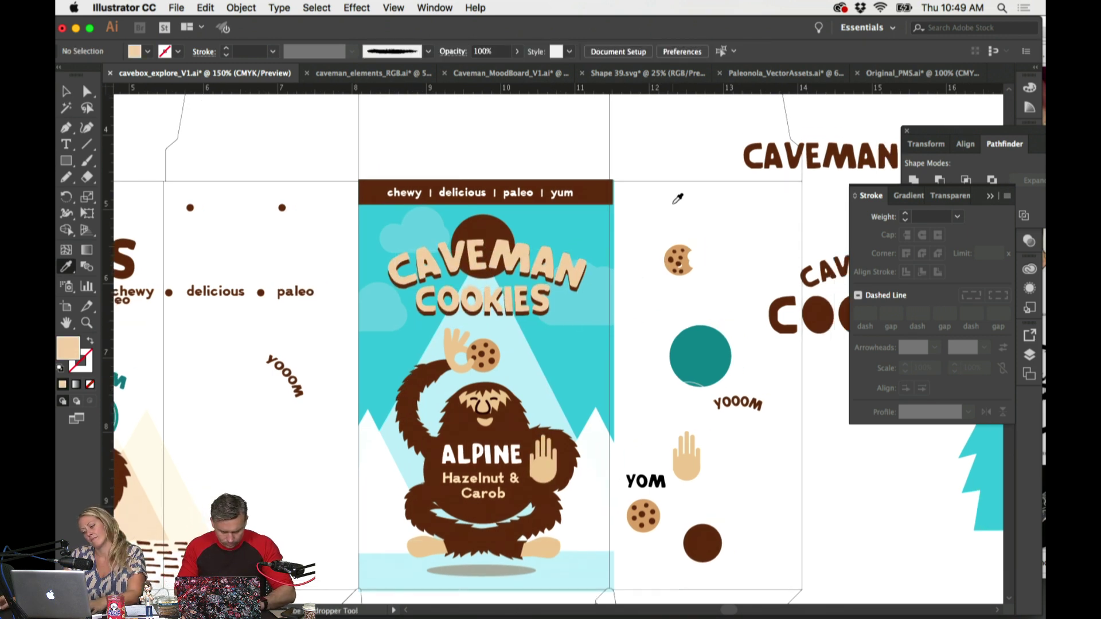
pyautogui.hotkey('ctrl', 'z')
pyautogui.hotkey('ctrl', 'z')
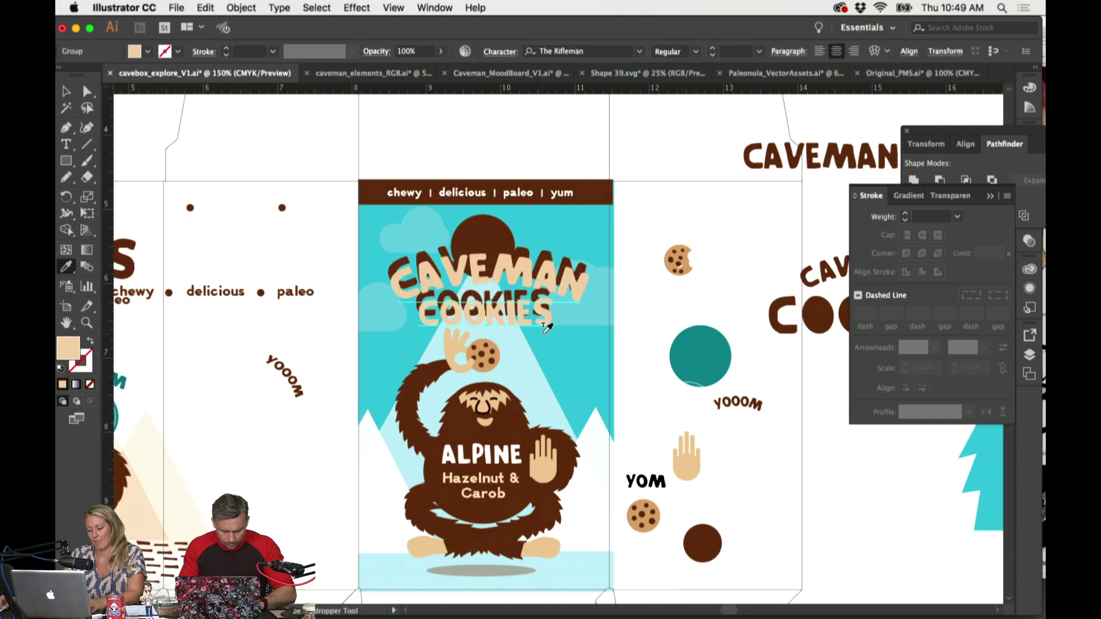
pyautogui.hotkey('ctrl', 'shift', 'z')
pyautogui.hotkey('ctrl', 'shift', 'z')
# Step: Try recolouring the brown shadow behind the tan CAVEMAN COOKIES lettering white
pyautogui.keyDown('ctrl'); pyautogui.click(542, 321); pyautogui.keyUp('ctrl')
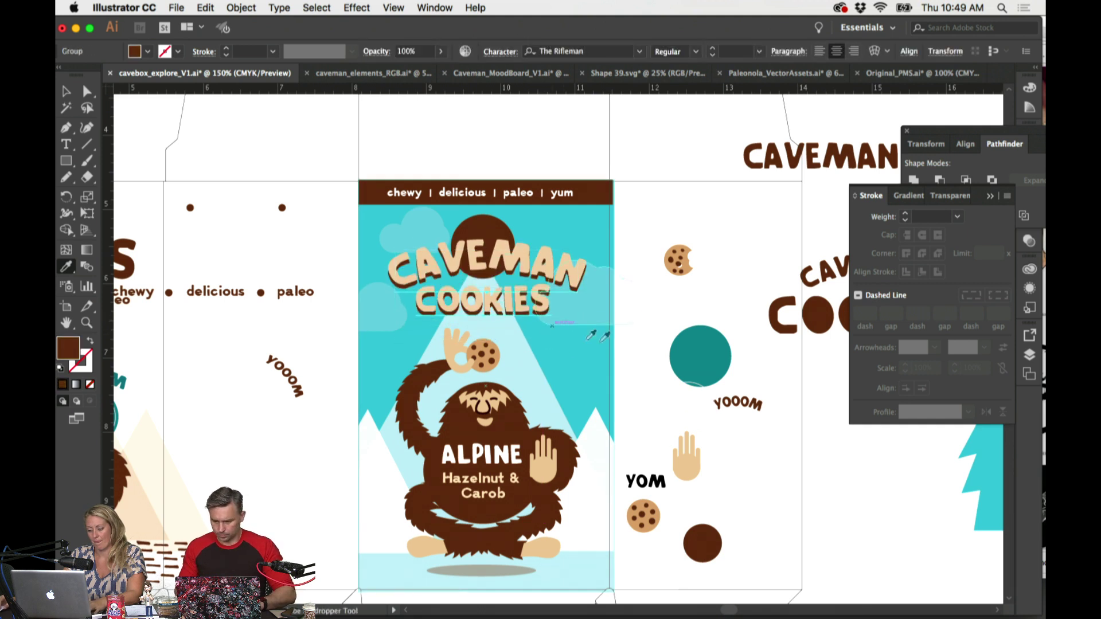
pyautogui.click(645, 351)
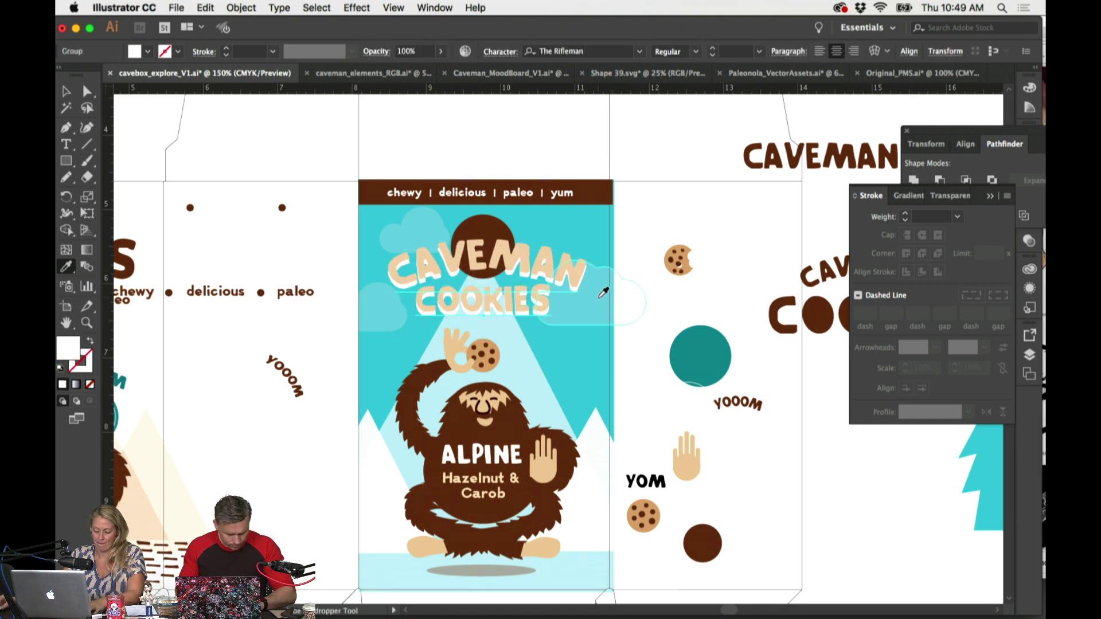
pyautogui.keyDown('ctrl'); pyautogui.click(528, 265); pyautogui.keyUp('ctrl')
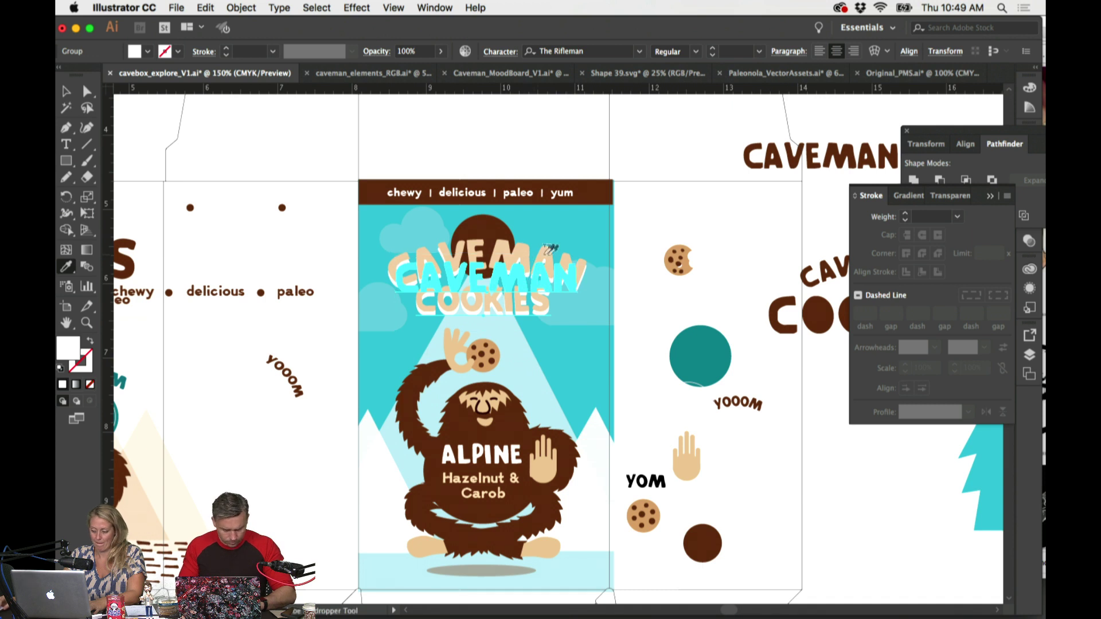
pyautogui.click(649, 253)
pyautogui.moveTo(523, 308); pyautogui.dragTo(538, 295)
# Step: Unlock all objects and try brown sampled from the tagline bar on the logo lettering, with a white circle behind it
pyautogui.click(308, 109)
pyautogui.click(255, 7)
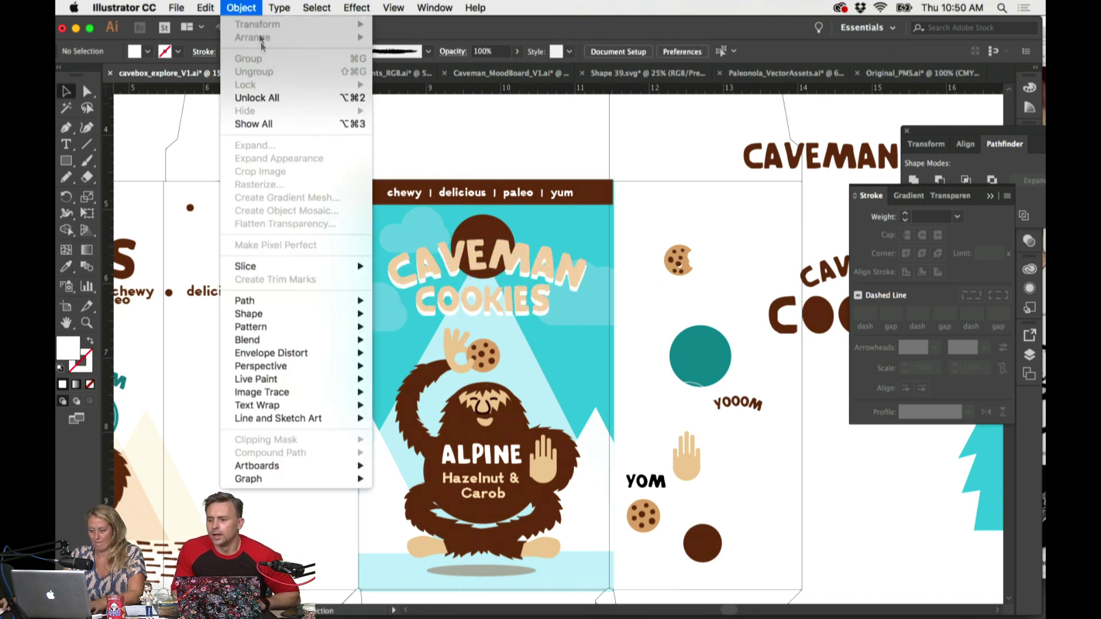
pyautogui.click(269, 93)
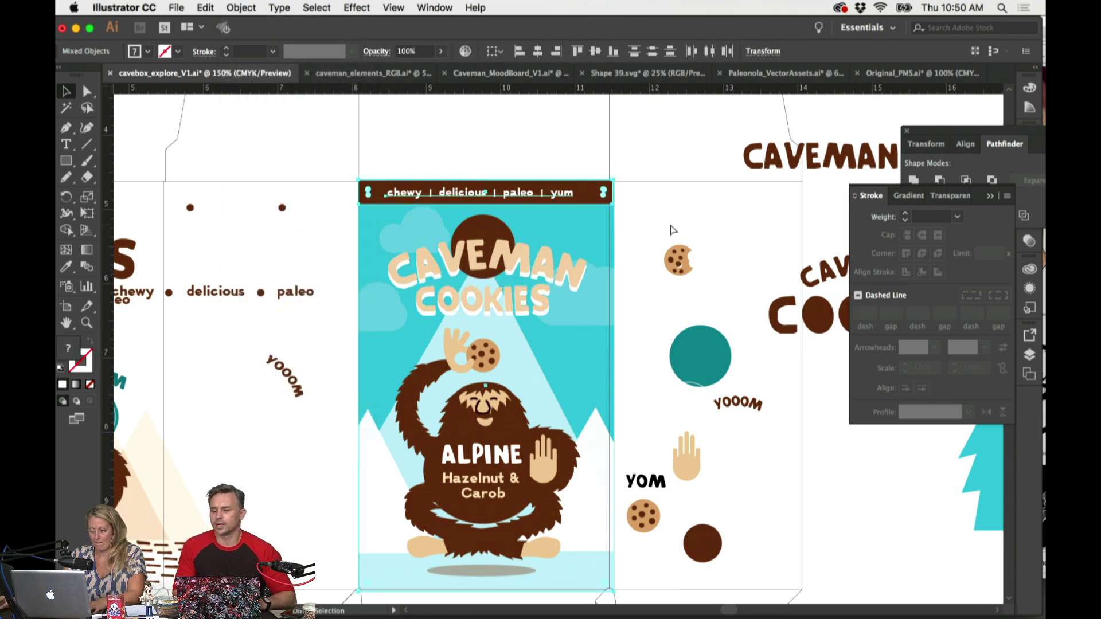
pyautogui.click(671, 229)
pyautogui.moveTo(519, 259); pyautogui.dragTo(545, 244)
pyautogui.press('i')
pyautogui.click(600, 184)
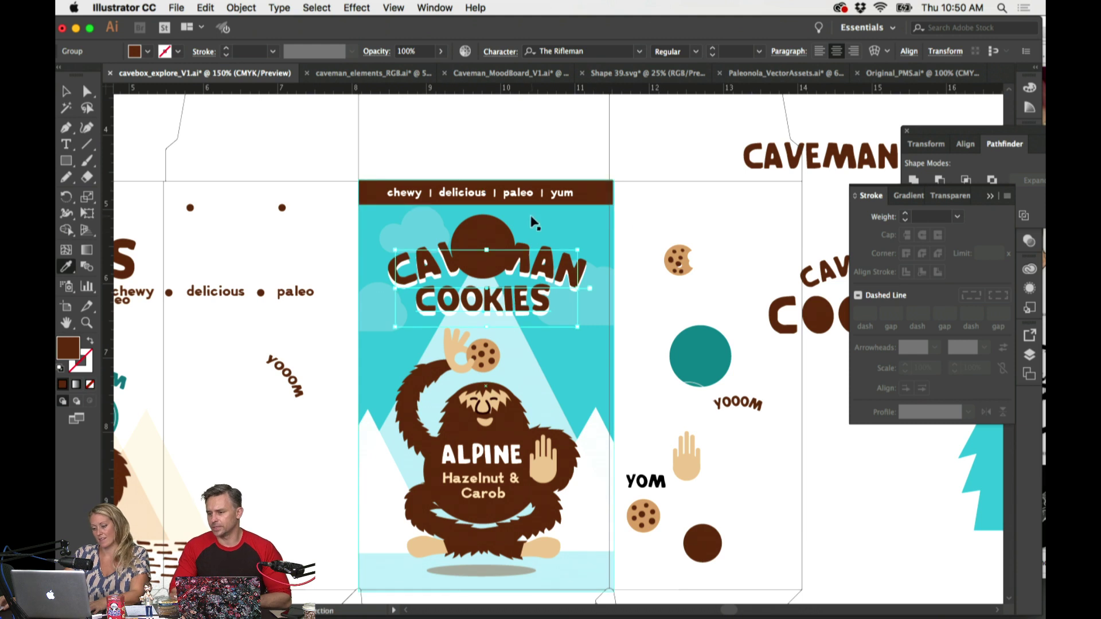
pyautogui.keyDown('super'); pyautogui.click(529, 222); pyautogui.keyUp('super')
pyautogui.click(649, 359)
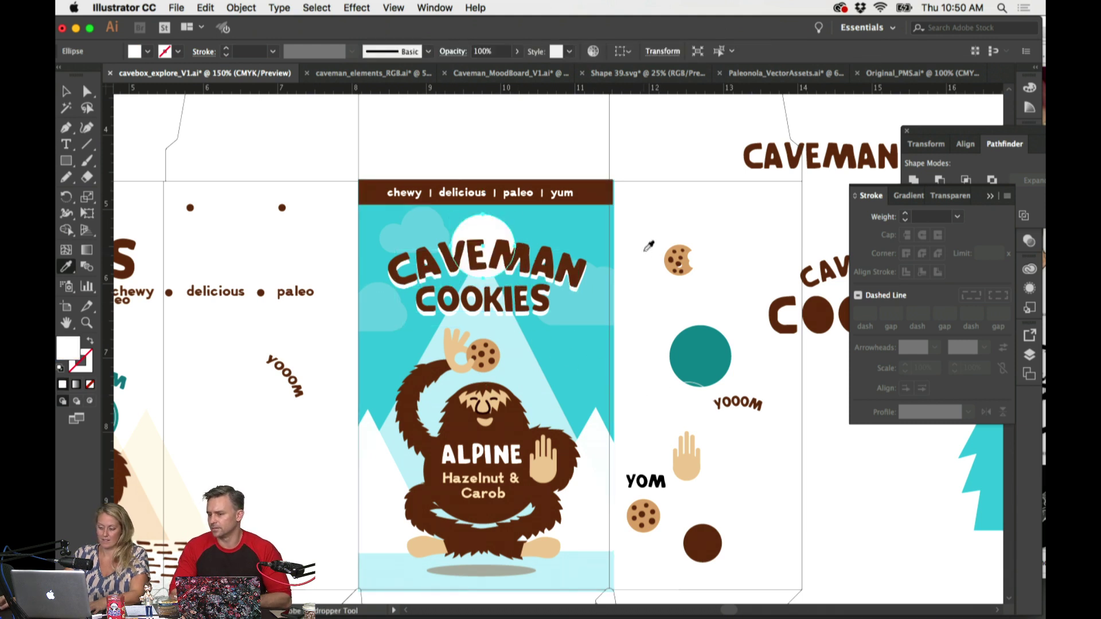
# Step: Undo the logo recolouring trials back to the white lettering with brown shadow and save the file
pyautogui.press('super+z')
pyautogui.press('super+[')
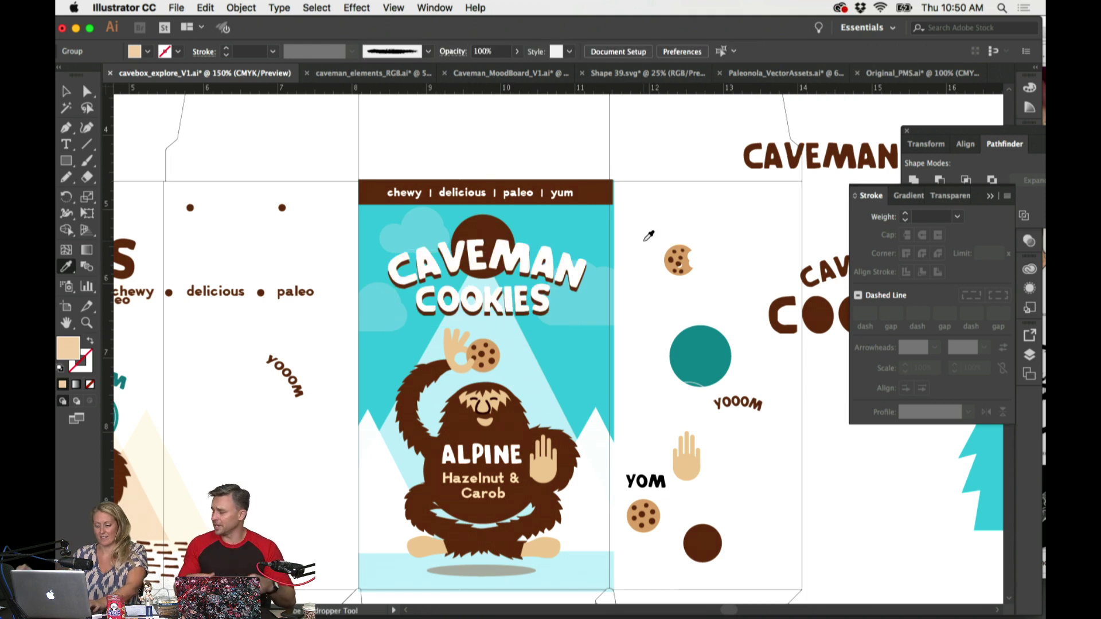
pyautogui.click(645, 246)
pyautogui.click(176, 7)
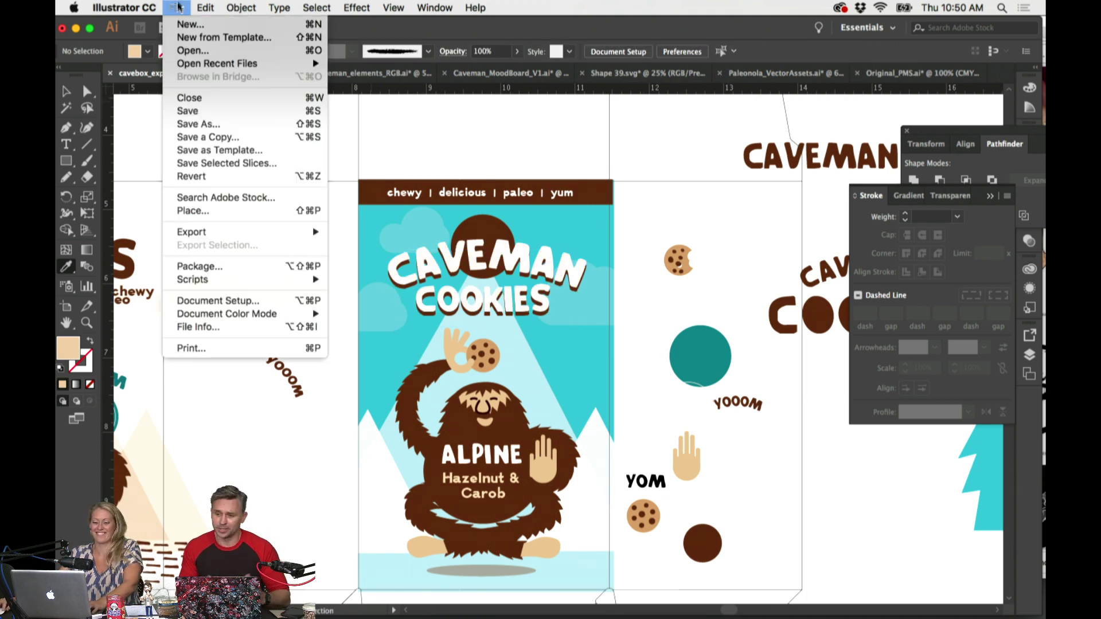
pyautogui.click(204, 112)
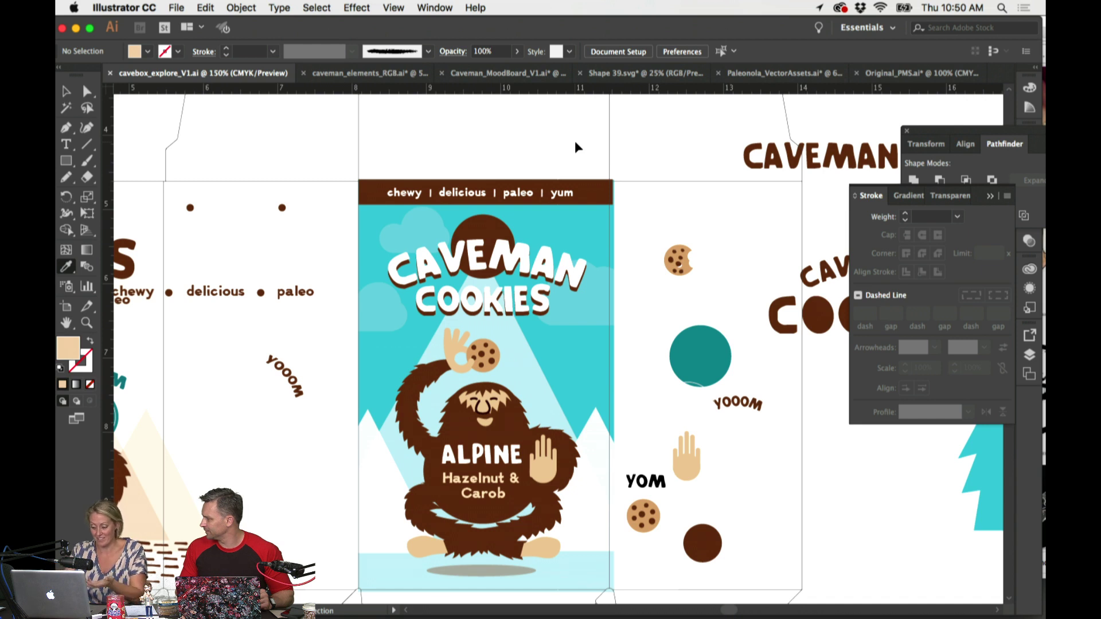
# Step: Examine the Alpine box front's tagline bar, logo and caveman at close range and compare the front with the neighbouring box design
pyautogui.press('i')
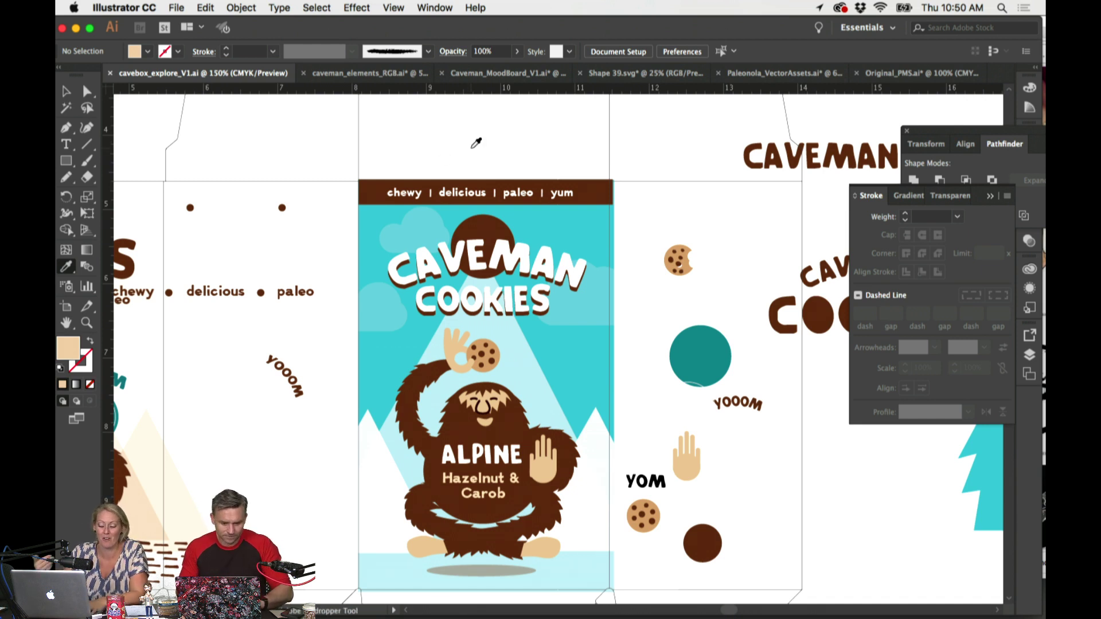
pyautogui.press('v')
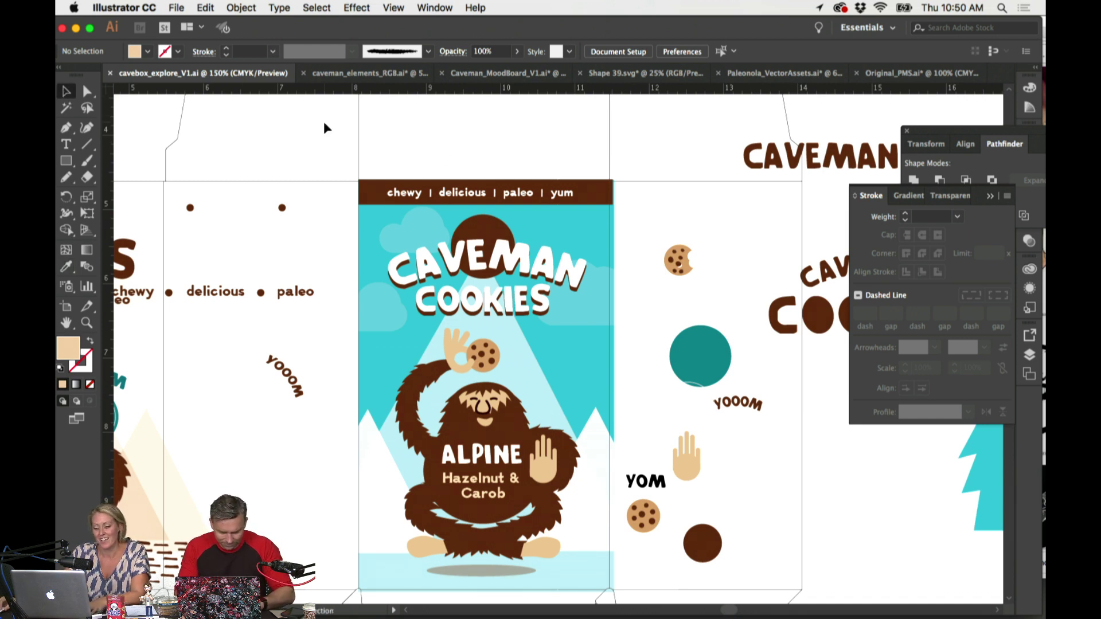
pyautogui.press('super+equal')
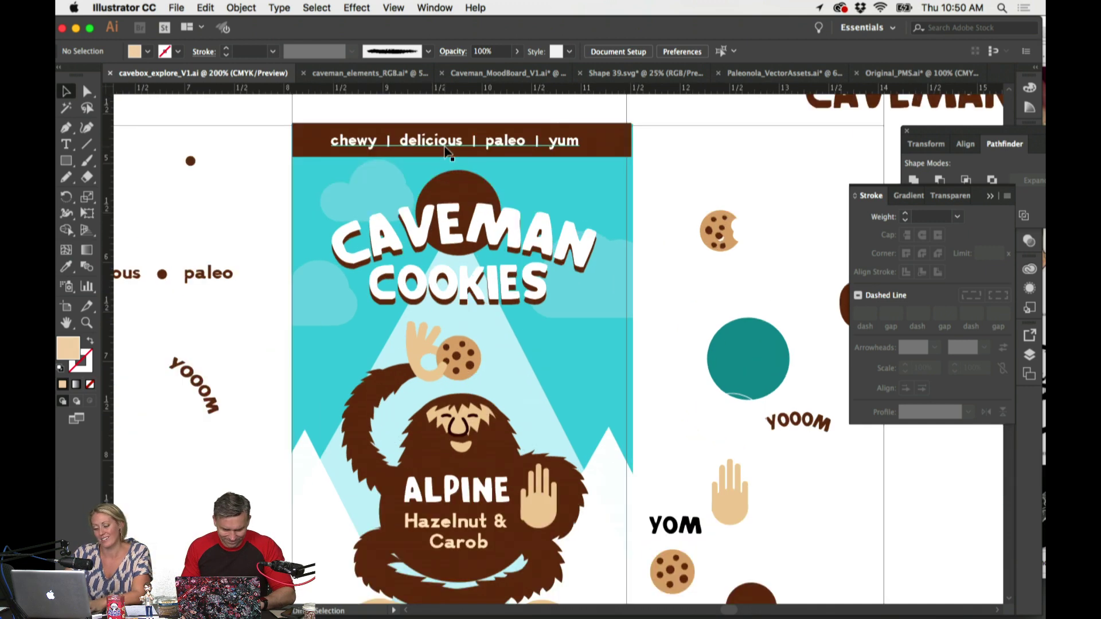
pyautogui.scroll(-3, 446, 172)
pyautogui.press('super+minus')
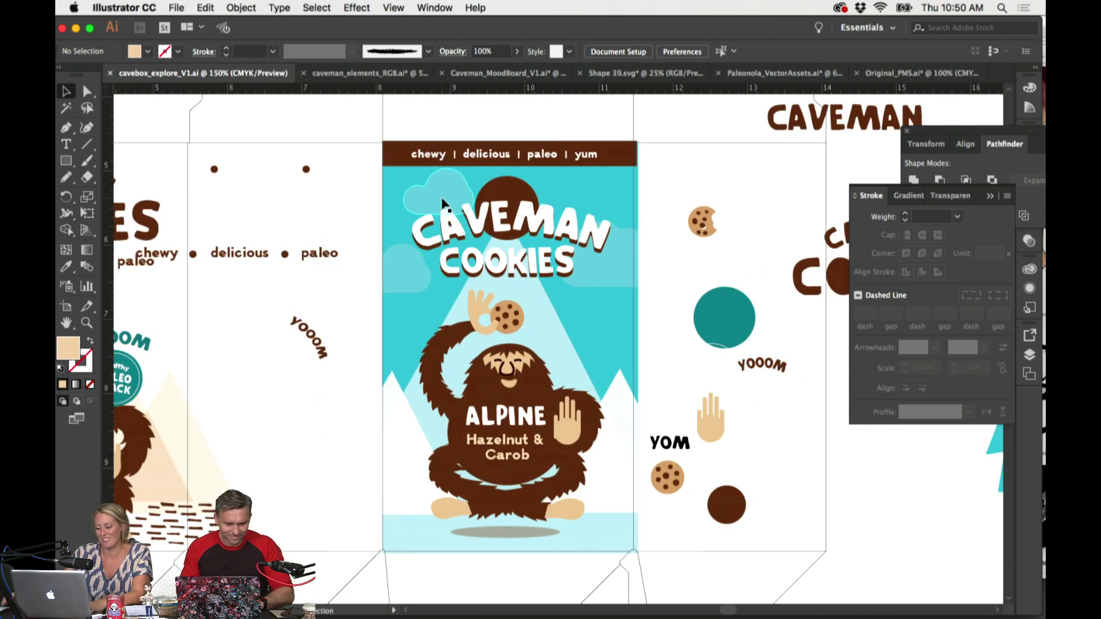
pyautogui.scroll(2, 491, 128)
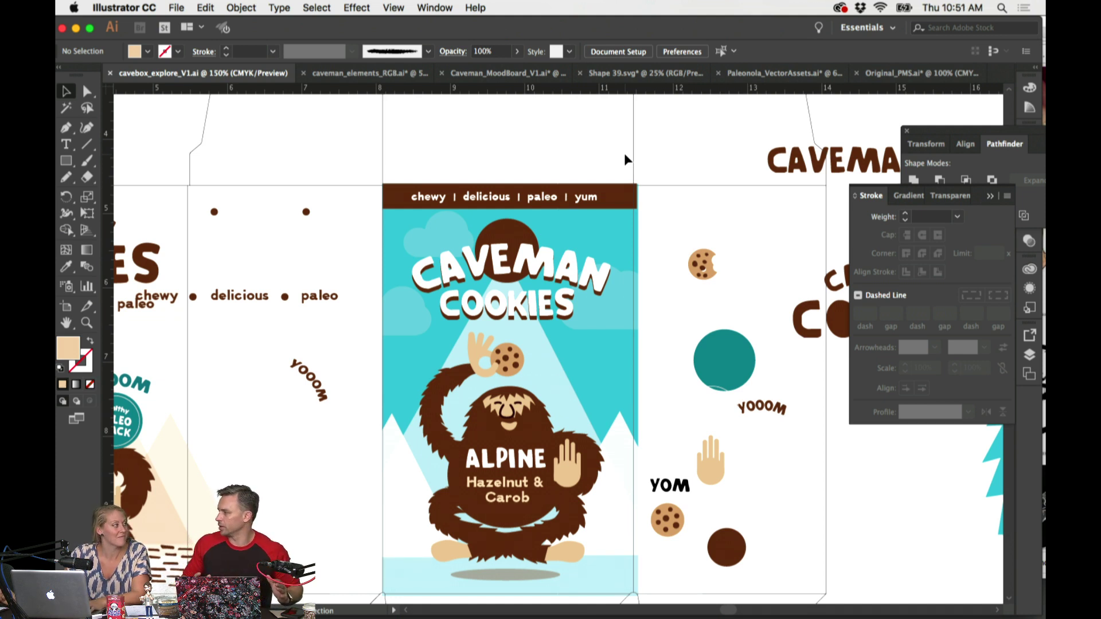
pyautogui.press('super+minus')
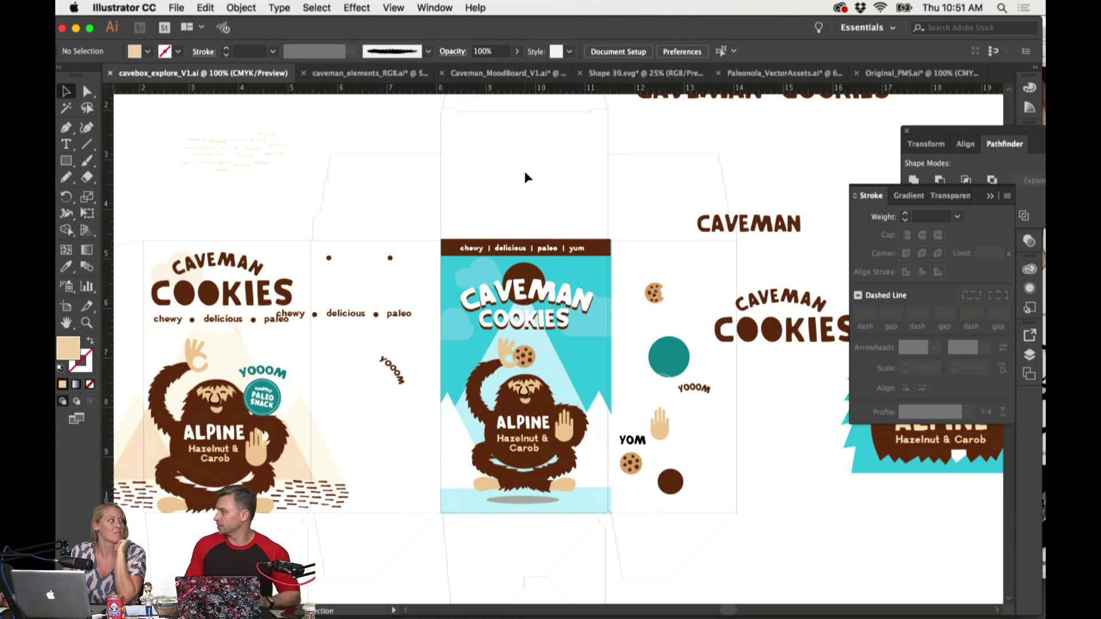
pyautogui.hscroll(3, 526, 163)
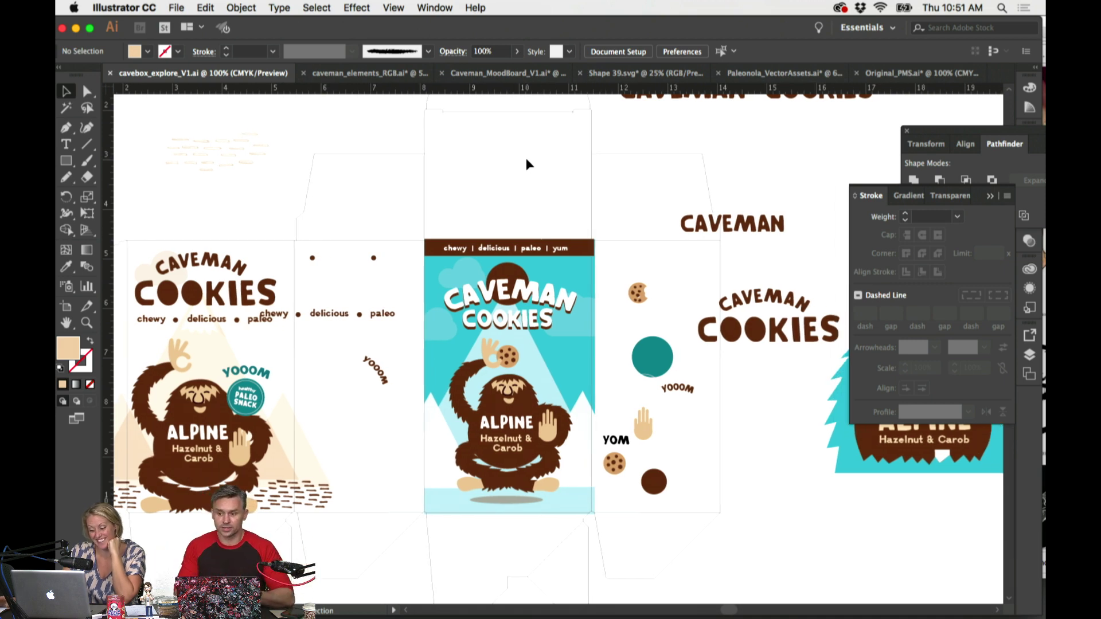
pyautogui.press('super+equal')
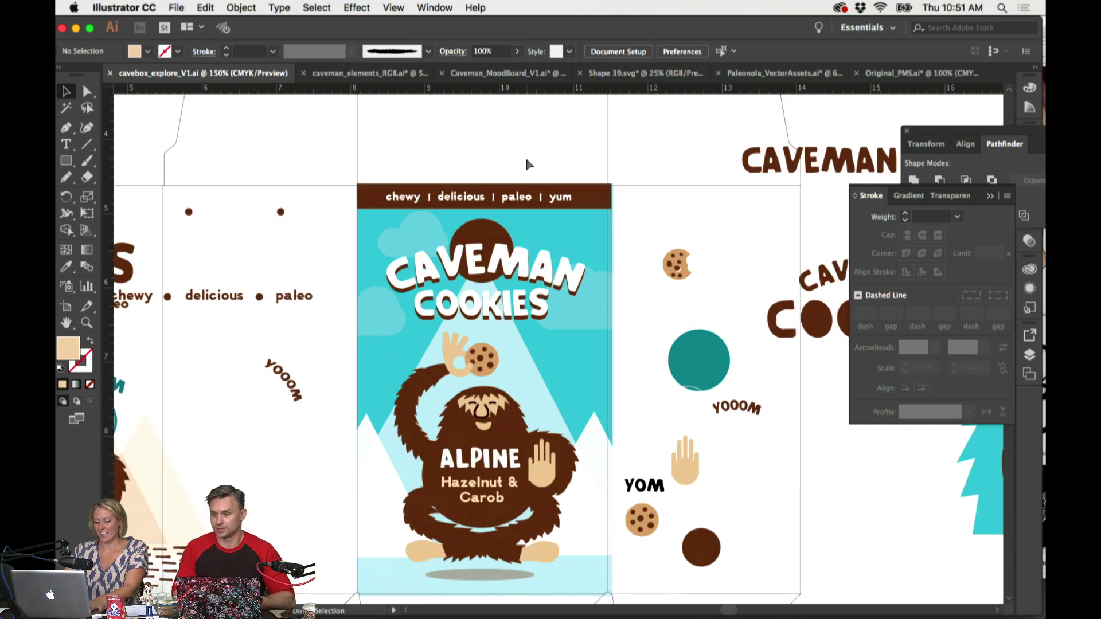
pyautogui.moveTo(530, 250); pyautogui.dragTo(517, 223)
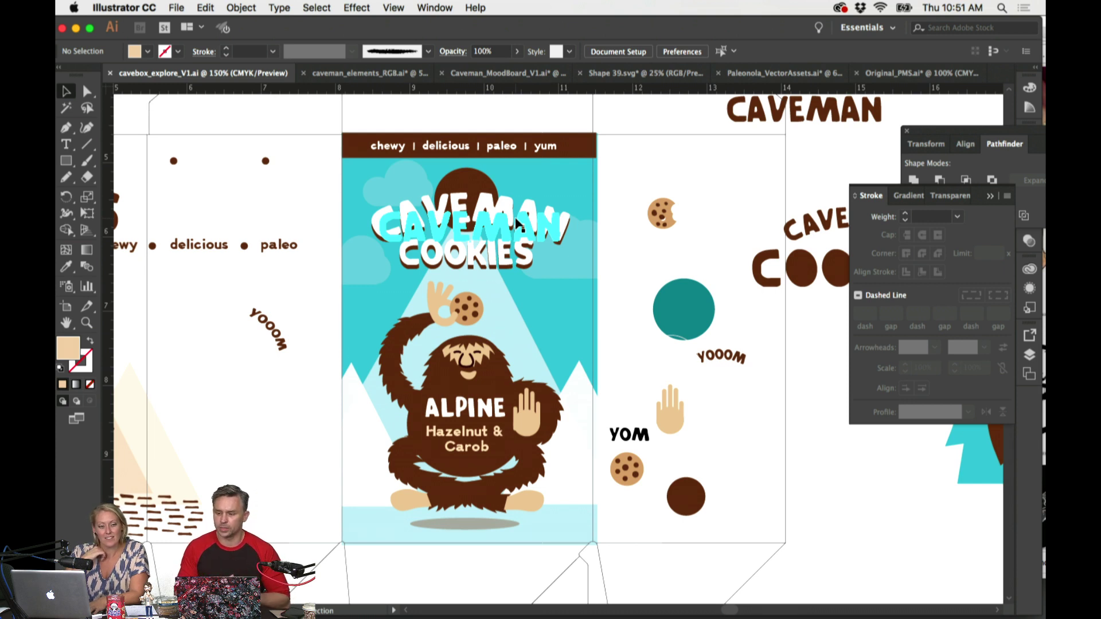
pyautogui.moveTo(518, 222); pyautogui.dragTo(518, 222)
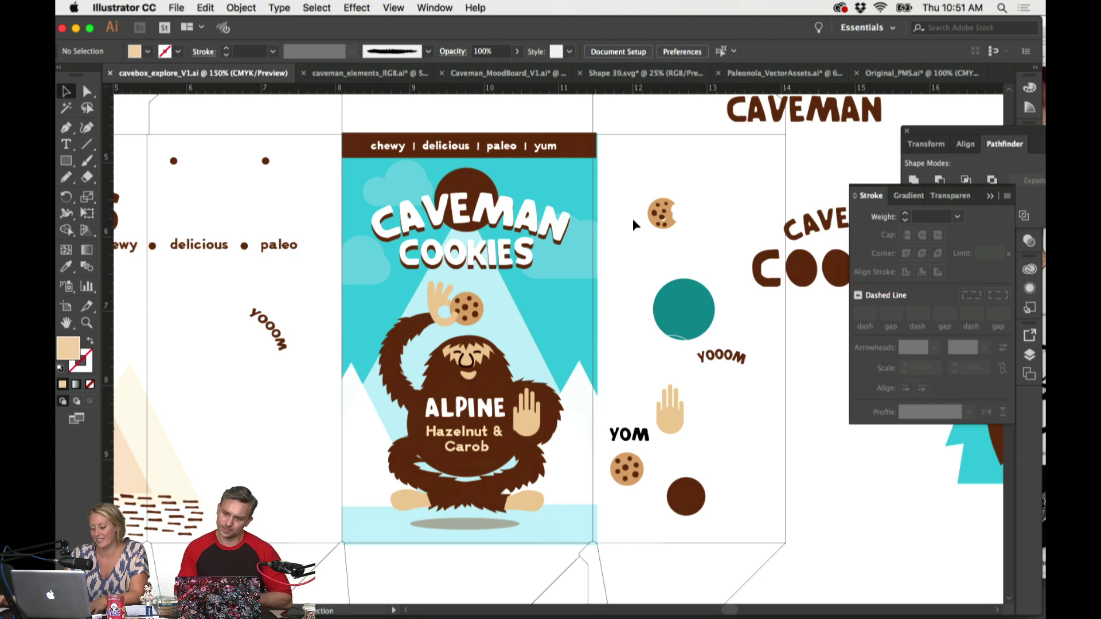
pyautogui.press('super+equal')
pyautogui.scroll(-3, 648, 218)
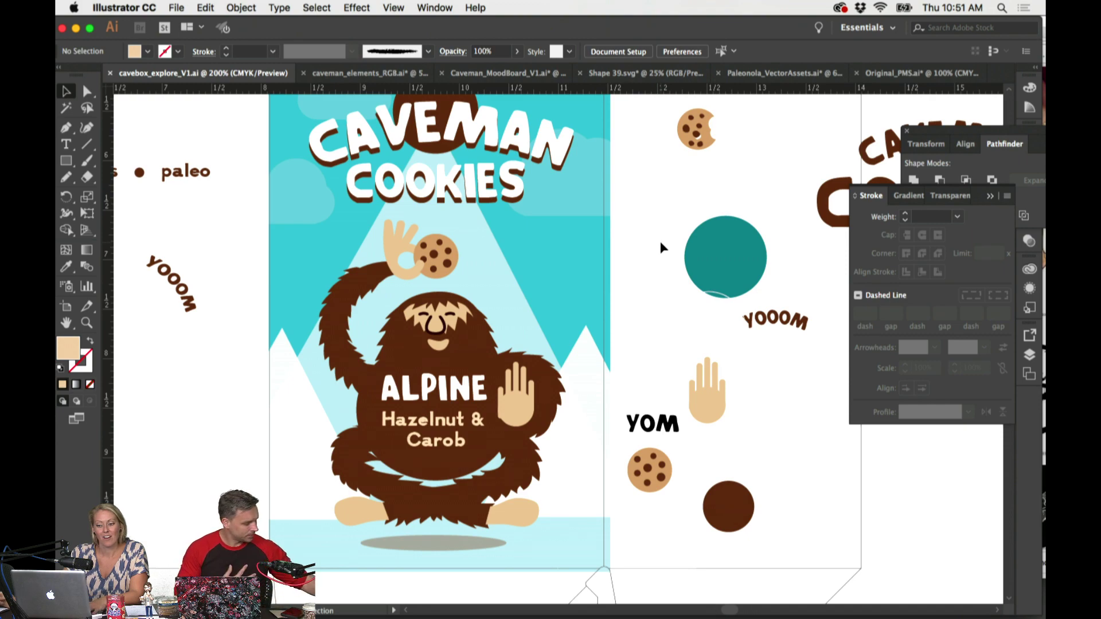
pyautogui.press('super+minus')
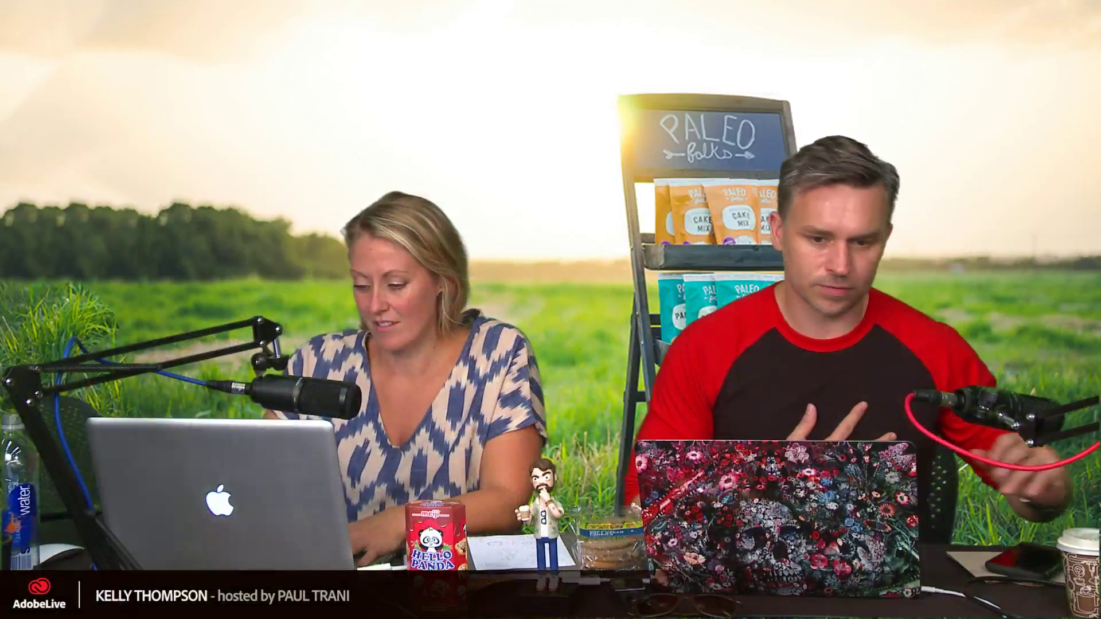